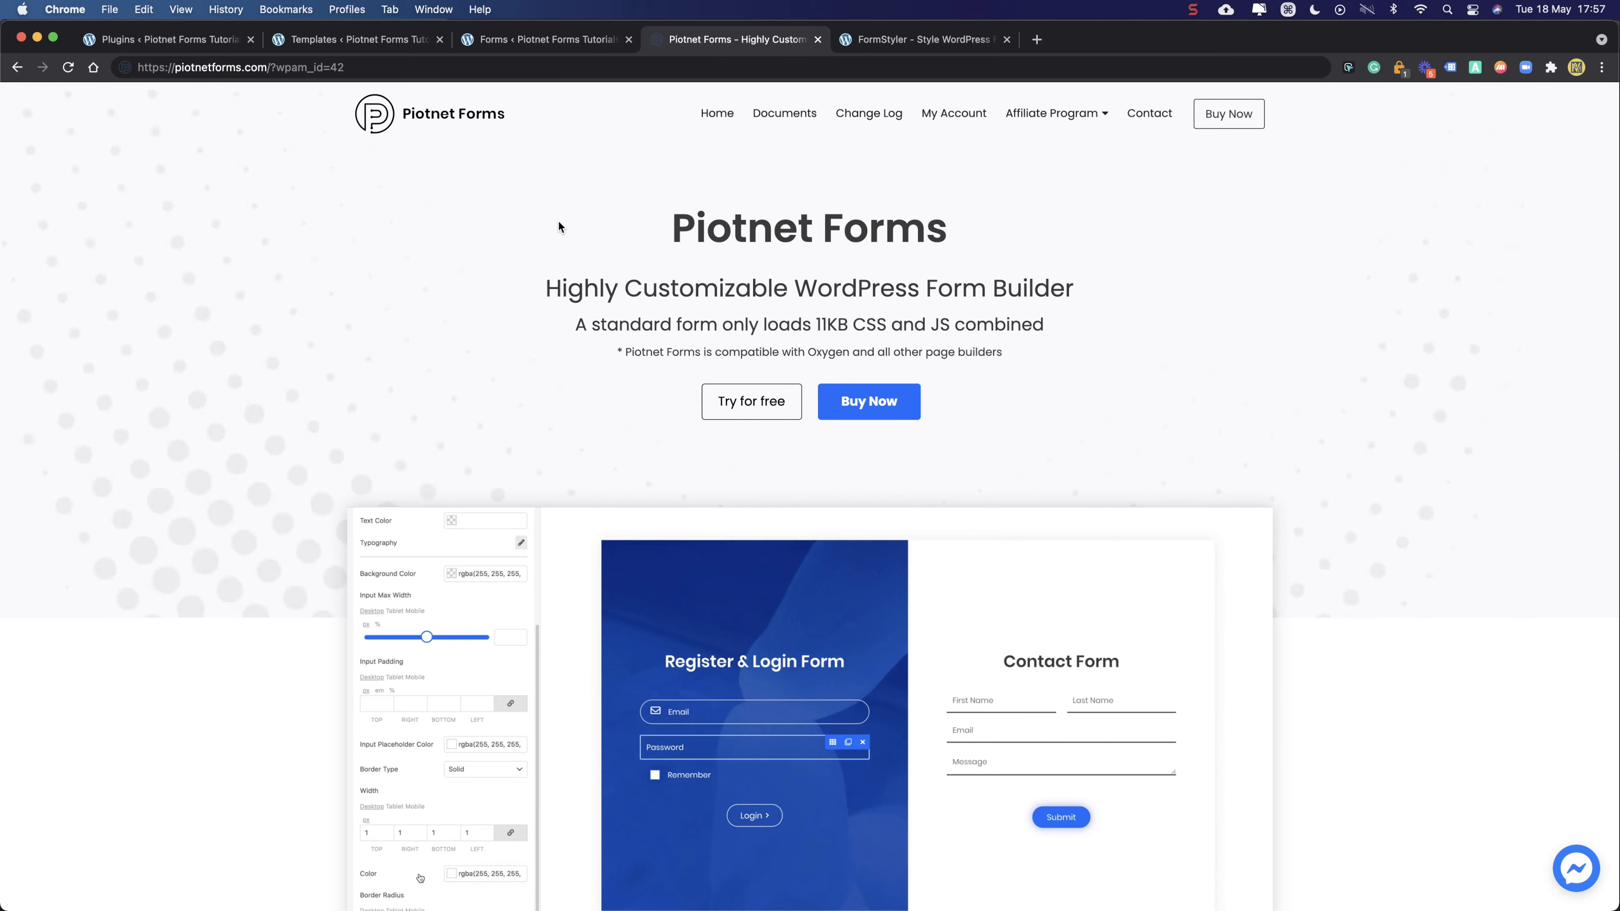
- Read through the Landing Page Builder card and Piotnet Forms heading on the homepage
scroll(438, 223, "down", 5)
scroll(303, 270, "down", 5)
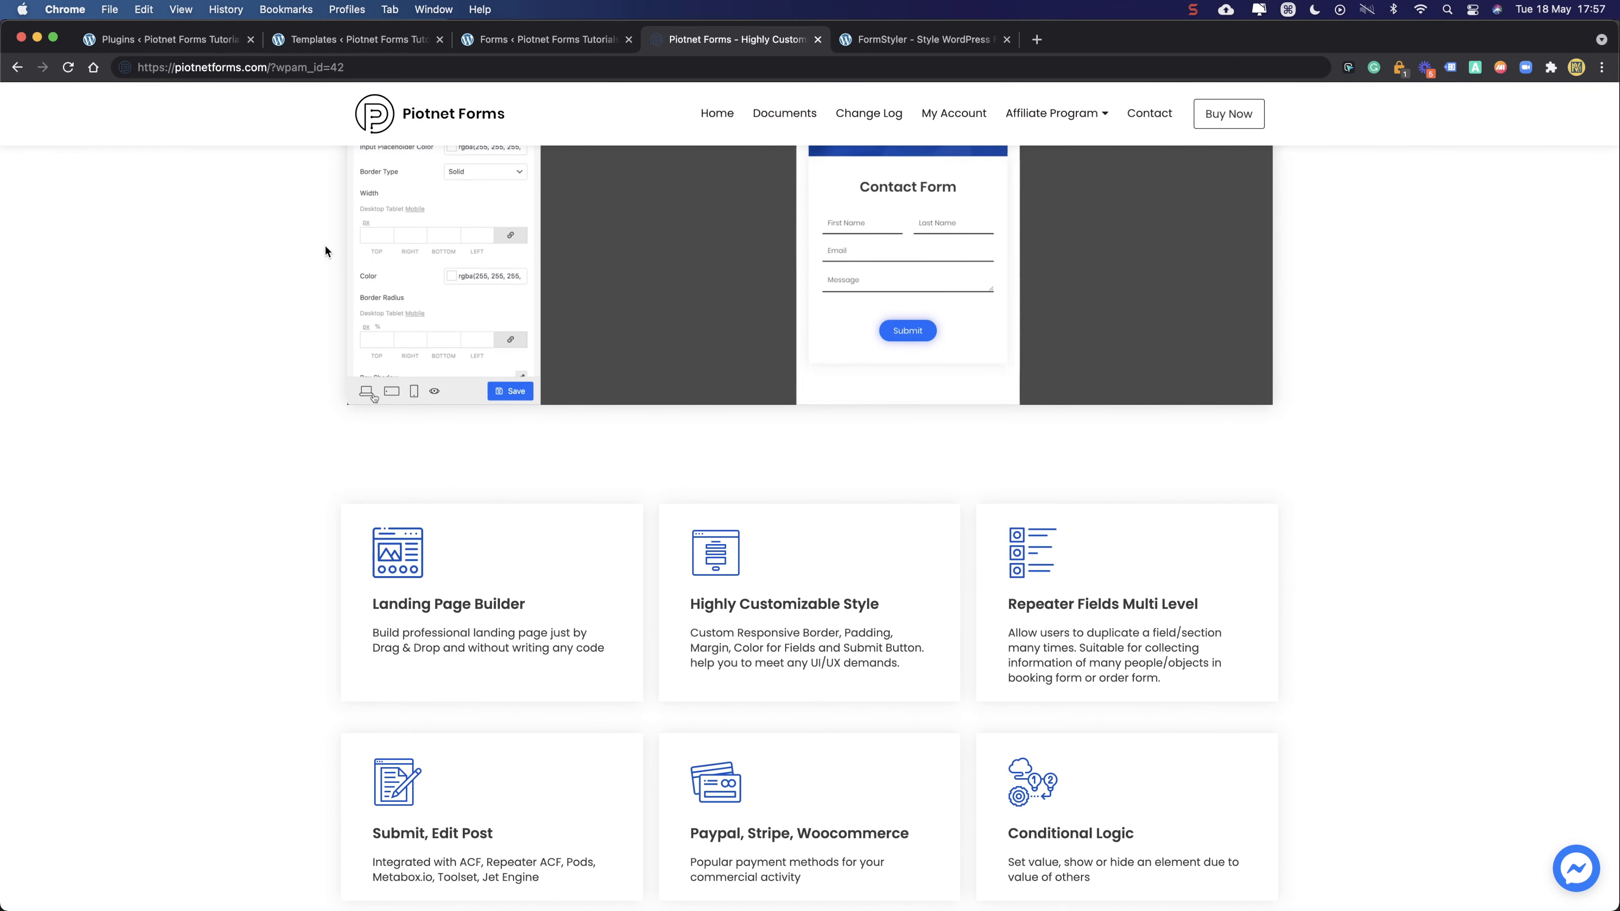
scroll(357, 256, "down", 5)
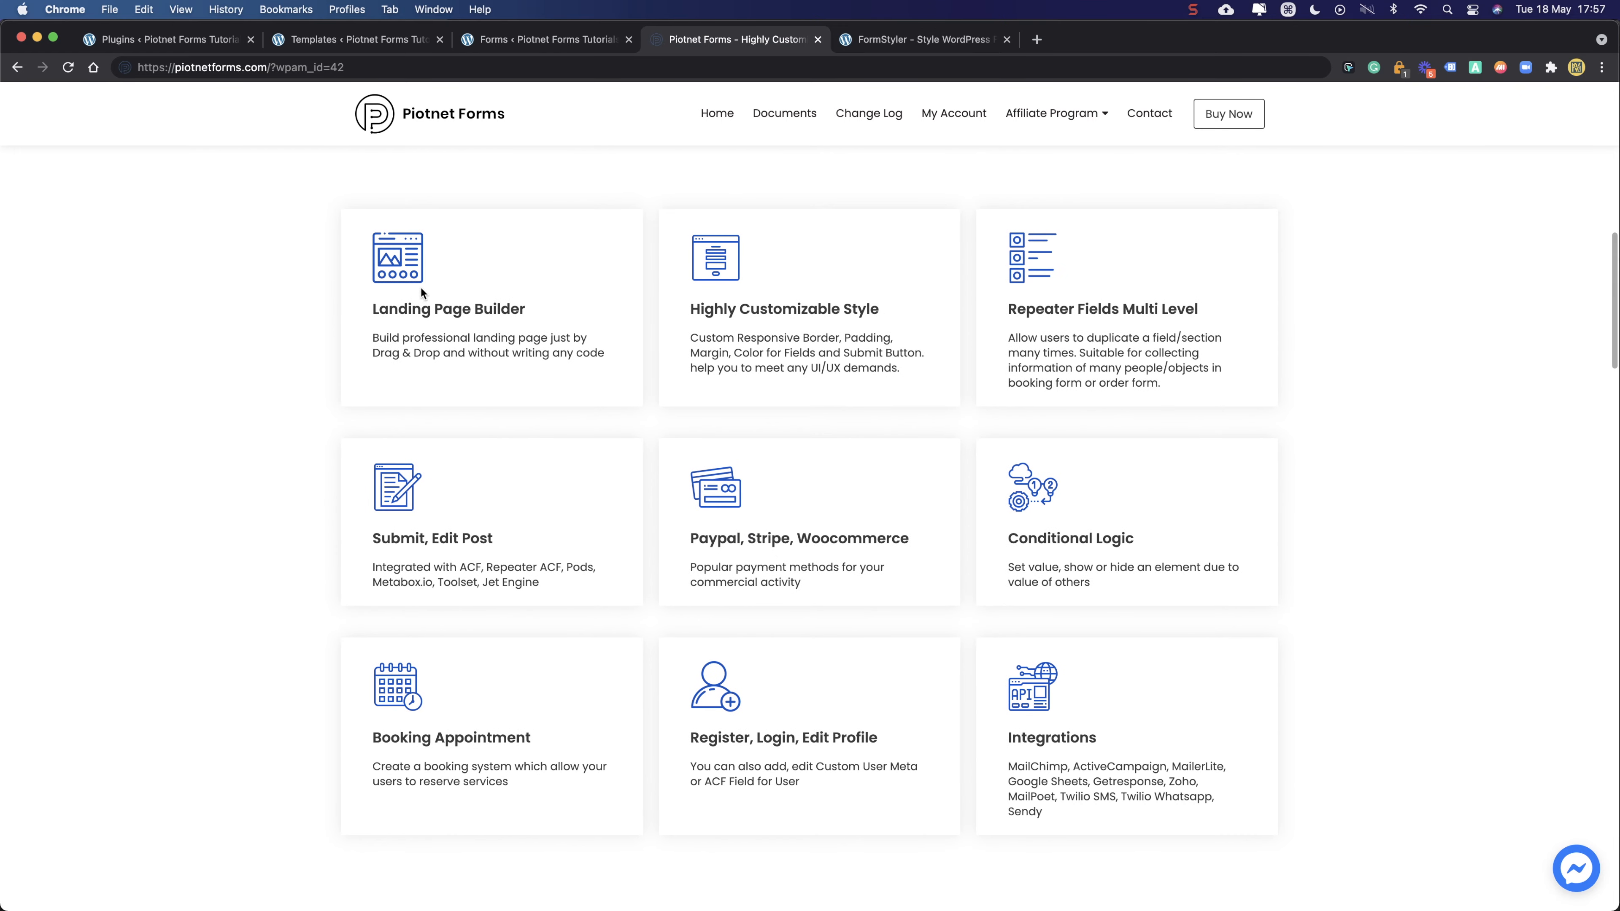
left_click_drag(368, 251, 382, 309)
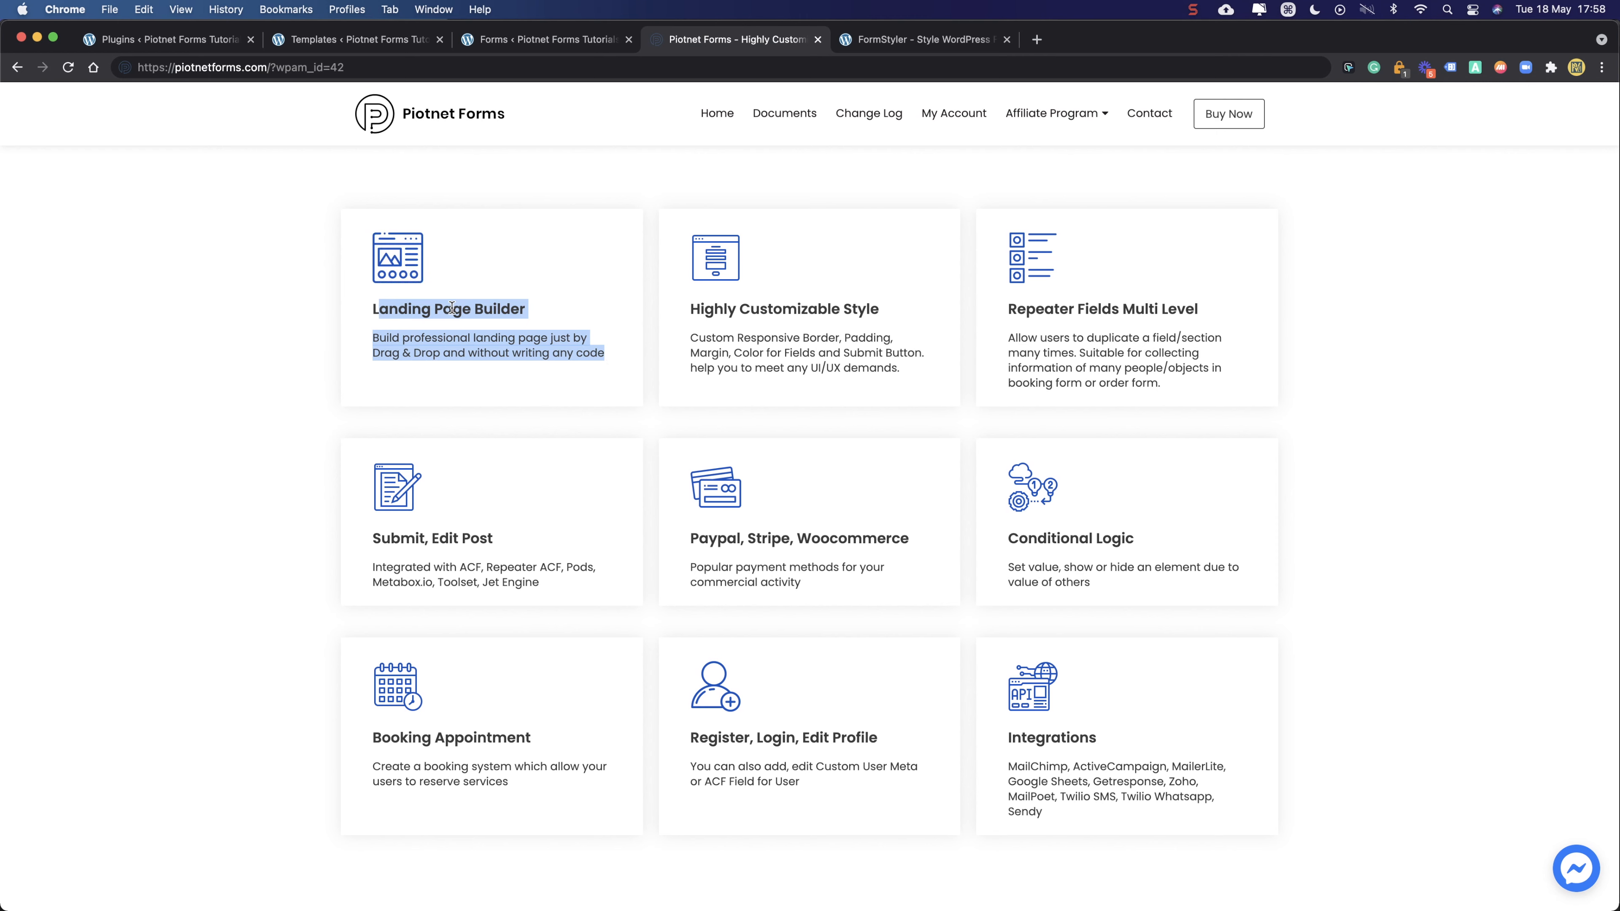
left_click(476, 279)
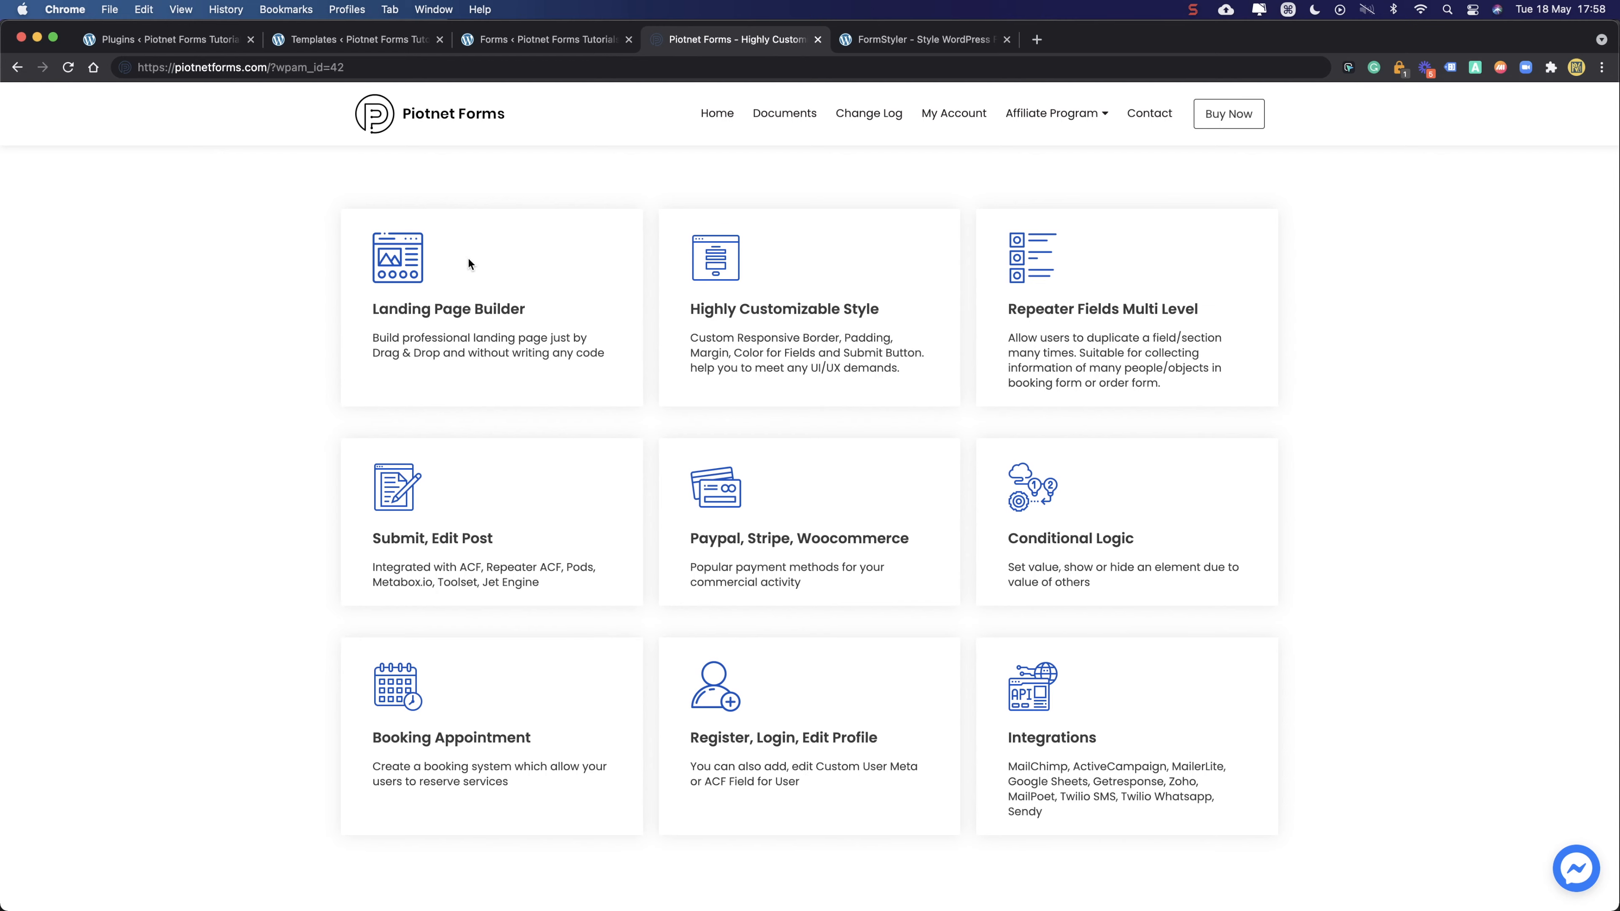
scroll(474, 262, "up", 15)
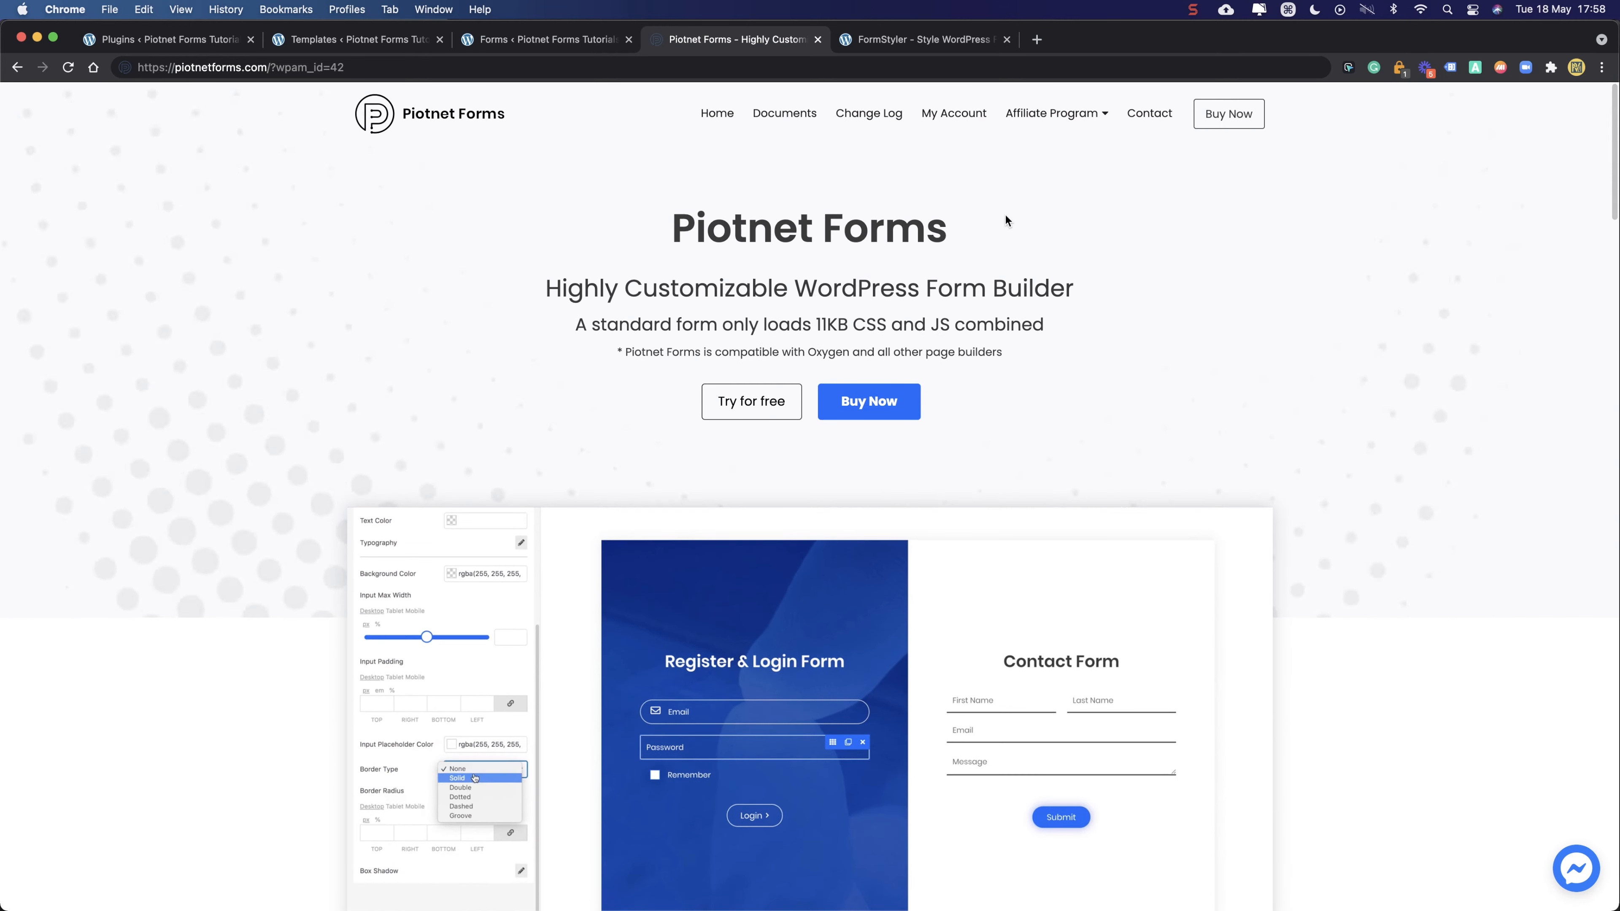
left_click_drag(621, 225, 657, 240)
left_click(1128, 320)
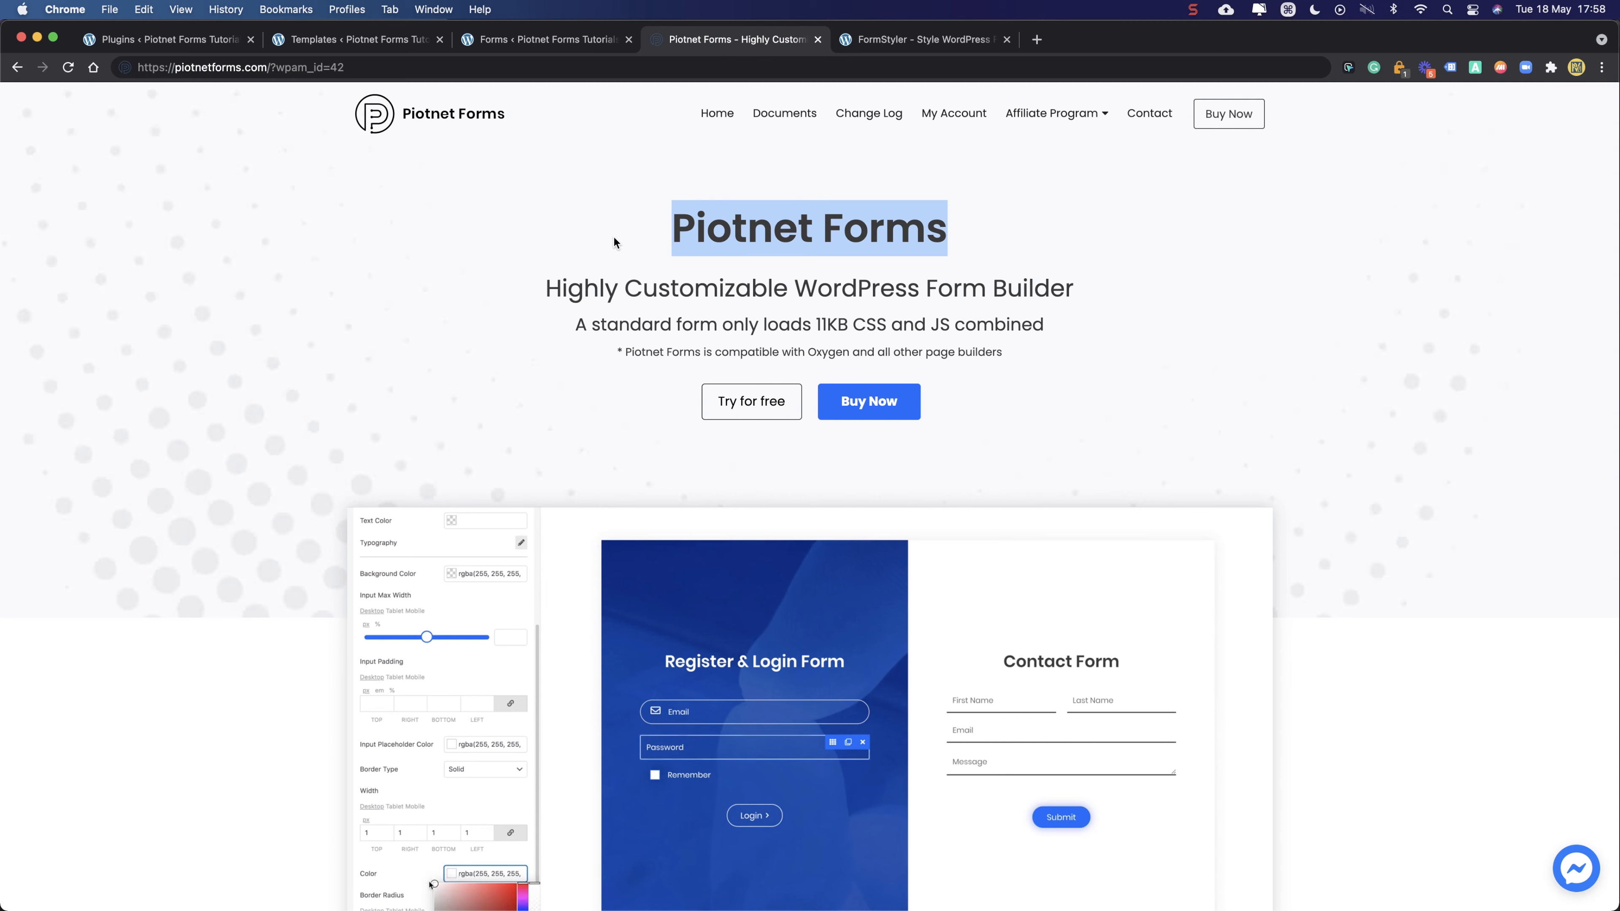
left_click(471, 251)
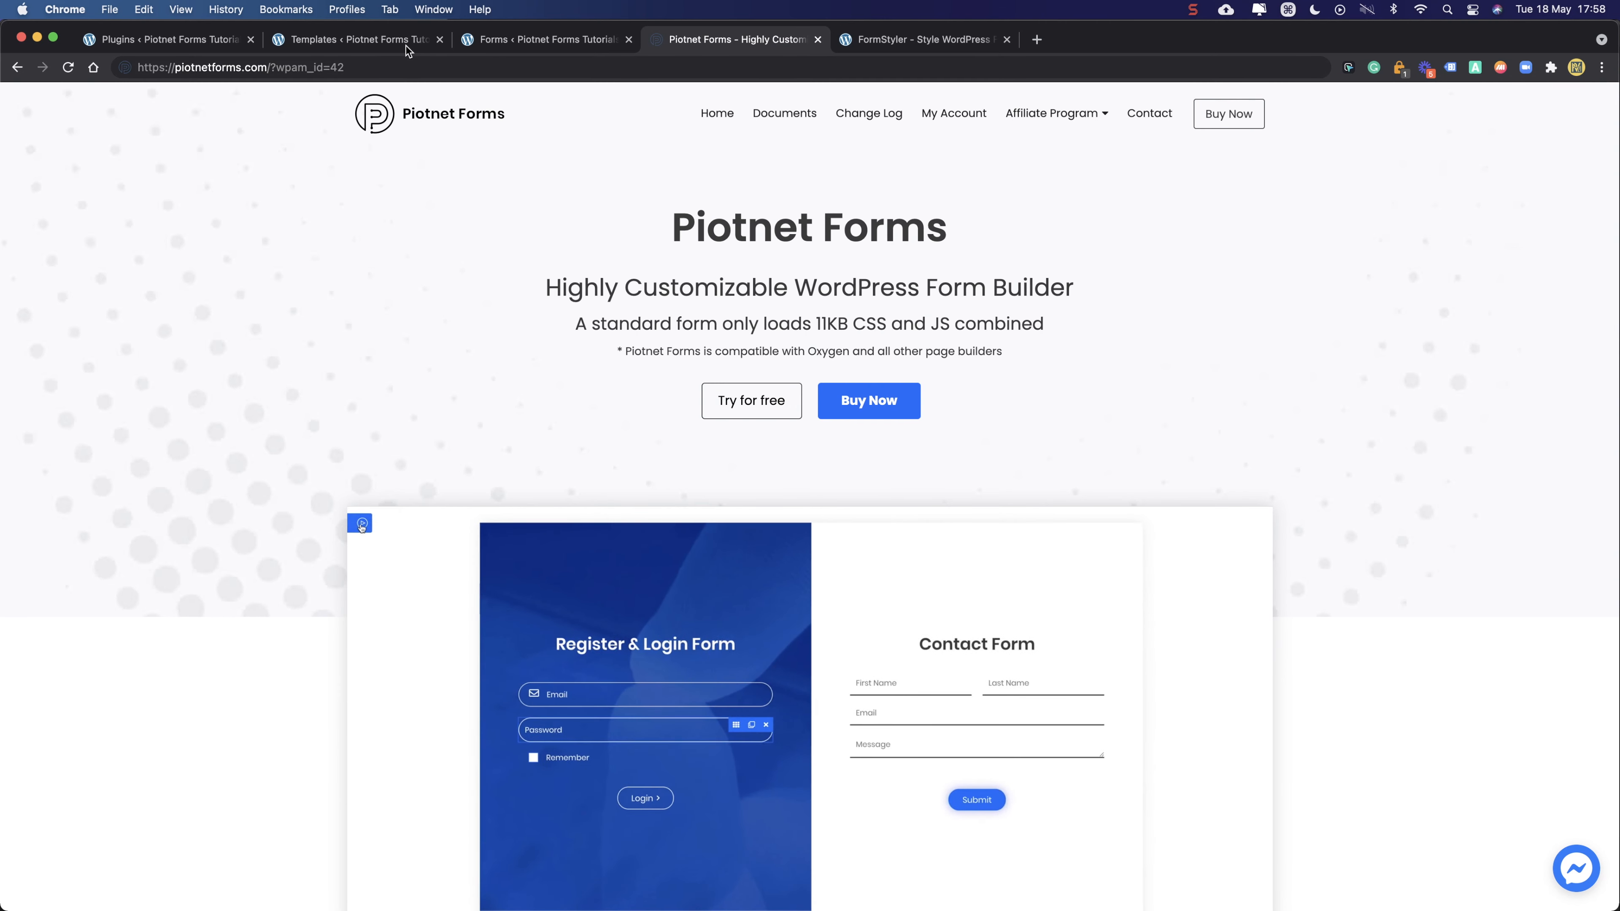
- Open the WordPress site's front page in a new tab via Visit Site
left_click(365, 40)
left_click(569, 36)
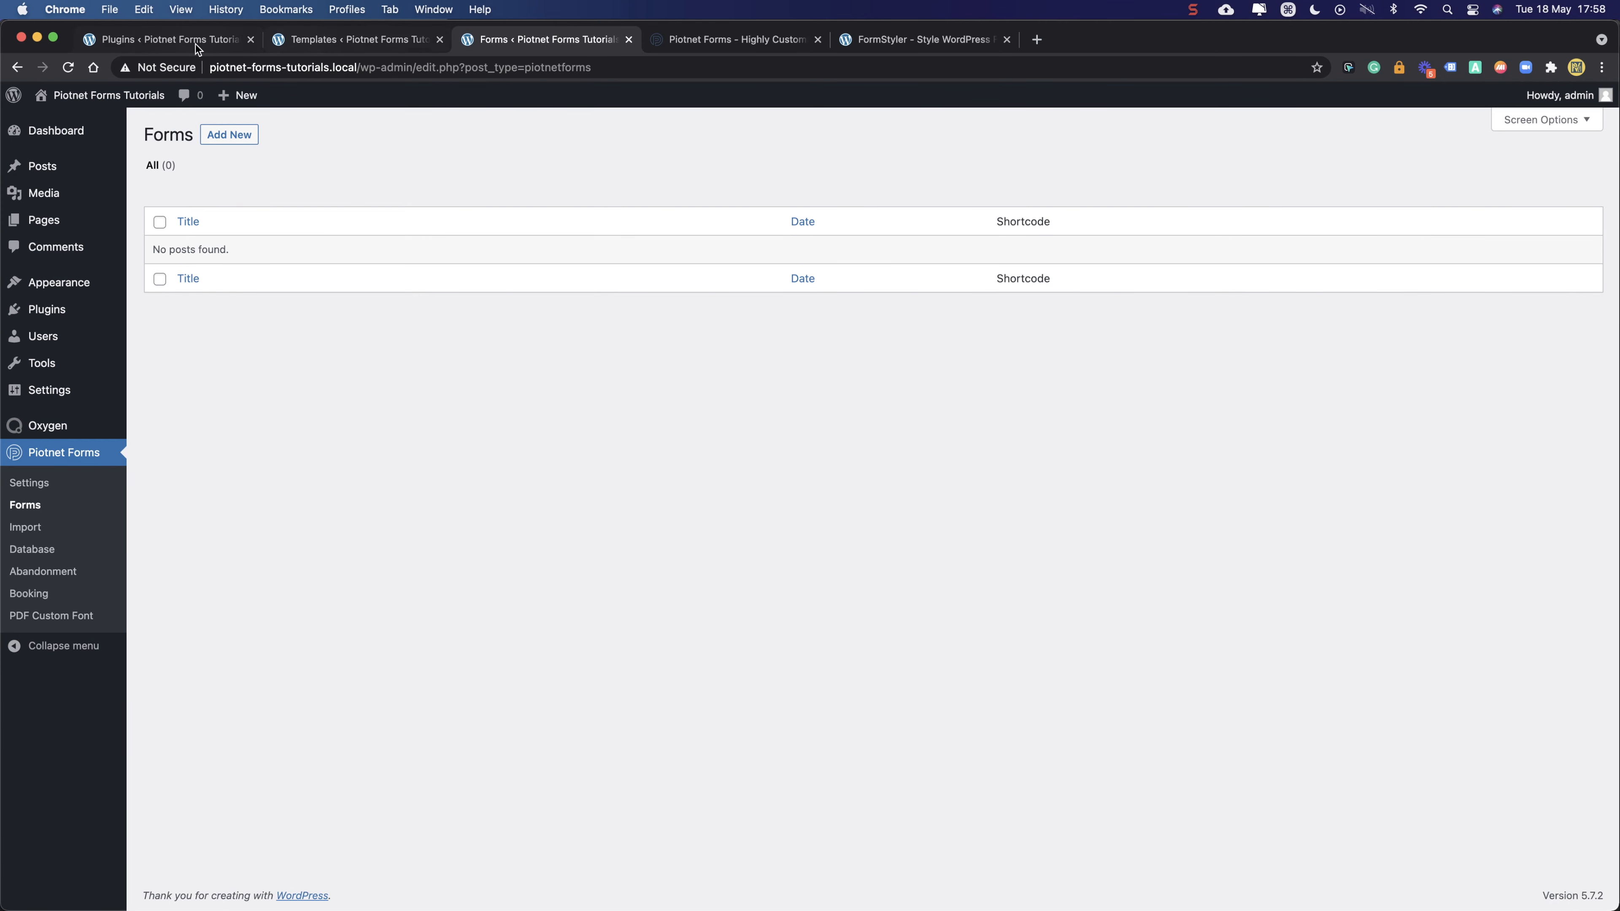
left_click(165, 45)
mouse_move(96, 97)
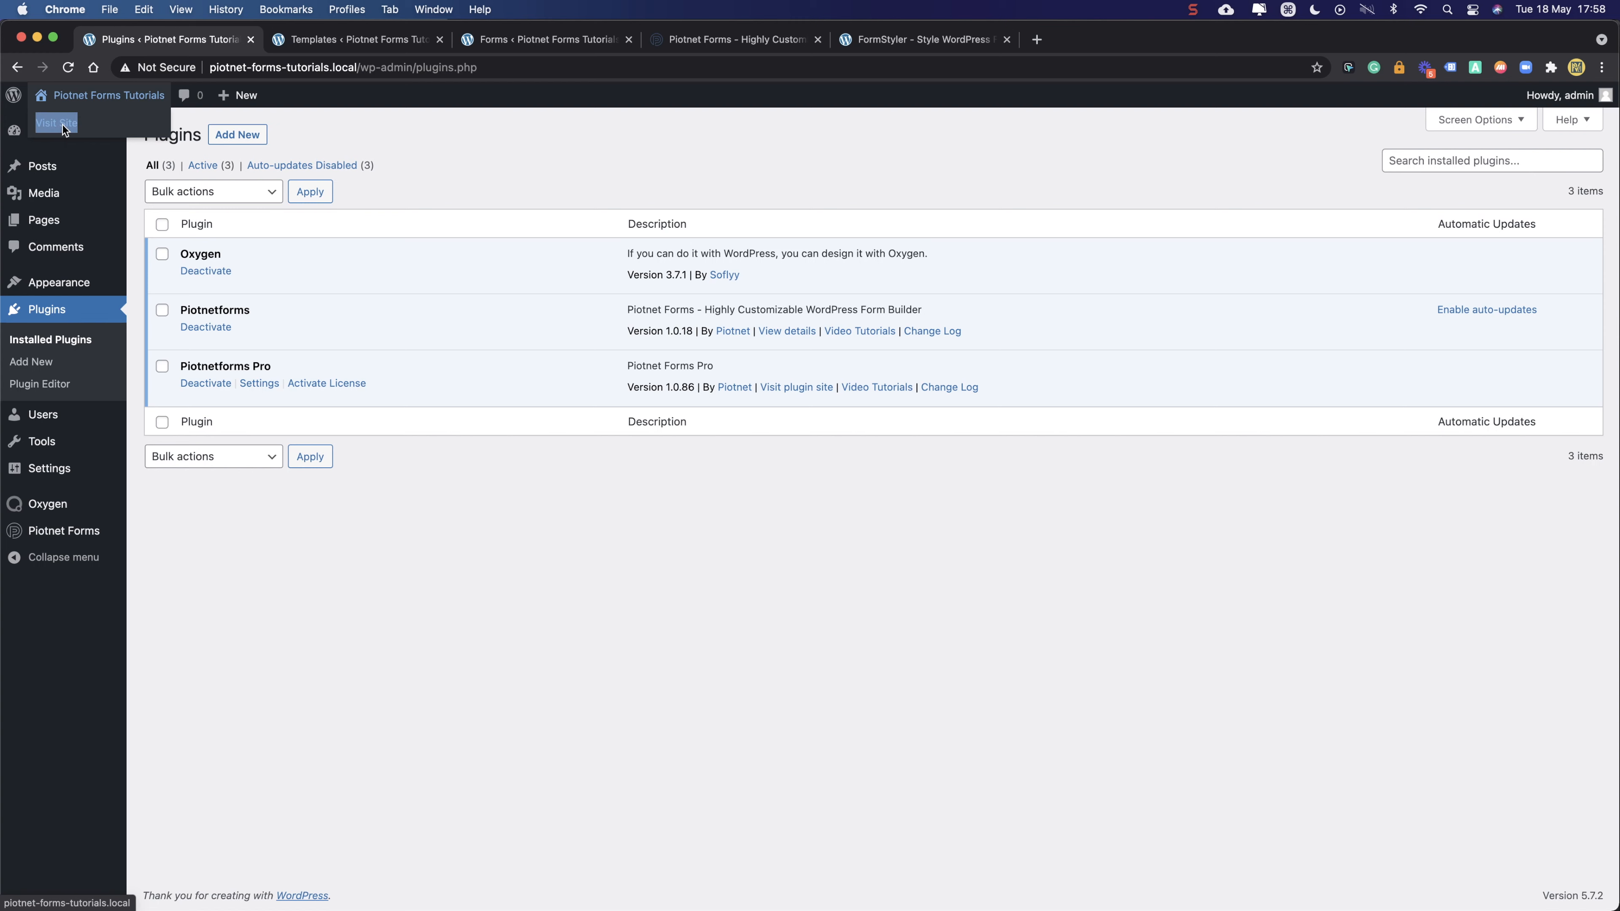
right_click(62, 124)
left_click(121, 136)
left_click(346, 44)
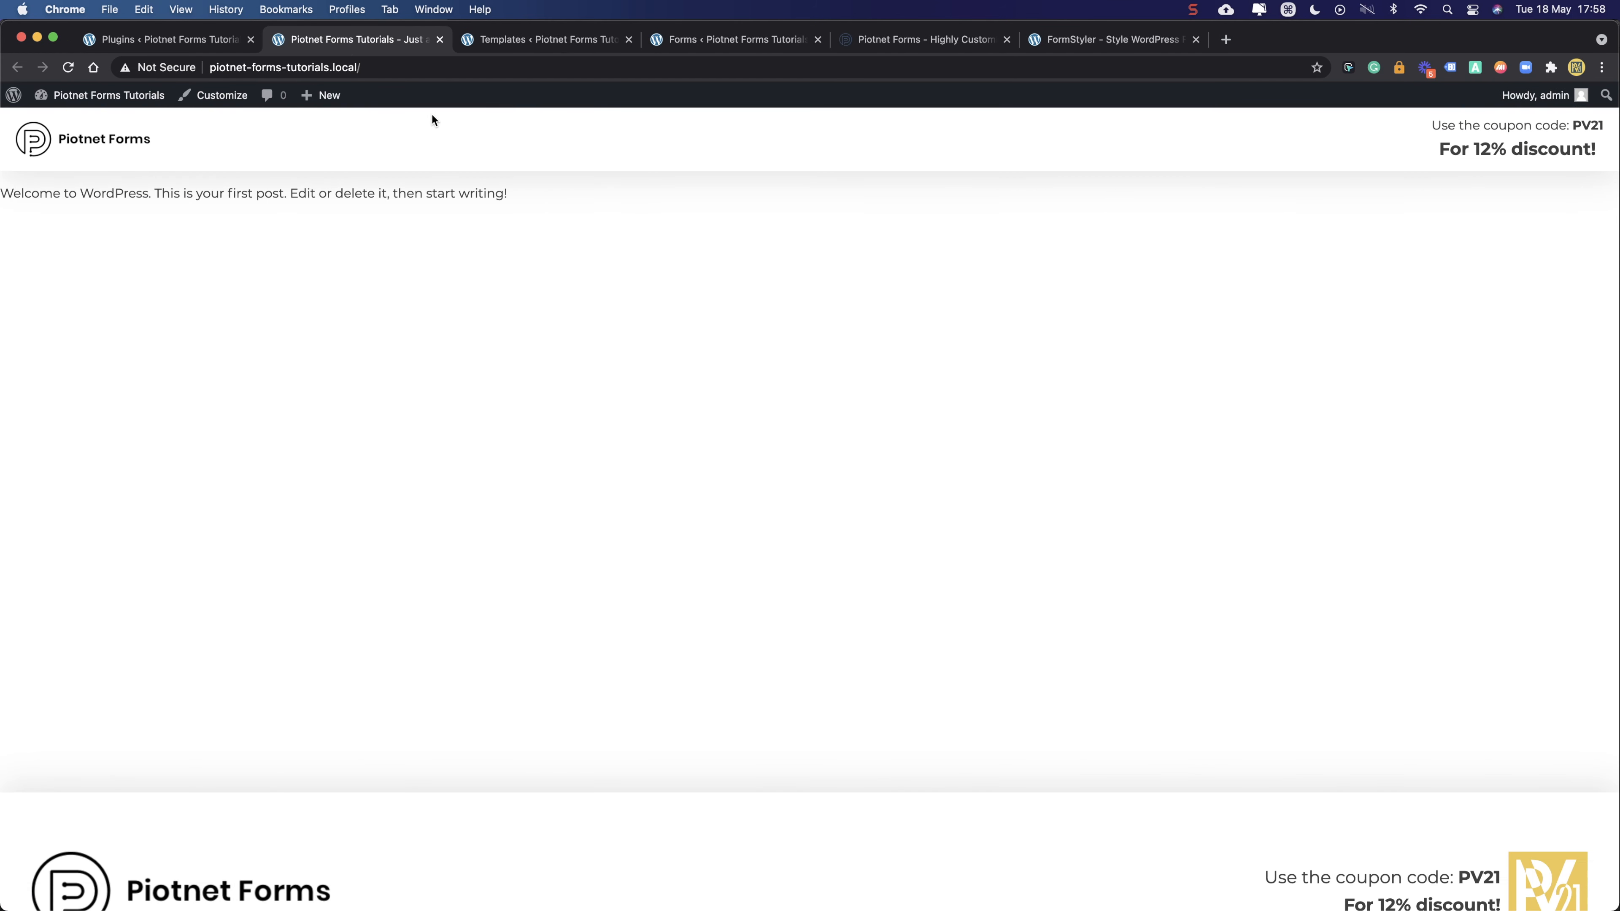
- Look over the header's coupon code line offering a 12% discount
scroll(542, 343, "down", 2)
scroll(543, 342, "up", 2)
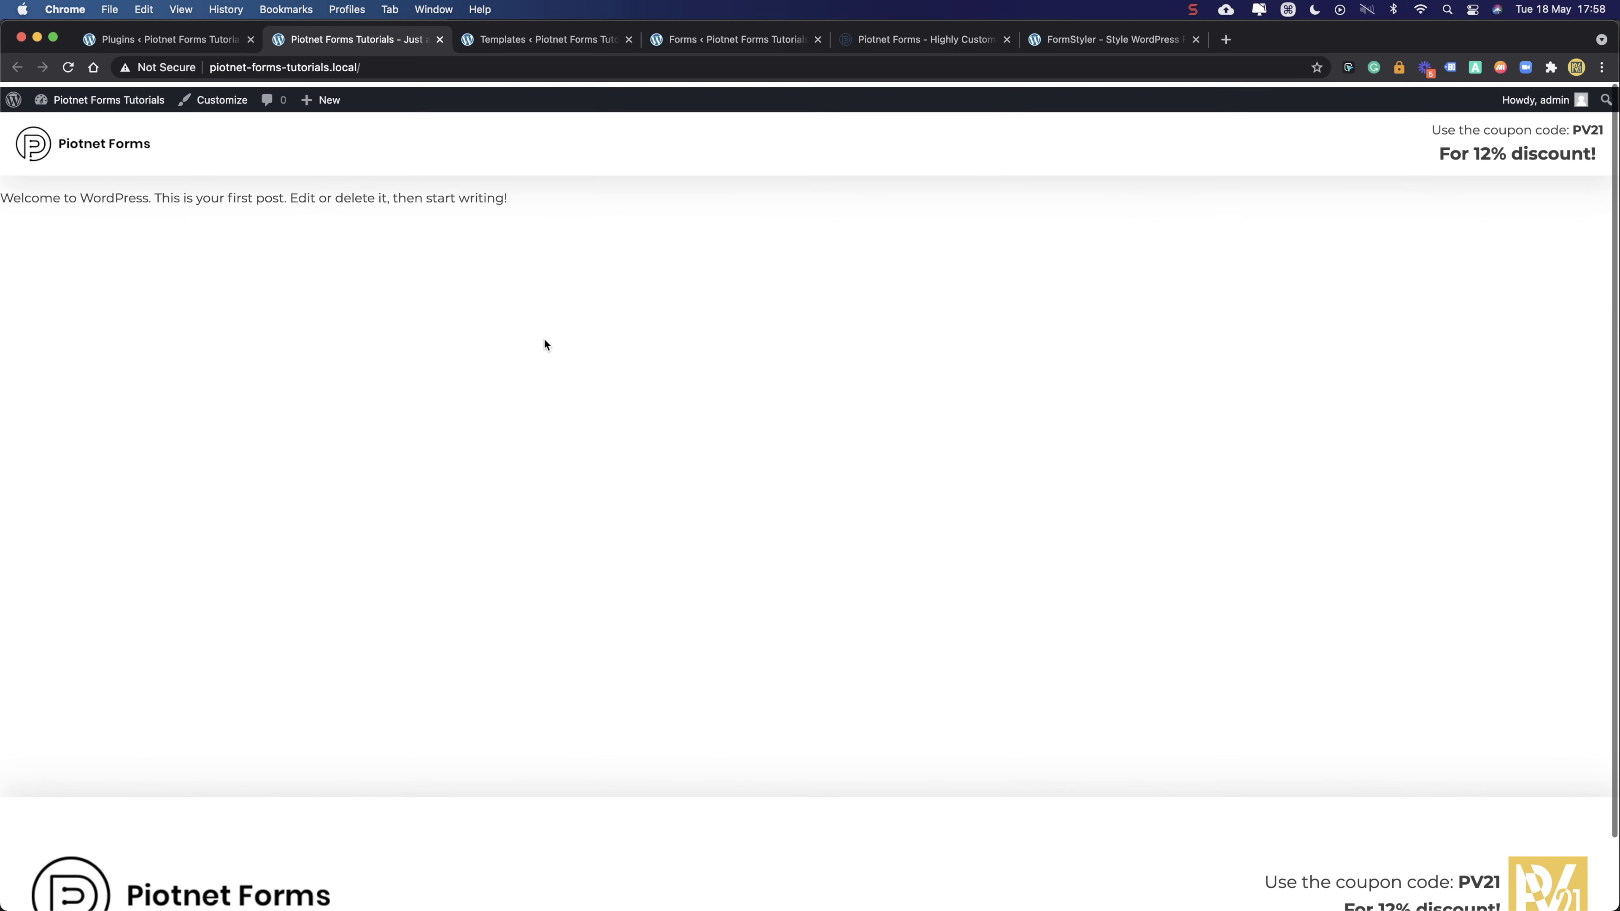
left_click_drag(1431, 125, 1603, 155)
left_click(1522, 130)
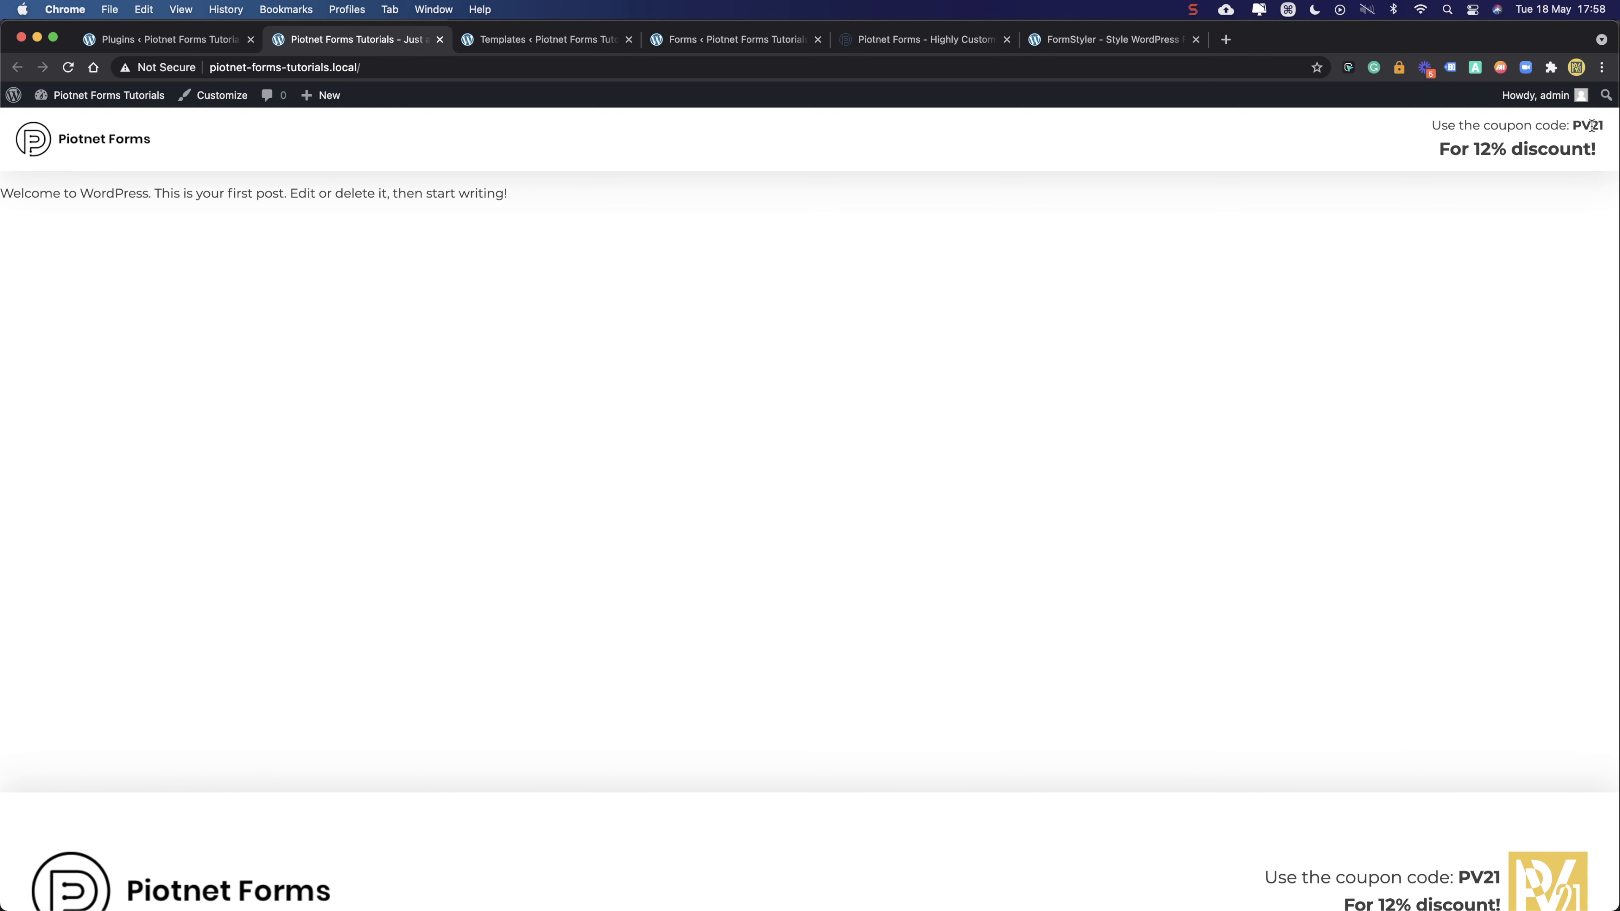
left_click_drag(1574, 126, 1601, 127)
left_click_drag(1436, 150, 1599, 159)
left_click(1435, 155)
- Return to piotnetforms.com and jump to the Pricing section with the hero Buy Now button
left_click(912, 43)
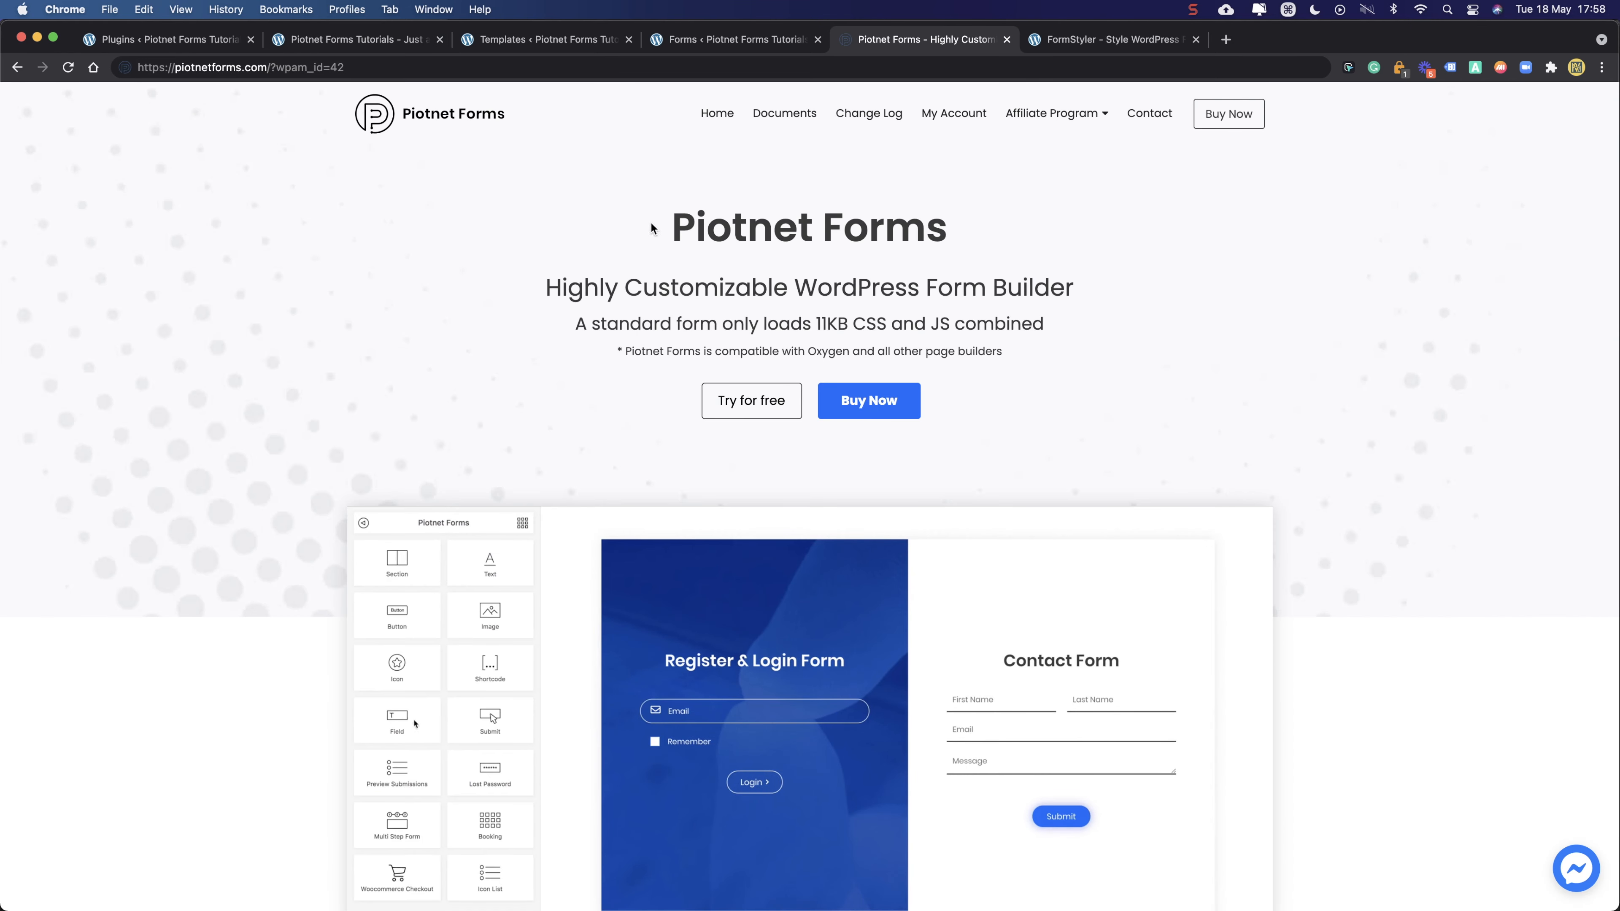
scroll(638, 227, "down", 5)
scroll(632, 230, "up", 4)
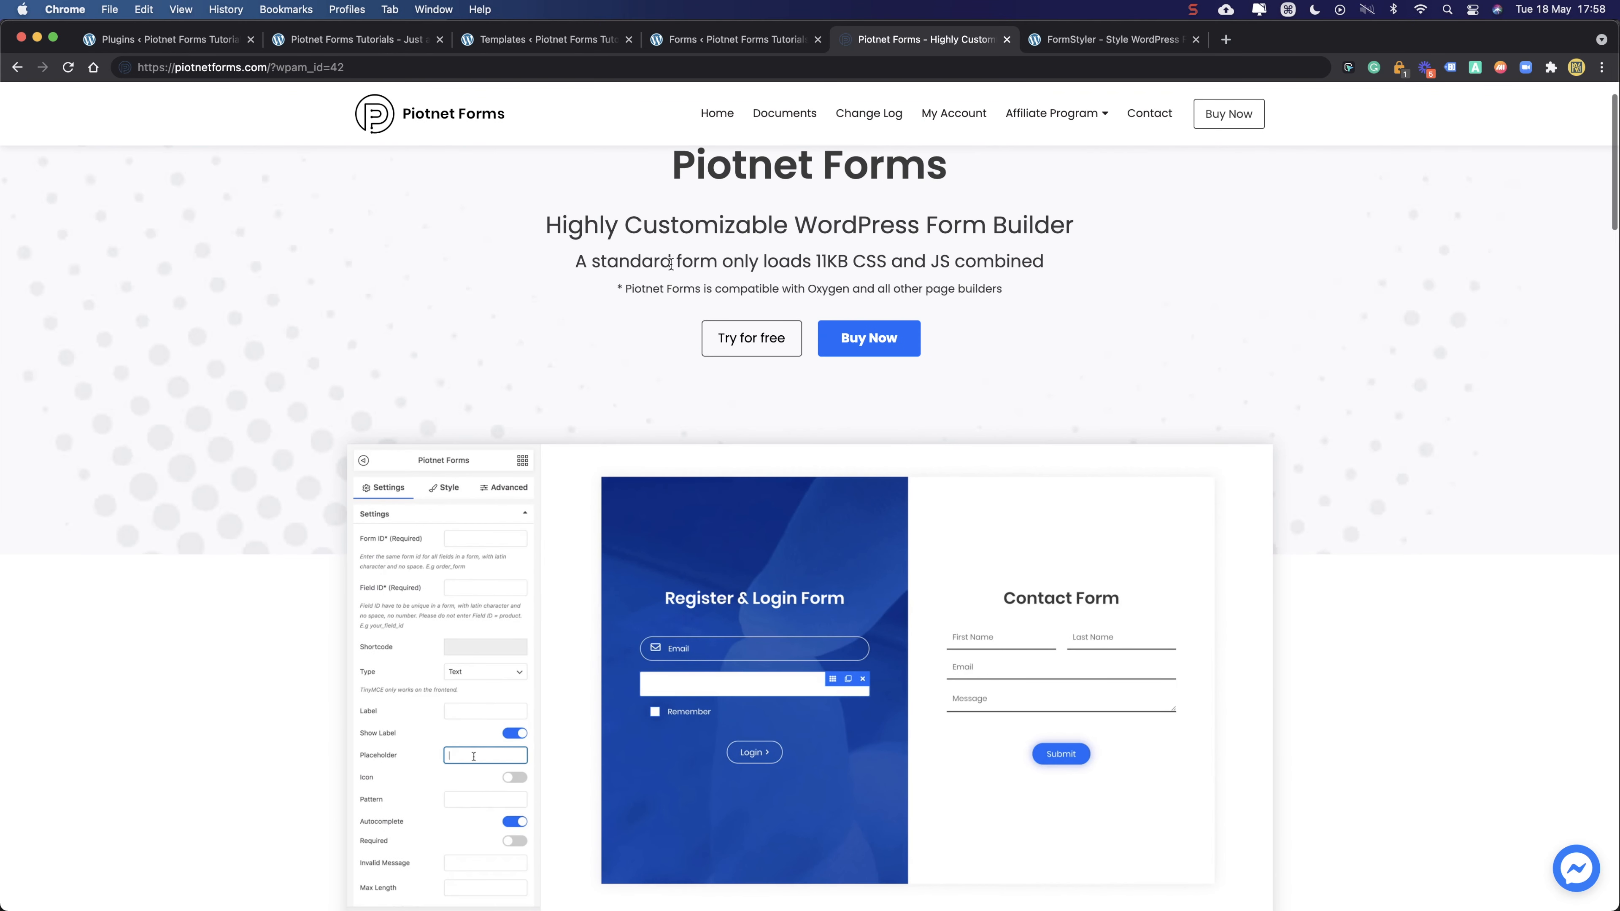
left_click(903, 341)
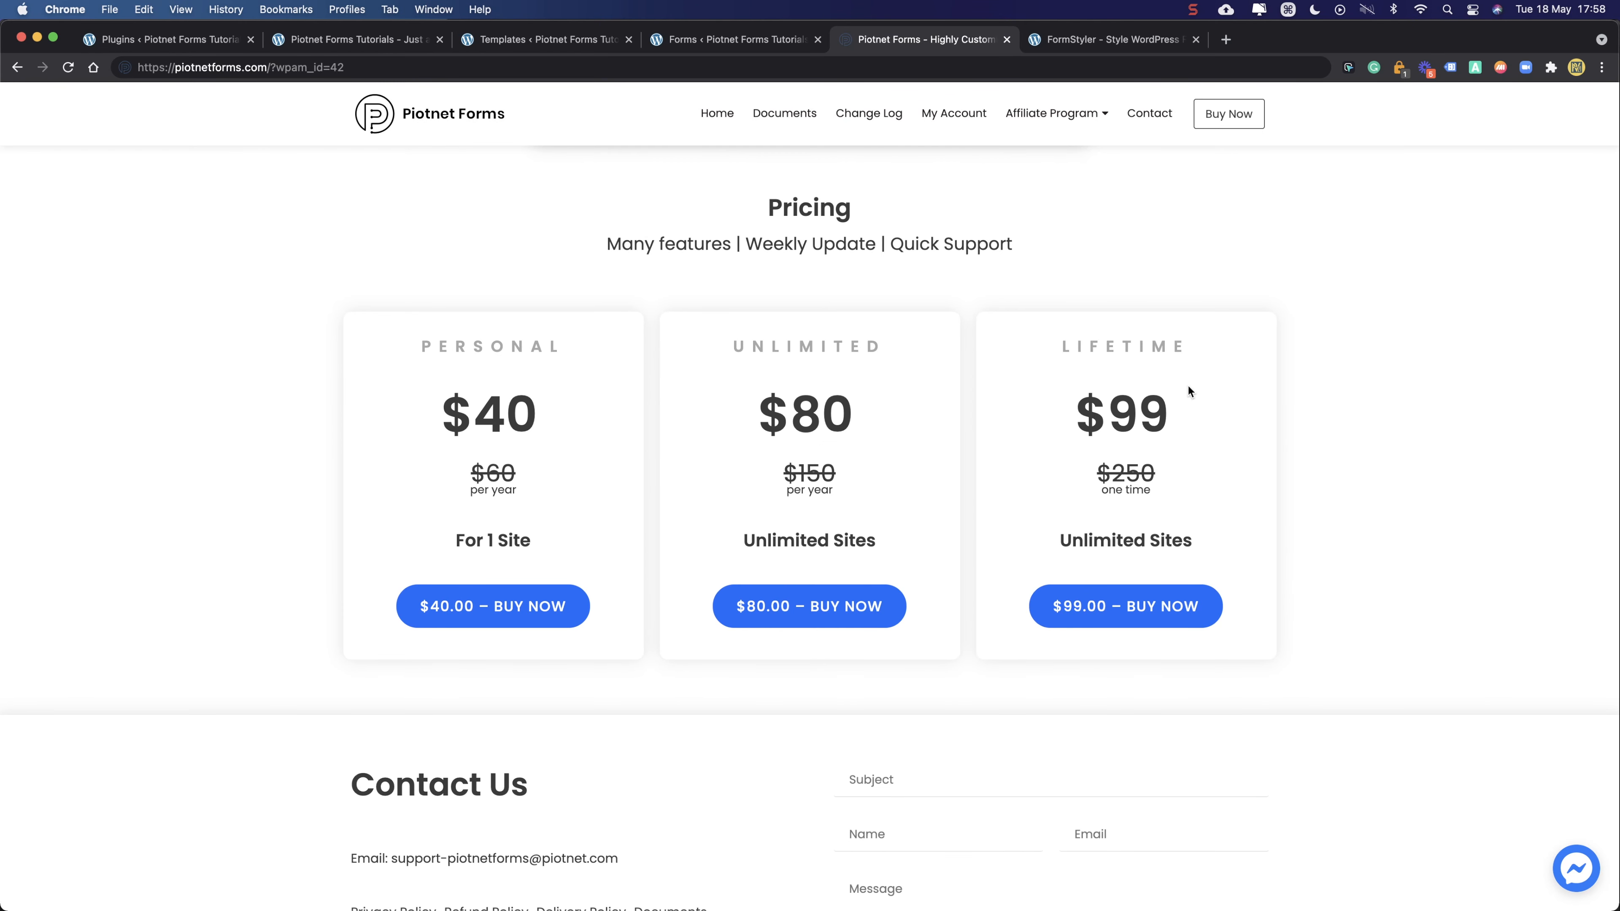
- Examine the Lifetime plan card: its heading, $99 price and Unlimited Sites
double_click(1098, 351)
left_click(1104, 348)
left_click_drag(1051, 349, 1239, 349)
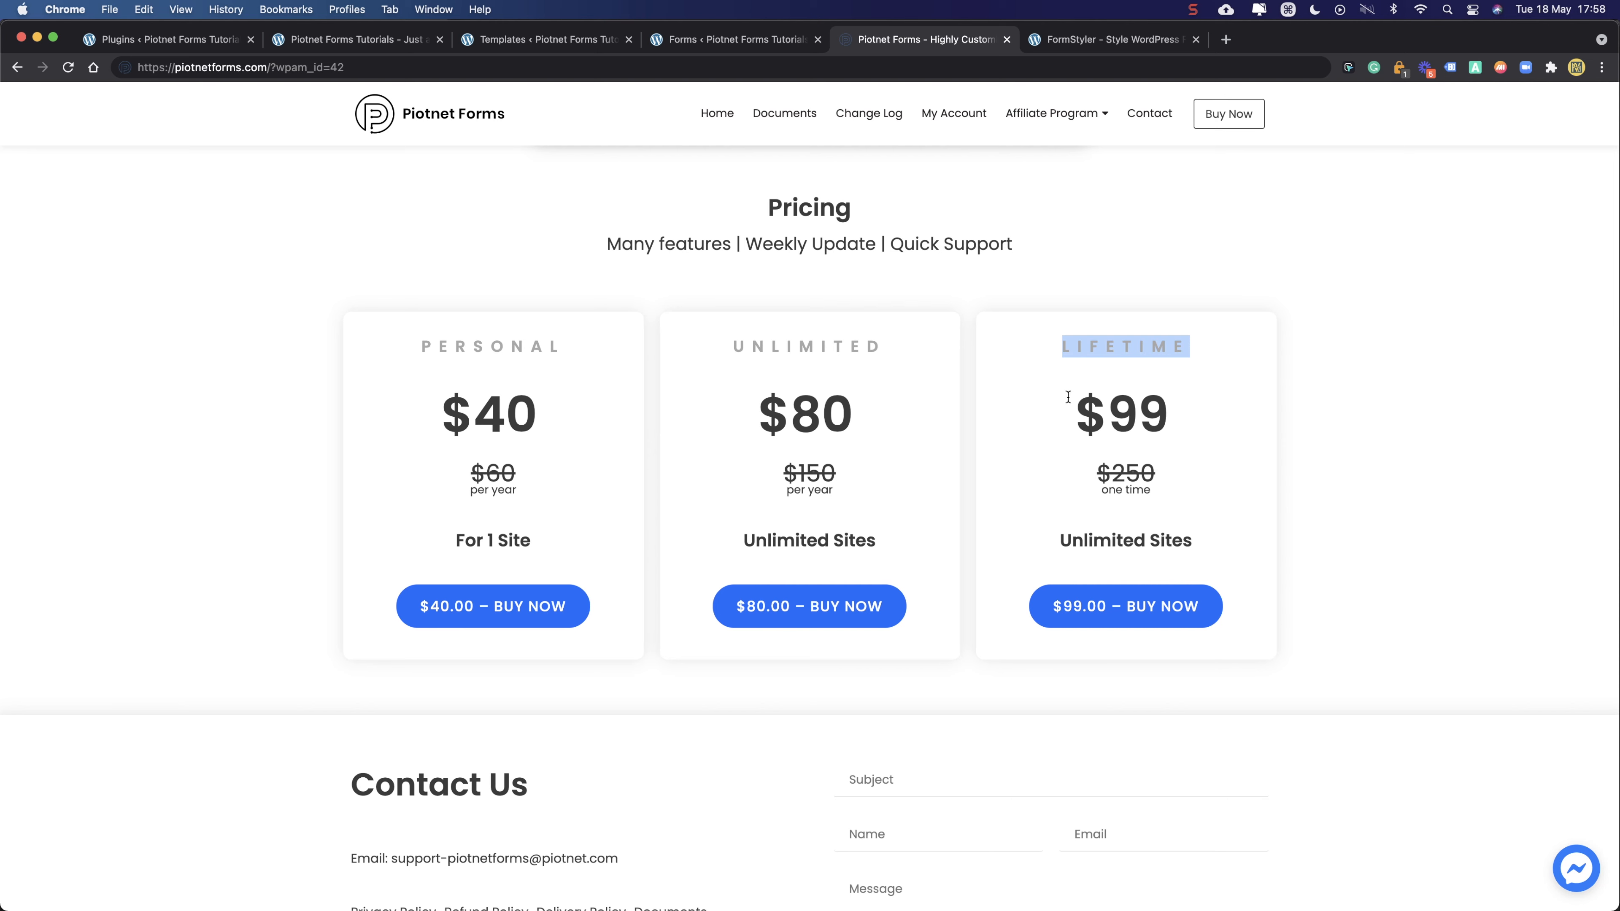
left_click_drag(1069, 539, 1223, 550)
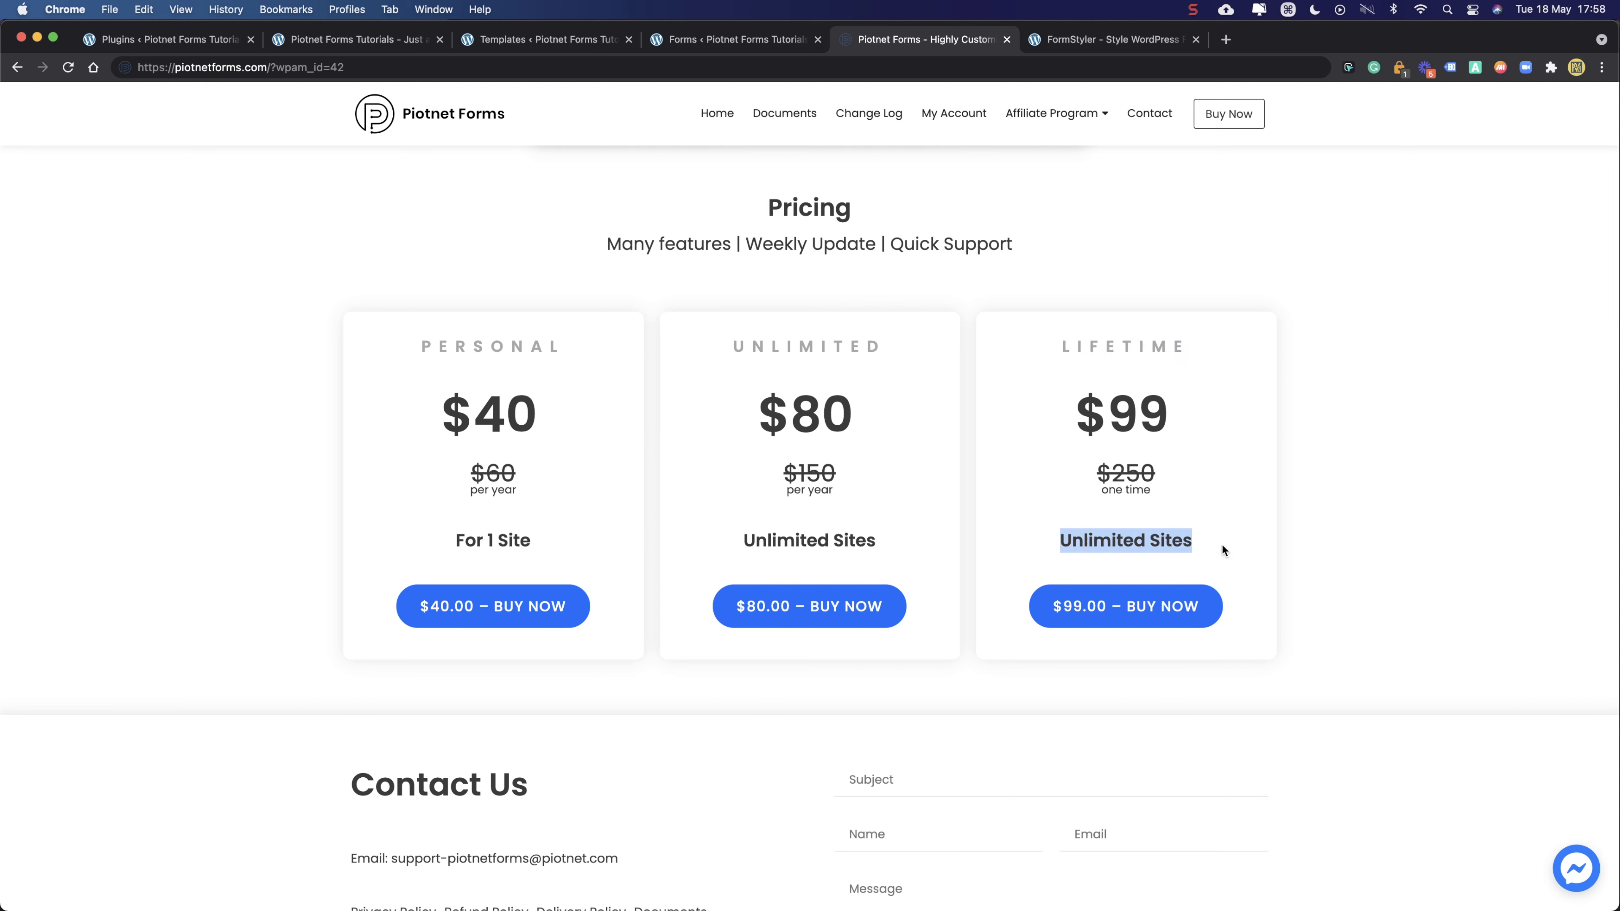
left_click_drag(1077, 415, 1172, 491)
left_click(1153, 415)
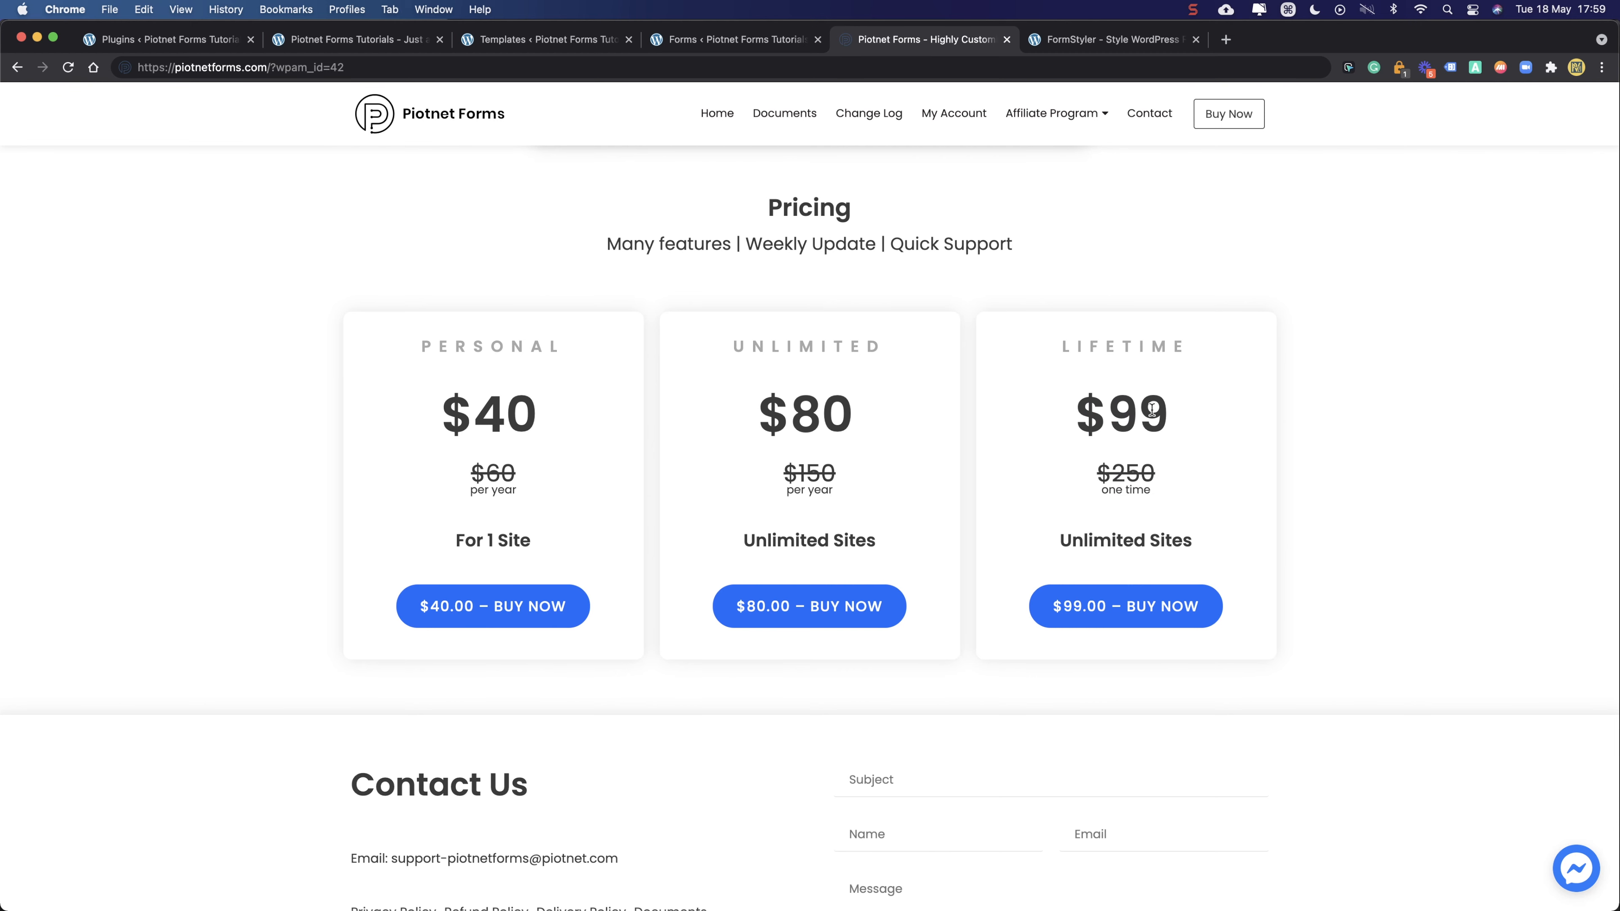
- Scroll around the pricing plans and highlight the whole Lifetime card
scroll(1060, 365, "up", 20)
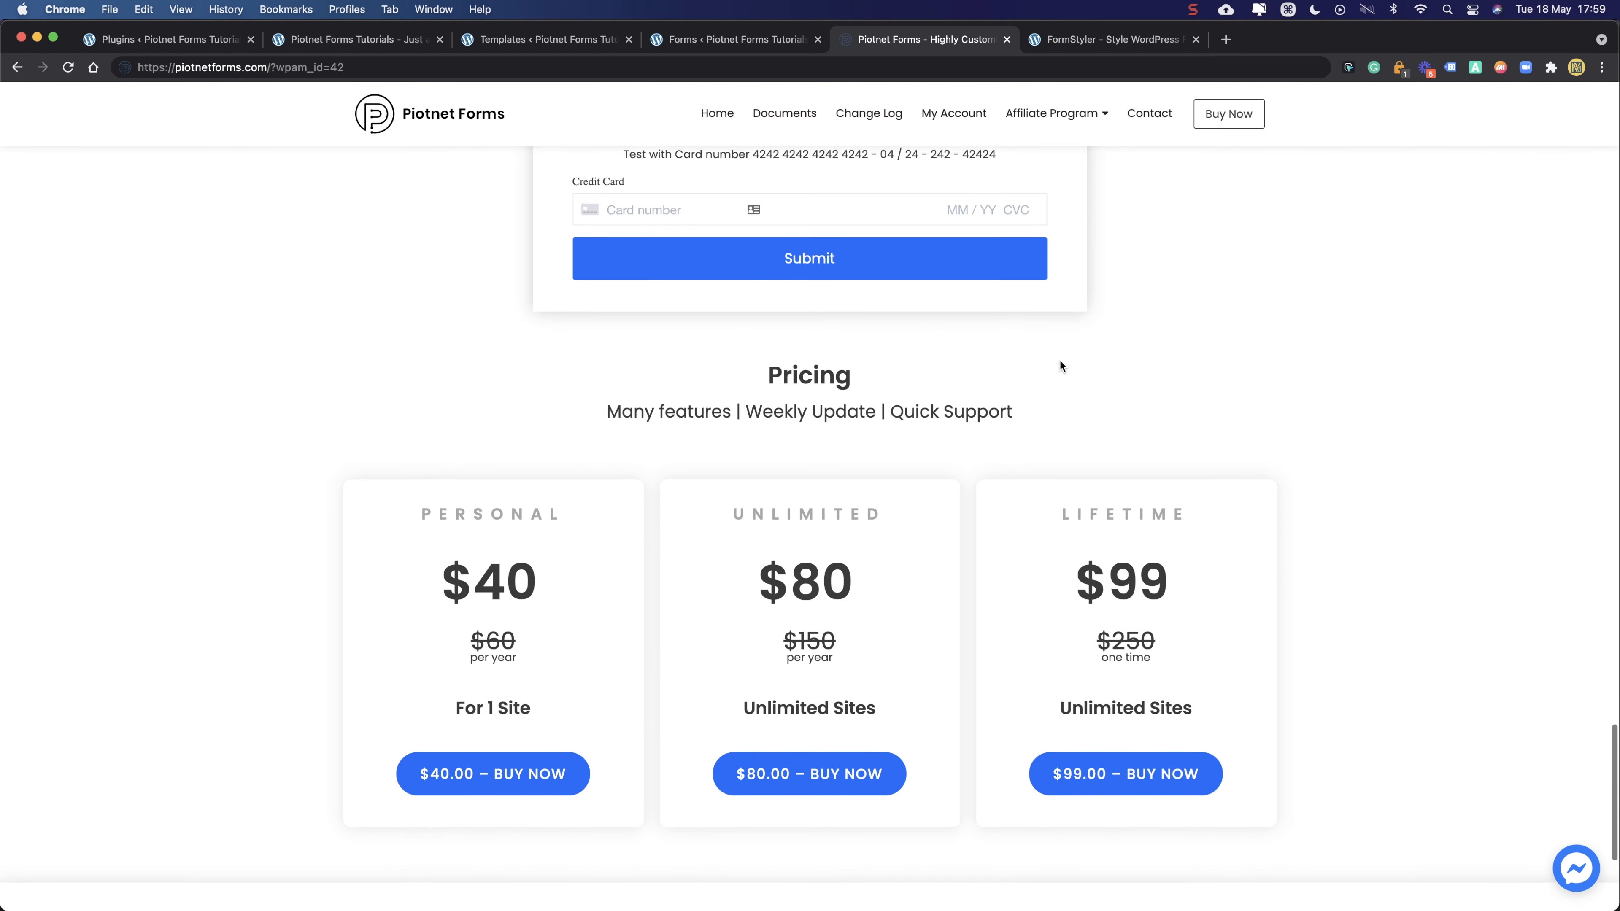
scroll(1059, 365, "up", 5)
scroll(1060, 365, "down", 20)
scroll(1059, 364, "up", 5)
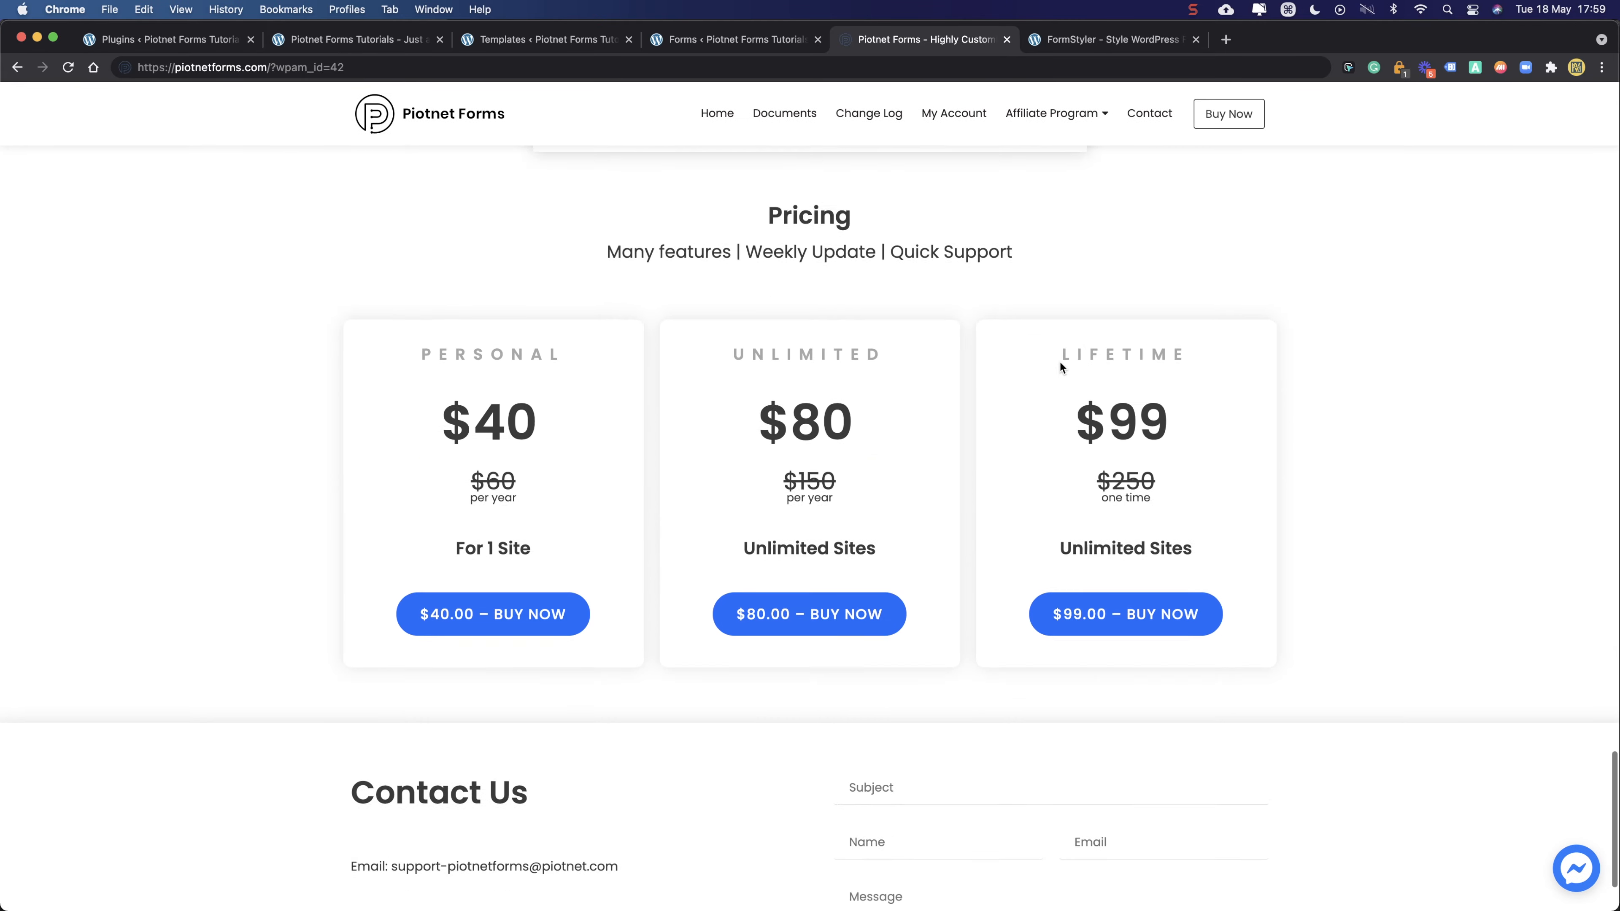
scroll(1059, 359, "down", 5)
scroll(1061, 351, "up", 2)
scroll(1063, 346, "up", 3)
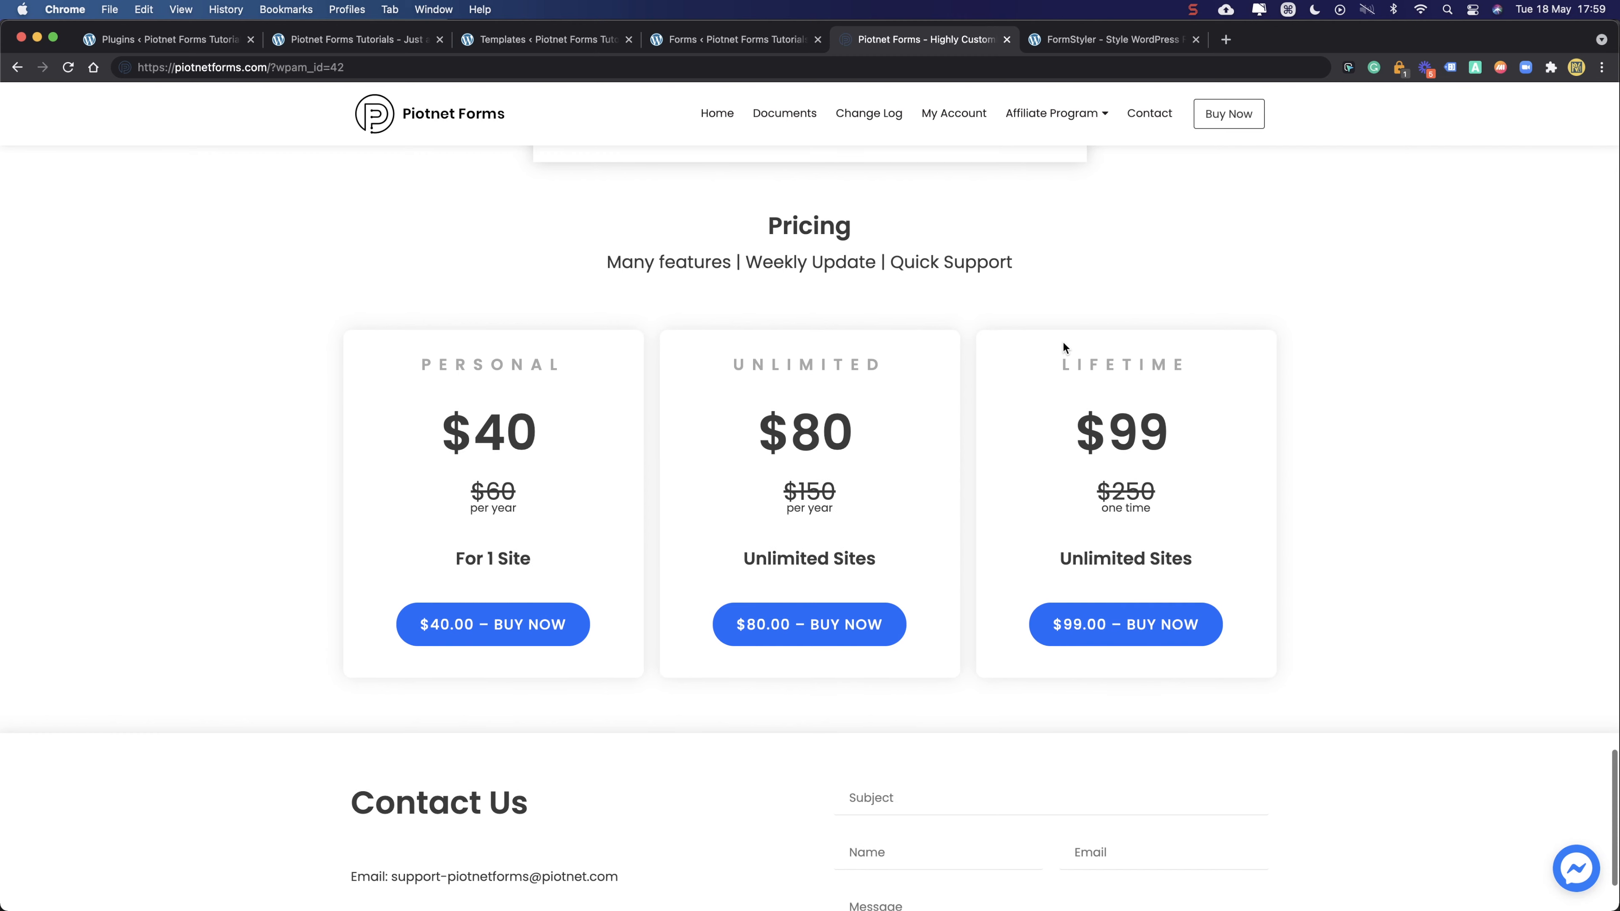
scroll(1063, 347, "down", 2)
scroll(1063, 347, "up", 1)
scroll(1063, 347, "up", 1)
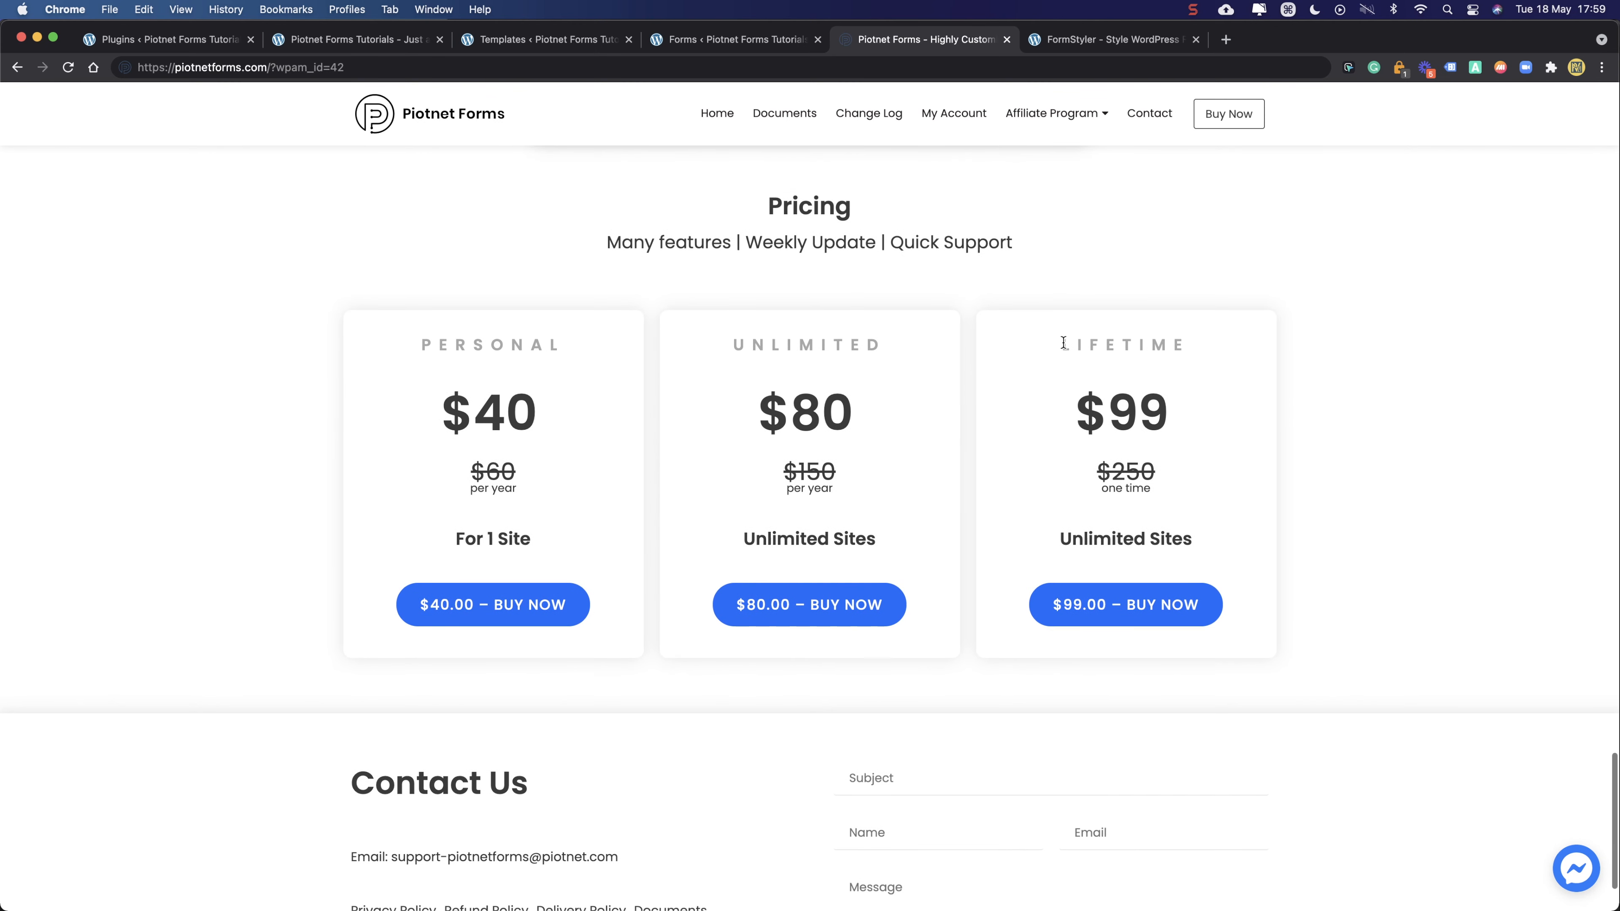
left_click_drag(1049, 342, 1226, 523)
- Buy the $99 Lifetime plan and apply the 12% discount coupon at checkout
left_click(1227, 524)
left_click(1125, 600)
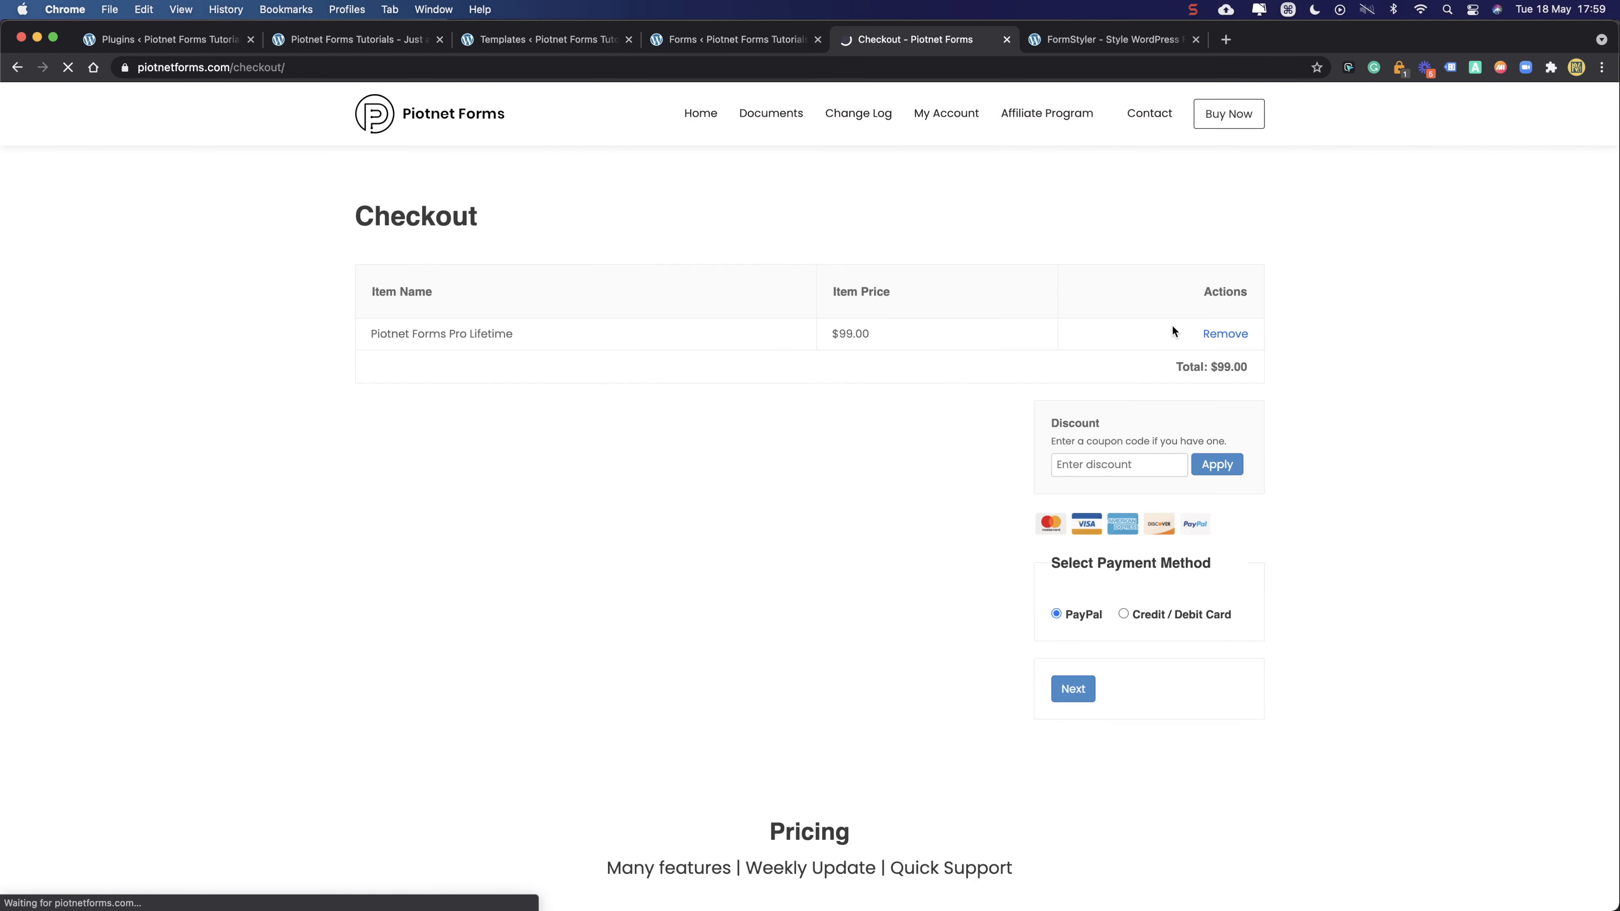
left_click(1026, 465)
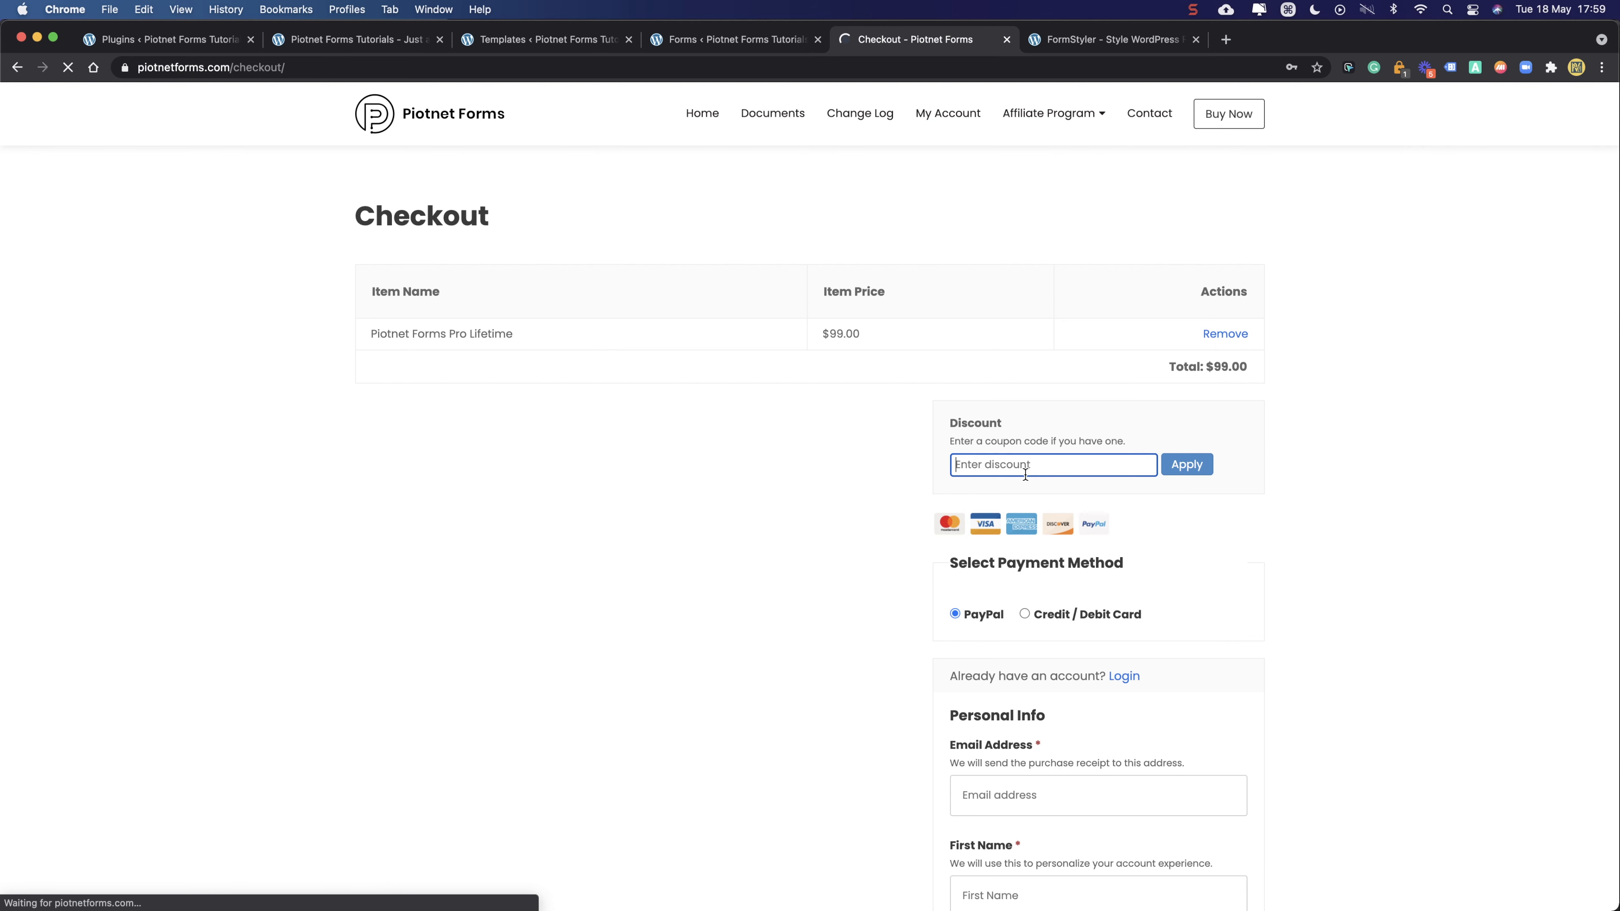
type("PV21")
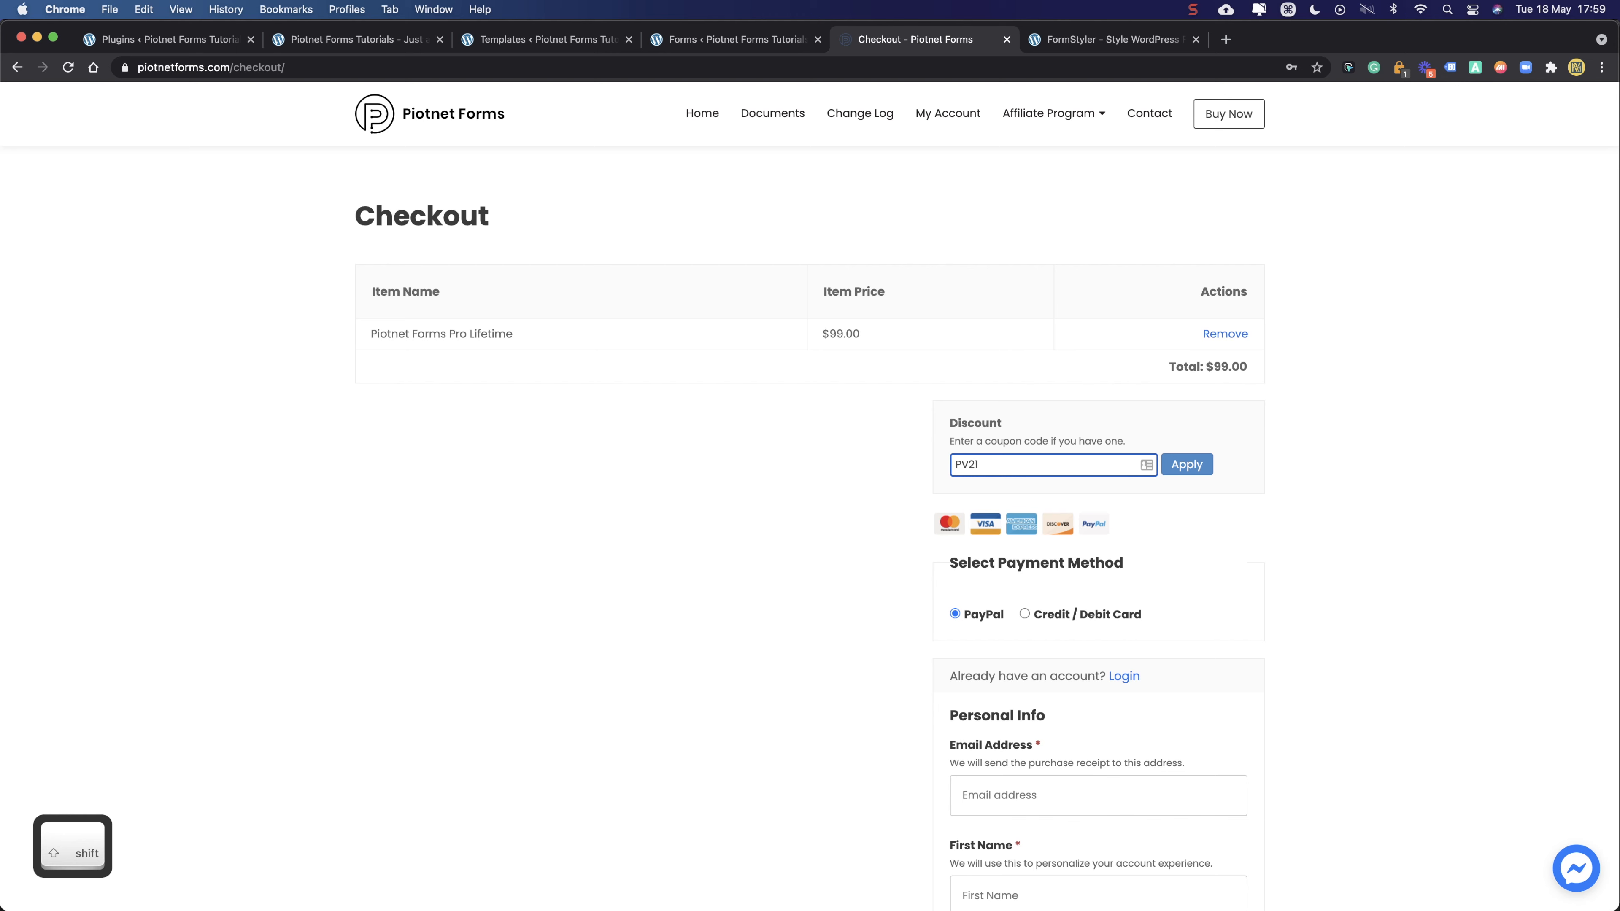
left_click(1199, 469)
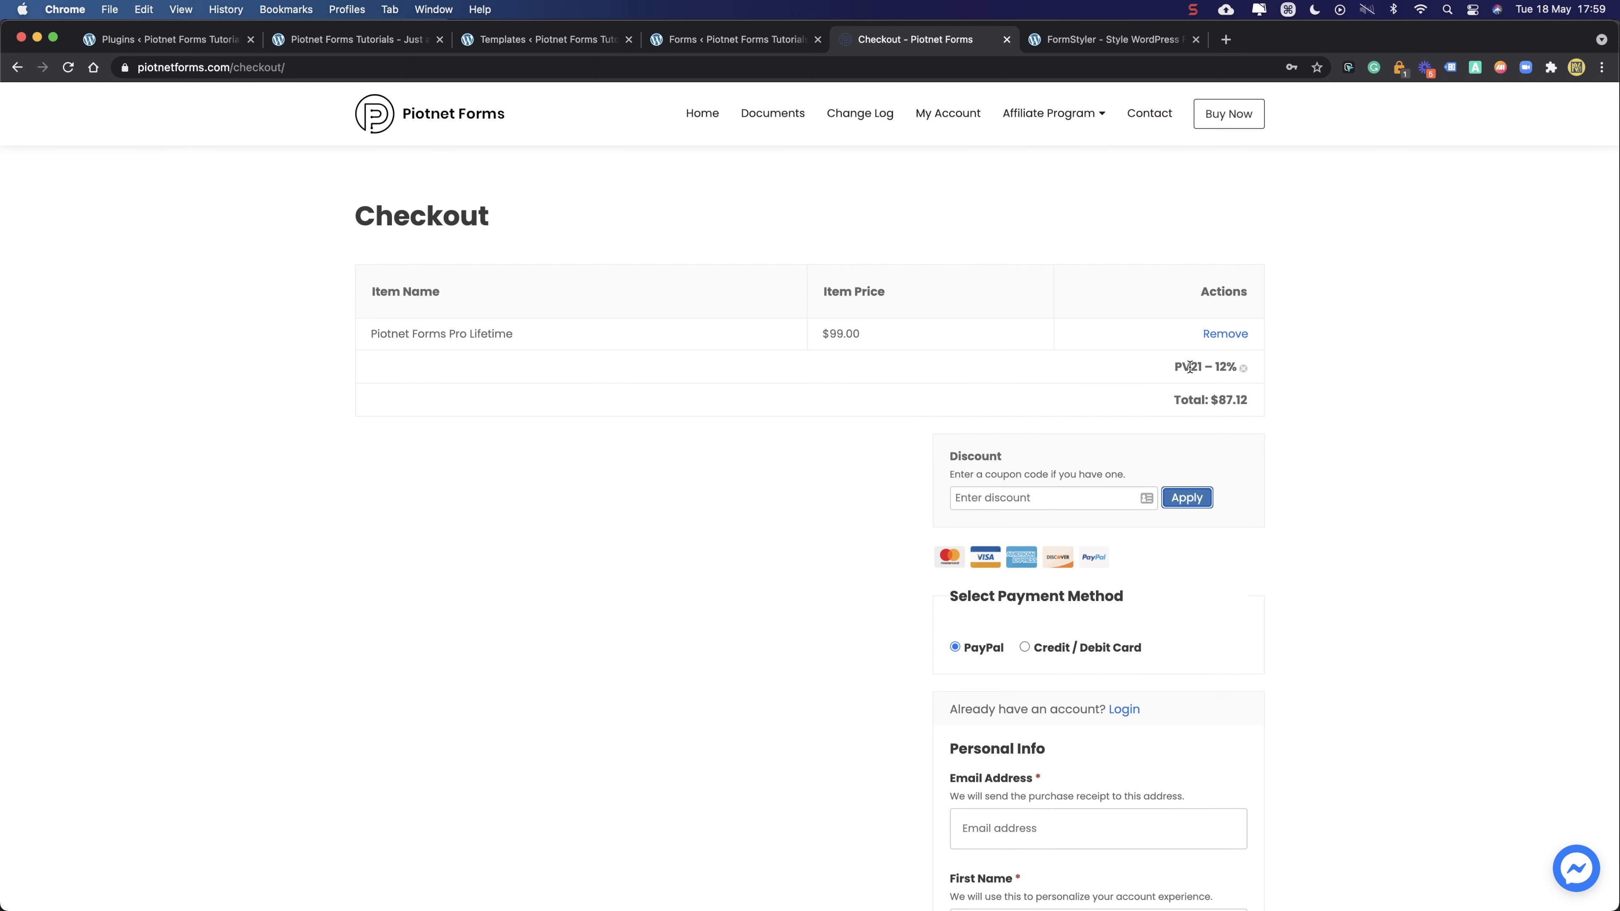
- Remove the Lifetime plan, review the empty cart, and return to the WordPress Templates list
left_click(1230, 336)
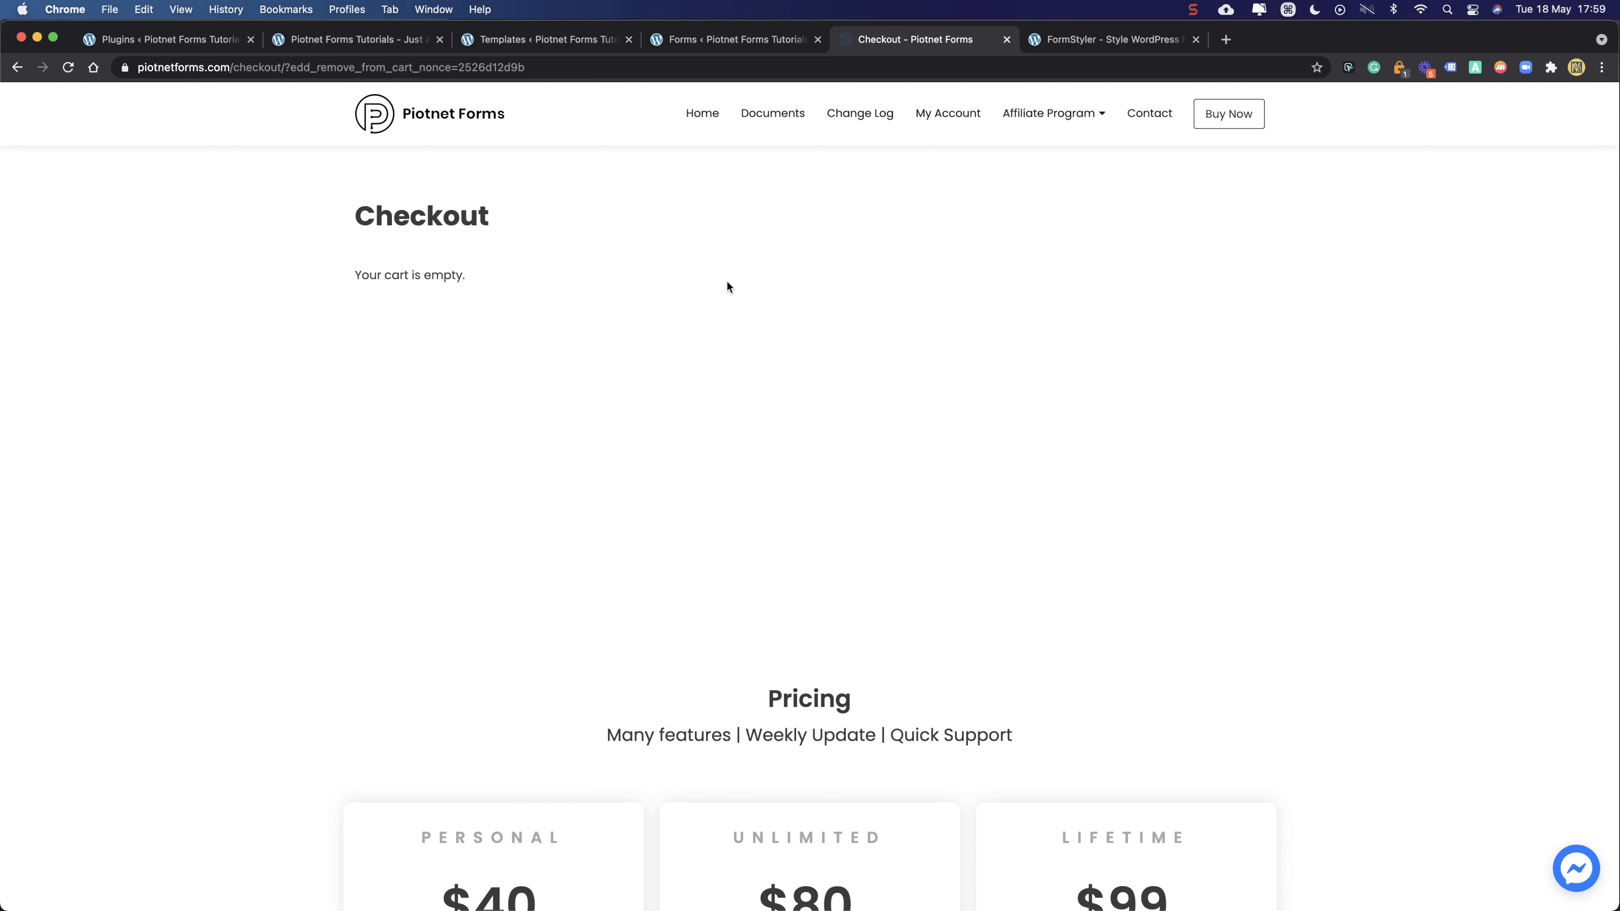
left_click_drag(341, 215, 486, 273)
left_click(538, 282)
scroll(539, 282, "down", 8)
scroll(538, 281, "down", 2)
scroll(539, 281, "up", 10)
left_click_drag(585, 303, 307, 213)
left_click(322, 222)
left_click(567, 290)
left_click(690, 184)
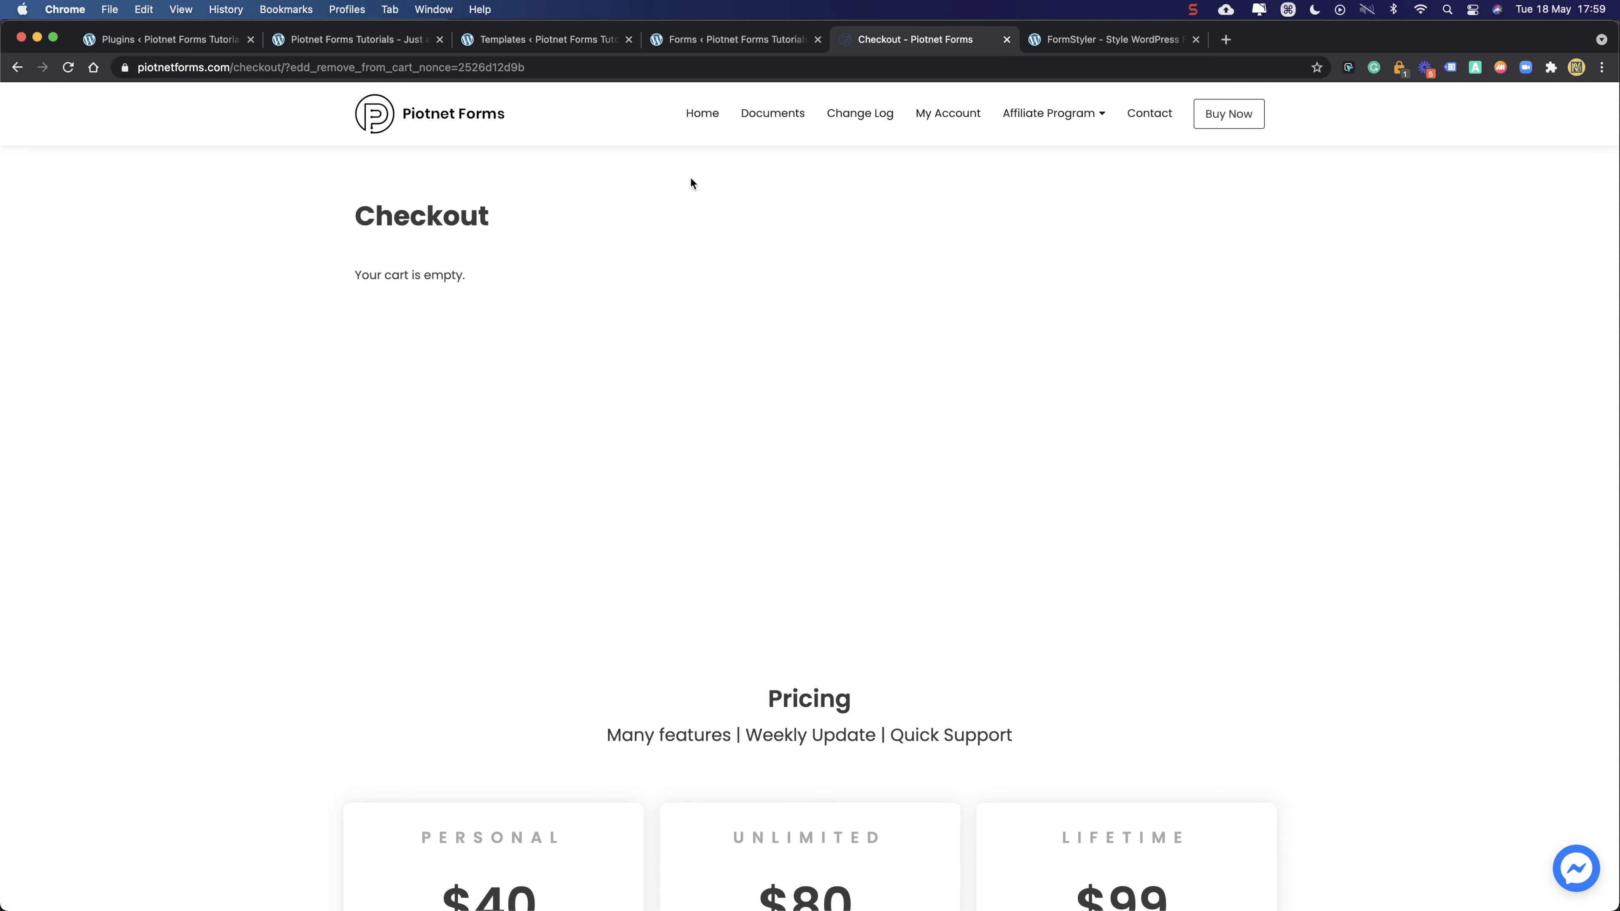
left_click(704, 44)
left_click(549, 41)
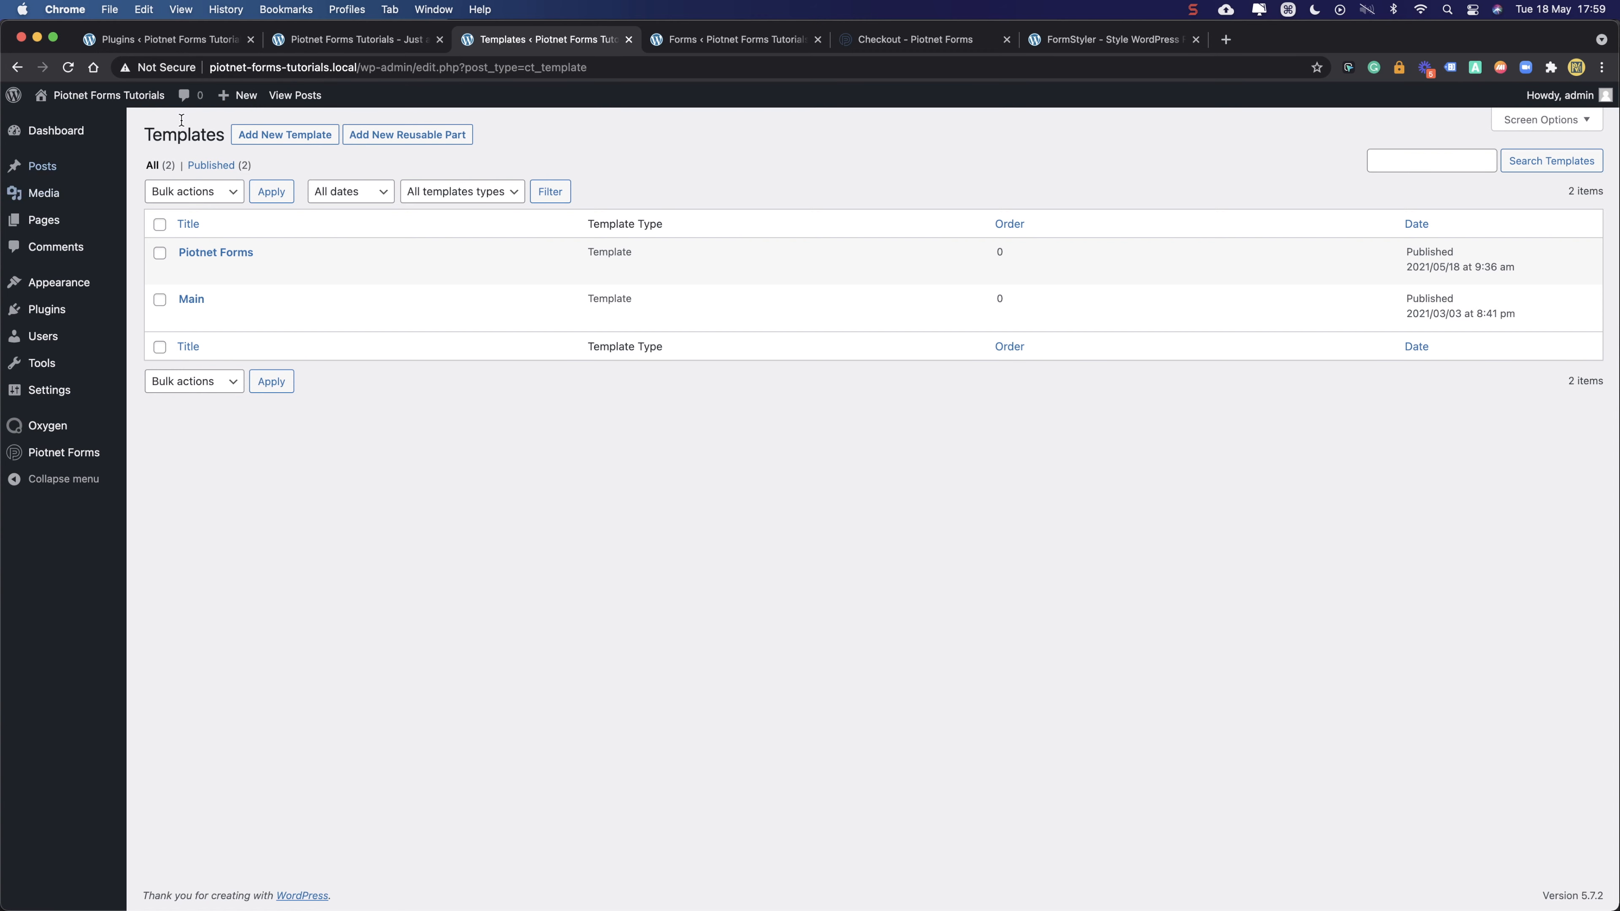
- Close the site's front-end tab and load the Piotnet Forms homepage from the checkout logo
left_click(311, 38)
left_click(208, 39)
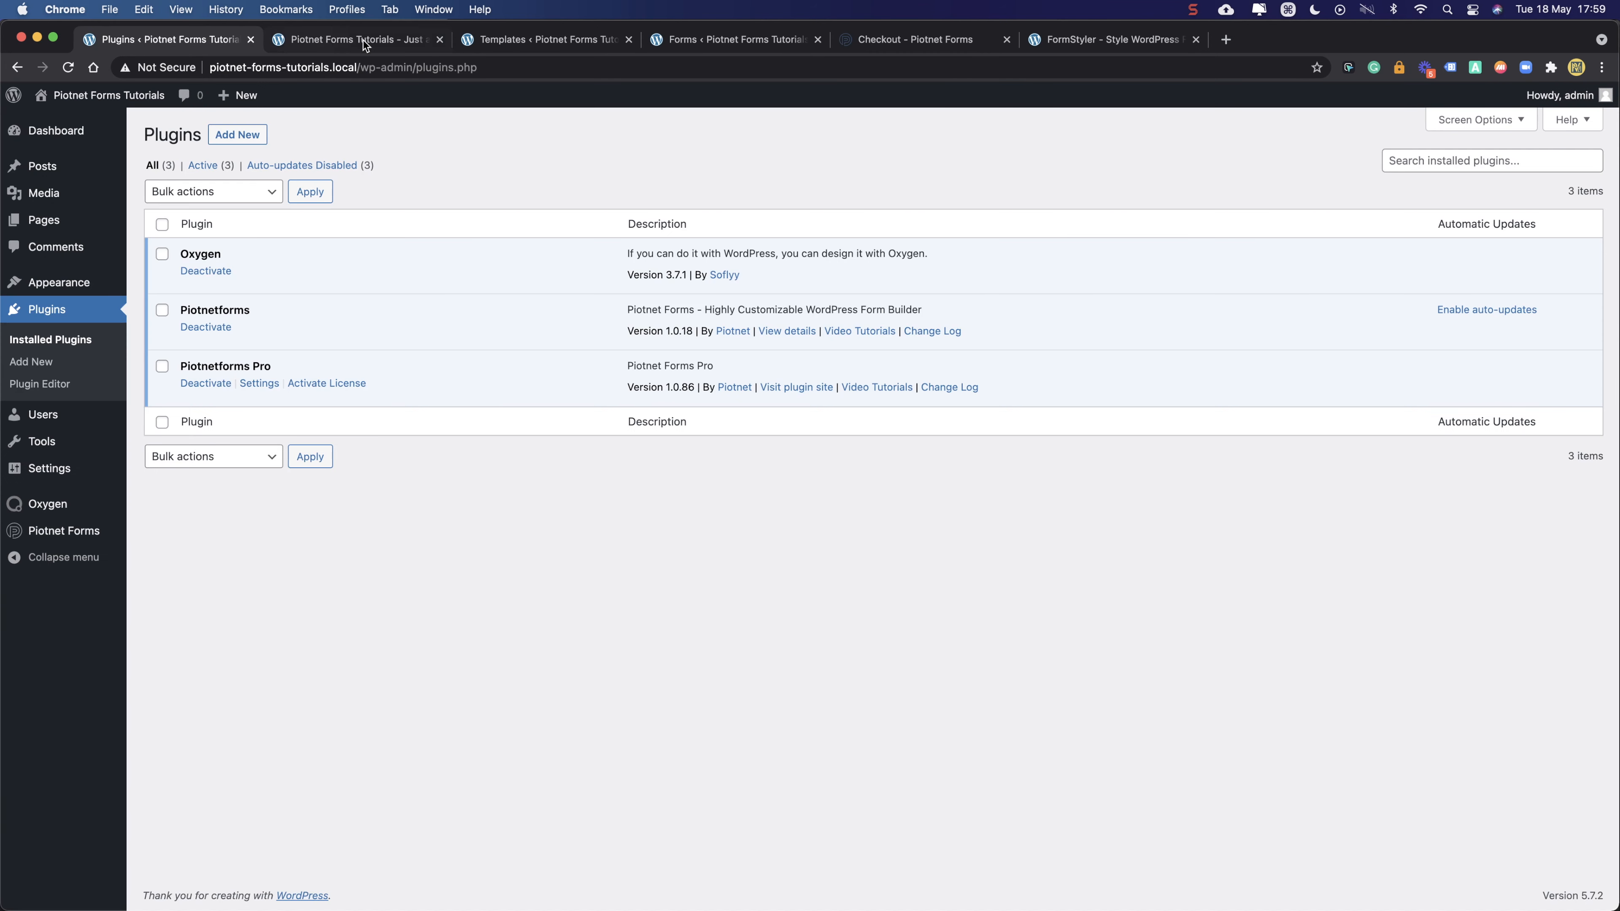
left_click(439, 40)
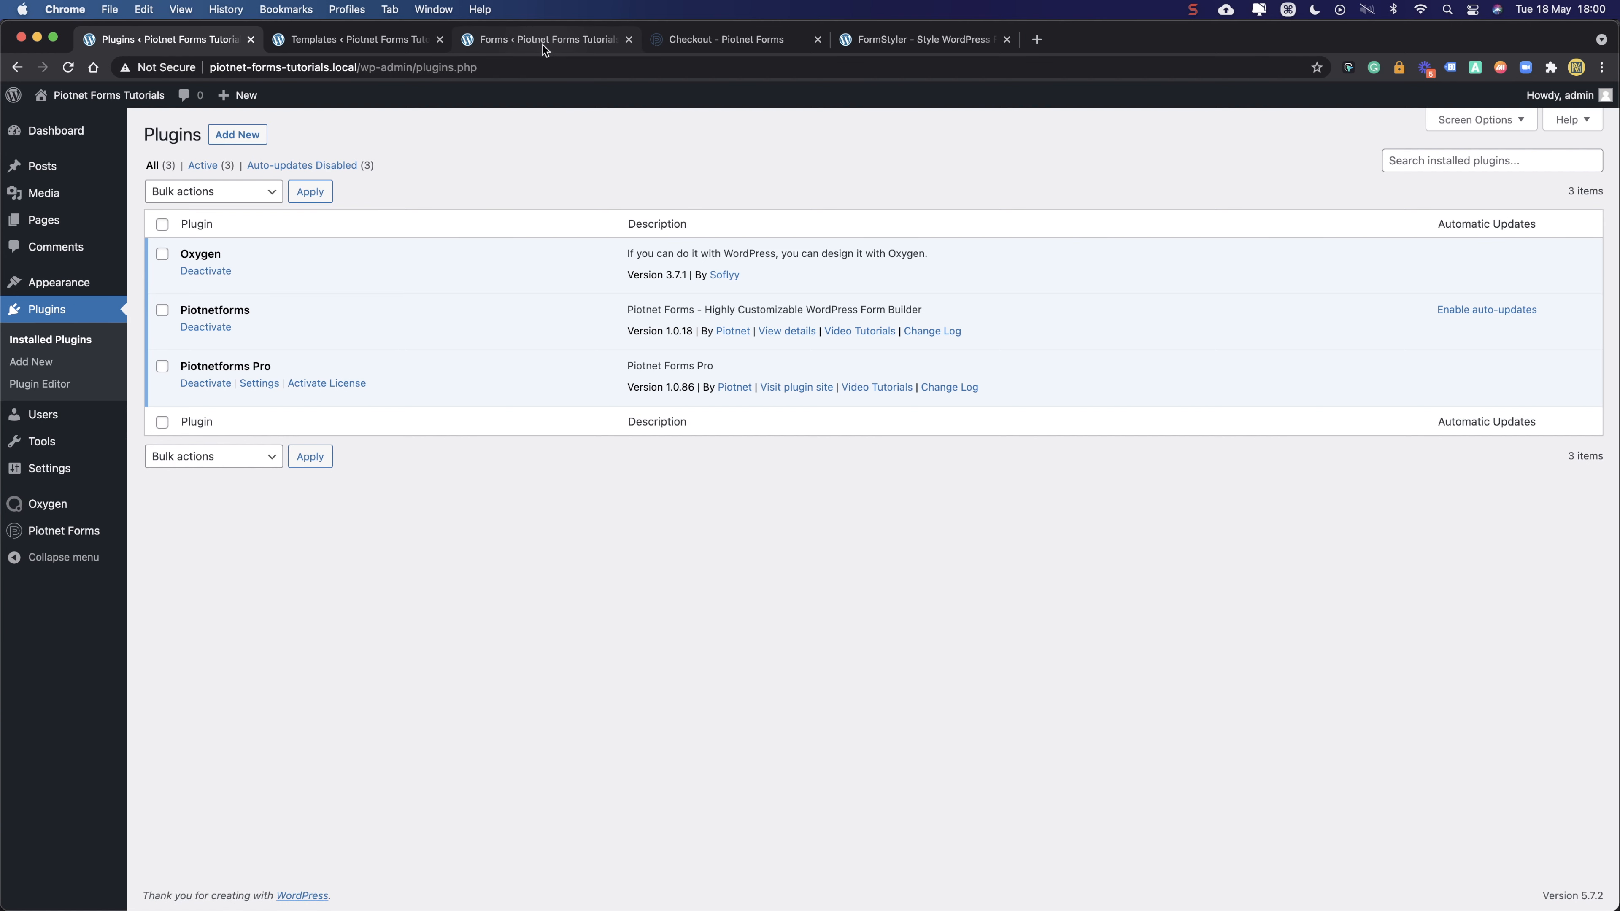
left_click(753, 39)
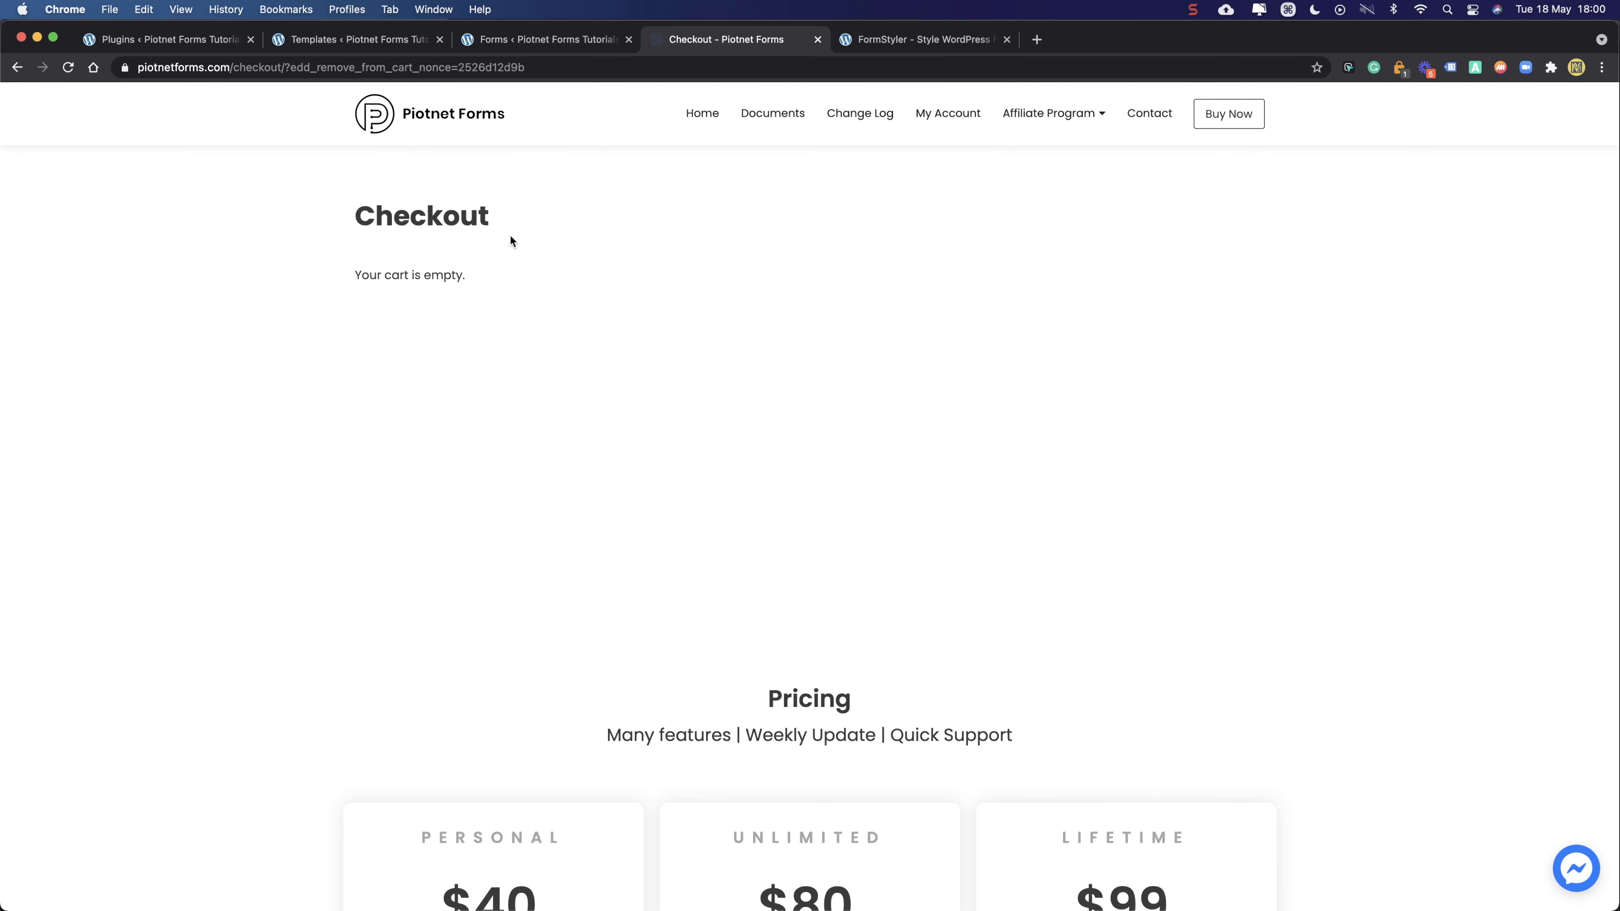
left_click(472, 110)
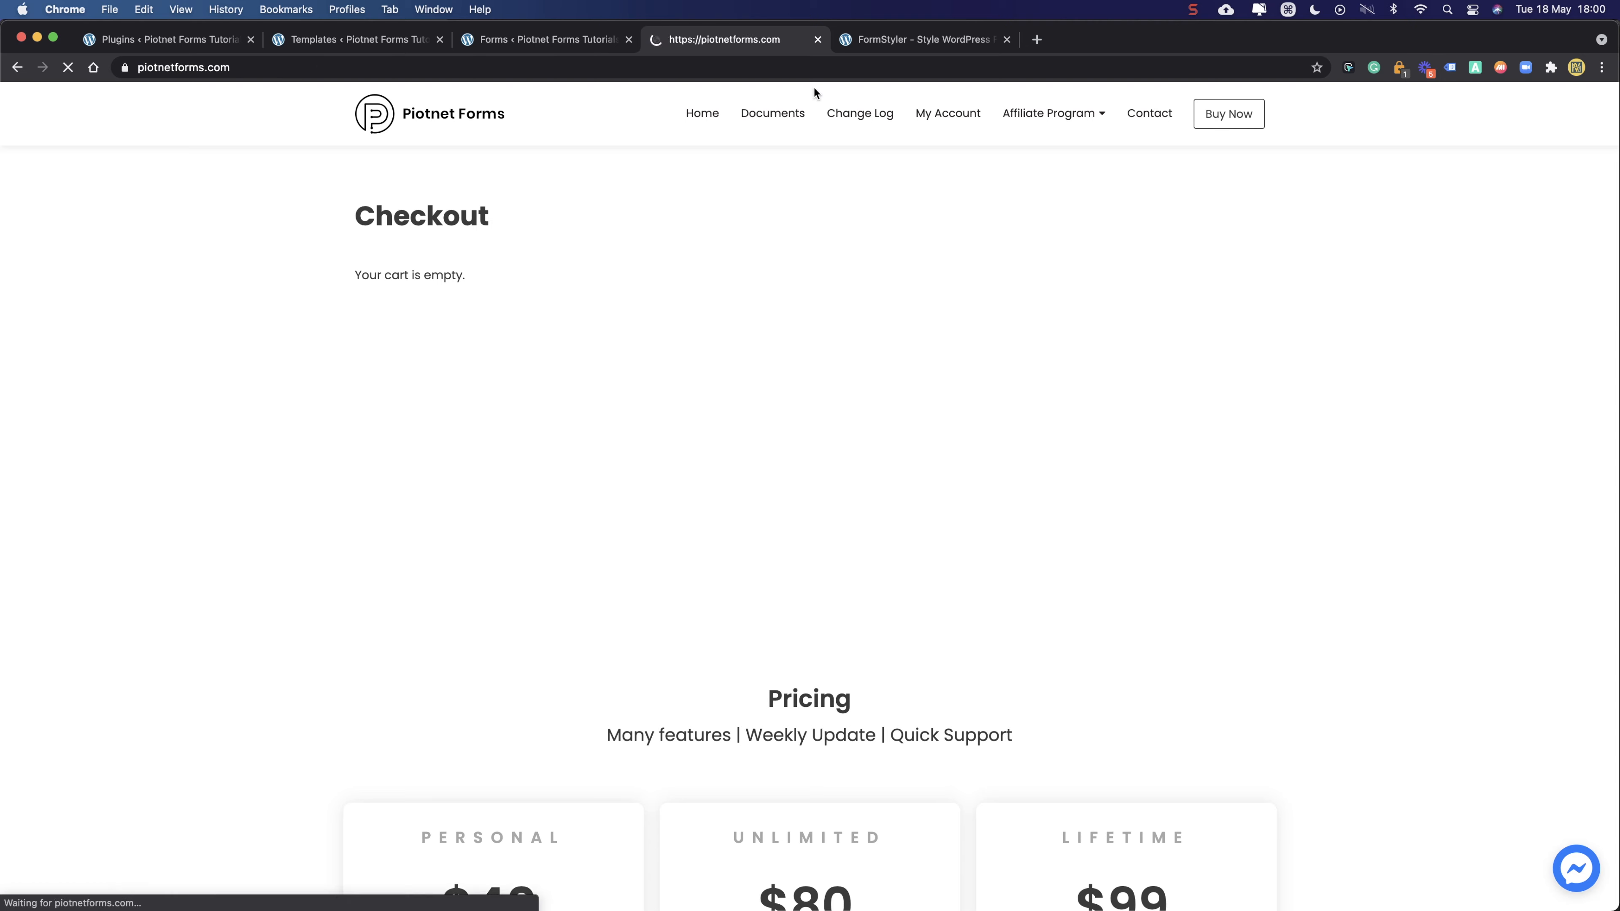
- On FormStyler, open the footer's author credit link in a new tab
left_click(893, 39)
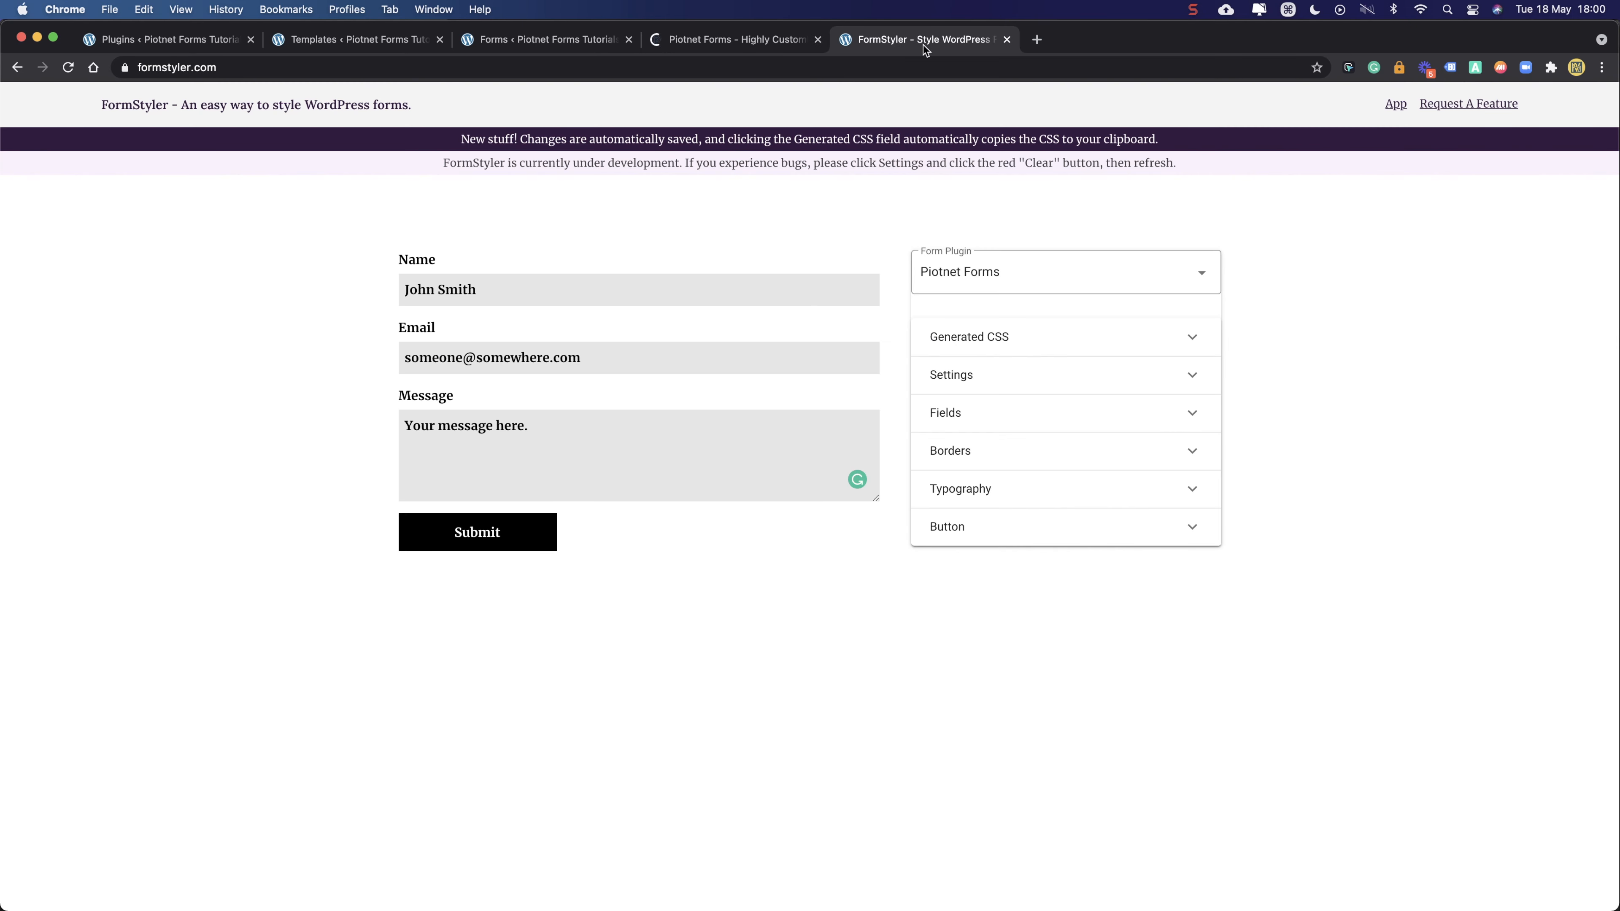
scroll(244, 234, "down", 3)
scroll(246, 230, "down", 2)
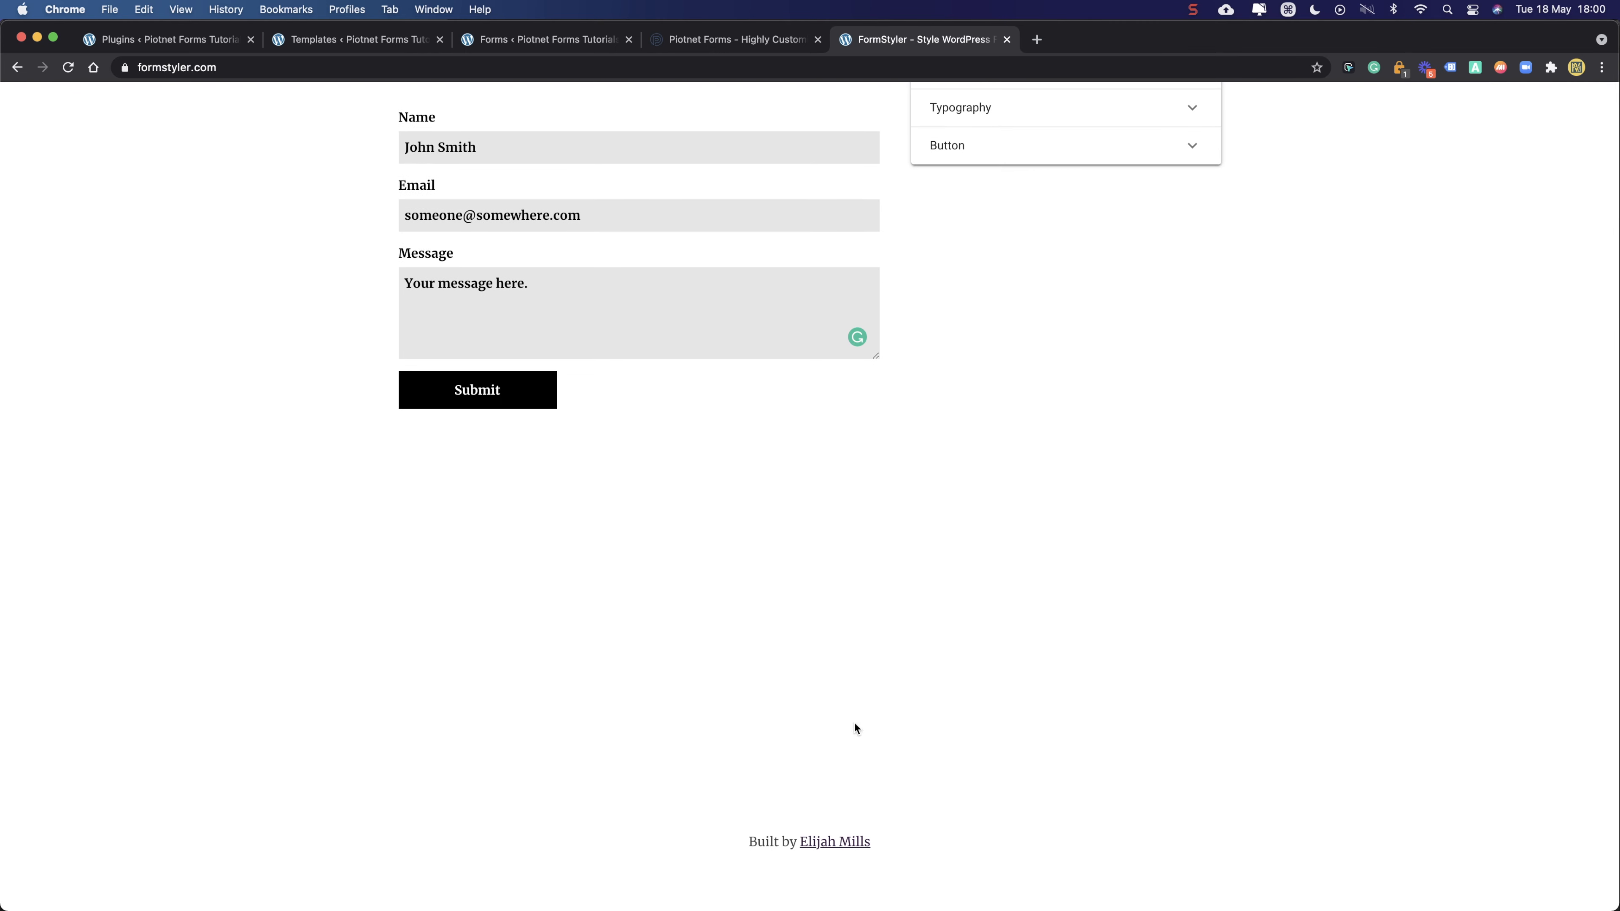
right_click(843, 844)
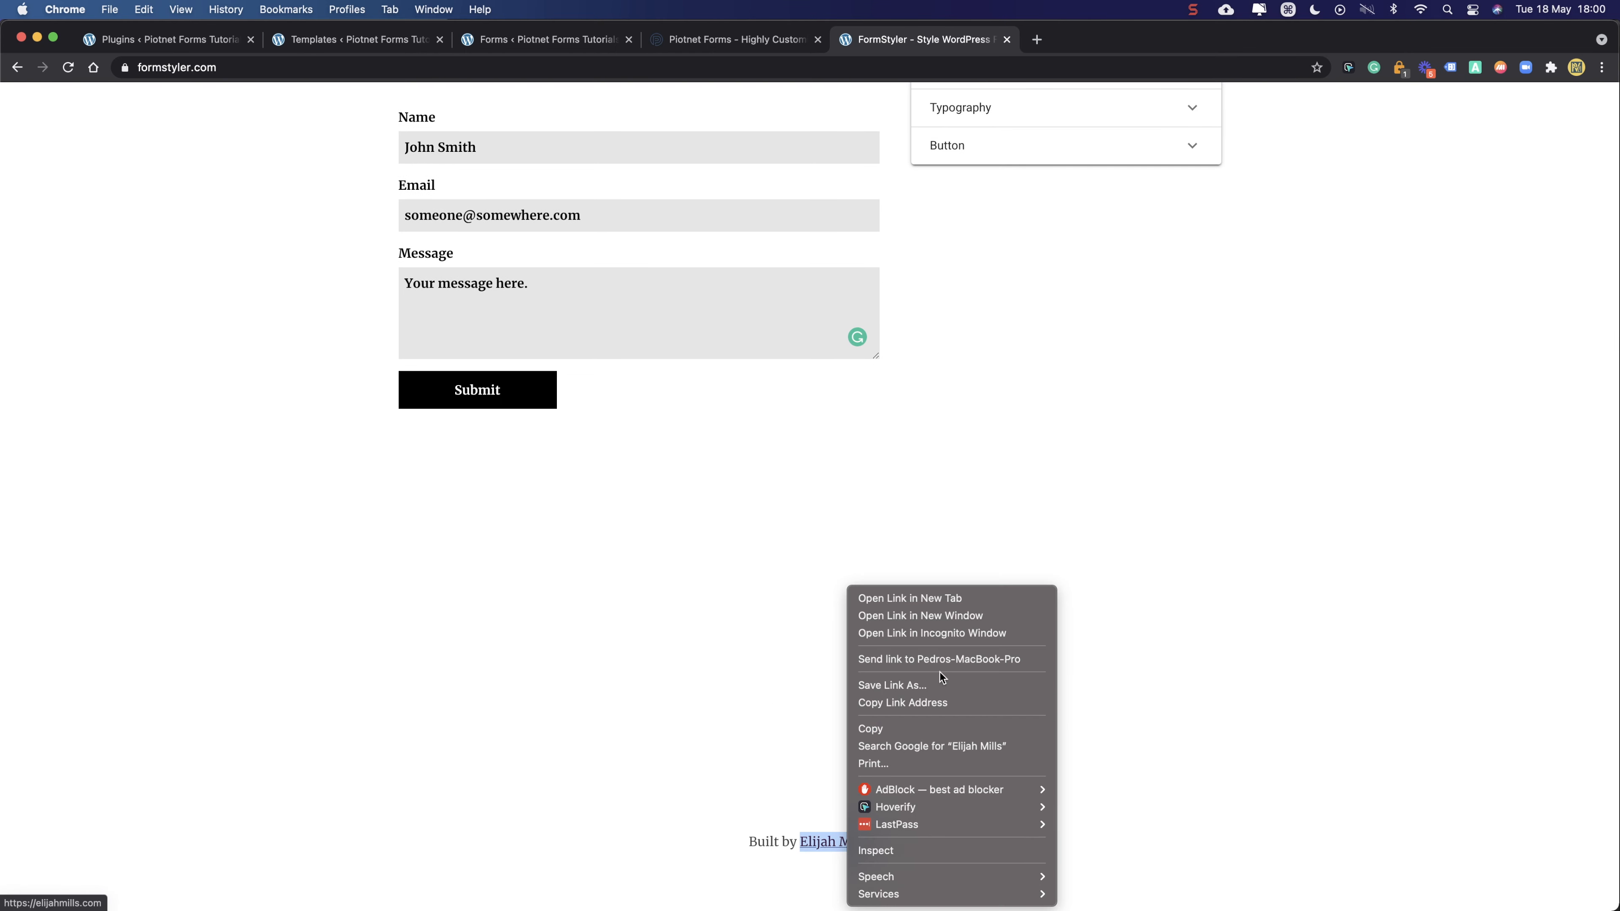
left_click(951, 604)
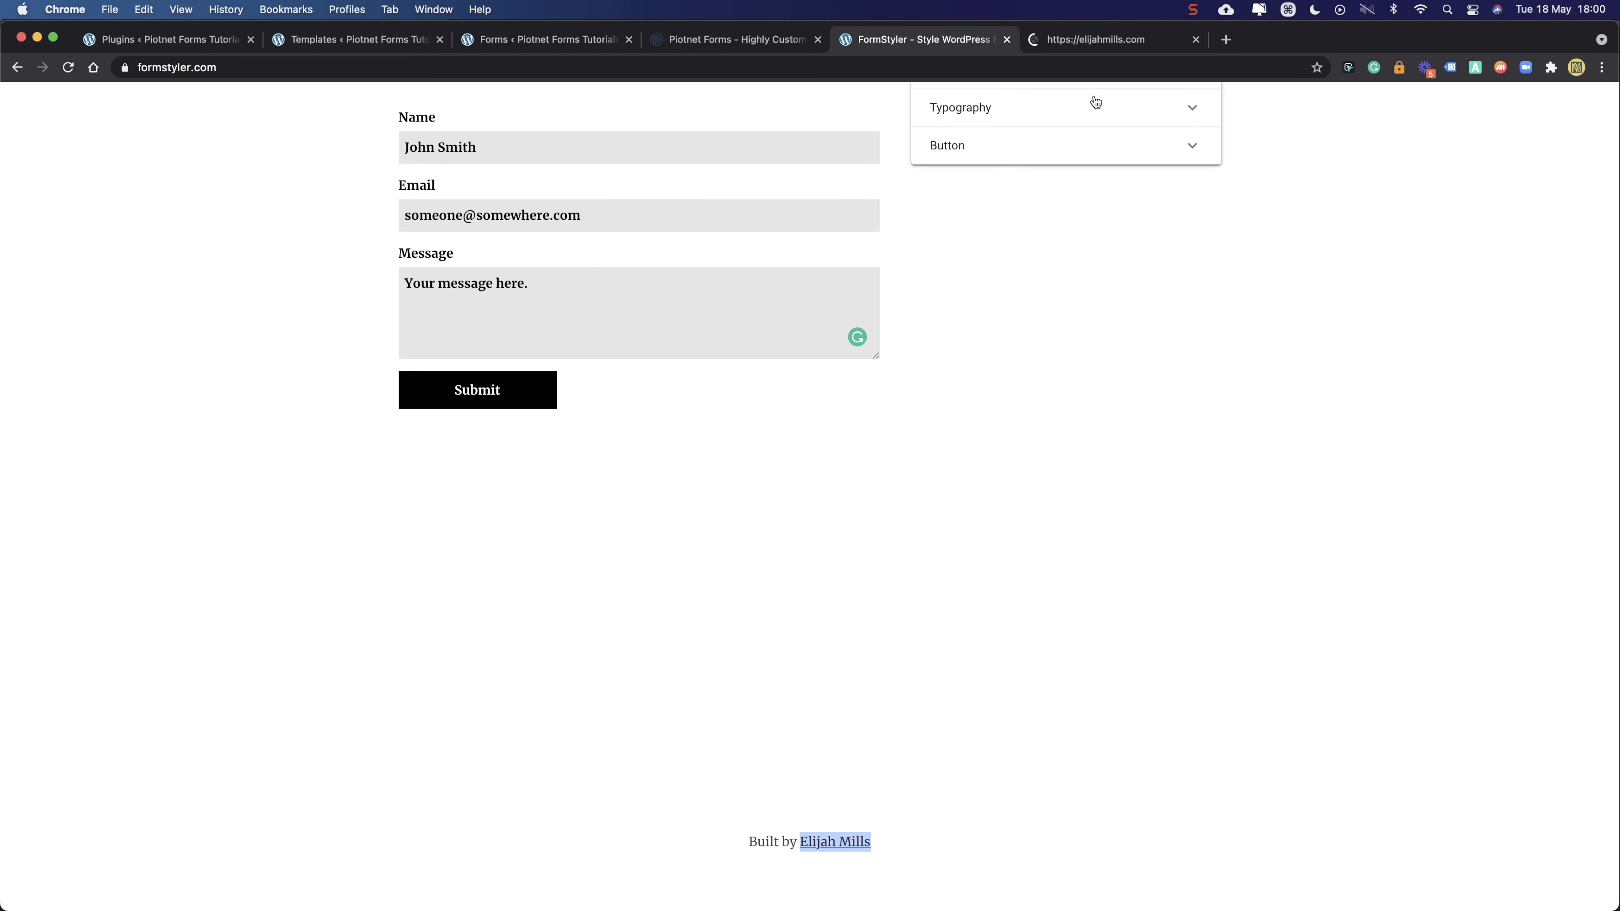
- Browse the My Projects list on elijahmills.com, then go back to FormStyler
left_click(1094, 41)
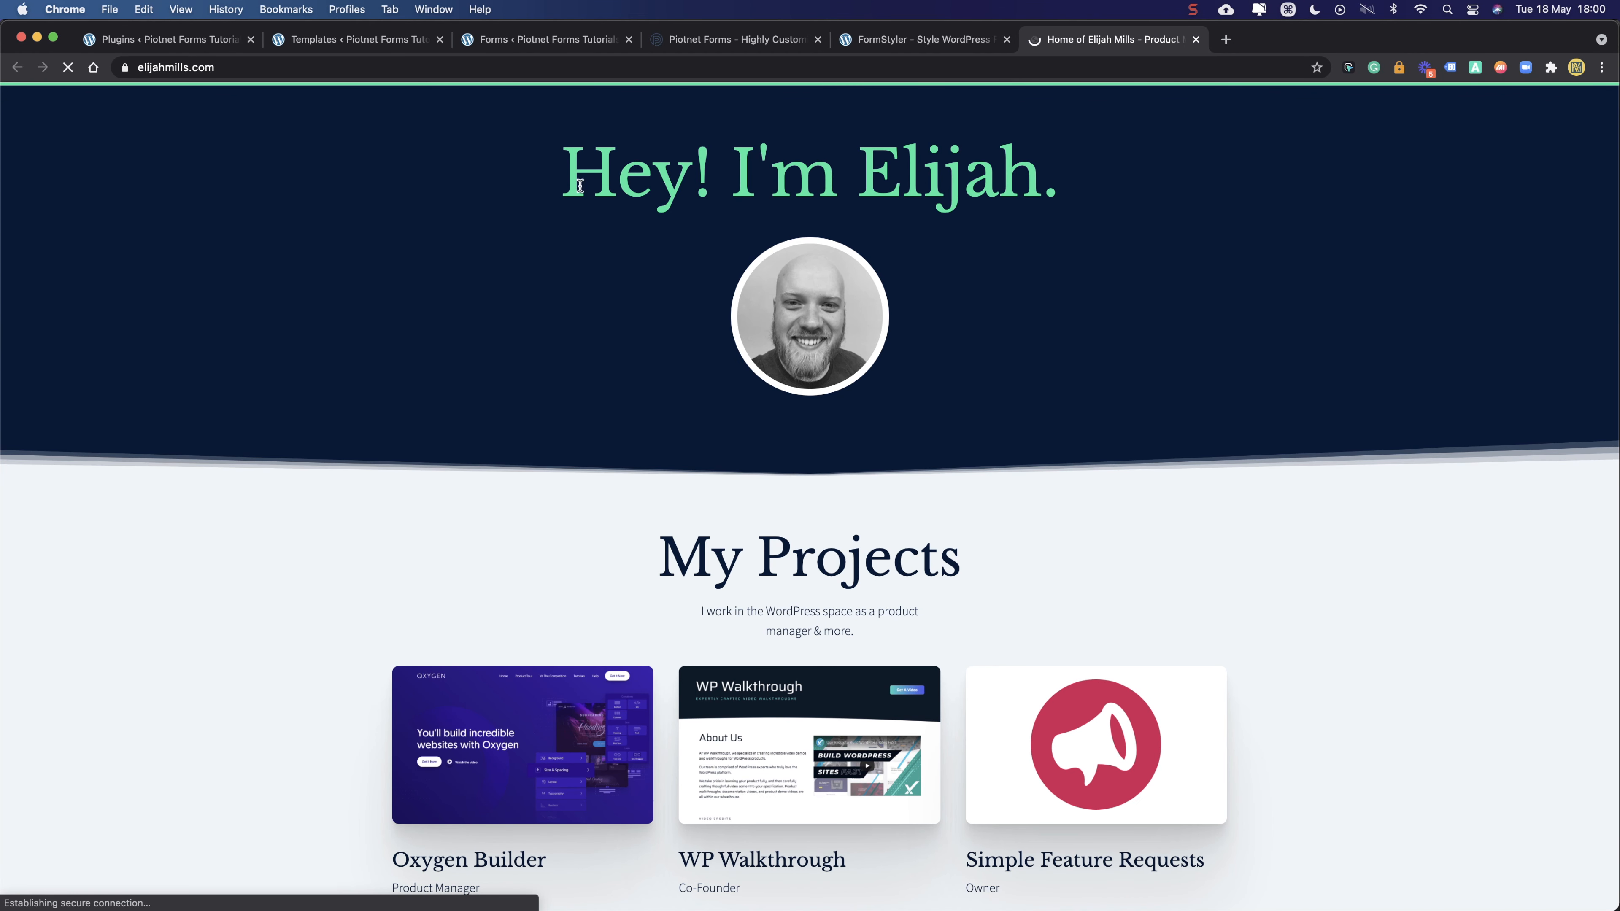
scroll(561, 242, "down", 4)
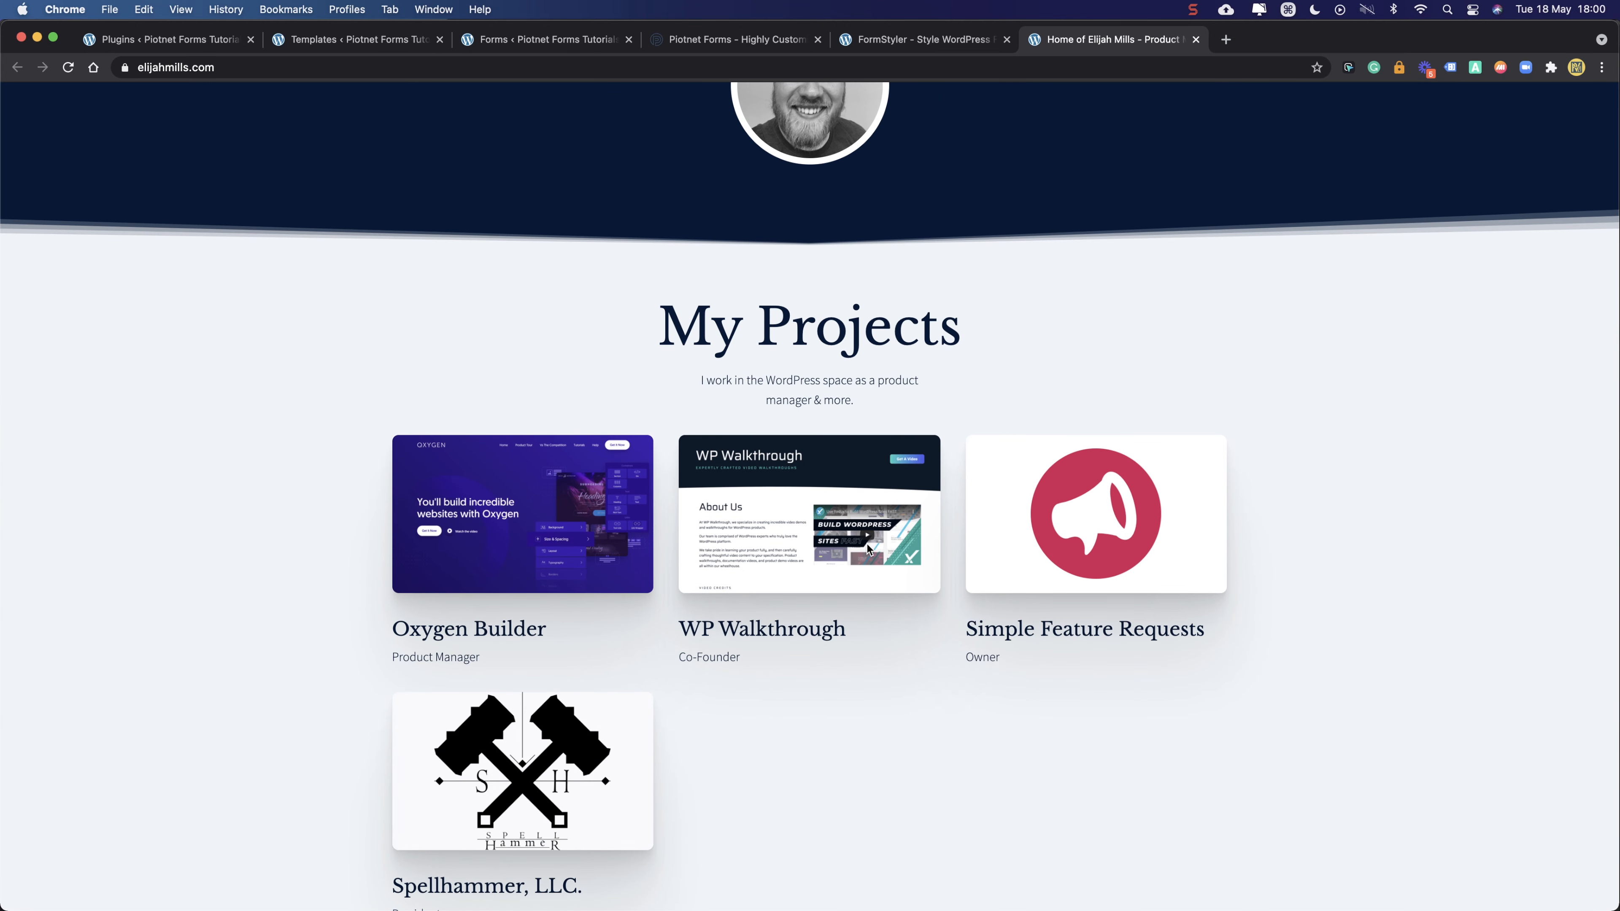
scroll(1141, 510, "down", 3)
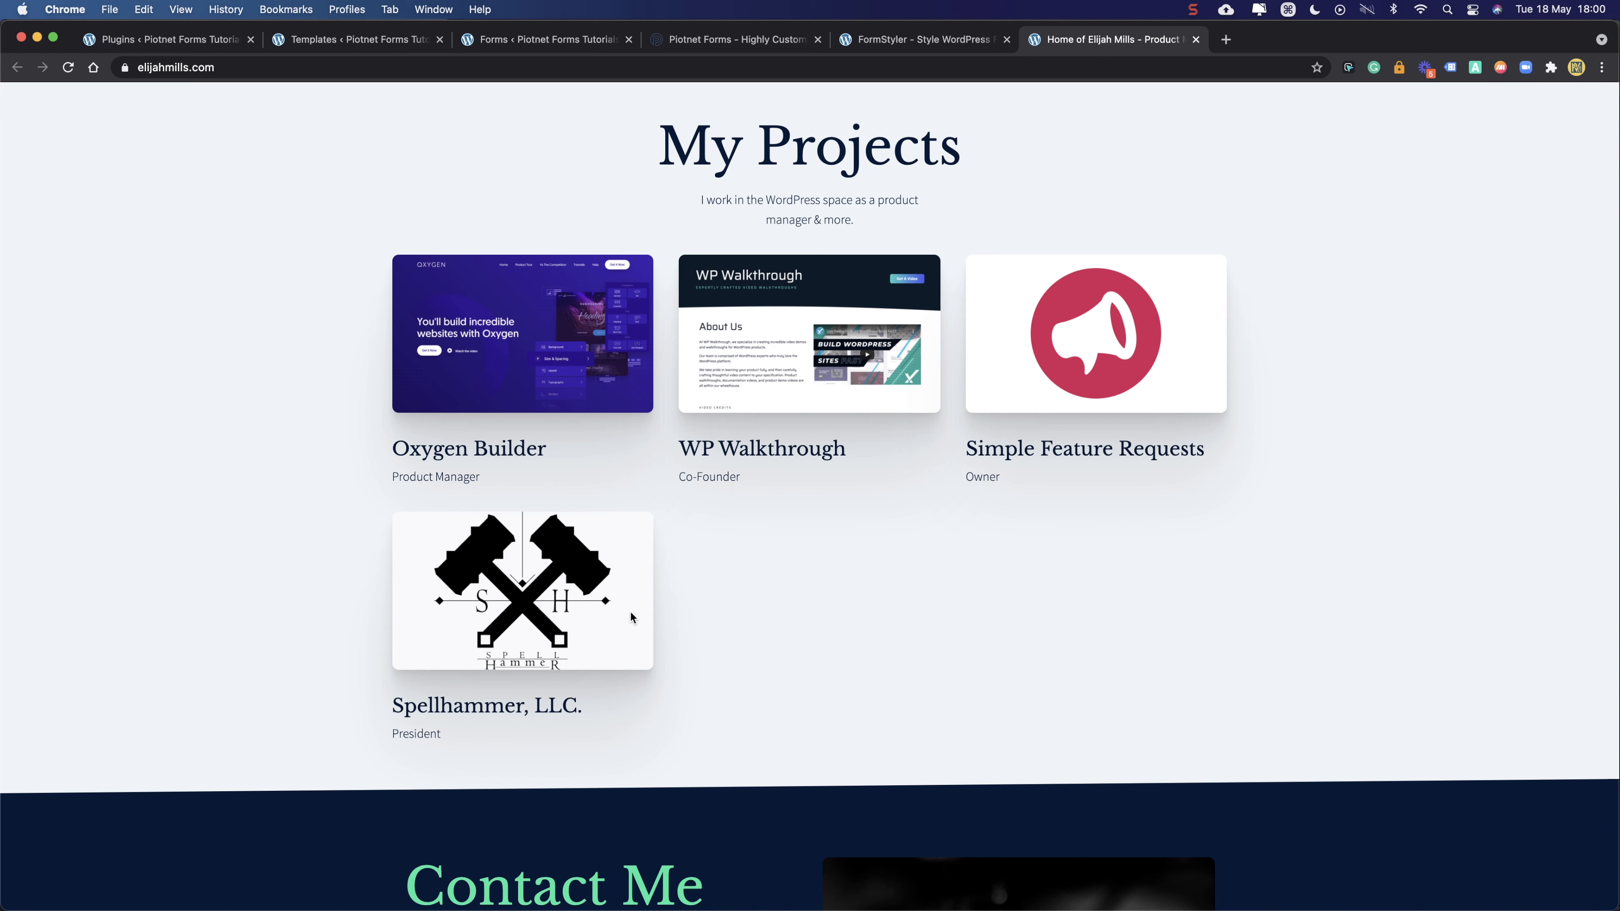
scroll(891, 373, "up", 7)
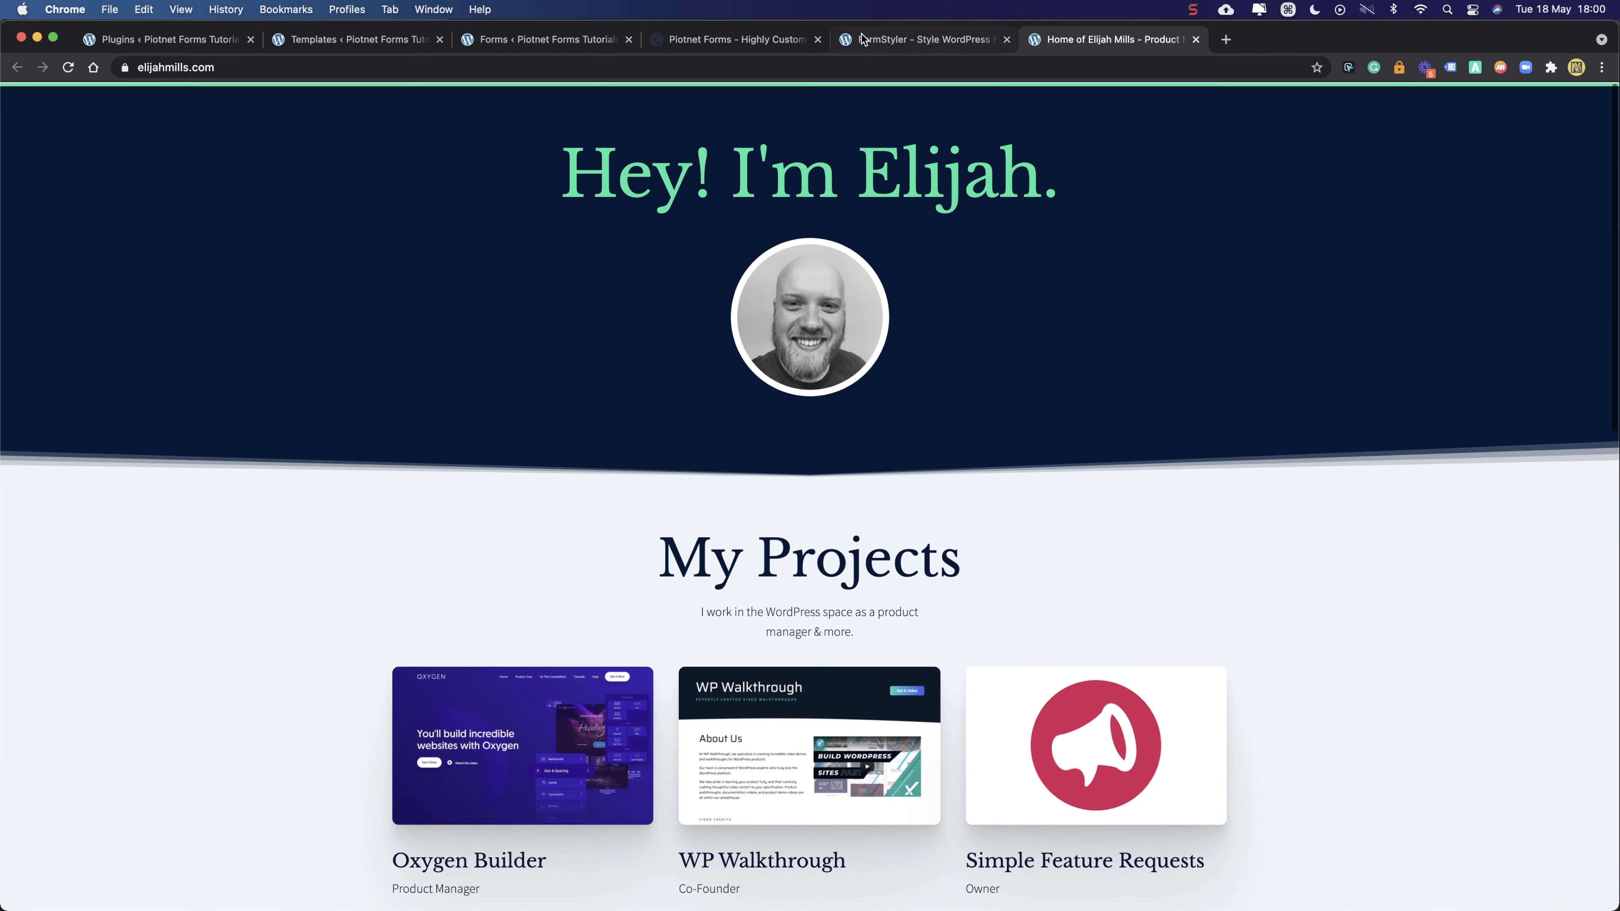
left_click(882, 40)
- Choose Piotnet Forms in FormStyler's Form Plugin dropdown
scroll(768, 348, "up", 5)
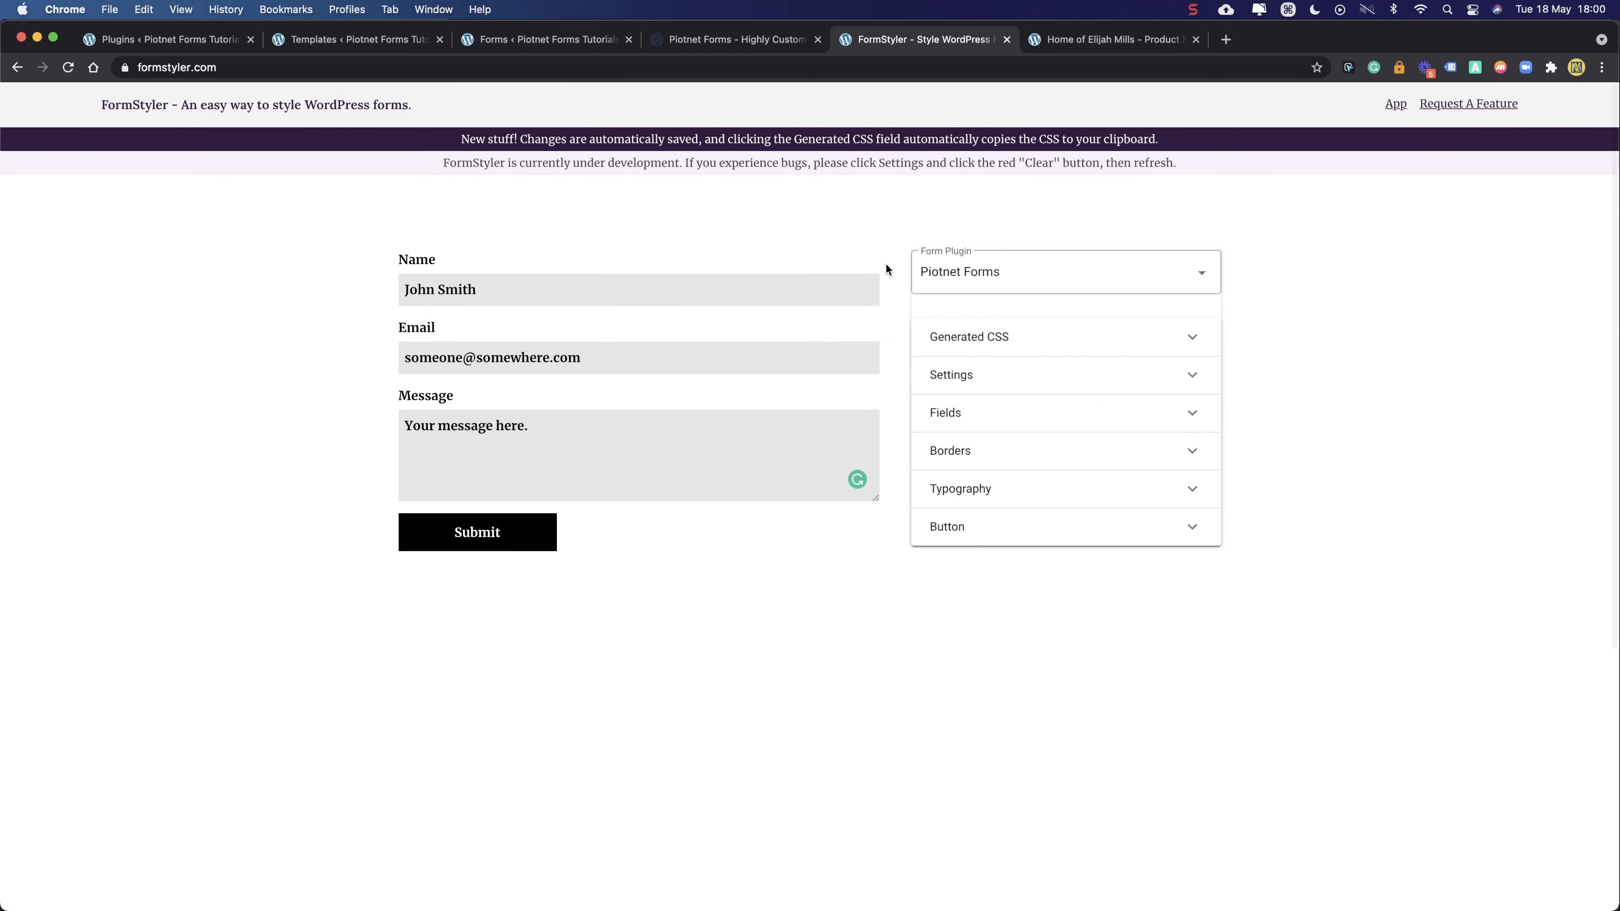
left_click(147, 67)
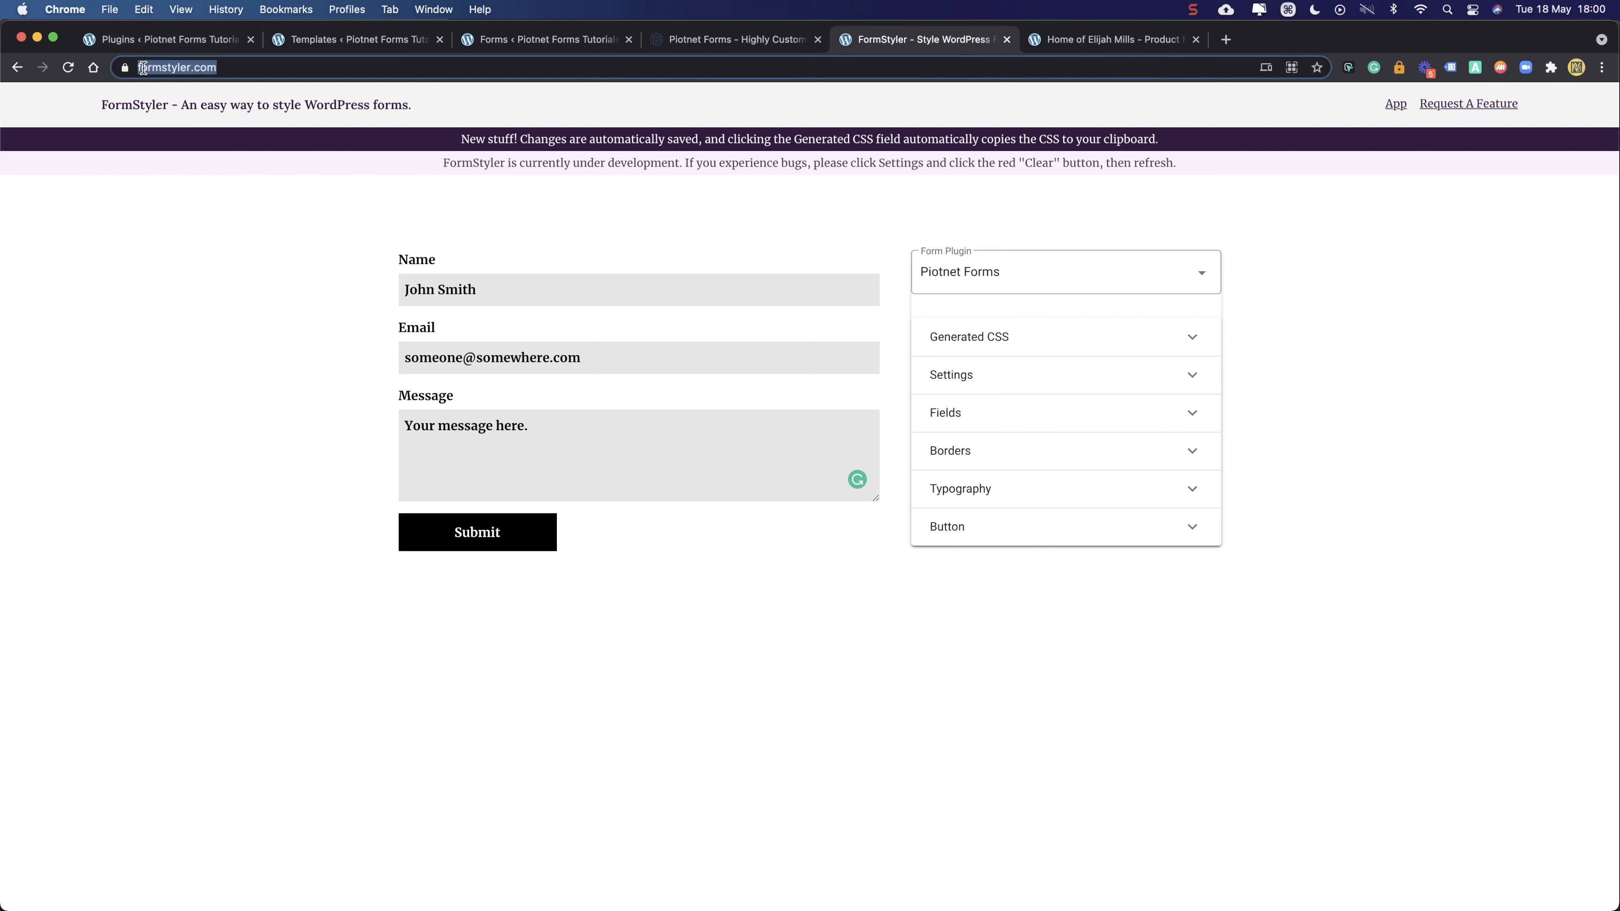
left_click(235, 193)
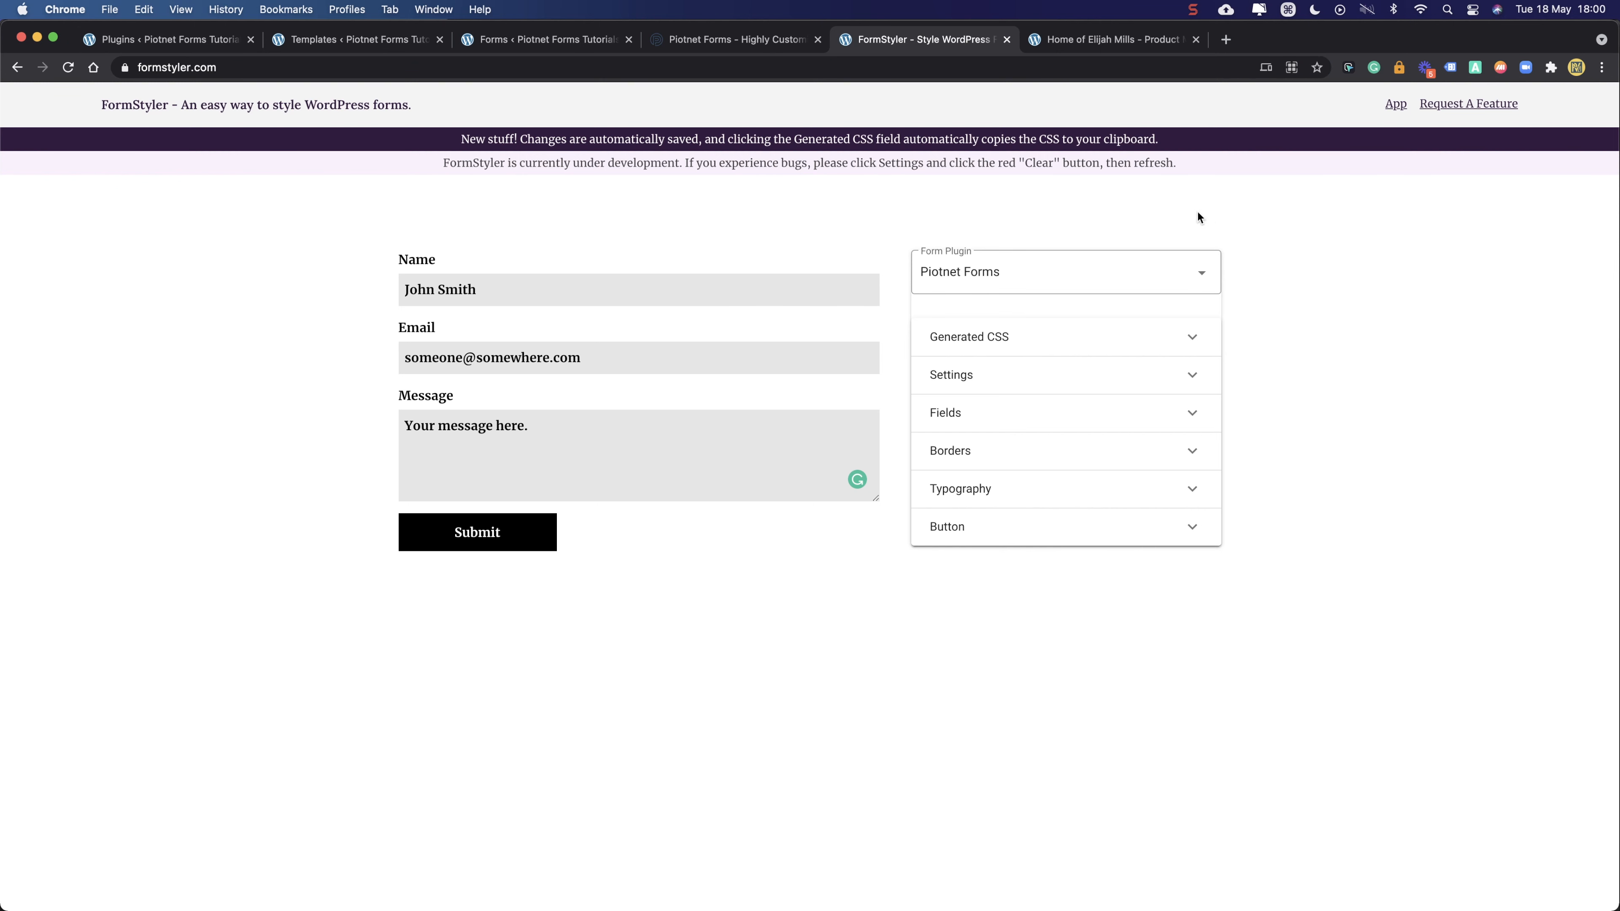
left_click(1074, 275)
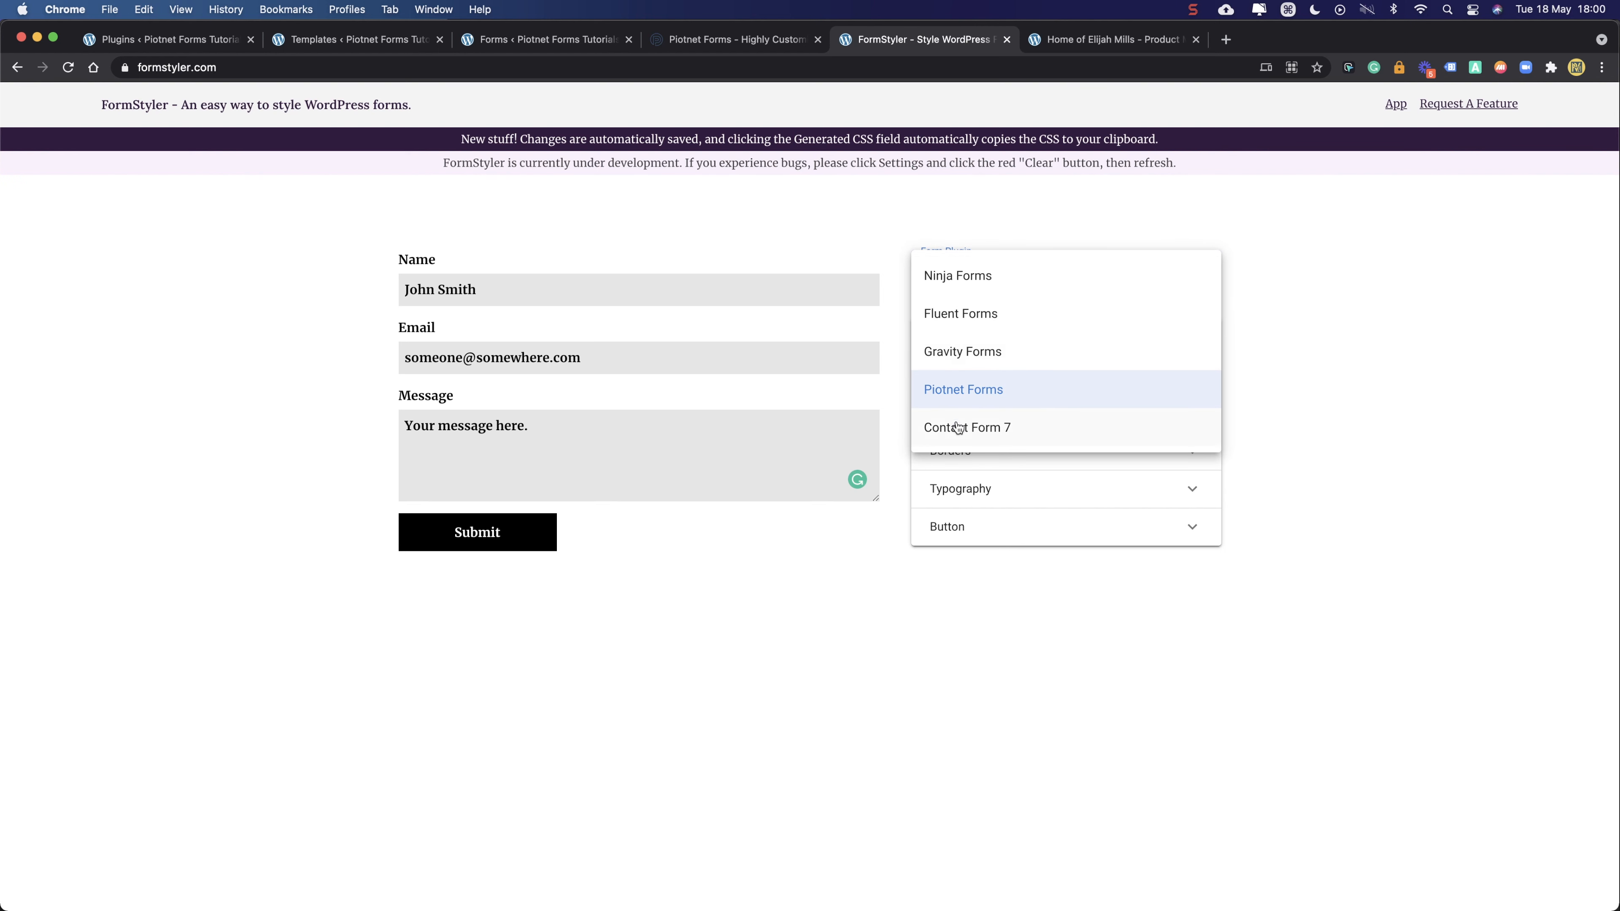
left_click(958, 398)
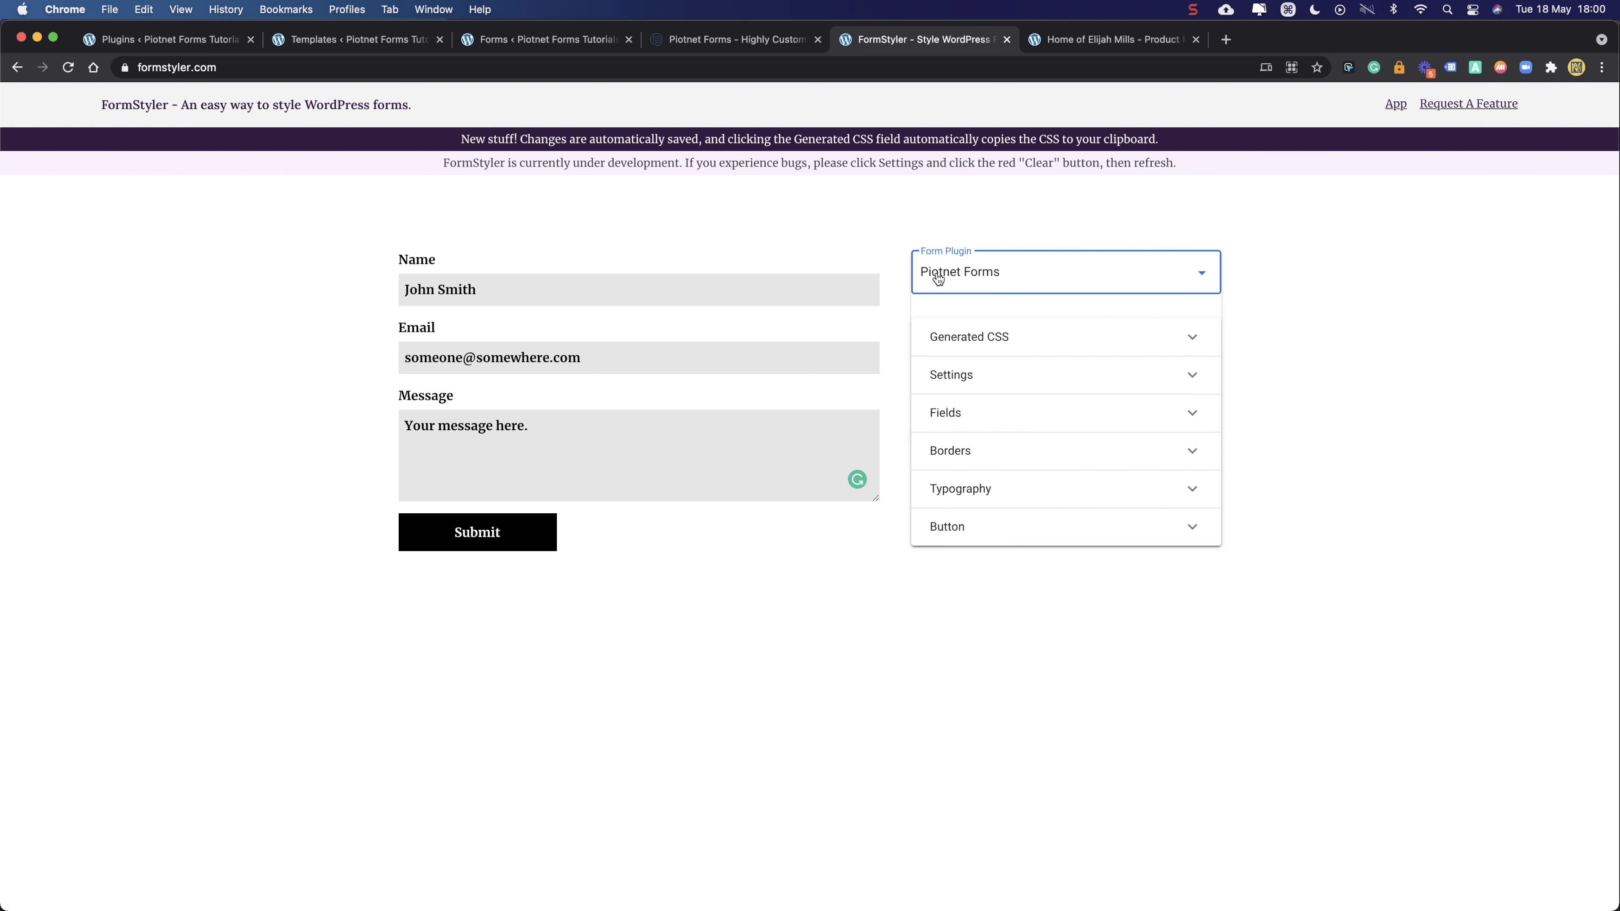
left_click(1248, 245)
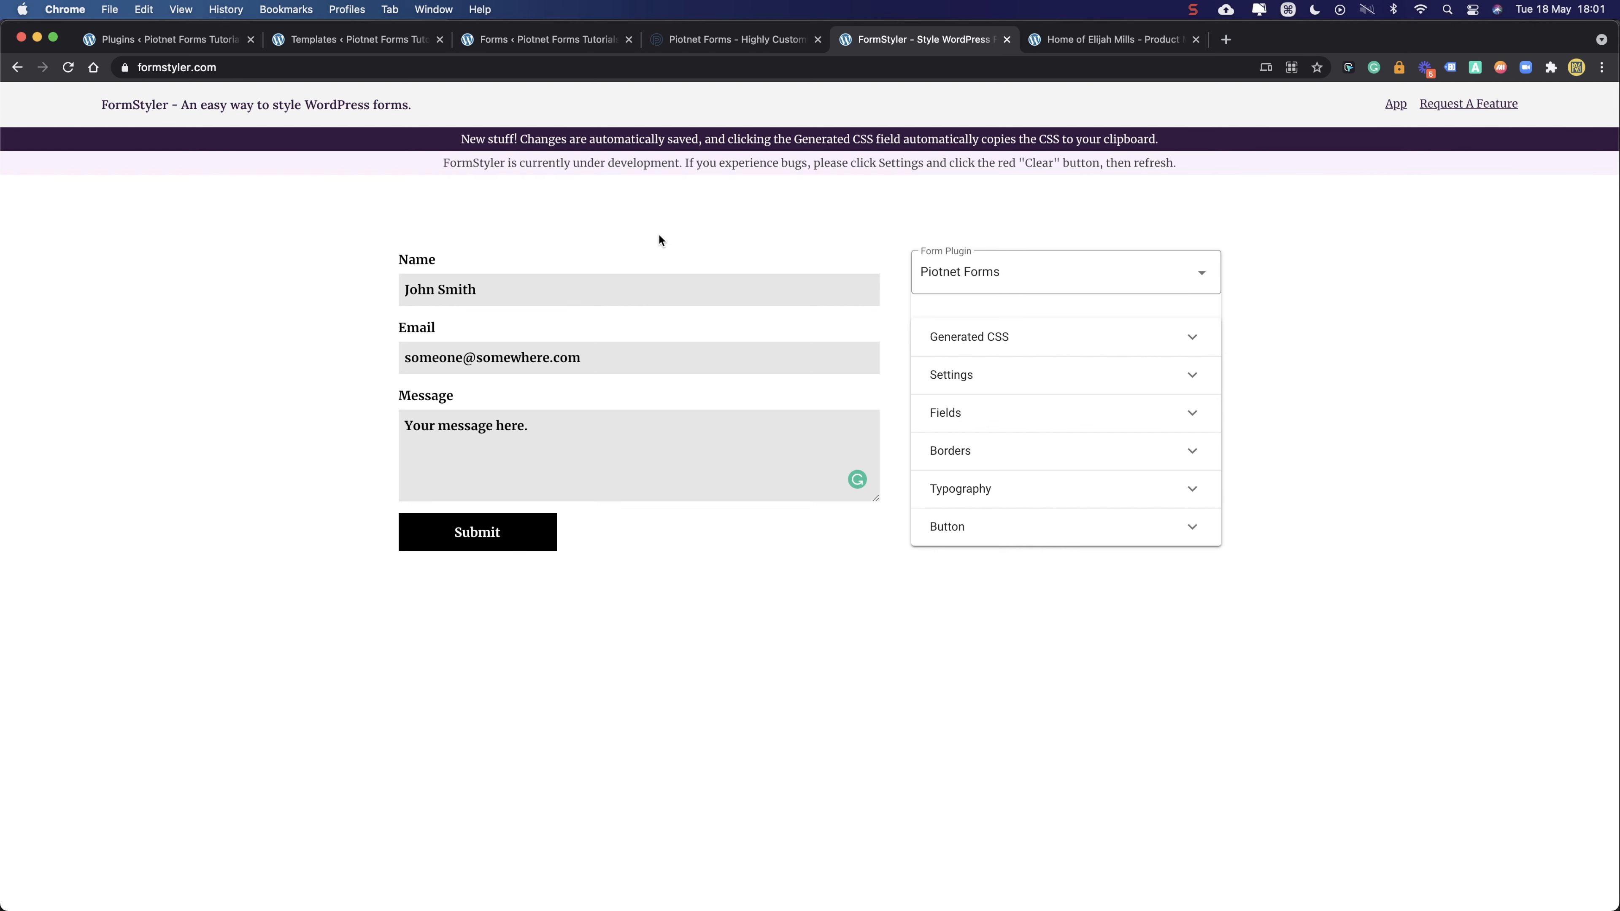
- Try the sample form's Name, Email and Message fields, then go to the Piotnet Forms homepage
left_click(649, 288)
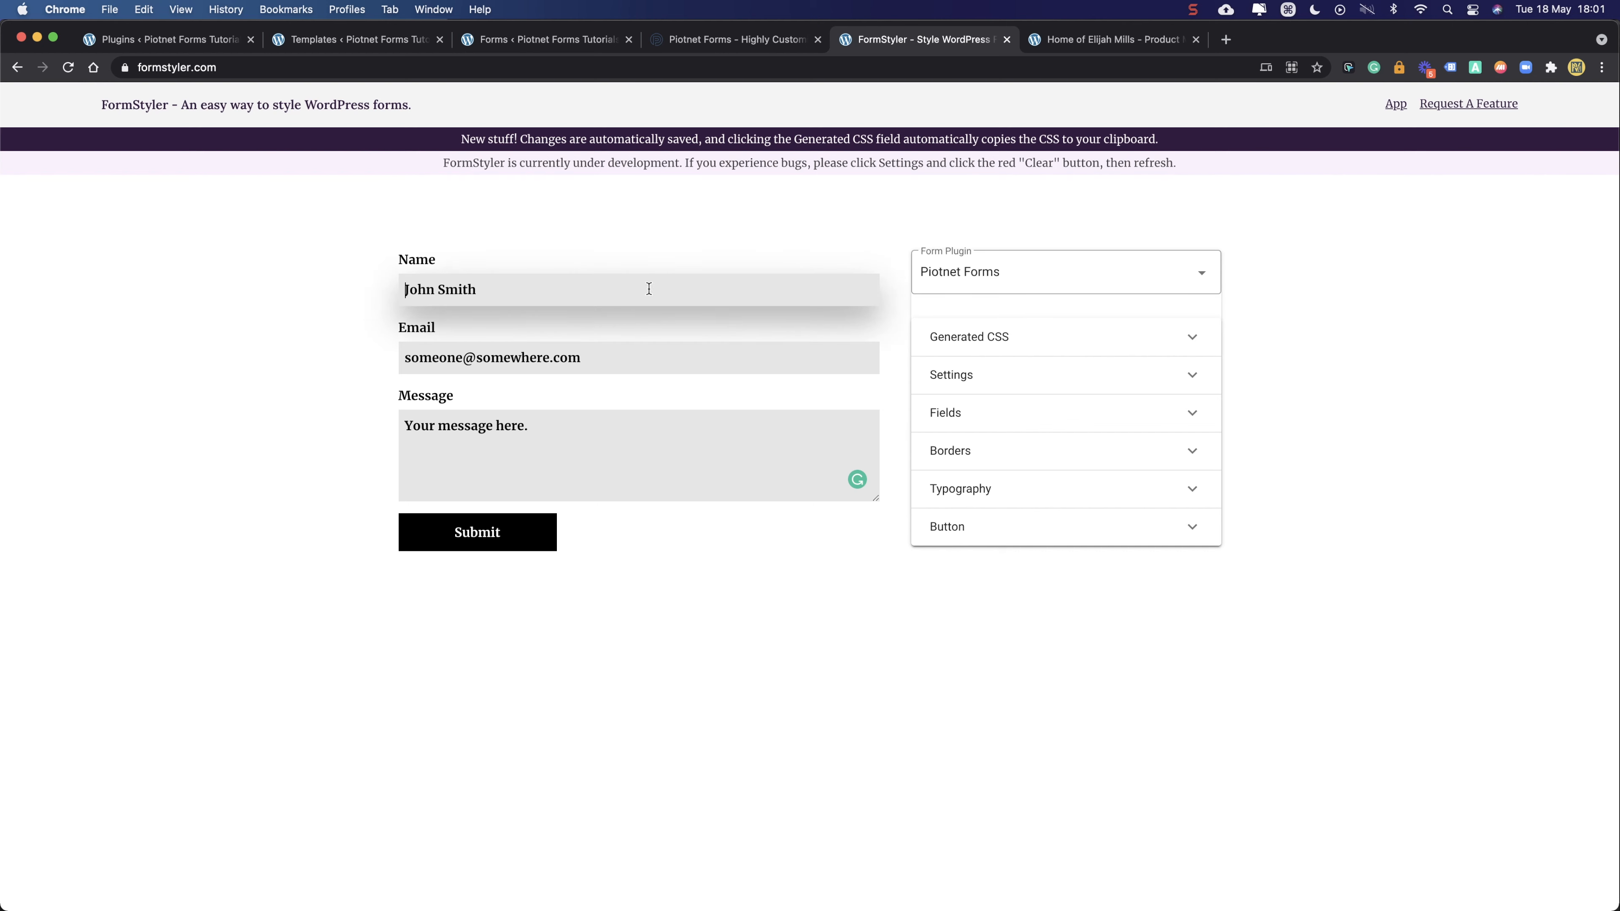
left_click(666, 359)
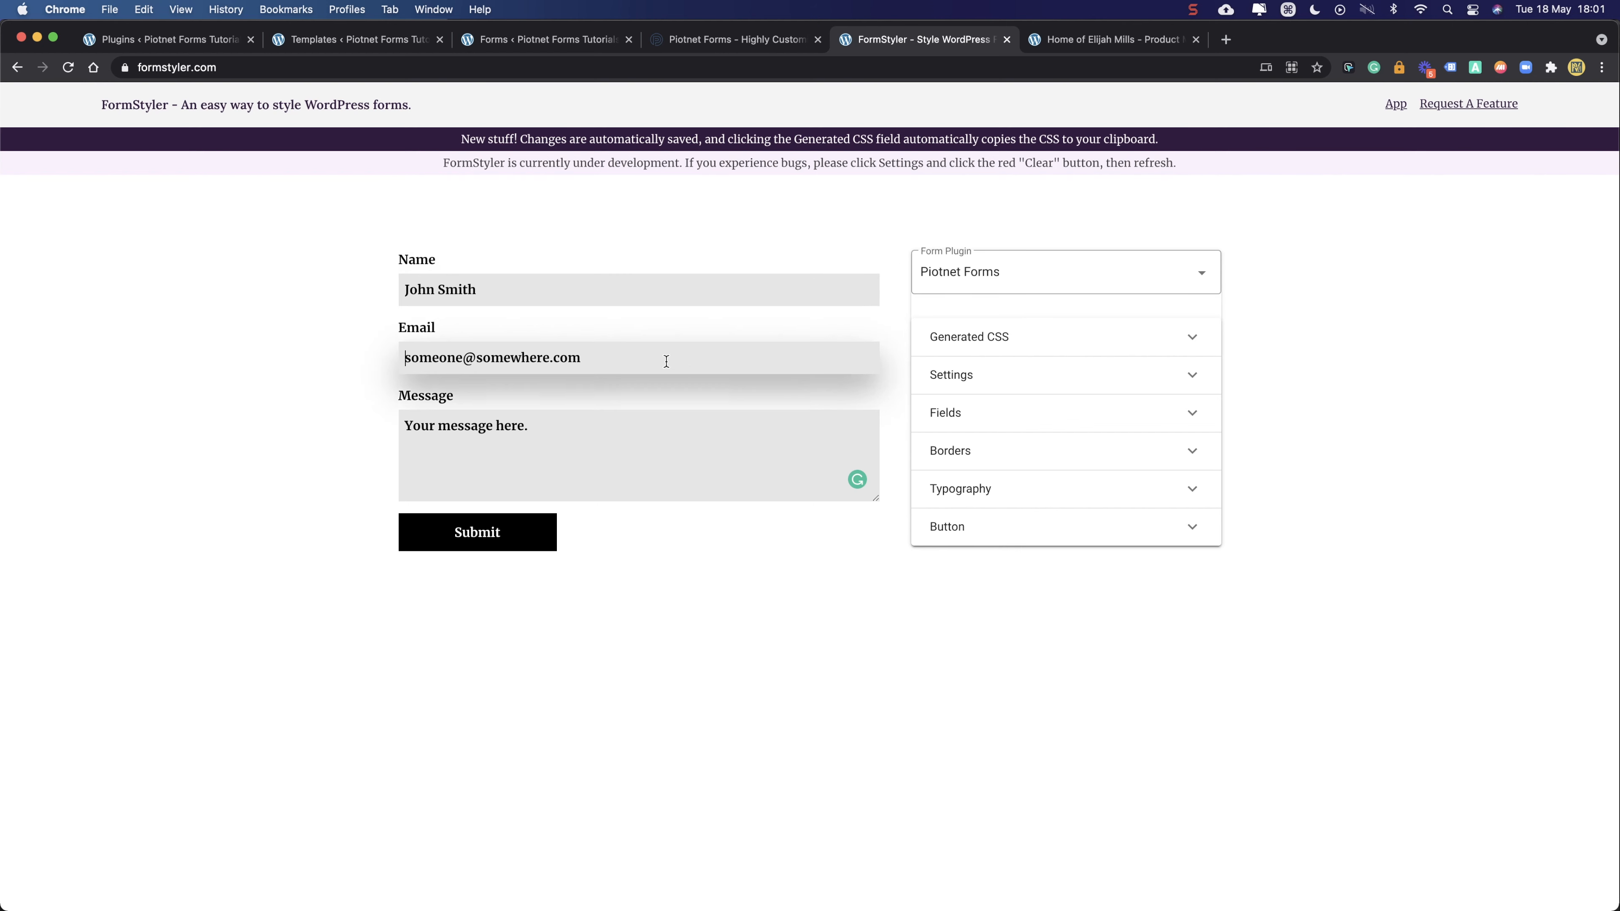
left_click(643, 300)
left_click(640, 365)
left_click(639, 437)
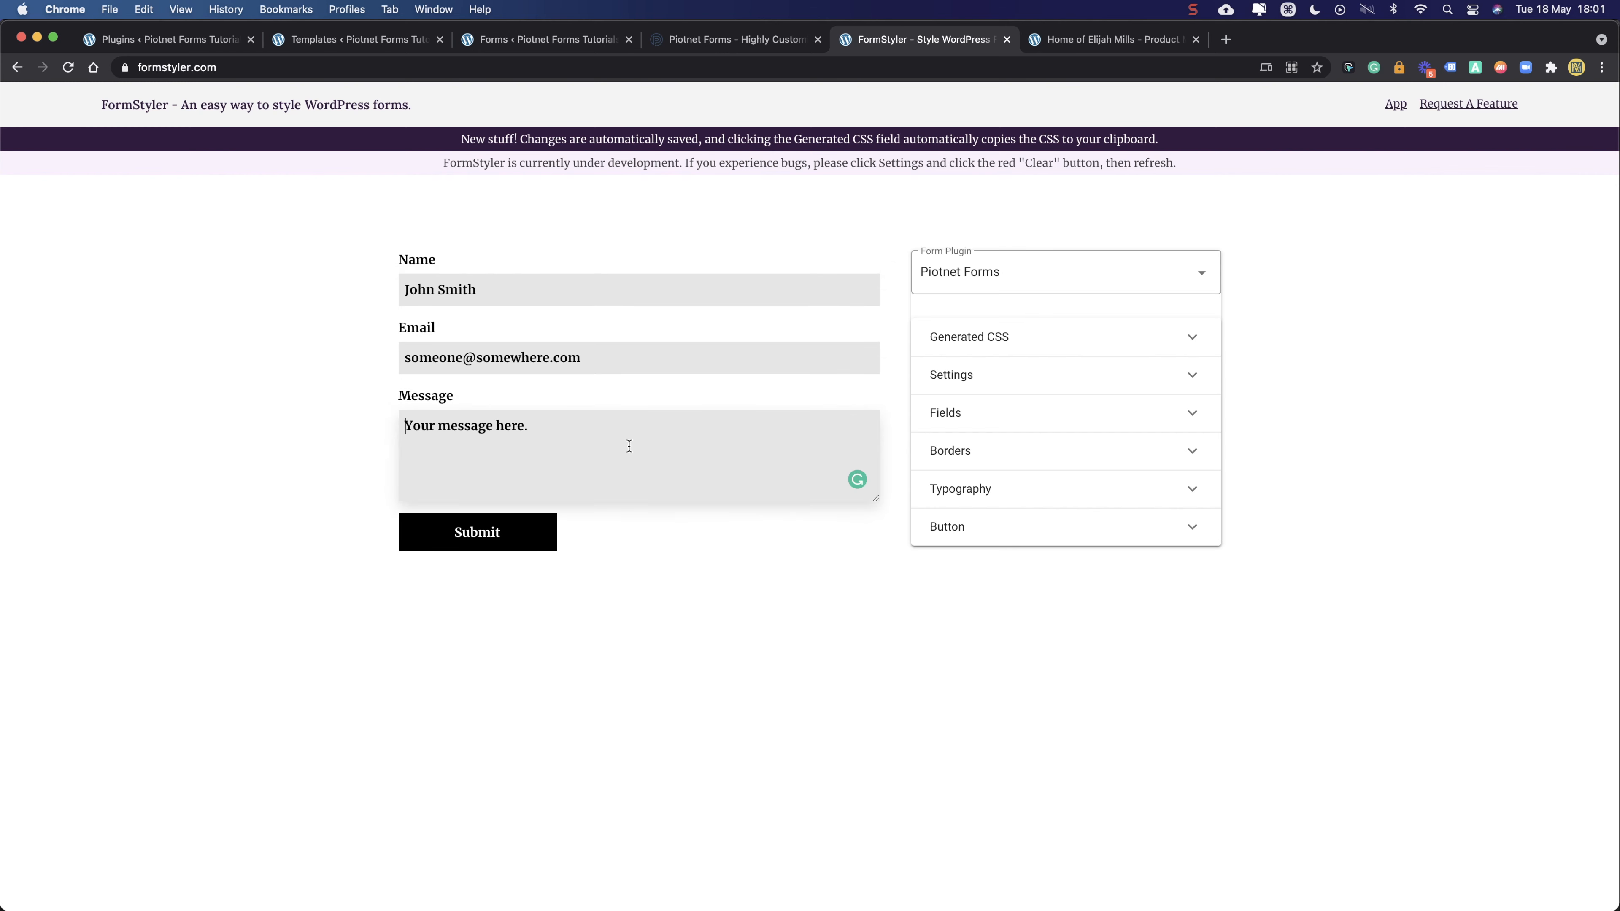
left_click(620, 291)
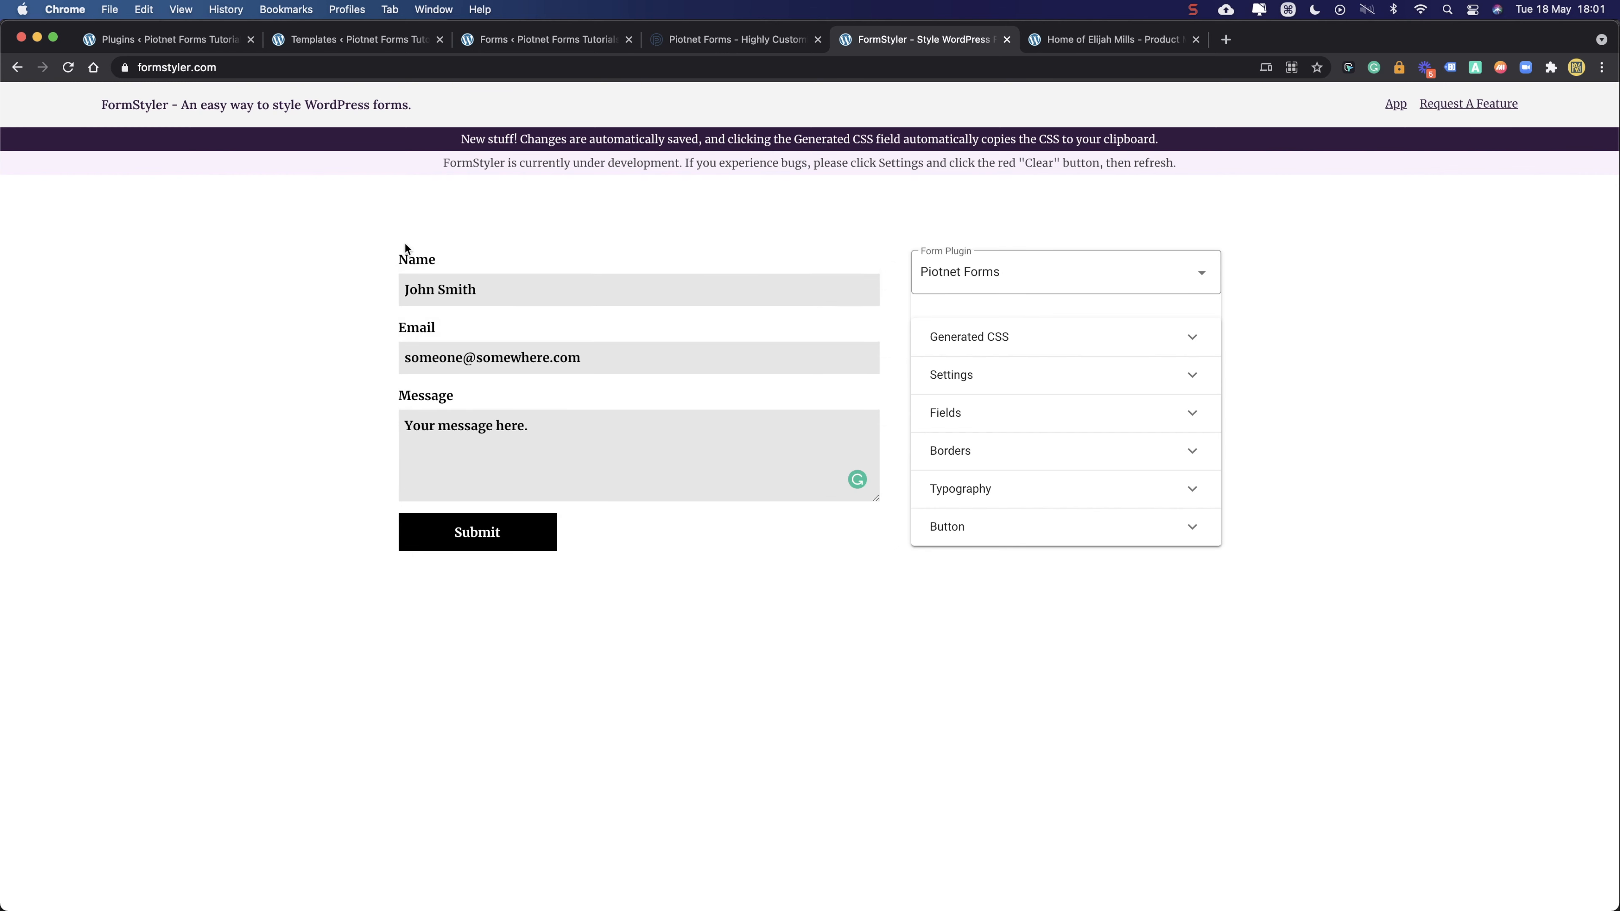
left_click_drag(390, 257, 597, 513)
left_click(658, 553)
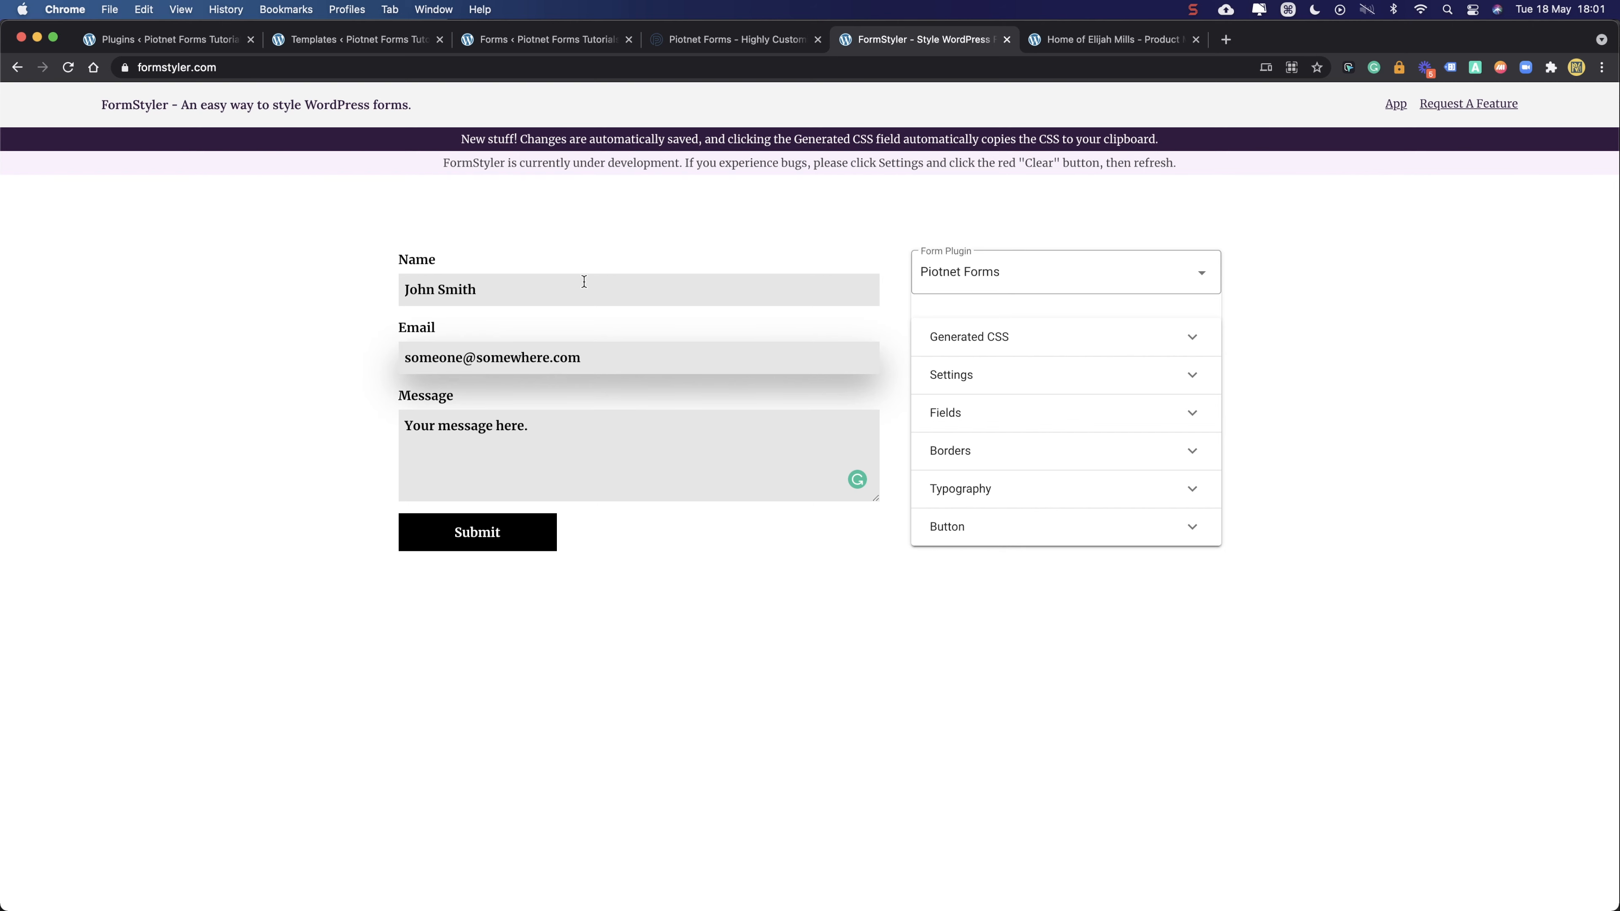
left_click(700, 39)
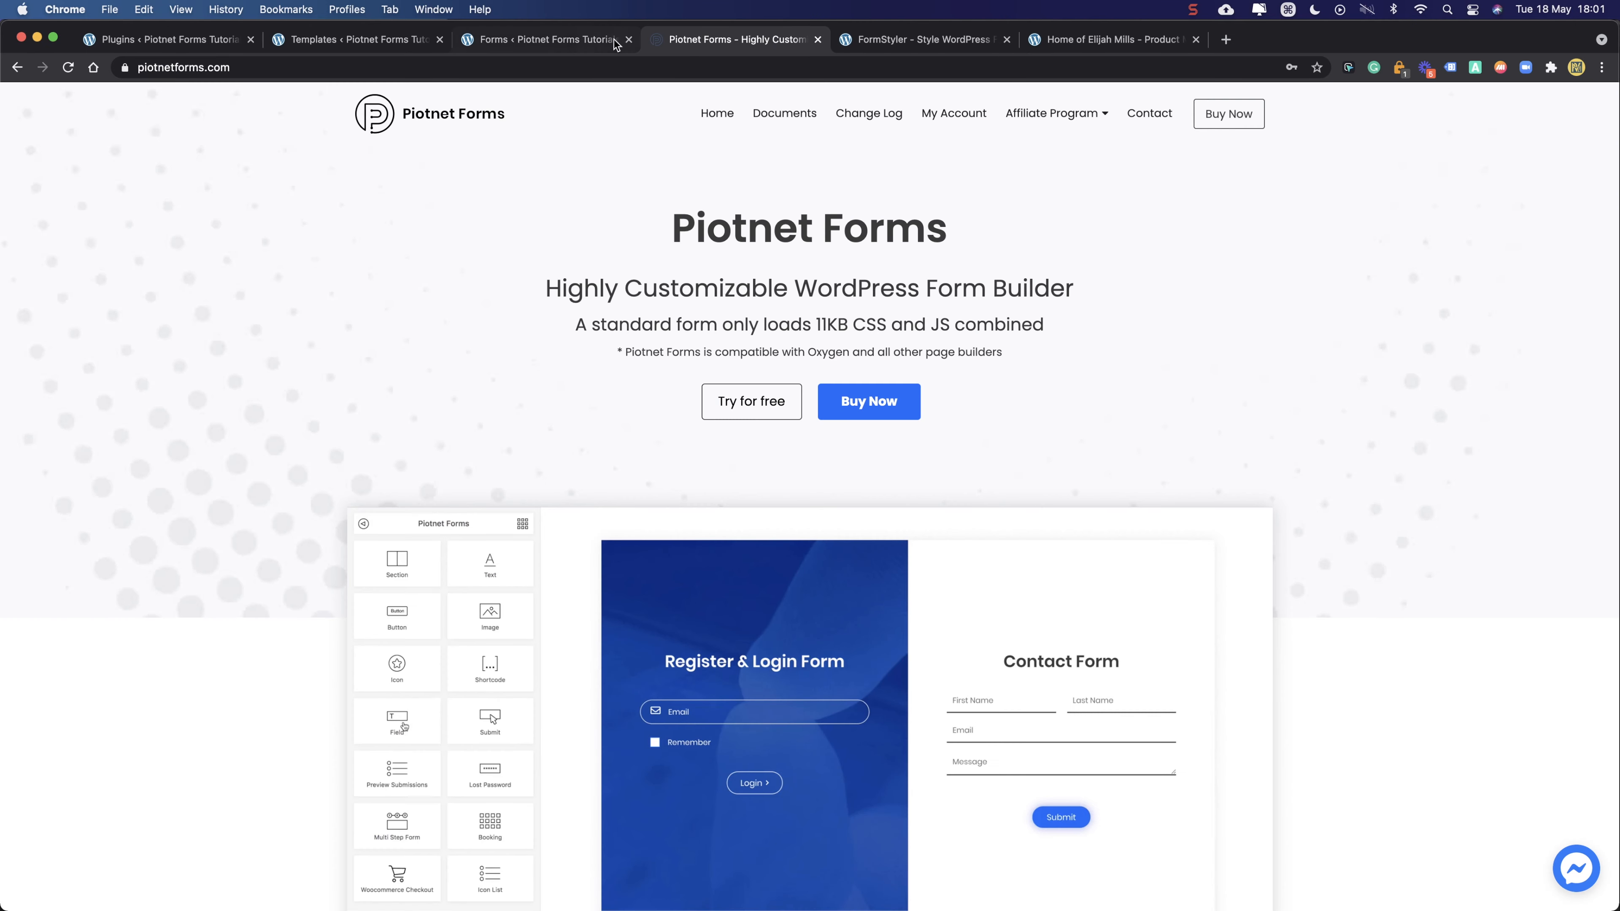
- Flip between the Forms, Templates and Plugins admin tabs
left_click(589, 41)
left_click(354, 39)
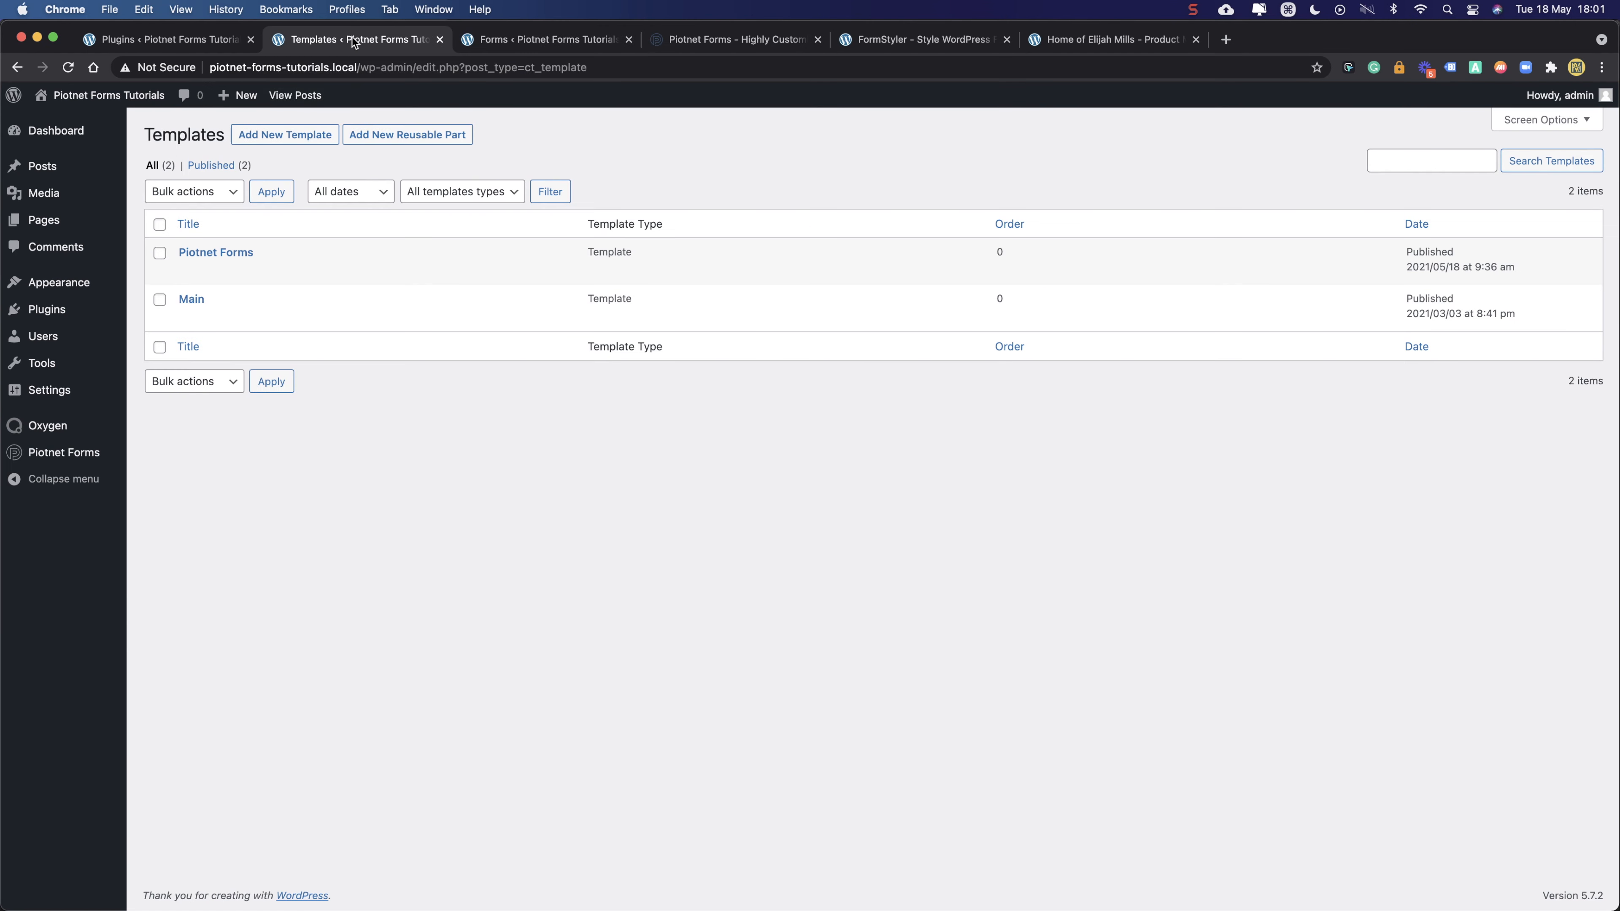
left_click(182, 38)
left_click(304, 39)
left_click(182, 38)
left_click(305, 41)
mouse_move(45, 159)
left_click(154, 40)
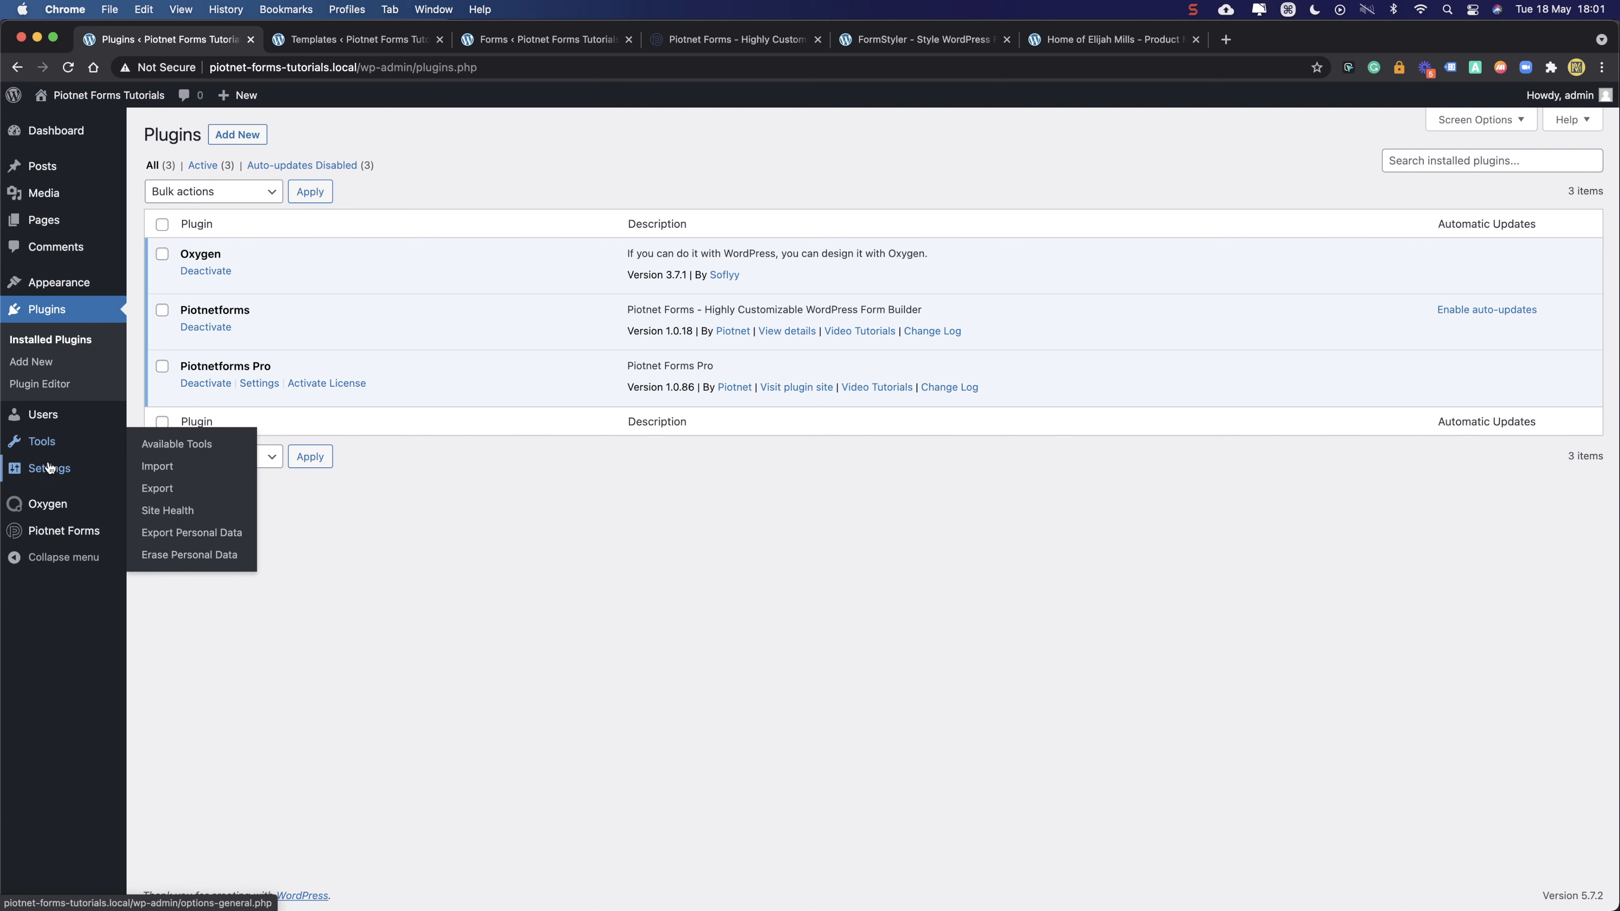
- Open the Main template from the Oxygen Templates list for editing
mouse_move(46, 499)
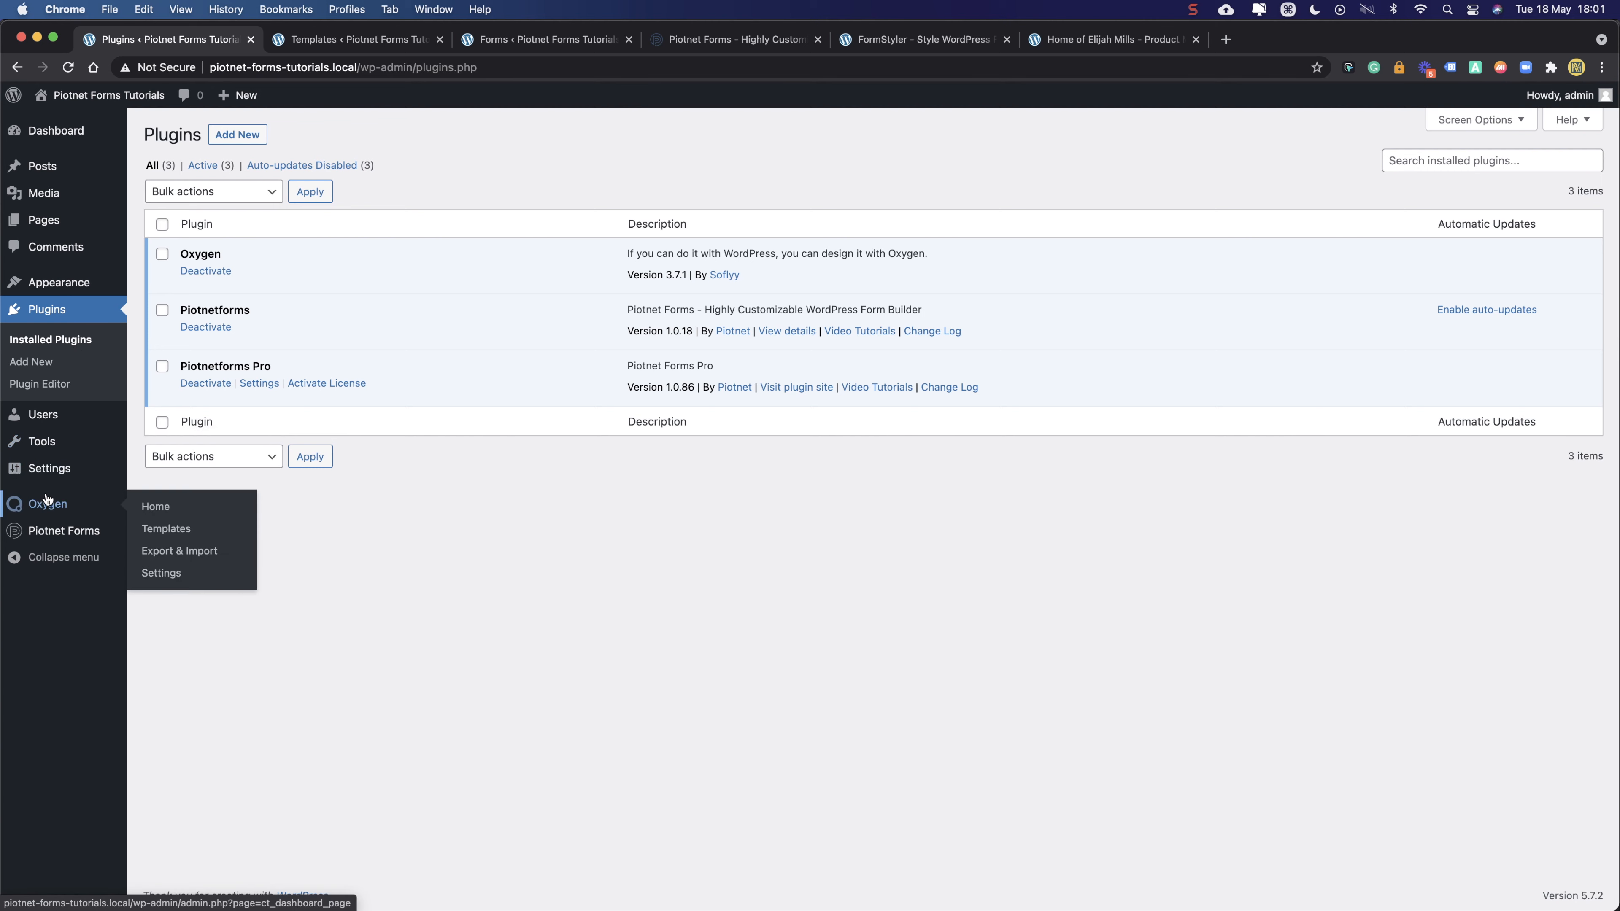
left_click(312, 42)
left_click_drag(144, 135, 514, 136)
left_click(513, 136)
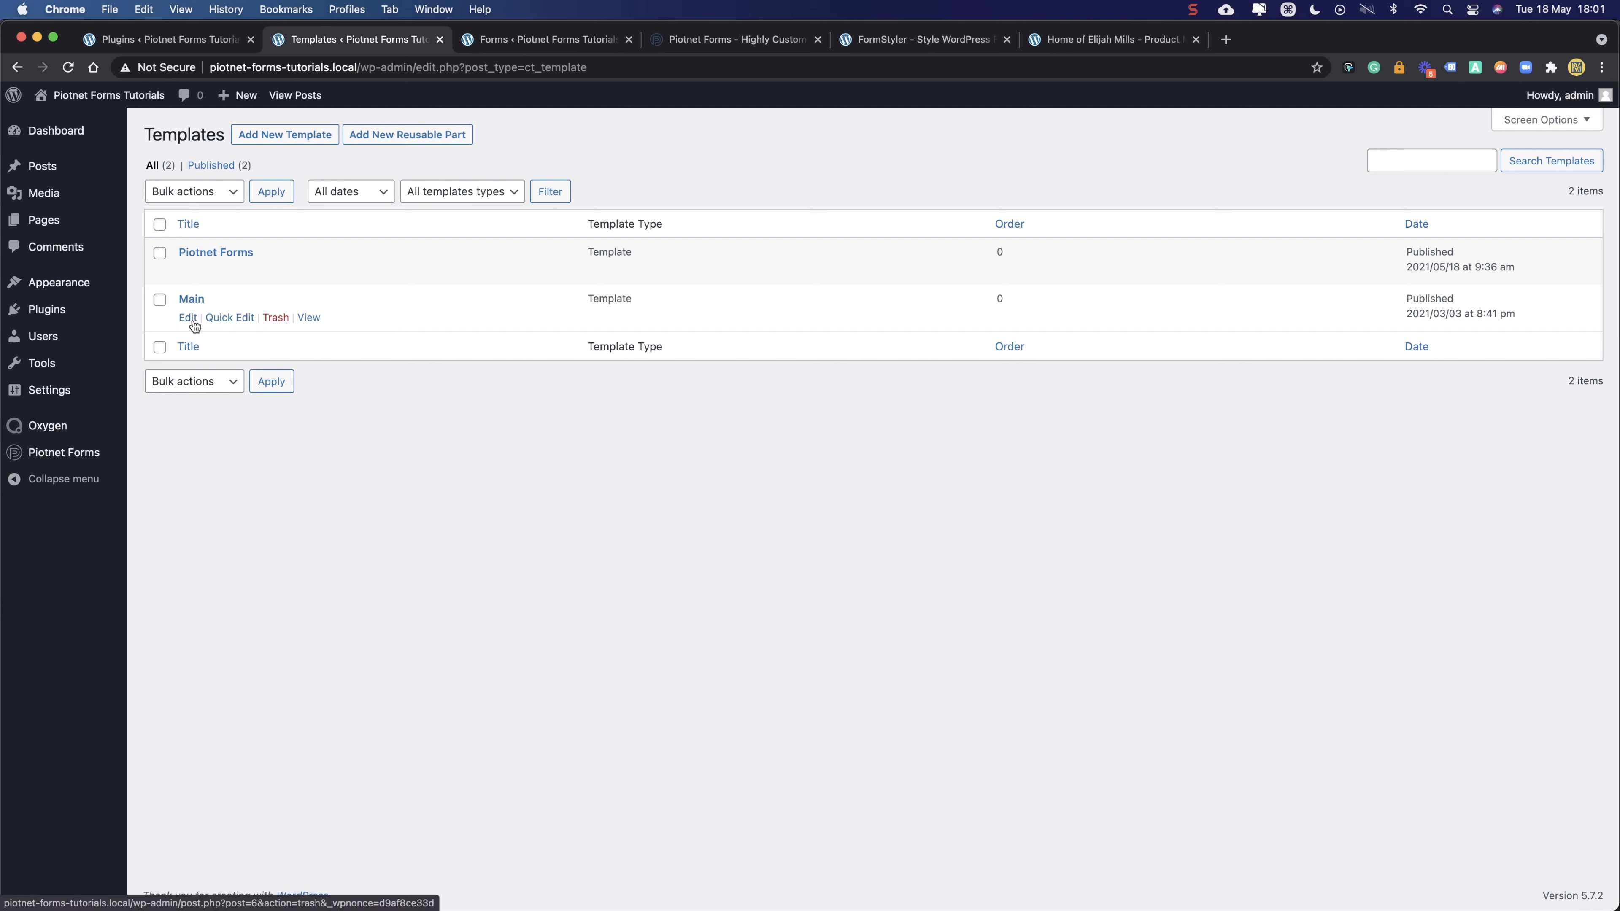
left_click(187, 319)
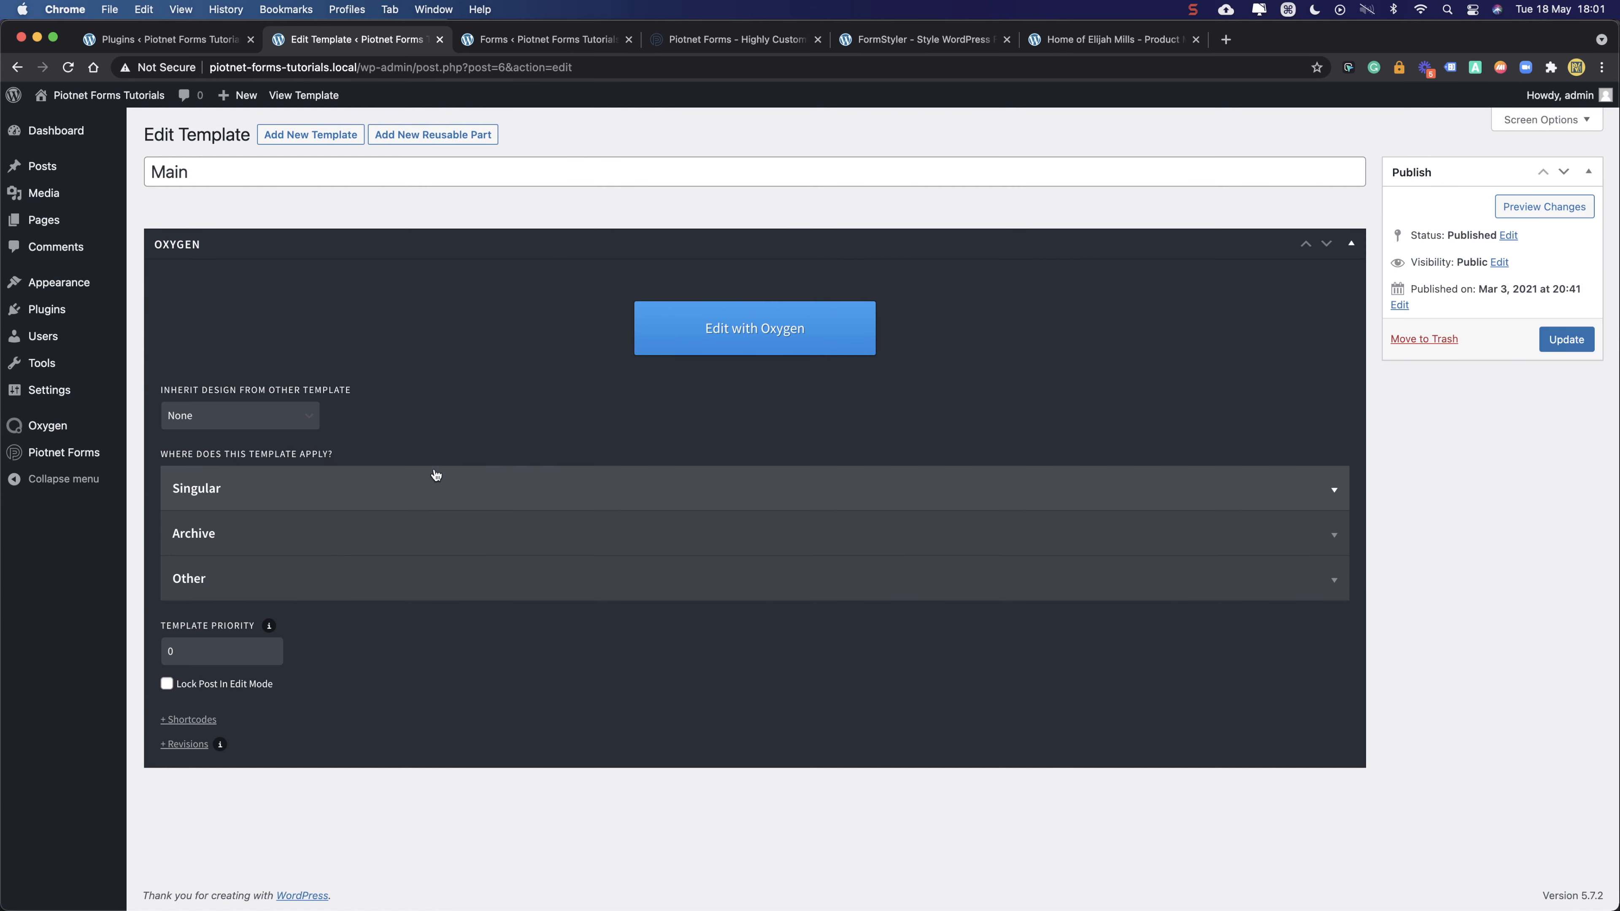
- Check the Main template's Other placement options, then go back to the Oxygen Templates list
left_click(384, 579)
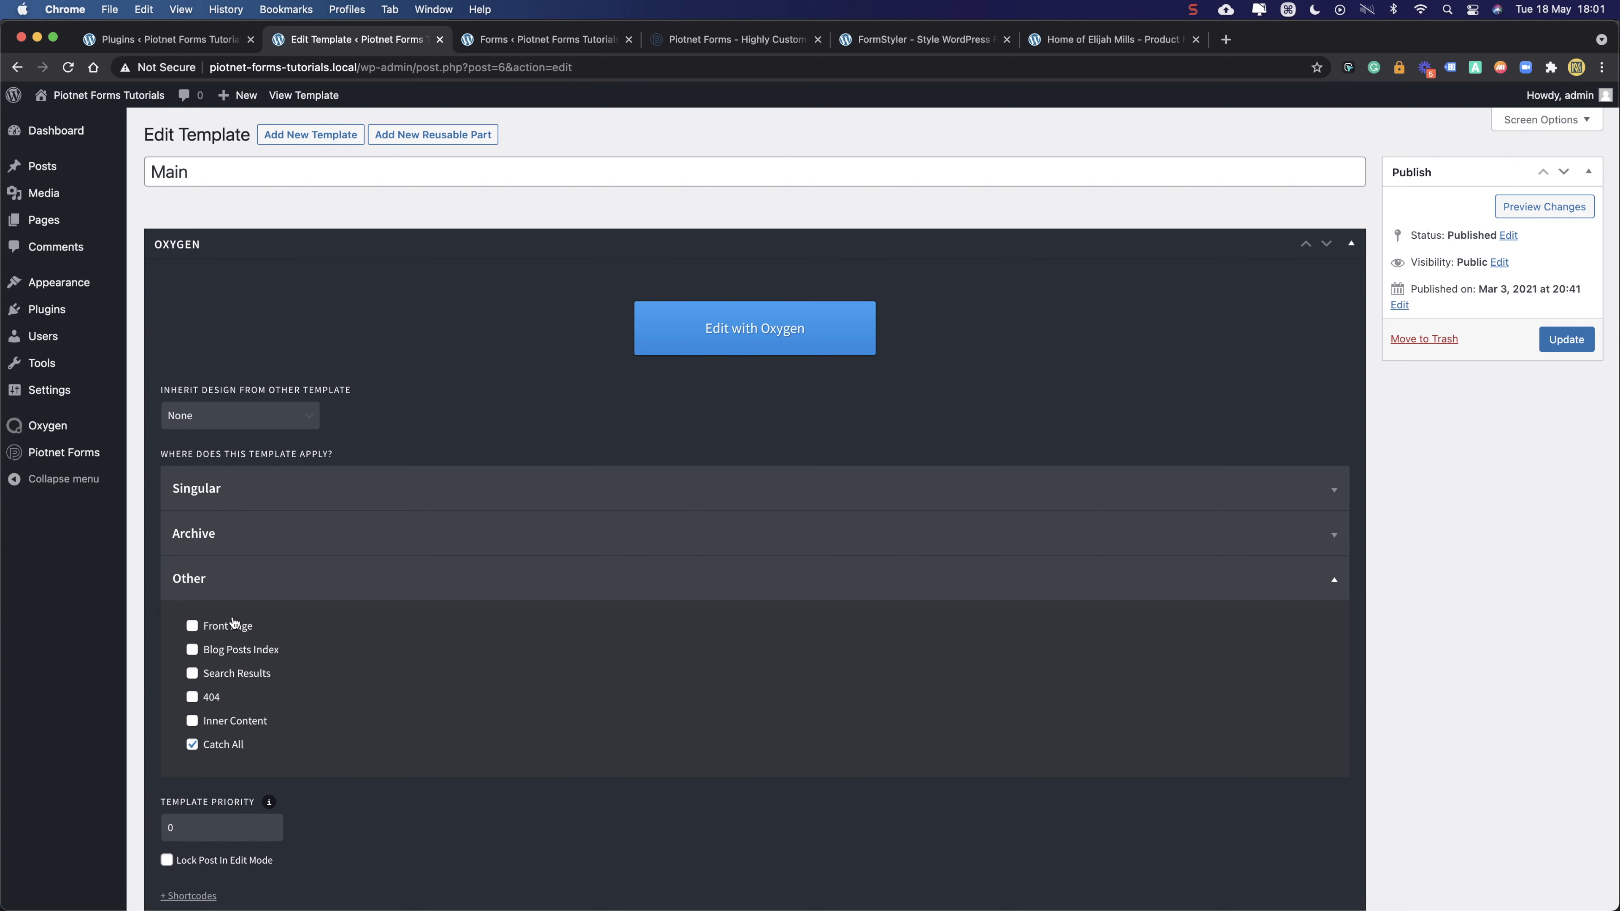
left_click(328, 588)
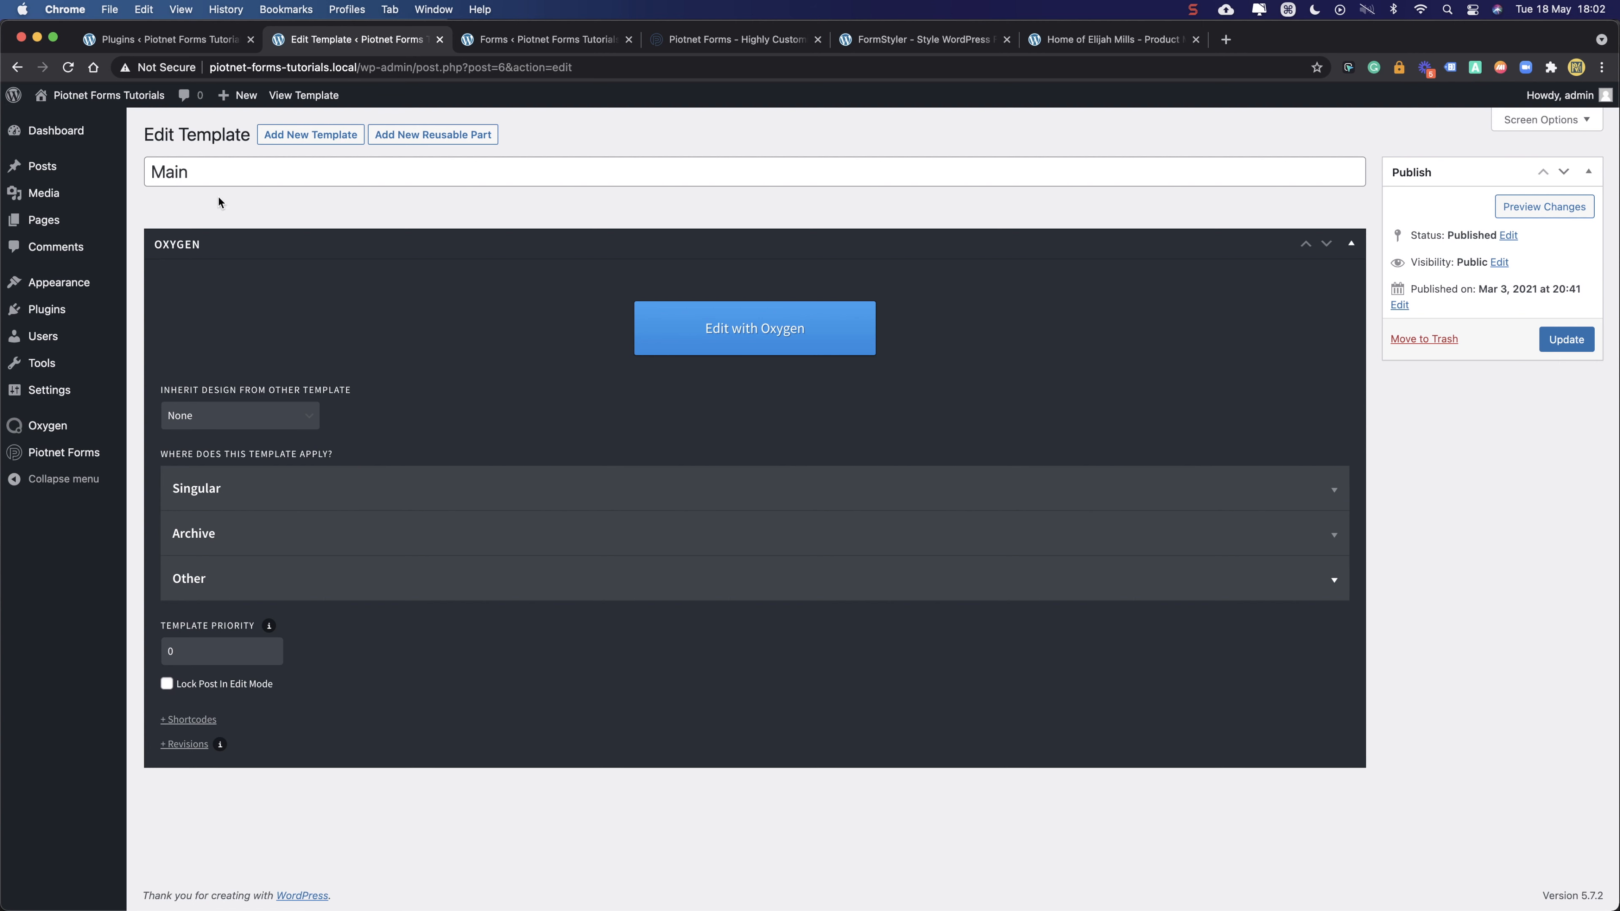
mouse_move(46, 433)
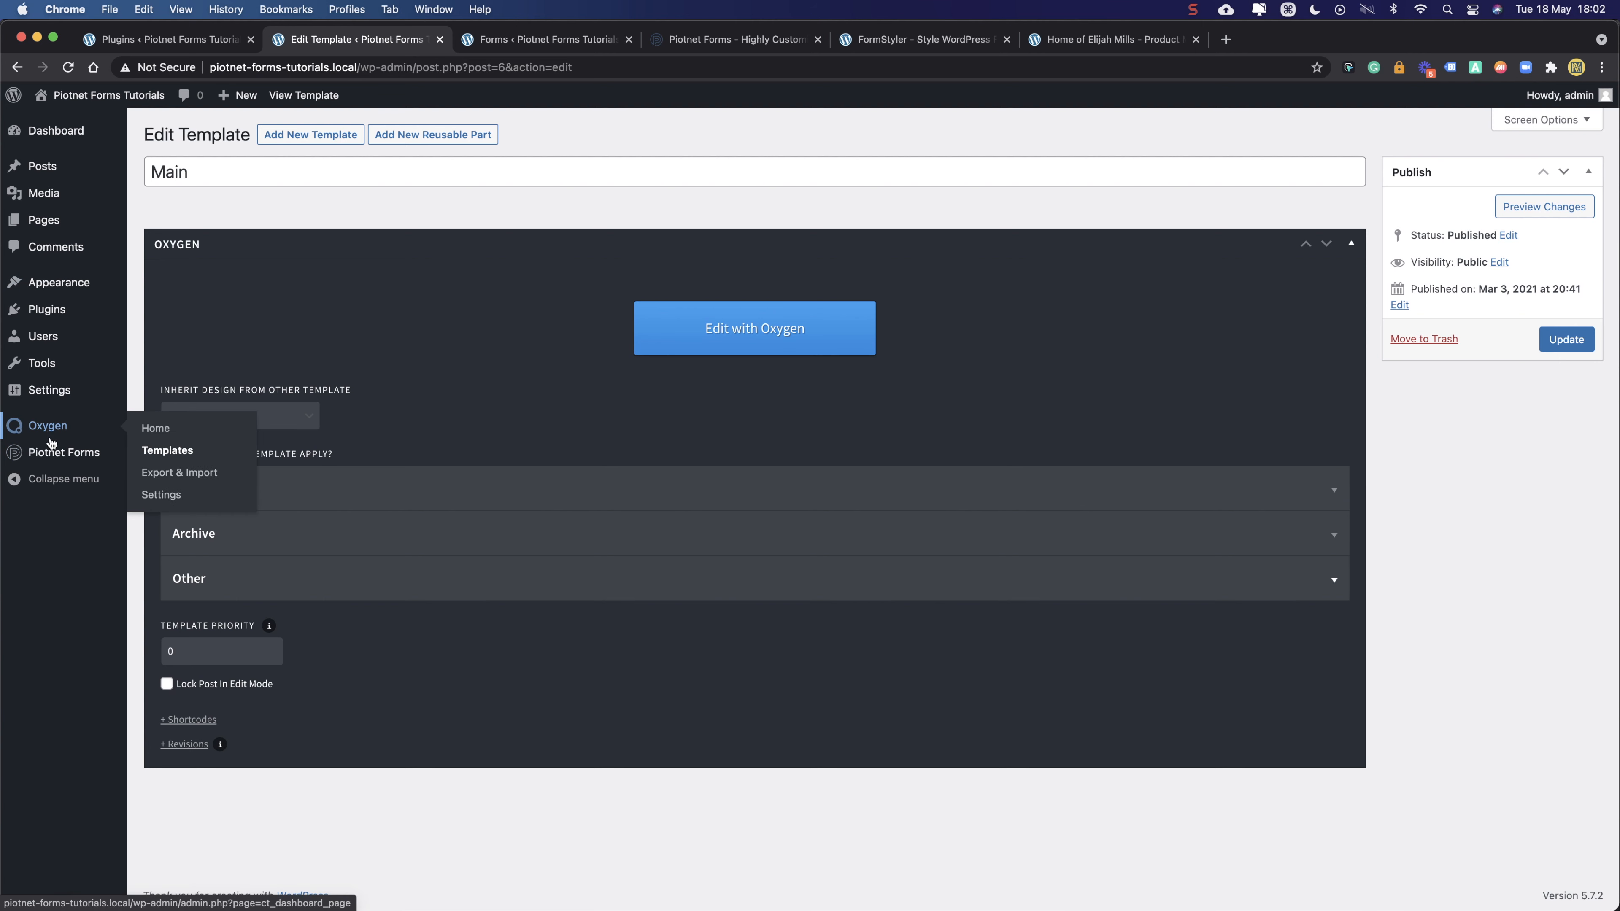
left_click(163, 450)
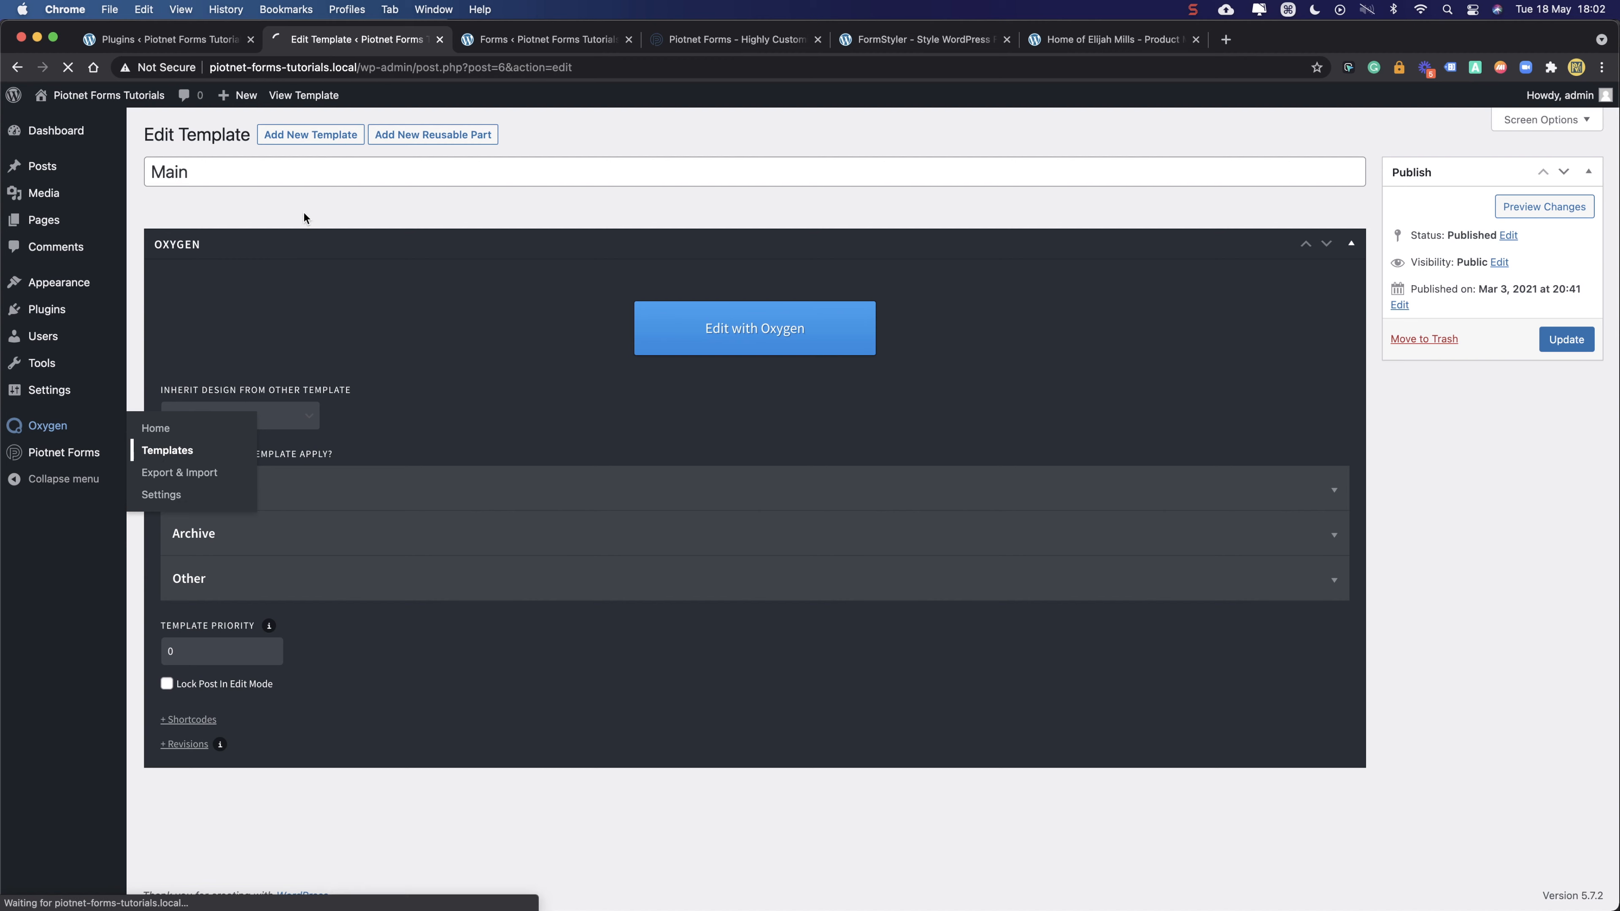
- Open the Piotnet Forms template settings and confirm Singular Forms is ticked
mouse_move(190, 311)
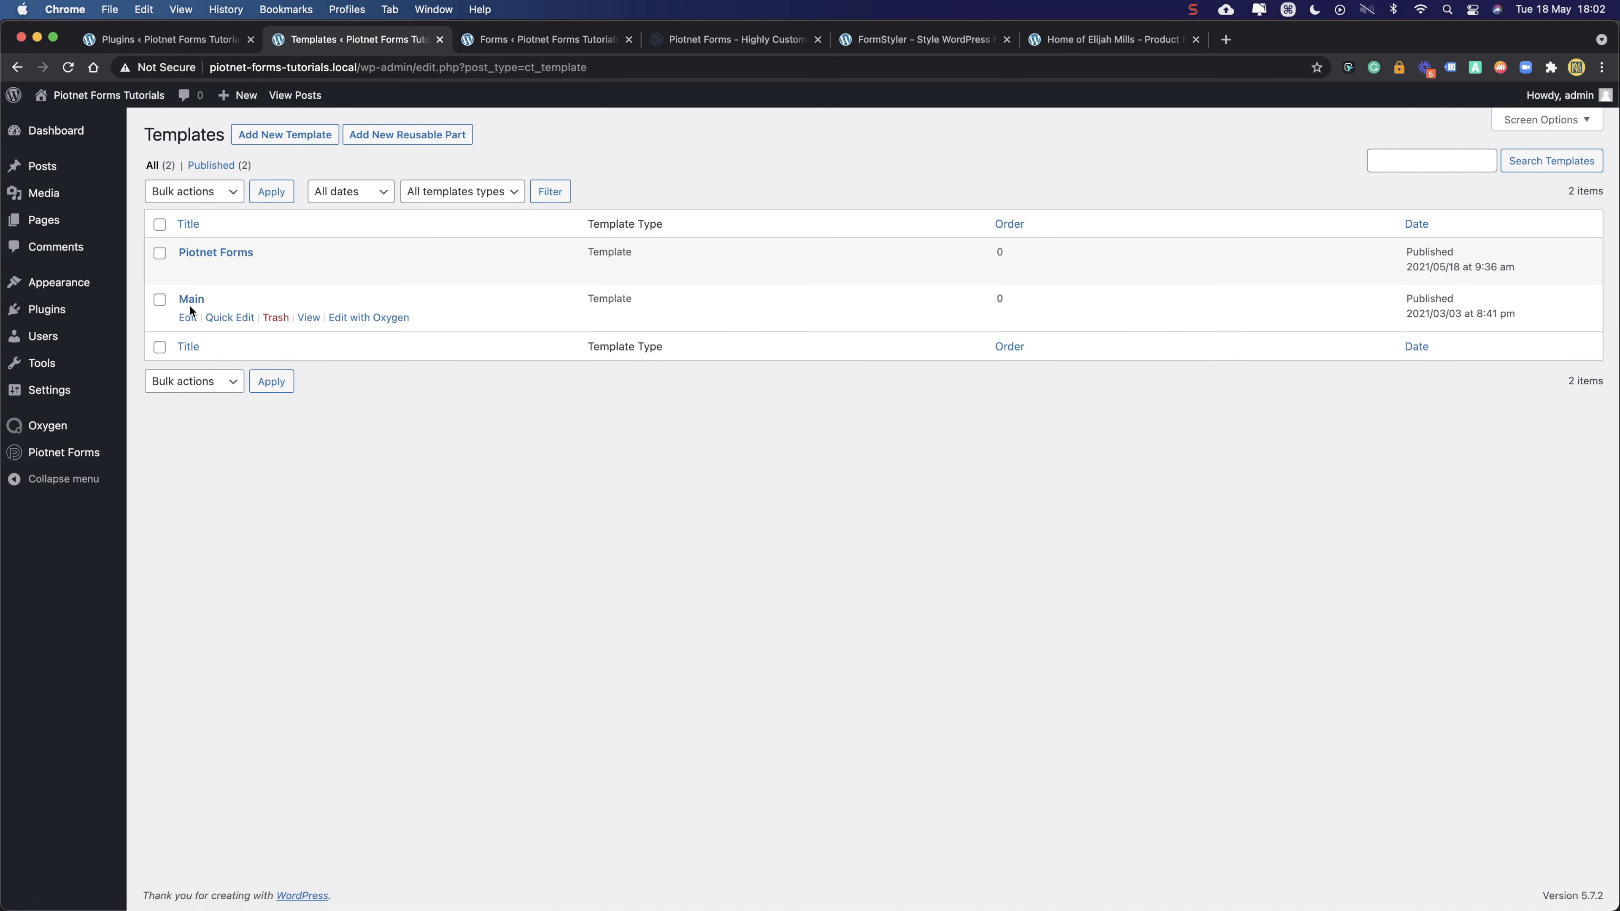
left_click(191, 271)
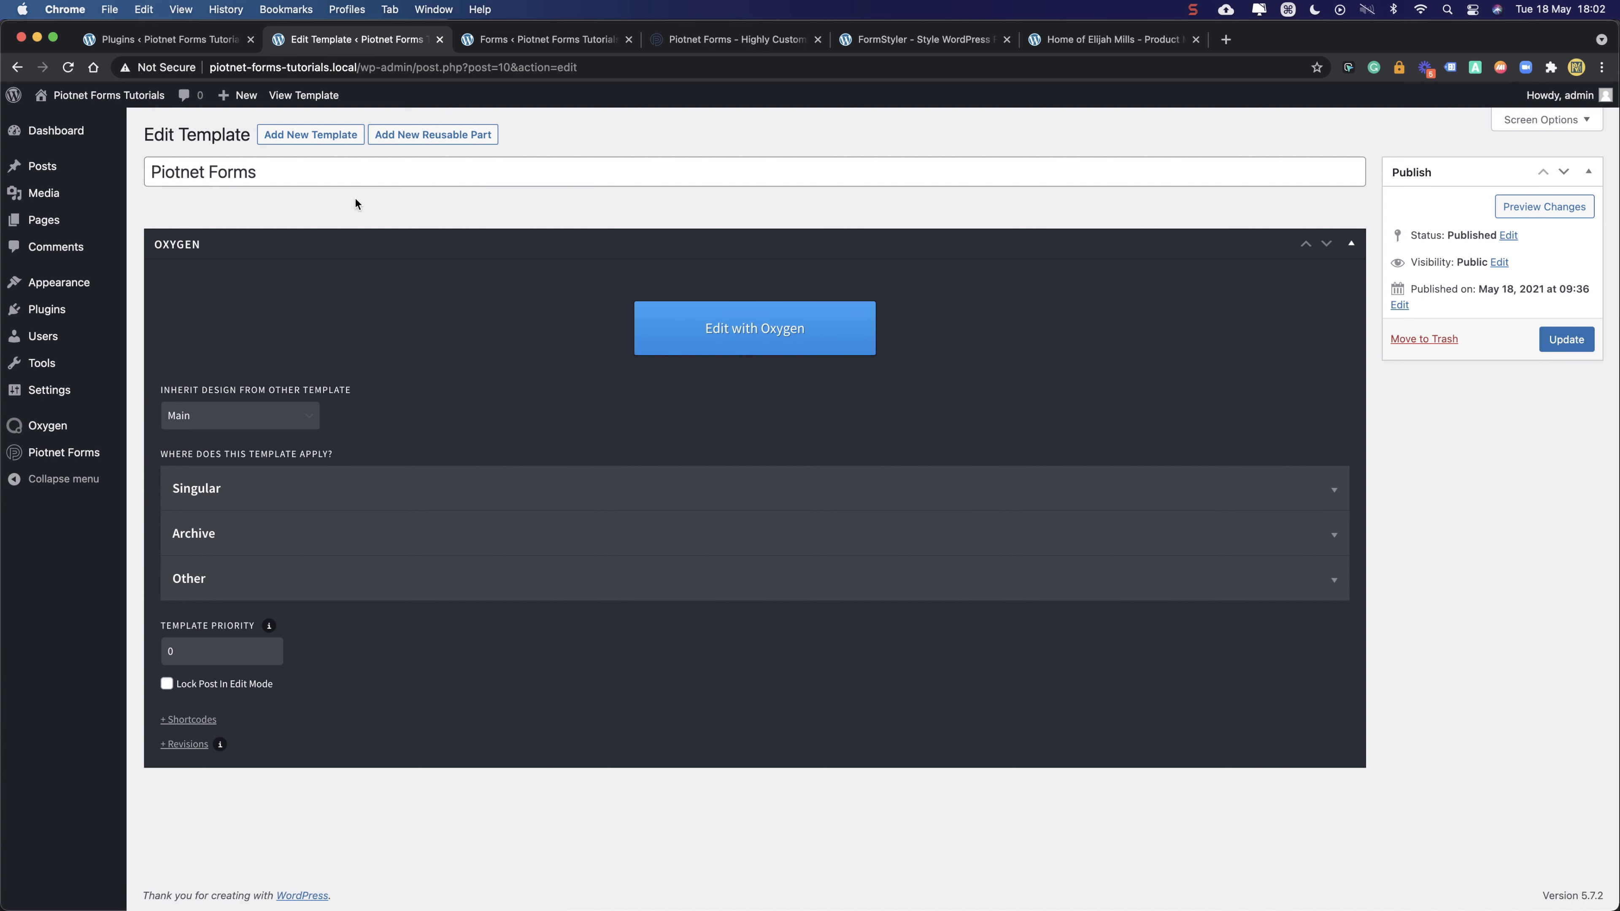
left_click(268, 493)
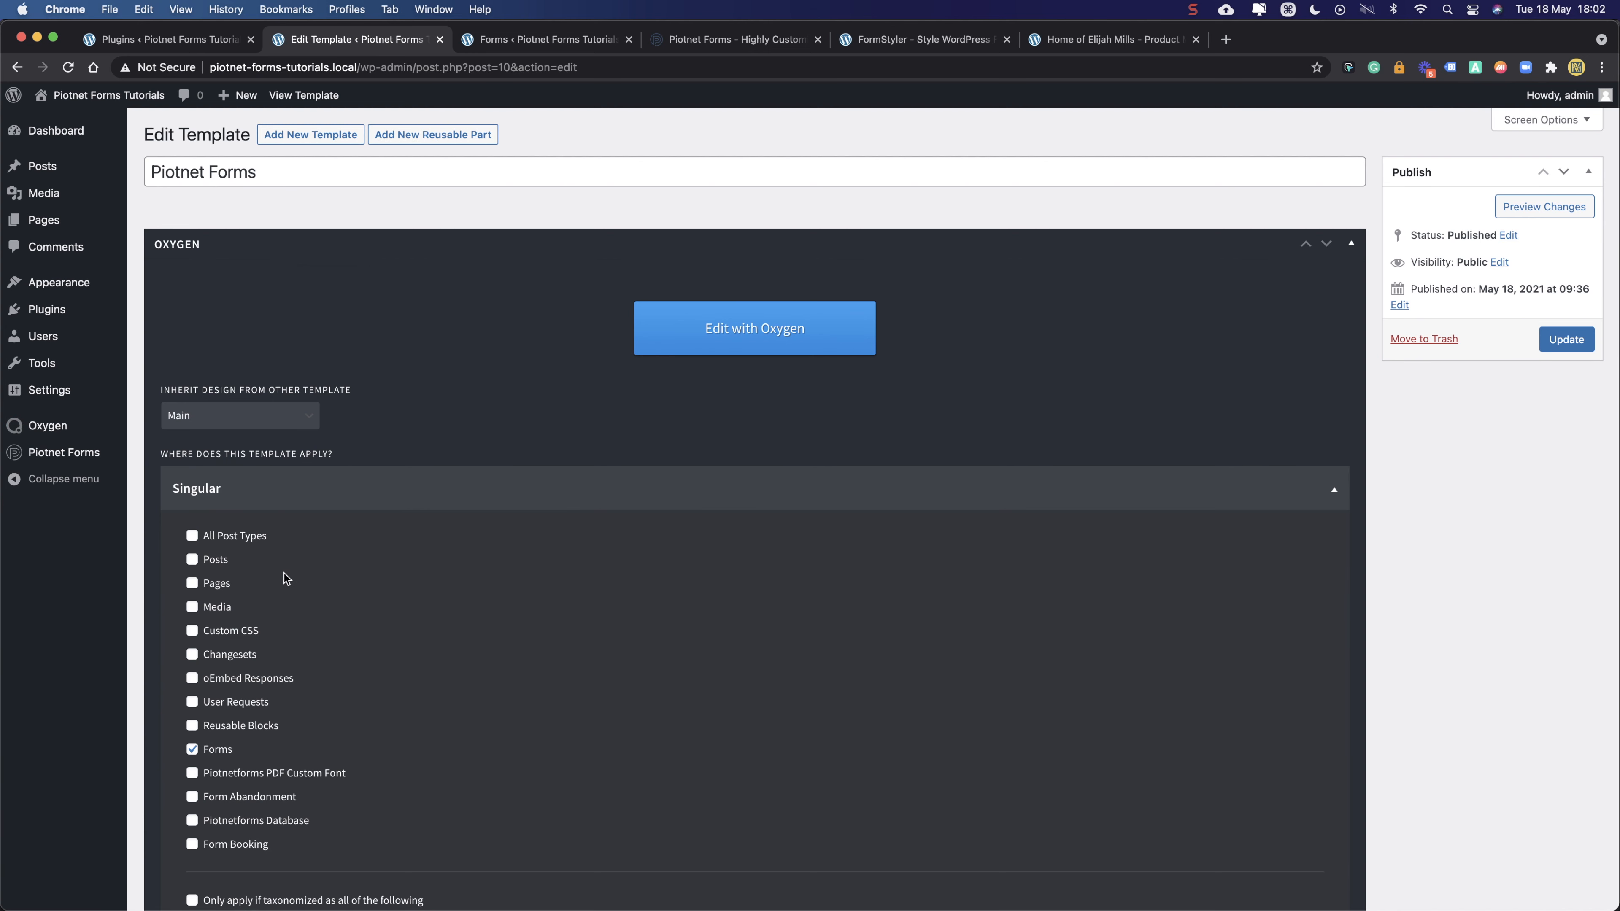
scroll(268, 610, "down", 2)
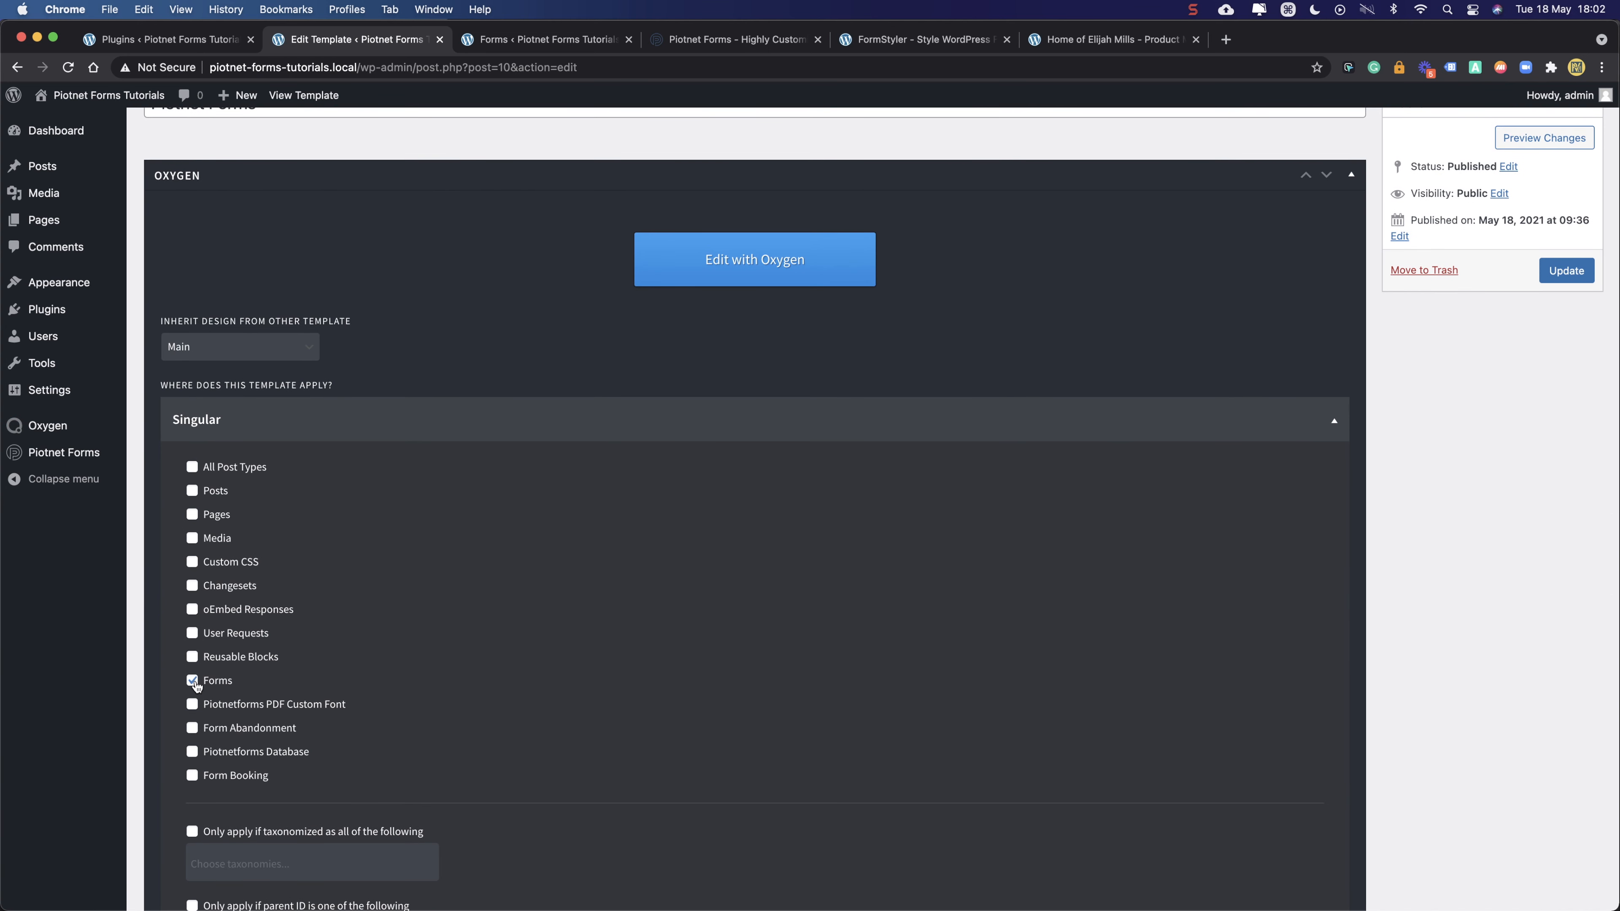
left_click(382, 427)
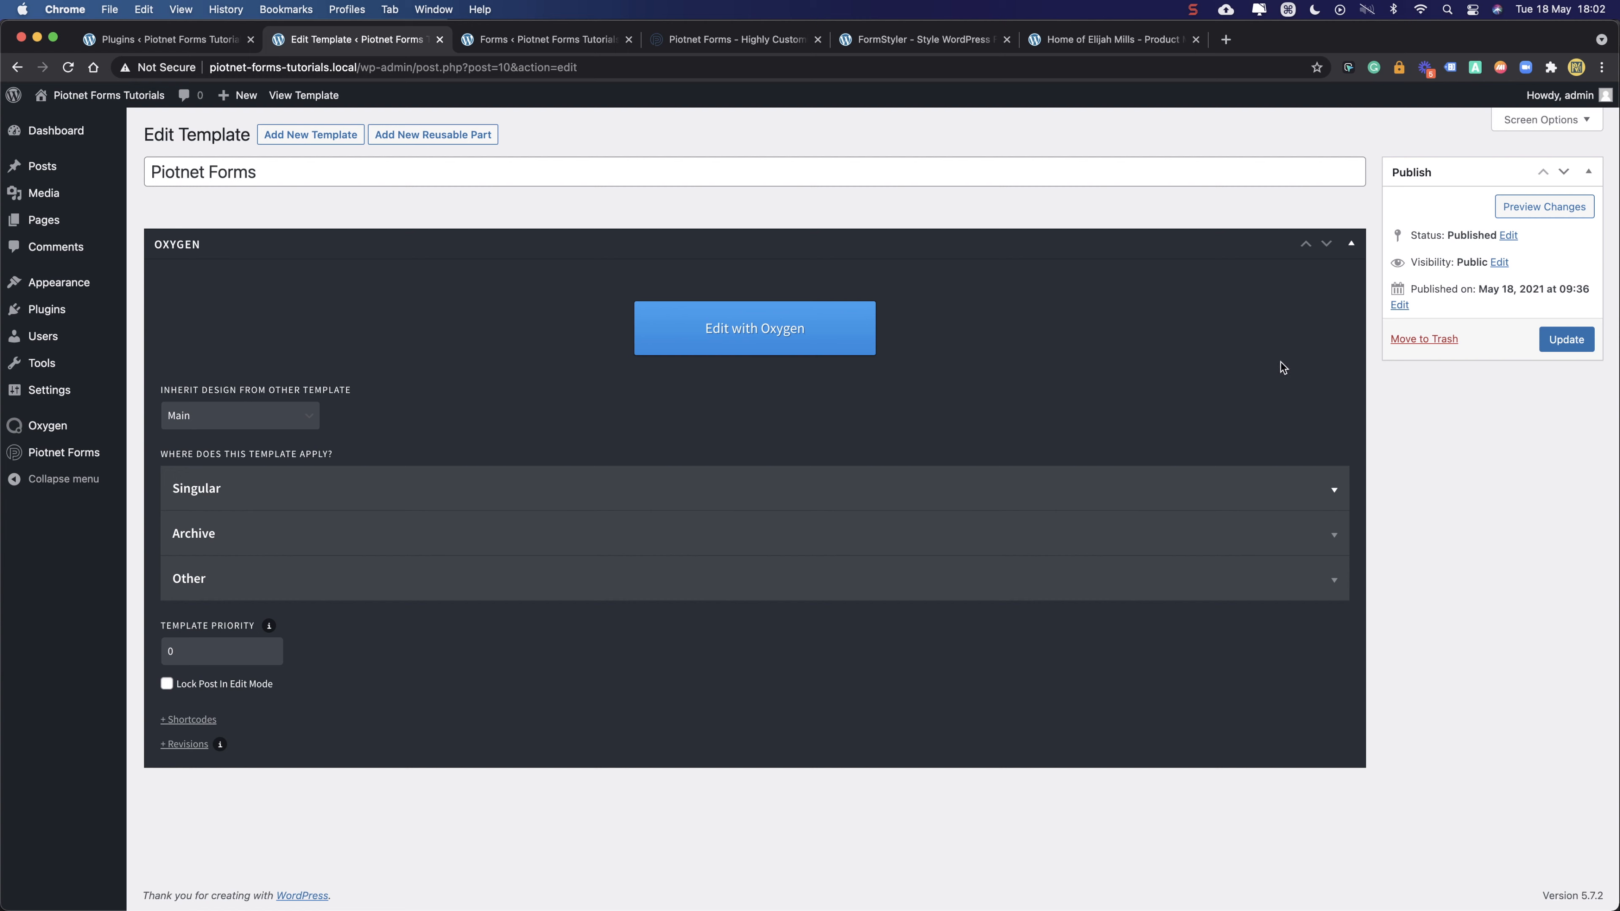
- Open the Piotnet Forms template in the Oxygen visual editor
left_click(529, 41)
left_click(697, 41)
left_click(521, 41)
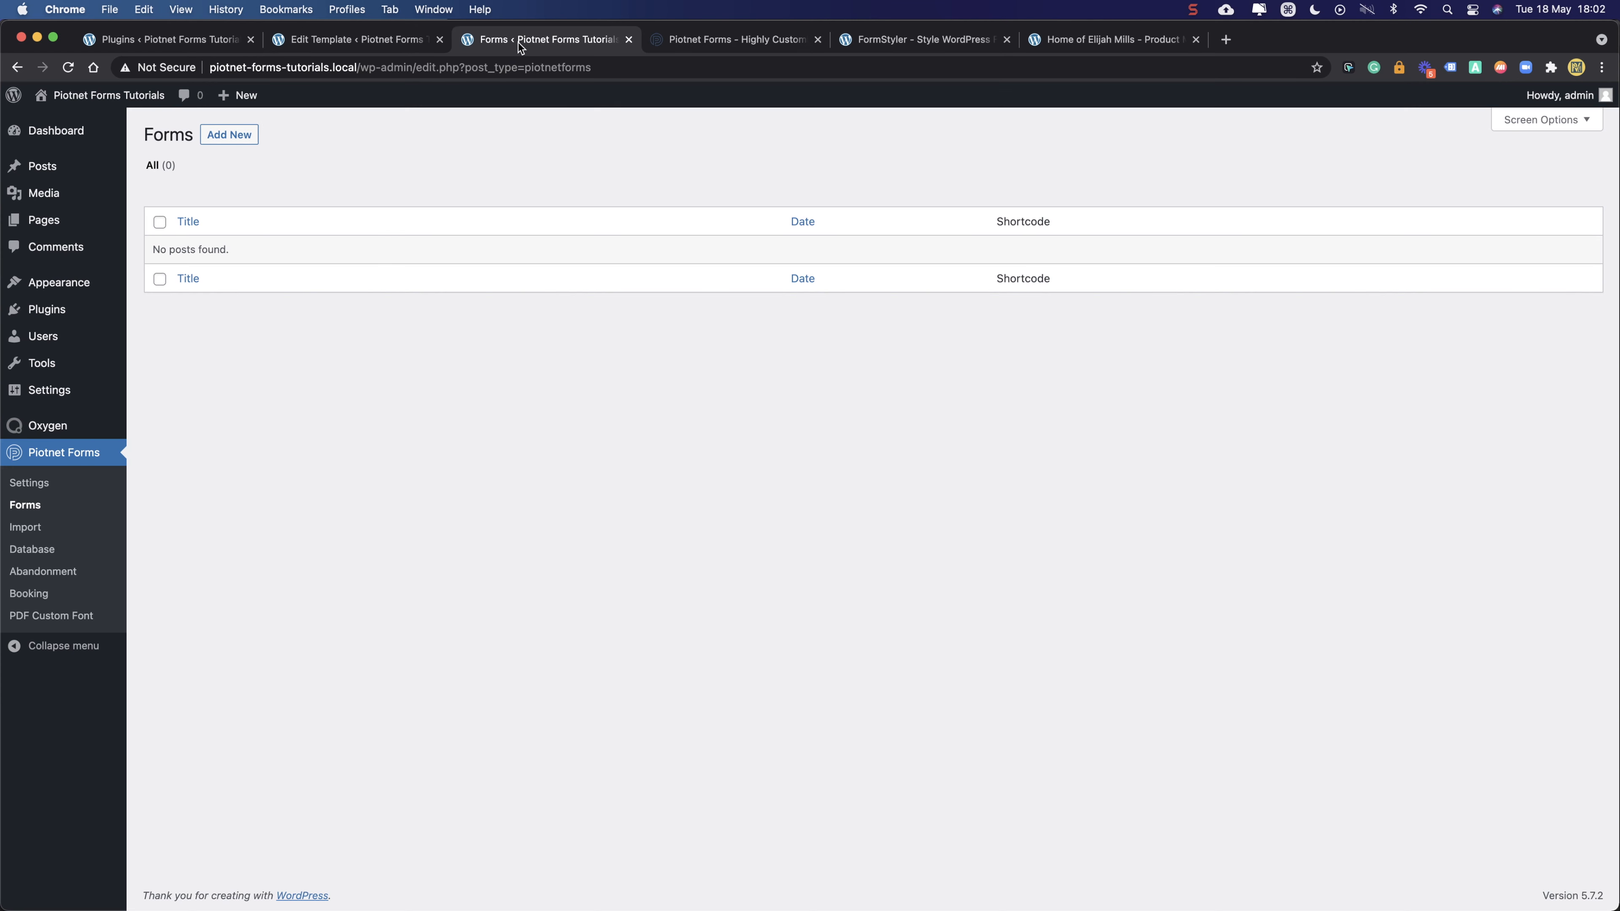
left_click(388, 41)
left_click(775, 335)
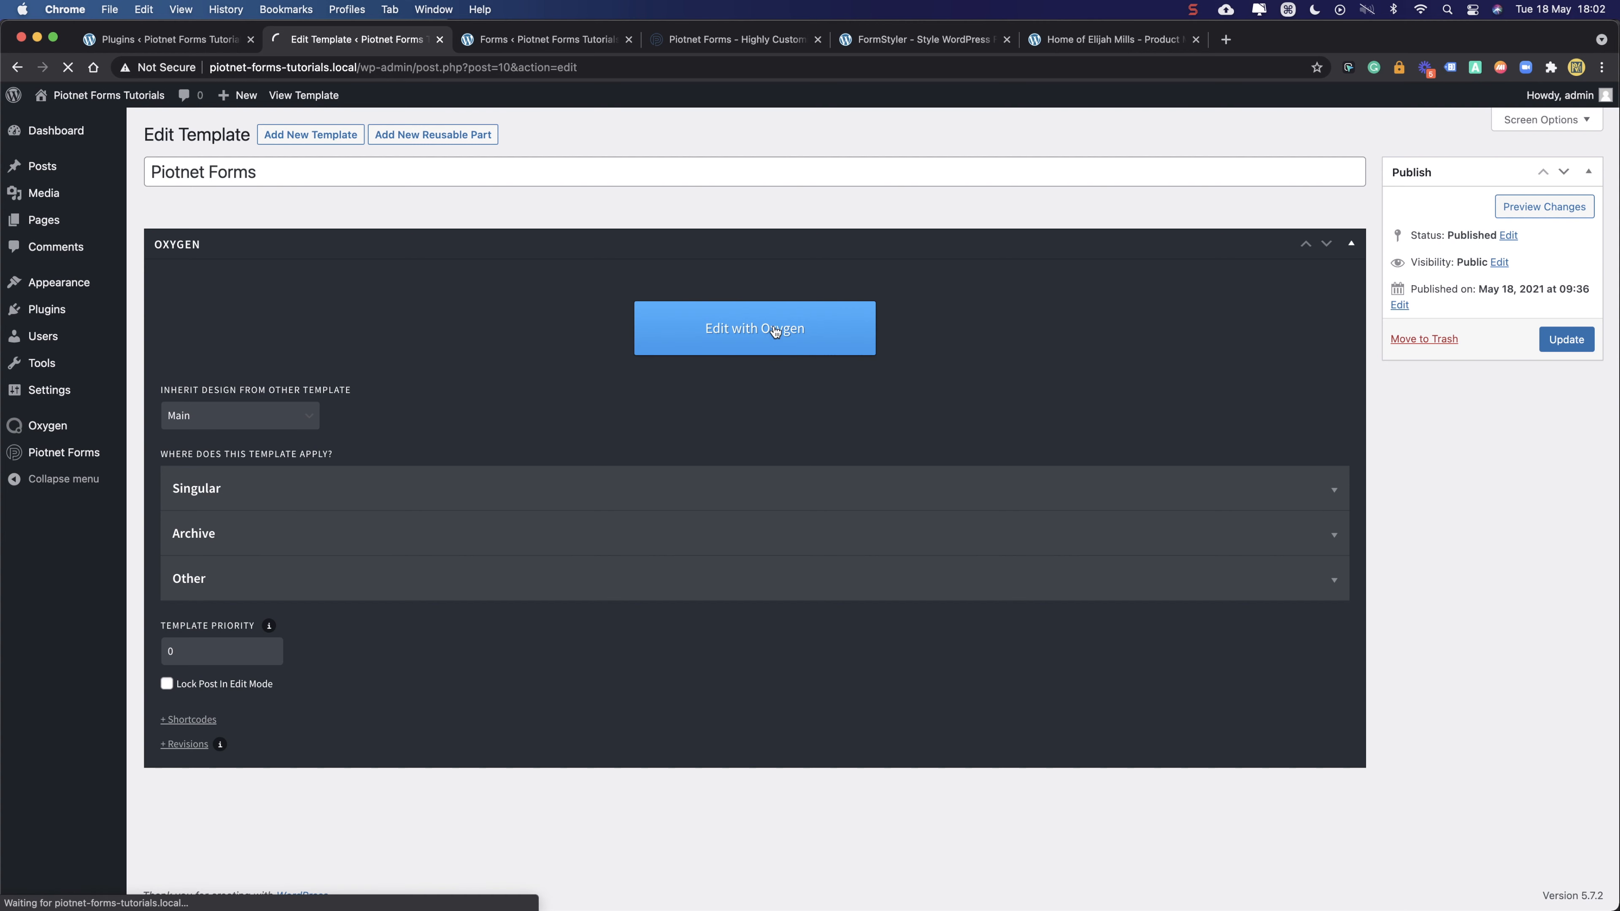
- Open Oxygen Templates in a new tab and launch Main in the builder despite the warning
left_click(192, 43)
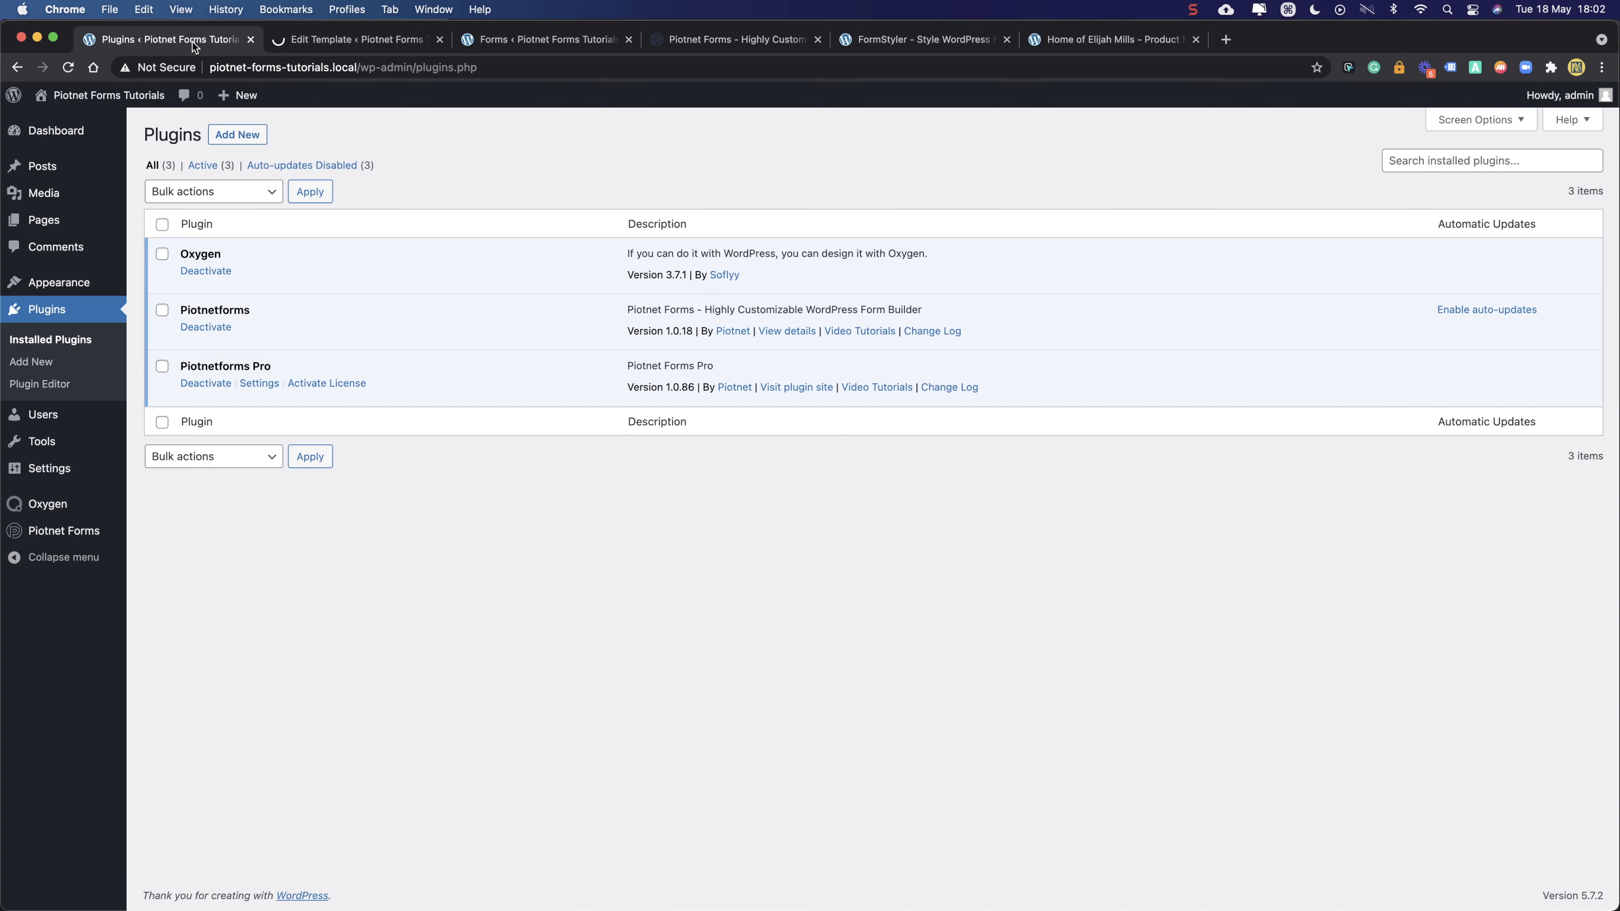
mouse_move(43, 511)
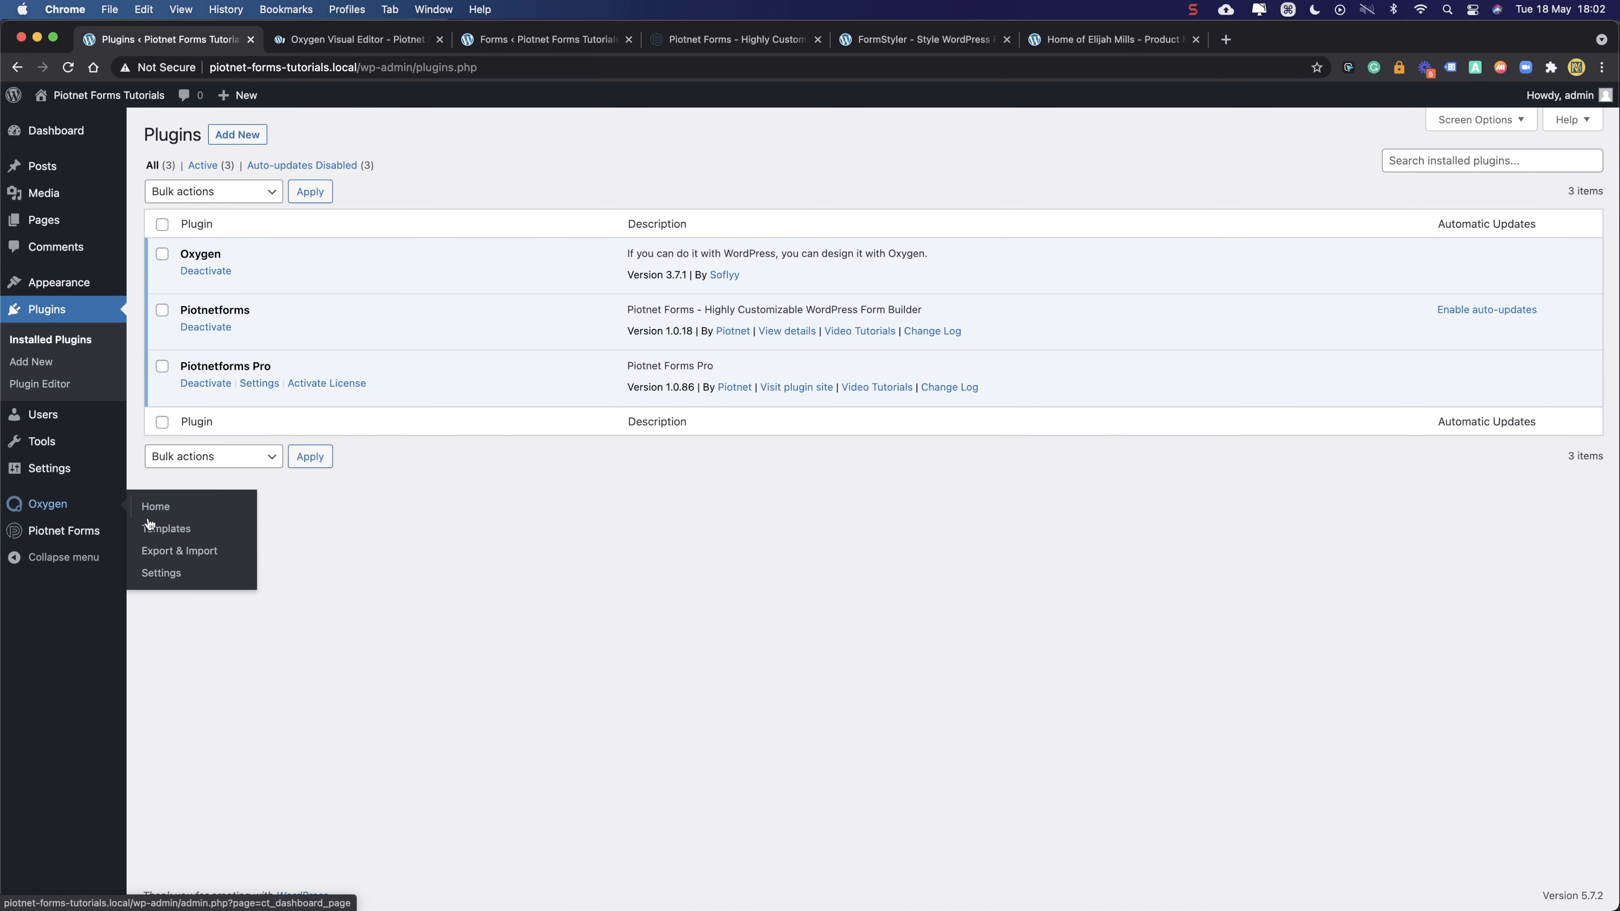
right_click(161, 529)
left_click(205, 538)
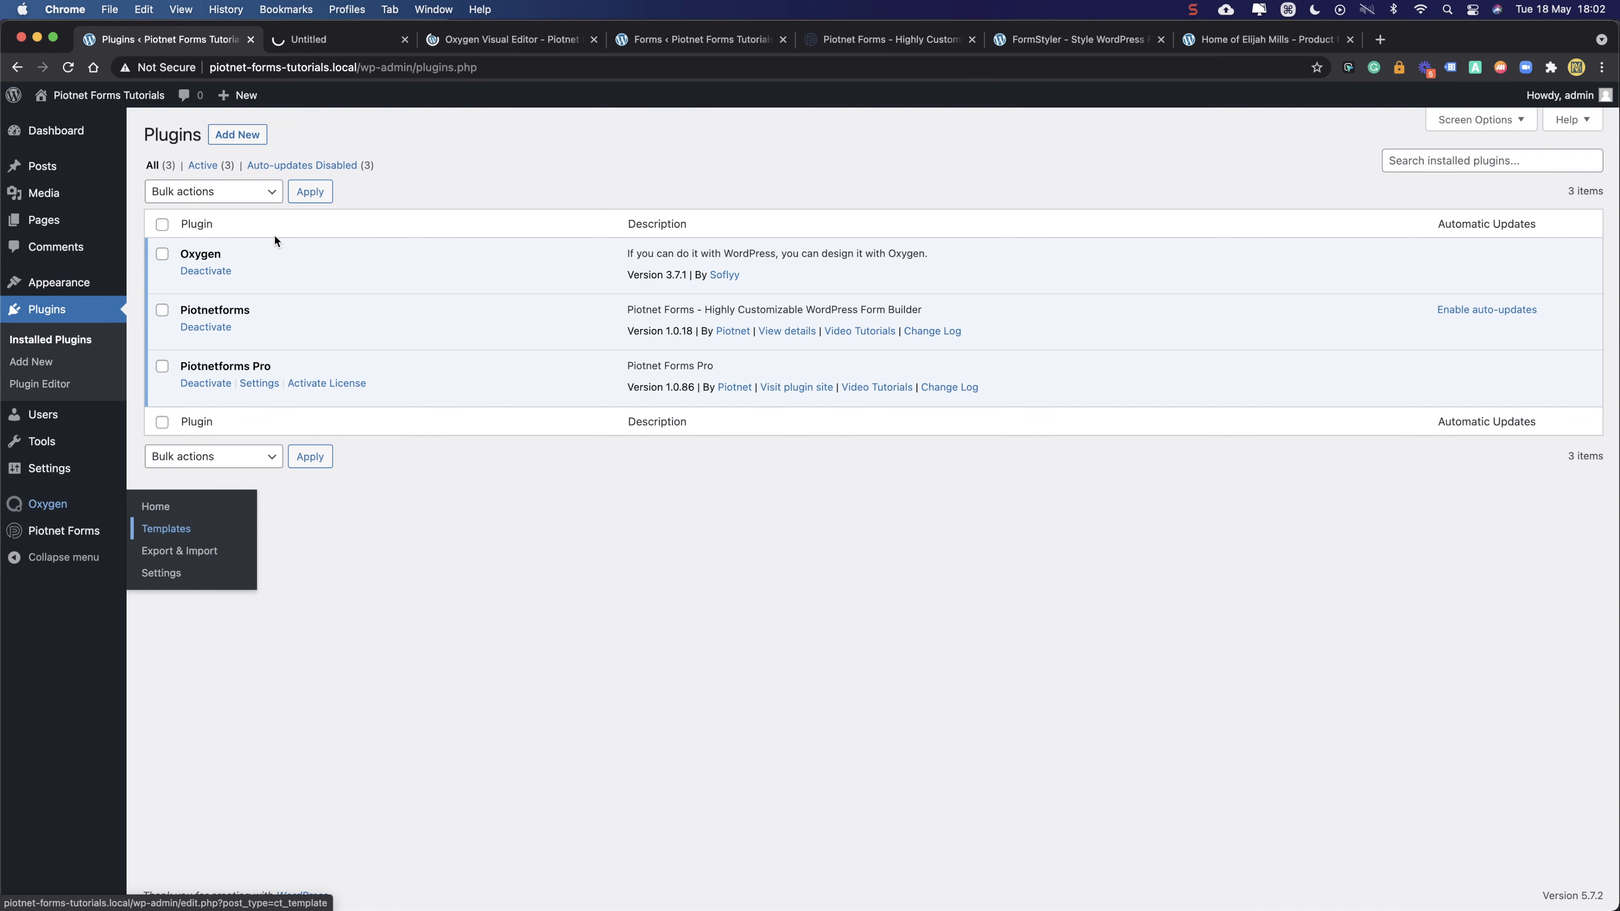
left_click(358, 39)
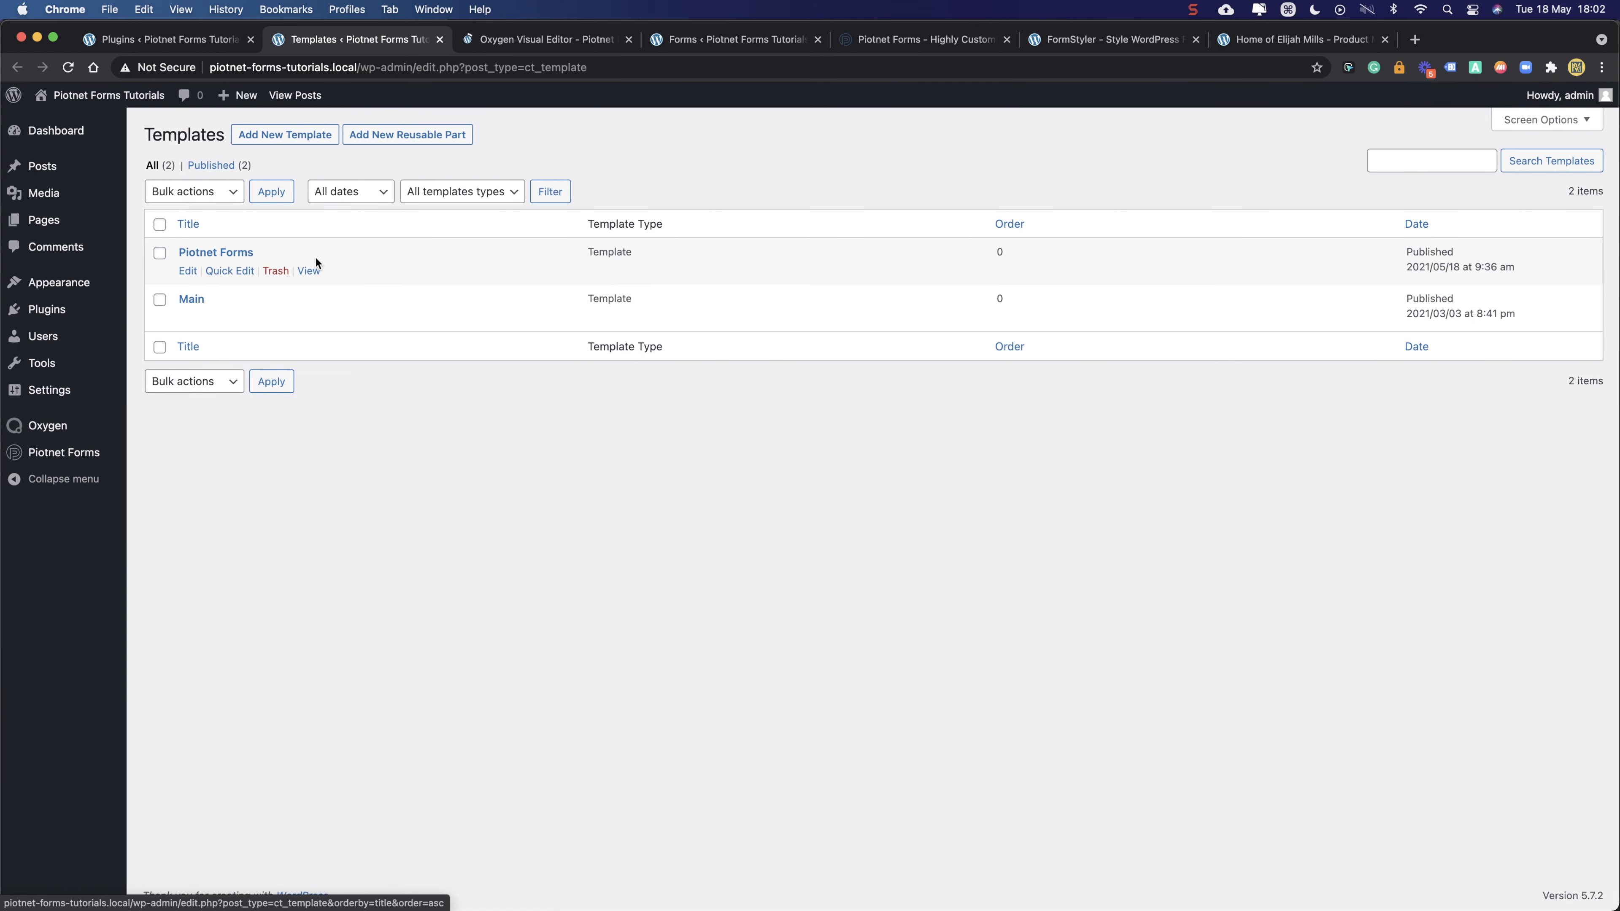
mouse_move(185, 321)
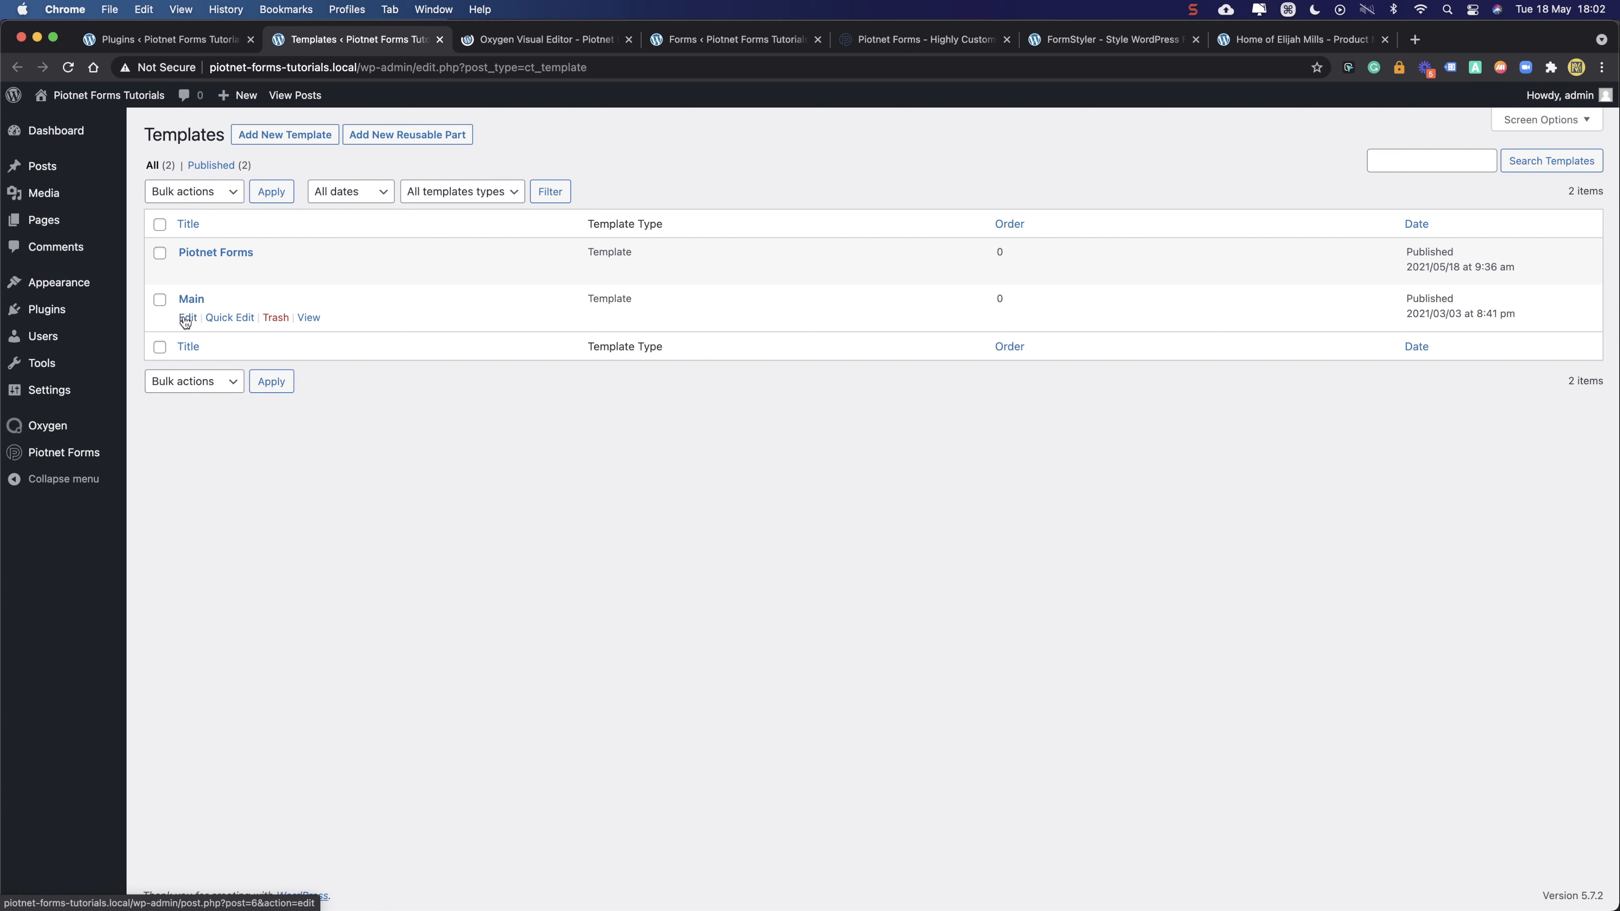
left_click(185, 321)
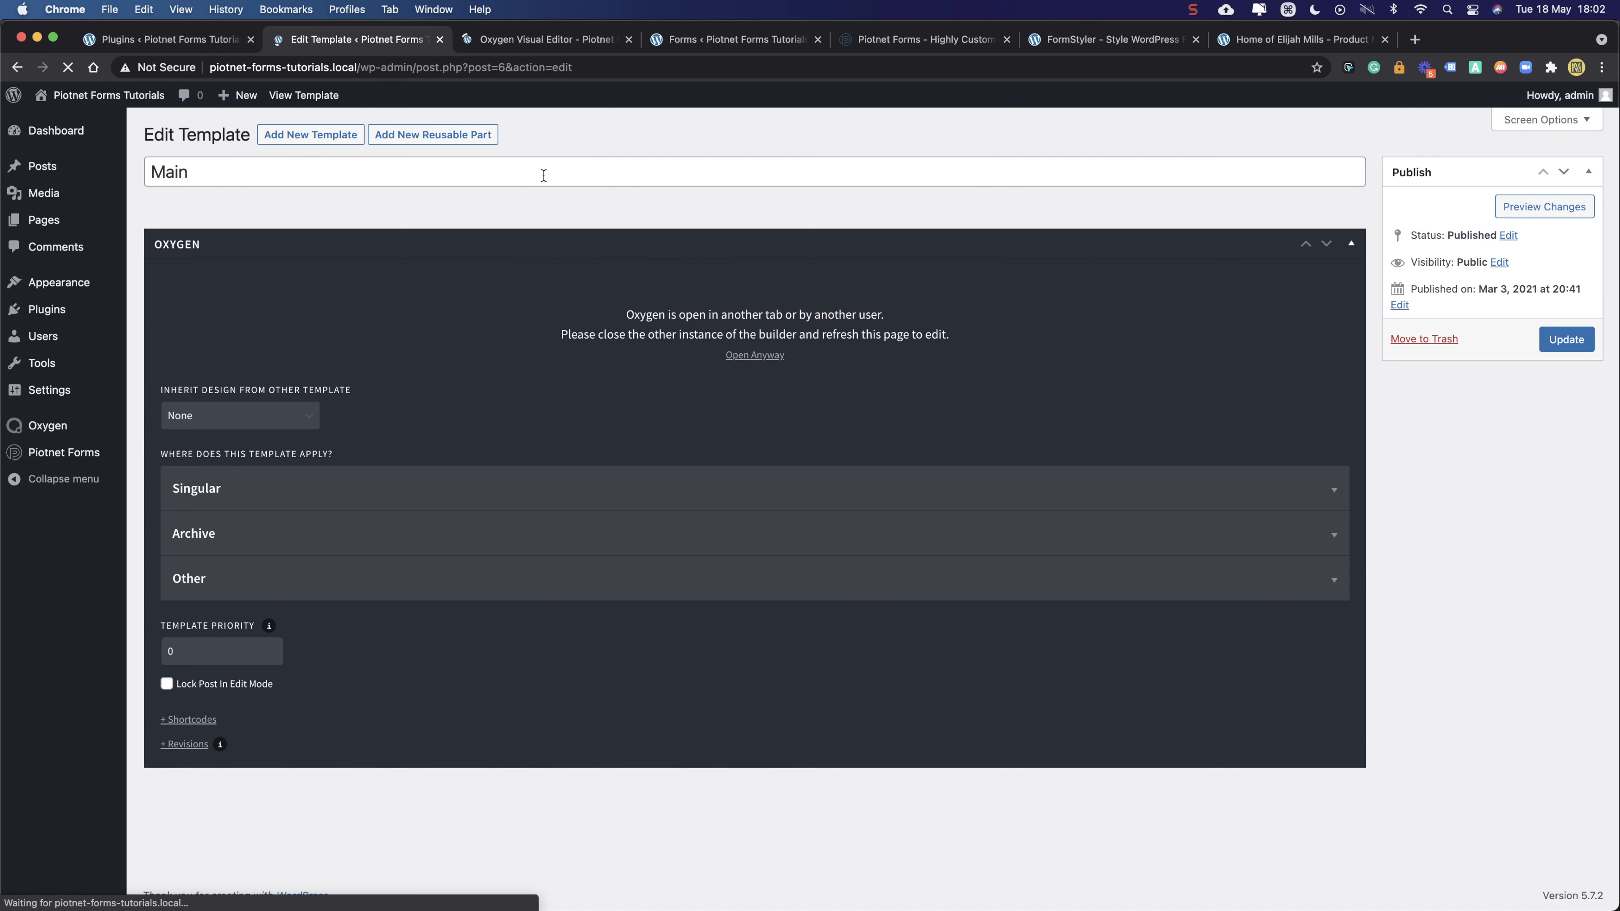
left_click(768, 361)
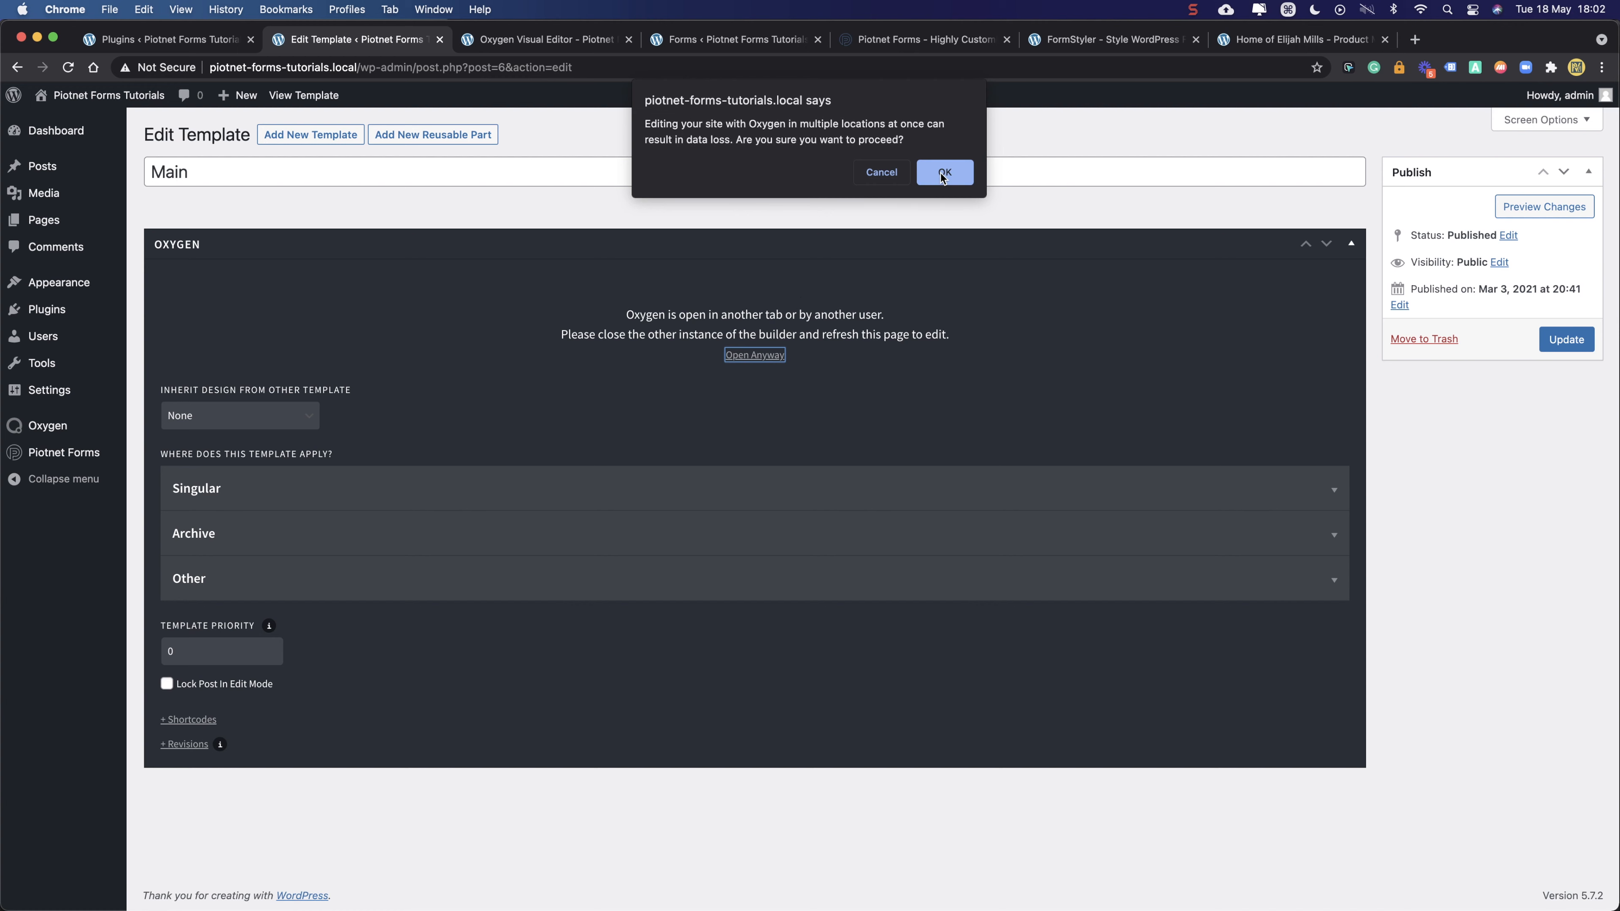
left_click(939, 173)
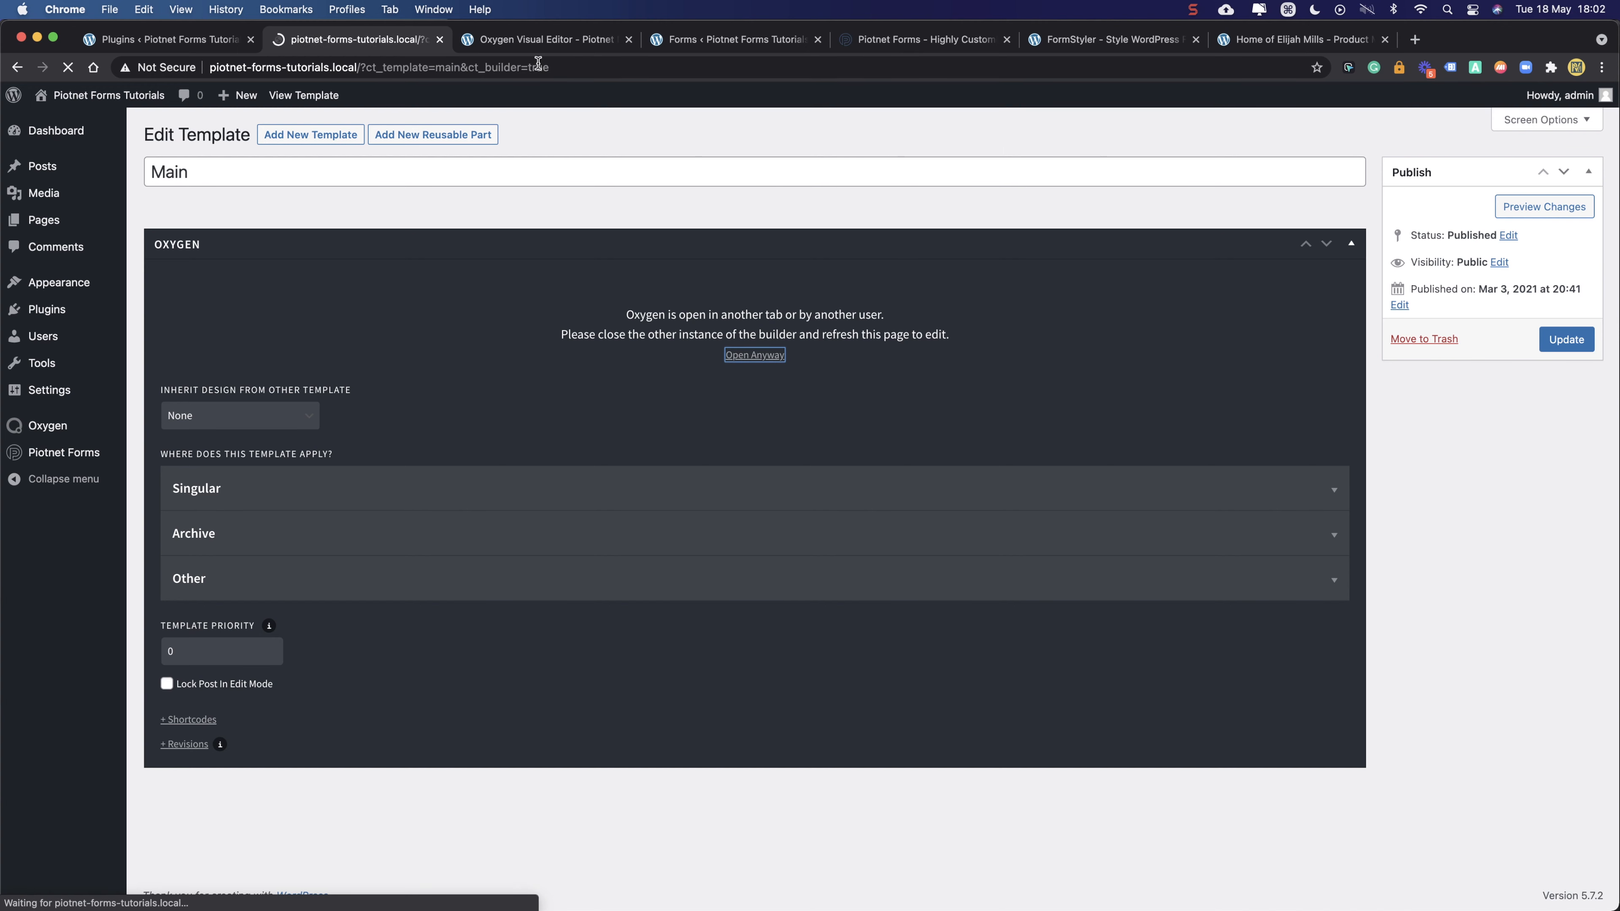
- Compare the Piotnet Forms and Main templates in the editor, then return to the Forms list
left_click(538, 41)
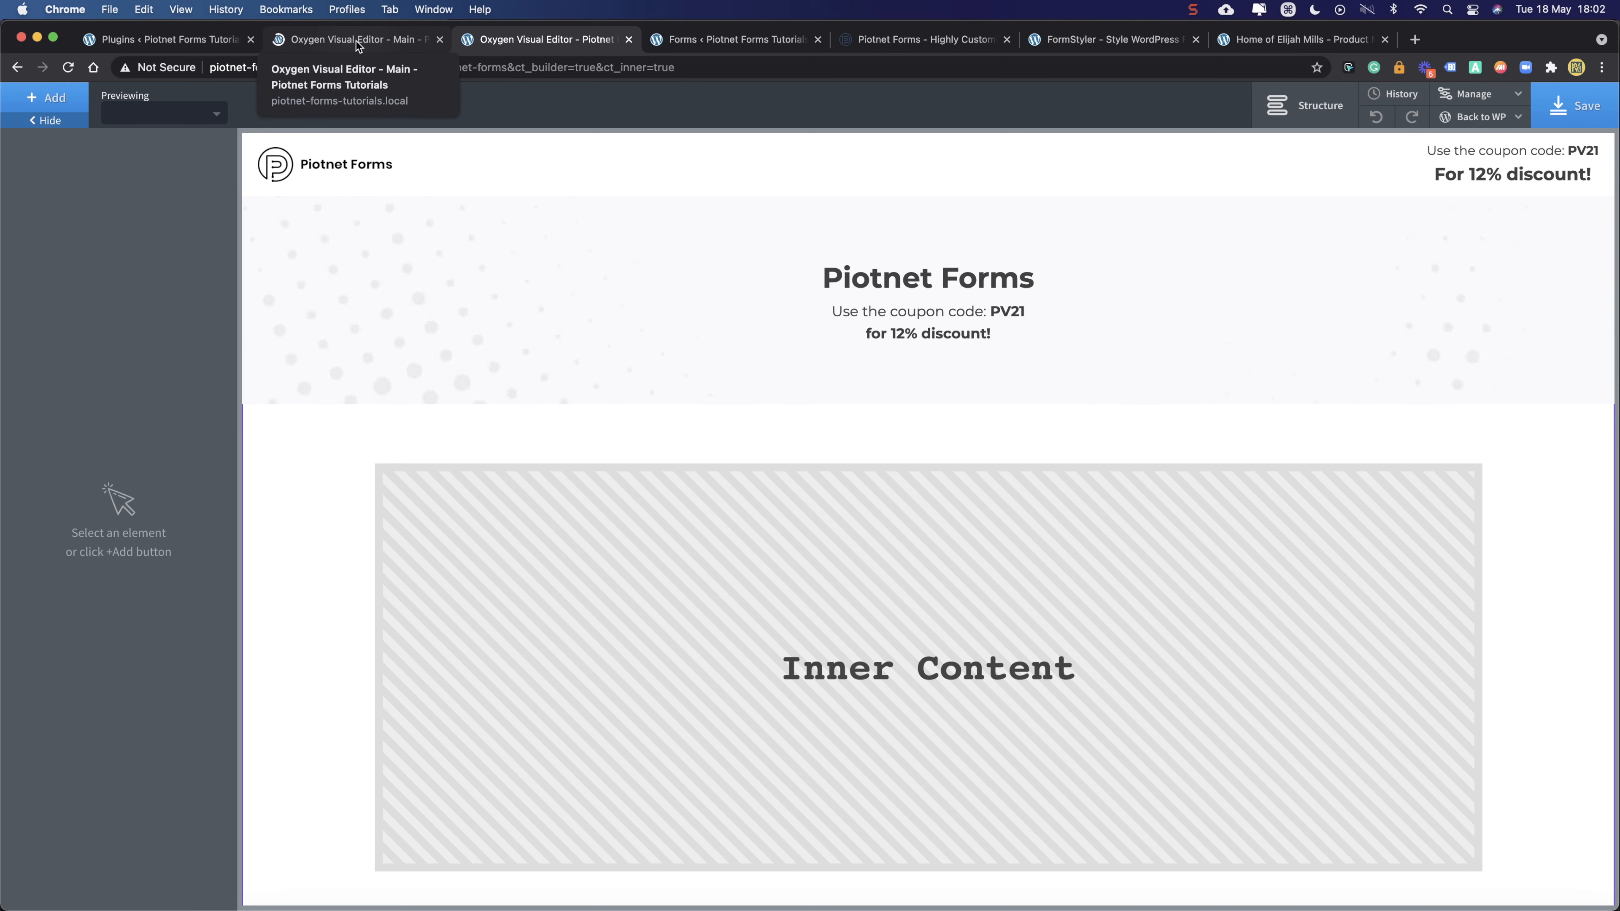
scroll(642, 301, "down", 4)
scroll(642, 301, "up", 4)
left_click(386, 37)
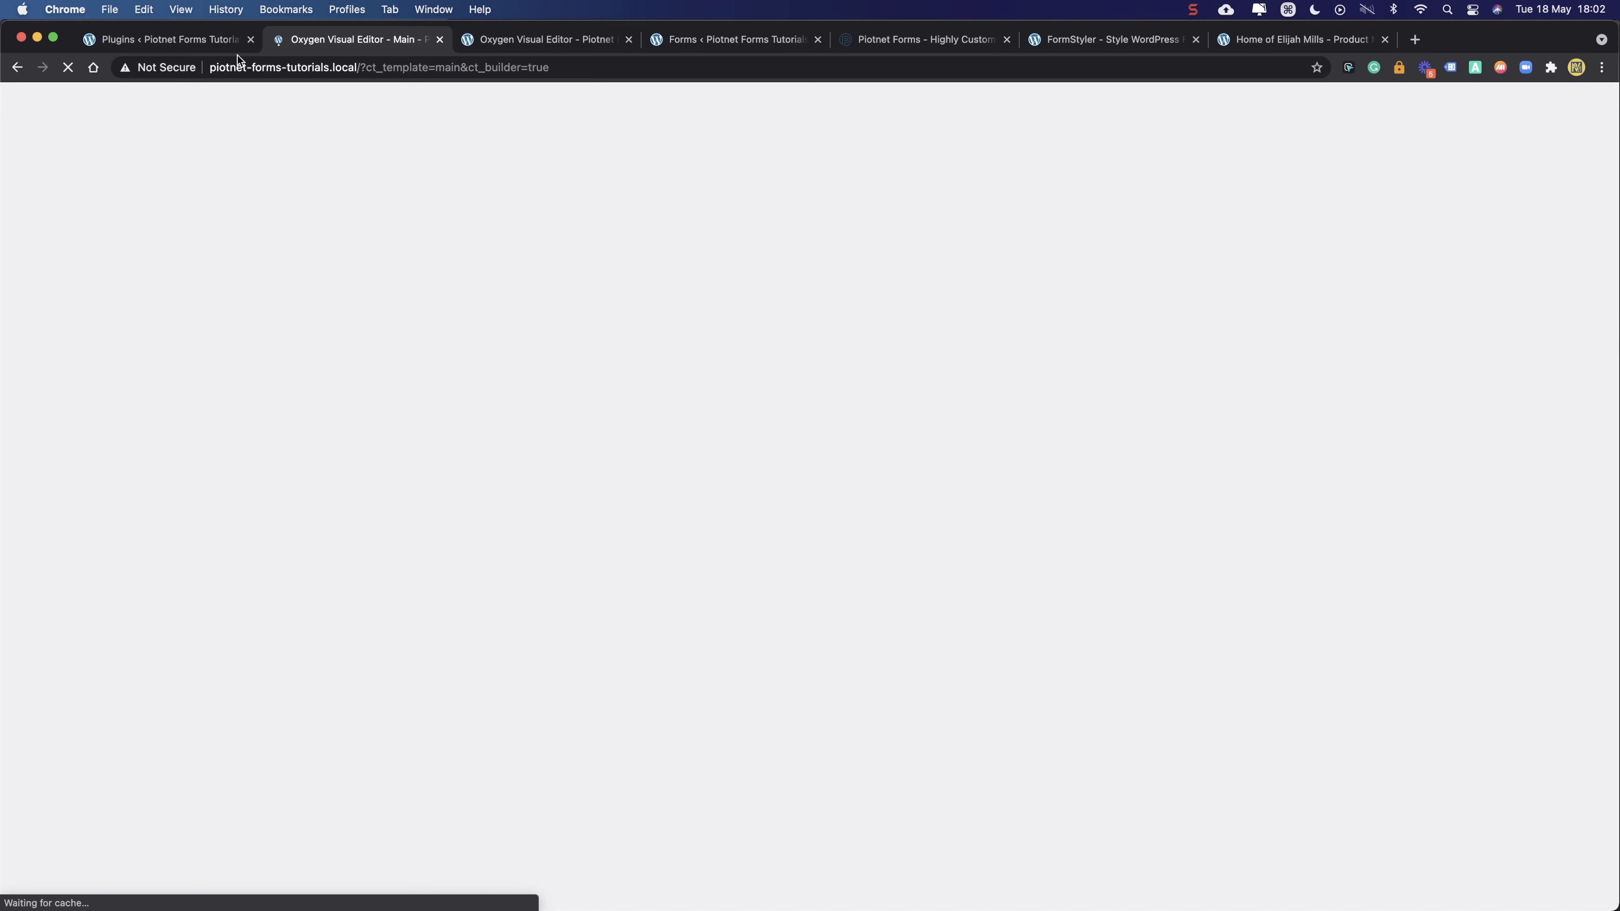
left_click(527, 41)
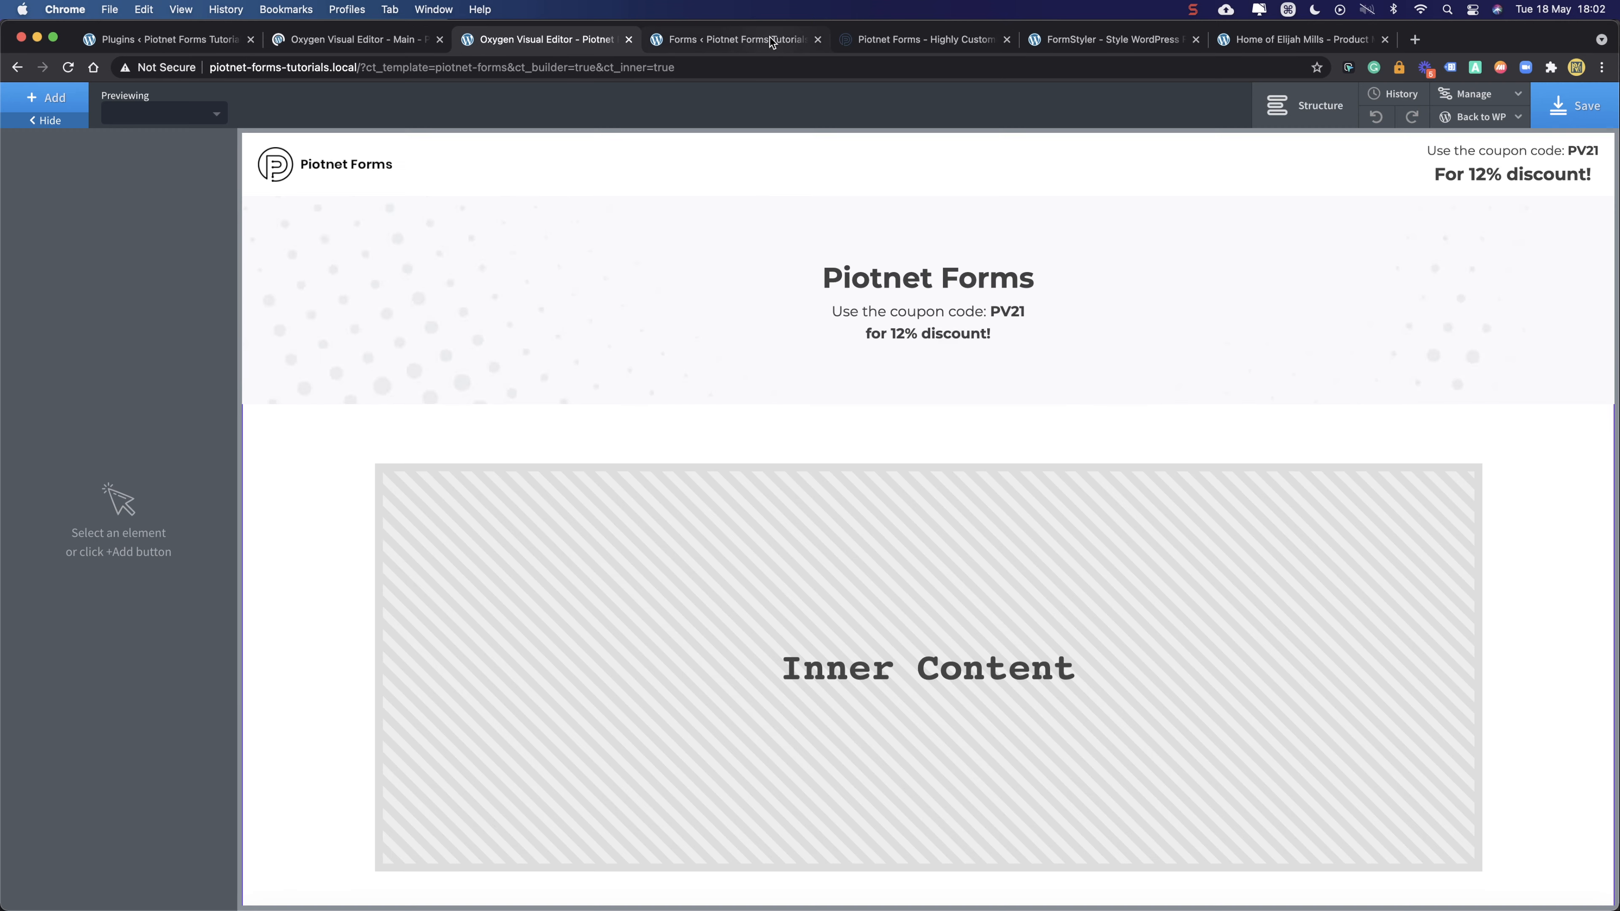
left_click(768, 37)
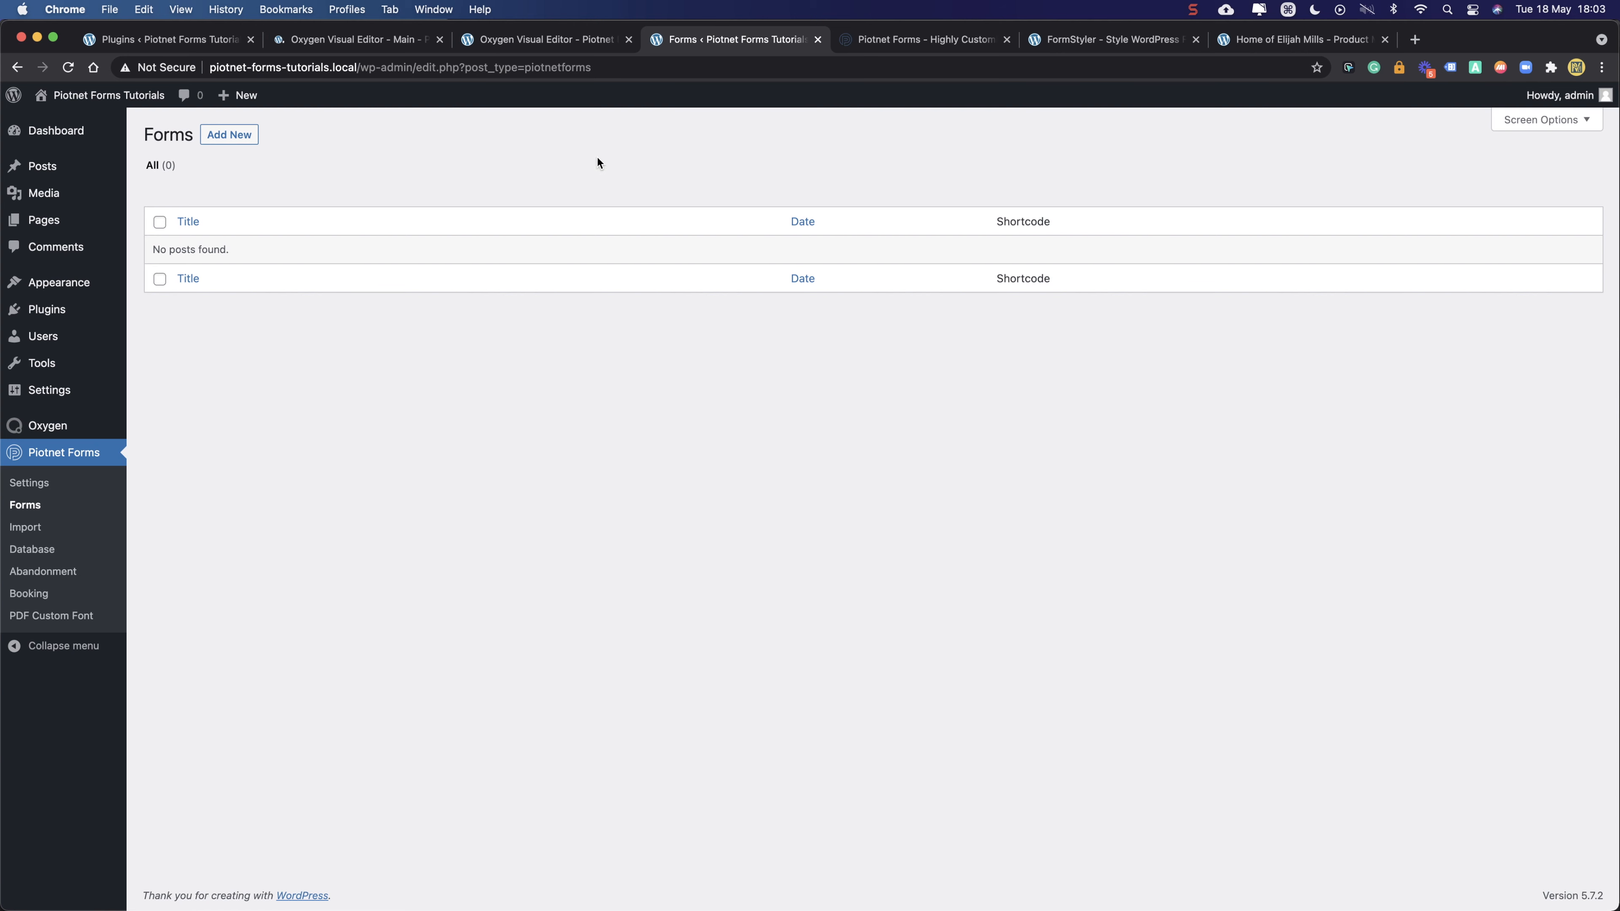
- Create and publish a new form titled 'Piotnet Forms Overview'
left_click(230, 136)
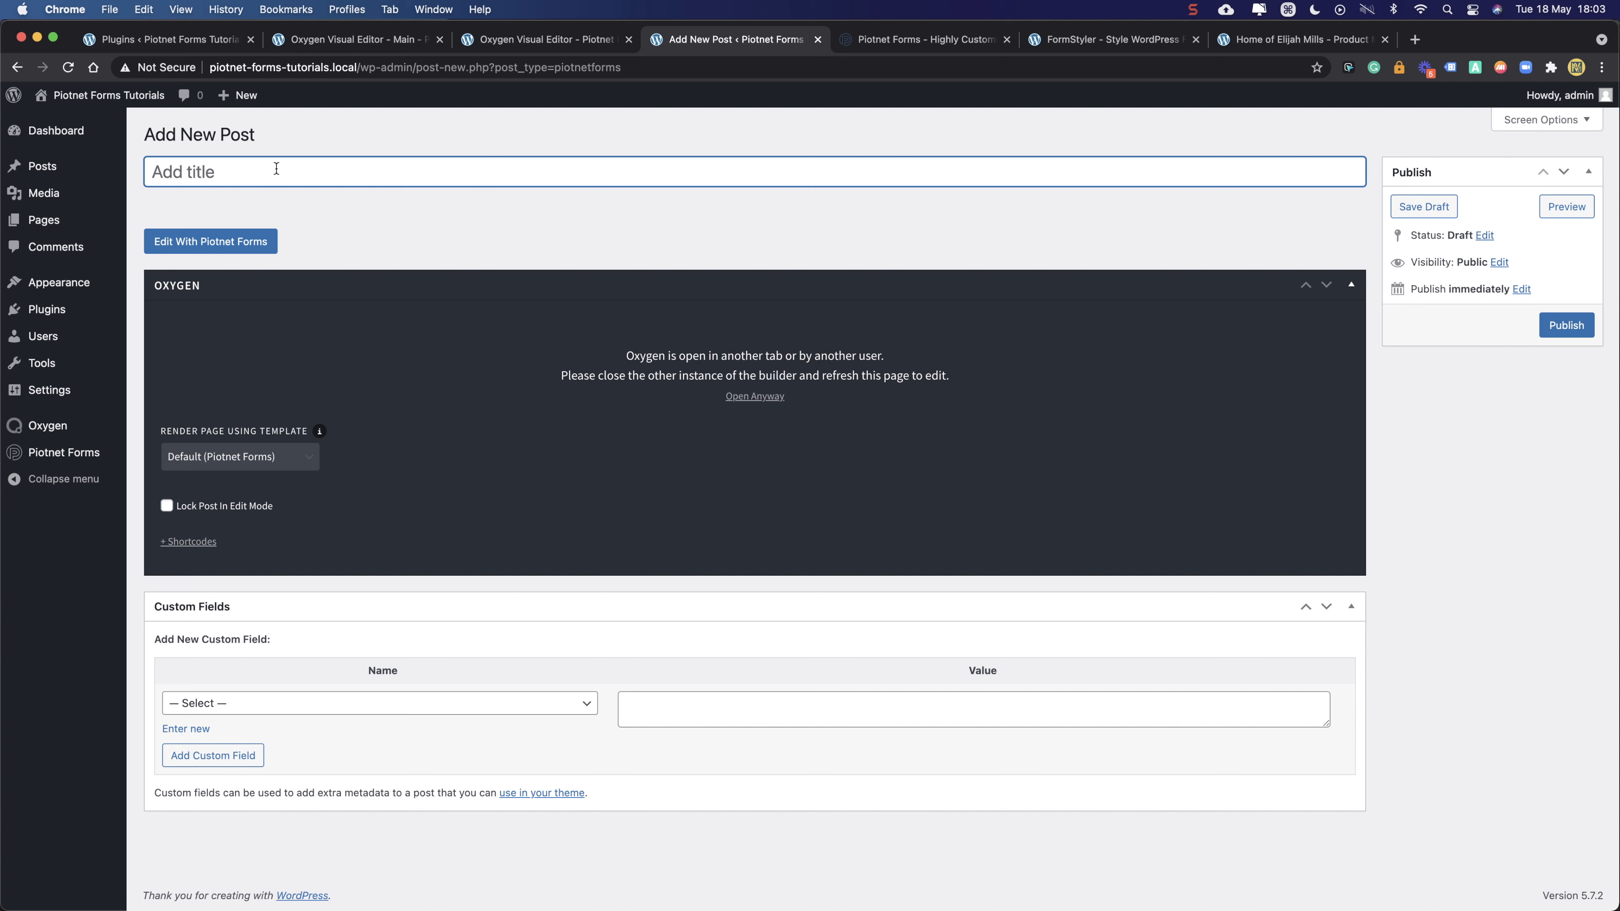
type("Piotnet Form")
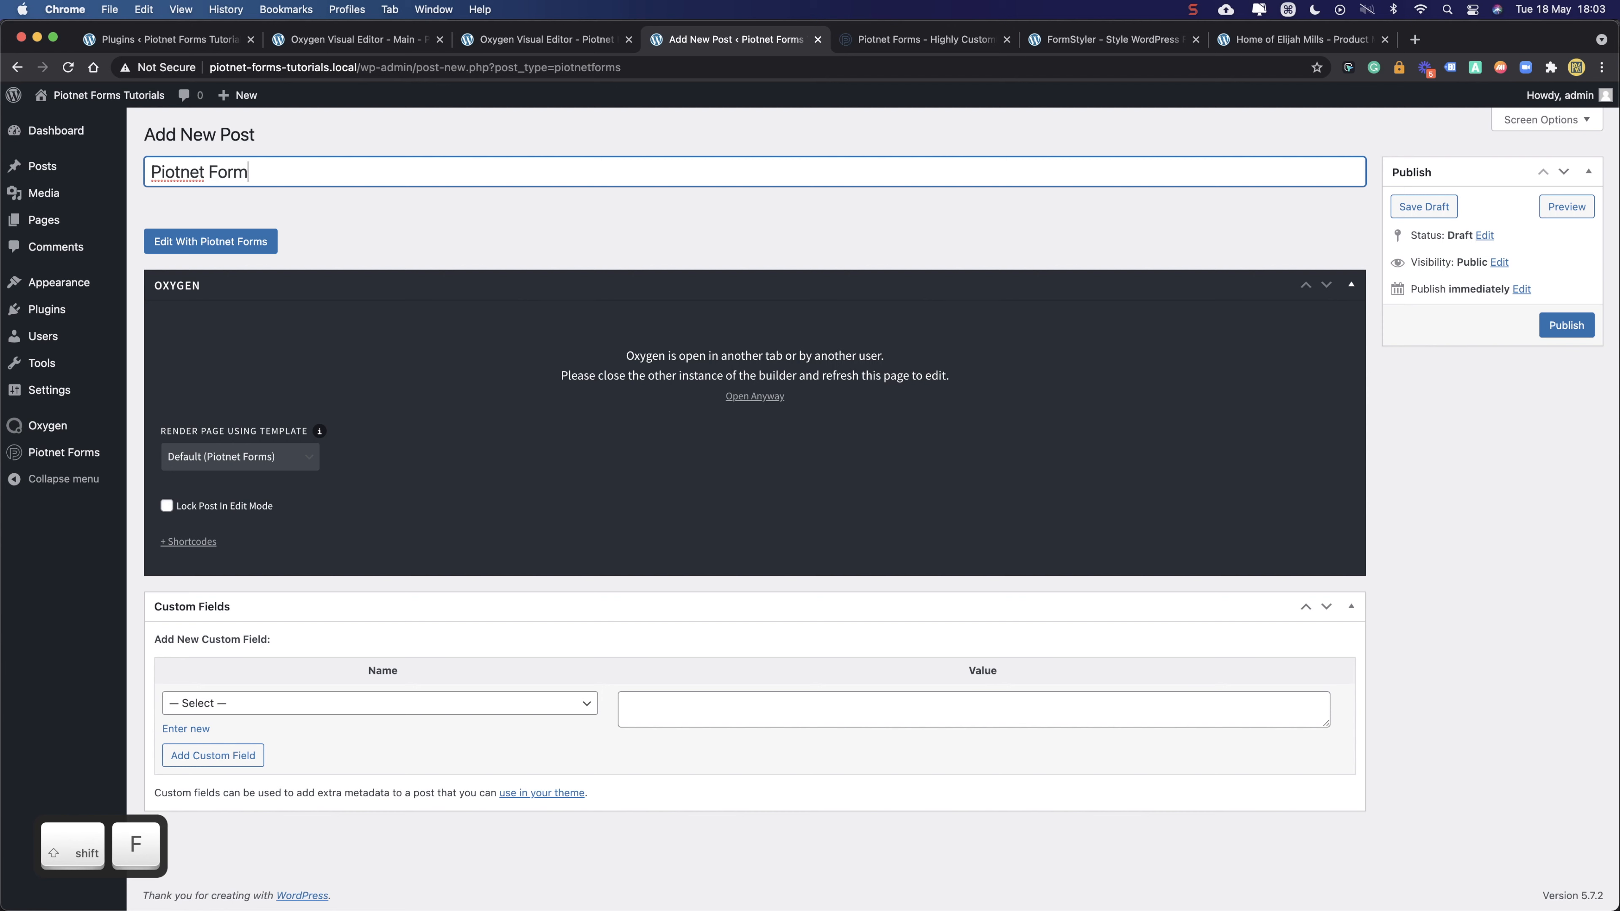
type("s Overview")
left_click(430, 231)
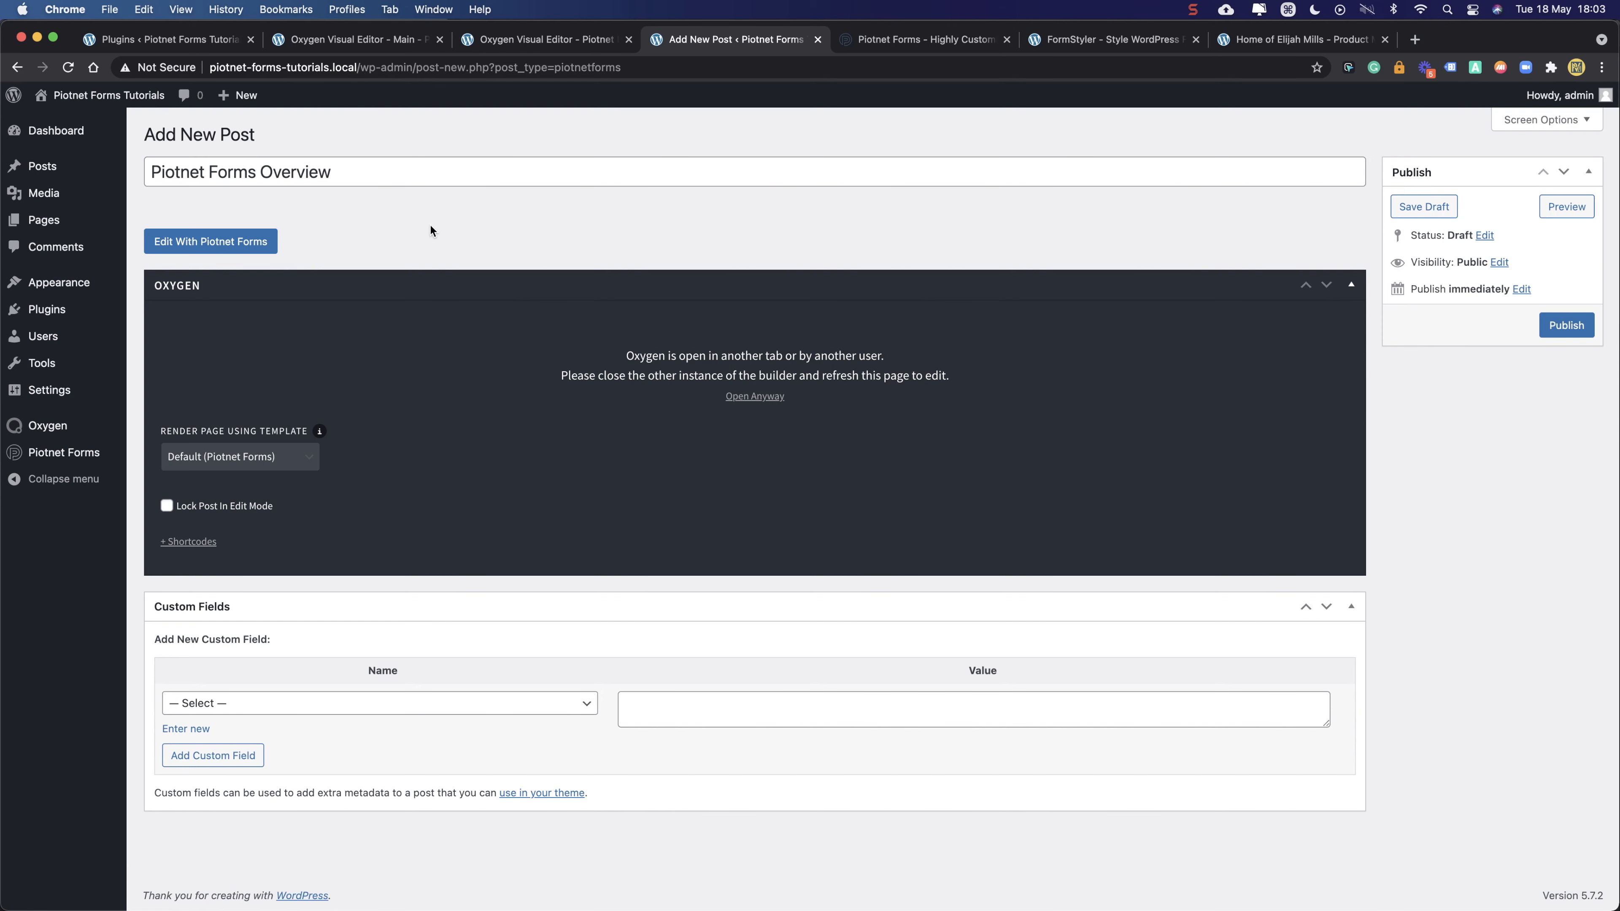
left_click(1567, 324)
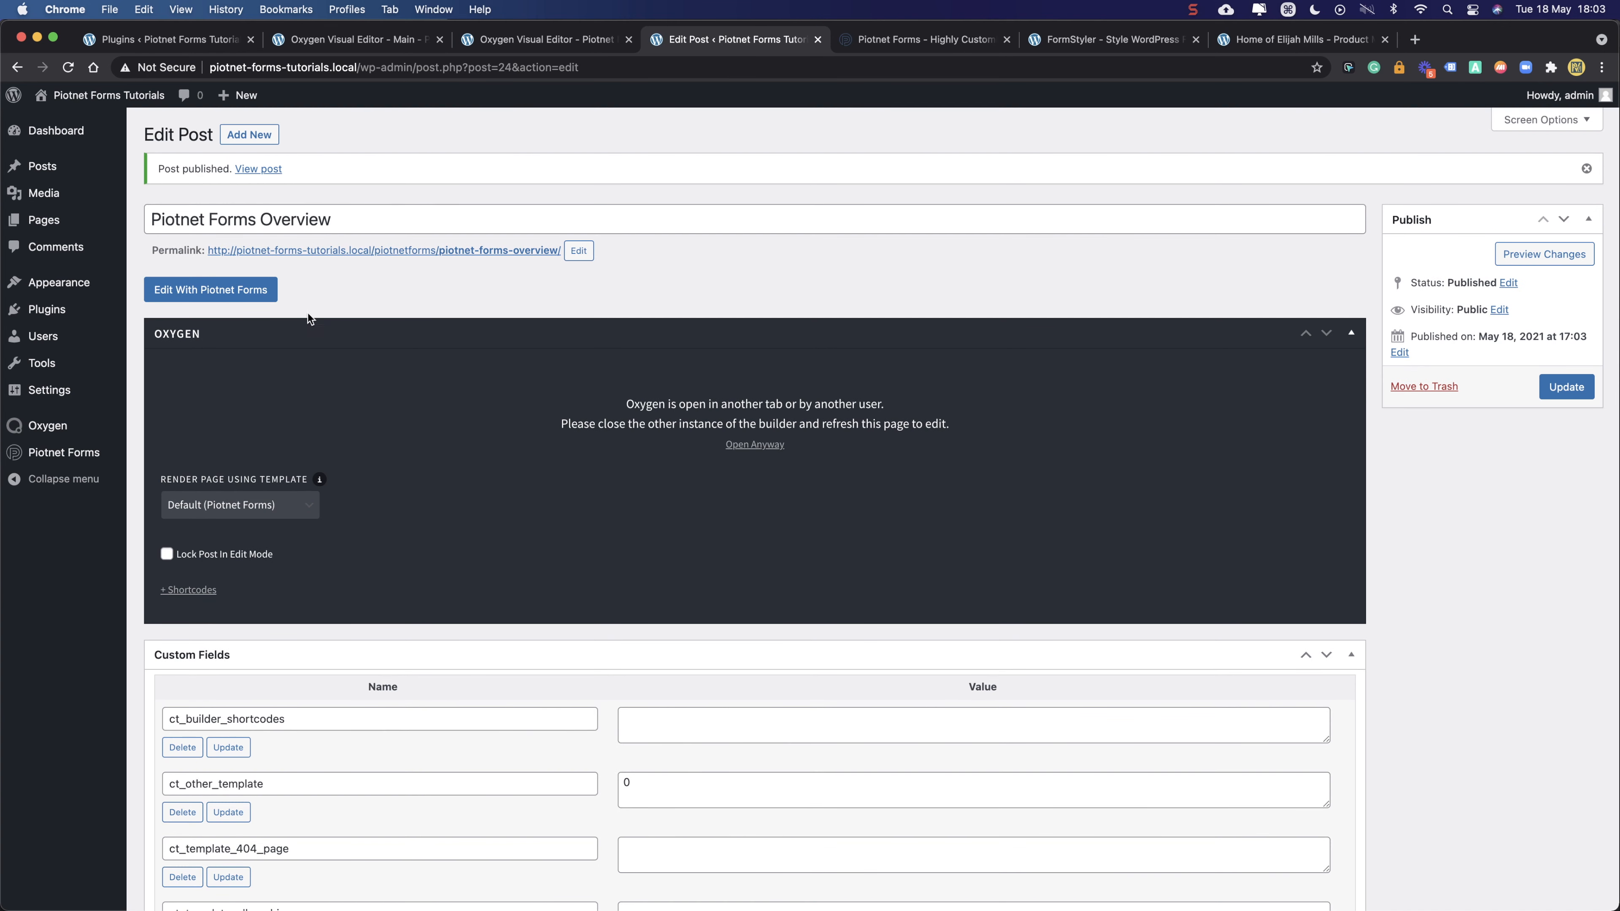
- Open the new form in the Piotnet Forms editor and return to the Main template's Oxygen editor
left_click(213, 296)
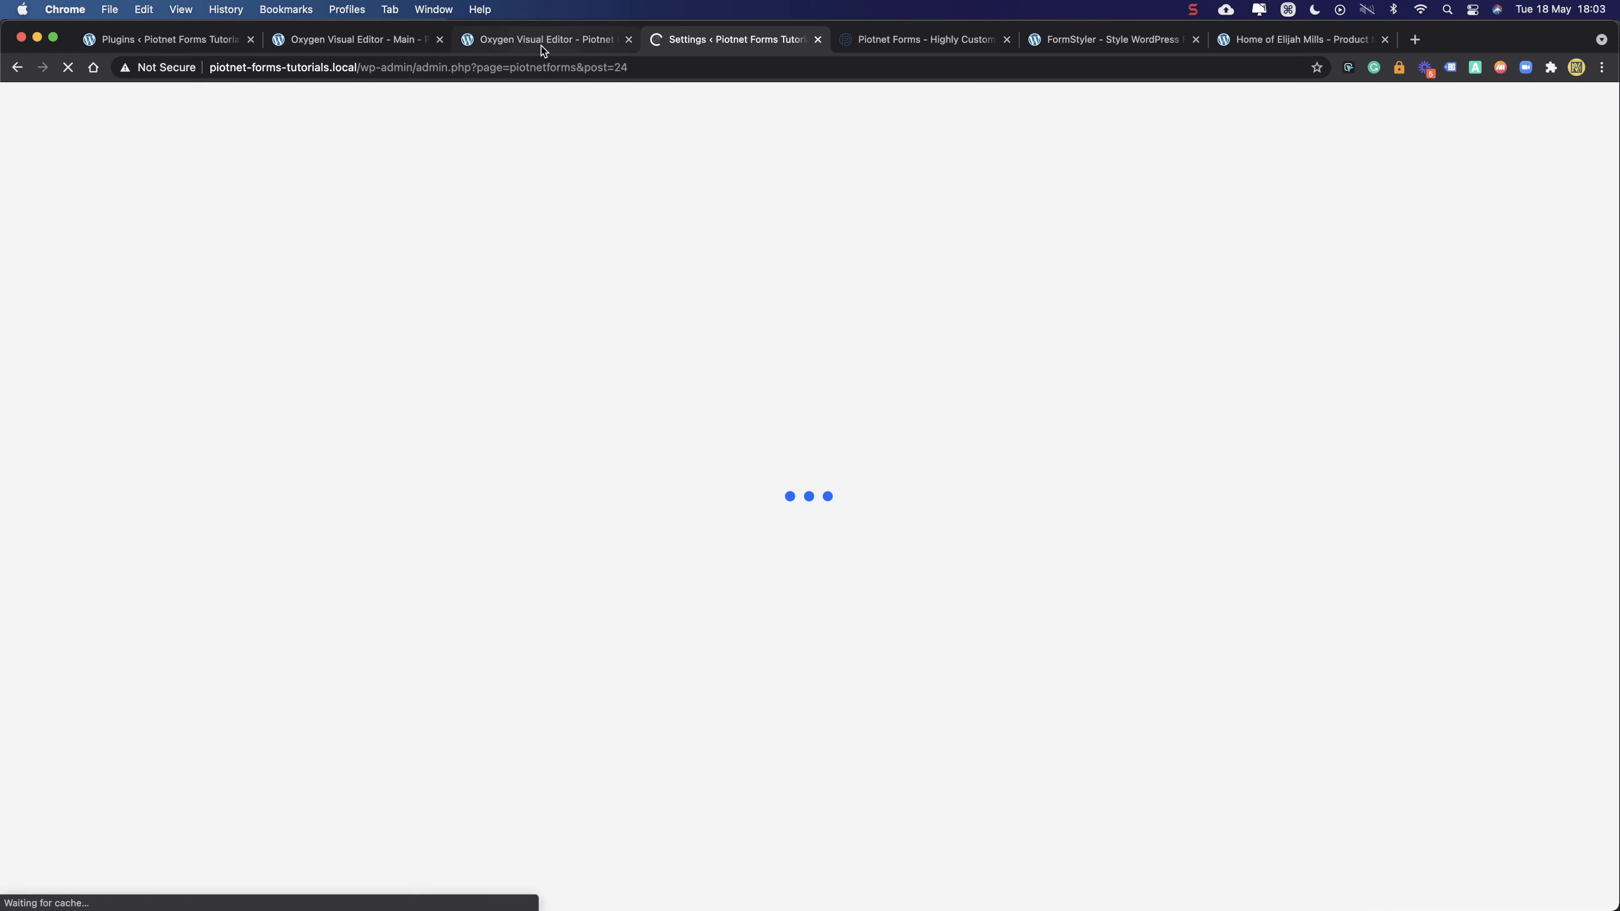
left_click(540, 45)
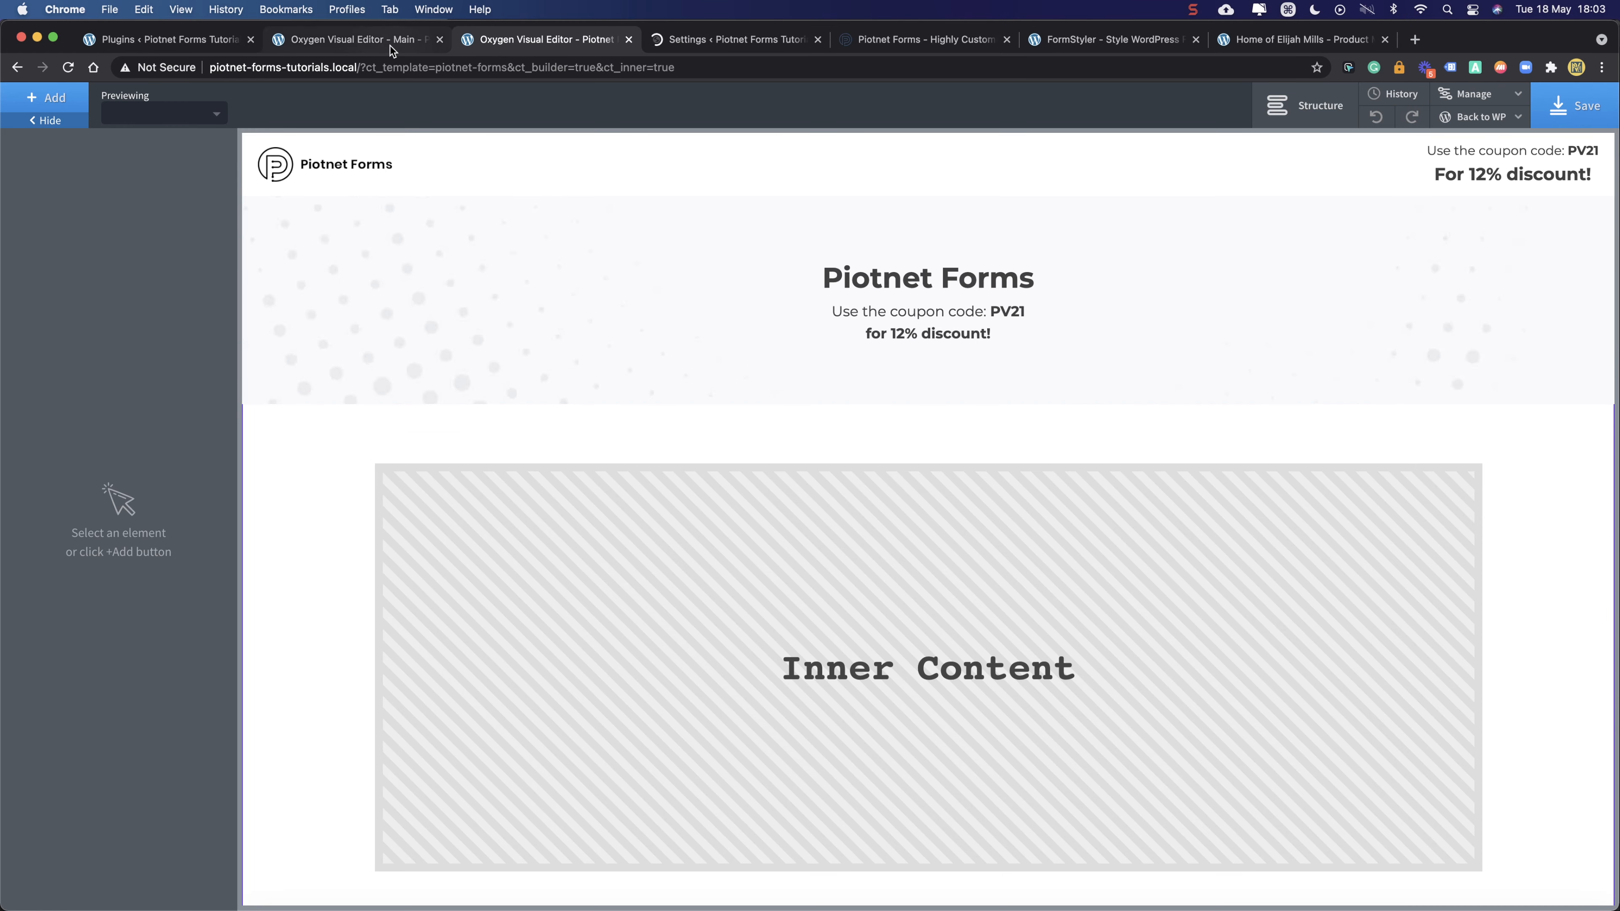
left_click(358, 43)
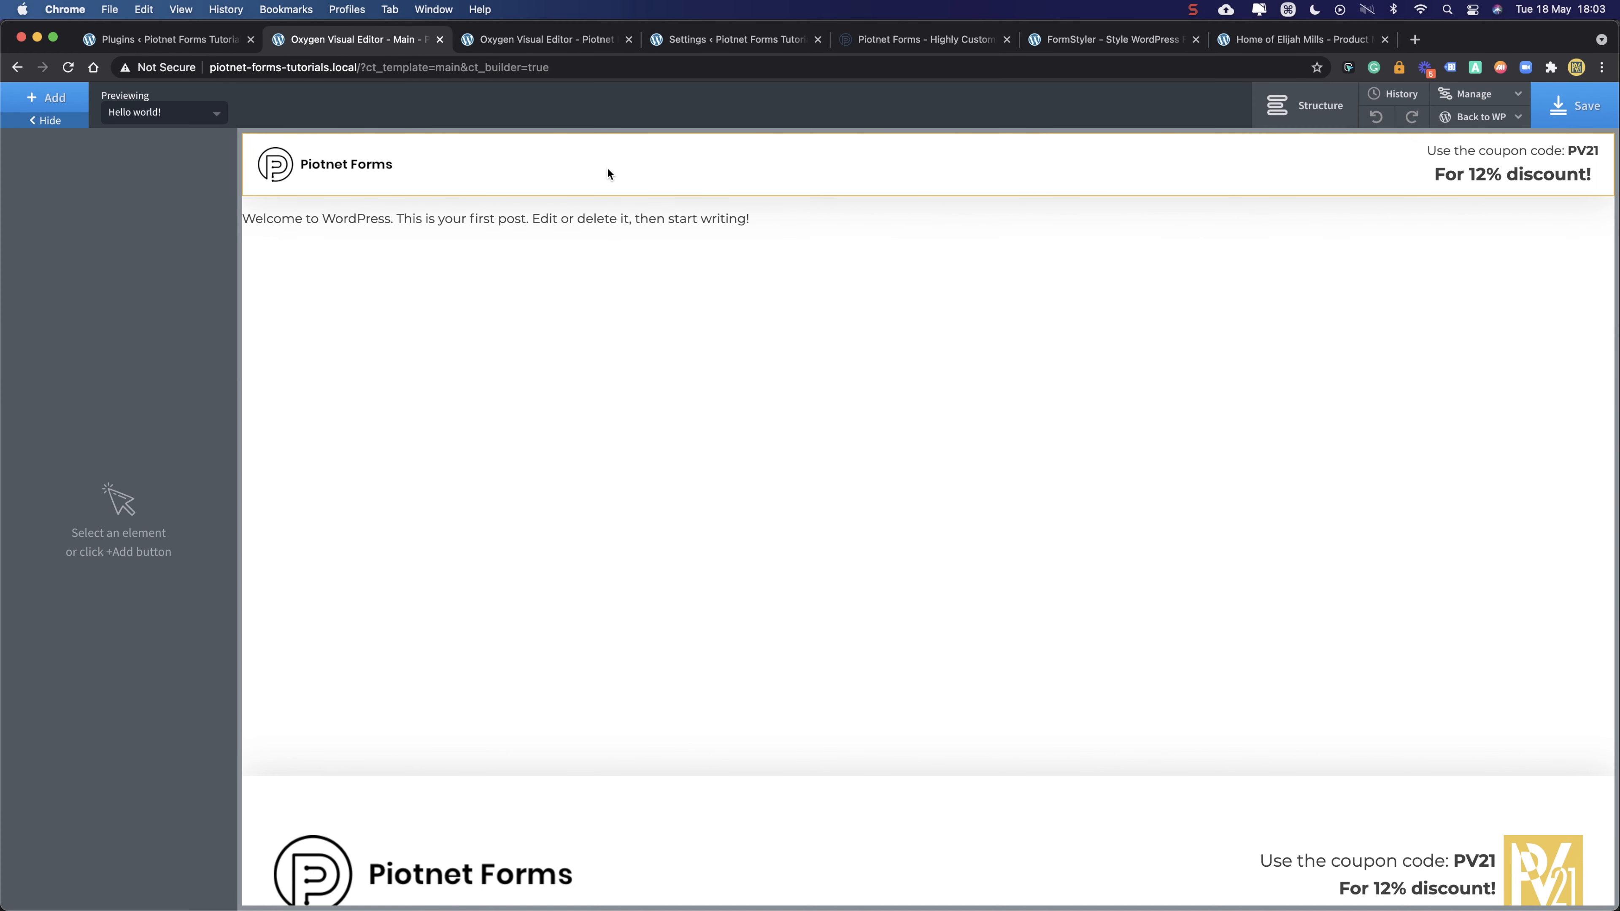
- Inspect the Main template's header component and its Header Row in the structure tree
left_click(1292, 120)
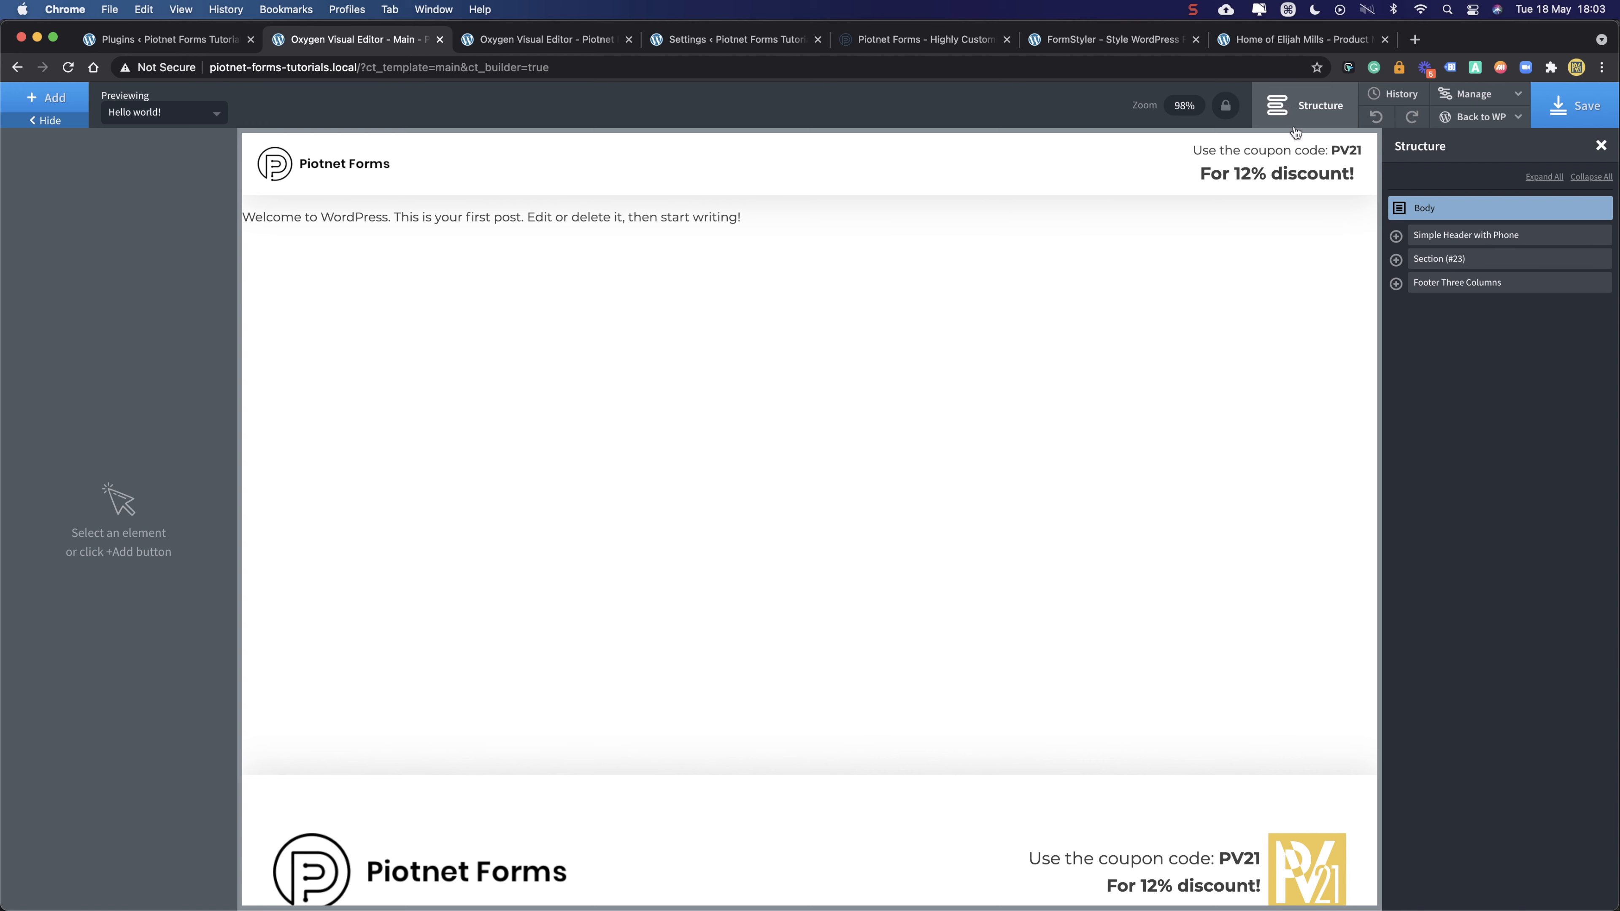
left_click(1421, 237)
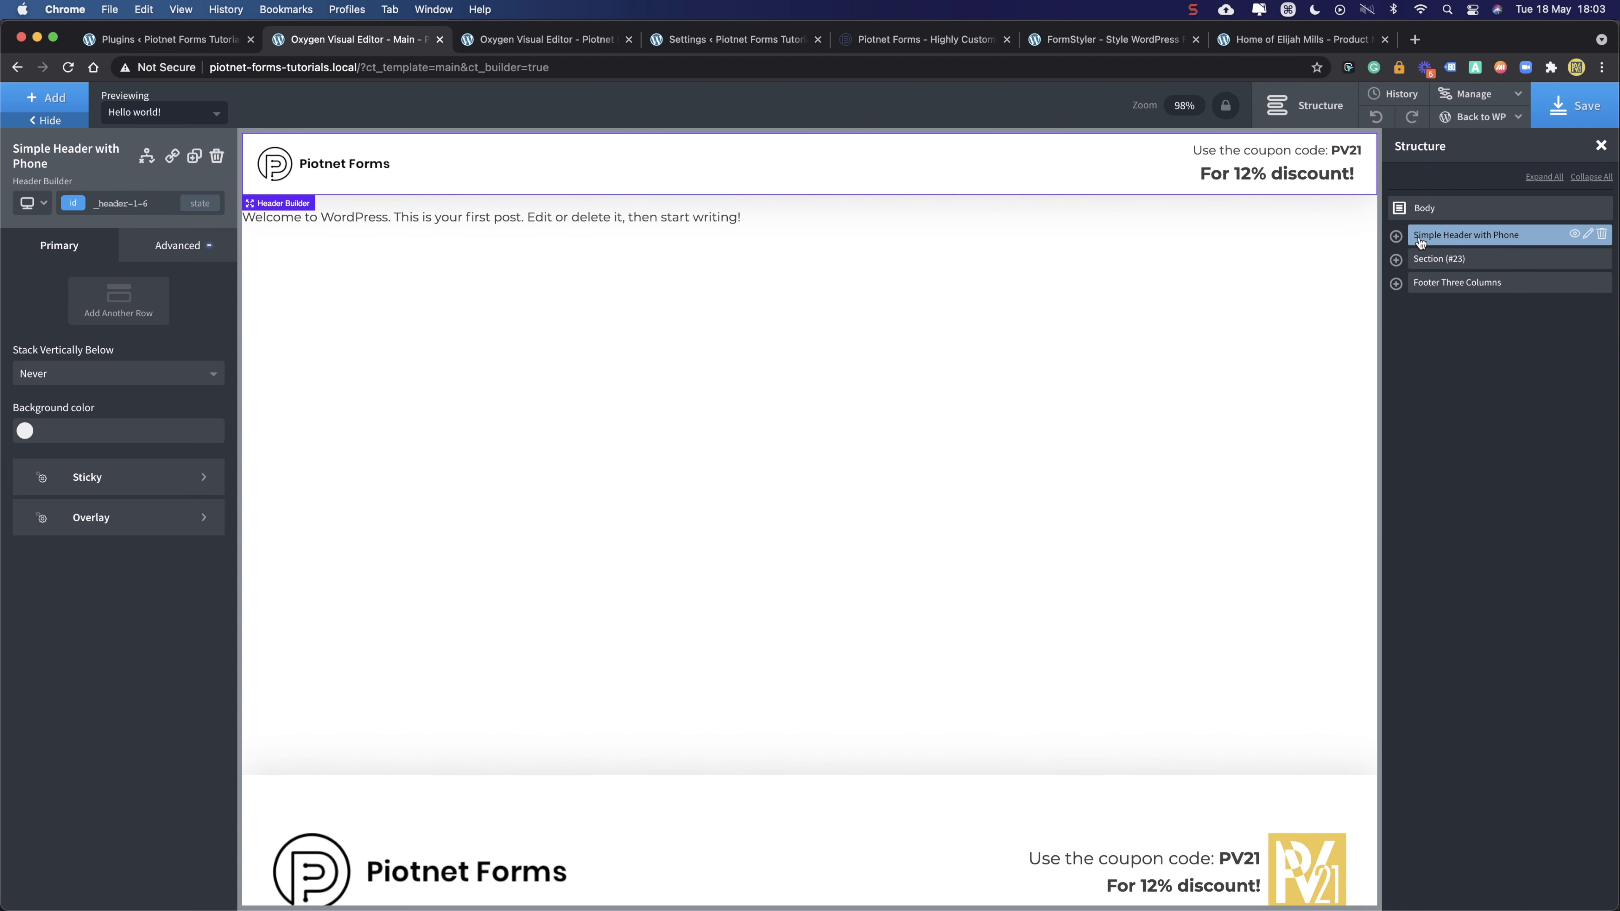
left_click(1395, 237)
left_click(1473, 259)
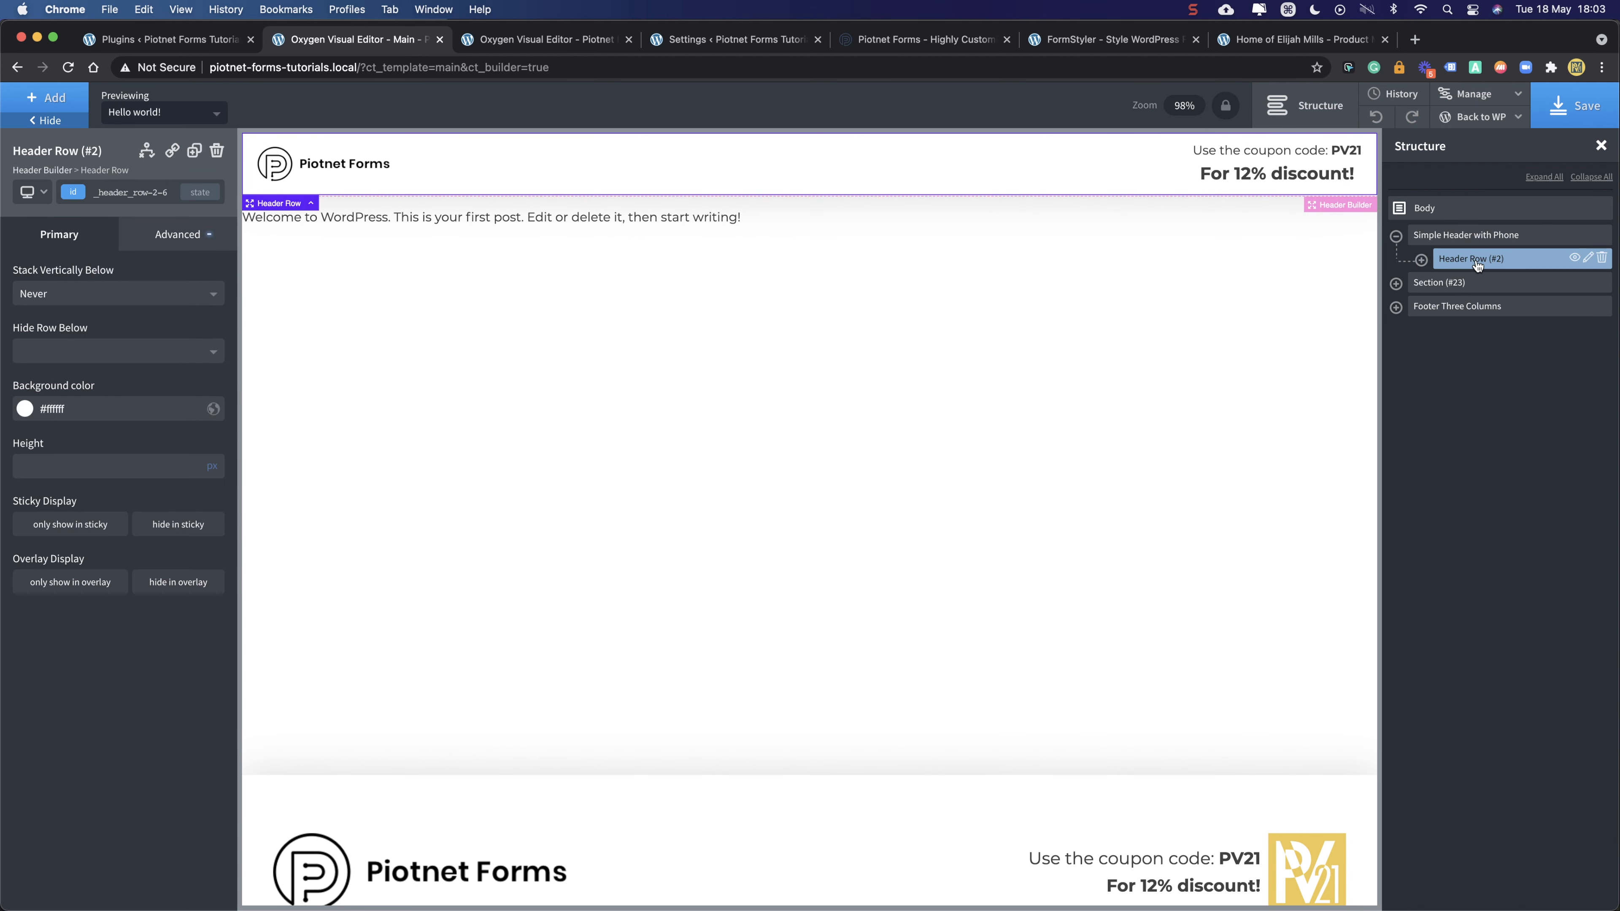
left_click(1452, 241)
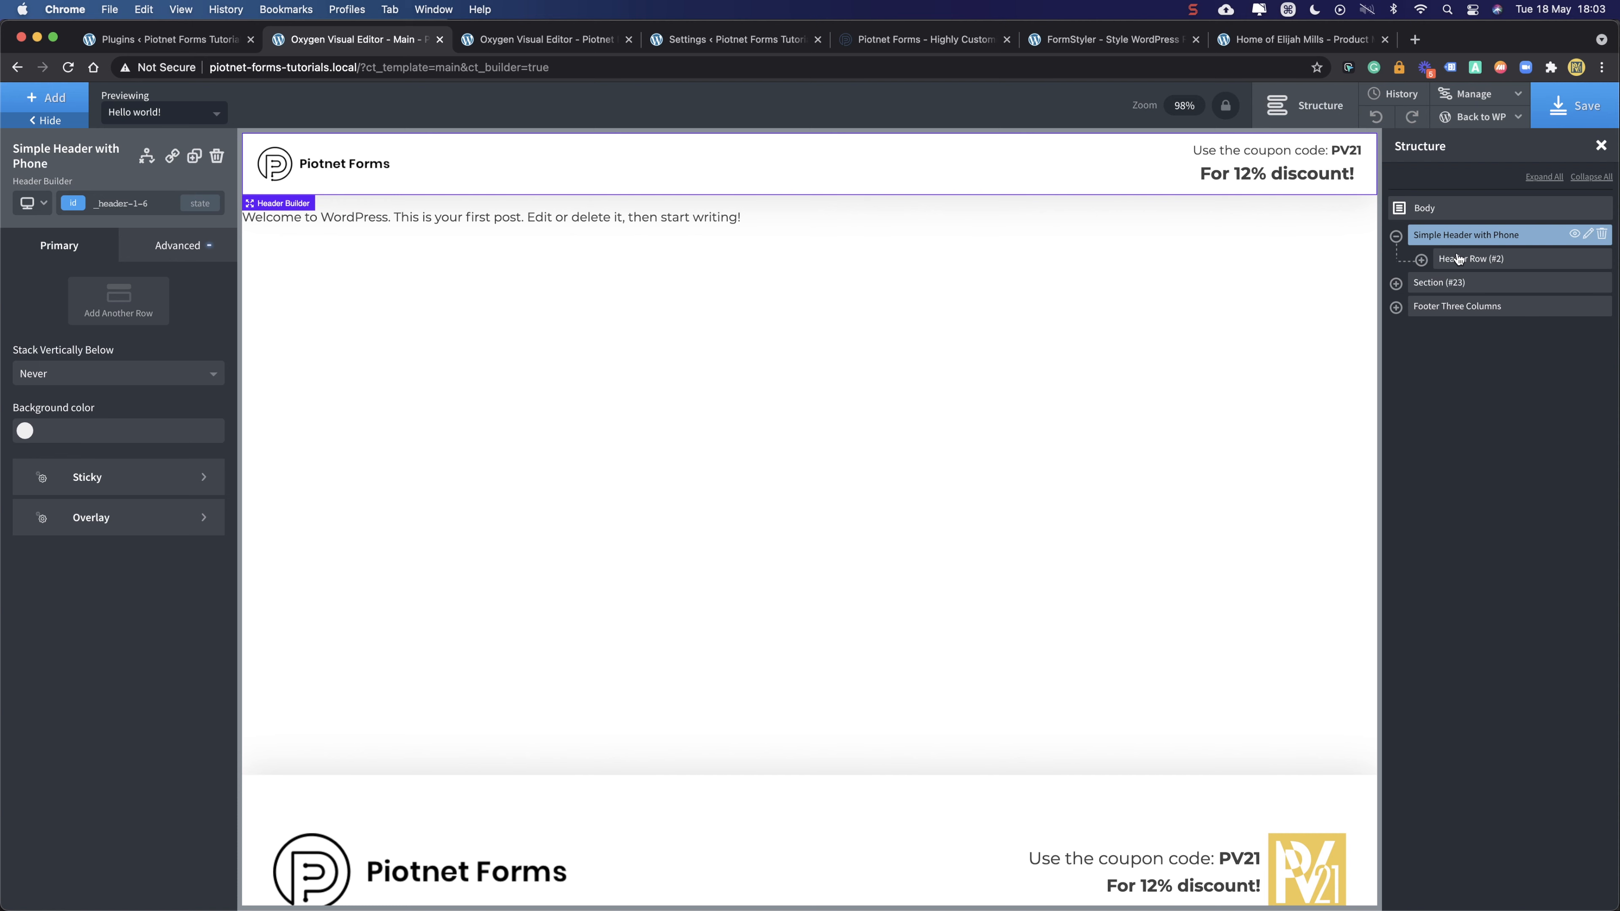
left_click(1396, 237)
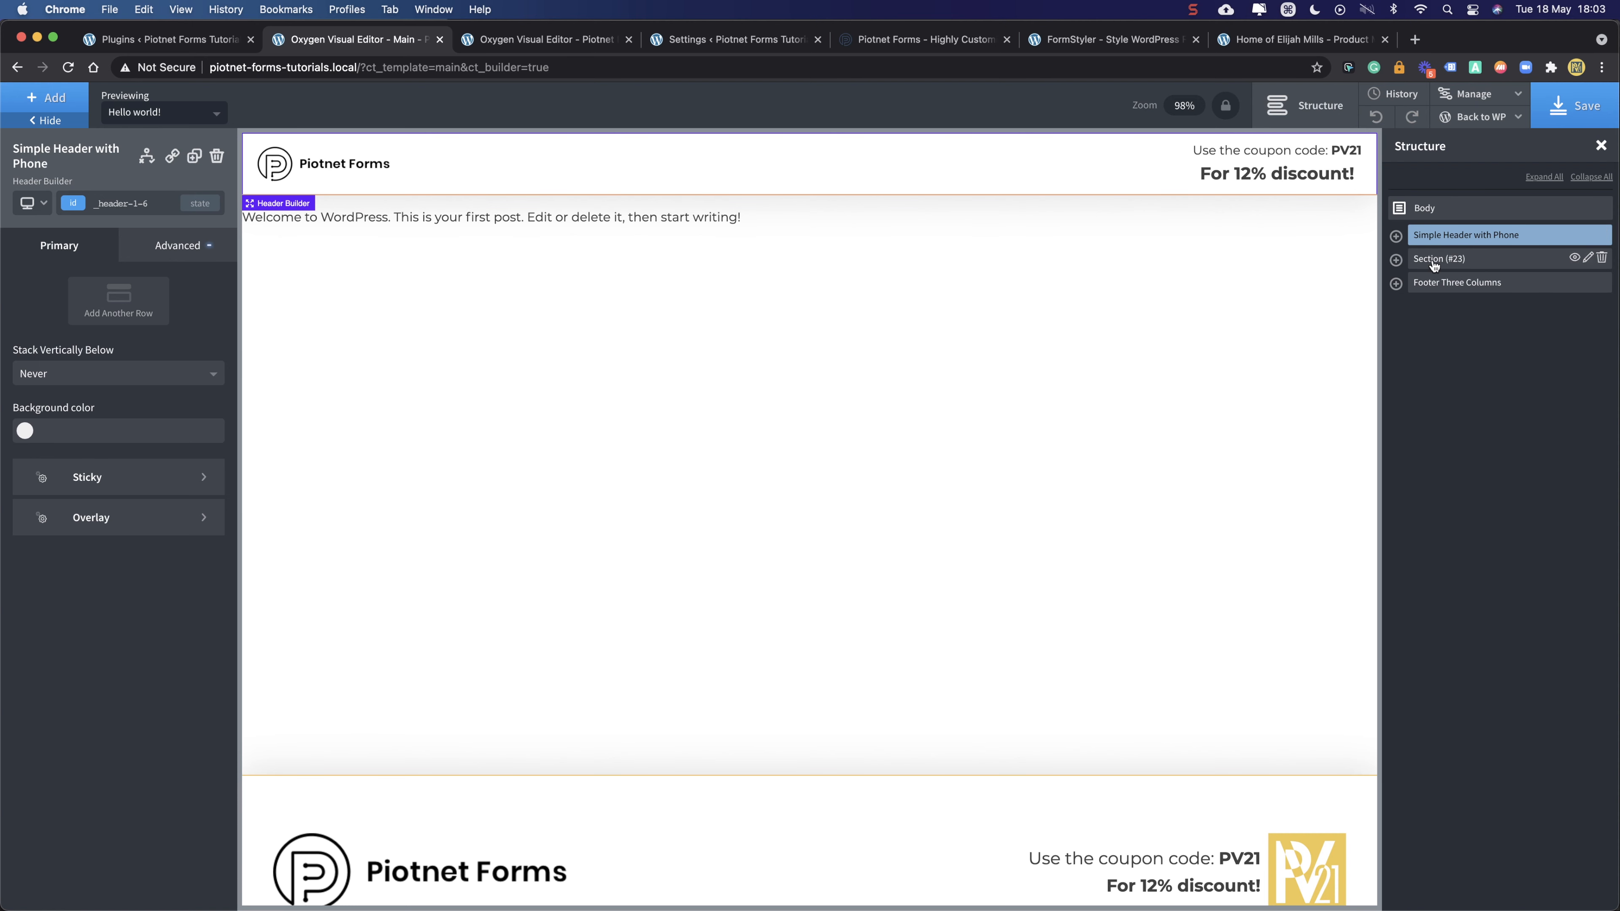
- Review Section (#23)'s size and spacing settings, including its 75 vh minimum height
left_click(1422, 261)
left_click(1396, 260)
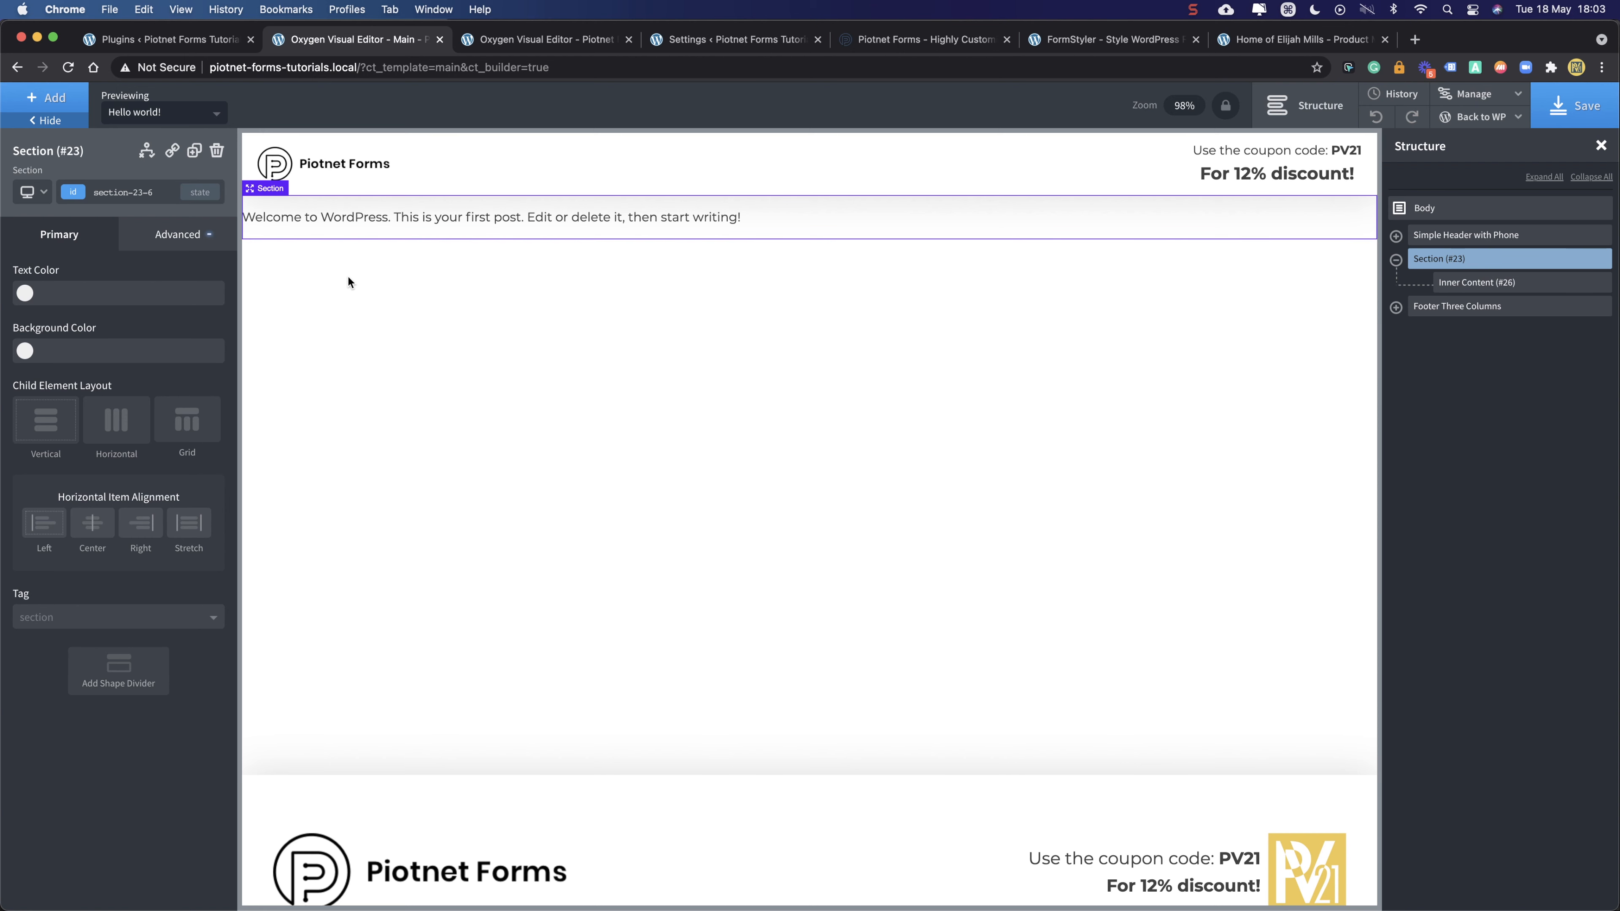
left_click(162, 249)
left_click(88, 321)
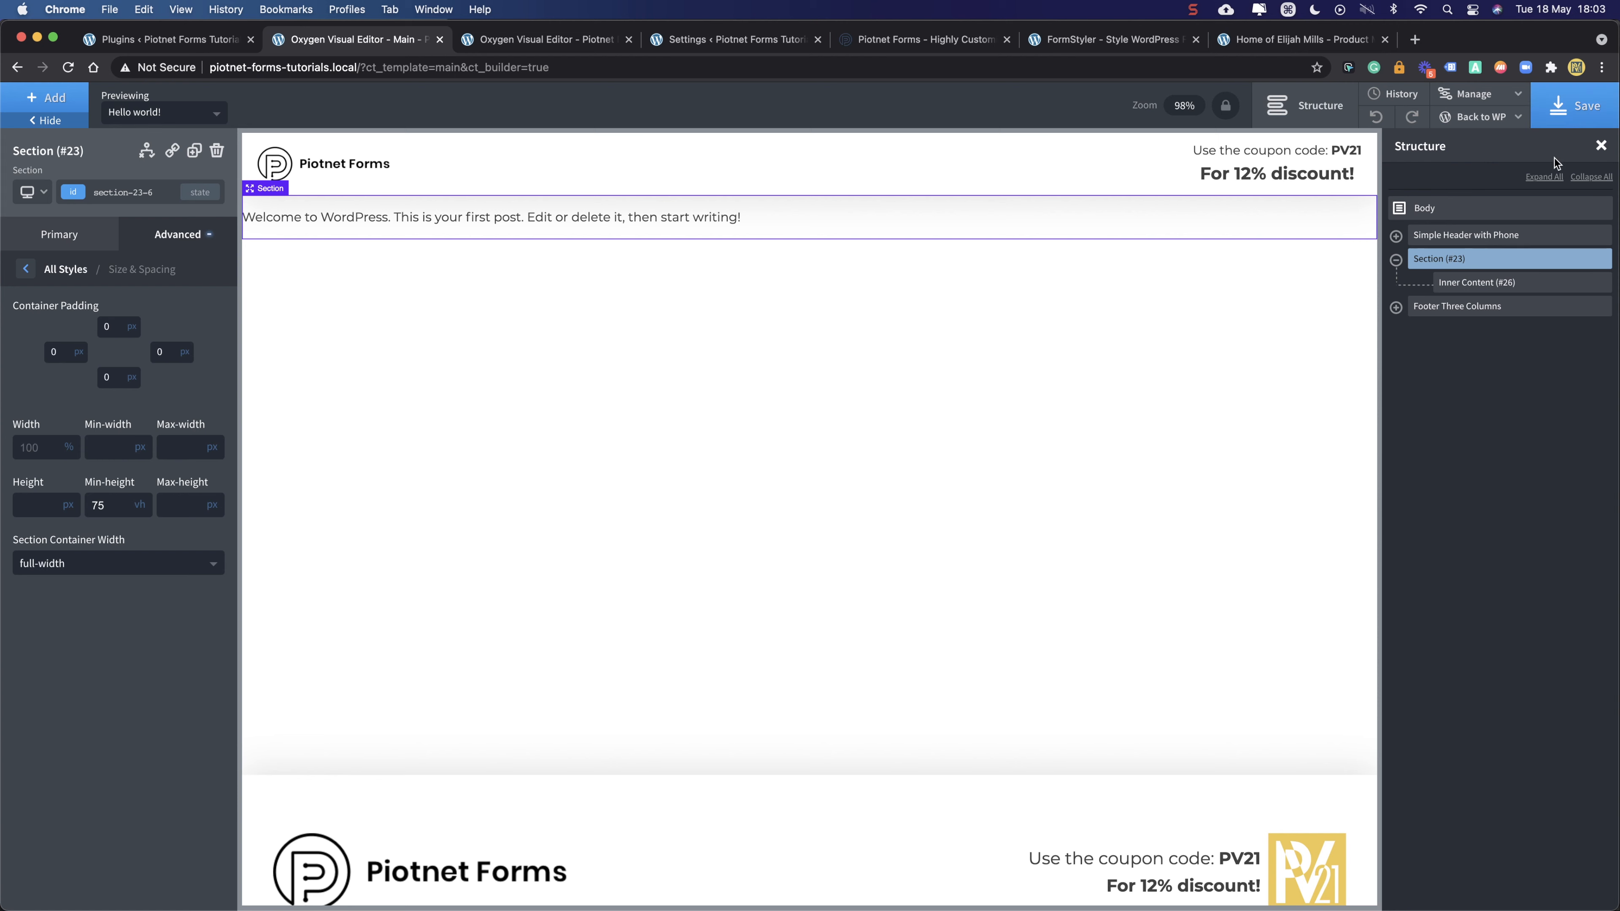
- Check the three-column footer's Columns (#13), then save and close the Main template
left_click(1450, 311)
left_click(1396, 307)
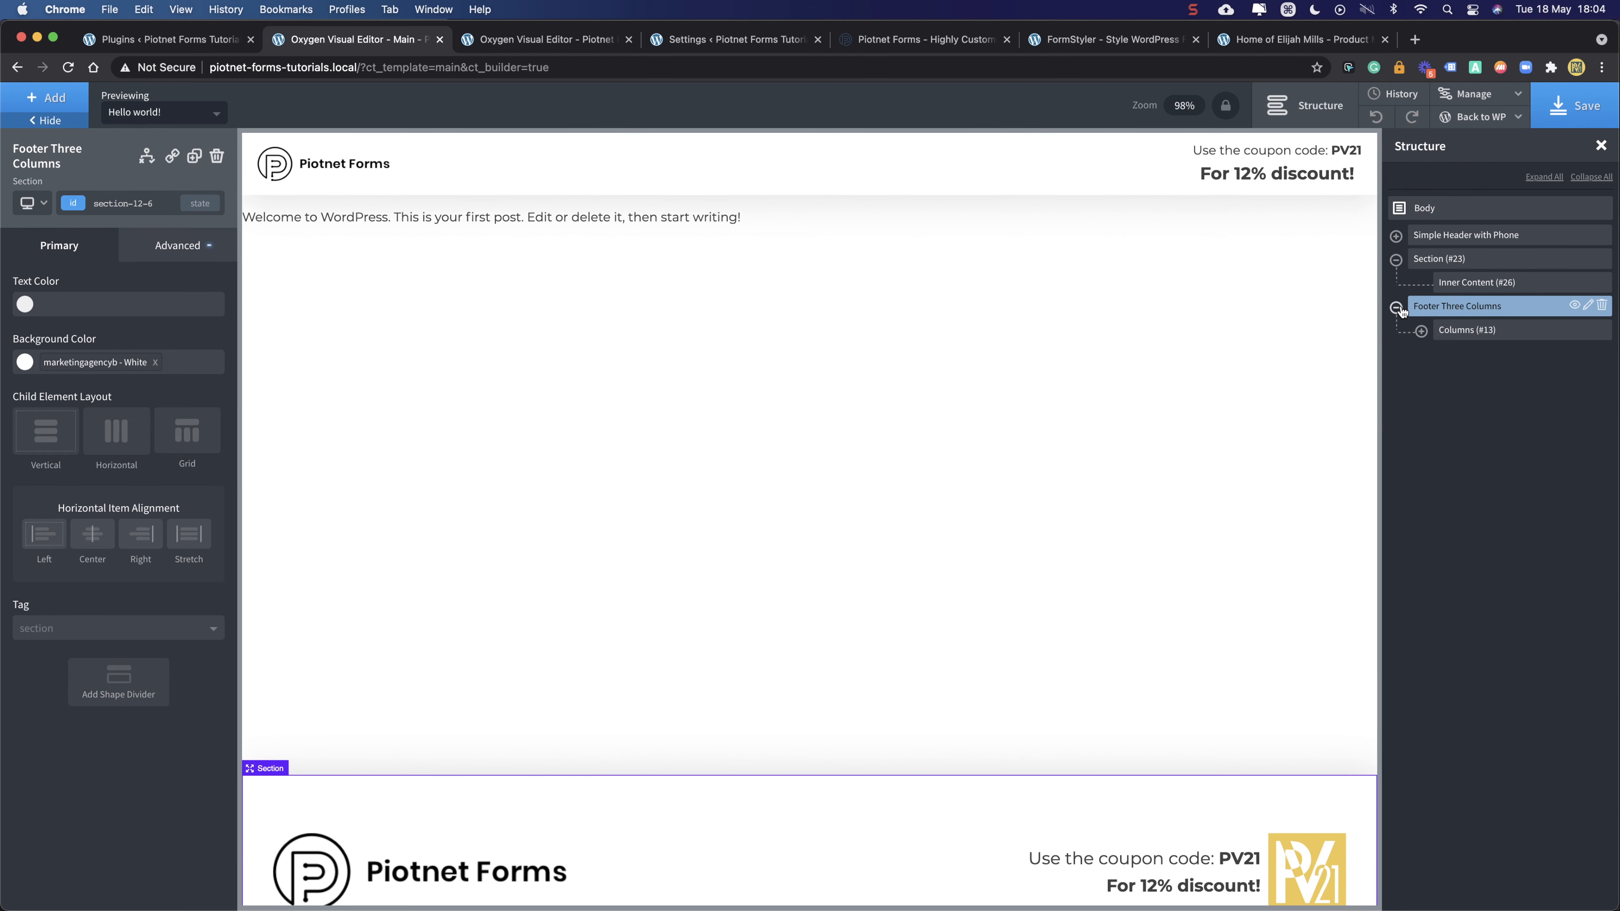
left_click(1480, 332)
scroll(825, 584, "down", 2)
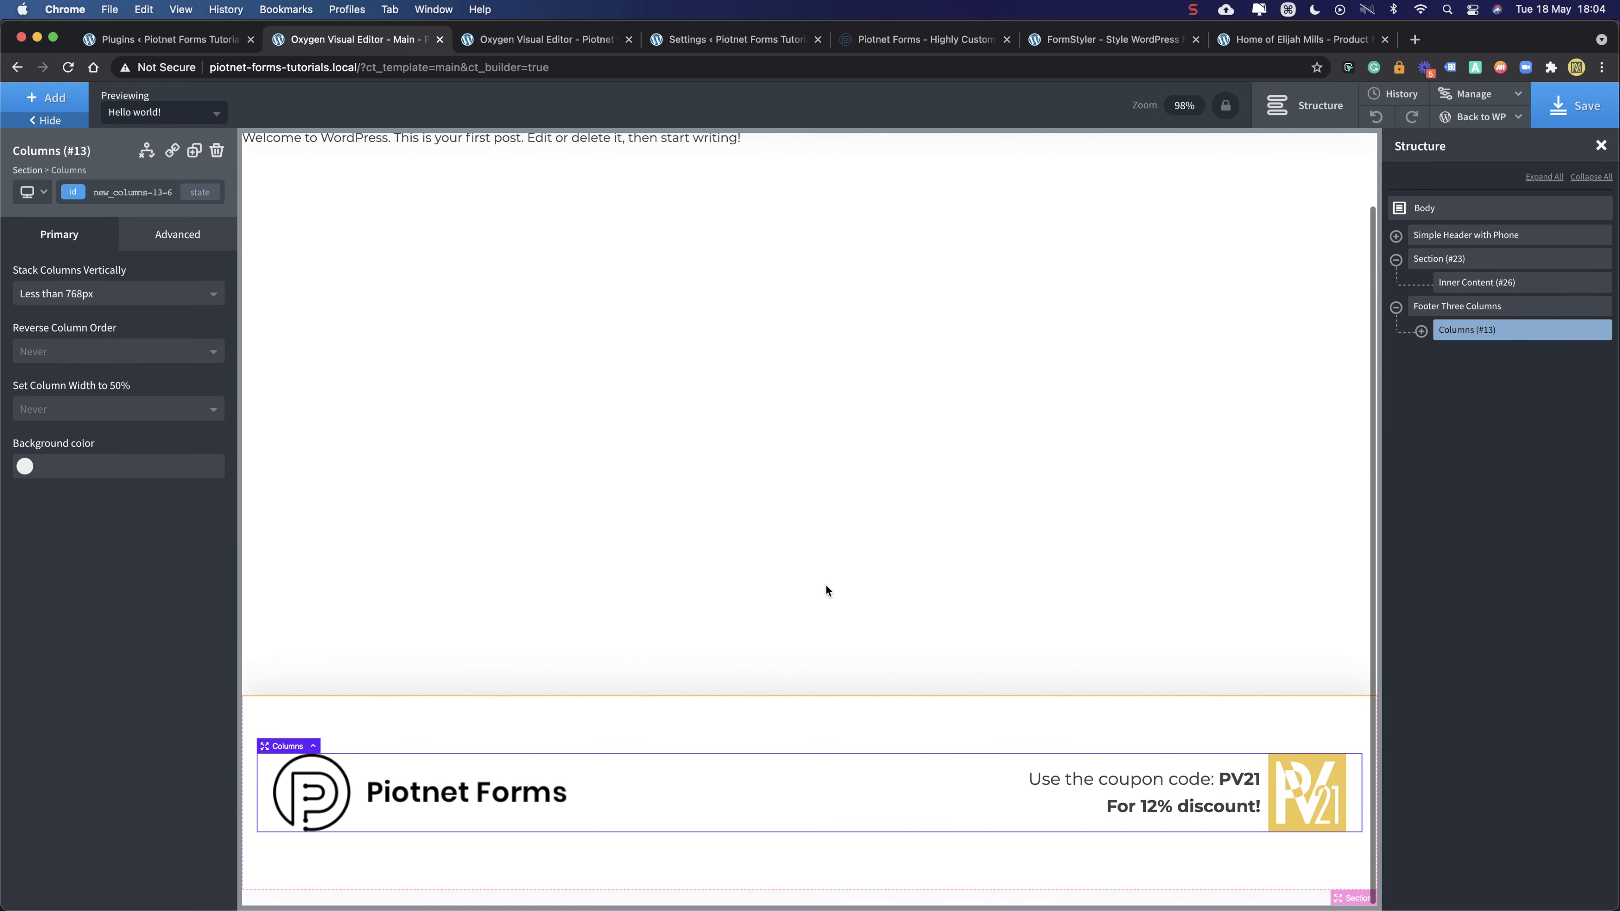
left_click(1562, 106)
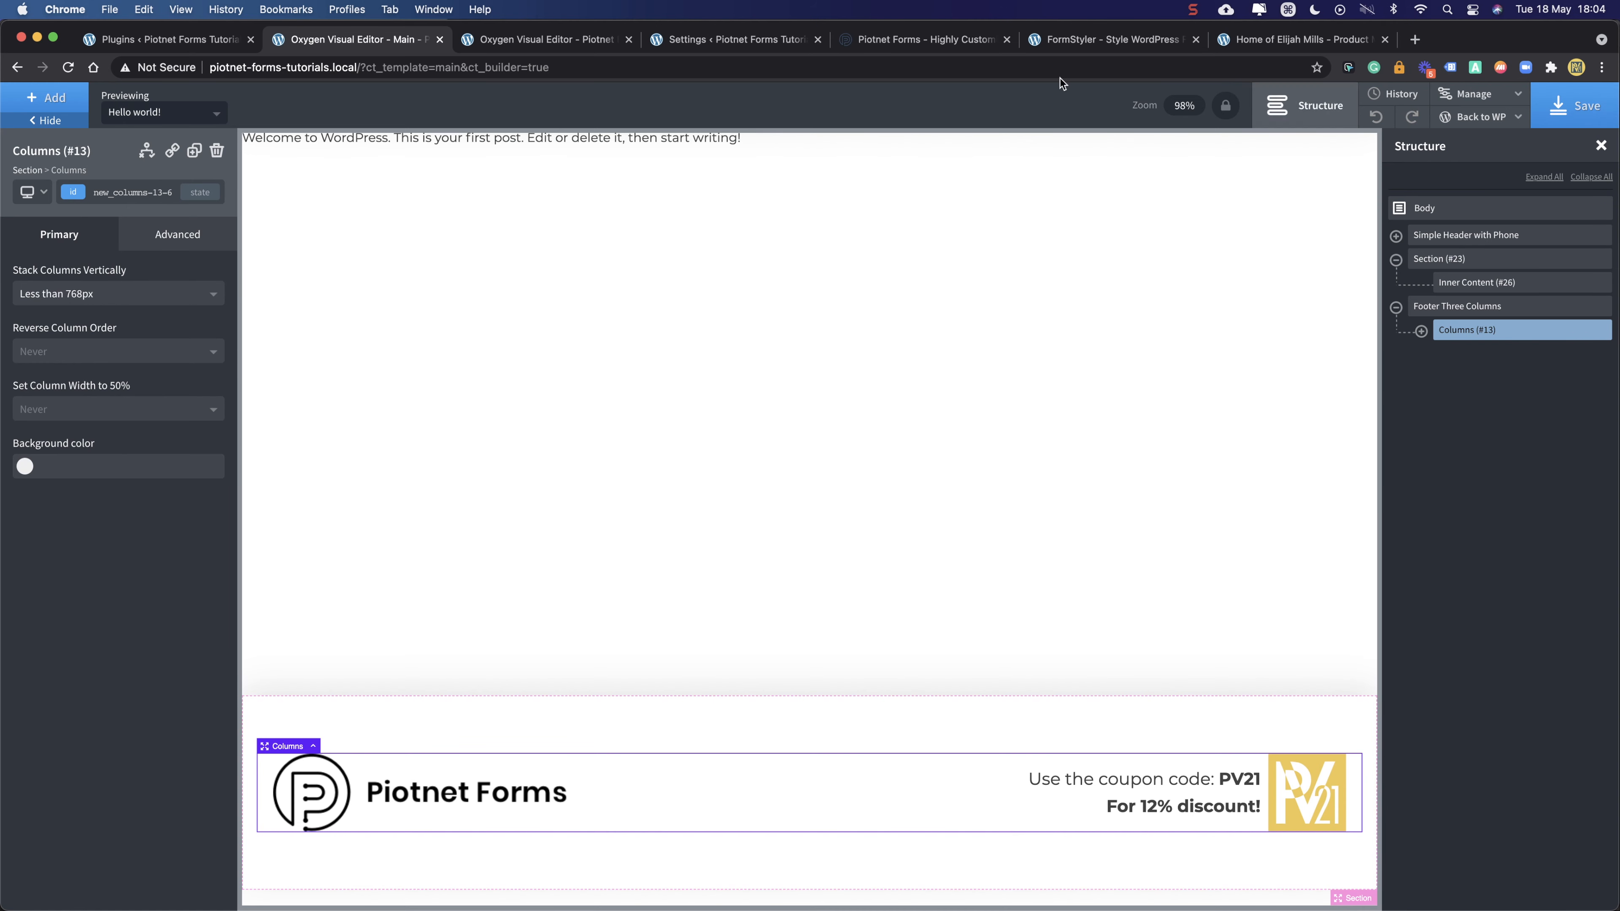
left_click(440, 39)
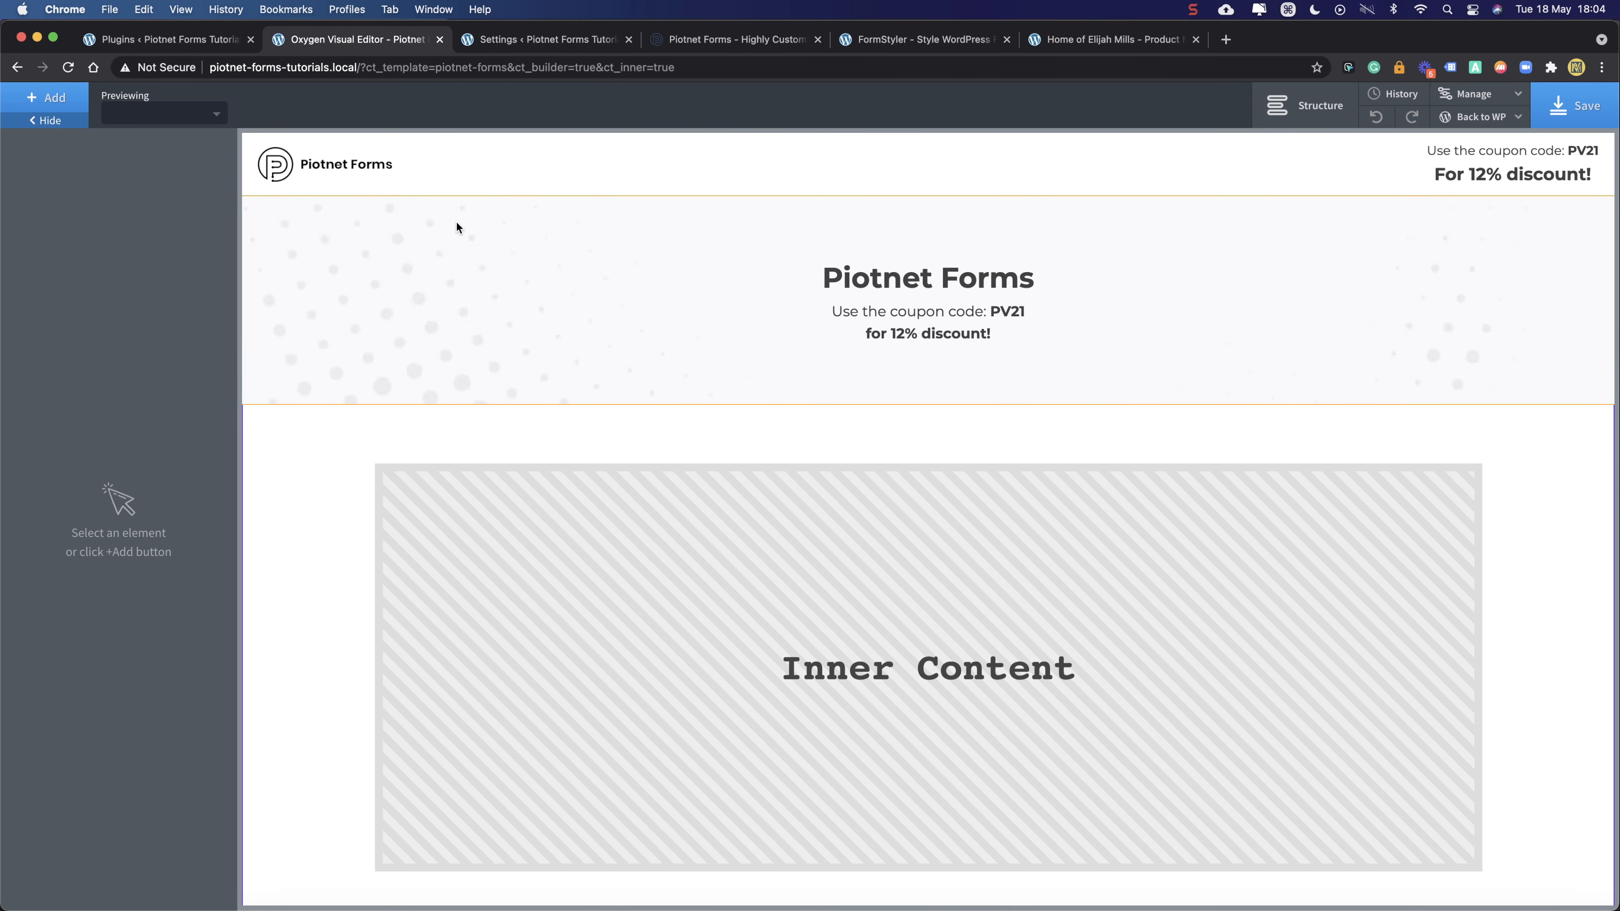
- Inspect the hero section's Piotnet Forms heading and coupon code text line
scroll(662, 224, "down", 4)
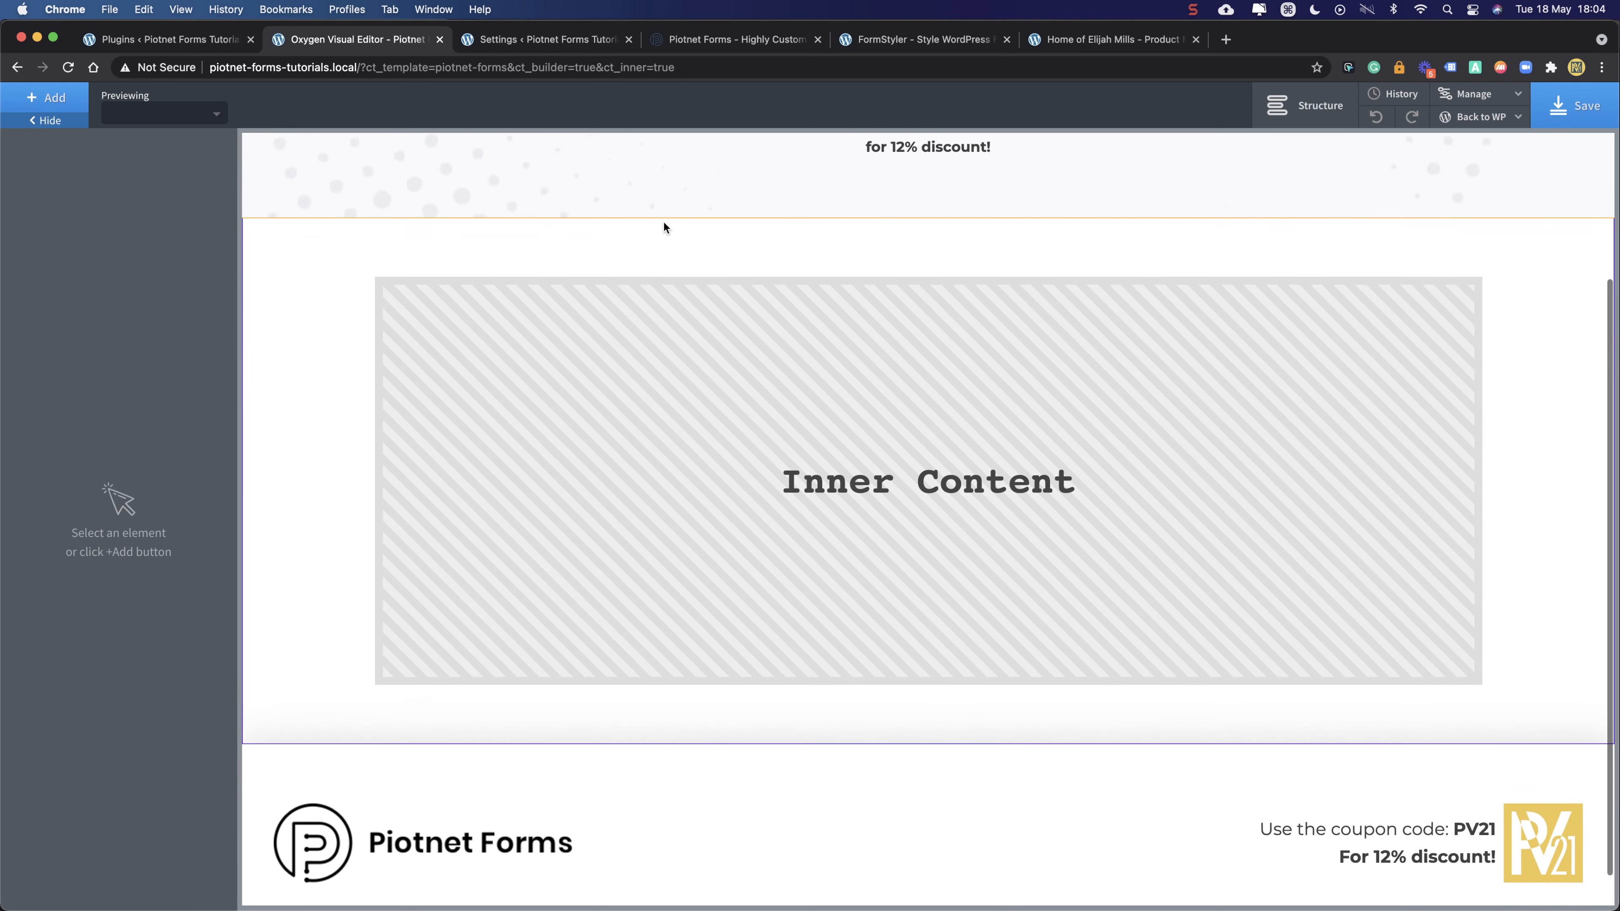
scroll(684, 217, "up", 4)
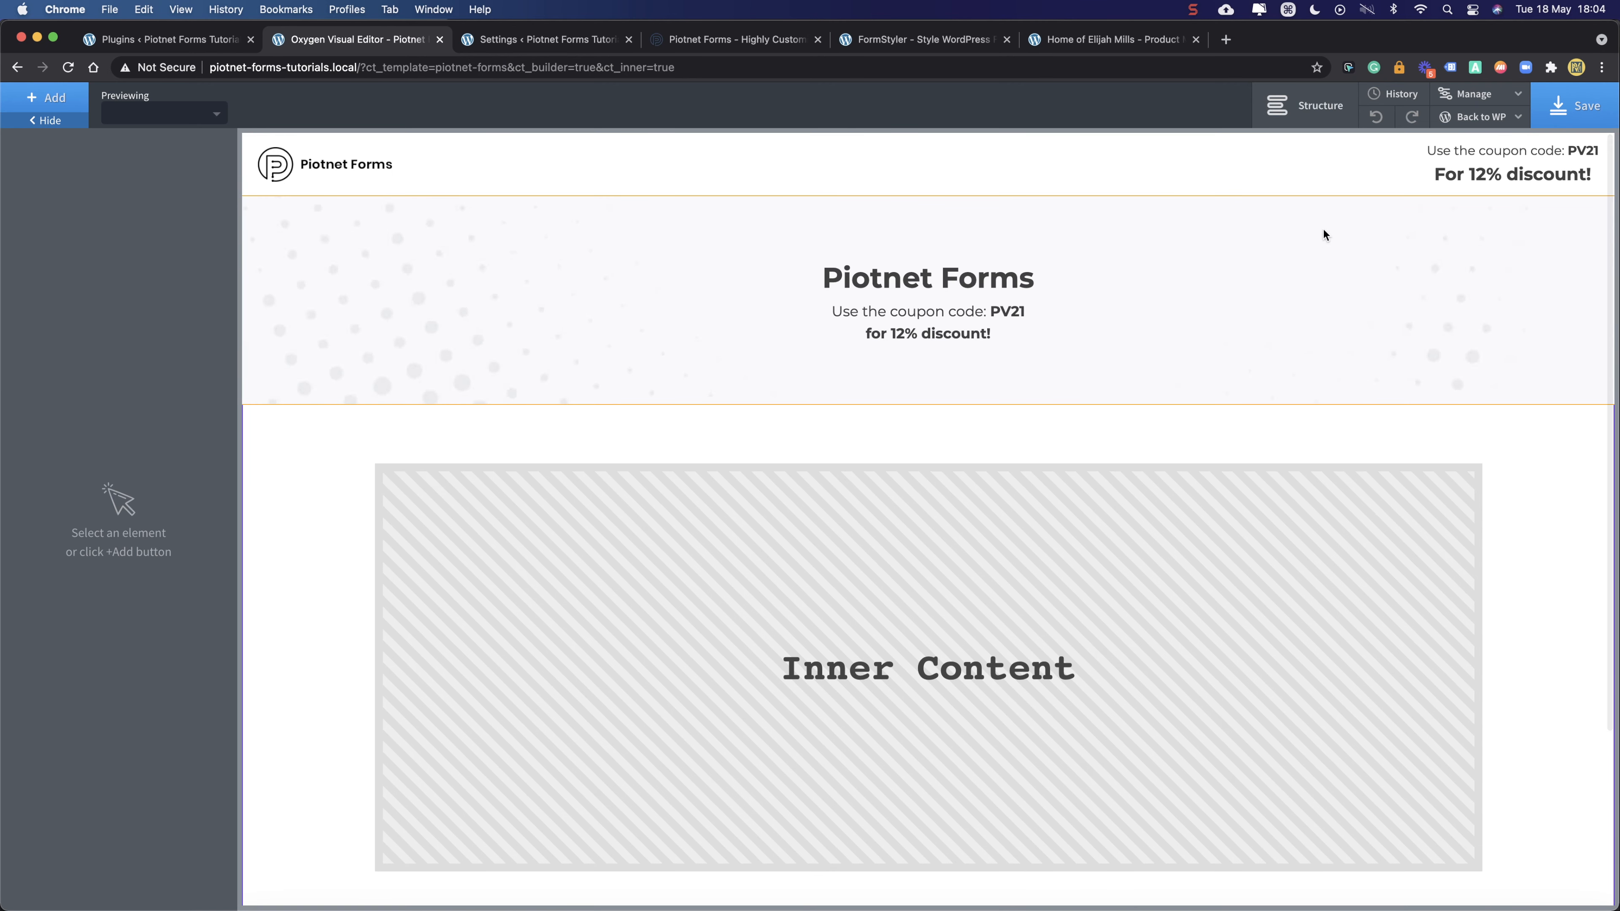
left_click(1200, 239)
left_click(914, 279)
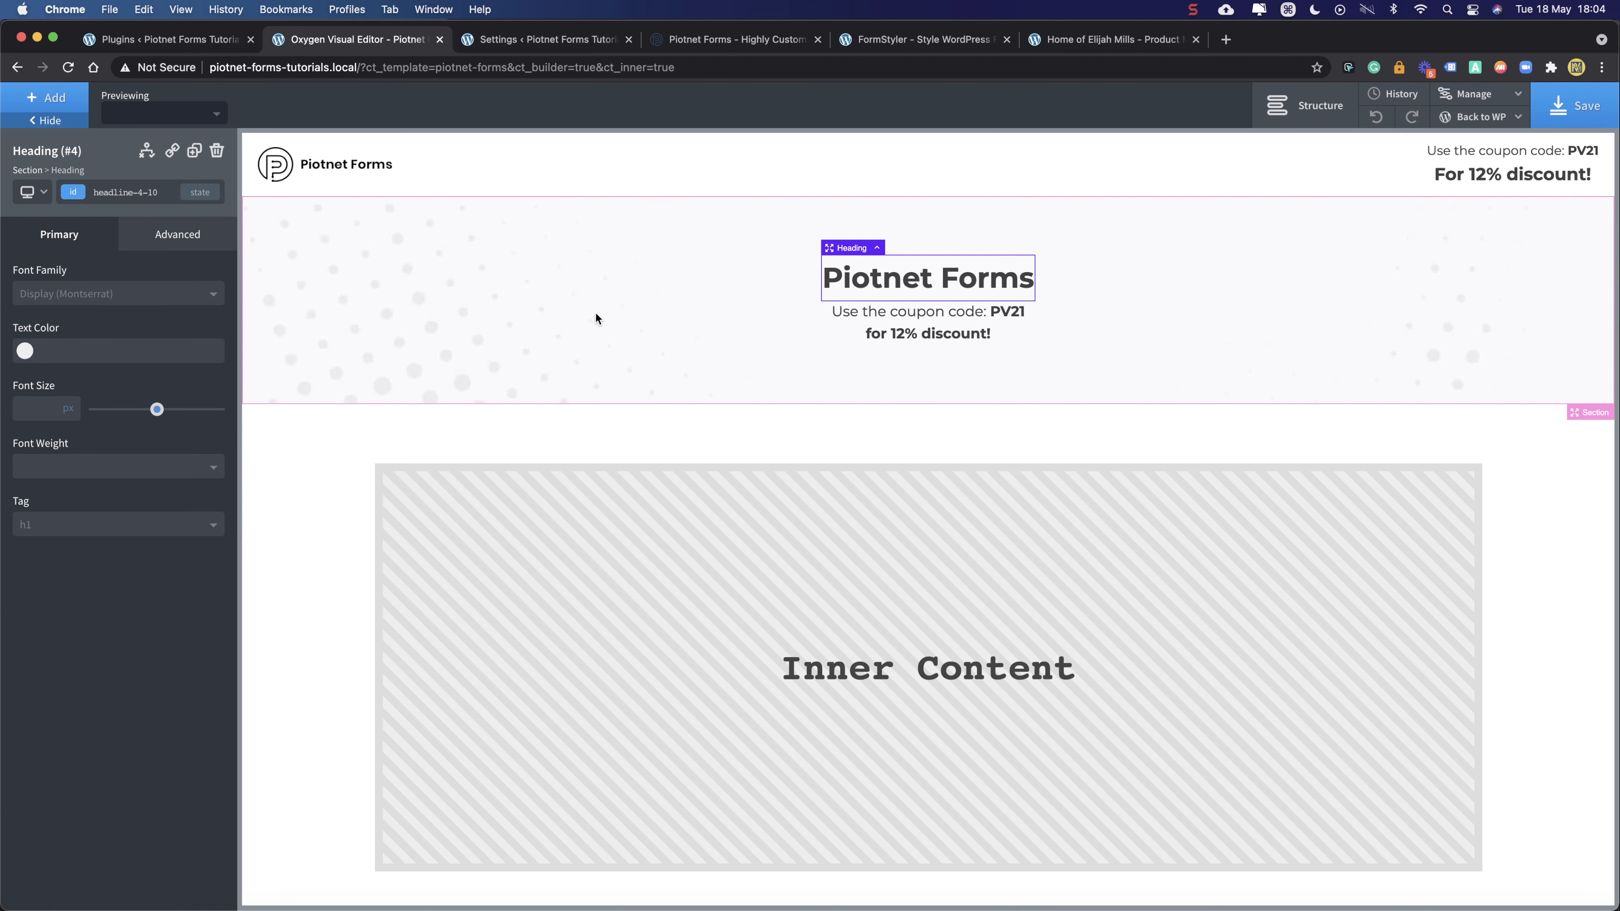
left_click(654, 263)
left_click(910, 319)
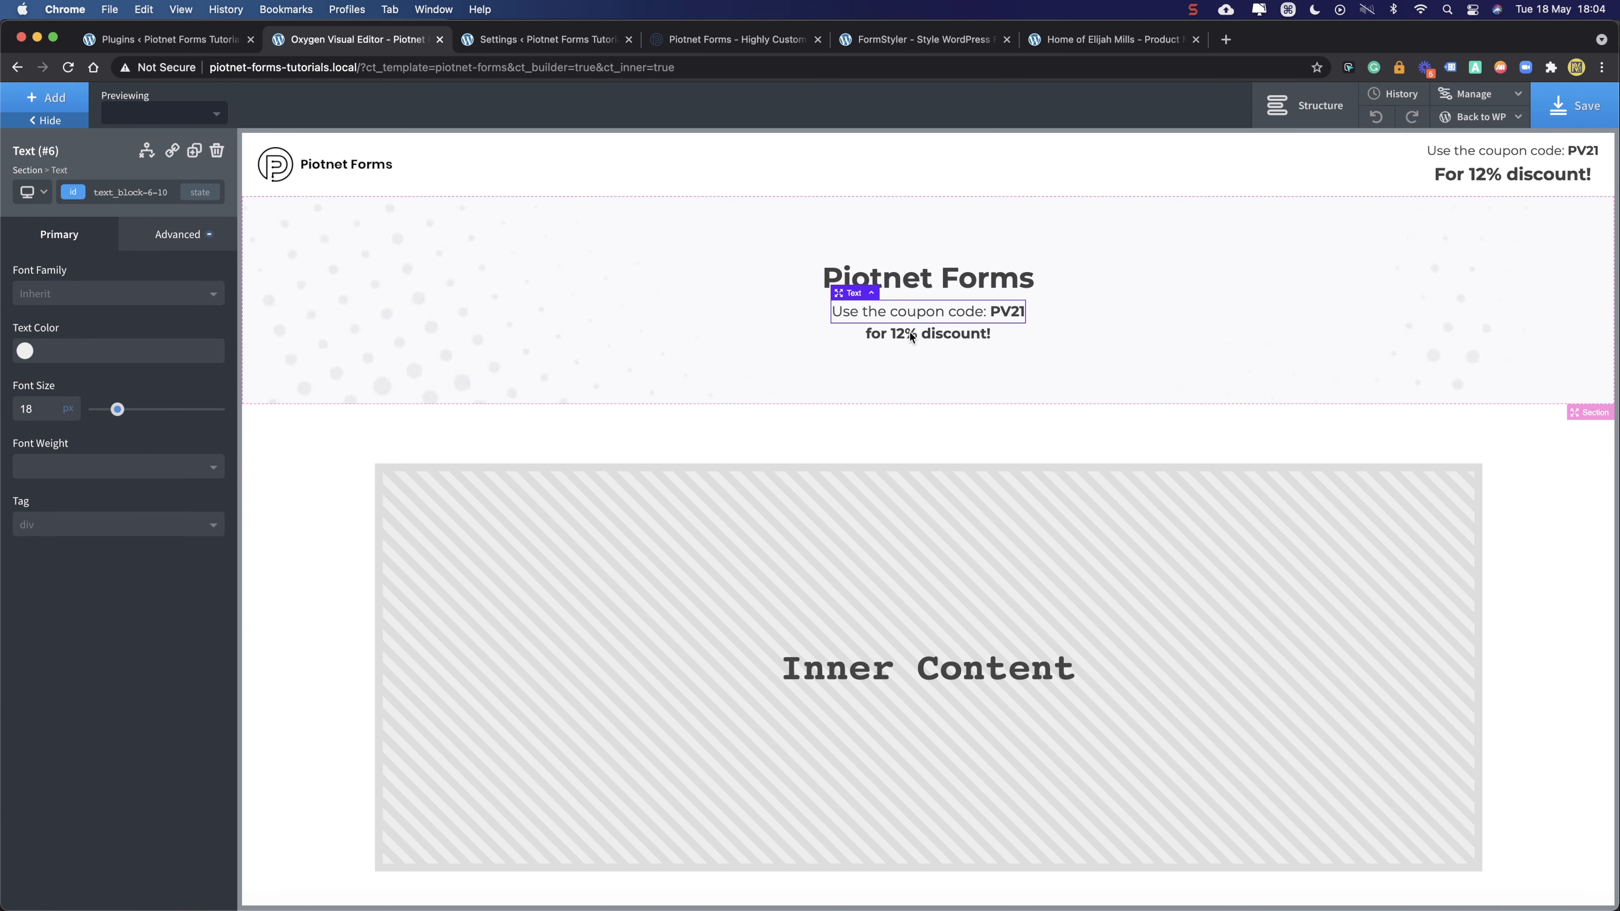
left_click(821, 255)
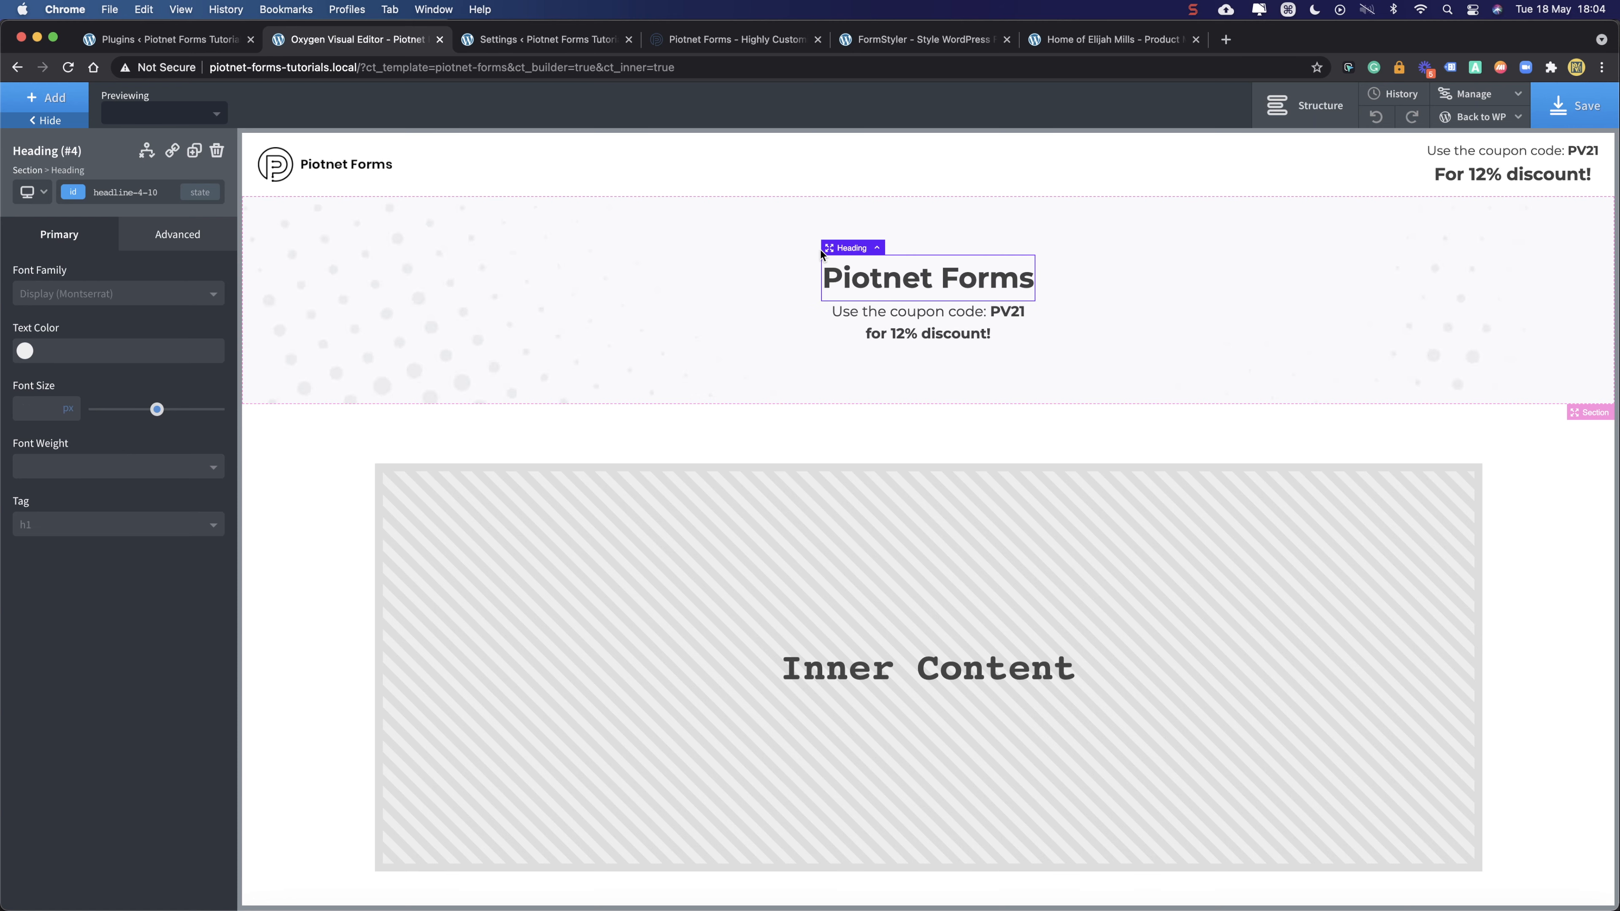
scroll(584, 506, "down", 3)
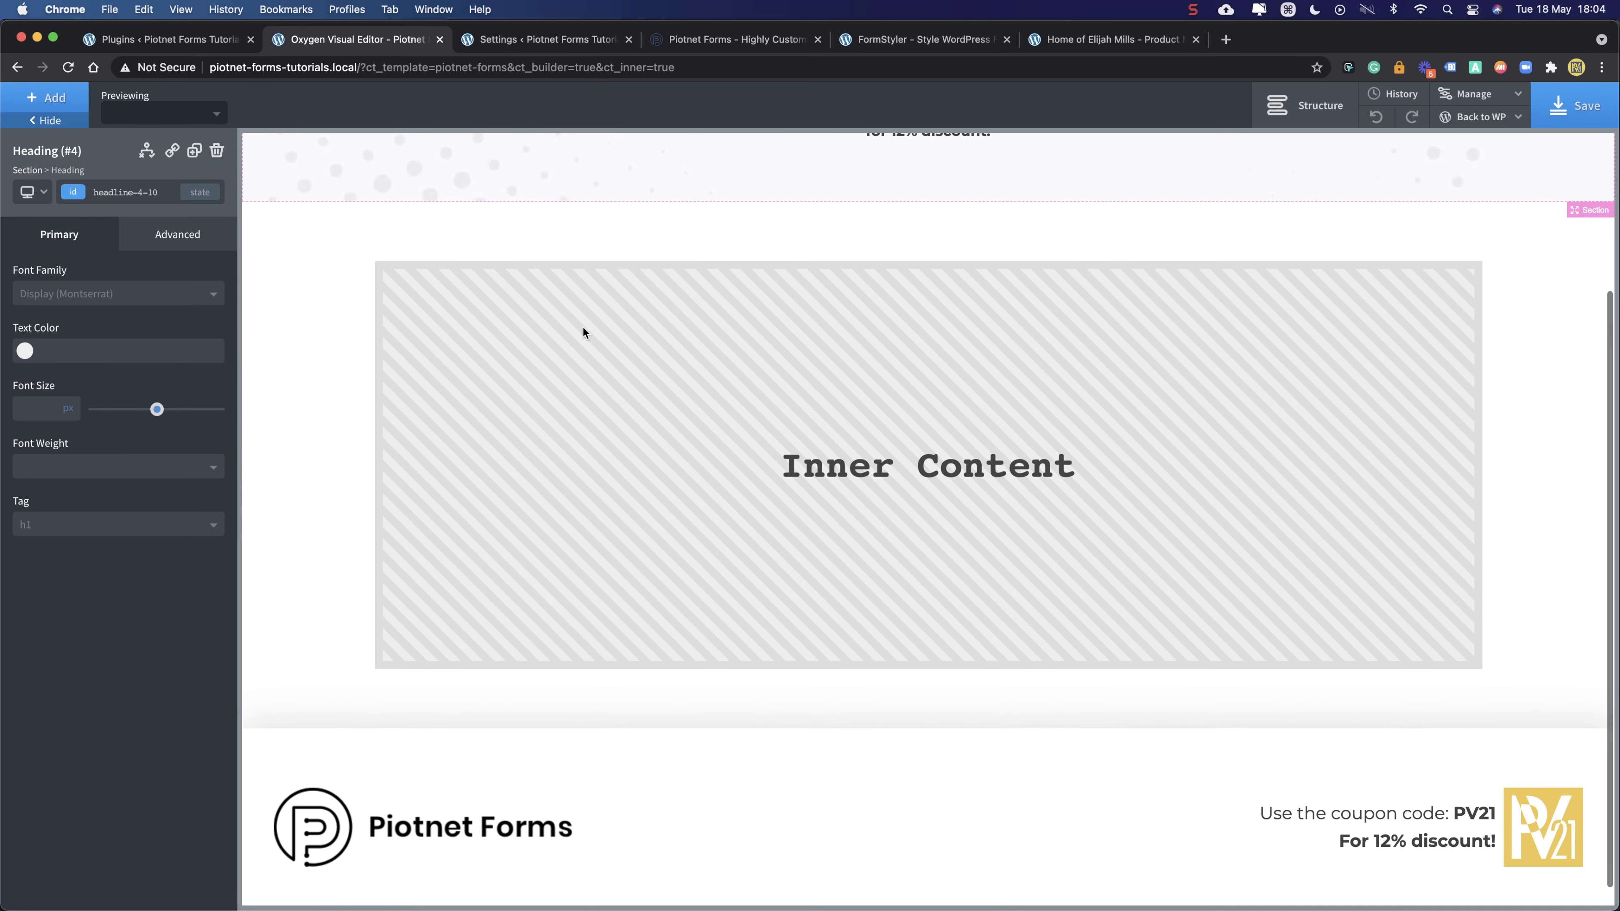
- Locate Section (#13) and its Inner Content (#2) in the structure tree
left_click(383, 228)
left_click(1307, 105)
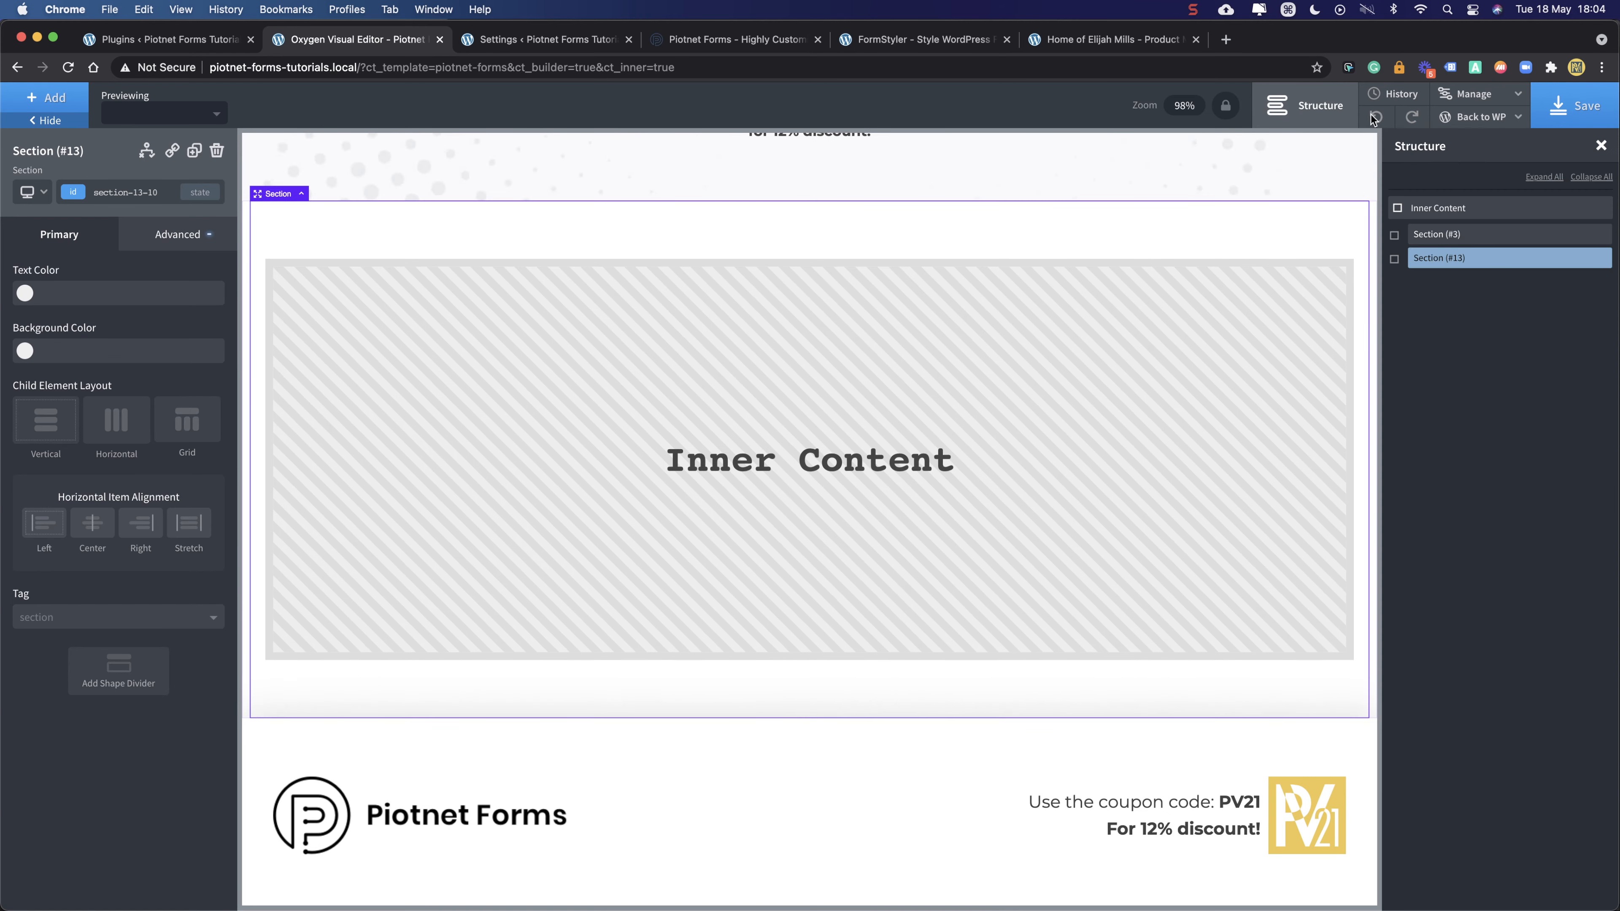
left_click(1396, 260)
left_click(1474, 283)
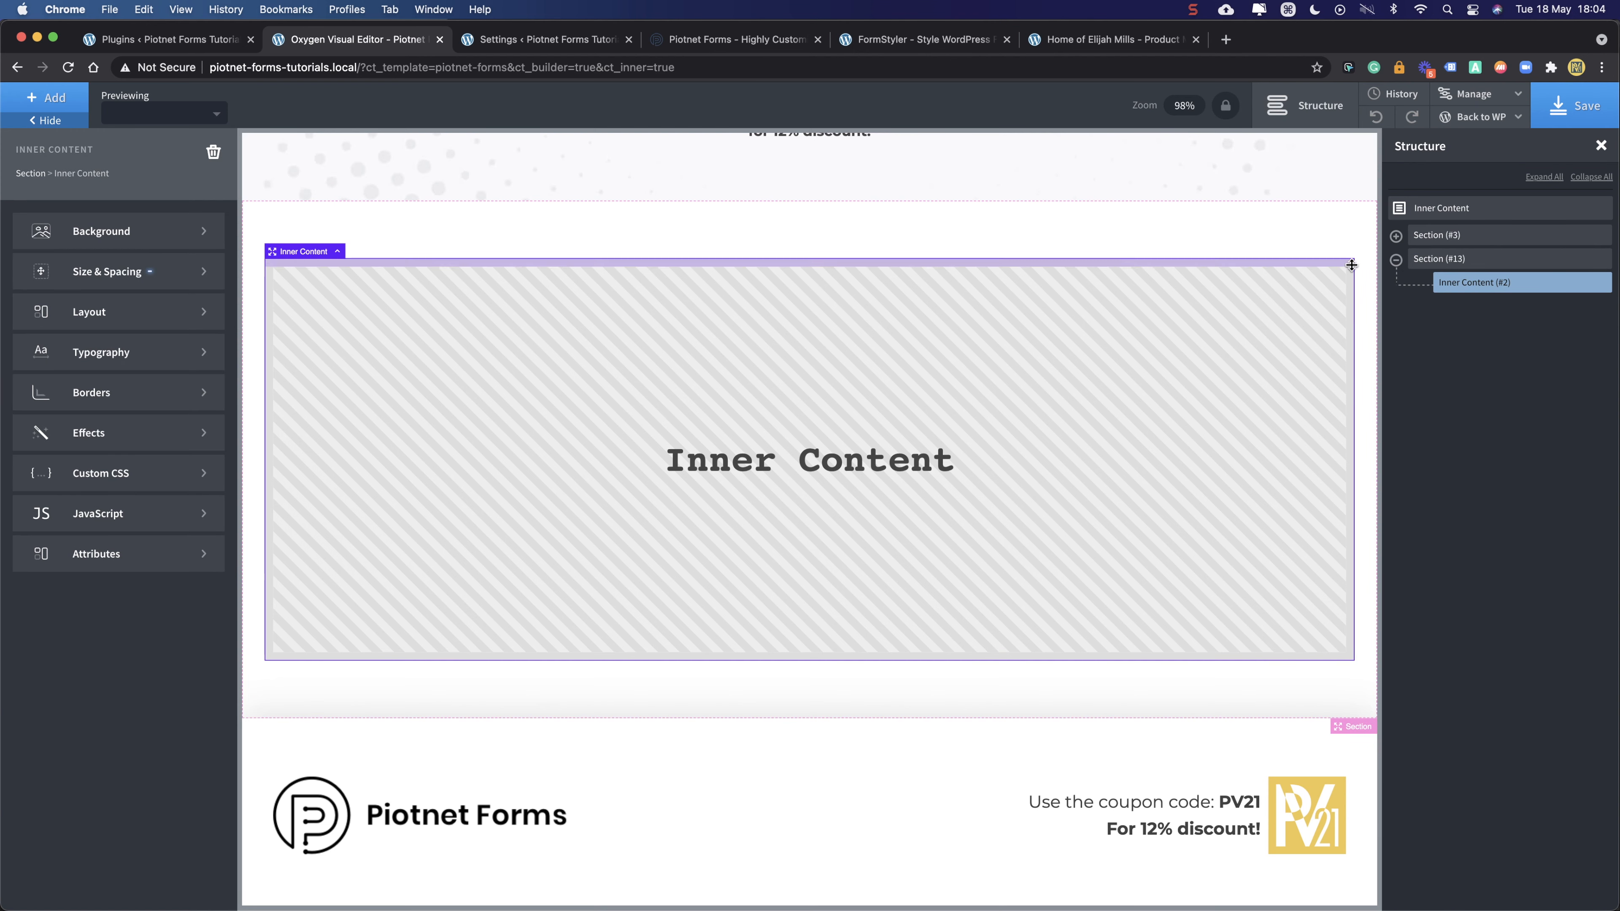
left_click(1575, 259)
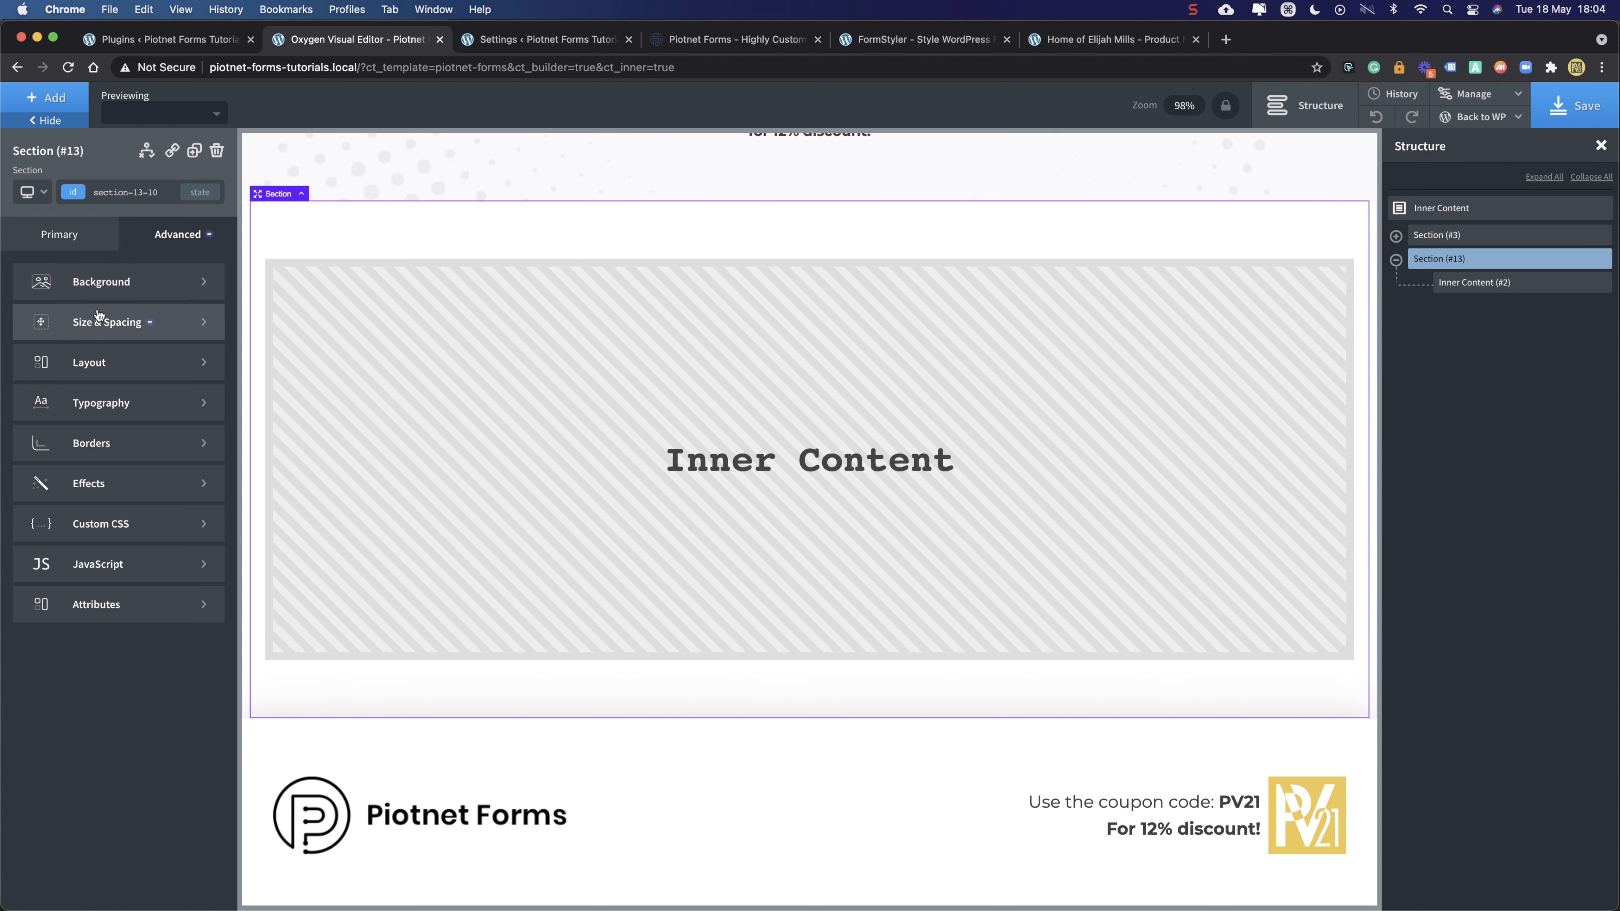
- Keep Section (#13)'s container width at page-width, then save and close the template
left_click(95, 325)
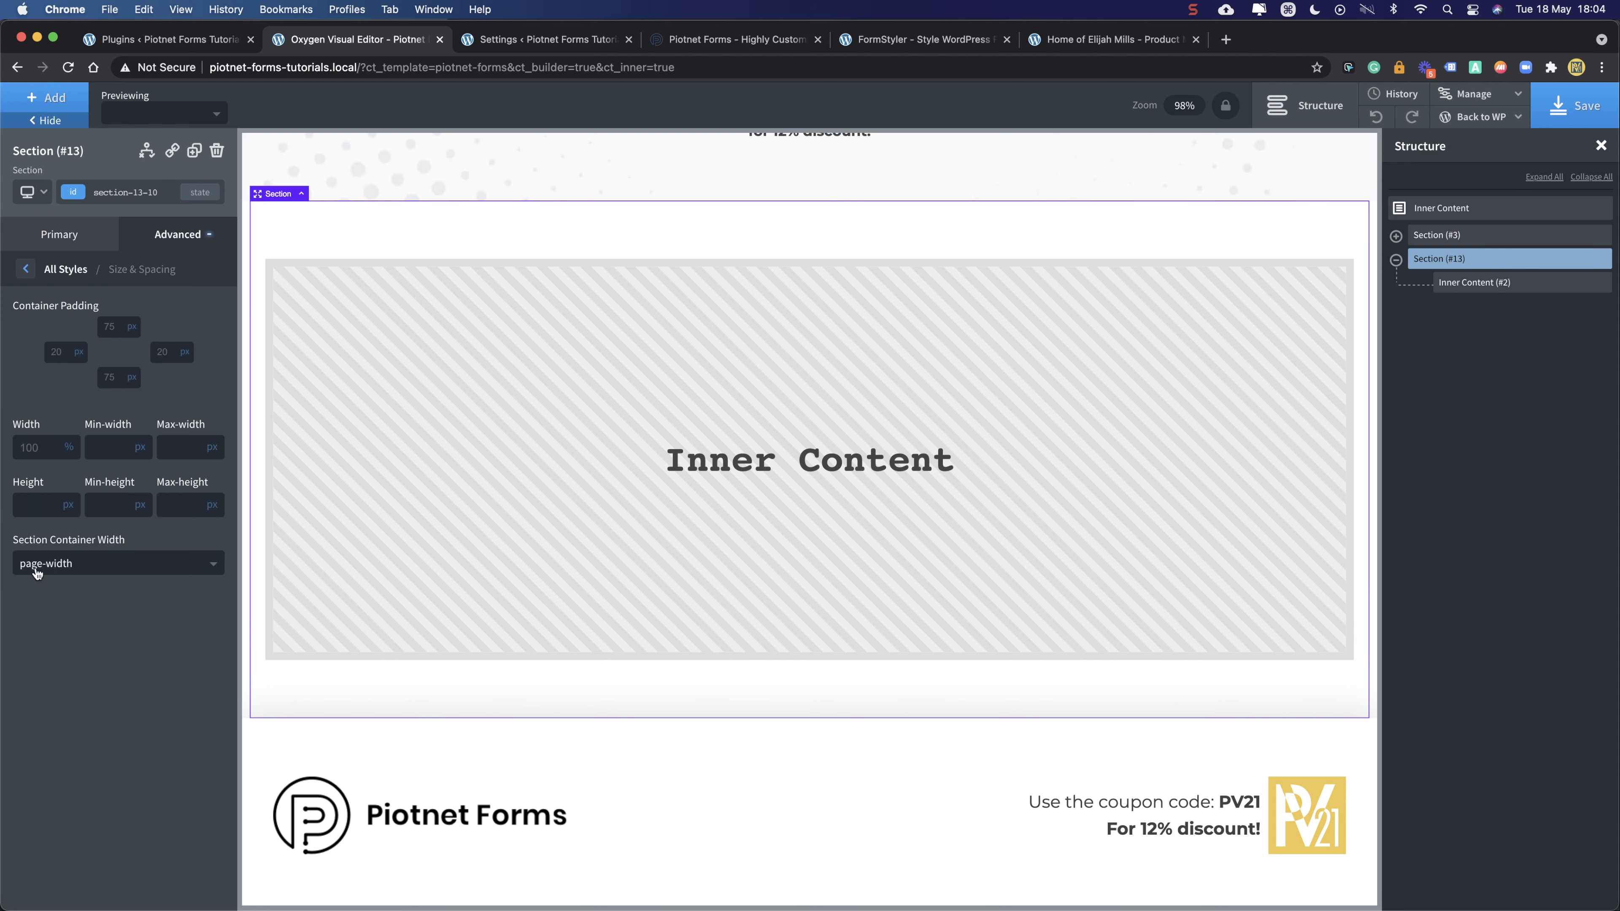
left_click(75, 570)
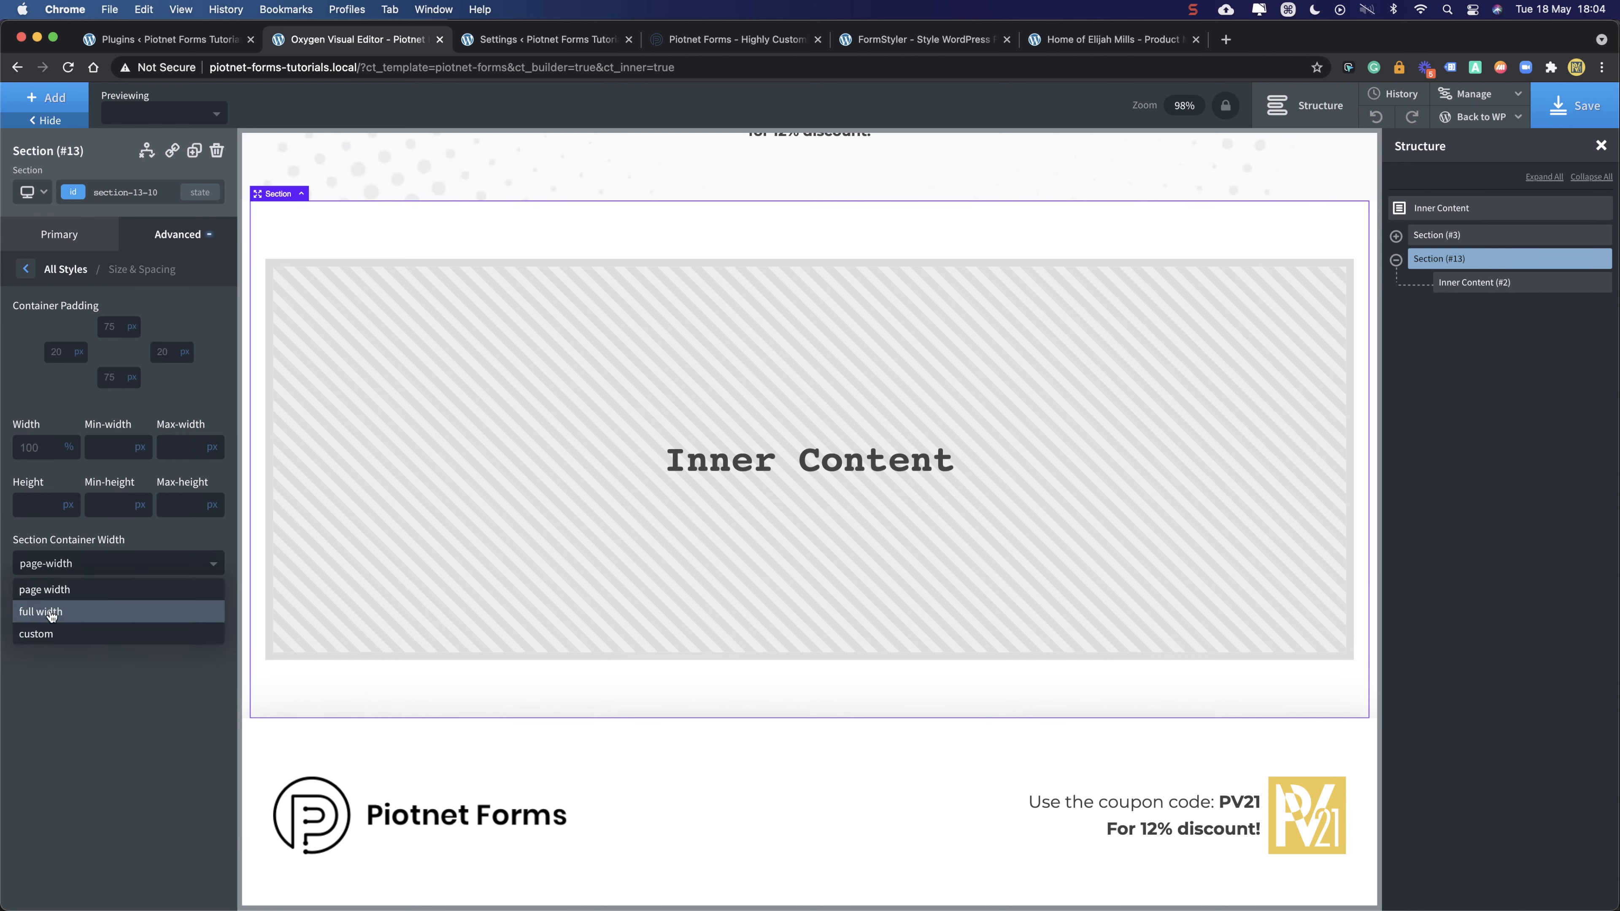
left_click(67, 691)
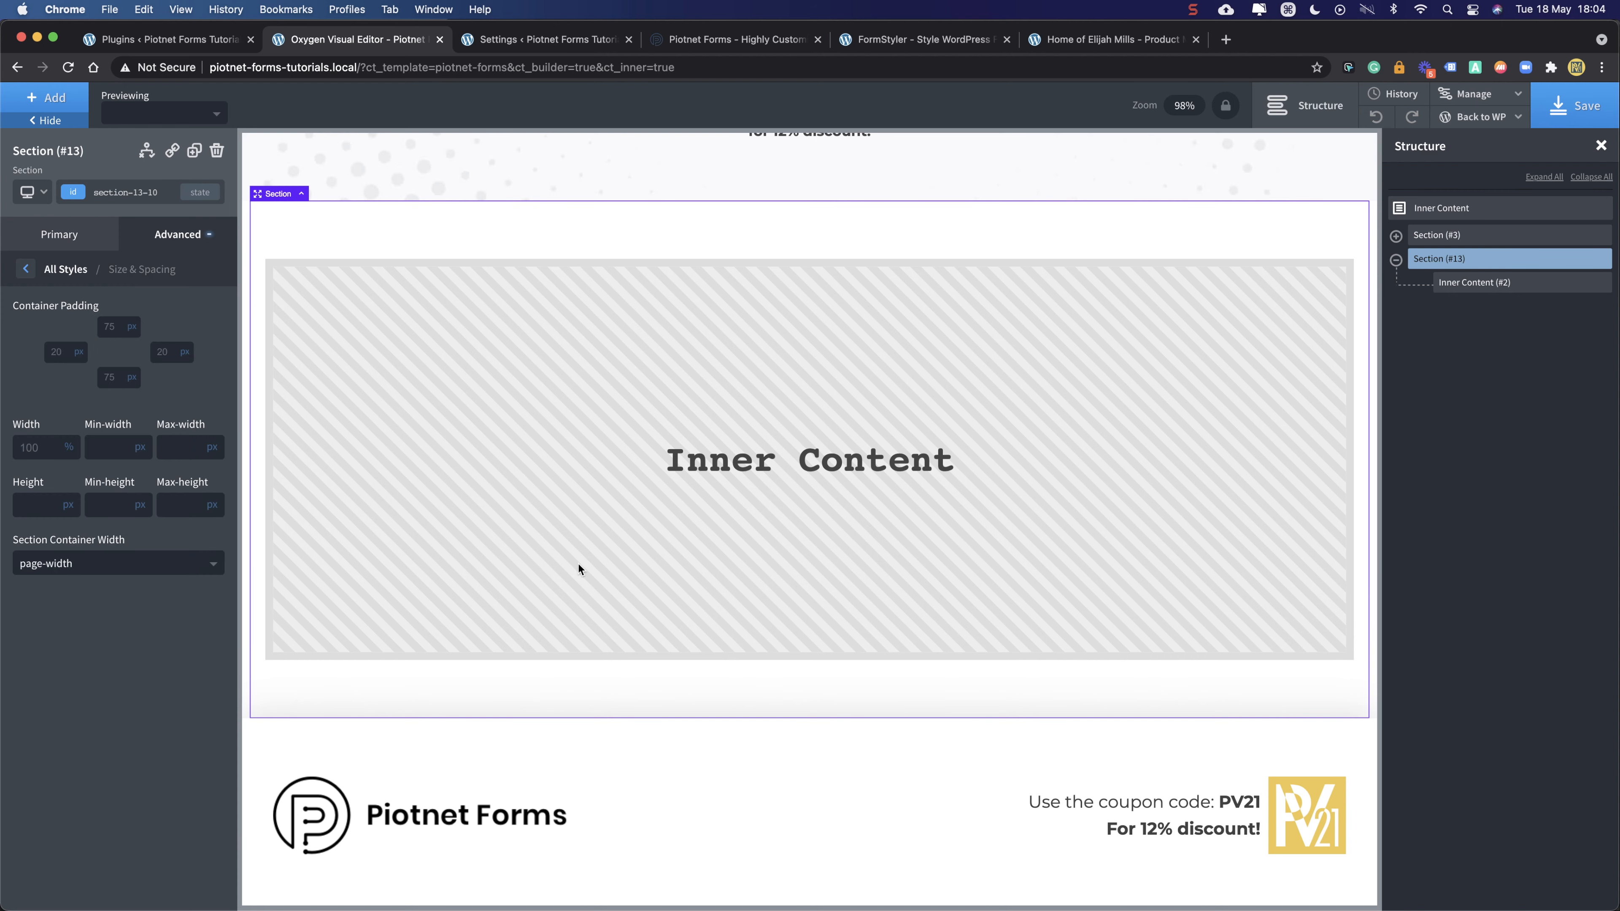
left_click(1484, 284)
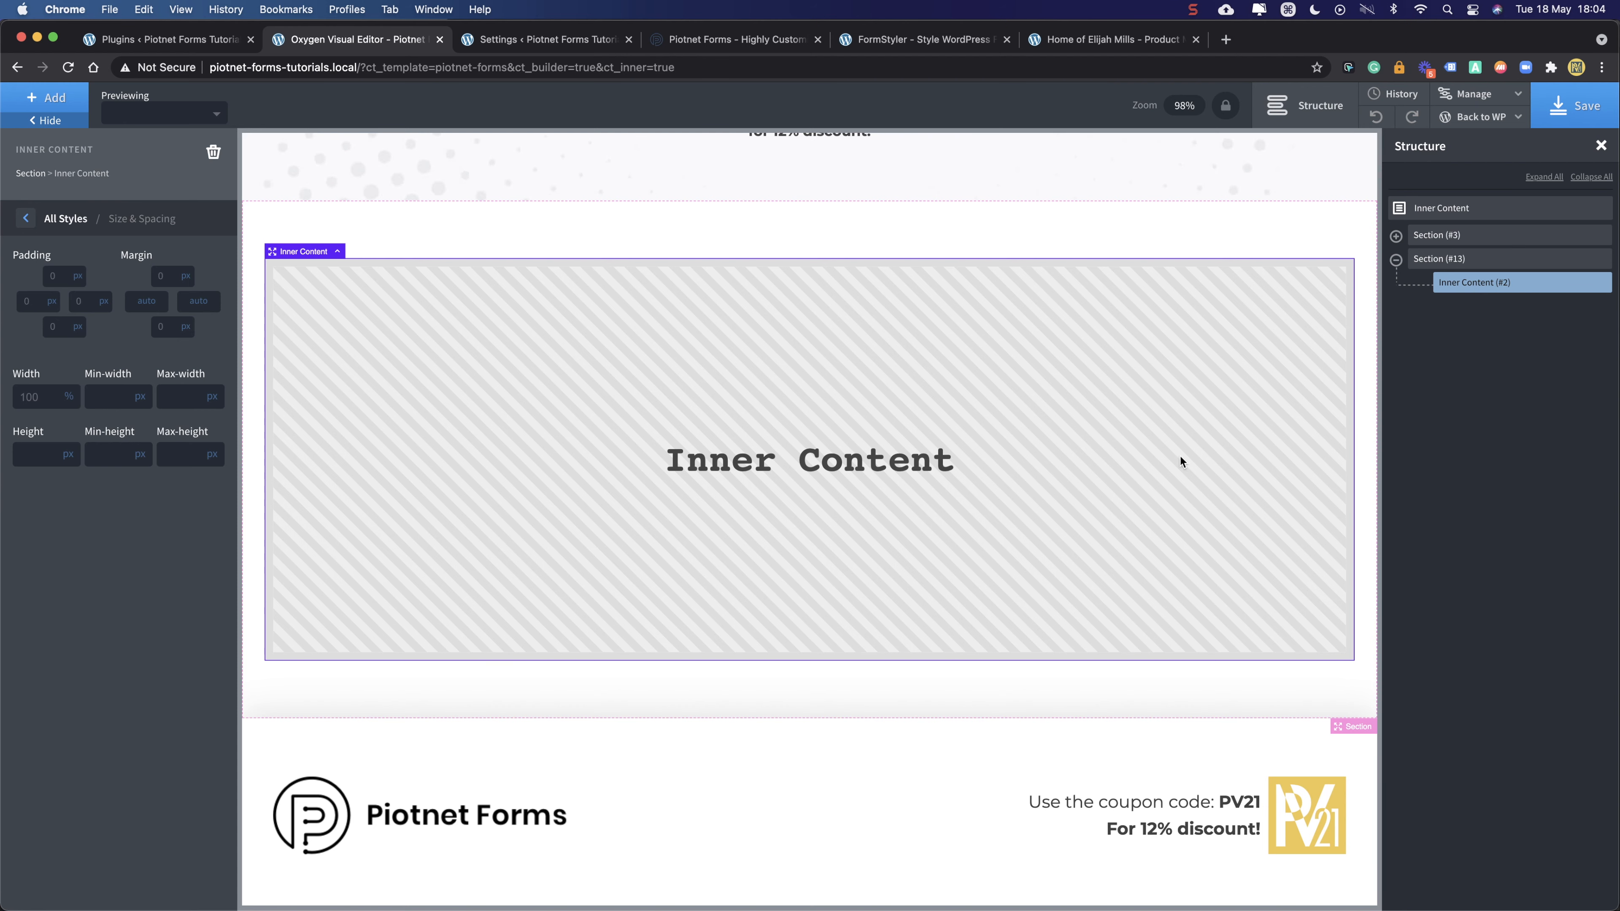
left_click(1584, 107)
left_click(444, 41)
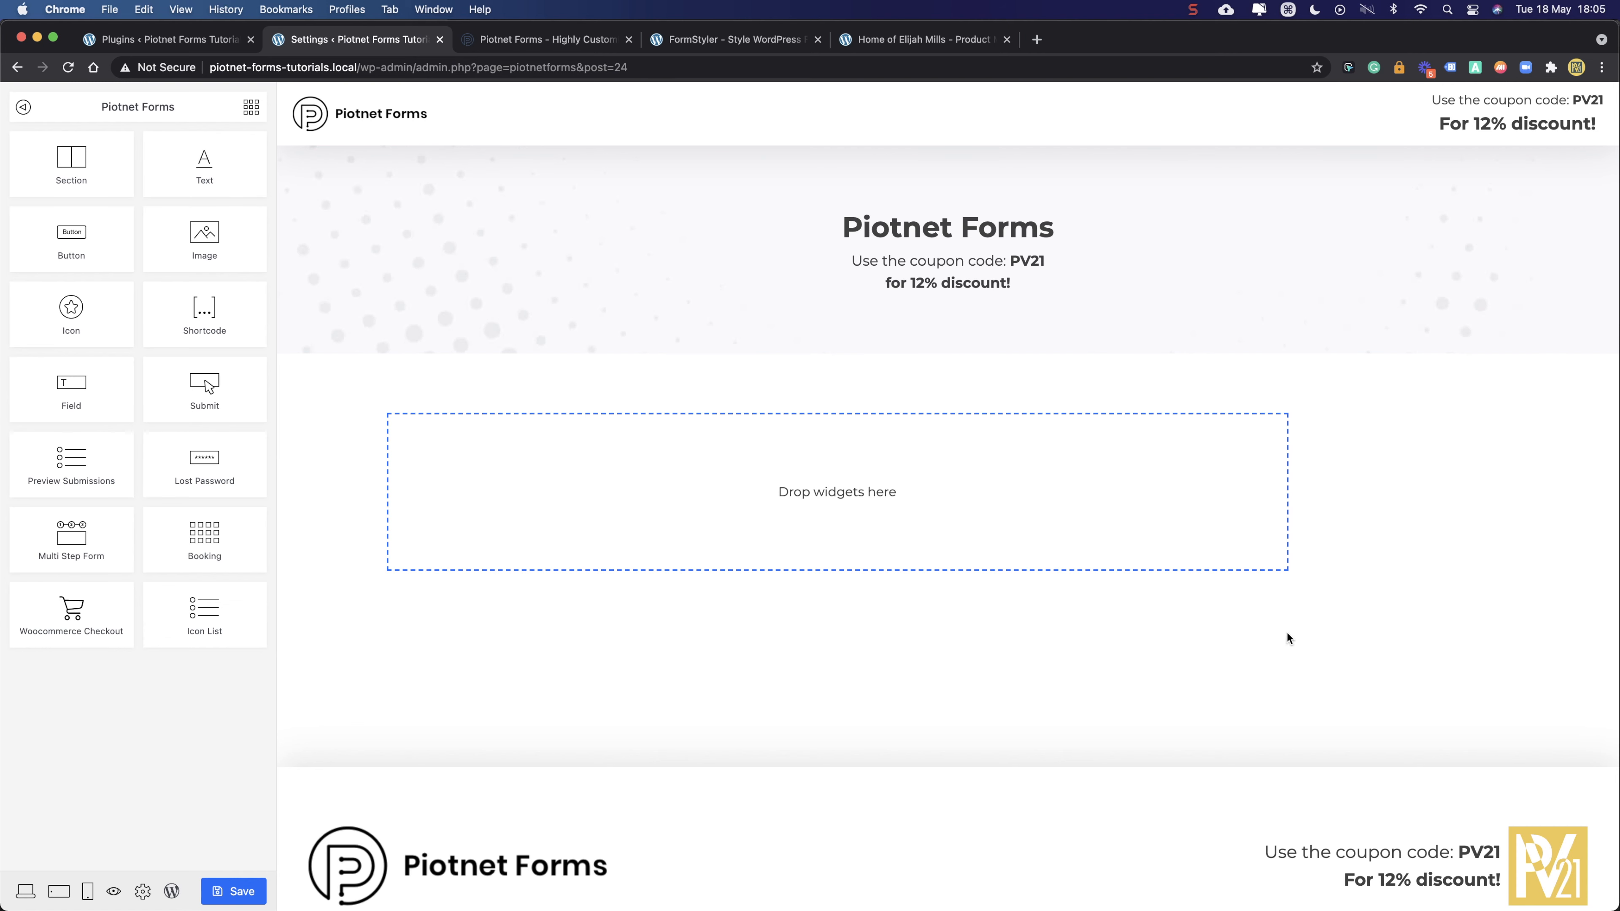
- Toggle the widget sidebar and drop a text Field widget into the 'Drop widgets here' area
left_click(24, 108)
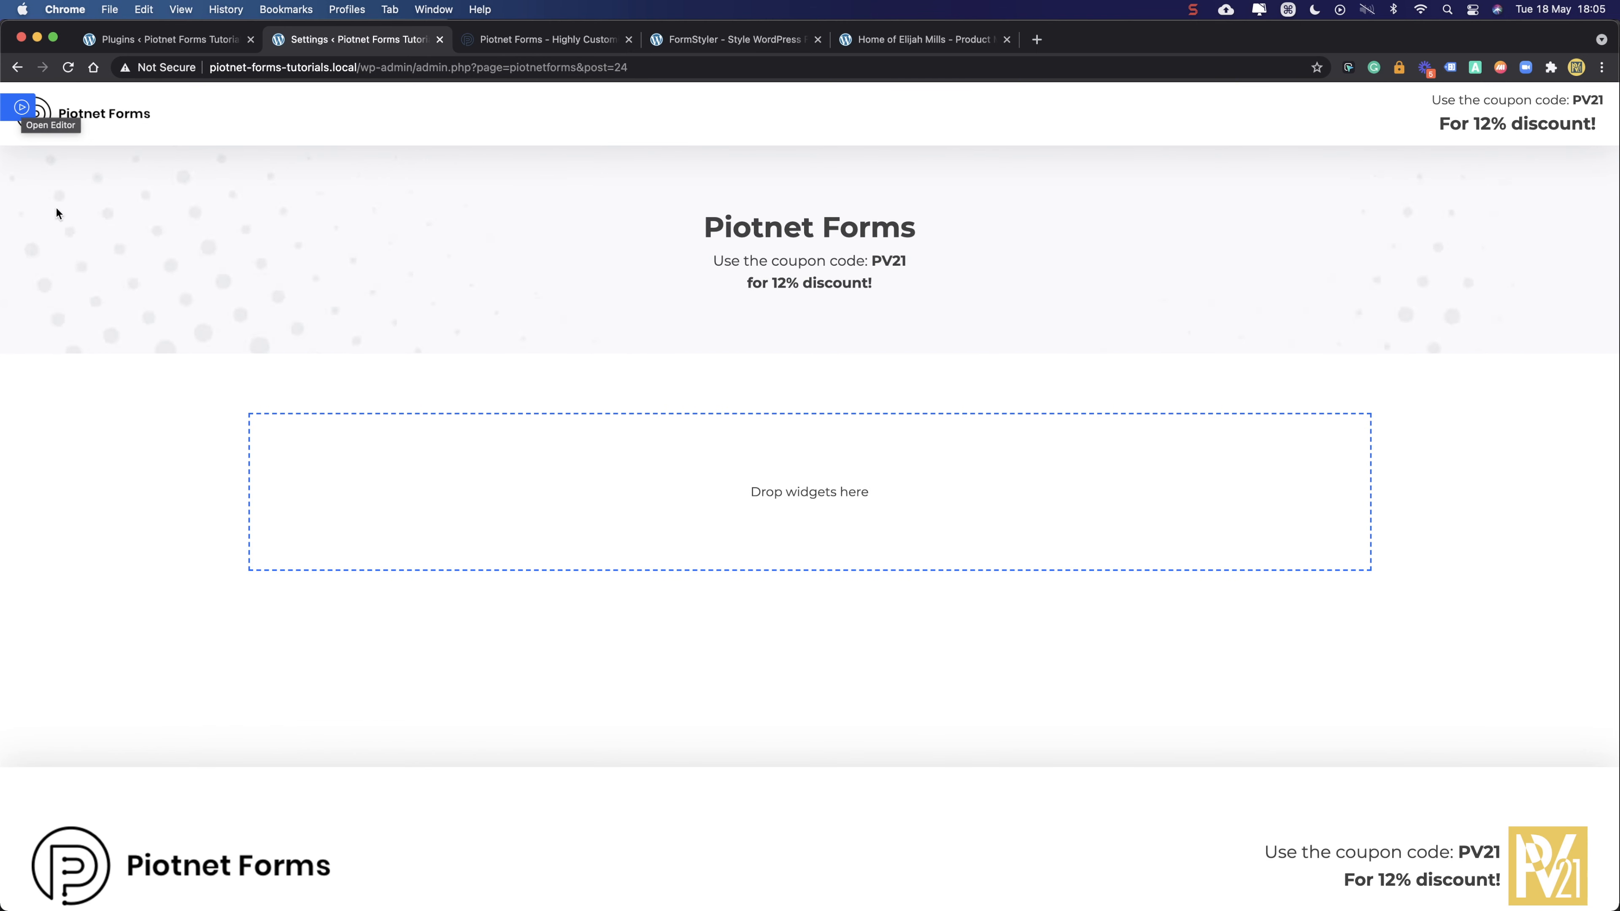
scroll(609, 346, "down", 2)
scroll(555, 406, "up", 2)
left_click(10, 112)
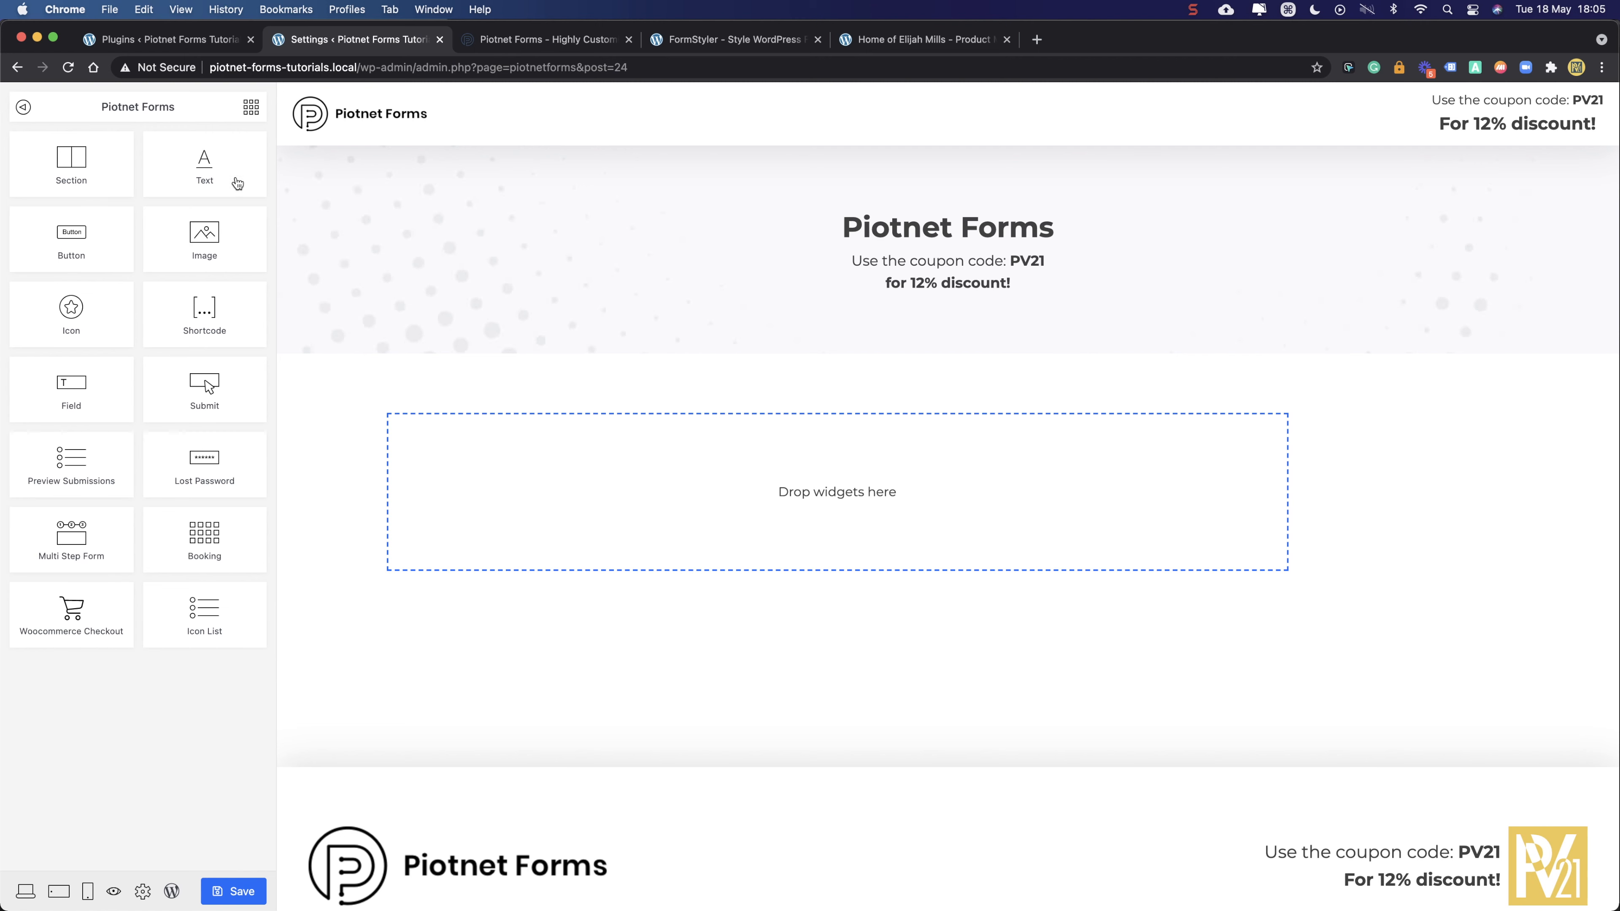
left_click_drag(62, 389, 636, 470)
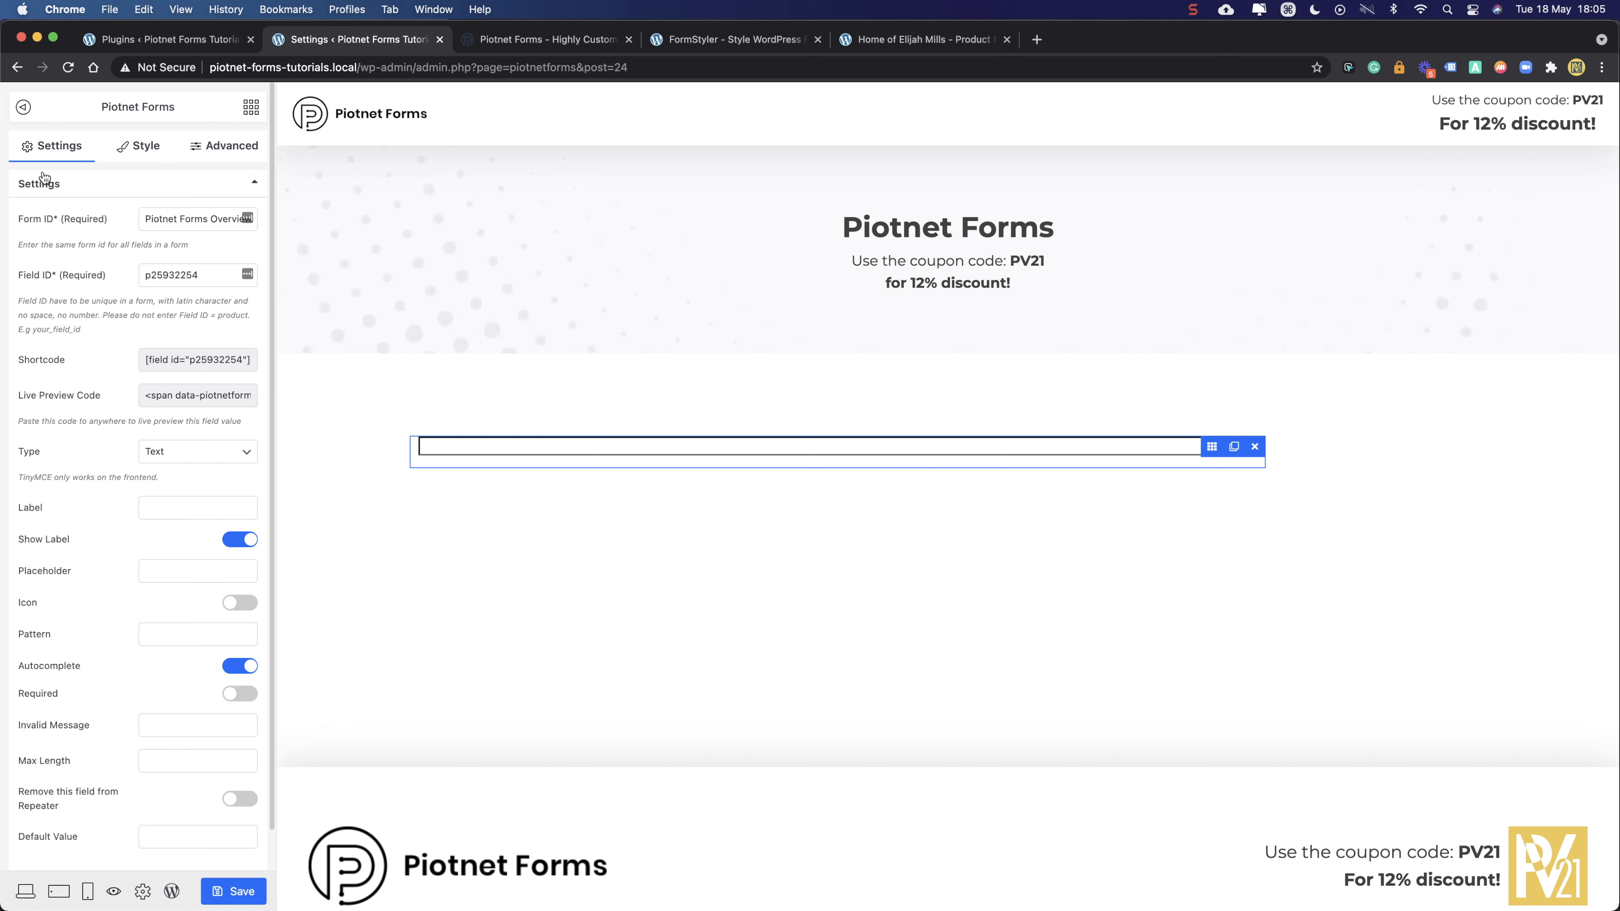
- Select the text field's Form ID value and start retyping it with the new form ID
triple_click(150, 219)
mouse_move(21, 245)
left_mouse_down()
mouse_move(98, 245)
mouse_move(26, 249)
left_mouse_up()
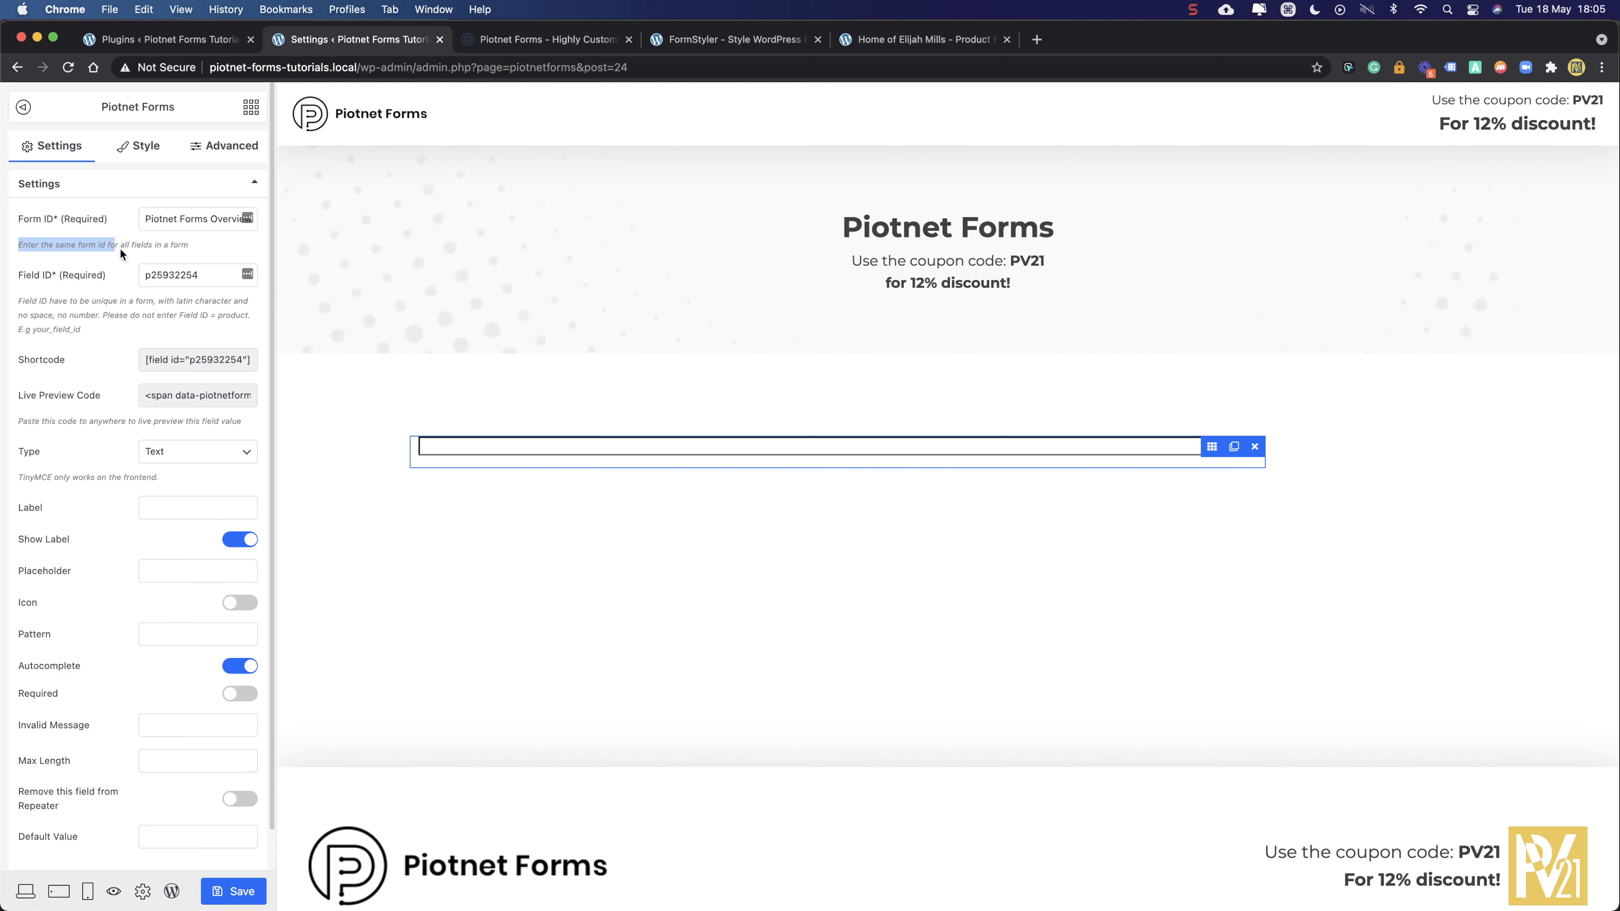
left_click_drag(186, 249, 189, 249)
left_click(36, 250)
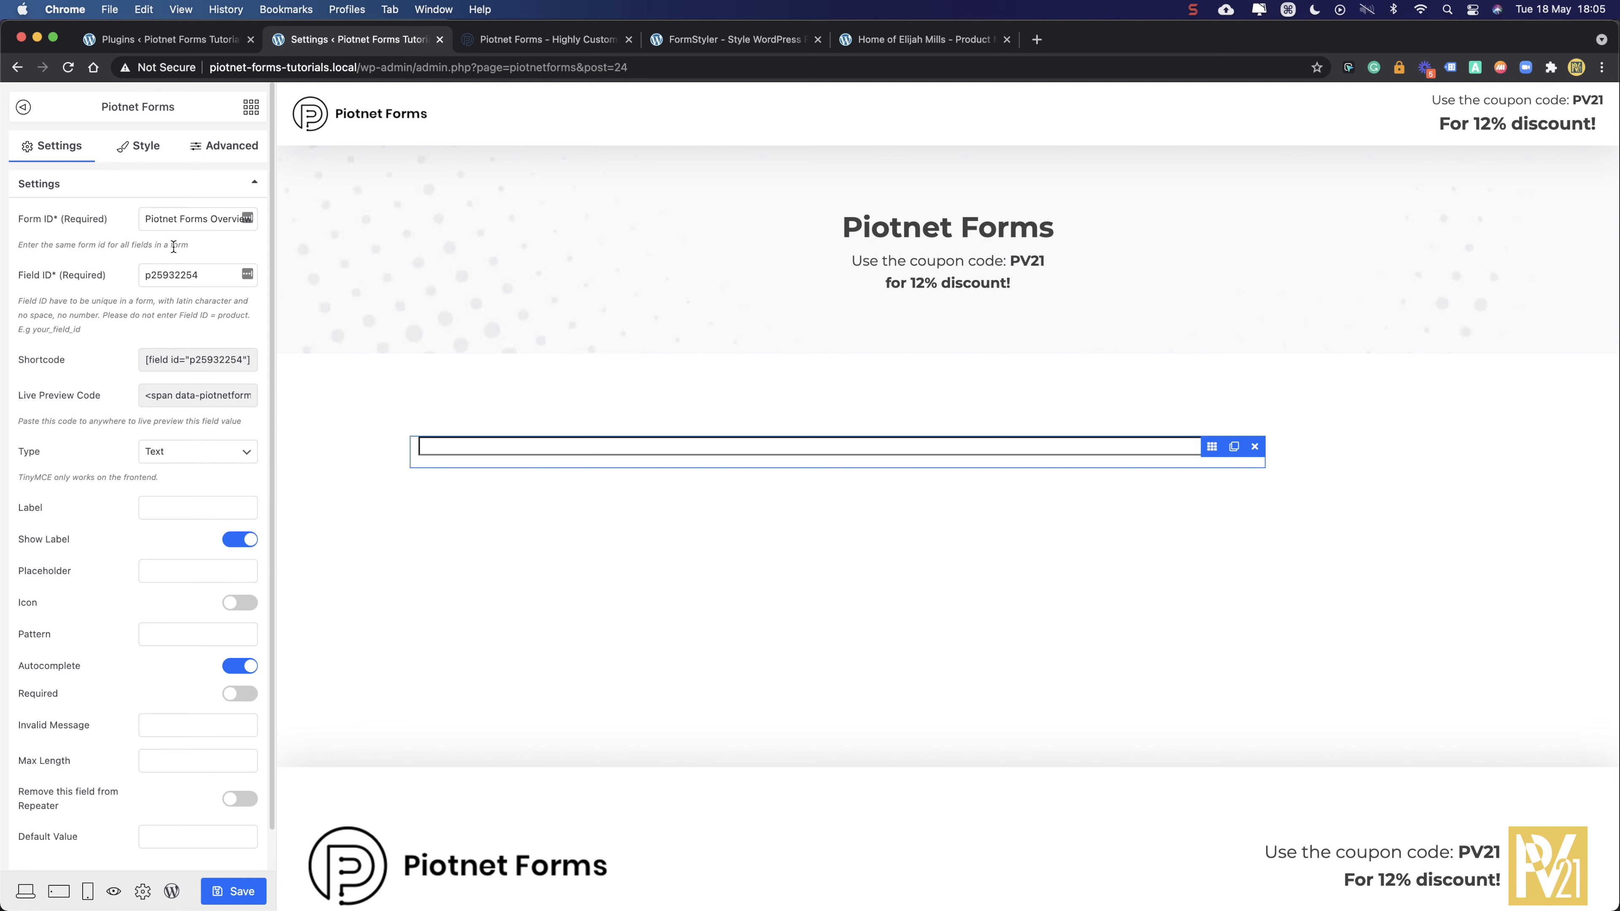
left_click_drag(194, 245, 15, 239)
left_click(18, 244)
left_click_drag(191, 244, 9, 257)
left_click(23, 245)
left_click(23, 247)
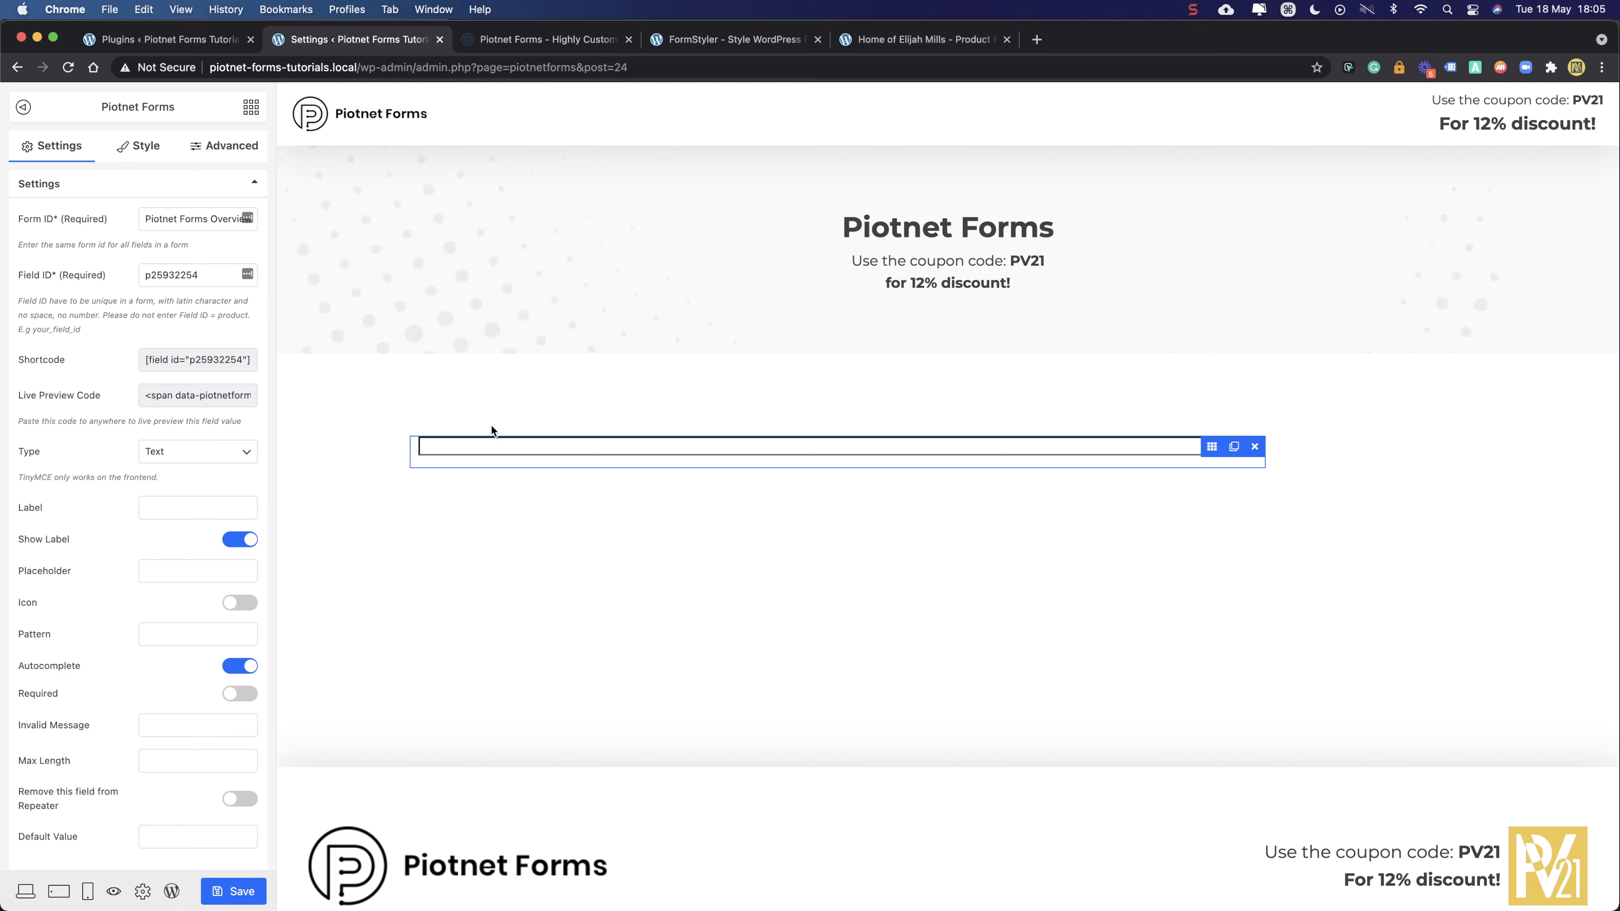
triple_click(180, 218)
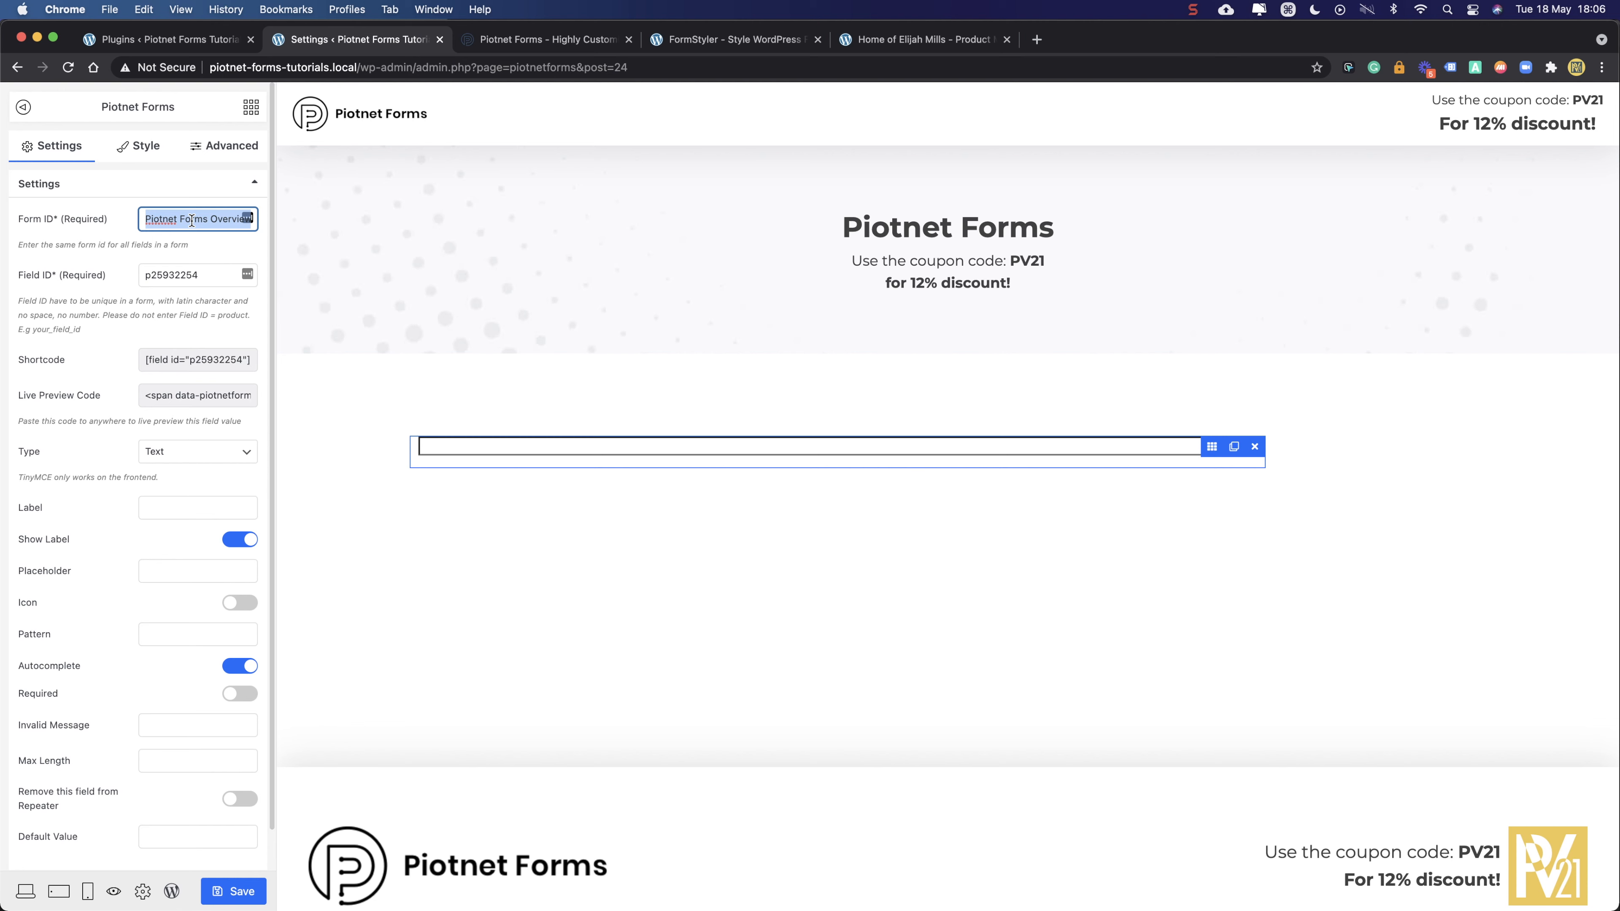
type("o")
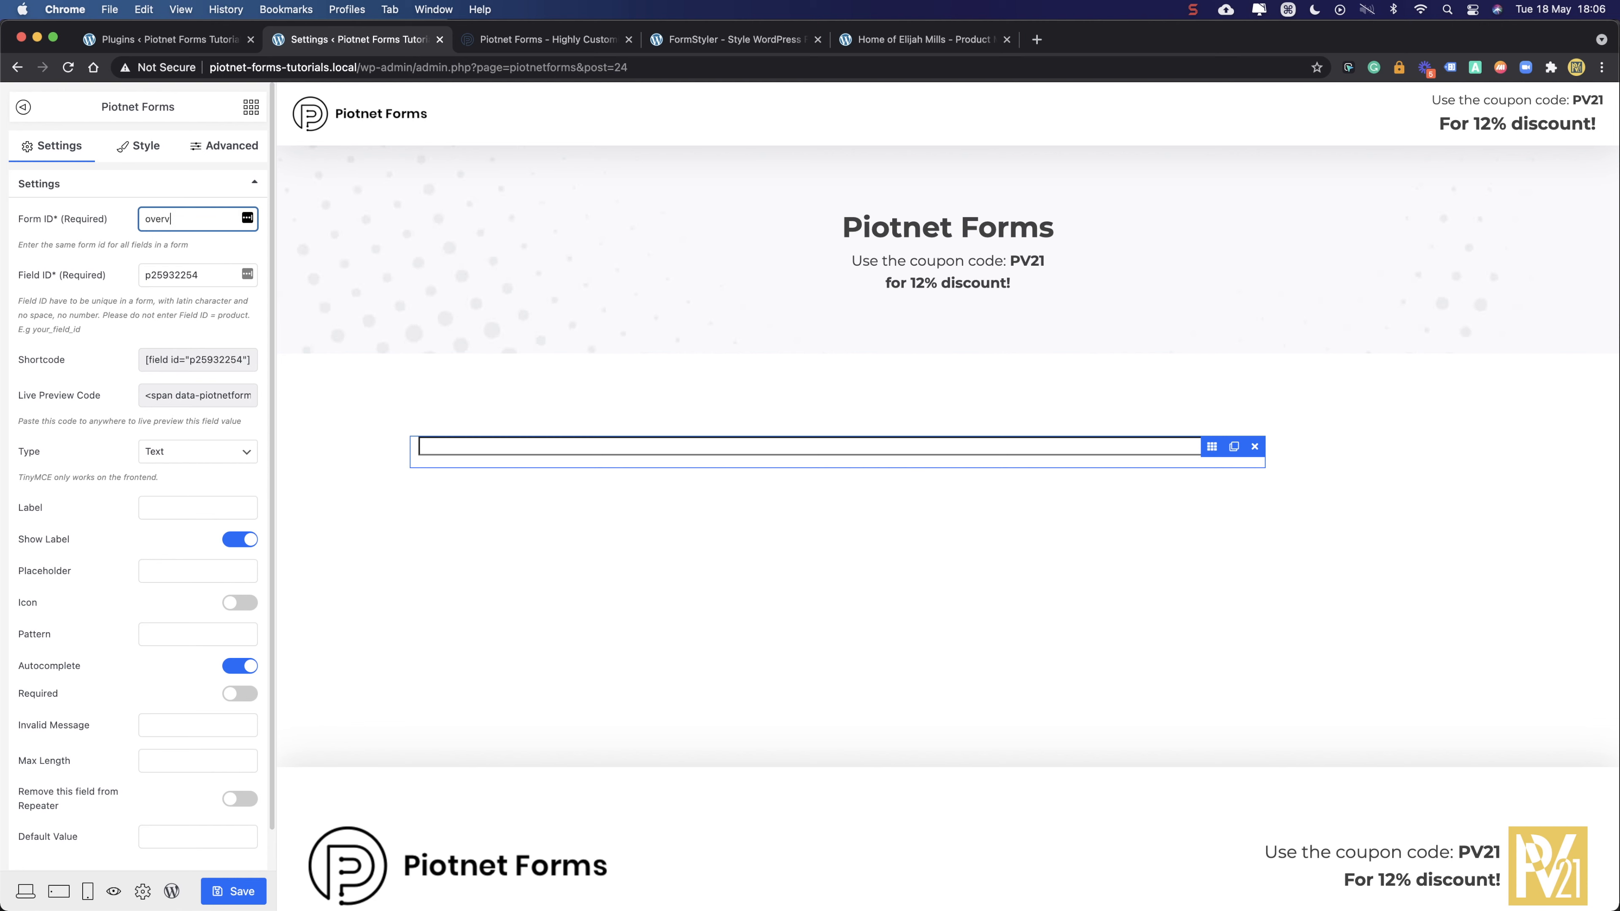
- Copy the Form ID 'overview' and change the Field ID to 'name', keeping type Text
key("cmd+a")
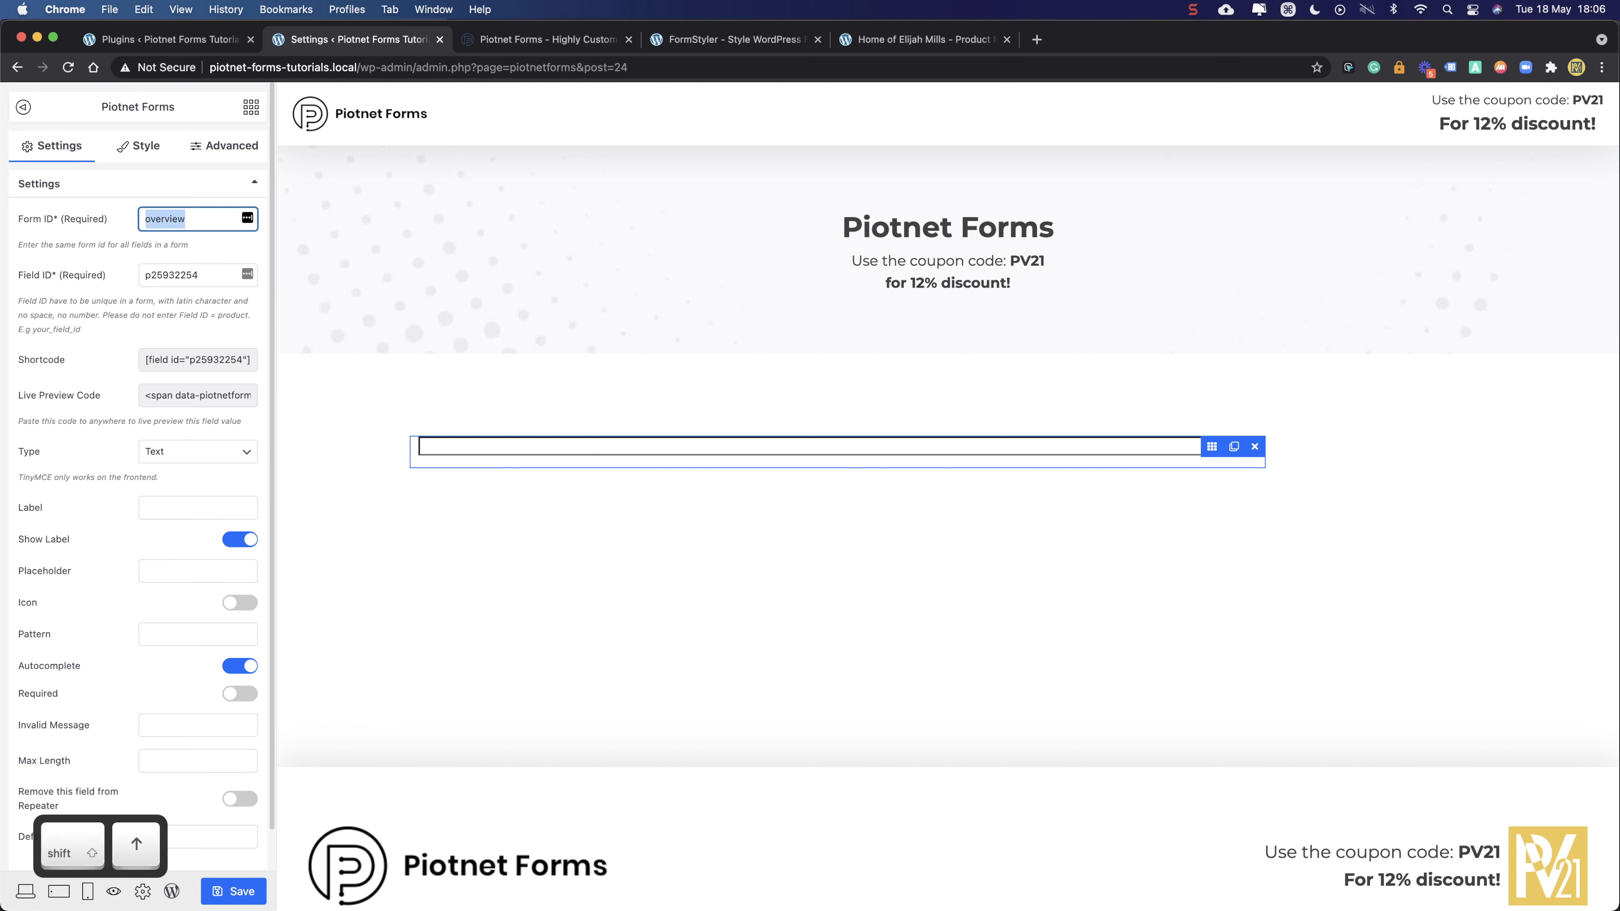
key("cmd+c")
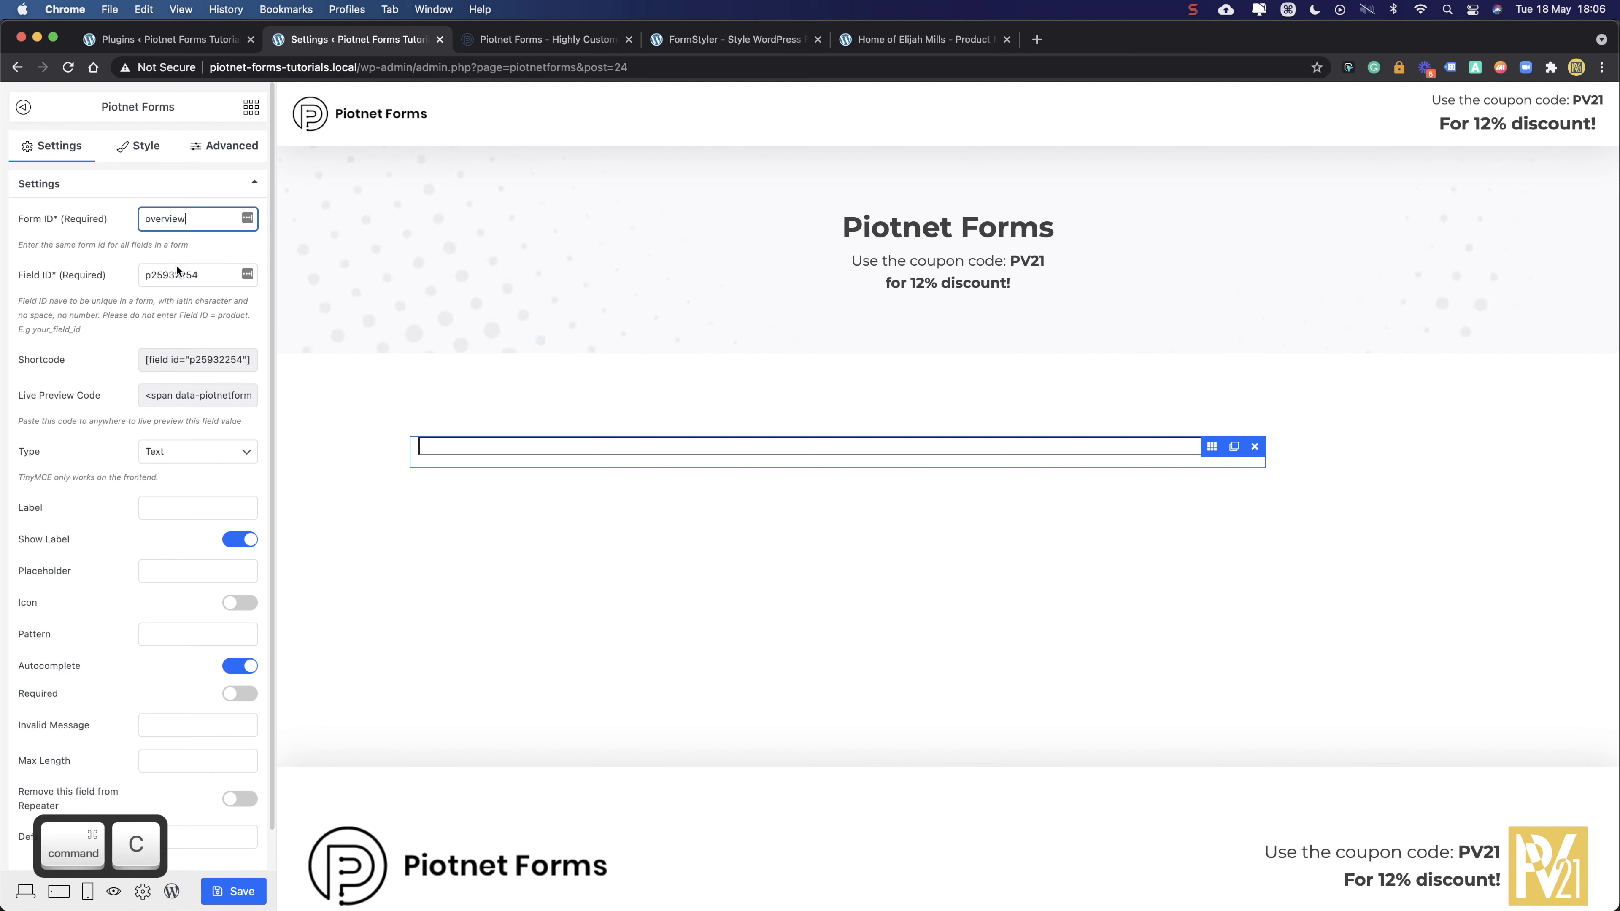
left_click(169, 266)
double_click(179, 275)
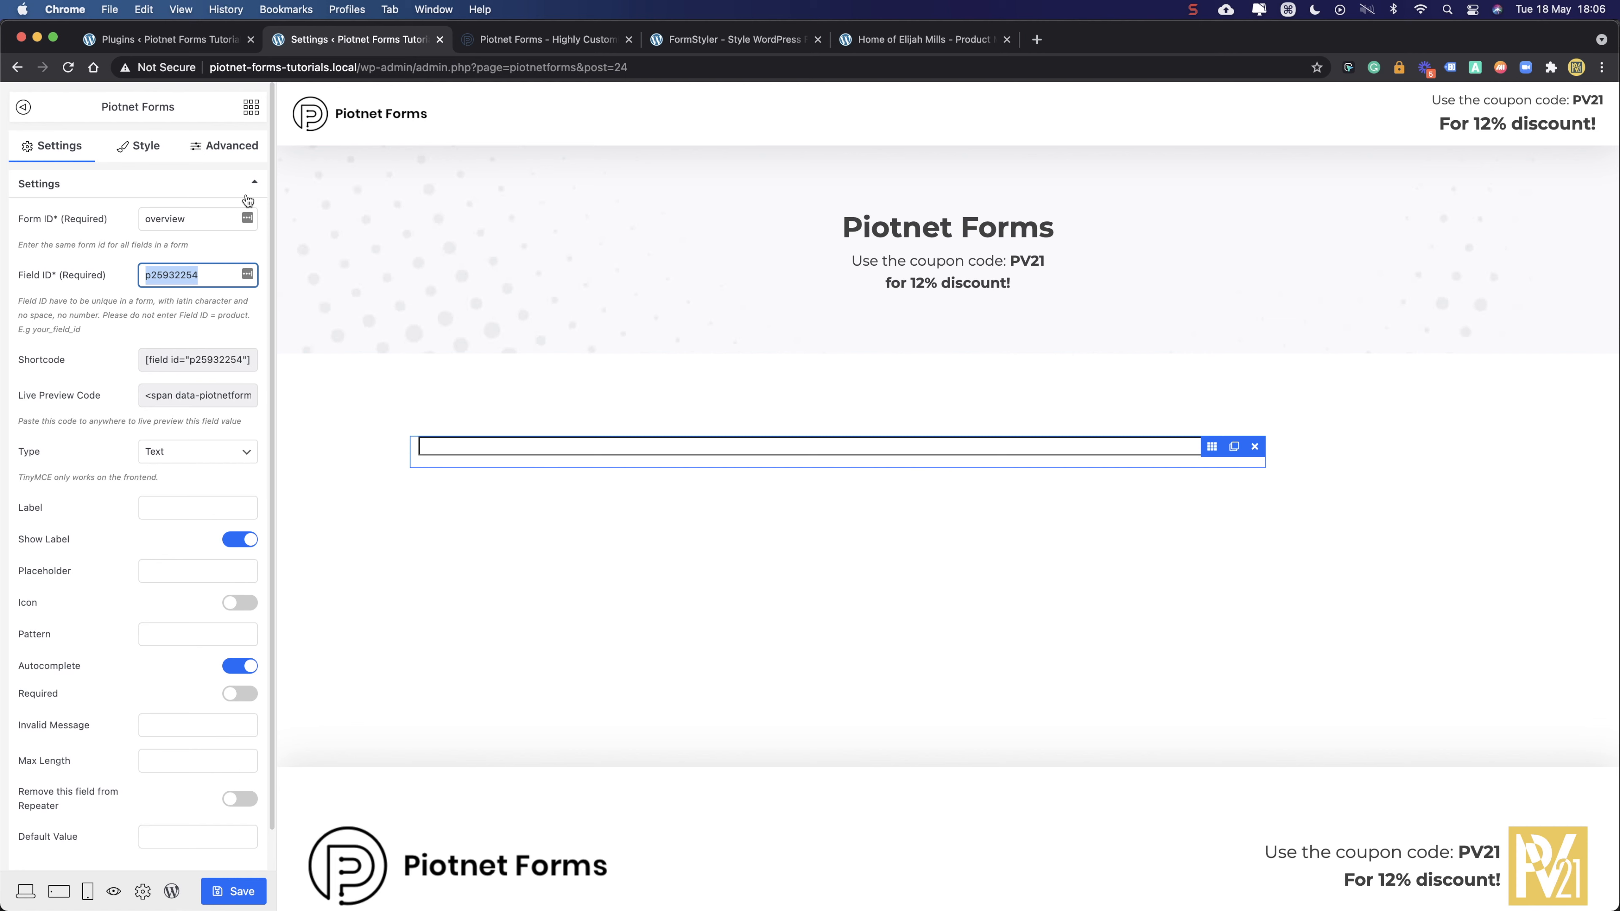
type("name")
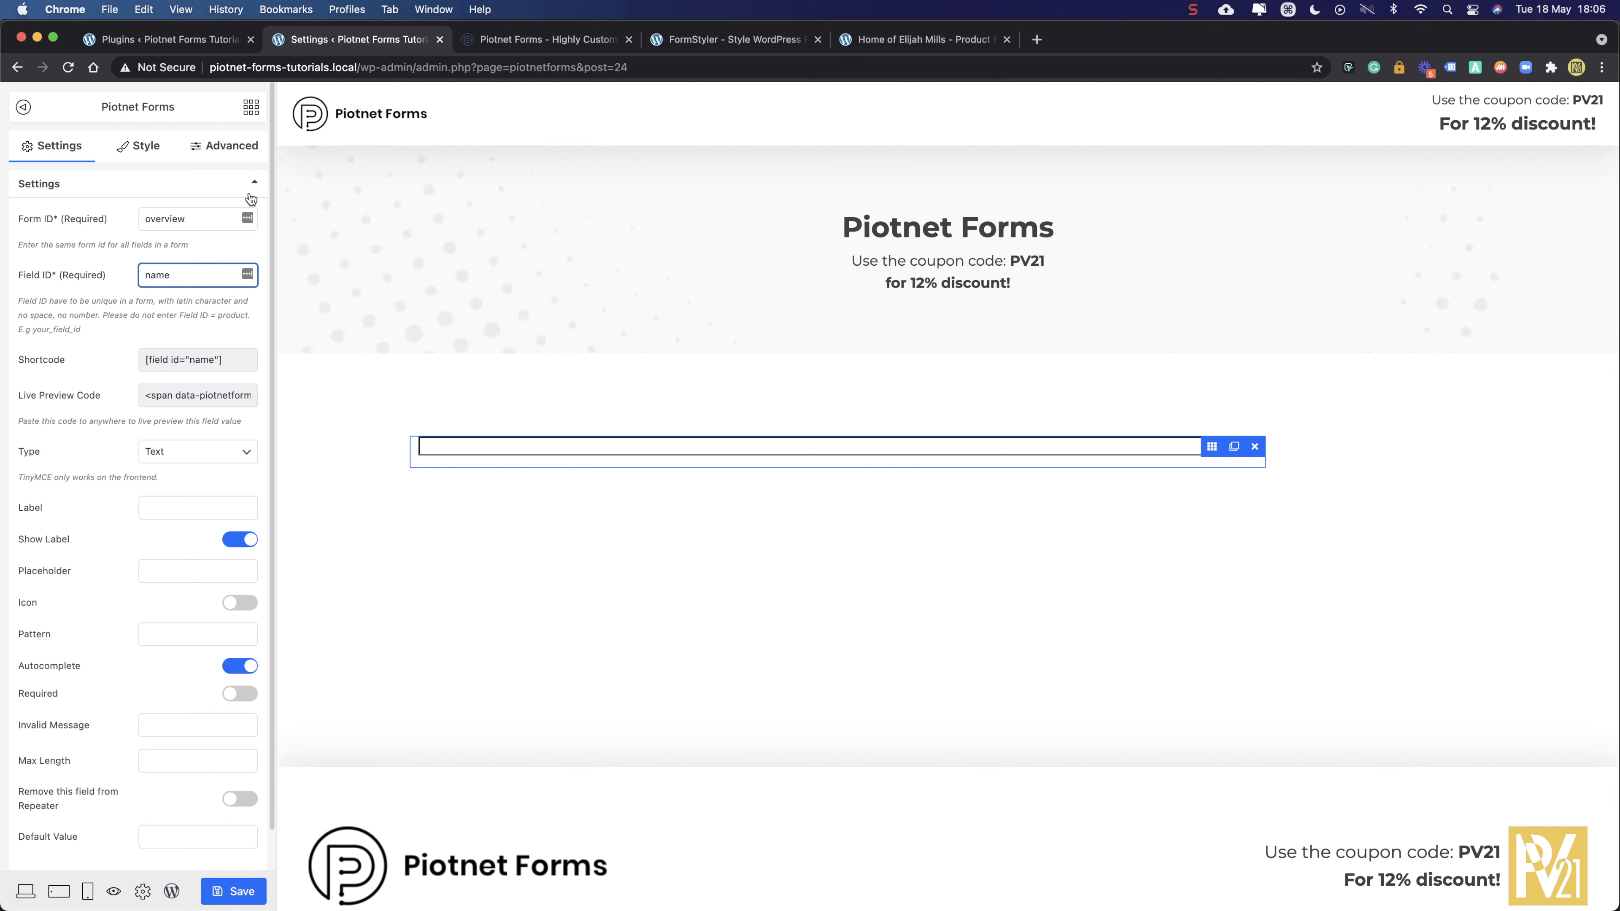
left_click(159, 453)
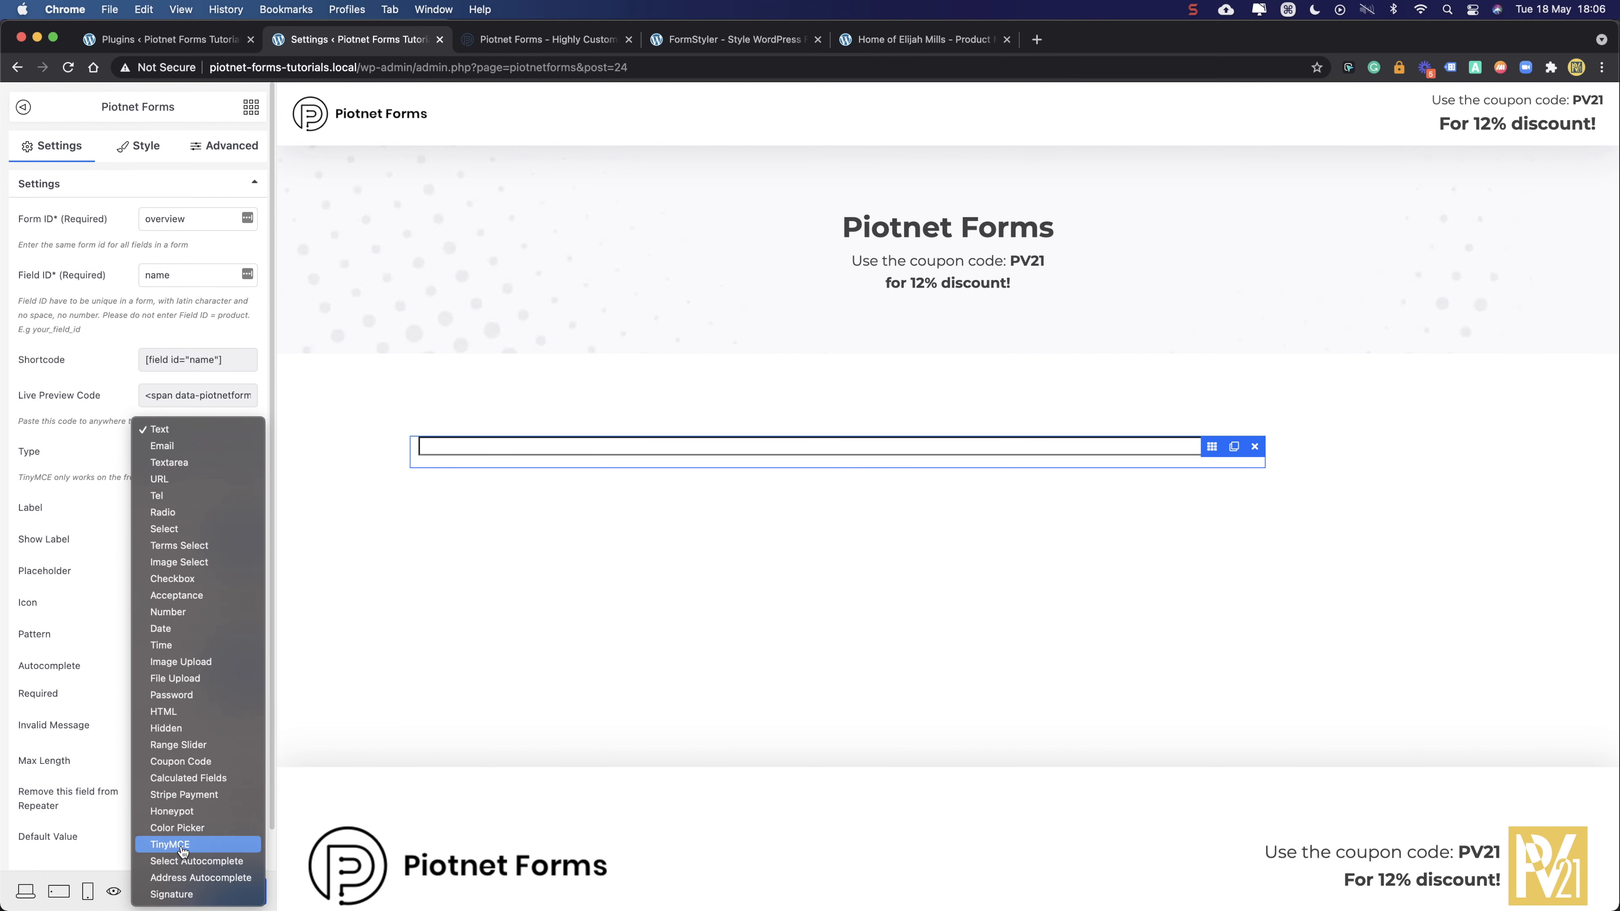
left_click(102, 421)
- Label the field 'Name', then delete the field from the form
left_click(171, 501)
type("Name")
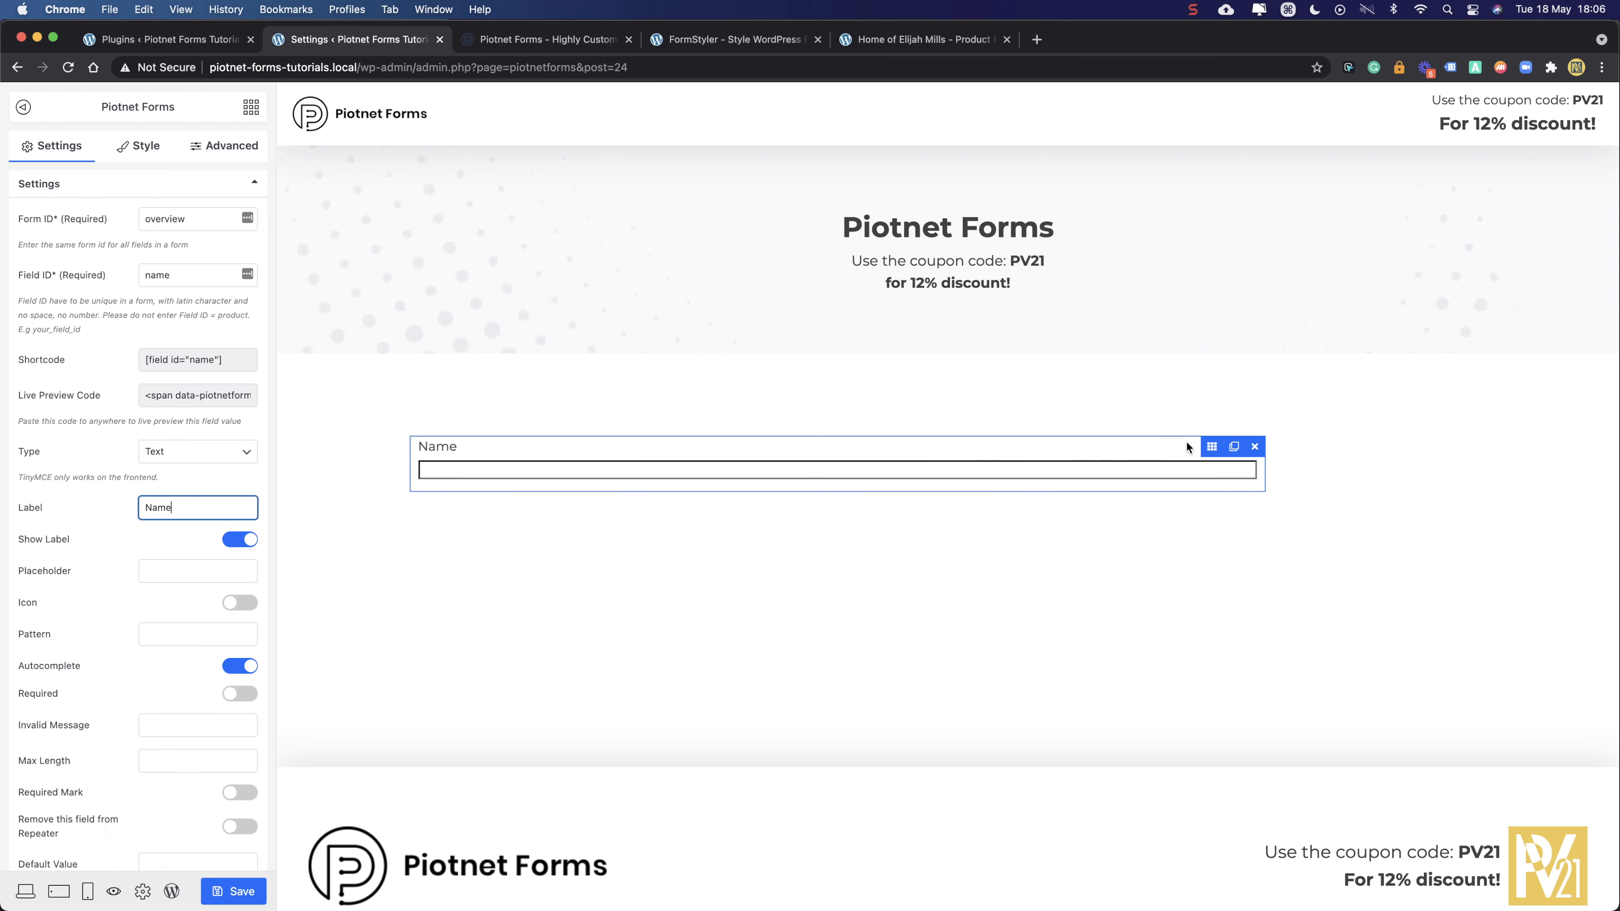
left_click(870, 404)
left_click(1255, 446)
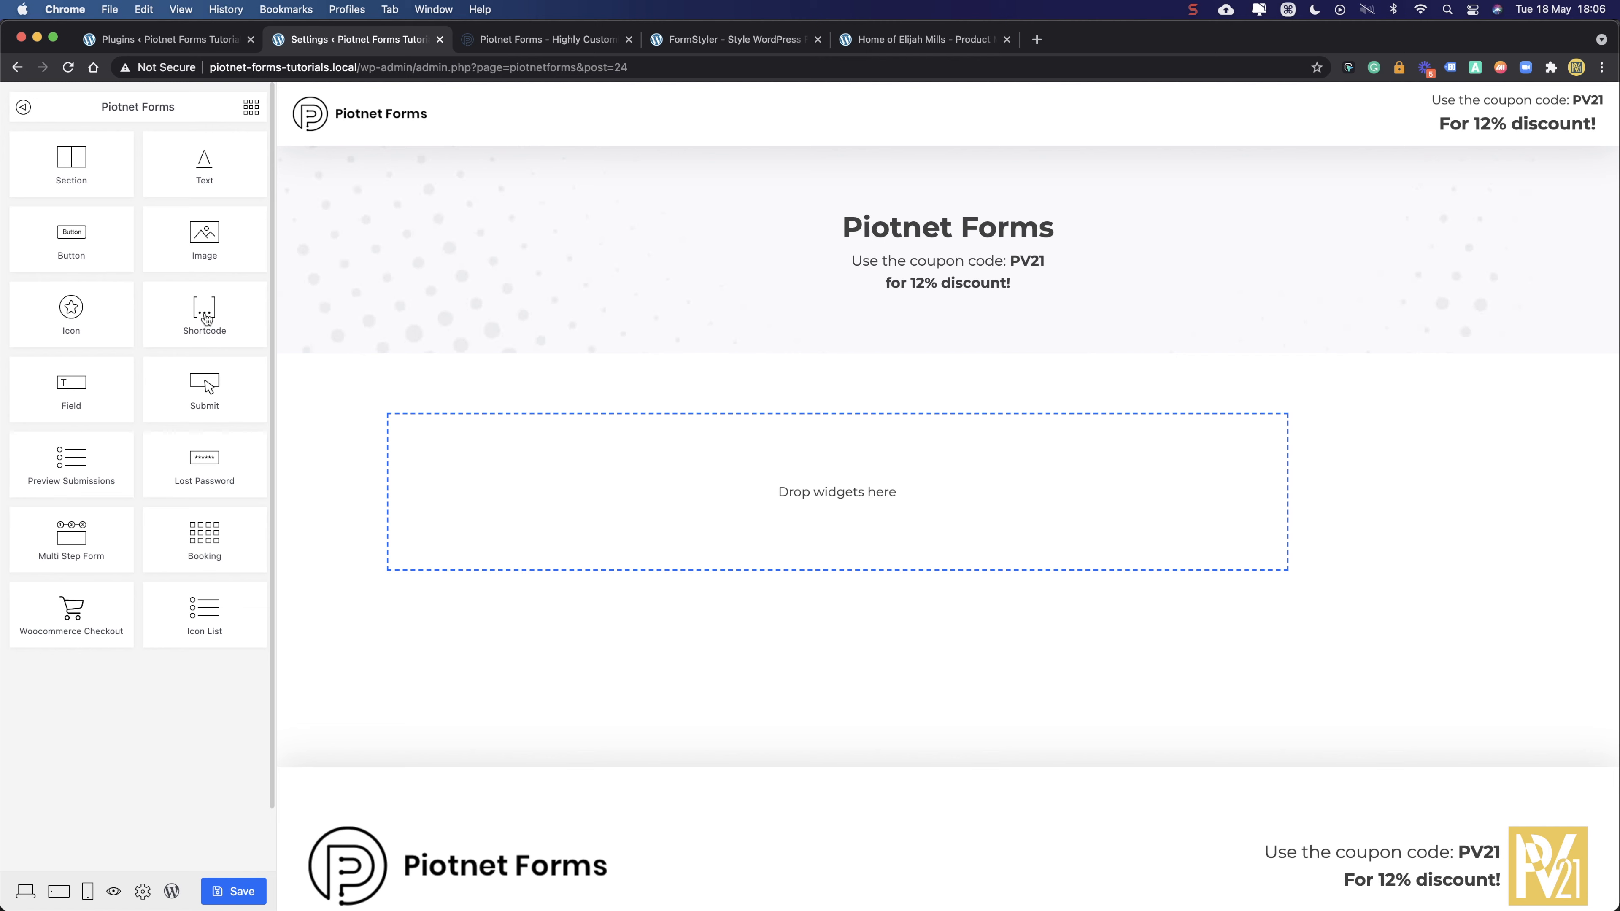
- Add and discard a Shortcode block, then drop in a Section with Boxed 1140 content width
left_click_drag(206, 312, 593, 469)
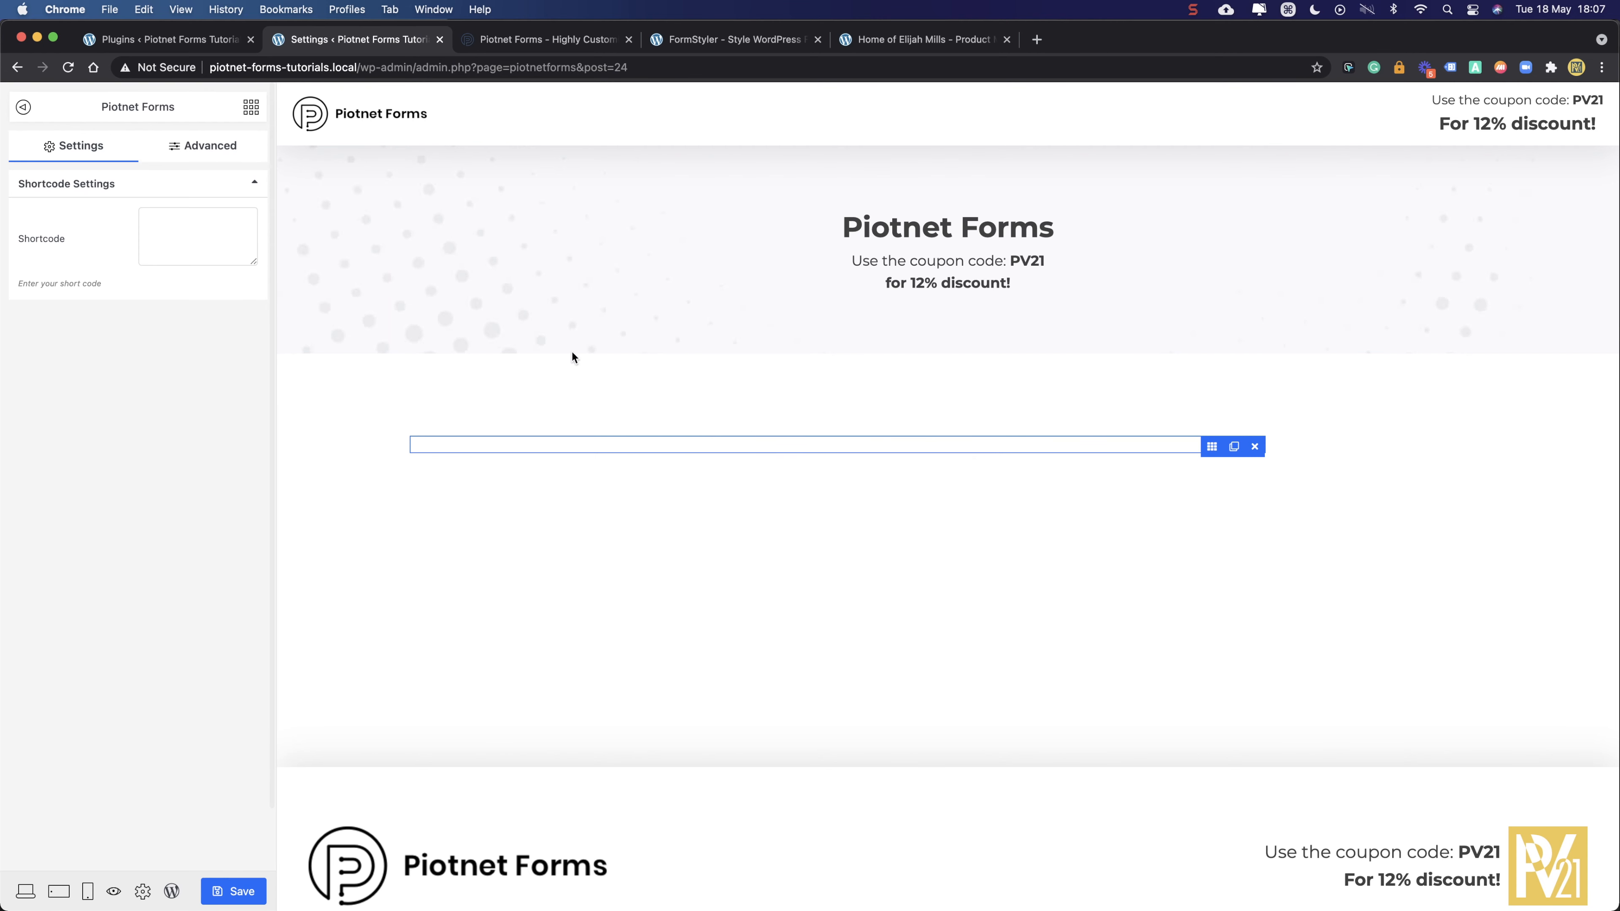
left_click(163, 227)
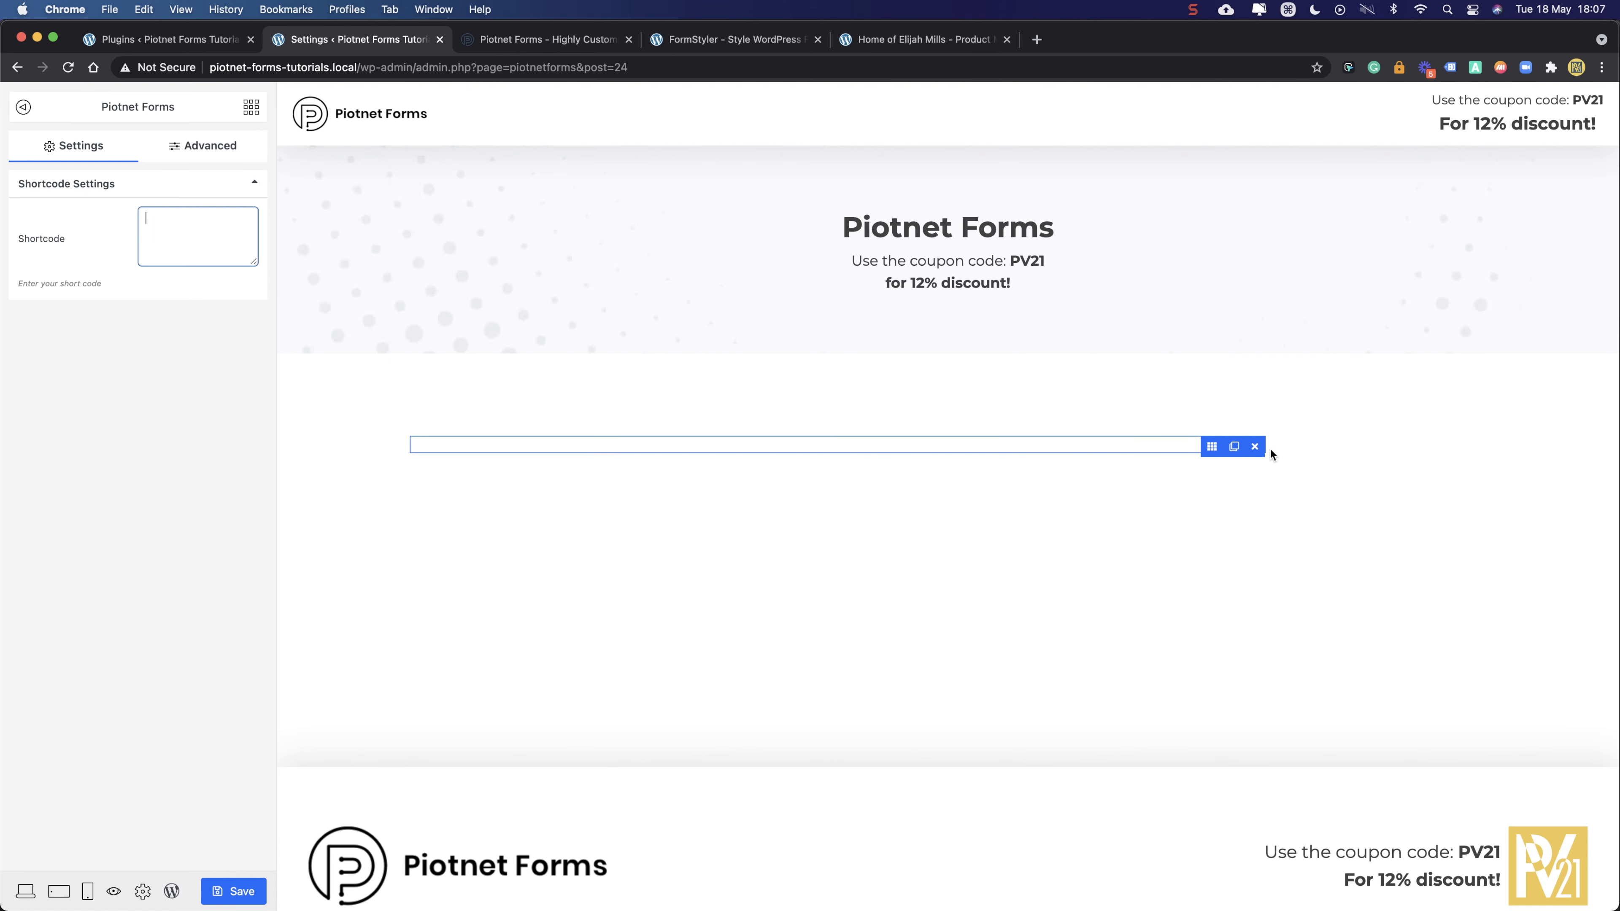
left_click(1255, 448)
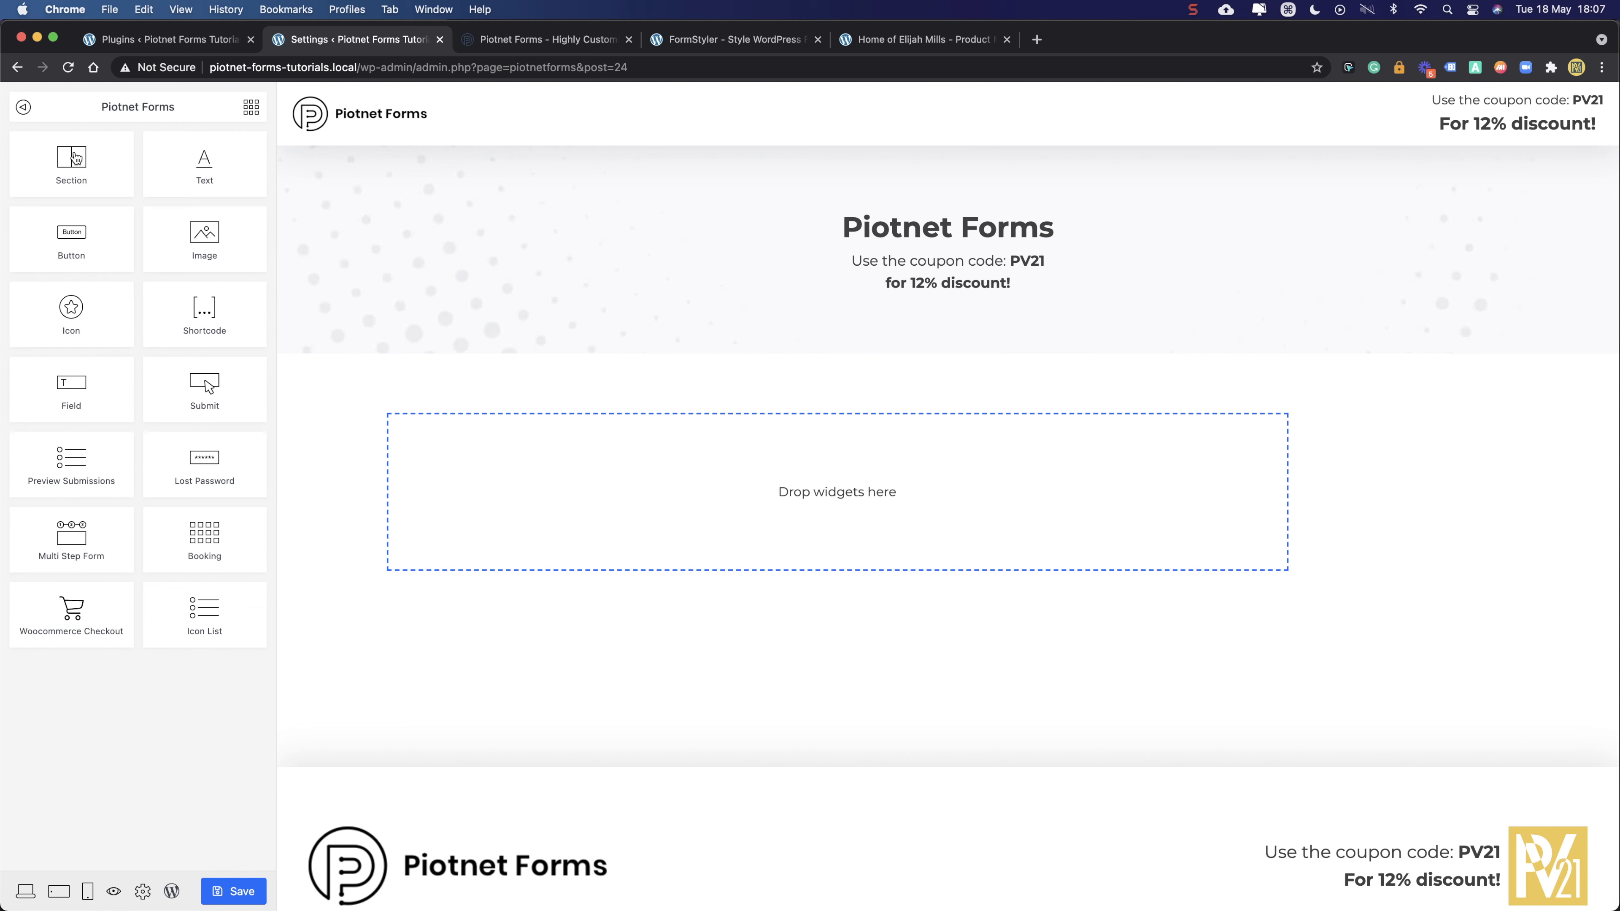
left_click_drag(75, 158, 495, 460)
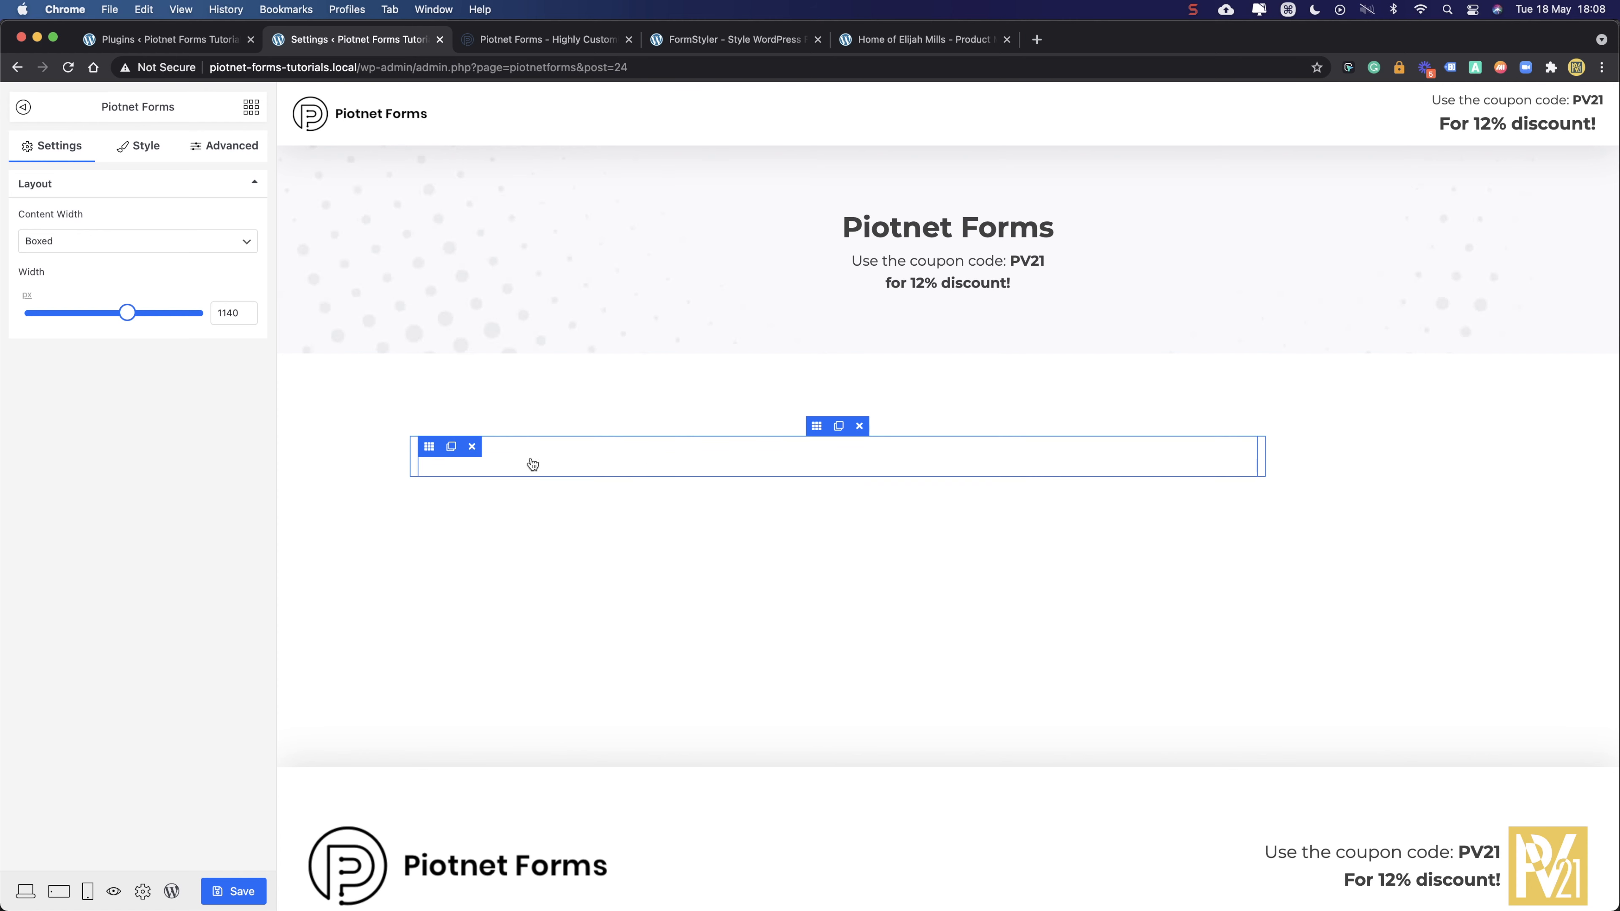
left_click(430, 447)
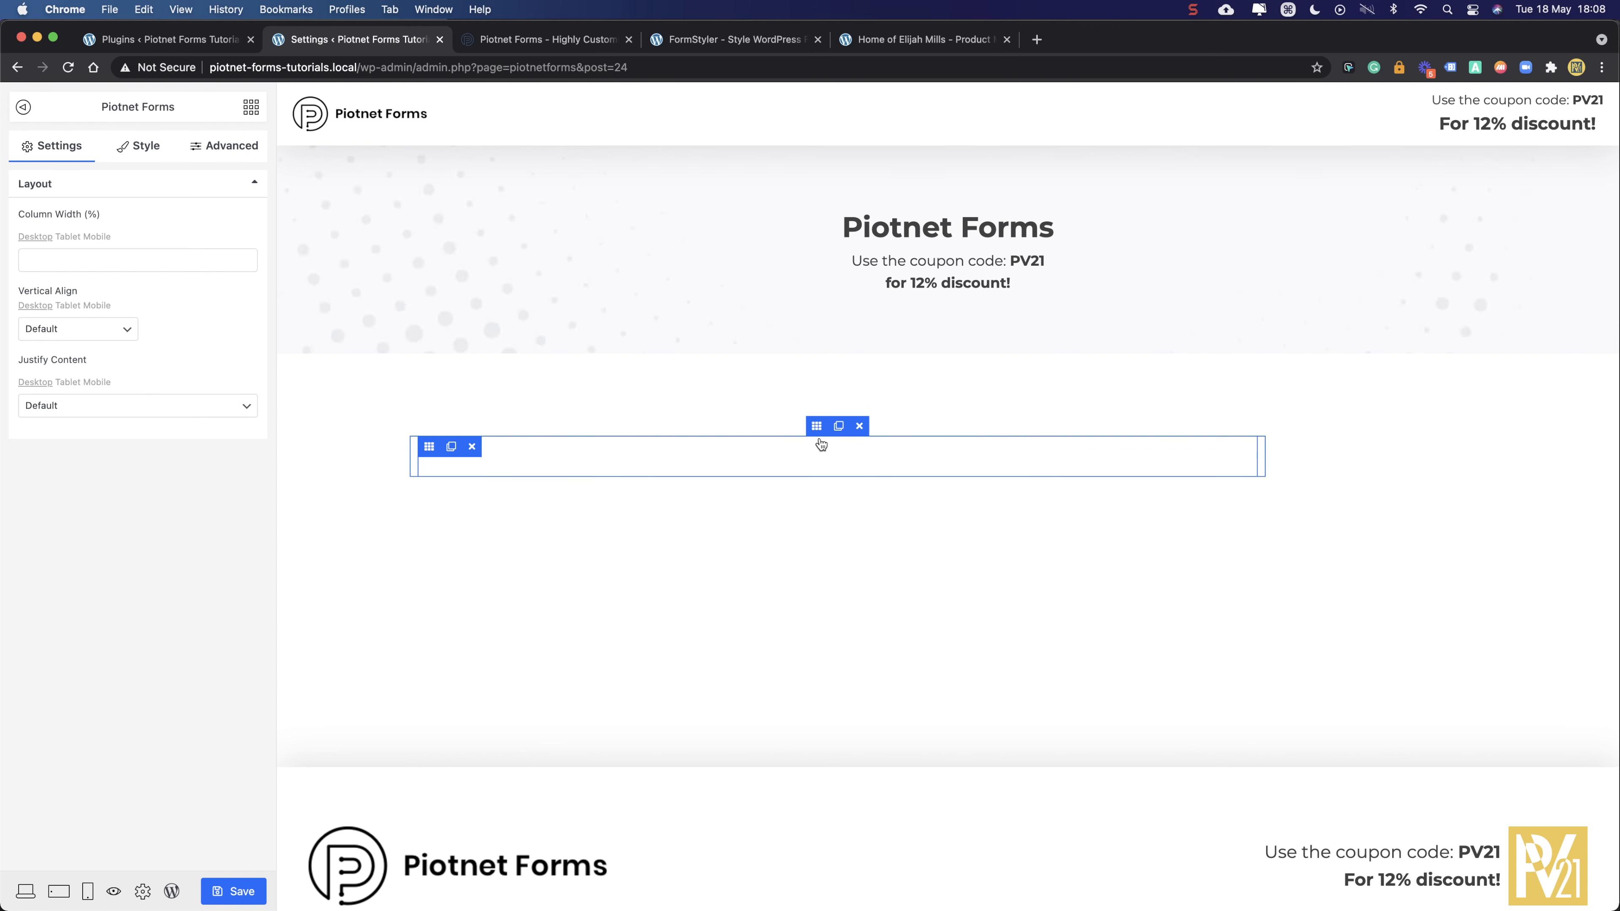
left_click(818, 426)
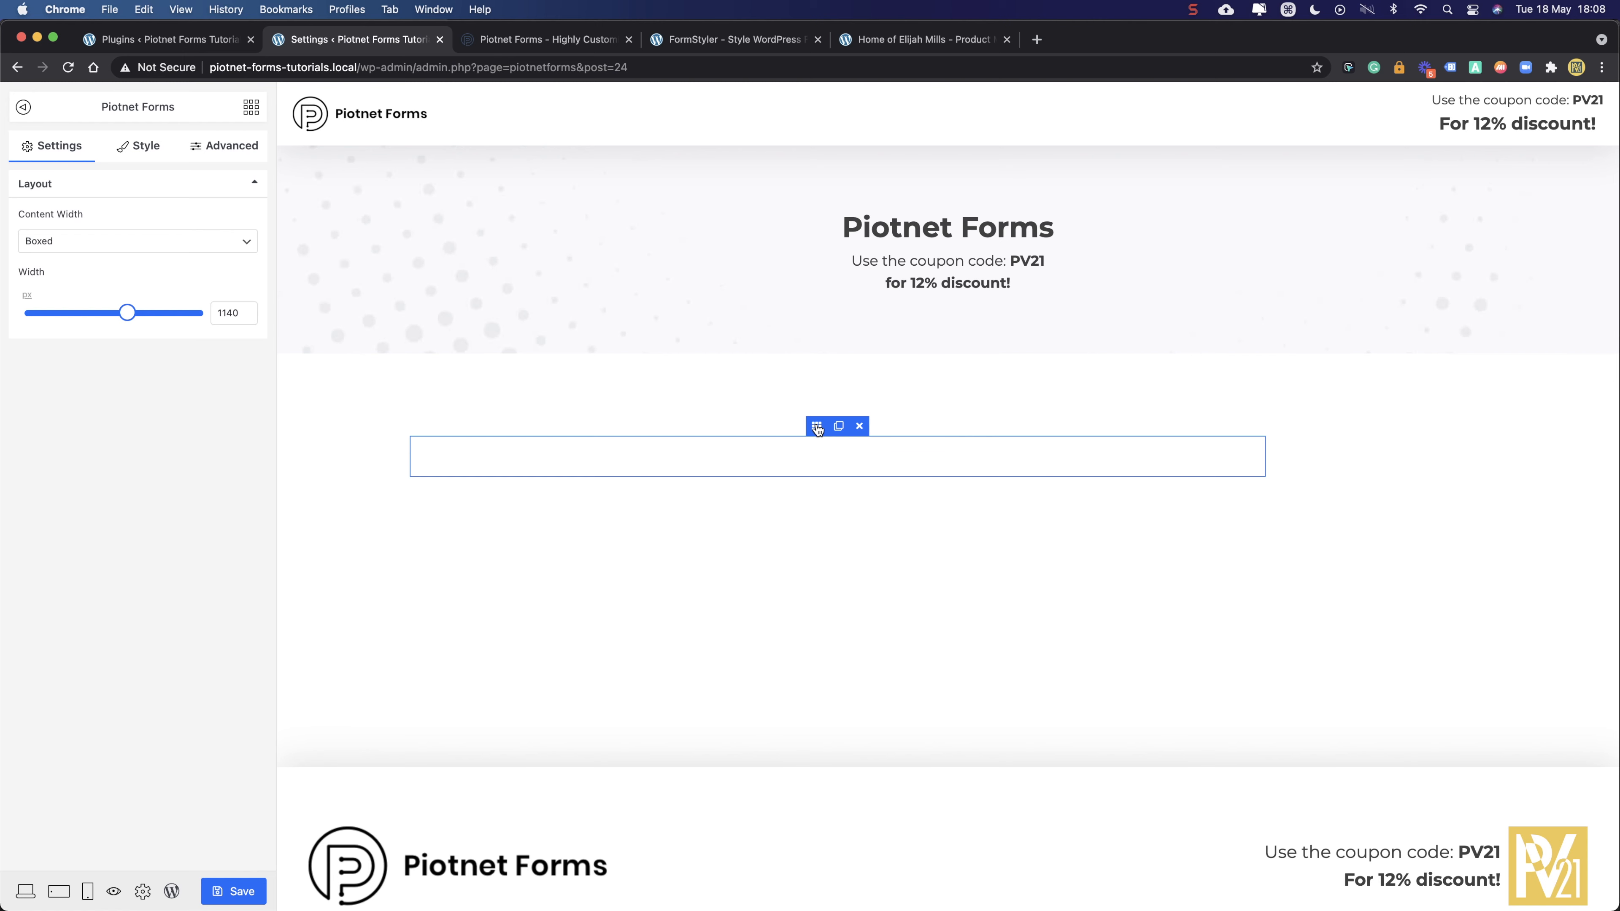
left_click(839, 427)
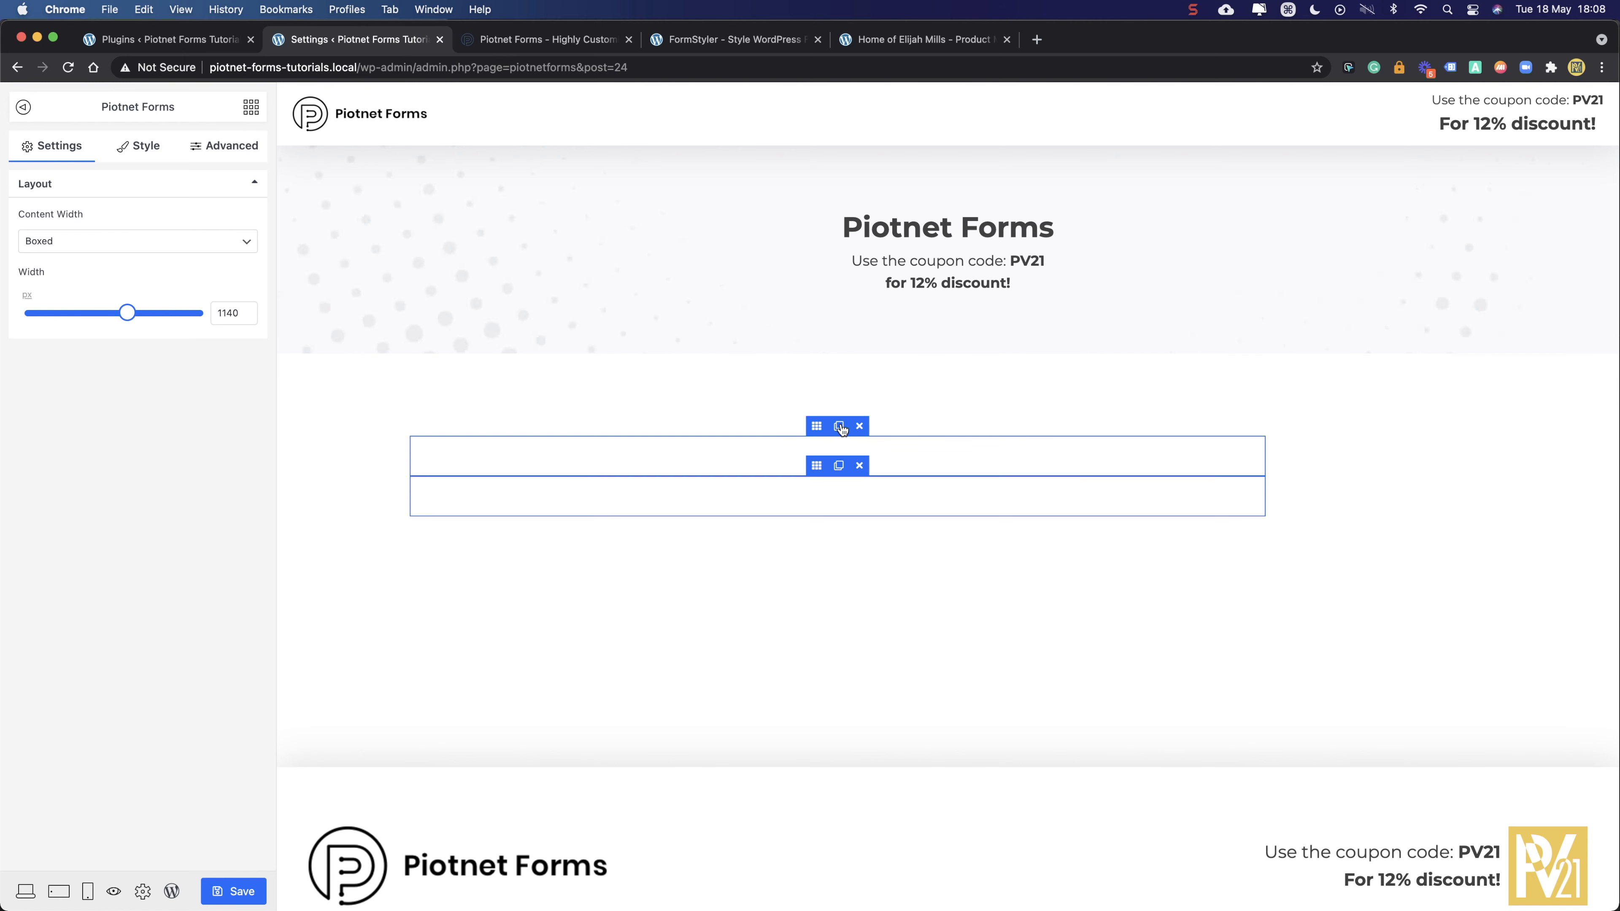
left_click(860, 467)
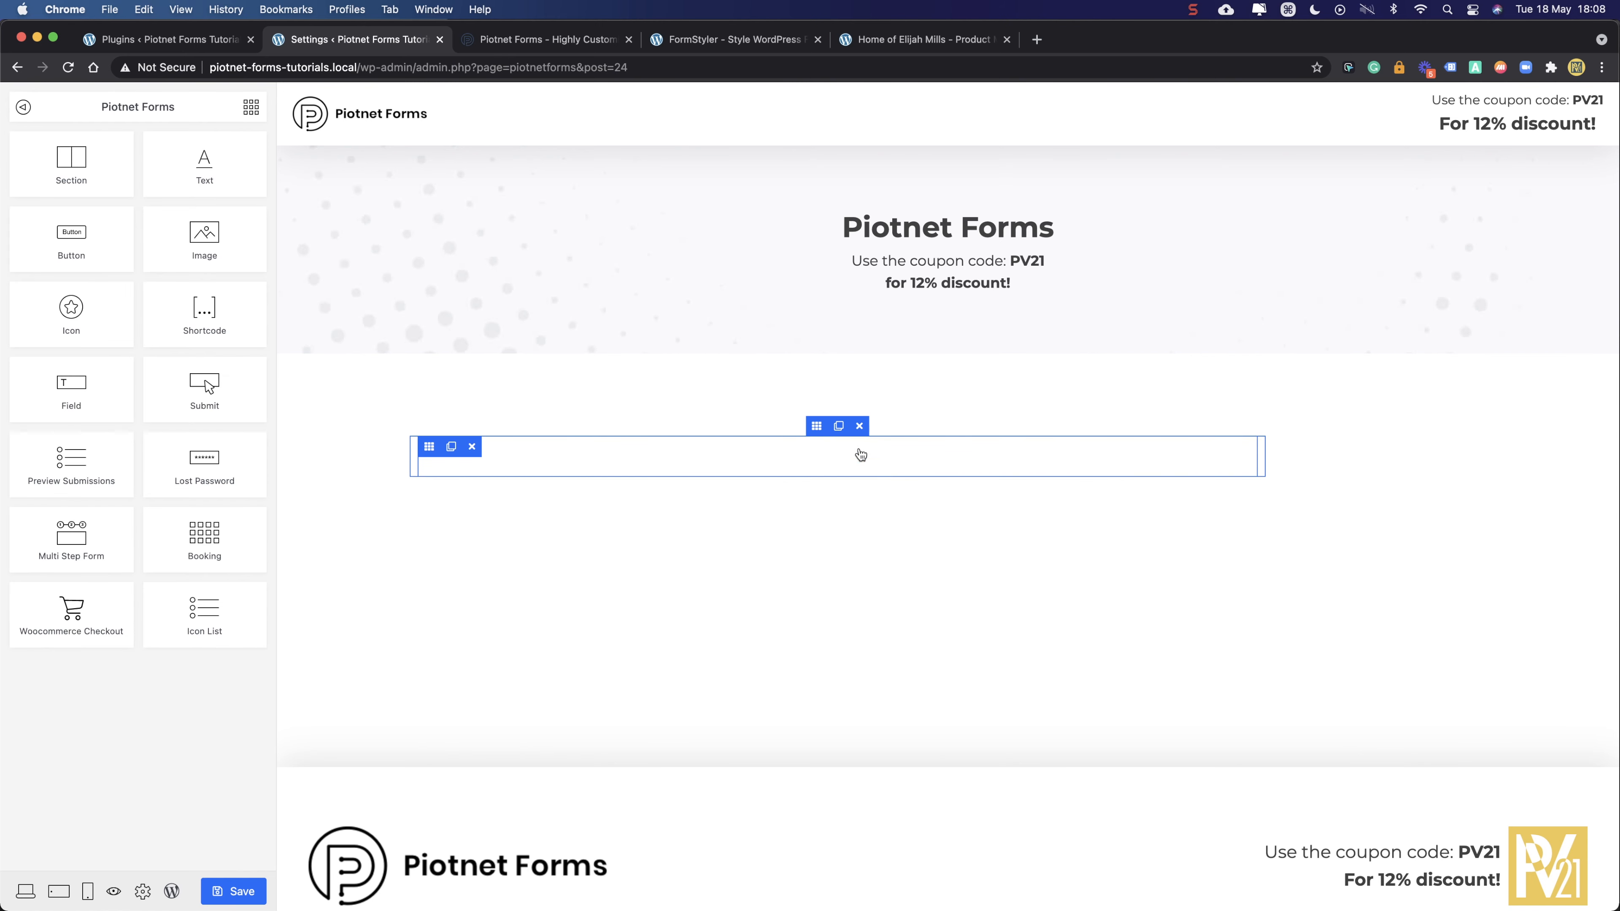
left_click(431, 449)
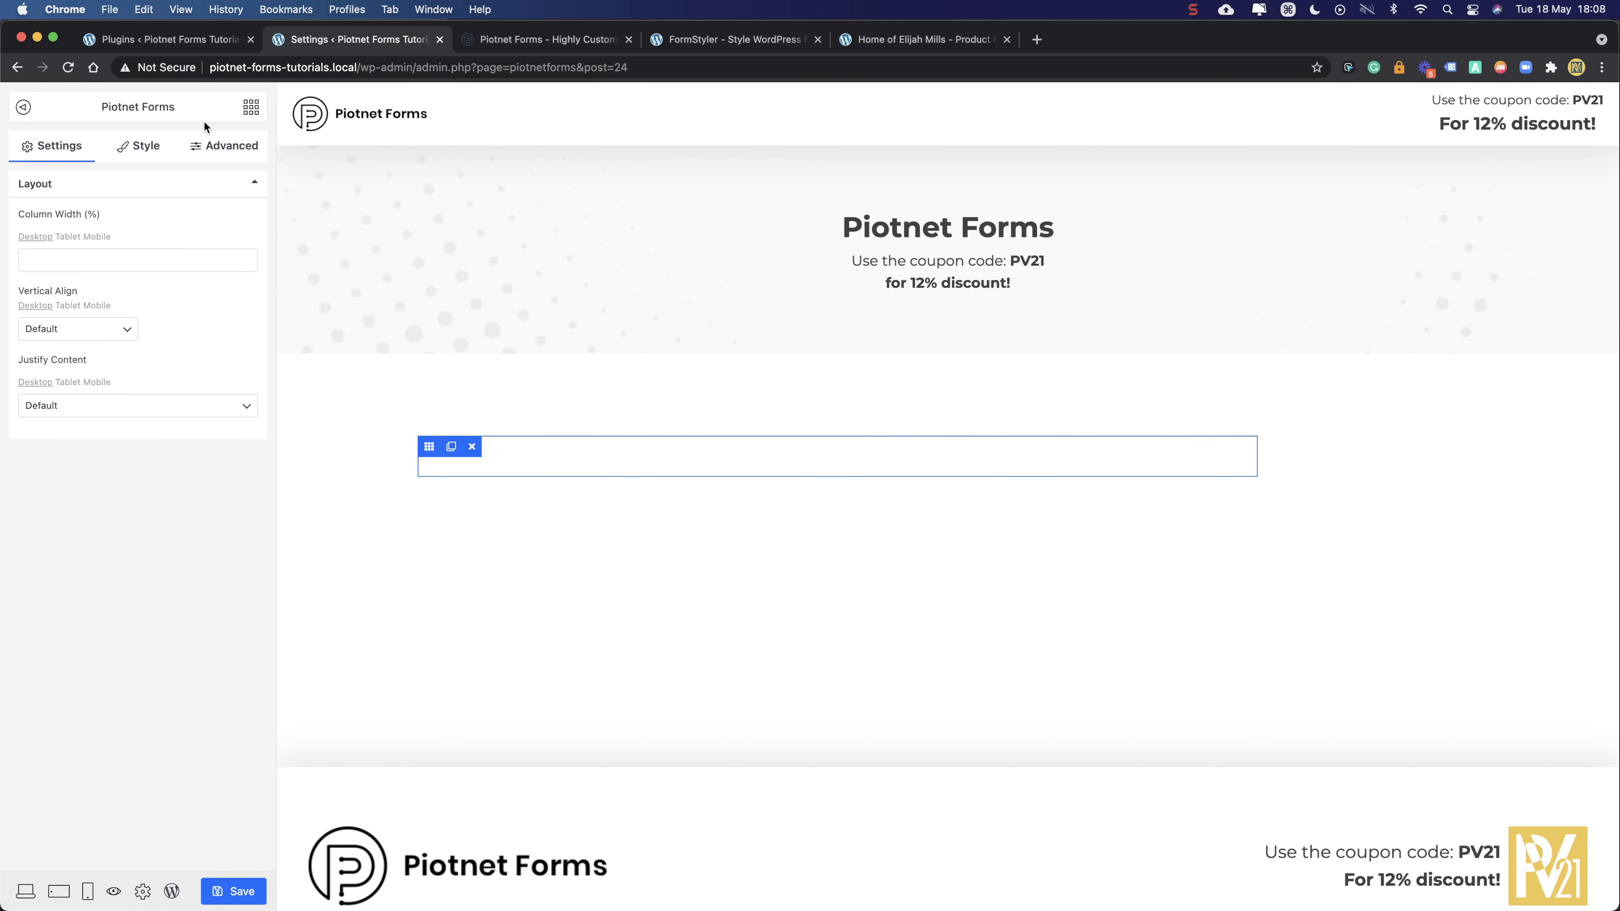
left_click(253, 109)
left_click_drag(67, 389, 633, 458)
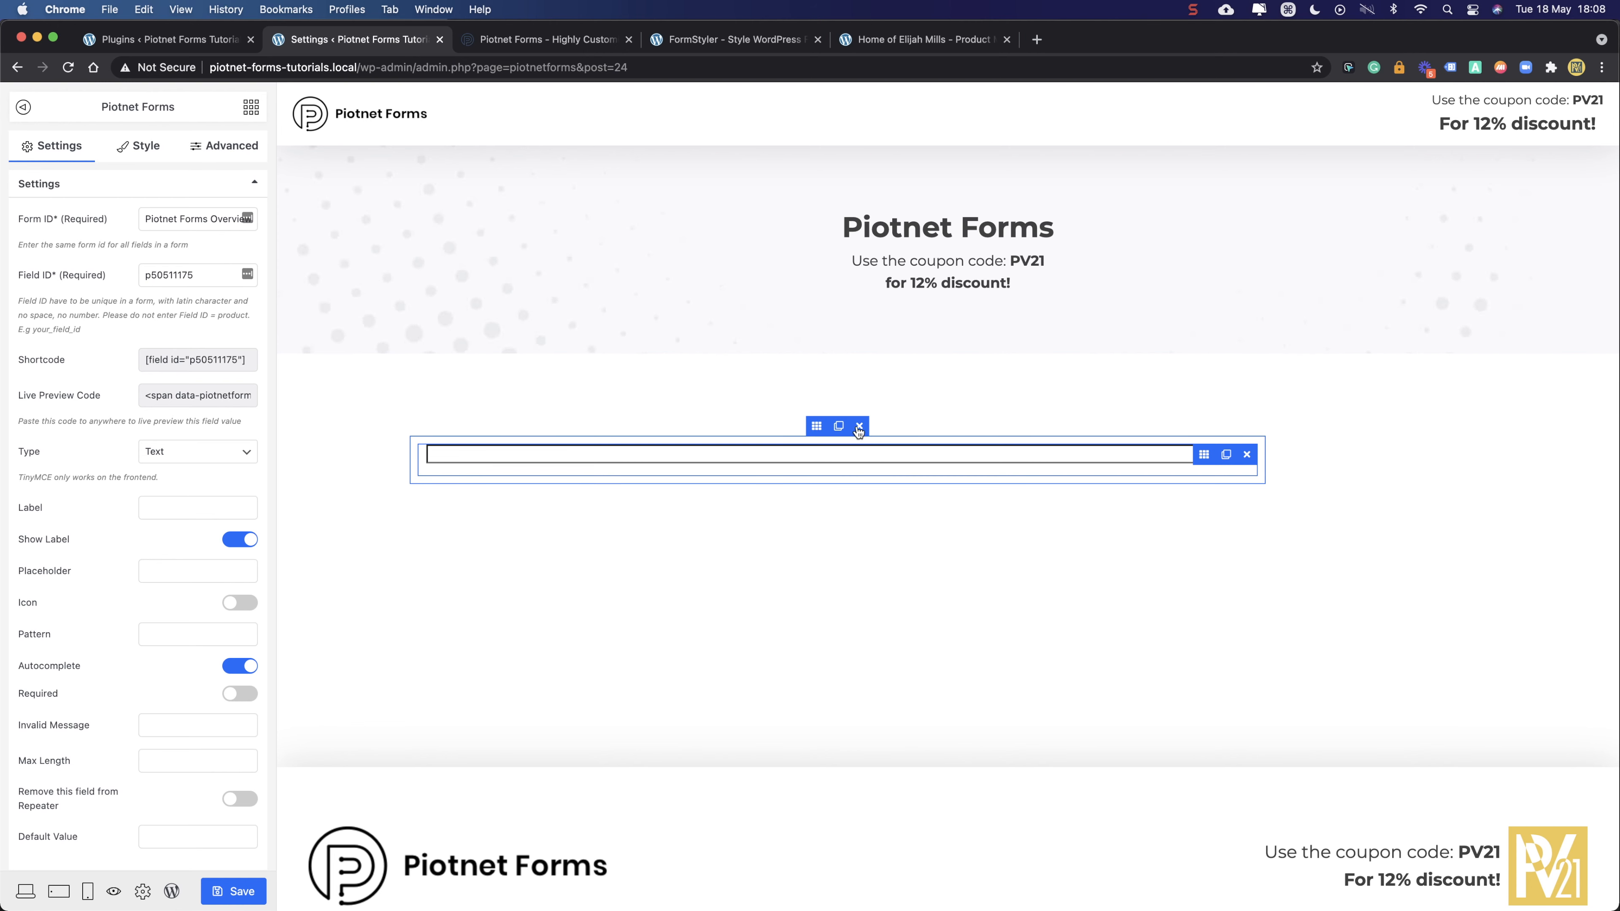
left_click(817, 427)
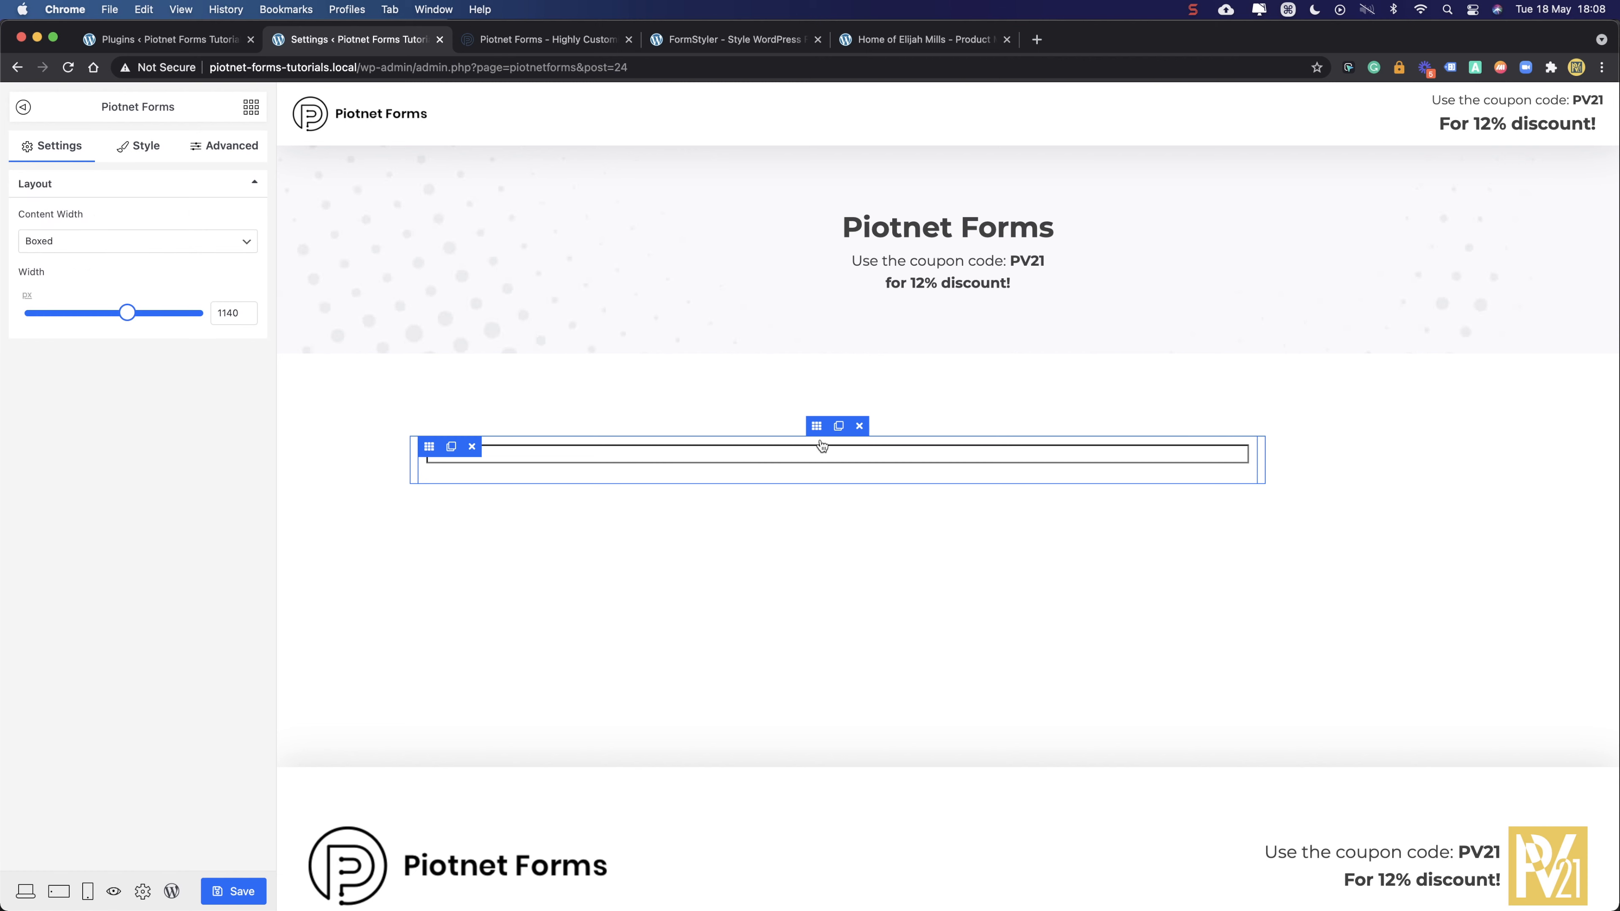
left_click(860, 427)
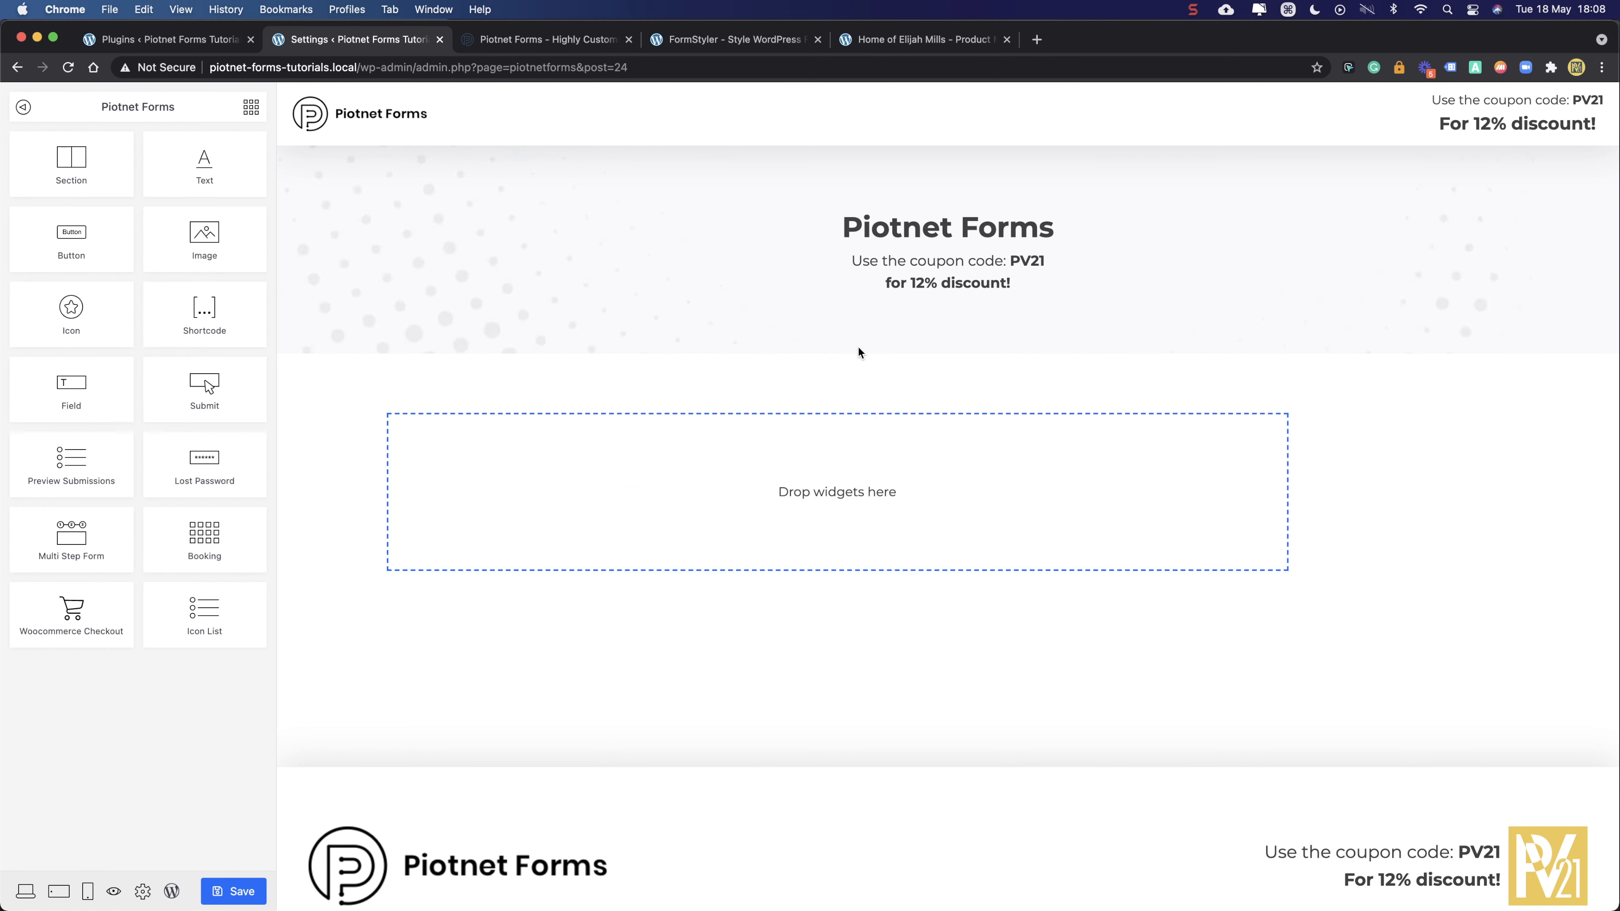
left_click_drag(71, 162, 633, 472)
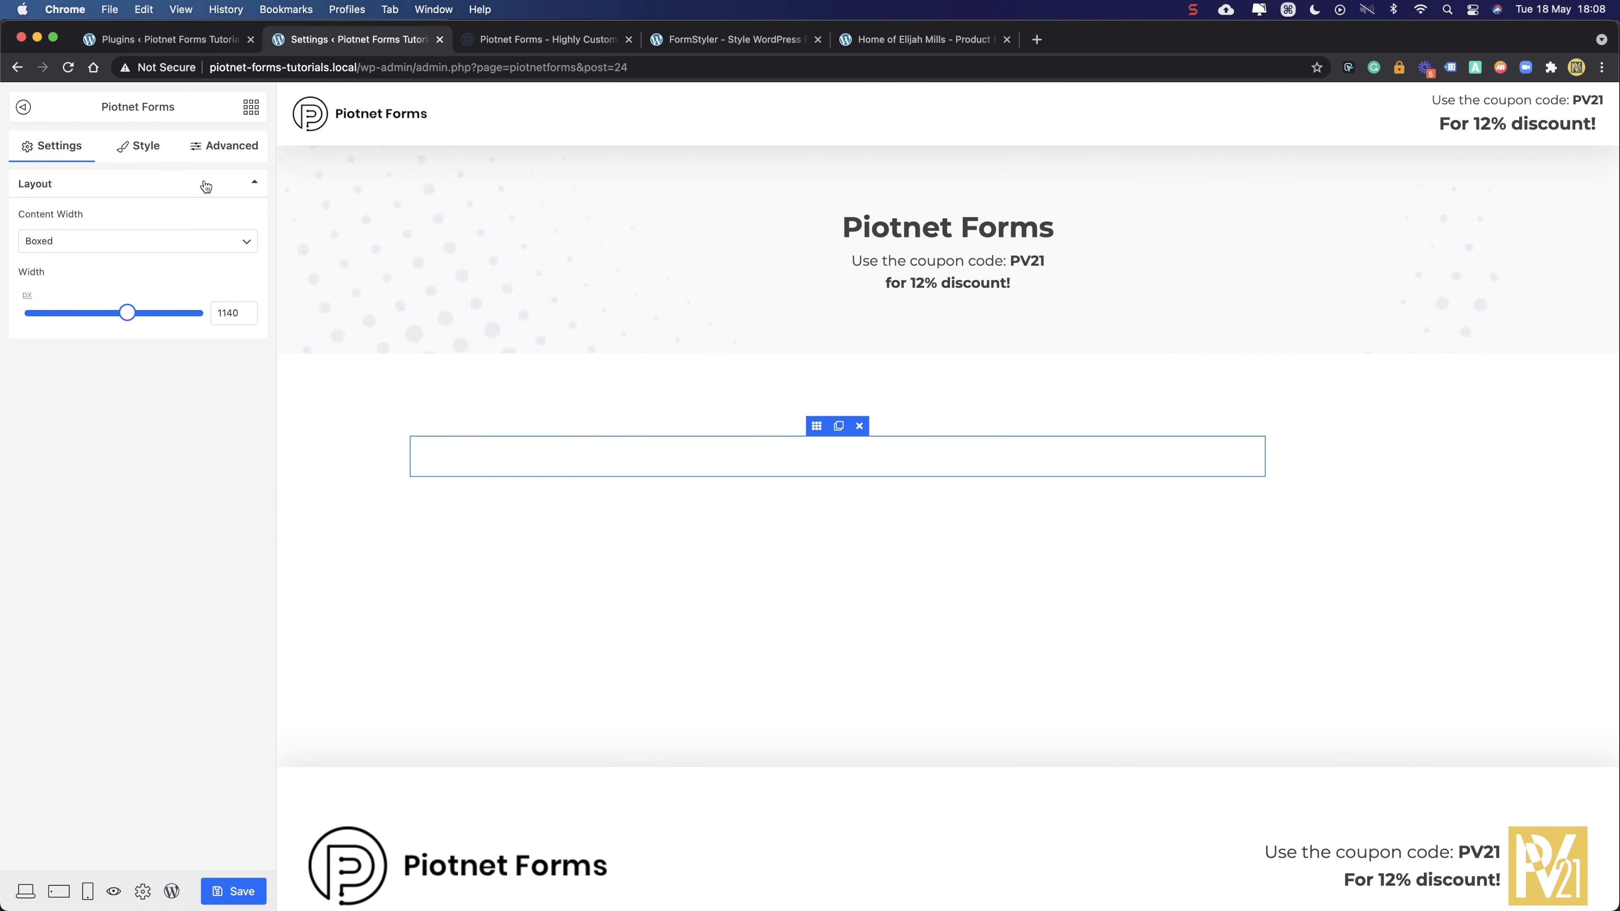
- Sample the yellow f0c84d with an eyedropper extension and apply it as the section background
left_click(212, 150)
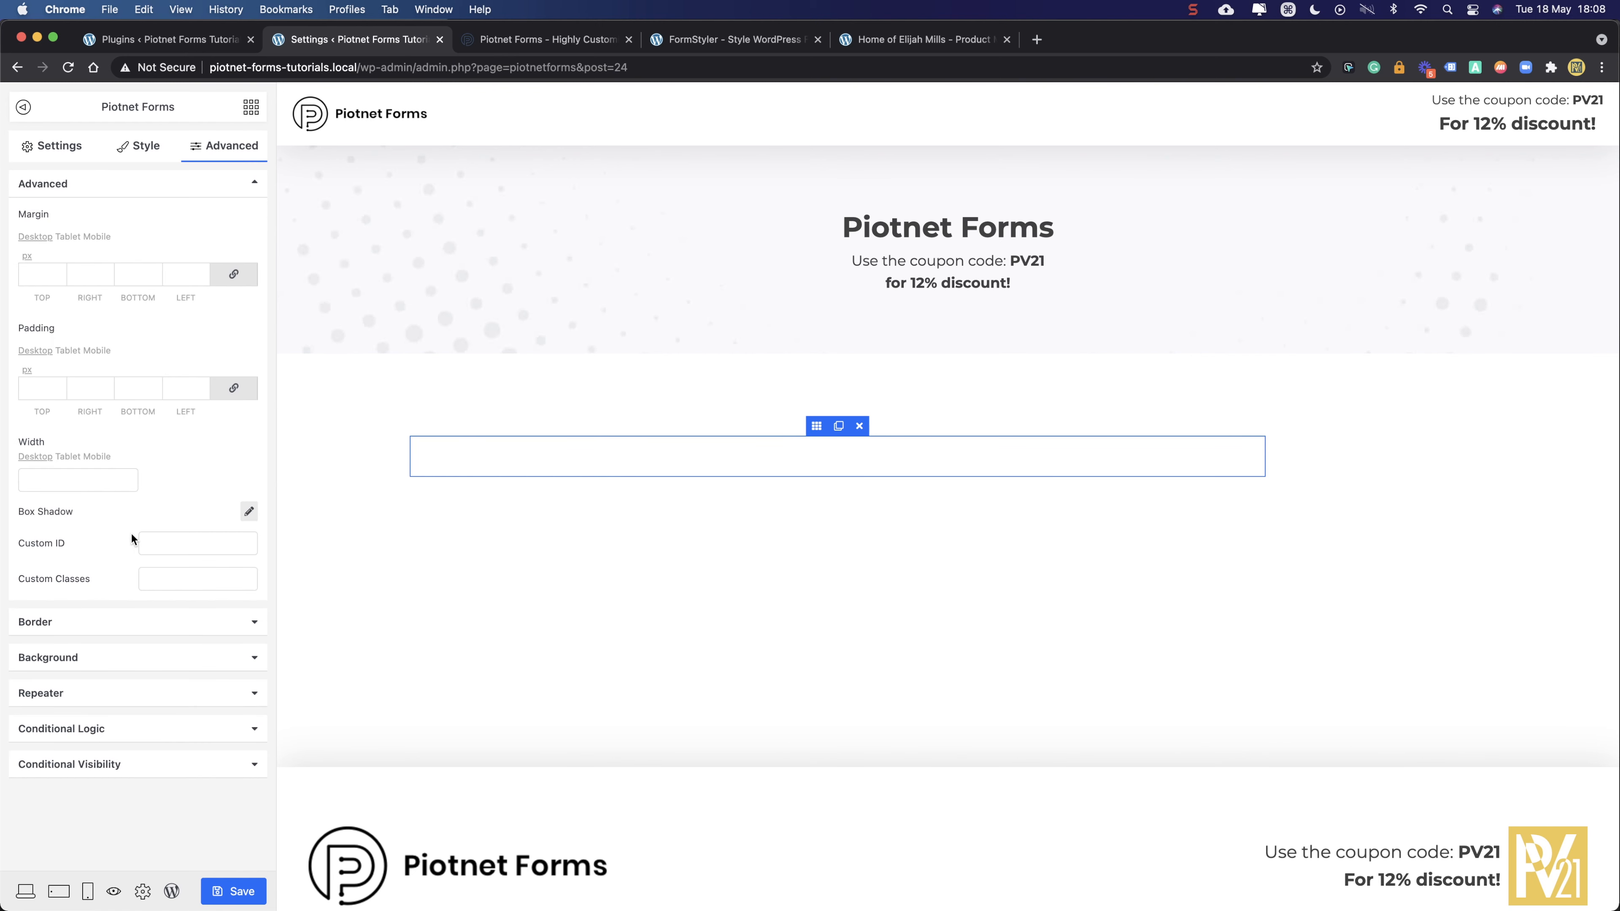
left_click(109, 659)
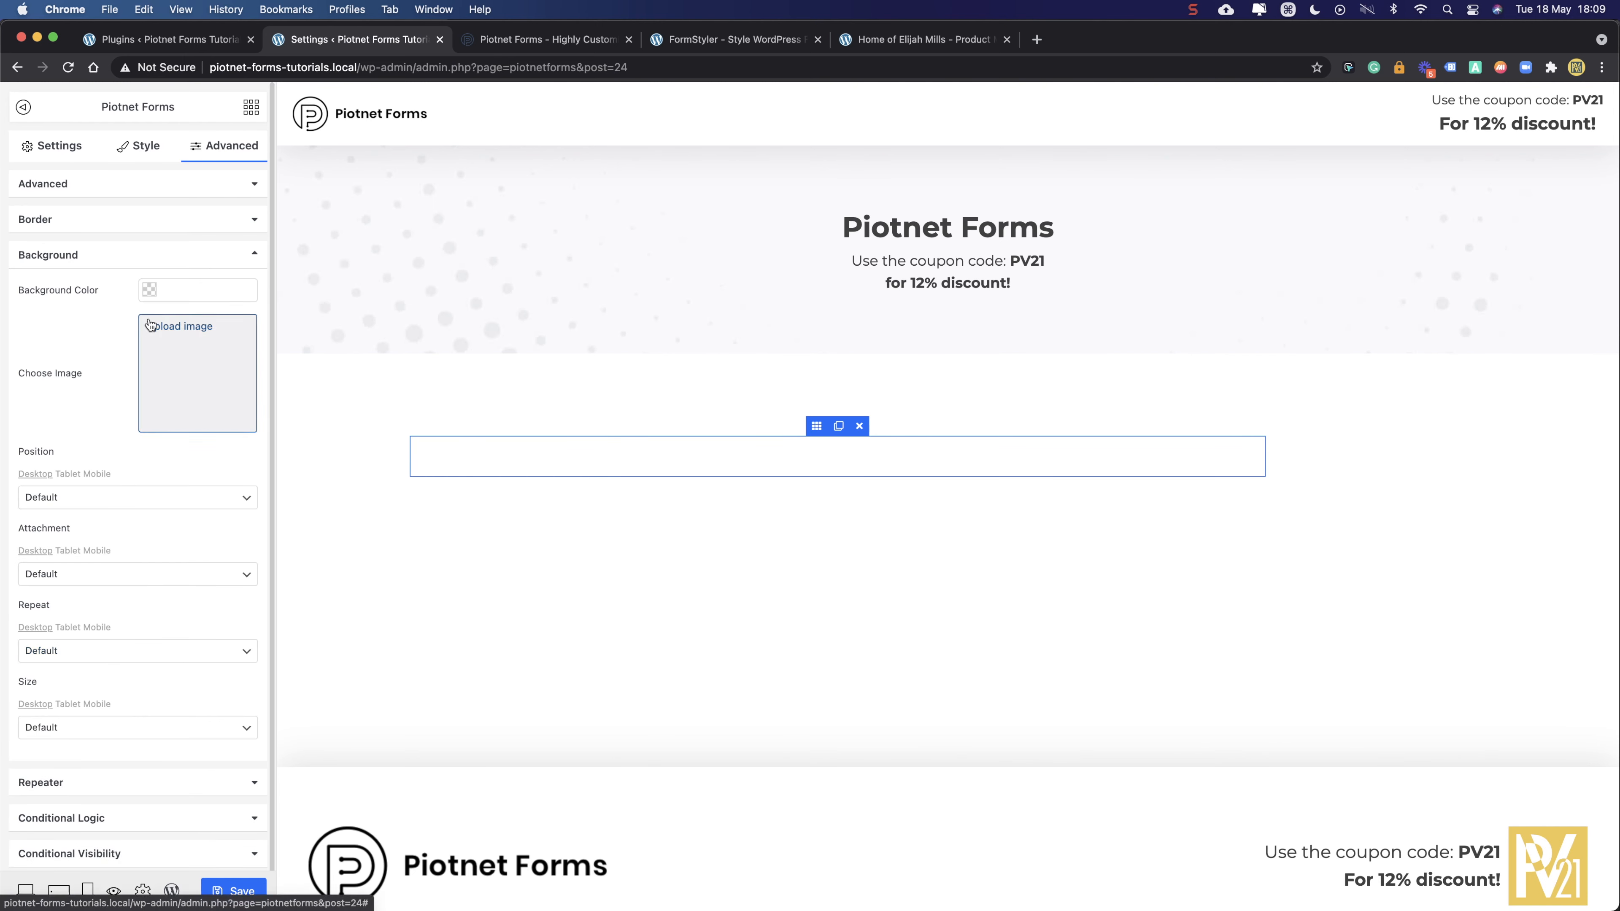
left_click(184, 288)
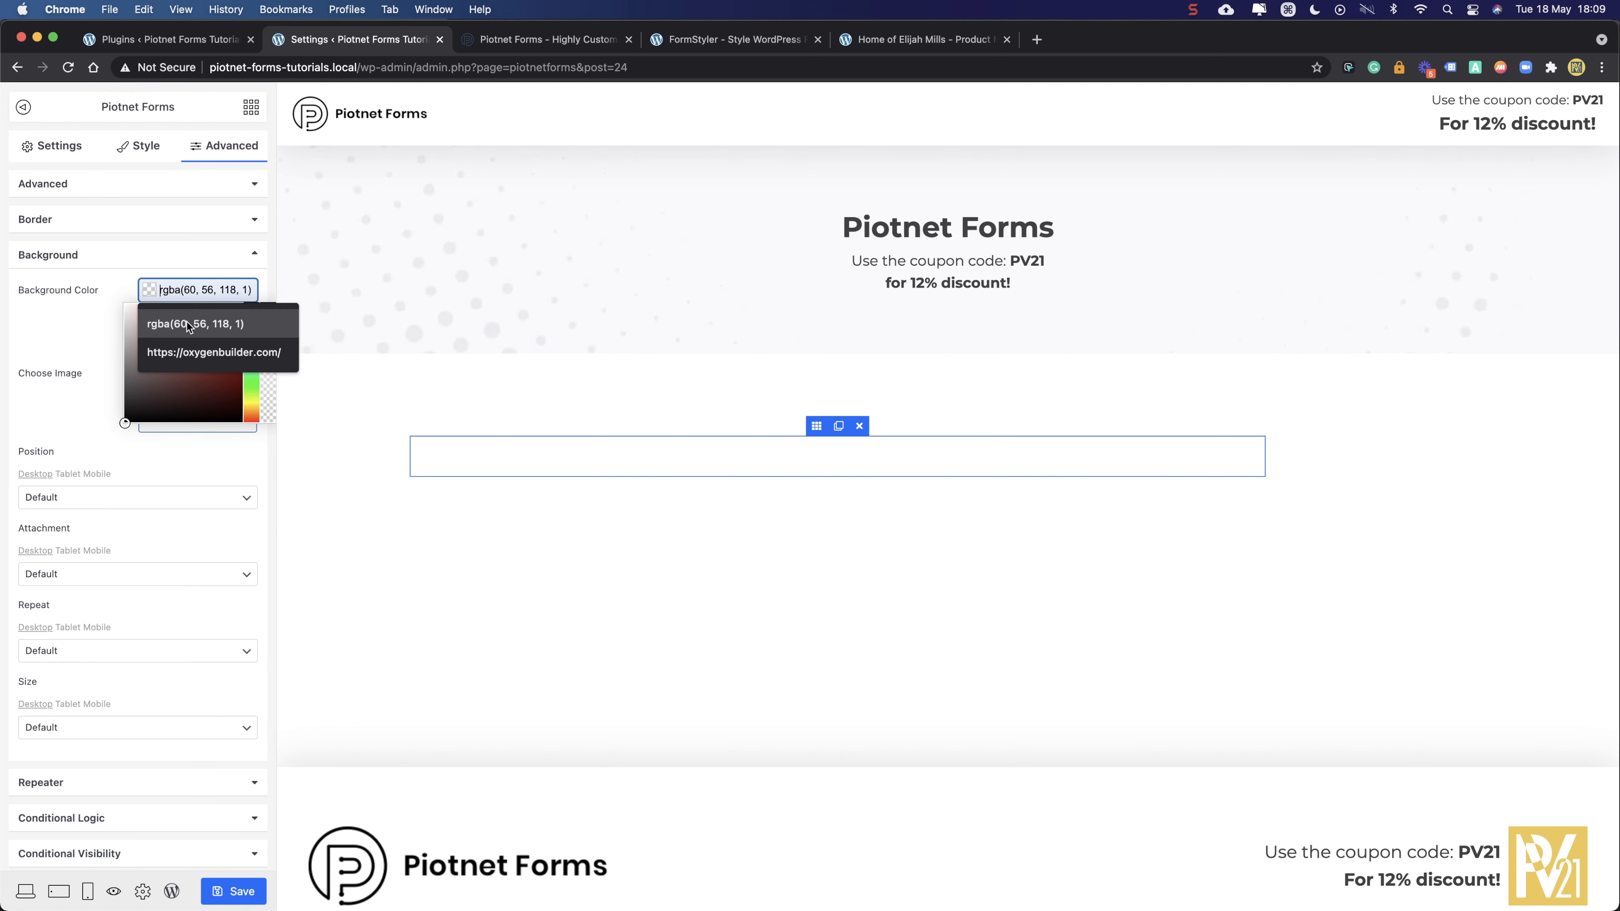
left_click(71, 326)
left_click(1349, 65)
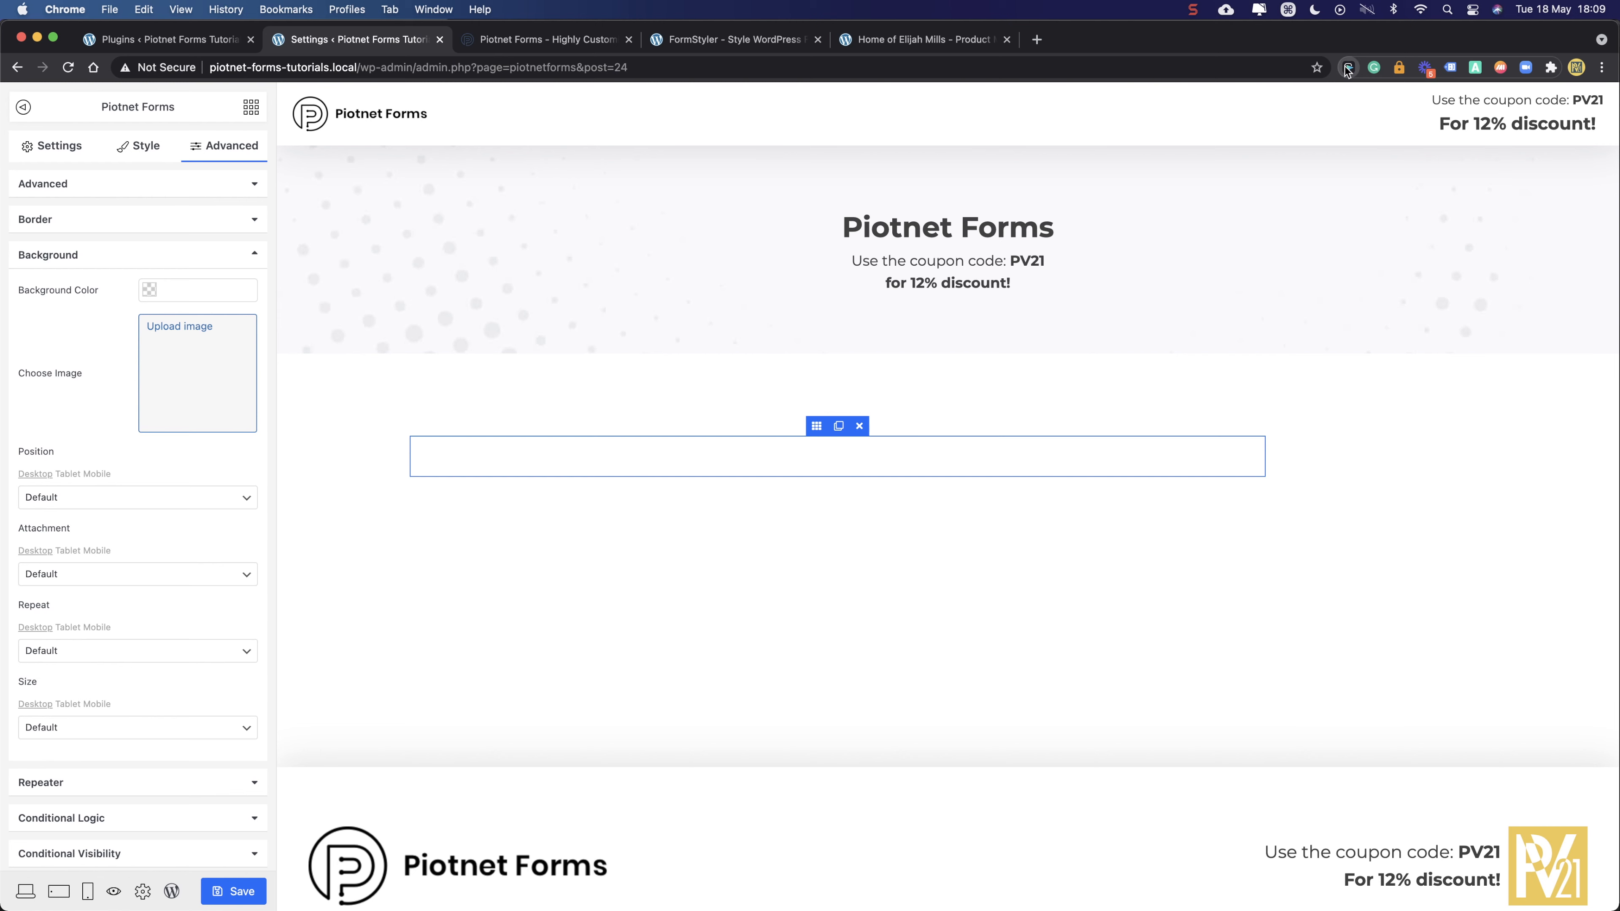
left_click(1196, 180)
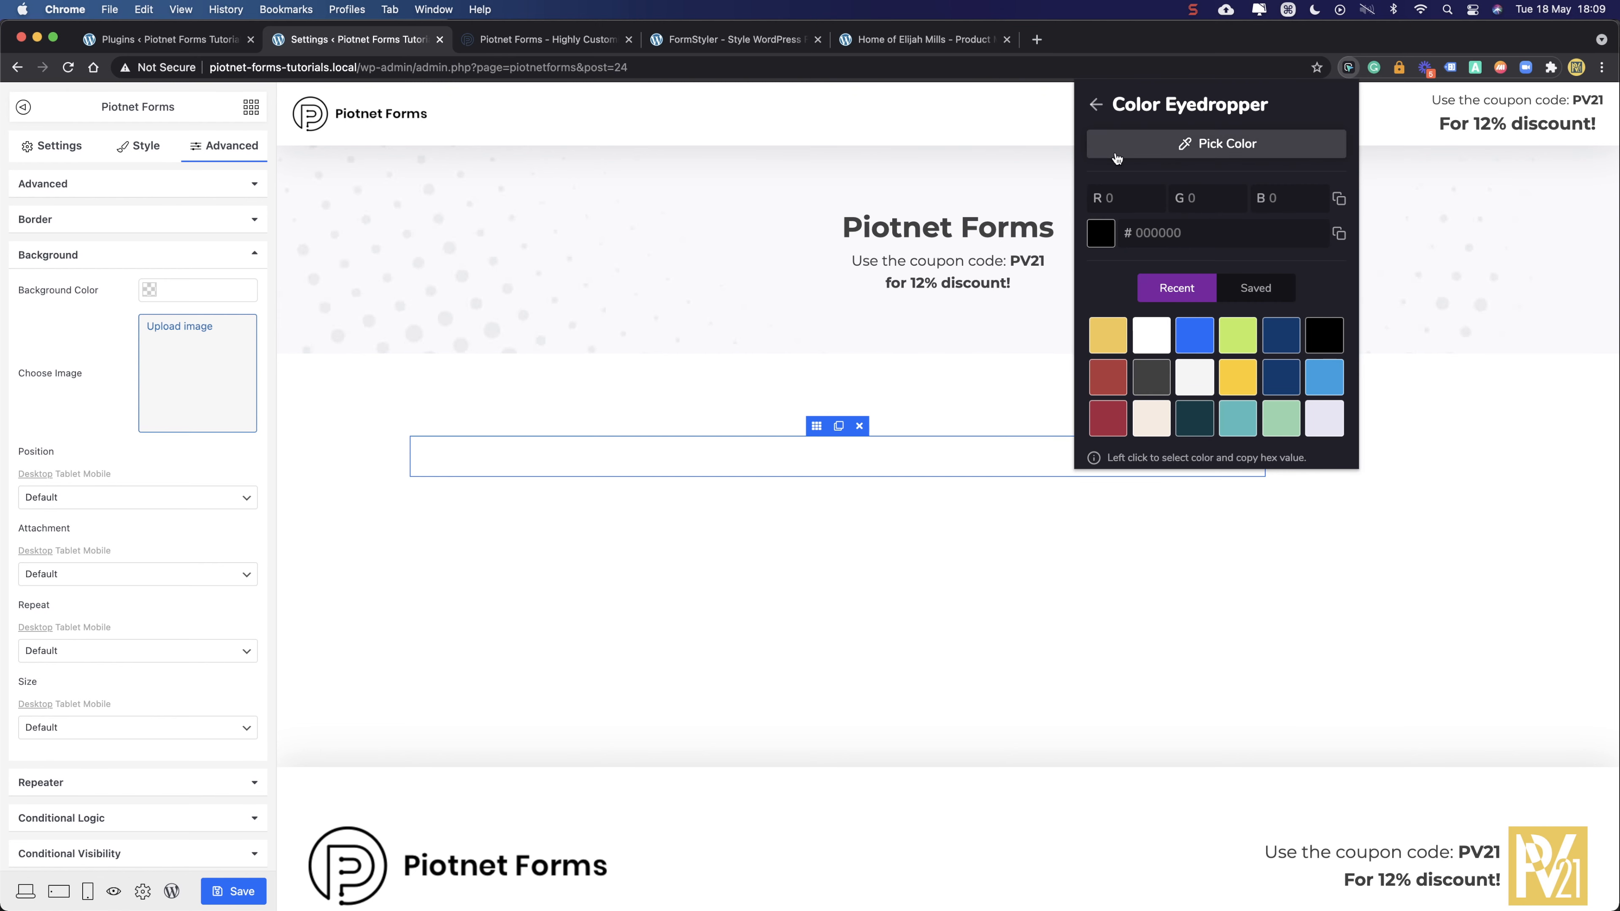
left_click(1118, 330)
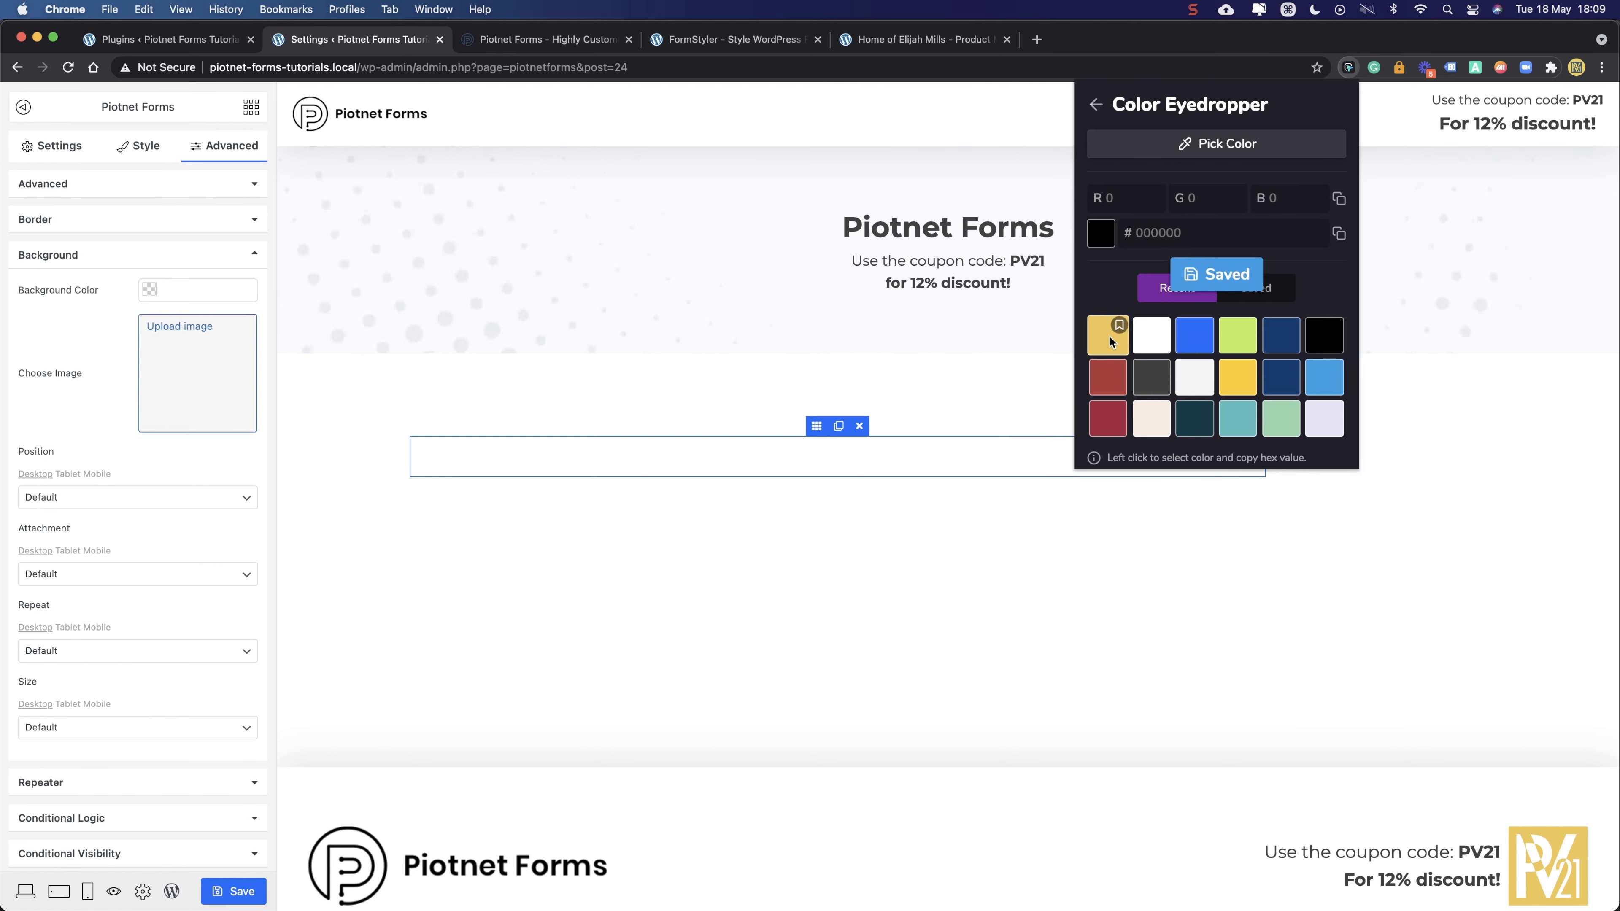
left_click(1110, 337)
left_click(169, 298)
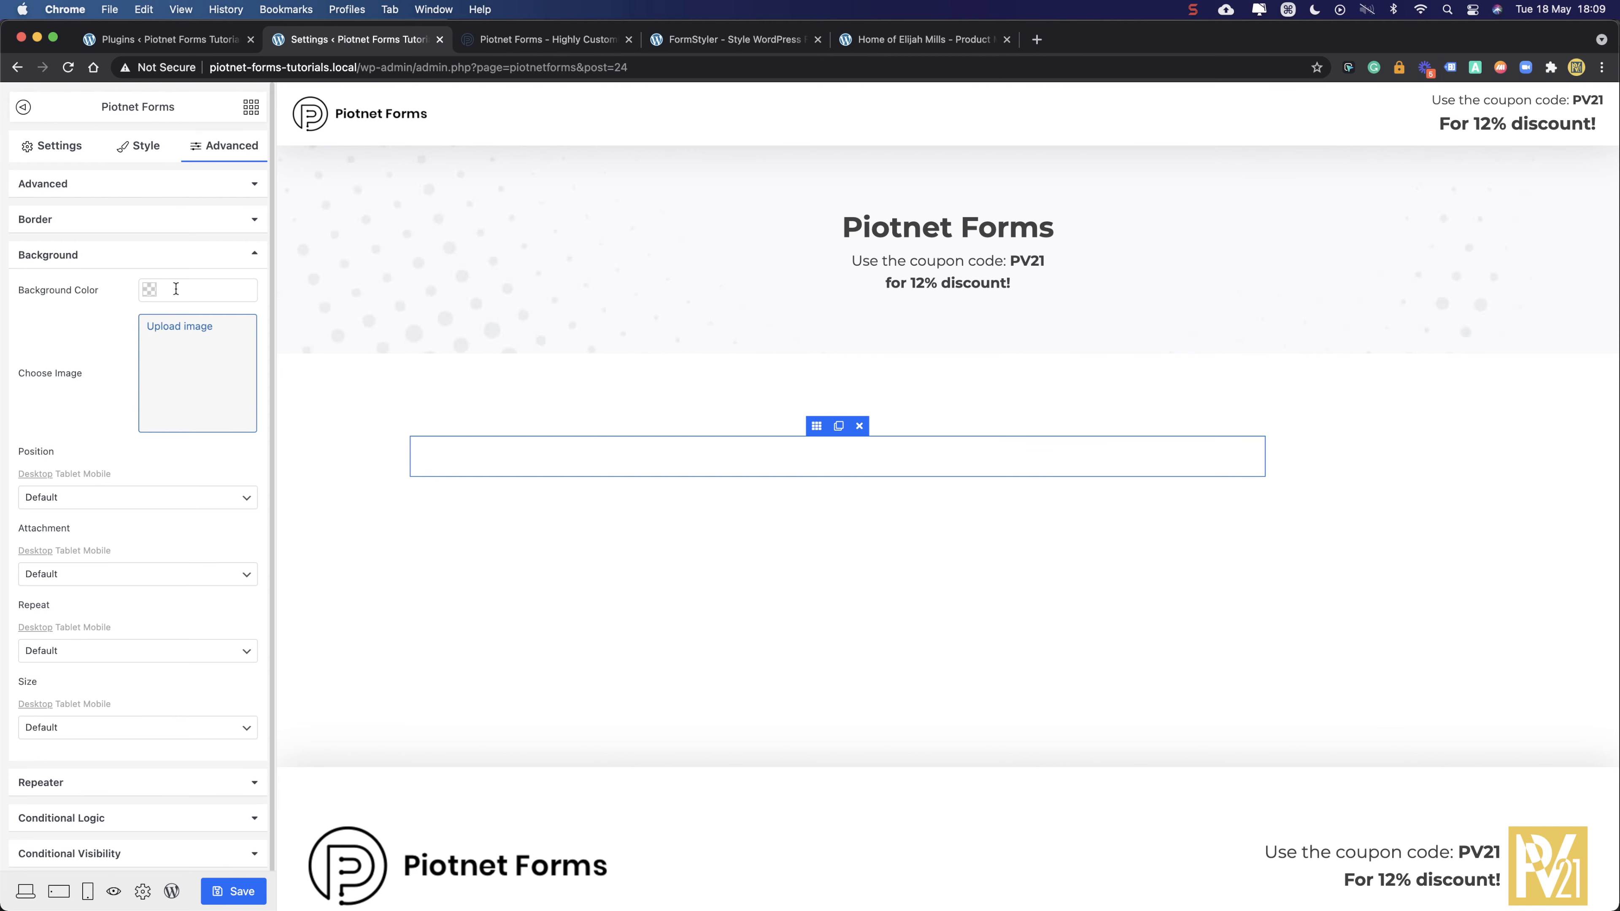
left_click(176, 288)
key("super+v")
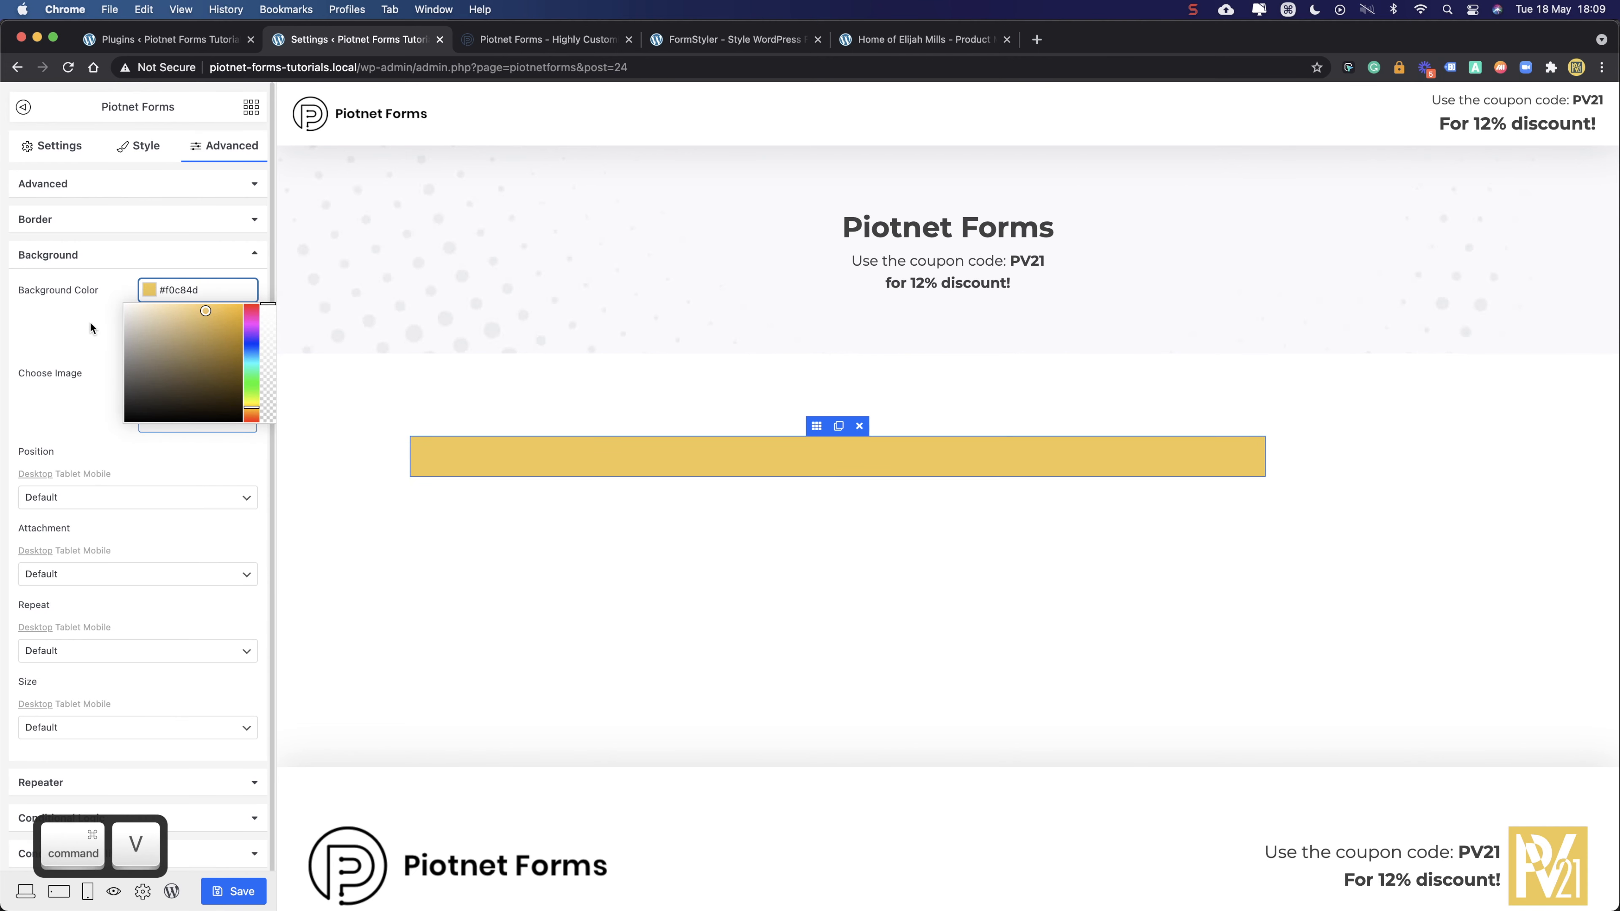
left_click(64, 330)
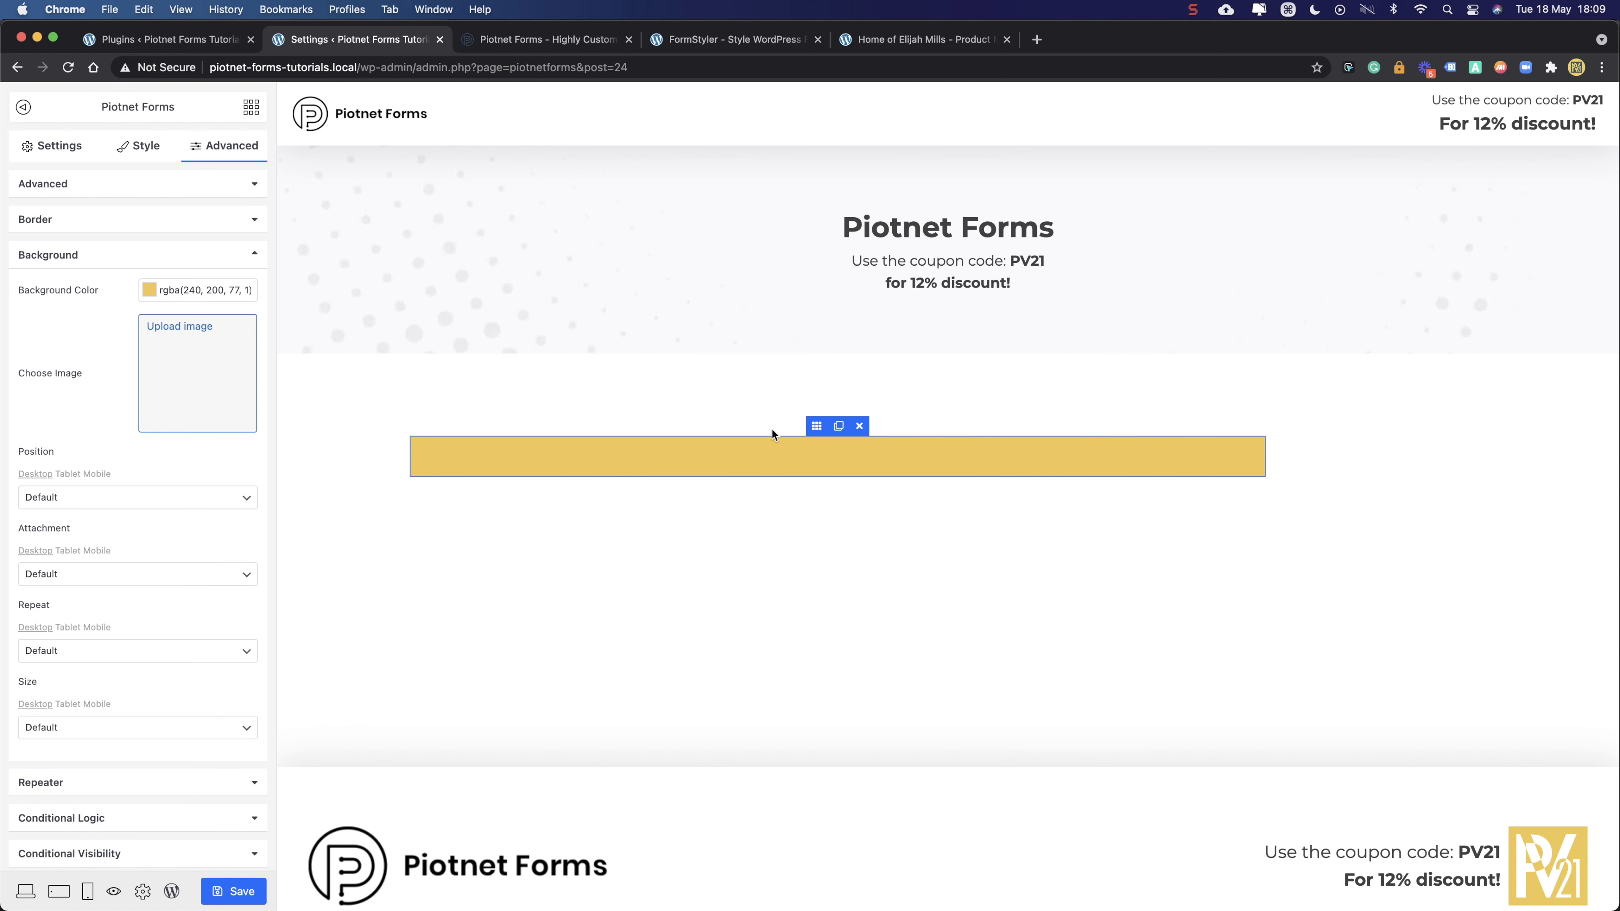
- Set the section's padding to 20 px on all sides
left_click(104, 259)
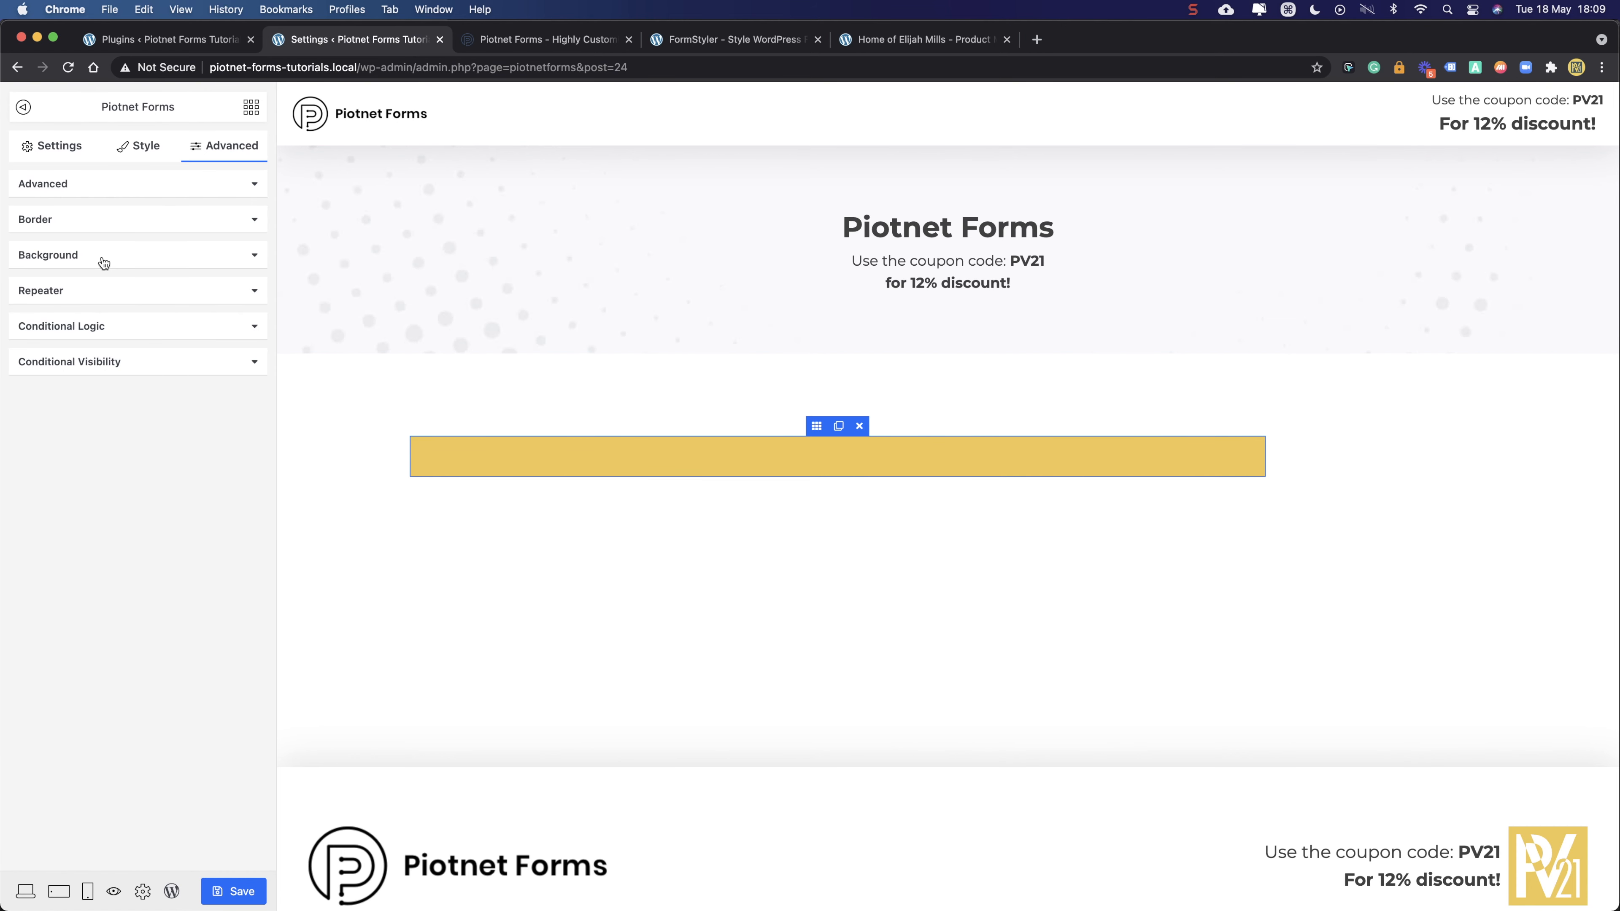
left_click(104, 193)
left_click(34, 392)
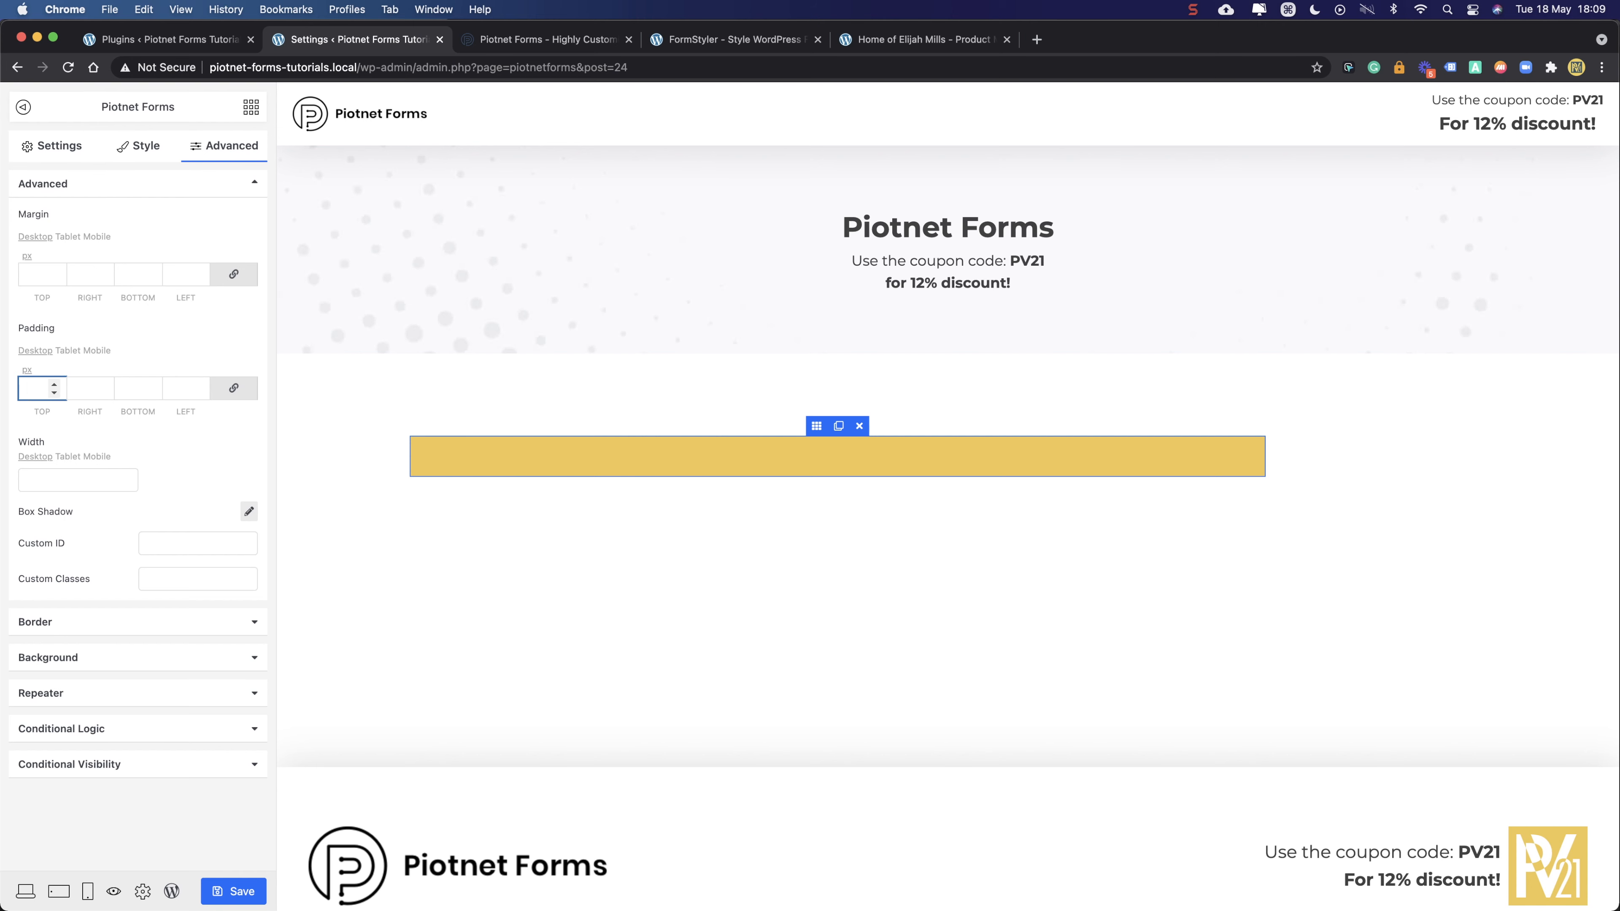
type("20")
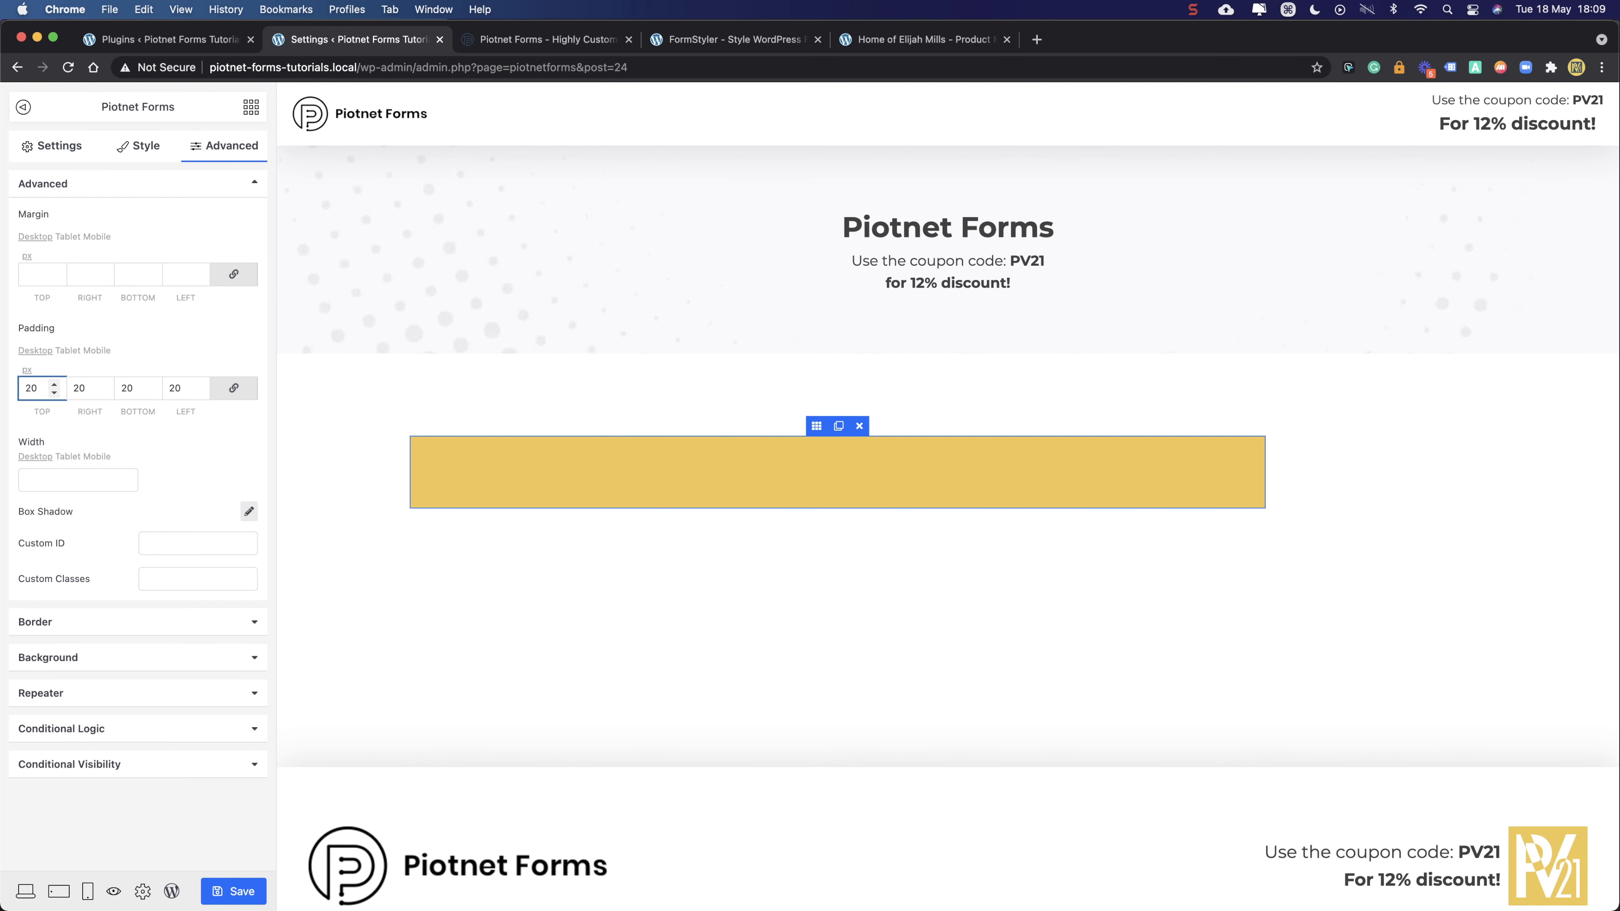
left_click(217, 147)
- Clear the yellow background colour from the section
left_click(146, 189)
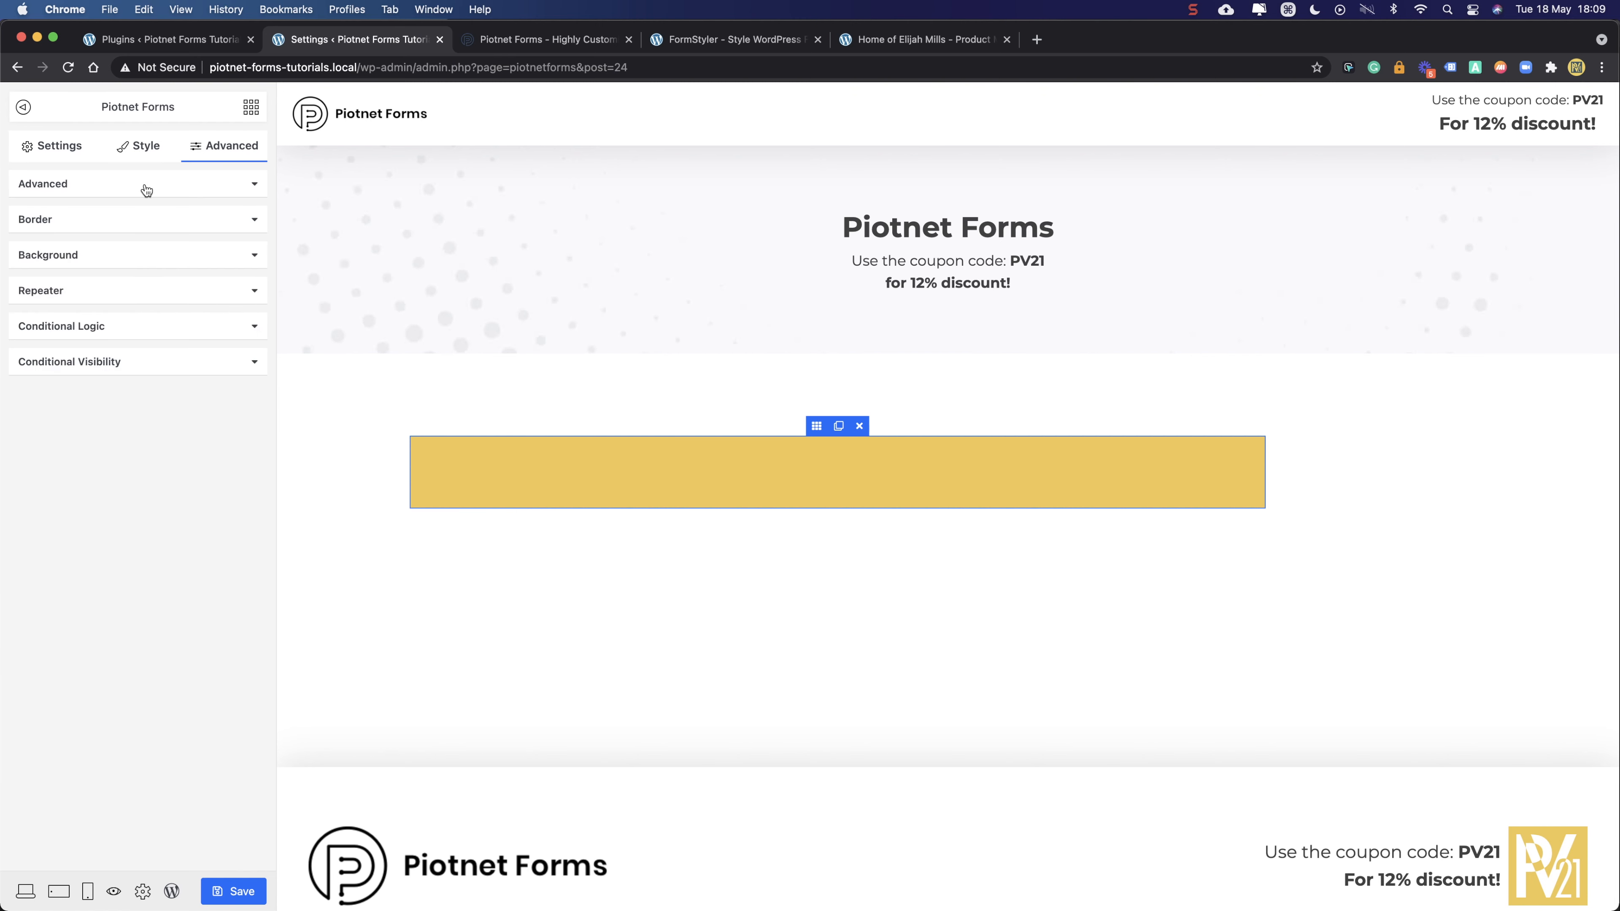
left_click(131, 259)
left_click(213, 290)
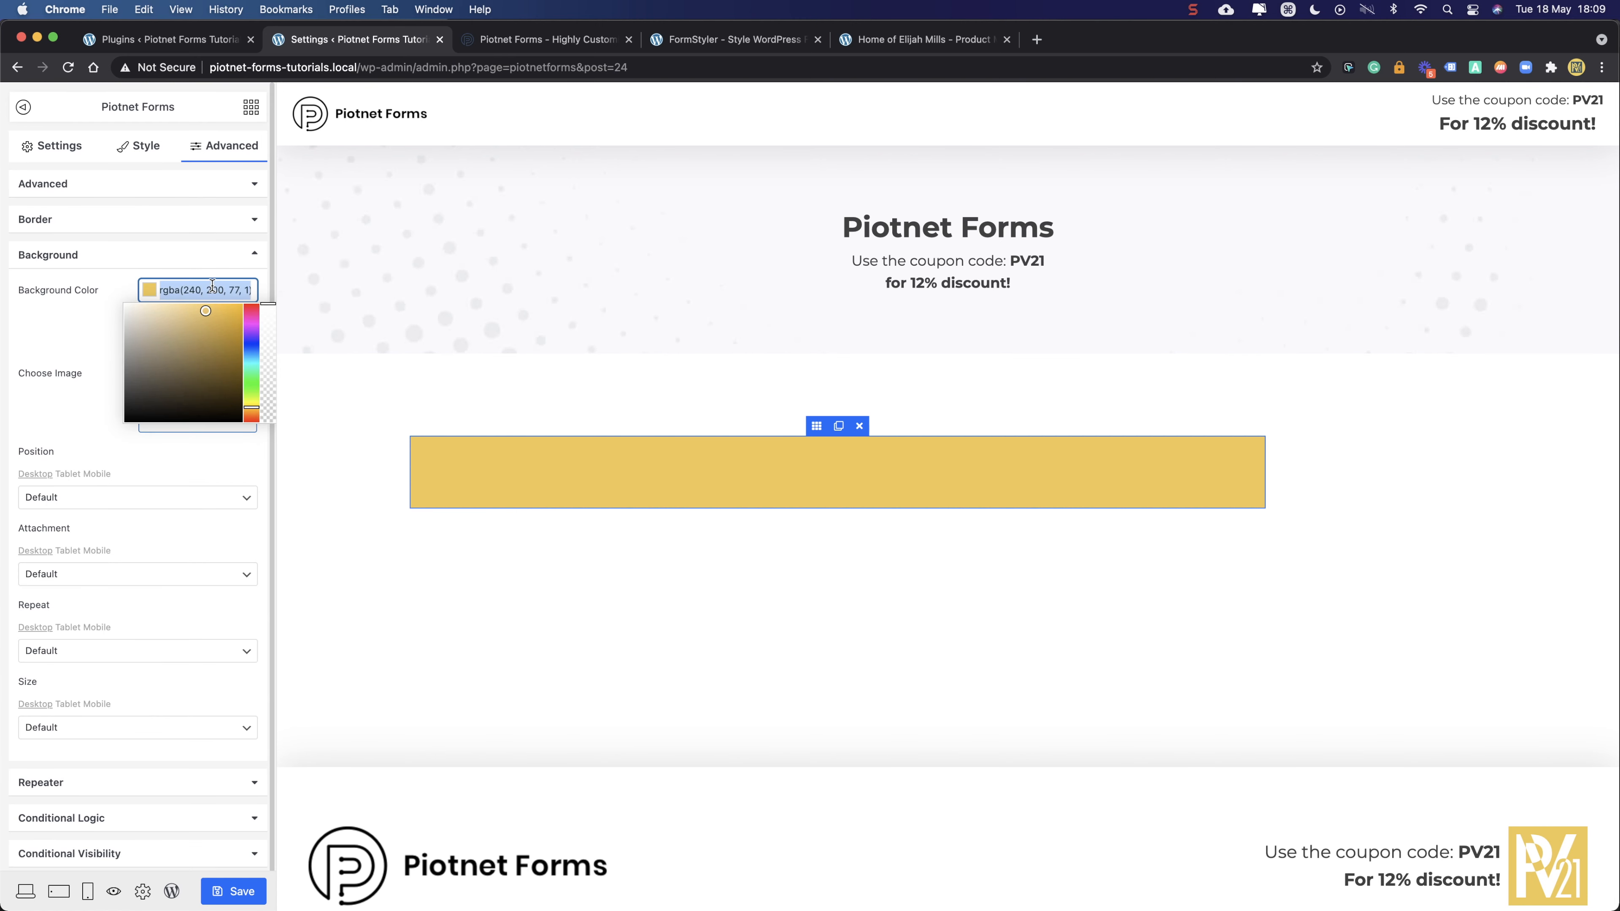
key("BackSpace")
left_click(74, 337)
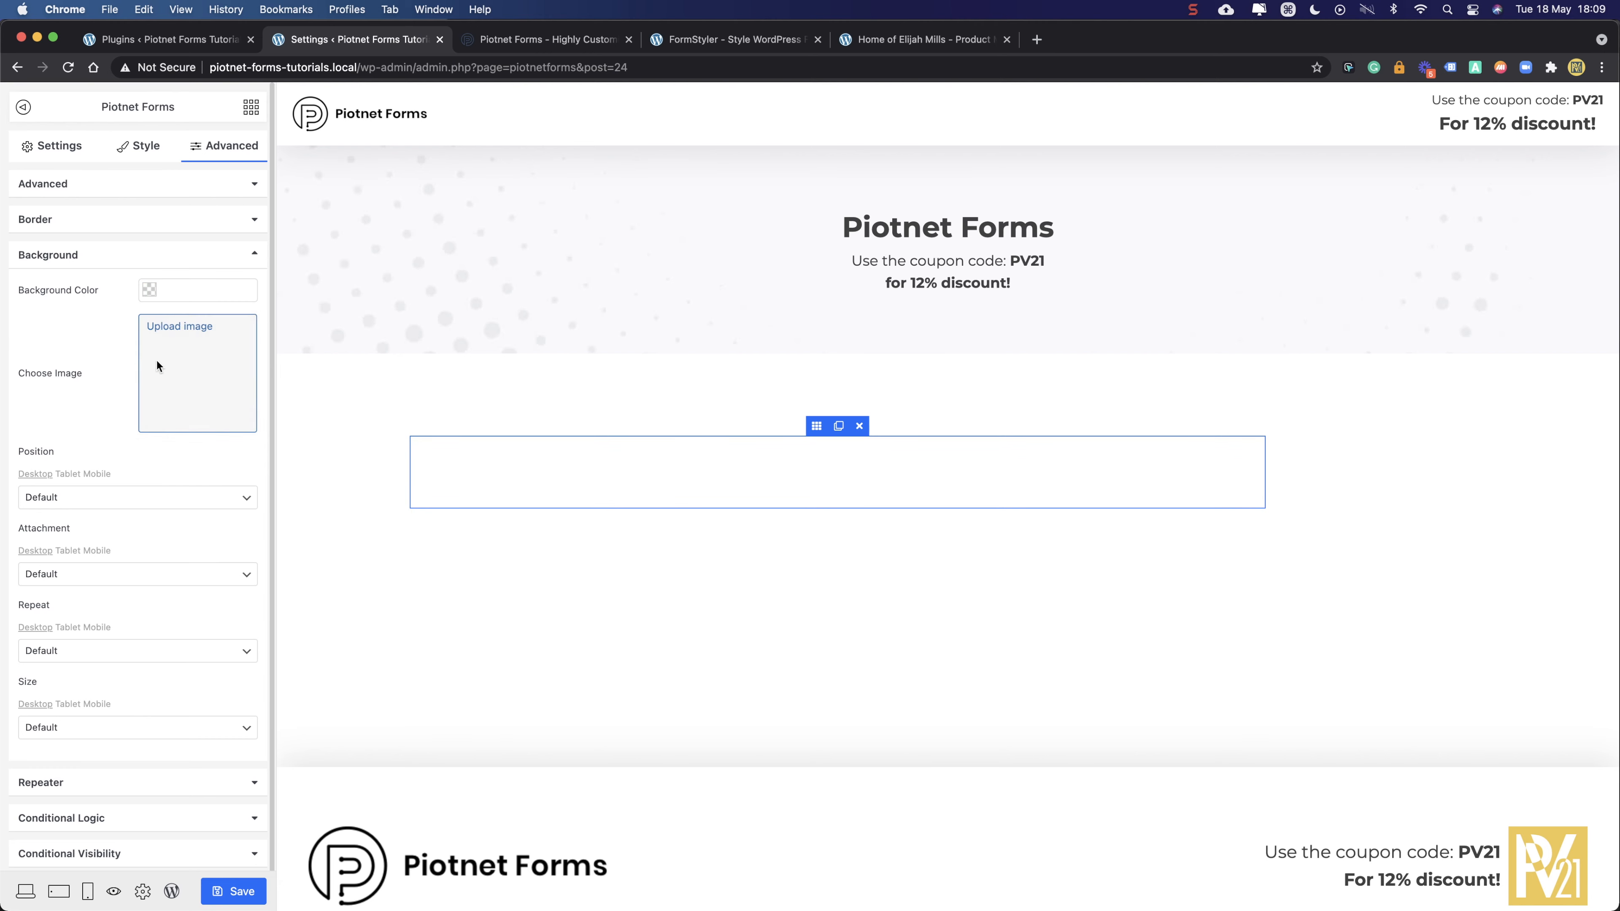
left_click(188, 376)
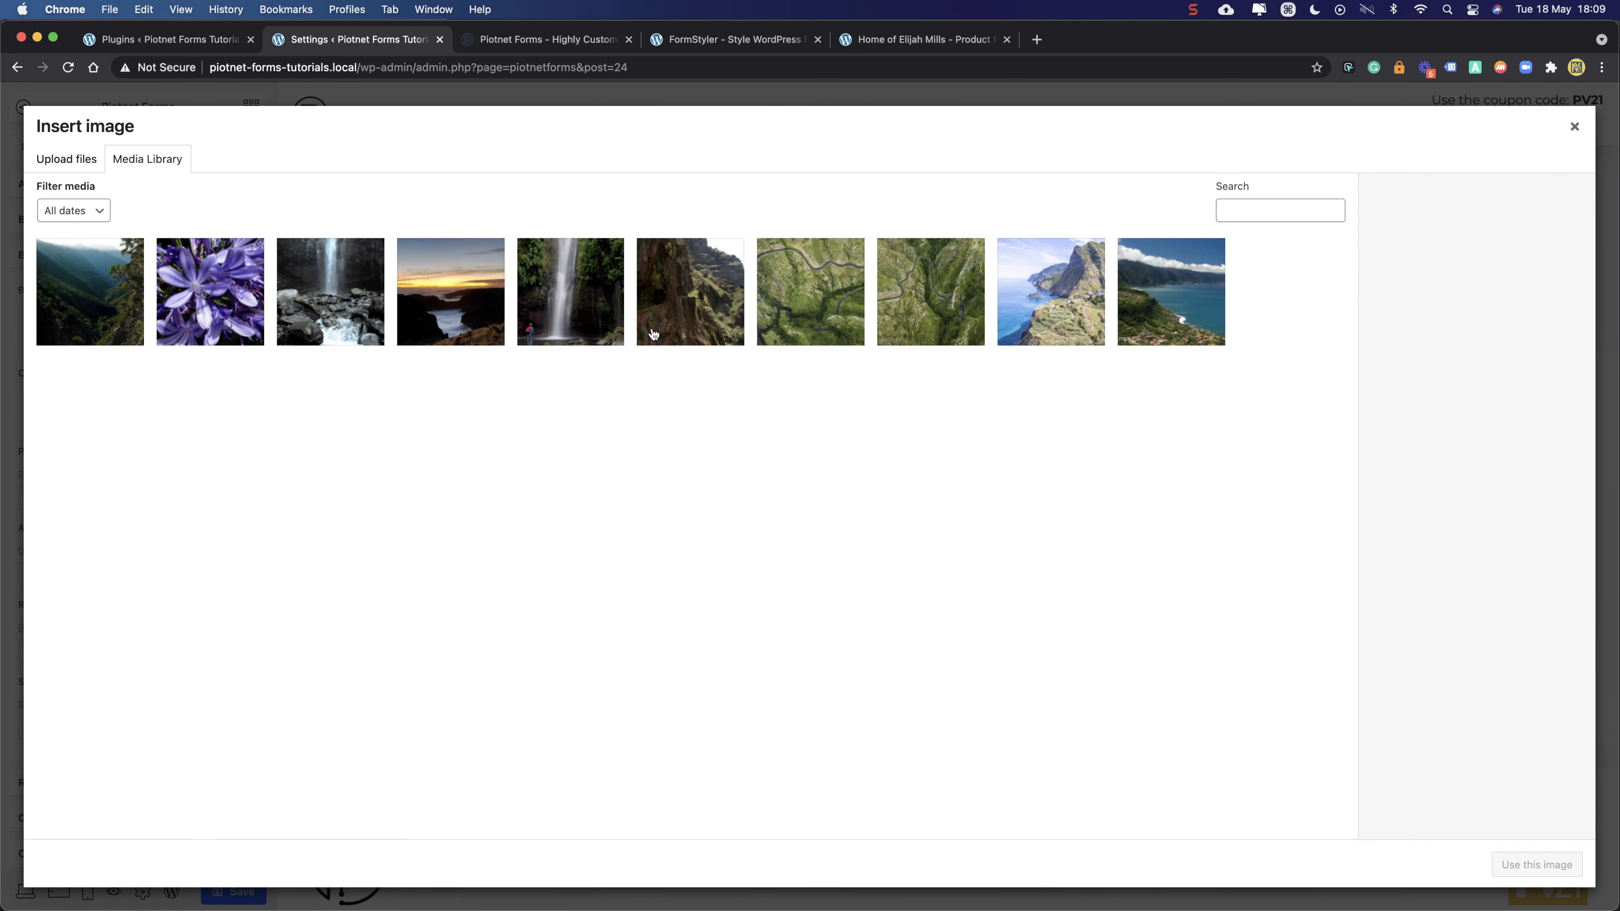
- Choose bg-3.jpg, the aerial green-valley photo, from the Media Library as background image
left_click(1176, 308)
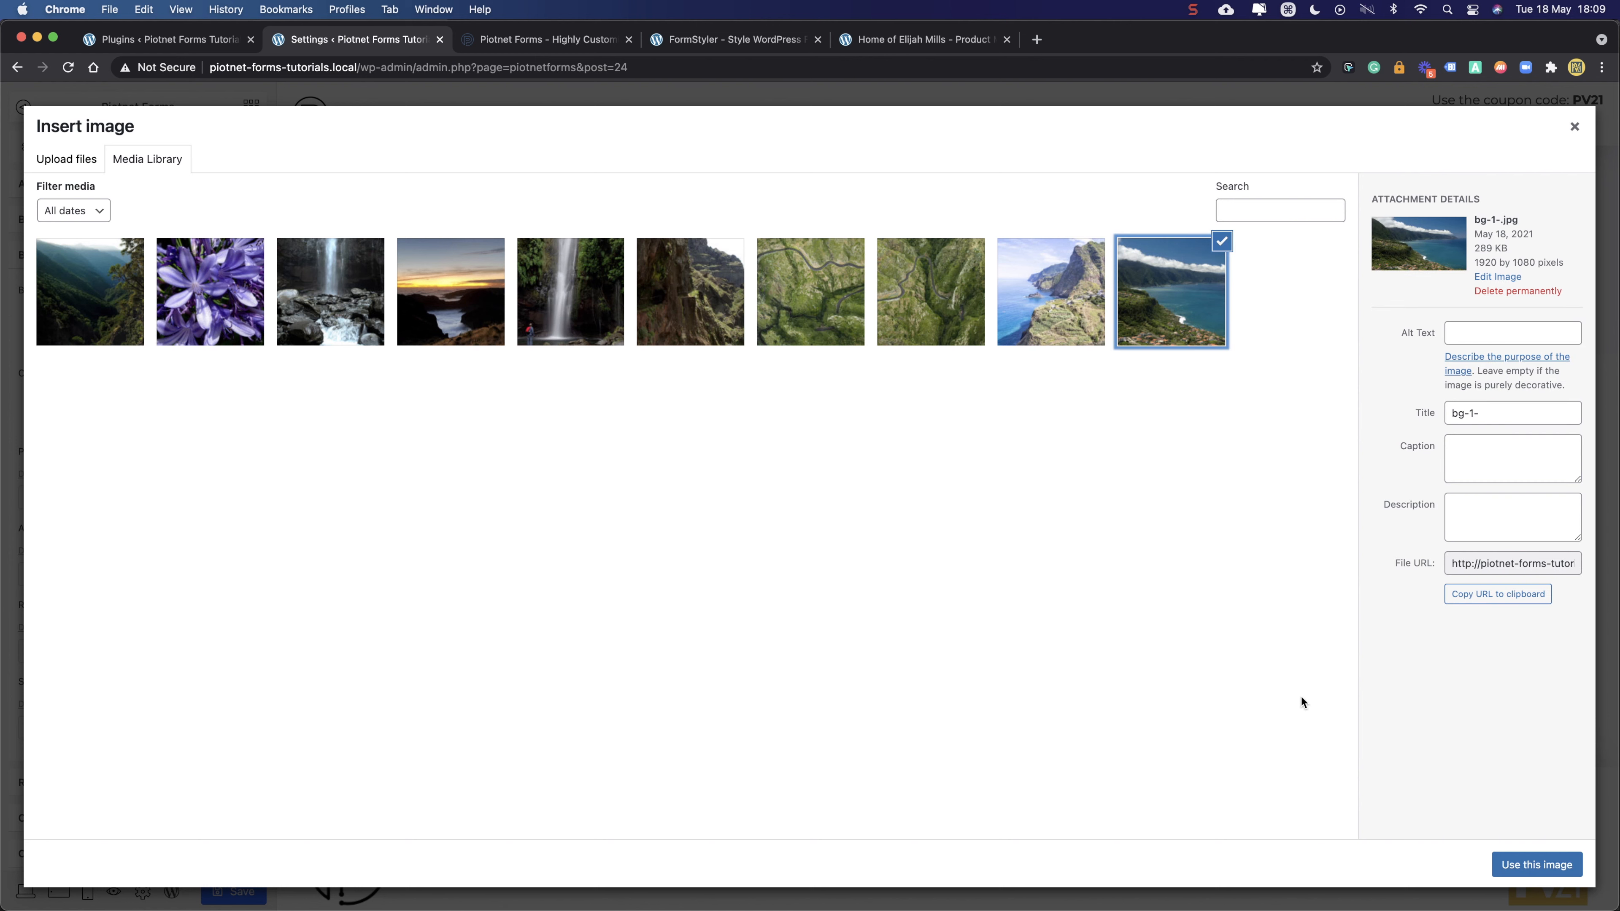
left_click(99, 301)
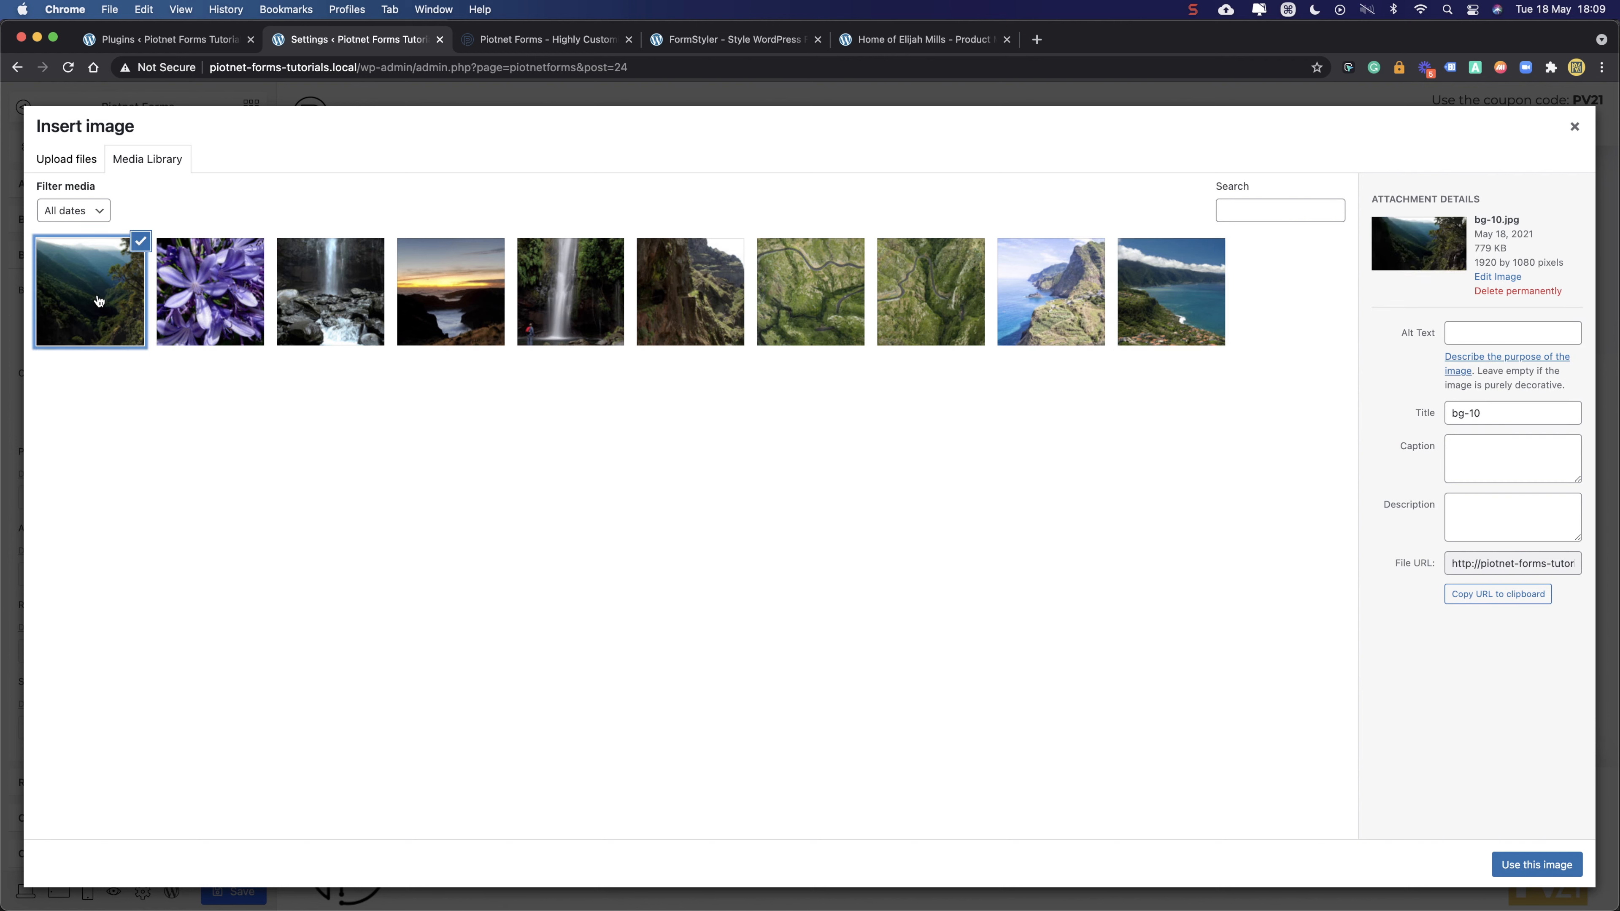
left_click(912, 305)
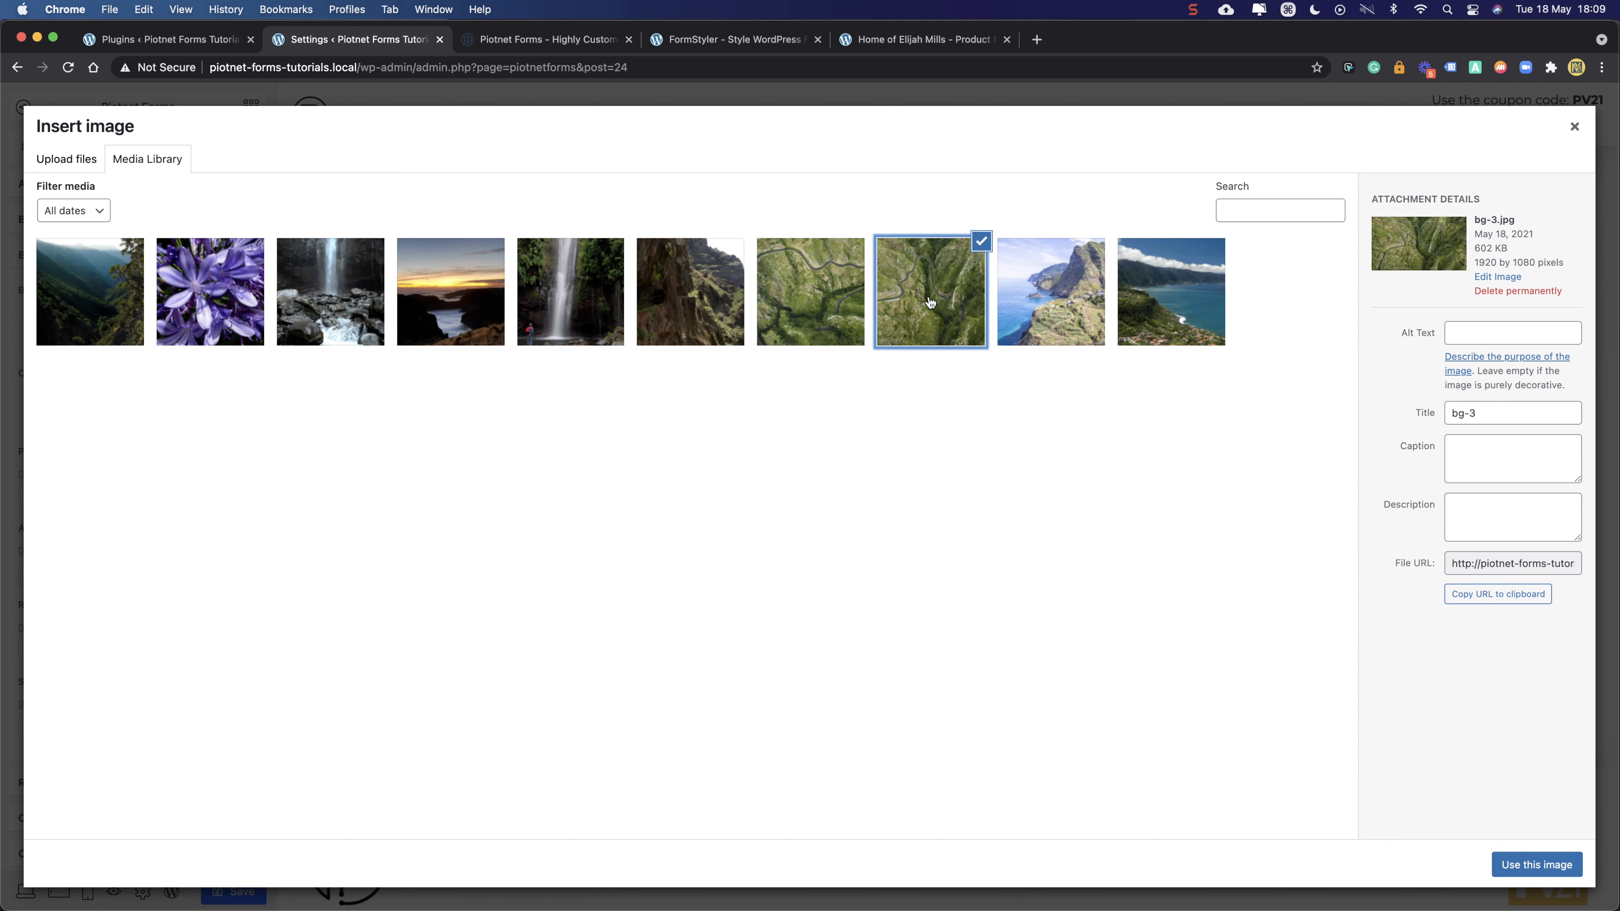
left_click(1534, 864)
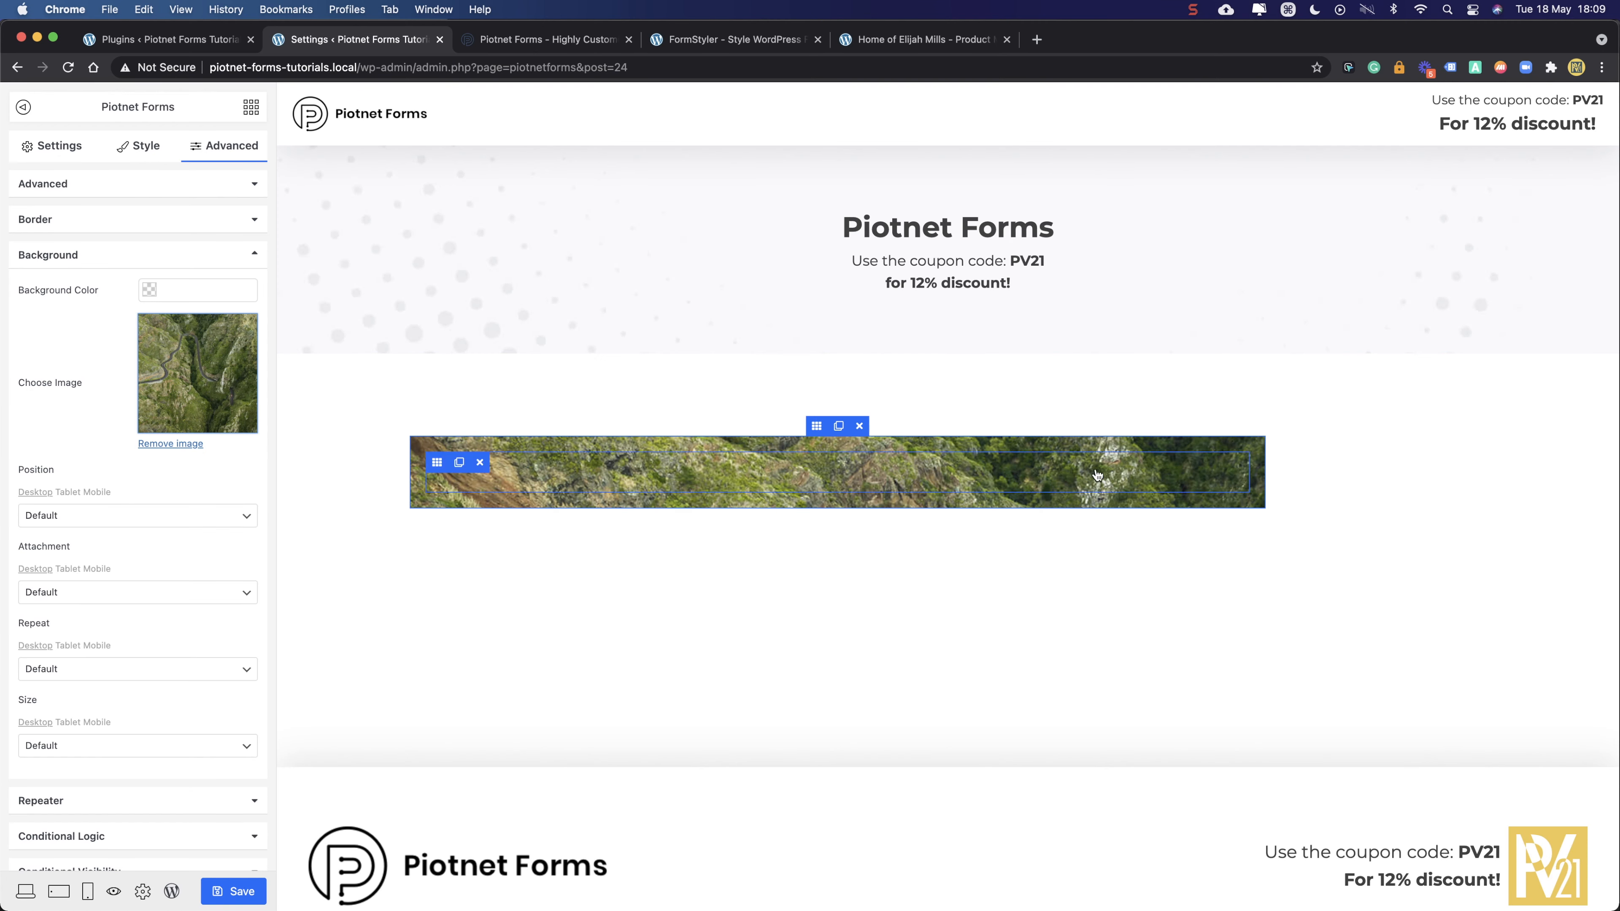
scroll(98, 519, "down", 1)
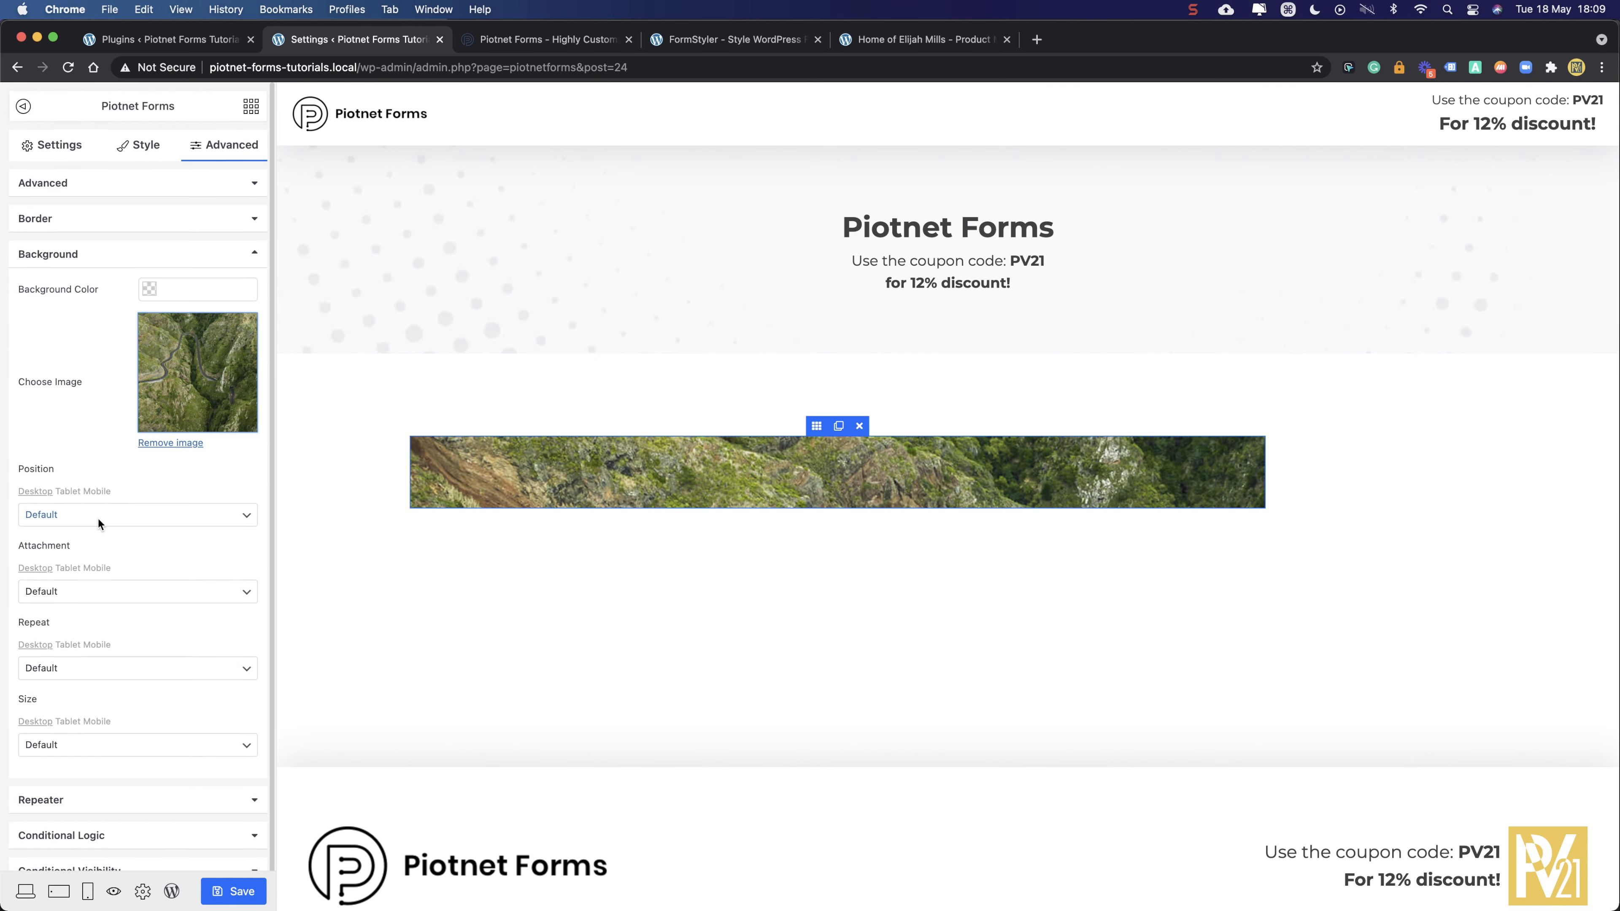
scroll(97, 520, "down", 1)
- Set background Position Center Center, Attachment Fixed, Repeat No-repeat and Size Cover
left_click(95, 483)
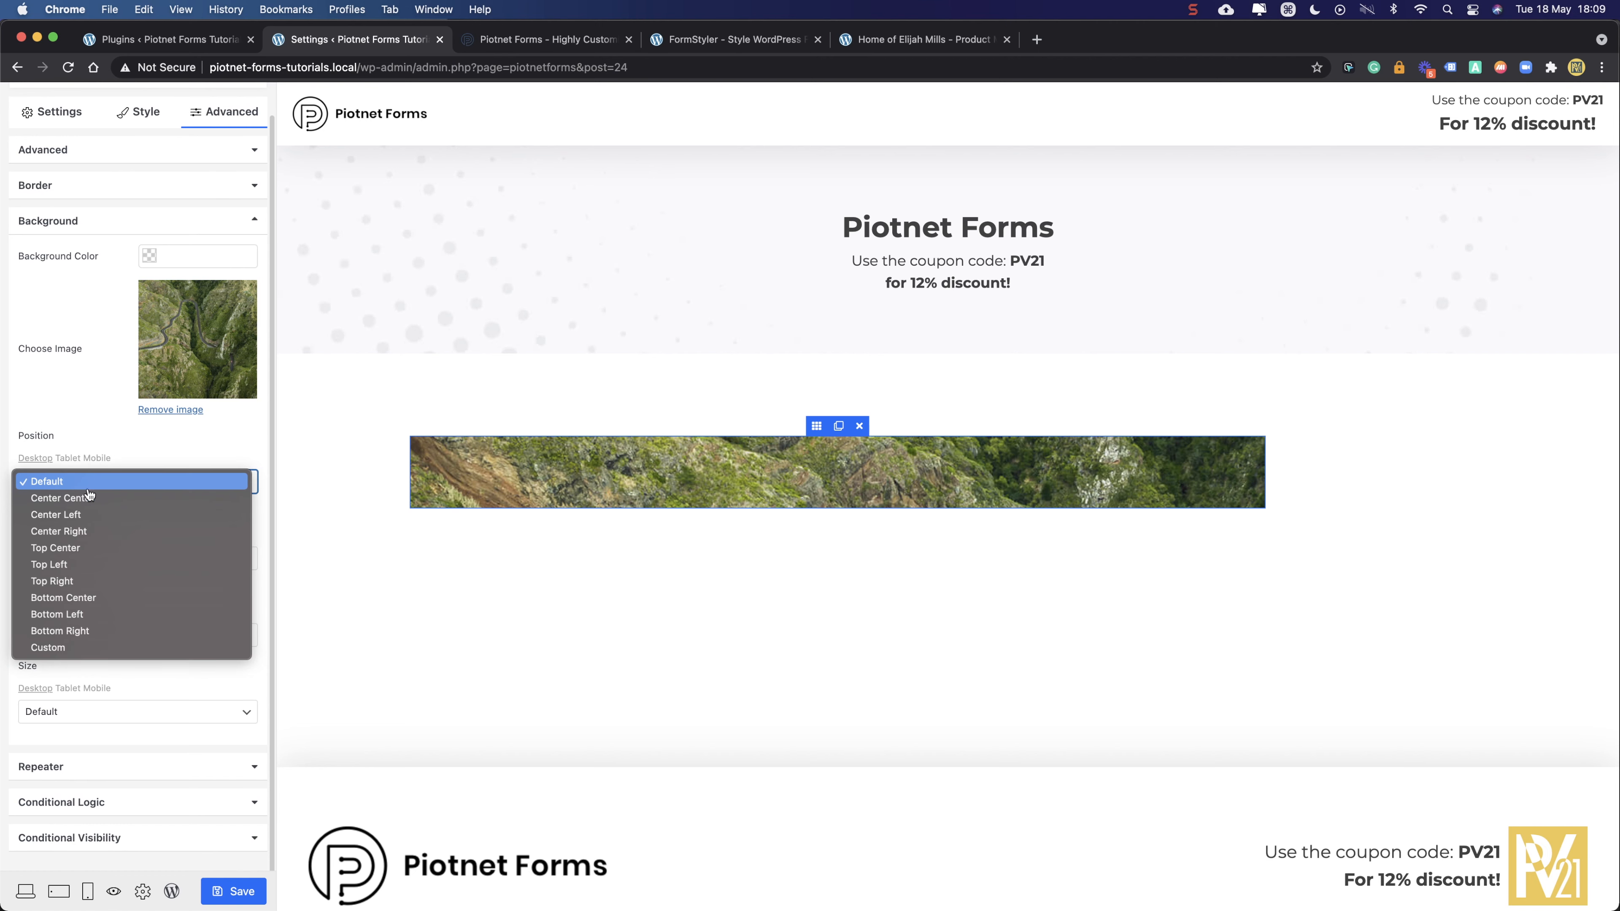
left_click(86, 499)
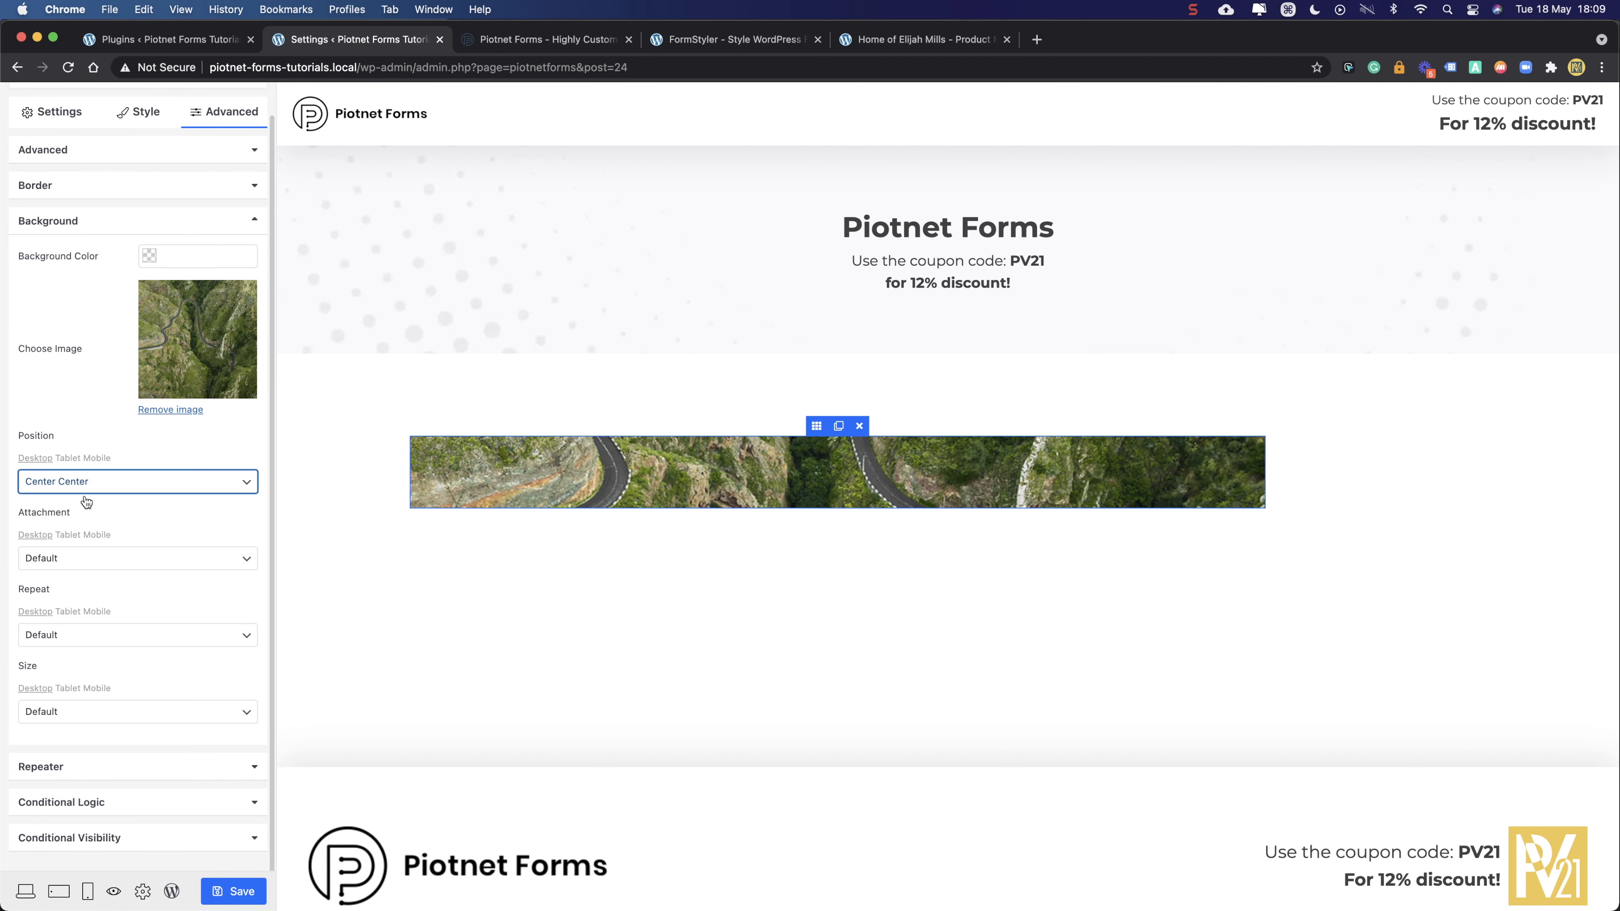
left_click(79, 562)
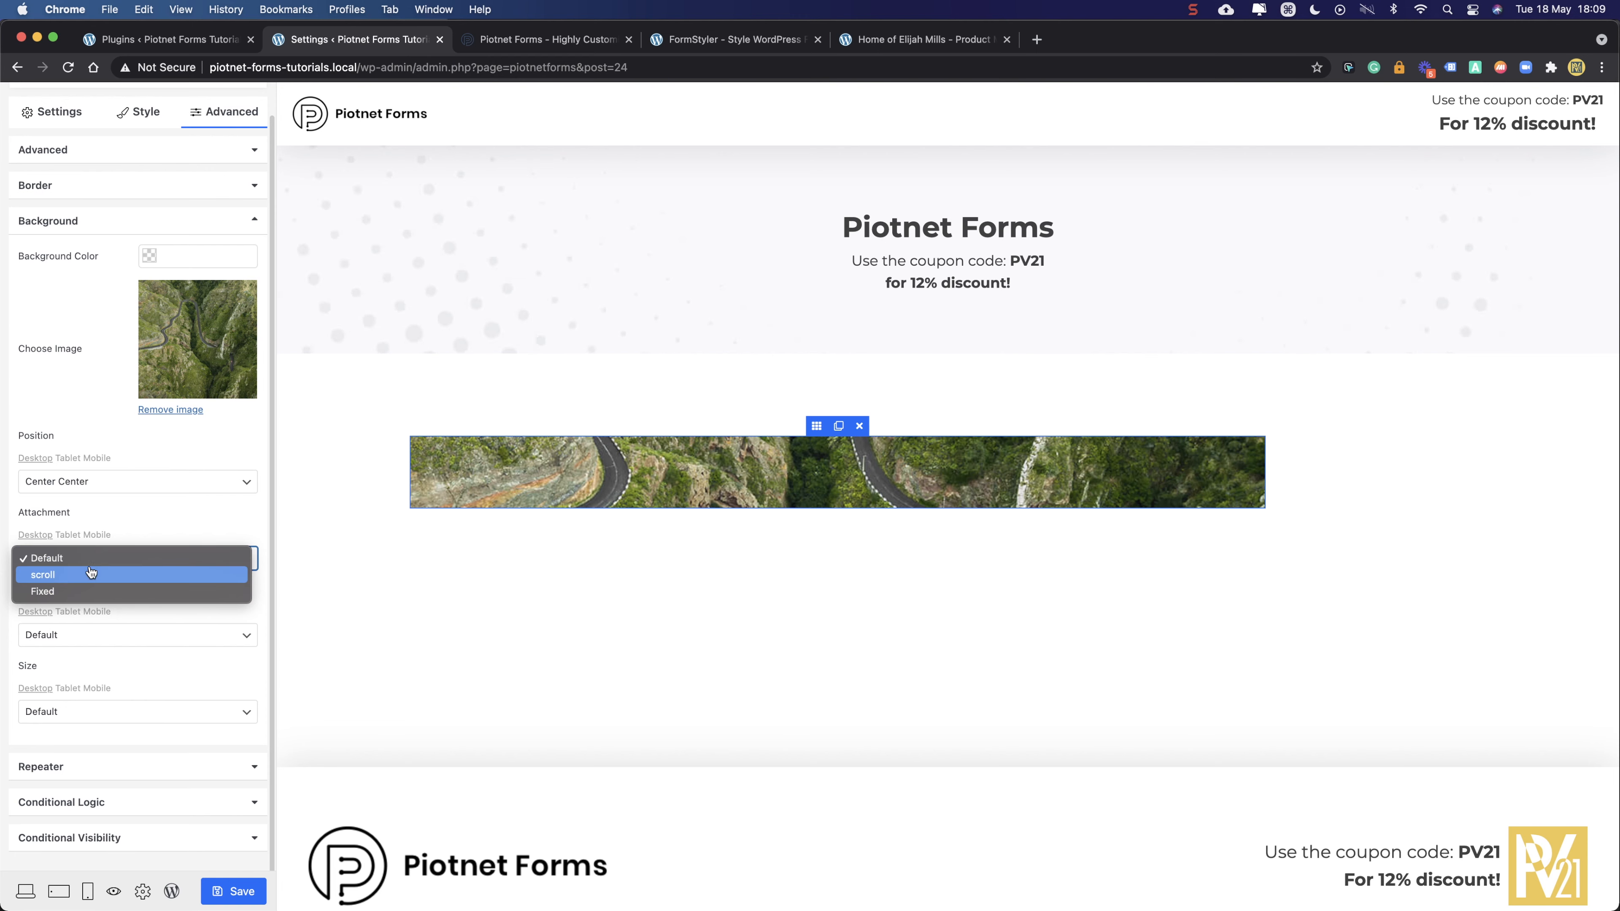
left_click(88, 593)
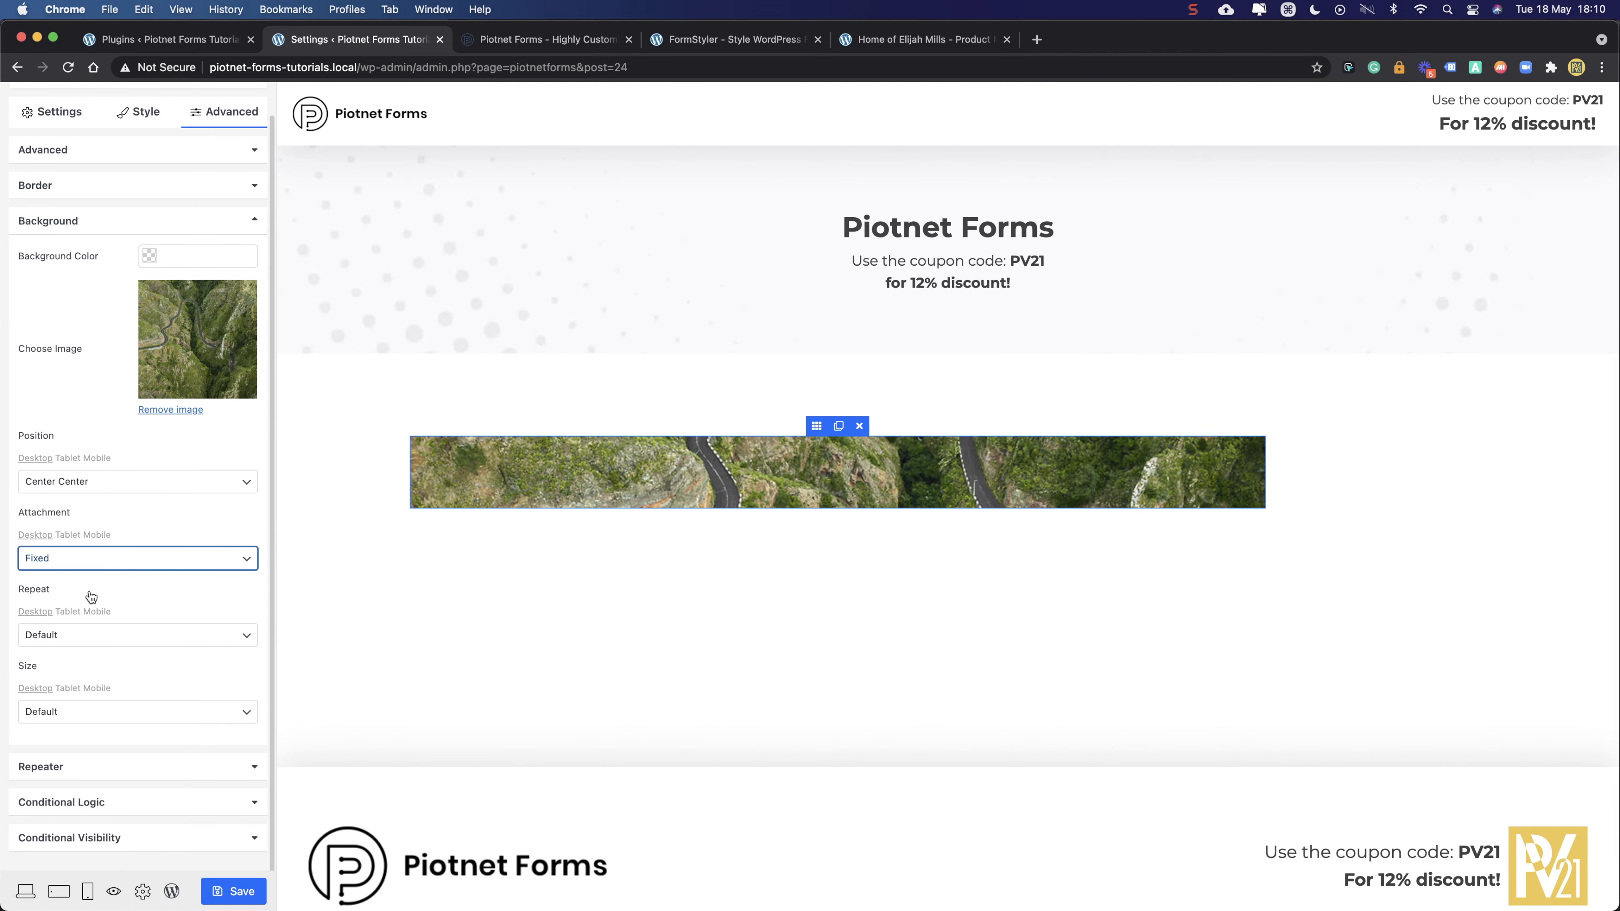
left_click(73, 636)
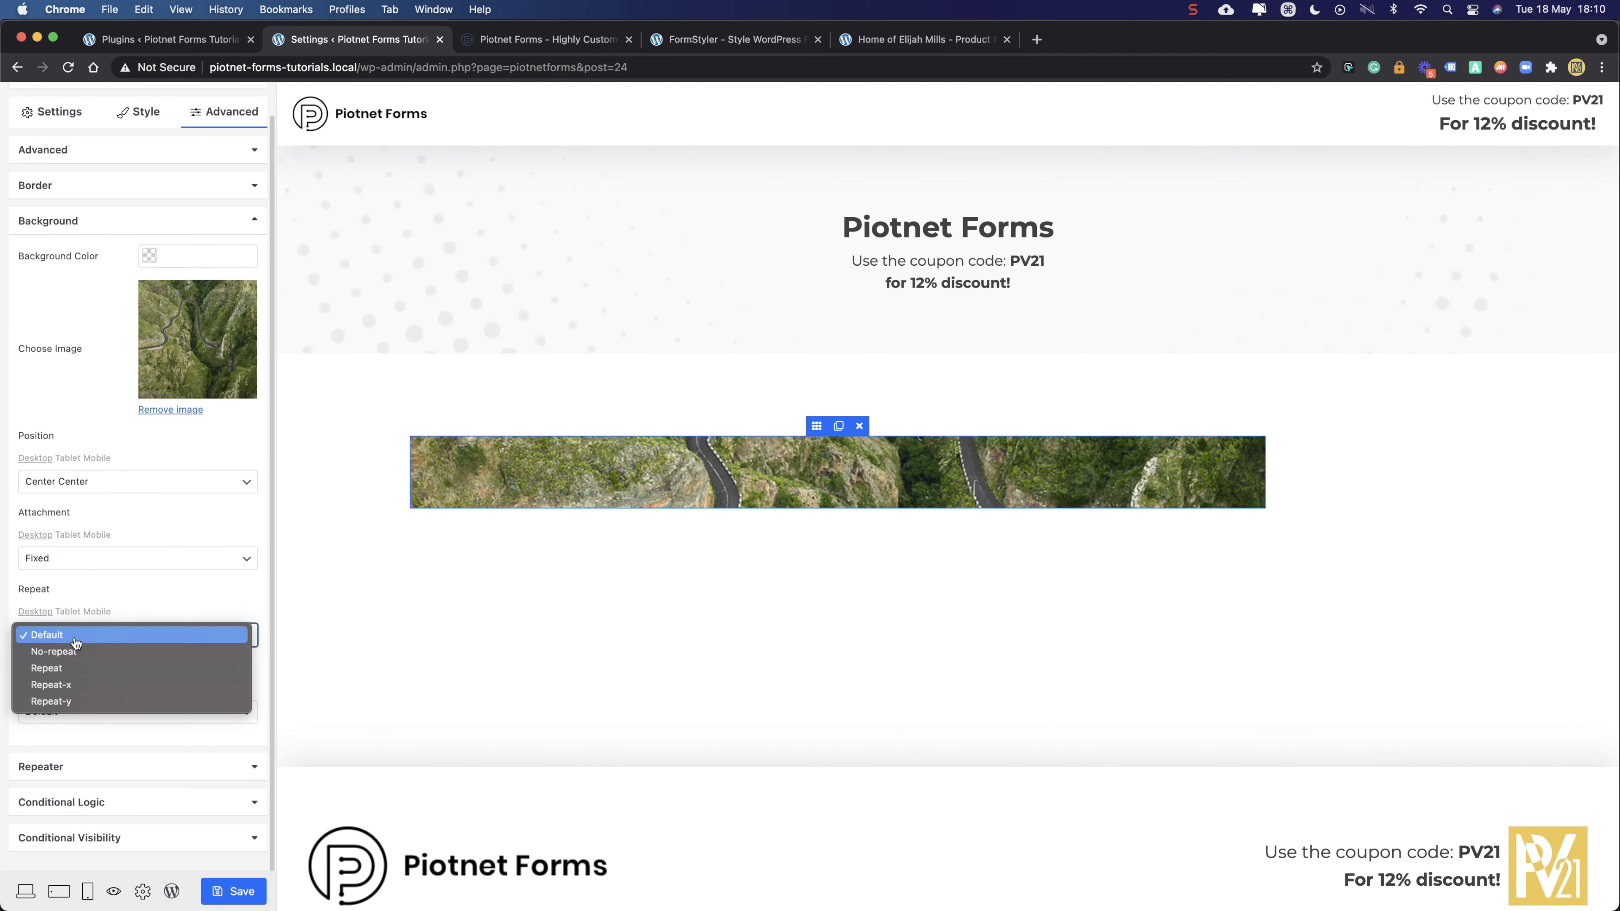
left_click(63, 655)
left_click(67, 711)
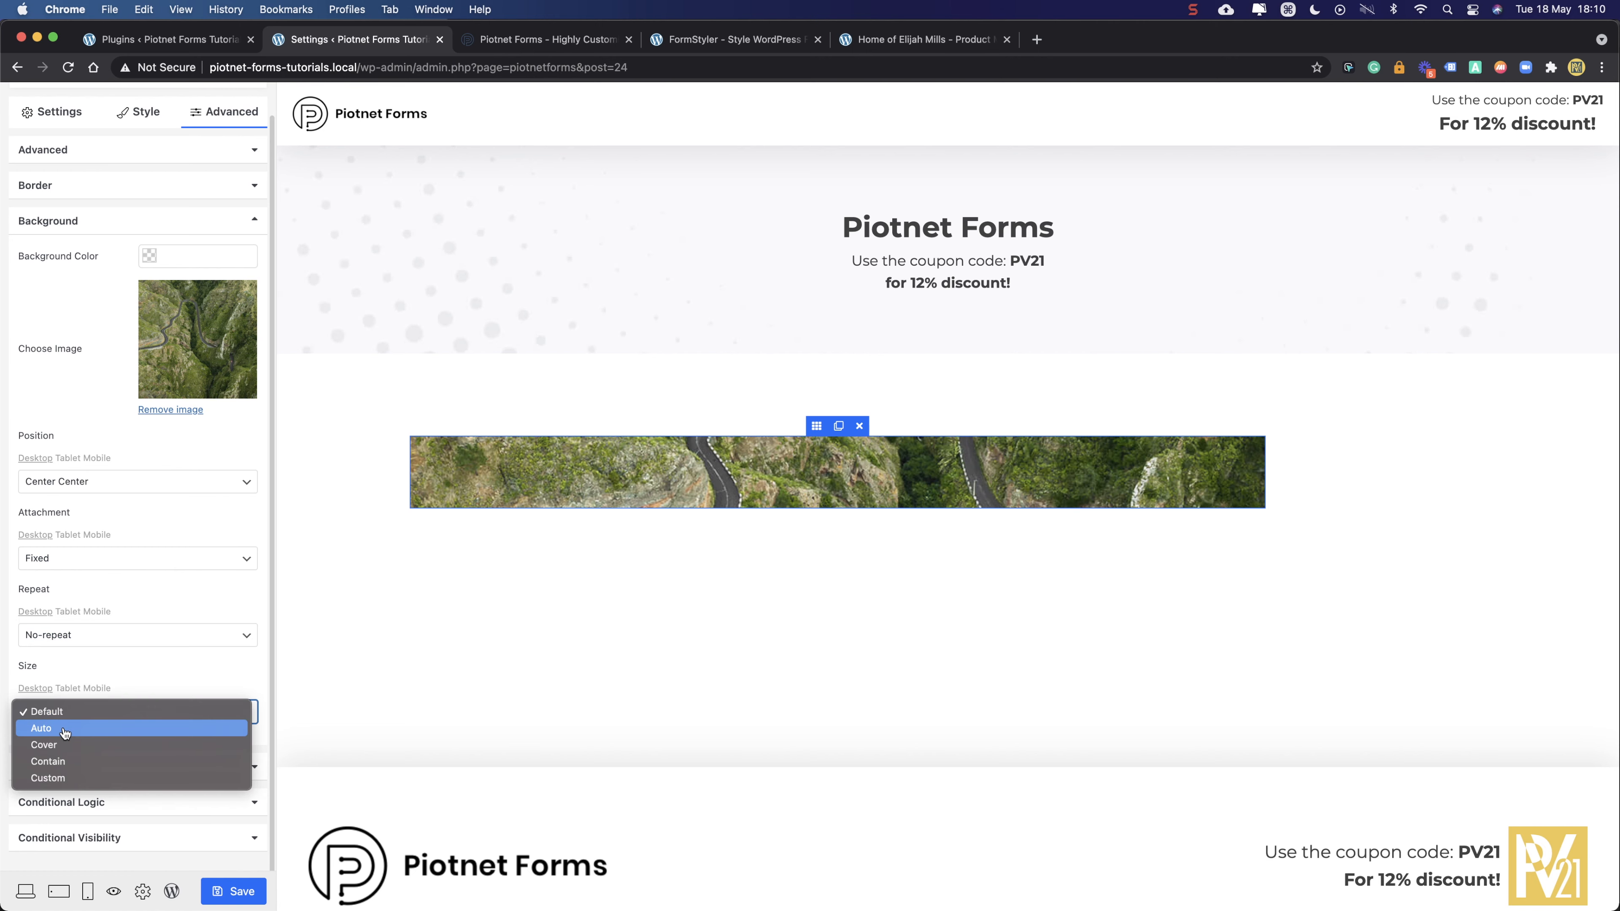
left_click(64, 744)
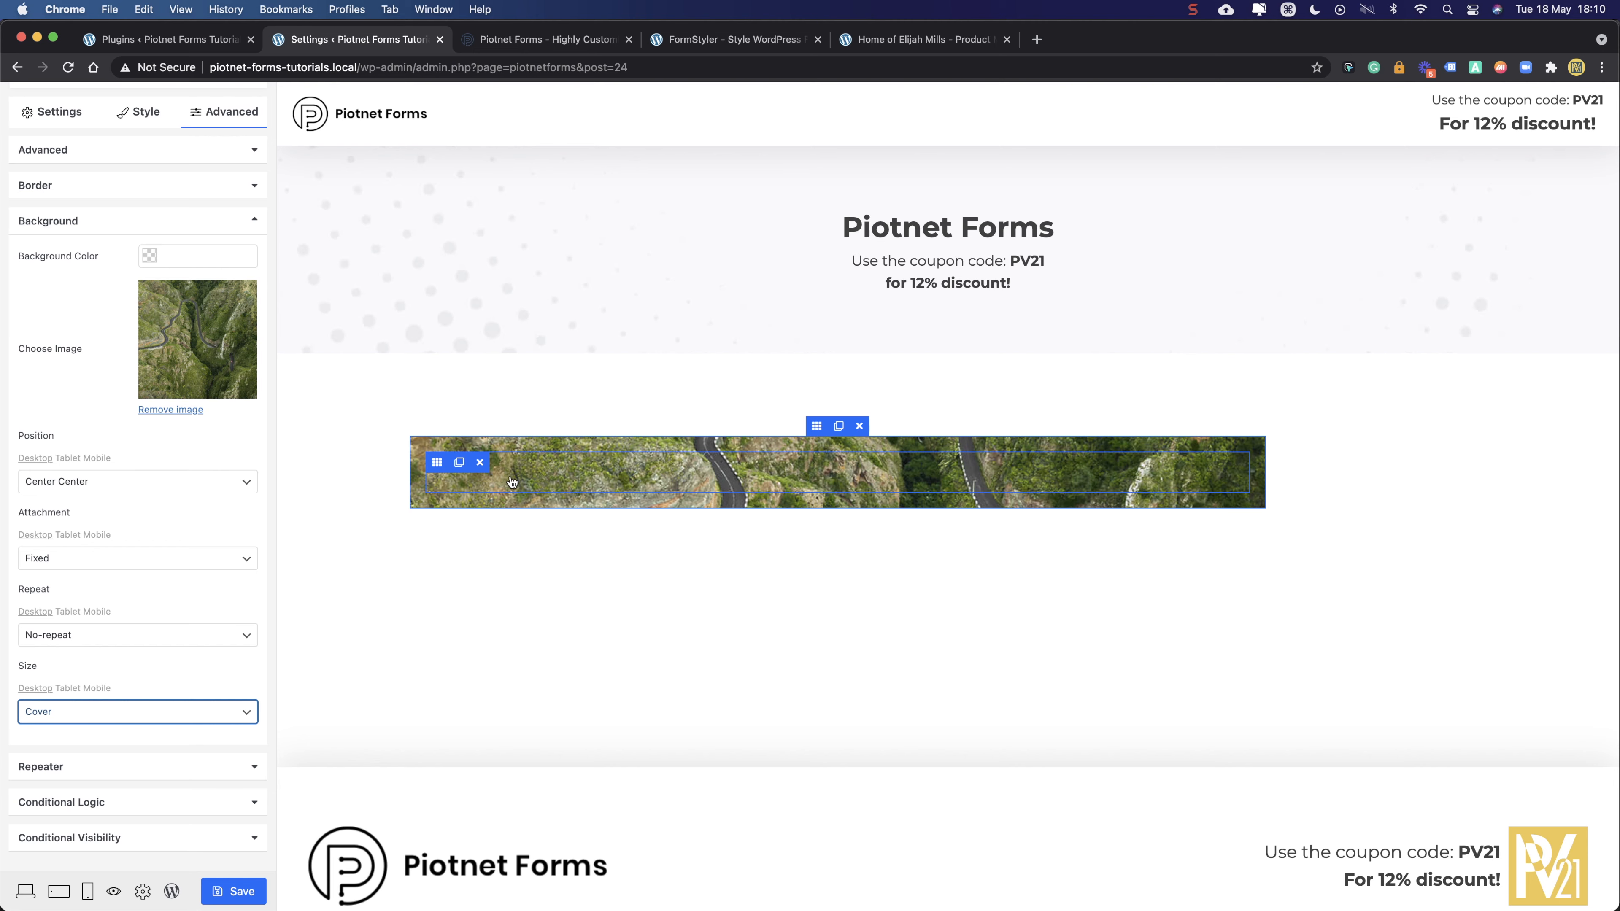
scroll(537, 471, "down", 1)
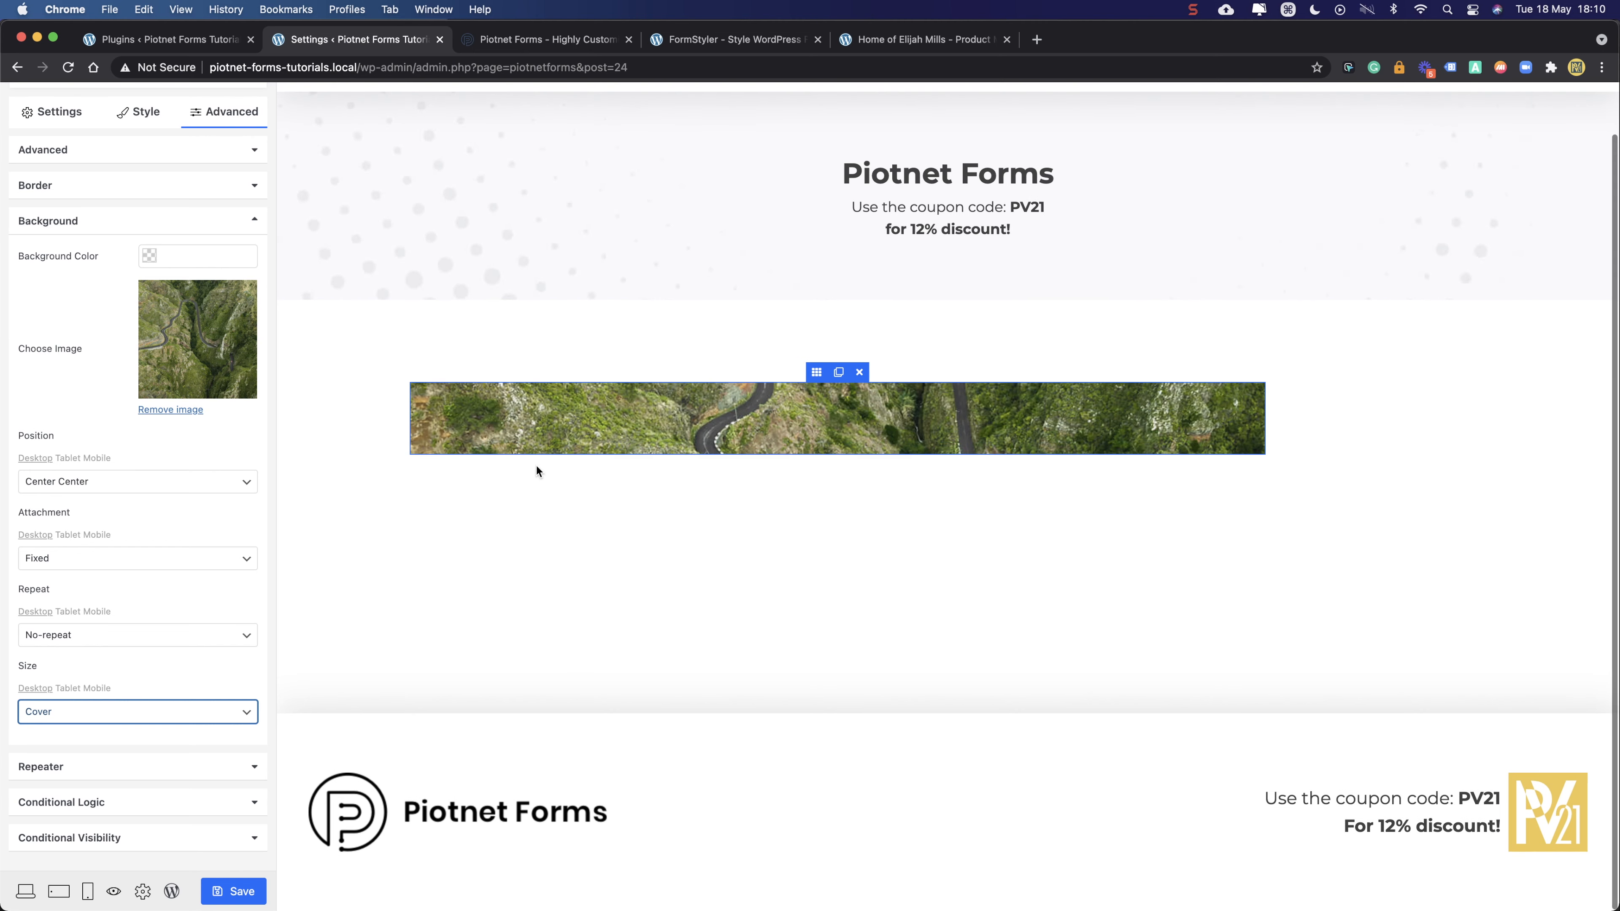
scroll(538, 472, "up", 1)
scroll(537, 469, "down", 1)
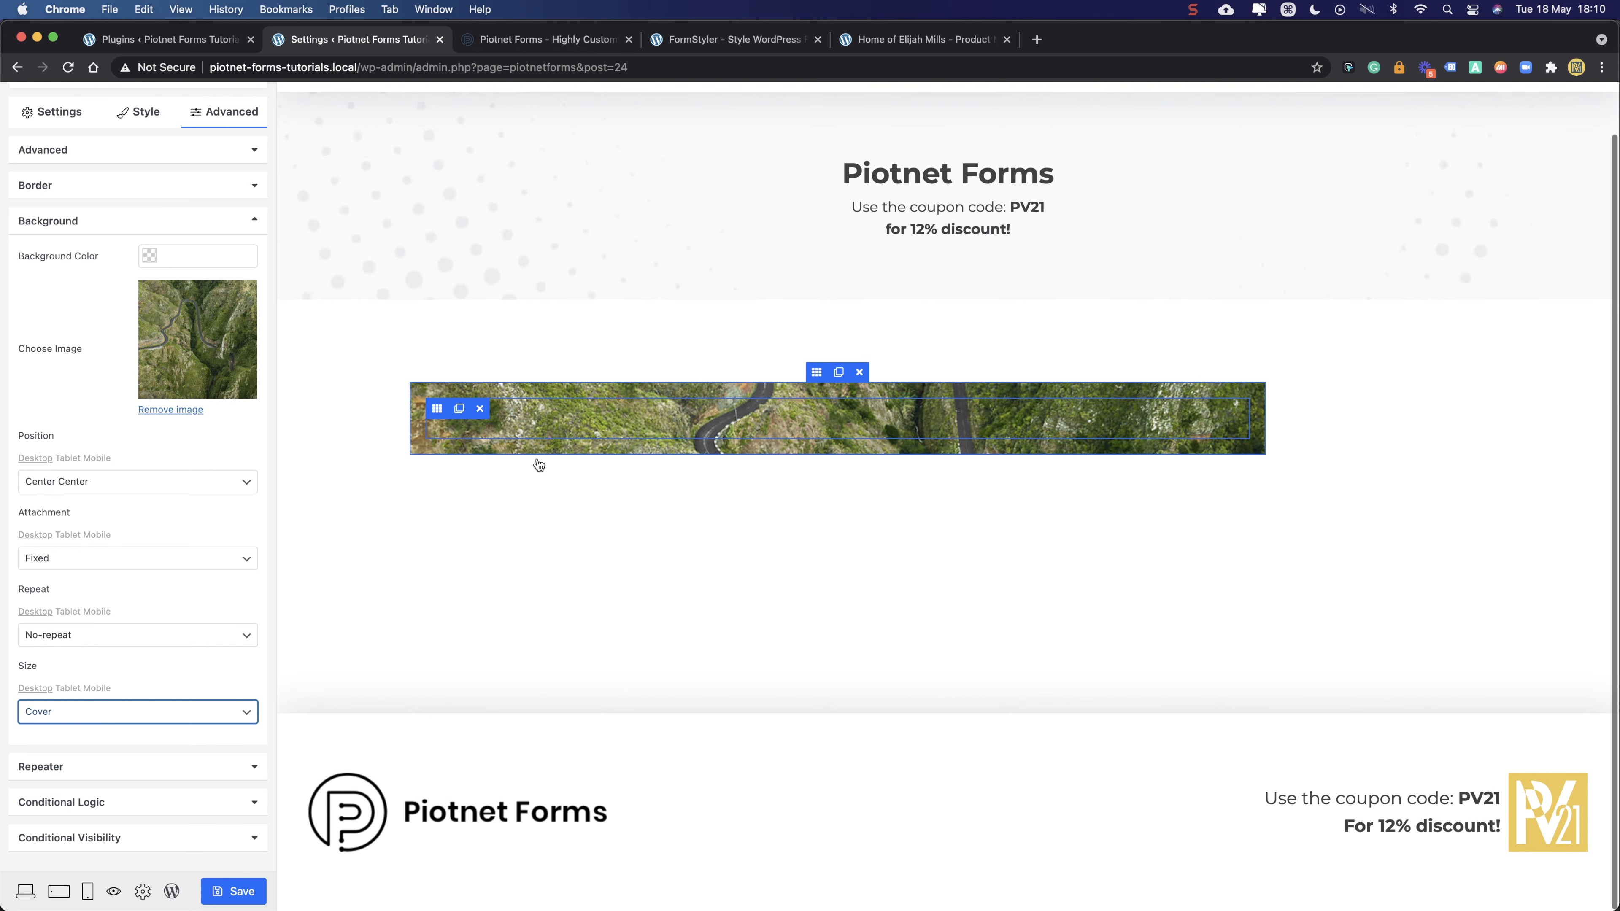
scroll(485, 431, "up", 1)
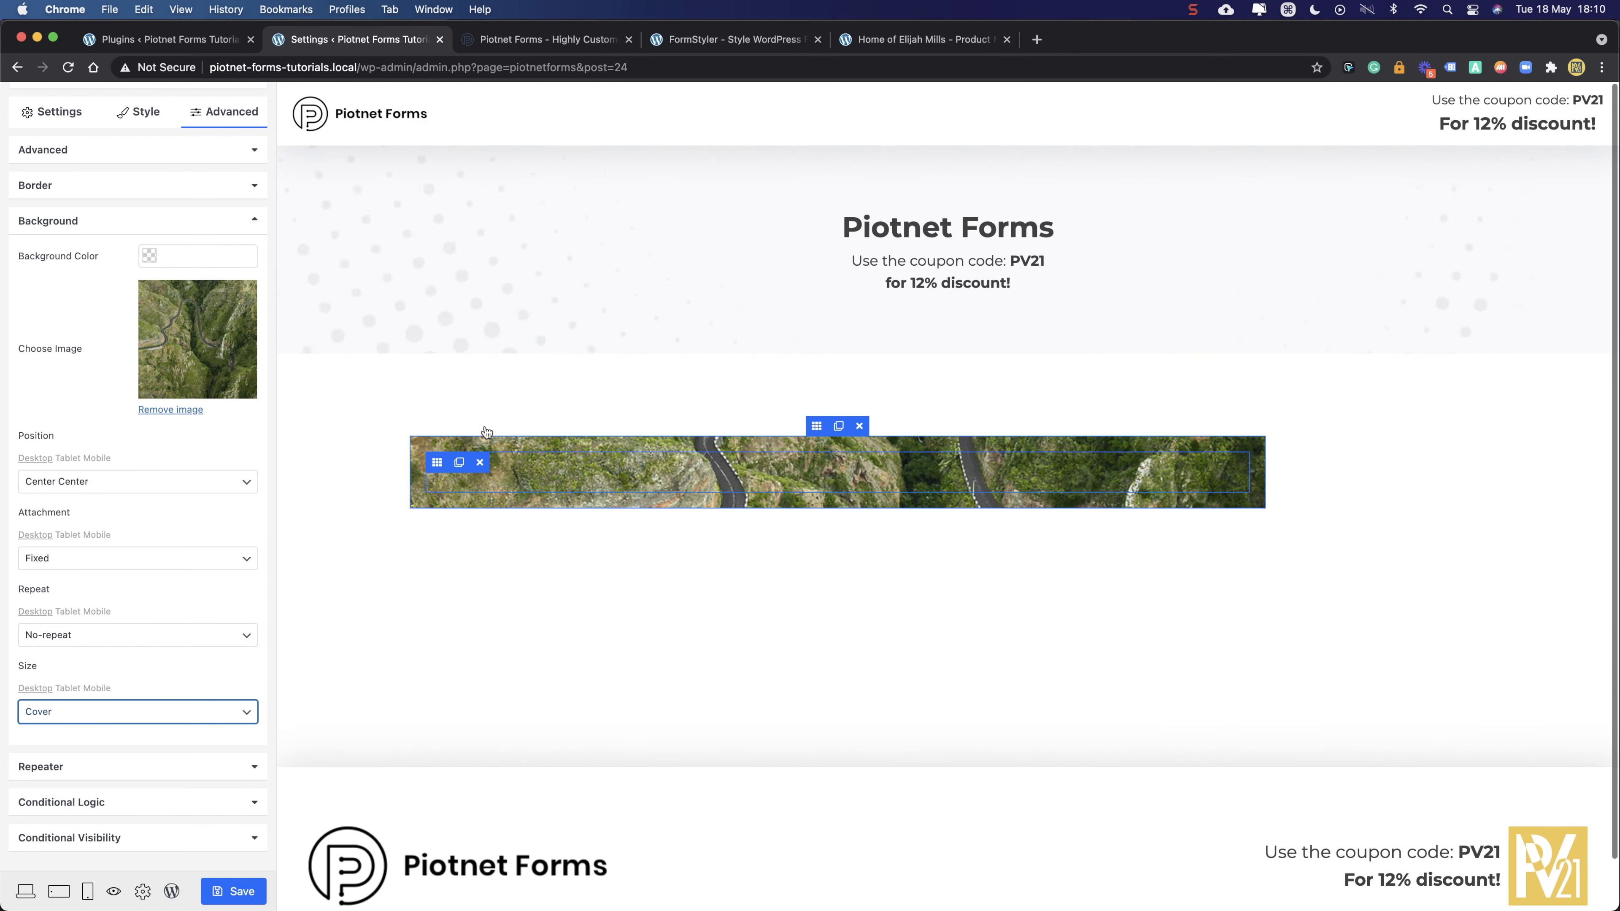
scroll(510, 460, "down", 1)
- Select the section's inner column and view its spacing settings
left_click(529, 408)
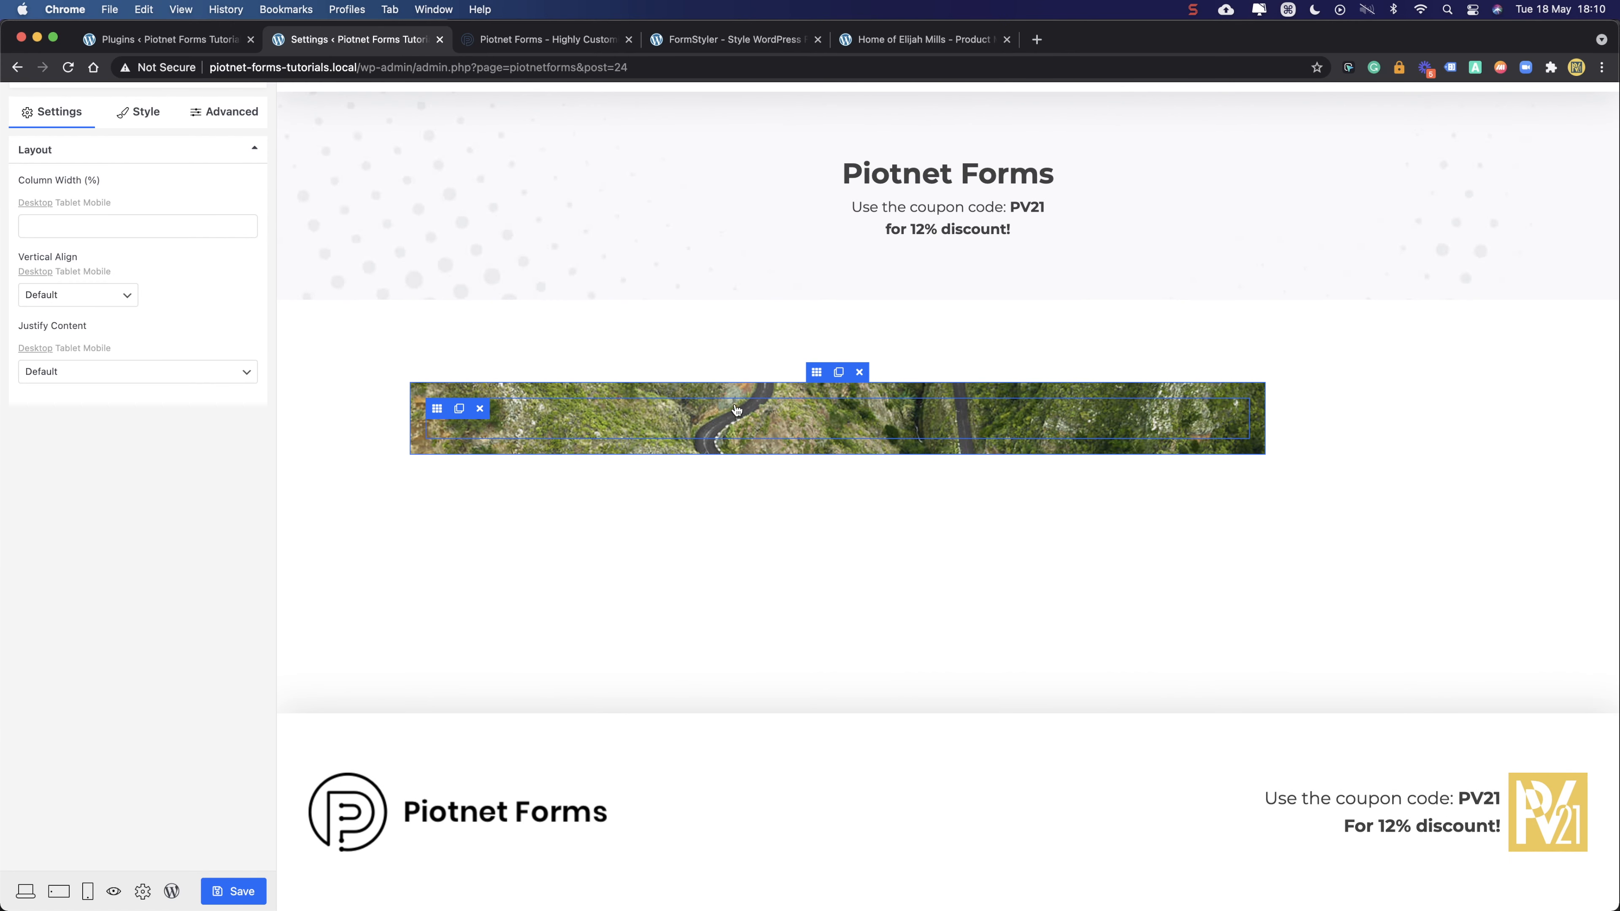
left_click(817, 373)
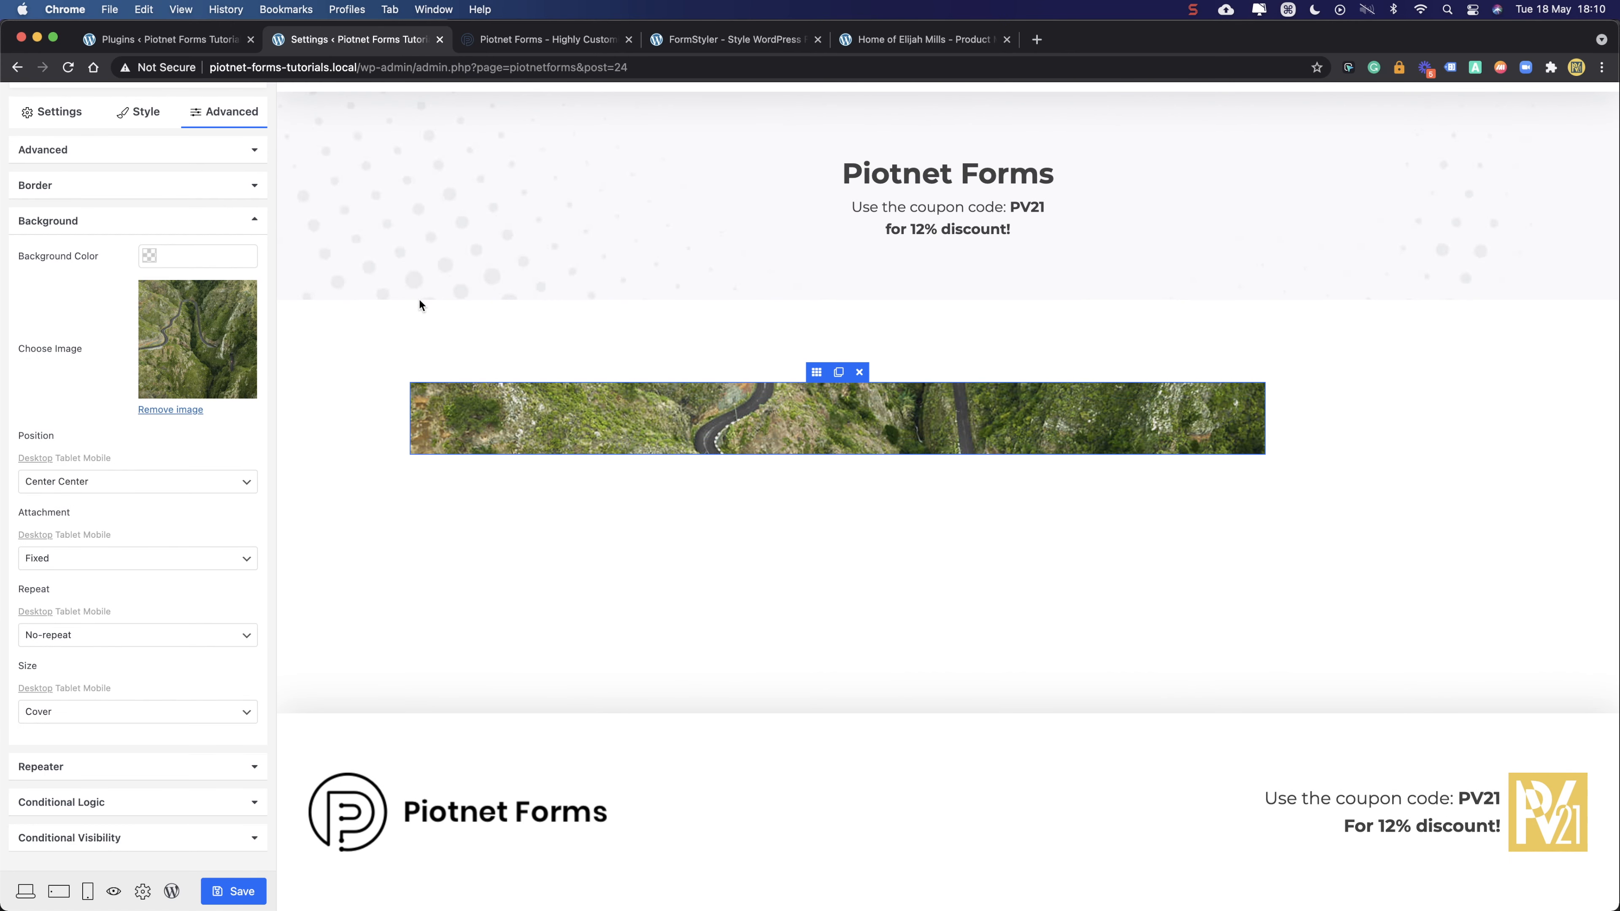
left_click(437, 408)
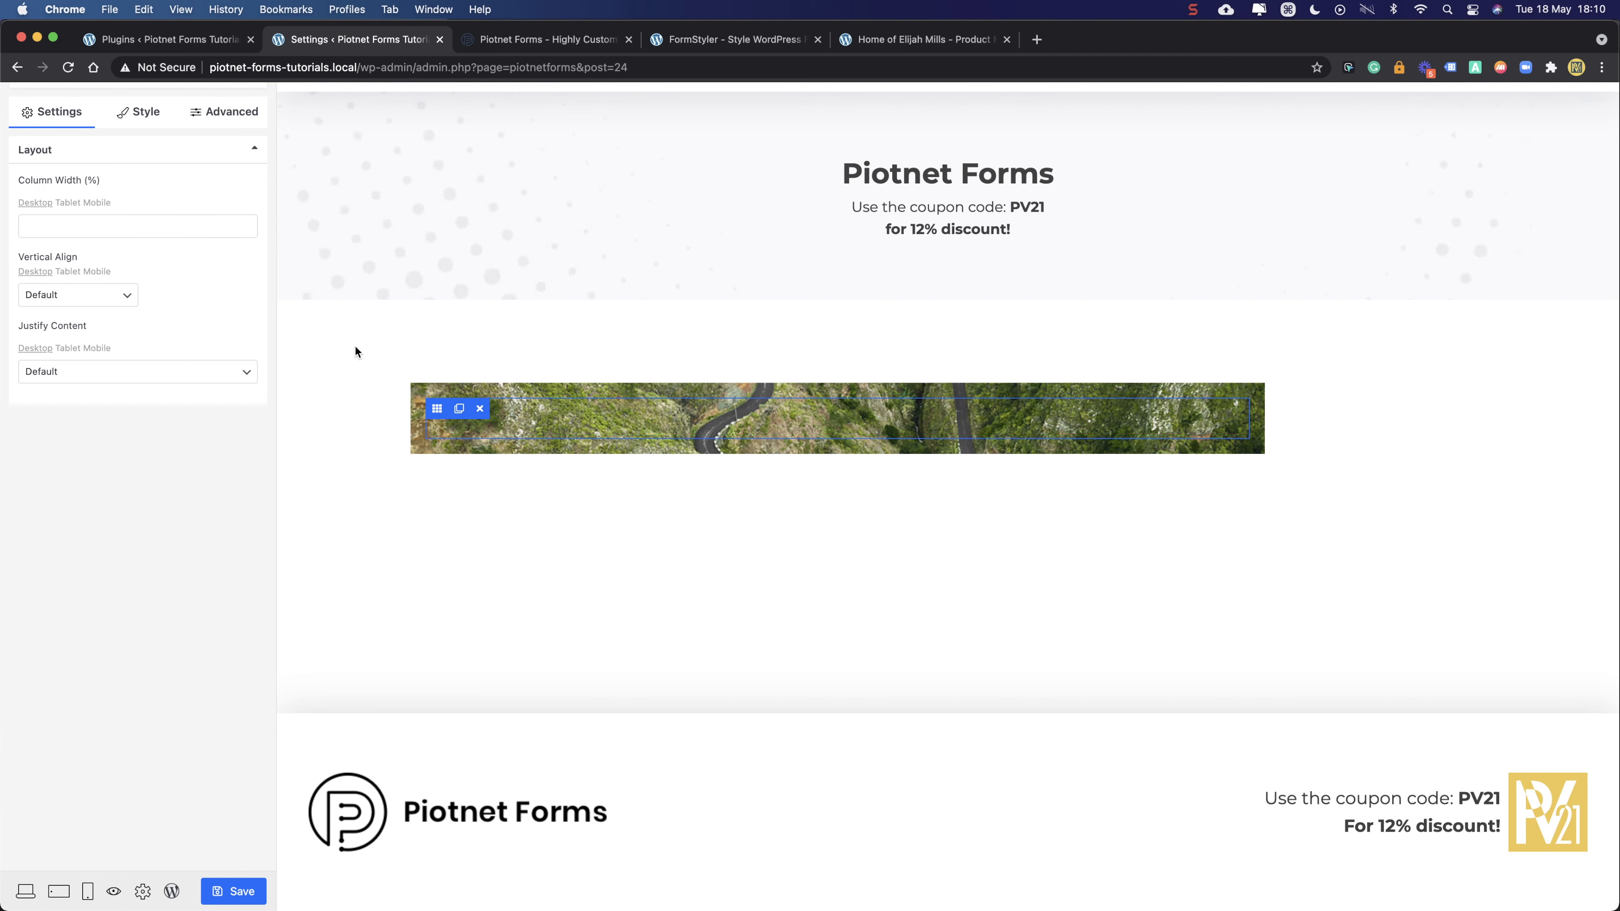
left_click(221, 110)
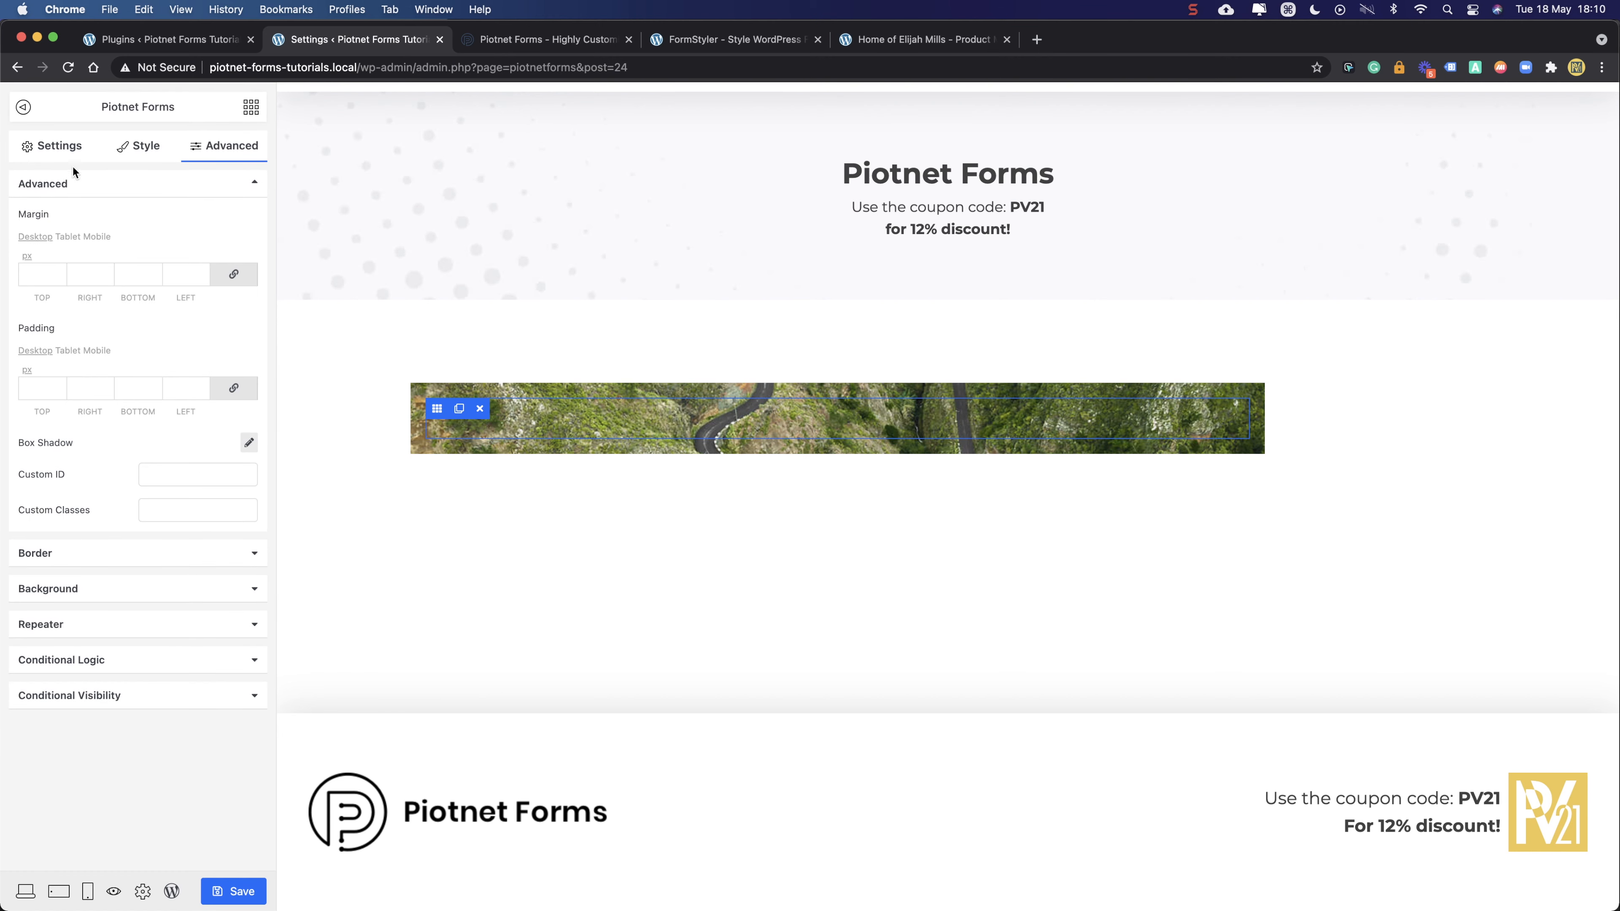
- Add a heading element to the banner column and colour its text white
left_click(42, 150)
left_click(253, 109)
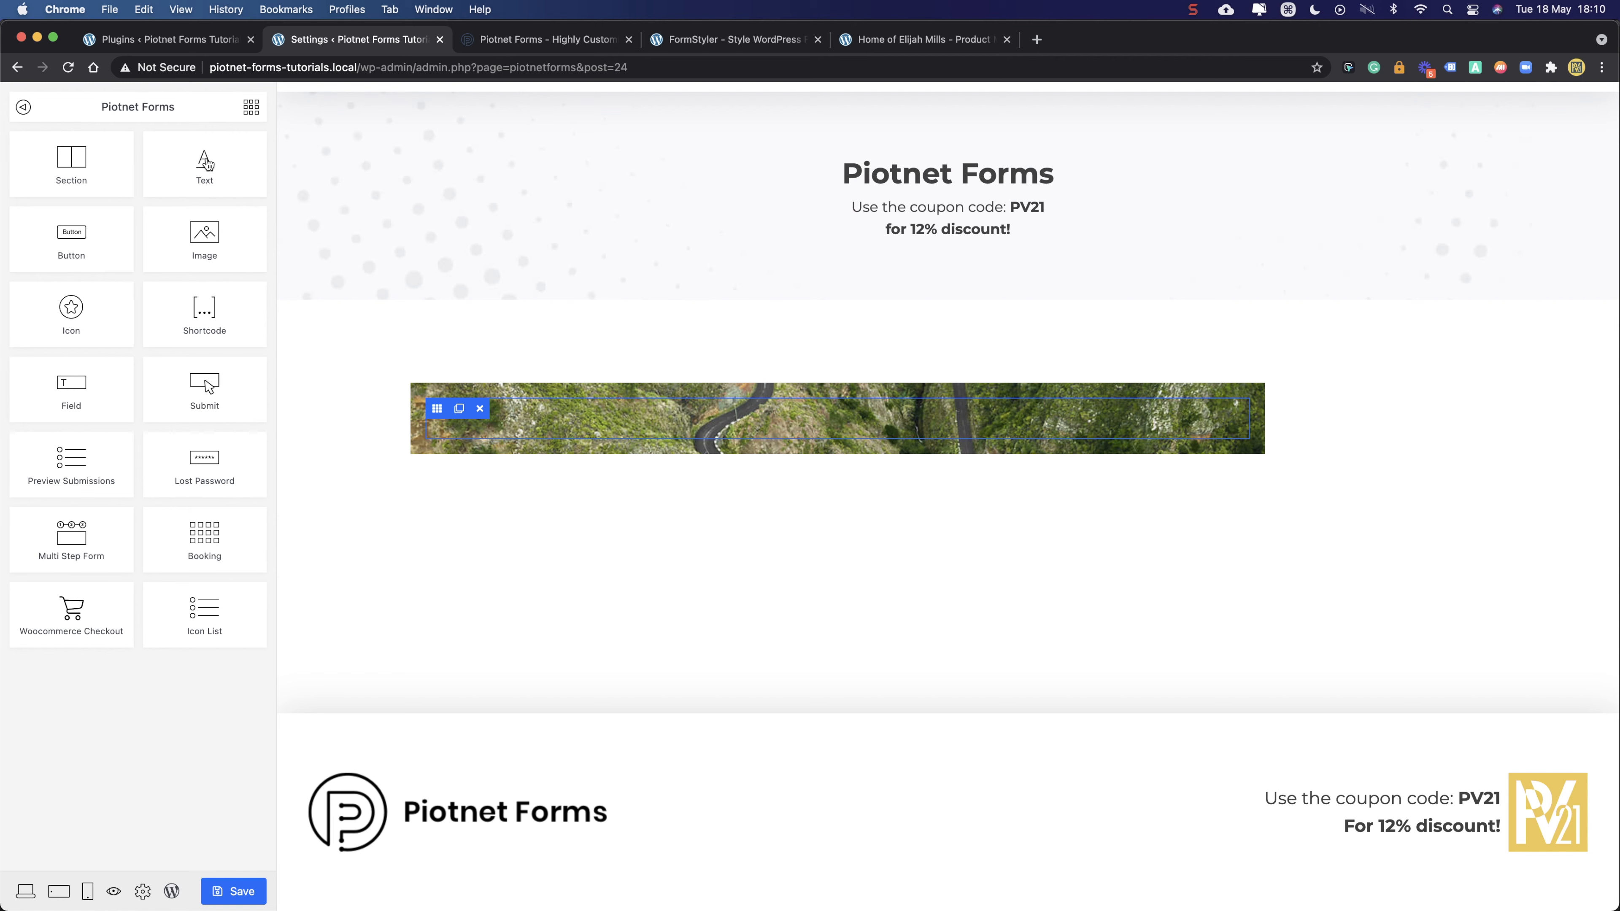
left_click_drag(207, 164, 750, 418)
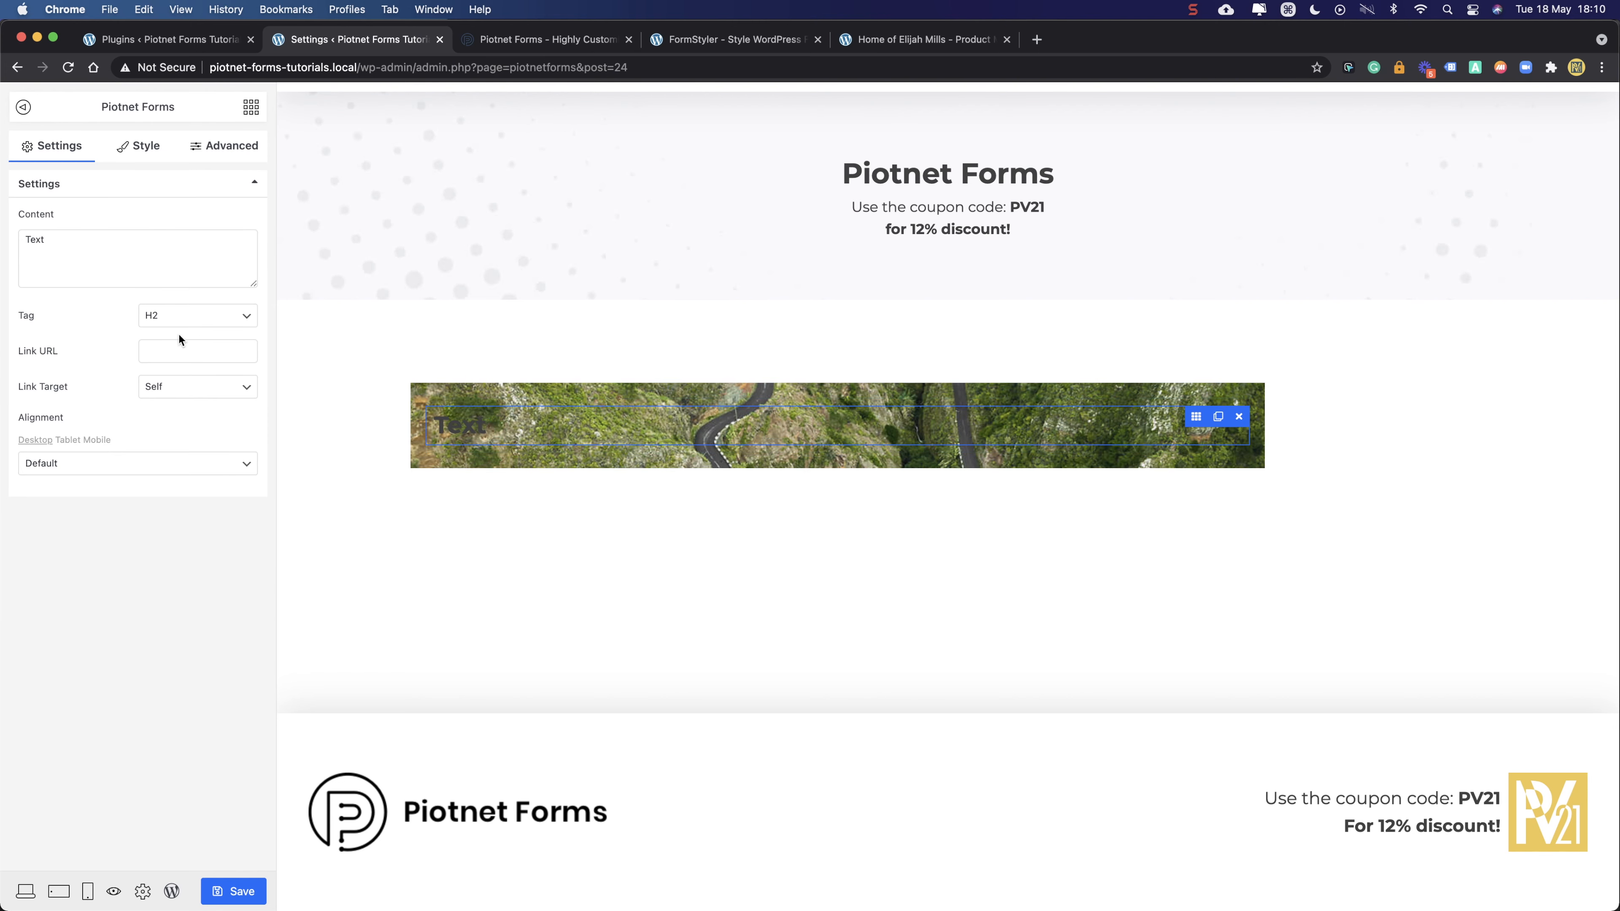
left_click(146, 146)
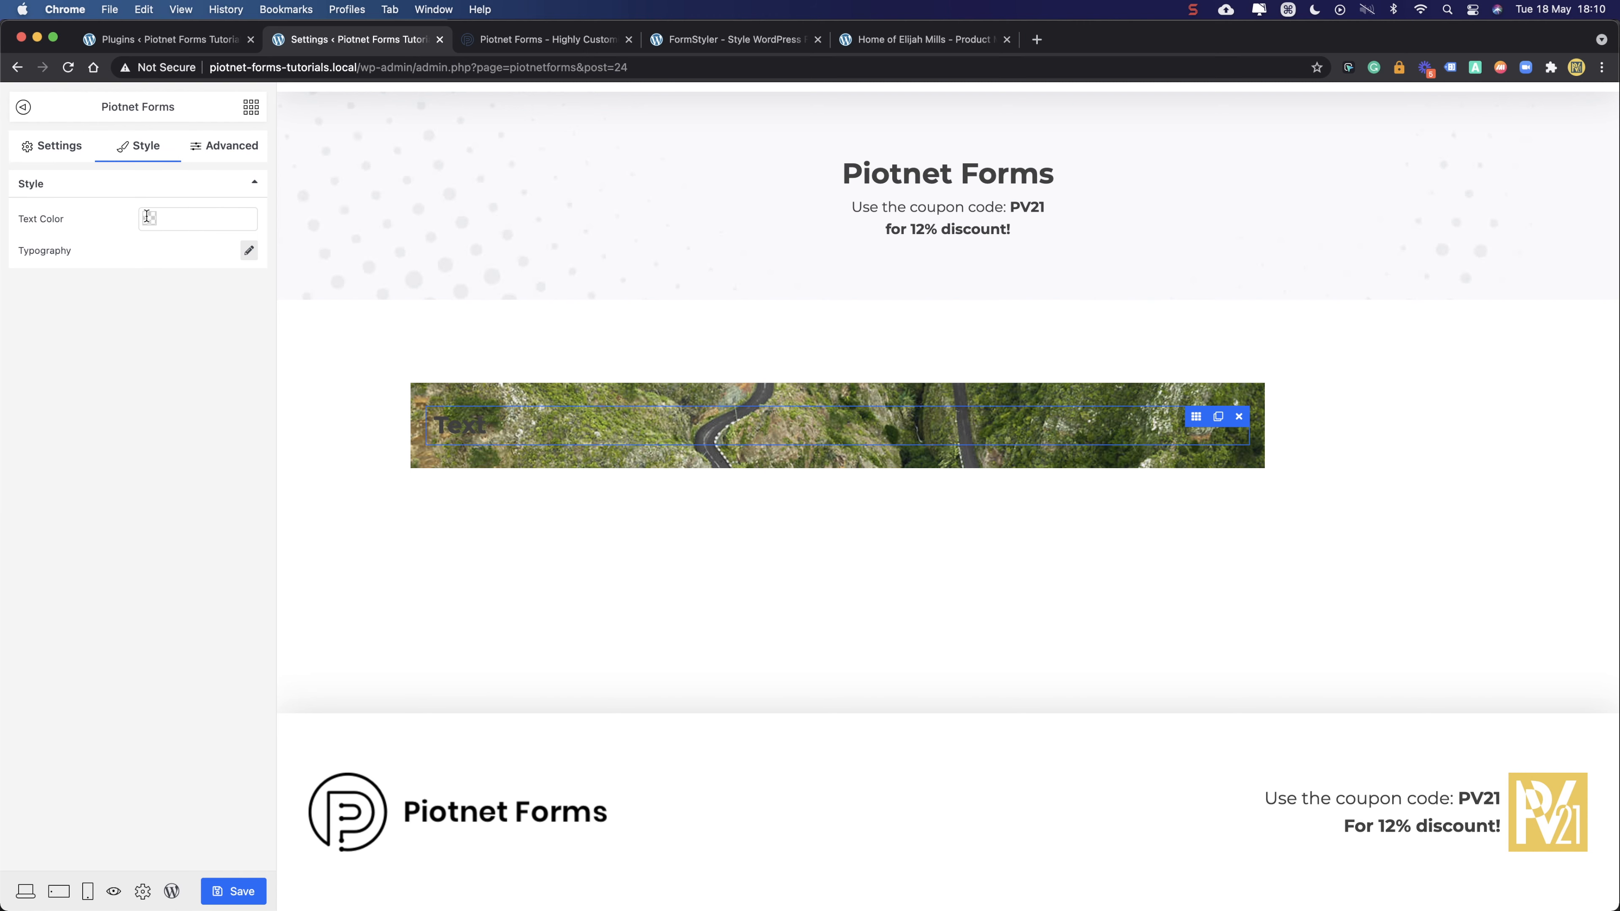
left_click(173, 218)
left_click_drag(128, 230, 104, 228)
left_click(48, 357)
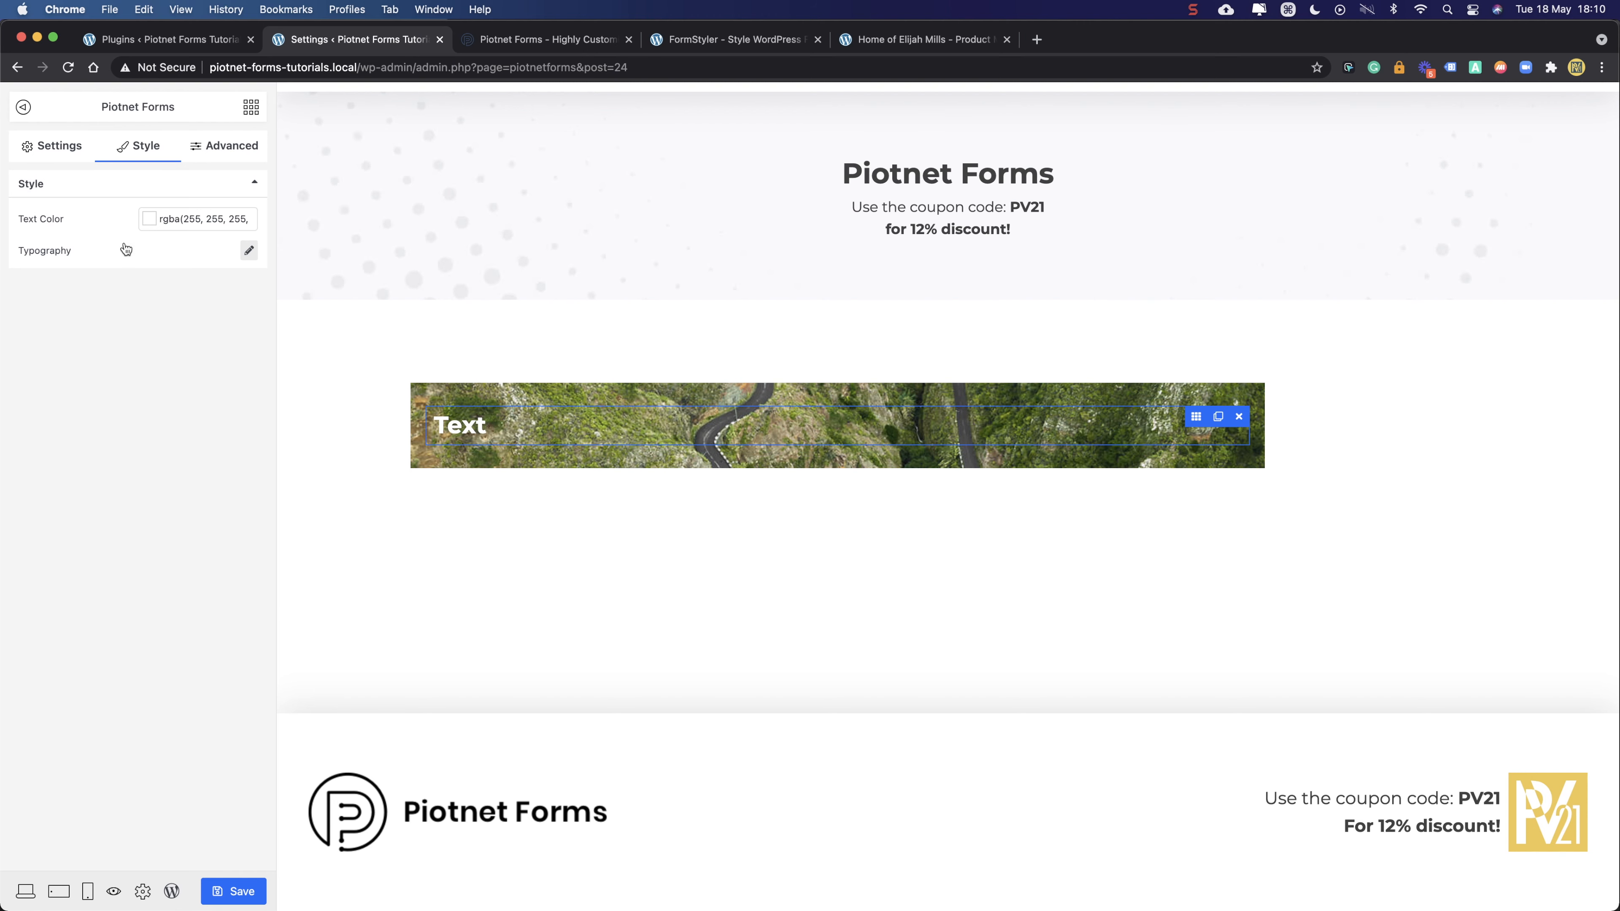
- Change the heading tag from H2 to H5 and select its existing text
left_click(70, 150)
left_click(157, 316)
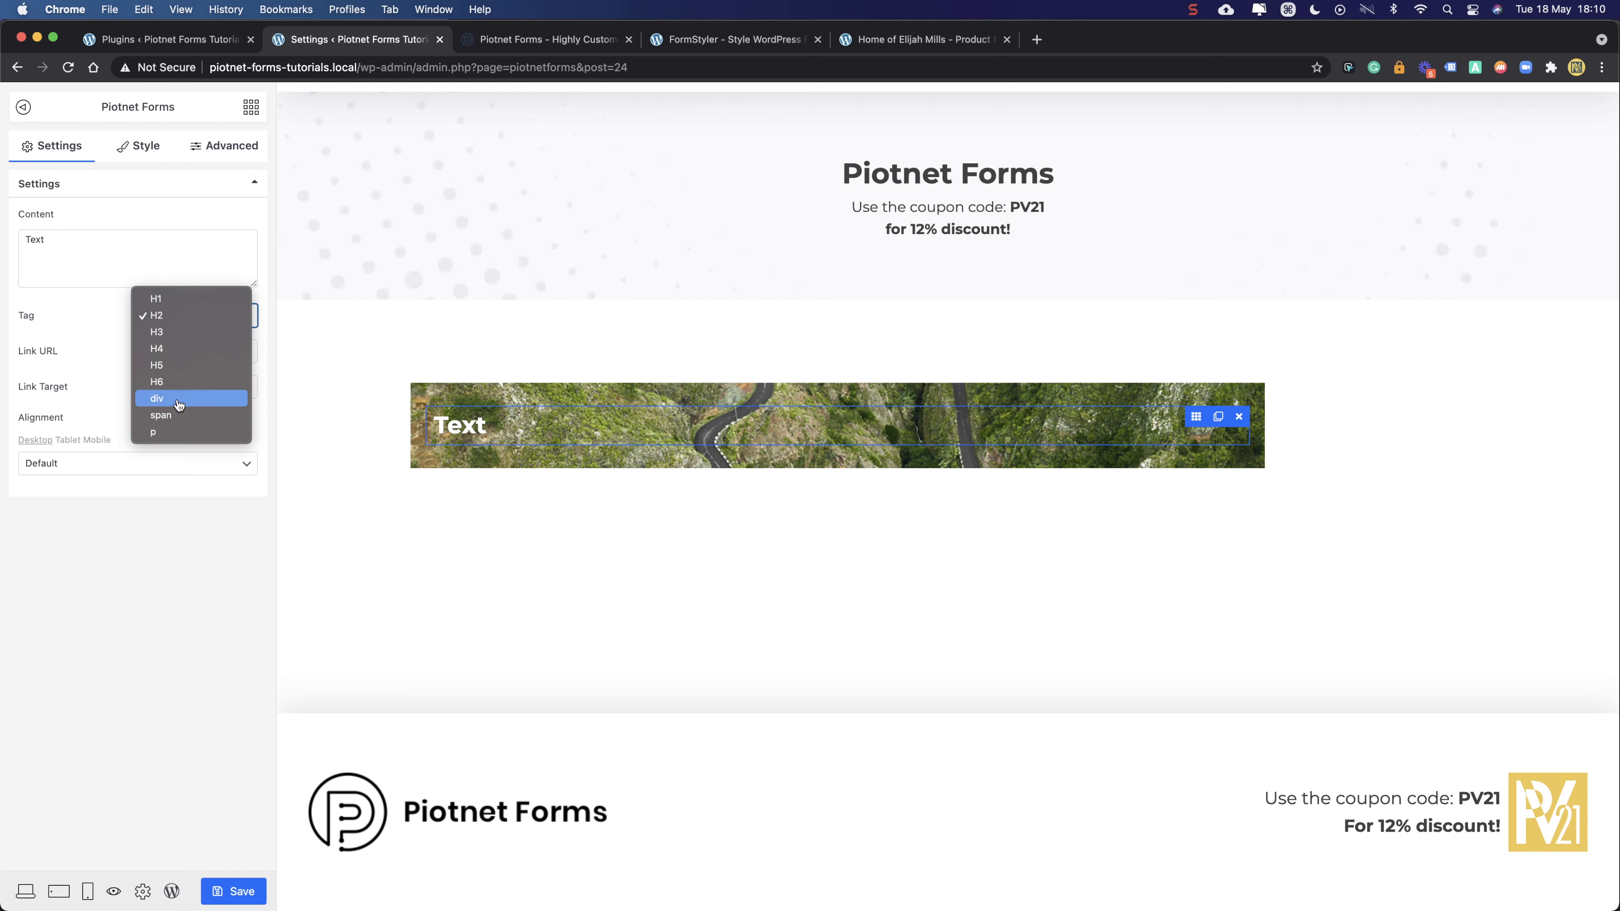
left_click(177, 365)
left_click_drag(61, 247, 1, 240)
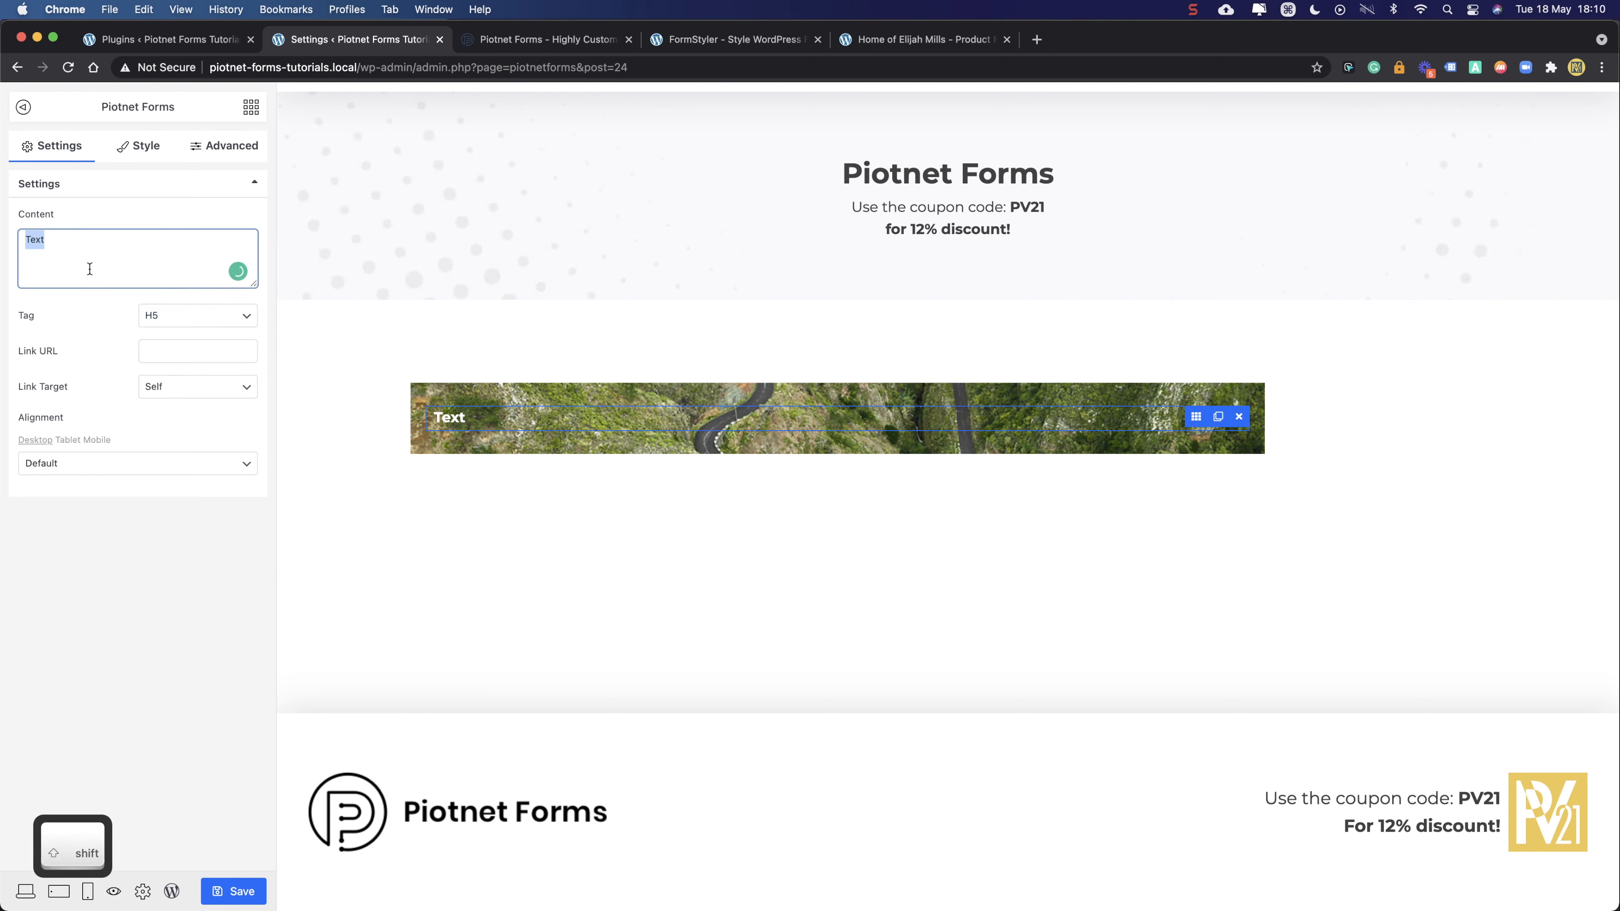
- Replace the heading text 'Text' with '5 thing I love about Piotnet'
type("T")
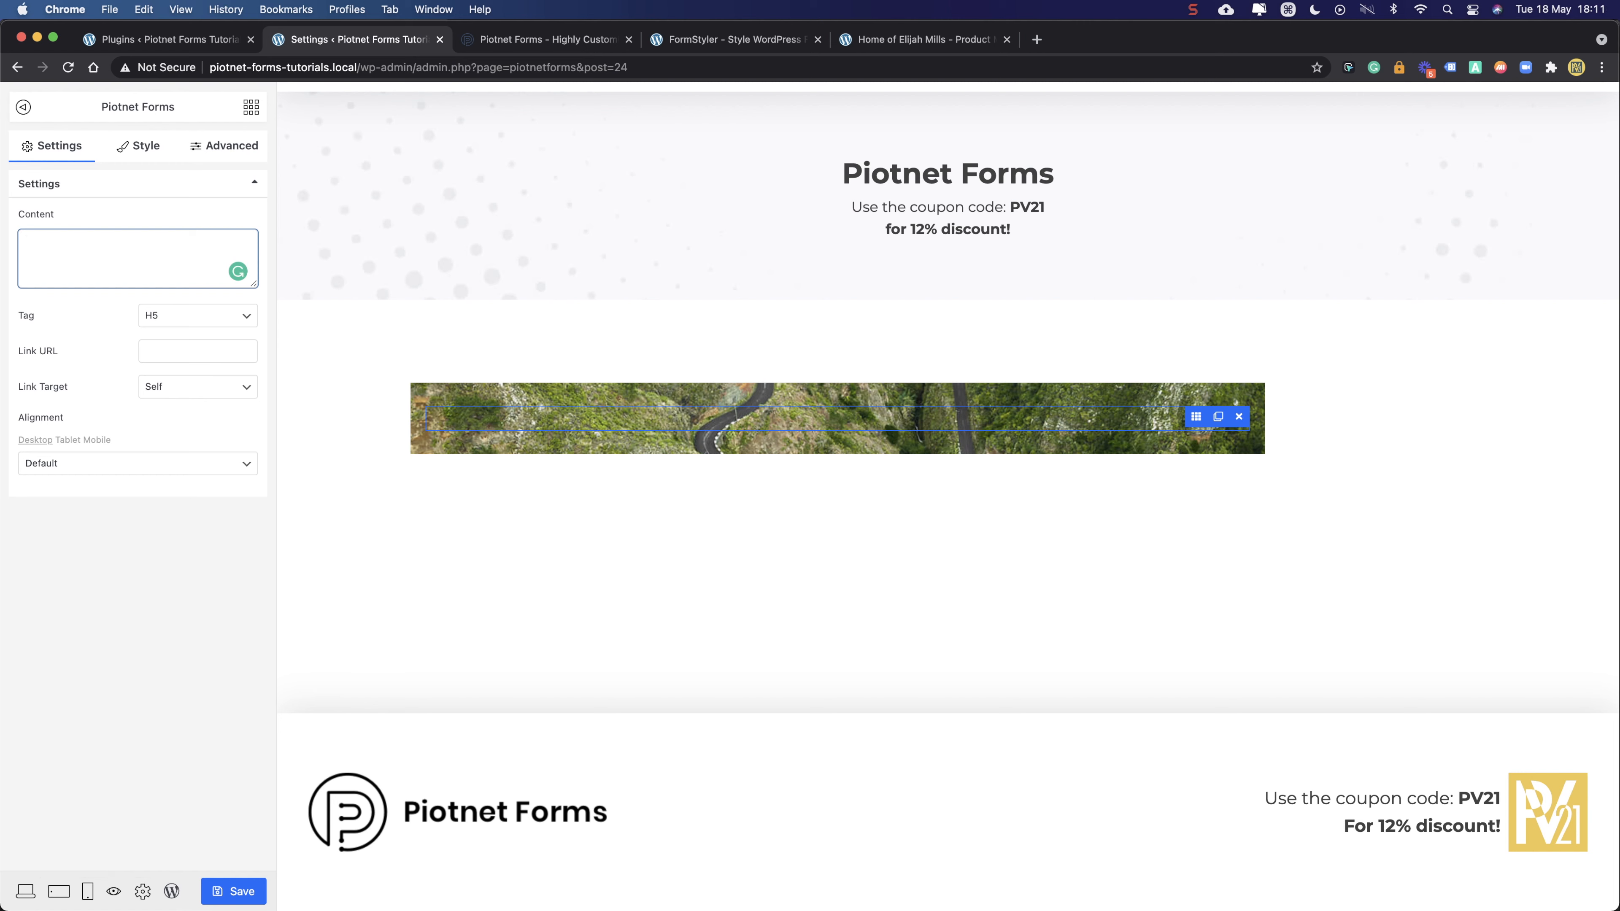
type("5 thing I love")
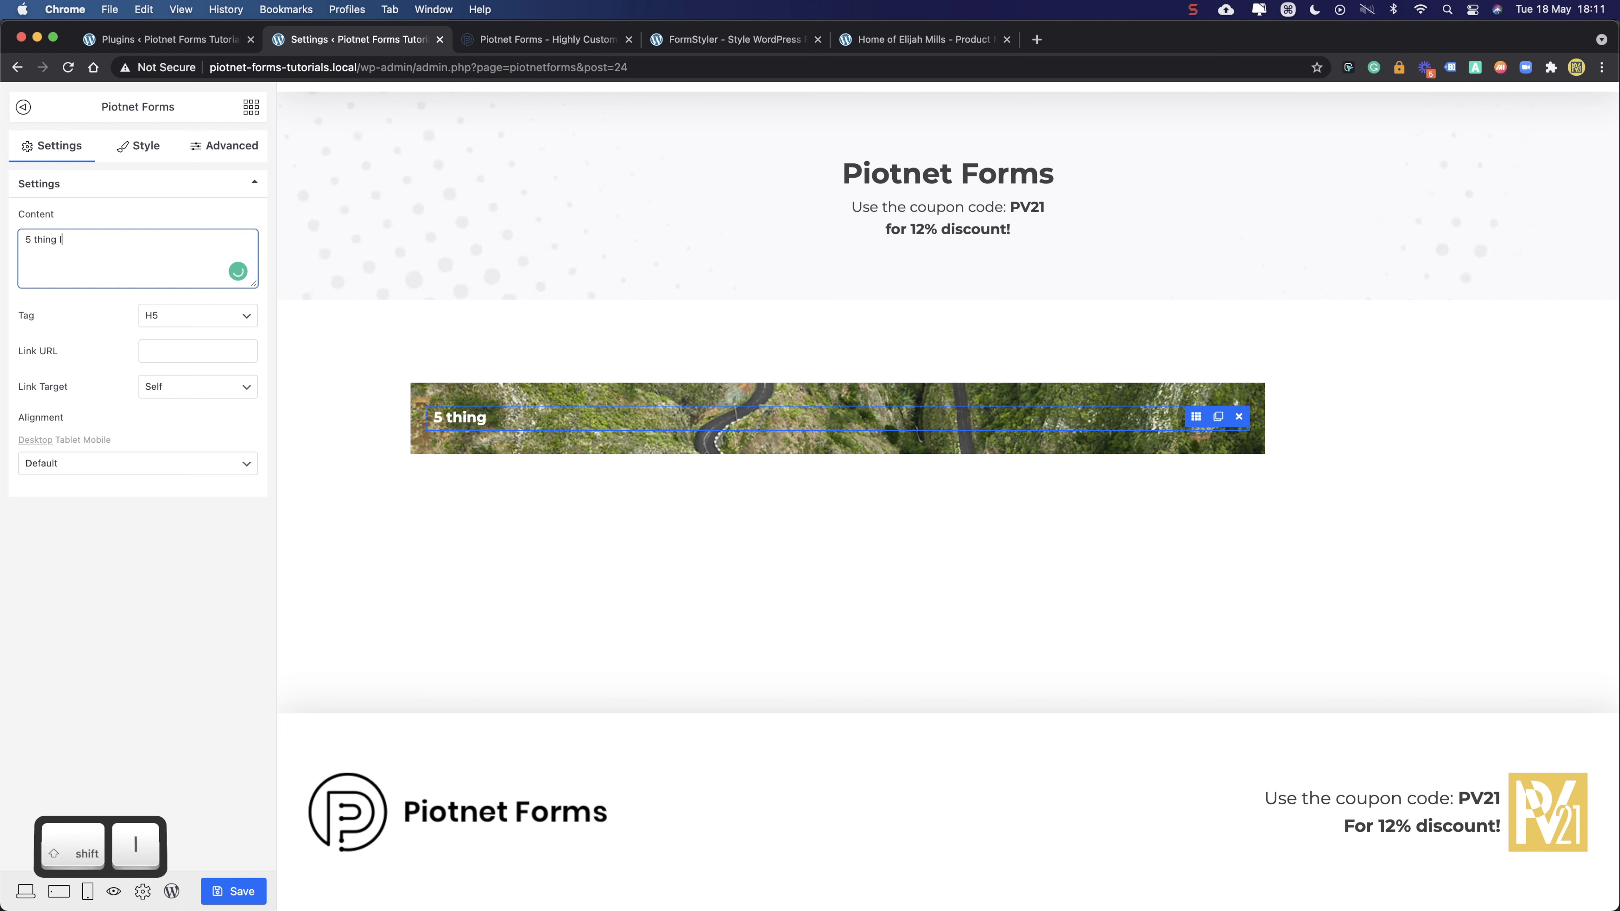
type("bo")
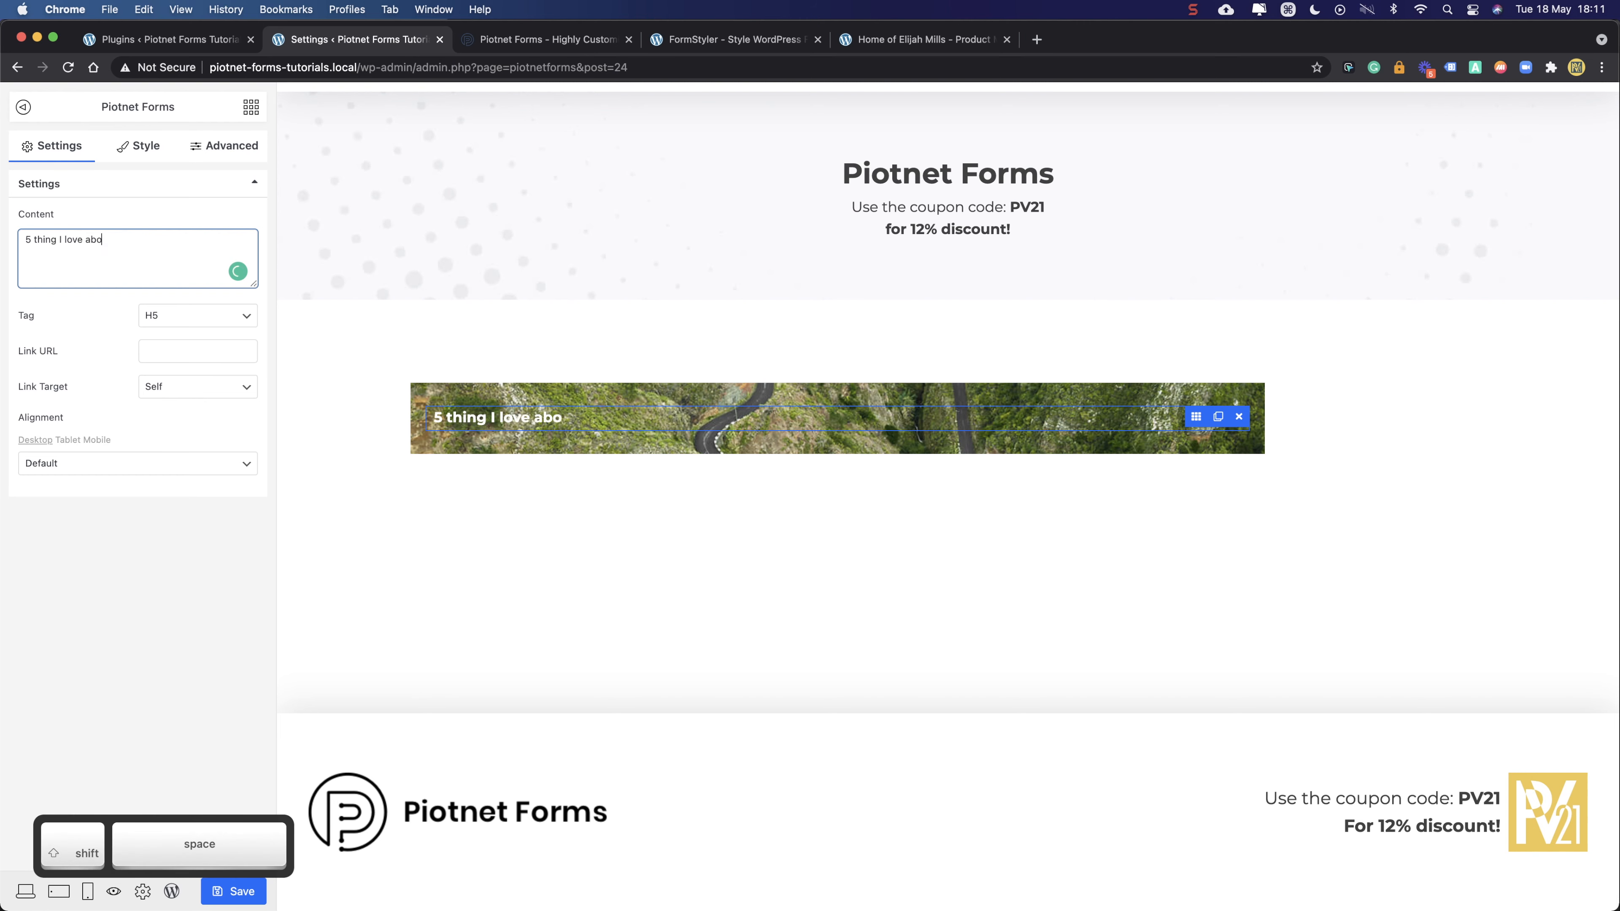
type("ut Pio")
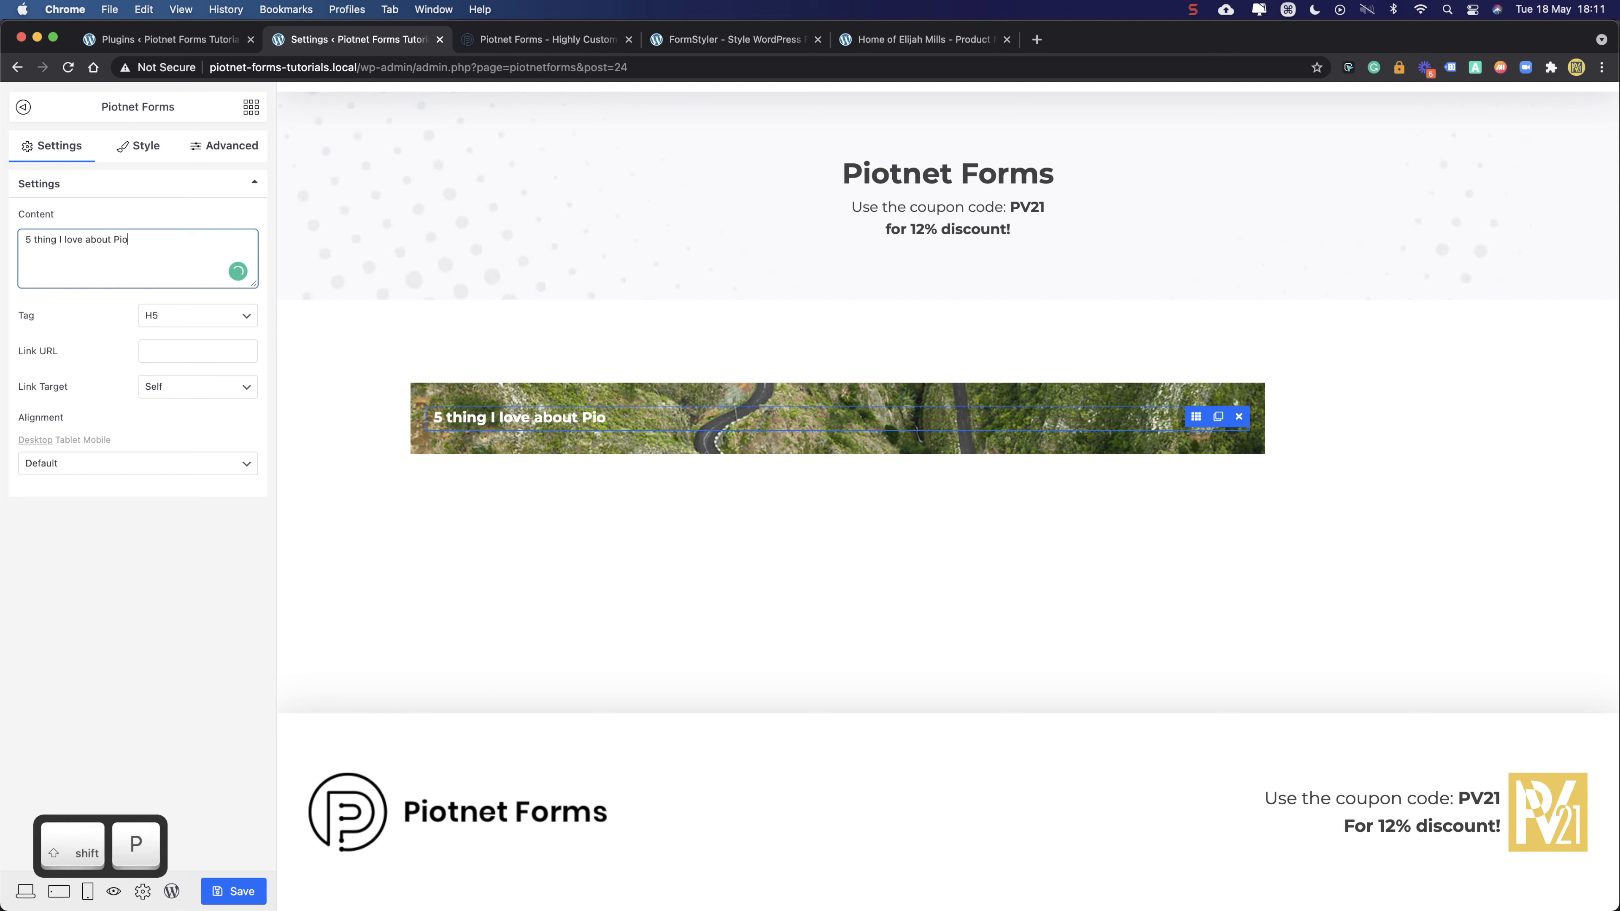
type("tnet")
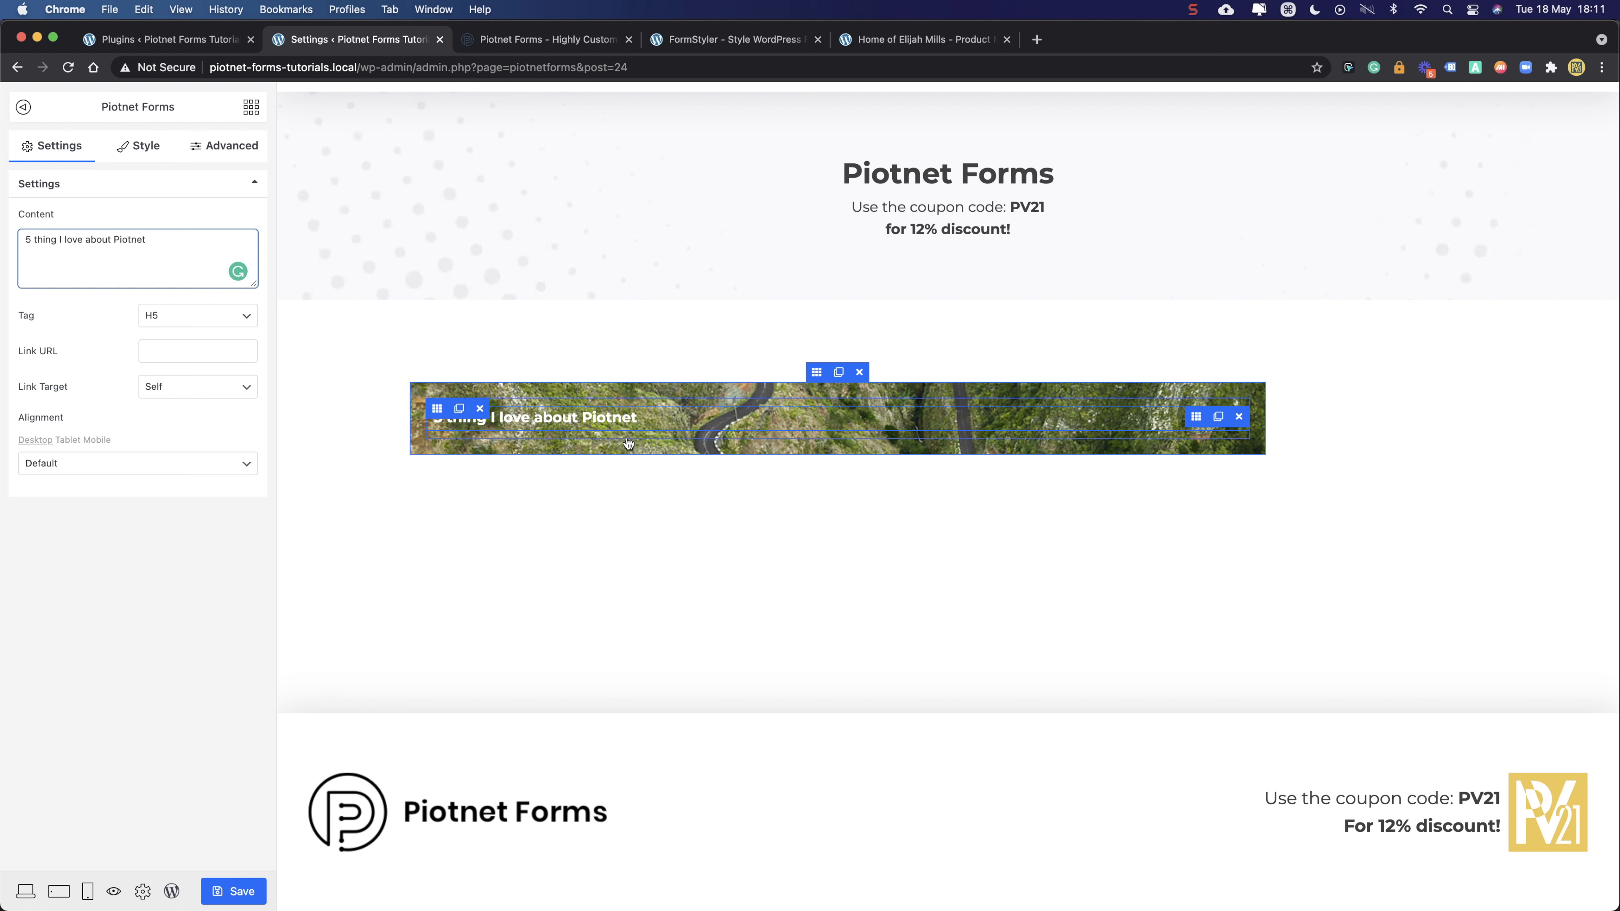
mouse_move(565, 418)
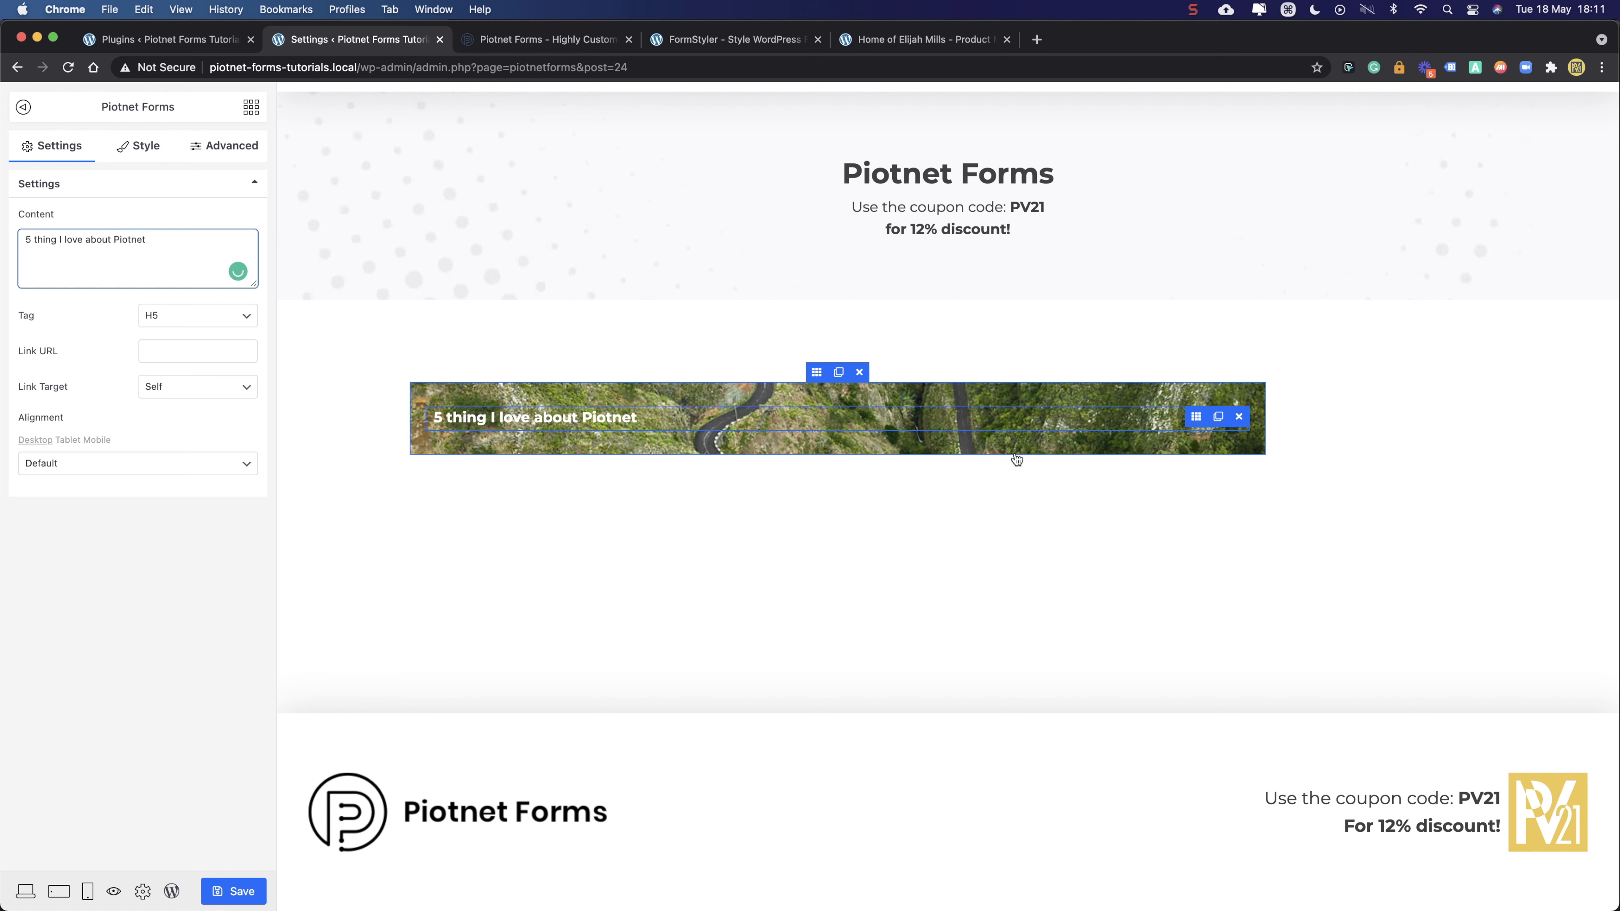
left_click(437, 408)
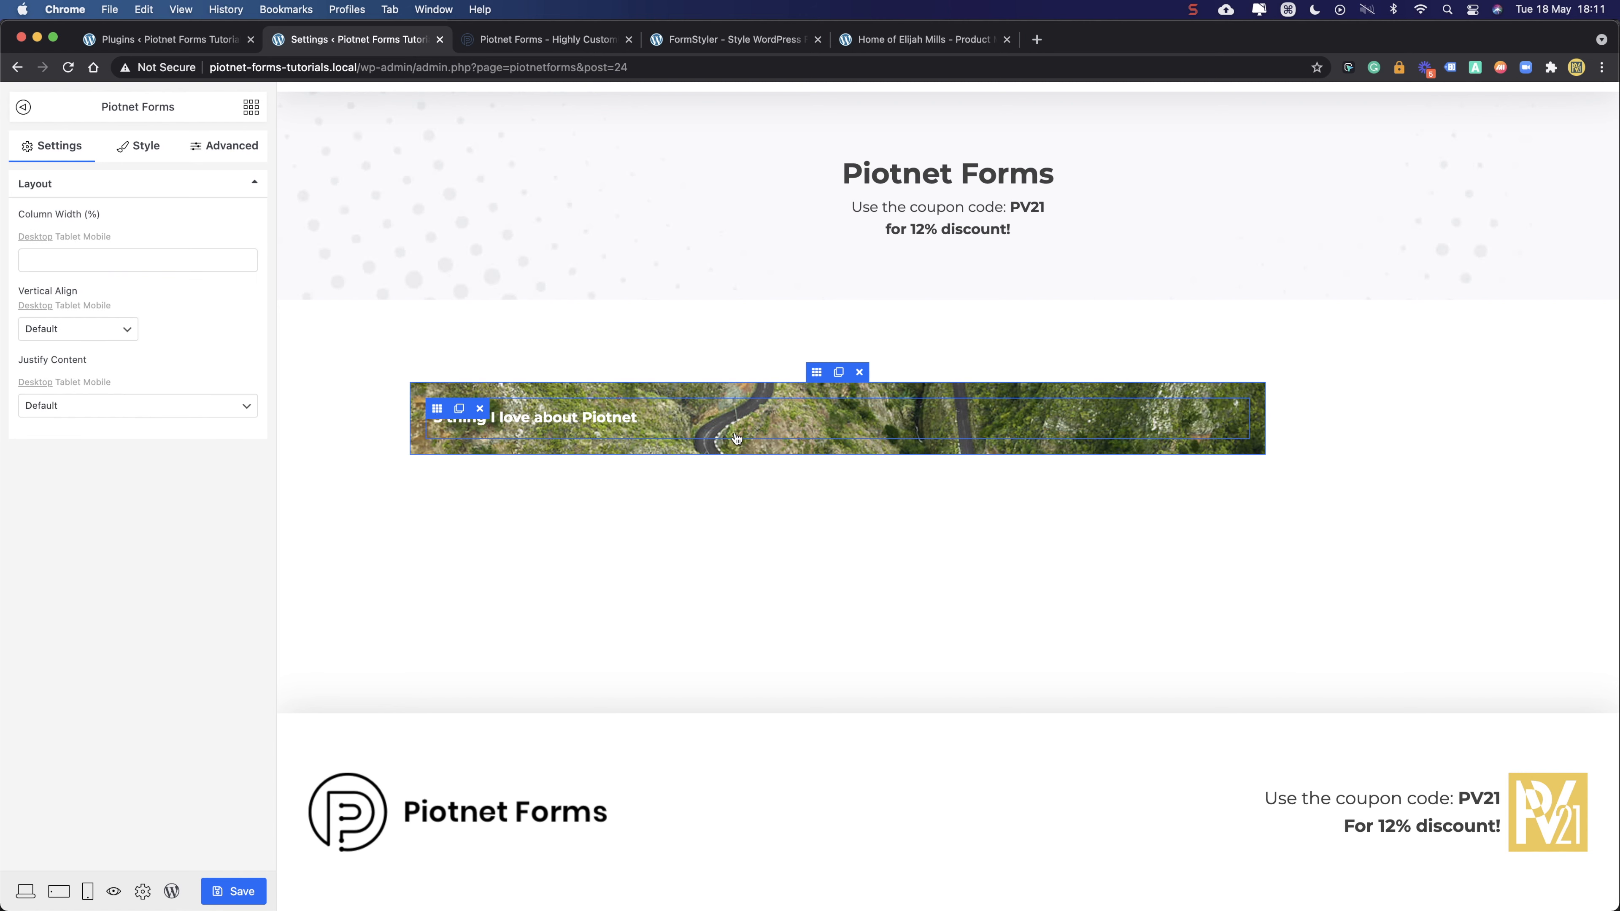
- Duplicate the heading's column until there are four copies
left_click(660, 418)
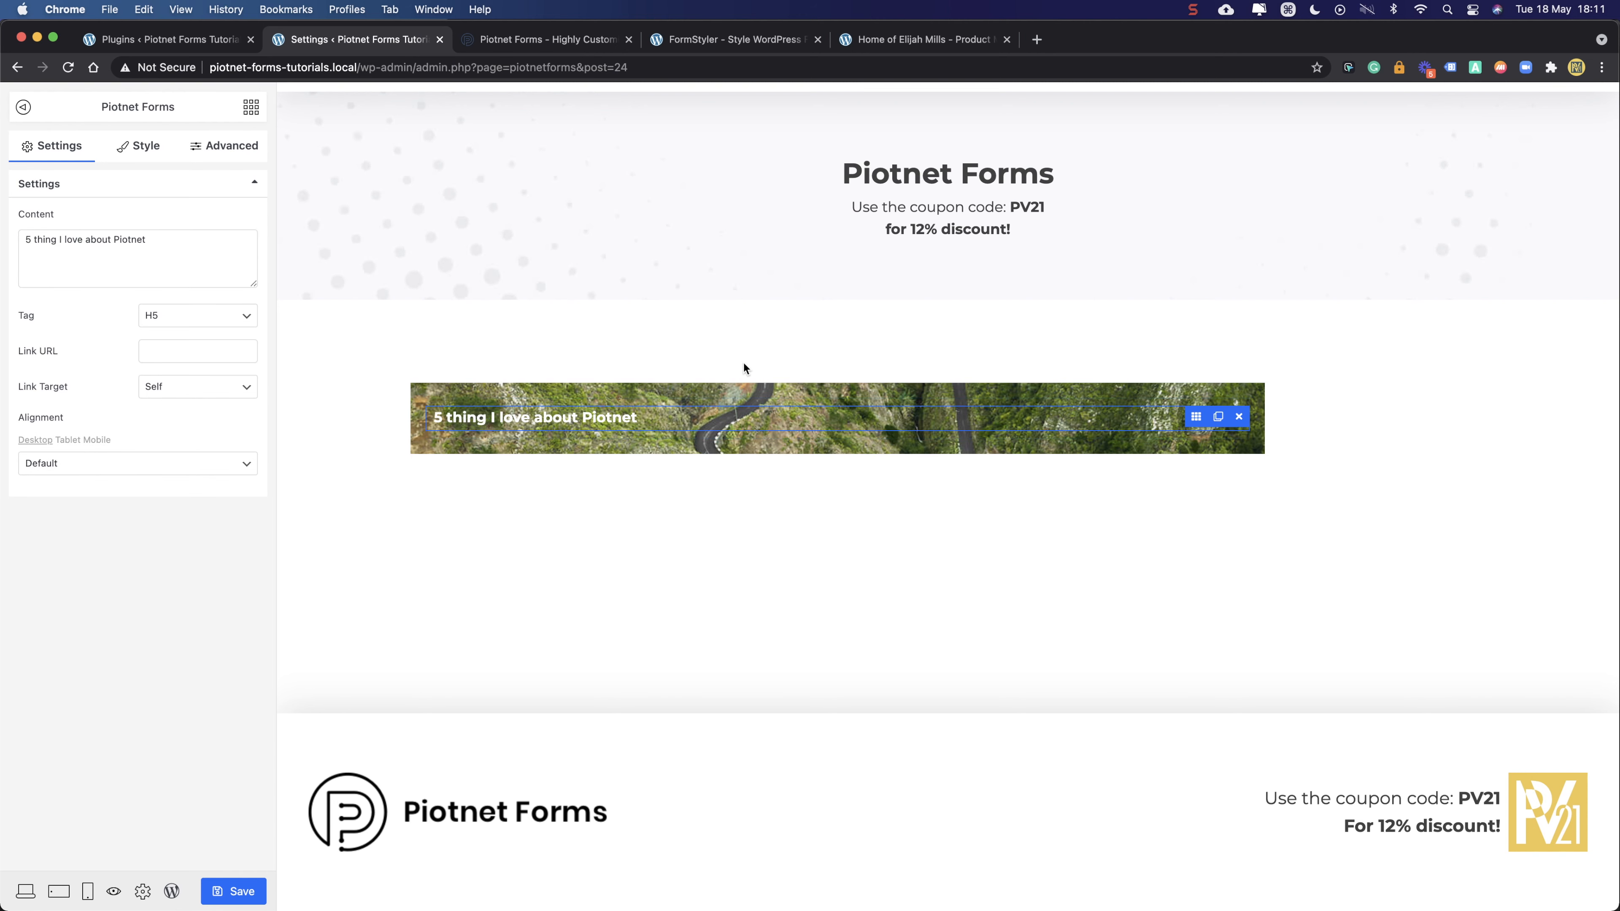
left_click(437, 410)
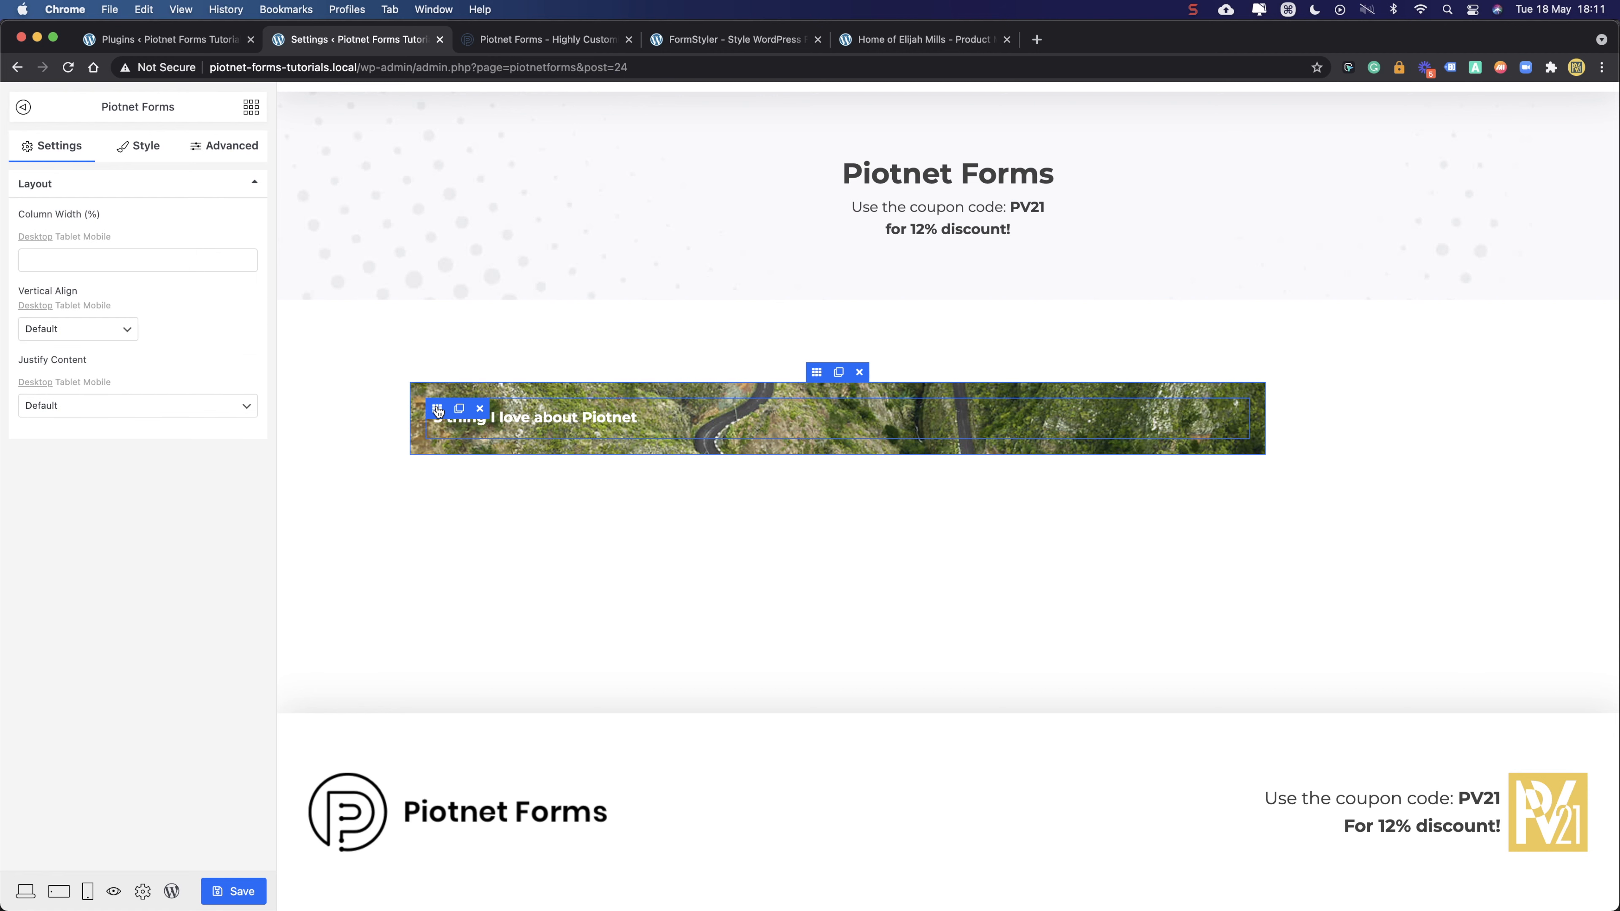
left_click(460, 410)
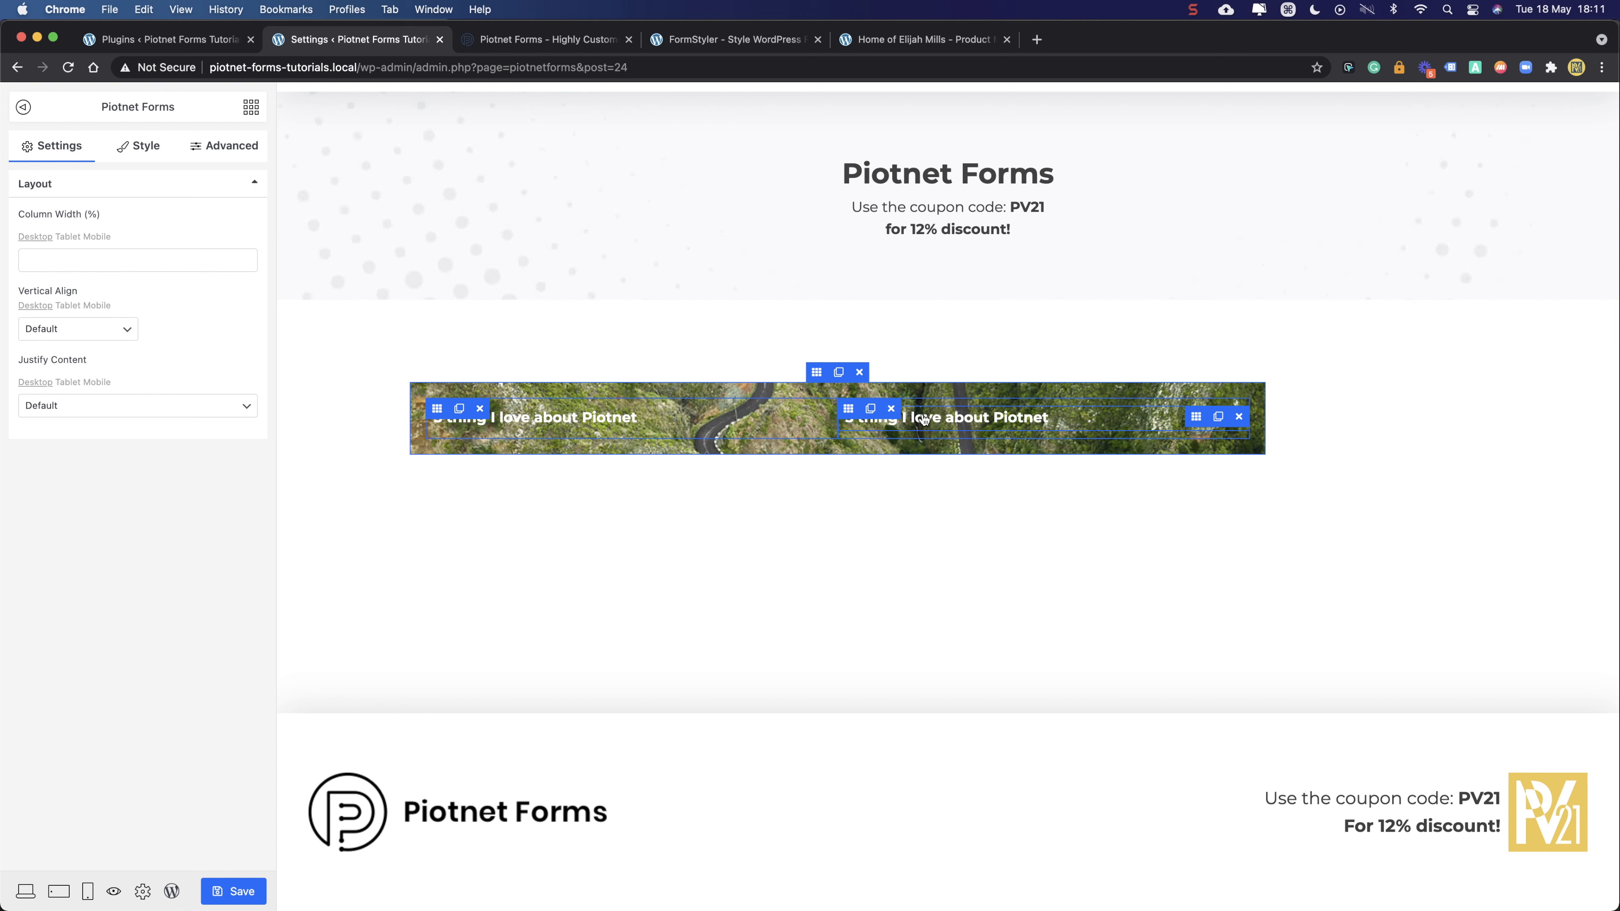
left_click(459, 409)
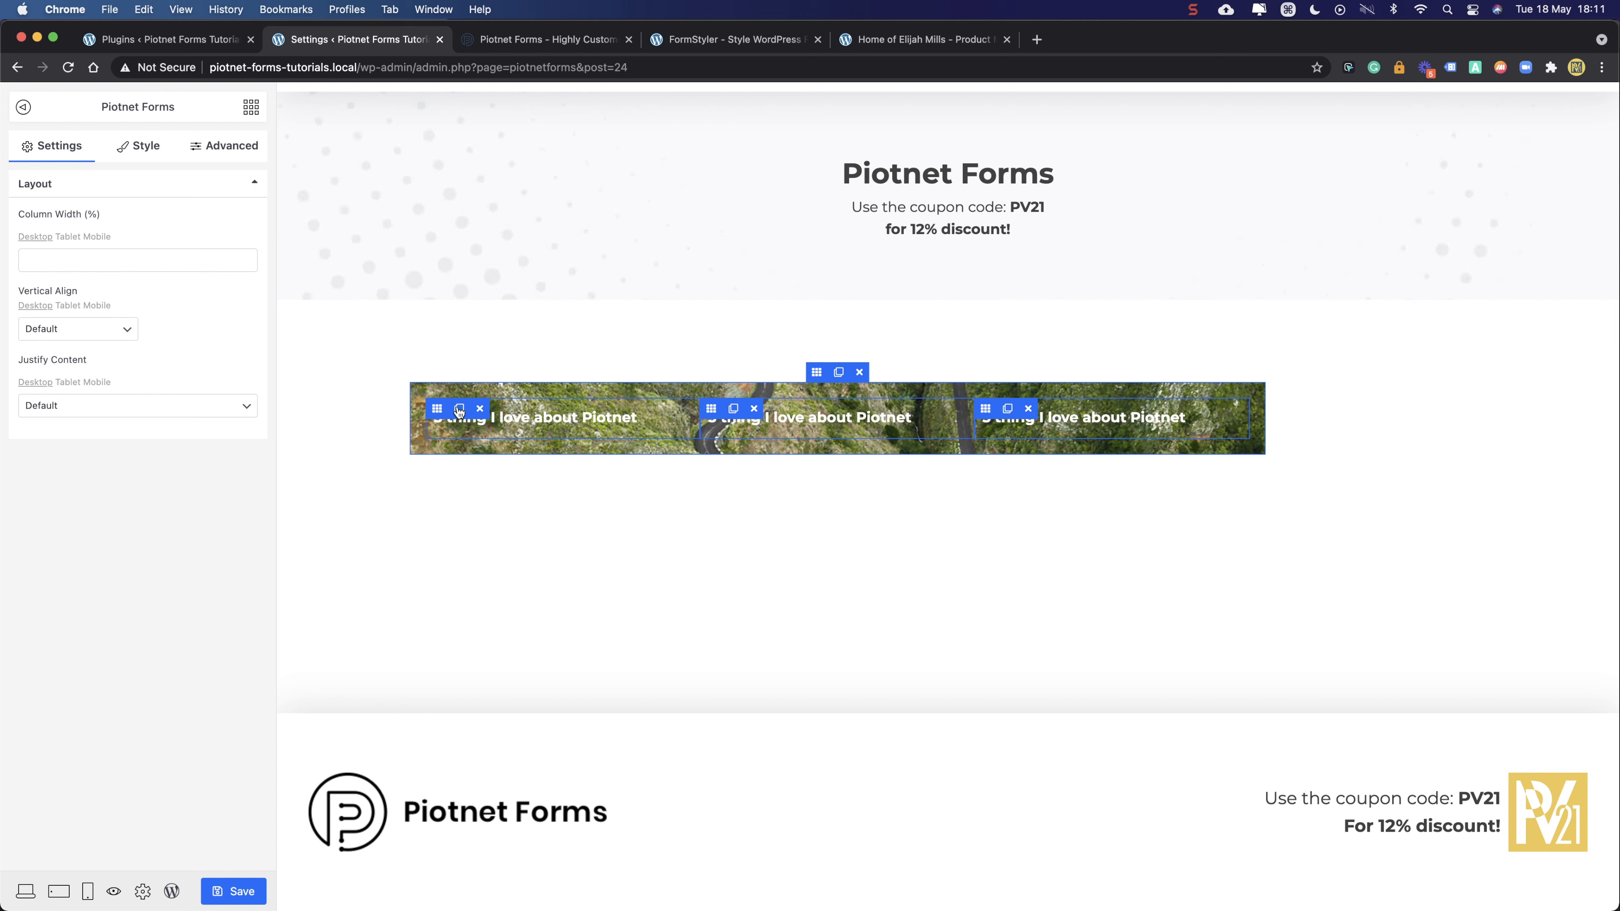
left_click(459, 410)
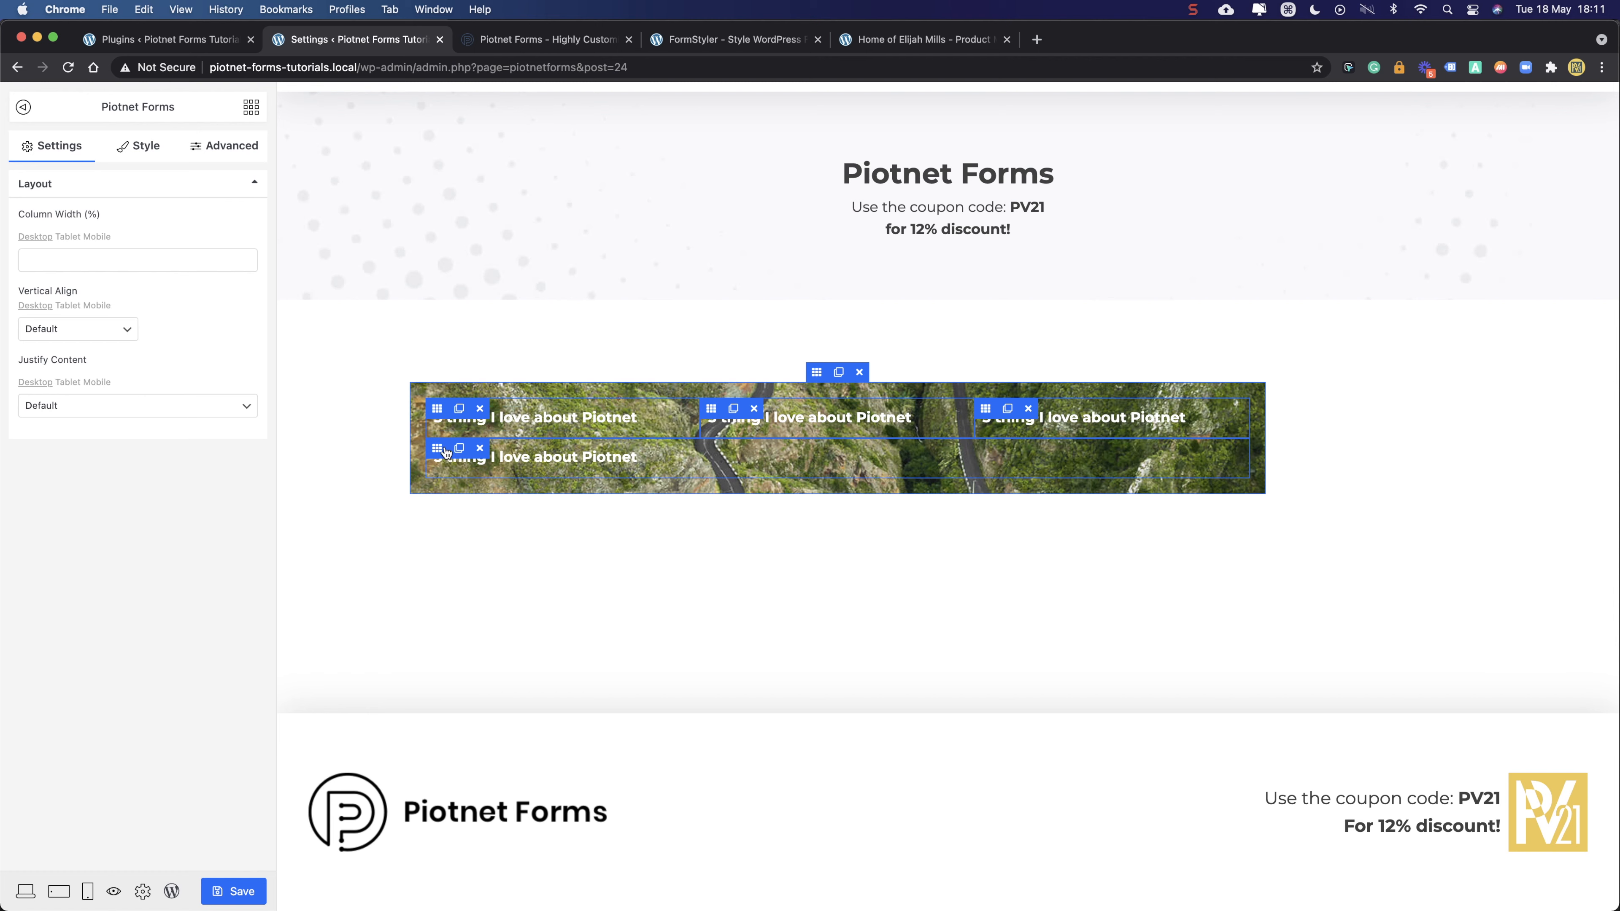
- Delete the three extra headings, then duplicate the remaining one beside the original
left_click(480, 448)
left_click(1029, 409)
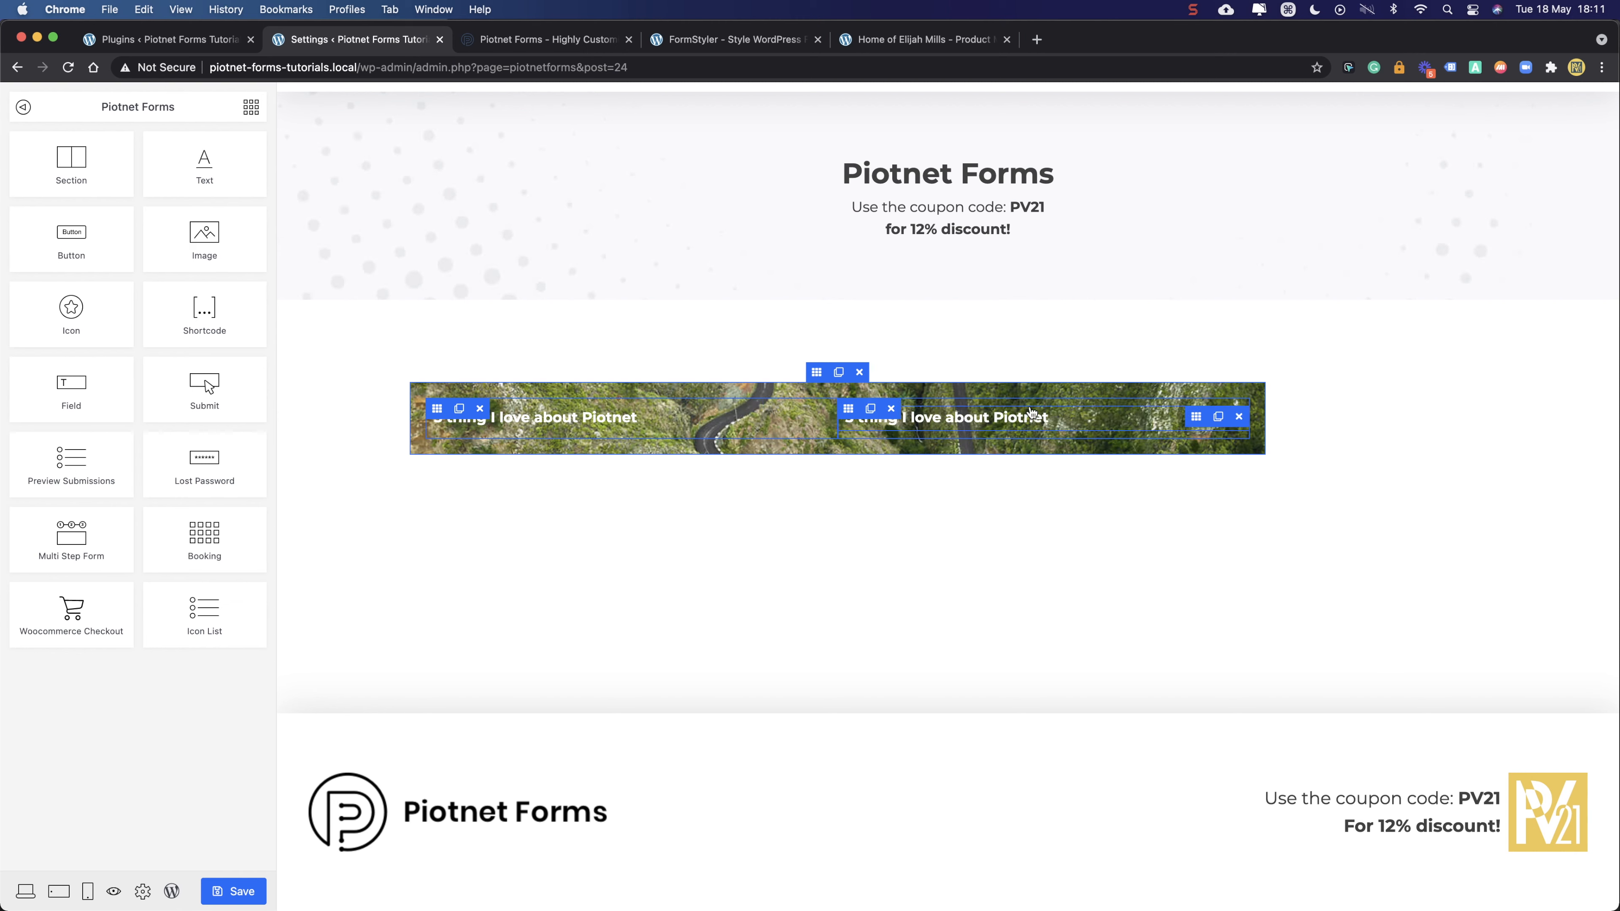
left_click(892, 409)
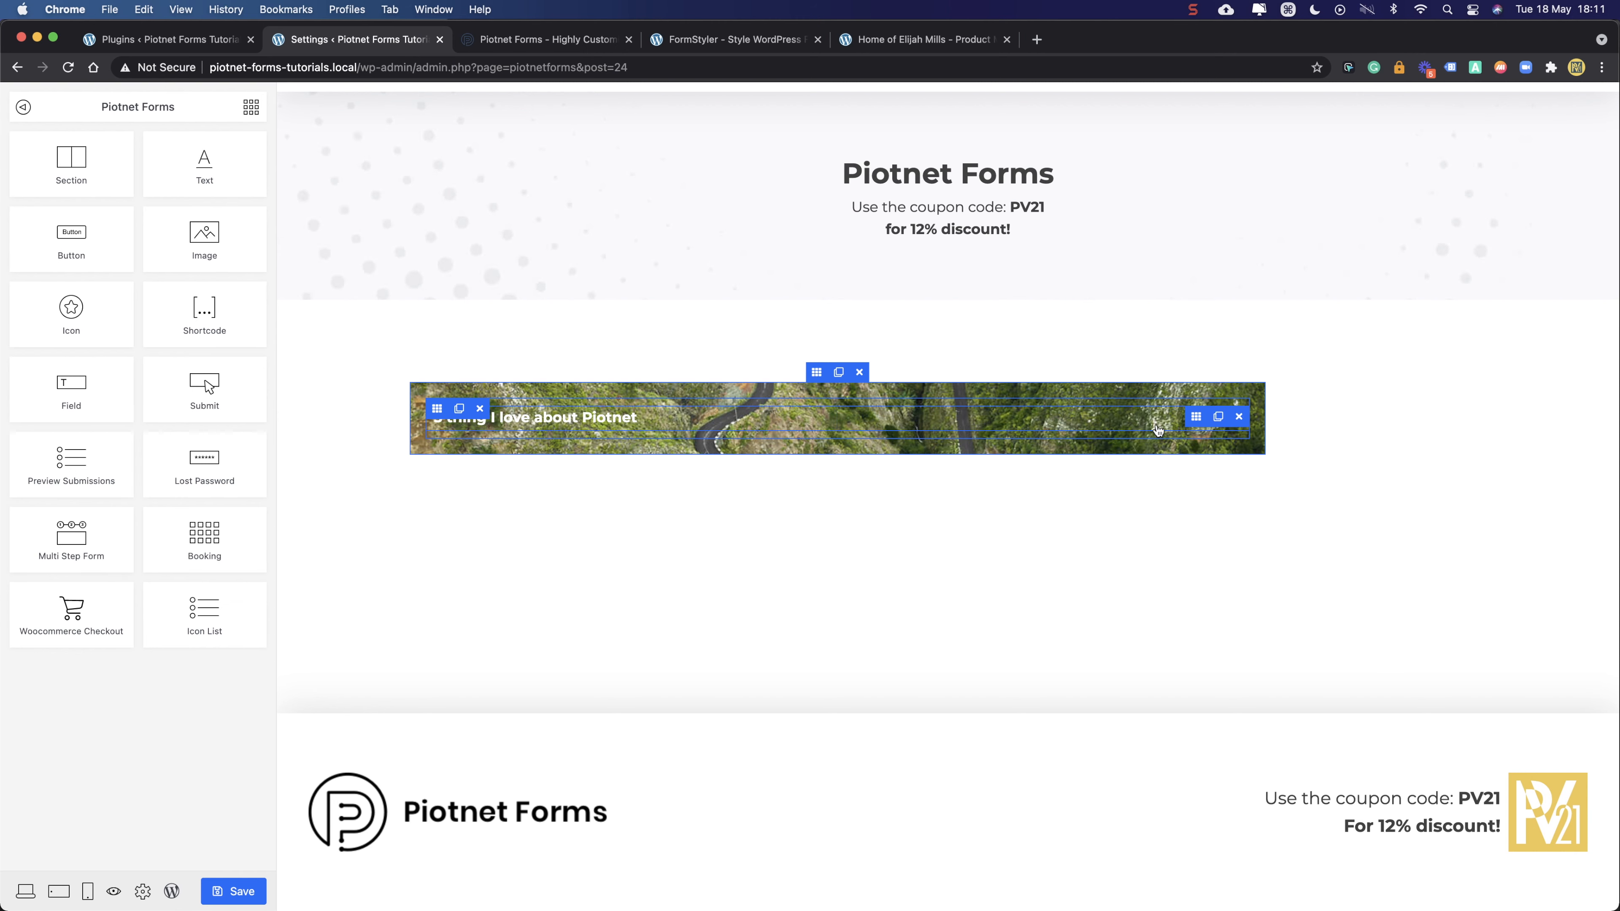
left_click(460, 410)
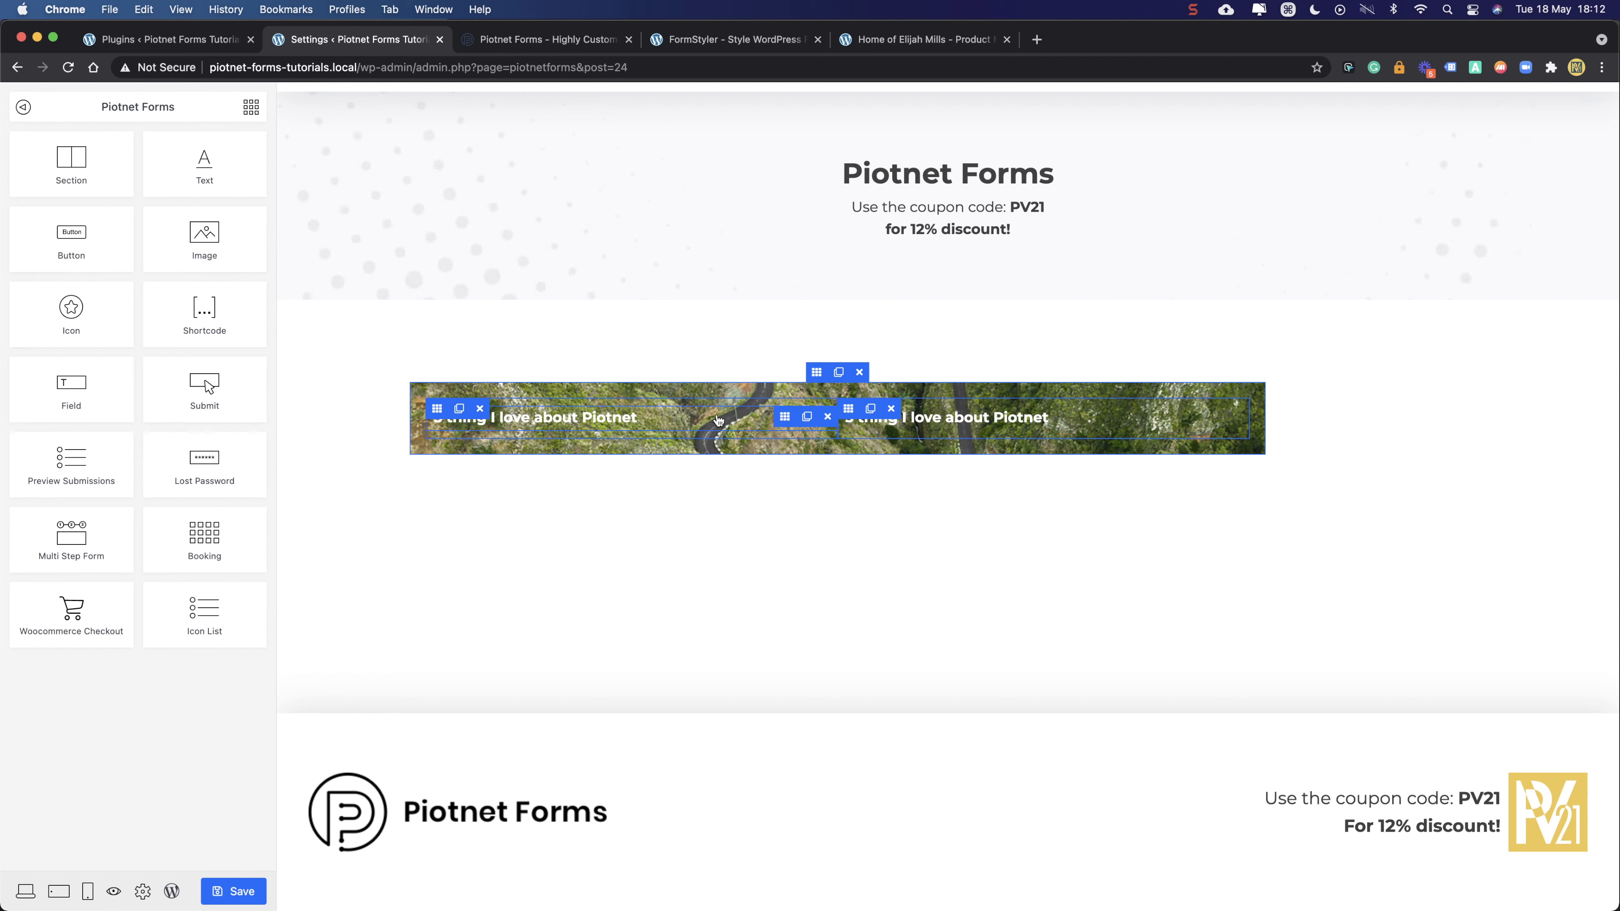
- Retitle the right heading '5 things Piotnet should have'
left_click(1040, 424)
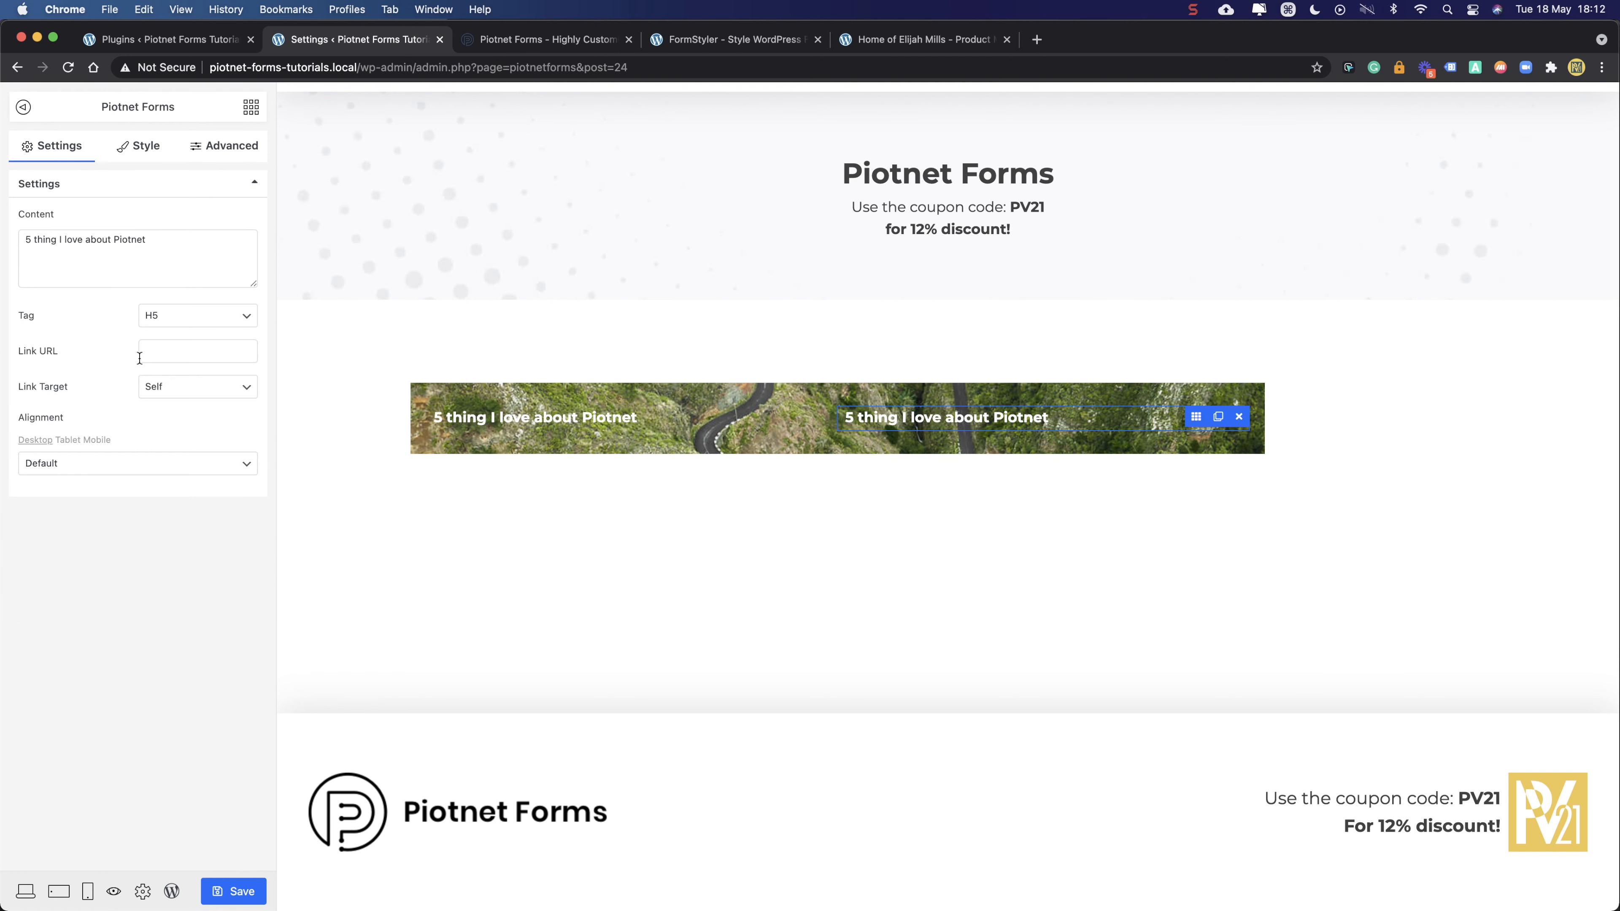
left_click_drag(32, 243, 21, 243)
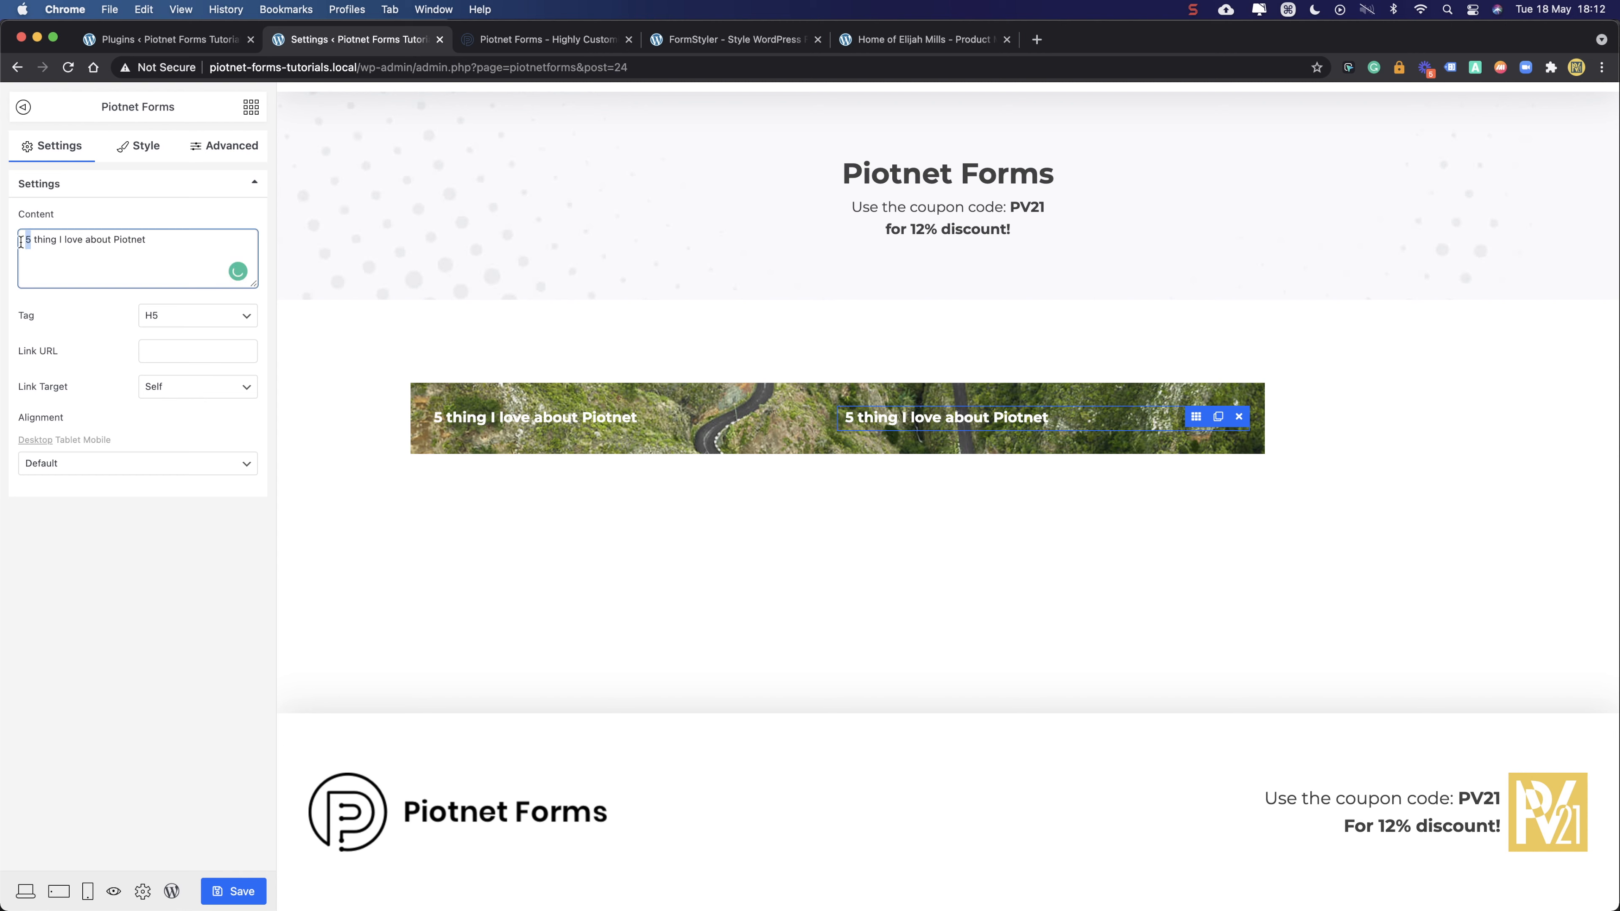
key("Right")
type("s")
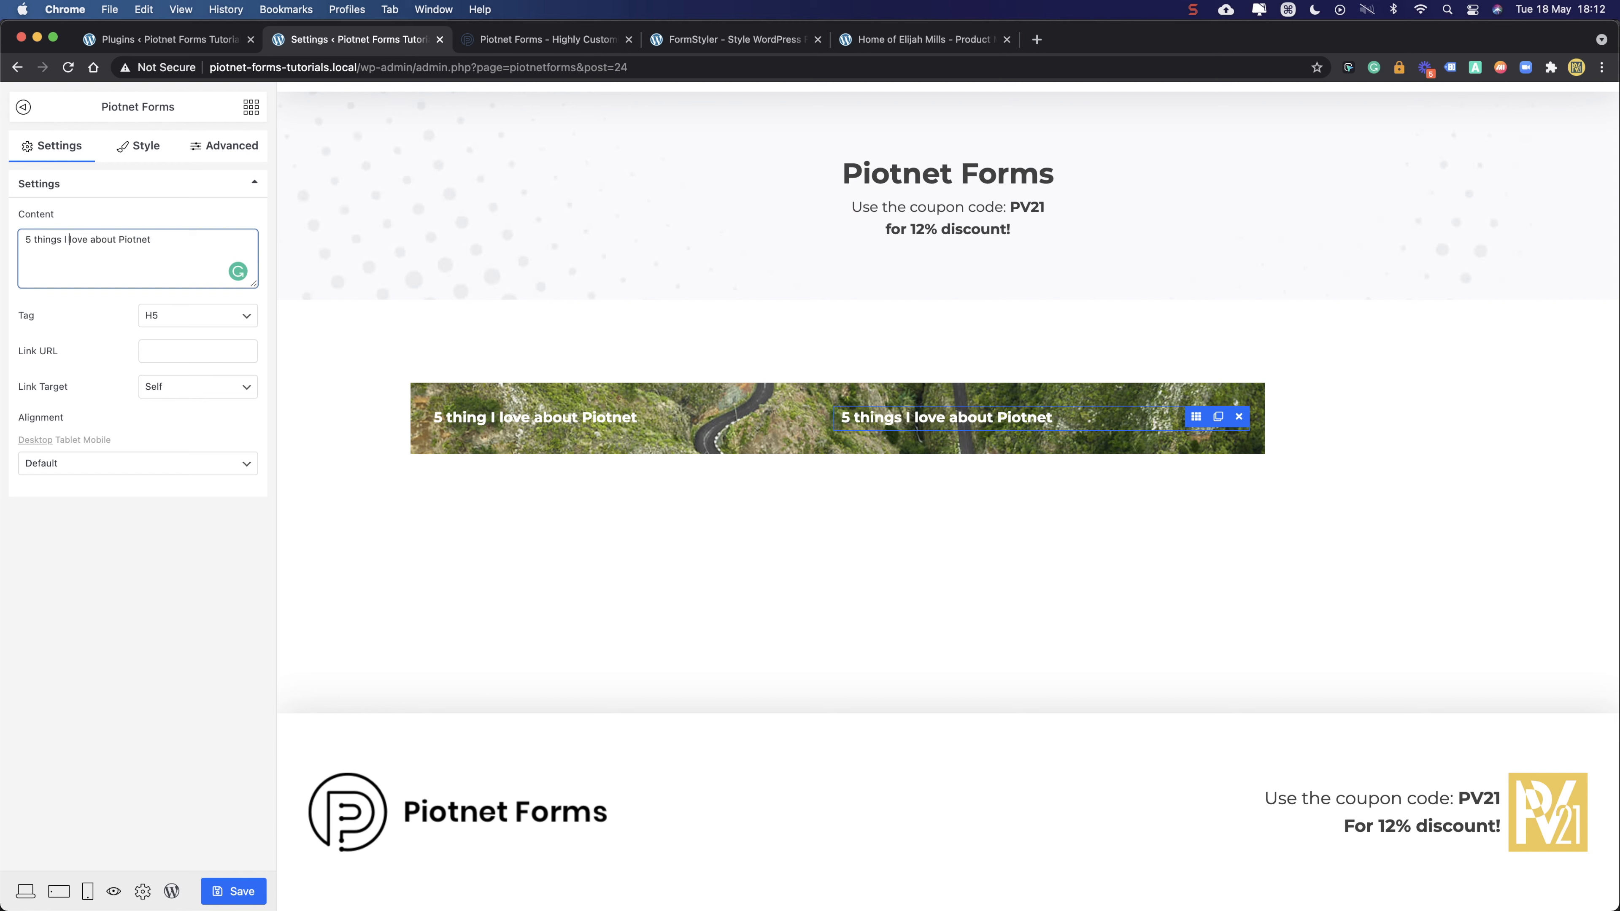
key("shift+Right")
key("shift+Right")
key("shift+Right")
key("shift+Left")
key("shift+Left")
key("shift+Left")
key("shift+Left")
key("shift+Left")
key("shift+Left")
key("Return")
key("BackSpace")
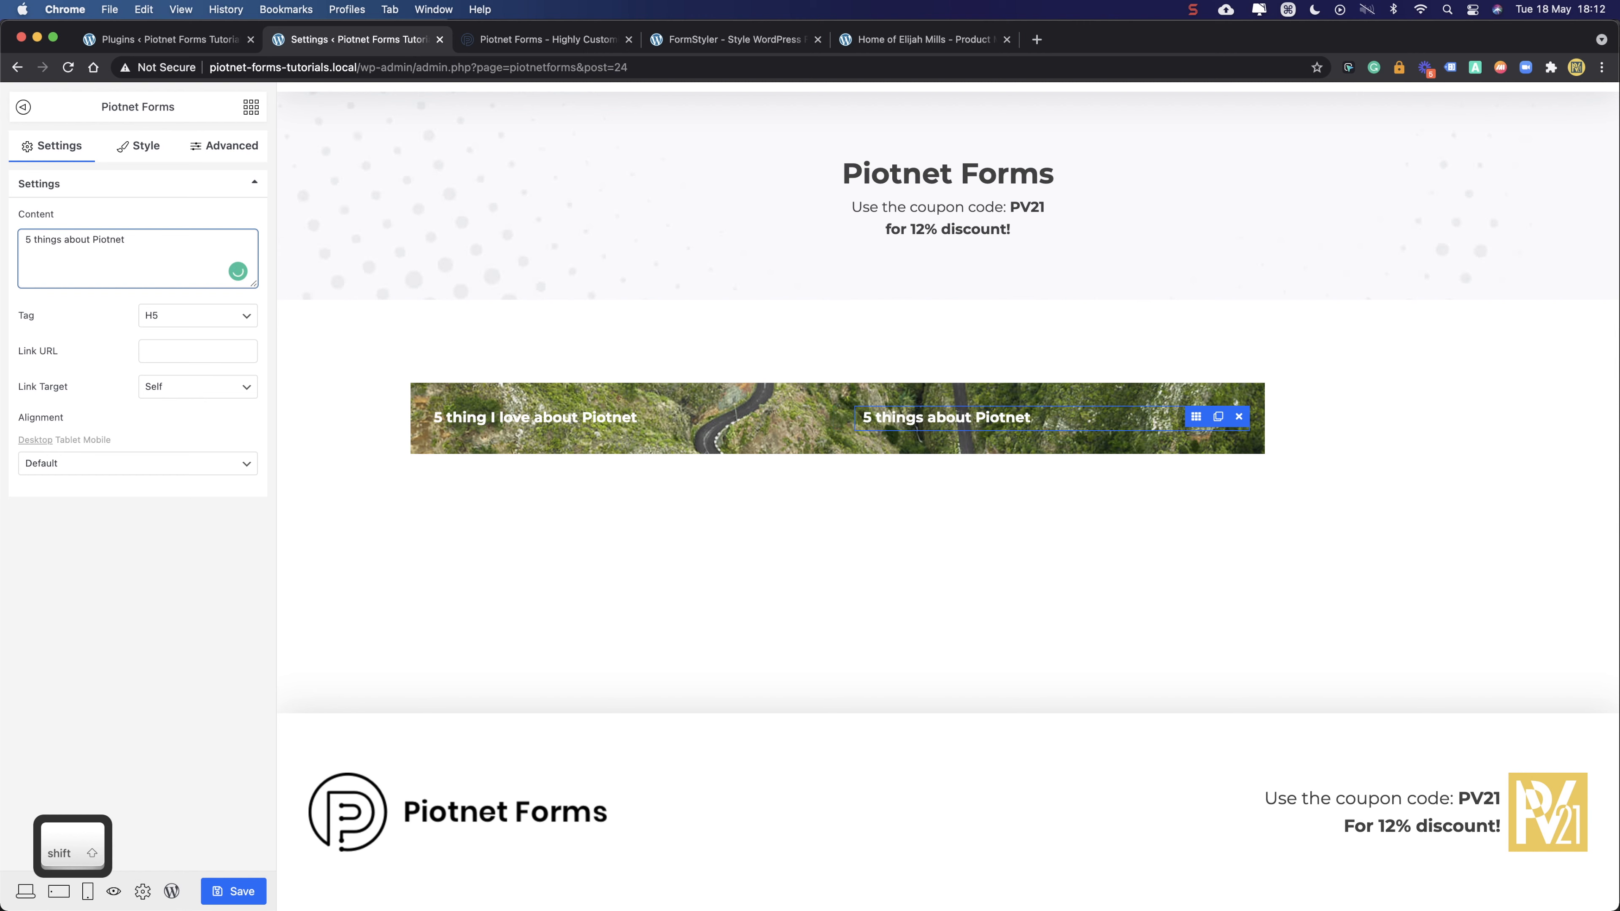
key("shift+Right")
key("shift+Right")
key("shift+Right")
key("shift+Right")
key("shift+Right")
key("shift+Right")
key("shift+Right")
key("BackSpace")
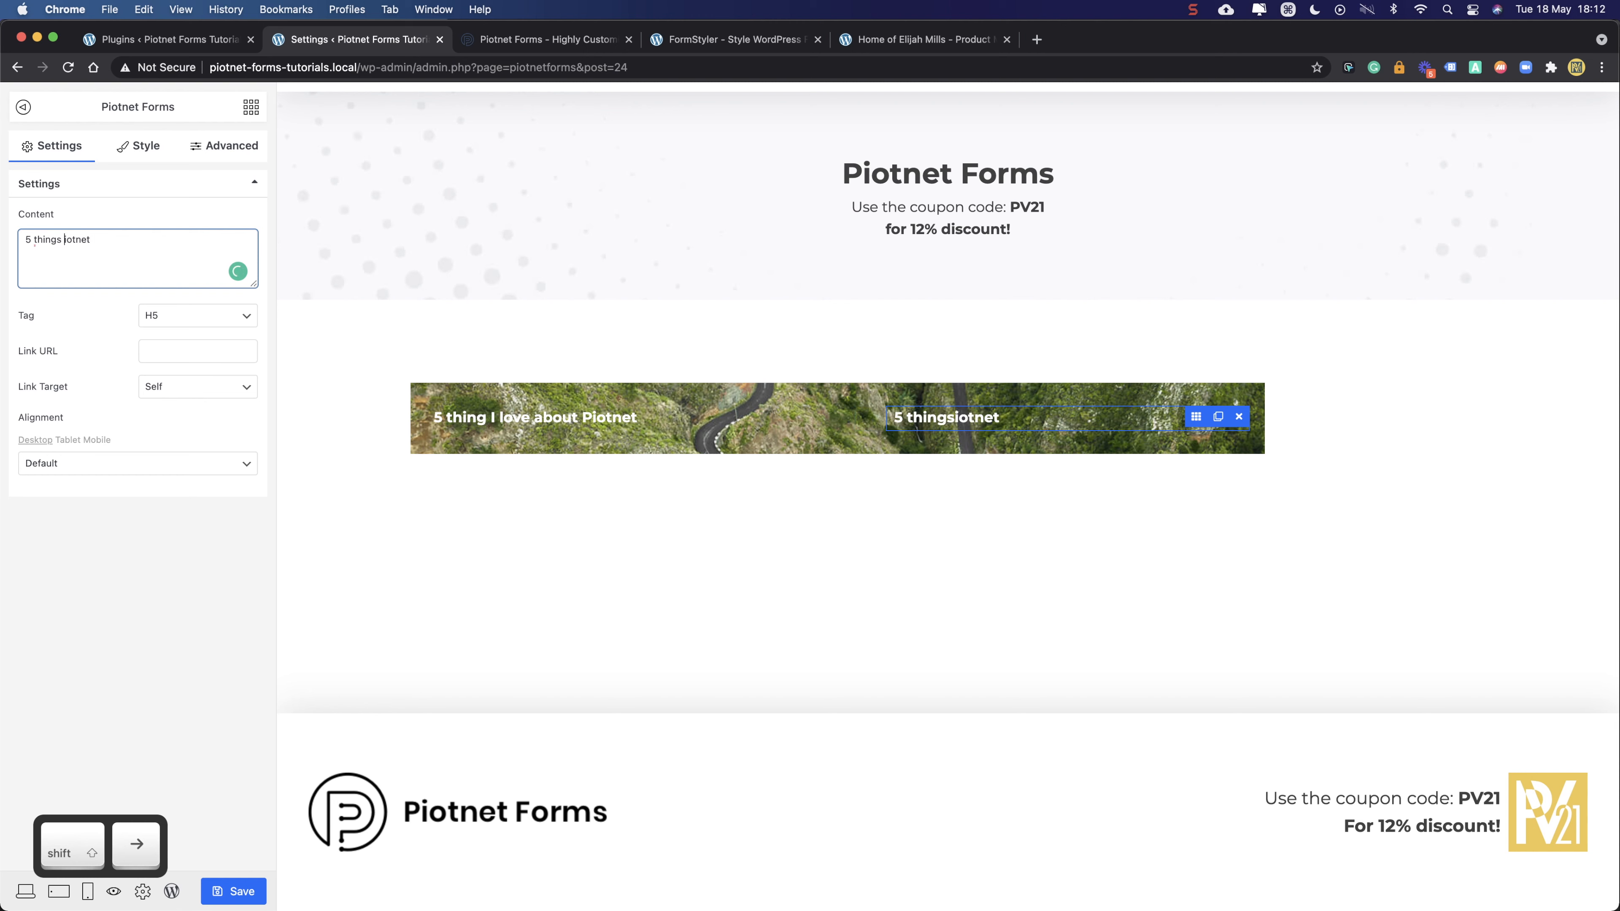
type("Piotnet should have")
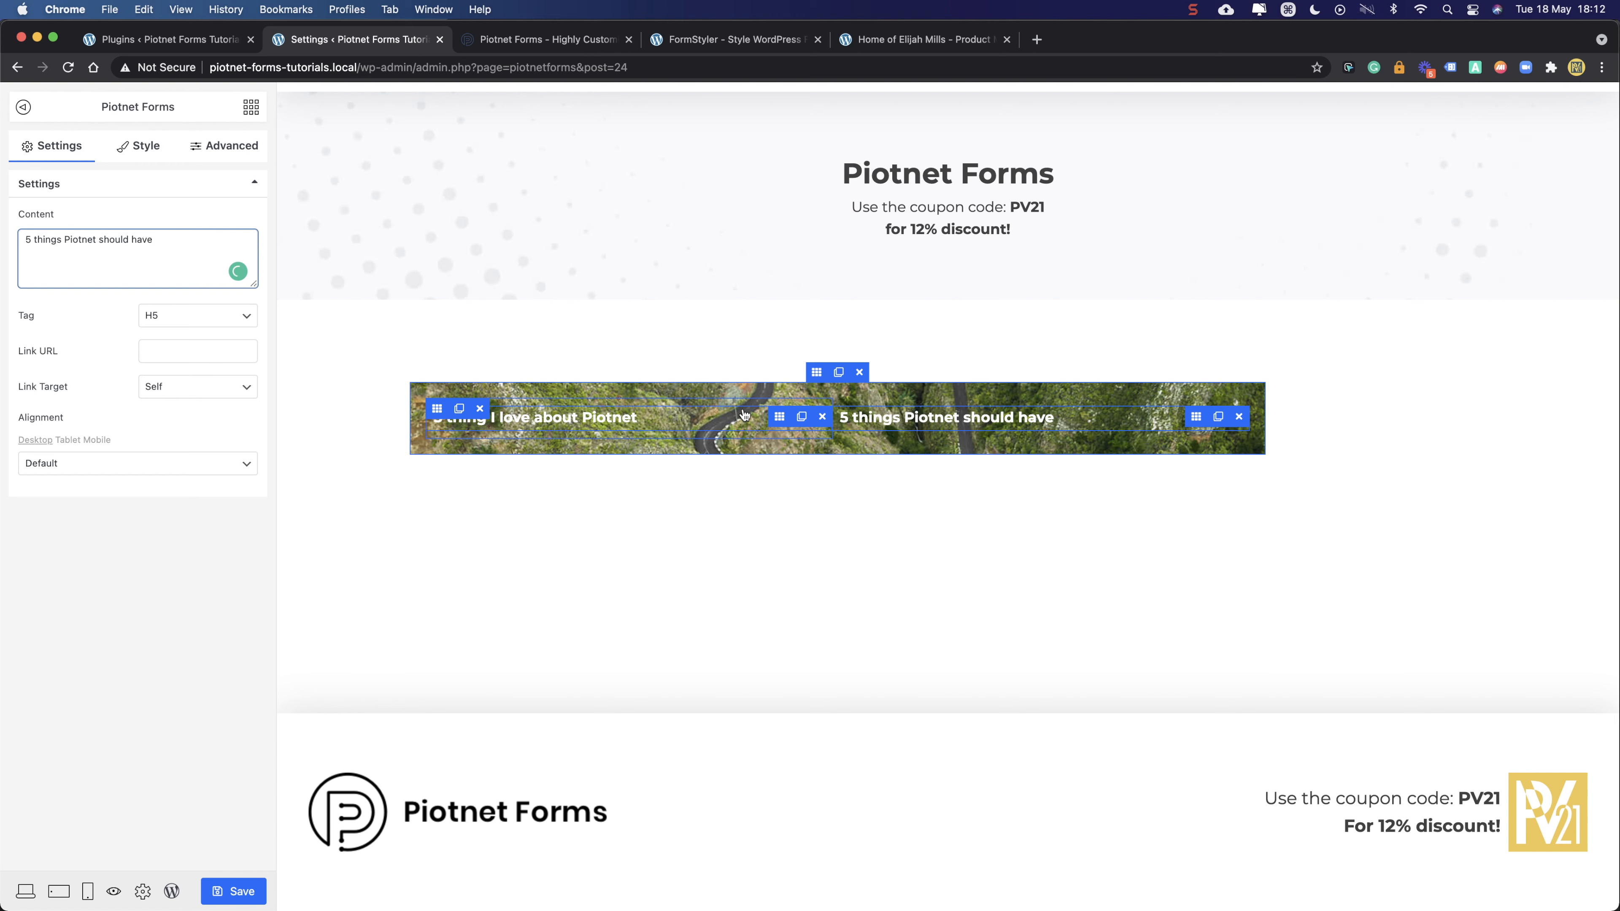
left_click(1056, 402)
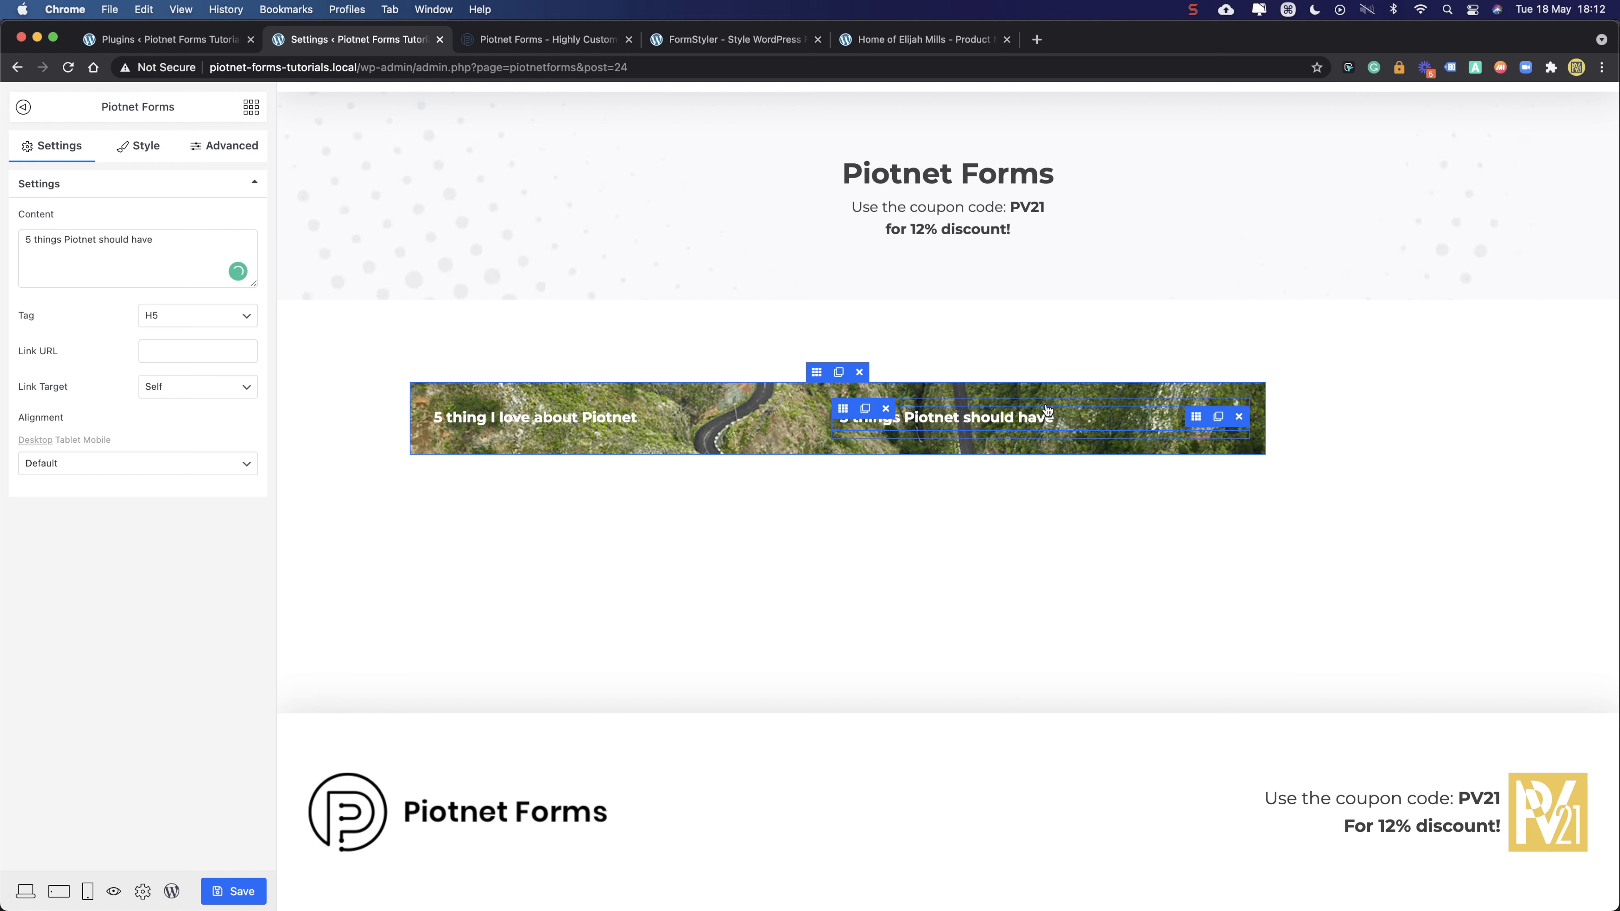
- Add an 's' so the left heading reads '5 things I love about Piotnet'
left_click(780, 420)
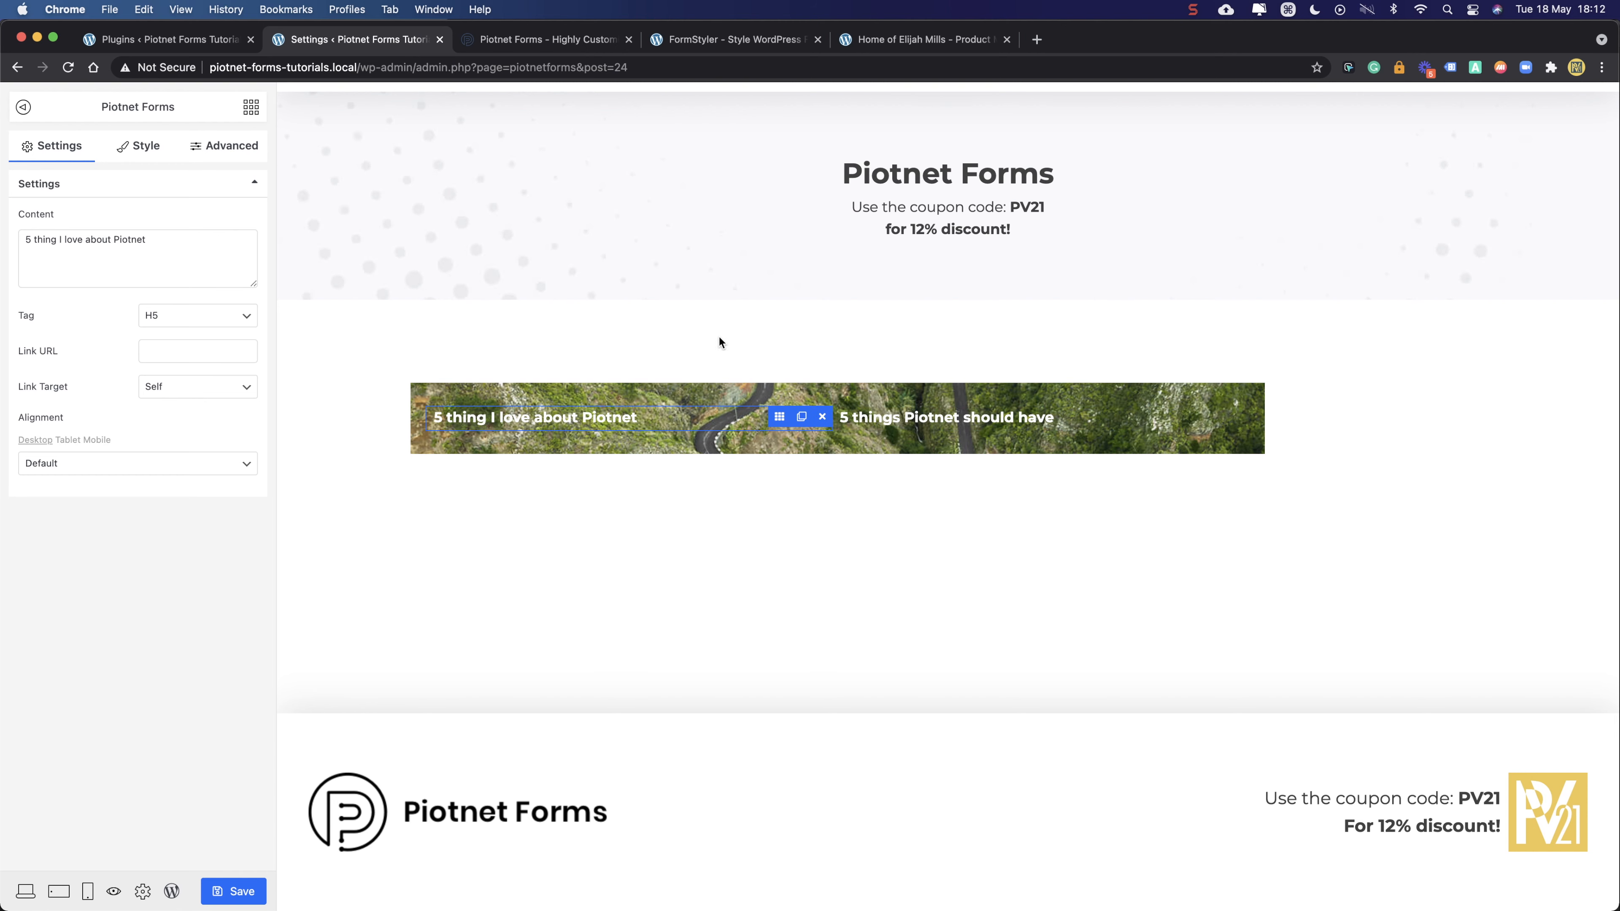
left_click(1193, 418)
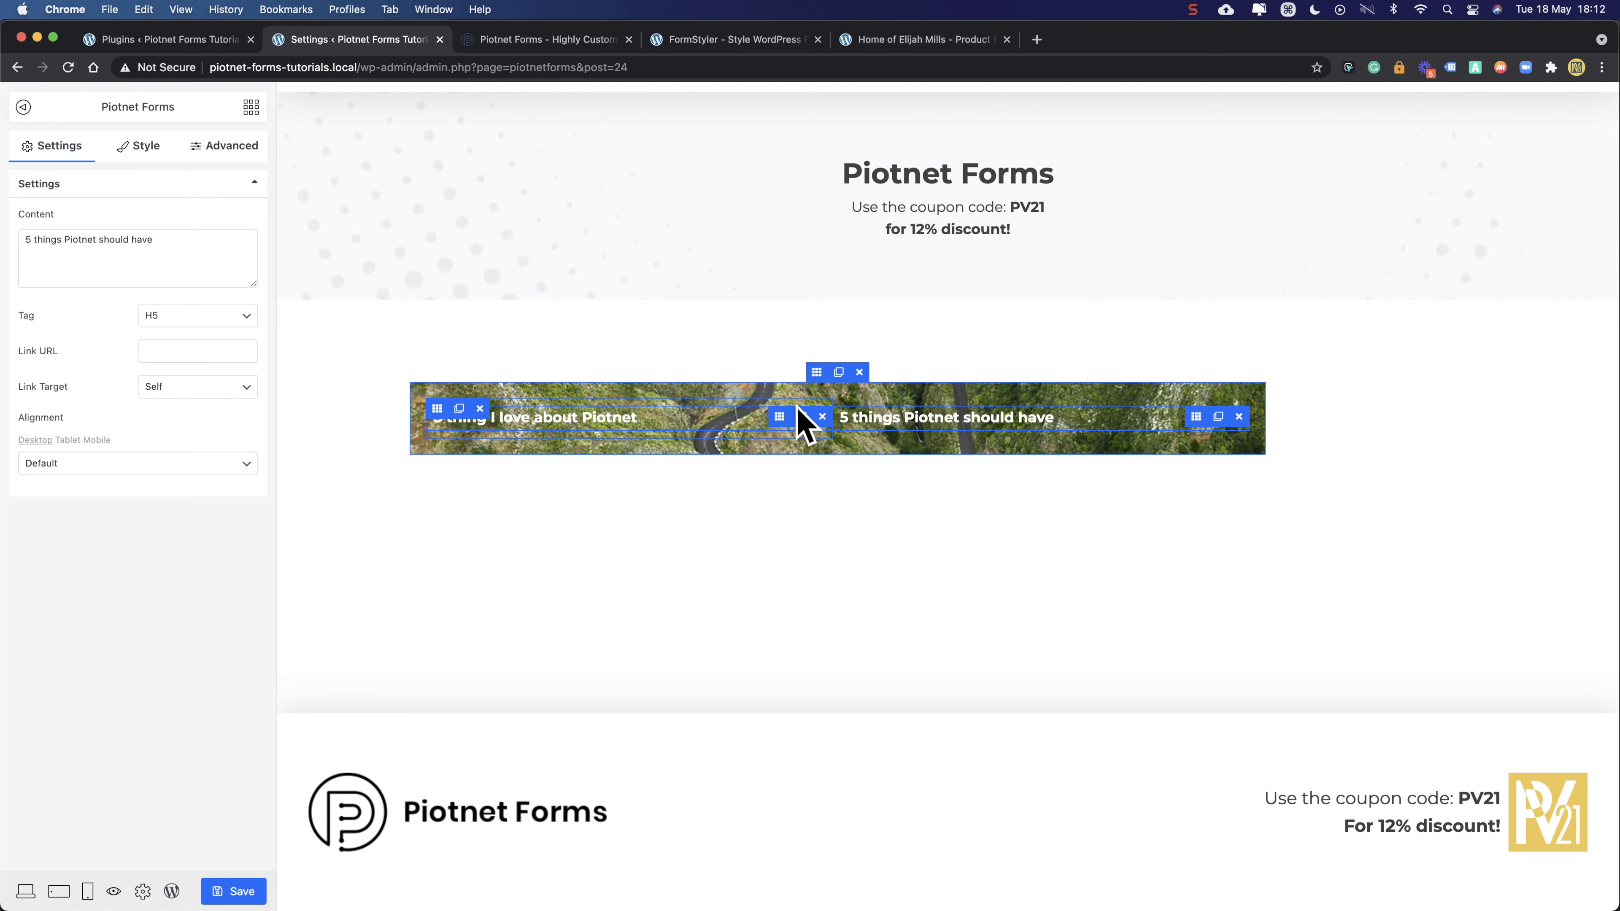
left_click(780, 418)
left_click(56, 240)
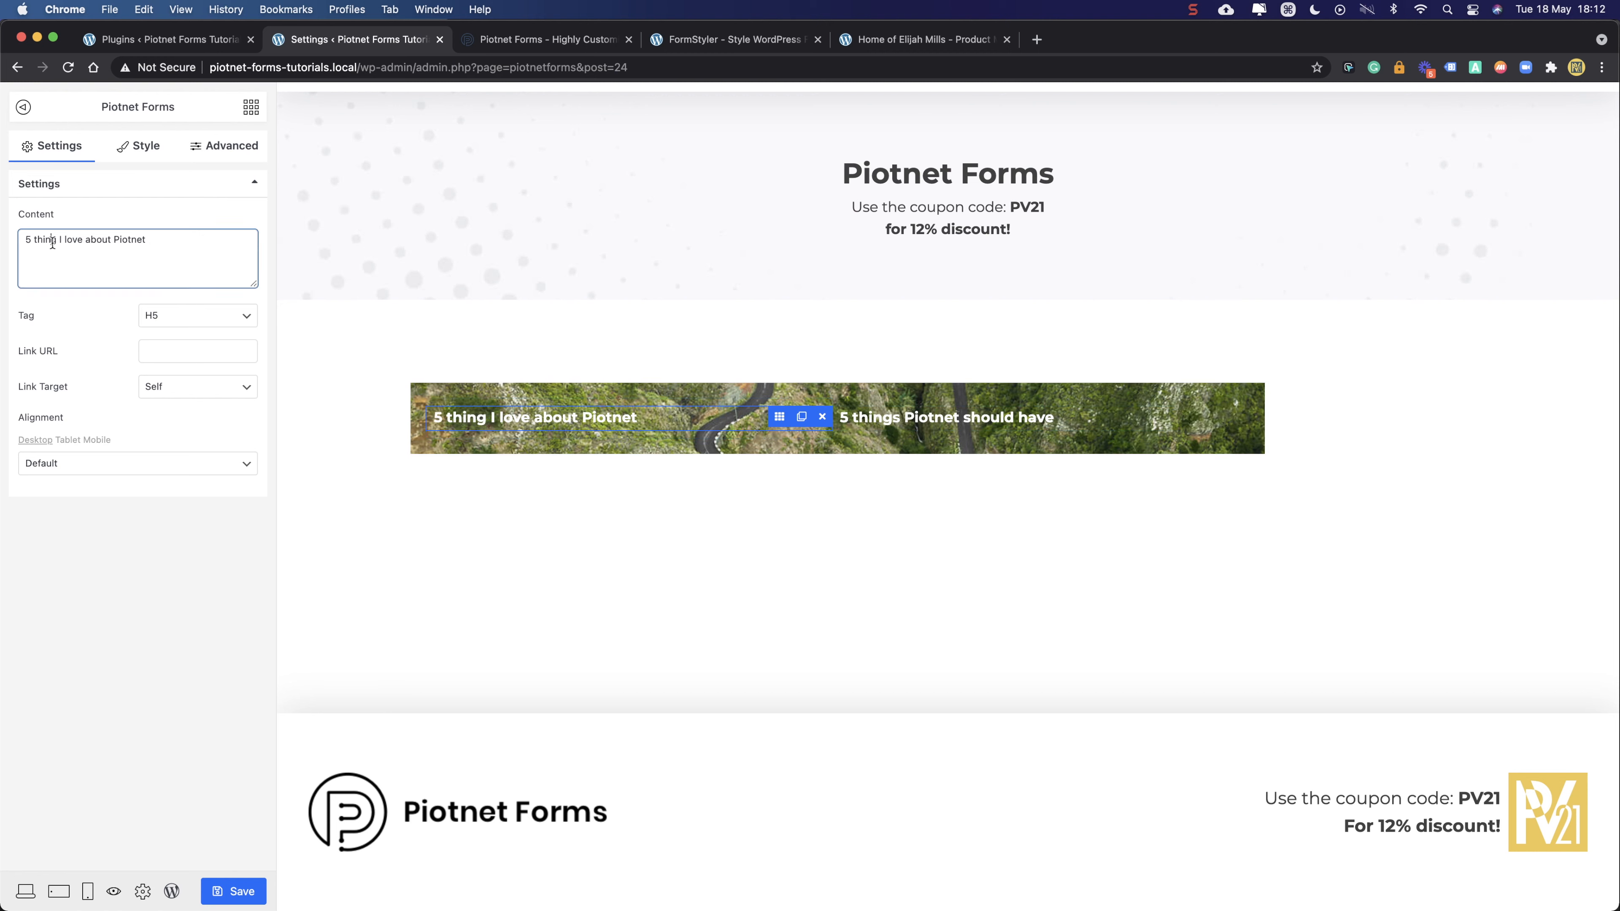
type("s")
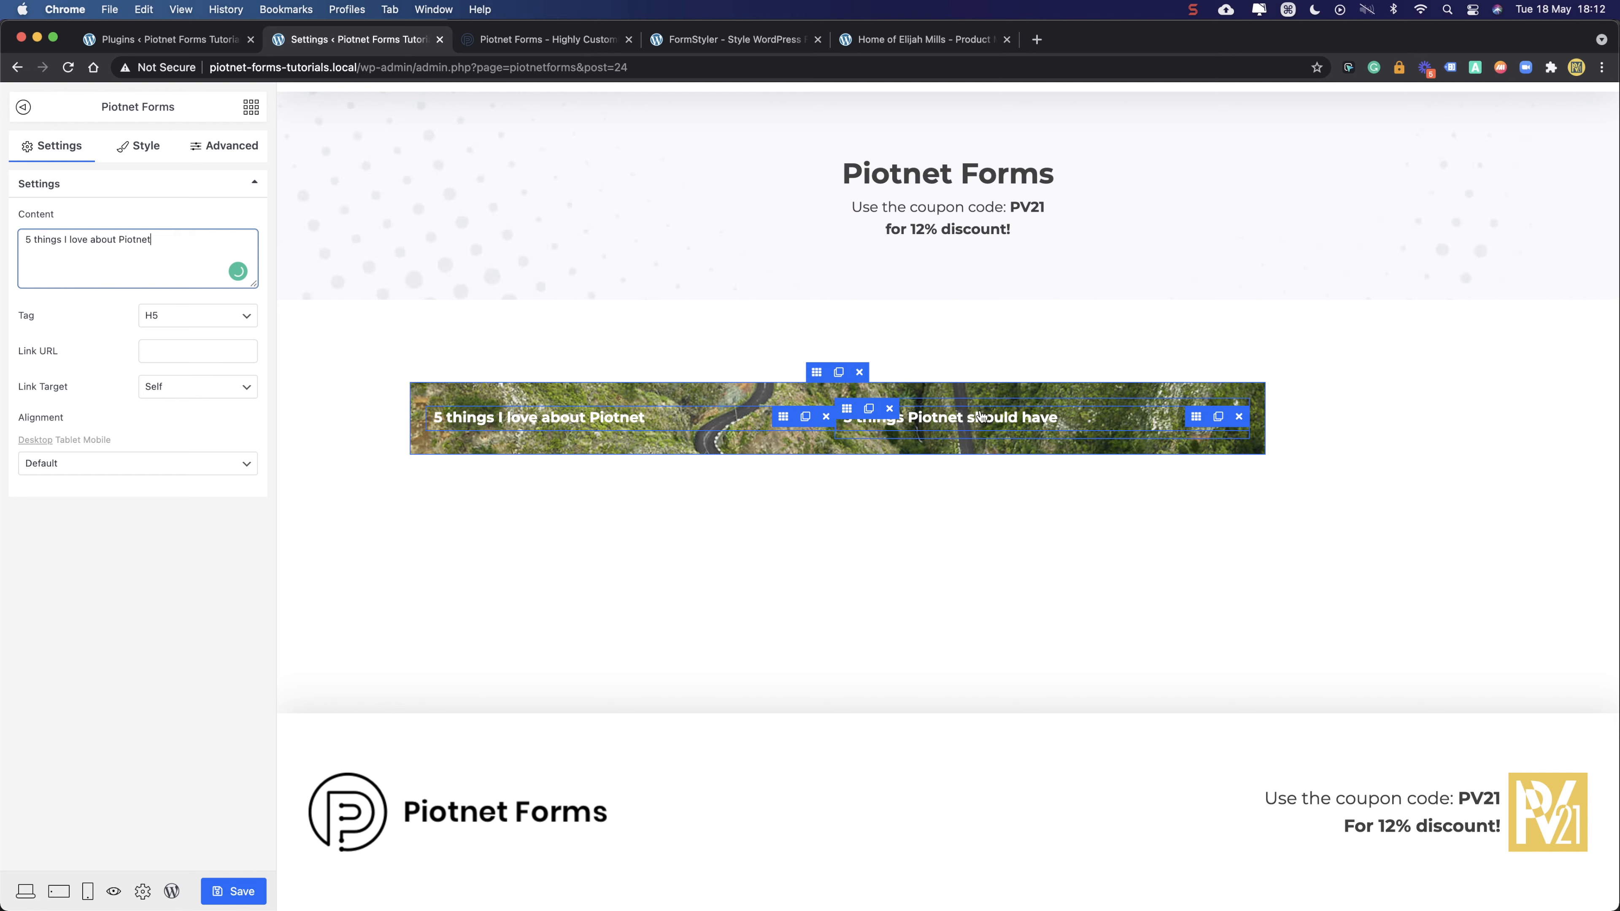
left_click(1018, 419)
left_click(651, 419)
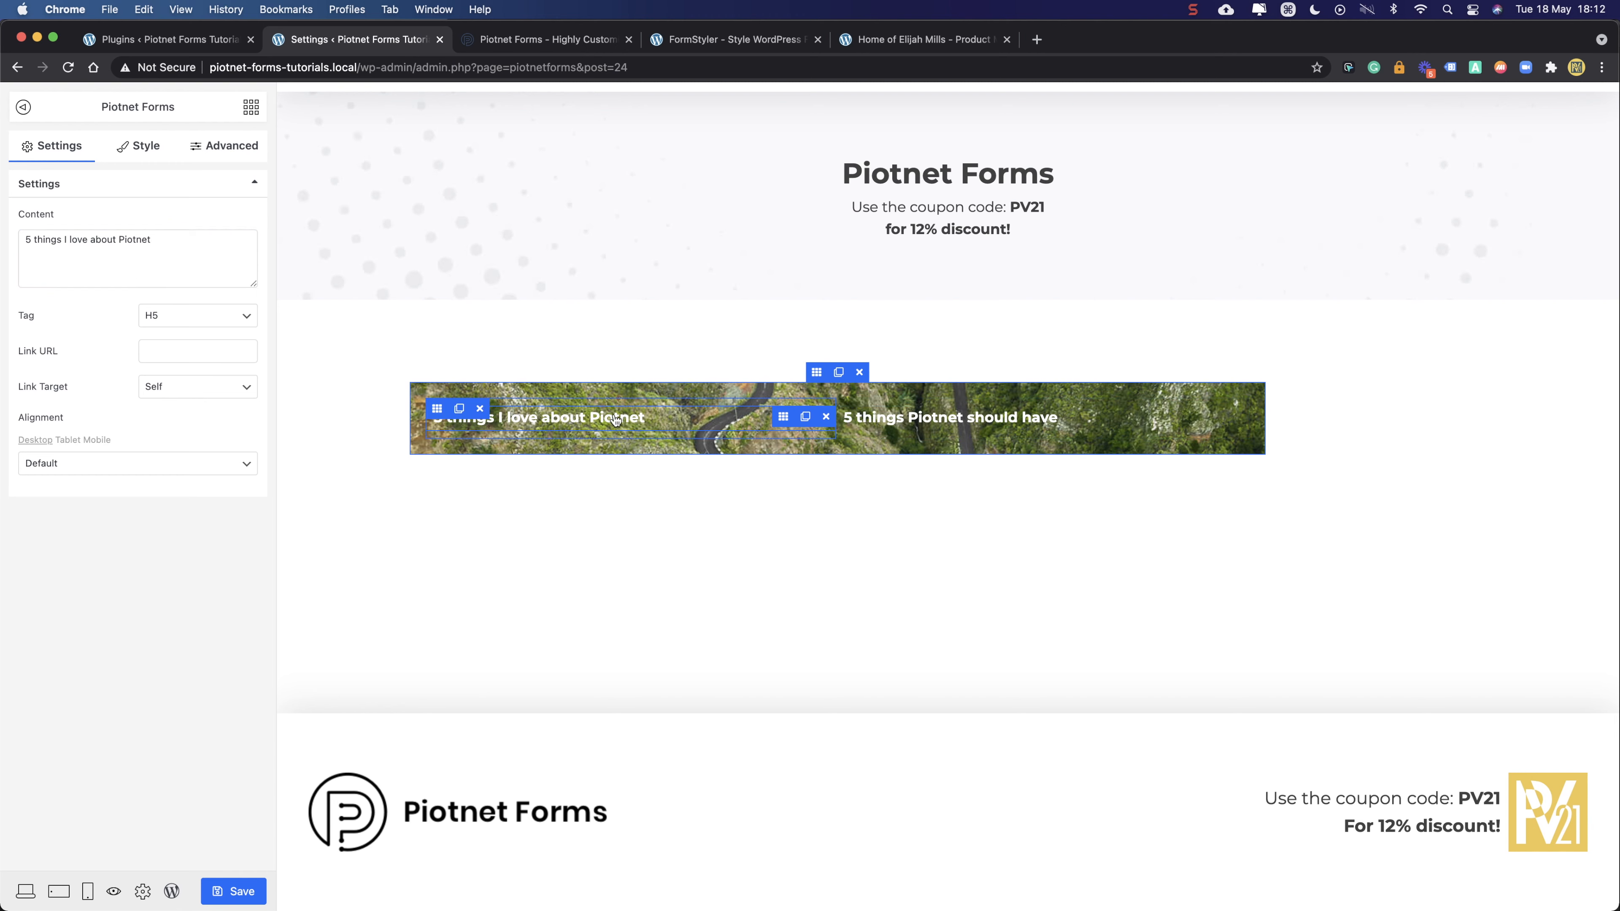
left_click(251, 108)
- Add an Icon List with one item below the first heading and open its icon library
left_click_drag(204, 614, 596, 432)
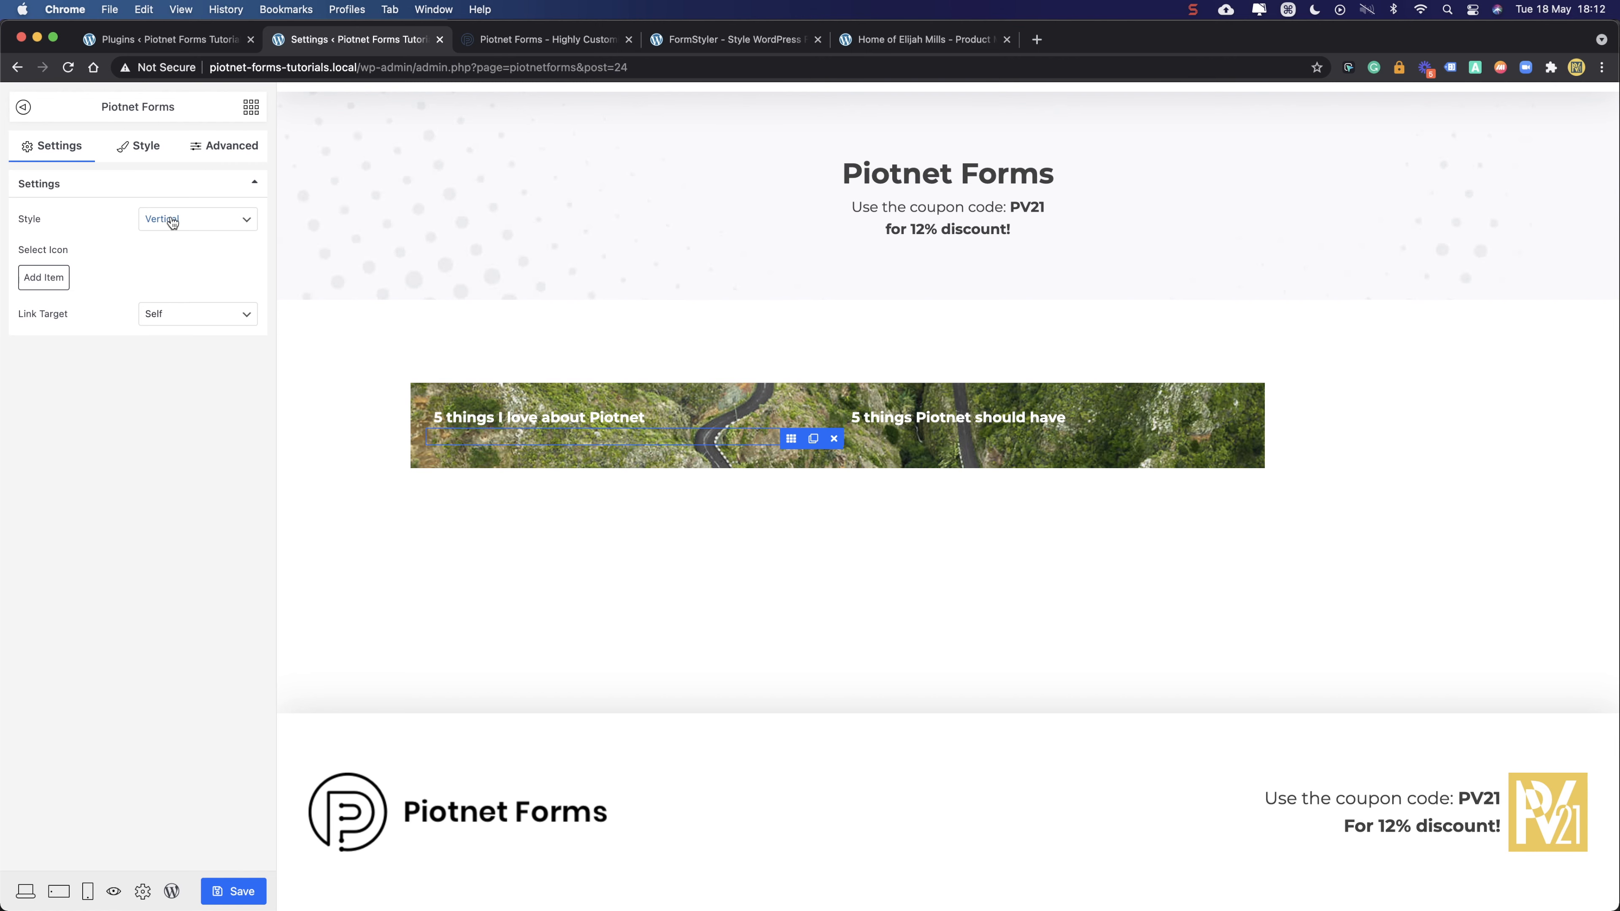
left_click(46, 278)
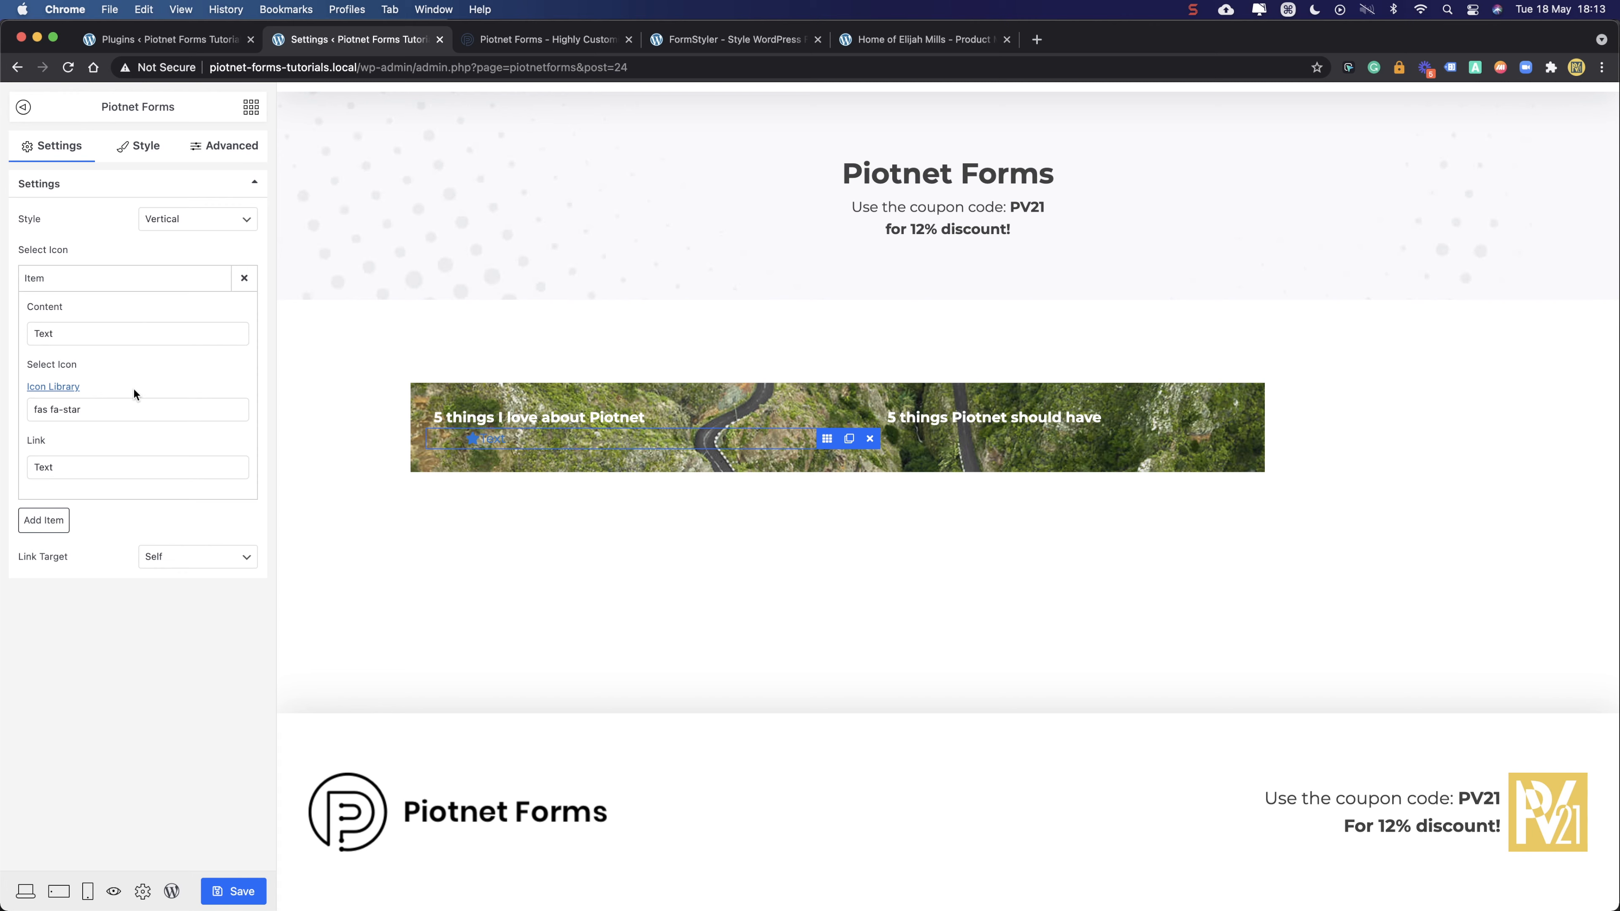
left_click(99, 408)
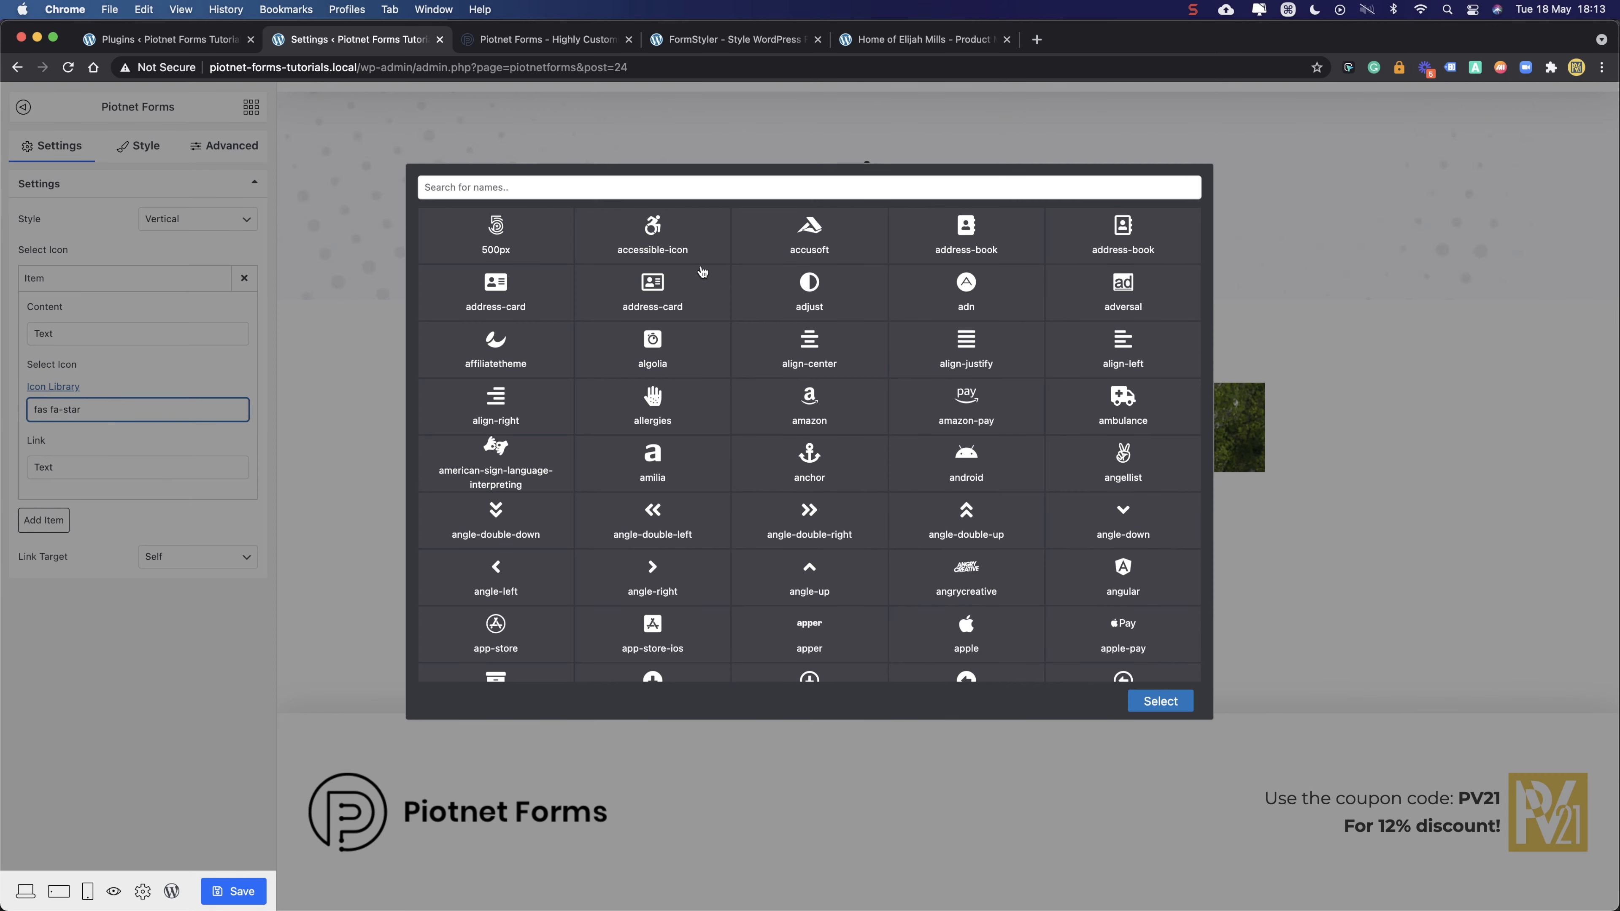
- Search 'check' and set the list item's icon to fas fa-check-circle
left_click(697, 190)
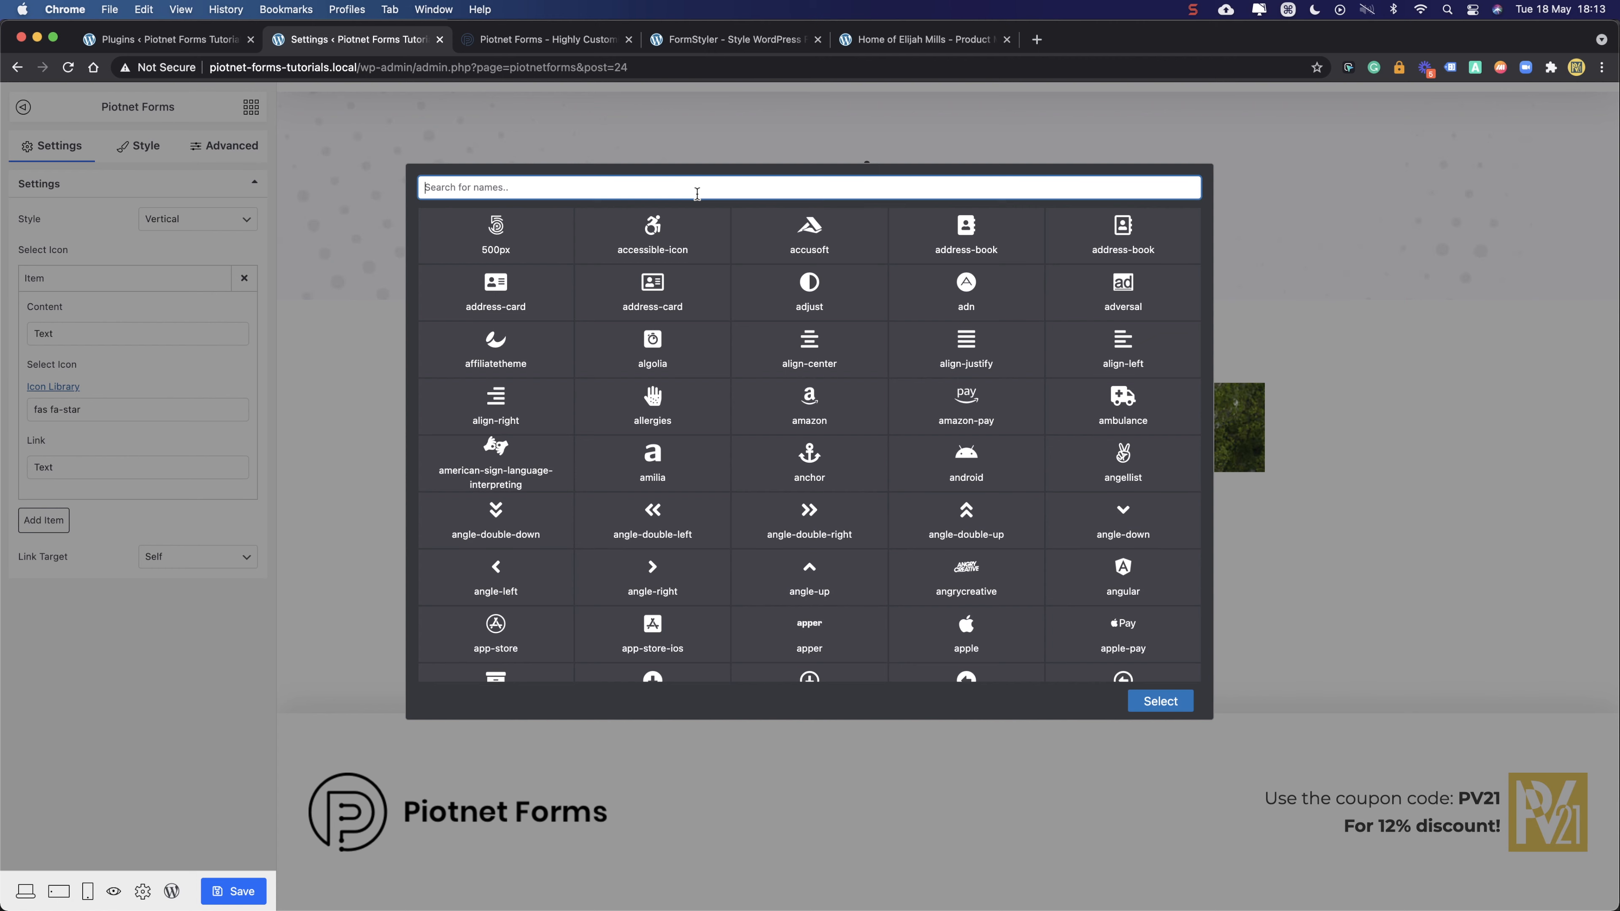
type("check")
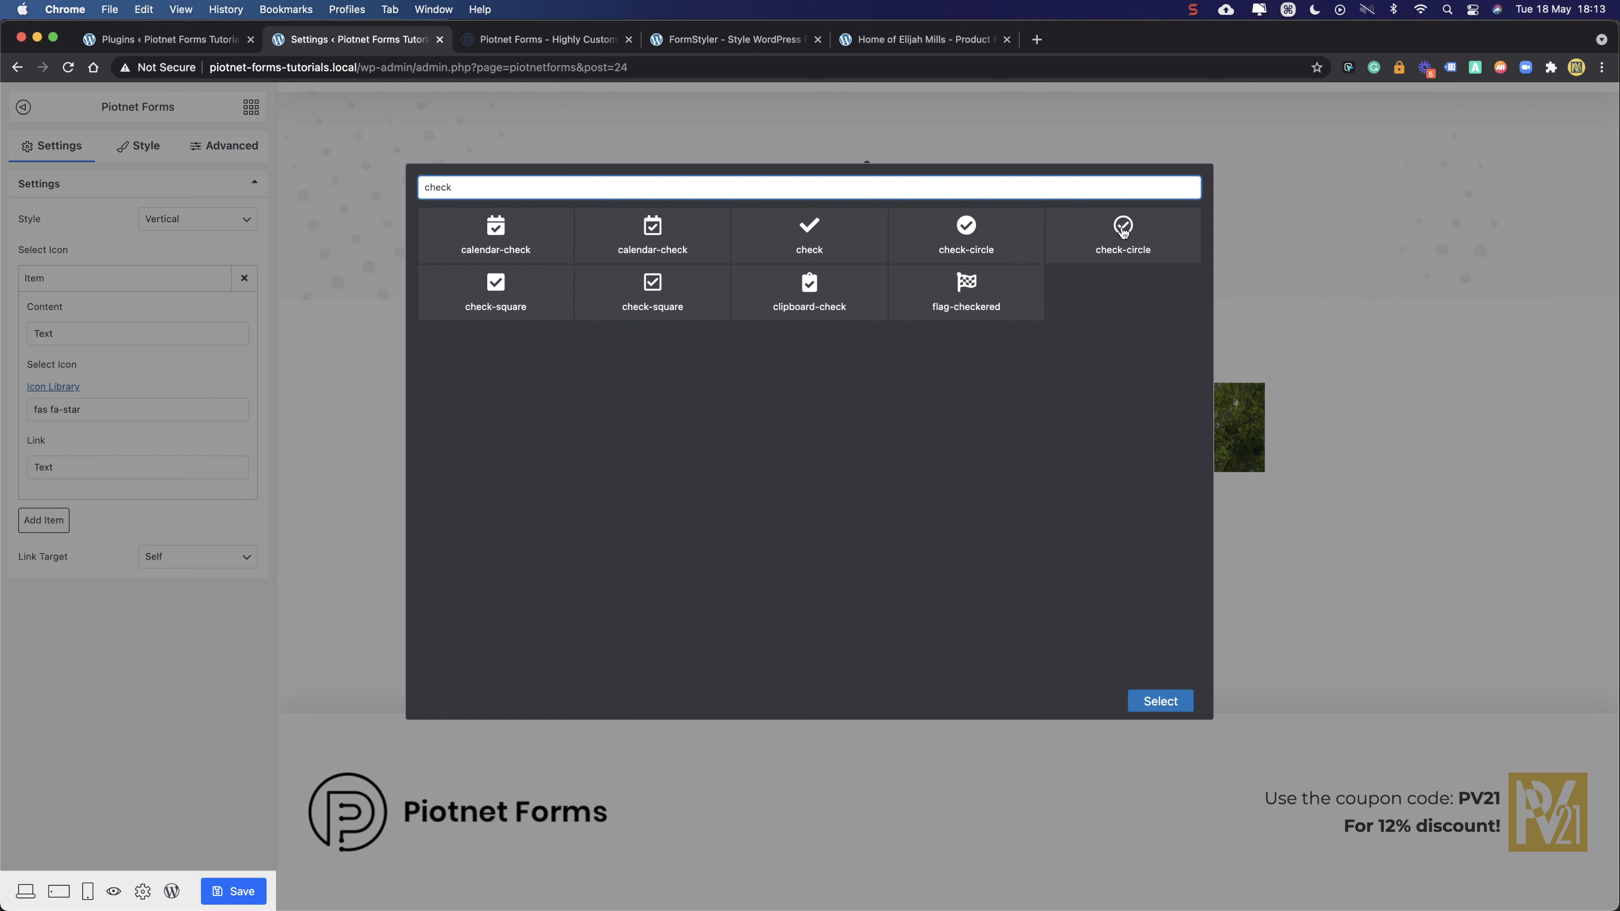
left_click(989, 236)
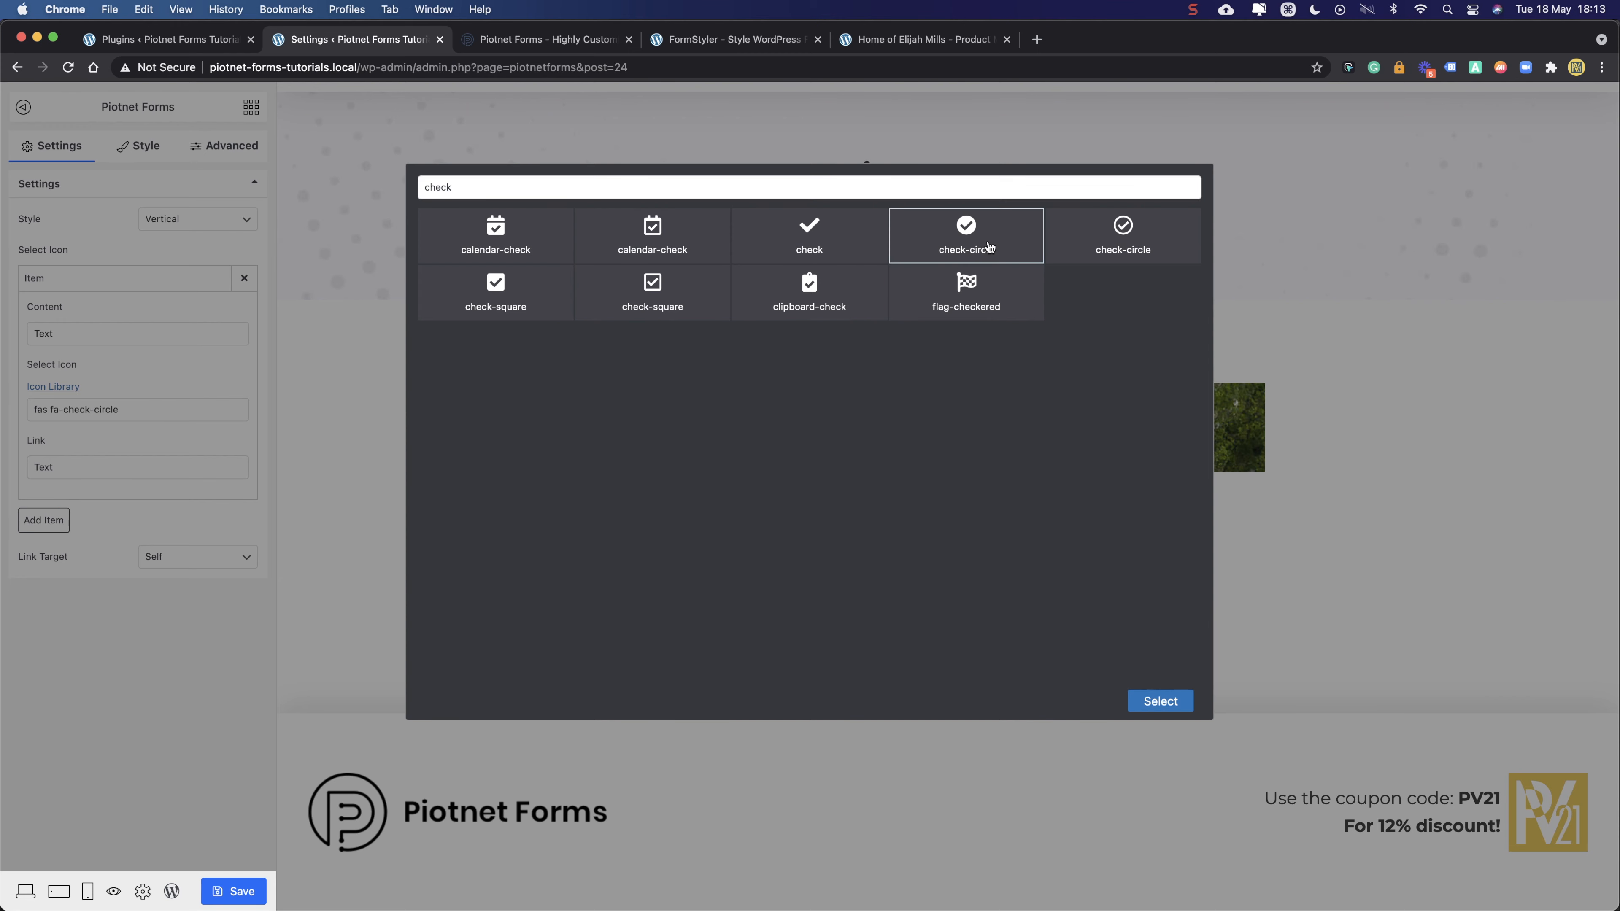
left_click(1144, 702)
left_click(141, 148)
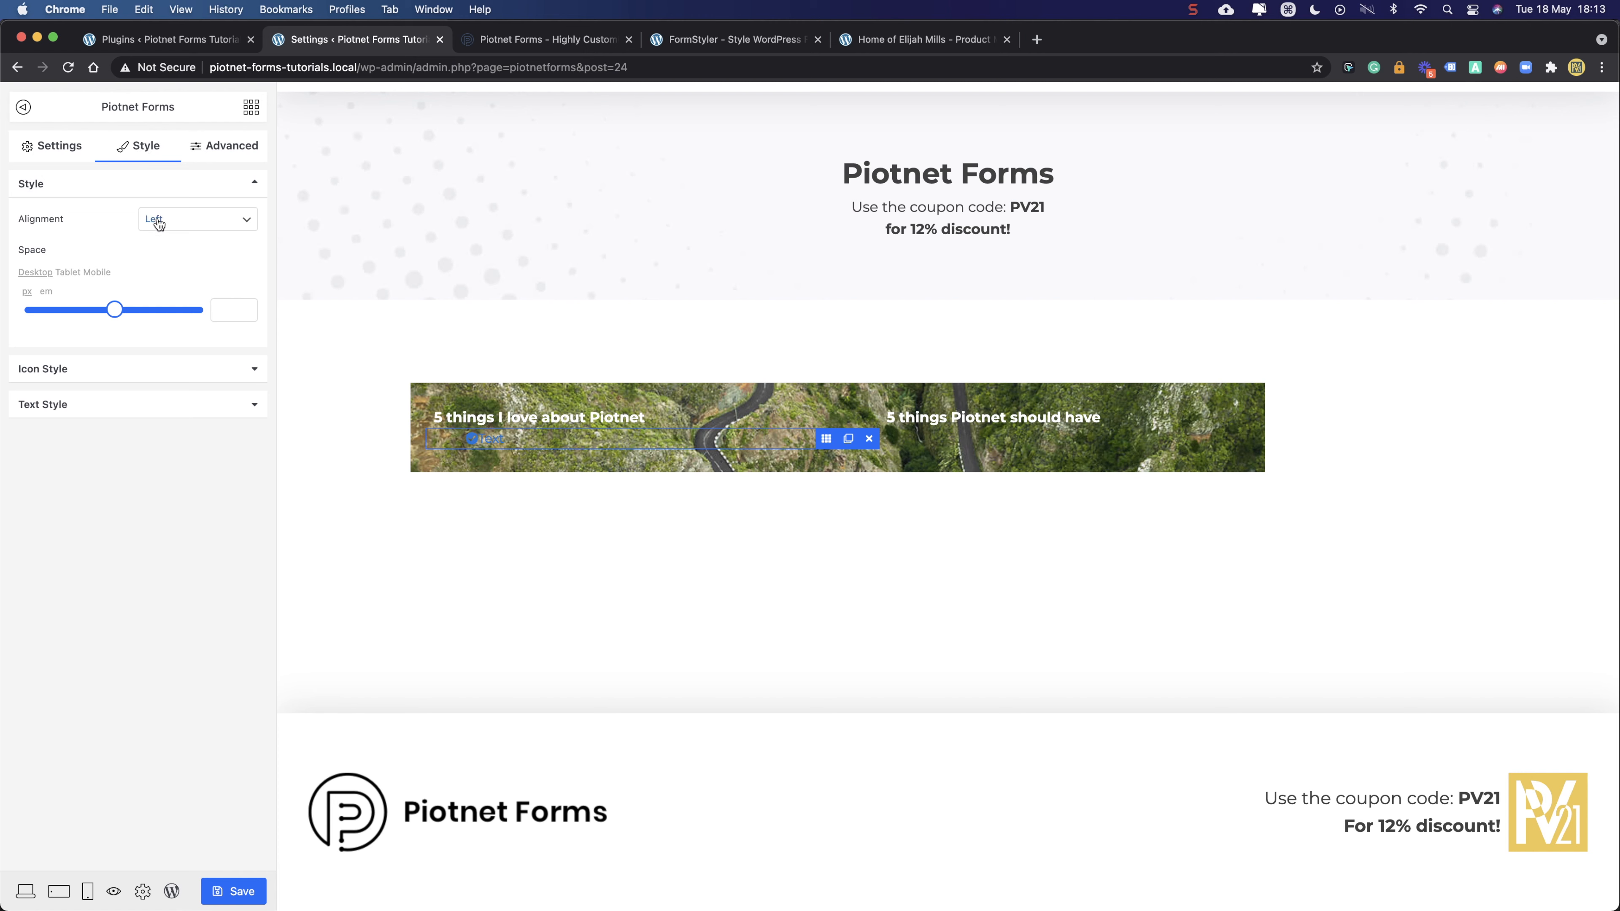
- Make the list item's icon colour and text colour white
left_click(108, 374)
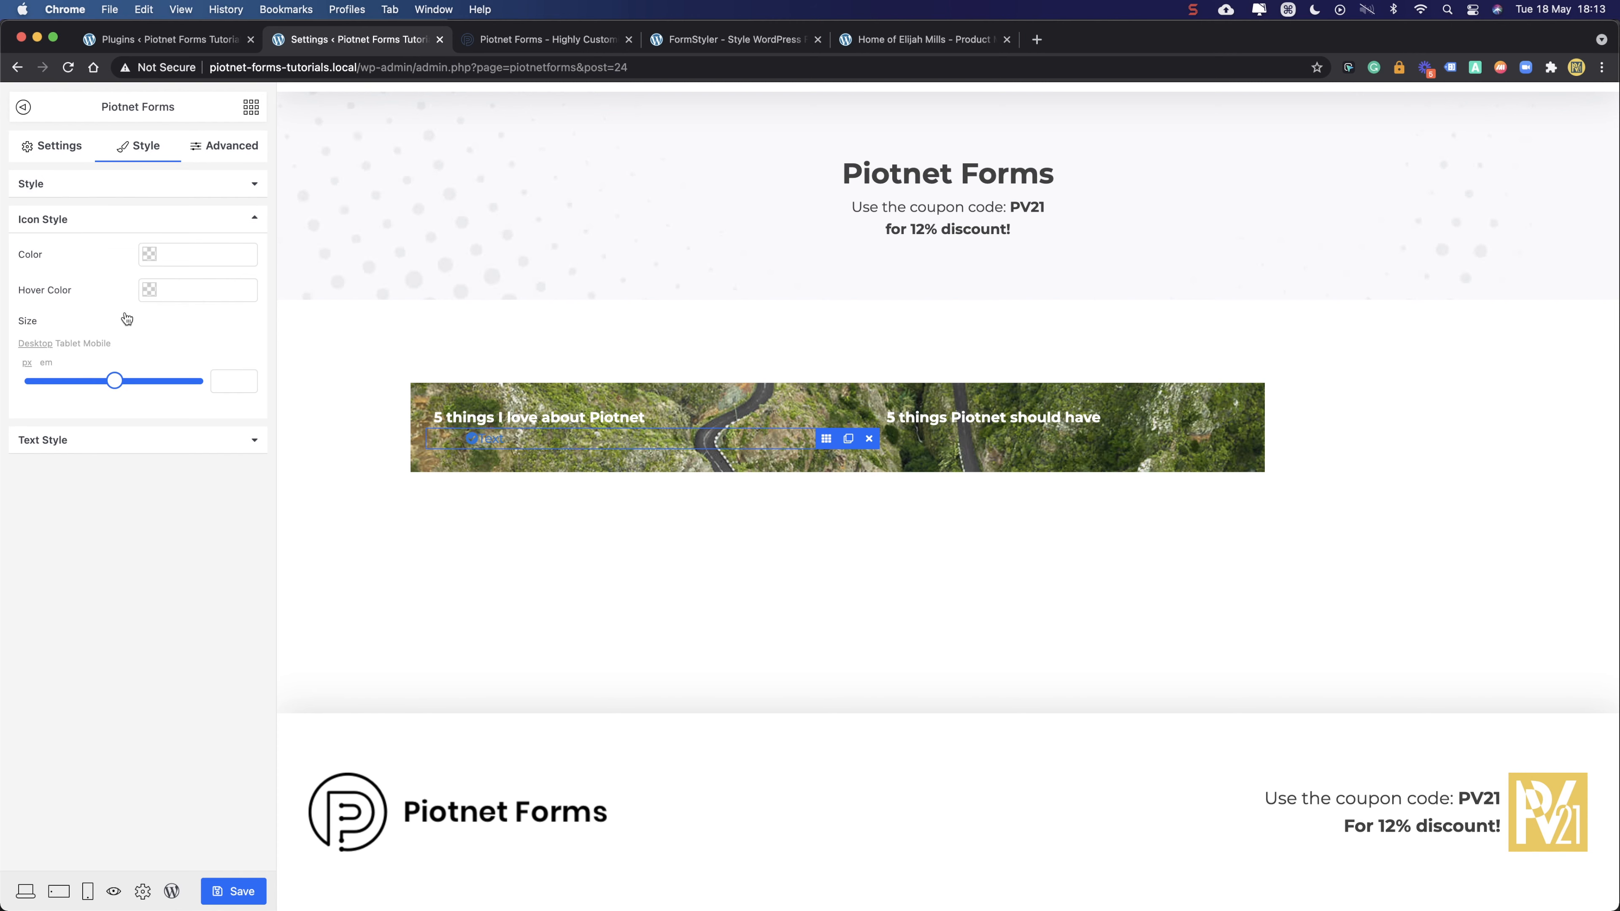
left_click(187, 256)
left_click(126, 269)
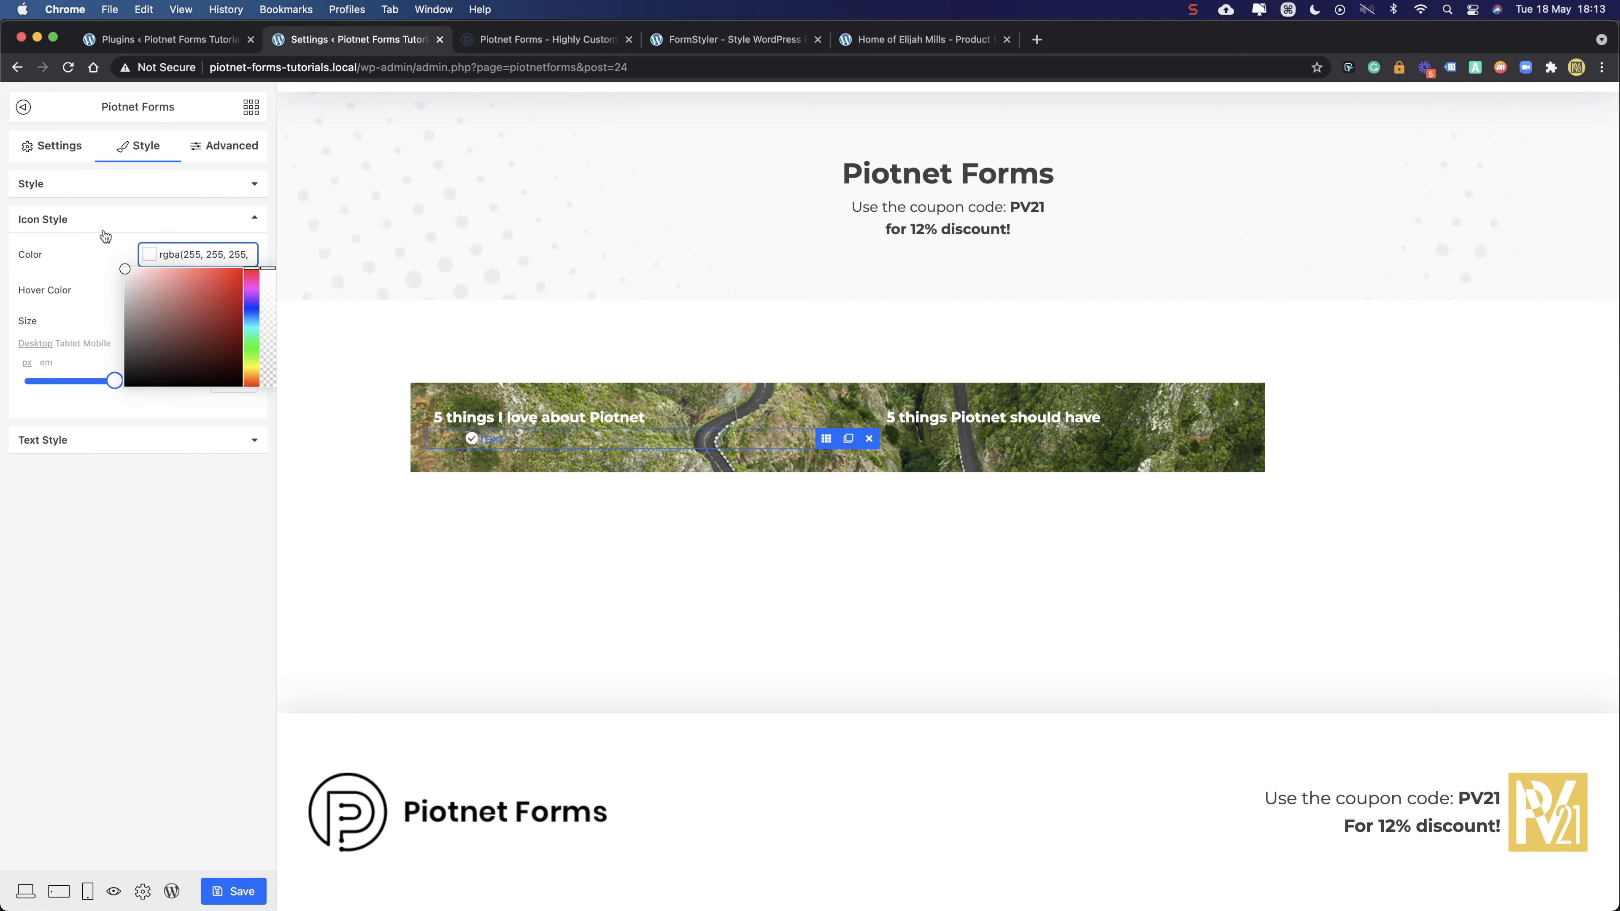
left_click(71, 439)
left_click(169, 293)
left_click(125, 304)
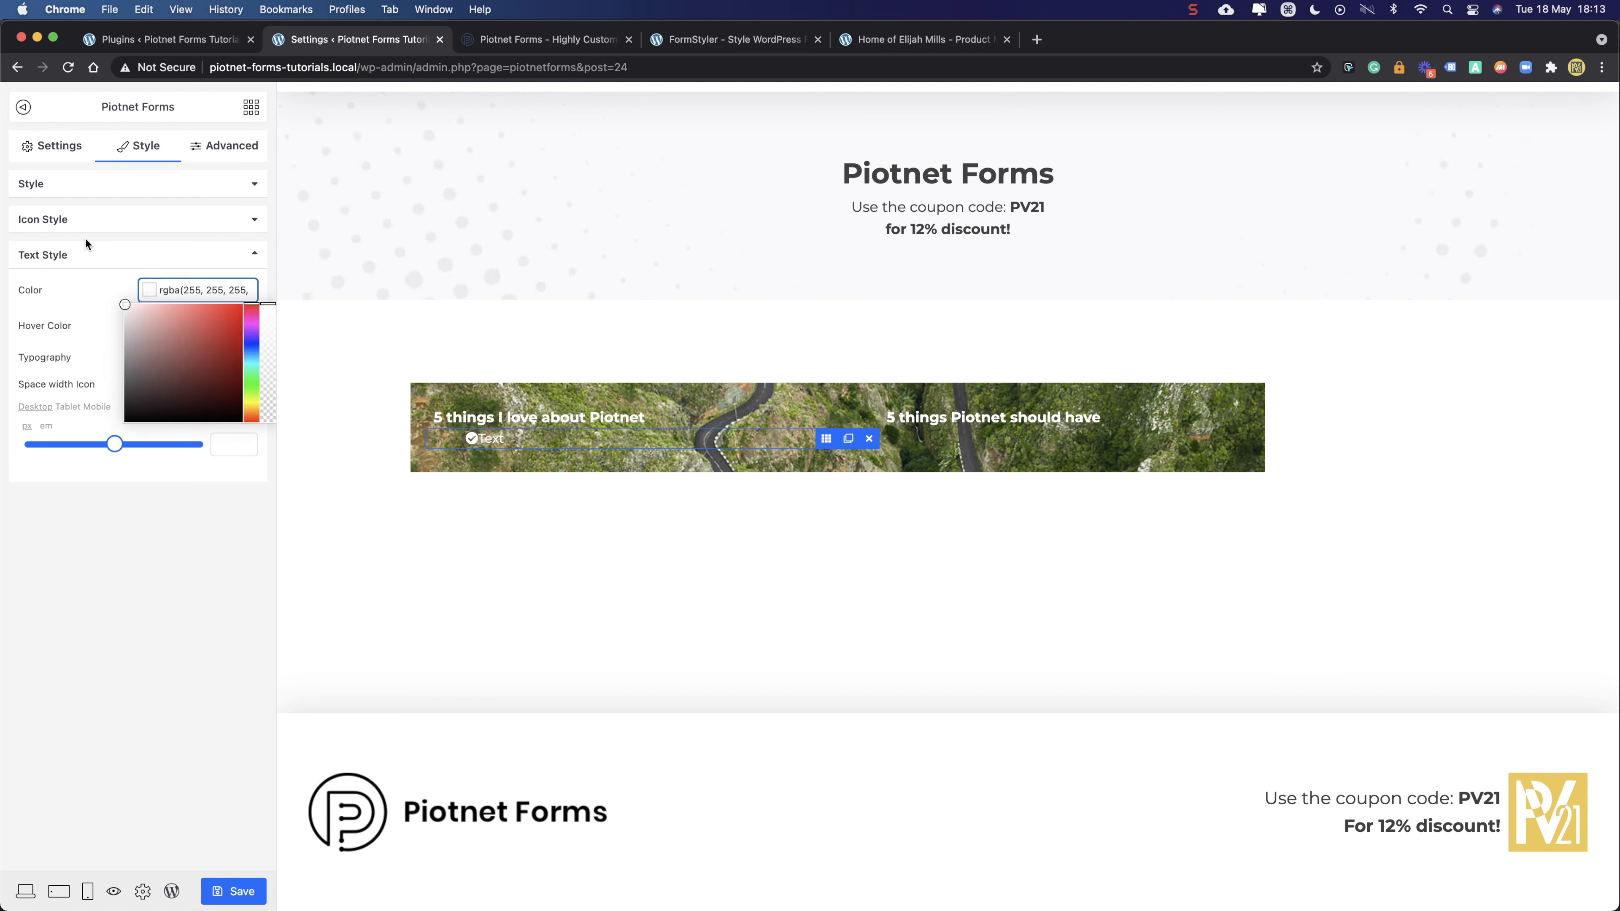
left_click(117, 182)
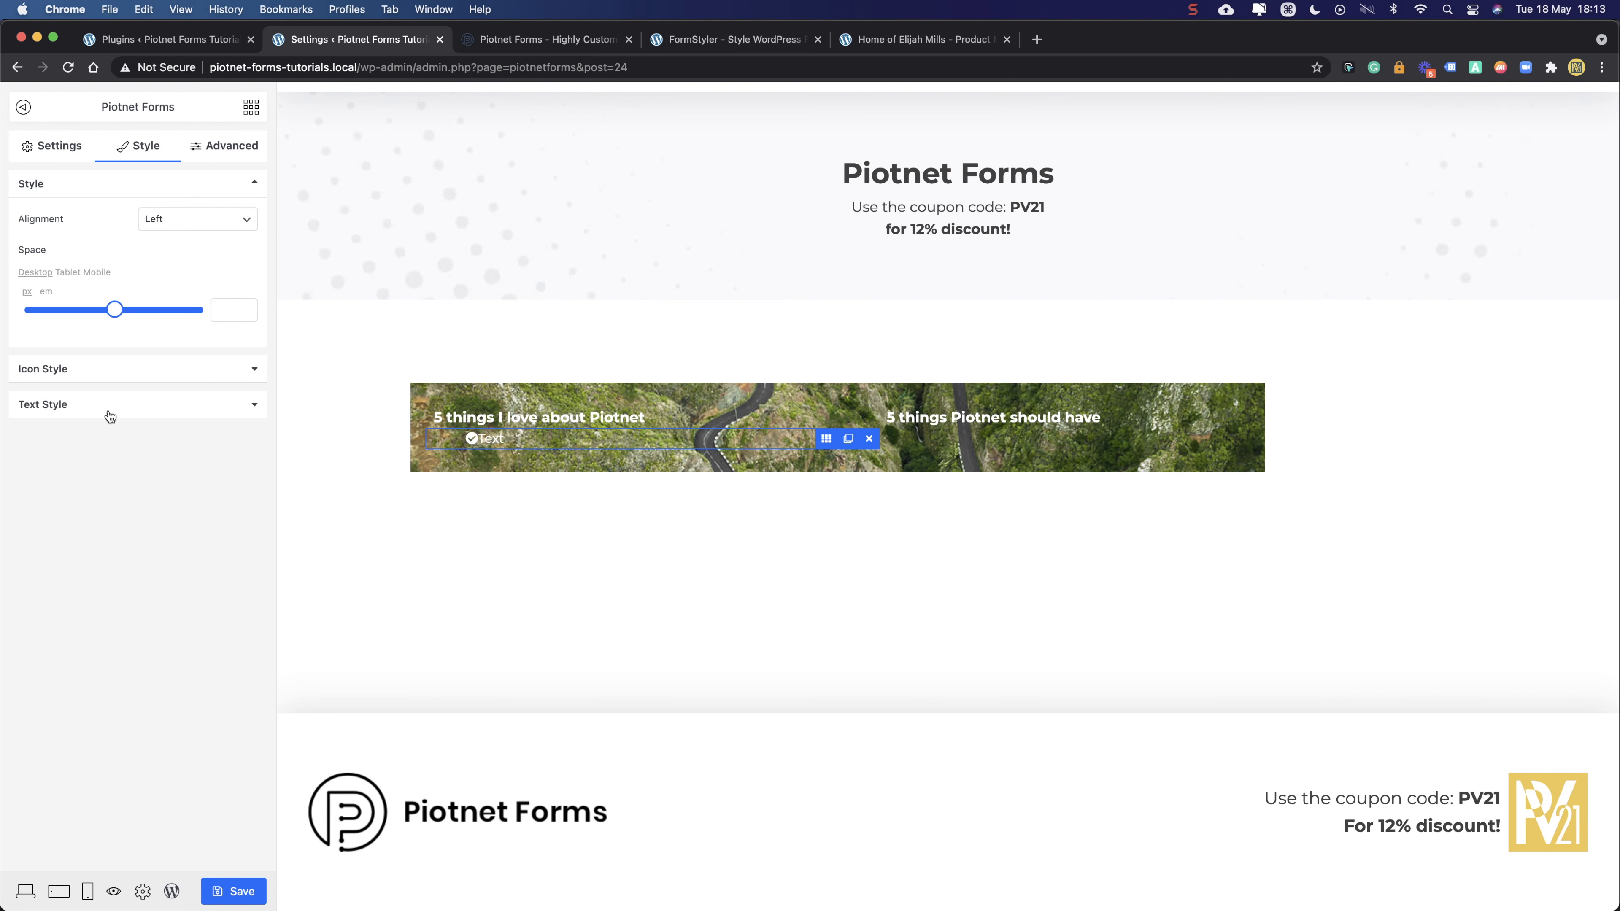
- Set the list text weight to 700 Bold and the icon-to-text spacing to 10
left_click(108, 414)
left_click(249, 358)
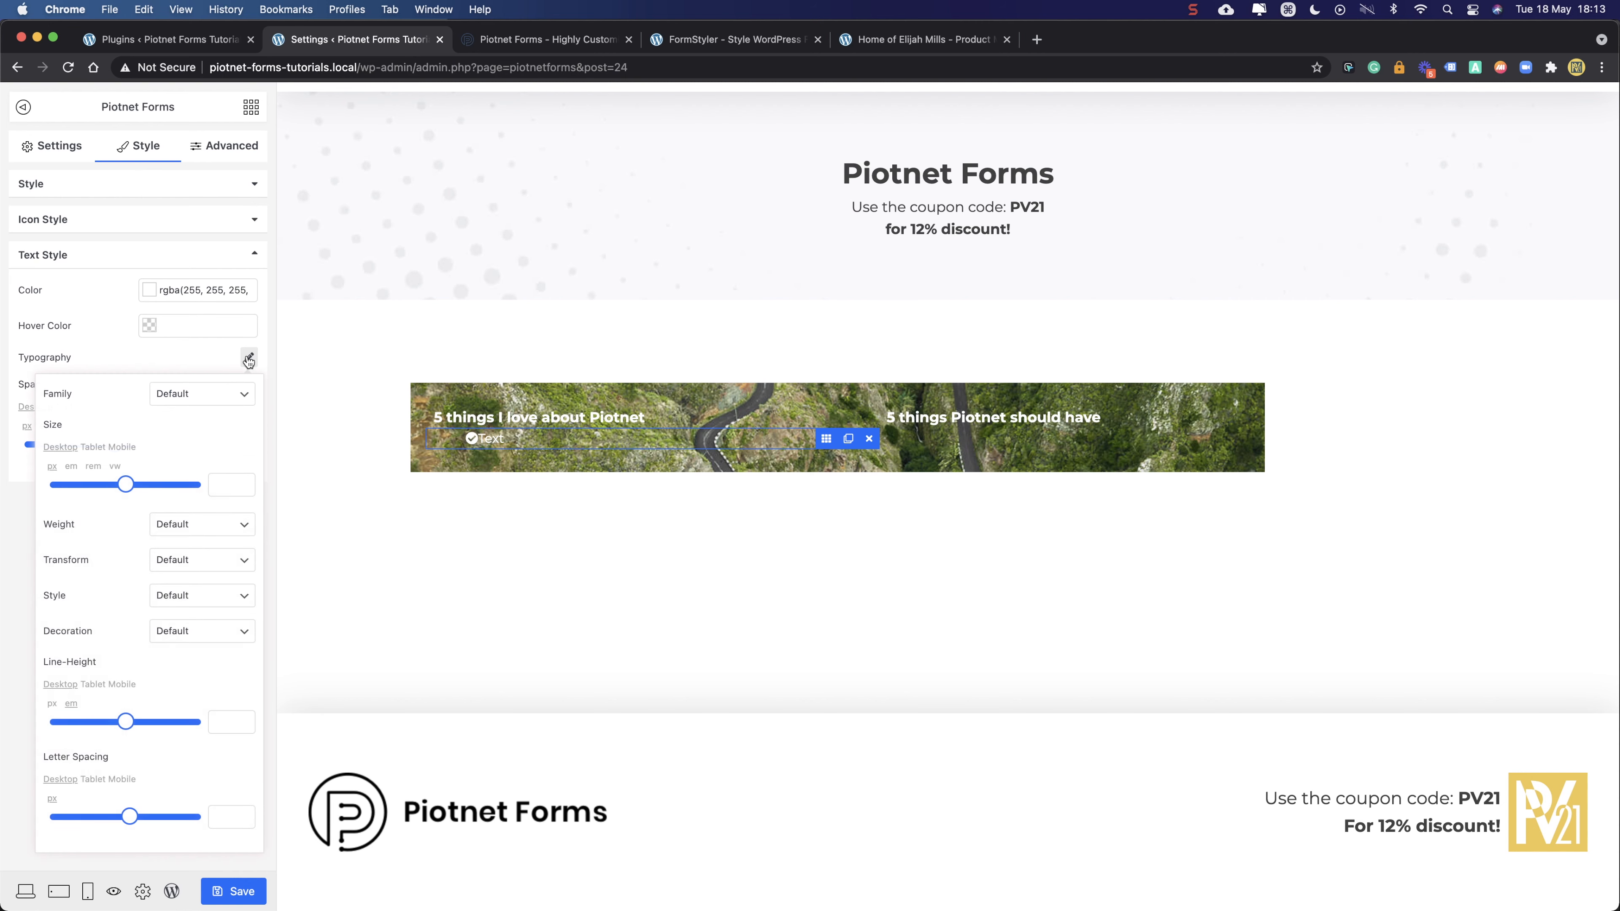
left_click(204, 526)
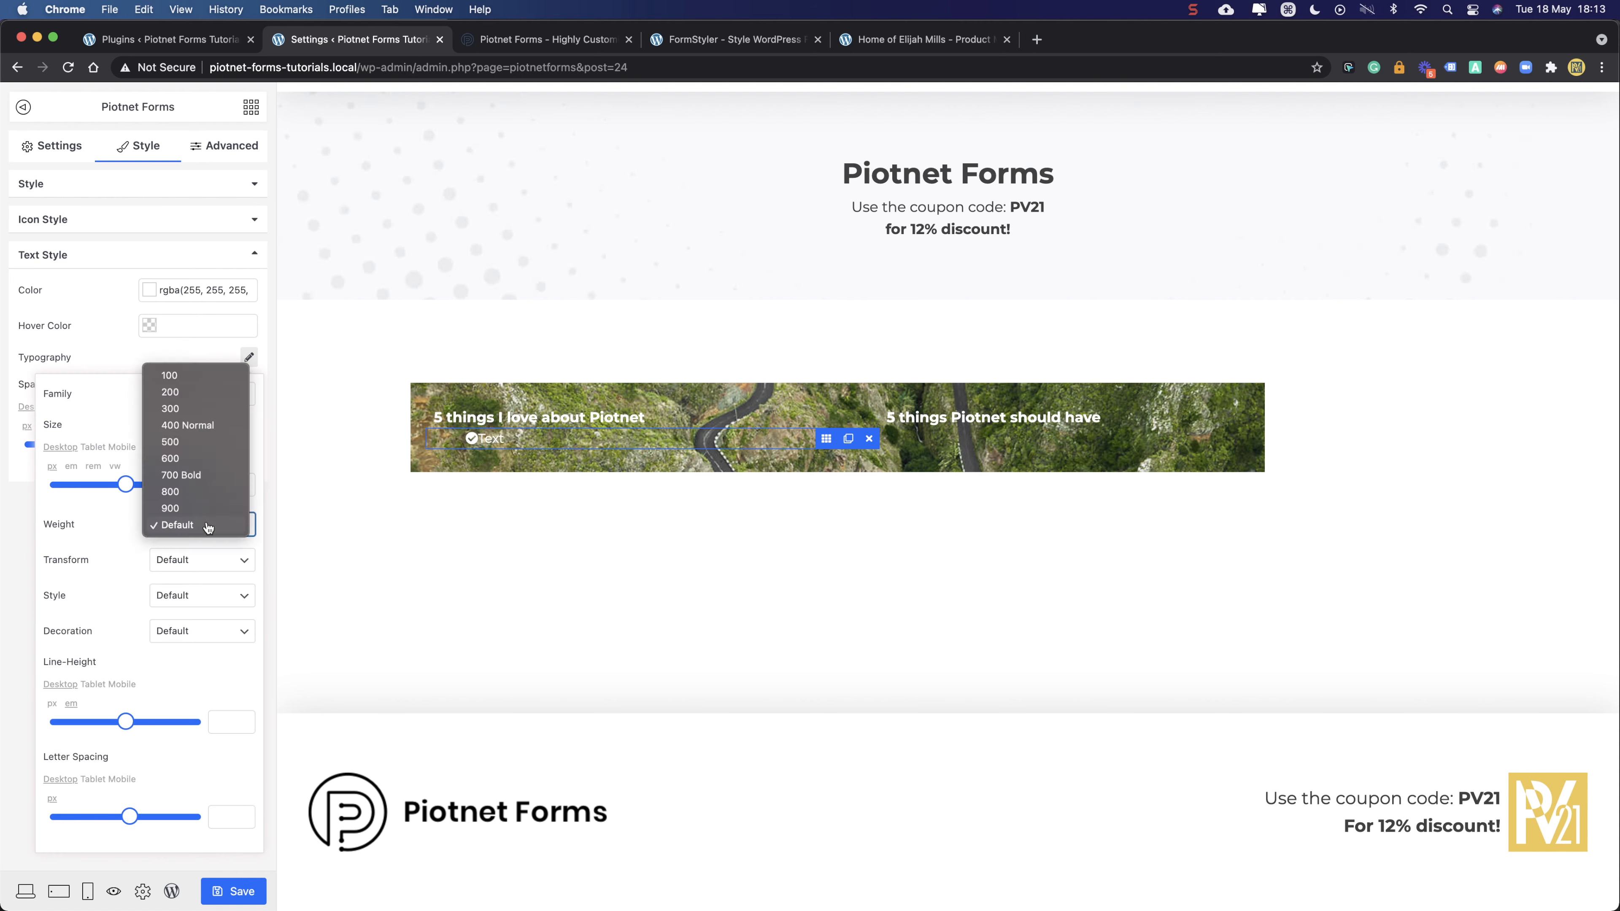
left_click(184, 474)
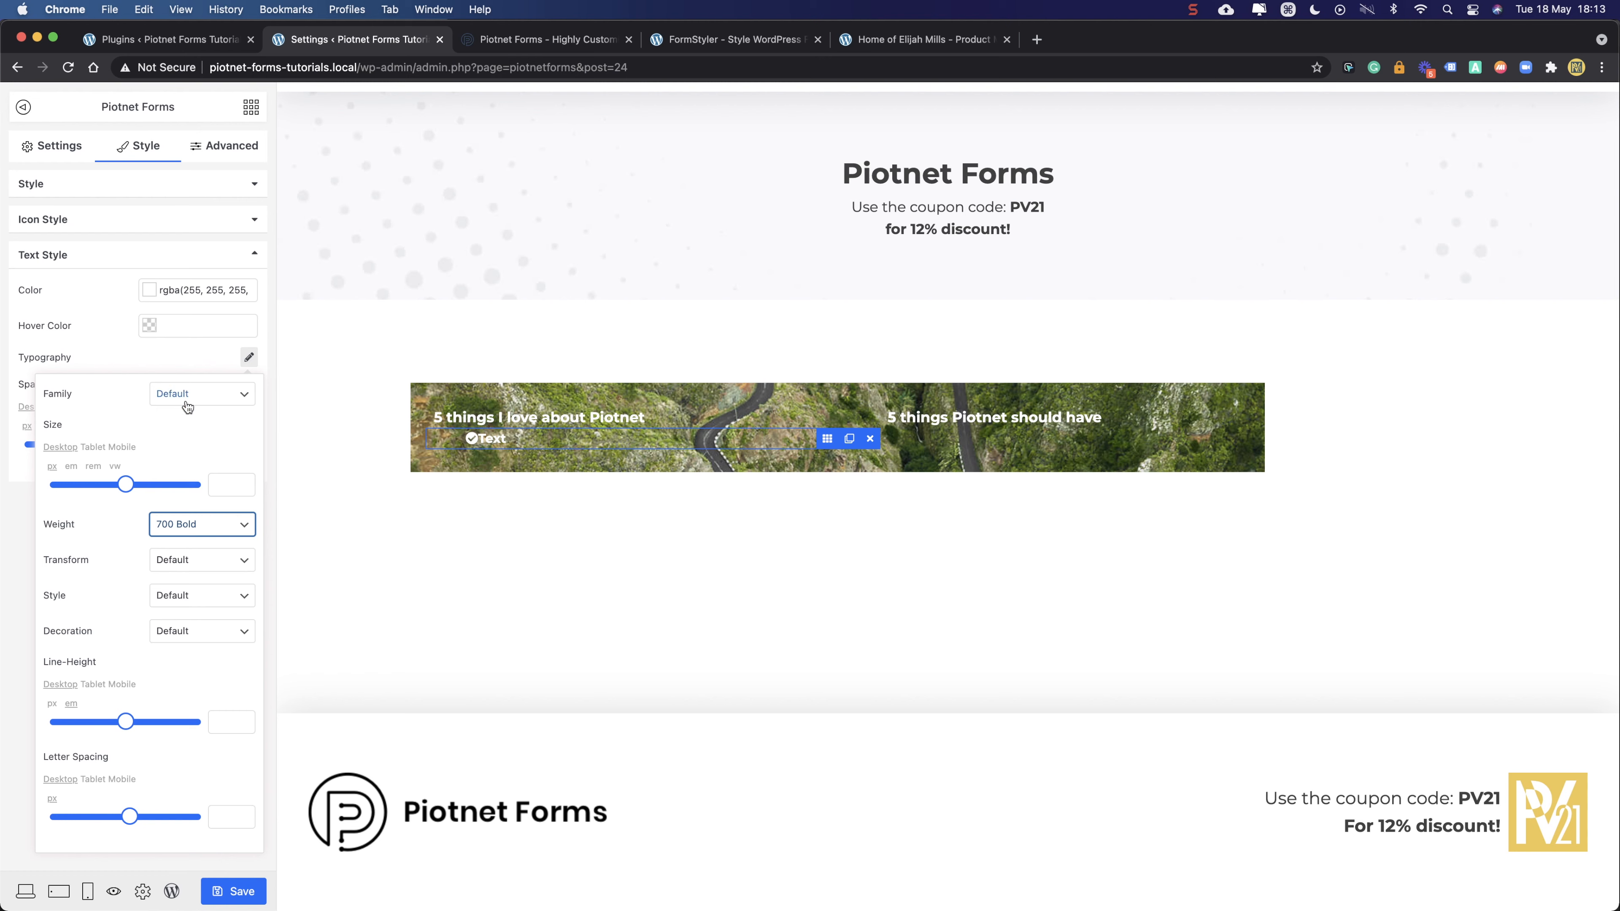
left_click(174, 357)
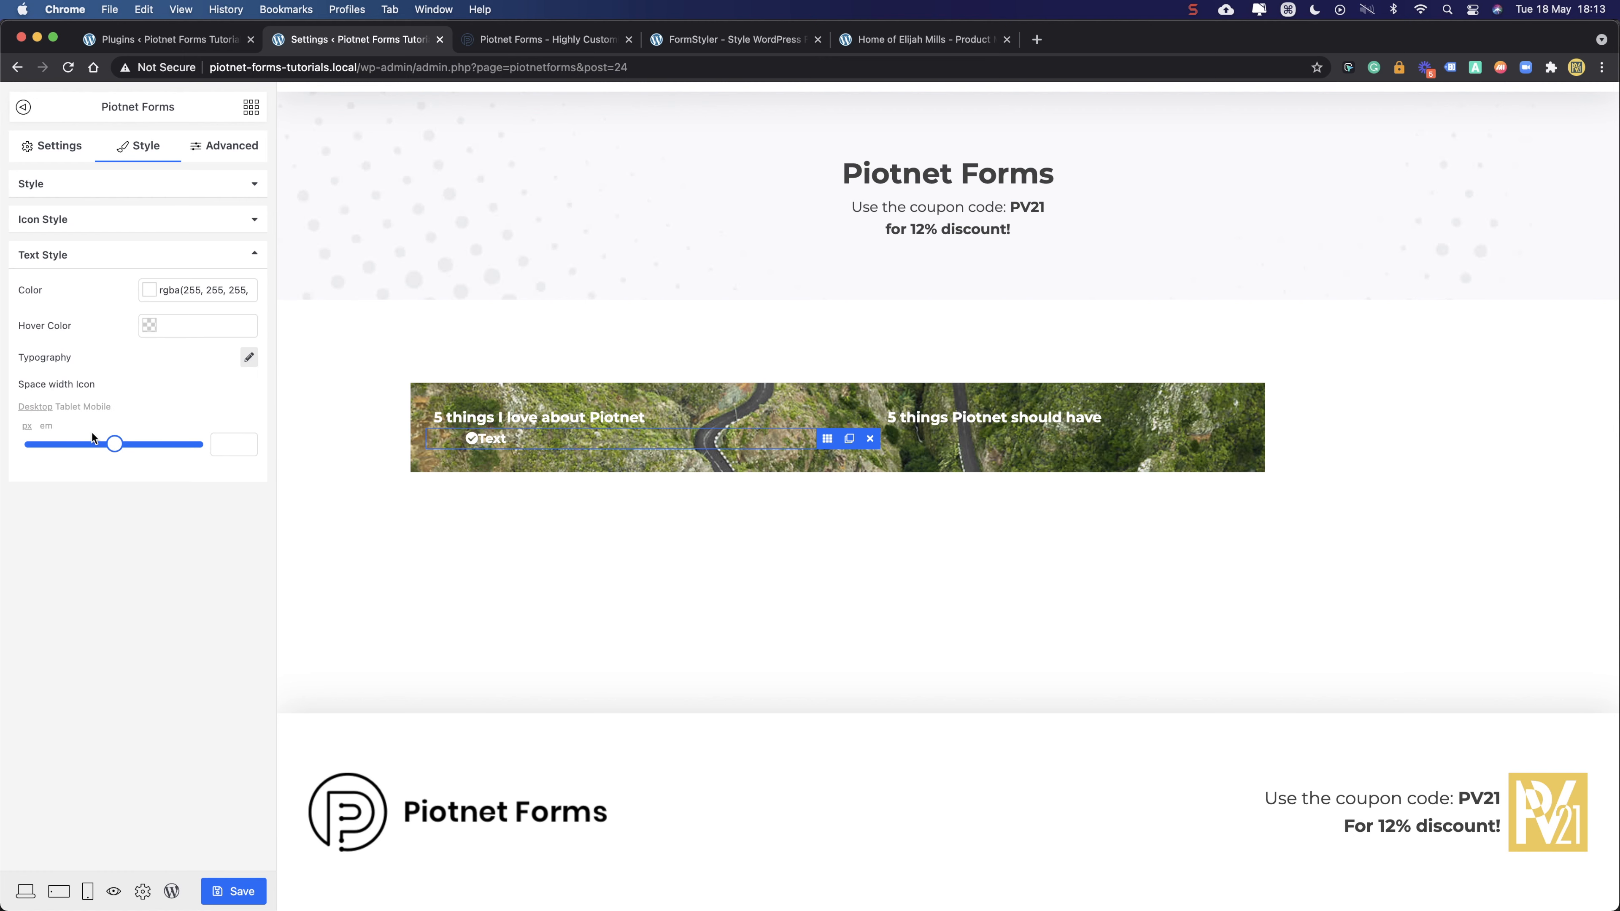
left_click_drag(114, 444, 40, 453)
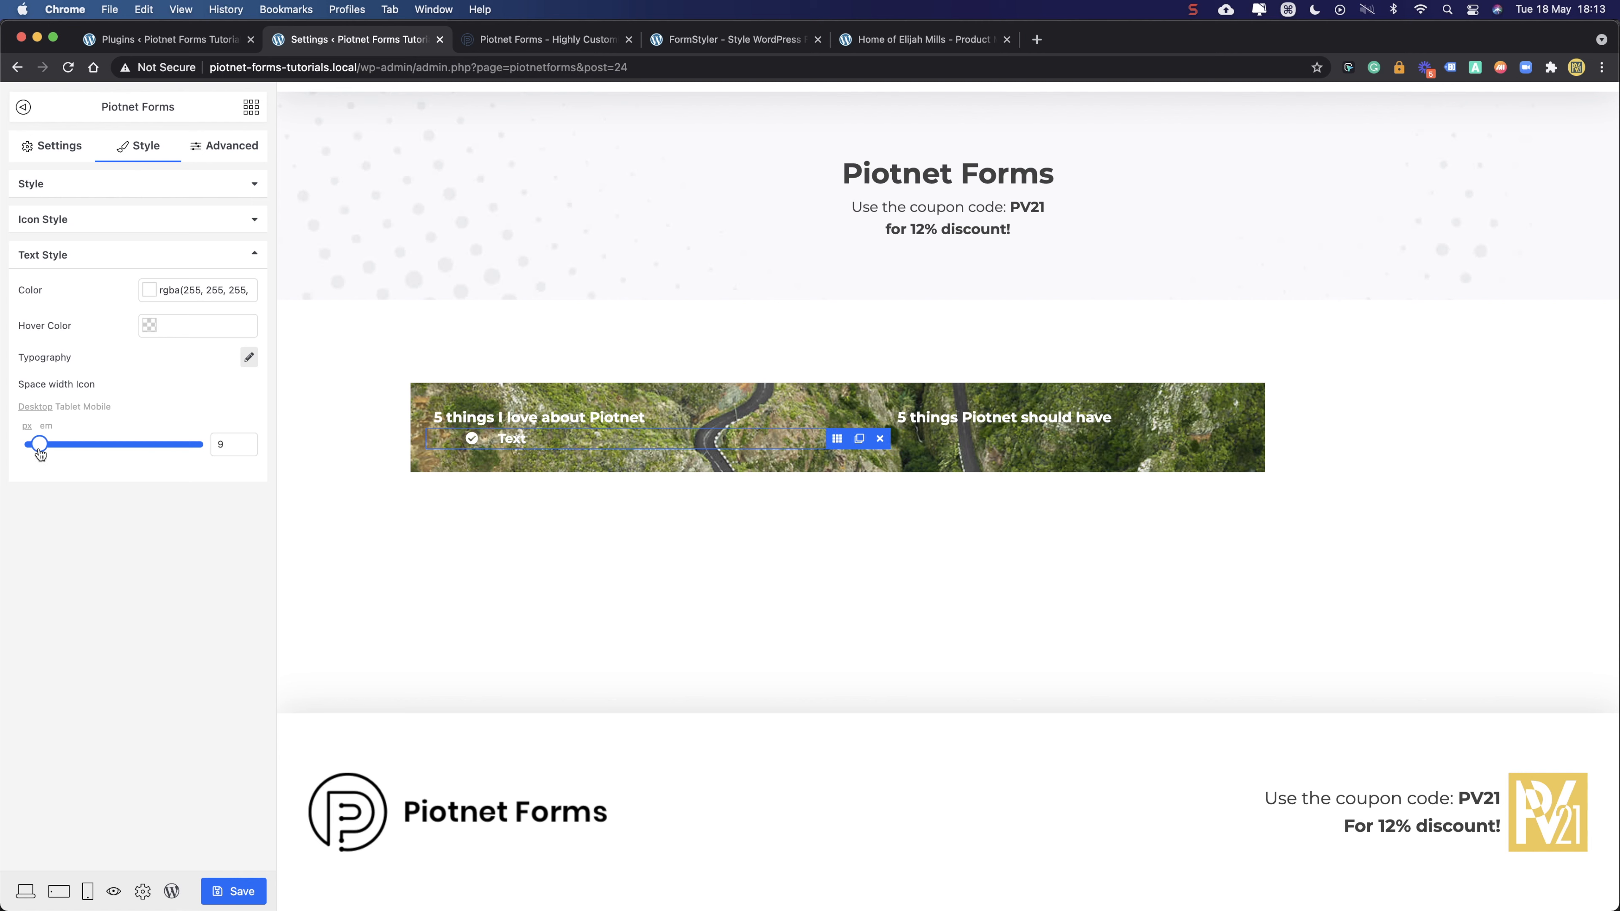
left_click(244, 441)
left_click(244, 441)
left_click(217, 506)
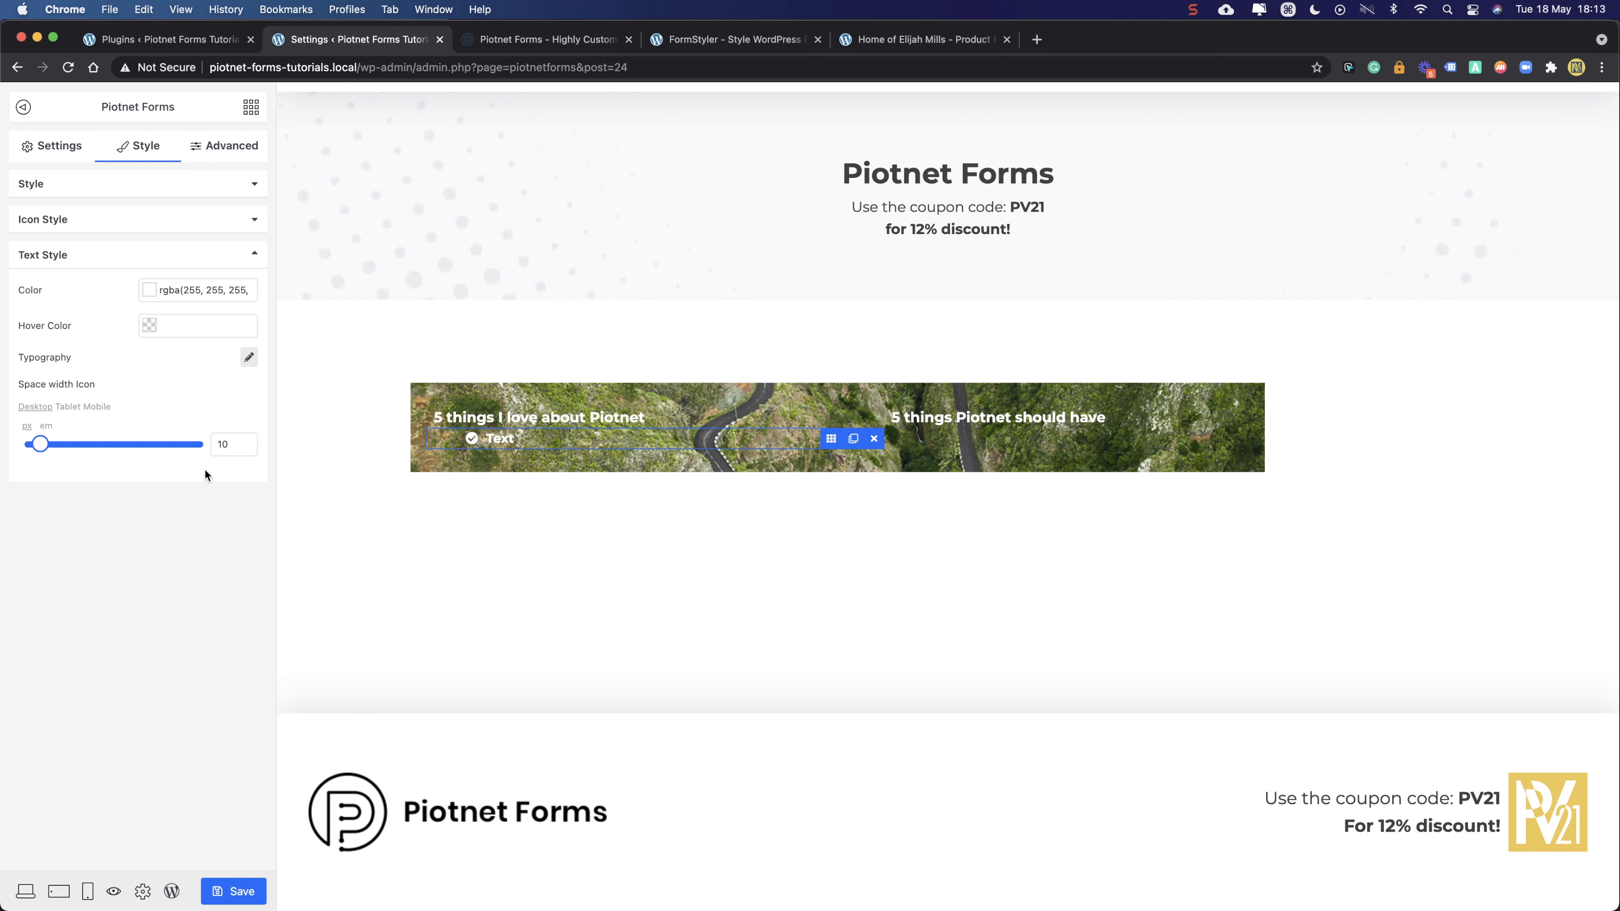
- Replace the list item's placeholder 'Text' with 'It's easy to use'
left_click(67, 151)
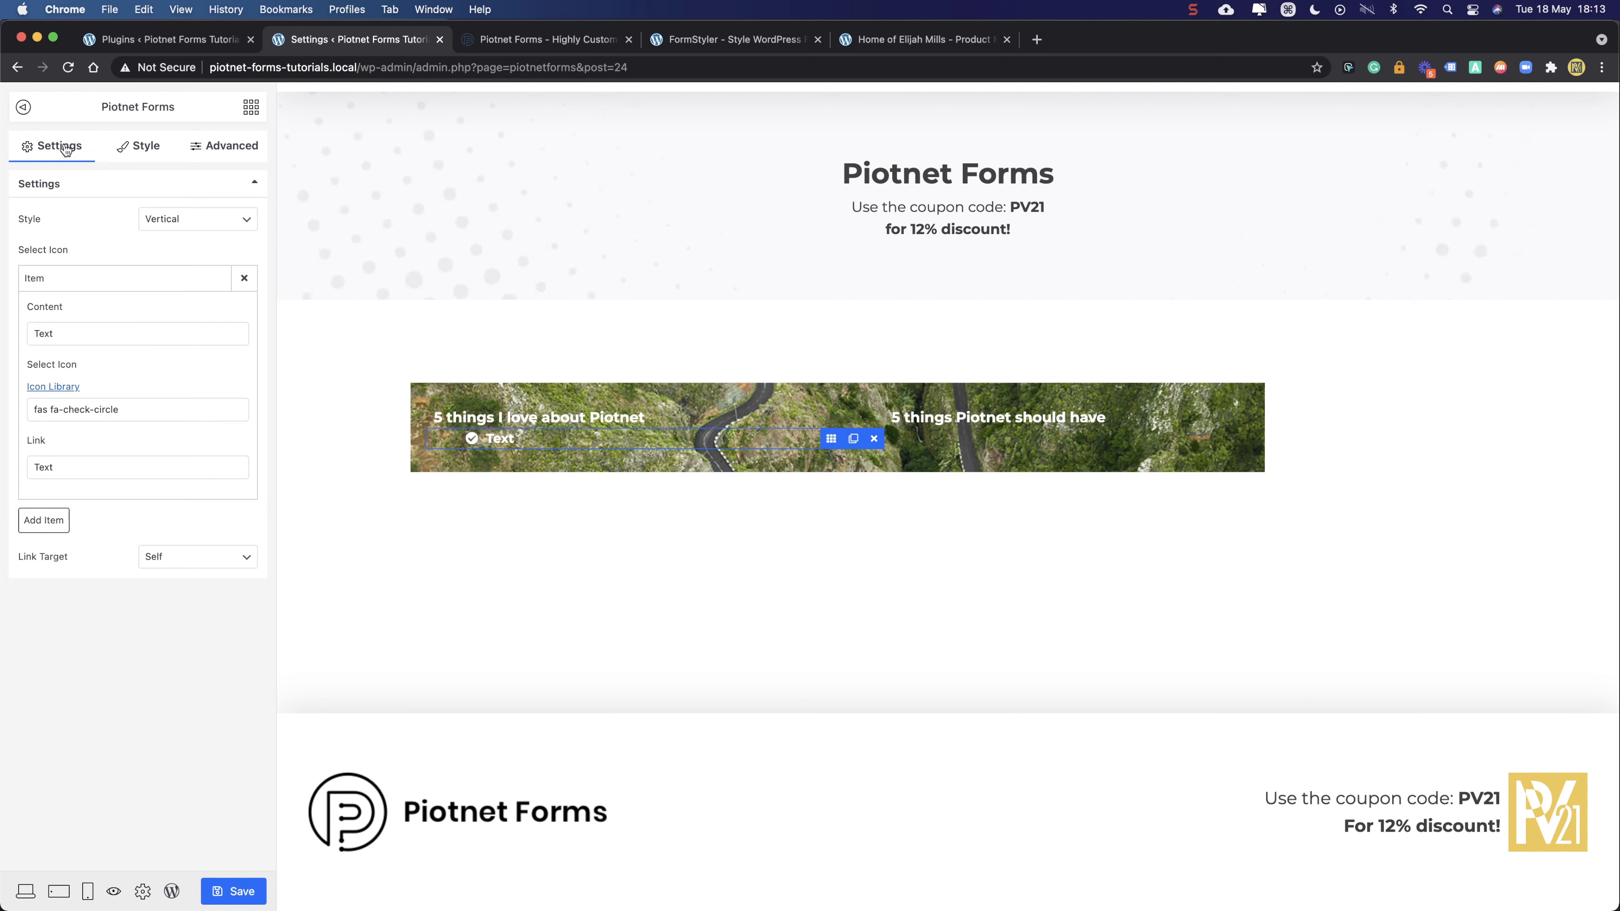
double_click(79, 340)
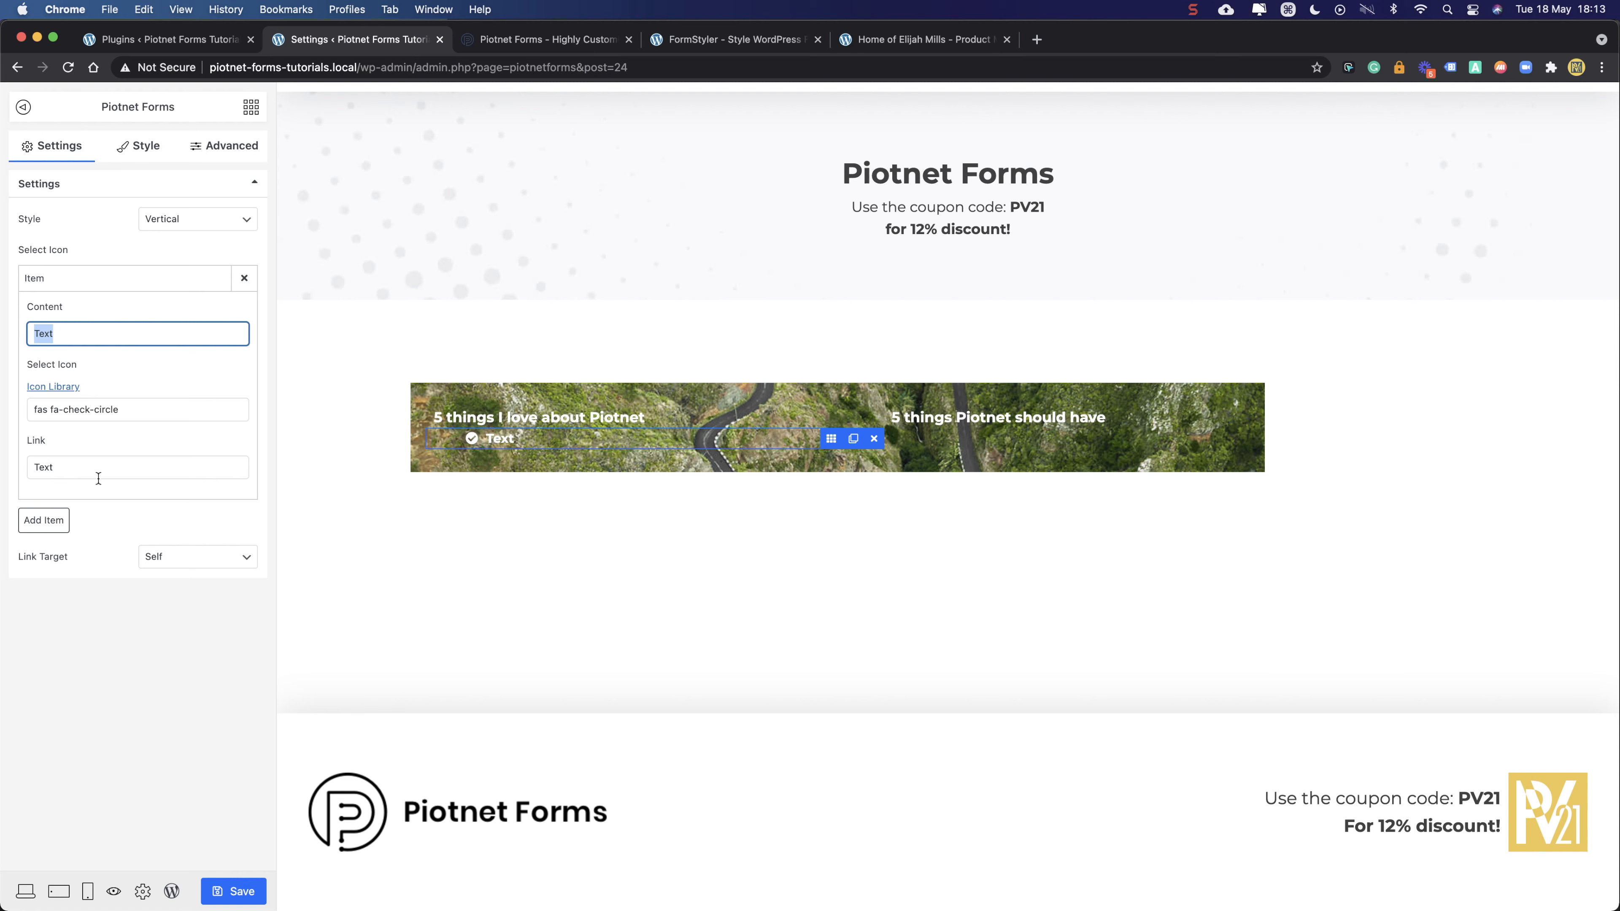
type("It")
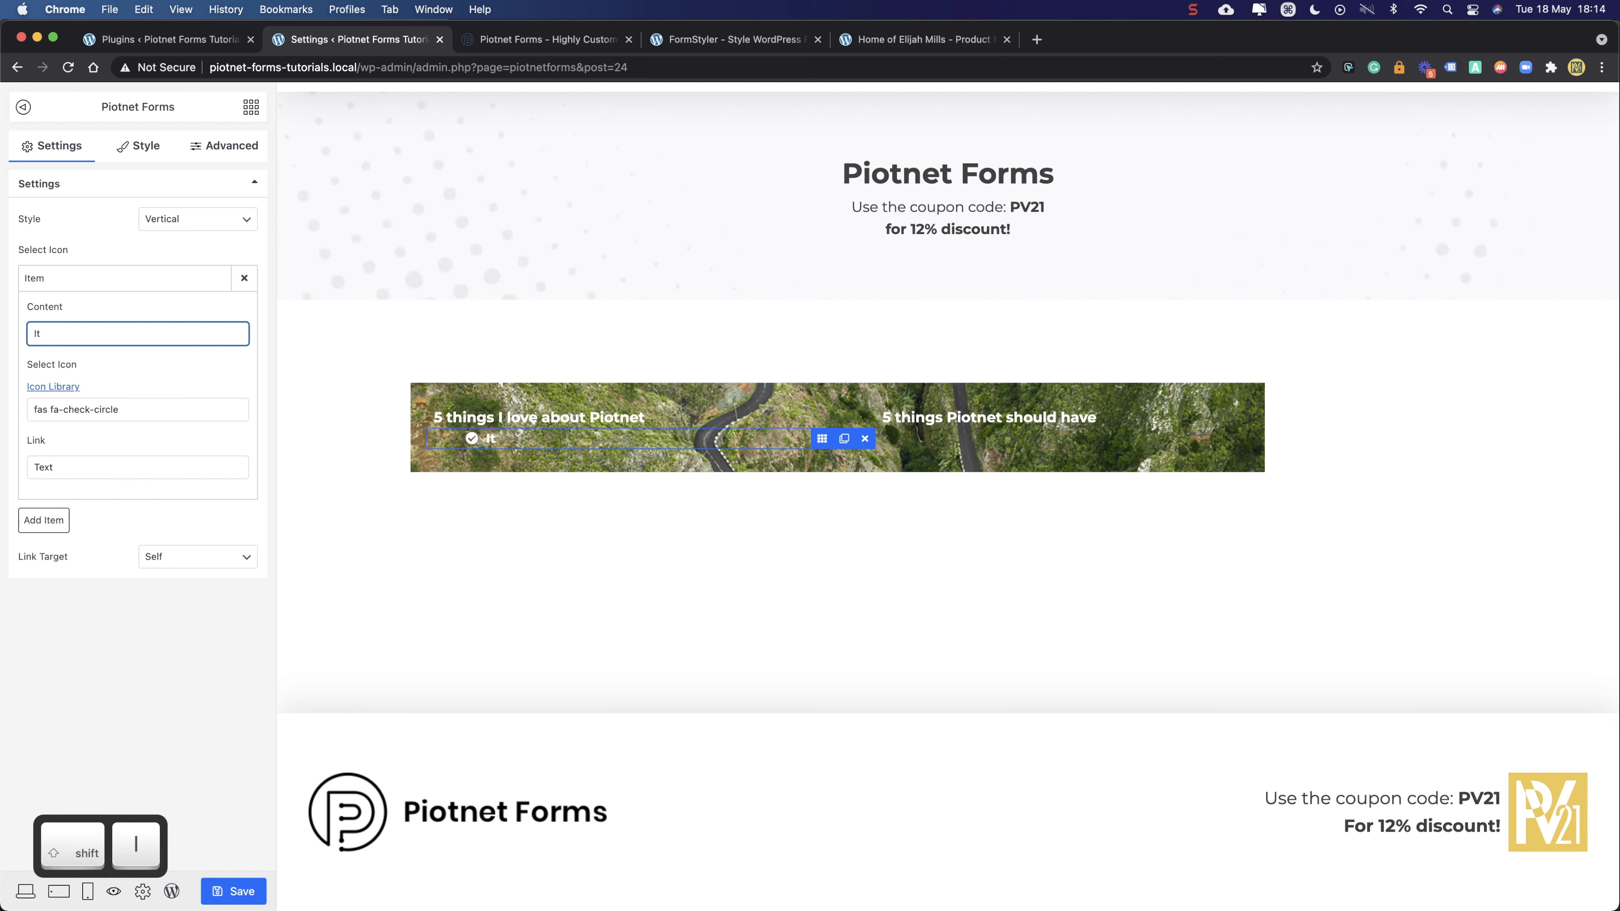
type("'s eas")
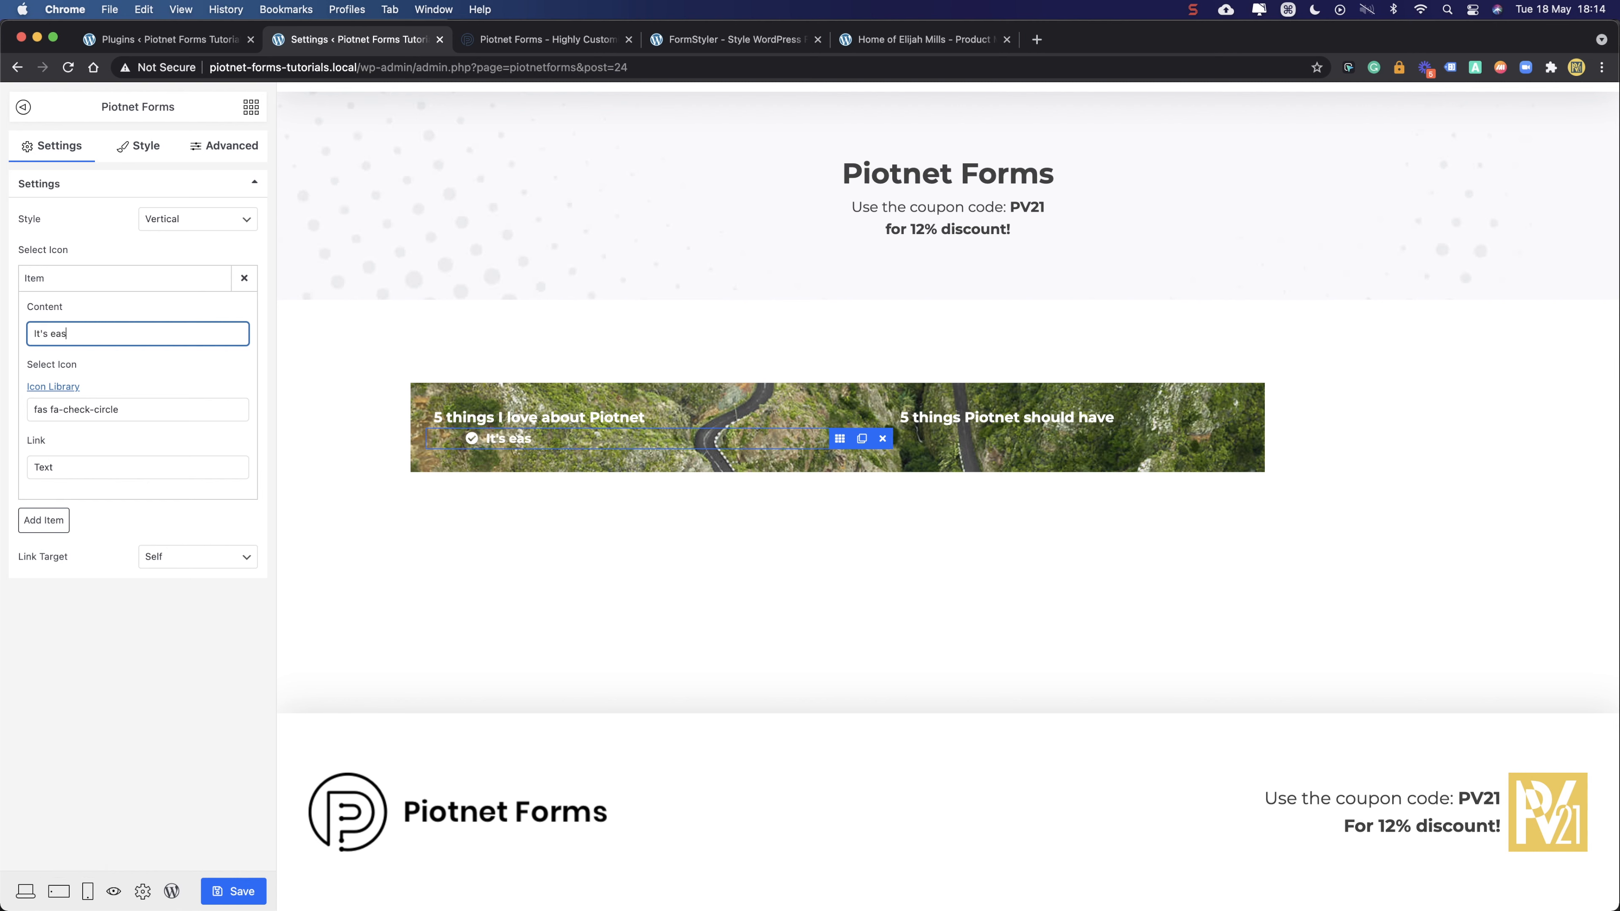
type("y to use")
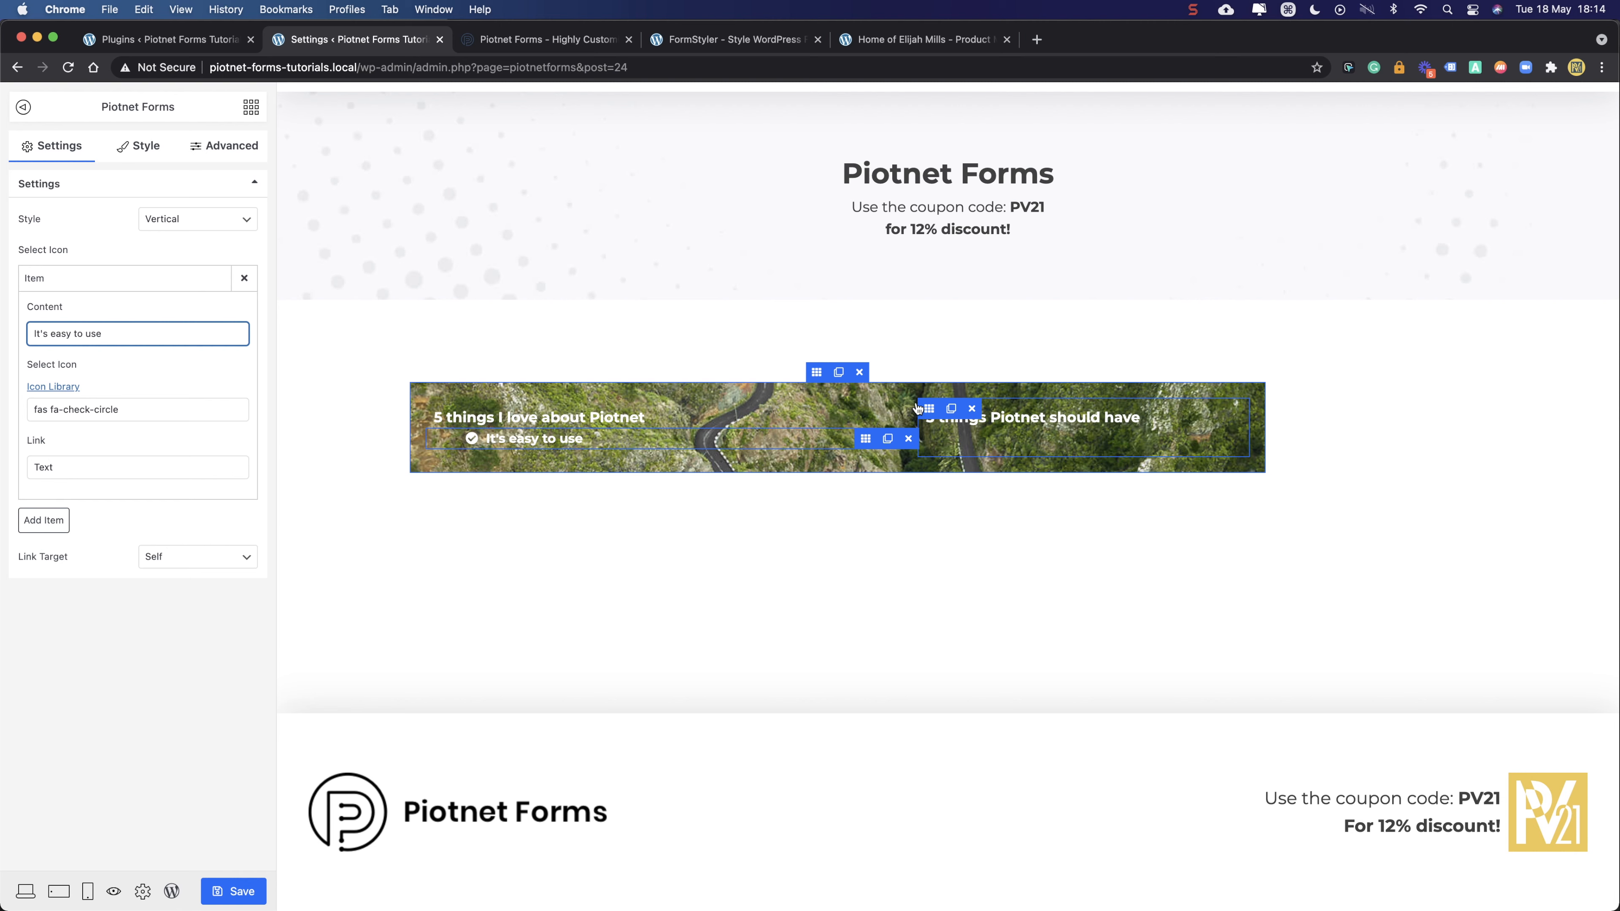
- Set the left and right column widths to 50 each
left_click(440, 405)
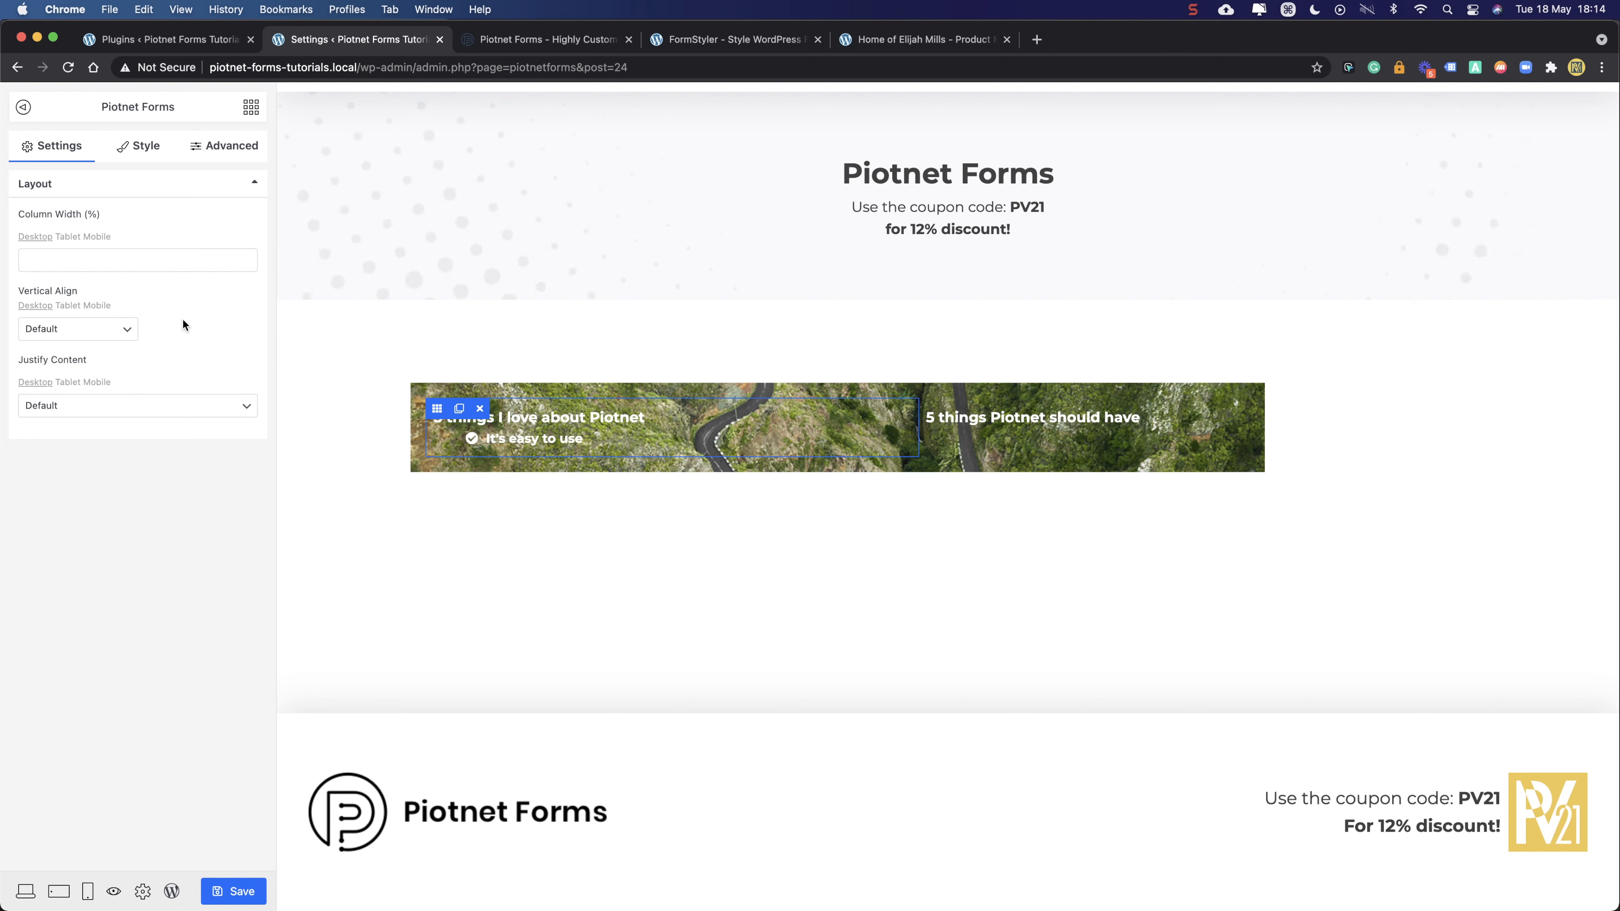
left_click(46, 260)
left_click(72, 478)
left_click(66, 257)
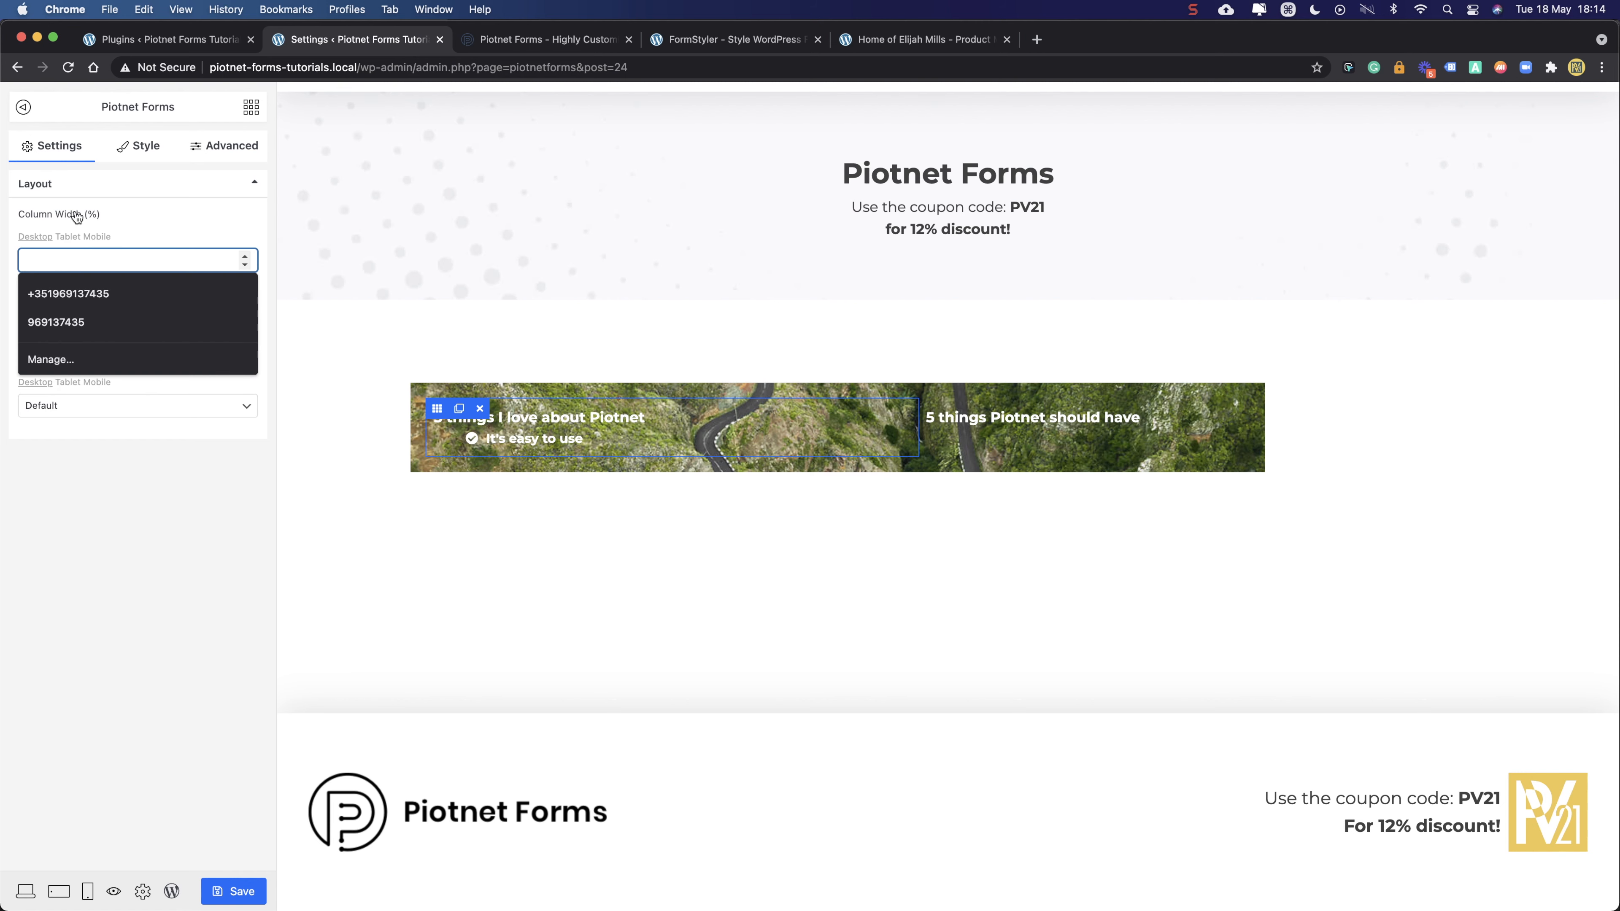
type("50")
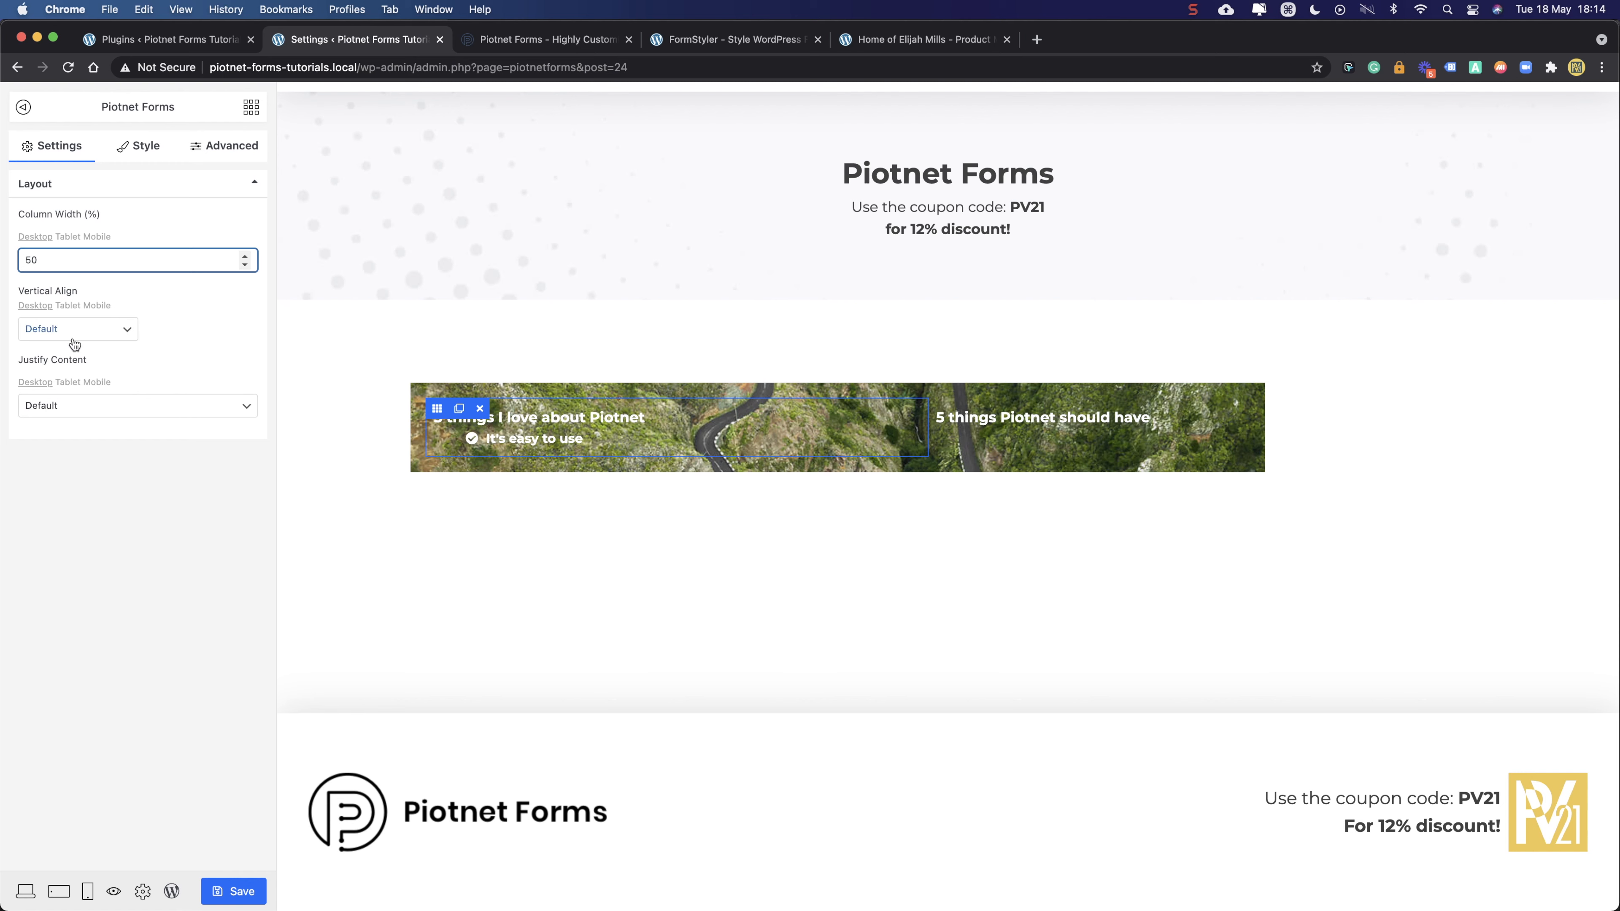
left_click(940, 413)
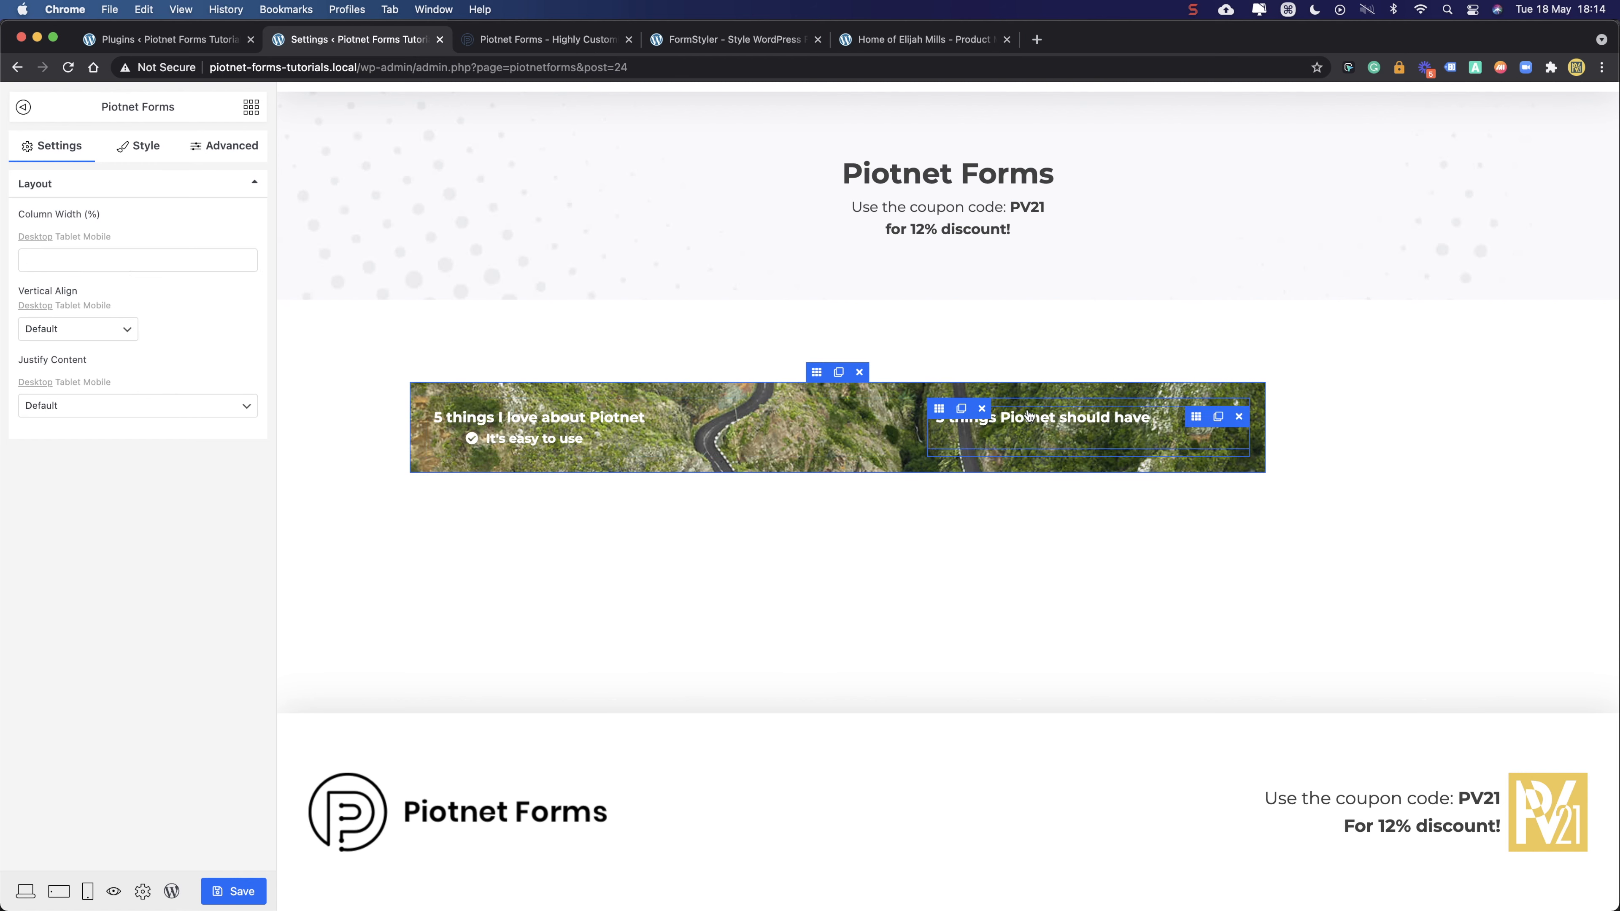
left_click(52, 250)
type("50")
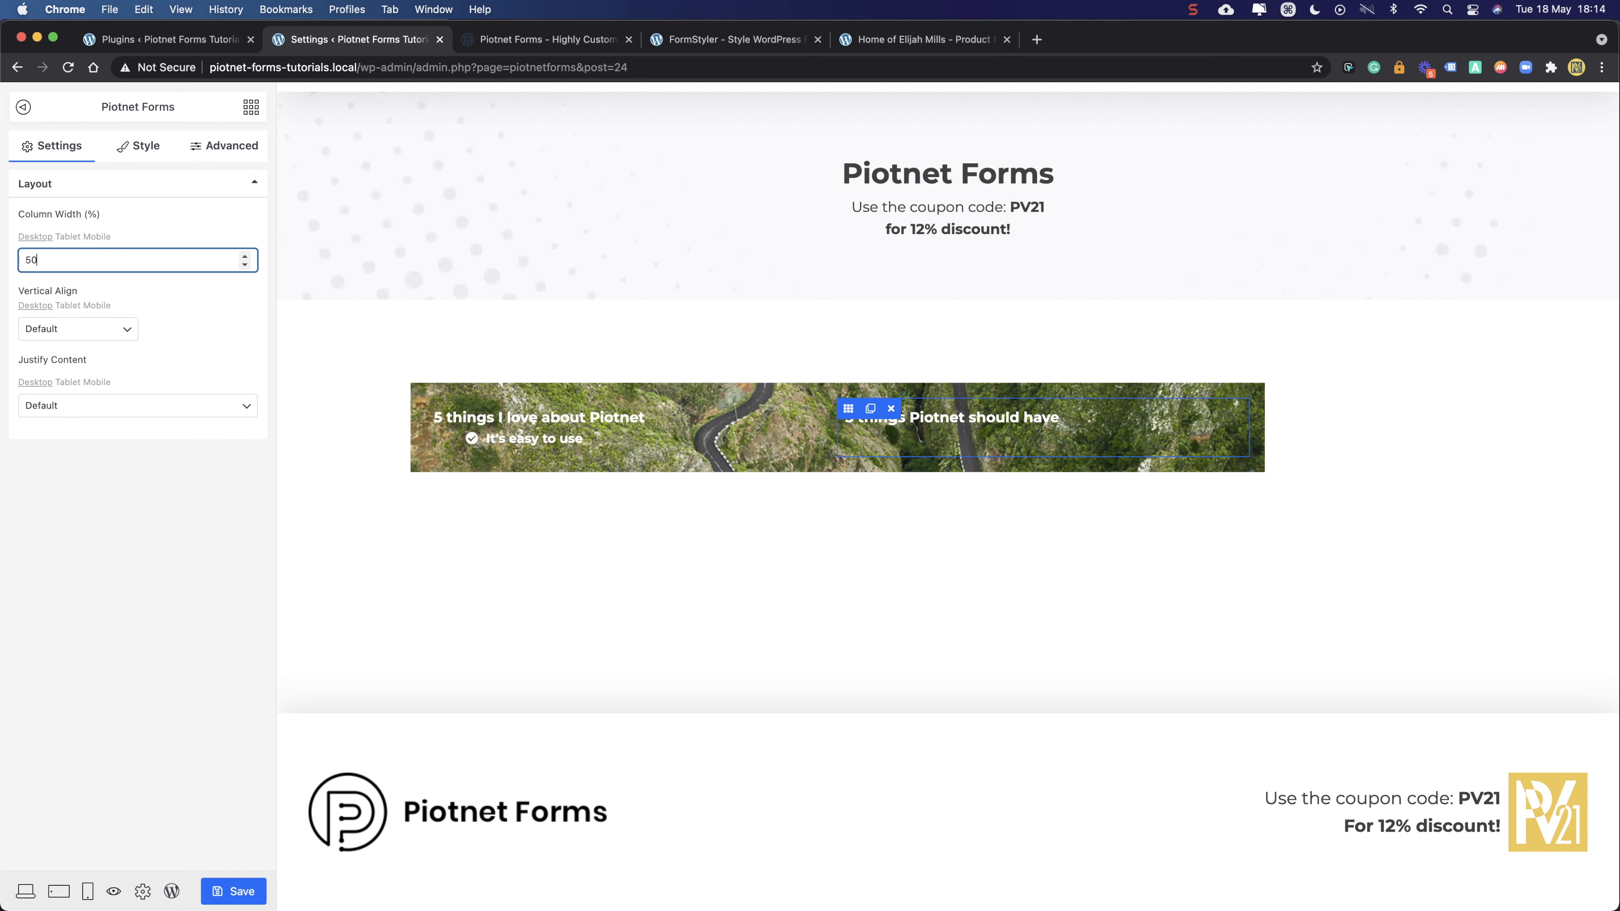
left_click(26, 549)
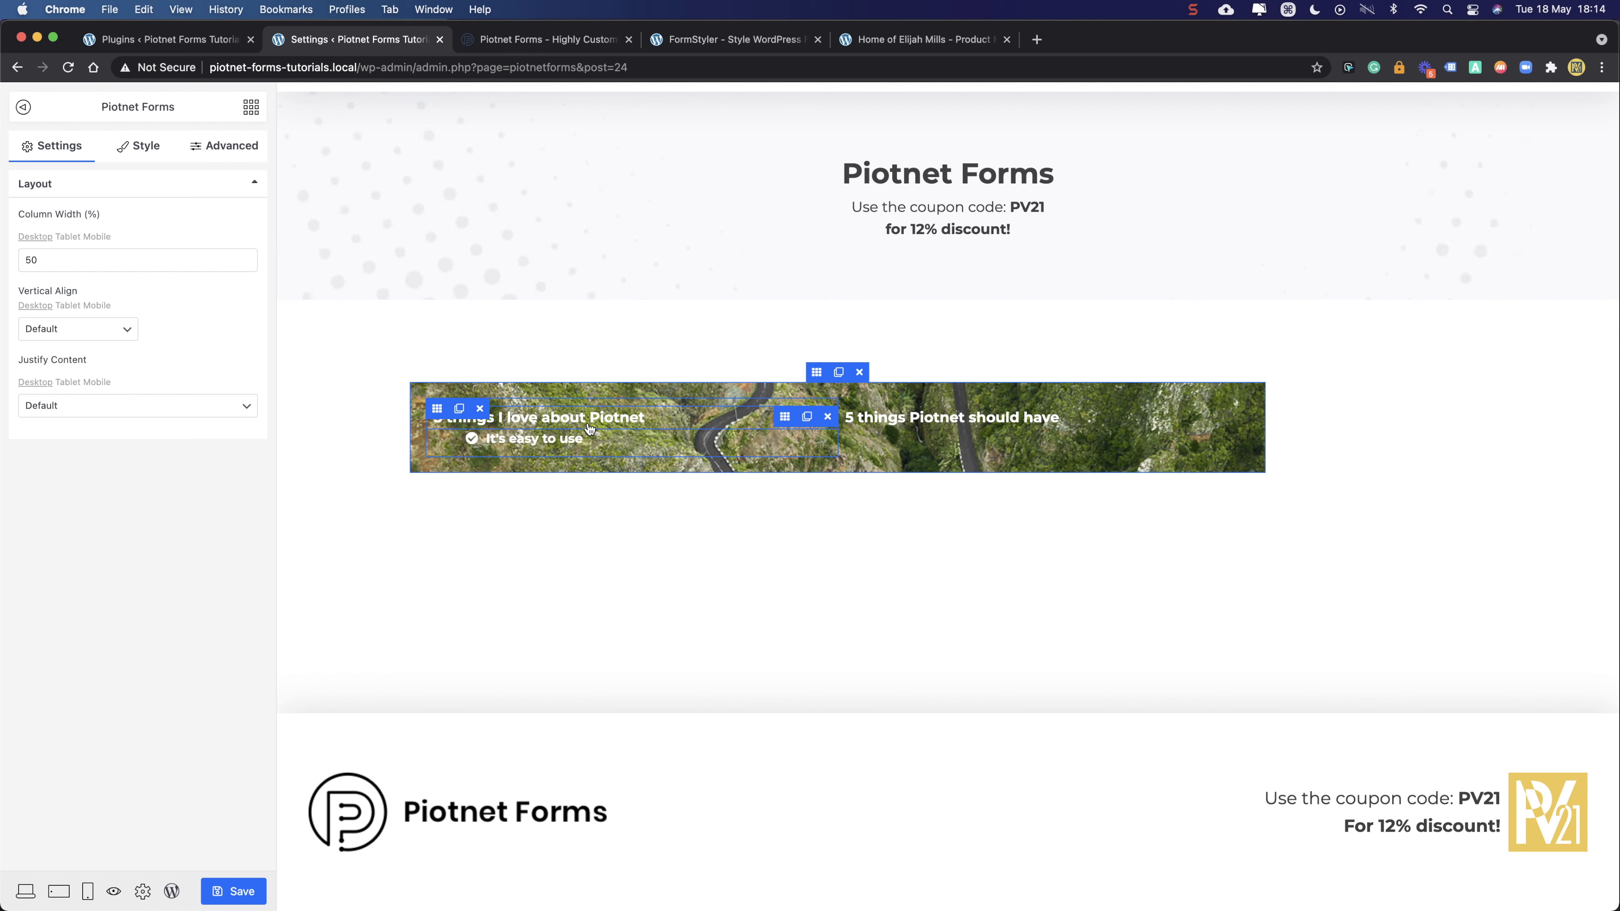
- Clear the section's 20 px padding value
left_click(815, 372)
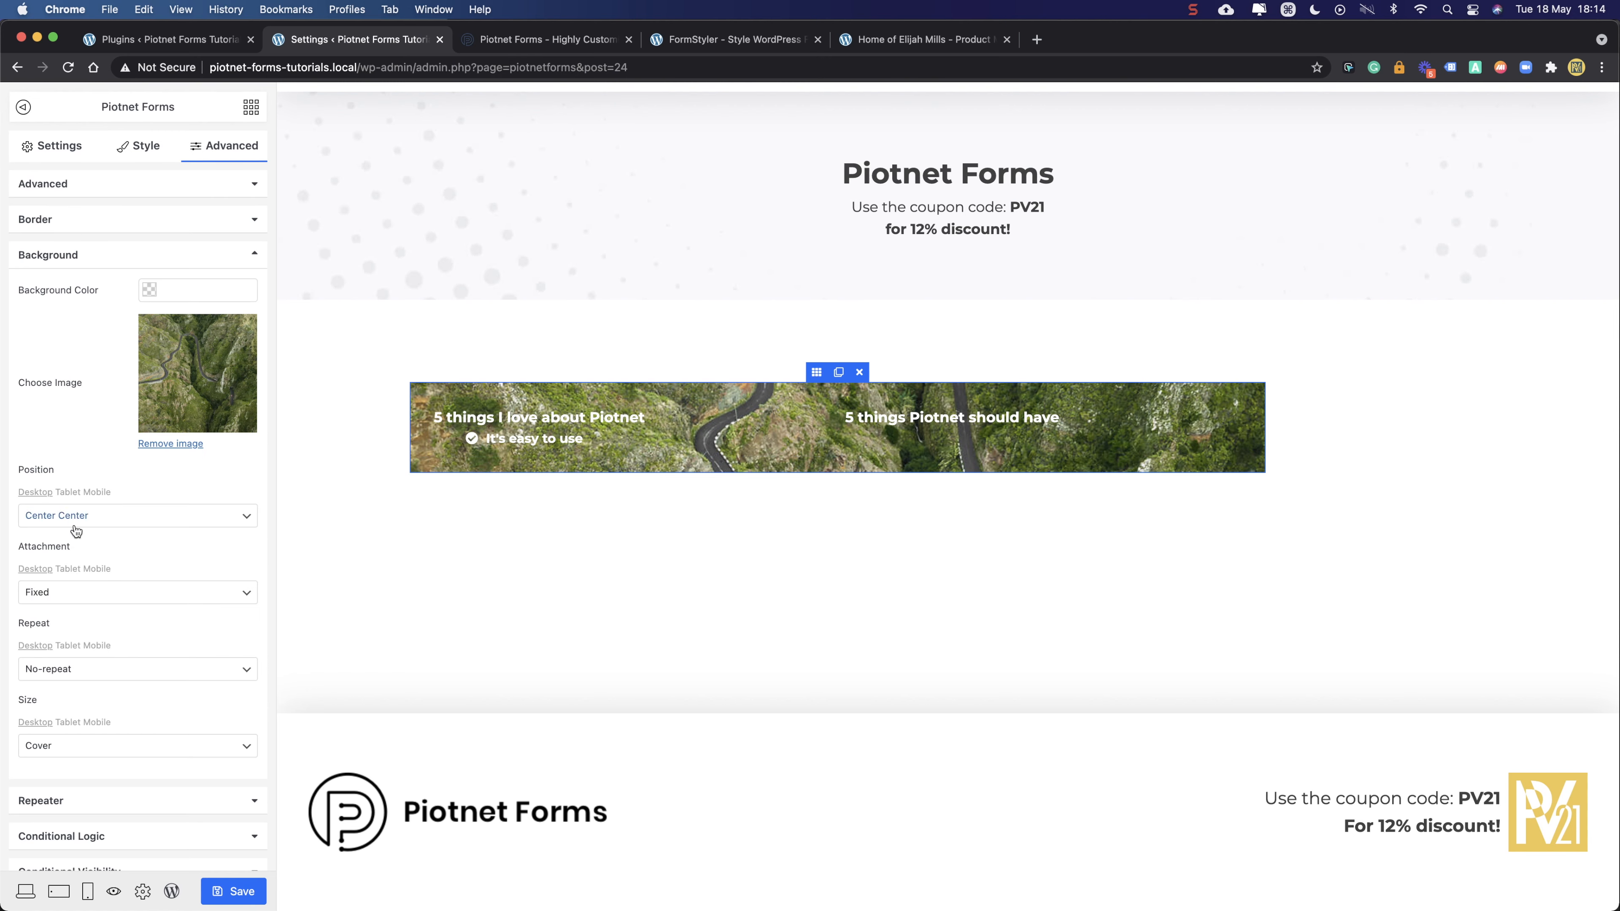
scroll(94, 555, "down", 2)
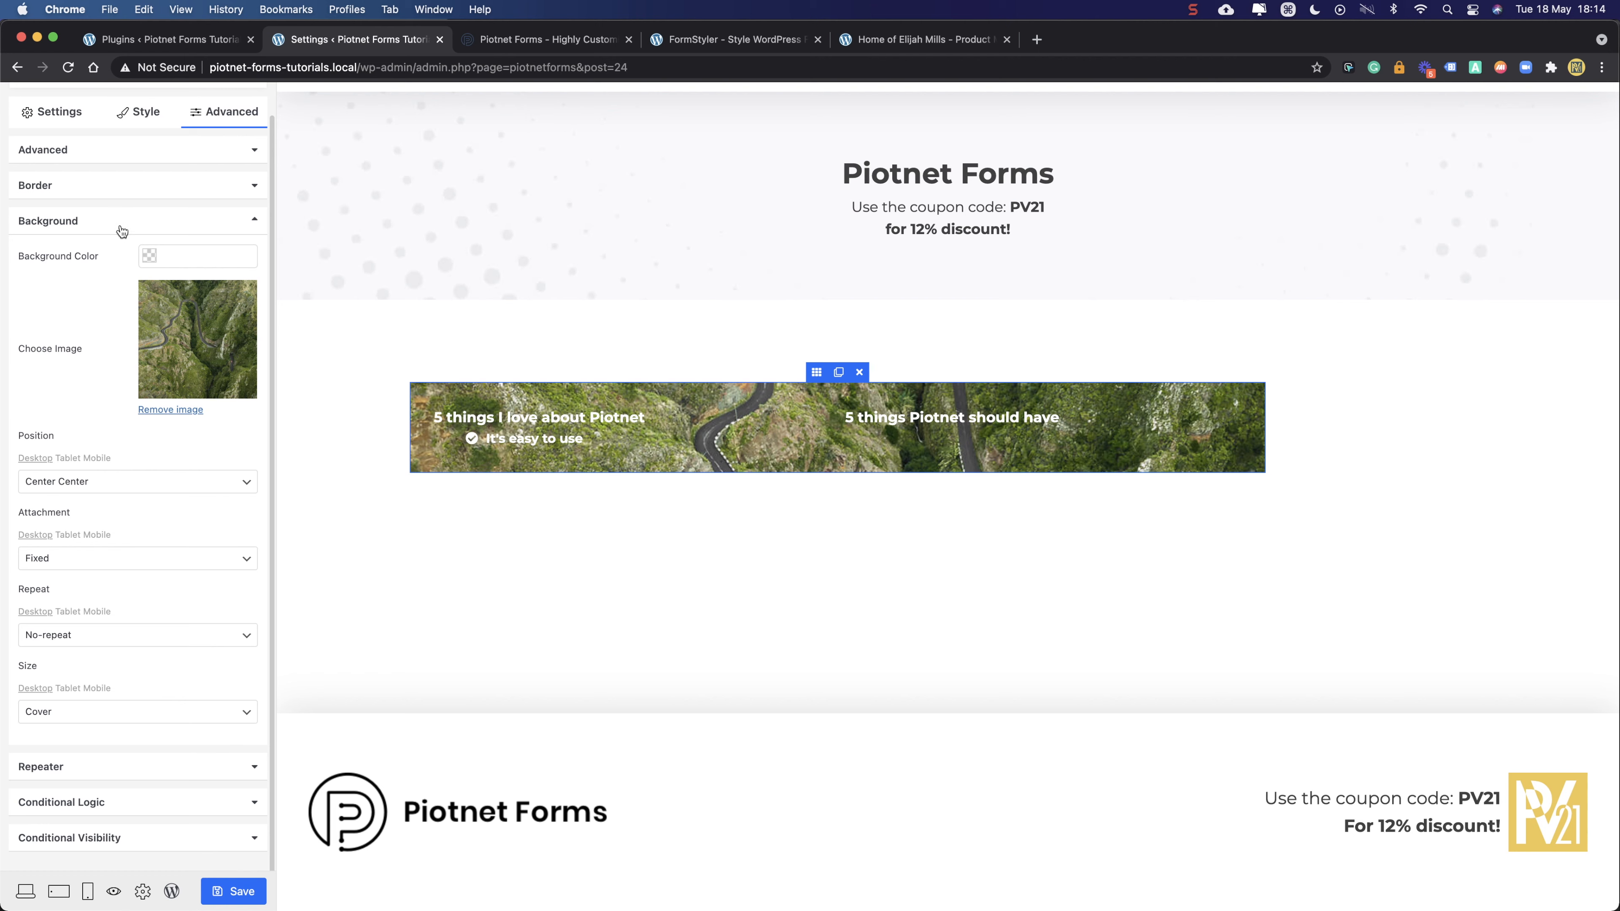
left_click(145, 223)
left_click(144, 186)
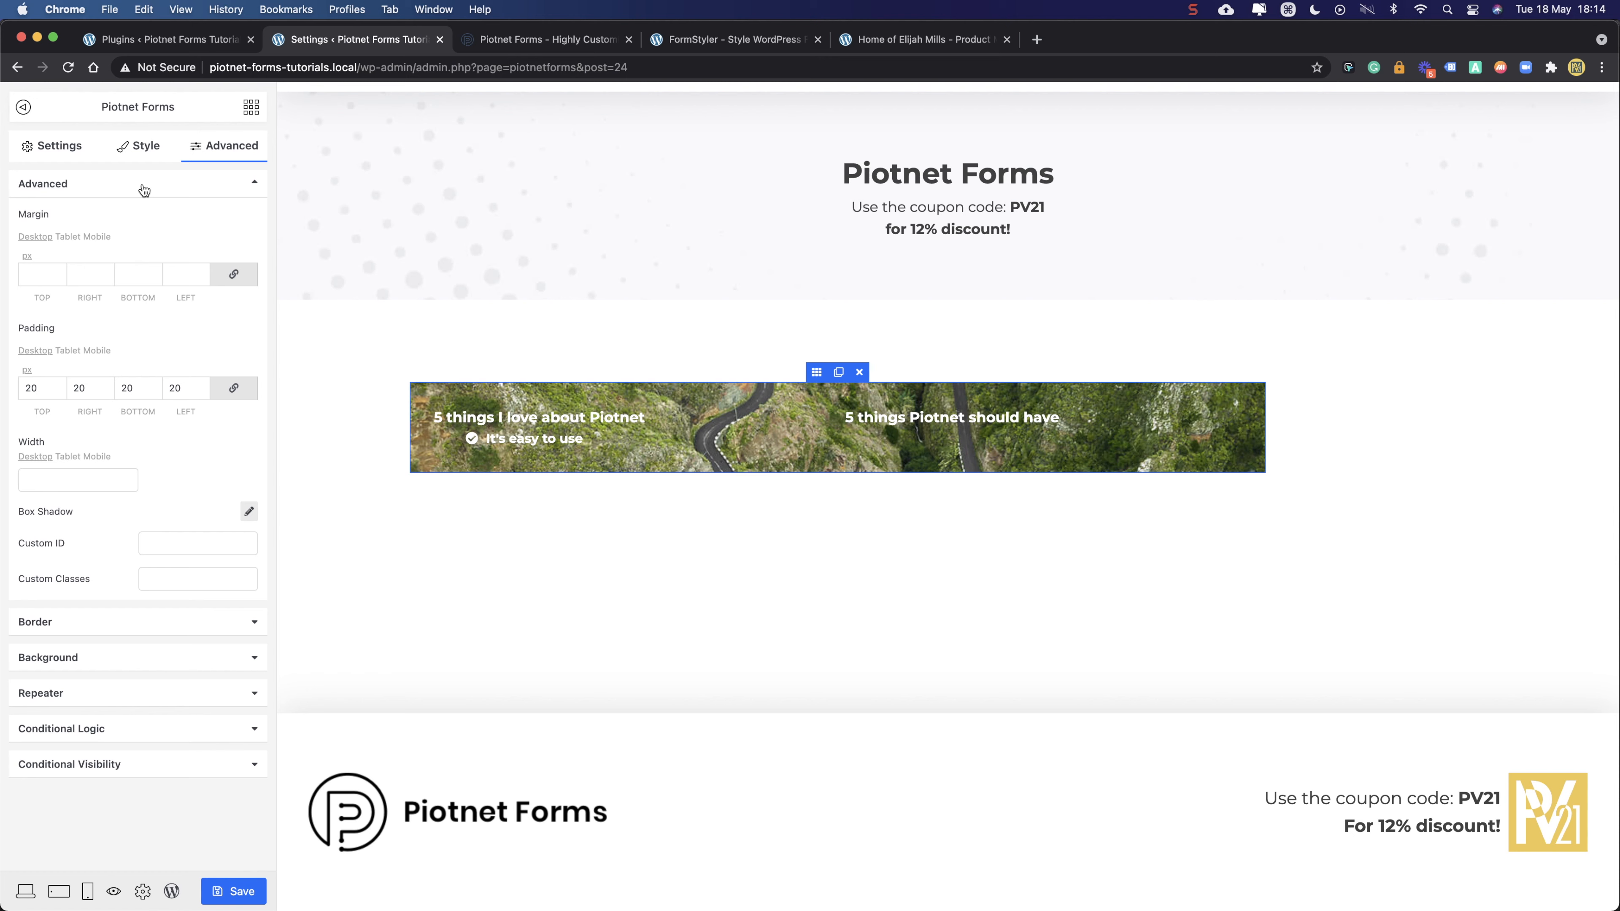
left_click(144, 190)
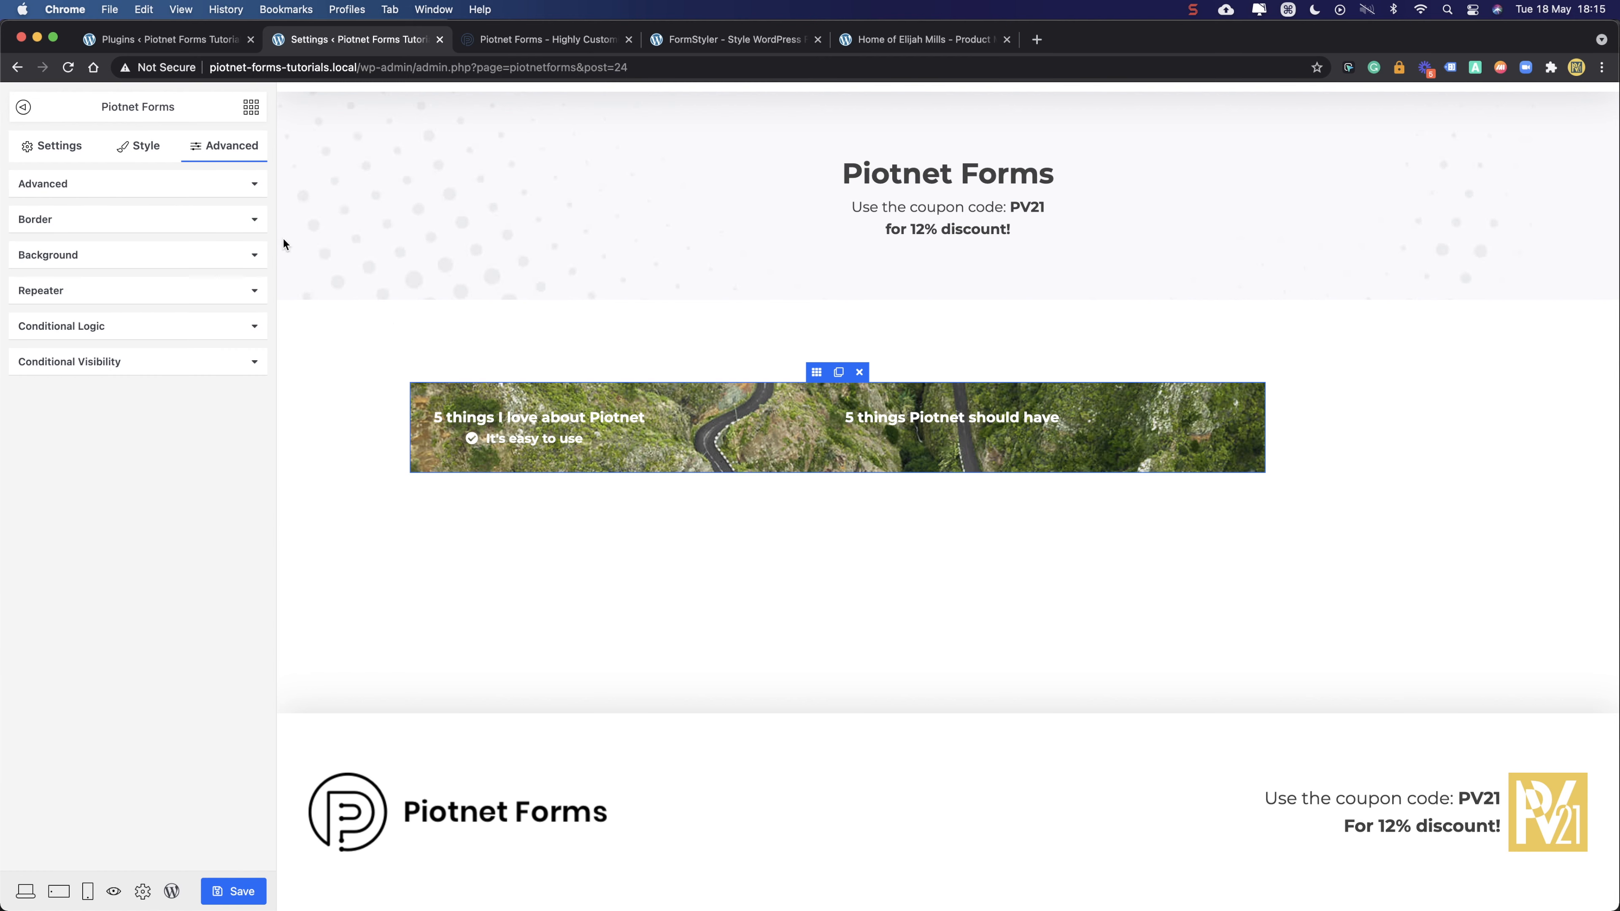
left_click(96, 183)
left_click_drag(40, 388, 21, 389)
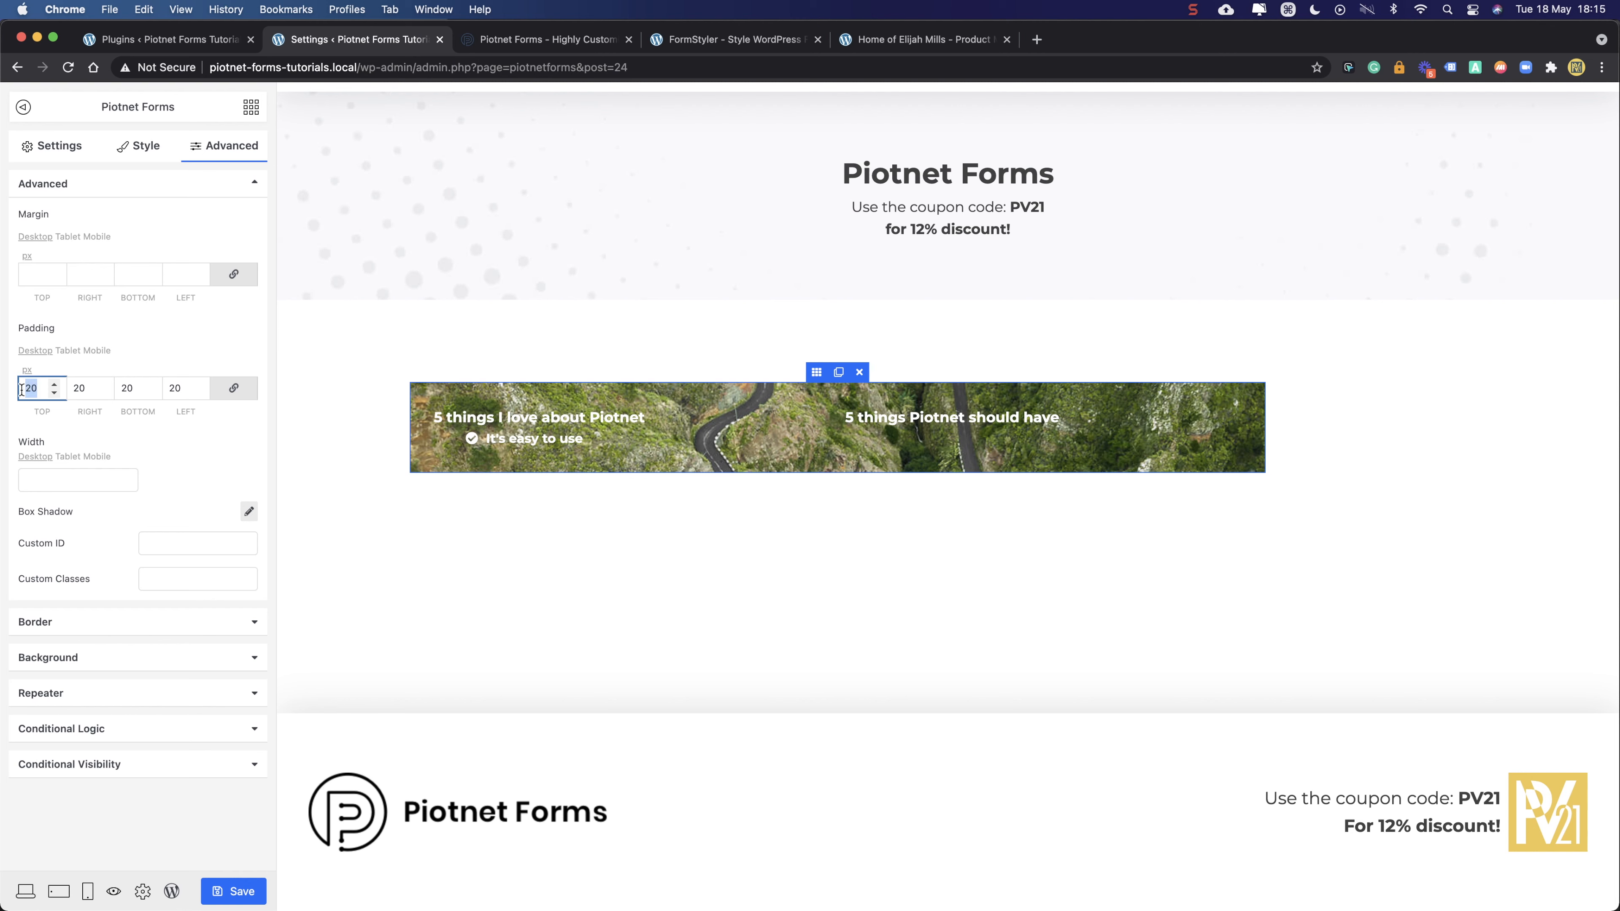
key("BackSpace")
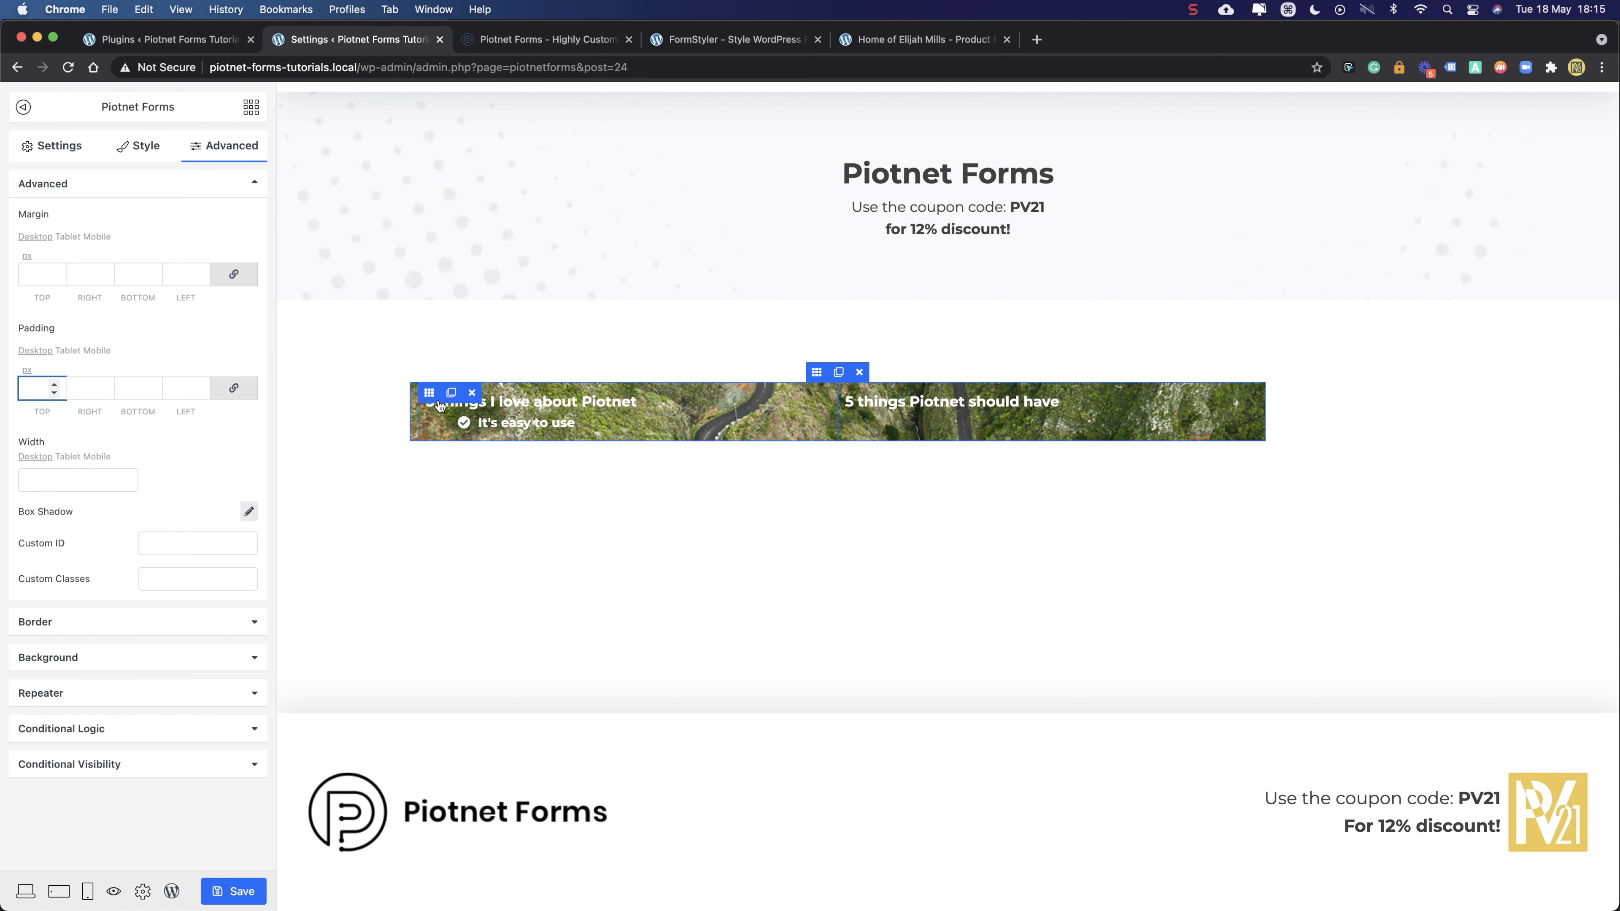
left_click(419, 396)
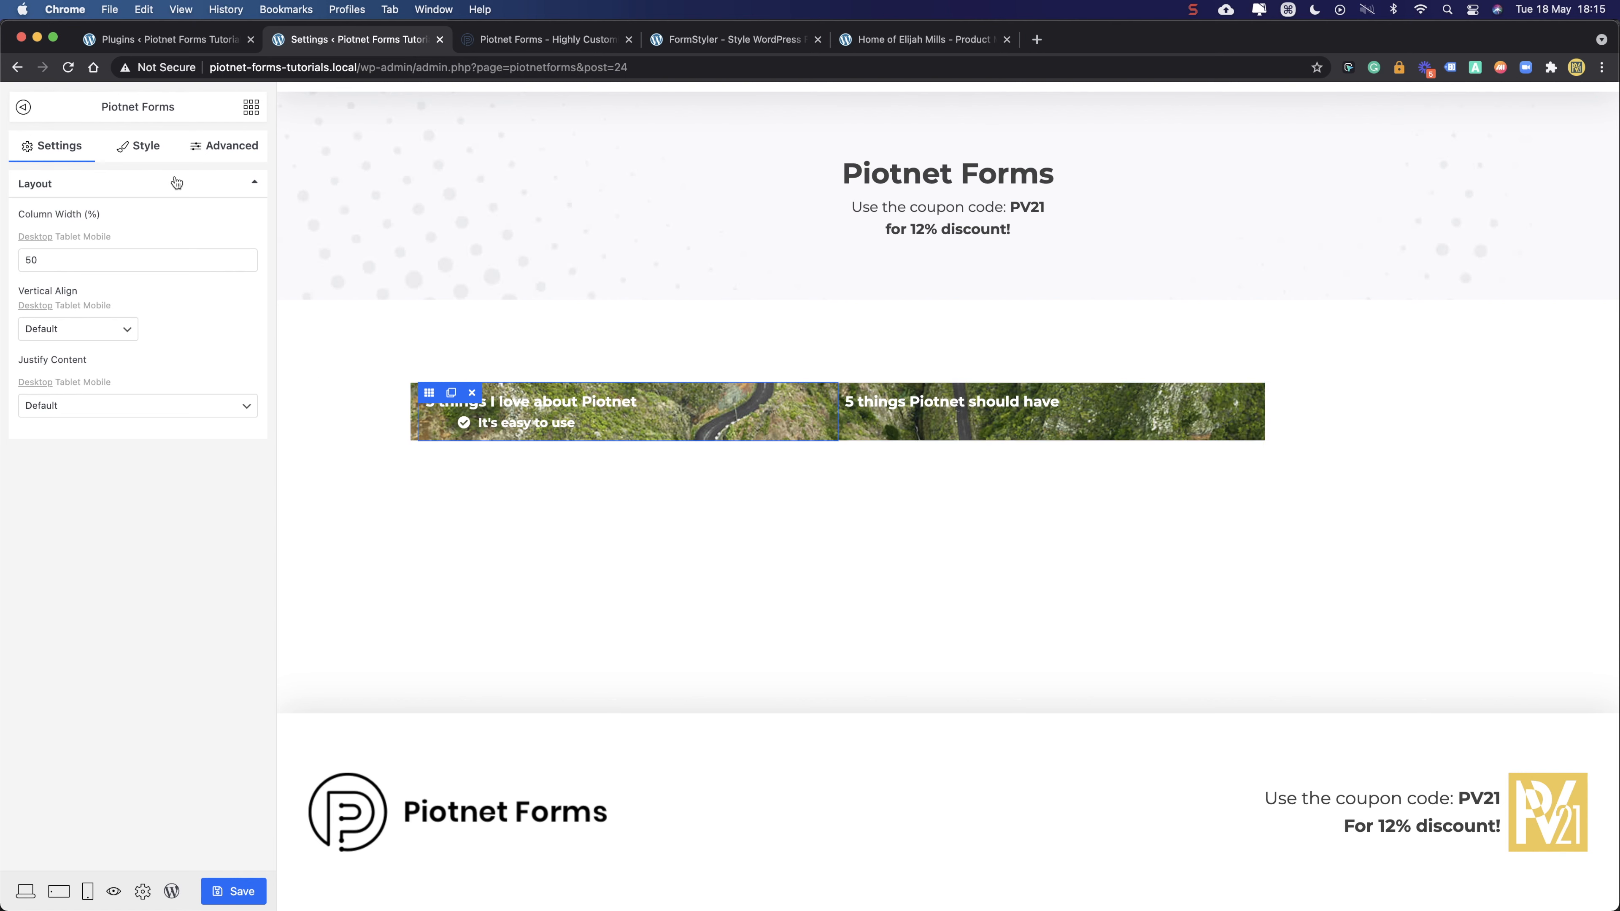
- Give the left column a solid black background and 30 padding
left_click(224, 150)
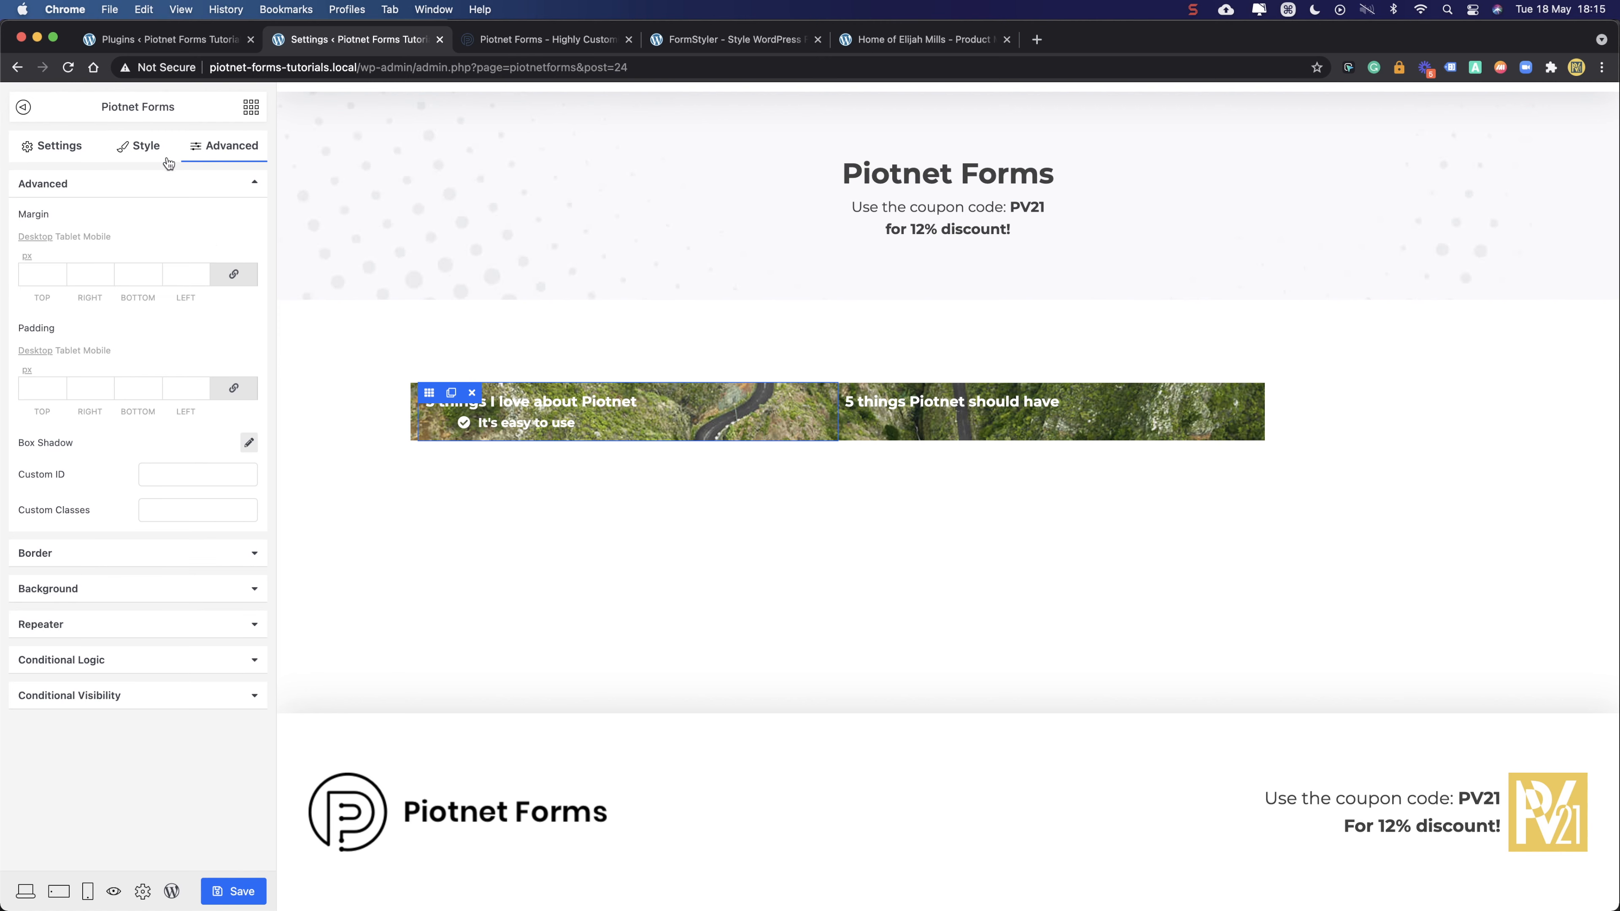
left_click(127, 589)
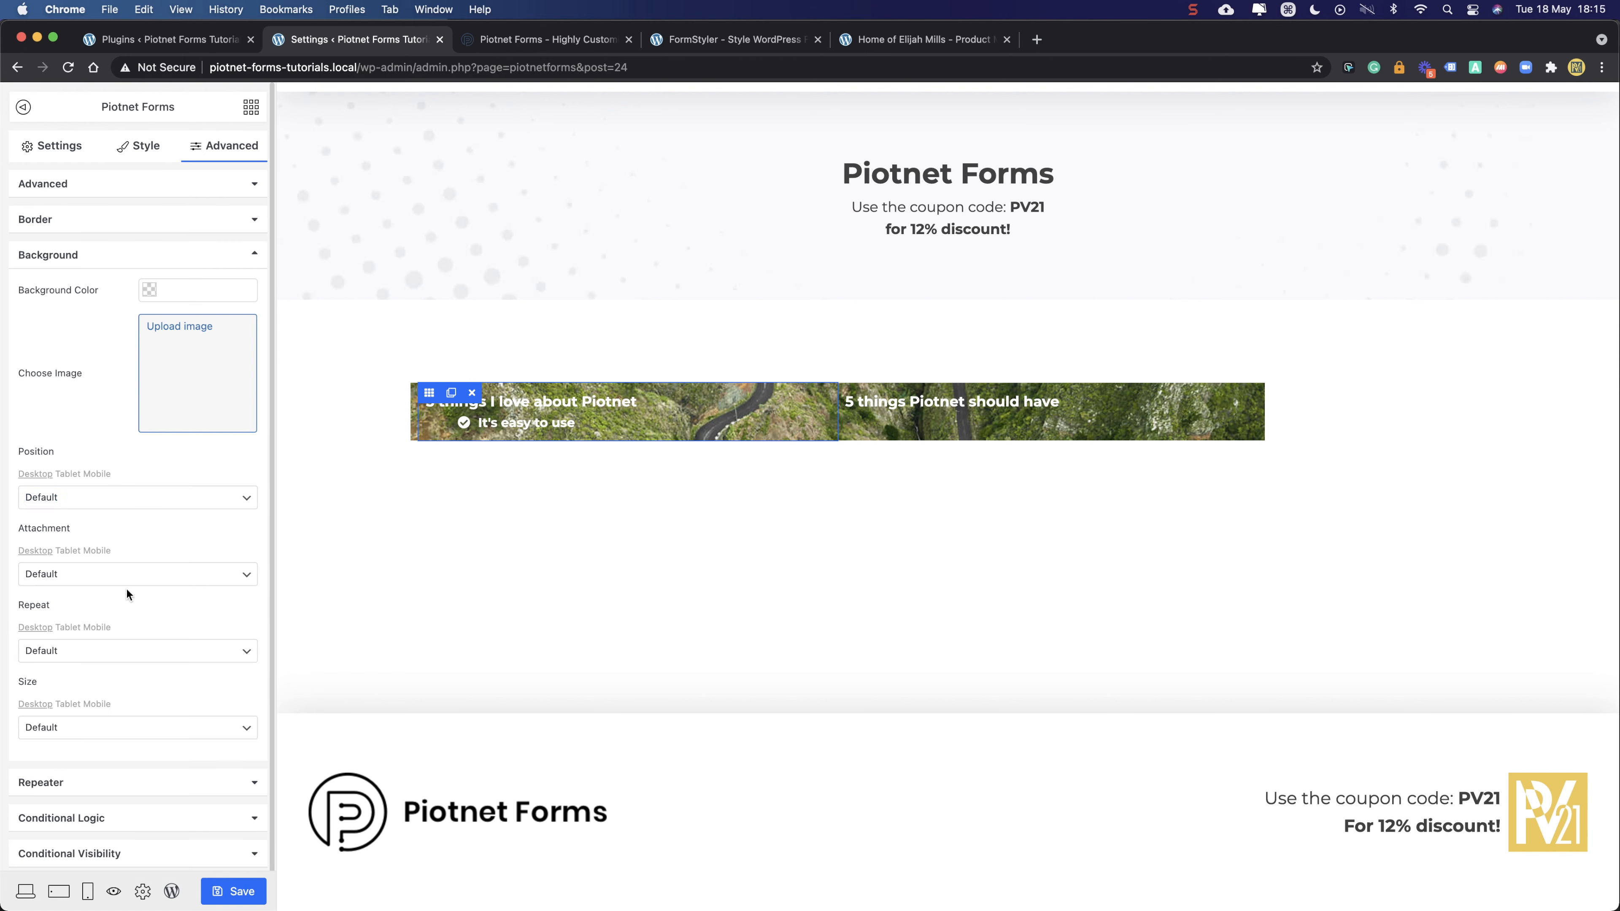
left_click(191, 289)
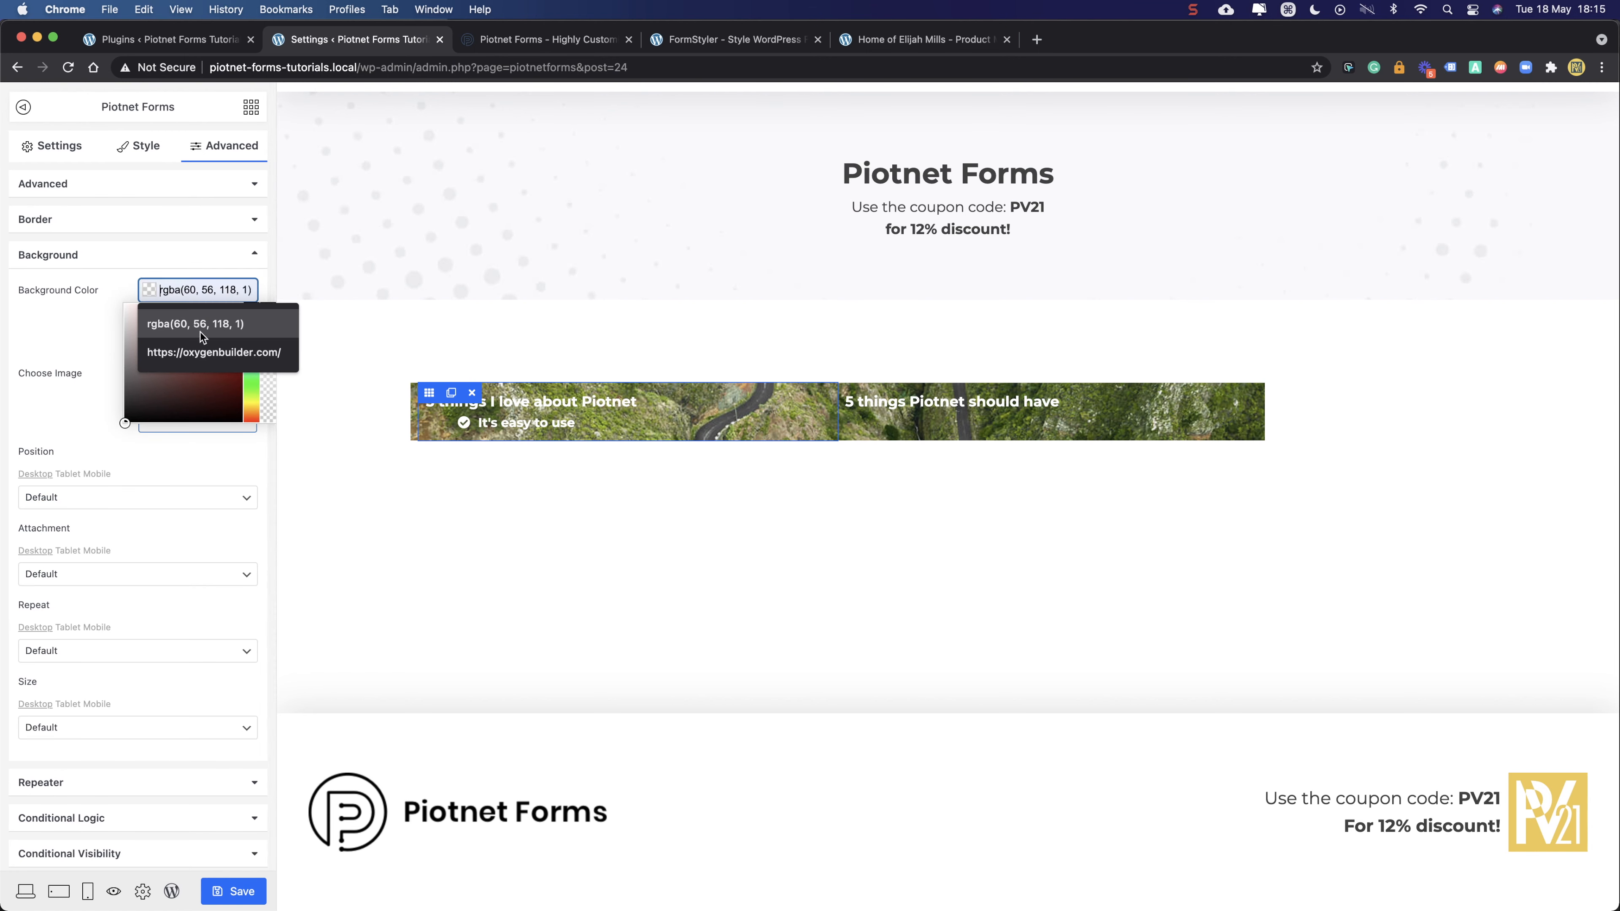
left_click_drag(146, 398, 112, 435)
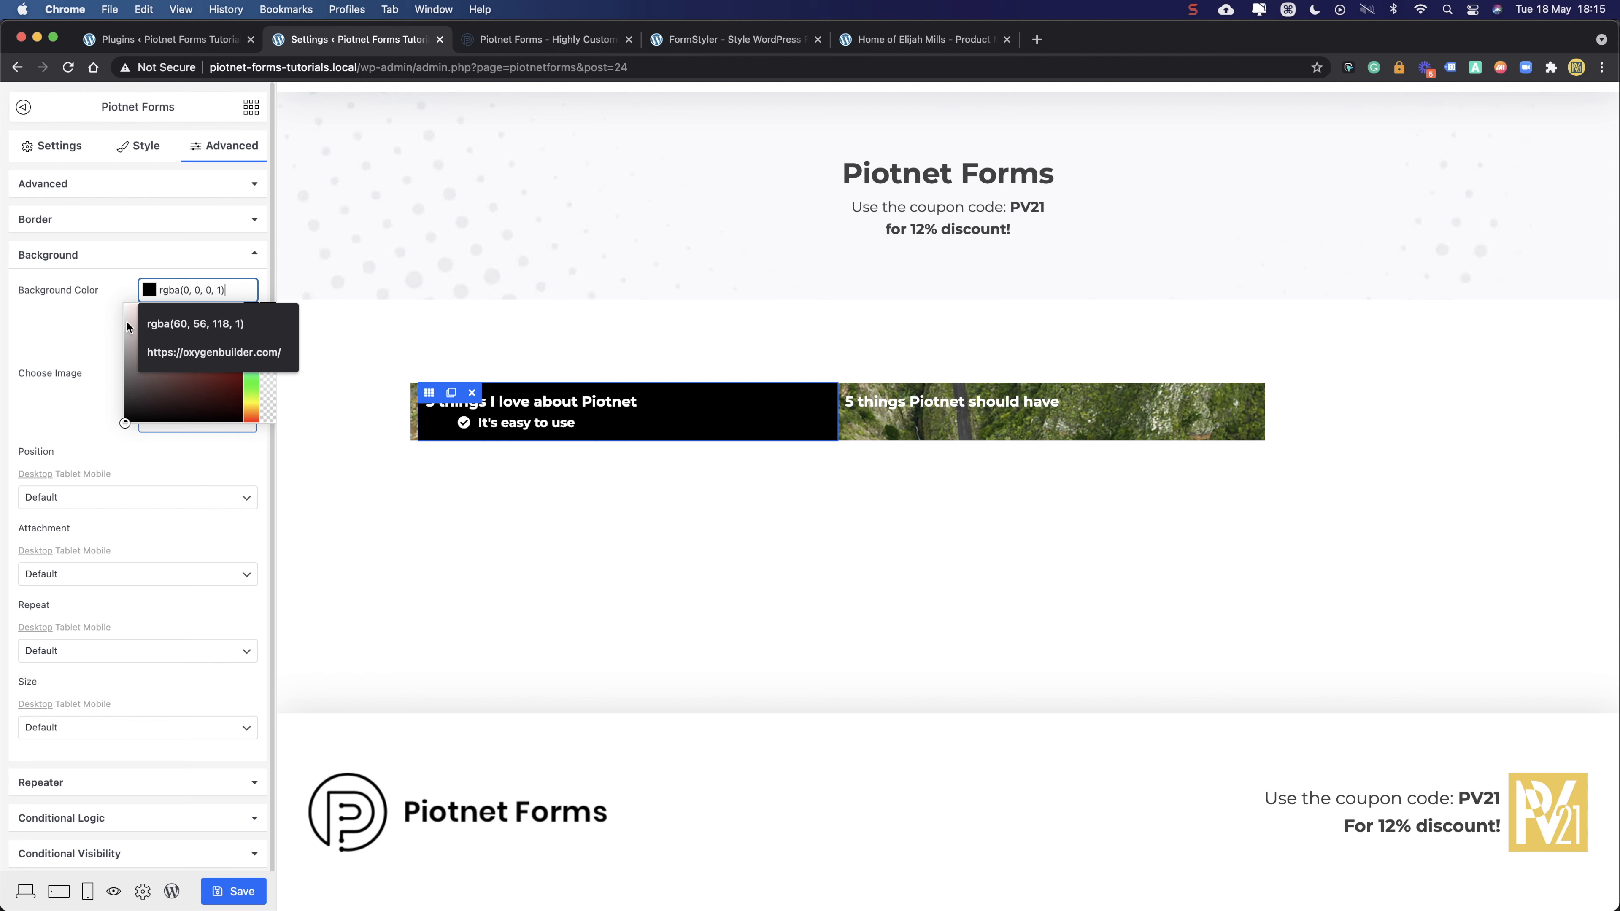
left_click(198, 182)
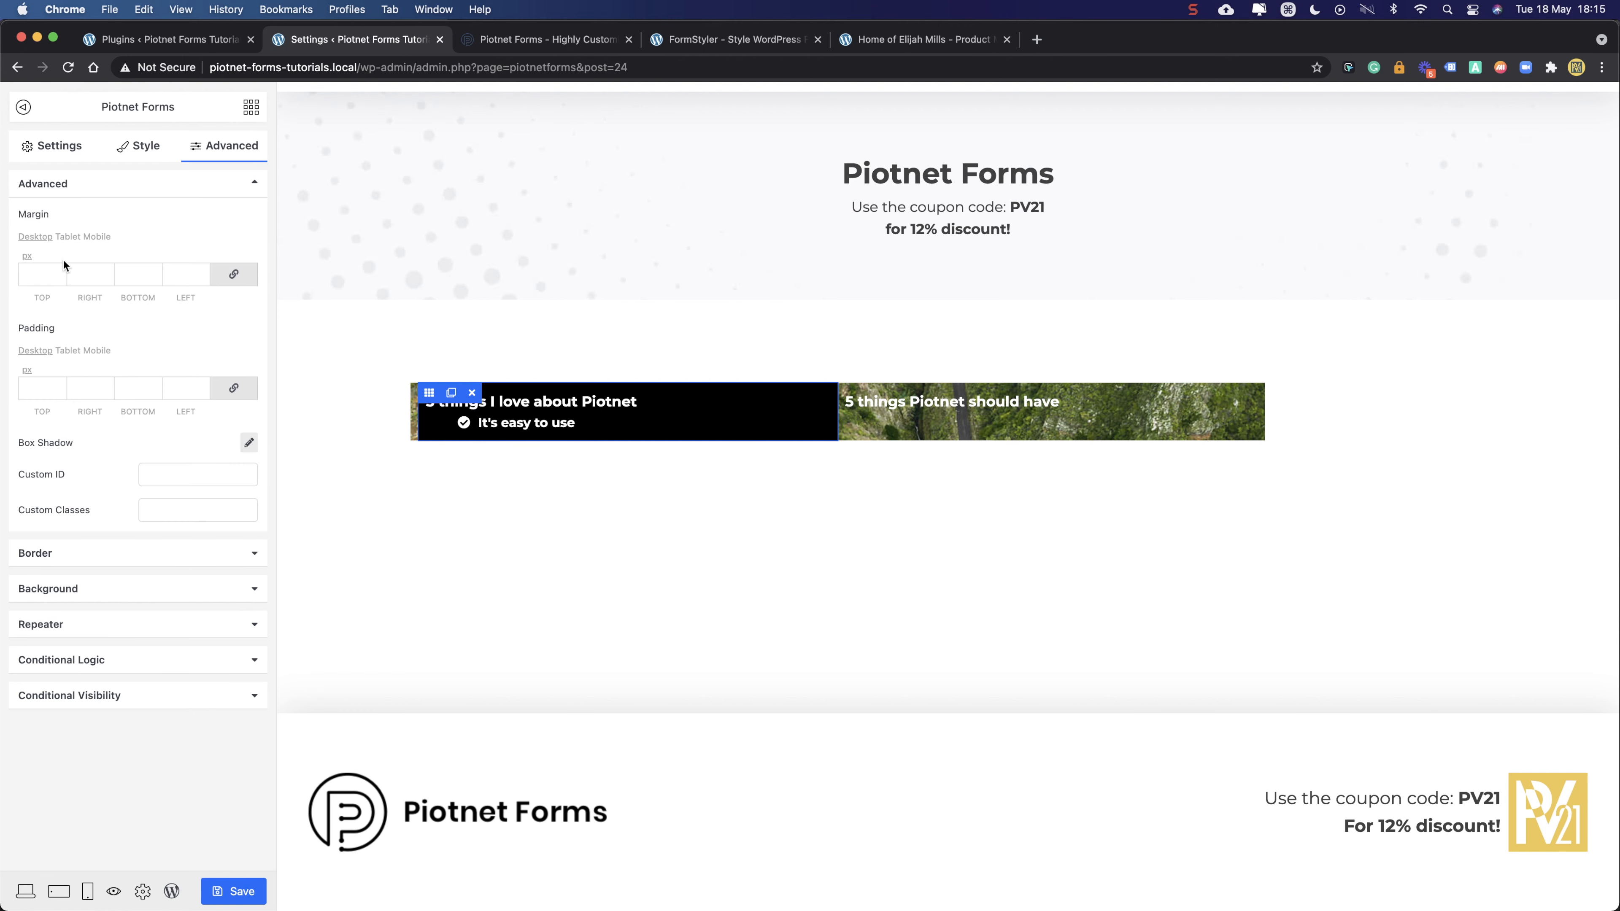
left_click(39, 387)
type("30")
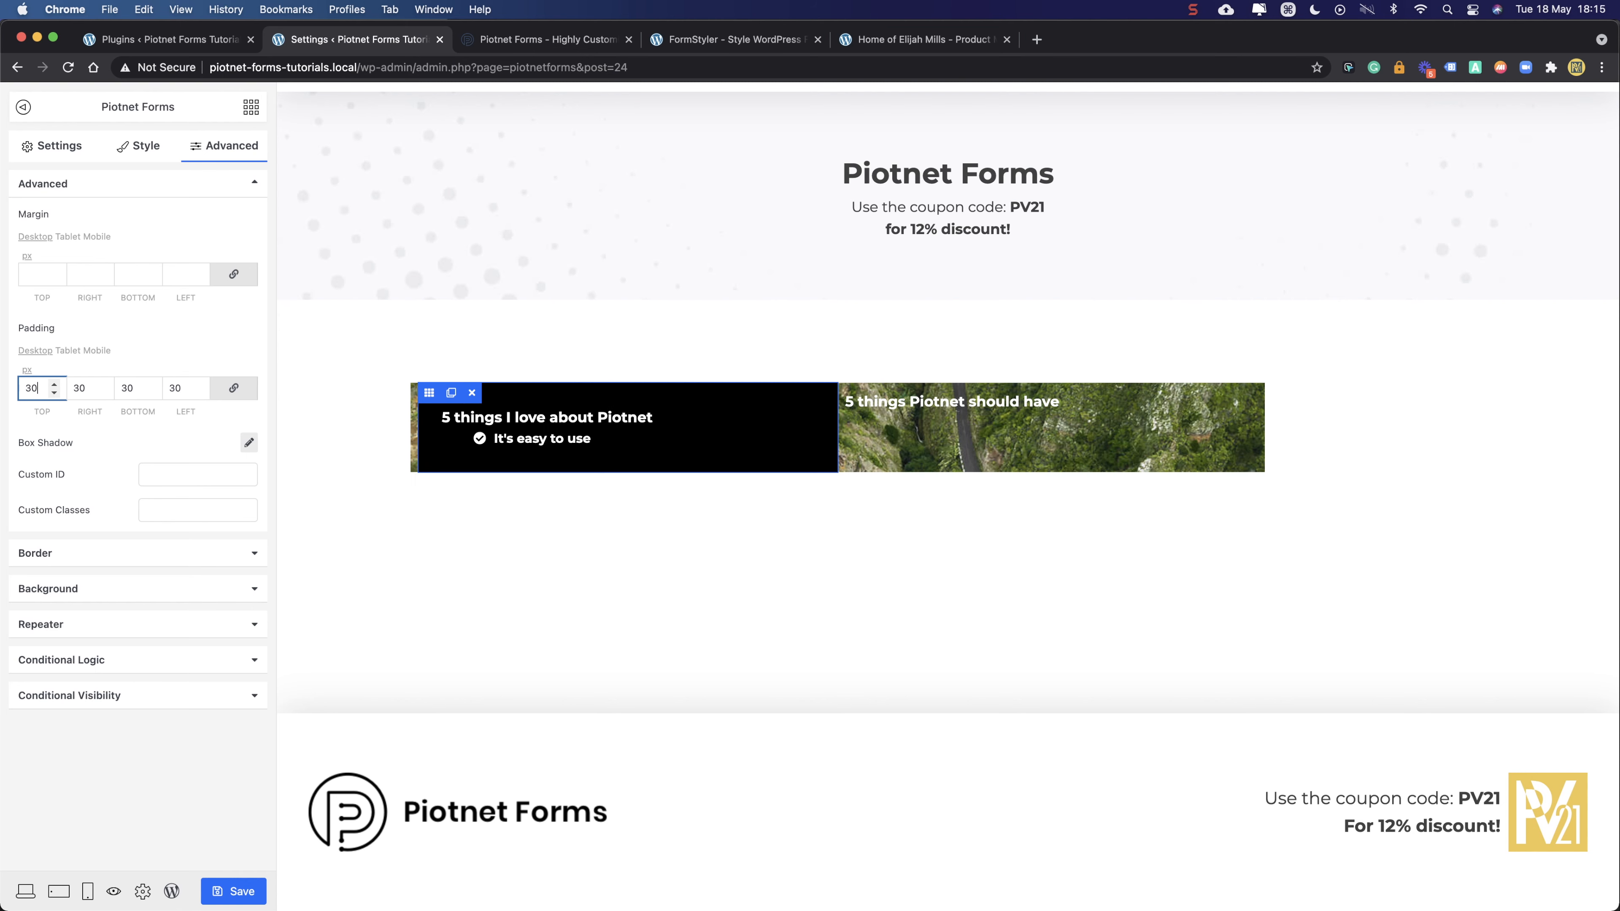
left_click(40, 275)
type("0")
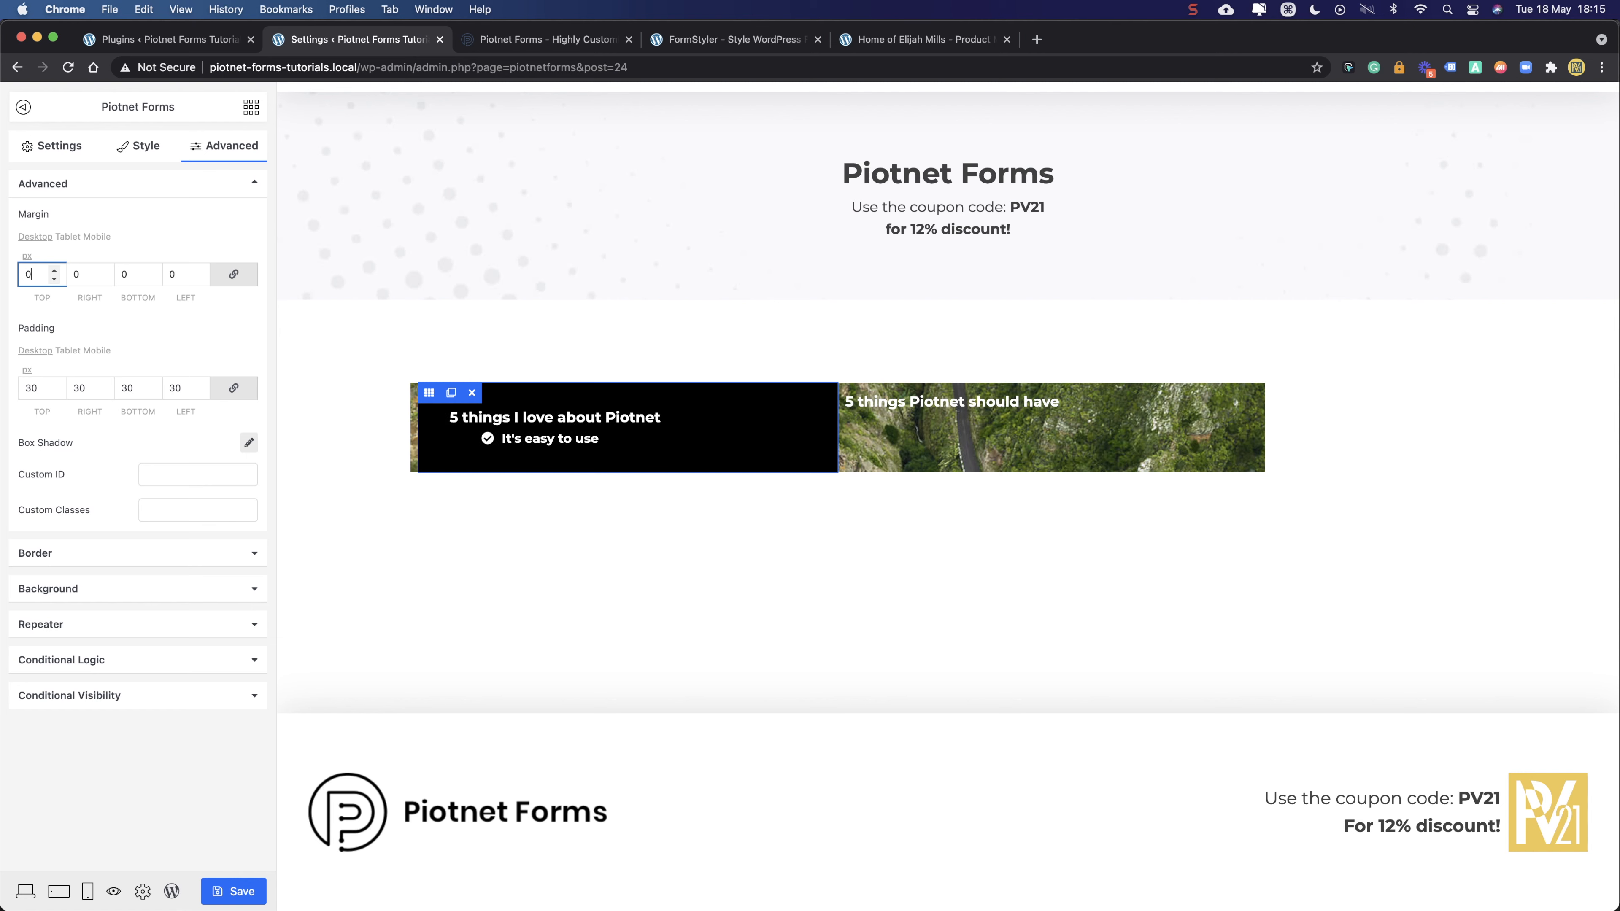
key("BackSpace")
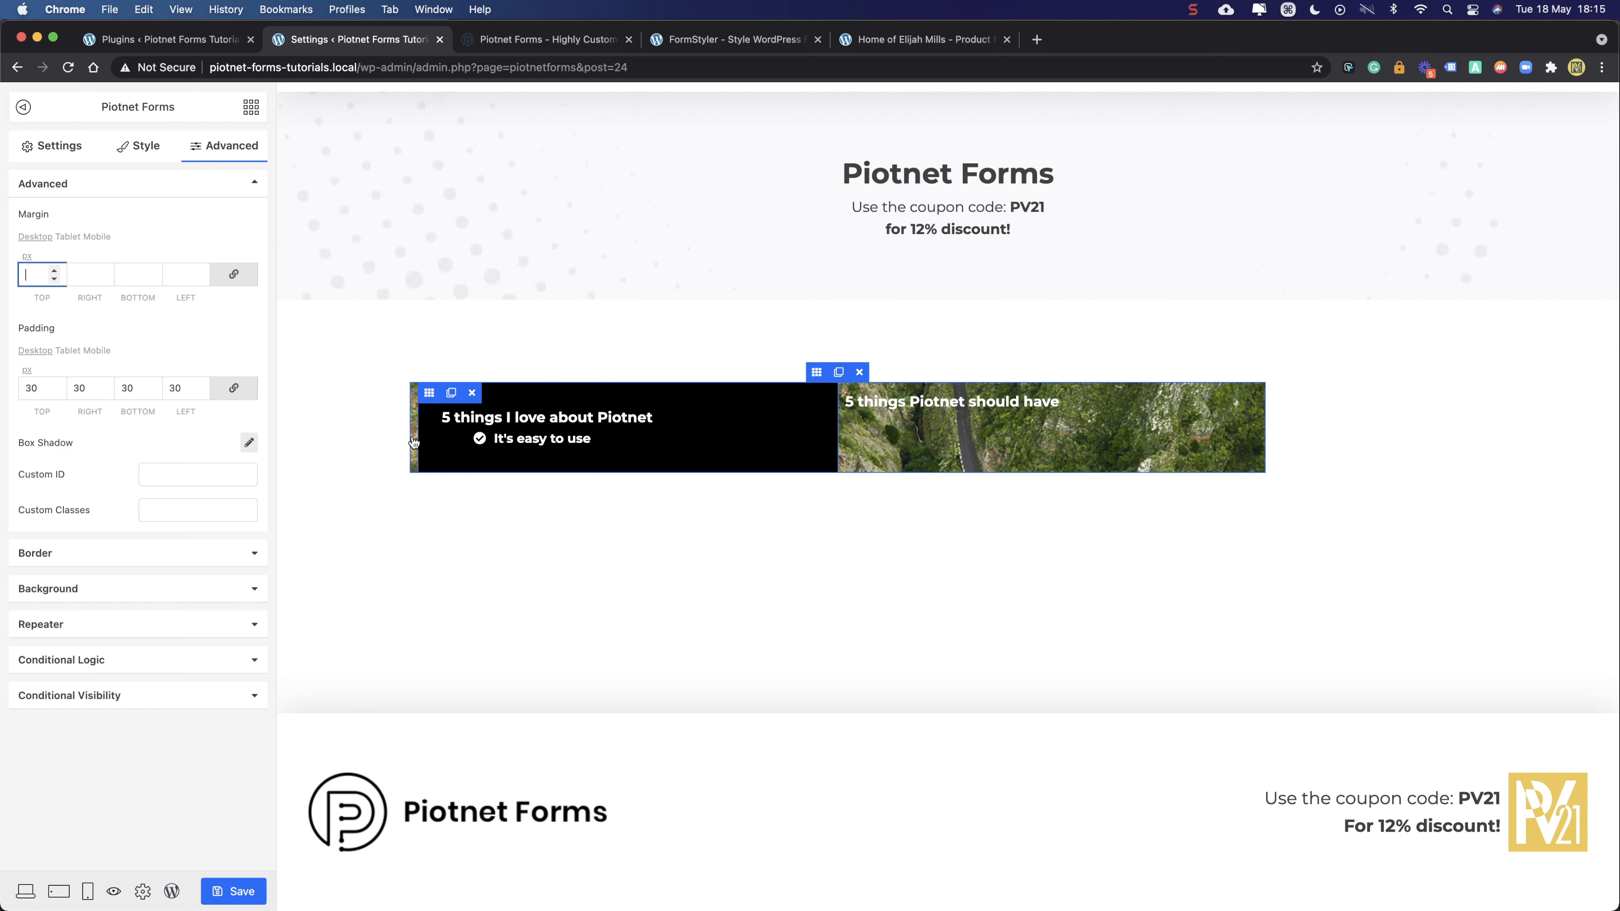
- Set the whole section's padding to 0
left_click(817, 379)
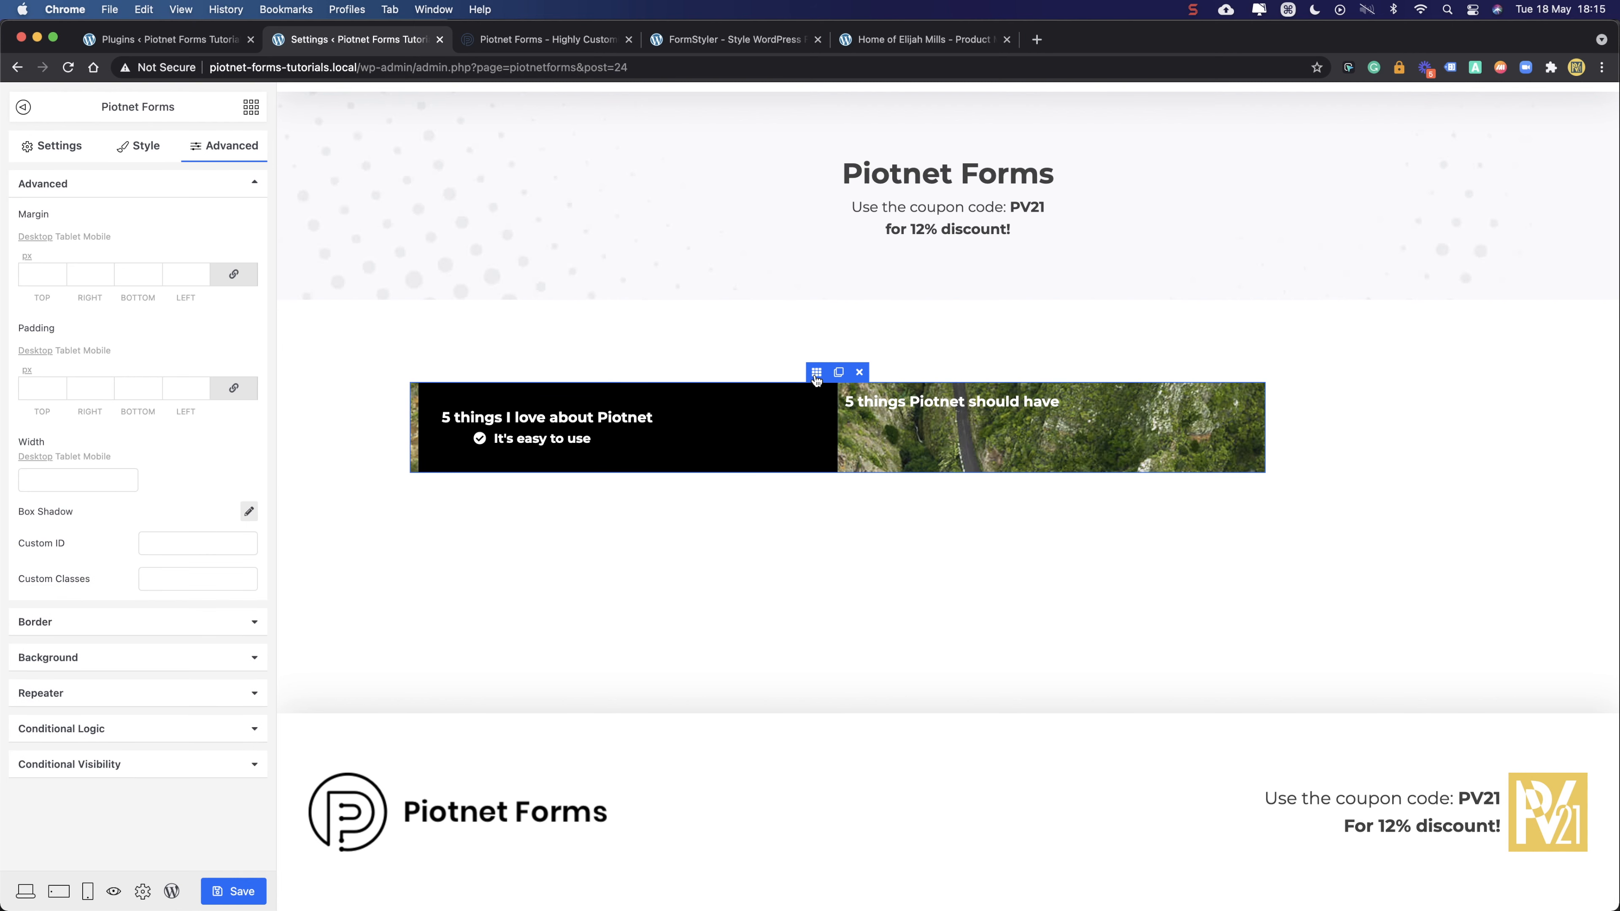
left_click(26, 384)
type("0")
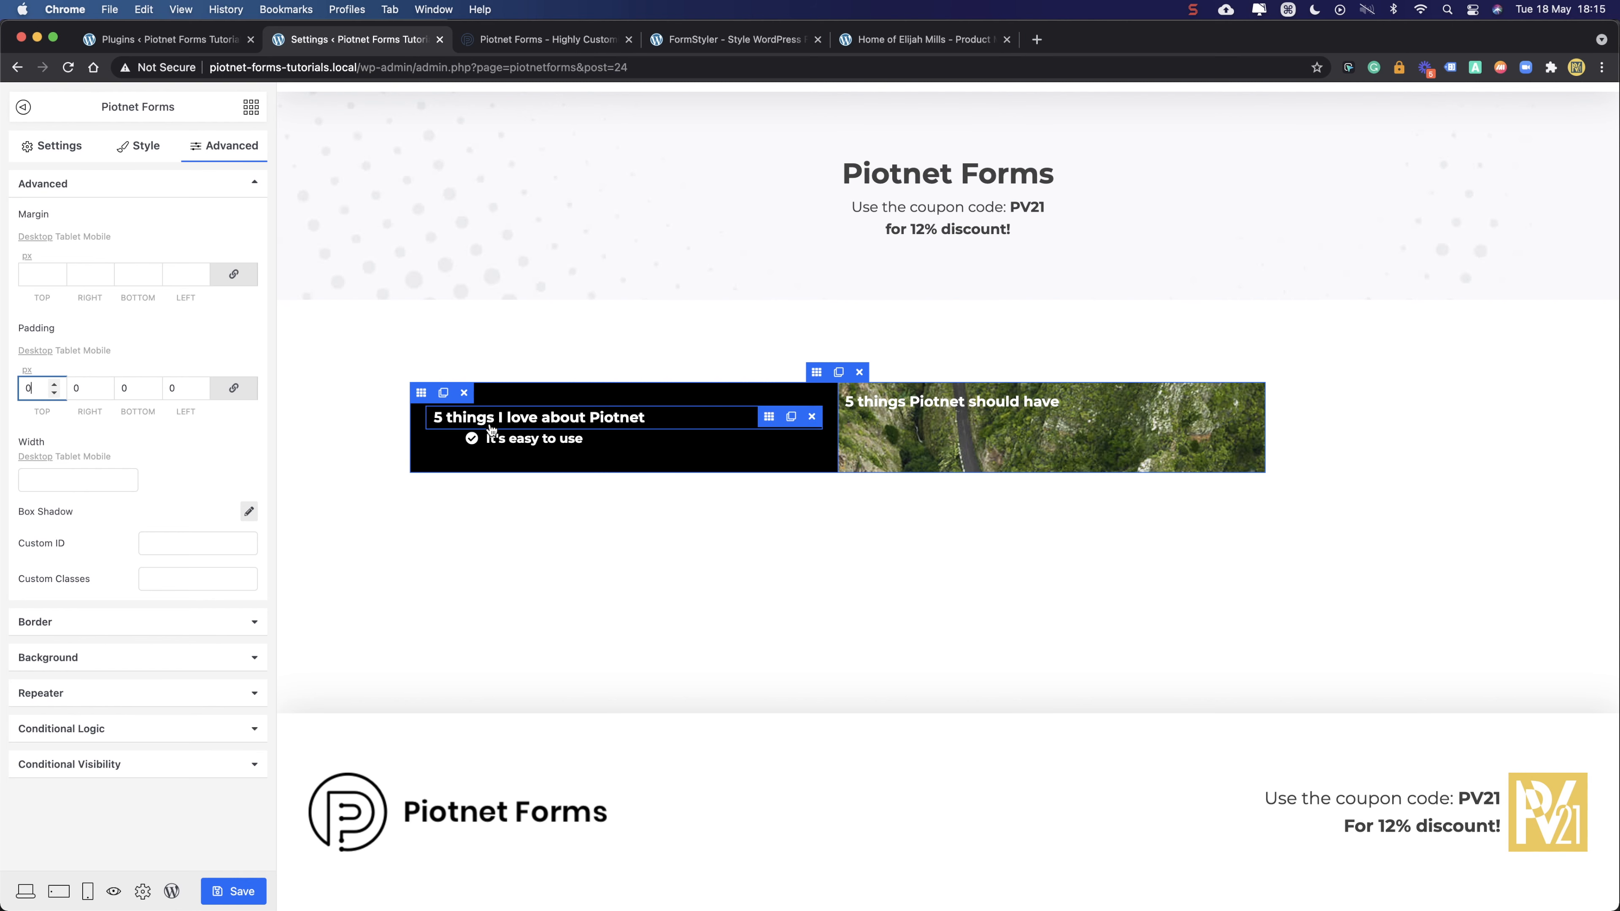
- Lower the left column's black background to 0.7 opacity, rgba(0, 0, 0, 0.7)
left_click(421, 394)
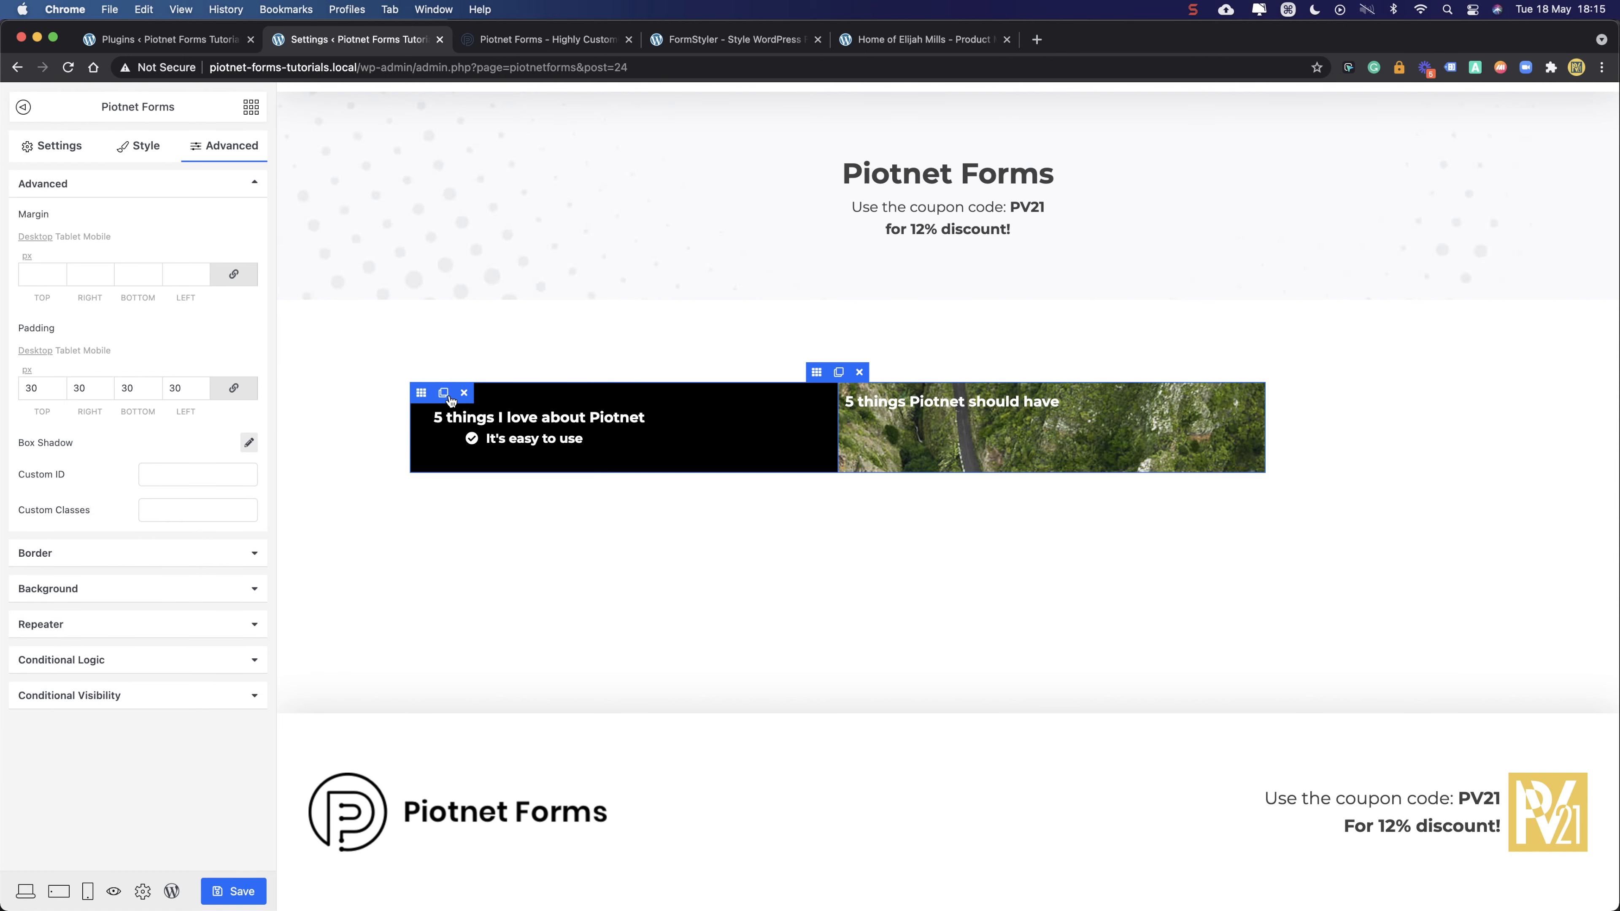
left_click(56, 589)
left_click(221, 293)
left_click_drag(267, 313, 268, 339)
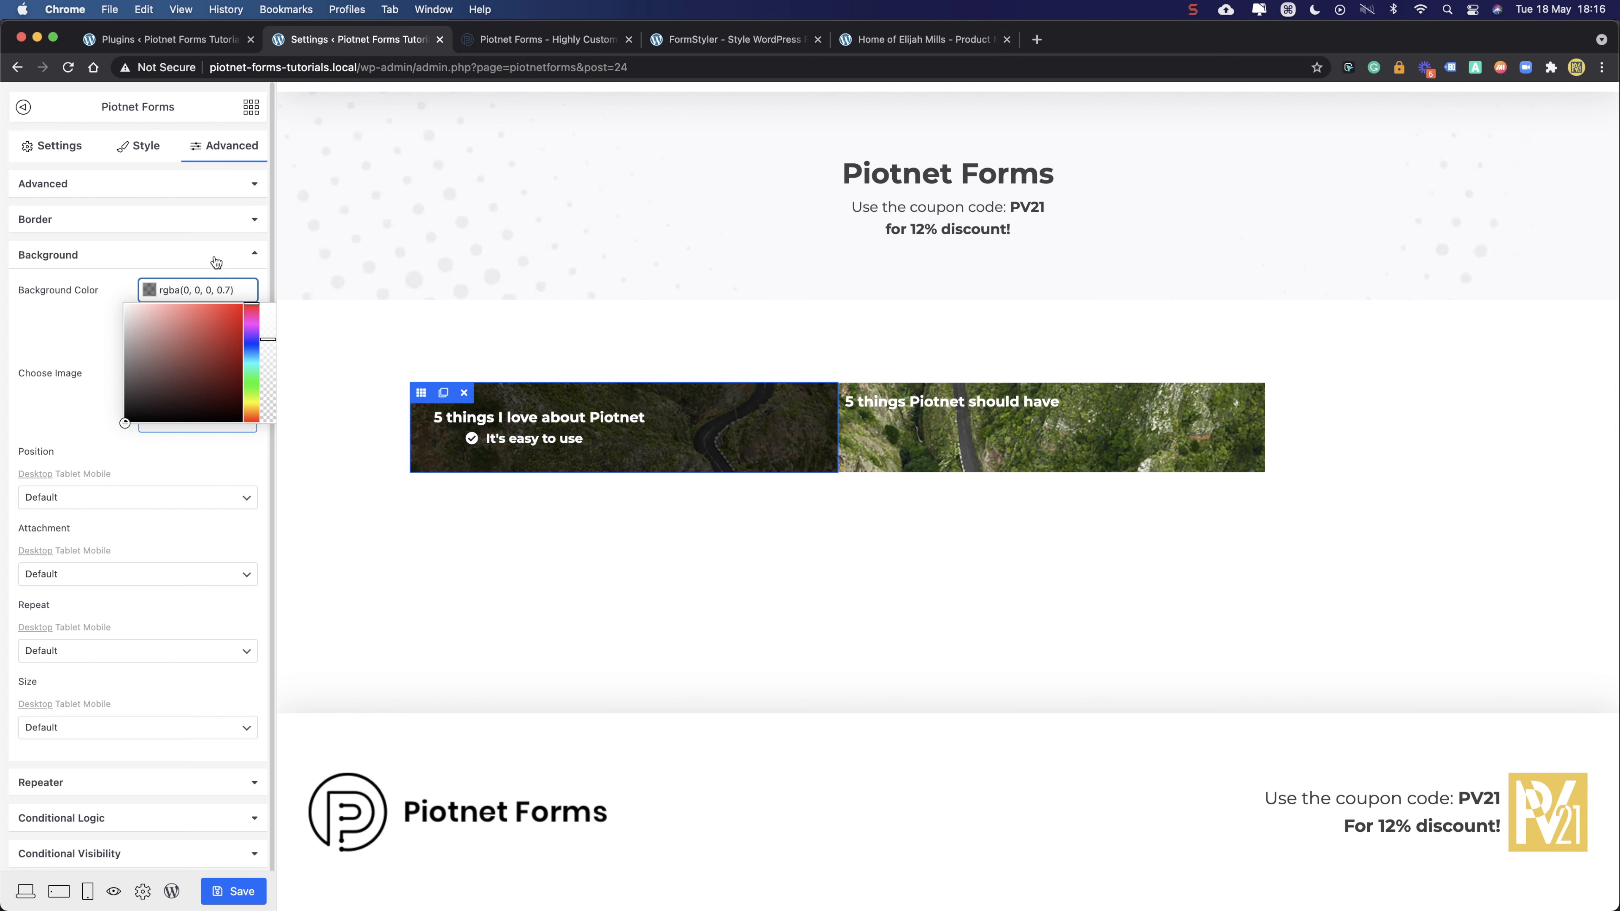
left_click(83, 315)
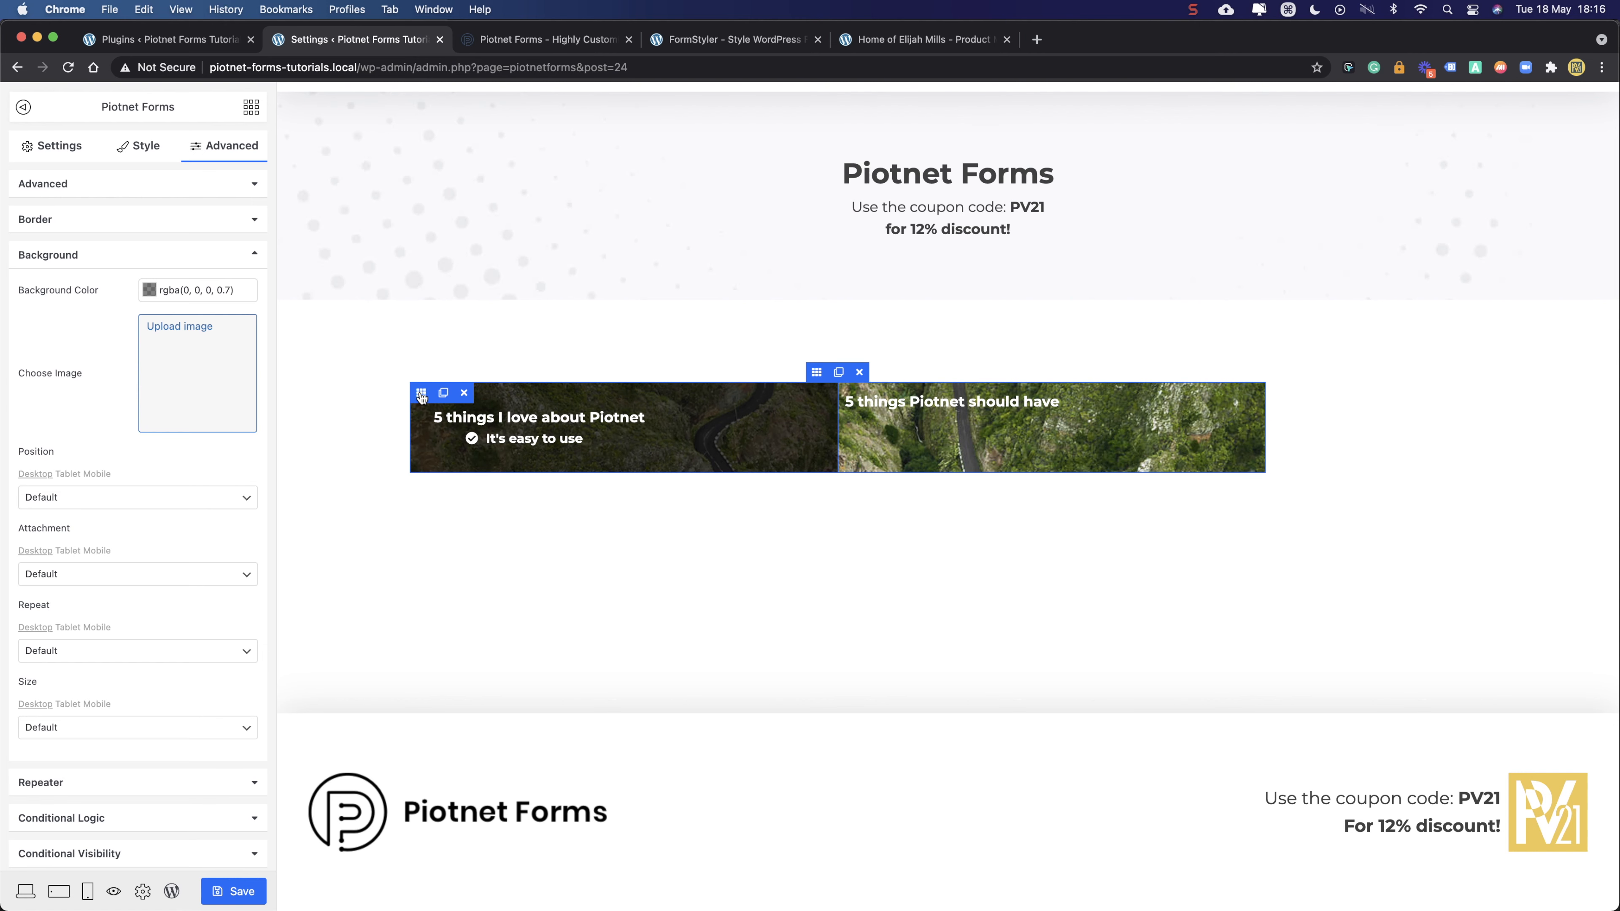
- Copy the left column's dark semi-transparent background and padding onto the right column, then select the left heading
mouse_move(422, 396)
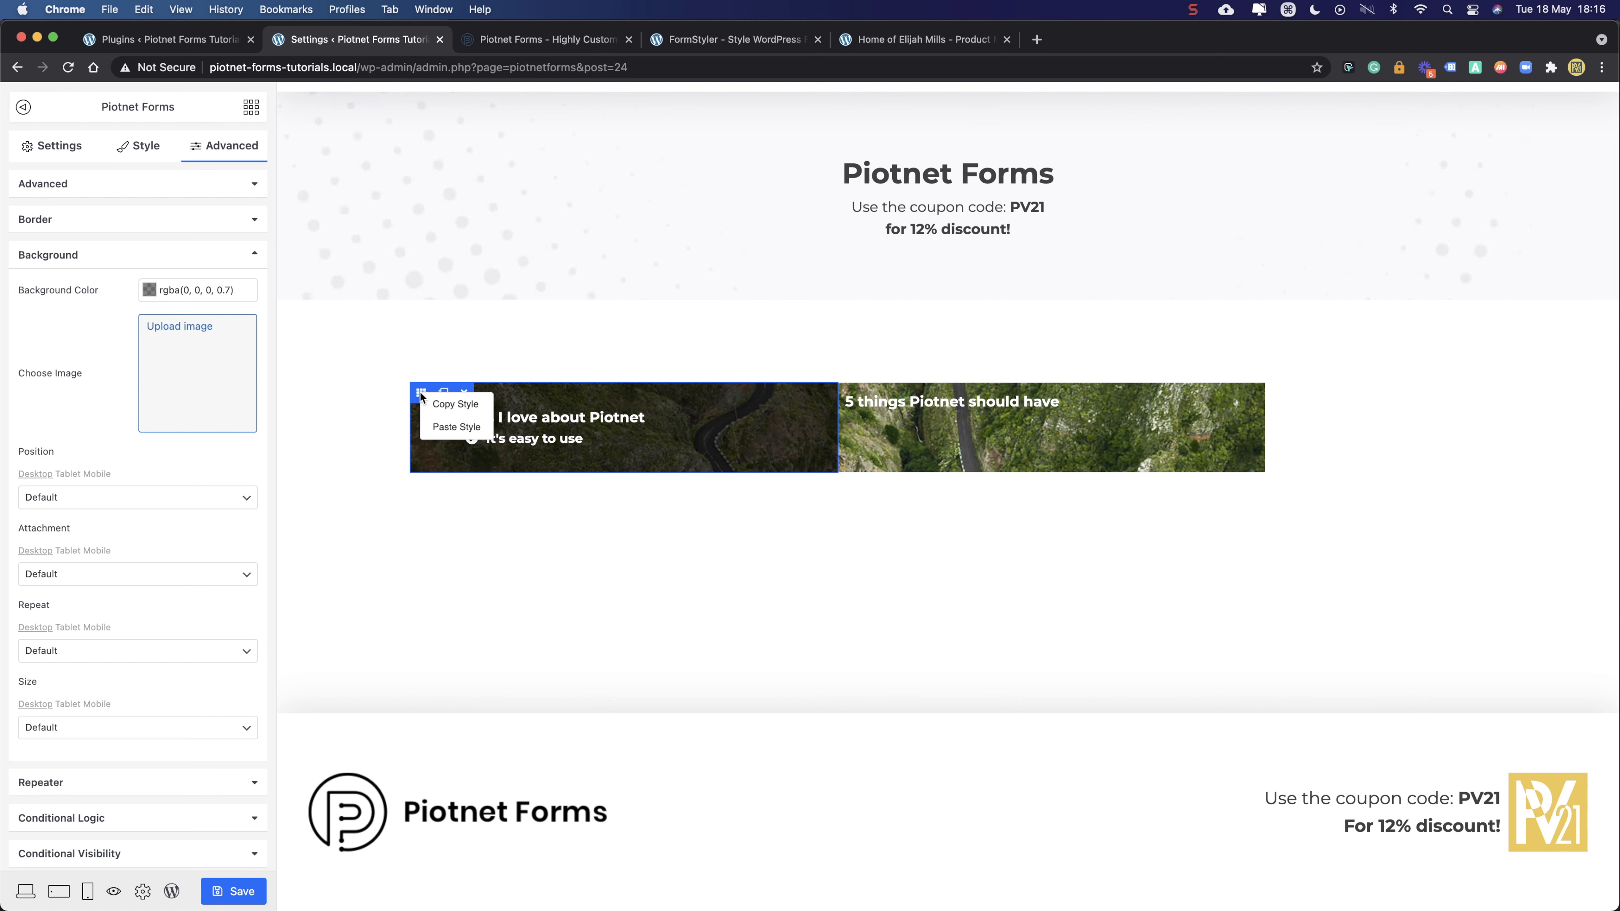
left_click(456, 405)
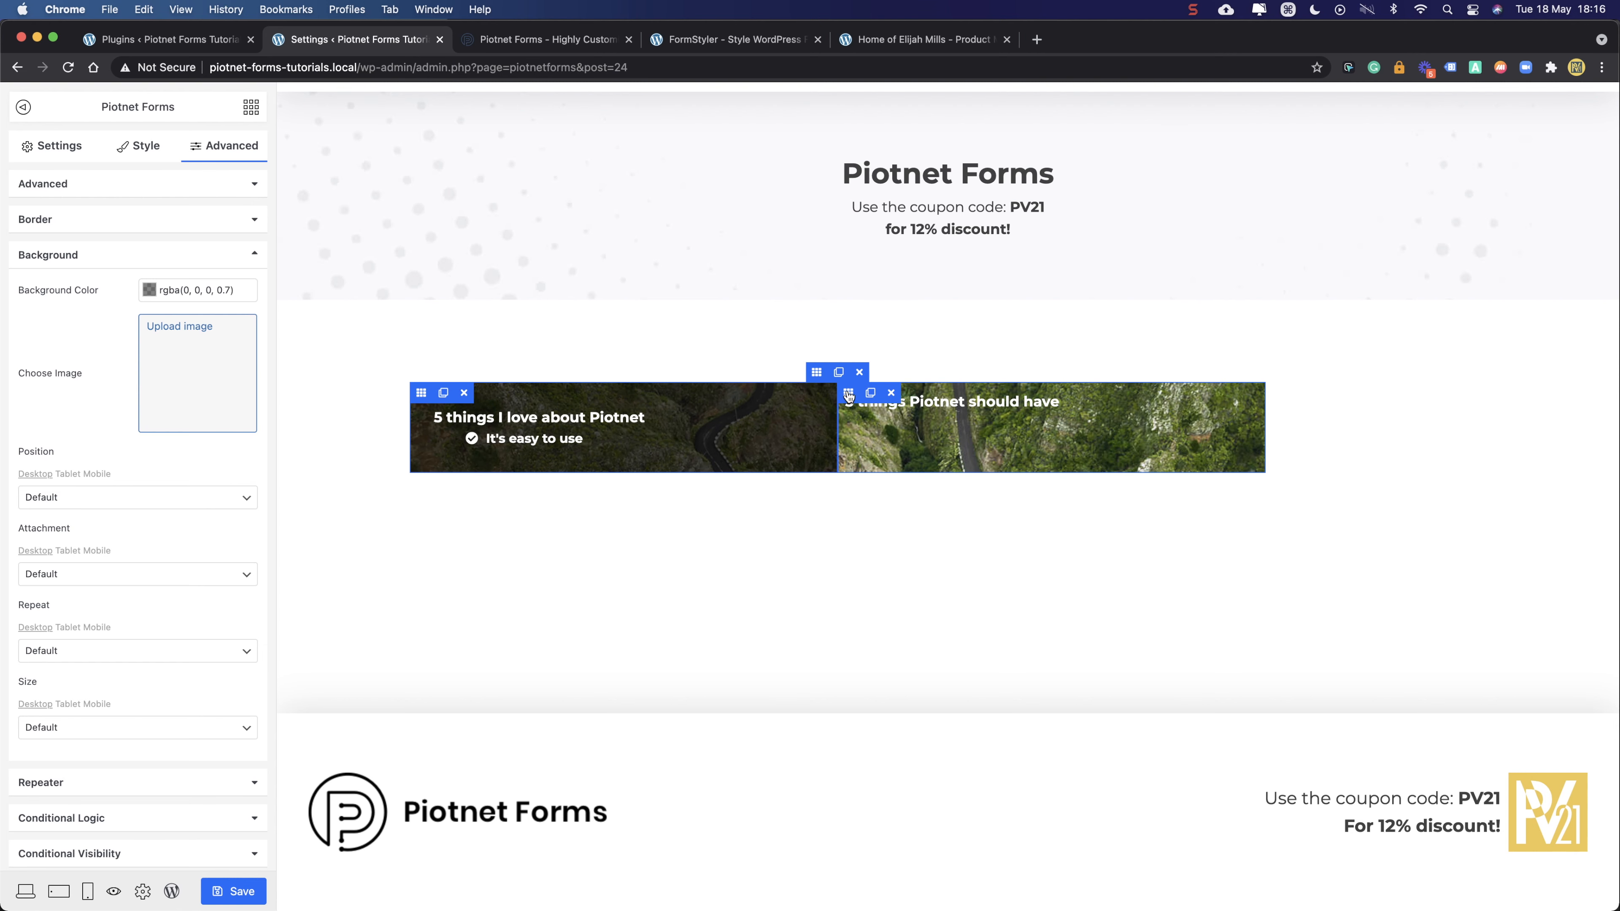
left_click(850, 394)
mouse_move(849, 394)
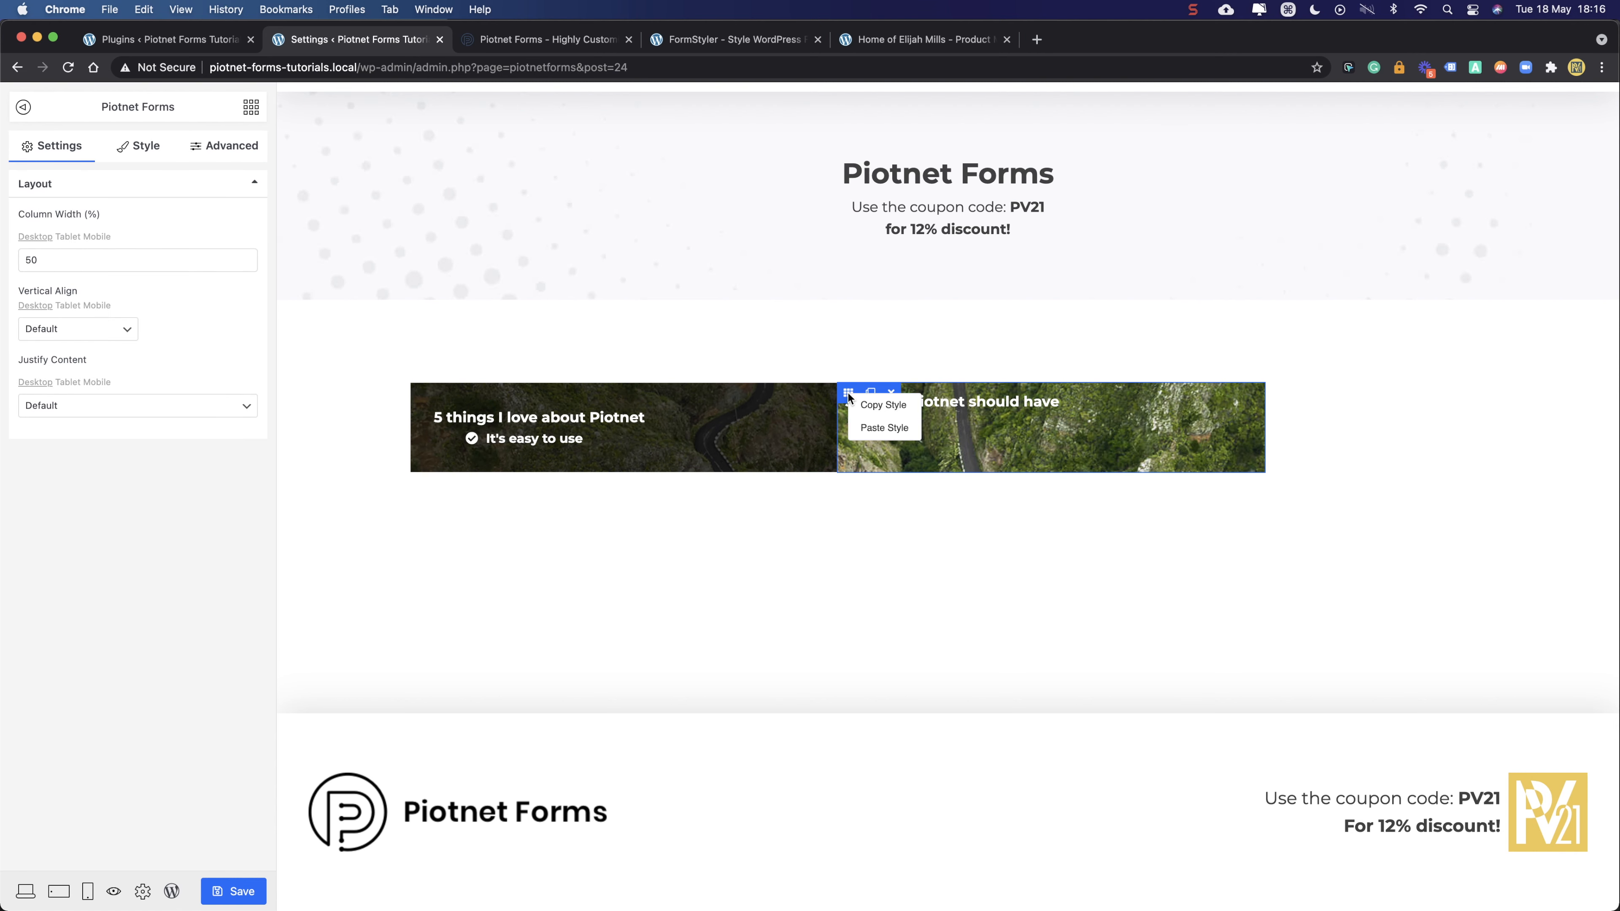
left_click(876, 429)
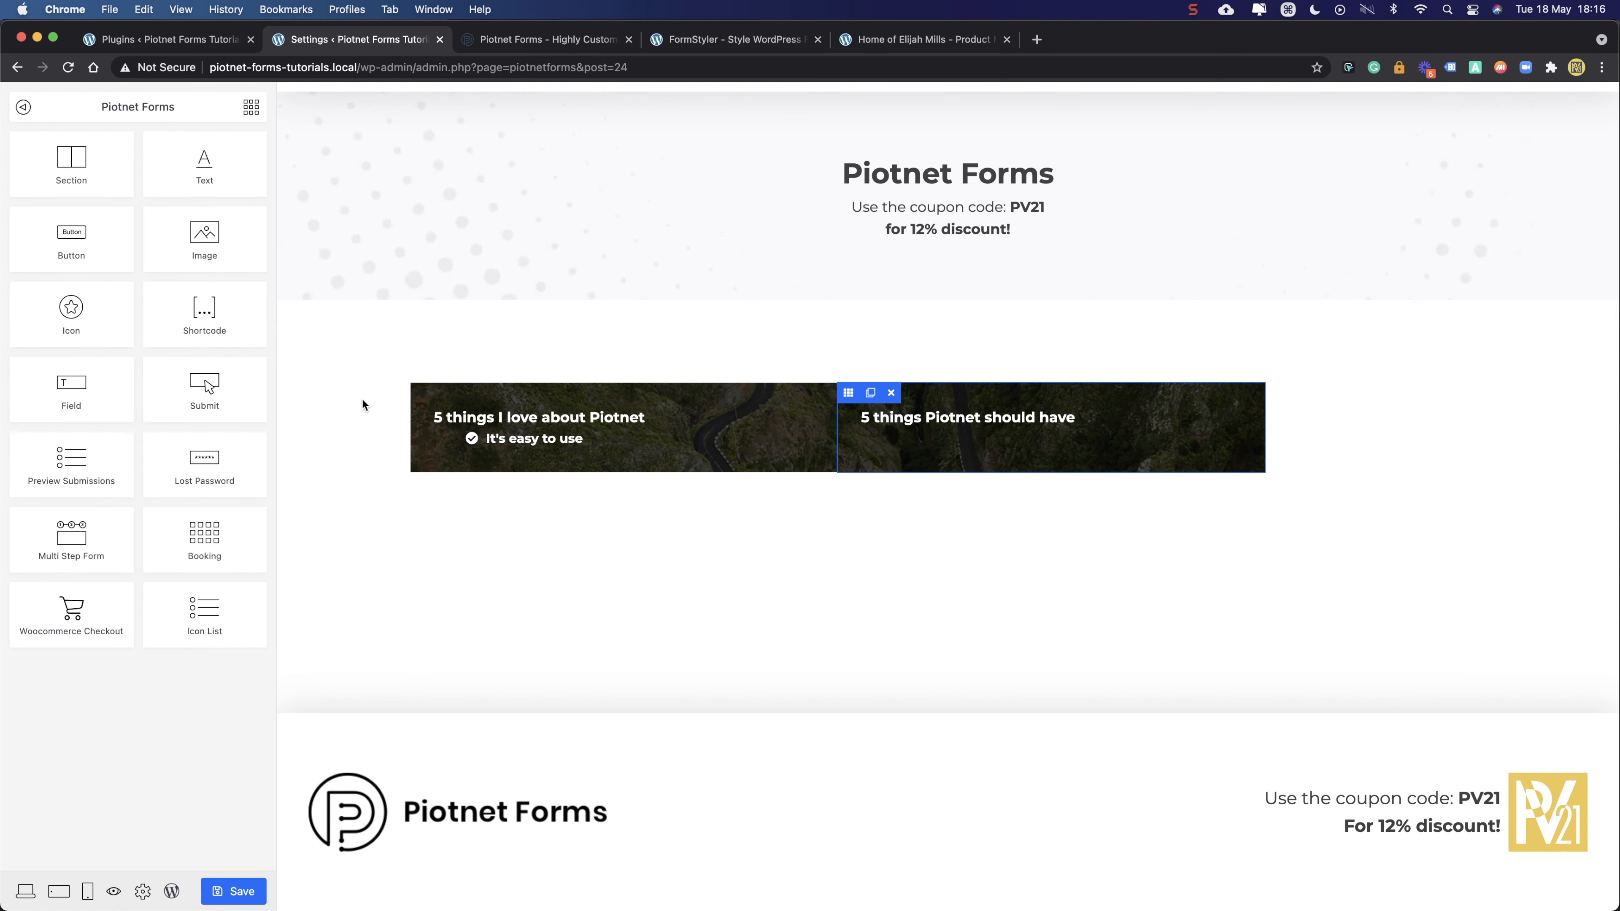
left_click(612, 421)
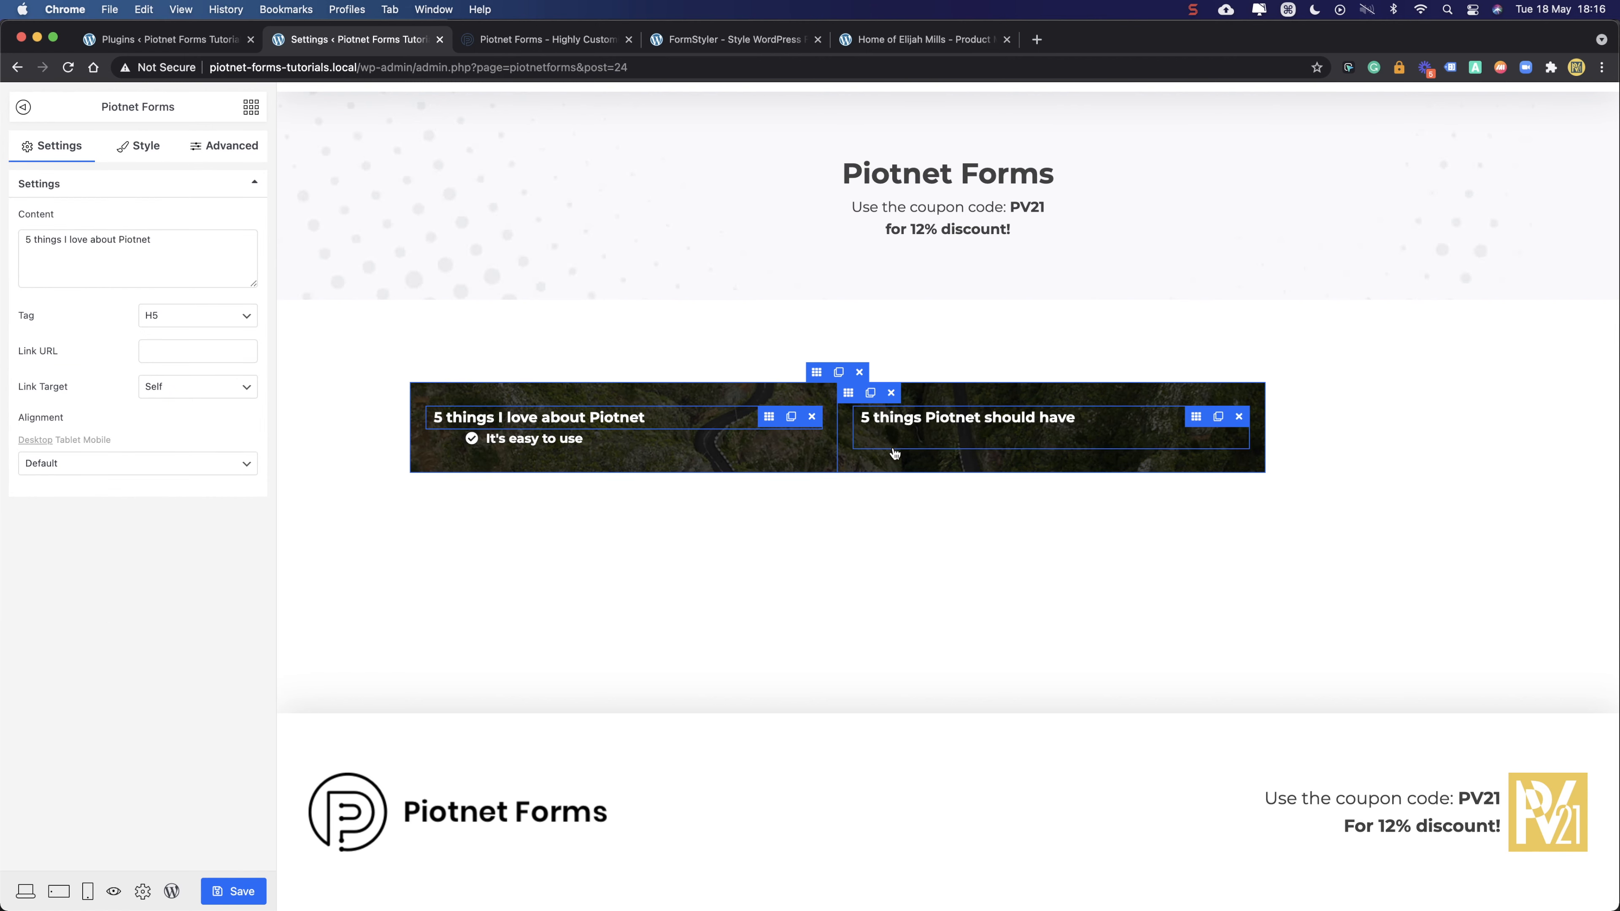
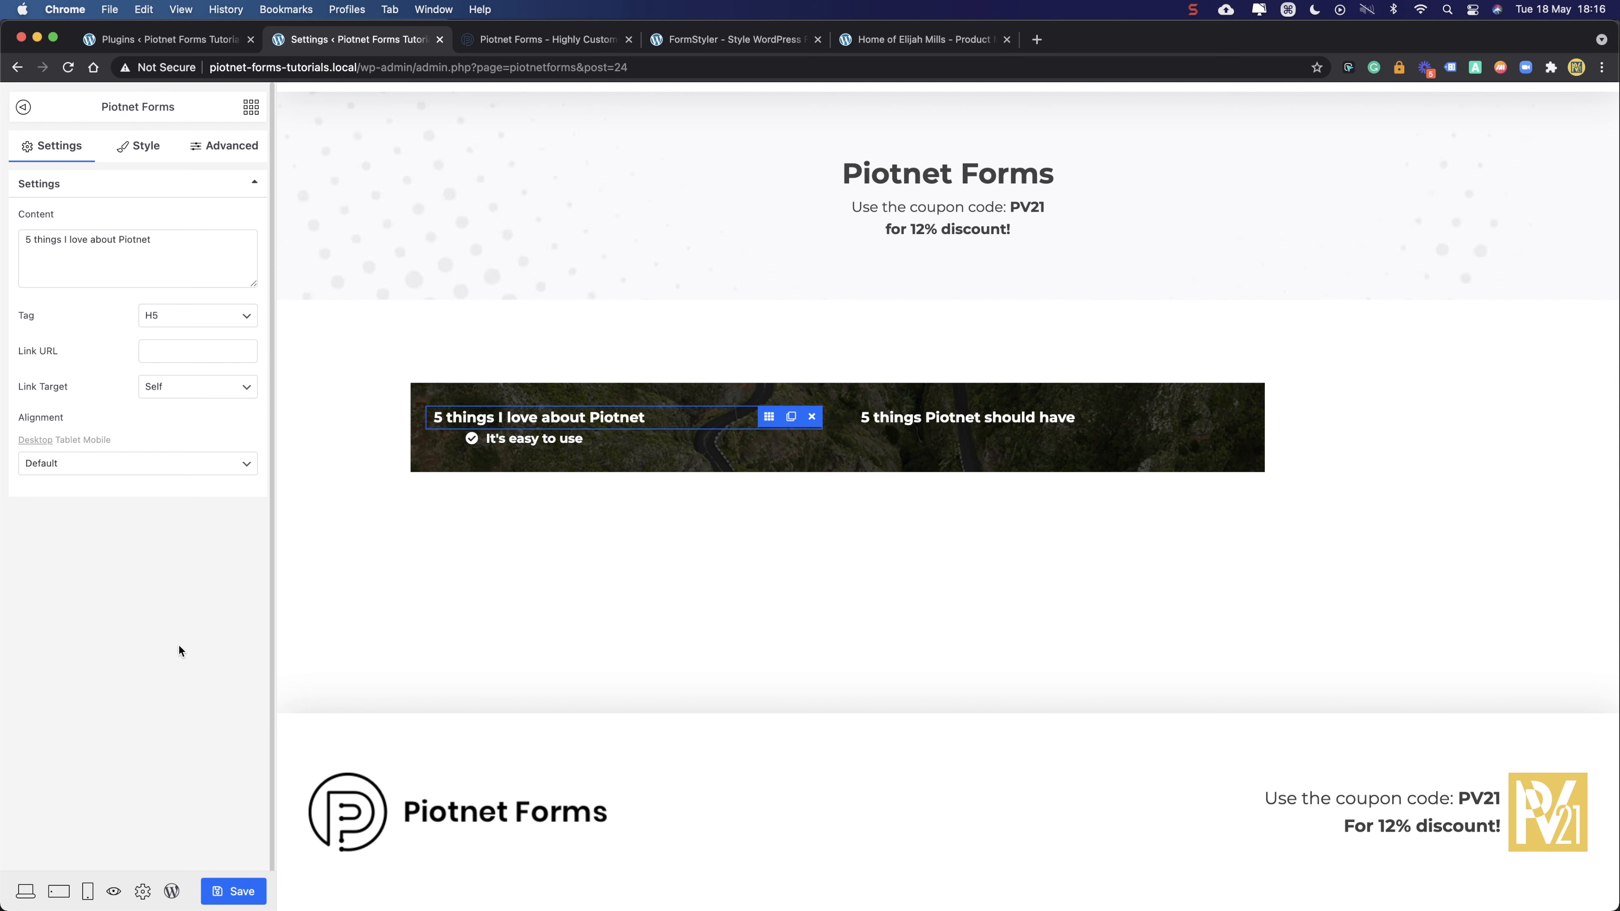
- Duplicate the 'It's easy to use' list and move the copy under '5 things Piotnet should have'
key("super")
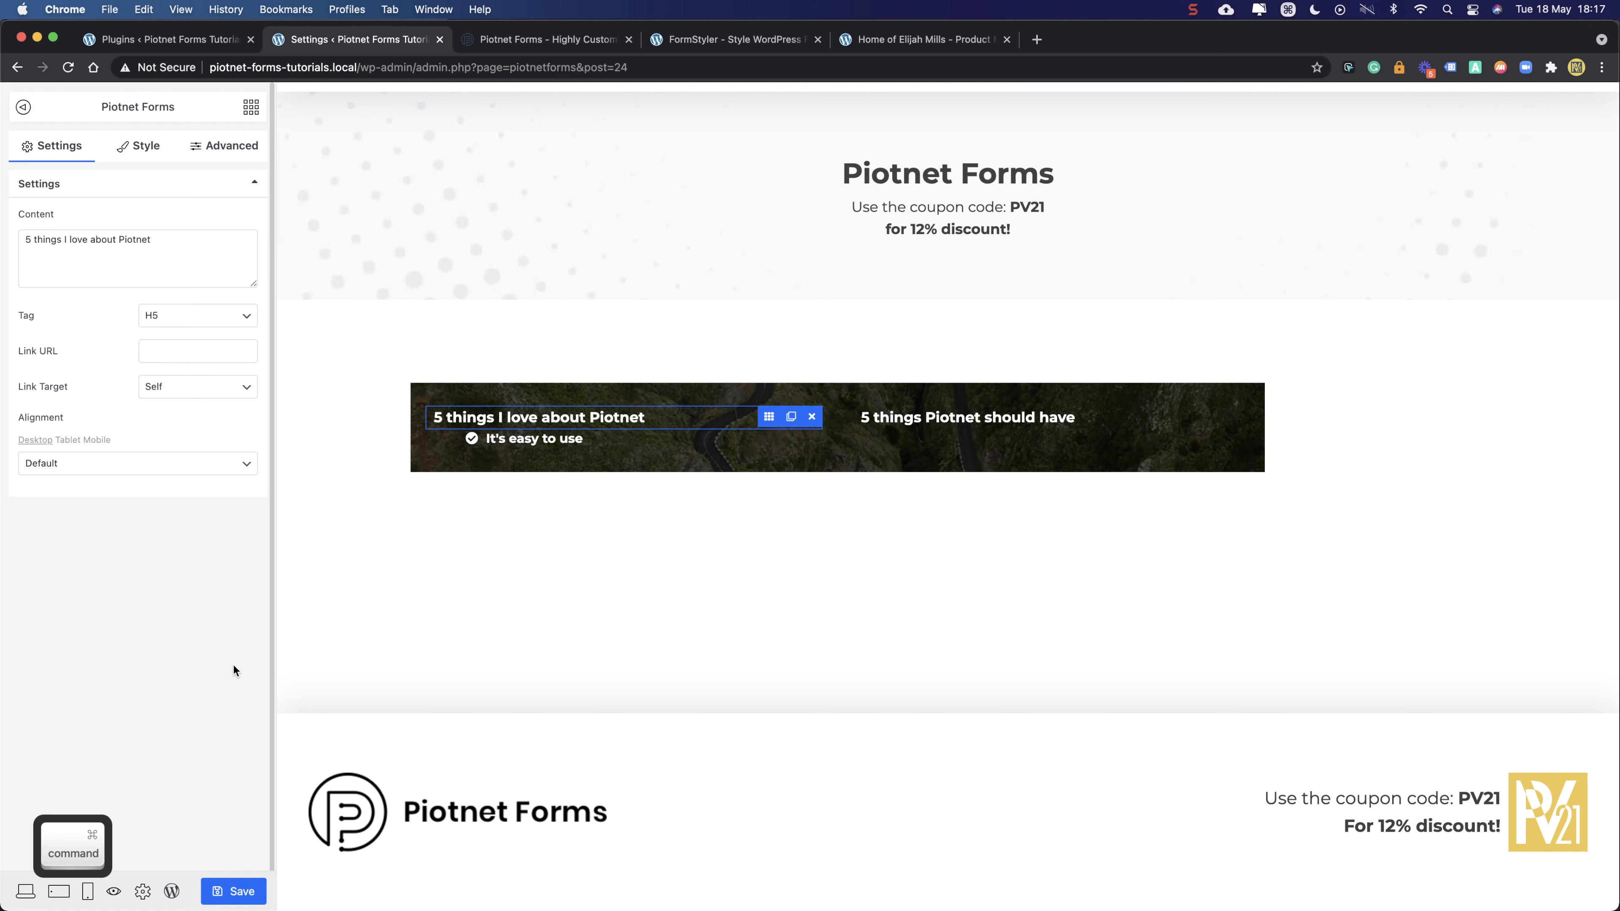
key("super+z")
key("super+z")
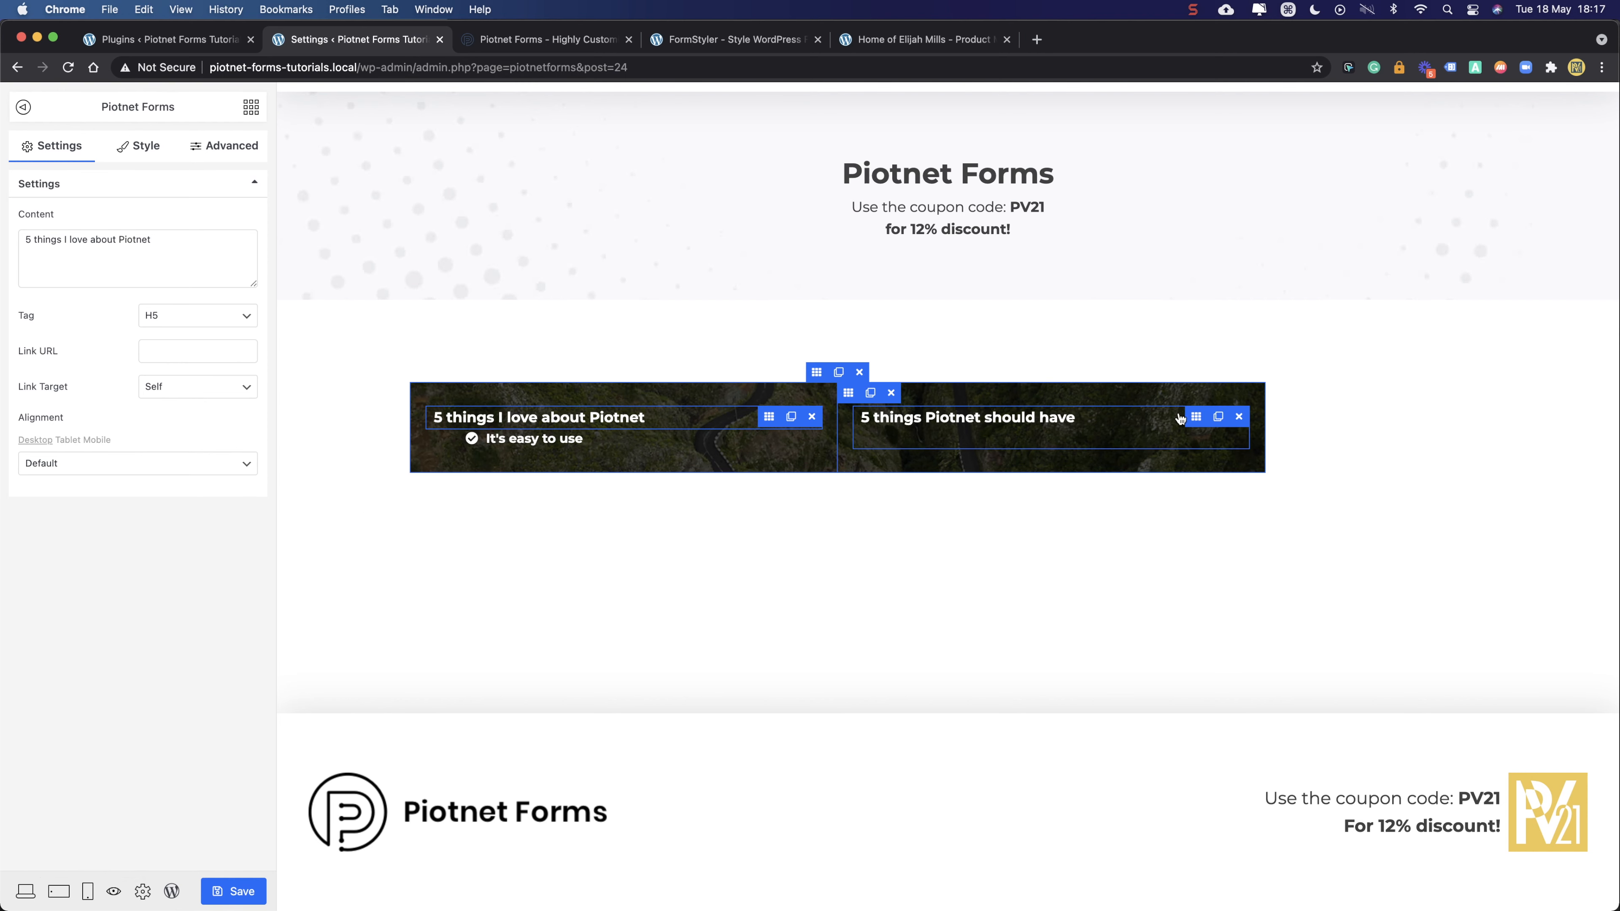
left_click(1196, 416)
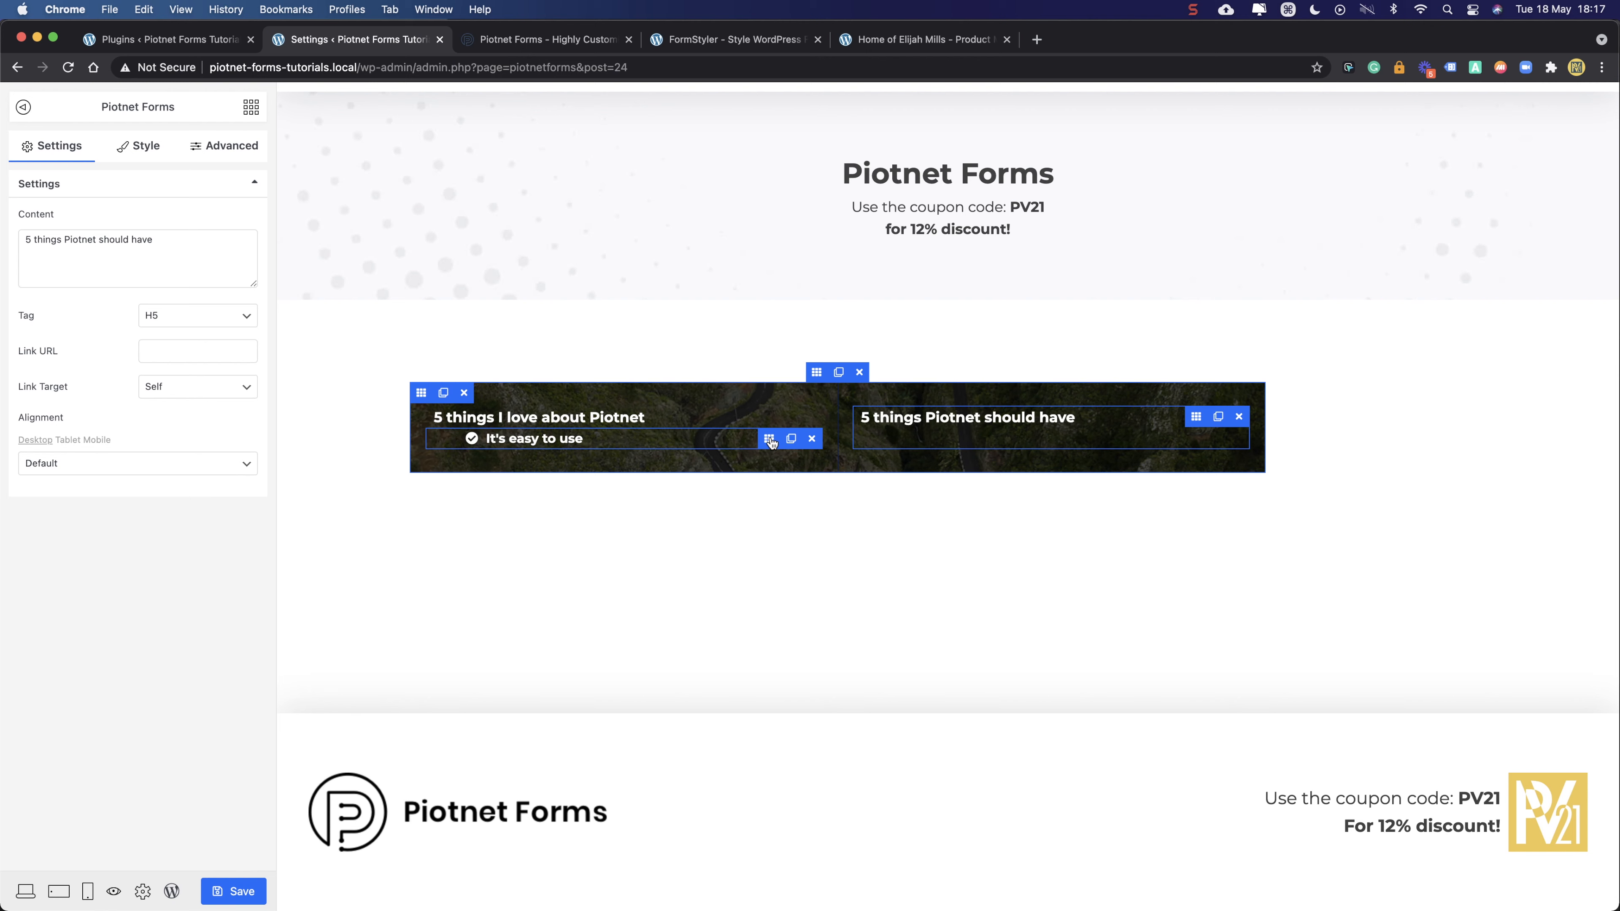
left_click(769, 439)
left_click(791, 439)
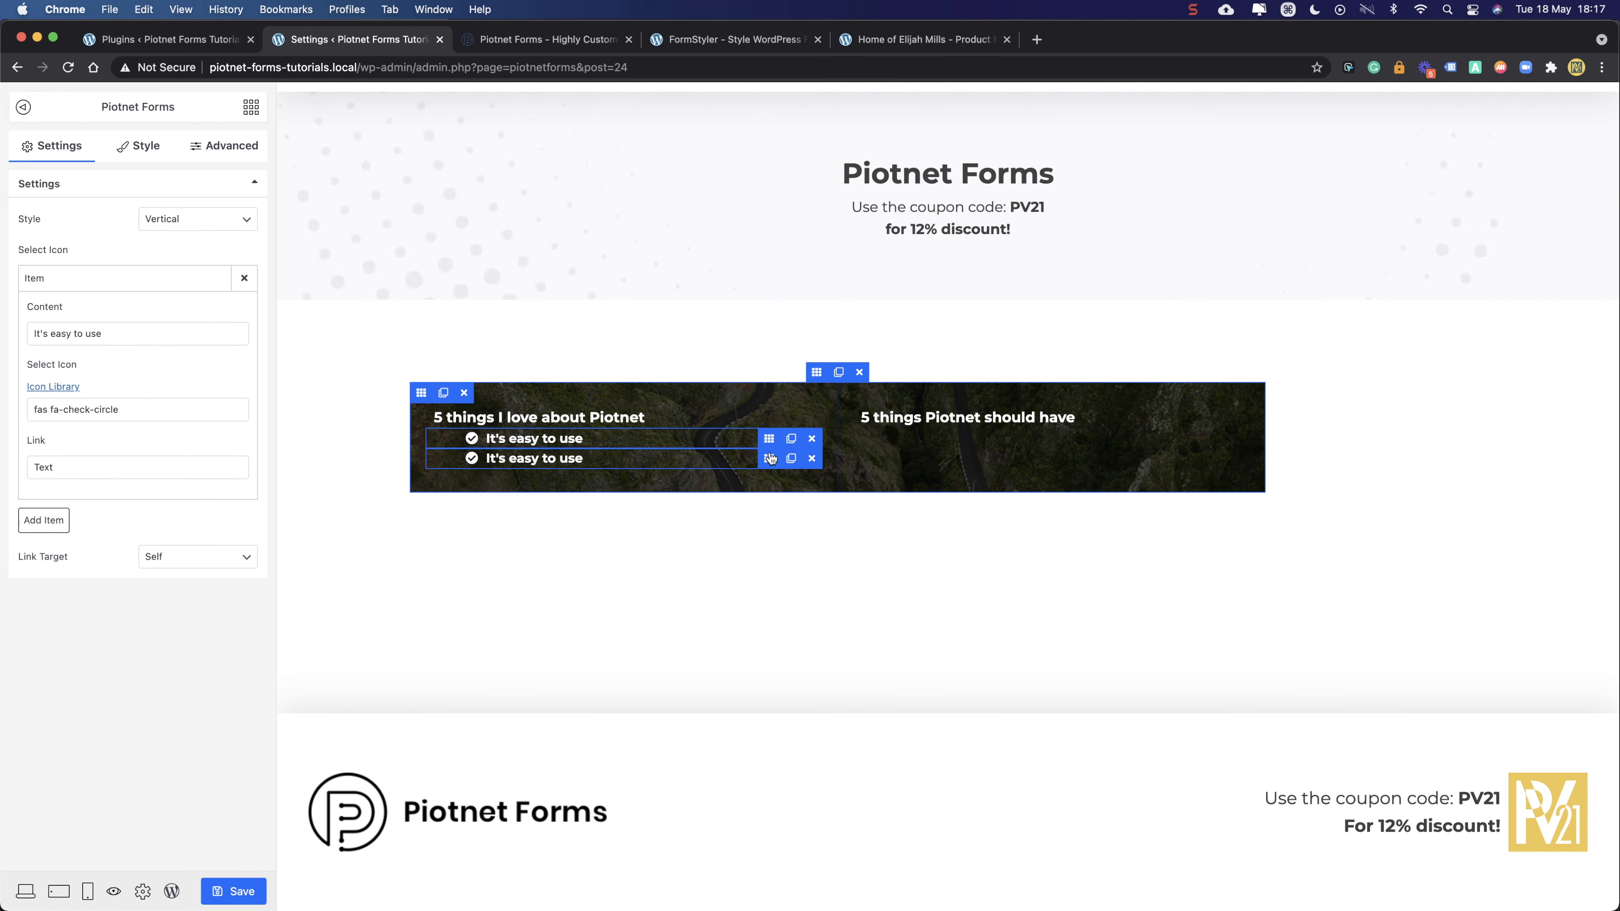
left_click_drag(769, 461, 1065, 453)
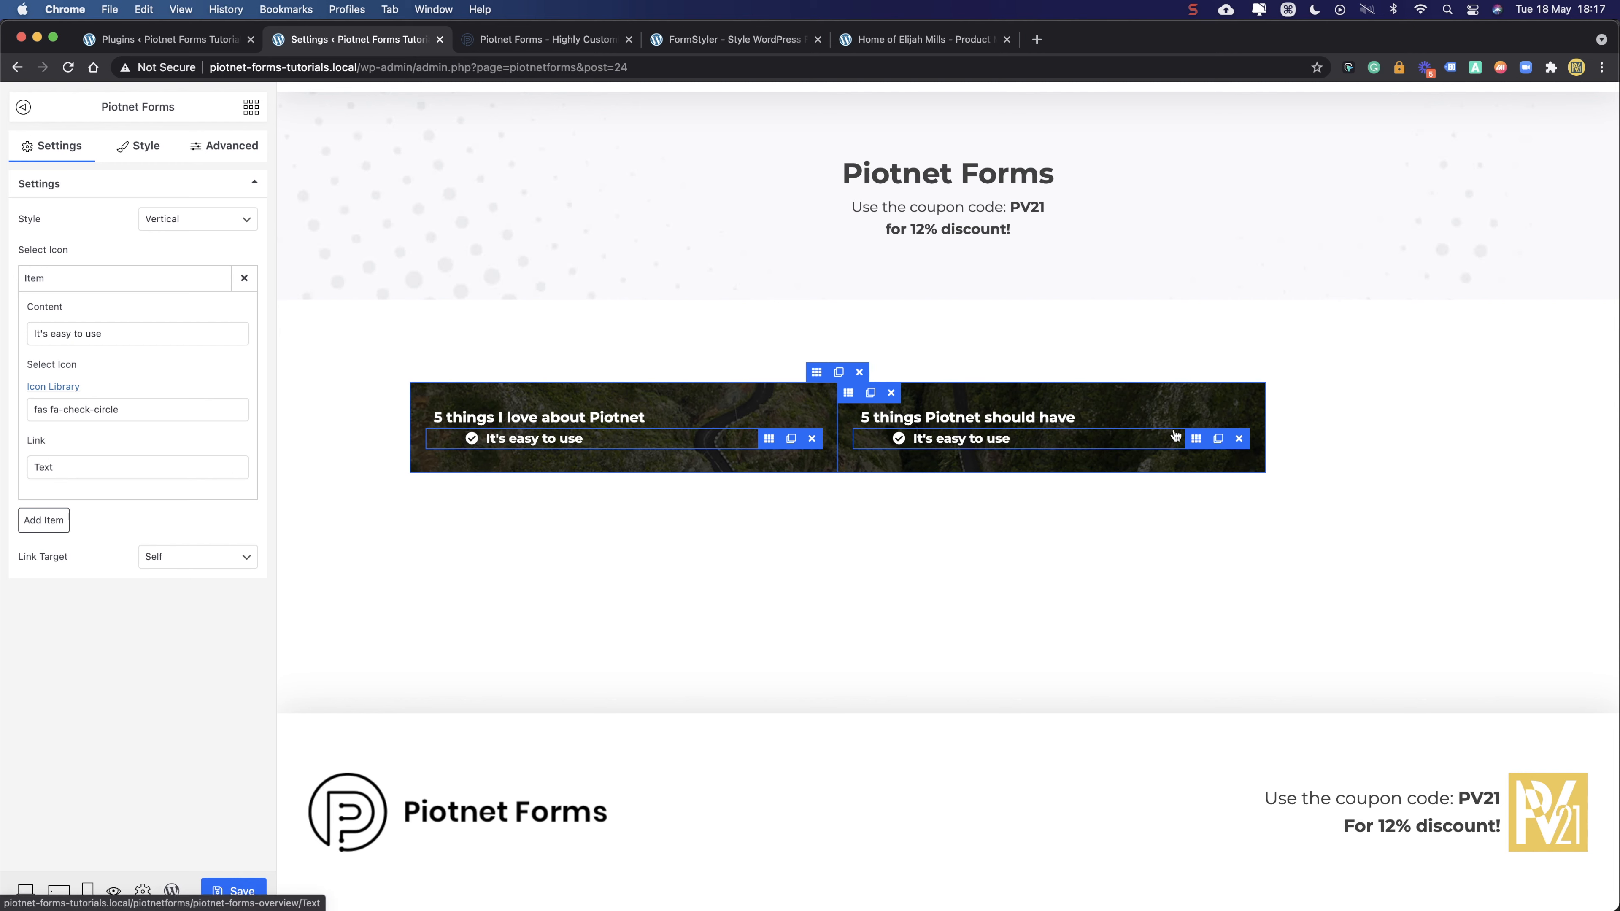
left_click(1195, 439)
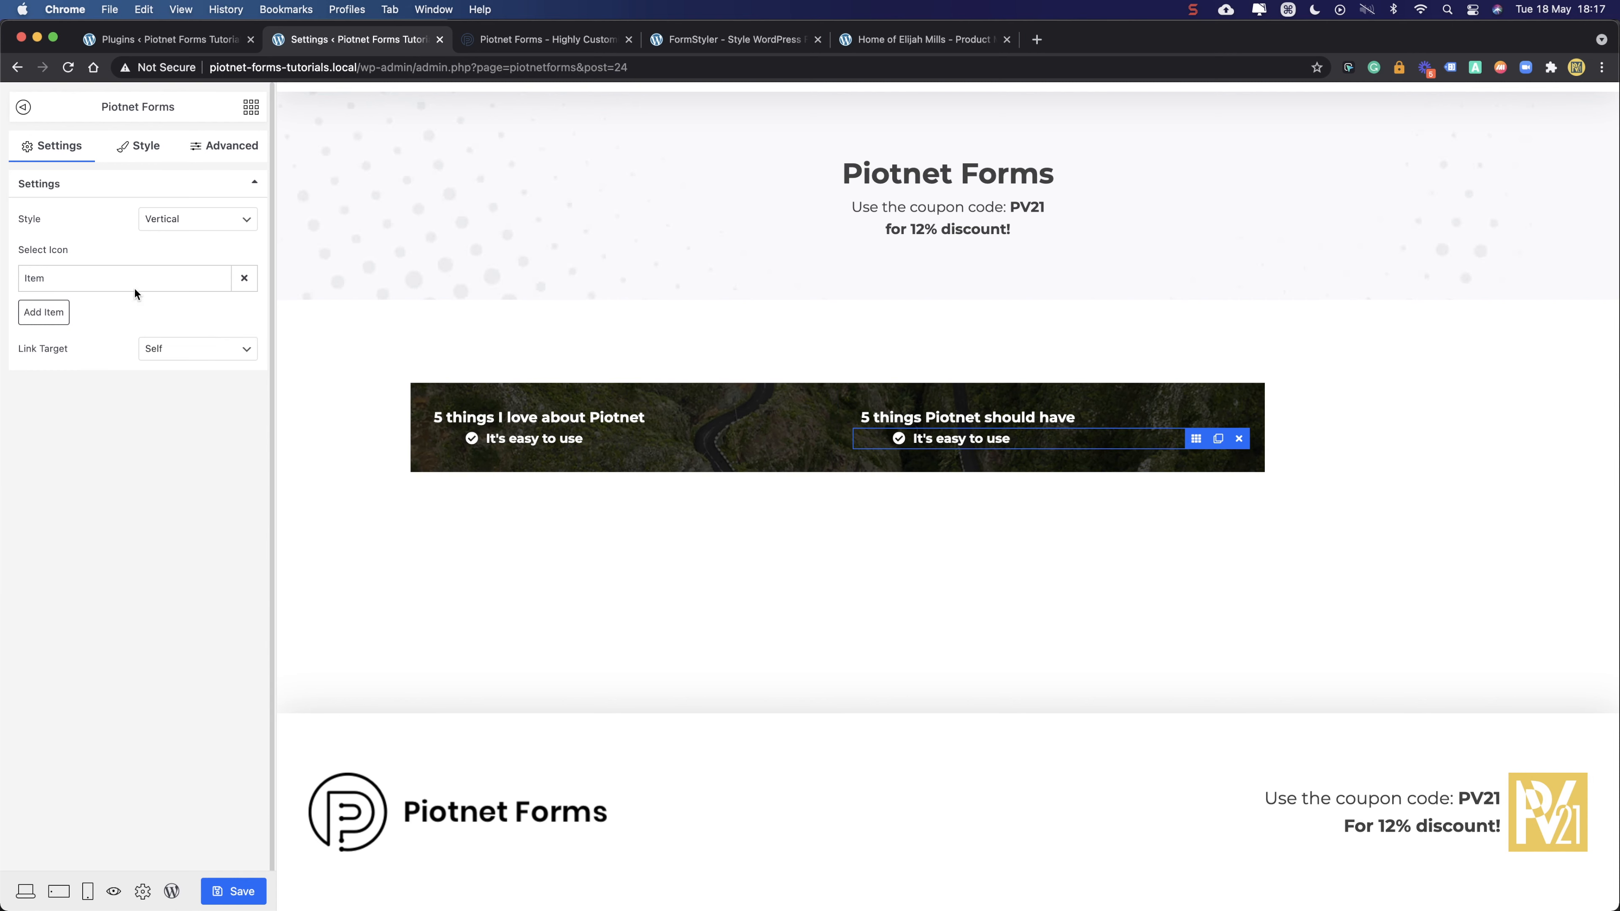
left_click(150, 286)
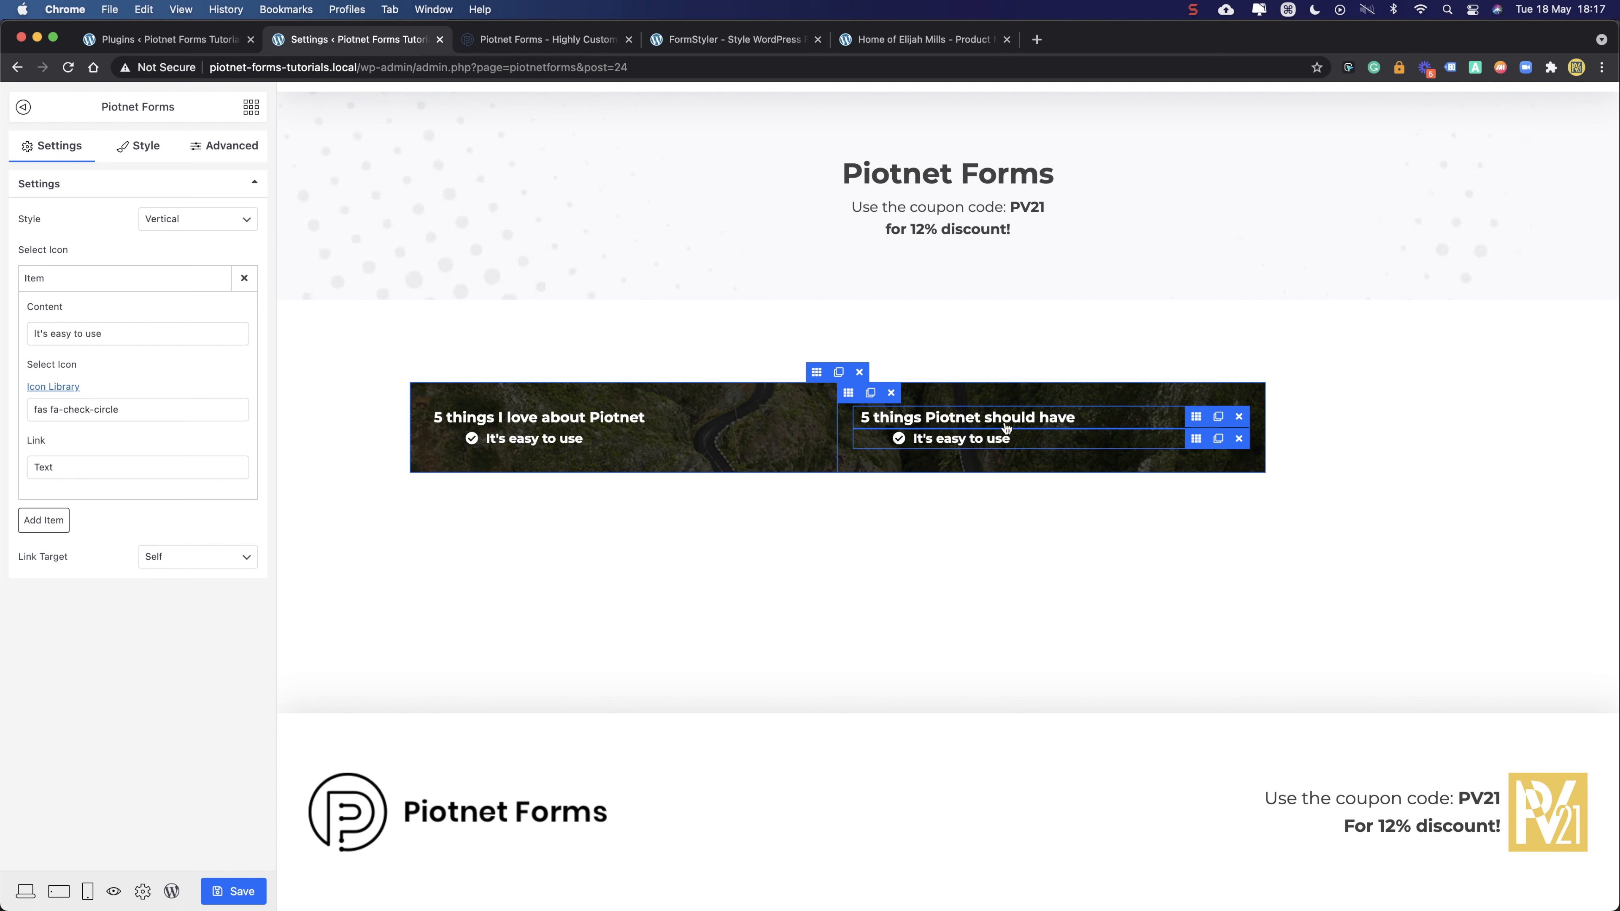
- Change the copied item's text to 'Undo Function' and give it the times-circle icon
left_click_drag(140, 335, 1, 335)
type("U")
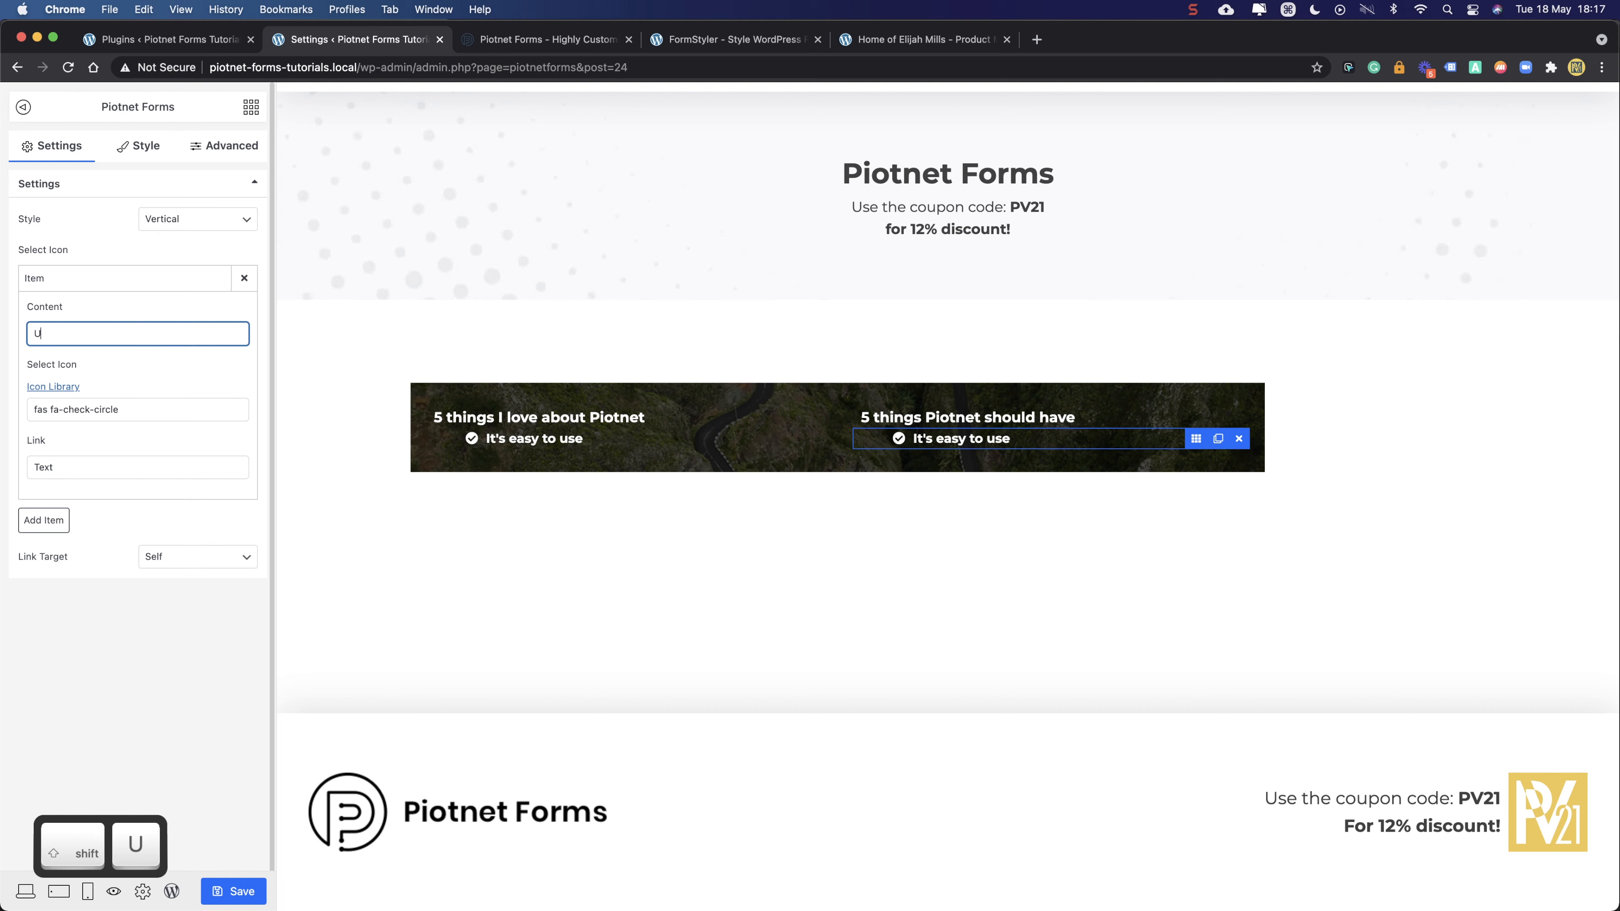
type("ndo Function")
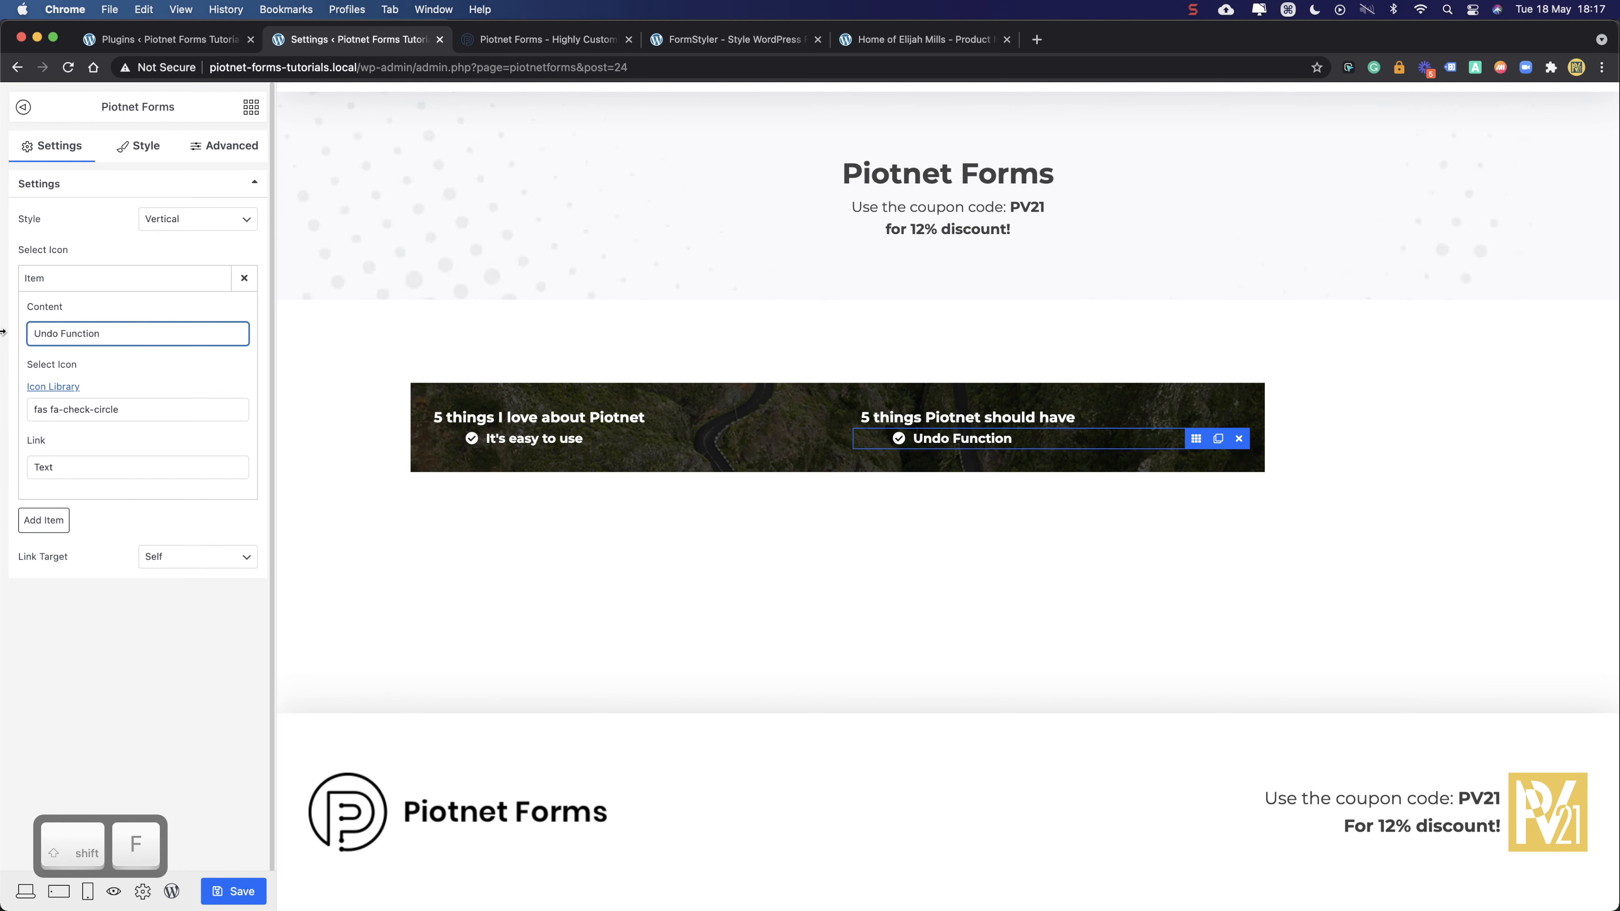
left_click(67, 409)
left_click(659, 193)
type("times")
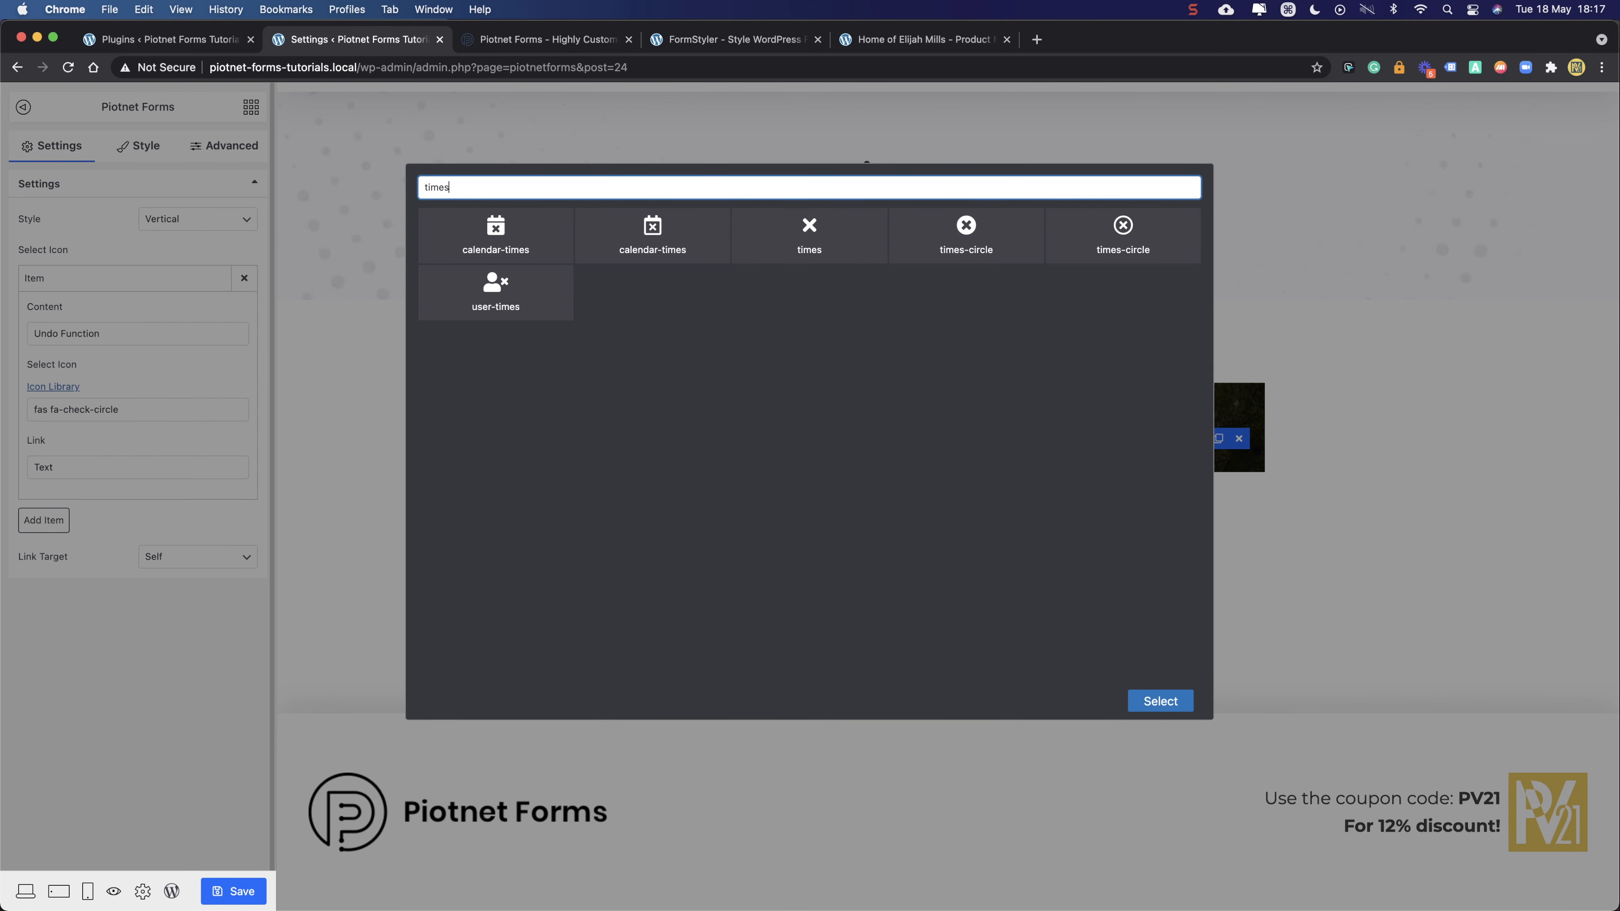
left_click(983, 227)
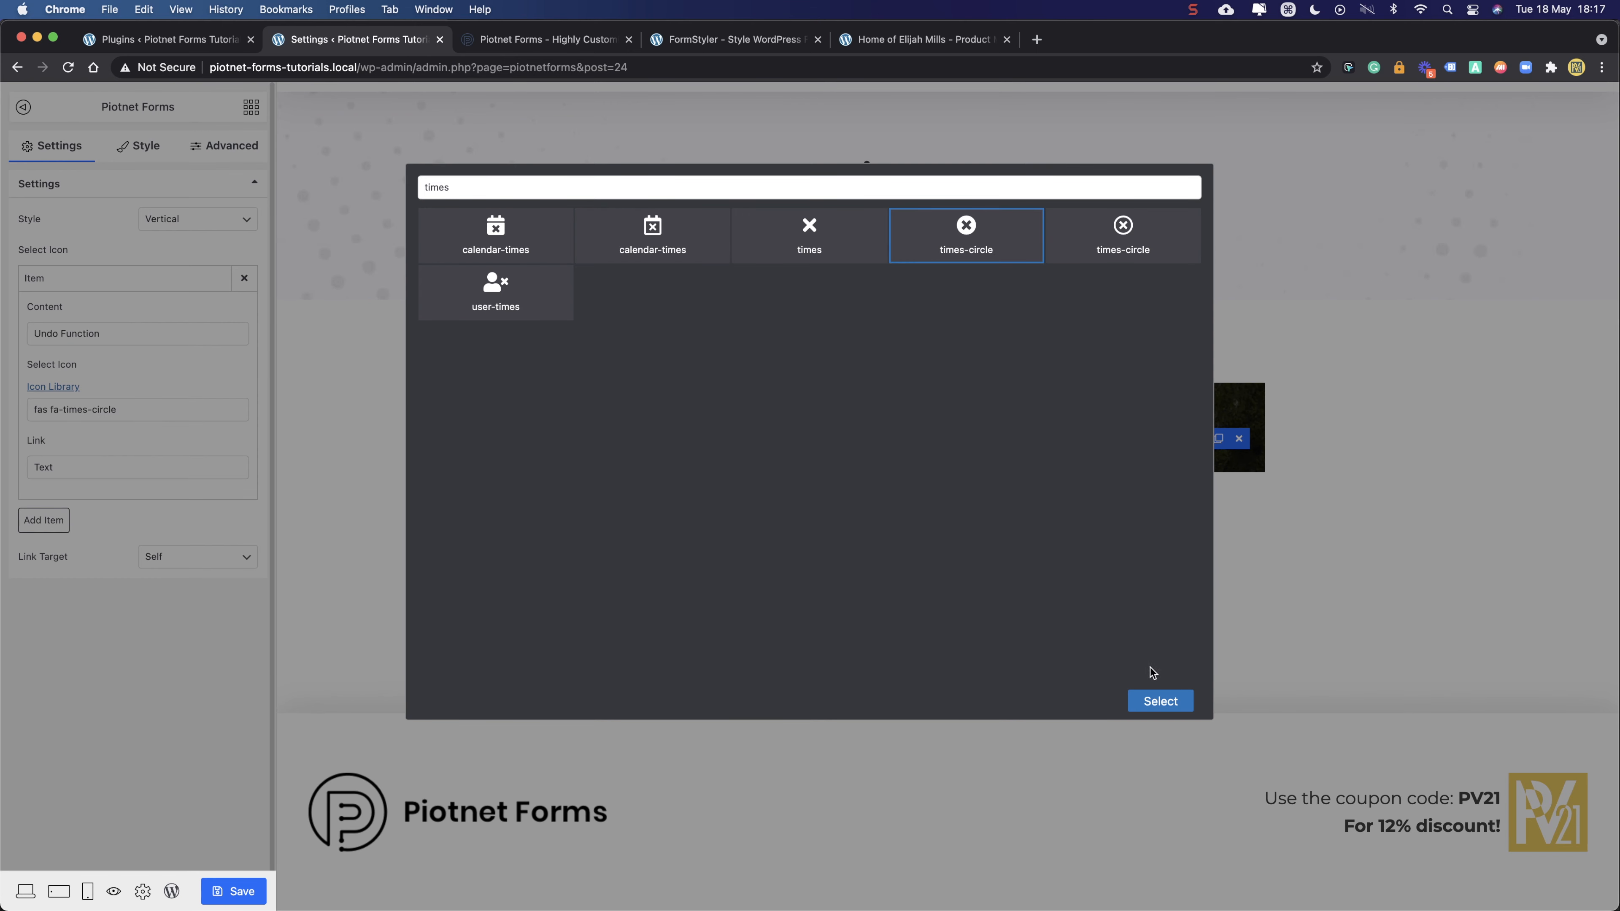
left_click(1165, 699)
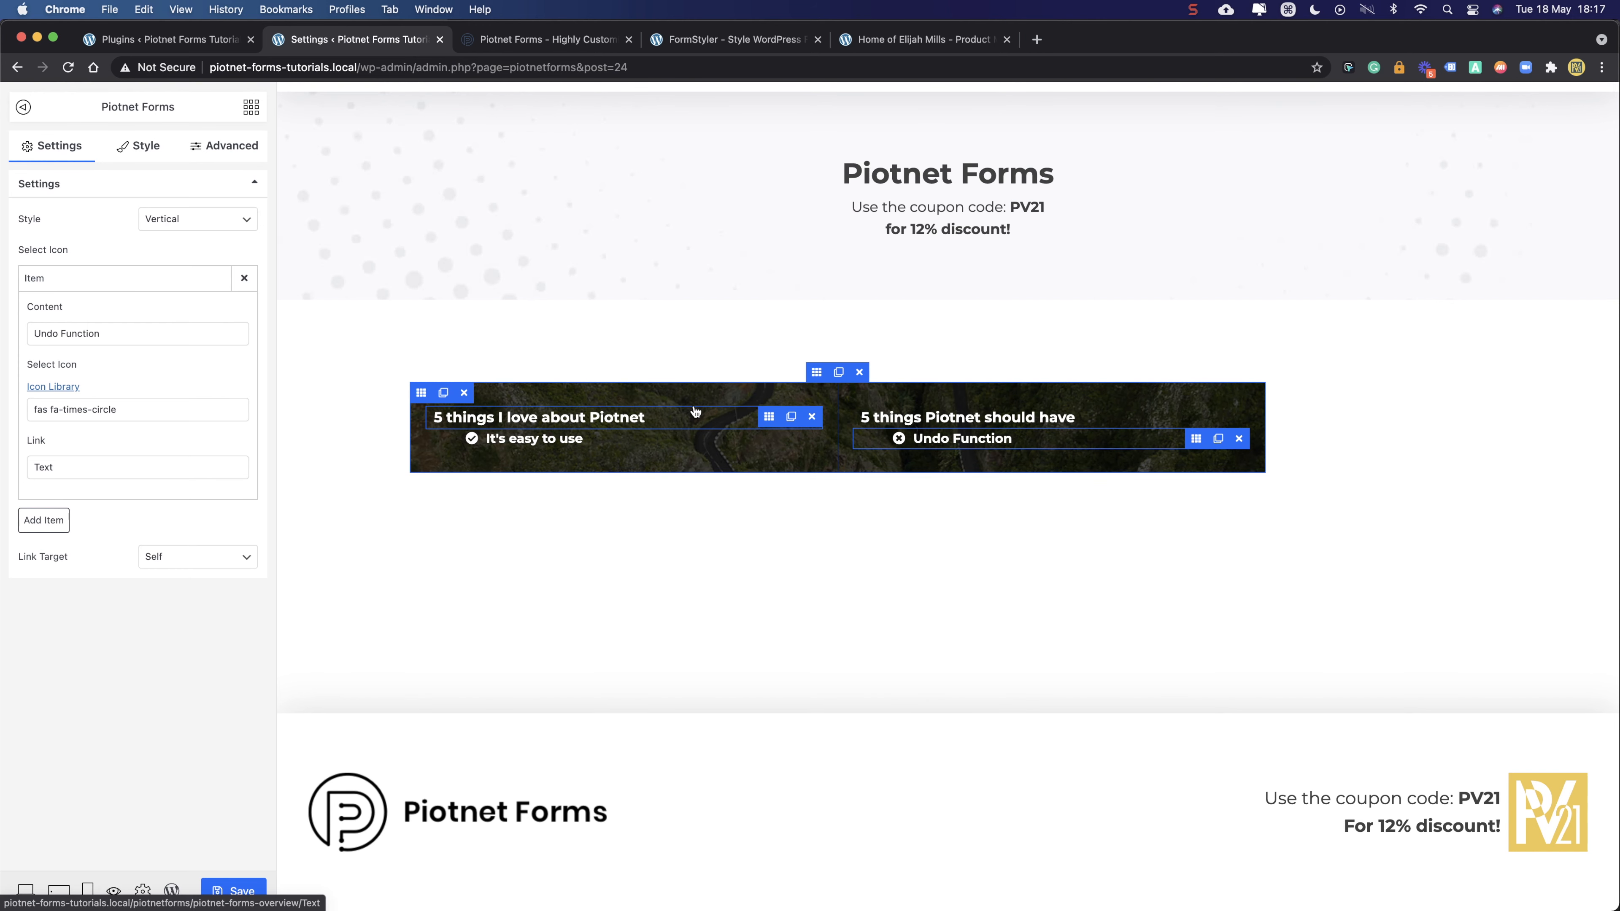
left_click(146, 153)
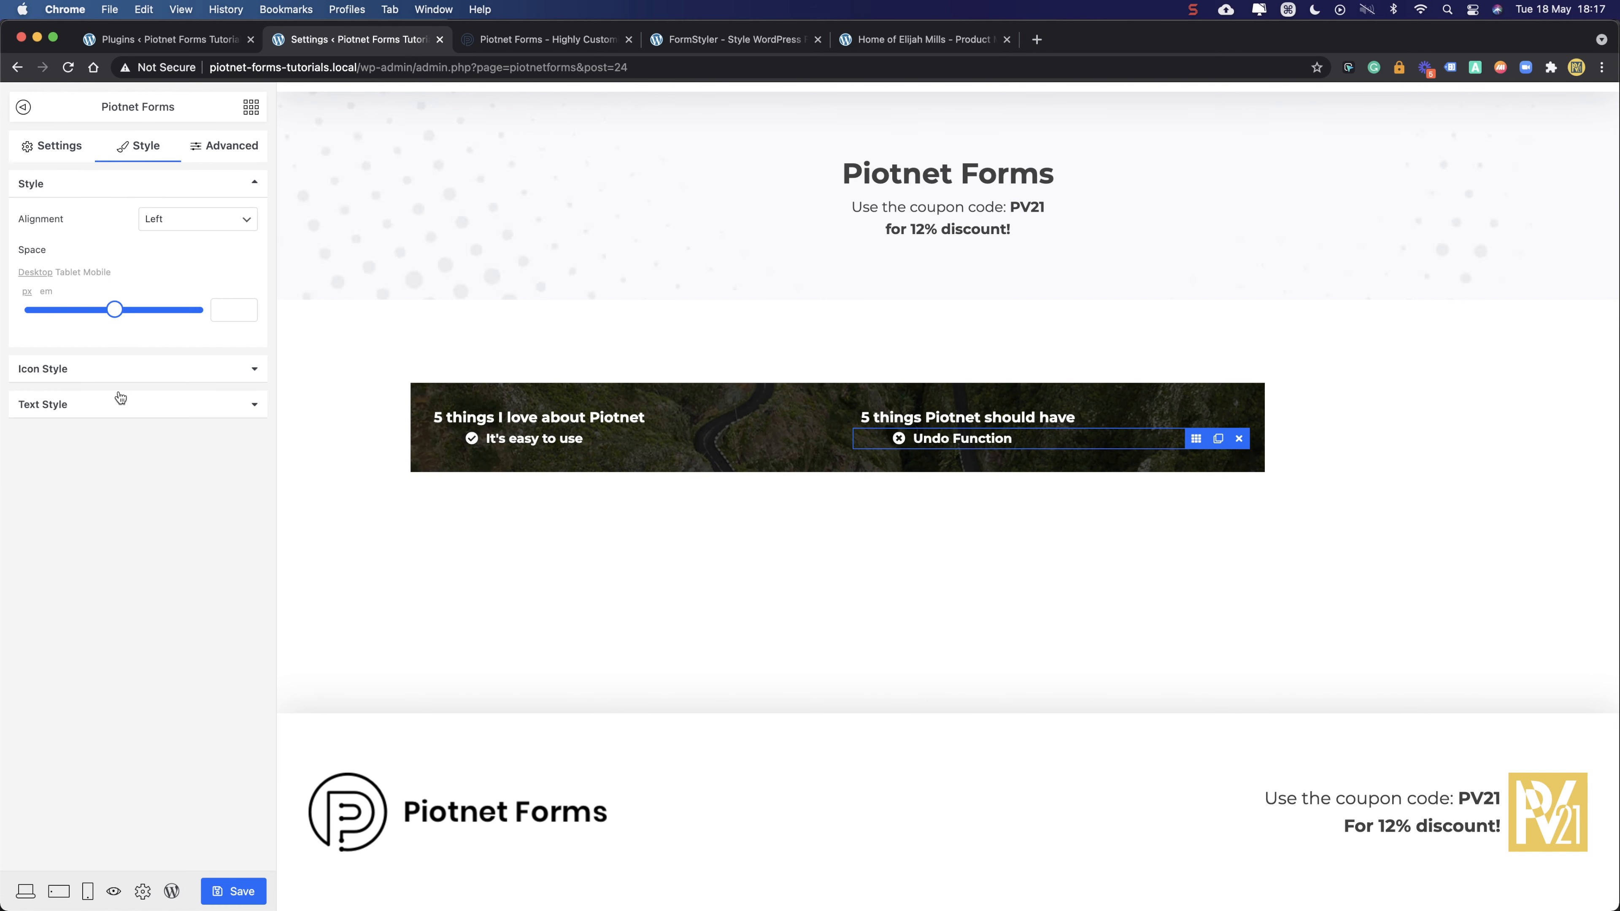
- Colour the Undo Function times-circle icon red
left_click(116, 370)
left_click(181, 254)
mouse_move(216, 300)
left_mouse_down()
mouse_move(243, 268)
mouse_move(208, 283)
left_mouse_up()
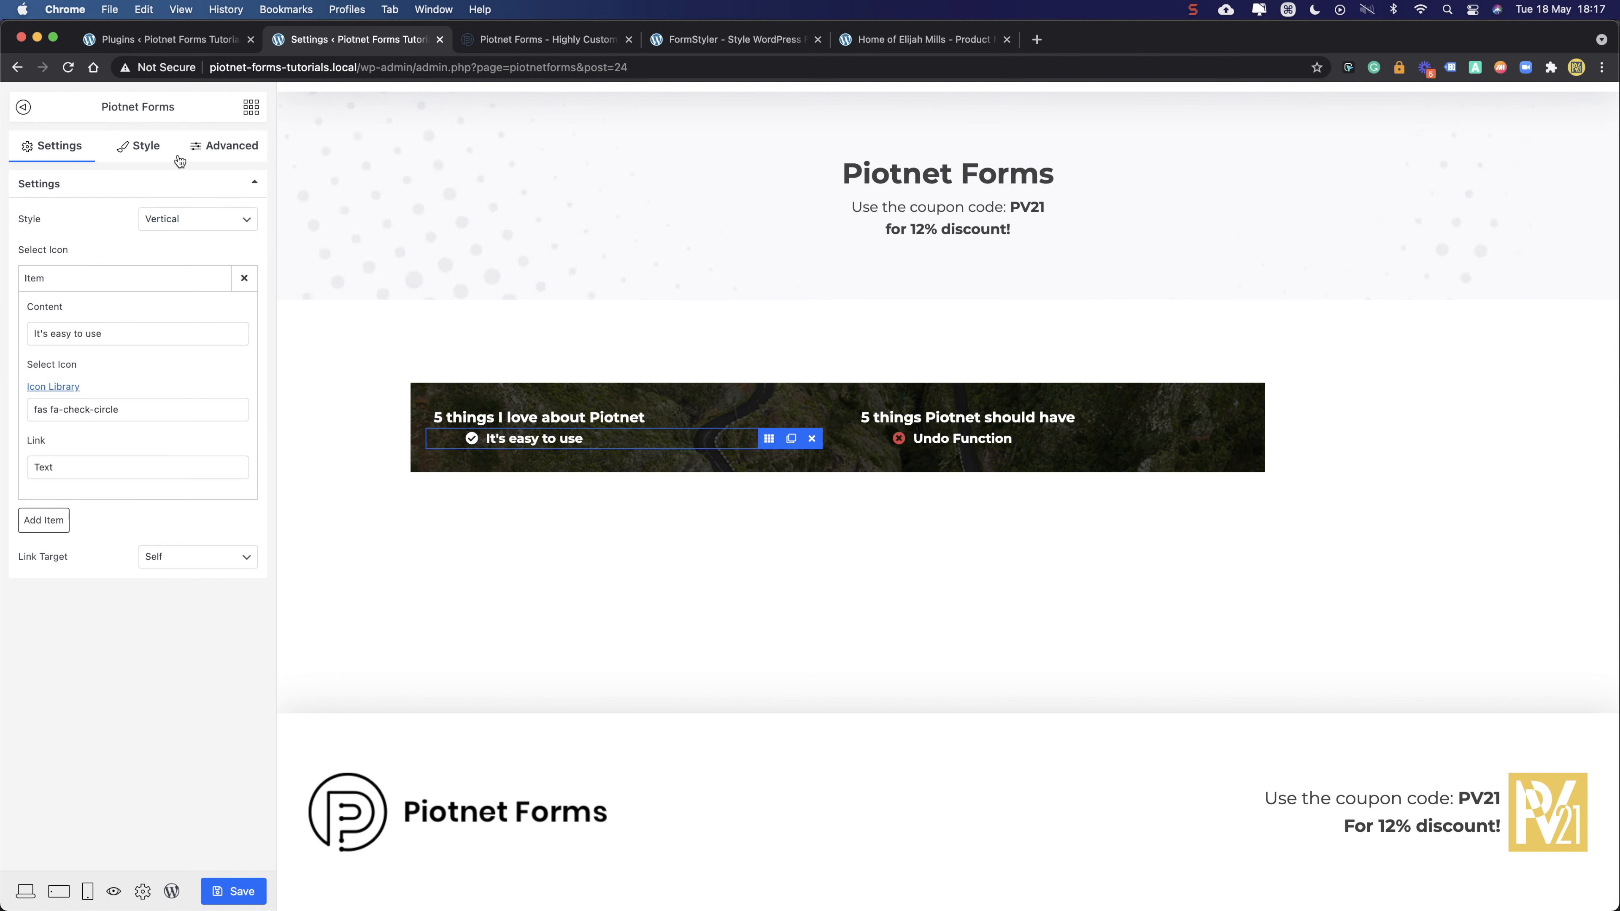
- Briefly tint the 'It's easy to use' text green, then reset it to white
left_click(141, 151)
left_click(188, 290)
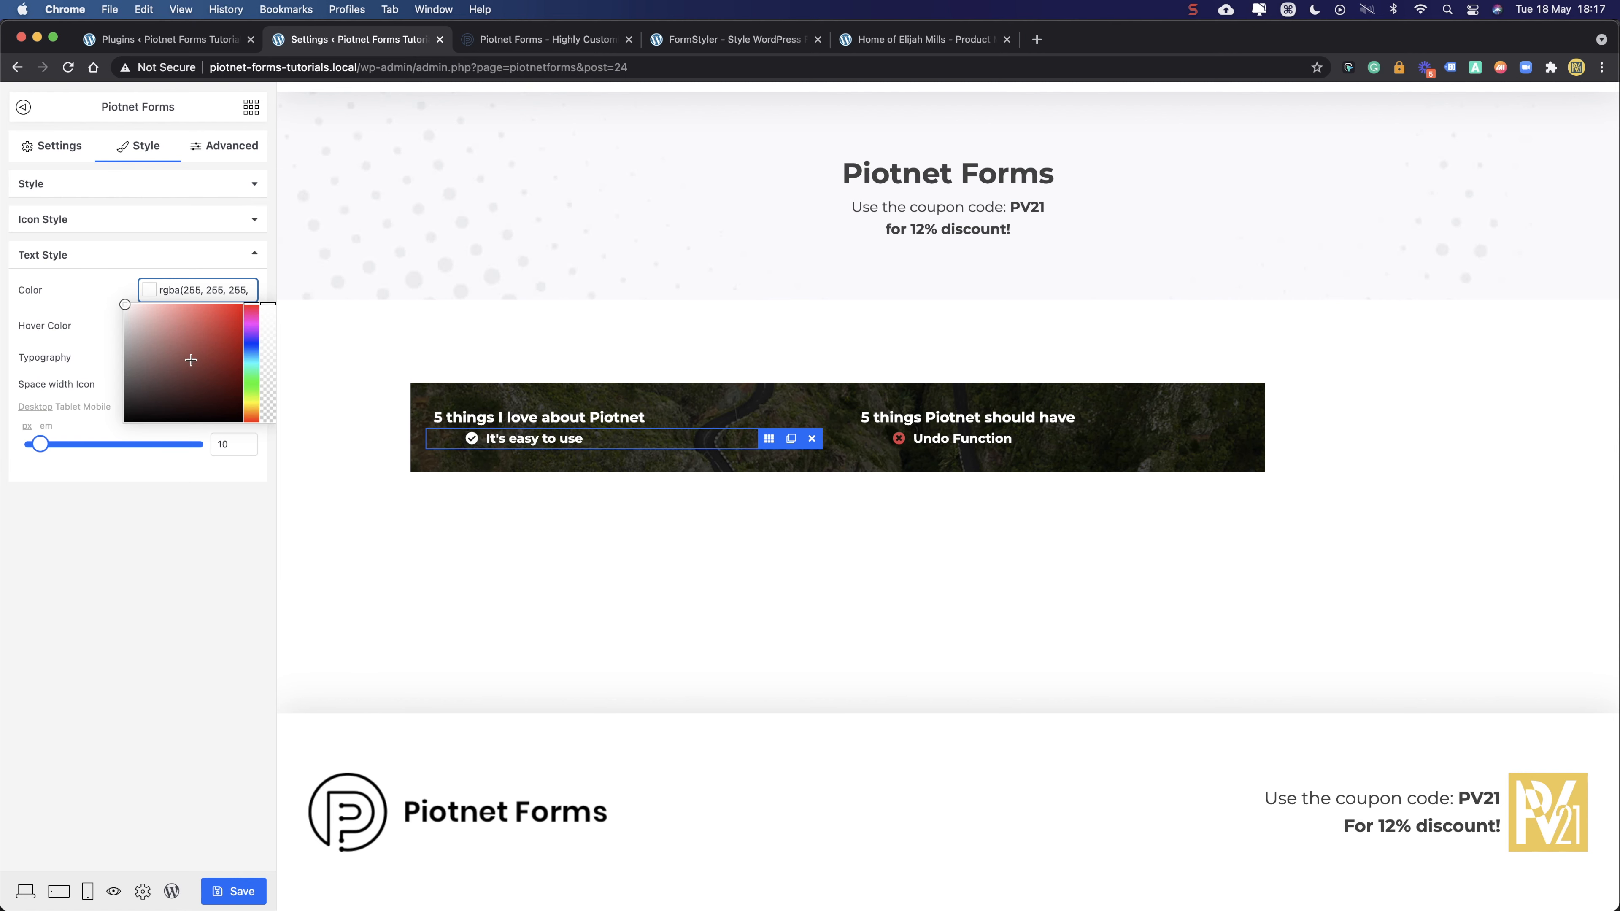
left_click(253, 379)
left_click(225, 352)
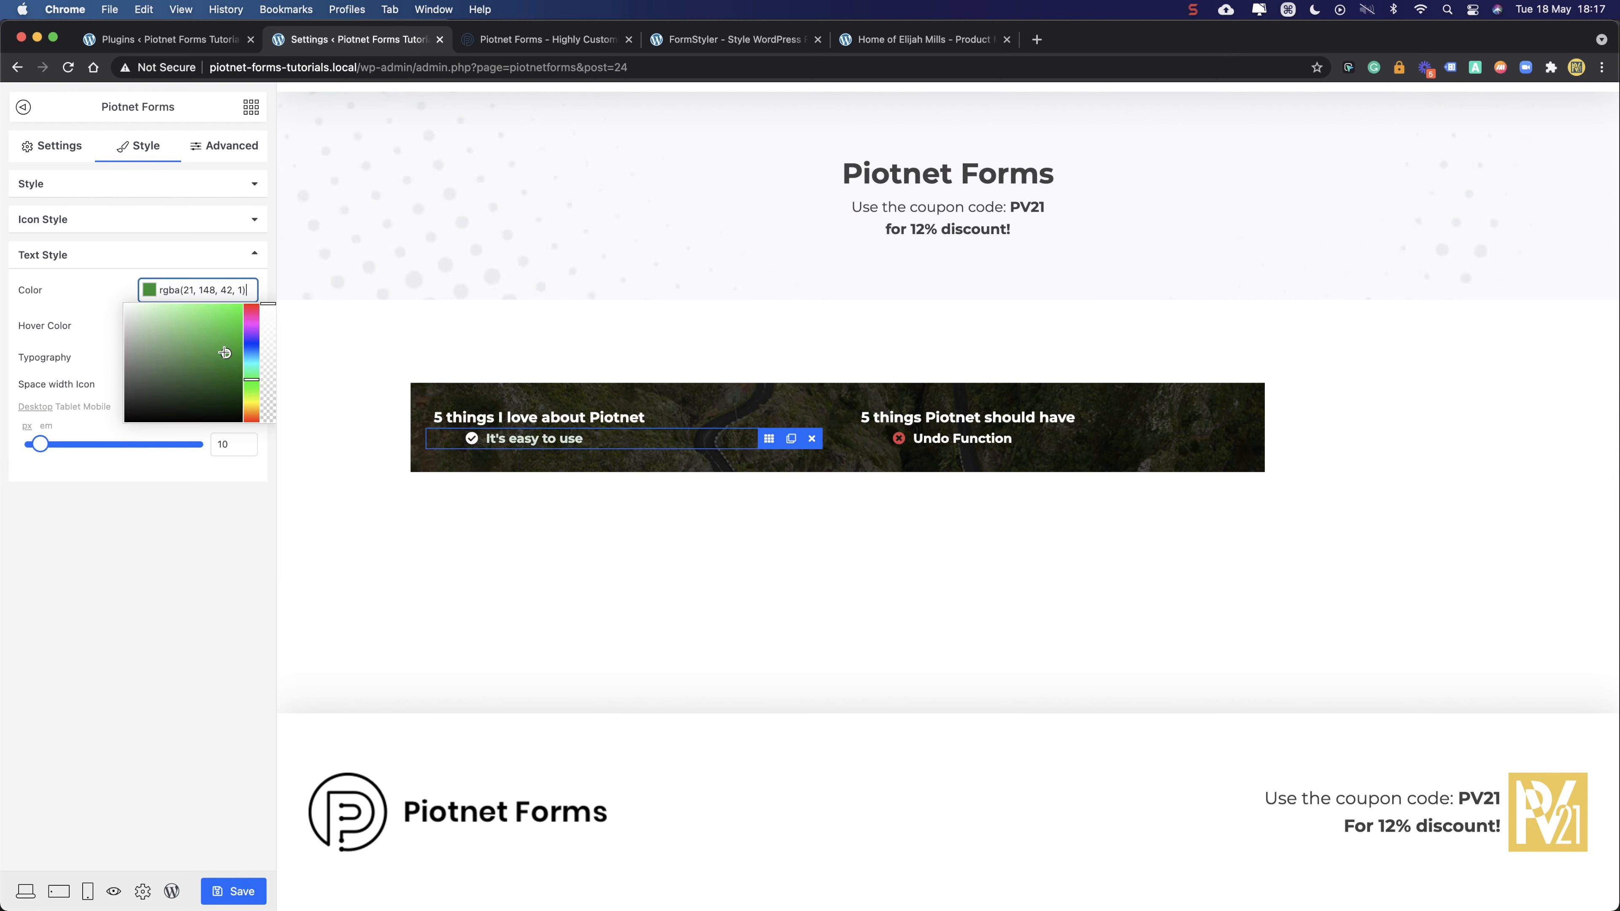
triple_click(204, 291)
key("BackSpace")
left_click_drag(185, 315, 109, 297)
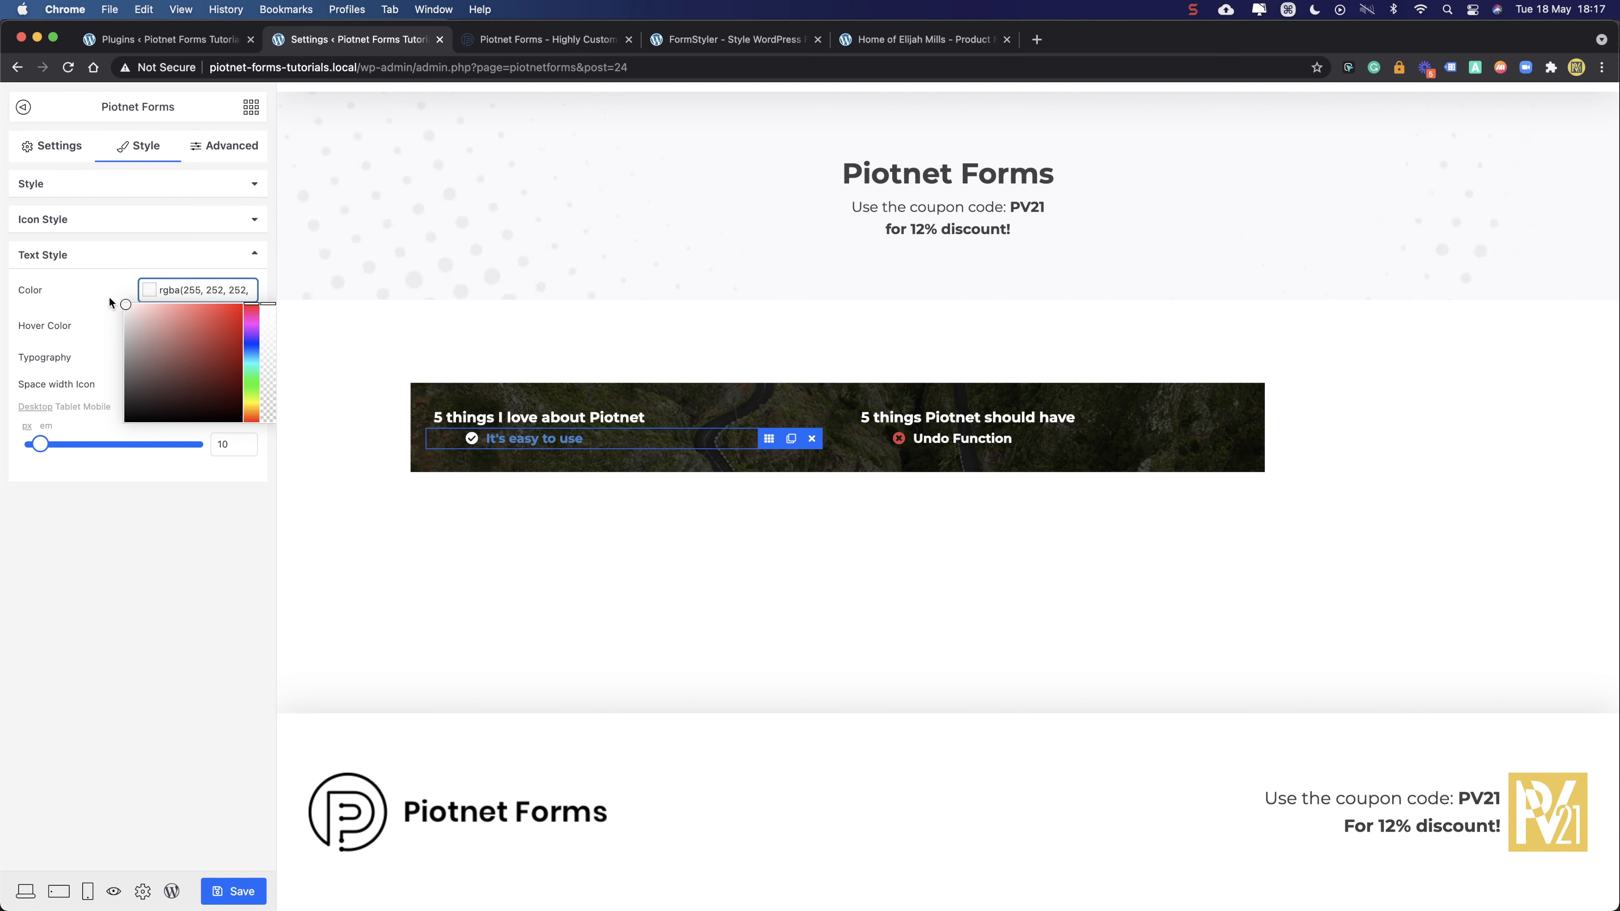
- Make the 'It's easy to use' check icon green, rgba(82, 222, 105, 1)
left_click(110, 219)
left_click(190, 255)
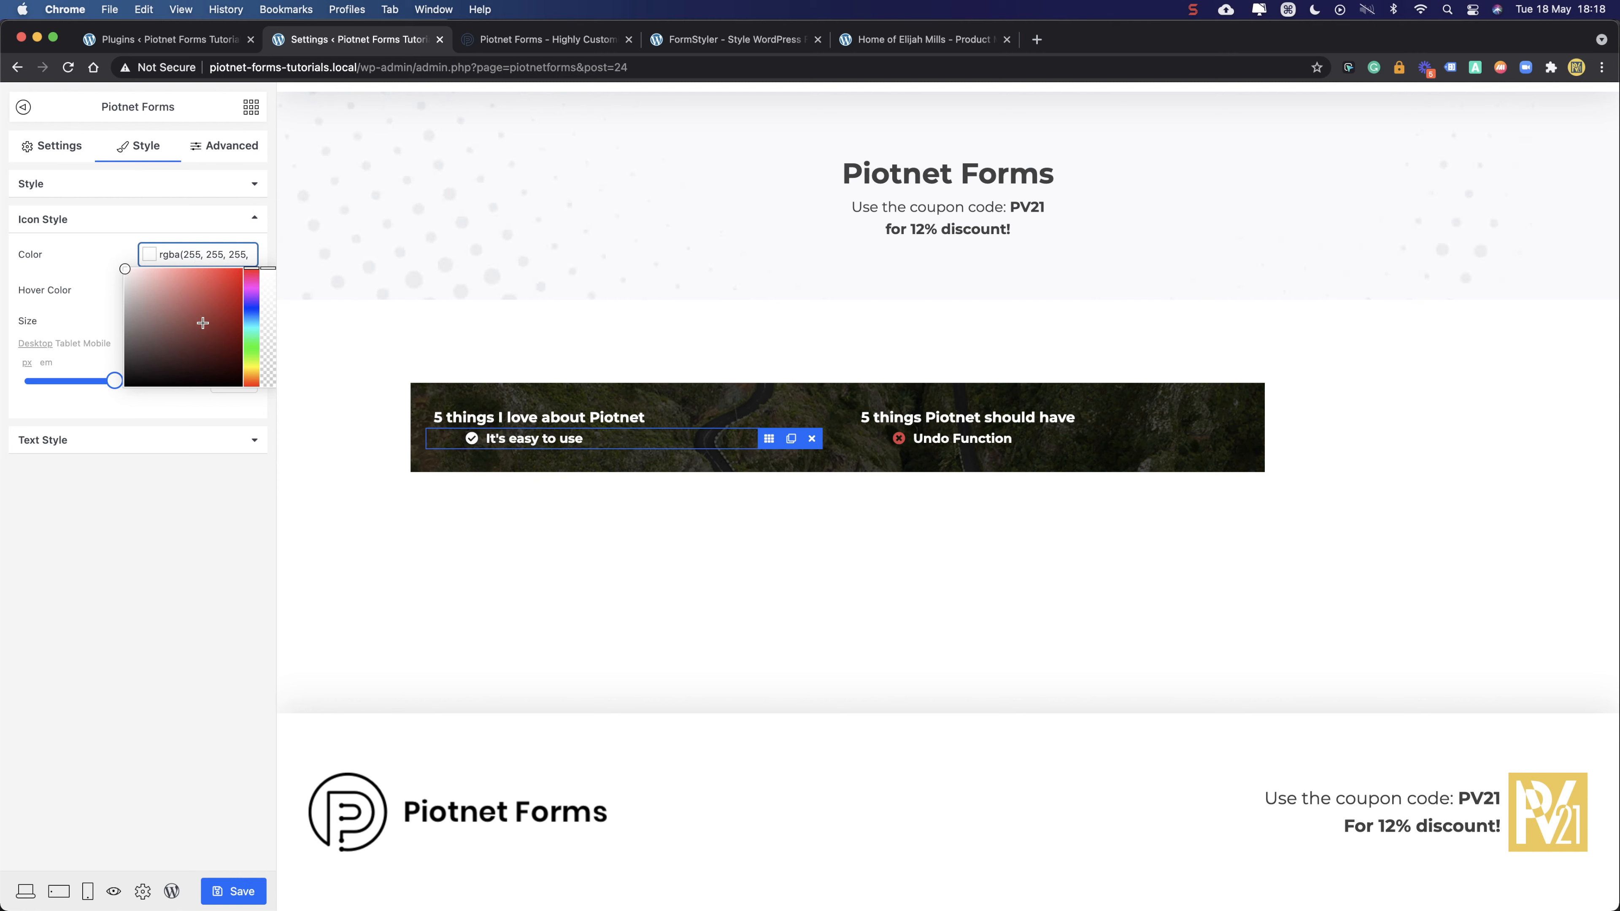
left_click(251, 344)
left_click_drag(212, 323, 198, 284)
left_click(169, 523)
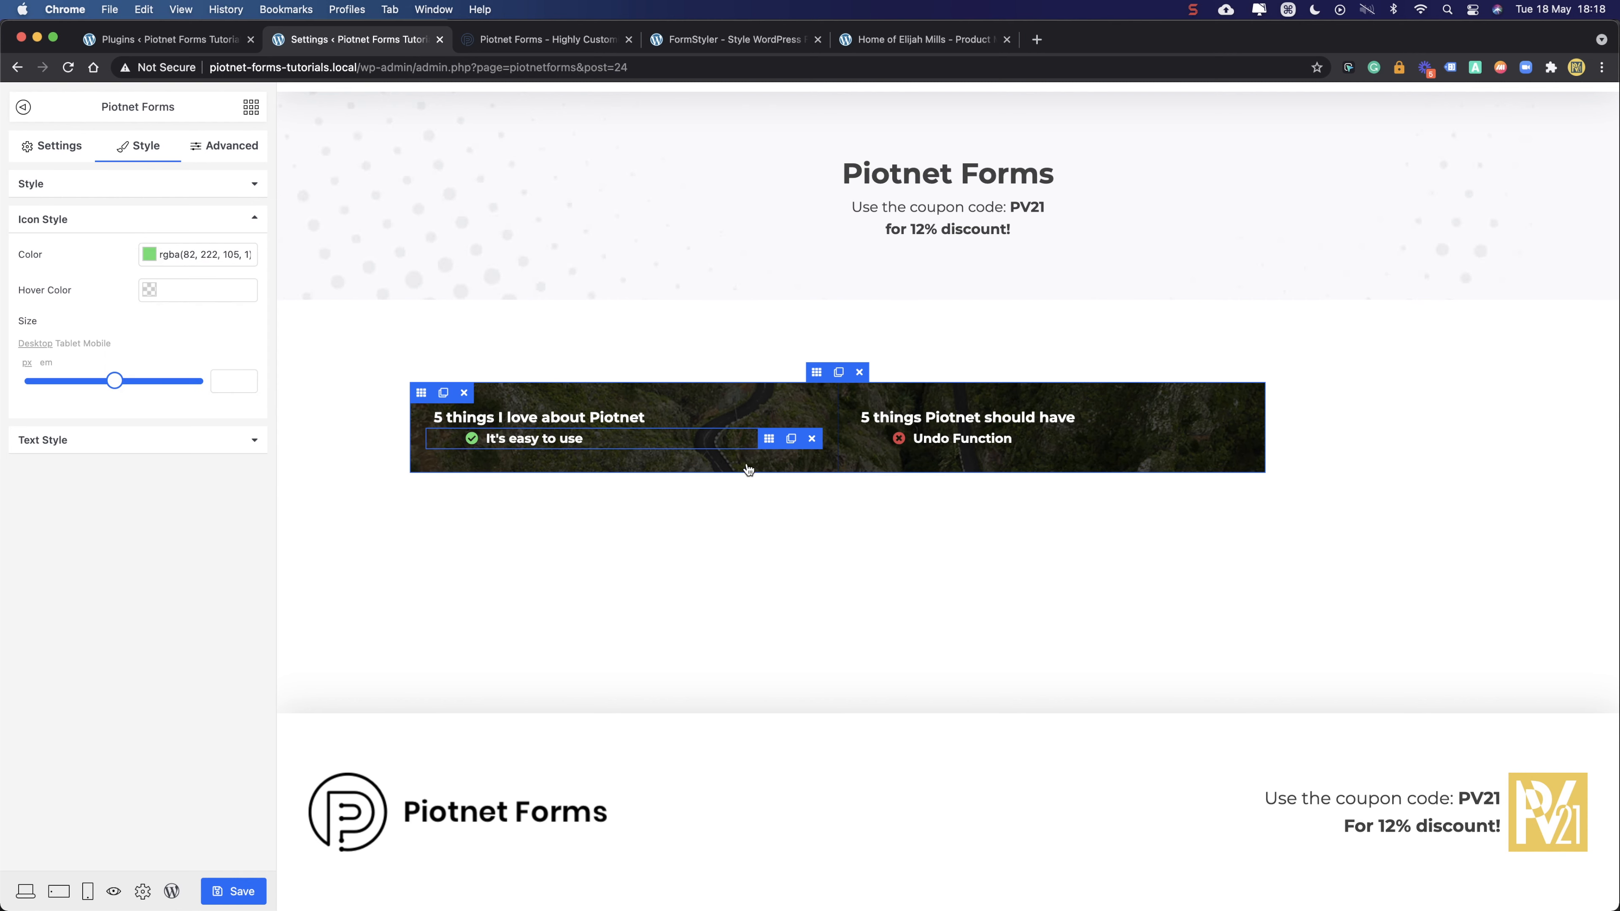
- Duplicate the left list twice as a test, then delete both extra copies
left_click(603, 422)
left_click(625, 445)
left_click(791, 438)
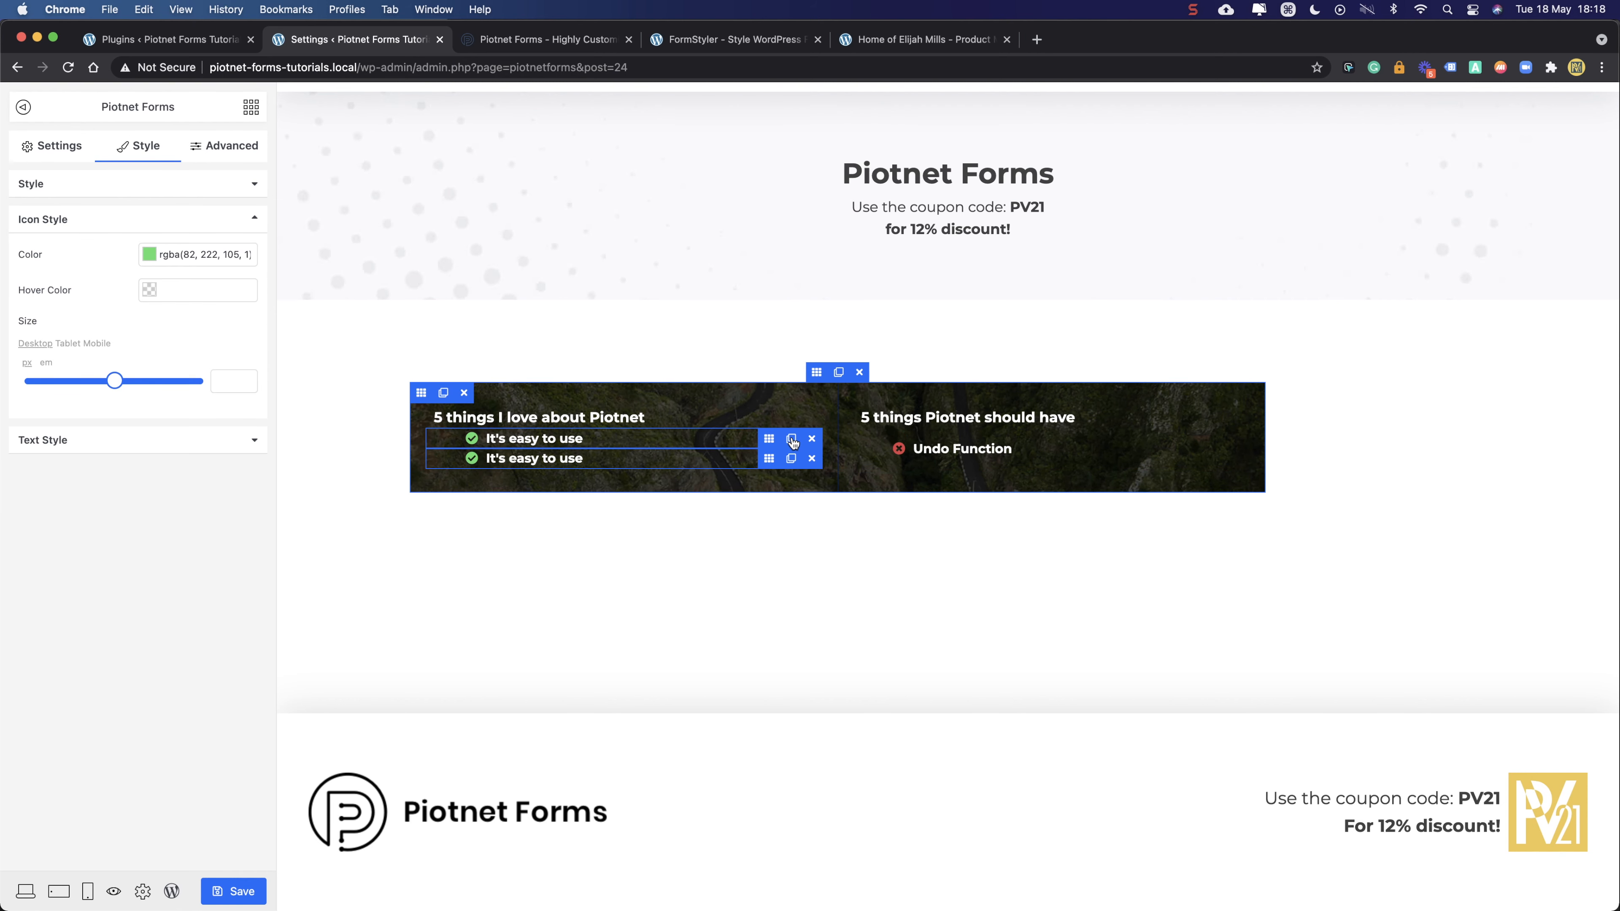
left_click(791, 458)
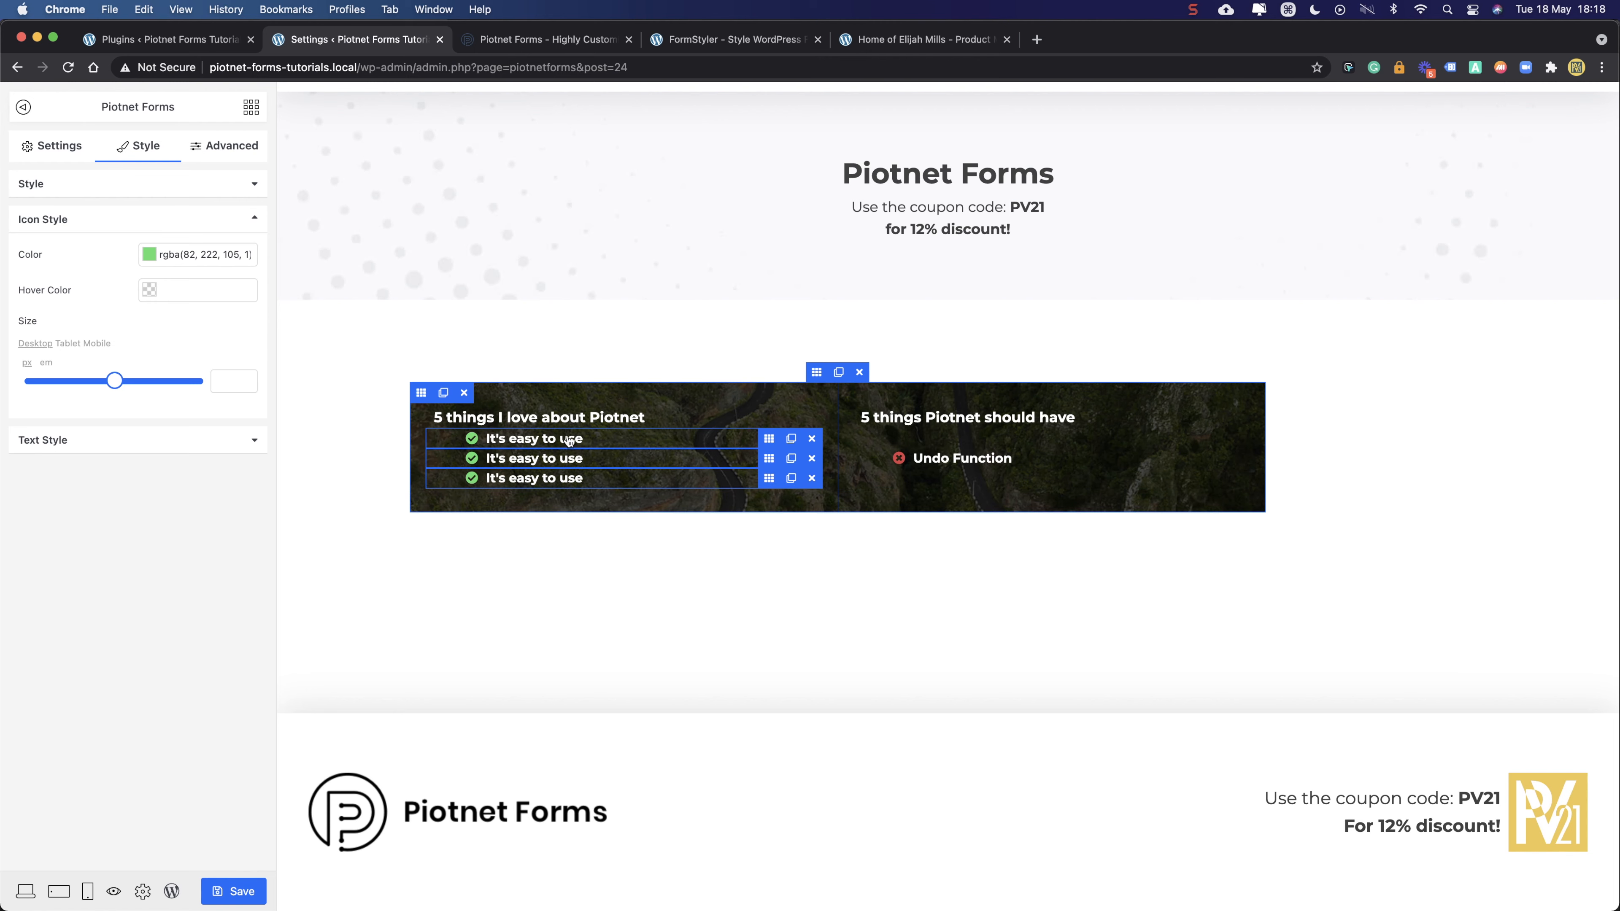
left_click(811, 478)
left_click(811, 458)
left_click(768, 440)
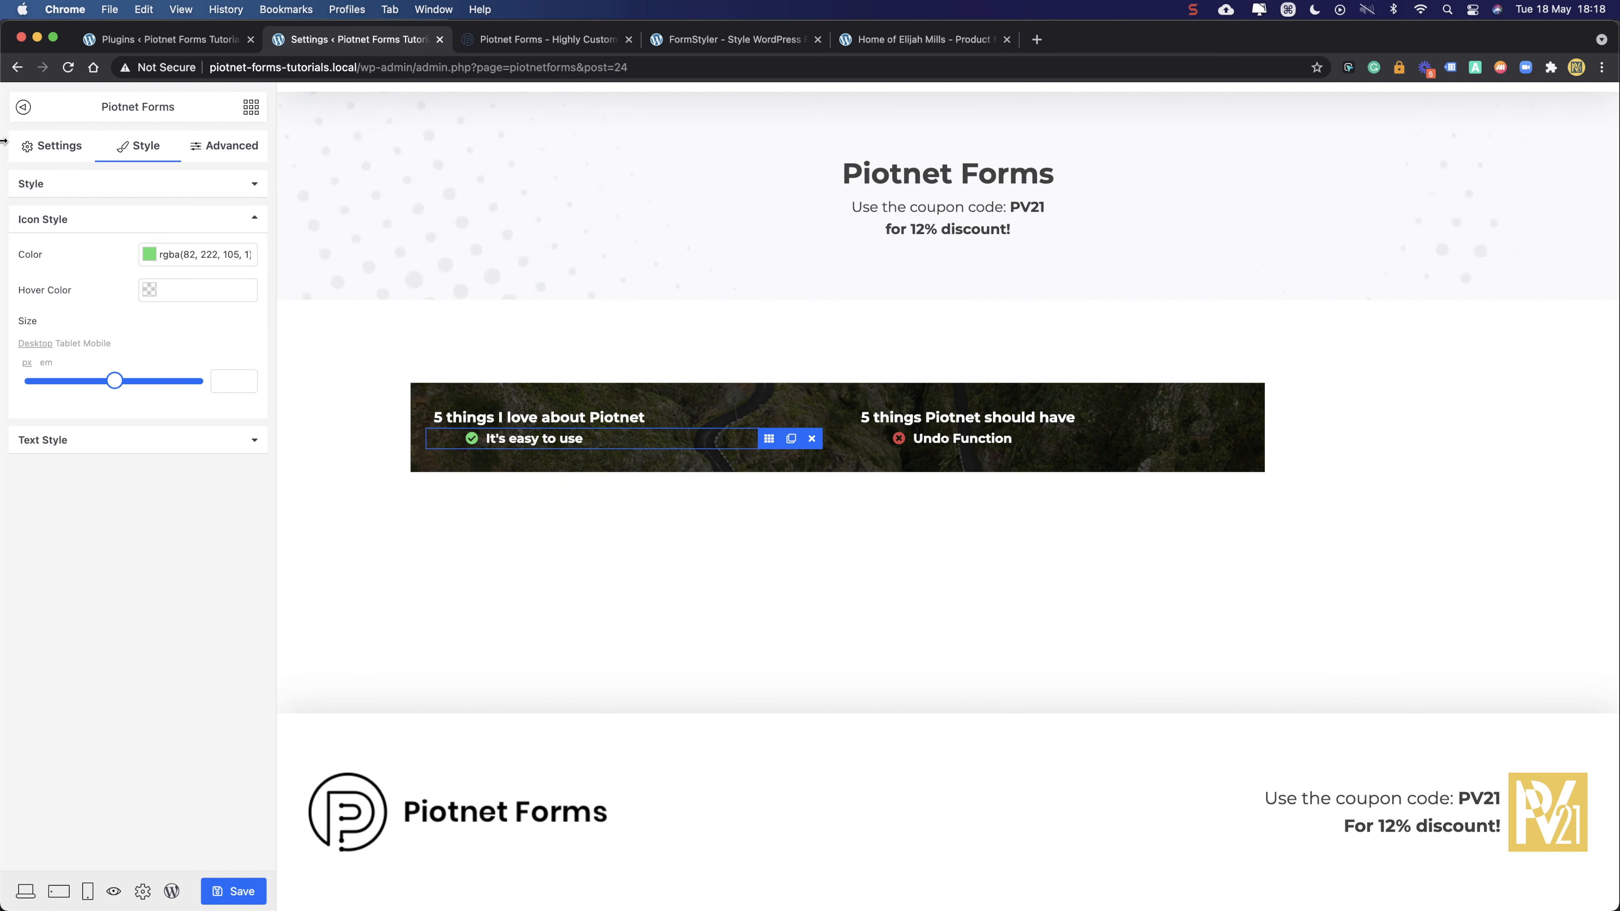
left_click(61, 147)
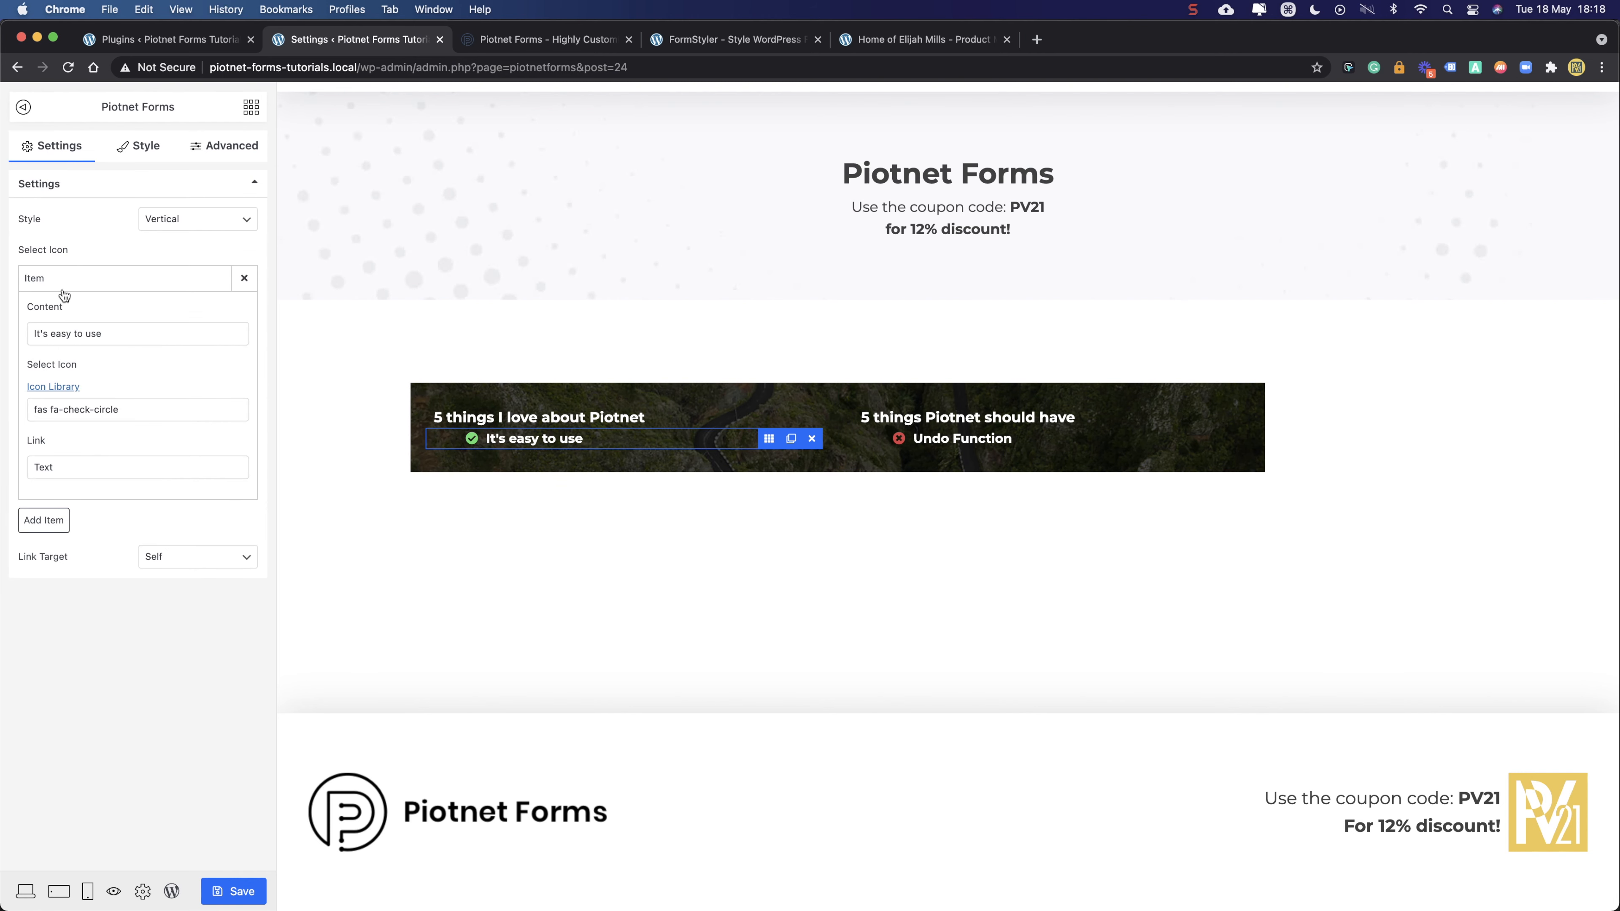
- Add a second item to the left list with a times-circle icon
left_click(43, 519)
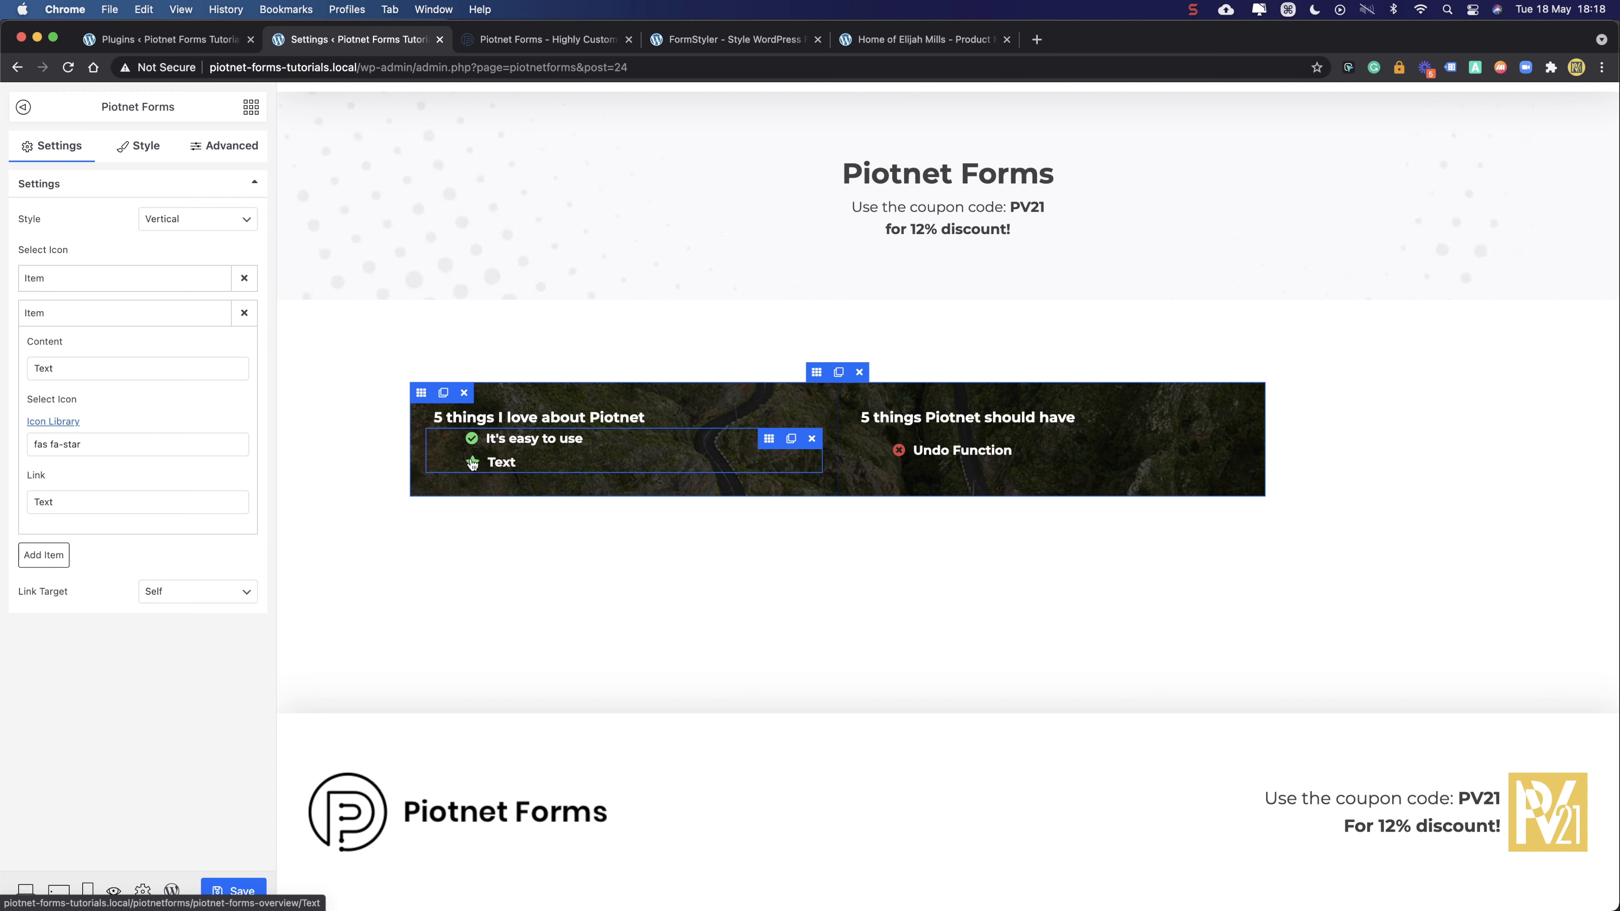
left_click(115, 447)
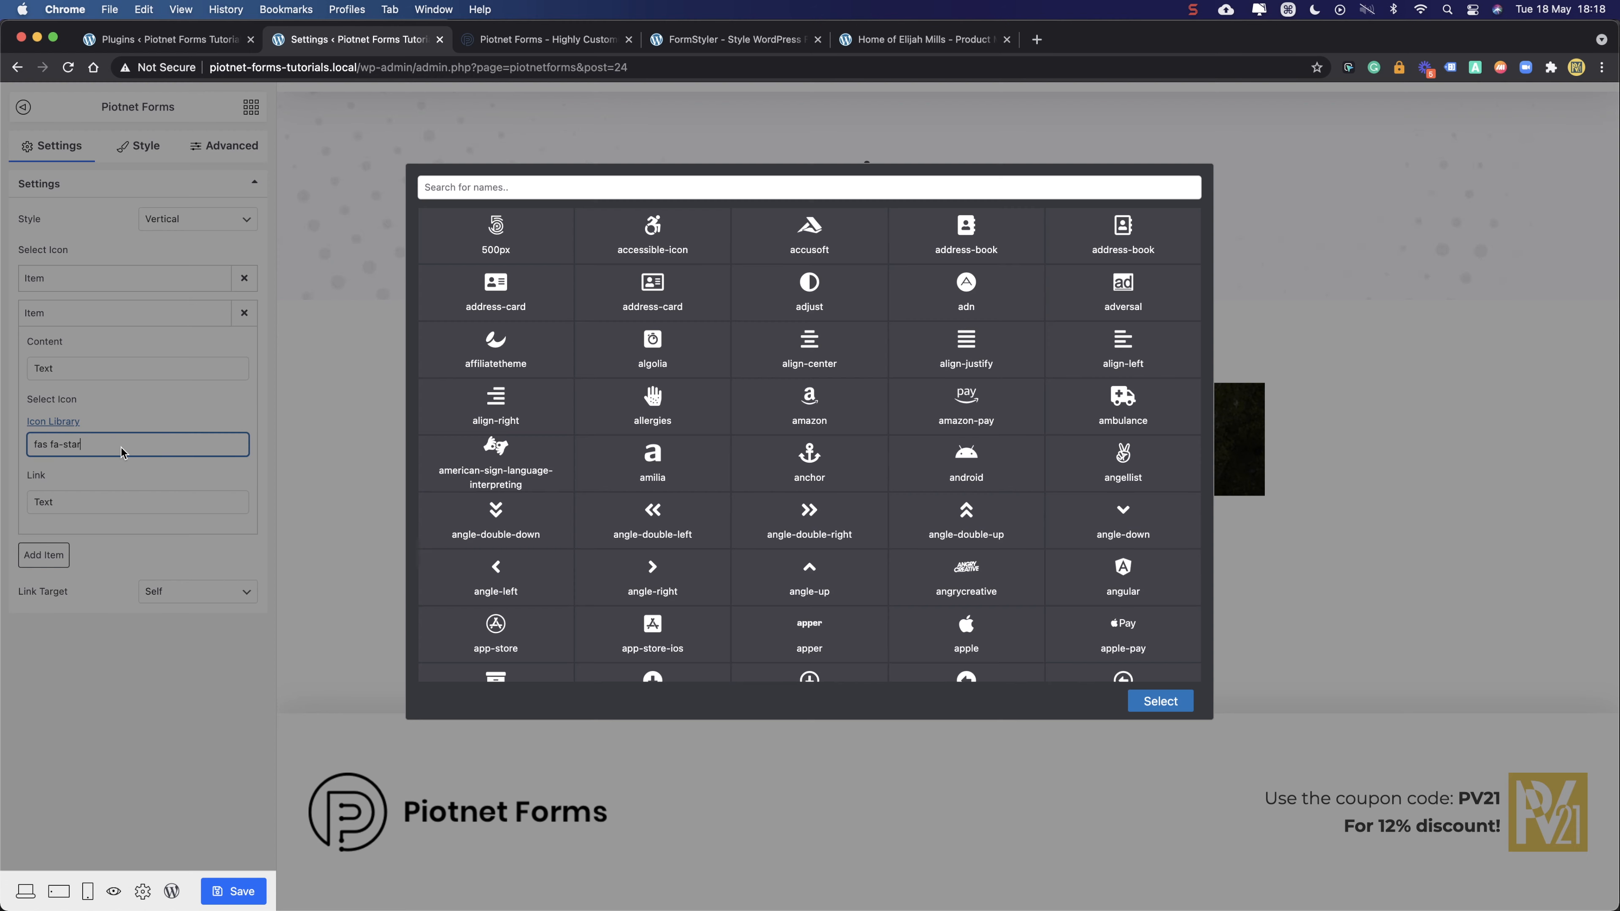
left_click(635, 185)
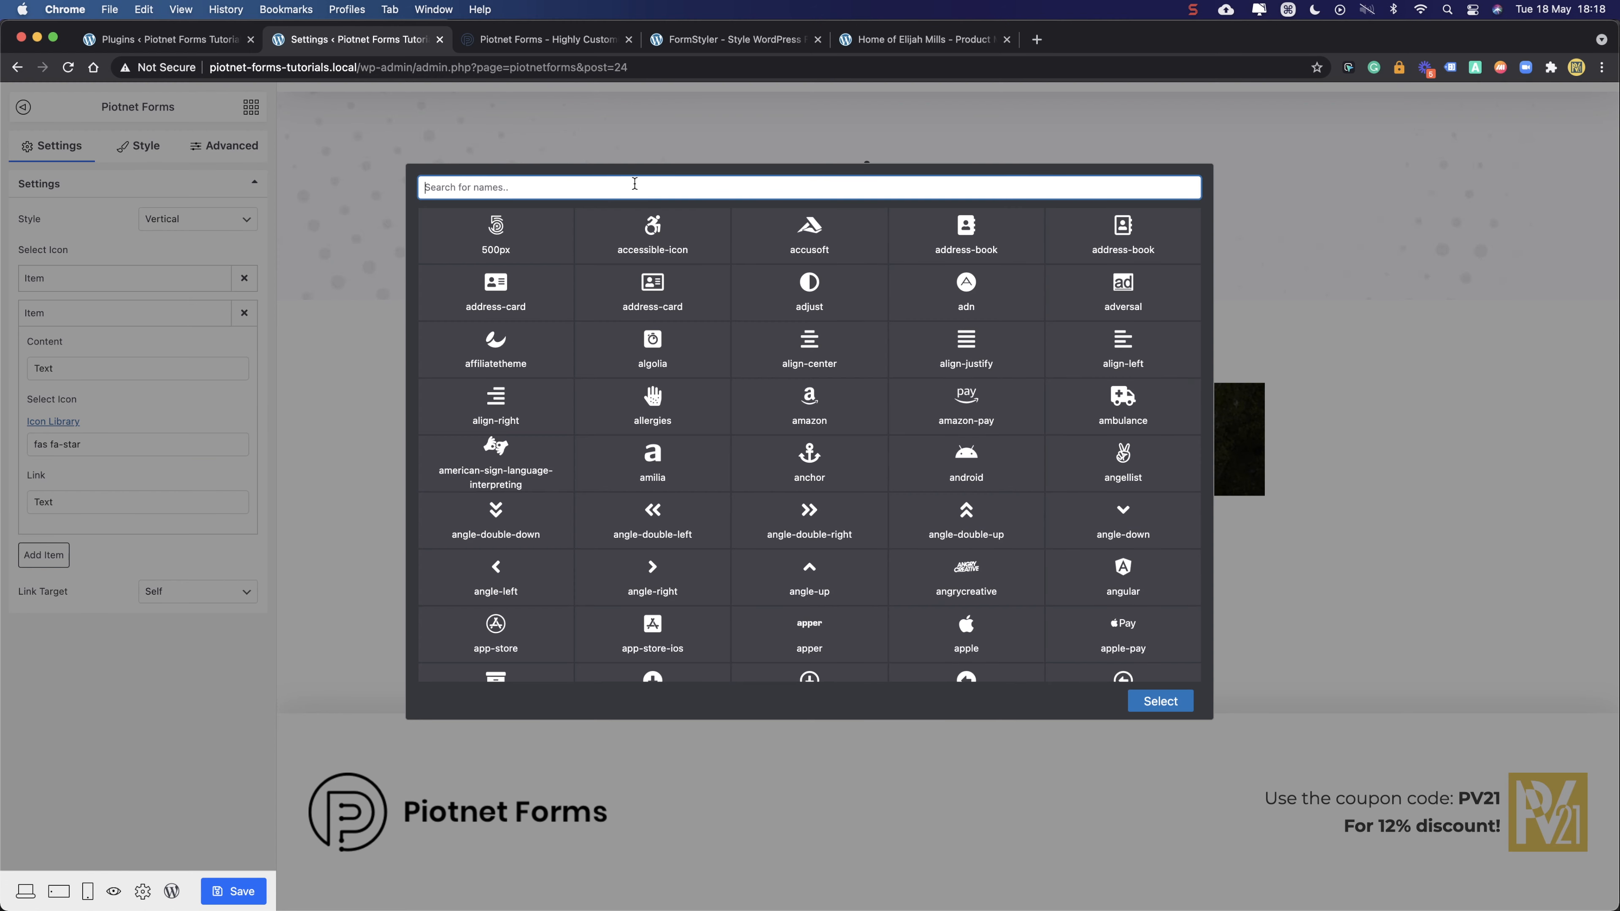
type("times")
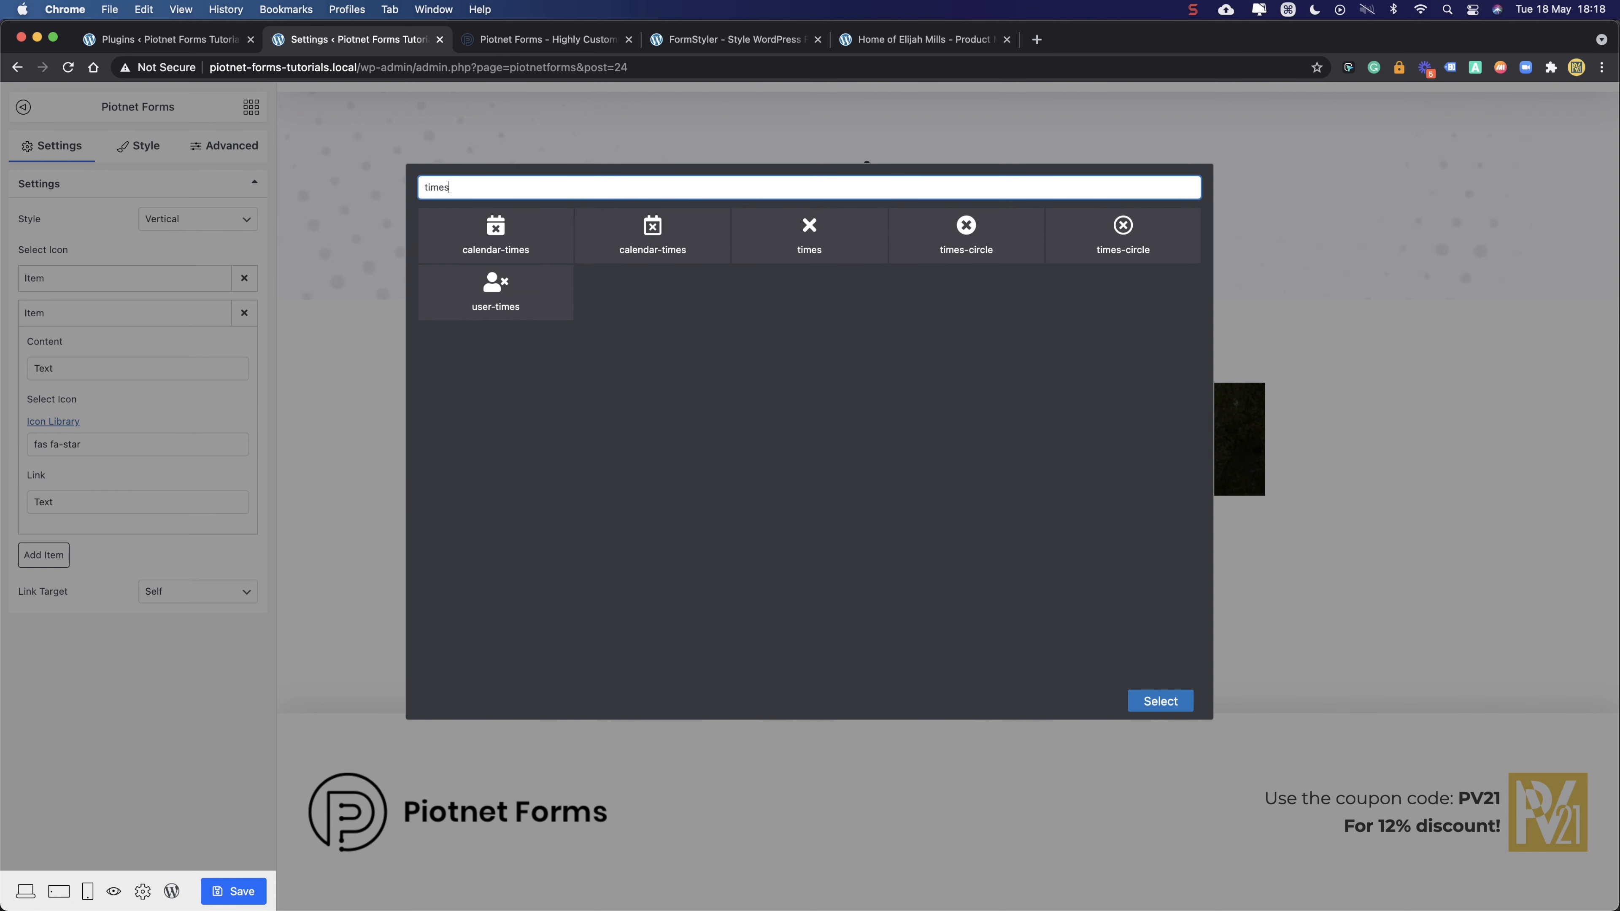
left_click(966, 225)
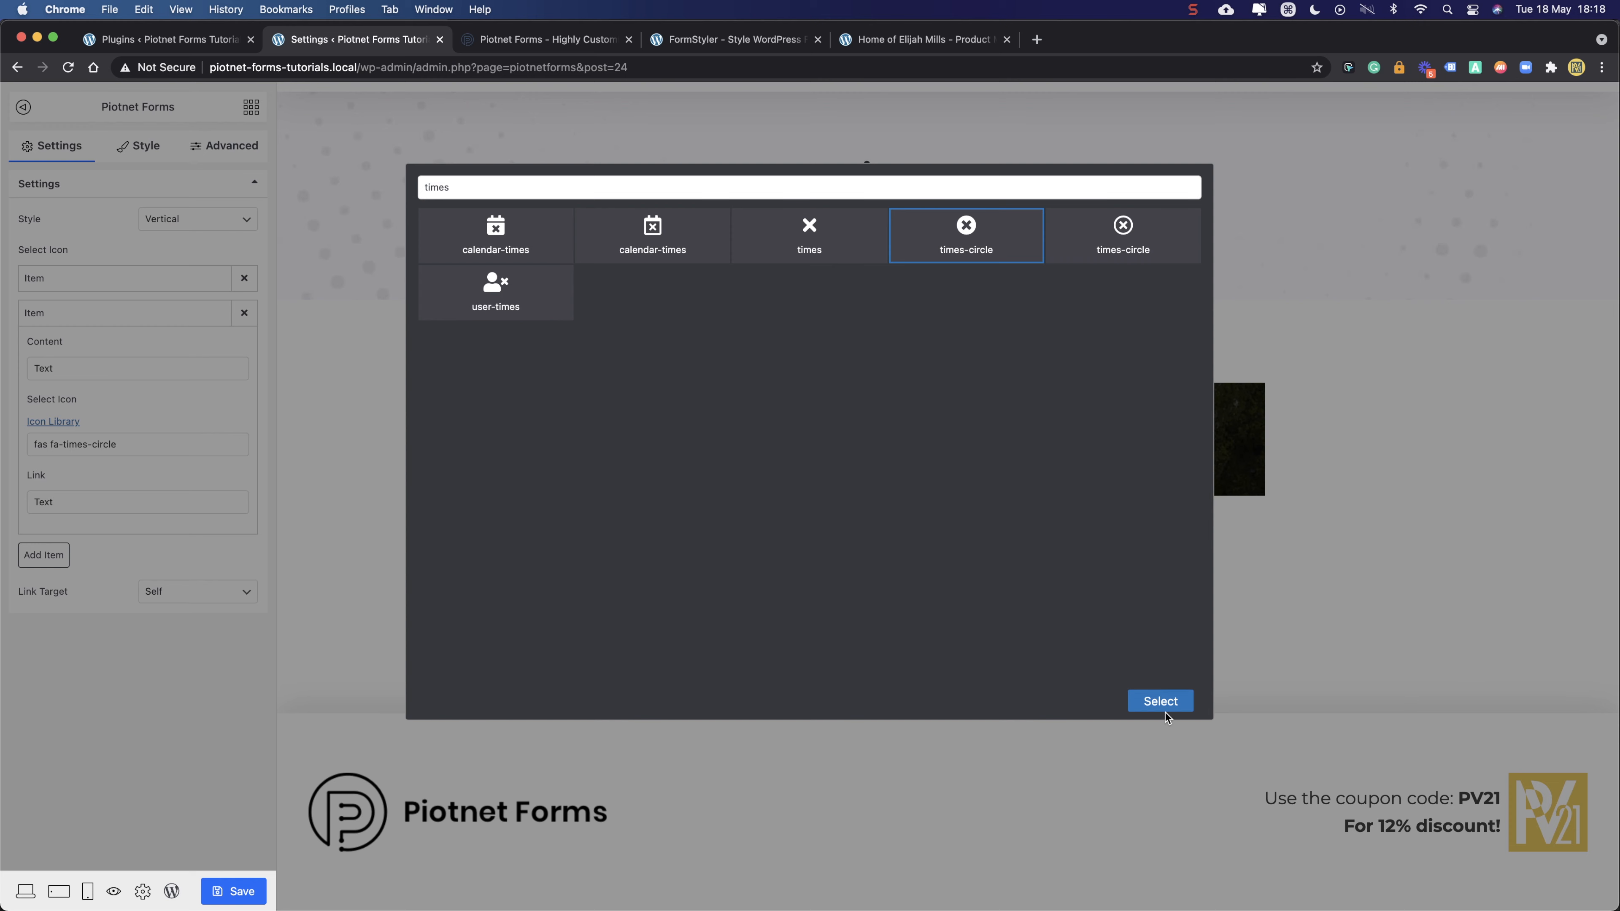
left_click(1162, 702)
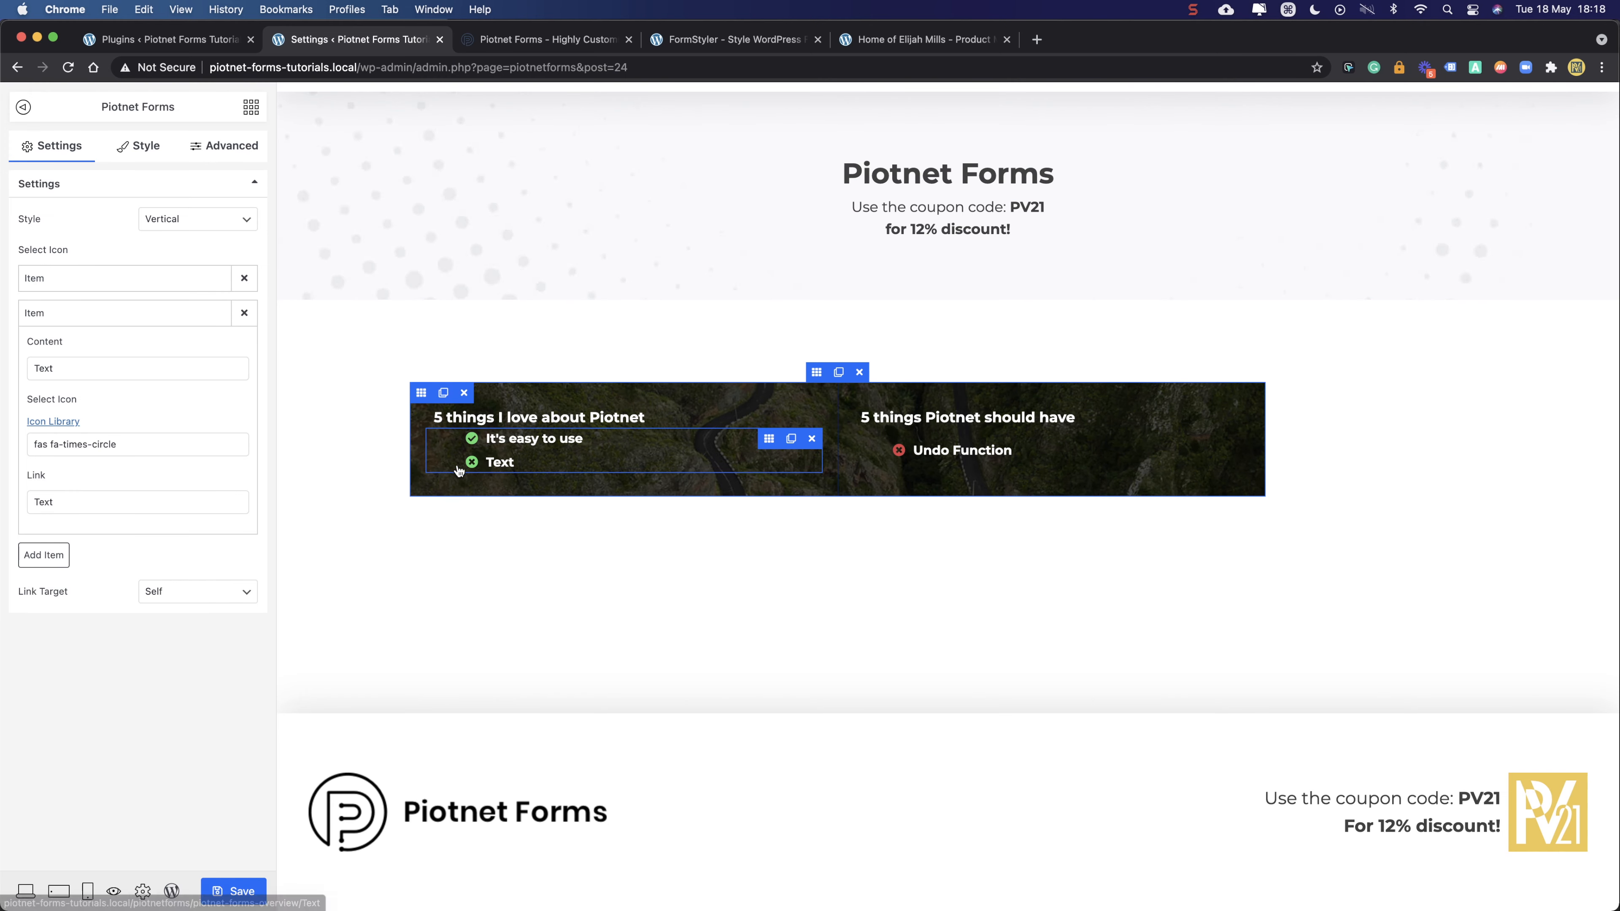
- Replace the second item's icon with check-circle
left_click(135, 444)
left_click(675, 192)
key("super+a")
type("check")
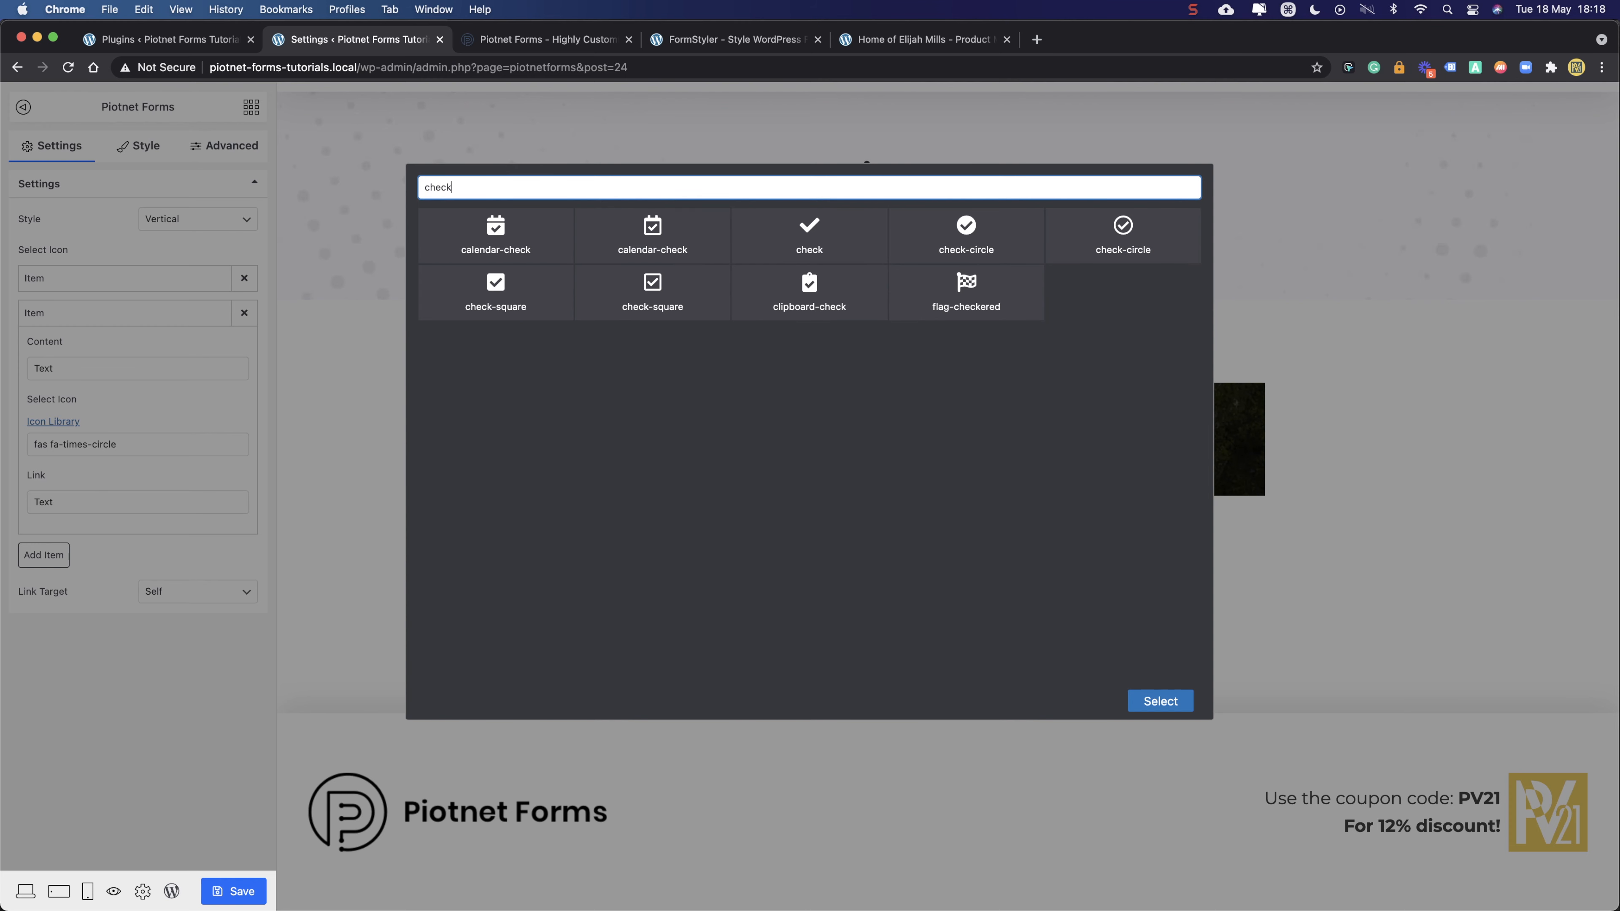
left_click(979, 252)
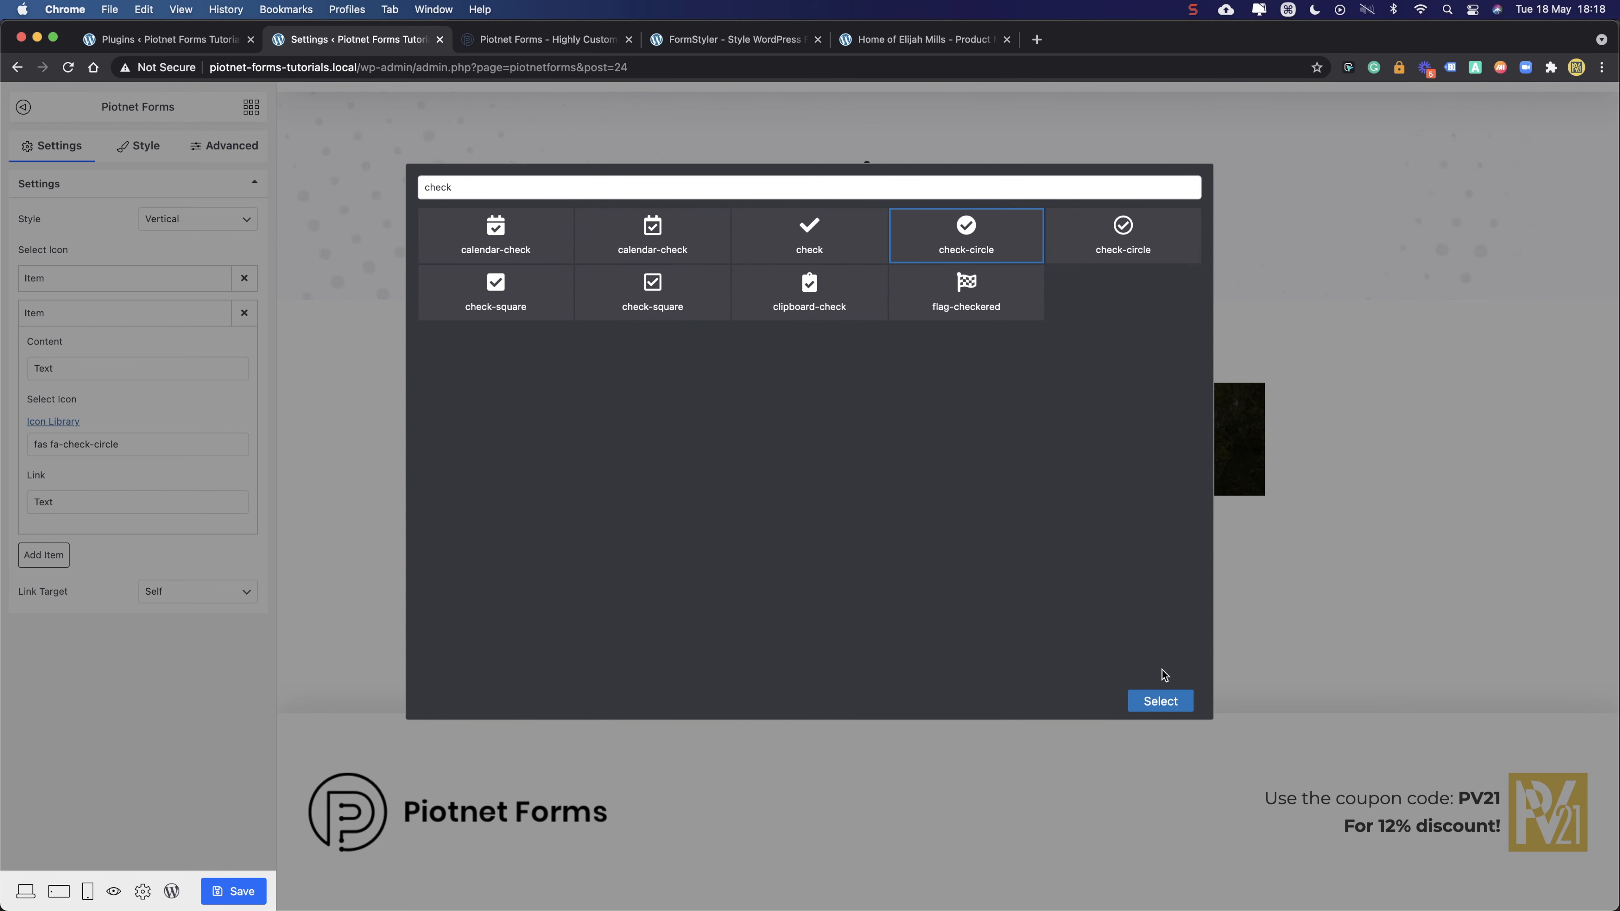
left_click(1162, 694)
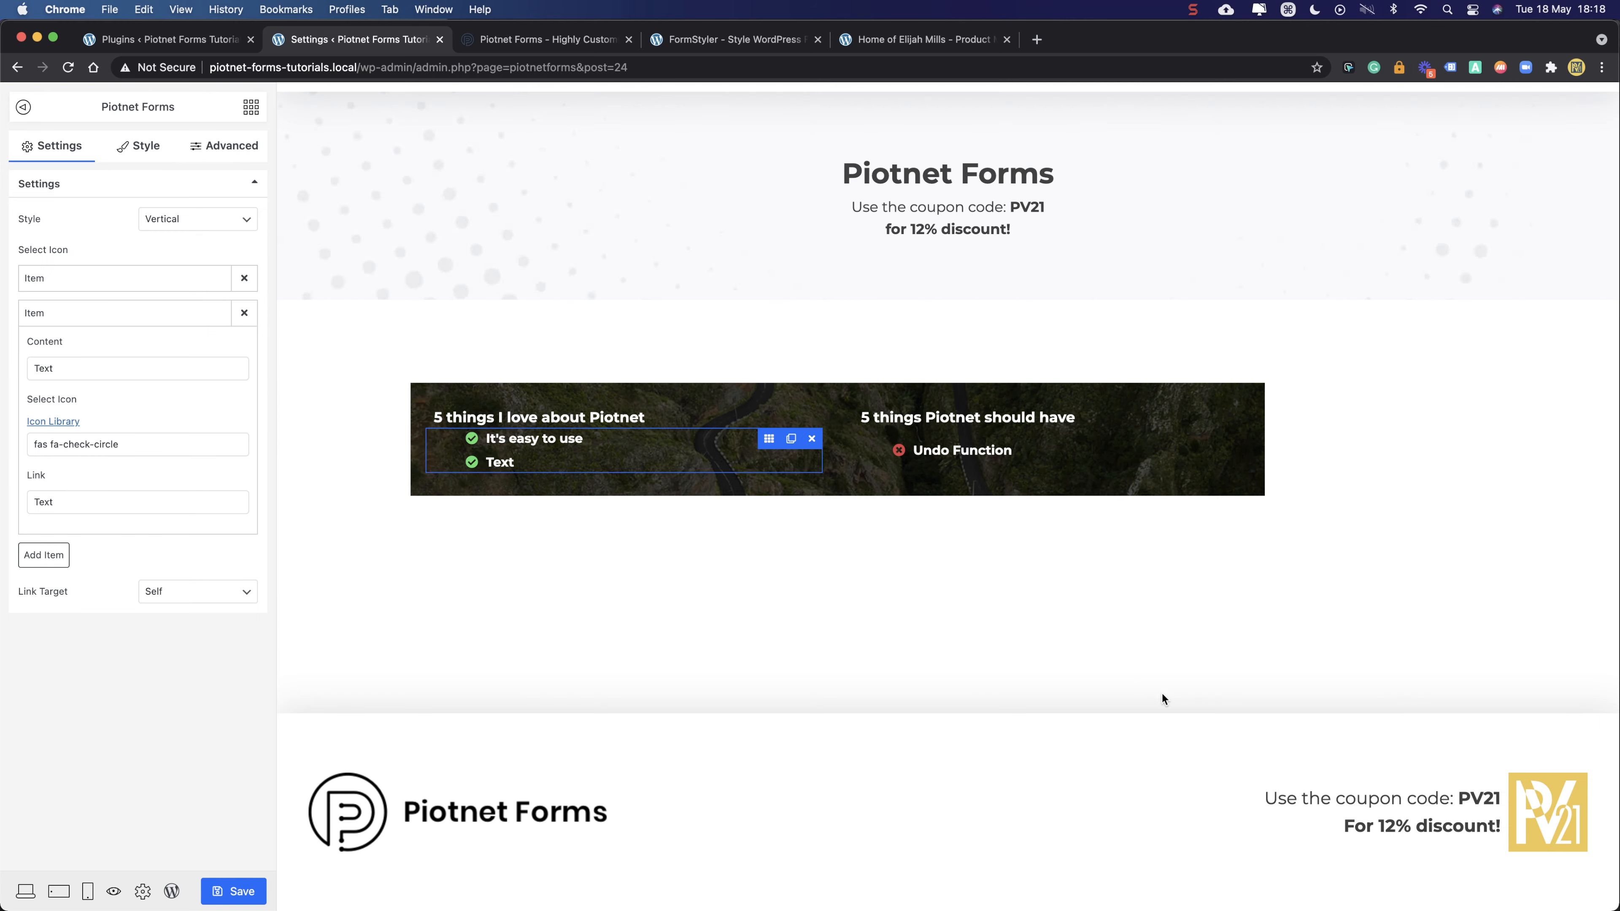
left_click(929, 456)
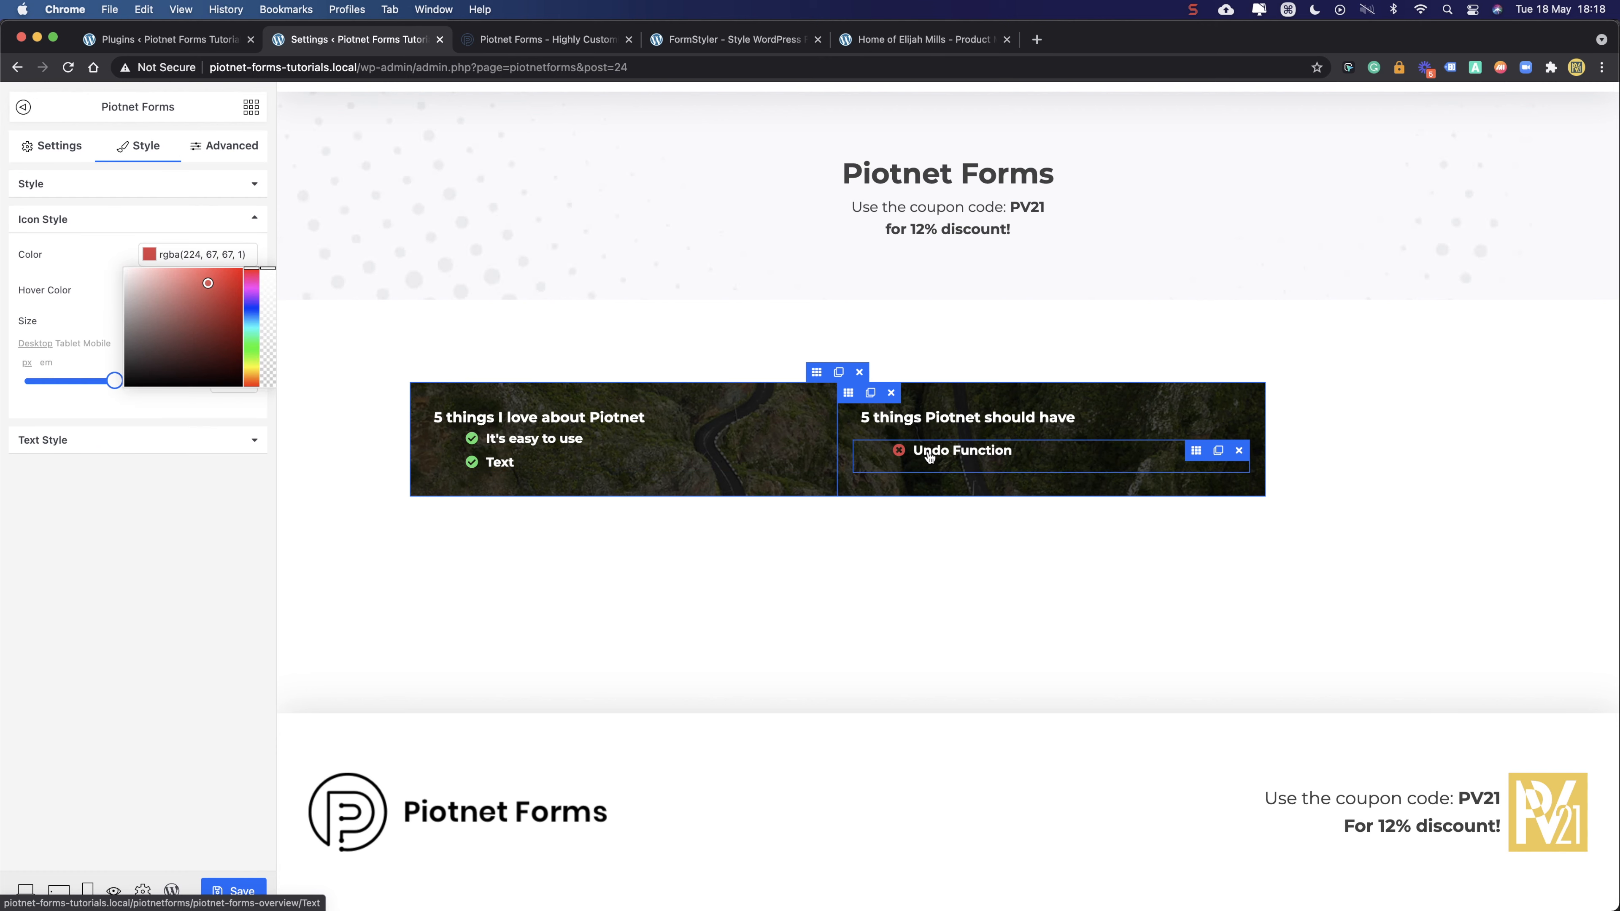
- Change the second item's placeholder text to 'It's a Page Builder!!!' and save the page
left_click(609, 459)
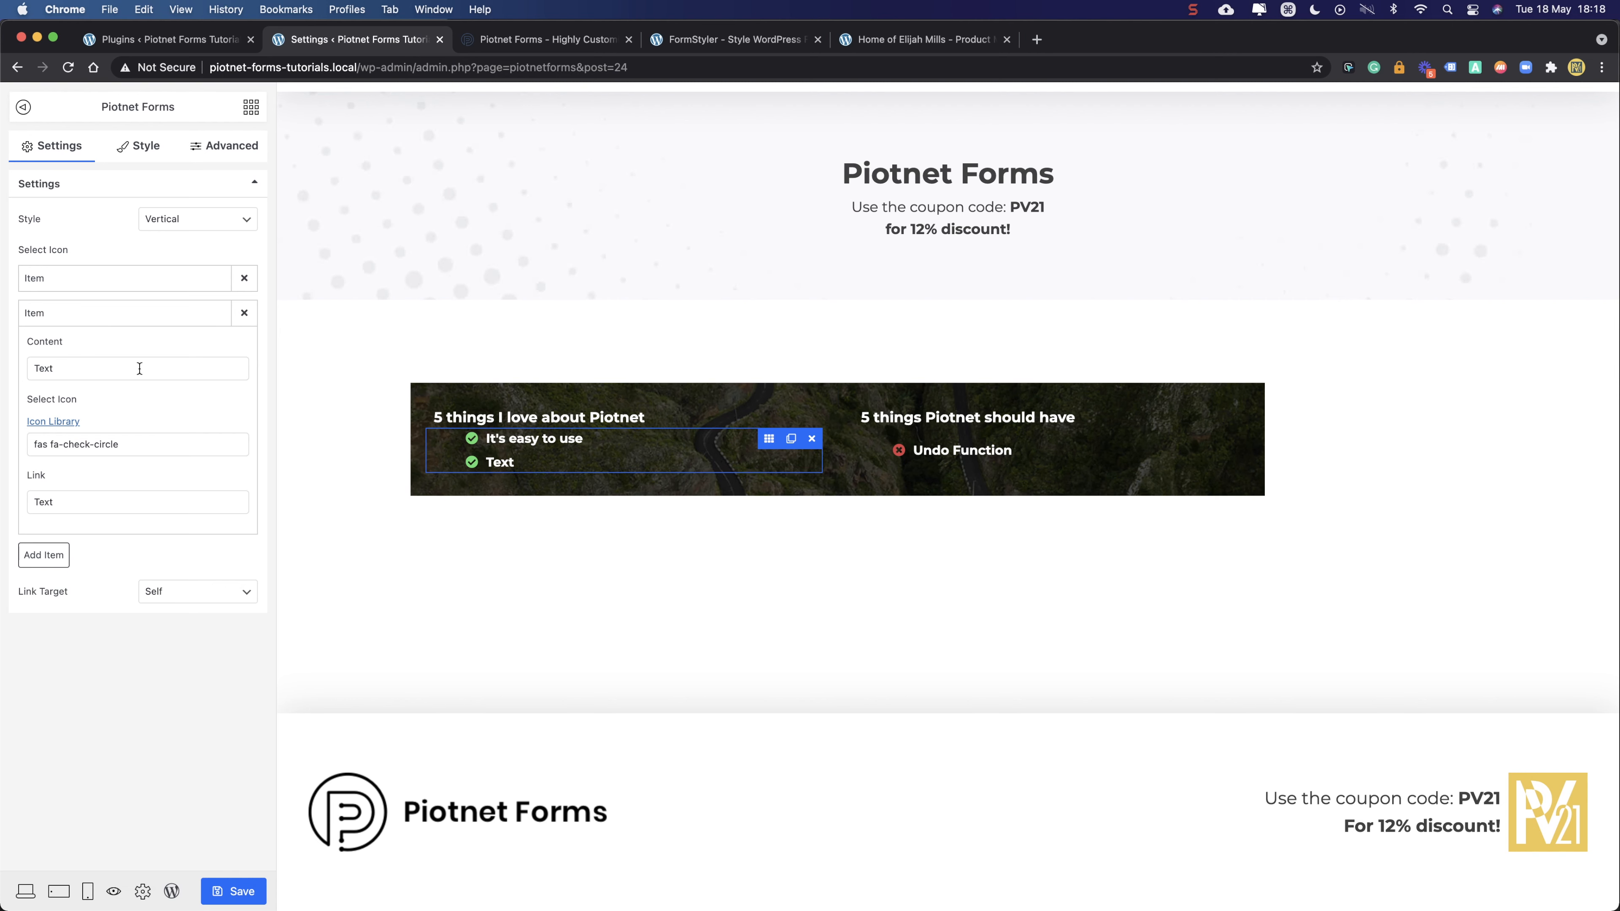
left_click_drag(137, 363, 28, 370)
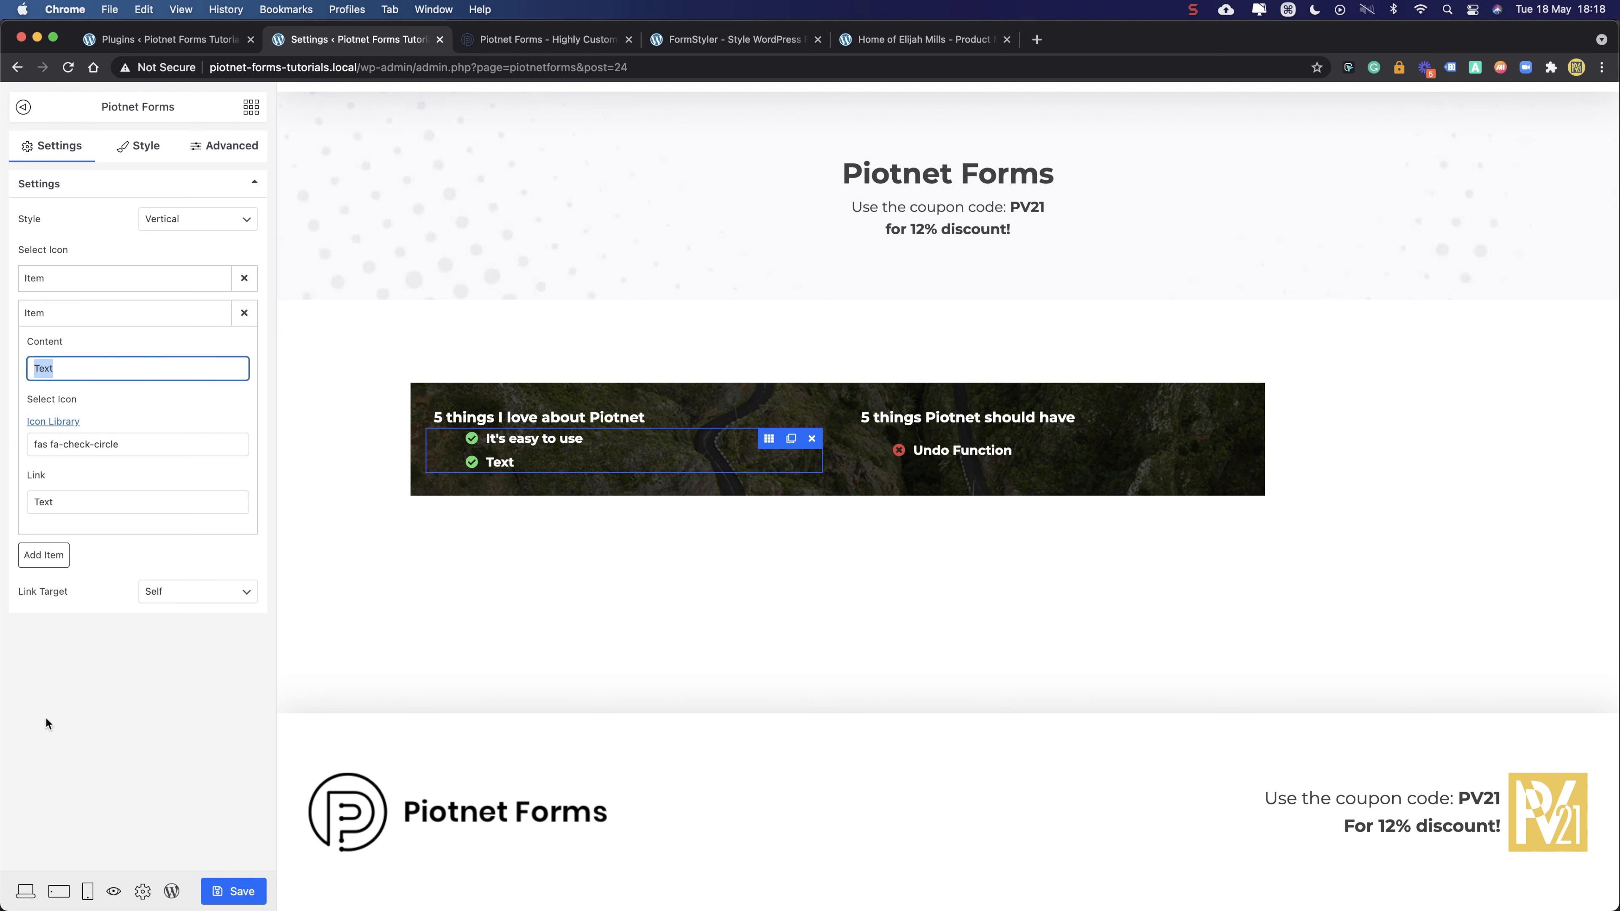
type("It")
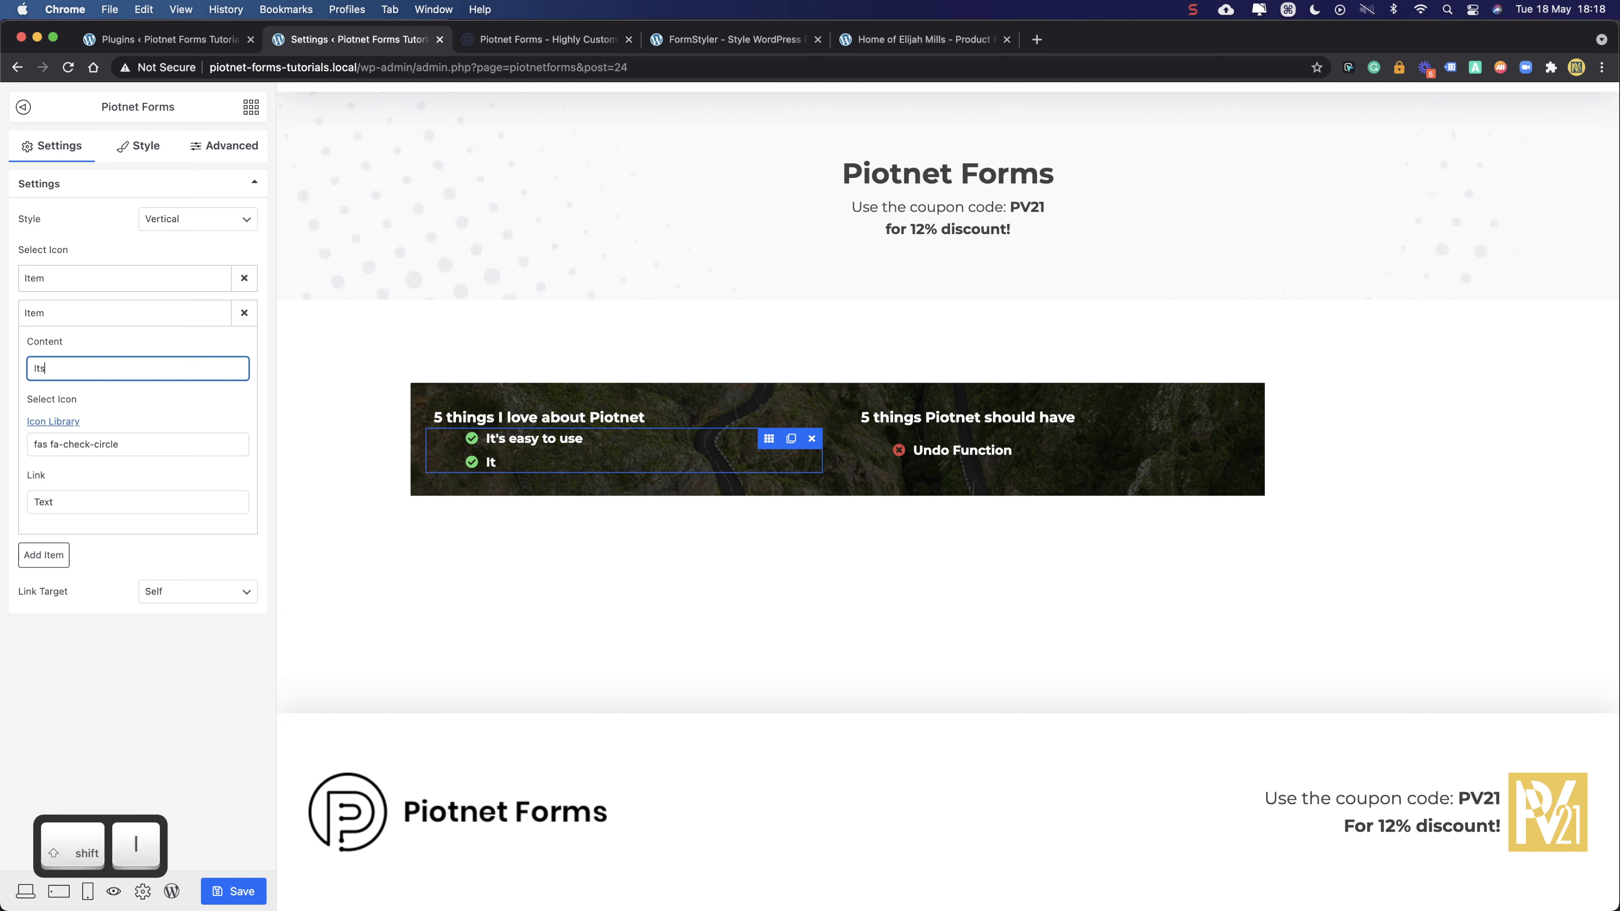
type("'s a Page Builder!!!")
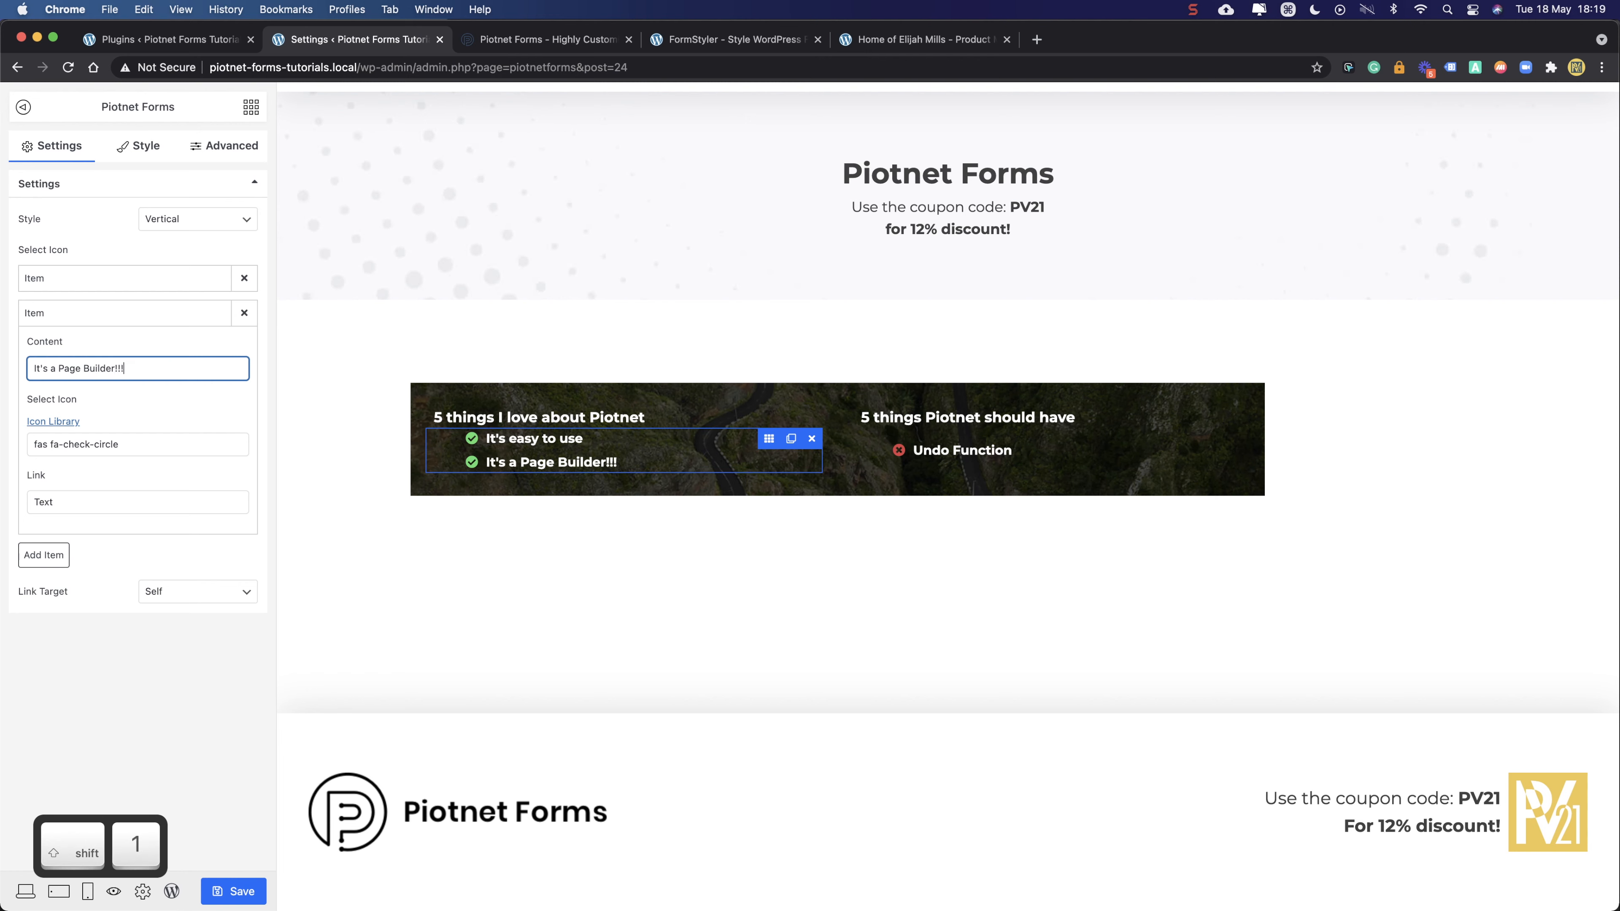
left_click(1003, 460)
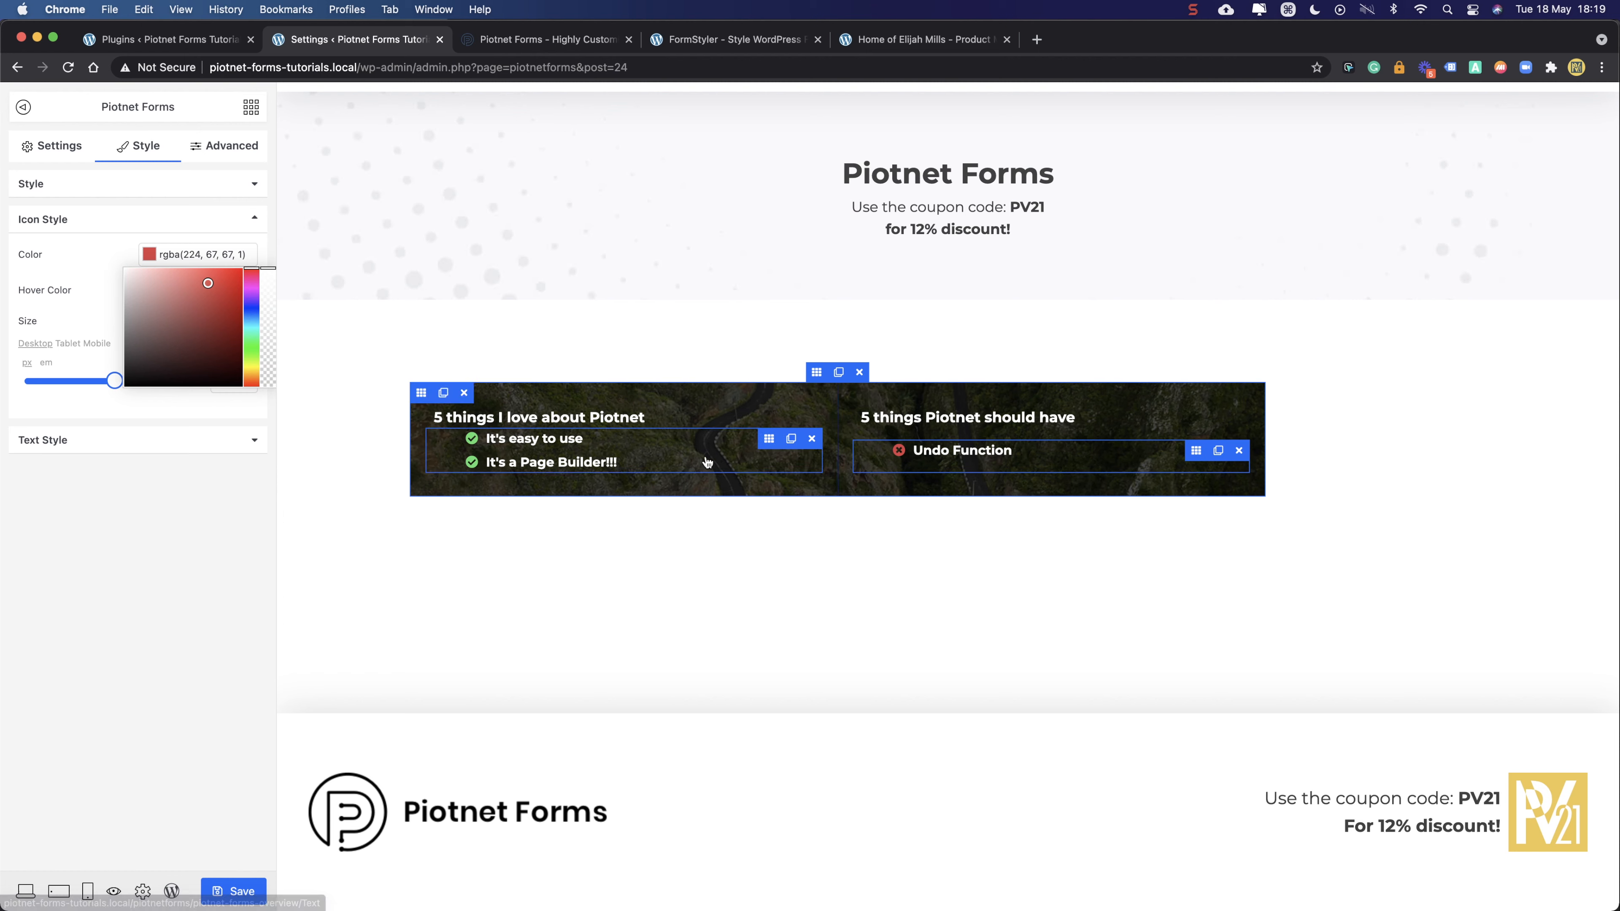
left_click(567, 464)
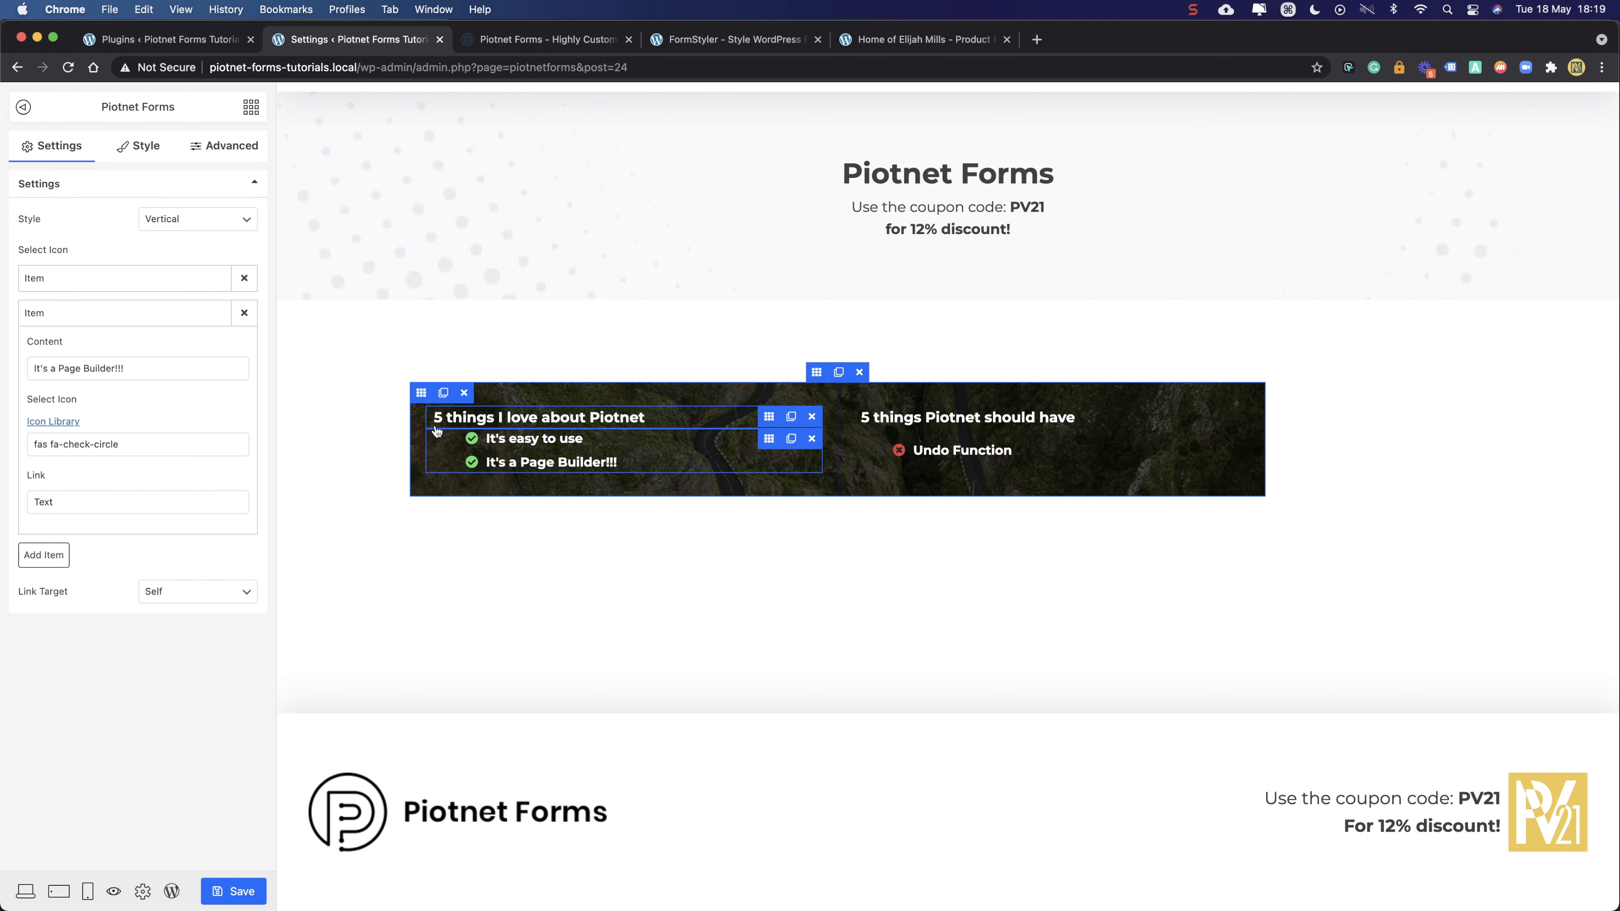
left_click(224, 892)
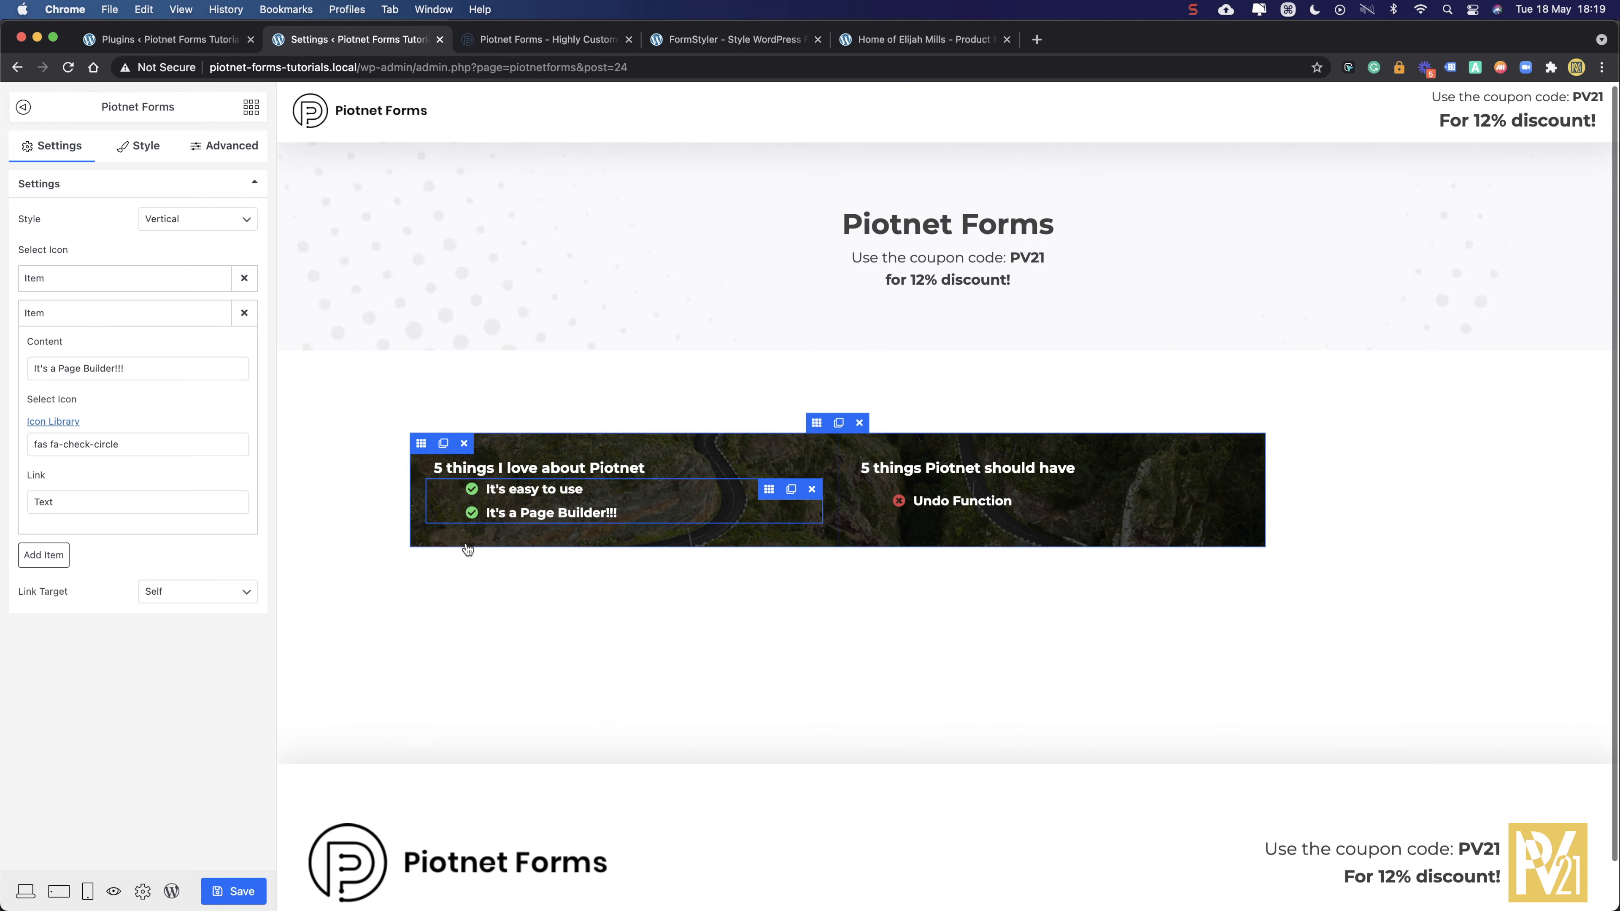
scroll(466, 545, "down", 2)
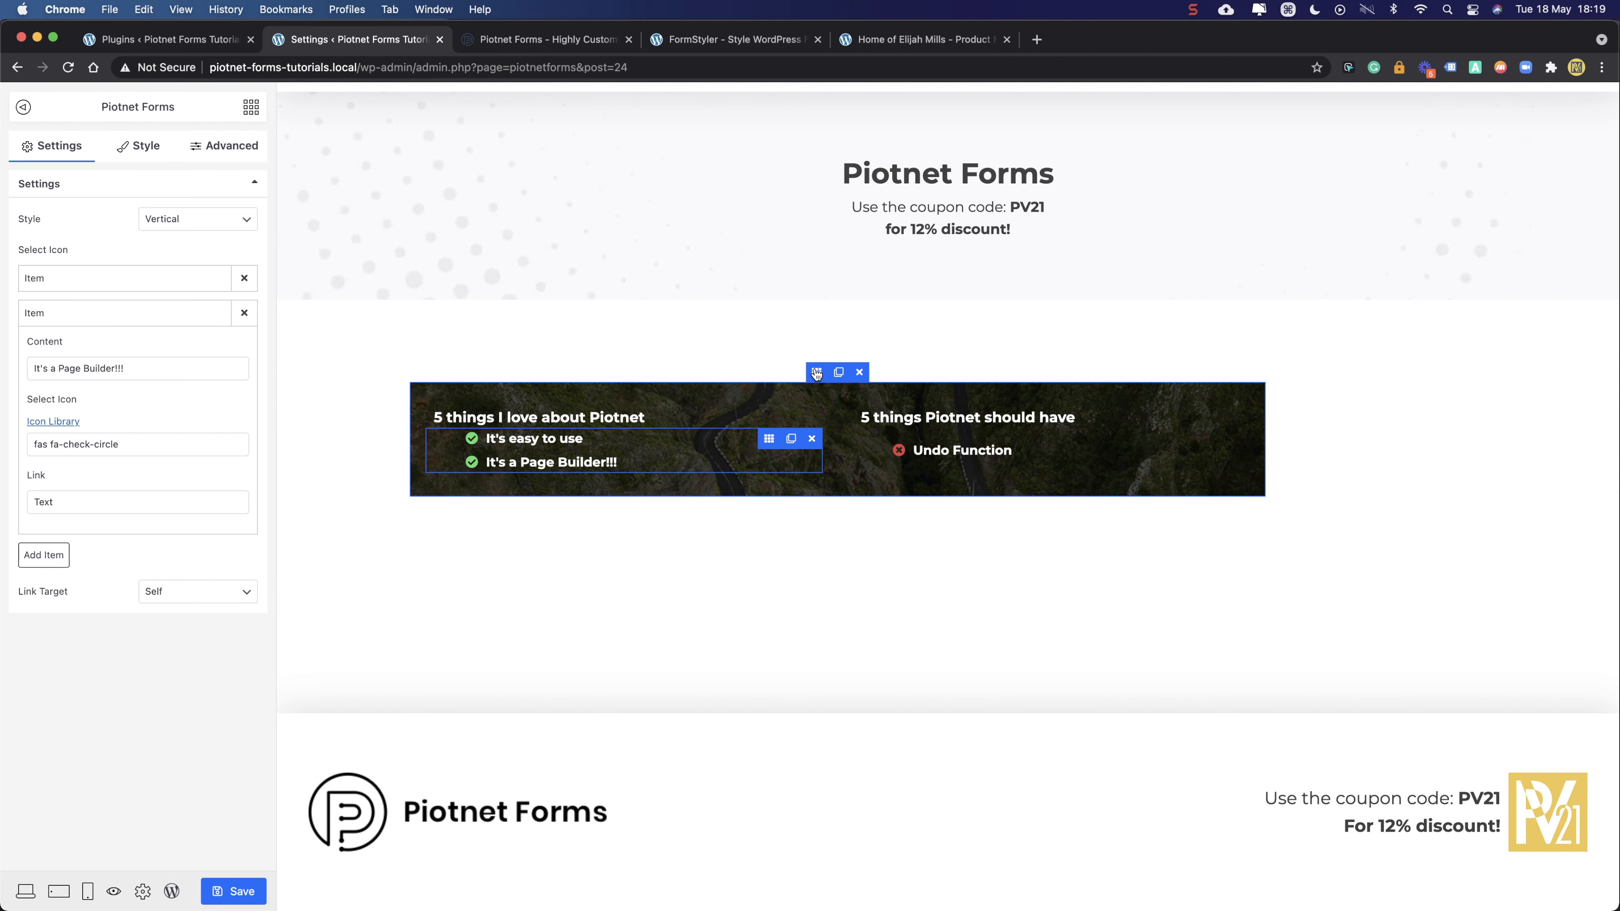
- Set the dark banner section's linked border radius to 16 px on every corner
left_click(817, 372)
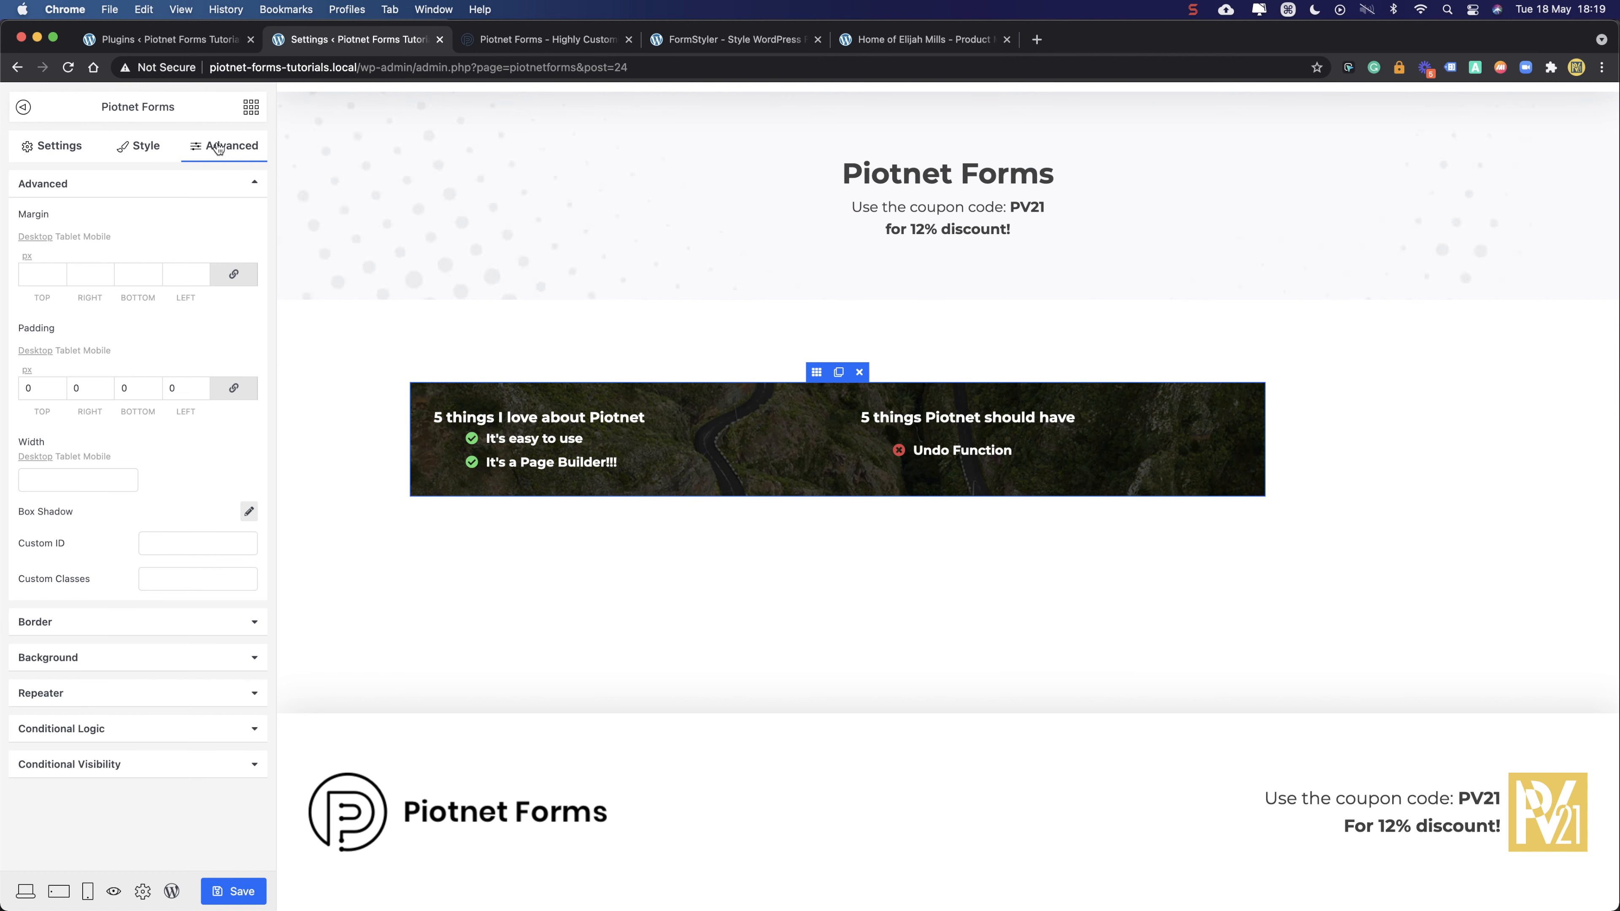
left_click(77, 629)
left_click(32, 376)
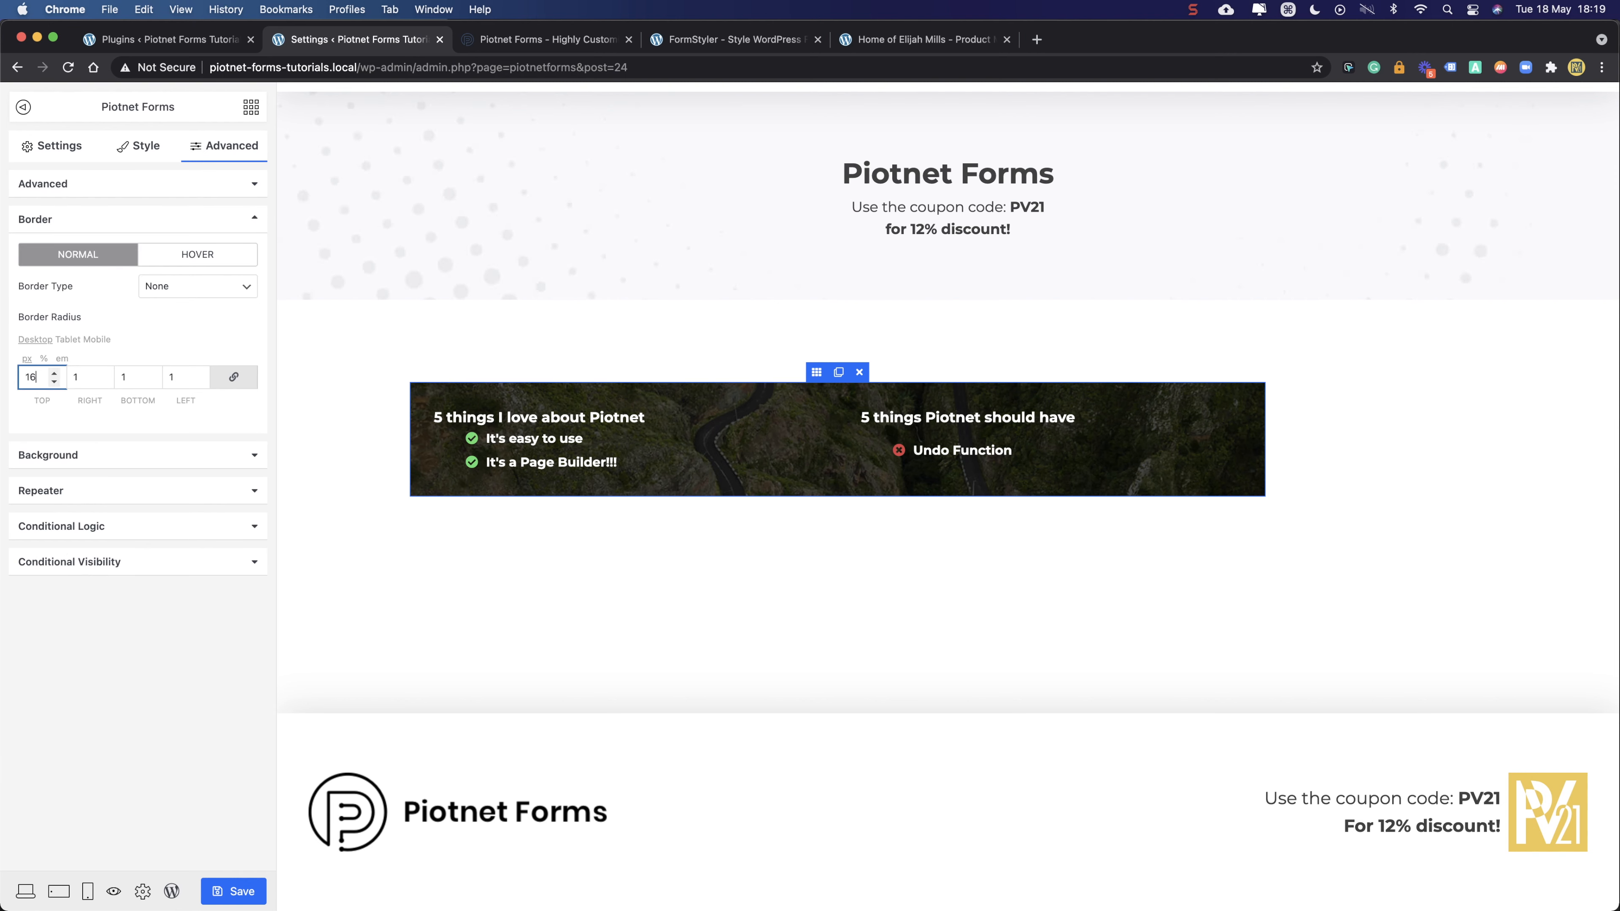
left_click(82, 675)
left_click(167, 256)
left_click(91, 257)
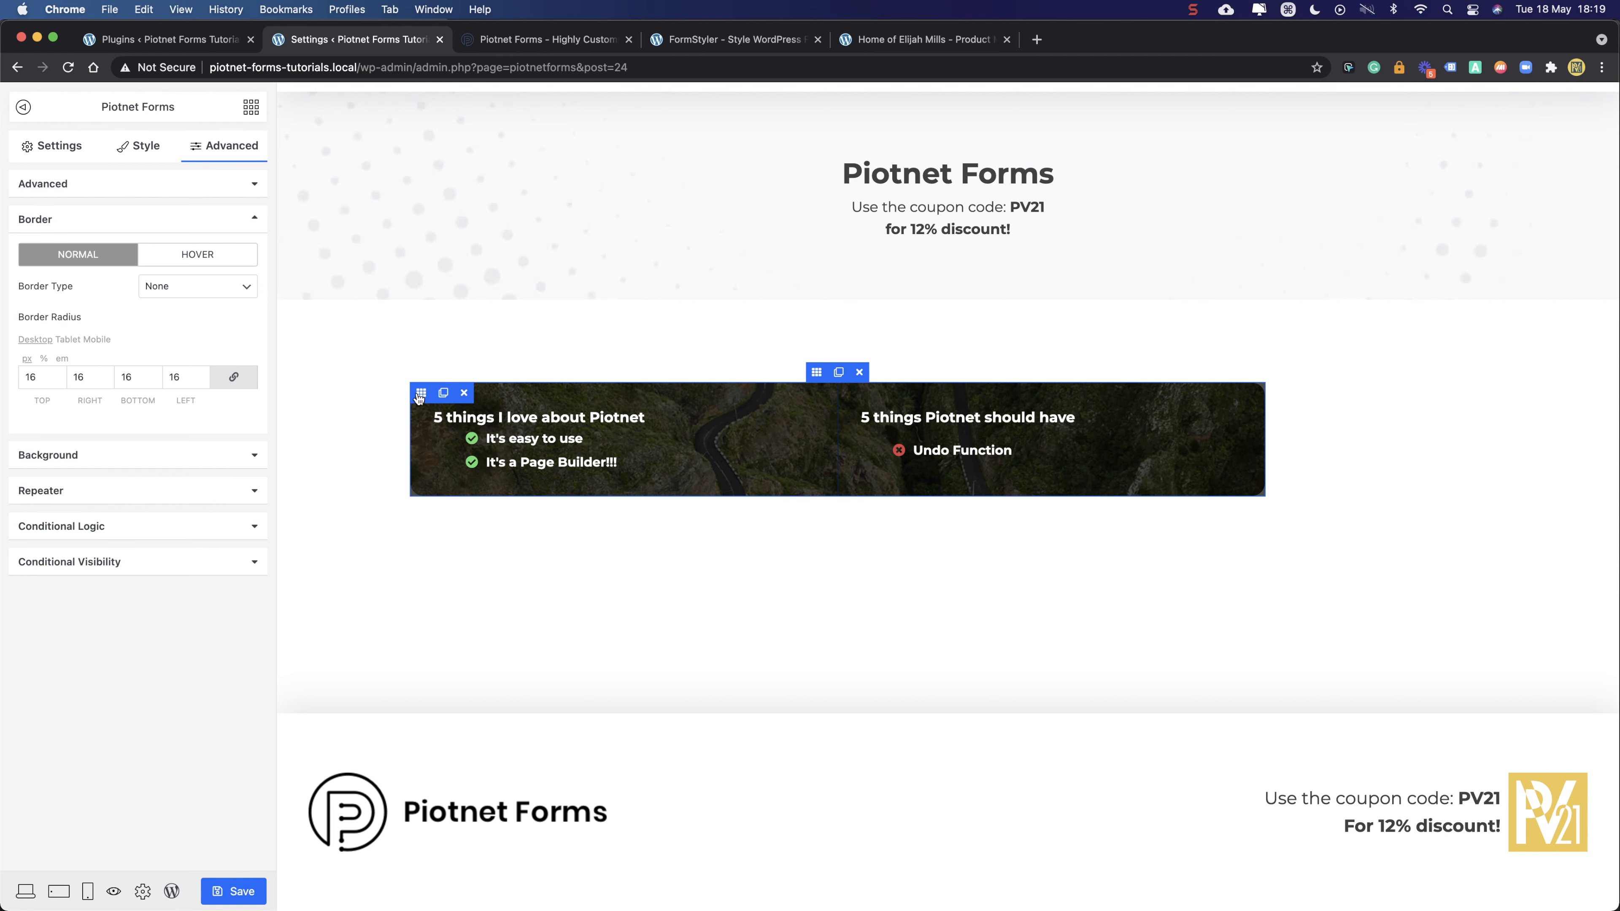
- Open the left column's border settings and unlink its four corner radius values
left_click(420, 395)
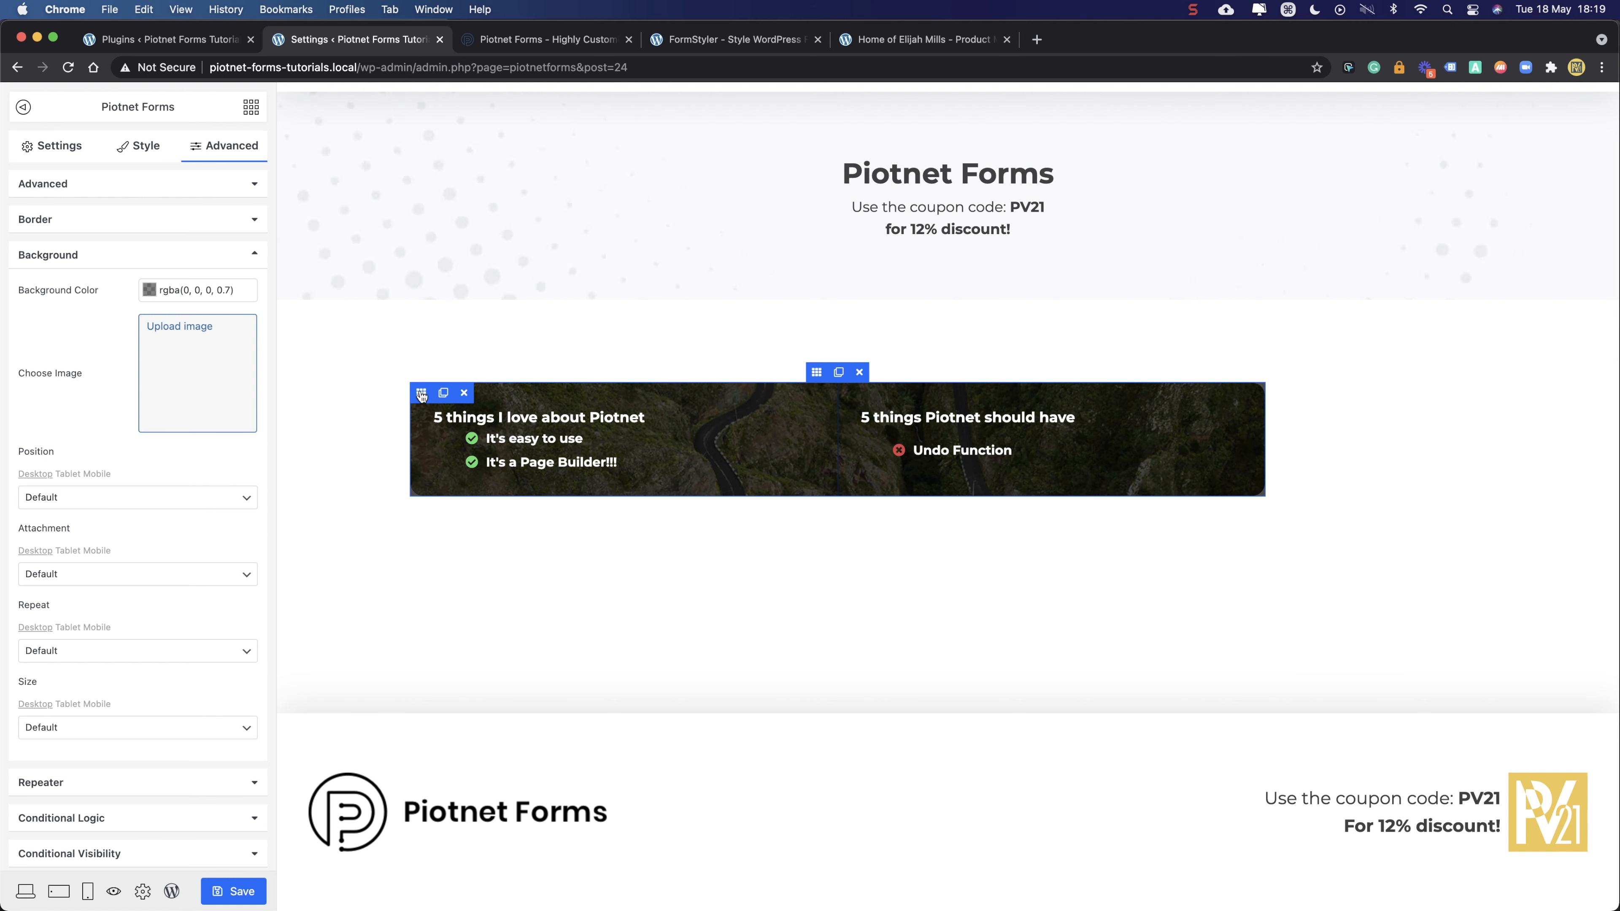
left_click(94, 255)
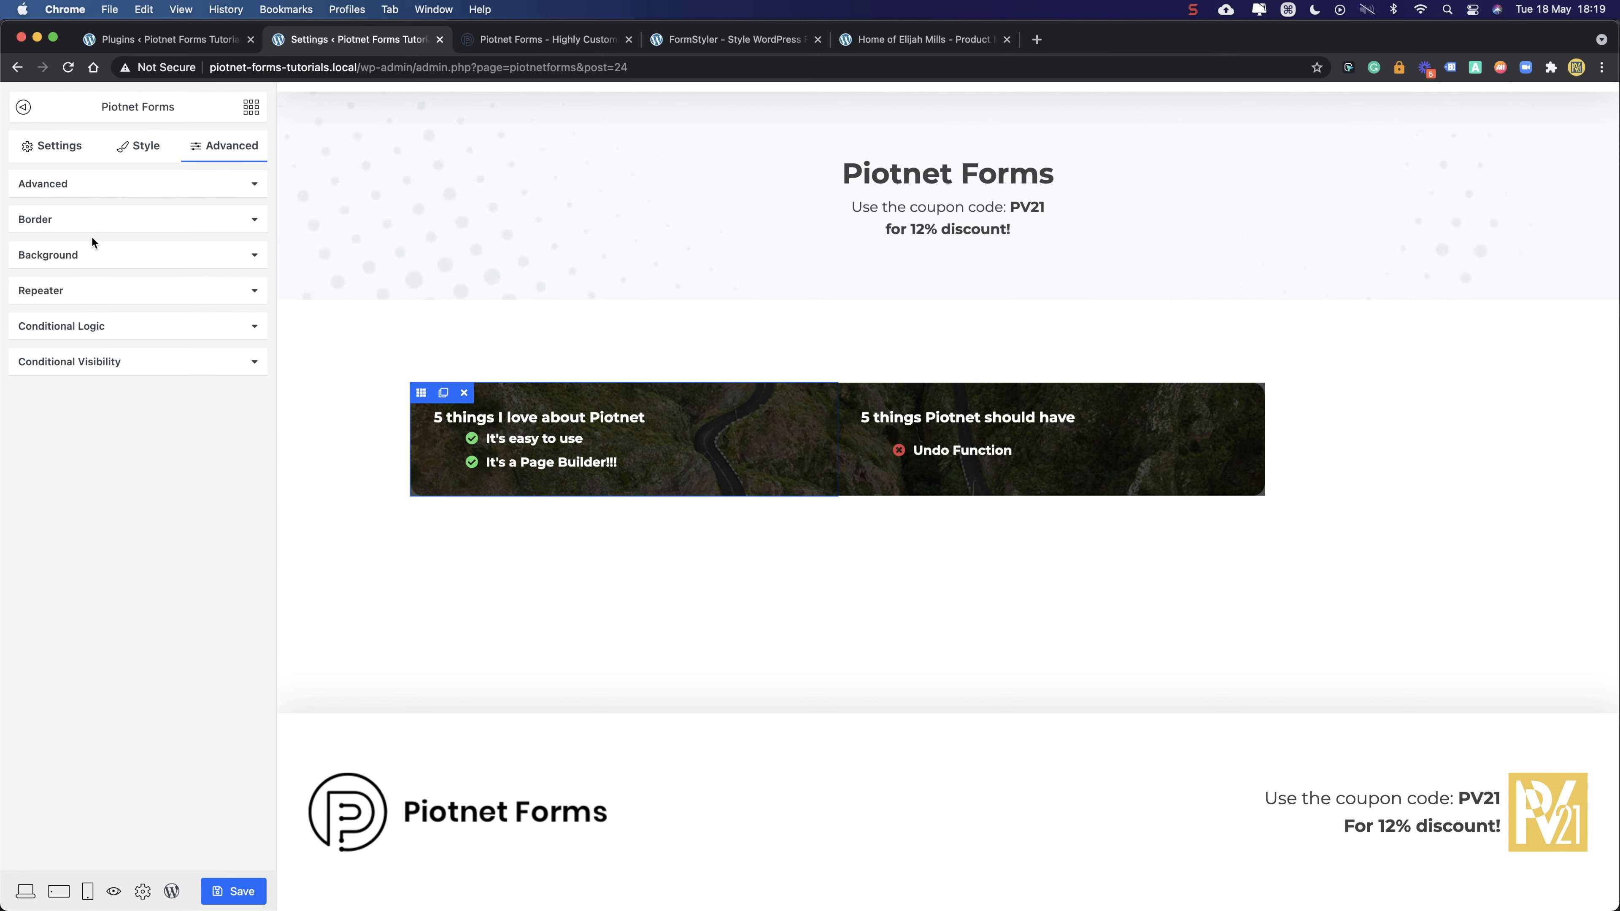
left_click(91, 219)
left_click(30, 378)
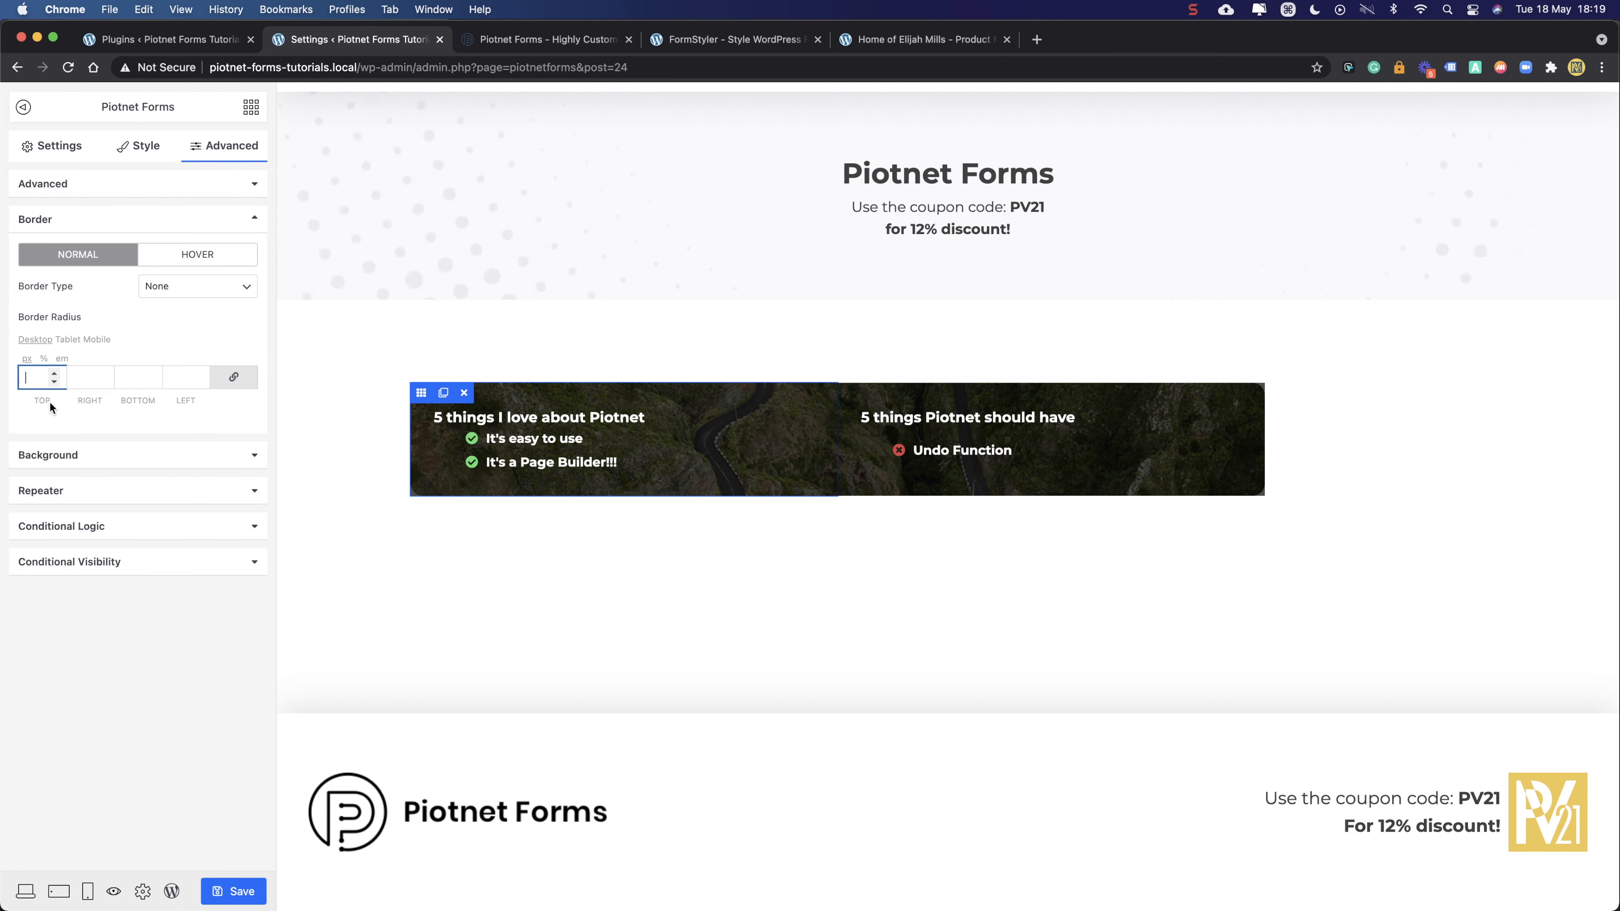
type("0")
left_click(234, 378)
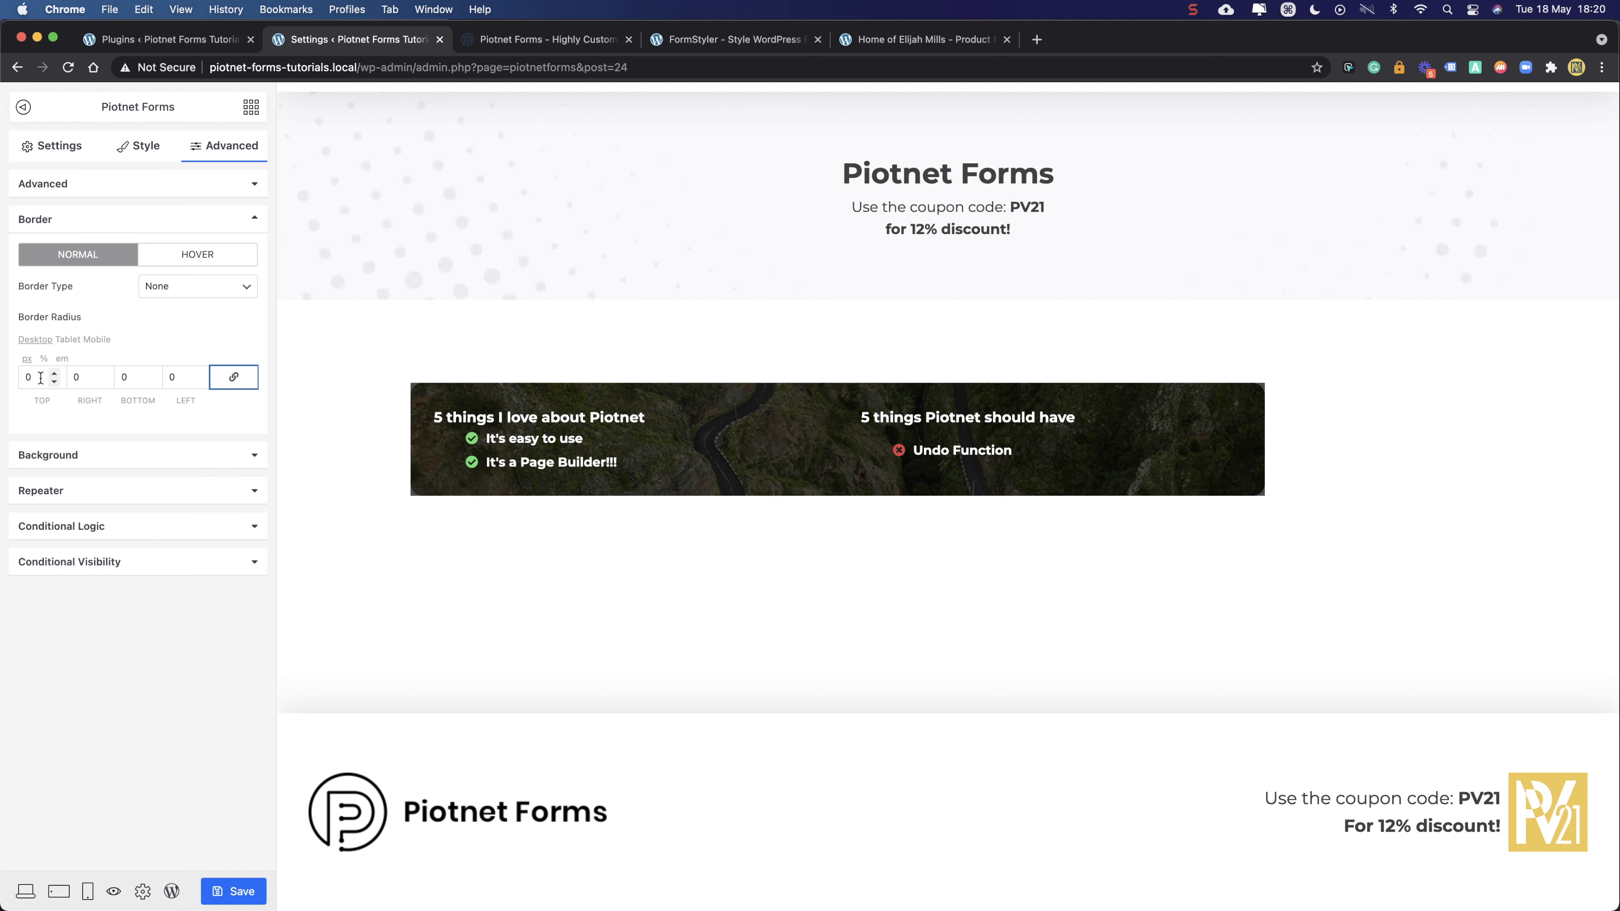
- Set the left column's radii to top 16, right 0, bottom 0, left 16
double_click(27, 381)
type("1")
double_click(123, 378)
type("1")
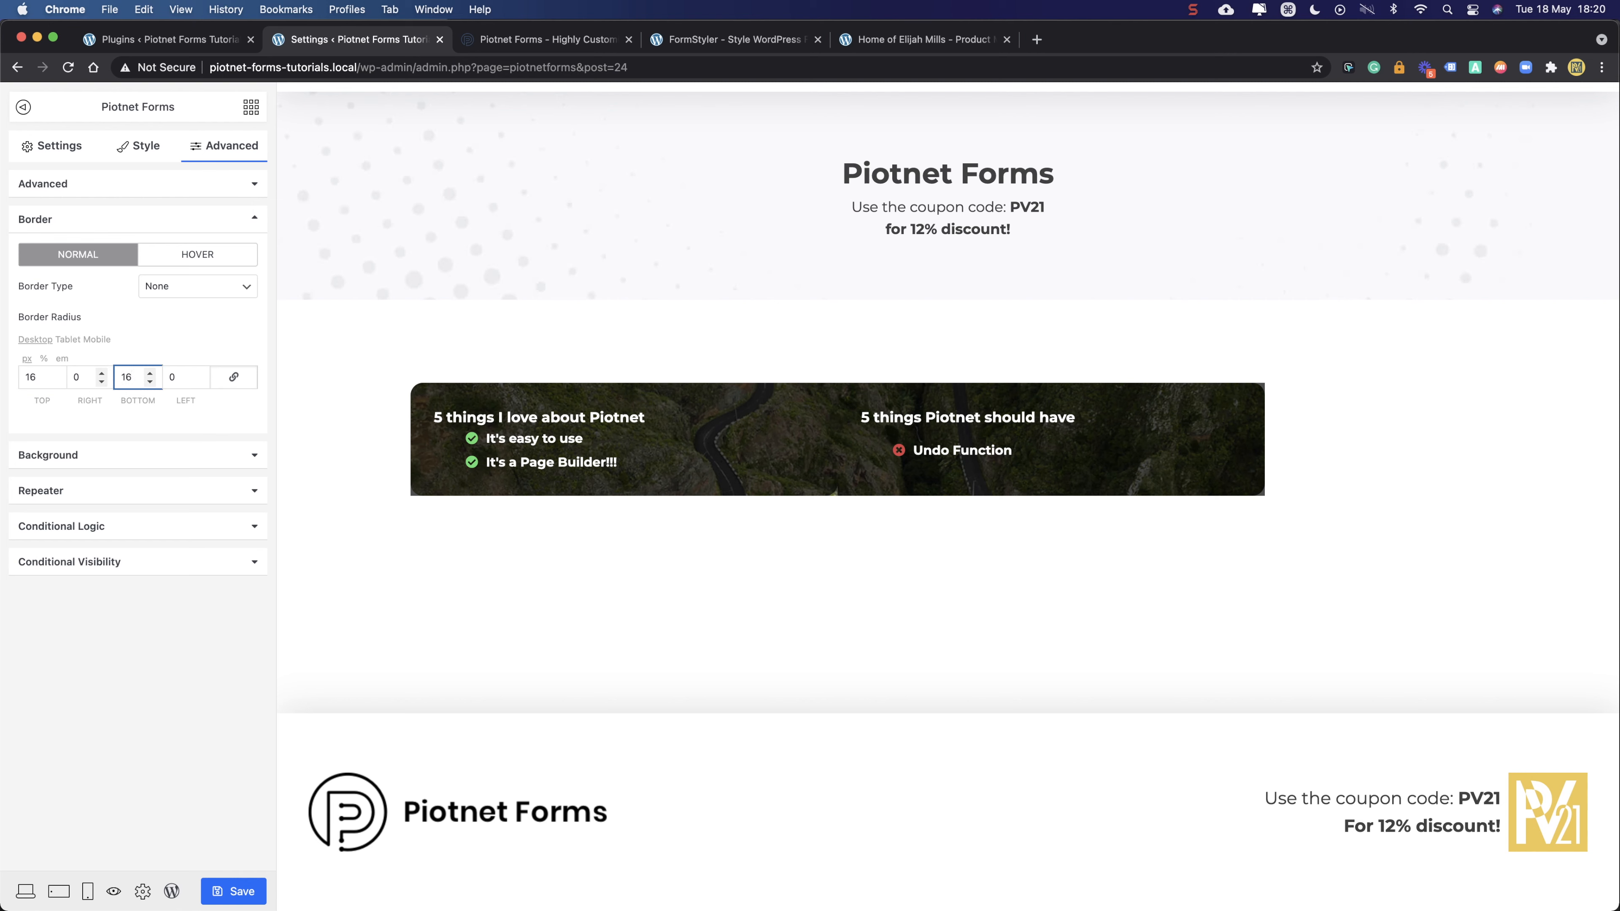
double_click(126, 379)
key("cmd+x")
double_click(172, 377)
key("cmd+v")
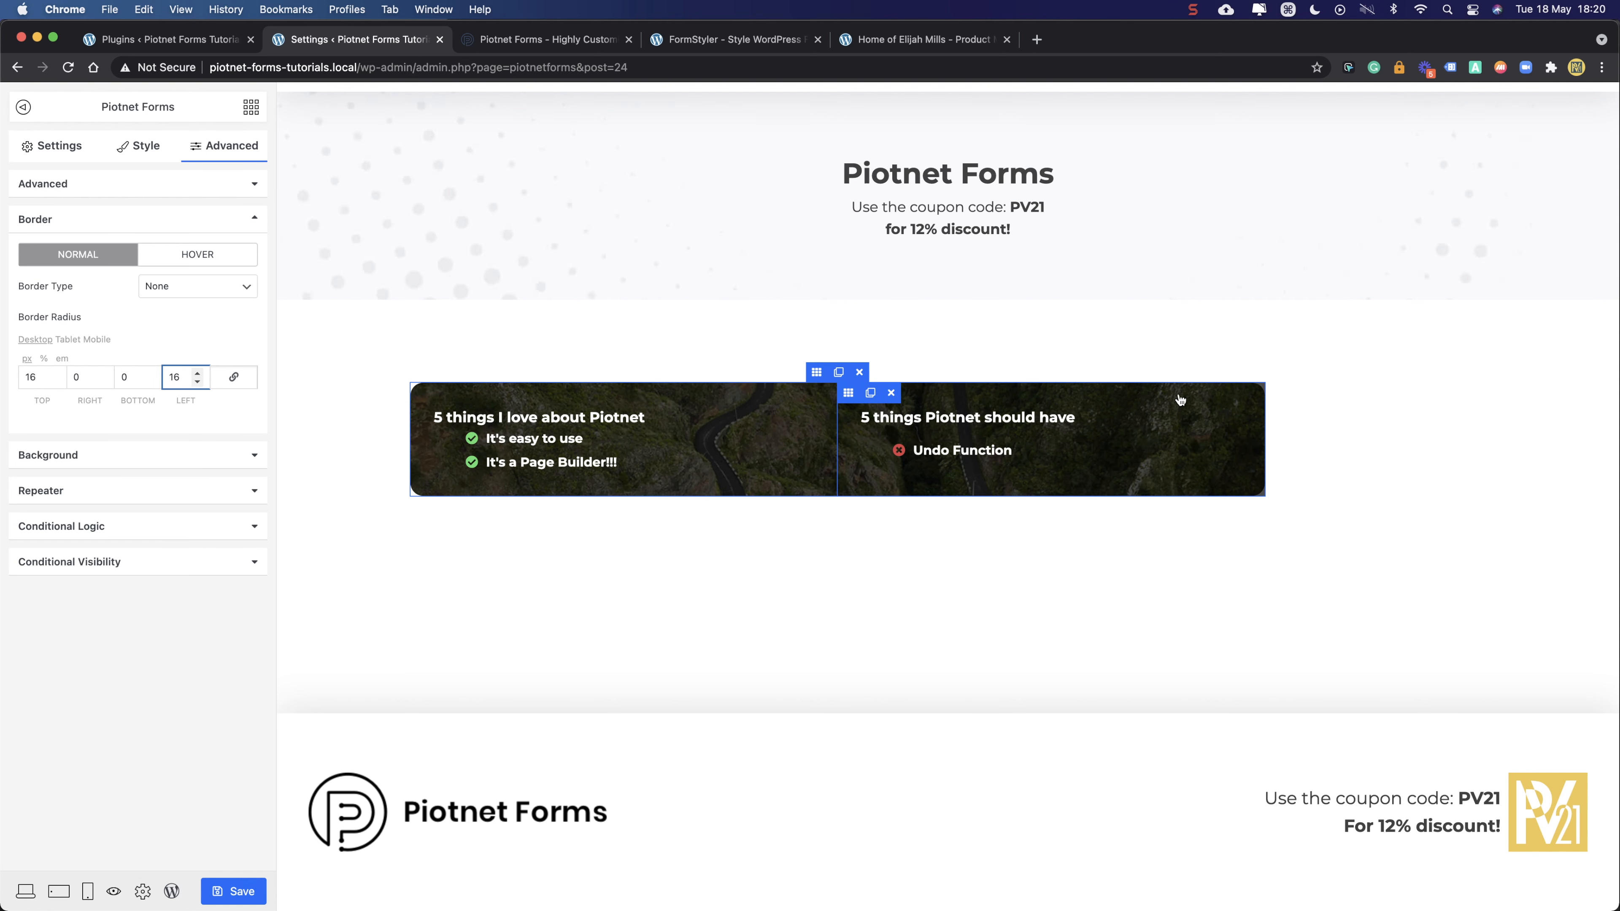
- Give the right column radii of right and bottom 16, others 0, then preview the live page
left_click(848, 394)
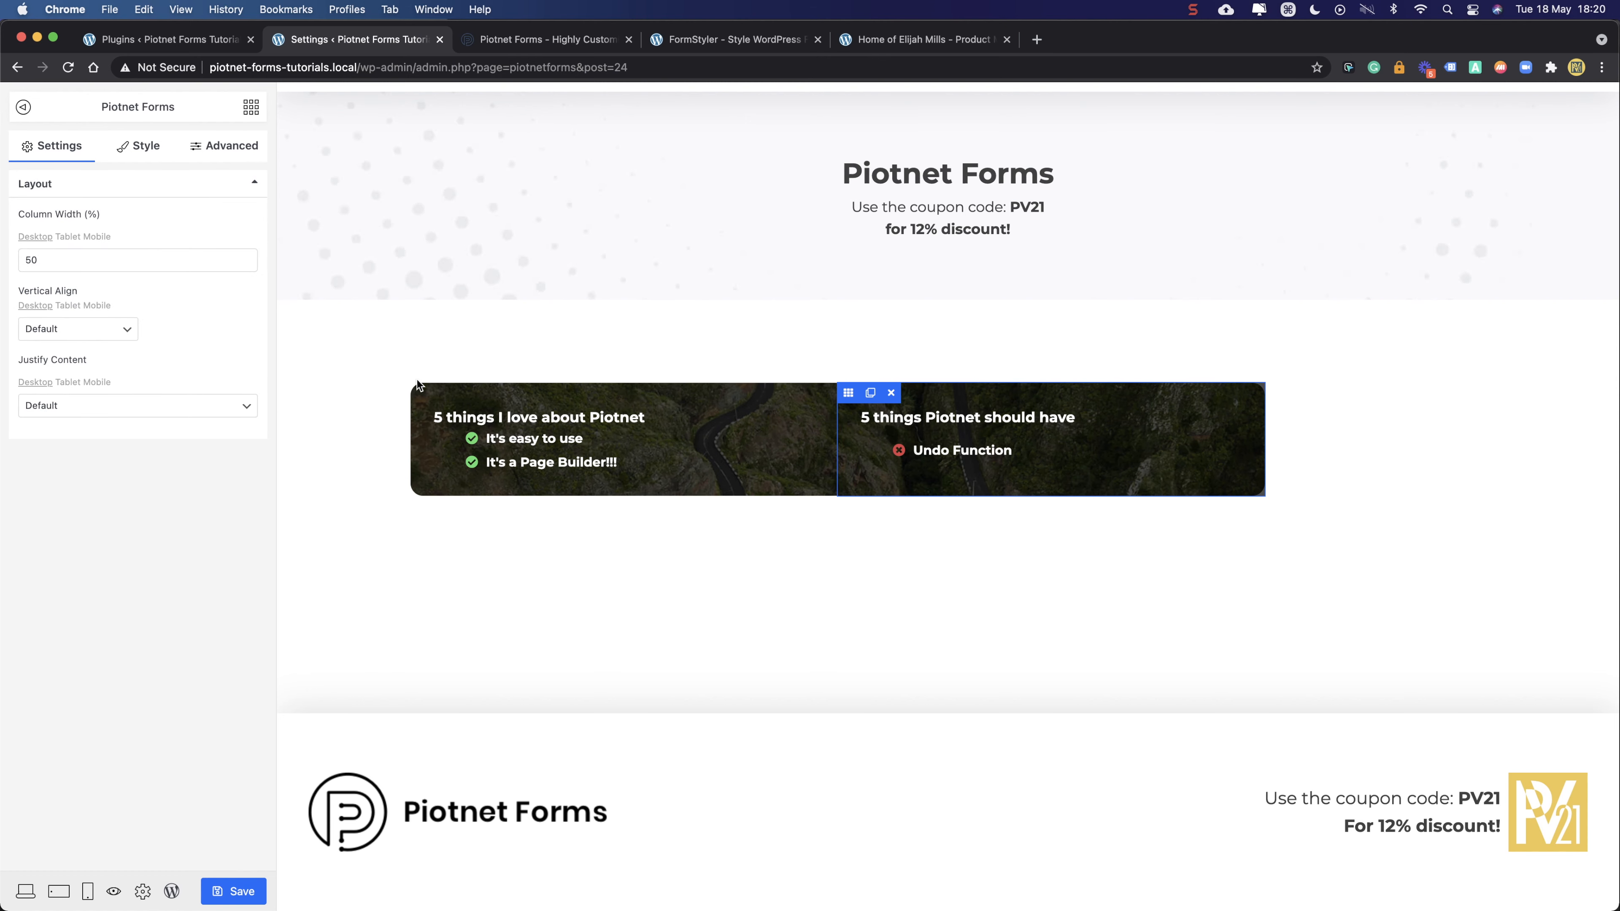
left_click(219, 142)
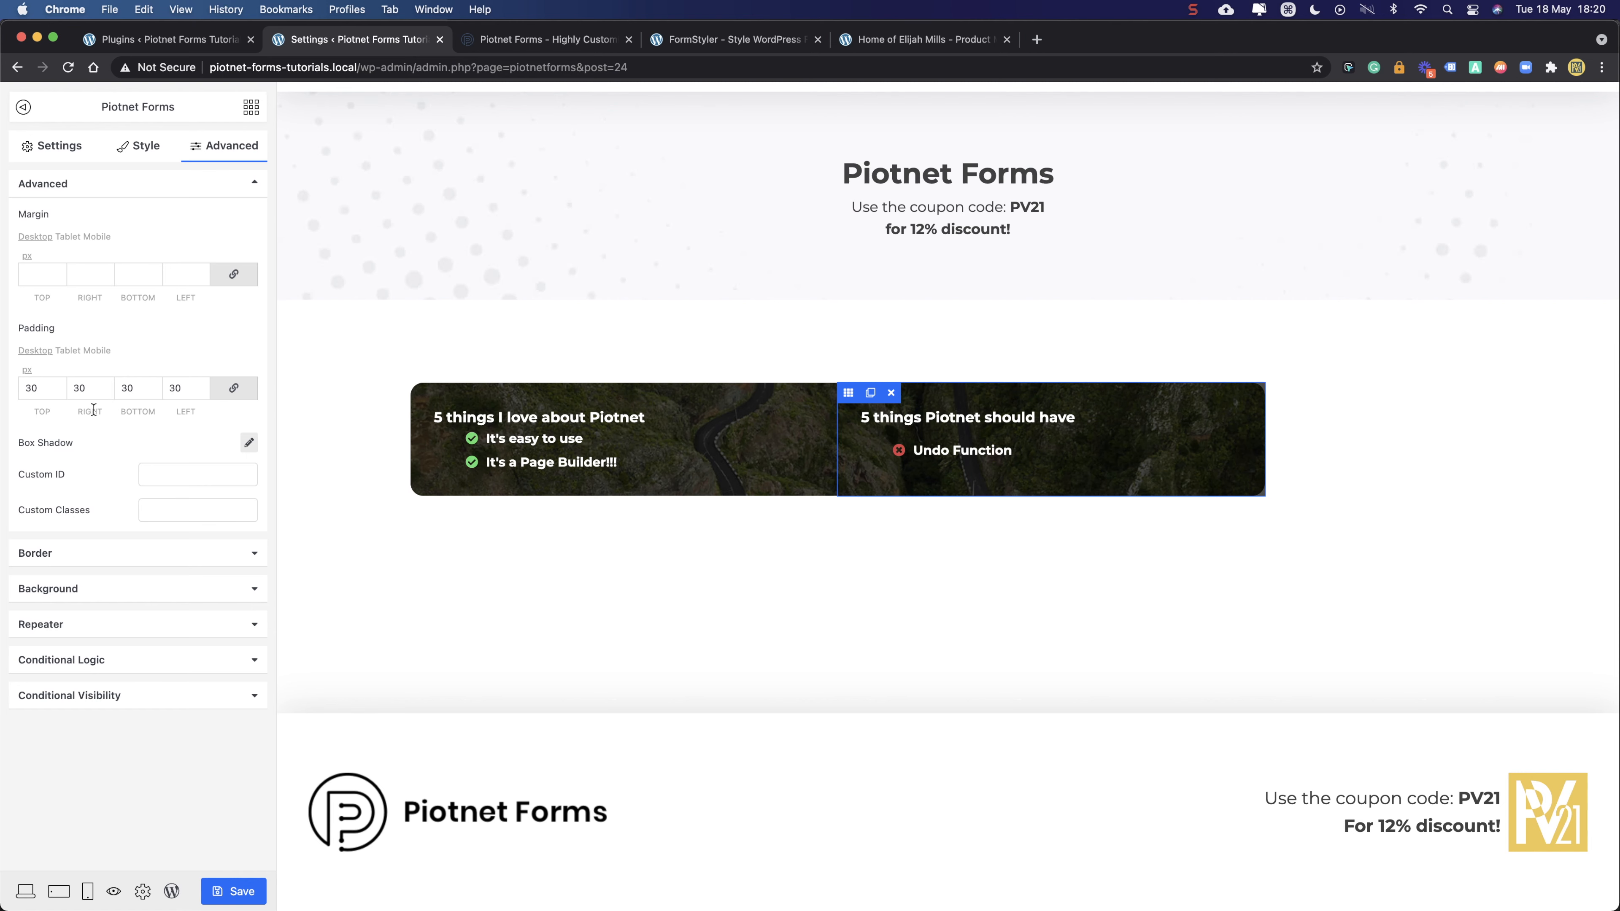
left_click(99, 553)
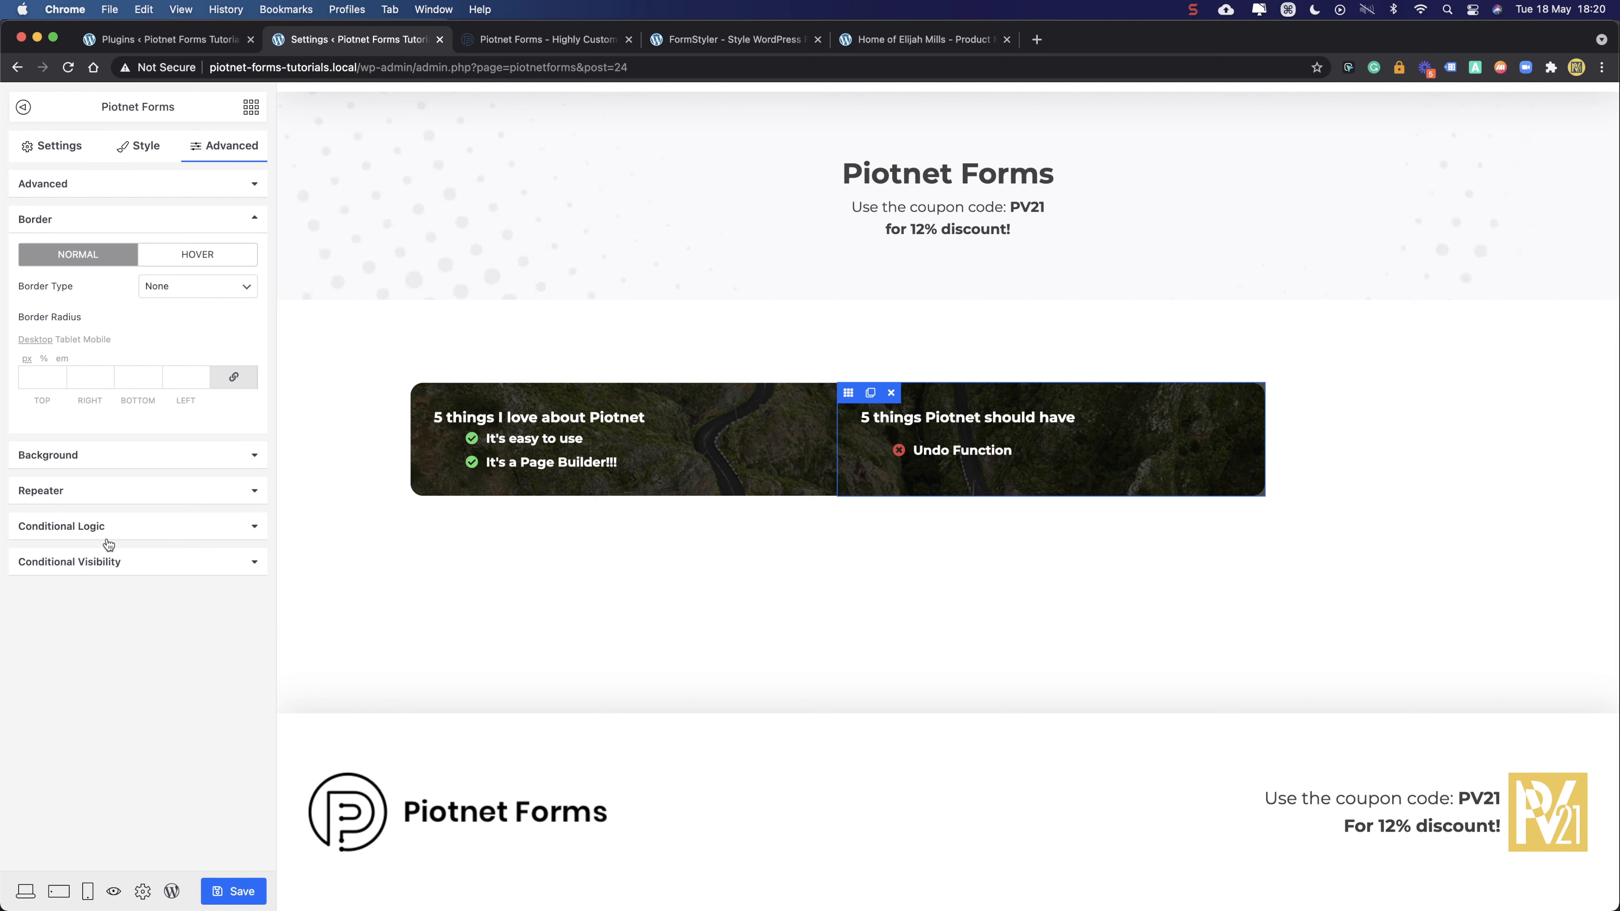
left_click(233, 377)
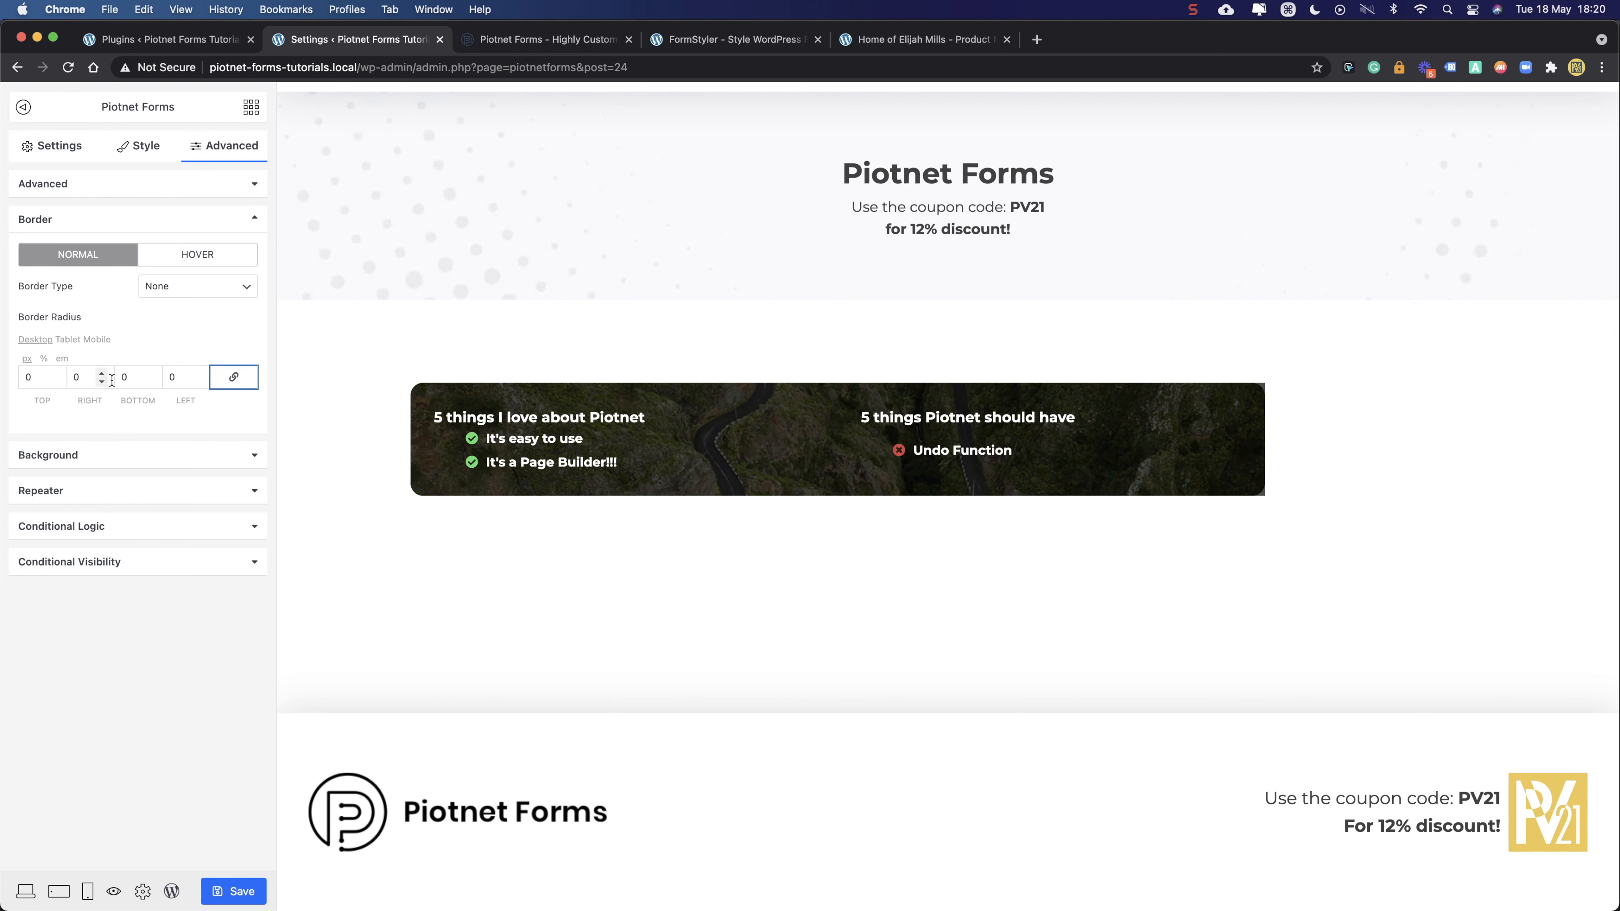
left_click_drag(93, 381, 66, 380)
left_click_drag(131, 381, 119, 381)
type("16")
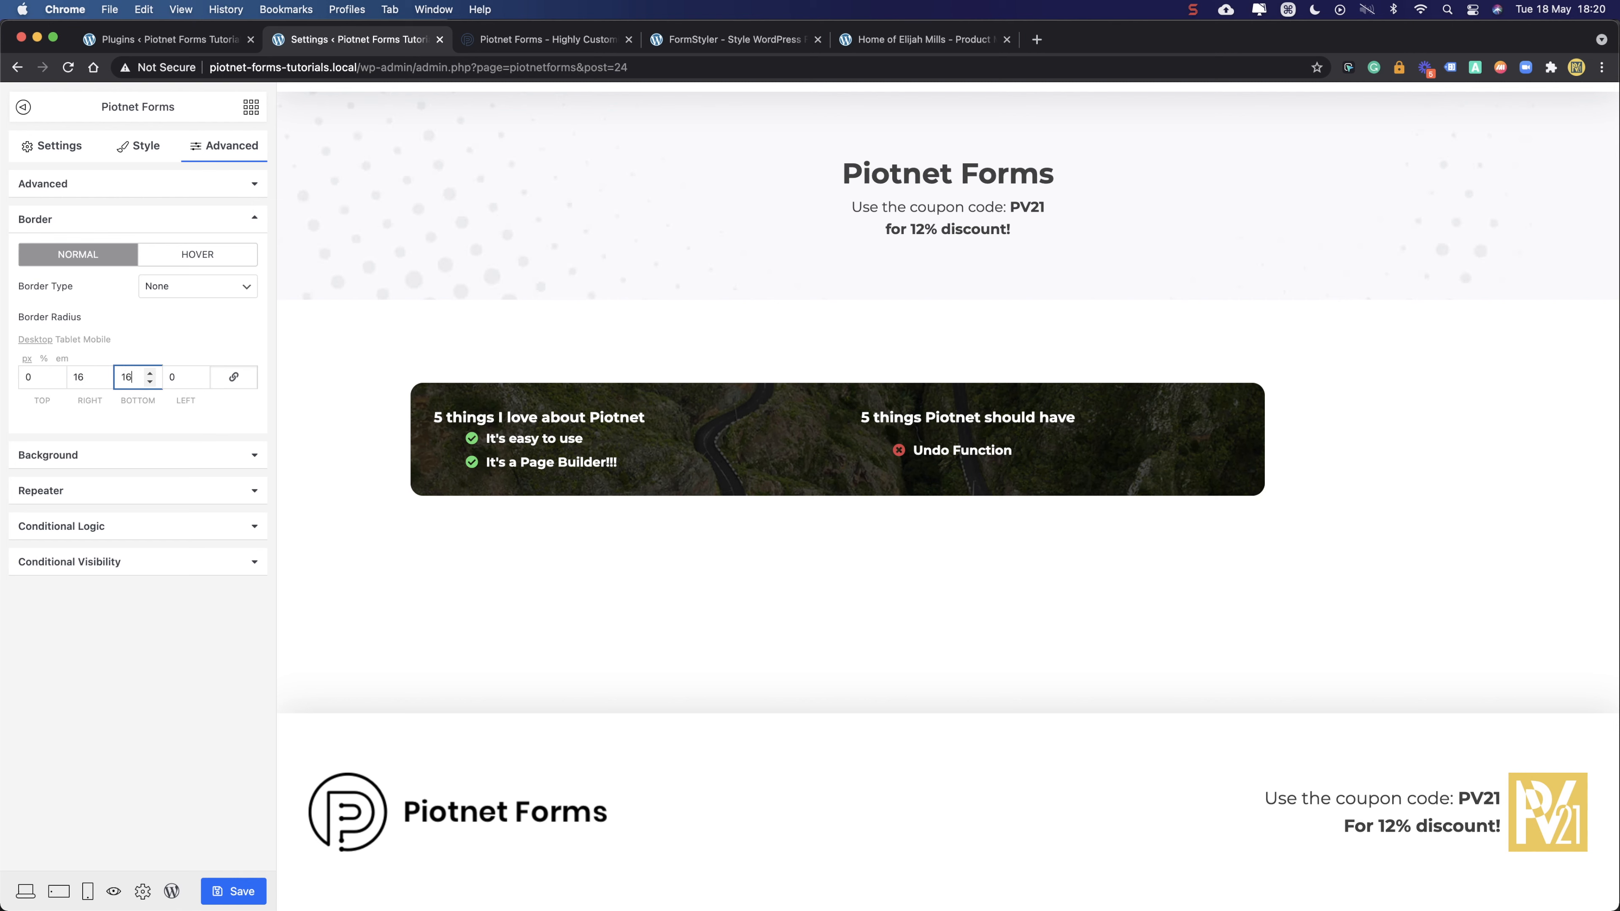
left_click(144, 670)
left_click(116, 890)
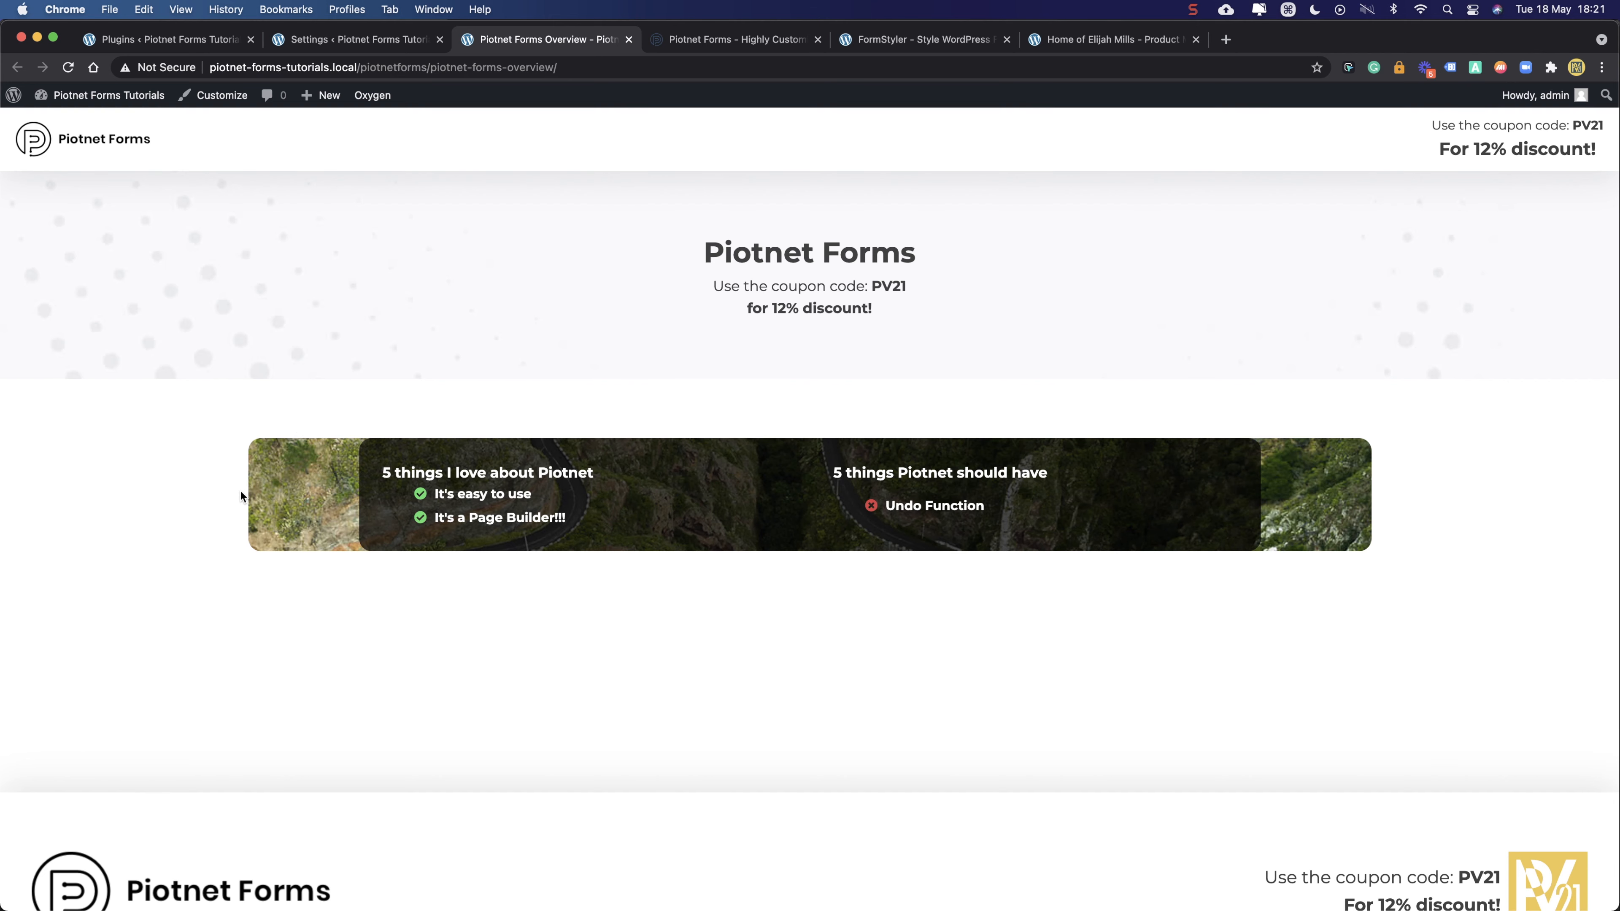
- Scroll through the live Overview page, then return to the Settings editor tab
scroll(240, 491, "down", 2)
scroll(240, 491, "up", 2)
scroll(240, 495, "down", 2)
scroll(241, 495, "up", 2)
left_click_drag(1034, 487, 458, 518)
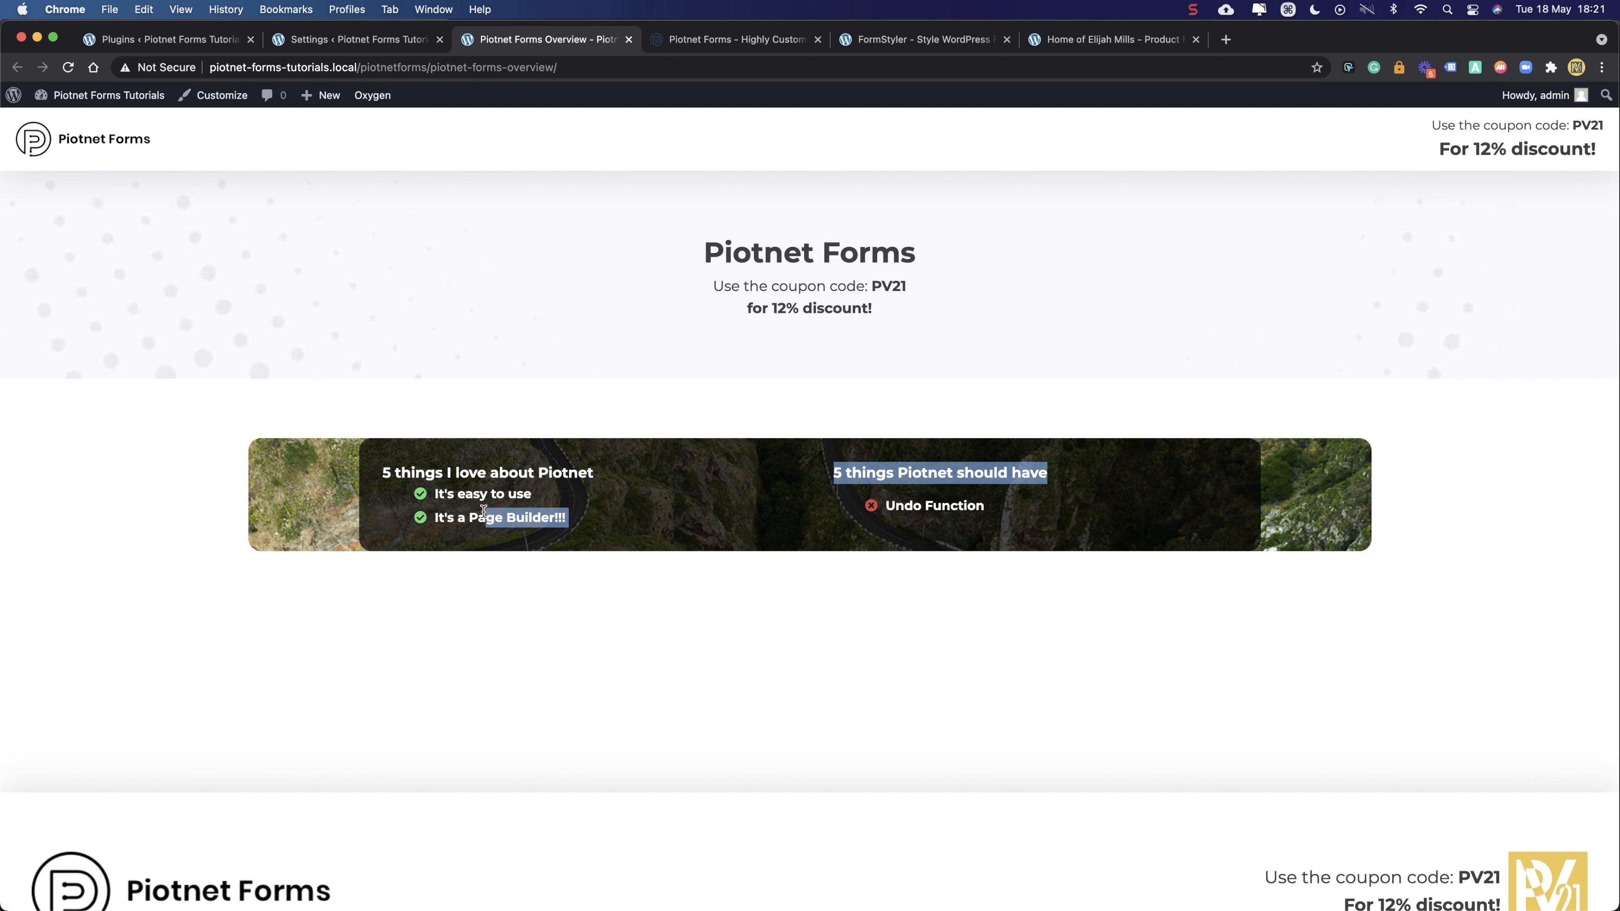
left_click(772, 594)
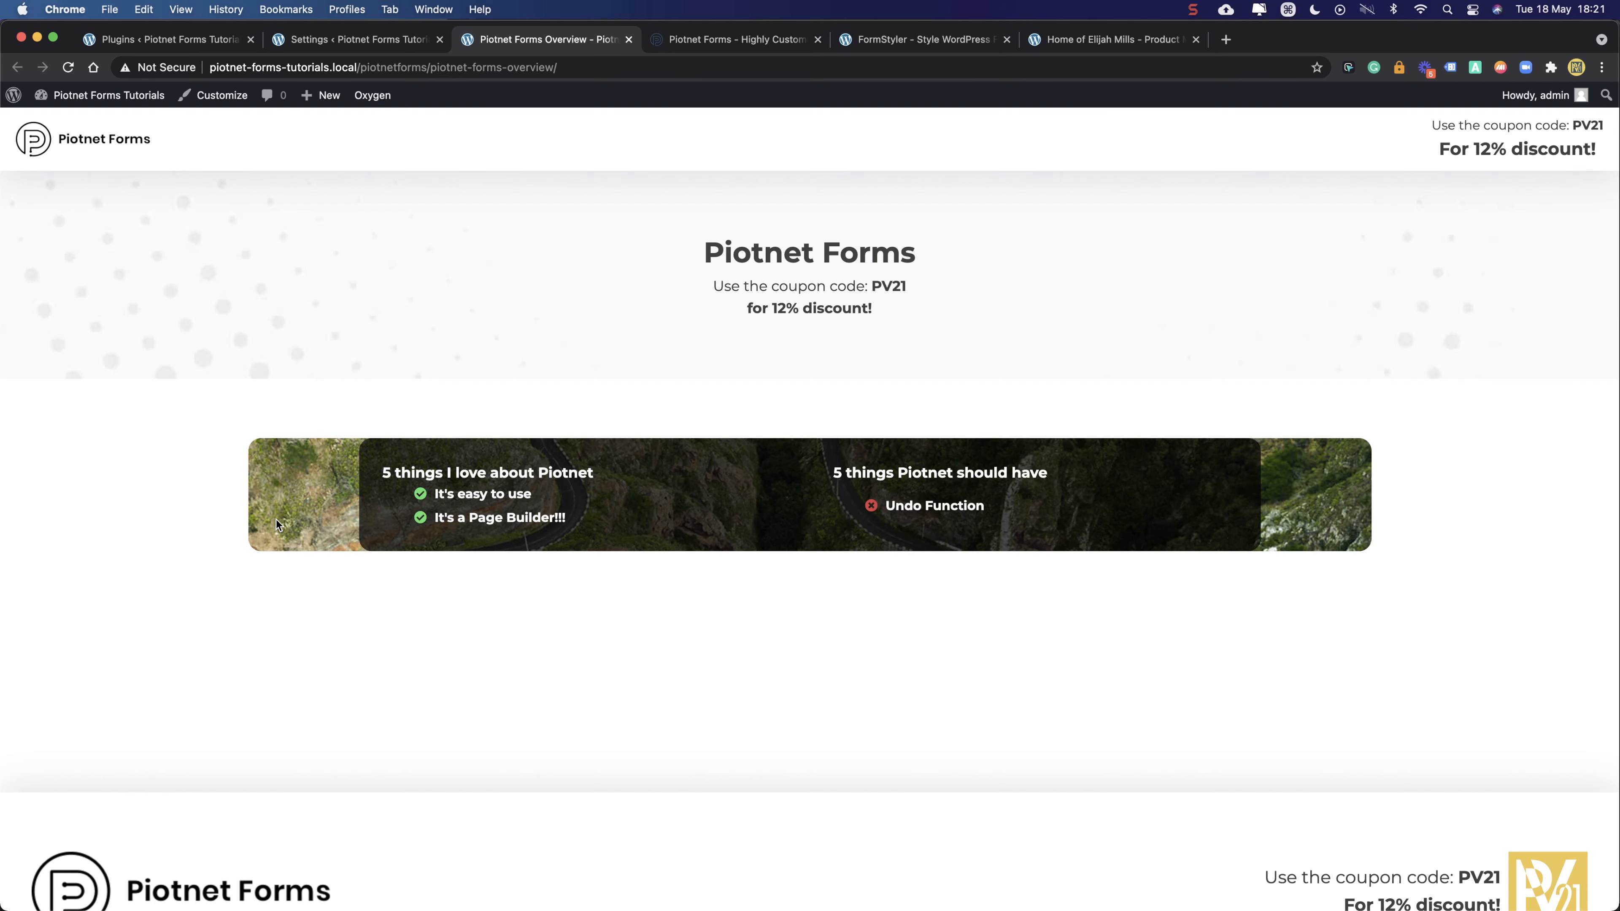
left_click(357, 40)
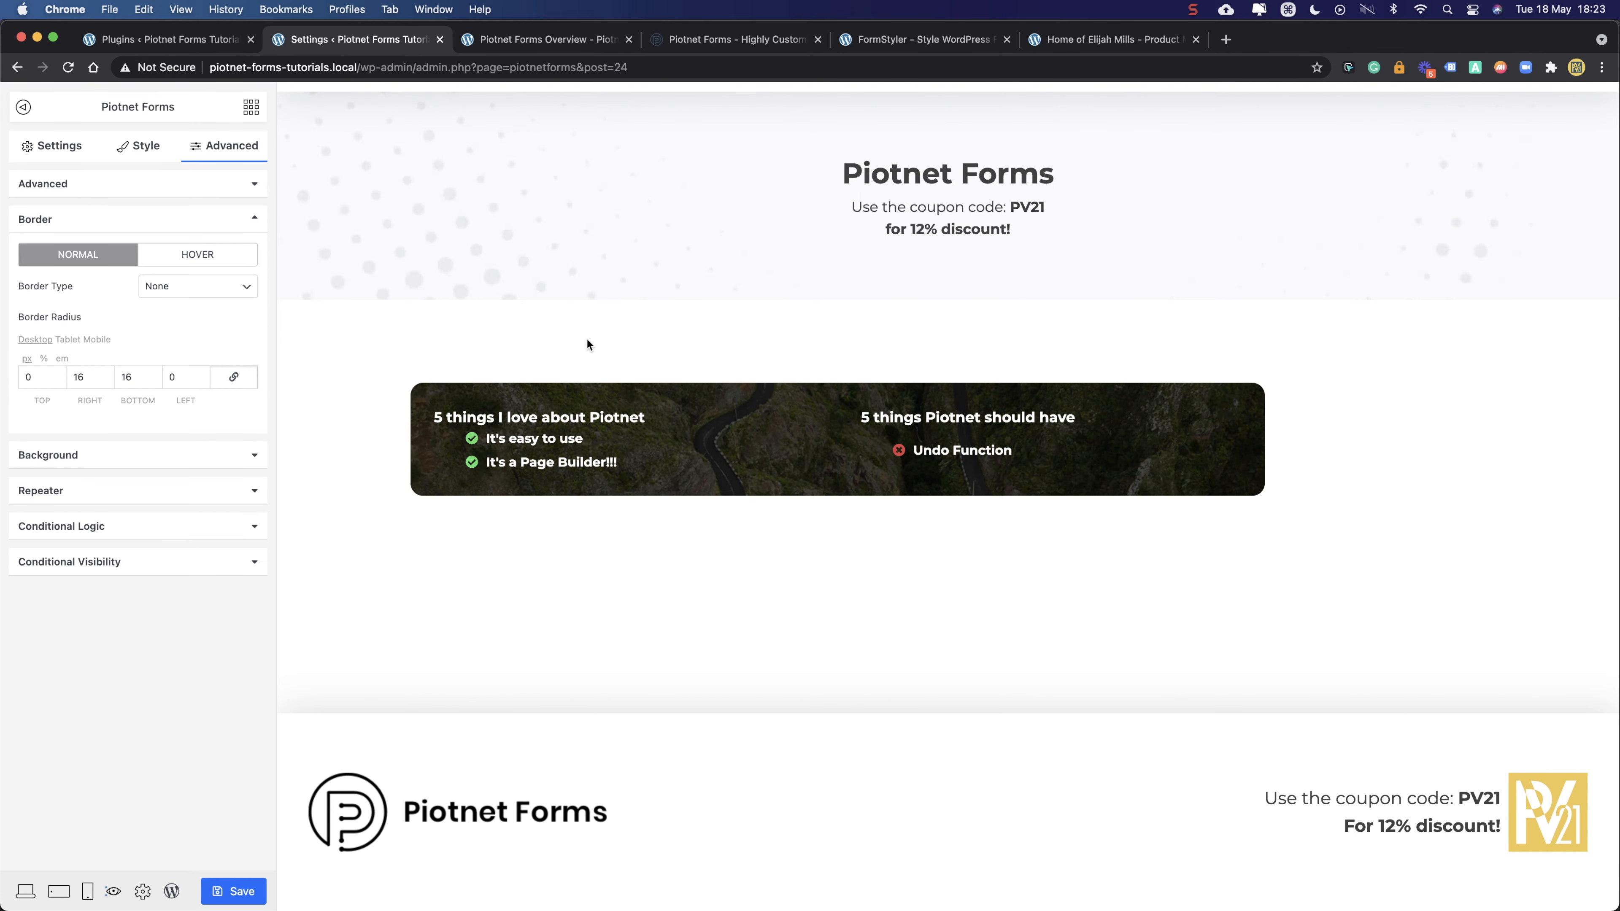
- Set the left column's linked margins to 0
left_click(422, 396)
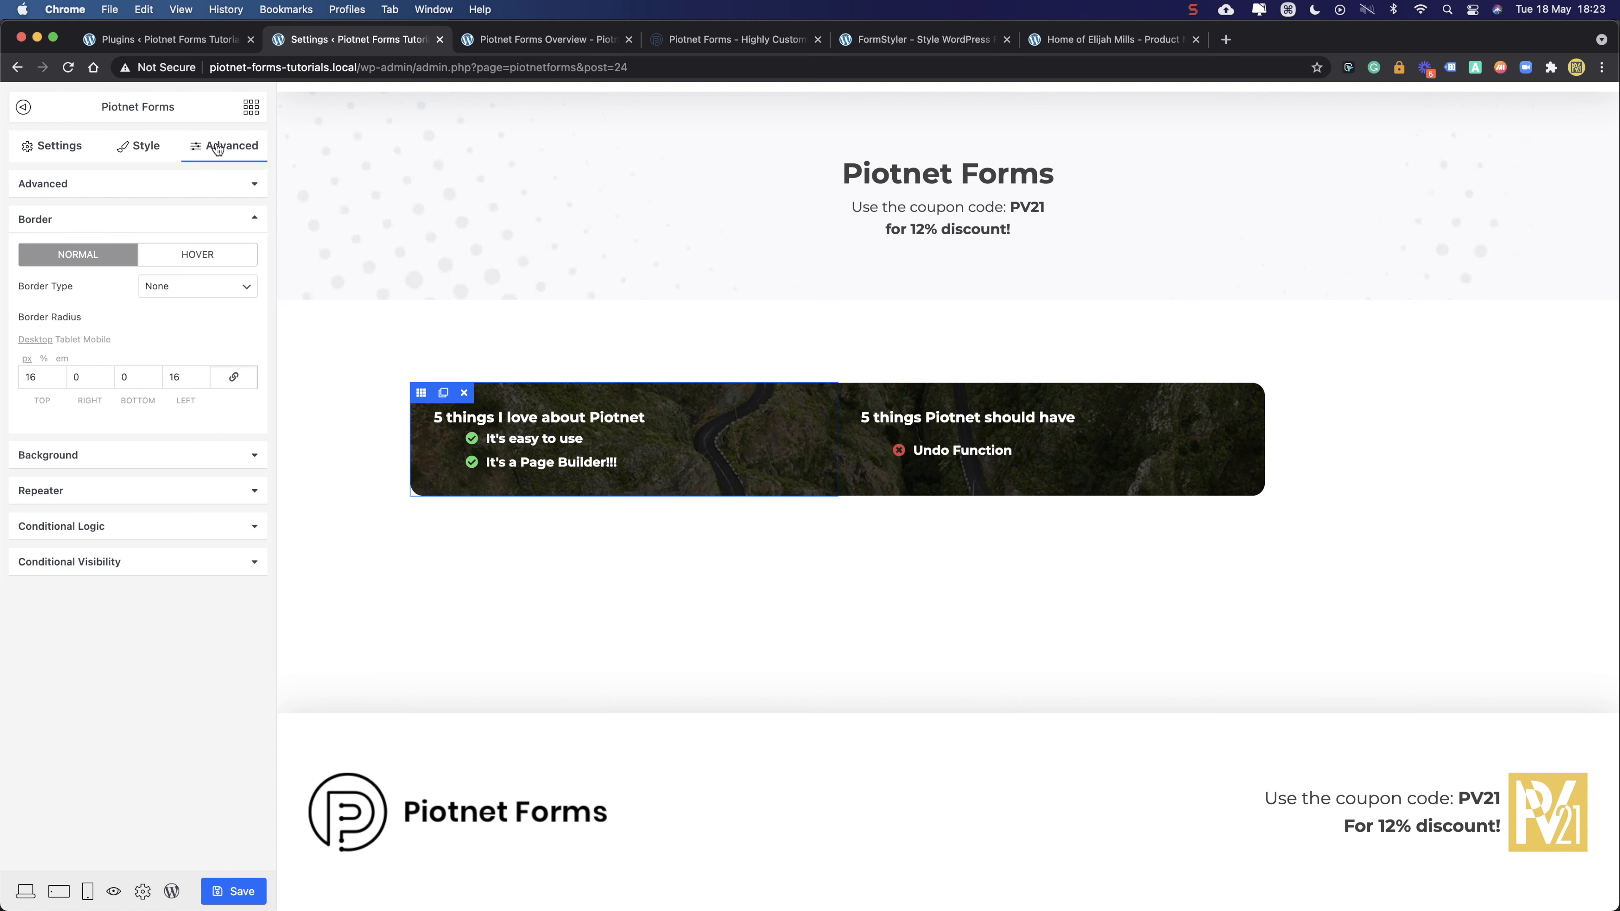
left_click(150, 150)
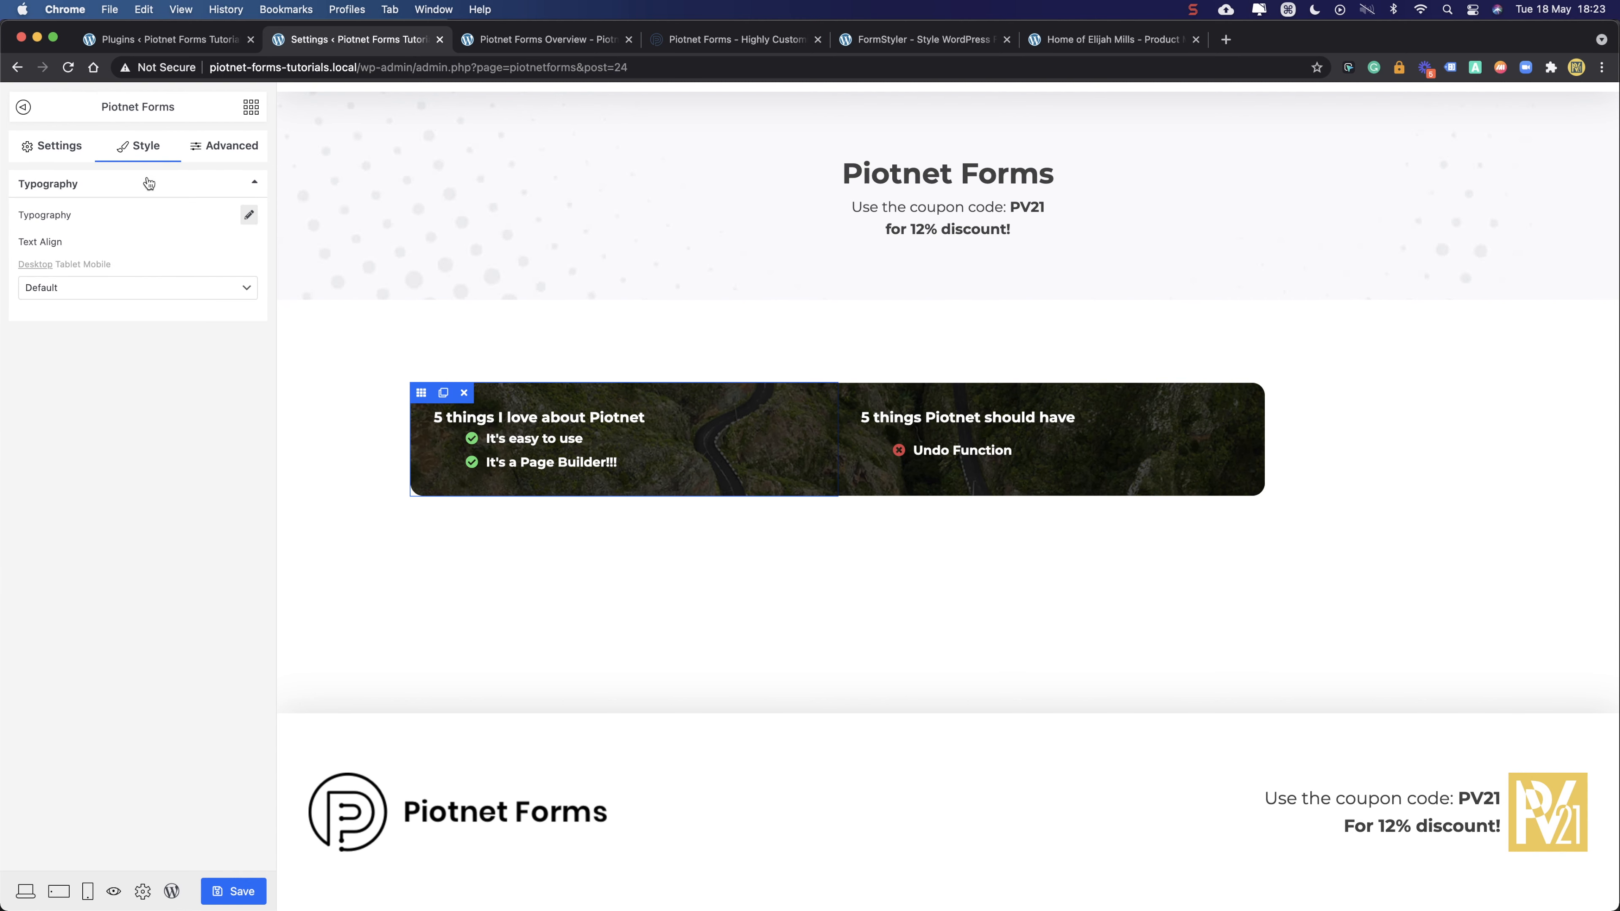
left_click(225, 147)
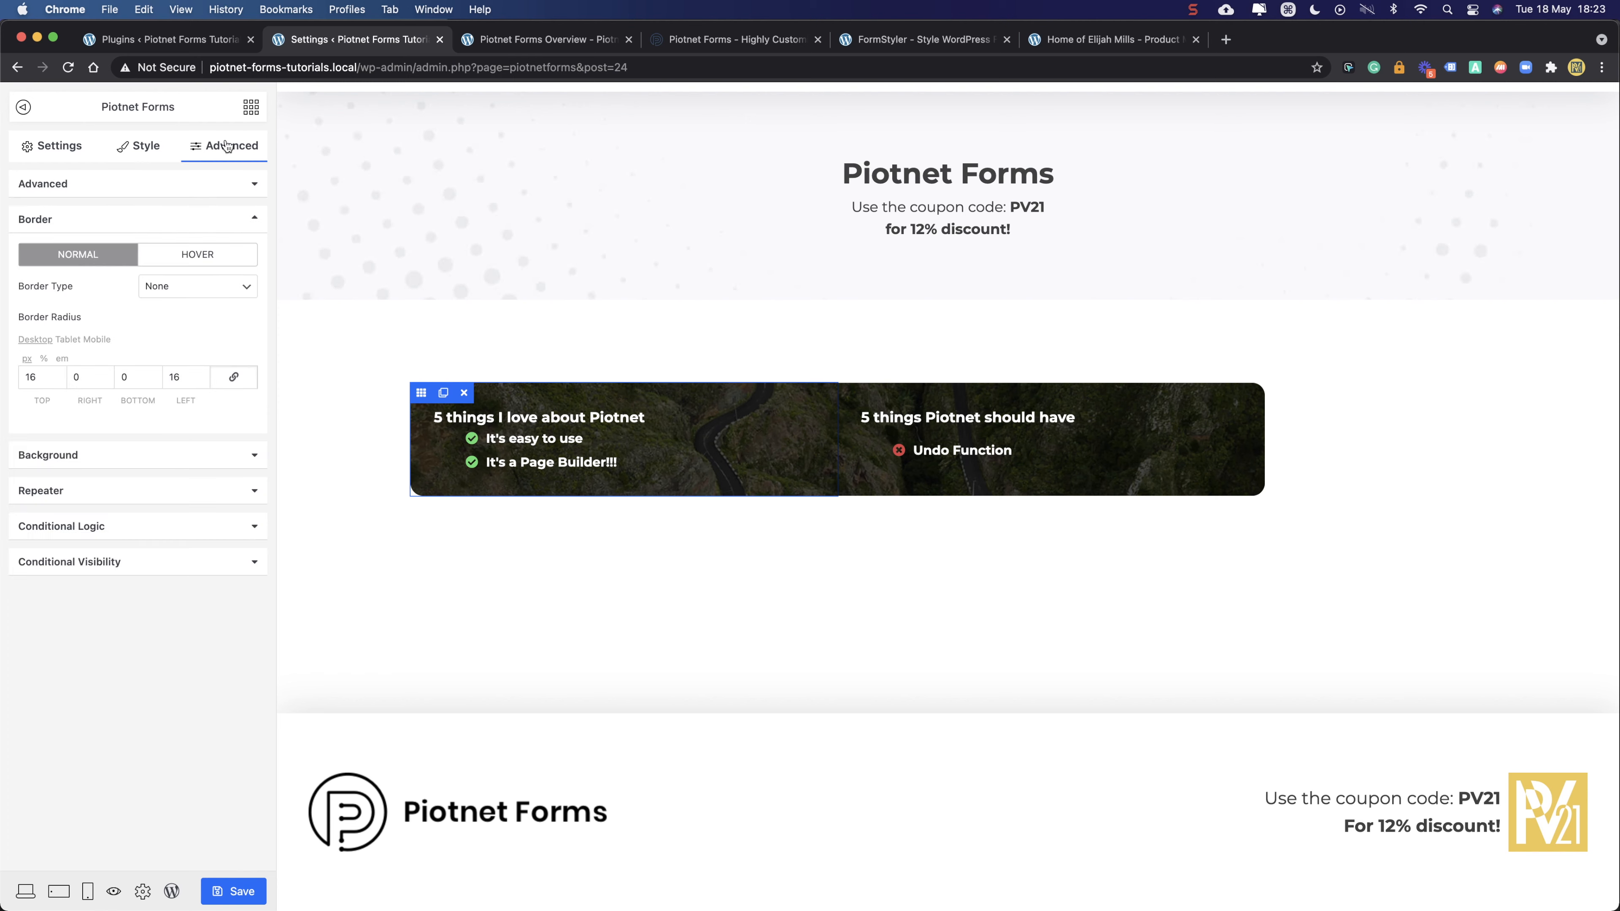
left_click(221, 189)
left_click(33, 274)
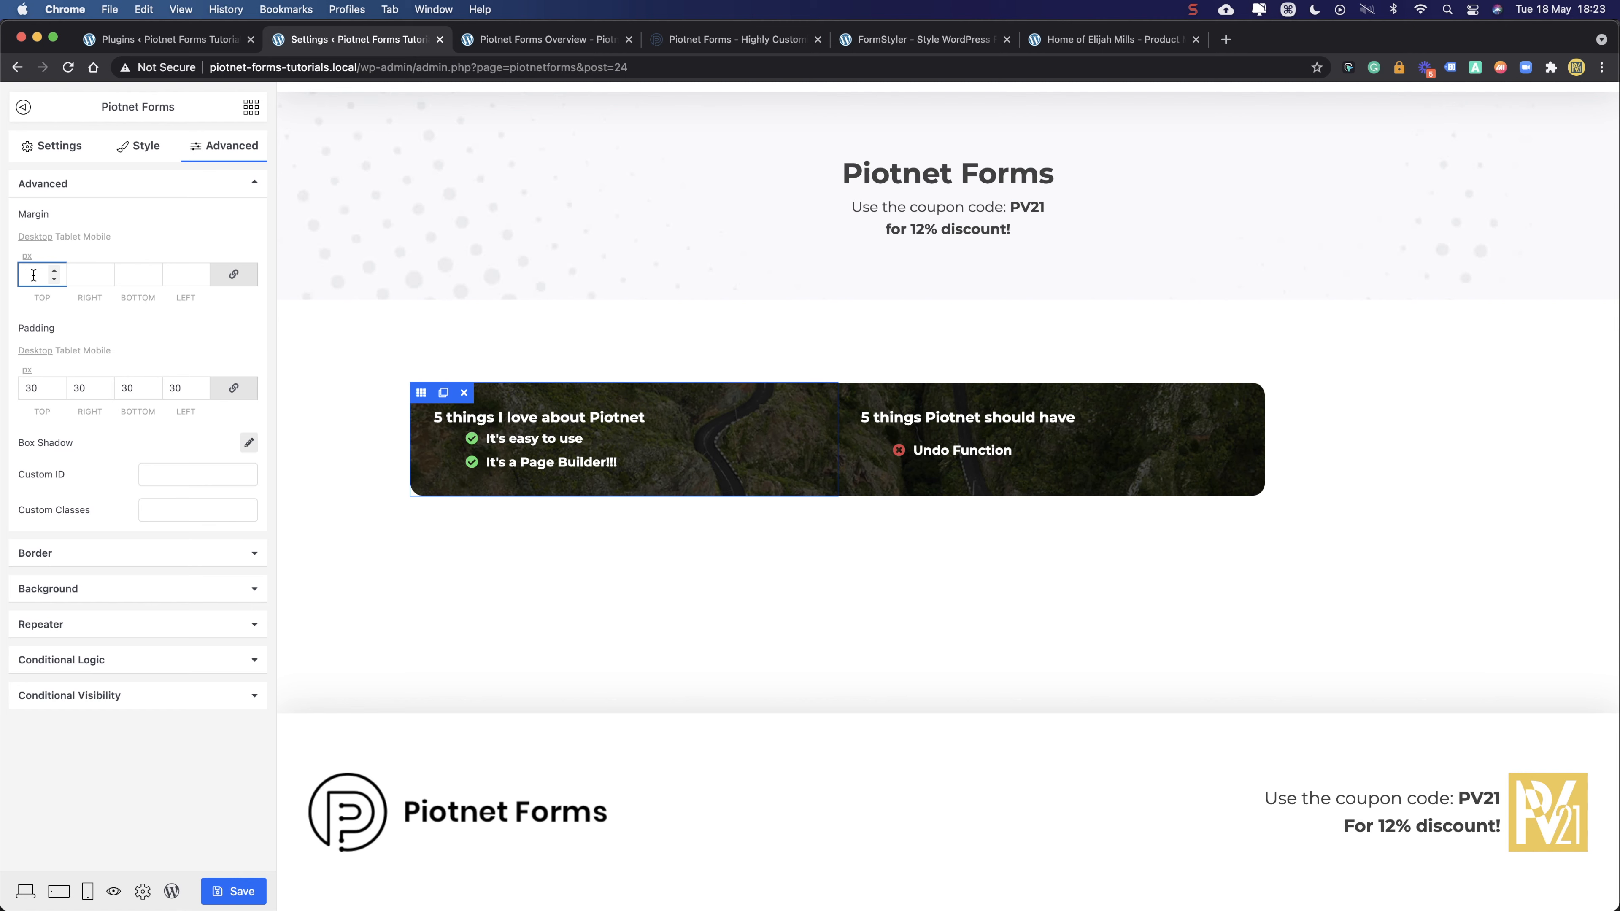
type("0")
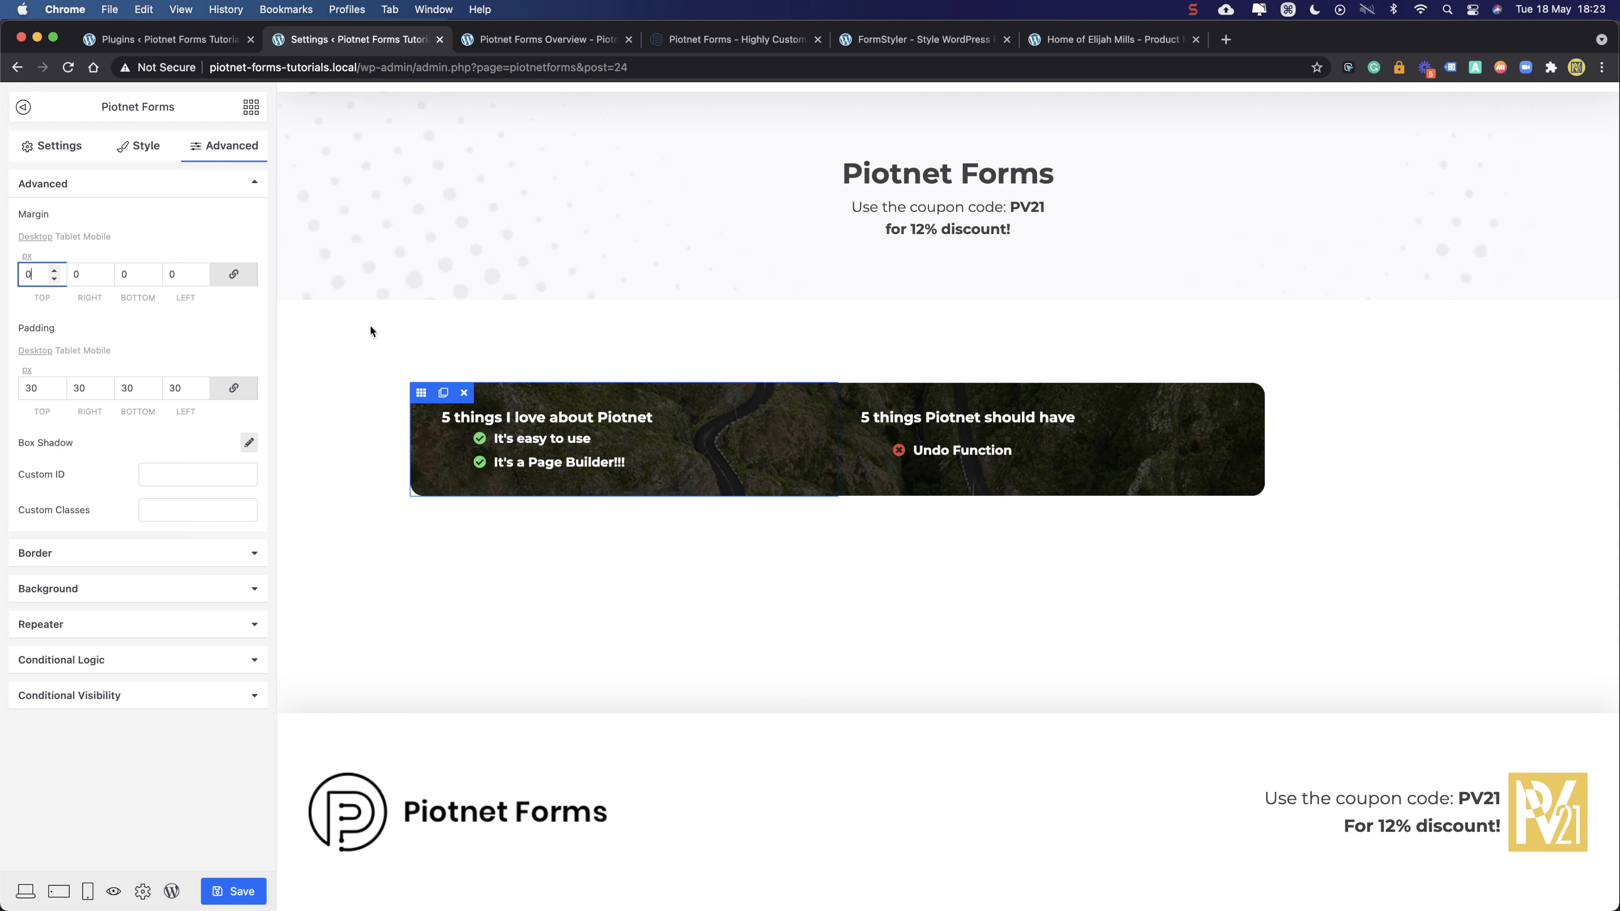
- Set the right column's linked margins to 0 and save the form
left_click(847, 394)
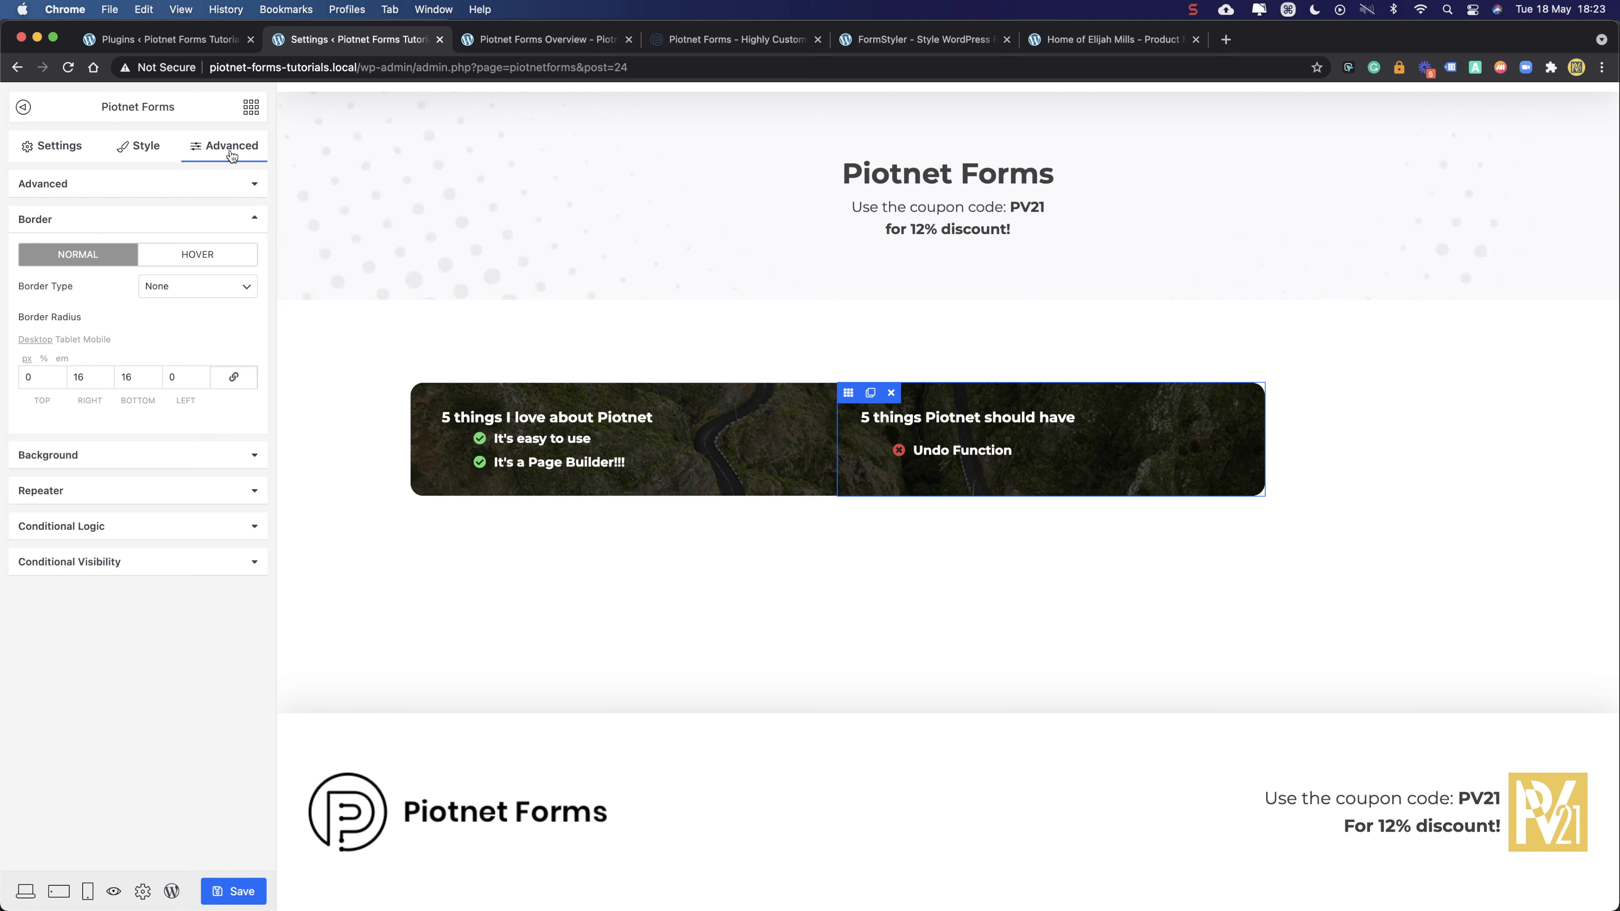
left_click(159, 190)
left_click(43, 274)
type("0")
left_click(162, 233)
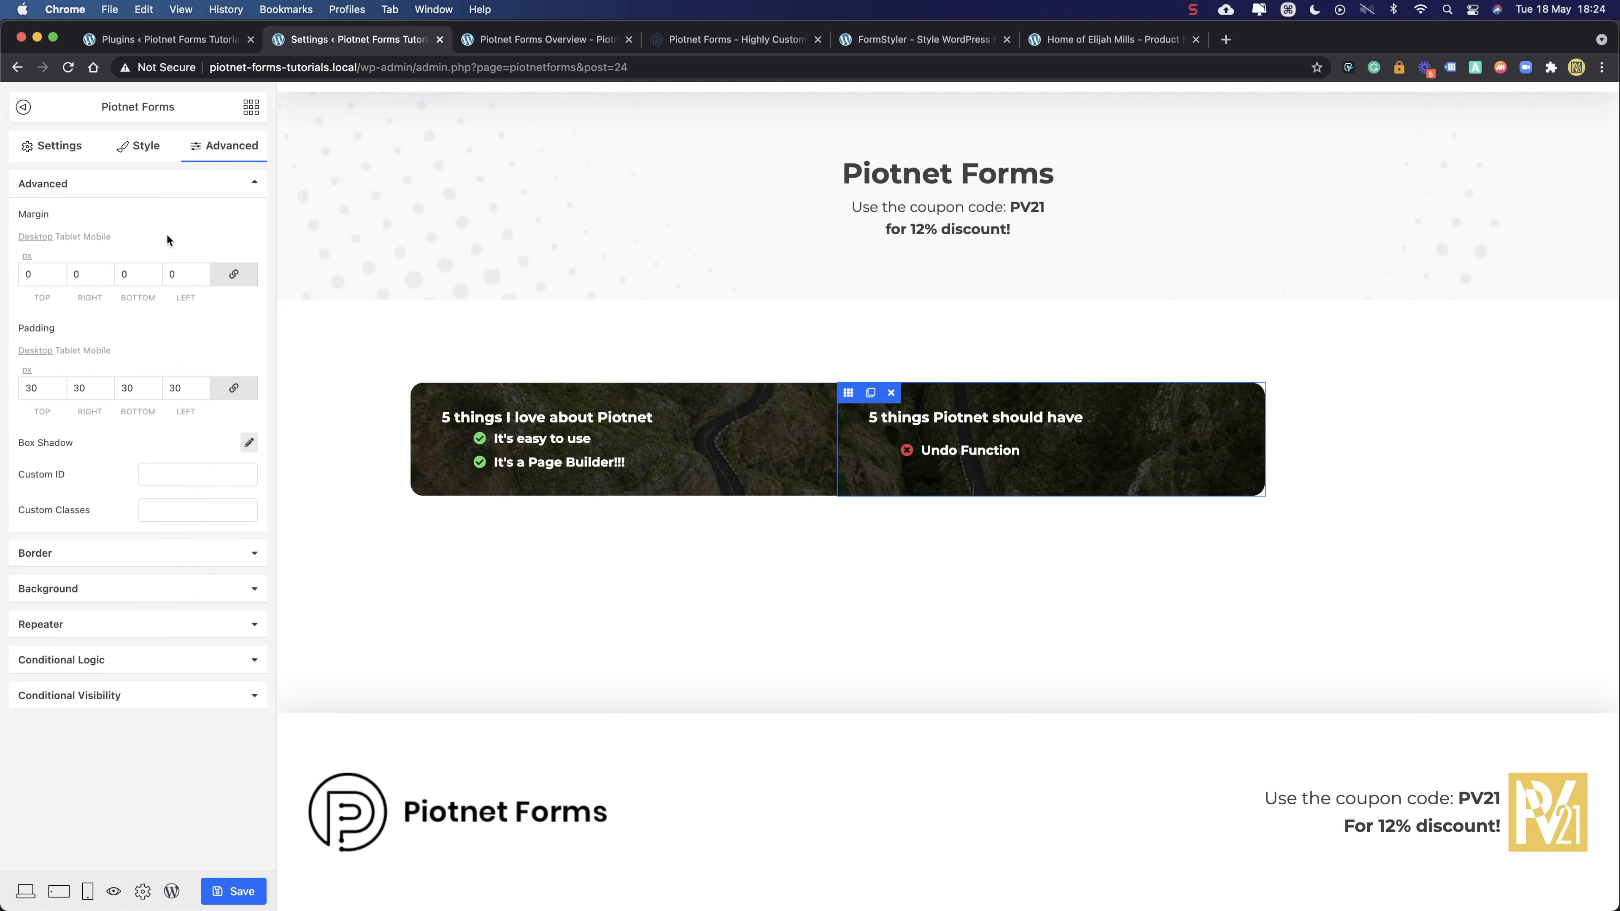
left_click(236, 883)
- Reload the live Overview page to verify the saved column margins, then go back to the editor
left_click(542, 41)
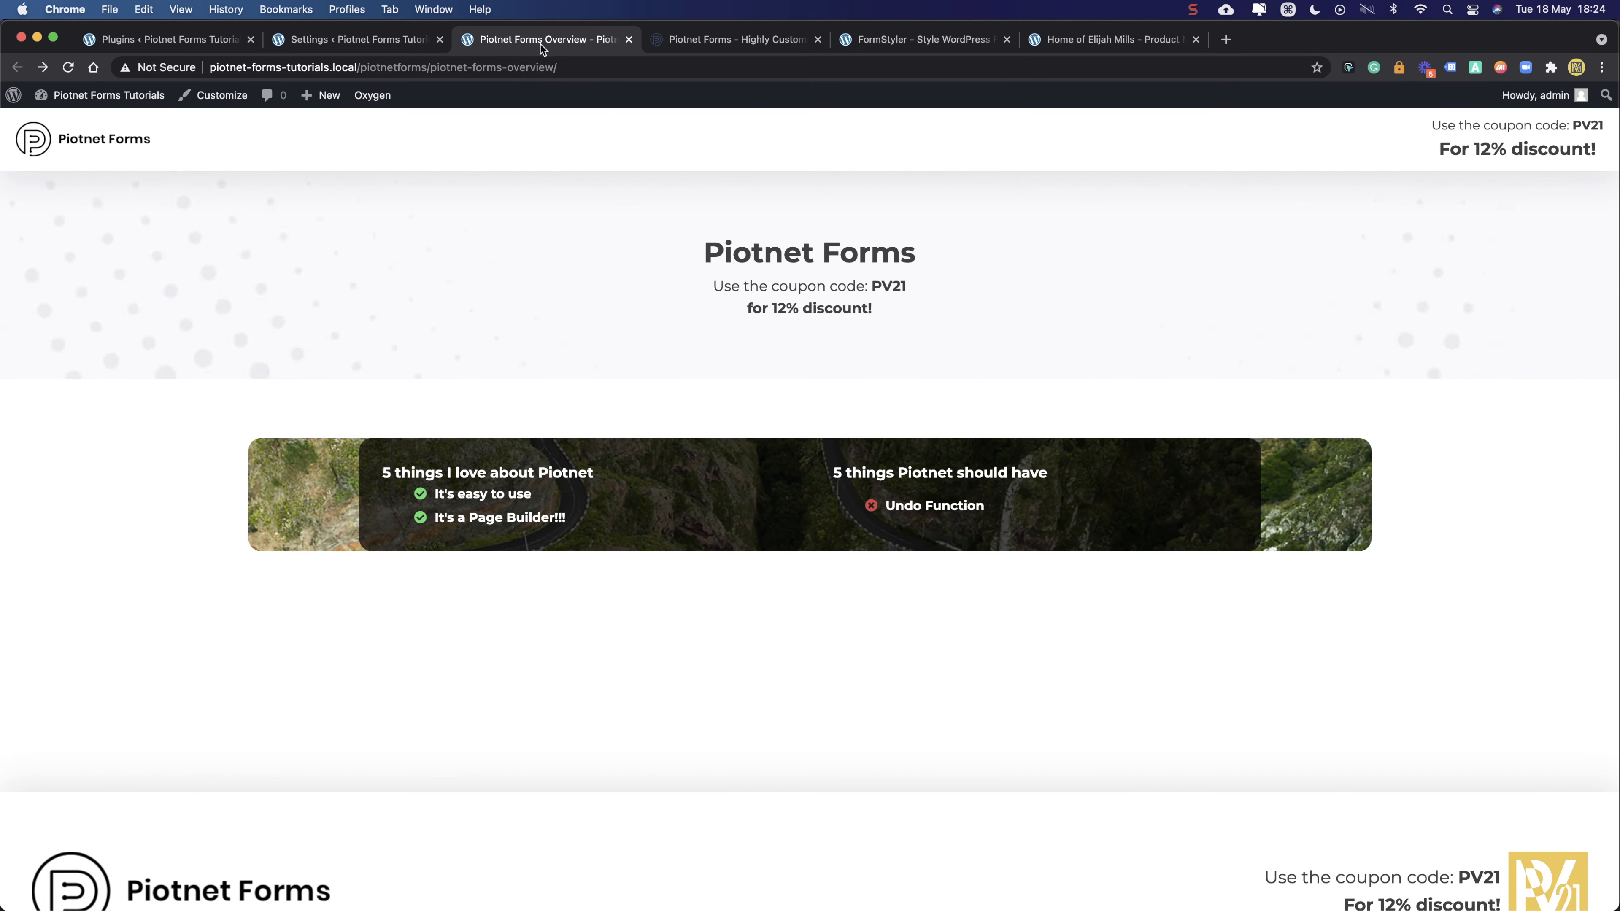
left_click(68, 67)
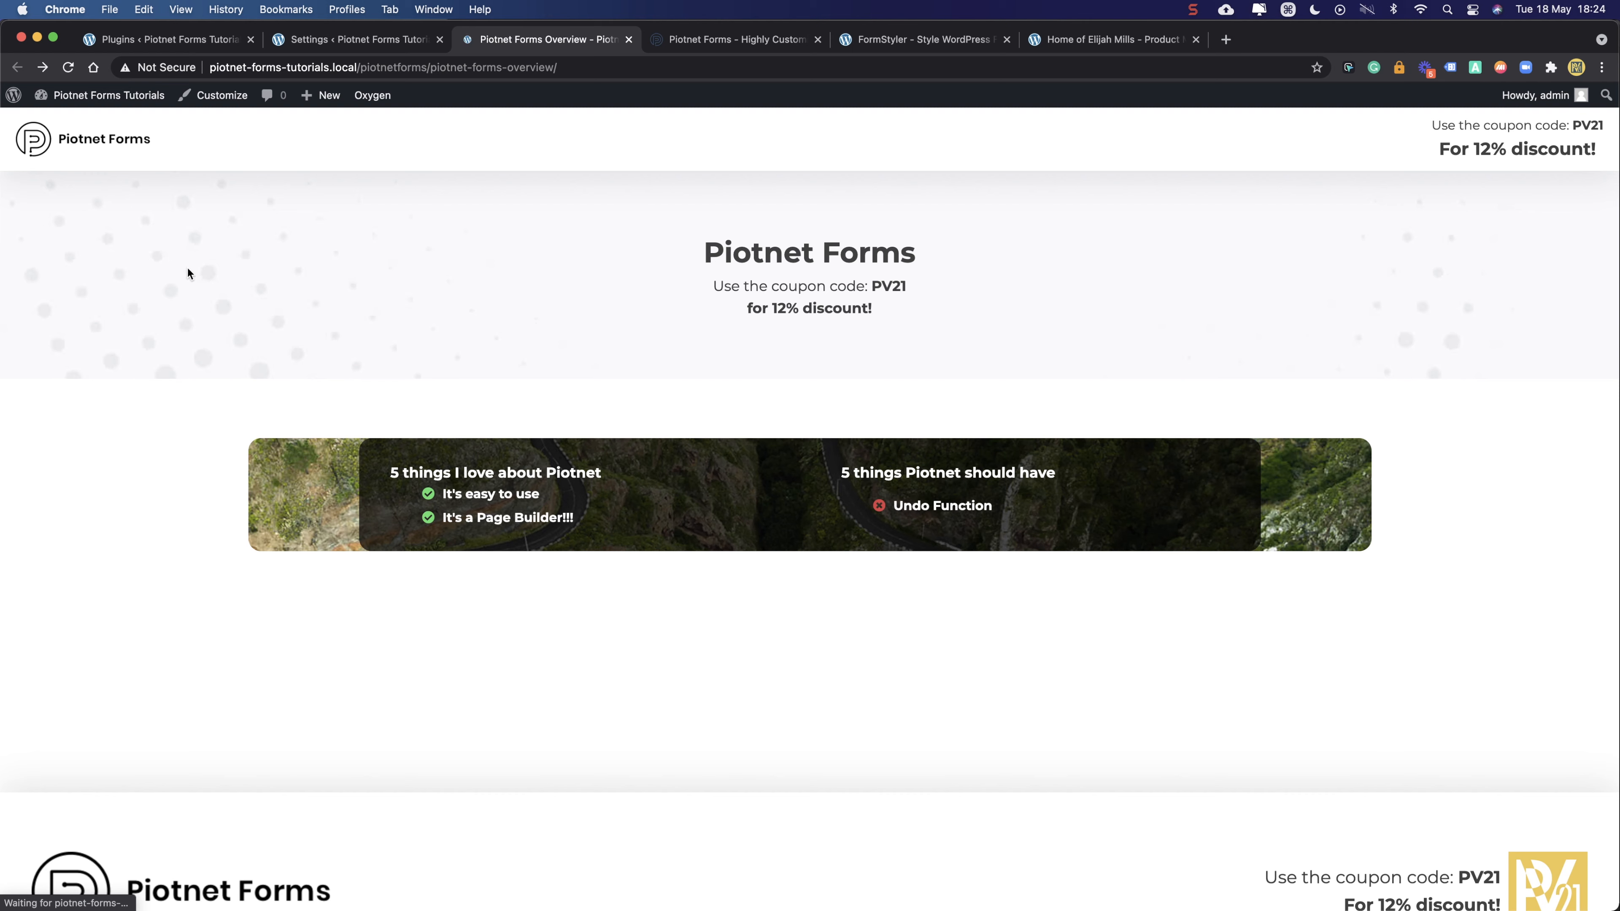
left_click(341, 40)
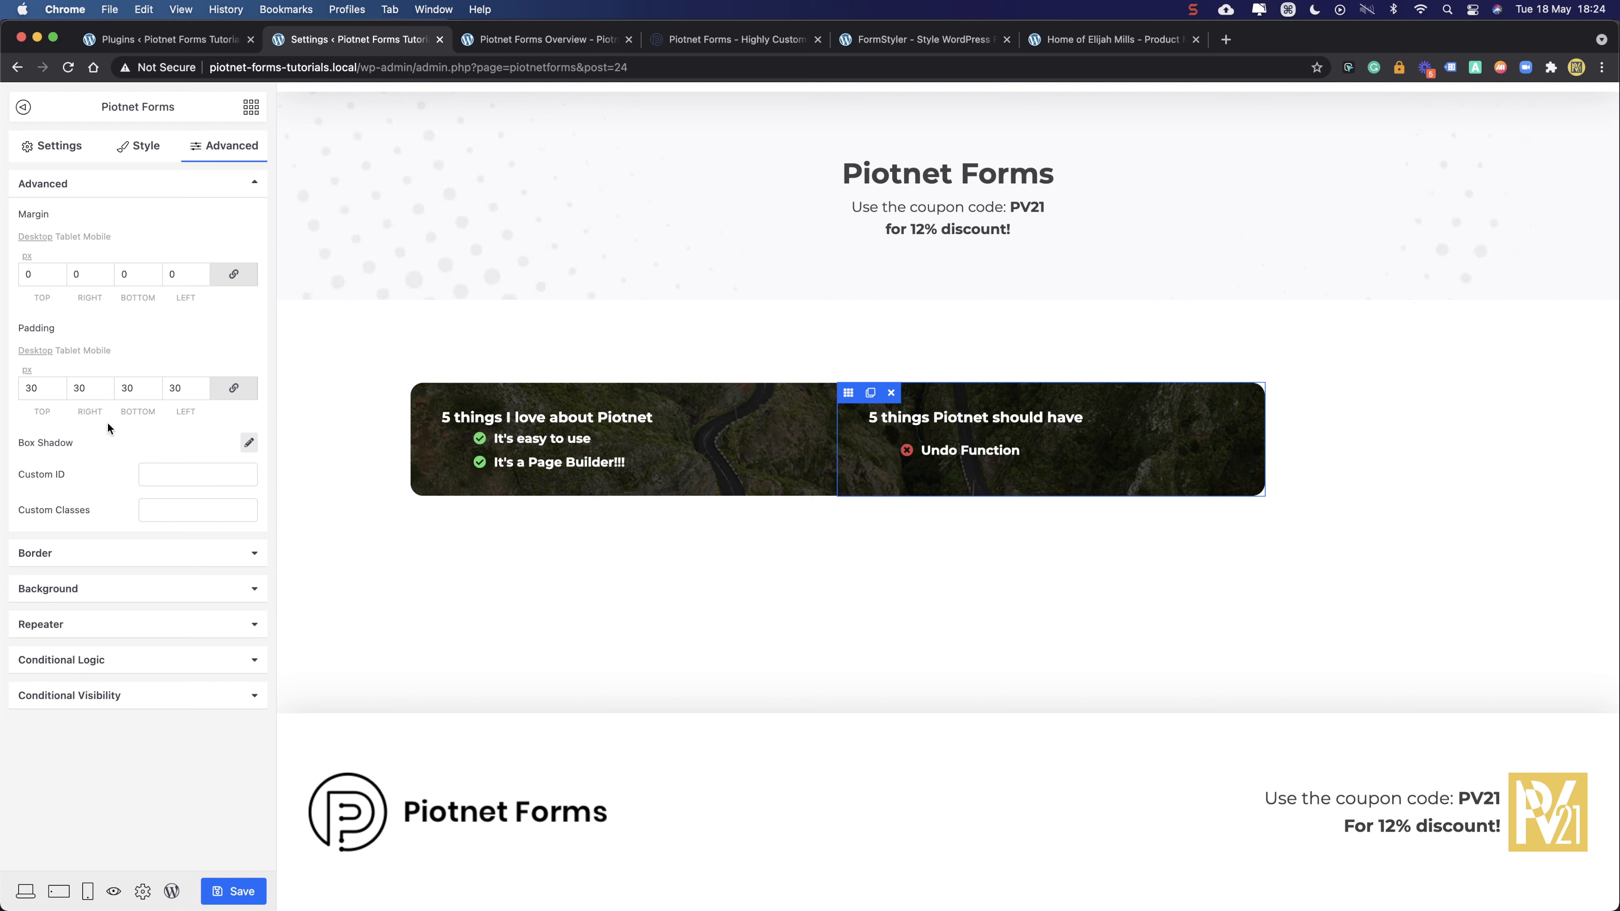
- Inspect the column's layout width and justify content options, leaving them unchanged
left_click(143, 148)
left_click(51, 152)
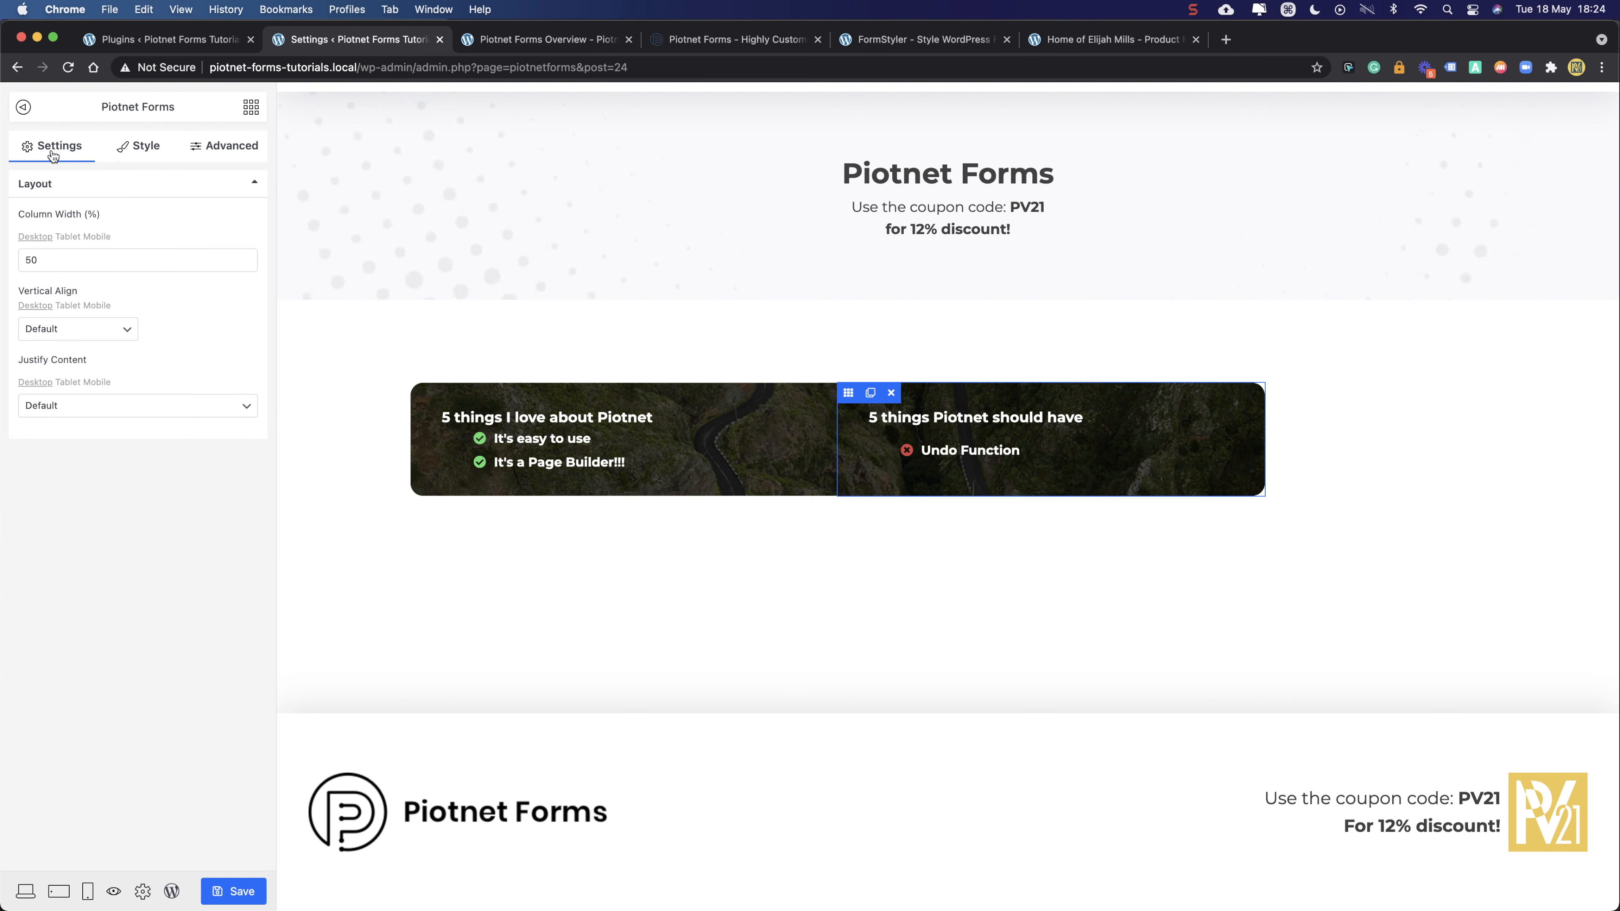
left_click(76, 260)
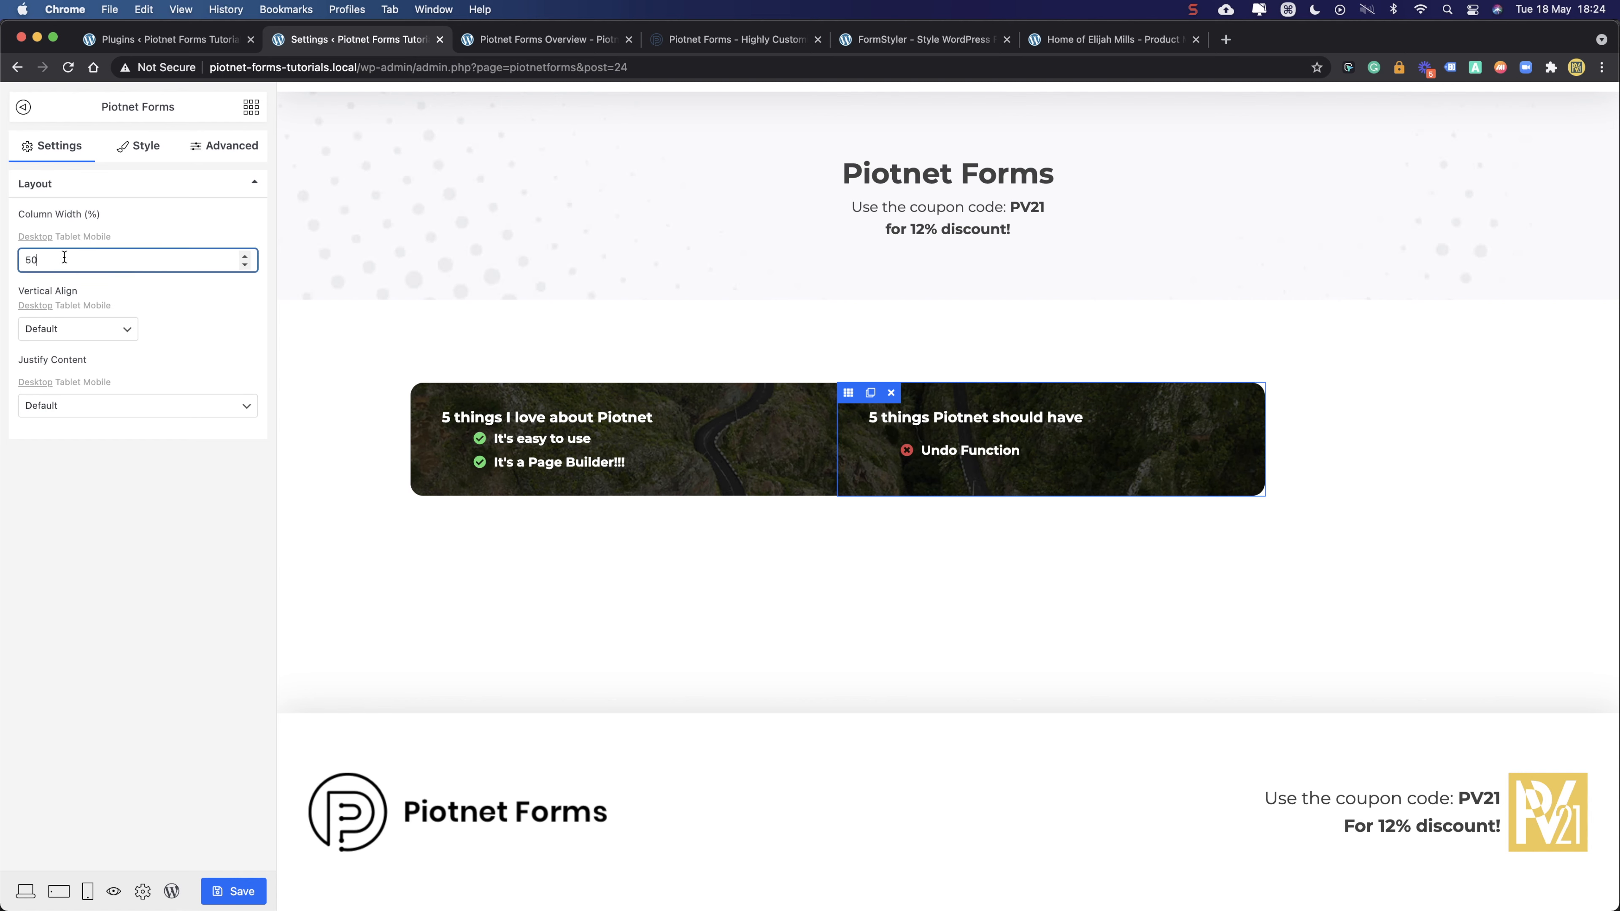
left_click(50, 411)
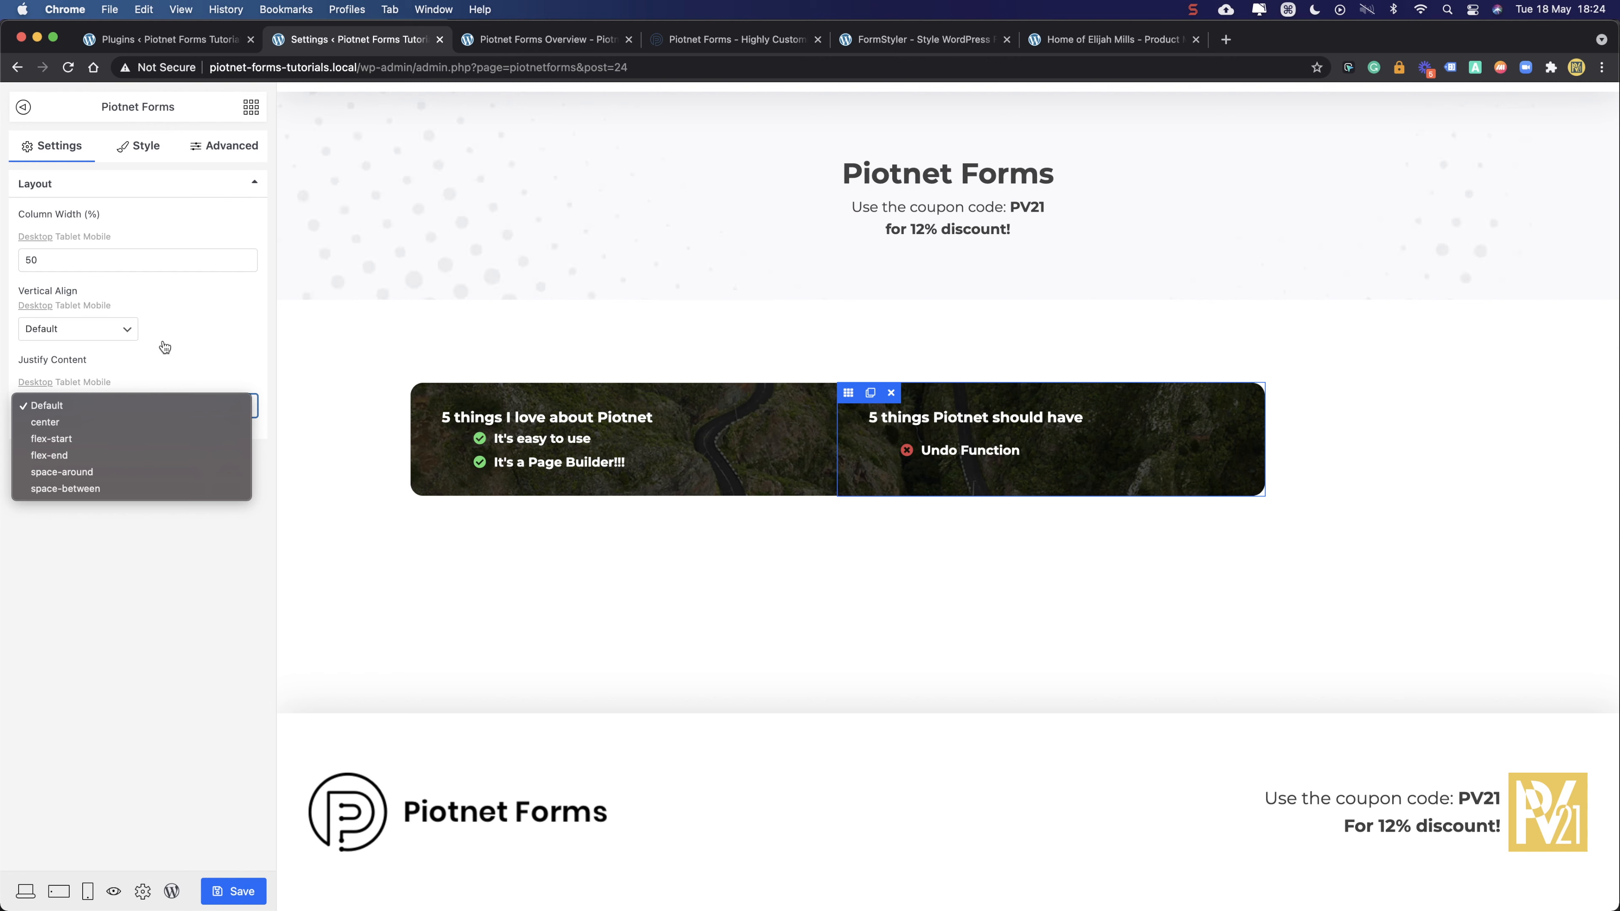
left_click(184, 570)
- Set the card section's Content Width to Full Width, save, and reload the live page
left_click(821, 392)
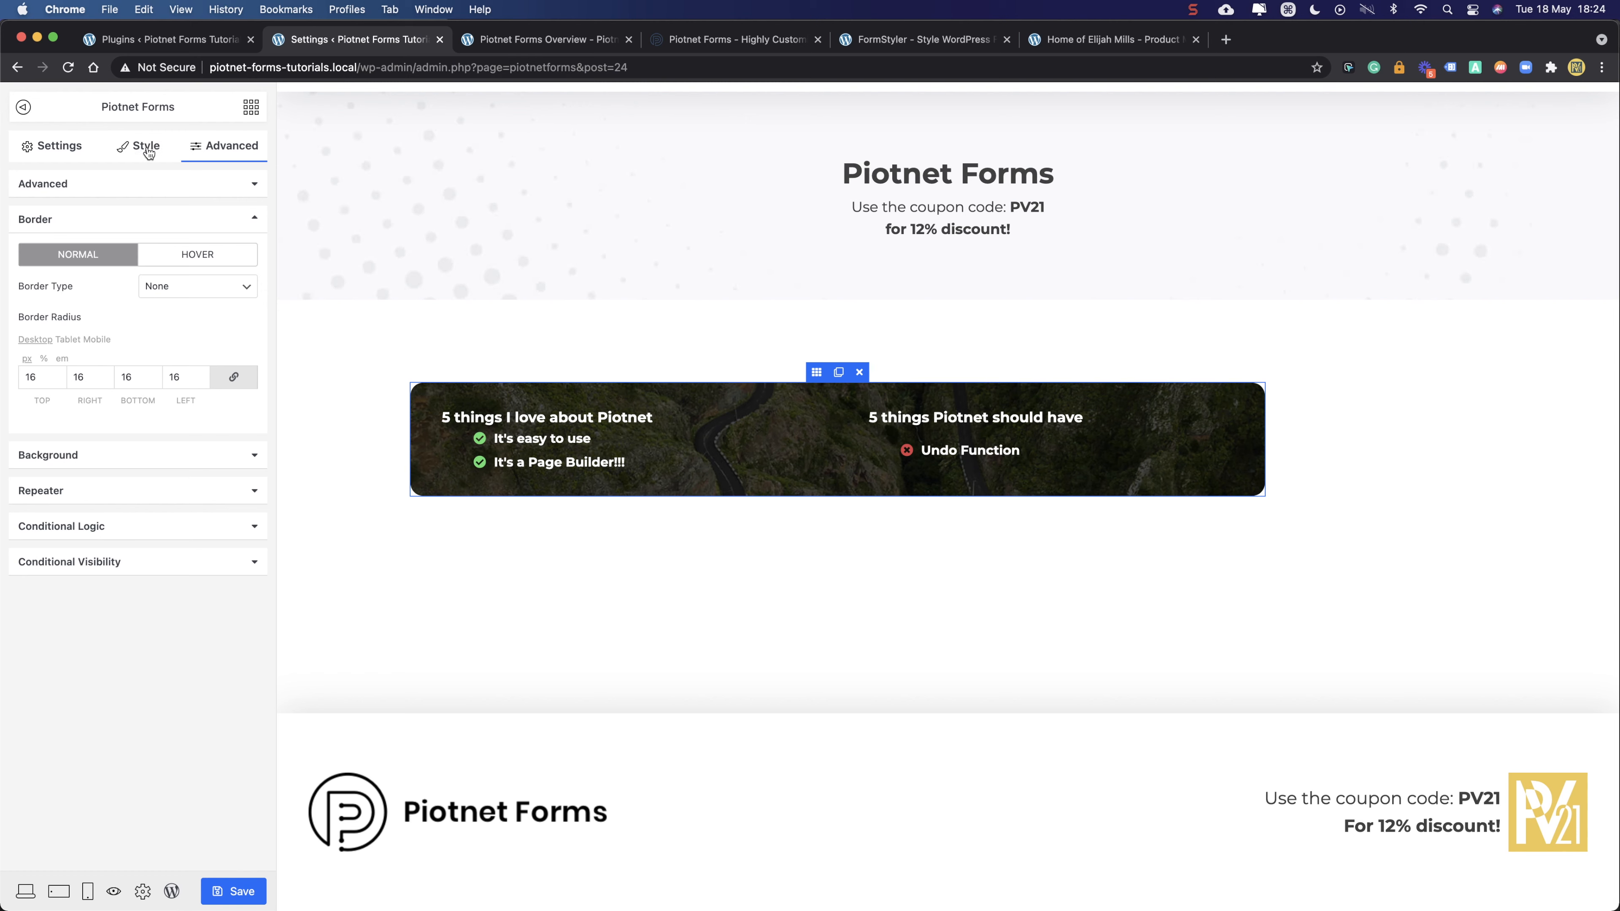
left_click(71, 151)
left_click(75, 242)
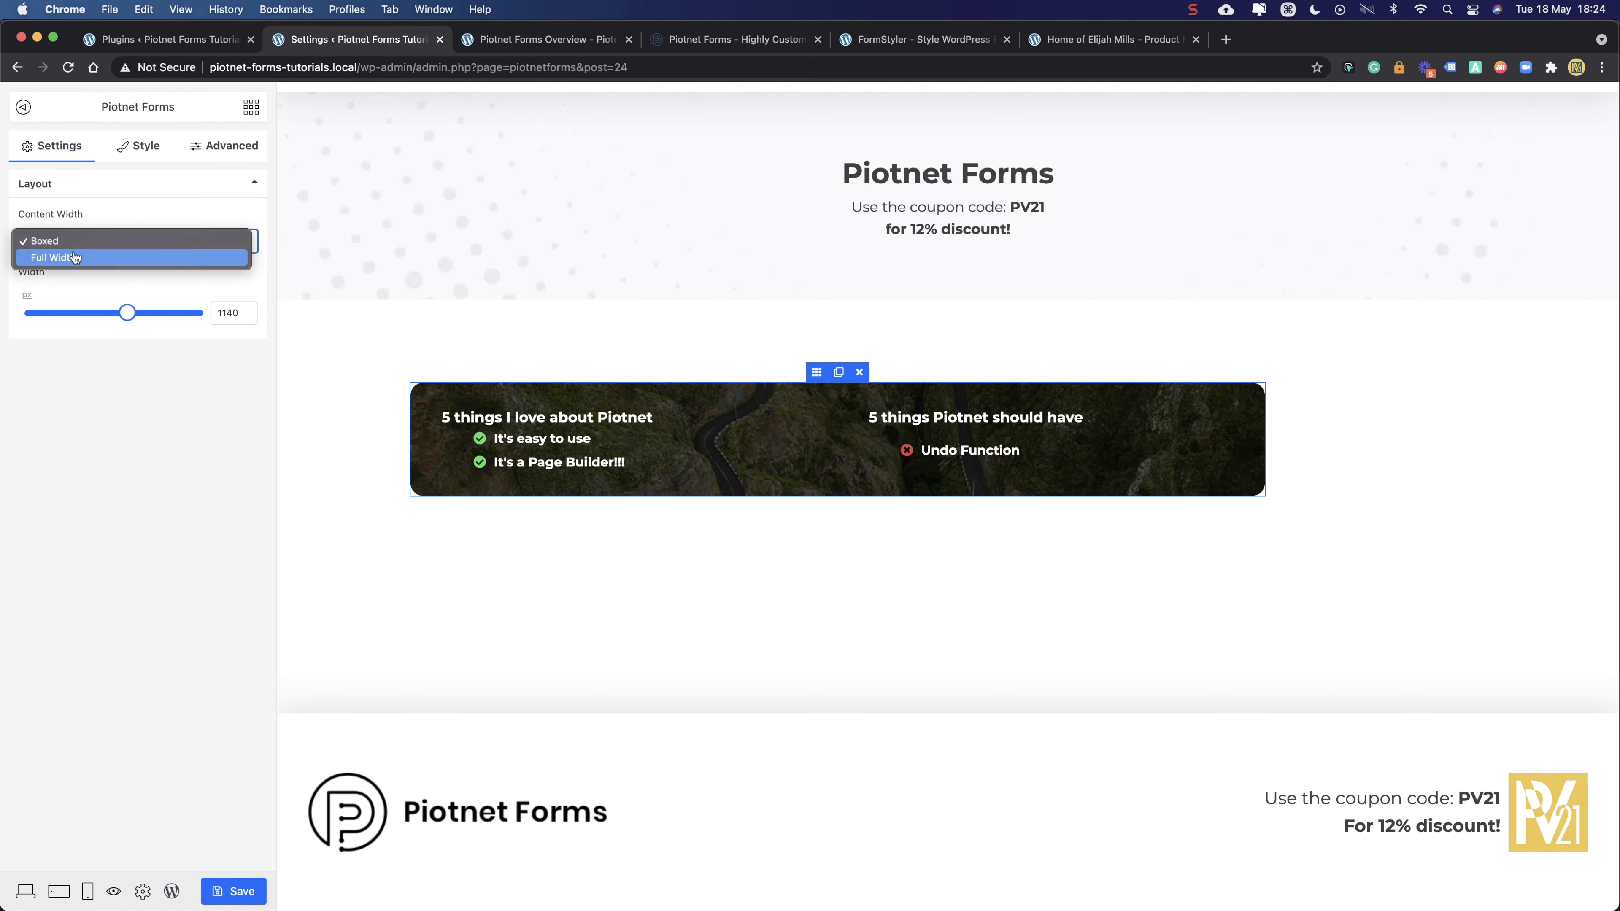
left_click(74, 257)
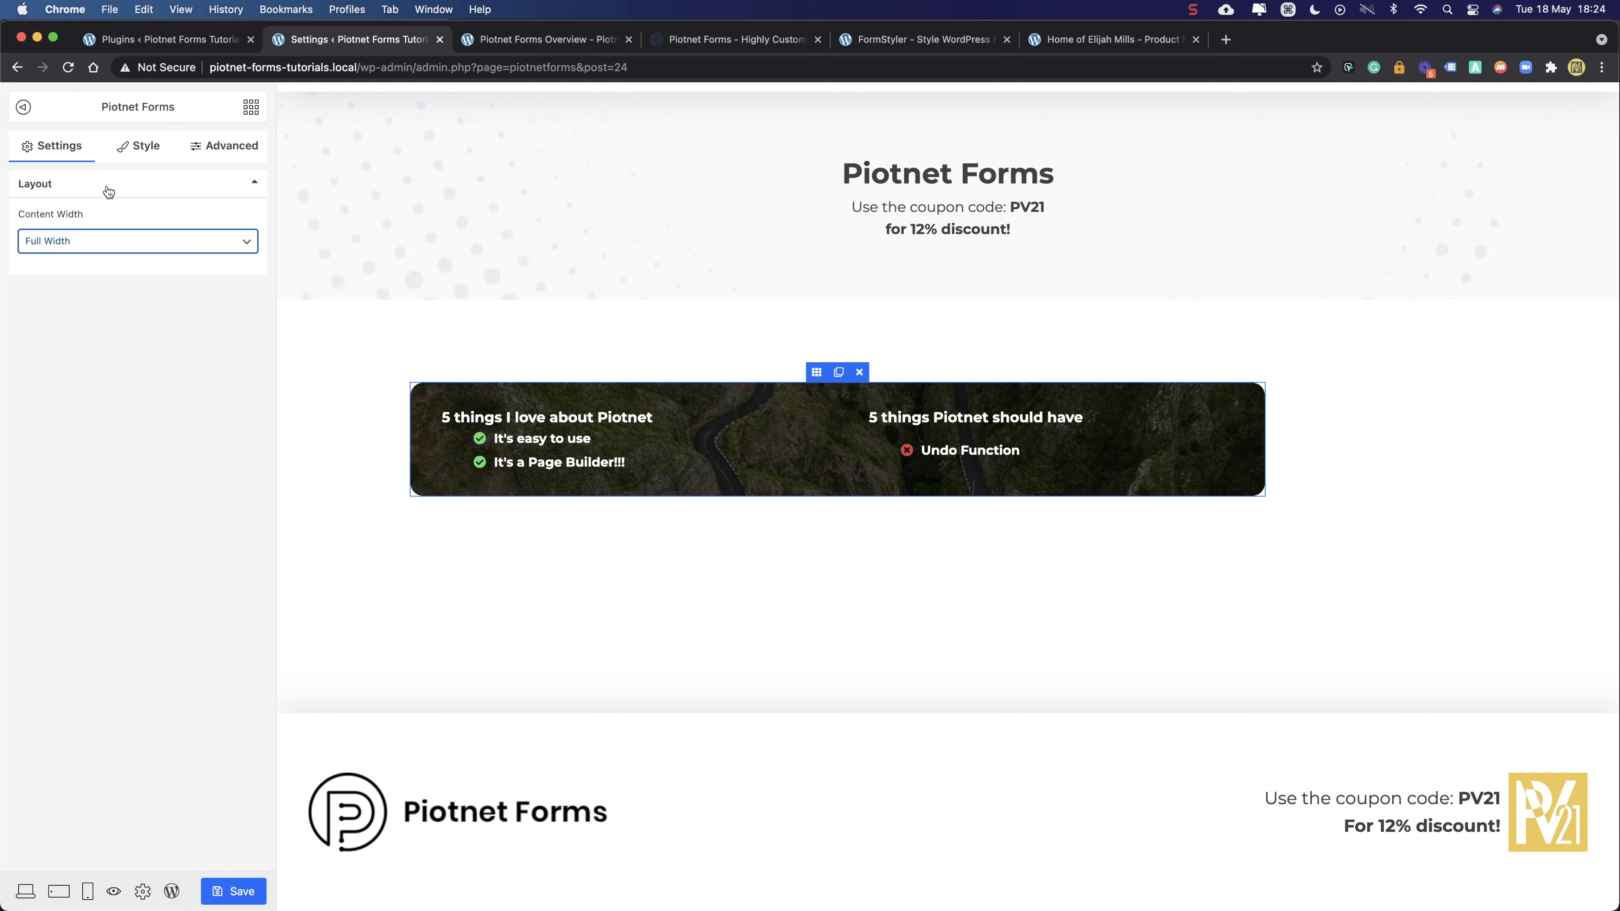
left_click(231, 891)
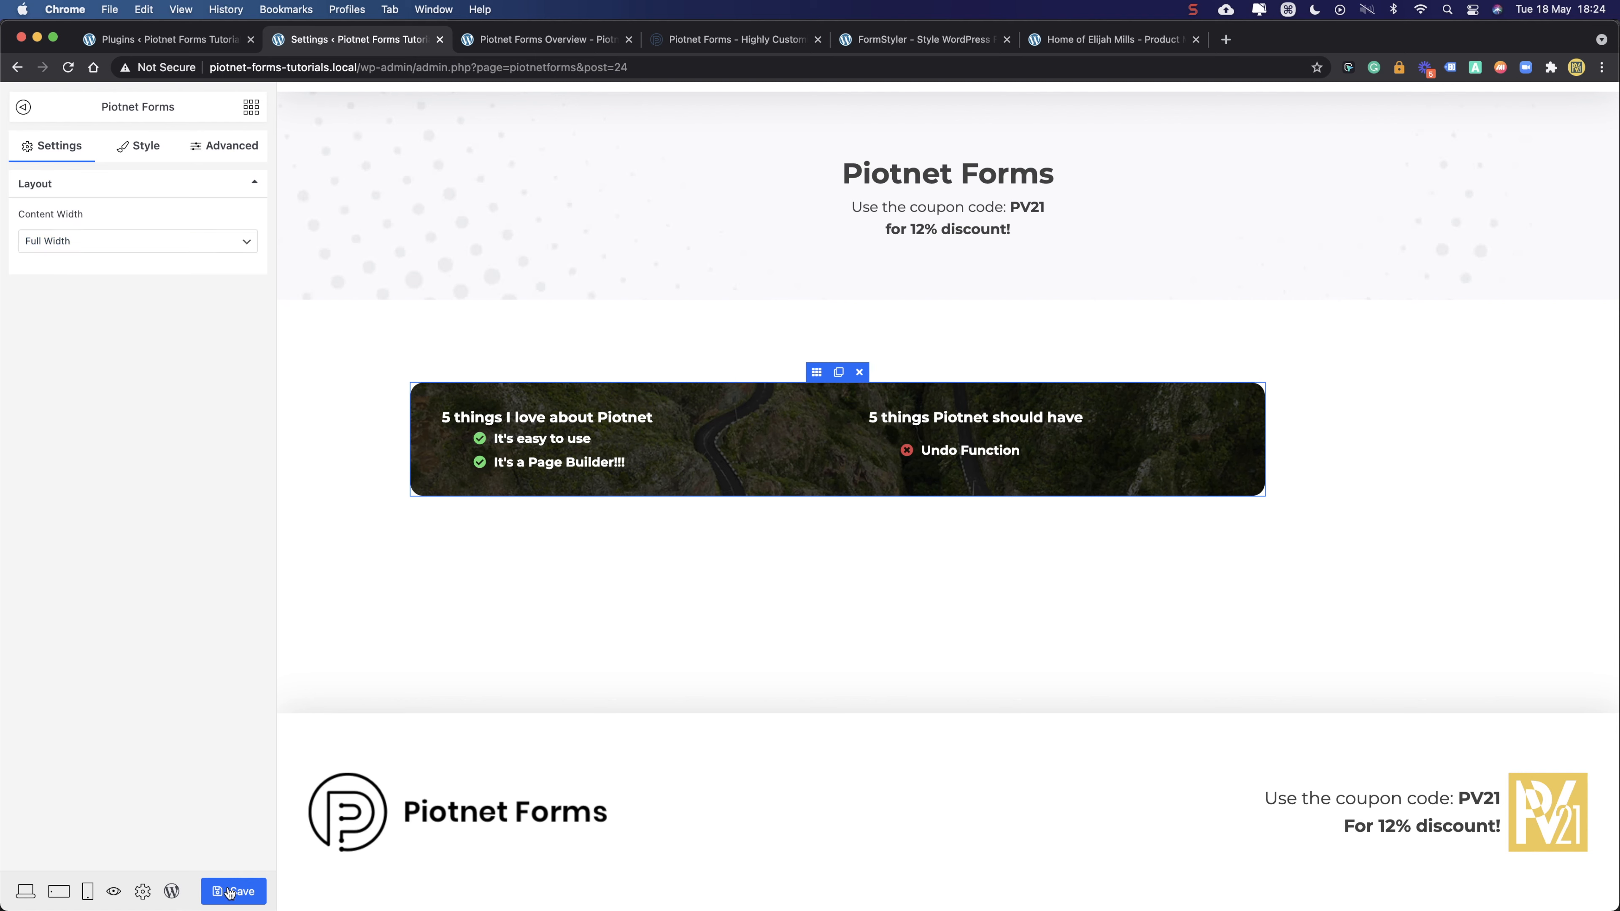
left_click(528, 38)
left_click(69, 66)
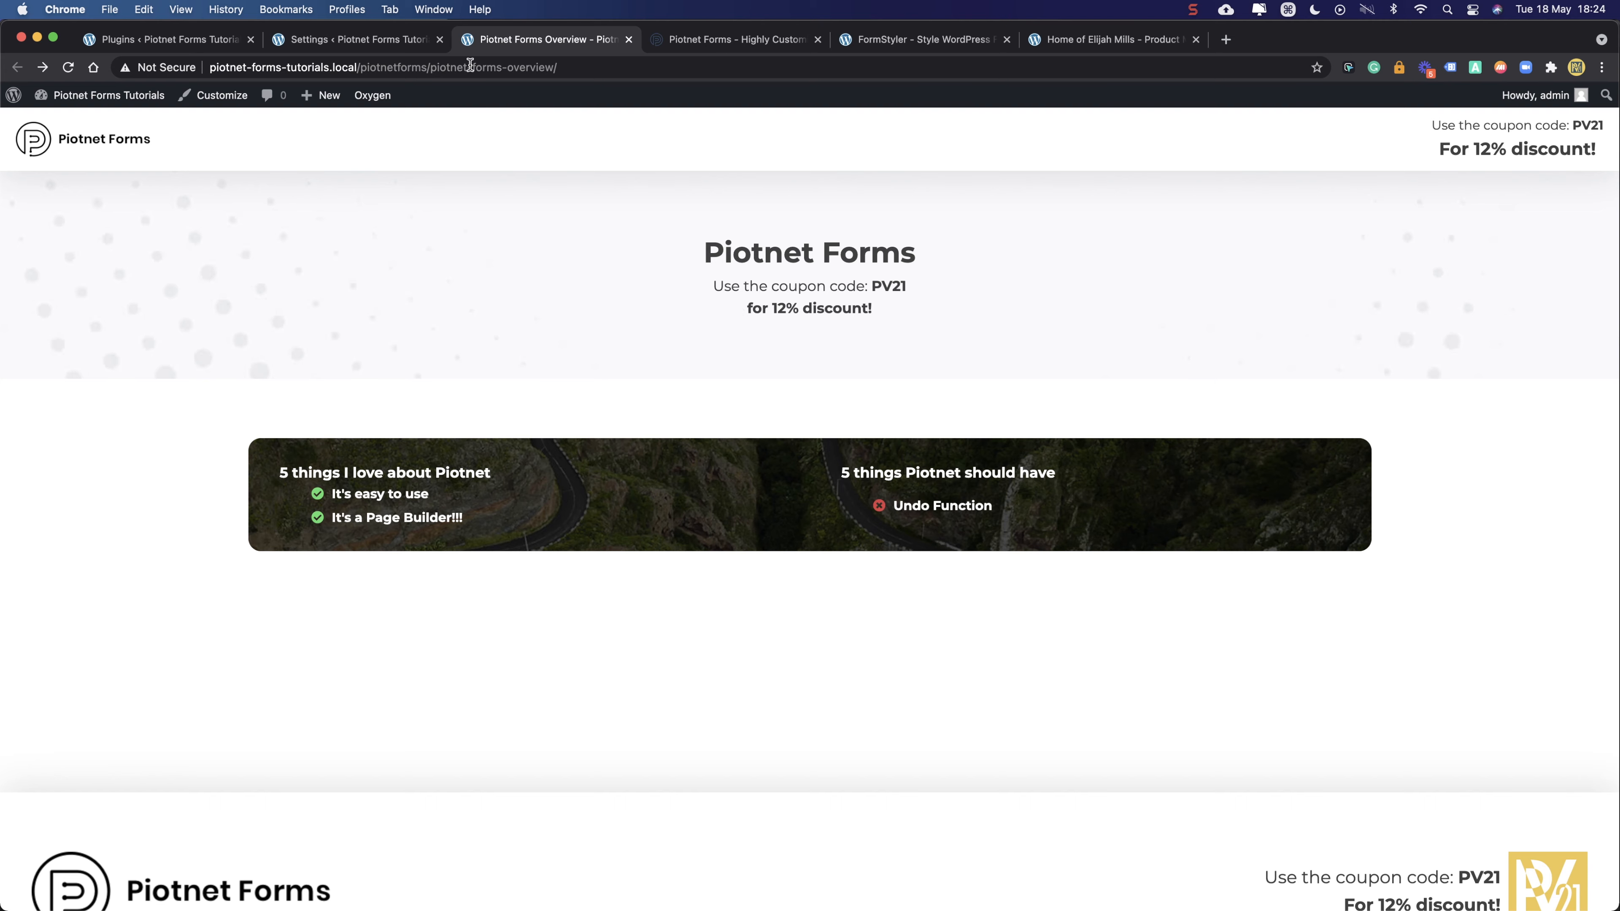
- Scroll the reloaded live page to inspect the full-width card and its right column's text
scroll(452, 461, "down", 3)
scroll(451, 462, "down", 3)
scroll(452, 462, "up", 3)
scroll(451, 462, "down", 3)
scroll(451, 461, "up", 2)
scroll(452, 462, "down", 2)
scroll(451, 462, "up", 2)
scroll(452, 462, "down", 2)
scroll(451, 461, "up", 1)
scroll(452, 462, "down", 2)
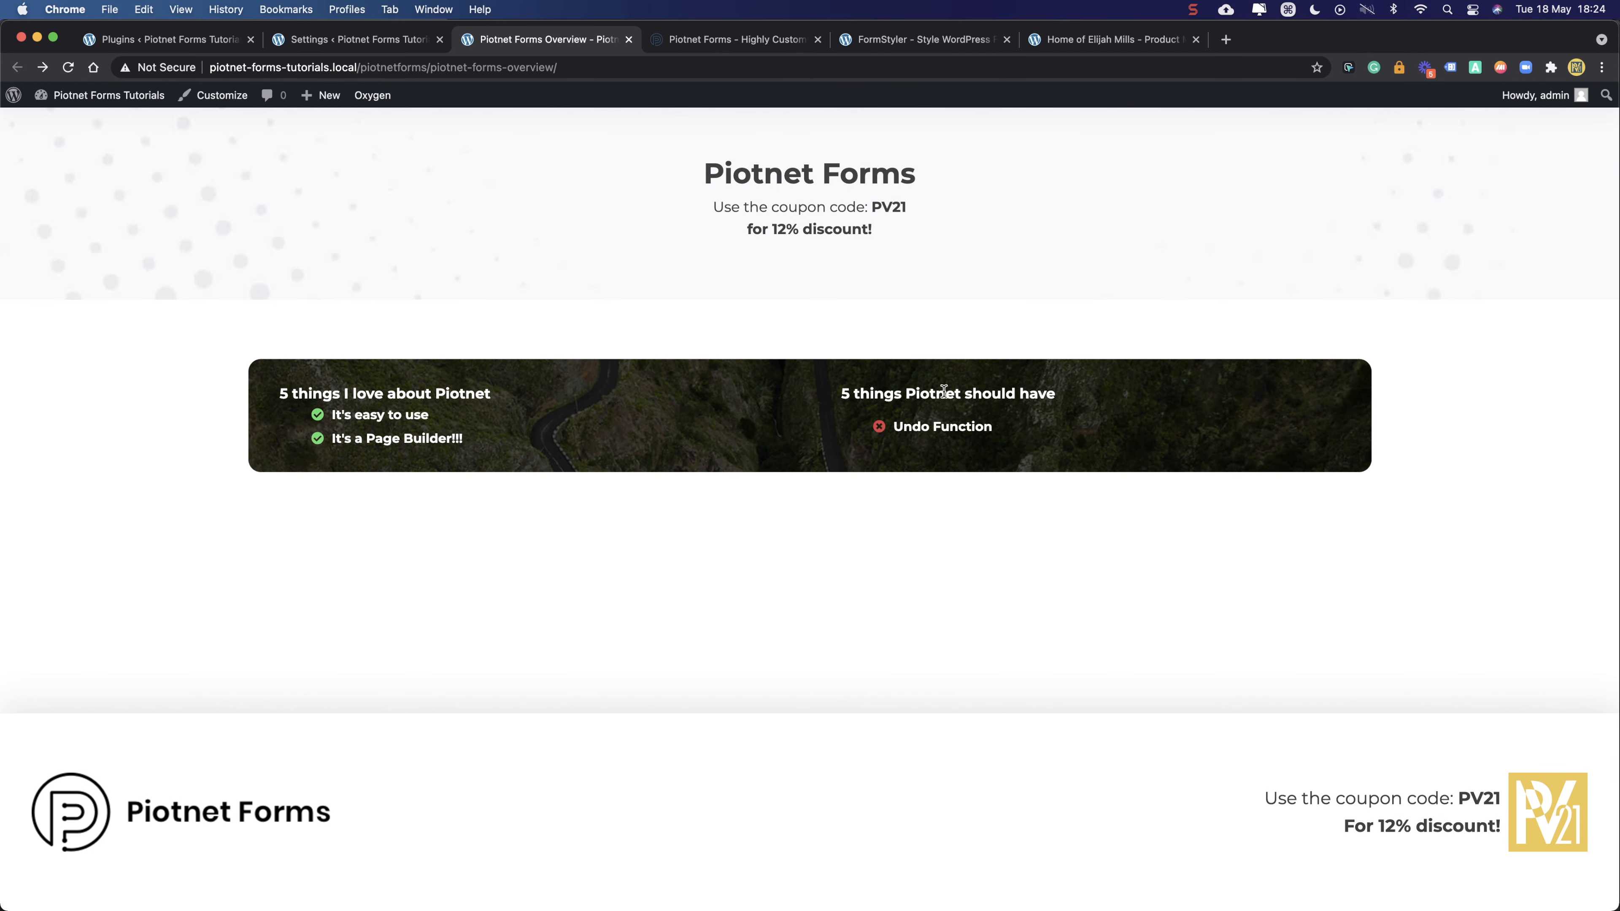
left_click_drag(835, 393, 1020, 444)
left_click(1071, 434)
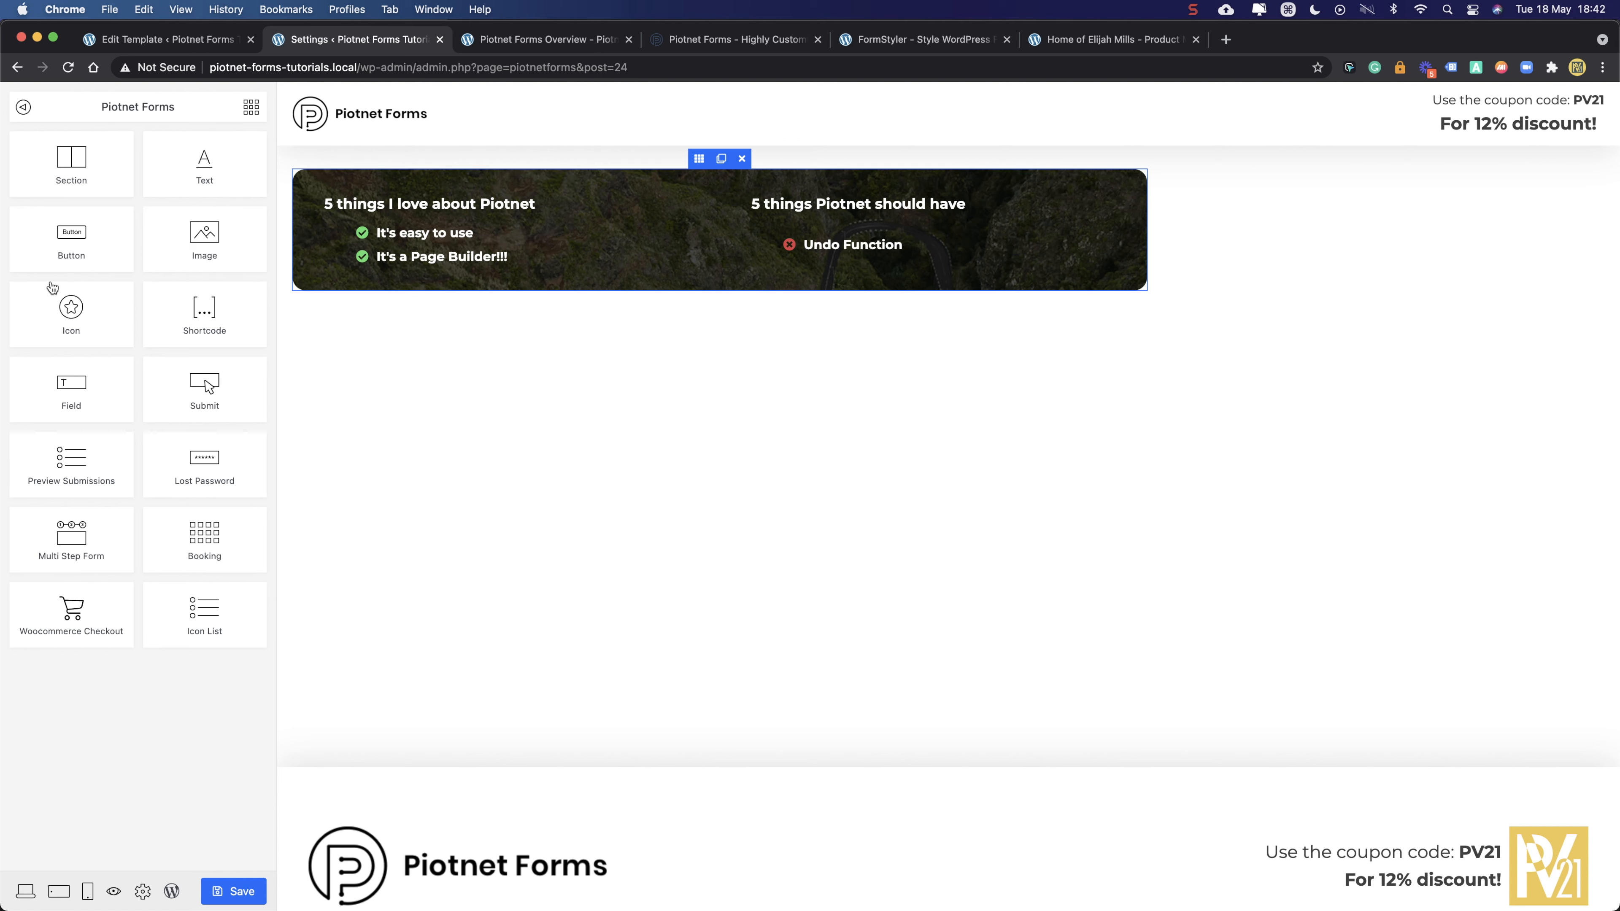
- Link the card section's margins so all four become 0, then select the bottom margin value
left_click(699, 160)
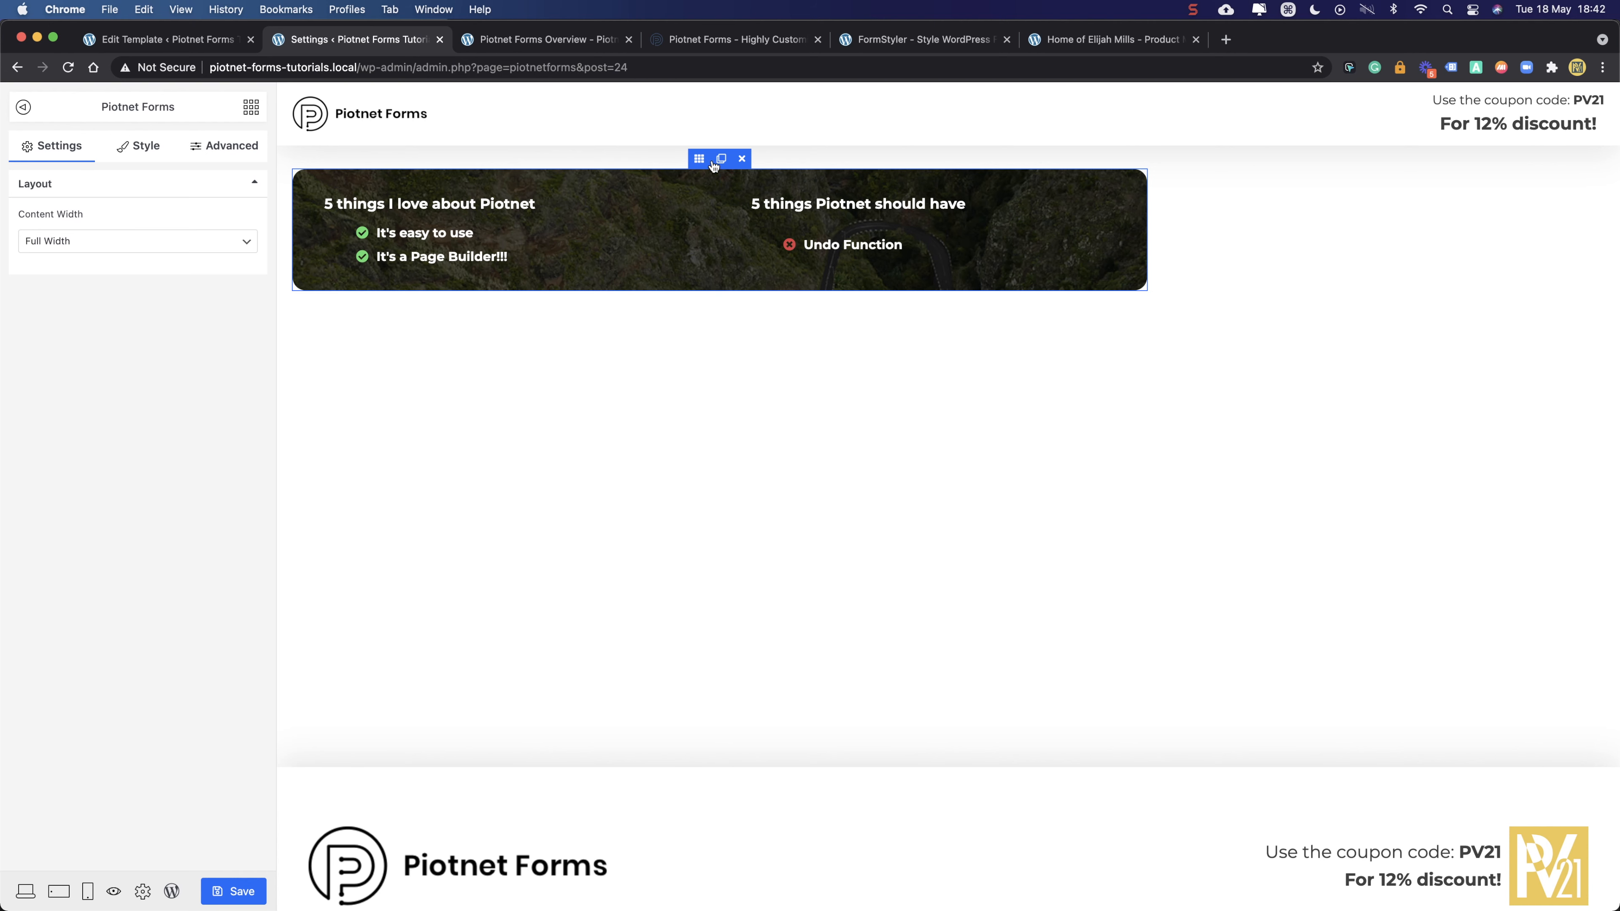
left_click(238, 147)
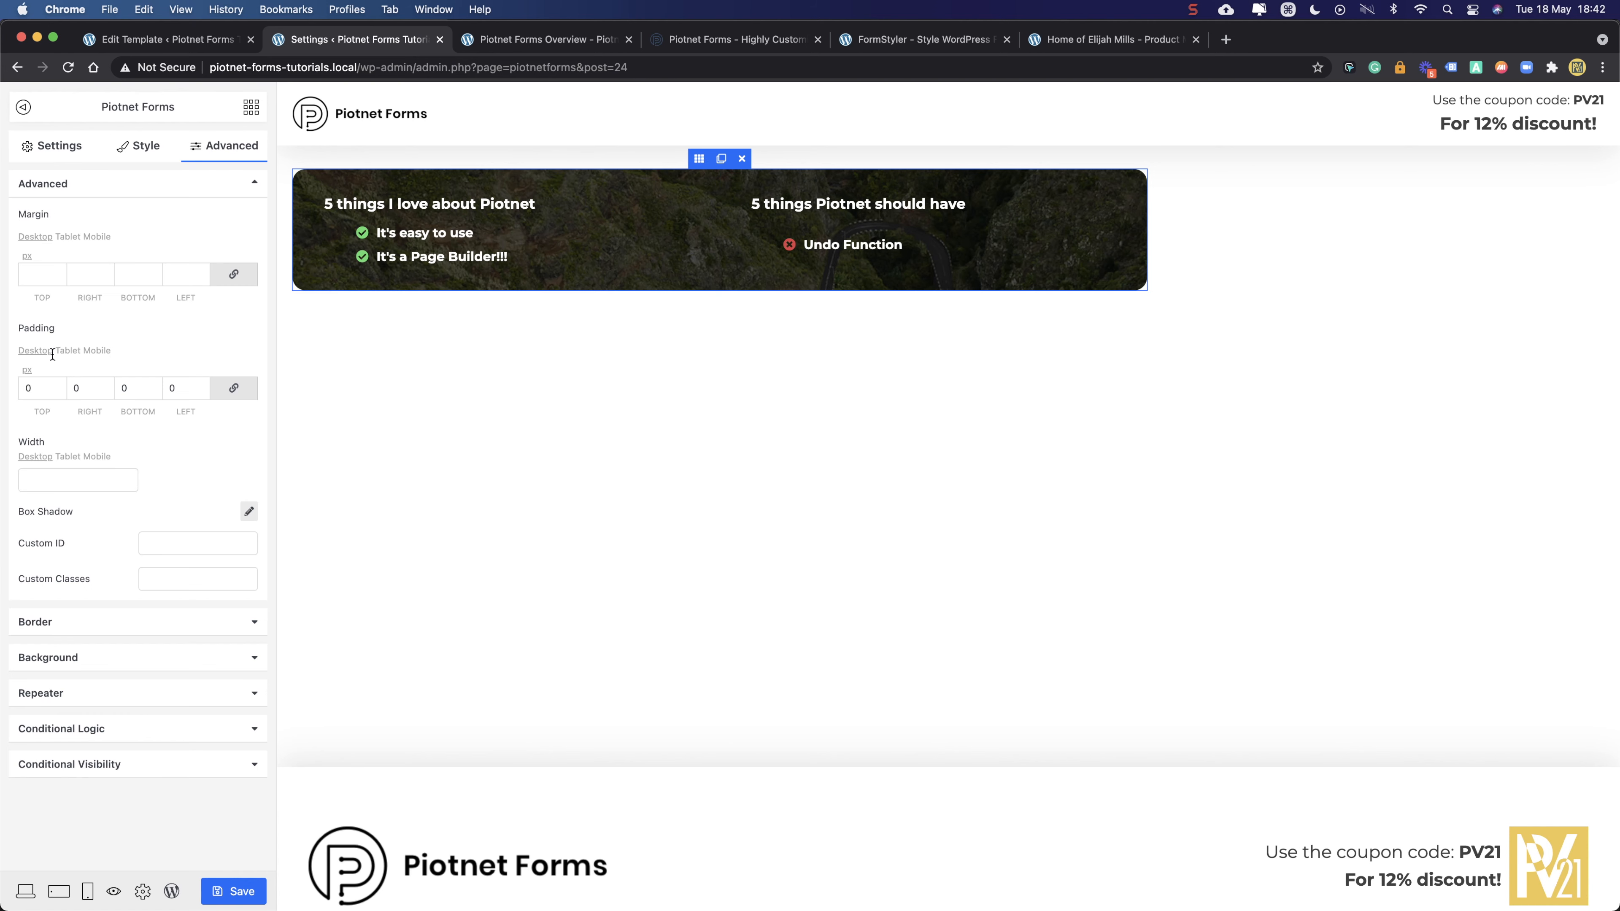
left_click(232, 274)
double_click(131, 275)
- Set the card section's bottom margin to 50 px
type("50")
left_click(164, 331)
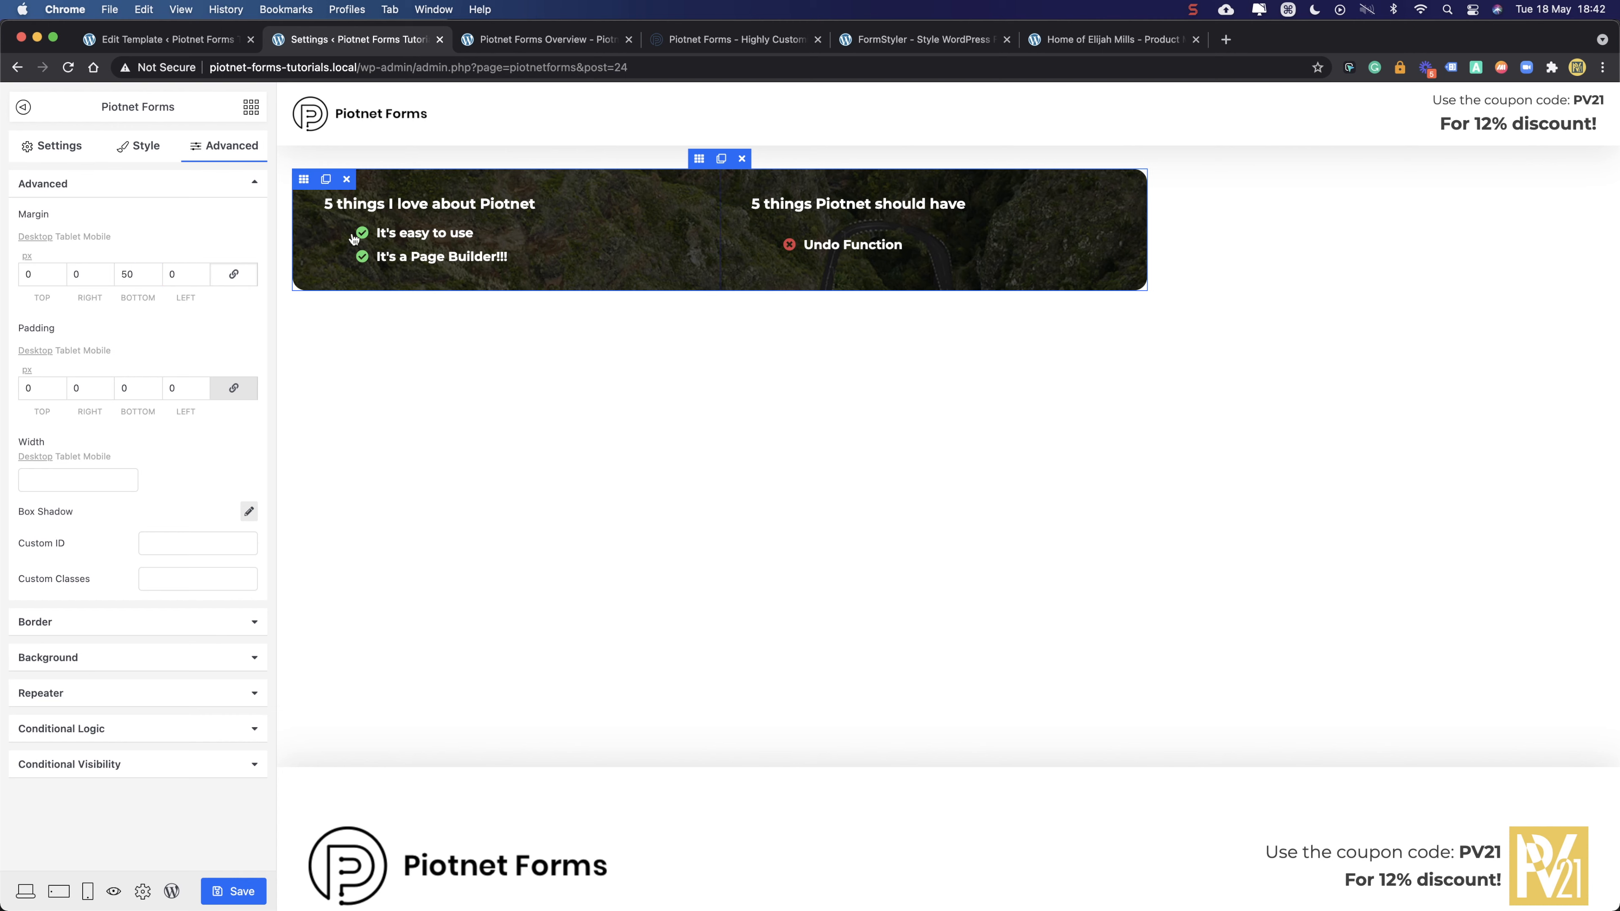
left_click(70, 155)
- Add a new empty section below the banner card
left_click(251, 107)
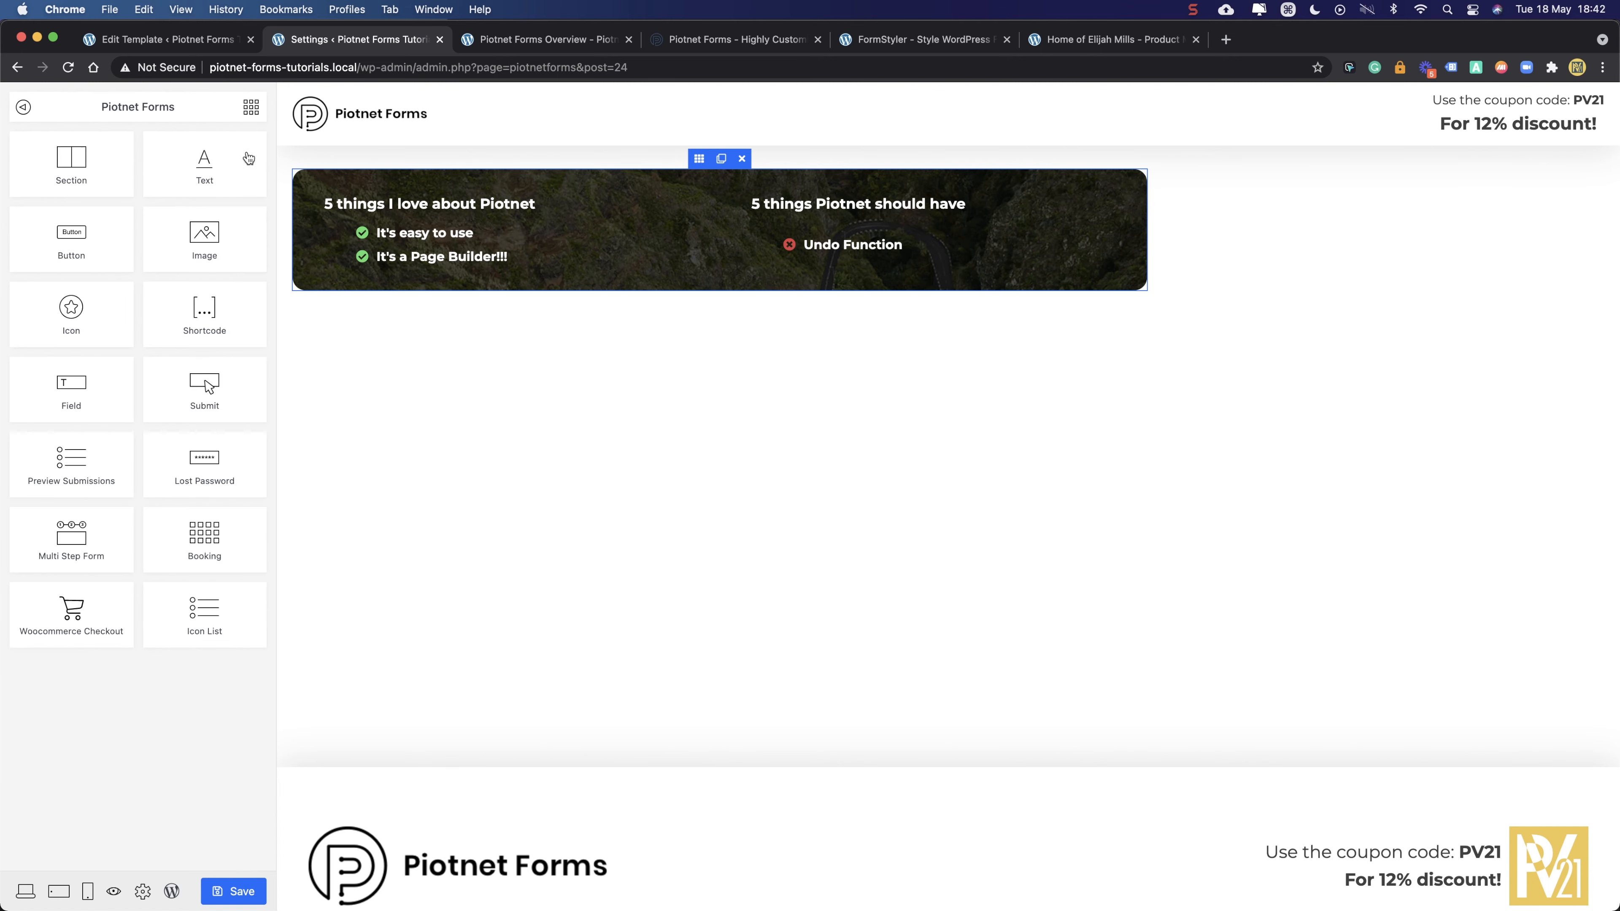
left_click_drag(78, 170, 664, 320)
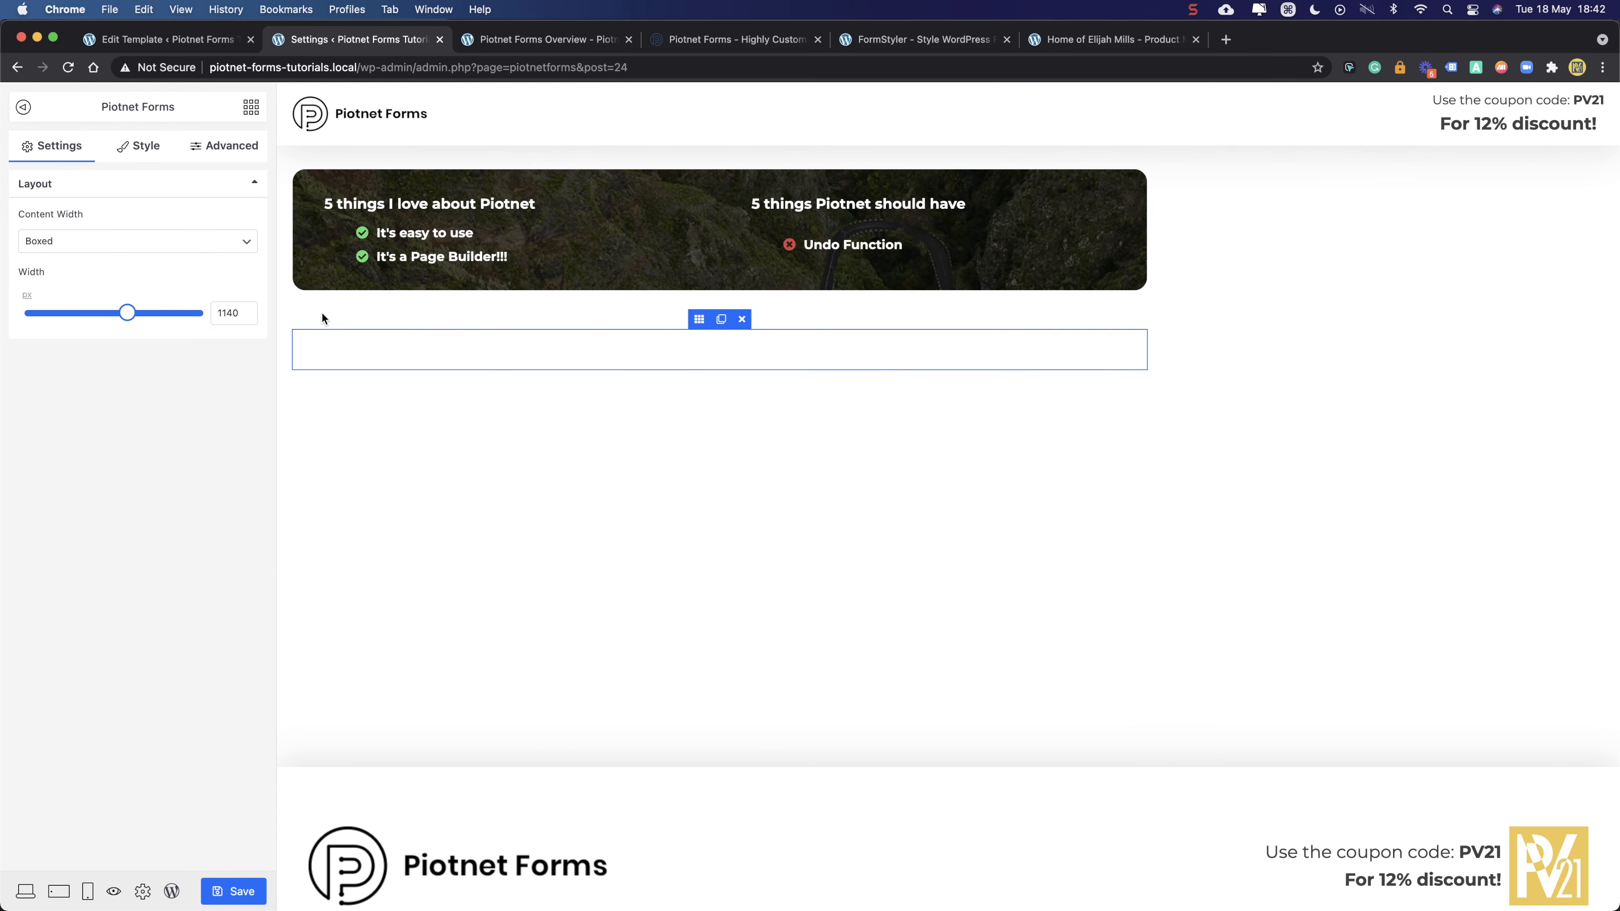
mouse_move(364, 346)
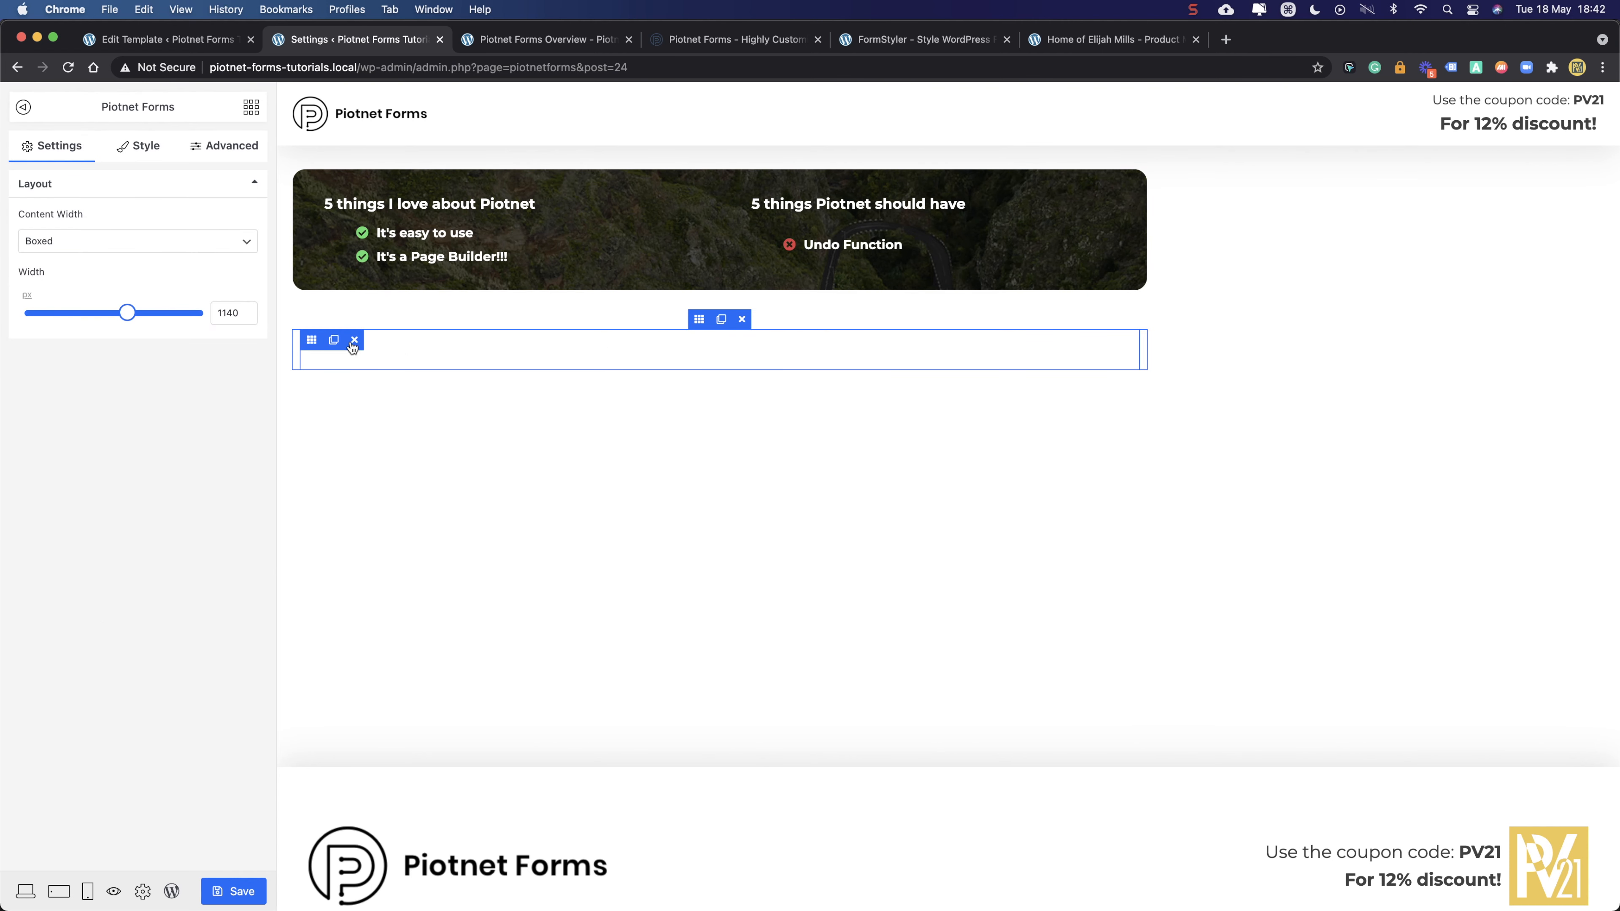
left_click(308, 343)
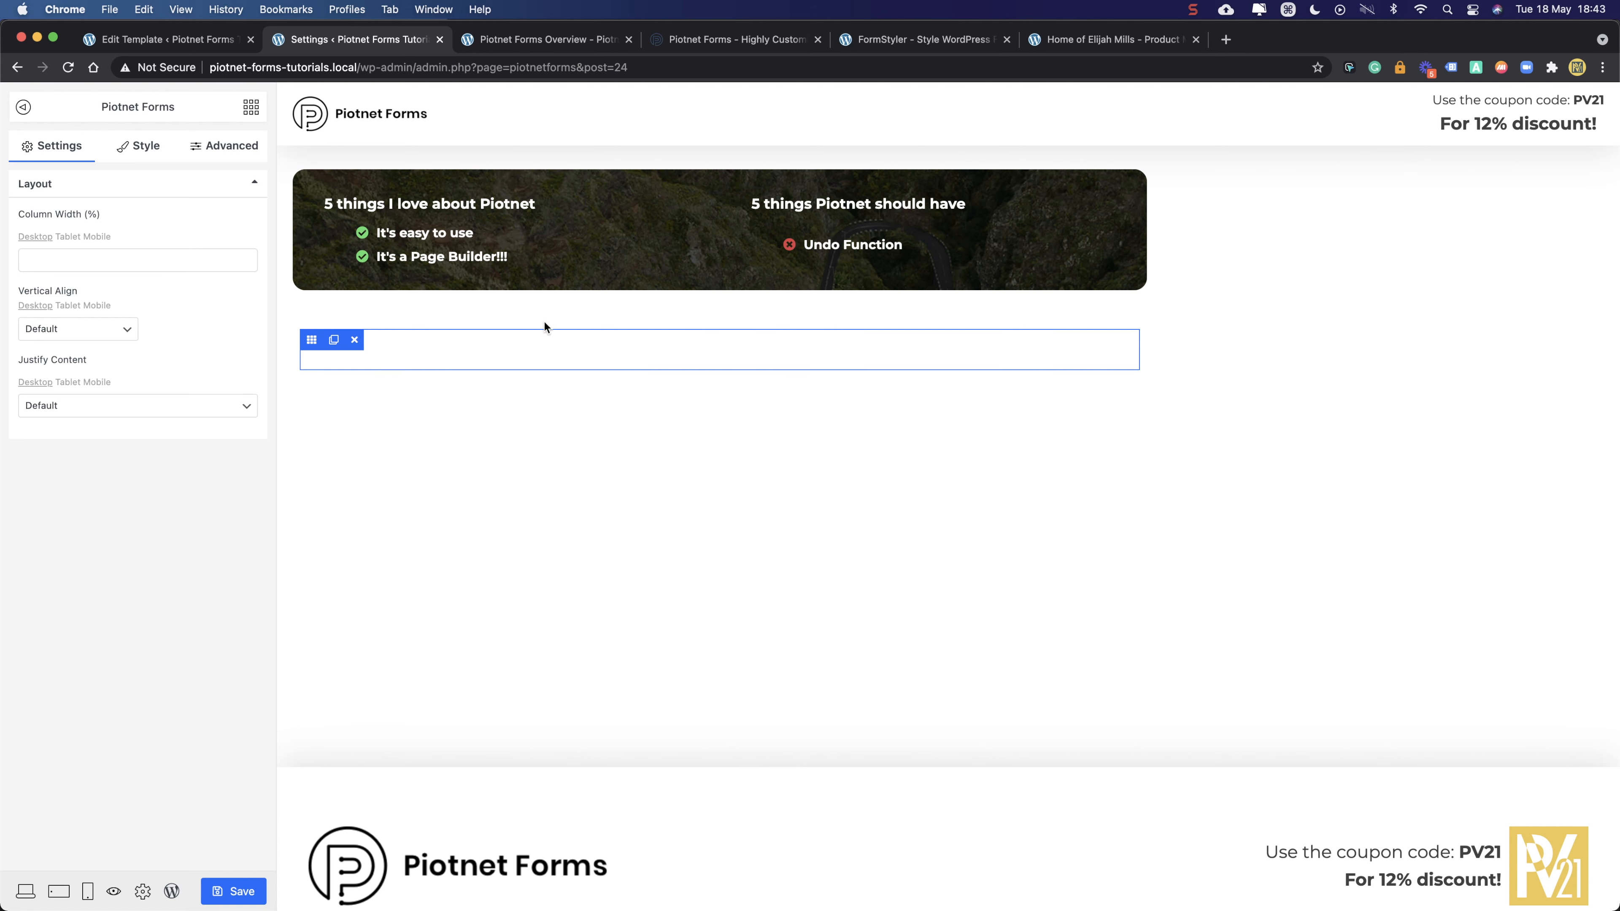
- Set the new section's Content Width to Full Width and save
left_click(699, 319)
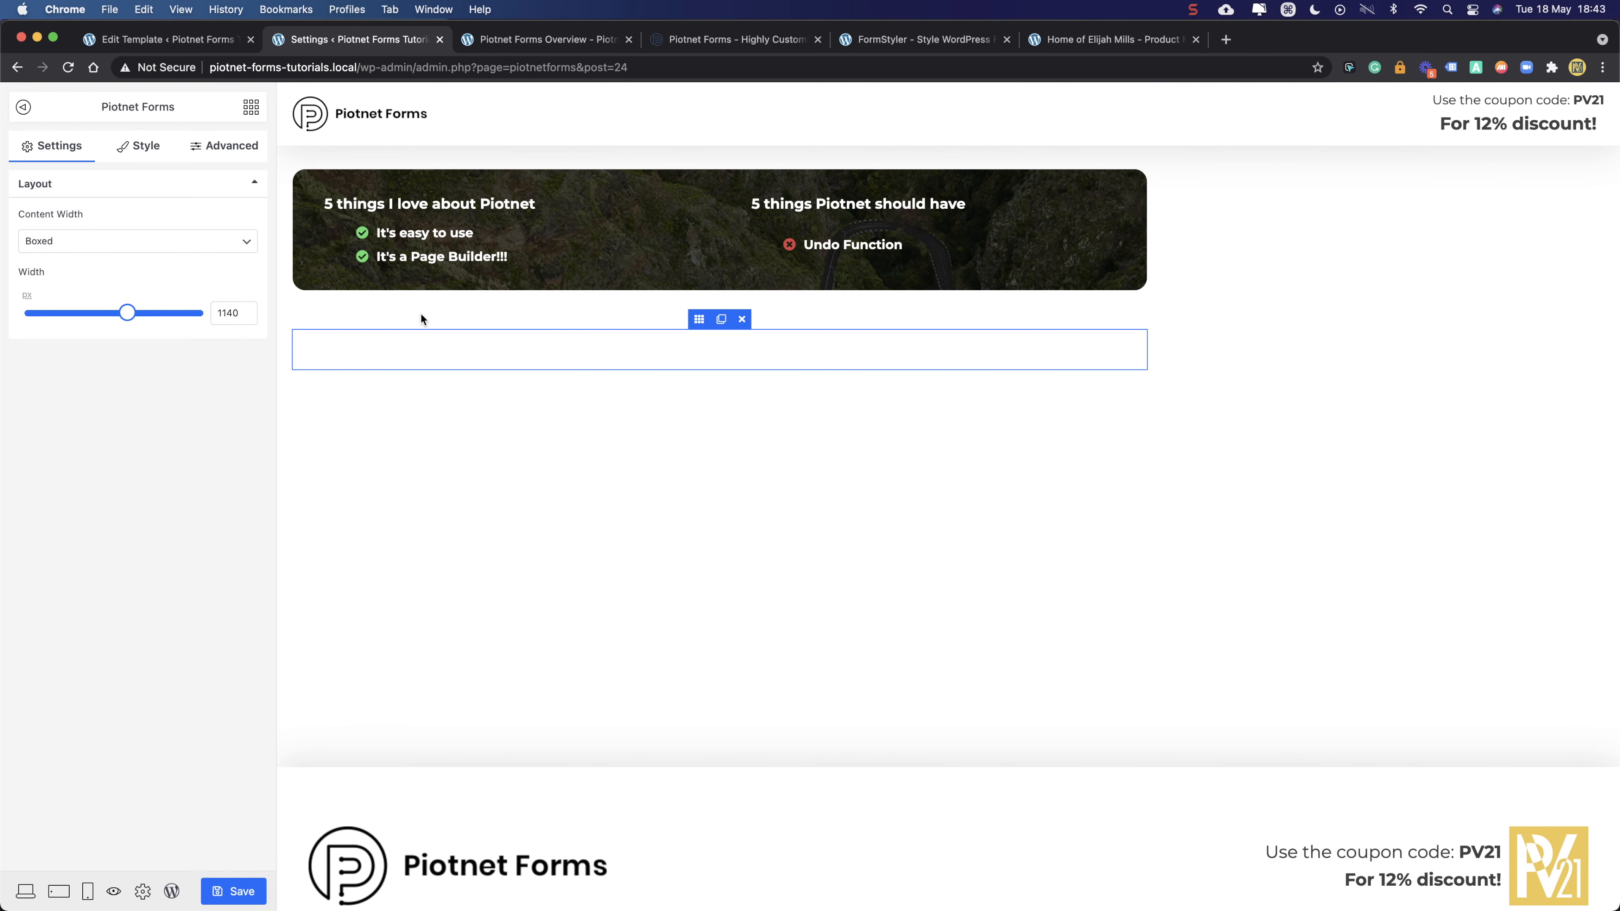
left_click(106, 248)
left_click(95, 259)
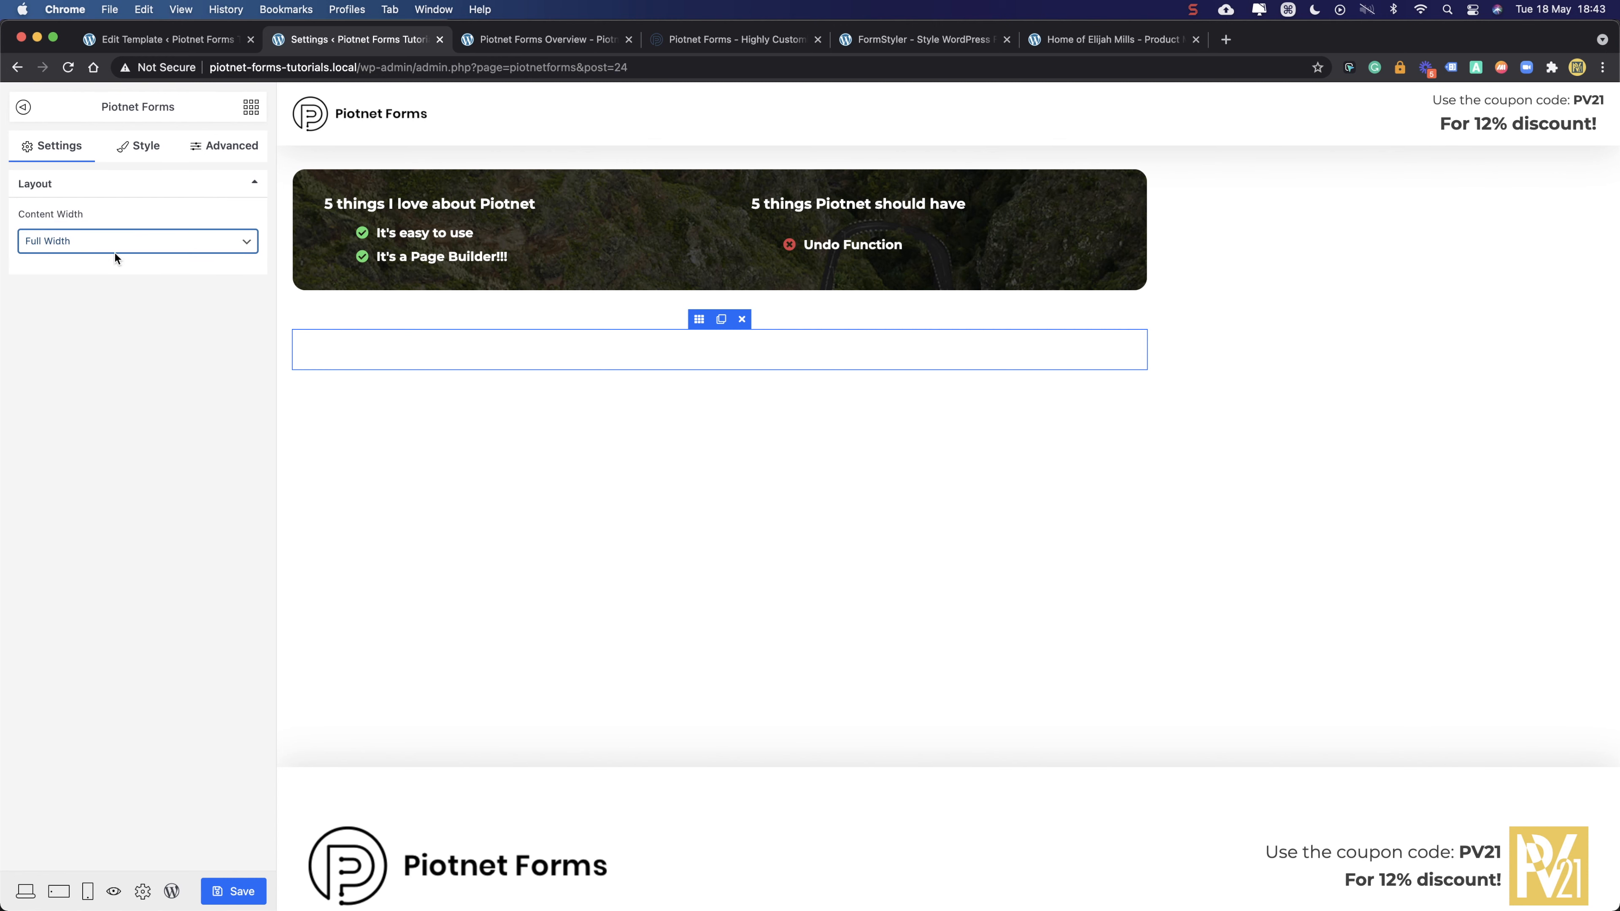
left_click(230, 891)
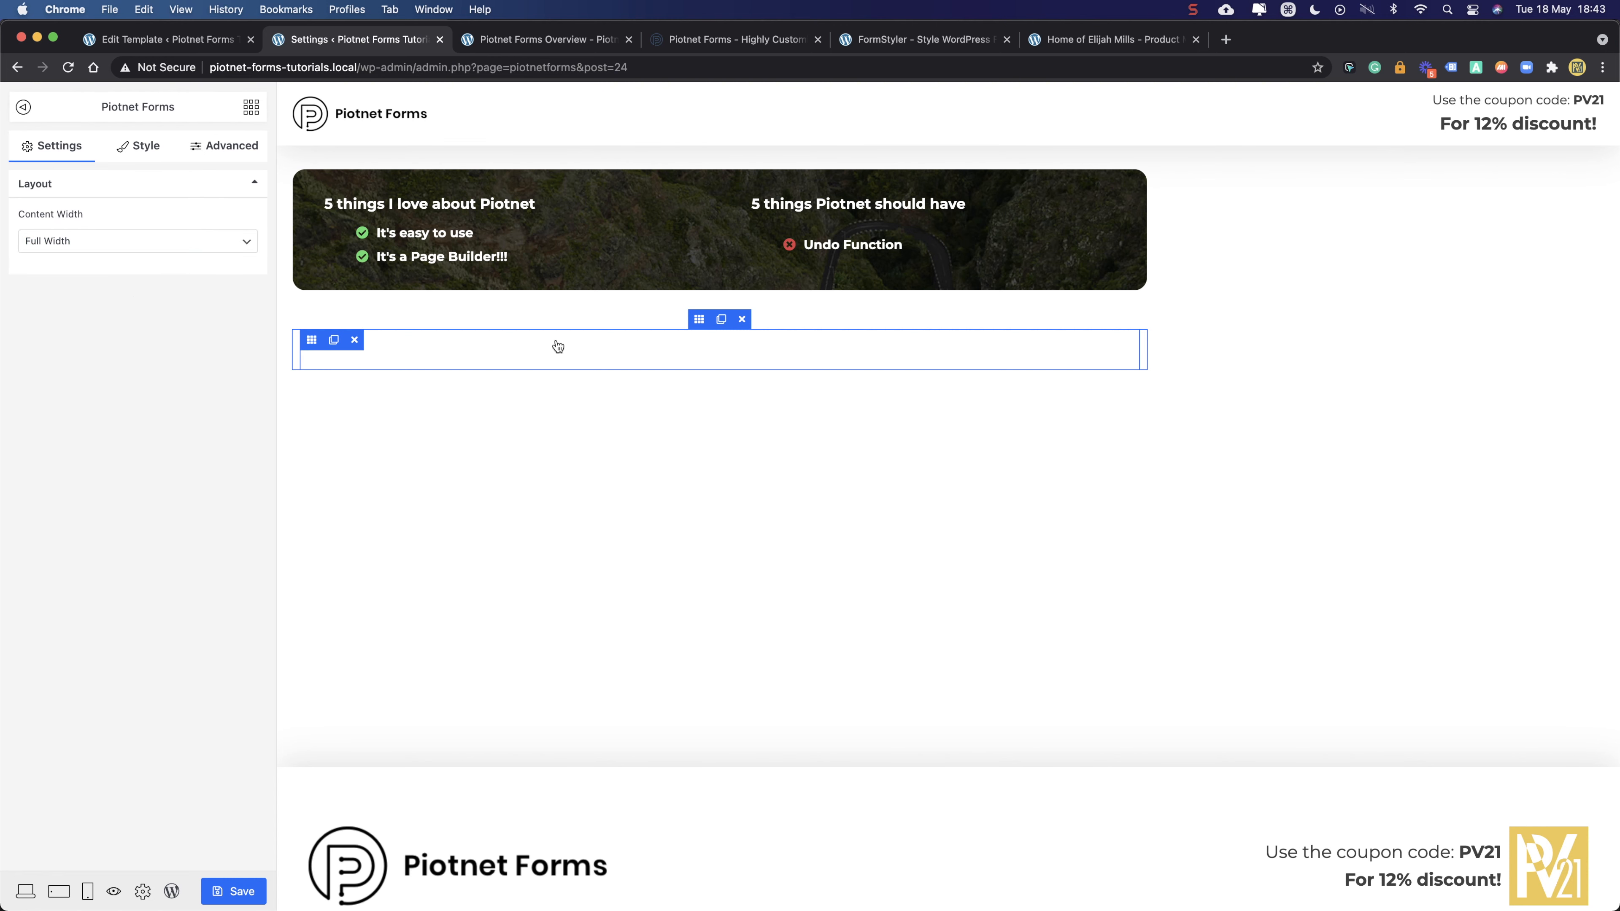
left_click(485, 43)
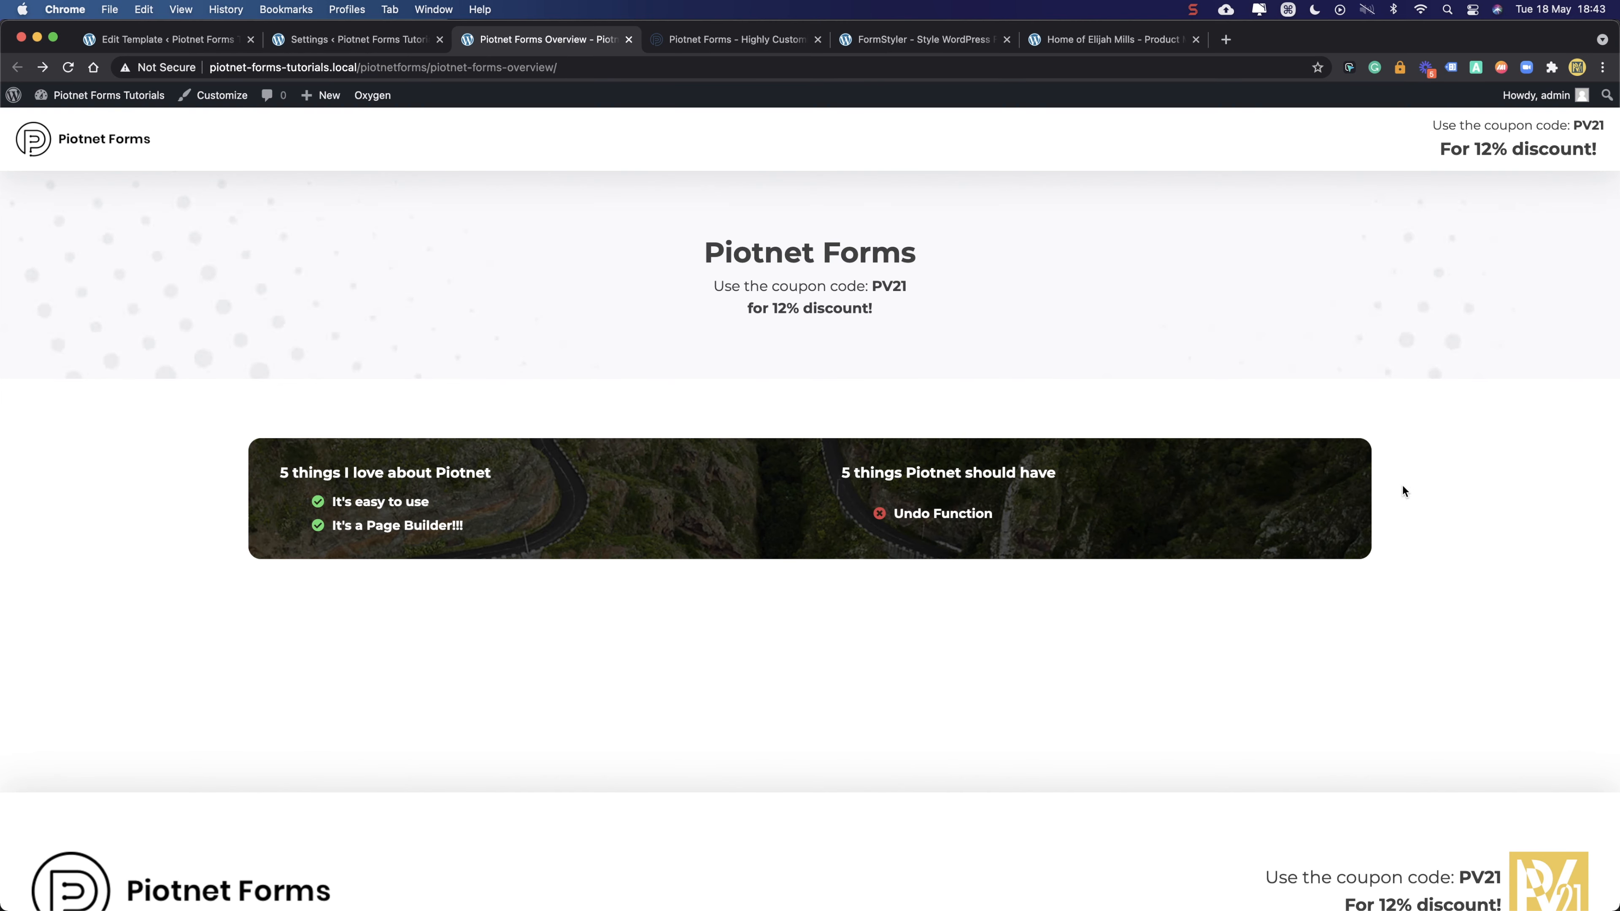
- Check the new full-width section on the live Overview page, then return to the editor
scroll(394, 338, "down", 2)
scroll(394, 339, "up", 2)
left_click_drag(241, 433, 243, 525)
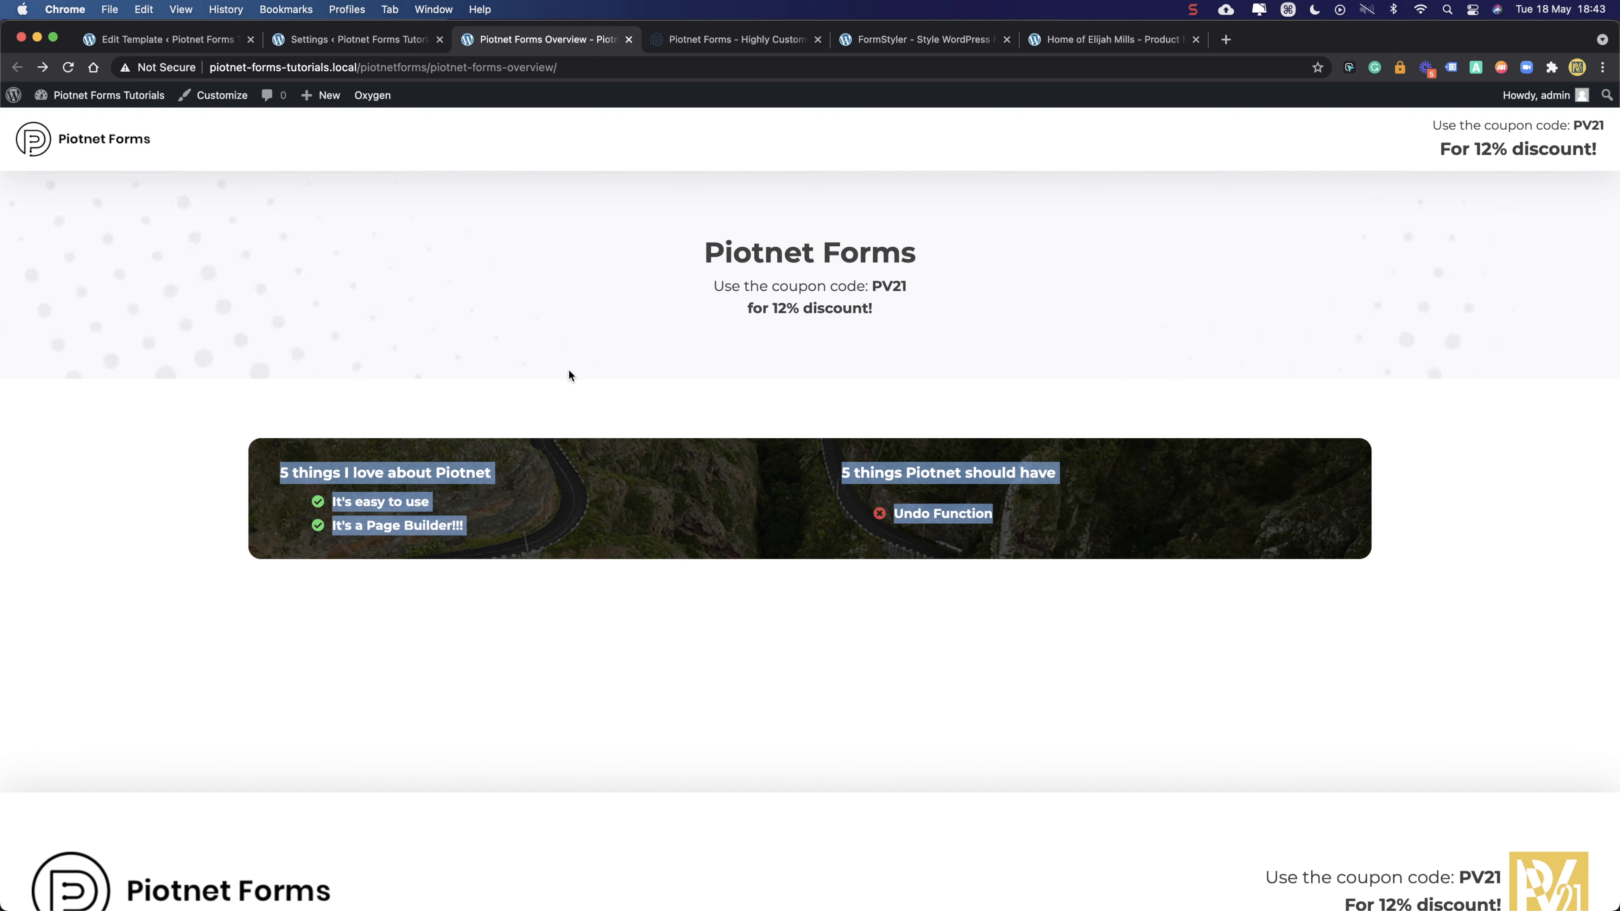
left_click_drag(313, 457, 616, 573)
left_click(616, 574)
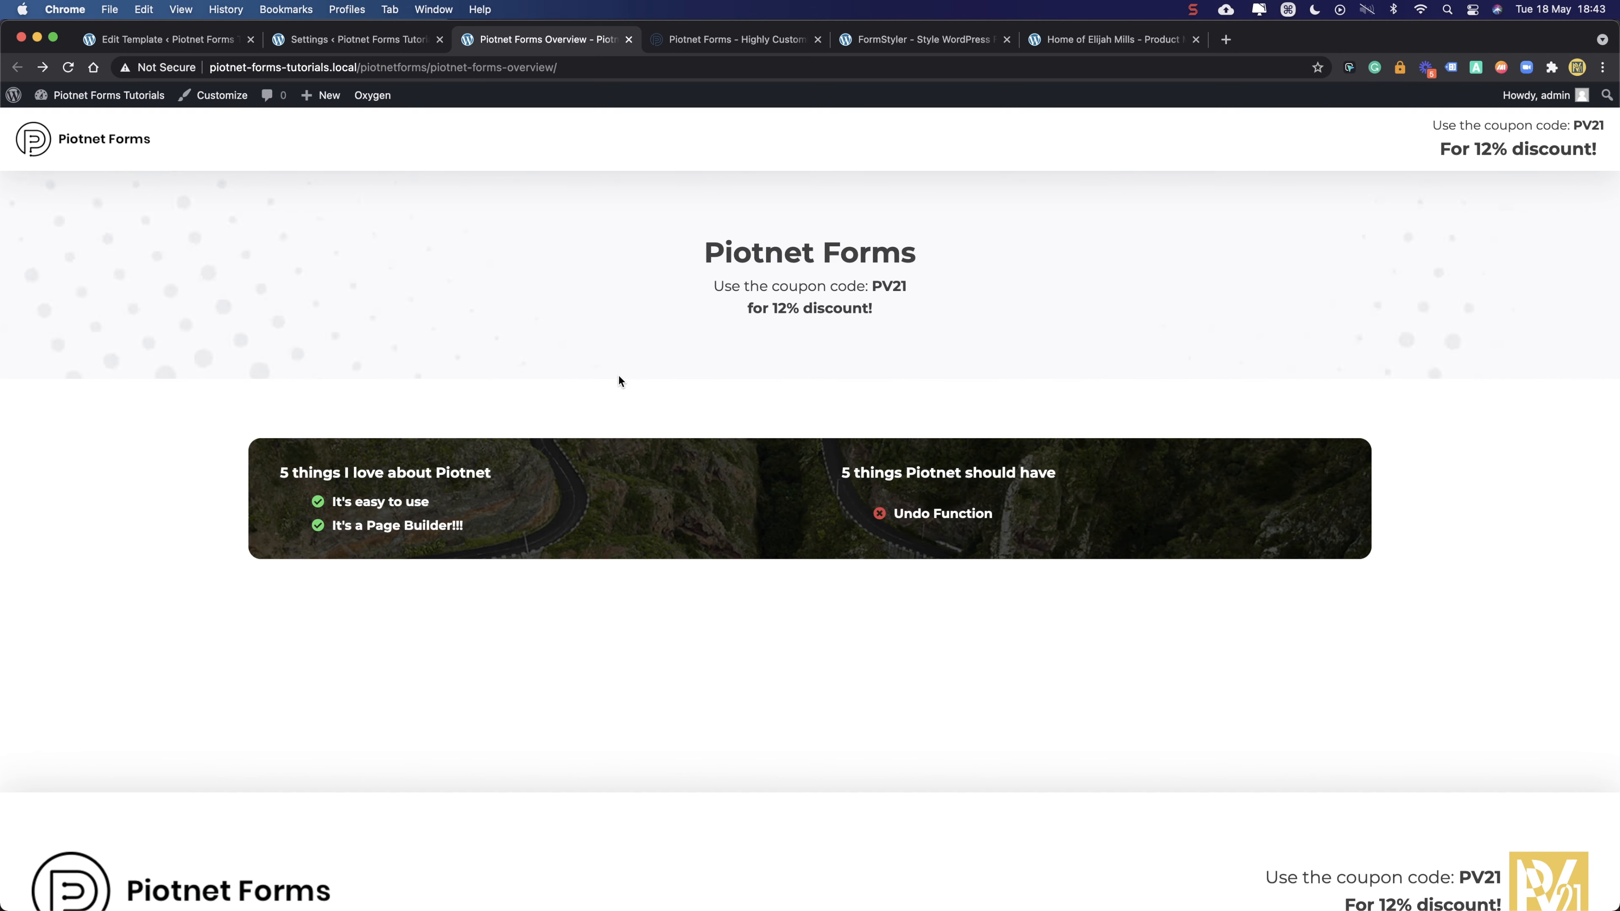
left_click(363, 40)
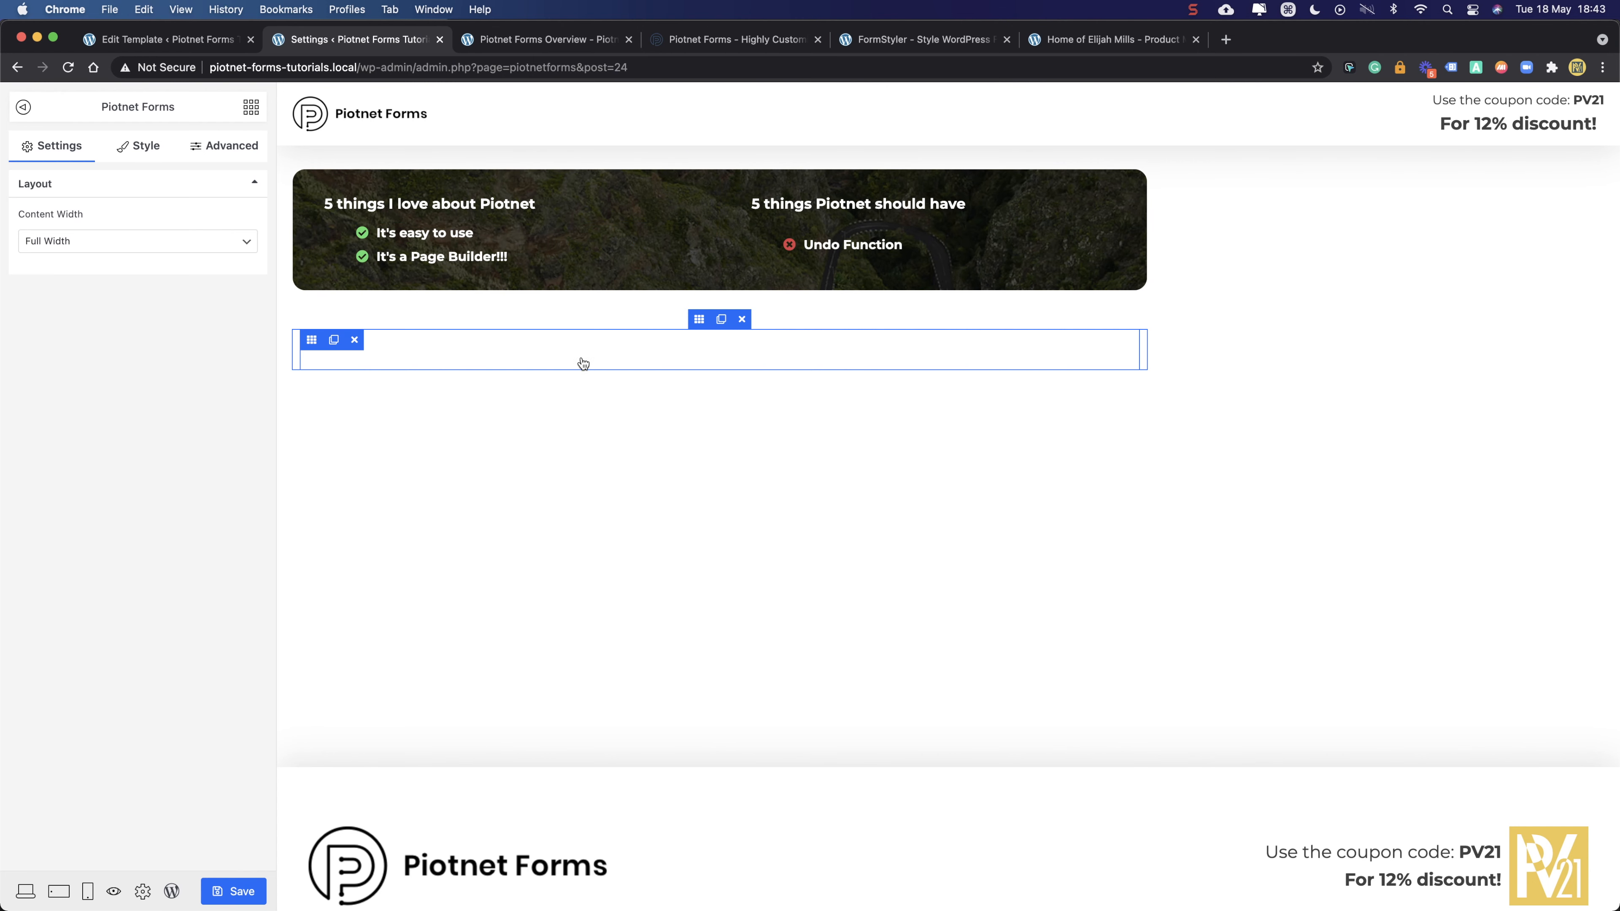
- Place a Field widget in the empty column with Form ID 'overview', Field ID 'name', type Text
left_click(311, 340)
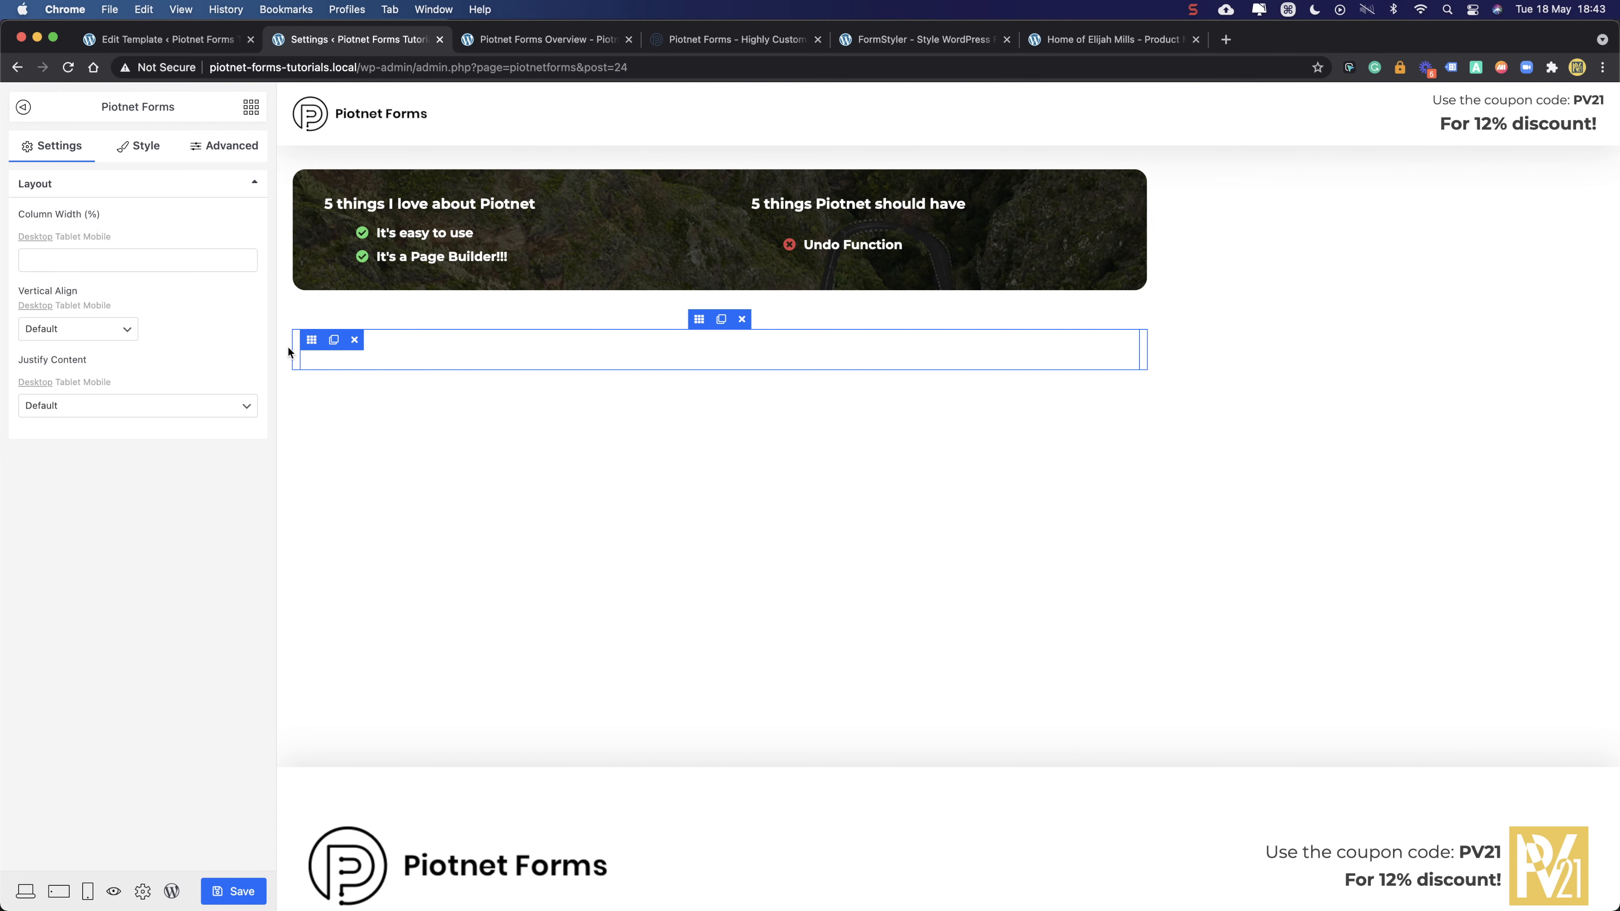
left_click(250, 107)
left_click_drag(83, 374, 572, 351)
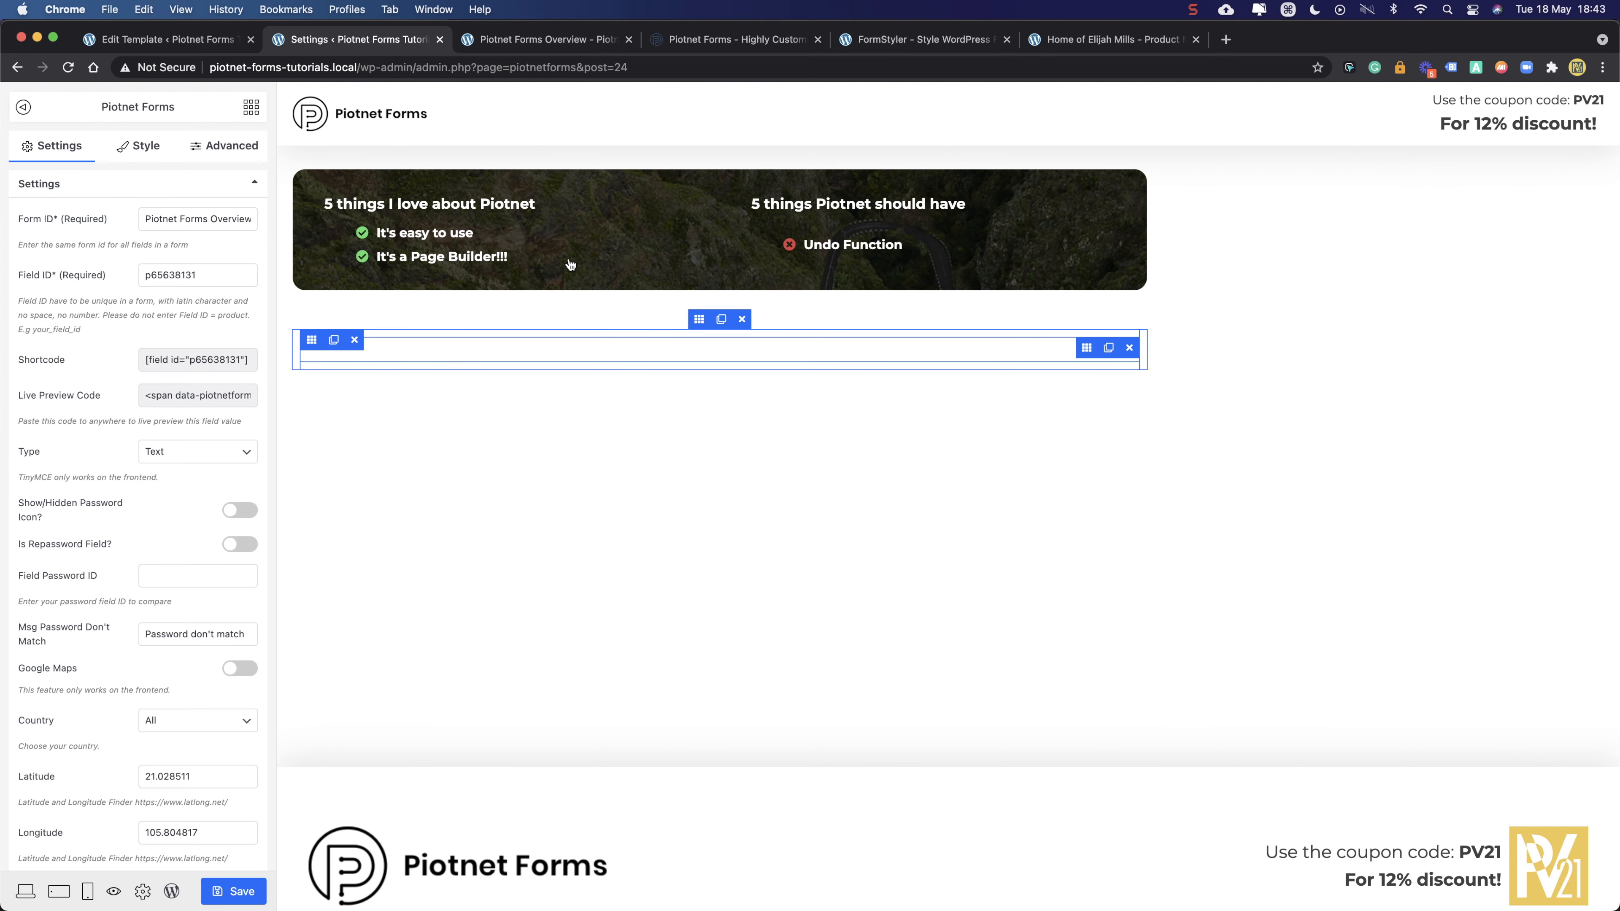
triple_click(190, 218)
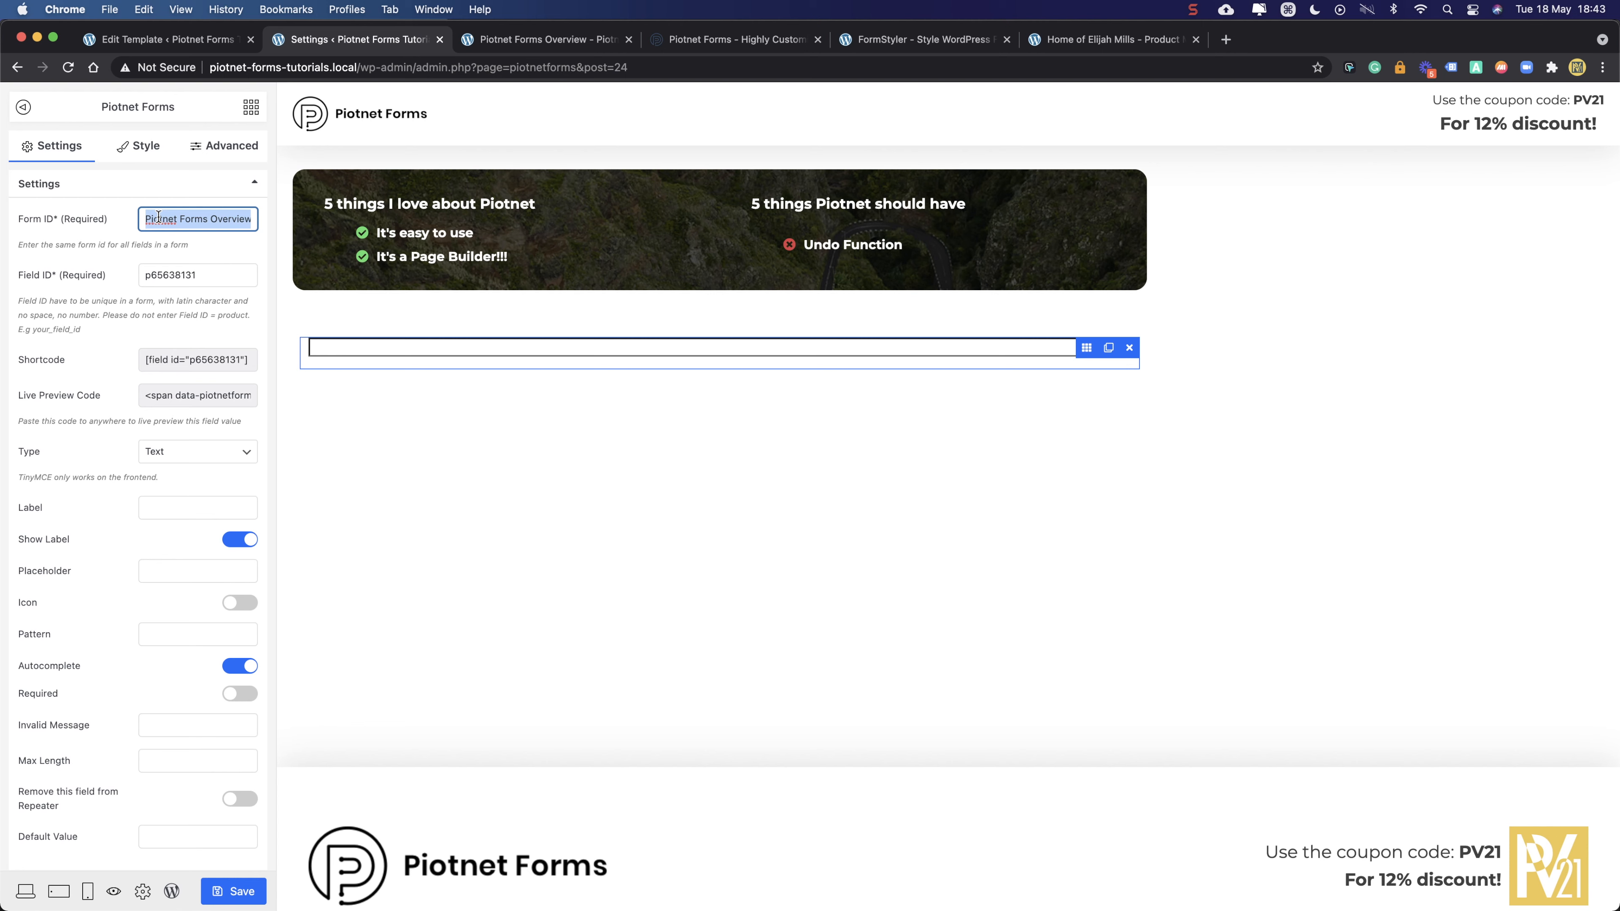
type("ov")
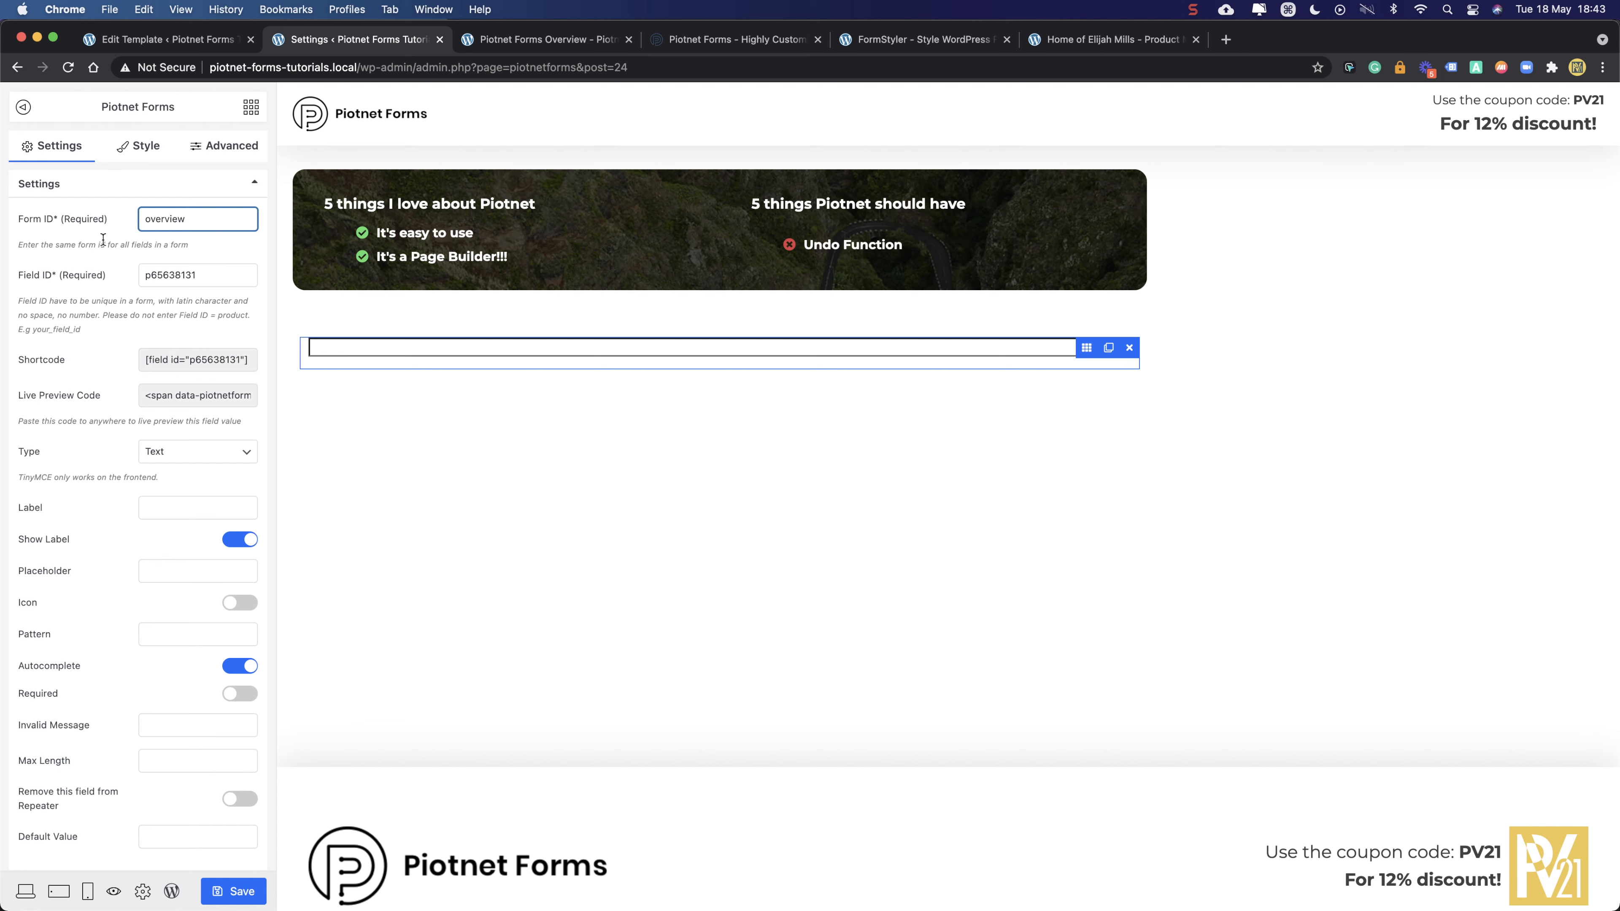
double_click(216, 280)
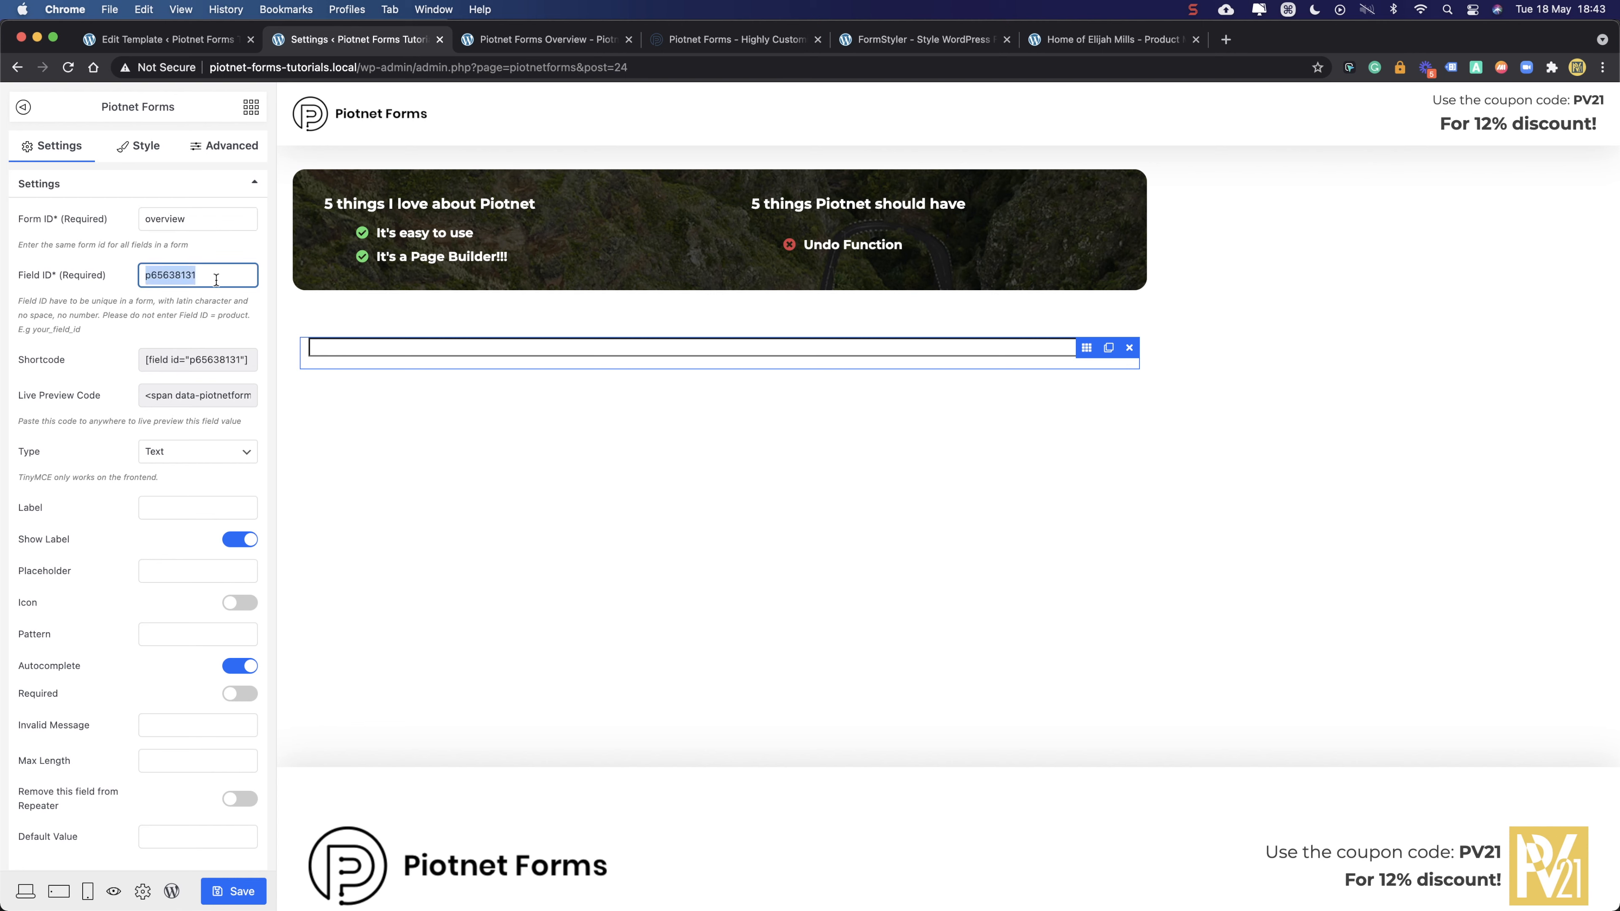
type("name")
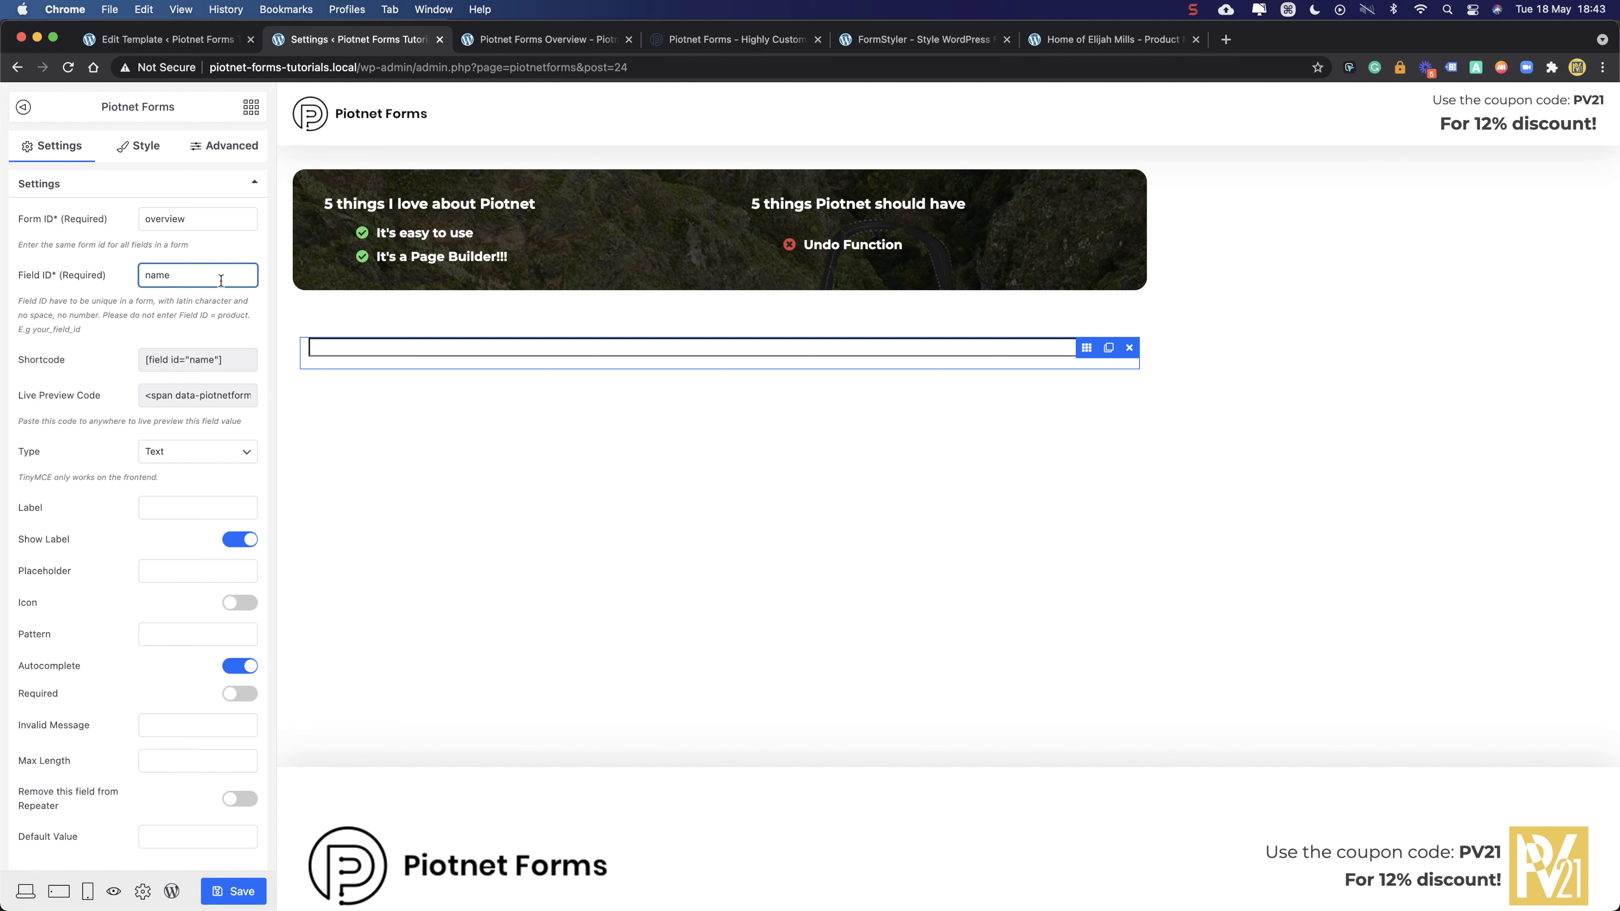
left_click(124, 308)
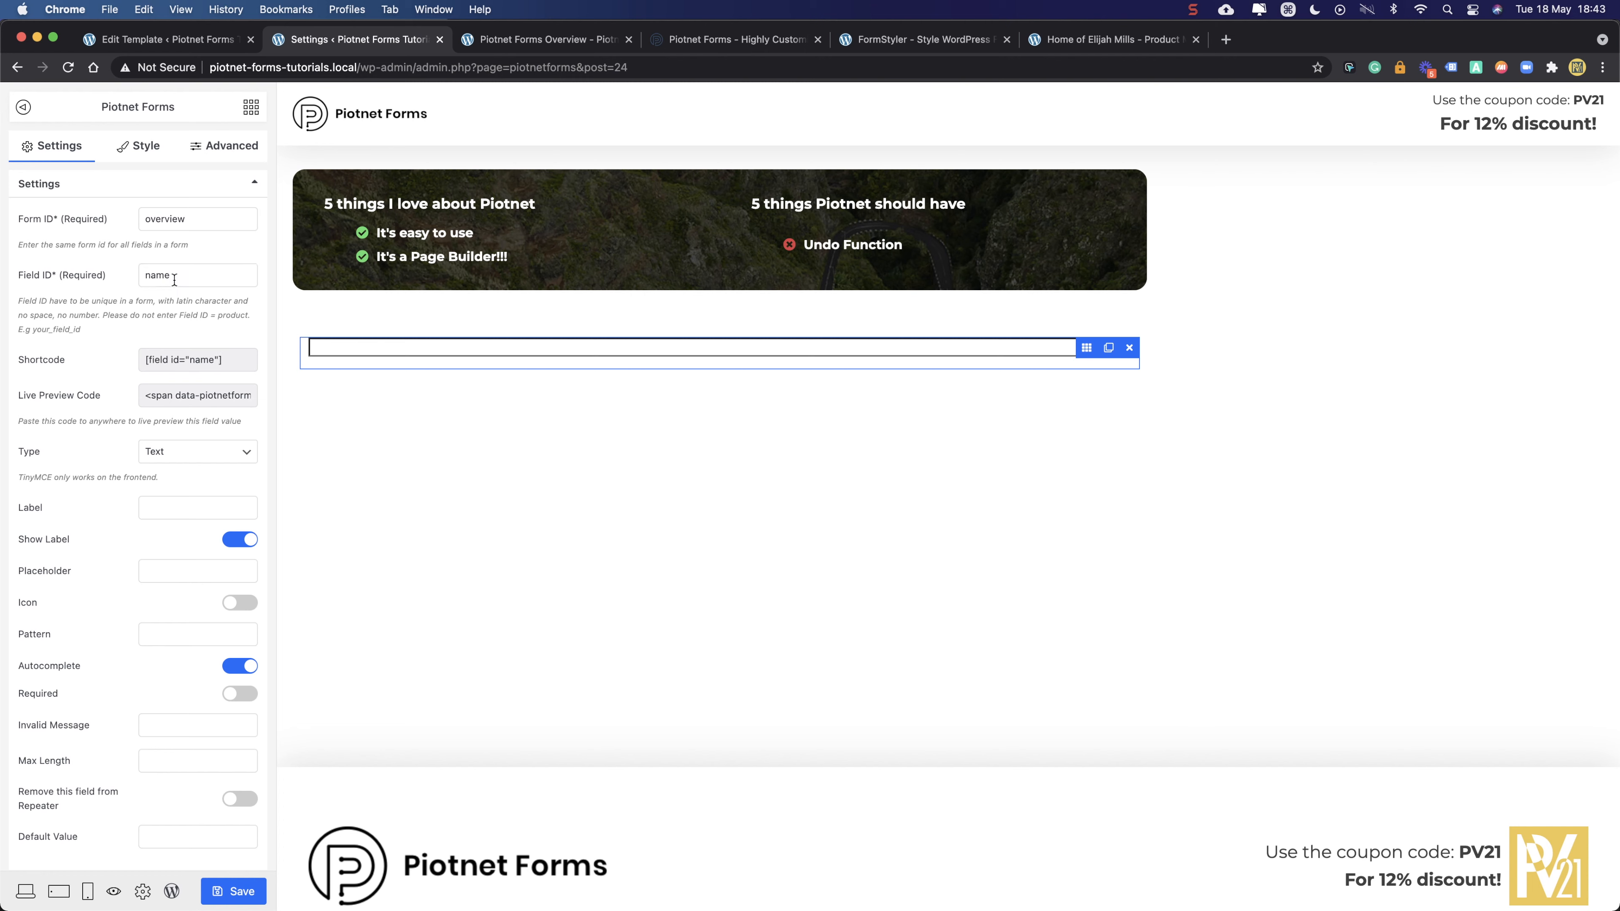
left_click(170, 451)
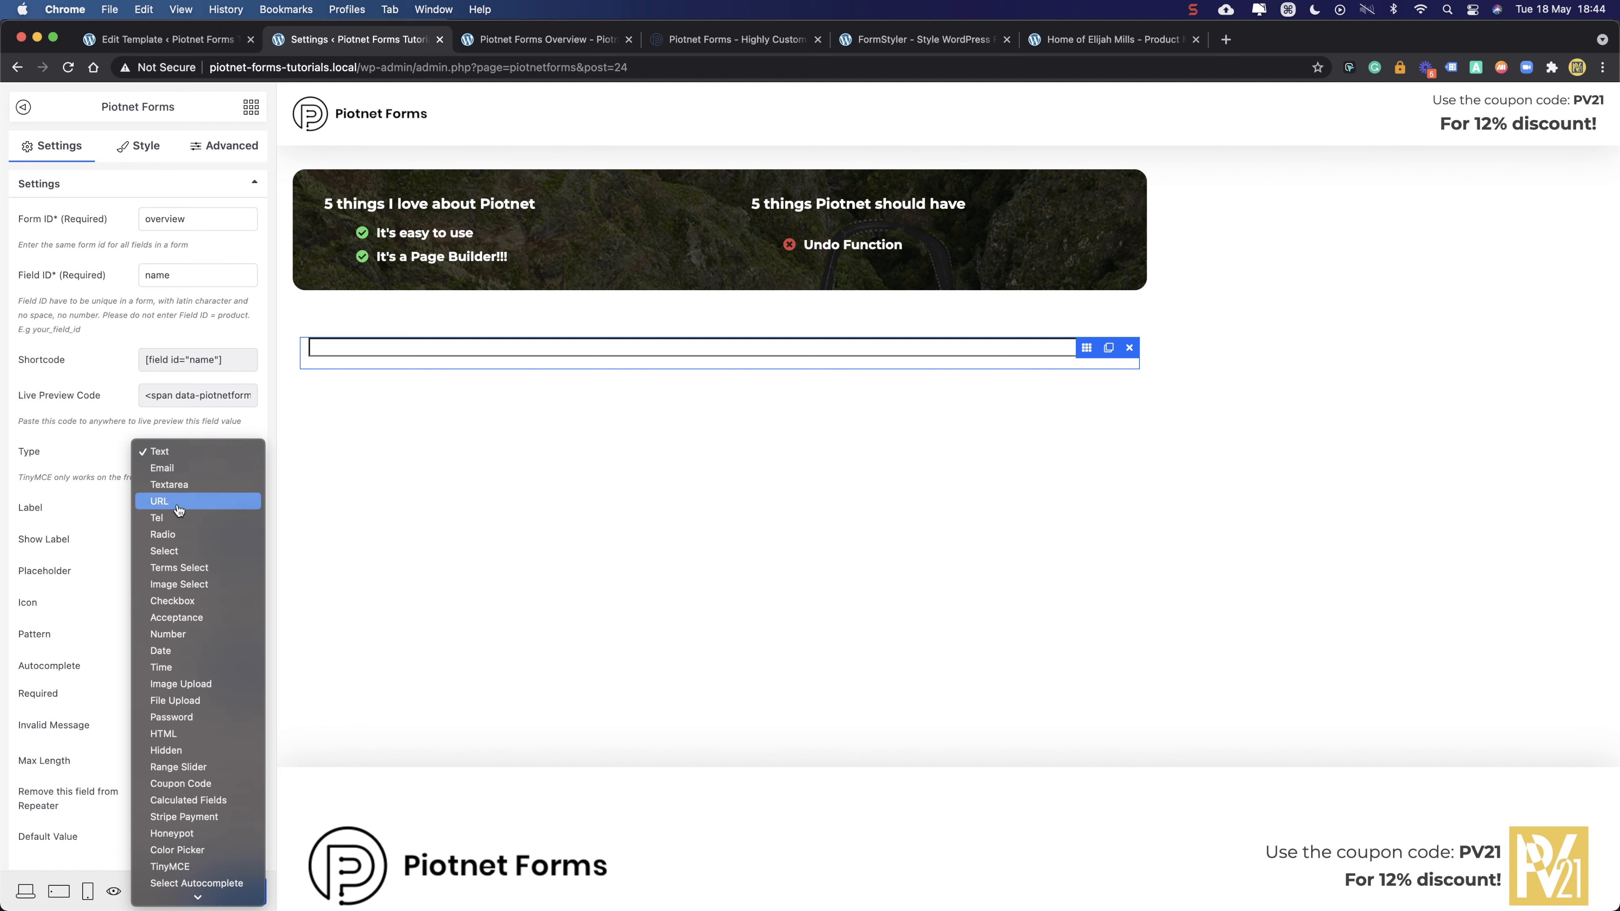
left_click(185, 459)
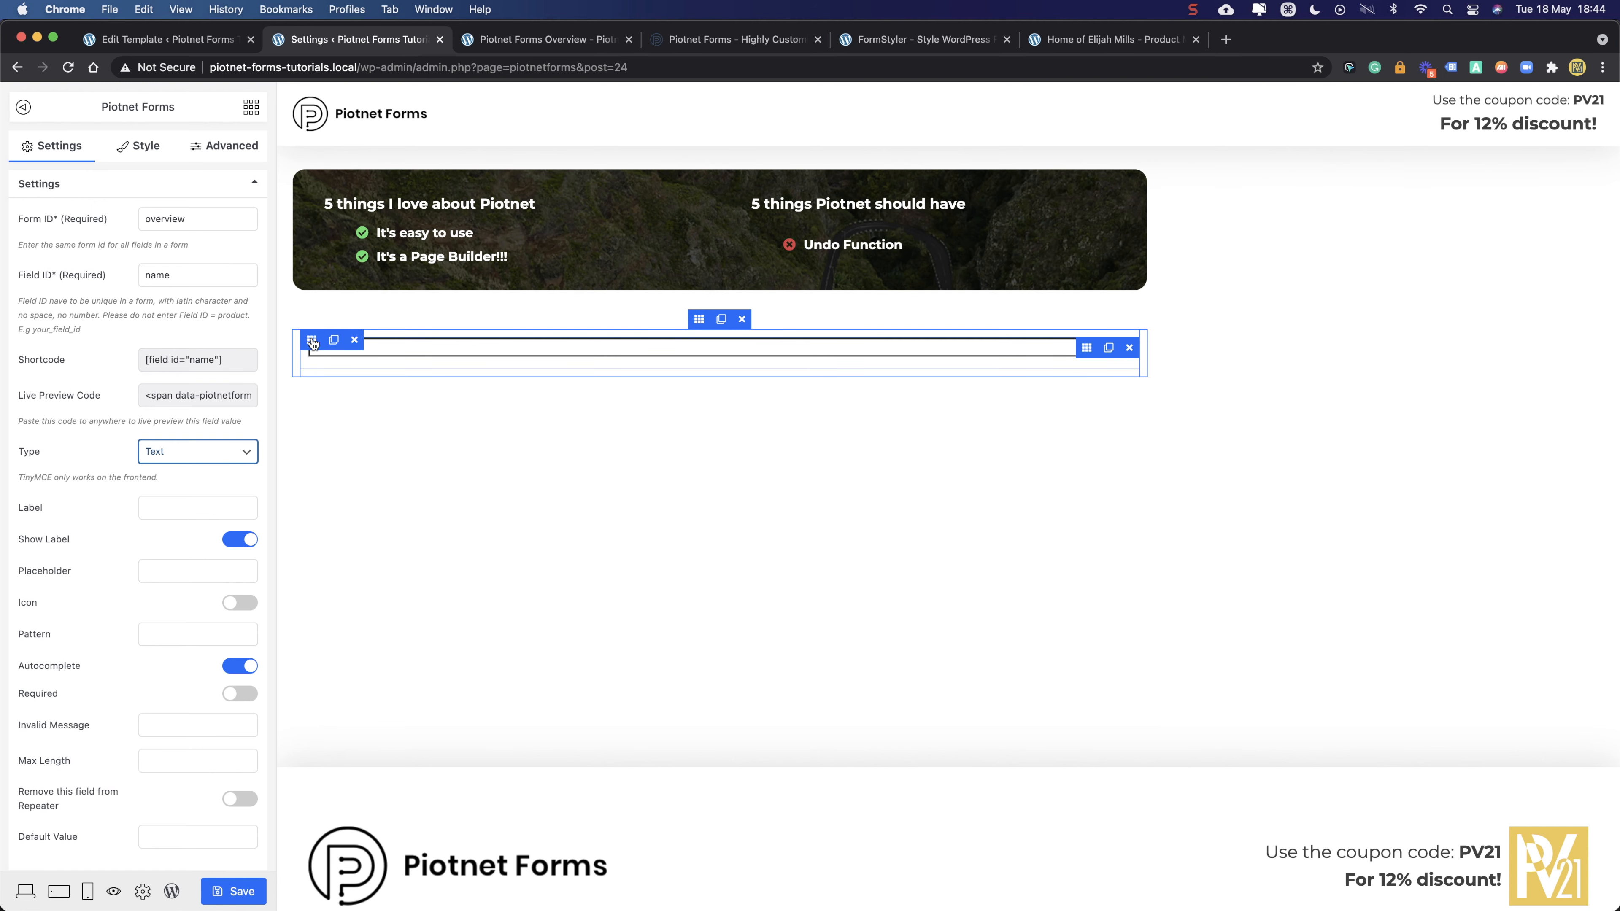
- Duplicate the name field as a test, then delete the extra copy
left_click(1087, 350)
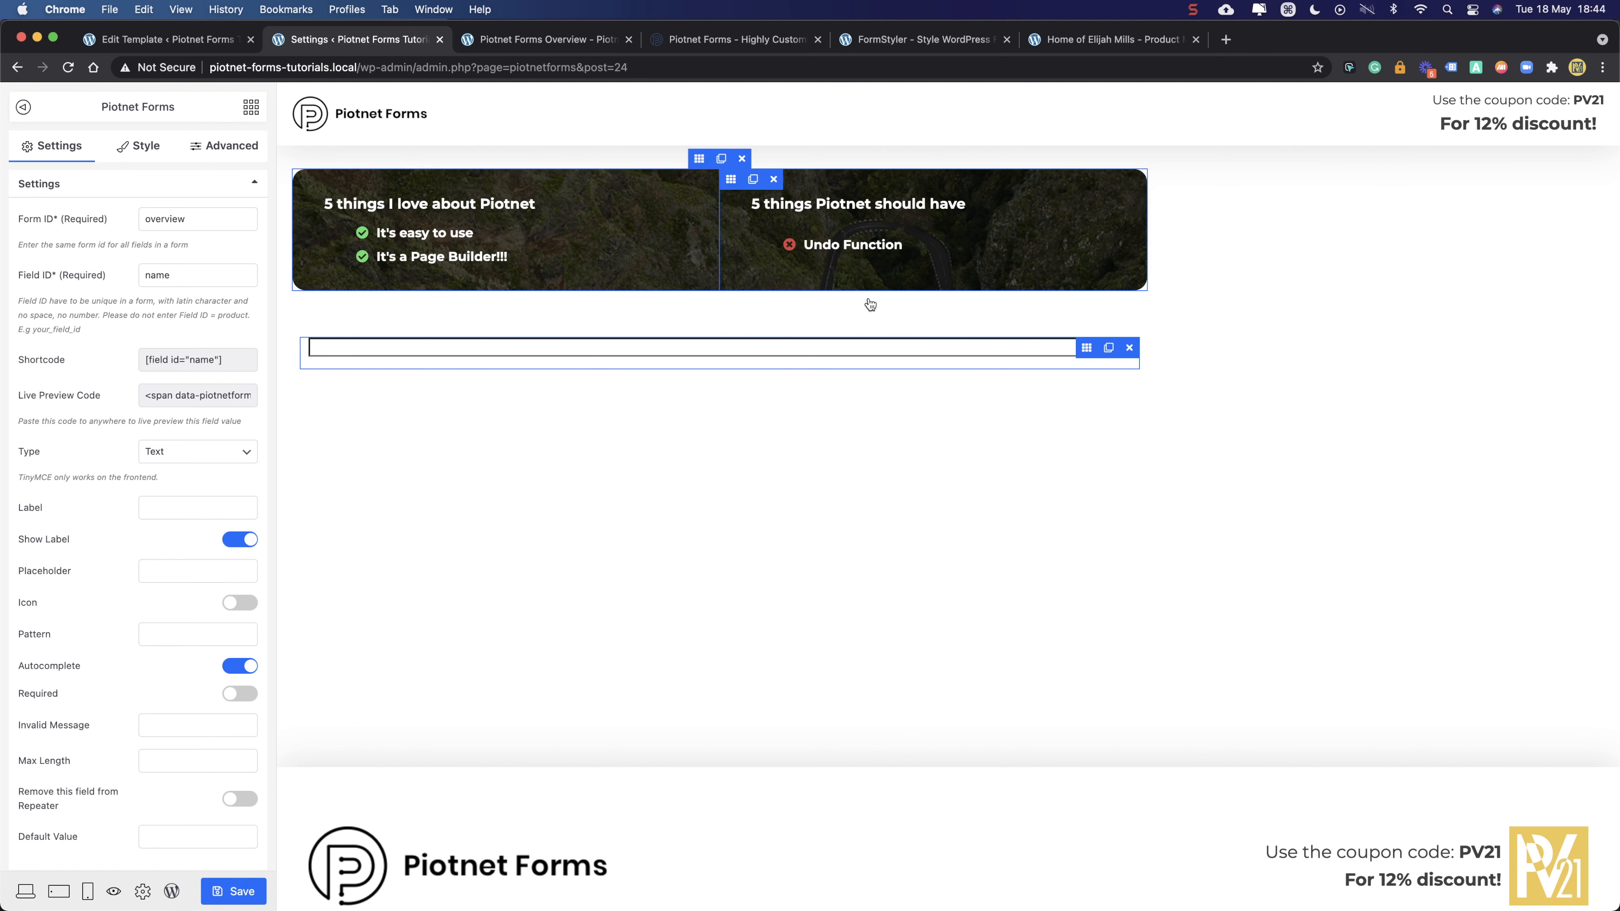
left_click(1109, 349)
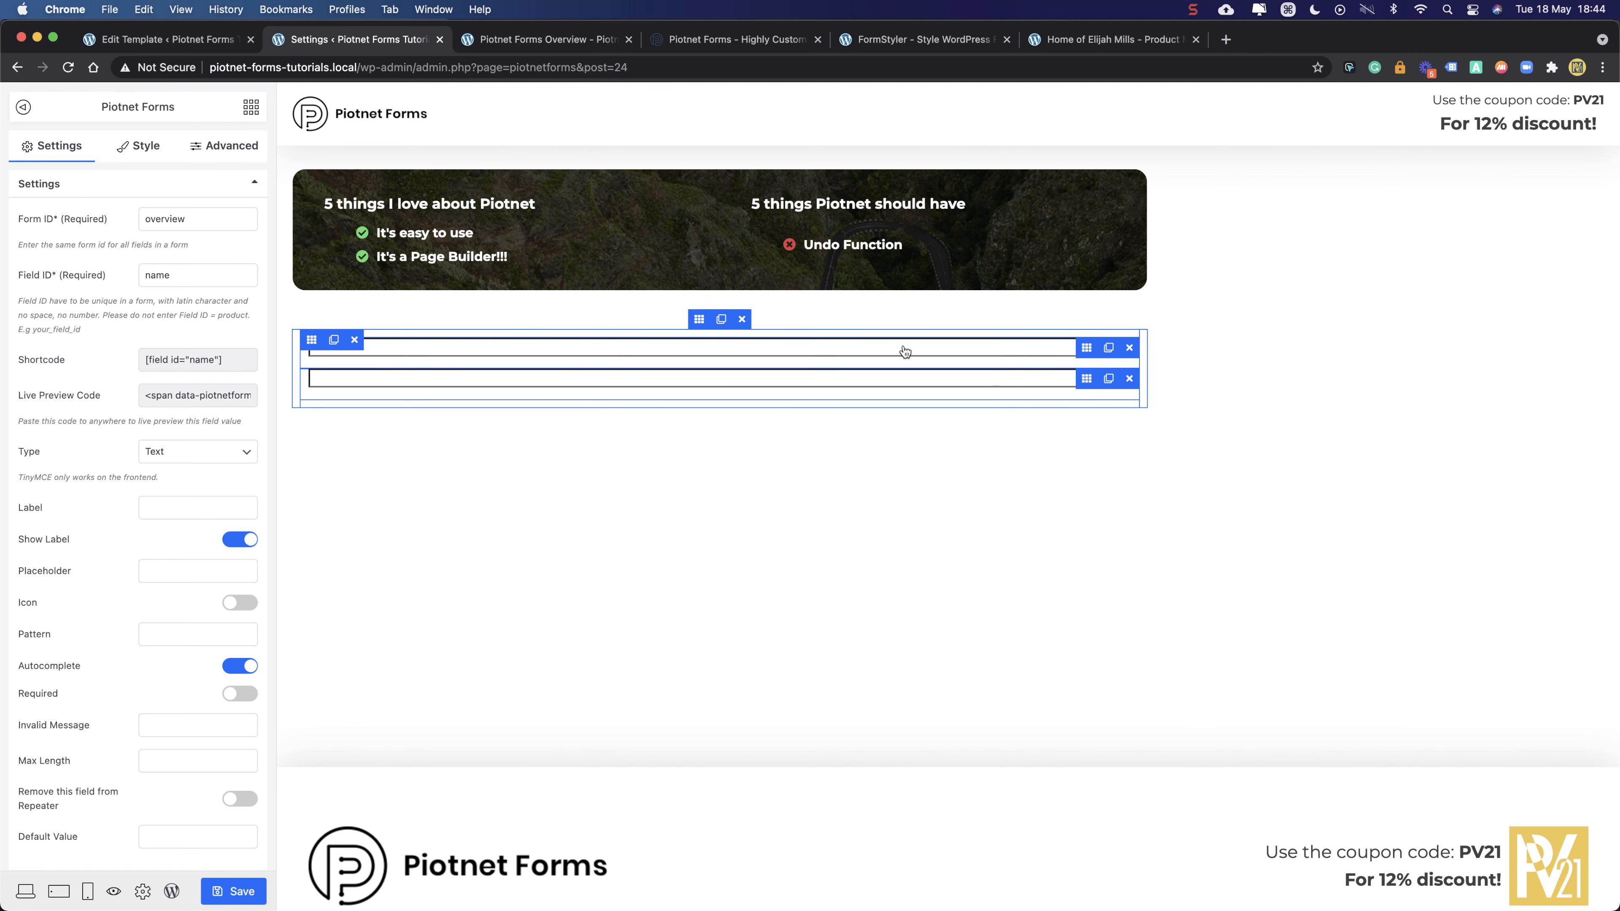
left_click(1129, 379)
- Set the name field's width to 50 and duplicate it so two fields sit side by side
left_click(1086, 347)
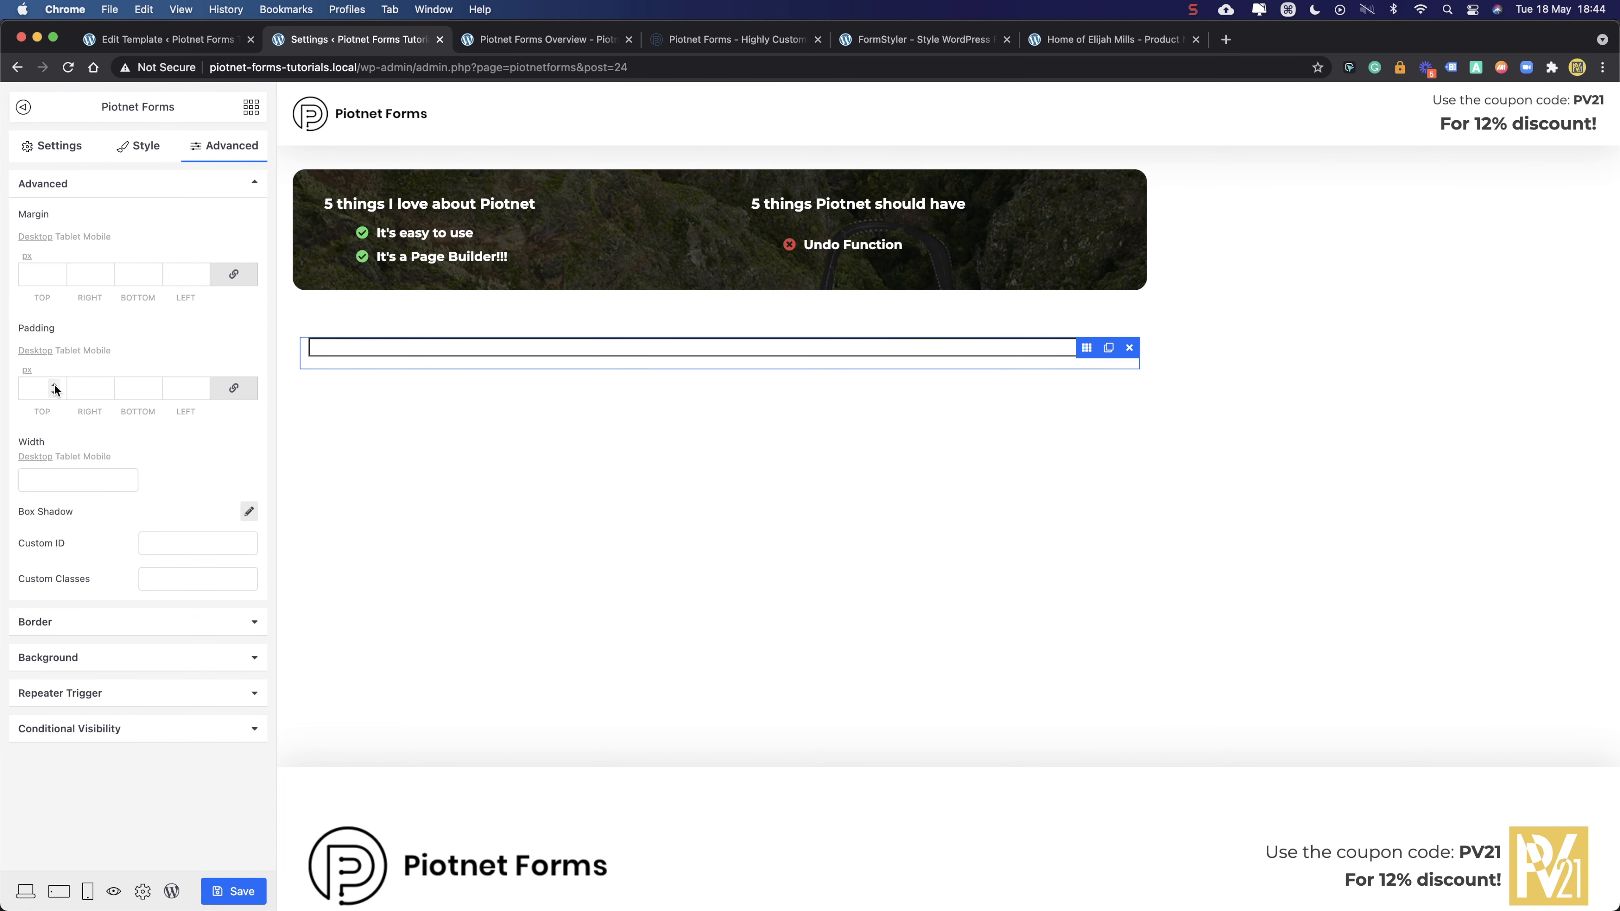
left_click(56, 478)
type("50")
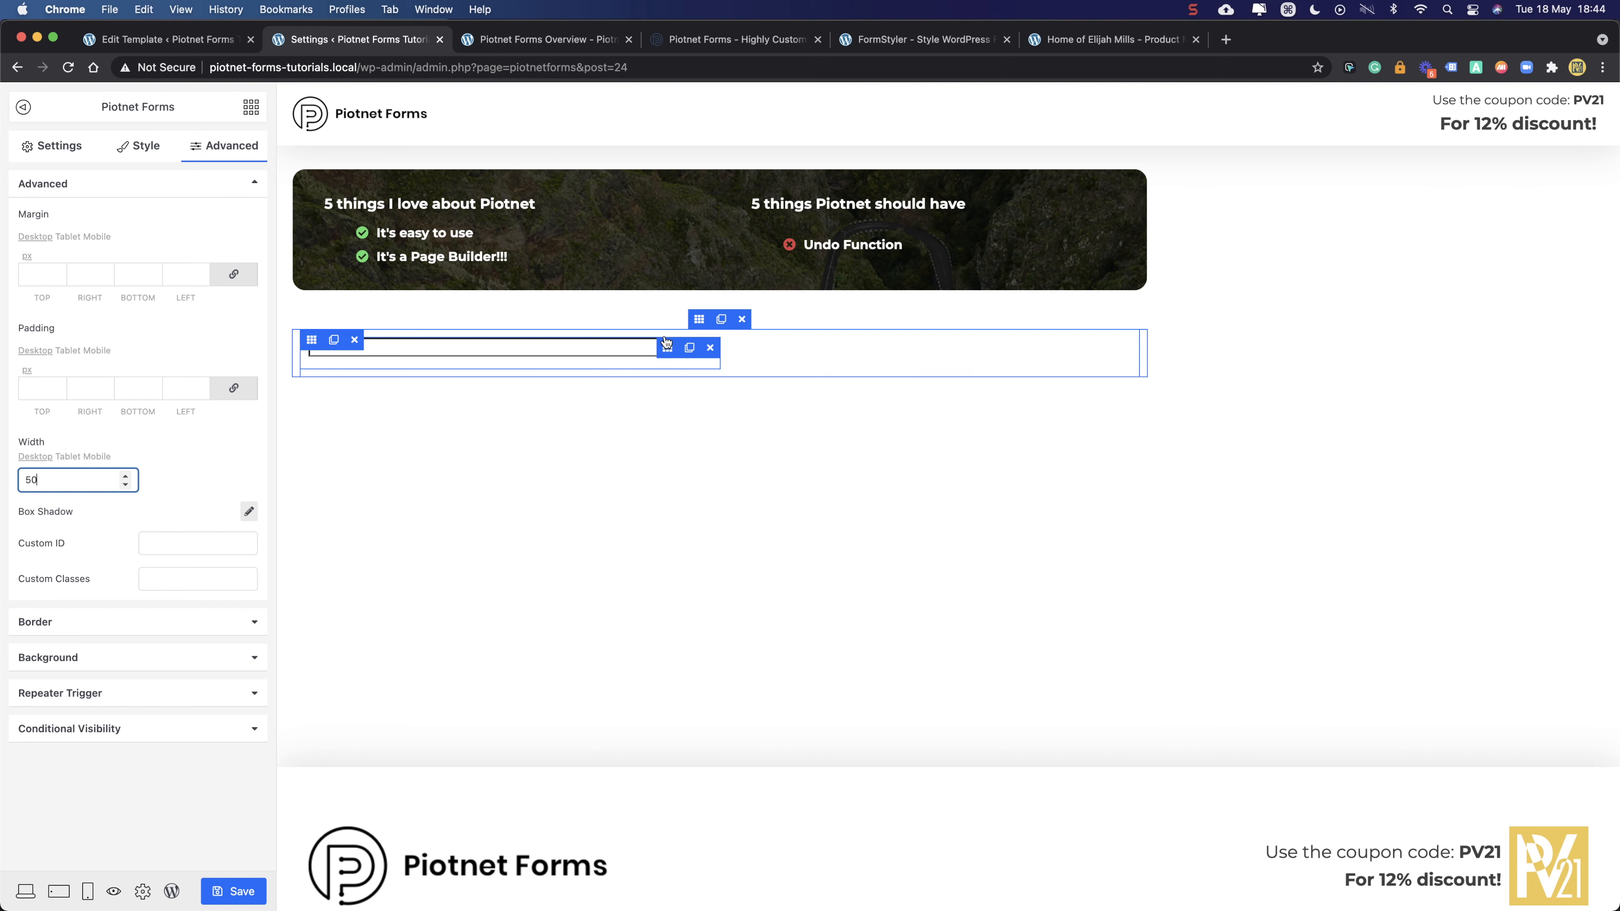
left_click(689, 347)
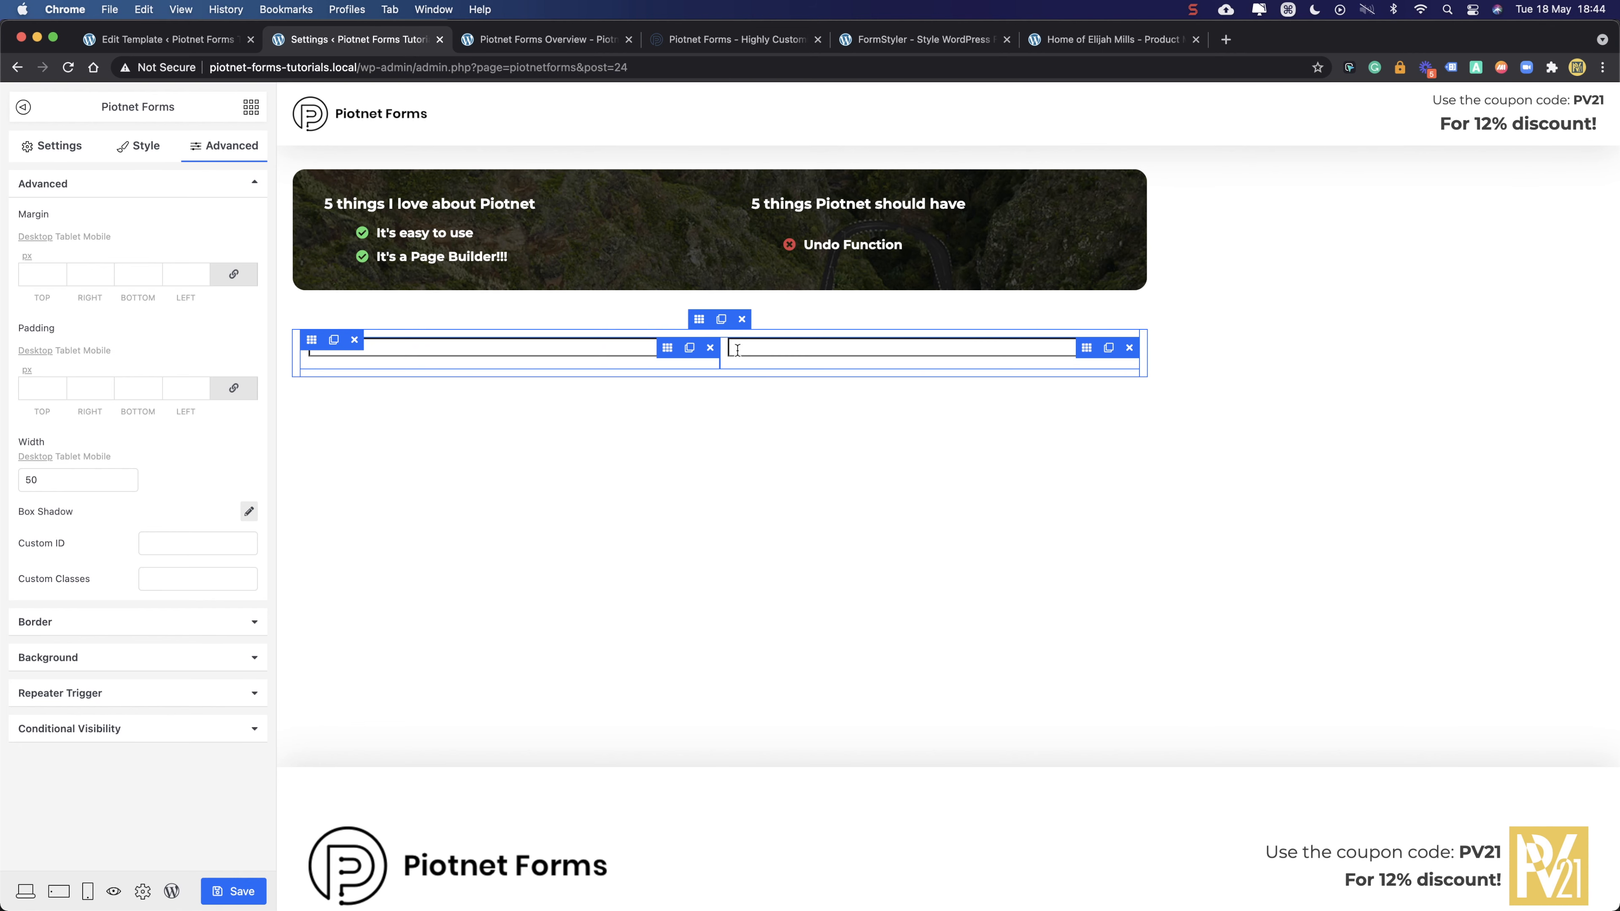
left_click(311, 341)
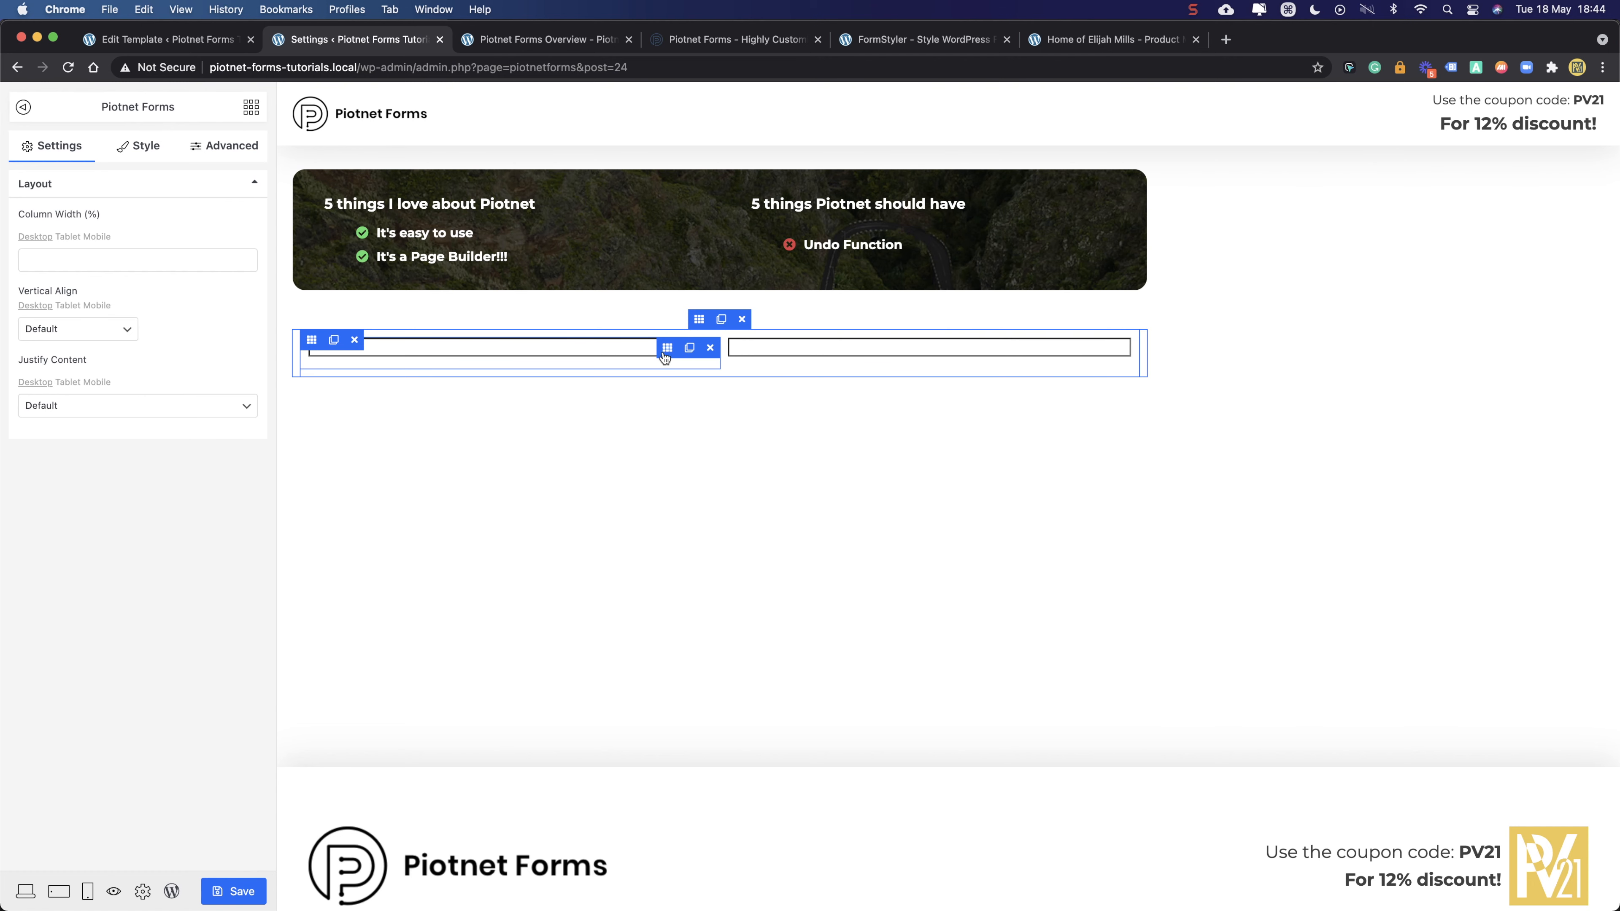
left_click(668, 349)
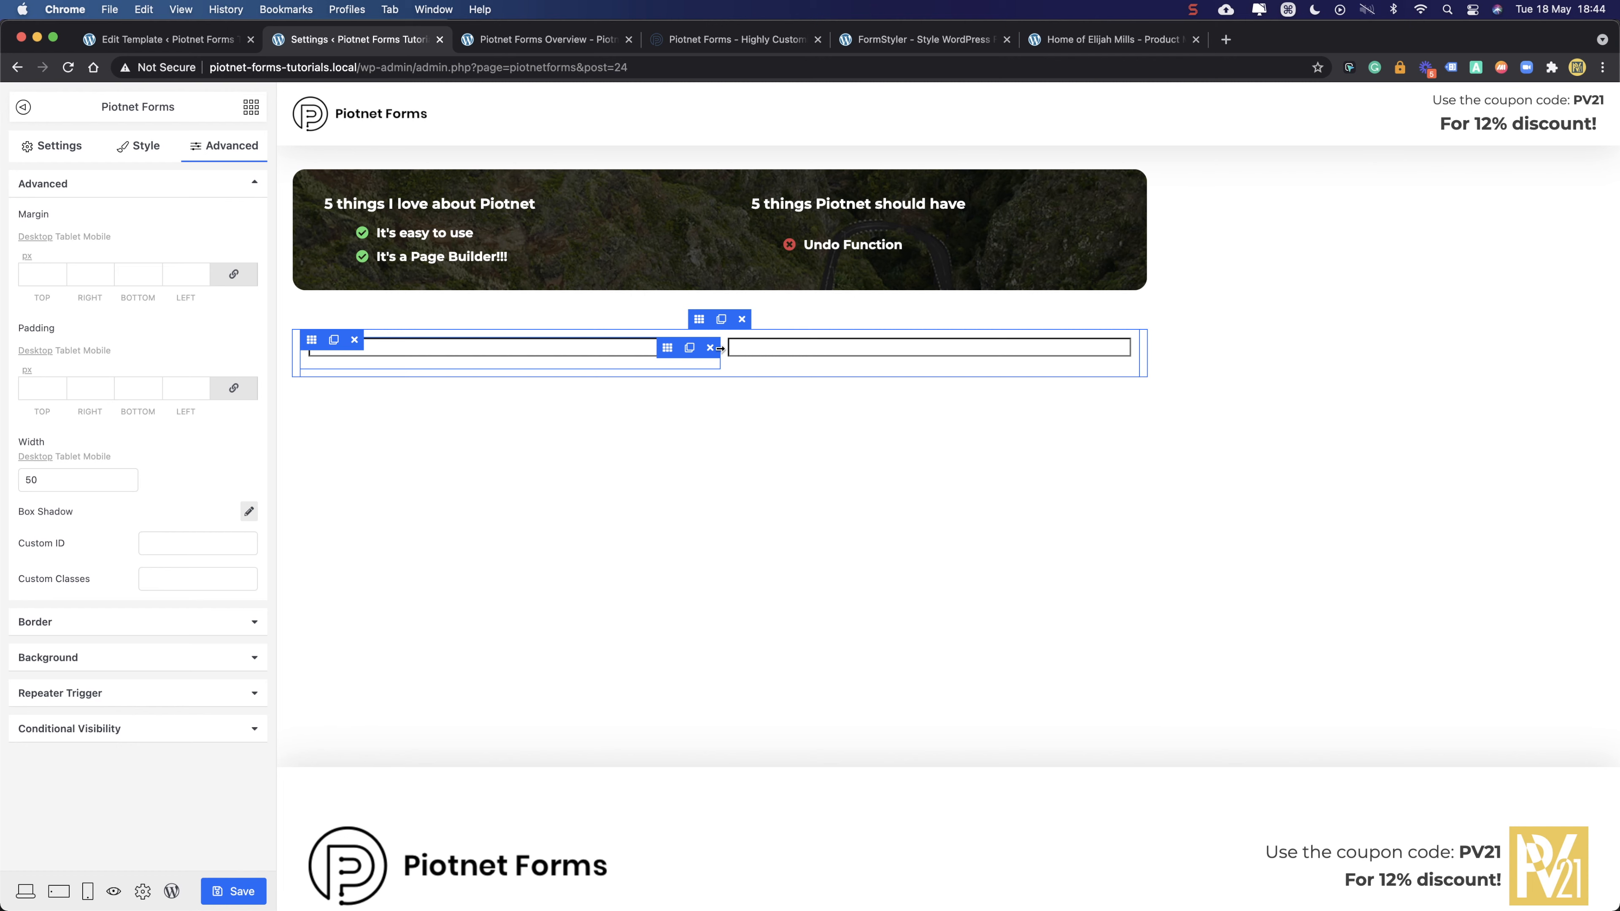
- Delete the copied field and set the remaining name field's width back to 100
left_click(1128, 352)
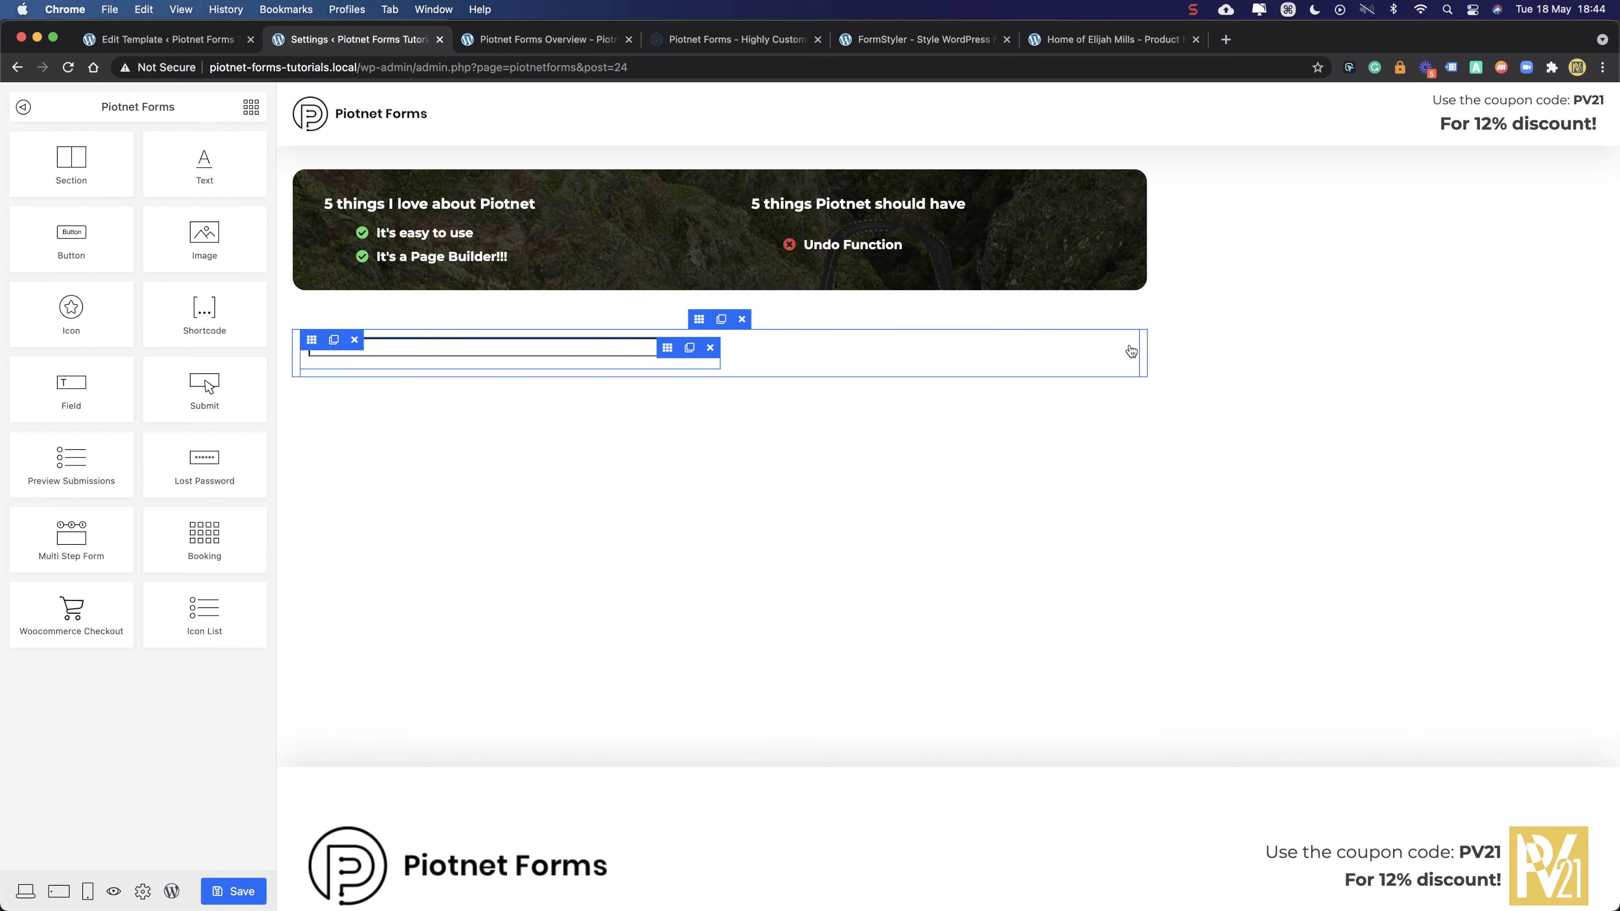
left_click(667, 347)
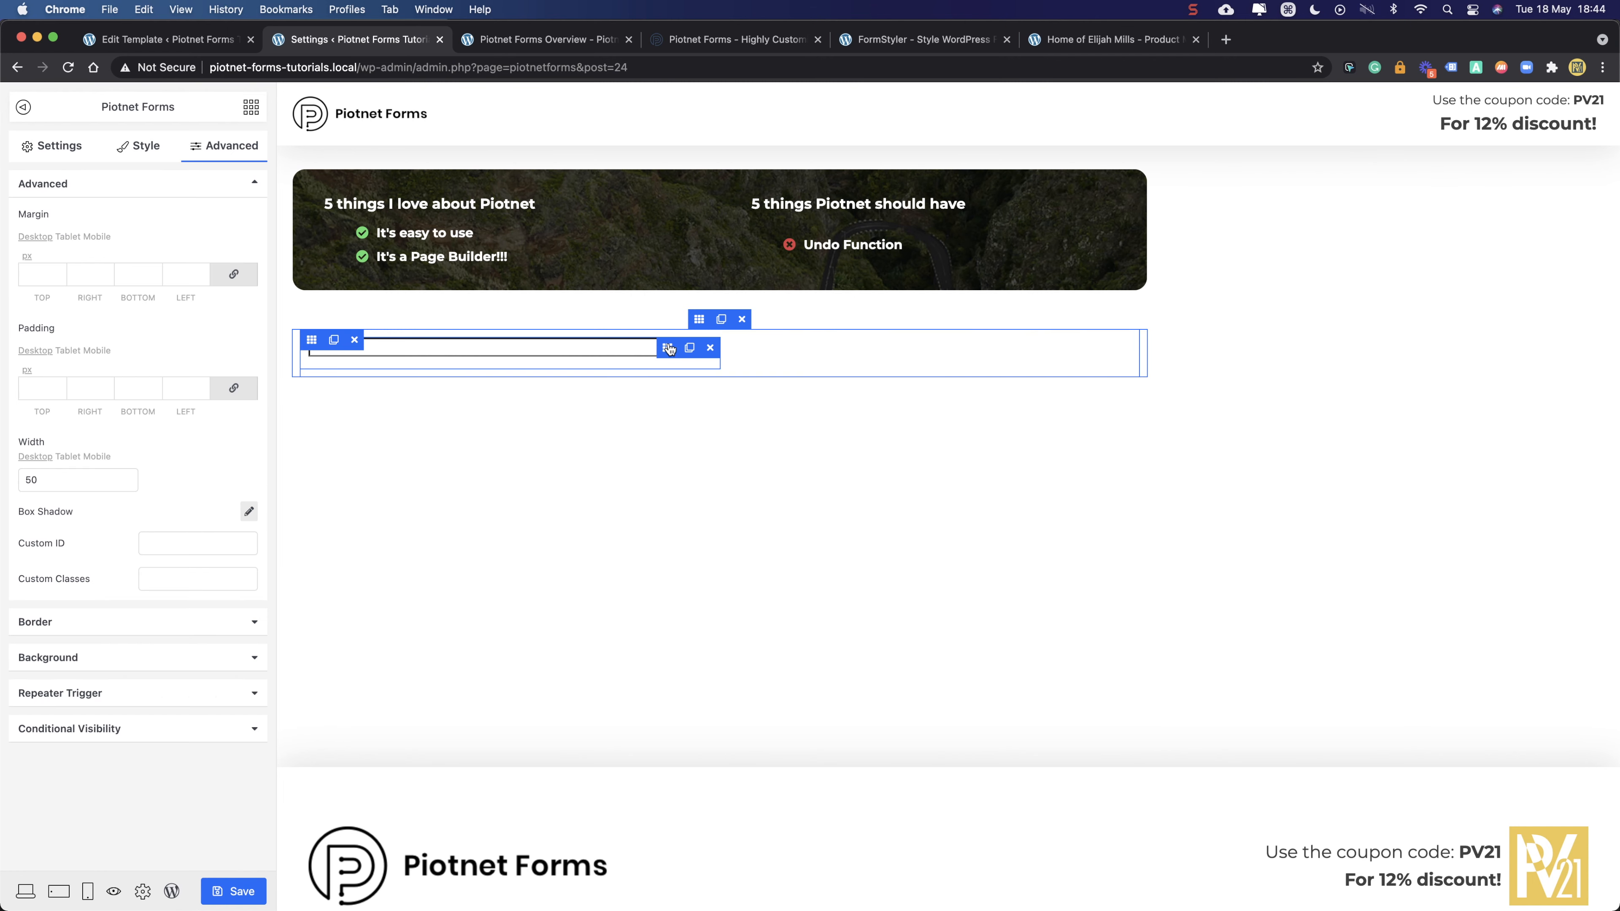
double_click(56, 477)
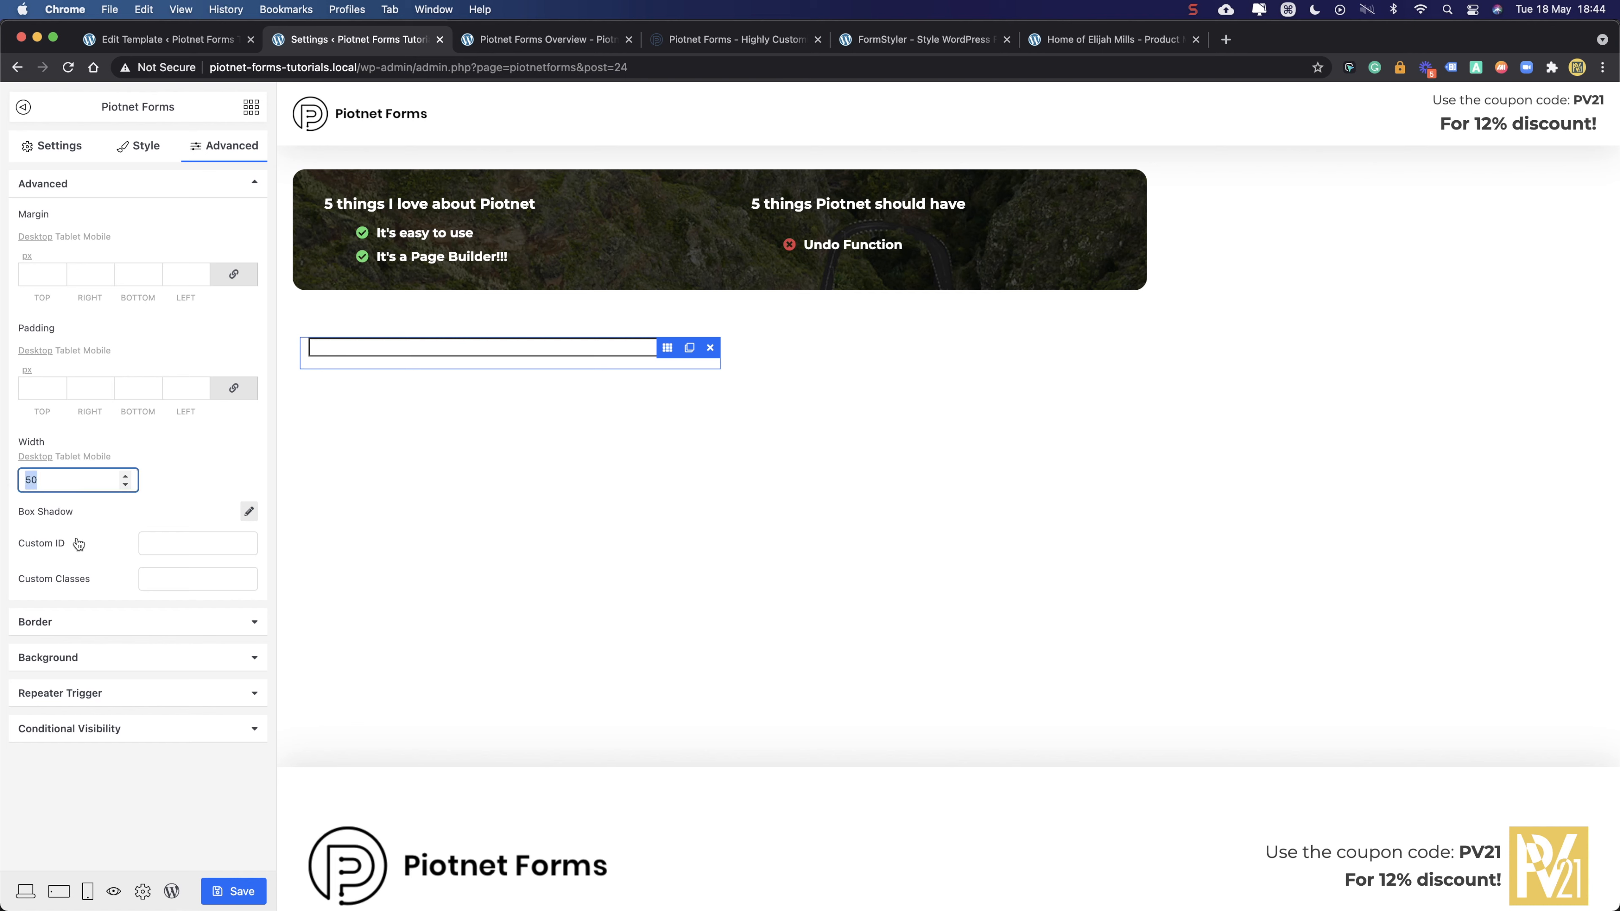
type("100")
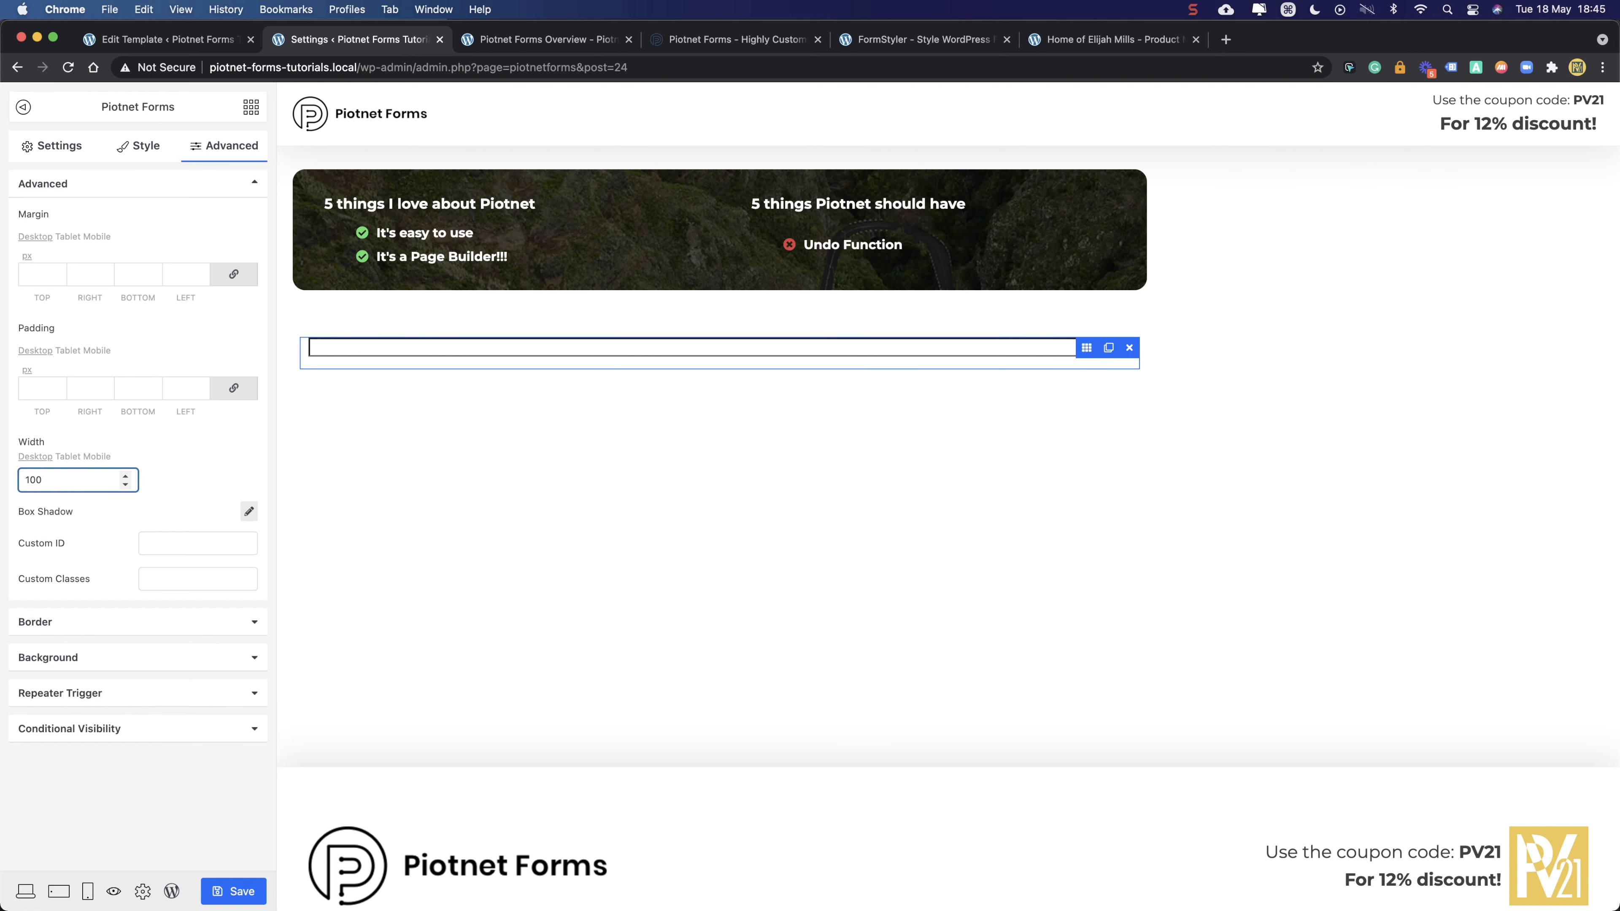
left_click(1088, 350)
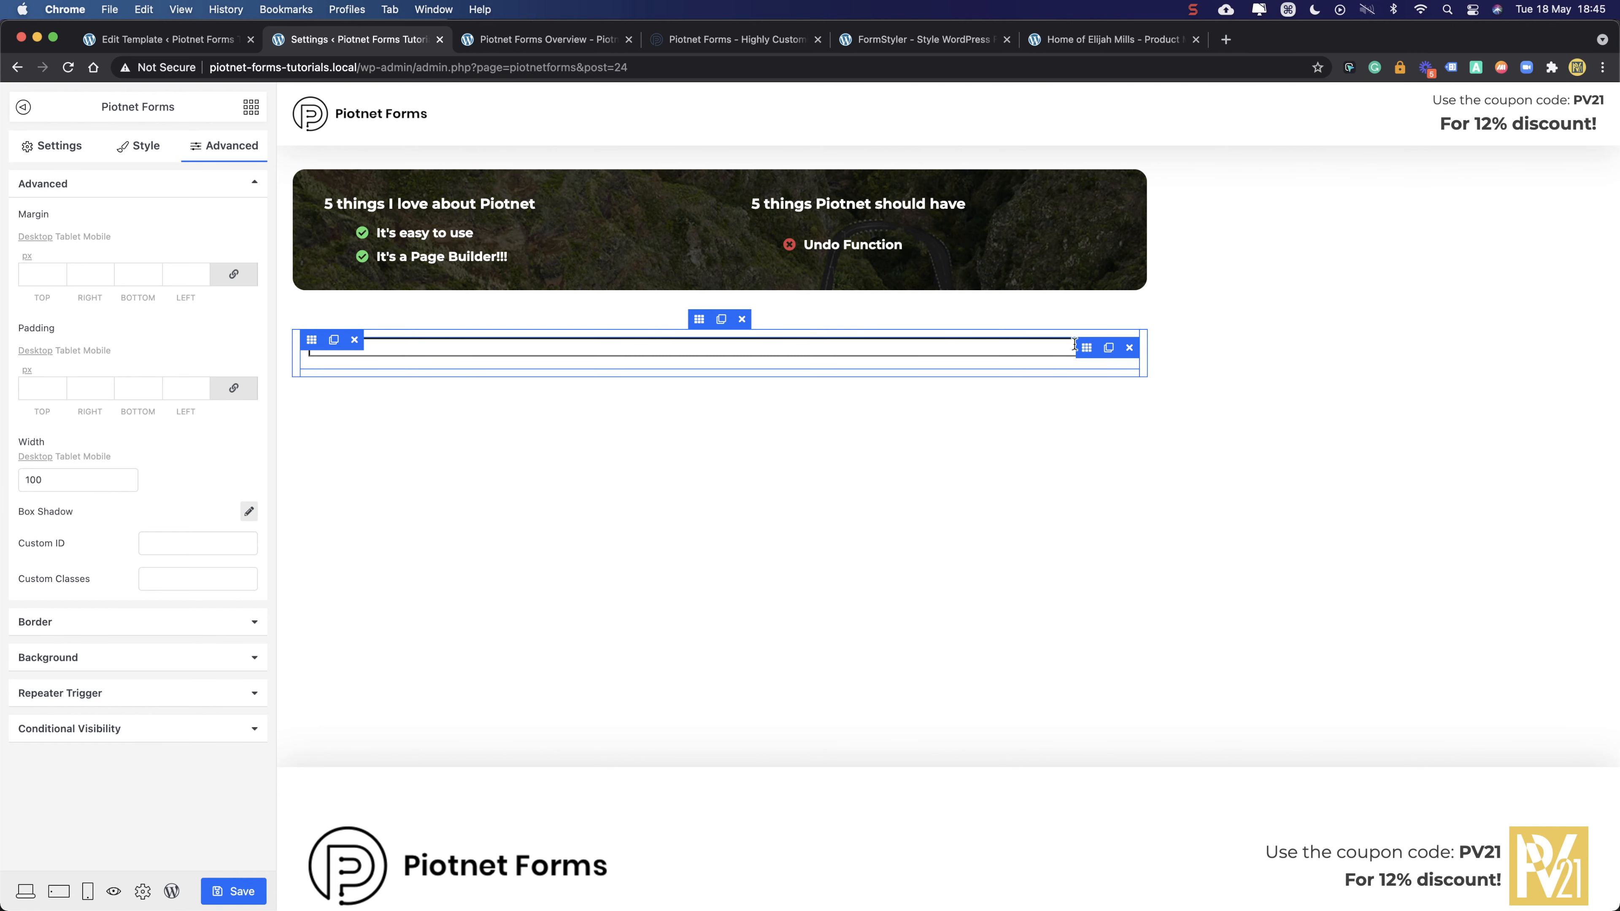
- Add two extra columns to the form row, then delete both, leaving a single column
left_click(312, 340)
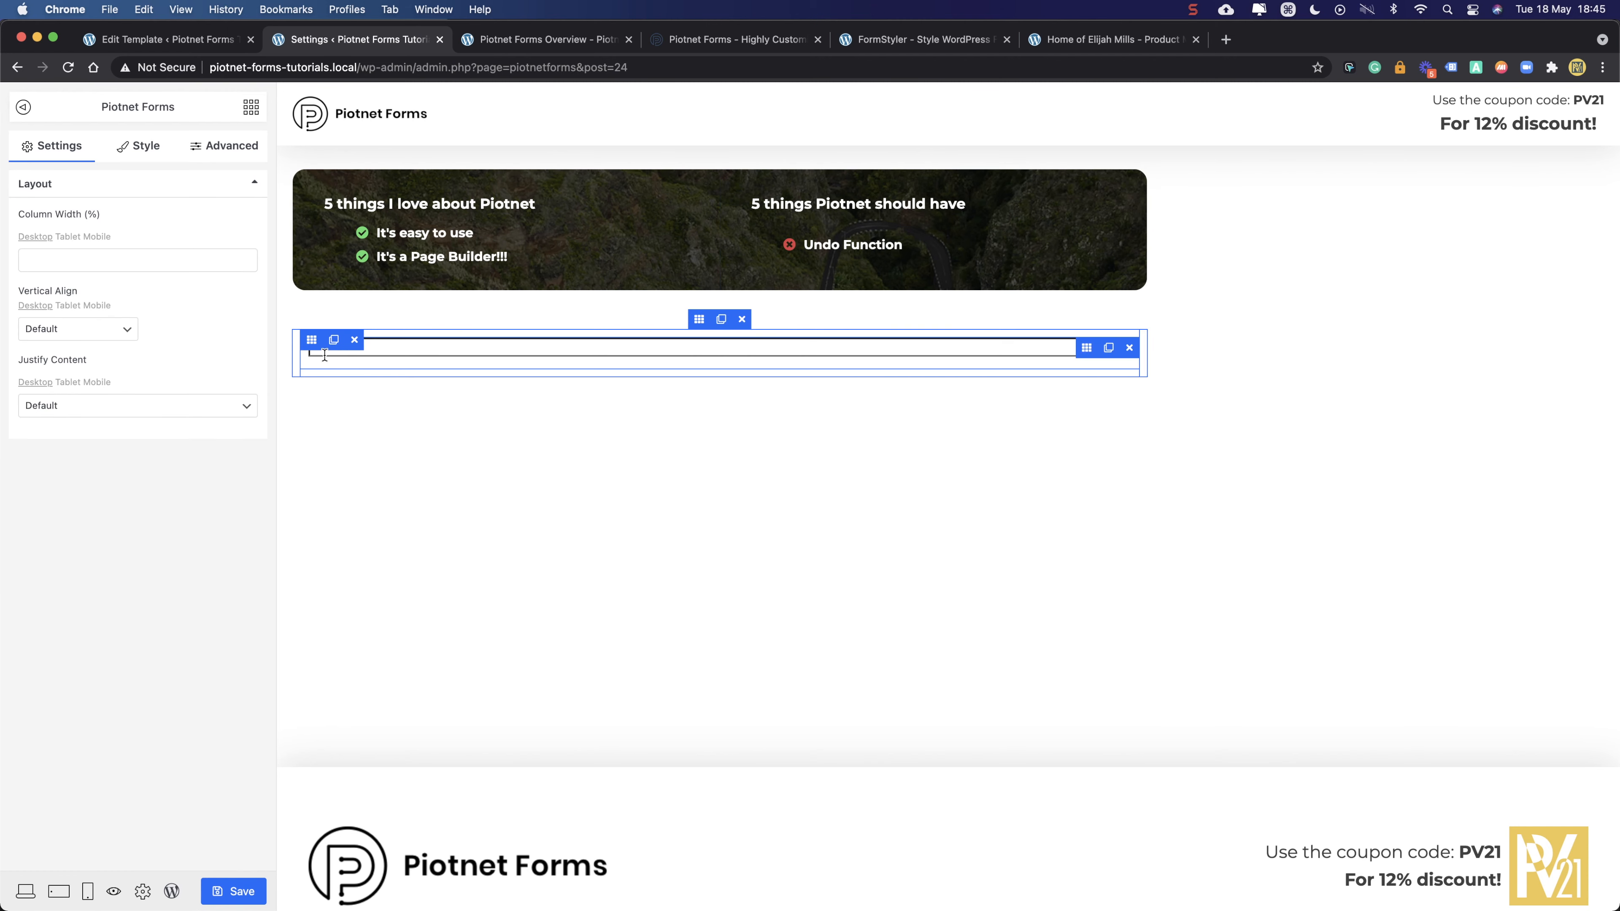
left_click(333, 340)
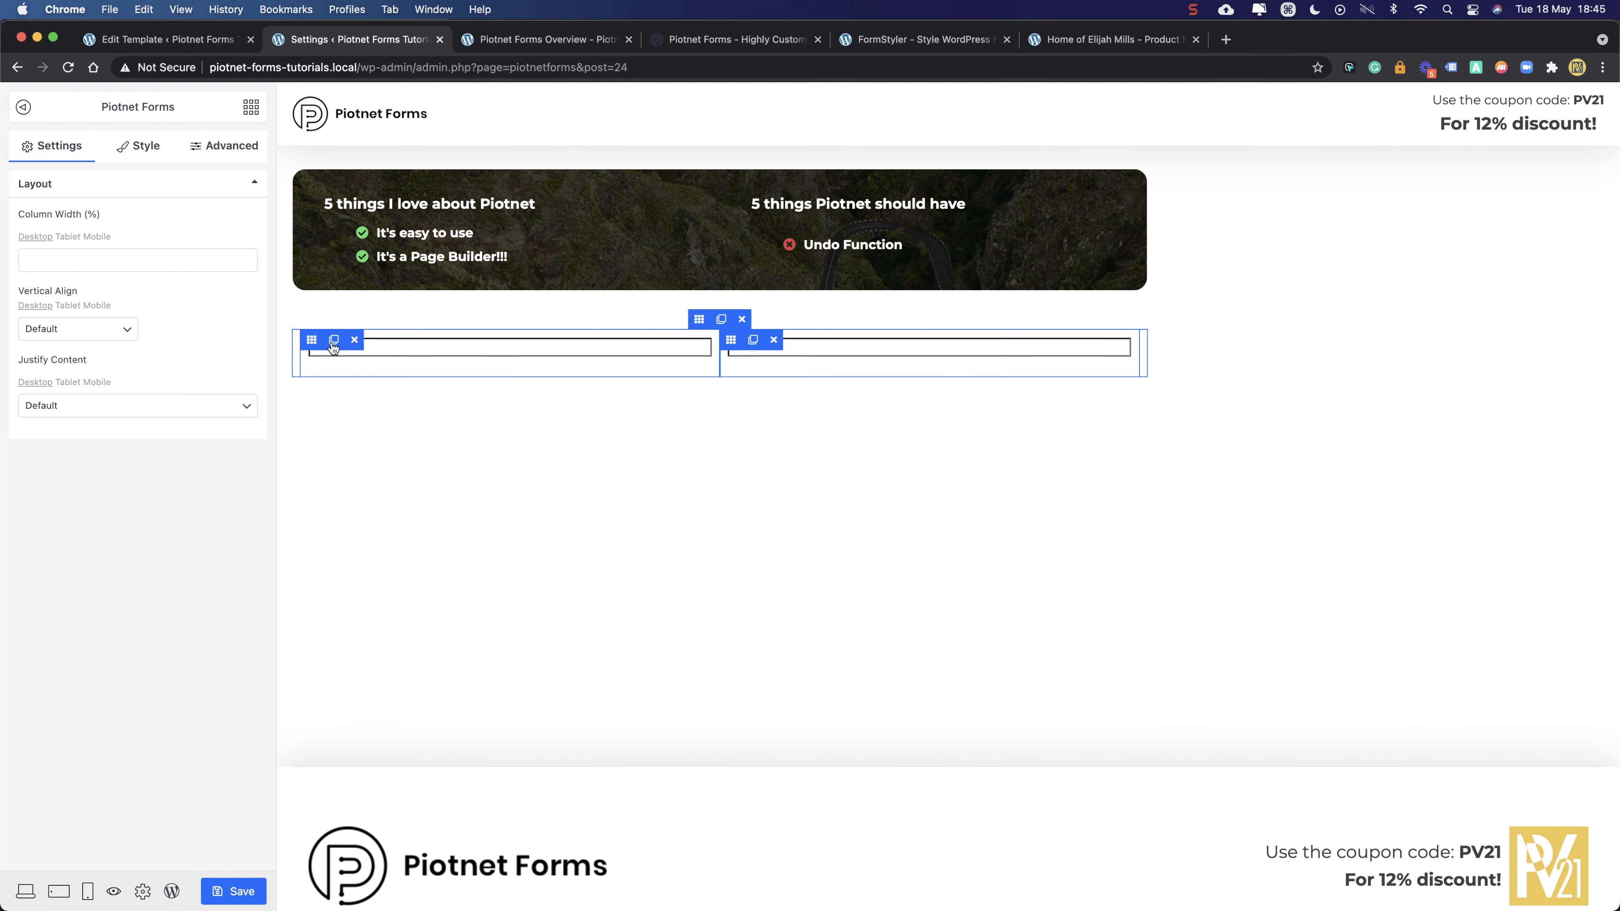
left_click(333, 345)
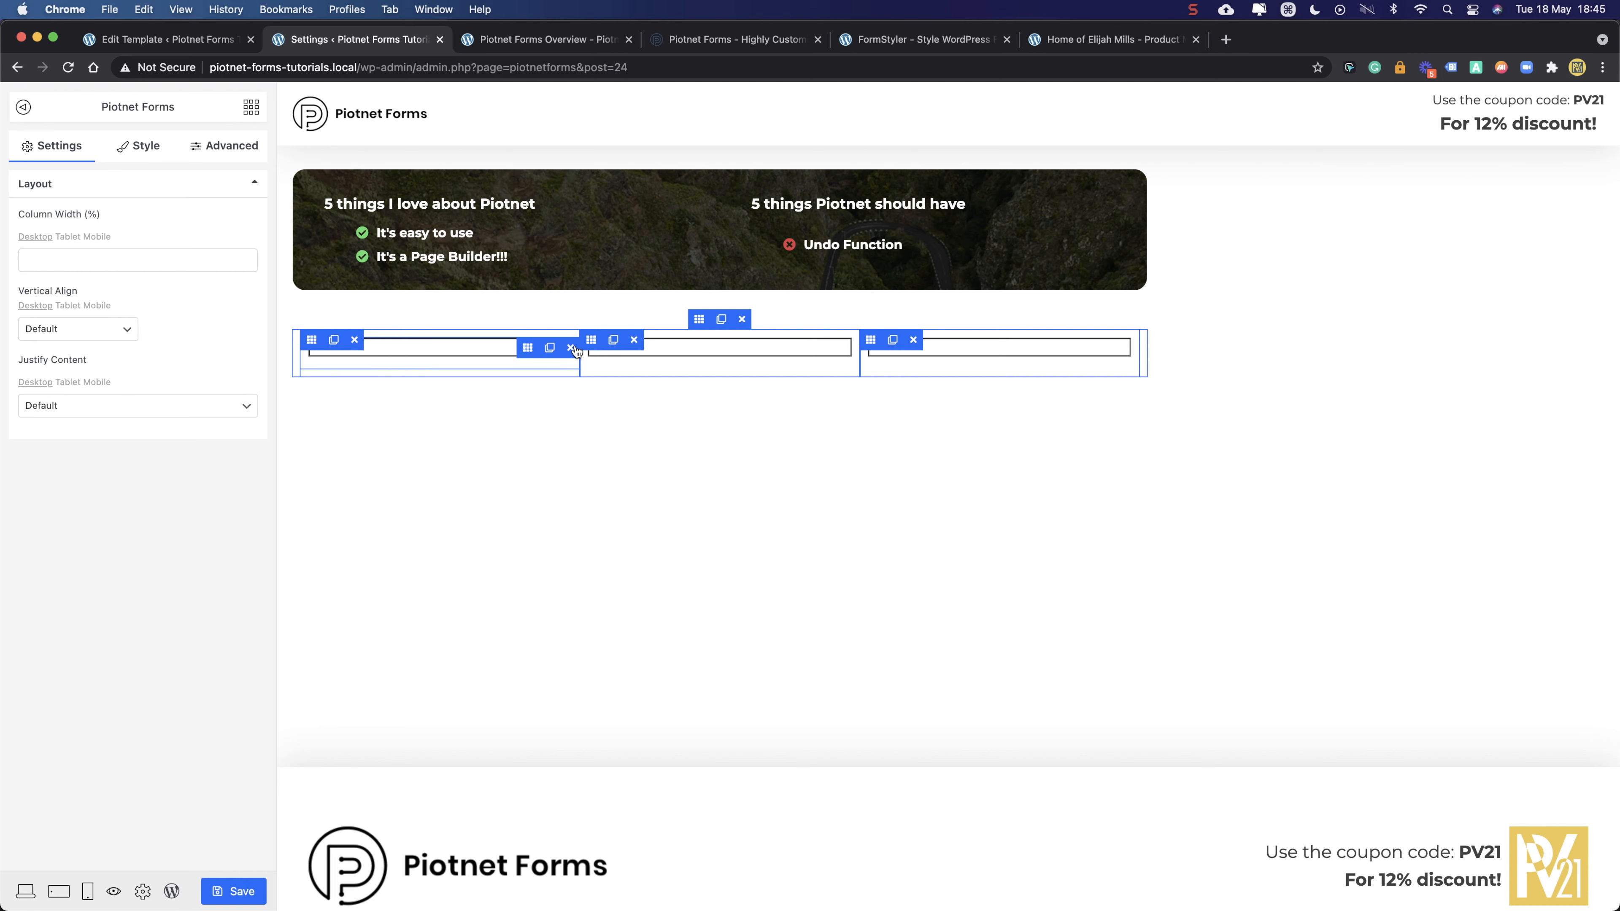
left_click(914, 340)
left_click(774, 341)
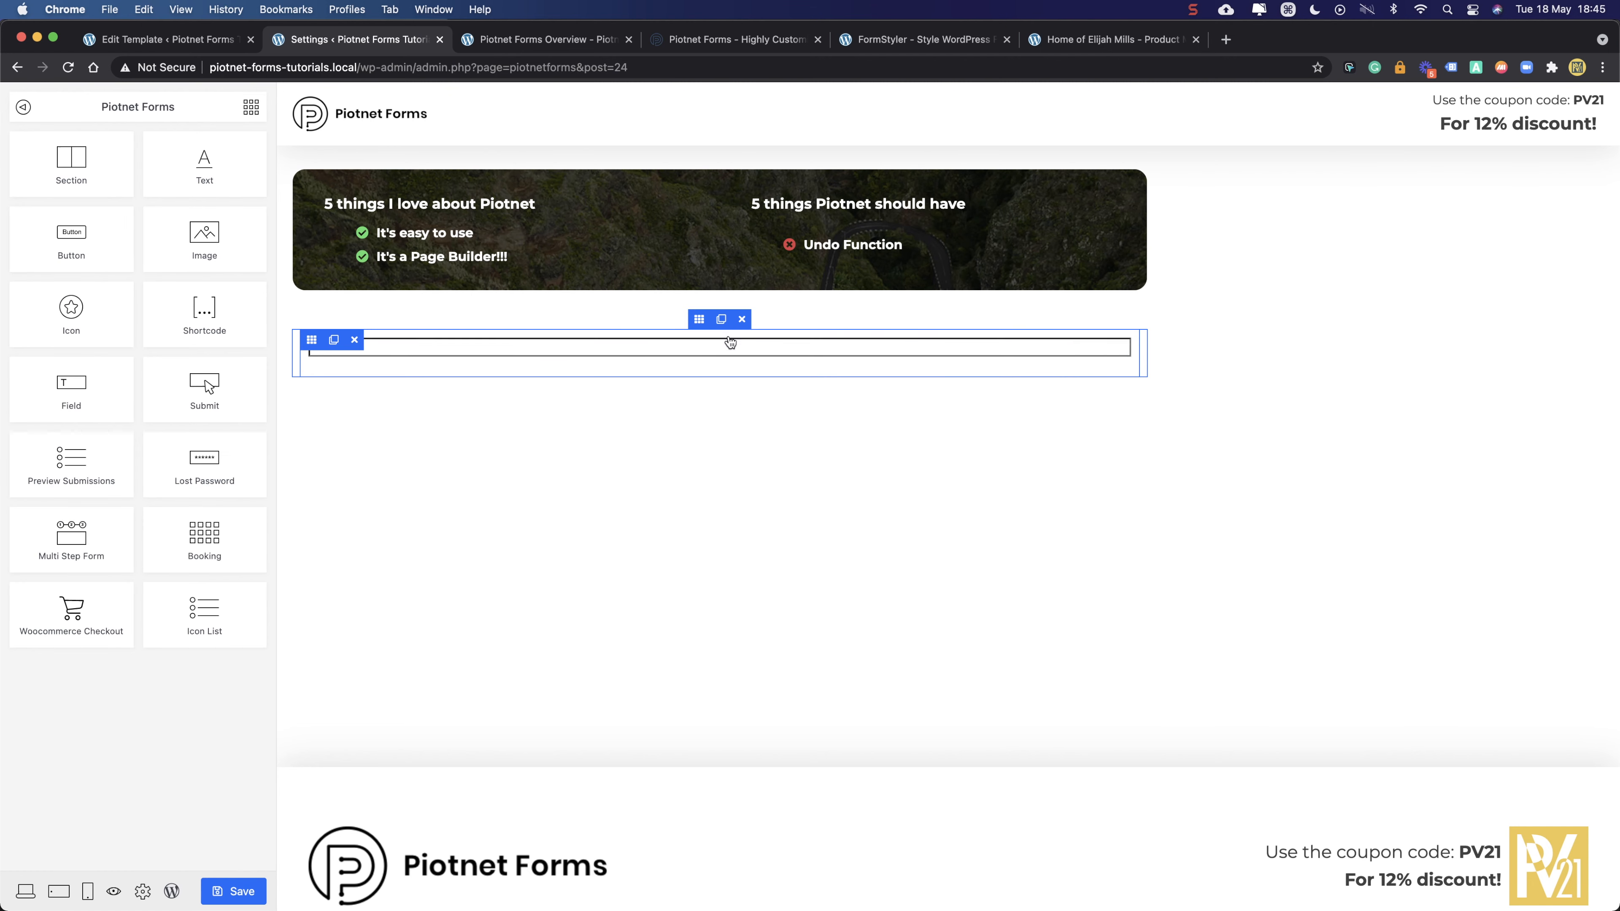
right_click(400, 339)
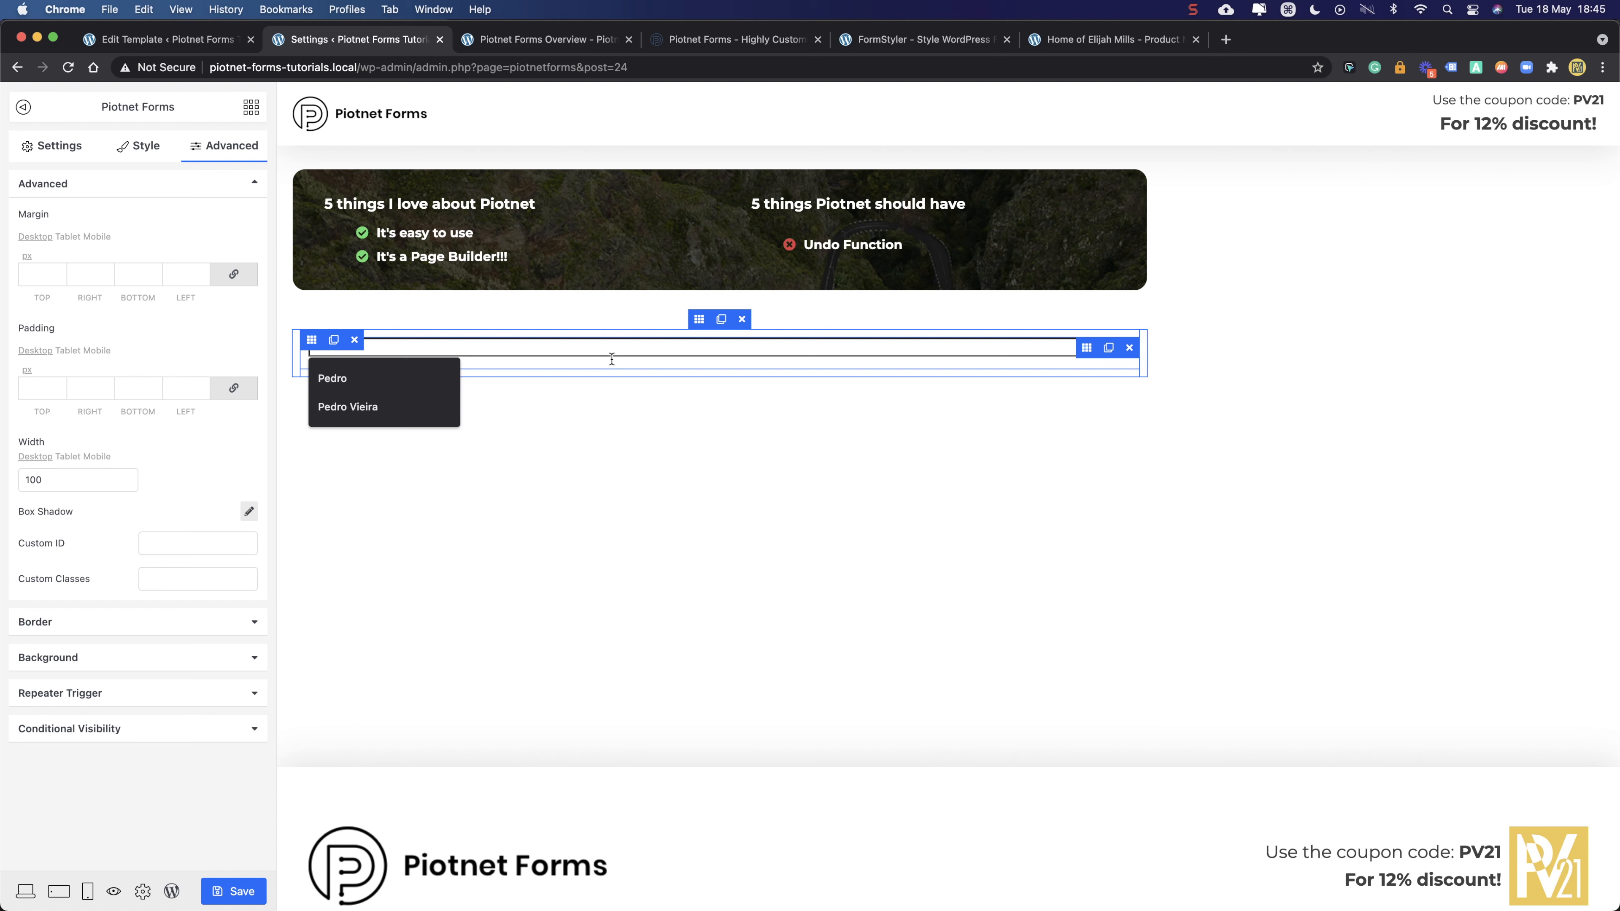
left_click(749, 368)
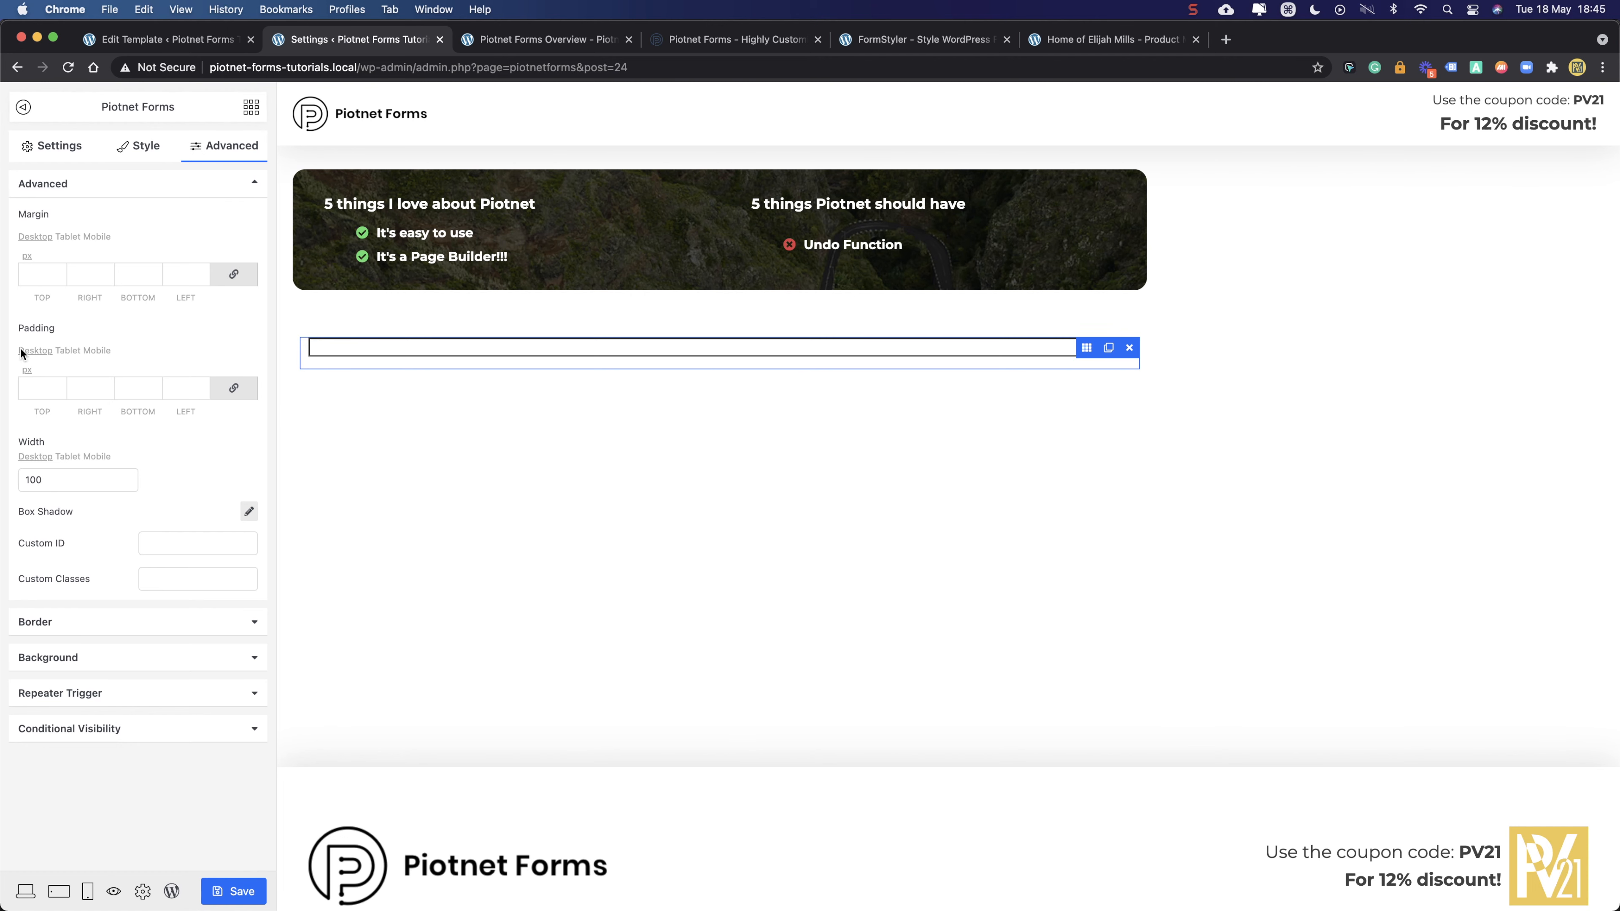
left_click(52, 142)
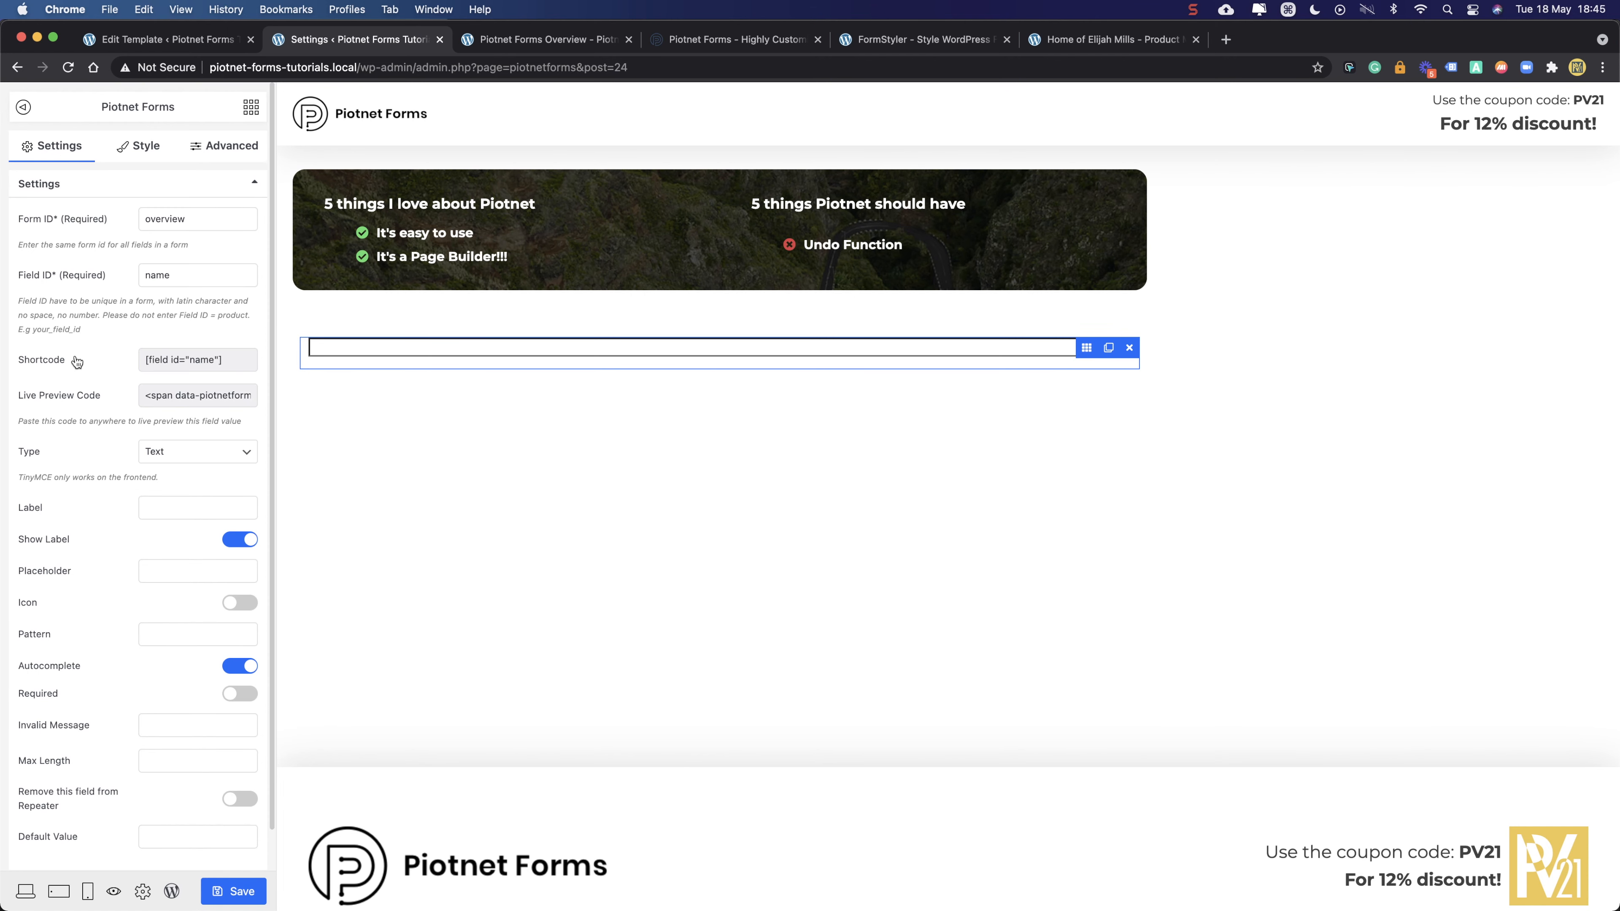
- Label the field 'Name:' and mark it required
left_click(177, 511)
type("N")
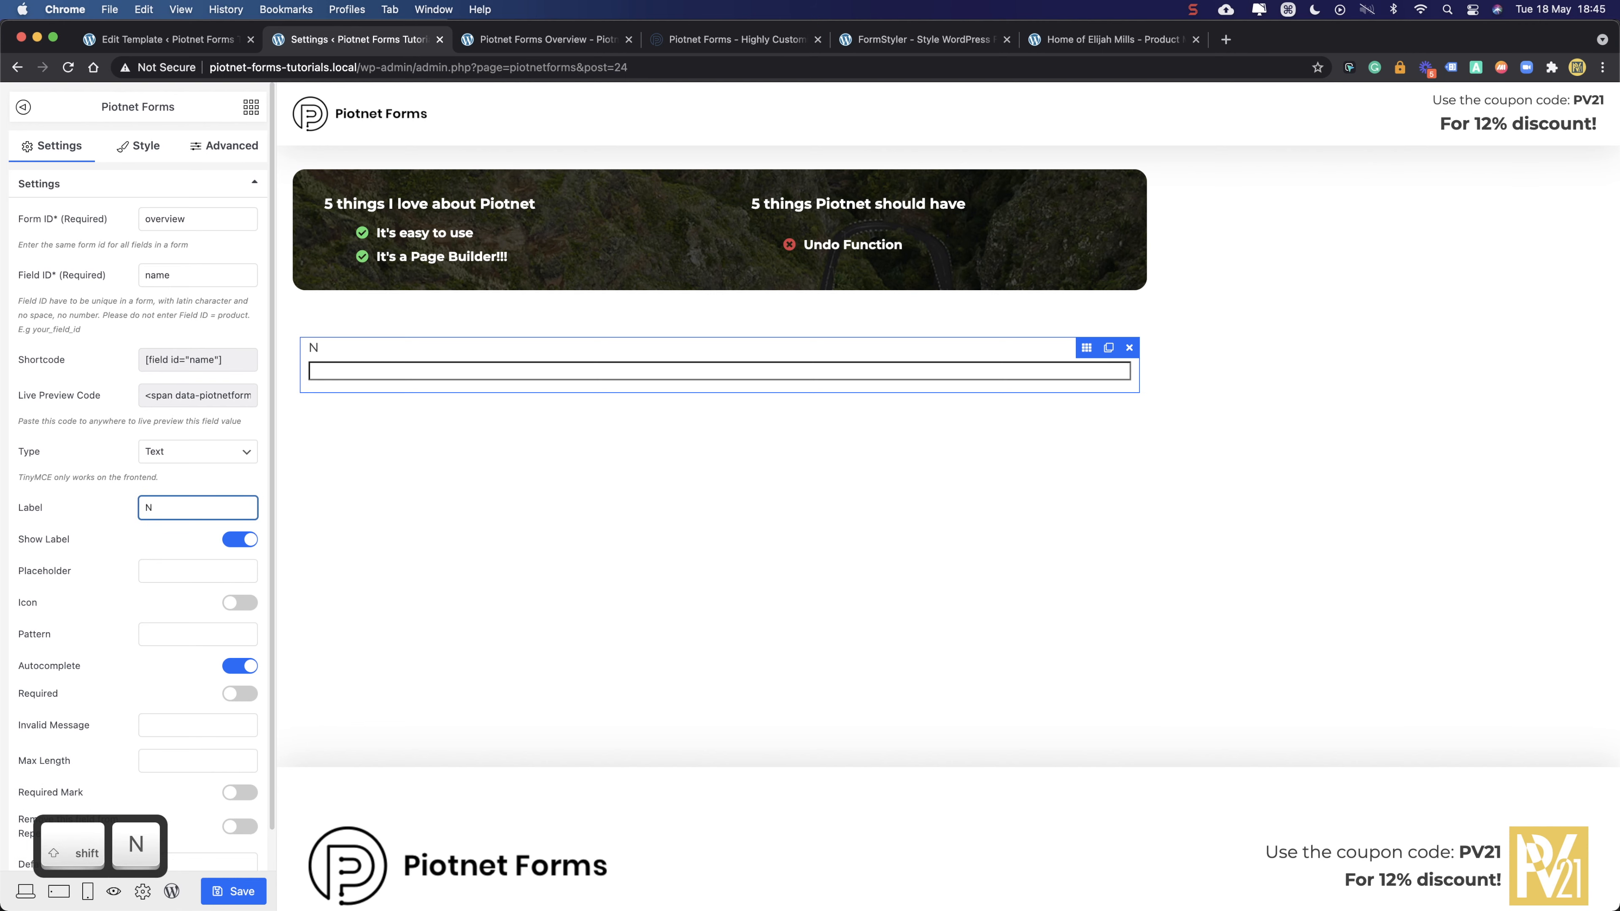
type("ame:")
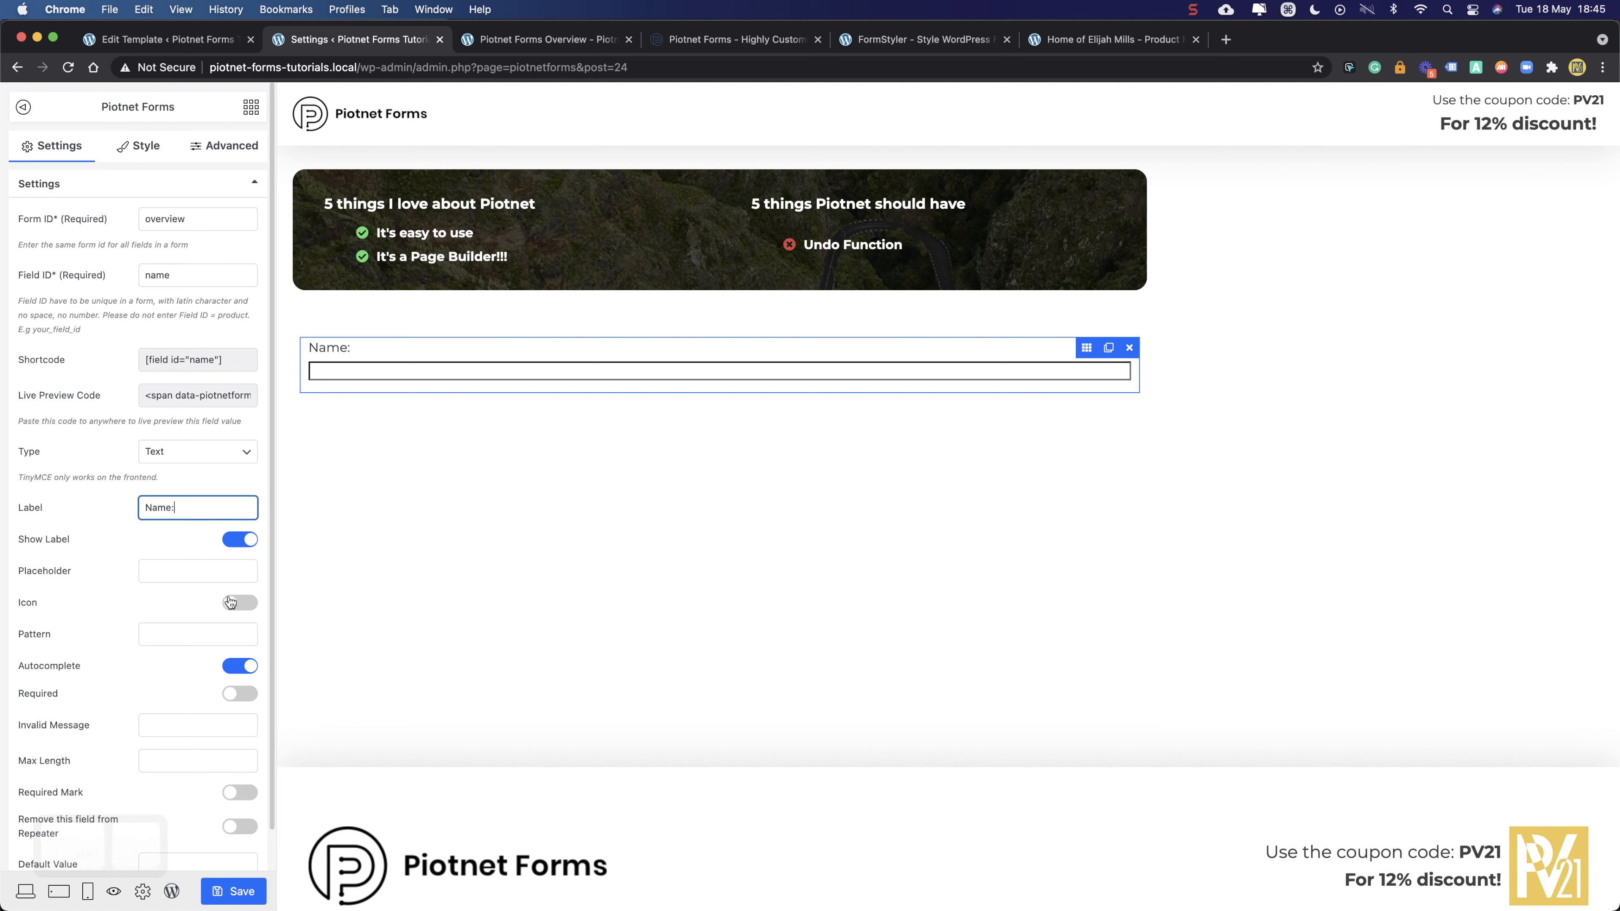
left_click(240, 693)
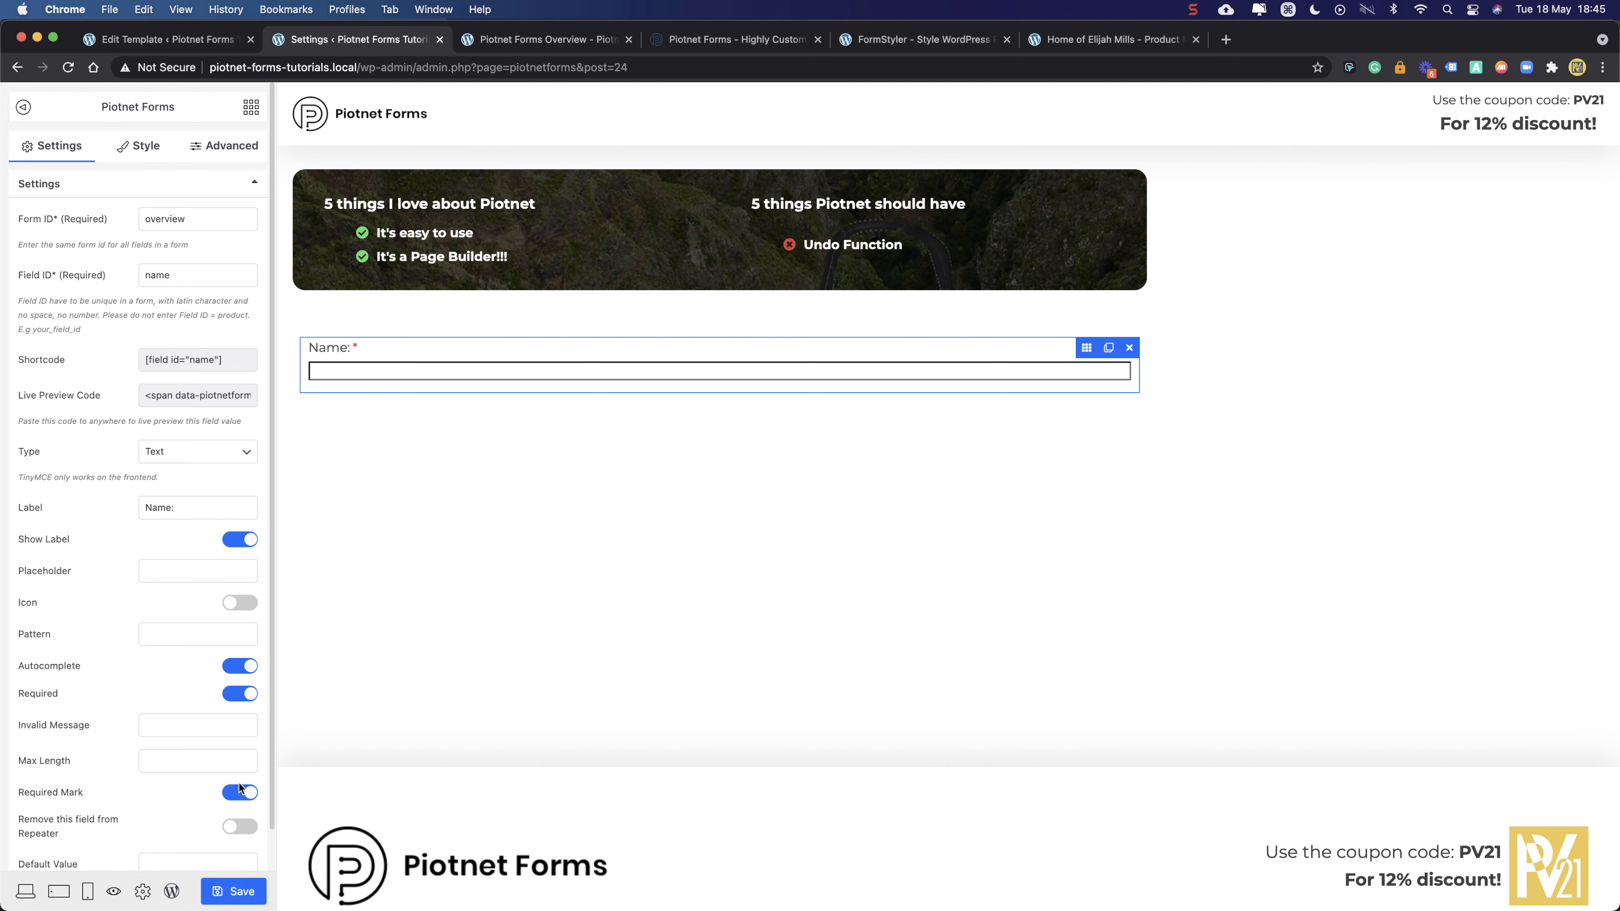
scroll(147, 587, "down", 3)
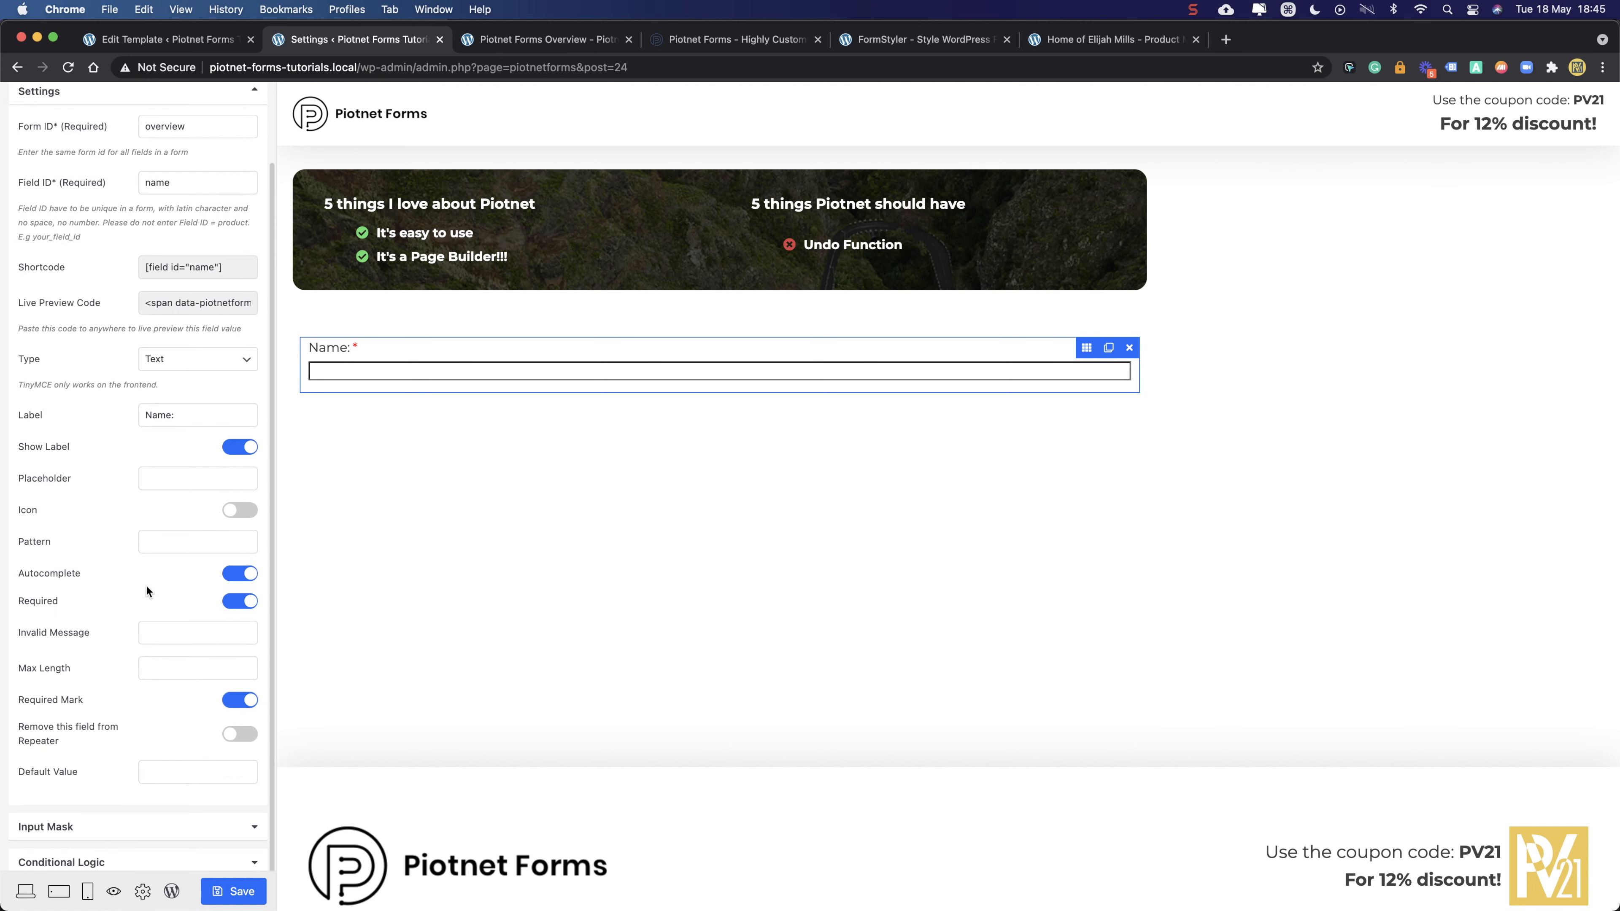
scroll(123, 660, "down", 1)
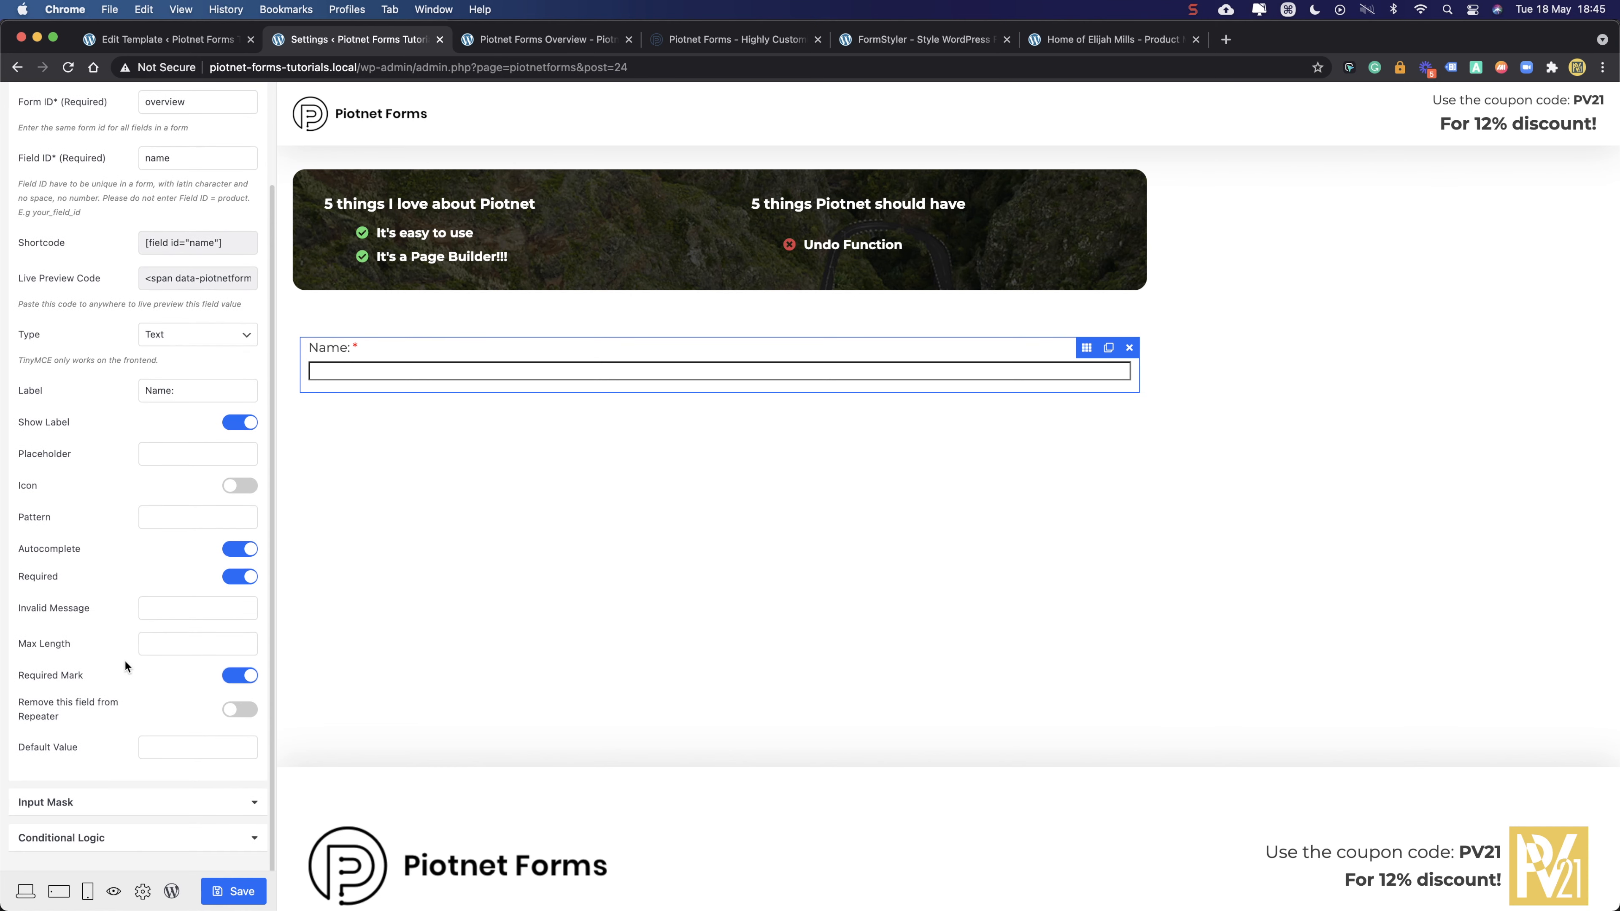
- Set the field's invalid message to 'Please I need your name!!'
left_click(164, 617)
key("shift")
type("Pl")
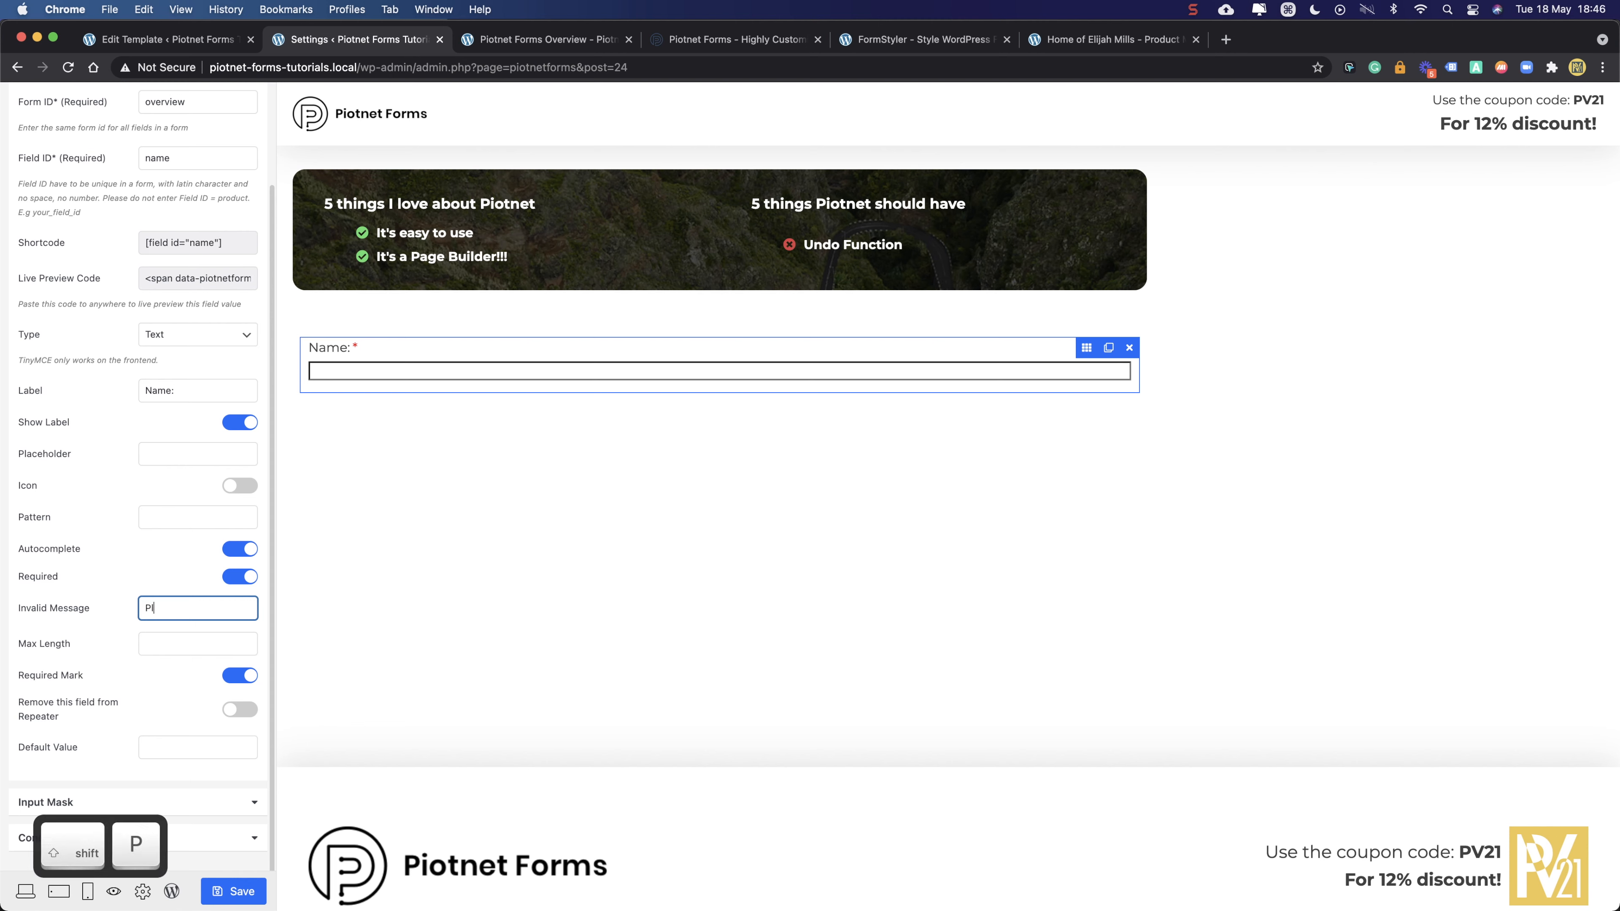
type("ease I need y")
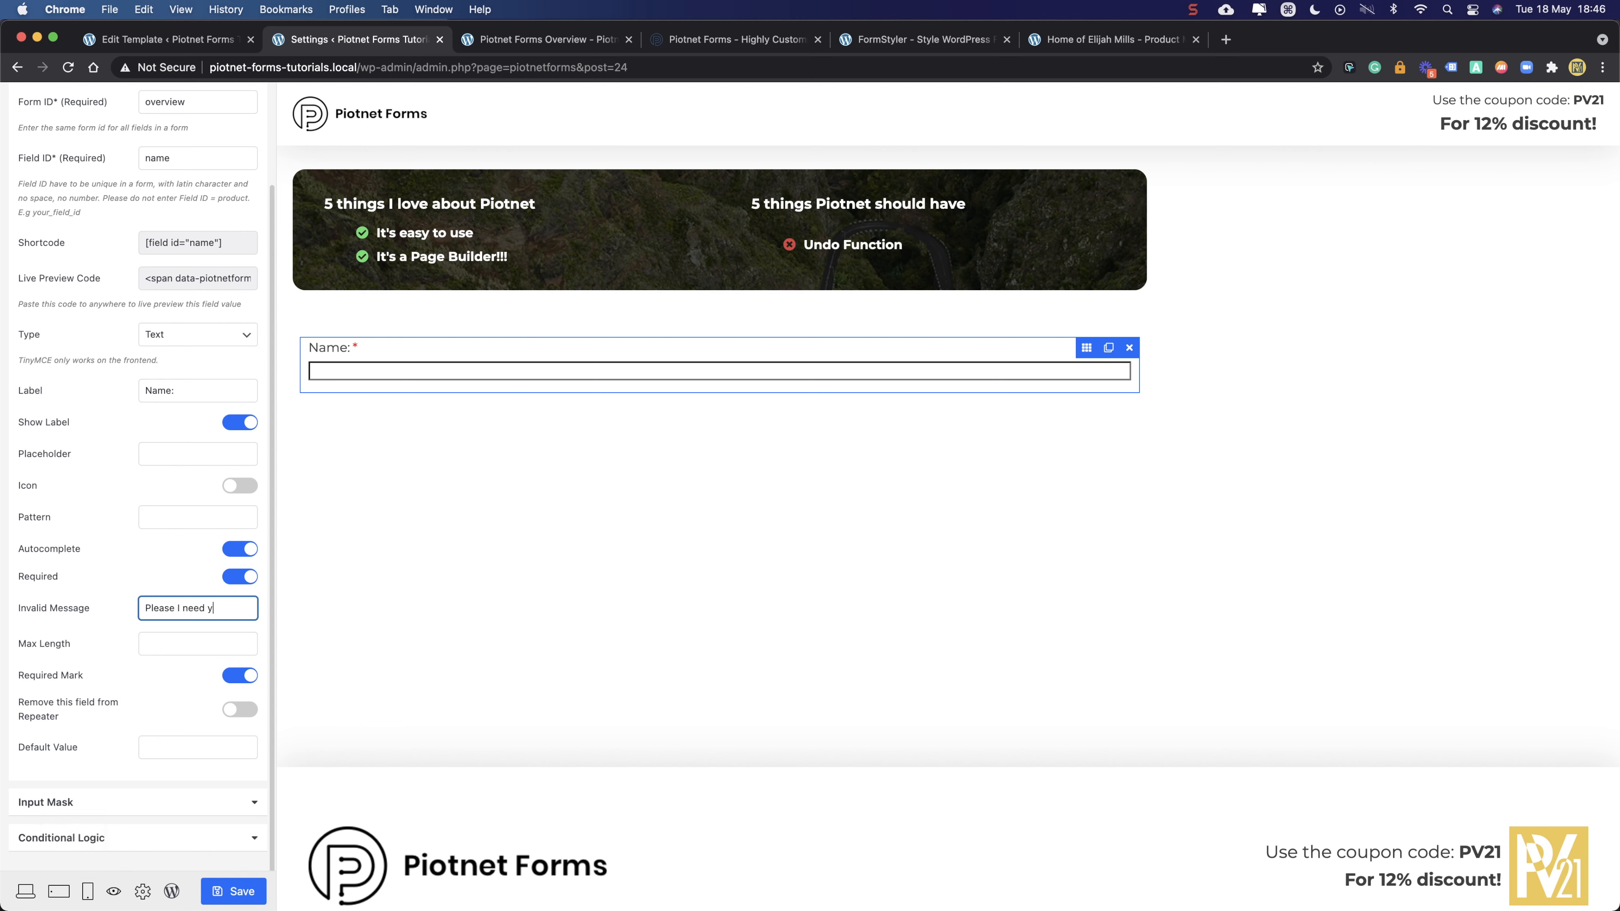
type("our name!!")
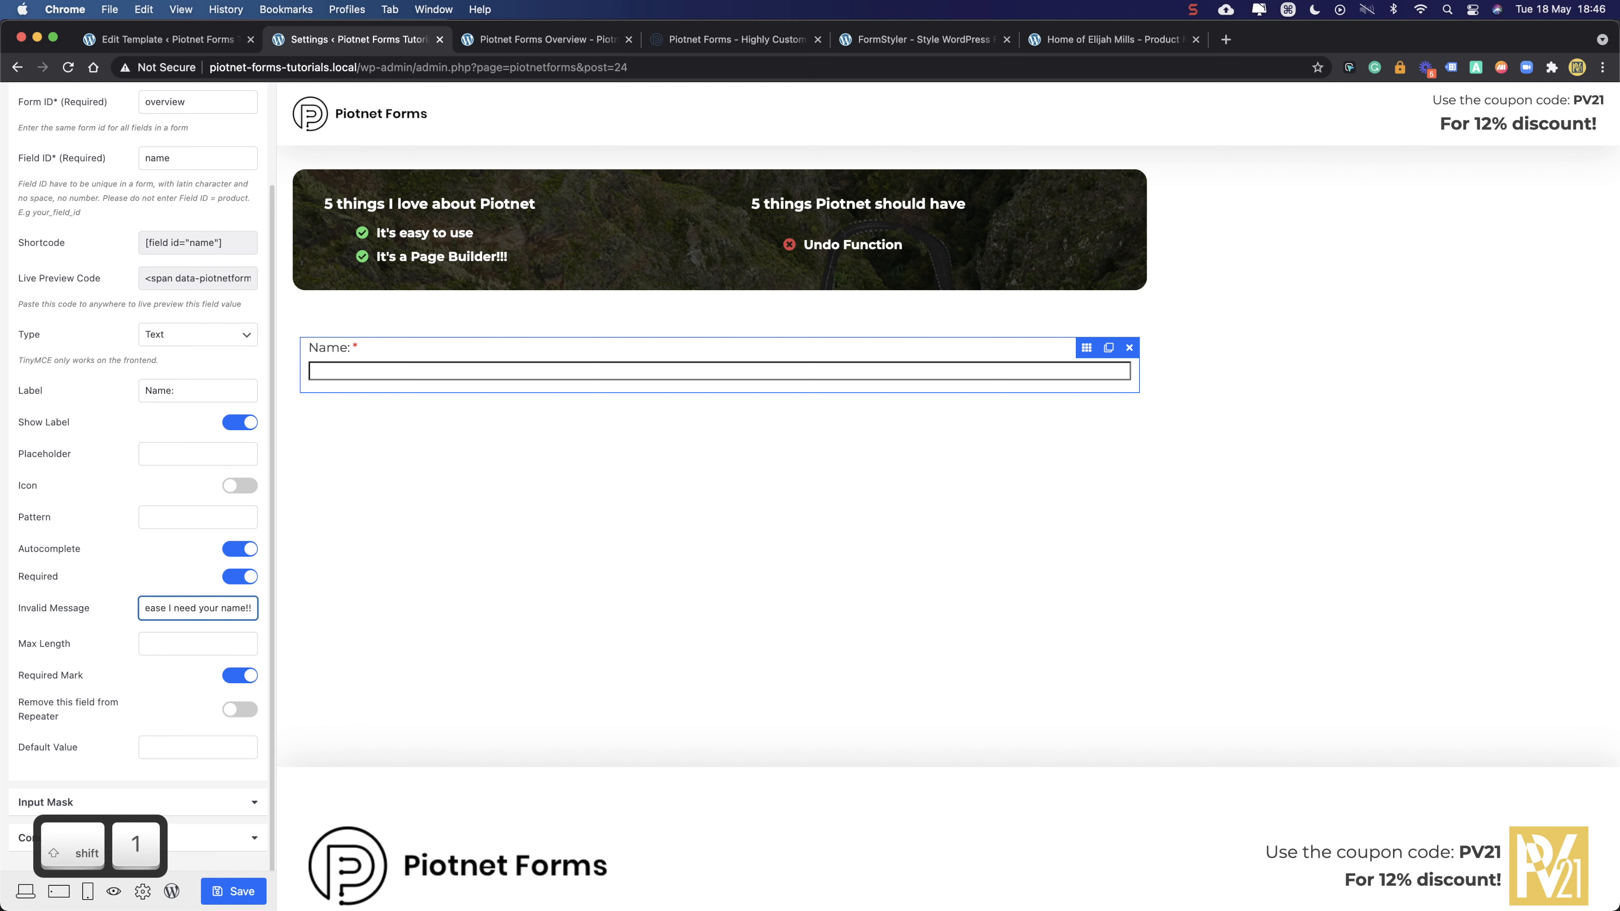
left_click(177, 612)
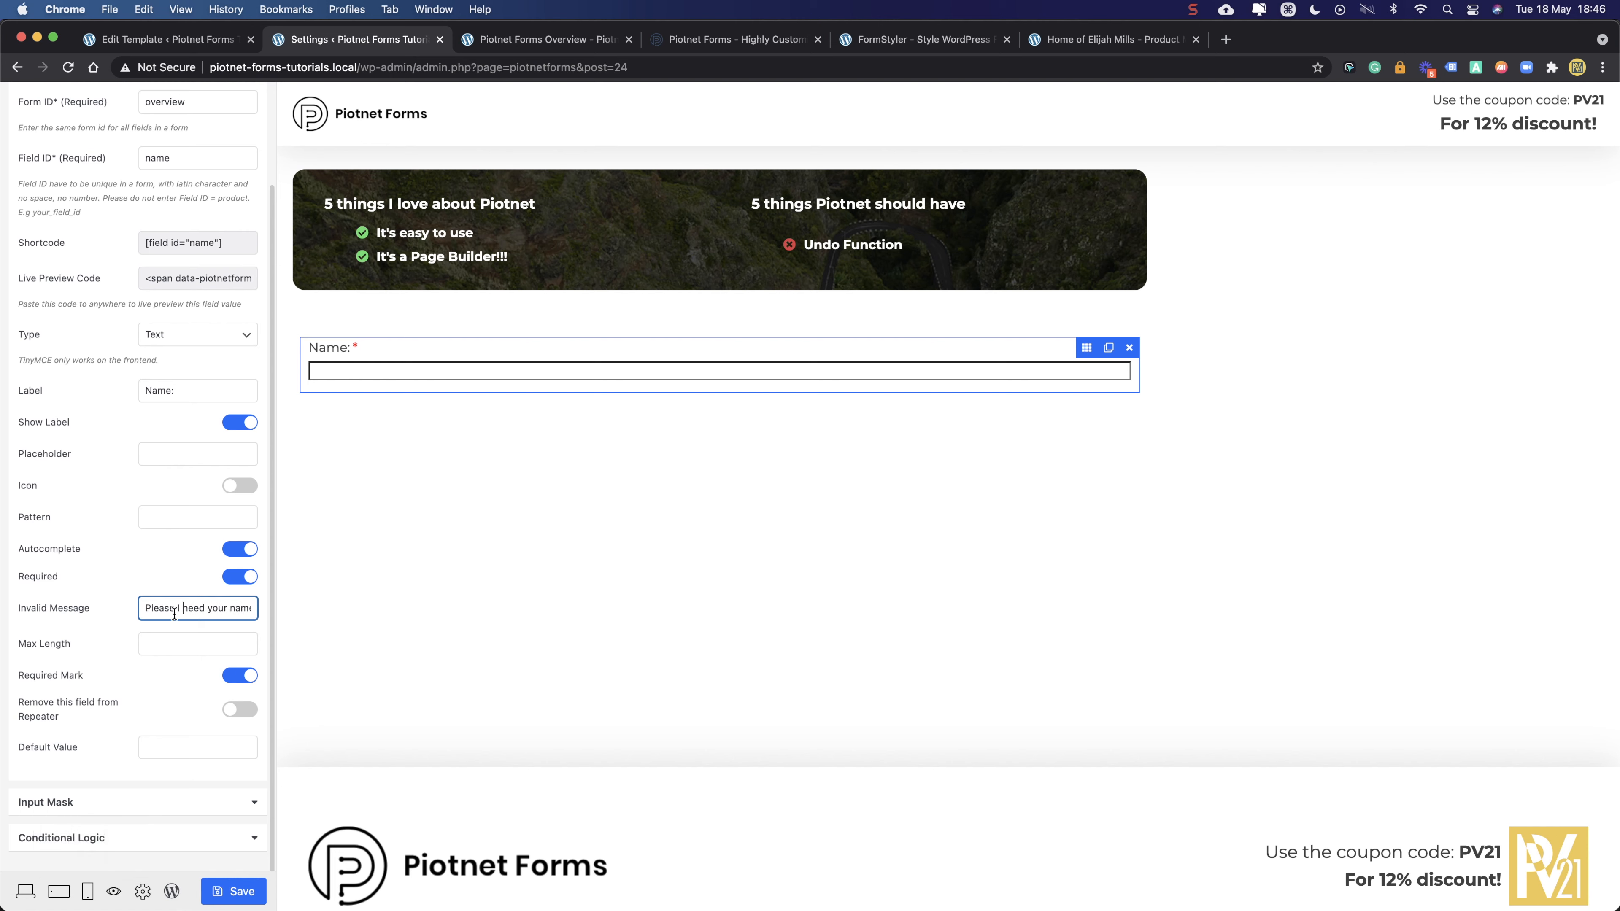
key("super+Left")
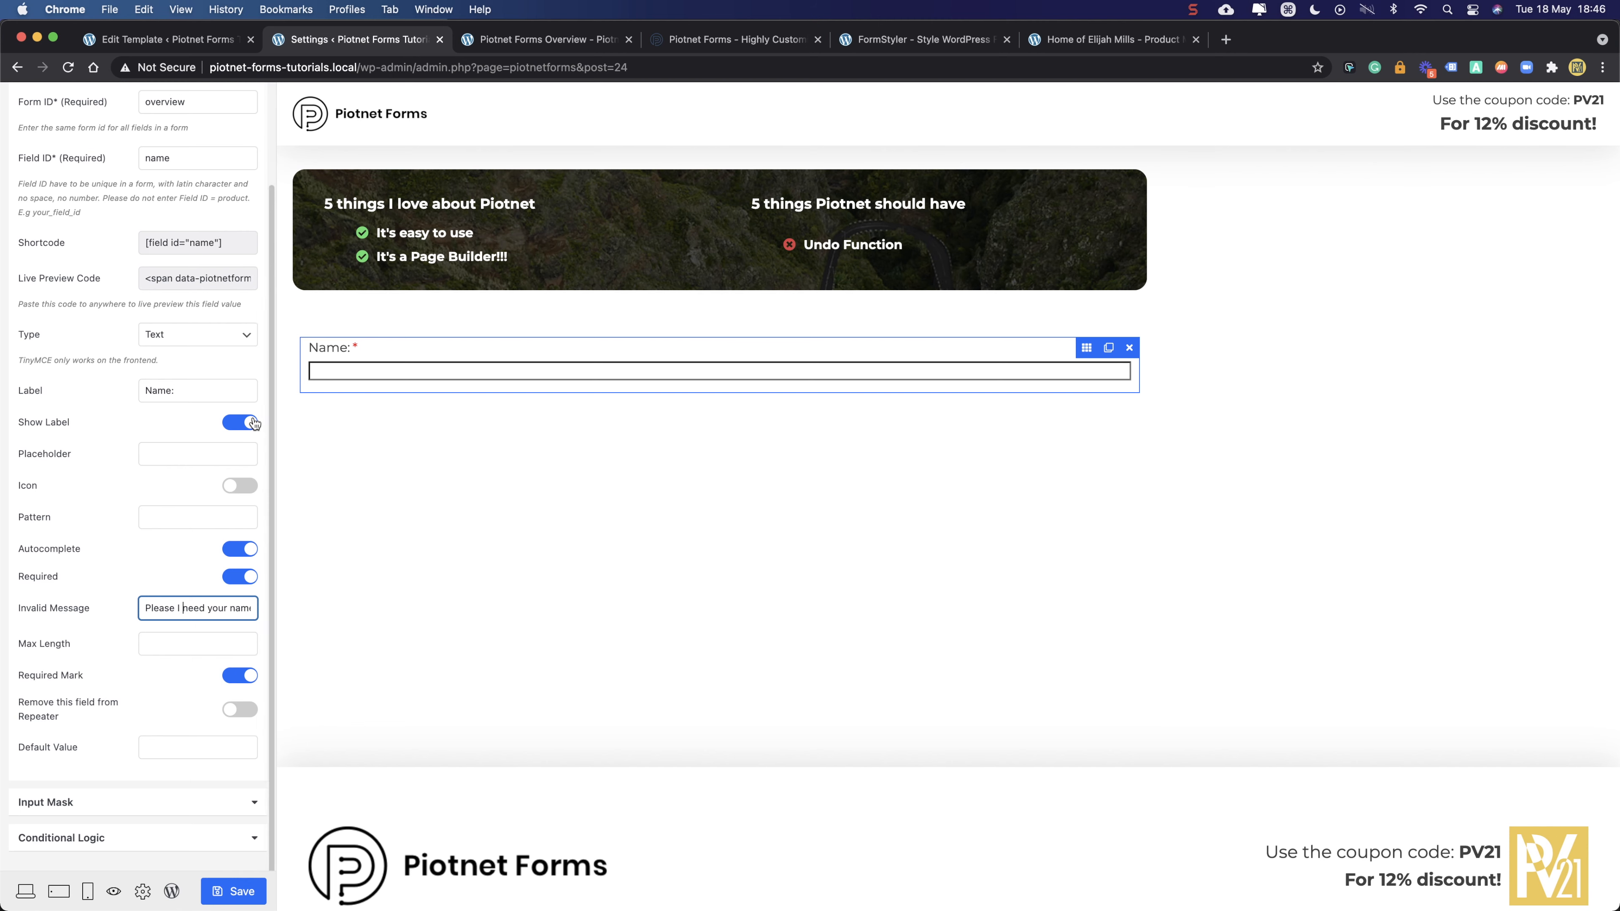
- Toggle the field's Icon option on and back off
left_click(241, 486)
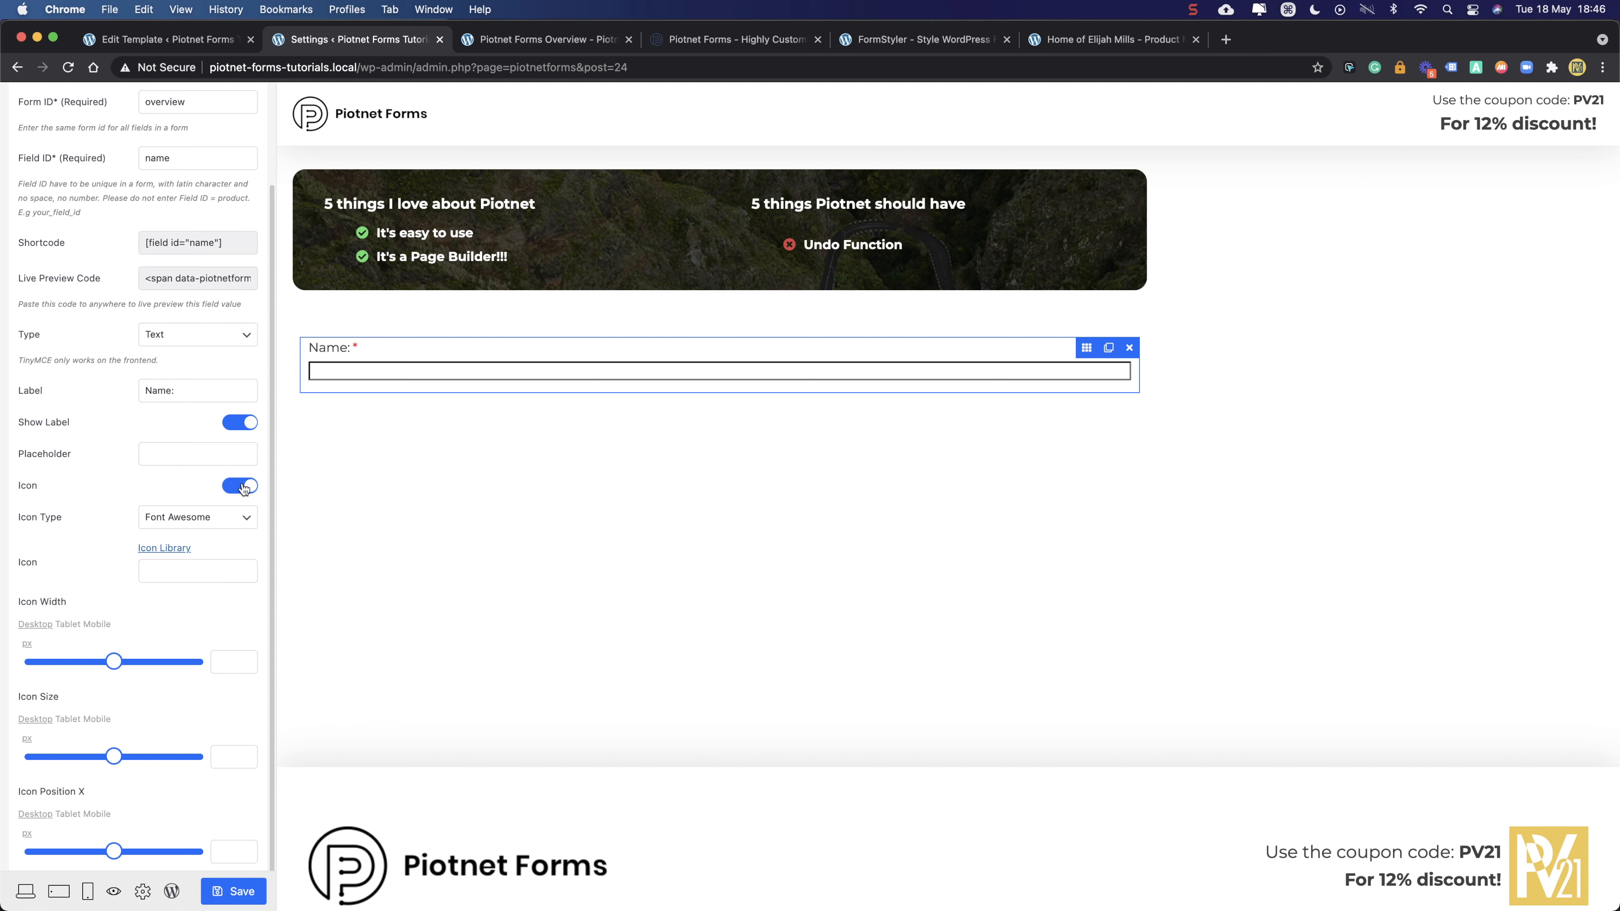
left_click(241, 486)
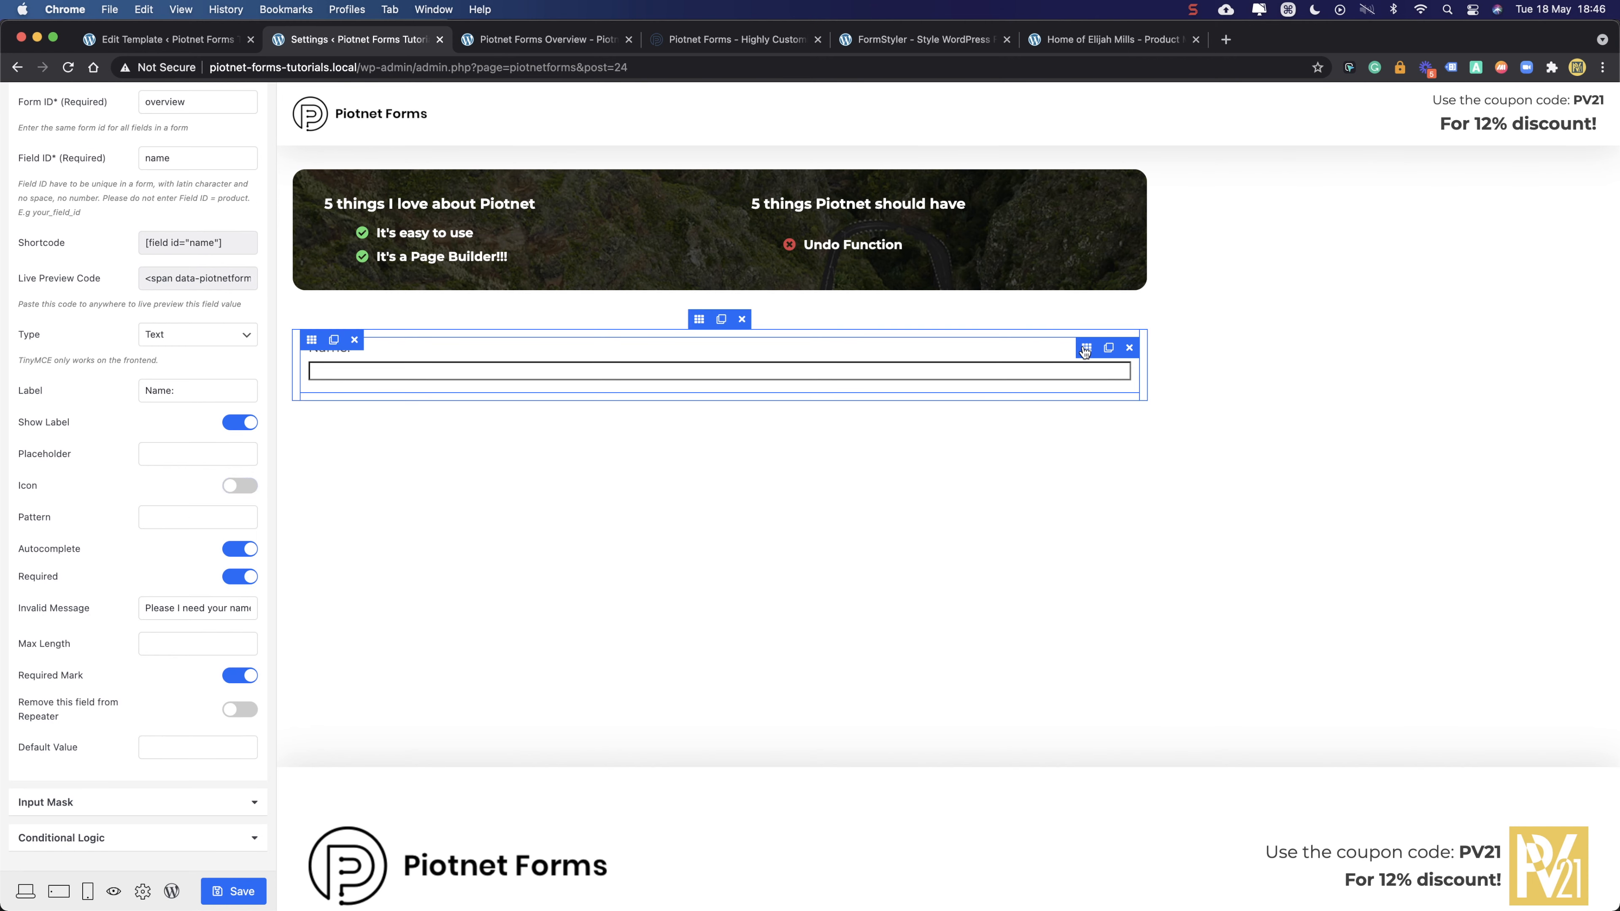
scroll(242, 191, "up", 3)
- Enter 'Your name here' as the placeholder text of the Name field
left_click(140, 146)
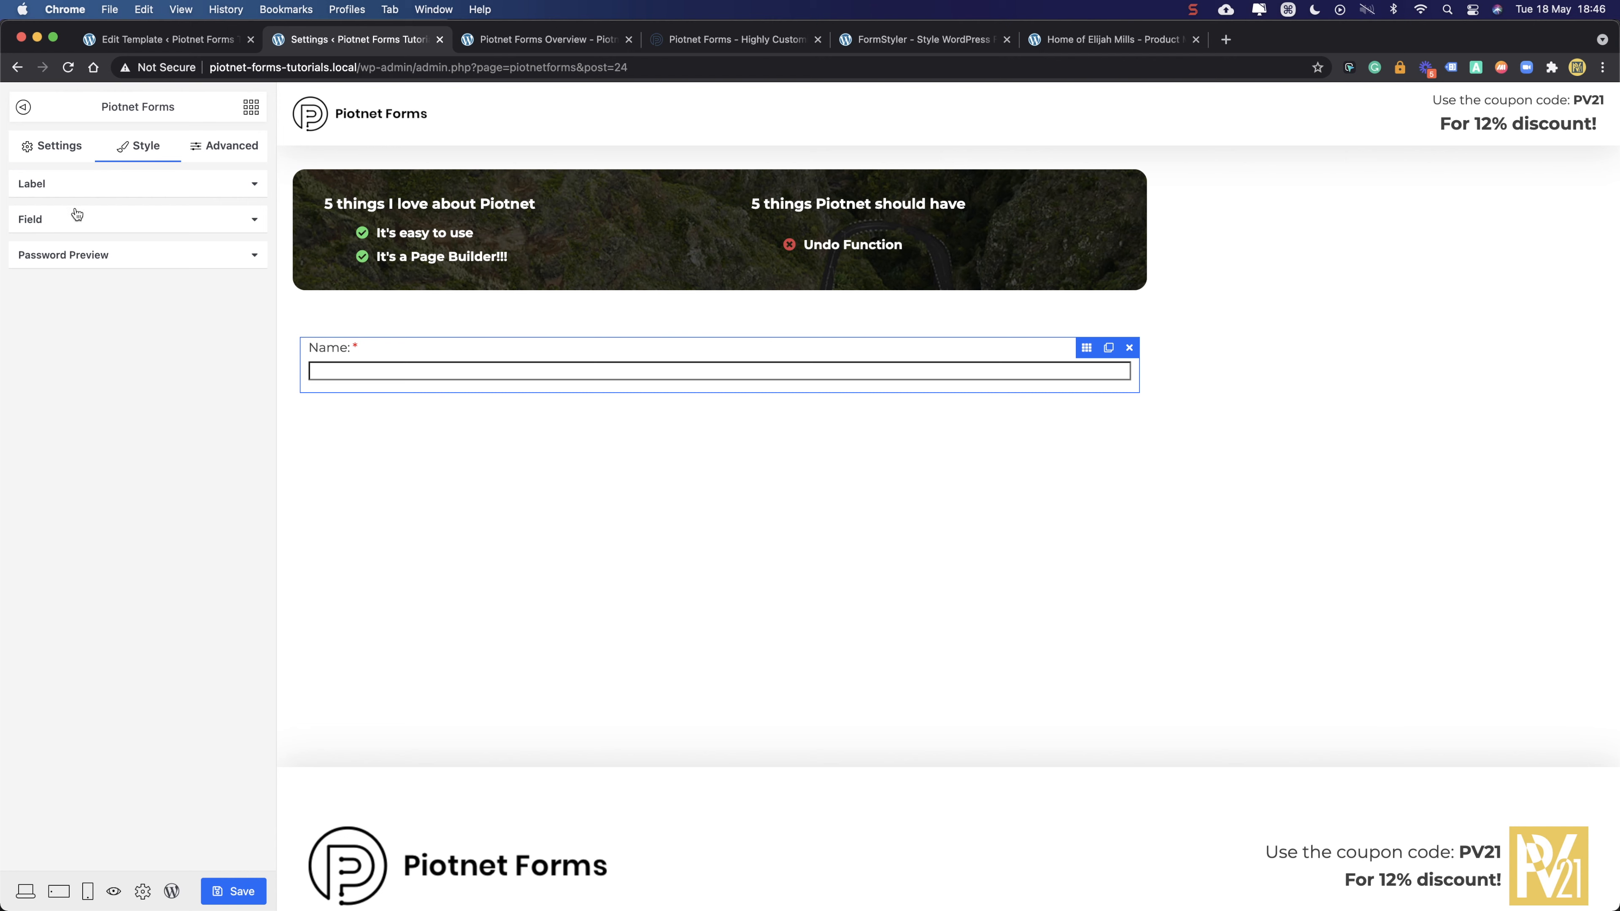
left_click(62, 220)
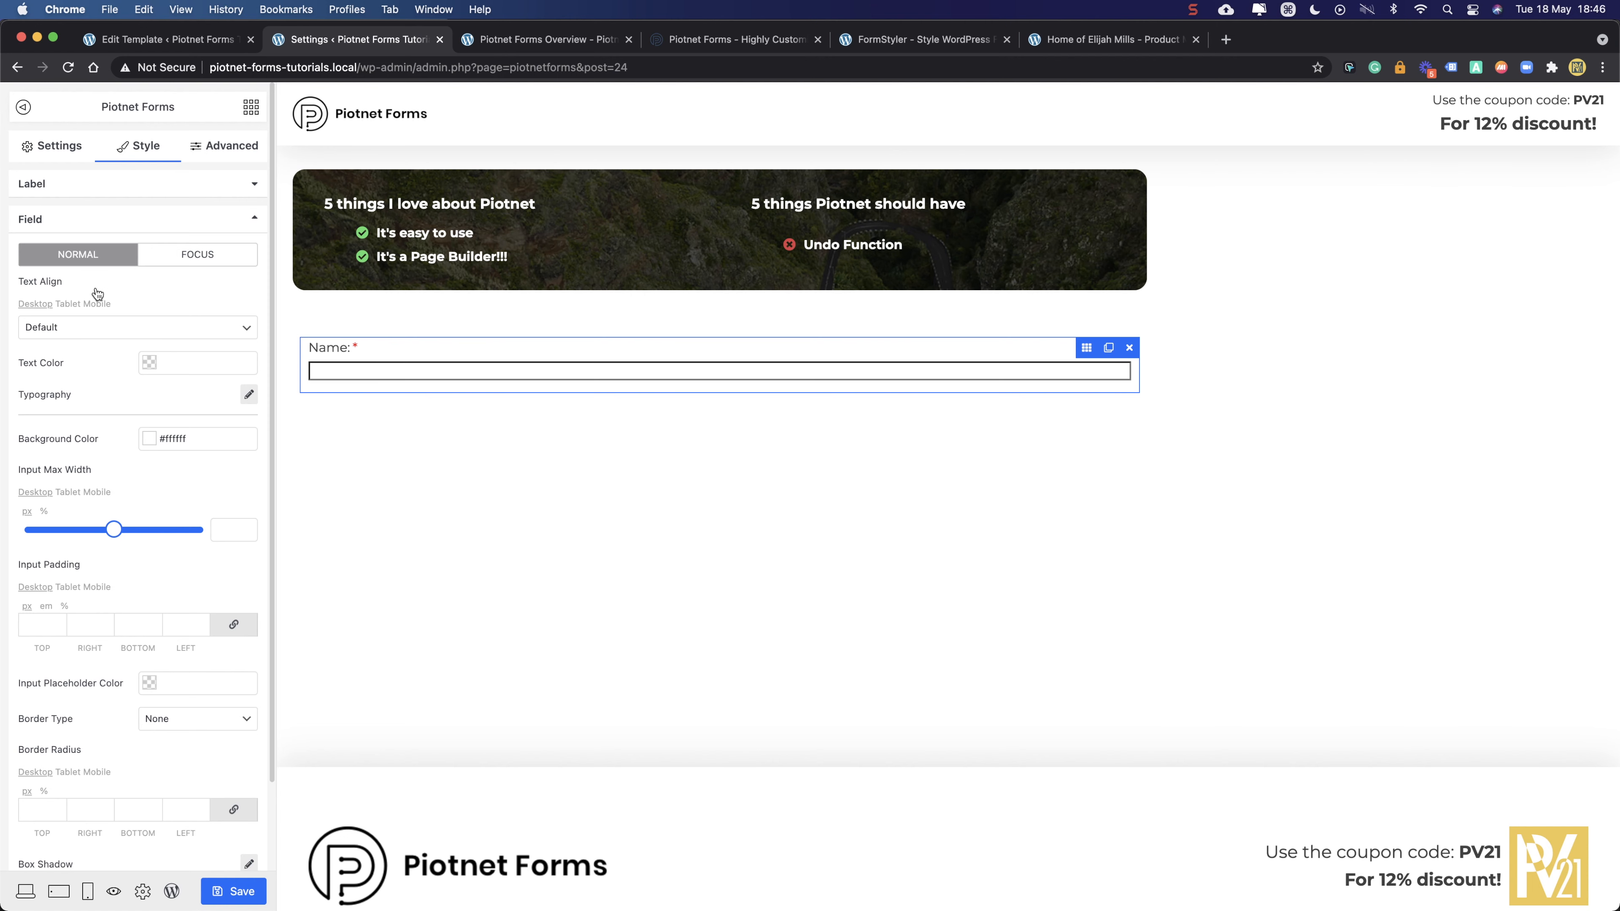
left_click(47, 153)
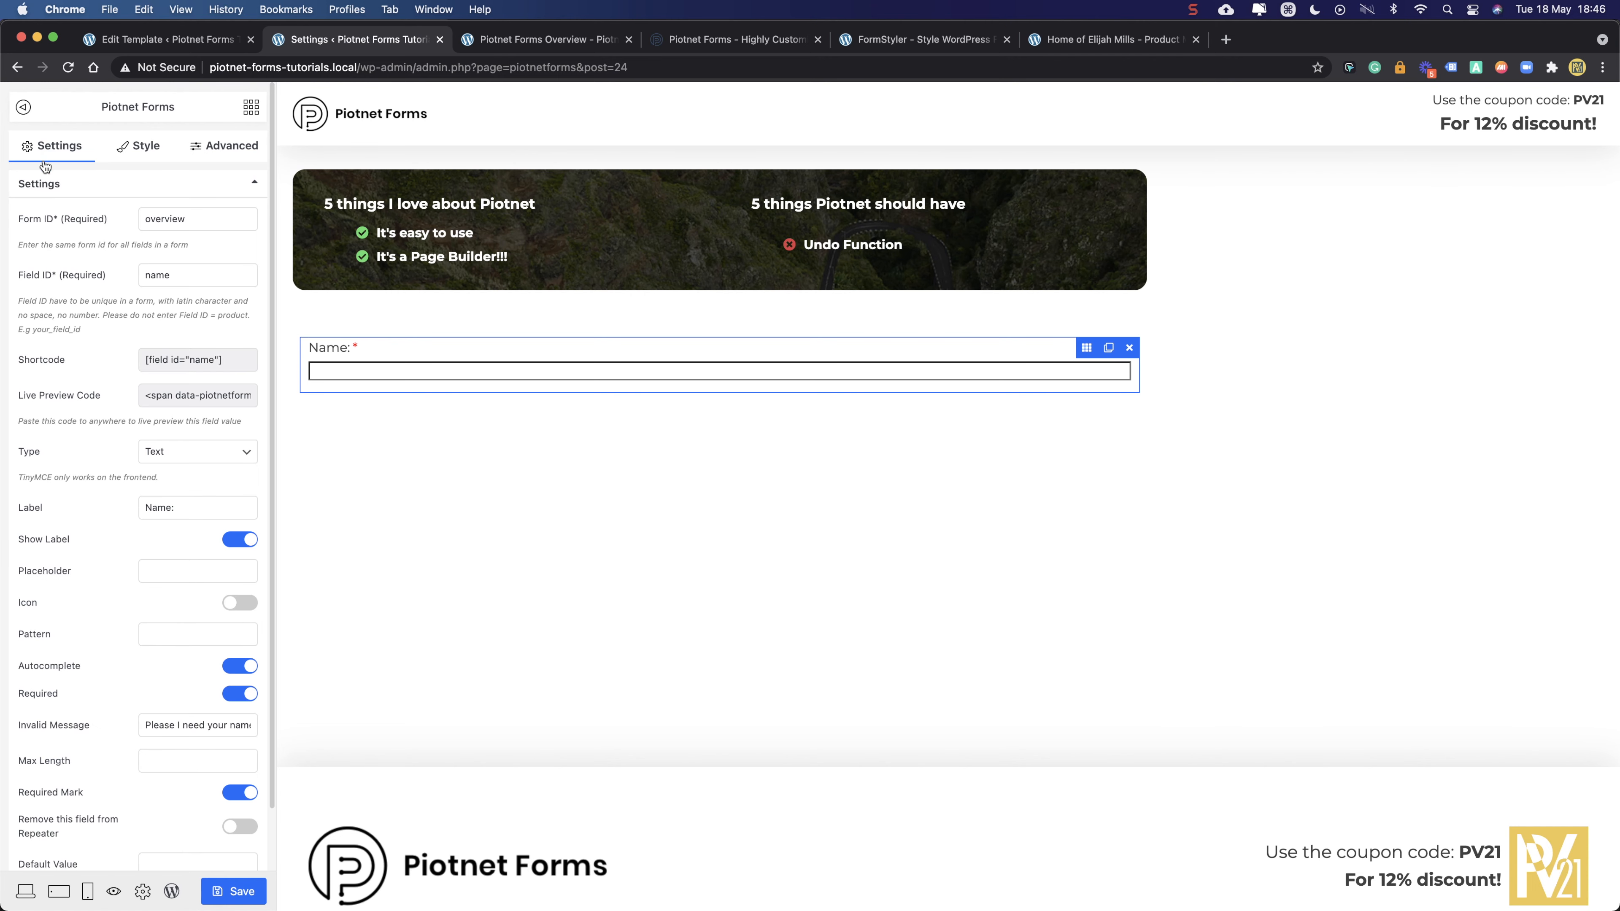
left_click(153, 565)
key("shift")
type("Tel")
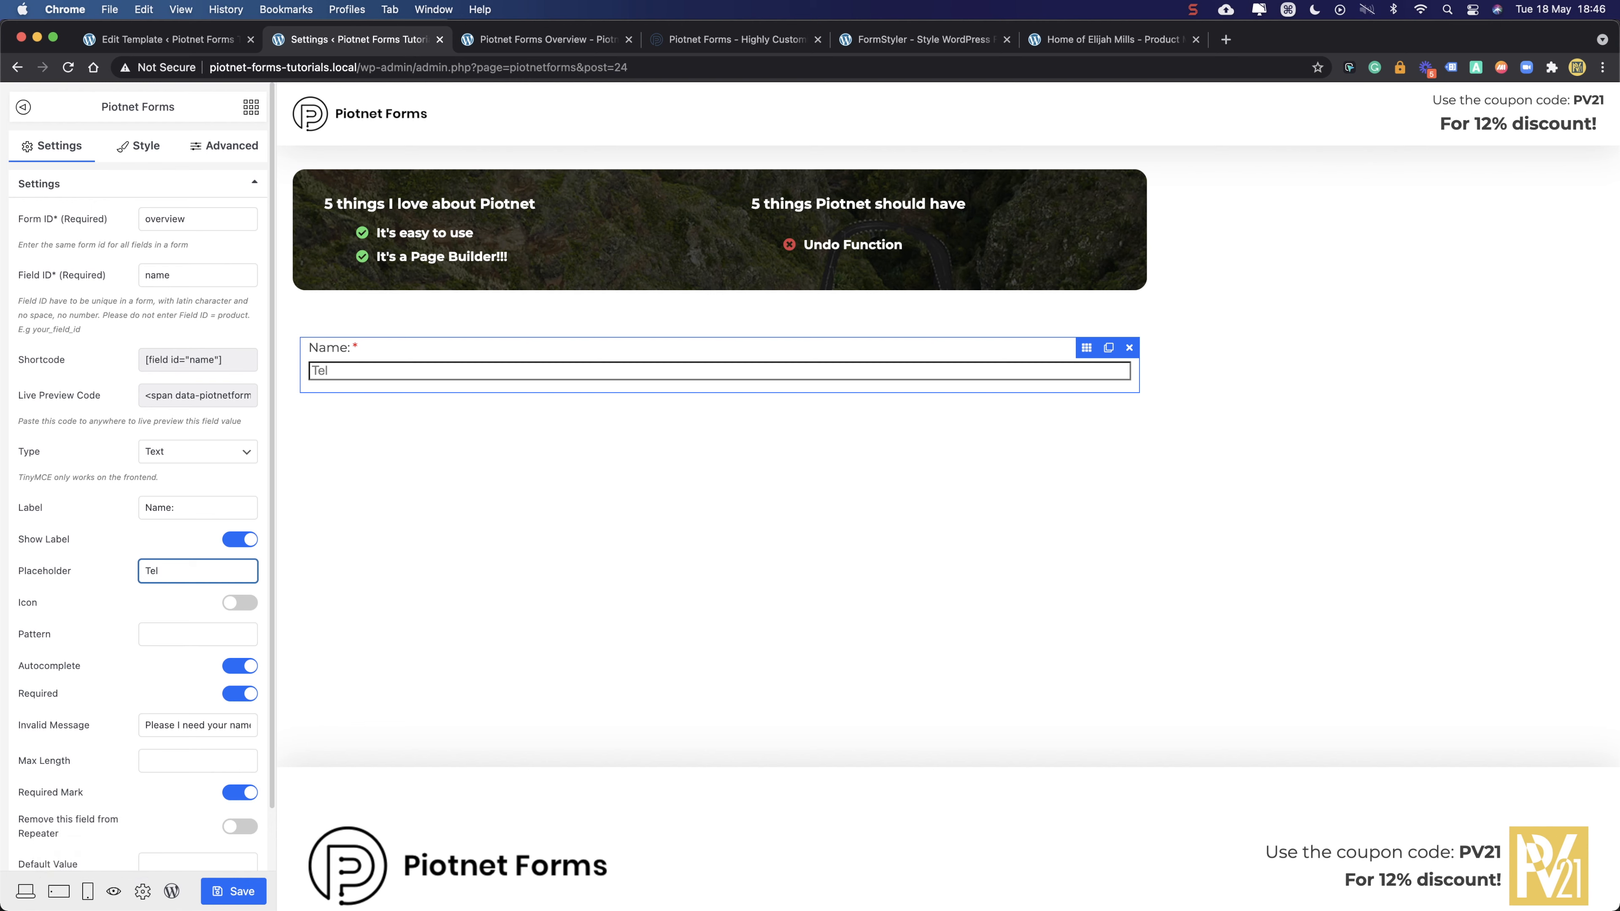
type("l mYo")
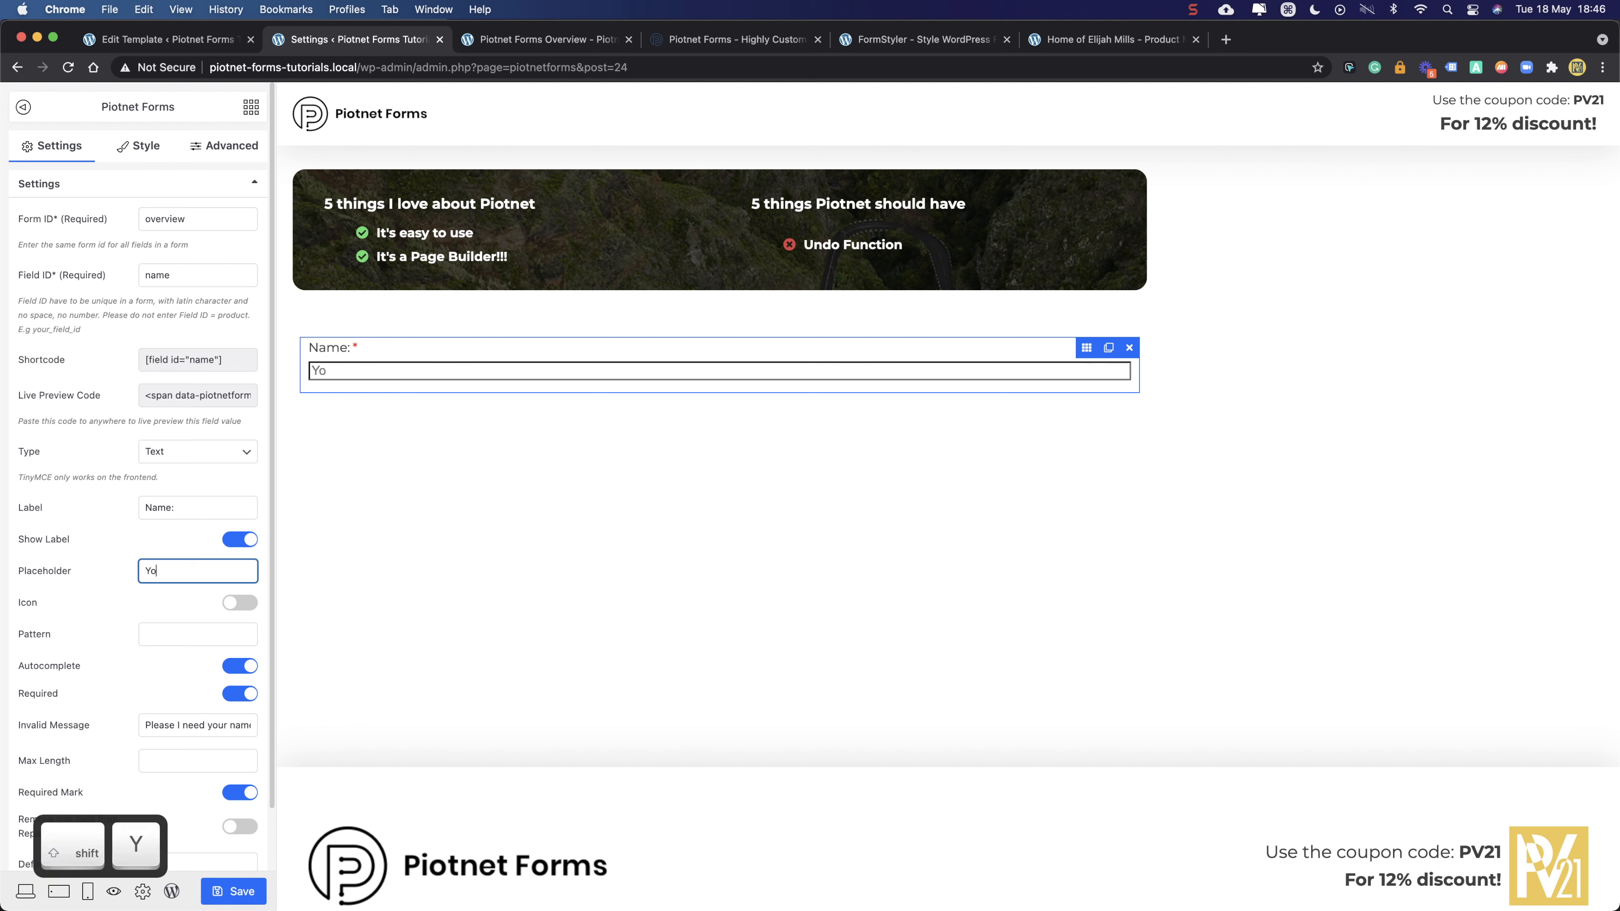
type("ut name here")
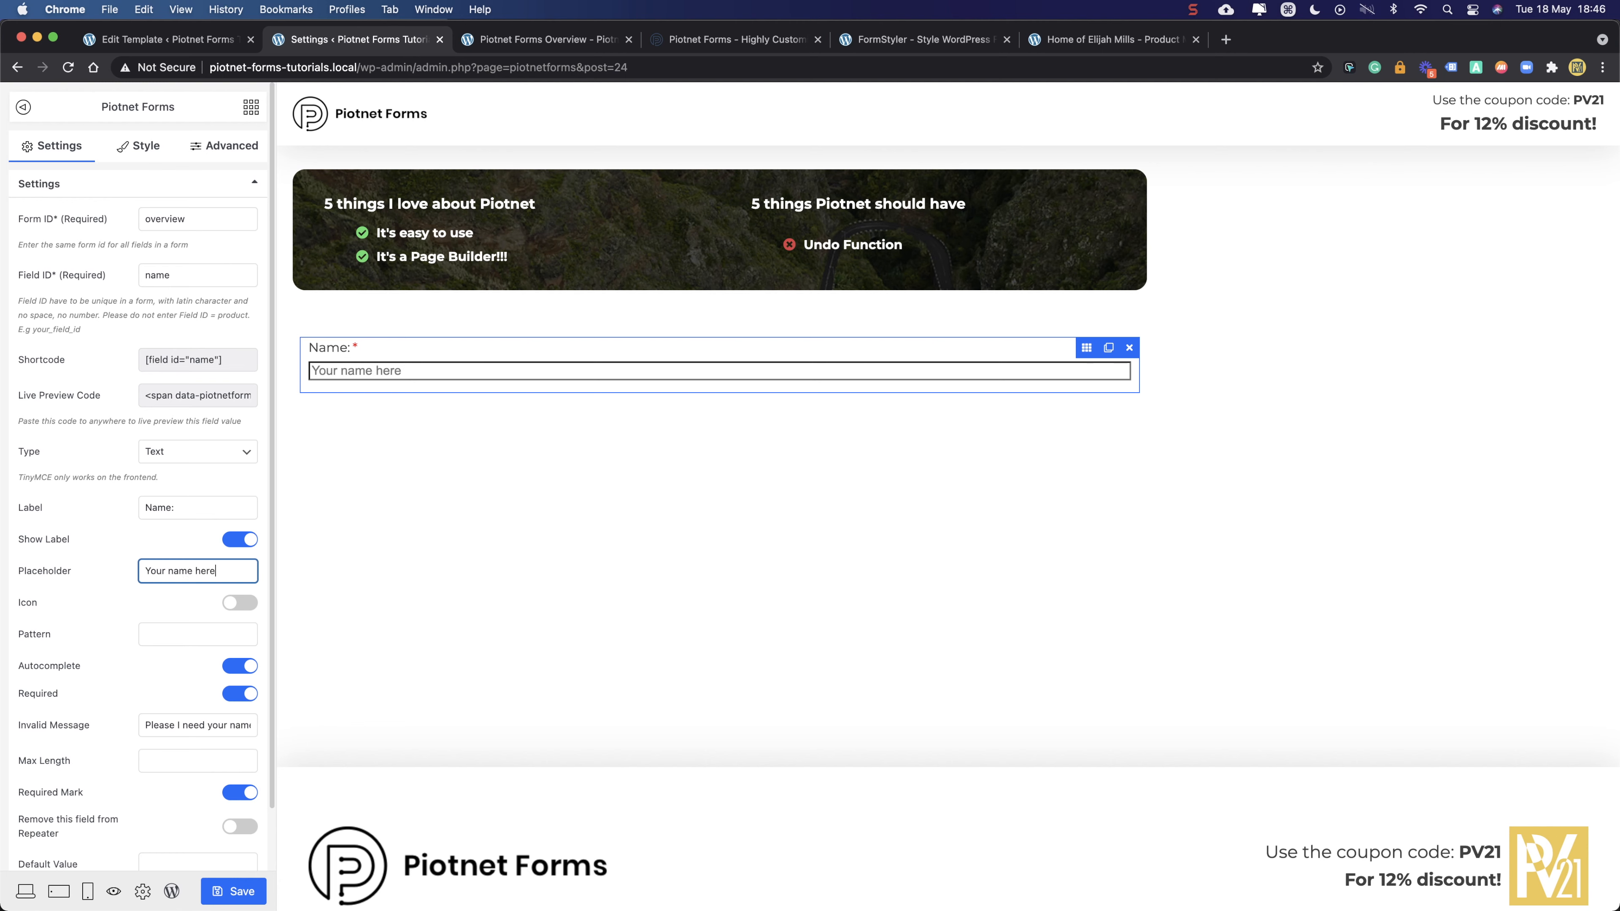
left_click(596, 435)
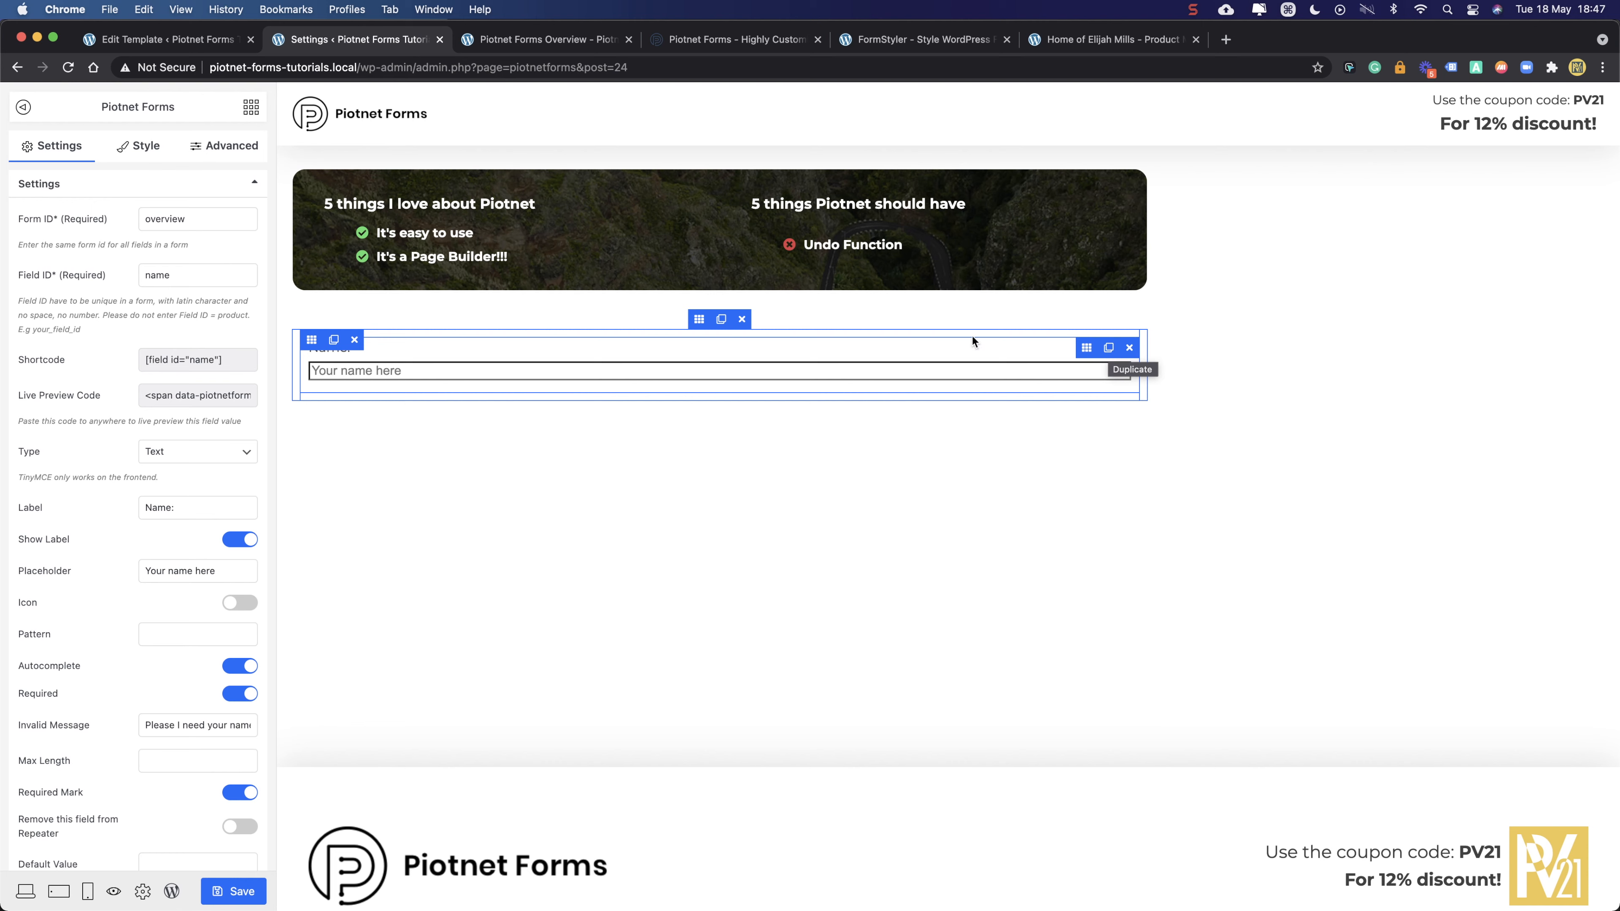
- Duplicate the Name field and change the copy's field ID to 'email' with the Email type
left_click(334, 340)
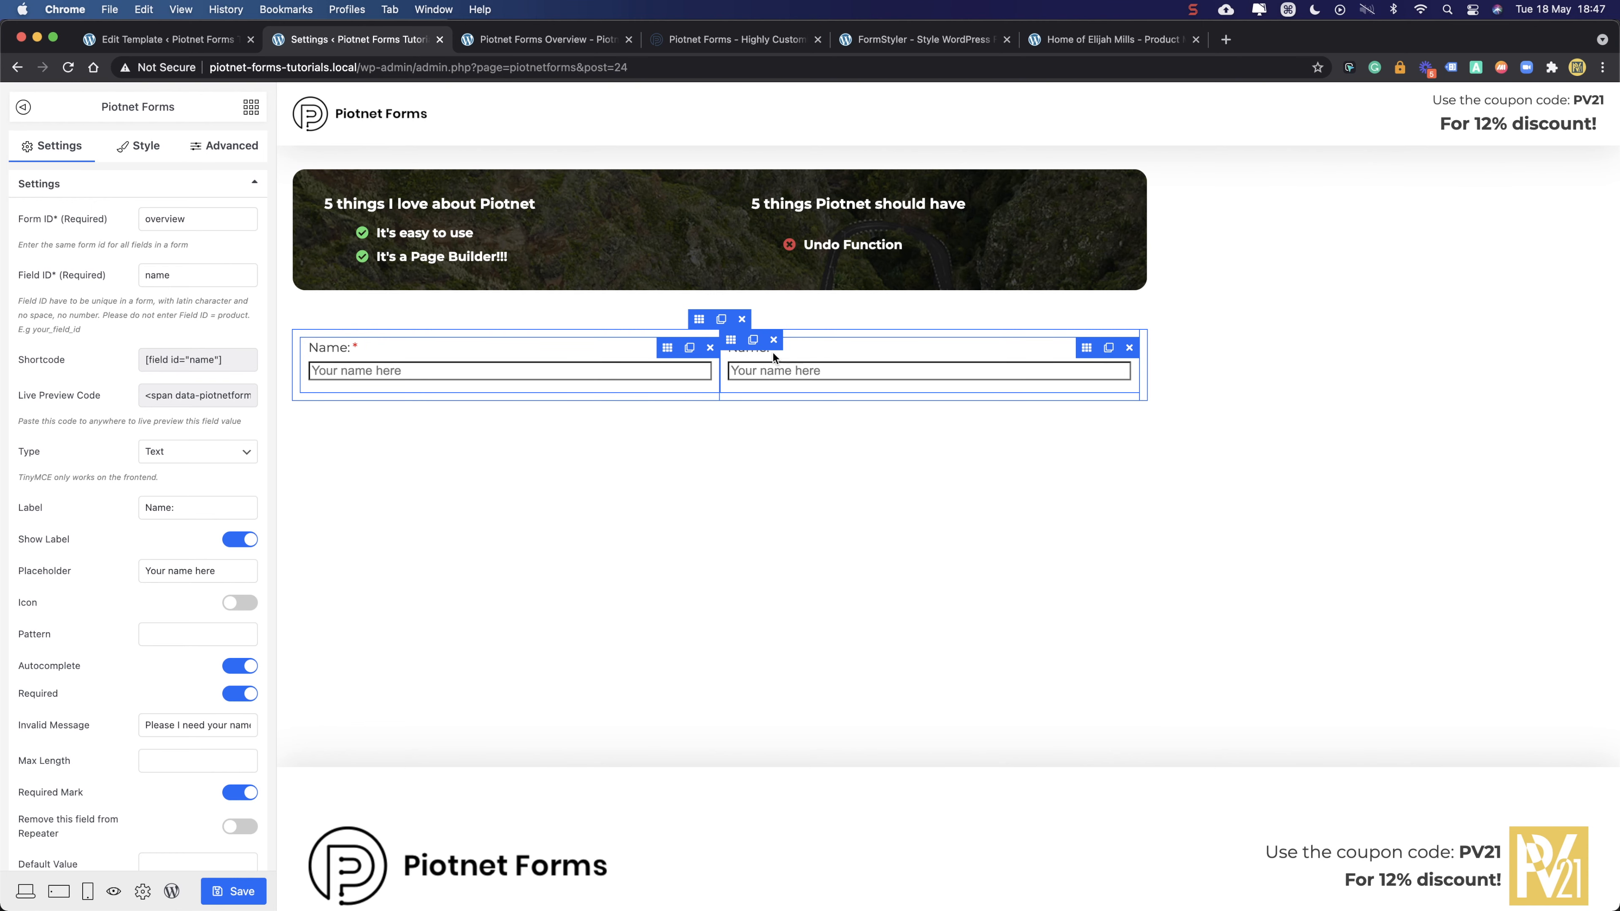
left_click(1089, 350)
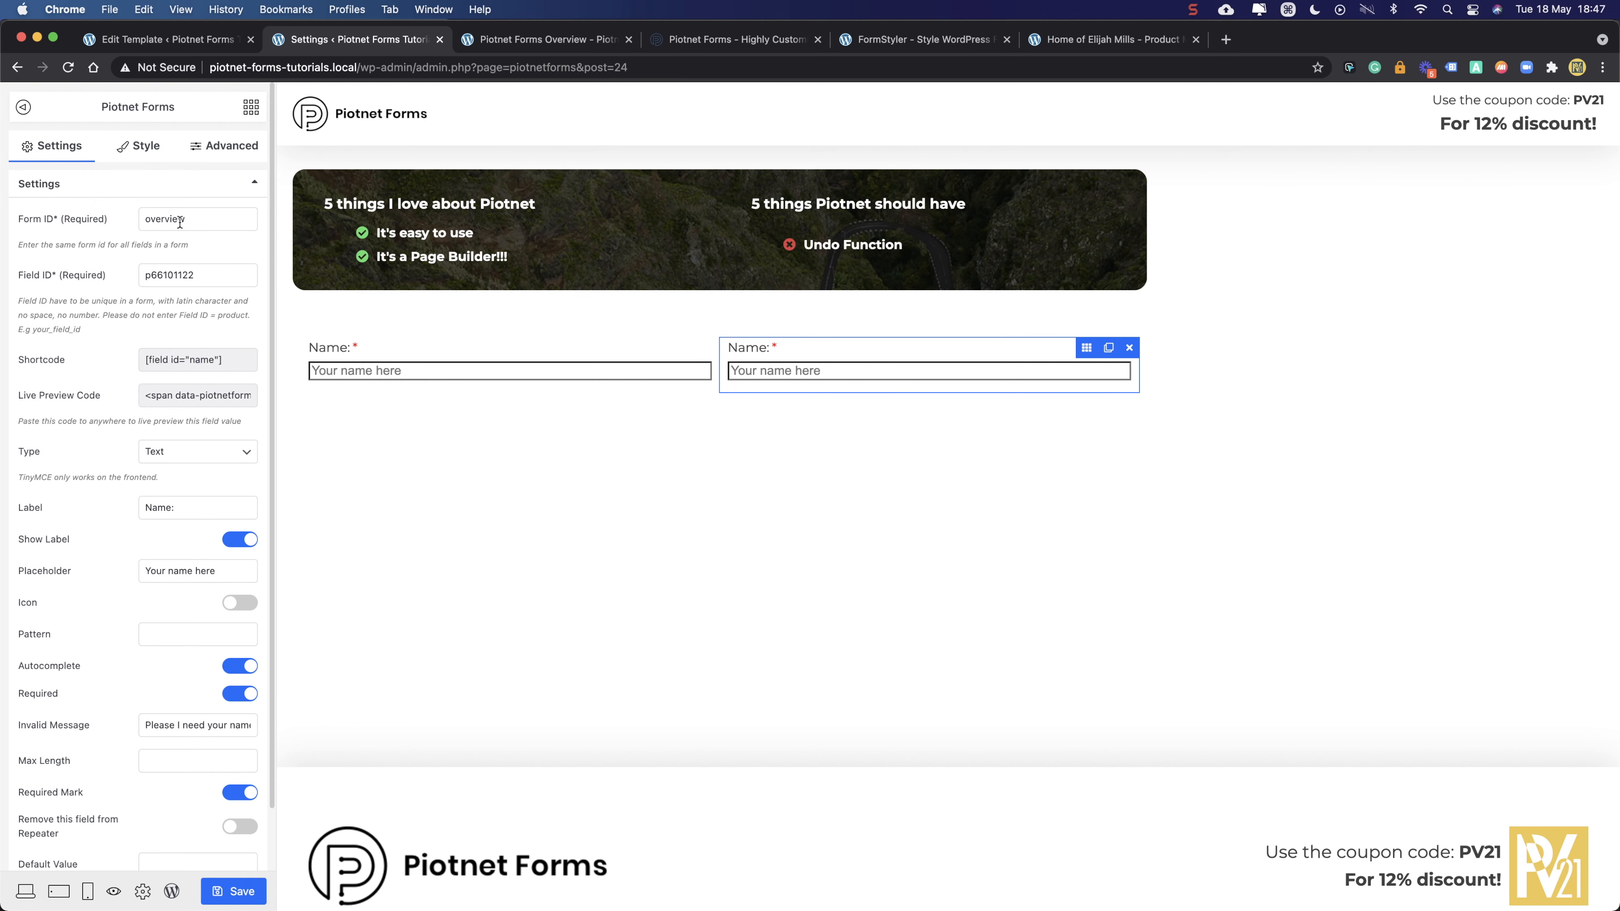
double_click(180, 276)
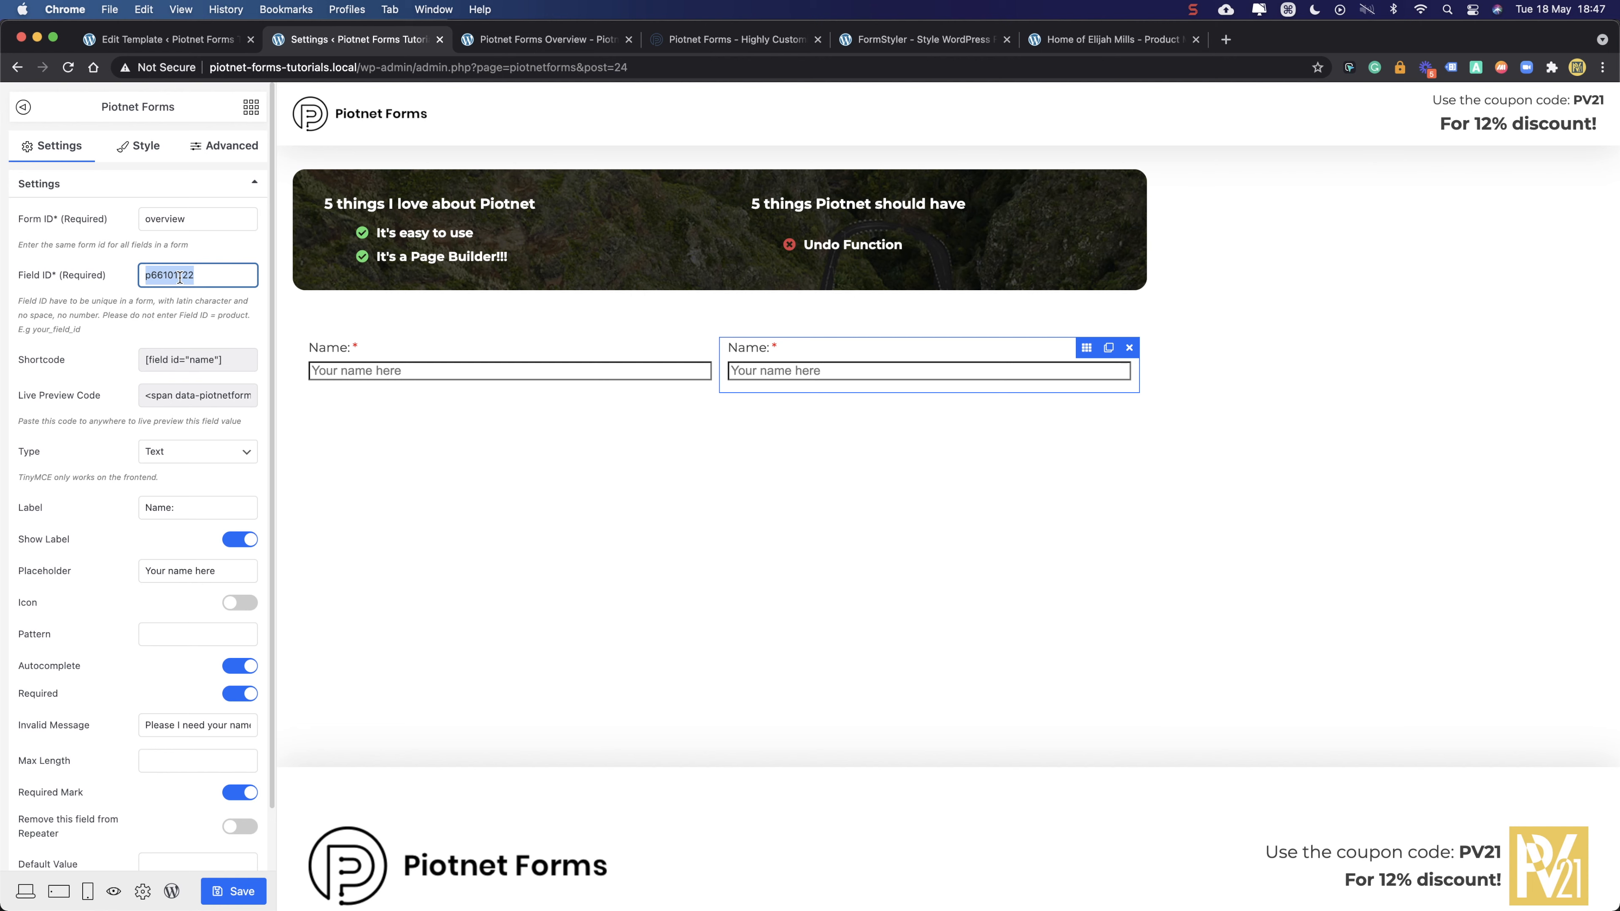
type("email")
left_click(227, 453)
key("Escape")
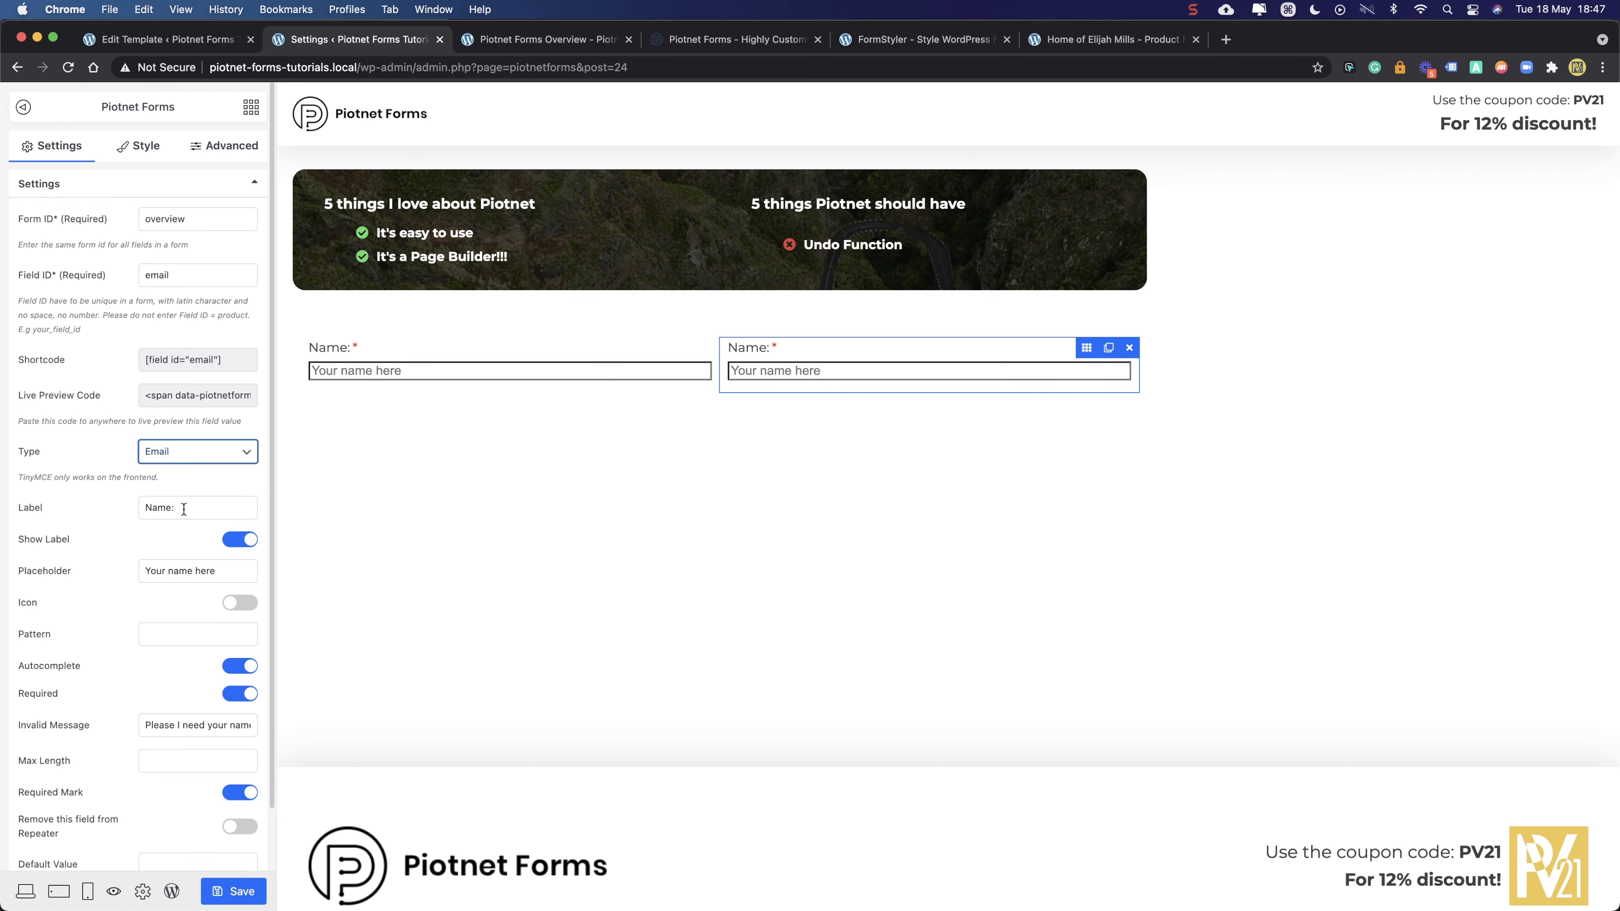
- Set the copy's label to 'Email', placeholder 'Your email here', and invalid message 'Please I need your email'
double_click(151, 508)
type("Email:")
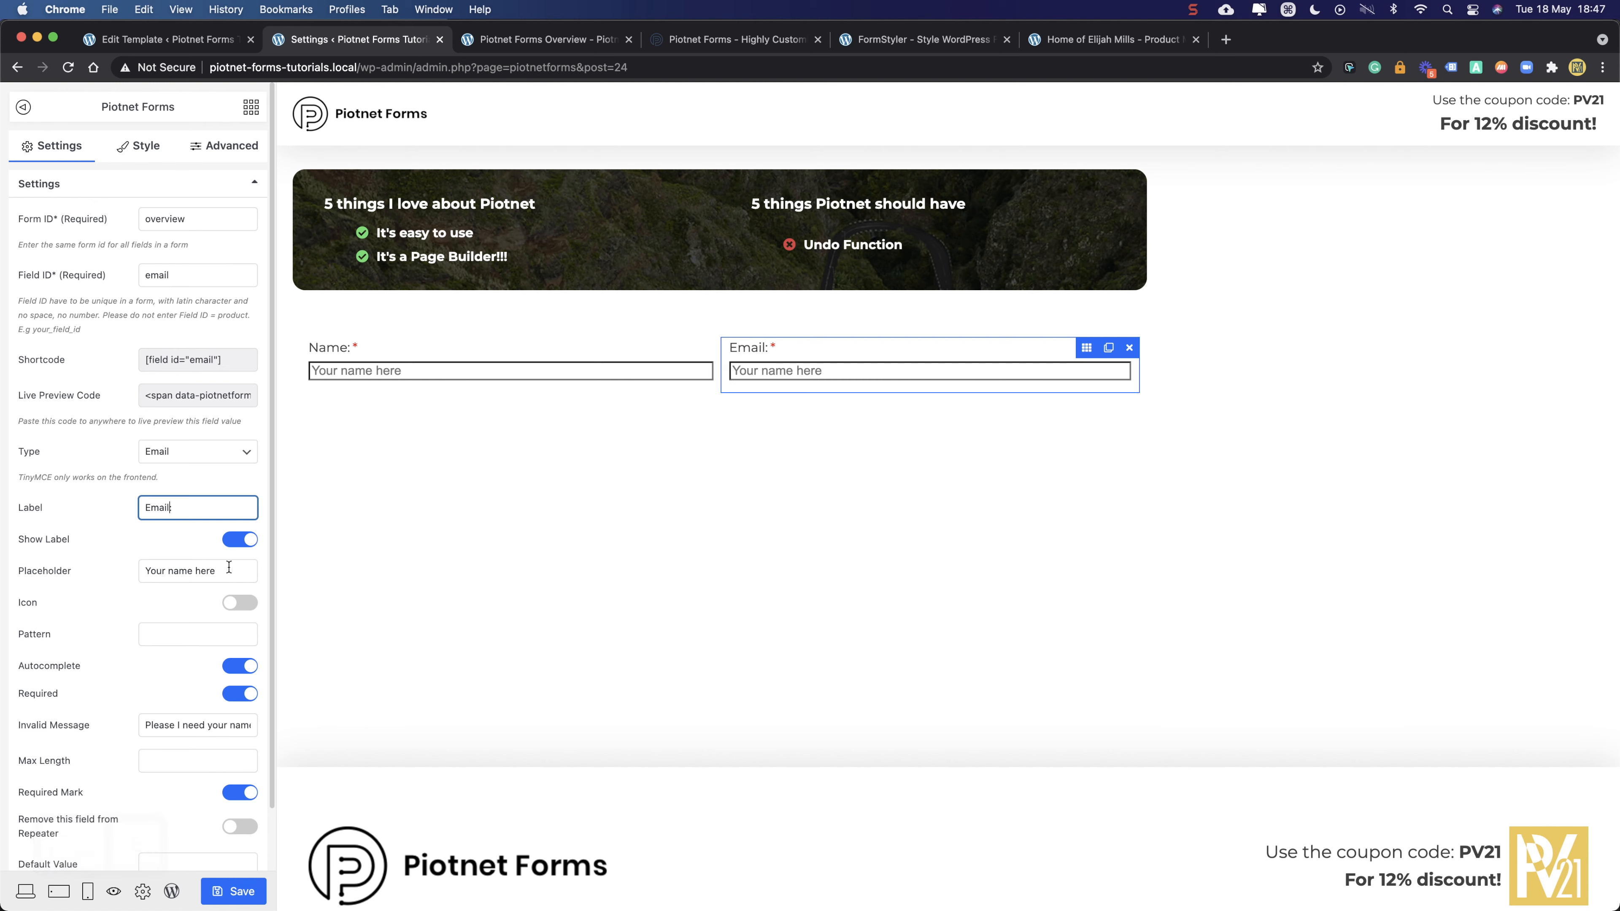
left_click(102, 572)
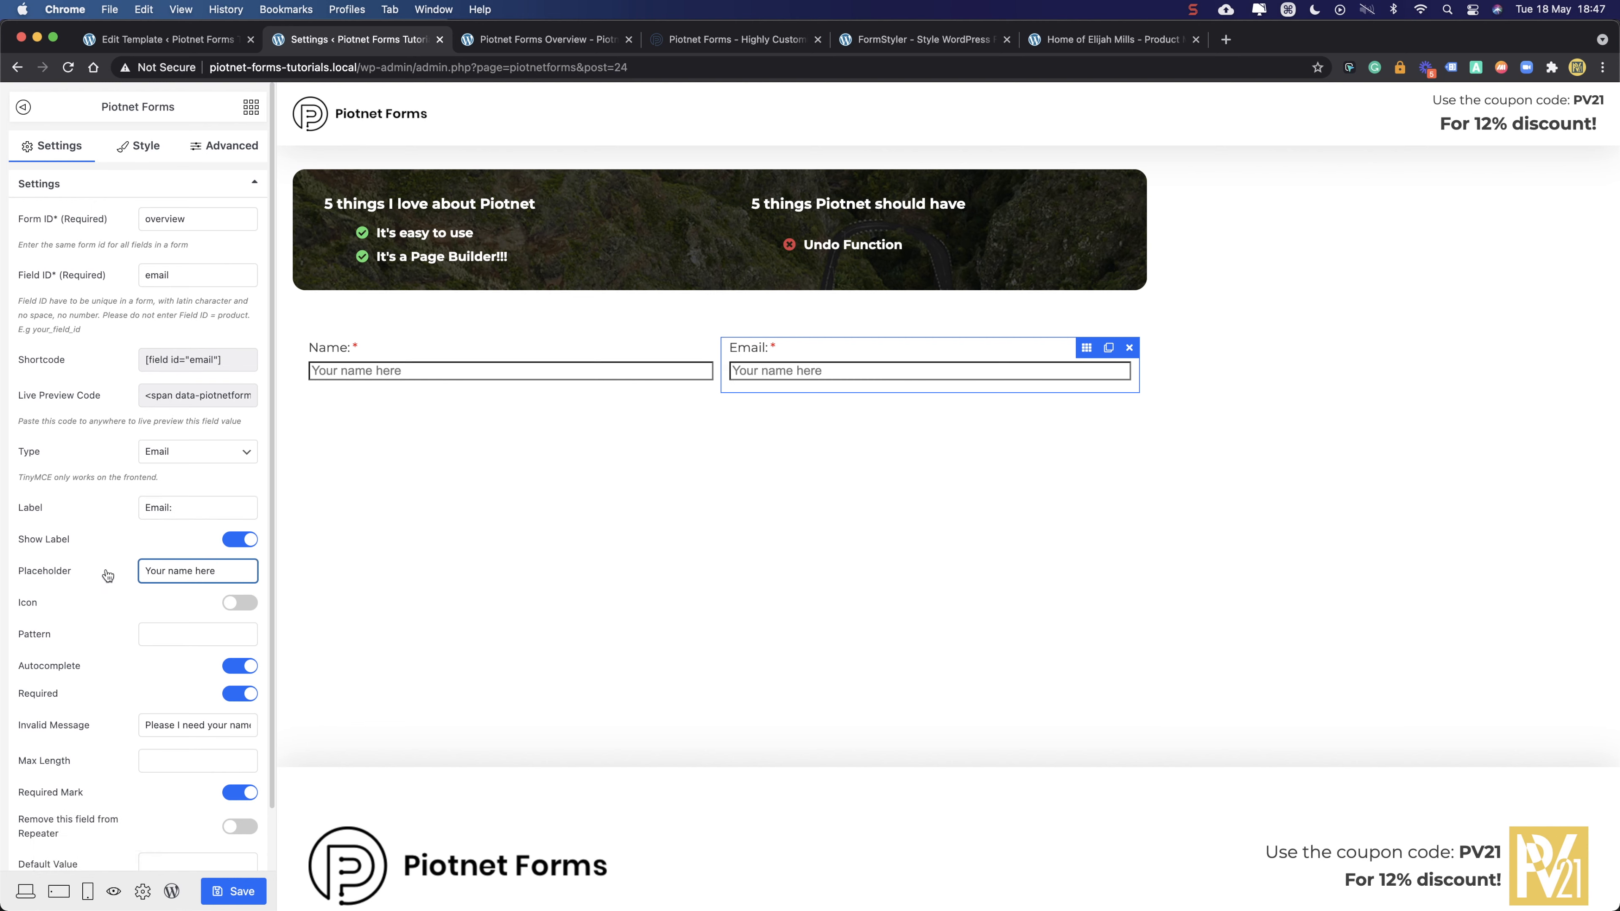
double_click(180, 570)
type("email")
scroll(207, 726, "right", 1)
double_click(231, 724)
type("email")
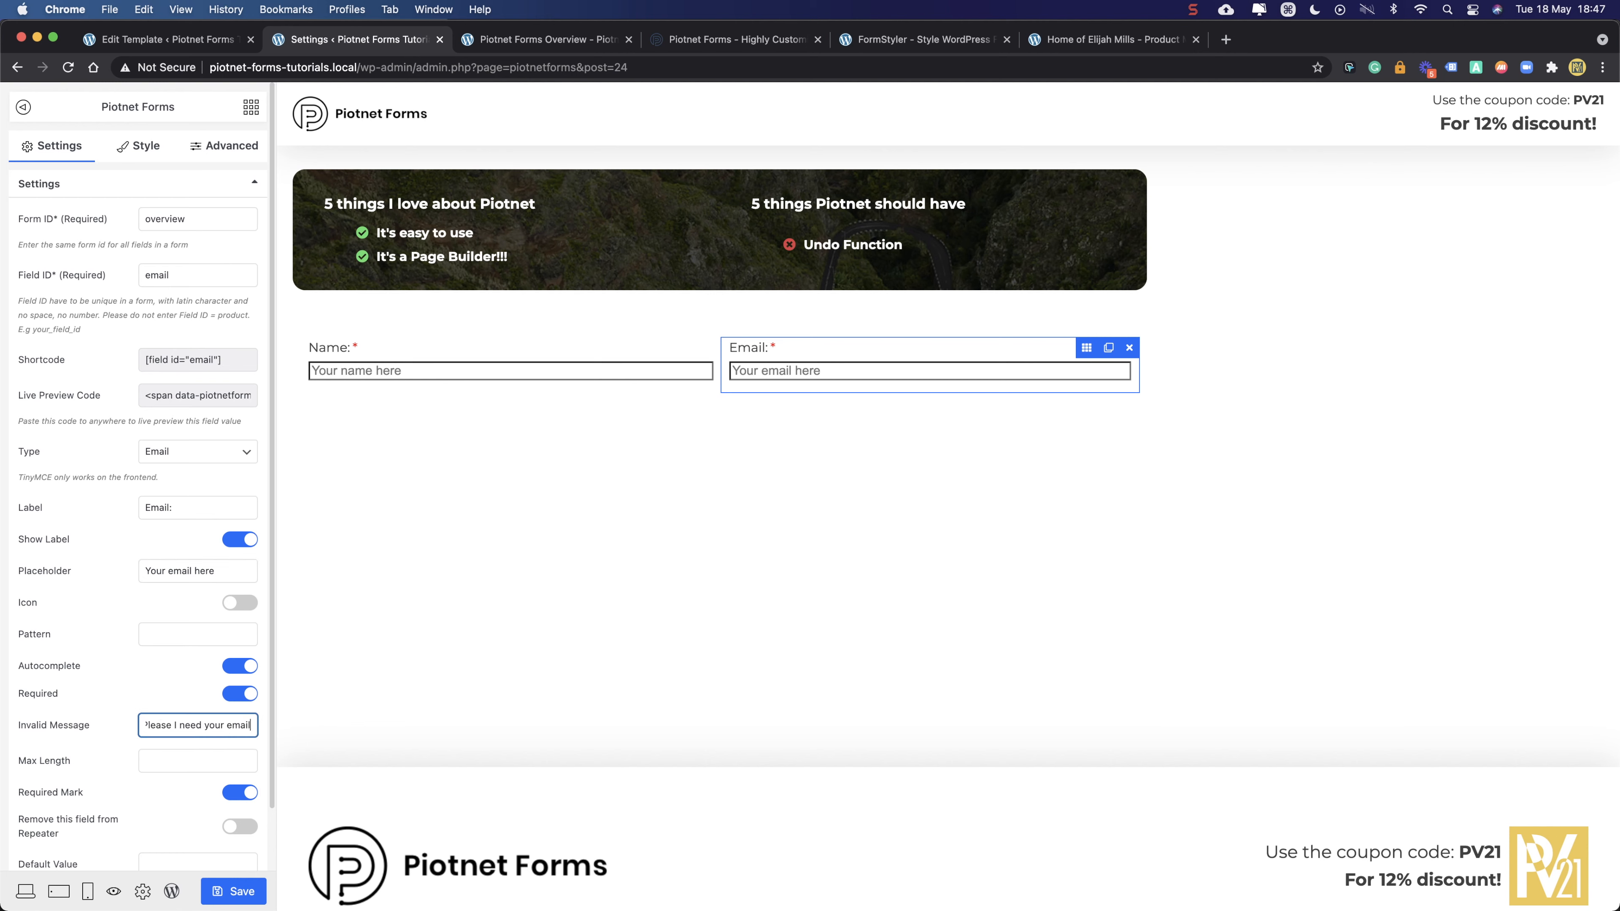
left_click(138, 616)
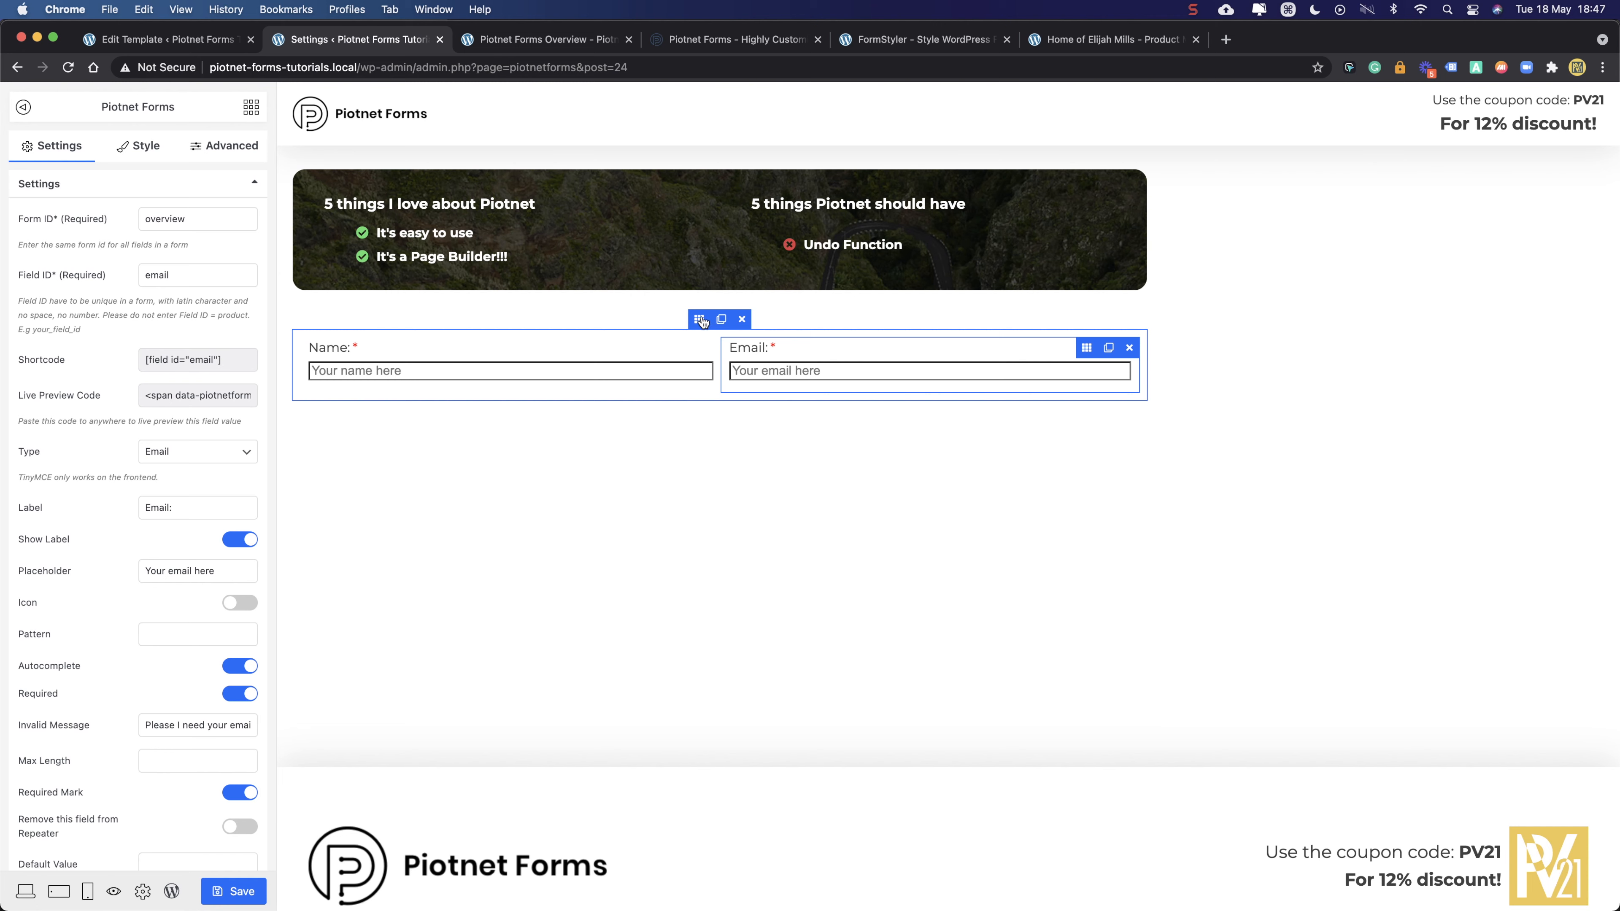
left_click(699, 319)
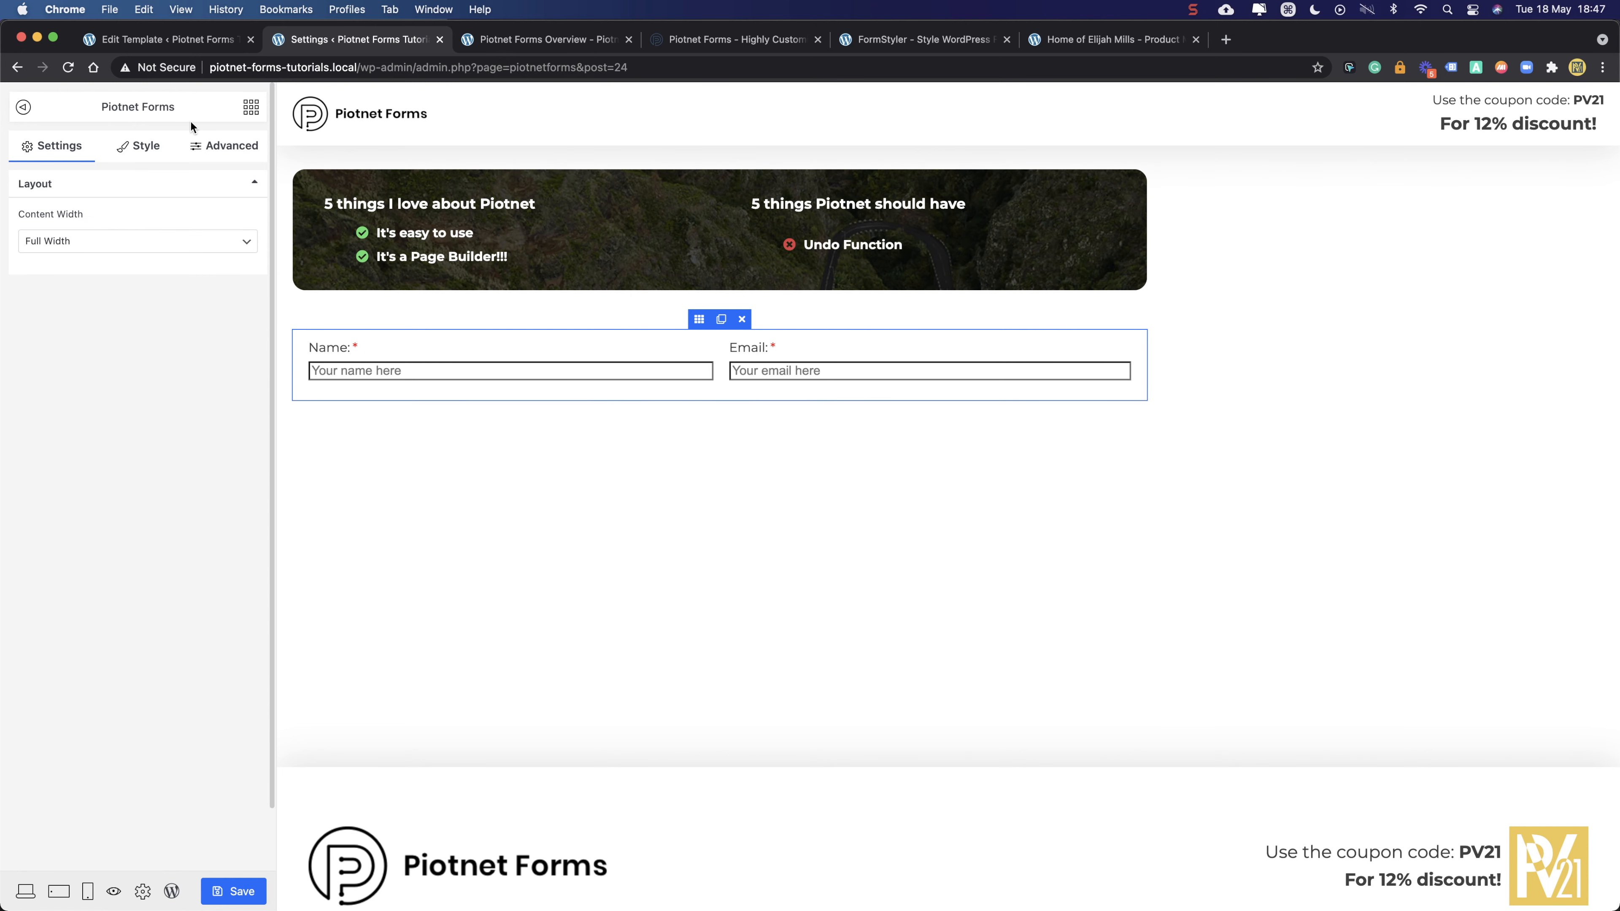
- Drag a Submit button widget into the form section below the Name field
left_click(220, 144)
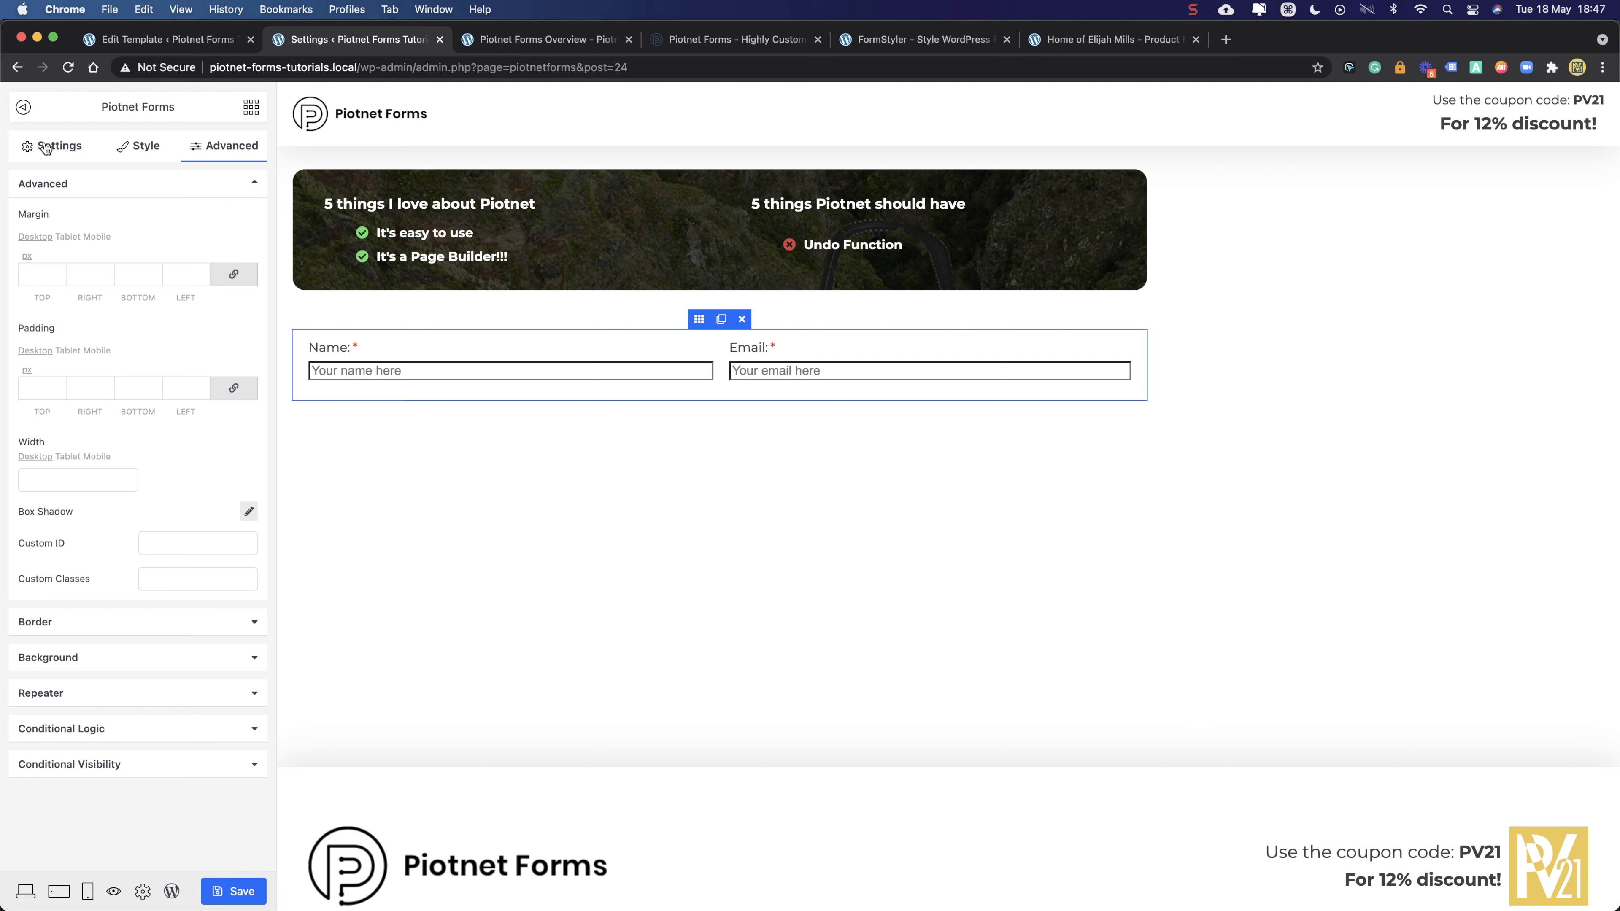
left_click(249, 109)
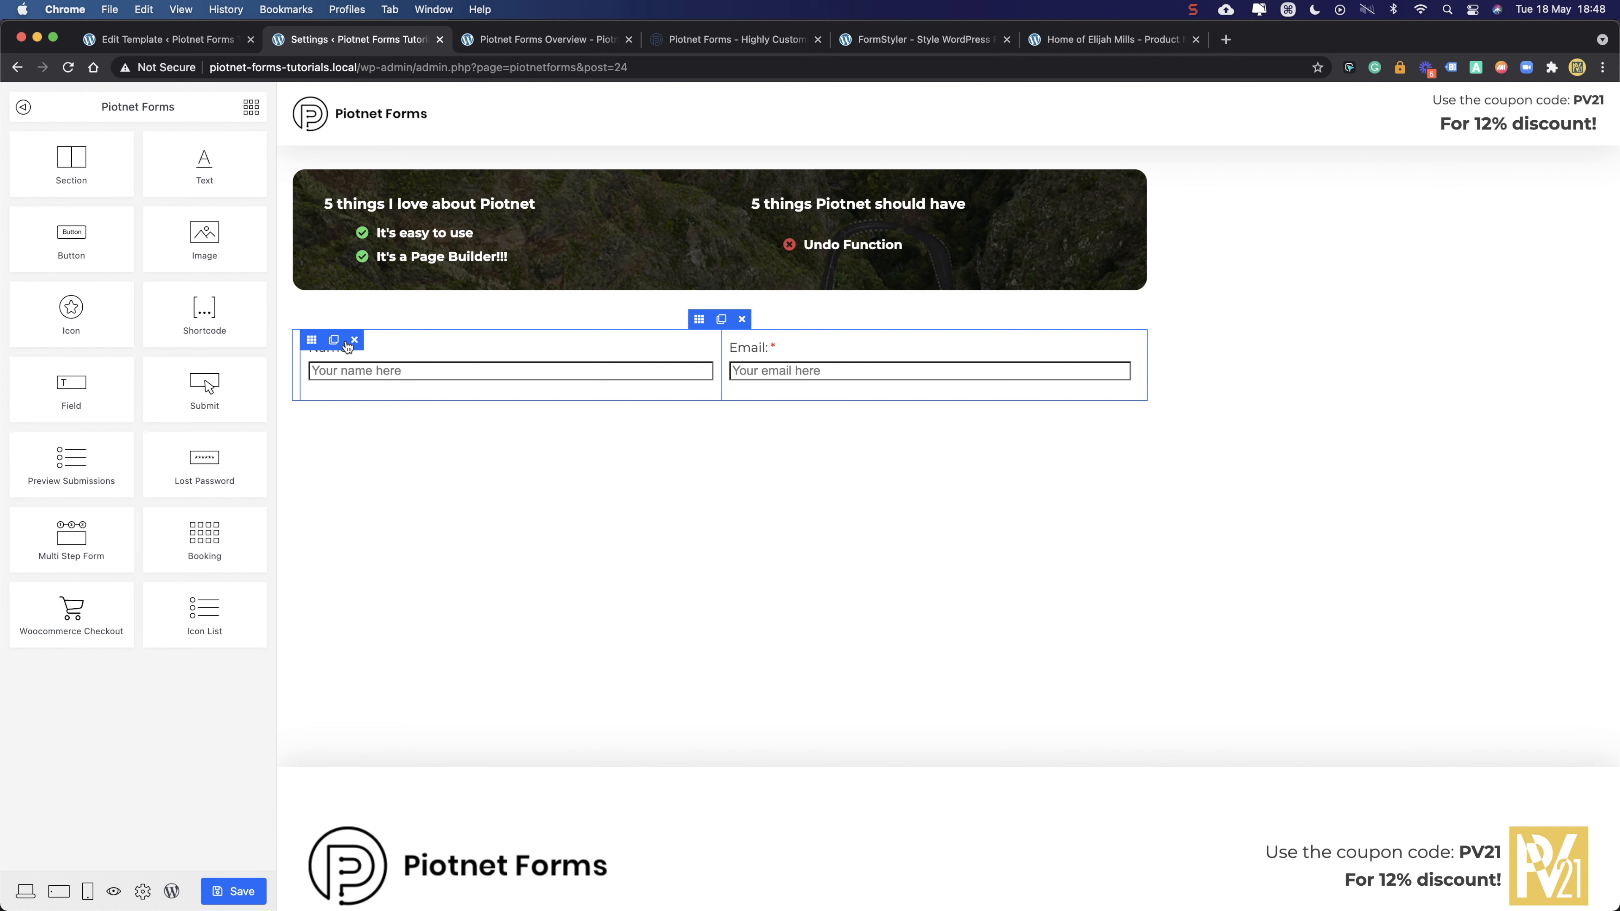
left_click_drag(205, 388, 490, 383)
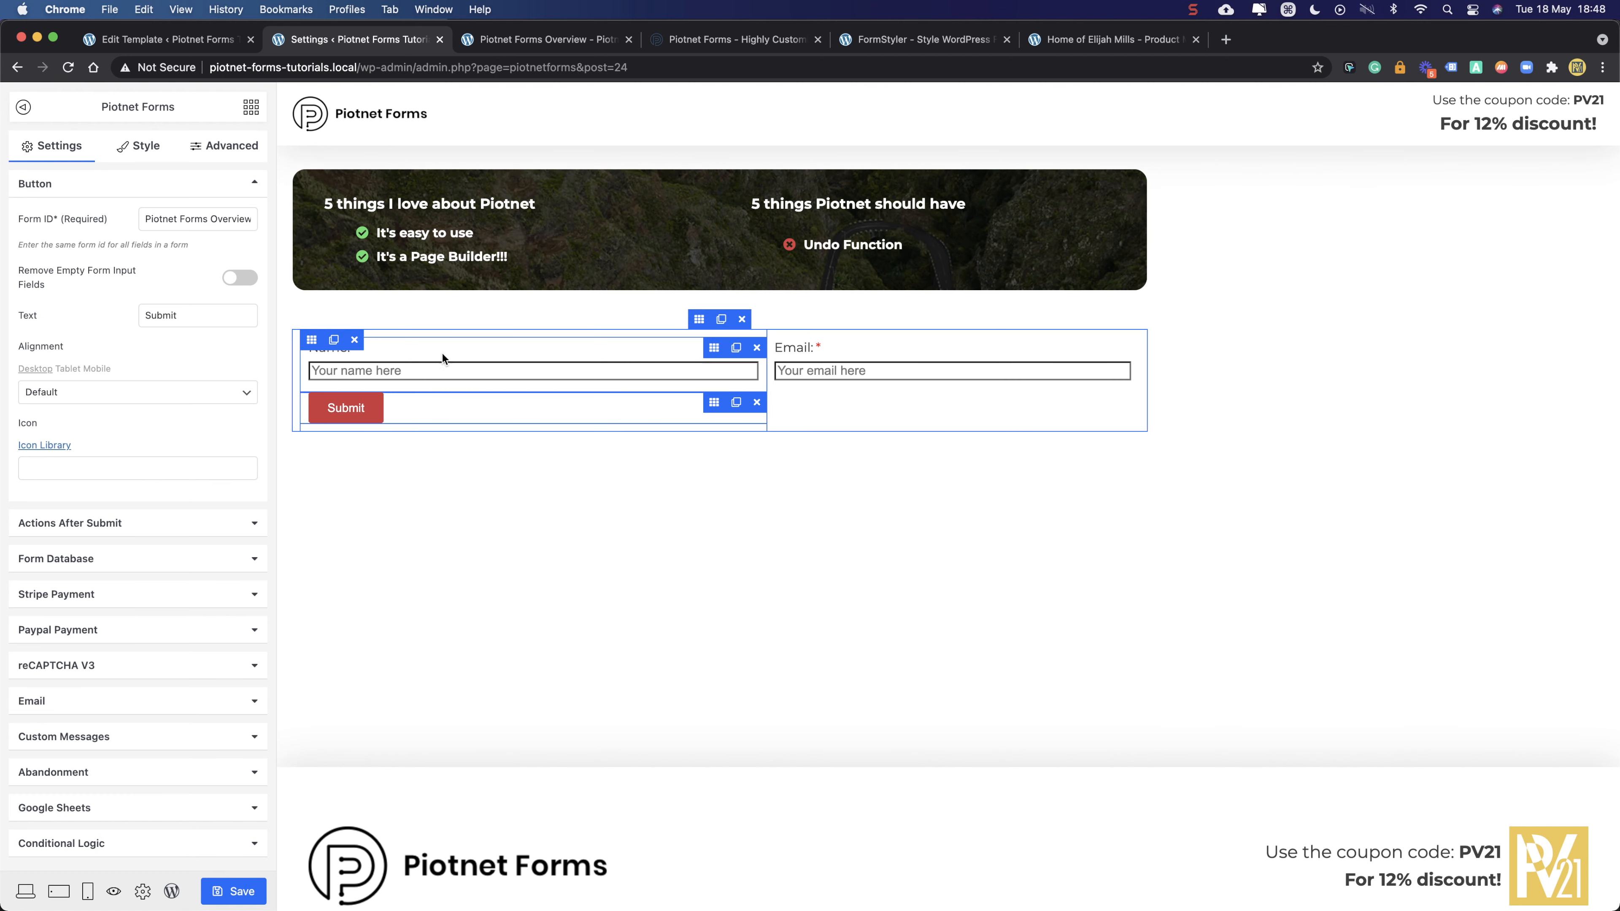
- Set the Submit button's Form ID to 'overview' and reveal its Email after-submit action
left_click(83, 524)
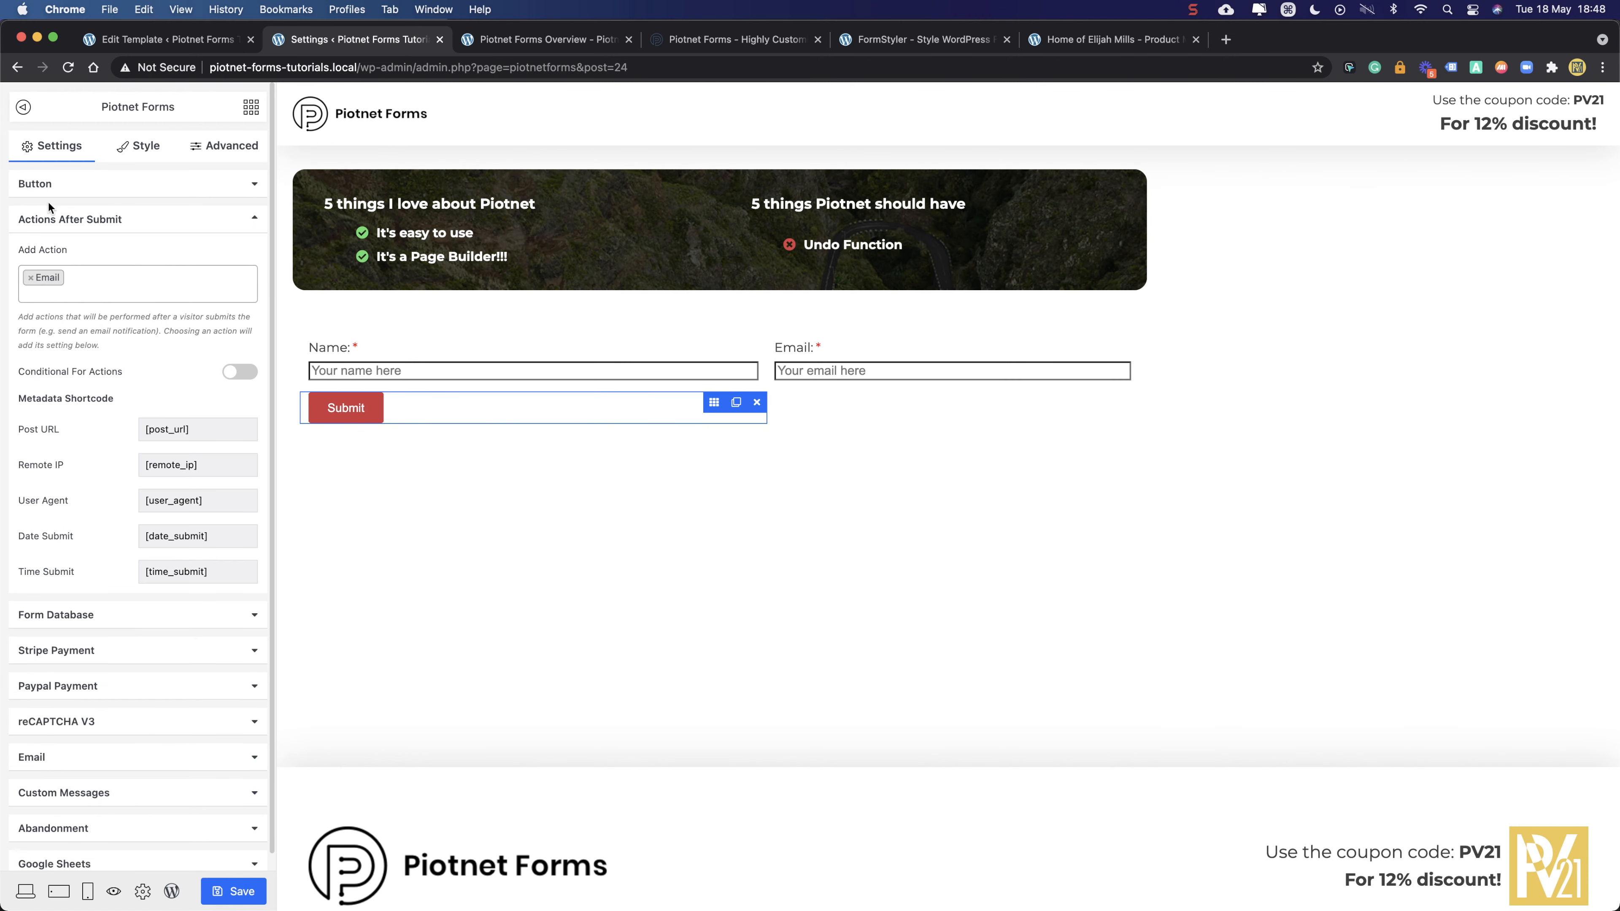
left_click(48, 183)
triple_click(163, 219)
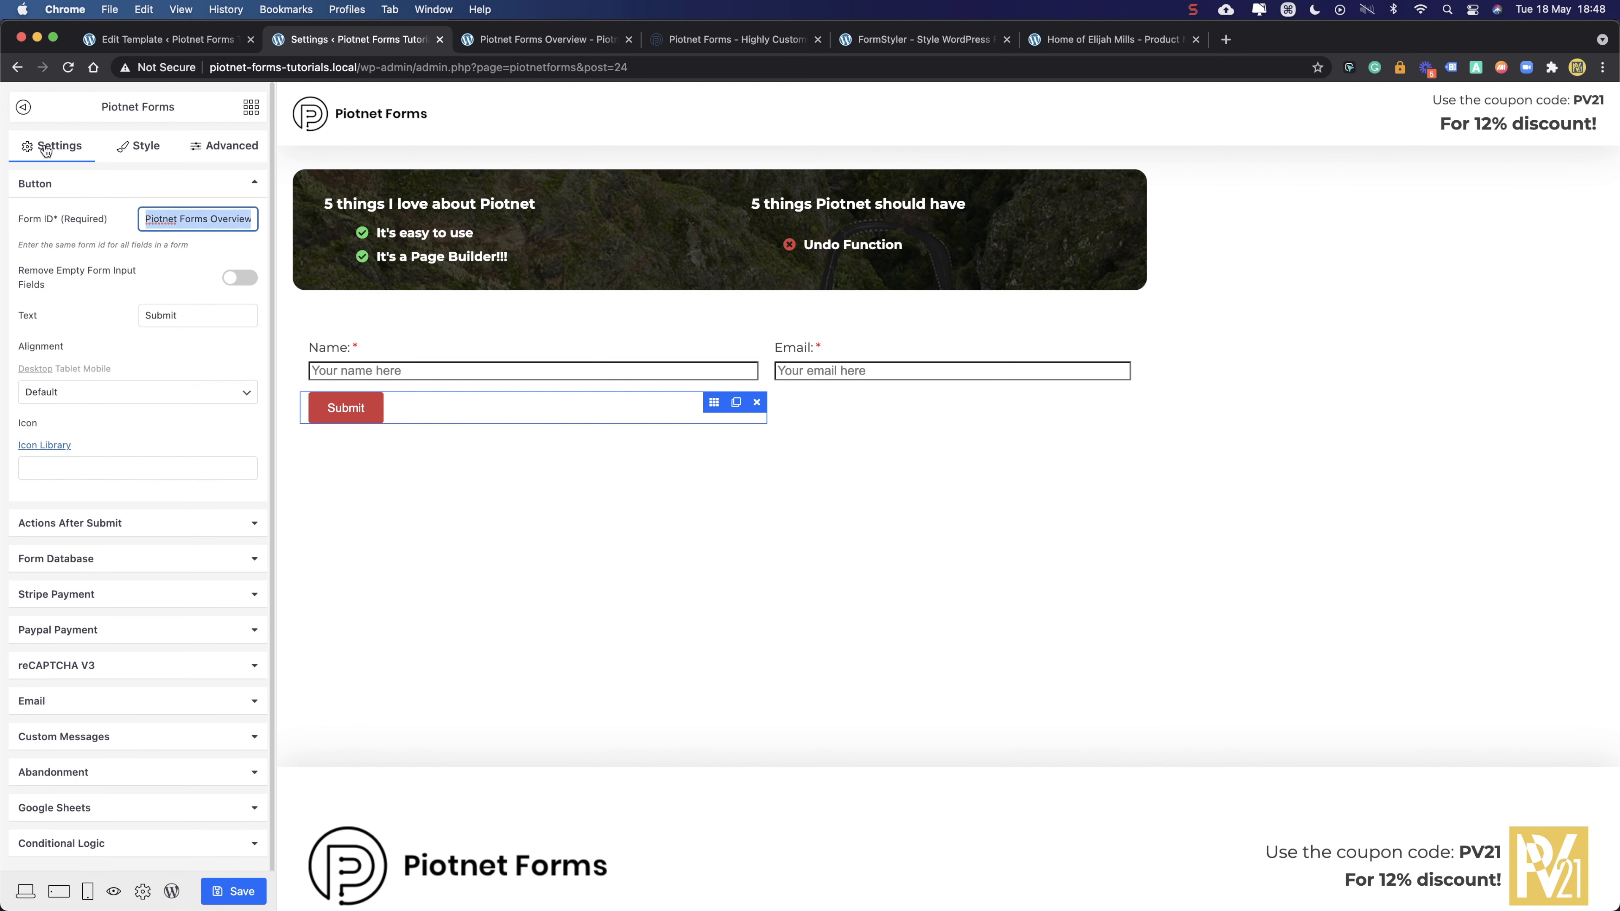
type("ove")
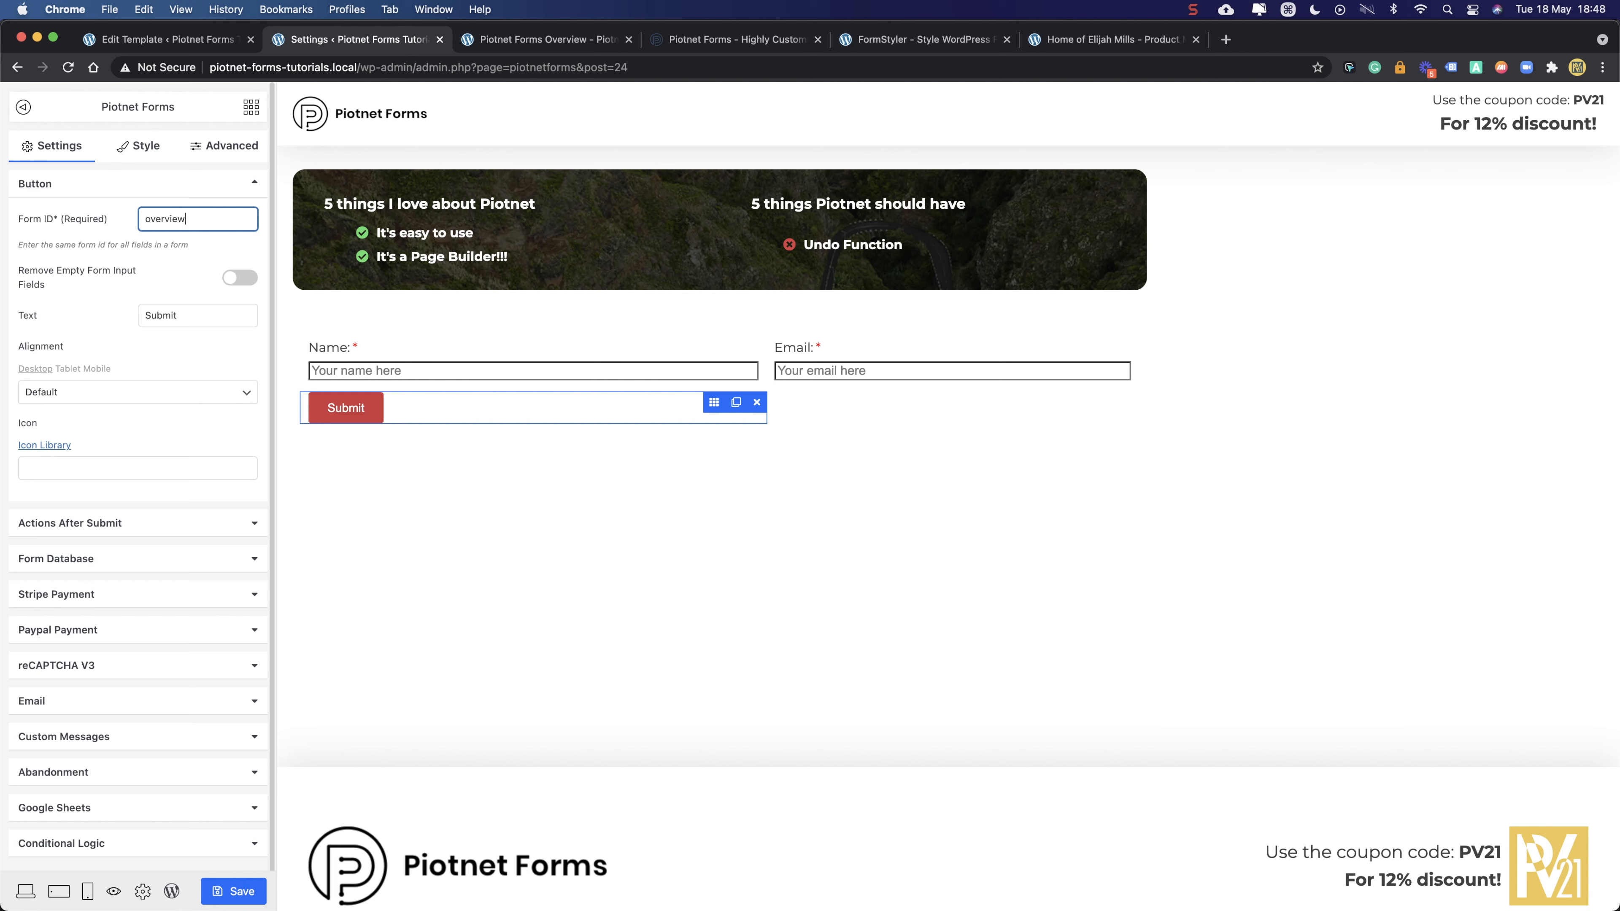
left_click(116, 254)
triple_click(220, 318)
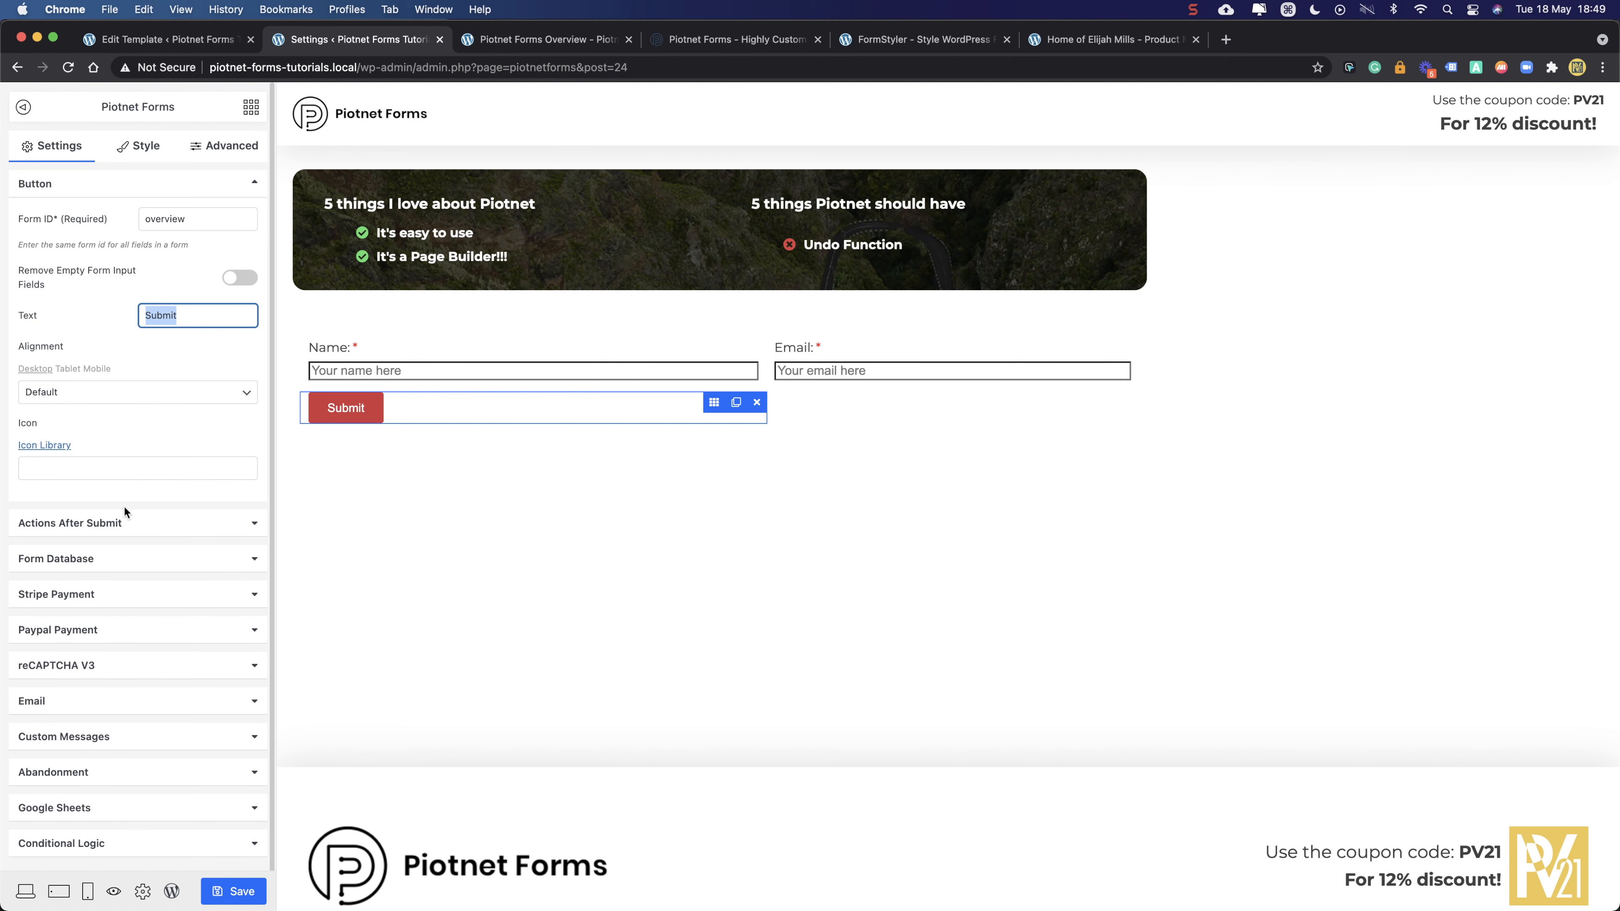
left_click(139, 524)
scroll(39, 276, "down", 1)
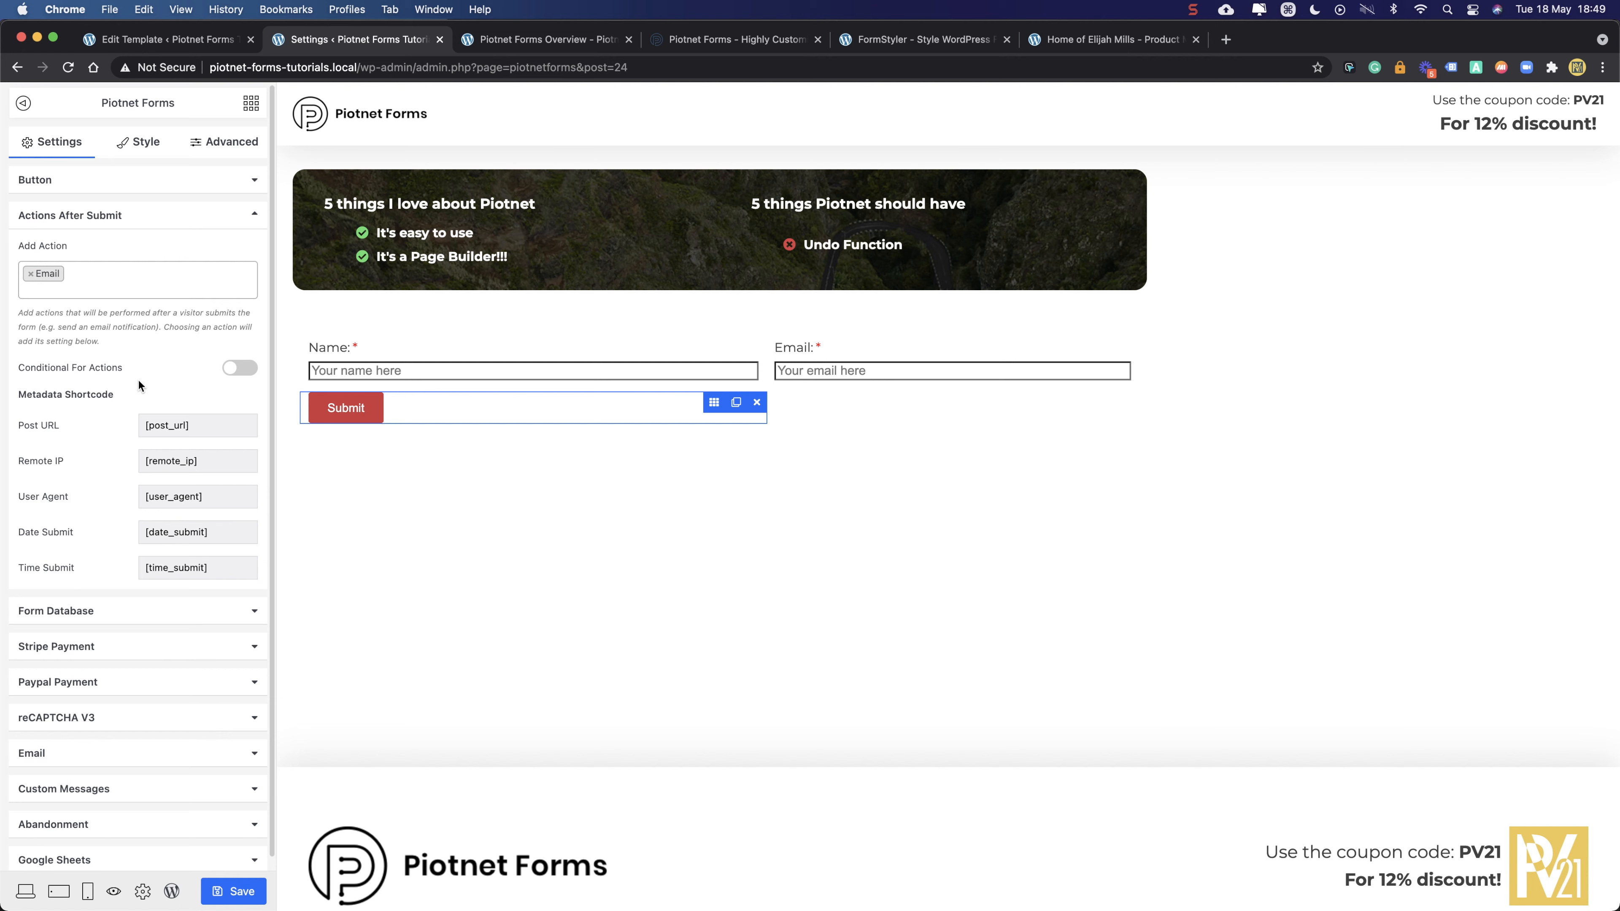
scroll(127, 406, "down", 2)
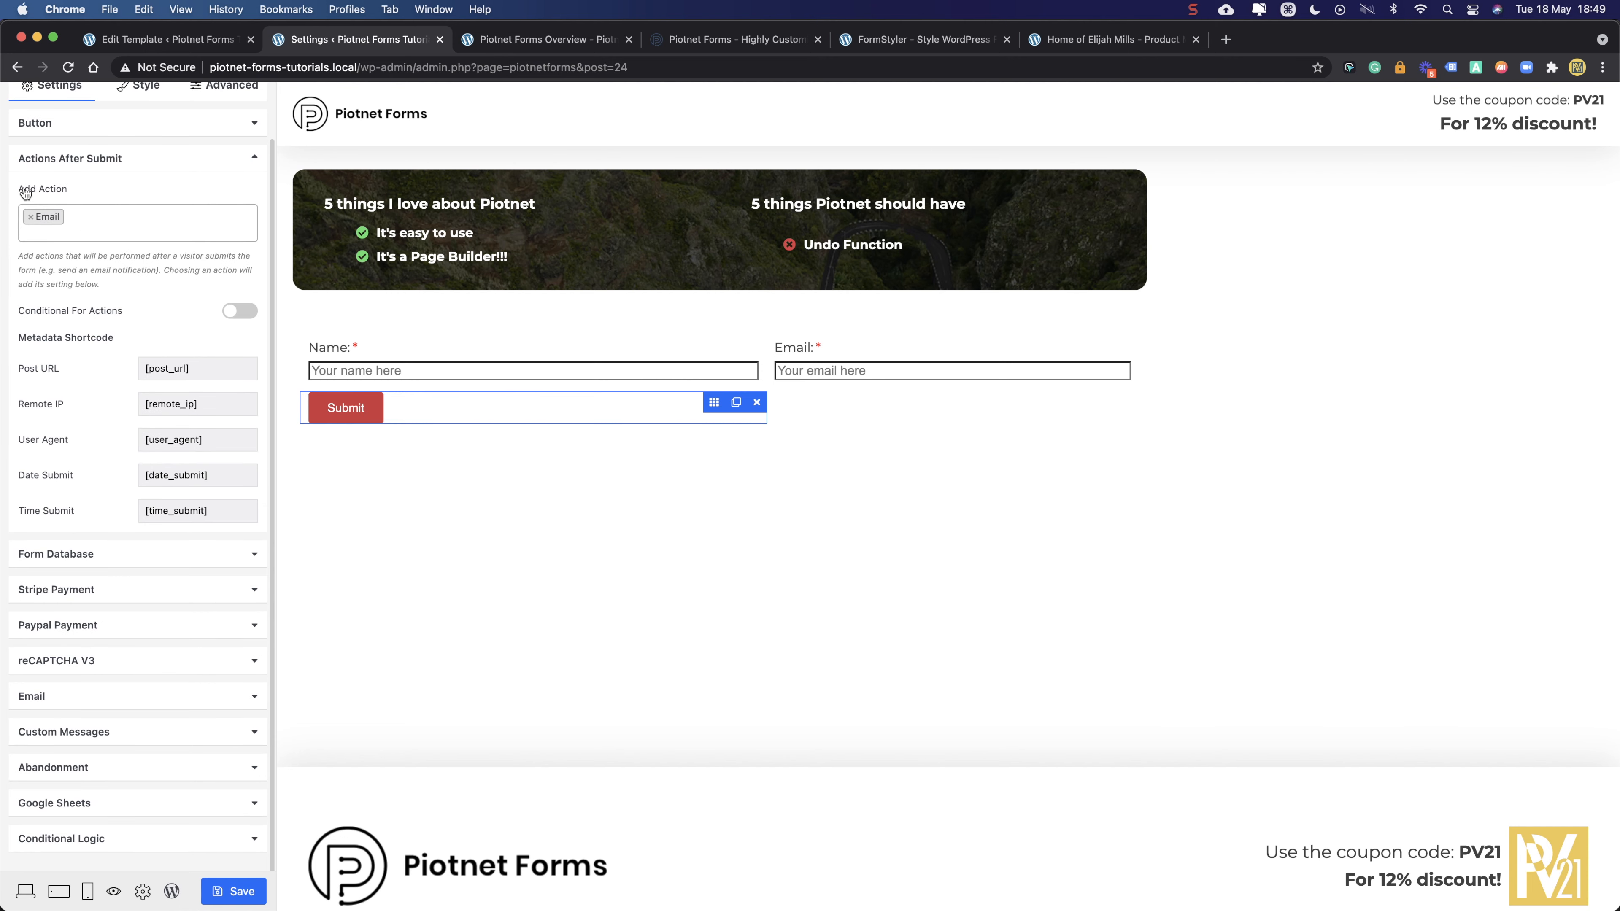
left_click(84, 217)
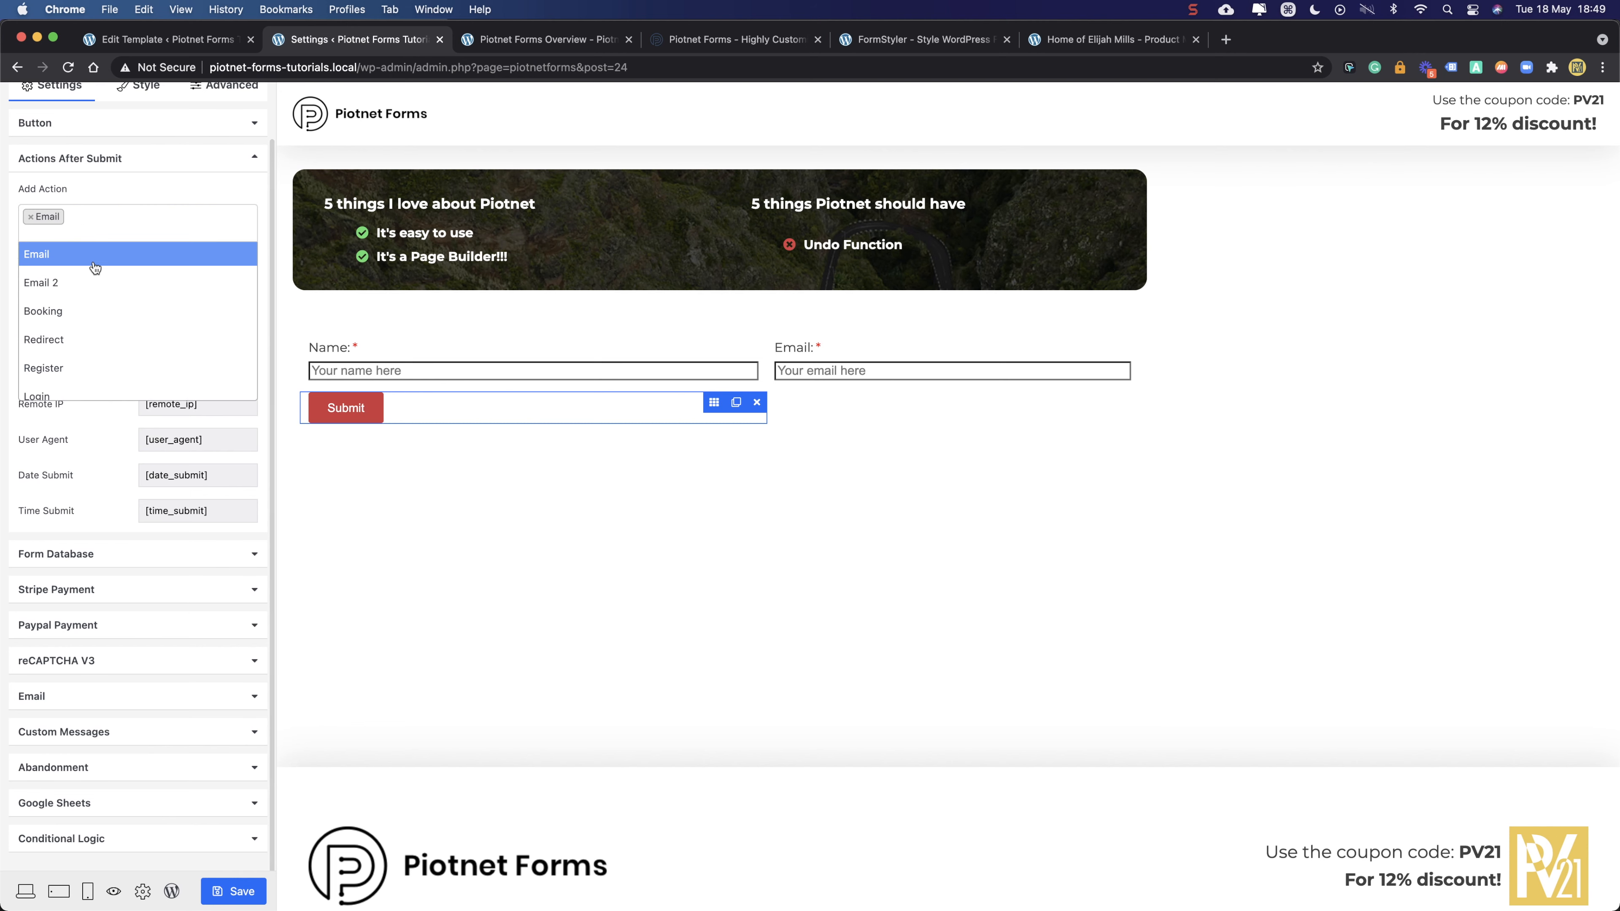
left_click(118, 197)
left_click(99, 217)
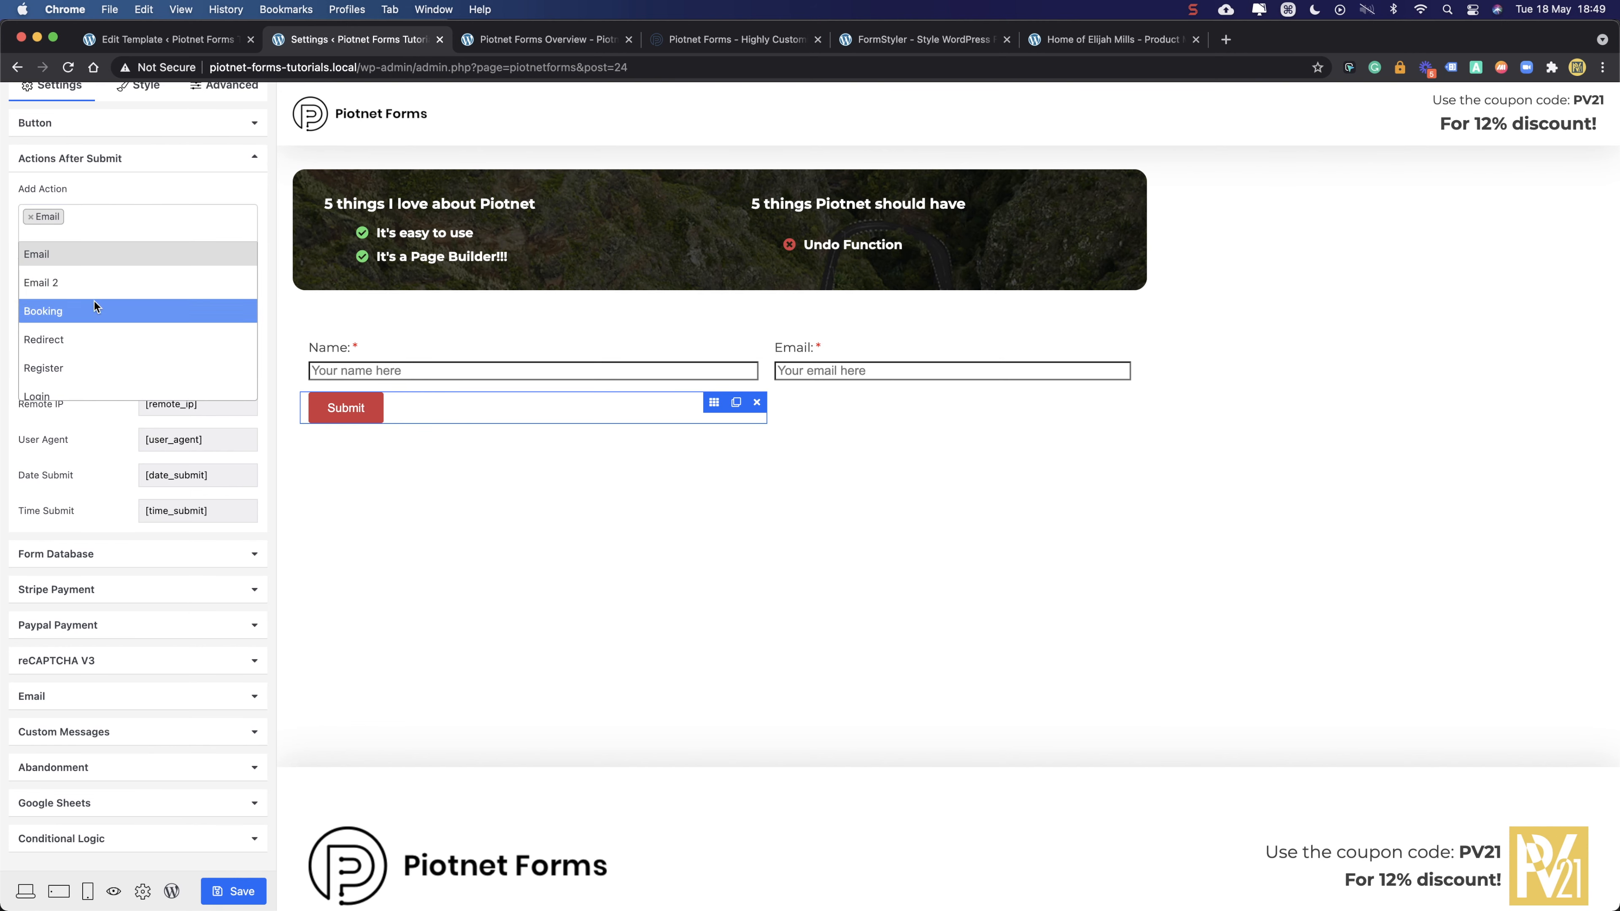
scroll(91, 366, "down", 5)
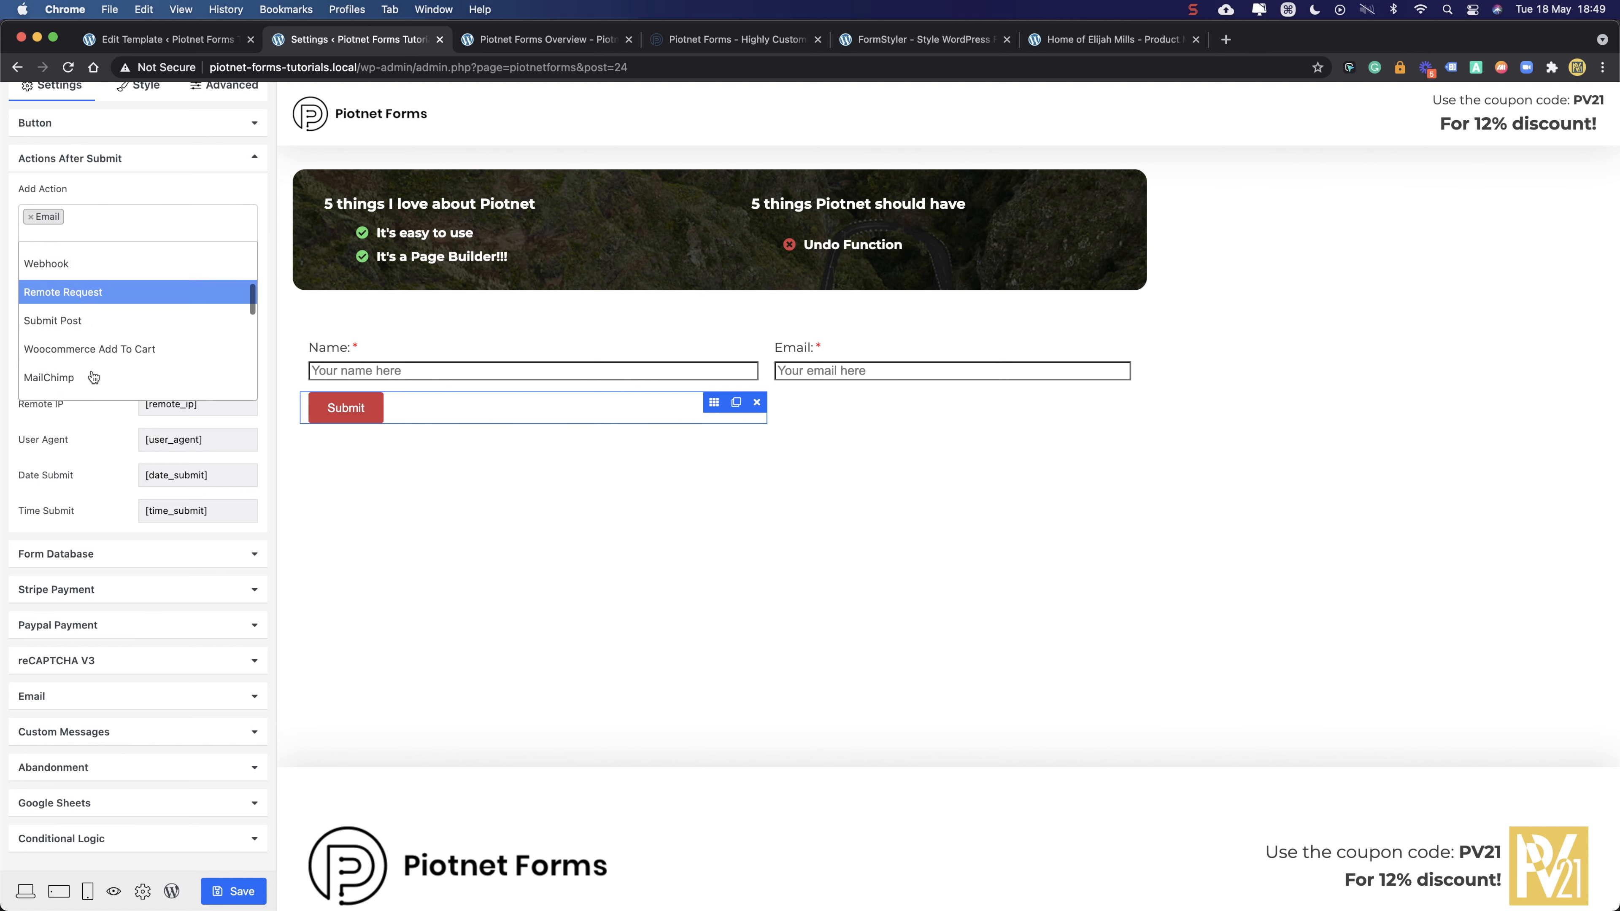
scroll(91, 350, "down", 6)
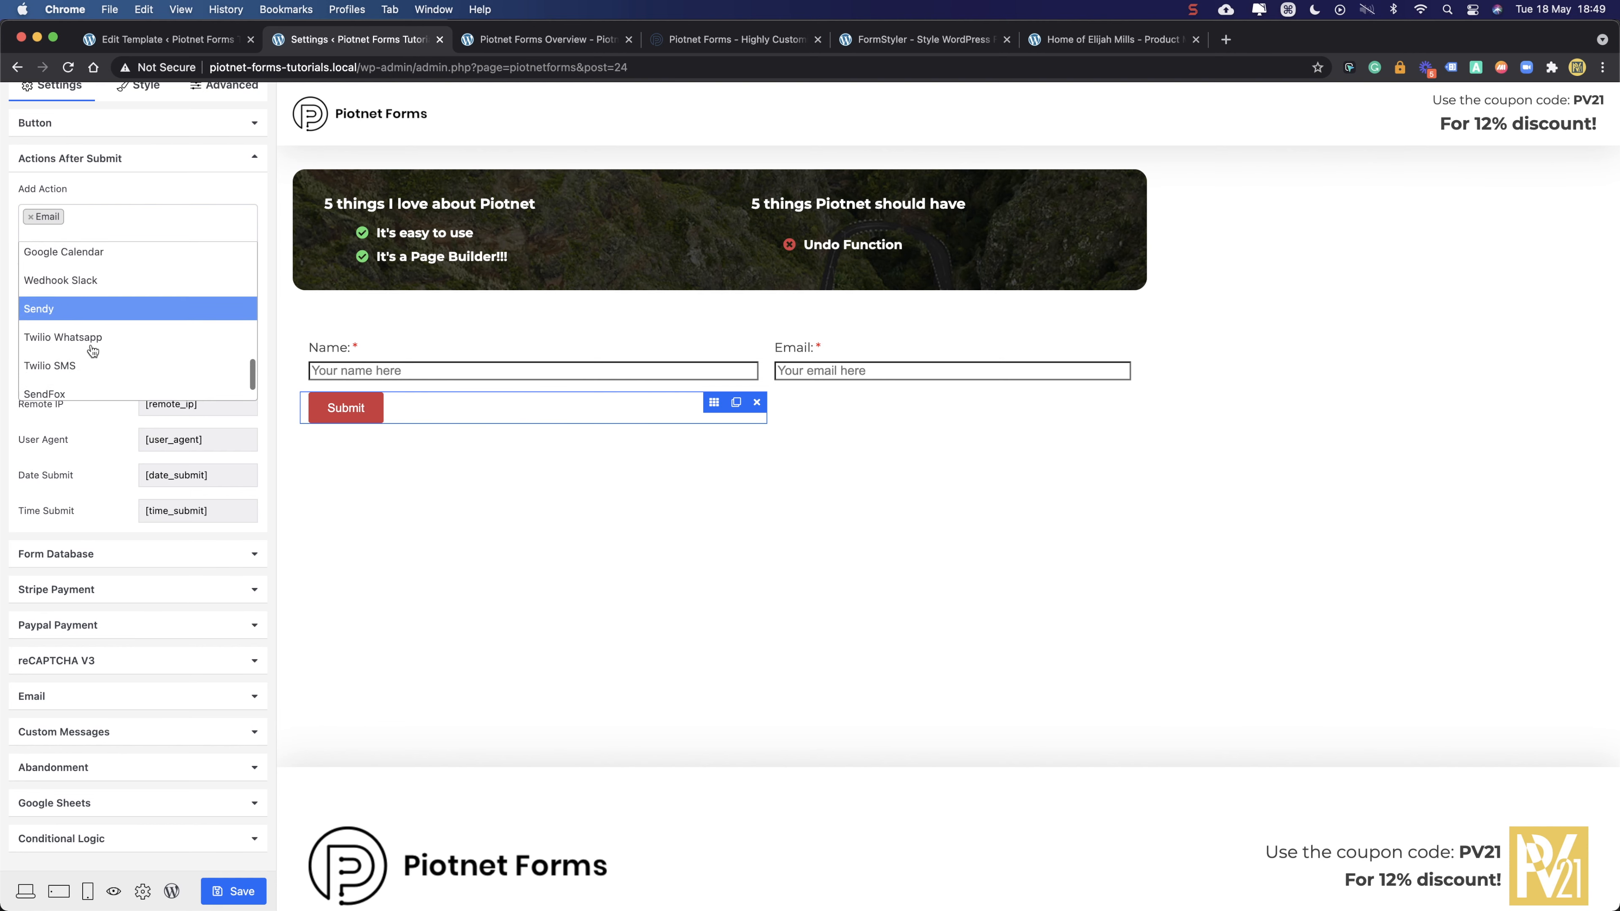
scroll(90, 343, "up", 11)
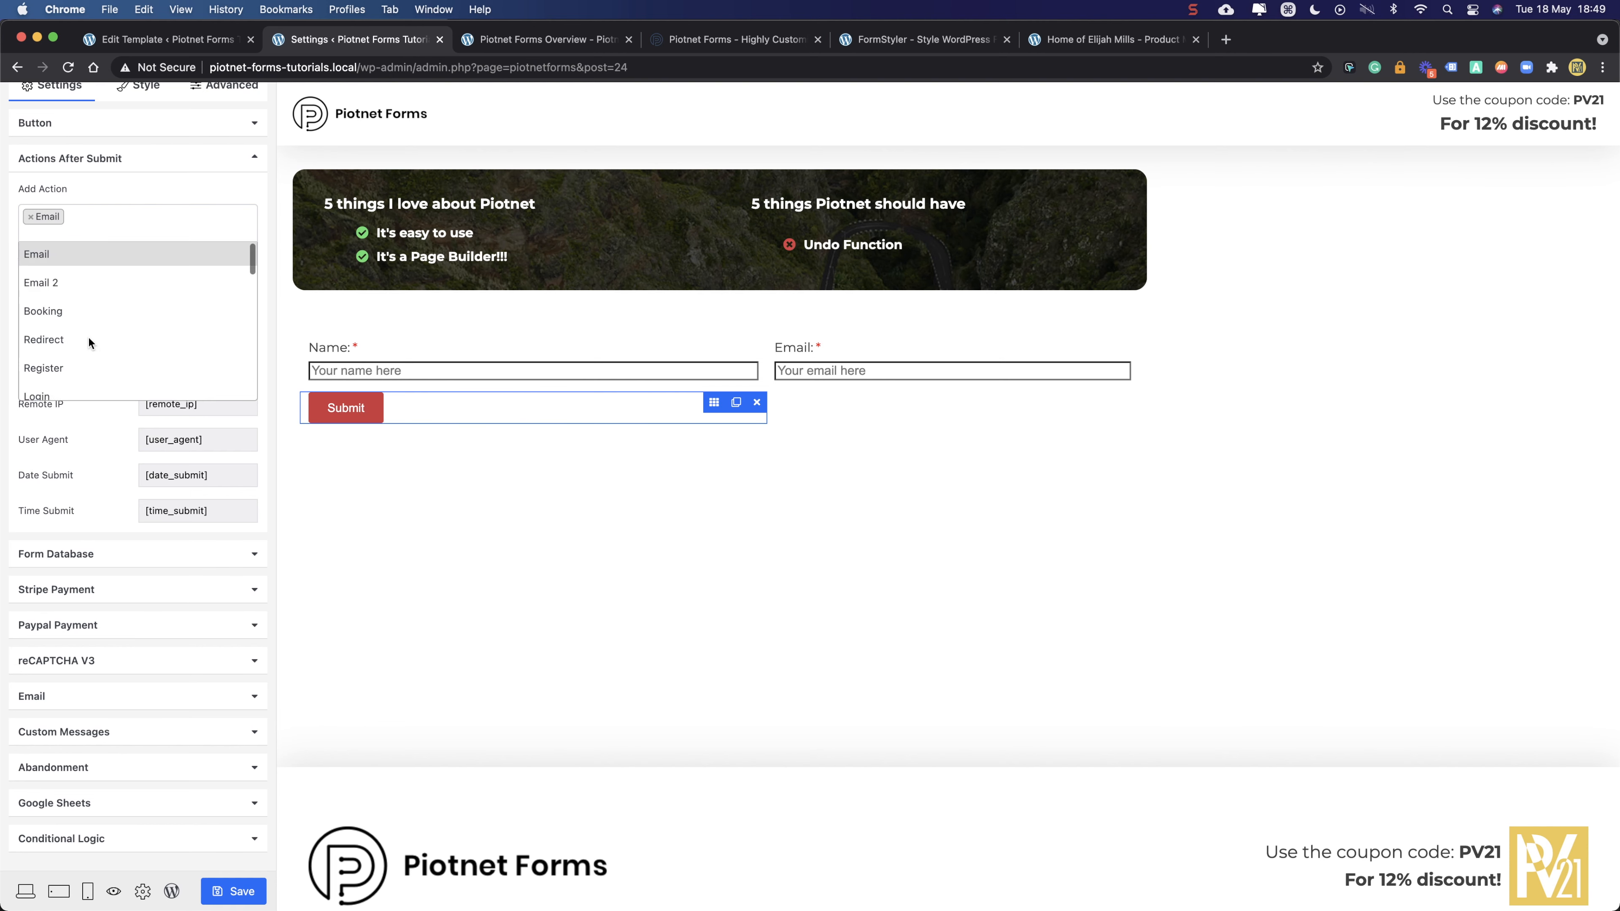
left_click(96, 222)
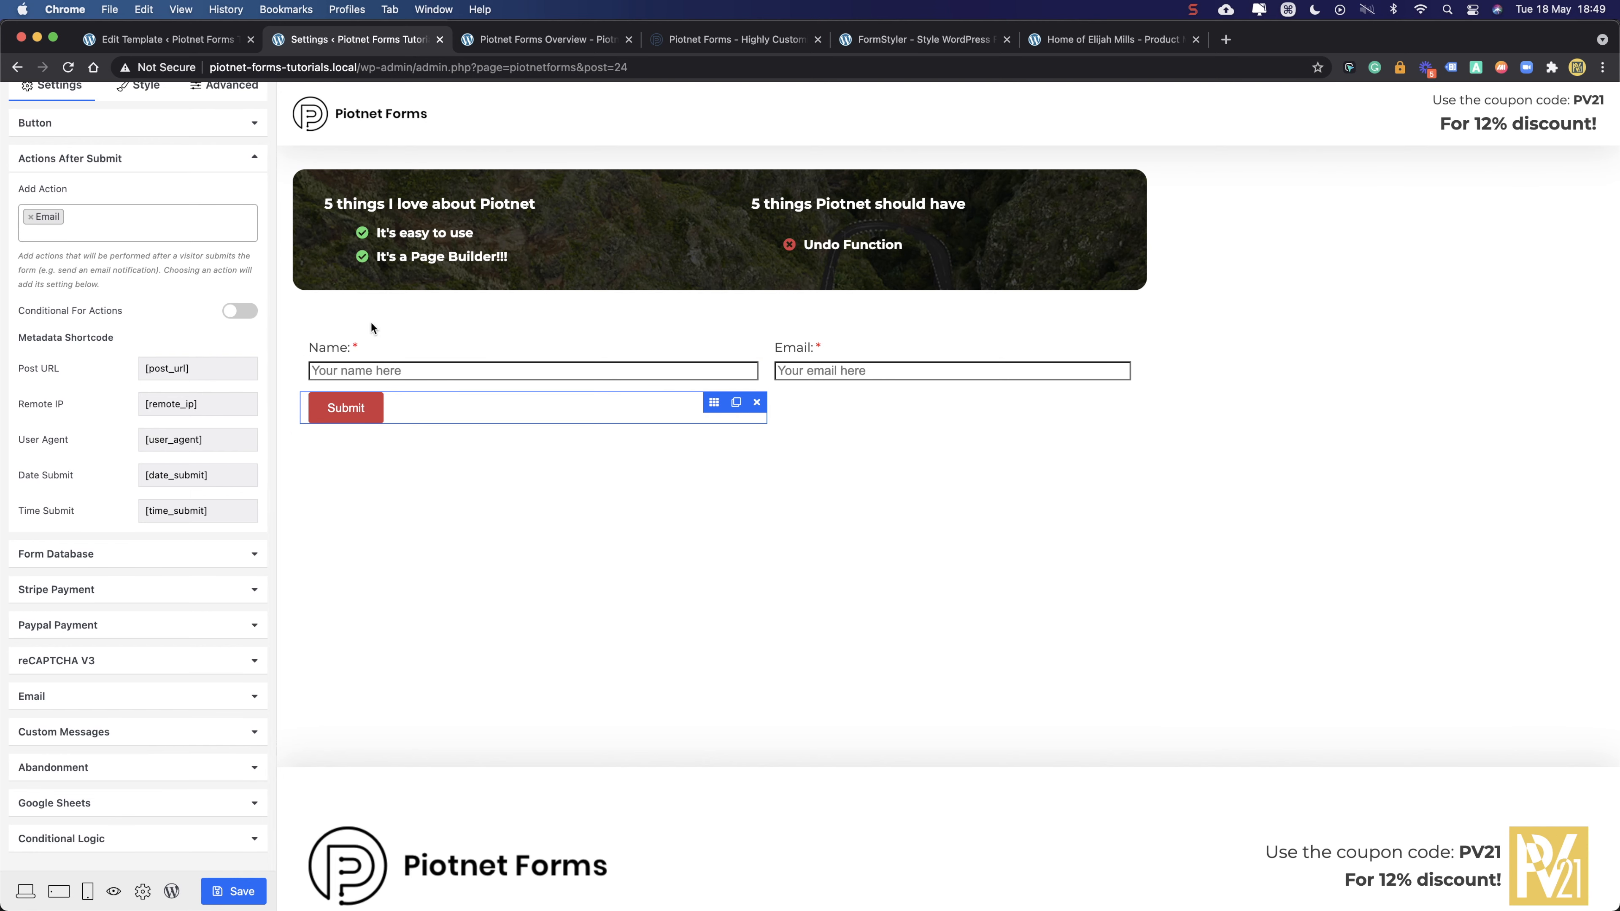
left_click(127, 221)
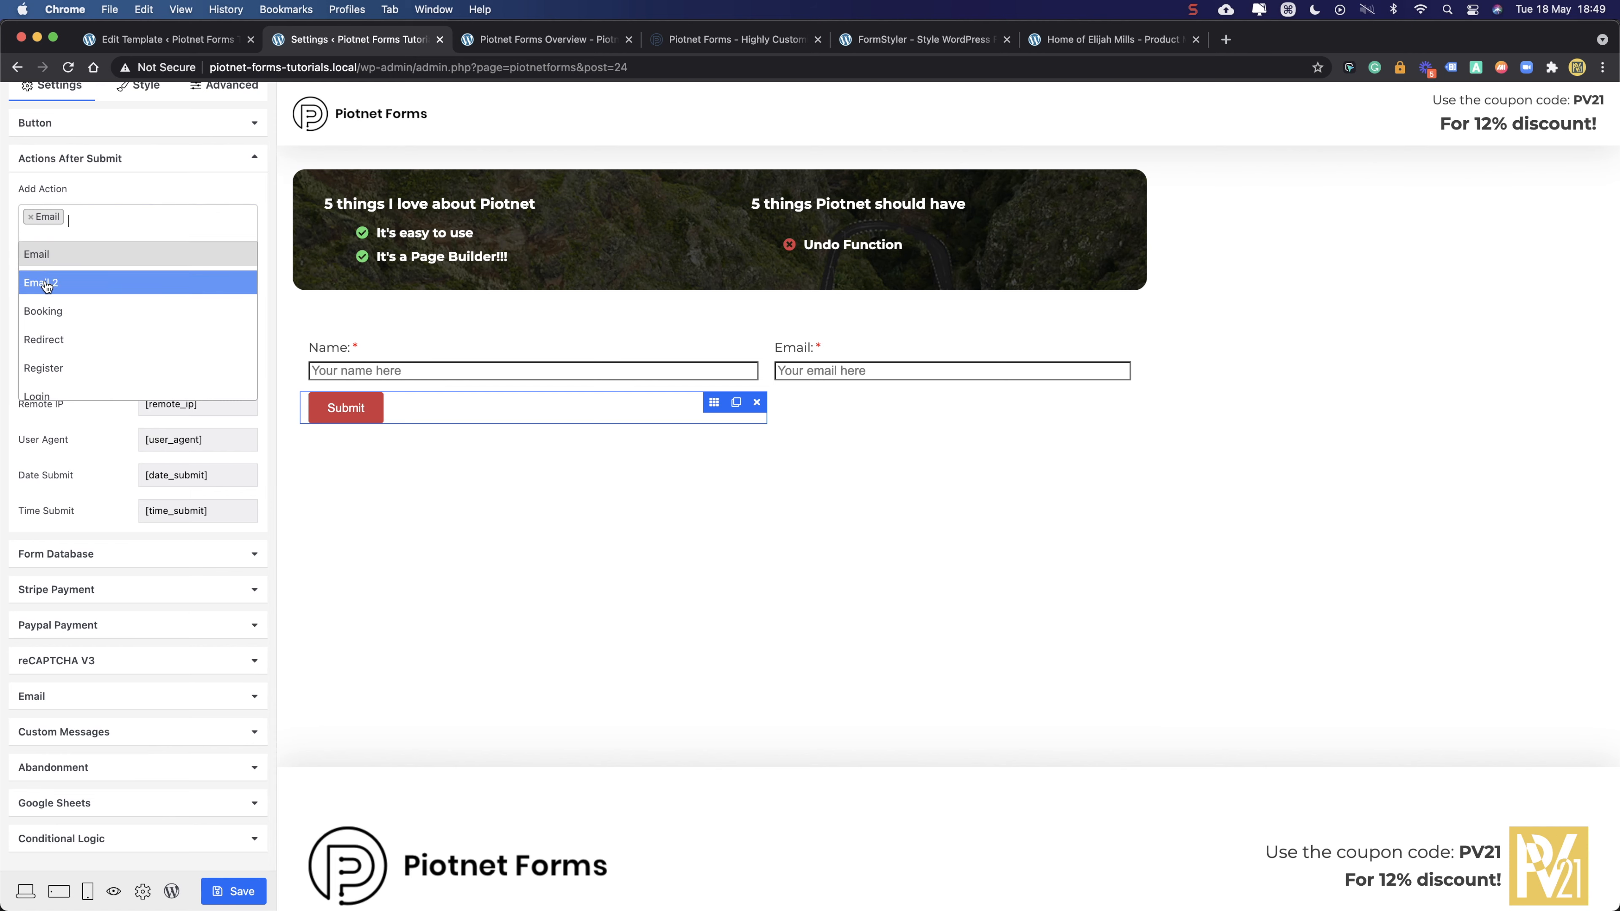
left_click(109, 196)
left_click(88, 223)
left_click(125, 194)
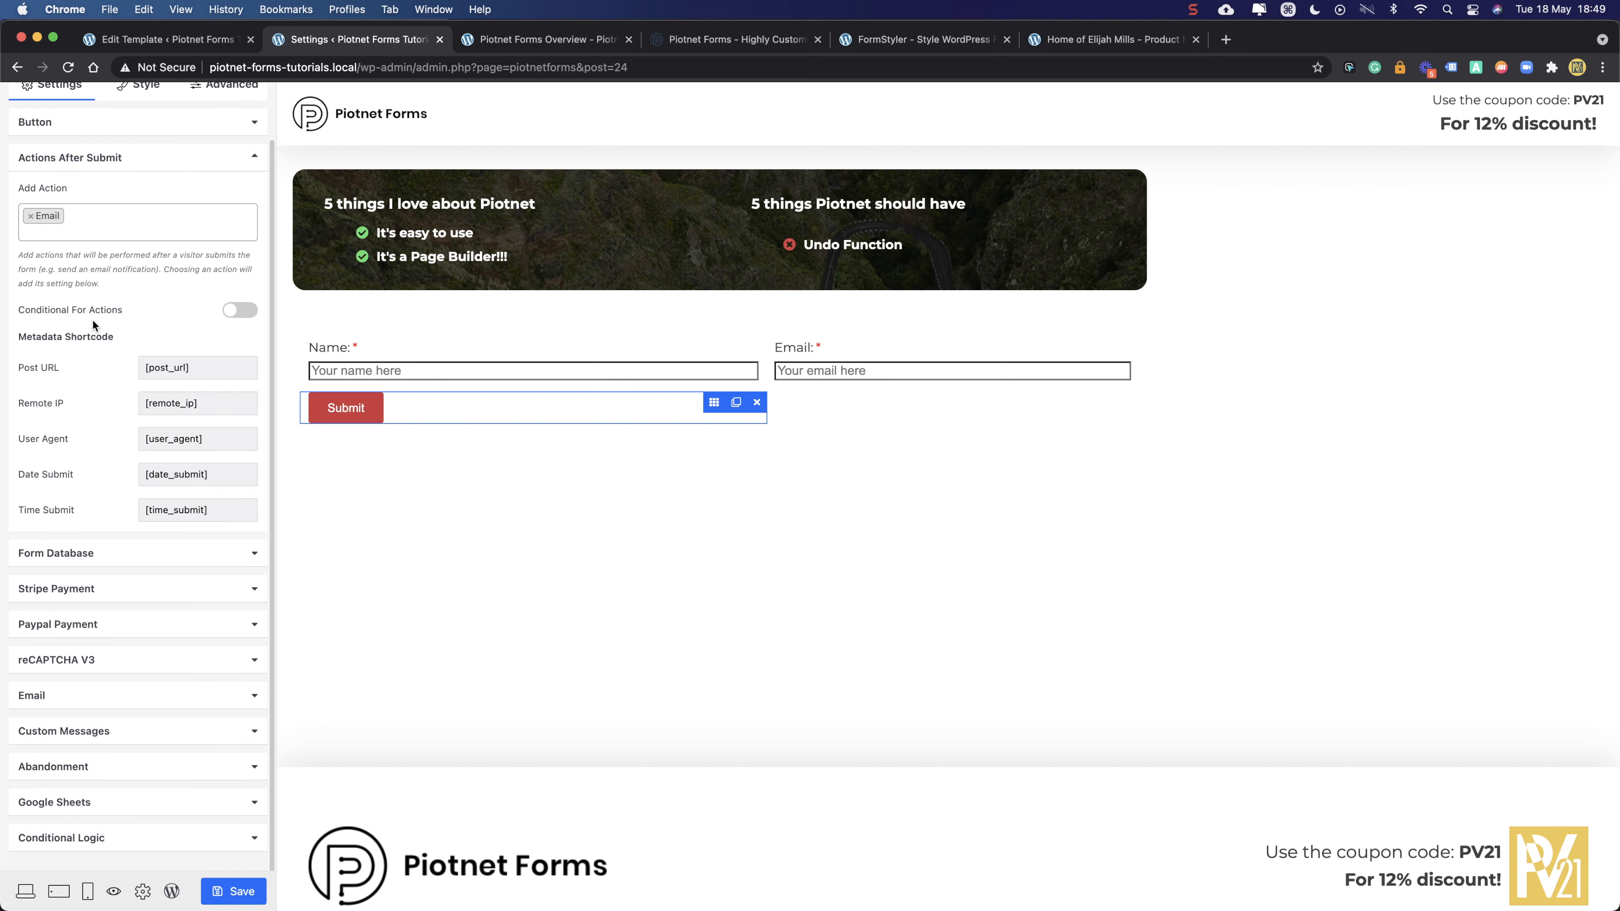
left_click(97, 213)
left_click(107, 192)
- Expand the Email action settings and select the recipient address in the To field
left_click(78, 697)
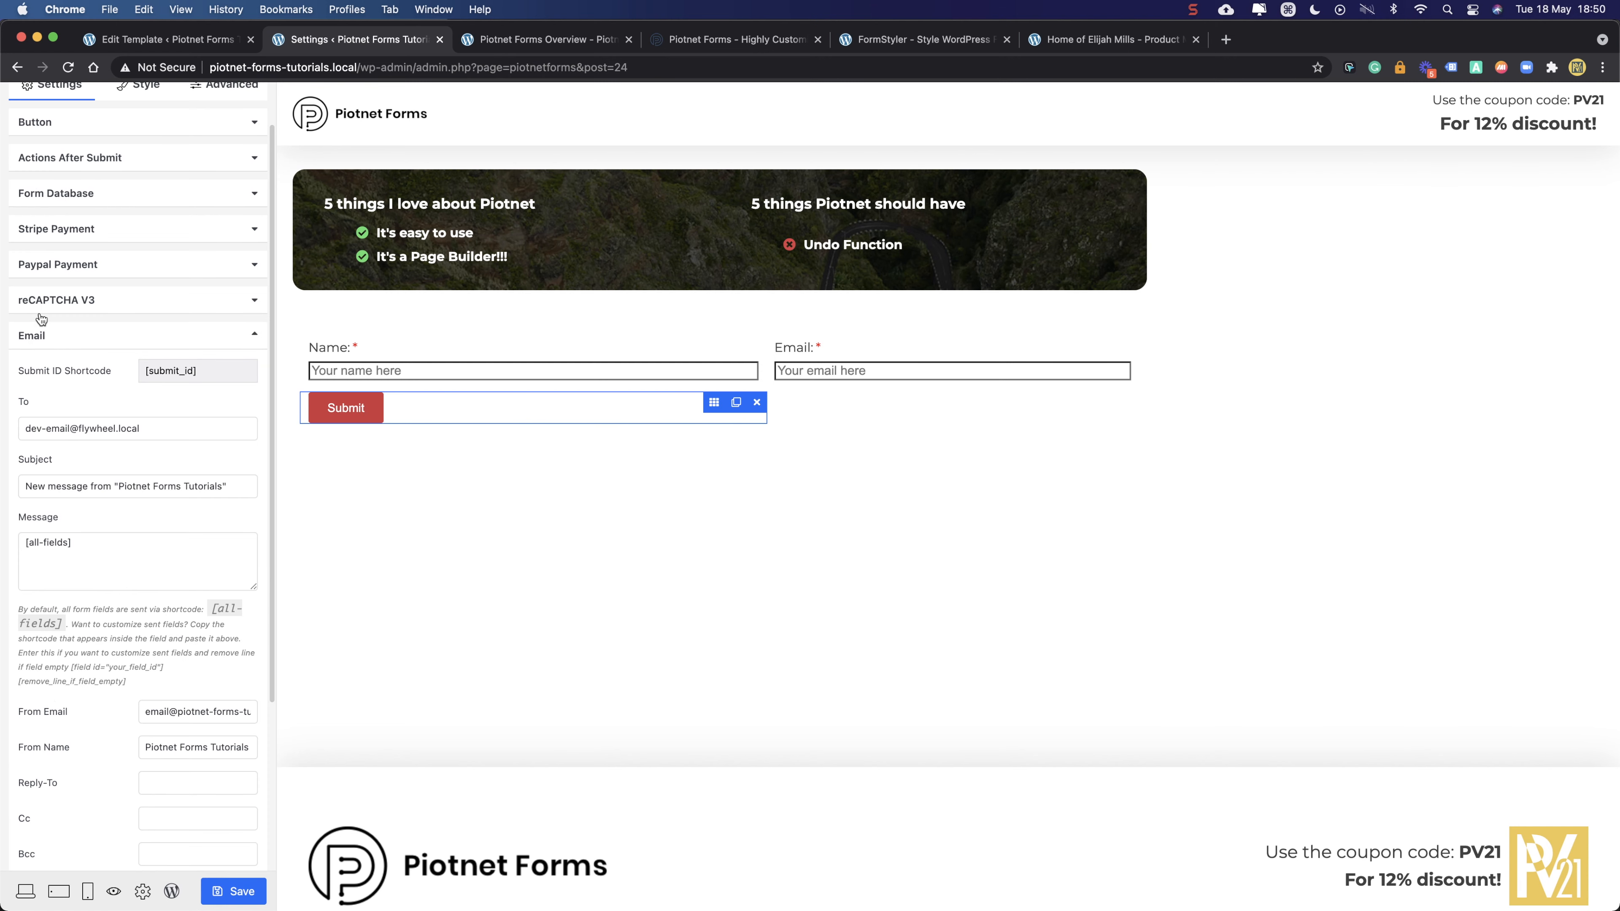
left_click_drag(166, 426, 0, 433)
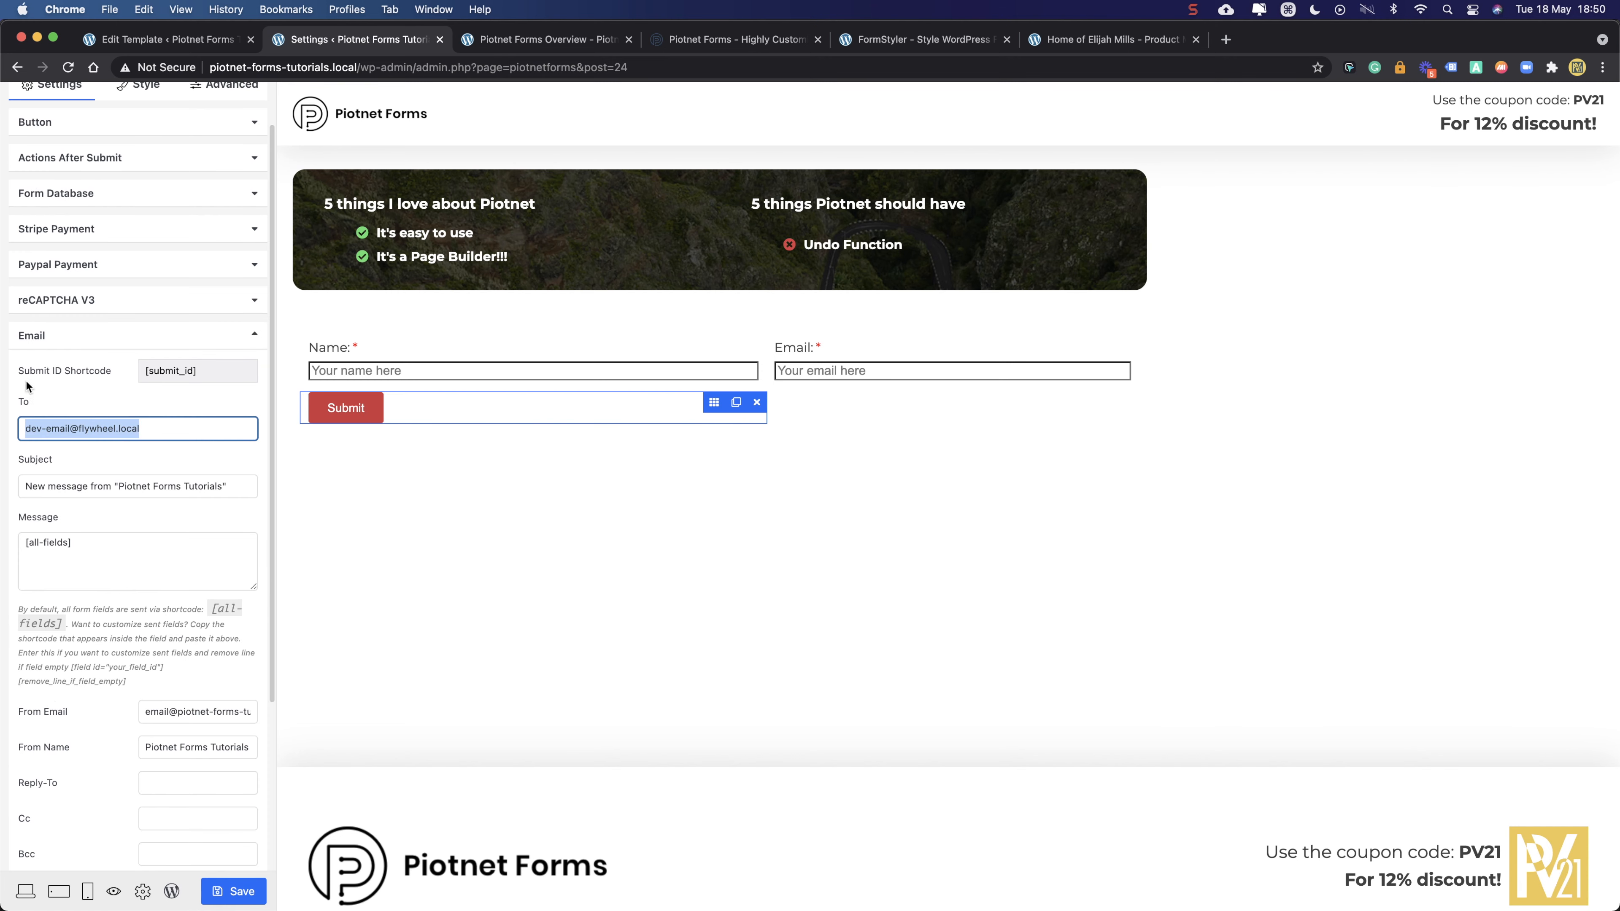
left_click_drag(163, 433, 35, 435)
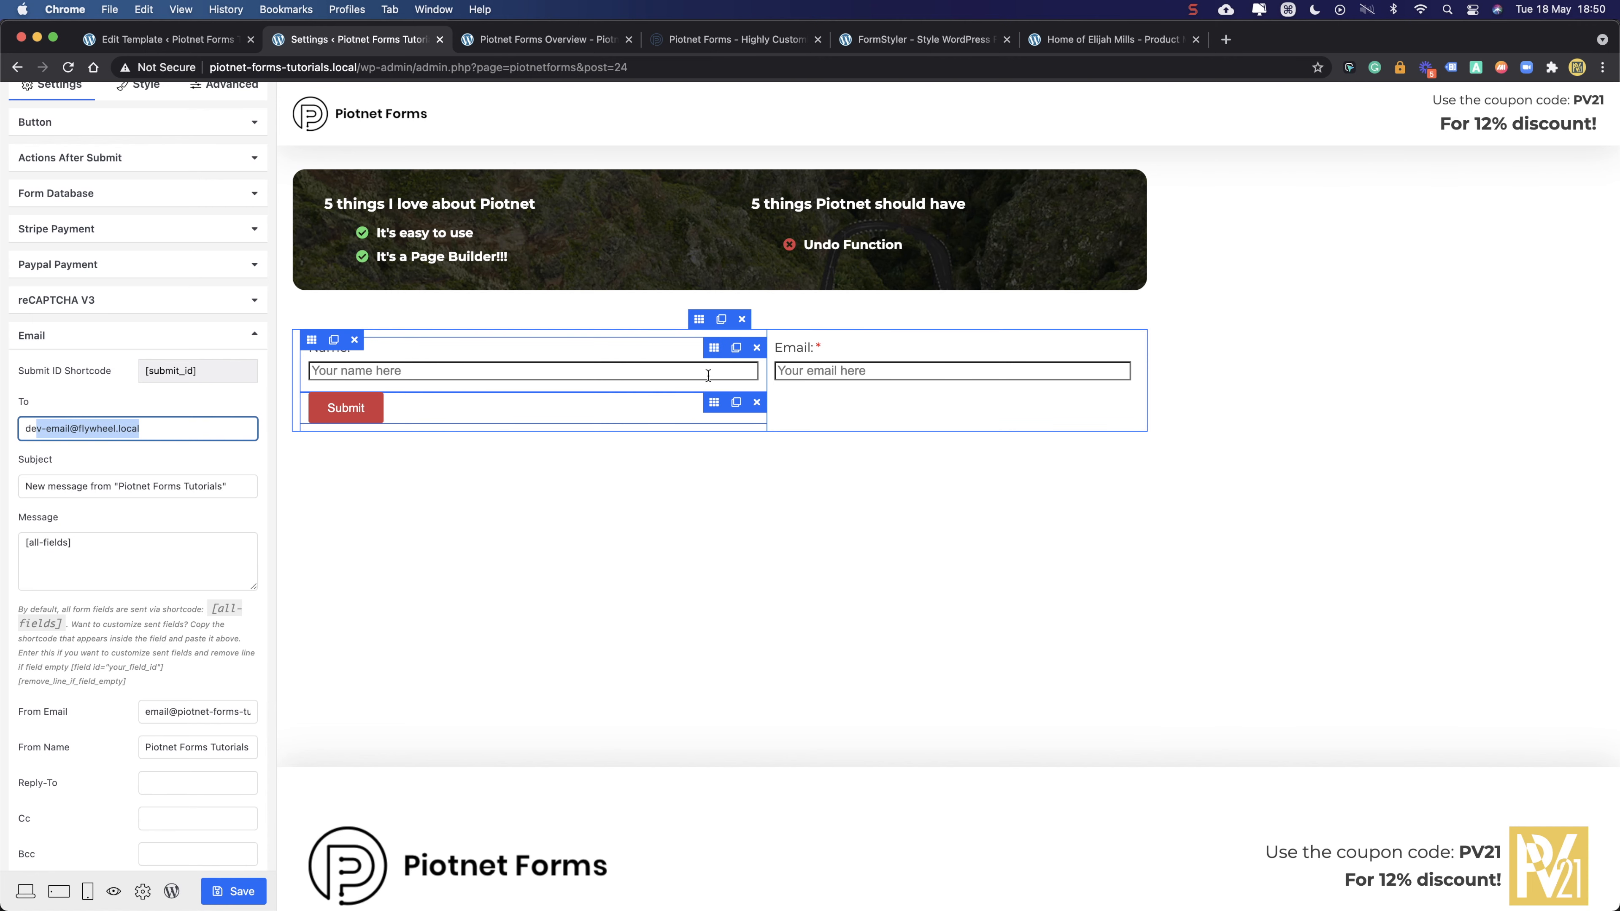
scroll(52, 760, "down", 3)
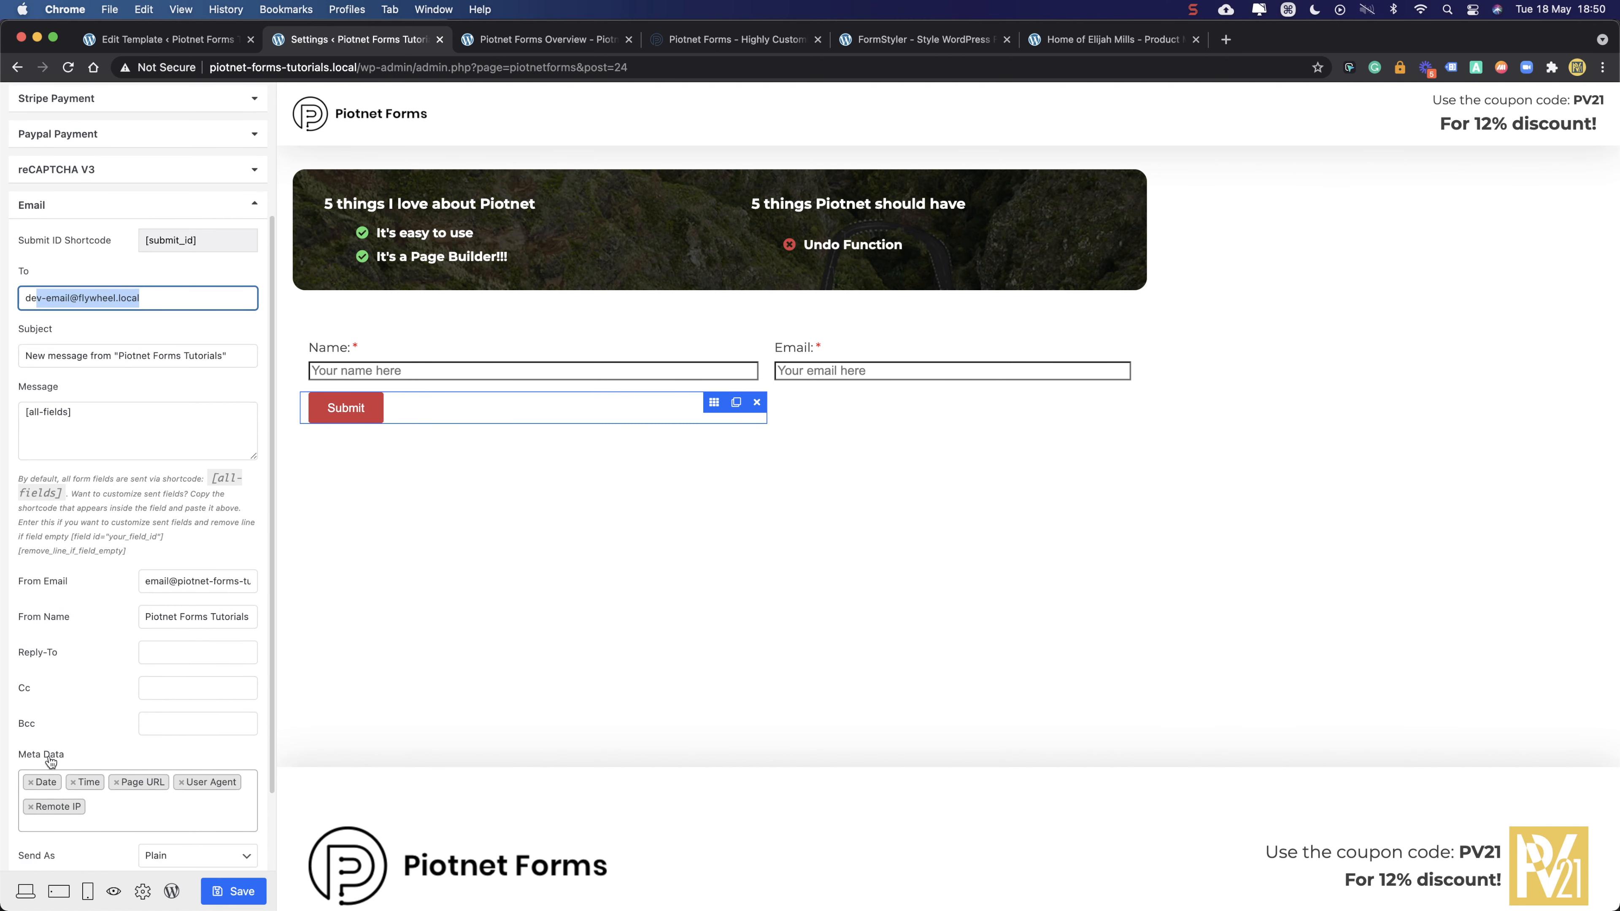
- Type a Bcc e-mail address, then clear the Bcc field back to empty
left_click(145, 726)
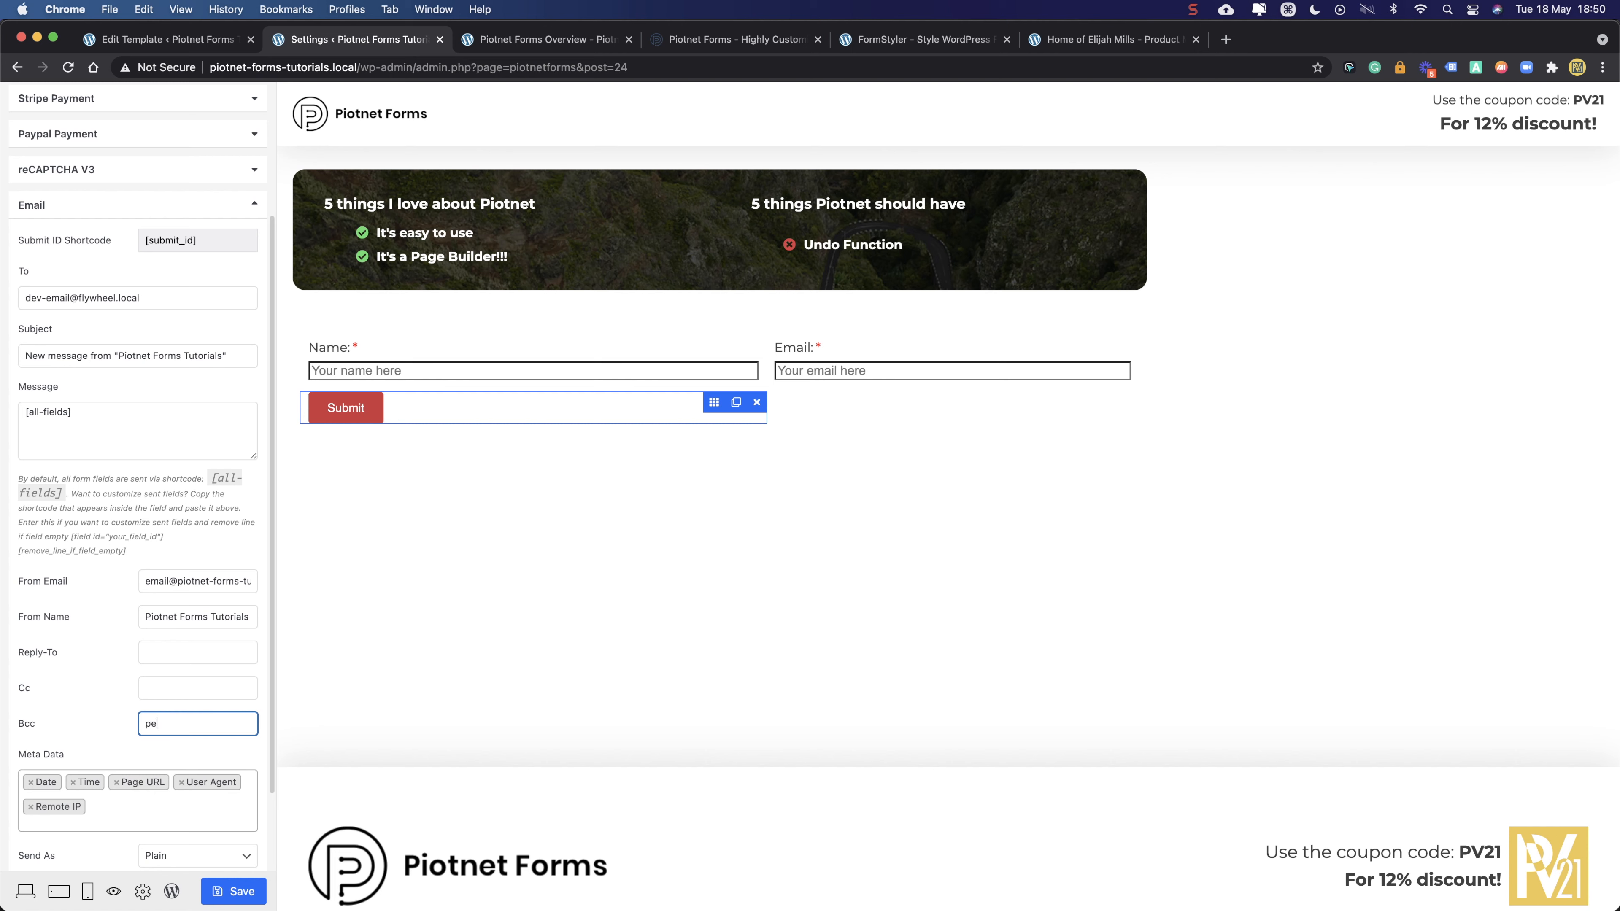
key("shift+Up")
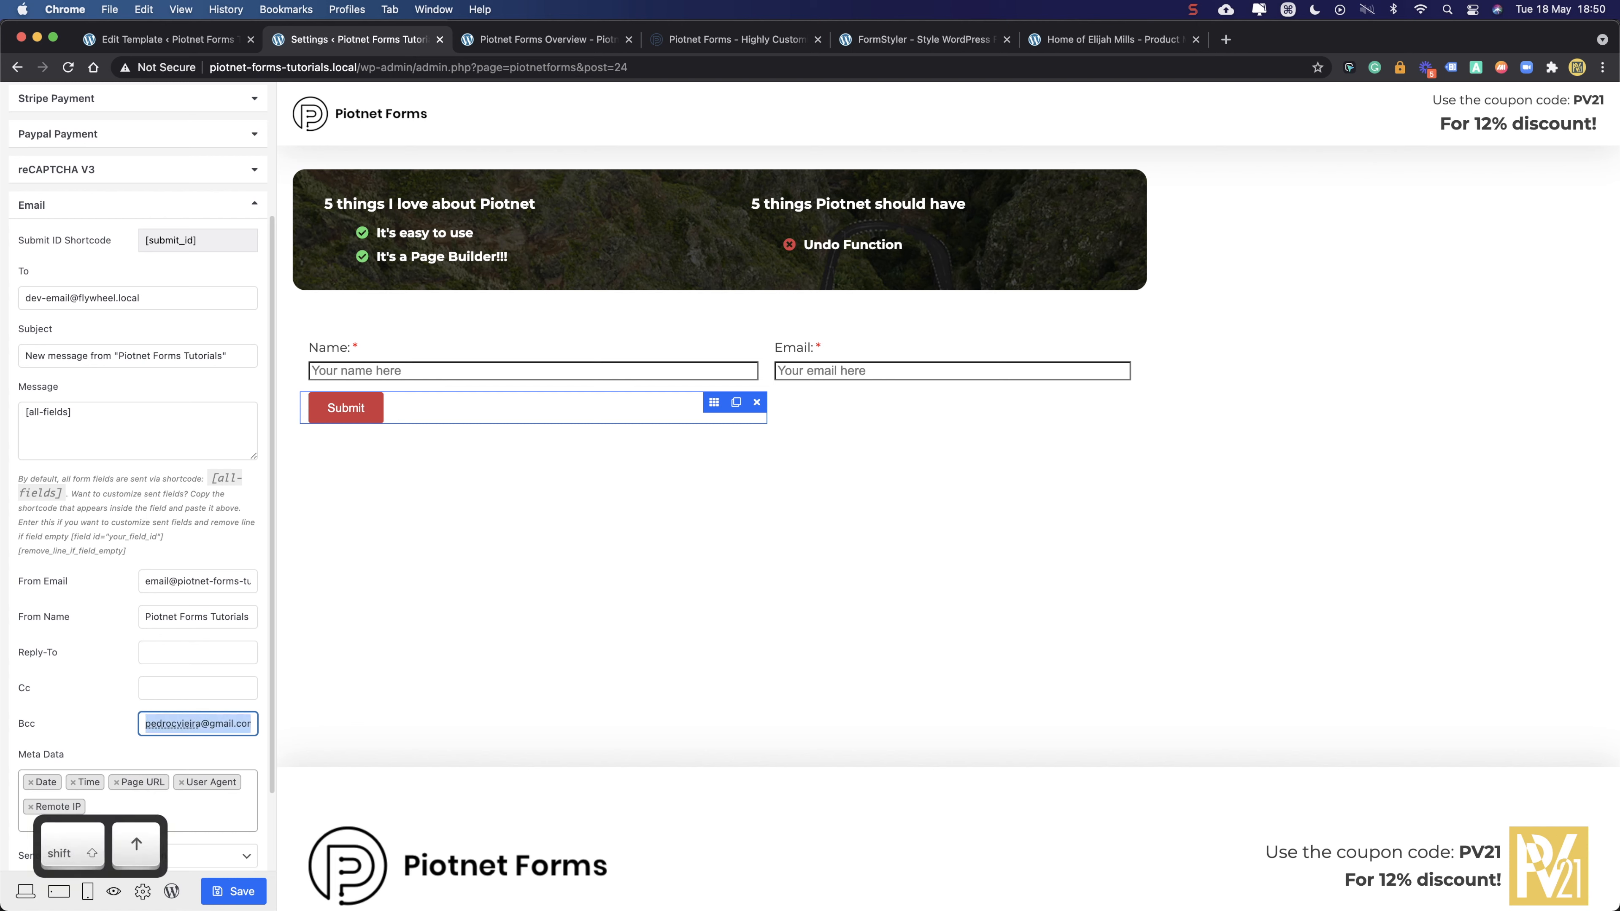
left_click(49, 706)
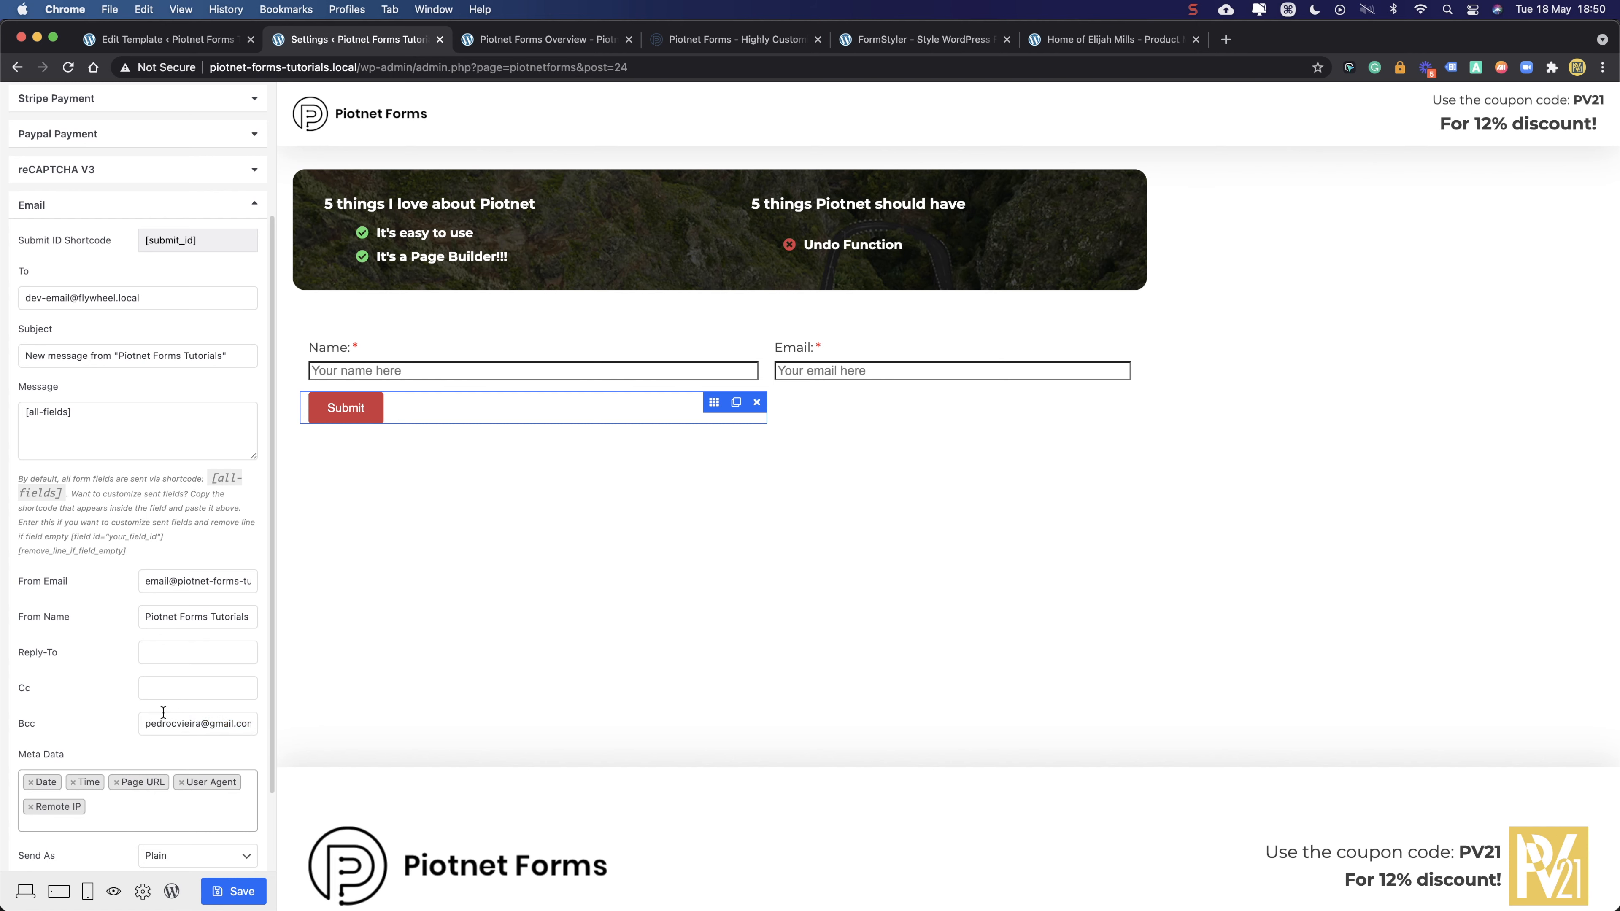
triple_click(203, 726)
key("BackSpace")
- Edit the email's subject line, recipient address and message body fields
triple_click(101, 358)
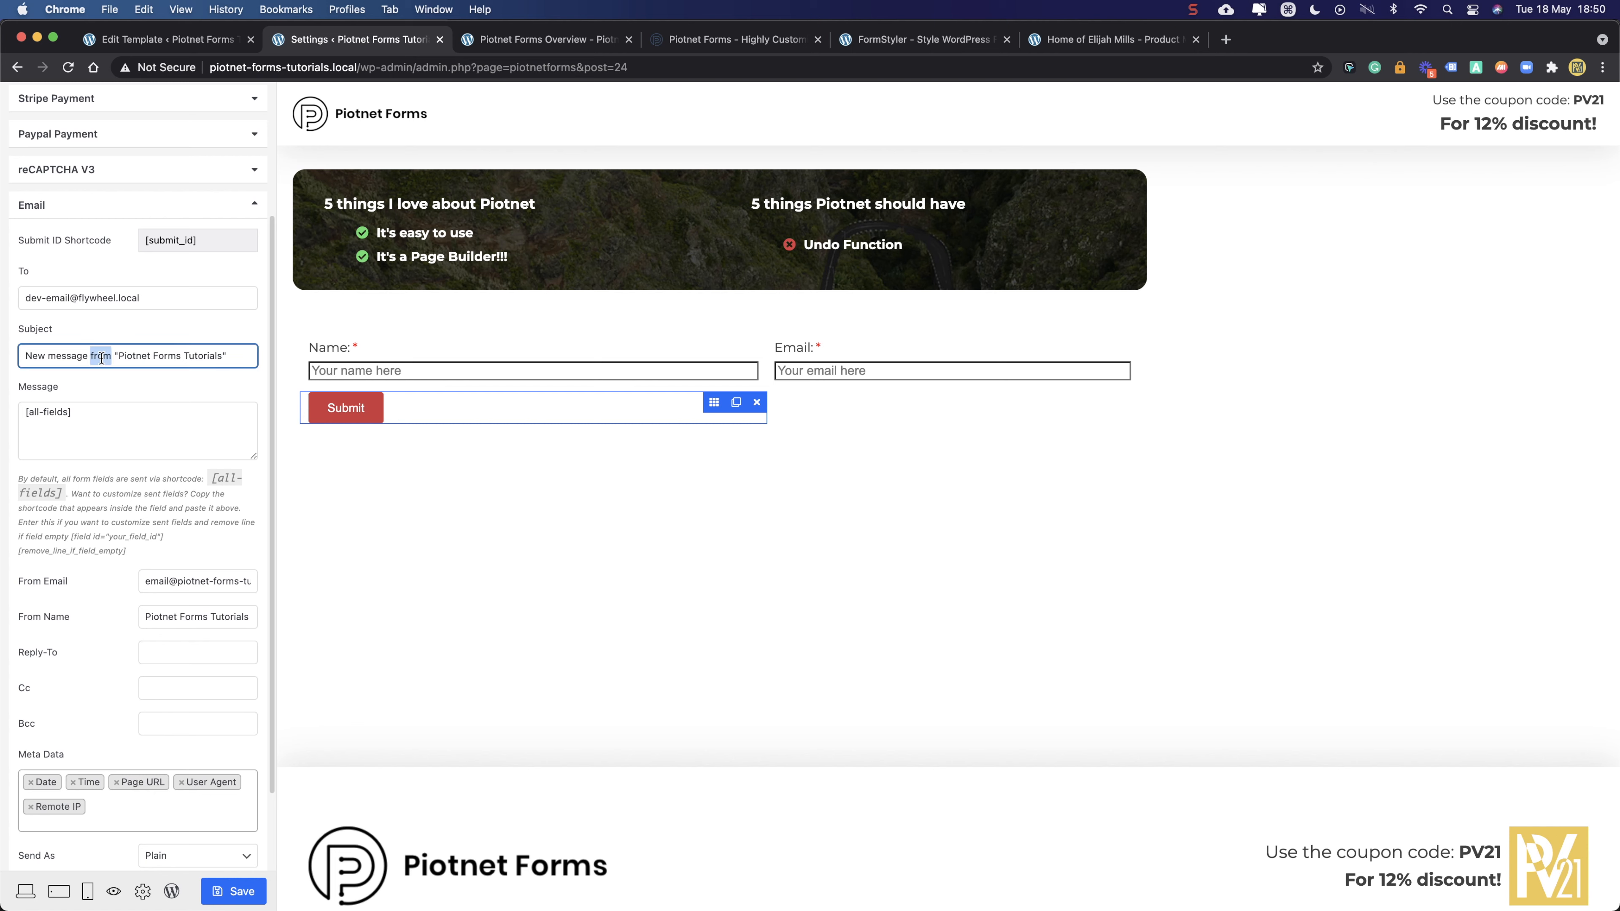
left_click(90, 296)
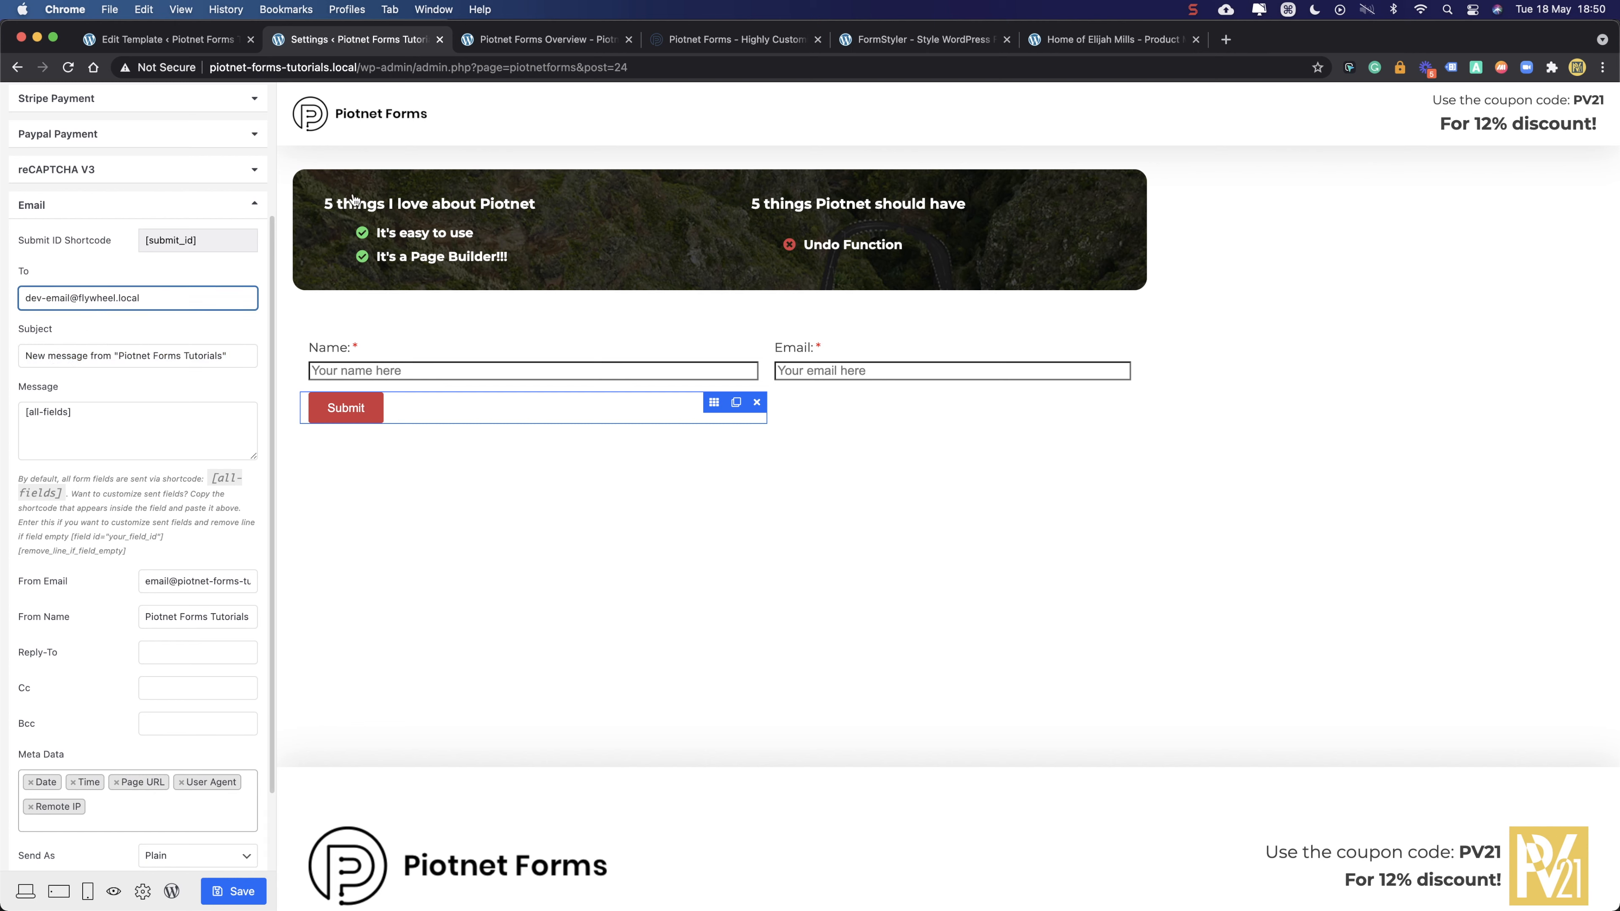
left_click(86, 417)
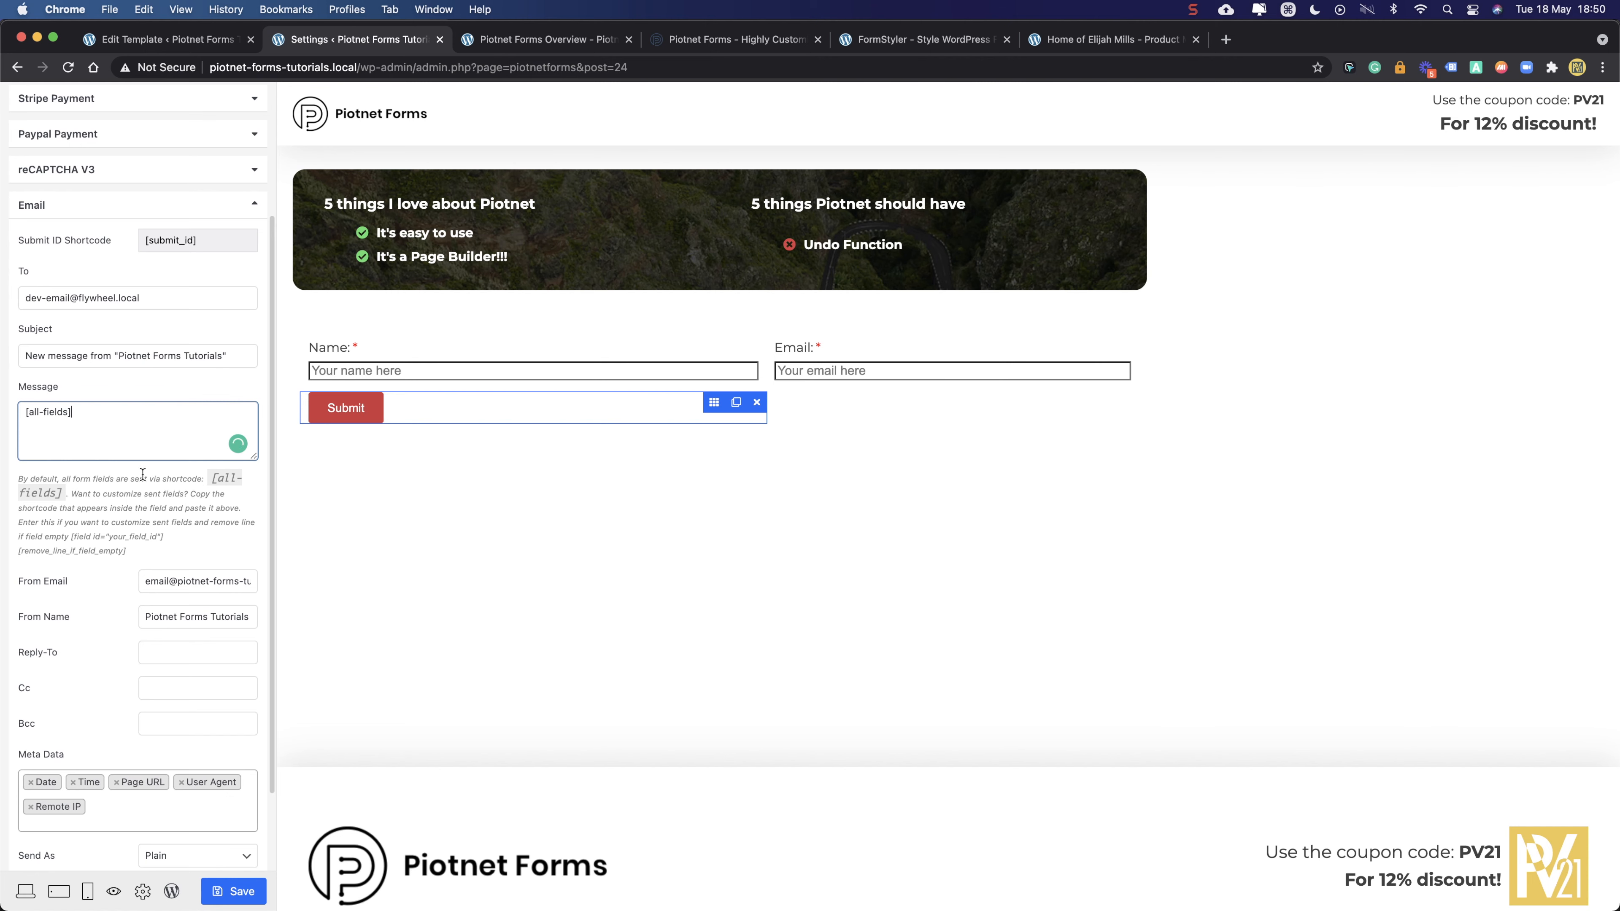
scroll(176, 285, "up", 5)
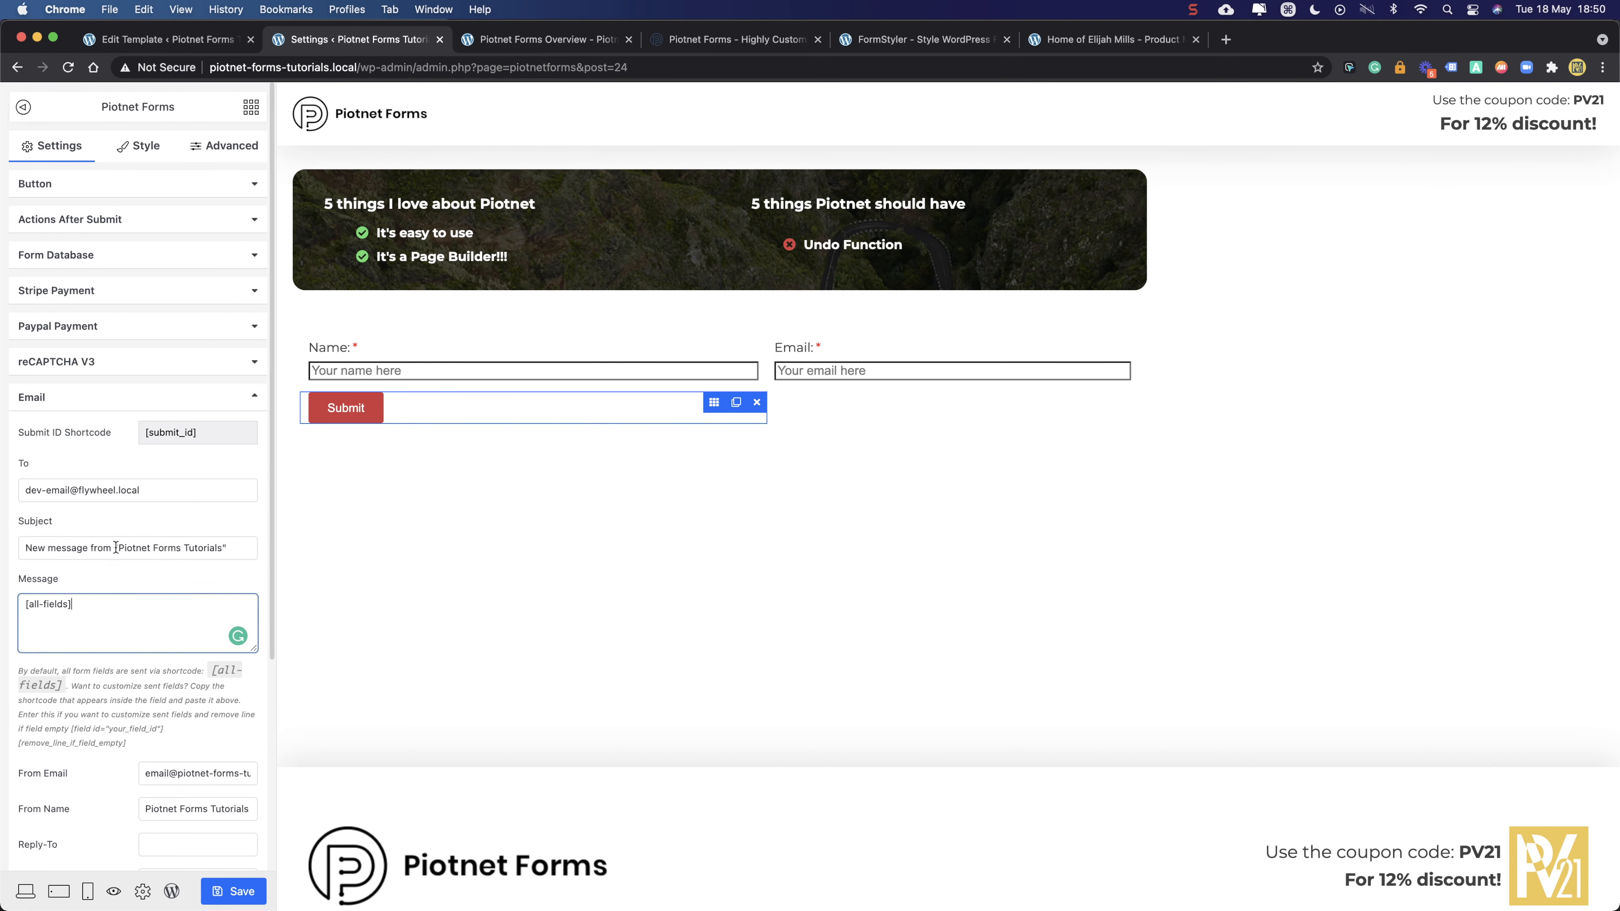
- Browse the Add Action list without adding anything, leaving Email as the only after-submit action
left_click(52, 399)
left_click(97, 219)
left_click(81, 287)
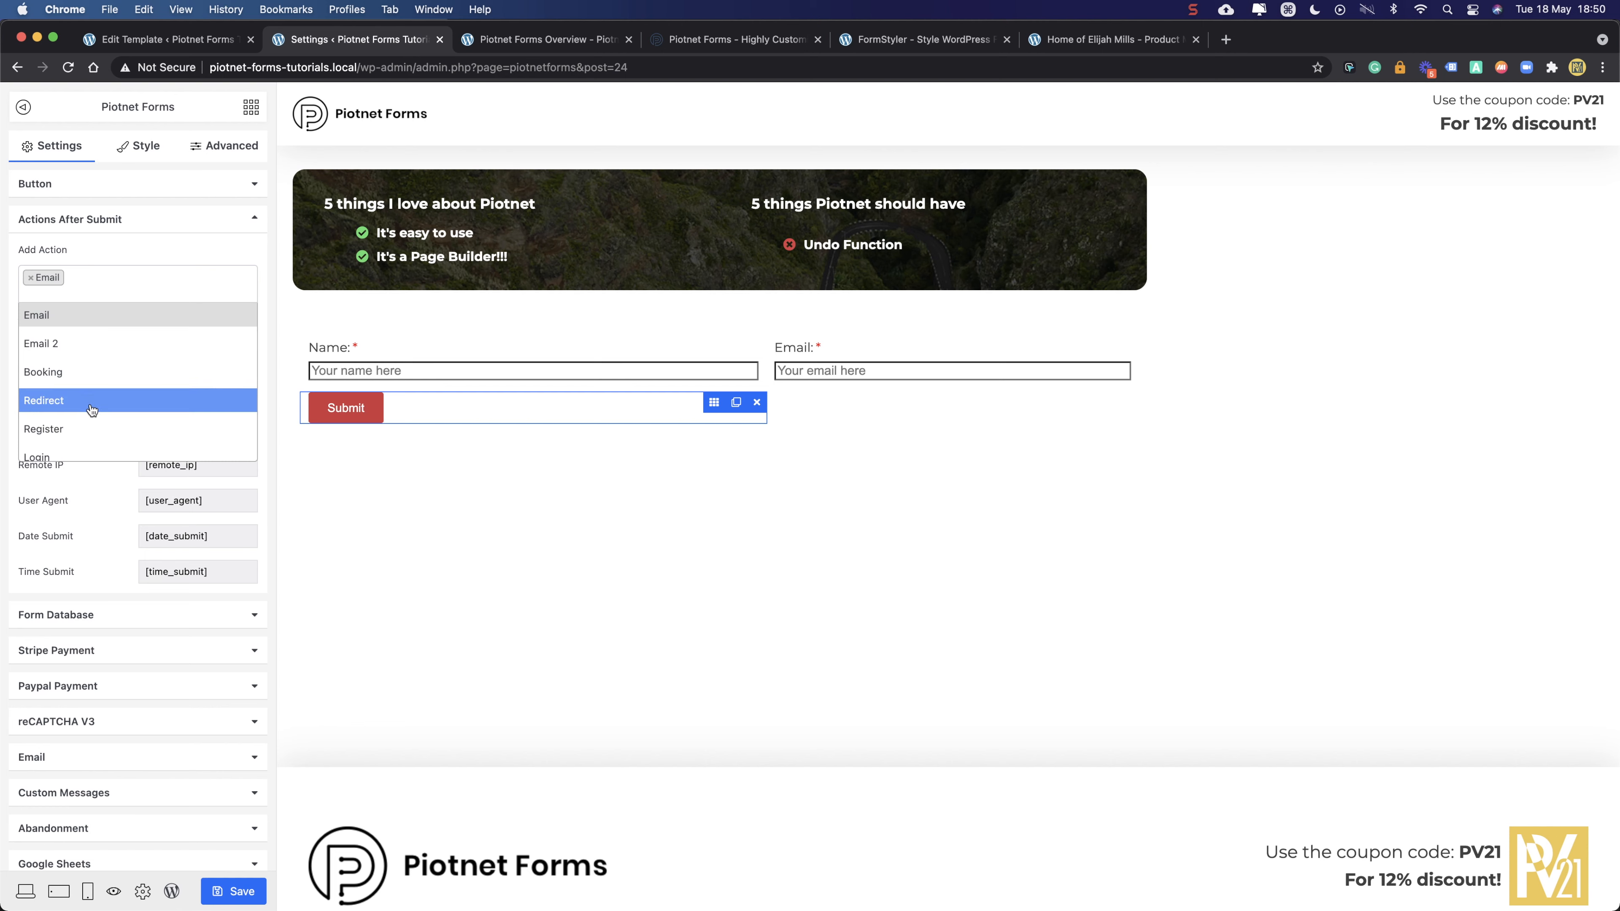
scroll(92, 409, "down", 5)
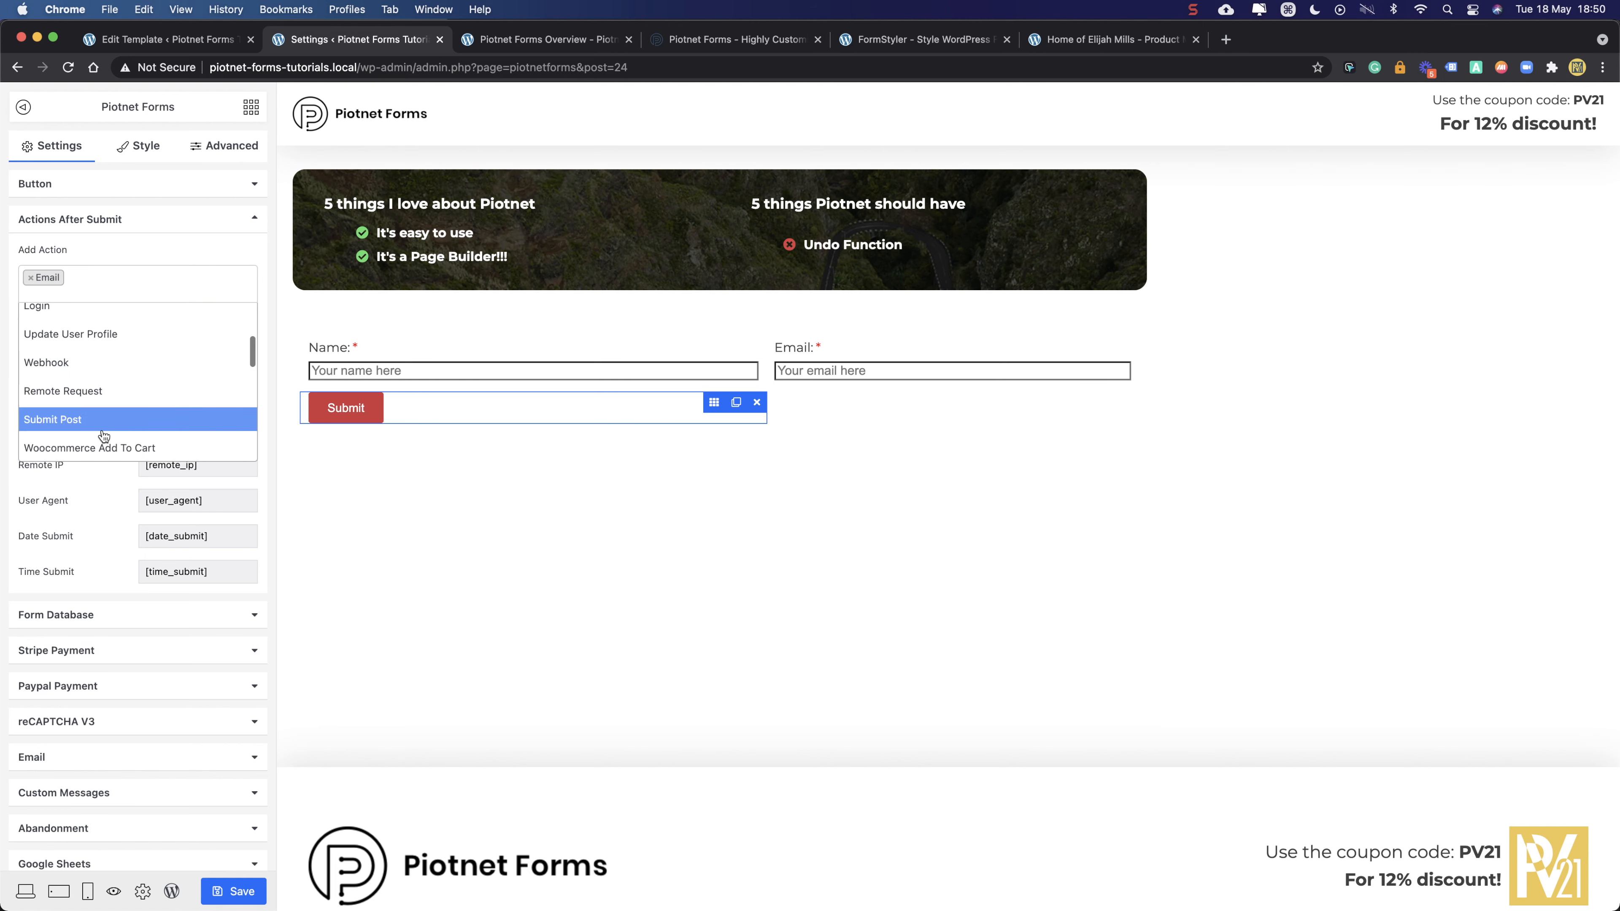
scroll(107, 408, "down", 3)
scroll(109, 415, "down", 4)
left_click(142, 255)
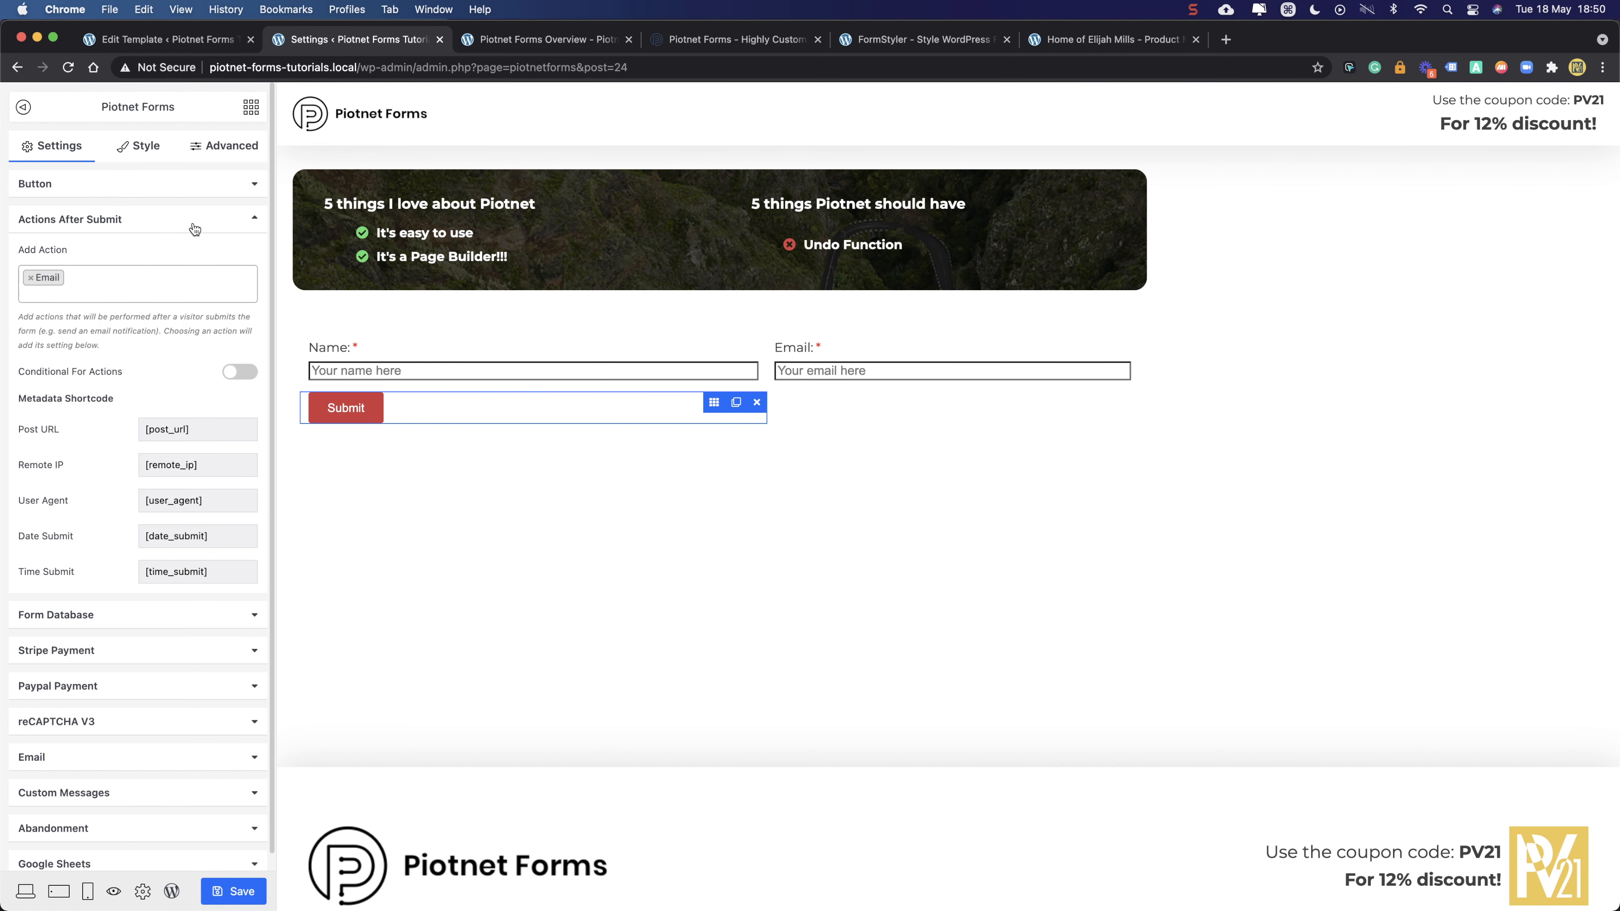
left_click(229, 189)
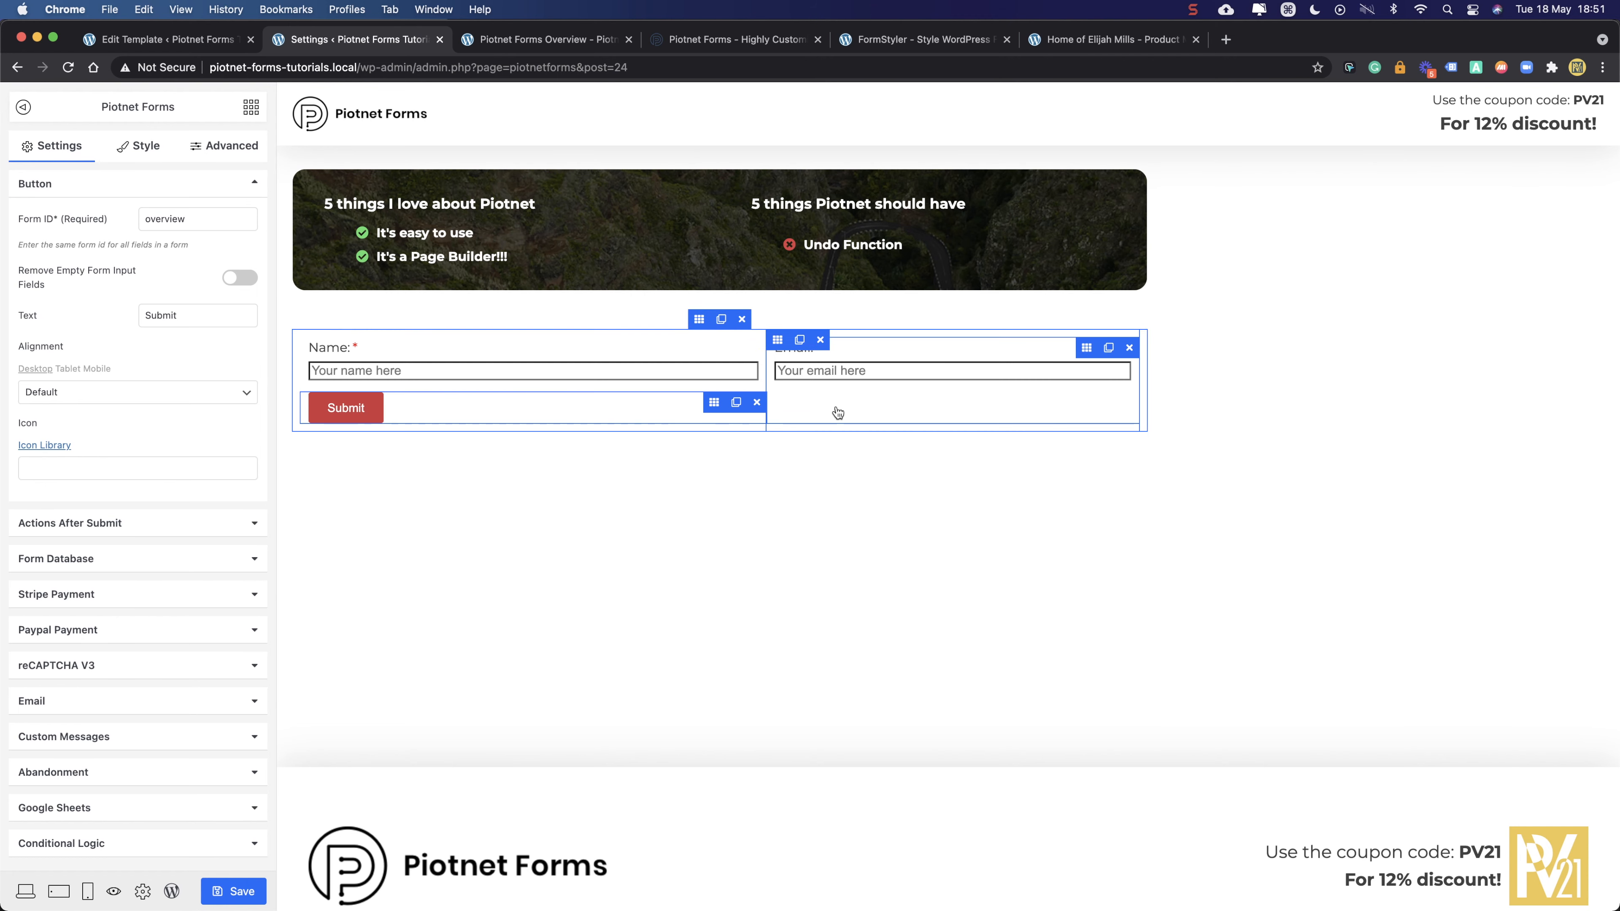
- Set both the Name and Email column widths to 50, then save the form
left_click(699, 321)
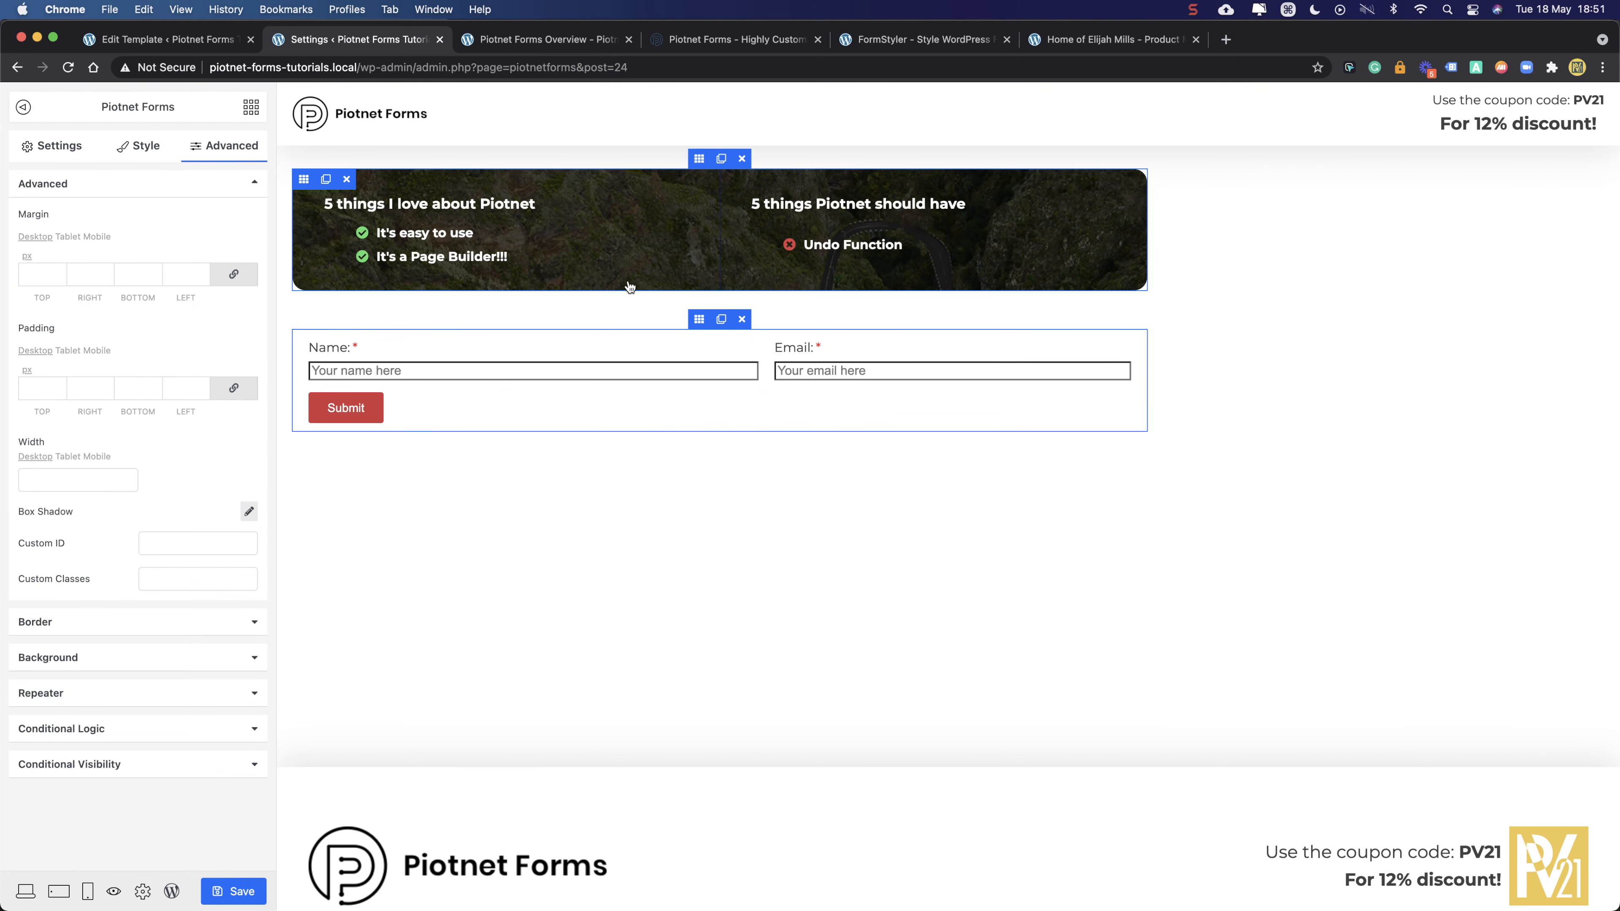
left_click(320, 343)
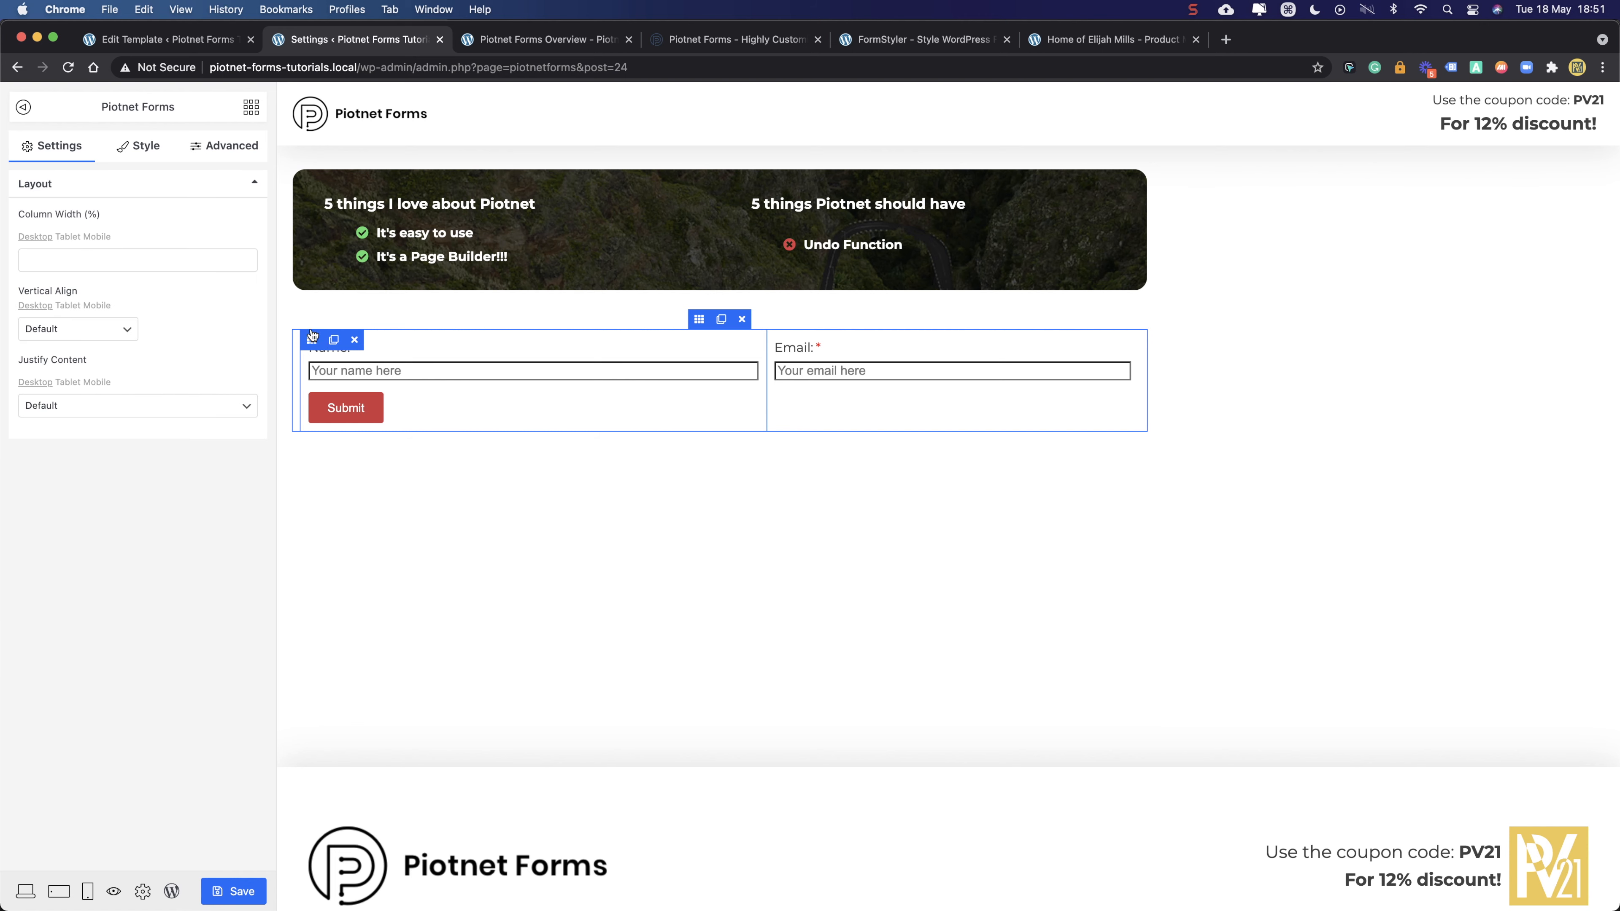
left_click(144, 262)
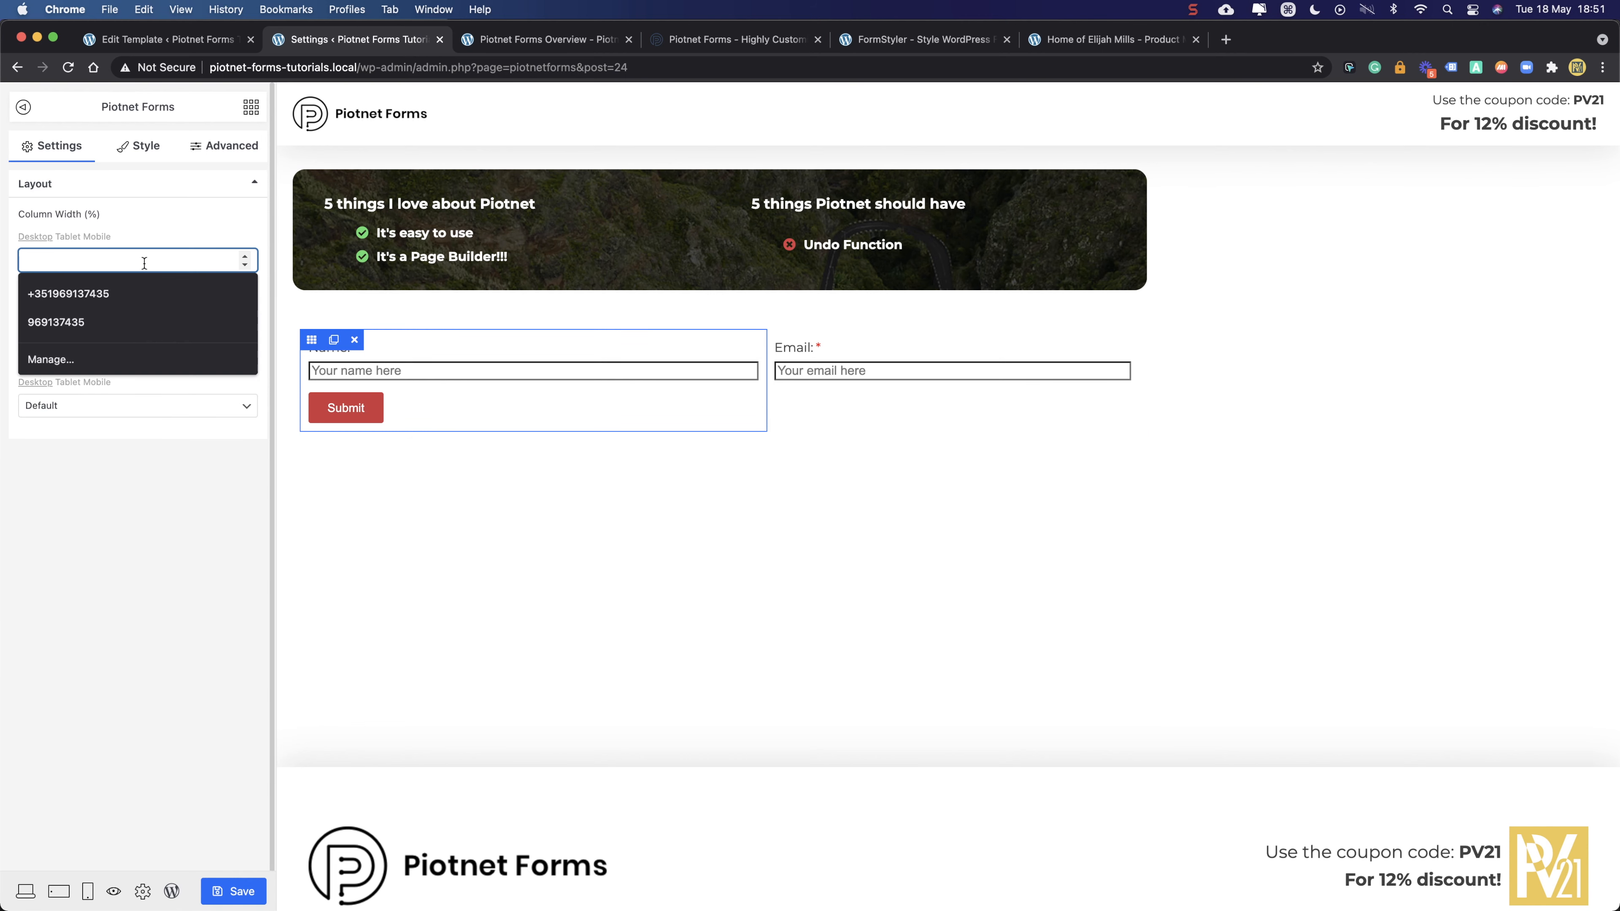
type("50")
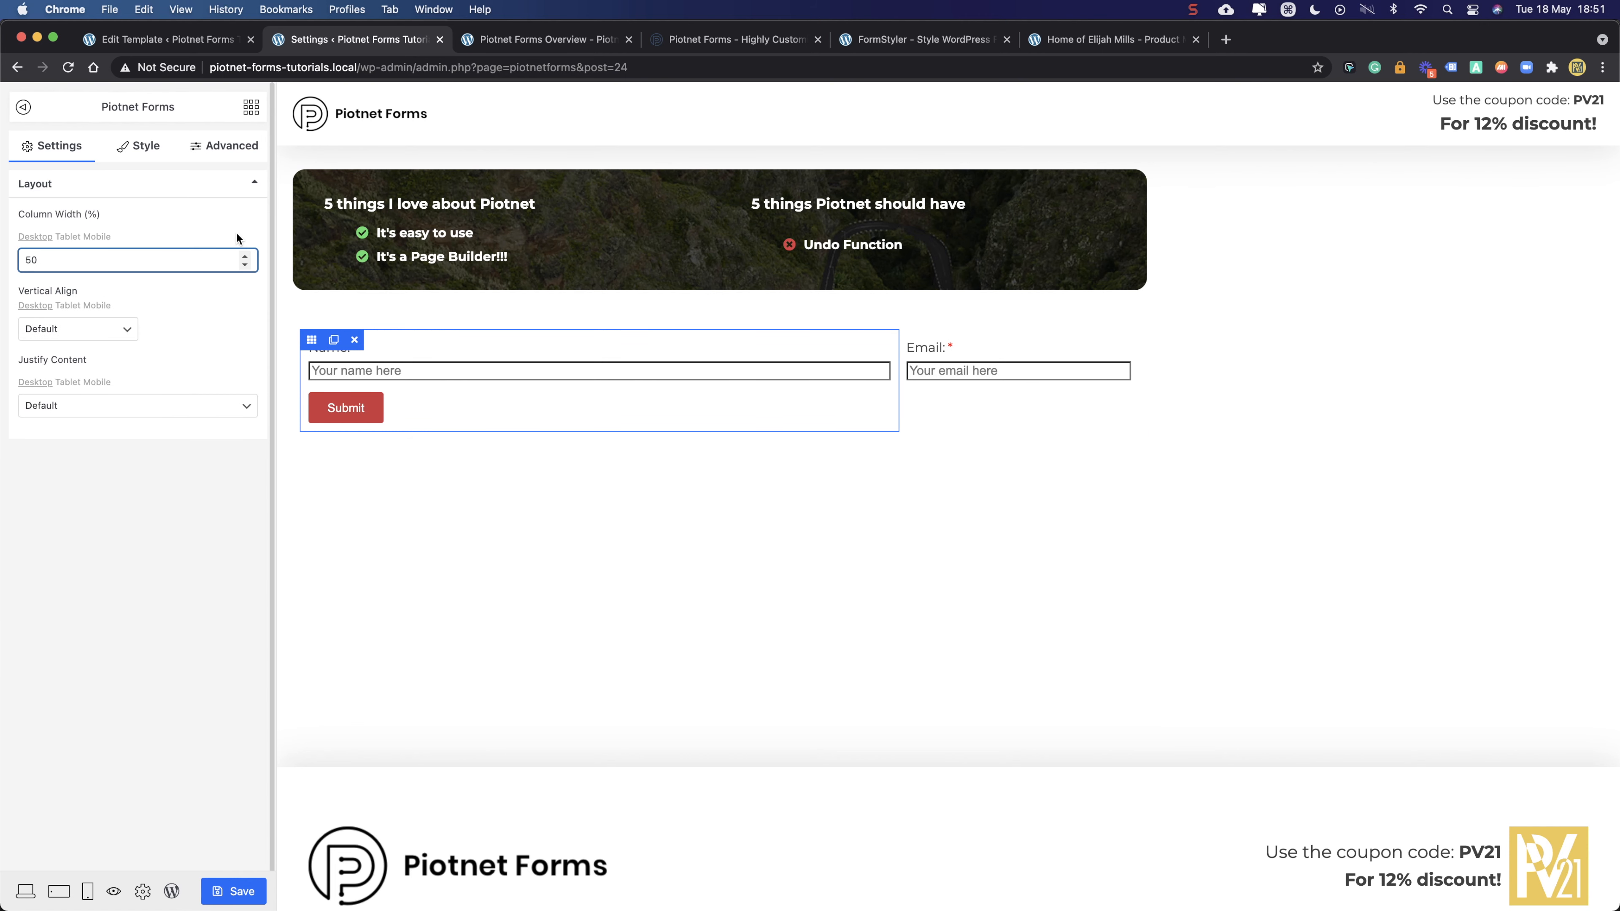
left_click(1046, 402)
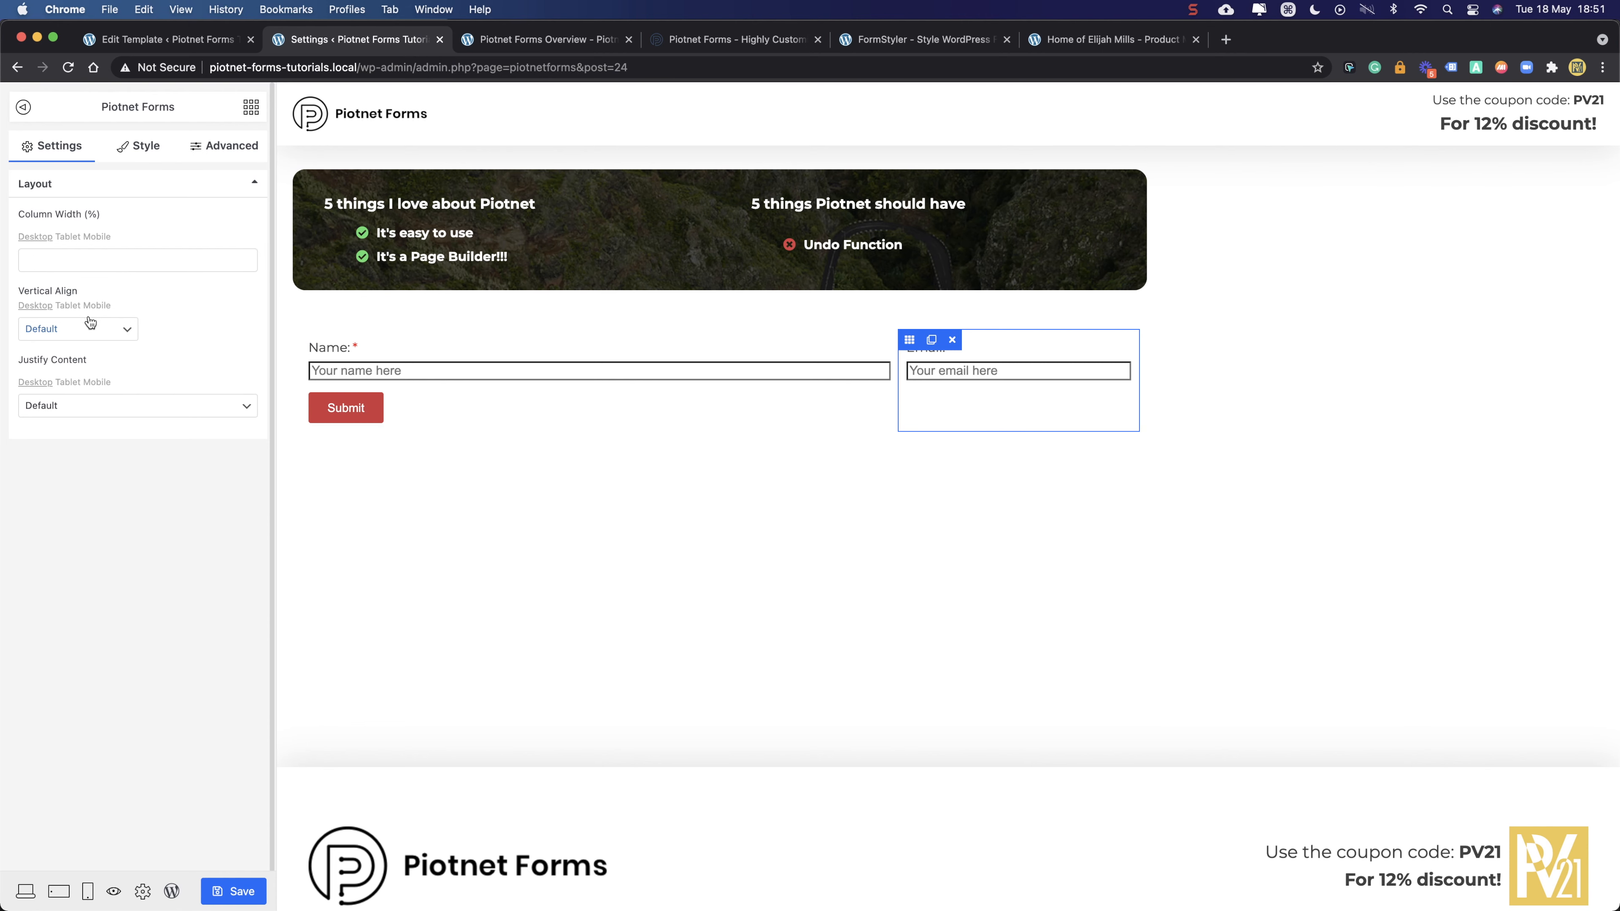
left_click(100, 262)
type("50")
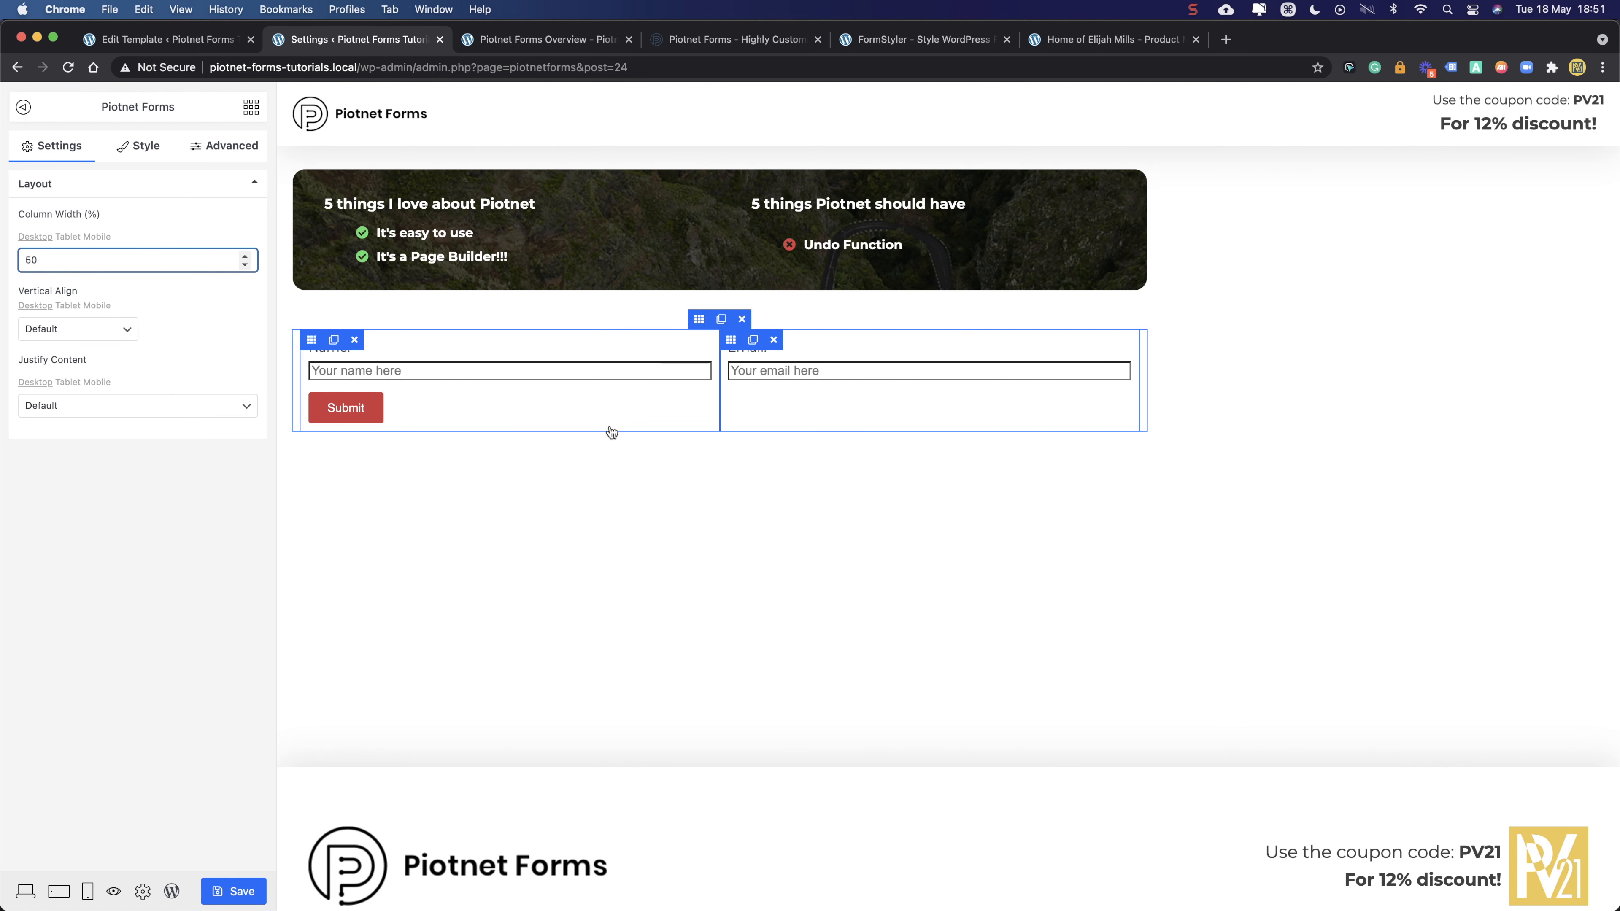
left_click(827, 407)
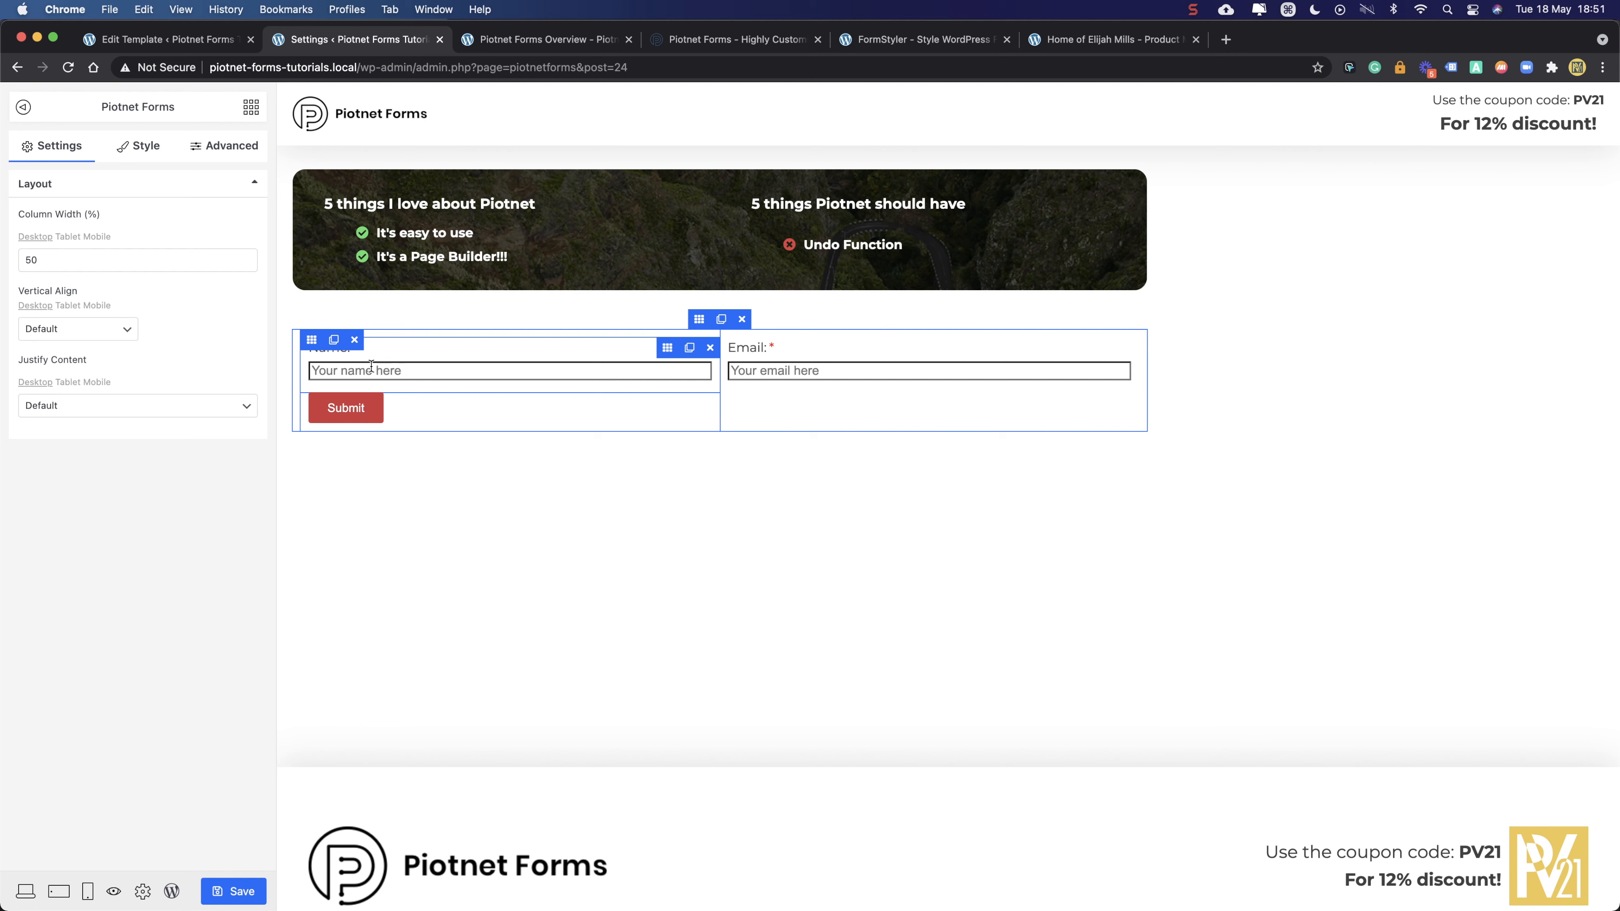
left_click(216, 891)
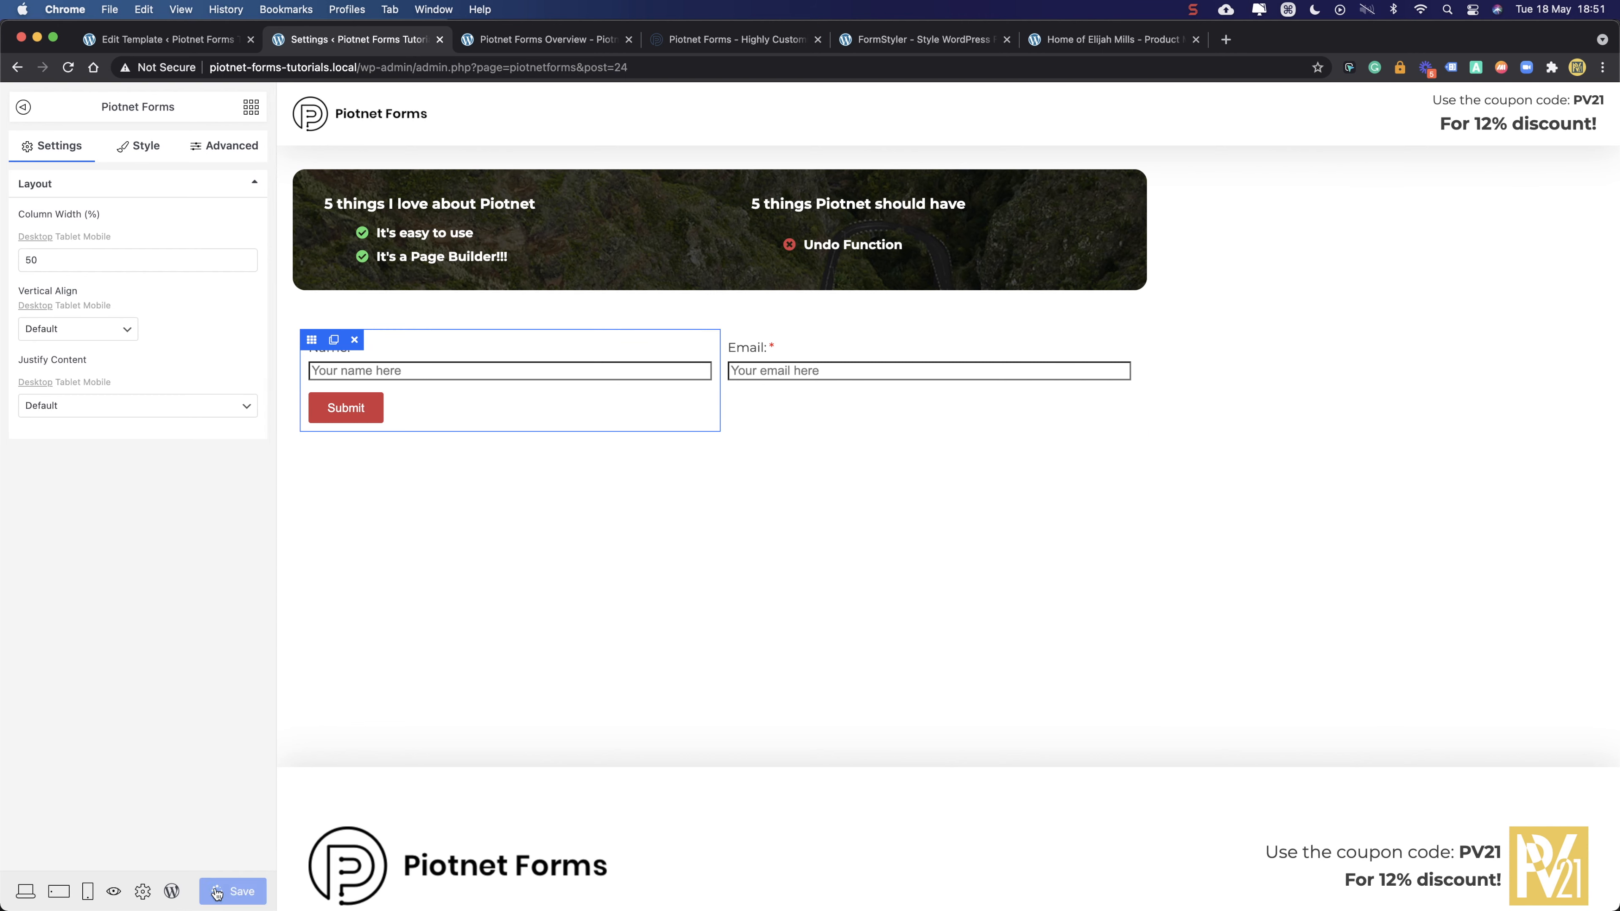
- In Global Settings > Field Label, try a label spacing of 0, then clear it to default
left_click(143, 892)
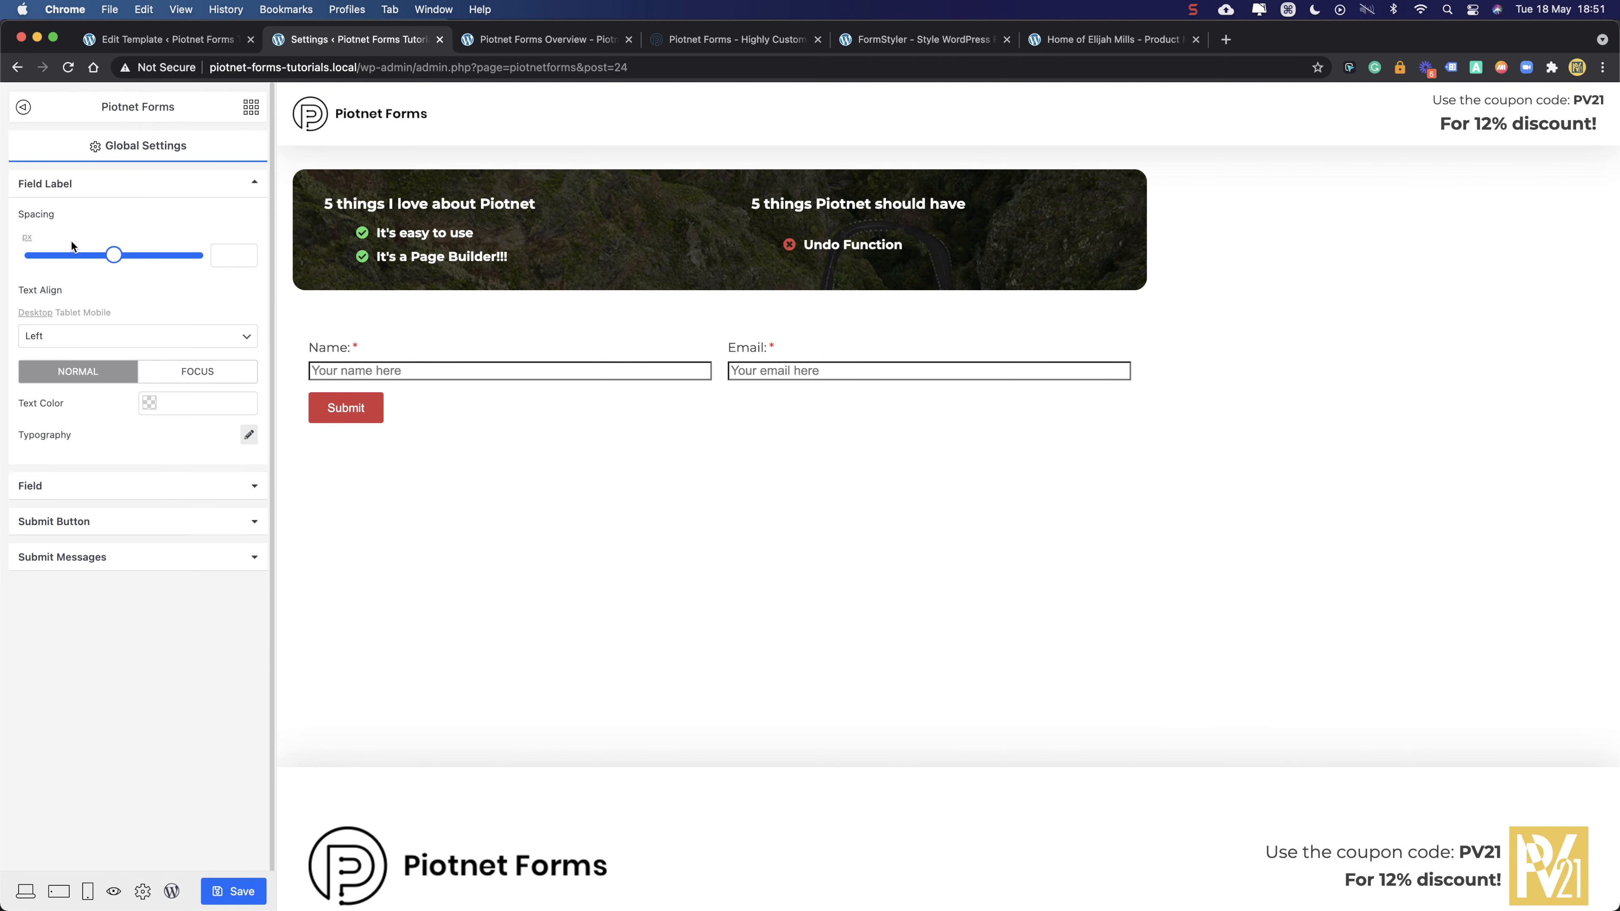
left_click_drag(115, 256, 59, 256)
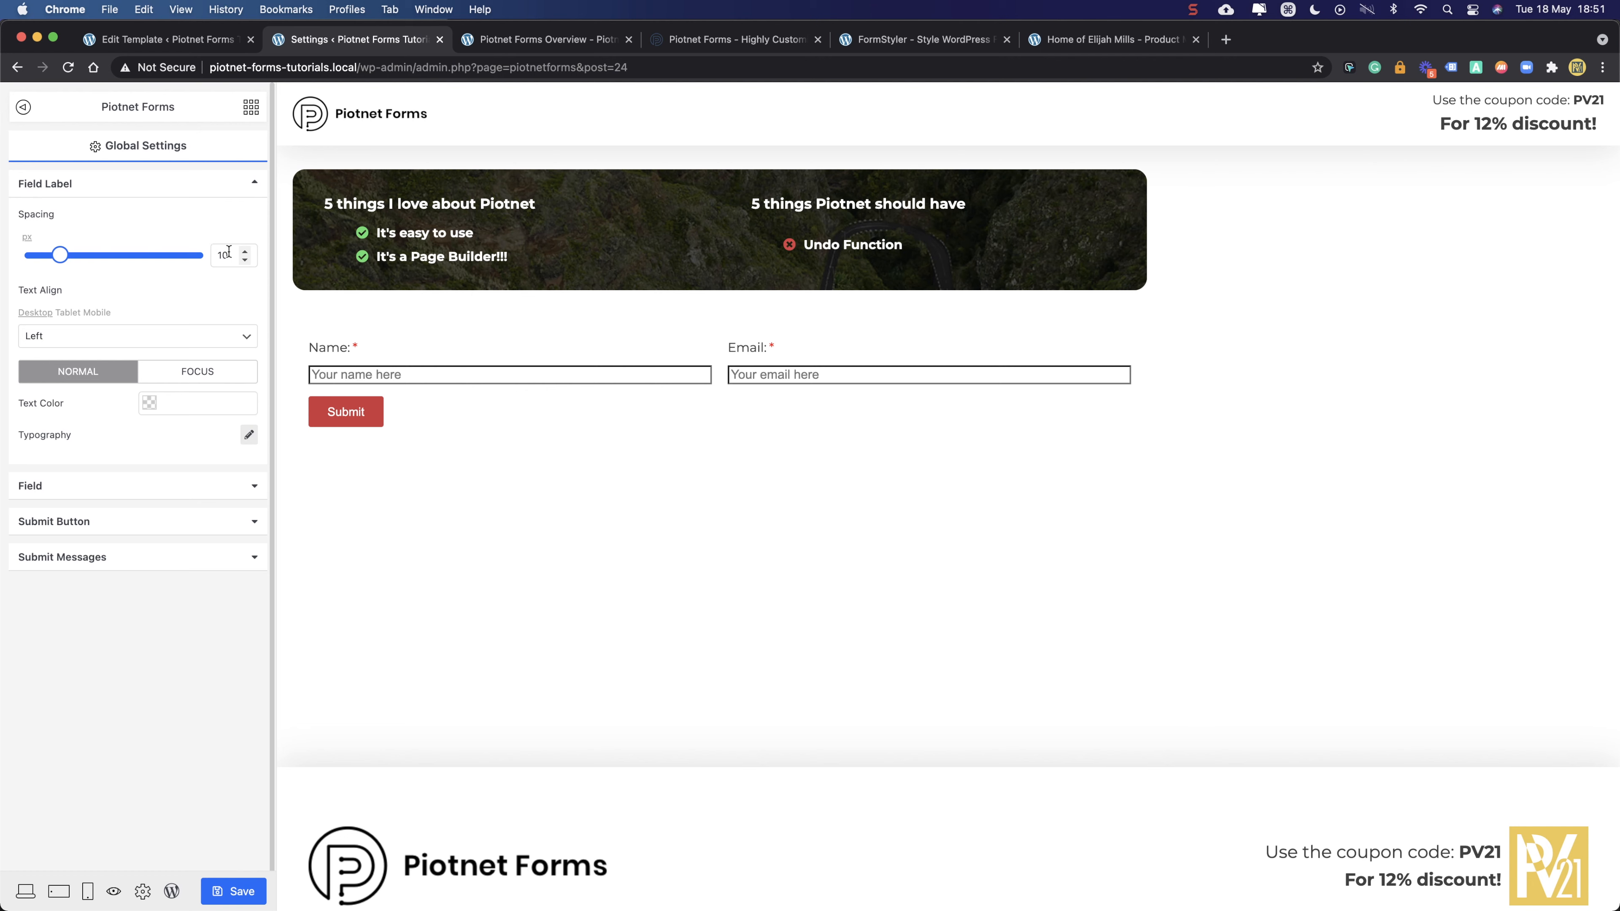
double_click(212, 255)
type("0")
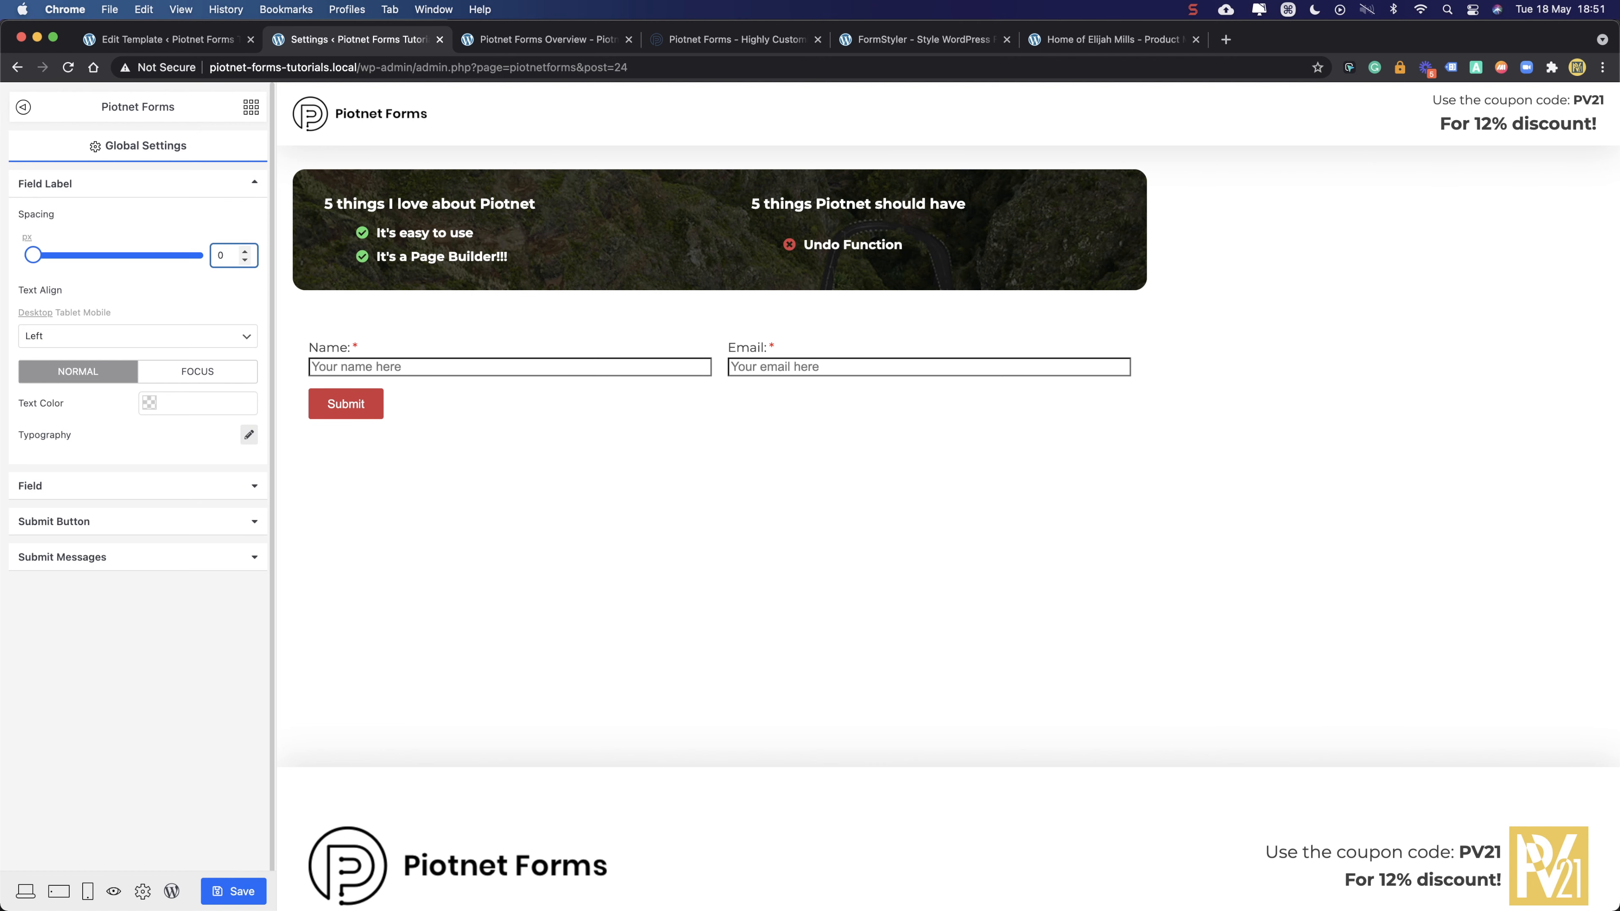
double_click(223, 256)
key("BackSpace")
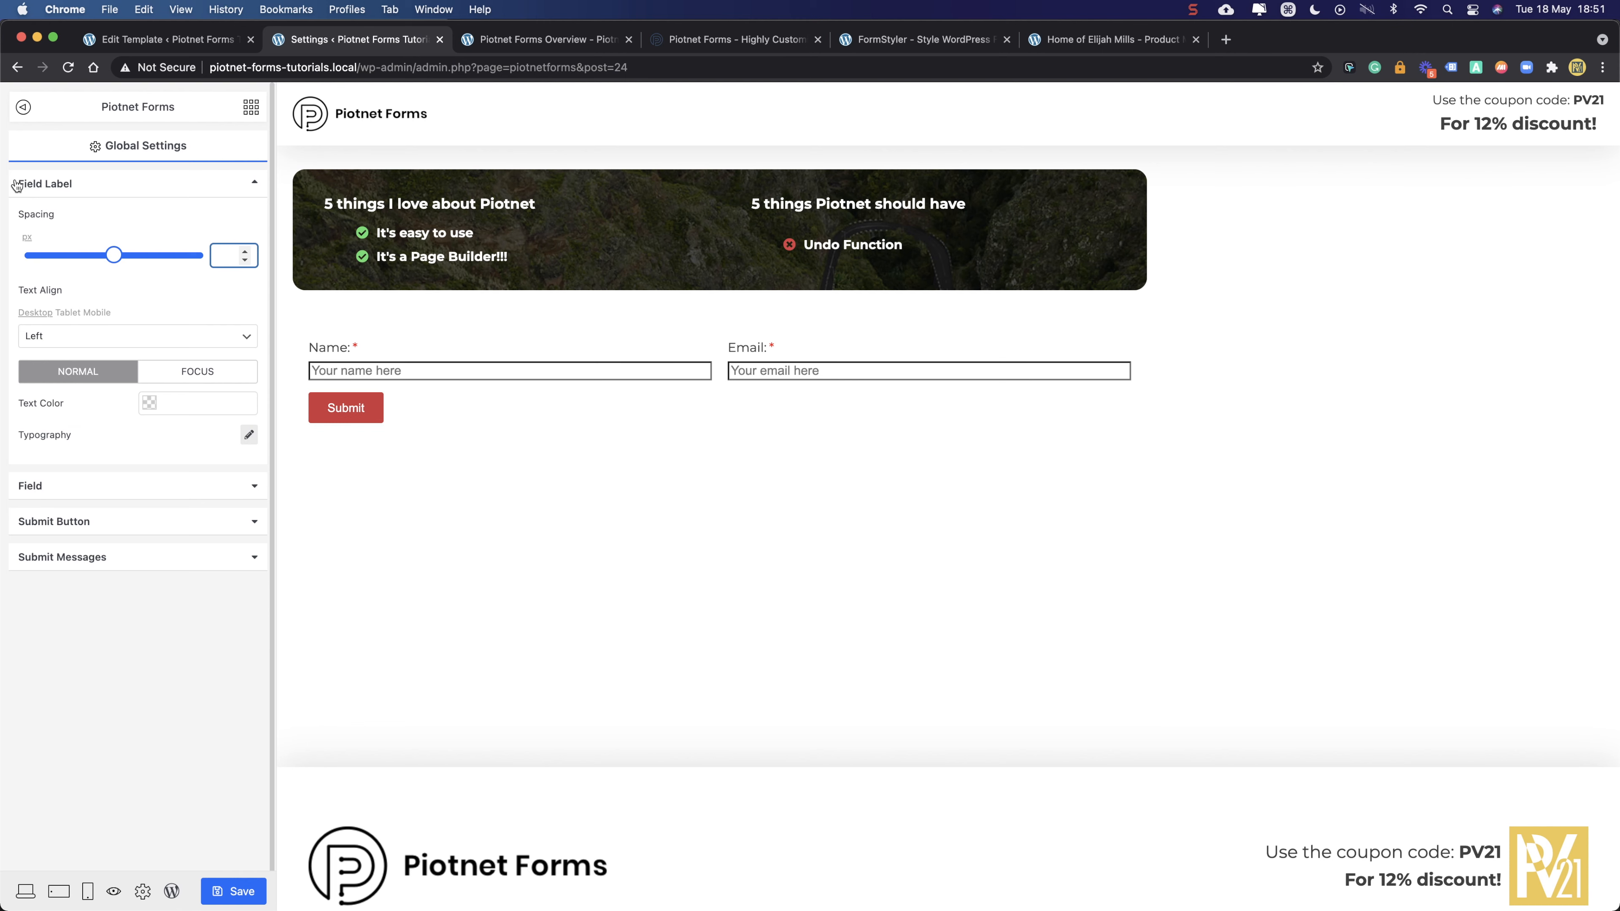
left_click(138, 225)
- Try centre and right label alignment, then set the field labels back to Left
left_click(86, 337)
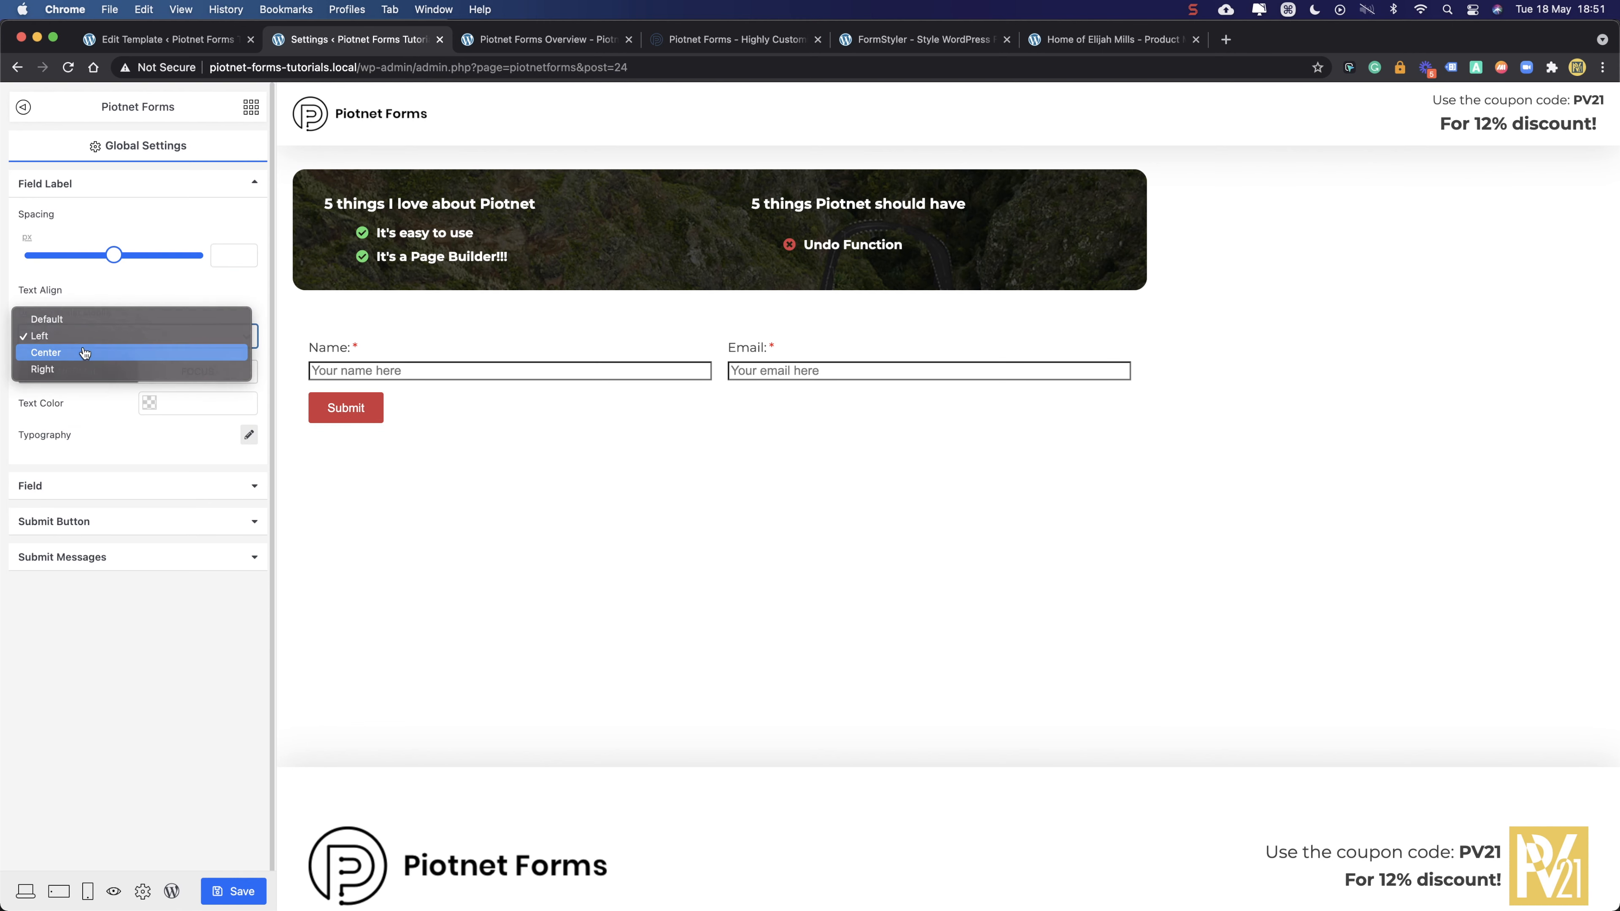
left_click(91, 350)
left_click(91, 336)
left_click(91, 353)
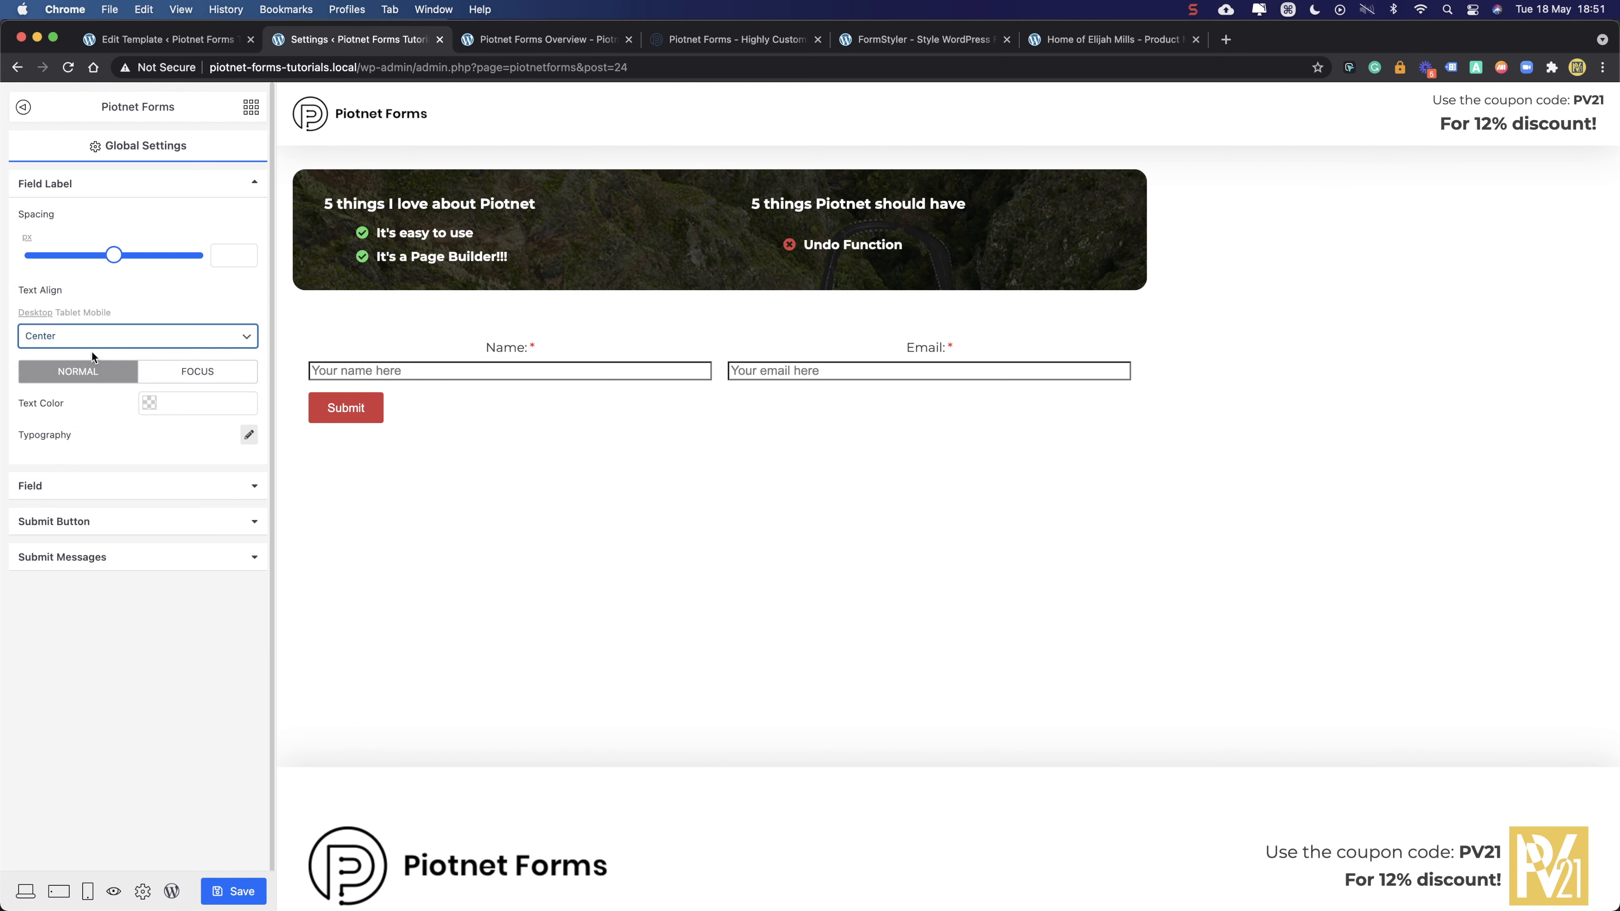
left_click(97, 333)
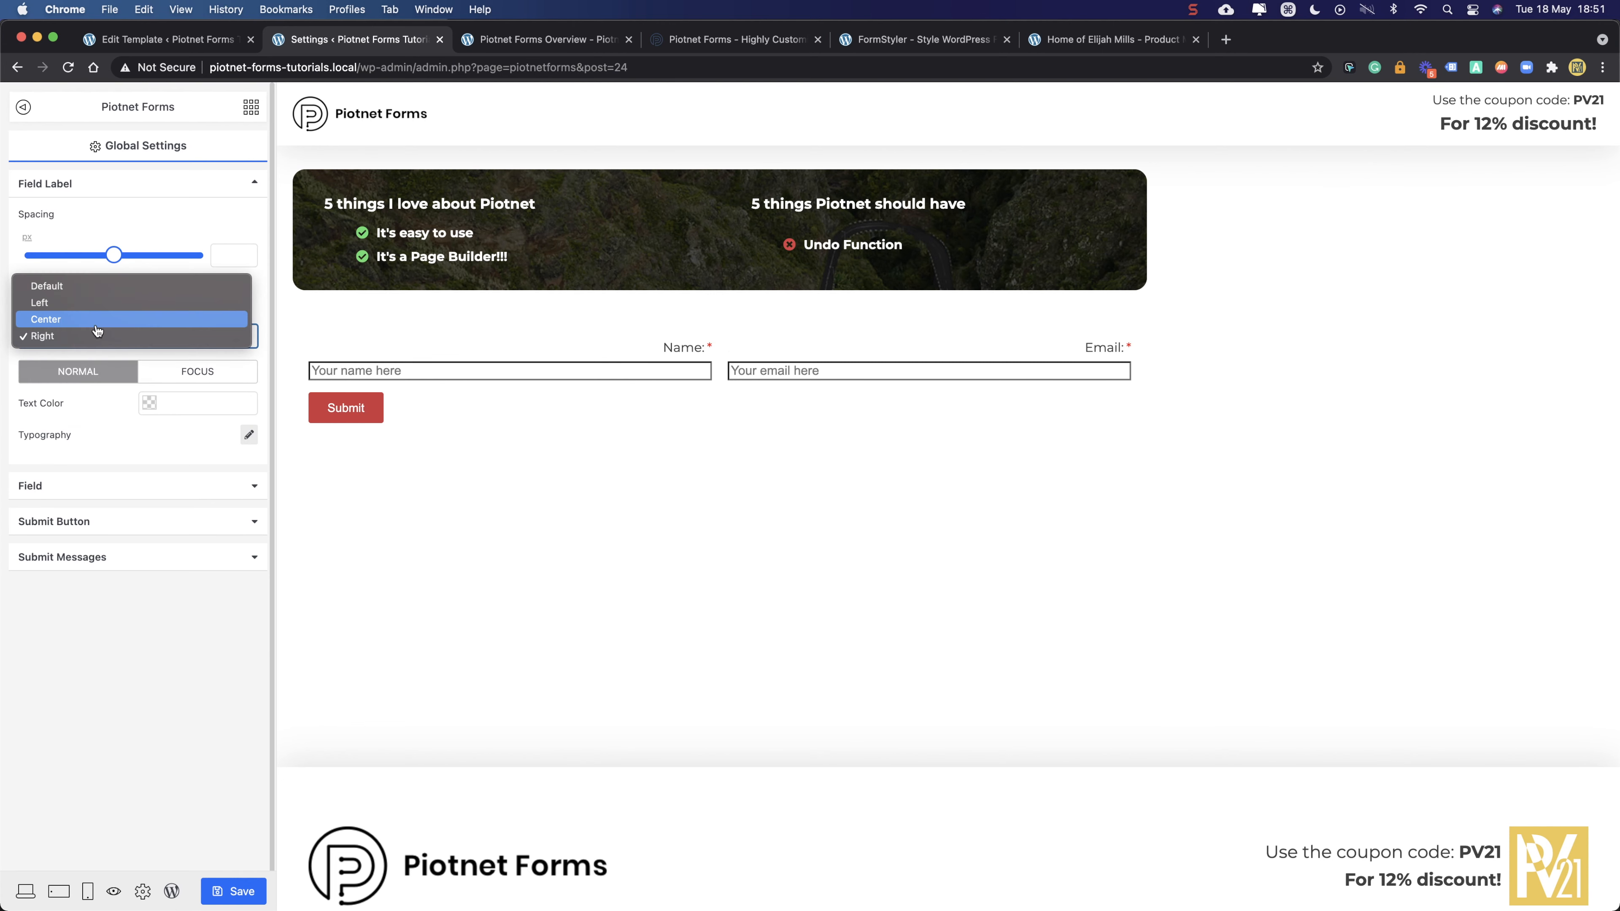
left_click(96, 303)
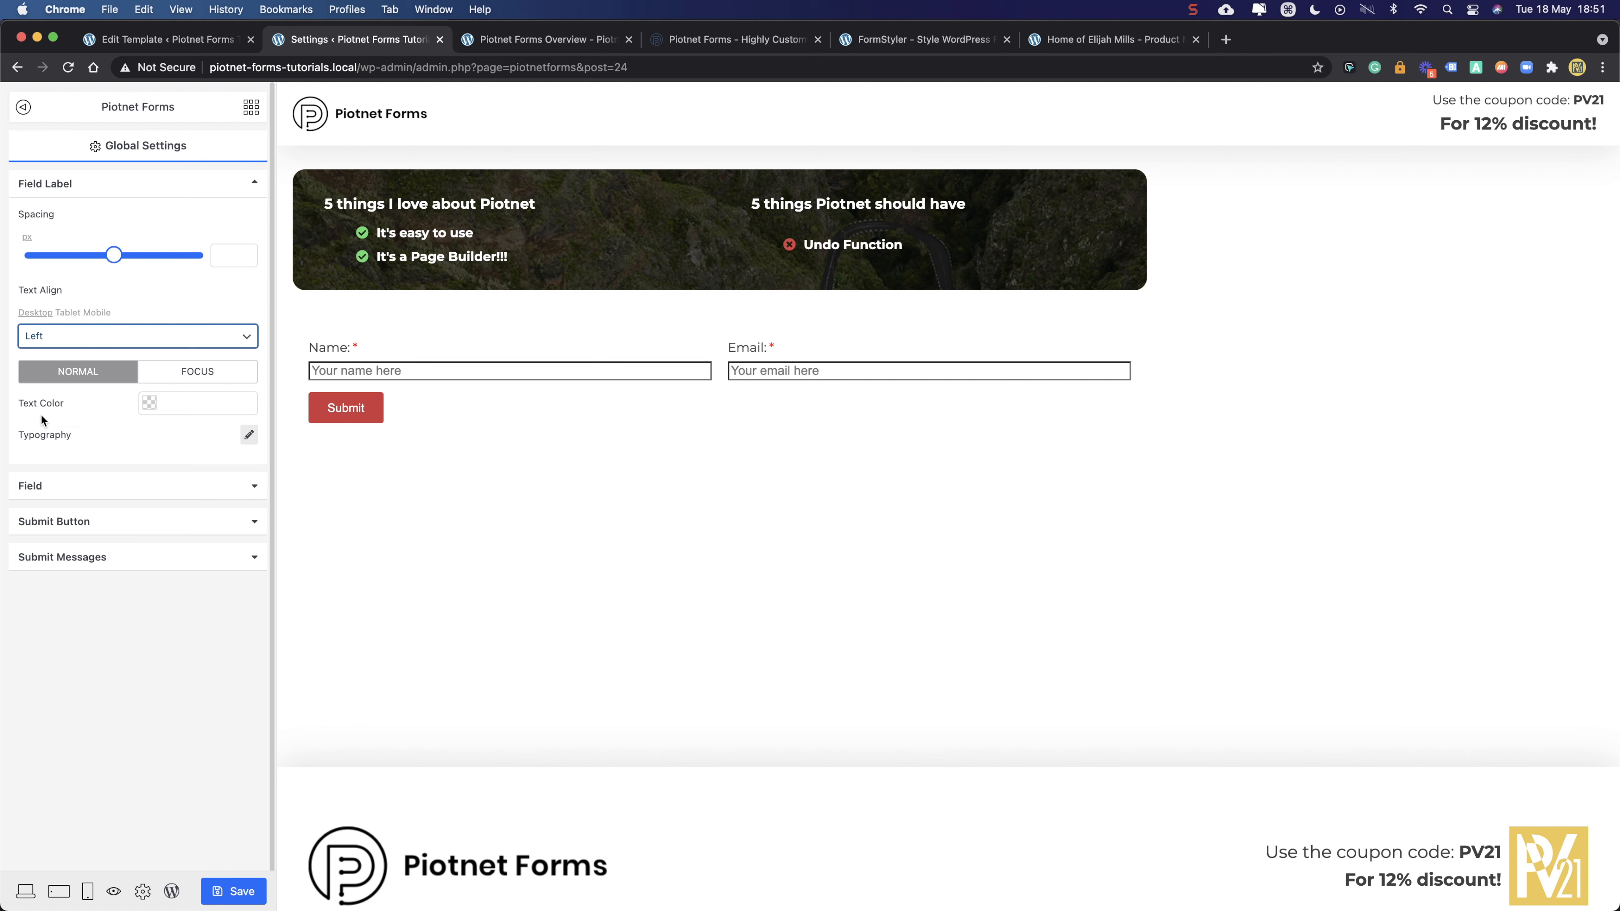
- Set the field label typography weight to 700 Bold
left_click(248, 434)
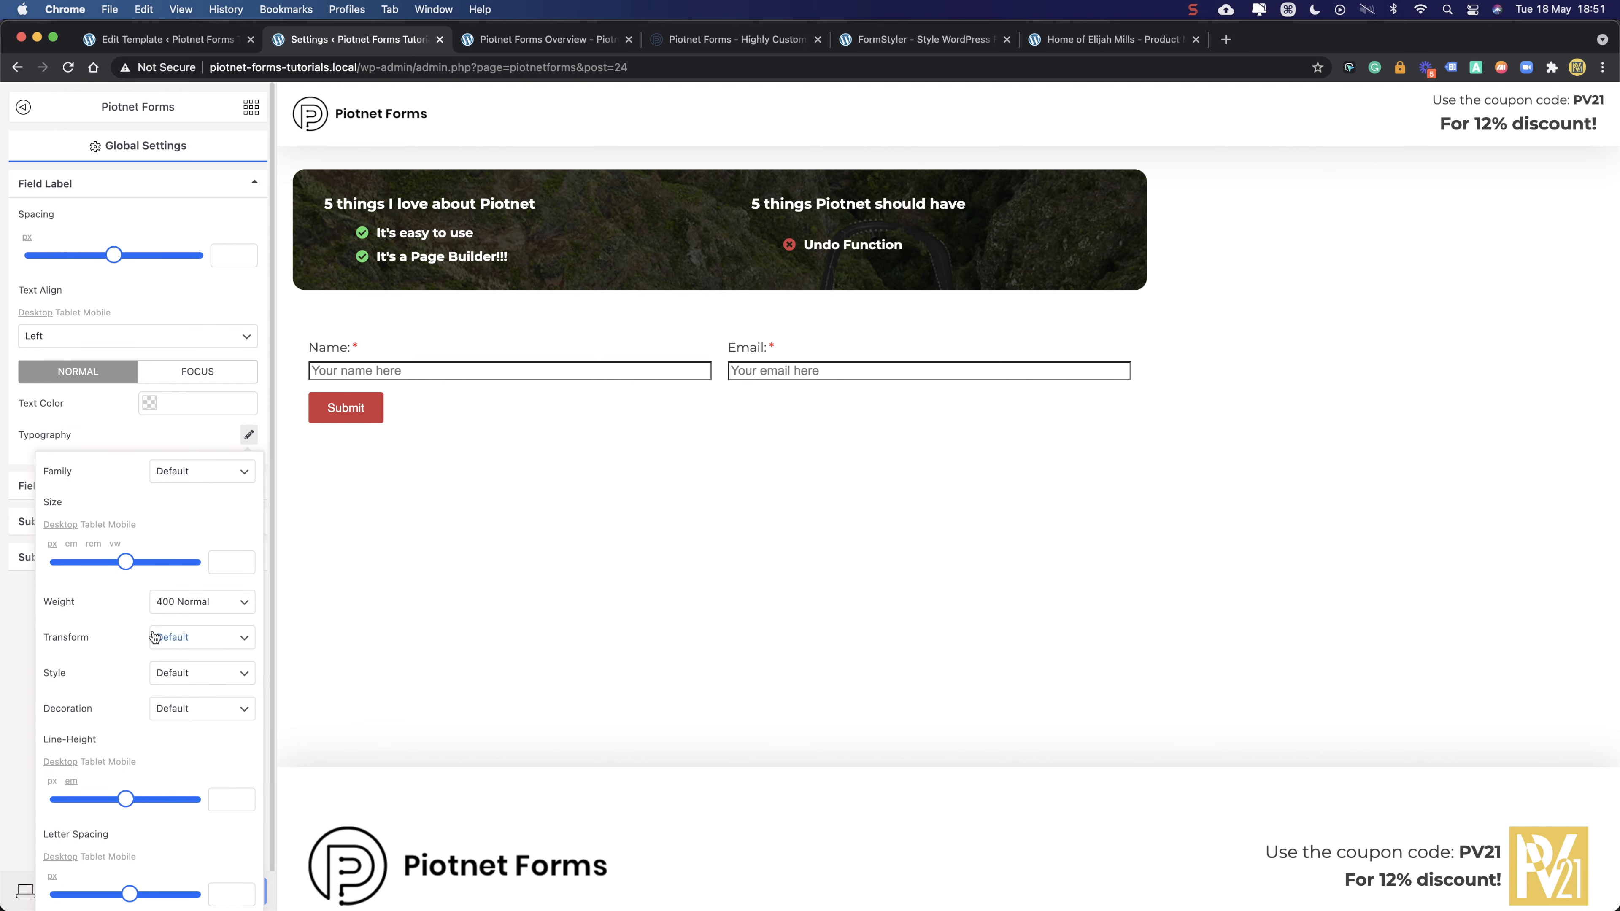
left_click(184, 604)
left_click(189, 651)
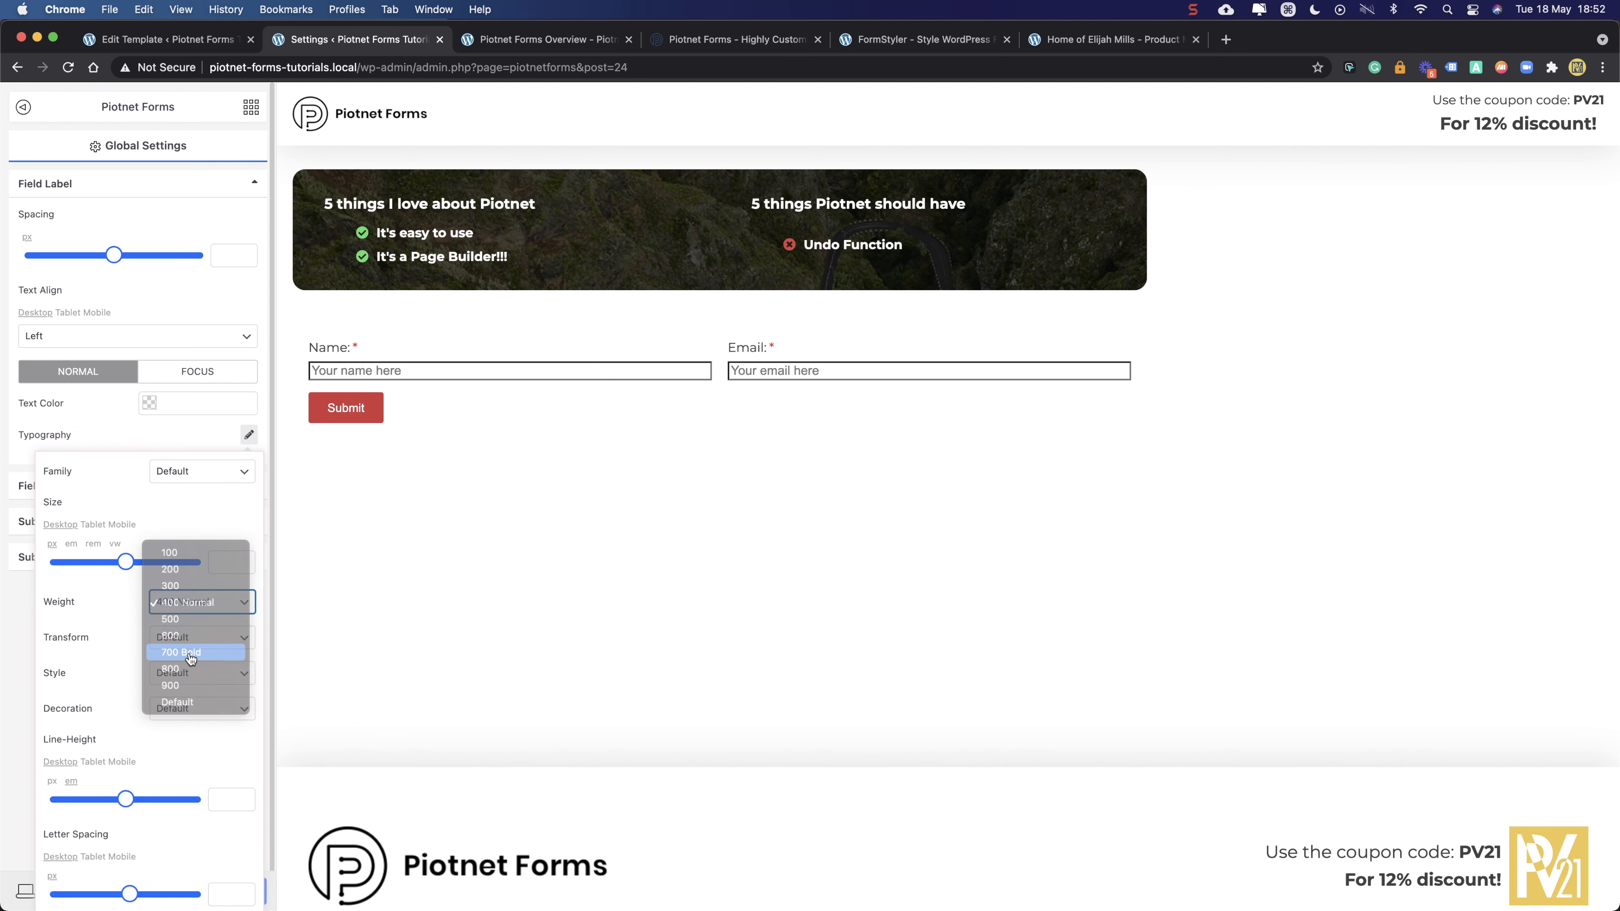
left_click(176, 441)
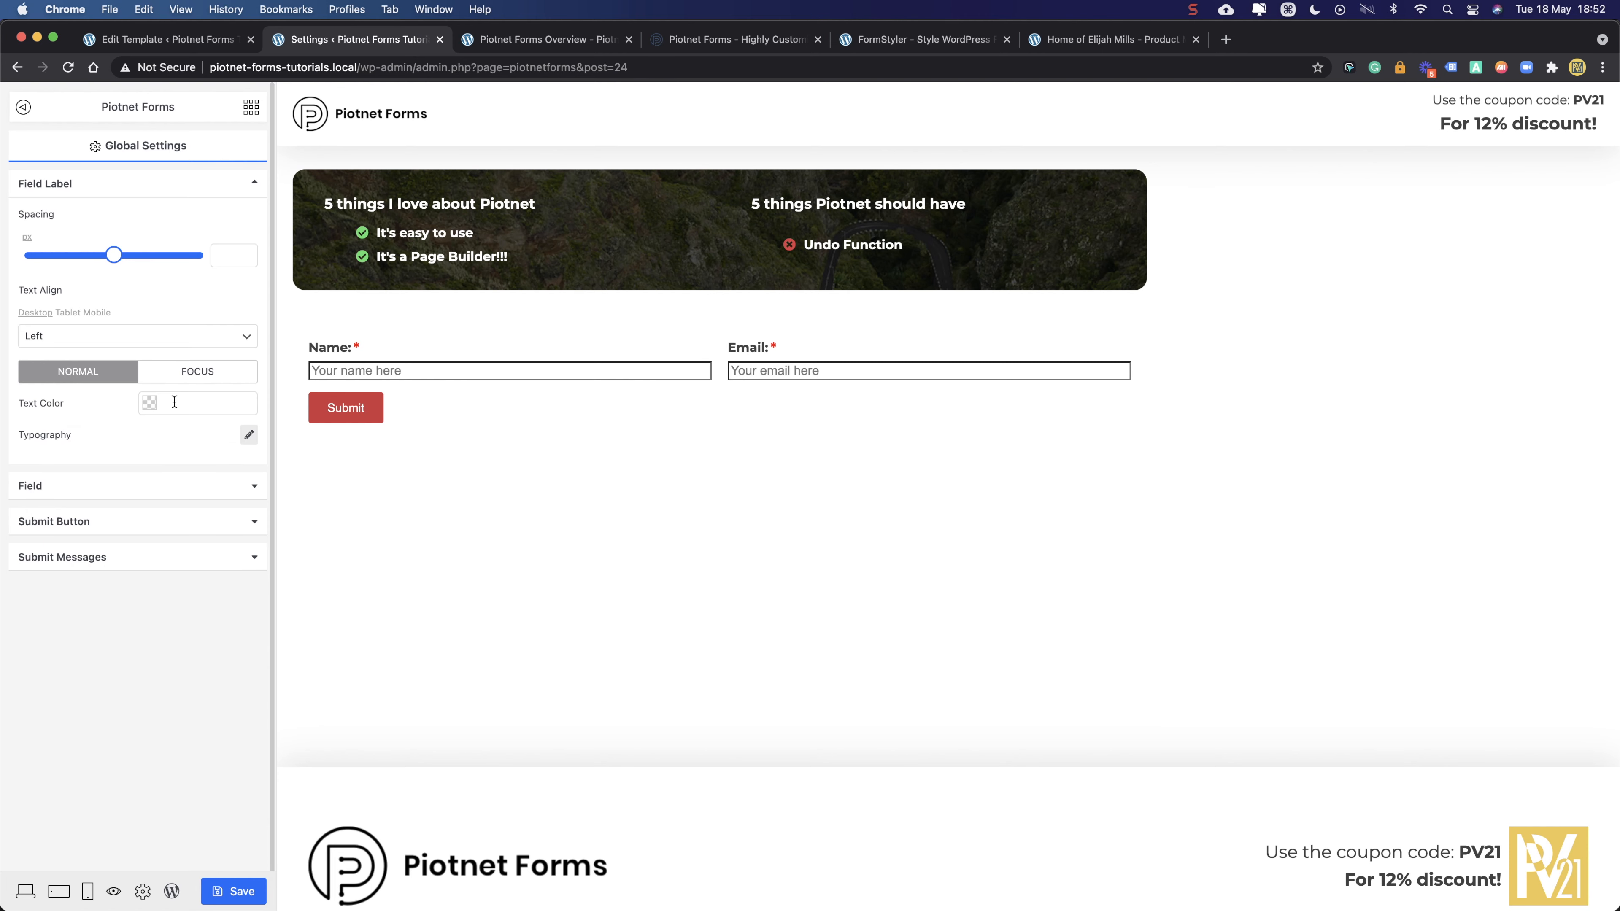
- Set the label colour to rgba(204,51,51,1) and the focus colour to rgba(87,55,55,1)
left_click(174, 401)
left_click_drag(179, 439, 212, 441)
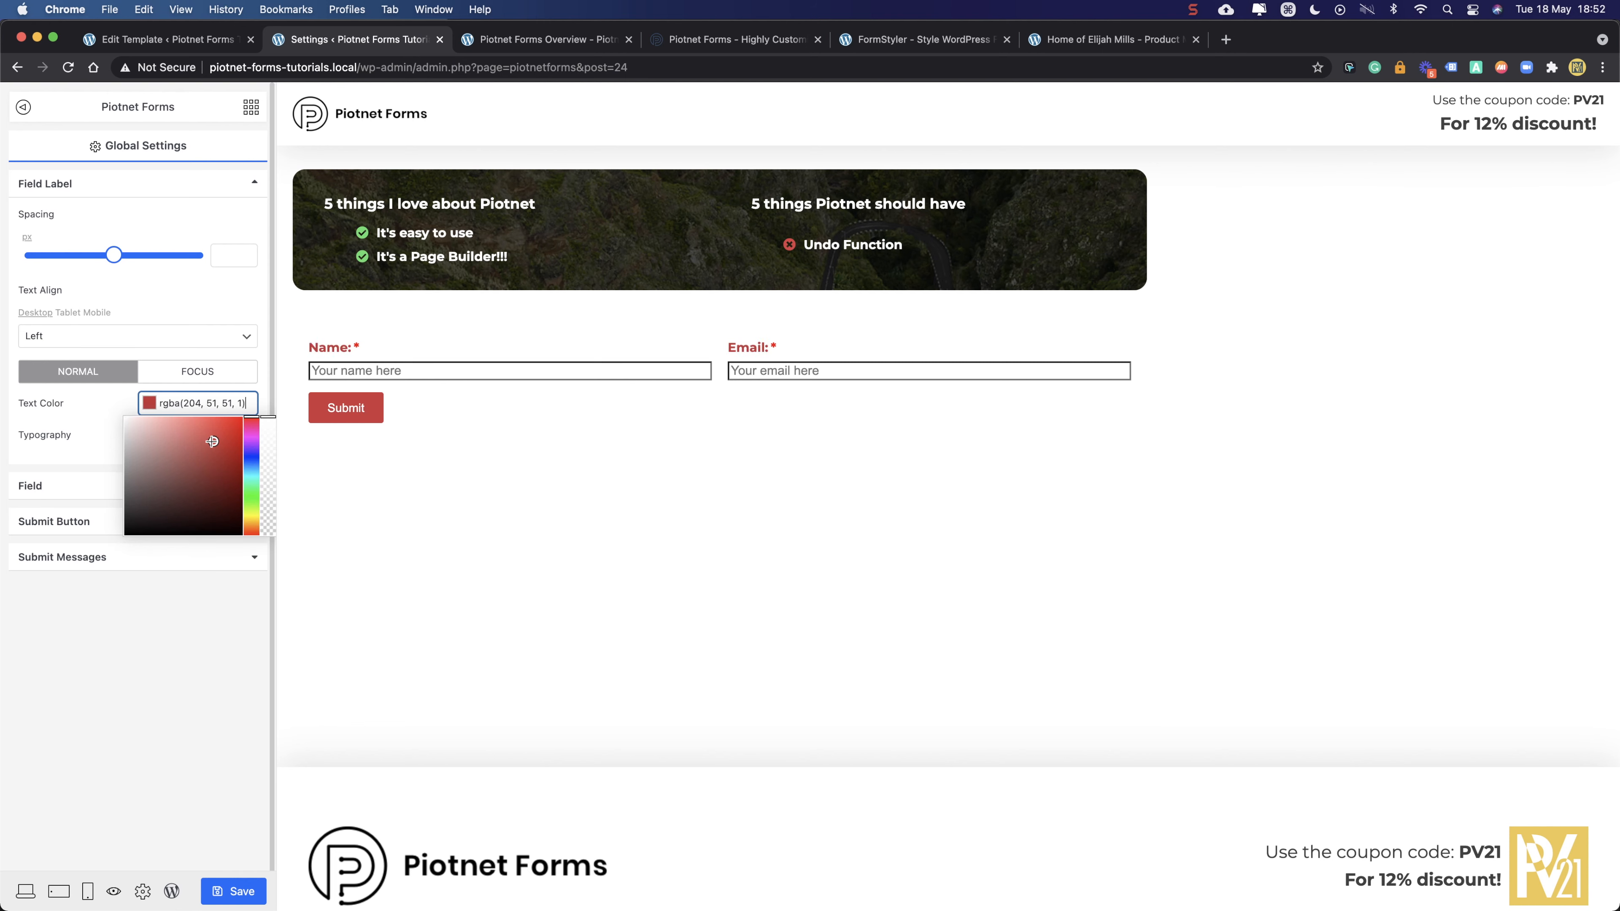
left_click(173, 376)
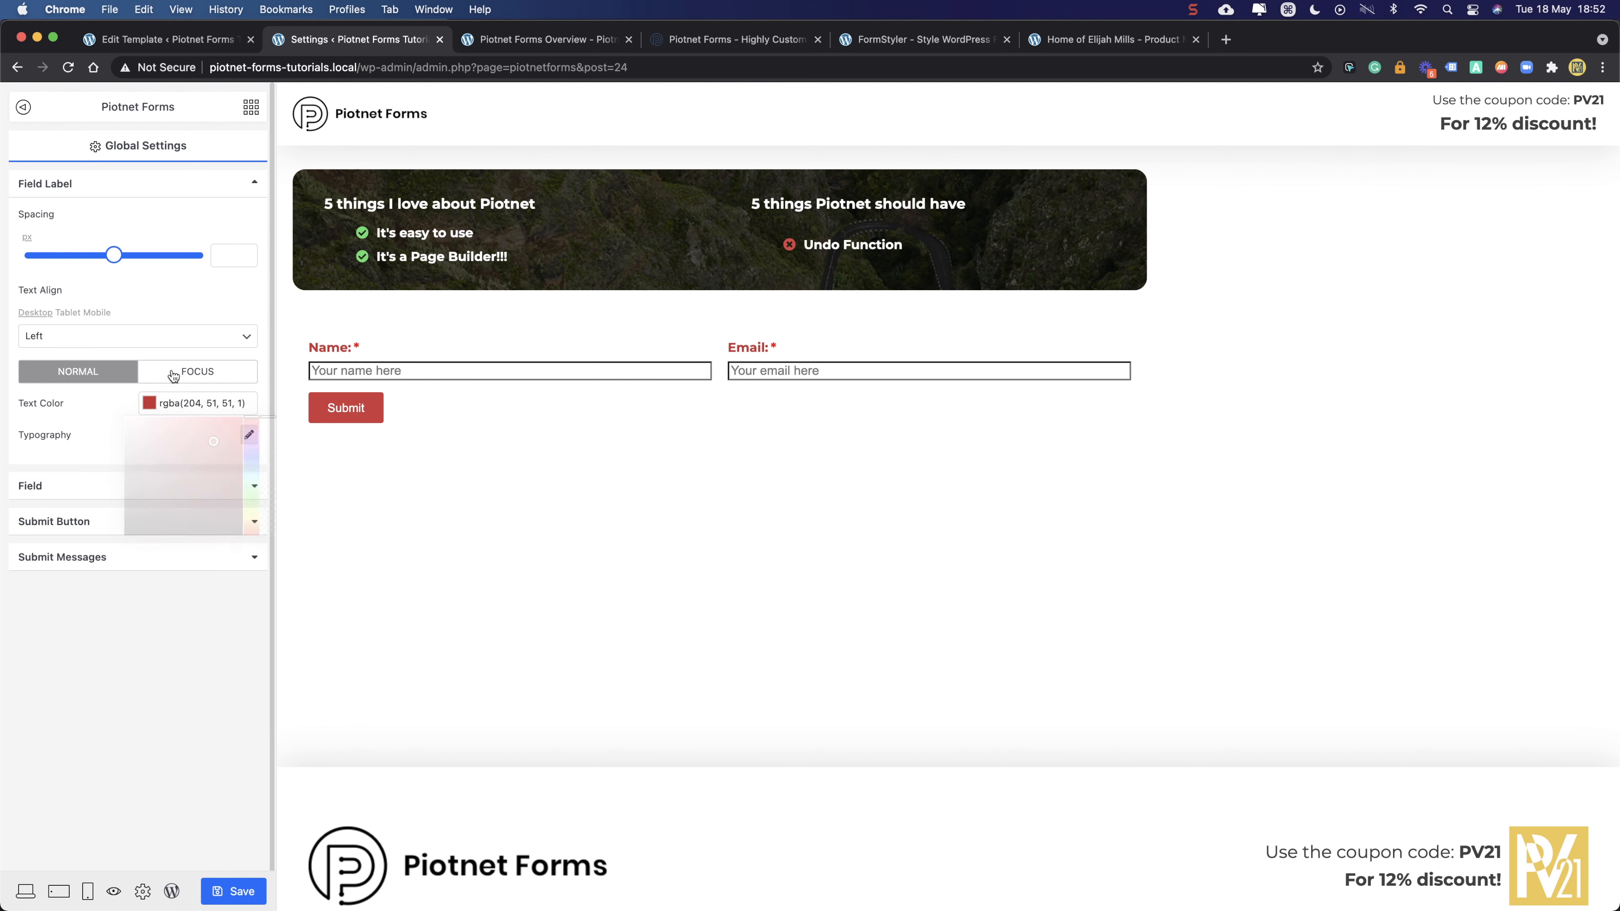
left_click(184, 403)
left_click(184, 462)
left_click(168, 496)
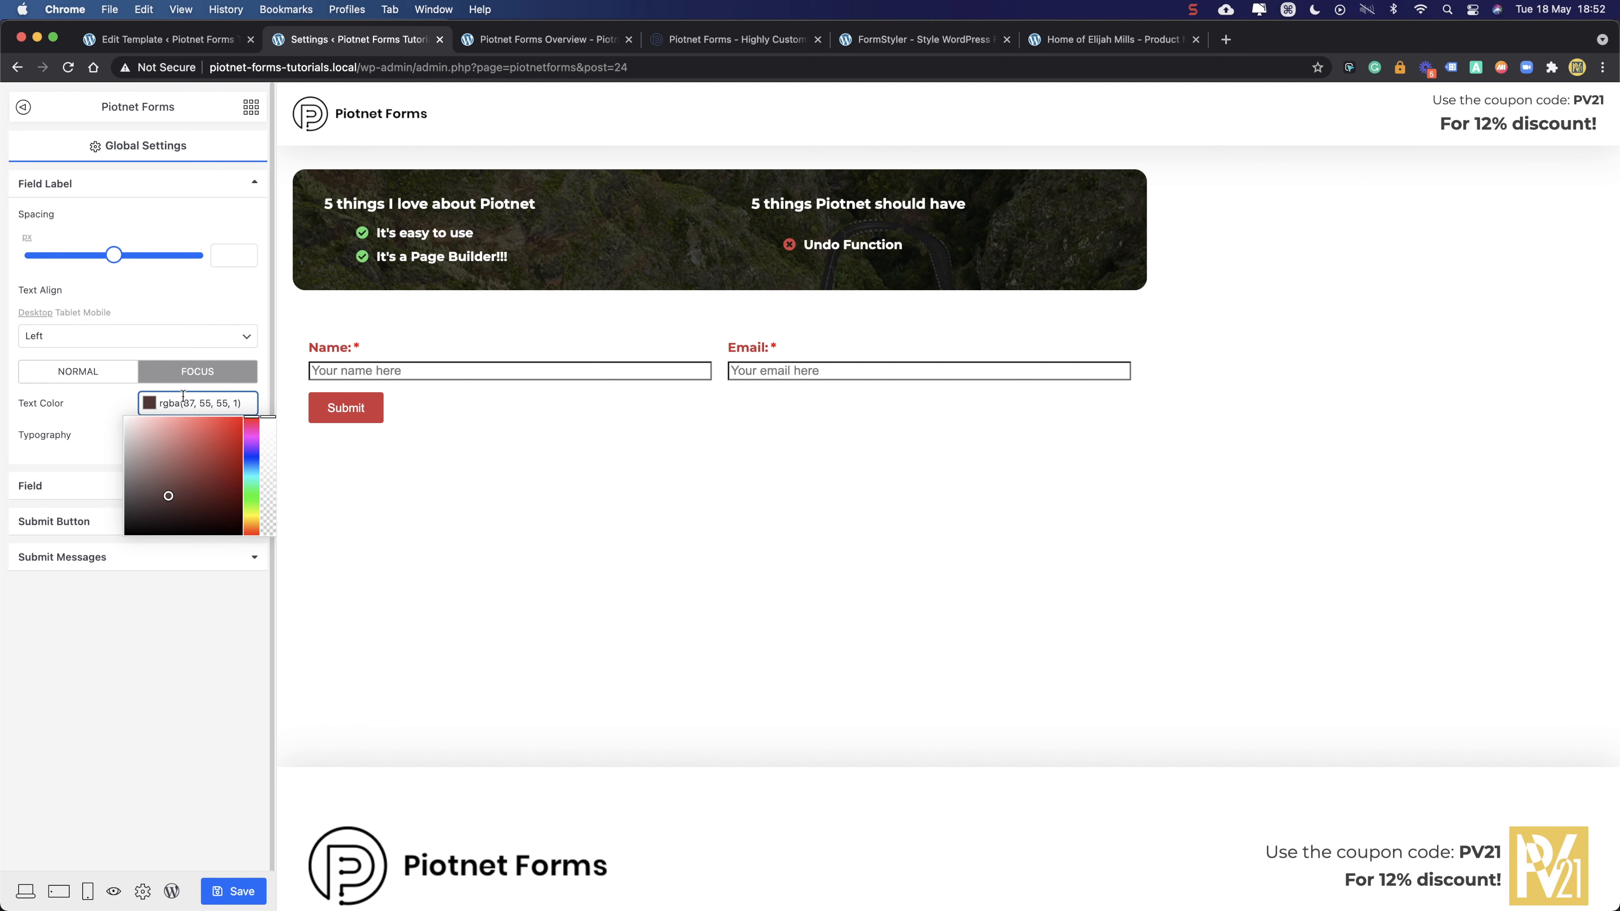
left_click(104, 403)
left_click(382, 367)
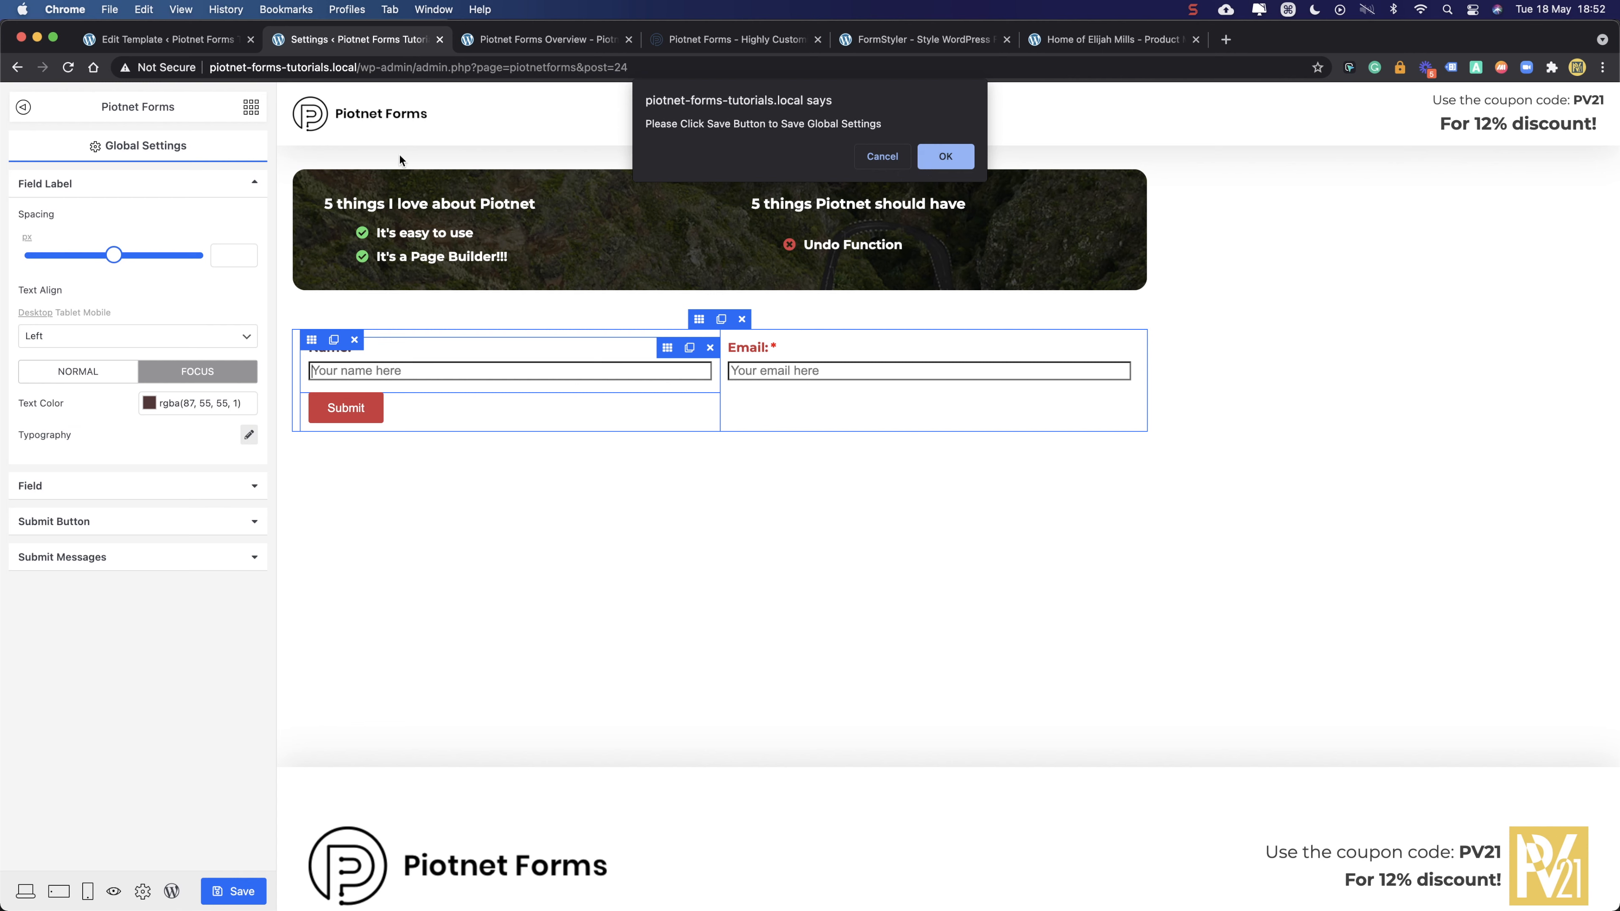
- Clear the field labels' Text Color on both the Focus and Normal tabs, leaving them uncoloured
left_click(966, 158)
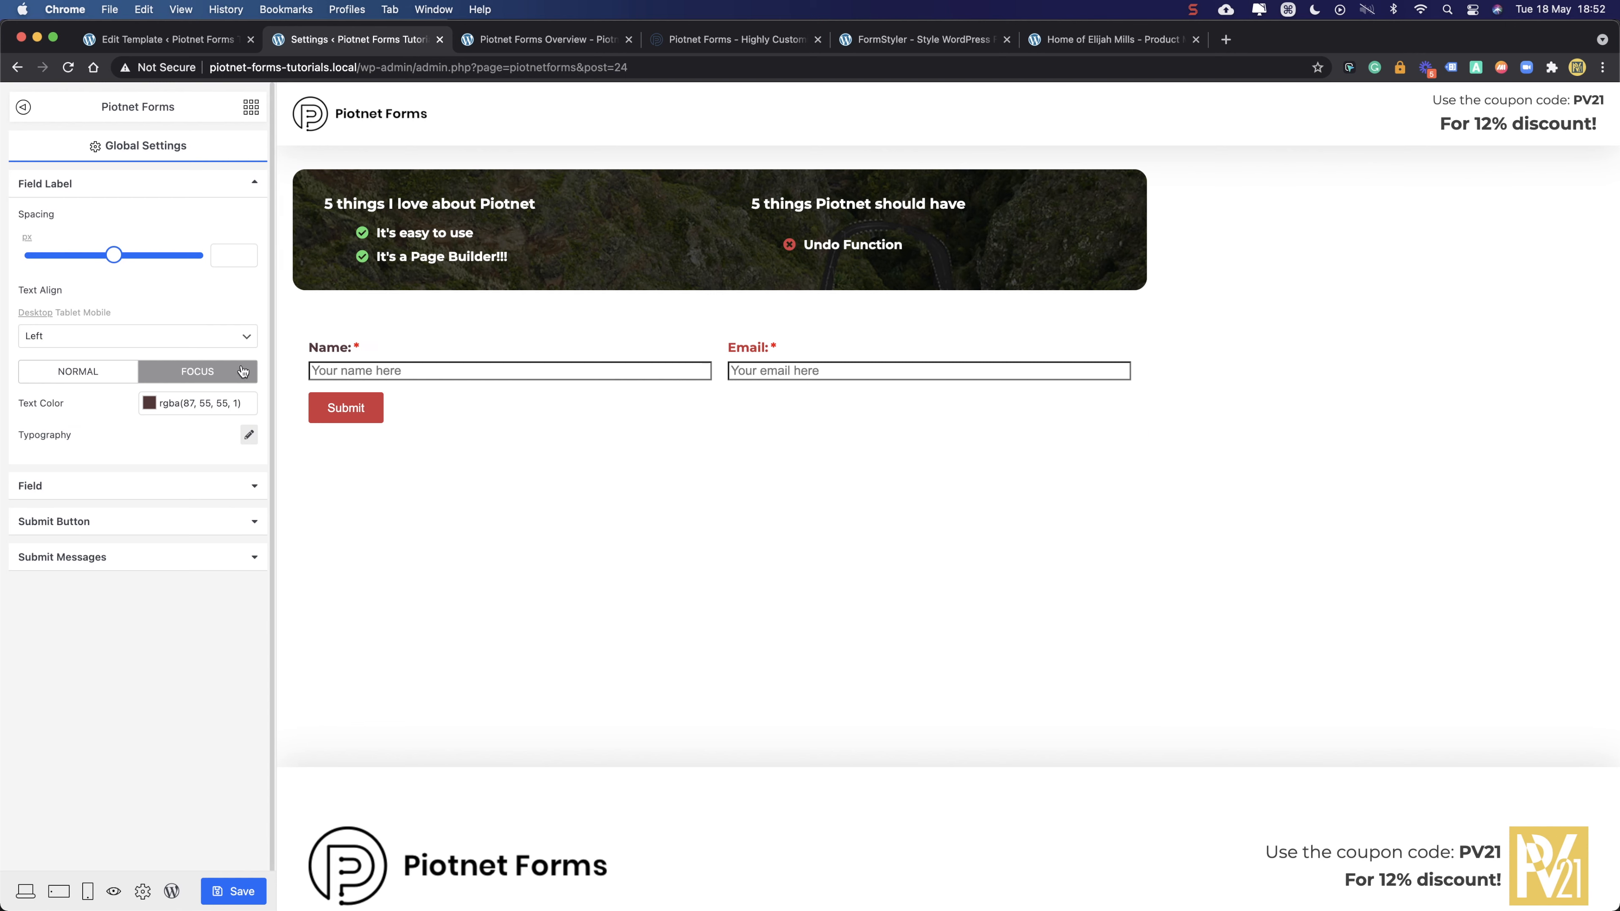
left_click(171, 404)
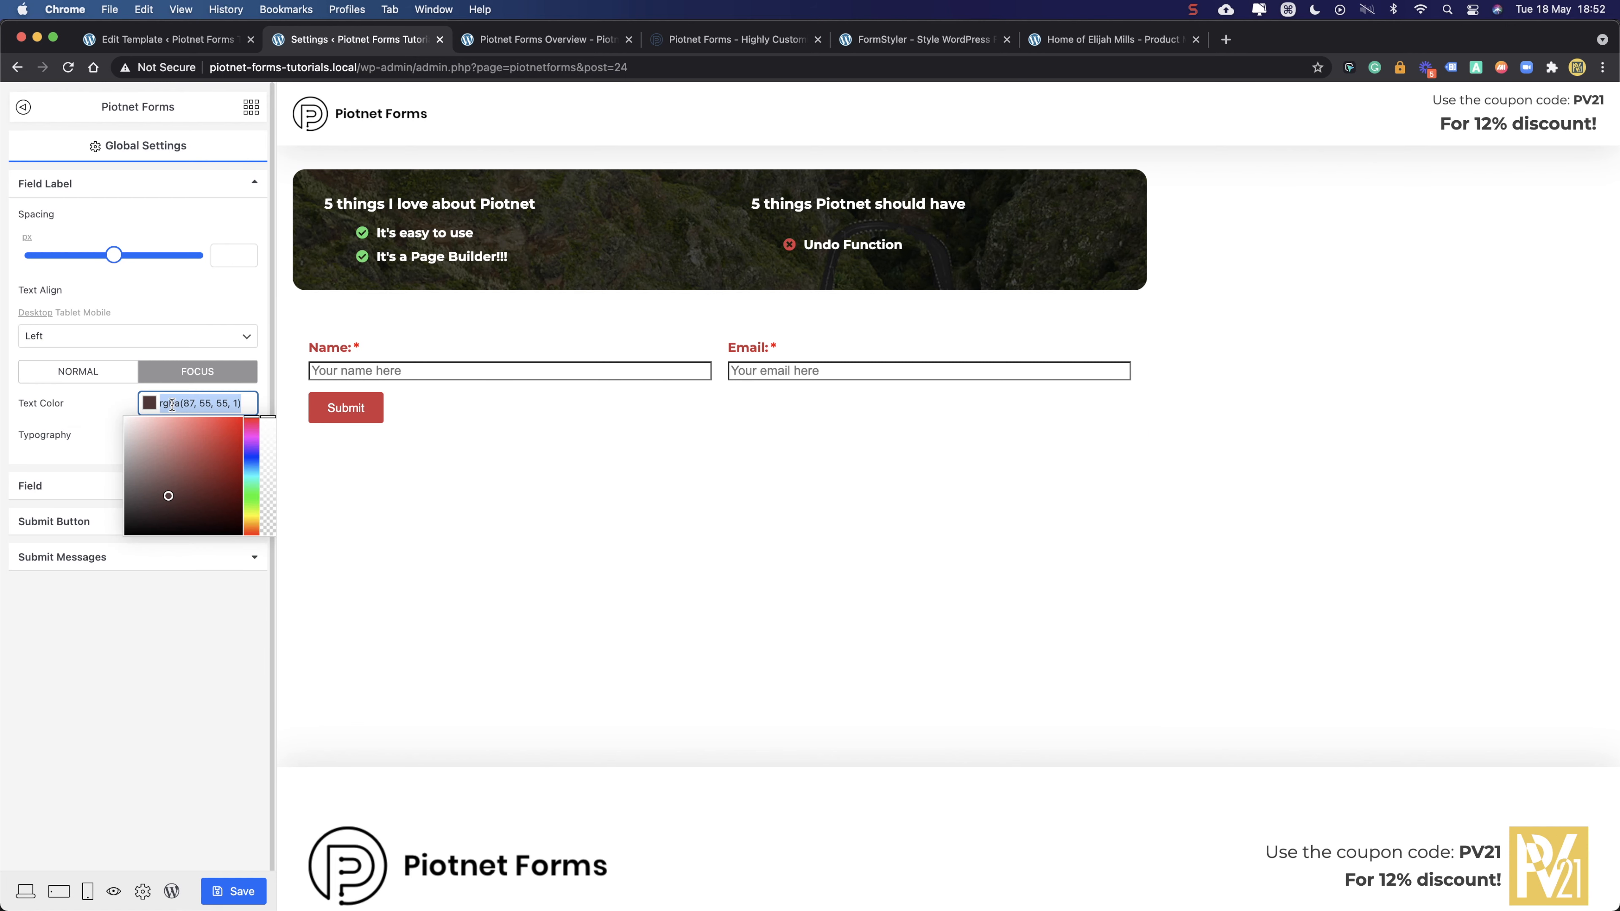
key("BackSpace")
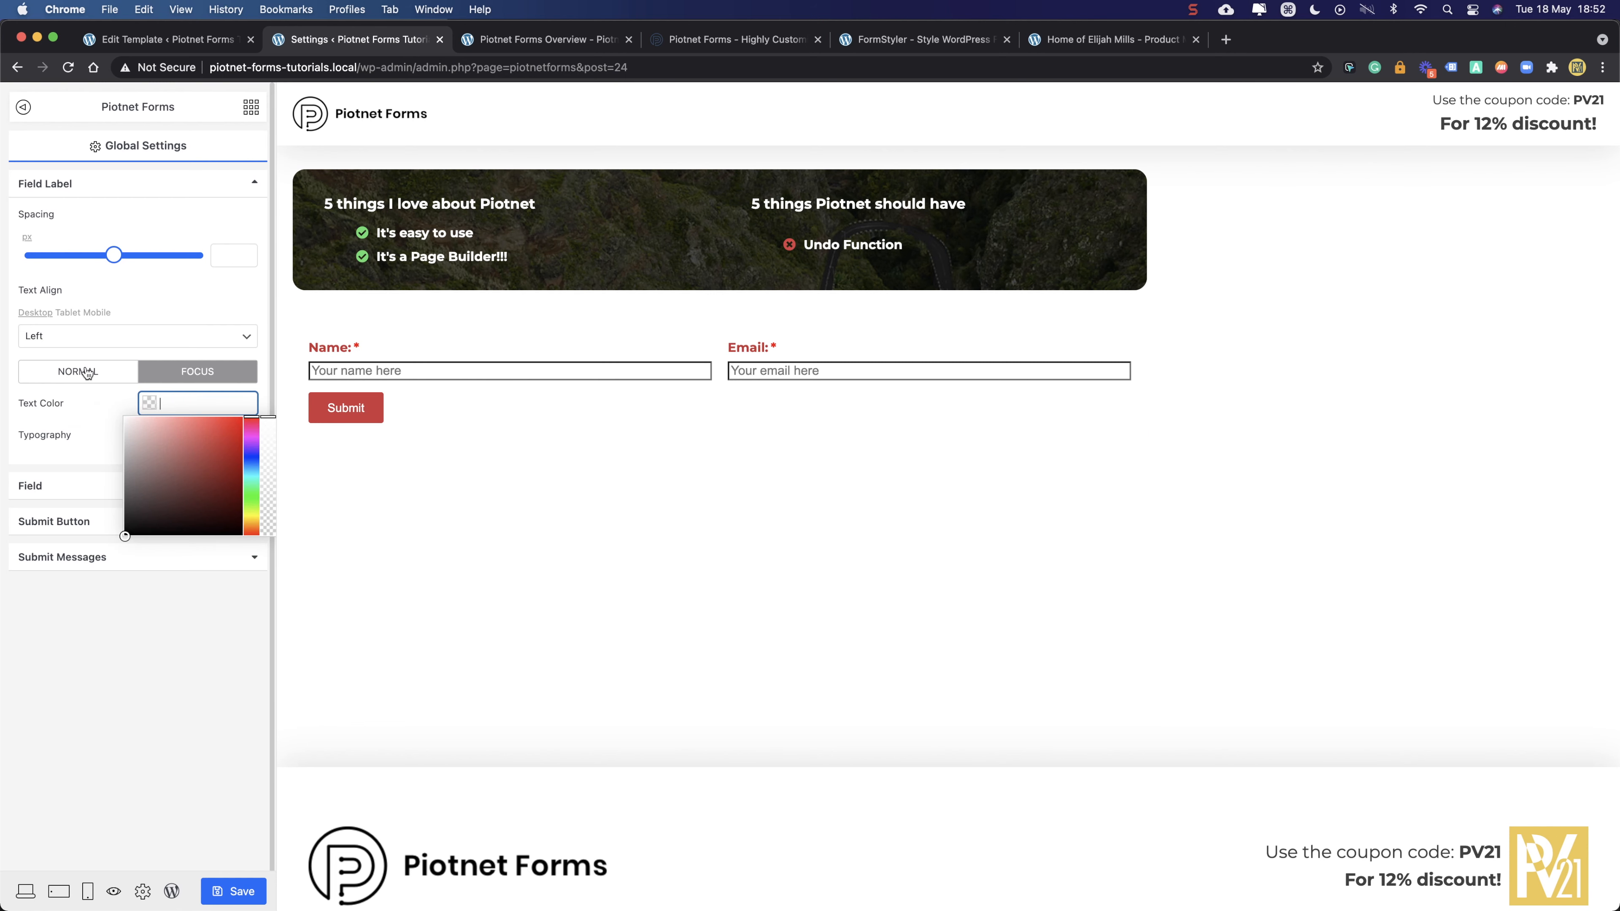
left_click(78, 377)
left_click(164, 400)
key("BackSpace")
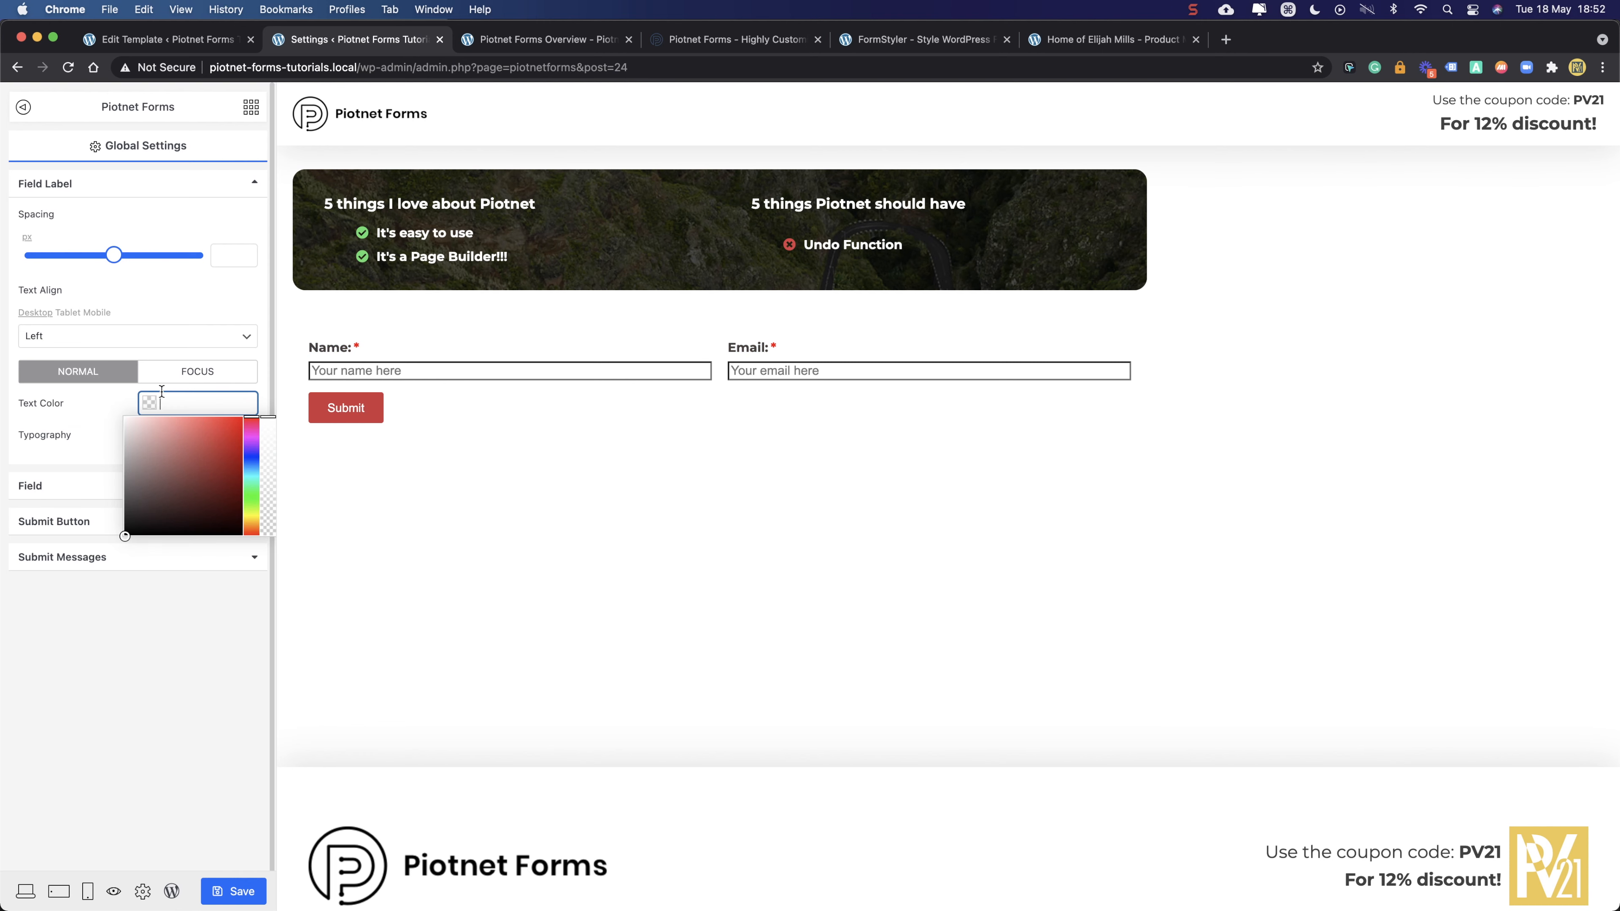
left_click(114, 600)
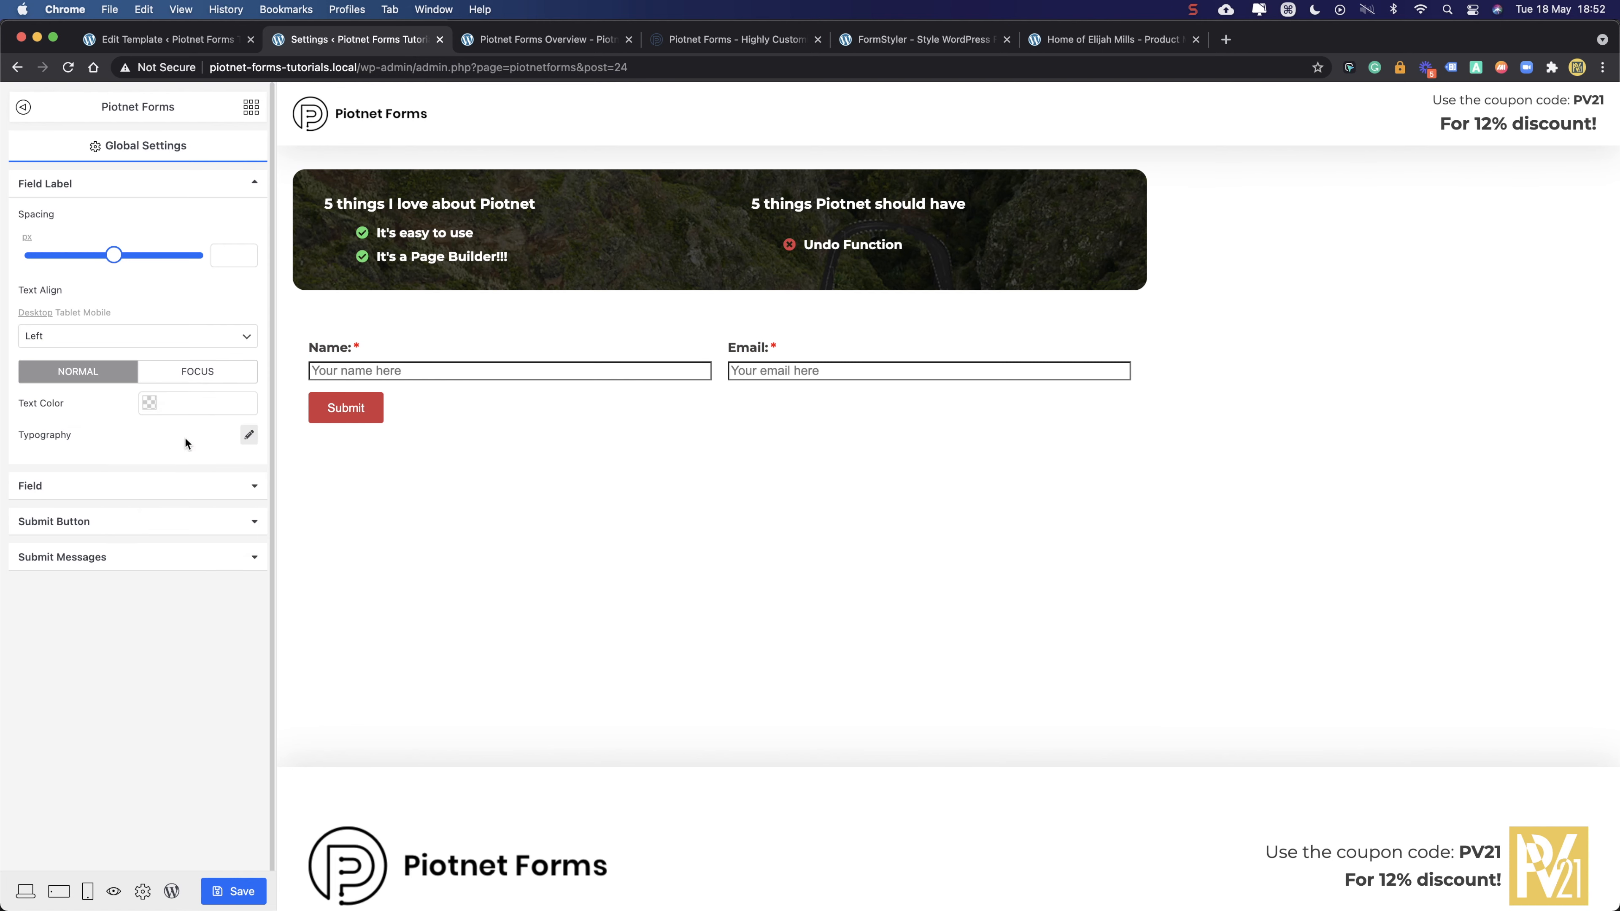
left_click(188, 377)
left_click(68, 378)
left_click(159, 378)
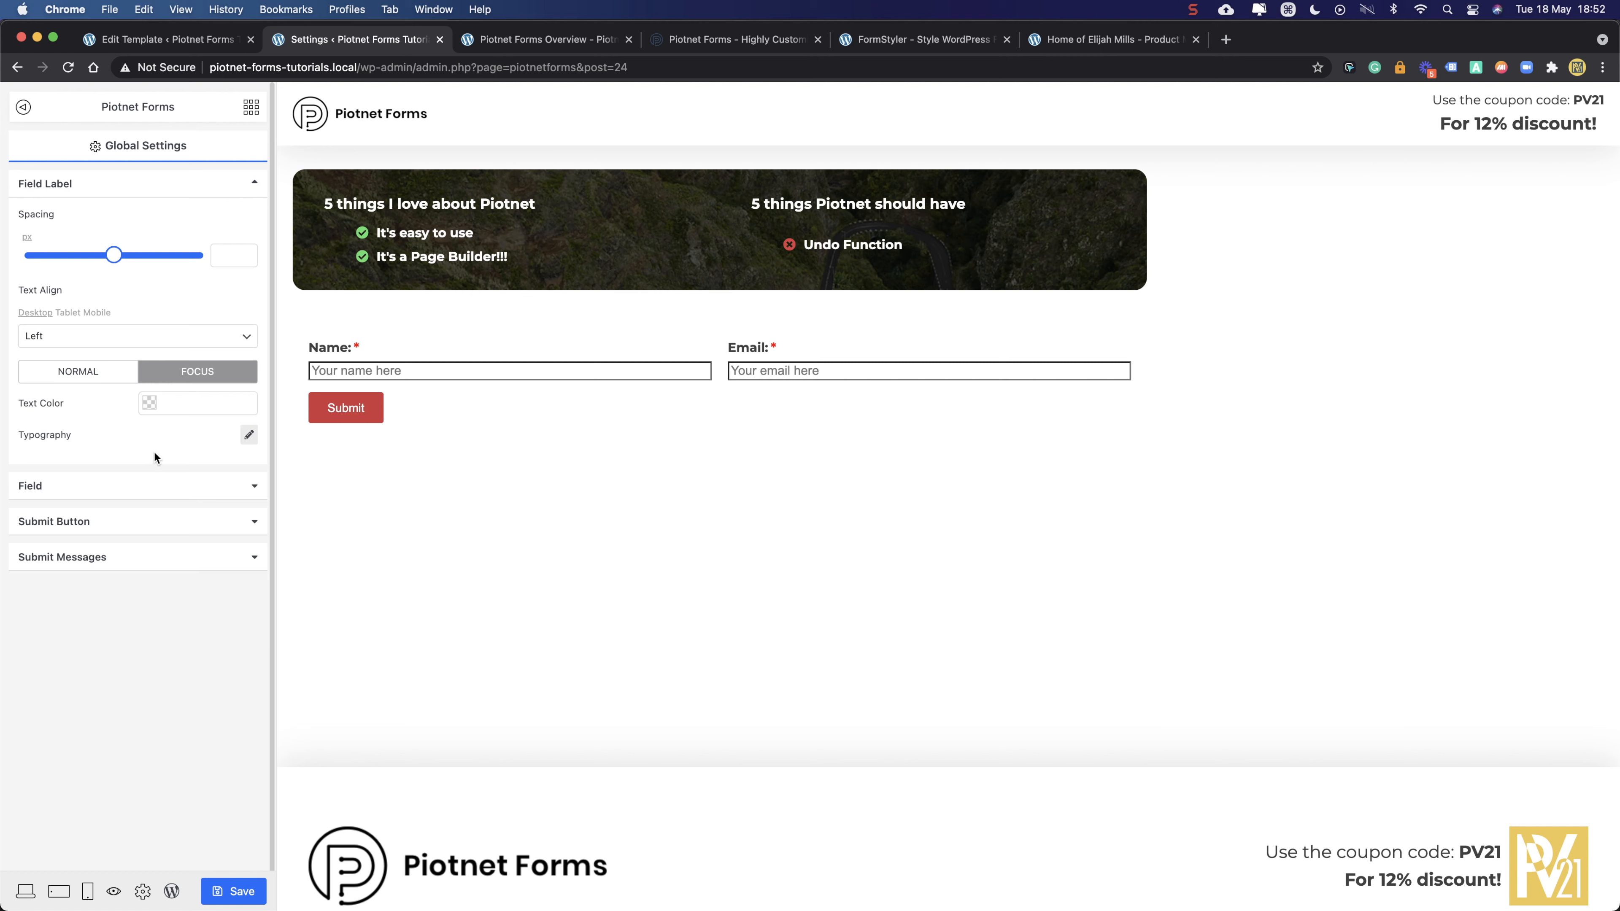
left_click(50, 487)
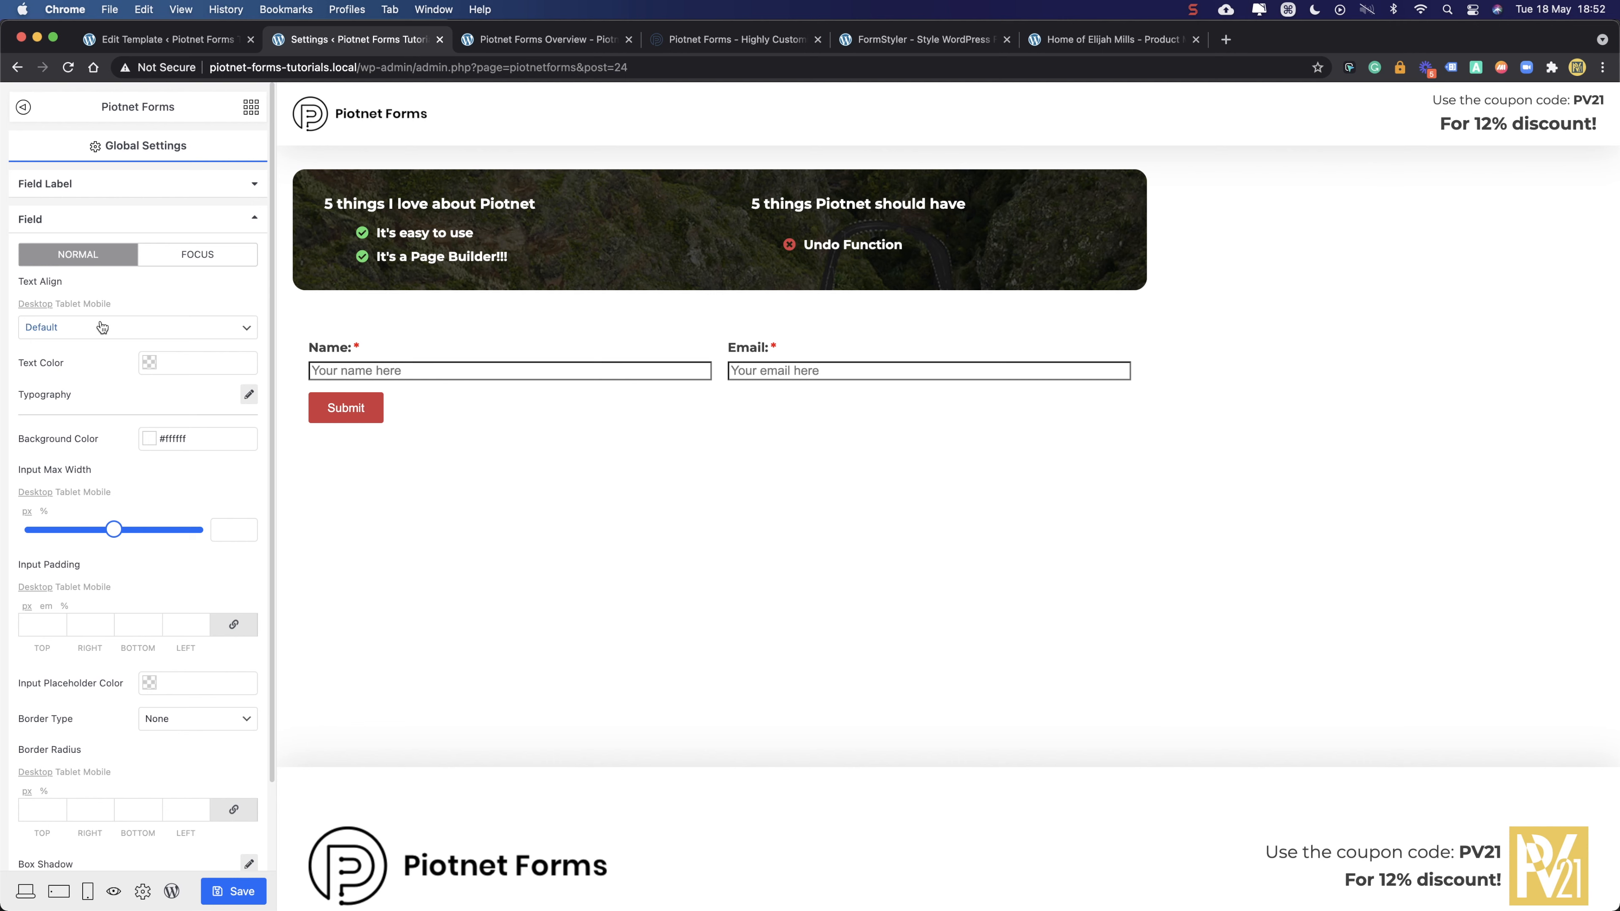
- Give the inputs 20 px padding, 16 px border radius and a 3 px solid border
left_click(31, 622)
type("20")
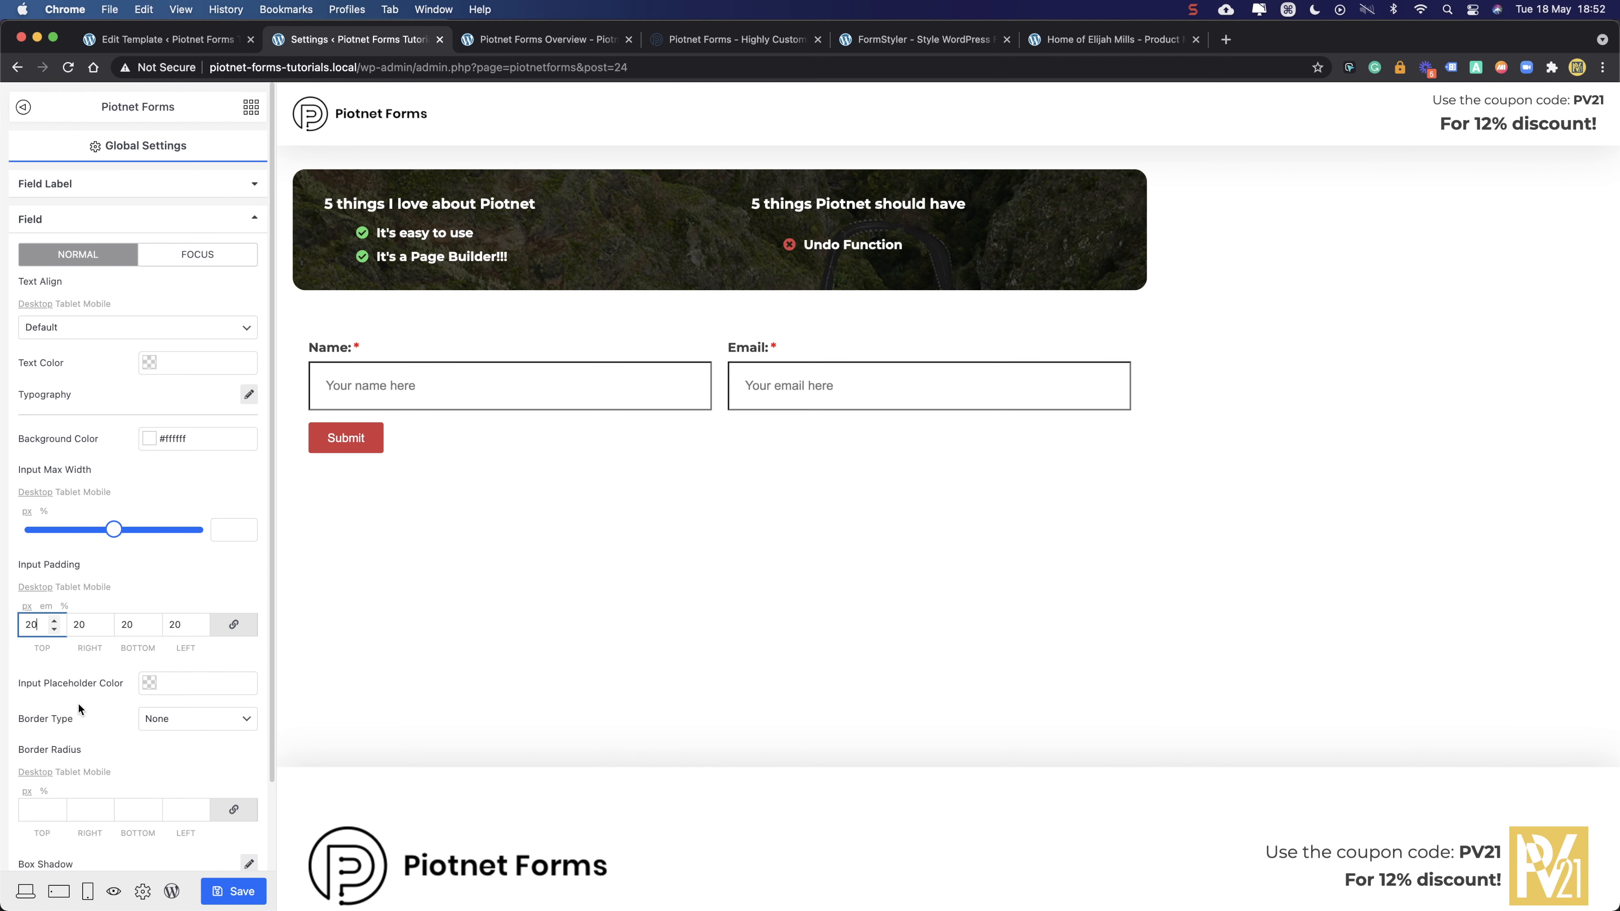
scroll(77, 702, "down", 5)
left_click(40, 657)
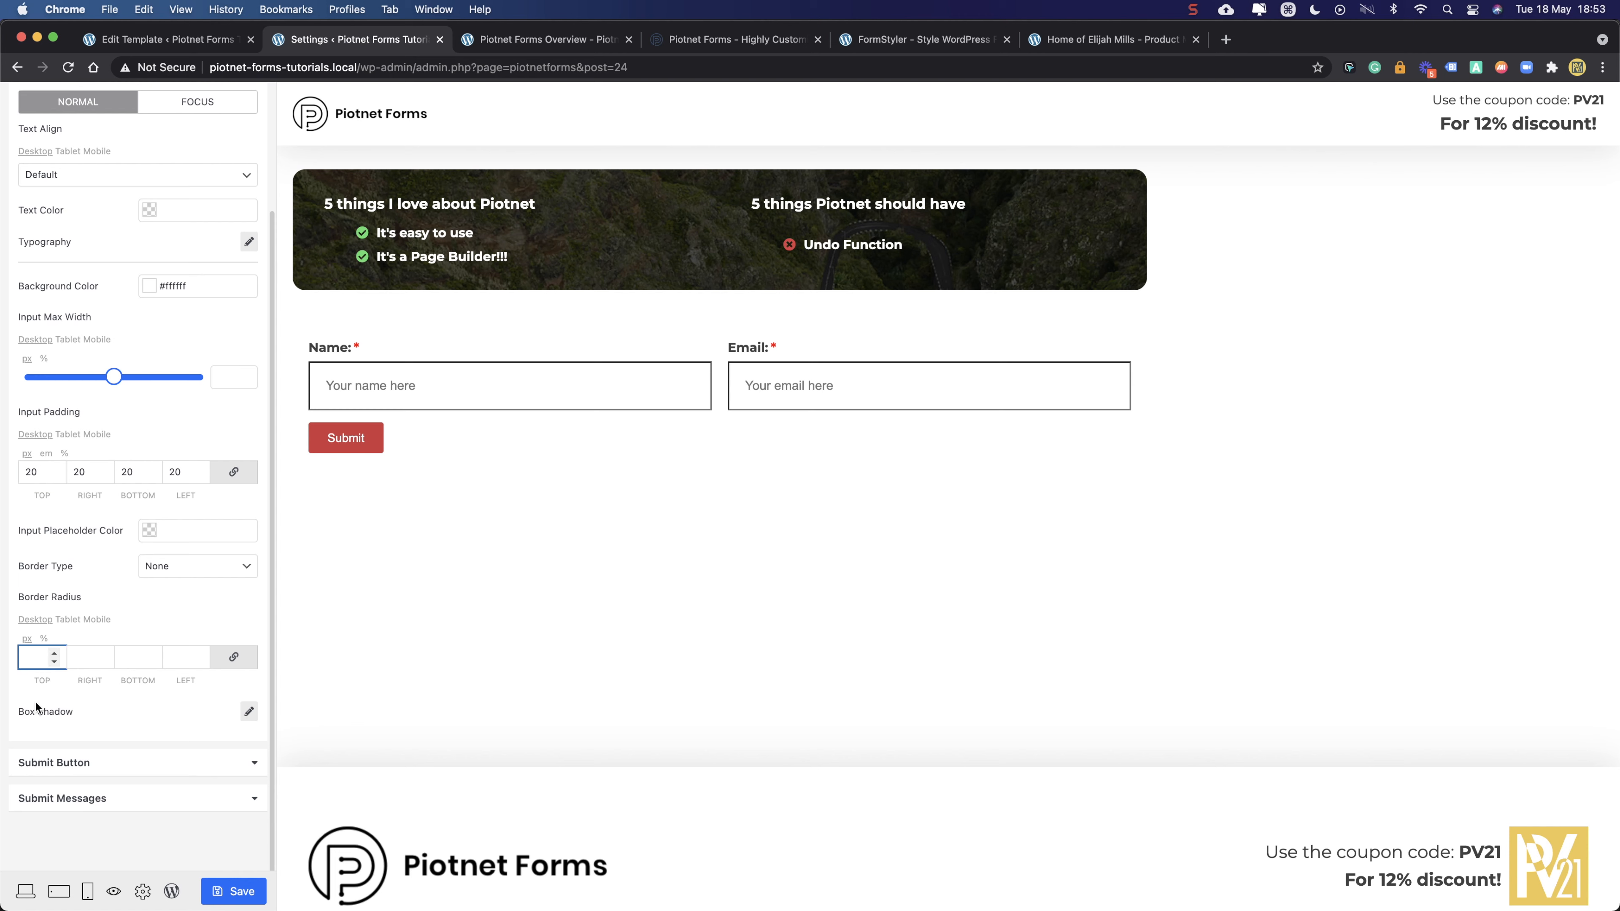
type("16")
left_click(174, 571)
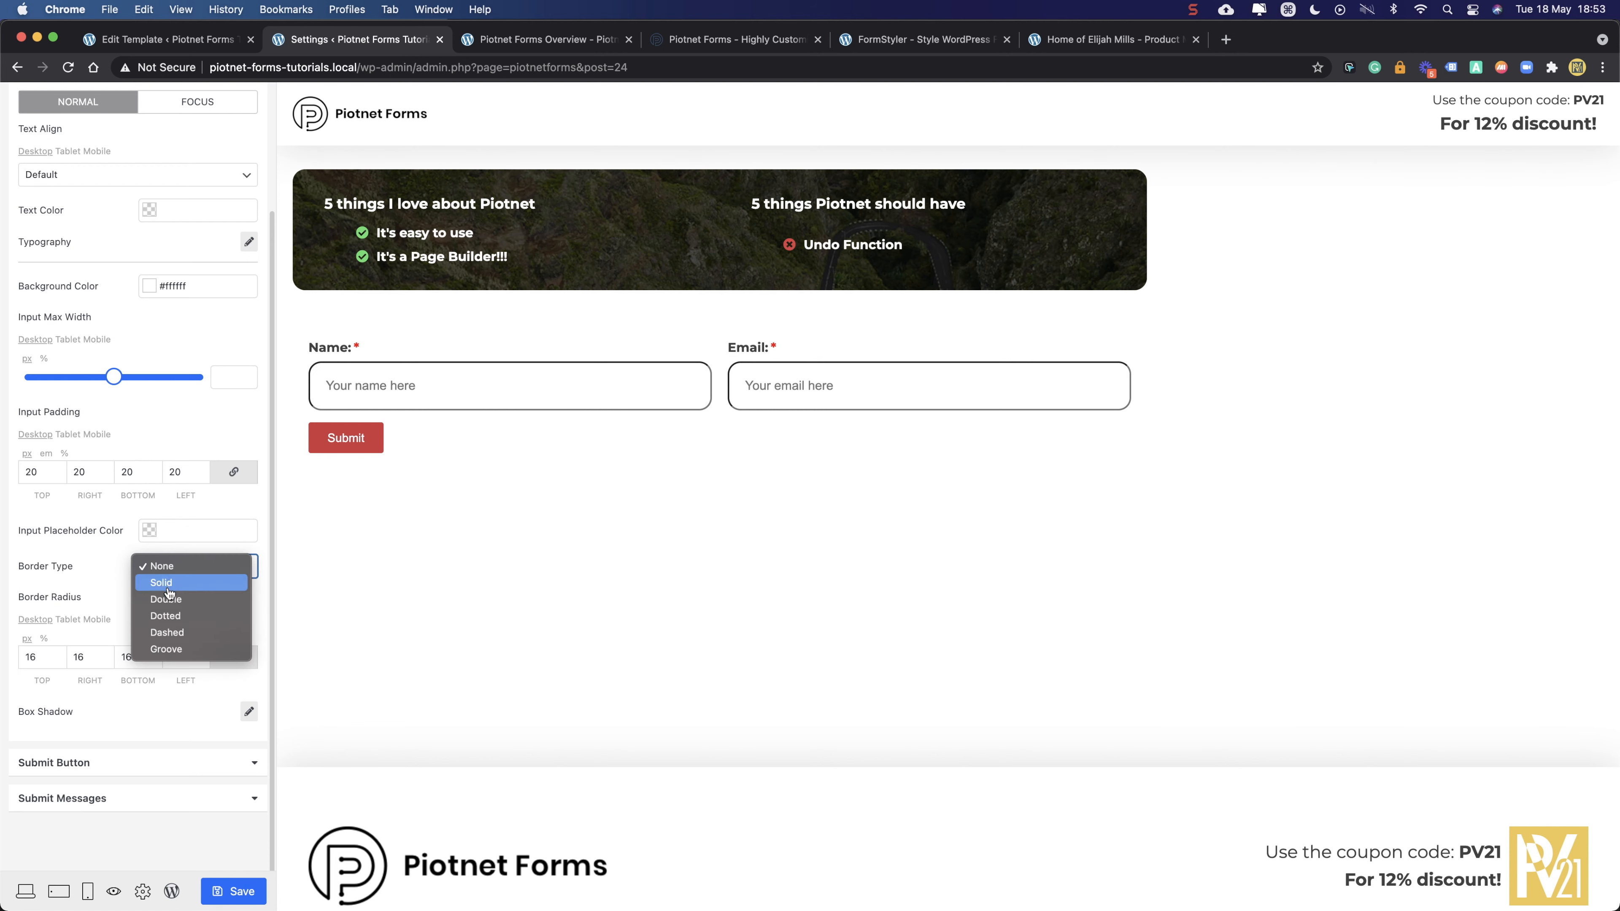
left_click(168, 587)
left_click(54, 654)
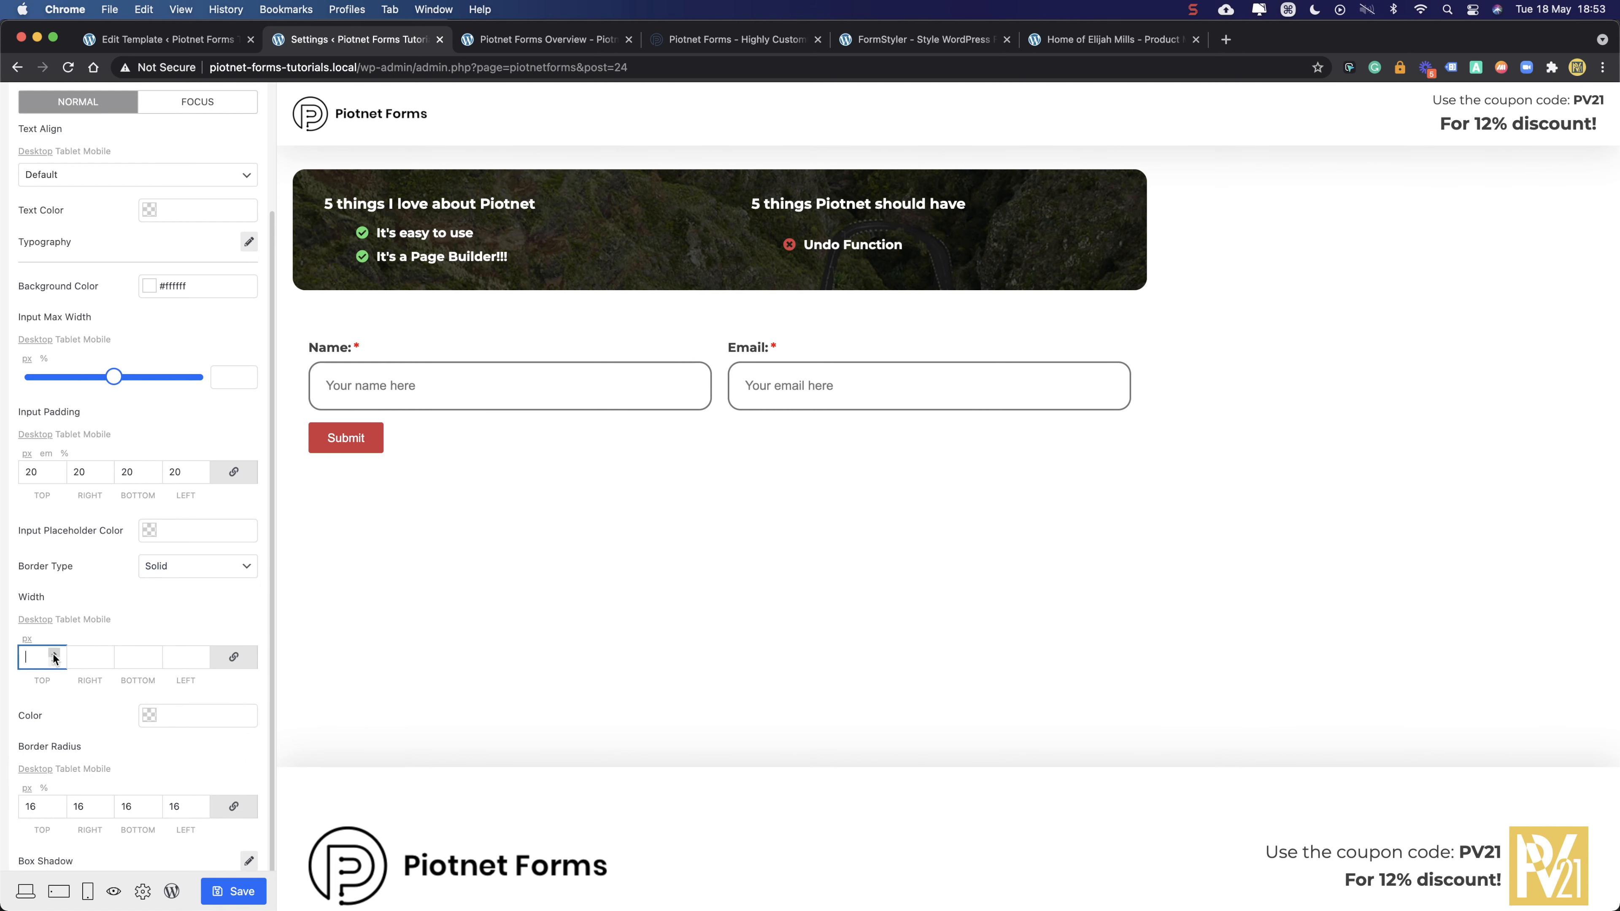
left_click(54, 654)
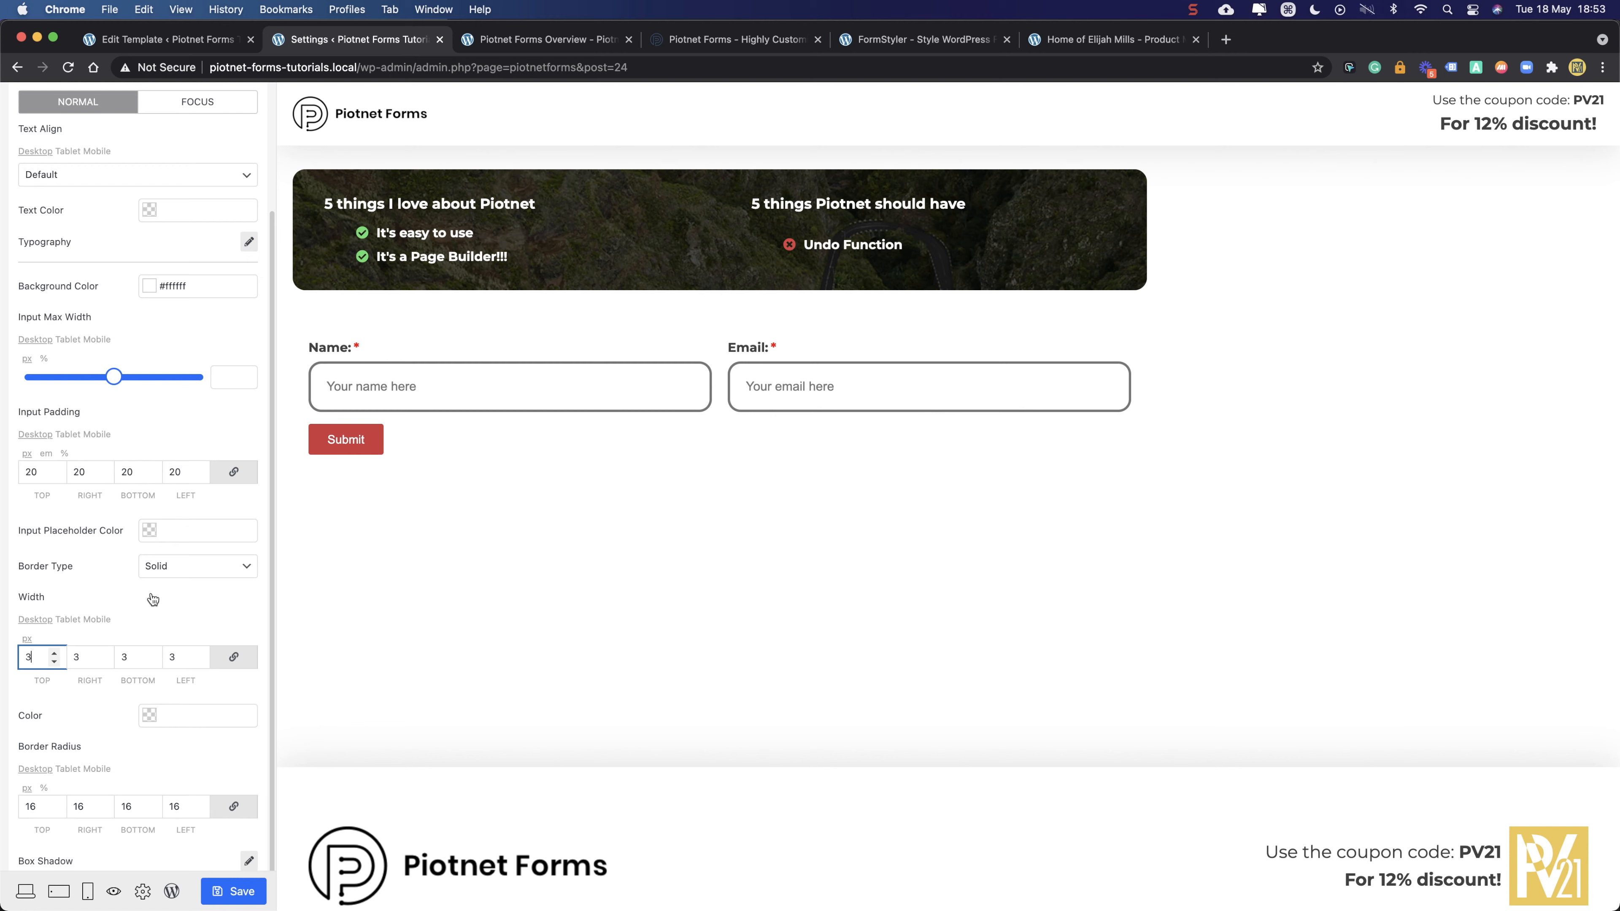
- Try a reddish placeholder colour, then clear Input Placeholder Color back to default
left_click(187, 529)
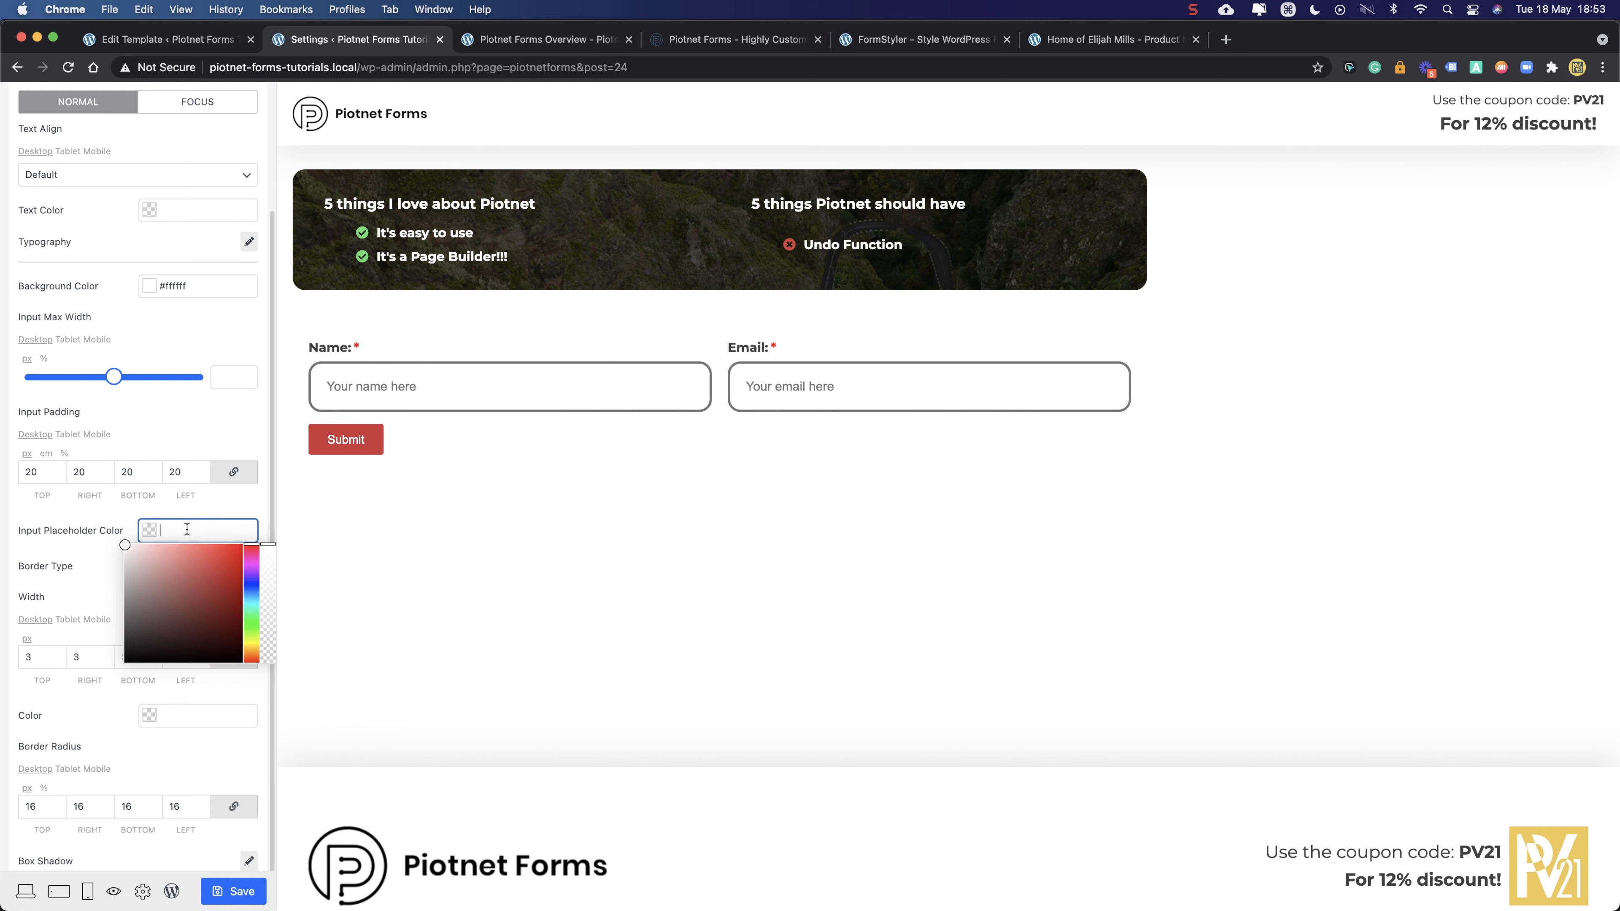
left_click(62, 544)
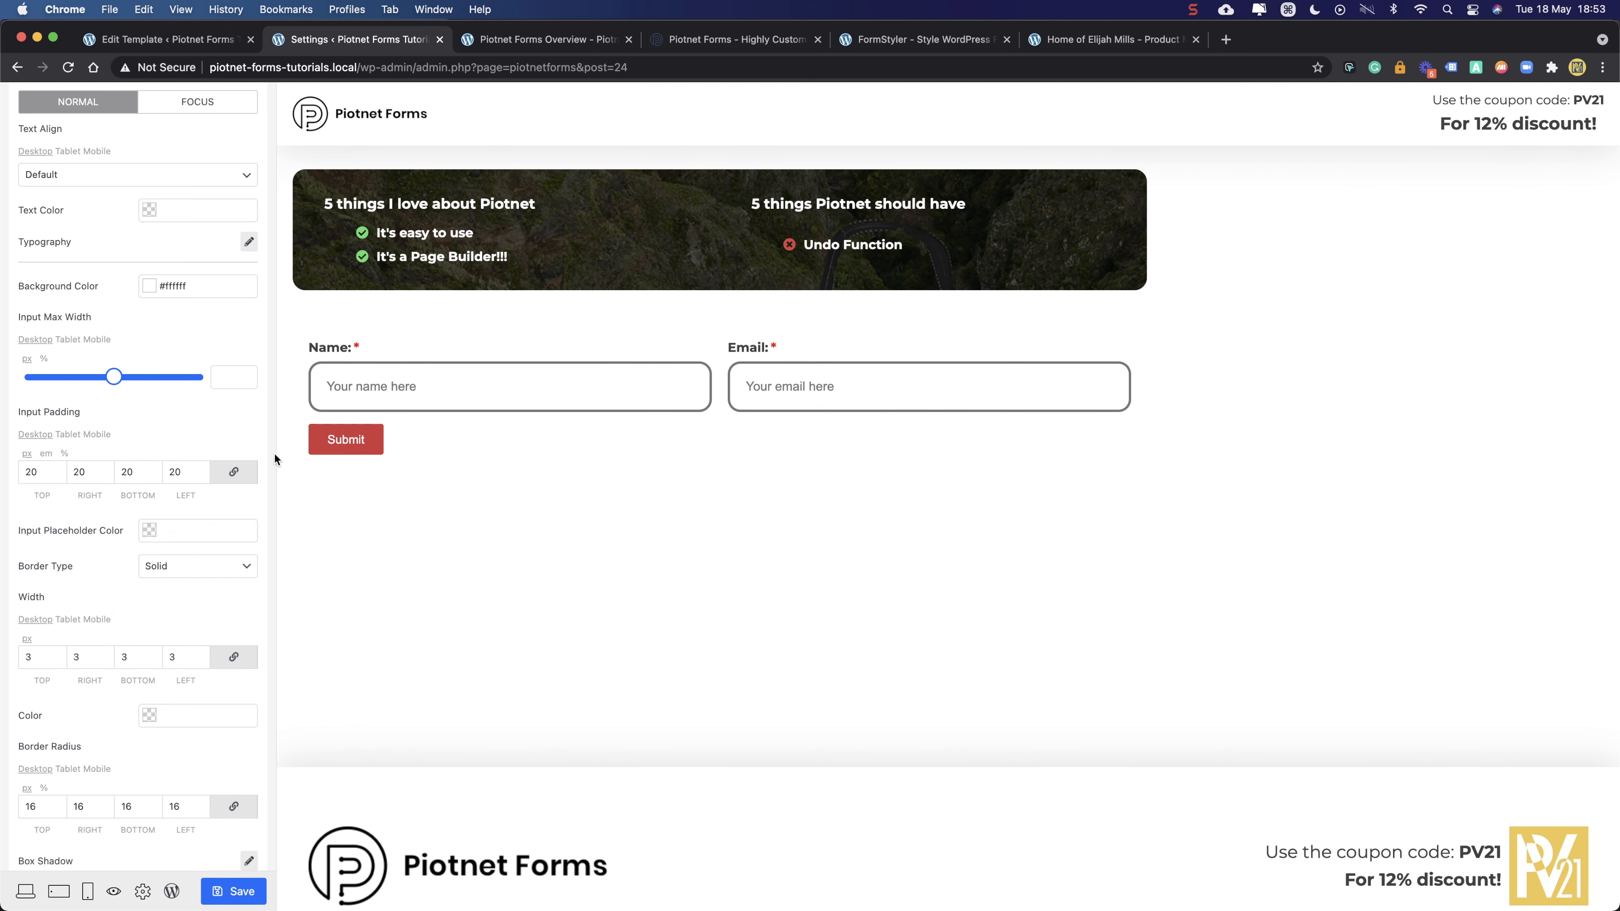
left_click(198, 531)
mouse_move(186, 594)
left_mouse_down()
mouse_move(207, 572)
mouse_move(251, 587)
mouse_move(188, 575)
left_mouse_up()
triple_click(189, 530)
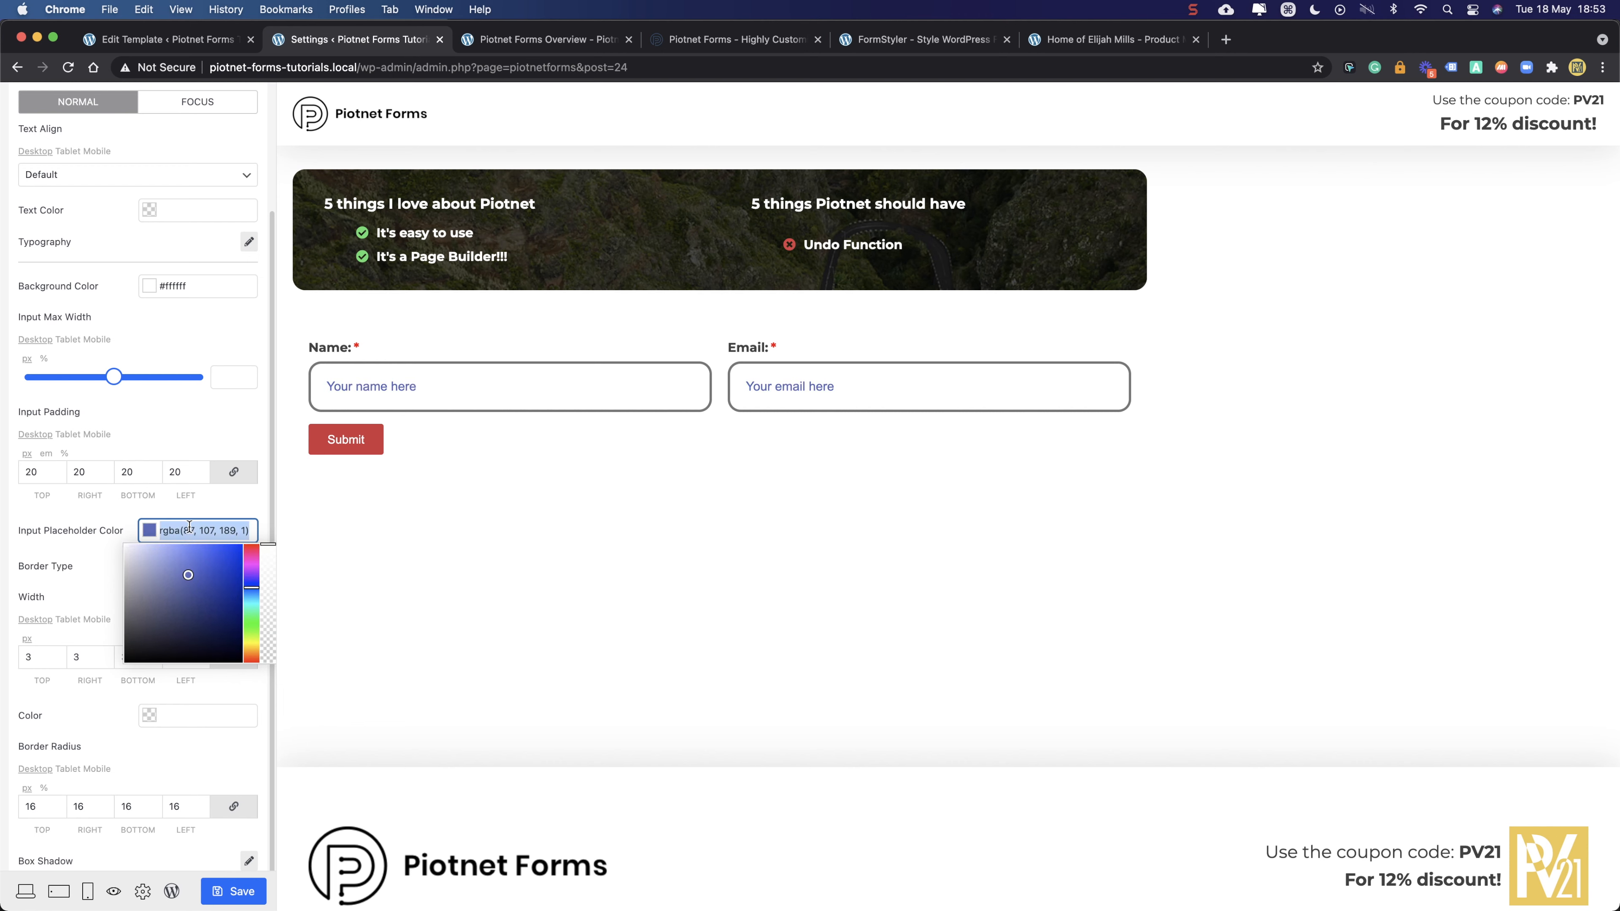
key("BackSpace")
left_click(90, 507)
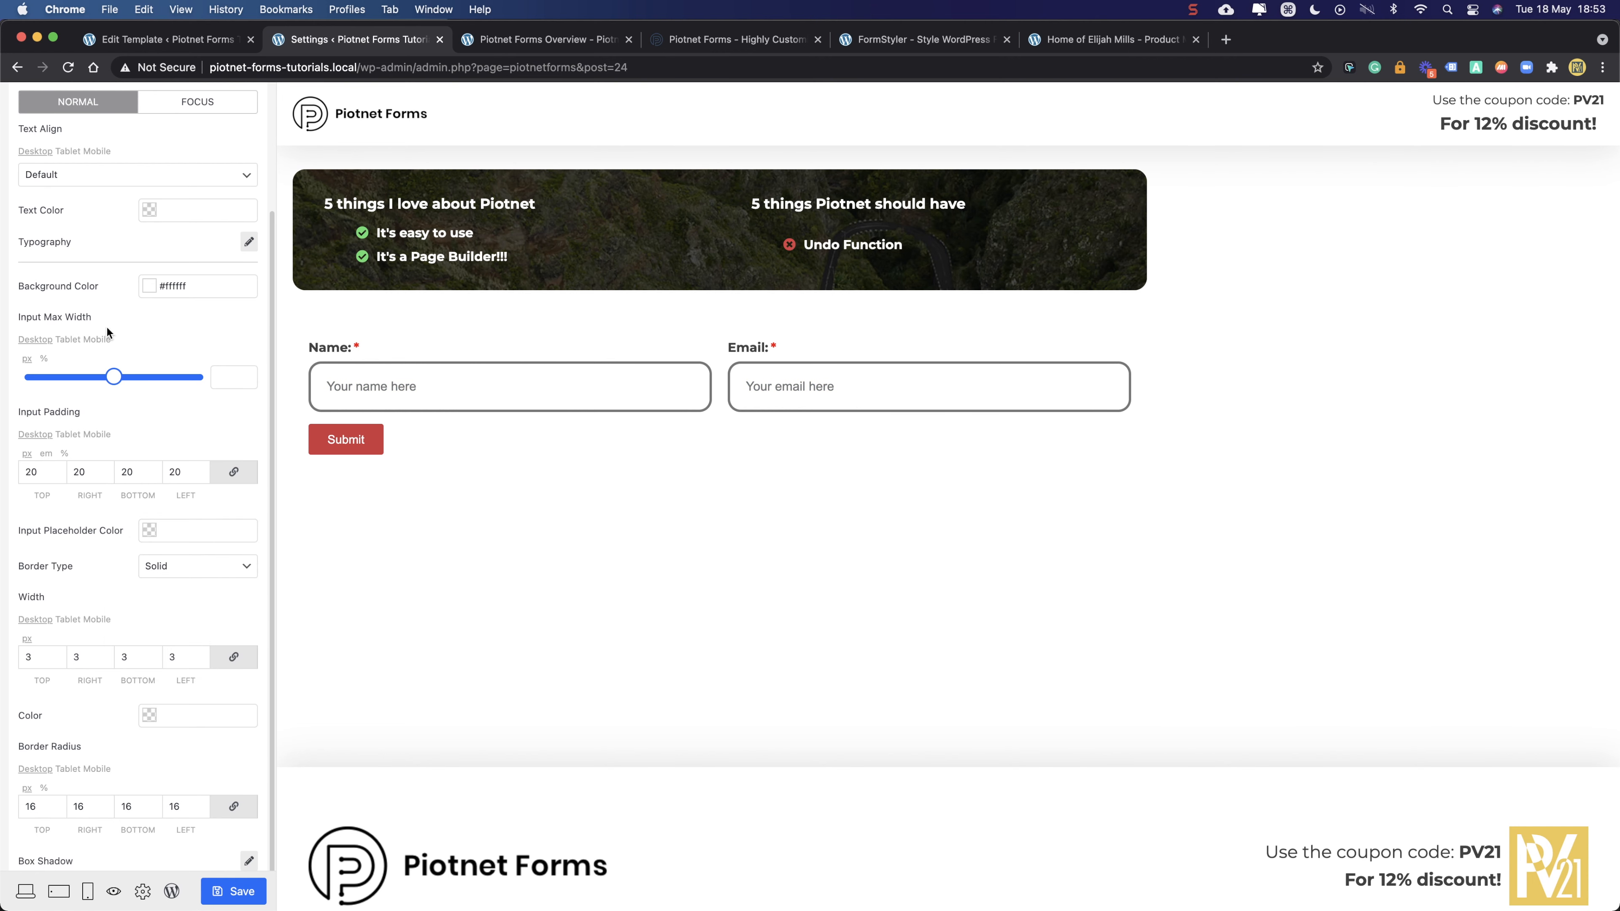
scroll(114, 448, "up", 5)
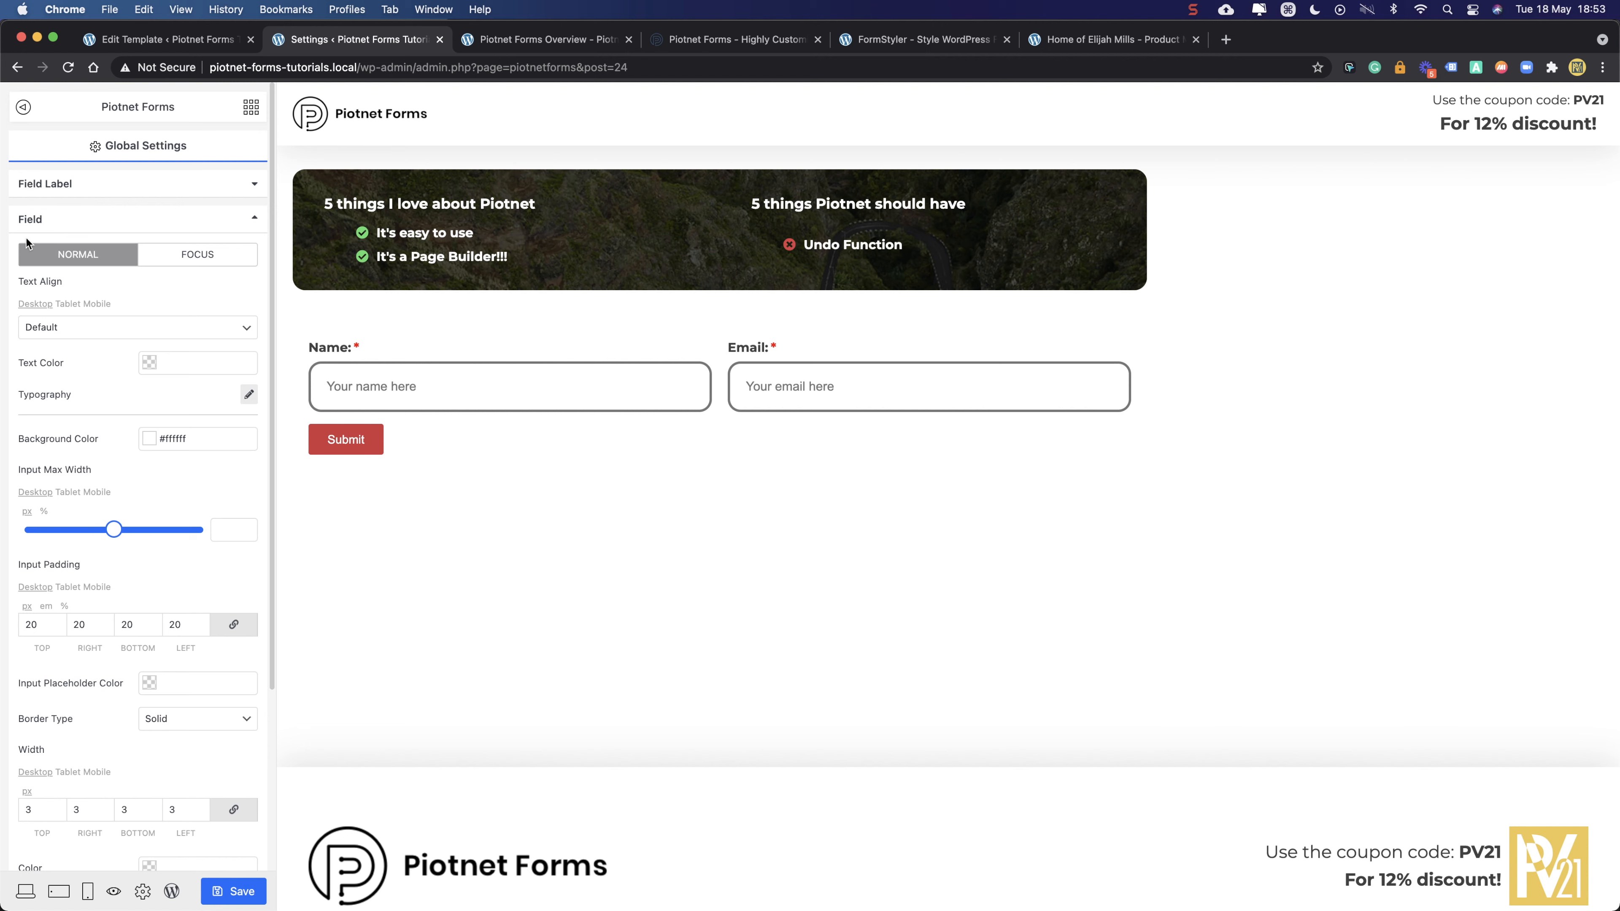
- Set the Focus-state input border colour to yellow #f0c84d copied with the Hoverify eyedropper
left_click(185, 255)
scroll(91, 653, "down", 3)
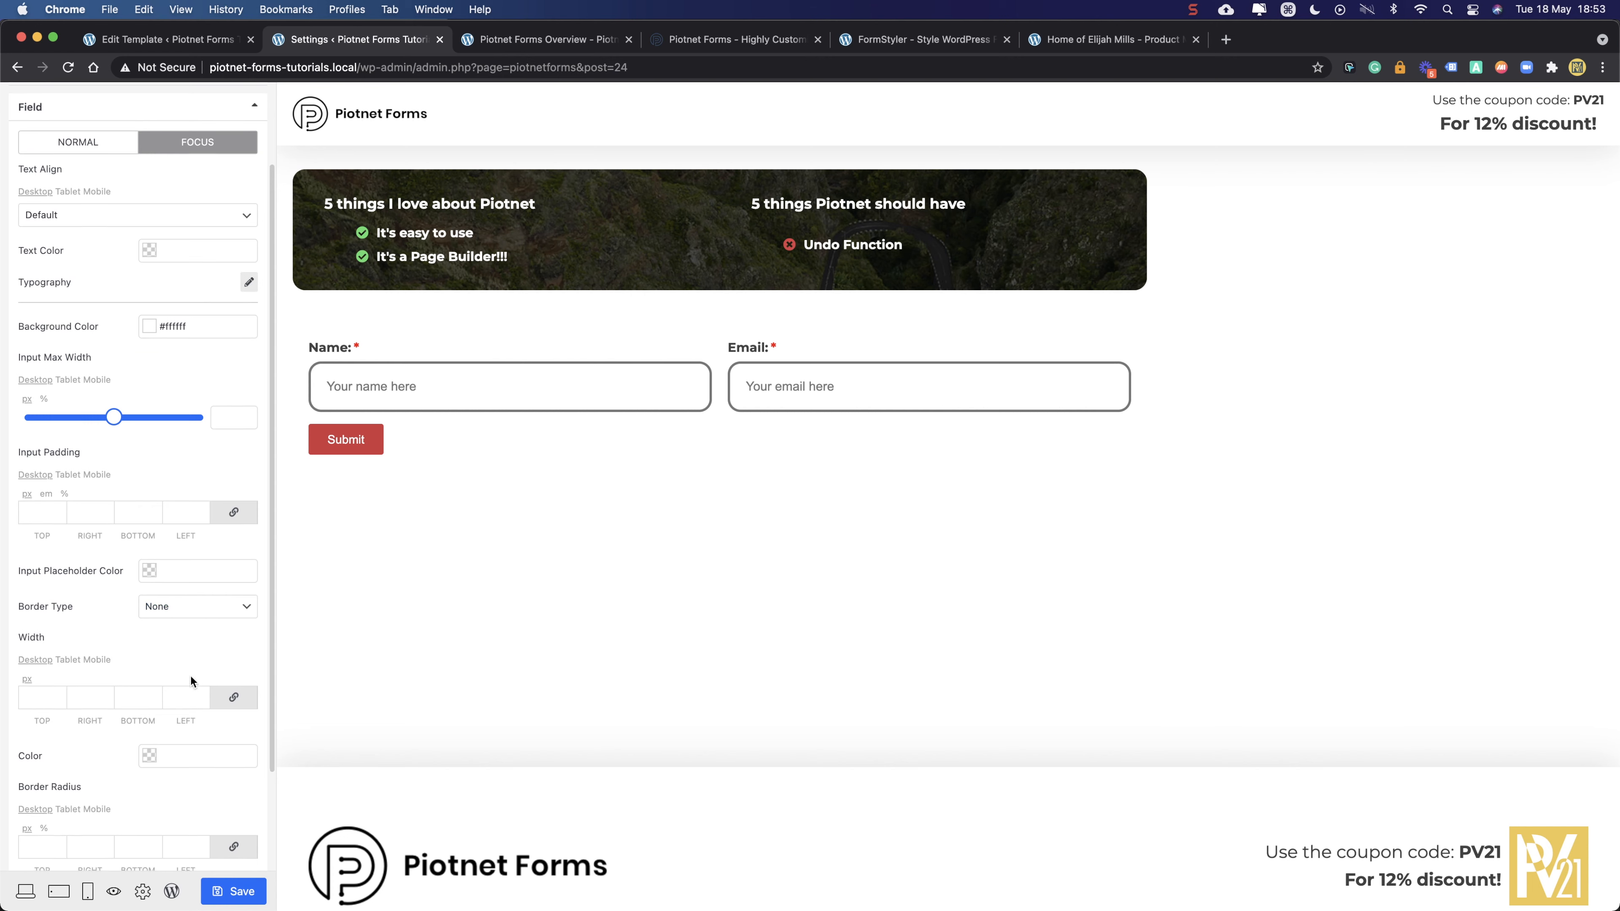
scroll(192, 676, "down", 3)
left_click(192, 648)
left_click_drag(210, 702, 215, 698)
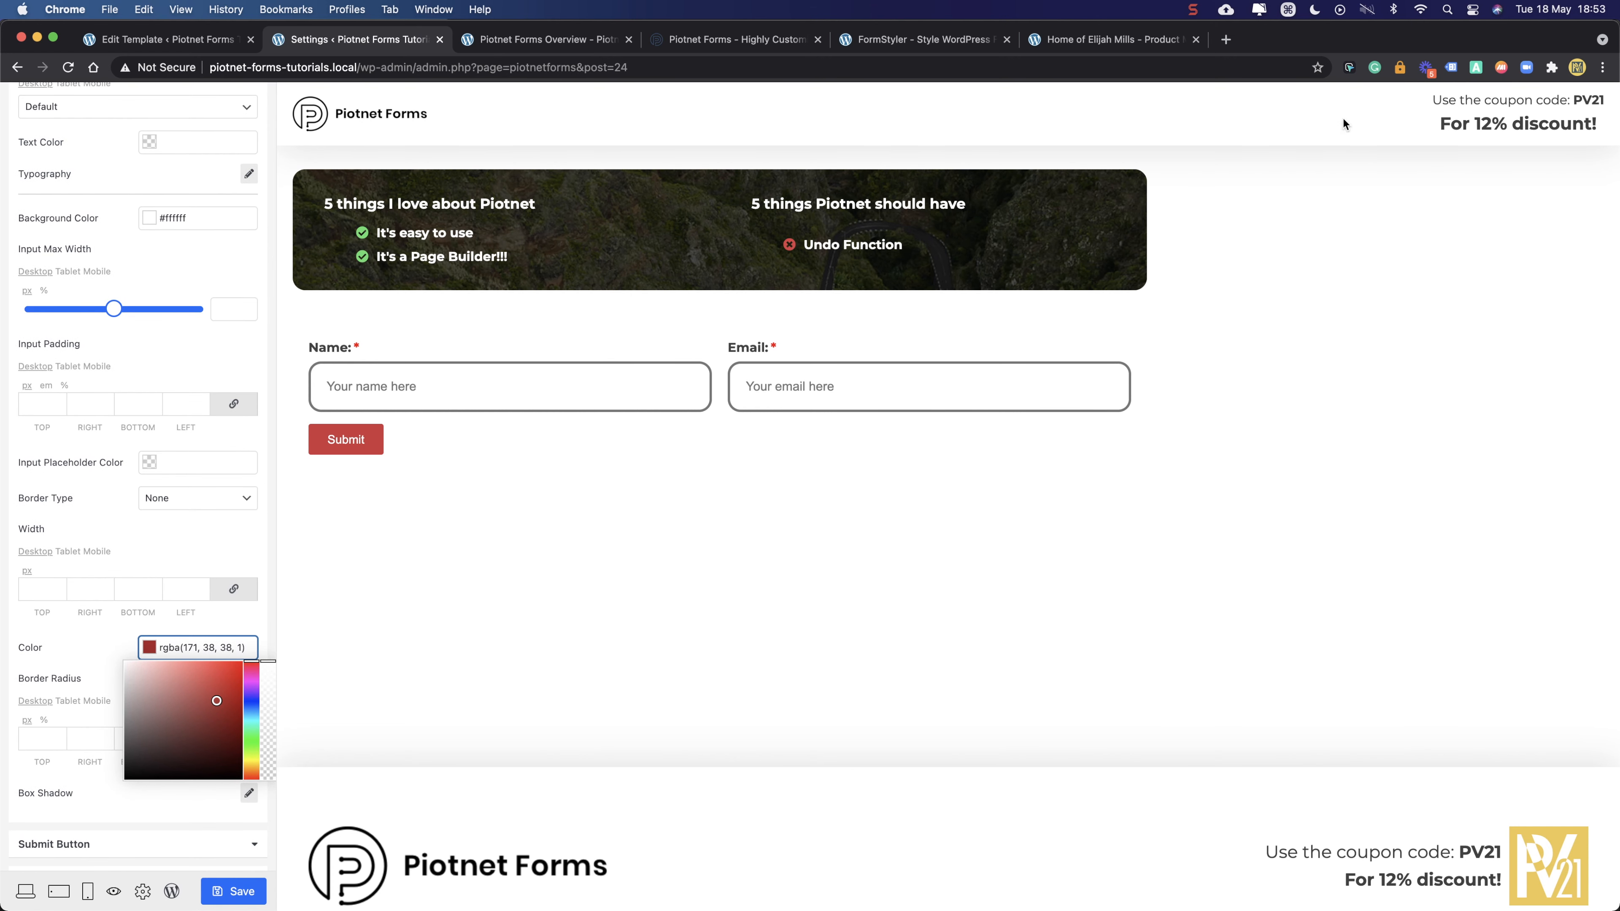
left_click(1349, 67)
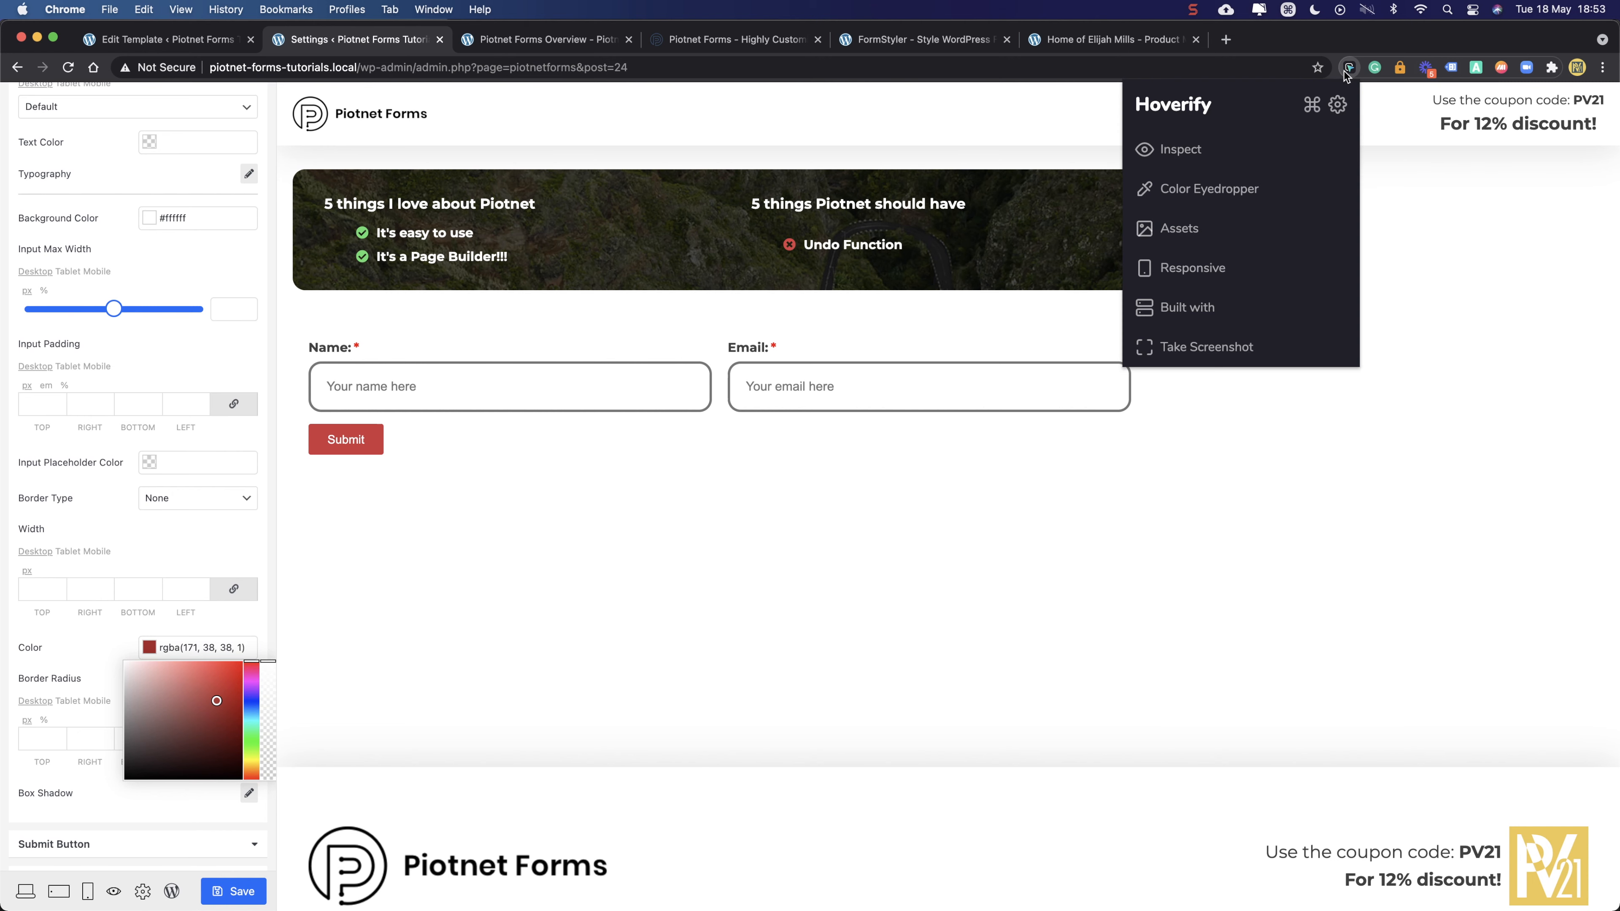
left_click(1207, 189)
left_click(1109, 334)
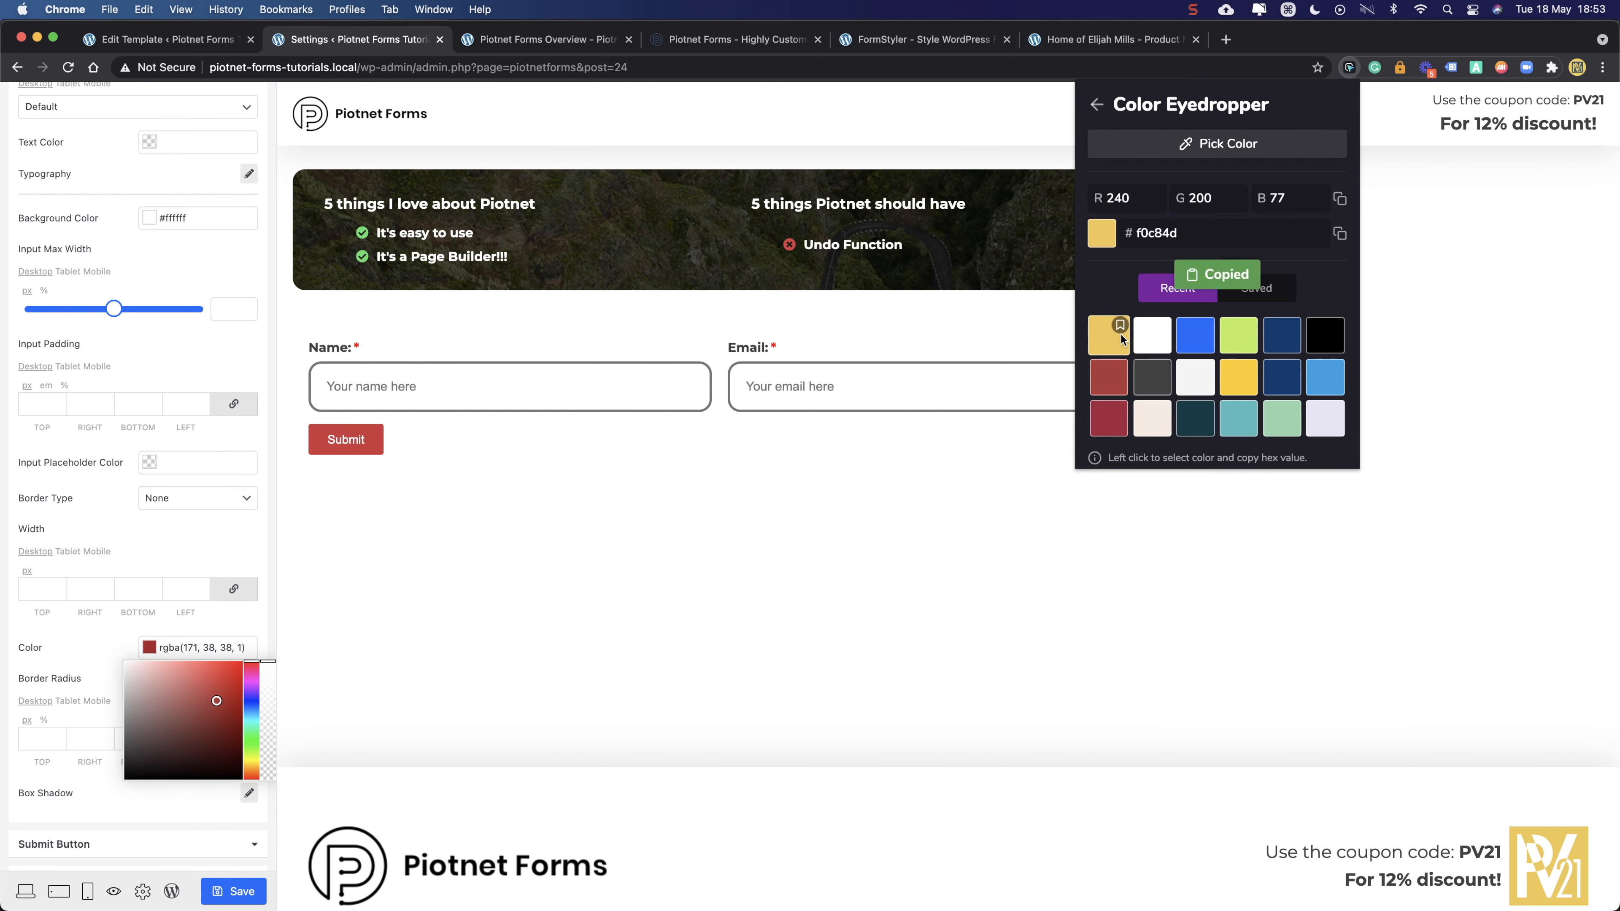
left_click(170, 454)
double_click(163, 647)
triple_click(163, 648)
type("#f0c84d")
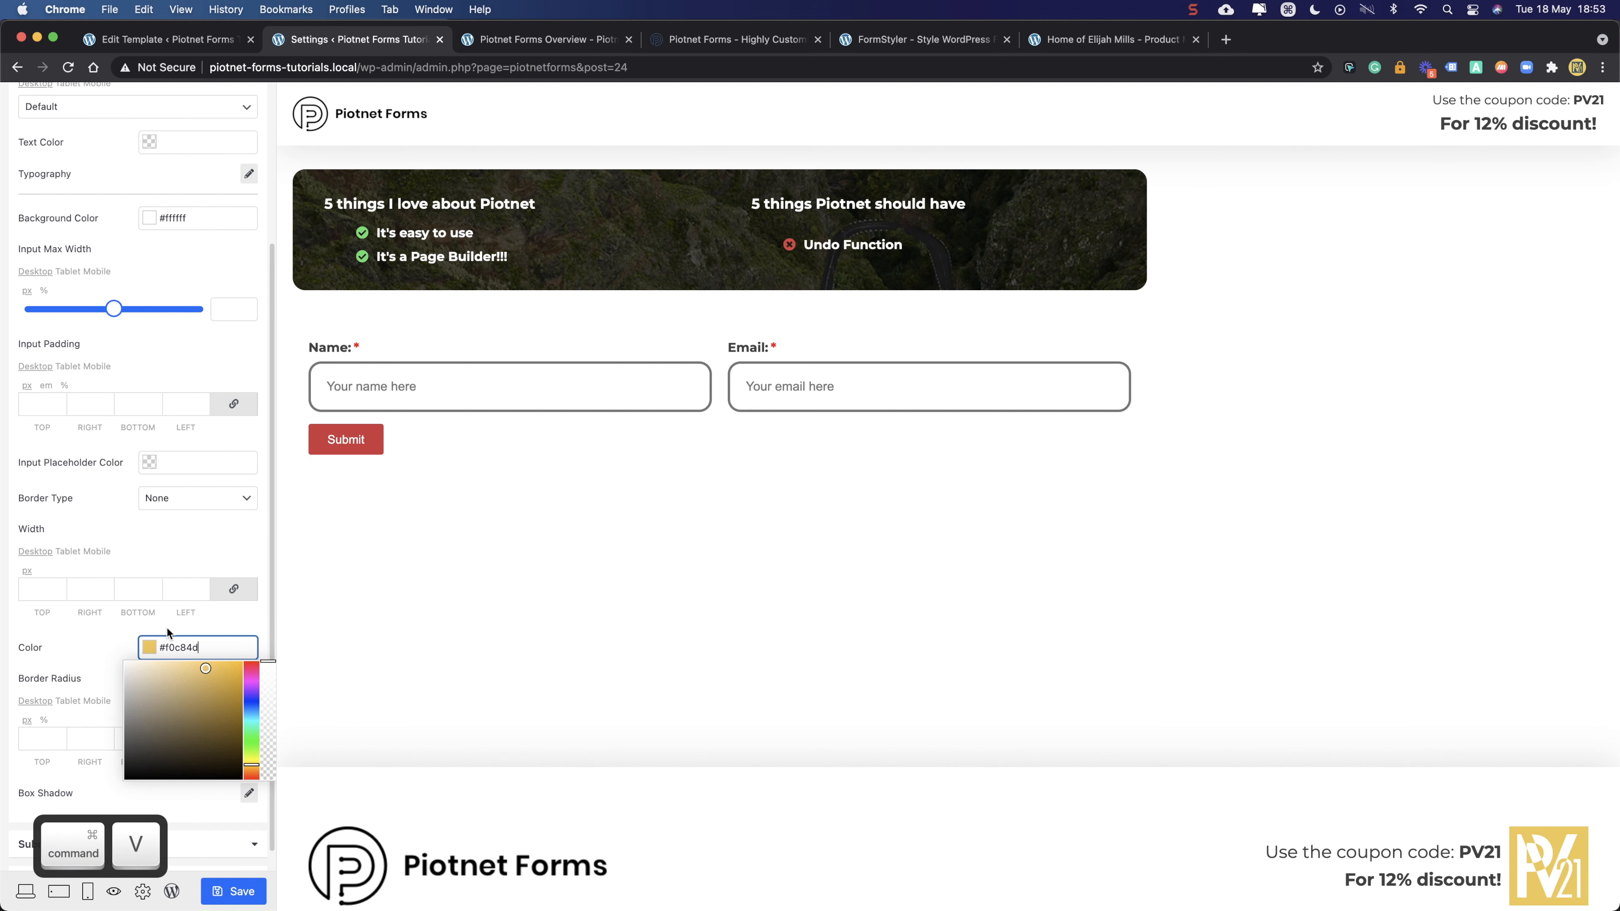
left_click(176, 547)
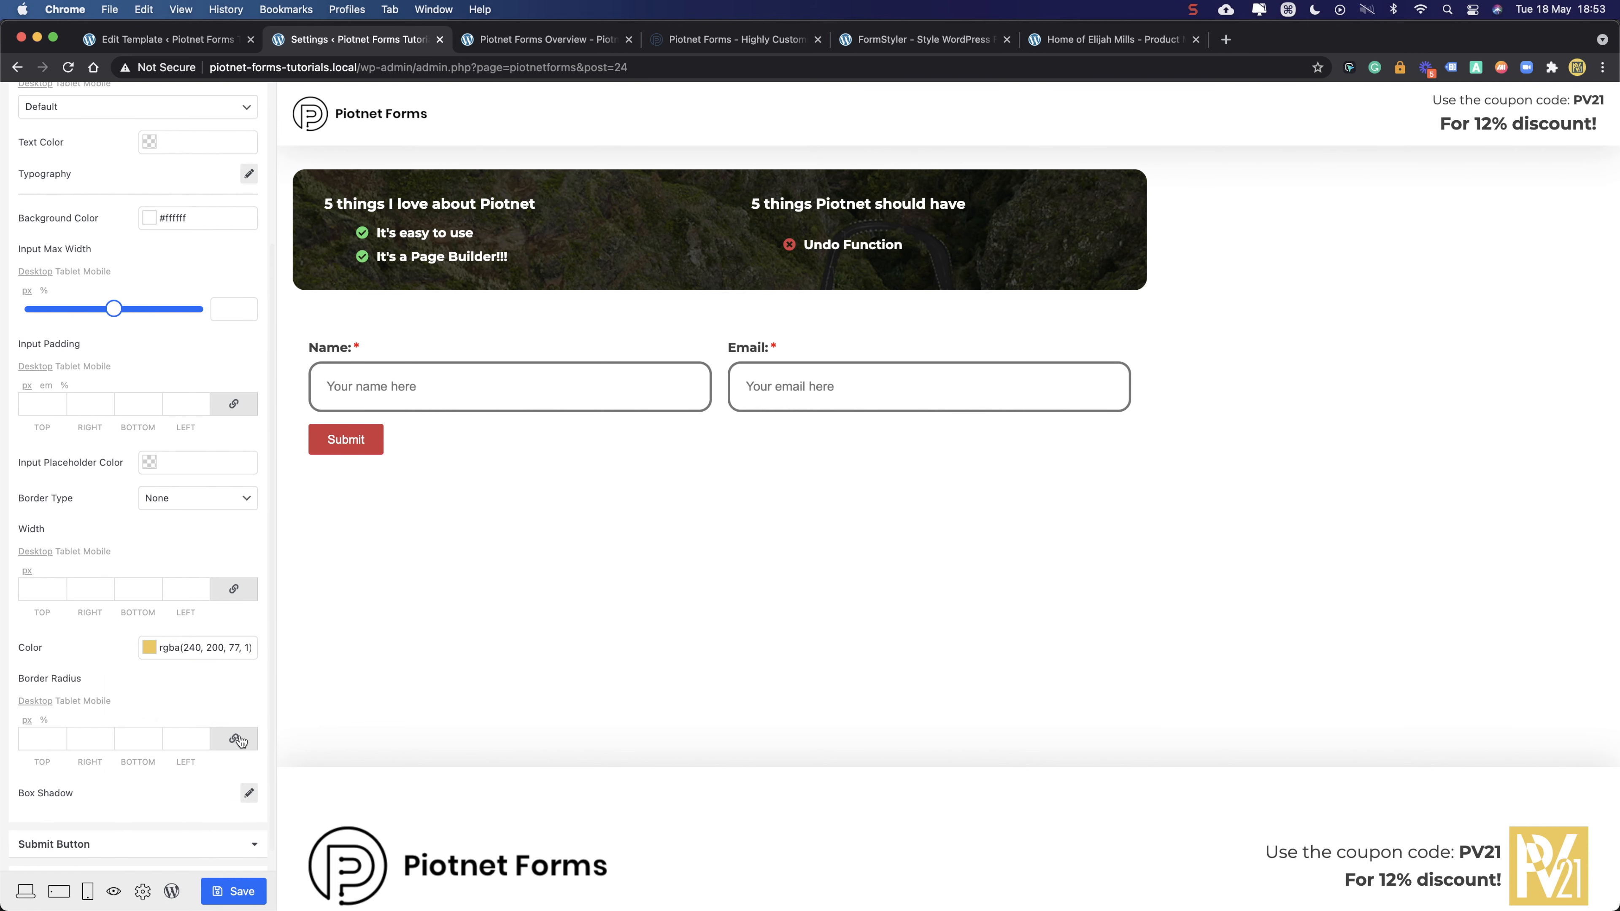
- Focus the Name and Email fields in turn to preview the yellow focus border
left_click(481, 379)
left_click(799, 387)
left_click(579, 388)
left_click(853, 390)
left_click(614, 398)
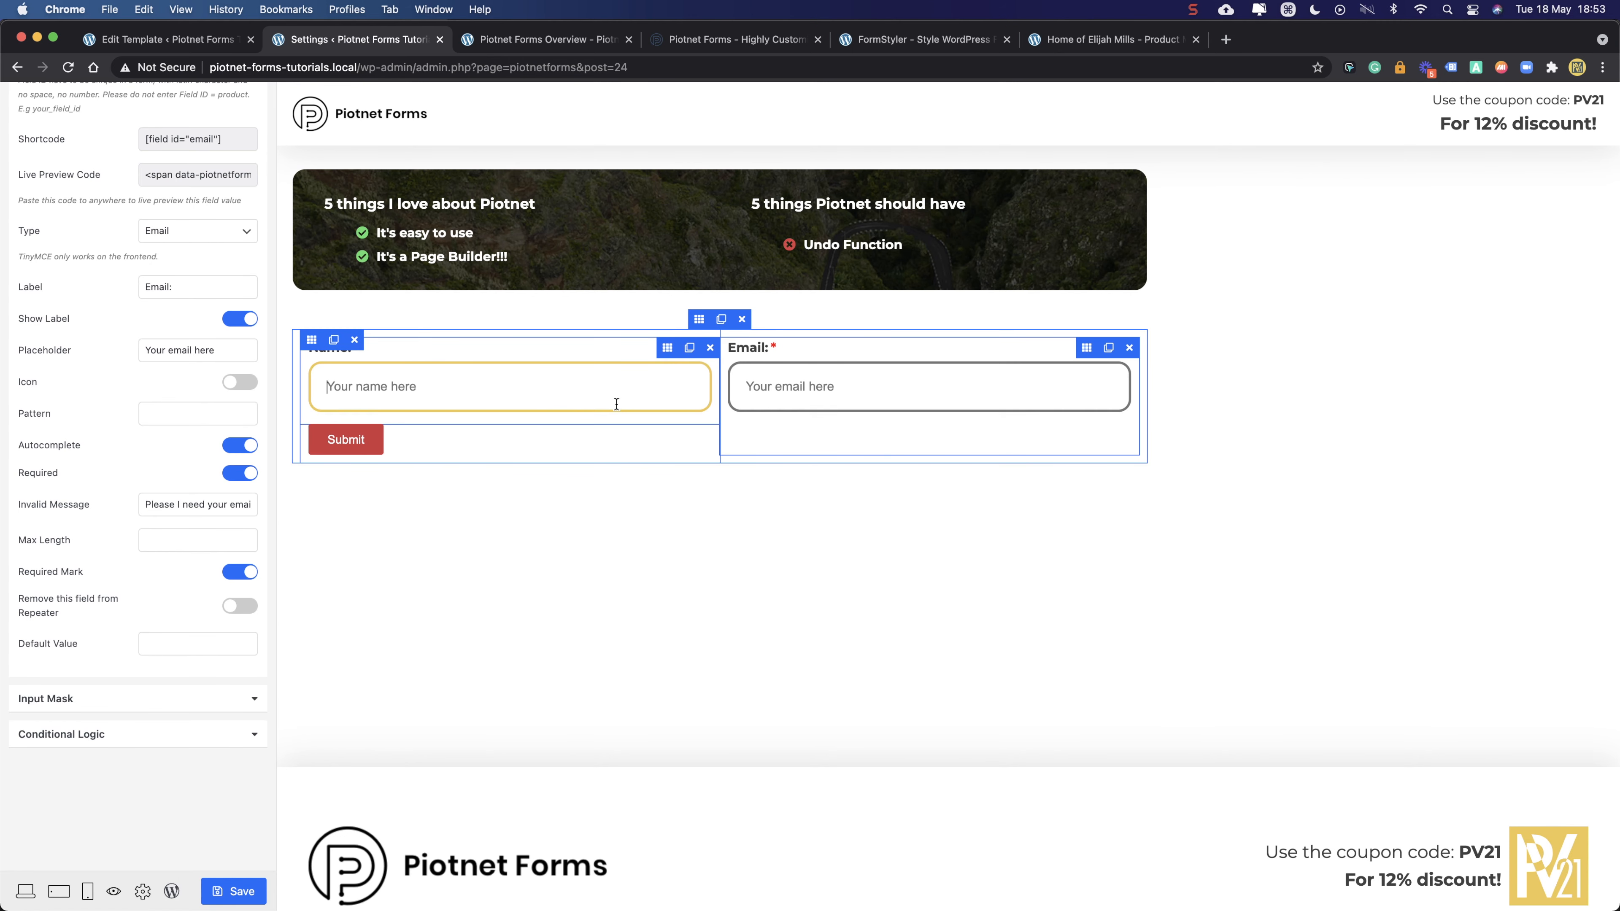
left_click(842, 391)
left_click(581, 388)
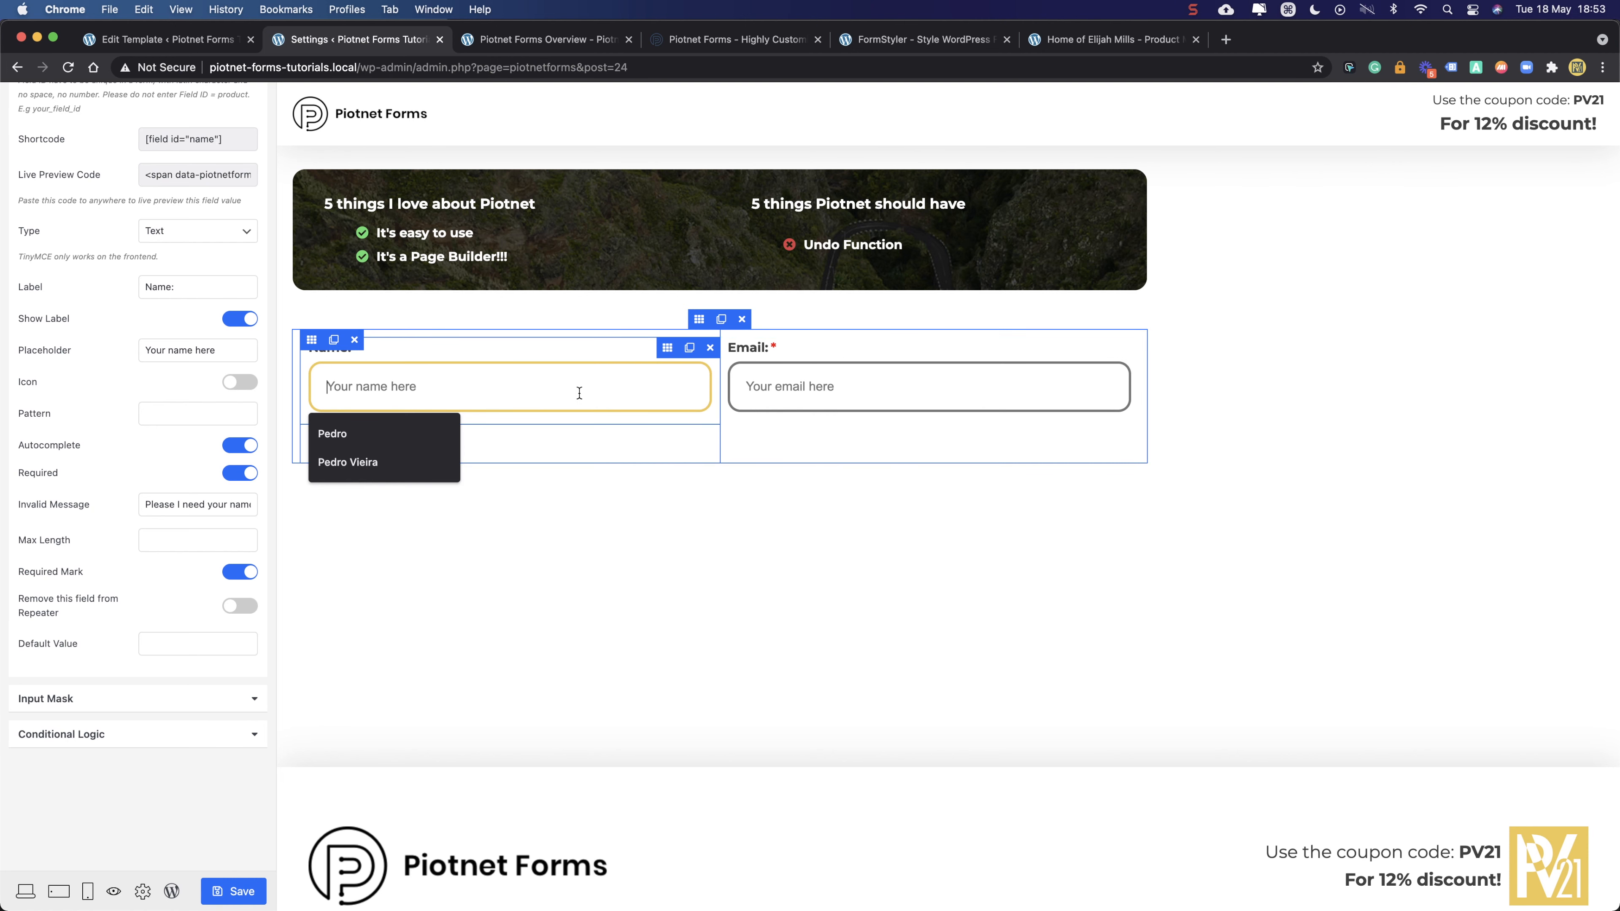
left_click(819, 387)
left_click(582, 396)
left_click(143, 892)
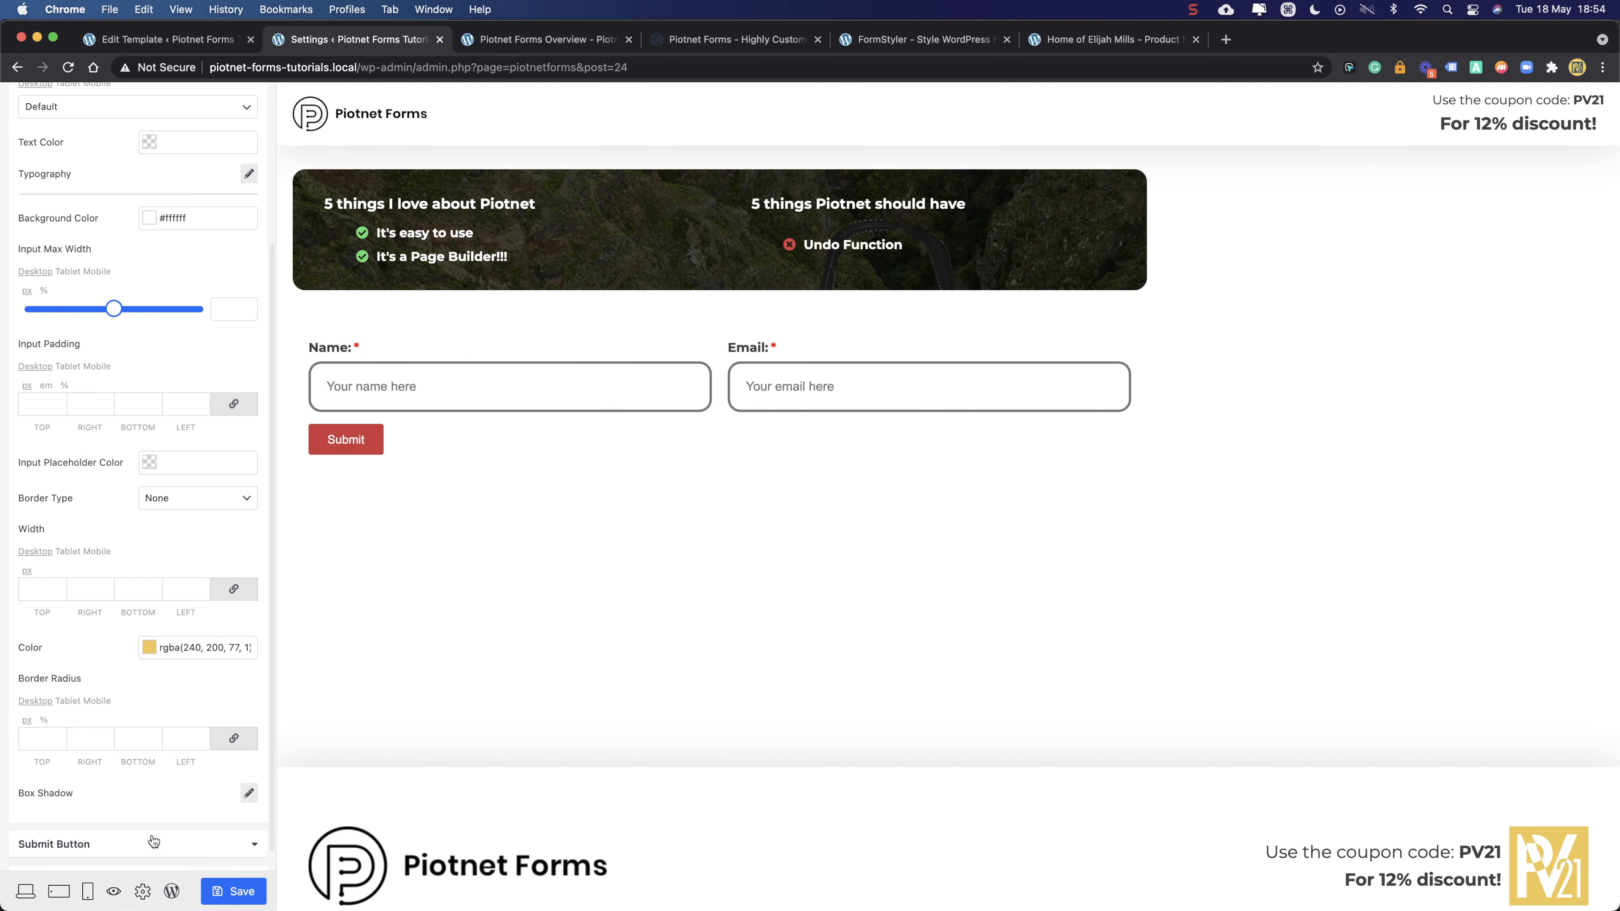
- Set the Submit button padding to 20 top and bottom and 40 left and right
scroll(89, 148, "down", 2)
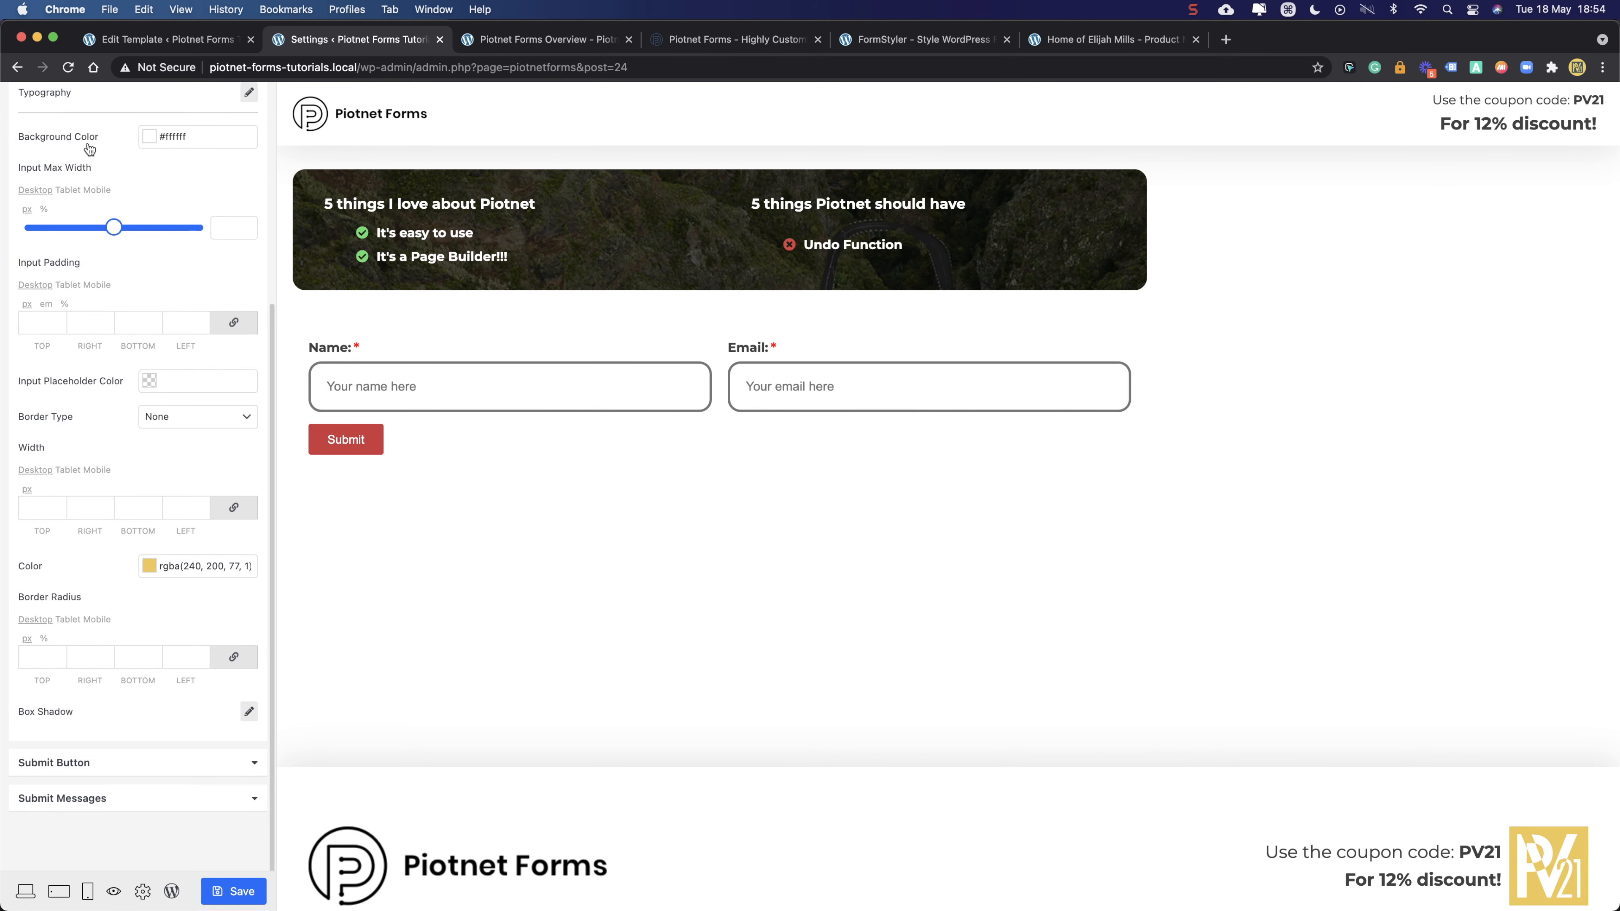
left_click(81, 764)
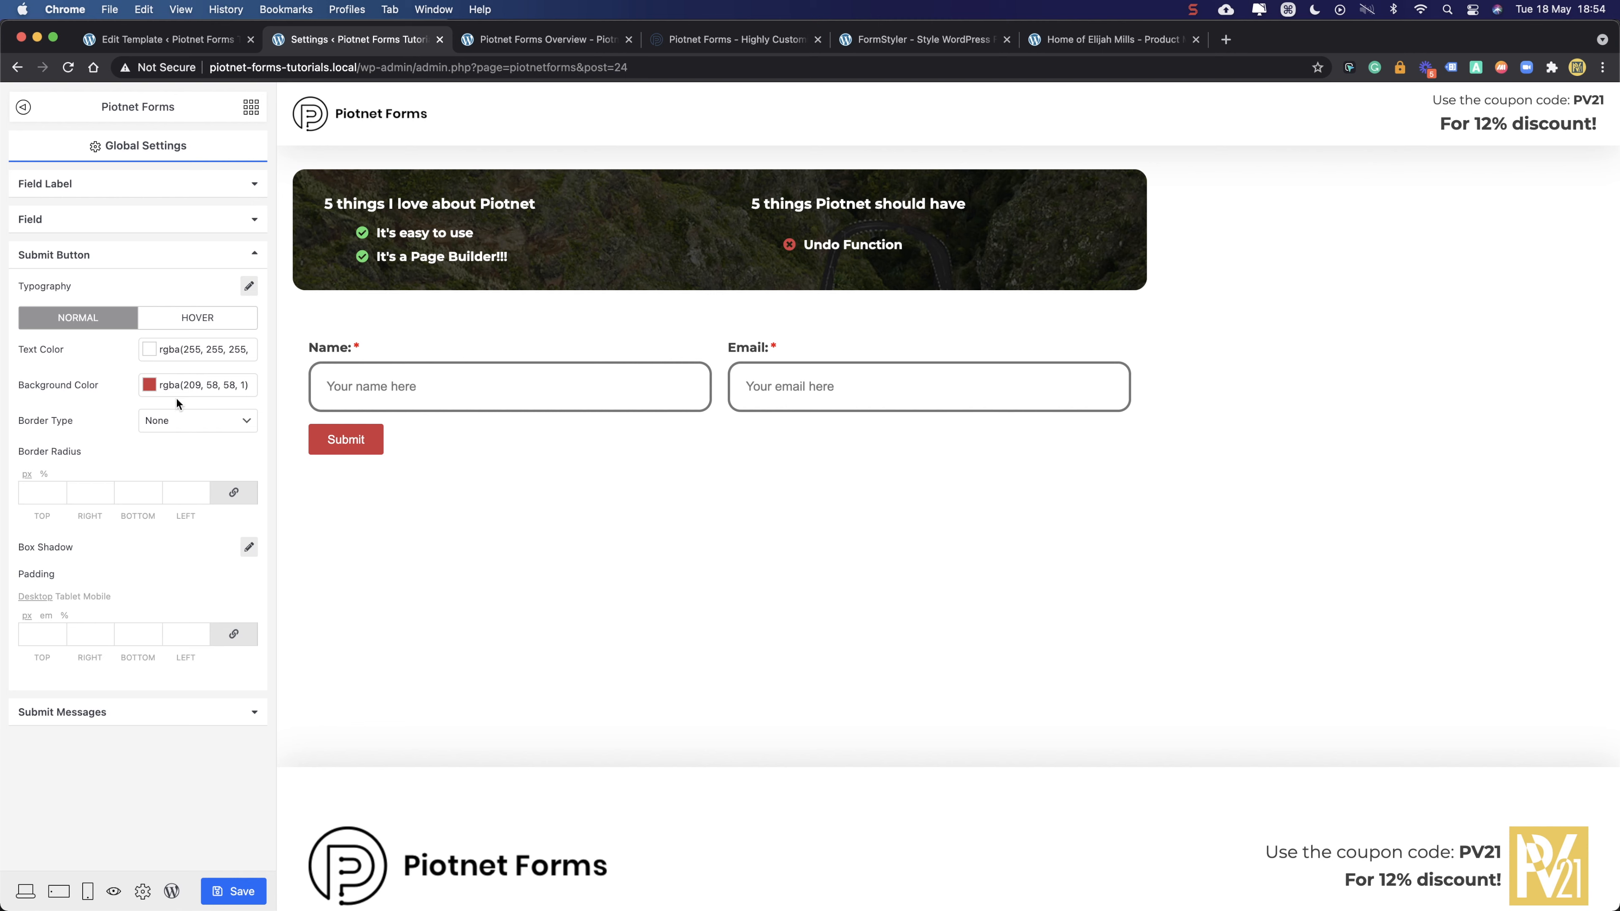
left_click(42, 635)
type("20")
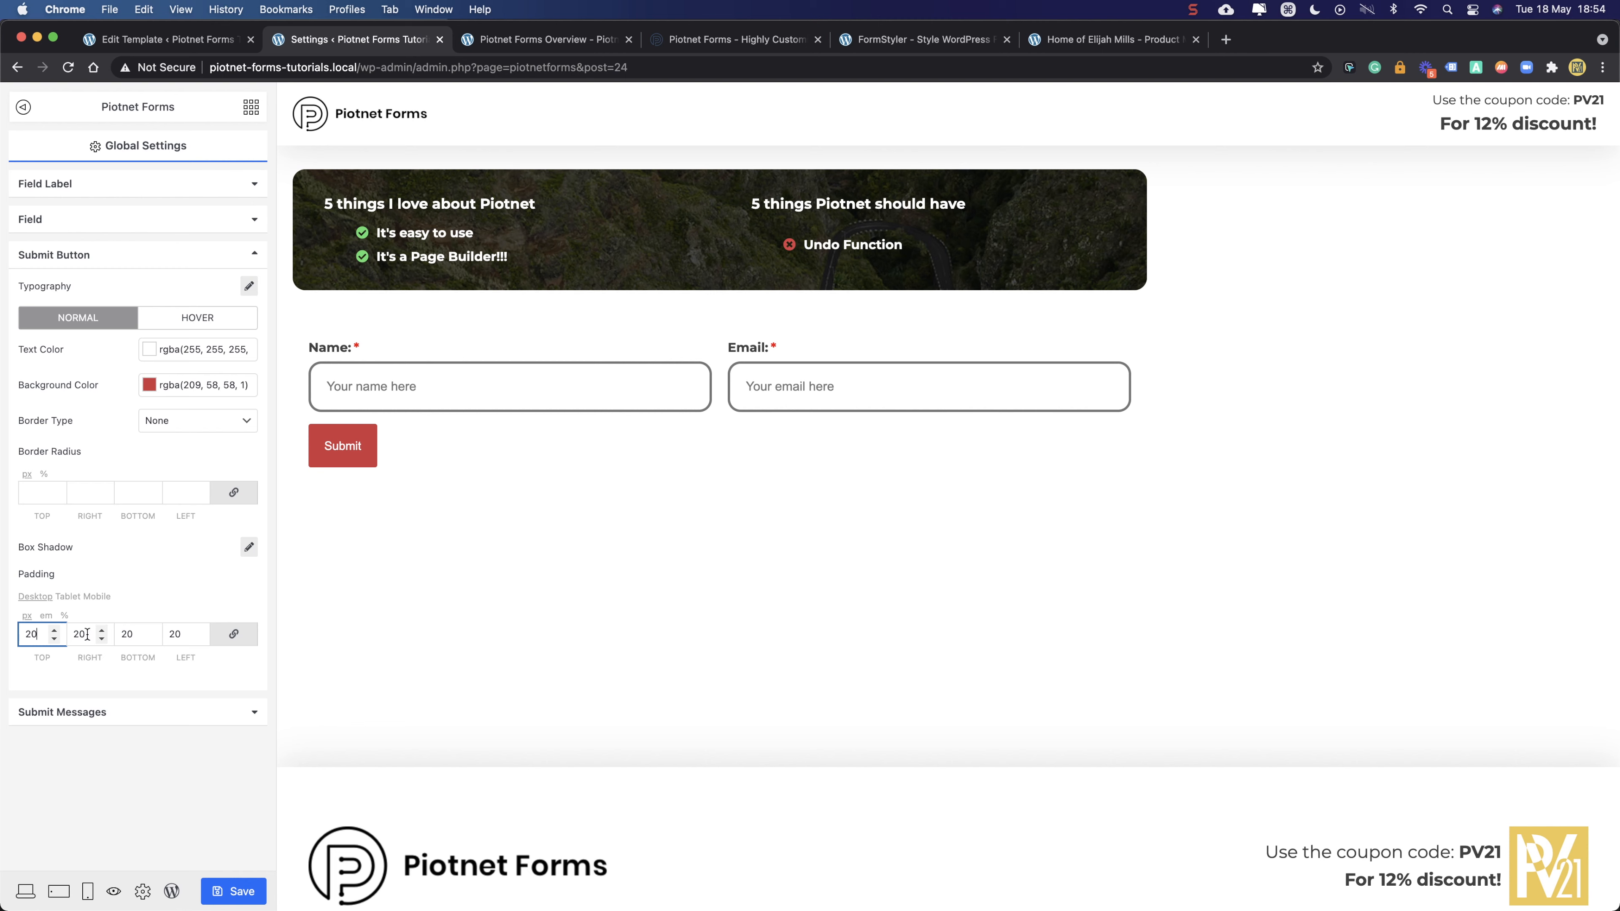
left_click(229, 637)
double_click(79, 635)
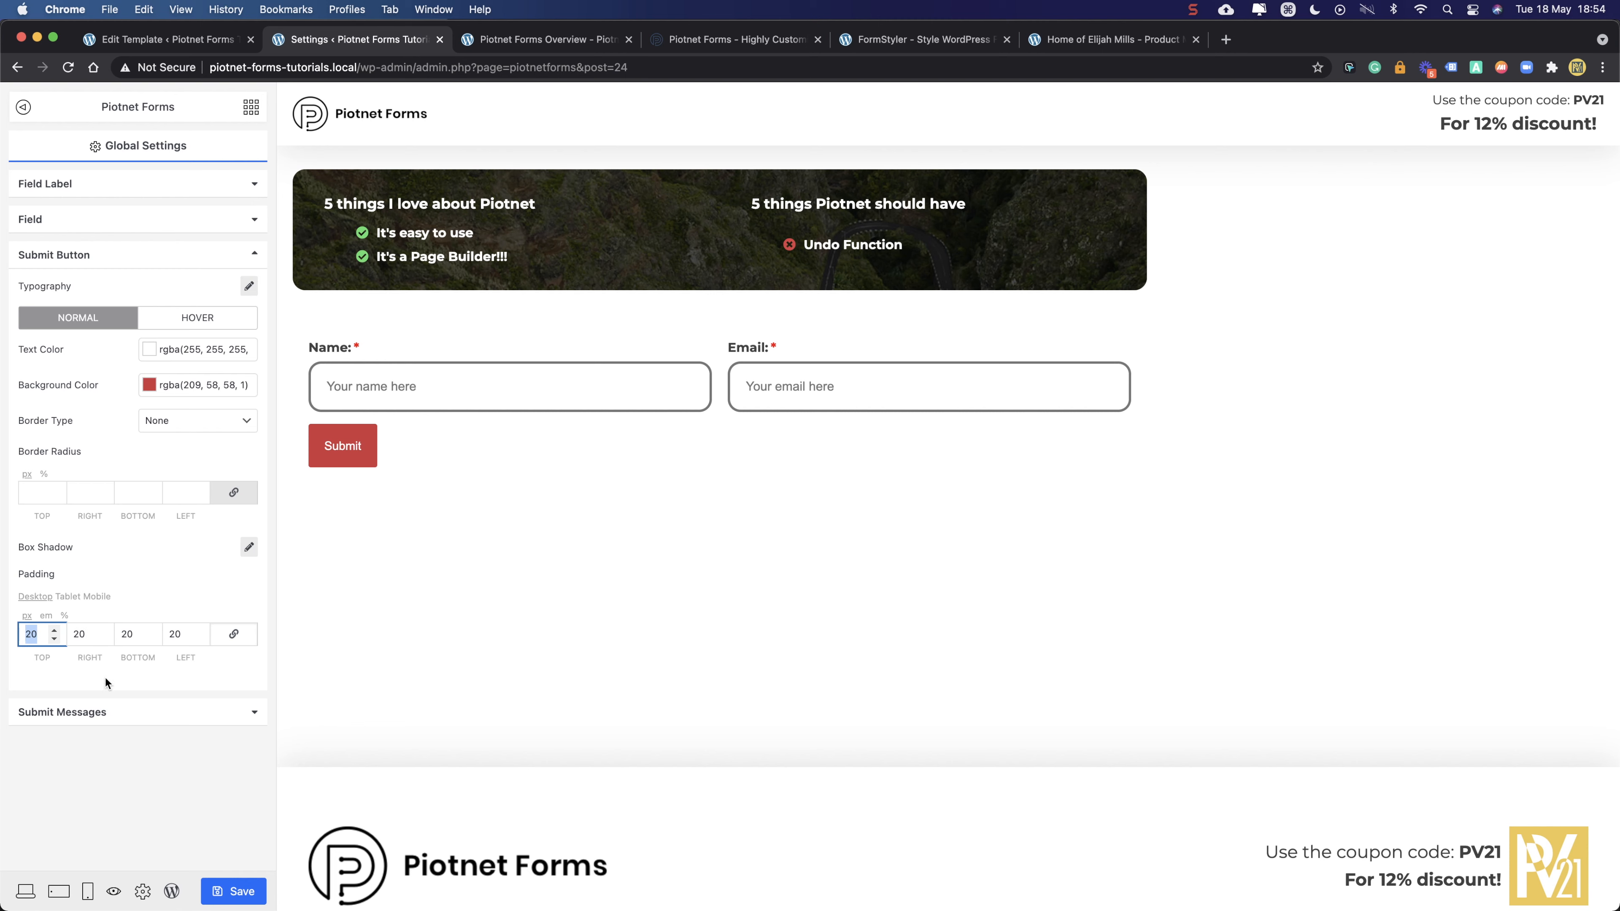
type("40")
left_click_drag(40, 634, 13, 637)
type("20")
left_click_drag(90, 635, 69, 635)
type("40")
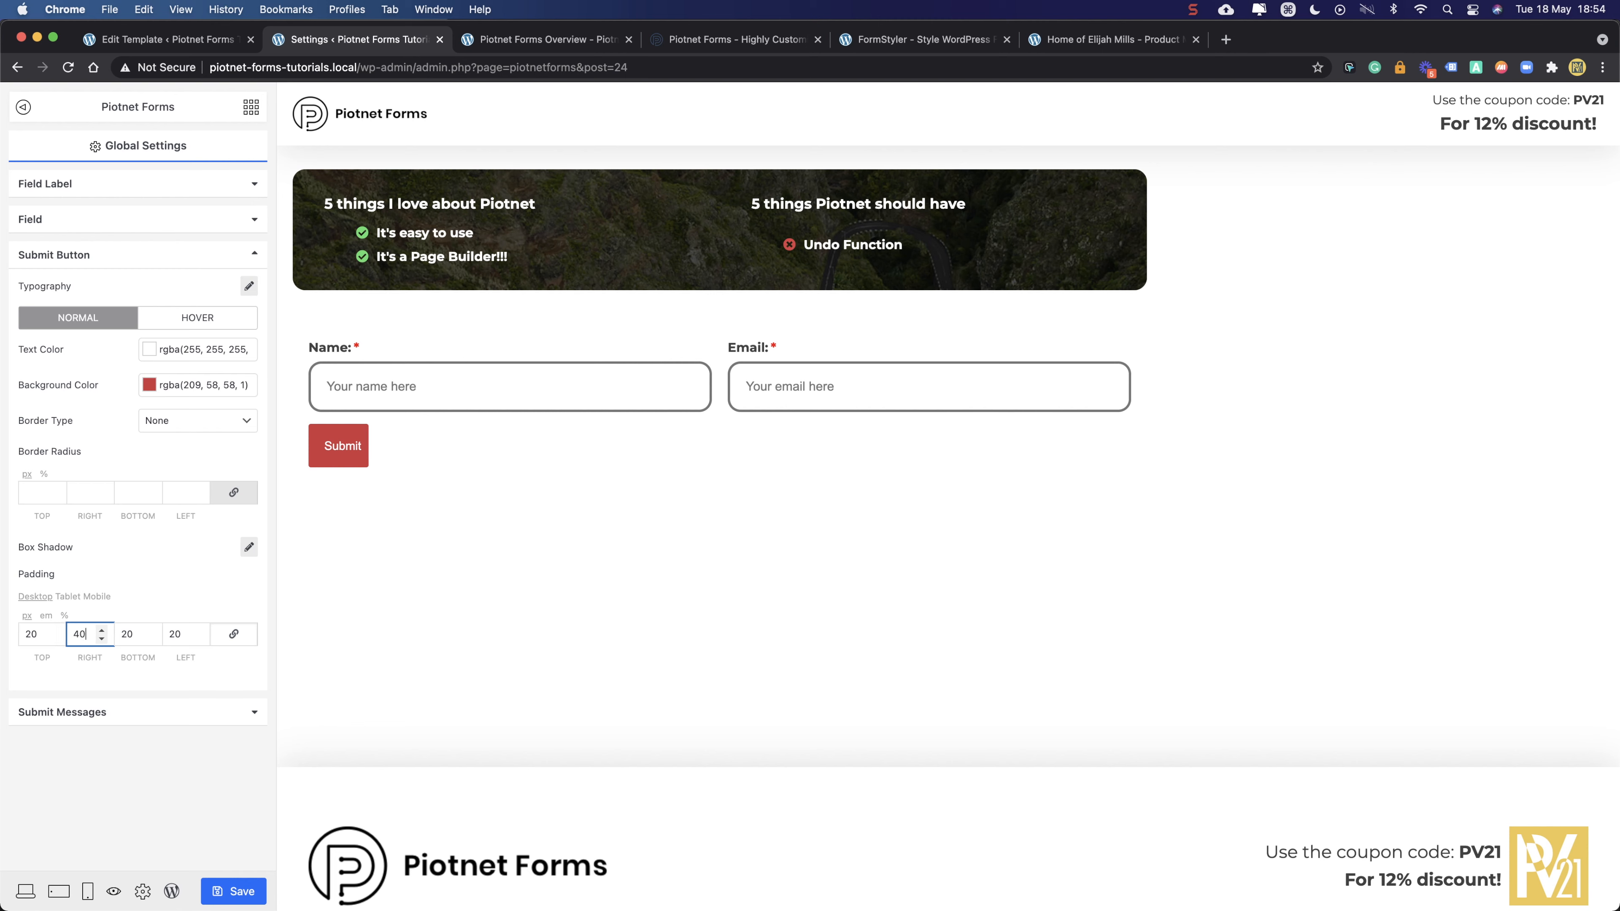
left_click_drag(191, 634, 156, 635)
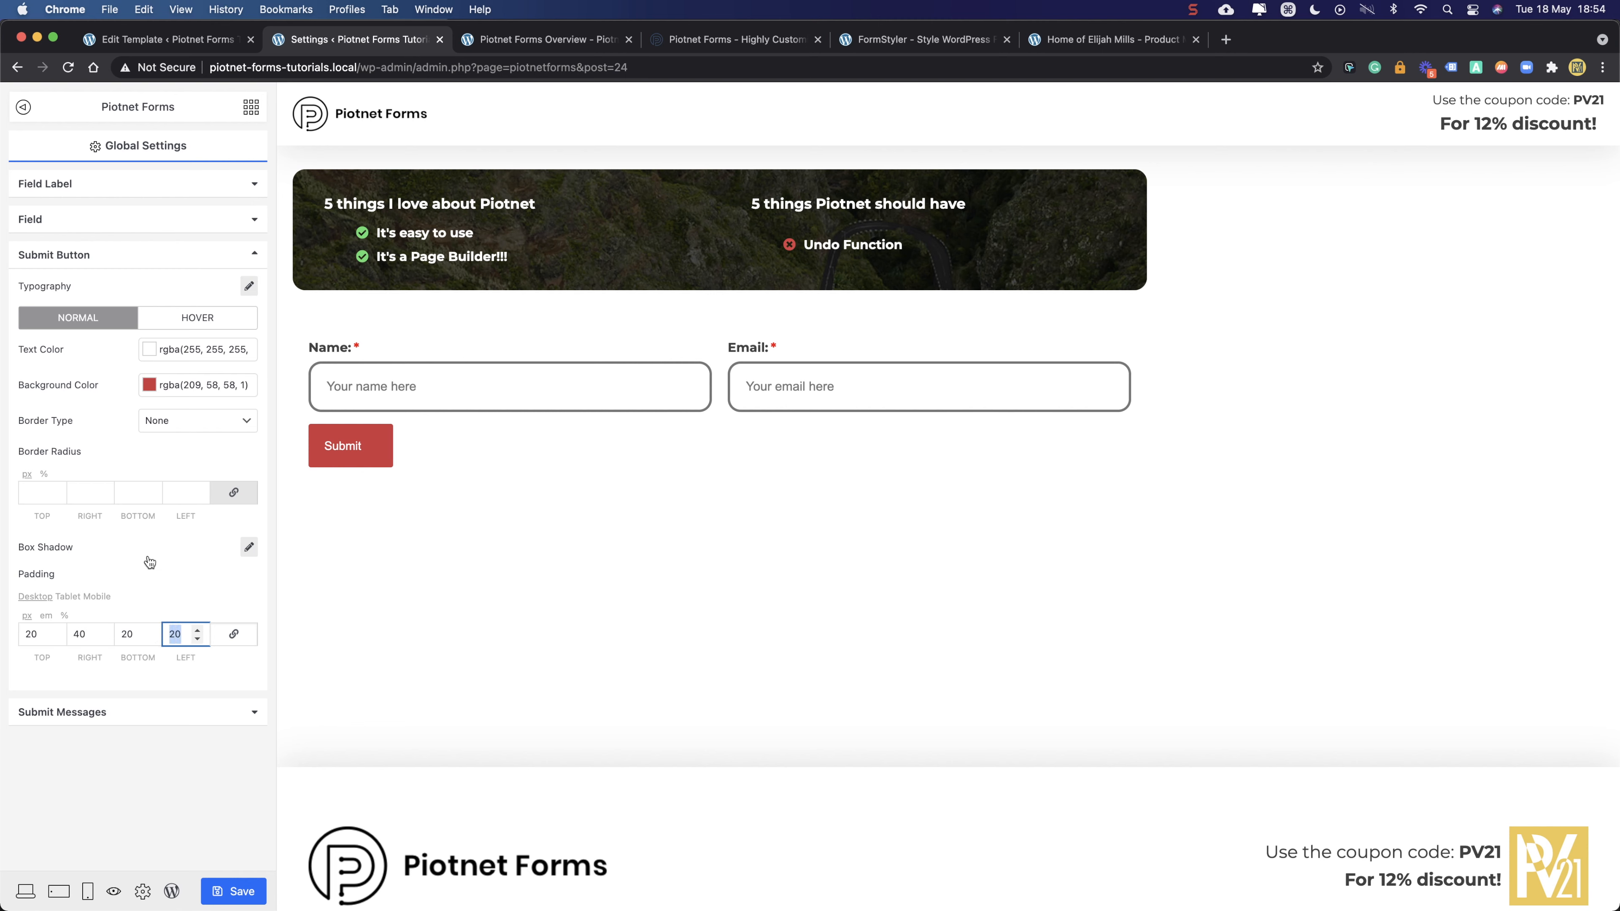
type("40")
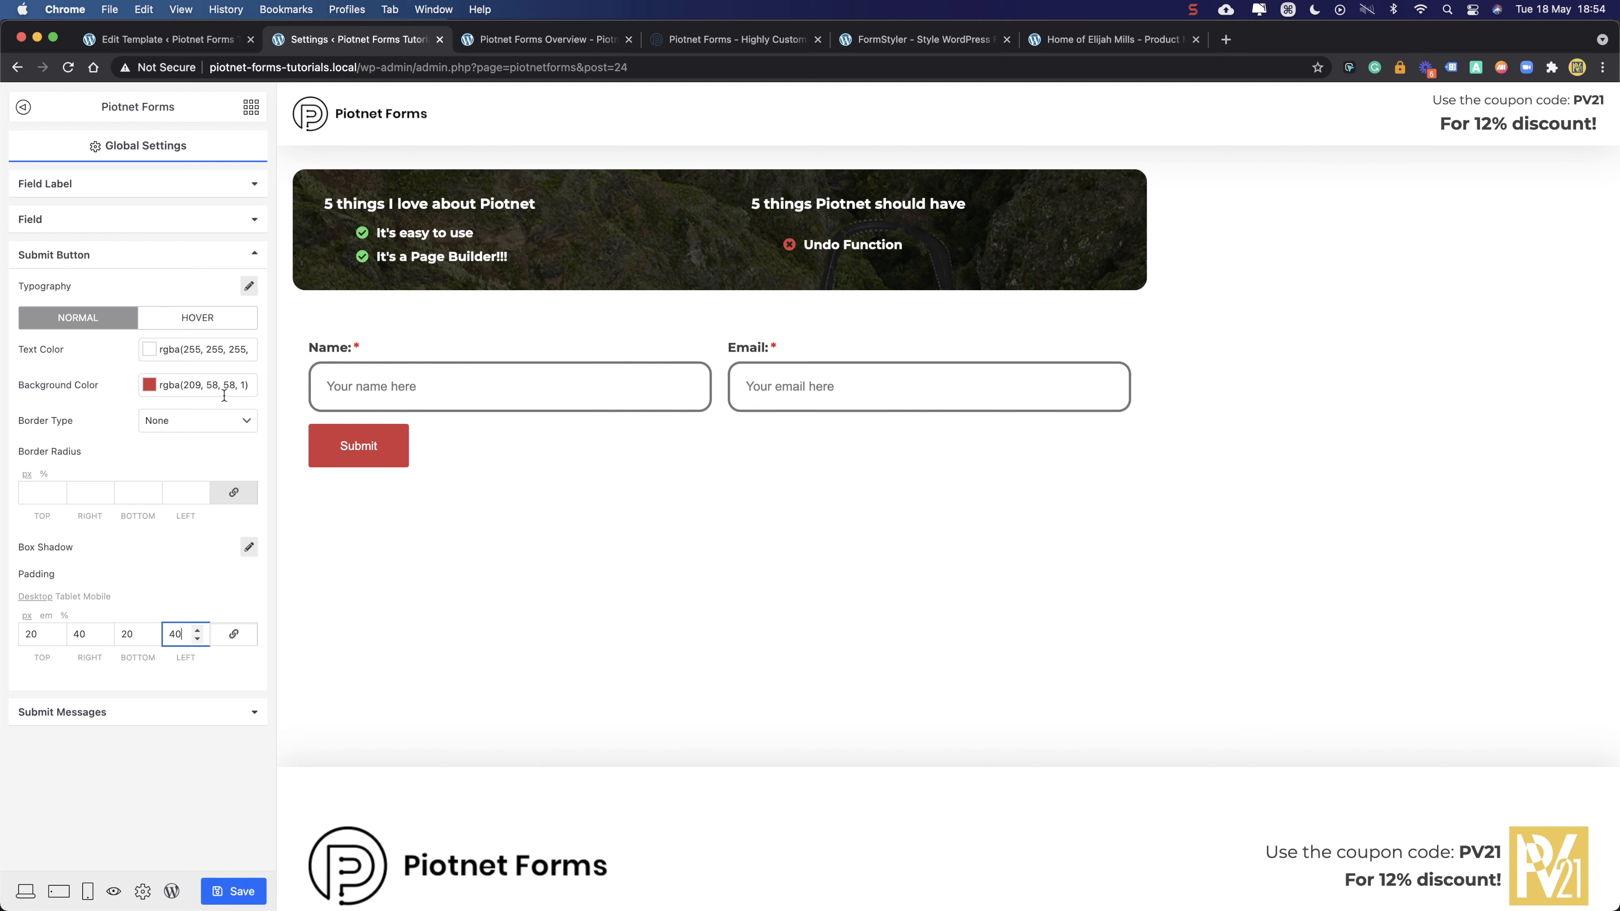
left_click(247, 287)
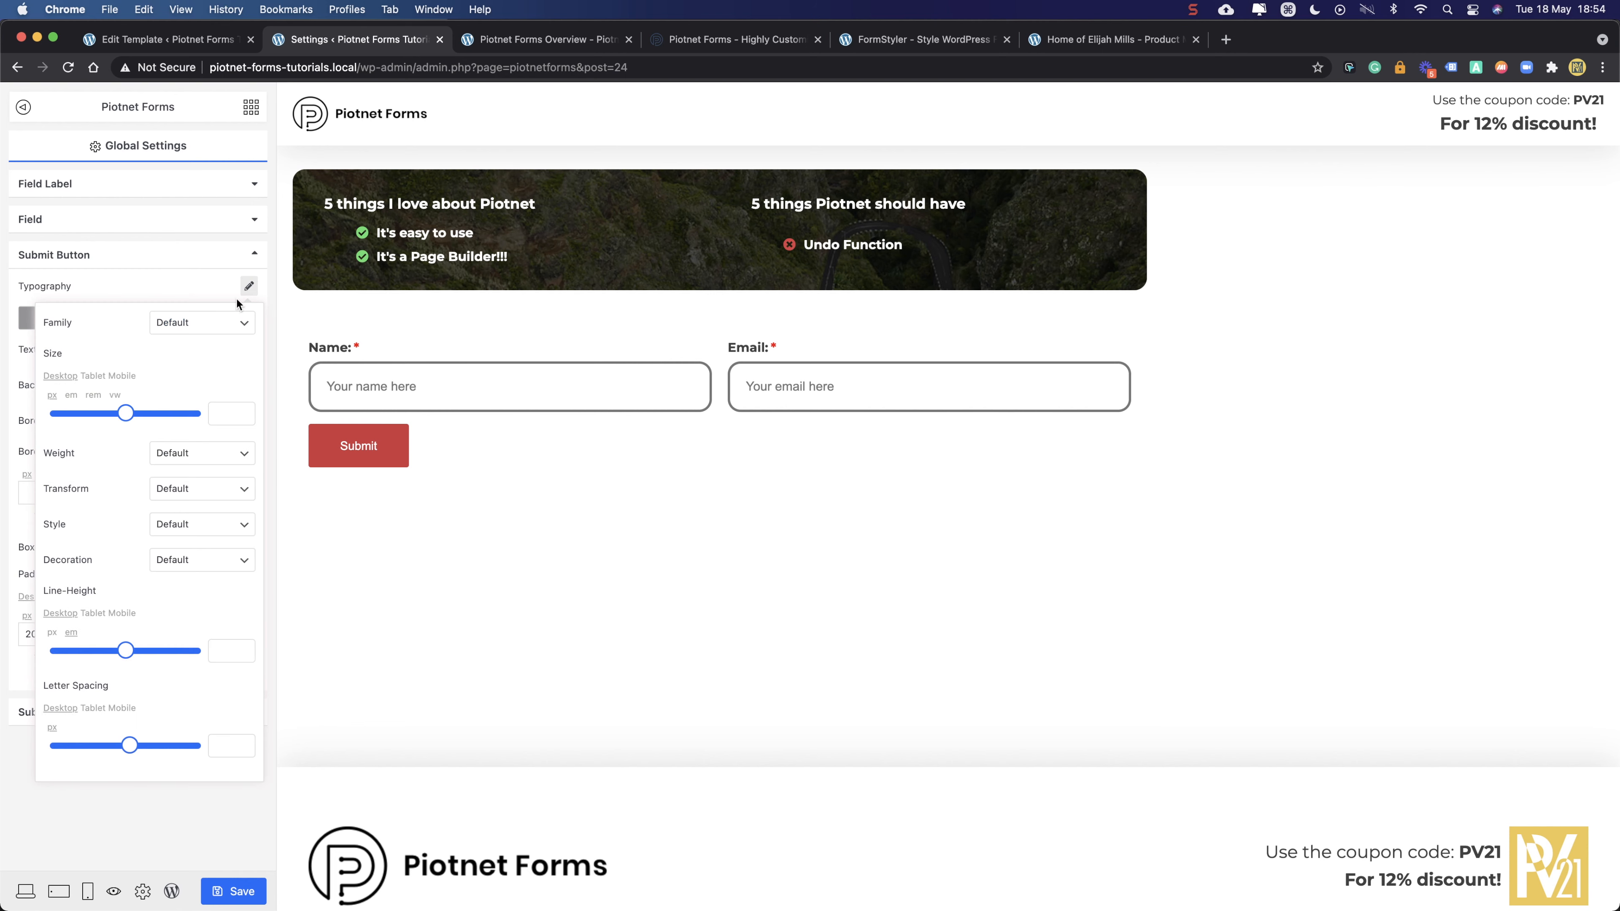
- Set the Submit button text to 700 Bold weight with 2 px letter spacing
left_click(211, 455)
left_click(206, 414)
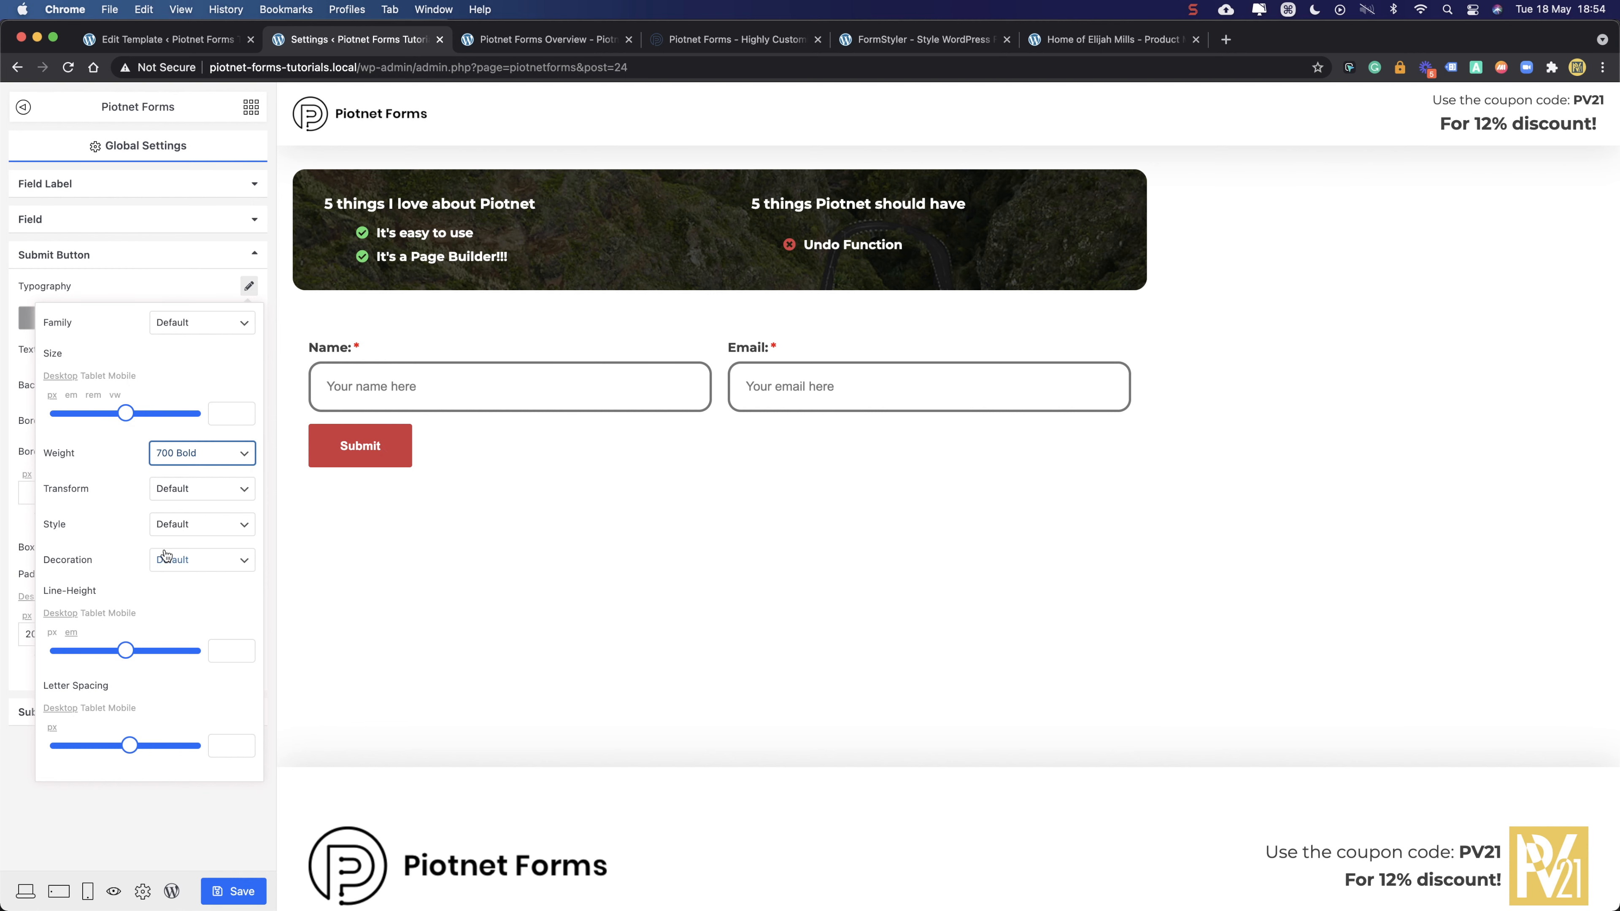
left_click(130, 752)
mouse_move(134, 755)
left_mouse_down()
mouse_move(203, 749)
mouse_move(76, 751)
mouse_move(145, 754)
left_mouse_up()
left_click(240, 750)
left_click(241, 750)
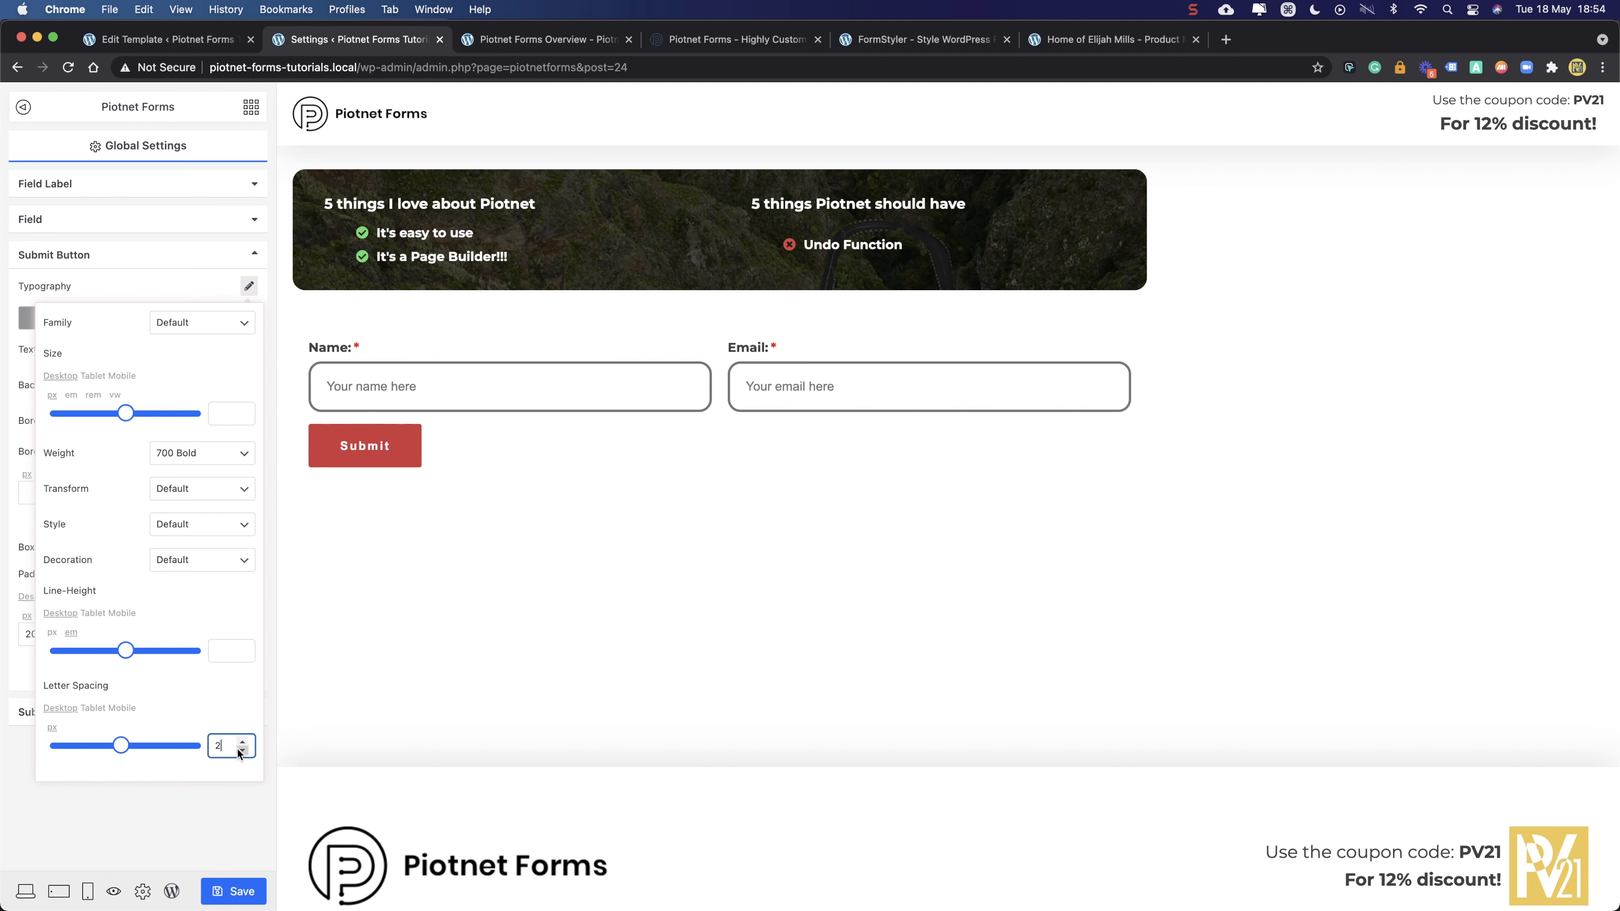
left_click(154, 283)
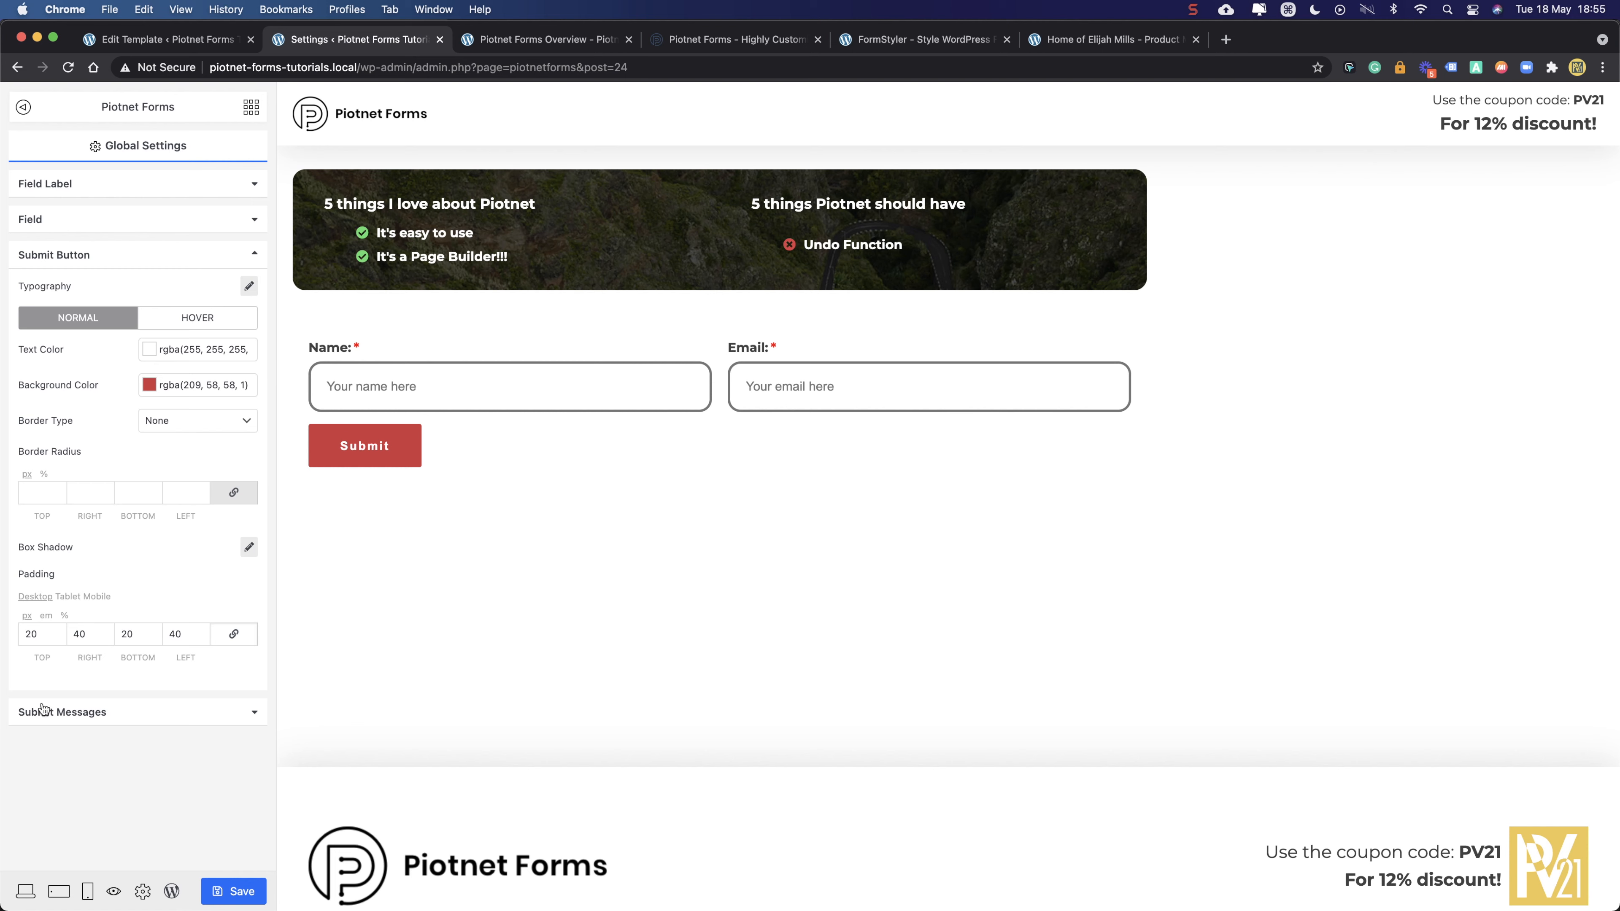
left_click(35, 495)
- Give the Submit button a 50 px border radius and a yellow #f0c84d hover background
type("50")
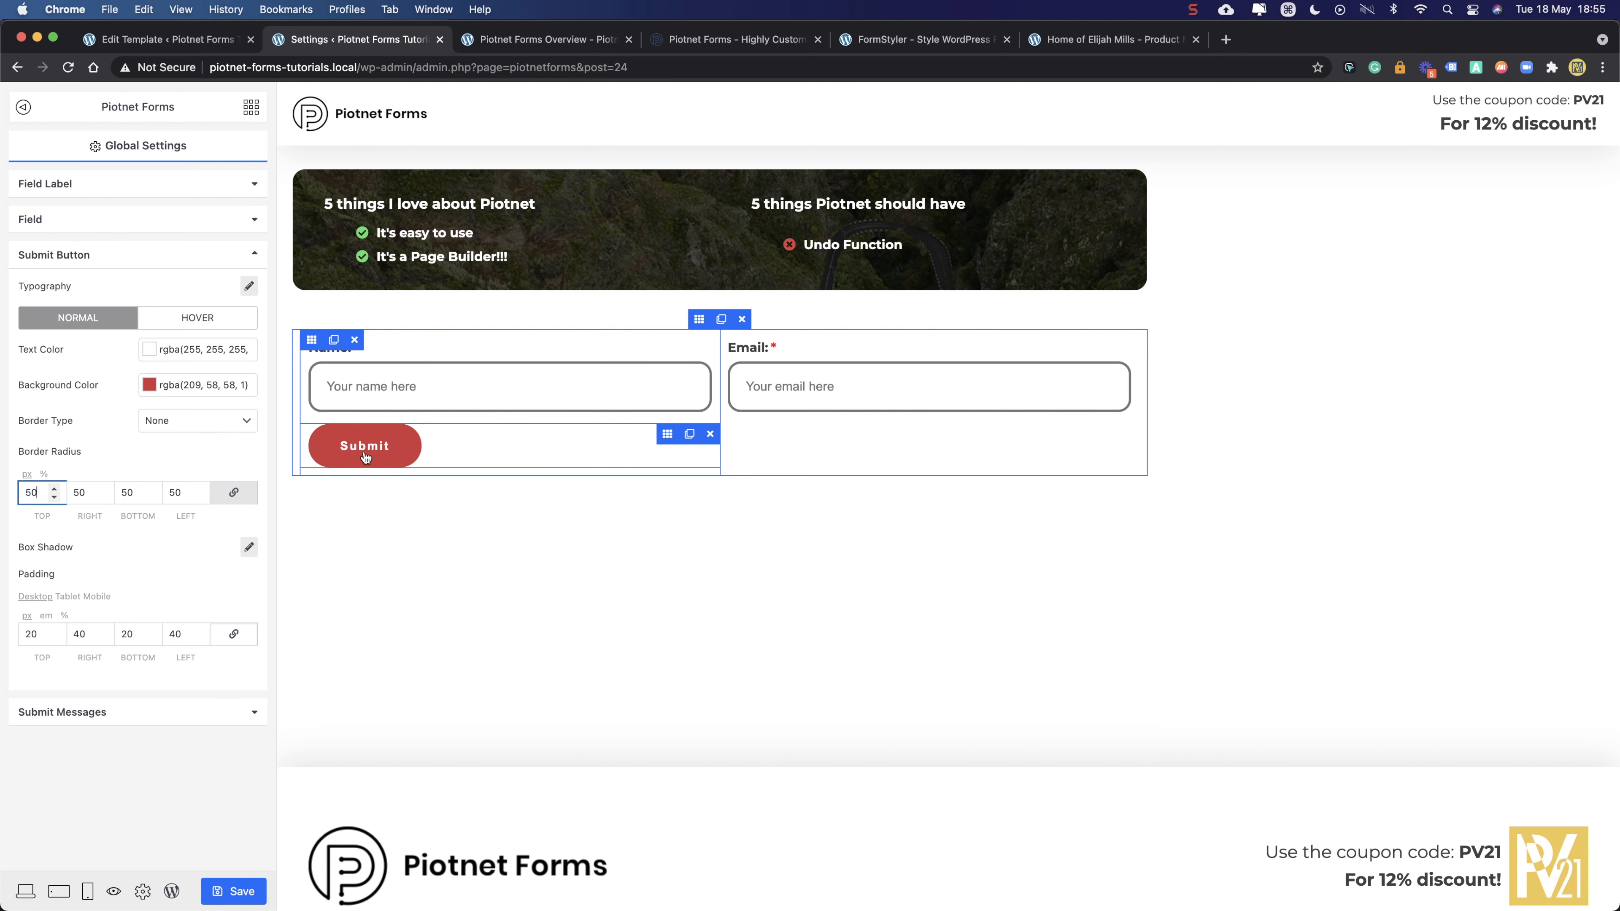
left_click(190, 319)
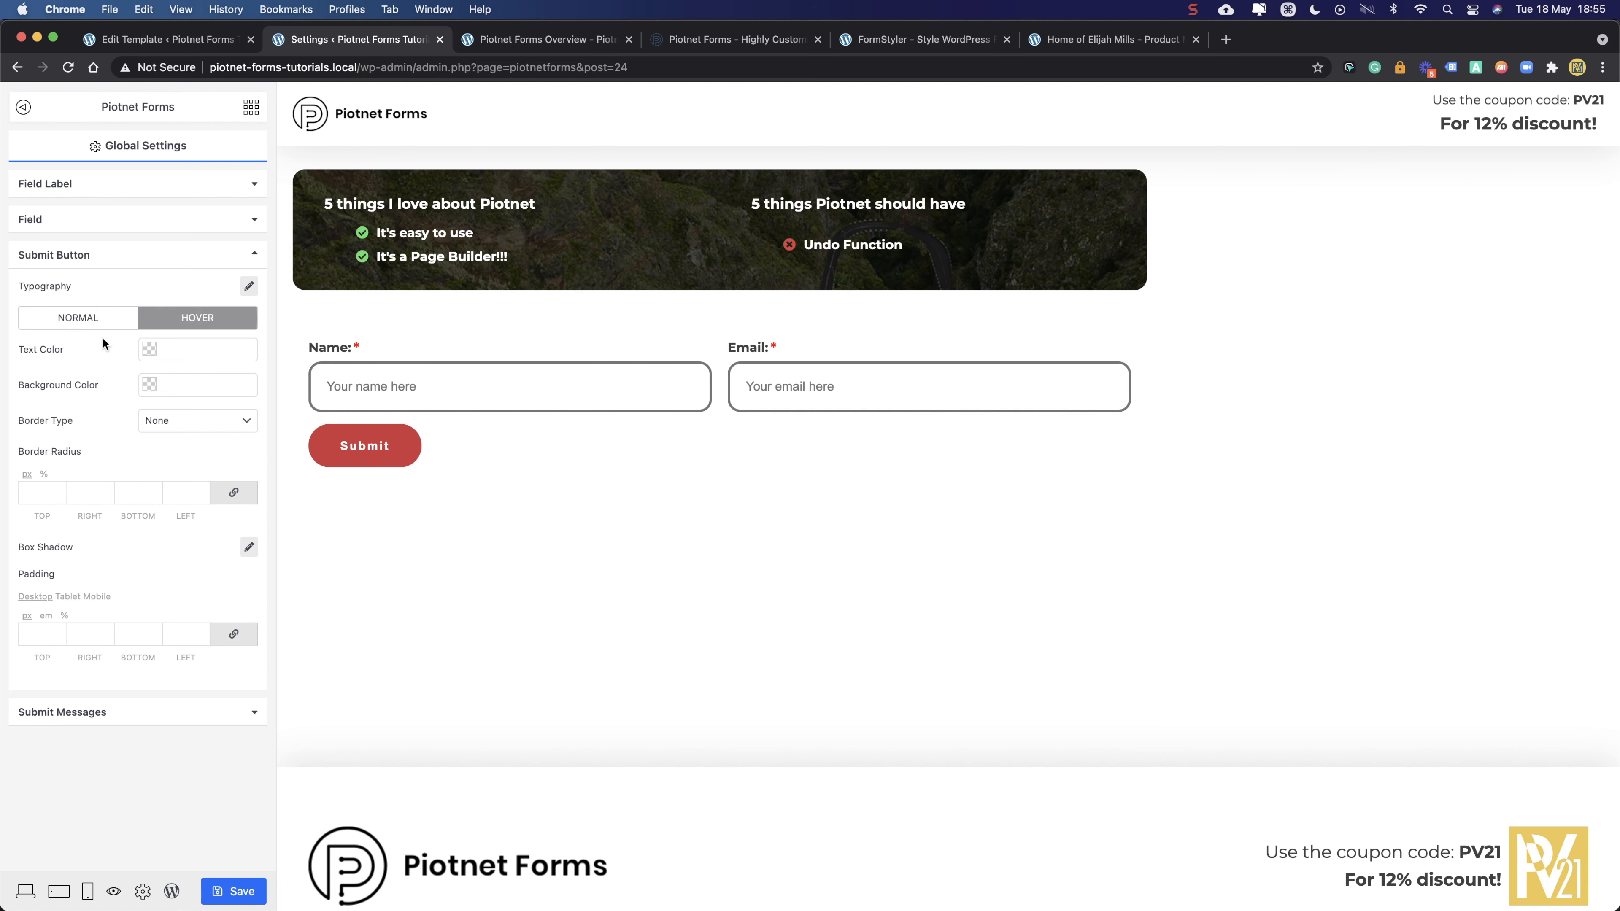
left_click(179, 388)
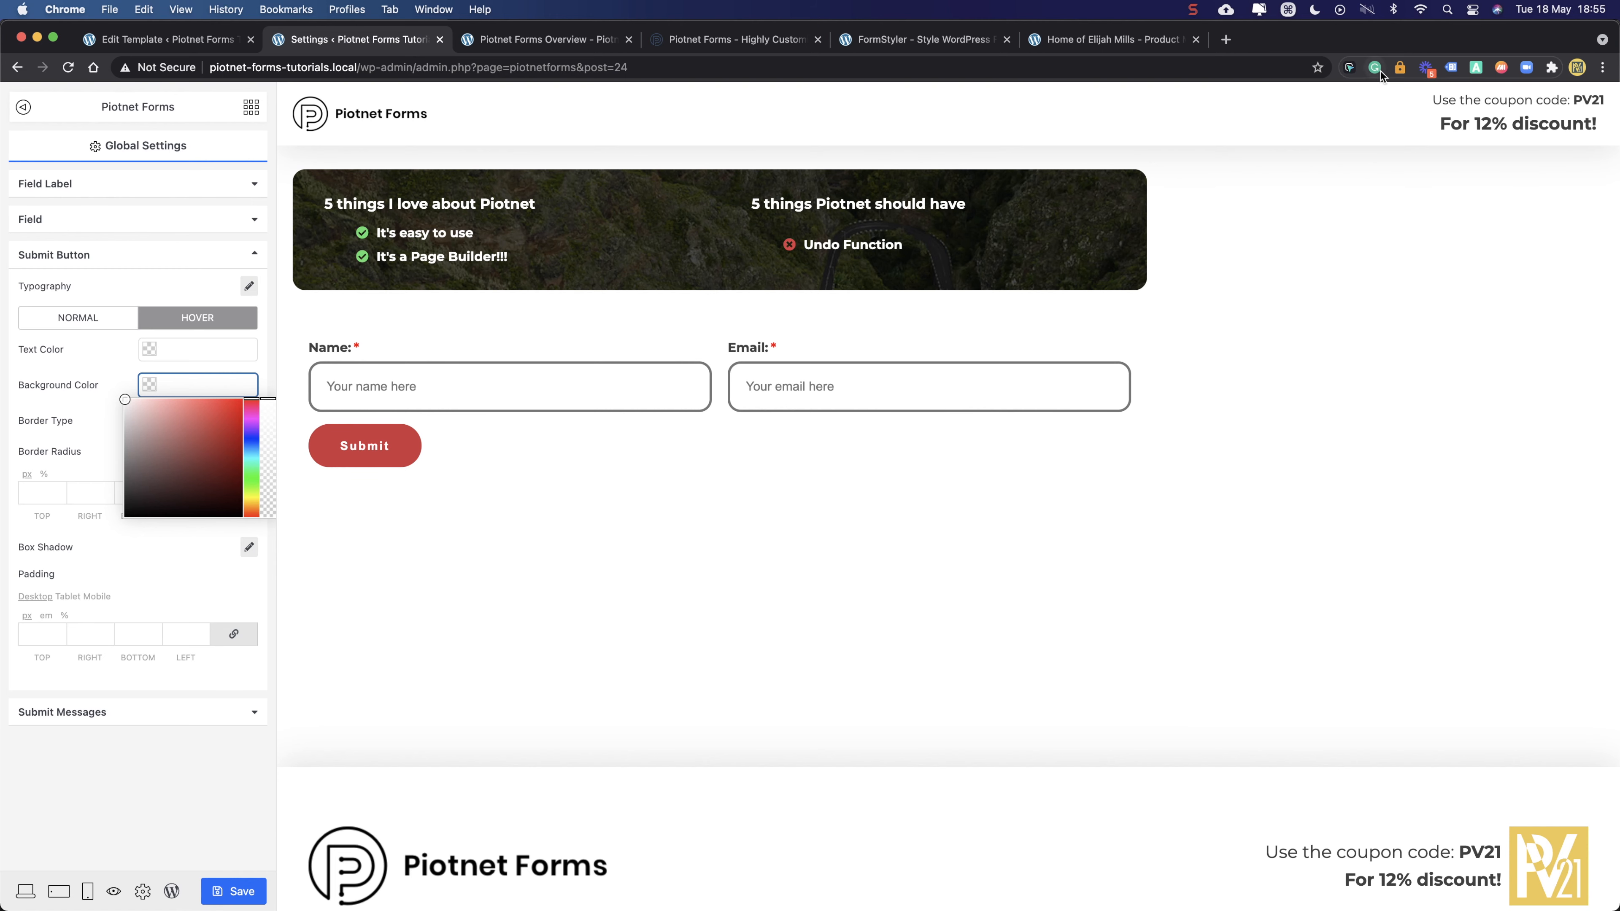
type("#f0c84d")
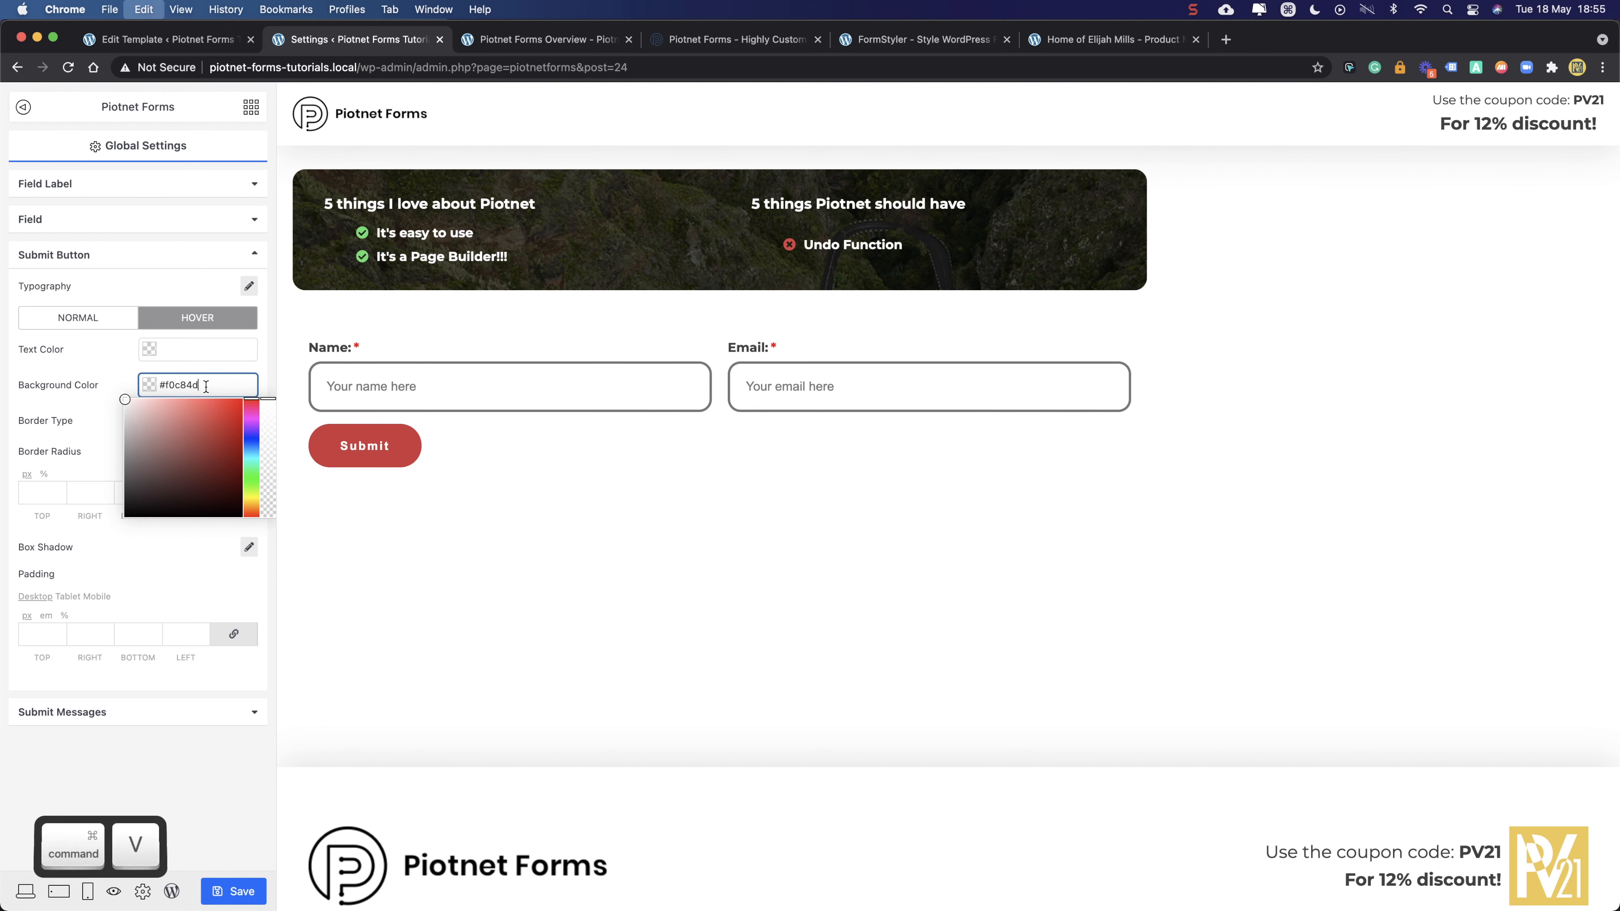
left_click(110, 374)
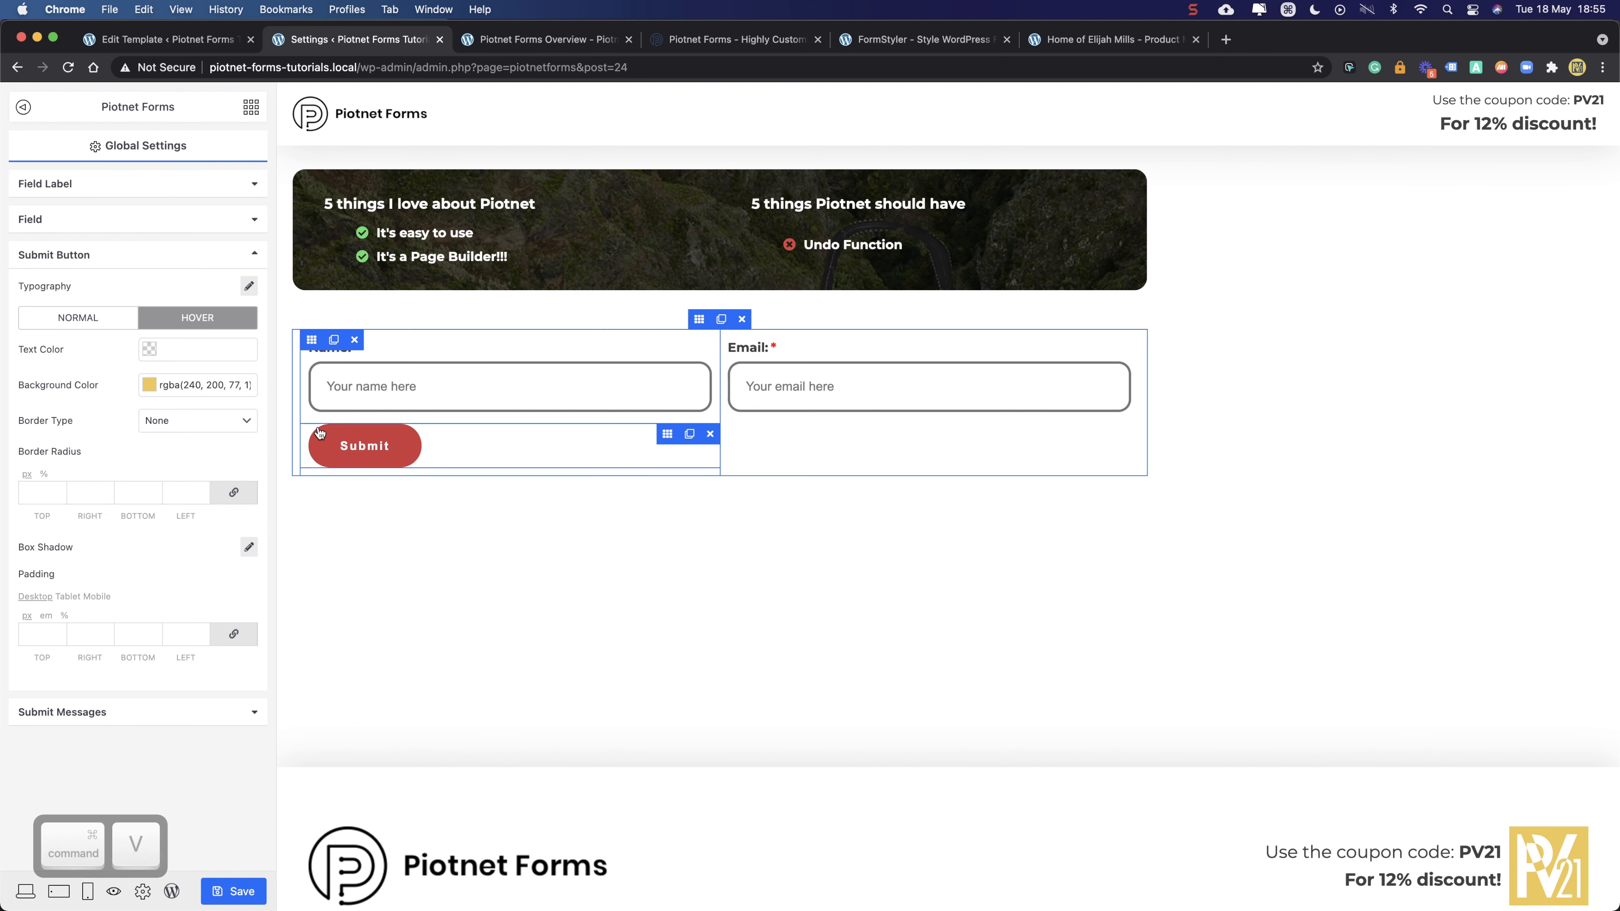
- Set the hover text colour to dark grey rgba(48, 48, 48, 1) and save
left_click(197, 349)
left_click(166, 439)
left_click_drag(157, 448, 123, 460)
left_click(96, 355)
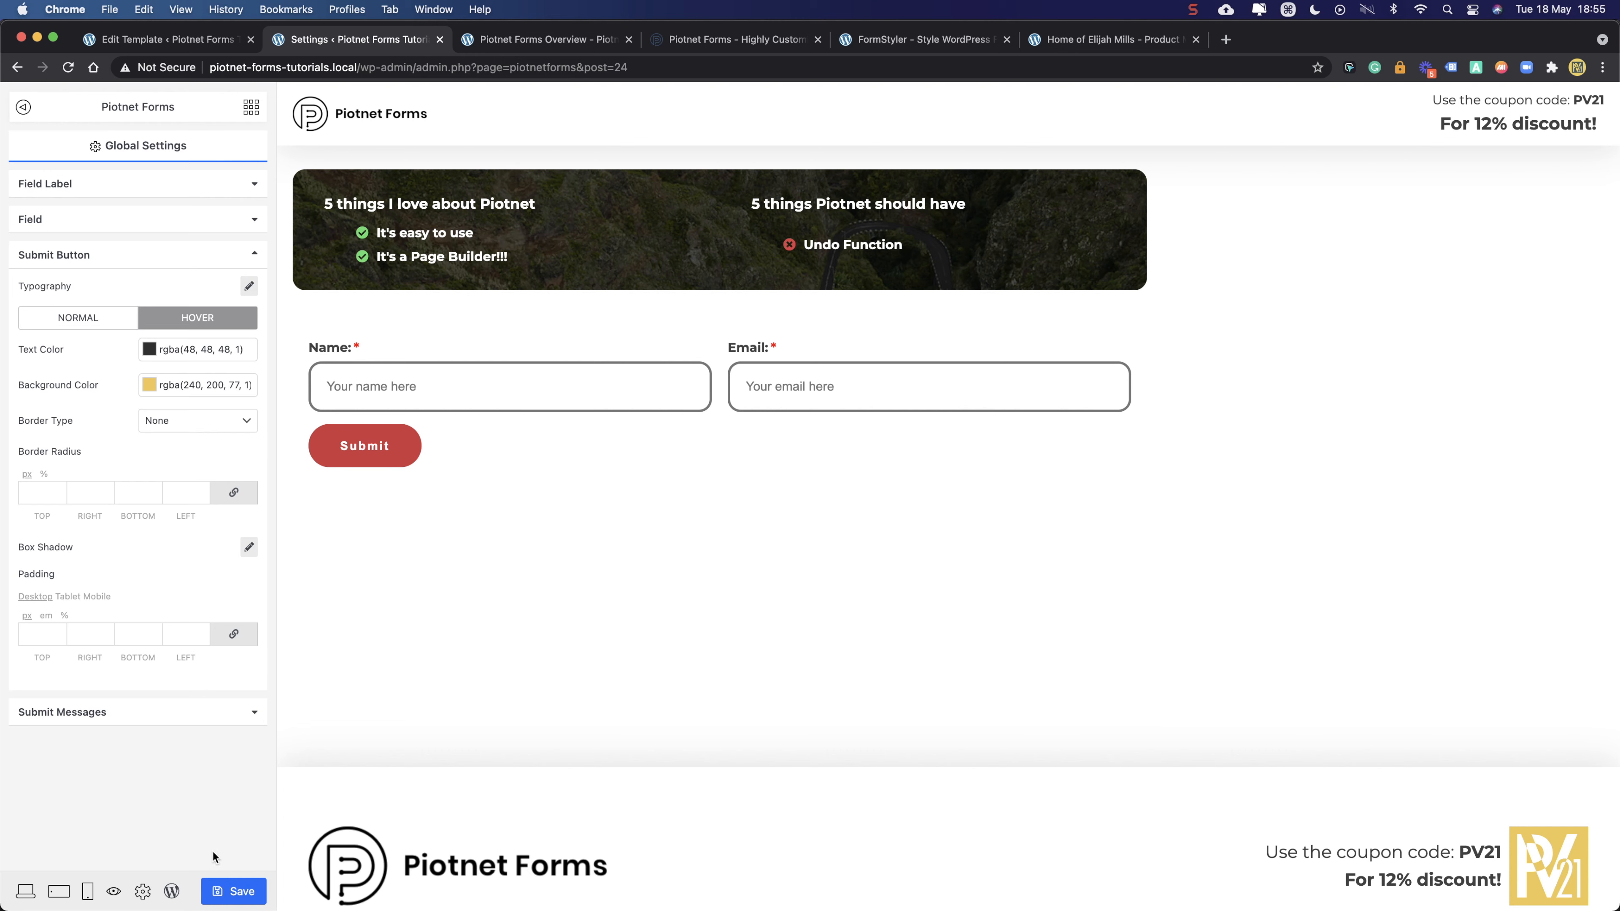
left_click(234, 891)
left_click(542, 40)
- Reload the live form and submit it empty to check the required-field warnings
left_click(68, 67)
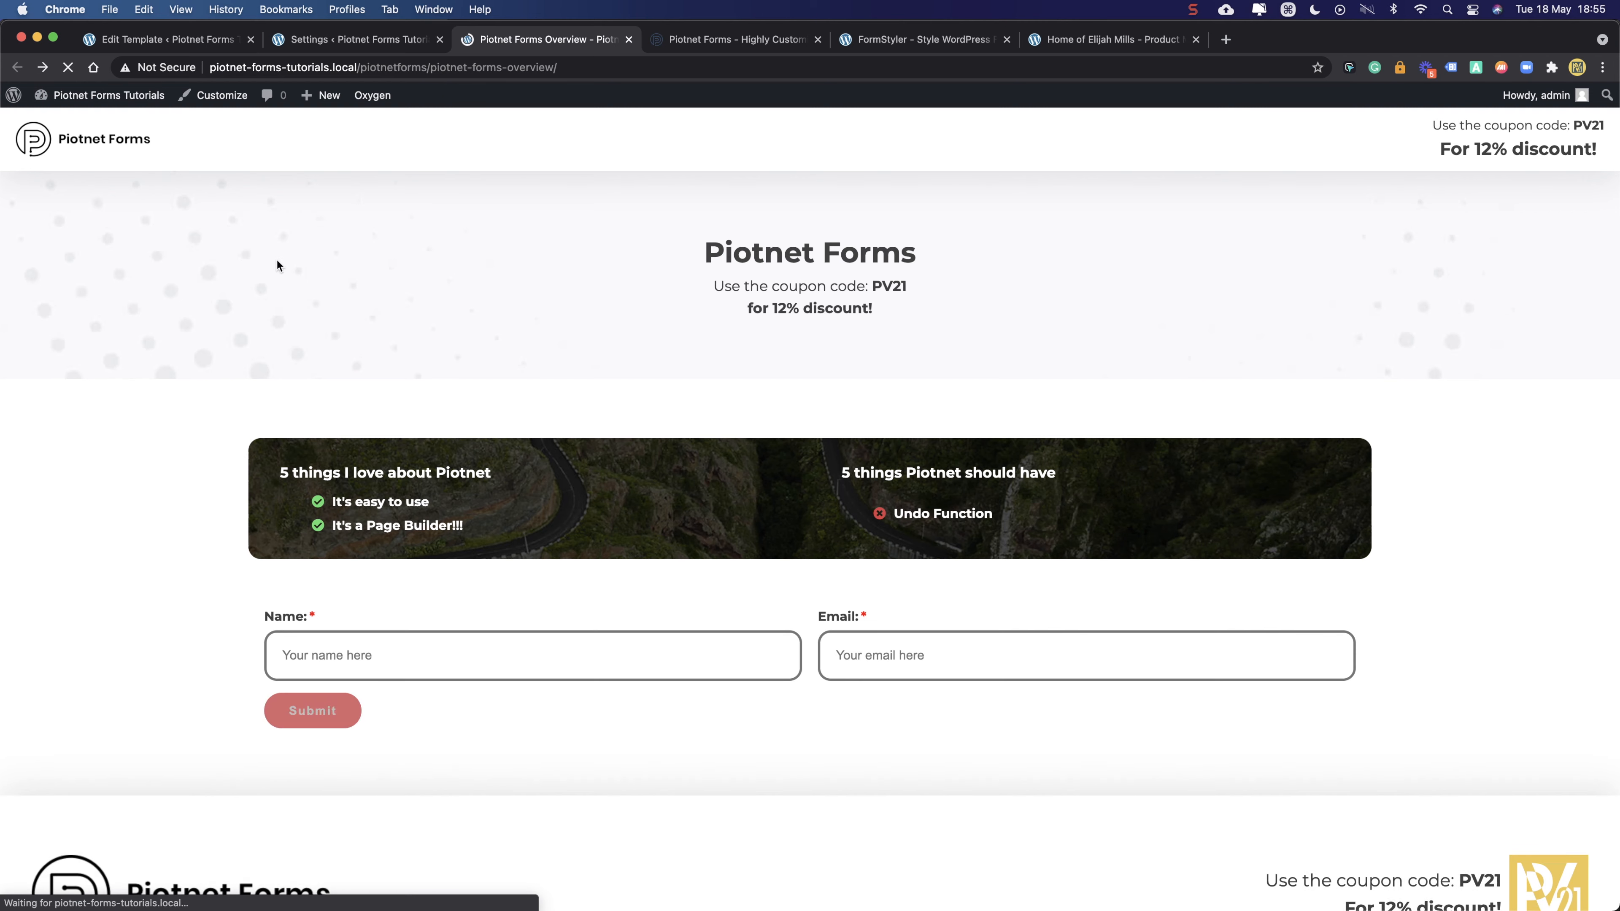
scroll(260, 269, "down", 3)
left_click(386, 568)
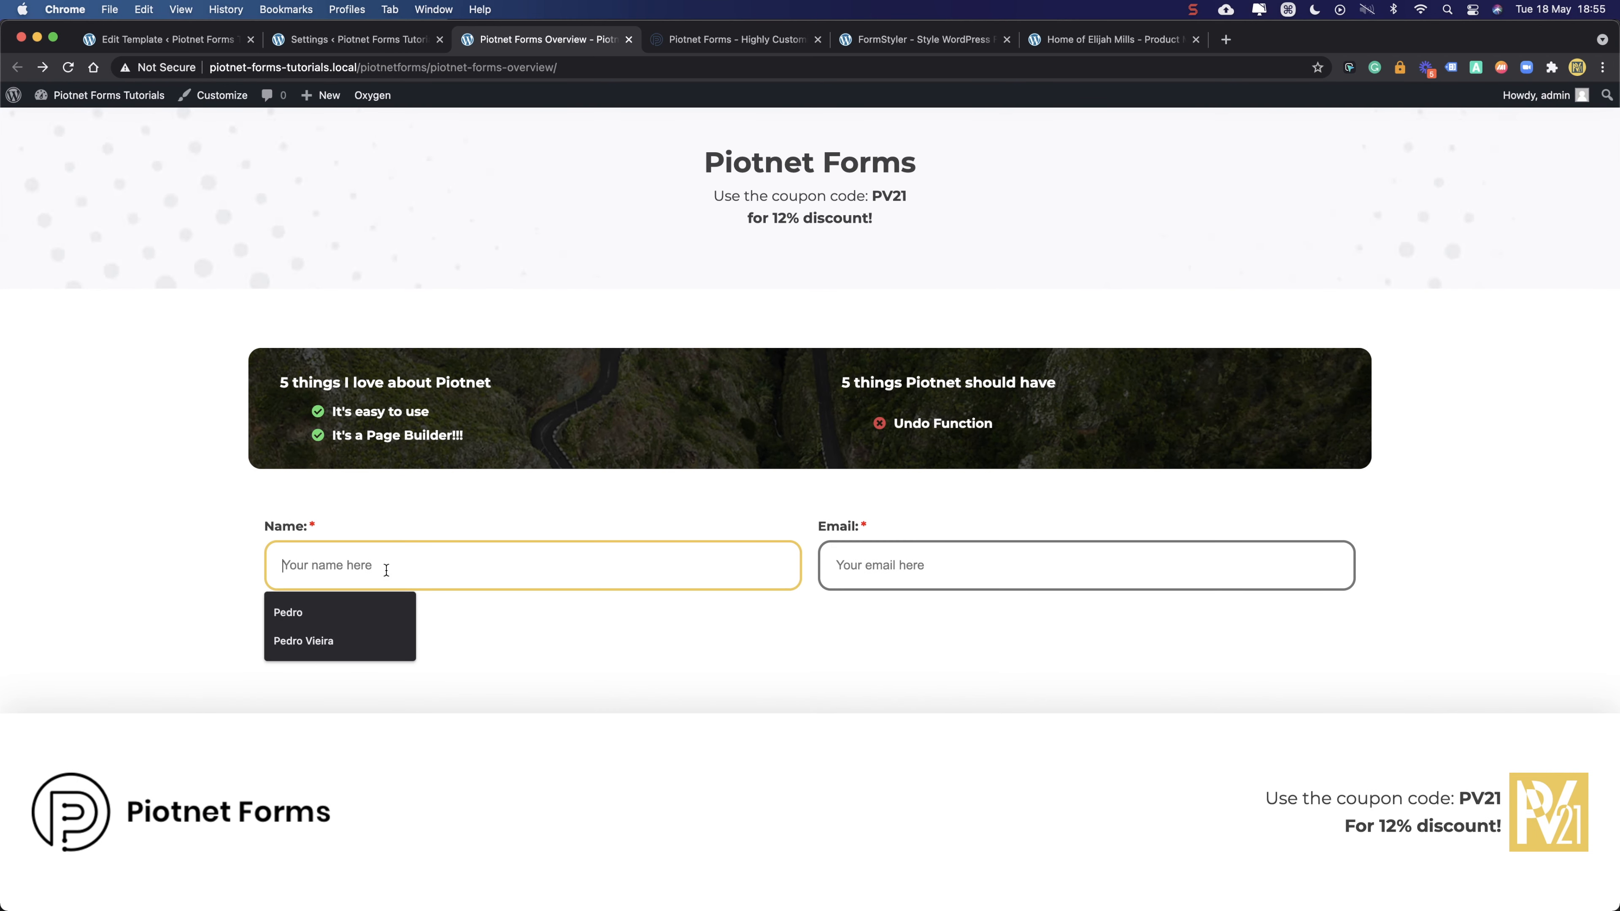
left_click(833, 560)
left_click(604, 631)
left_click(298, 628)
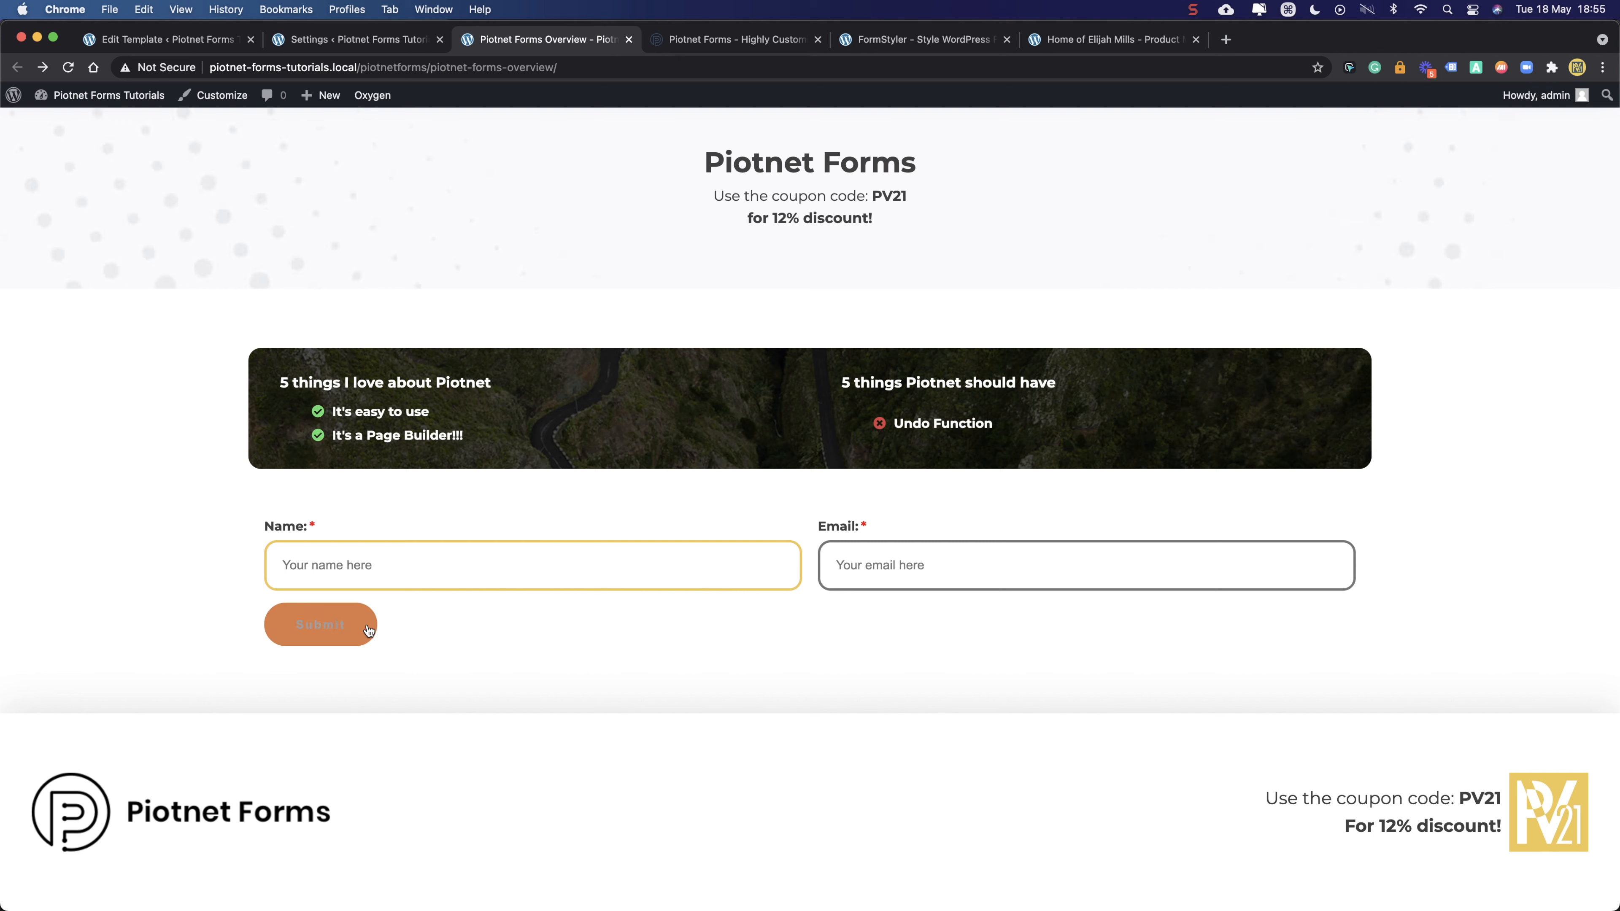
left_click(958, 550)
left_click(367, 626)
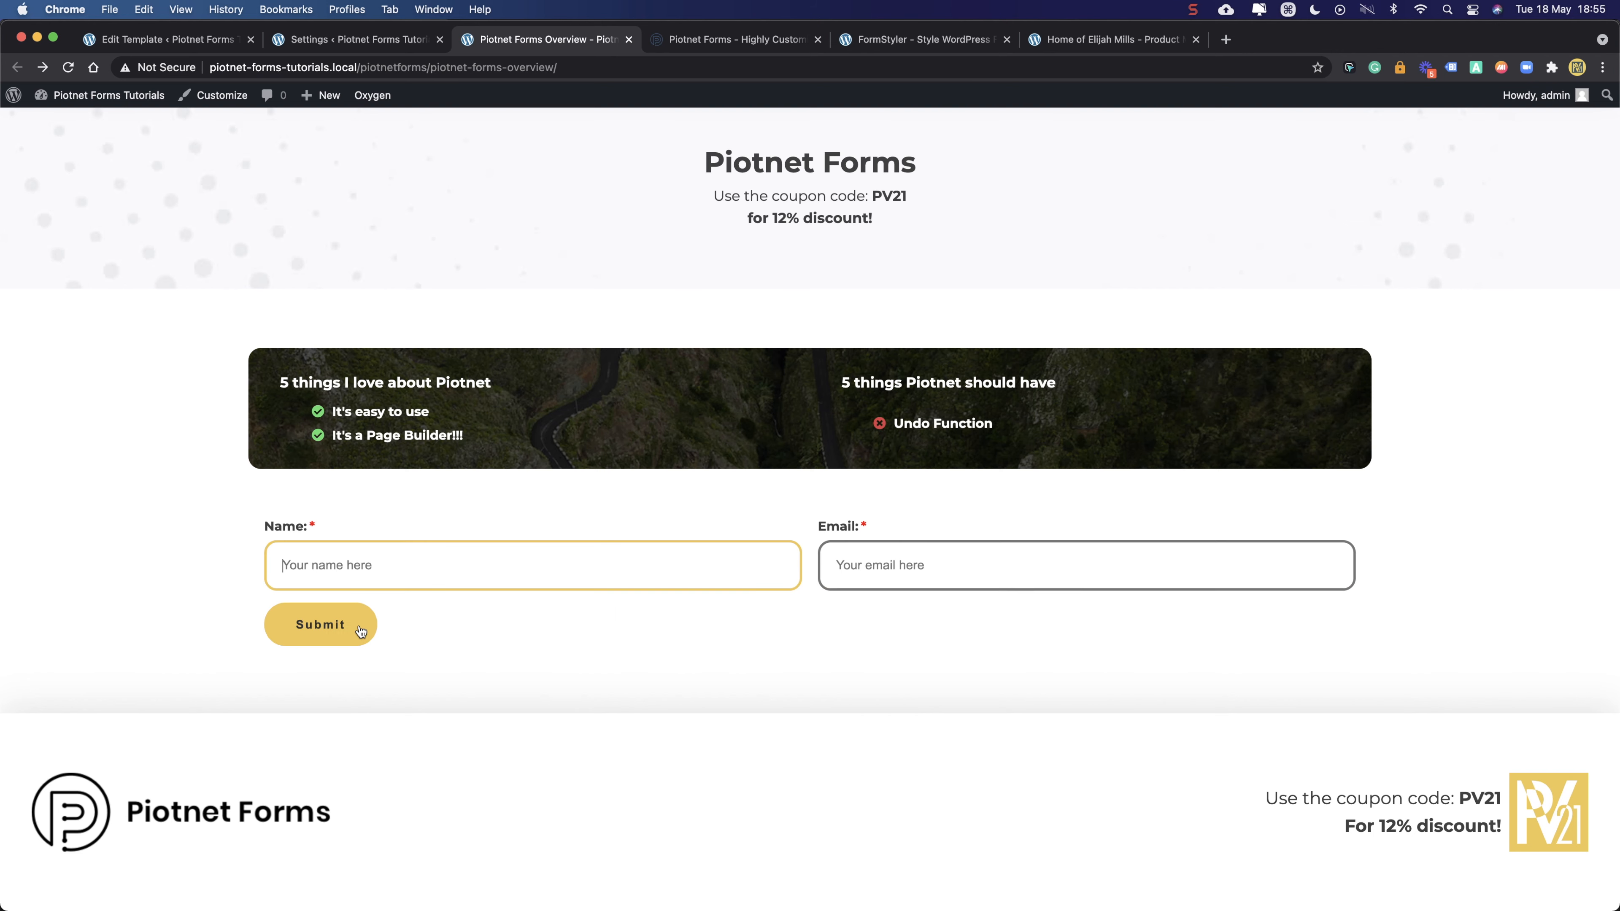
- Autofill the Name field, submit to see the email warning, then clear the name again
left_click(481, 567)
left_click(364, 610)
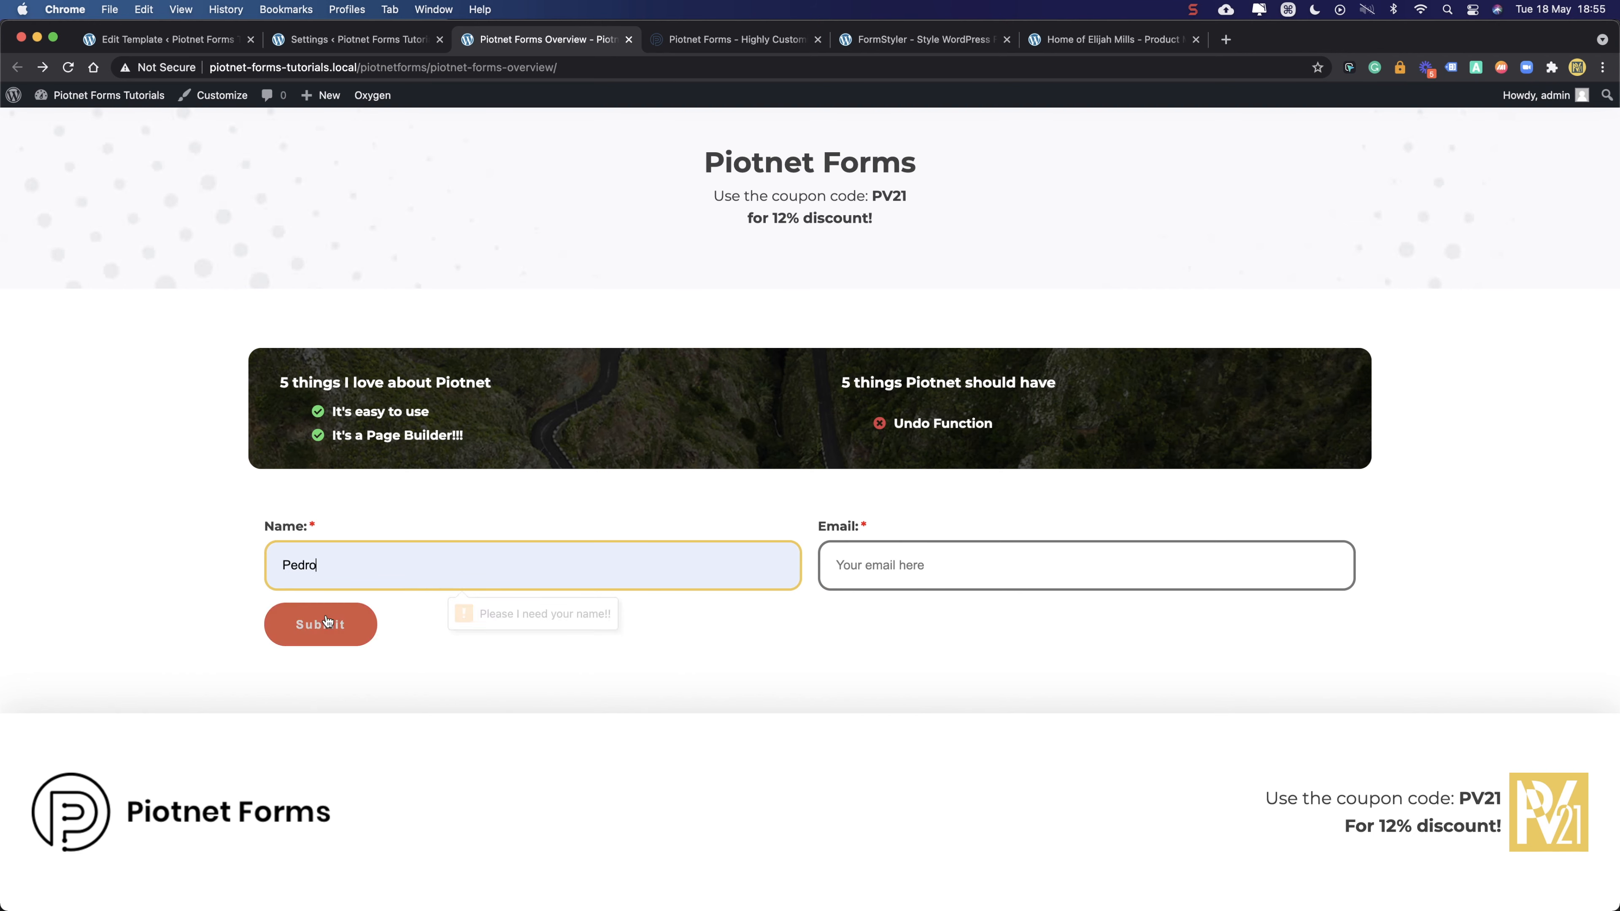
left_click(315, 629)
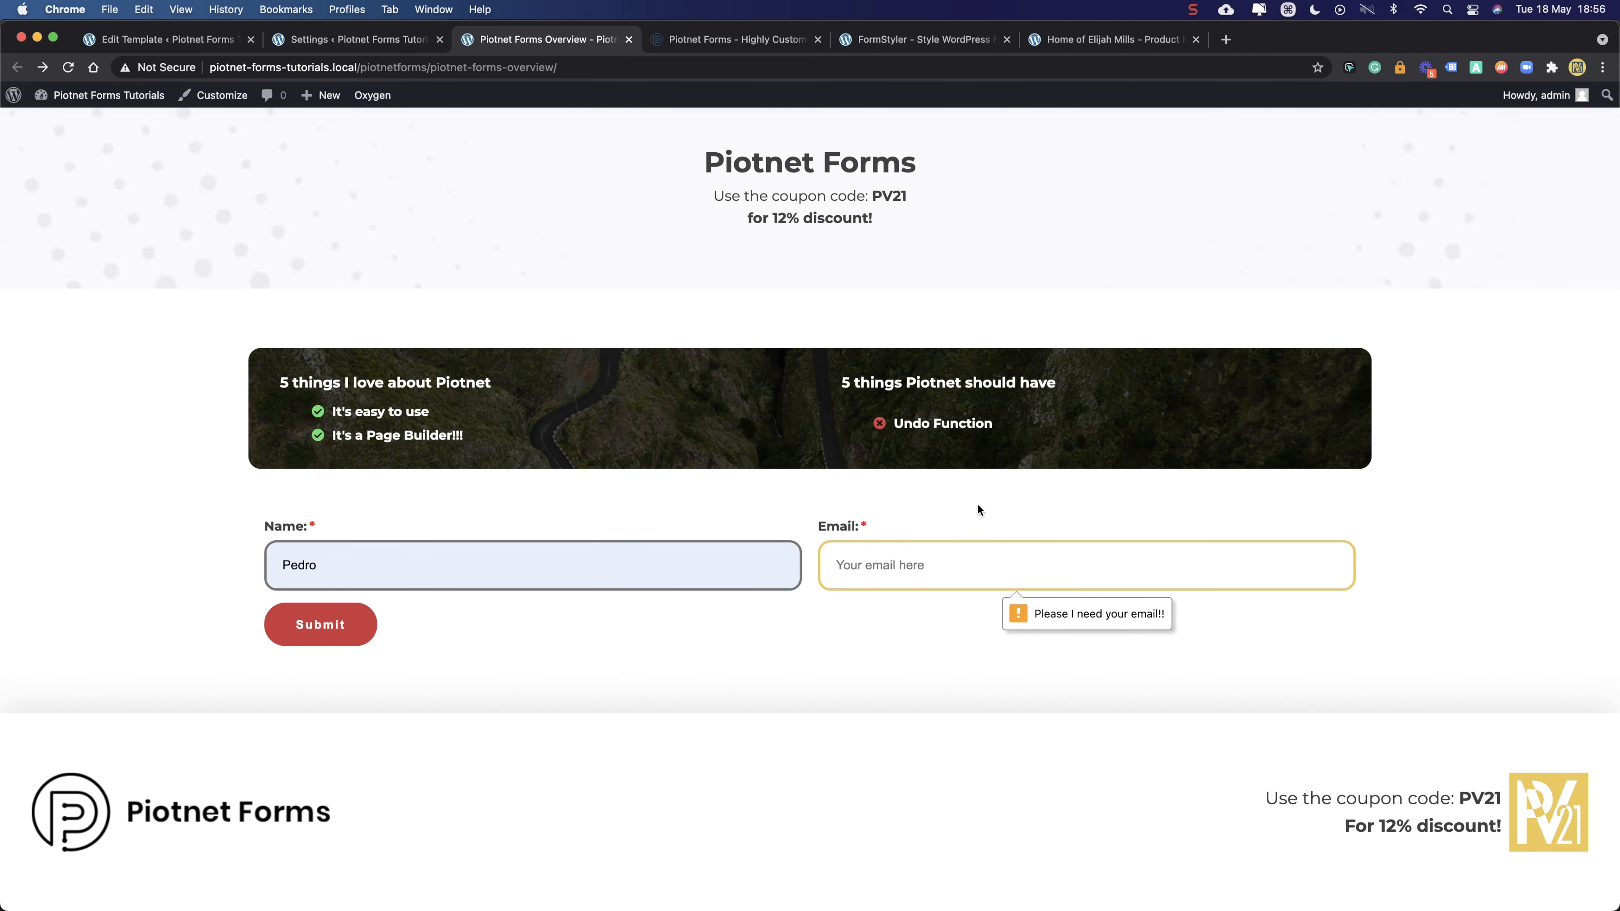
left_click(873, 558)
left_click(664, 563)
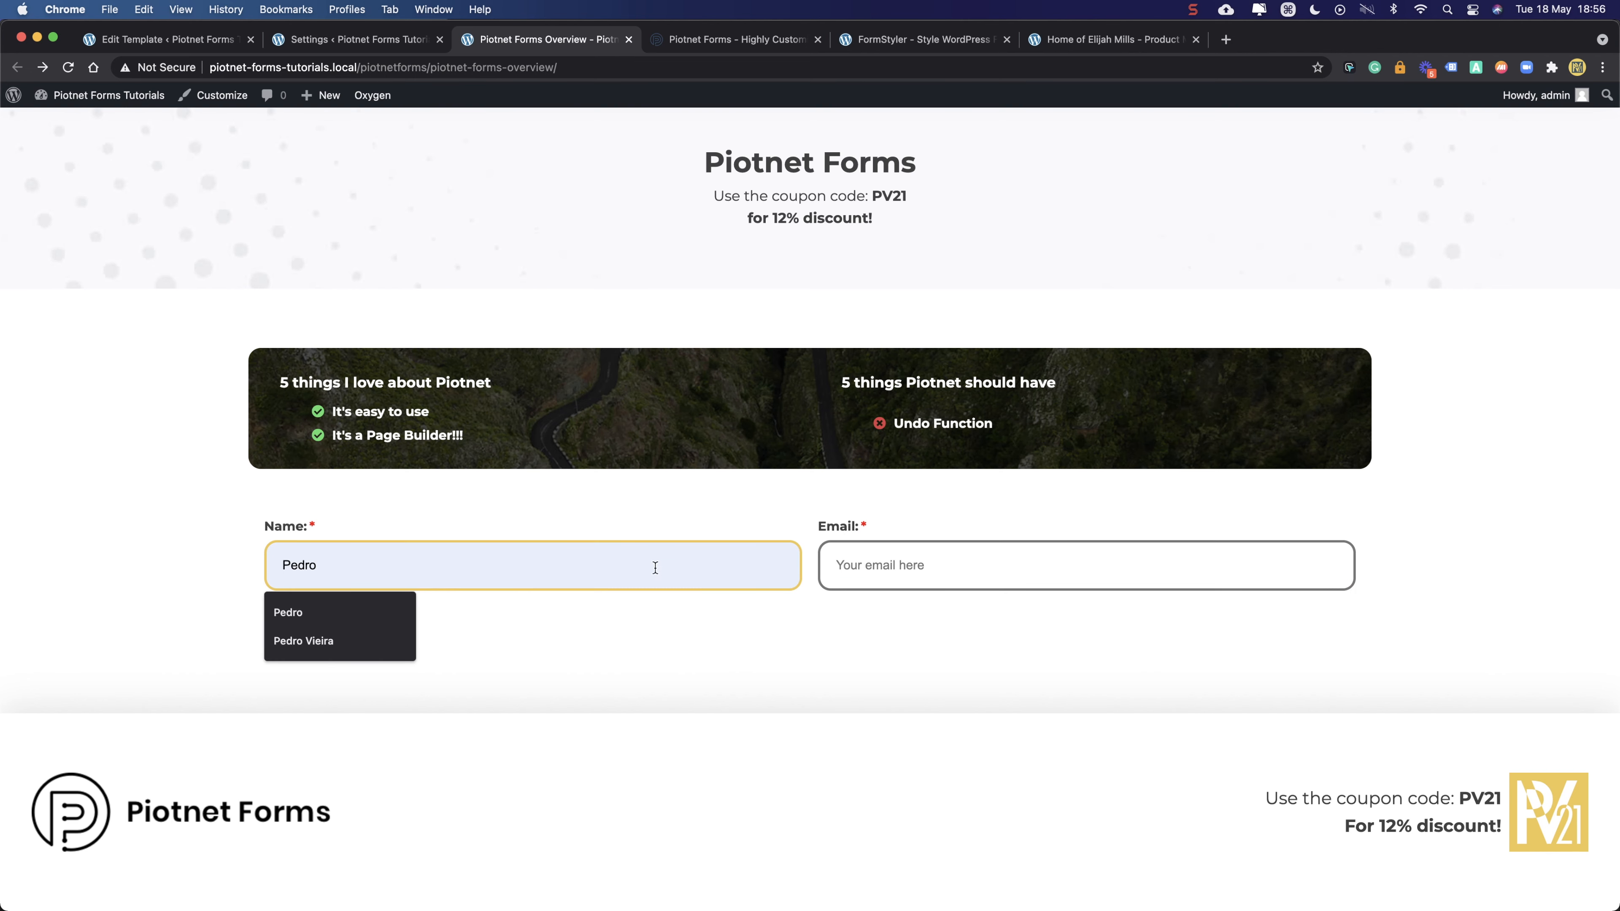
left_click_drag(655, 568, 199, 575)
key("BackSpace")
left_click(784, 504)
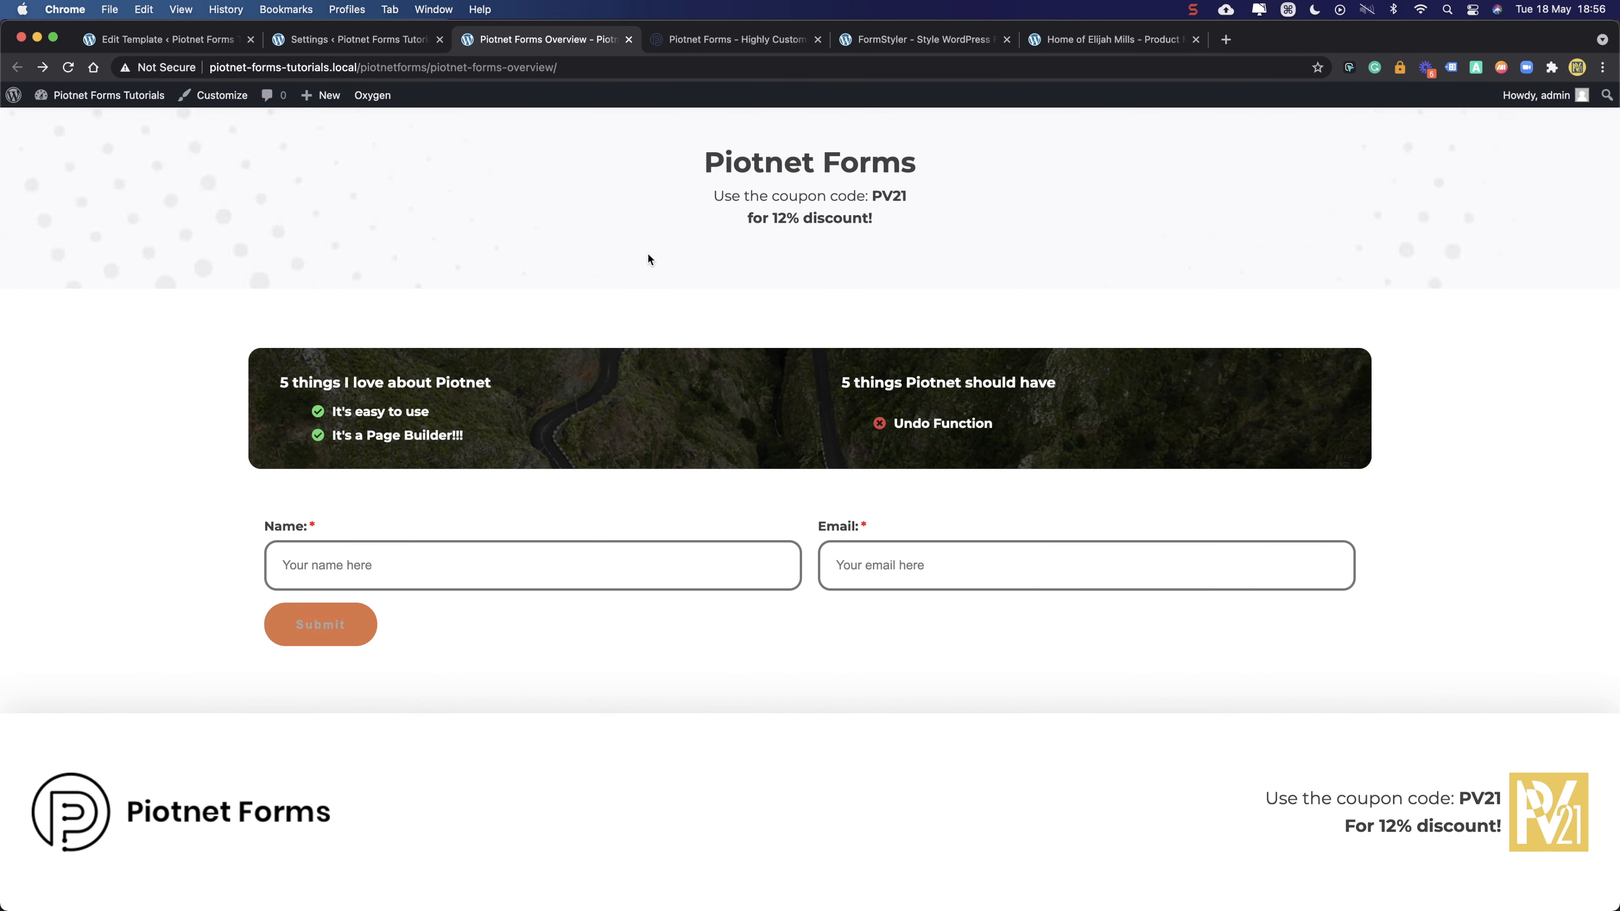
left_click(761, 41)
left_click(366, 41)
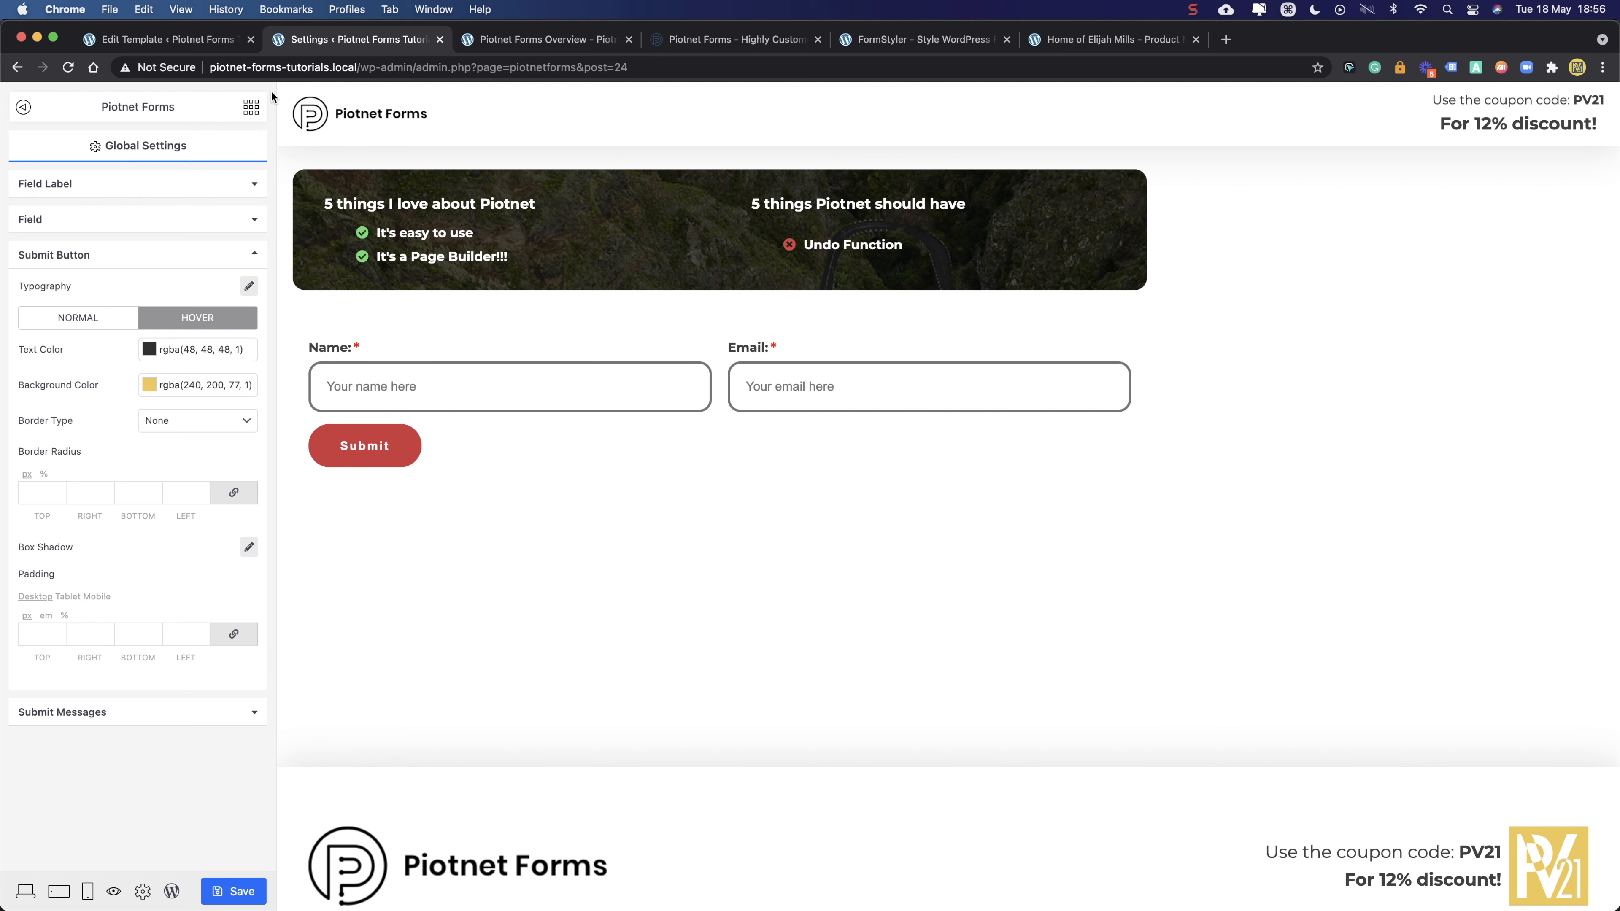
- Save the settings and set the Submit Messages success colour to light green
left_click(214, 891)
left_click(128, 712)
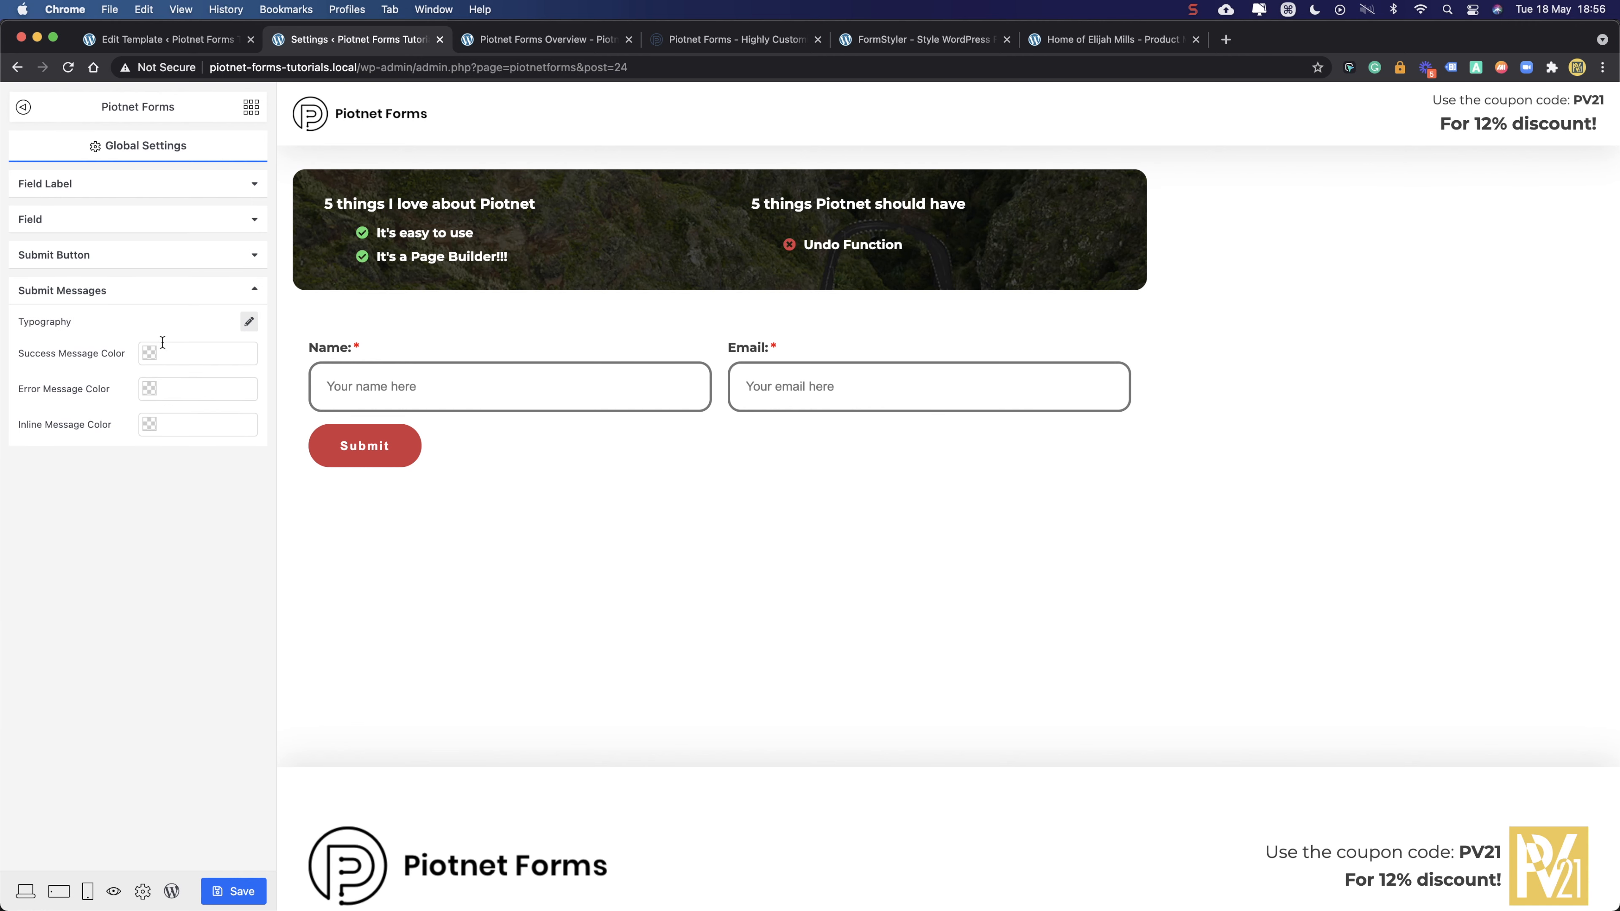
left_click(191, 353)
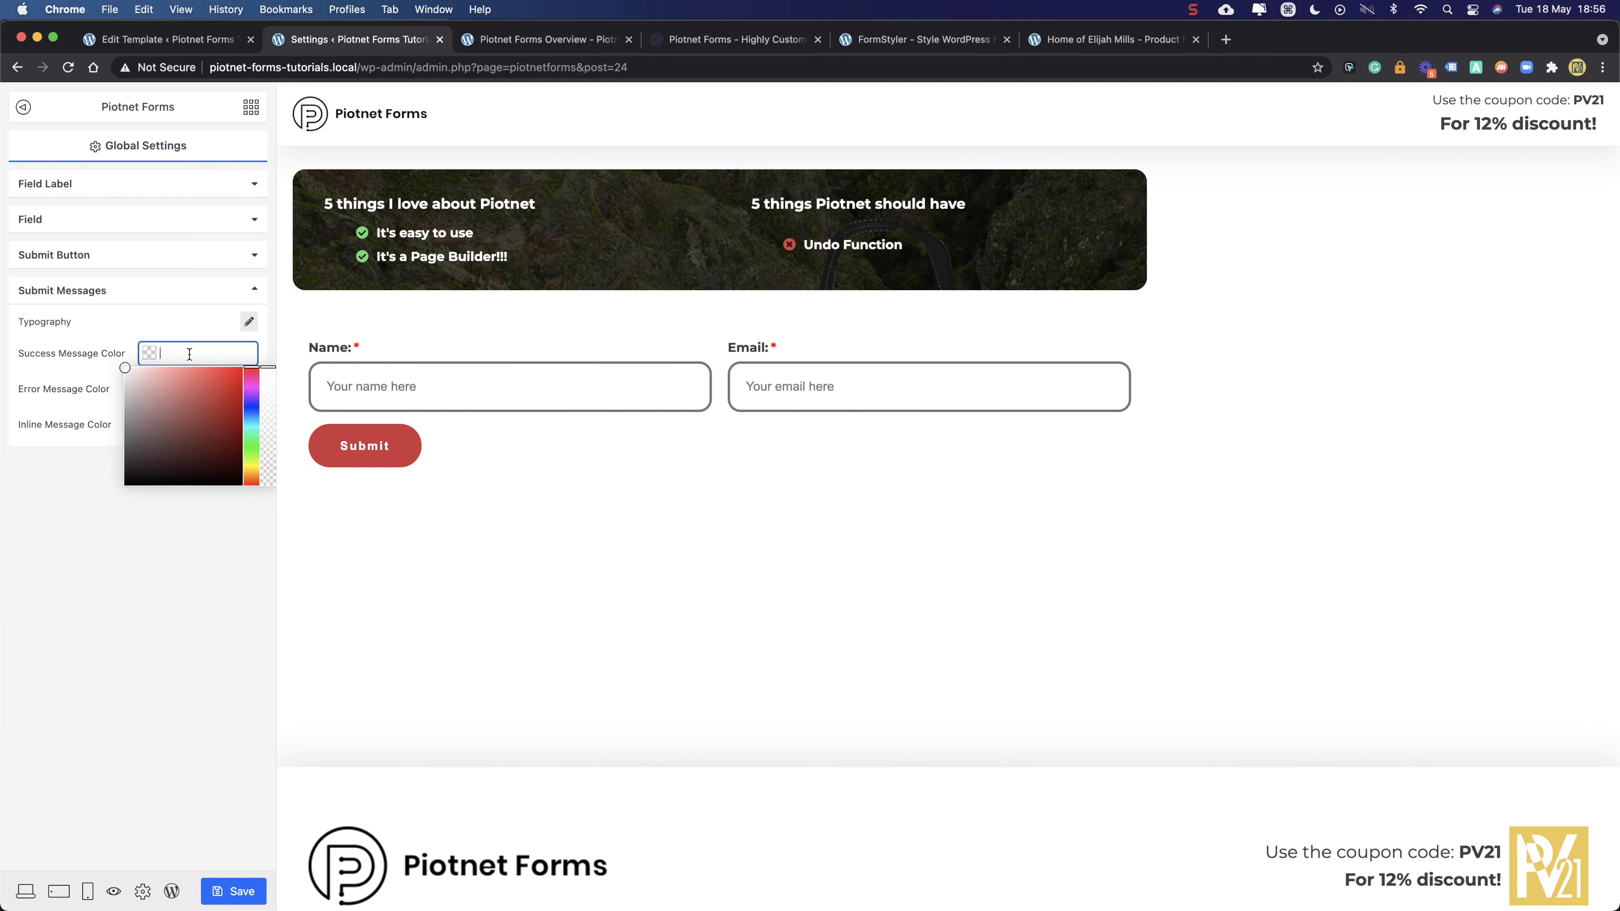
left_click(250, 447)
left_click_drag(207, 412, 170, 381)
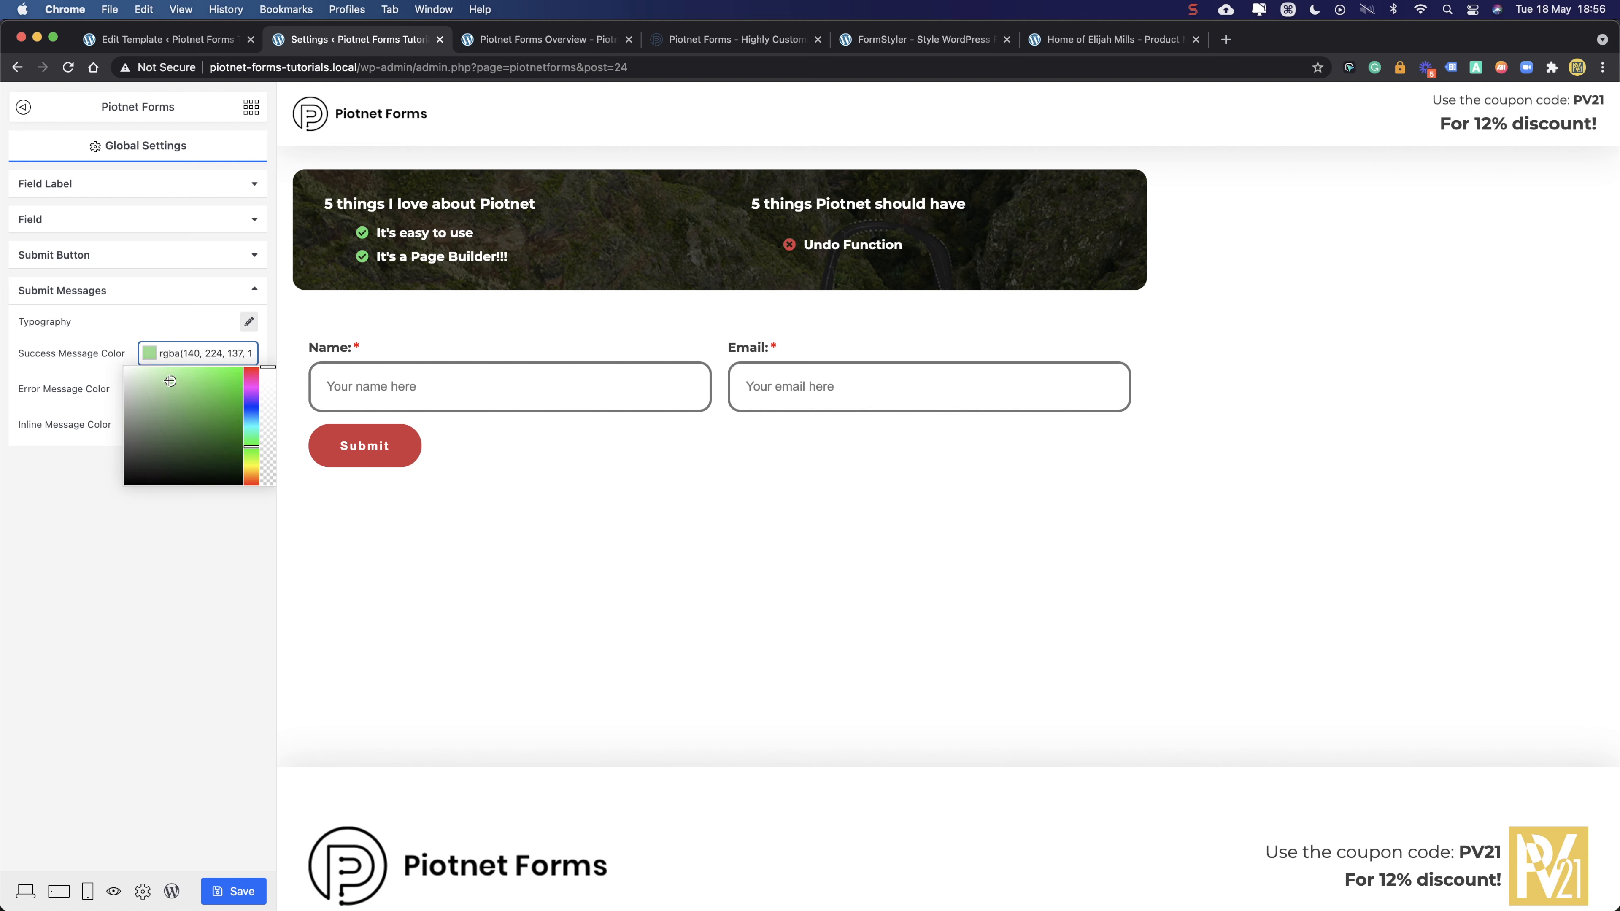
- Make error messages red rgba(230, 78, 78, 1) and paste yellow #f0c84d as the inline message colour
left_click(59, 445)
left_click(176, 385)
left_click(209, 423)
left_click_drag(209, 423, 203, 415)
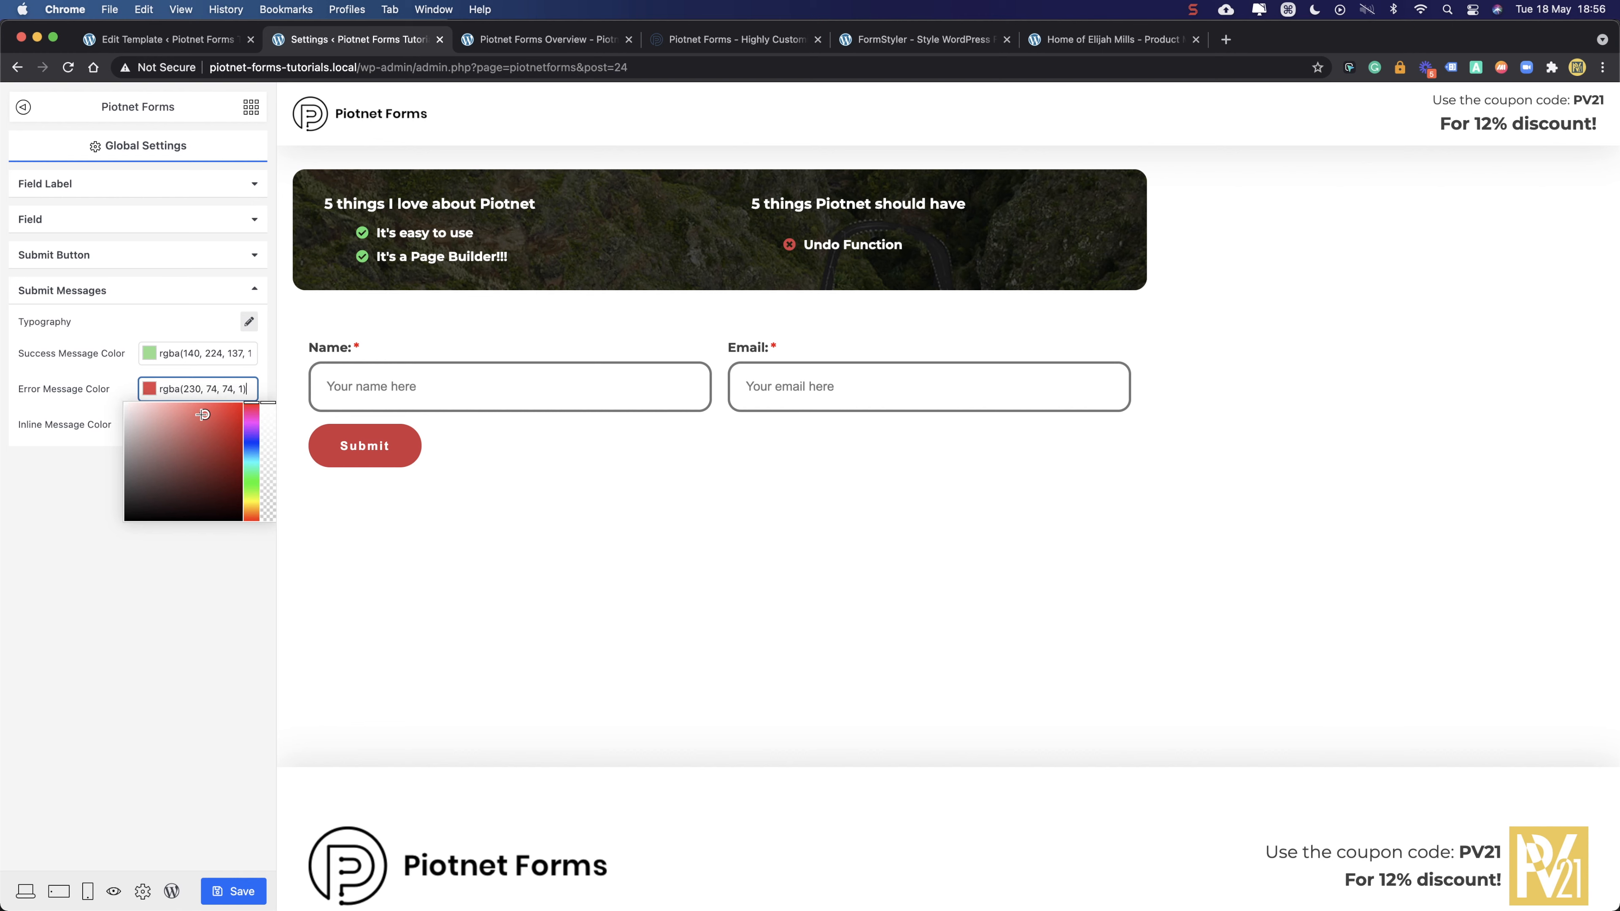
left_click(64, 446)
left_click(191, 422)
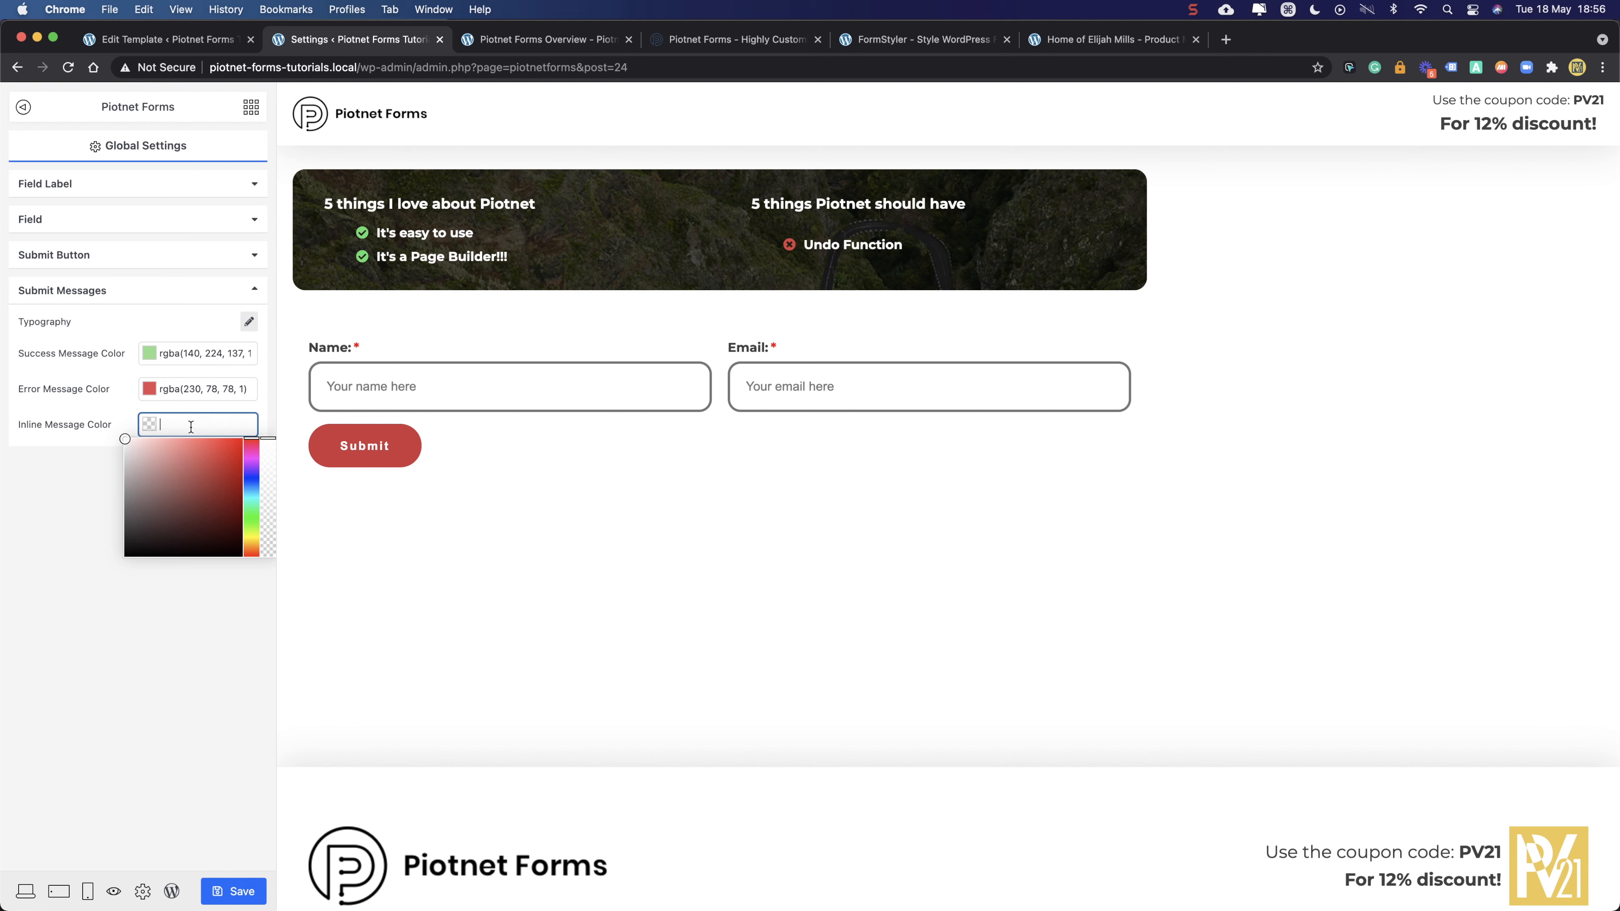
type("#f0c84d")
left_click(98, 478)
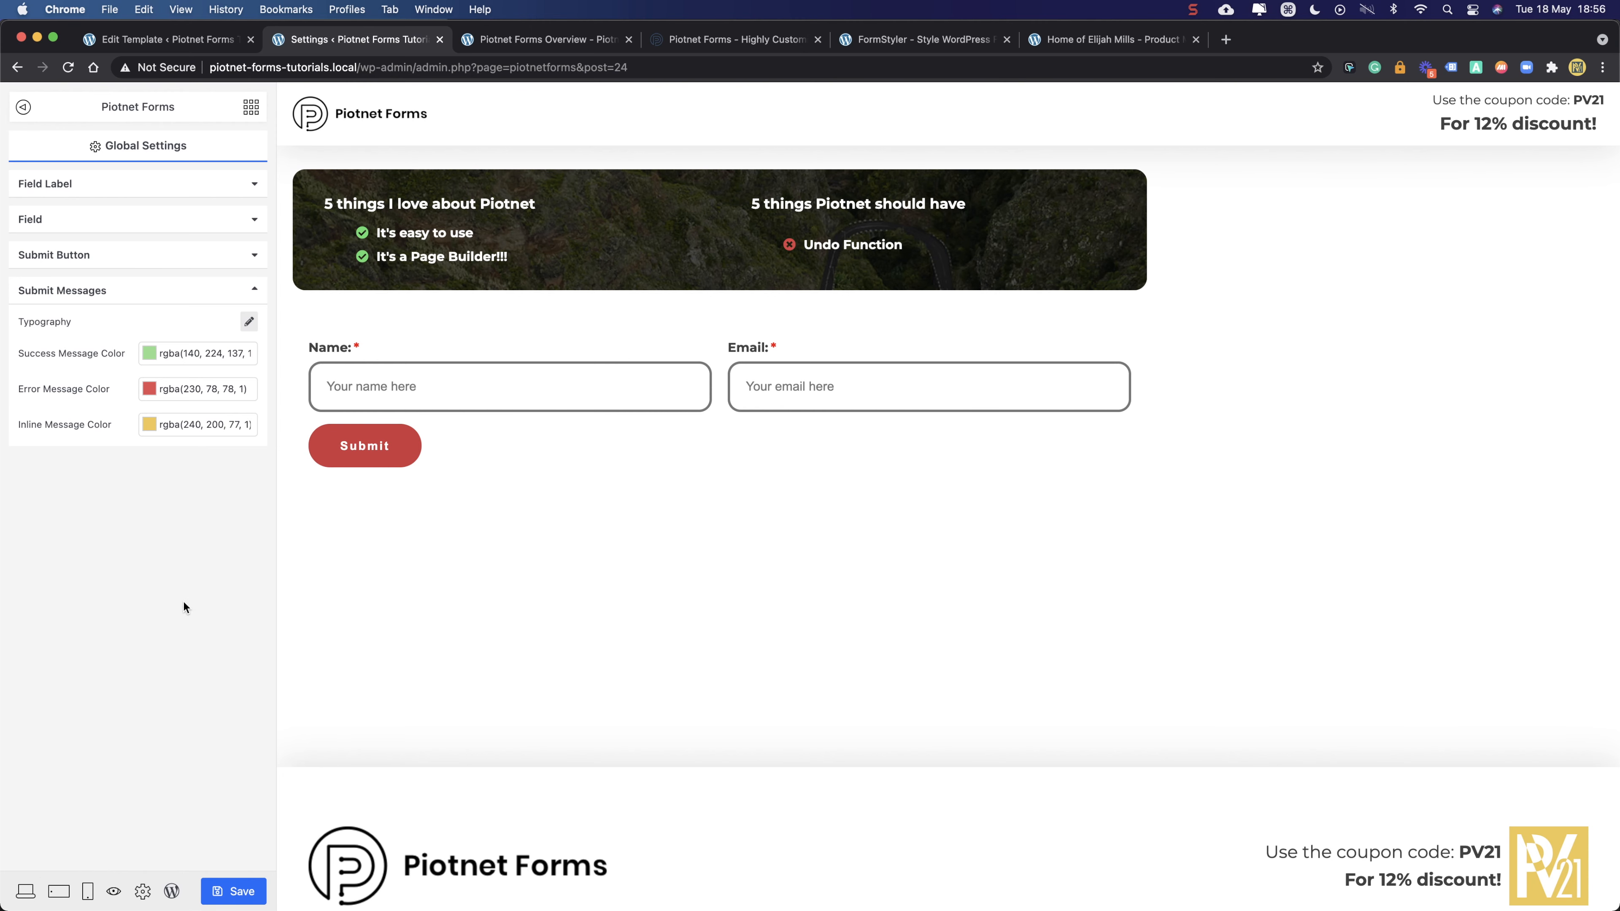
left_click(479, 41)
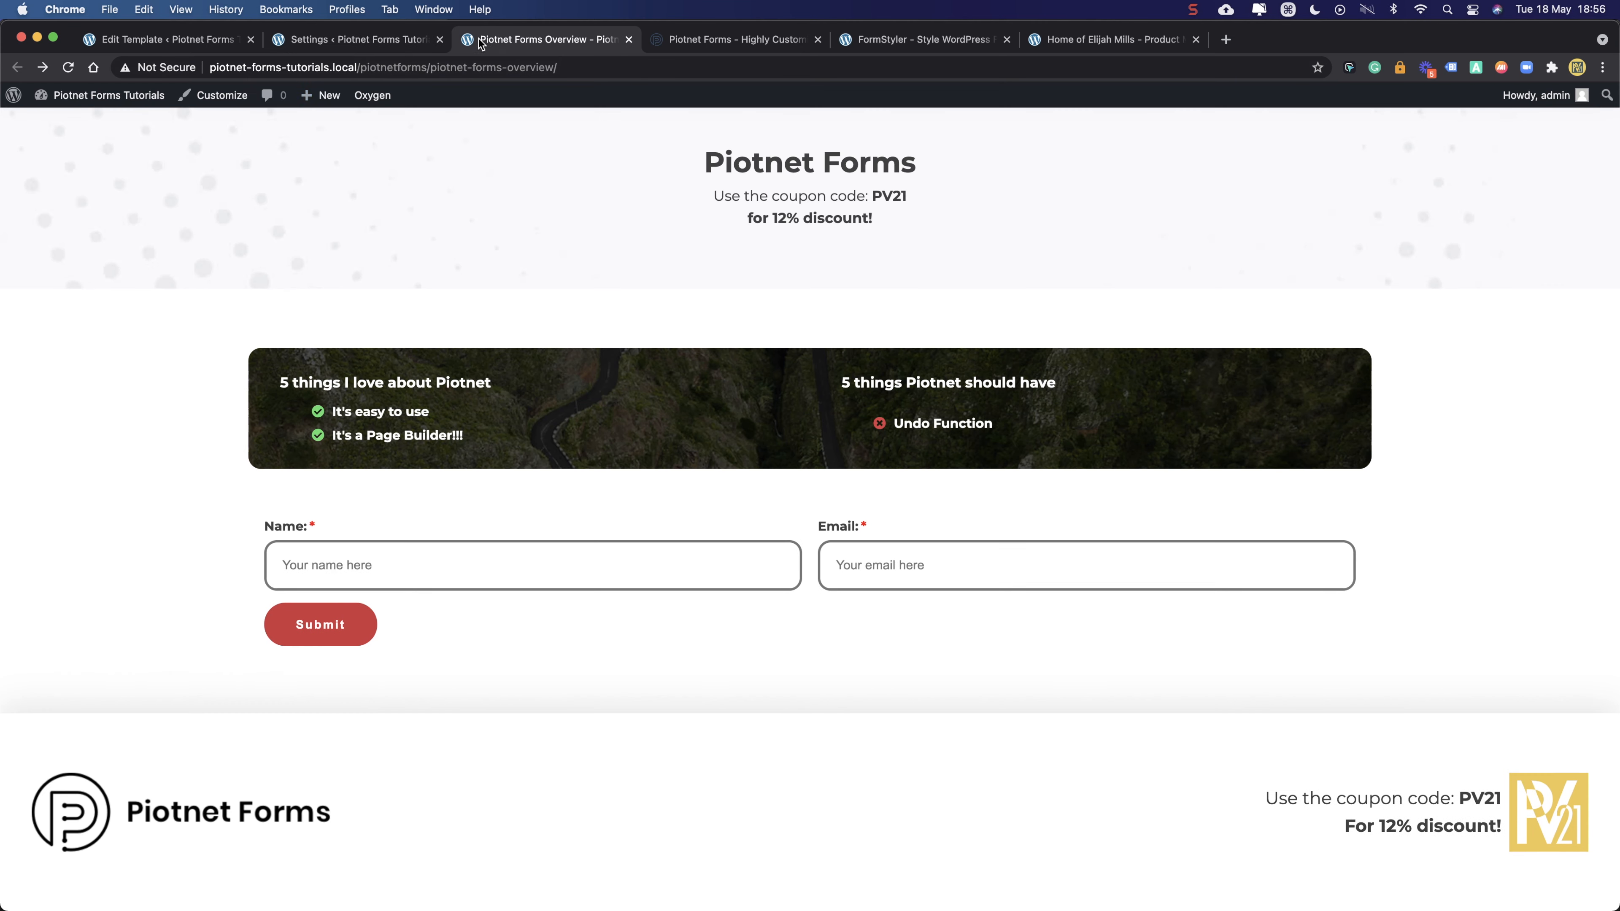
- Reload the live form and test the missing-name and invalid-email warnings using autofill entries
left_click(71, 70)
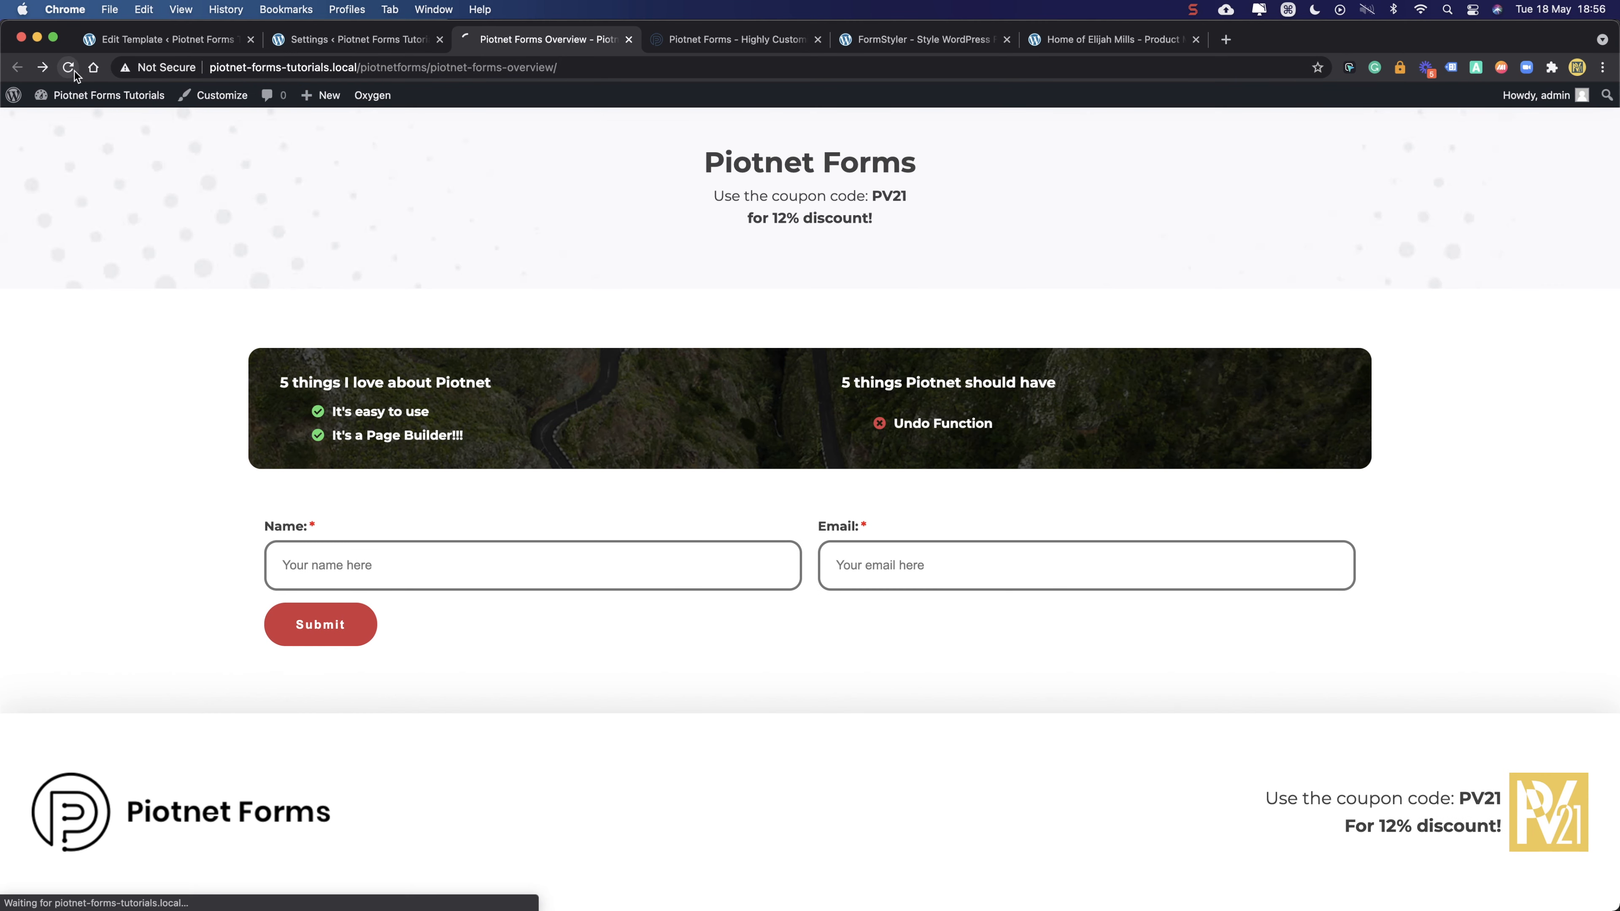
left_click(388, 574)
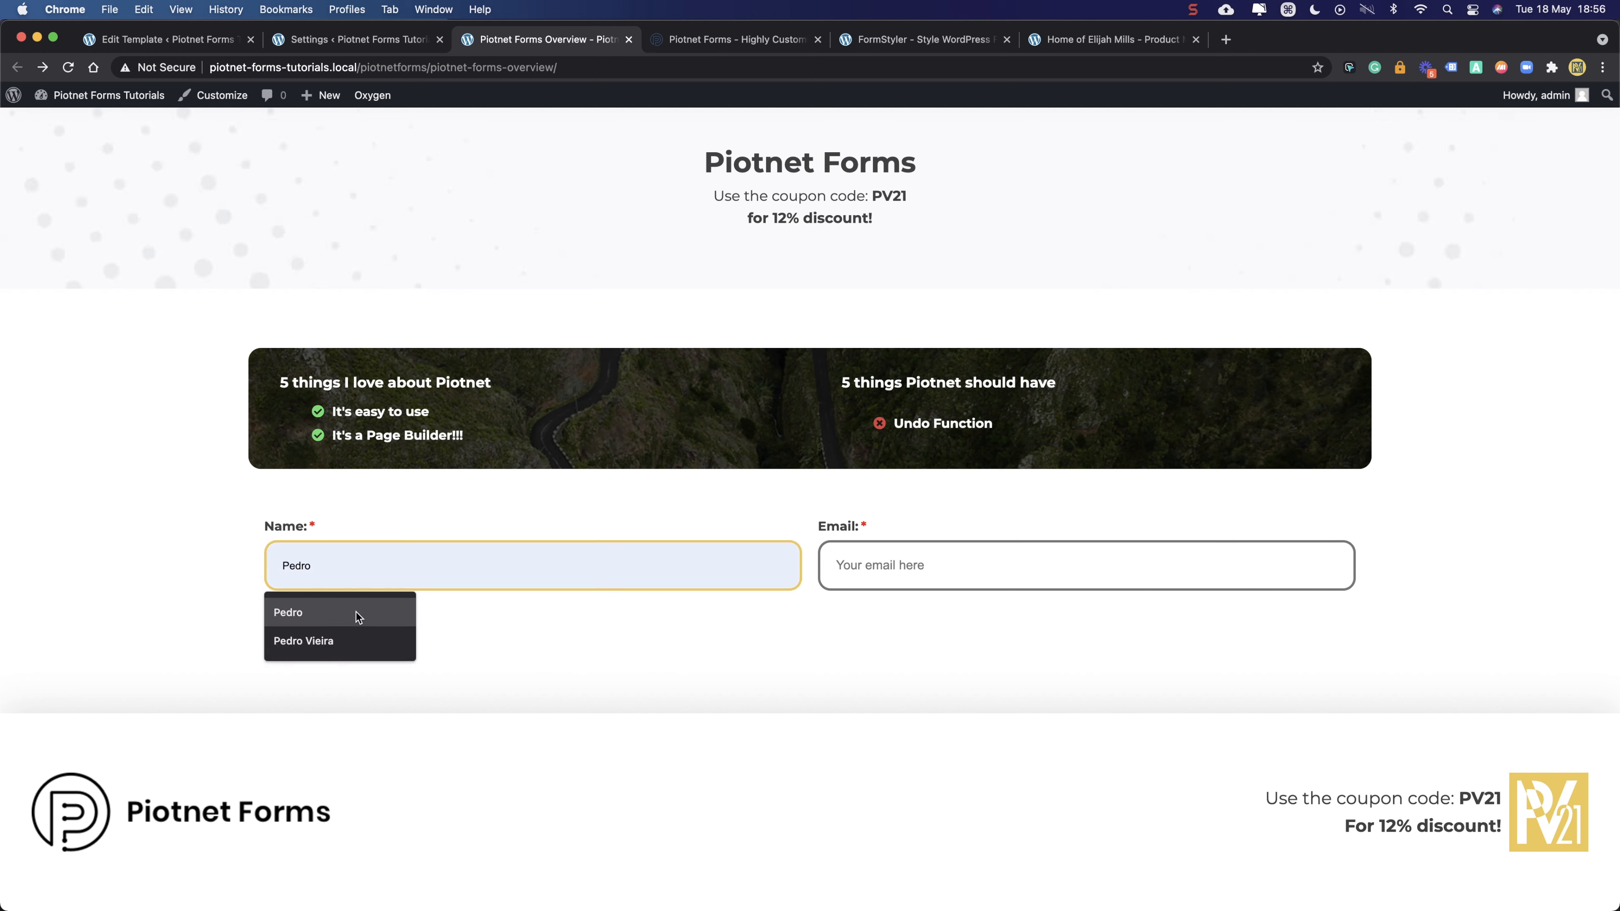
left_click(322, 629)
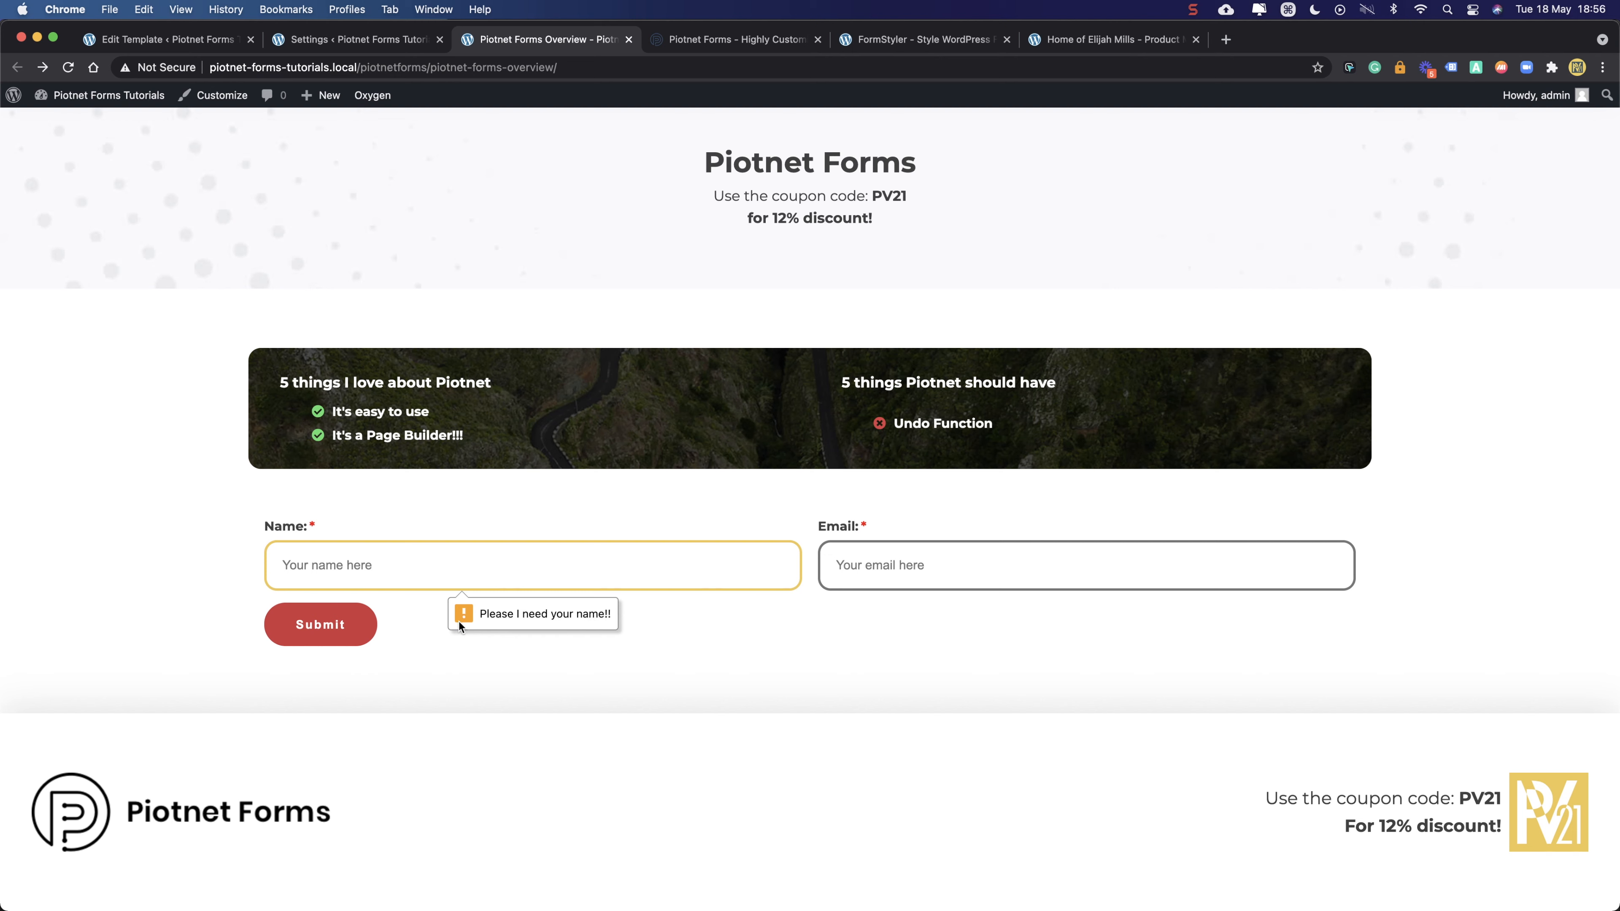
left_click(851, 567)
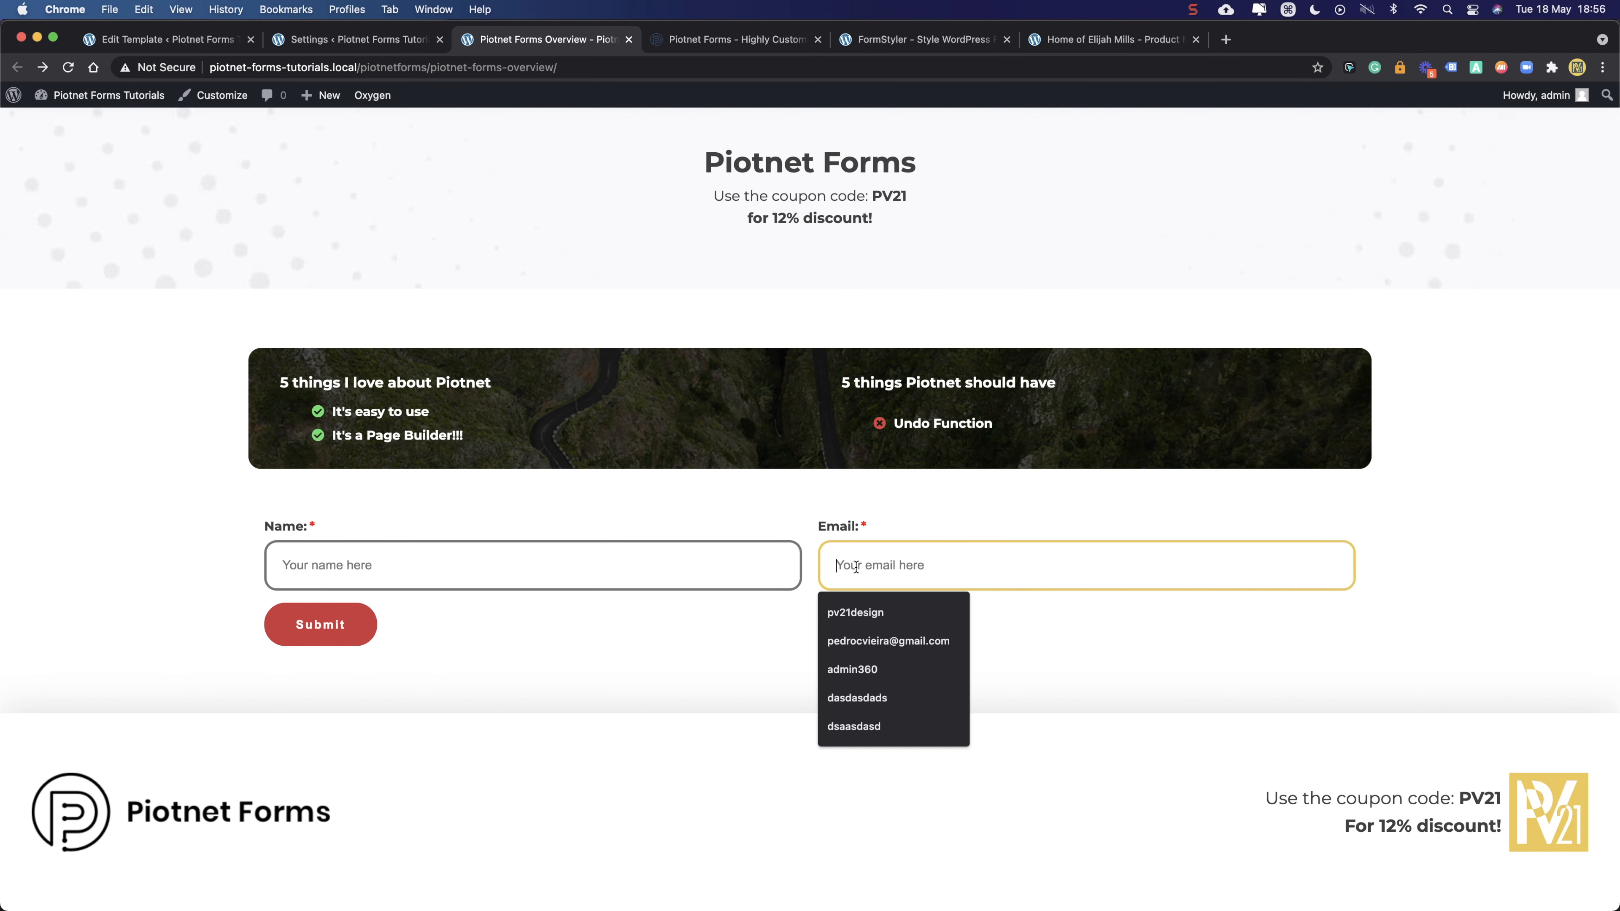
left_click(855, 613)
left_click(365, 577)
left_click(392, 611)
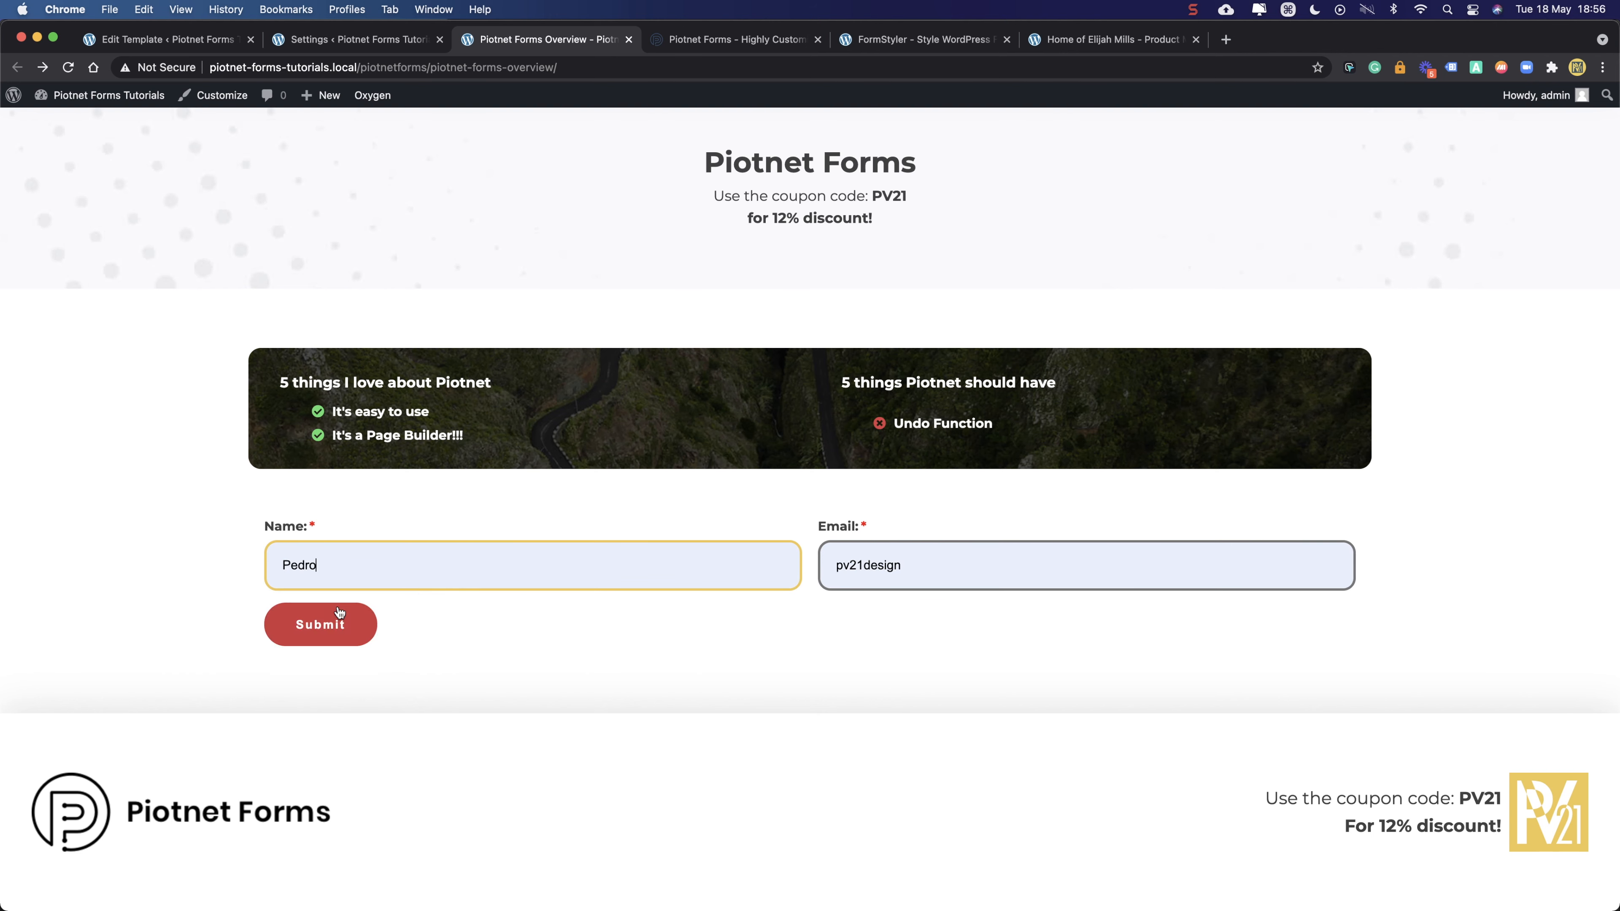
left_click(272, 628)
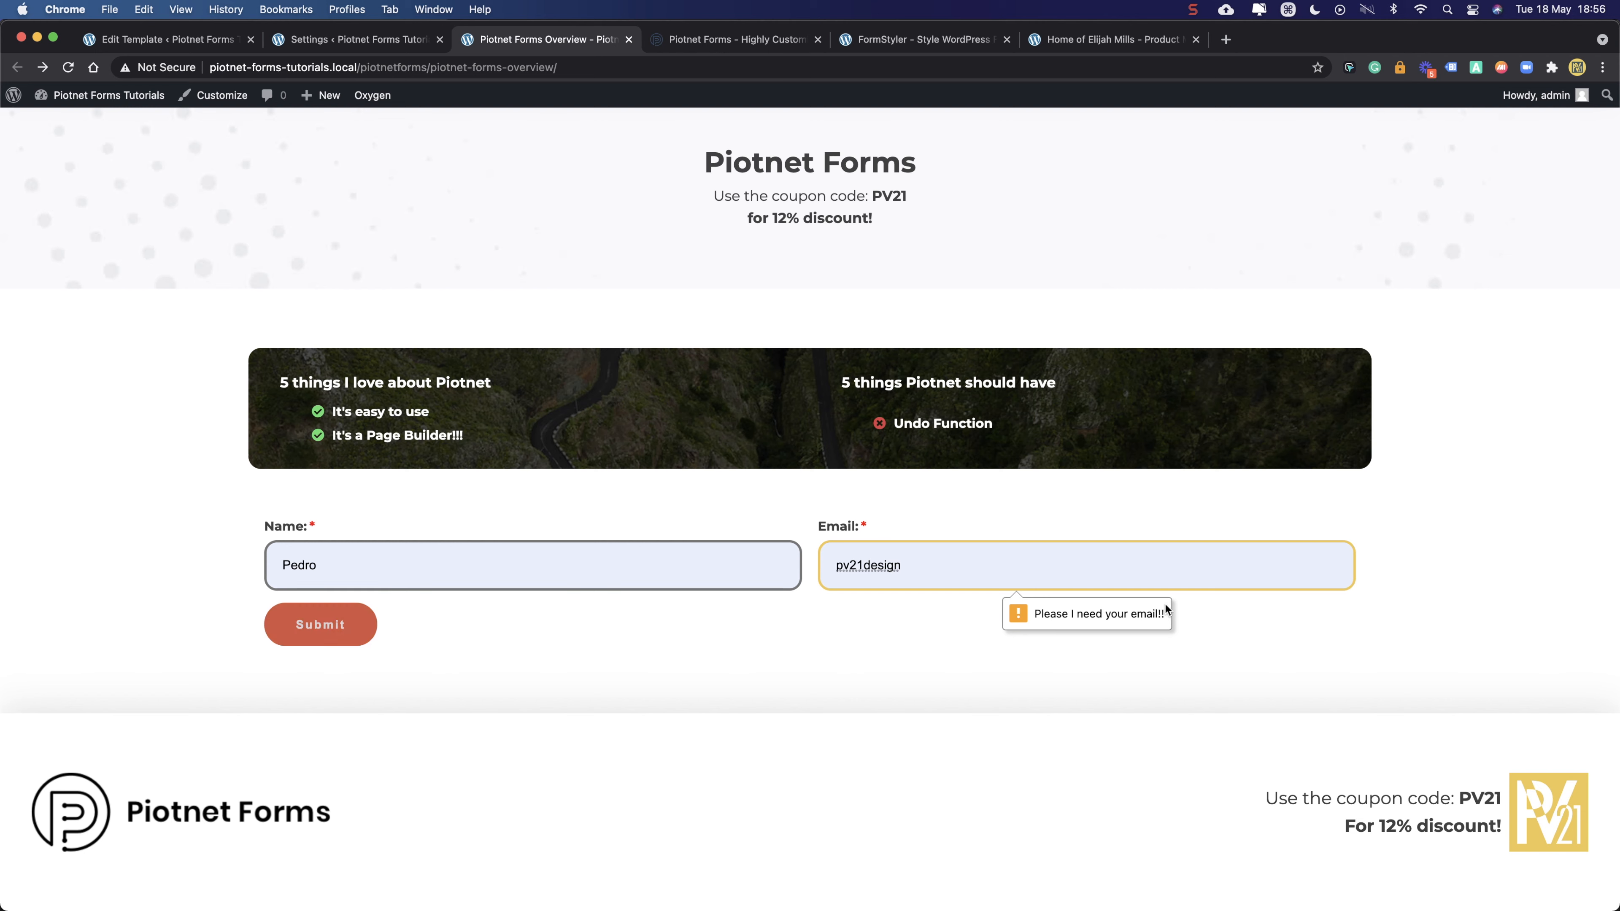
double_click(955, 562)
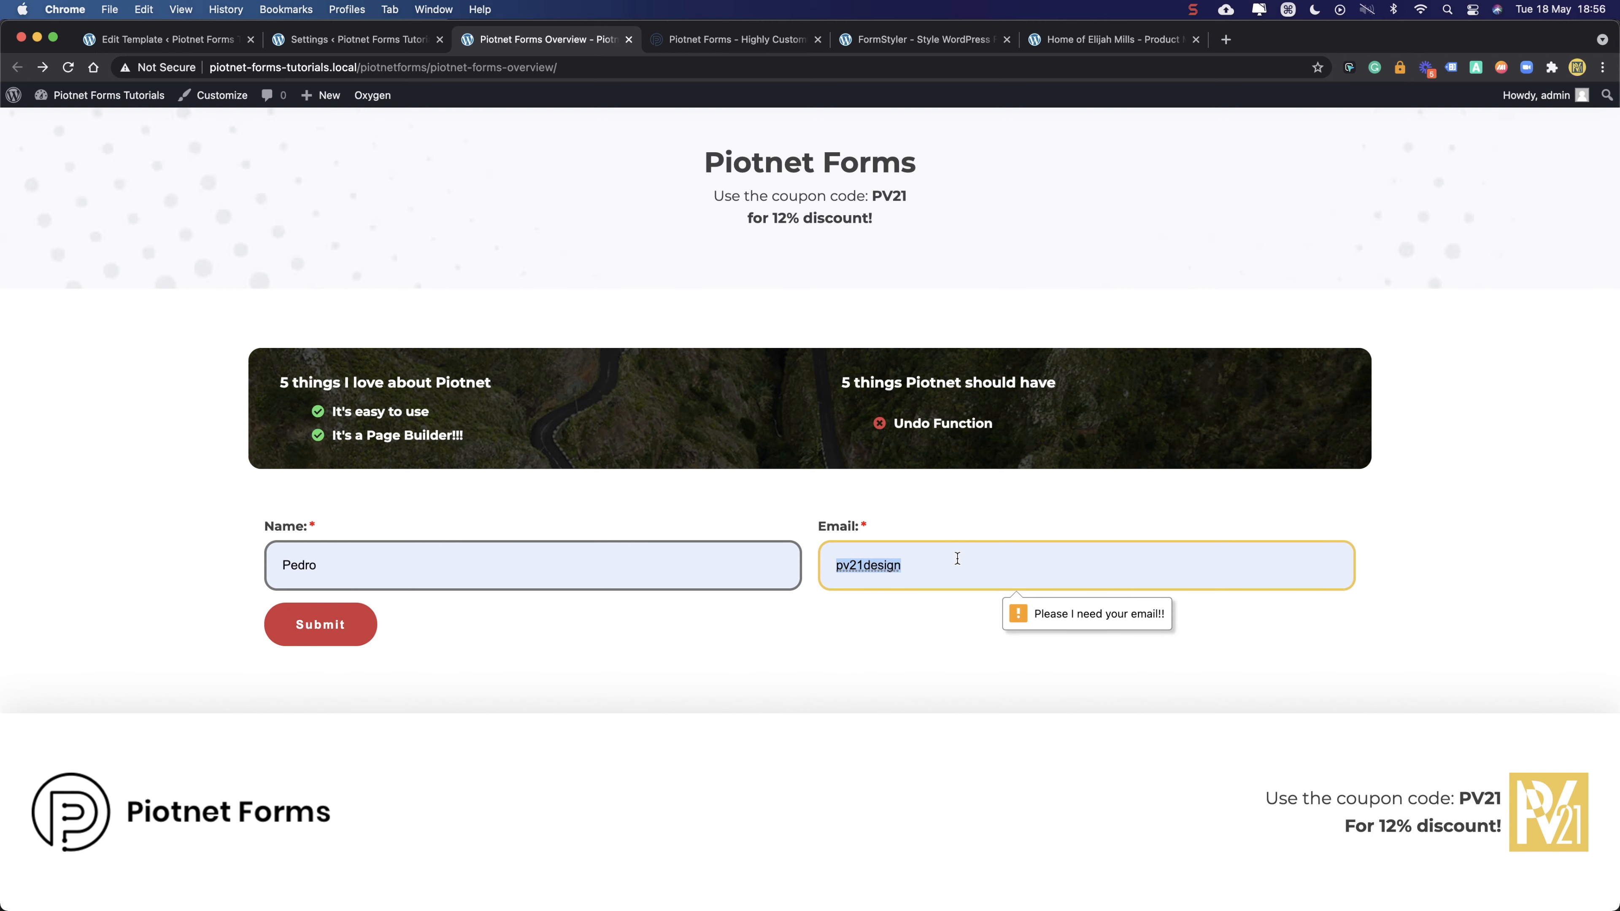
- Reload, then submit with a saved valid name and email to get the success message
left_click(68, 68)
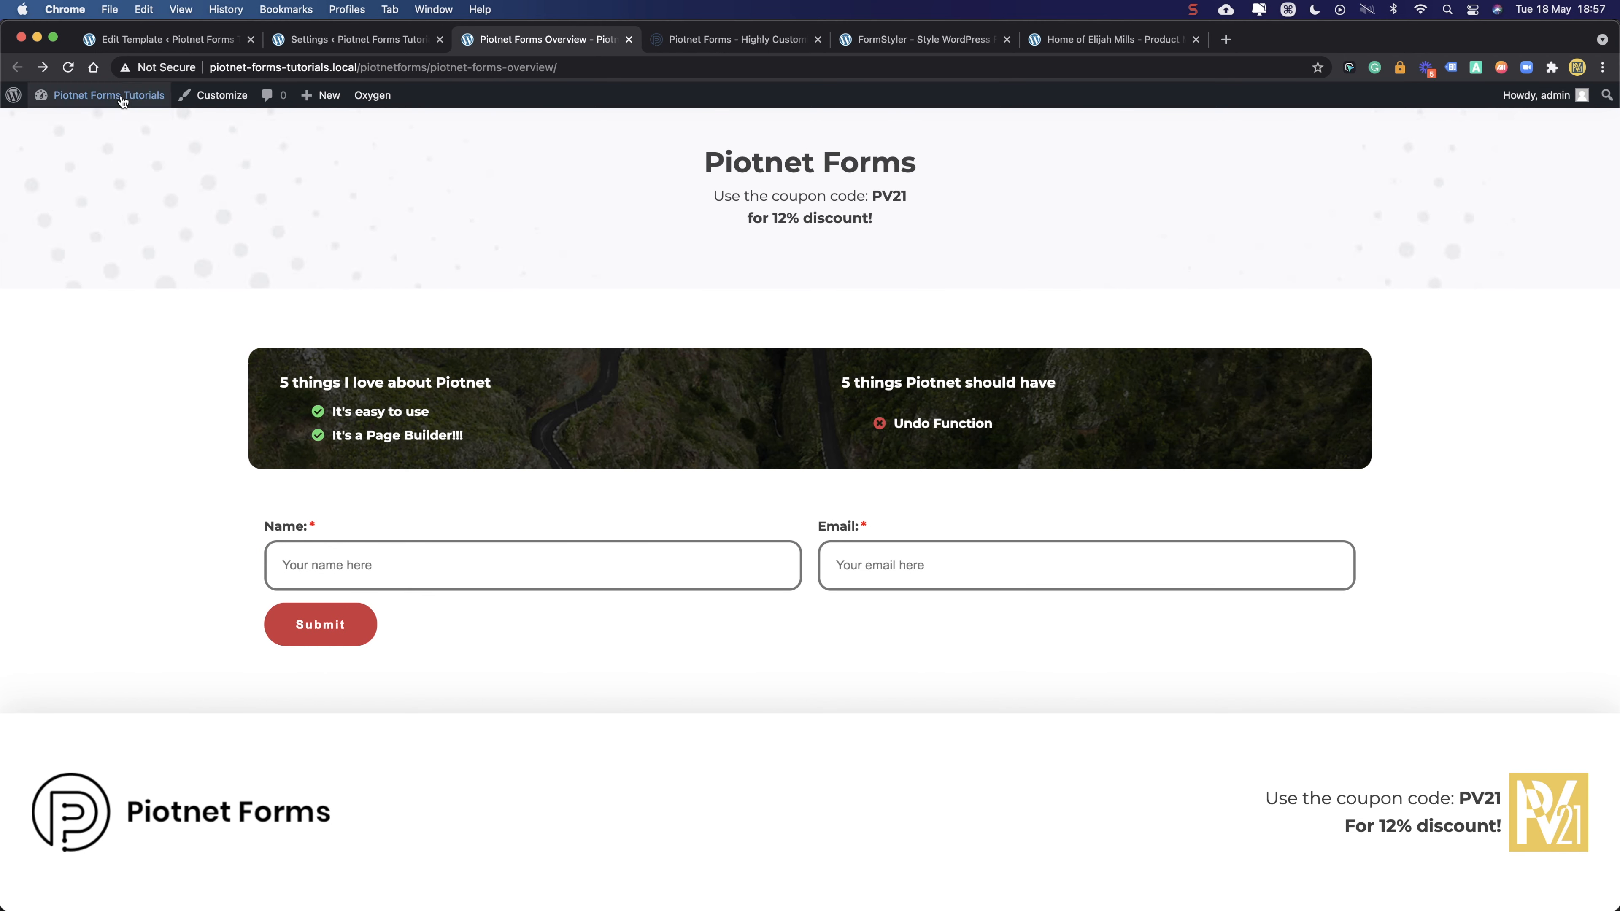
left_click(348, 577)
left_click(492, 622)
left_click(338, 631)
left_click(420, 621)
left_click(375, 561)
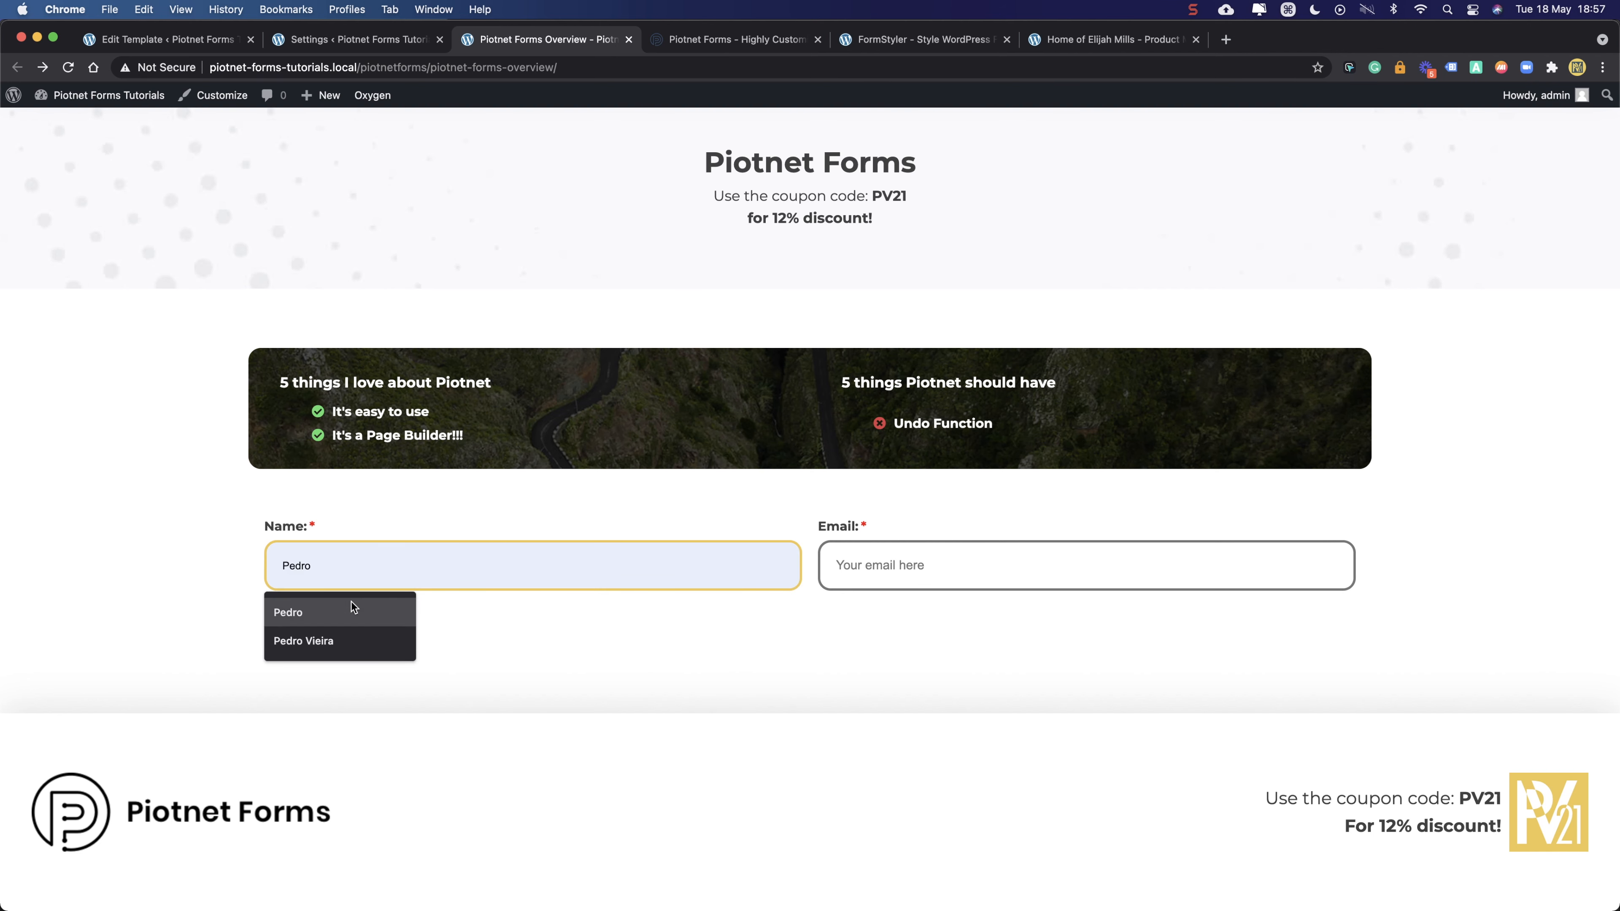
left_click(289, 611)
left_click(890, 574)
left_click(887, 633)
left_click(331, 634)
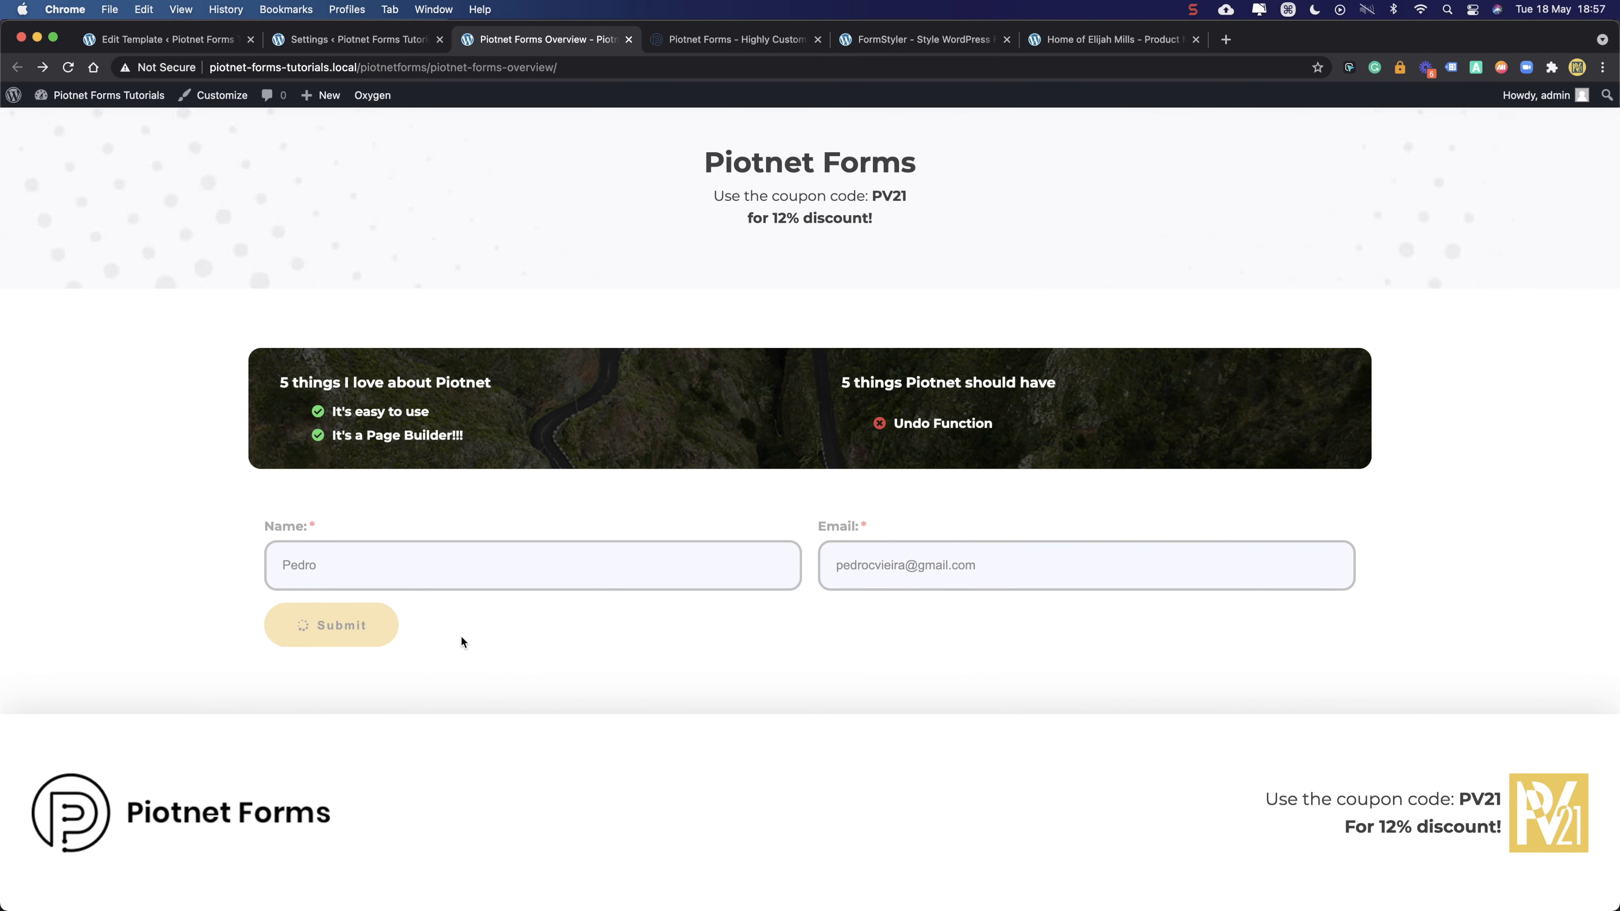
- Highlight the green 'sent successfully' message text to inspect its colour
left_click_drag(261, 666, 474, 666)
left_click(534, 669)
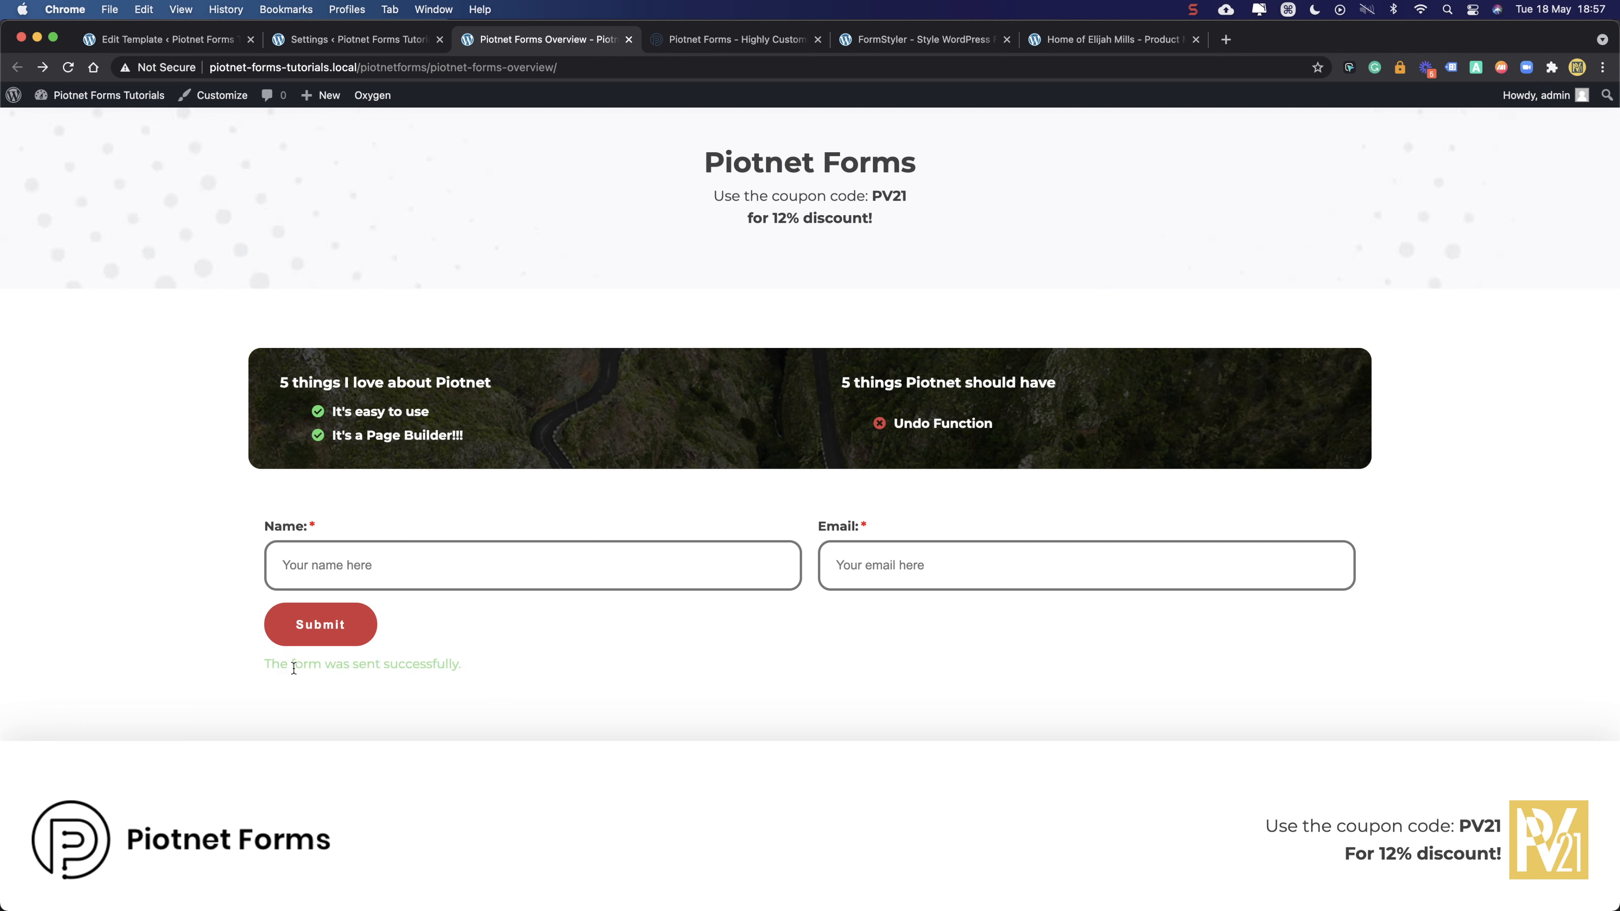
left_click_drag(266, 666, 454, 663)
left_click(492, 663)
left_click(328, 40)
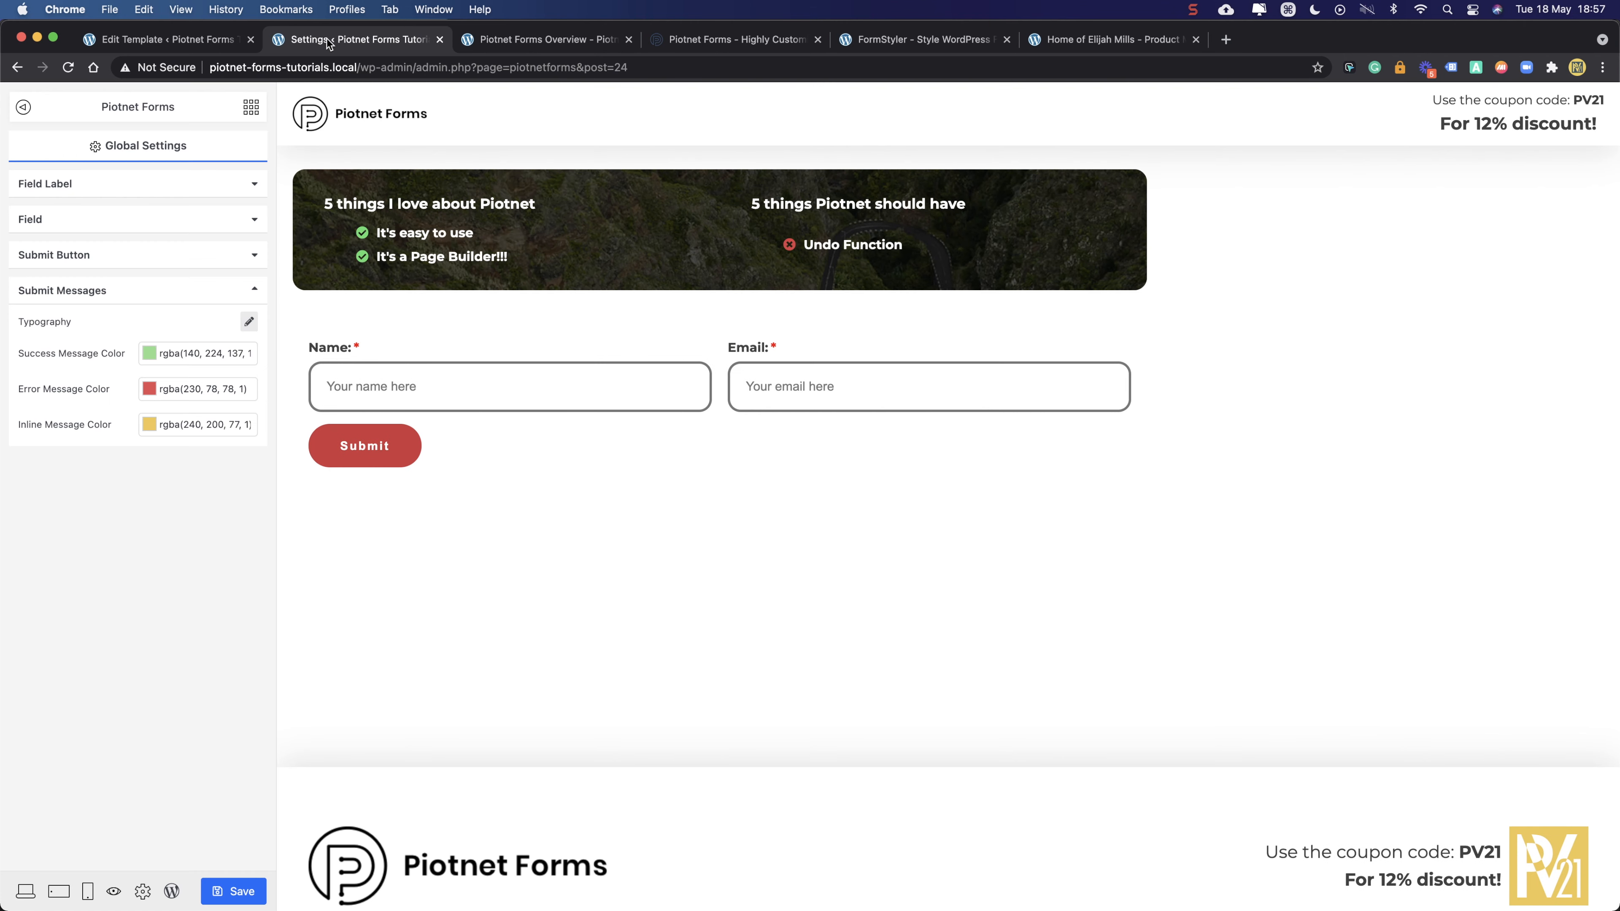
- Clear the Success, Error and Inline Message colours and save the form
left_click(192, 355)
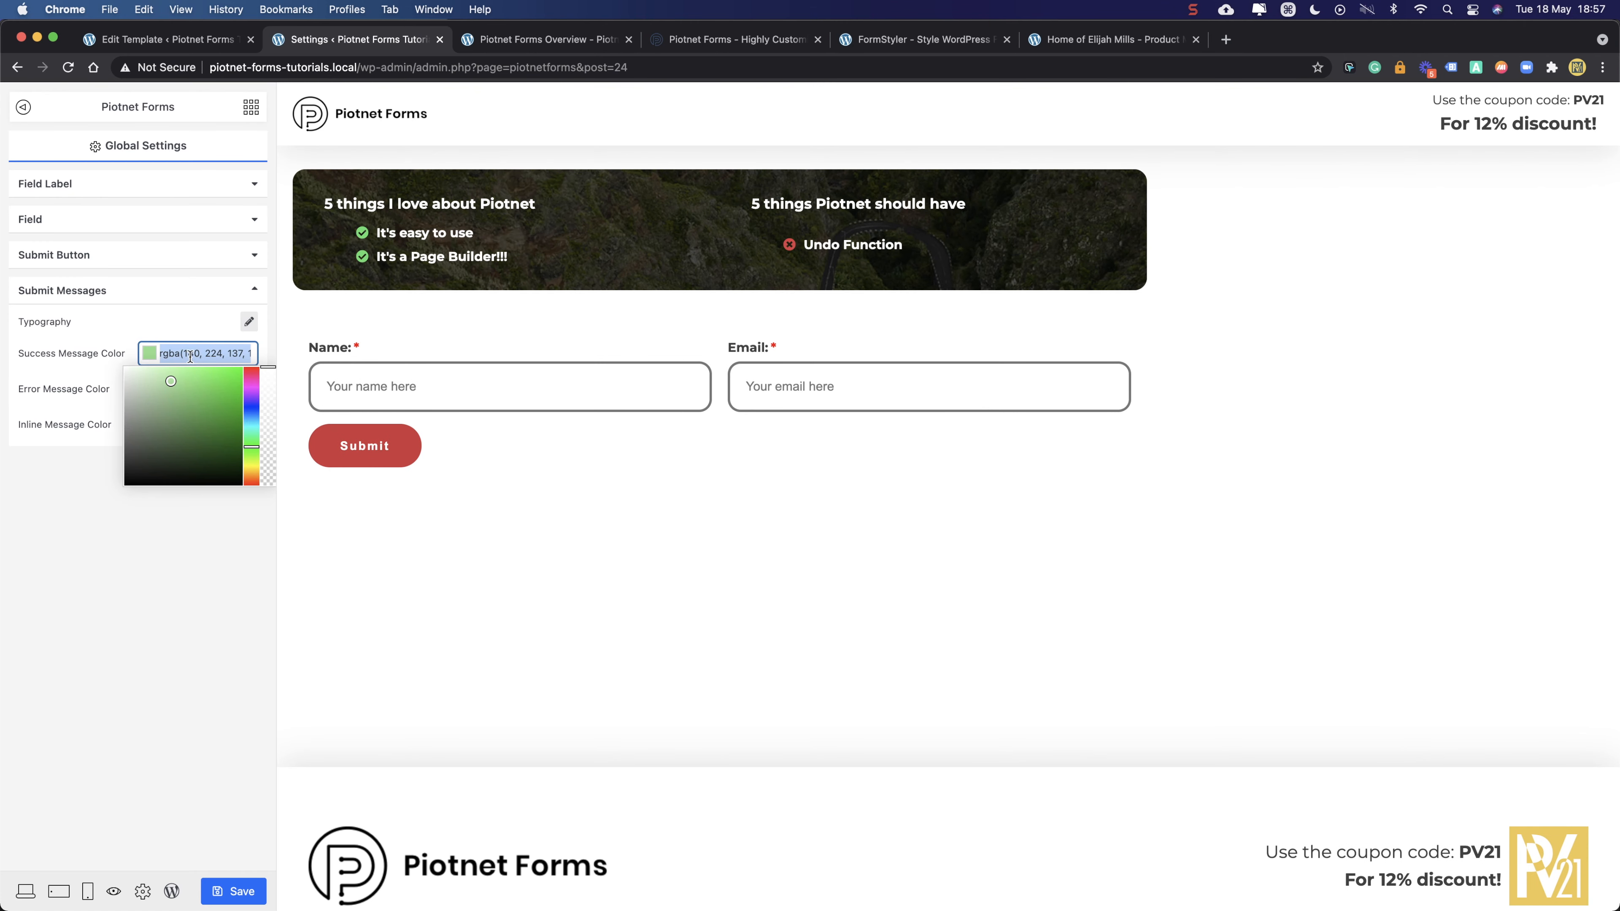
key("BackSpace")
left_click(33, 472)
left_click(197, 388)
key("BackSpace")
left_click(121, 575)
left_click(172, 433)
key("BackSpace")
left_click(51, 629)
left_click(228, 883)
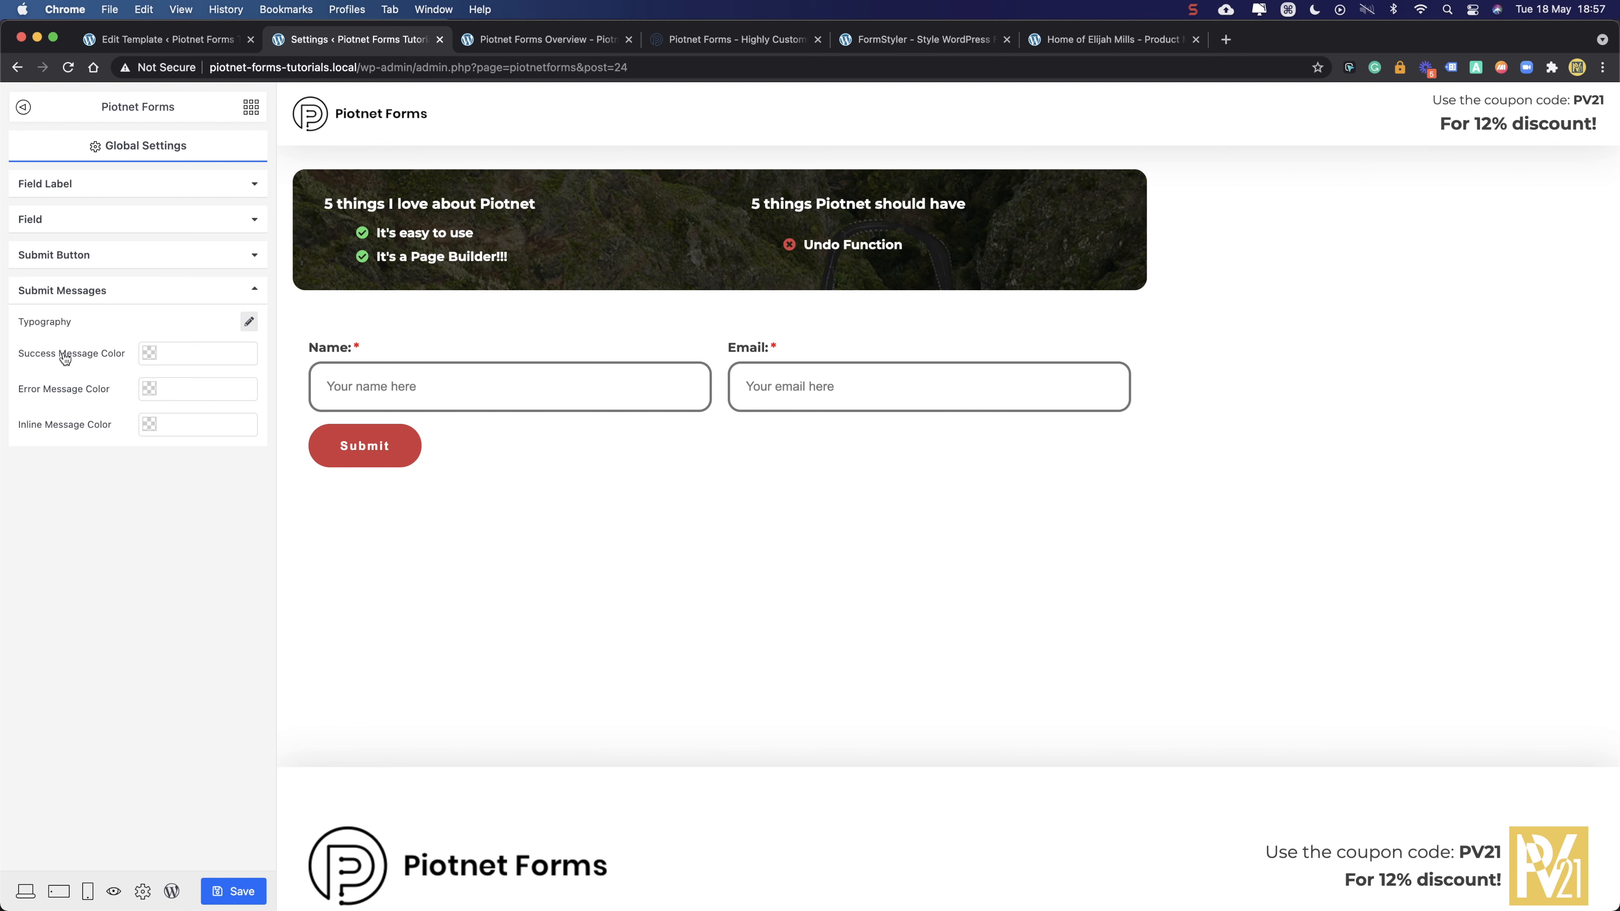
left_click(227, 892)
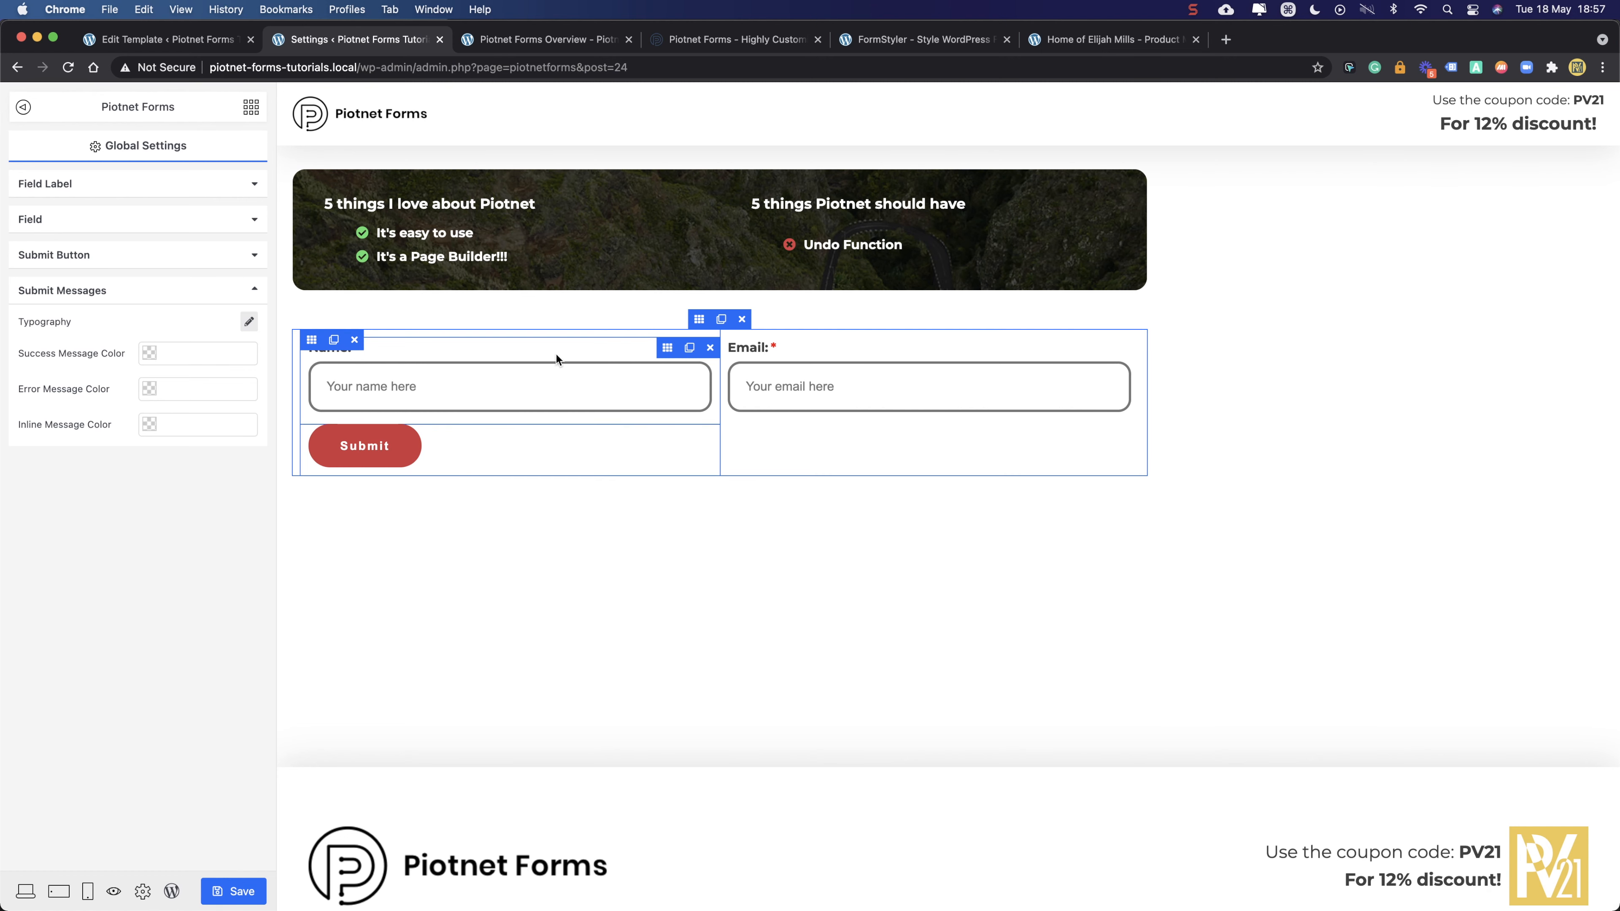
- Drag a Preview Submissions widget below the form, save, and switch to the live page
left_click(698, 321)
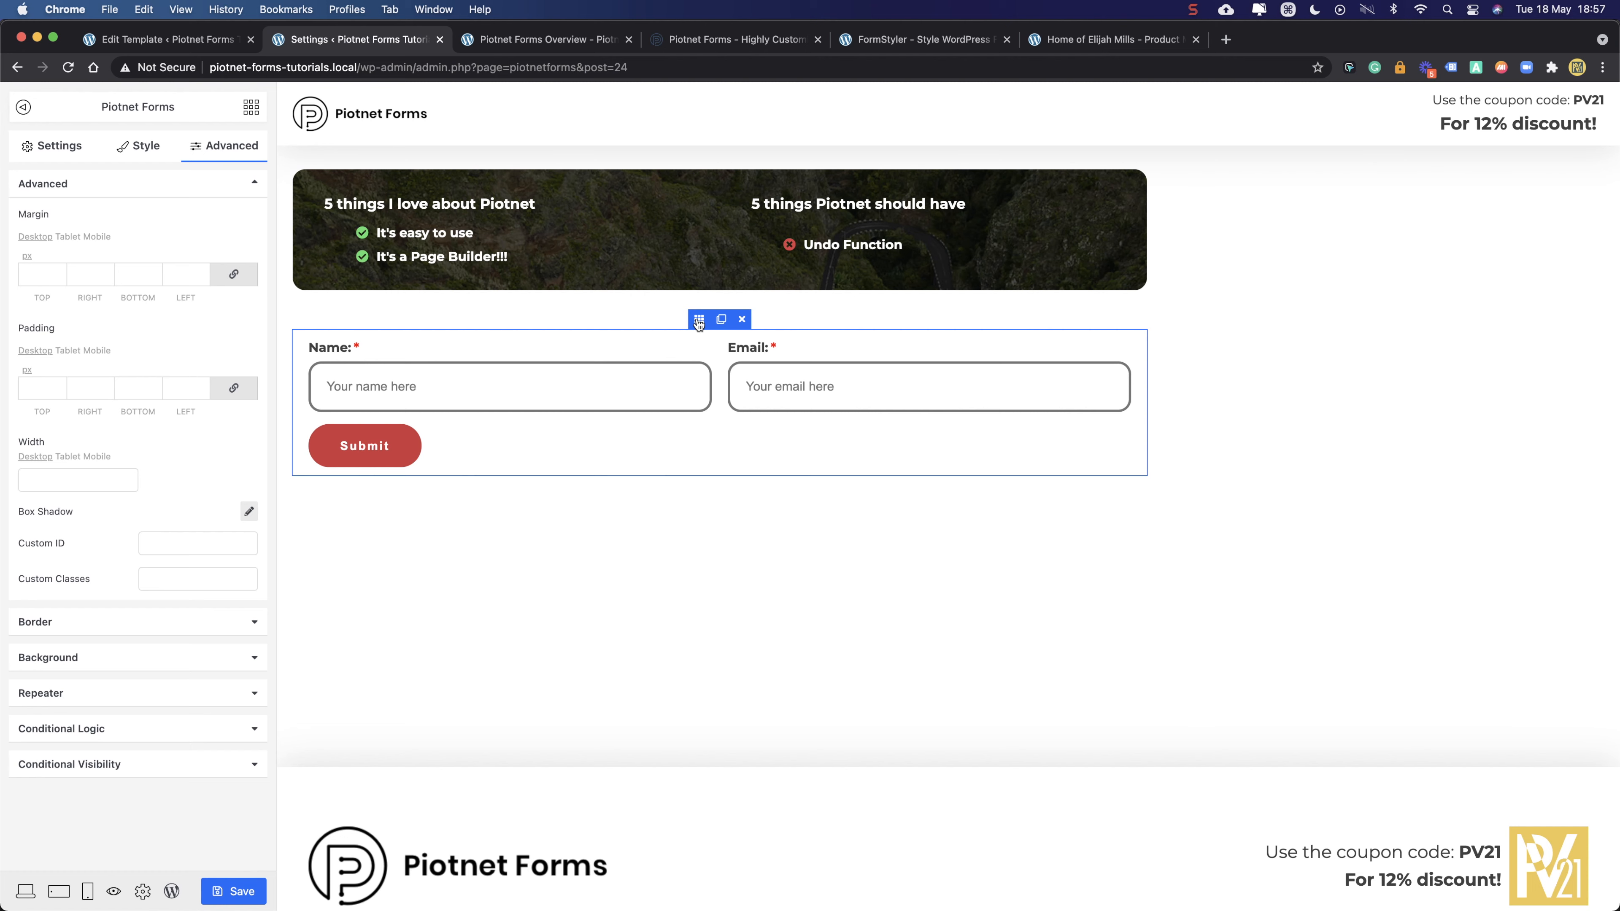
left_click(52, 145)
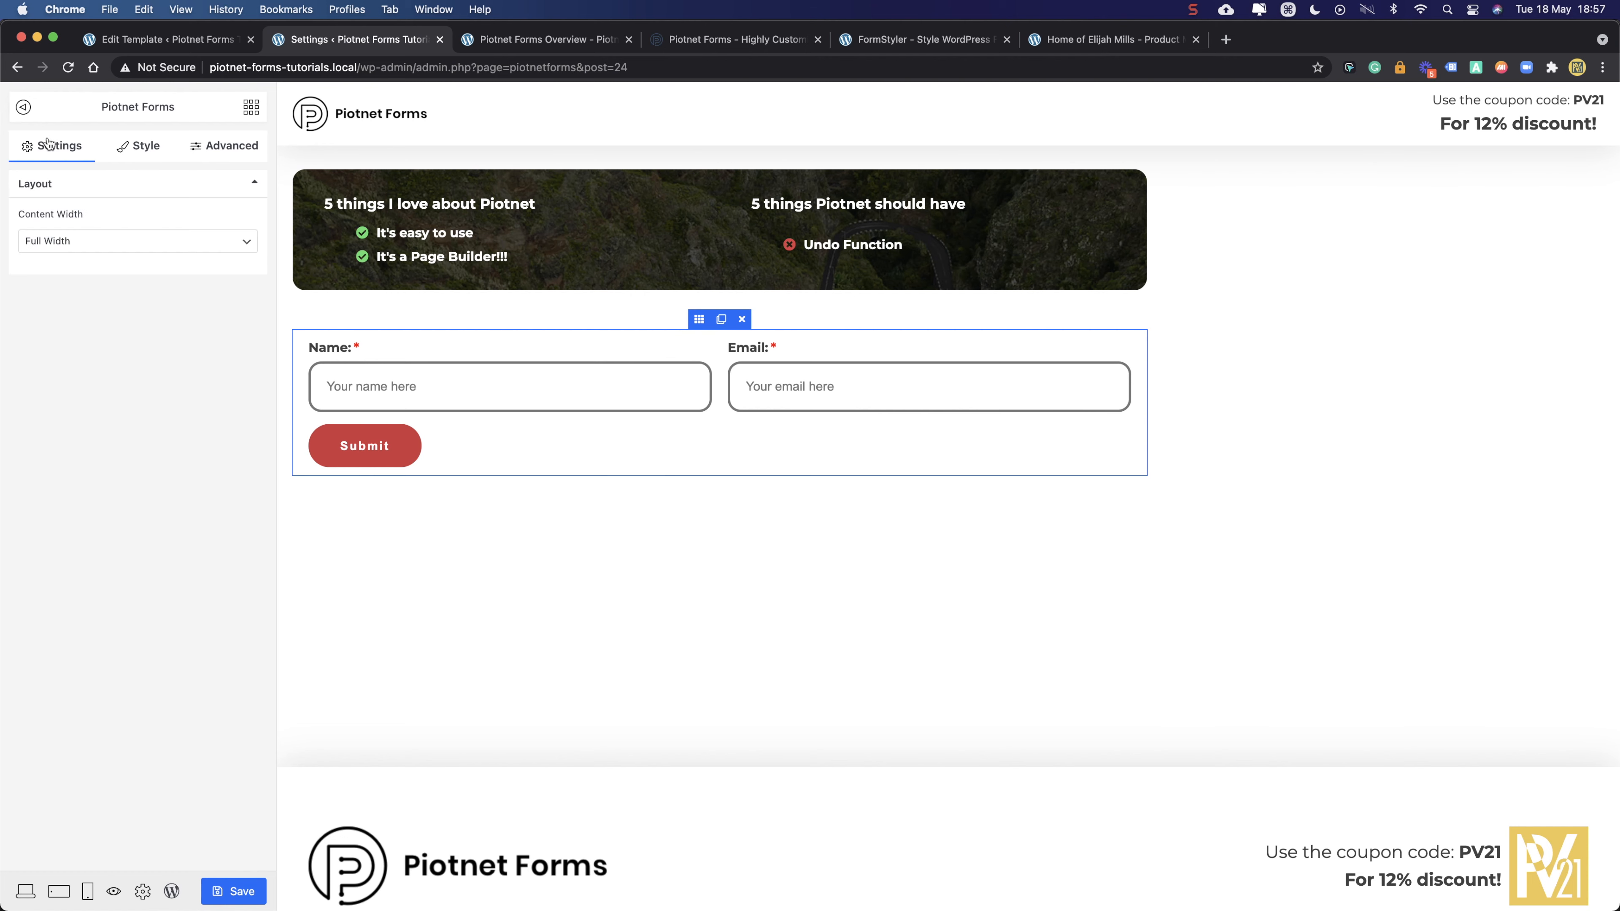
left_click(249, 113)
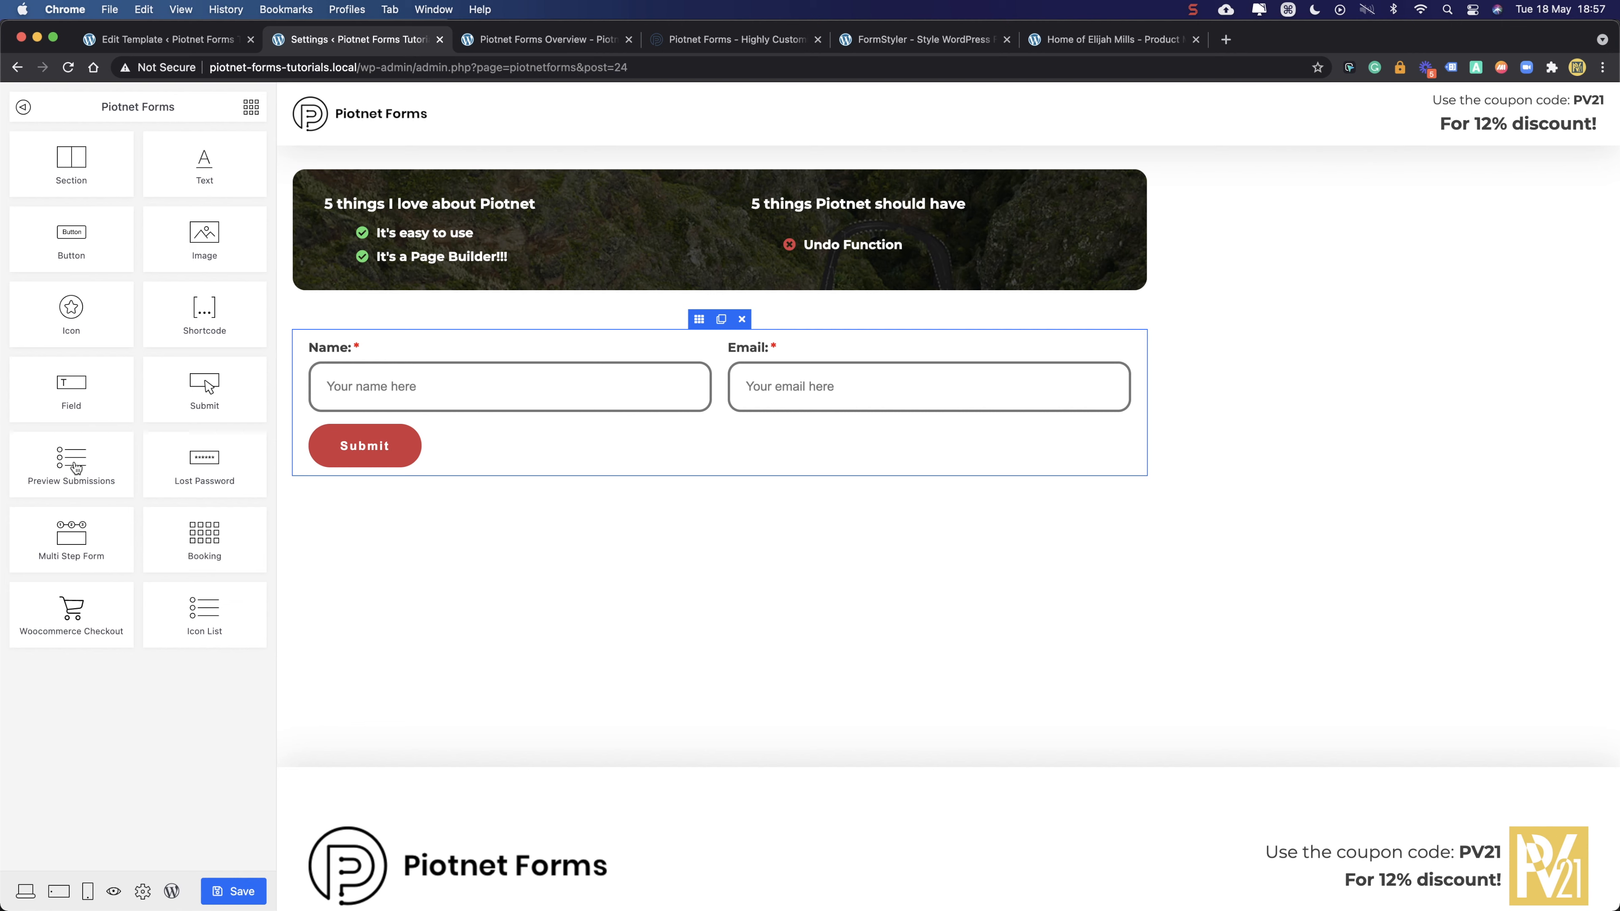
left_click_drag(75, 463, 694, 503)
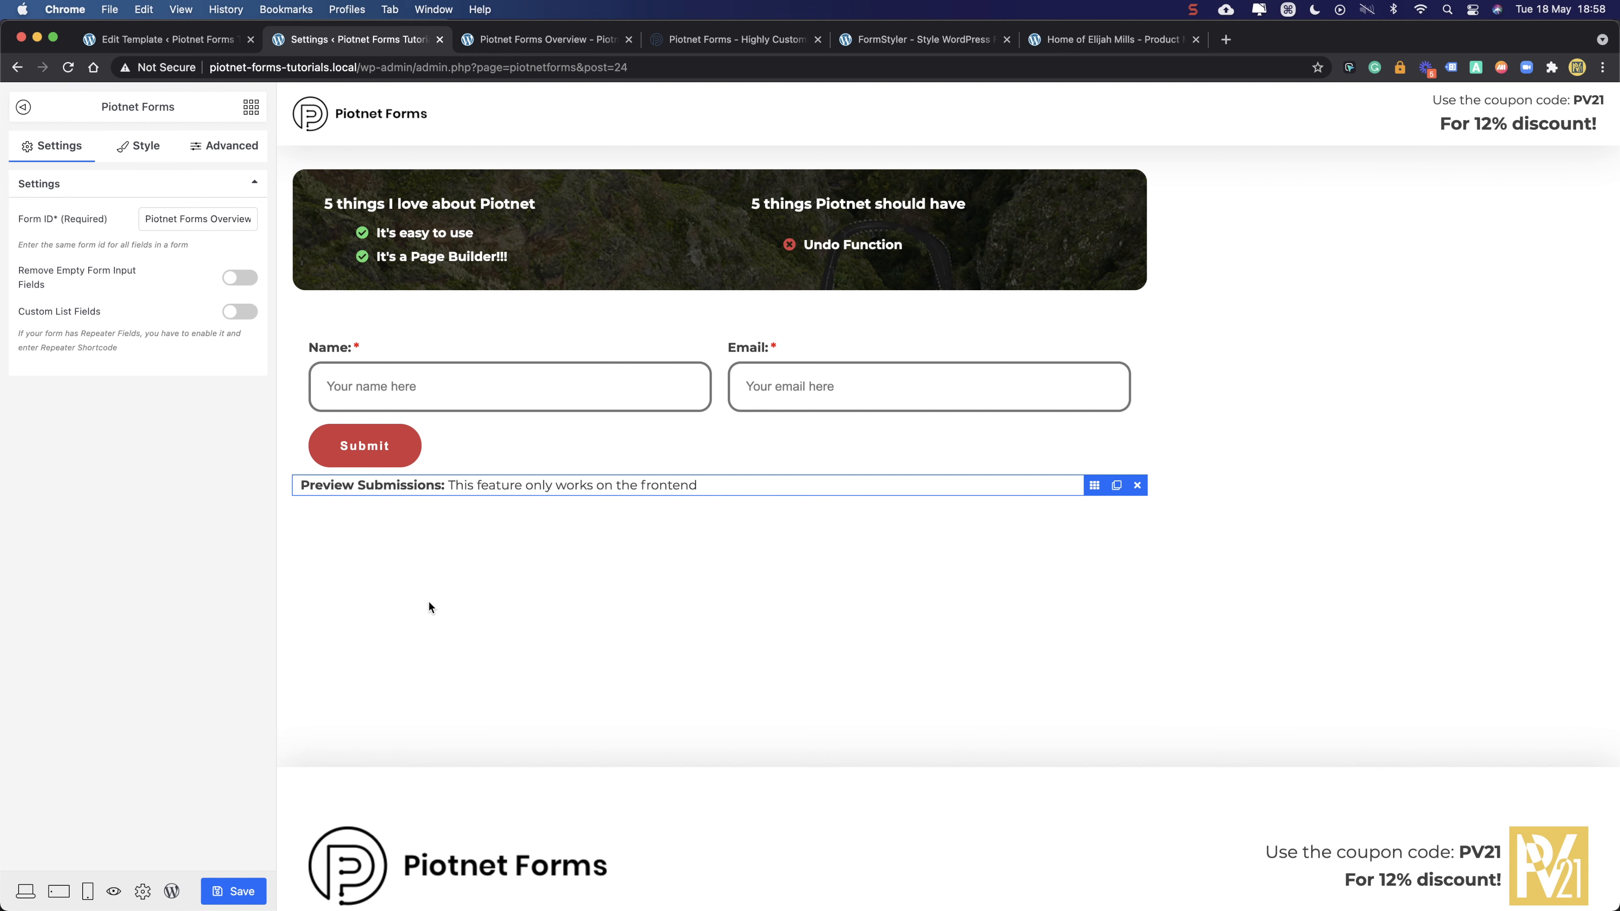
left_click(225, 890)
left_click(490, 44)
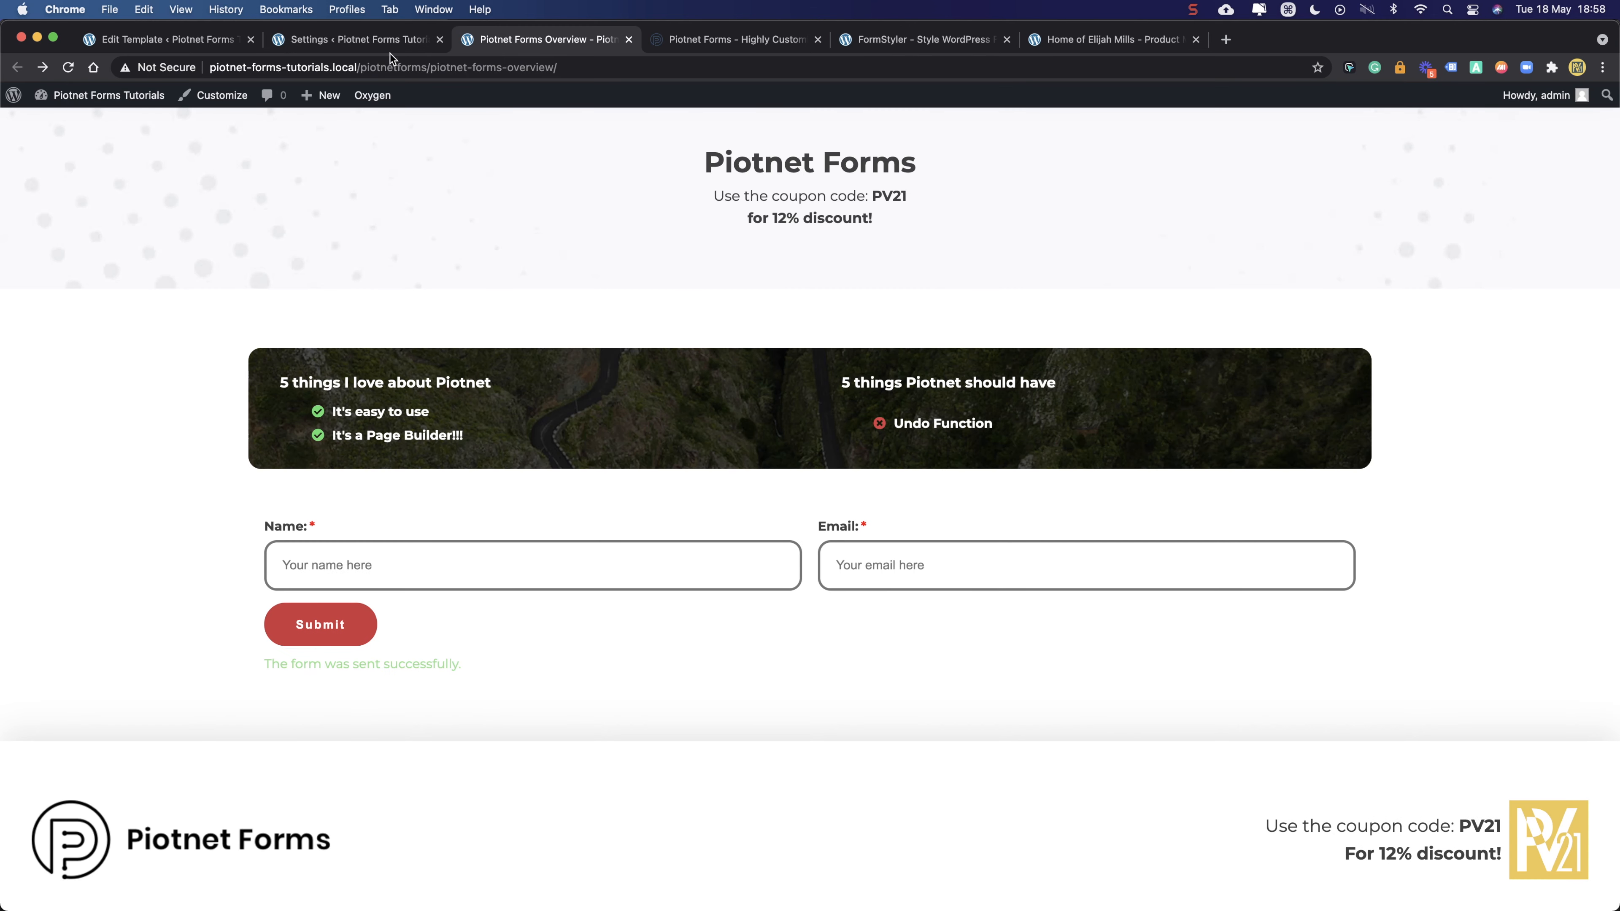
- Reload the live form, enter a full name, and try submitting with a saved invalid e-mail
left_click(66, 69)
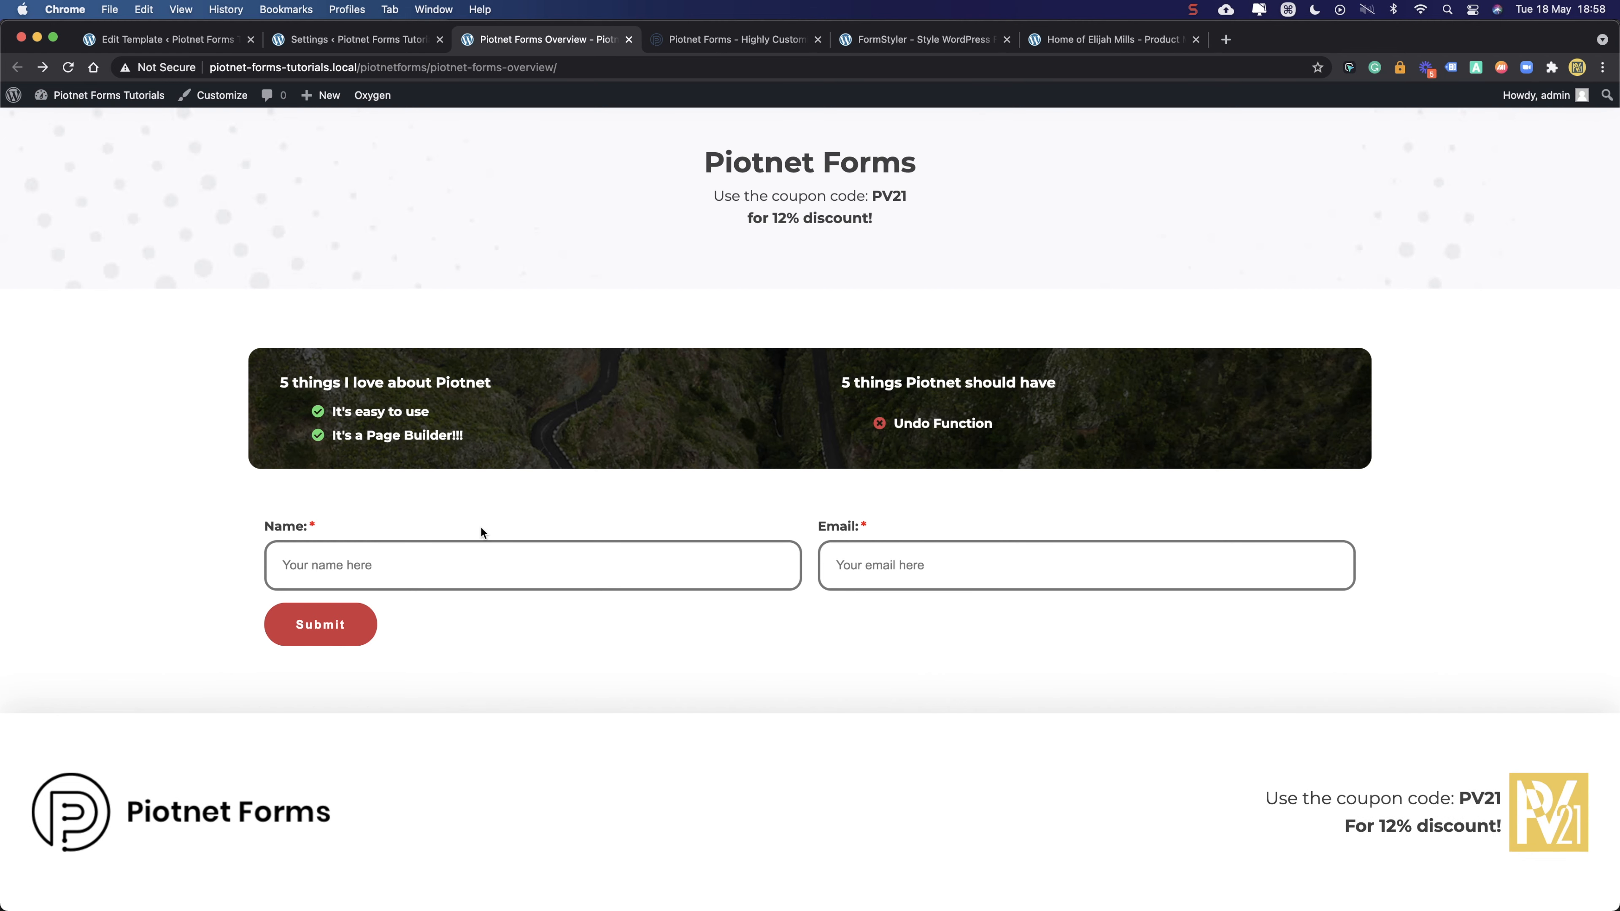
left_click(465, 570)
key("Tab")
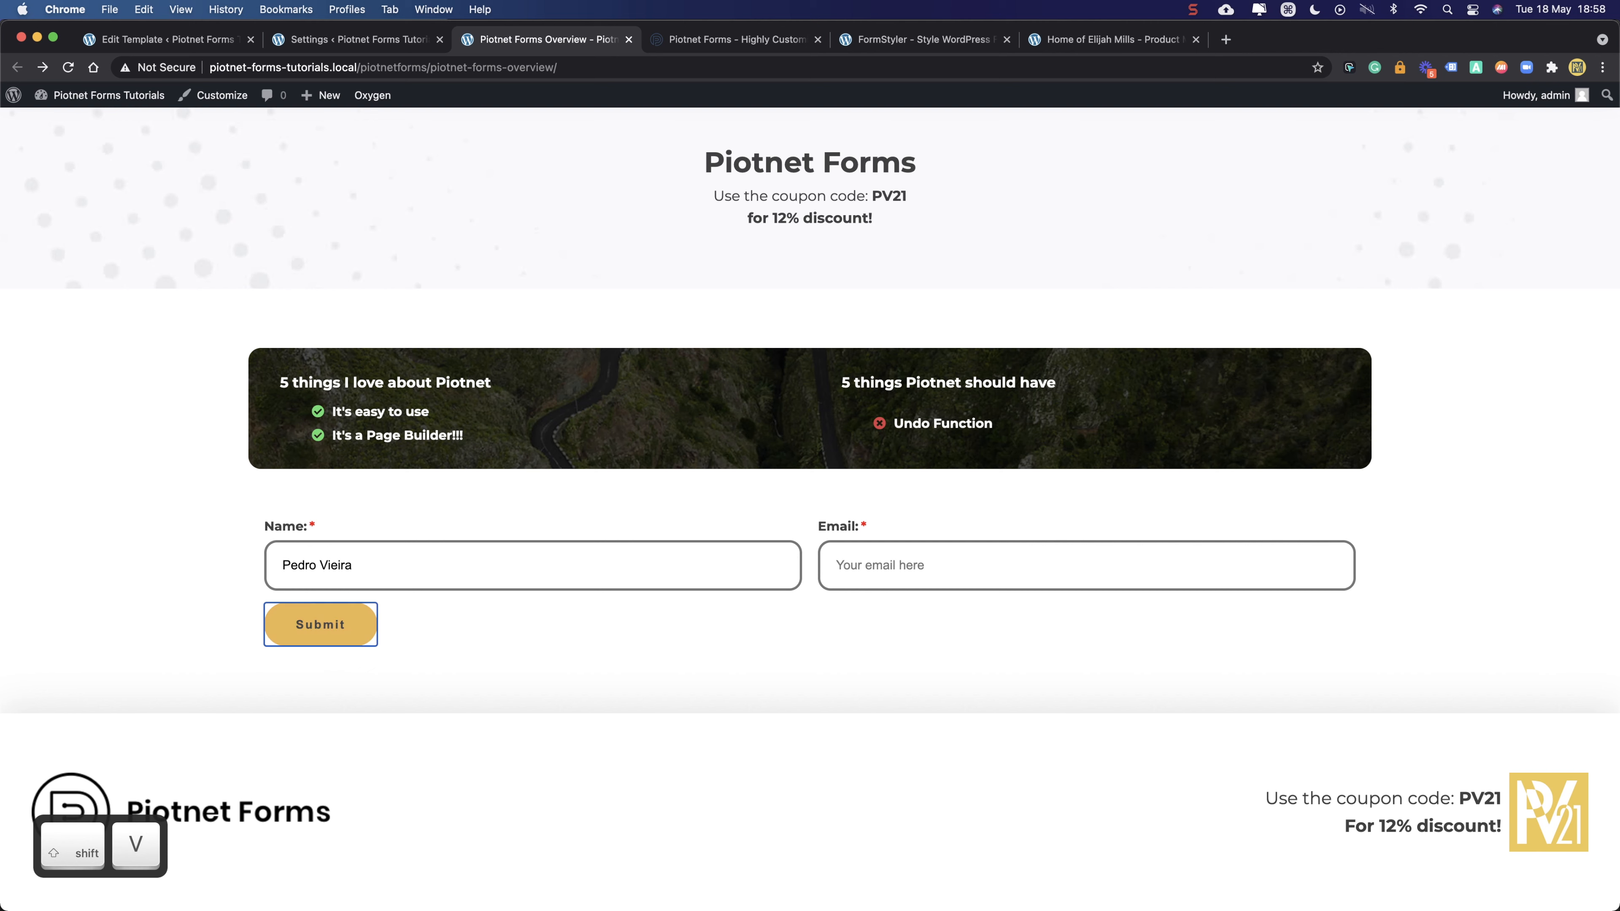
left_click(880, 570)
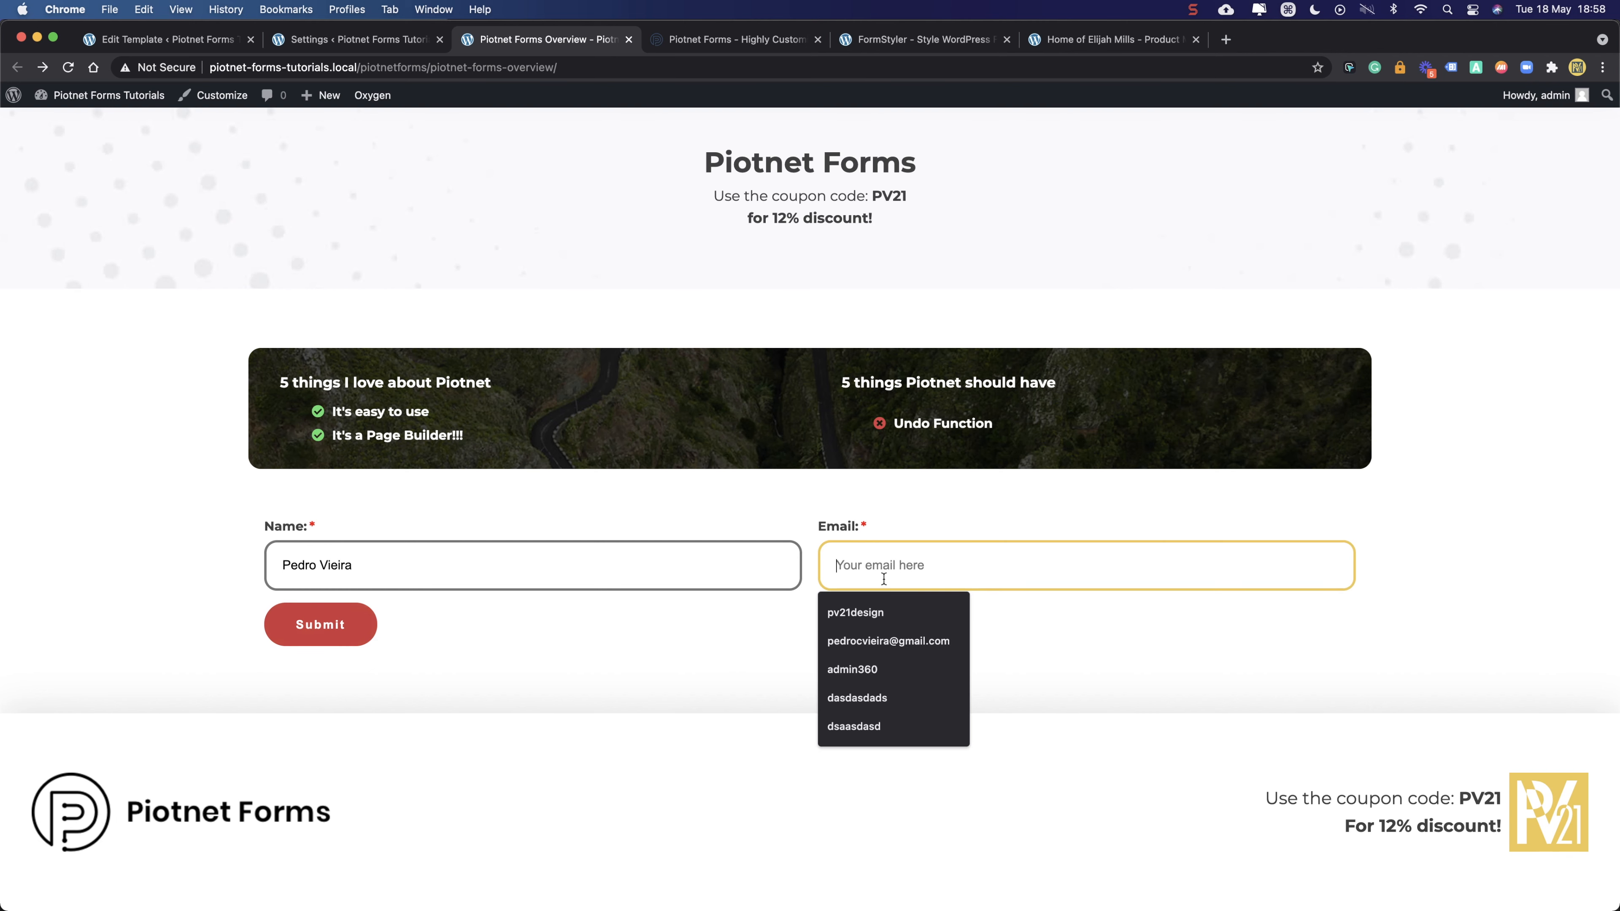
left_click(882, 607)
left_click(360, 645)
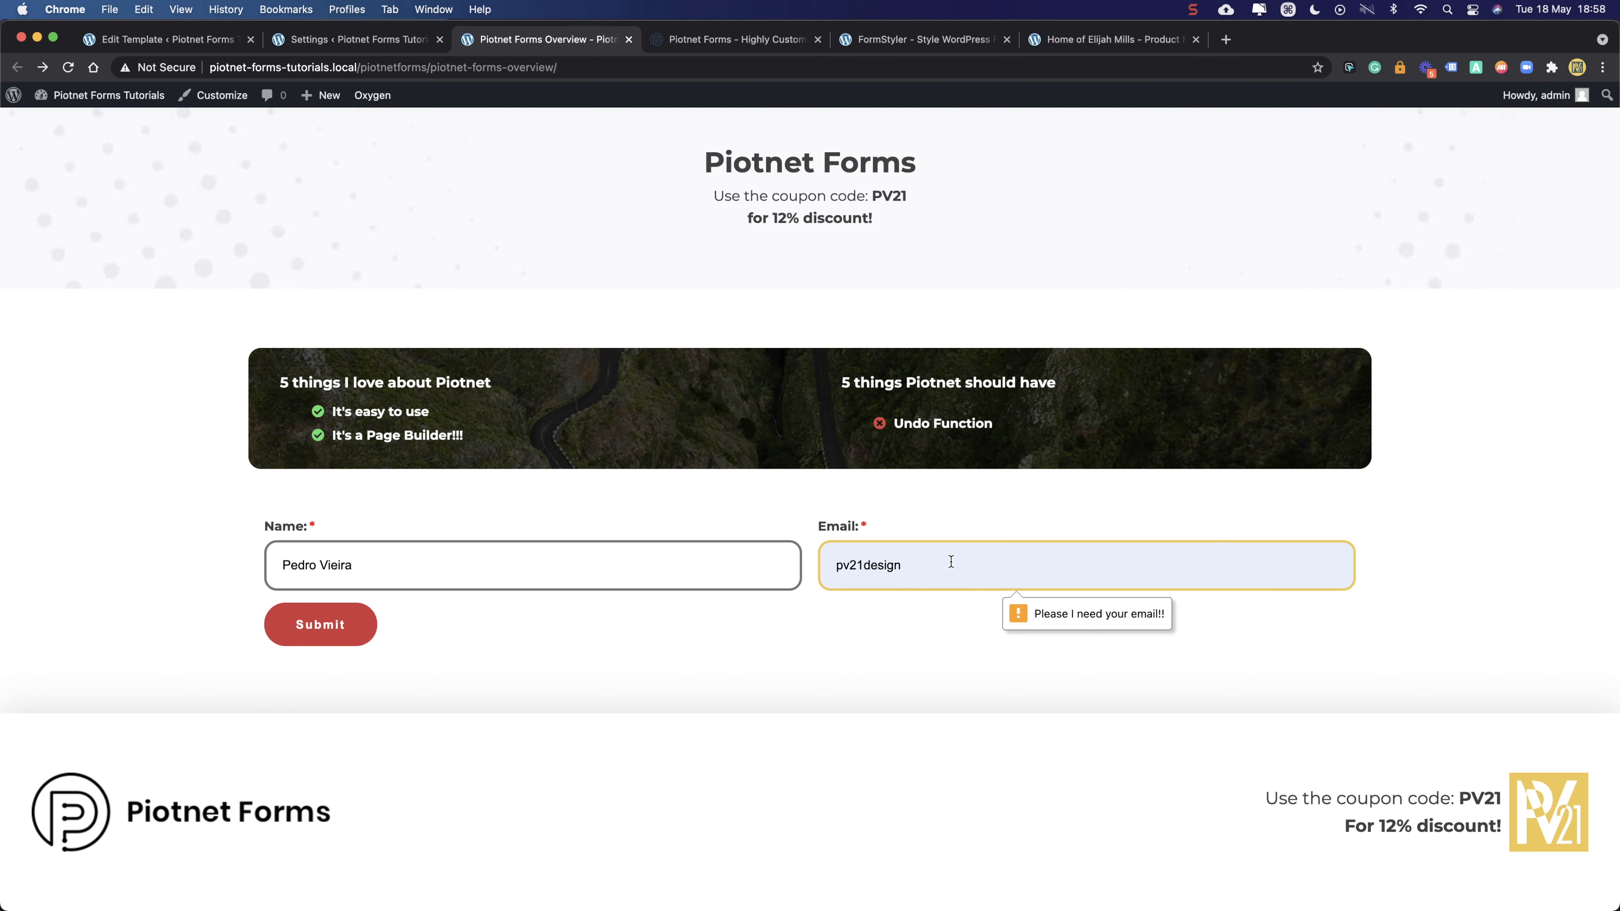
- Replace the invalid e-mail with a suggested valid address, submit, and reload the page
double_click(904, 563)
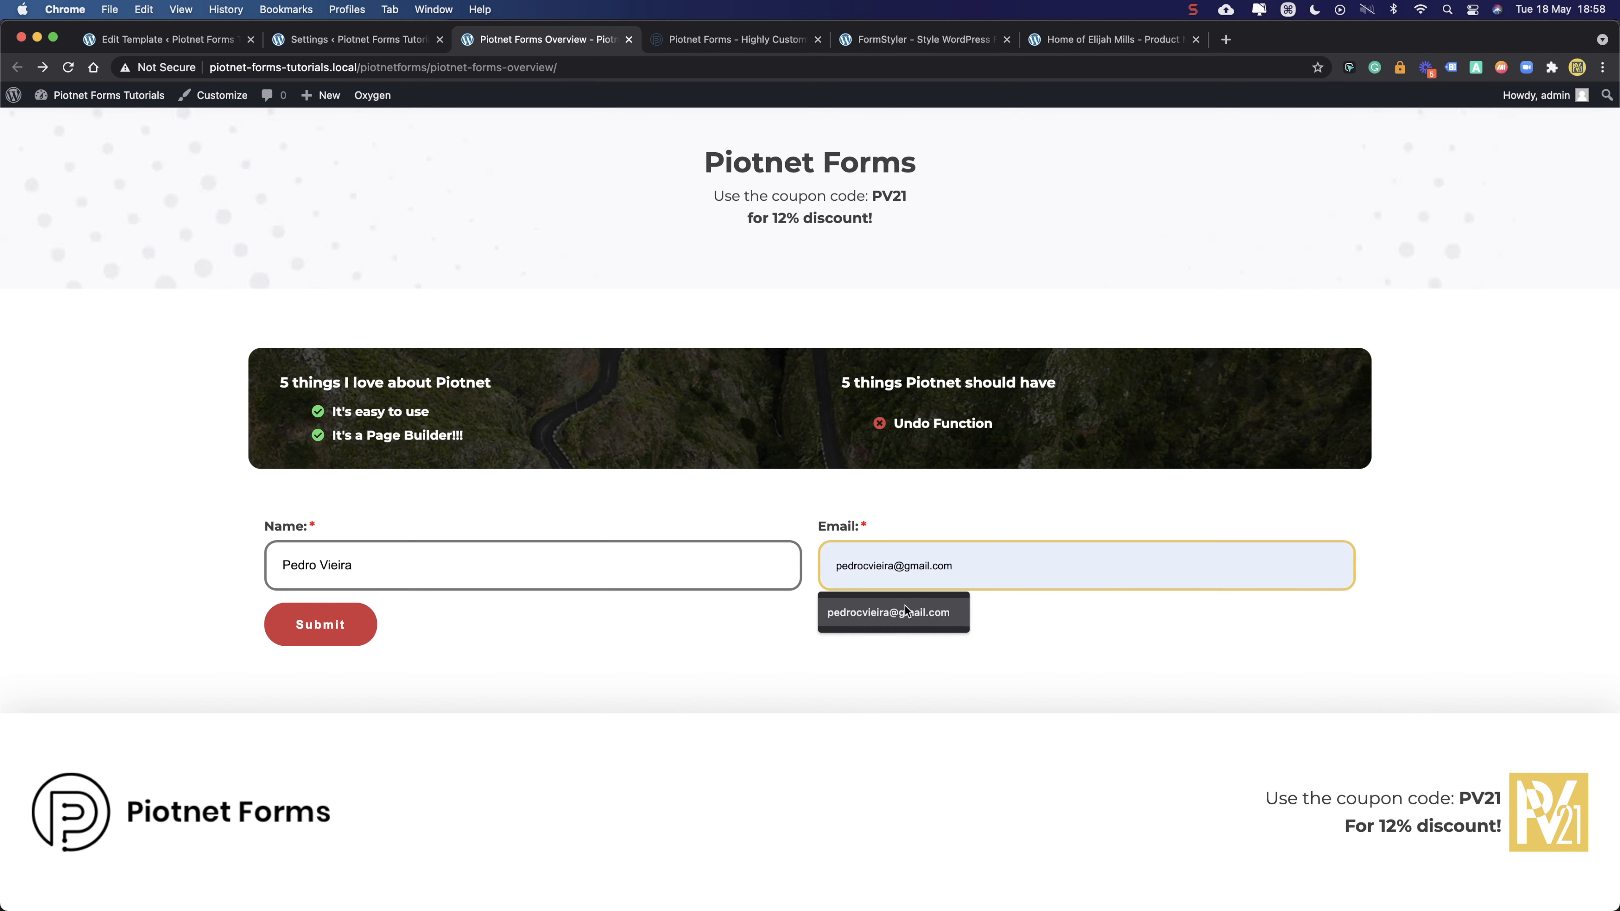
left_click(905, 605)
left_click(344, 622)
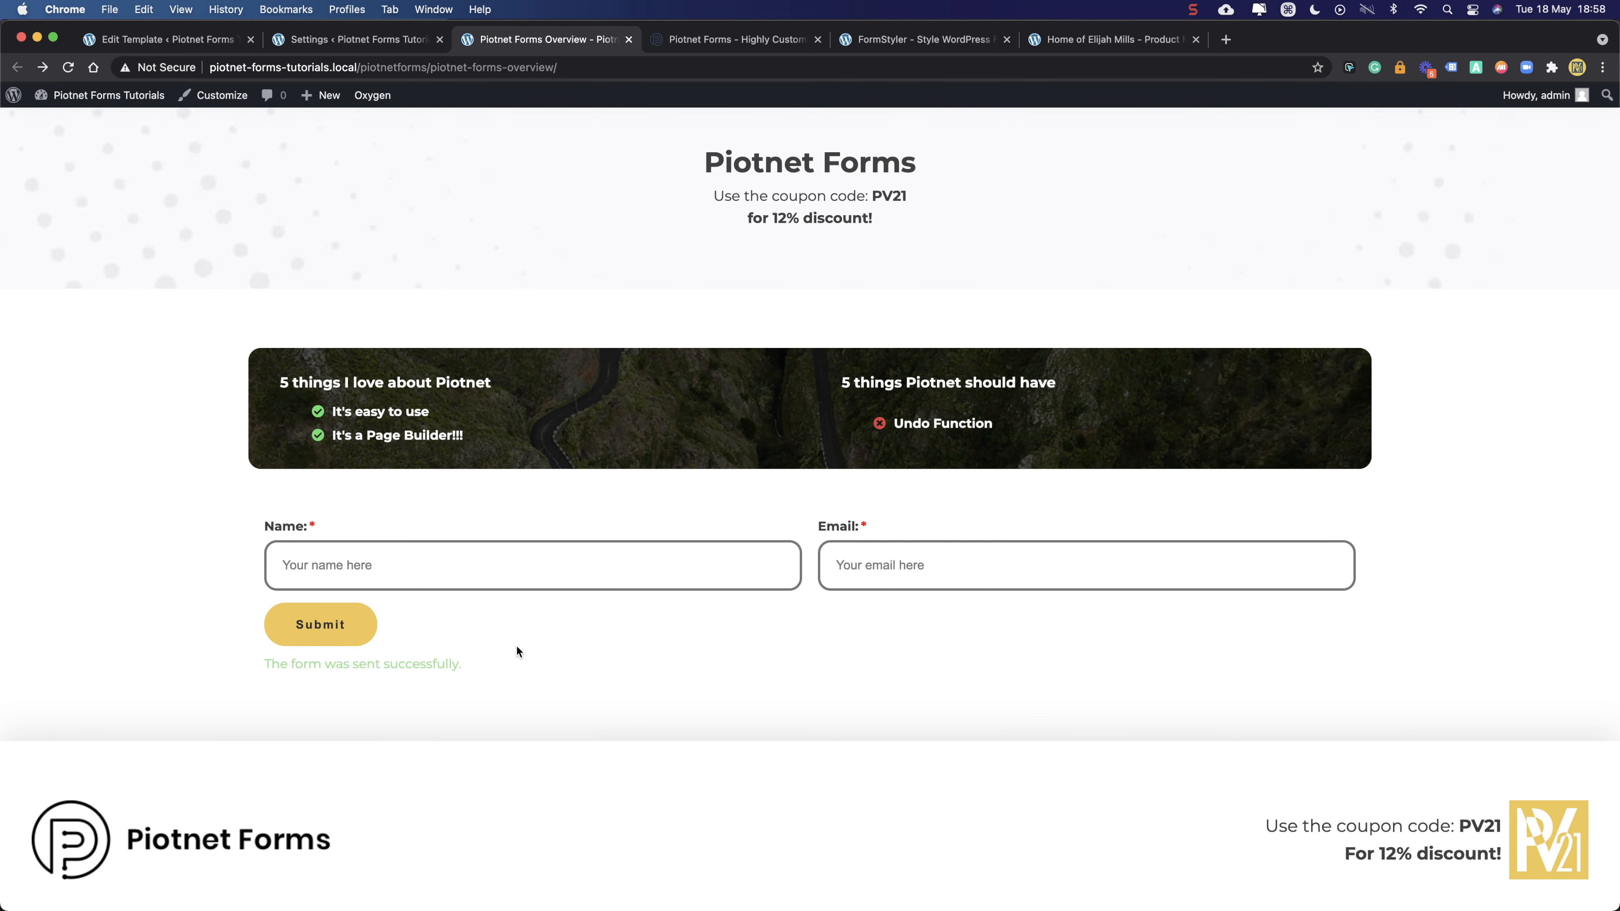
left_click(61, 71)
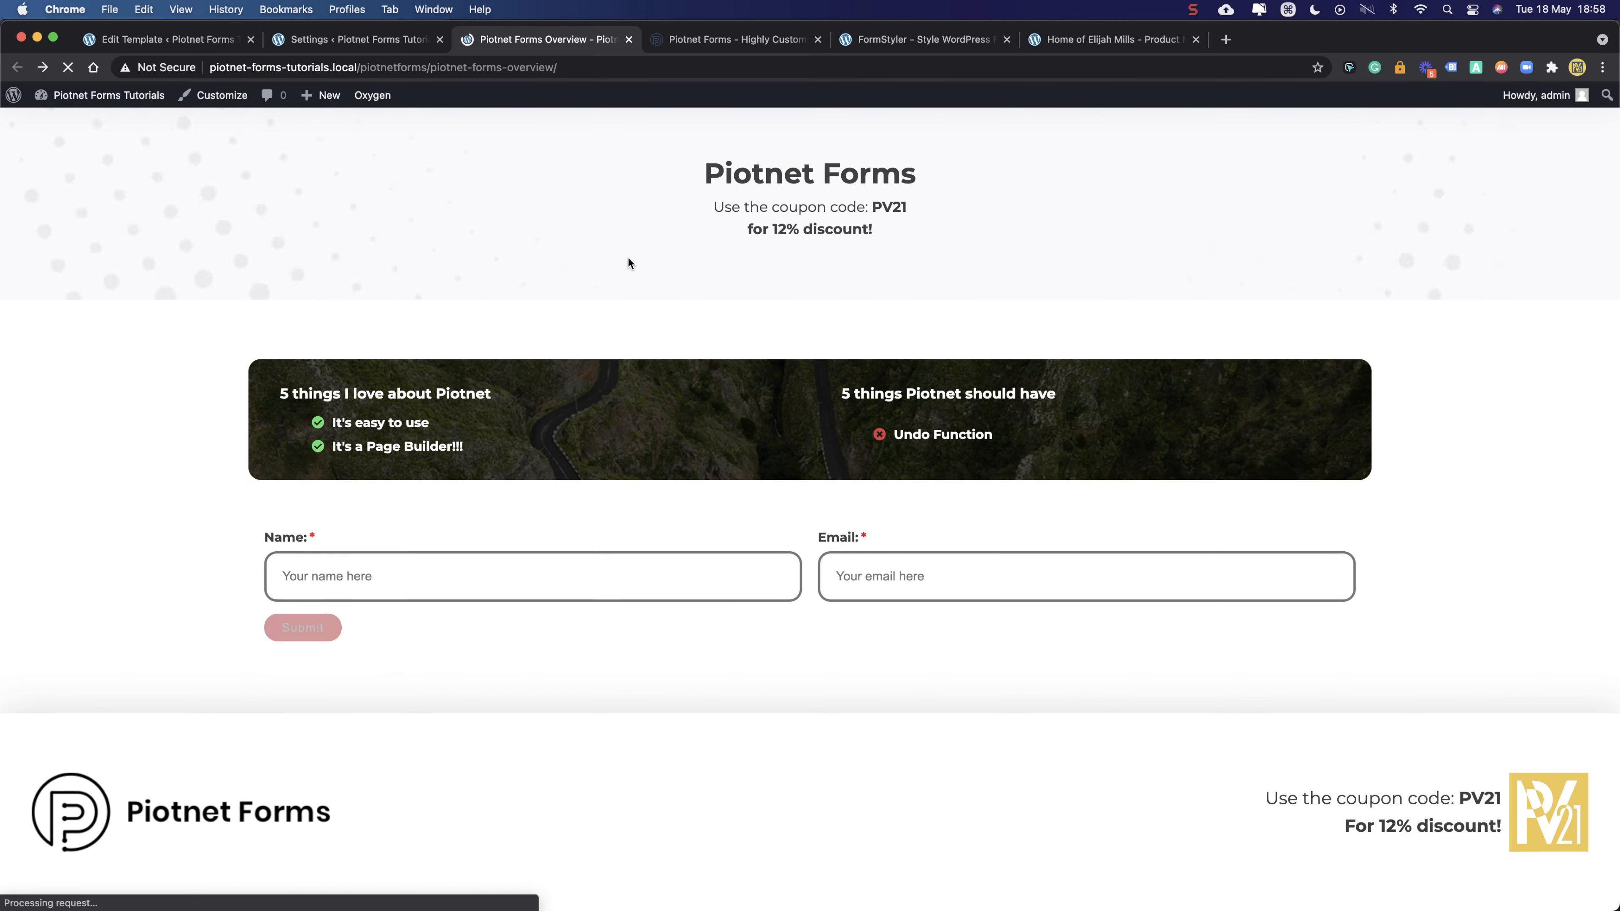
left_click(349, 37)
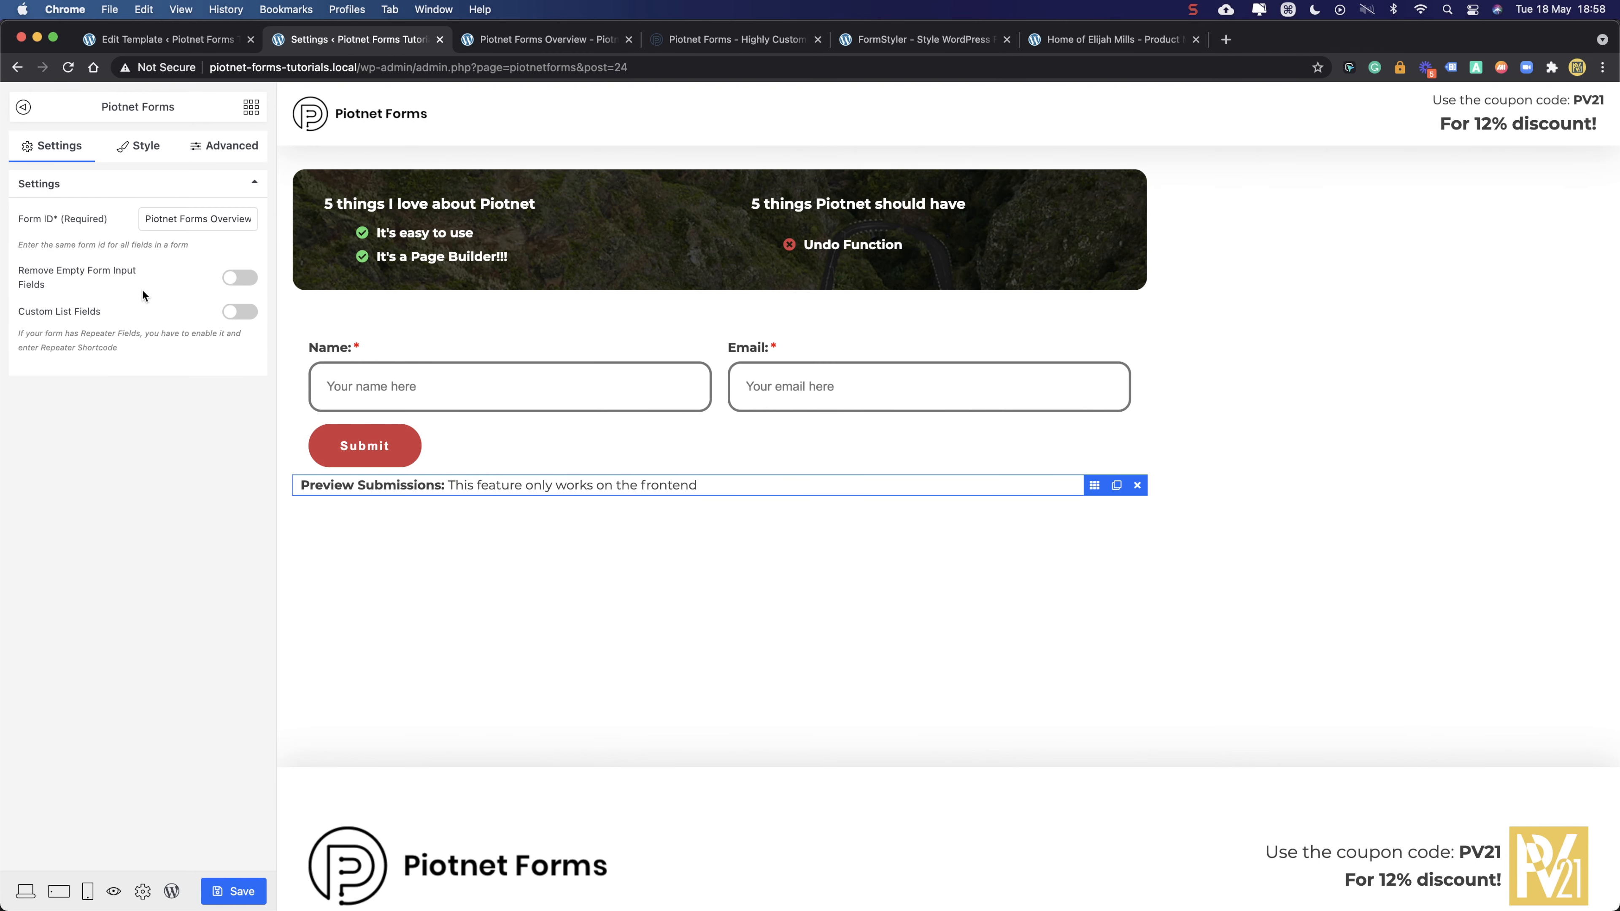
- Change the Form ID to 'overview', check the Submit and Preview Submissions widgets, and save
triple_click(164, 216)
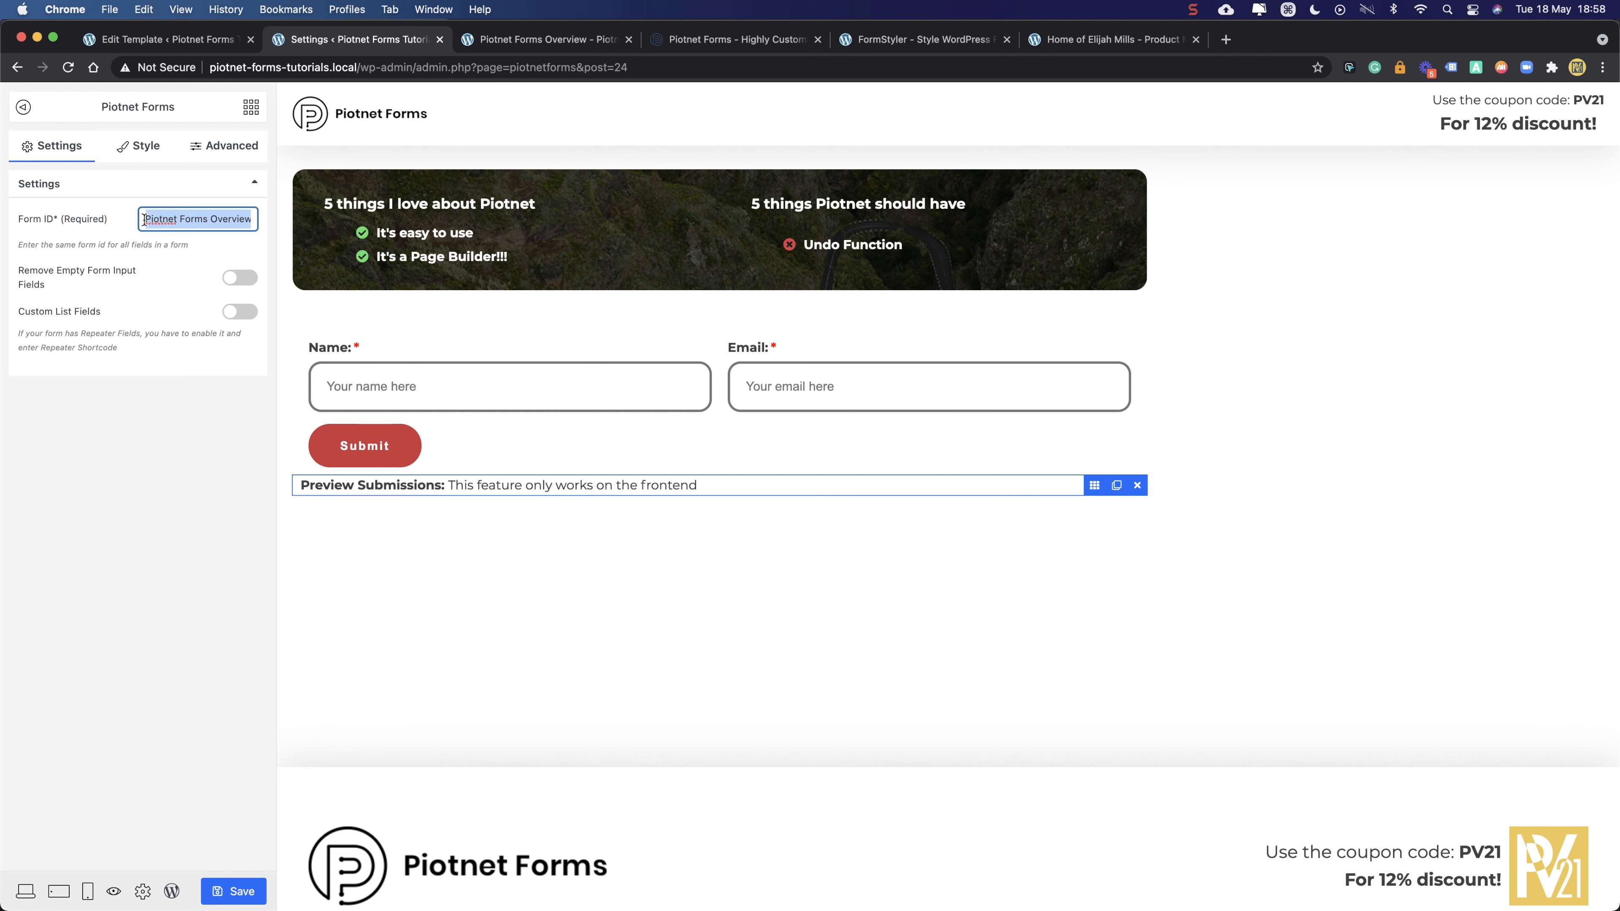
type("ov")
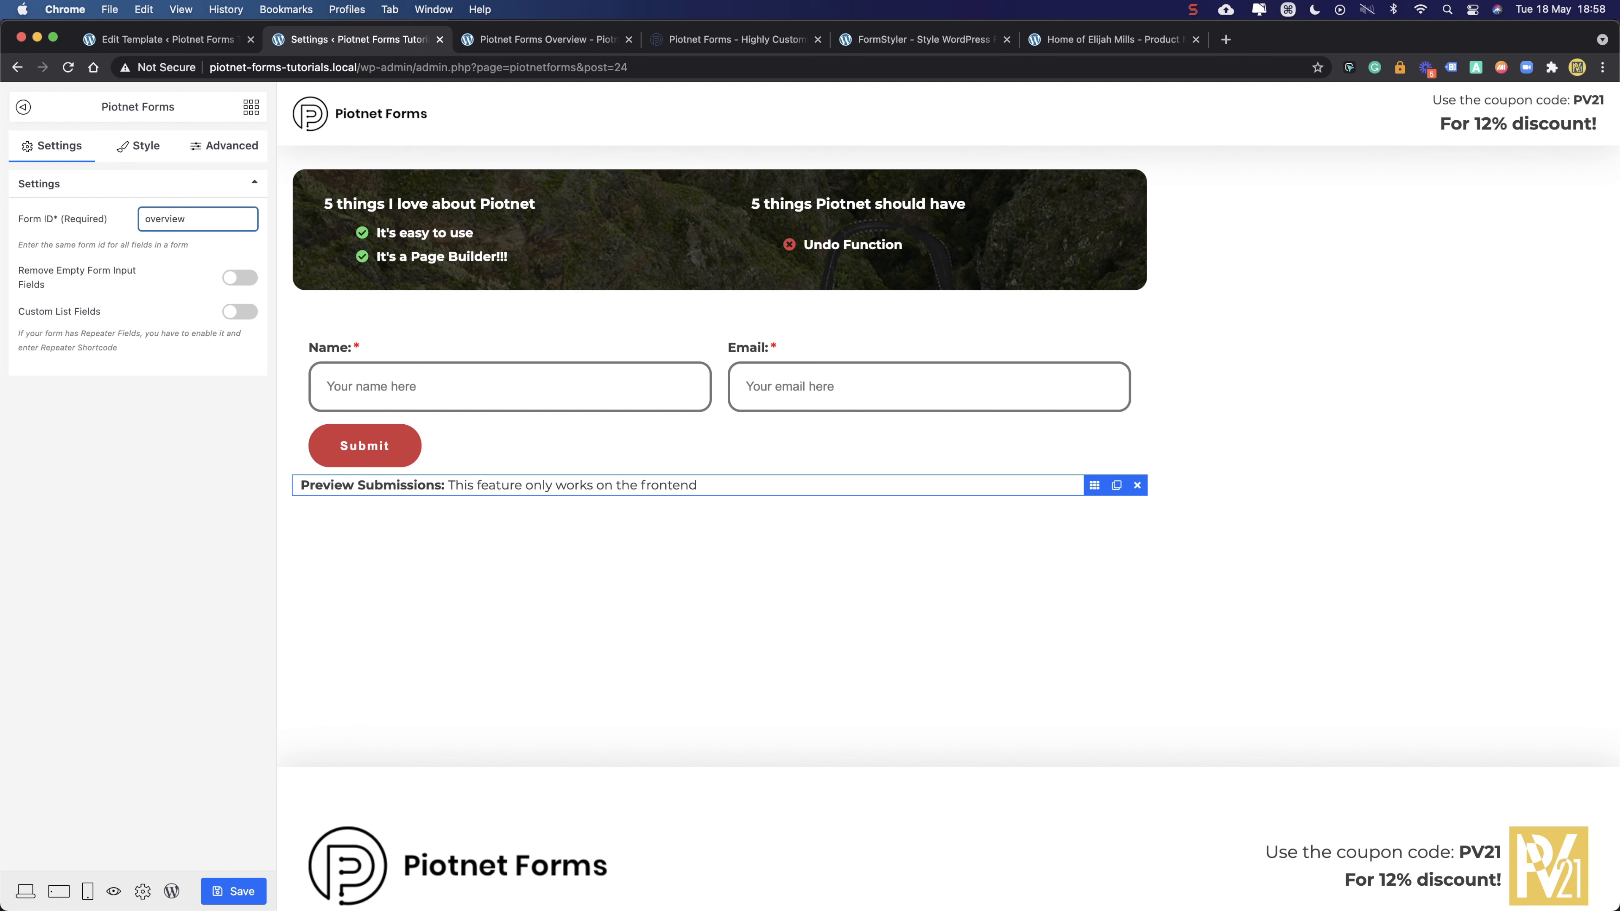
left_click(516, 445)
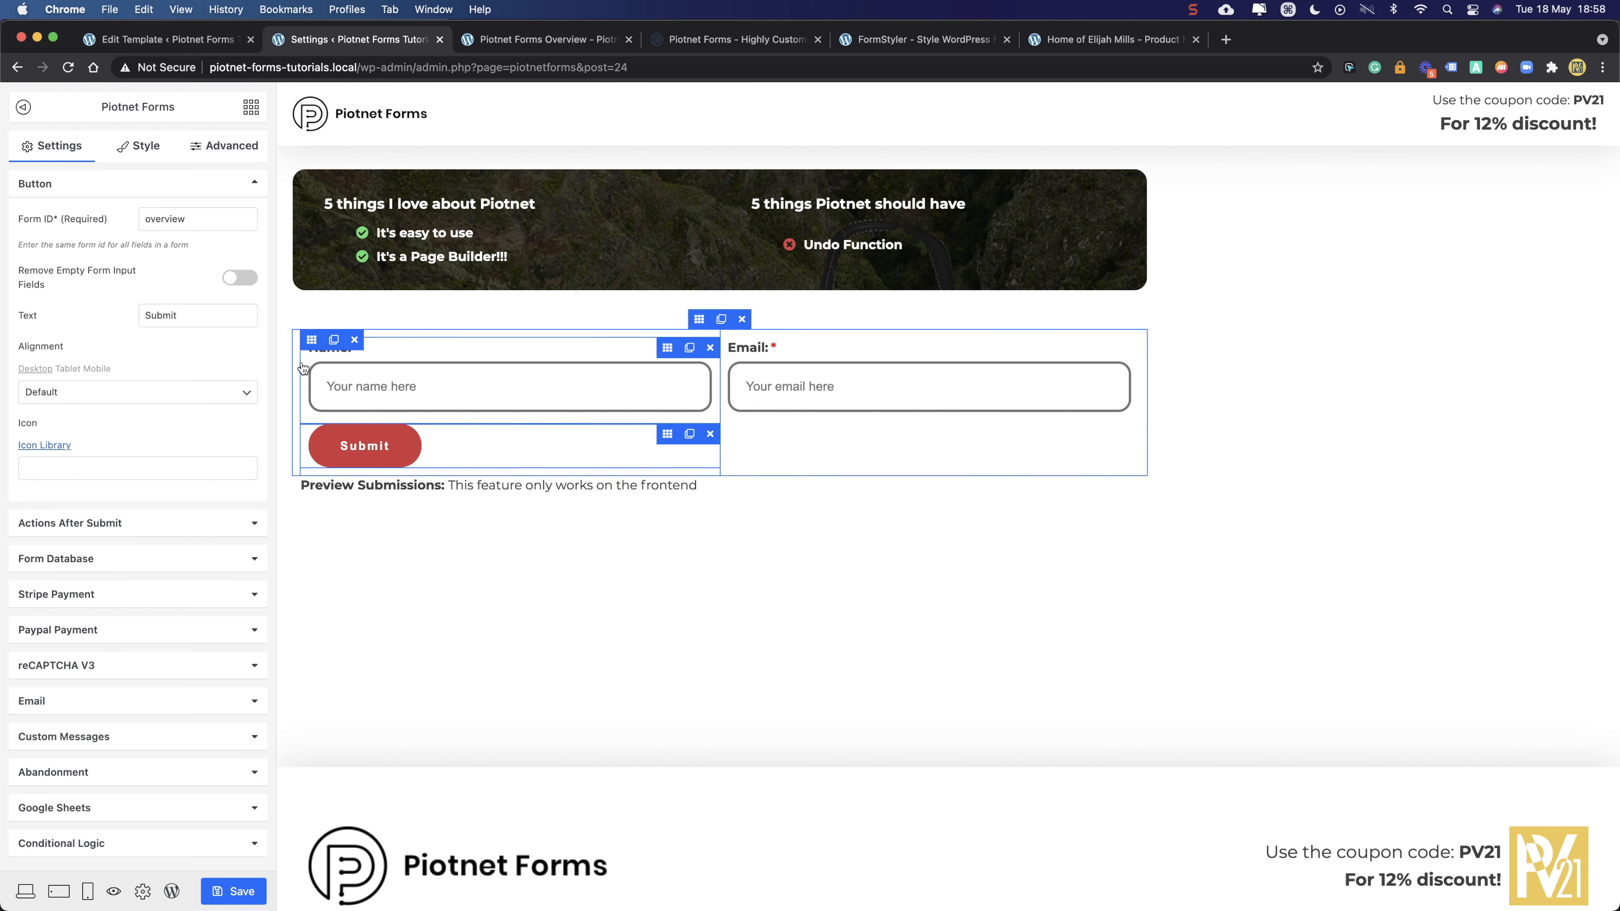
left_click(577, 488)
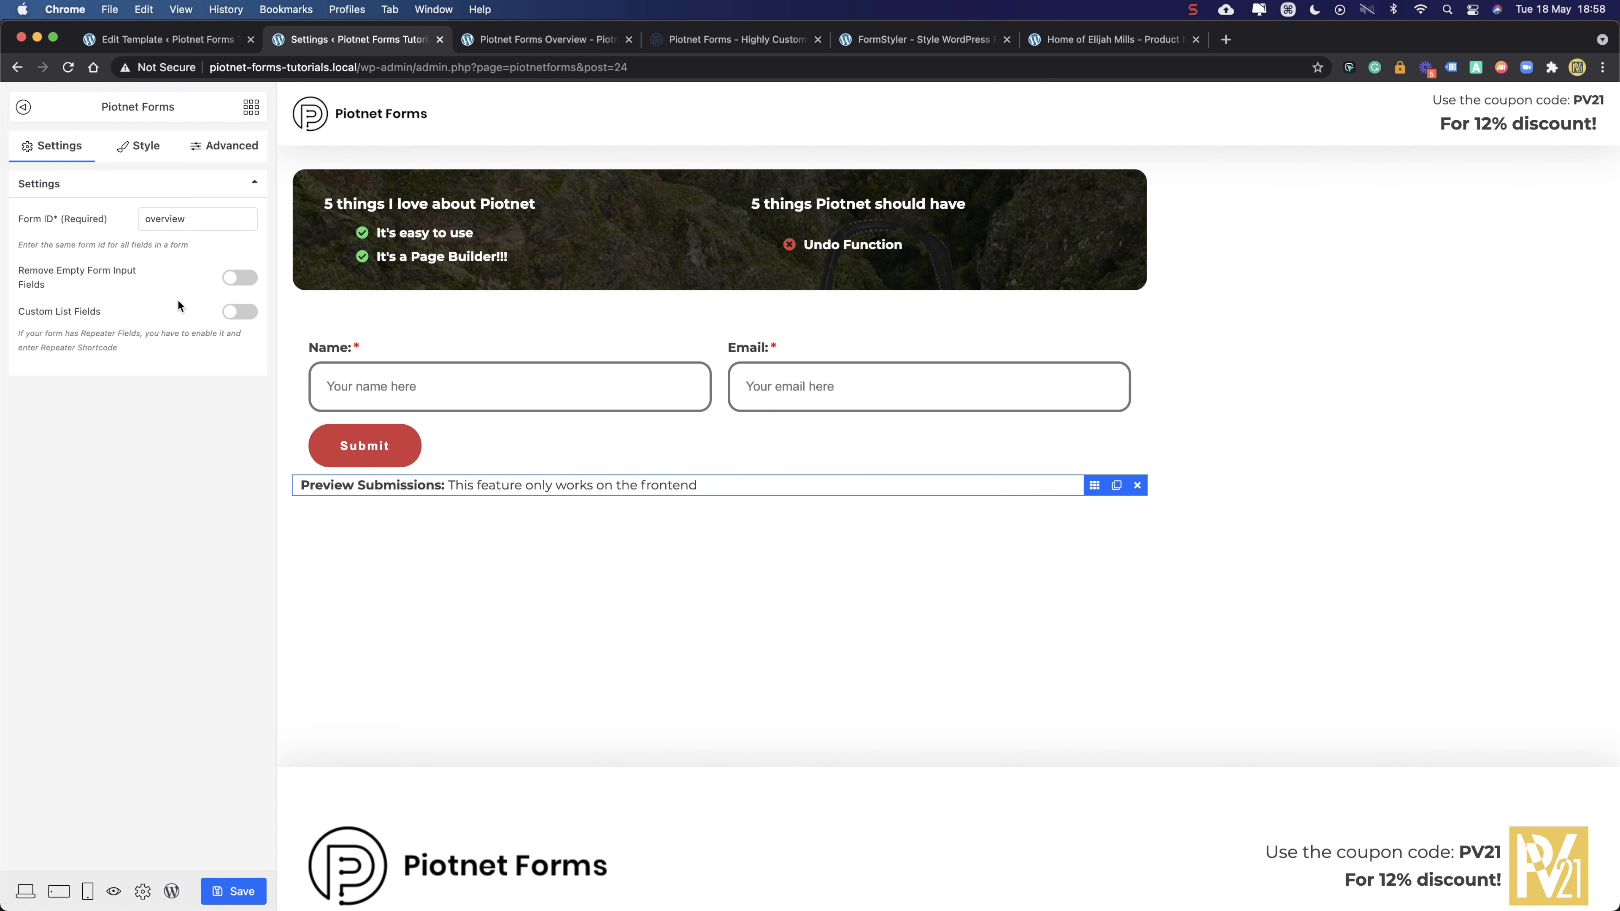
left_click(233, 891)
left_click(475, 40)
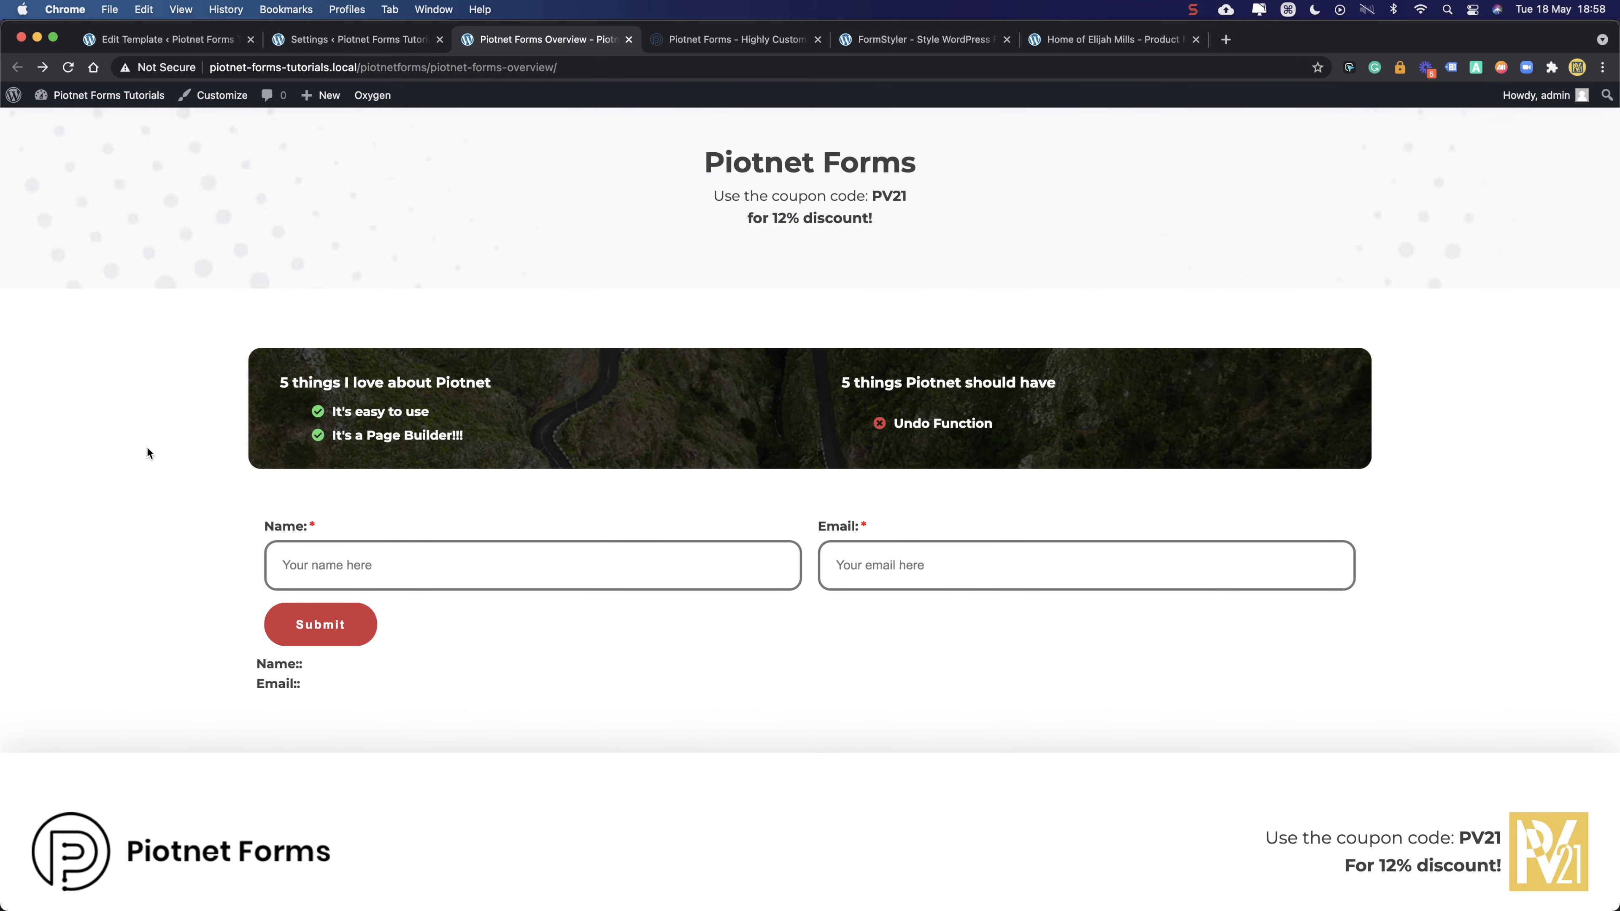
- Type a partial name on the live form to confirm the Name preview line updates
left_click(360, 575)
type("Pedro")
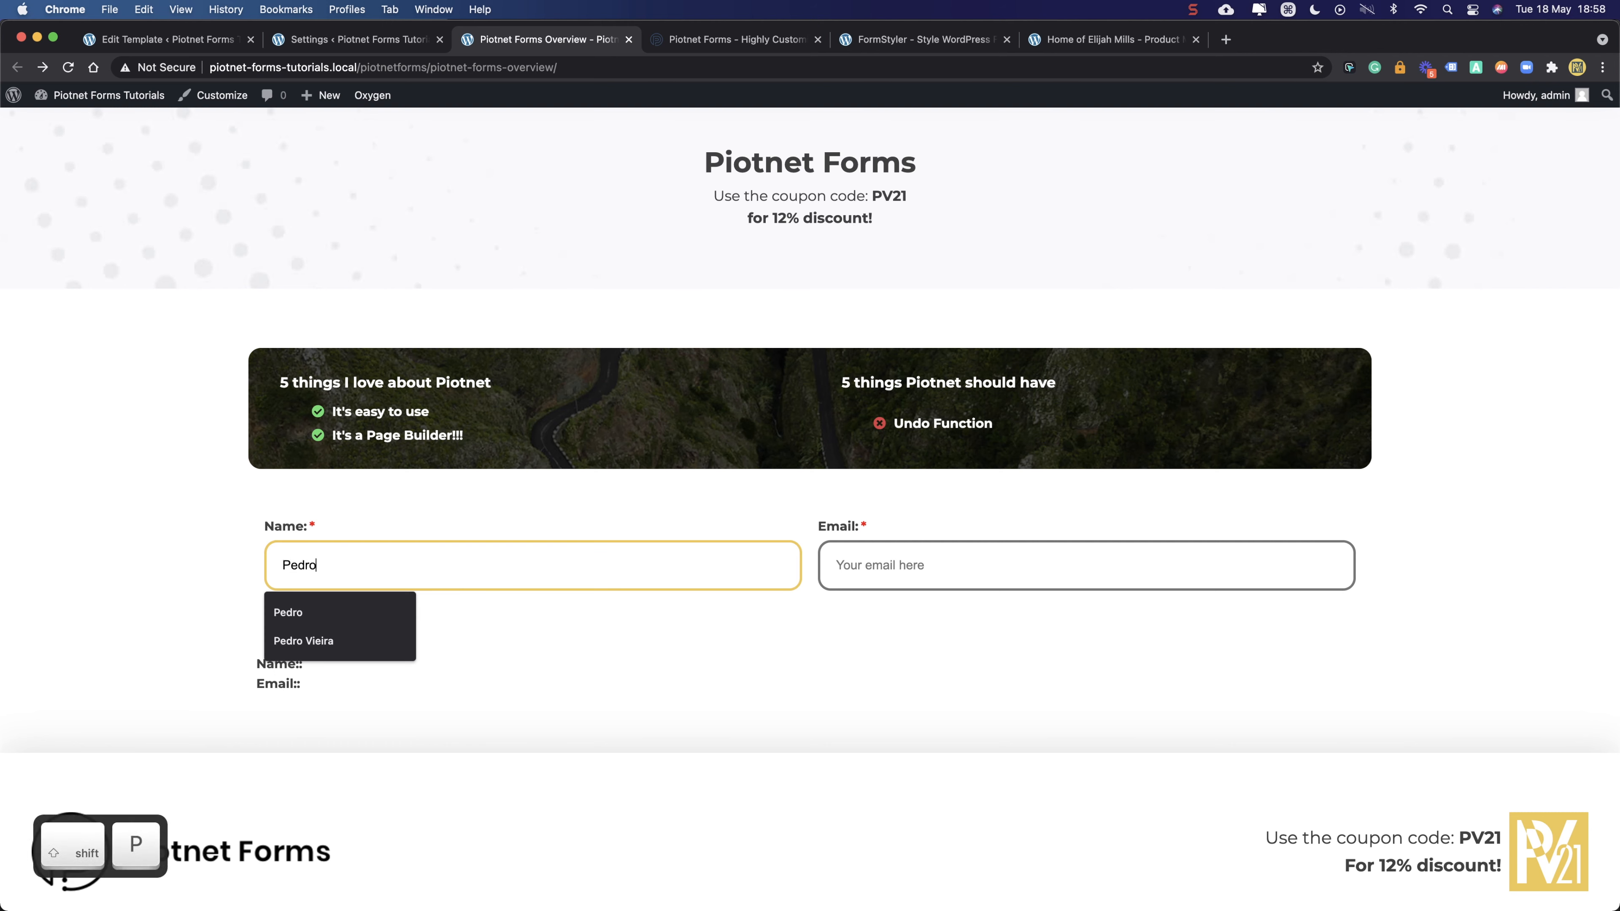
key("Tab")
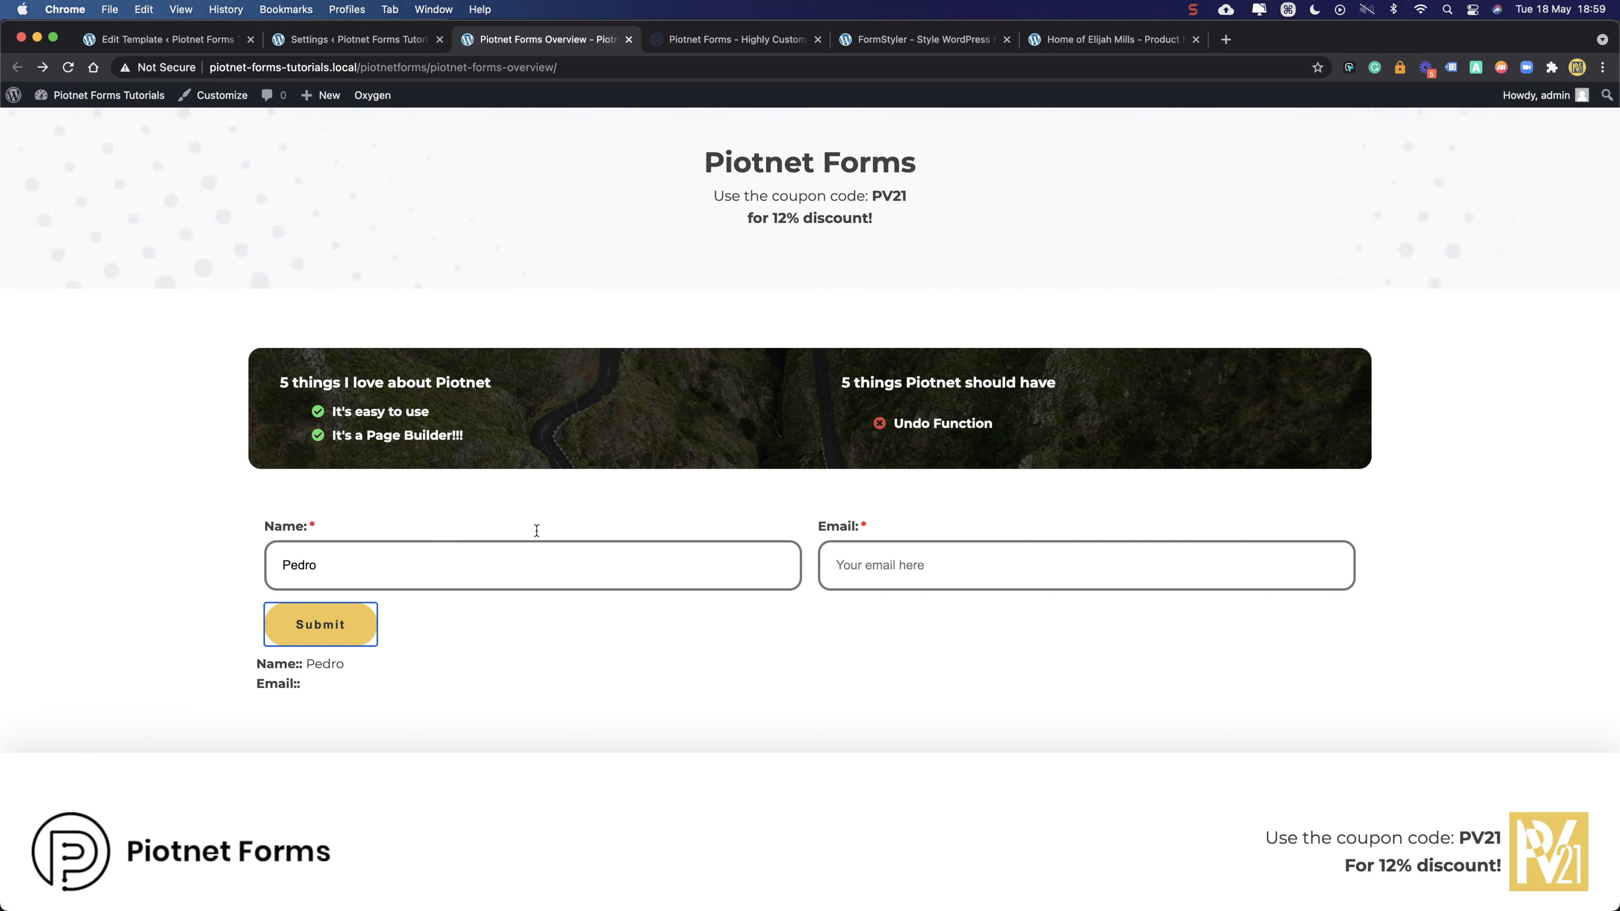
left_click(363, 38)
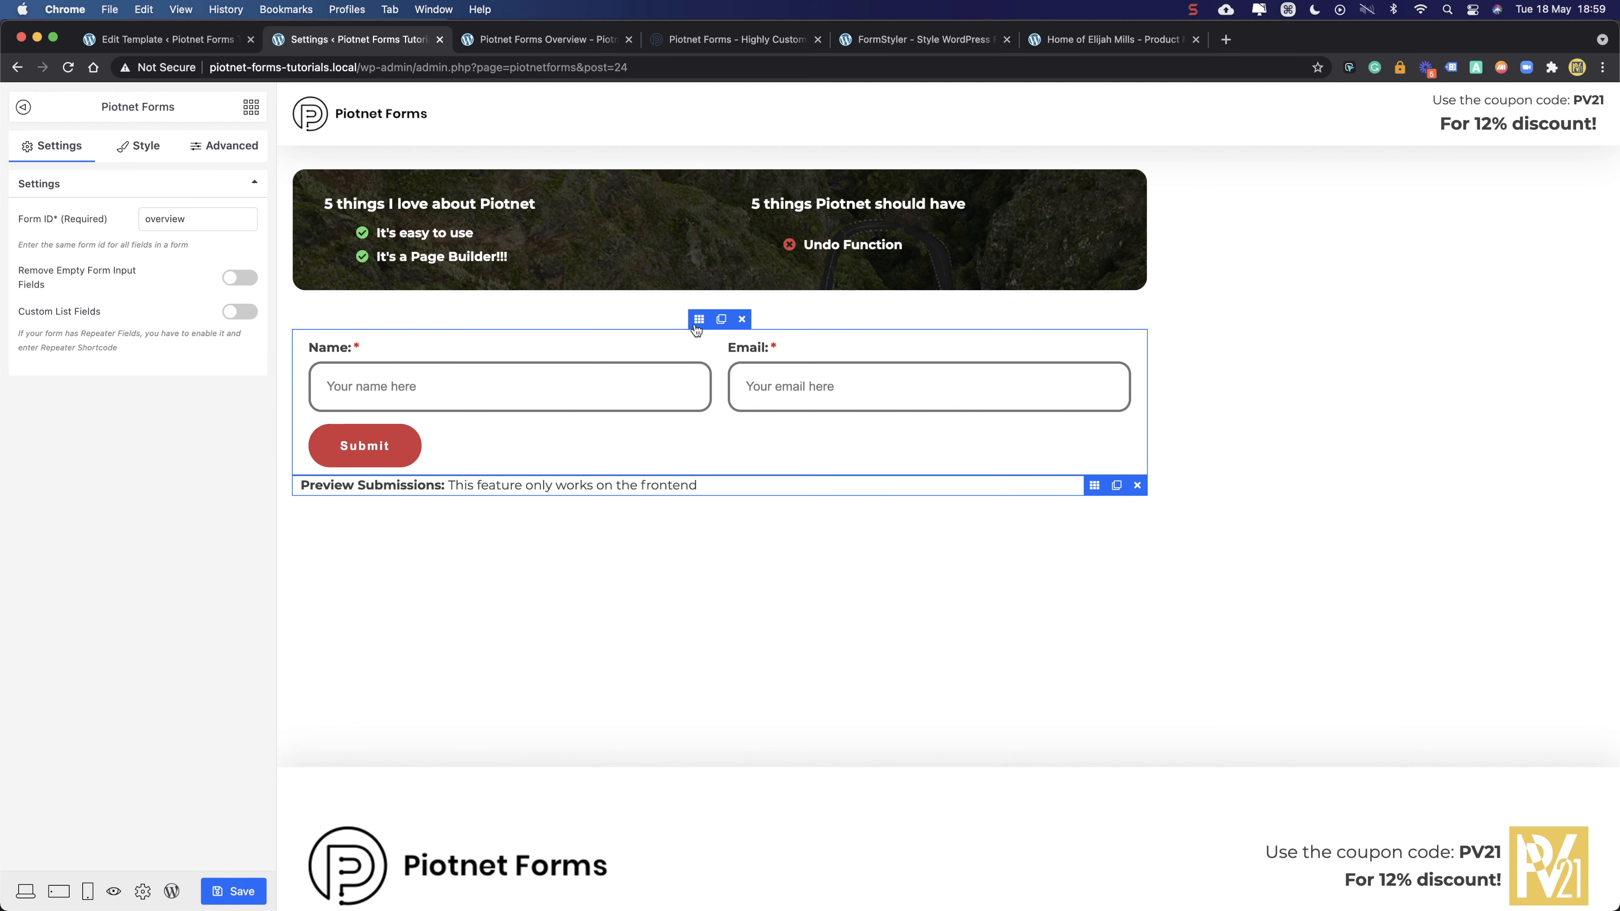
- Duplicate the form section, then delete the copied Email, Name, Submit and empty section
left_click(699, 320)
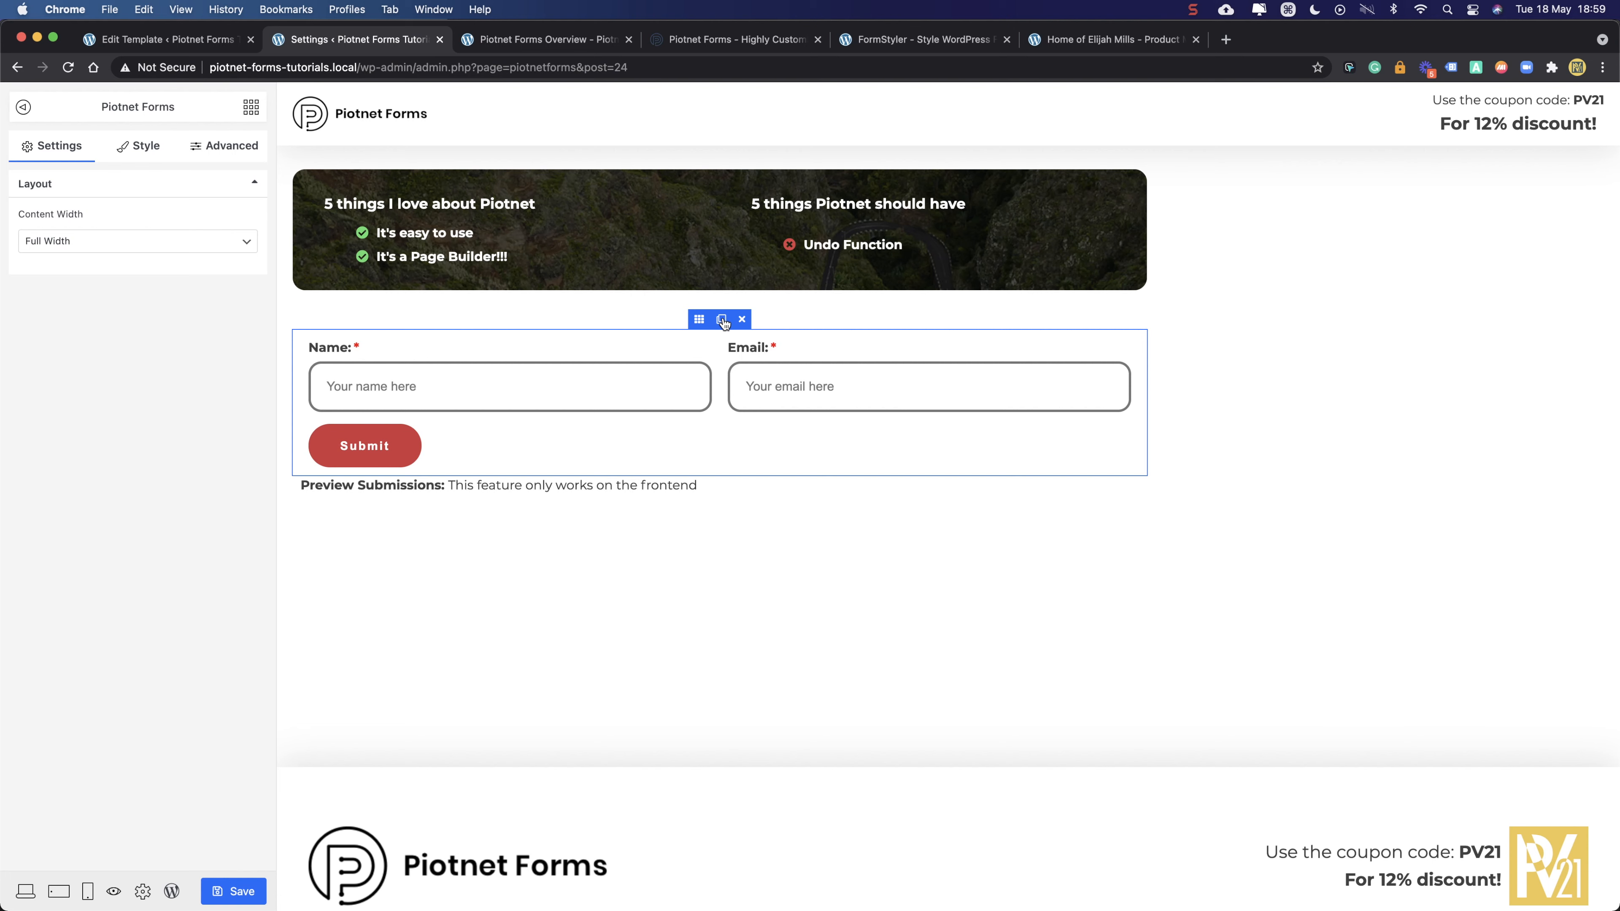
left_click(721, 320)
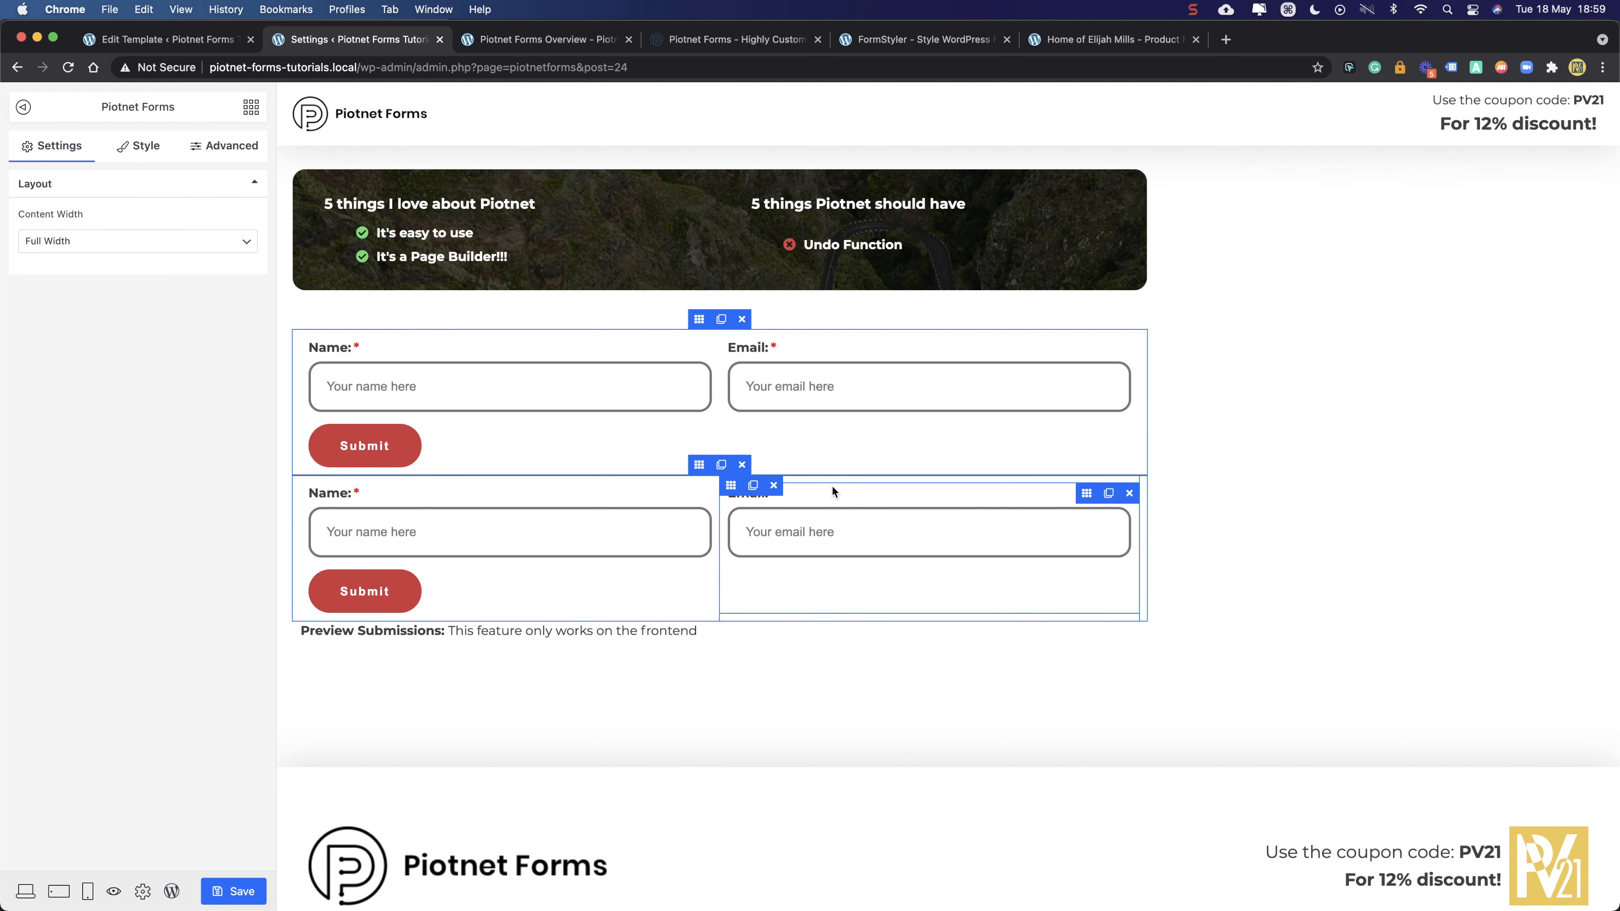
left_click(774, 485)
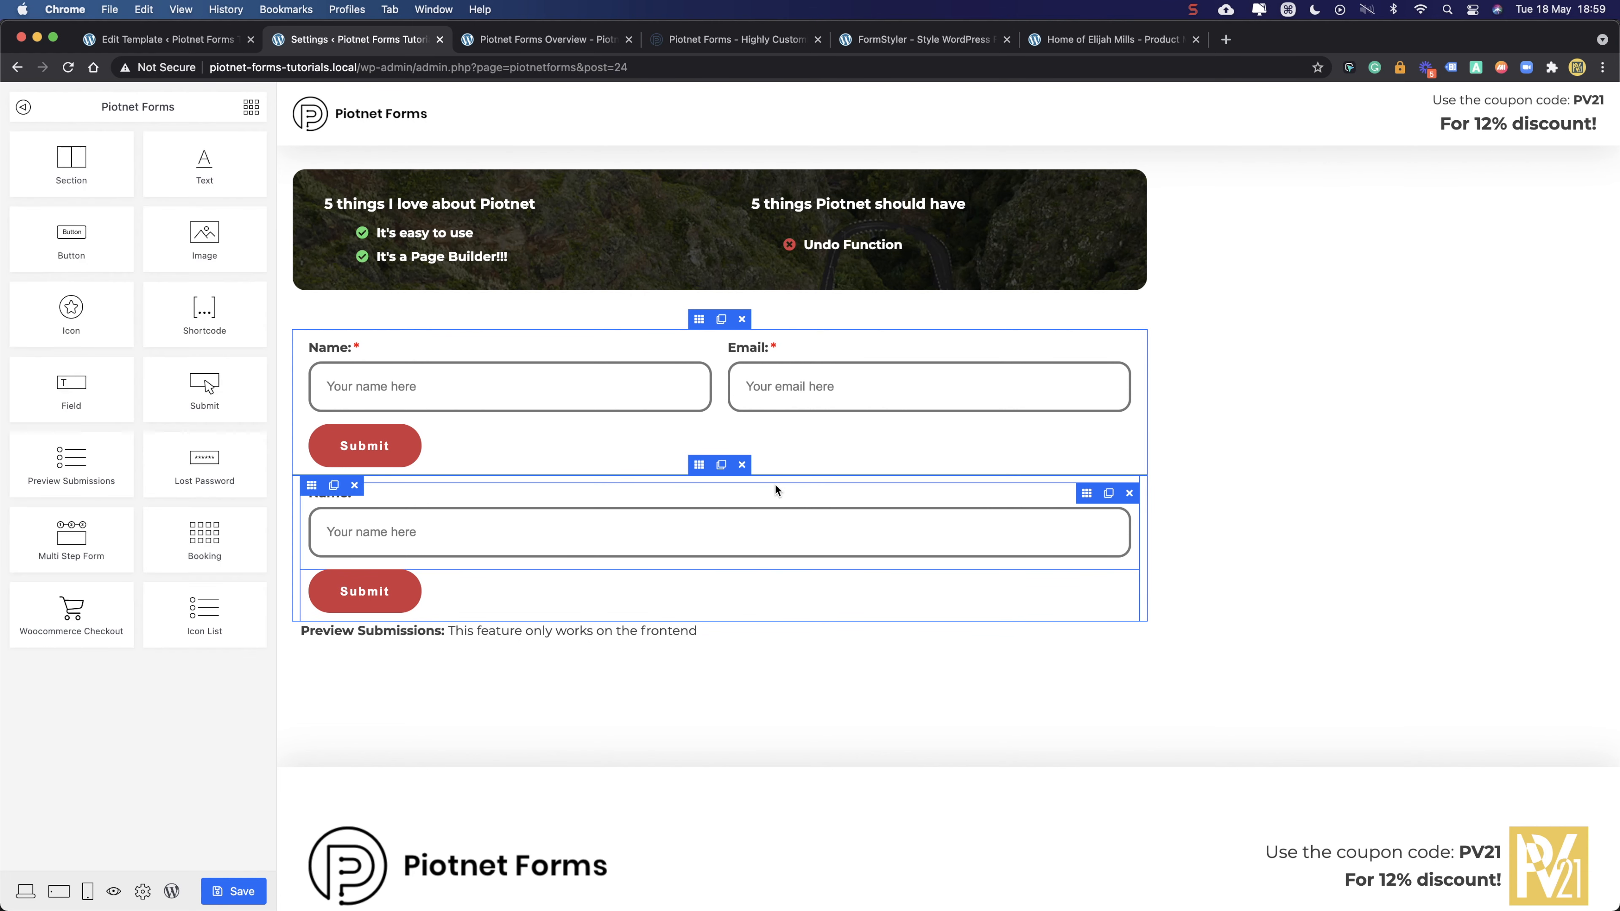
left_click(1129, 495)
left_click(1128, 494)
left_click(1107, 501)
- Drag the Preview Submissions widget up to sit directly below the Submit button
left_click(770, 532)
left_click_drag(1093, 524, 1084, 496)
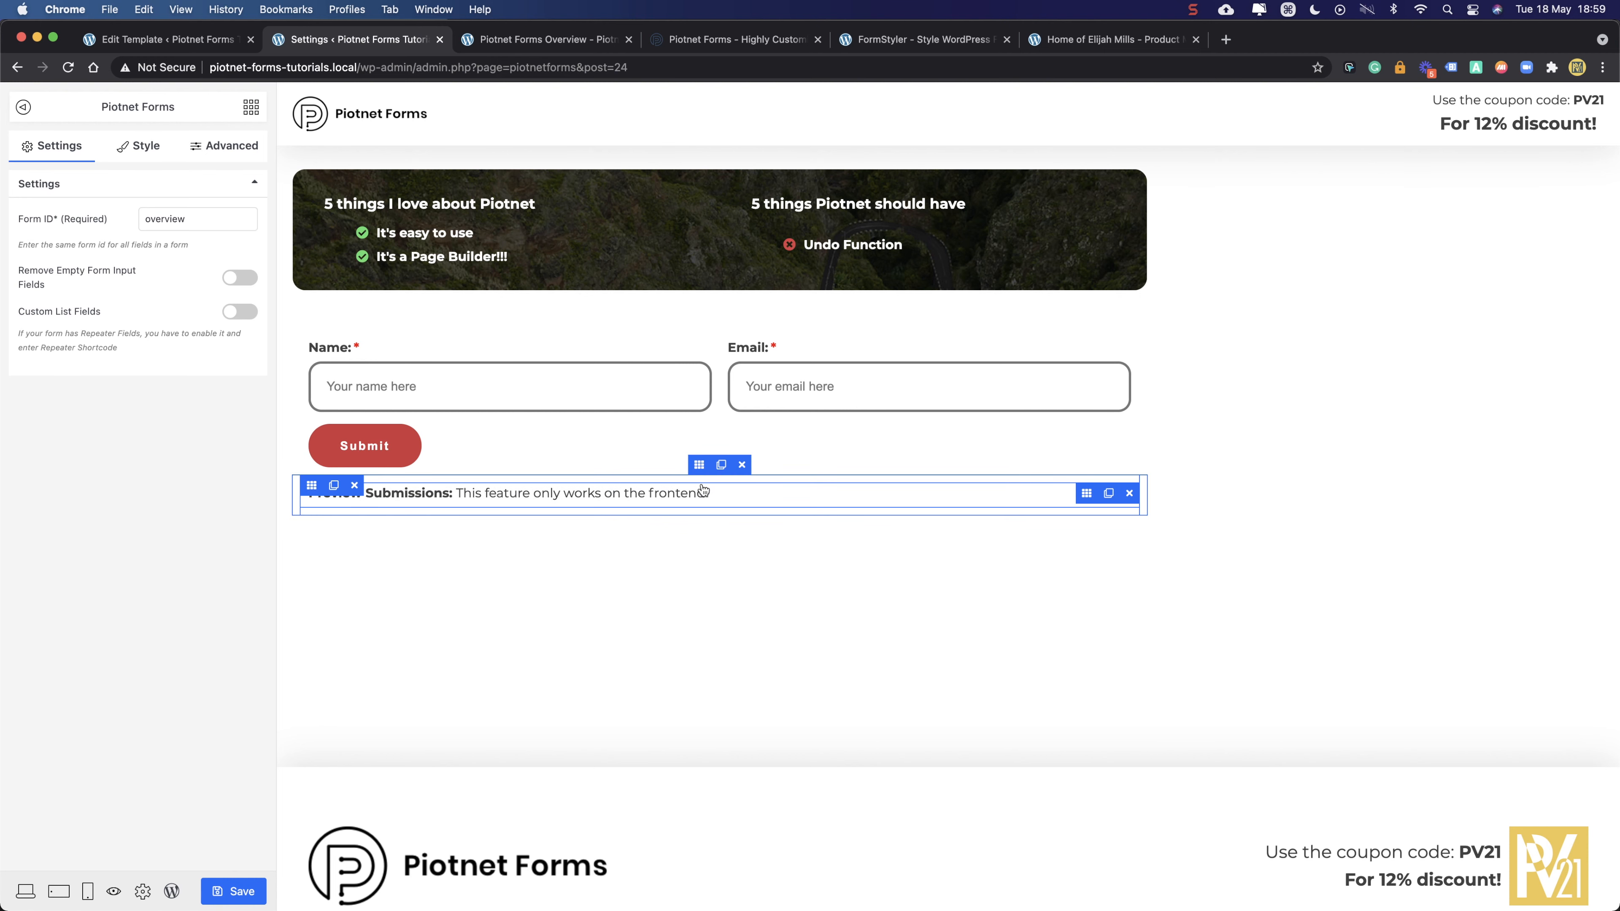
left_click(699, 464)
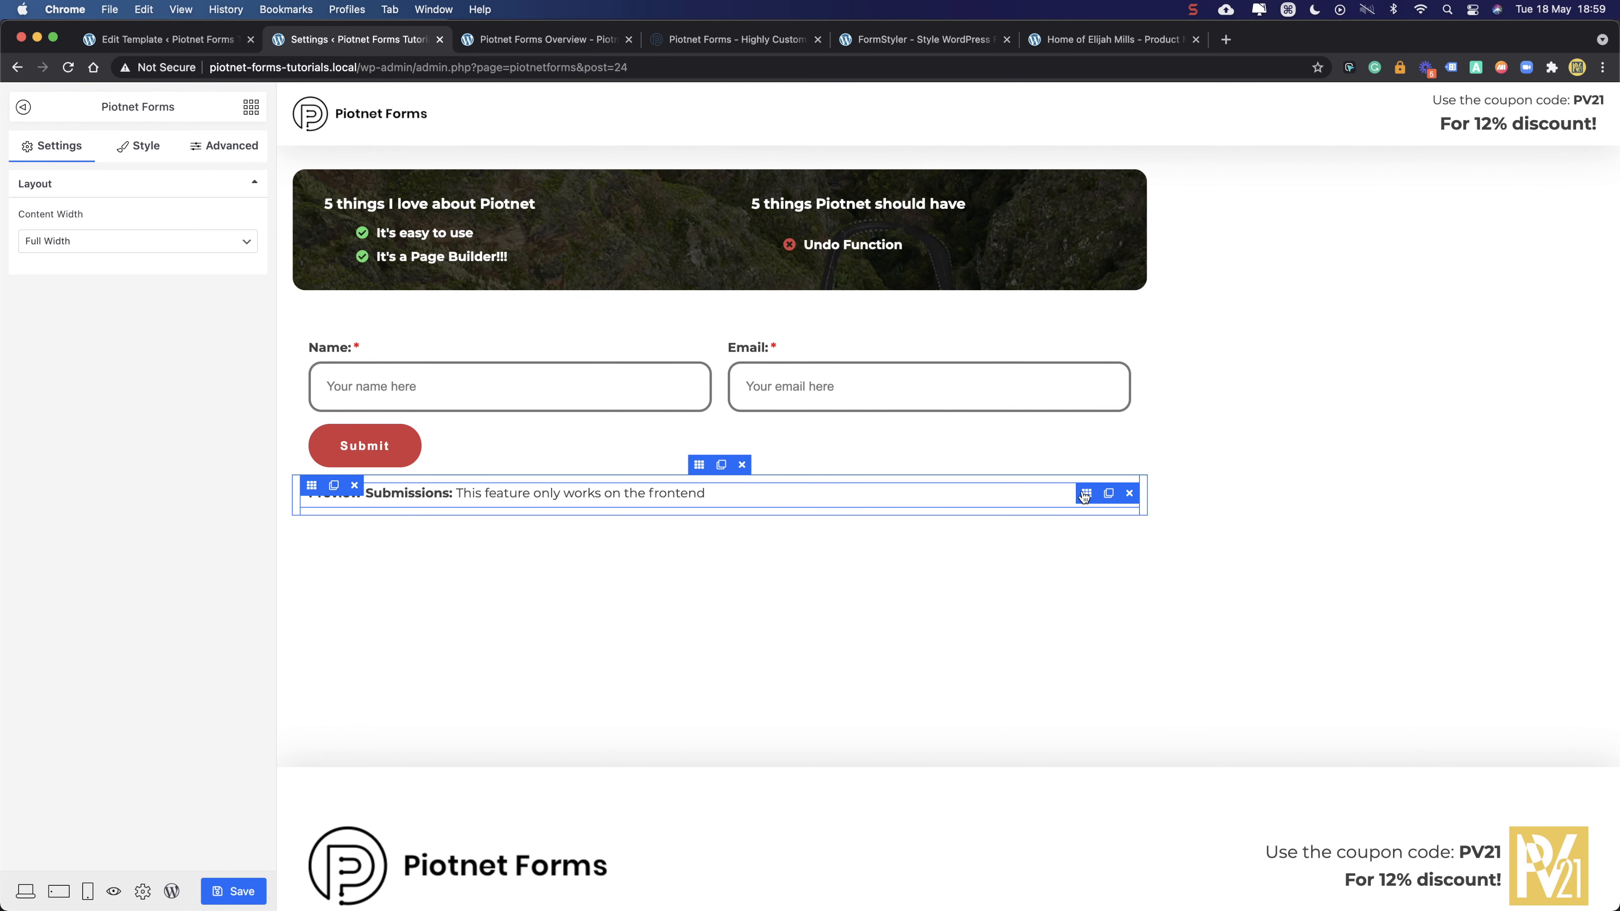
left_click(1085, 494)
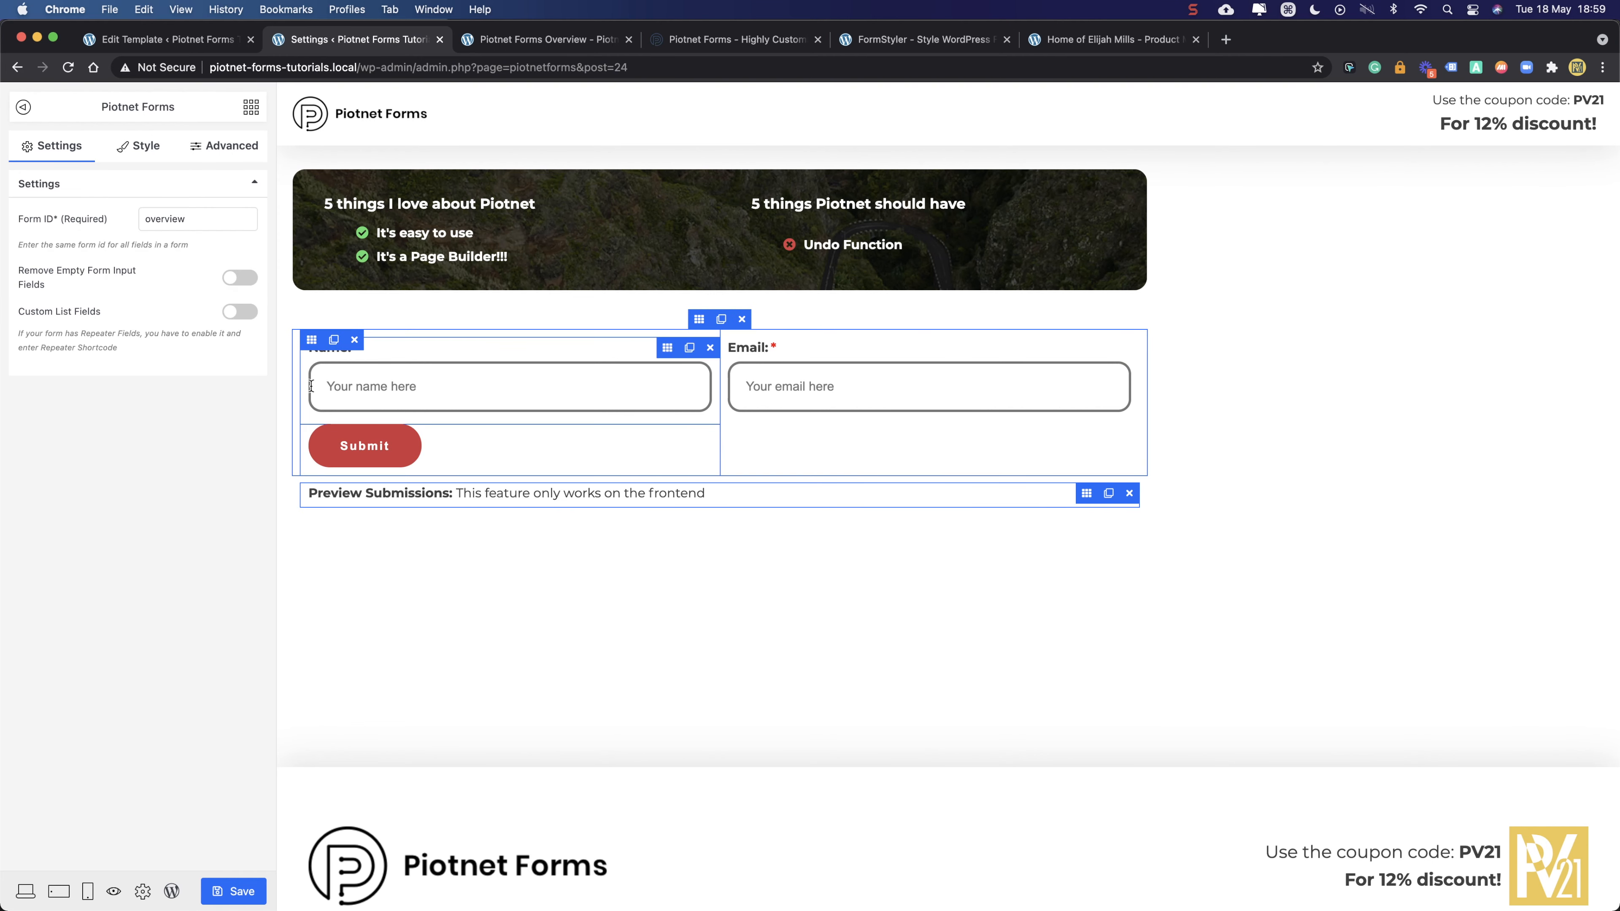
- Give the Preview Submissions widget 30px padding and an f6f6f6 background
left_click(216, 147)
left_click(50, 388)
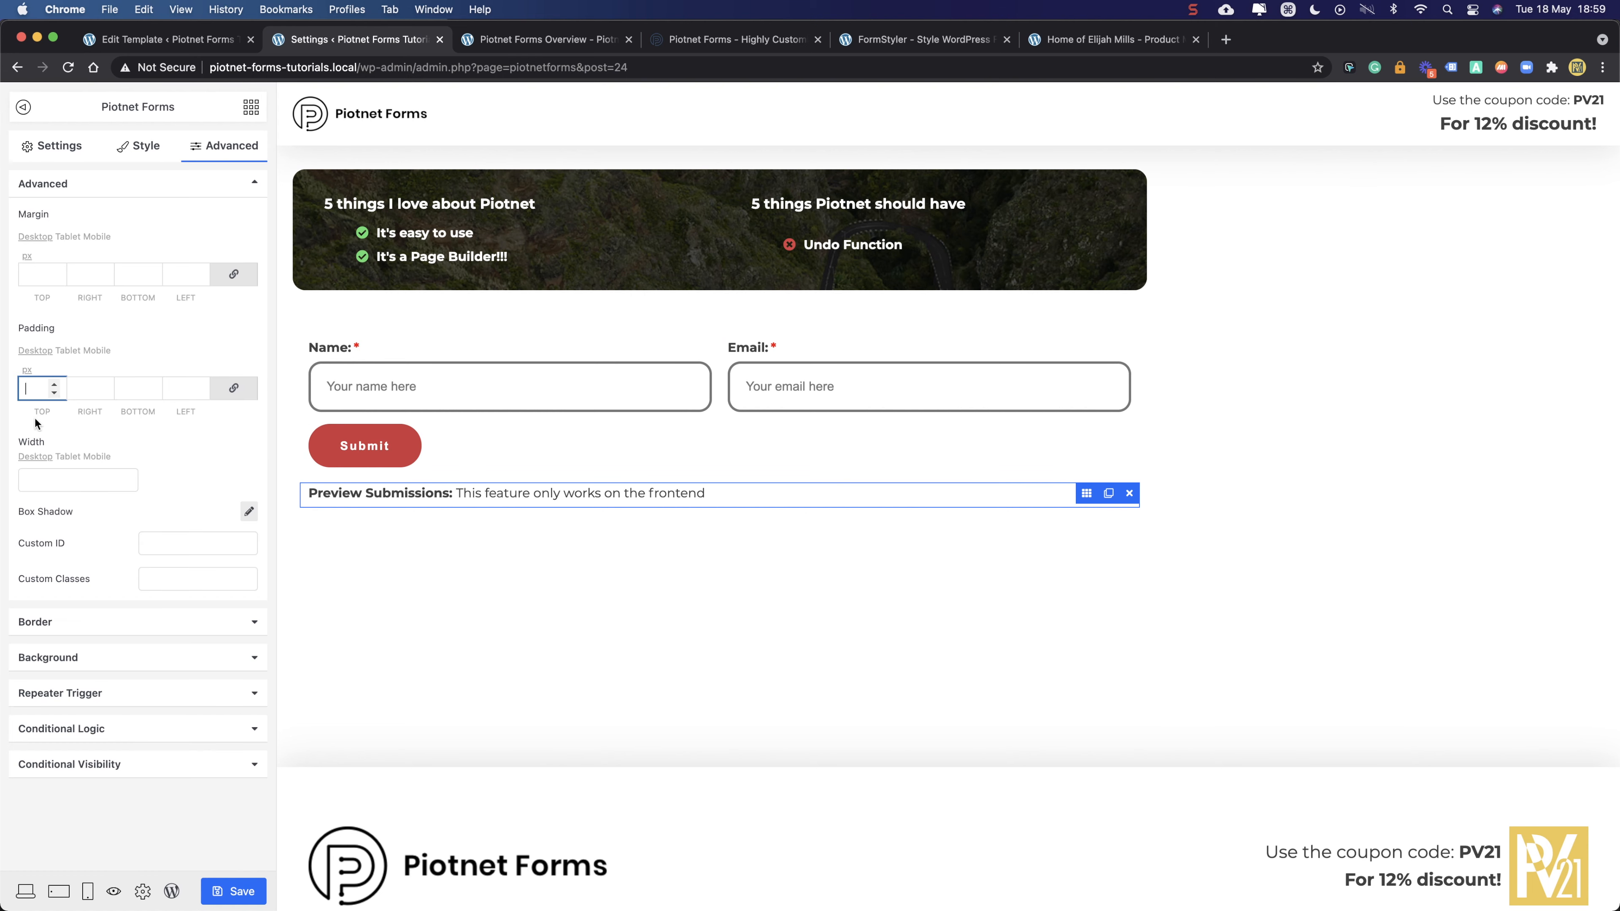
type("30")
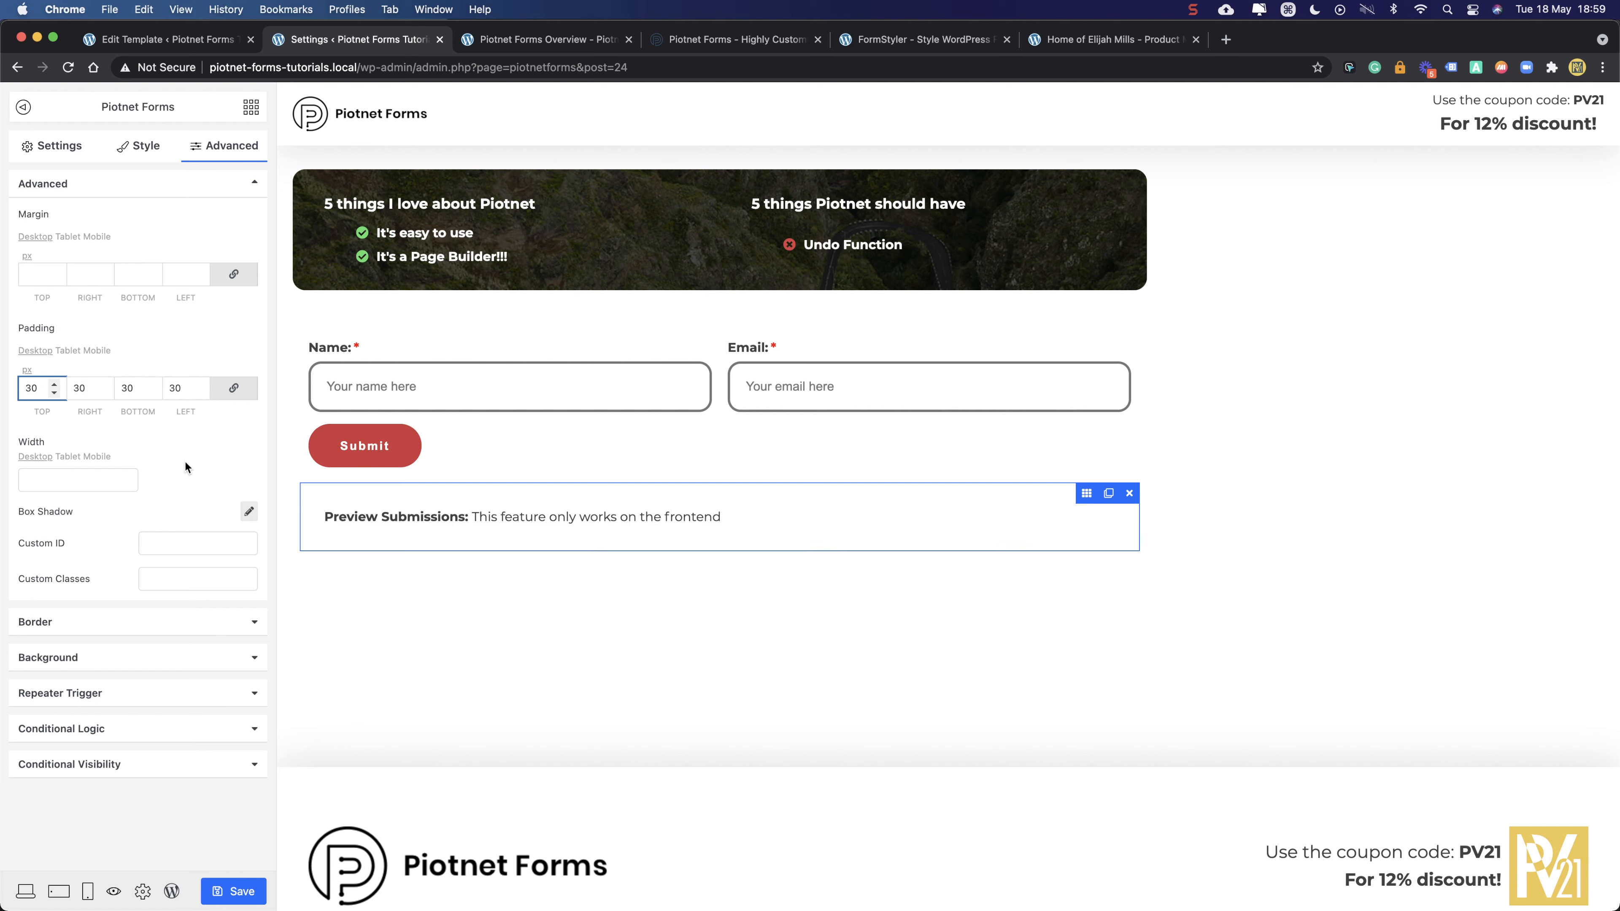
left_click(212, 147)
left_click(71, 659)
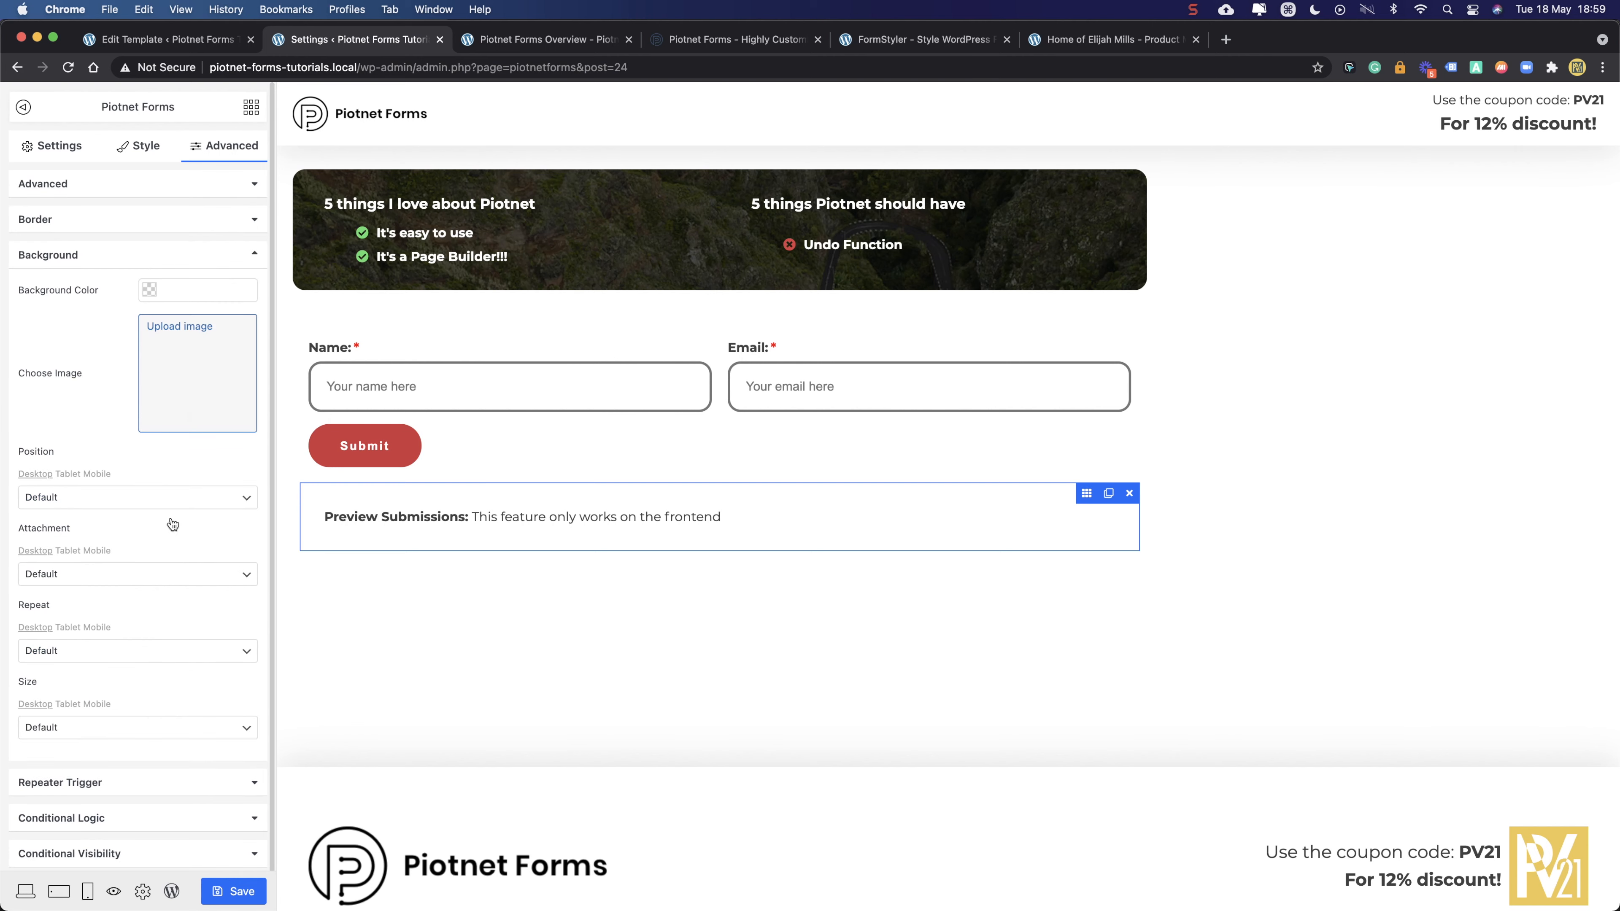
left_click(193, 290)
type("f")
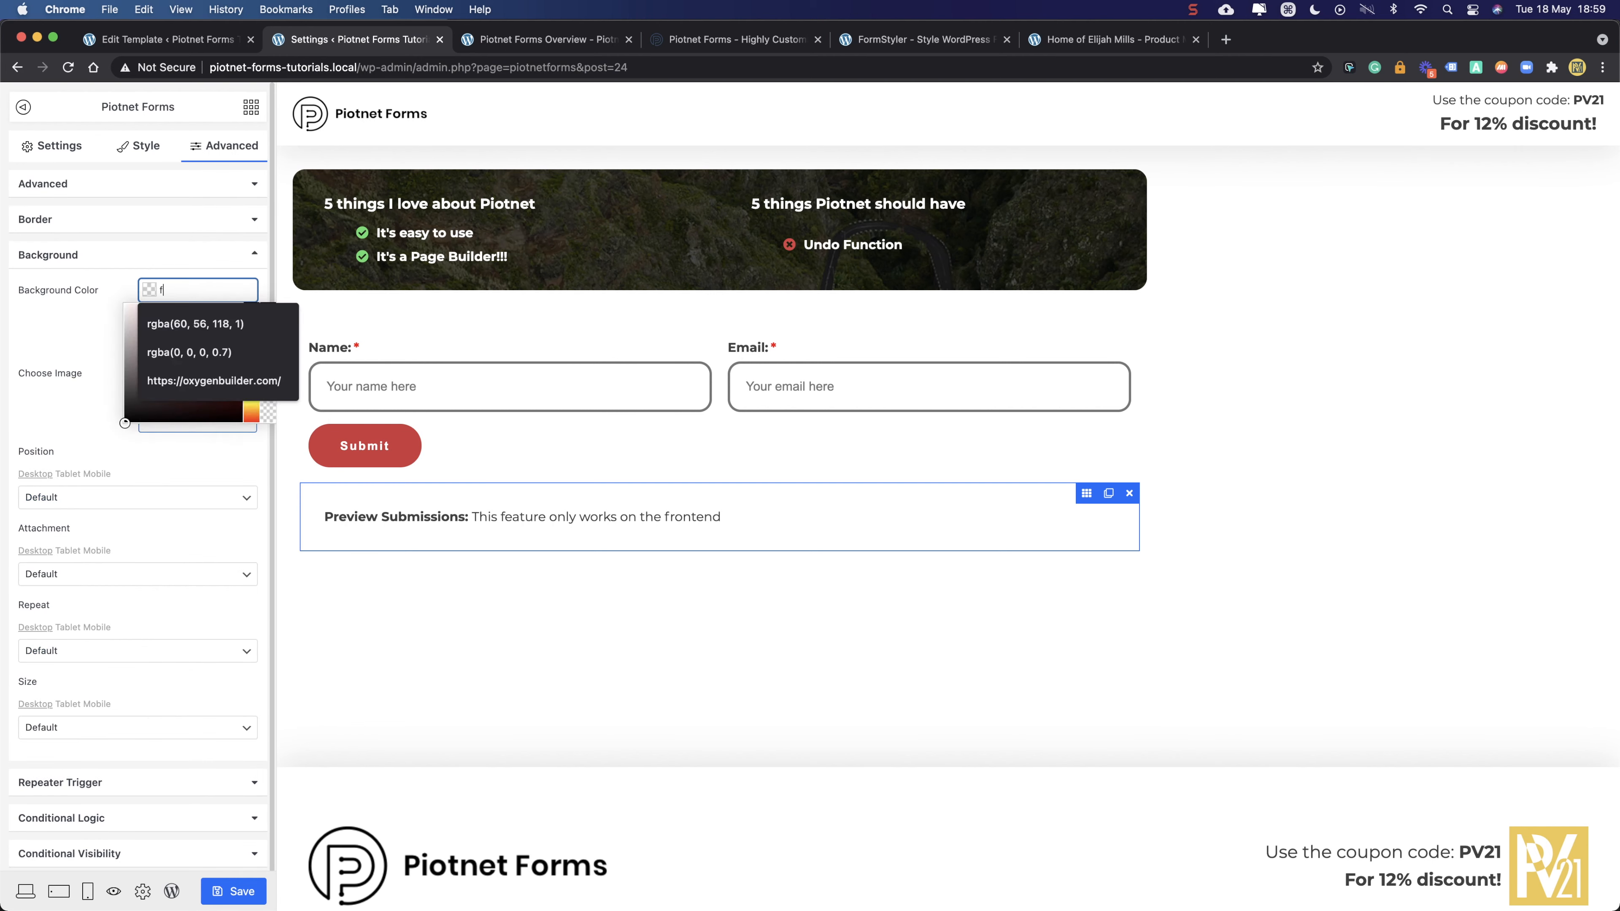
type("6f6f6")
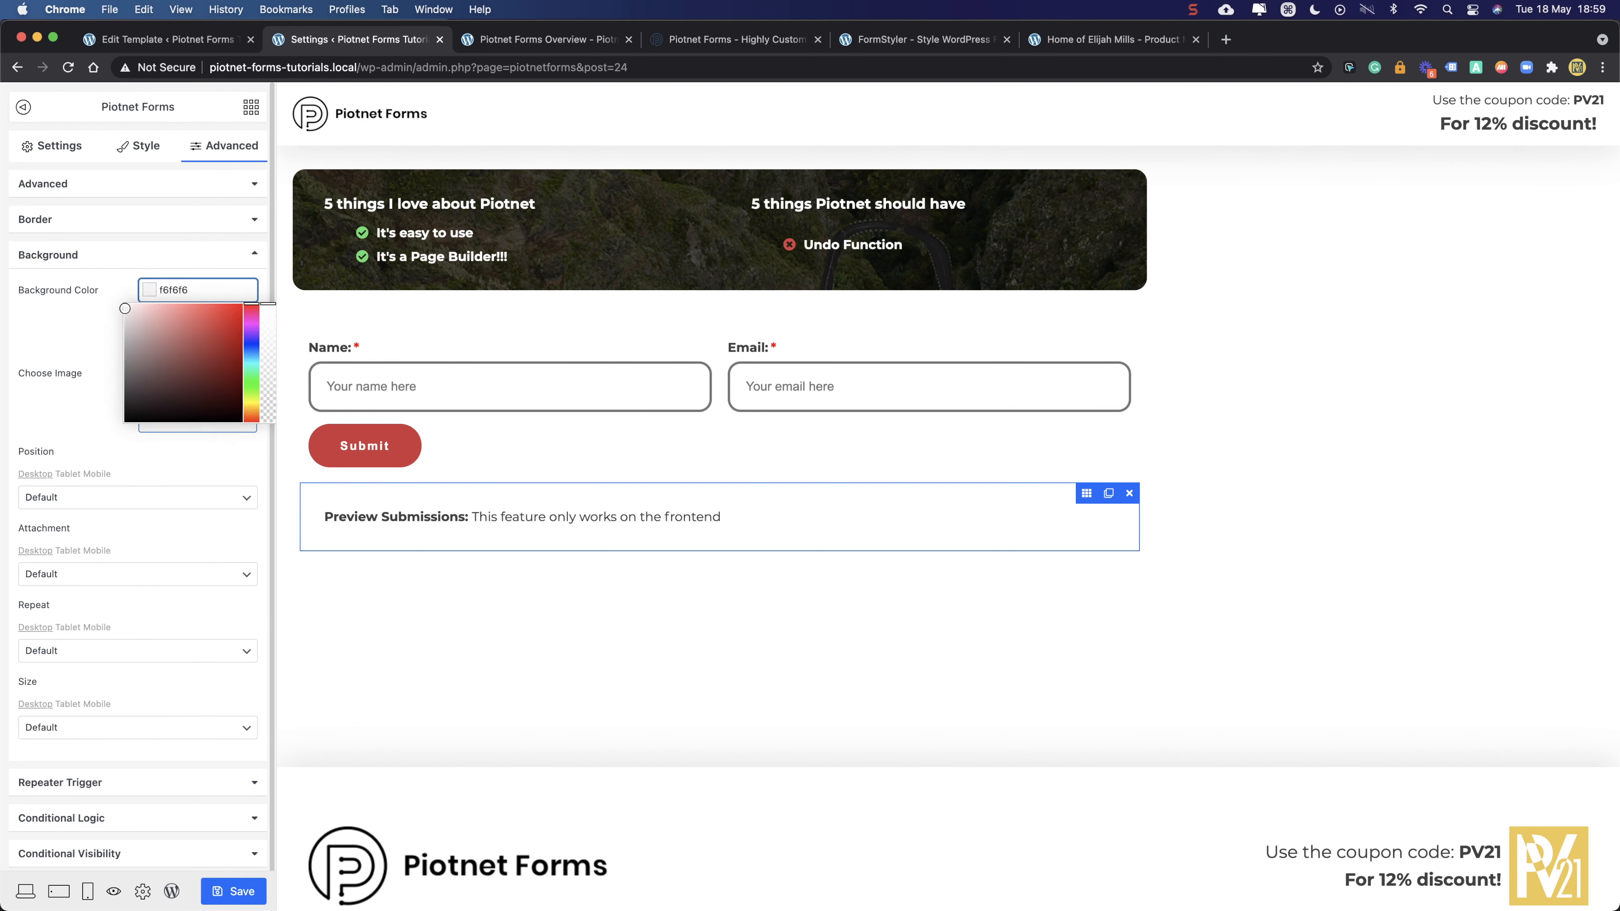
left_click(65, 324)
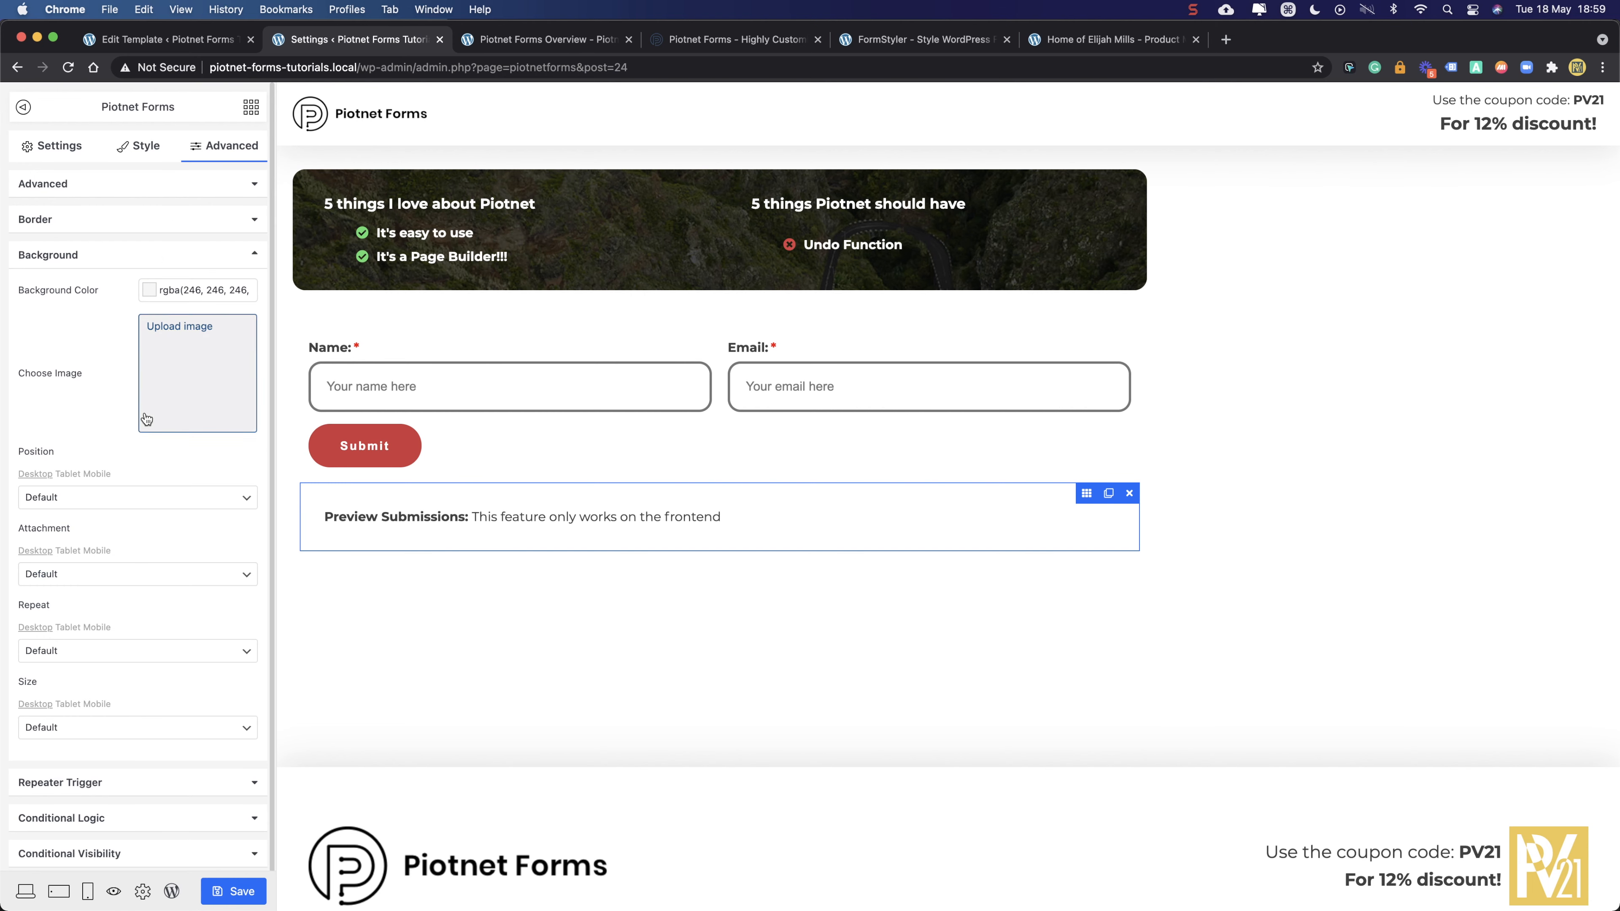
- Set a 16px border radius on the widget and save the form
left_click(172, 179)
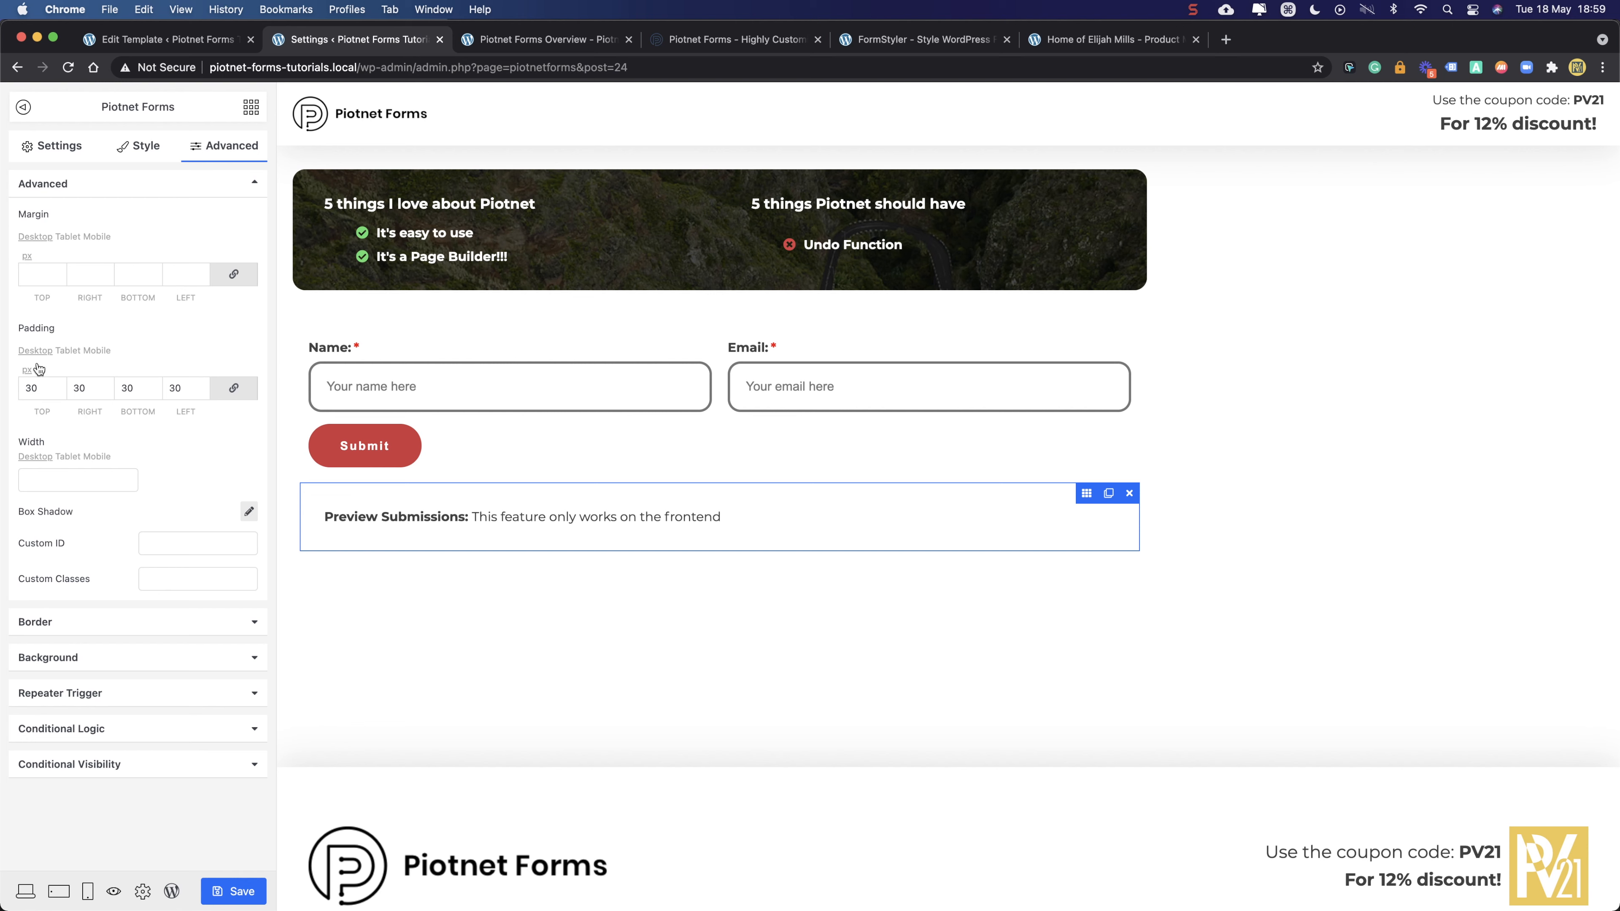
left_click(82, 621)
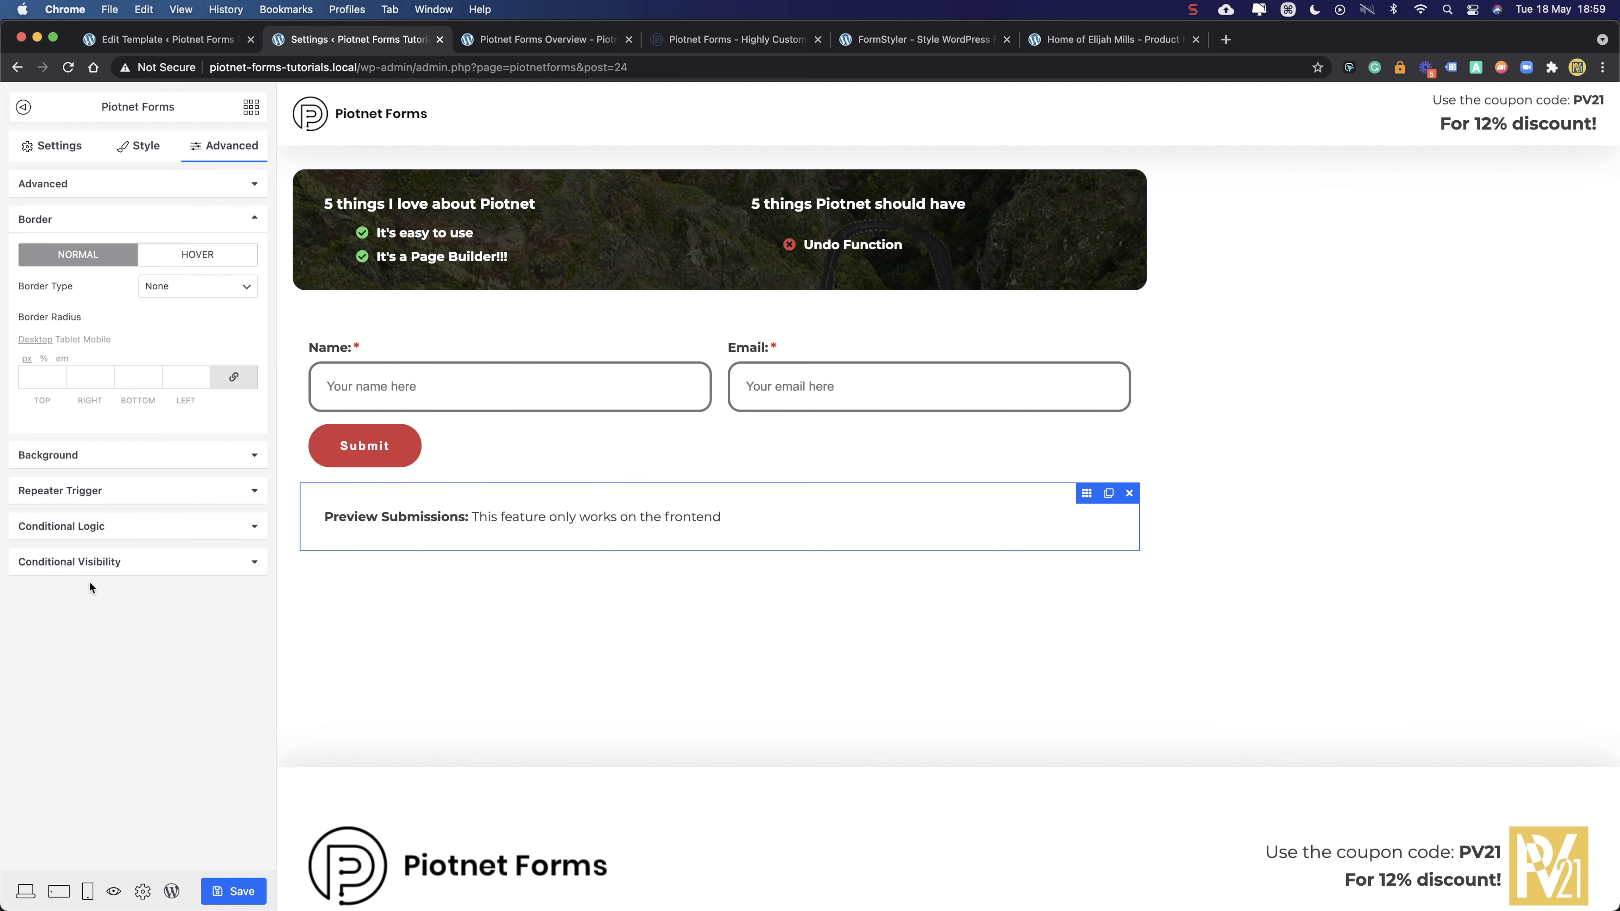
left_click(42, 381)
left_click(125, 716)
left_click(233, 893)
left_click(574, 40)
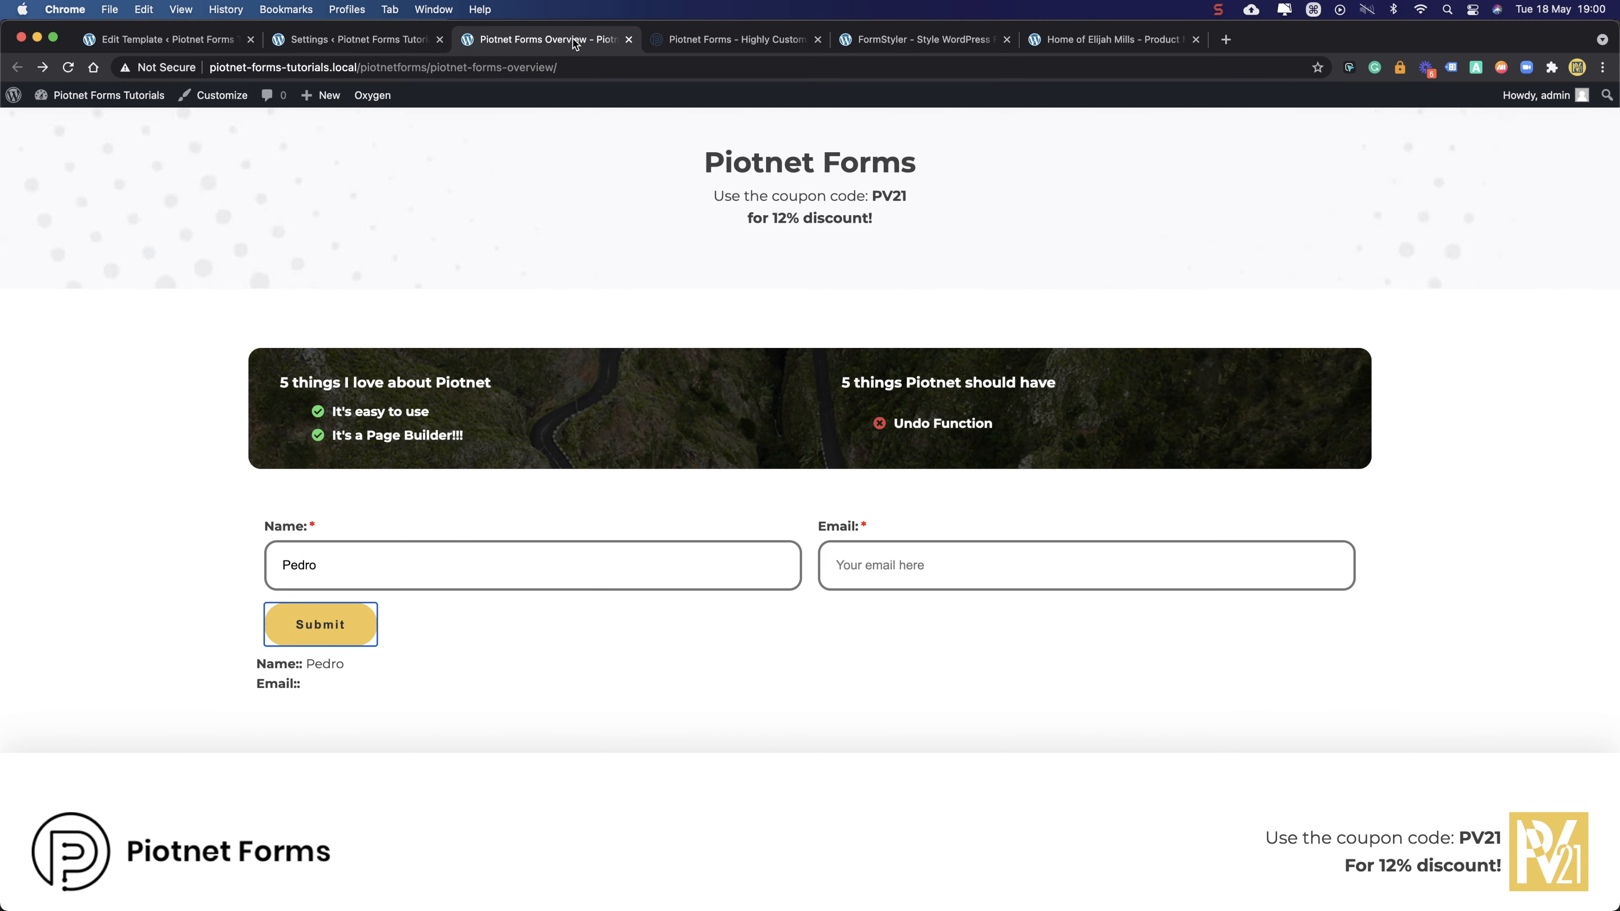
left_click(69, 68)
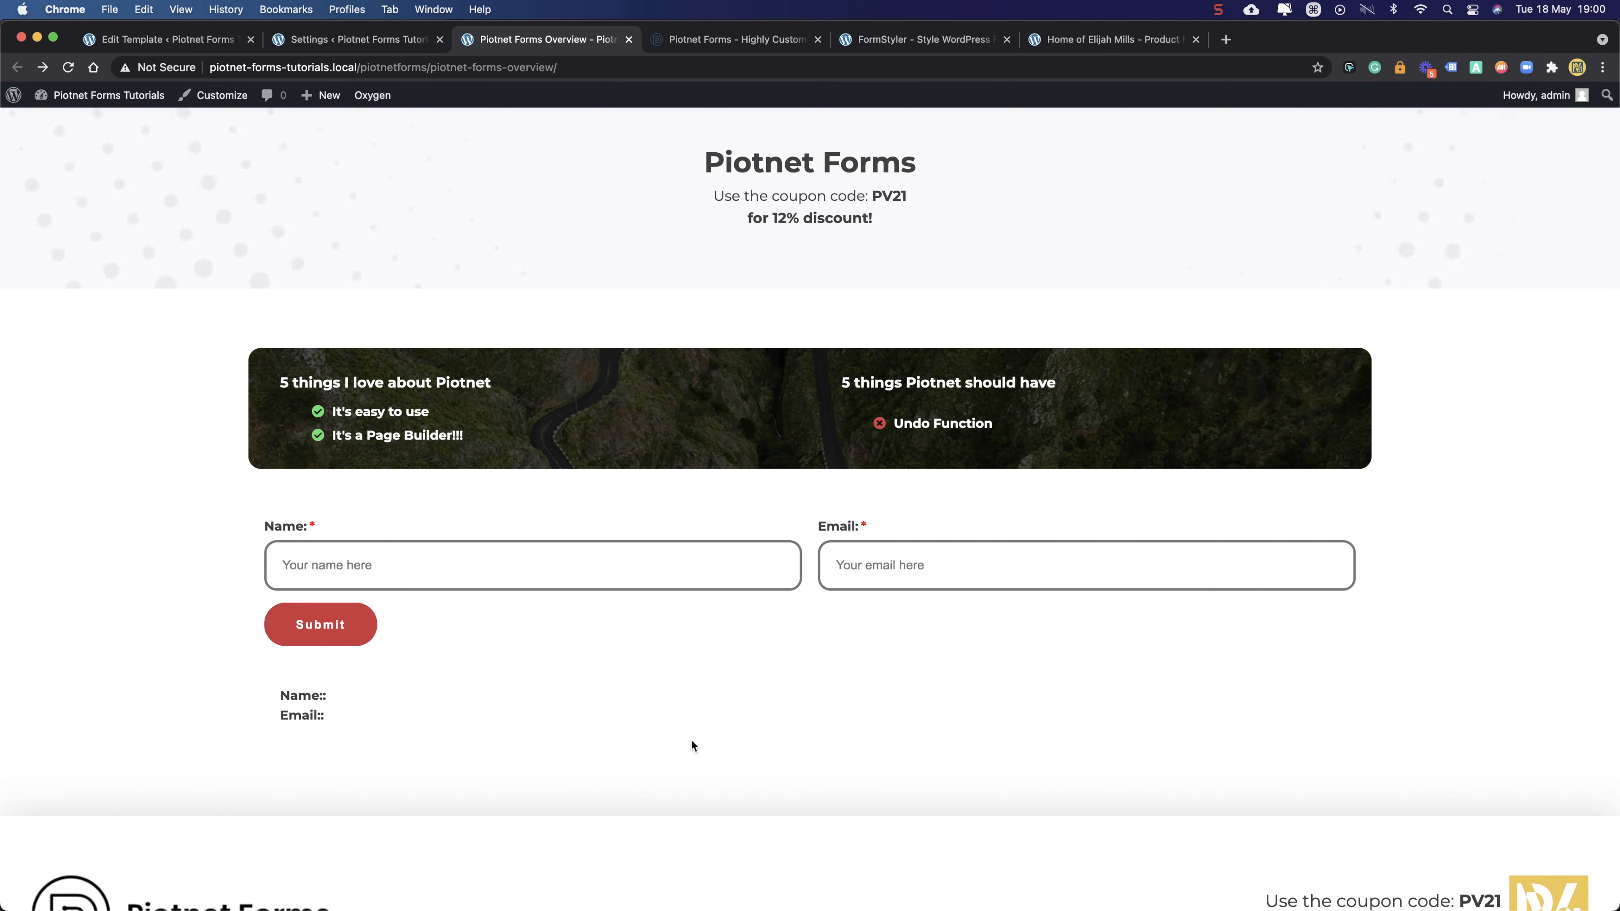
left_click_drag(689, 738, 539, 645)
left_click(1463, 383)
left_click_drag(126, 403, 329, 722)
left_click_drag(419, 748, 257, 699)
left_click(238, 696)
left_click_drag(468, 734, 213, 697)
left_click(213, 697)
left_click(395, 44)
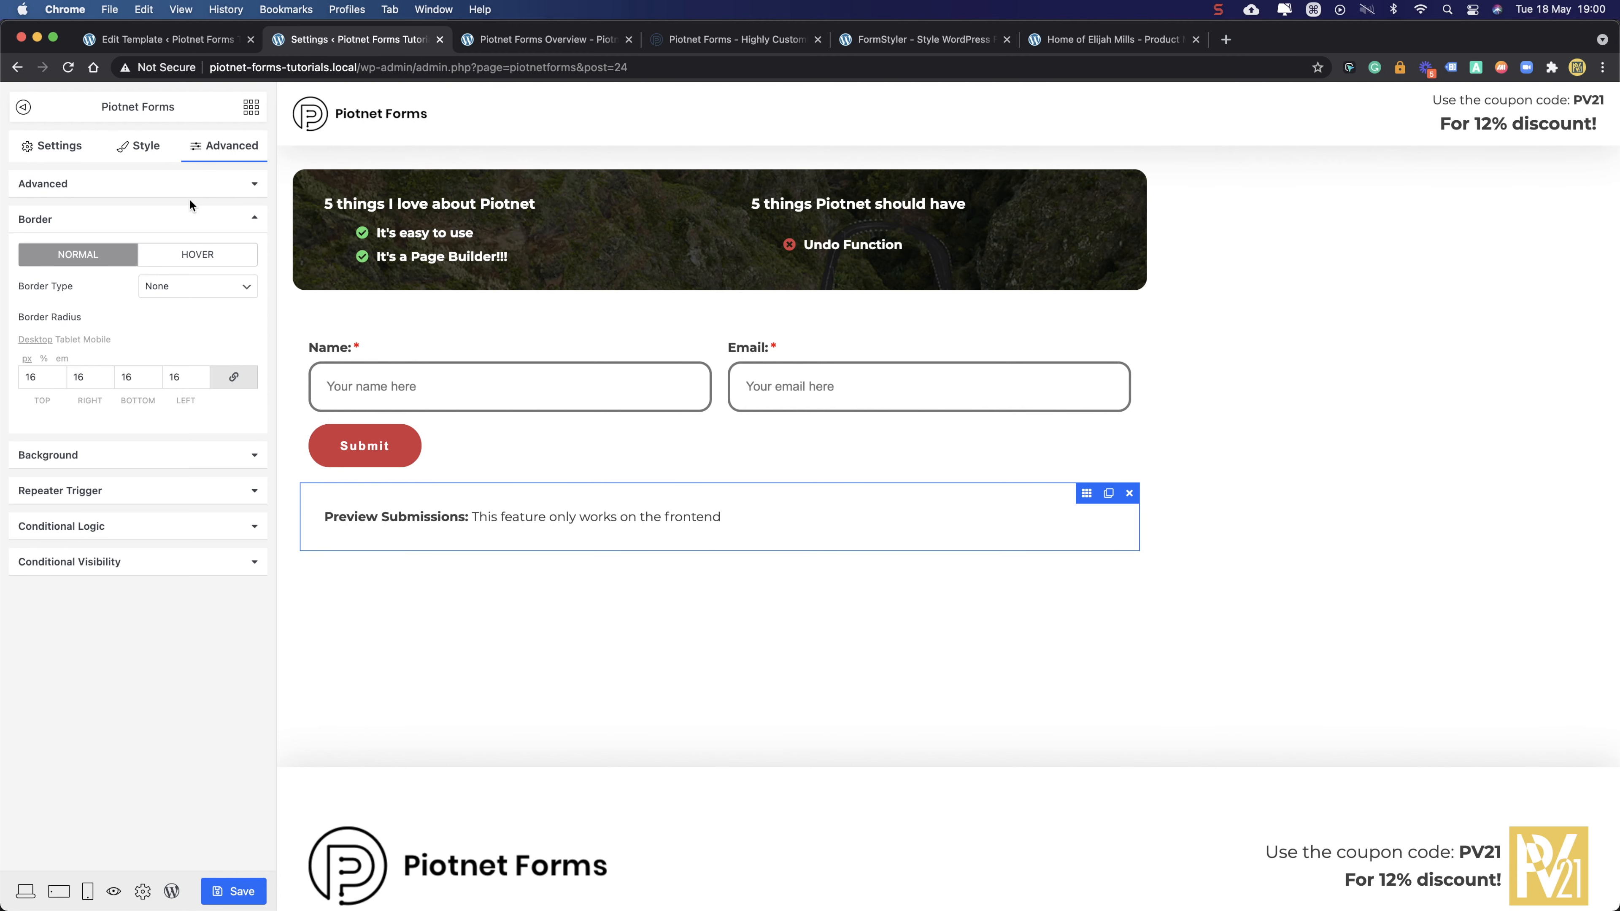
- Set the column holding Preview Submissions to an f6f6f6 background
left_click(312, 485)
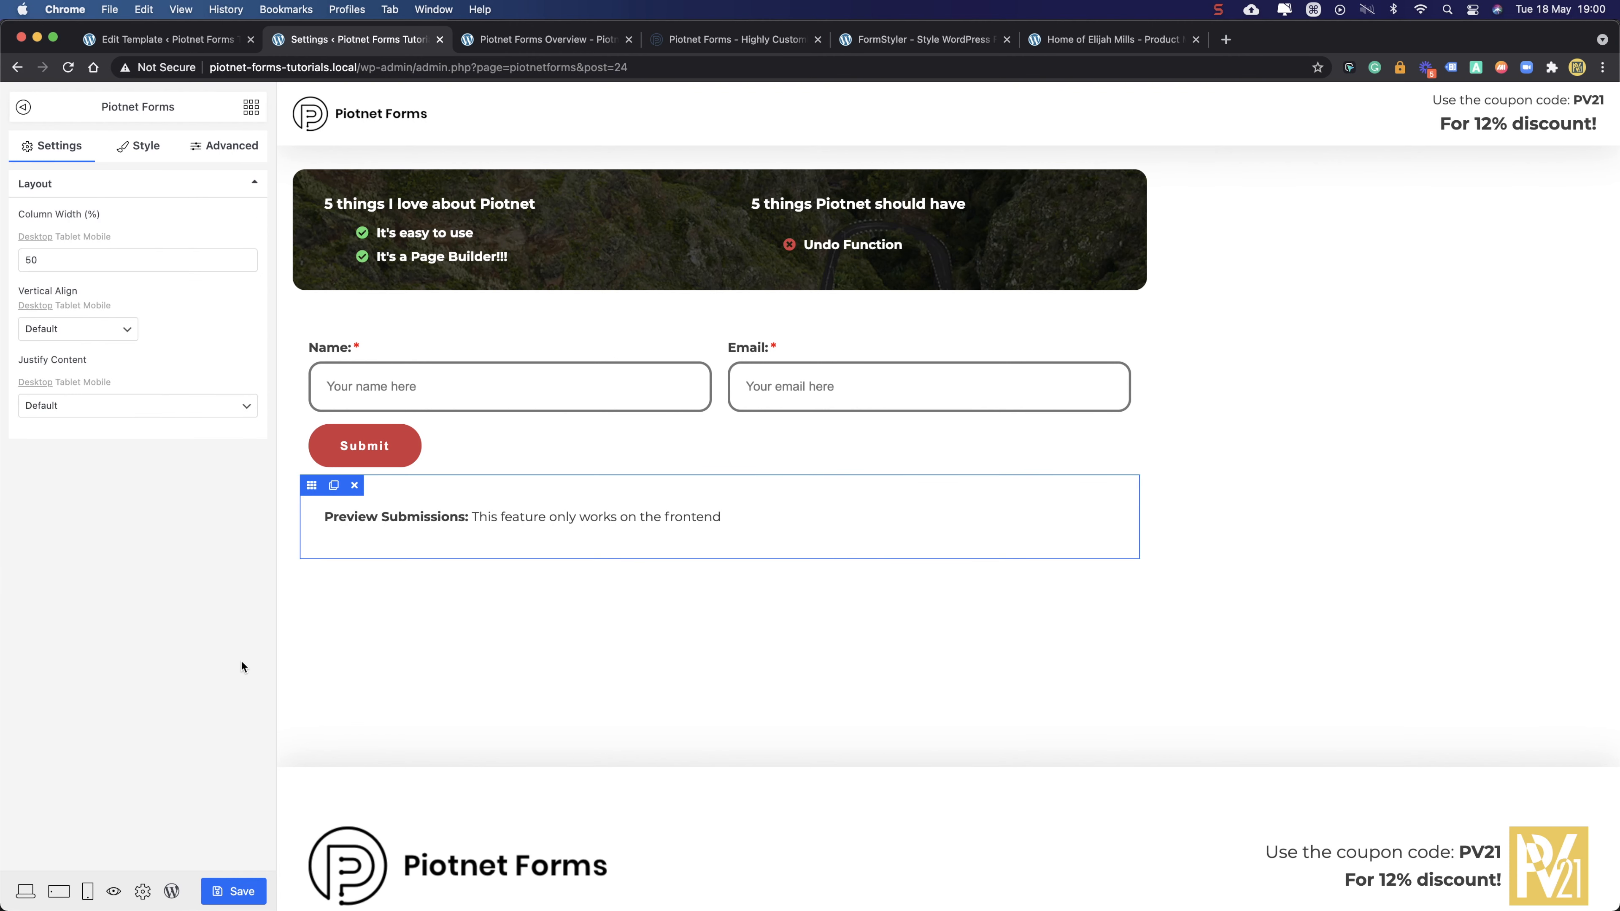
left_click(211, 151)
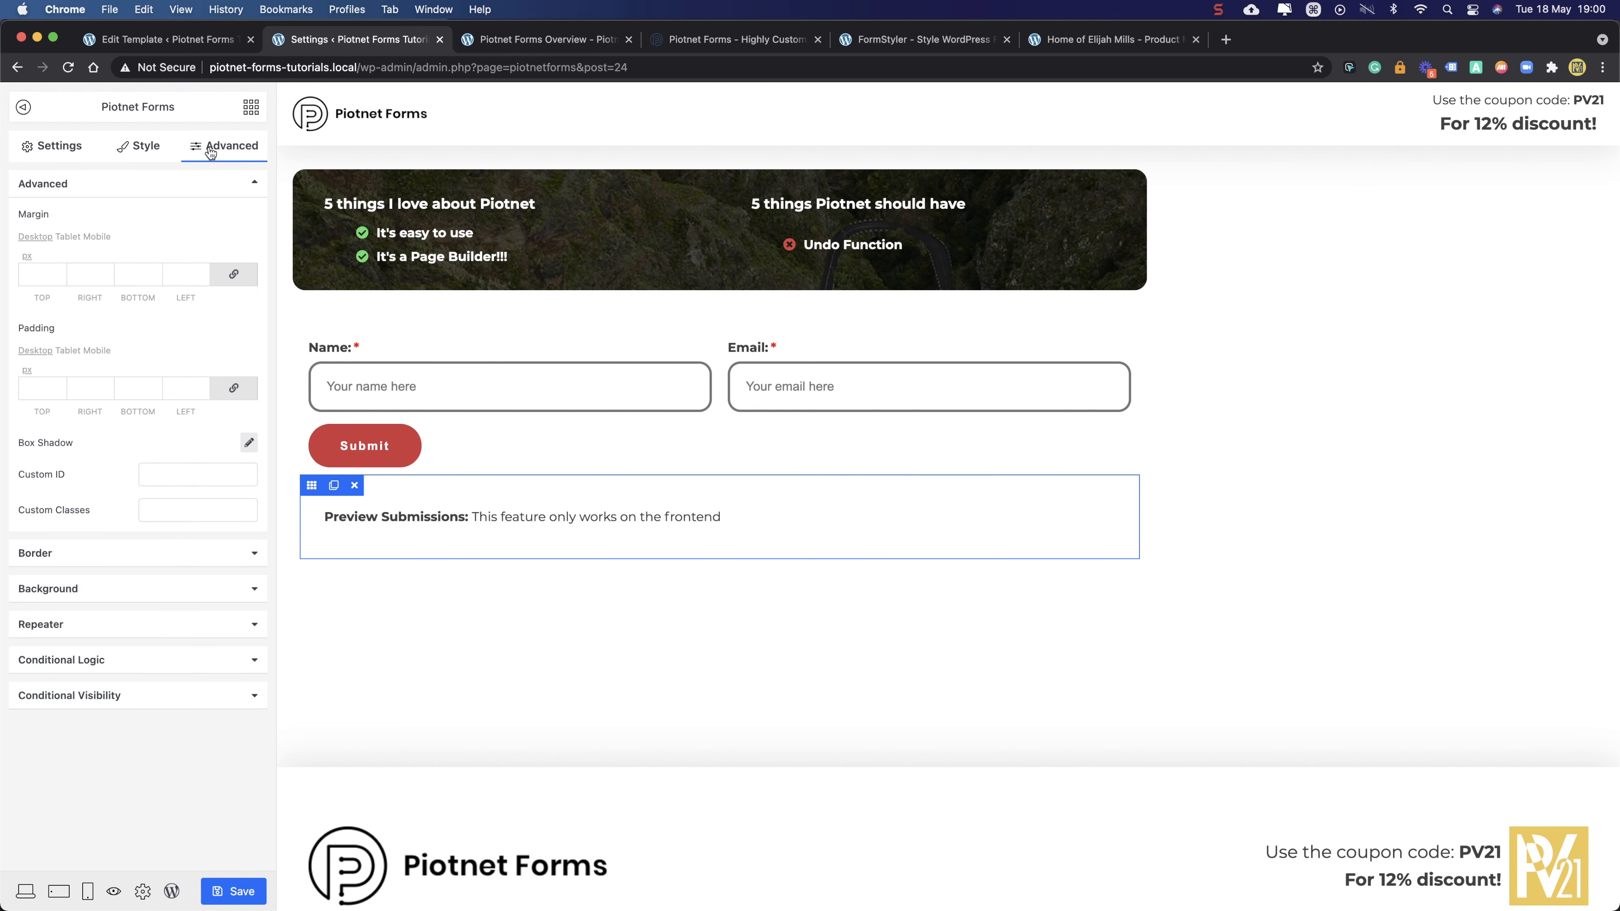
left_click(76, 589)
left_click(190, 290)
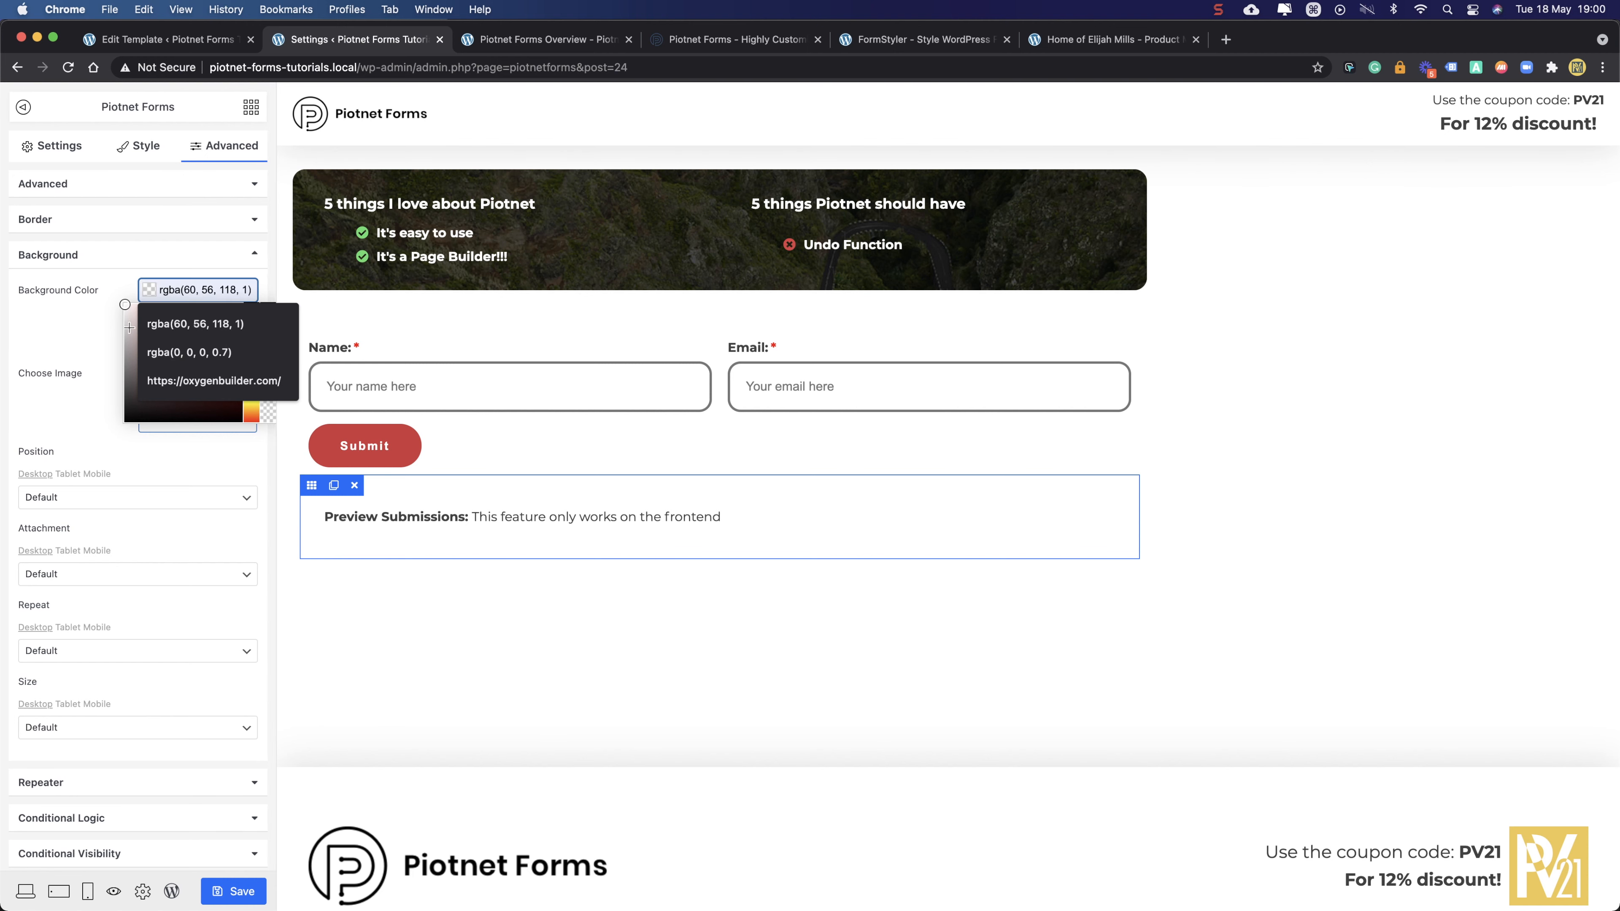
type("f6f6f6")
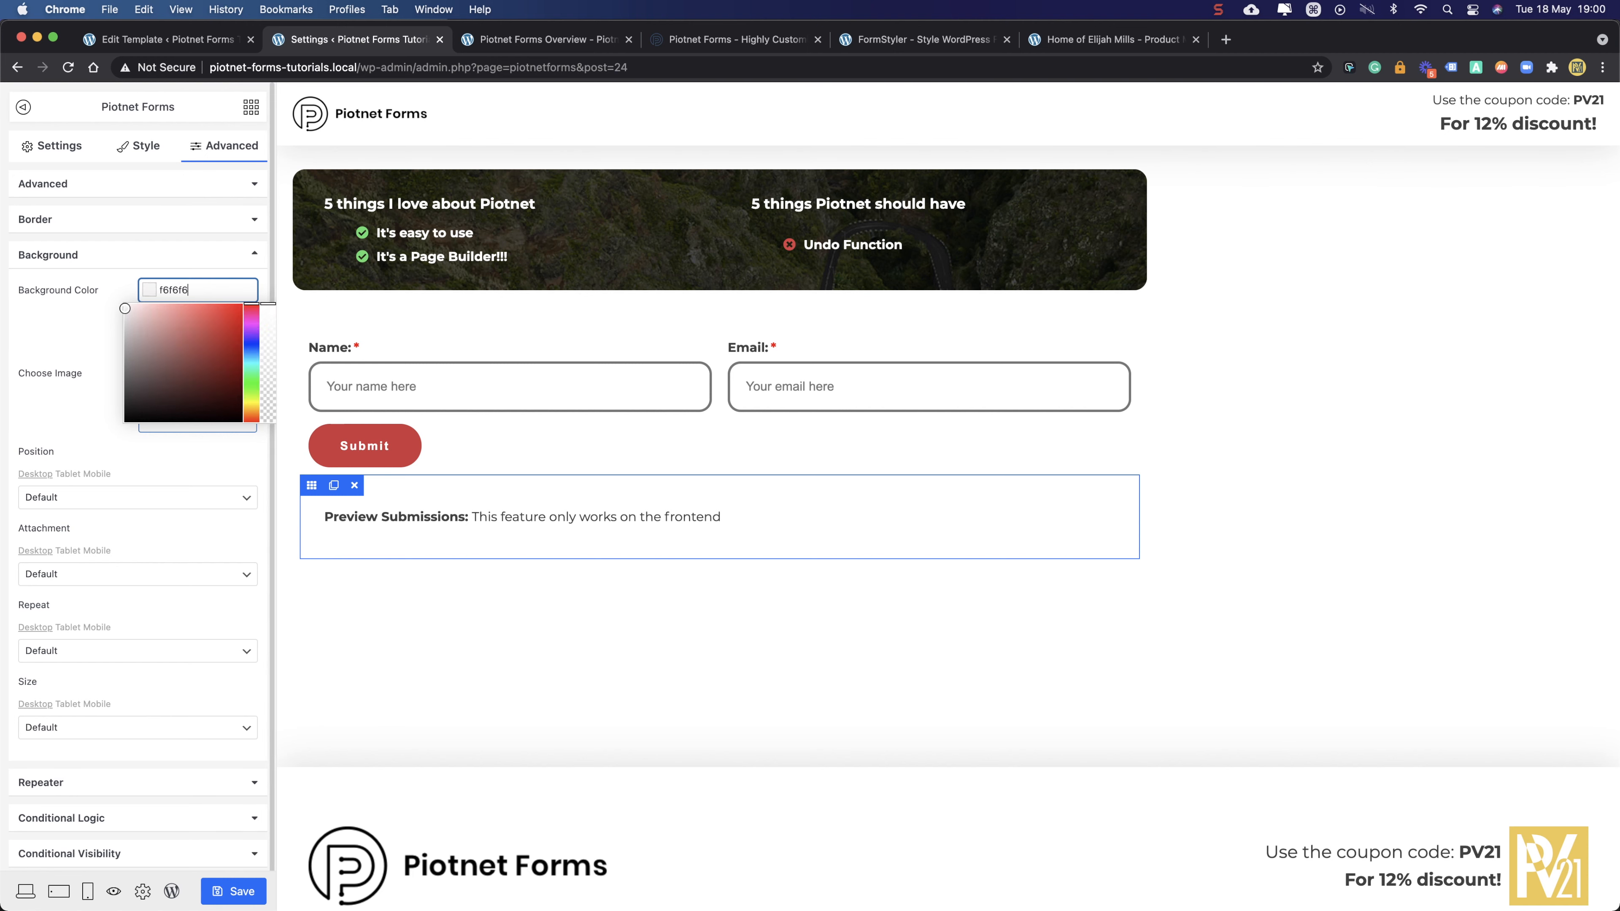
key("Return")
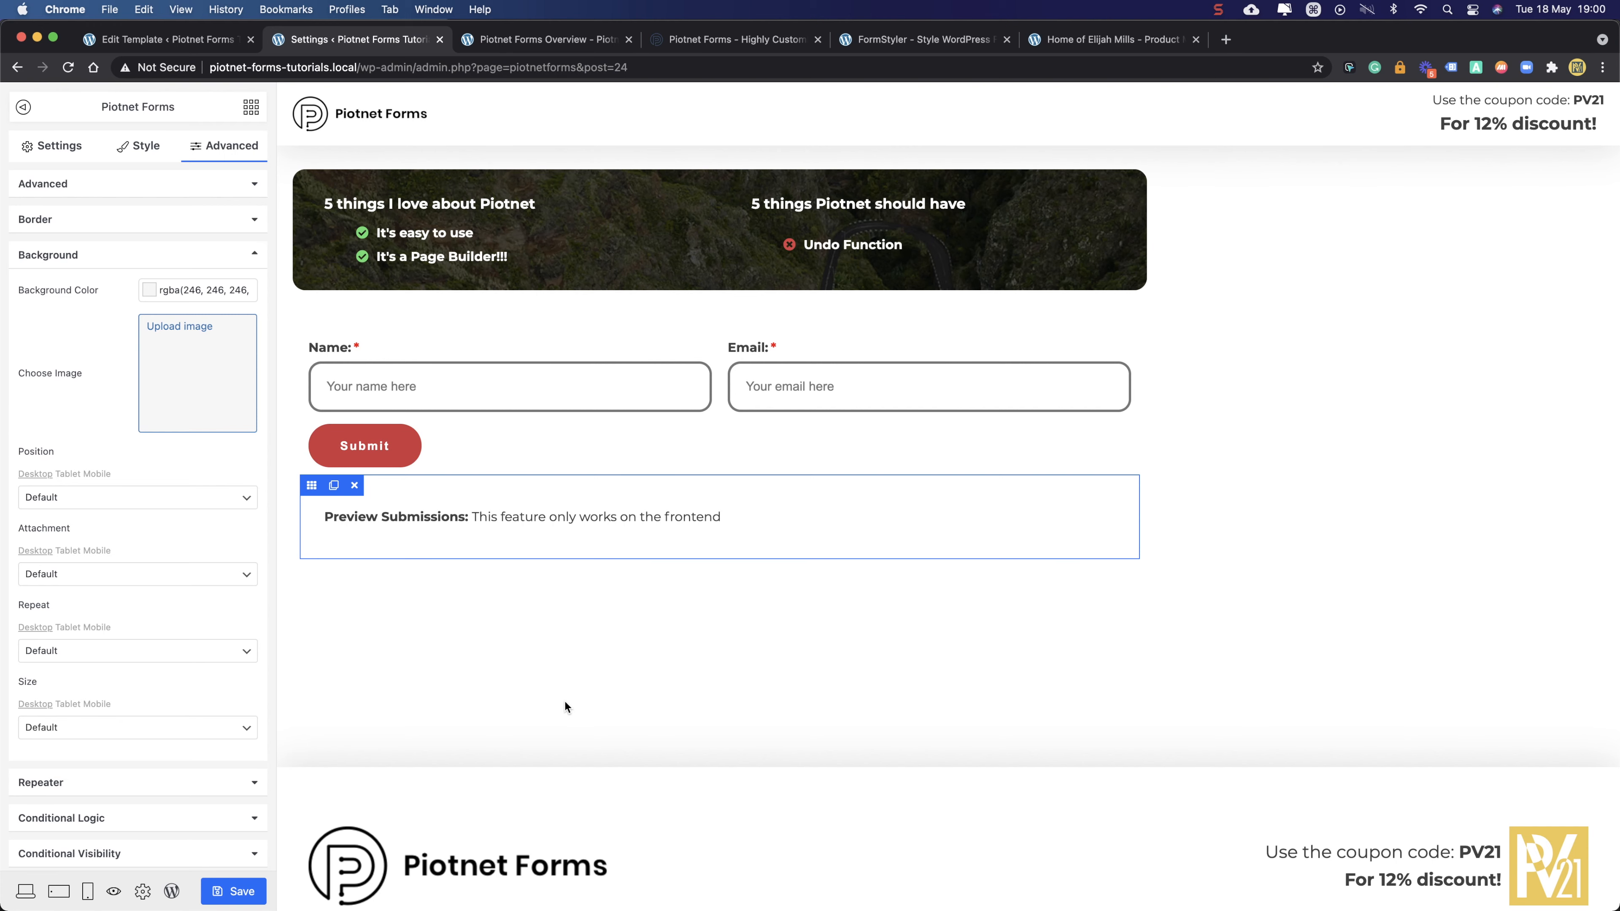
- Clear the Preview Submissions widget's own background colour
left_click(594, 344)
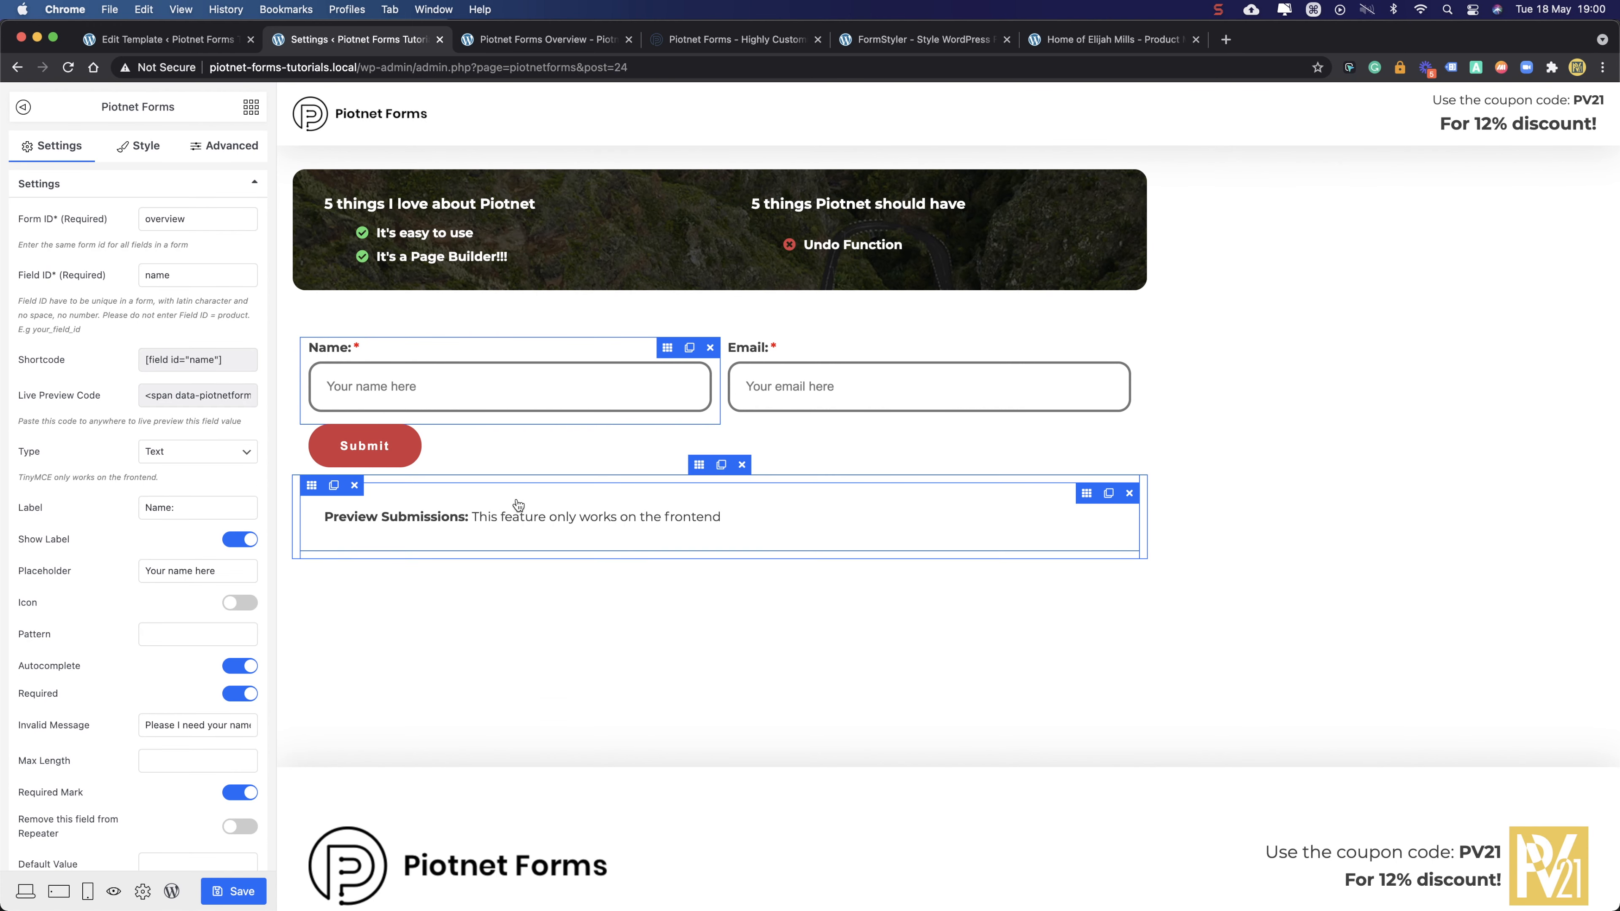
left_click(699, 465)
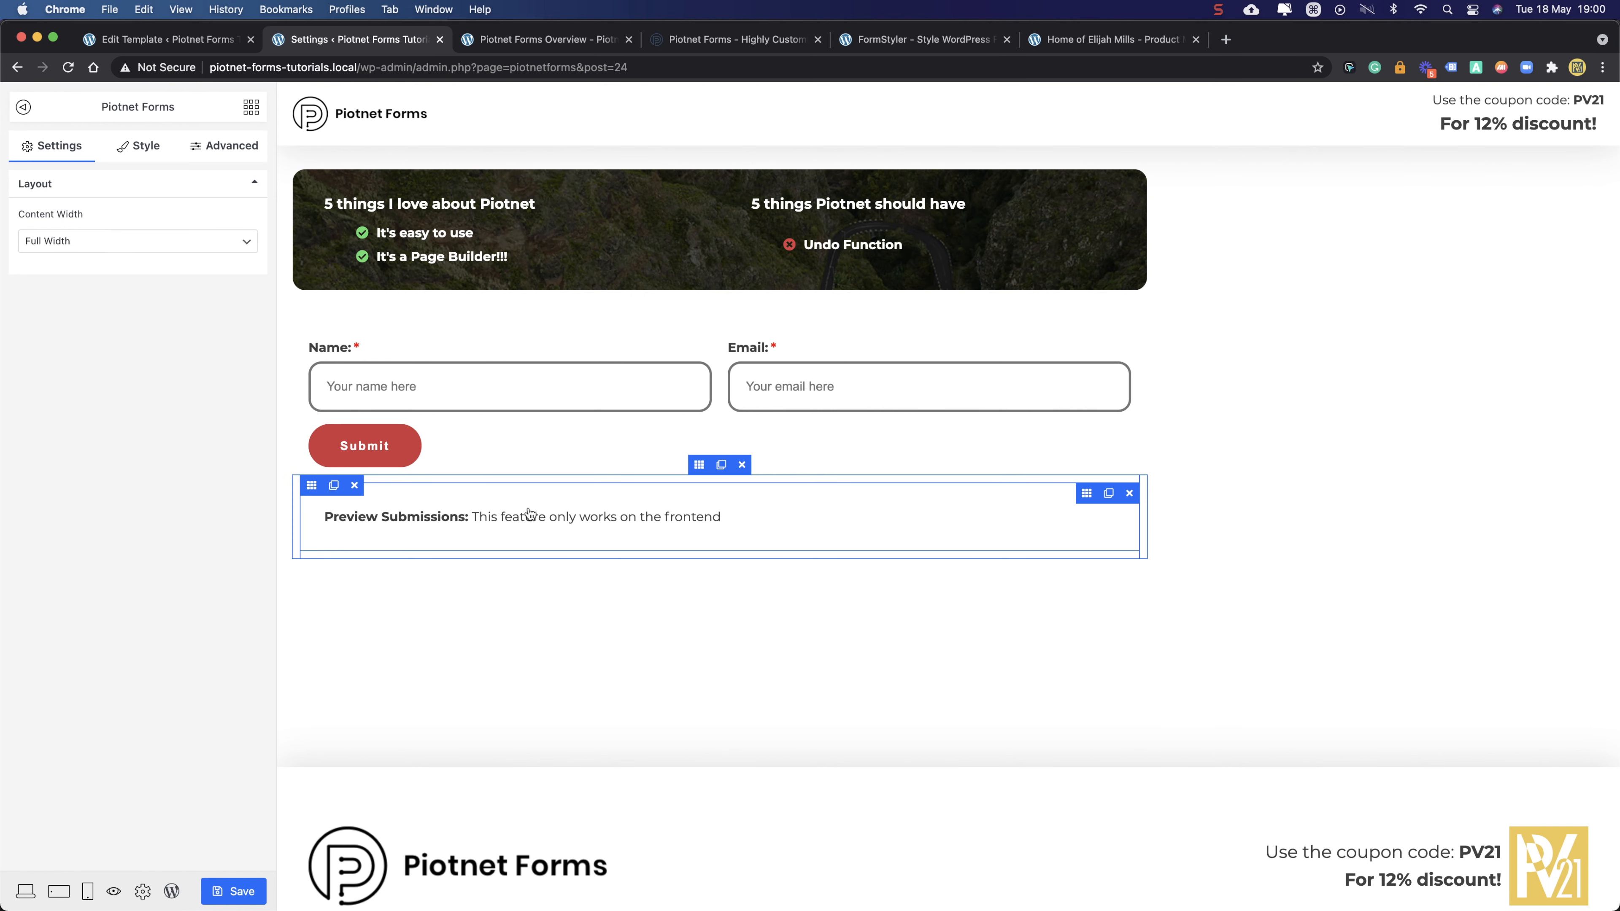
left_click(302, 491)
left_click(179, 288)
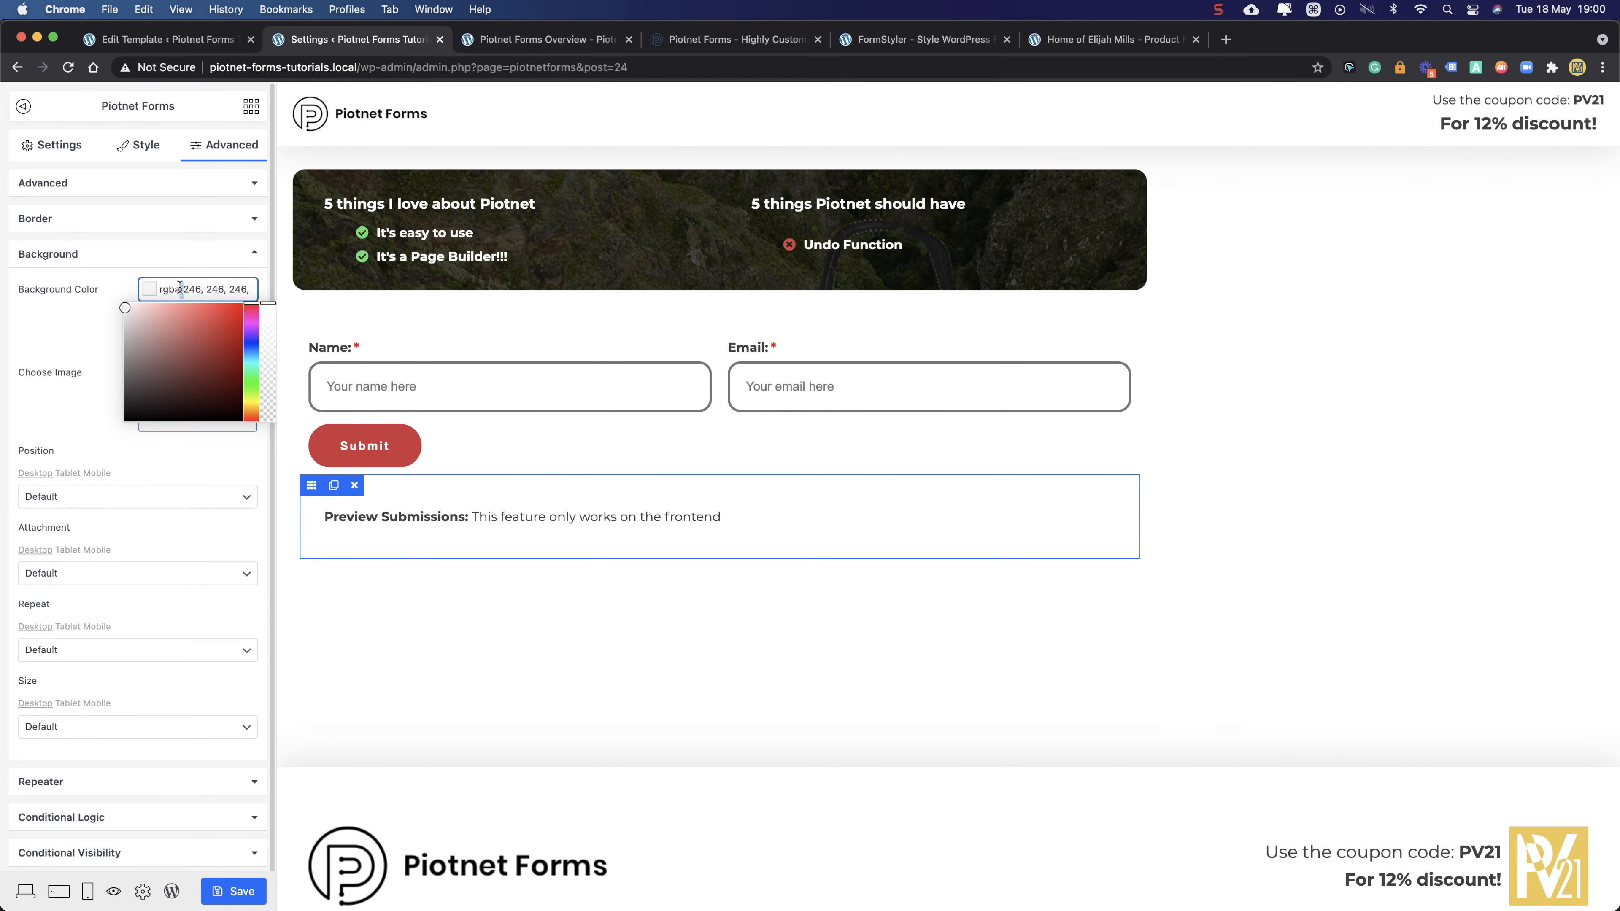
triple_click(180, 287)
key("BackSpace")
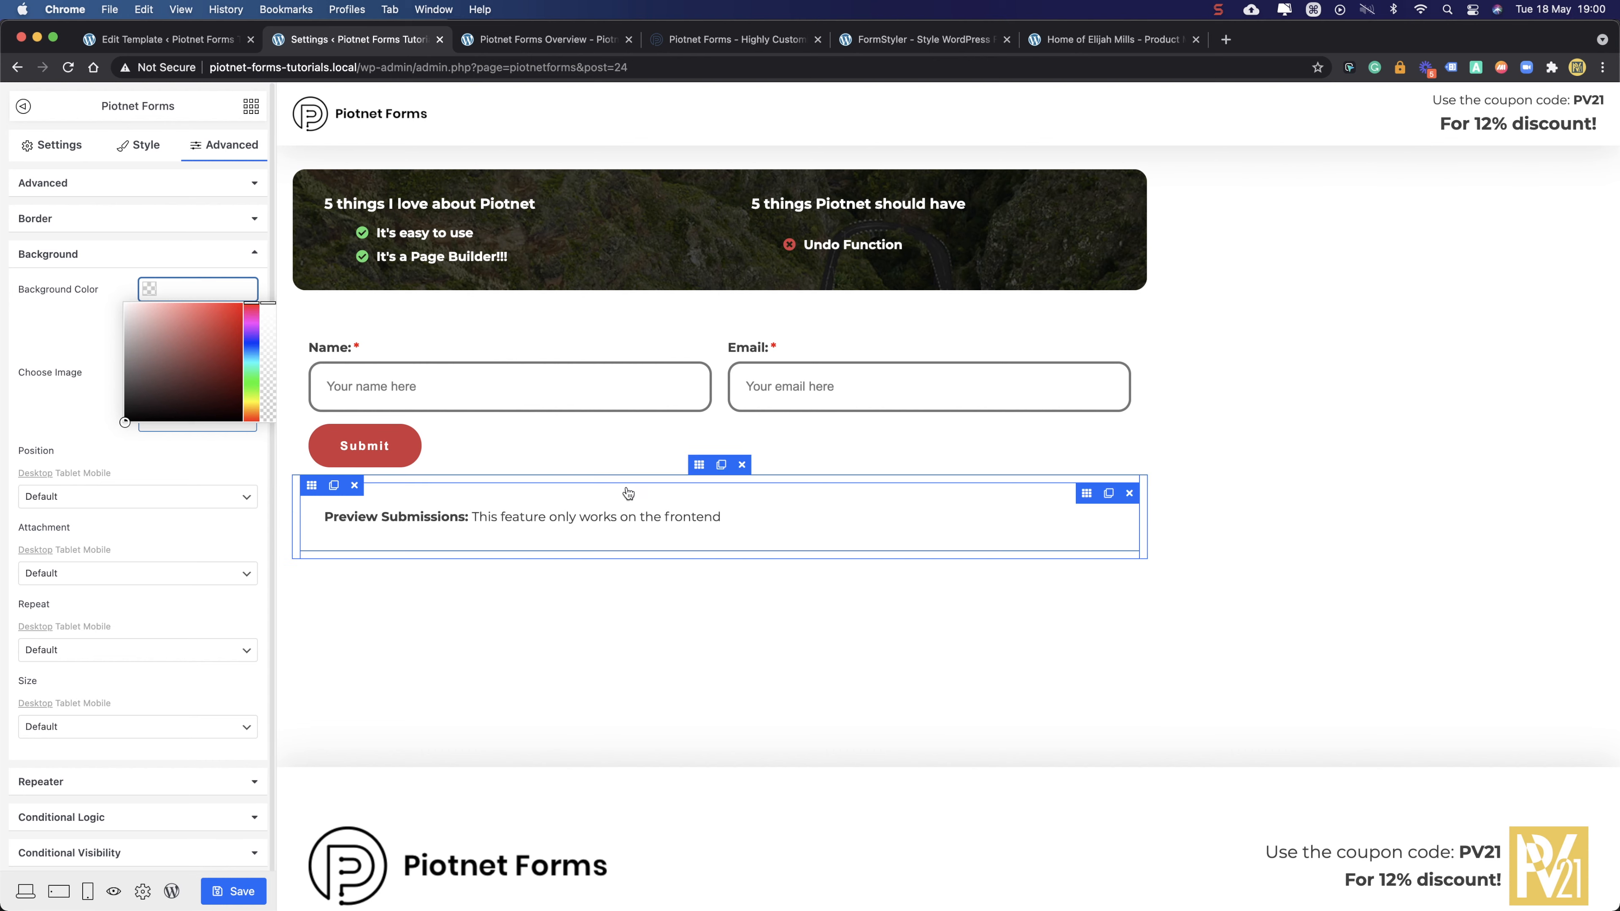
left_click(1066, 498)
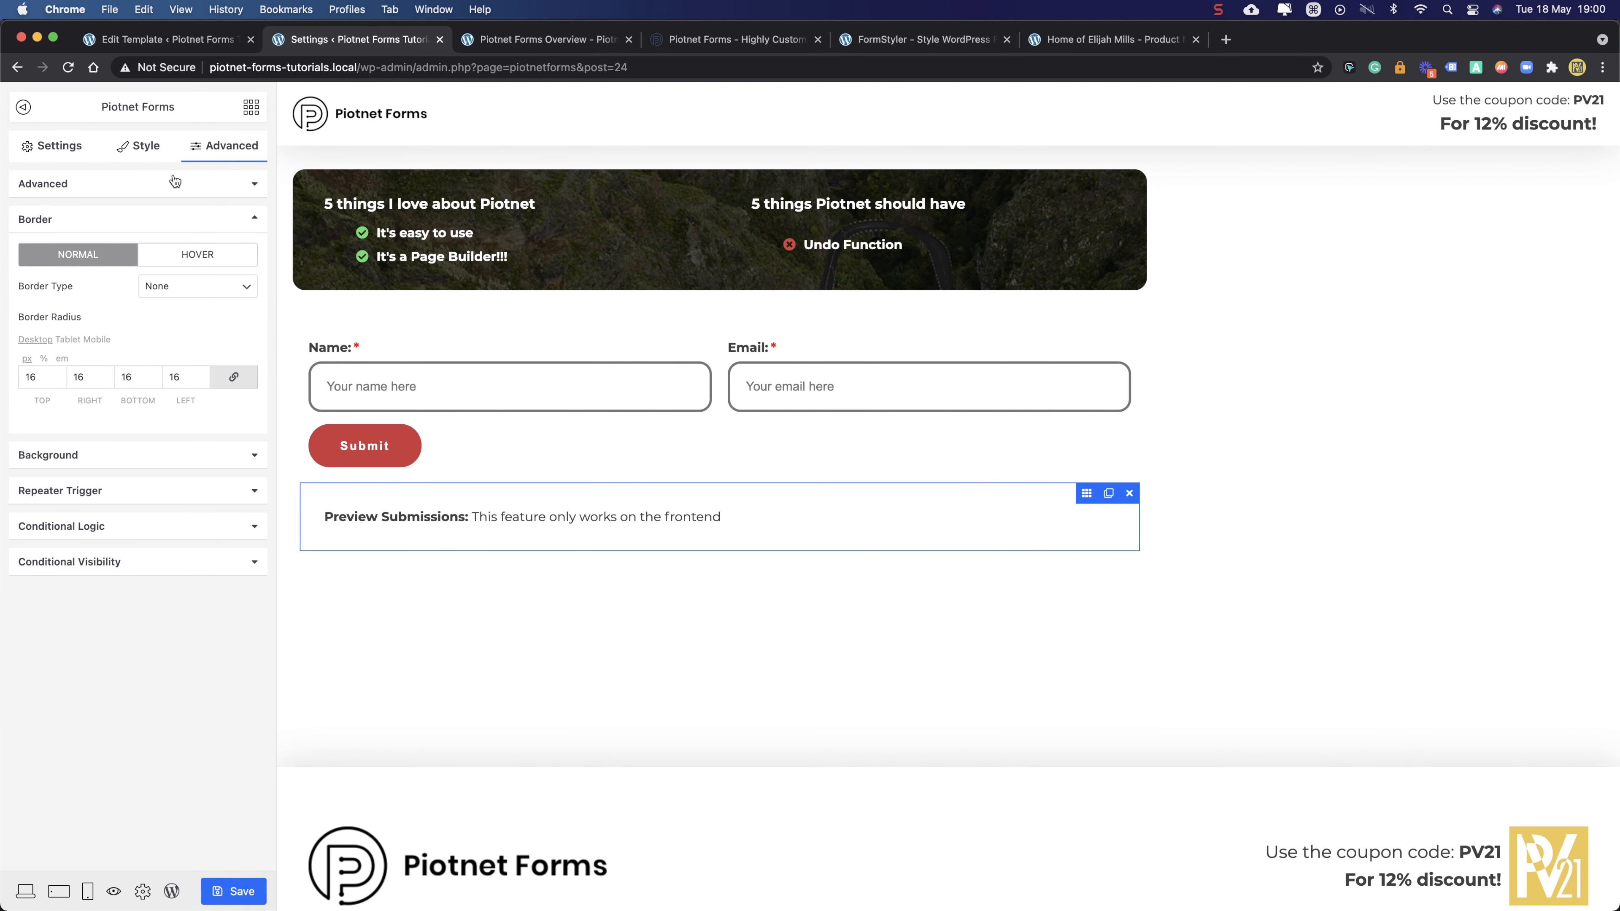
- Pick a light grey rgba(235, 235, 235) box background and reload the live form
left_click(125, 149)
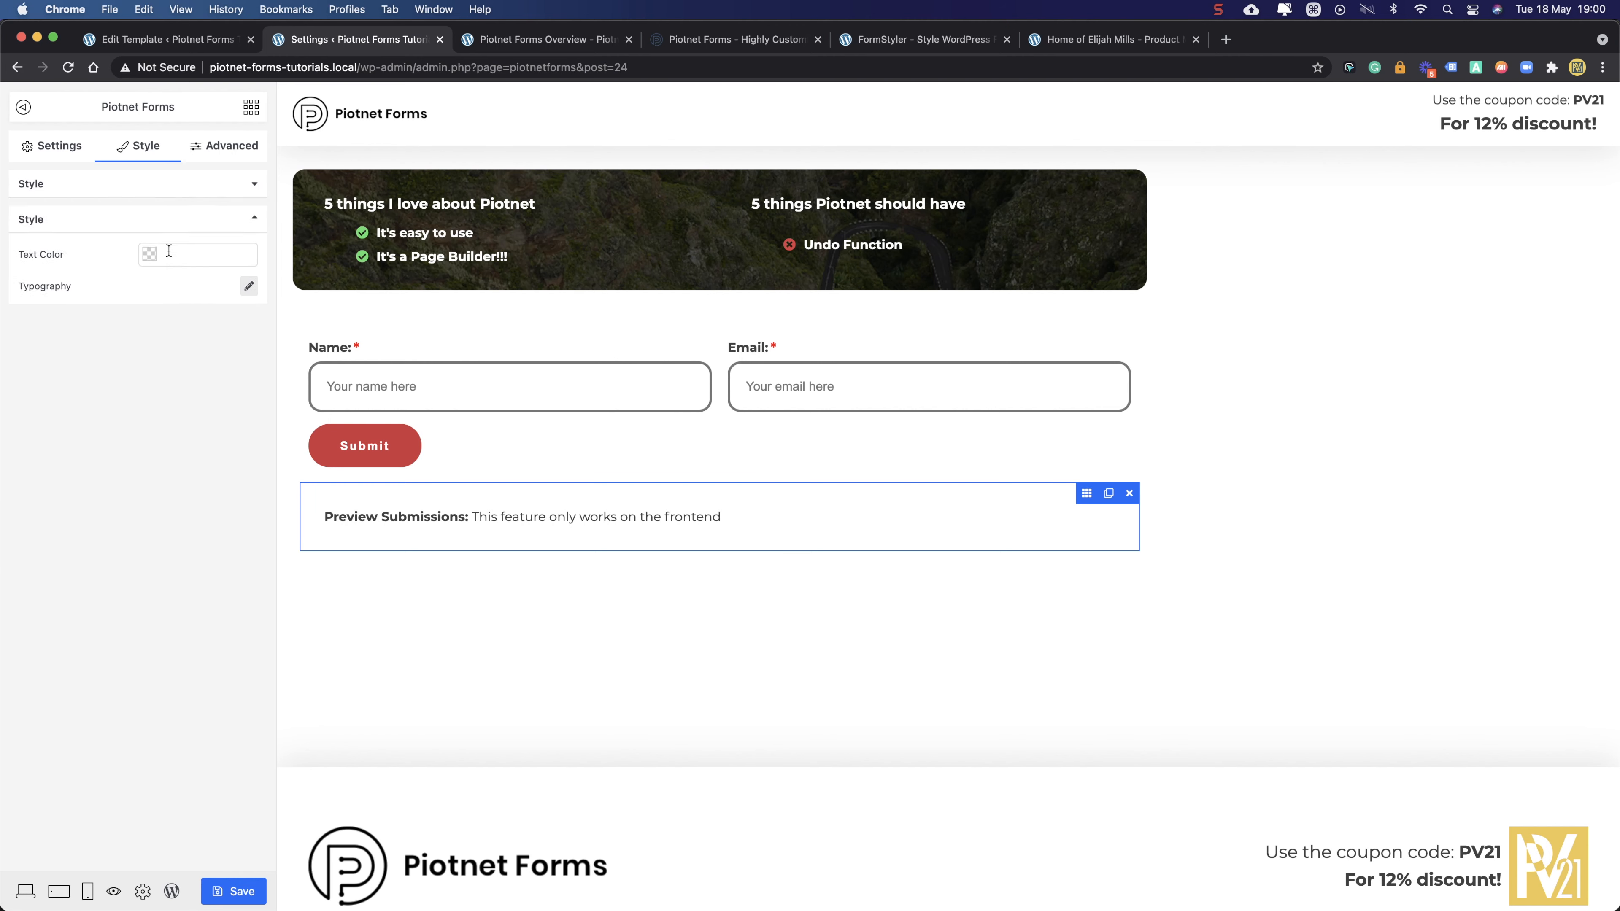
left_click(226, 149)
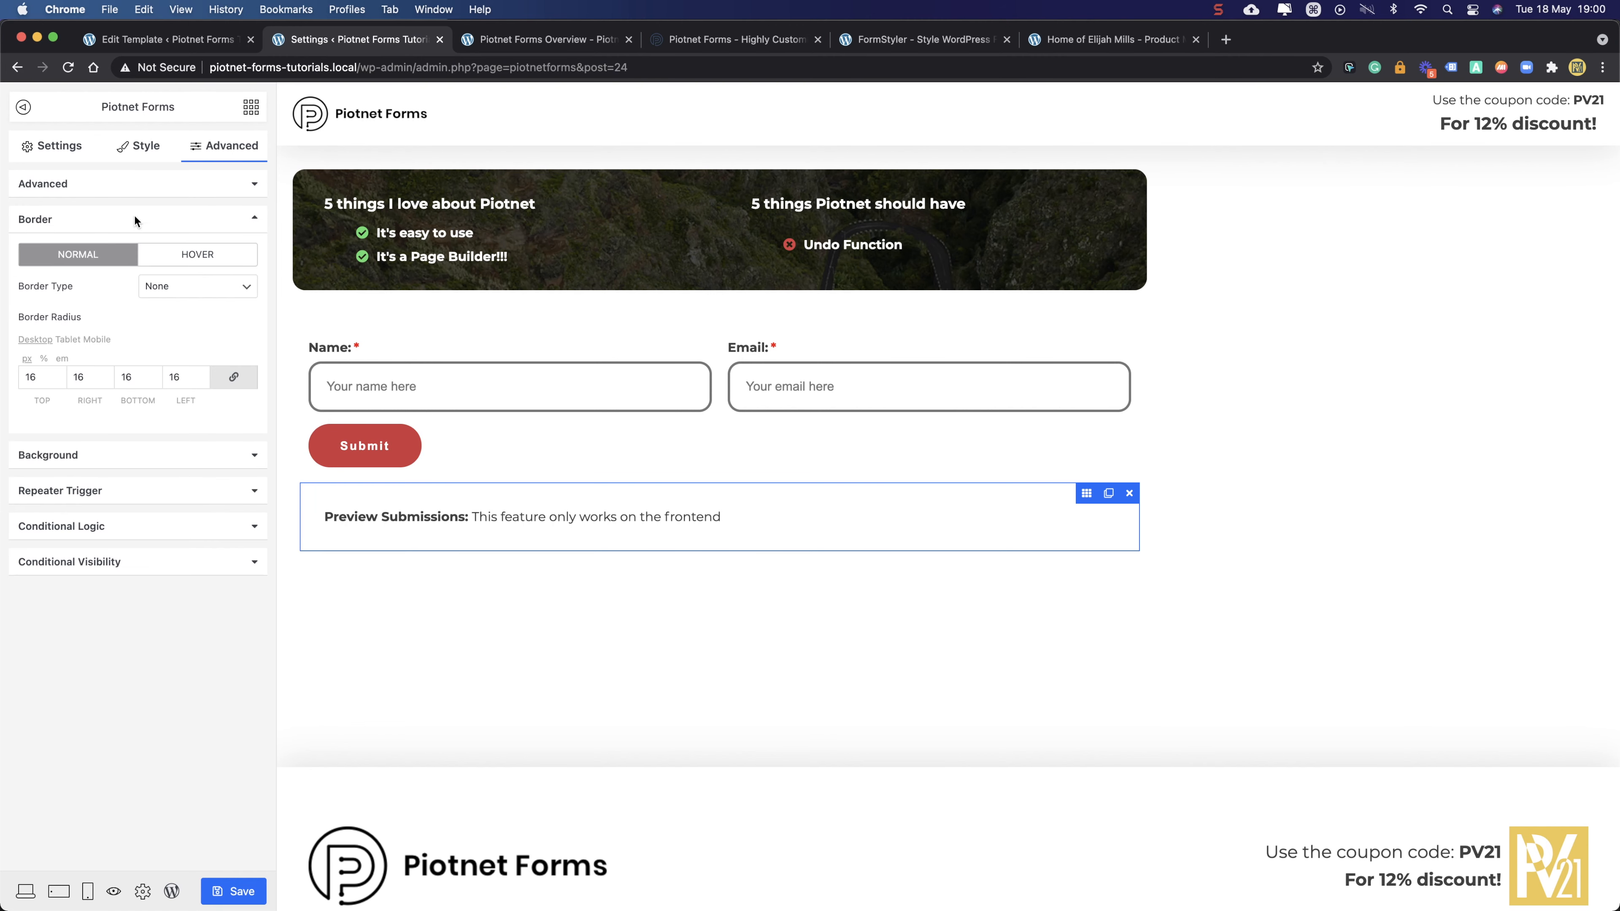
left_click(80, 453)
left_click(194, 290)
left_click_drag(130, 330, 123, 316)
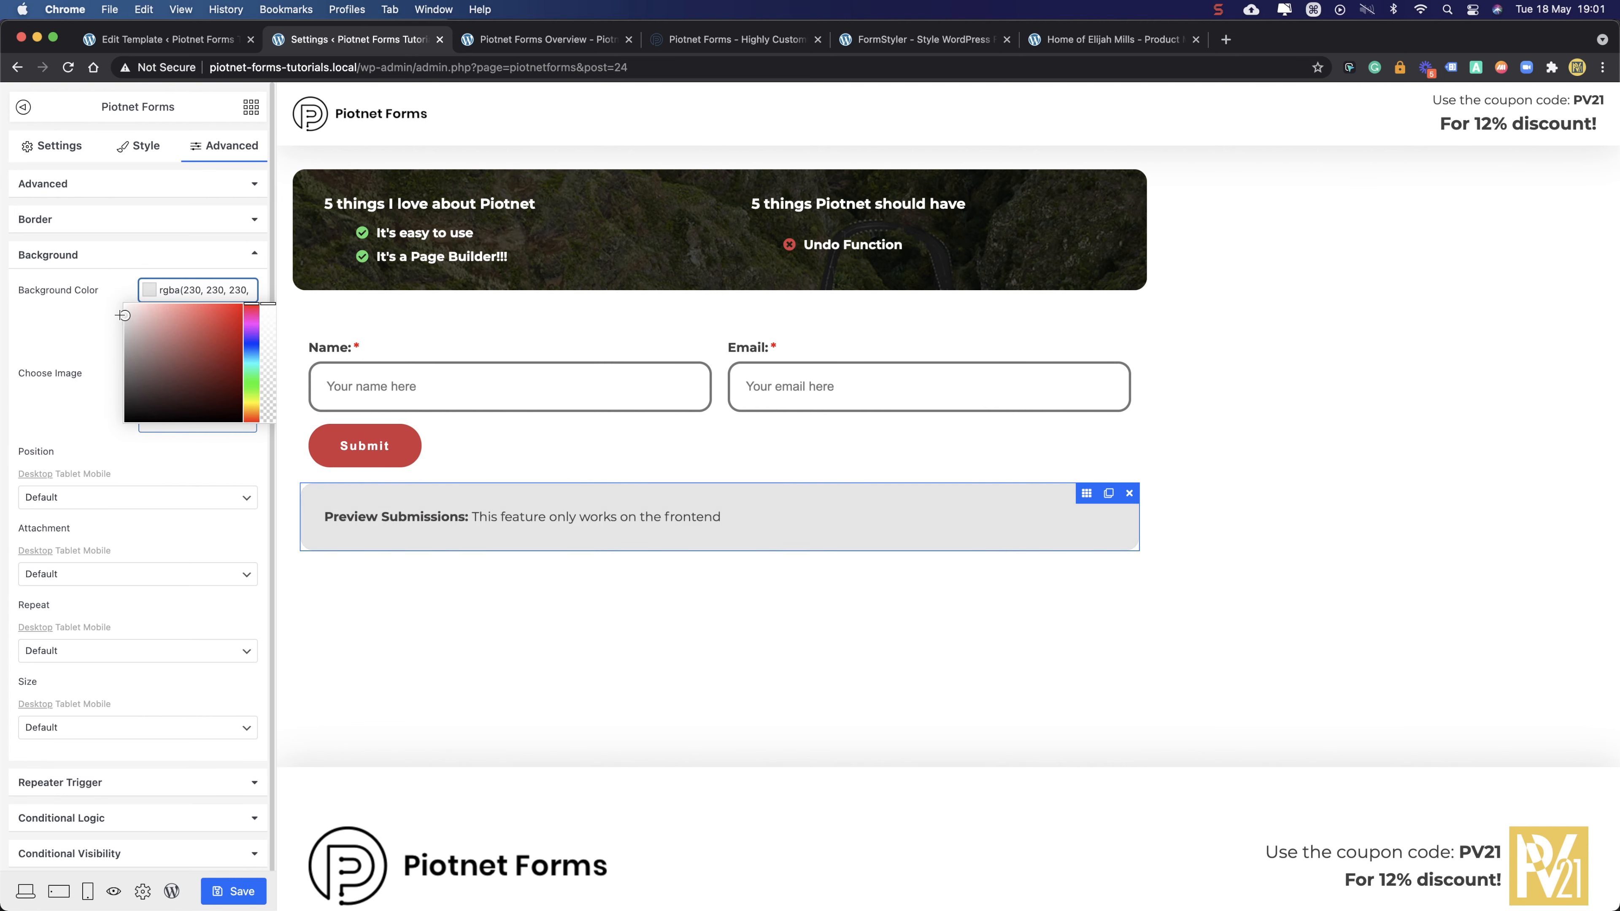
left_click(77, 347)
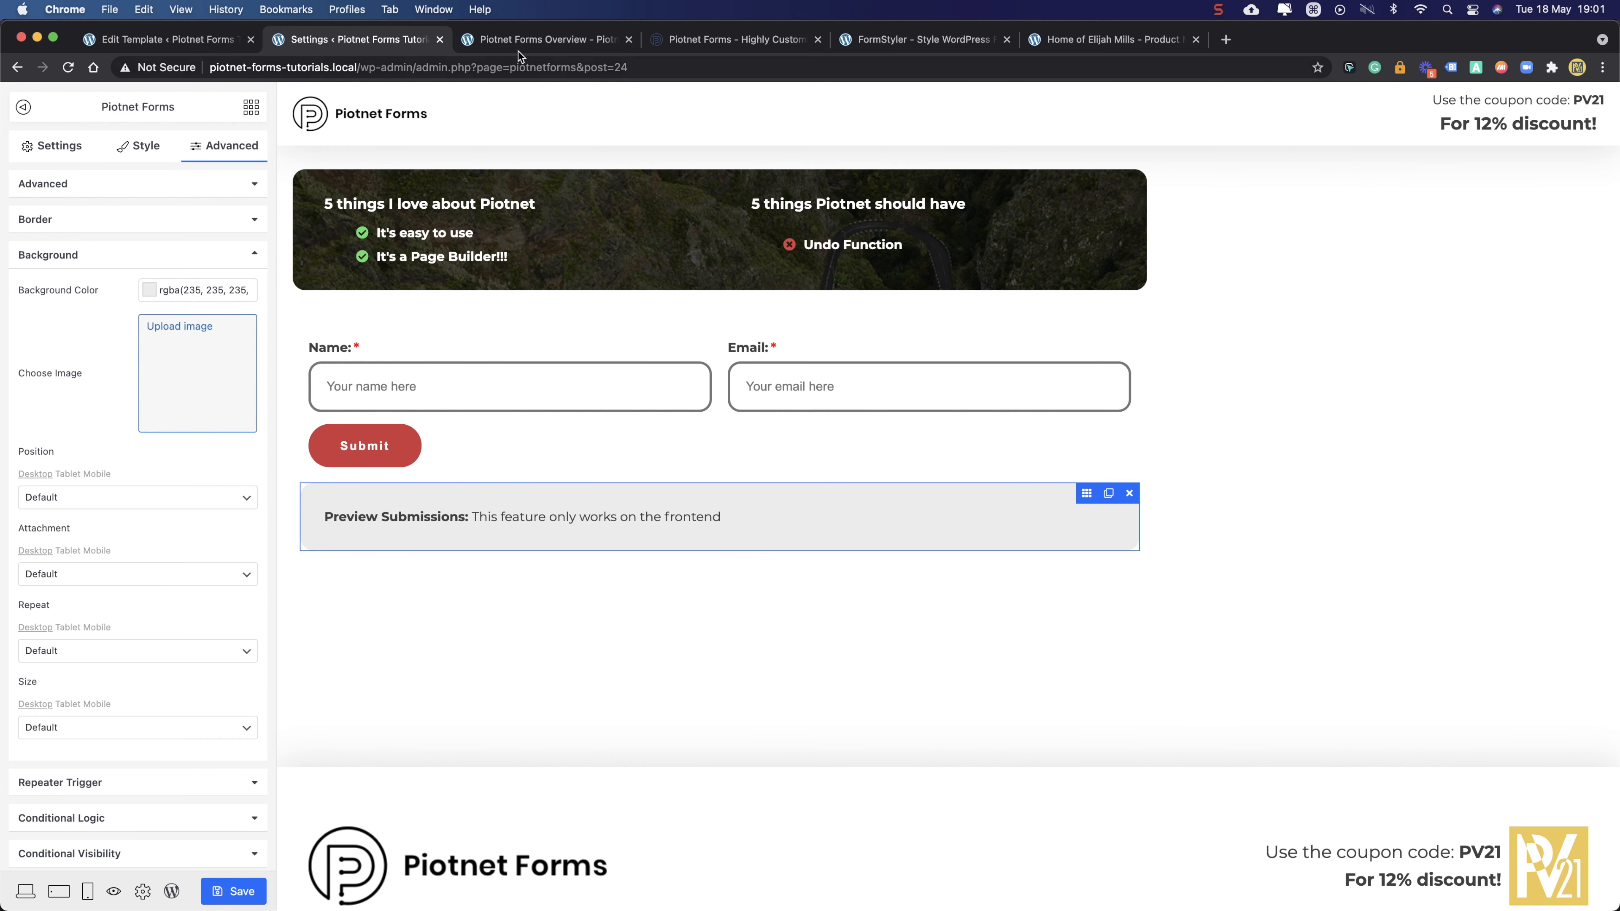
left_click(514, 39)
left_click(68, 67)
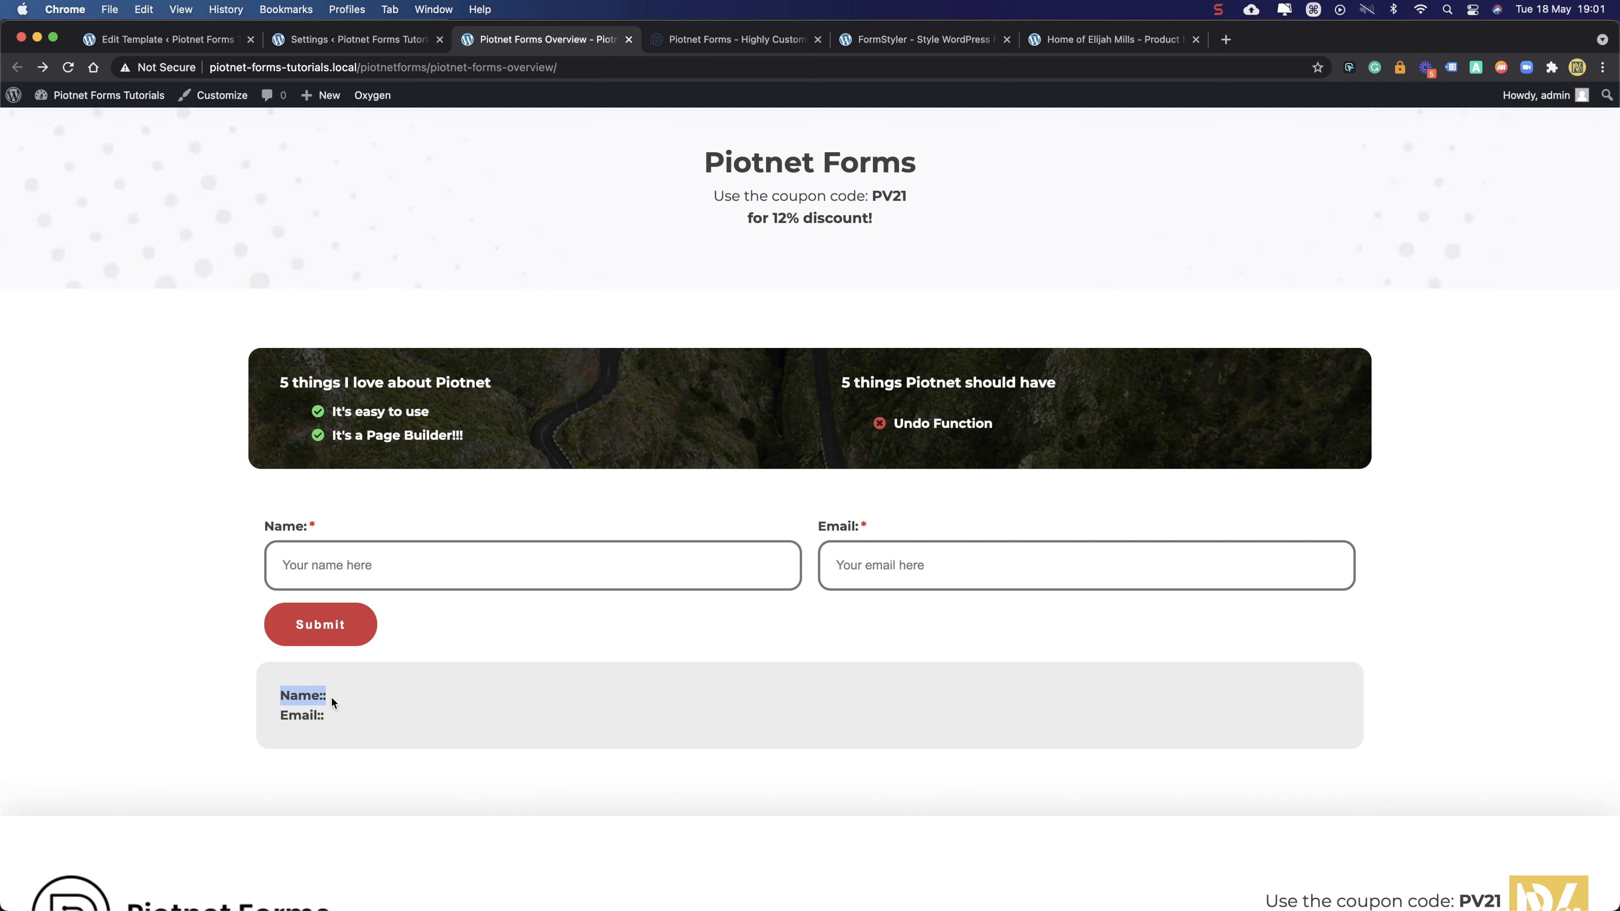
- Inspect the doubled colon in the live 'Name::' preview, then open the Name field's settings
mouse_move(322, 696)
left_mouse_down()
mouse_move(294, 700)
mouse_move(316, 699)
left_mouse_up()
left_click(320, 697)
left_click(387, 44)
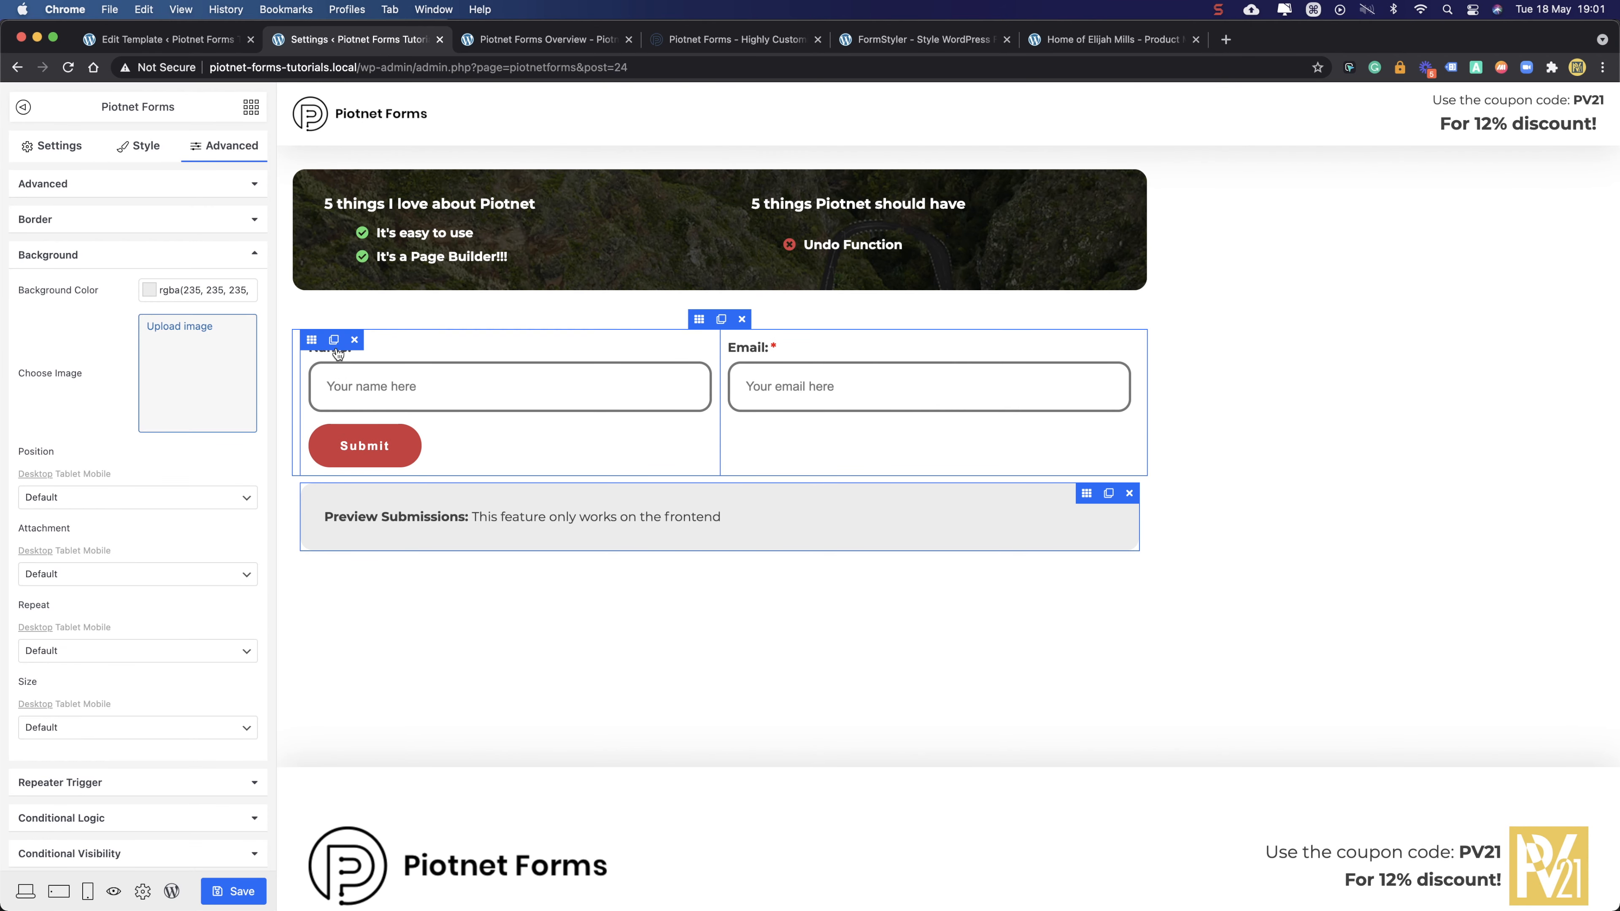
left_click(667, 348)
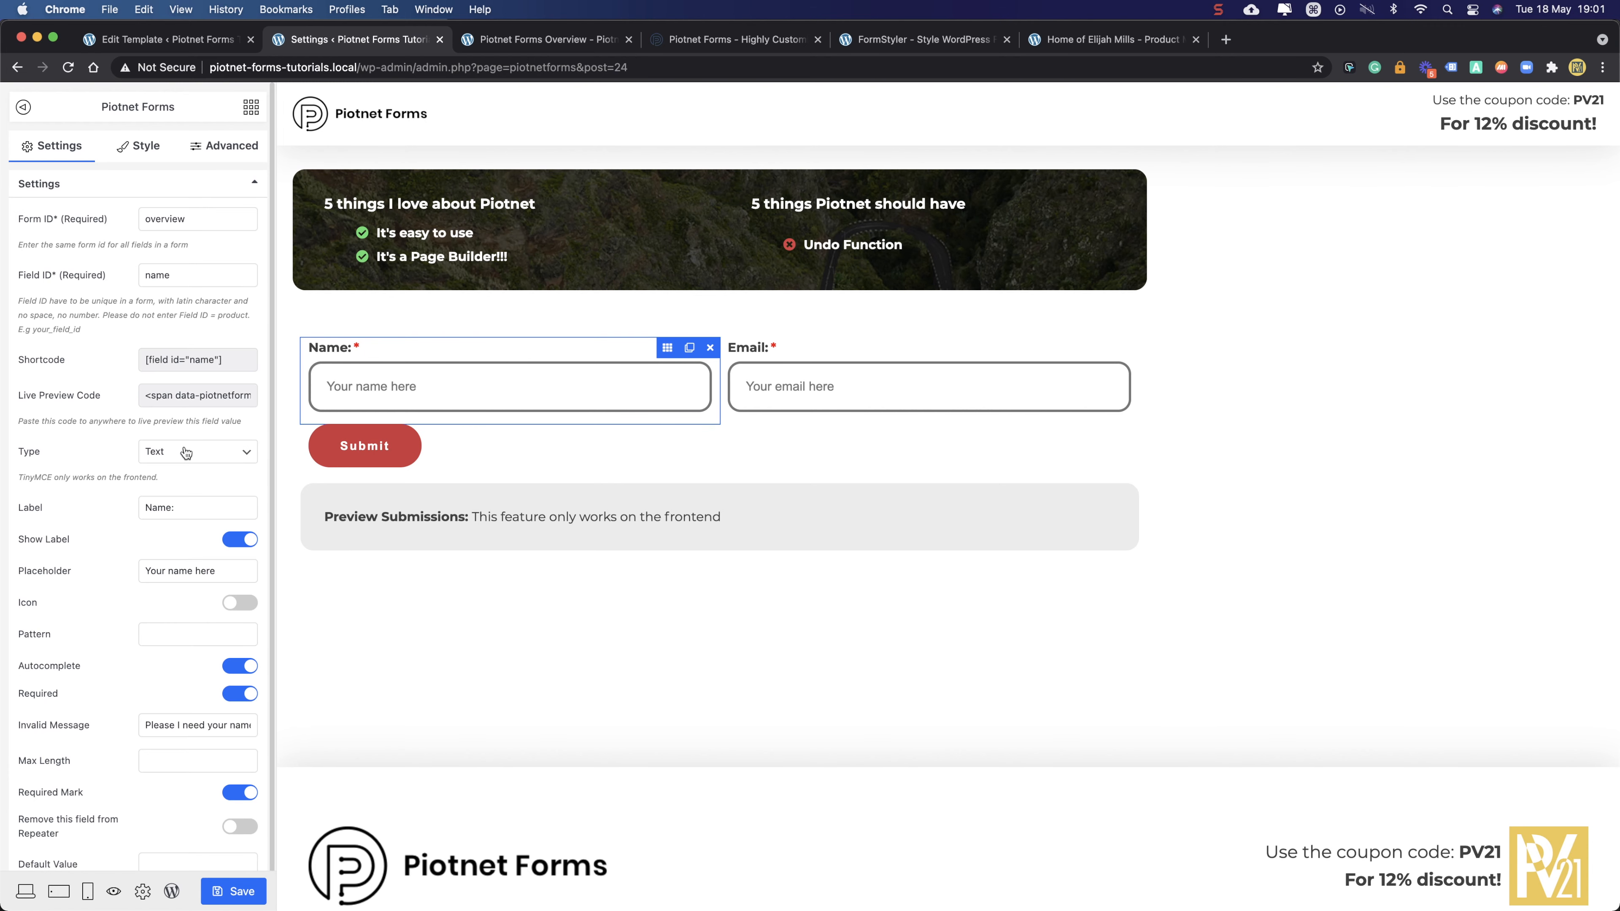
- Delete the trailing colons so the labels read 'Name' and 'Email', then save
left_click(184, 509)
left_click(1086, 350)
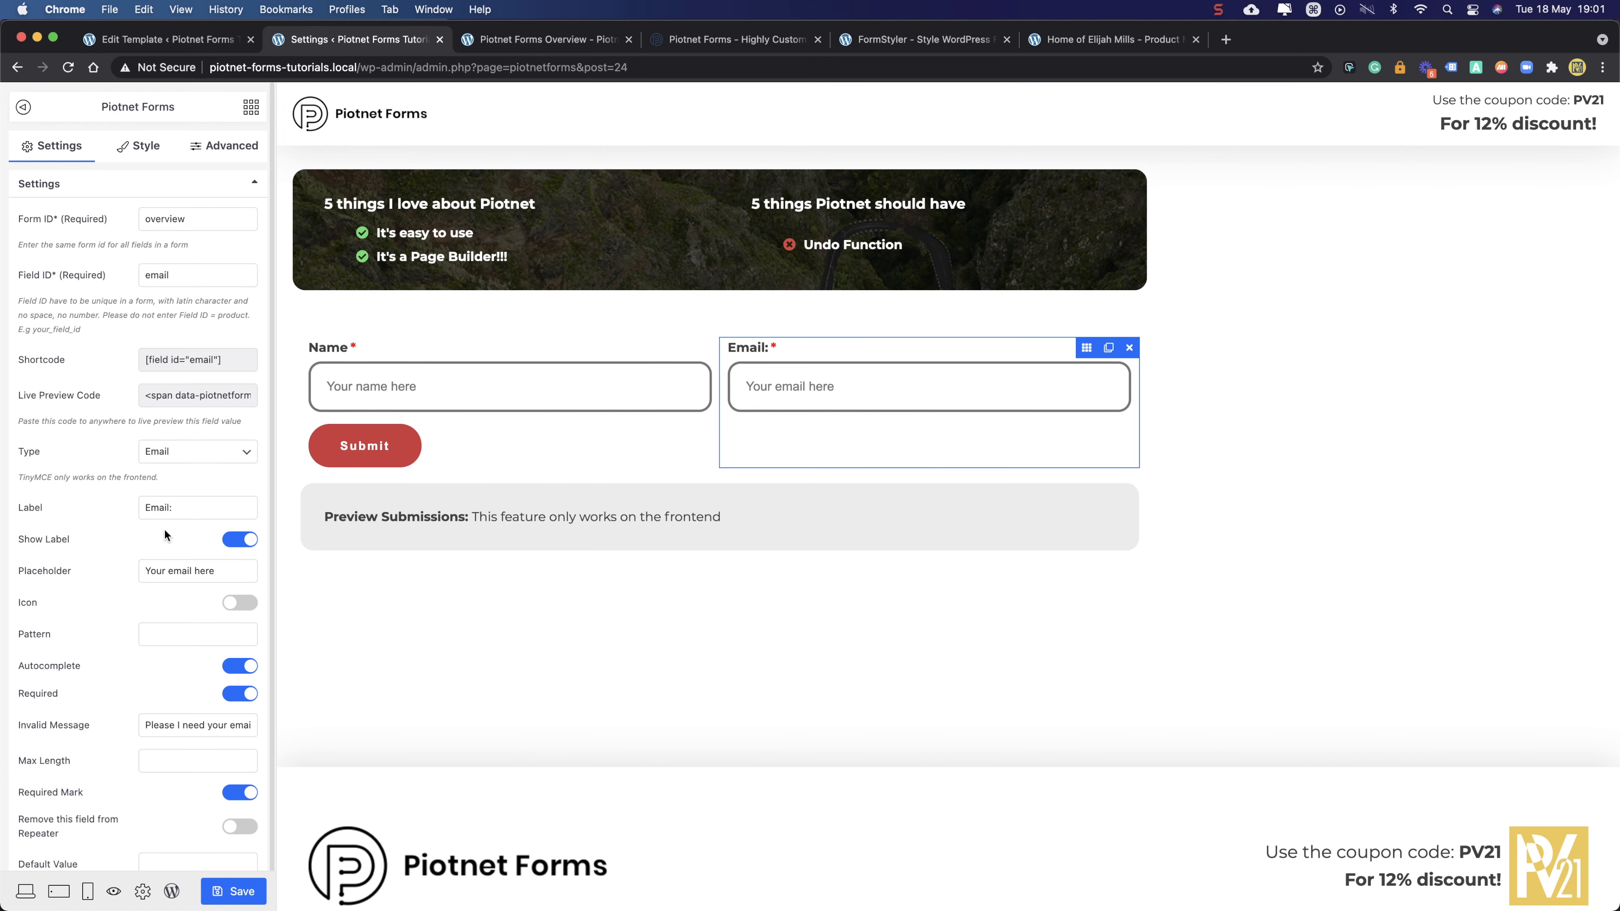
left_click(205, 508)
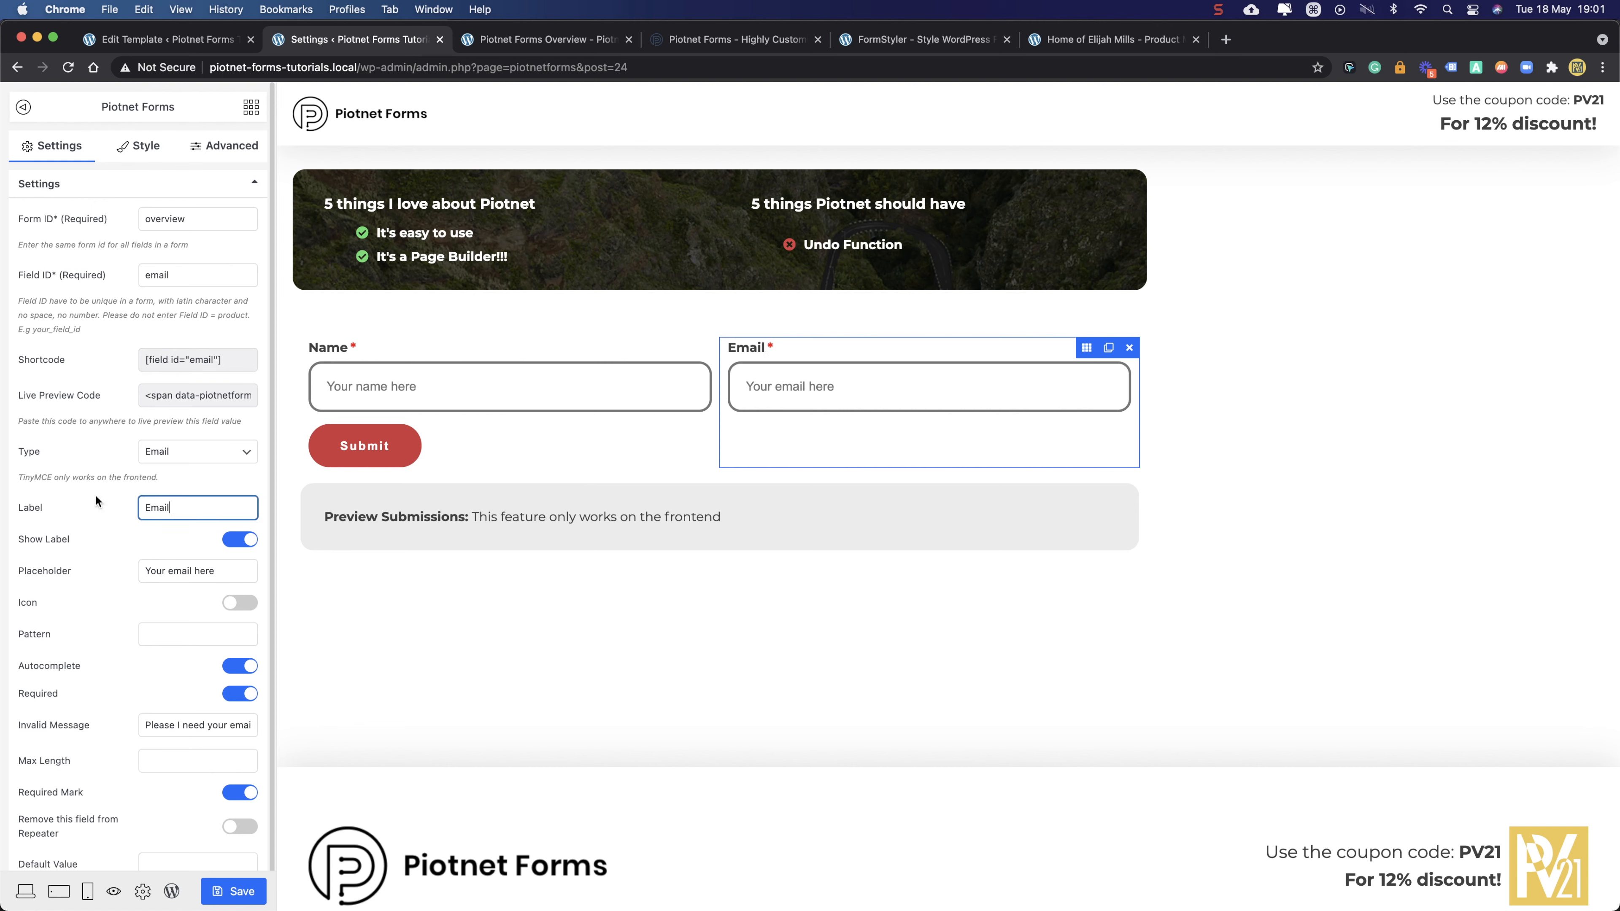
left_click(229, 890)
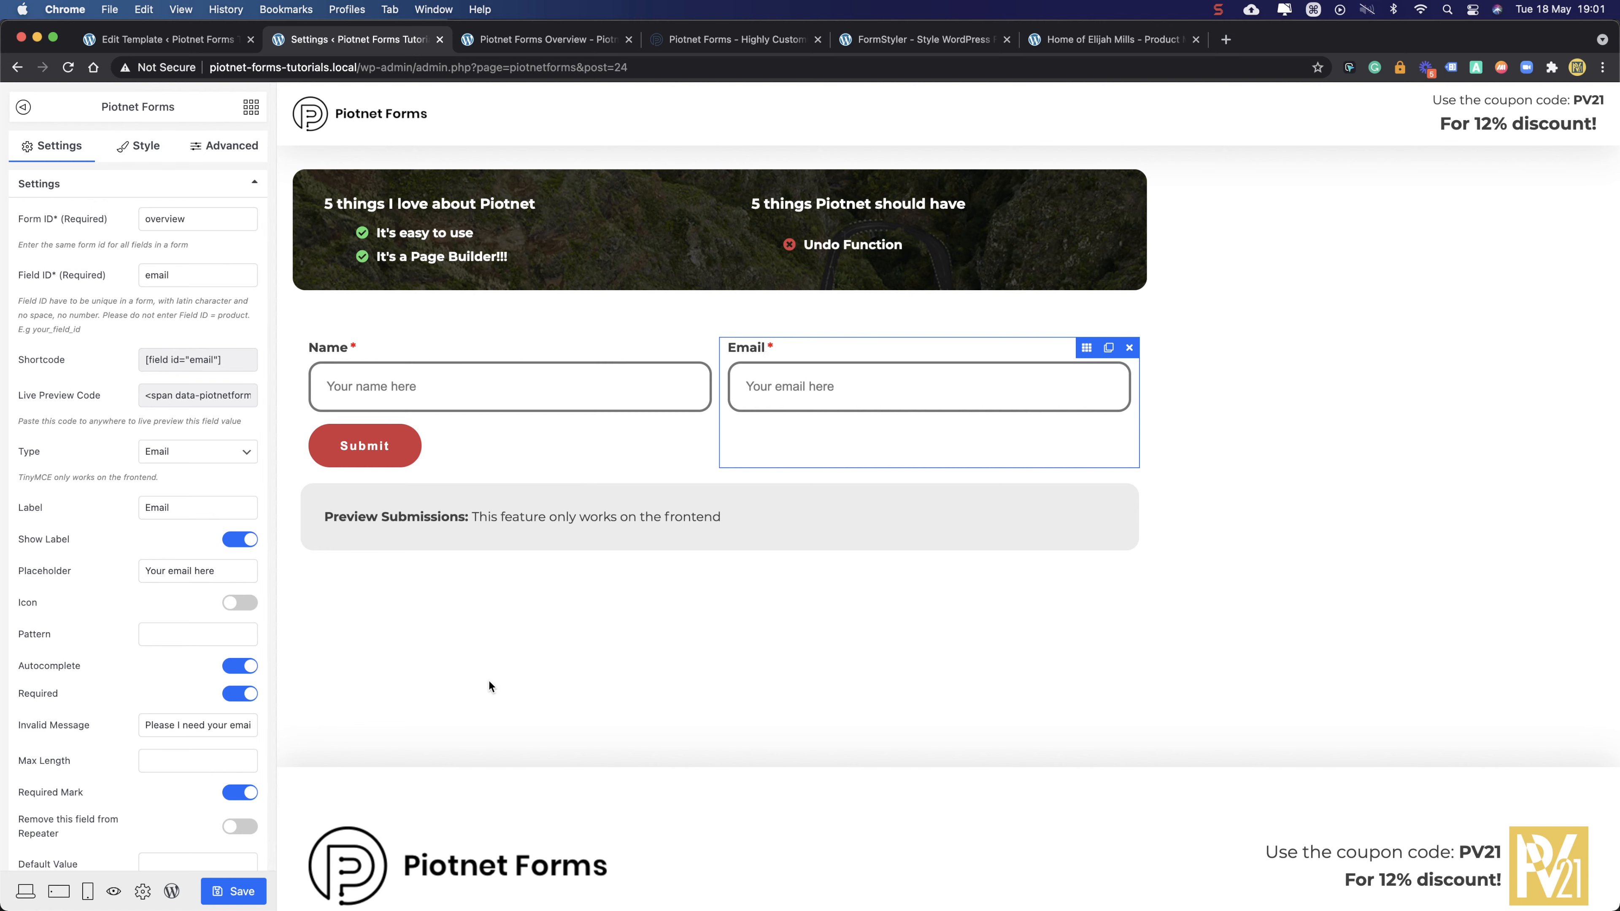
- Reload the live form, enter a name and saved e-mail, and check the preview echoes both
left_click(547, 39)
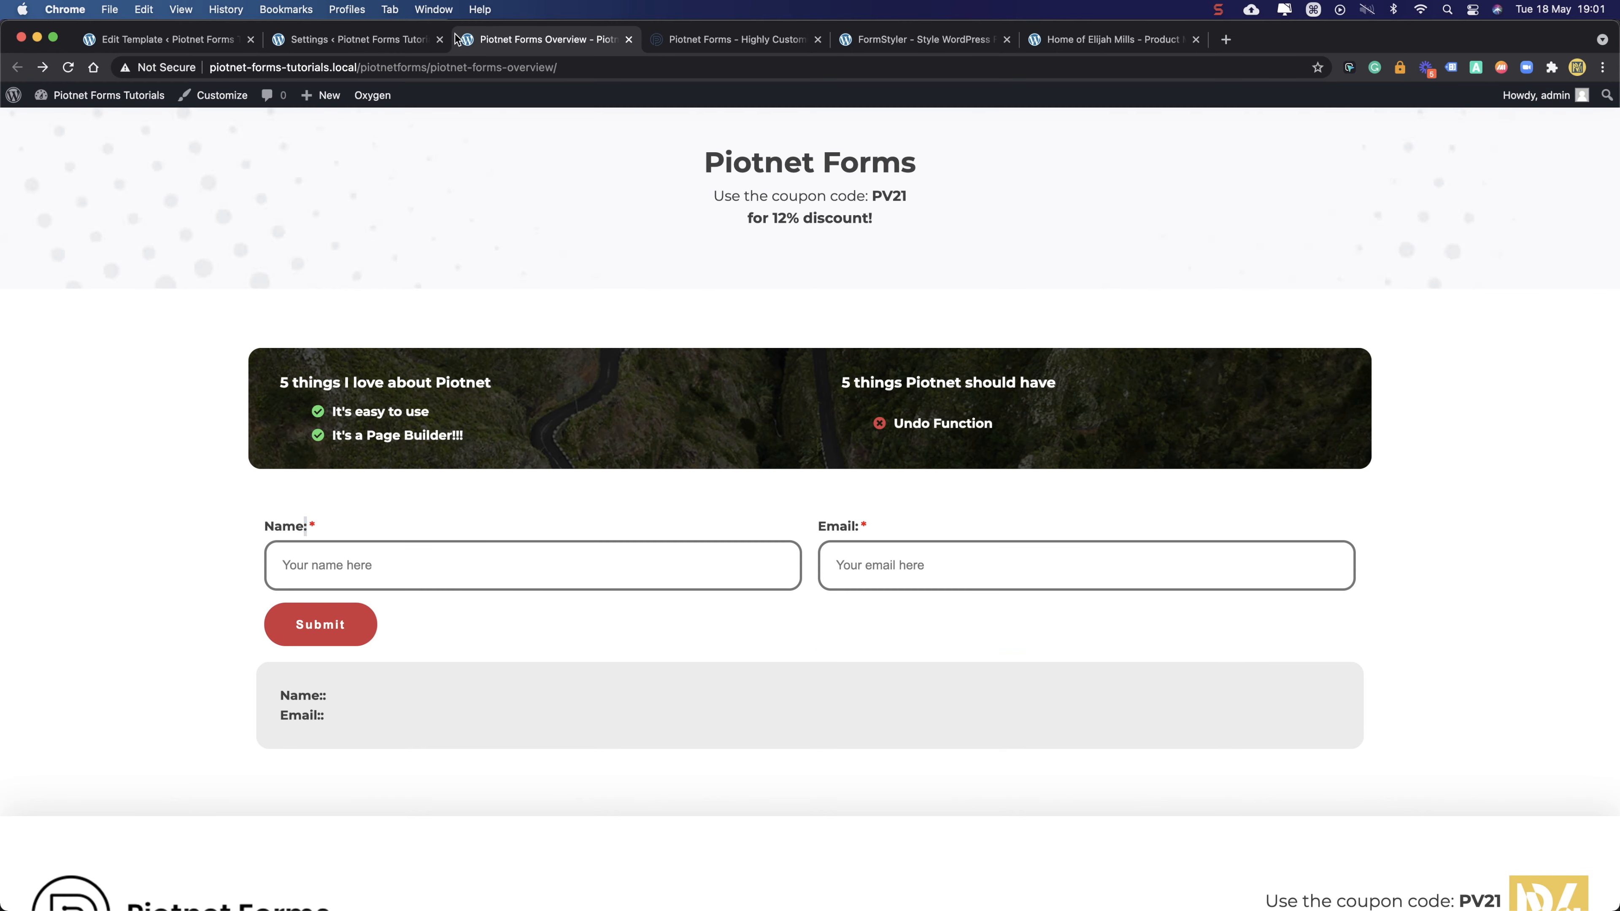
left_click(63, 67)
left_click(375, 567)
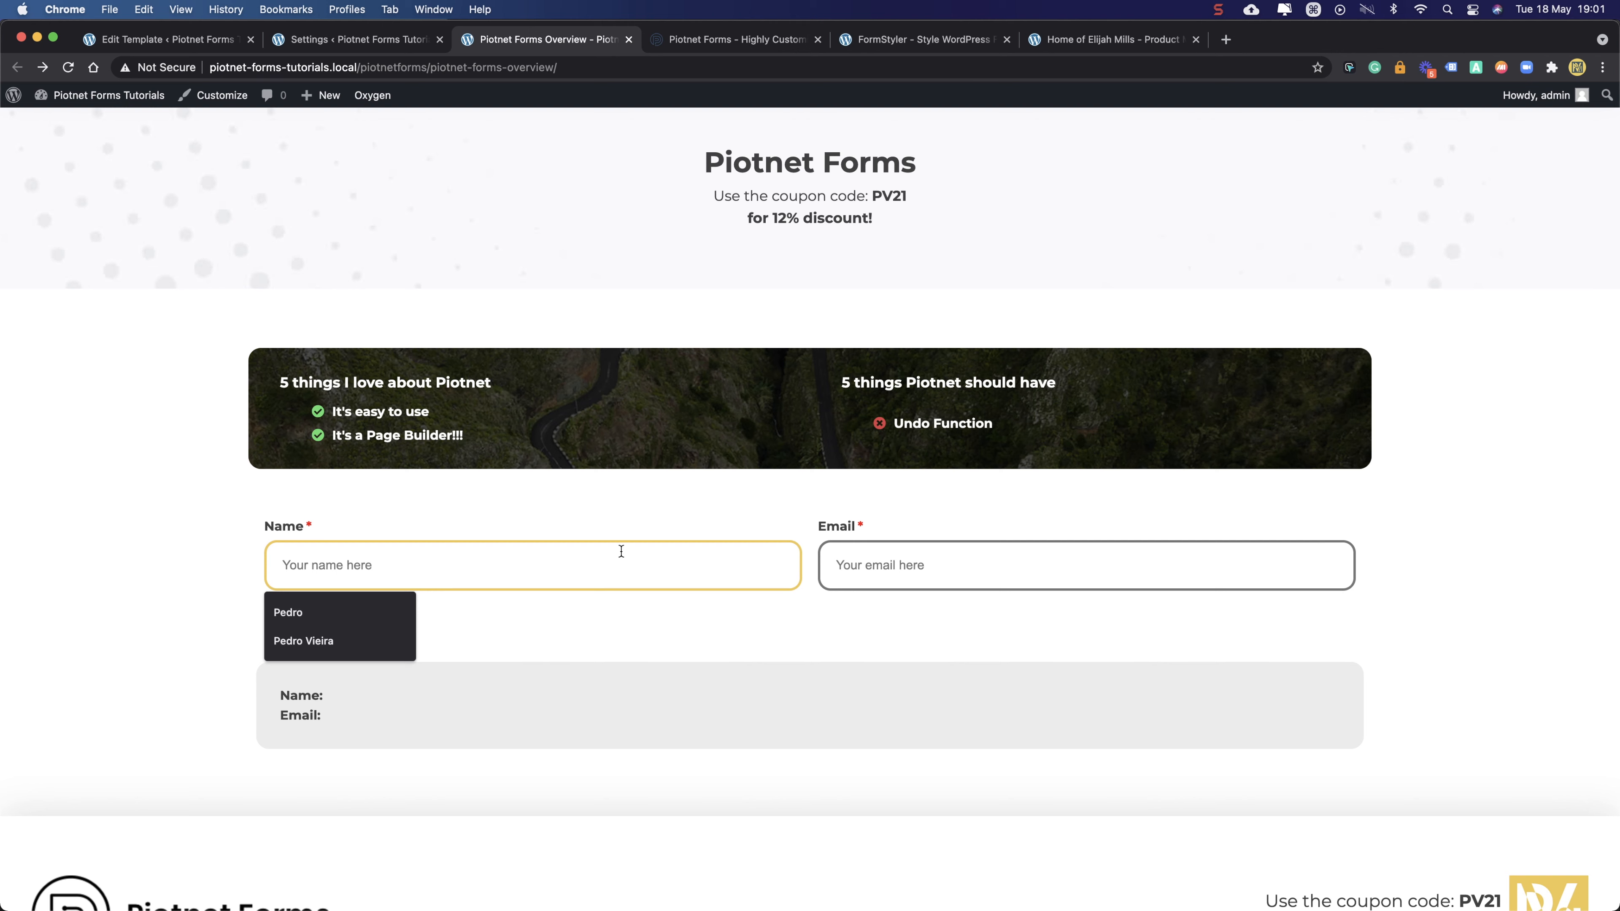
type("Pedro")
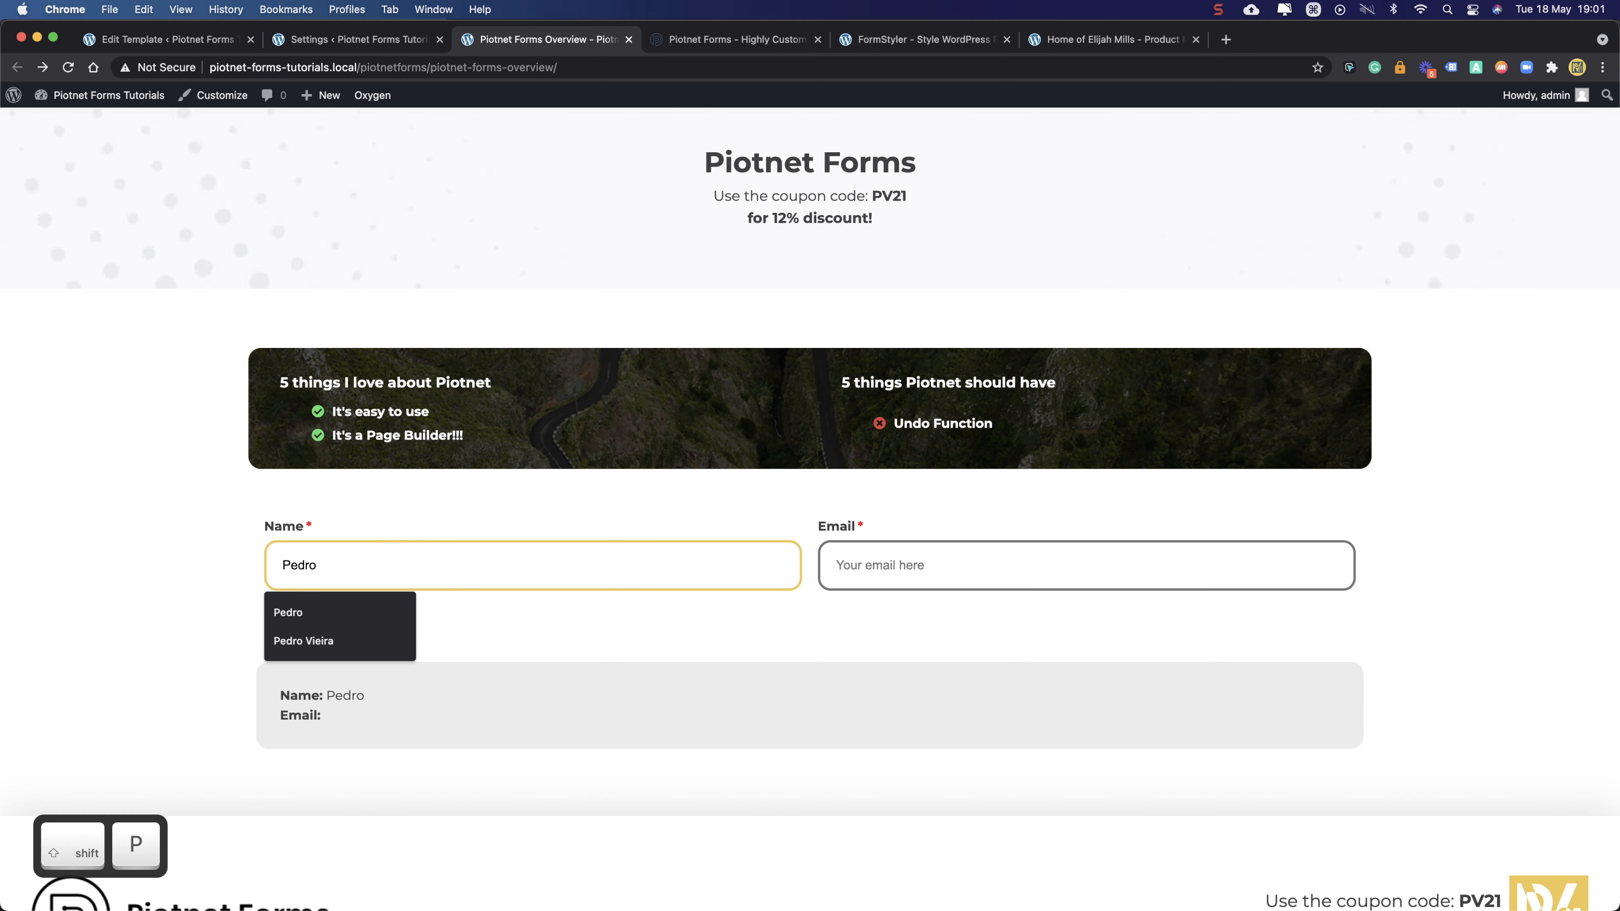
left_click(966, 570)
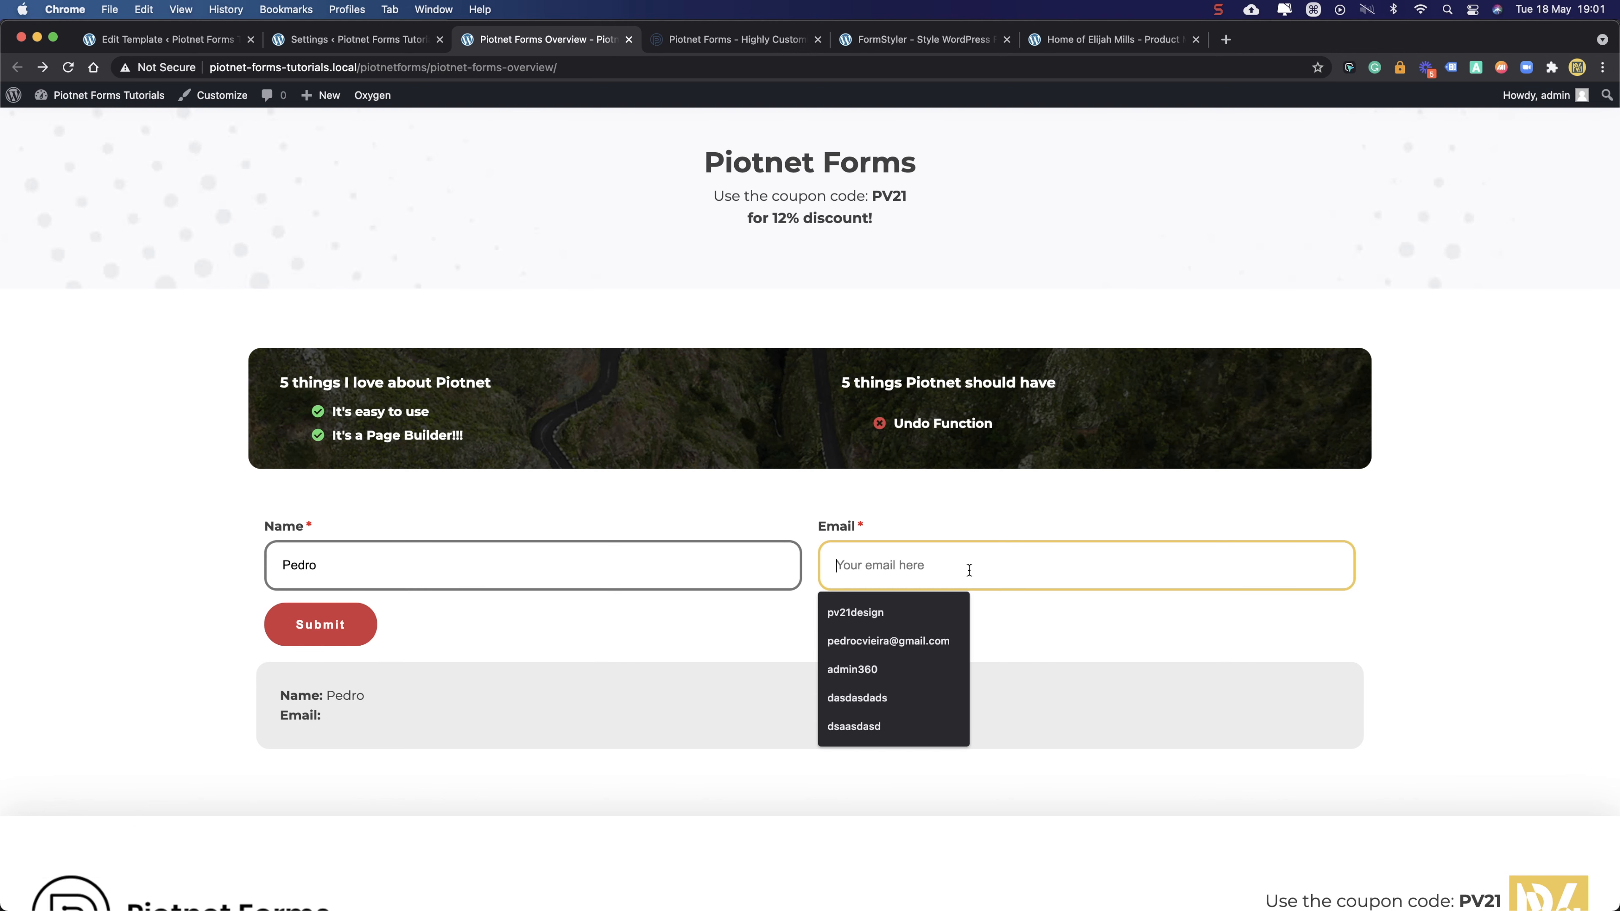
left_click(943, 639)
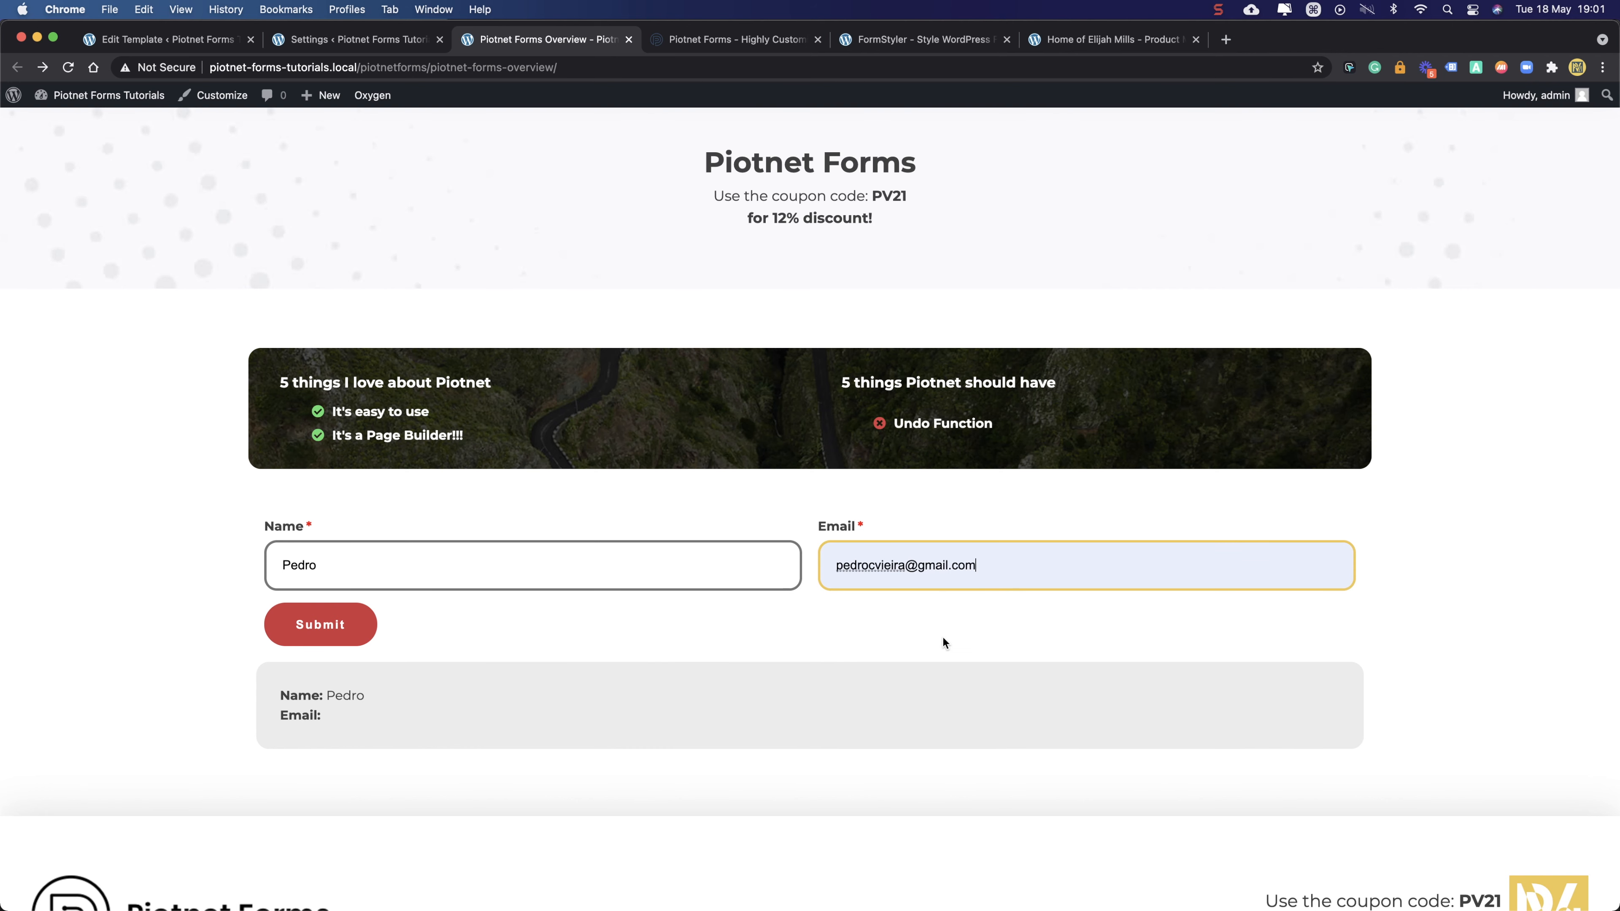
left_click_drag(276, 688, 535, 735)
left_click(612, 684)
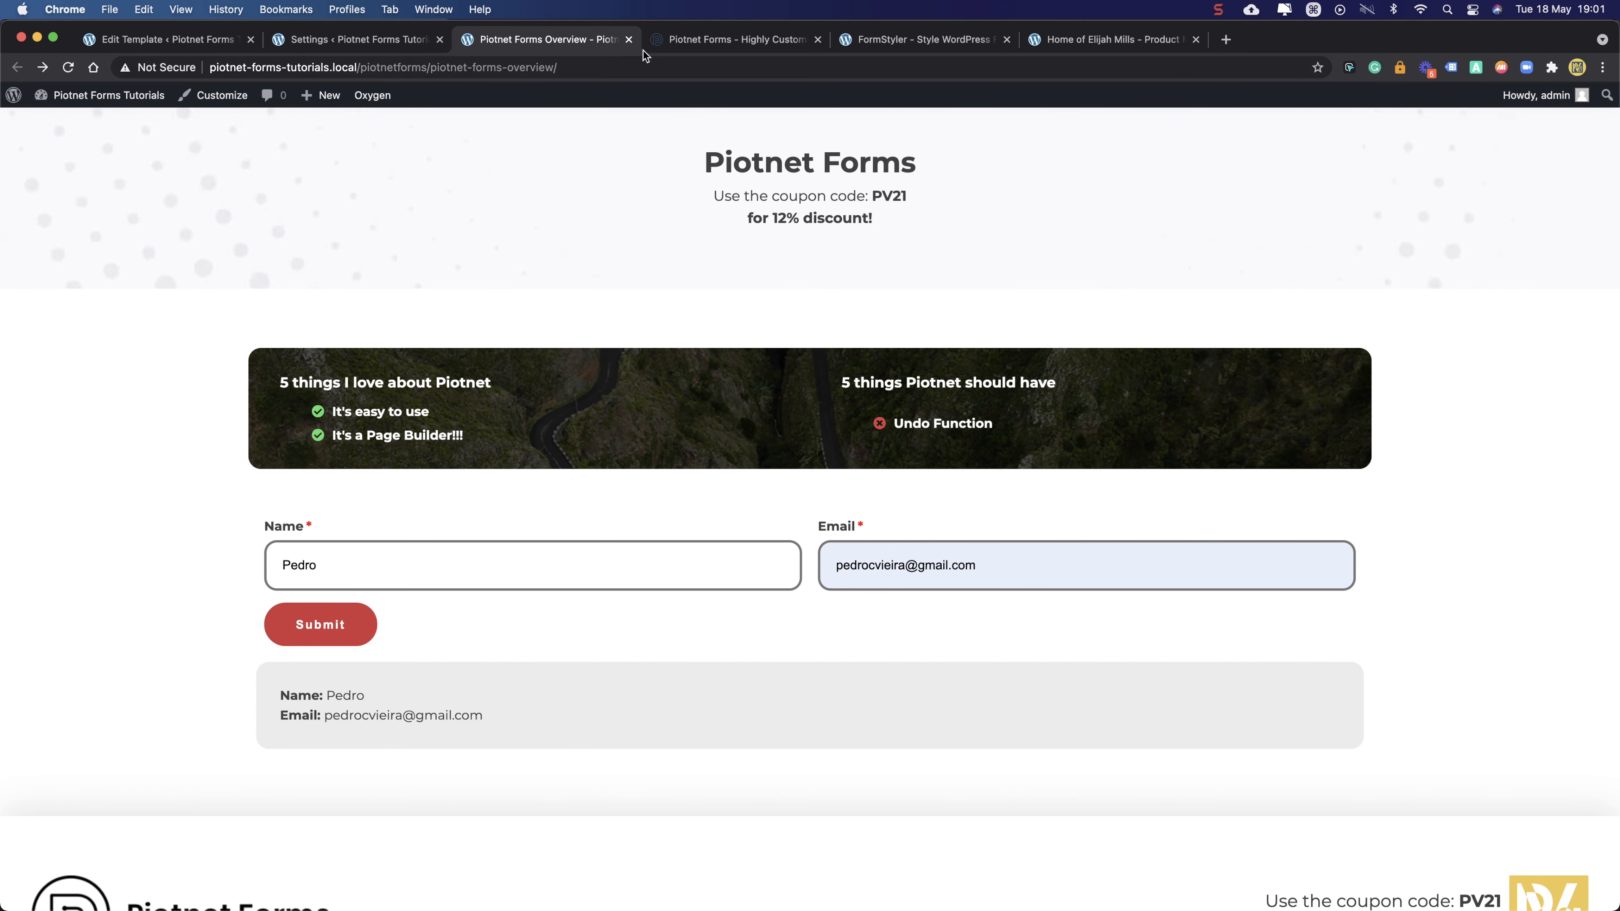
left_click(389, 48)
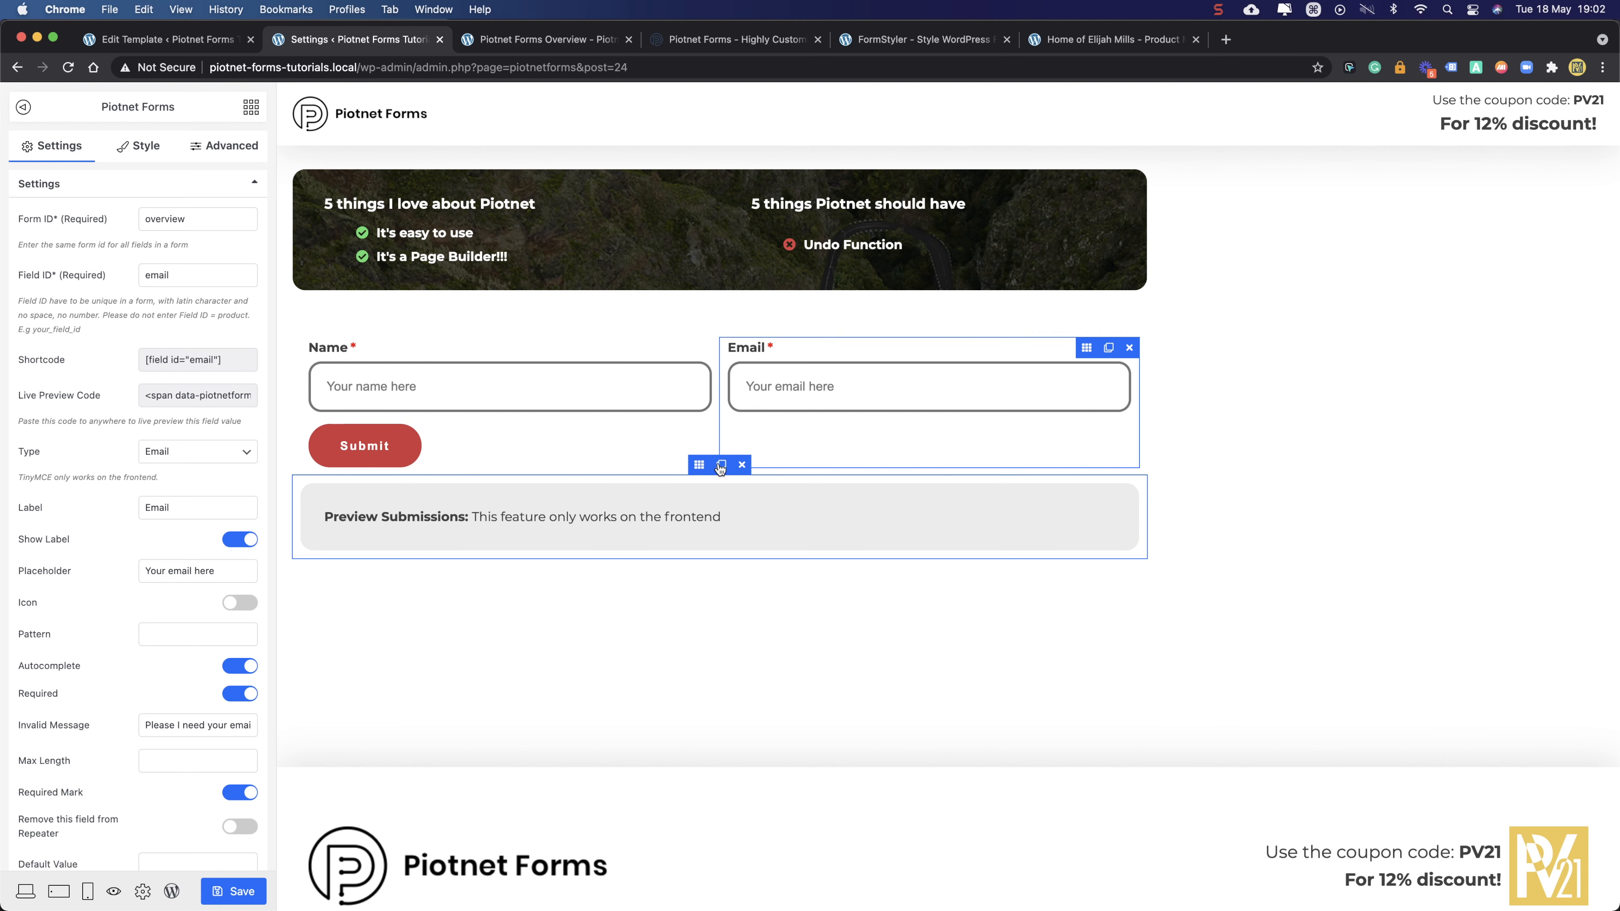
- Duplicate the Preview Submissions section, empty it, and place a new Field widget beneath the Name/Email row
left_click(721, 466)
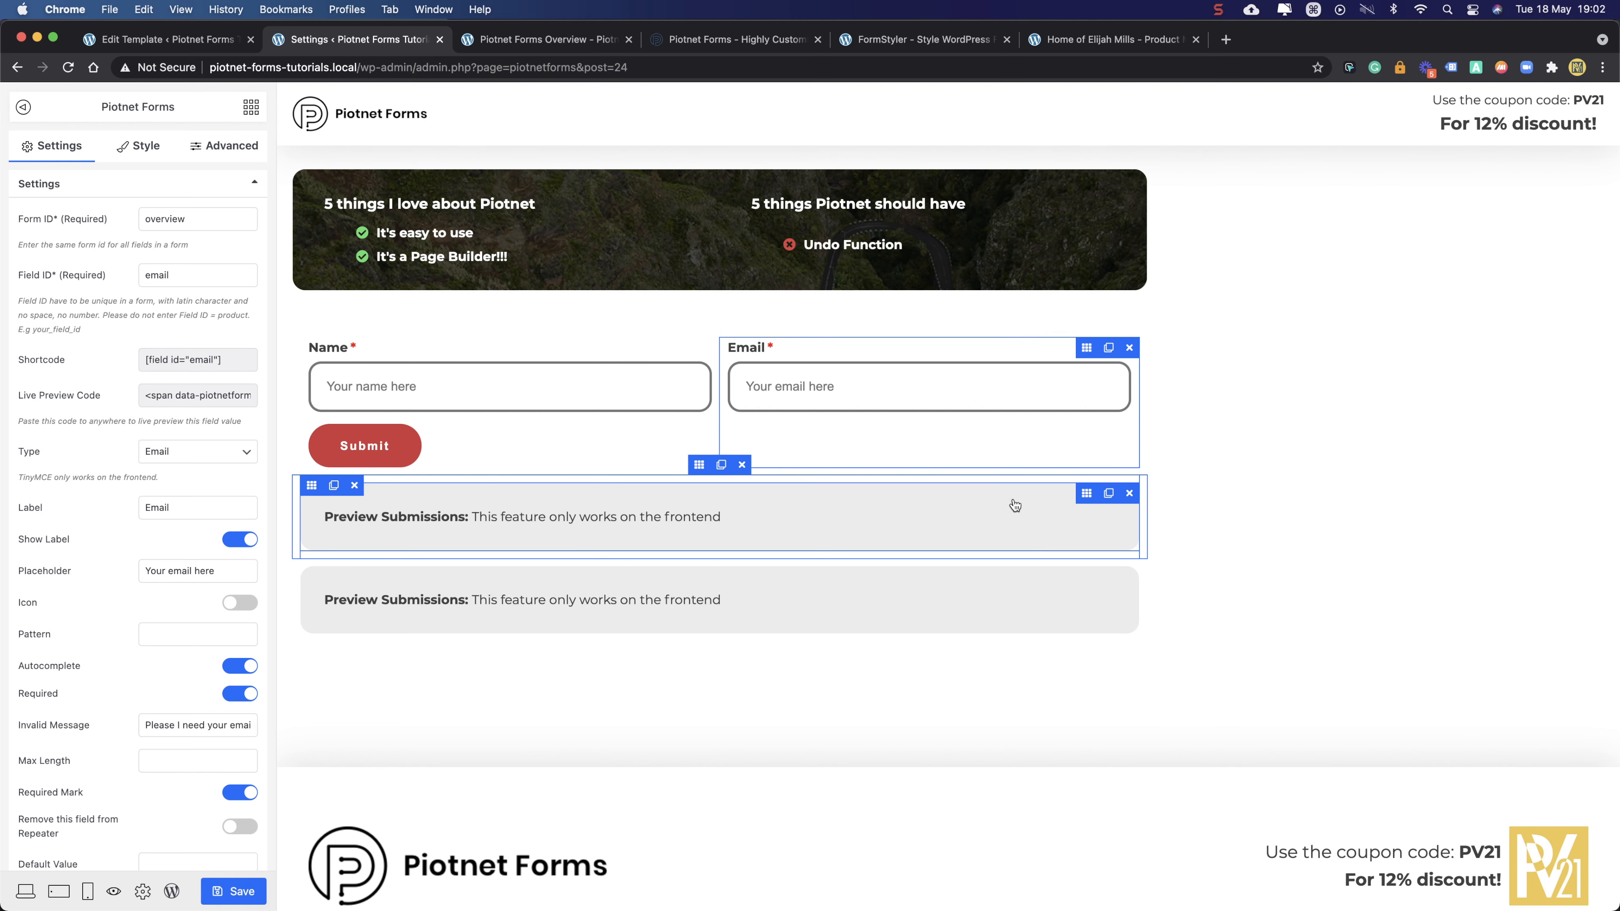
left_click(1129, 494)
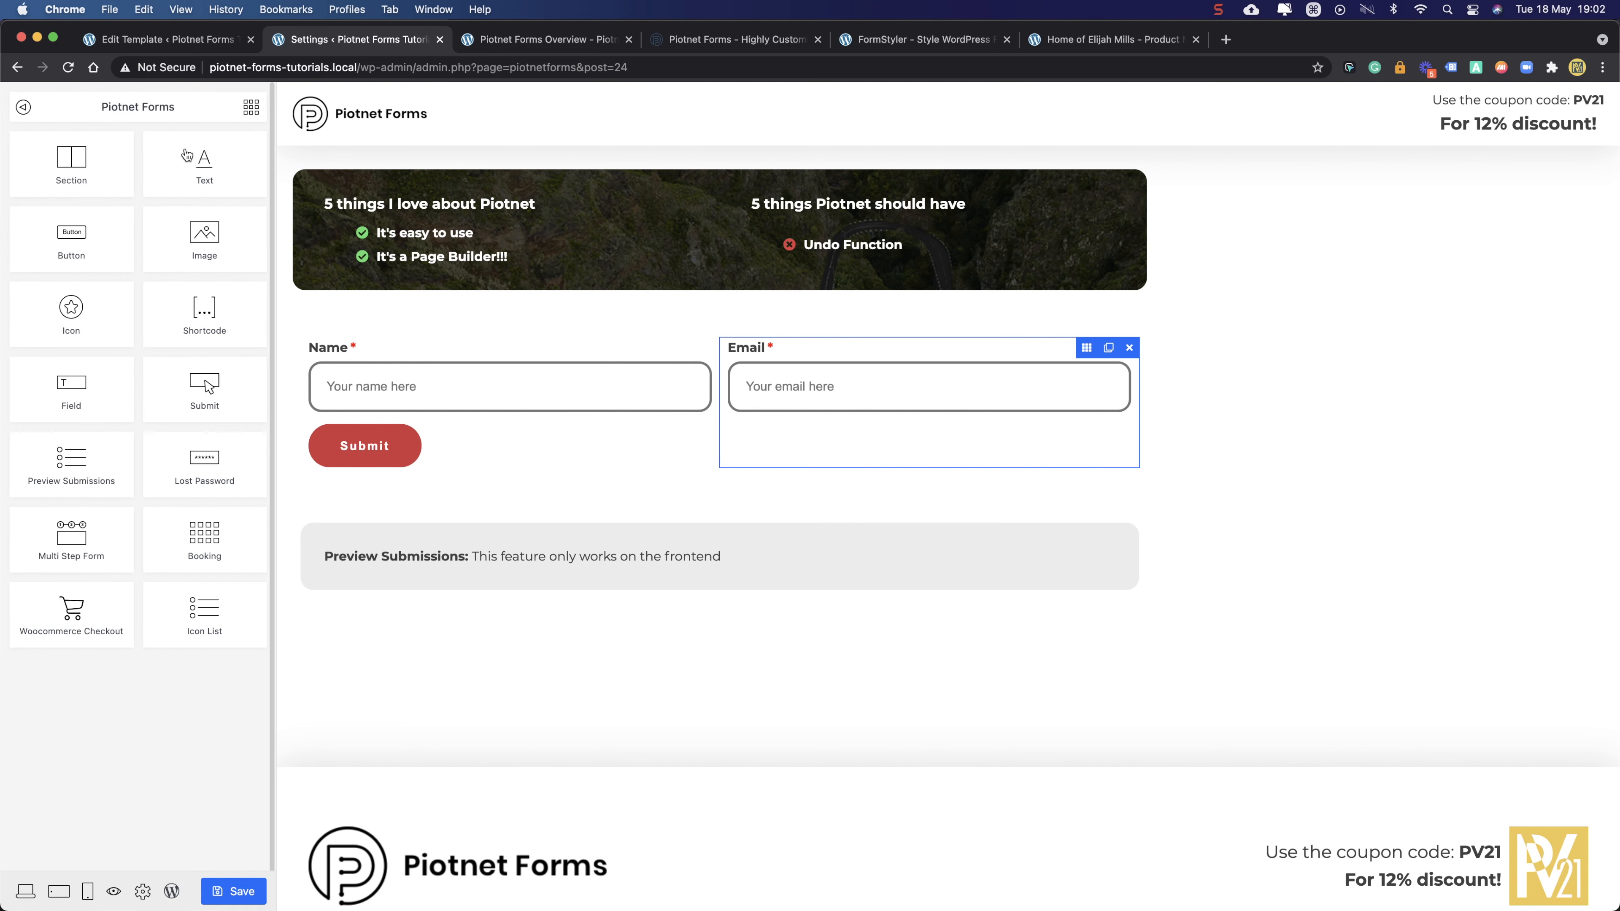
left_click_drag(63, 386, 637, 525)
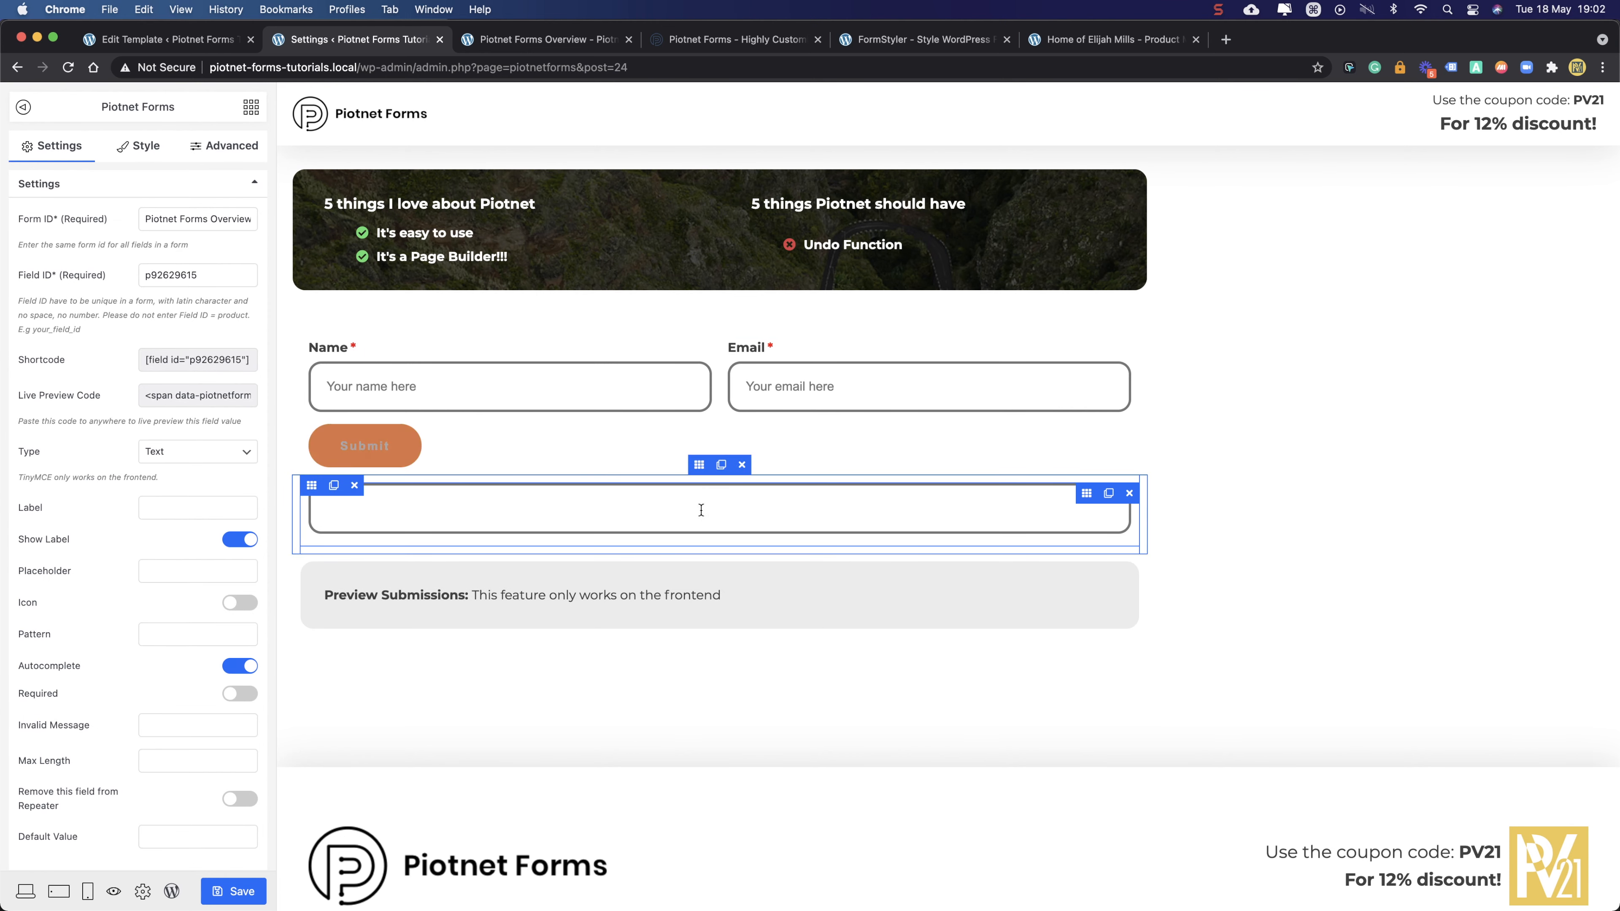
left_click_drag(1090, 496, 313, 488)
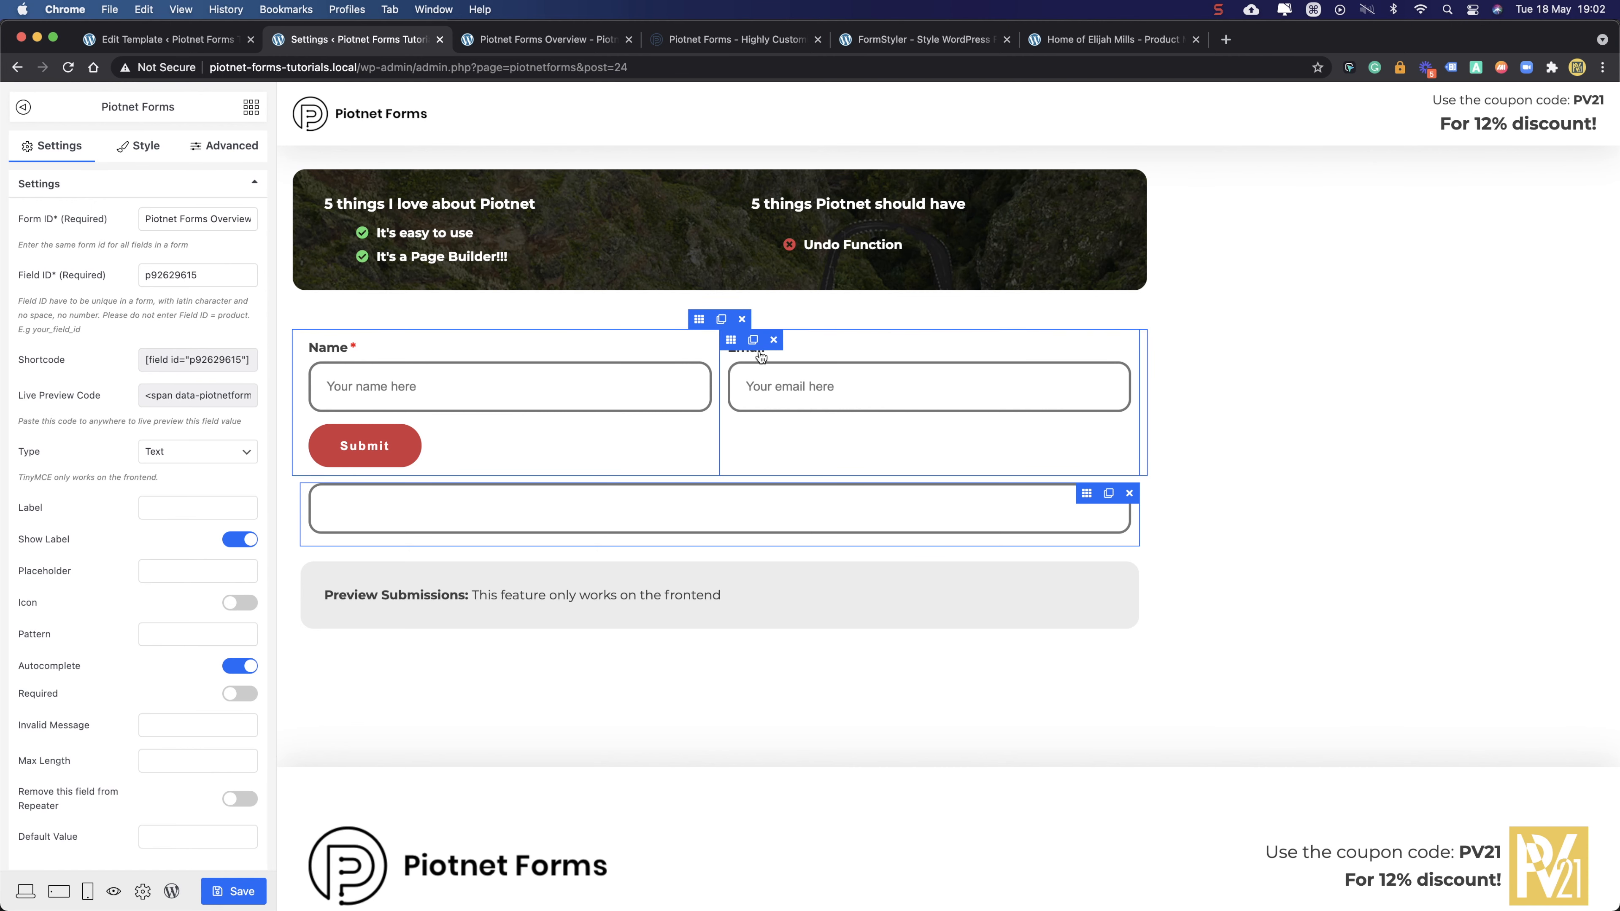
left_click(1086, 350)
- Move Email under Name, delete the empty right column, and set Name's width to 50
left_click_drag(1086, 351, 651, 399)
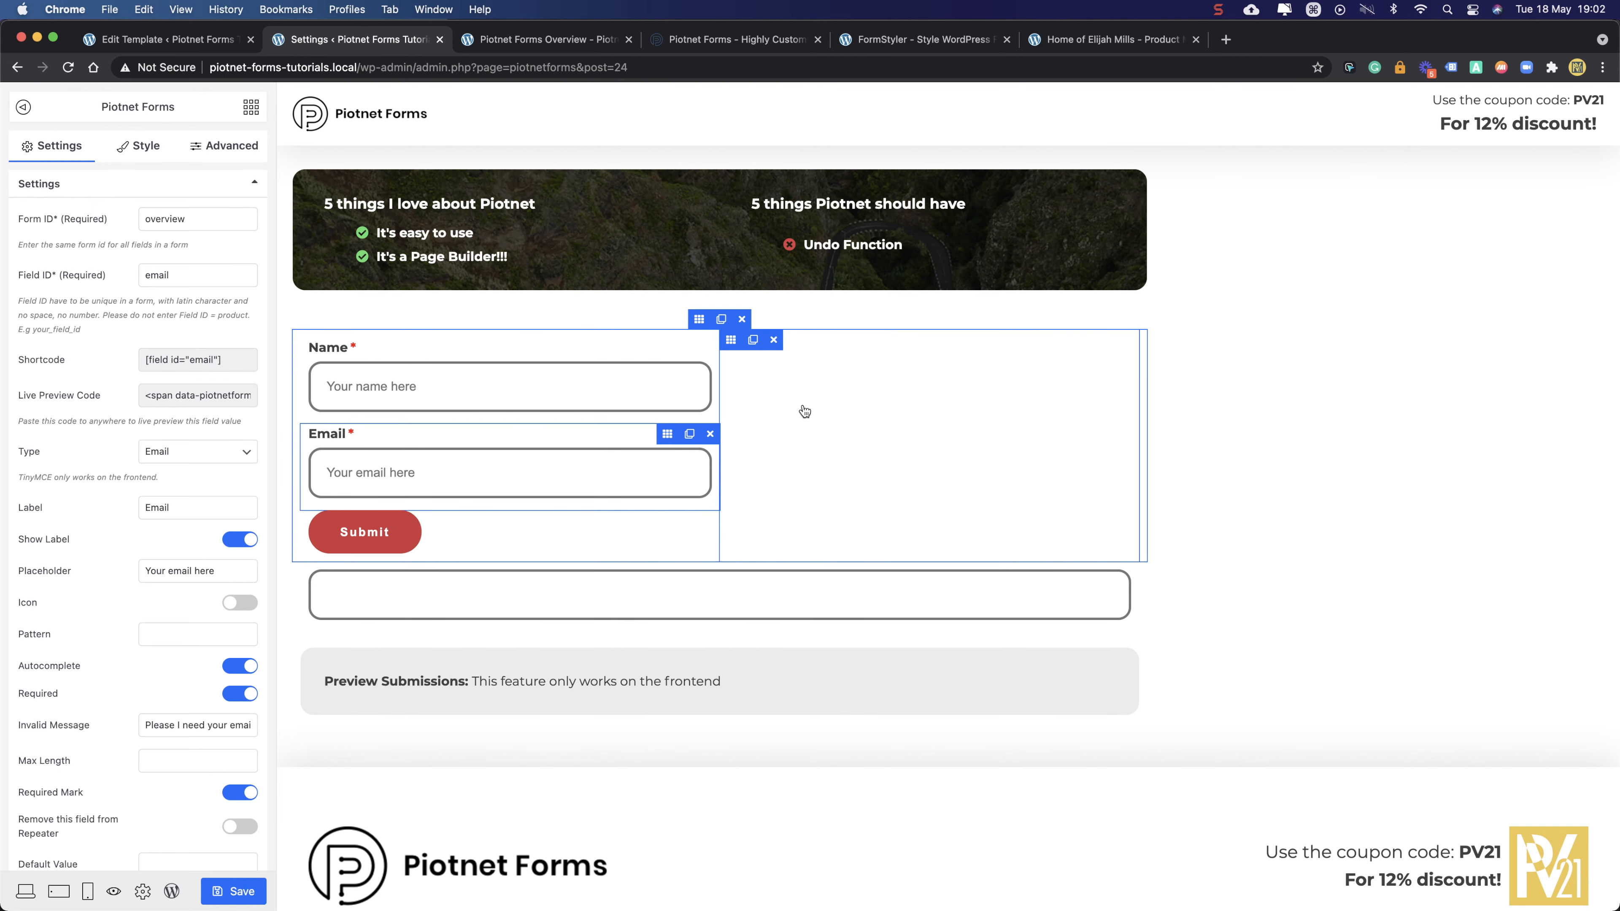
left_click(773, 340)
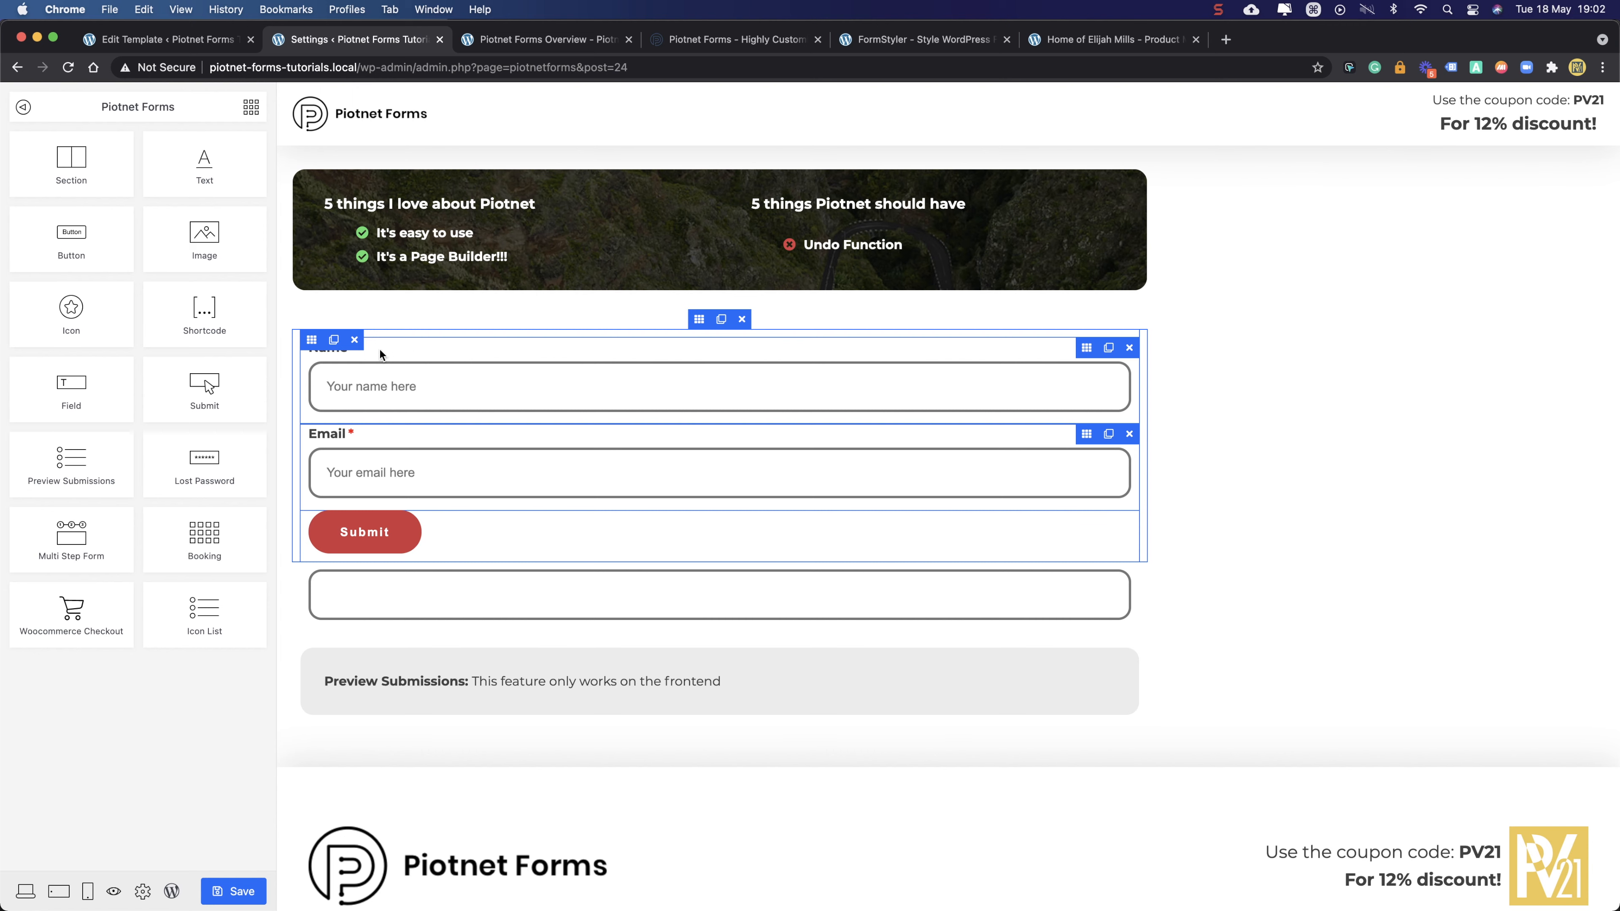
left_click(1085, 348)
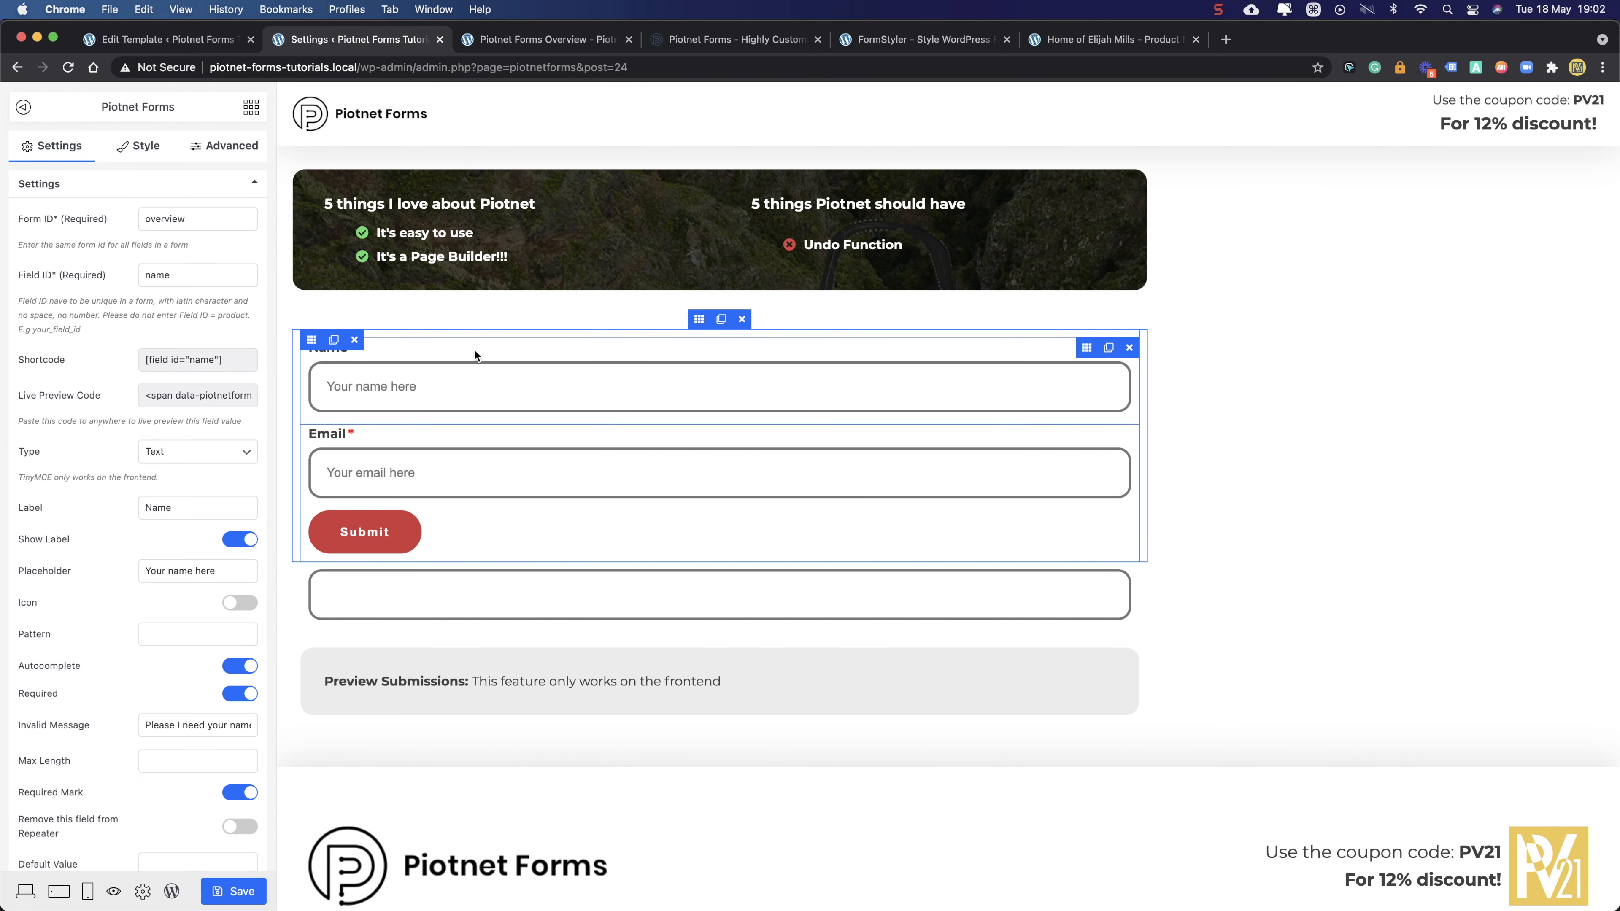
left_click(219, 146)
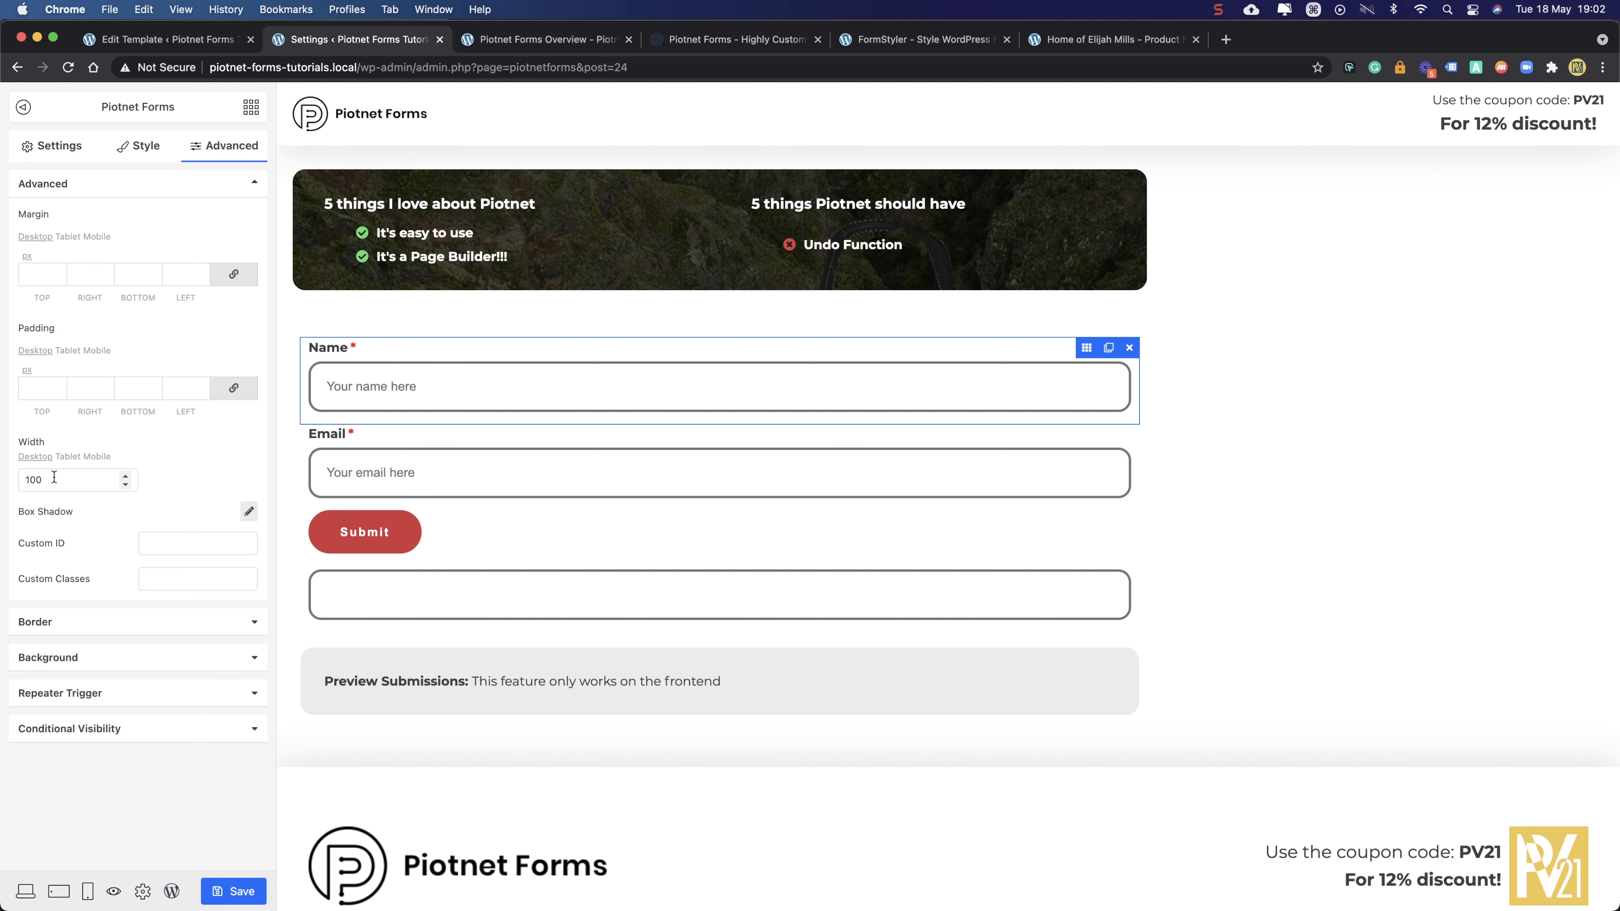
left_click_drag(46, 482, 7, 488)
type("50")
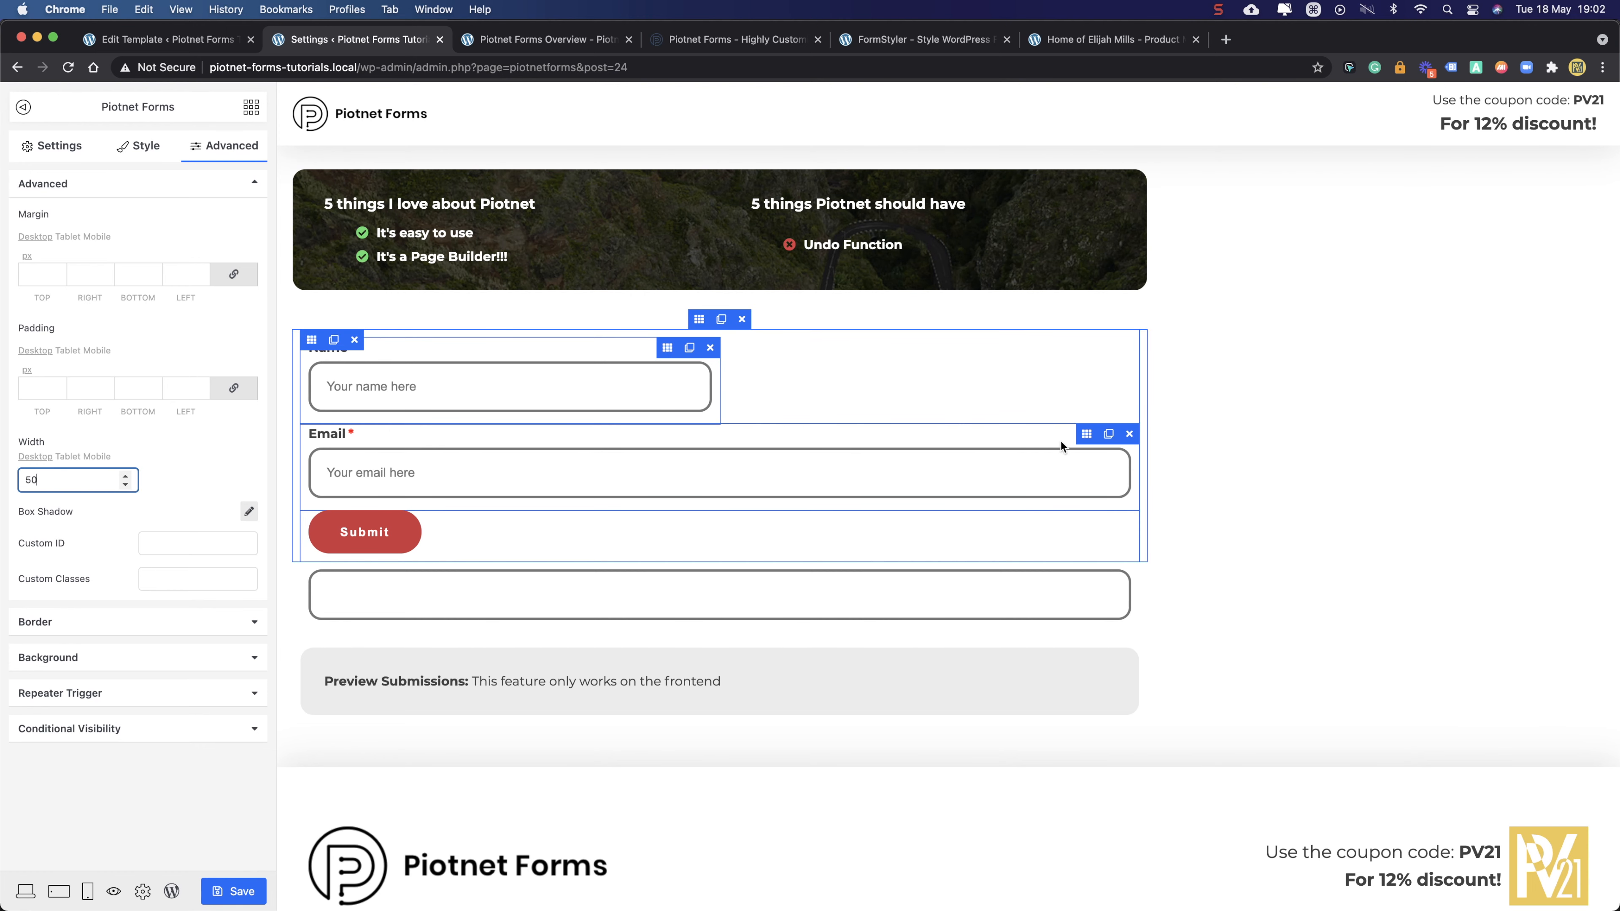
- Set the Email field's width to 50 as well
left_click(1086, 435)
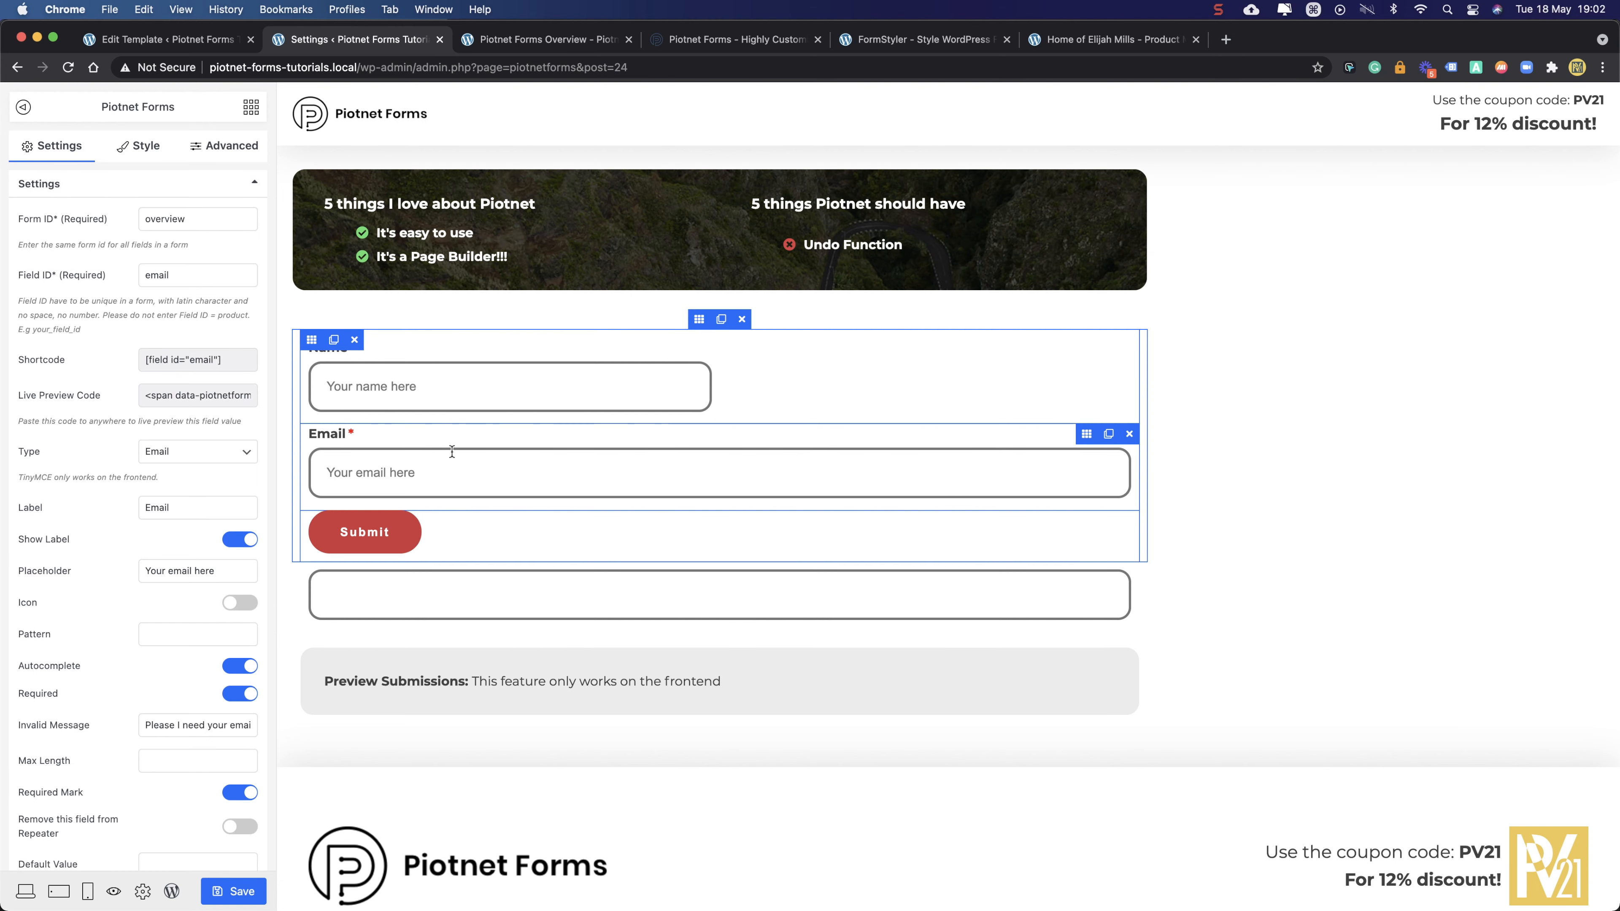
left_click(224, 146)
left_click_drag(121, 479, 3, 479)
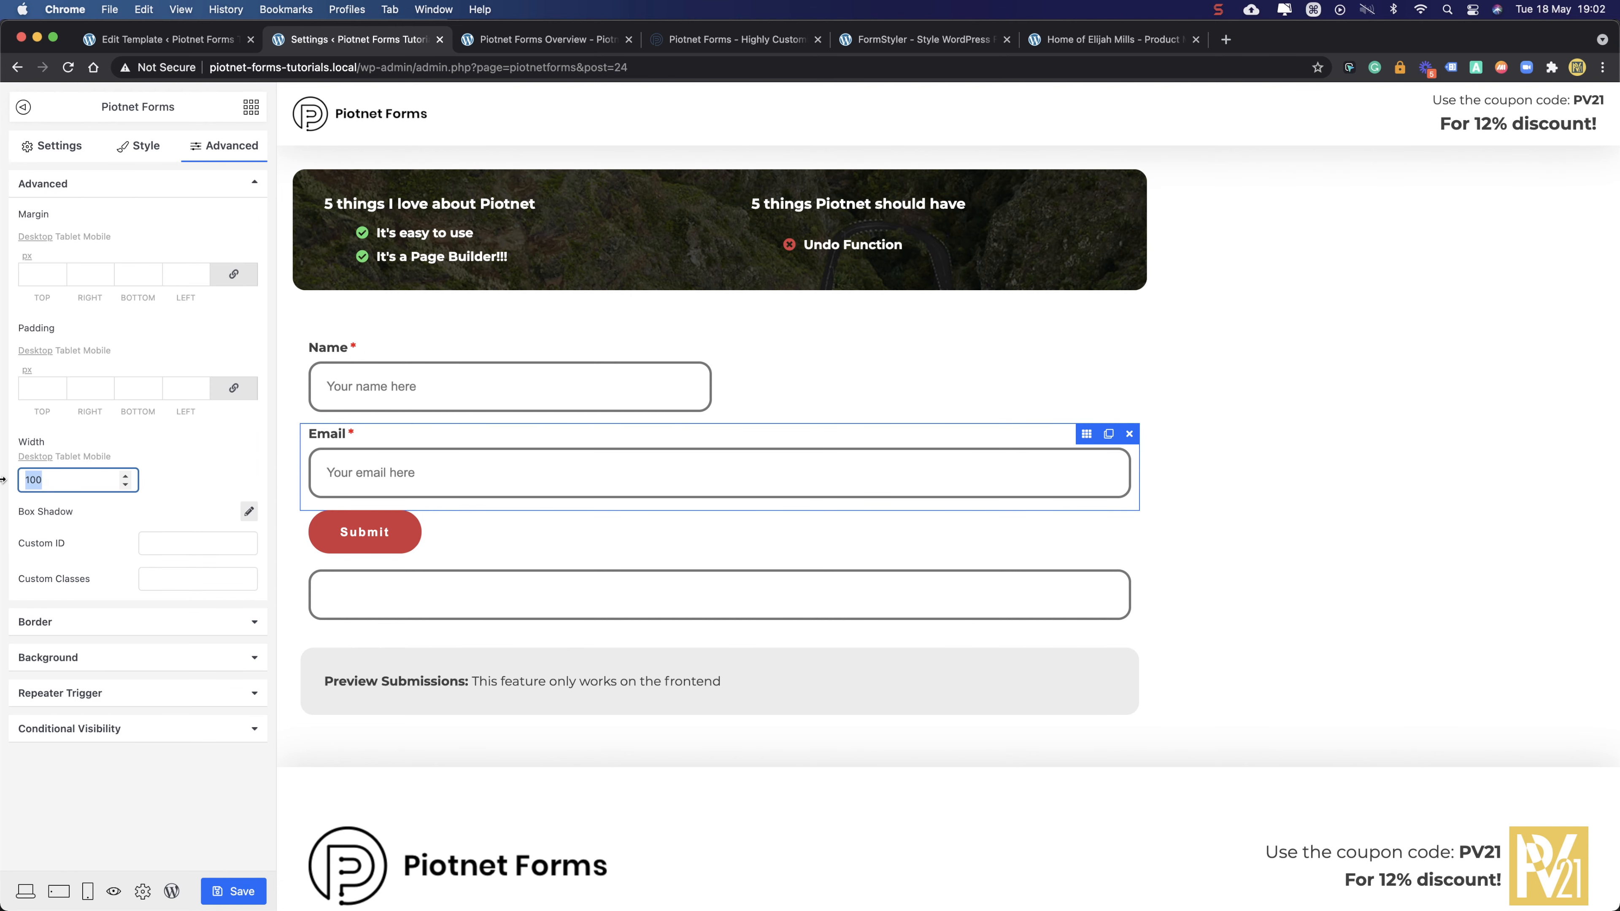
type("50")
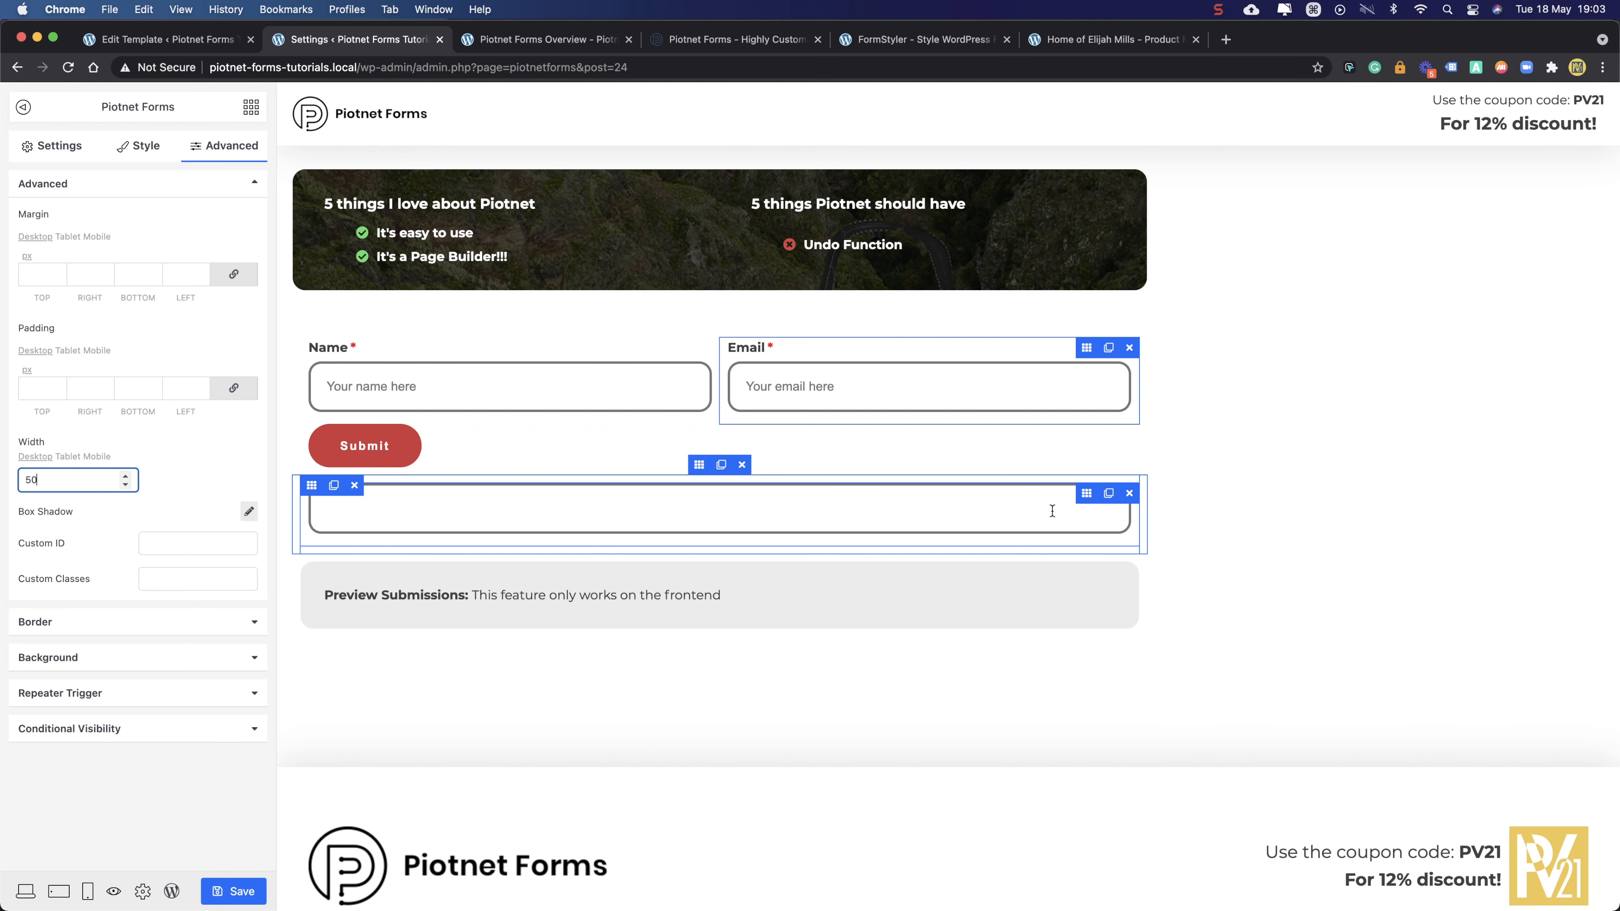
left_click(1089, 499)
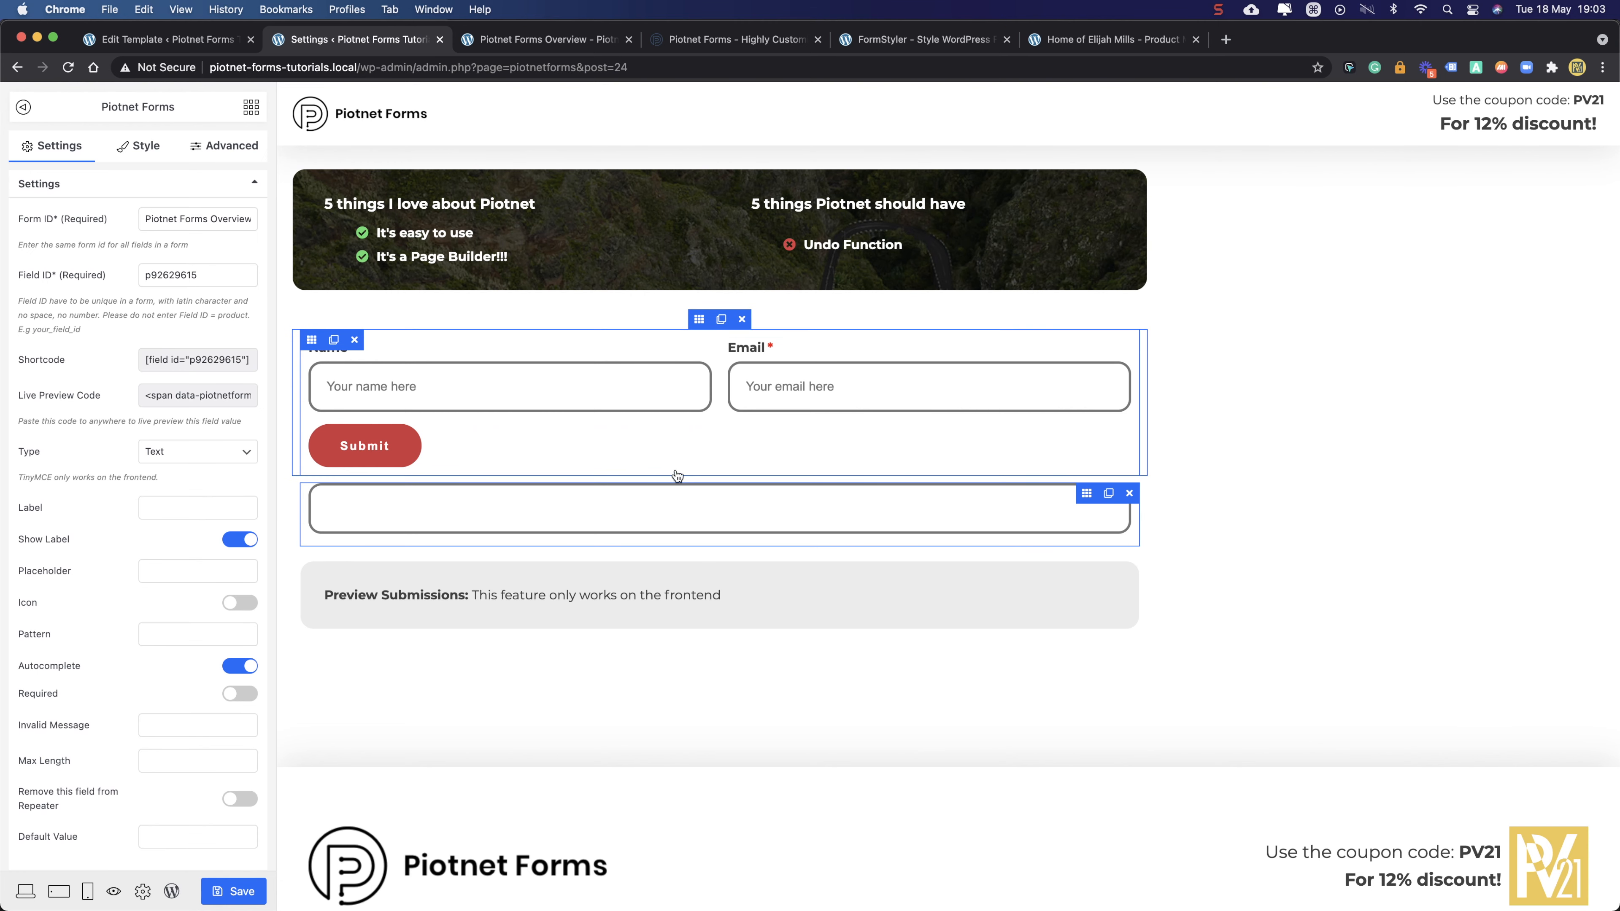
- Move the blank field above Submit and change it to a multi-line Textarea
left_click_drag(1084, 497, 1079, 422)
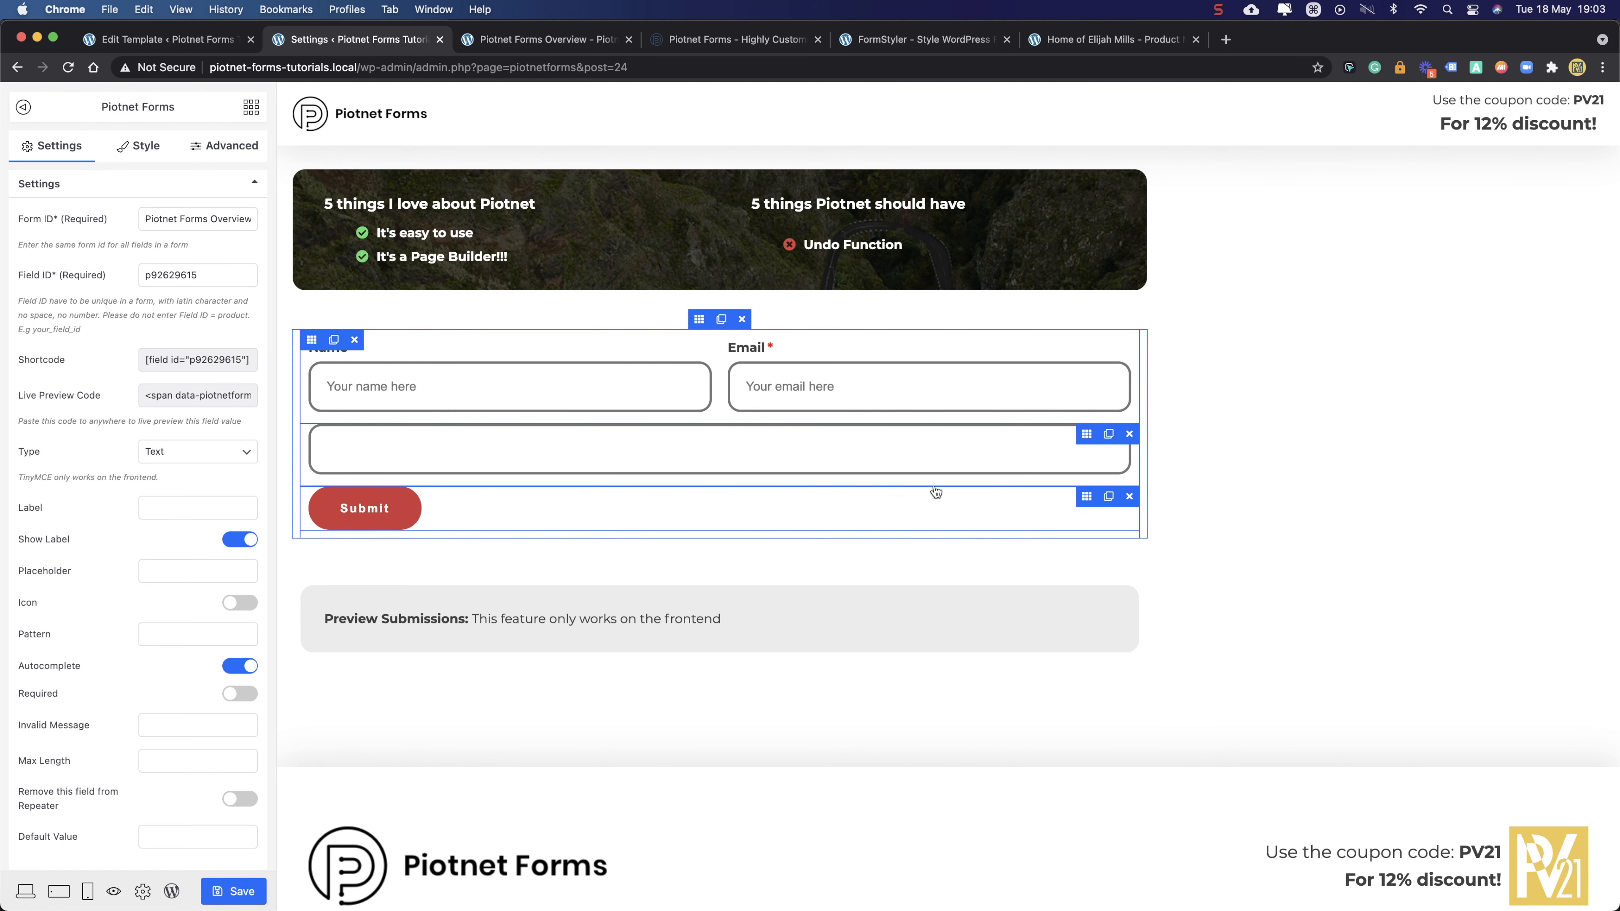
left_click(165, 449)
left_click(188, 484)
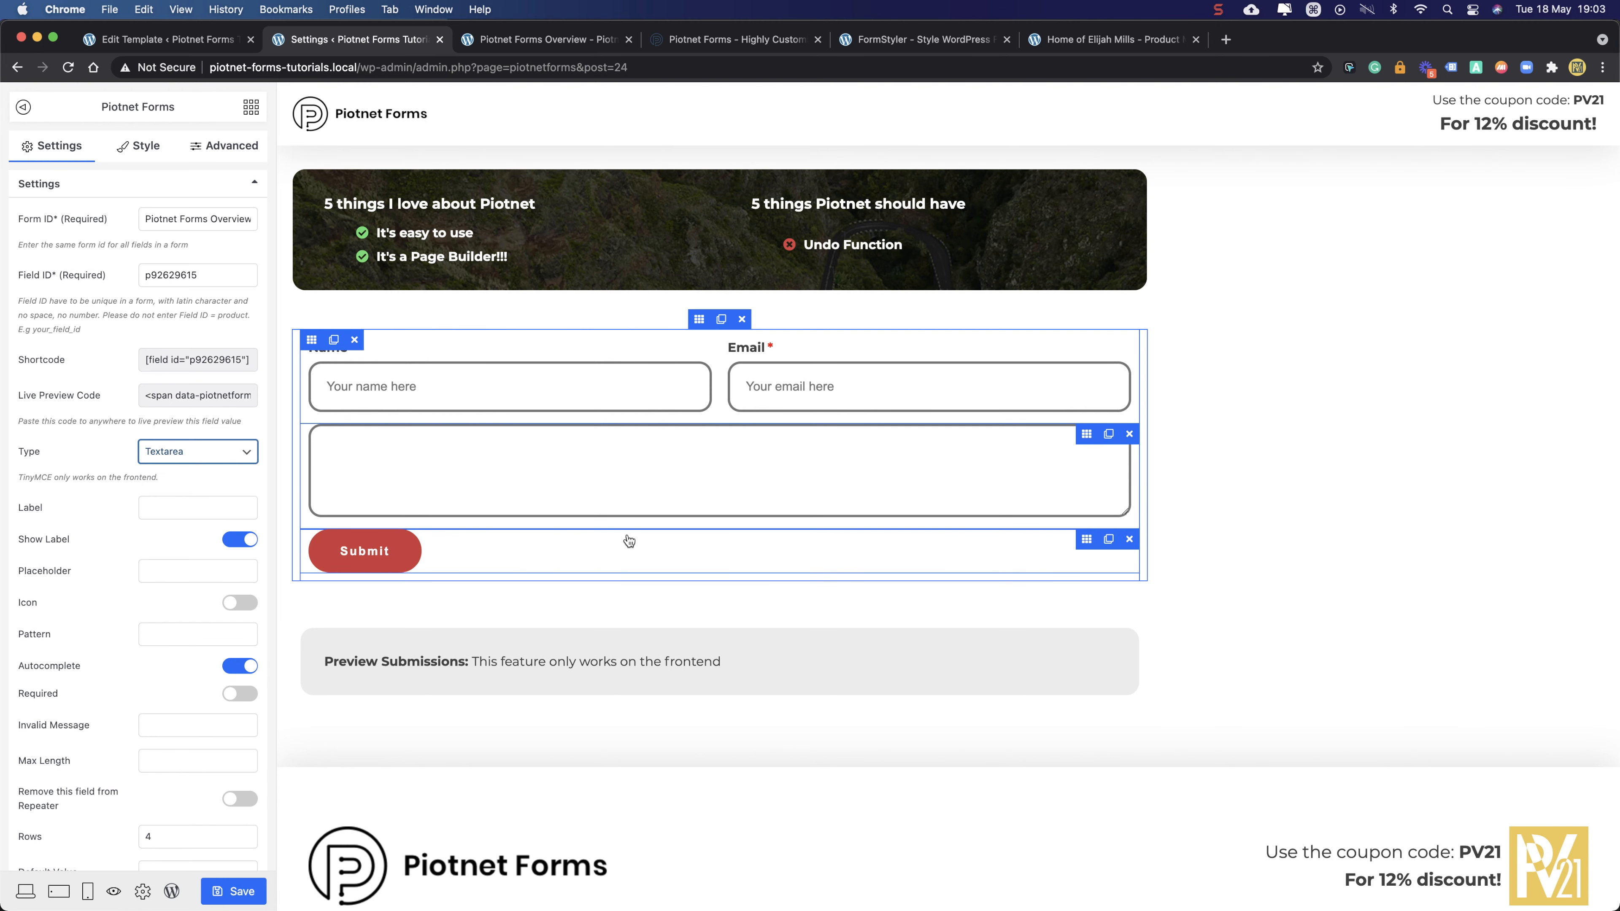
- Delete the empty section below the form
scroll(96, 578, "down", 3)
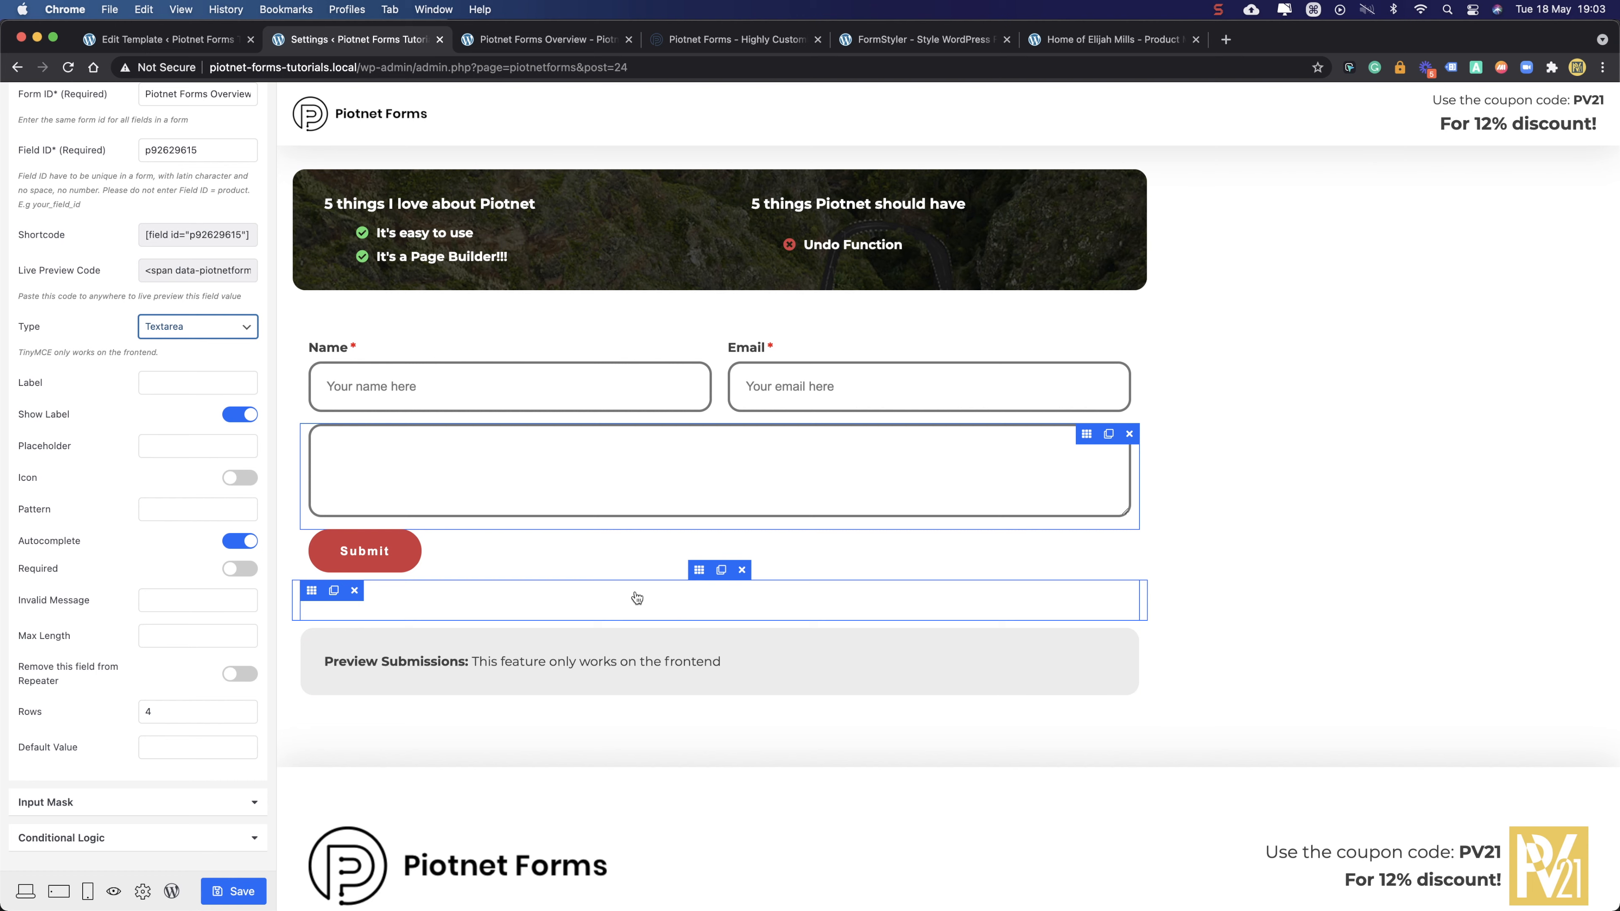
left_click(698, 571)
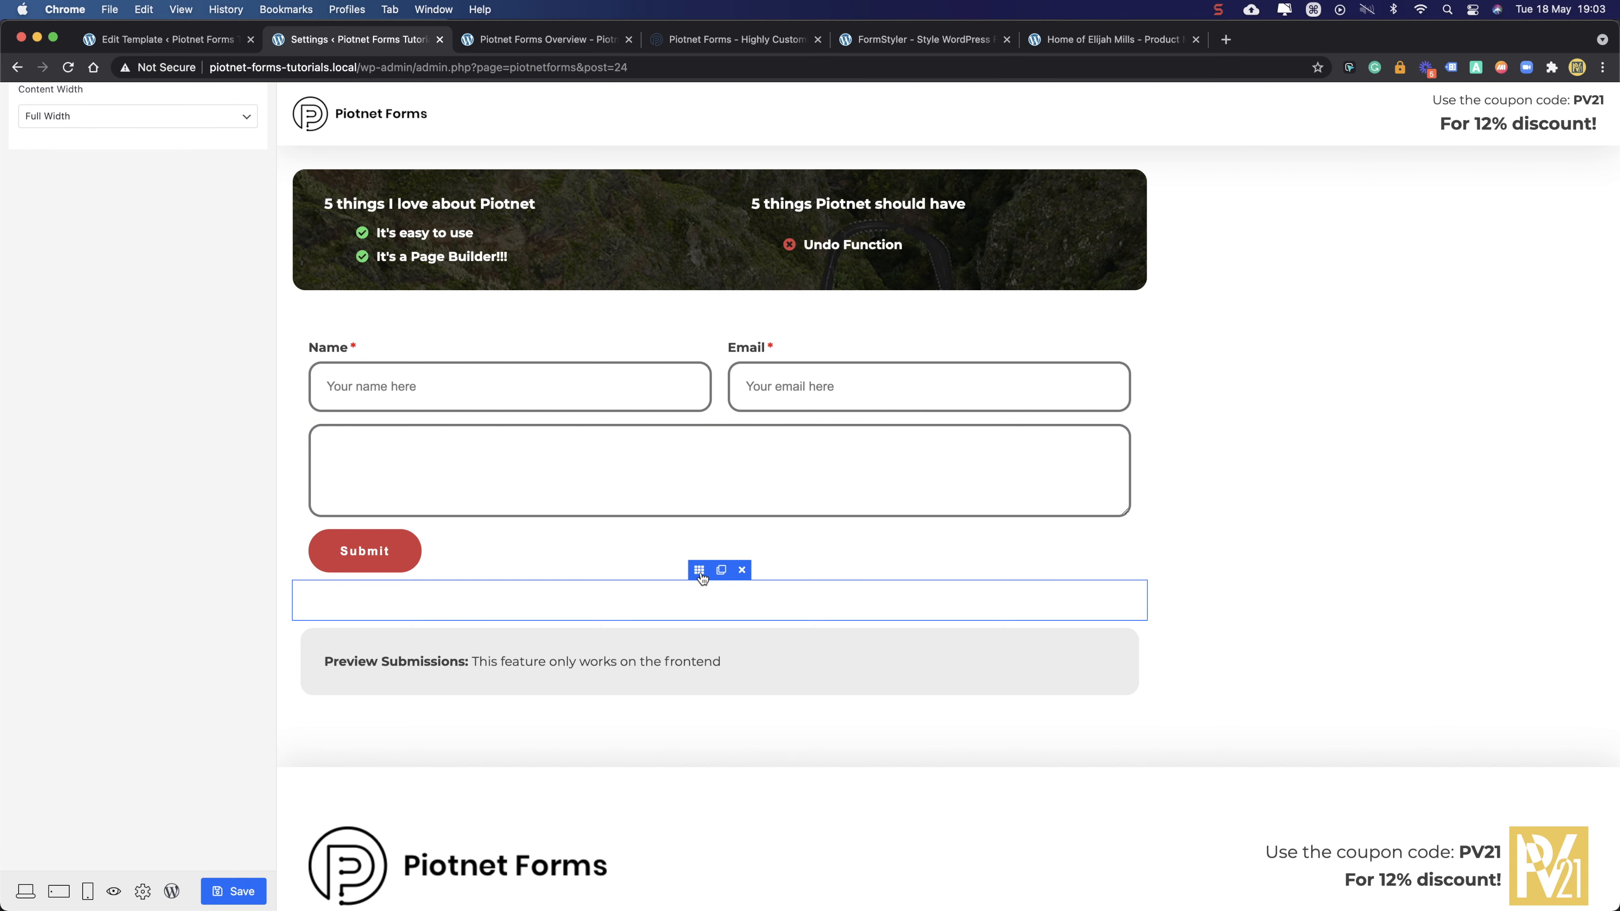
left_click(743, 570)
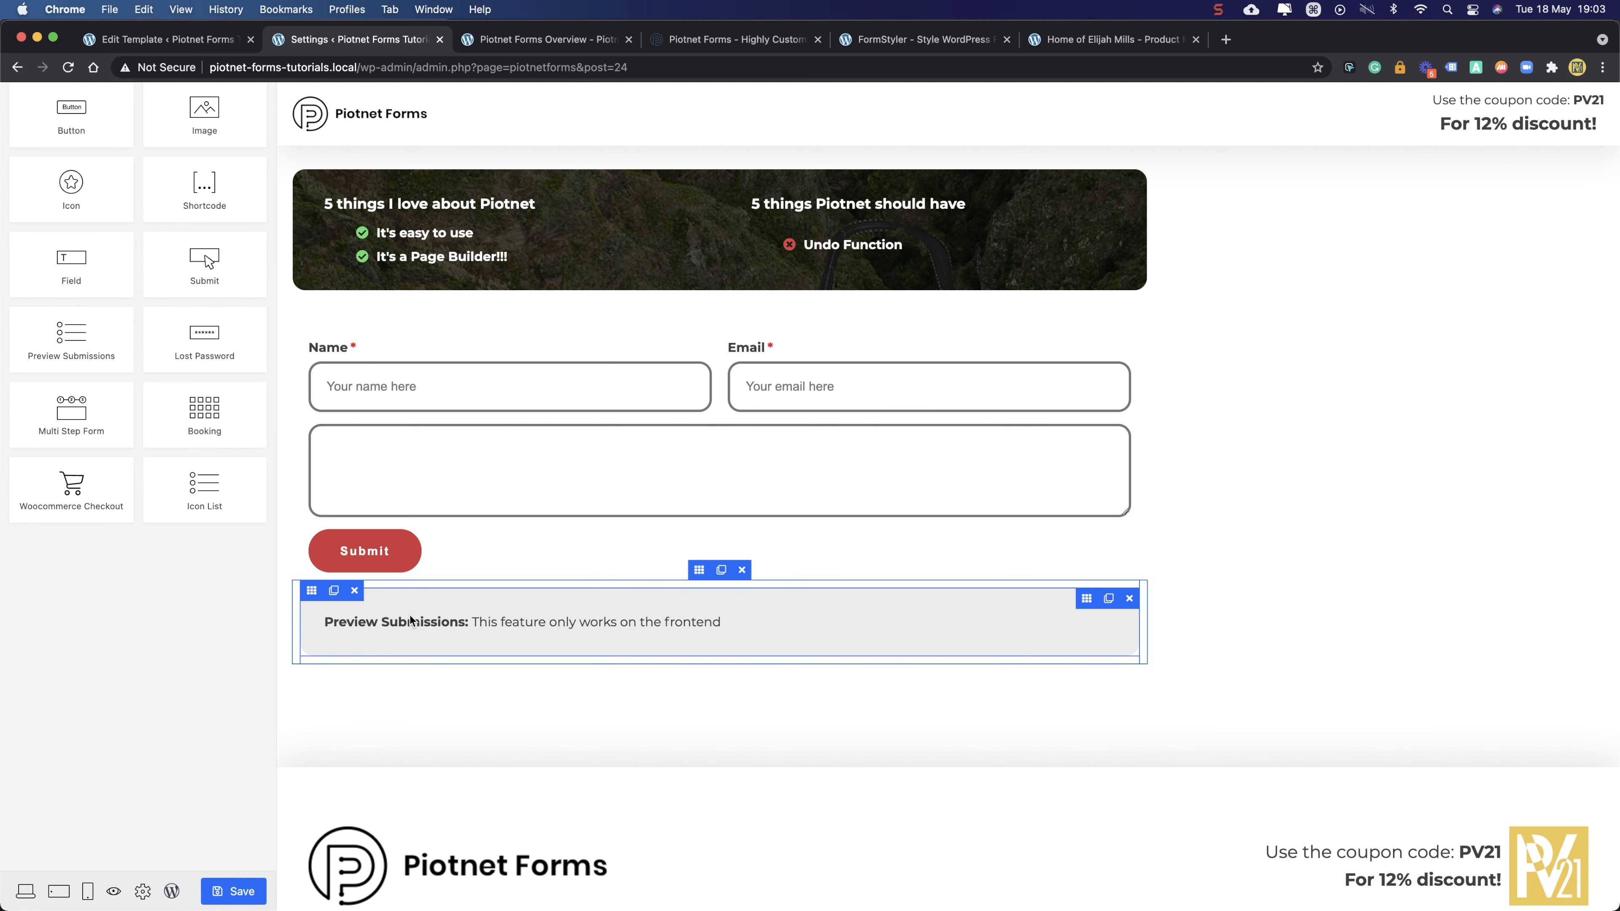
left_click(698, 571)
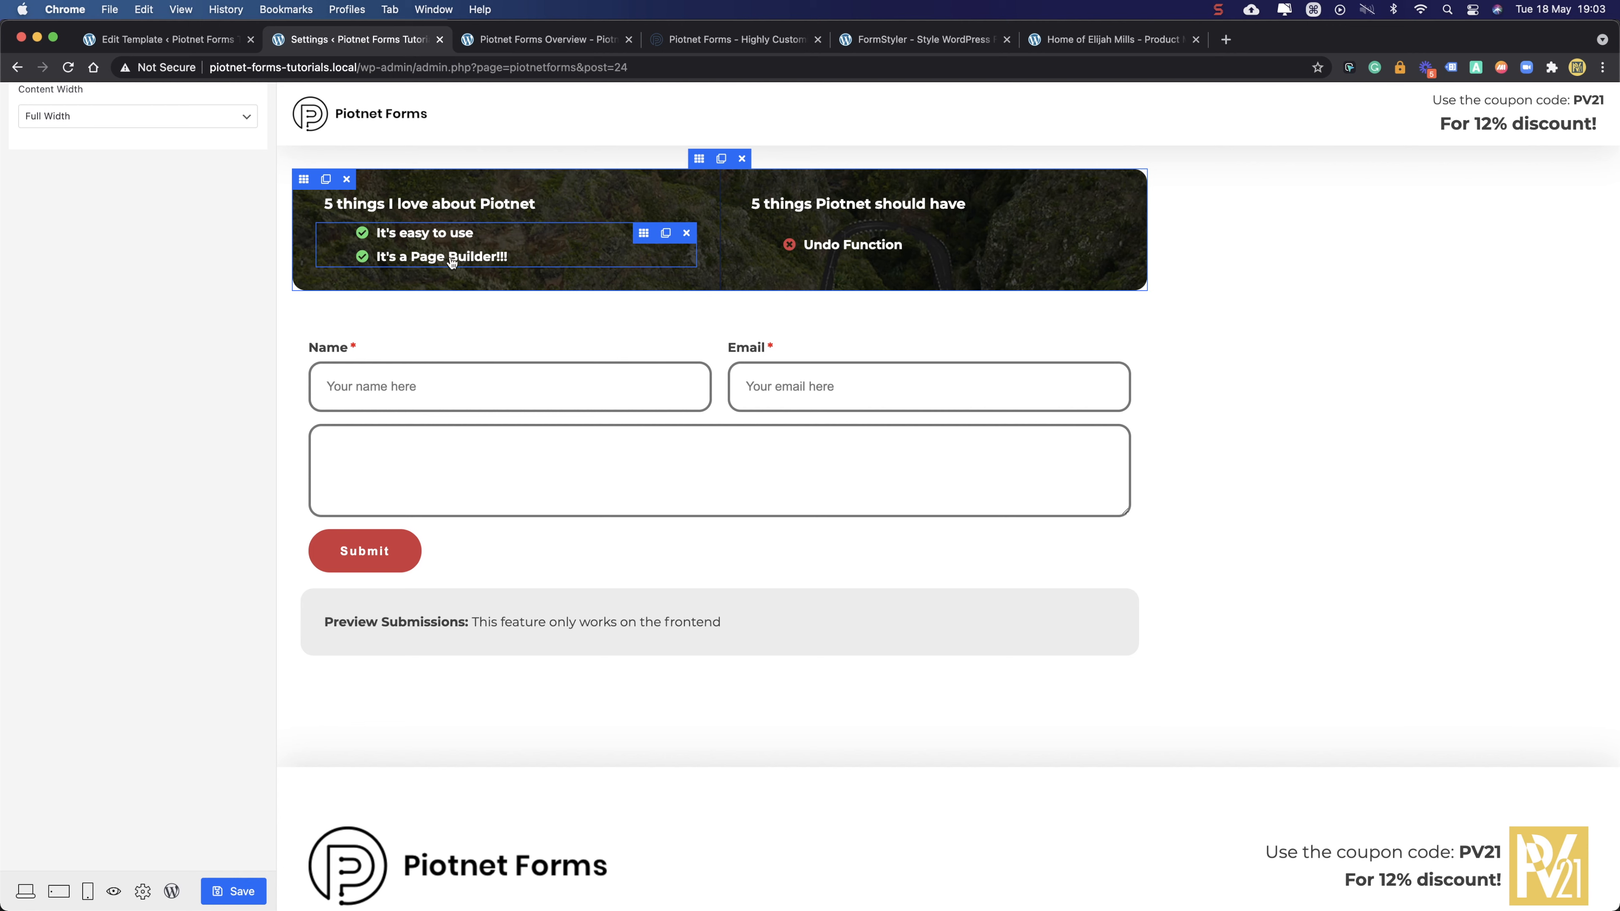
- Add a third list item with the check-circle icon and the text 'It has Global Styles'
left_click(644, 237)
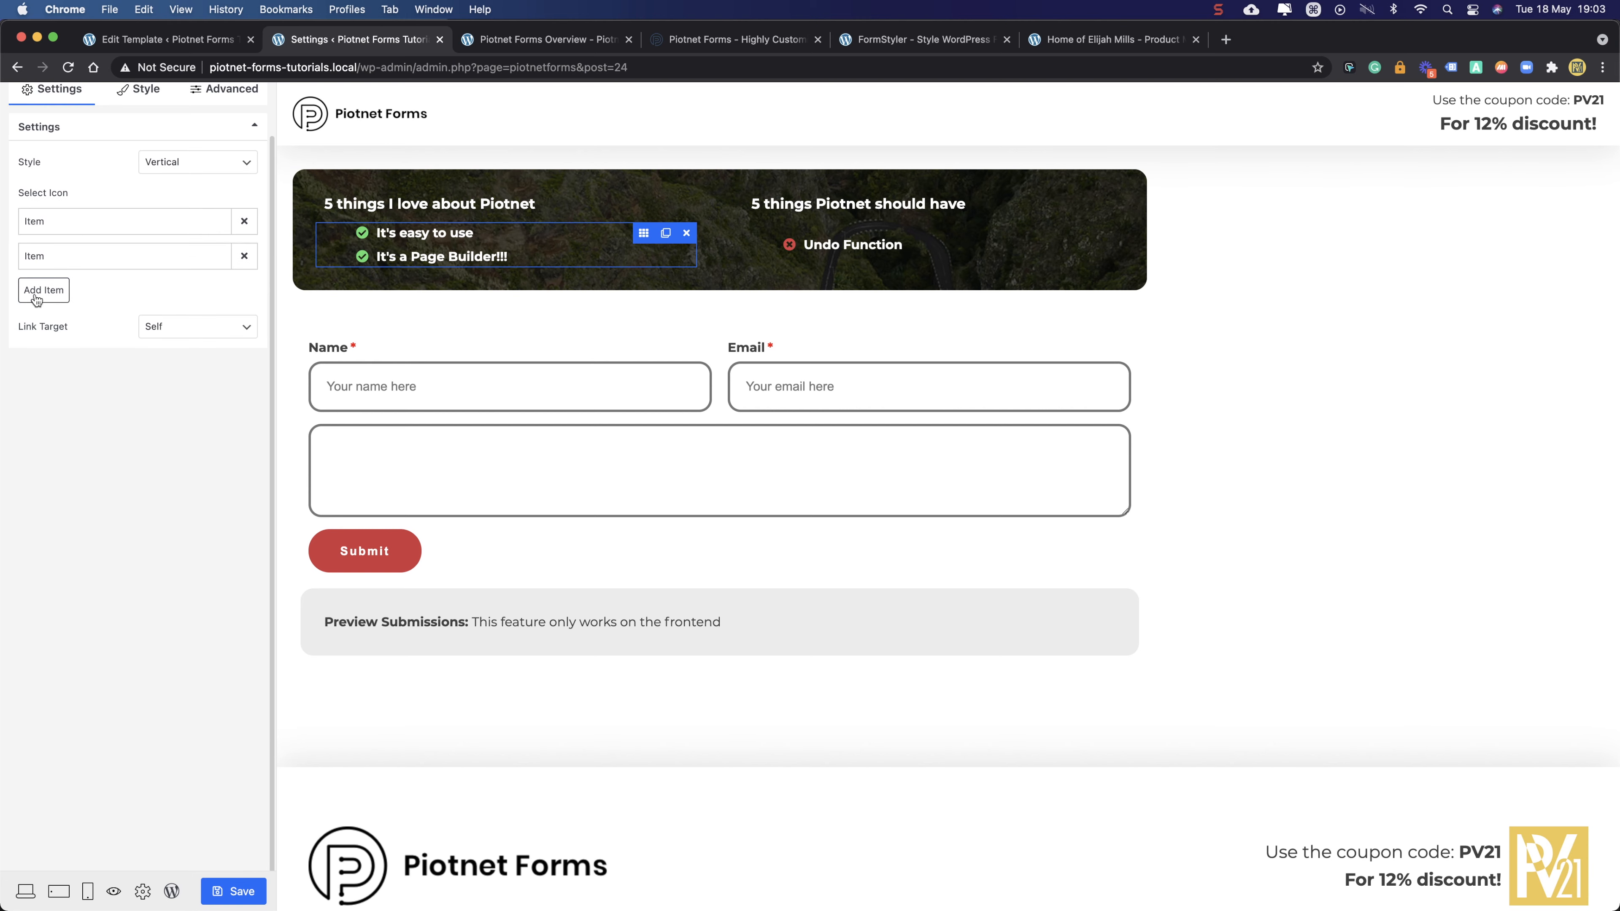
left_click(39, 295)
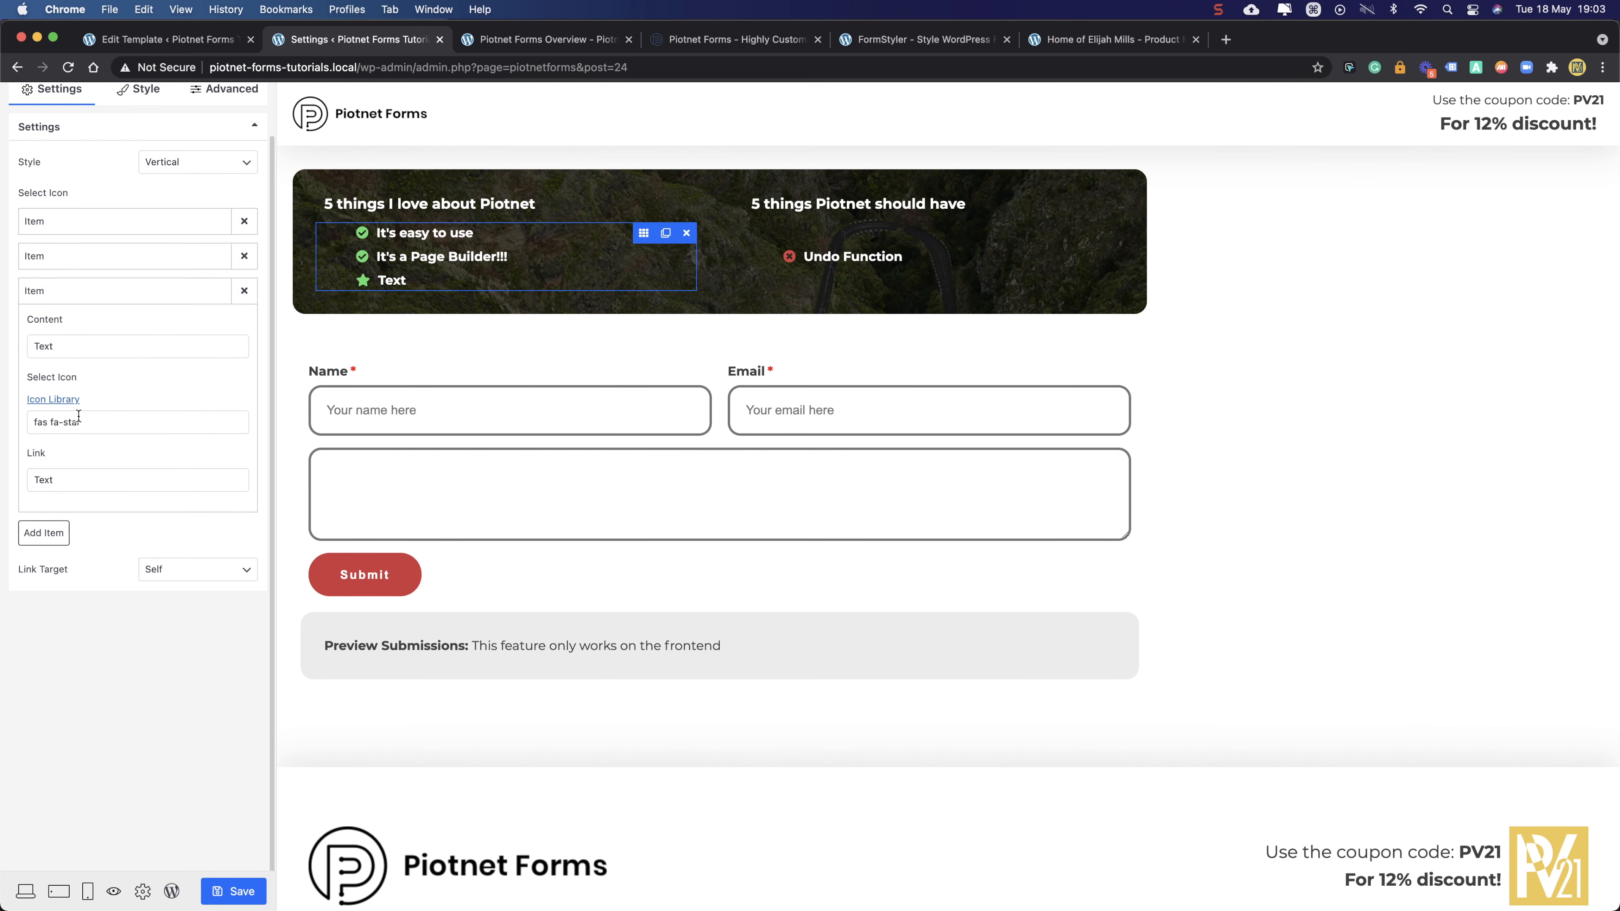
left_click(119, 421)
left_click(758, 189)
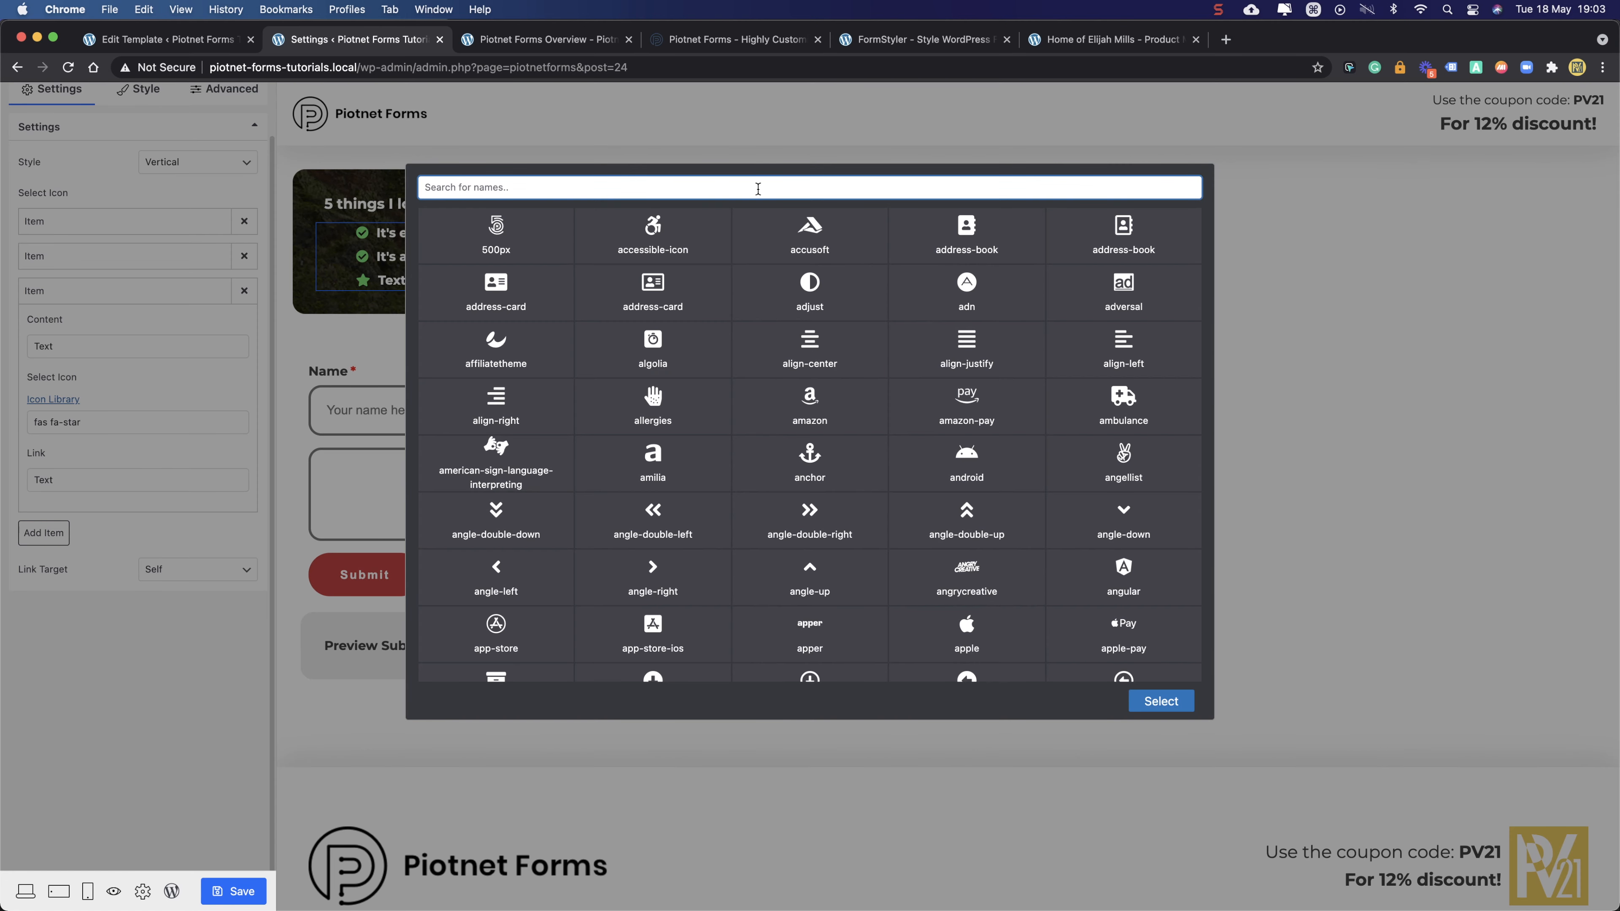
type("check")
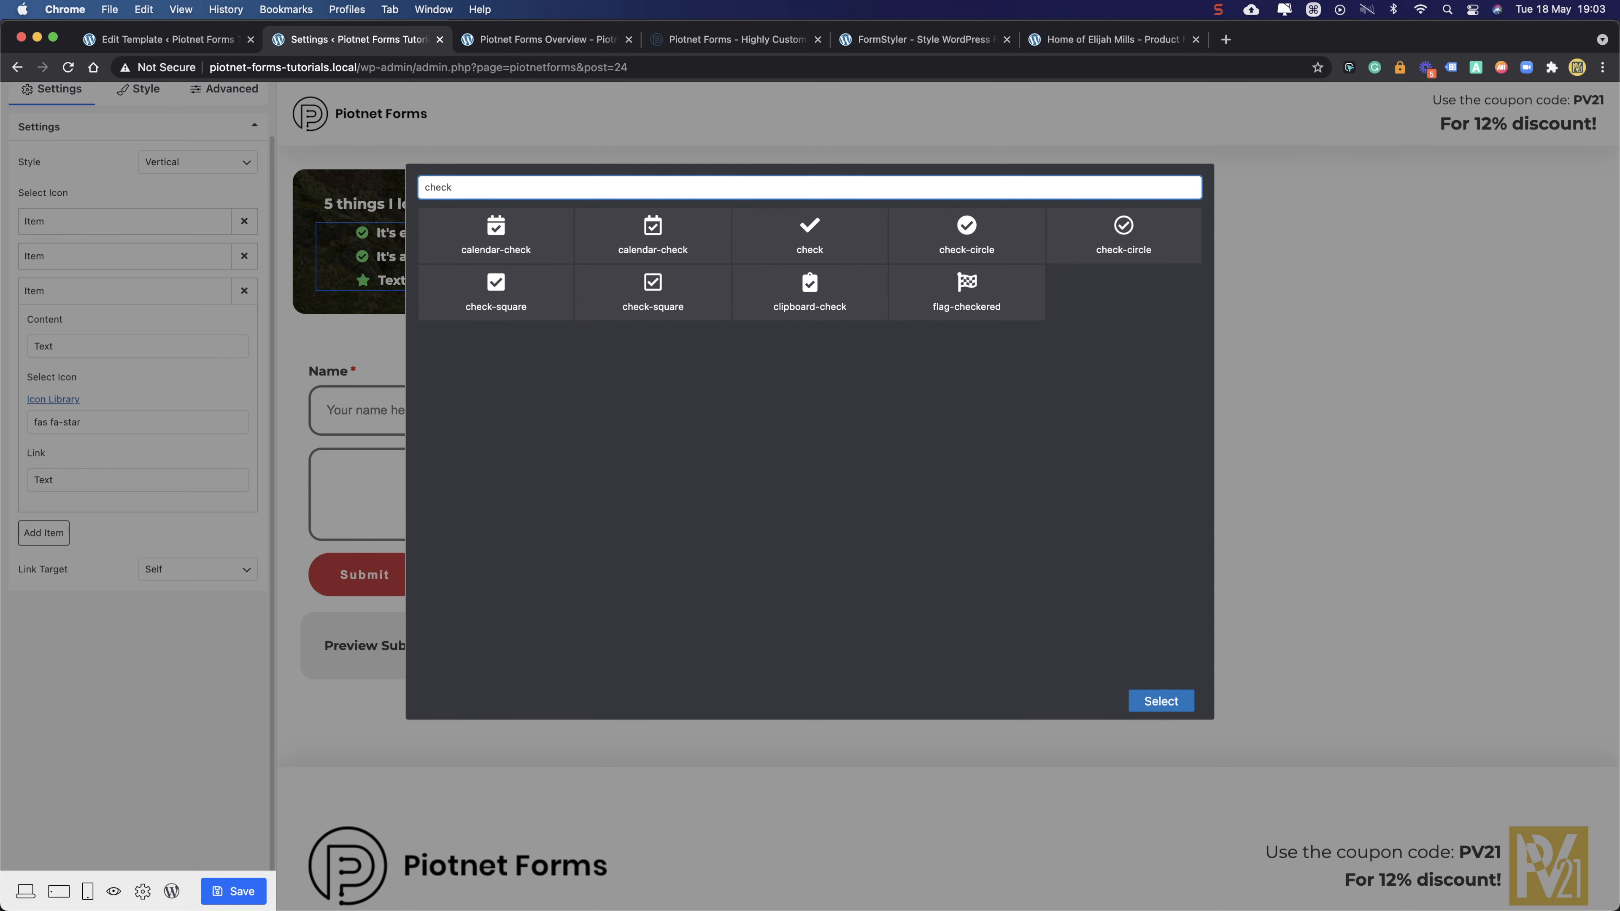
left_click(961, 231)
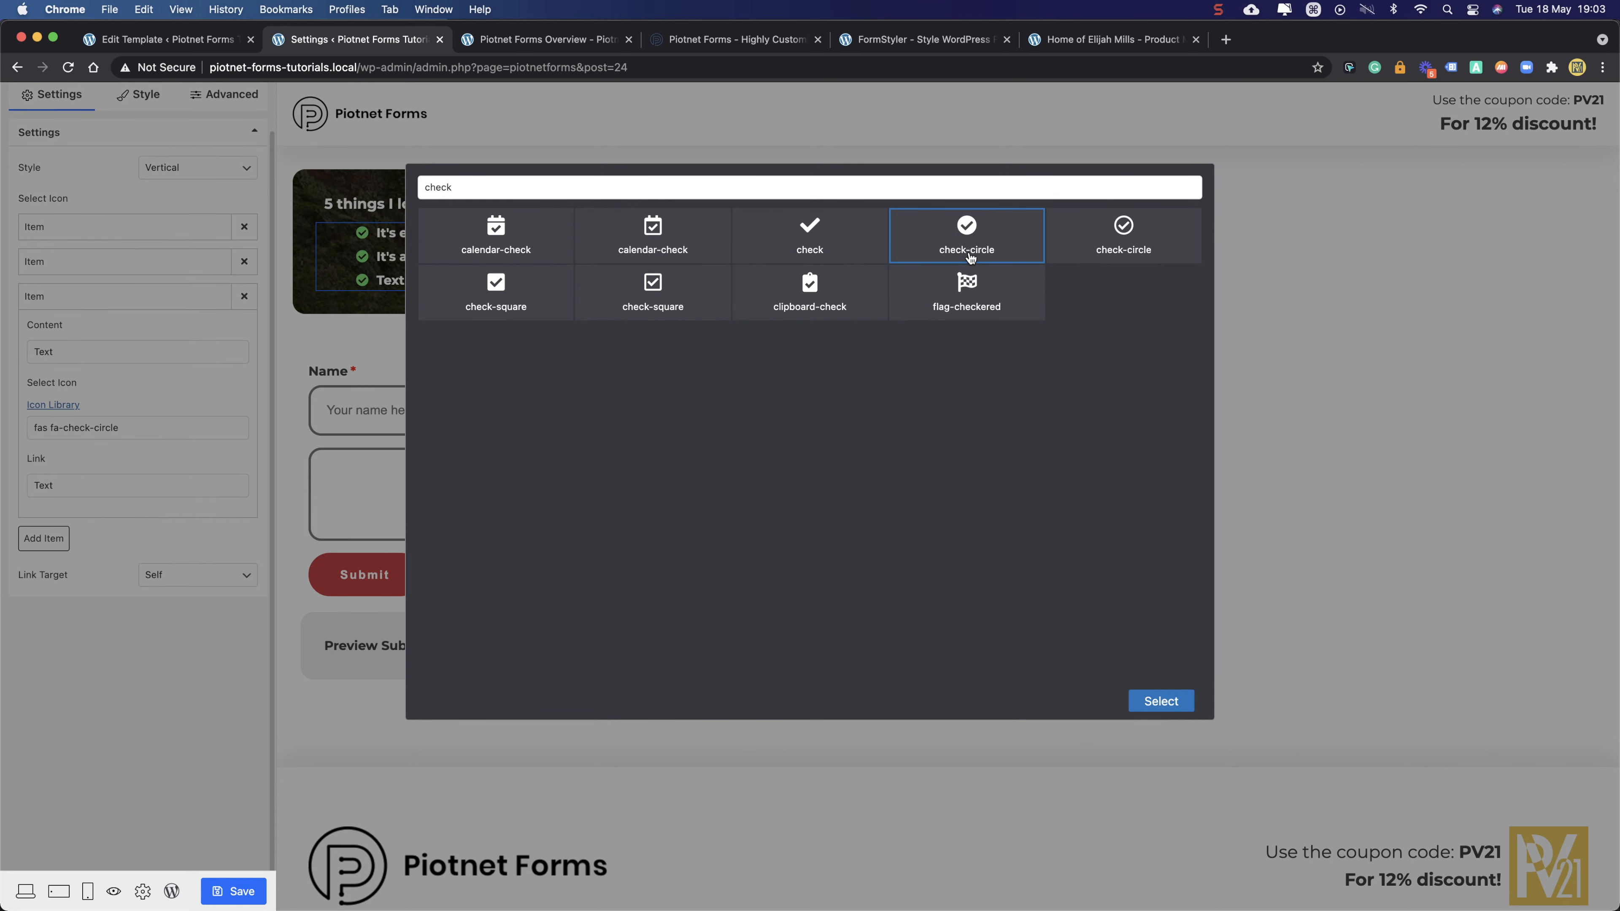
left_click(1149, 699)
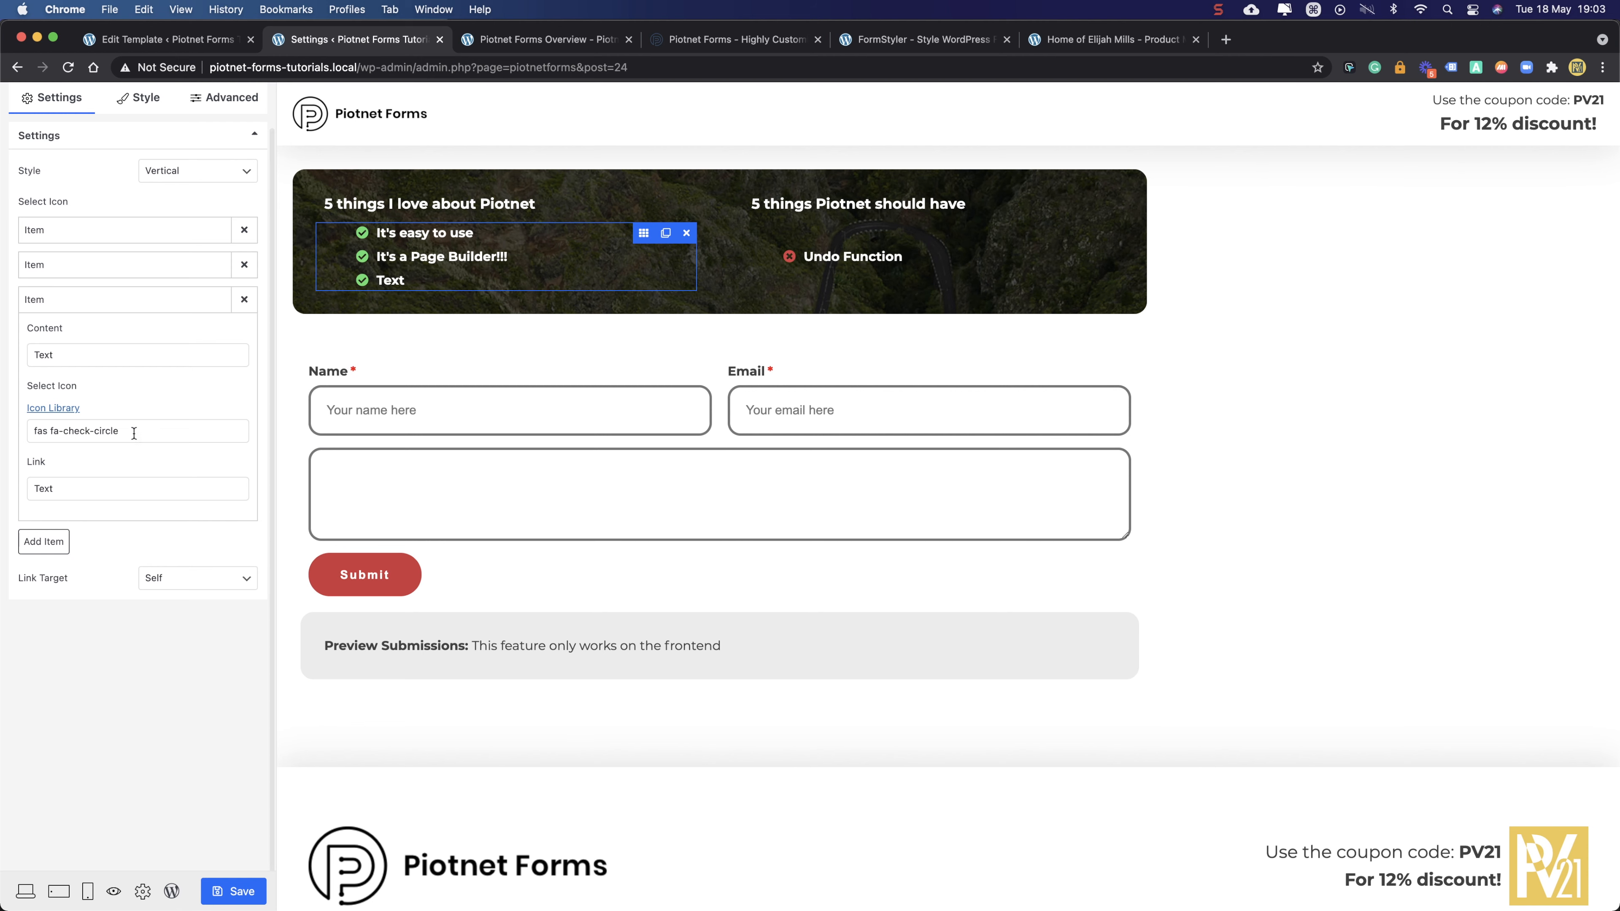
left_click(112, 364)
left_click_drag(111, 364, 24, 357)
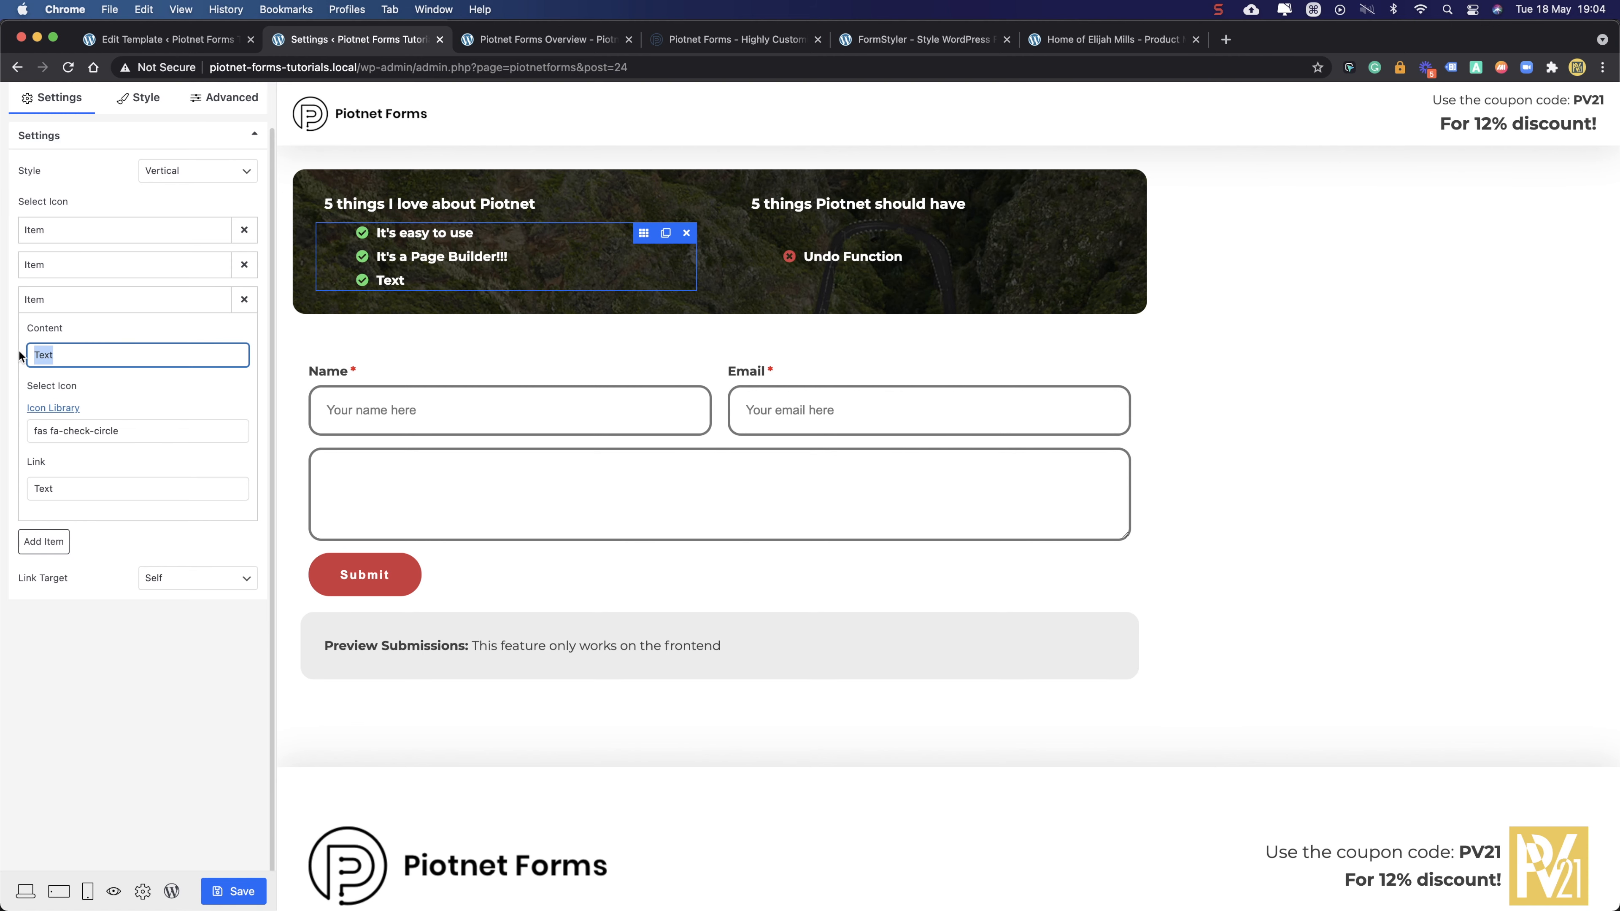
type("It has g")
key("BackSpace")
type("Global Styles")
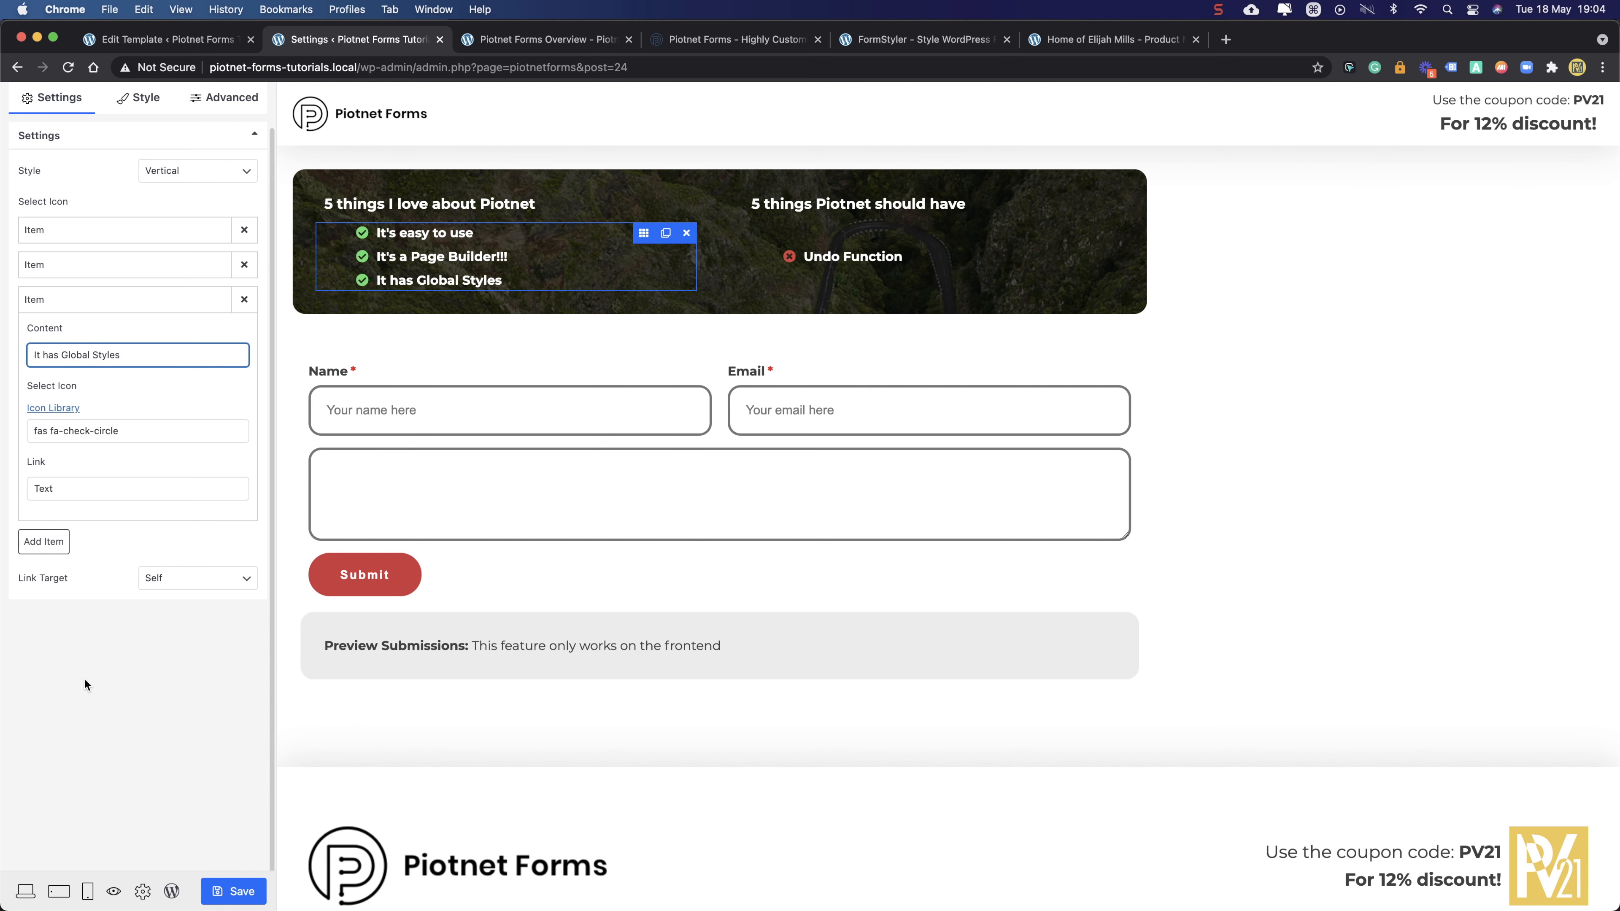
left_click(84, 681)
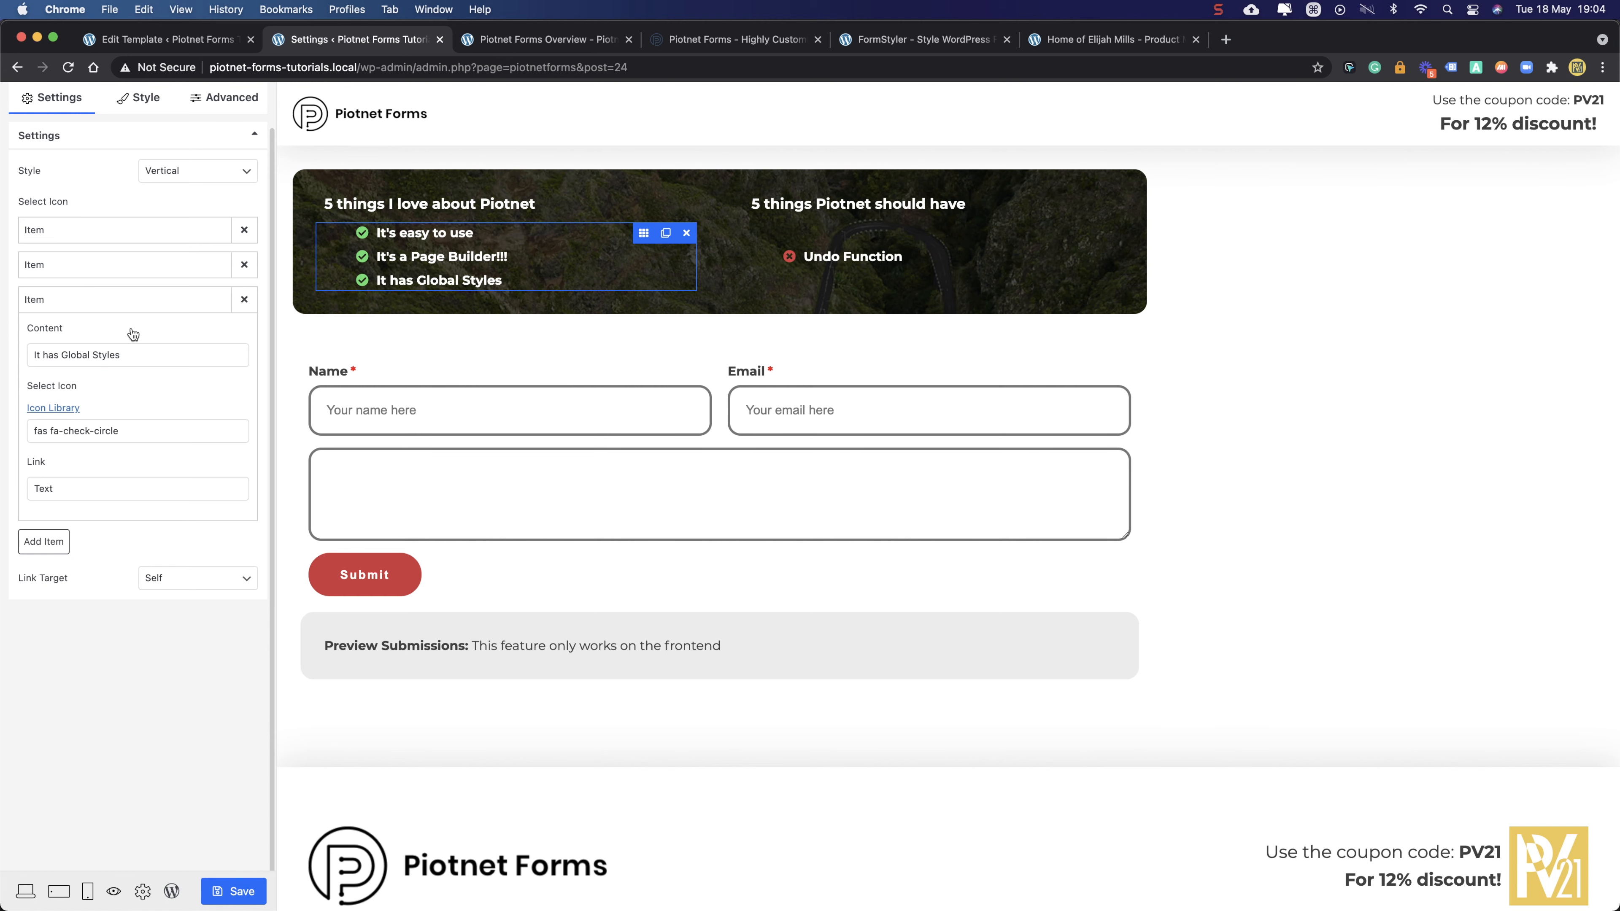
- Add a fourth list item and choose the check-circle icon for it
left_click(125, 306)
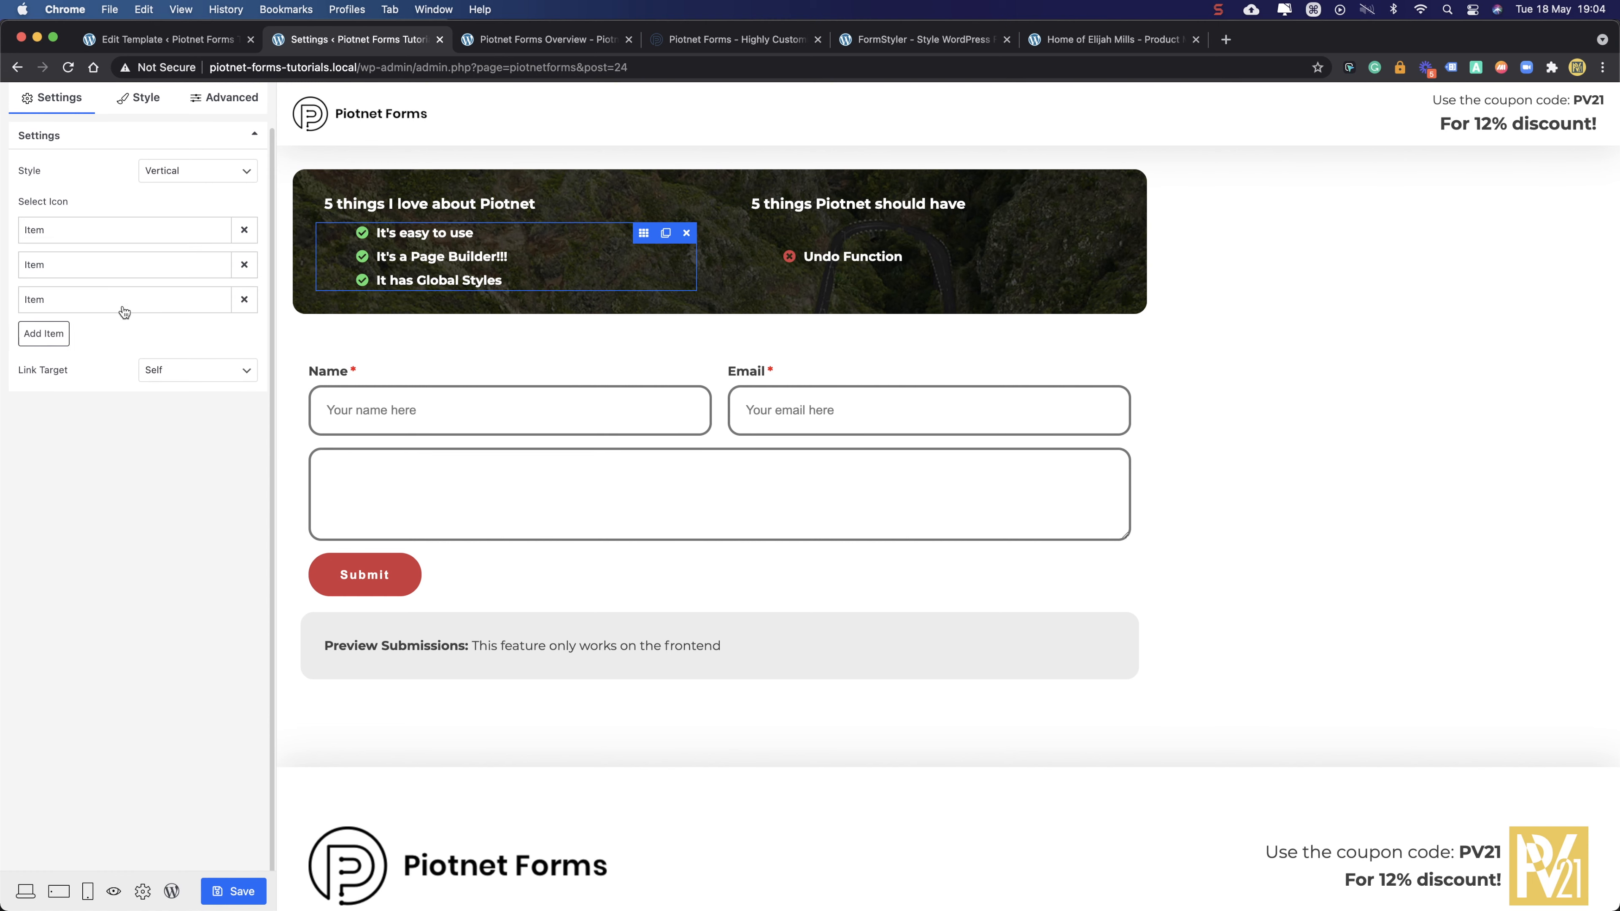
left_click(52, 336)
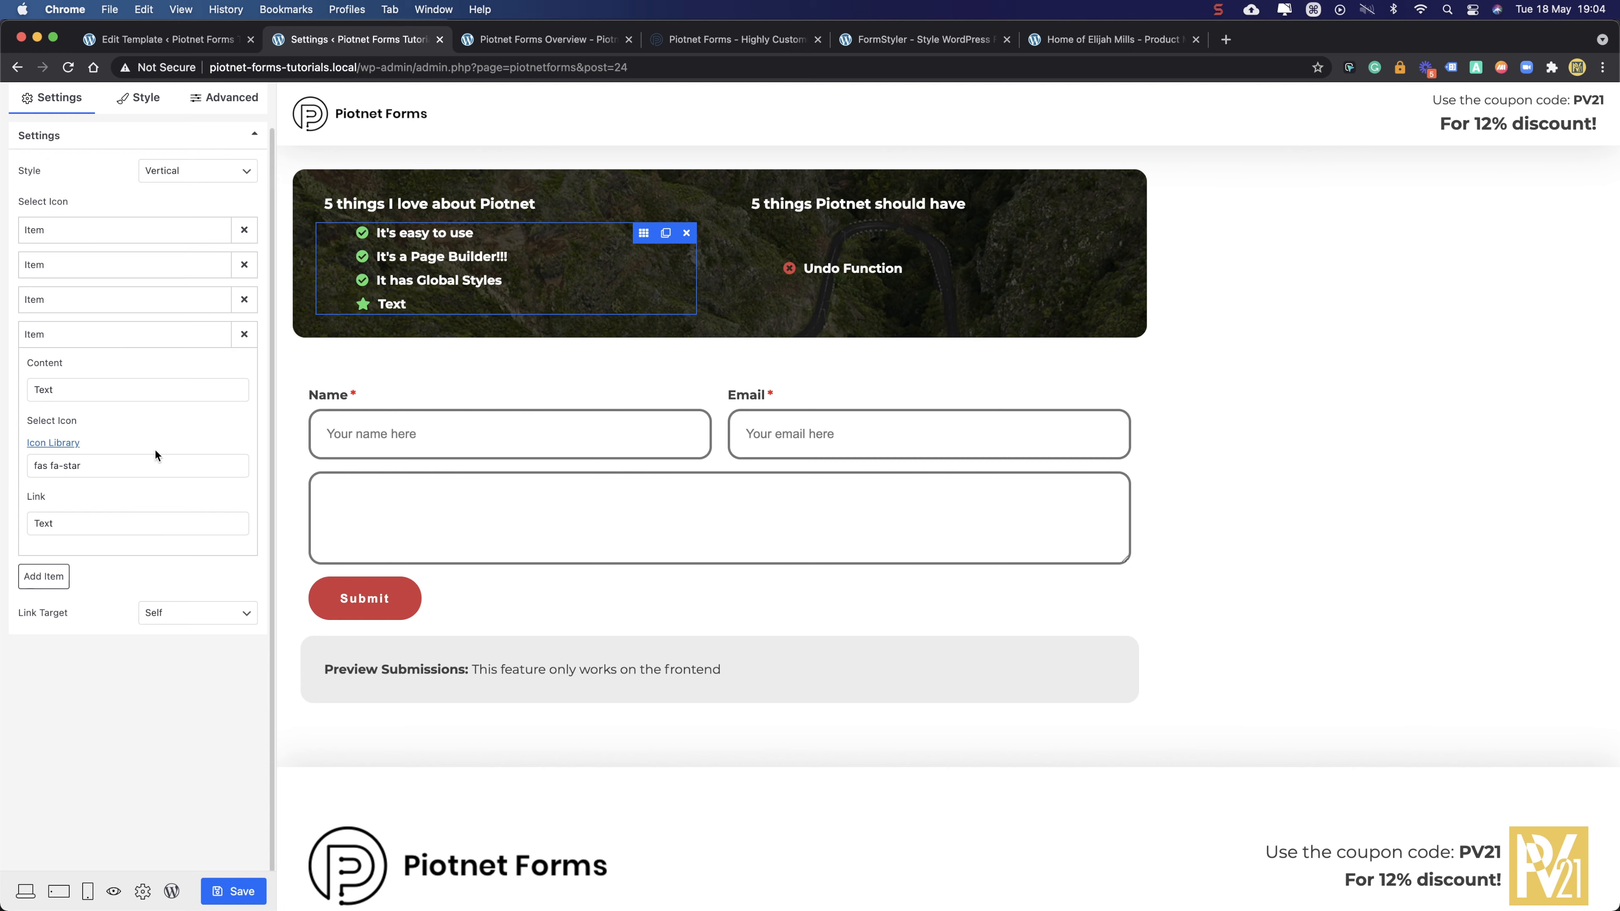
left_click(97, 465)
left_click(656, 191)
type("check")
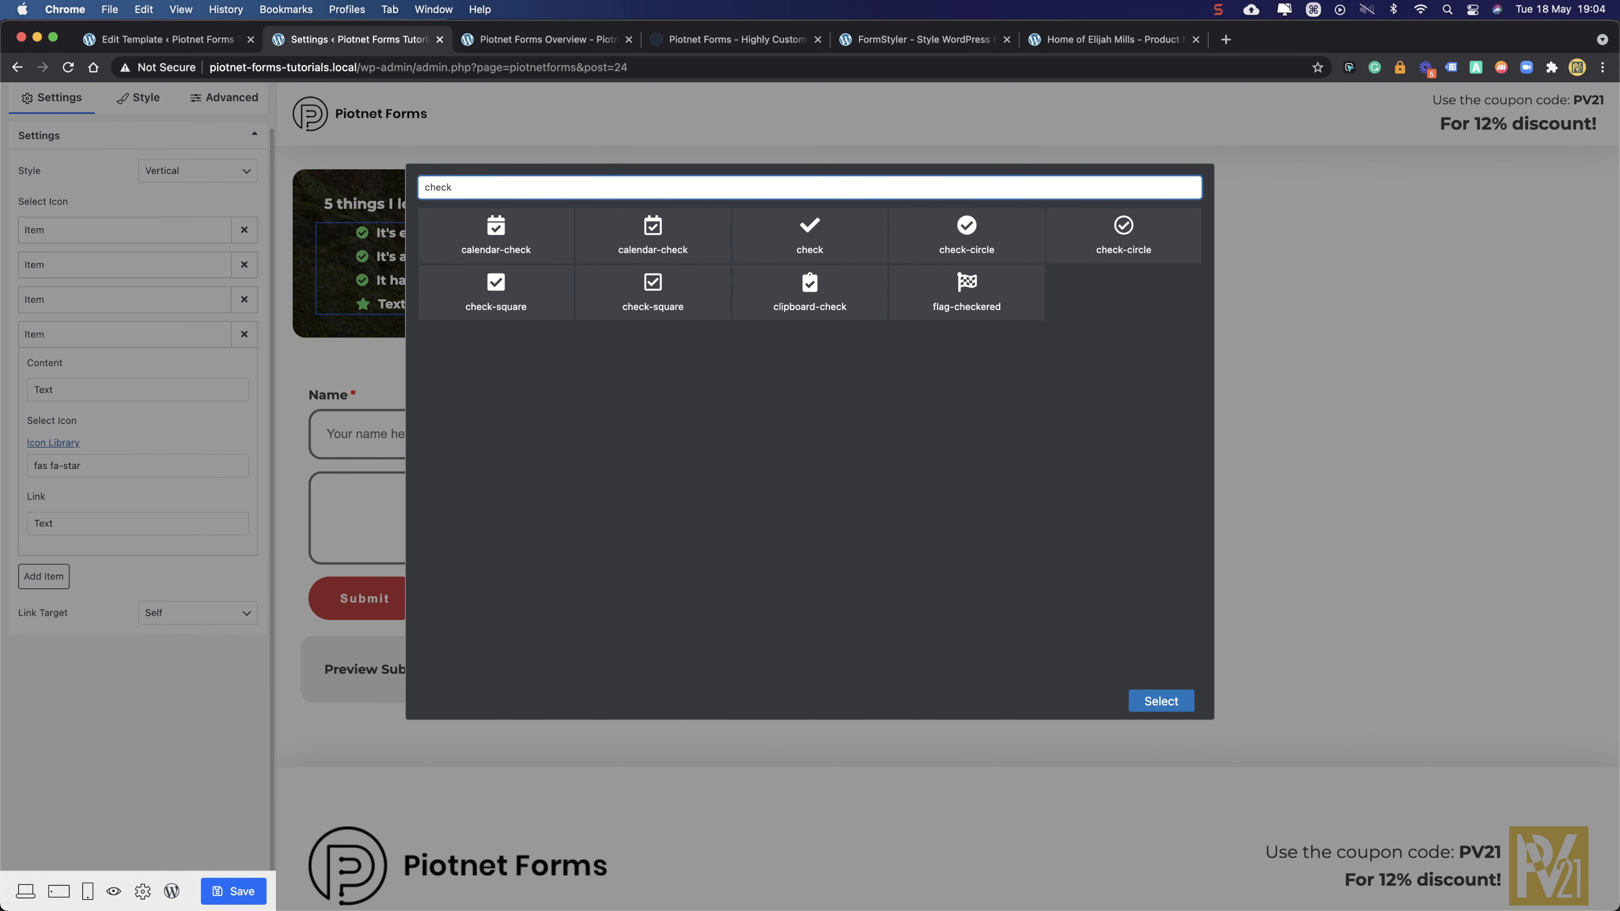
left_click(969, 232)
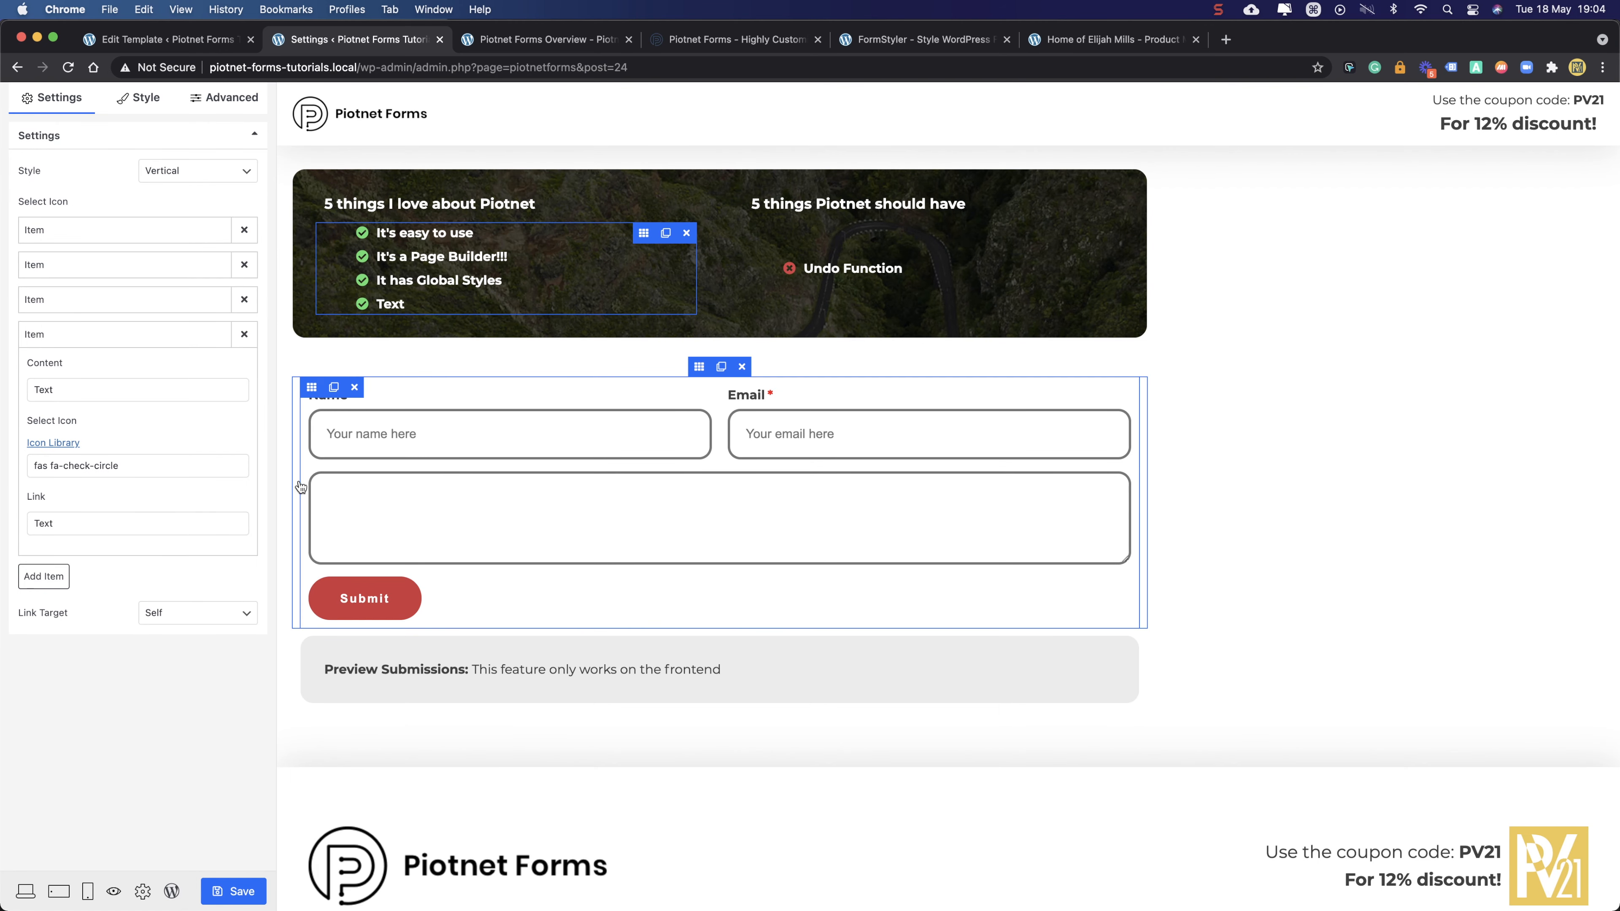
- Set the fourth item's text to 'Preview Submissions', confirm its icon, and save the template
left_click_drag(113, 386, 12, 394)
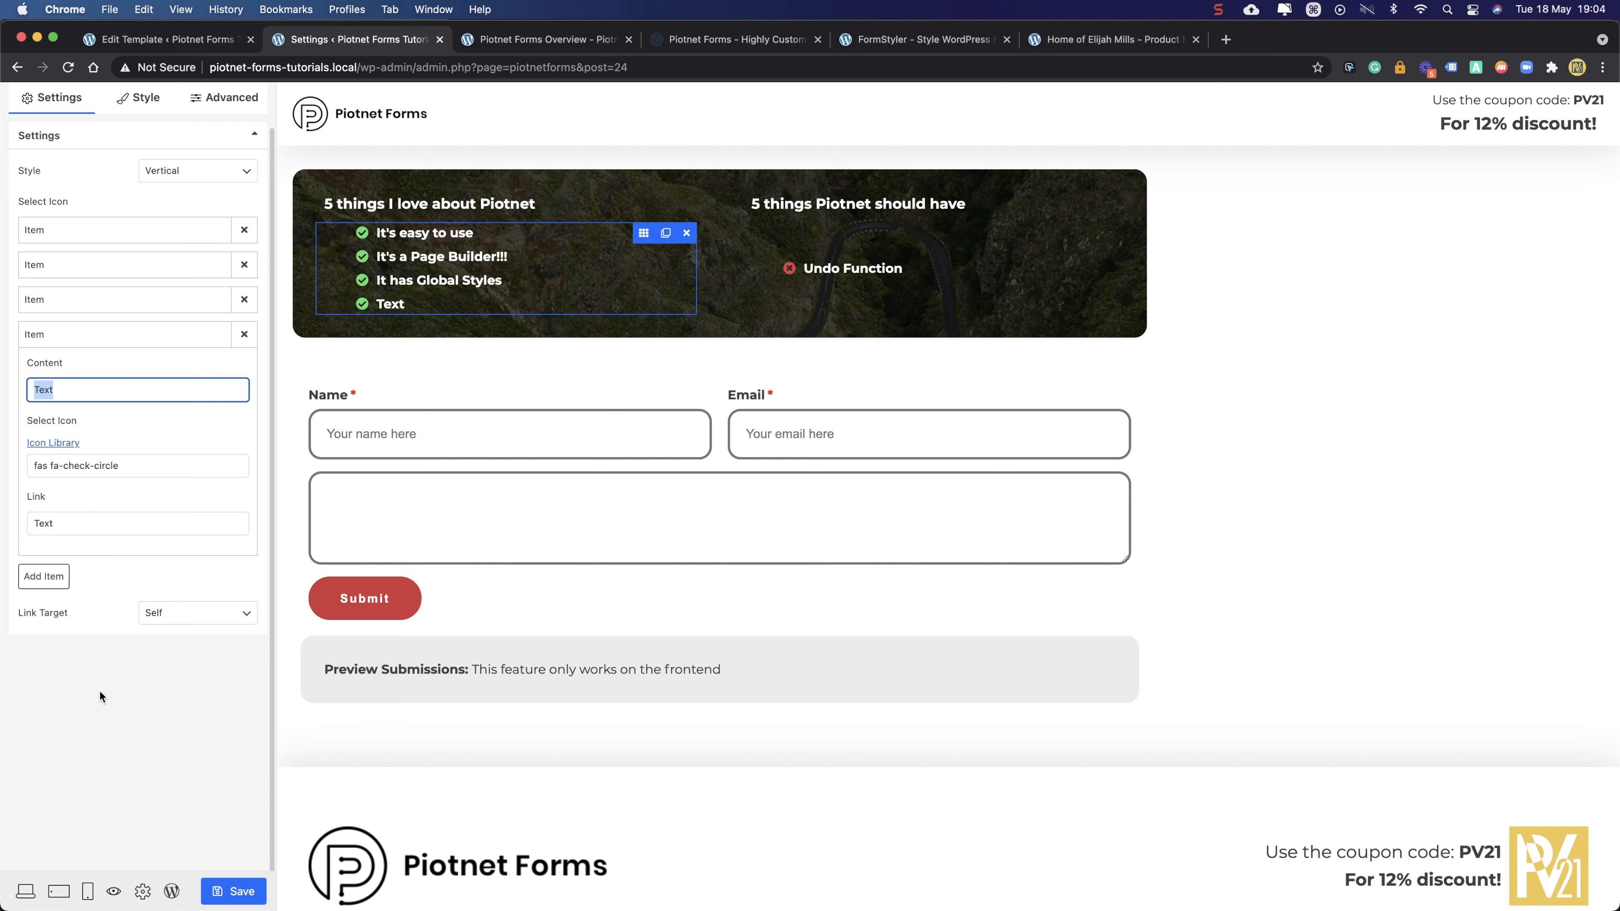
type("It")
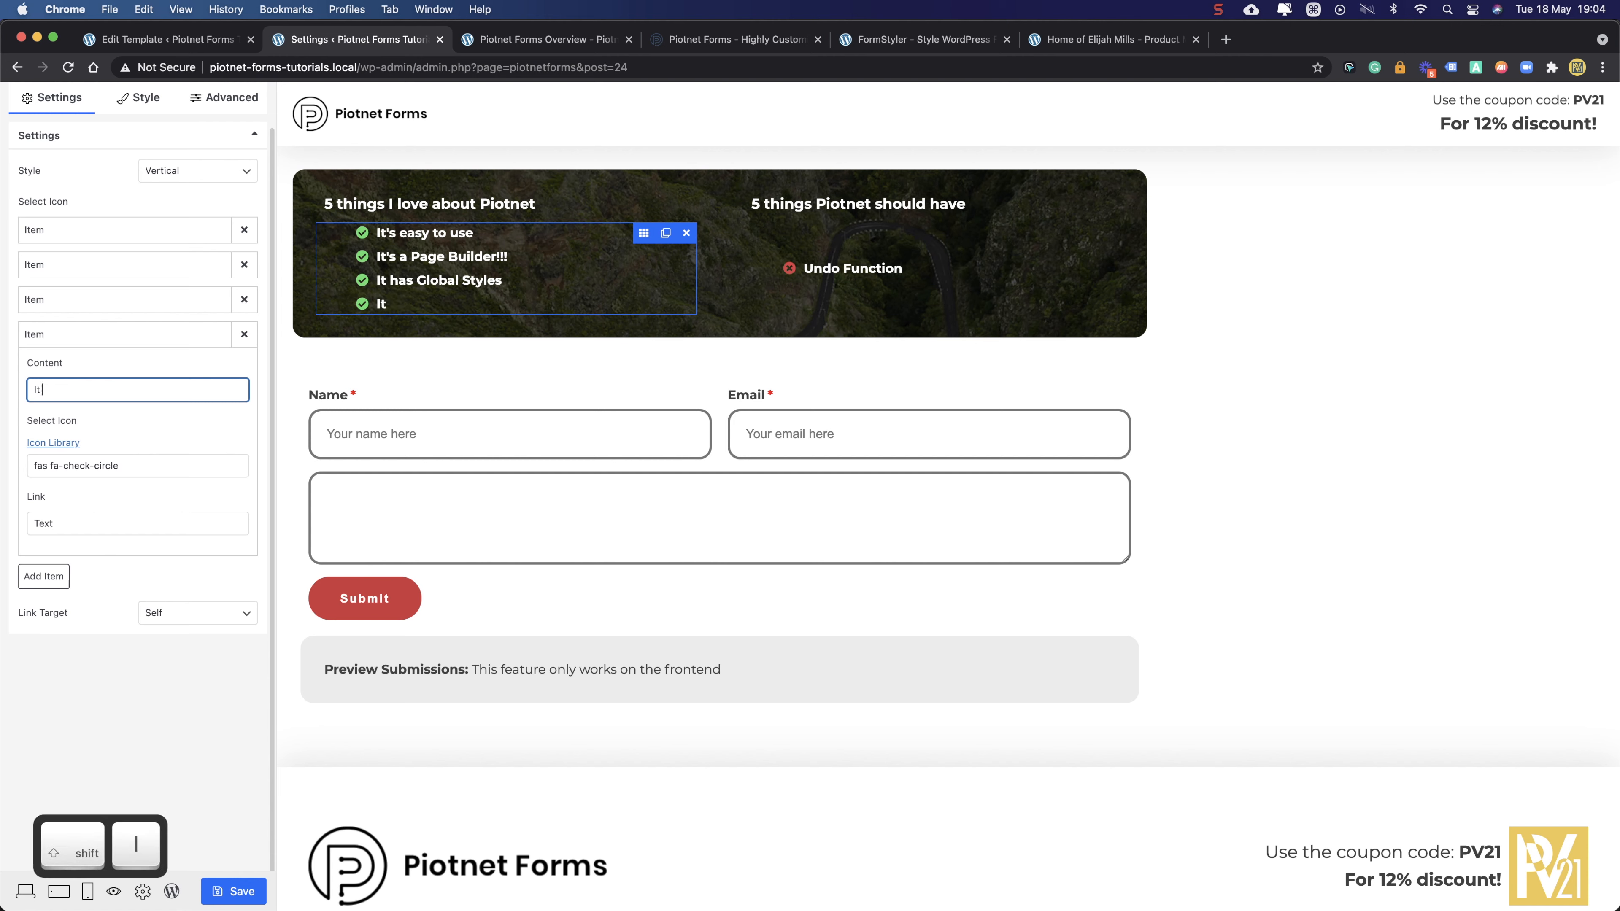
type(" has Preview Sub")
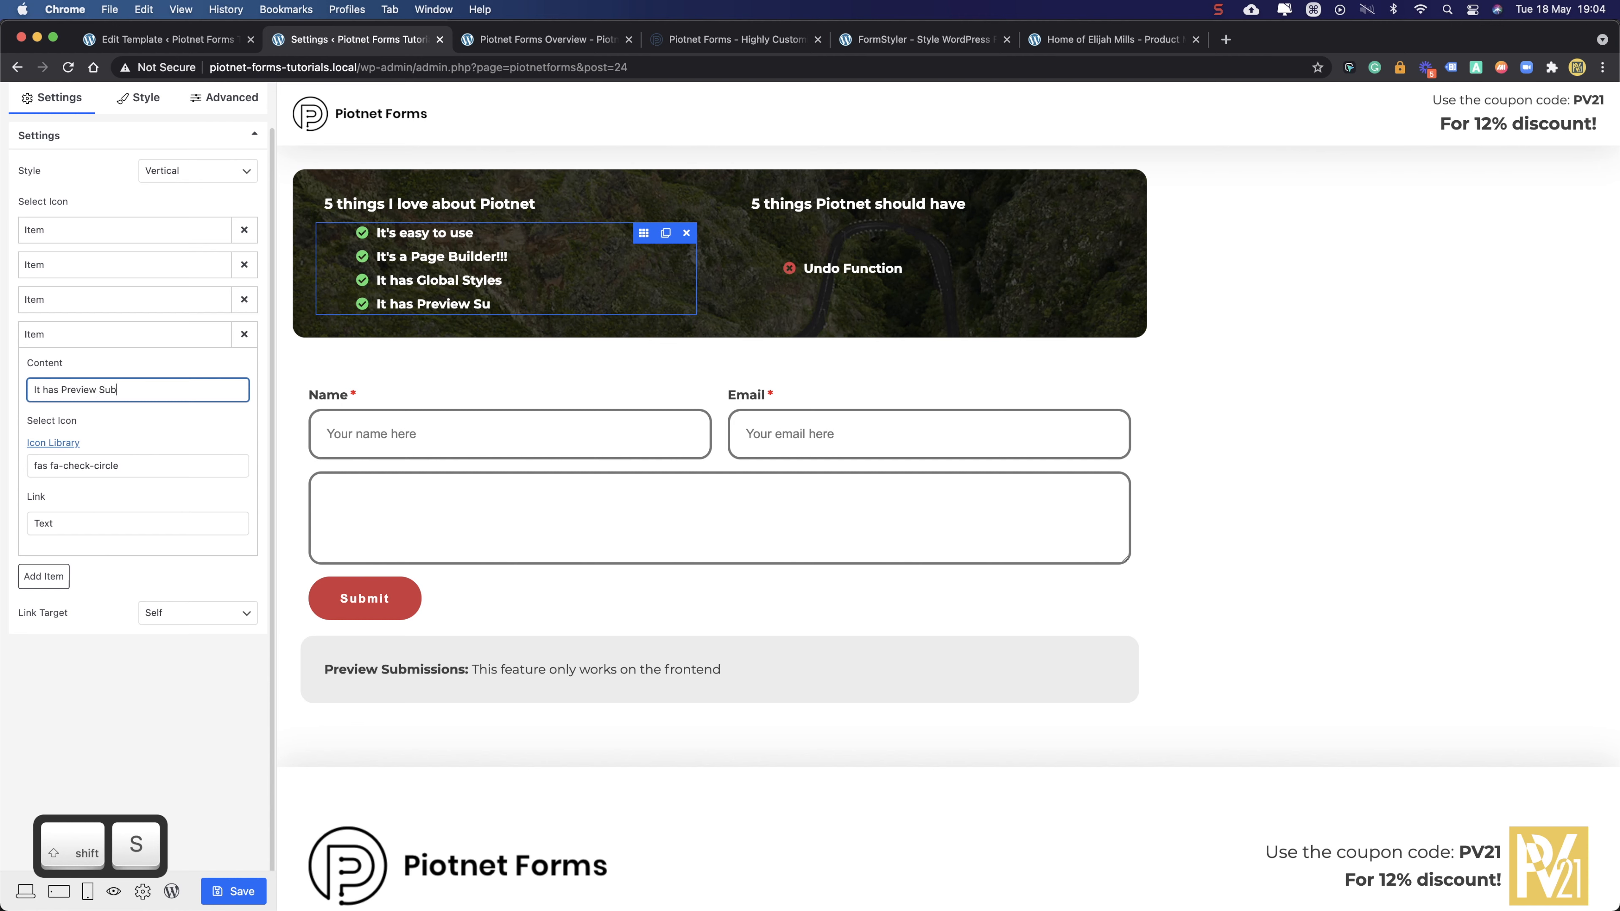
type("mitions")
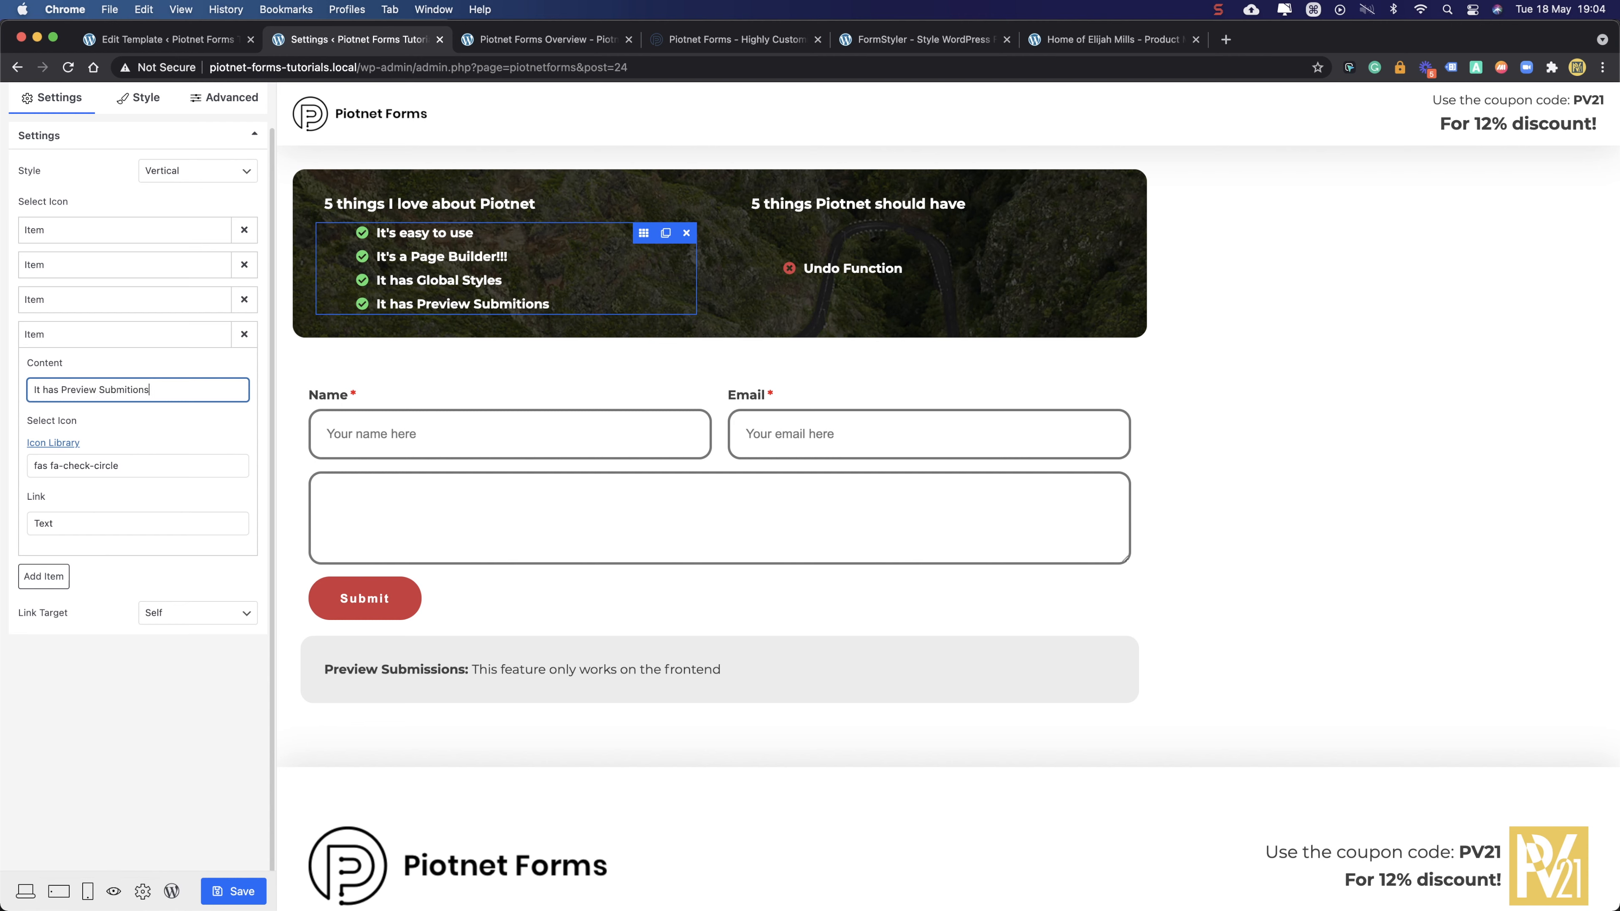
left_click_drag(63, 390, 7, 391)
key("BackSpace")
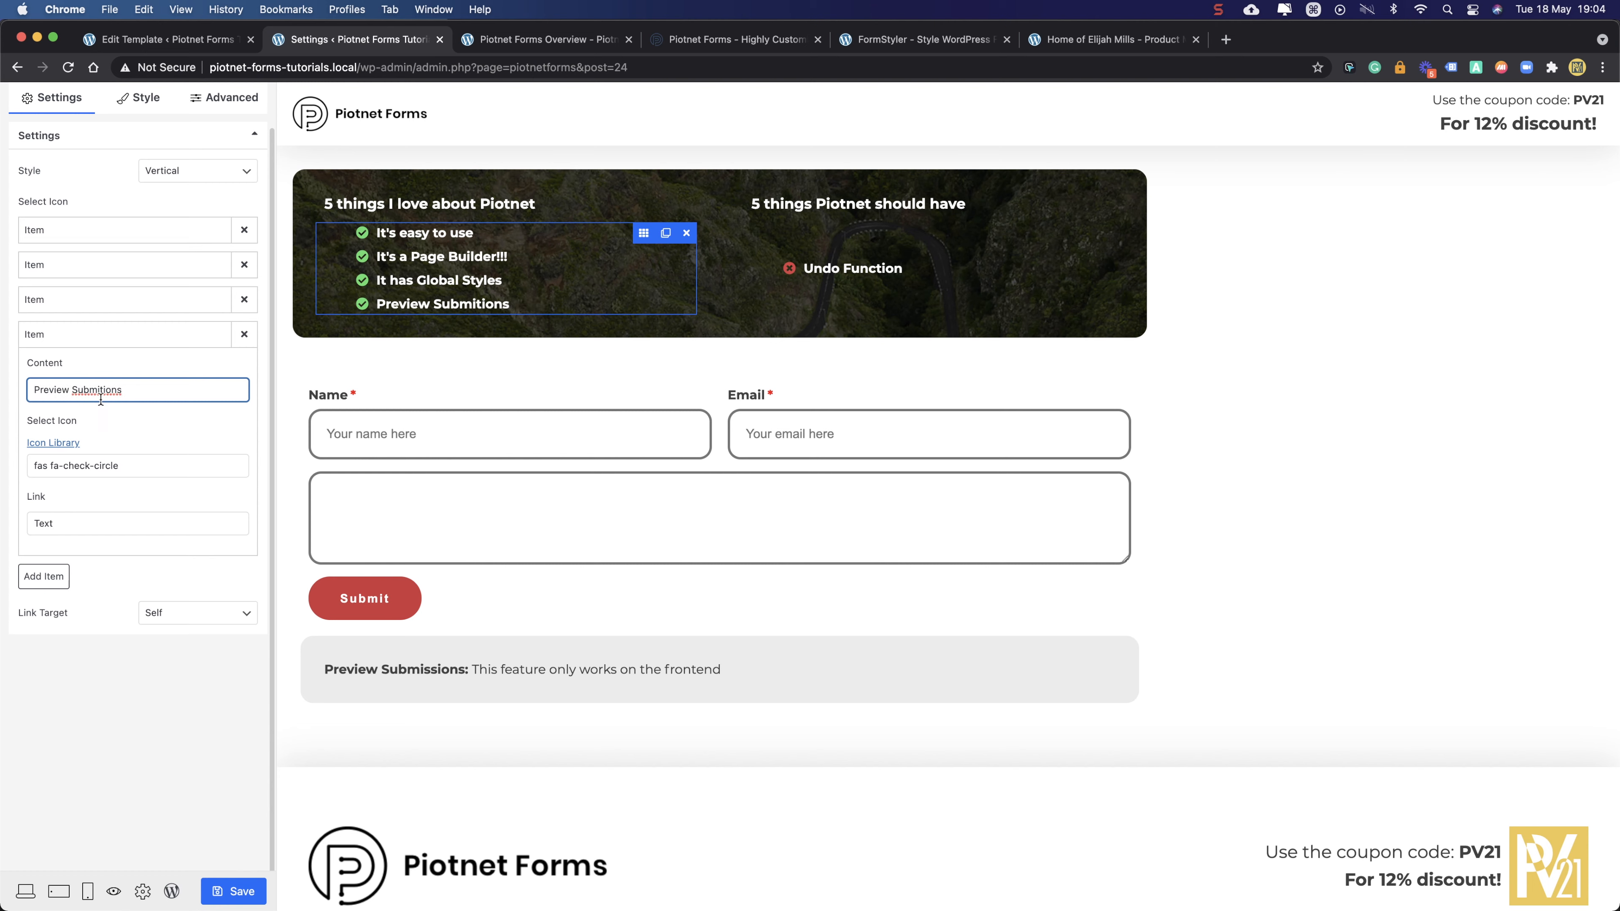
right_click(104, 387)
left_click(132, 393)
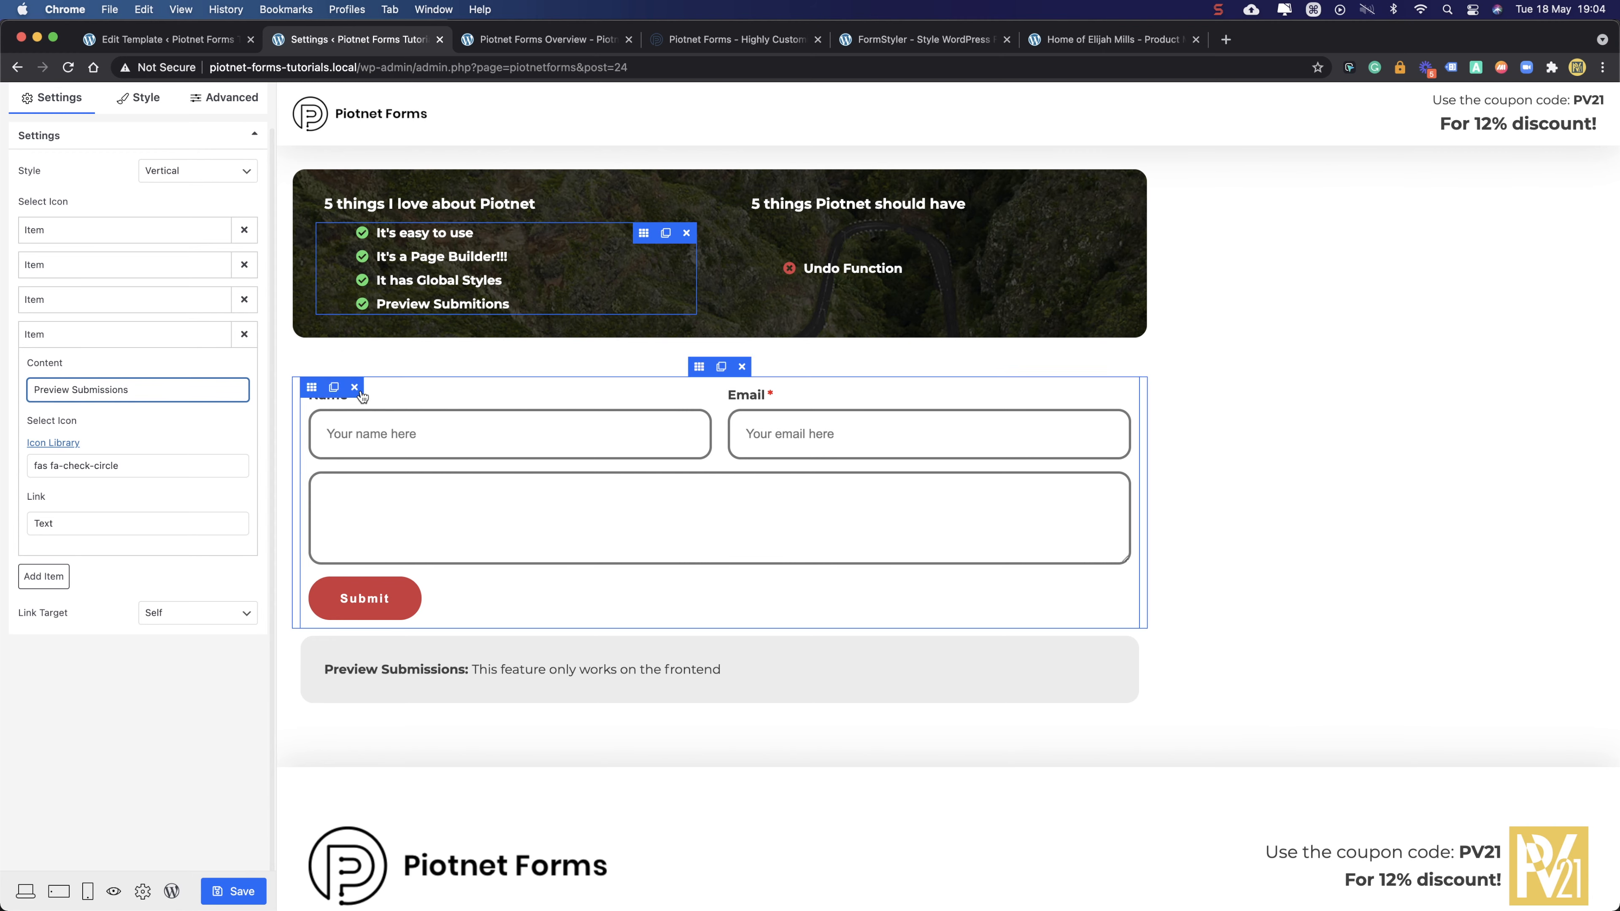
left_click(144, 470)
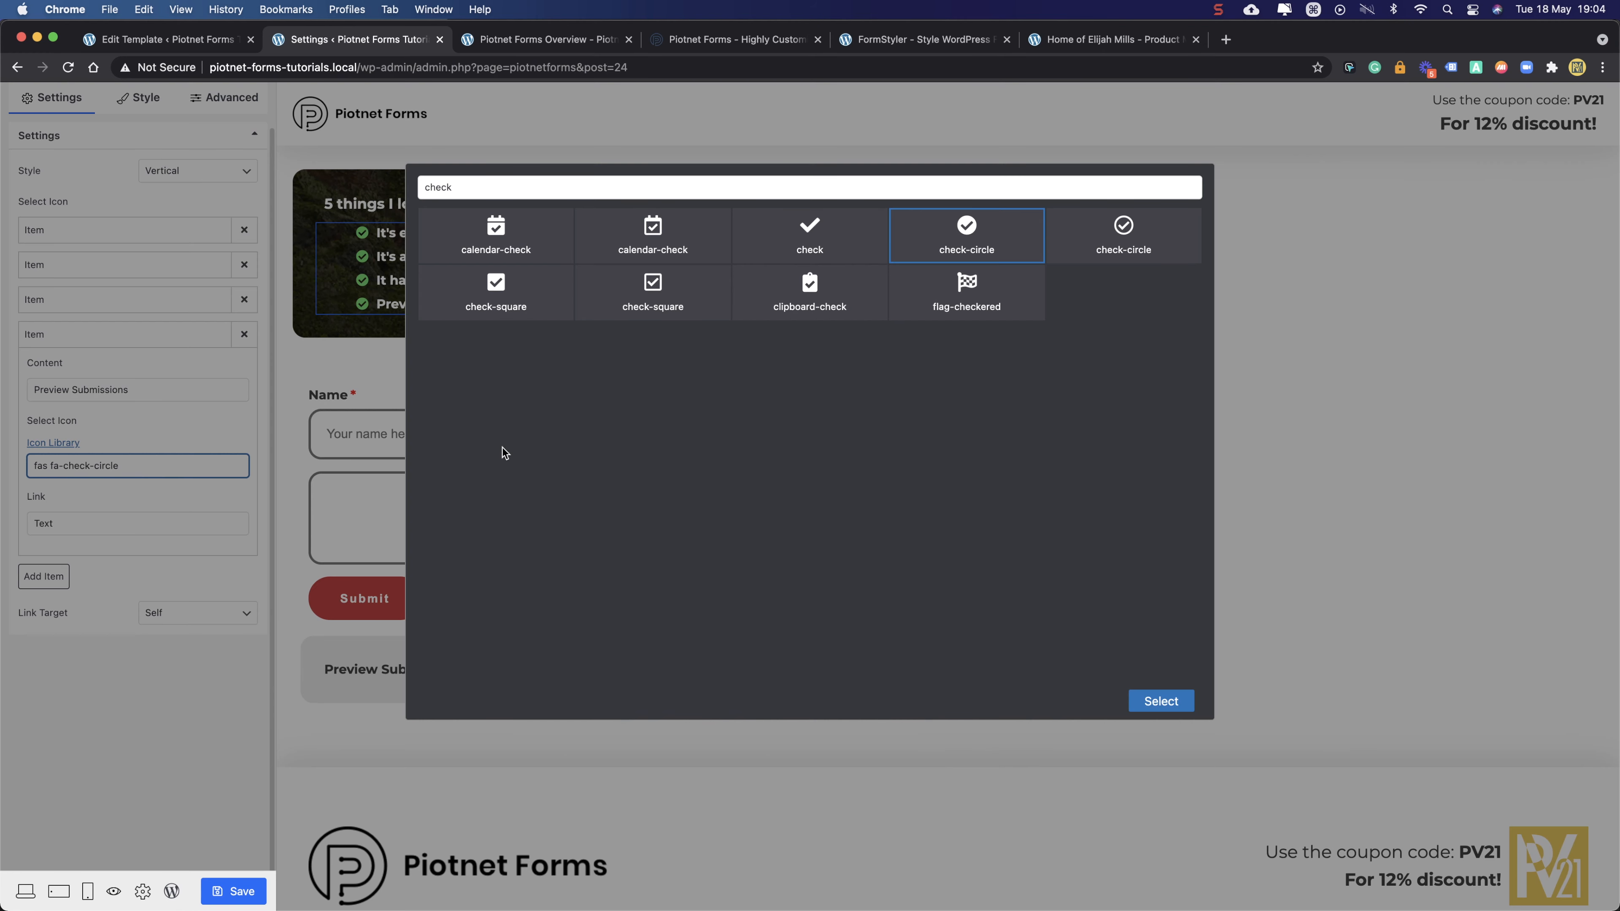
left_click(1142, 700)
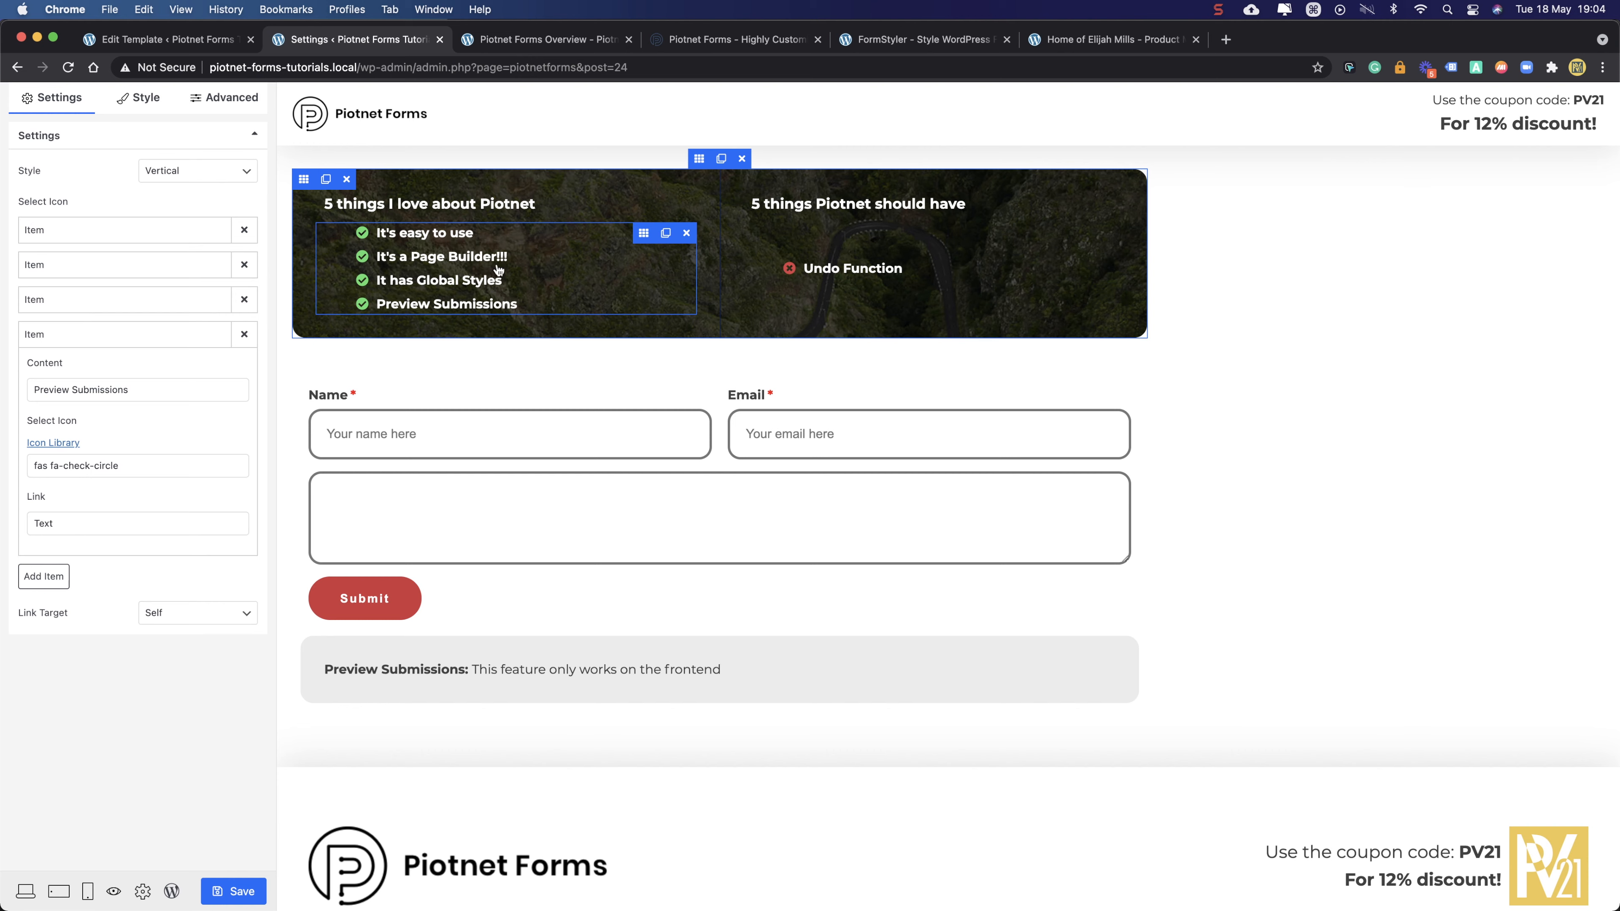
left_click(233, 891)
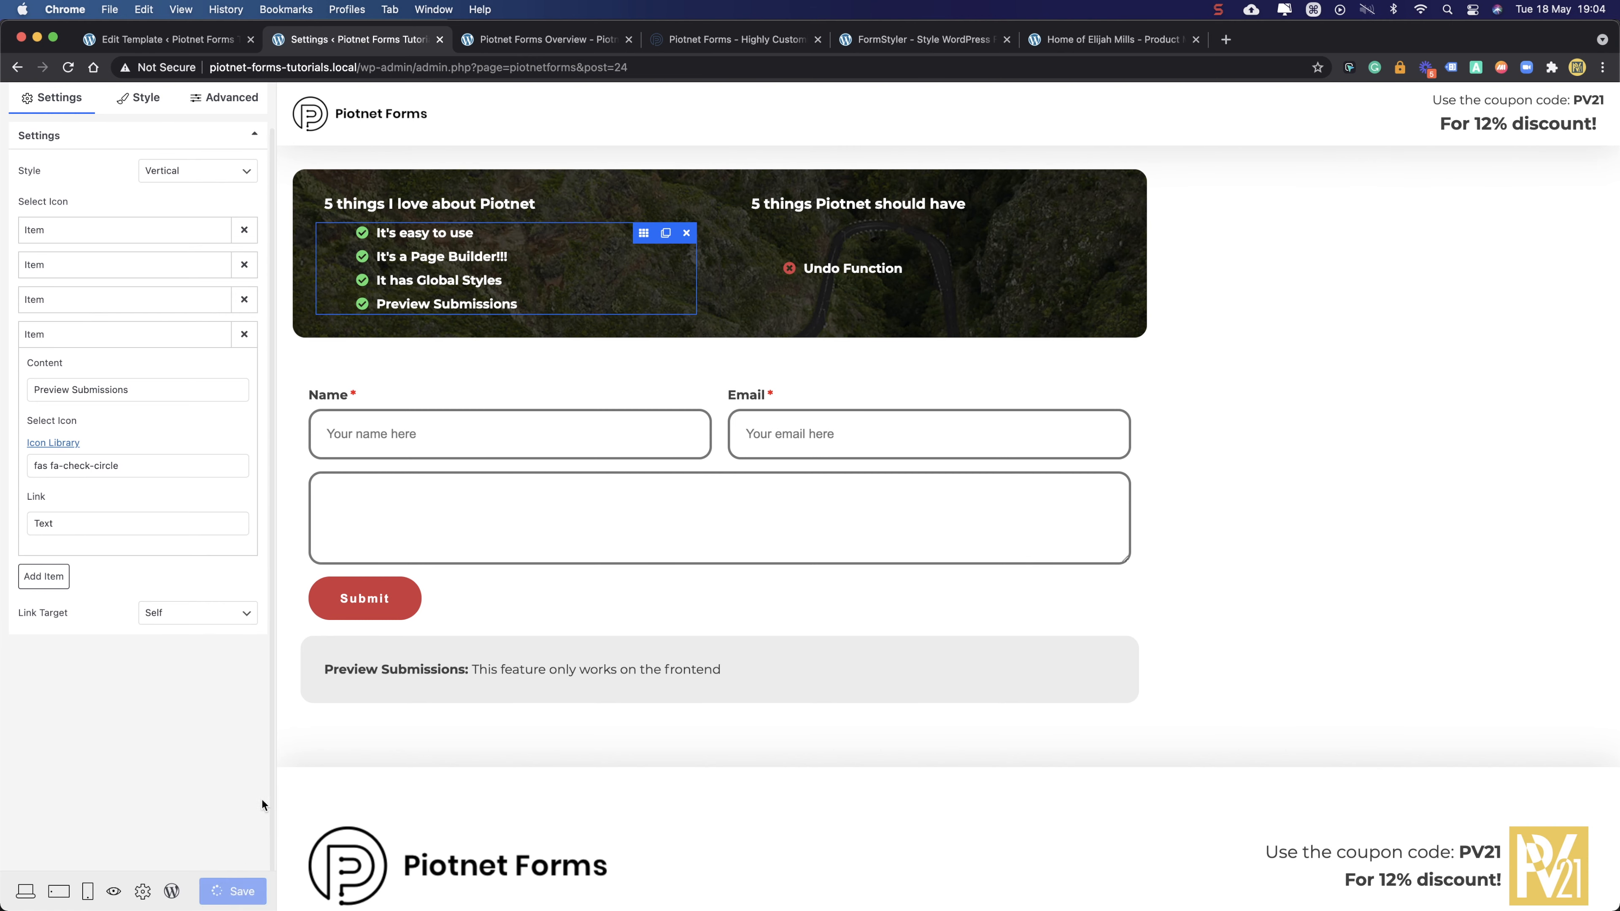
- Remove 'It has' from the third item so it reads 'Global Styles', then save
left_click(43, 307)
left_click_drag(65, 353, 15, 360)
key("BackSpace")
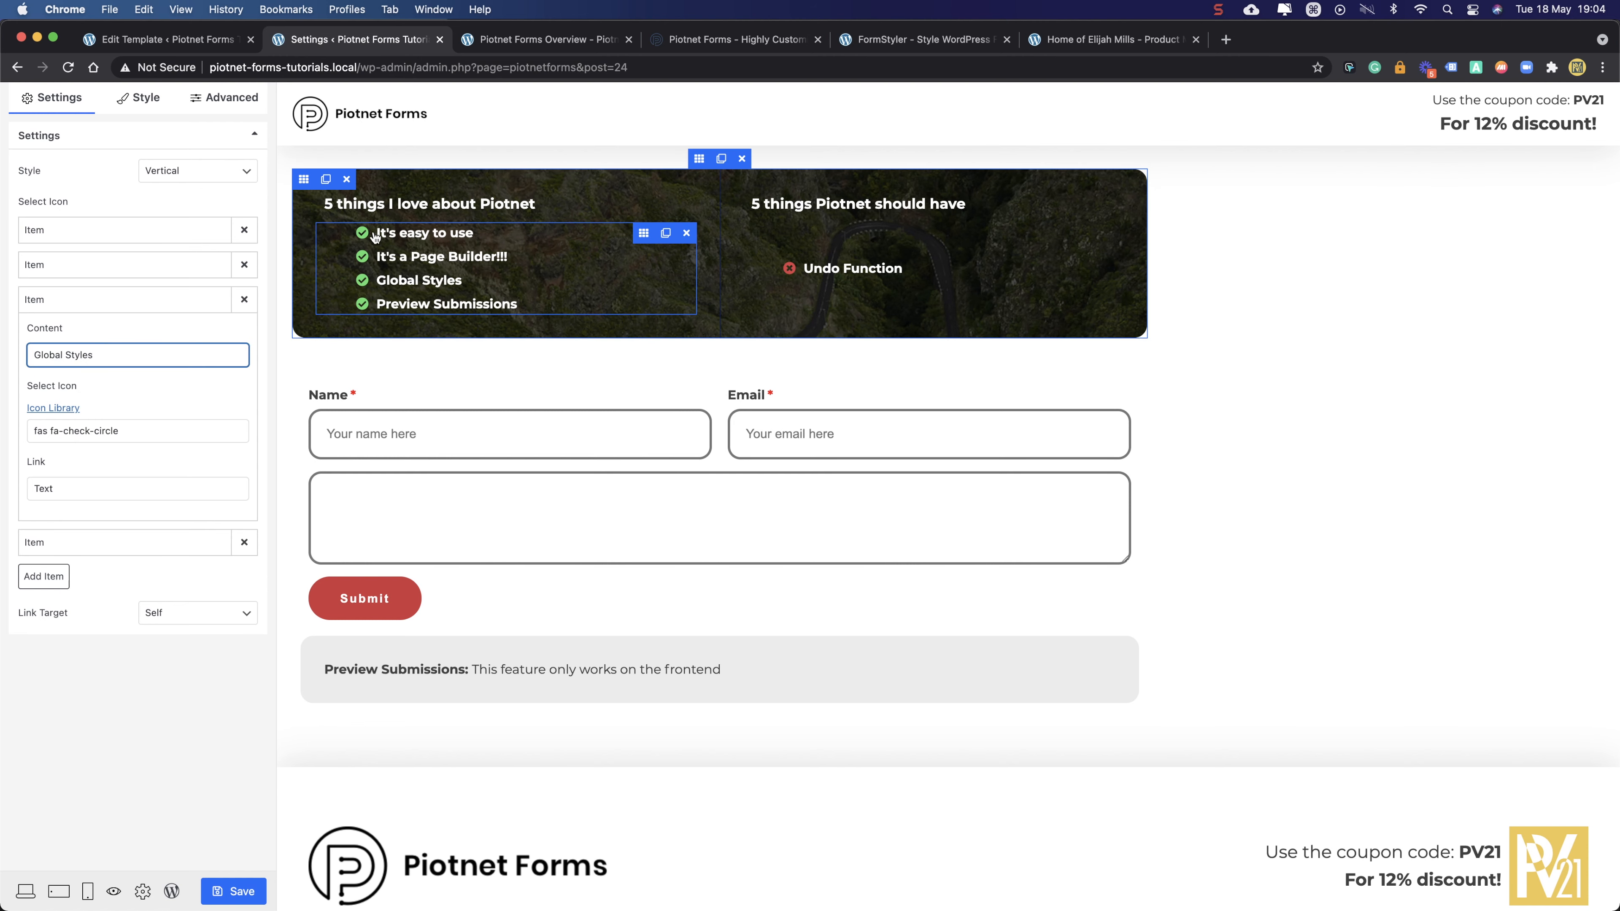
left_click(234, 891)
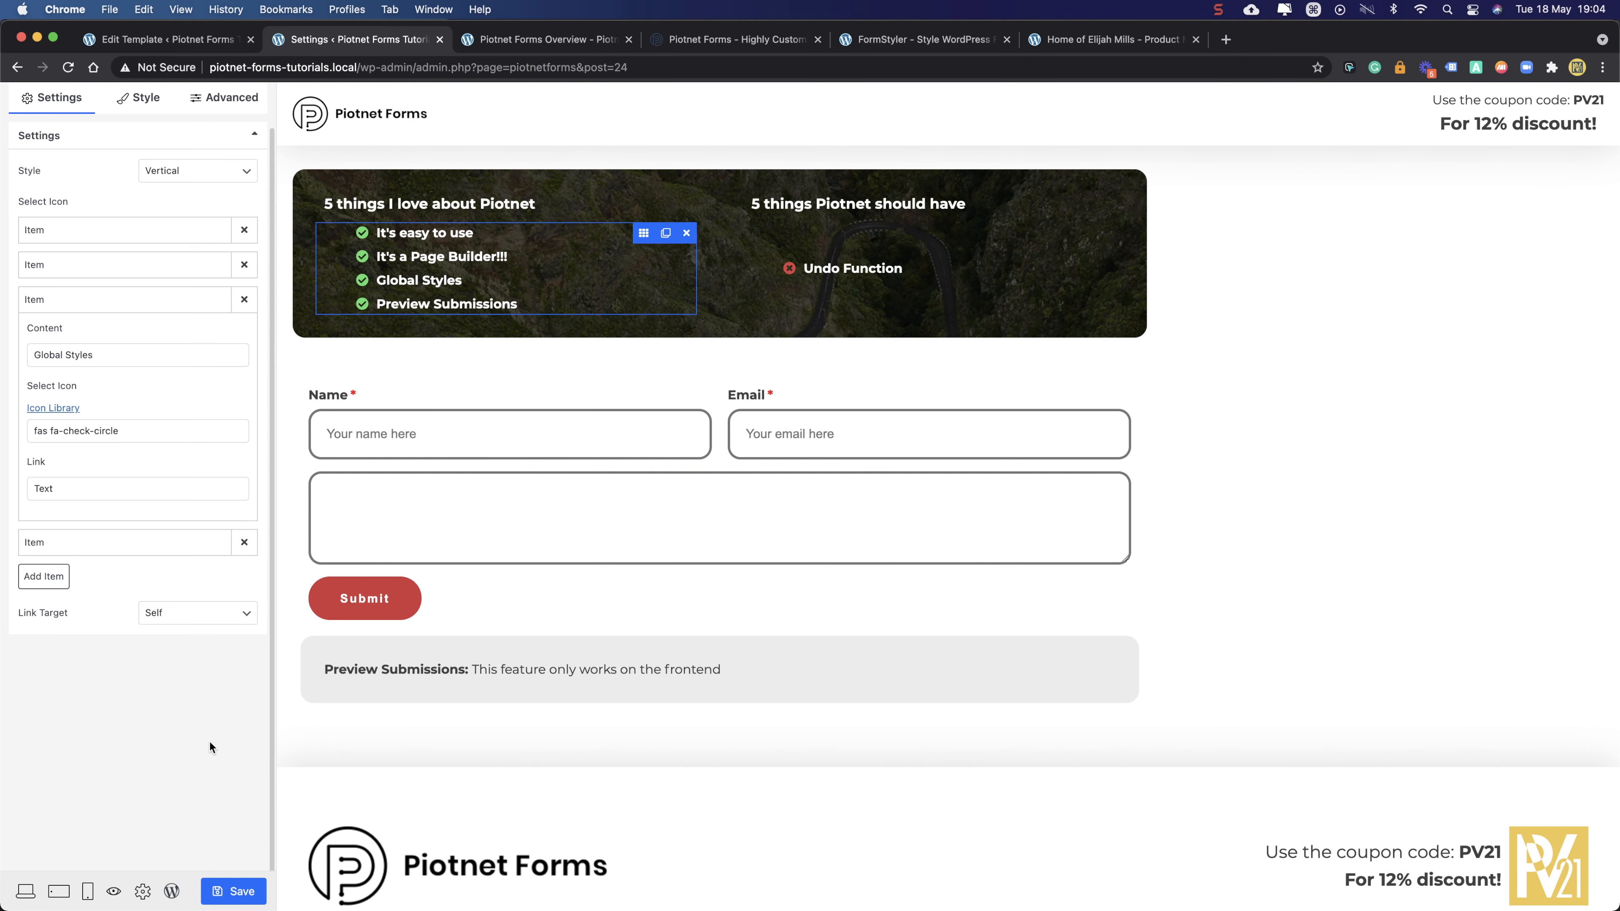
left_click(148, 300)
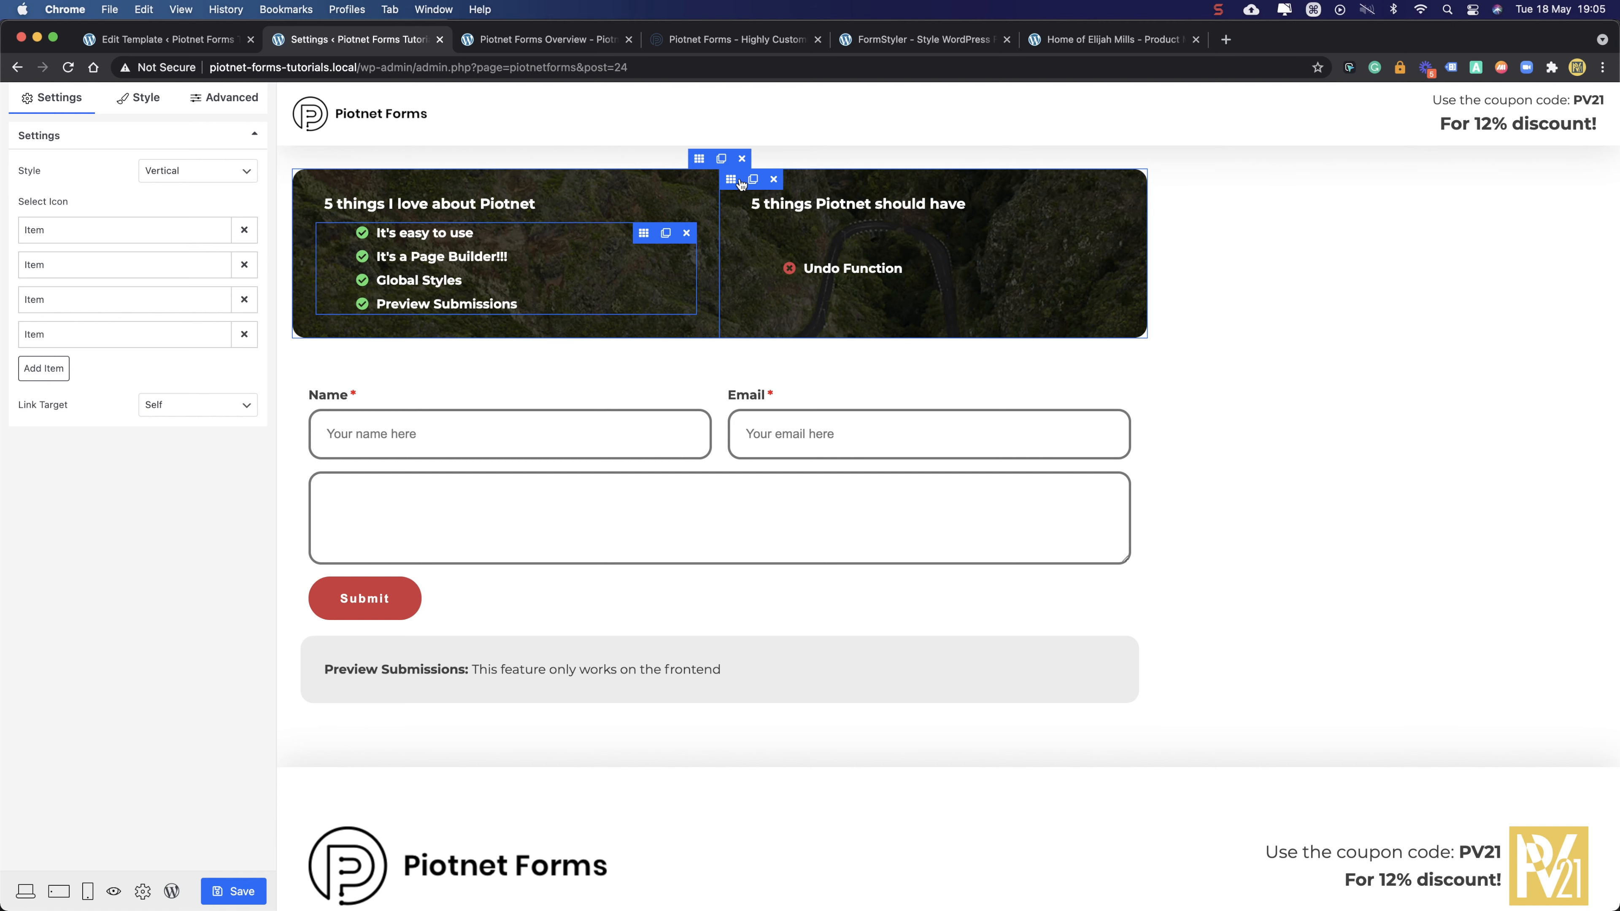
- Reload the Piotnet Forms Overview page to view the updated banner list
left_click(522, 41)
left_click(66, 69)
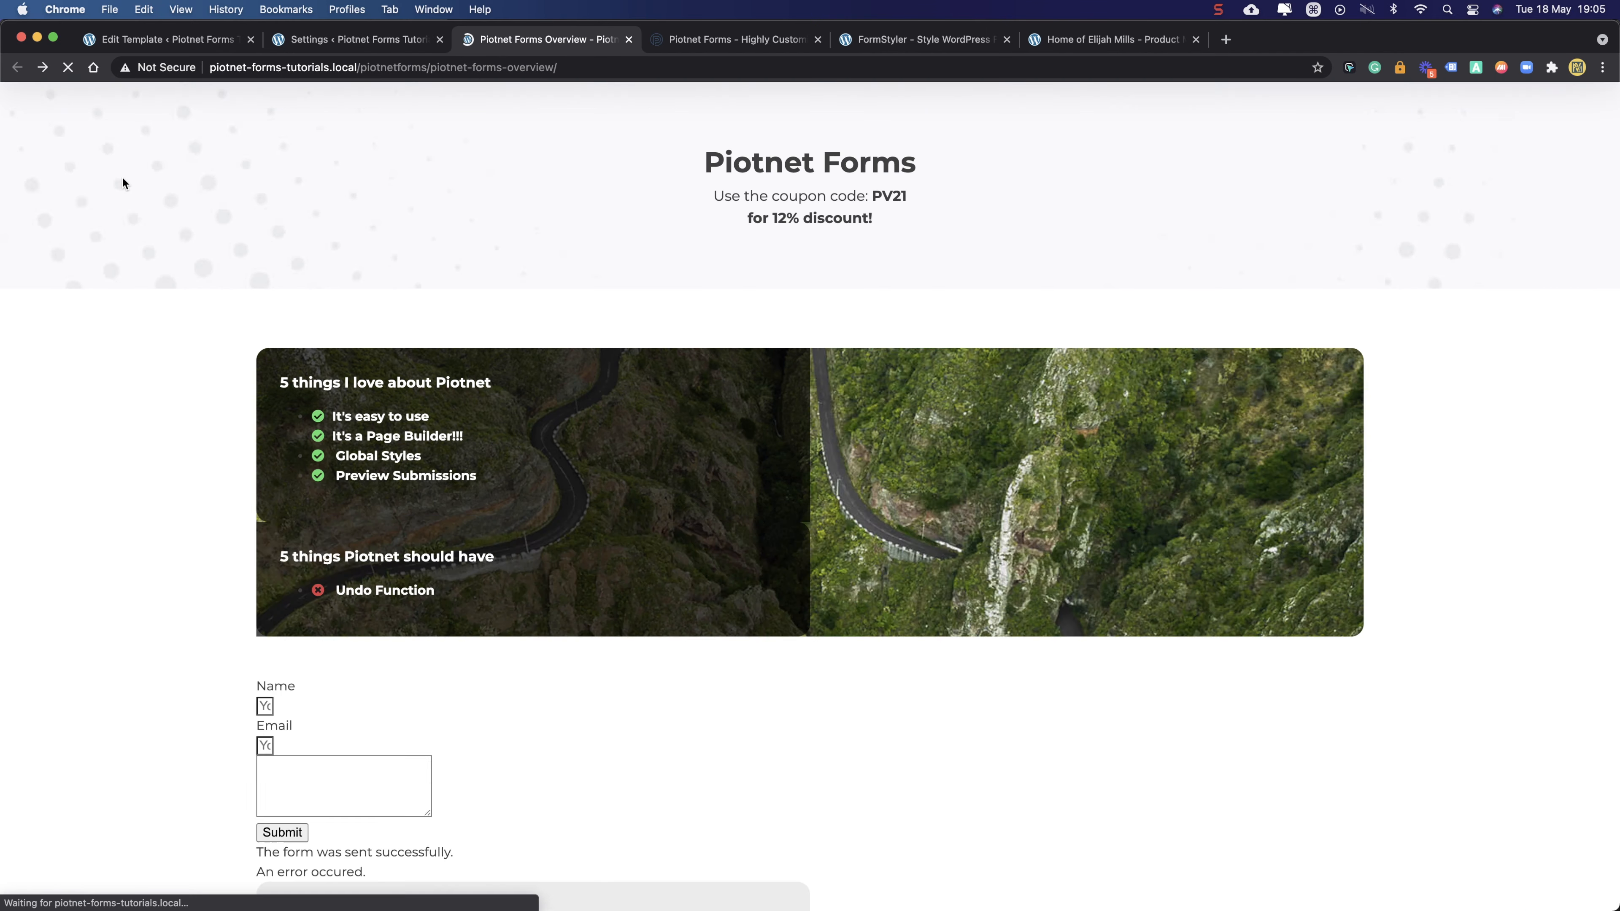
left_click_drag(496, 487, 333, 406)
left_click(333, 385)
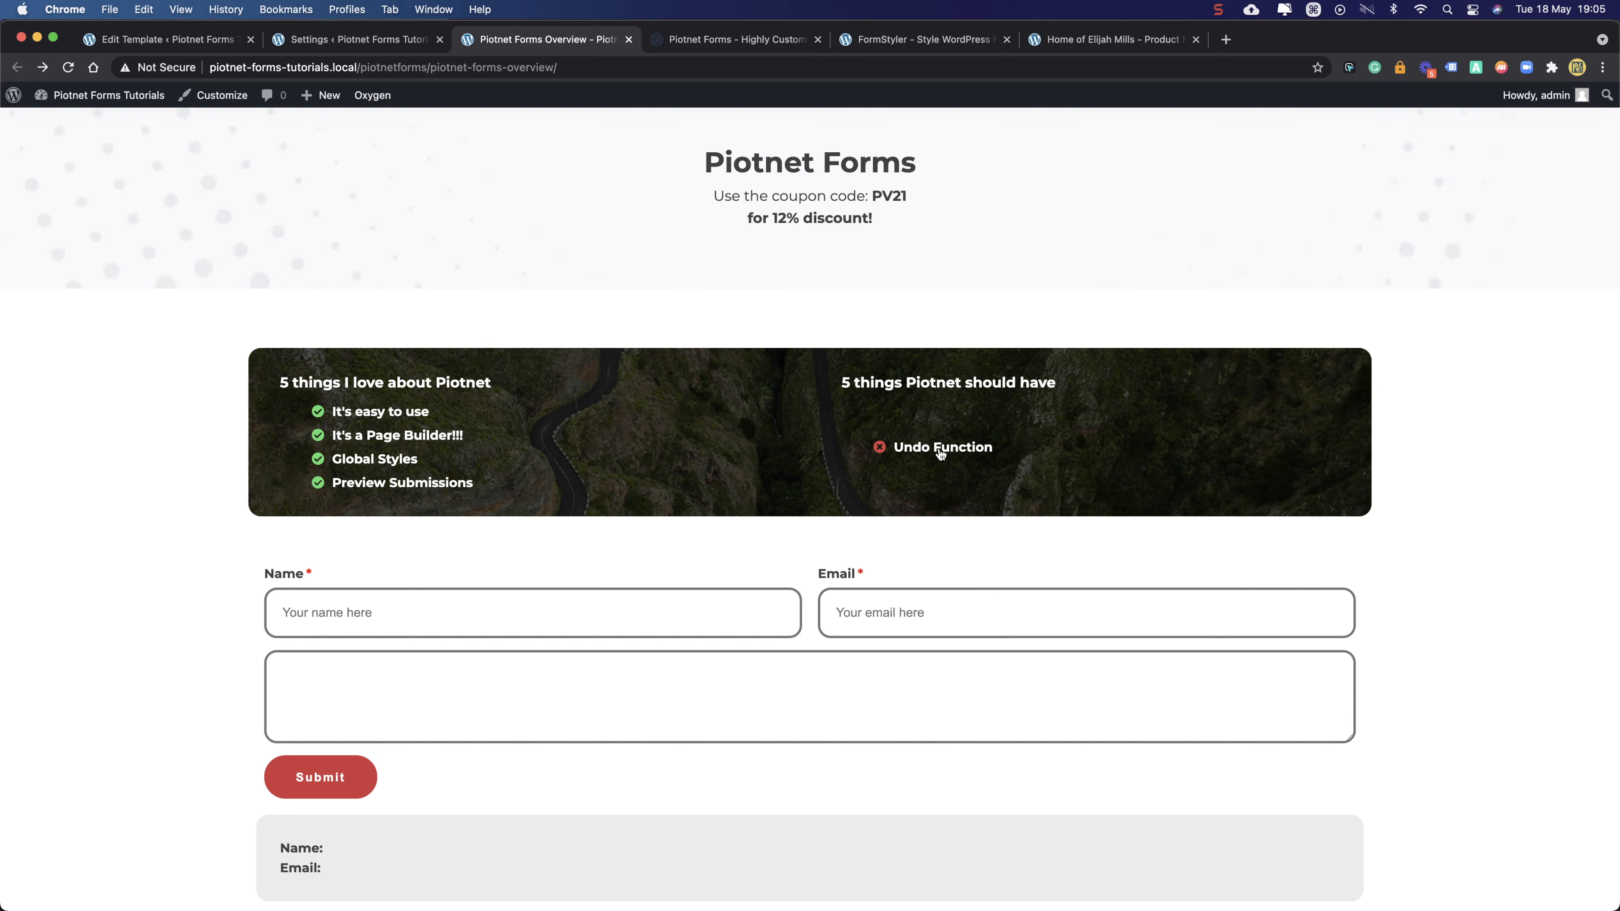
- Inspect the right banner column's inner container in DevTools and open its flexbox options
right_click(590, 224)
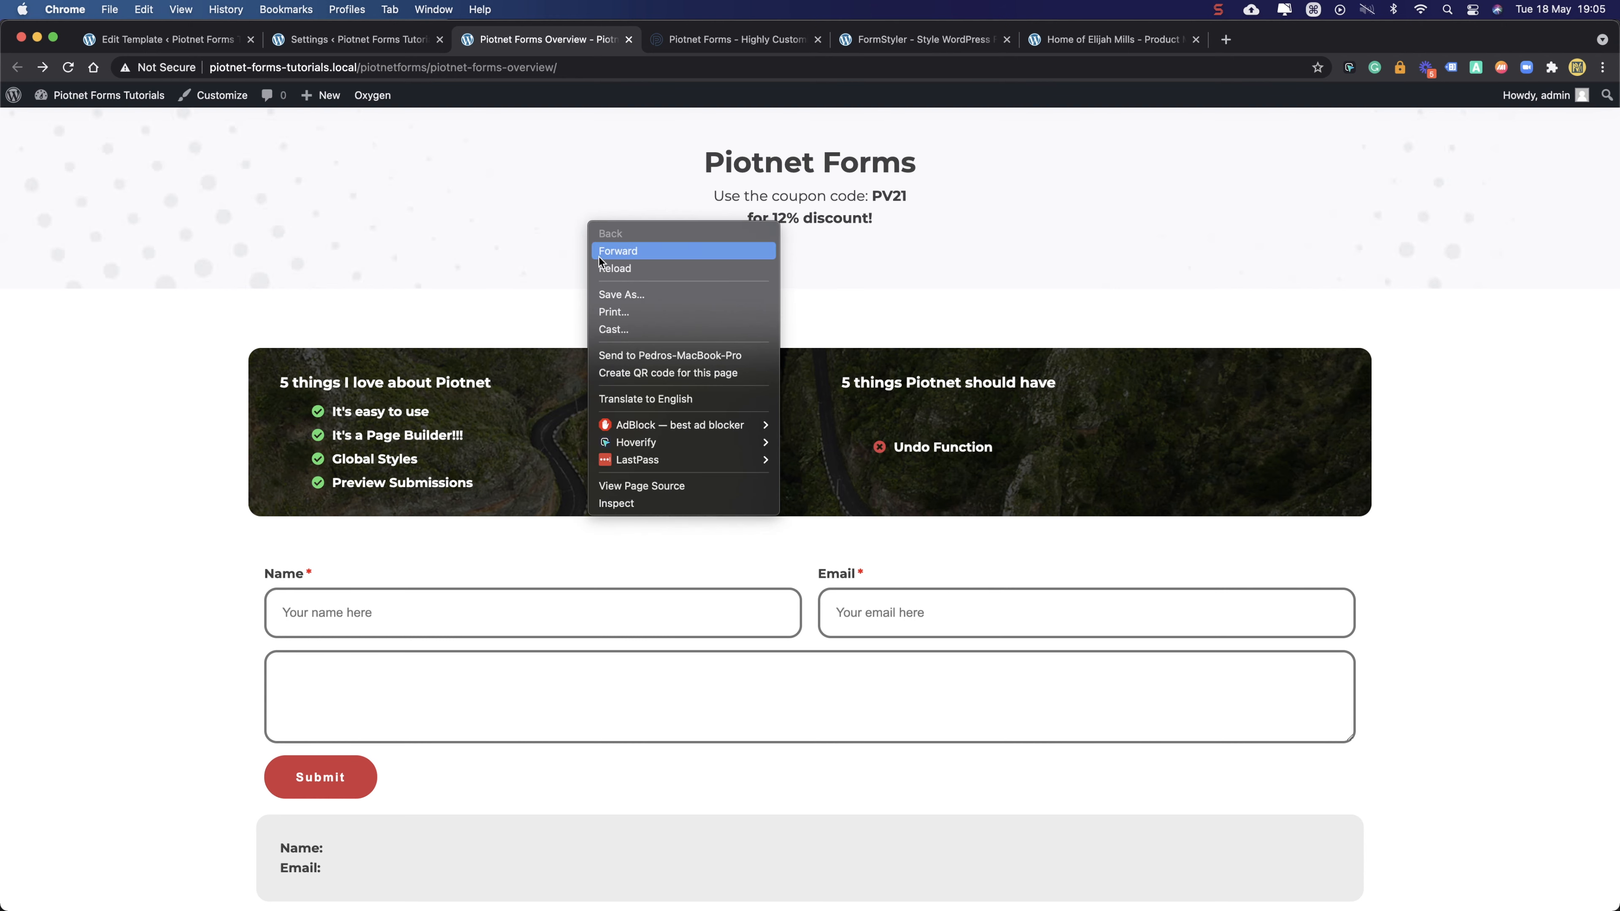
left_click(615, 502)
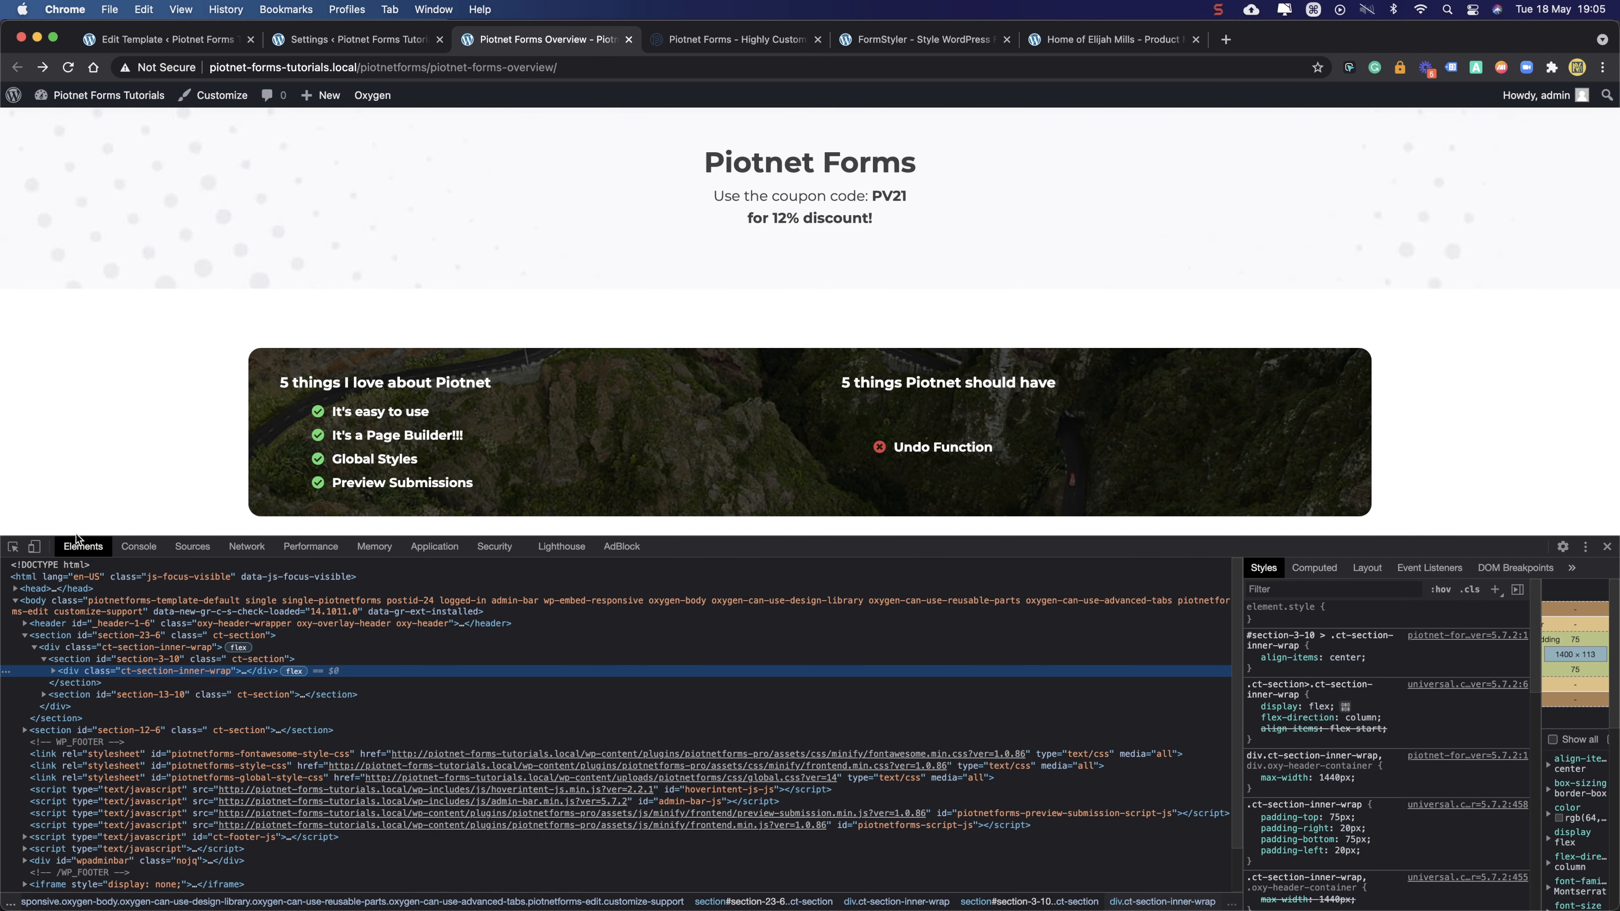
left_click(13, 546)
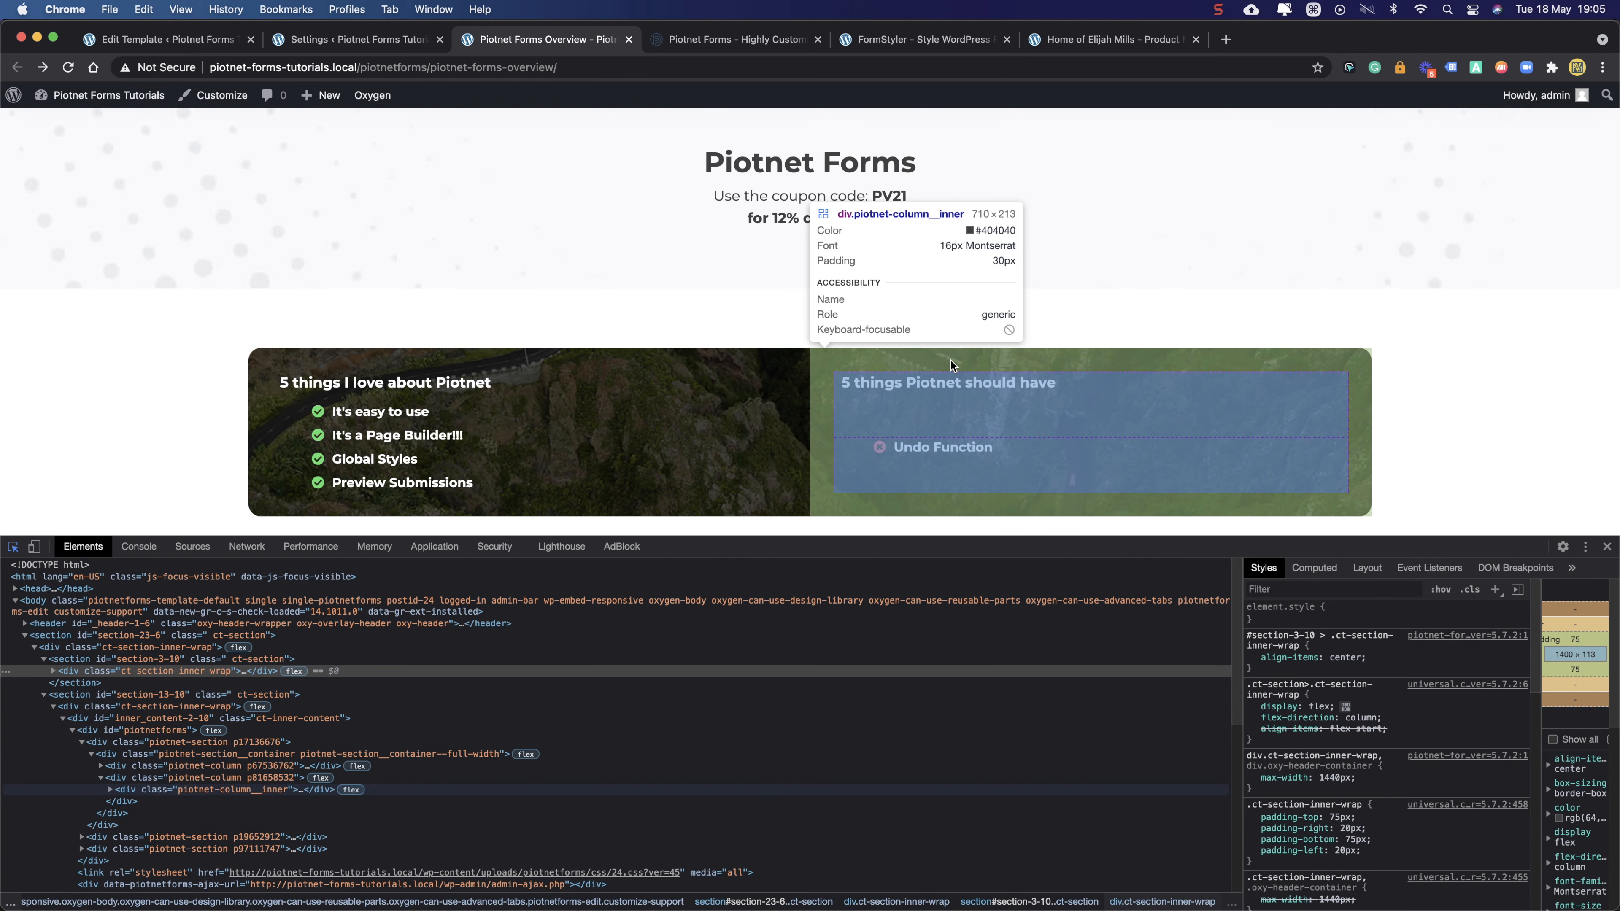
left_click(951, 361)
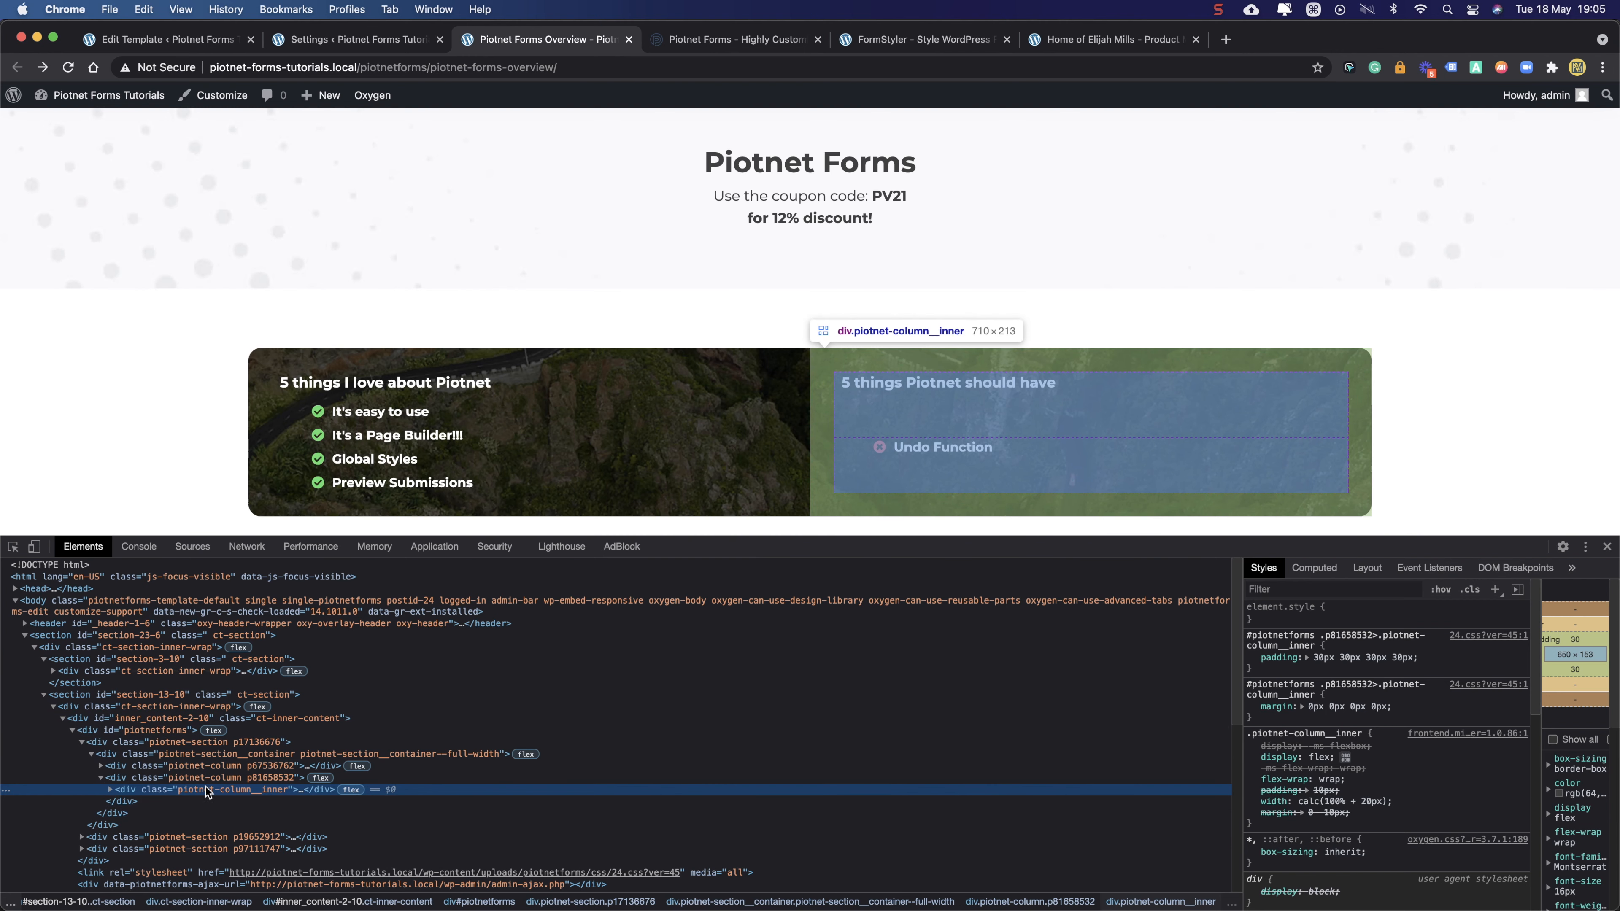
left_click(111, 790)
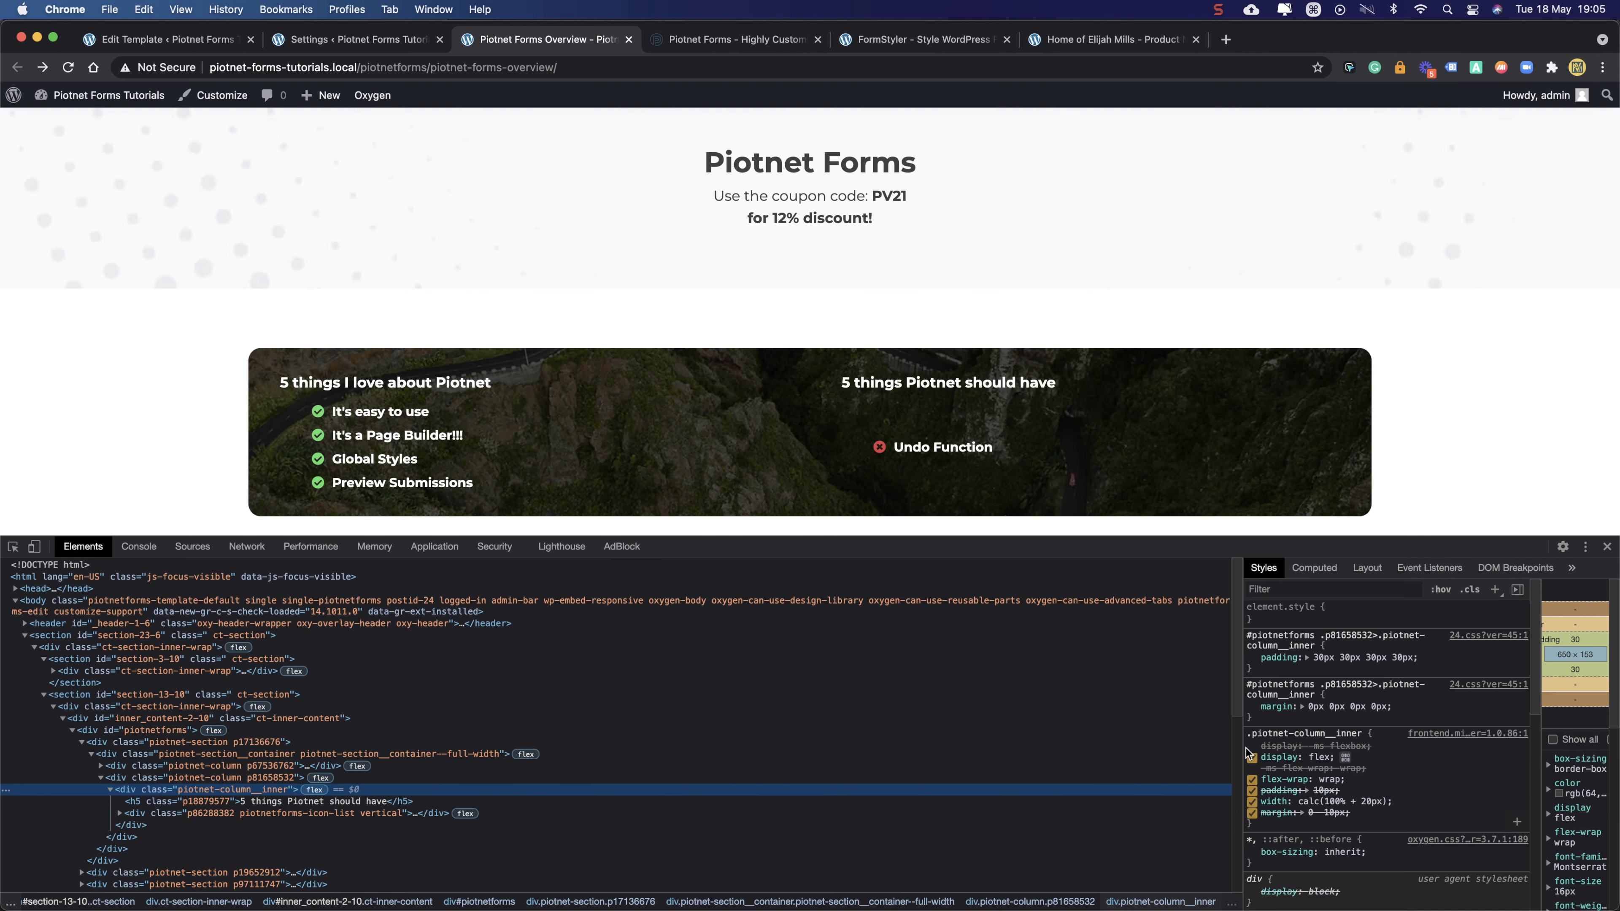
scroll(1235, 743, "down", 3)
scroll(1235, 741, "down", 5)
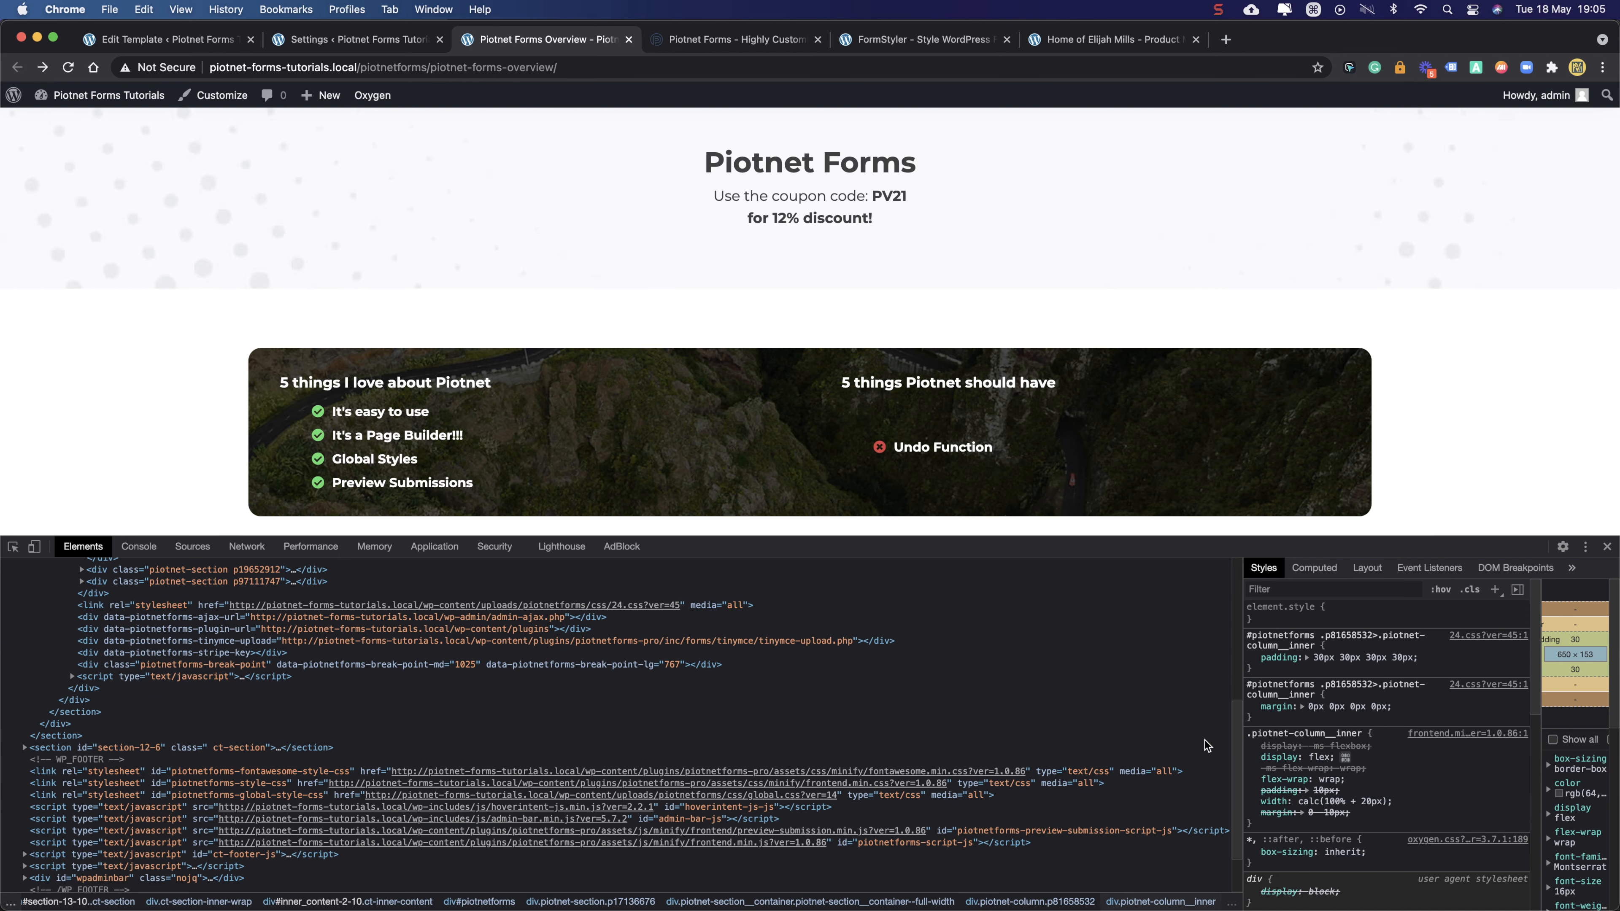
left_click(1345, 758)
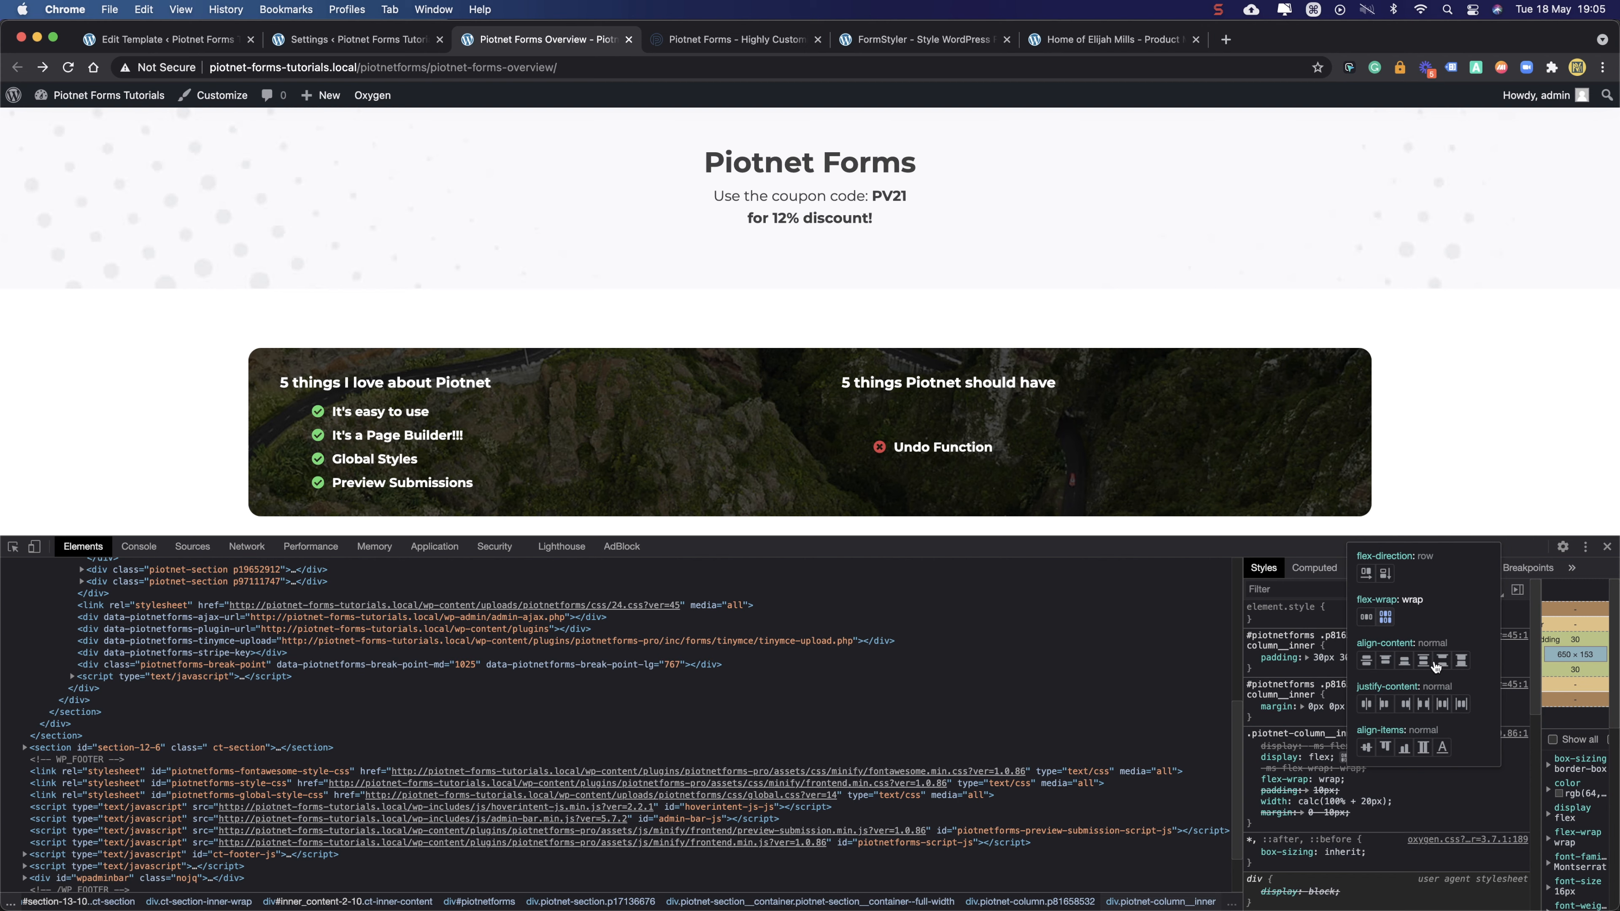
- Set align-content to flex-start and toggle it repeatedly to compare the column layouts
left_click(1386, 661)
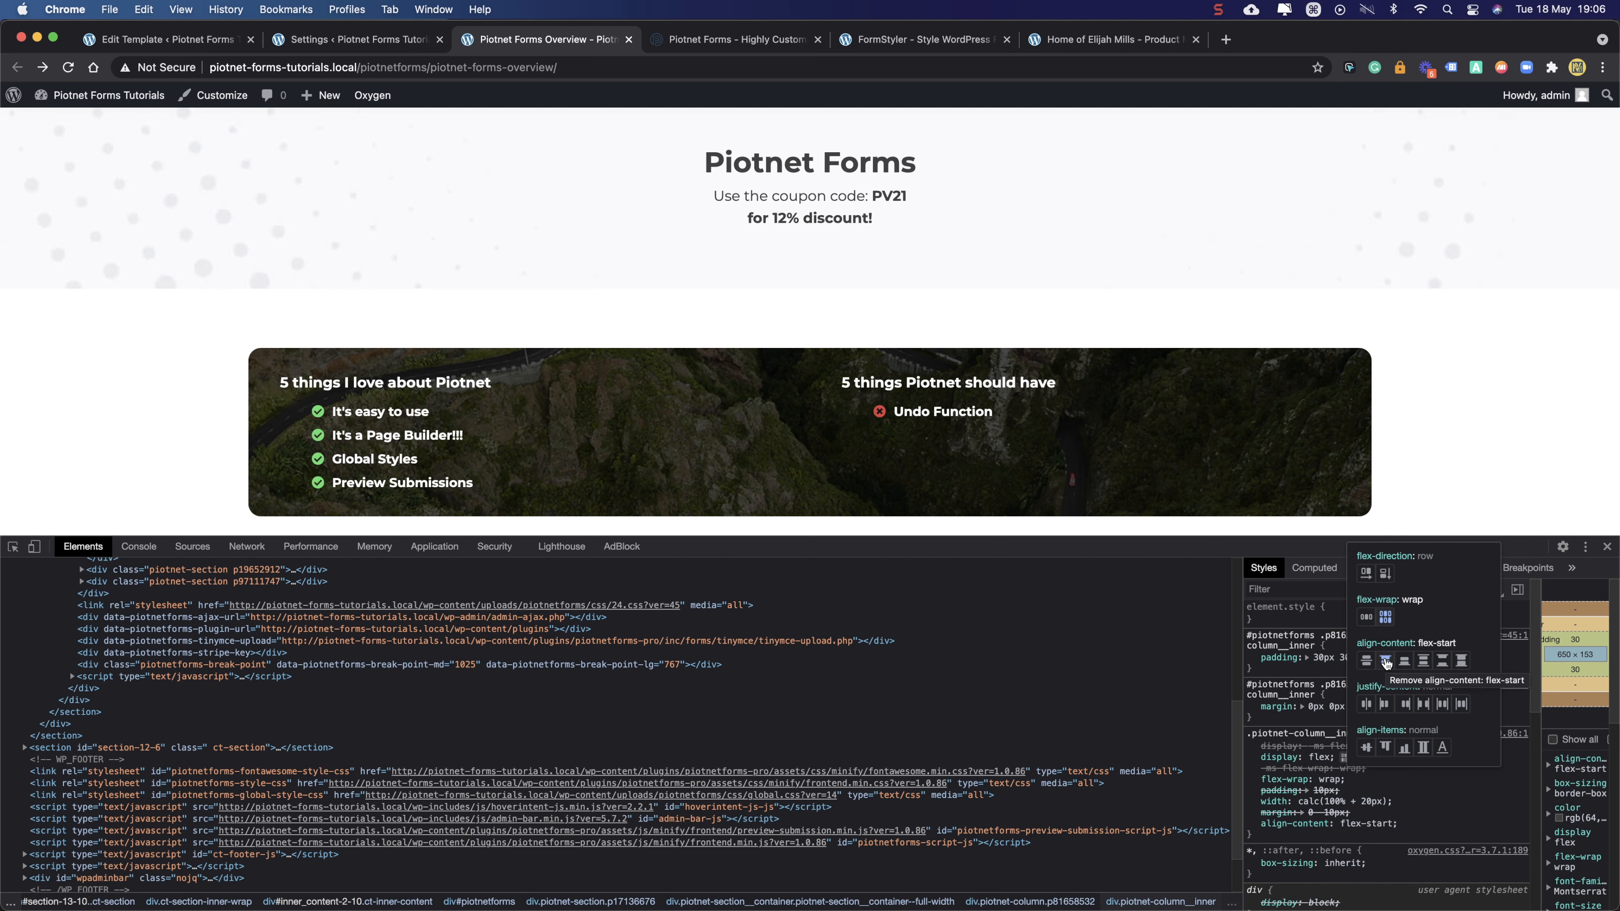
left_click(1347, 758)
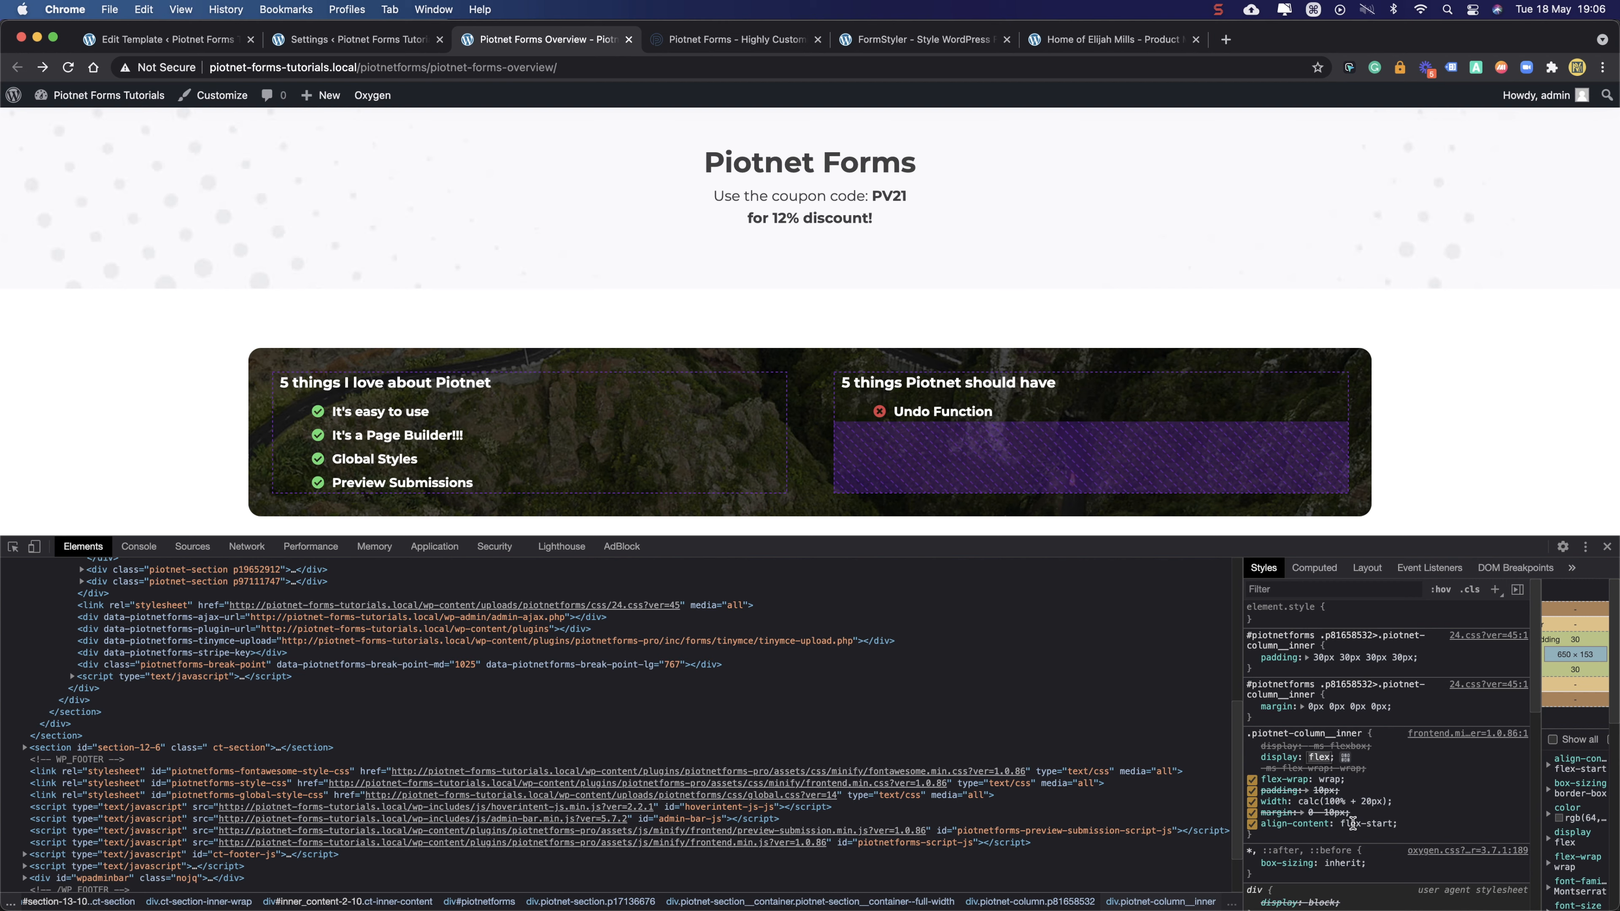
left_click(1252, 824)
left_click(1252, 824)
left_click(1252, 823)
left_click(1252, 824)
left_click(1252, 824)
left_click(1252, 824)
left_click(1252, 824)
left_click(1252, 824)
left_click(1252, 824)
left_click(1252, 824)
left_click(1252, 823)
left_click(1252, 824)
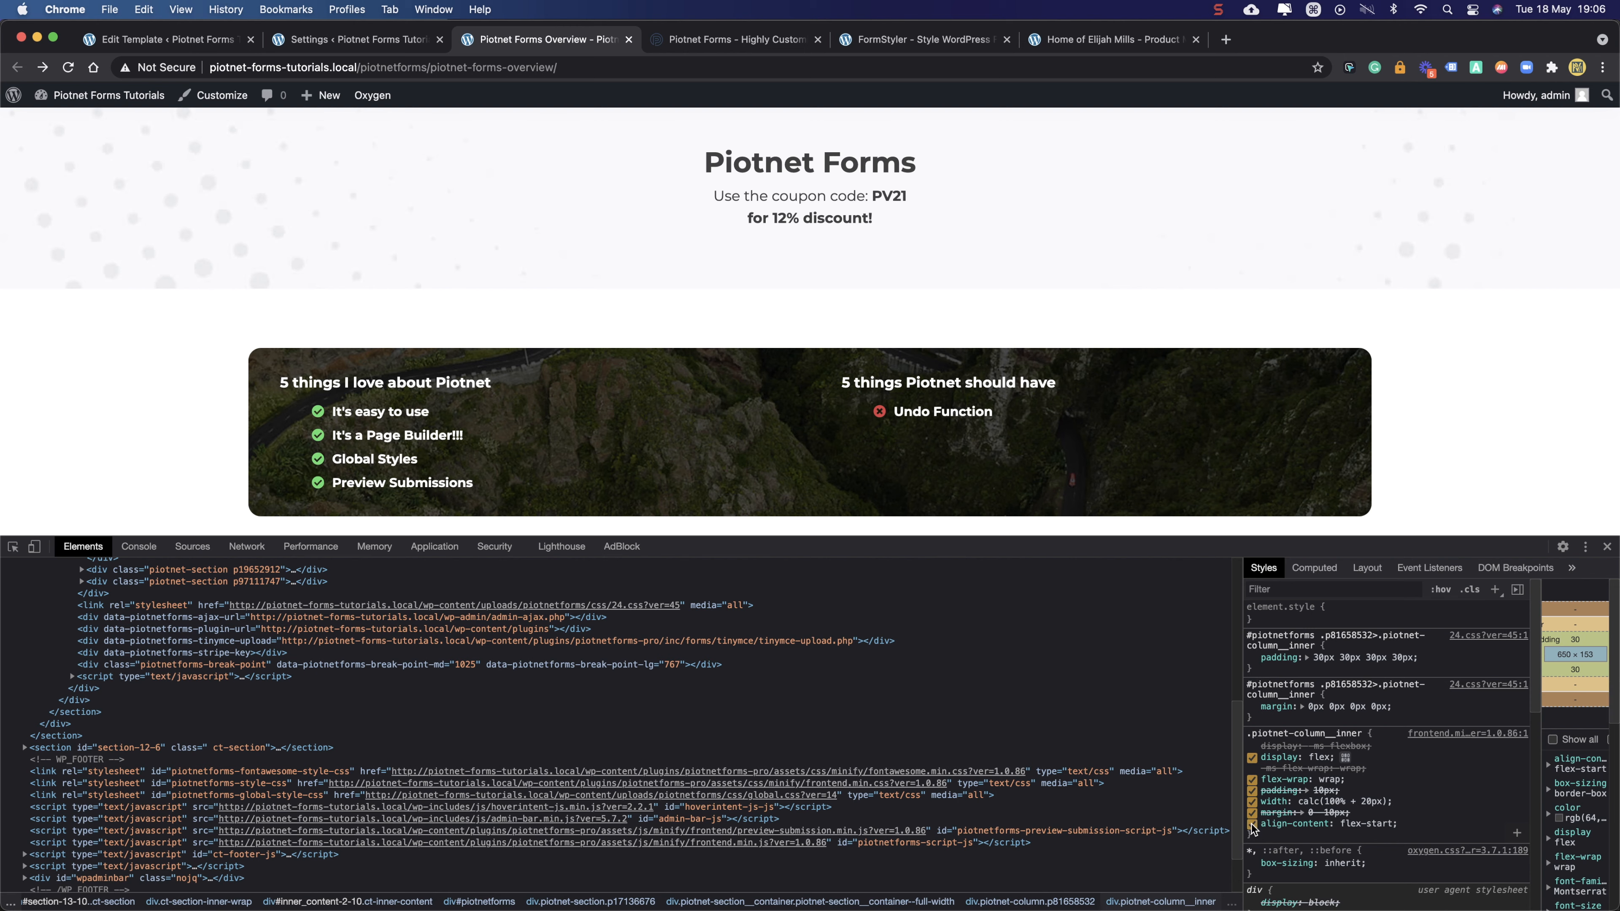
left_click(1252, 824)
left_click(1252, 824)
left_click(1252, 824)
left_click(1252, 824)
left_click(1252, 824)
left_click(1252, 824)
- Copy the column container's whole style rule
left_click_drag(1269, 835, 1247, 733)
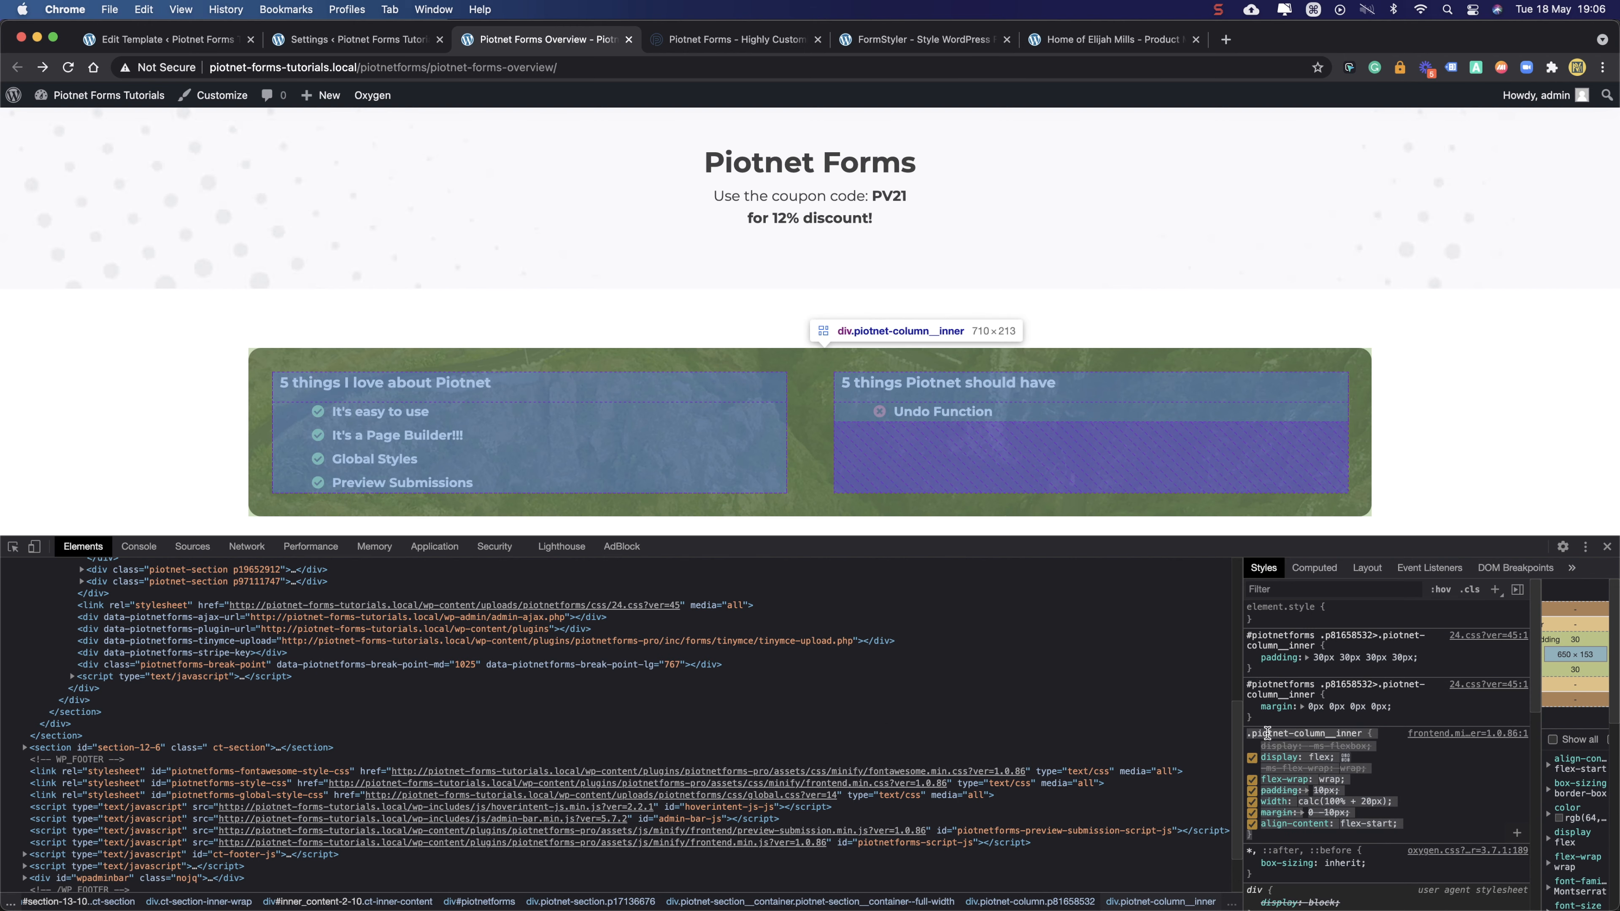
right_click(1265, 732)
left_click(1040, 829)
- Reopen the template in the Oxygen editor and select the left banner's four-item list
left_click(369, 44)
left_click(198, 46)
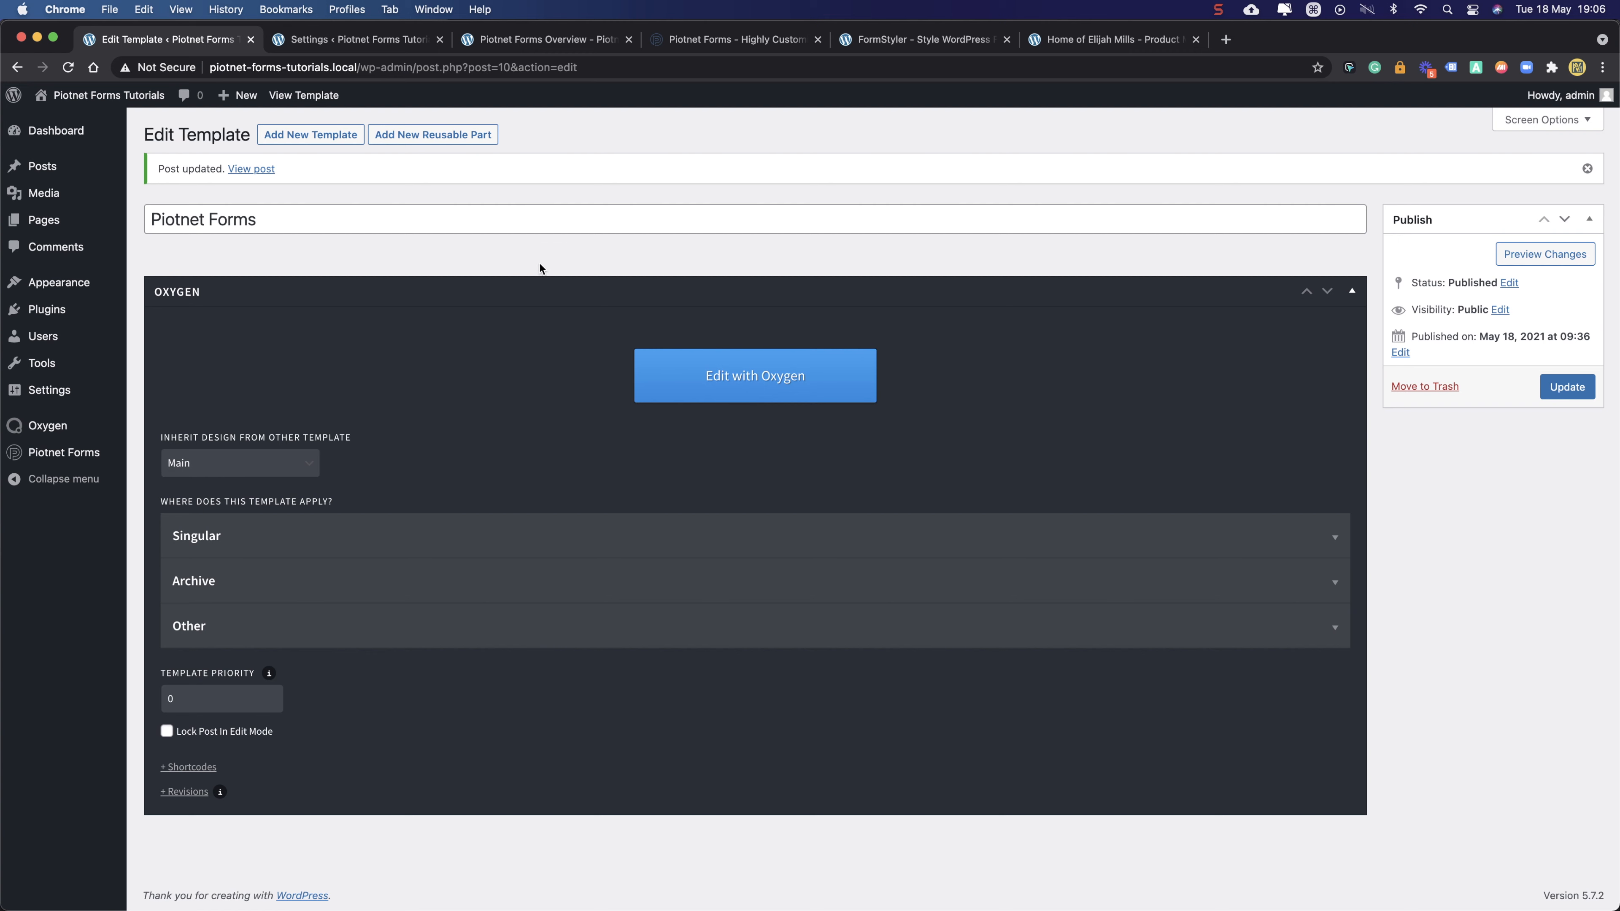
left_click(791, 391)
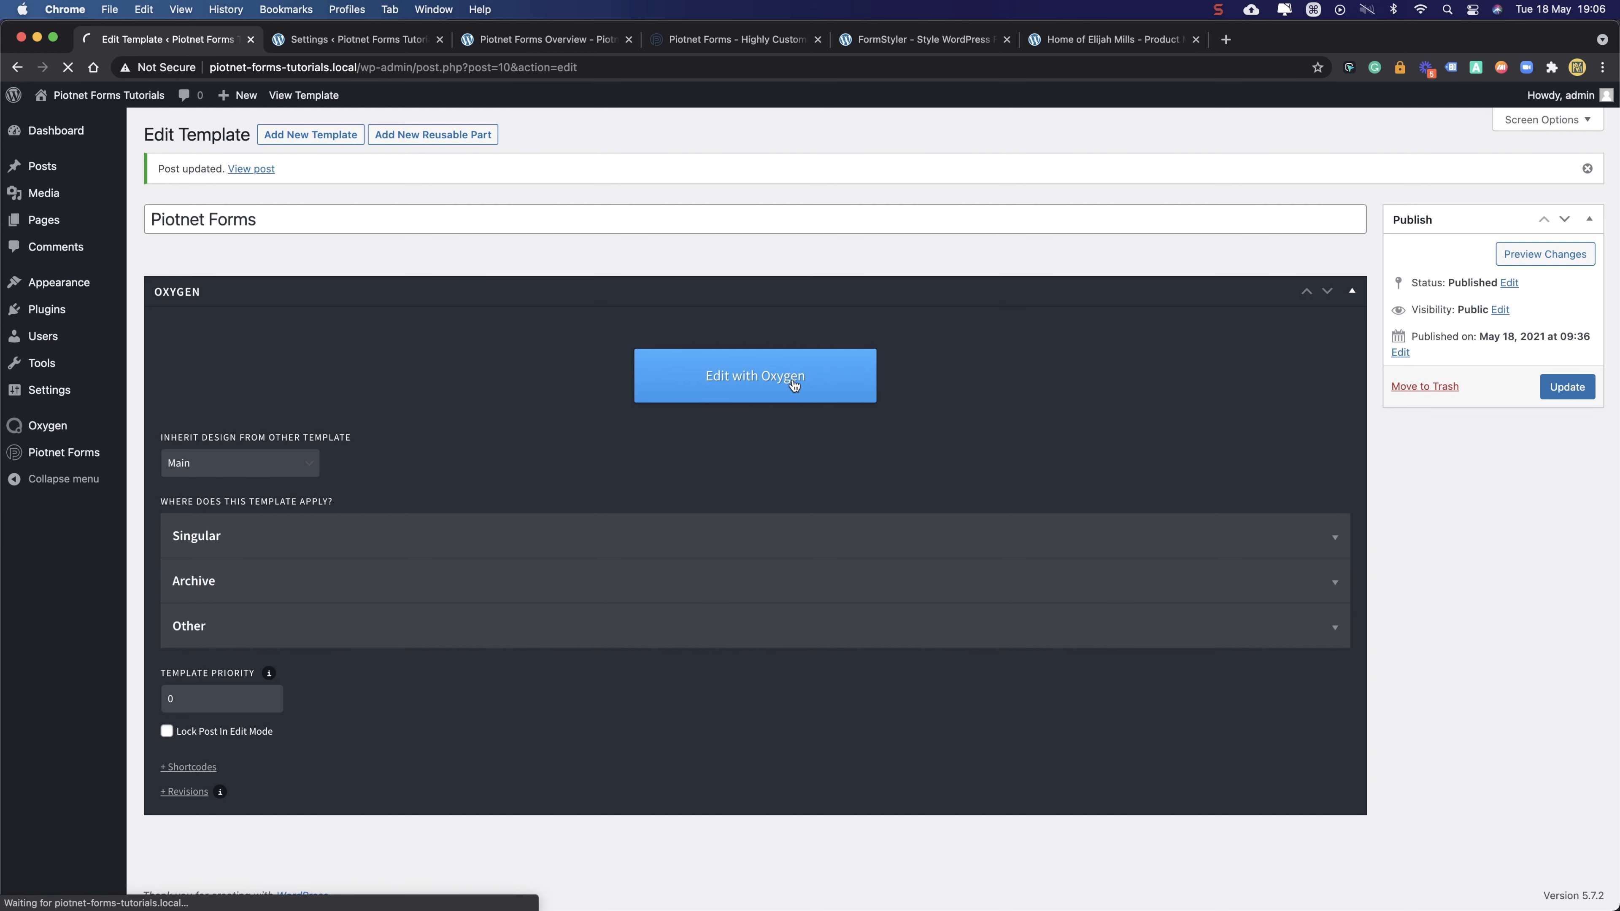
left_click(391, 40)
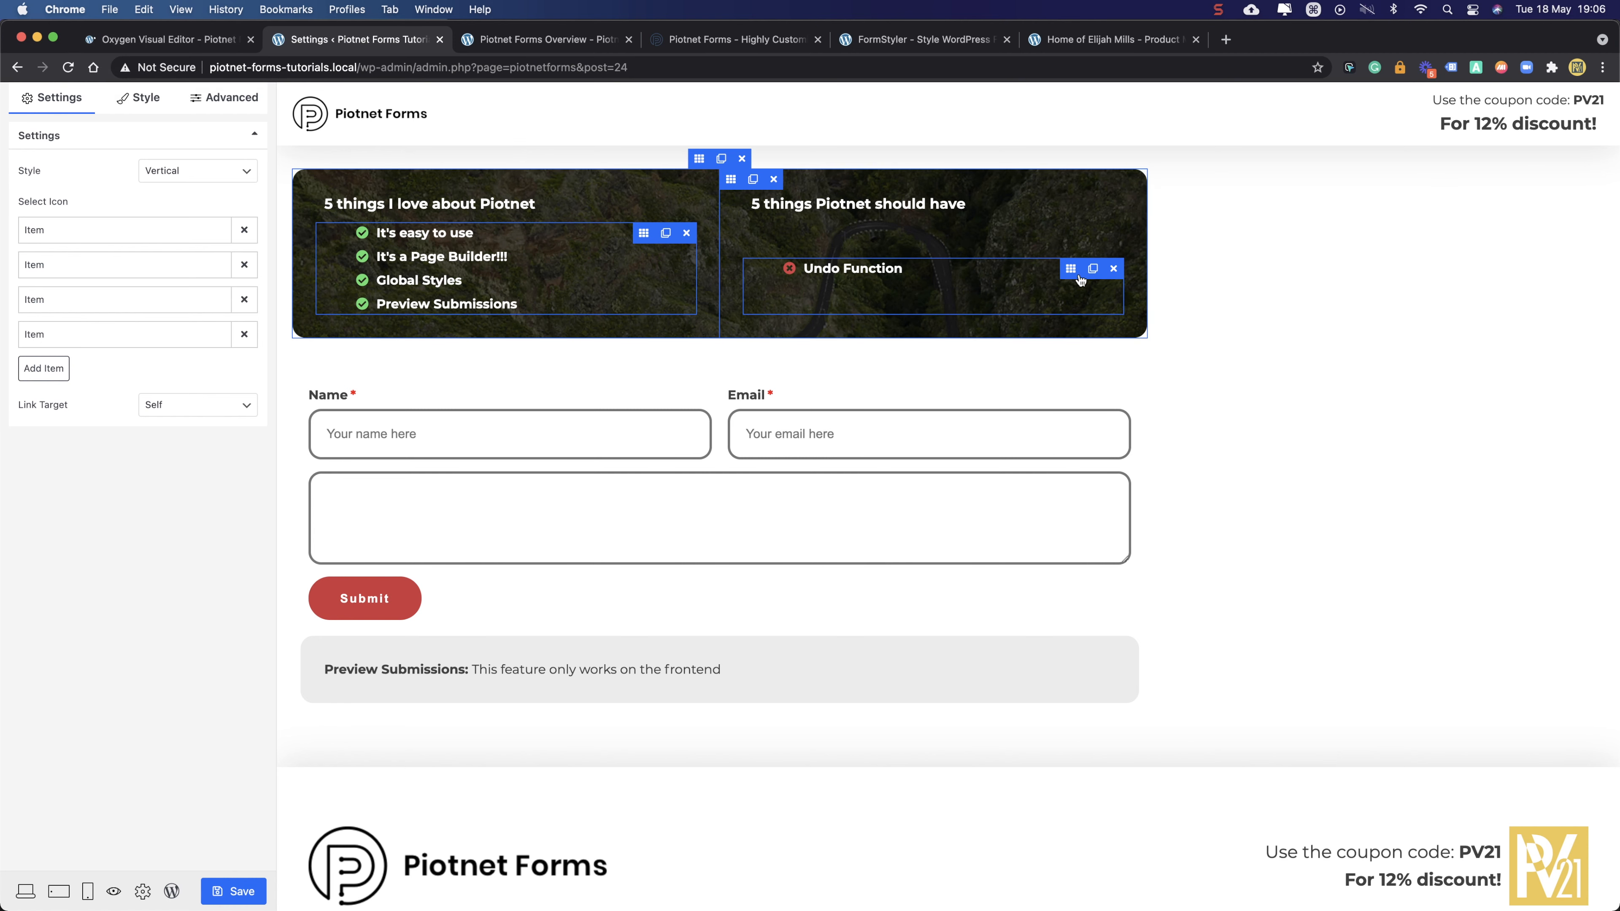
left_click(1075, 280)
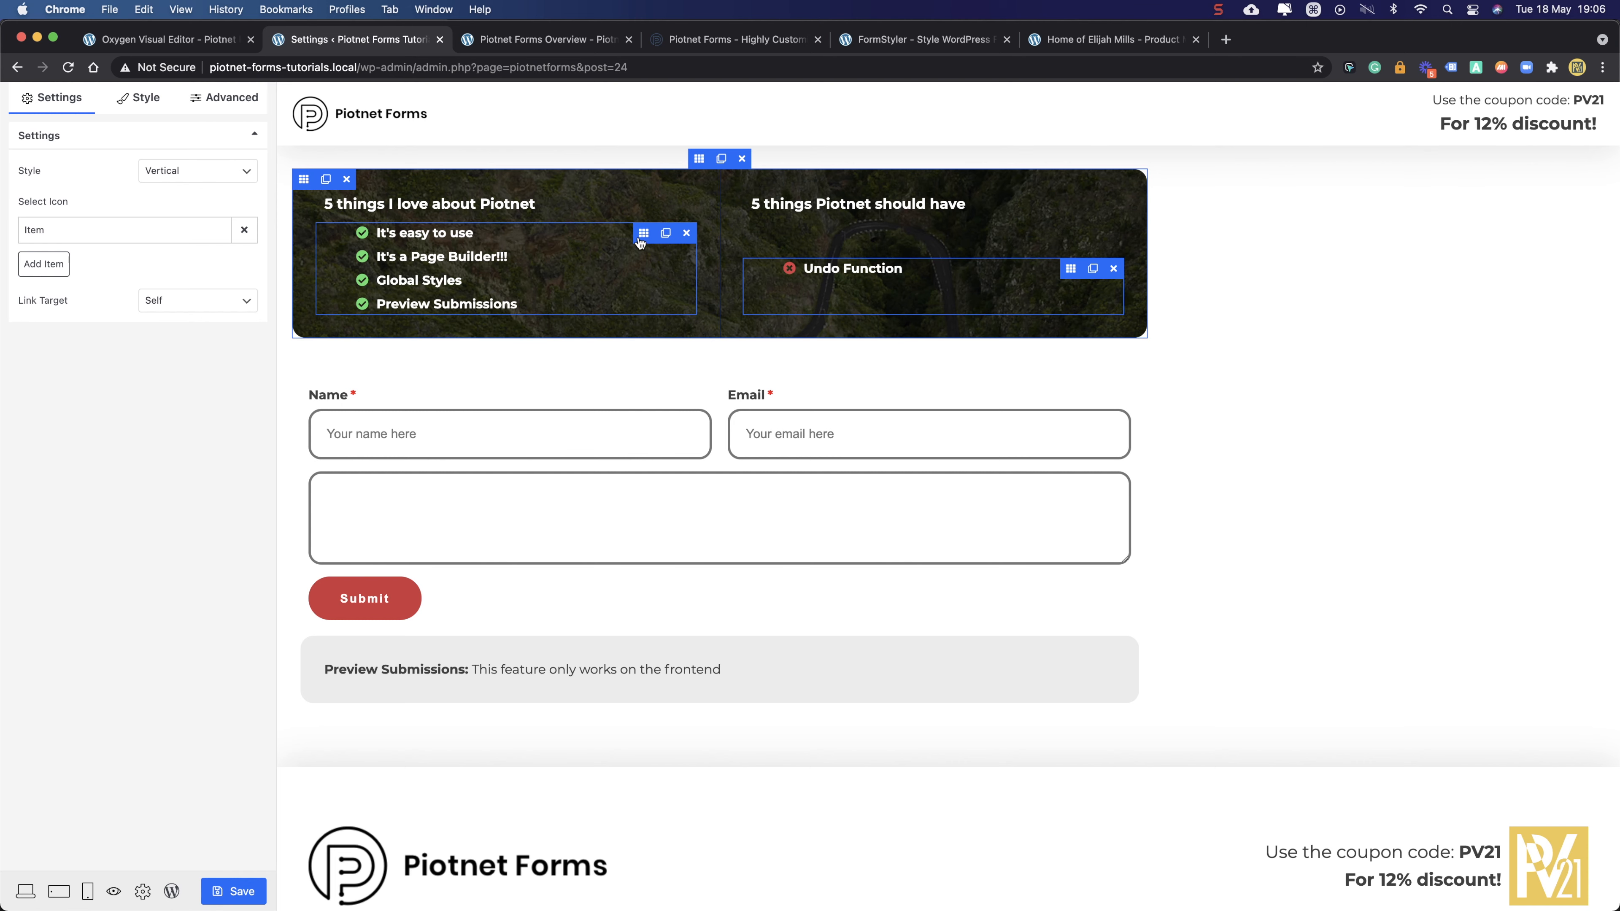
left_click(643, 235)
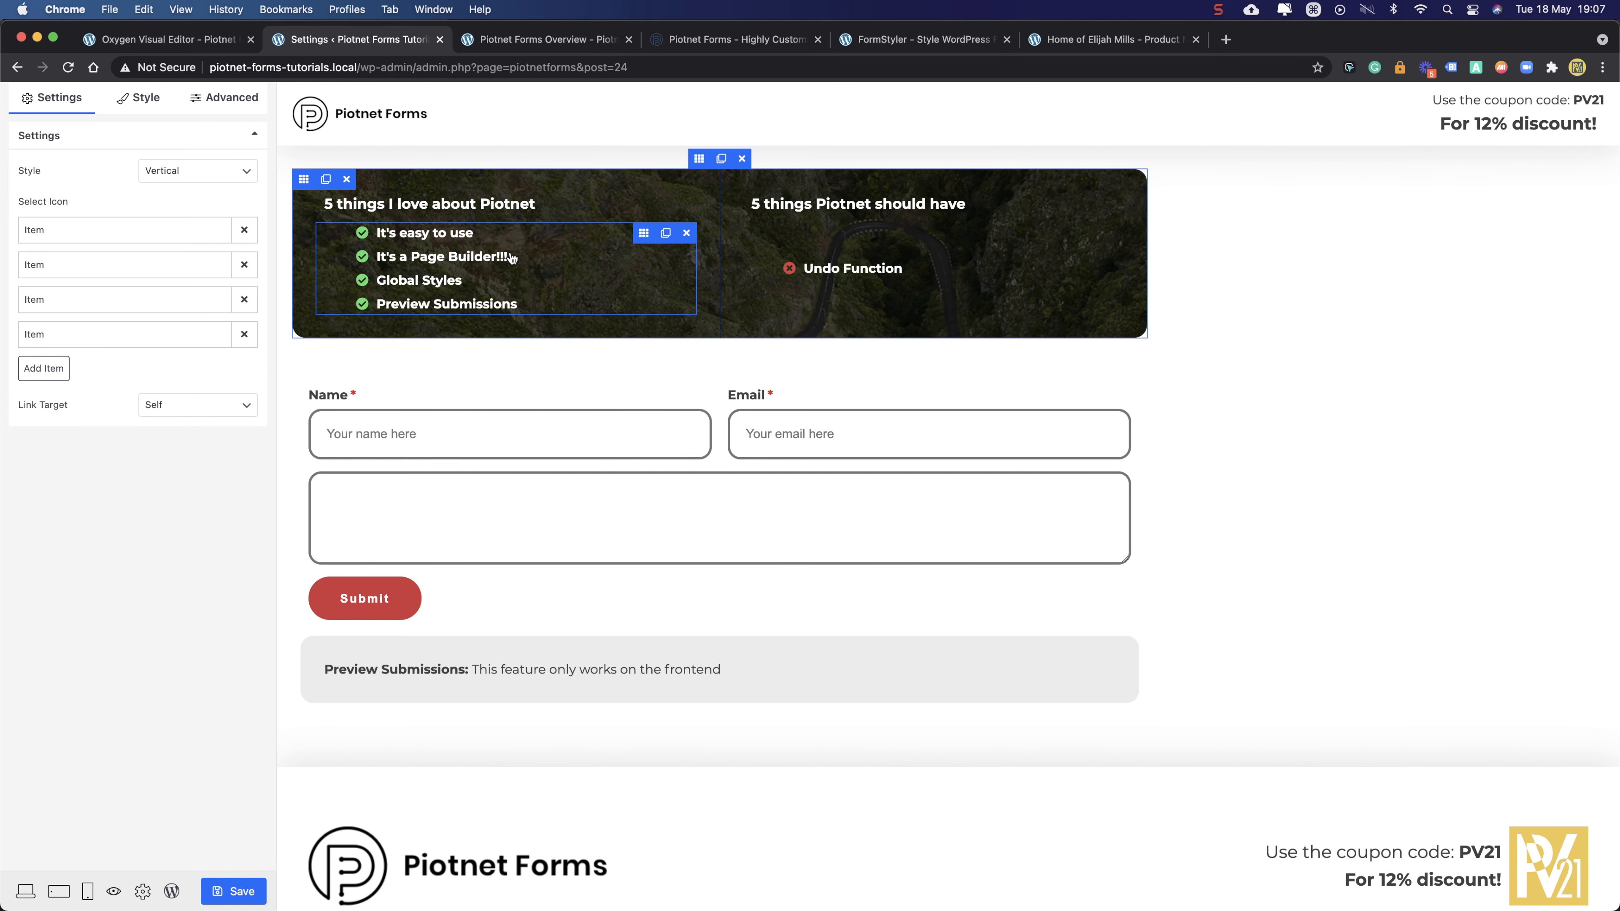
- Add a fifth list item 'Many Fields' with the check-circle icon
left_click(43, 369)
left_click_drag(78, 428, 19, 449)
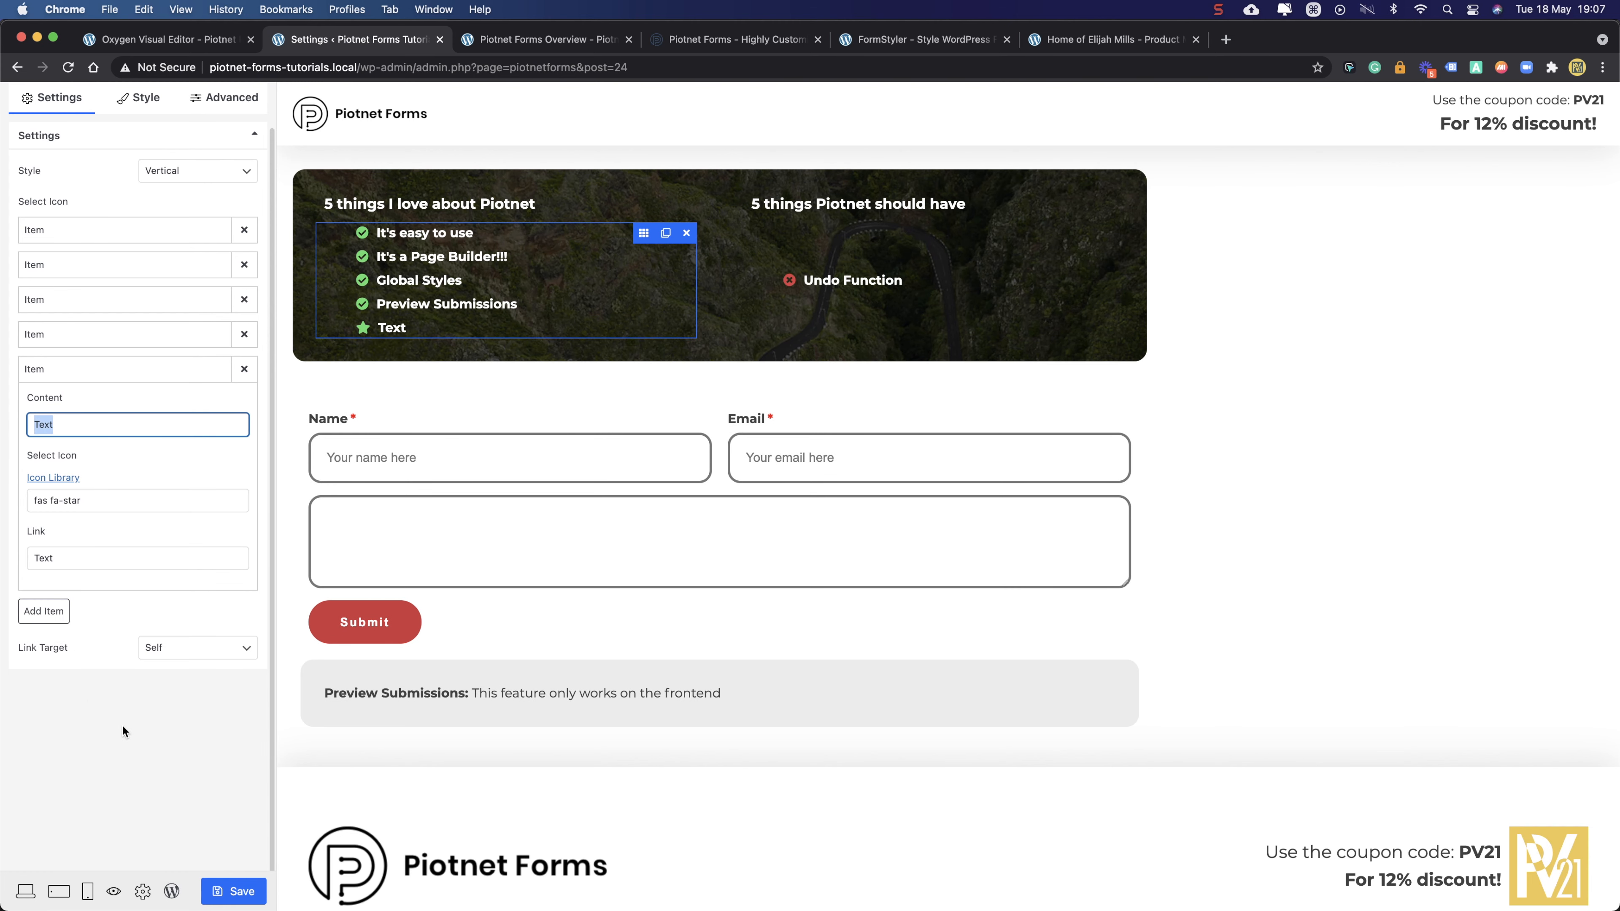
type("Many")
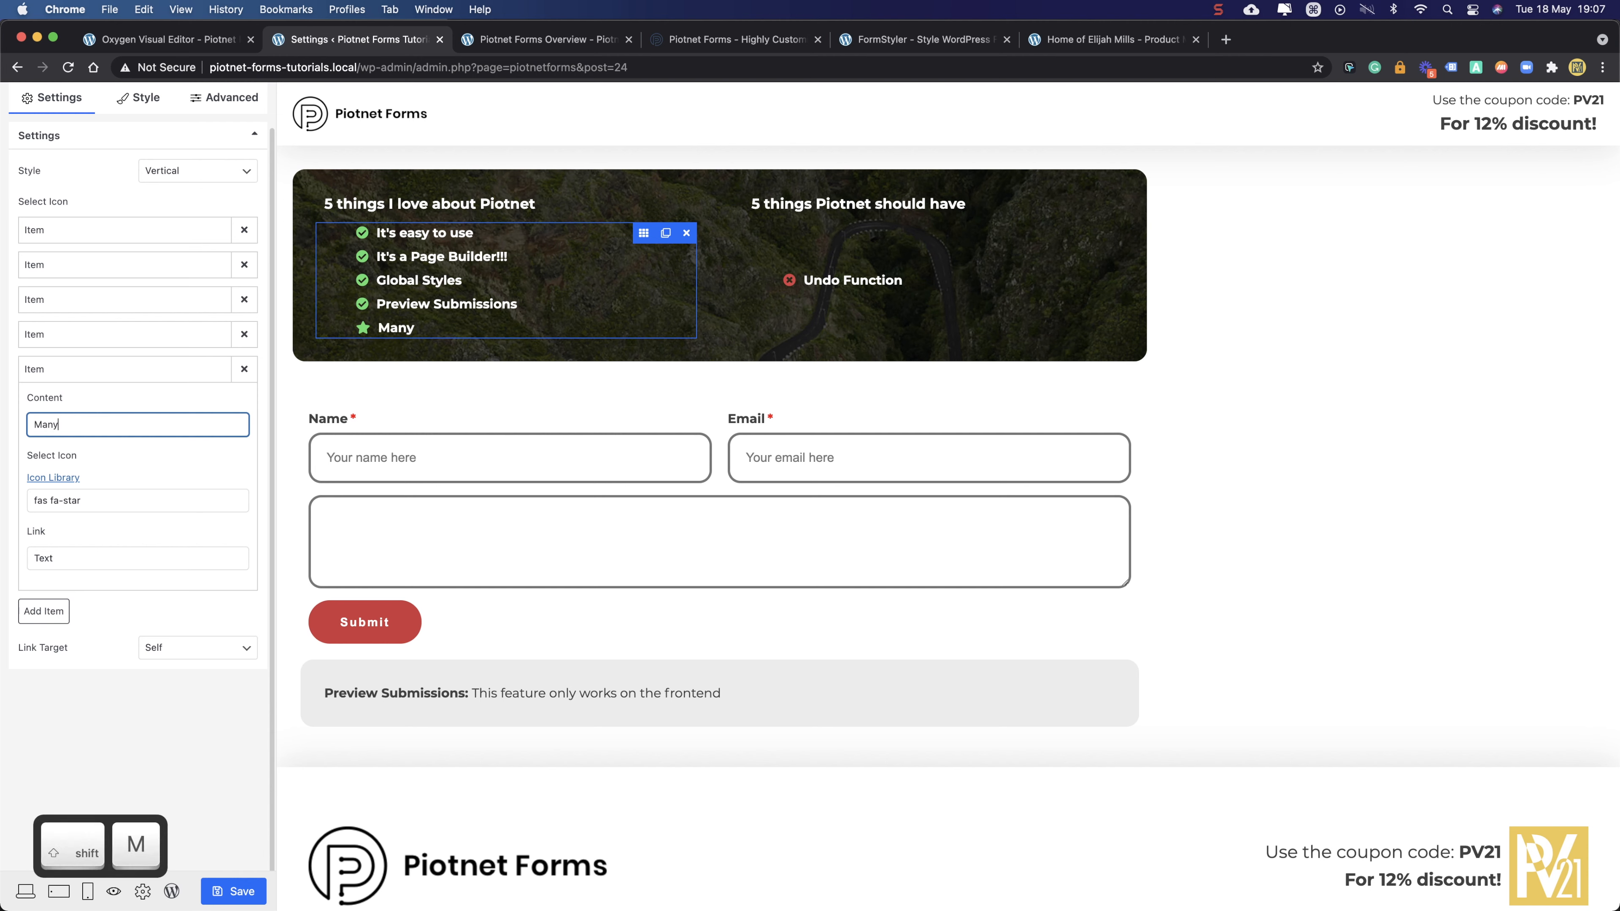
type(" Fields")
left_click(102, 498)
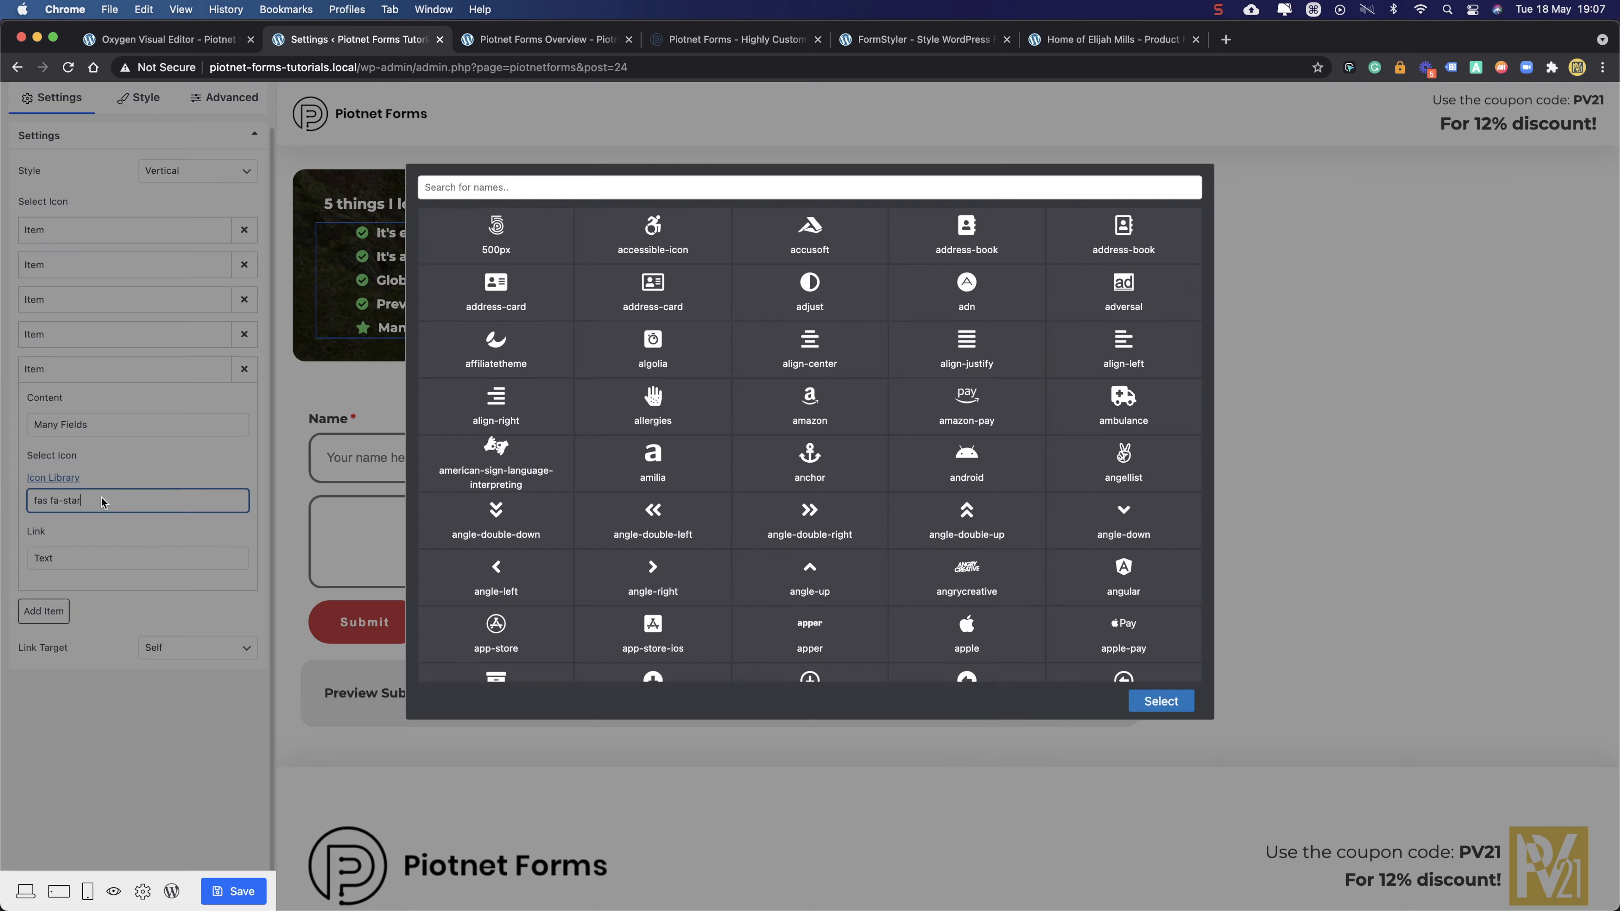
left_click(853, 187)
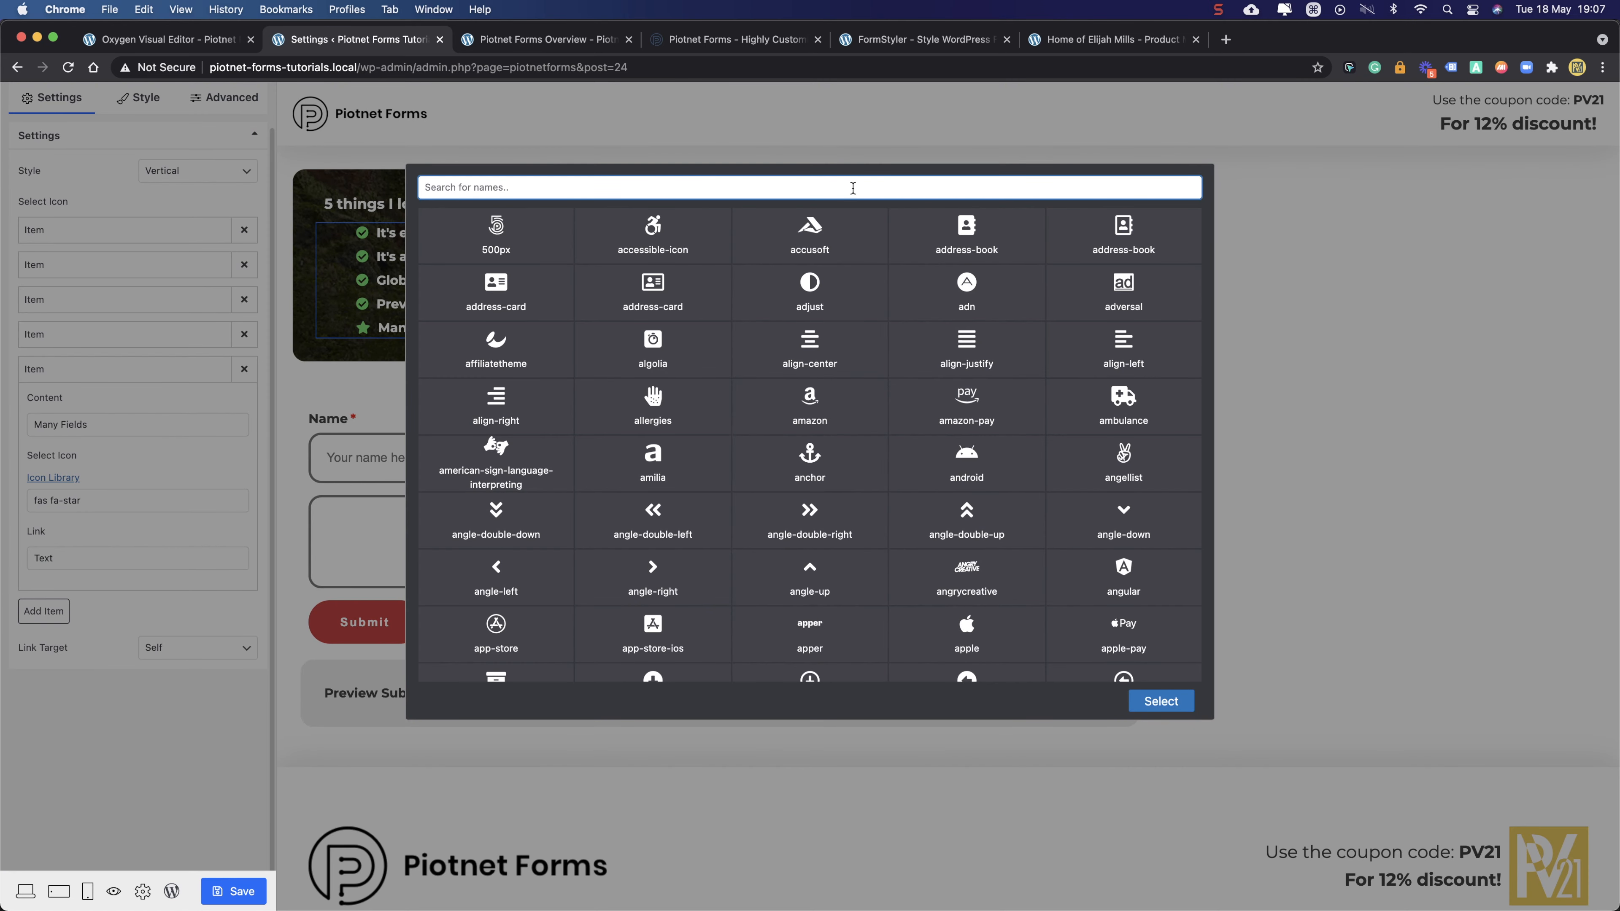
type("check")
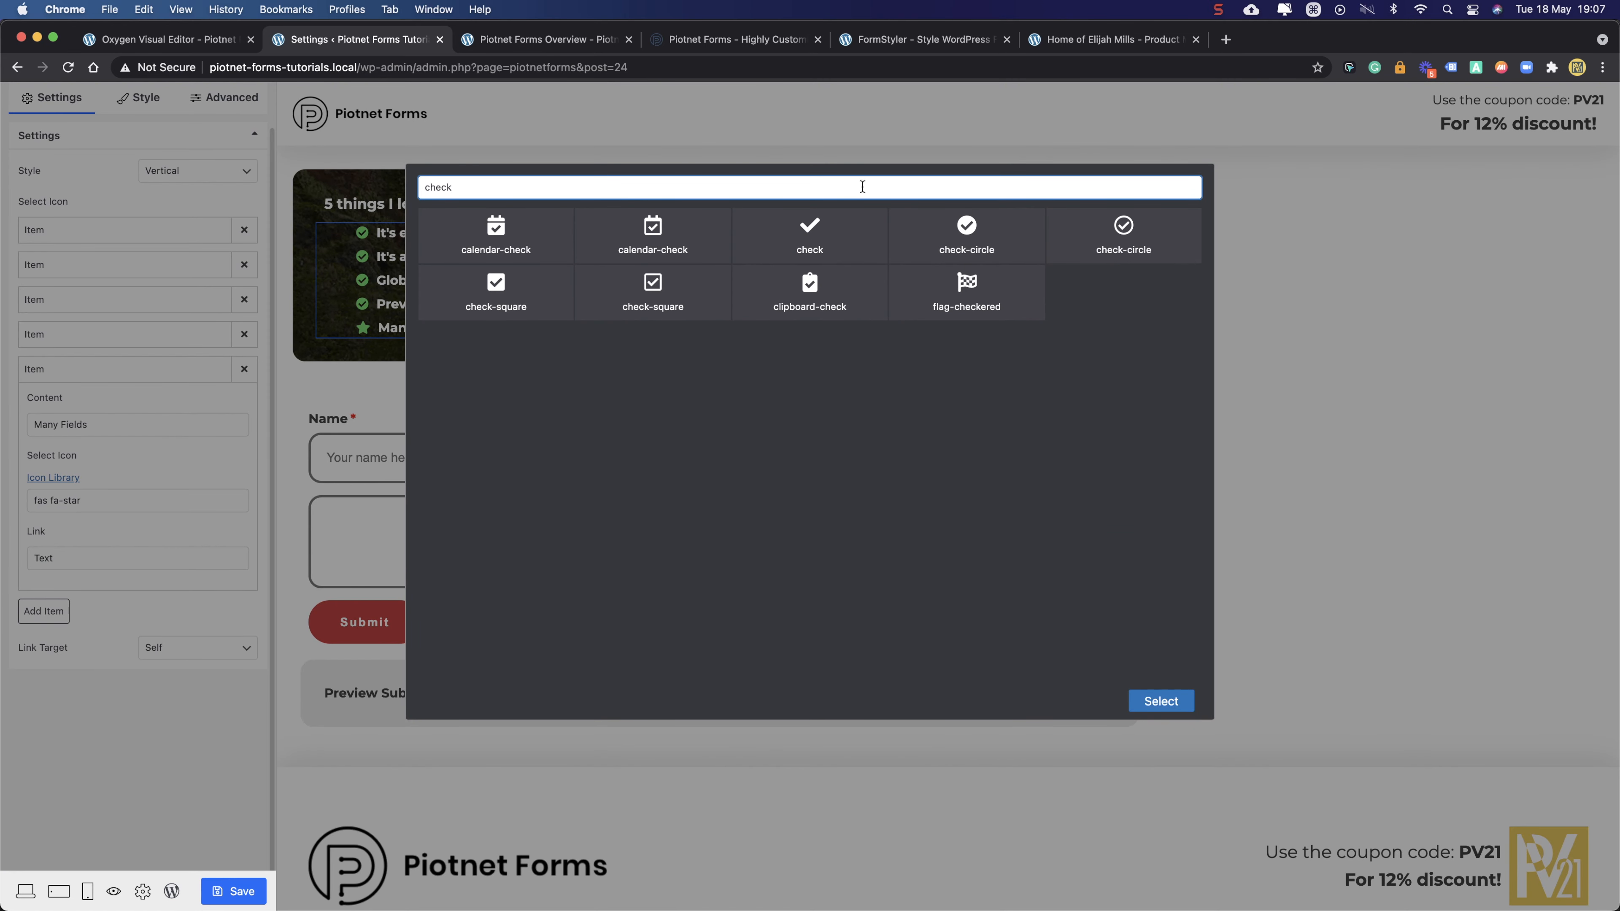
left_click(967, 230)
left_click(1154, 700)
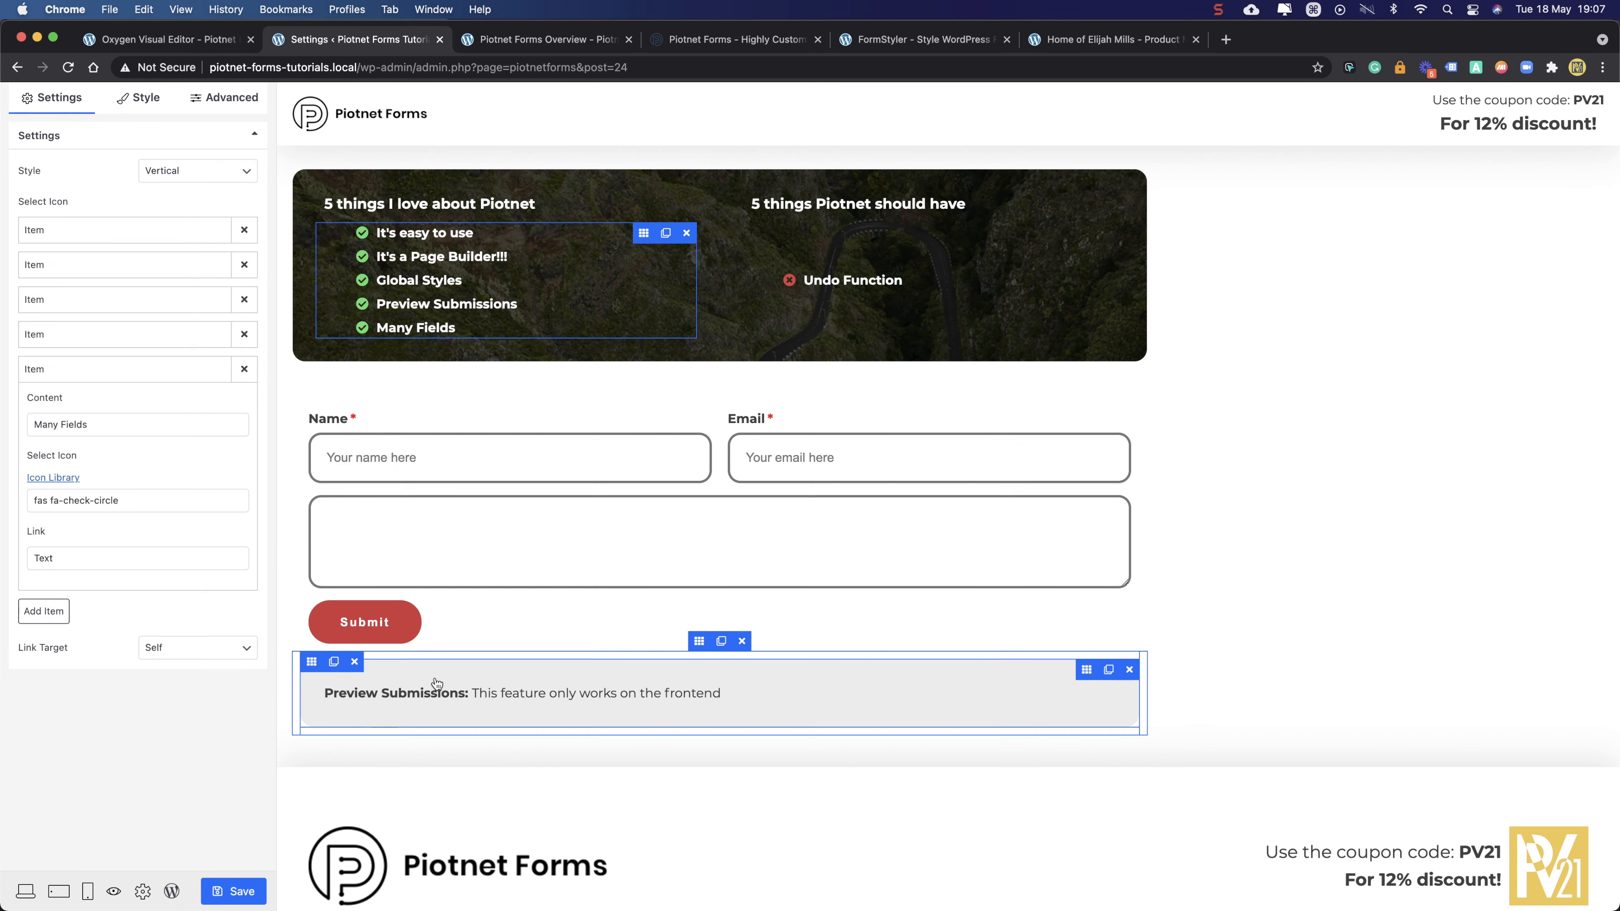
- Collapse the new item and show the list's margin and padding settings
left_click(153, 371)
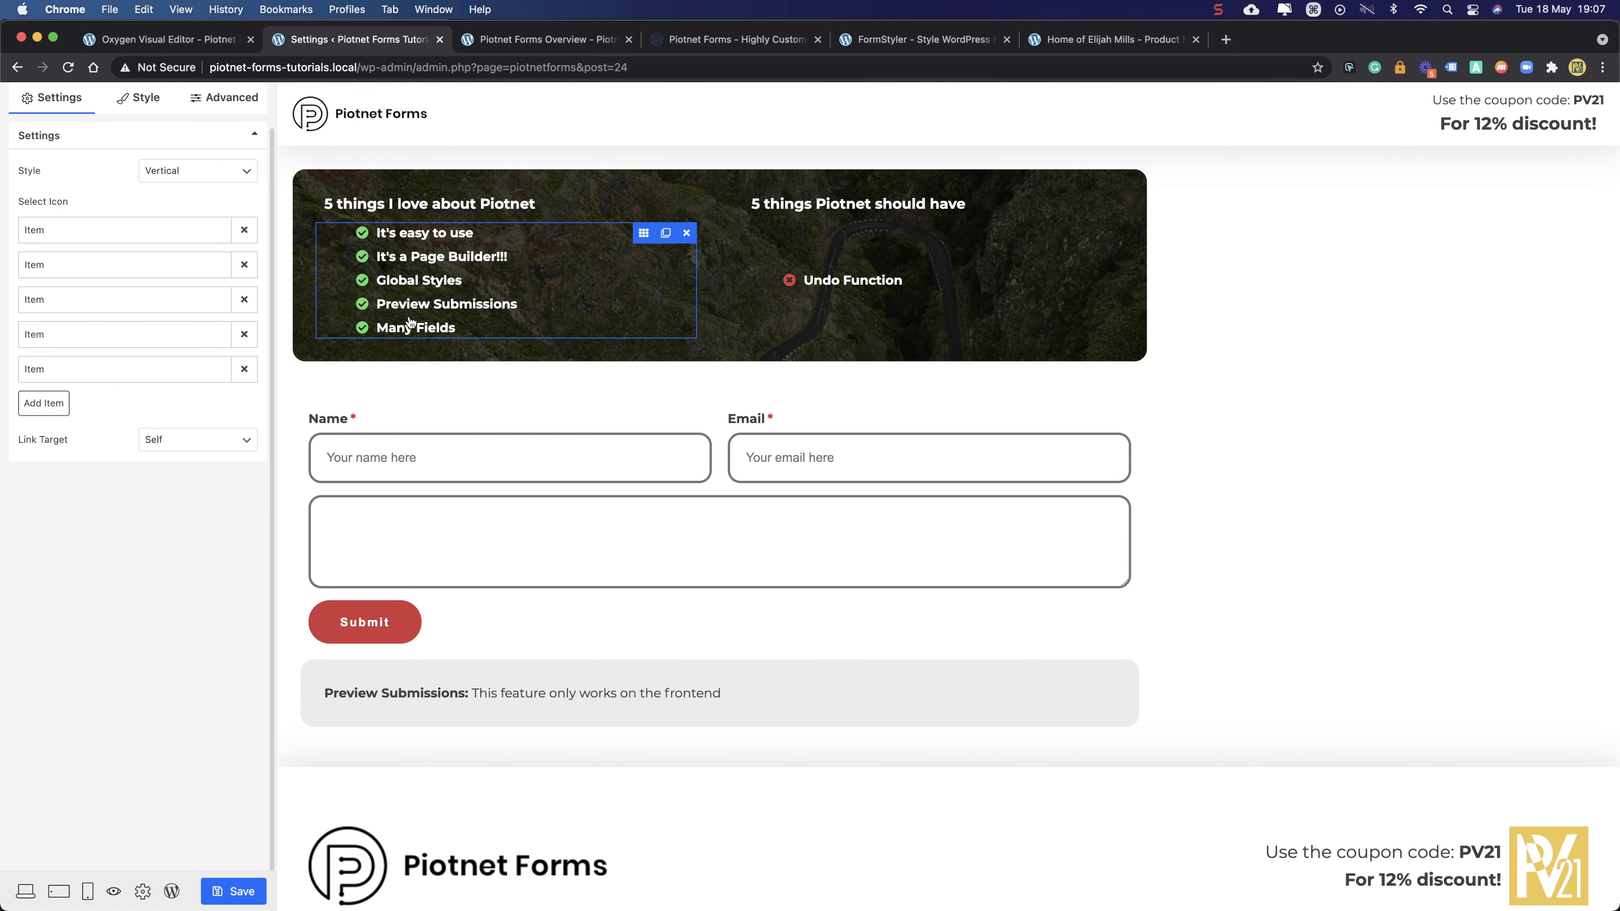
scroll(100, 167, "up", 2)
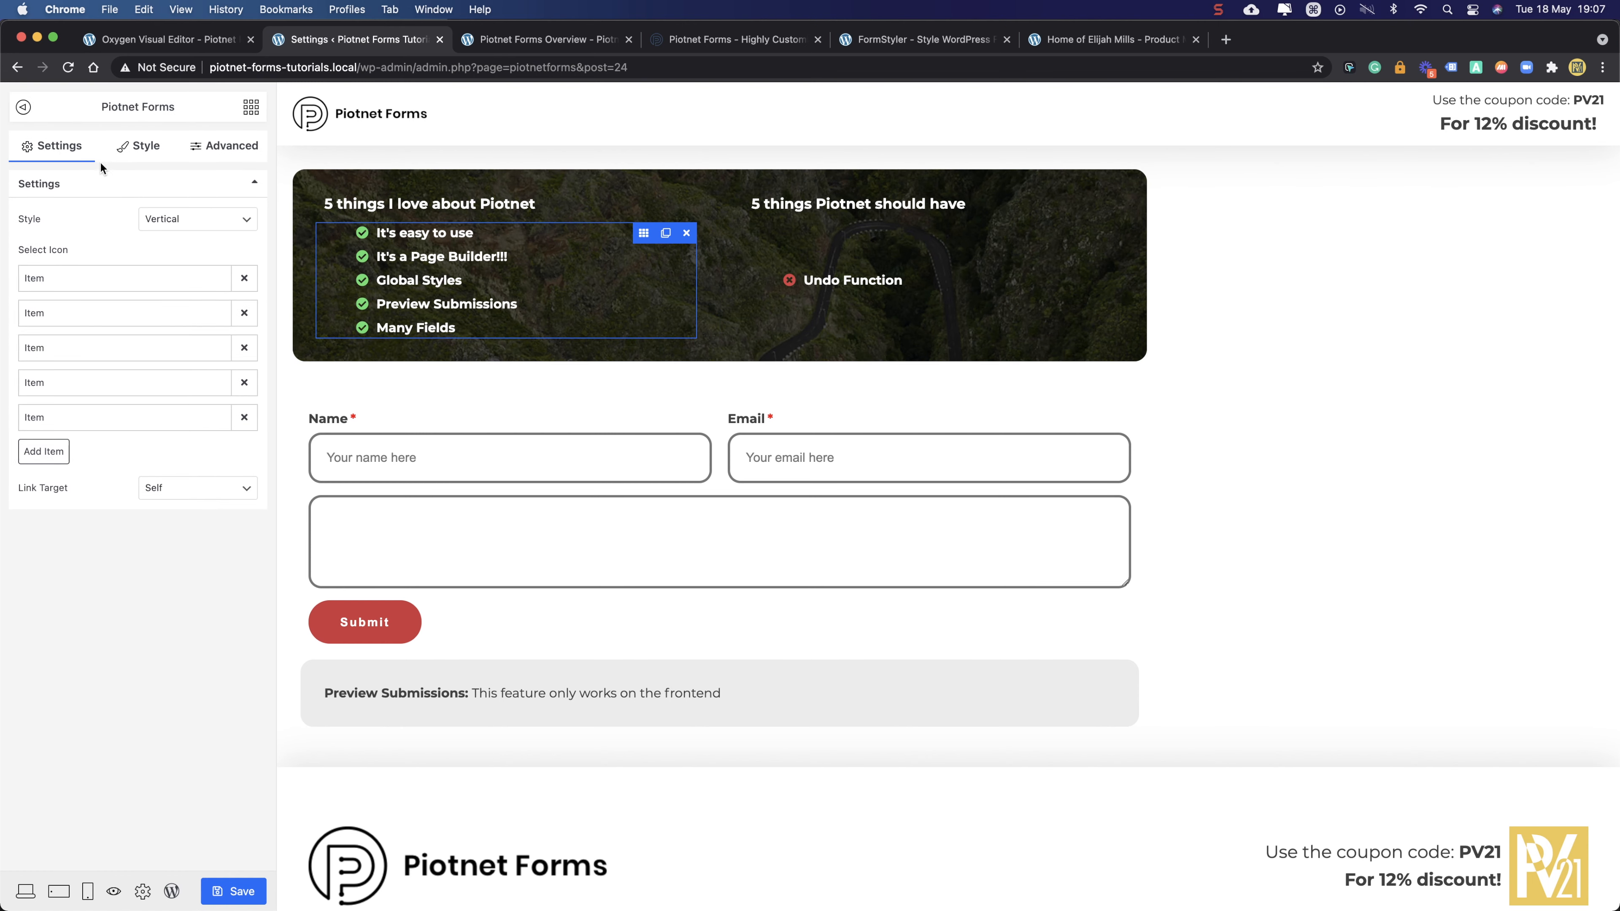
left_click(220, 148)
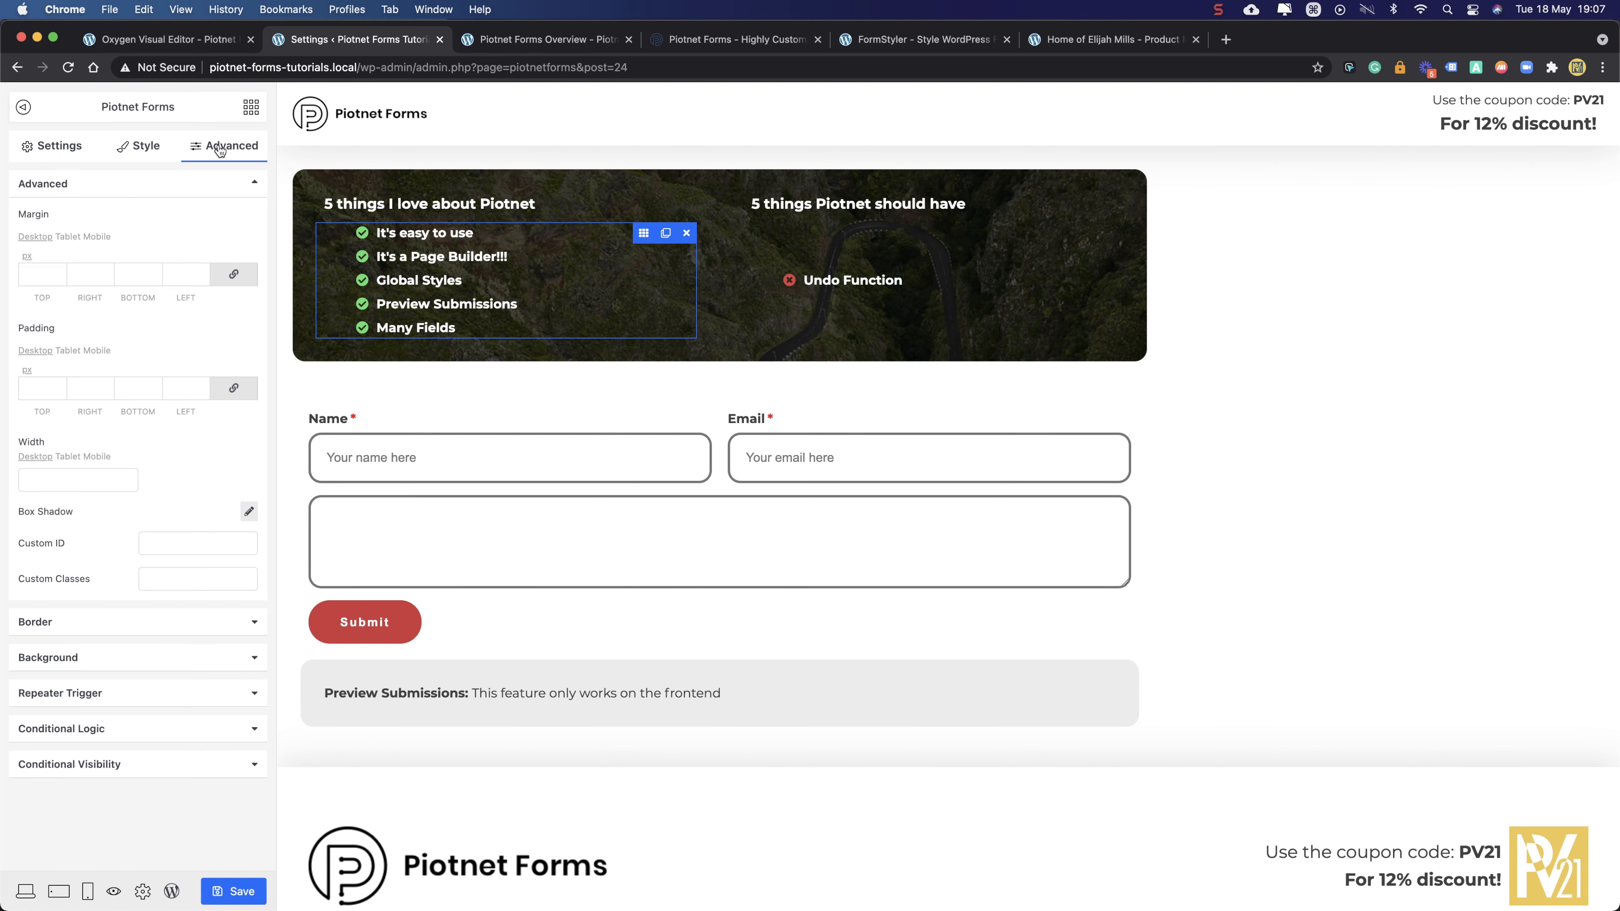
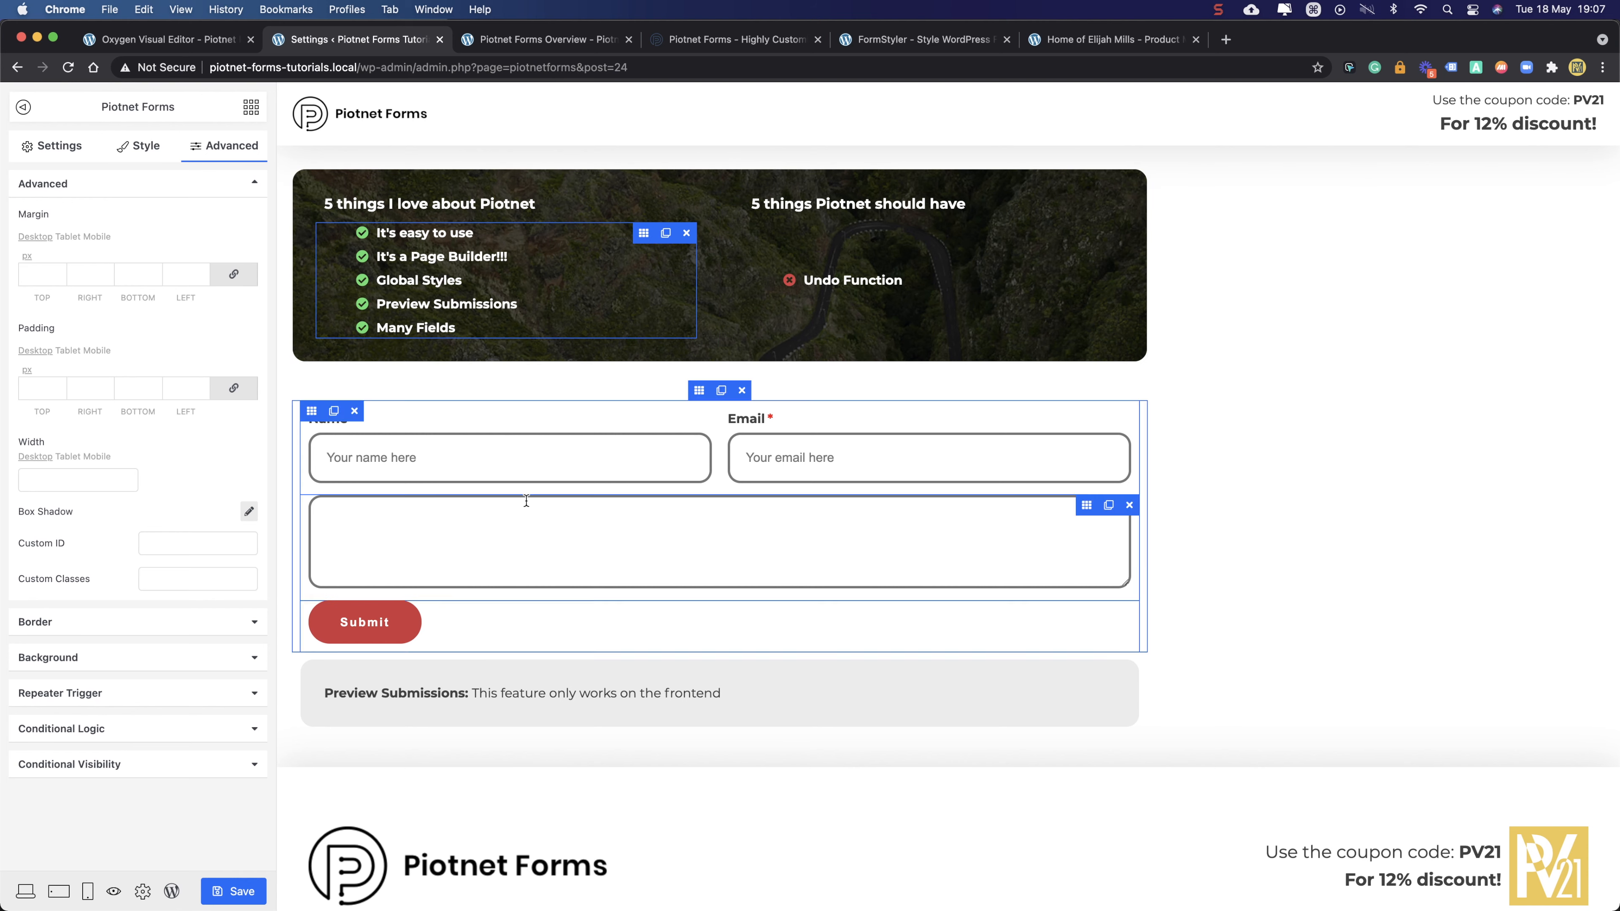
- Select the Undo Function icon list, glance at Oxygen's Manage > Settings, then return to Piotnet
left_click(1043, 280)
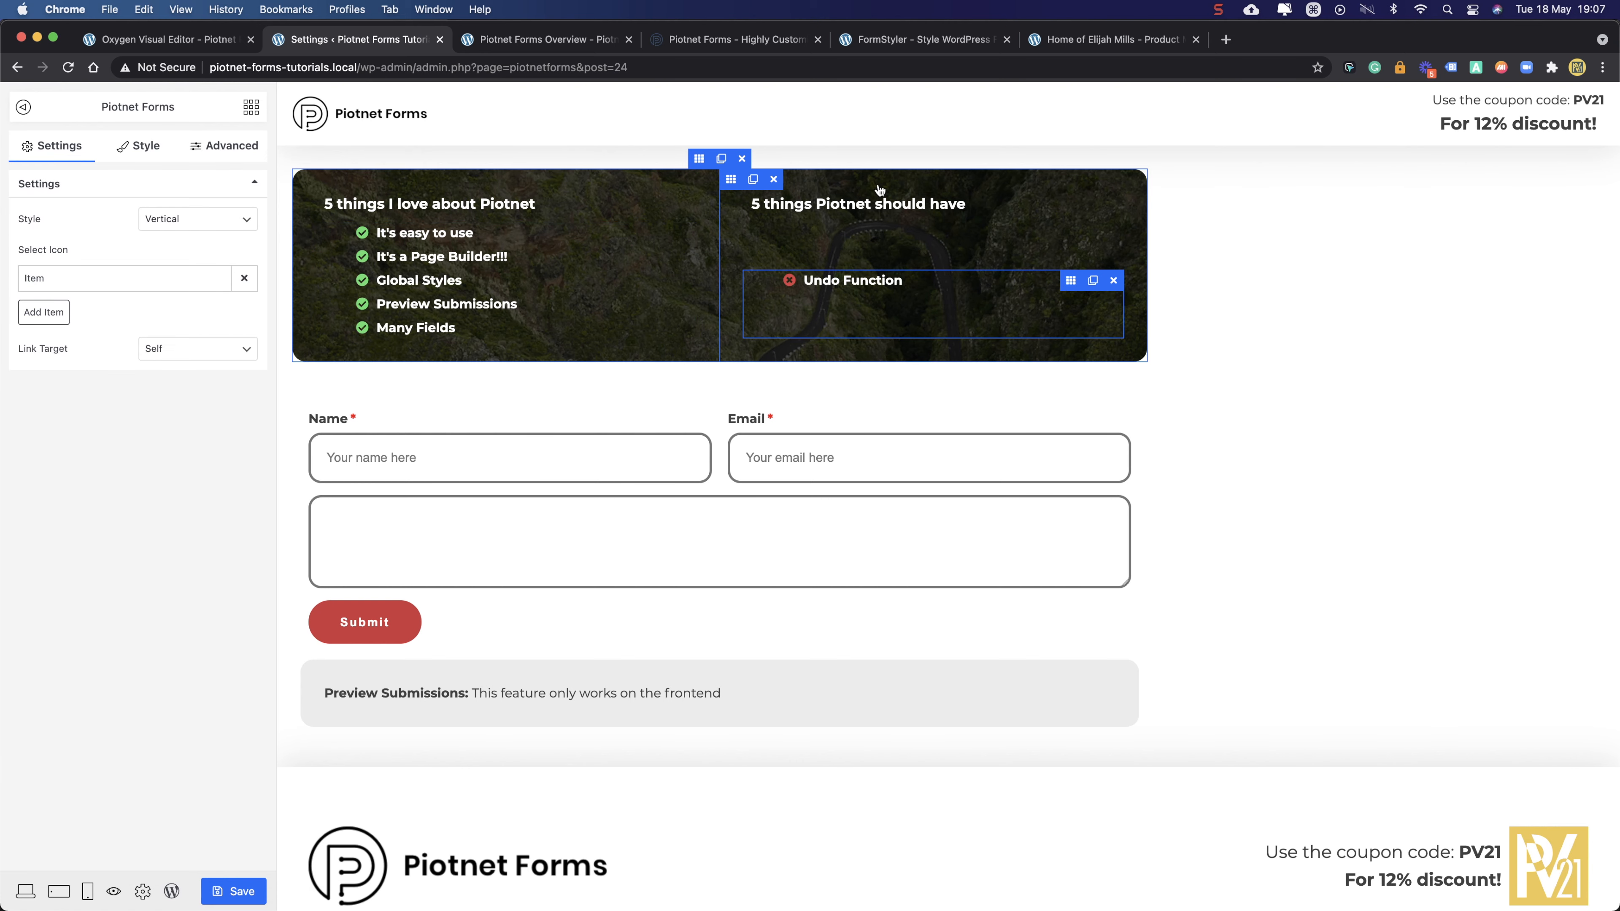
left_click(151, 41)
left_click(1488, 90)
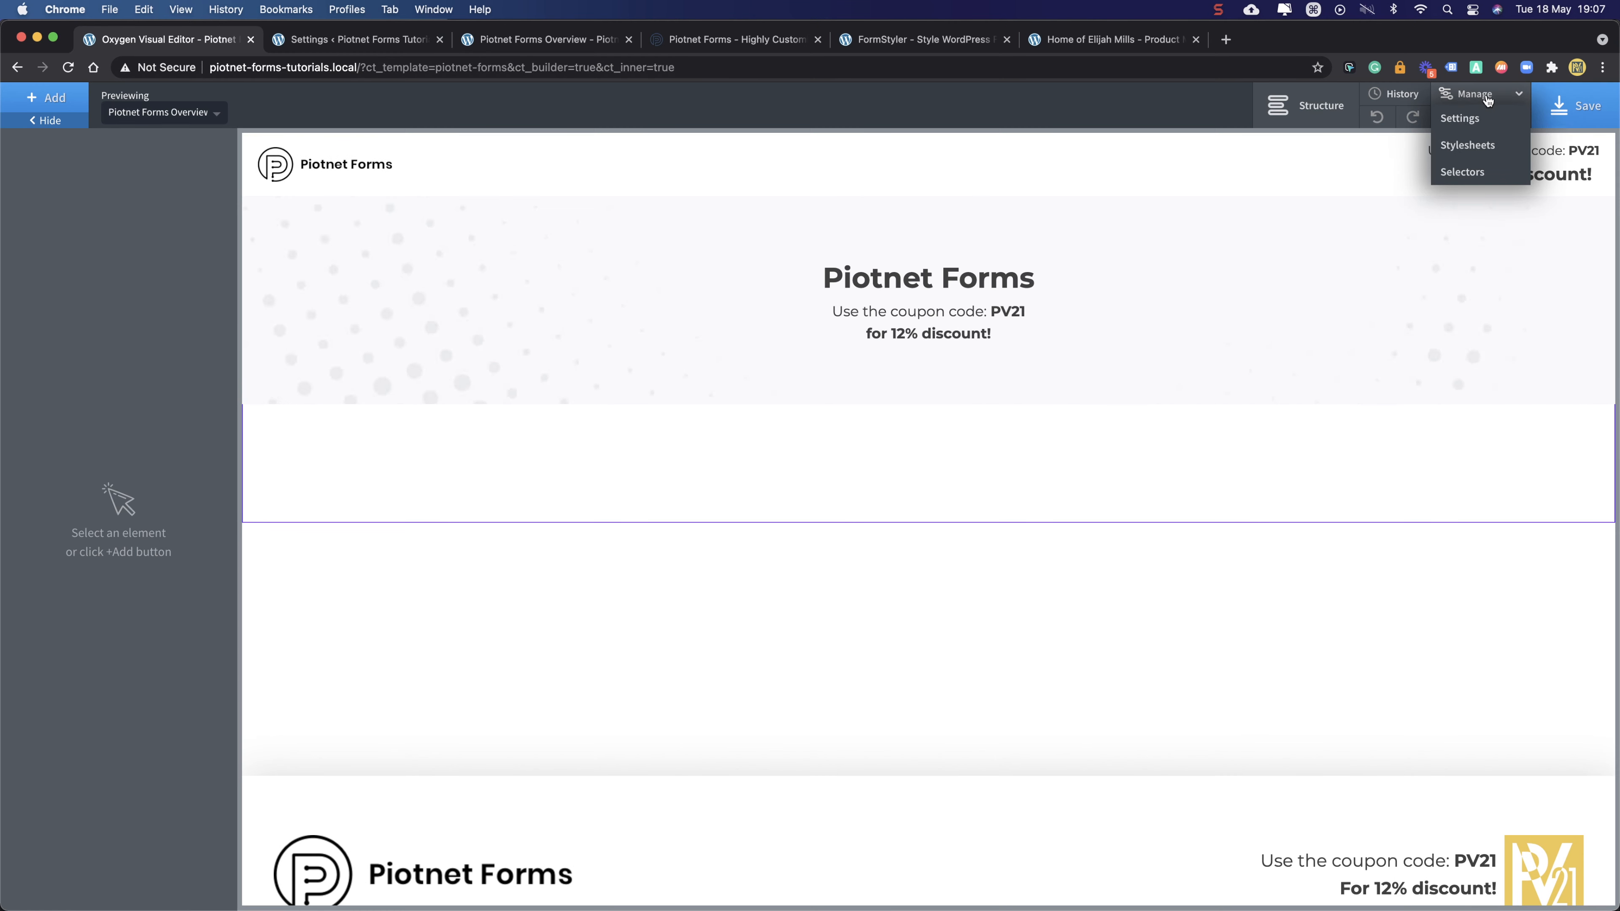
left_click(1465, 124)
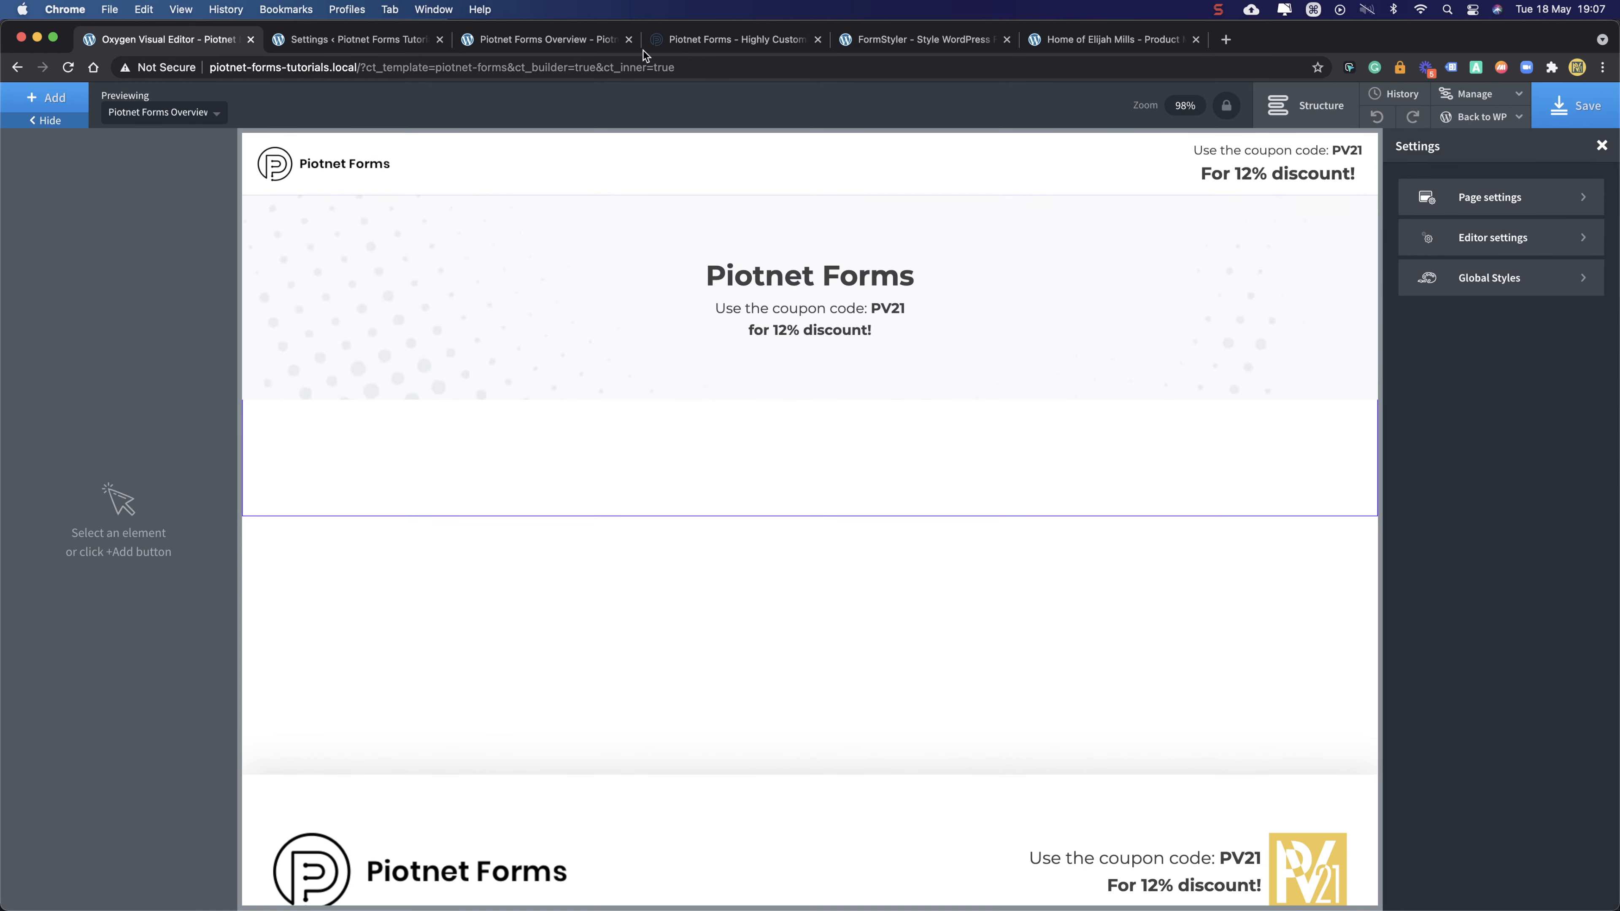
left_click(360, 41)
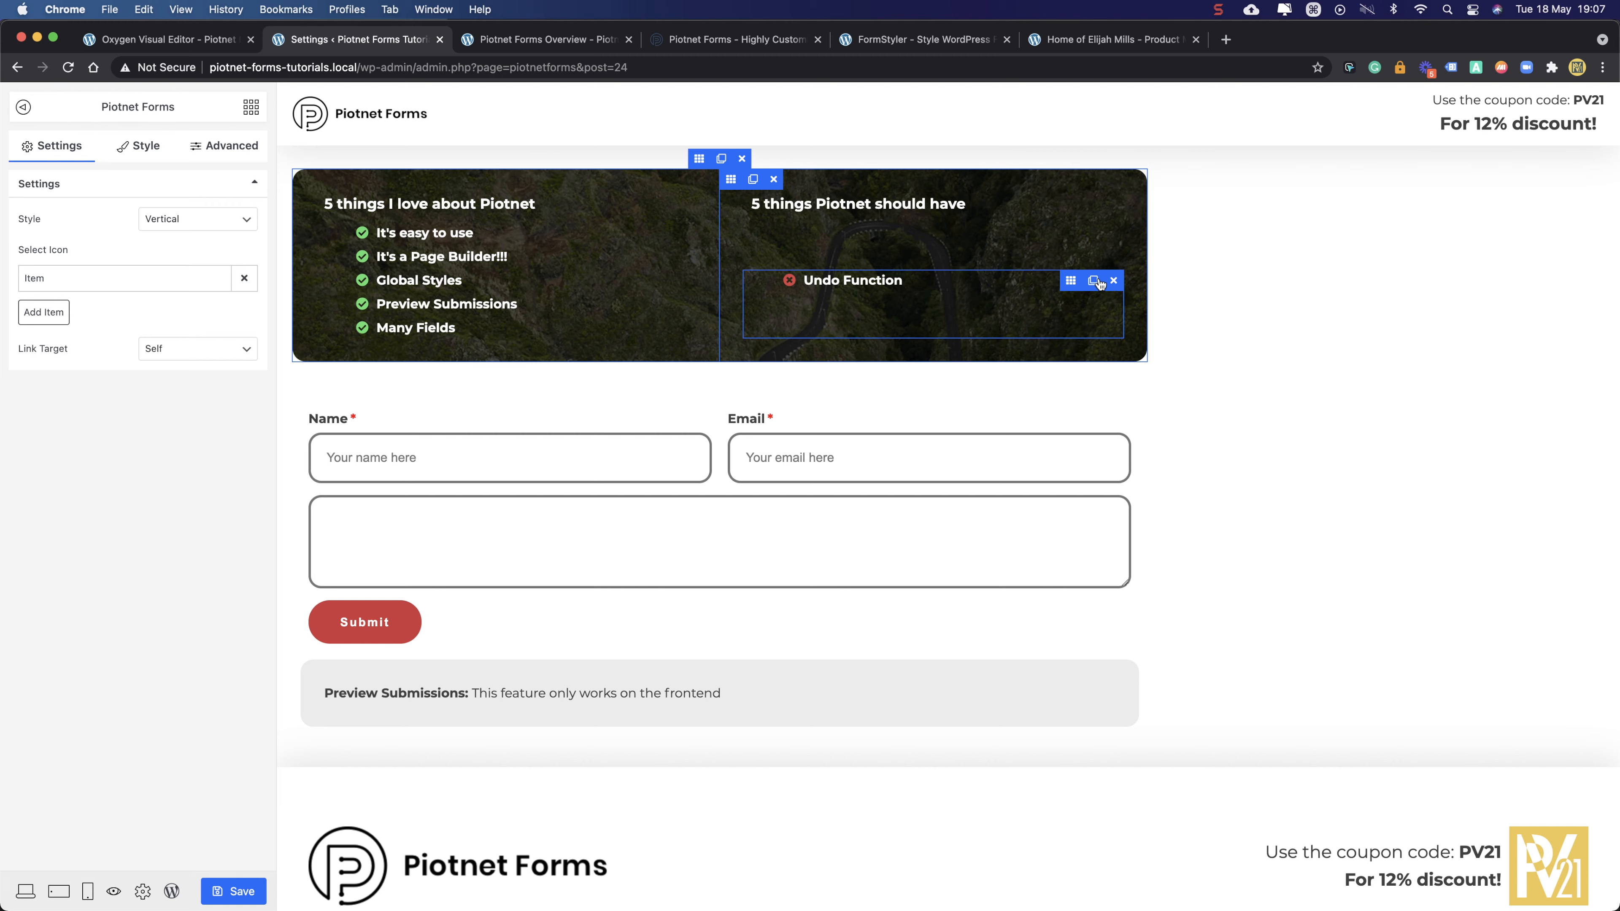
- Add a new should-have item with the times-circle icon from the Icon Library
left_click(54, 312)
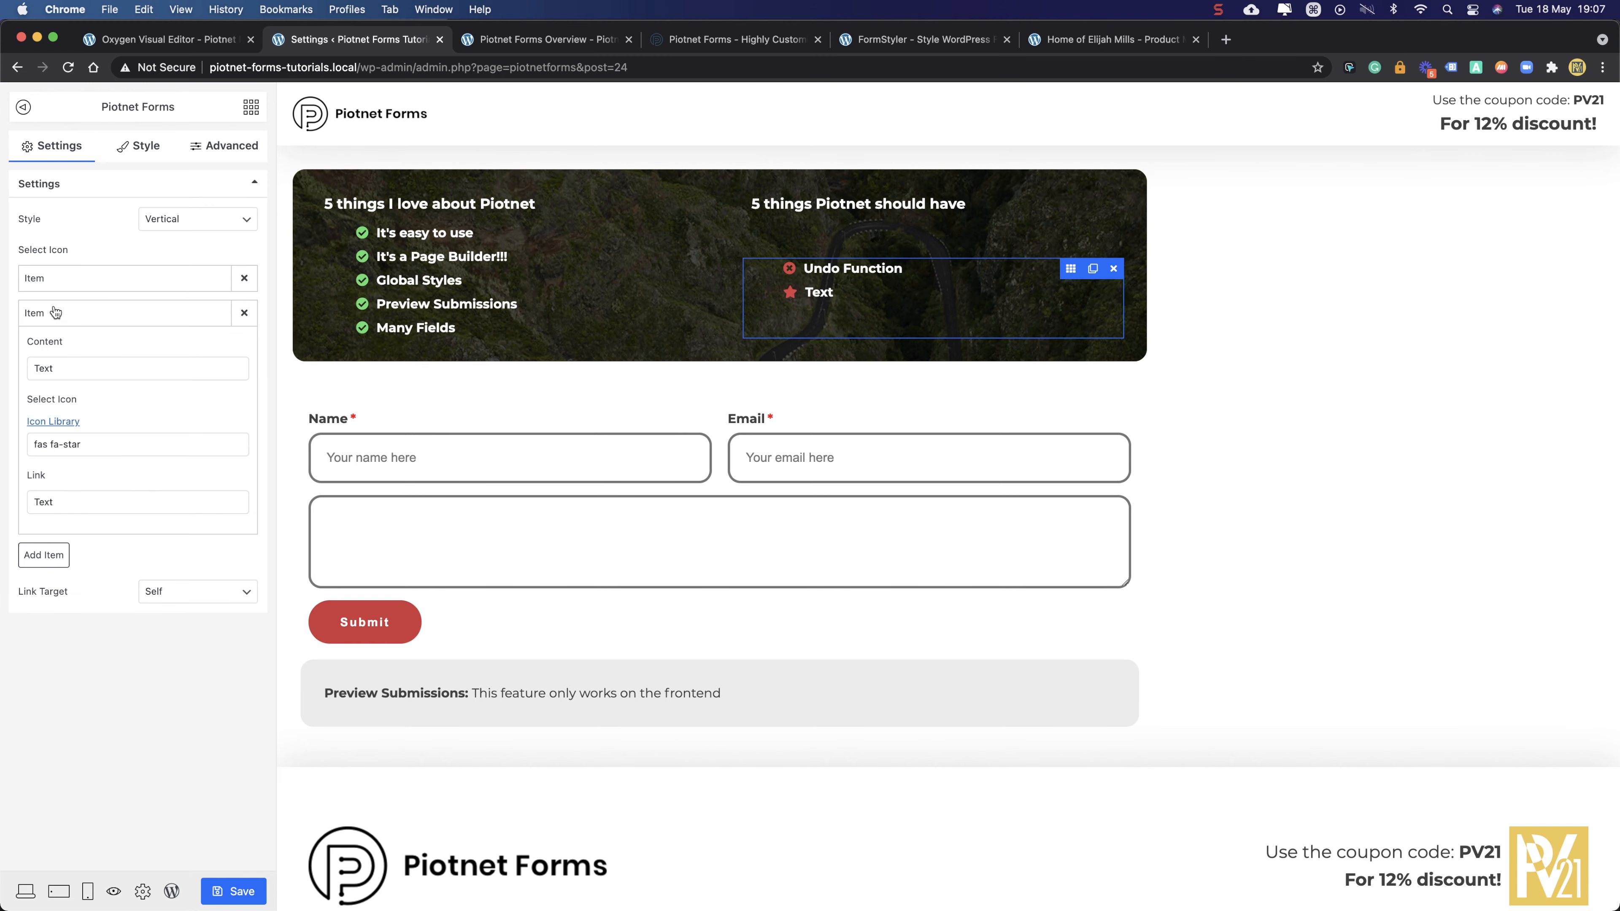
left_click(97, 447)
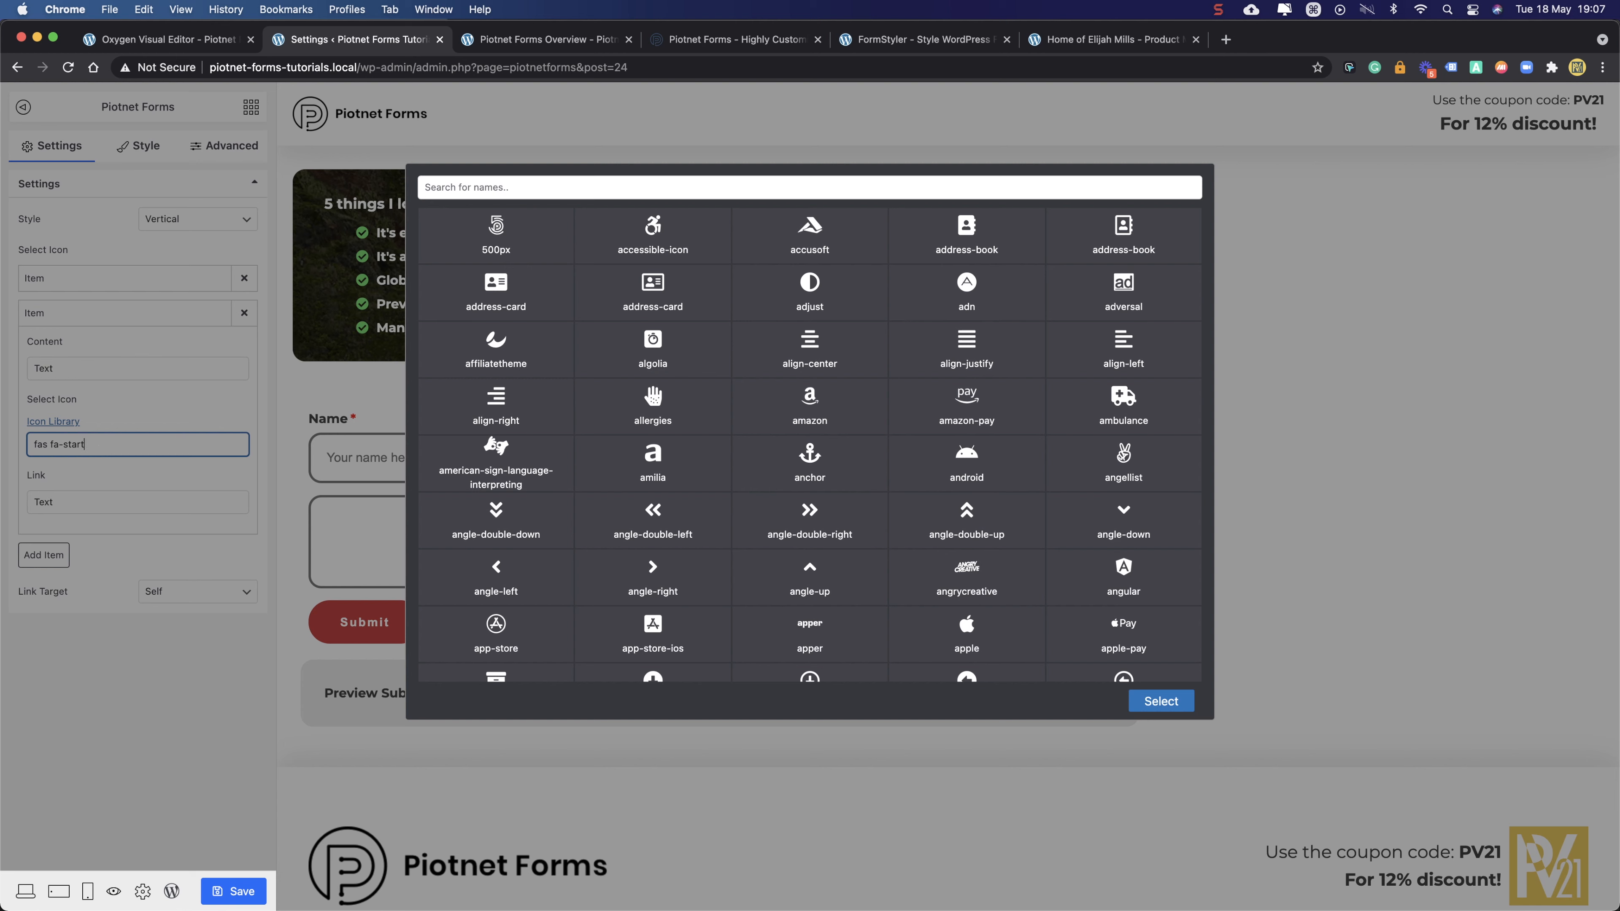
left_click(511, 185)
type("times")
left_click(954, 246)
left_click(1154, 701)
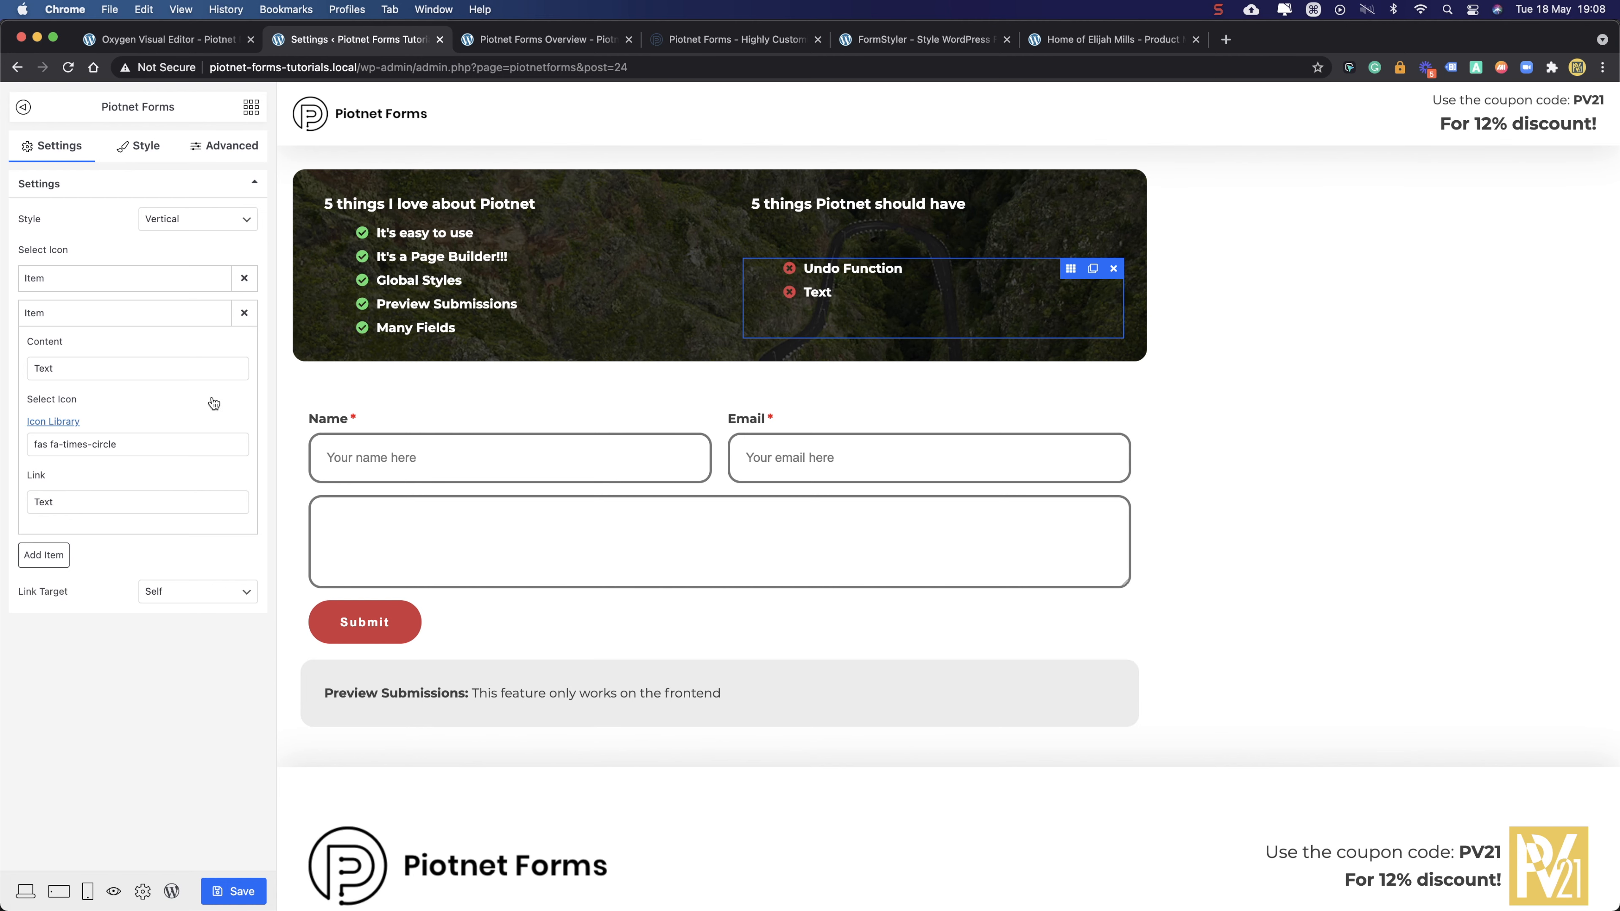
- Change the new item's text to 'Need to Install 2 plugins' and save the form
double_click(74, 367)
key("BackSpace")
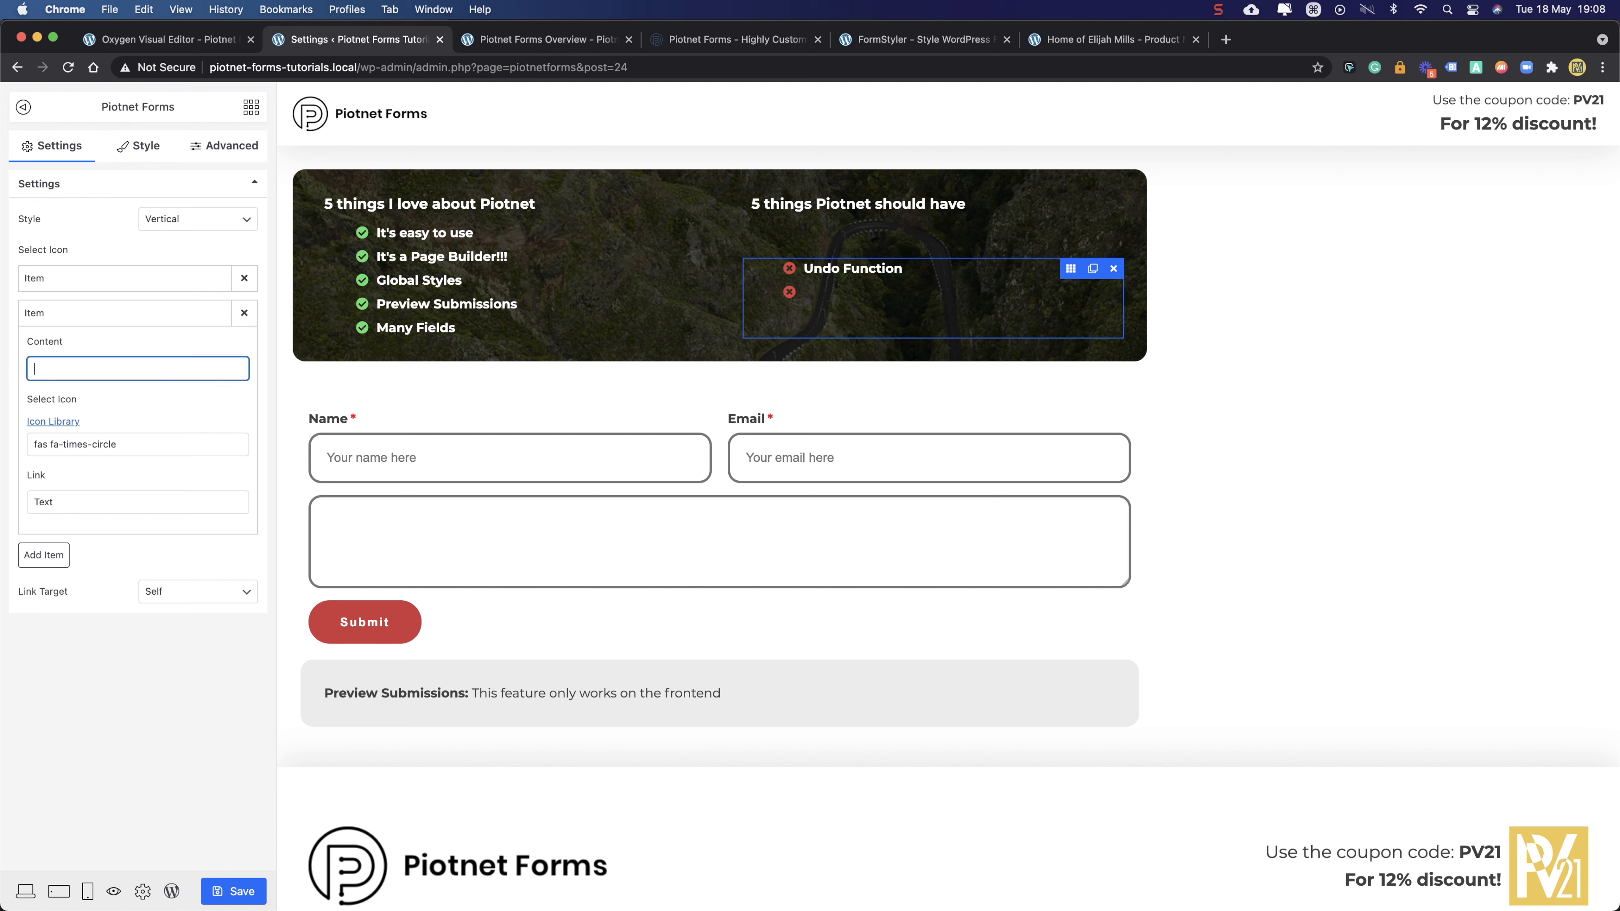
key("shift")
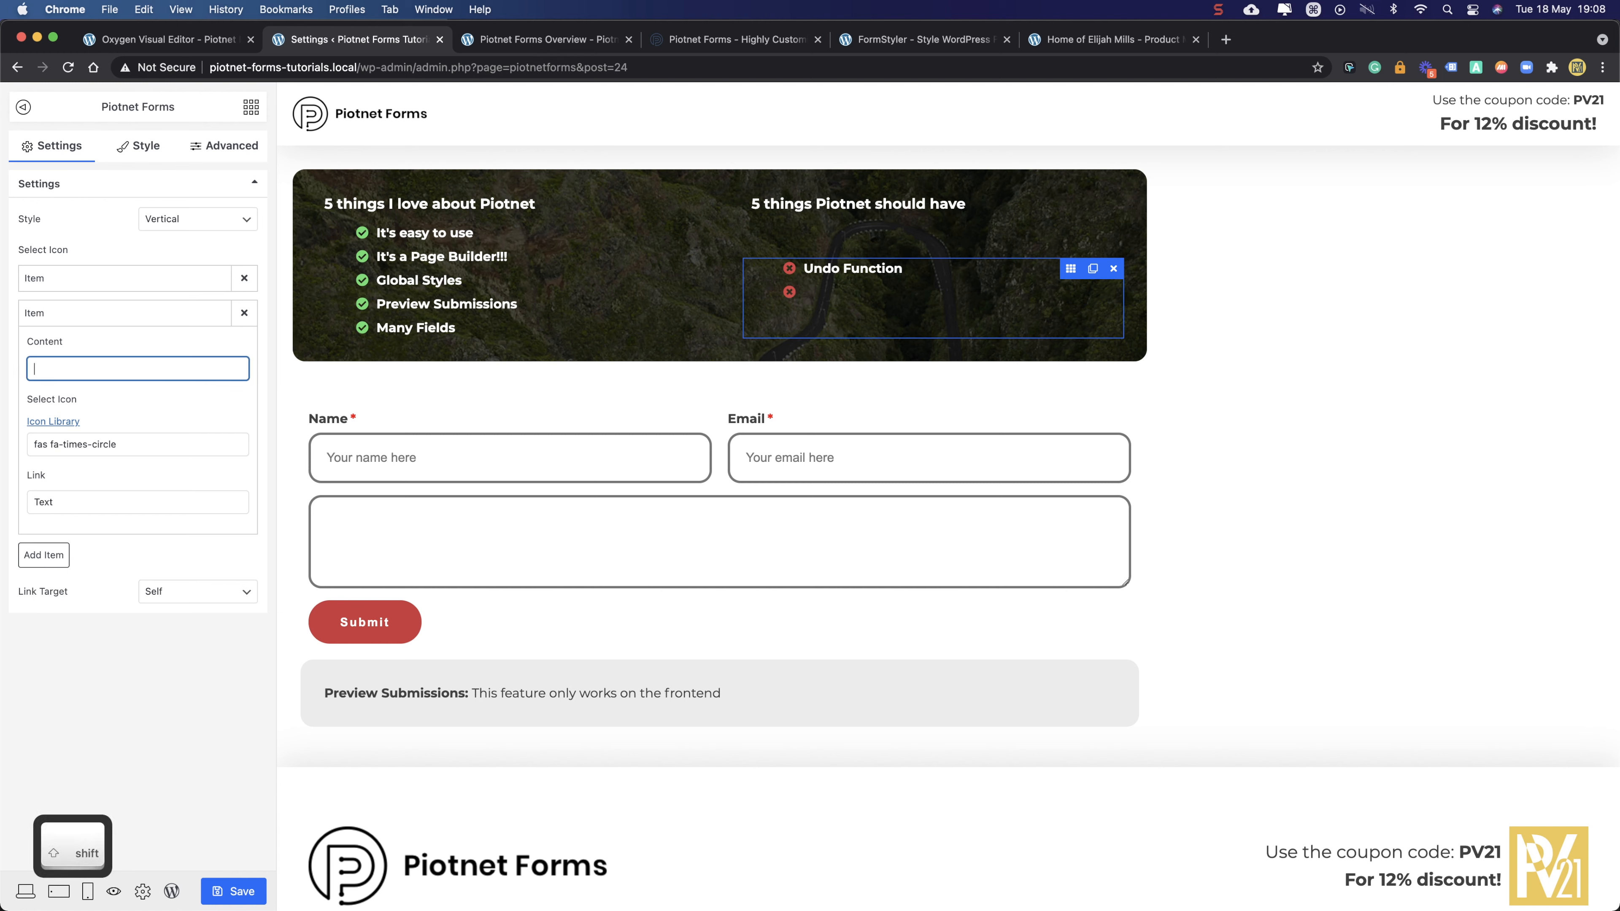
type("Need to Install w")
key("BackSpace")
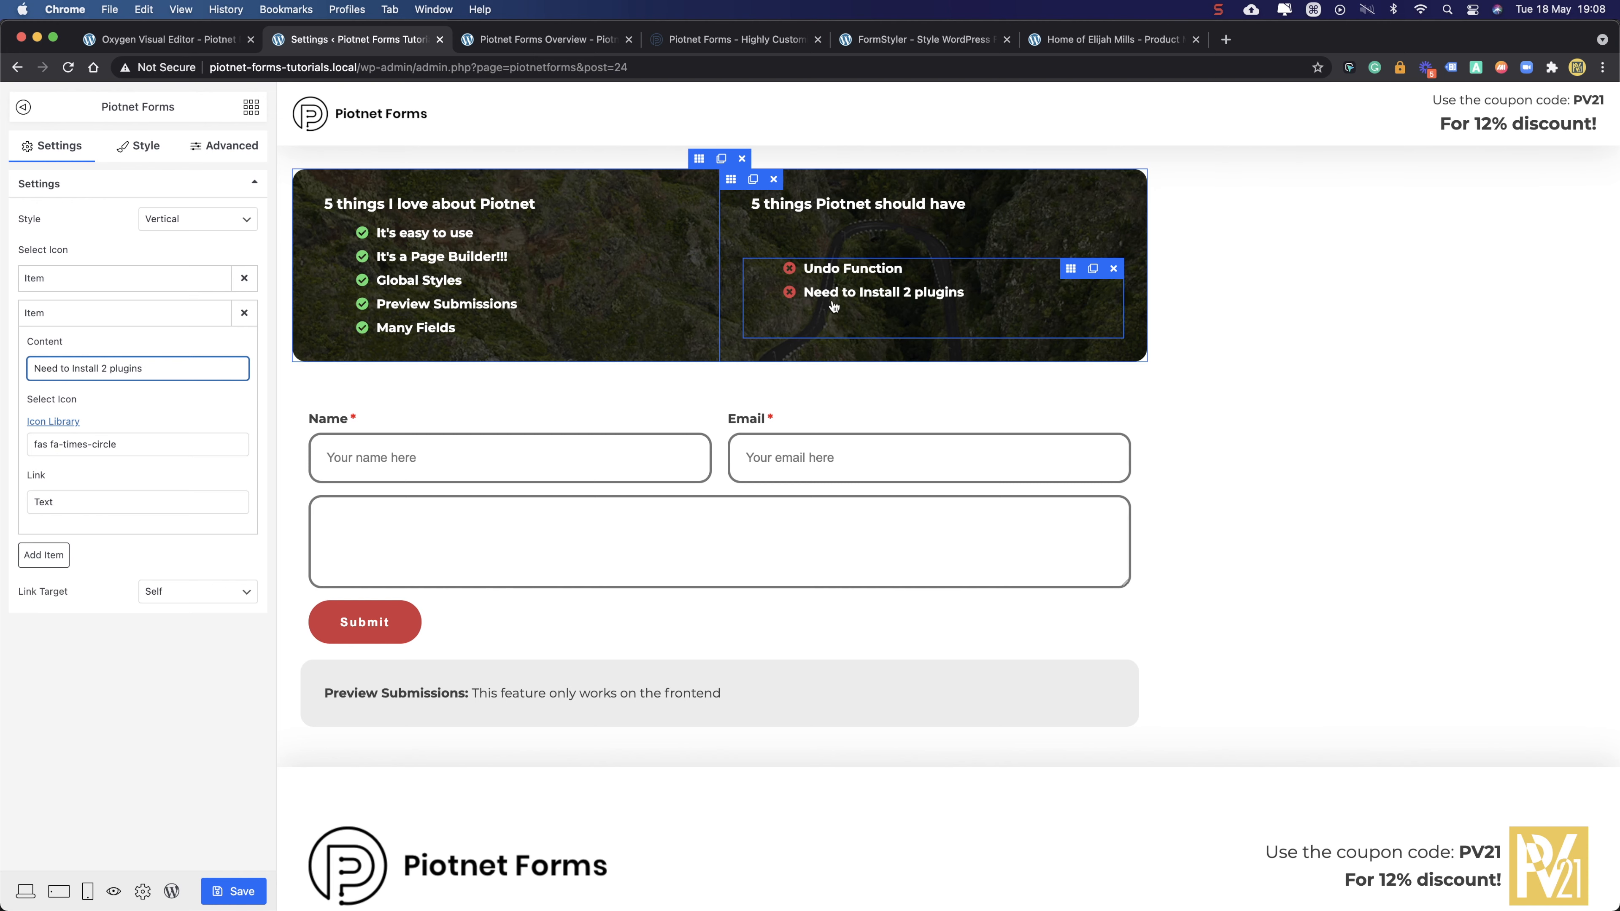
left_click(232, 893)
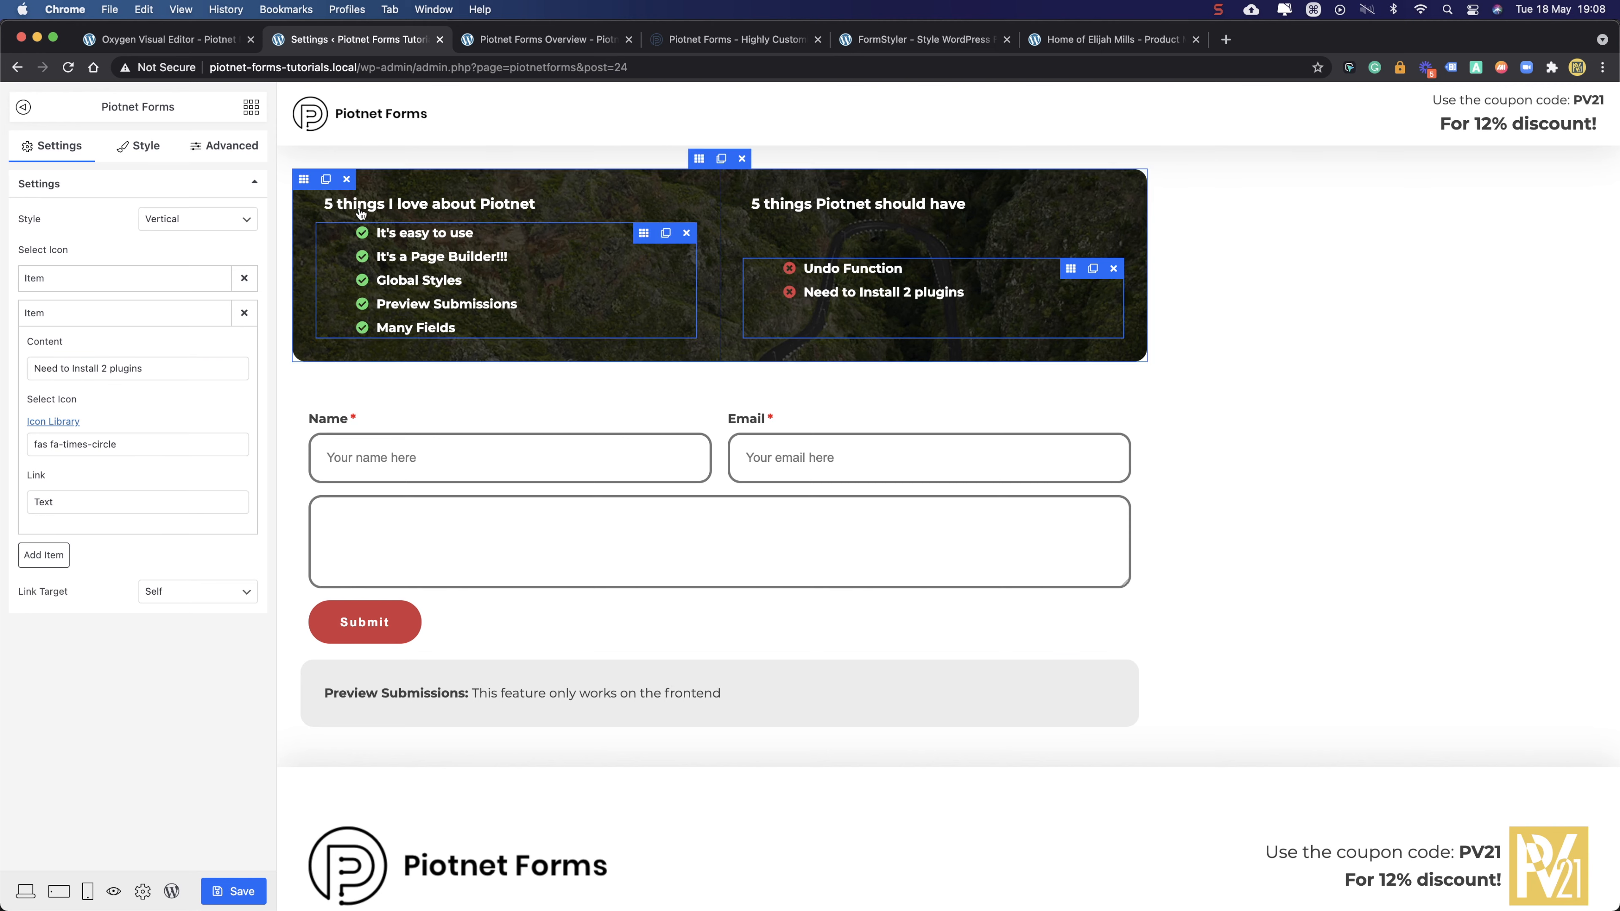
left_click(179, 39)
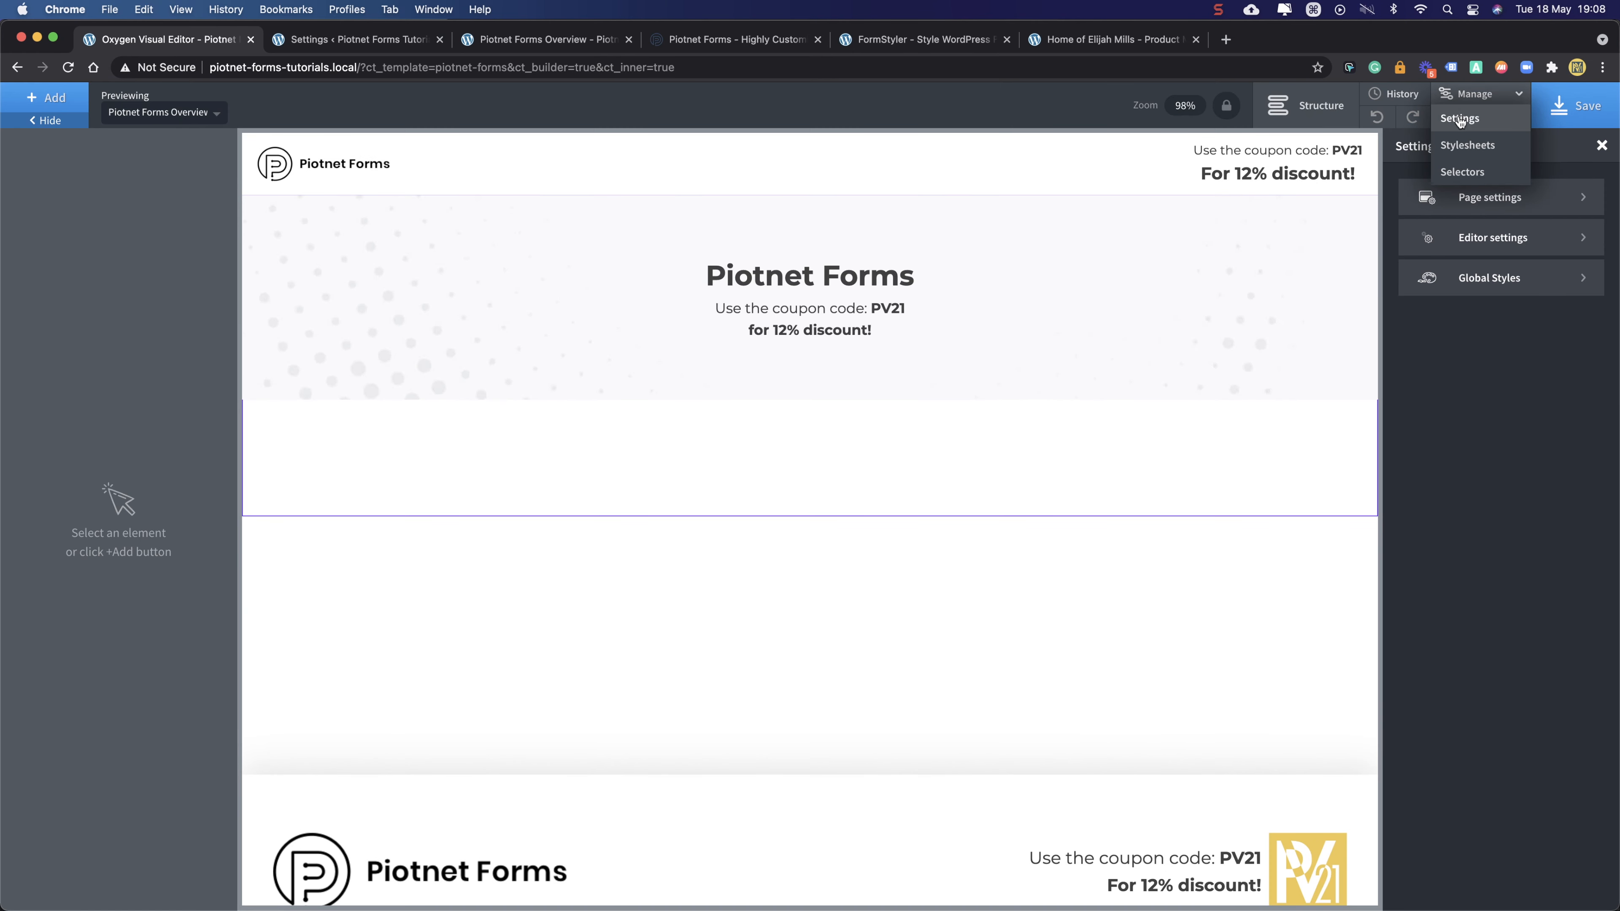
- Open Oxygen's stylesheet list and browse the Uncategorized stylesheet folders
left_click(1460, 119)
left_click(1461, 118)
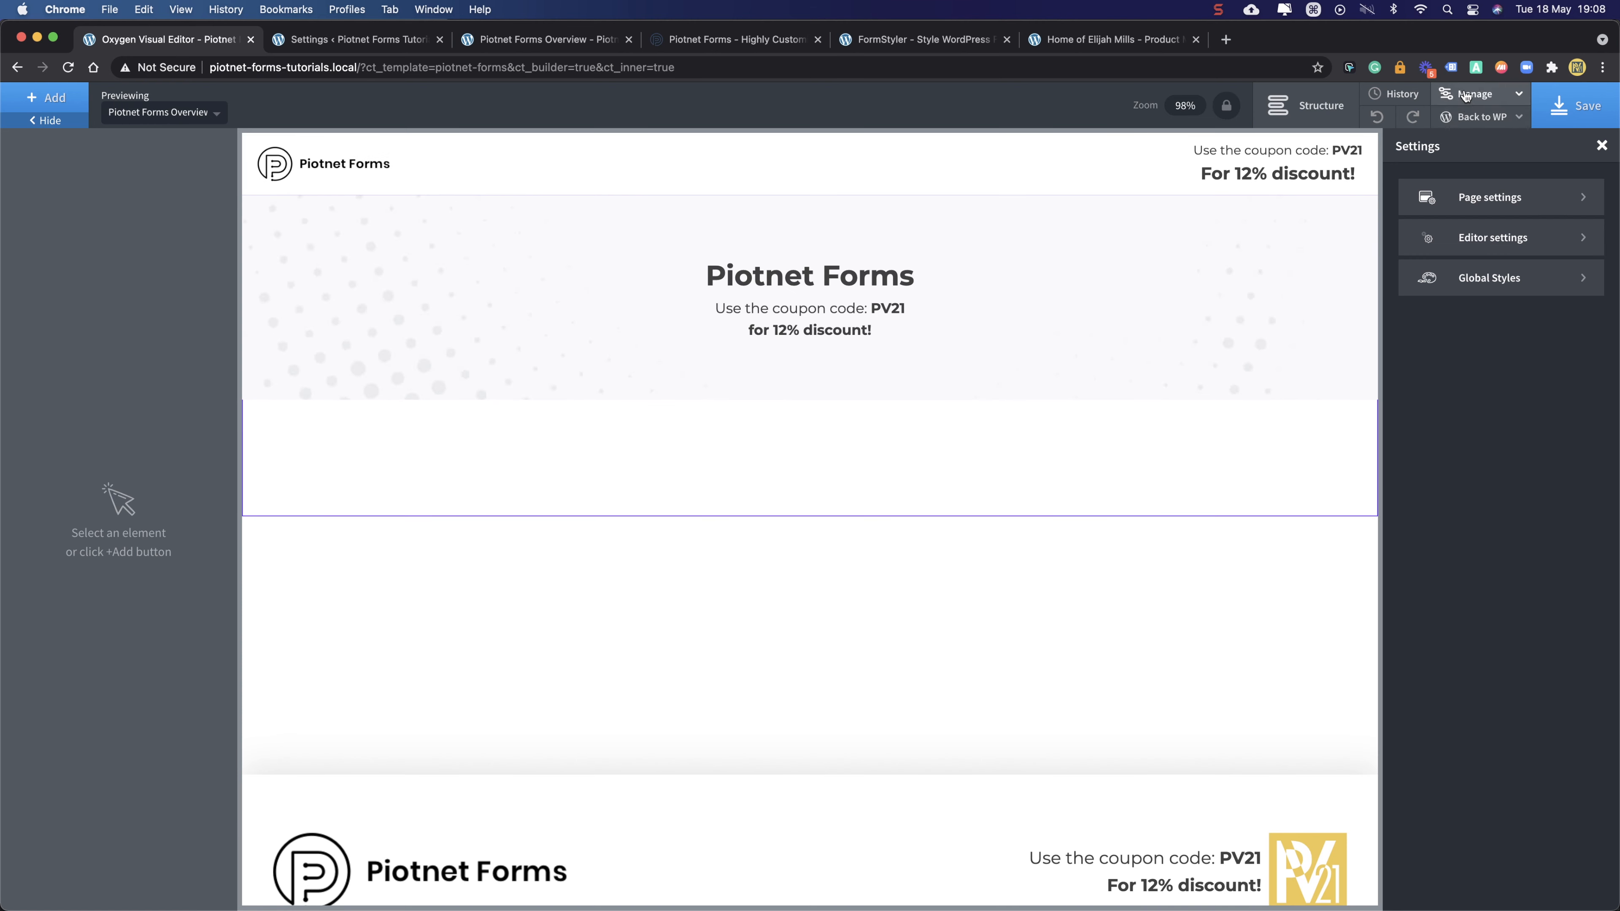
left_click(1460, 136)
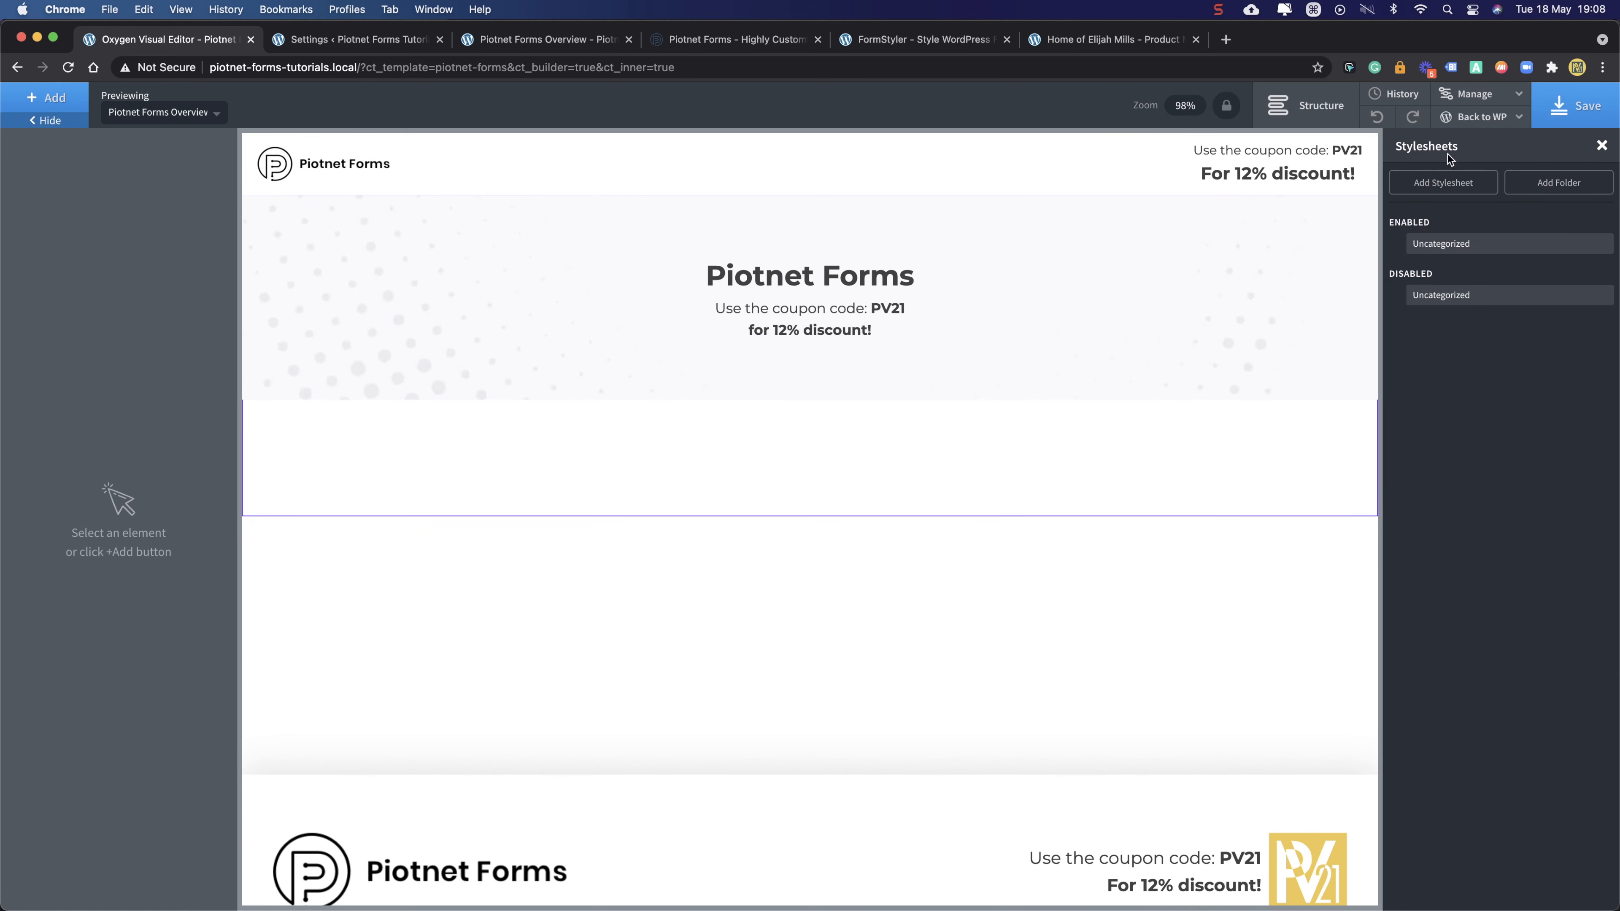
left_click(1461, 249)
left_click(1480, 294)
left_click(1482, 246)
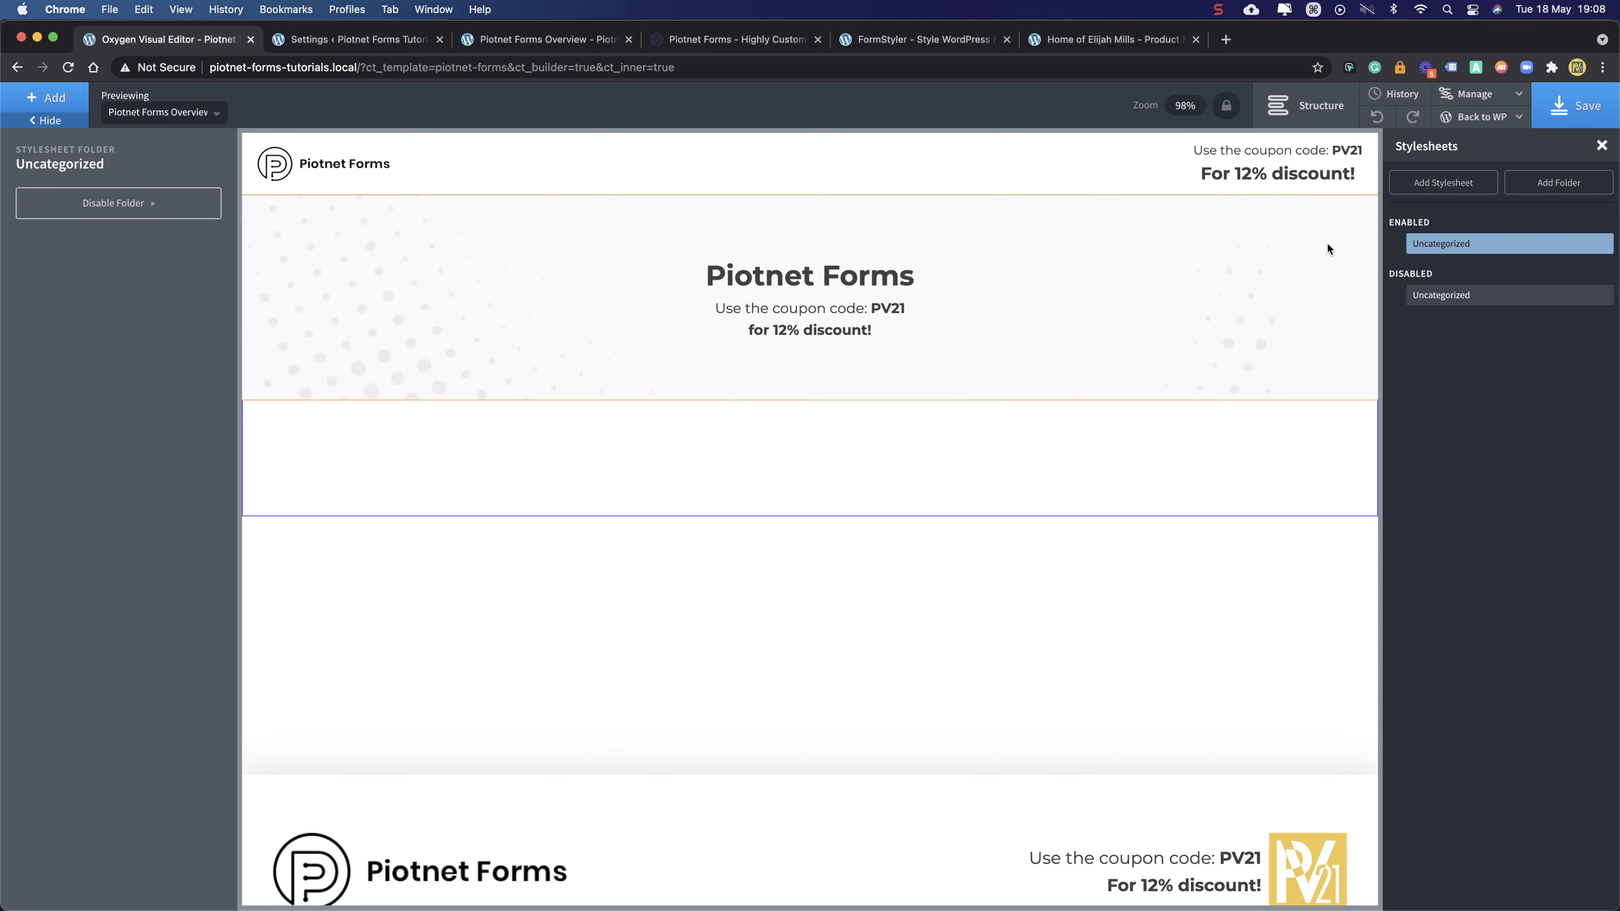
- Create a 'Main' stylesheet keeping only .piotnet-column__inner { align-content: flex-start }
left_click(1443, 182)
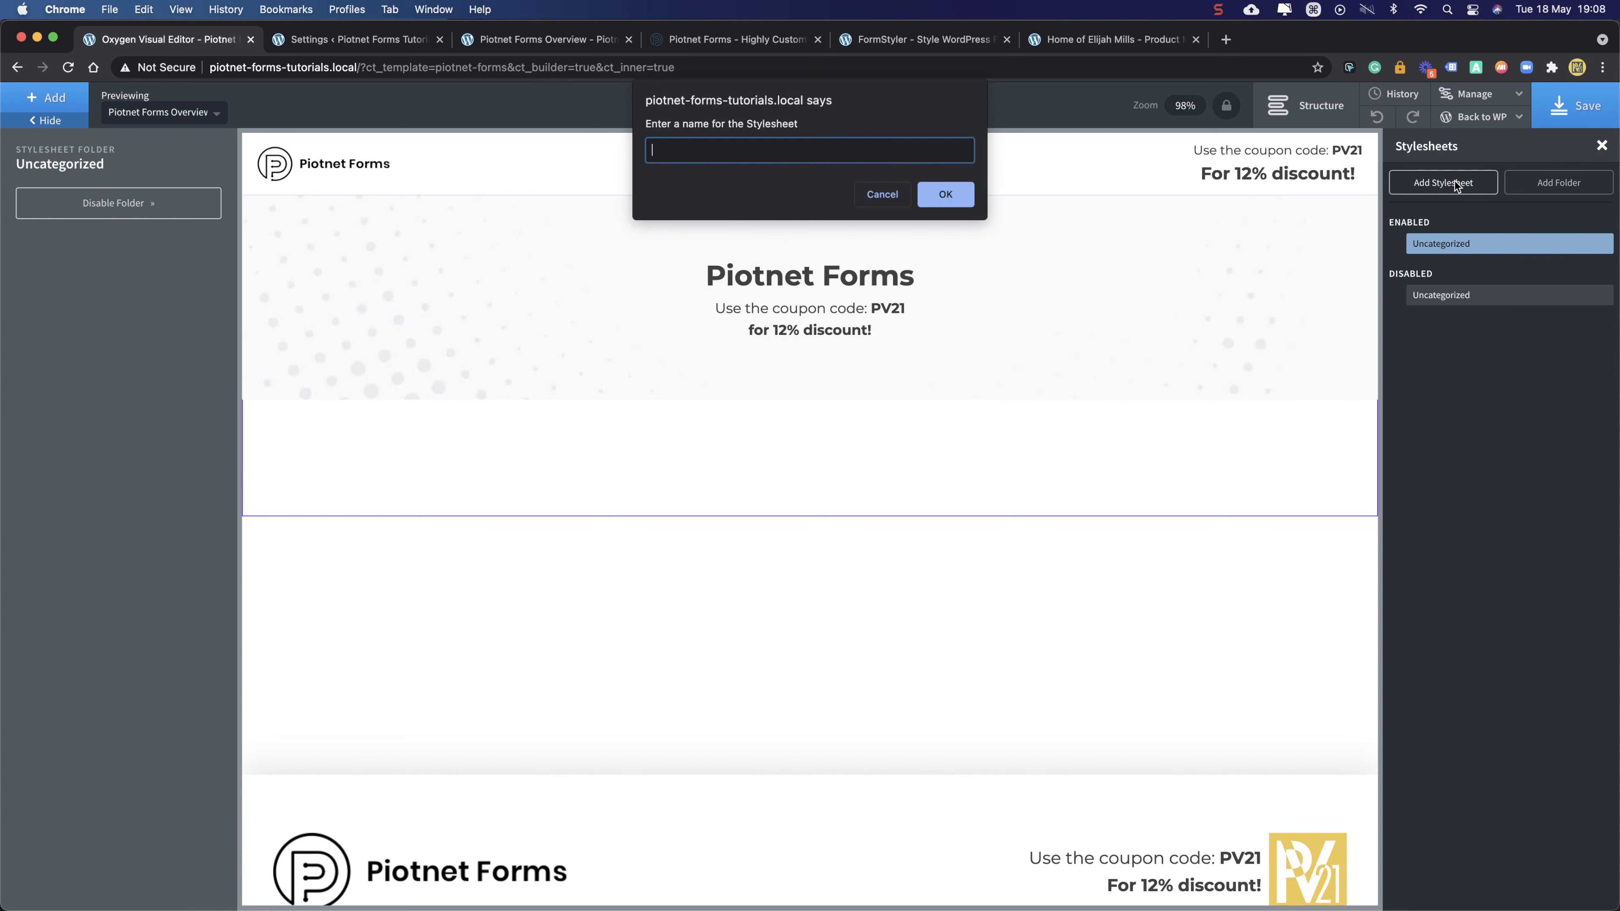
type("MAin")
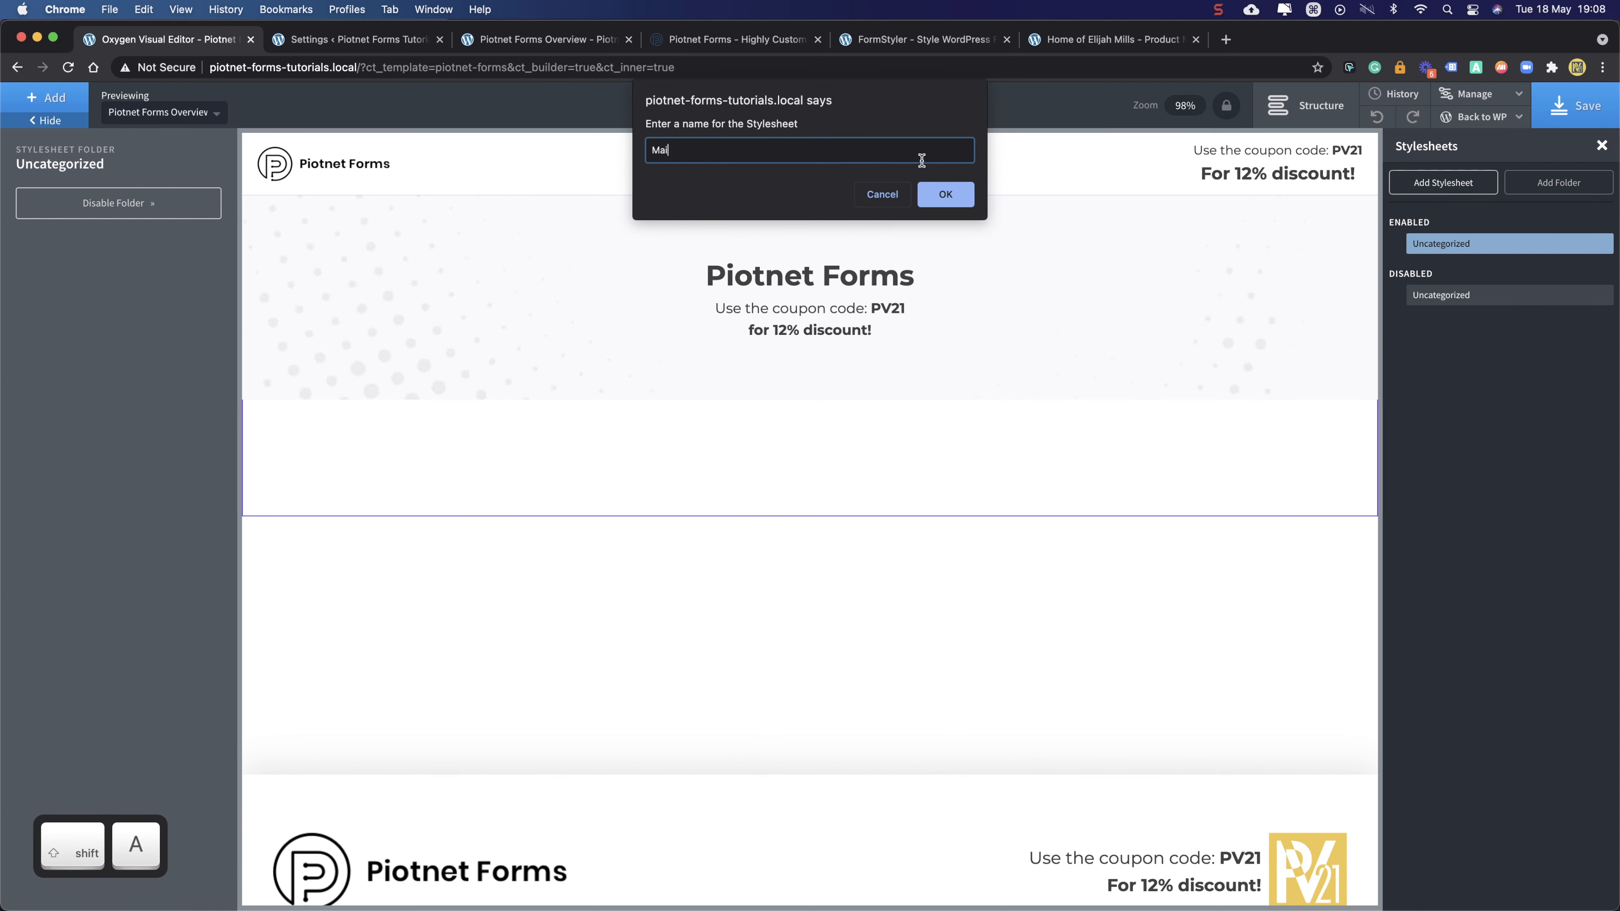
type("n")
key("Return")
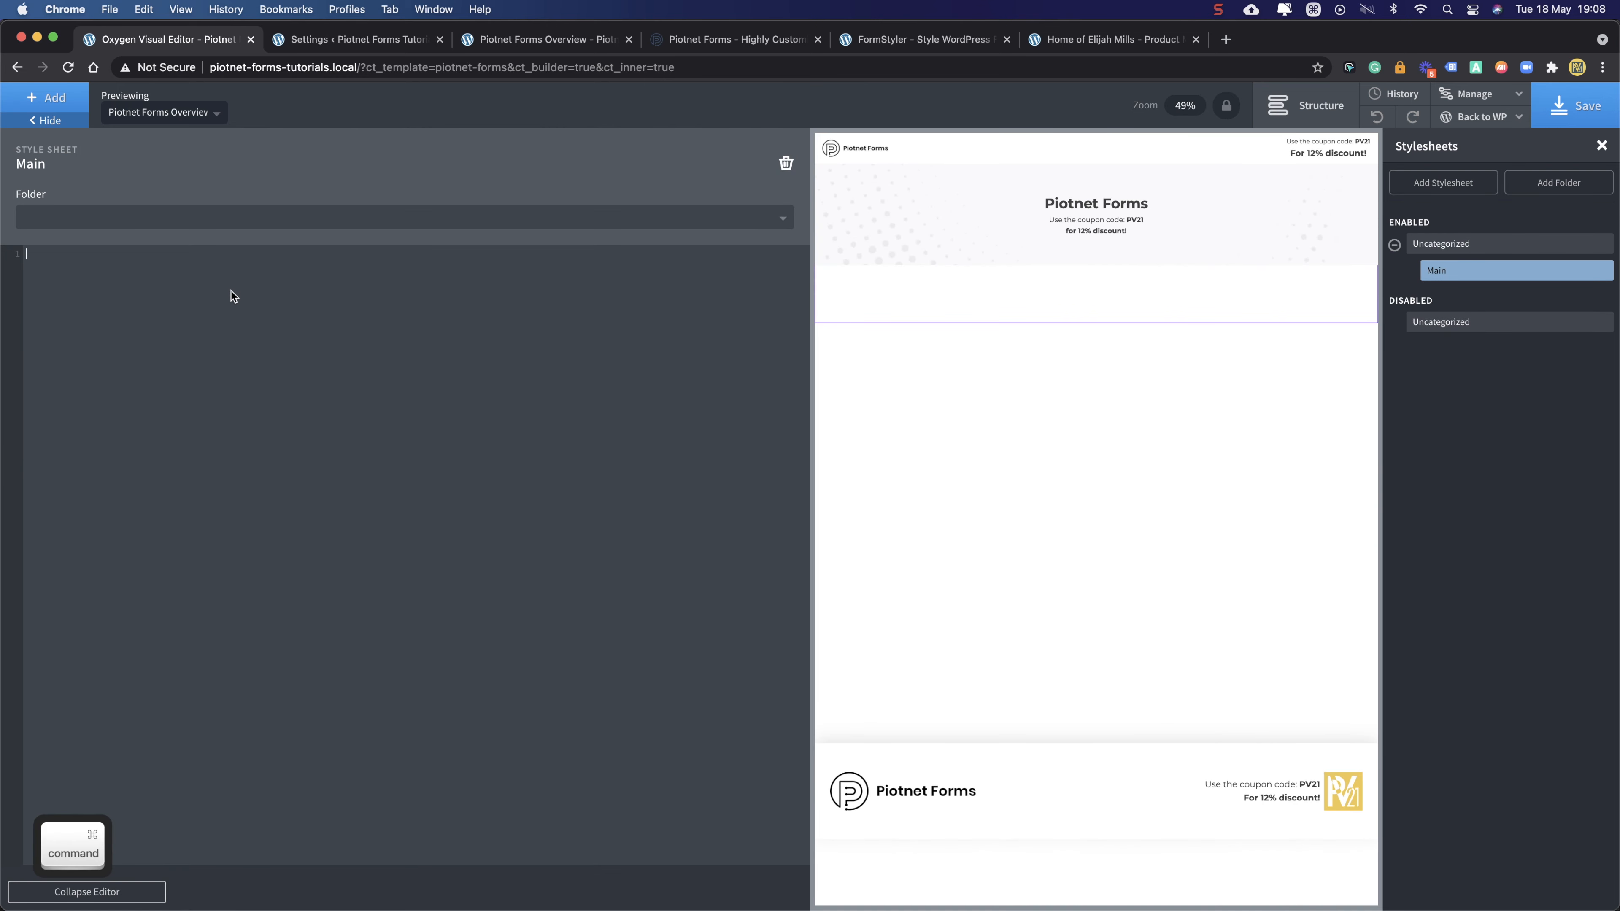
type(".piotnet-column__inner {     display: -ms-flexbox;     display: flex;     -ms-flex-wrap: wrap;     flex-wrap: wrap;     padding: 10px;     width: calc(100% + 20px);     margin: 0 -10px;     align-content: flex-start; }")
left_click_drag(171, 331, 3, 272)
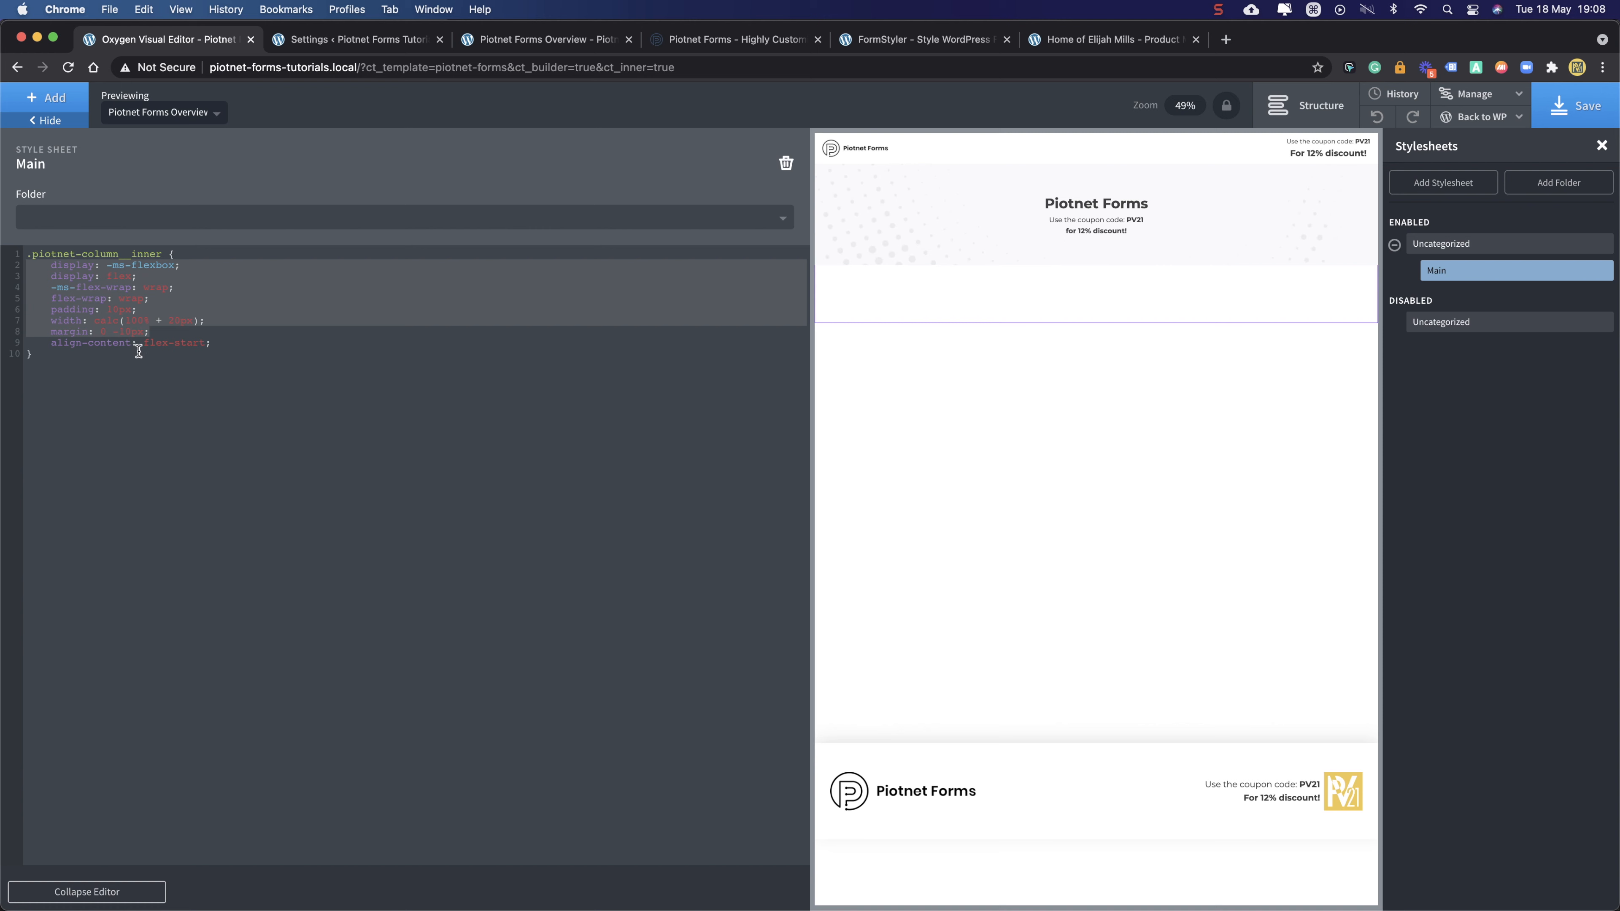
key("BackSpace")
key("Return")
key("BackSpace")
key("BackSpace")
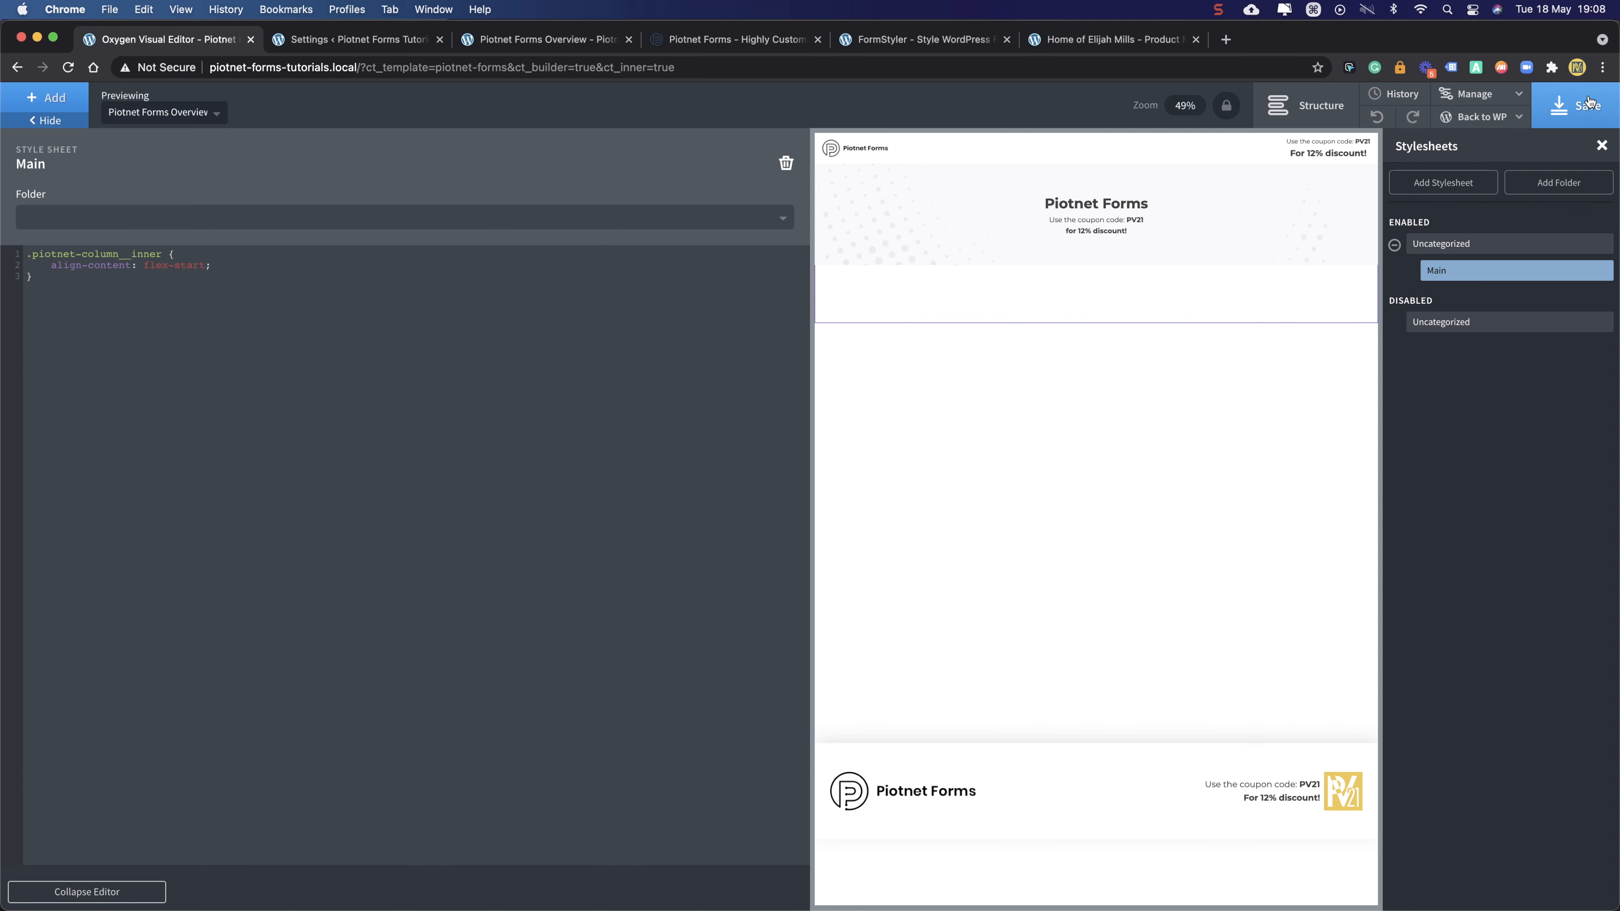
left_click(383, 43)
- Reload the live Piotnet Forms Overview page with DevTools closed to check the new alignment
left_click(918, 44)
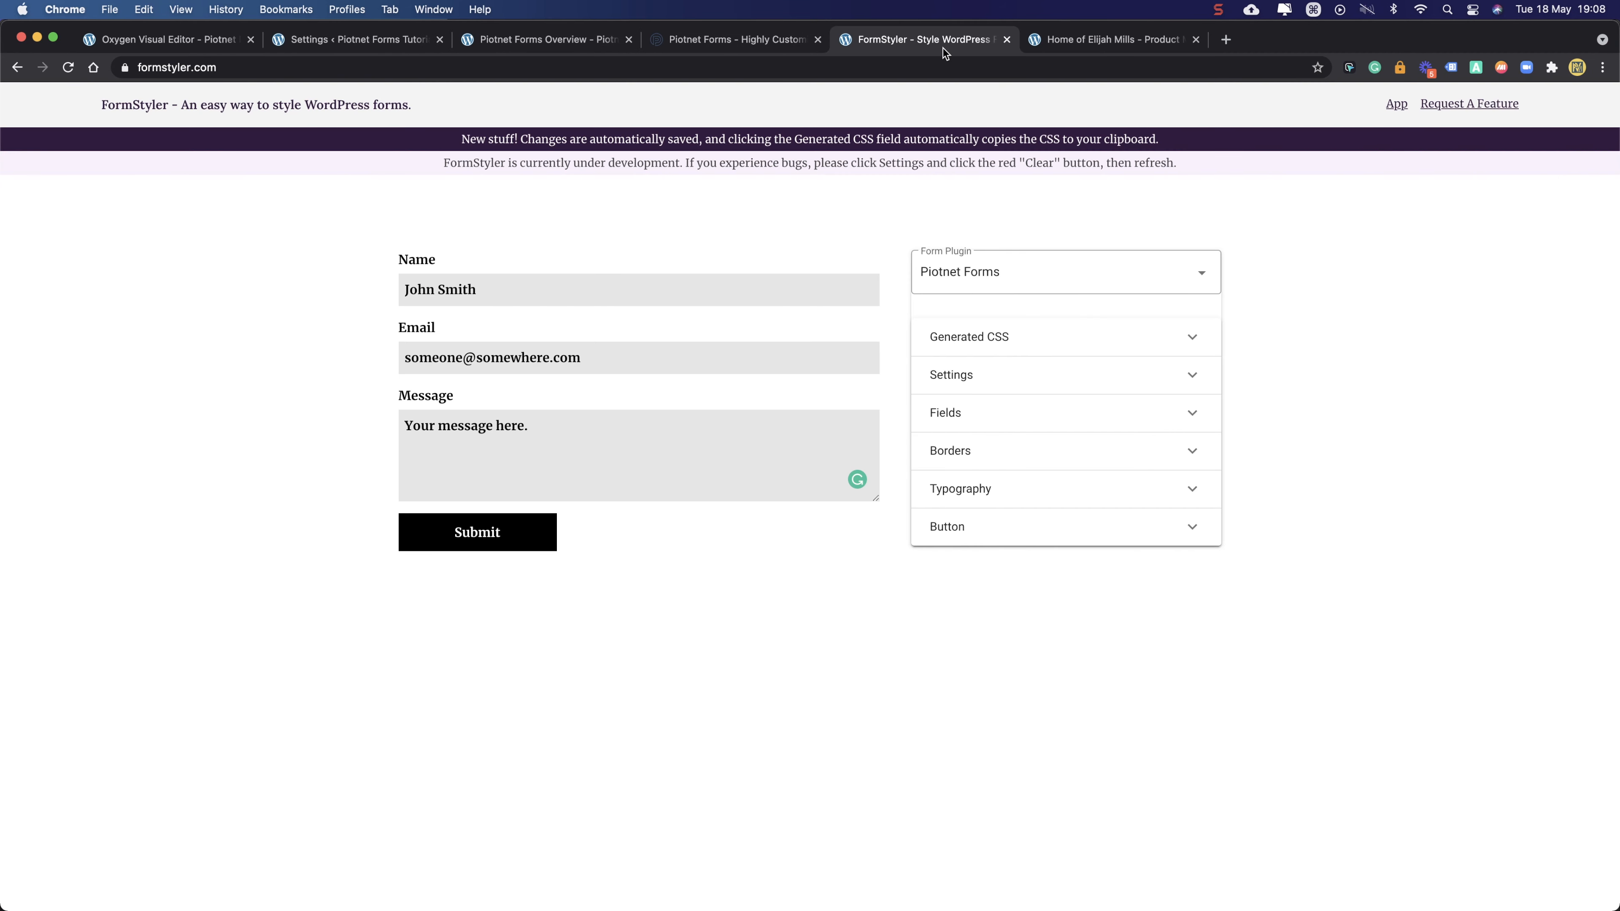
left_click(478, 47)
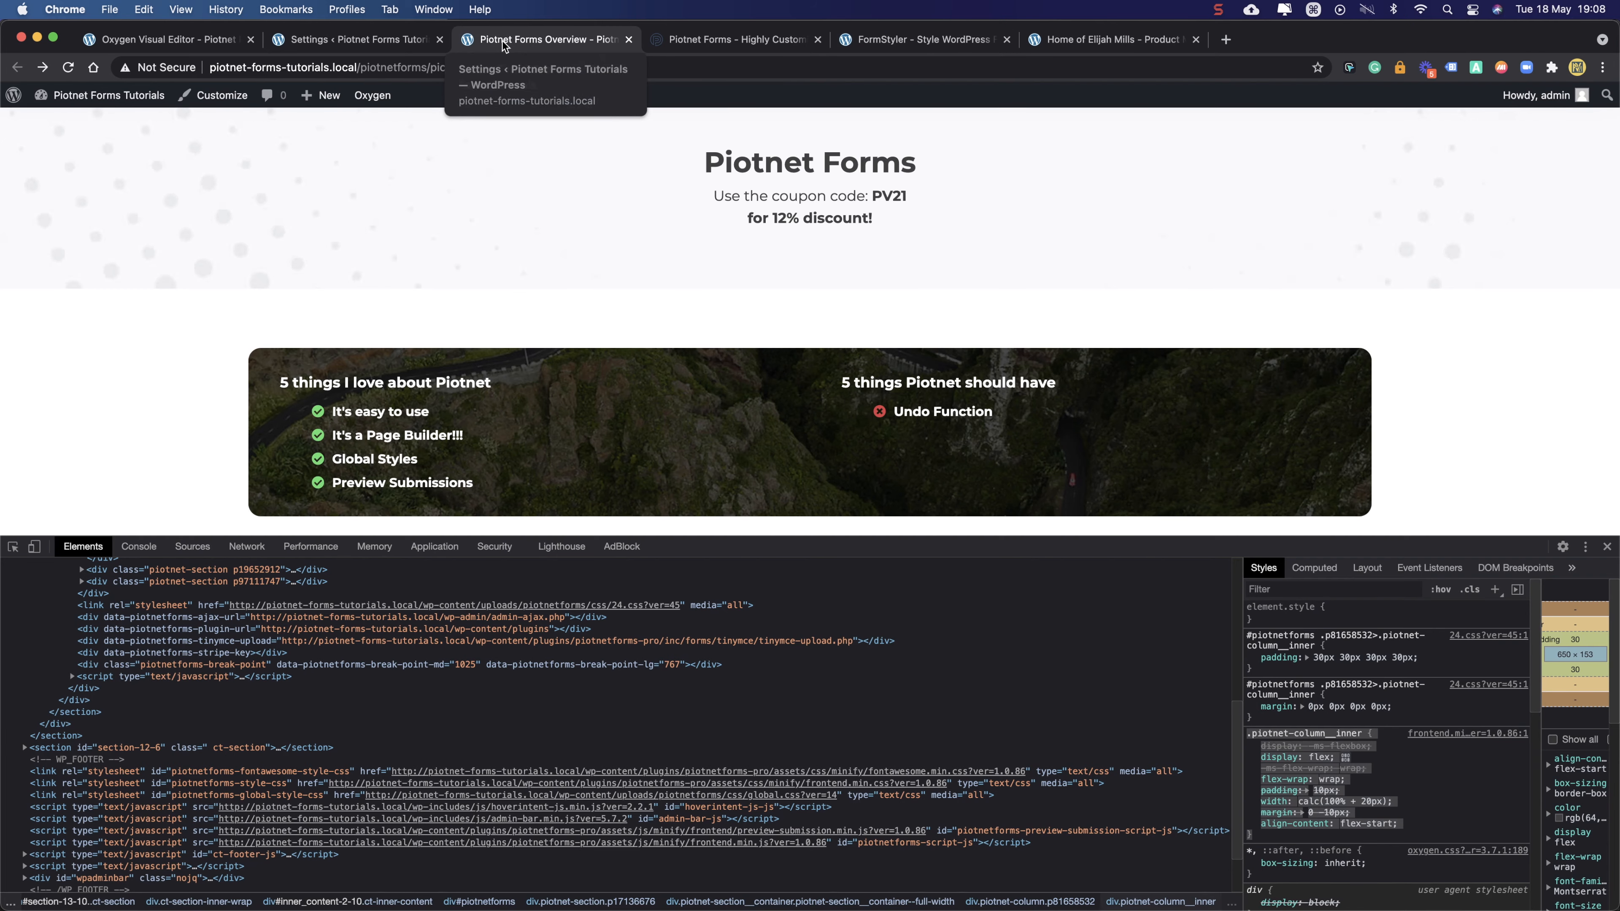
left_click(66, 68)
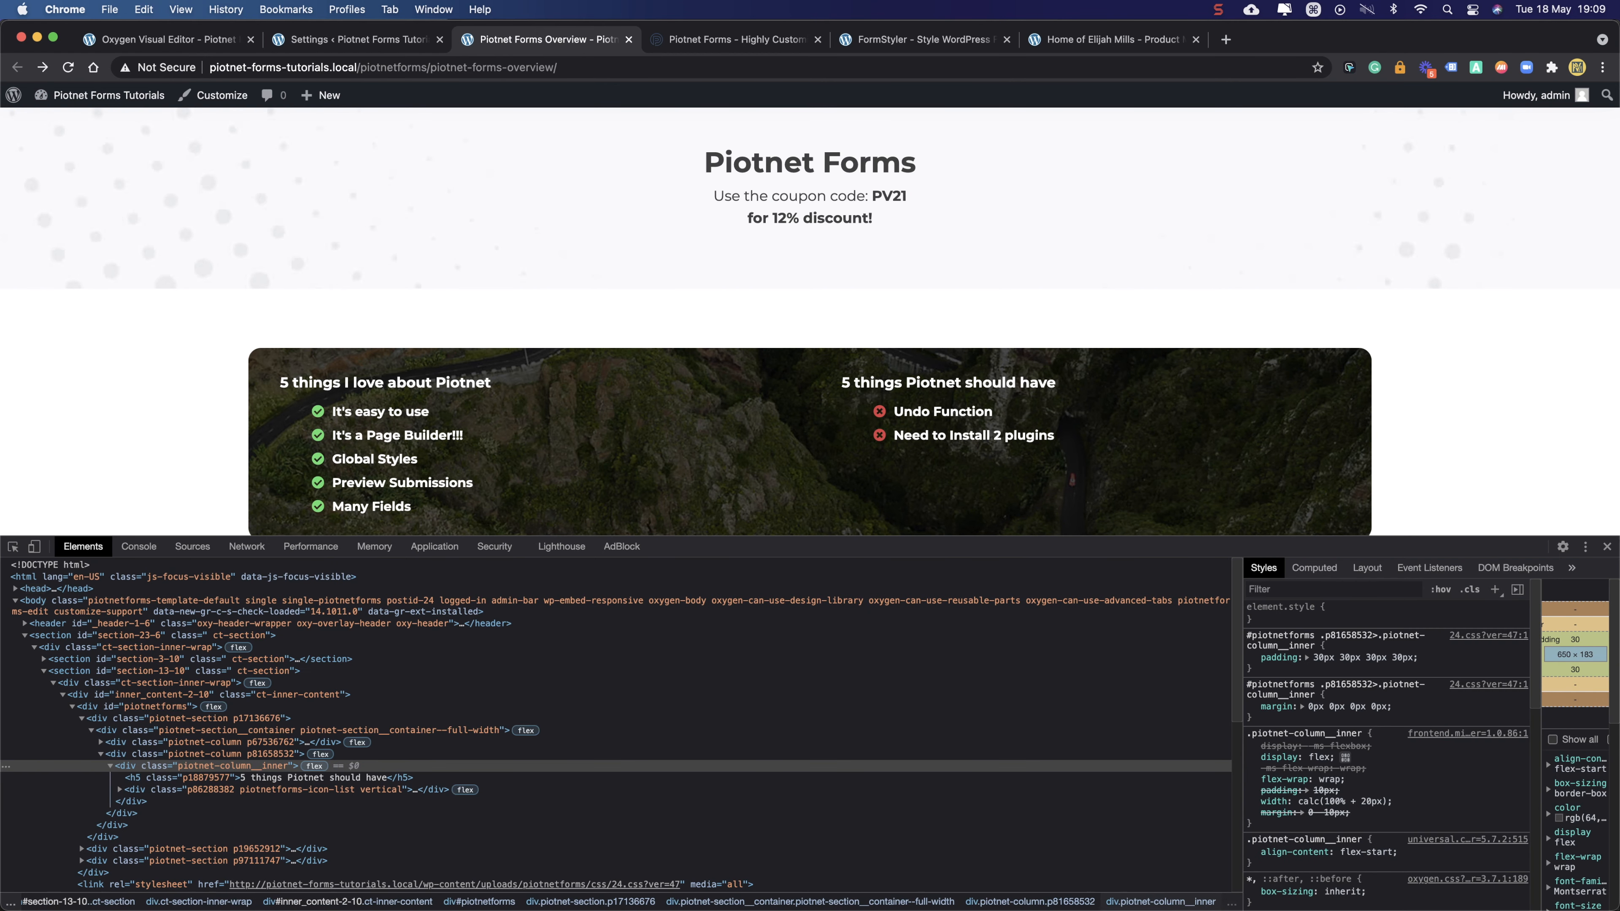
left_click(1606, 548)
left_click(67, 67)
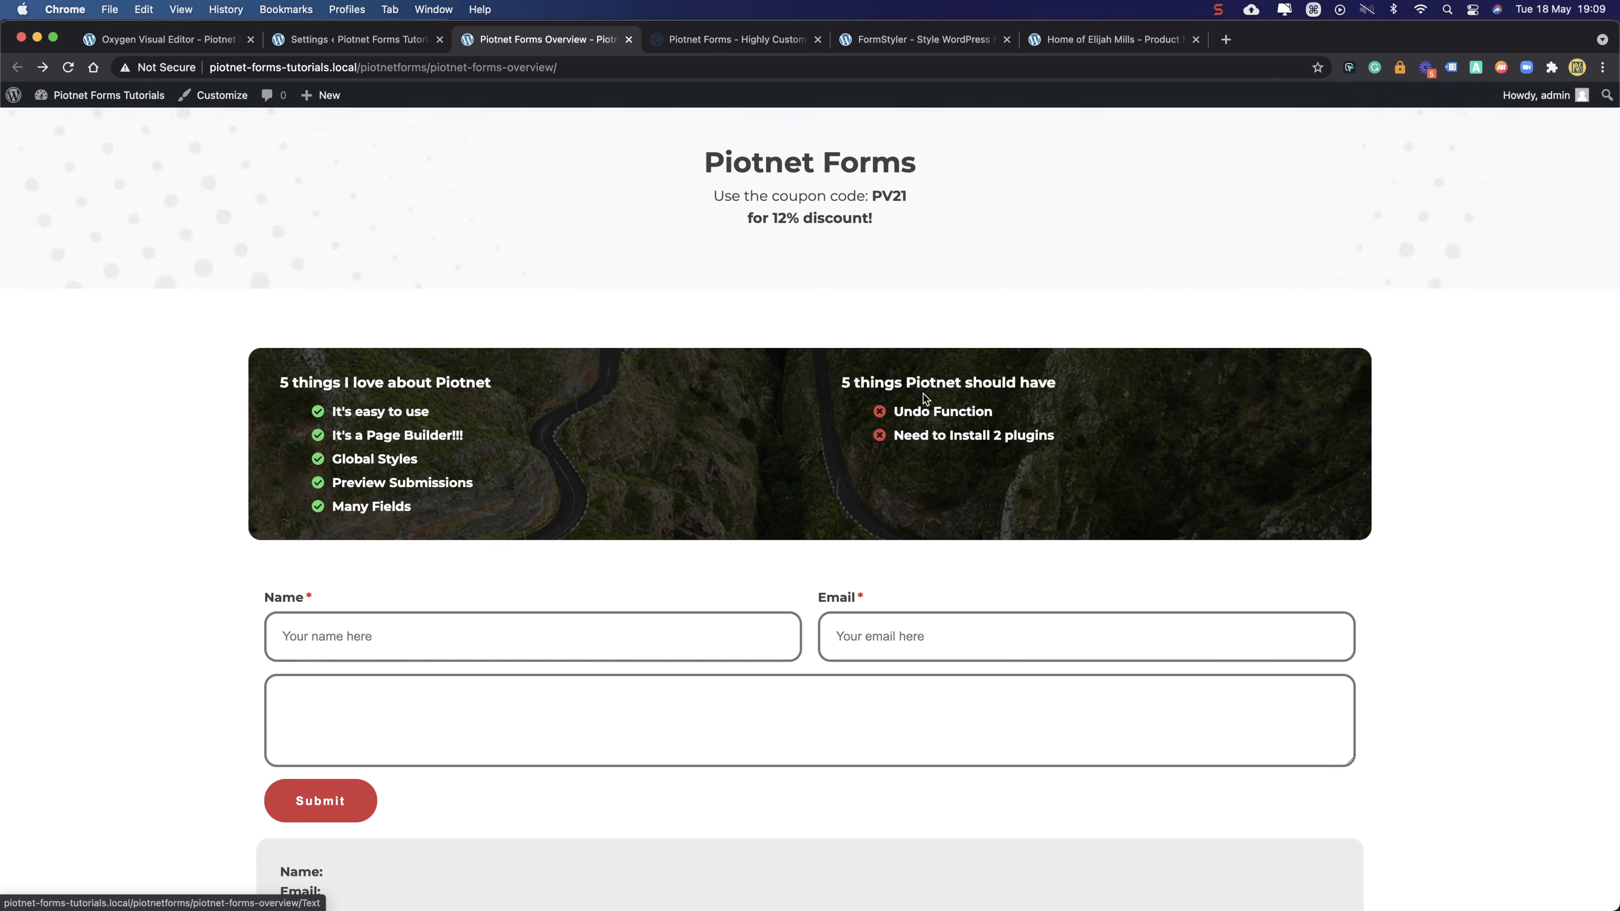
left_click(360, 39)
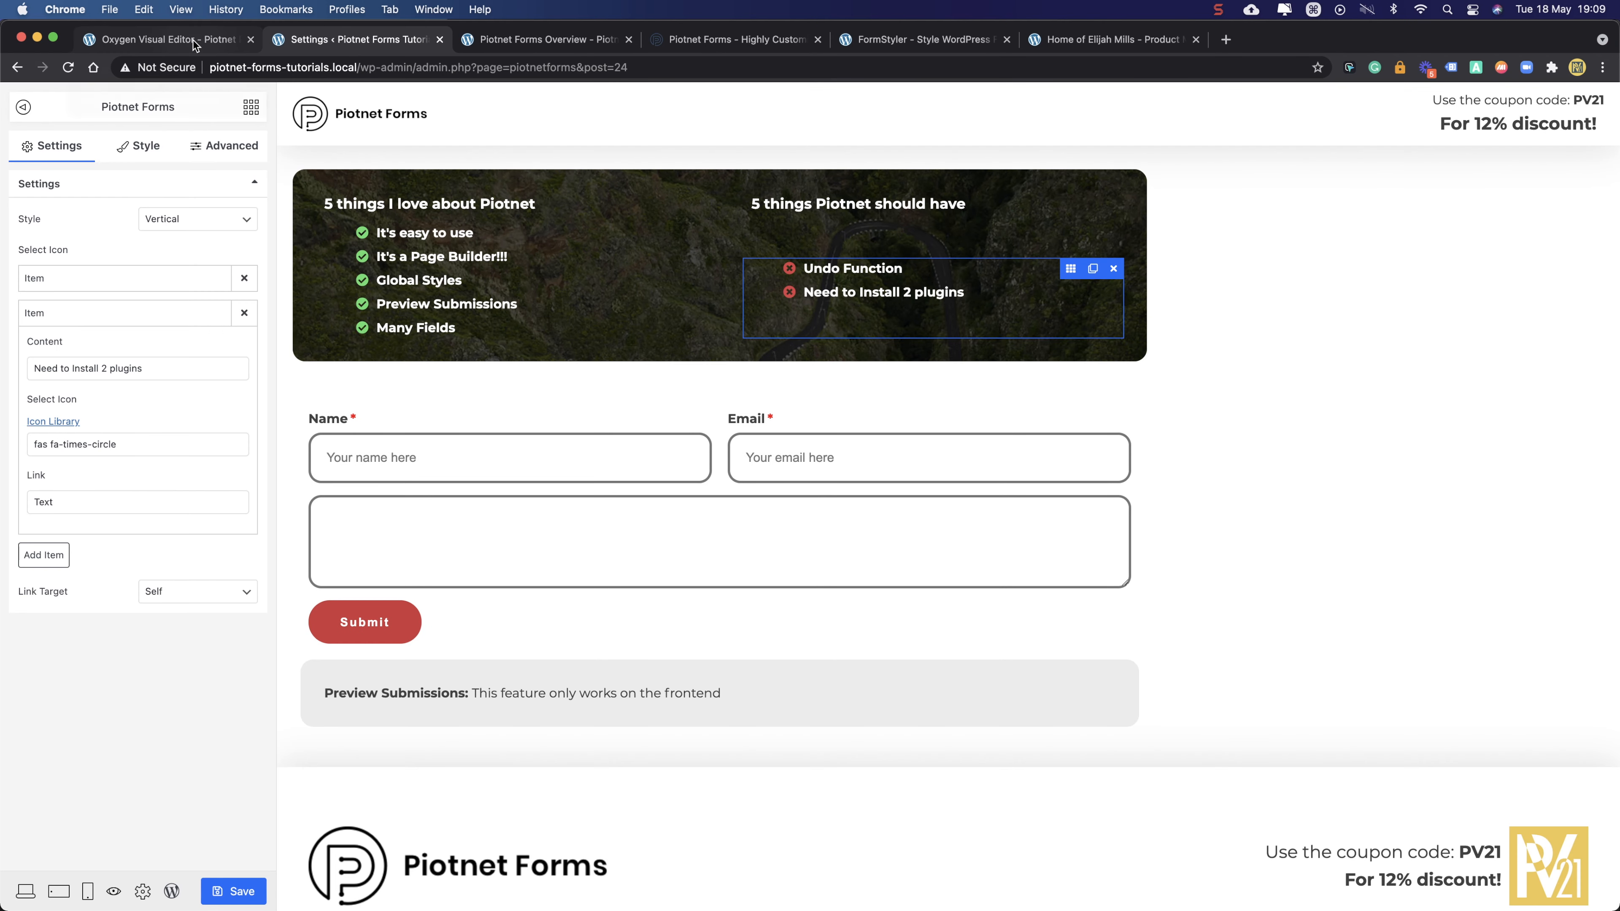
left_click(193, 40)
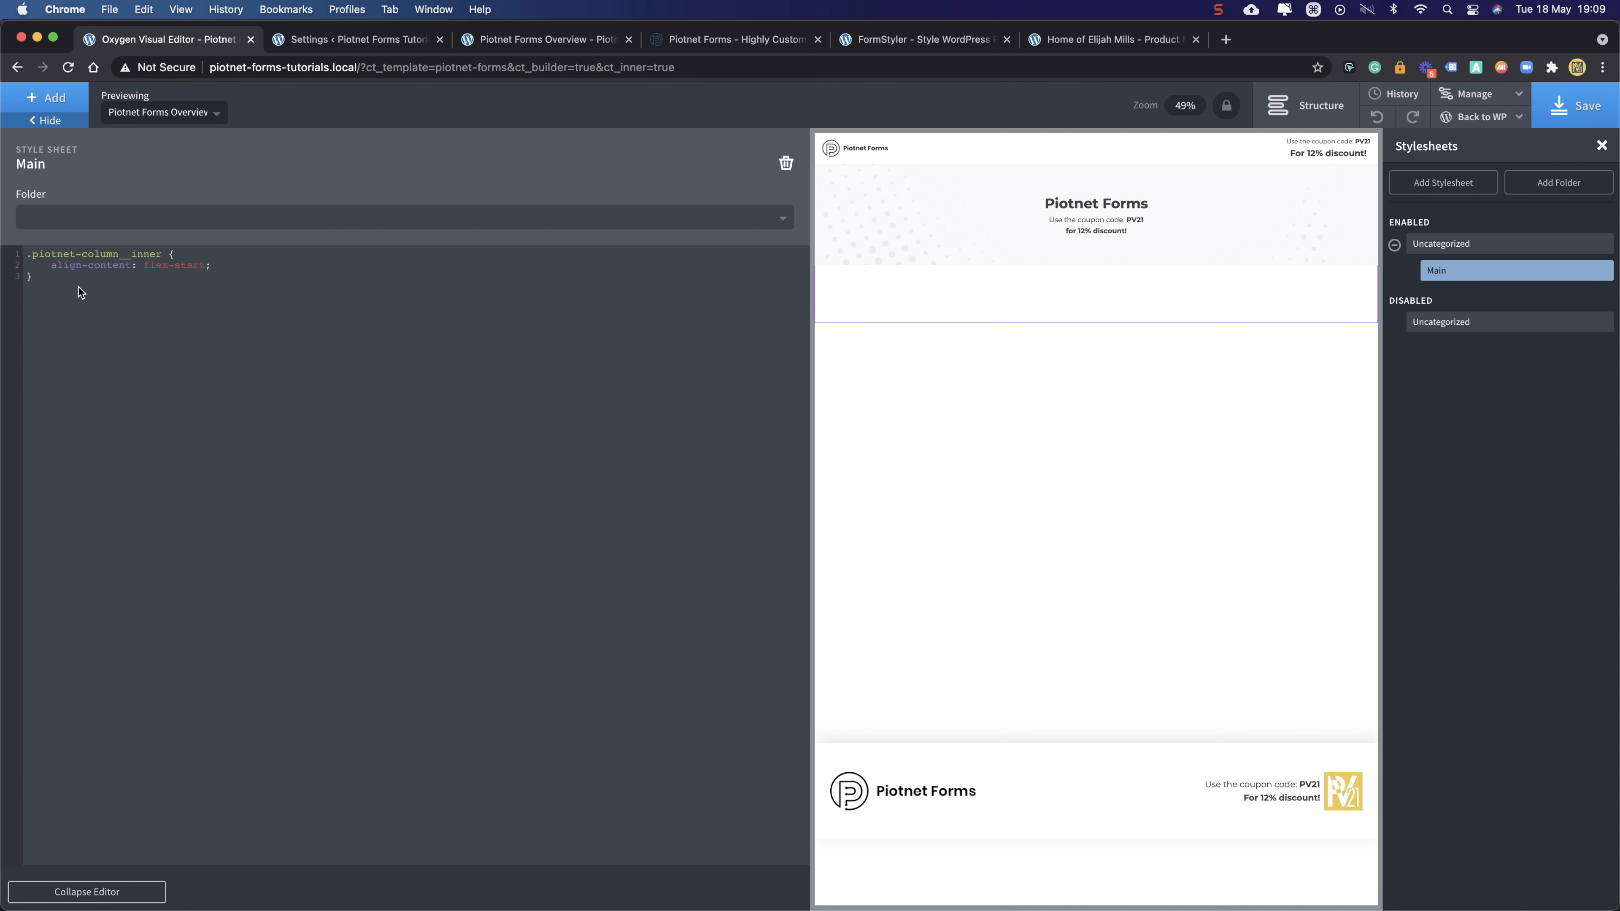
- Wrap the Main stylesheet's .piotnet-column__inner rule in a /* */ comment
type("/*")
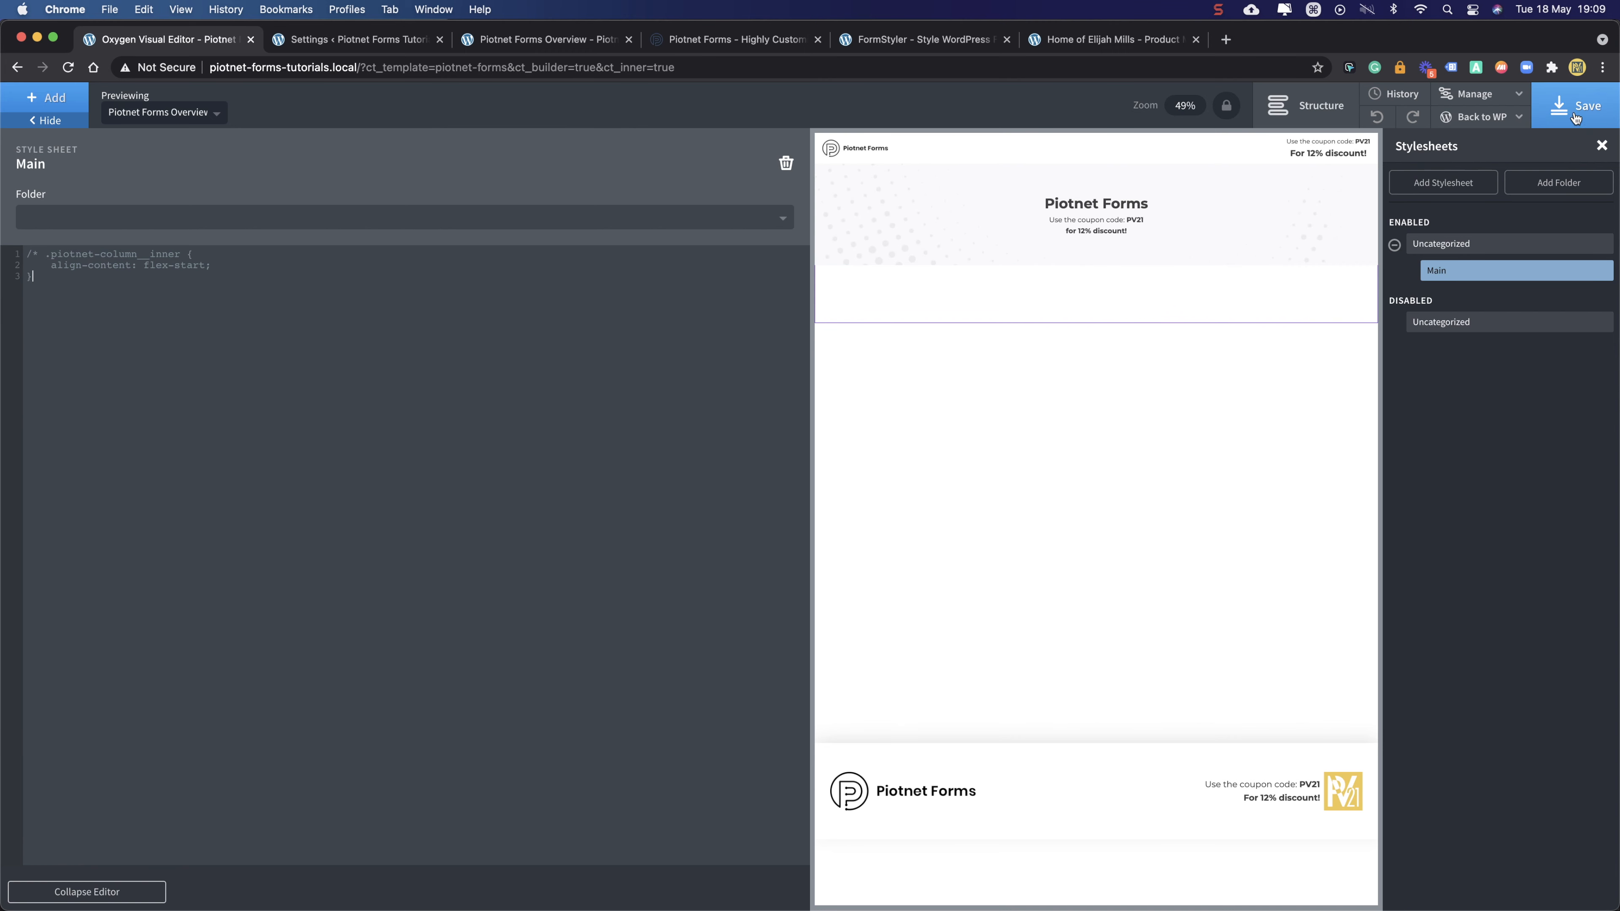
left_click(389, 44)
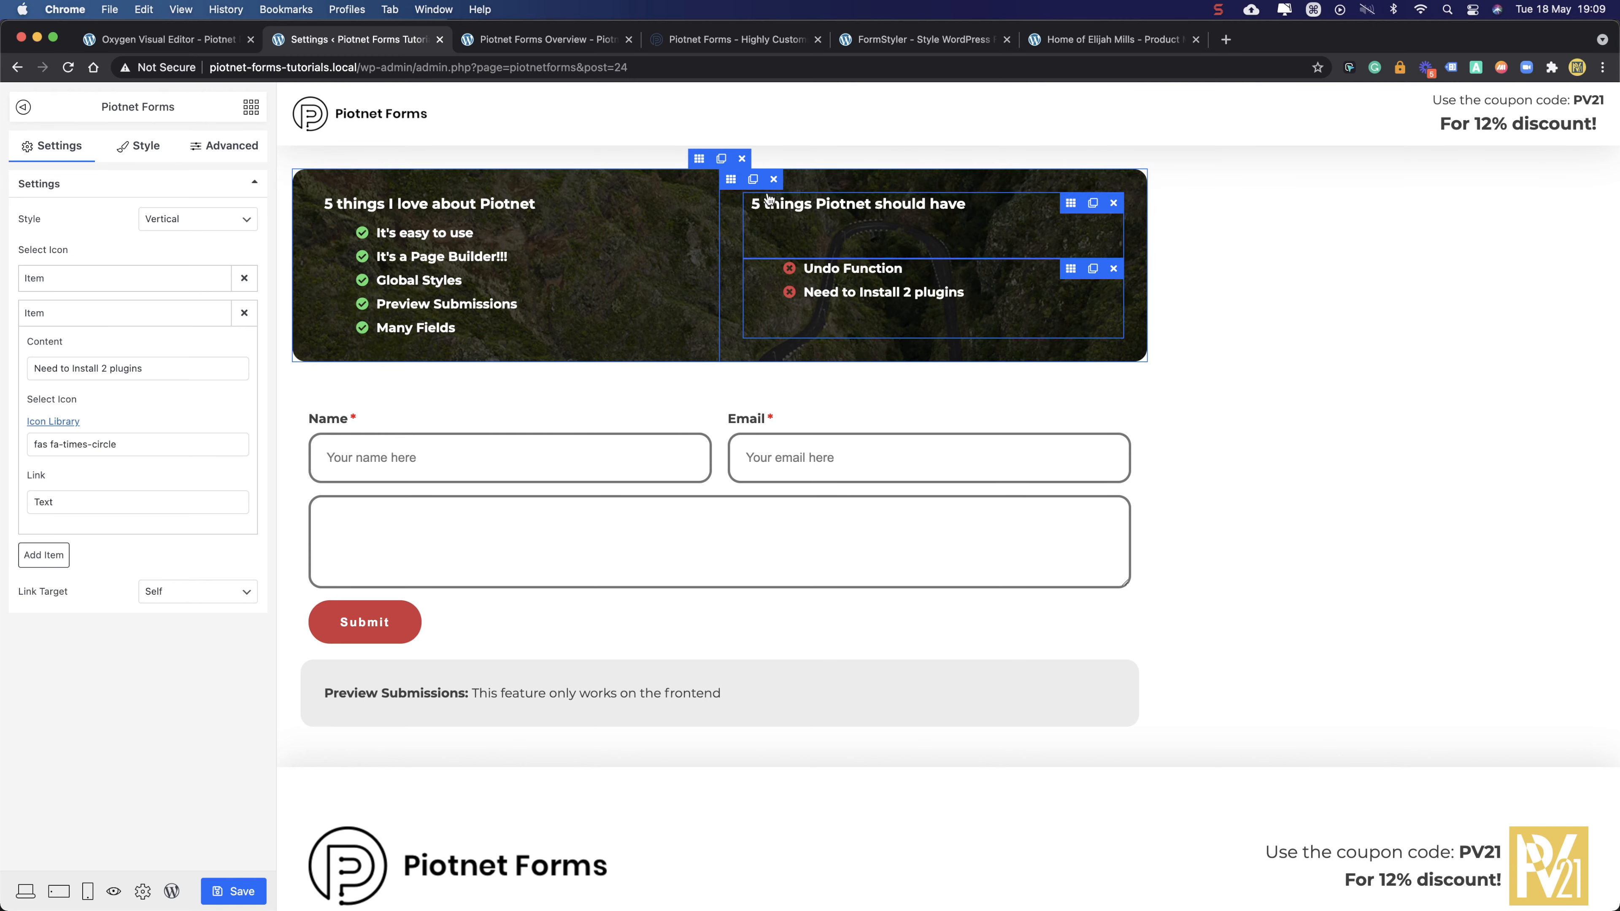
- Save the form and reload the live Overview page to see the current layout
left_click(226, 891)
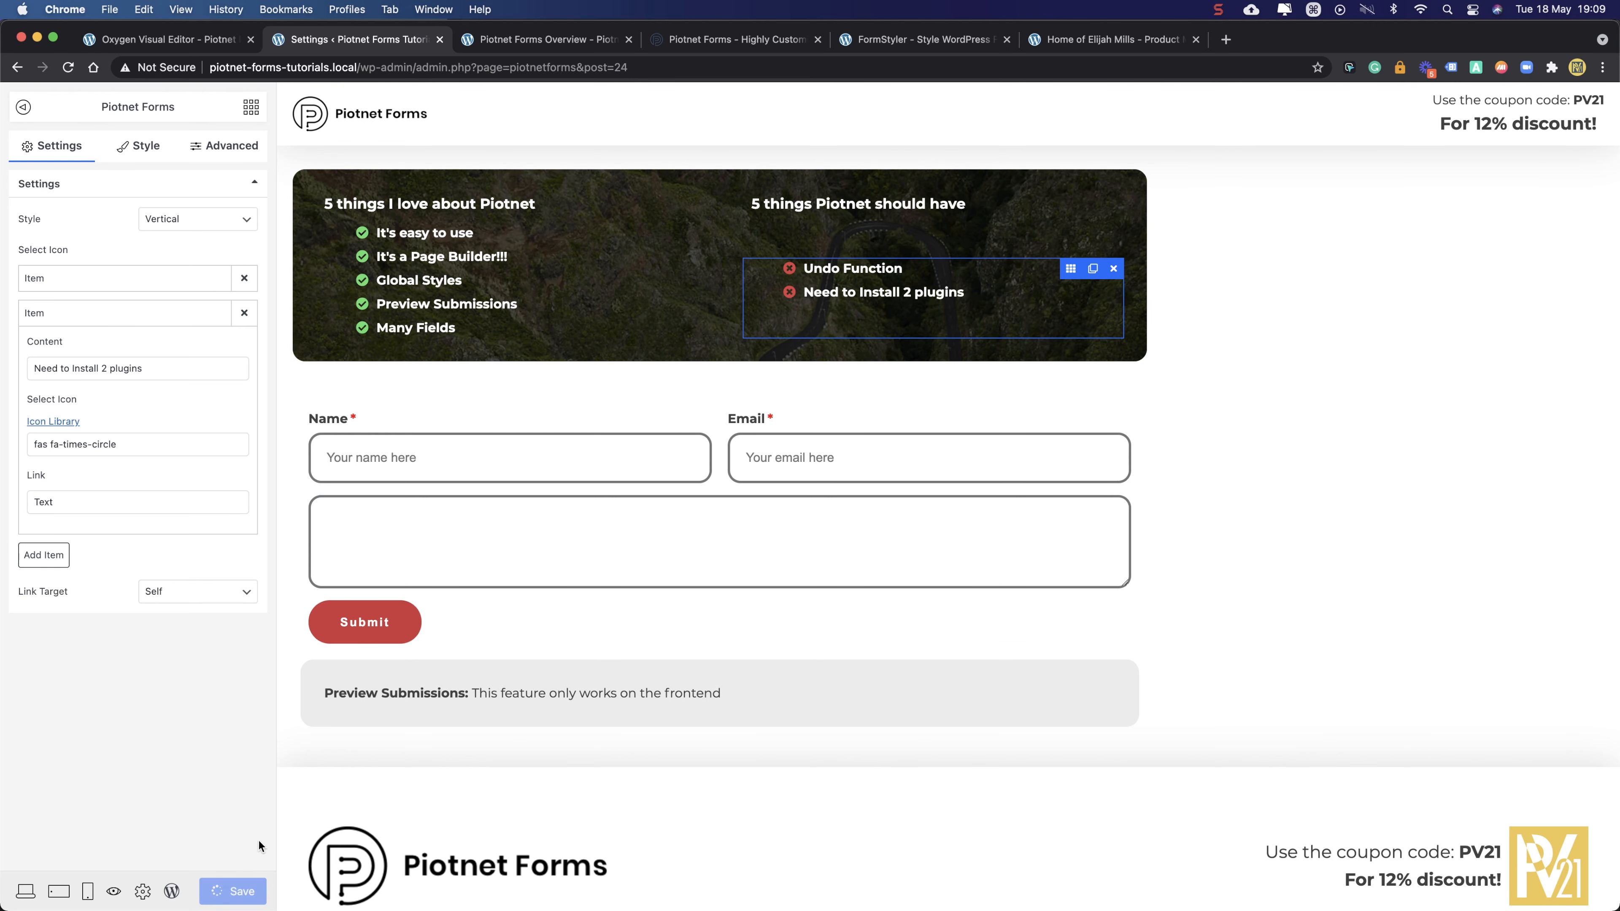
left_click(502, 40)
left_click(69, 67)
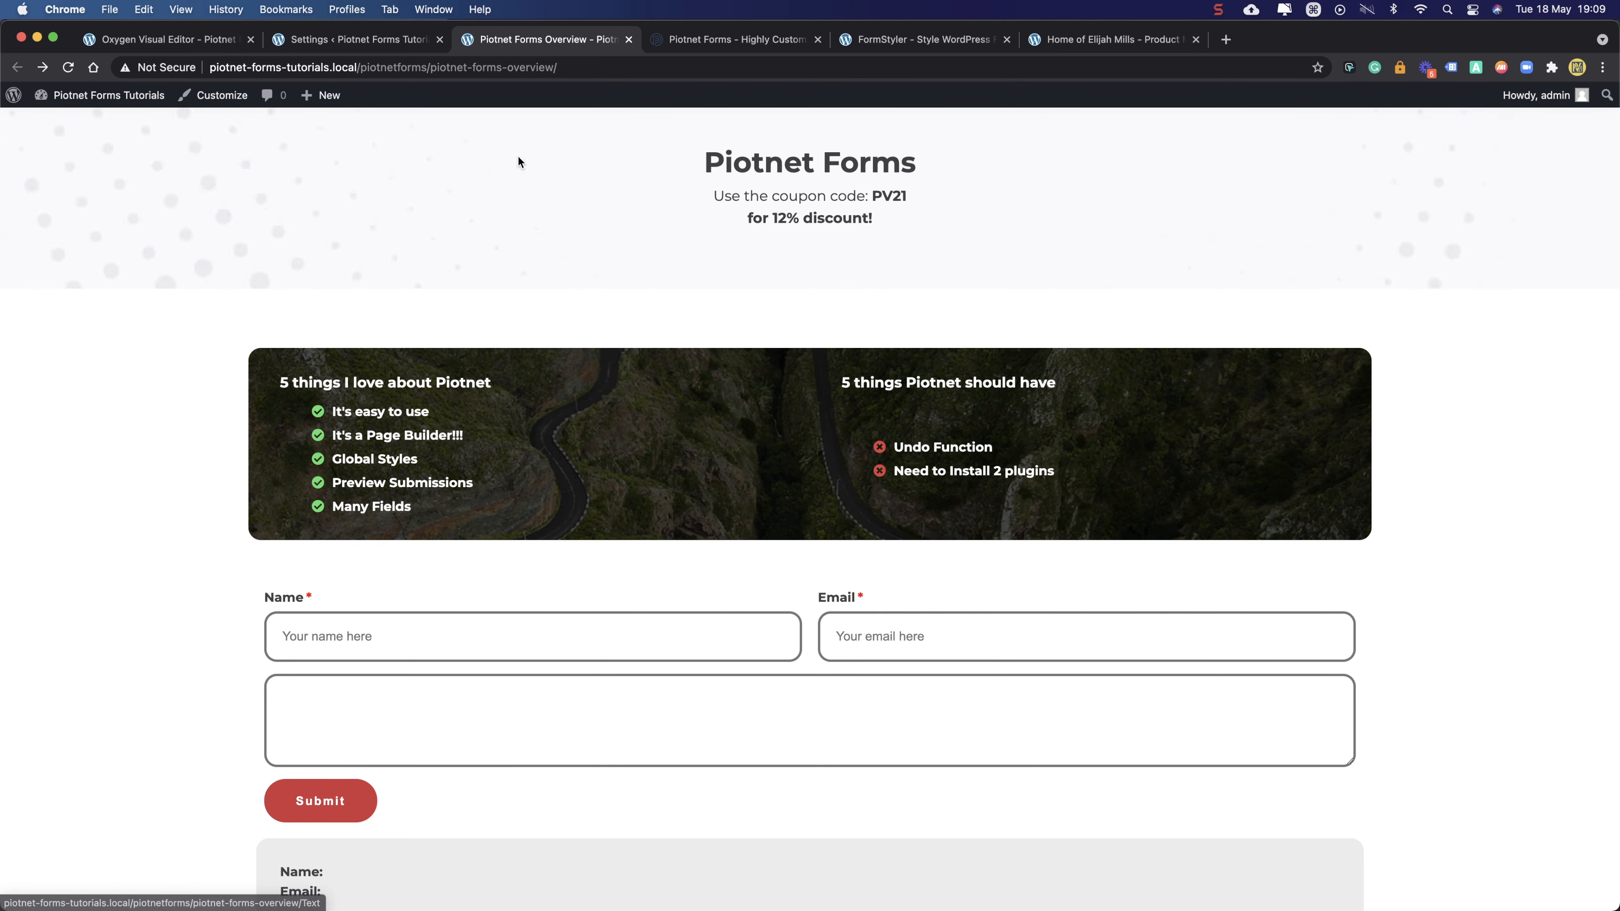
left_click(357, 40)
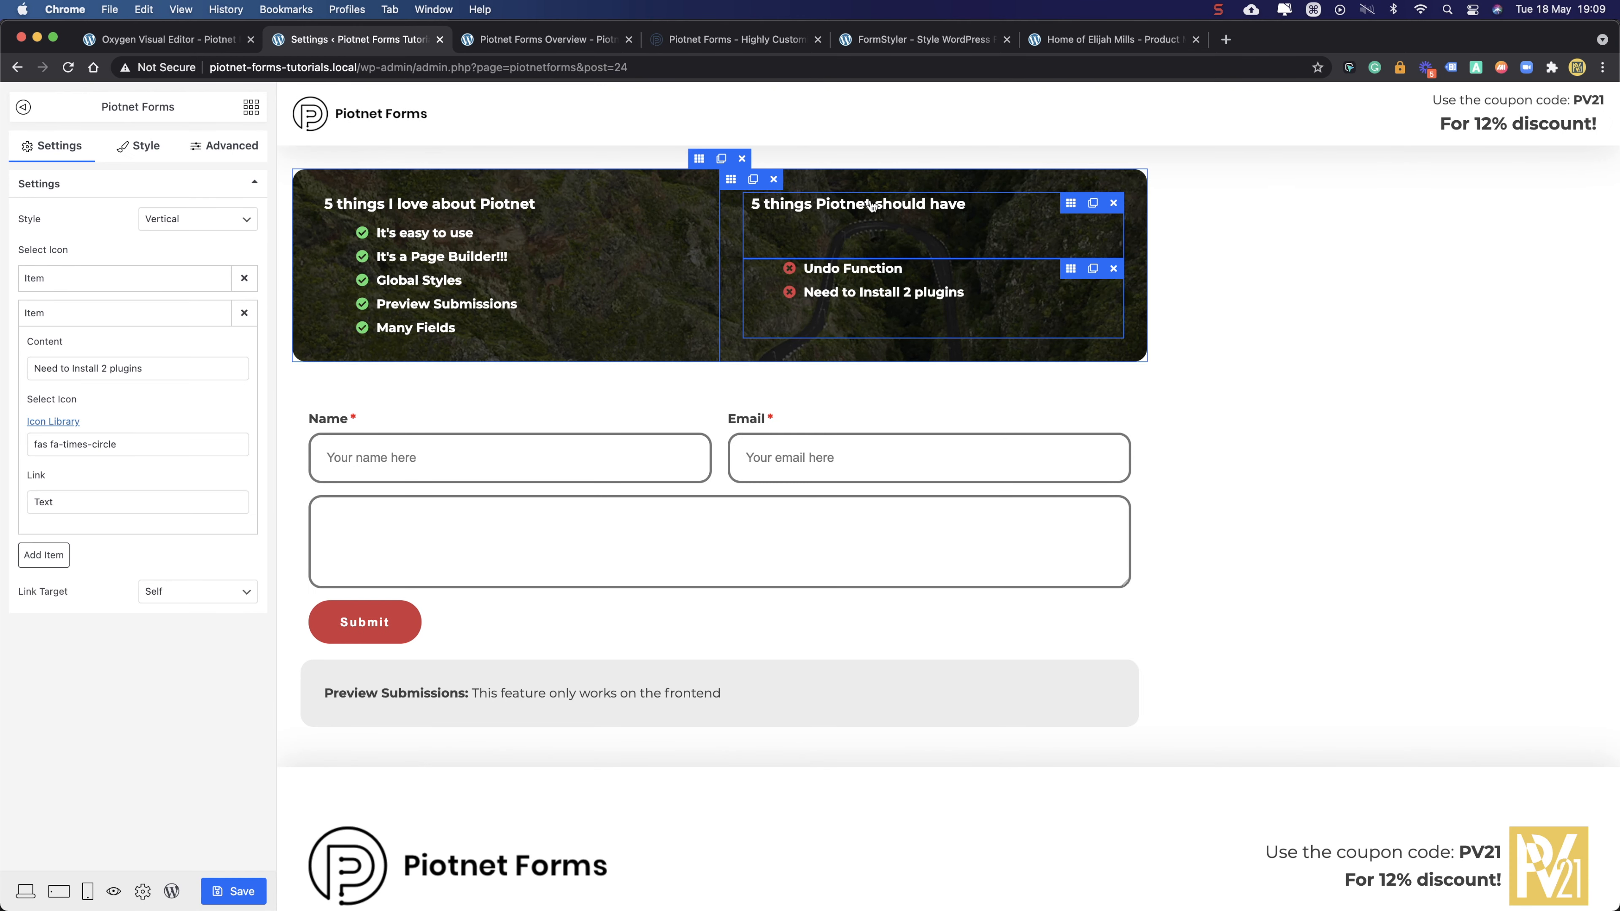
- Set the banner's right column Justify Content to flex-start, save, and reload the live page
left_click(733, 186)
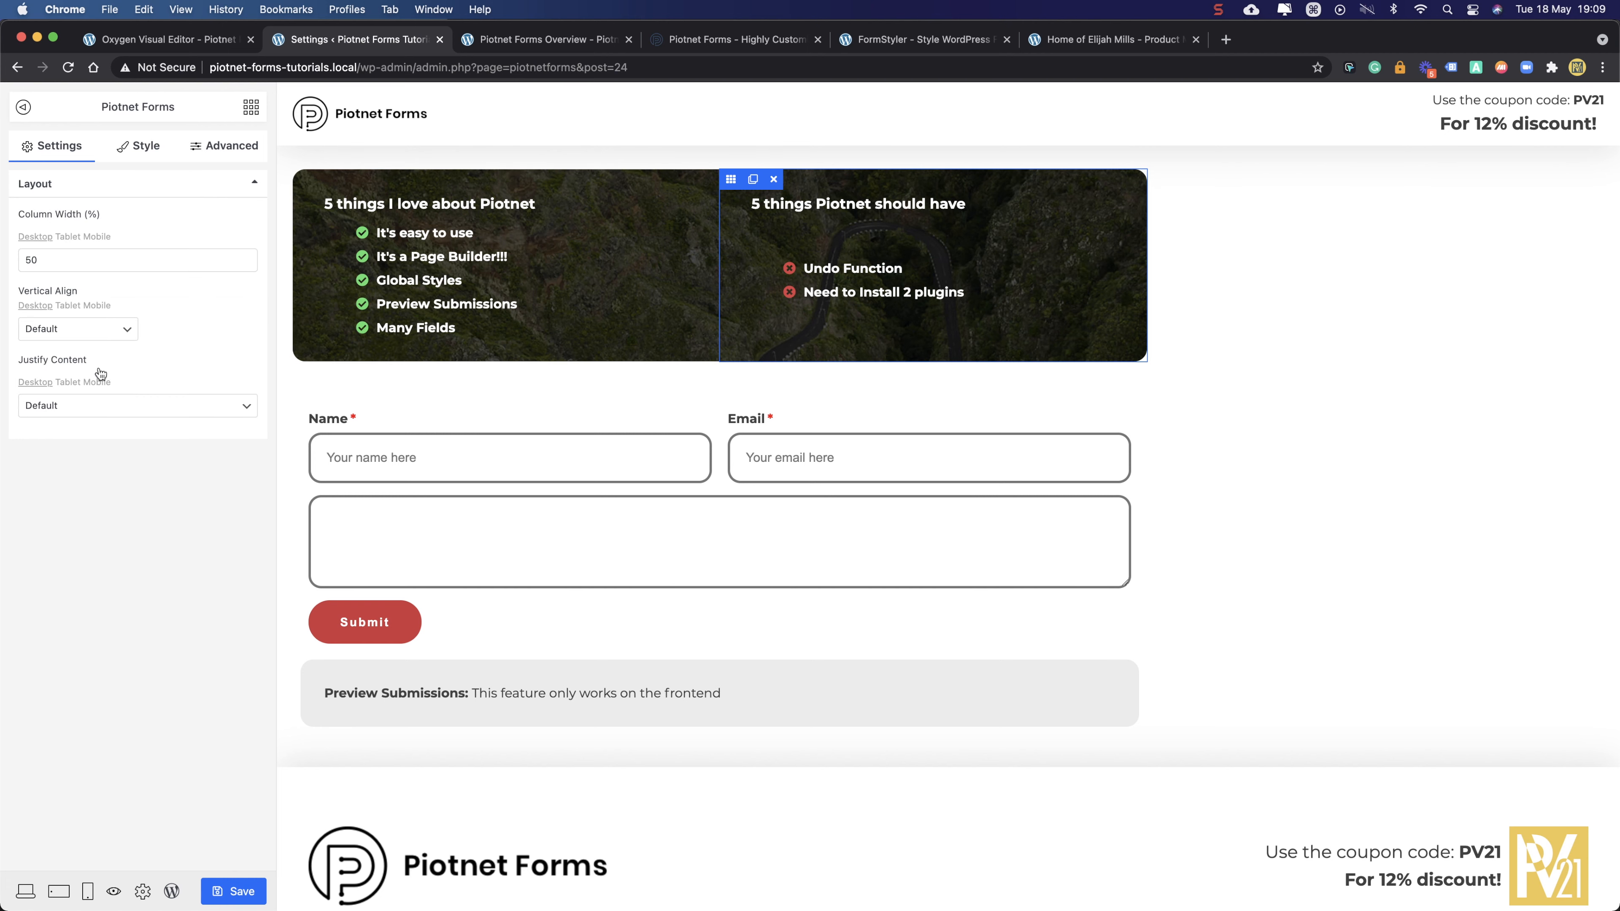
left_click(83, 406)
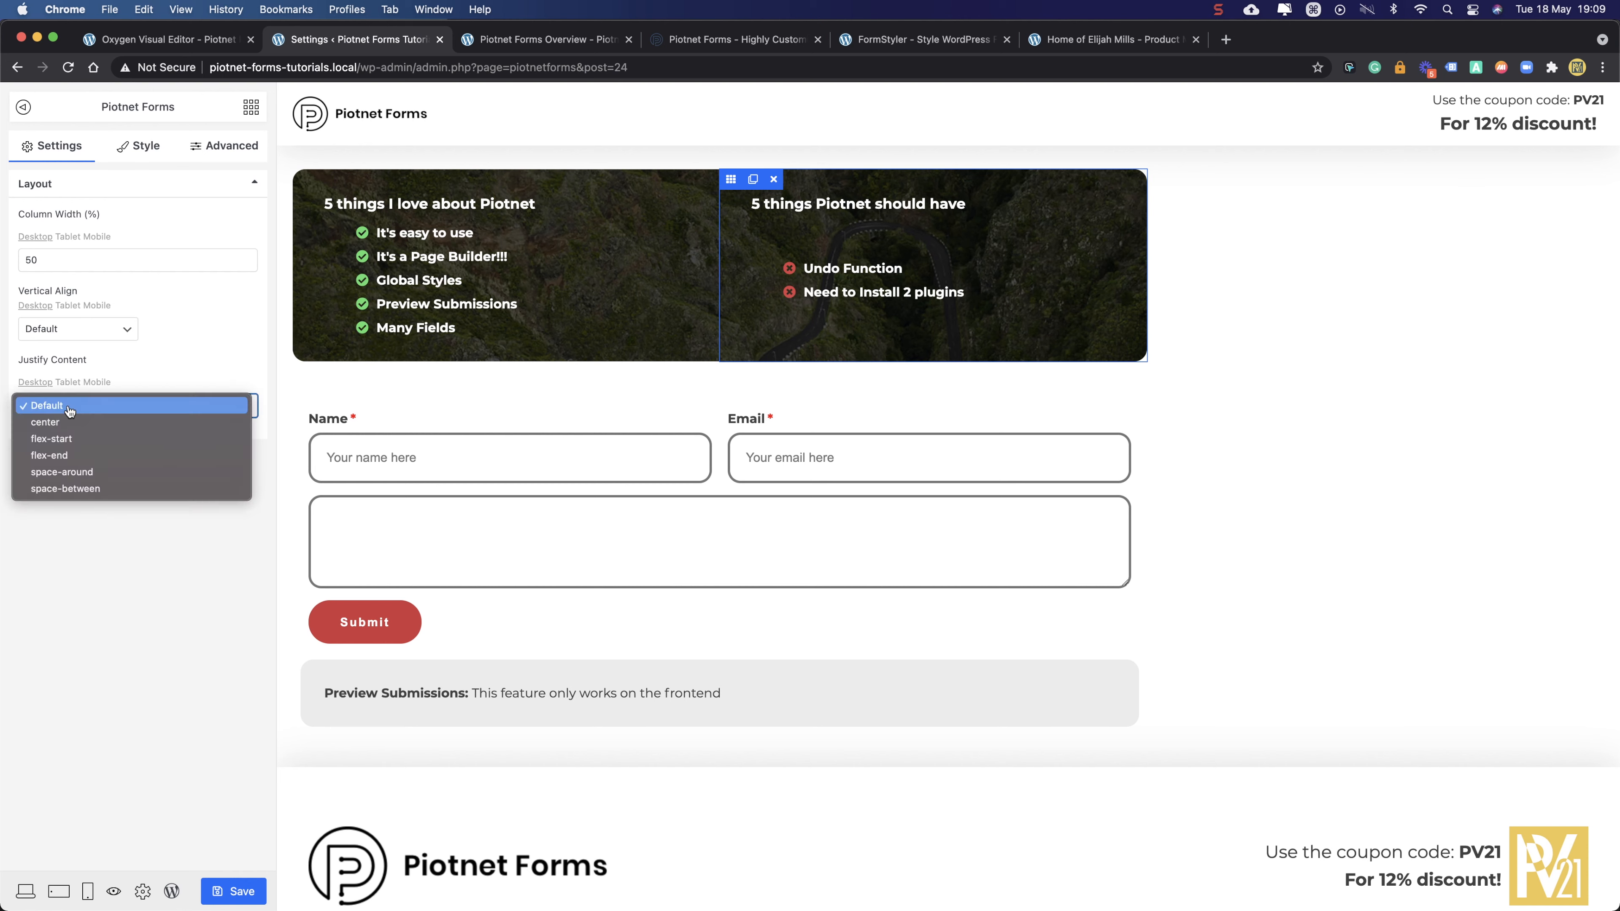
left_click(68, 440)
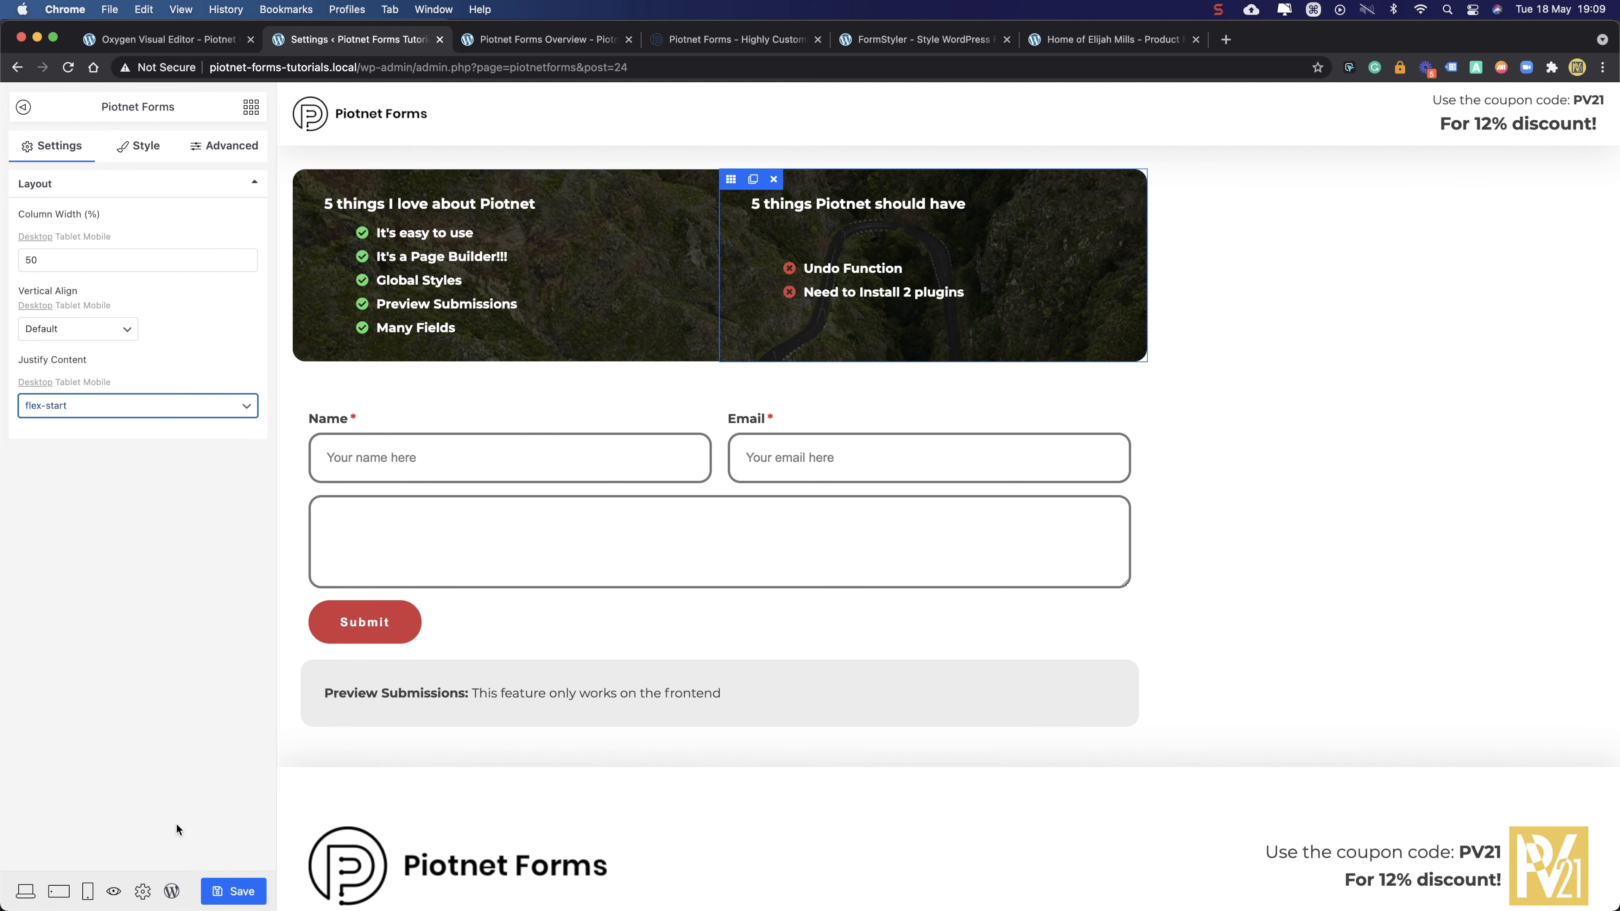
left_click(237, 894)
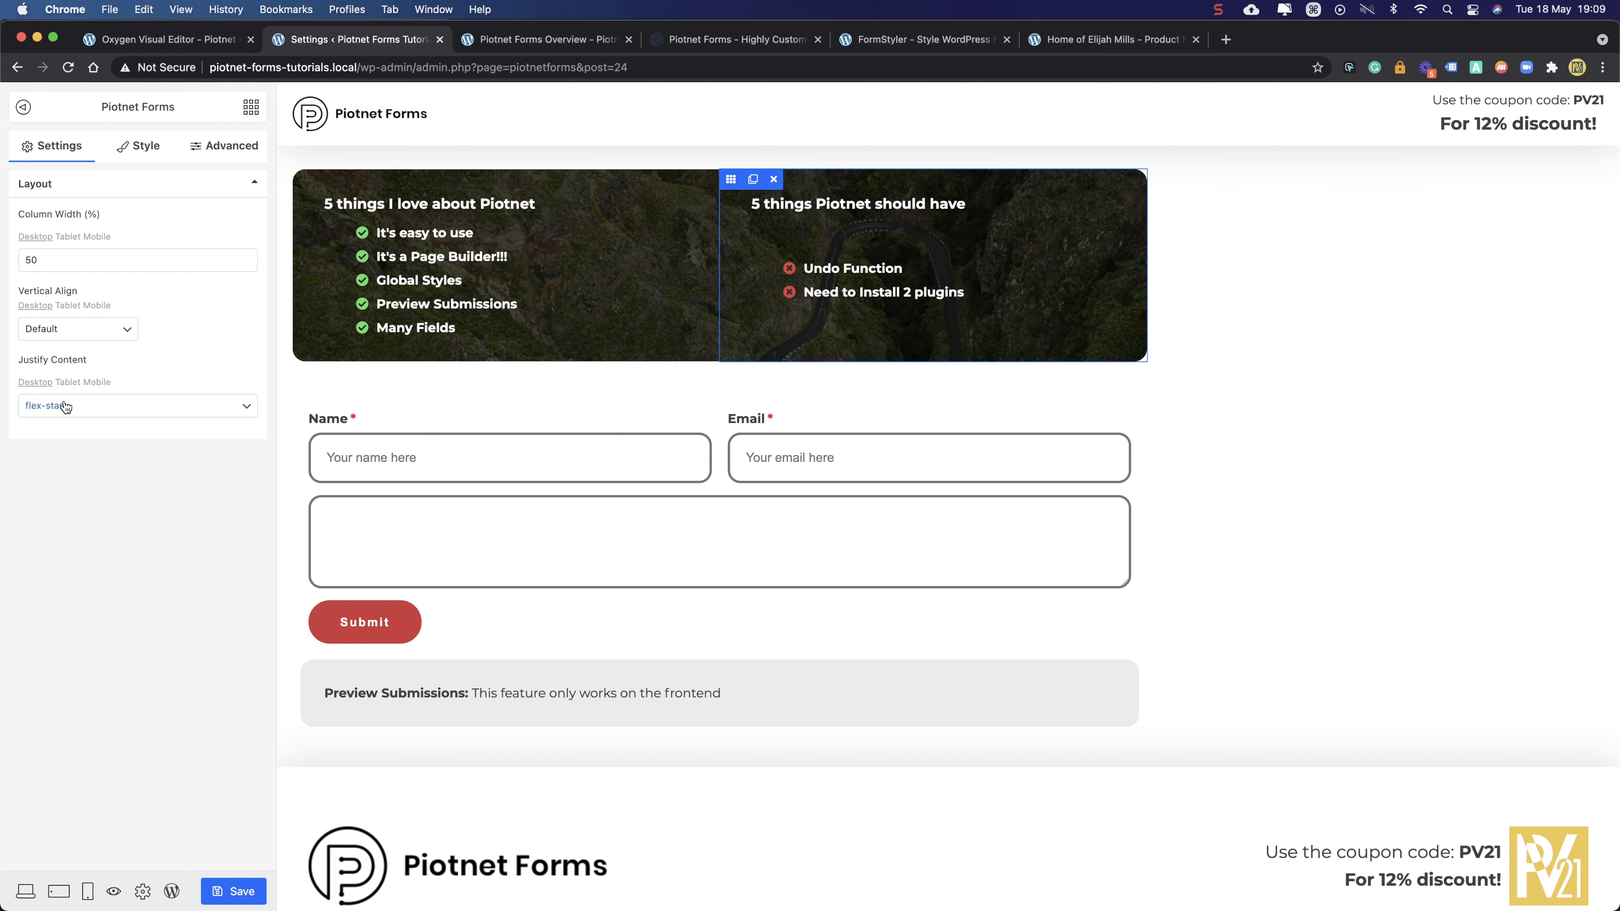
left_click(527, 46)
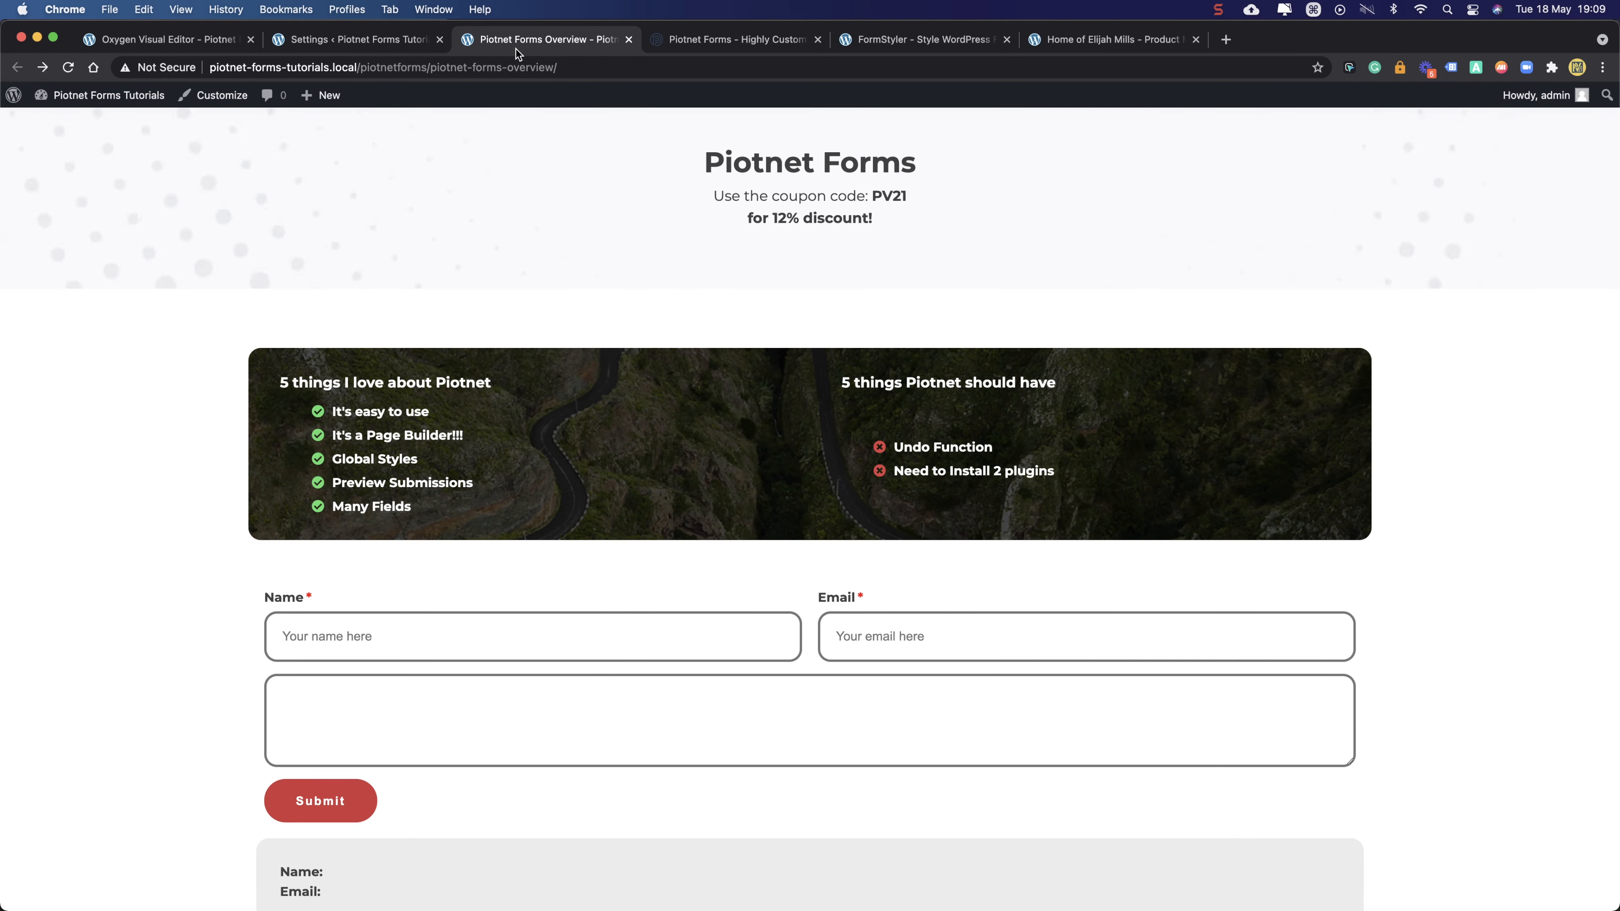
left_click(70, 69)
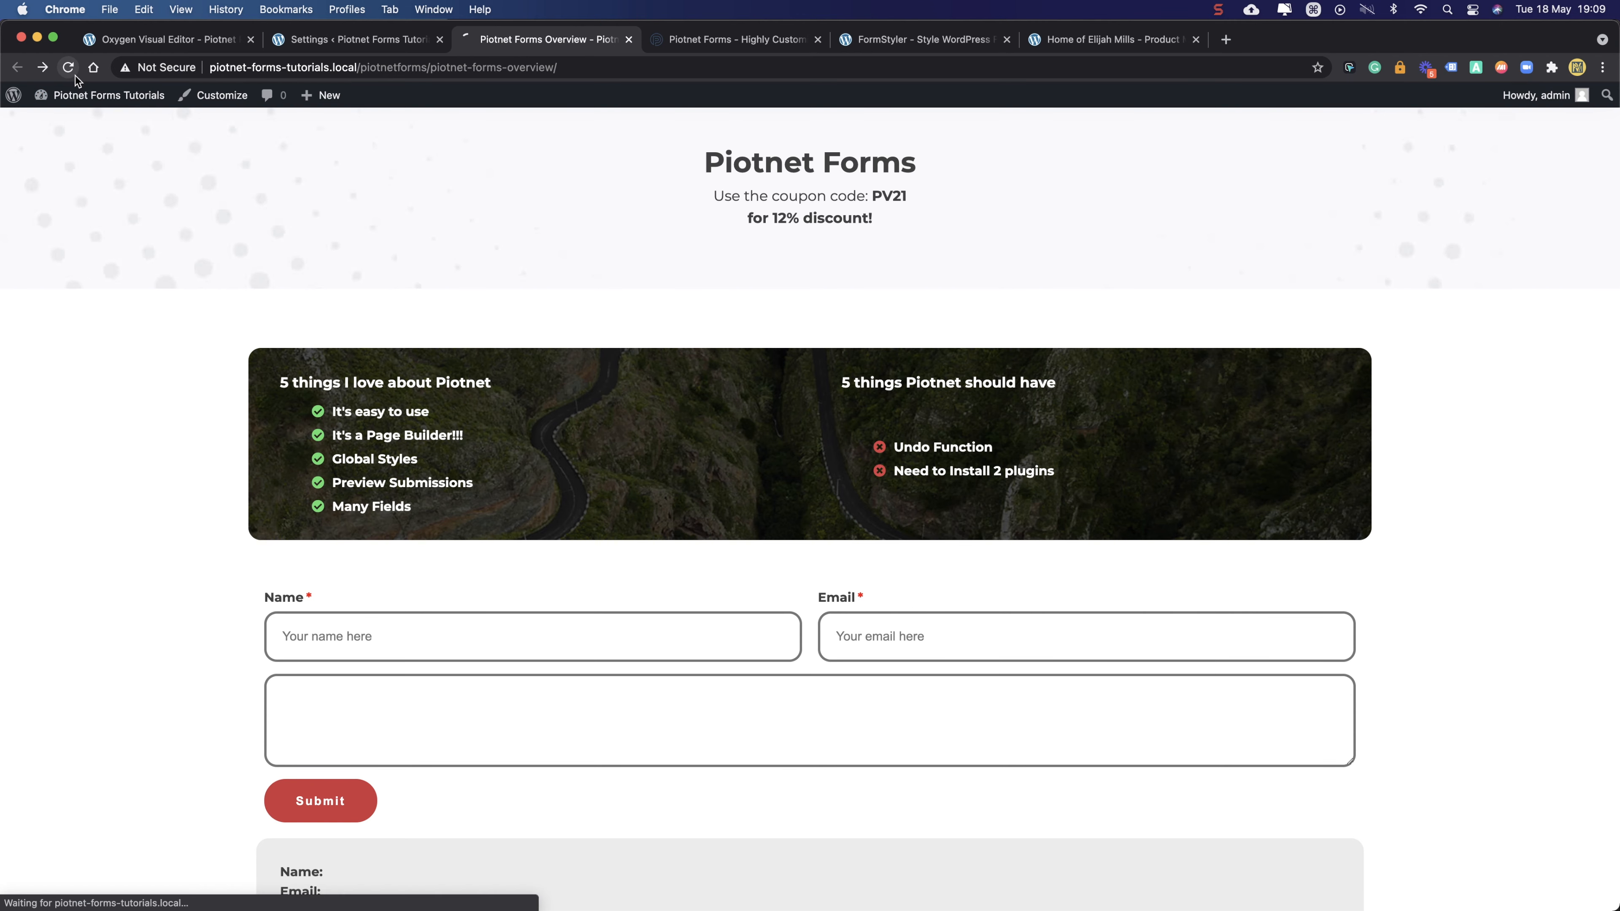
left_click(385, 41)
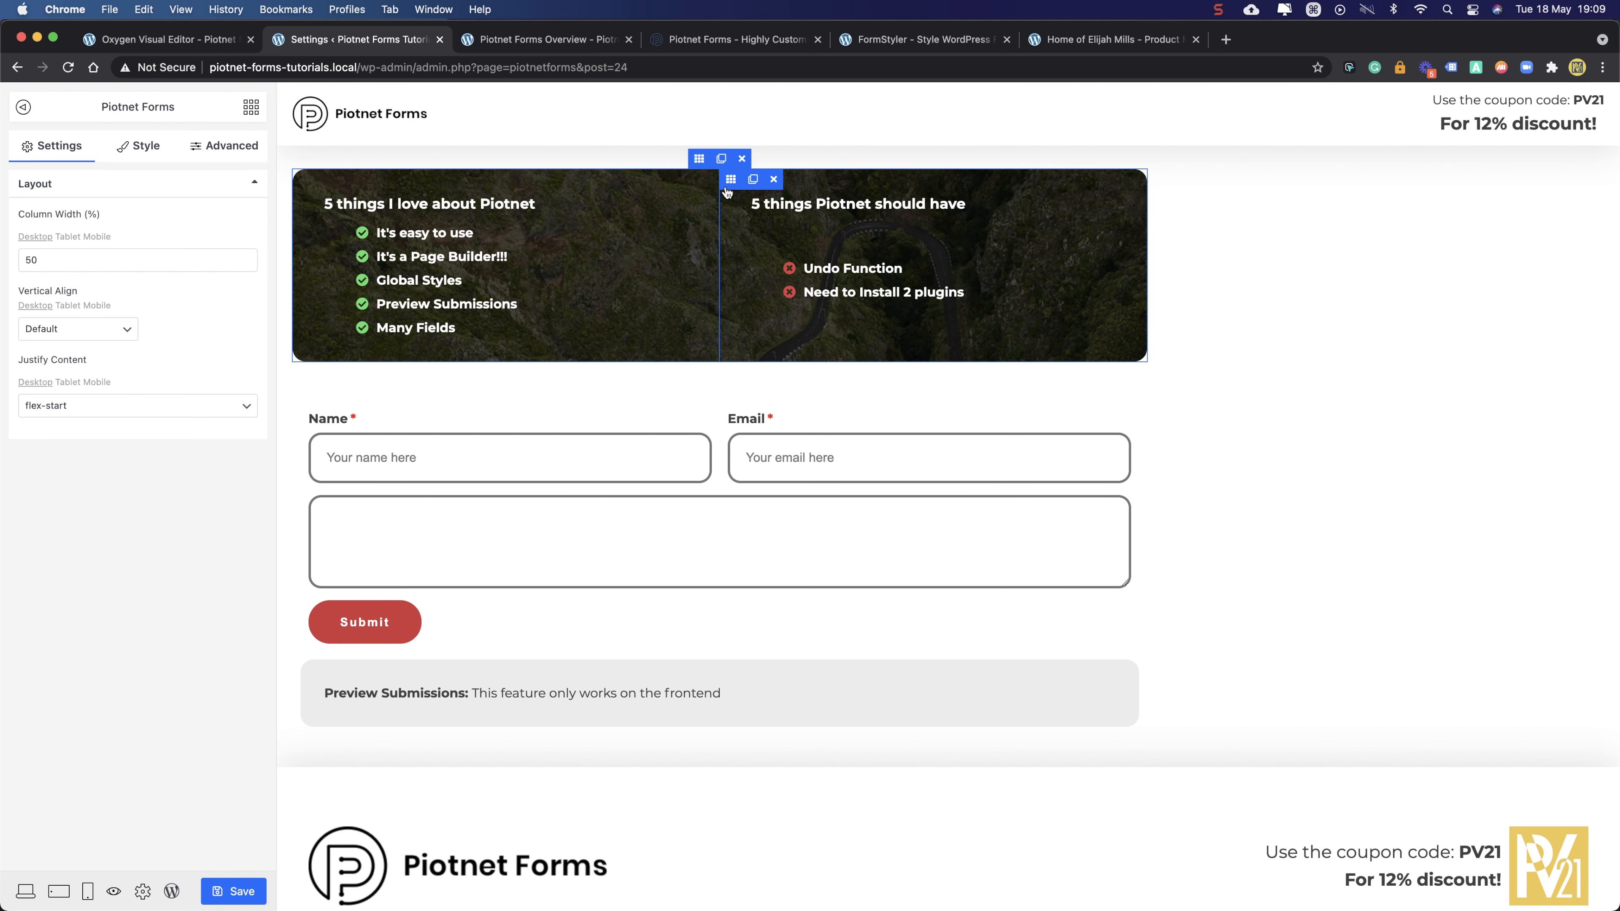
- Try space-between, space-around, flex-end and center justification, then reset Justify Content to Default
left_click(51, 408)
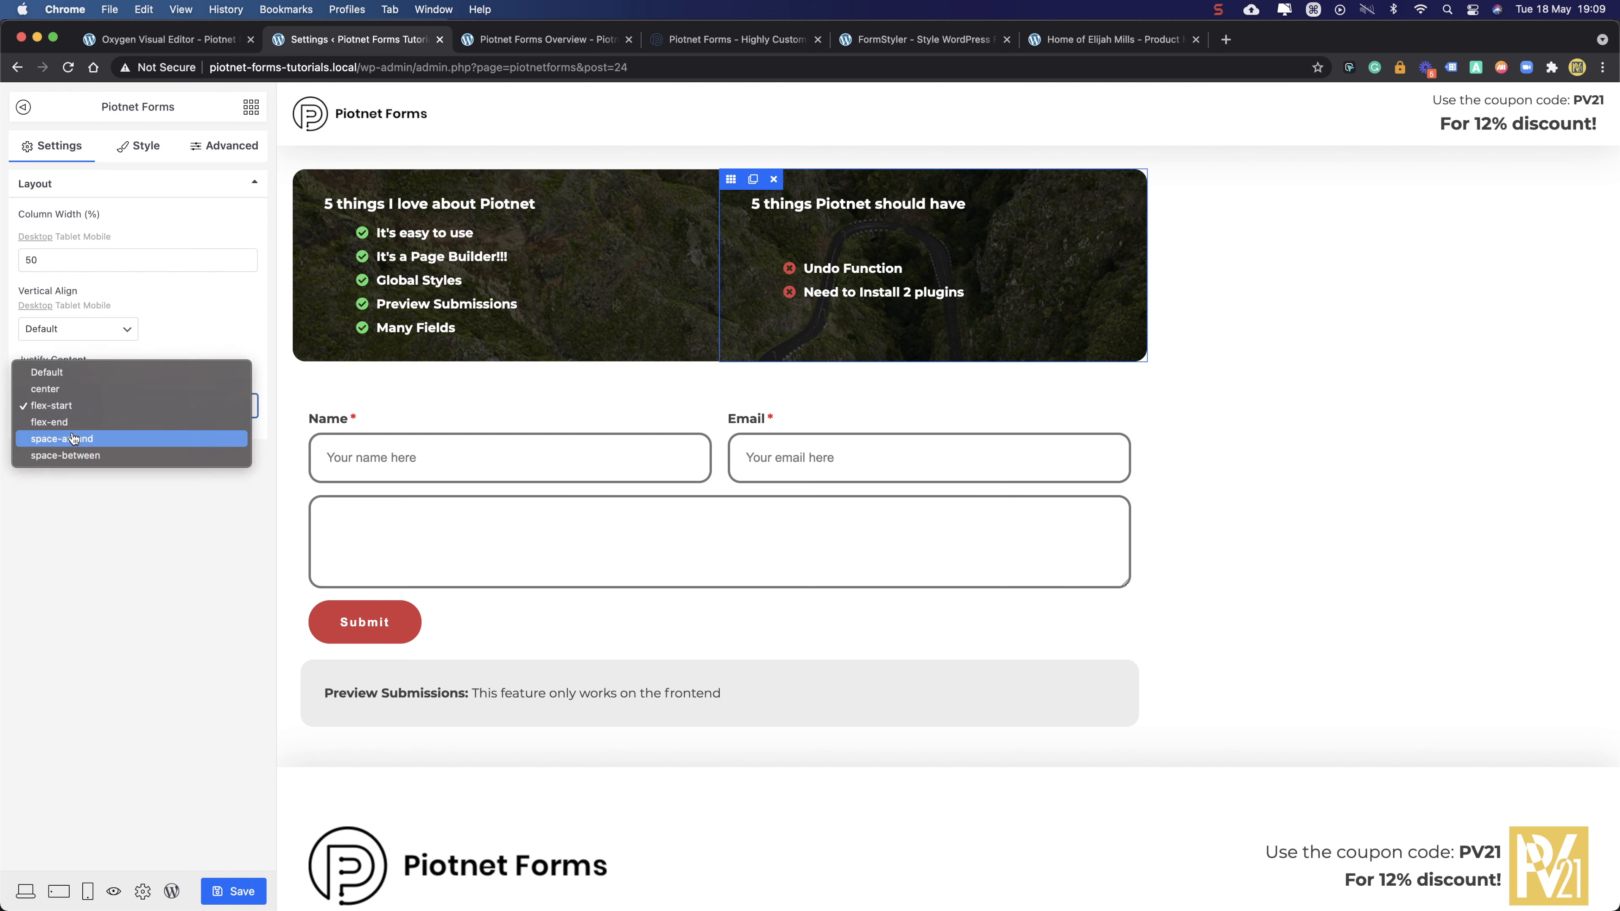
left_click(73, 457)
left_click(78, 408)
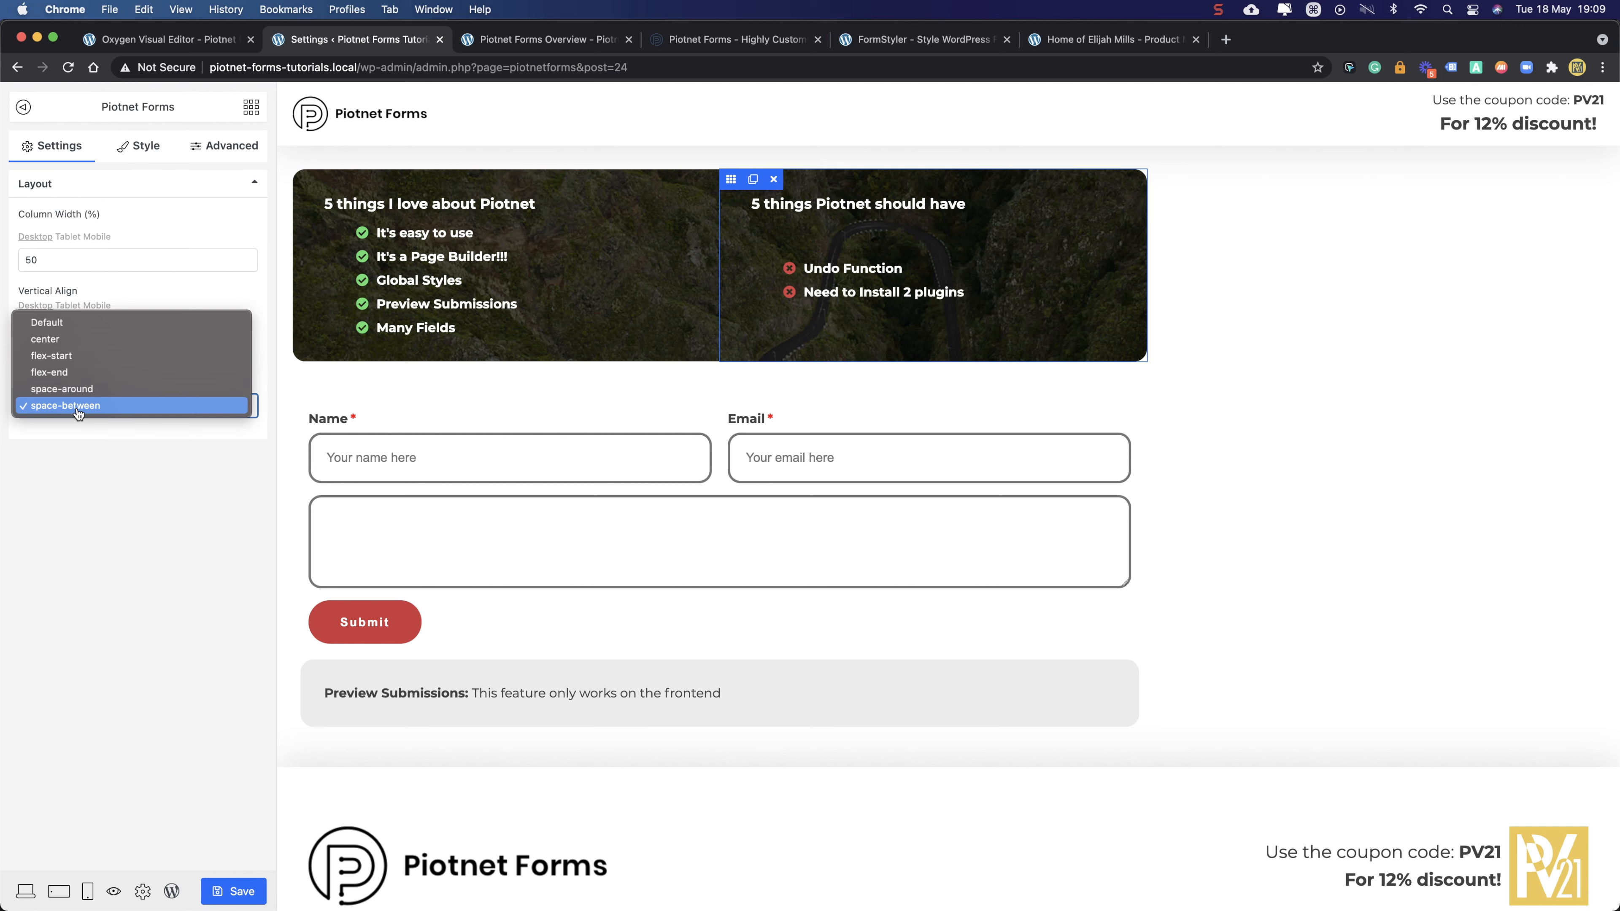
left_click(79, 402)
left_click(80, 402)
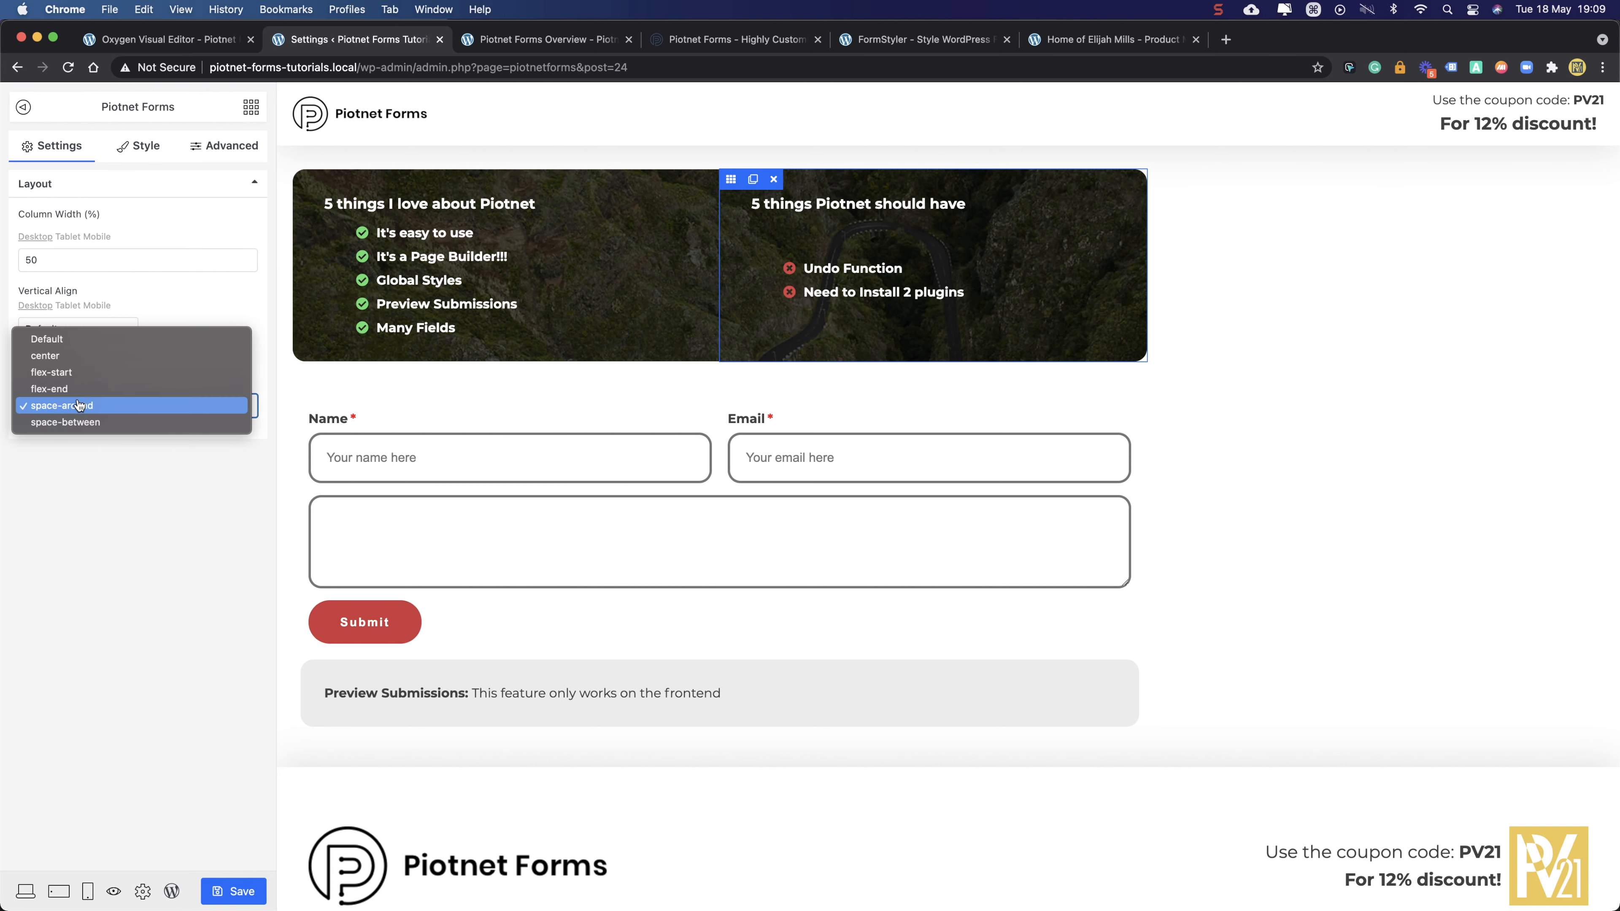
left_click(79, 377)
left_click(80, 408)
left_click(79, 377)
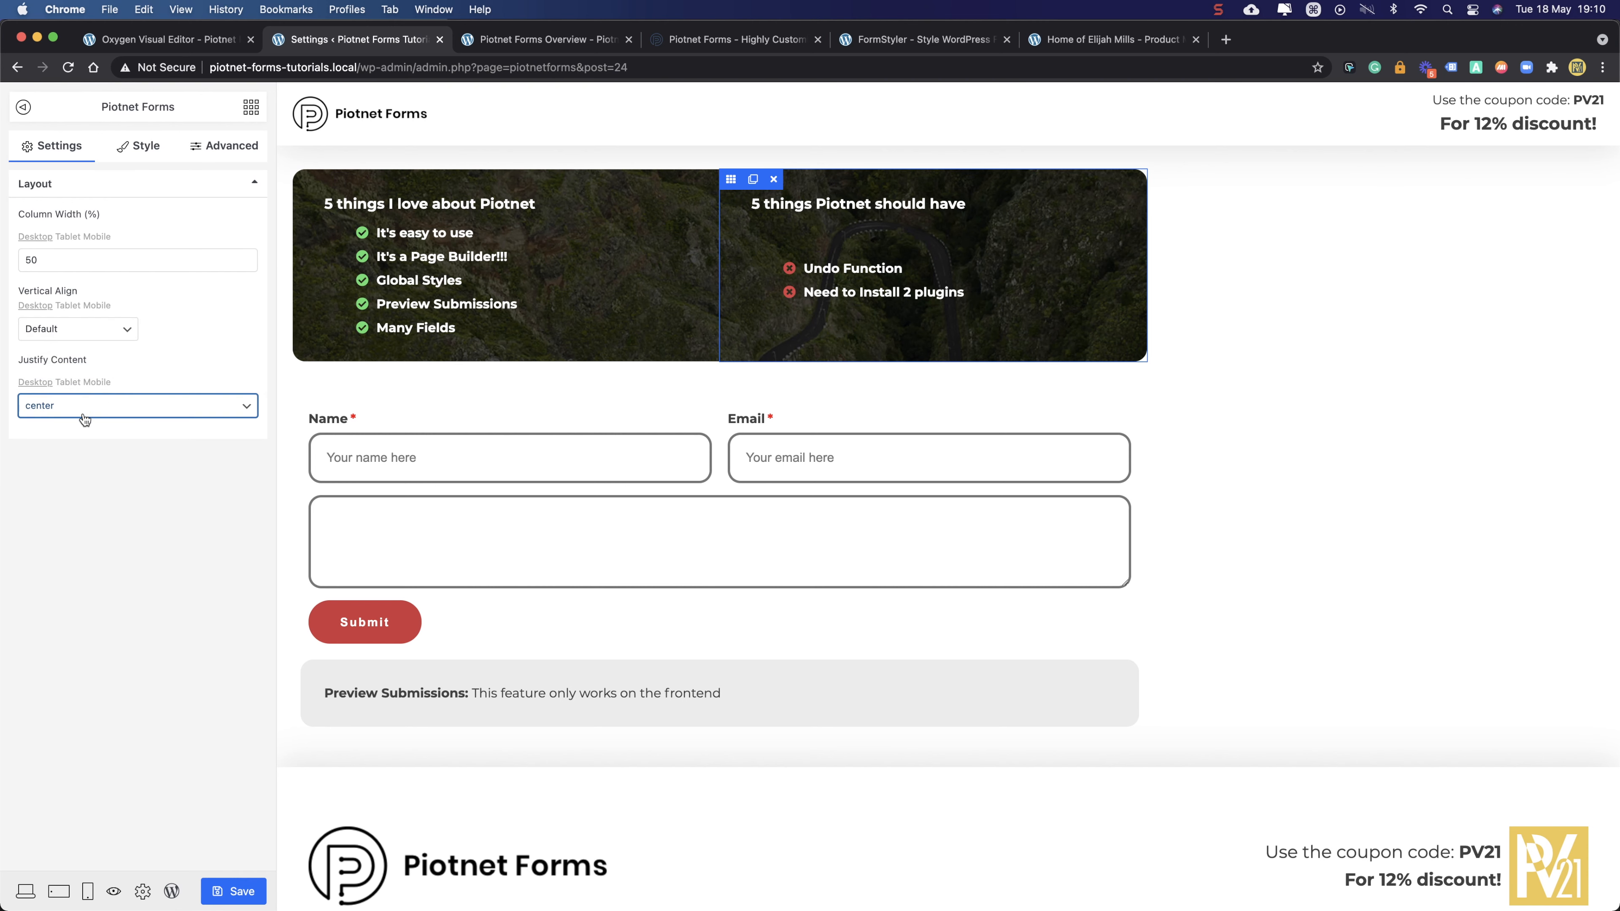
left_click(81, 414)
left_click(85, 394)
- Try middle and bottom Vertical Align on the right column, then reset it to Default
left_click(42, 326)
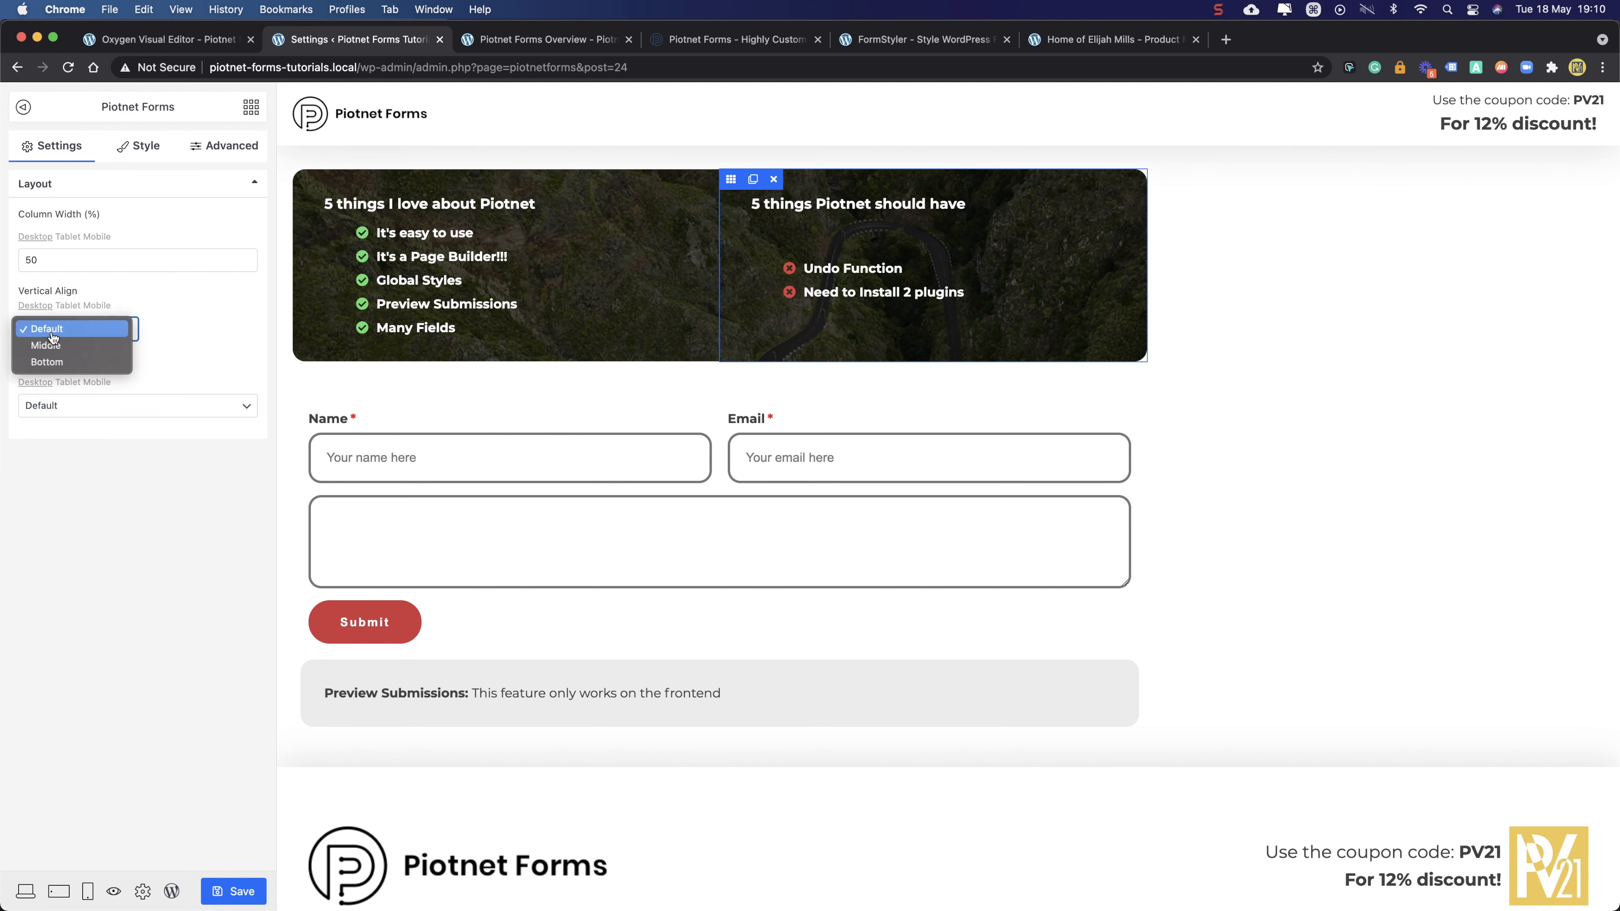
left_click(53, 346)
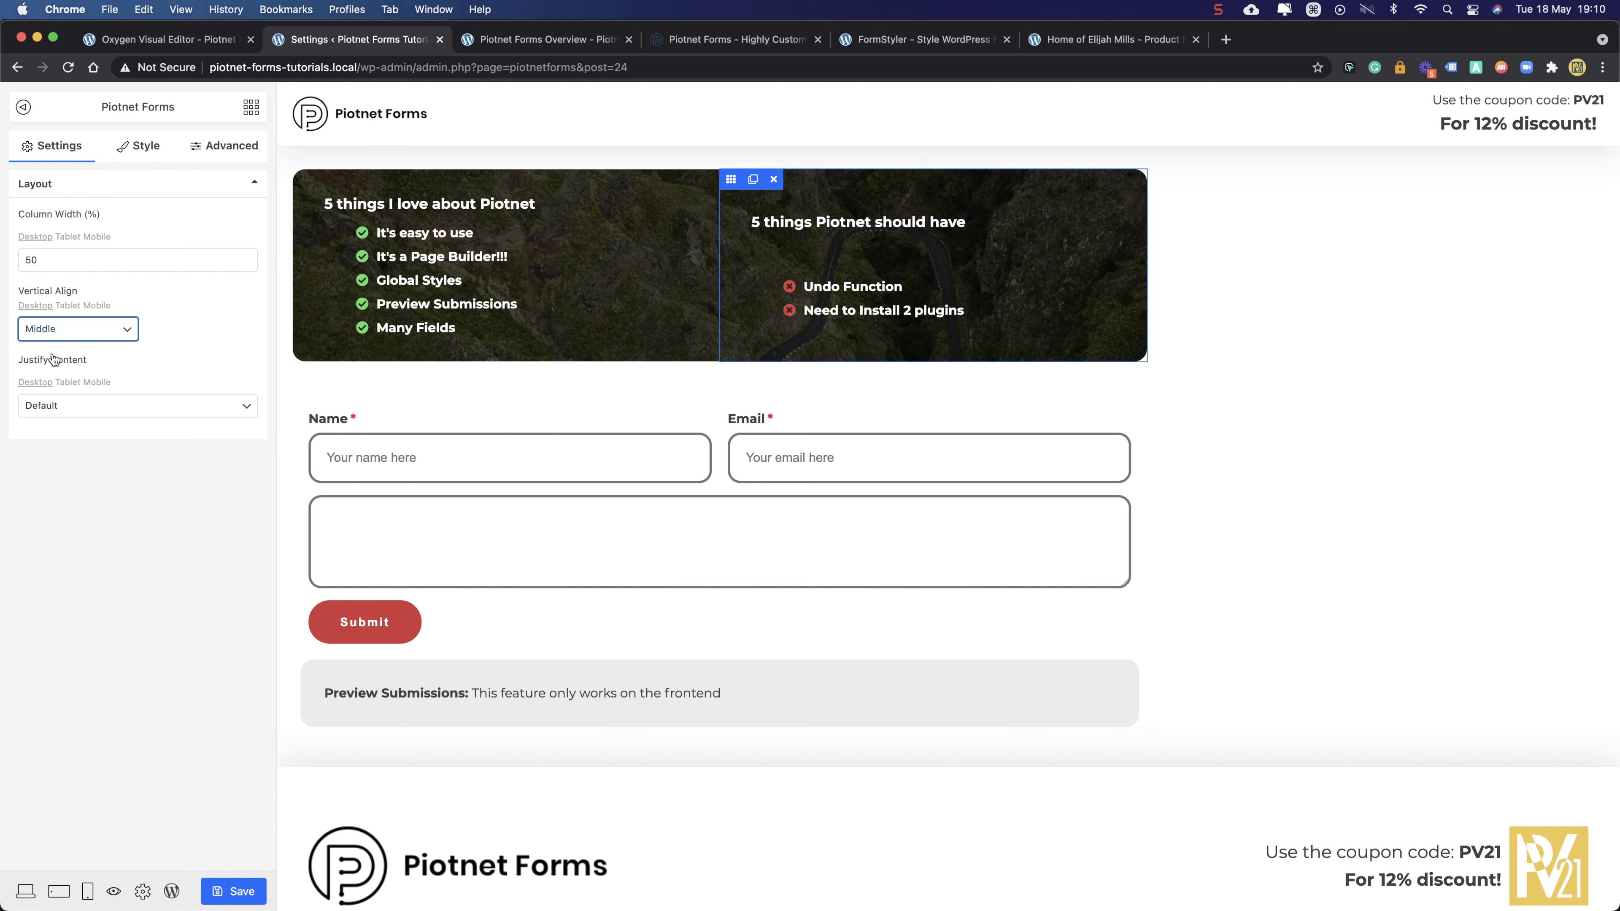
left_click(55, 328)
left_click(60, 345)
left_click(58, 329)
left_click(56, 295)
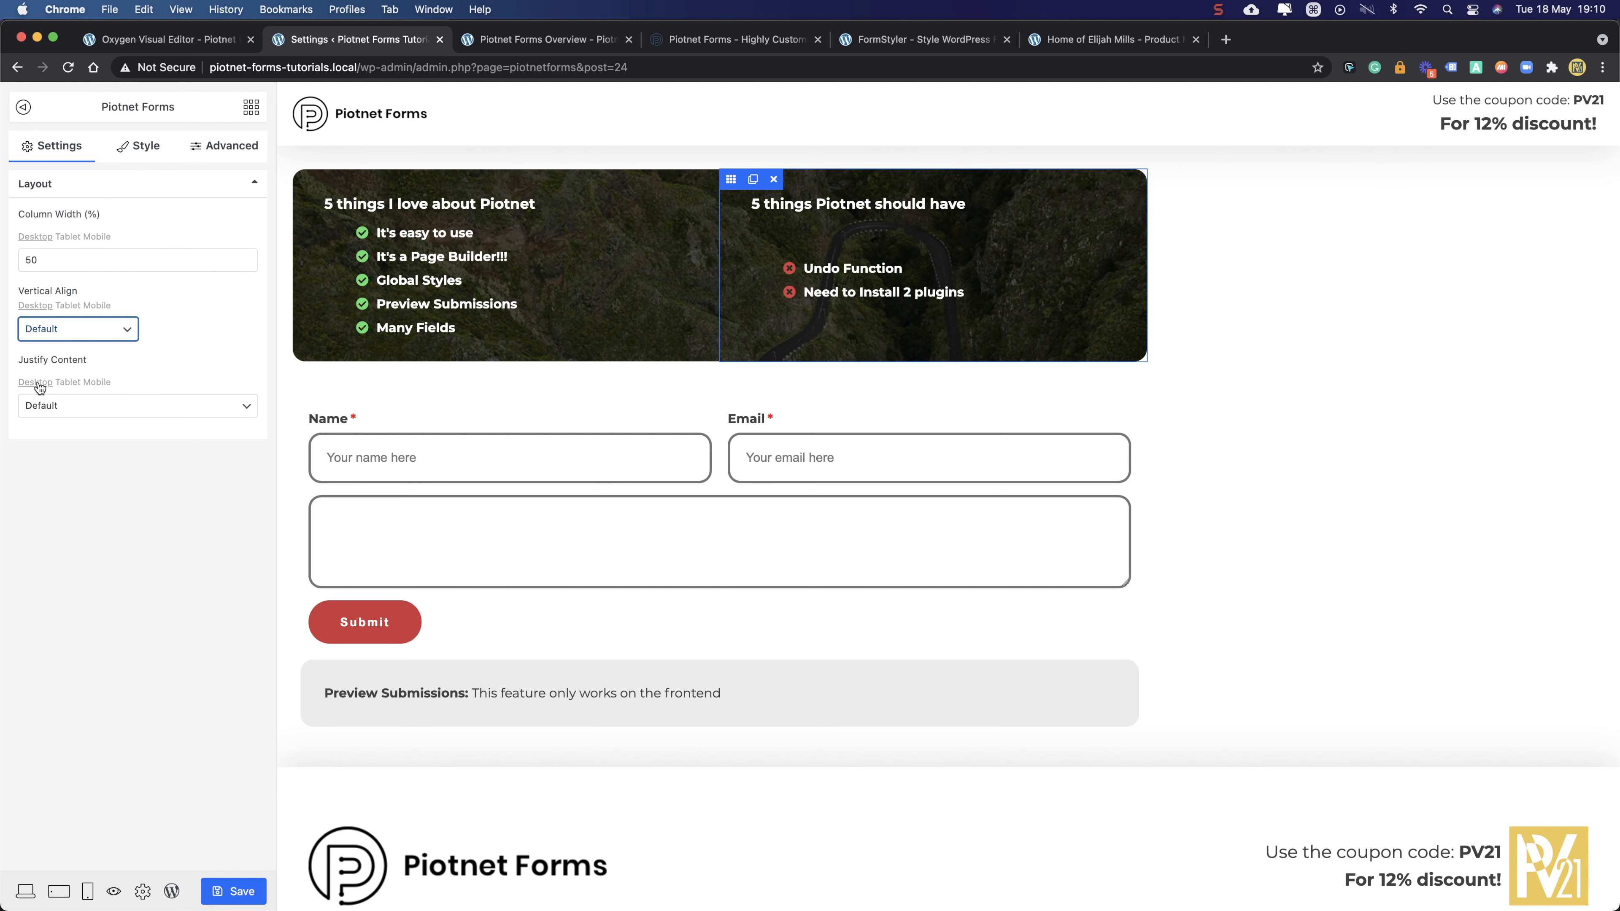
- Set Justify Content back to flex-start, save, and reload the live Overview page
left_click(39, 407)
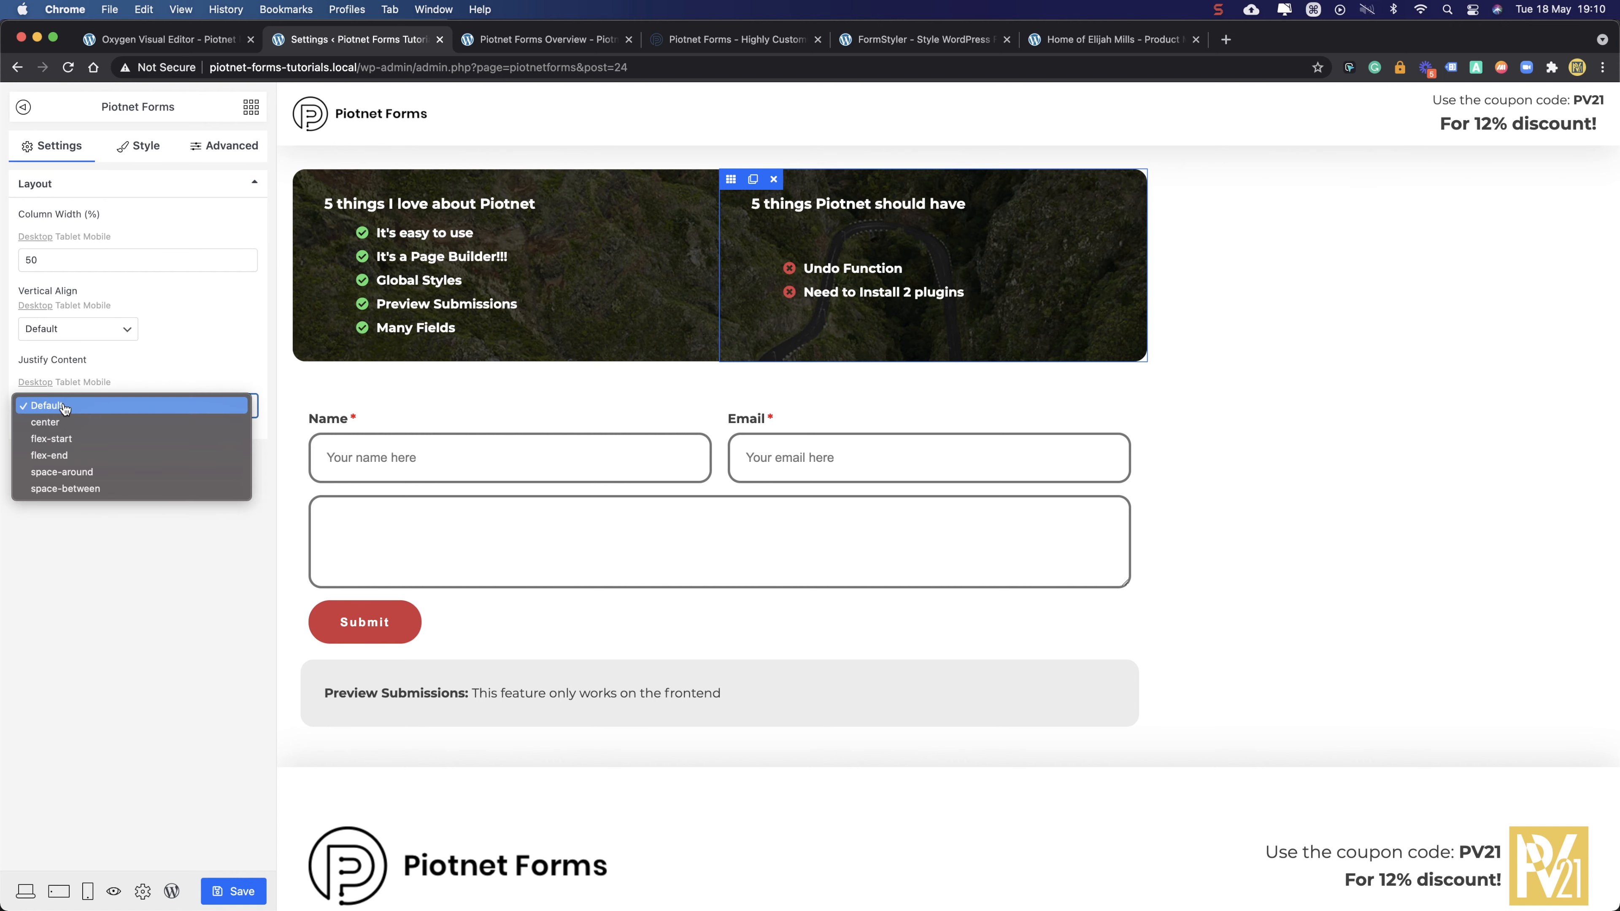
left_click(50, 442)
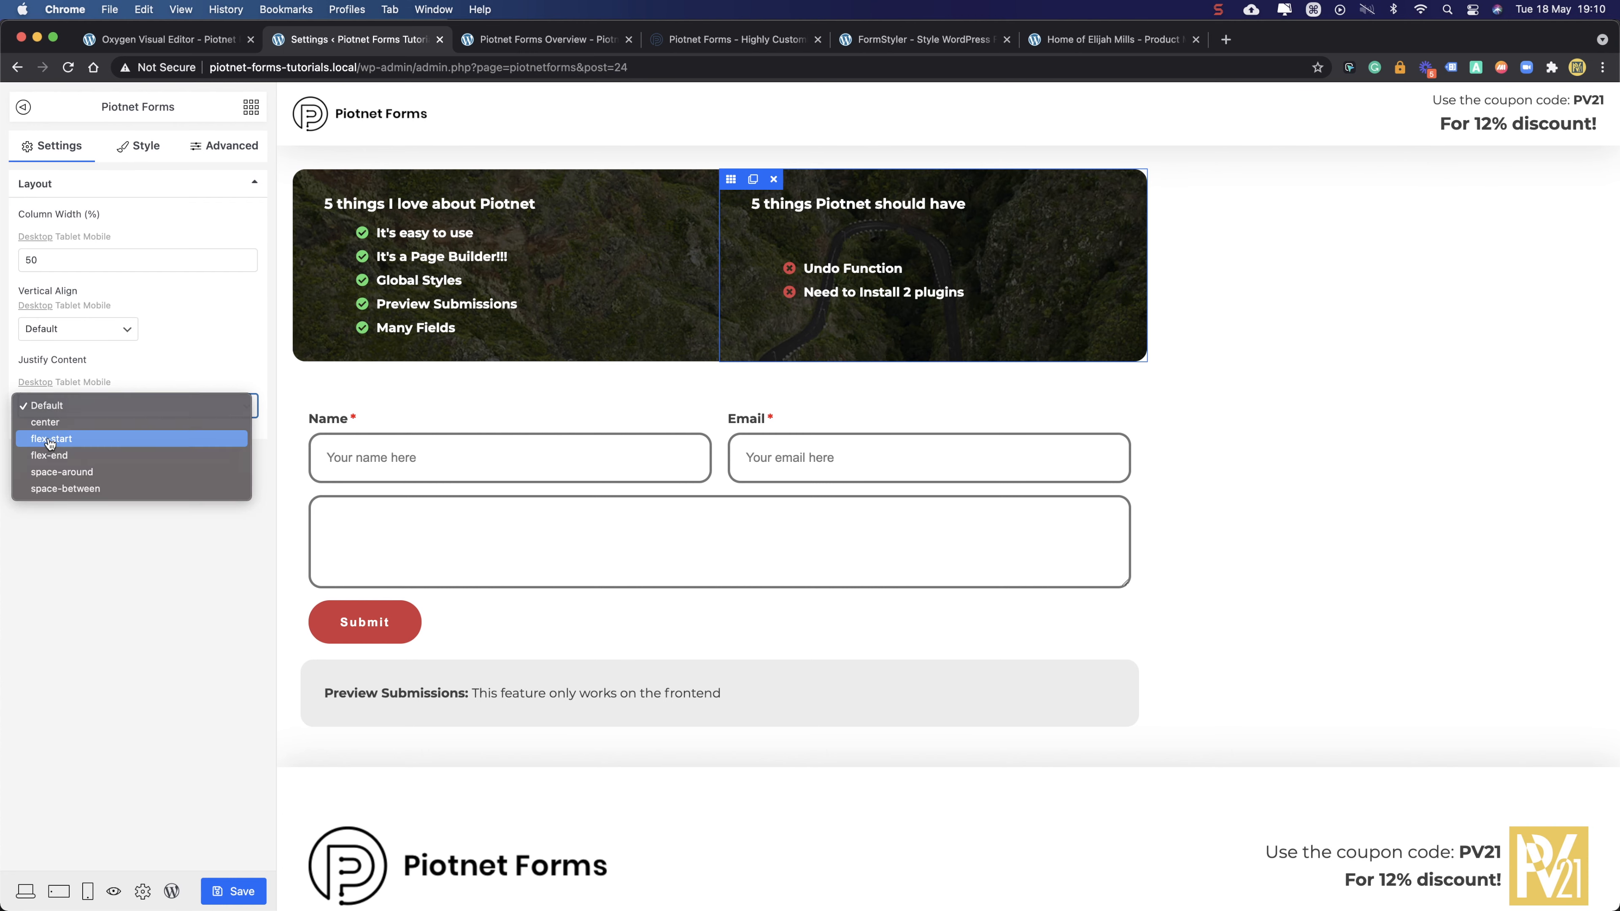
left_click(242, 890)
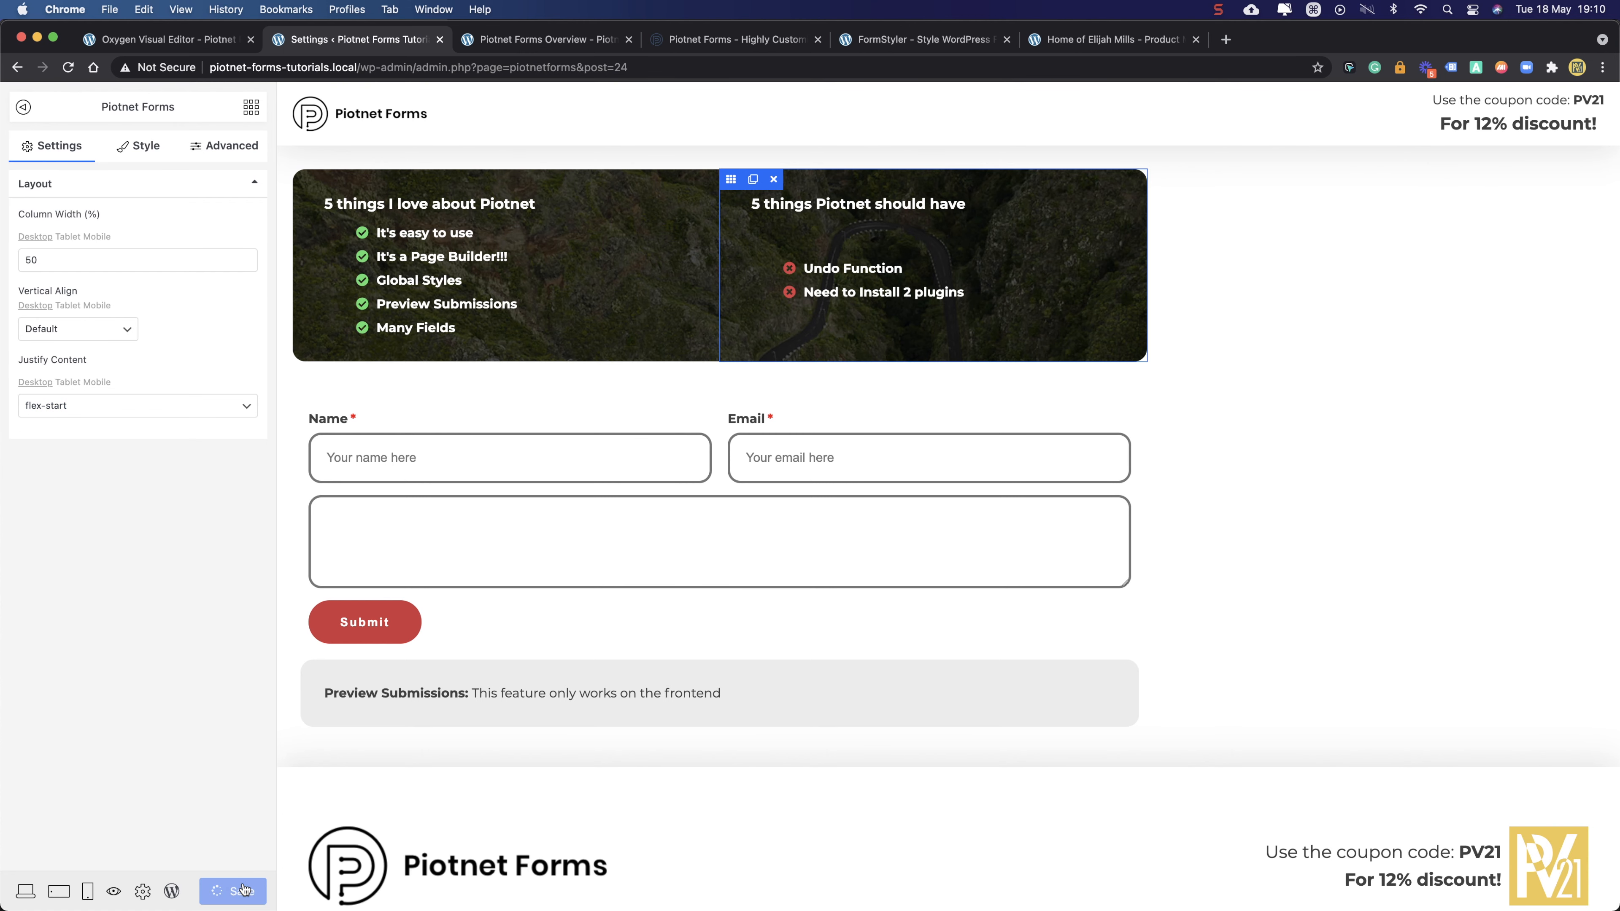
left_click(543, 39)
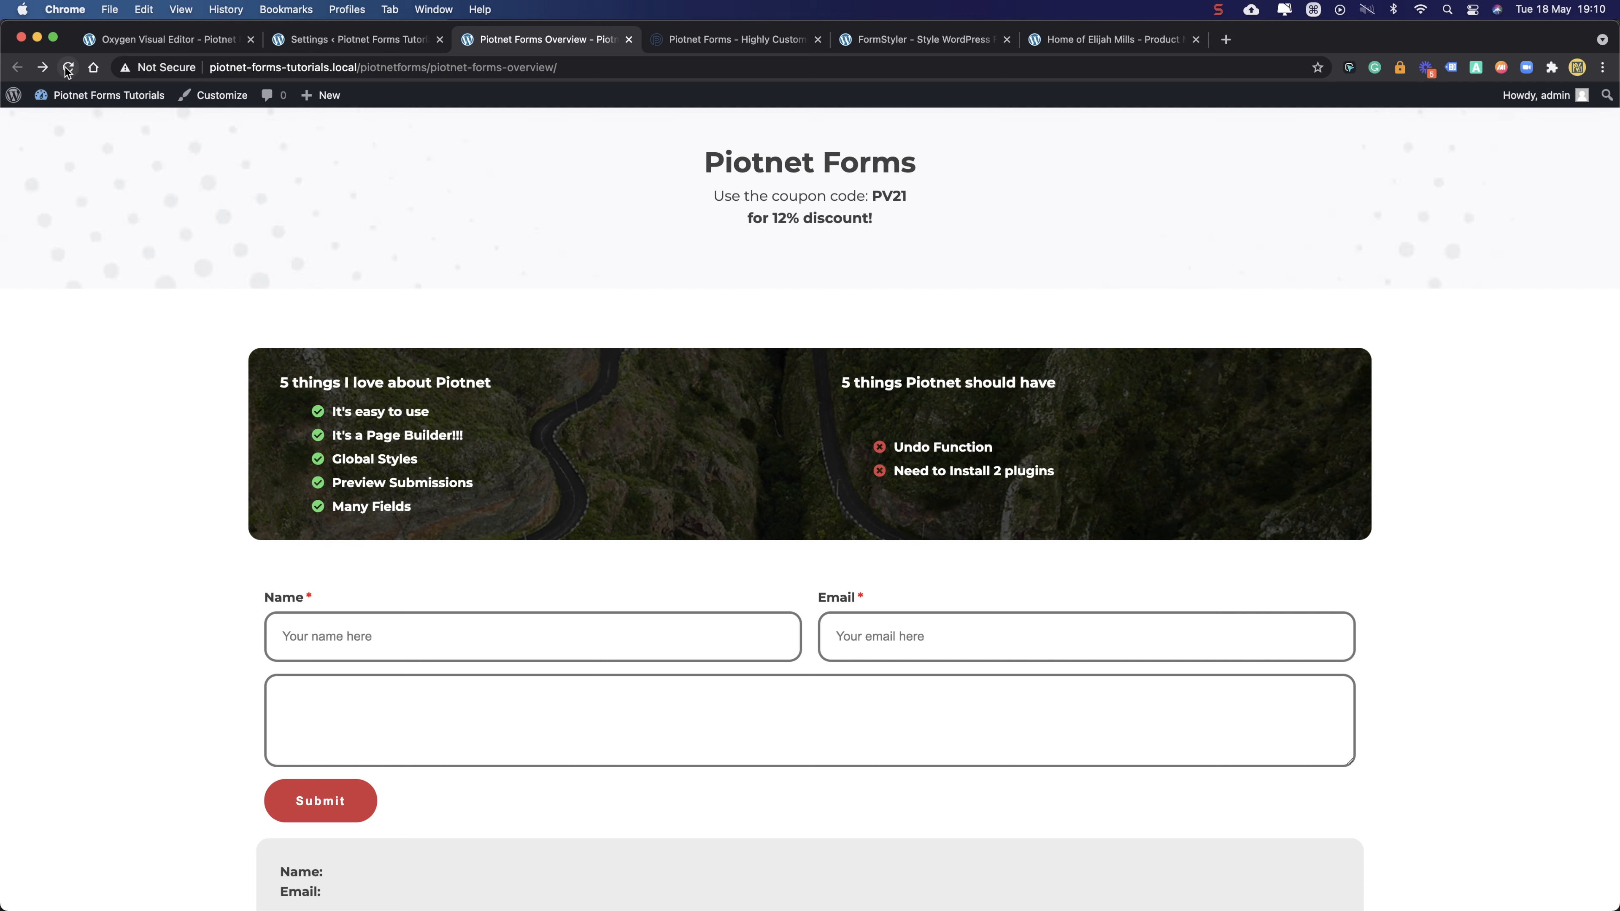
key("super+r")
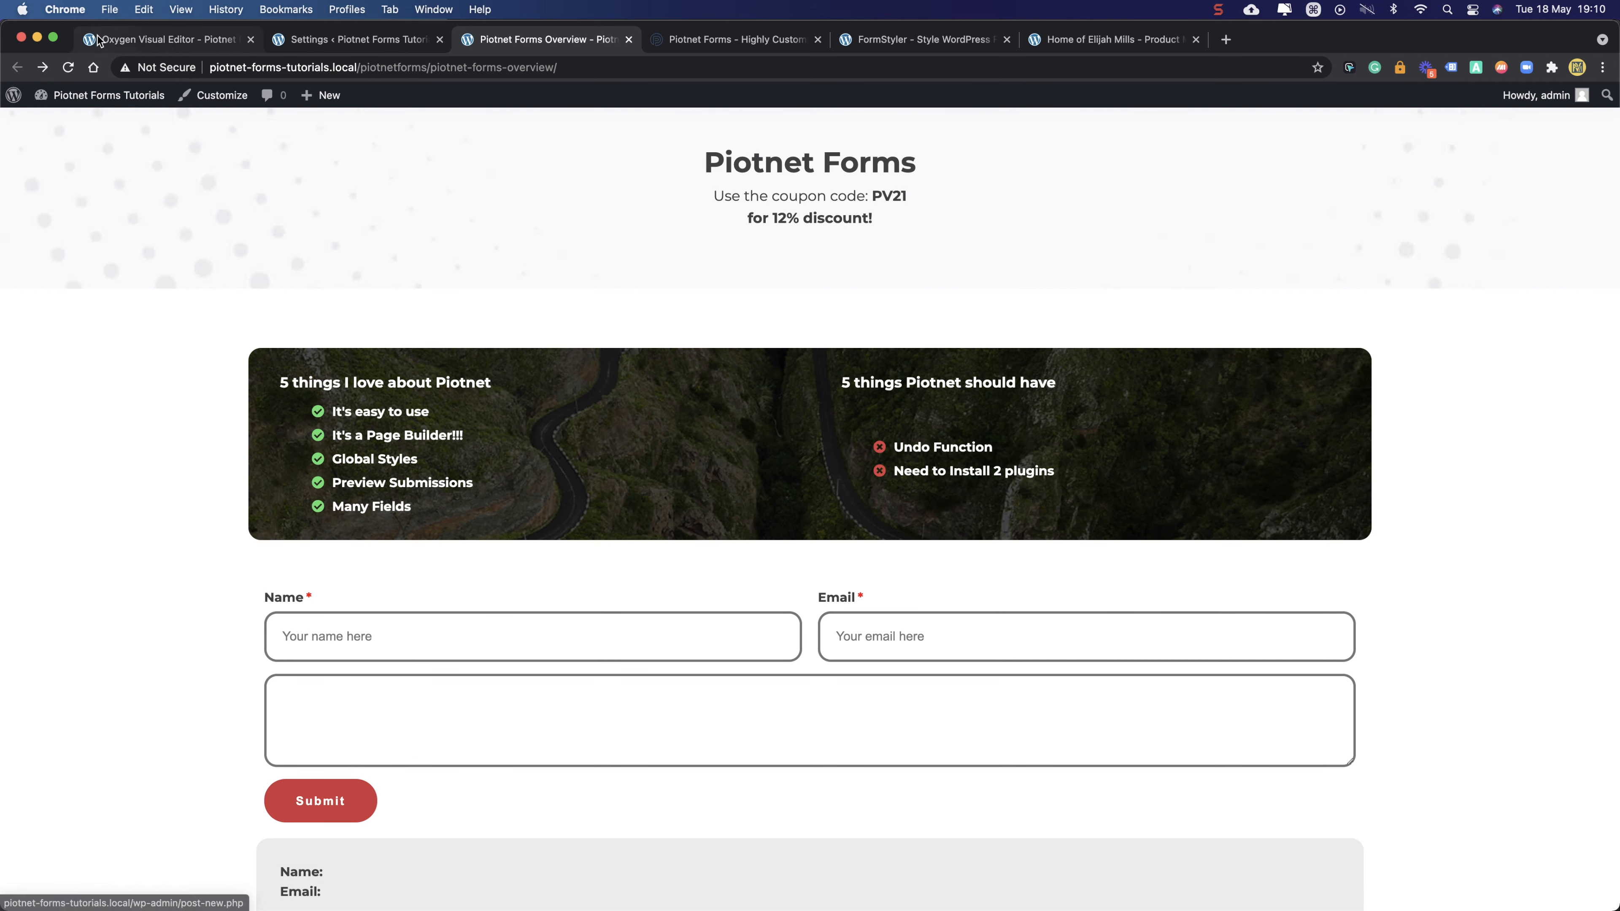
- Remove the '/*' comment opener from the Main stylesheet rule and save it
left_click(165, 38)
left_click_drag(42, 256, 5, 258)
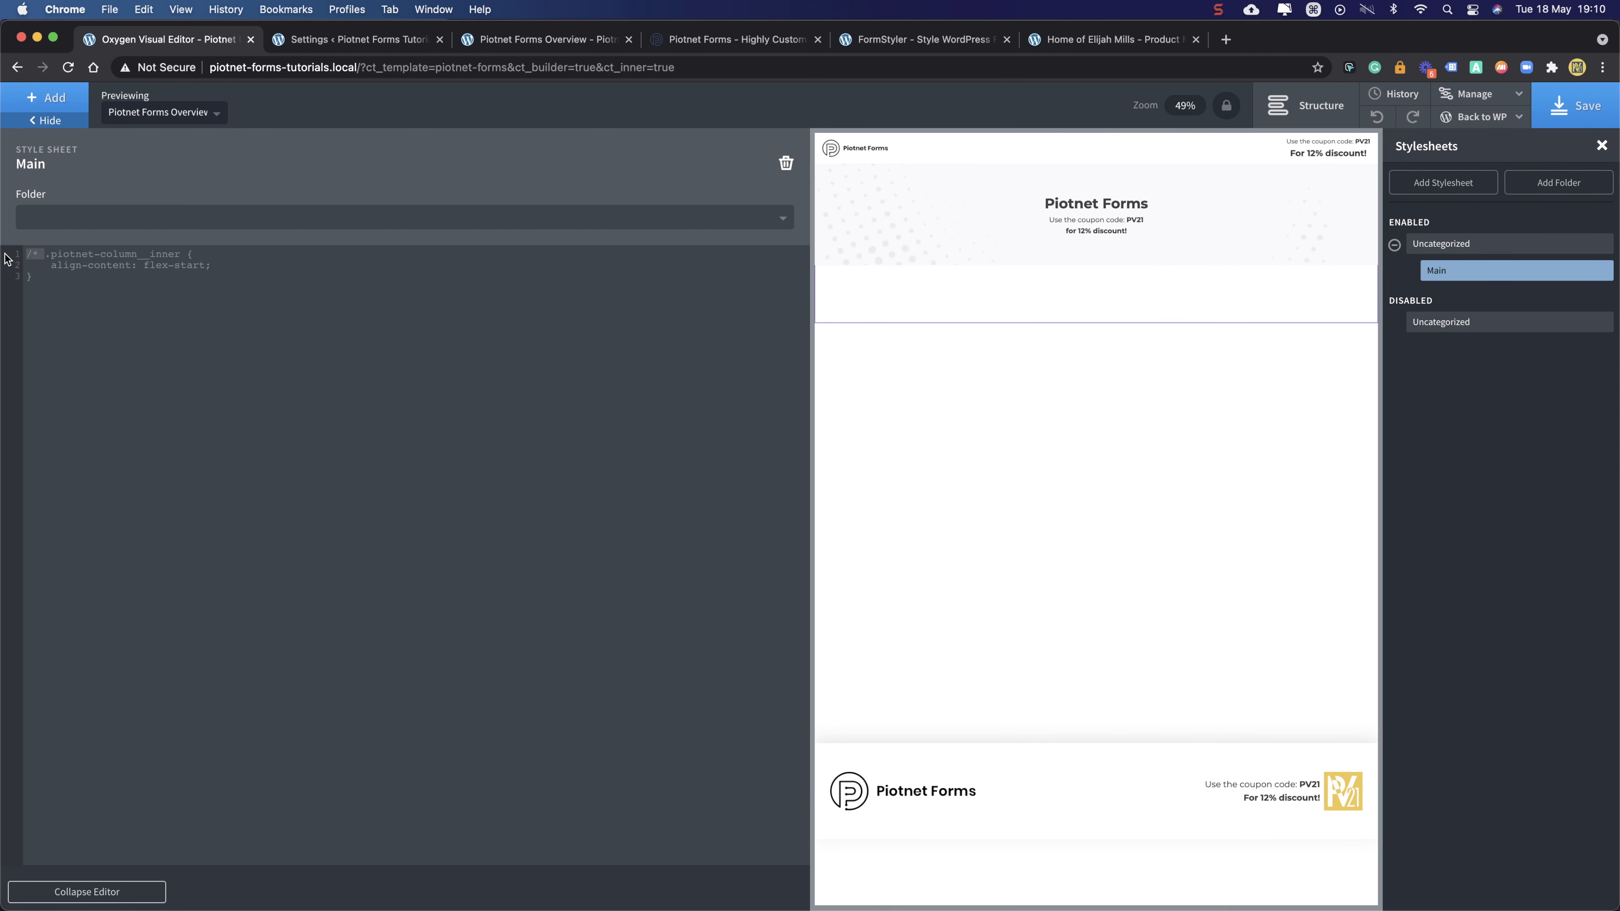
key("BackSpace")
left_click(1575, 110)
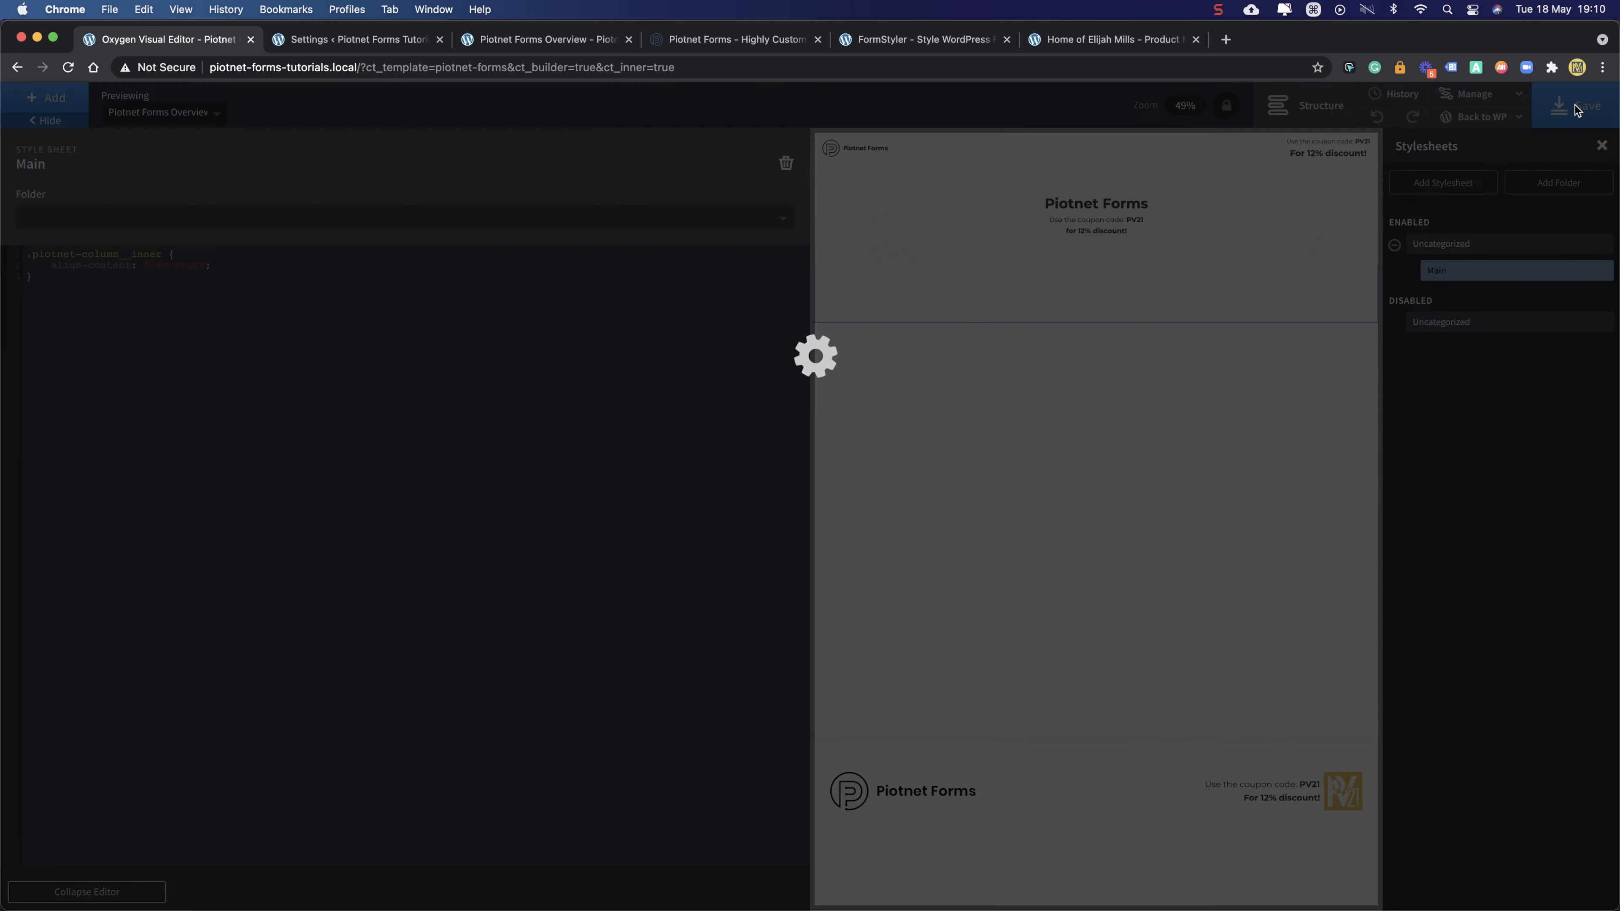
- Reload the form editor and the live Overview page to confirm the should-have items' alignment
left_click(390, 40)
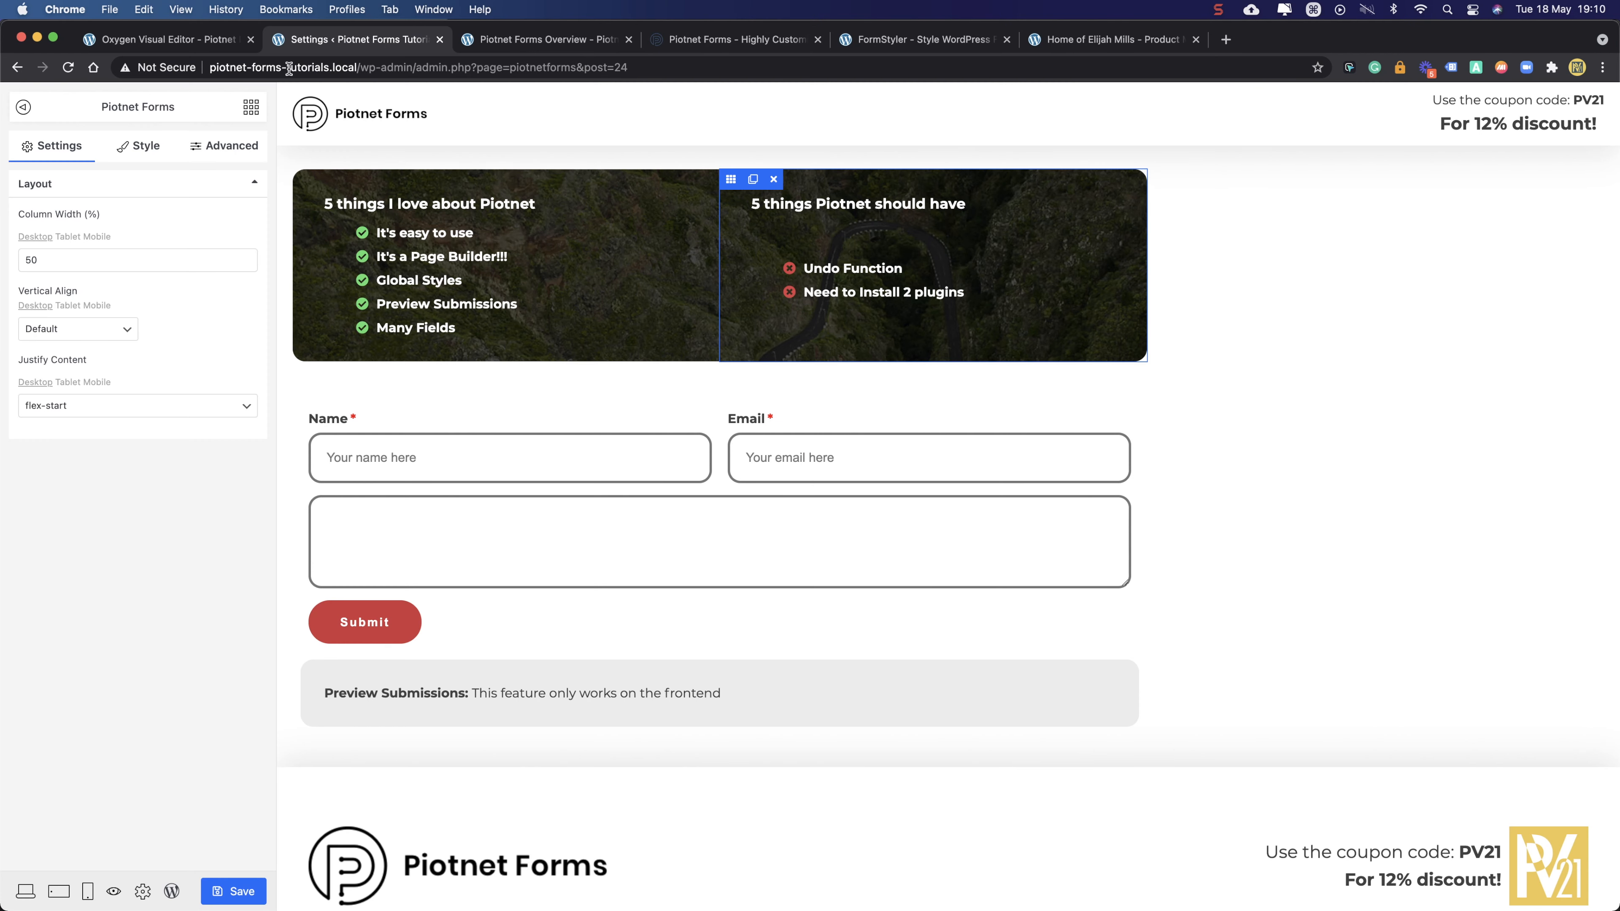
left_click(69, 67)
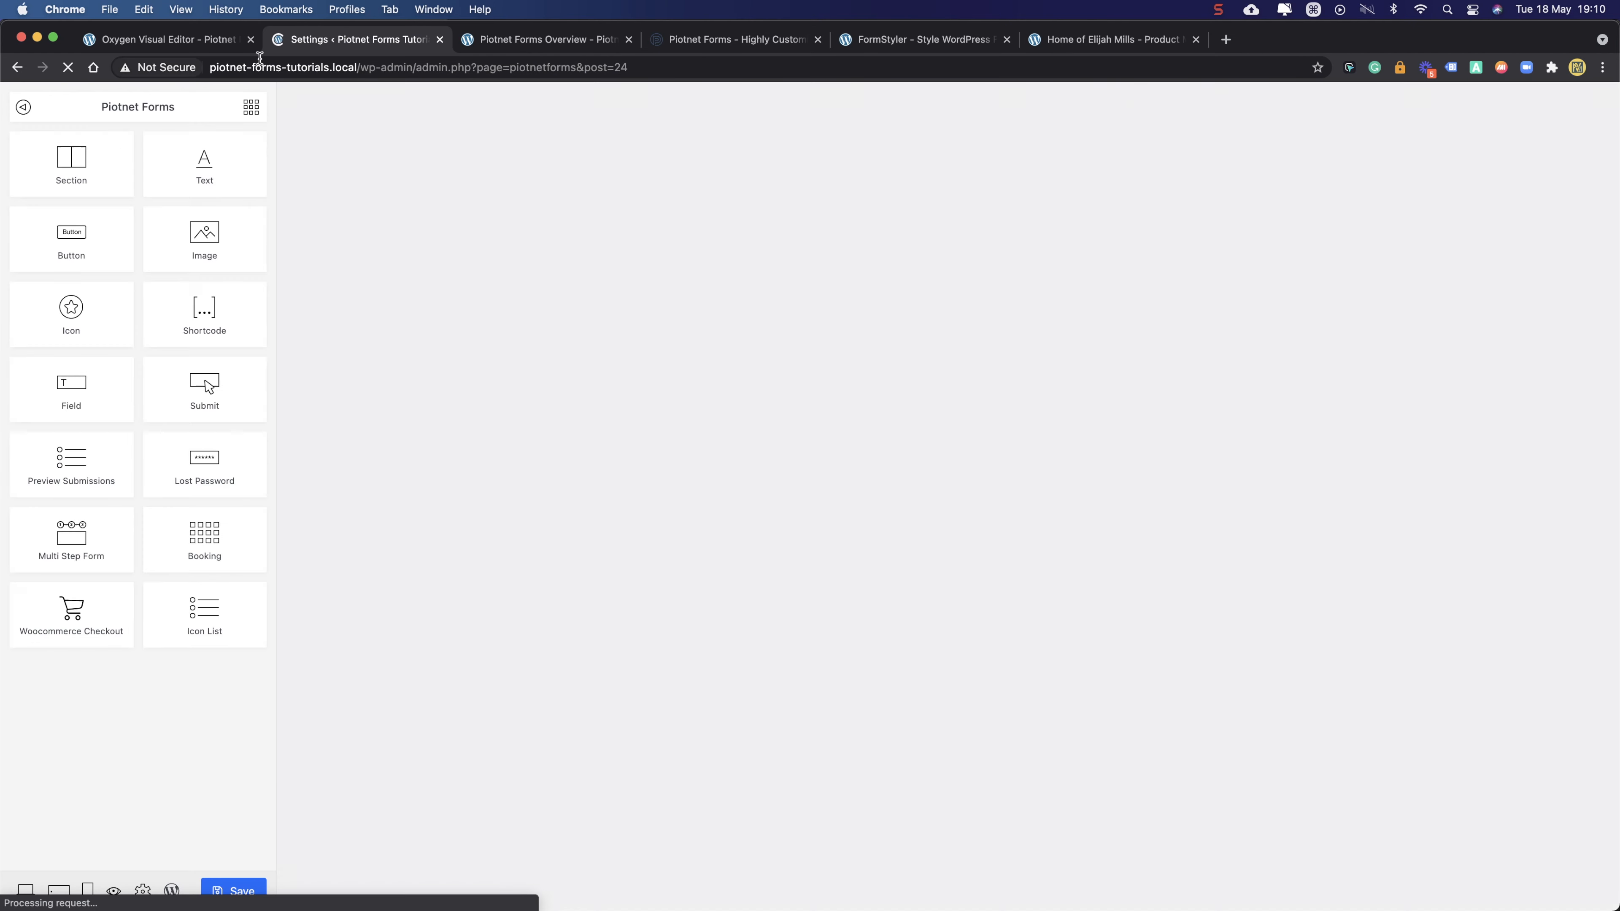
left_click(521, 42)
left_click(68, 68)
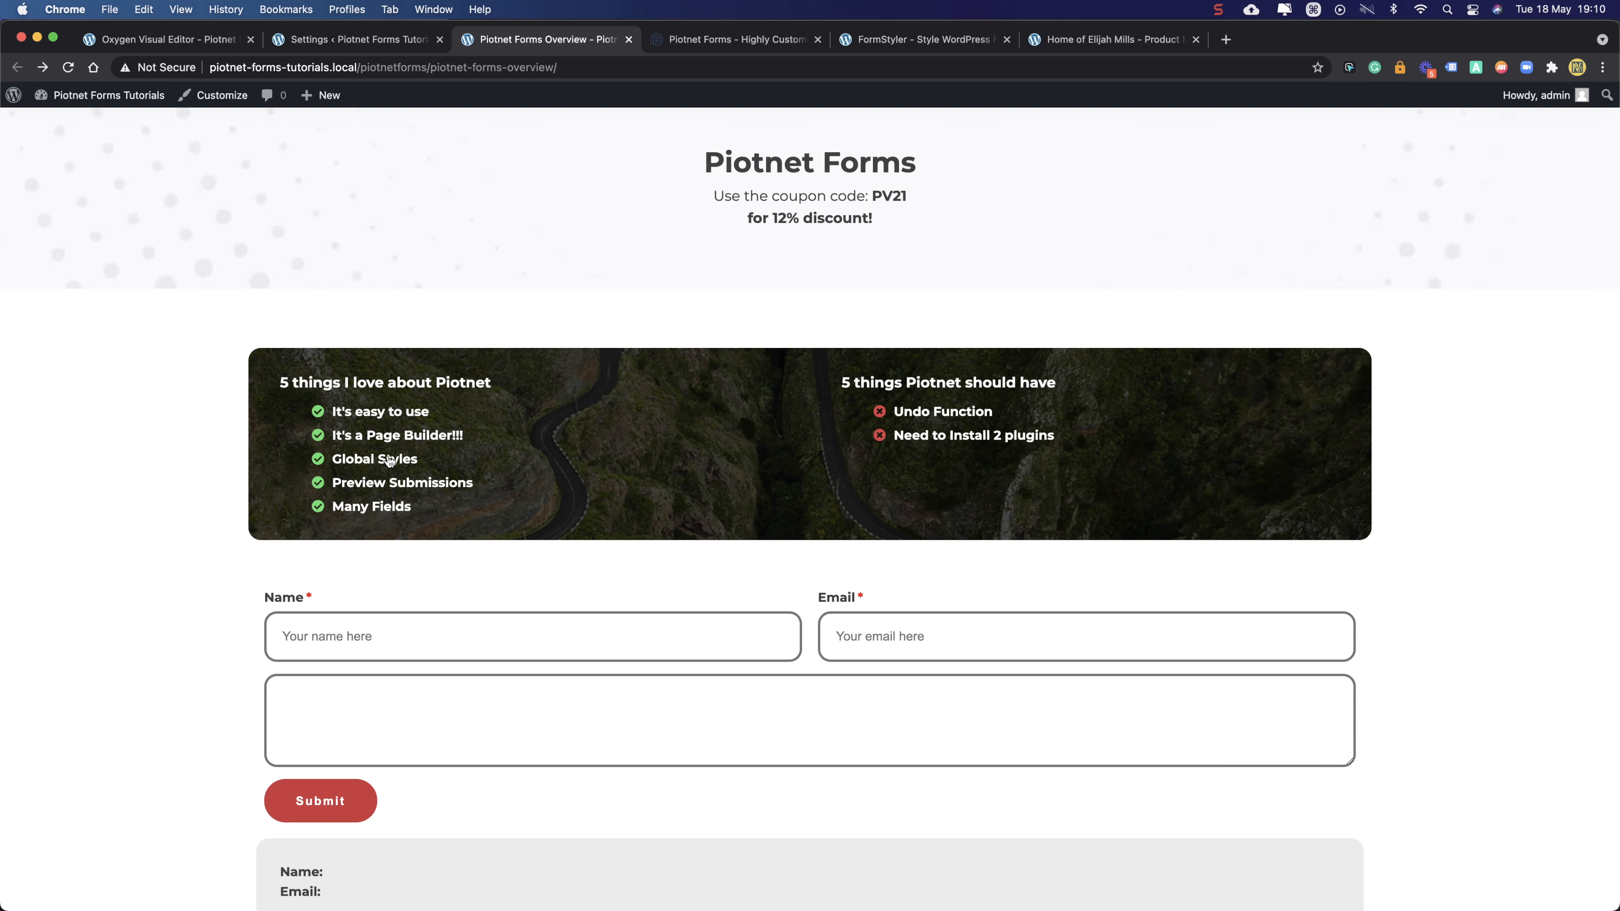
left_click(351, 37)
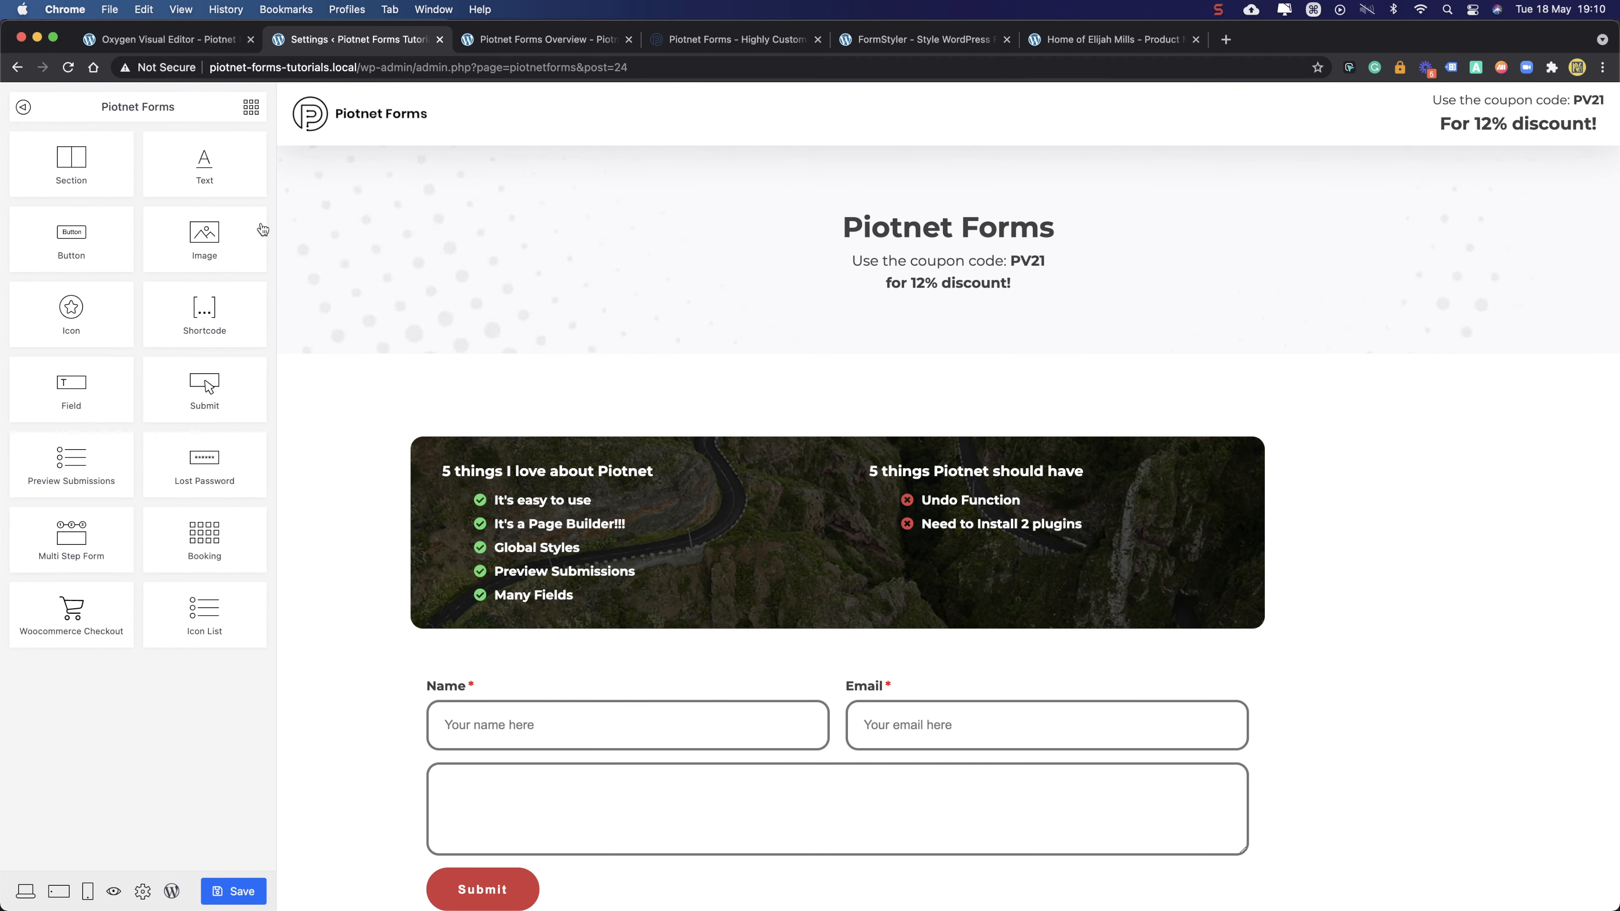
- Label the message textarea 'Your Message' and turn on its required asterisk
scroll(432, 656, "down", 4)
left_click(547, 575)
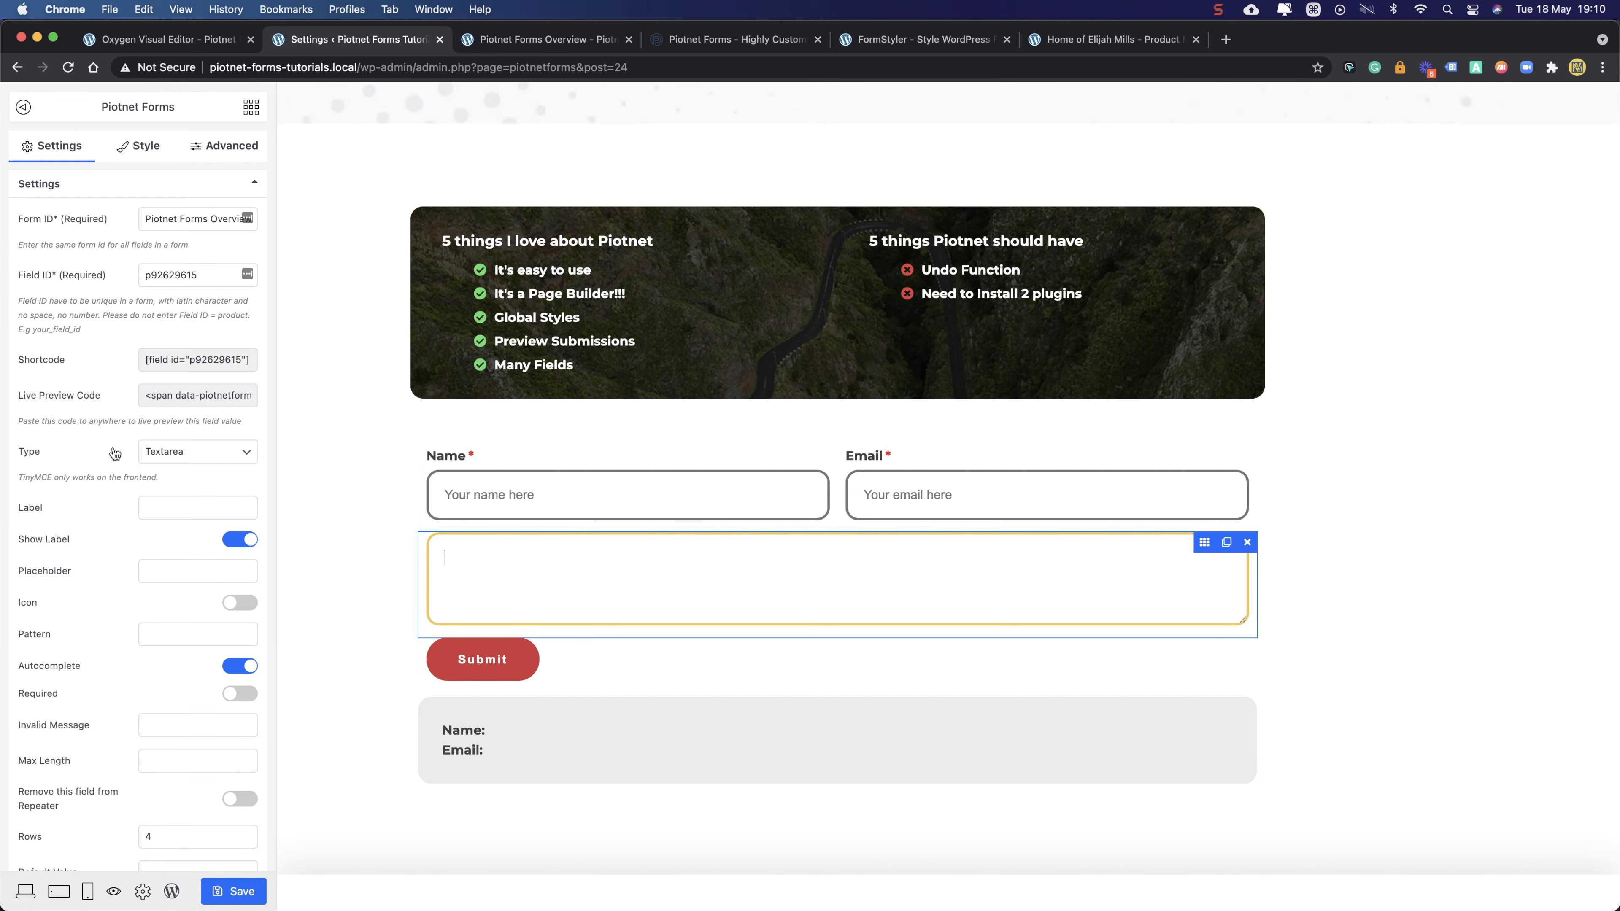
left_click(146, 506)
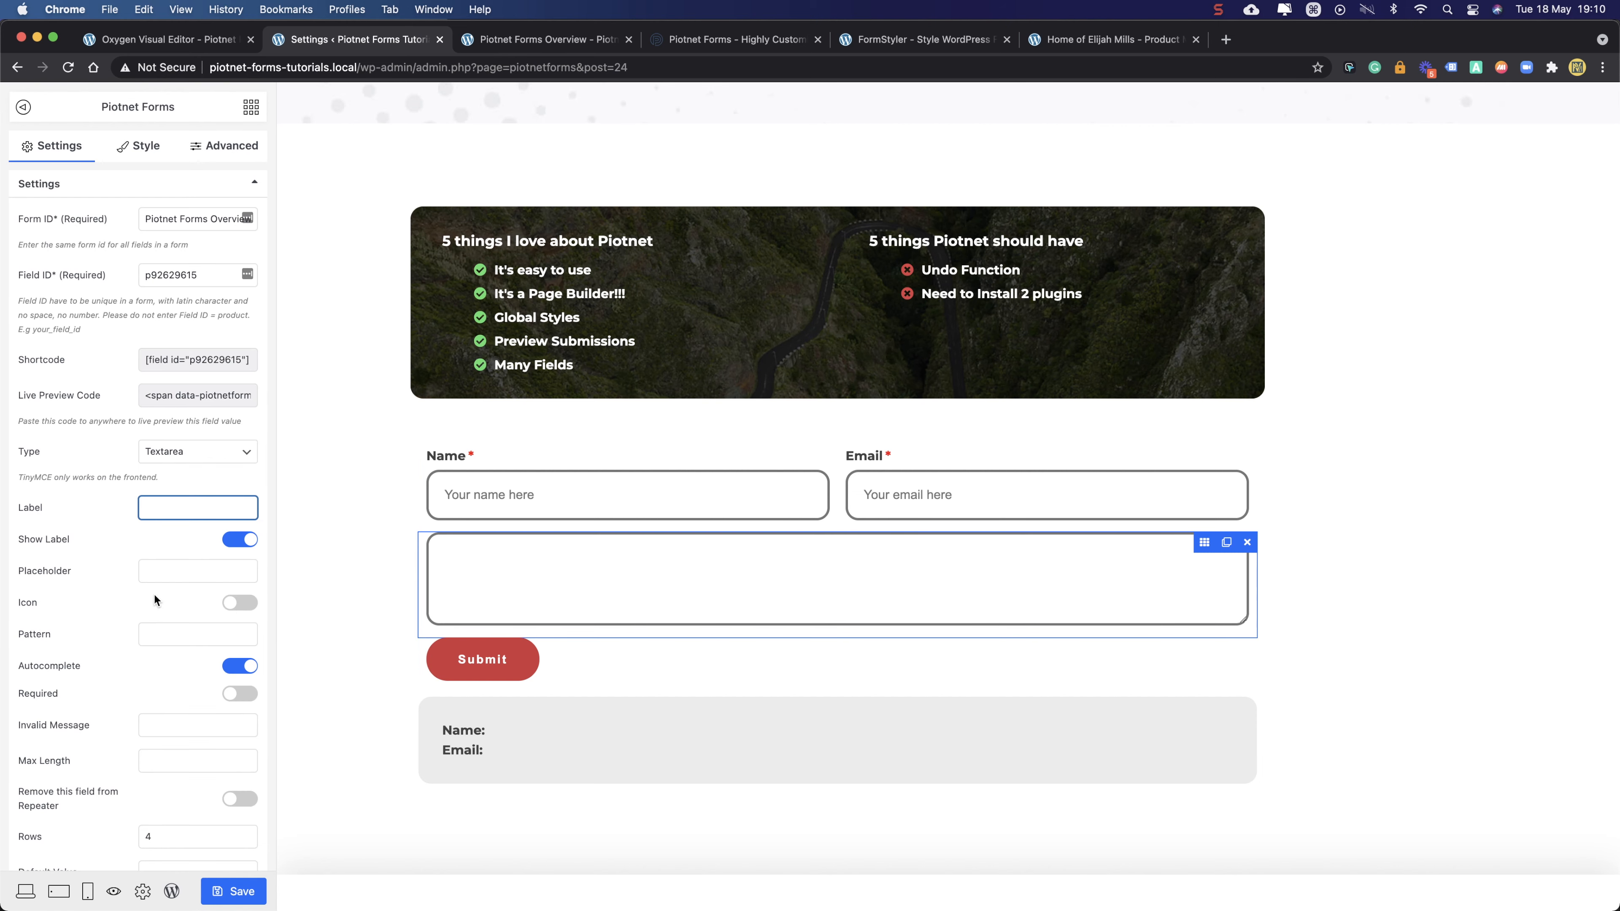
type("Y")
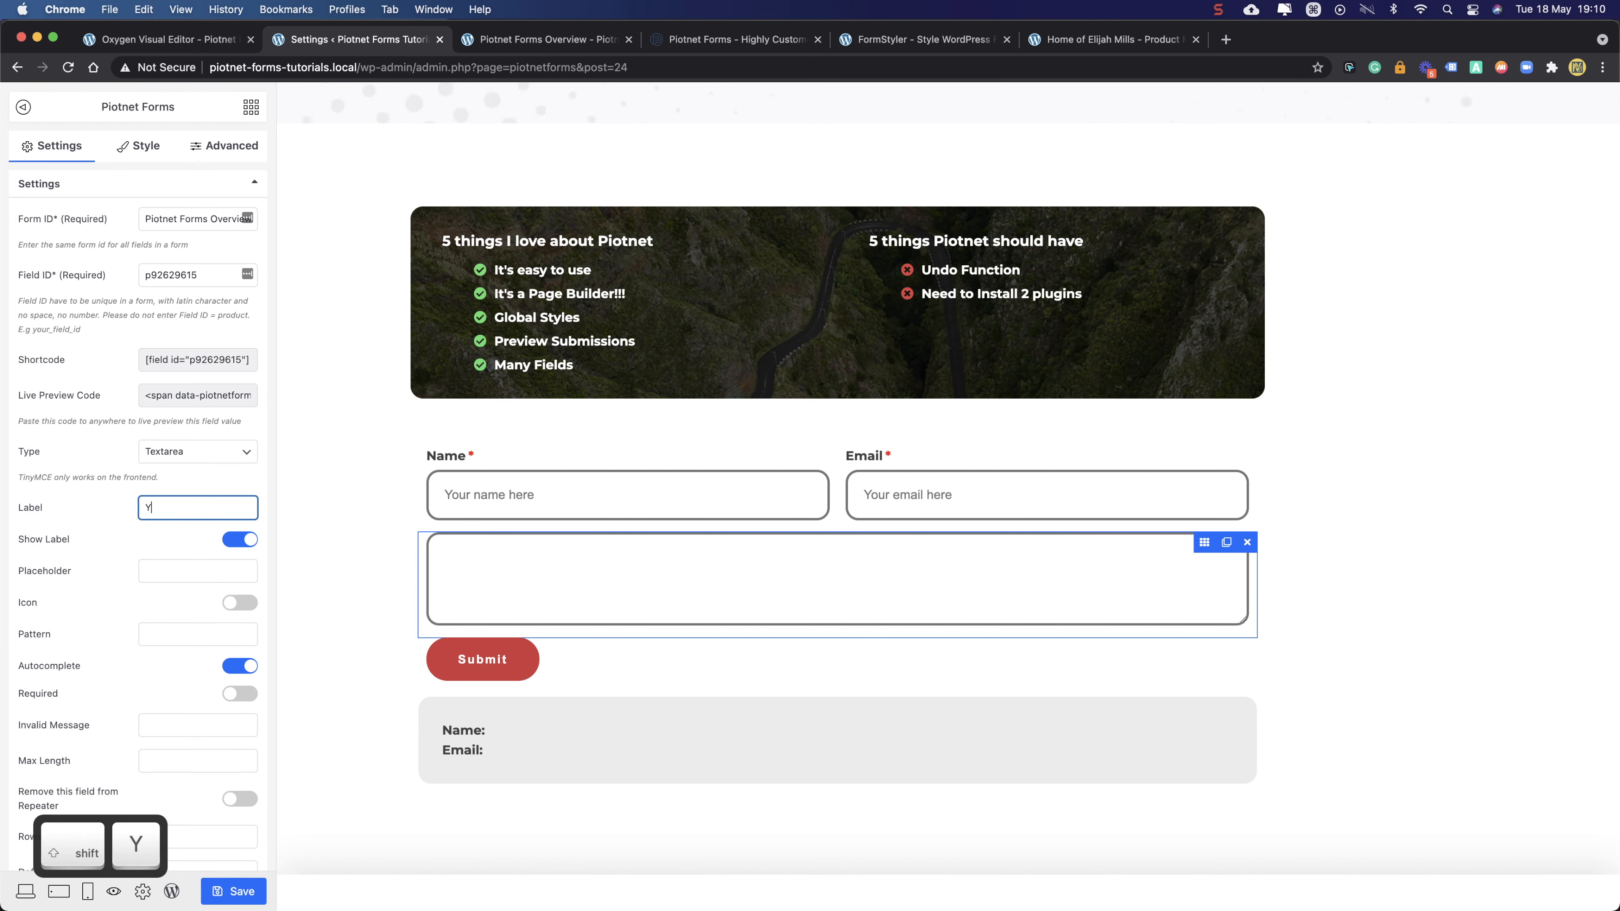
type("our Message")
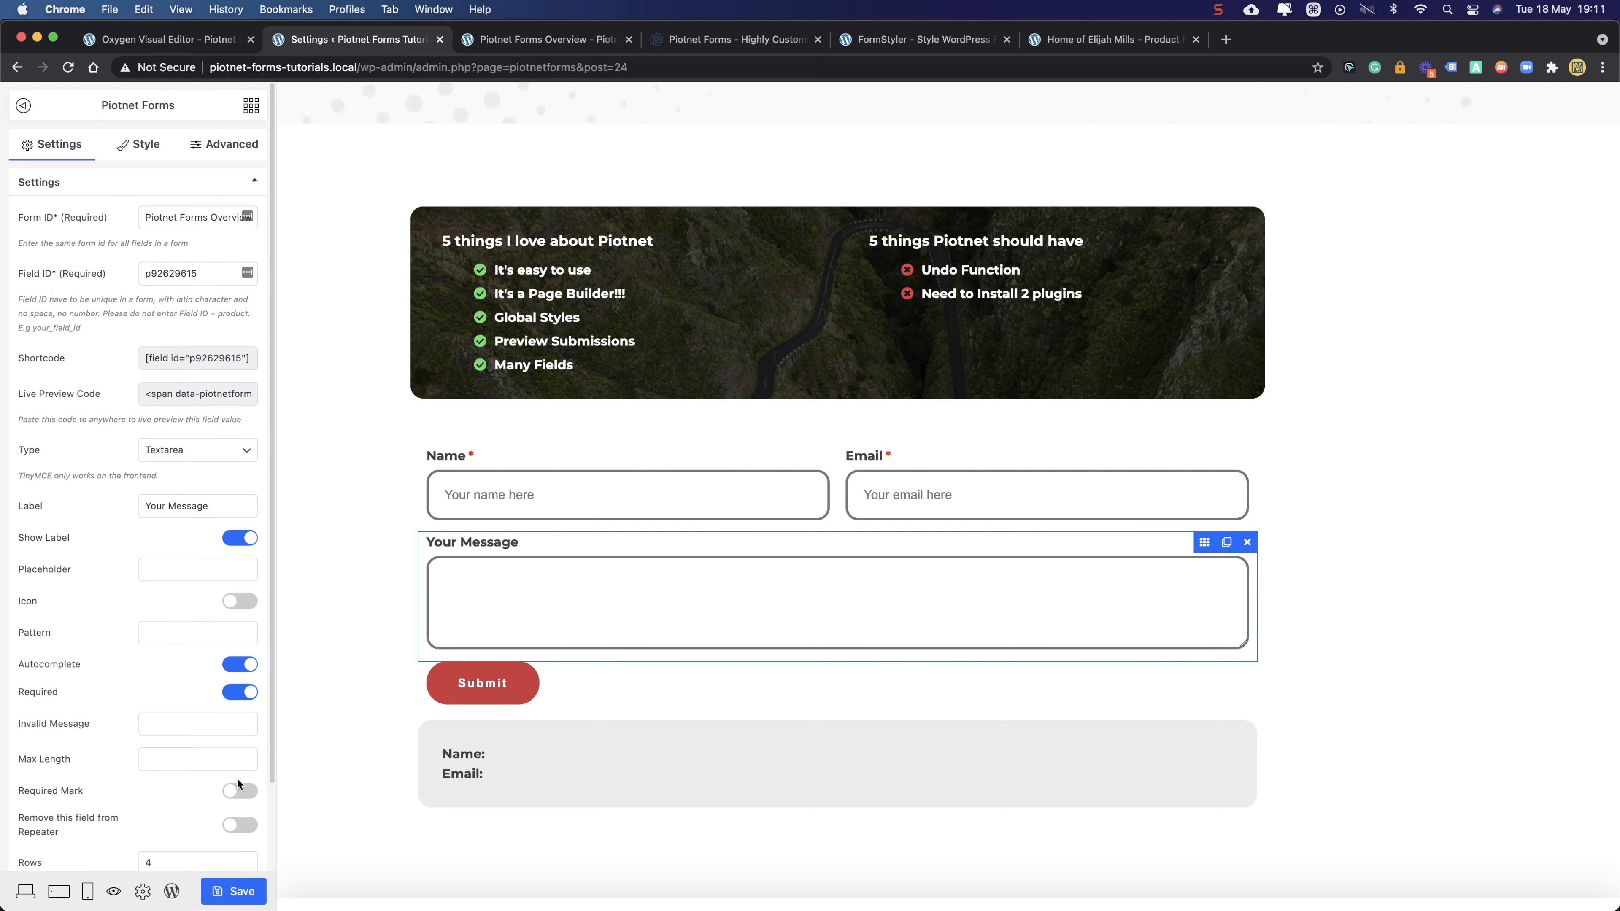
left_click(239, 790)
scroll(211, 696, "down", 3)
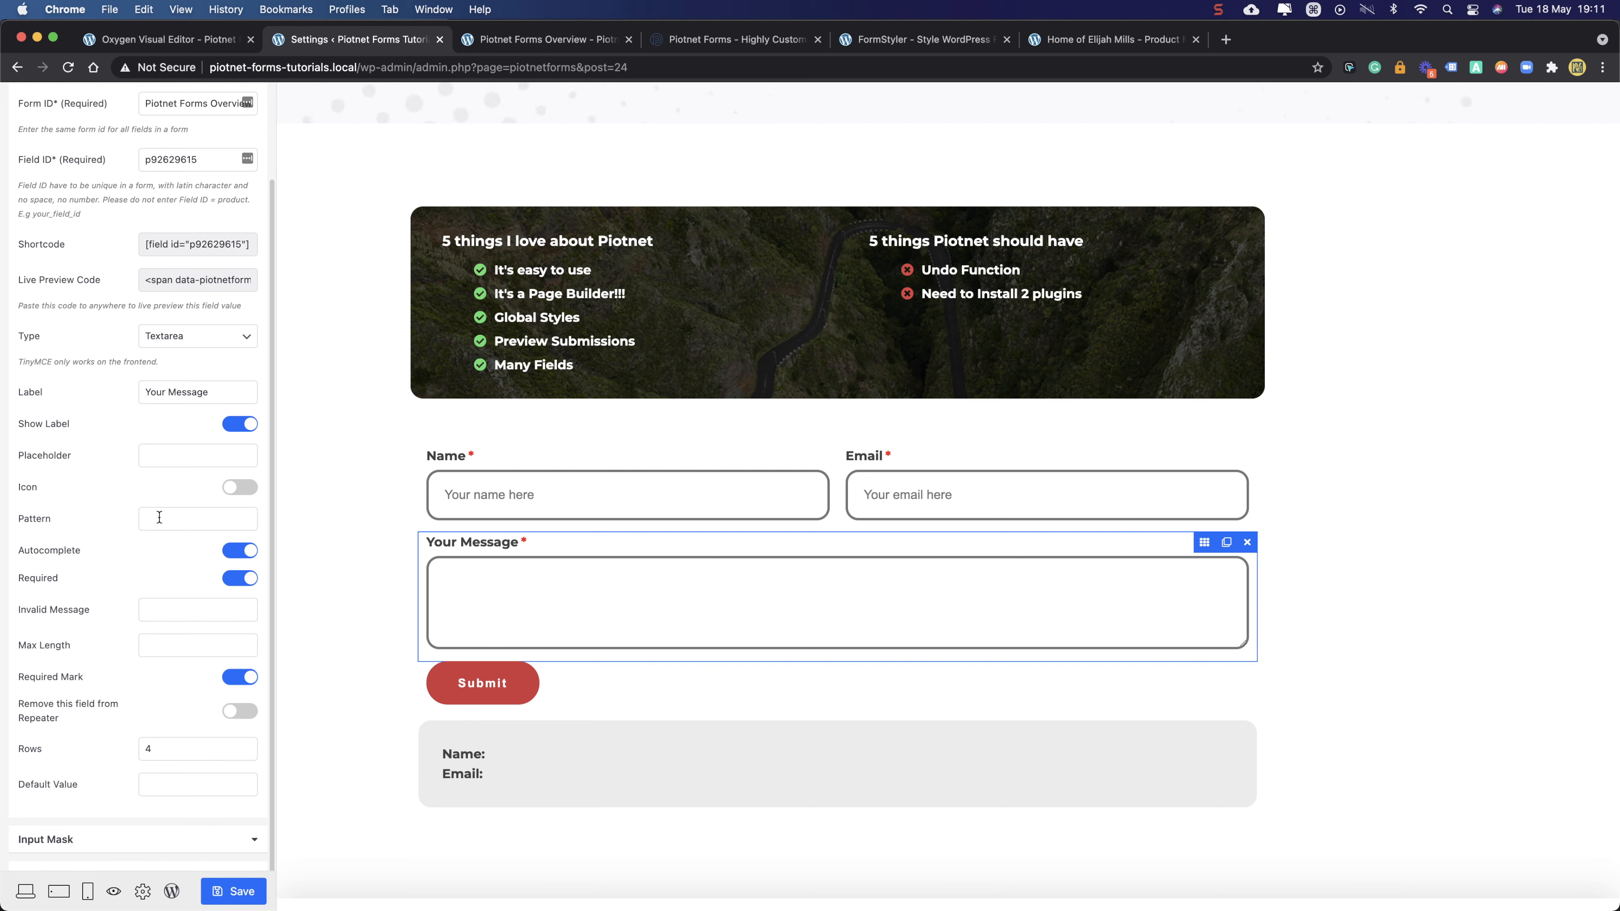
scroll(163, 518, "up", 3)
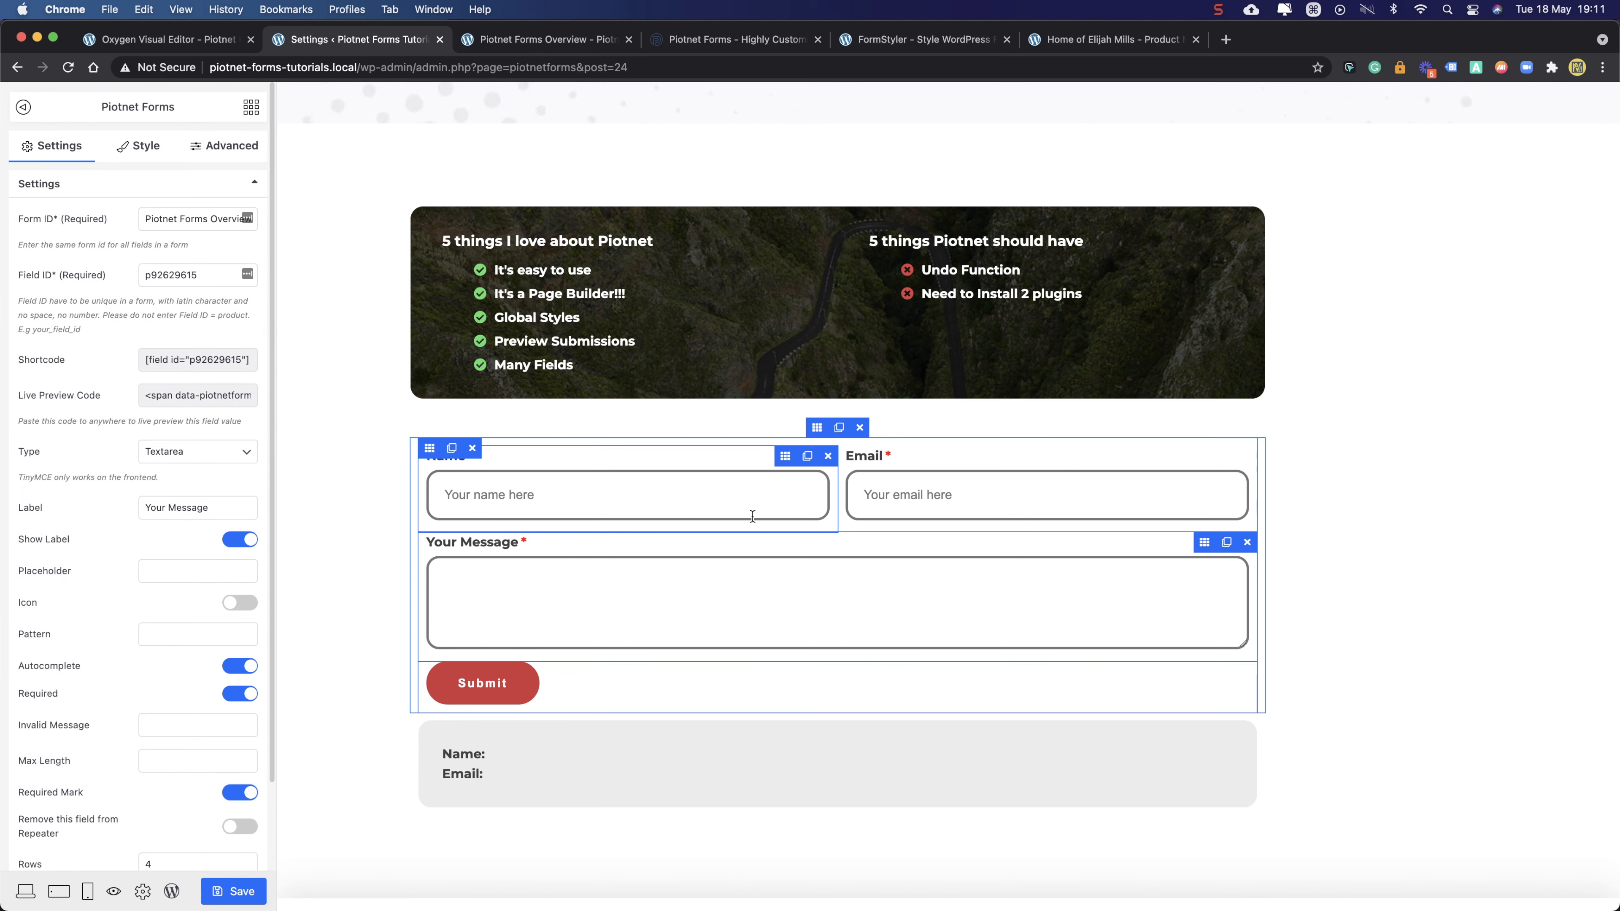
- Type the test text 'sdfsdfsdfsd' into the Your Message box and save the form
left_click(584, 577)
type("sdfsdfsdfsd")
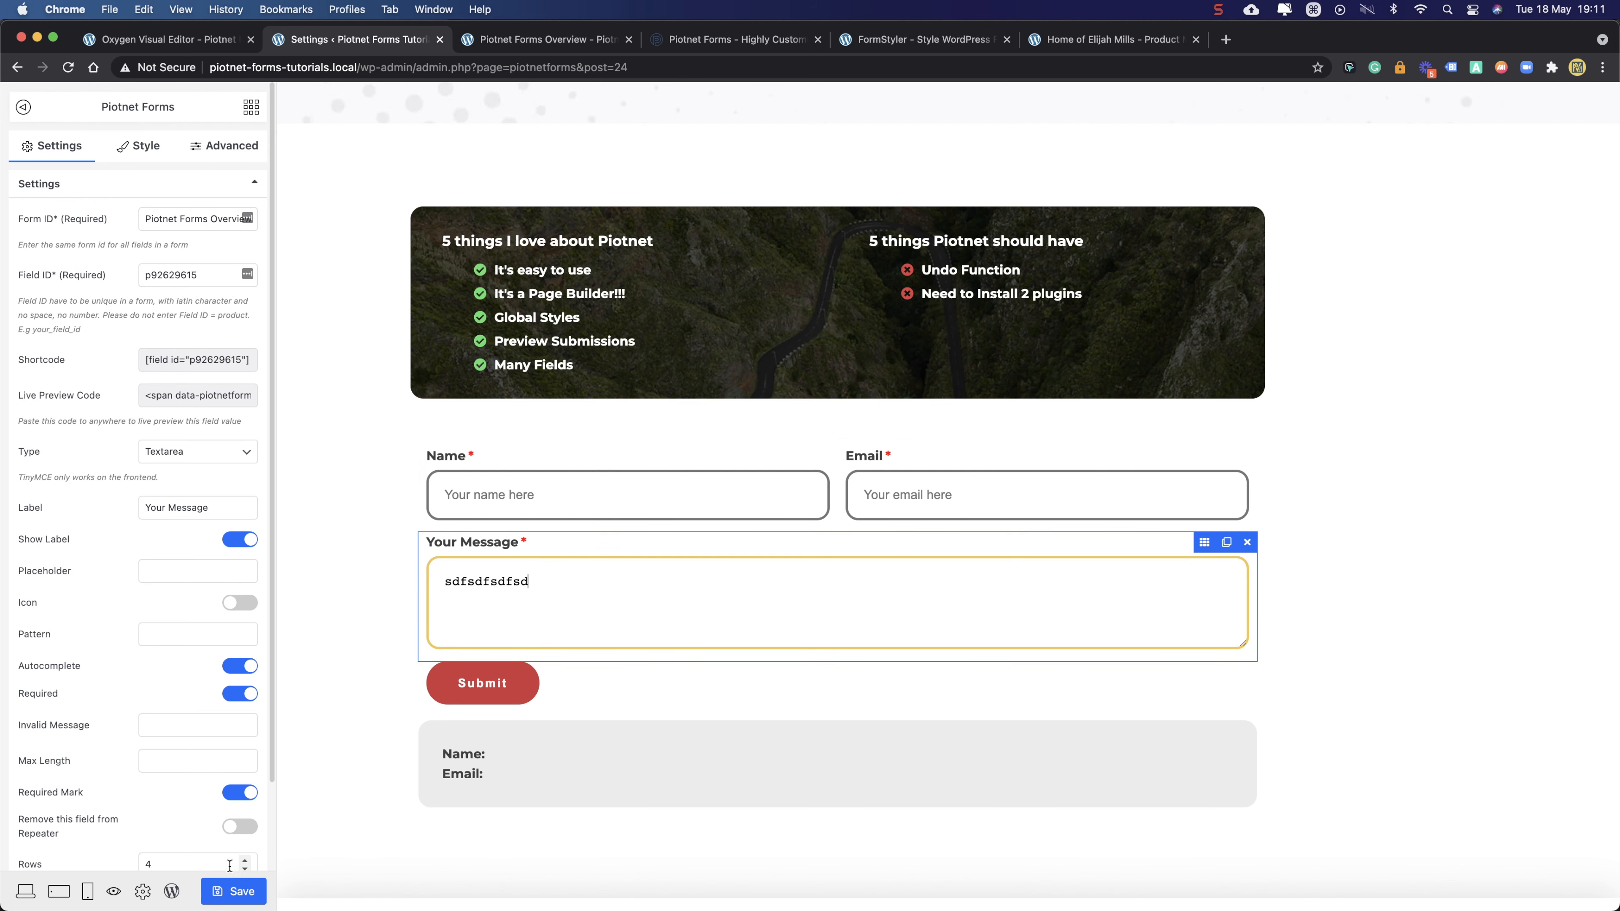
left_click(234, 895)
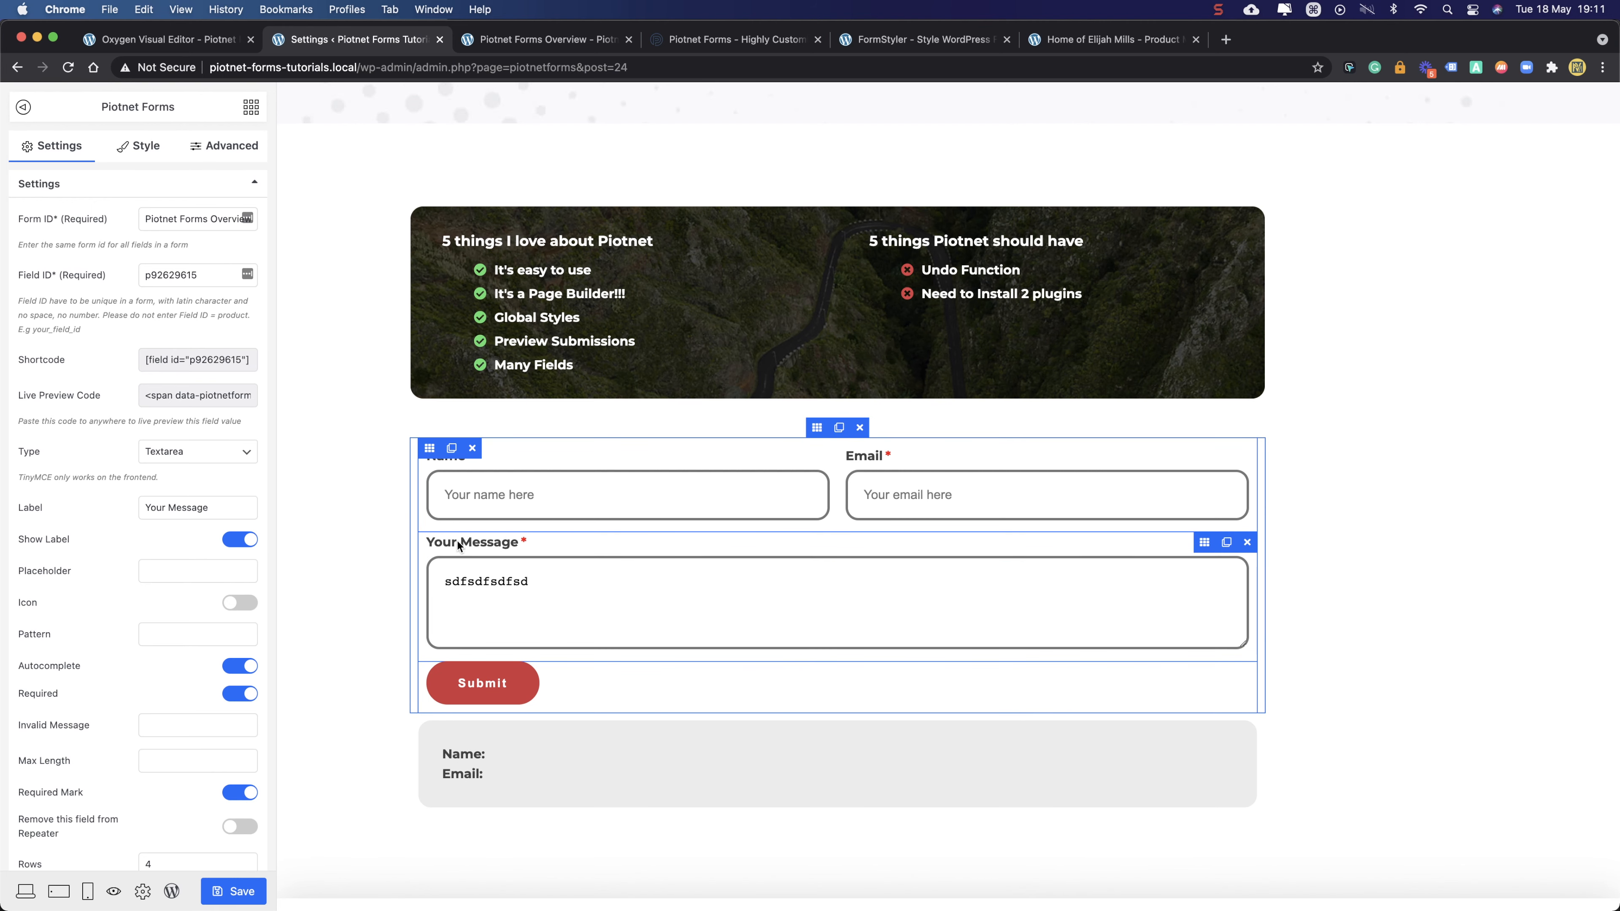
- Select the sample text in the message box, then show the field's Style options
left_click(475, 580)
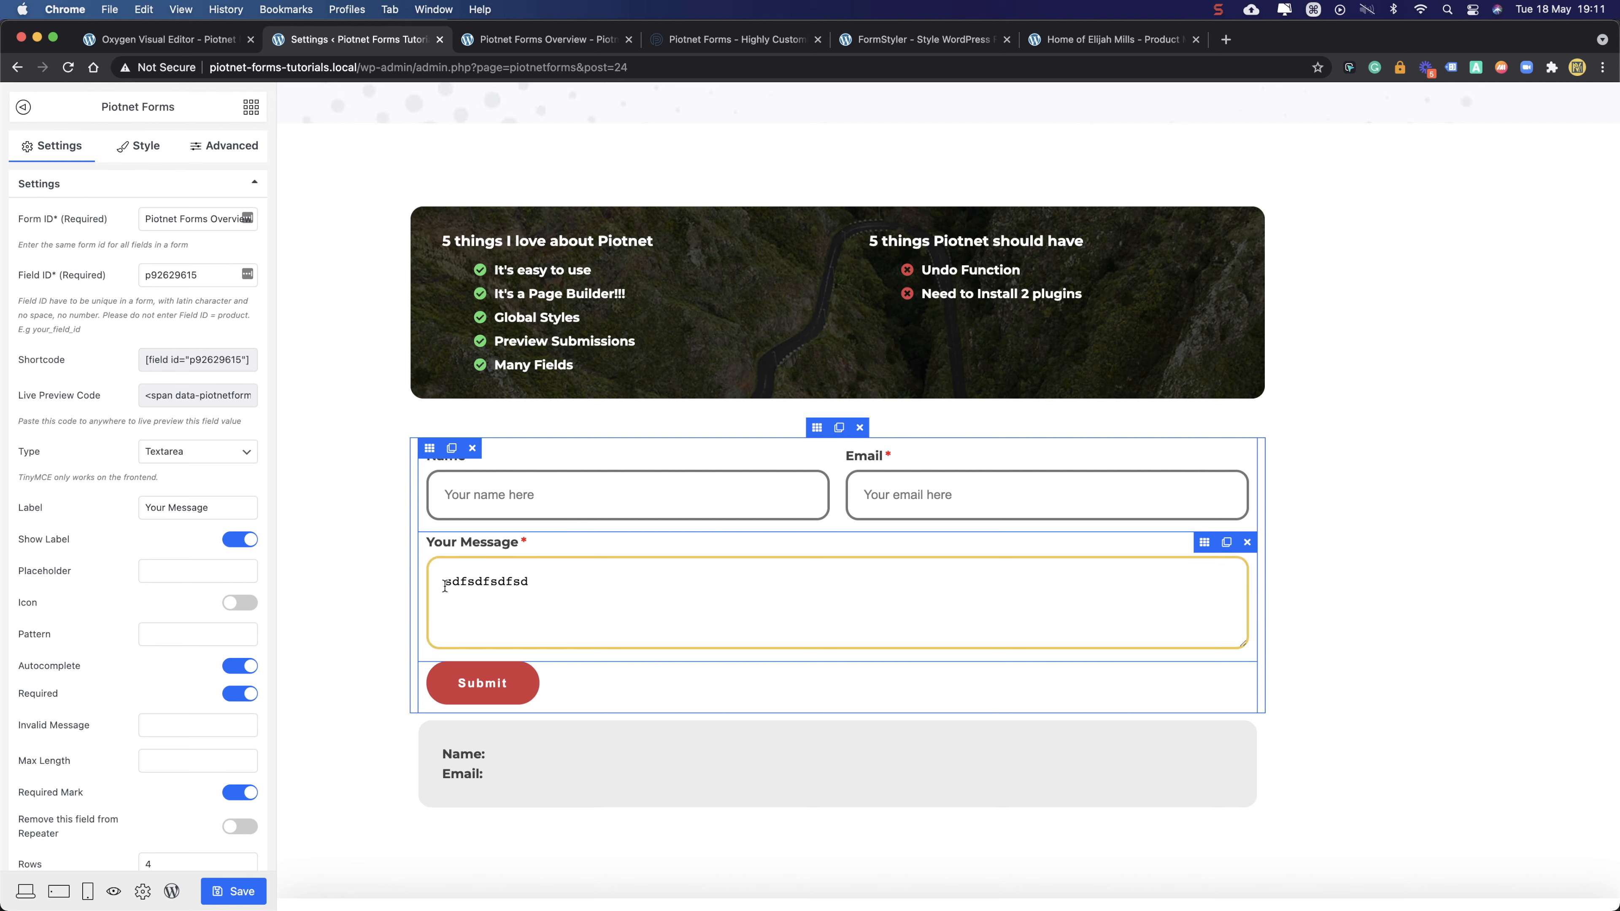
left_click_drag(453, 583, 511, 584)
double_click(502, 584)
left_click(1204, 542)
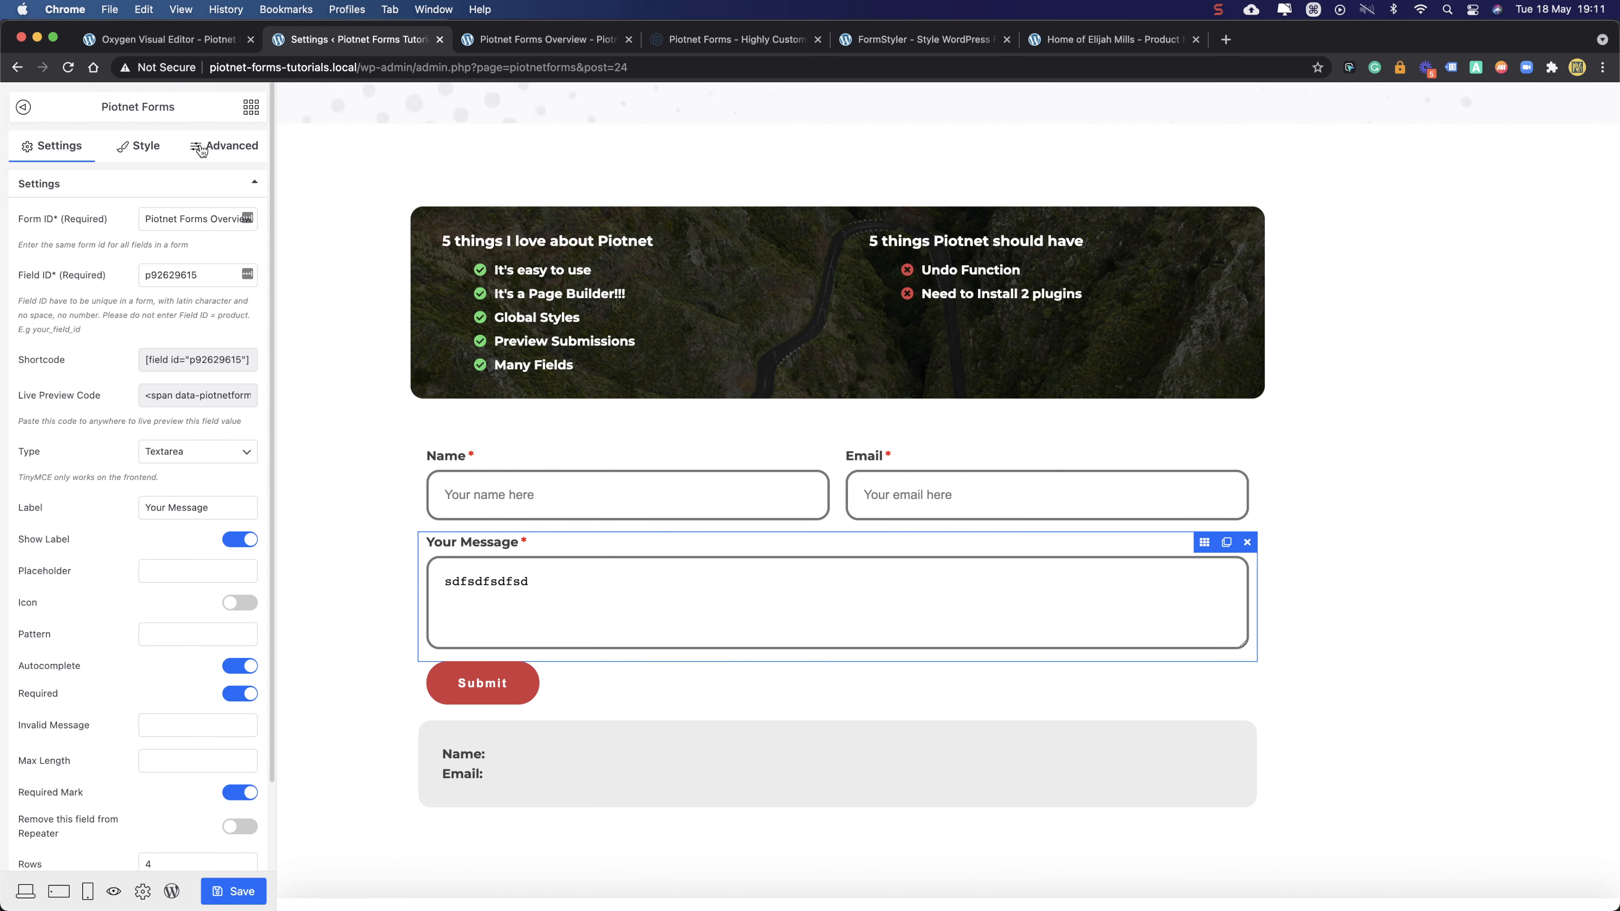
left_click(155, 148)
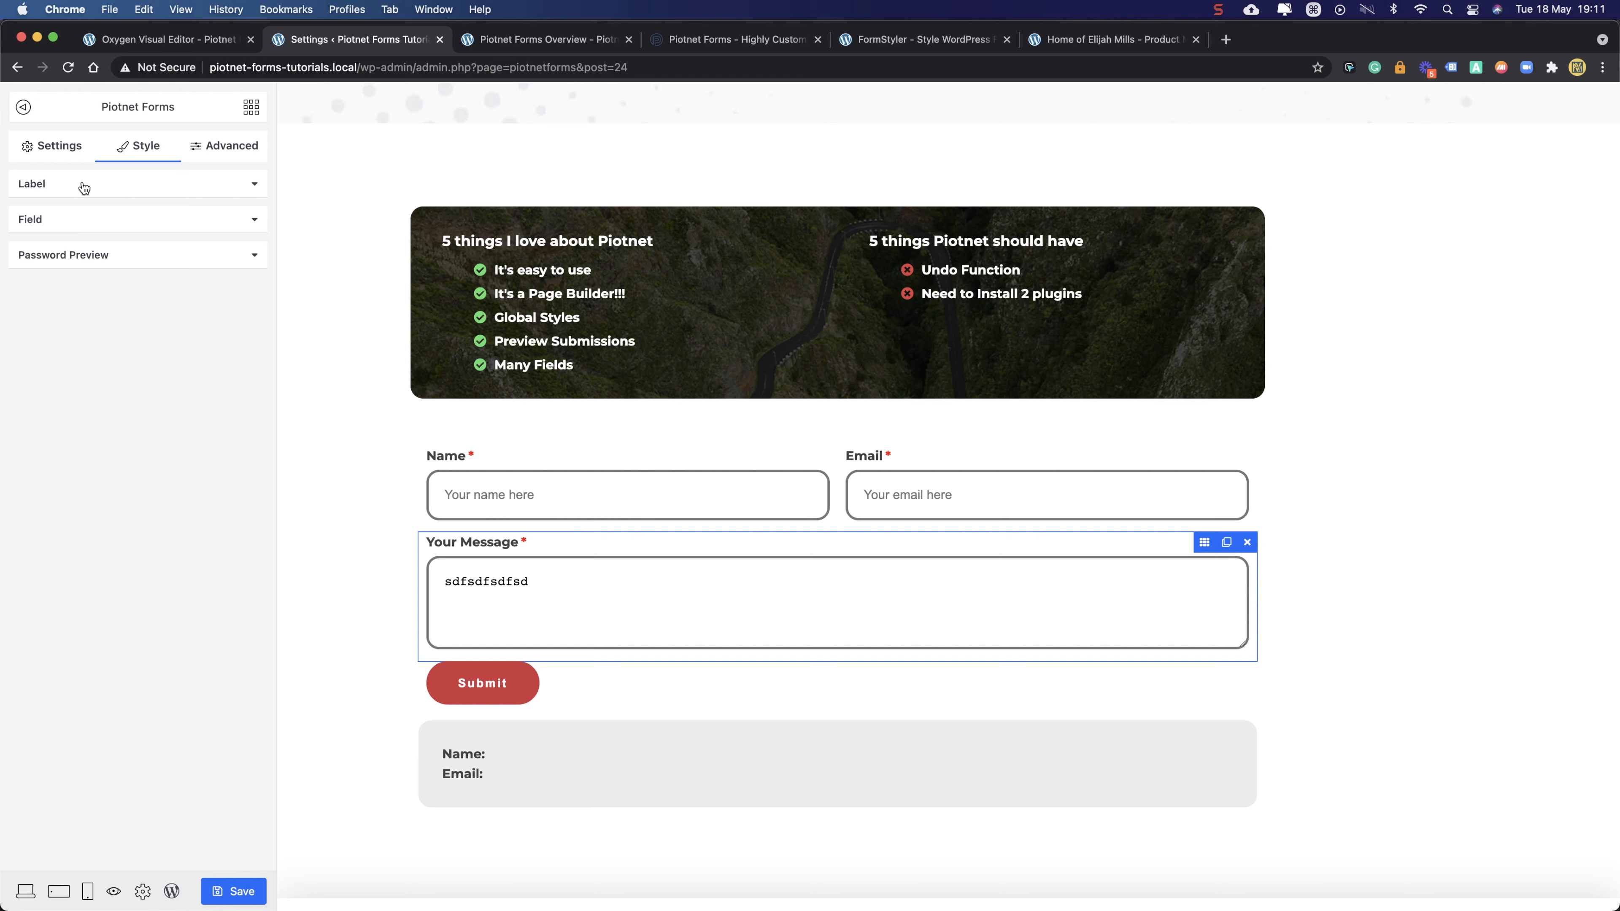
- Set the Your Message field's typography font family to Montserrat
left_click(81, 223)
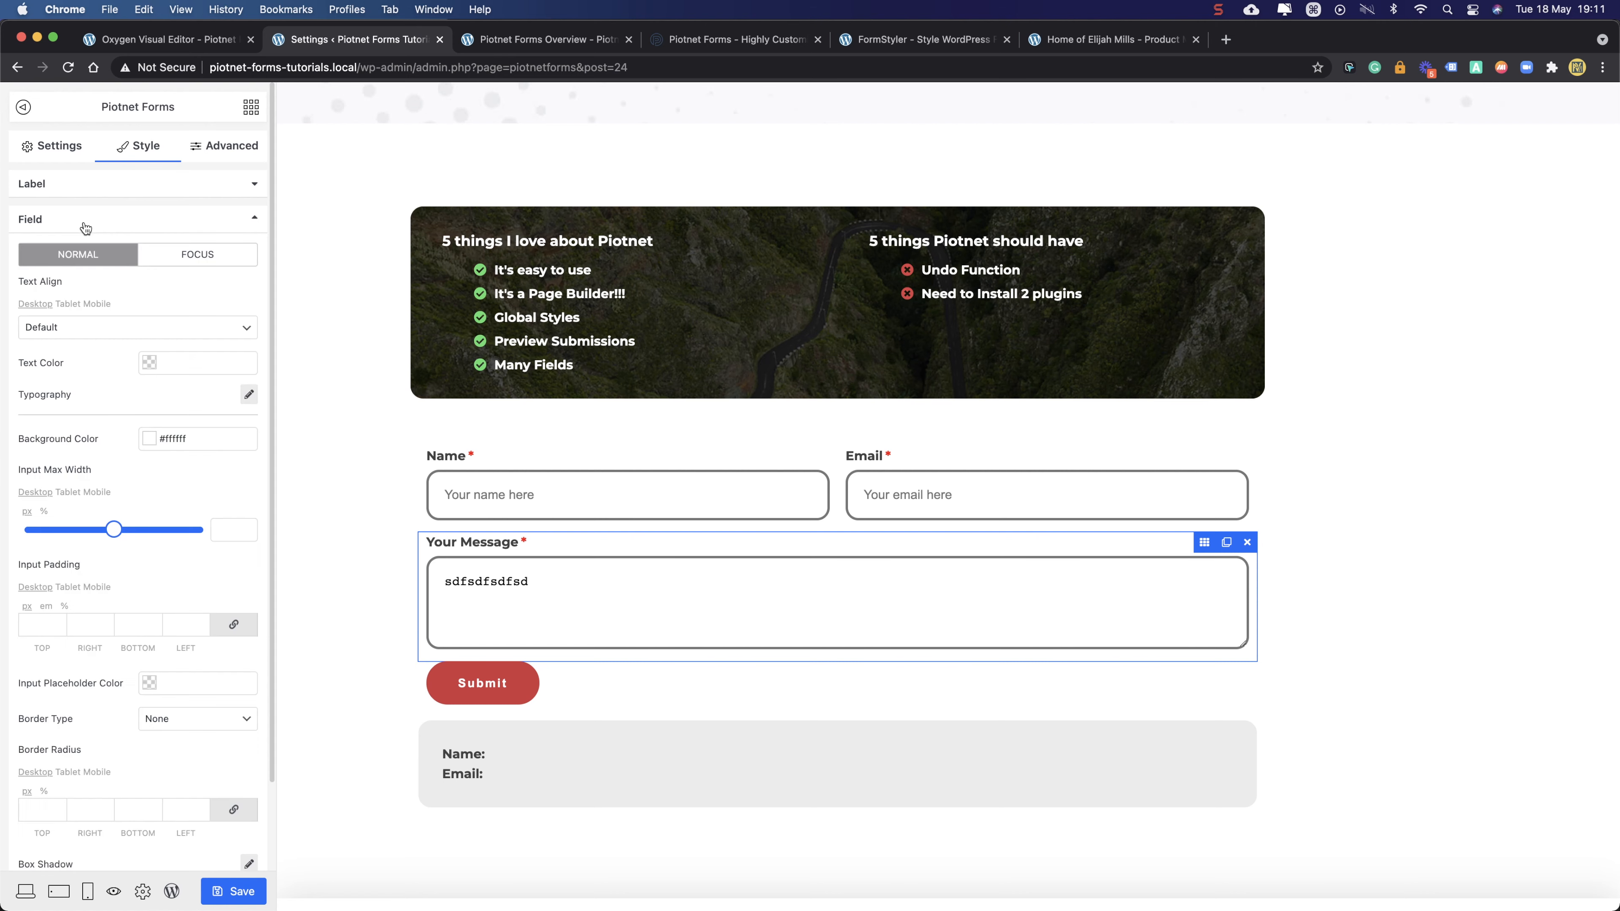
left_click(250, 394)
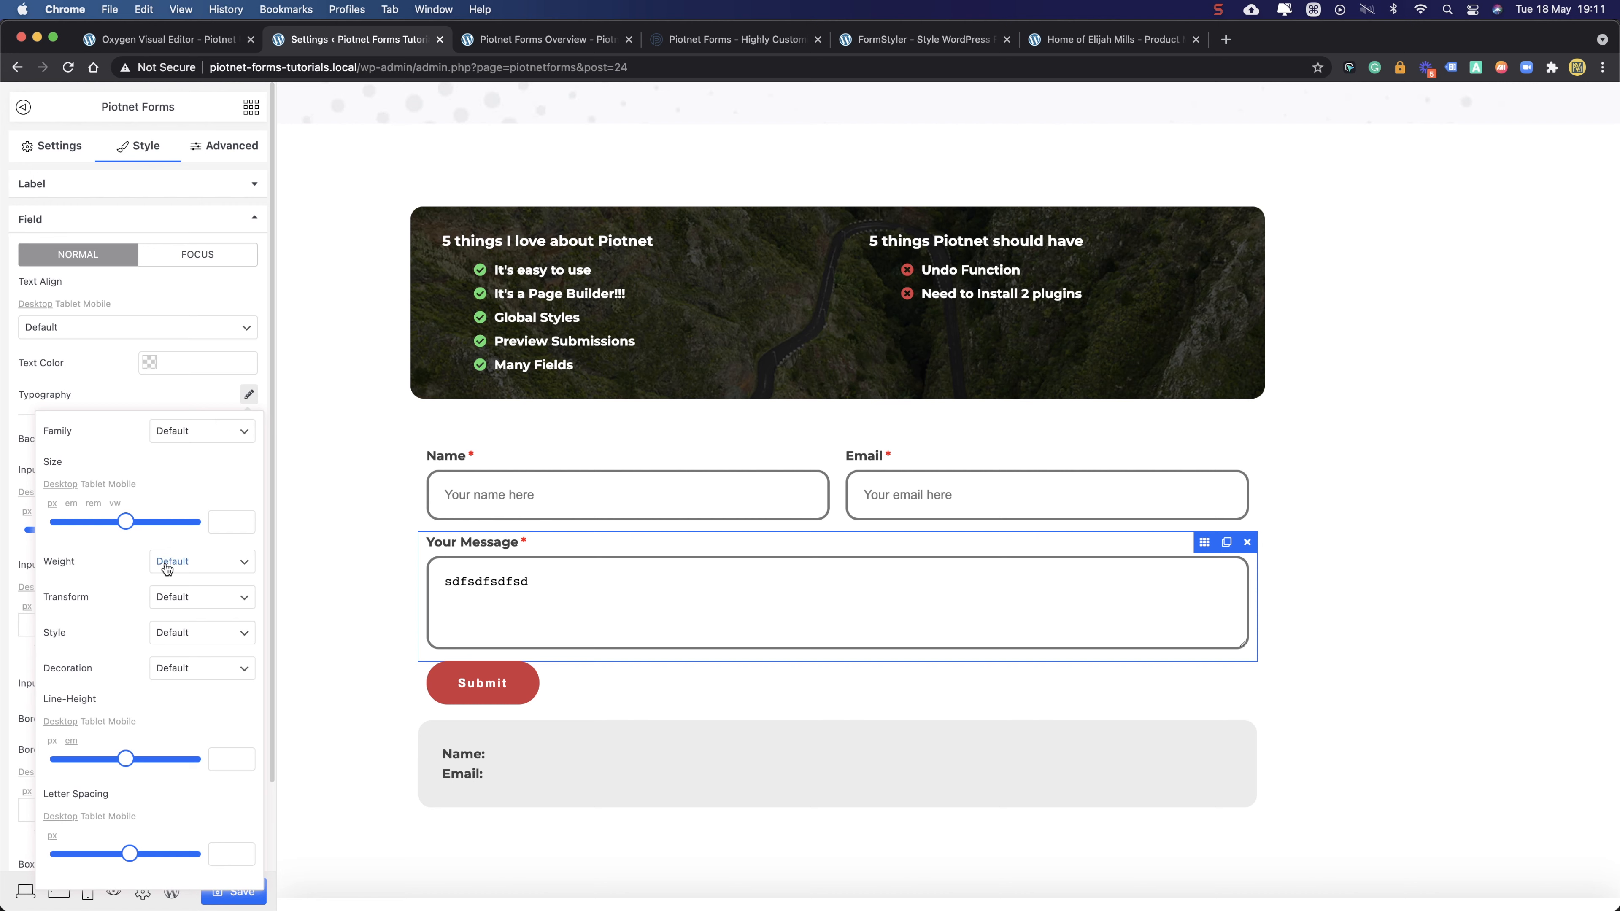
left_click(187, 433)
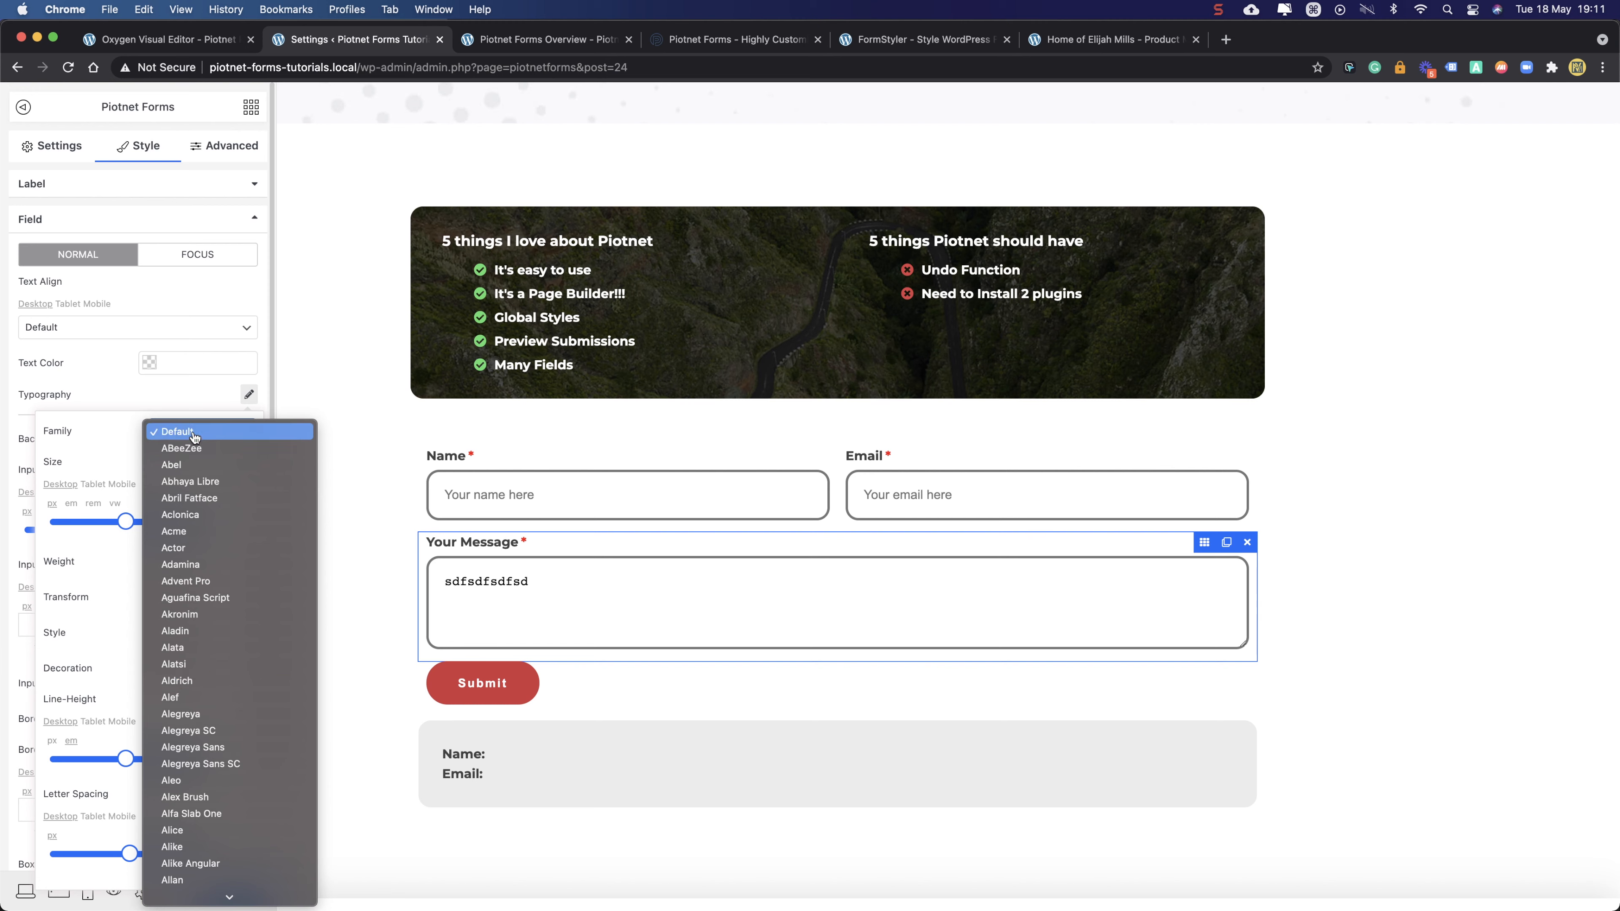
scroll(230, 612, "down", 10)
scroll(234, 624, "down", 20)
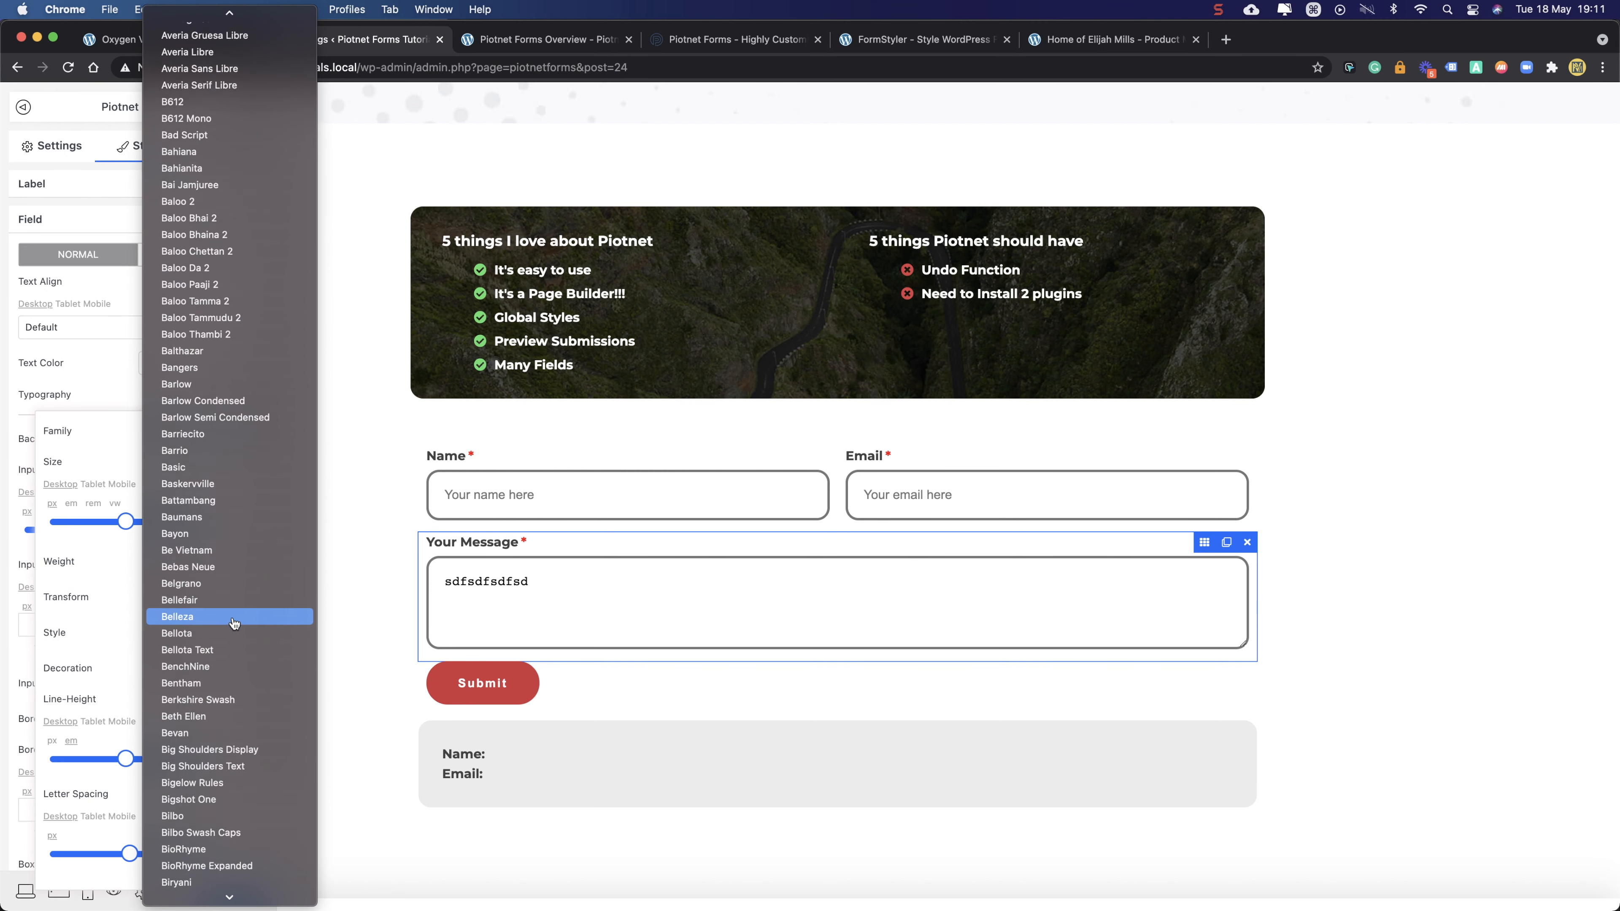
scroll(235, 624, "down", 20)
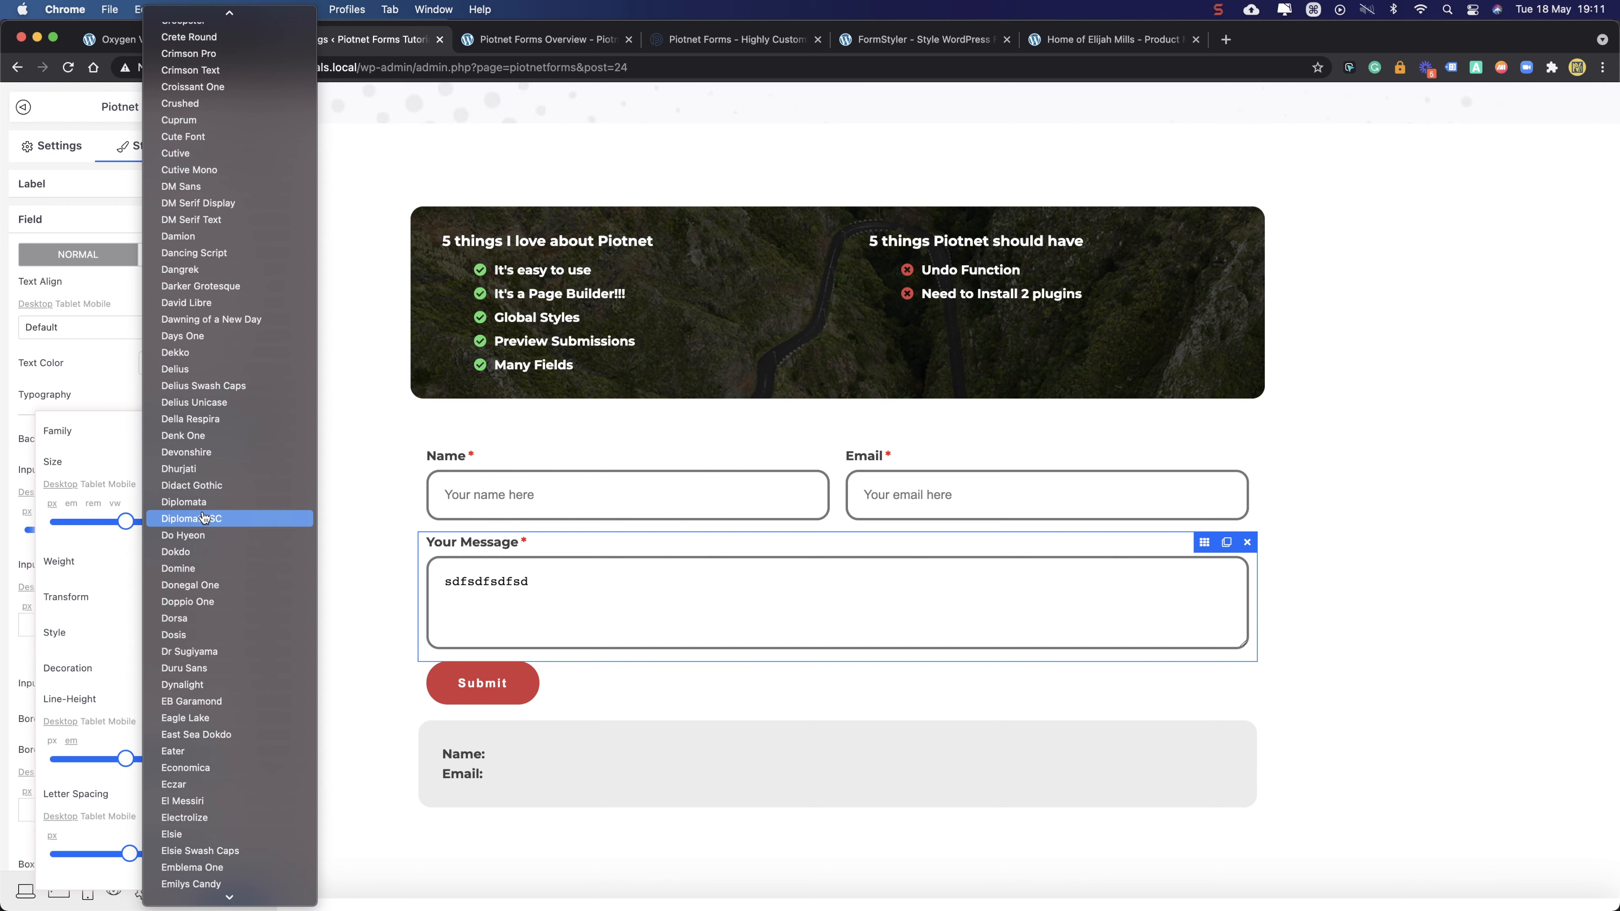
scroll(191, 702, "down", 20)
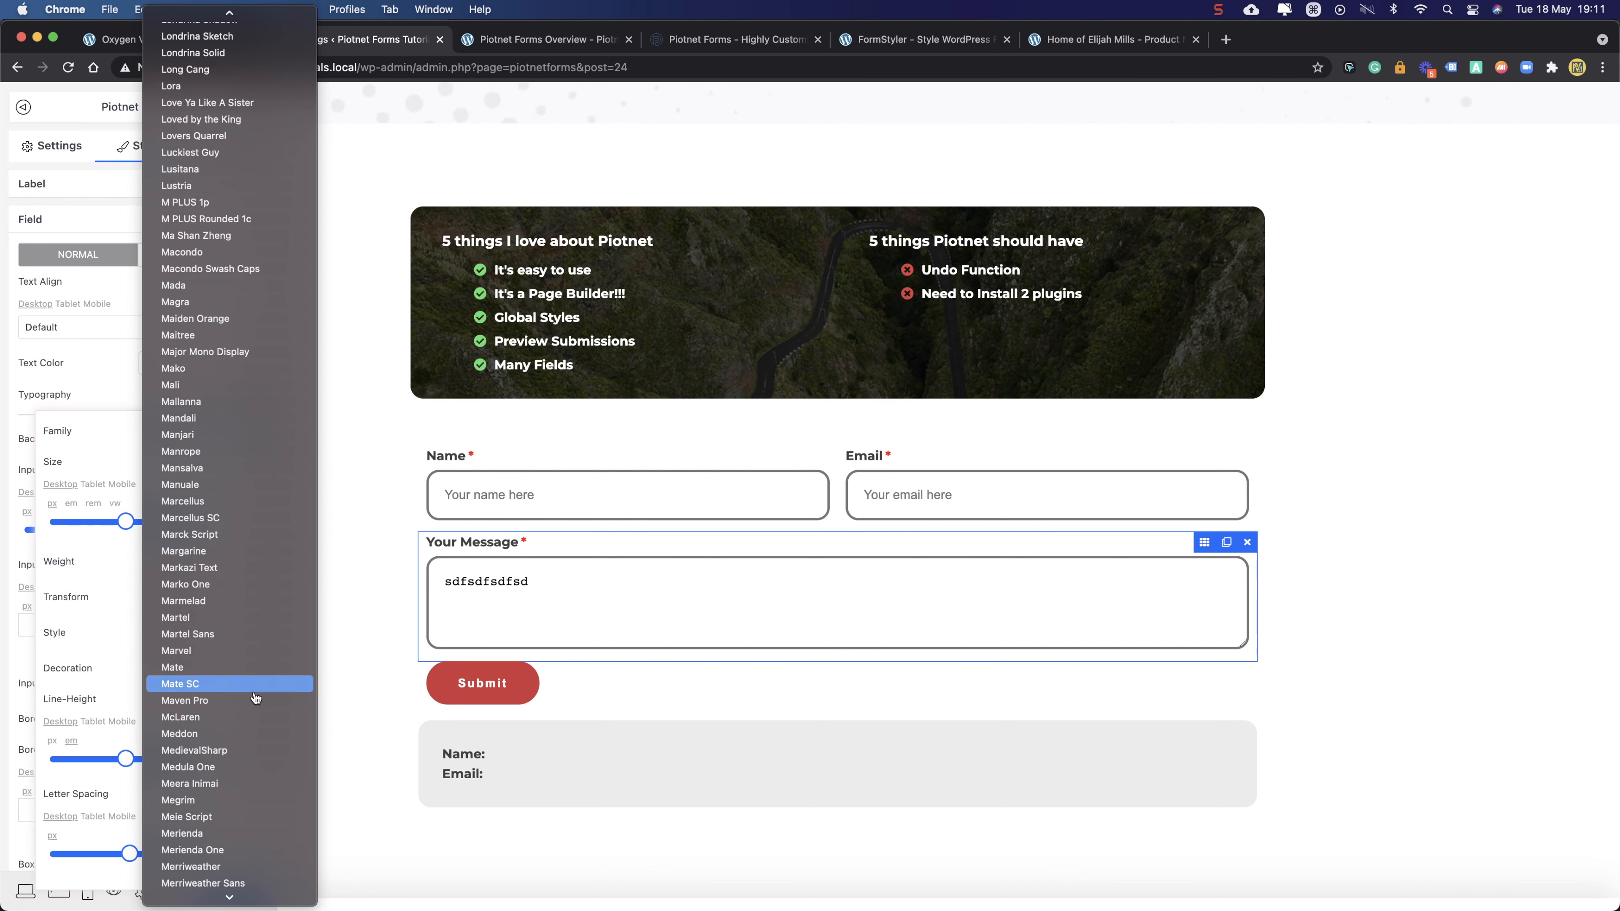
scroll(211, 670, "down", 15)
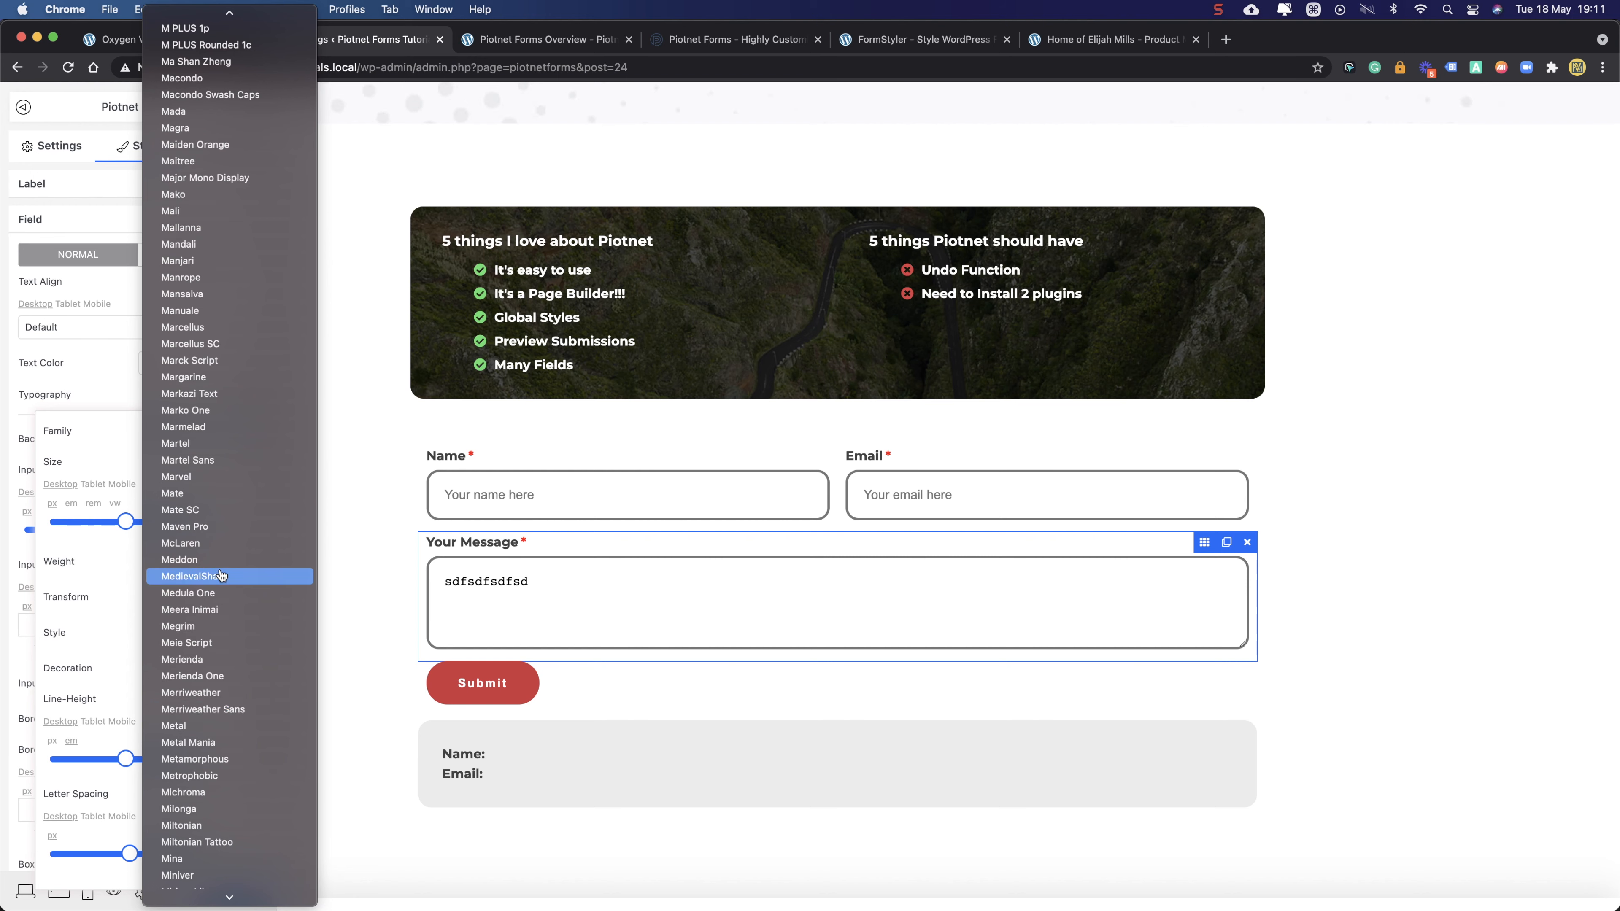
type("mo")
key("Down")
key("Down")
key("Down")
key("Down")
key("Down")
key("Down")
key("Down")
key("Down")
key("Down")
key("Down")
key("Down")
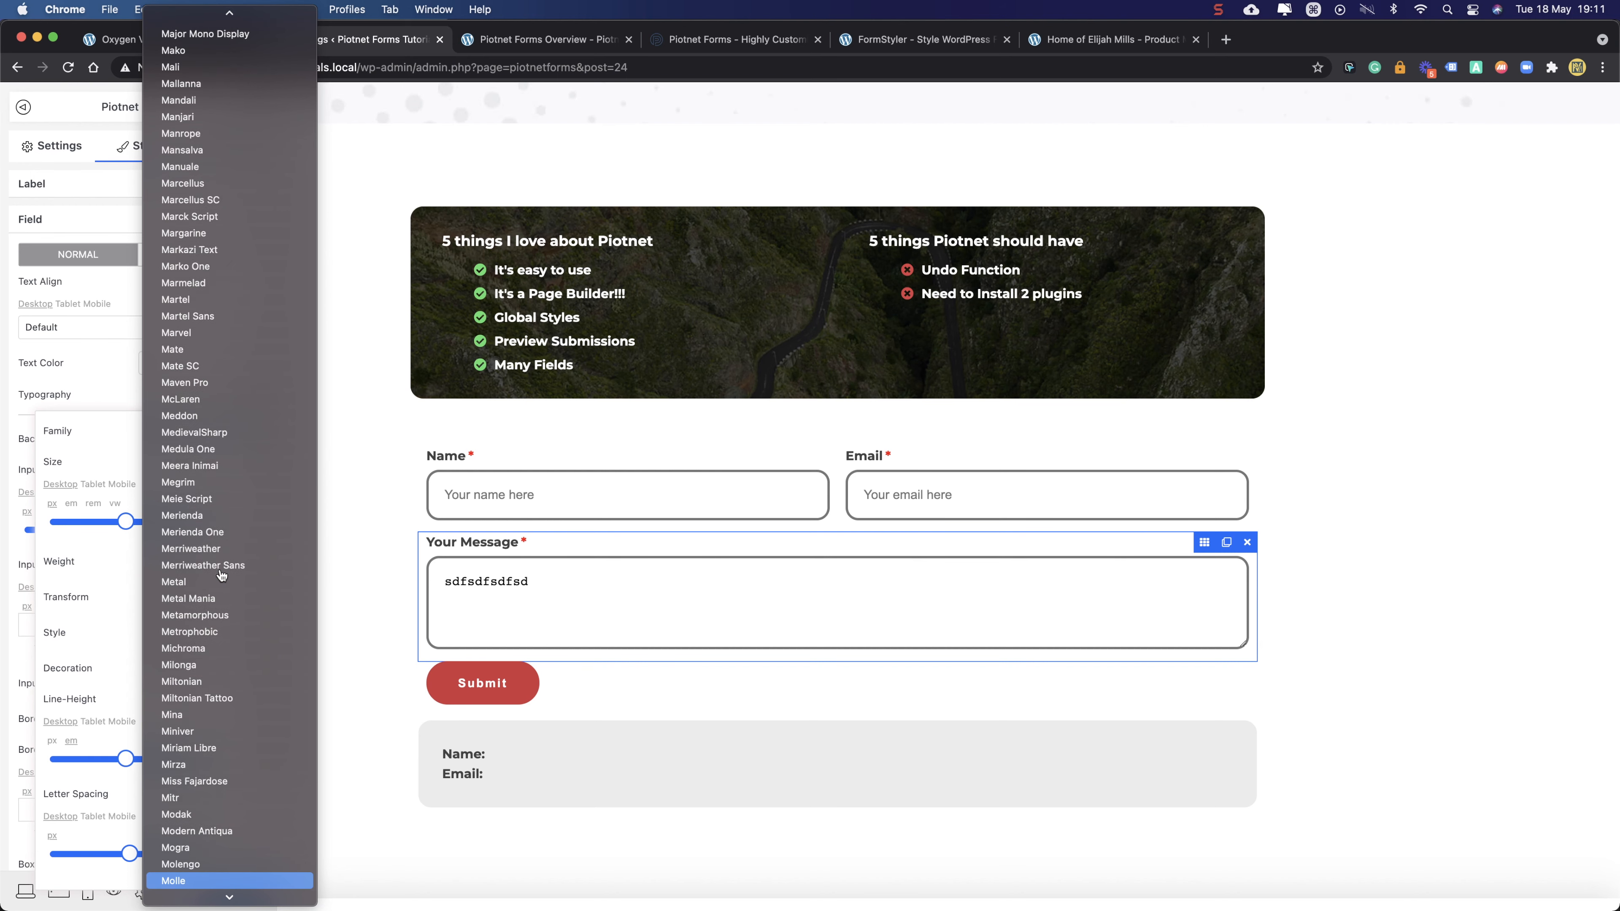
key("Down")
key("Down")
key("Up")
key("Up")
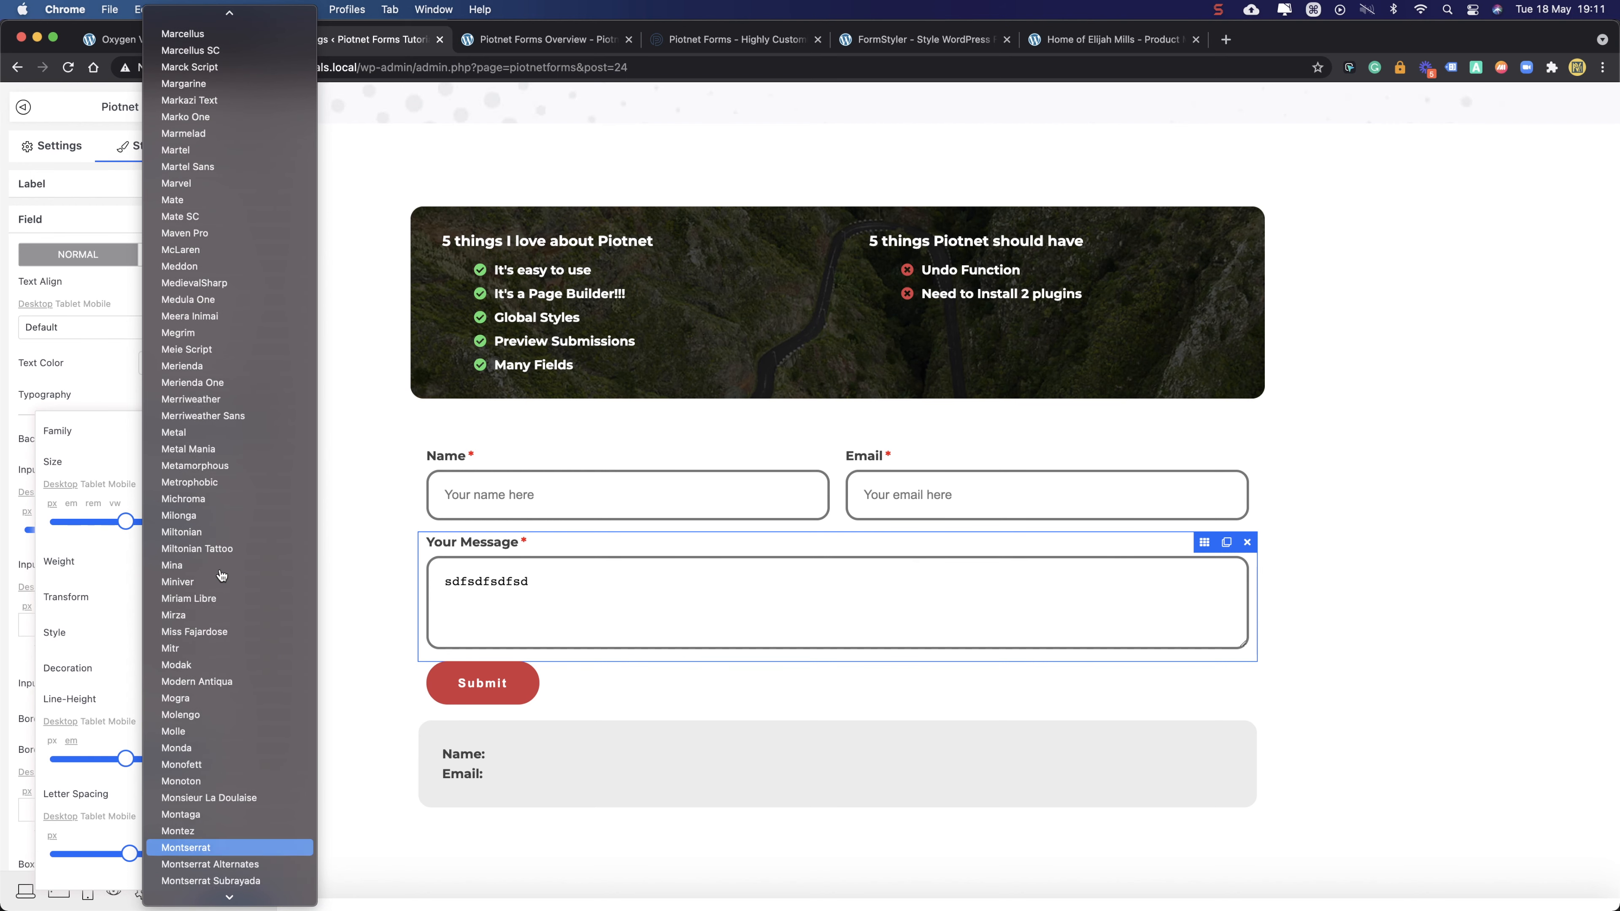
key("Return")
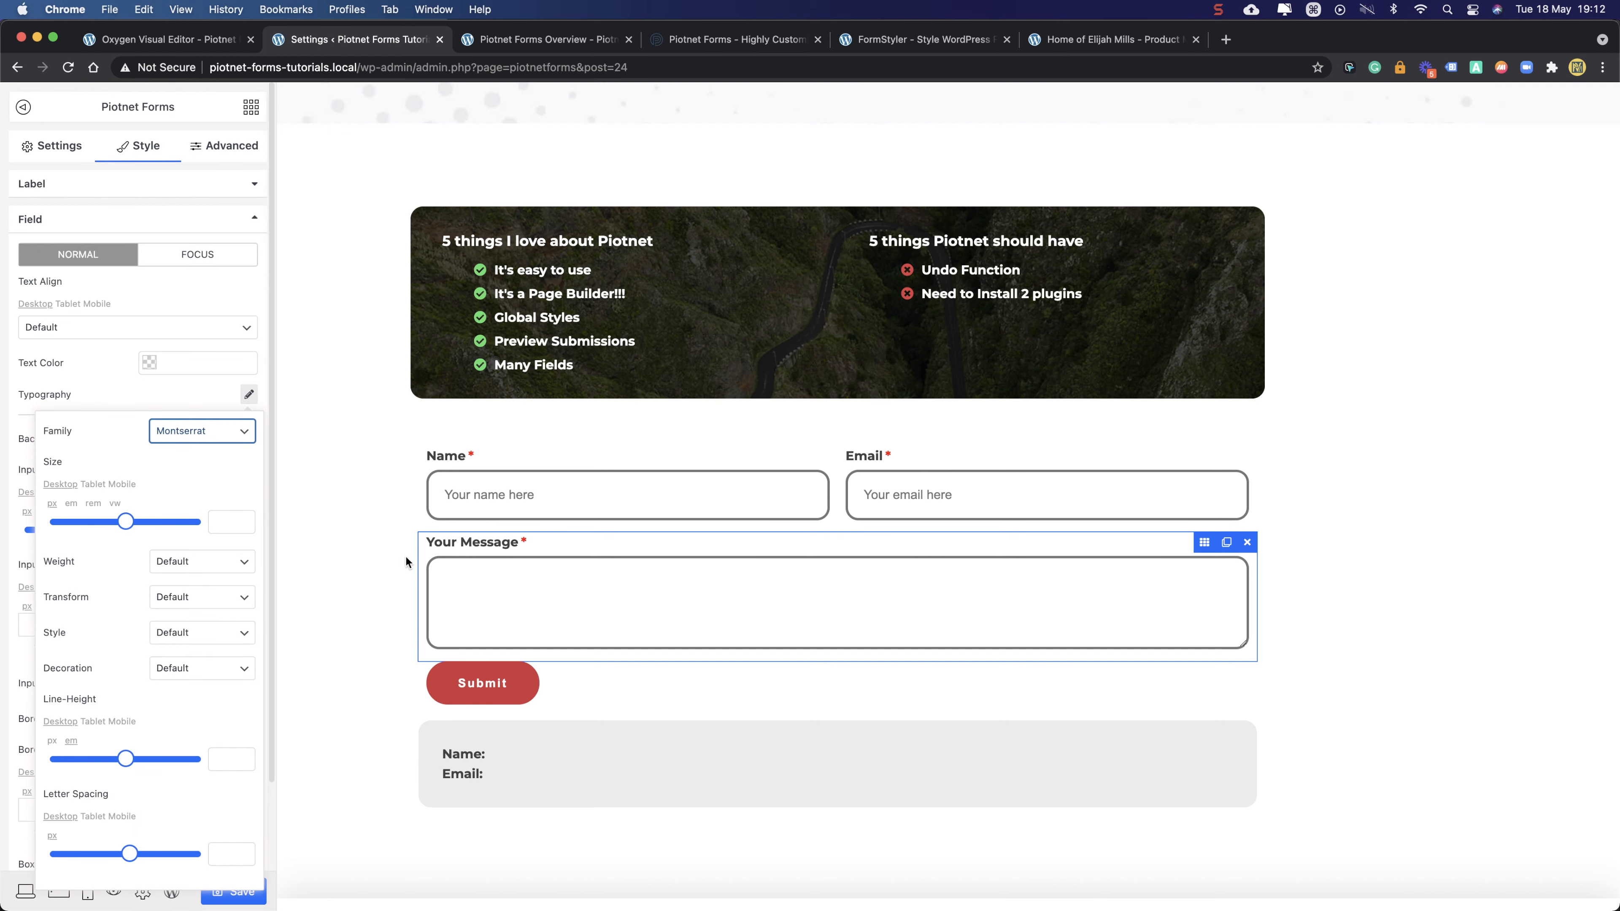
left_click(142, 389)
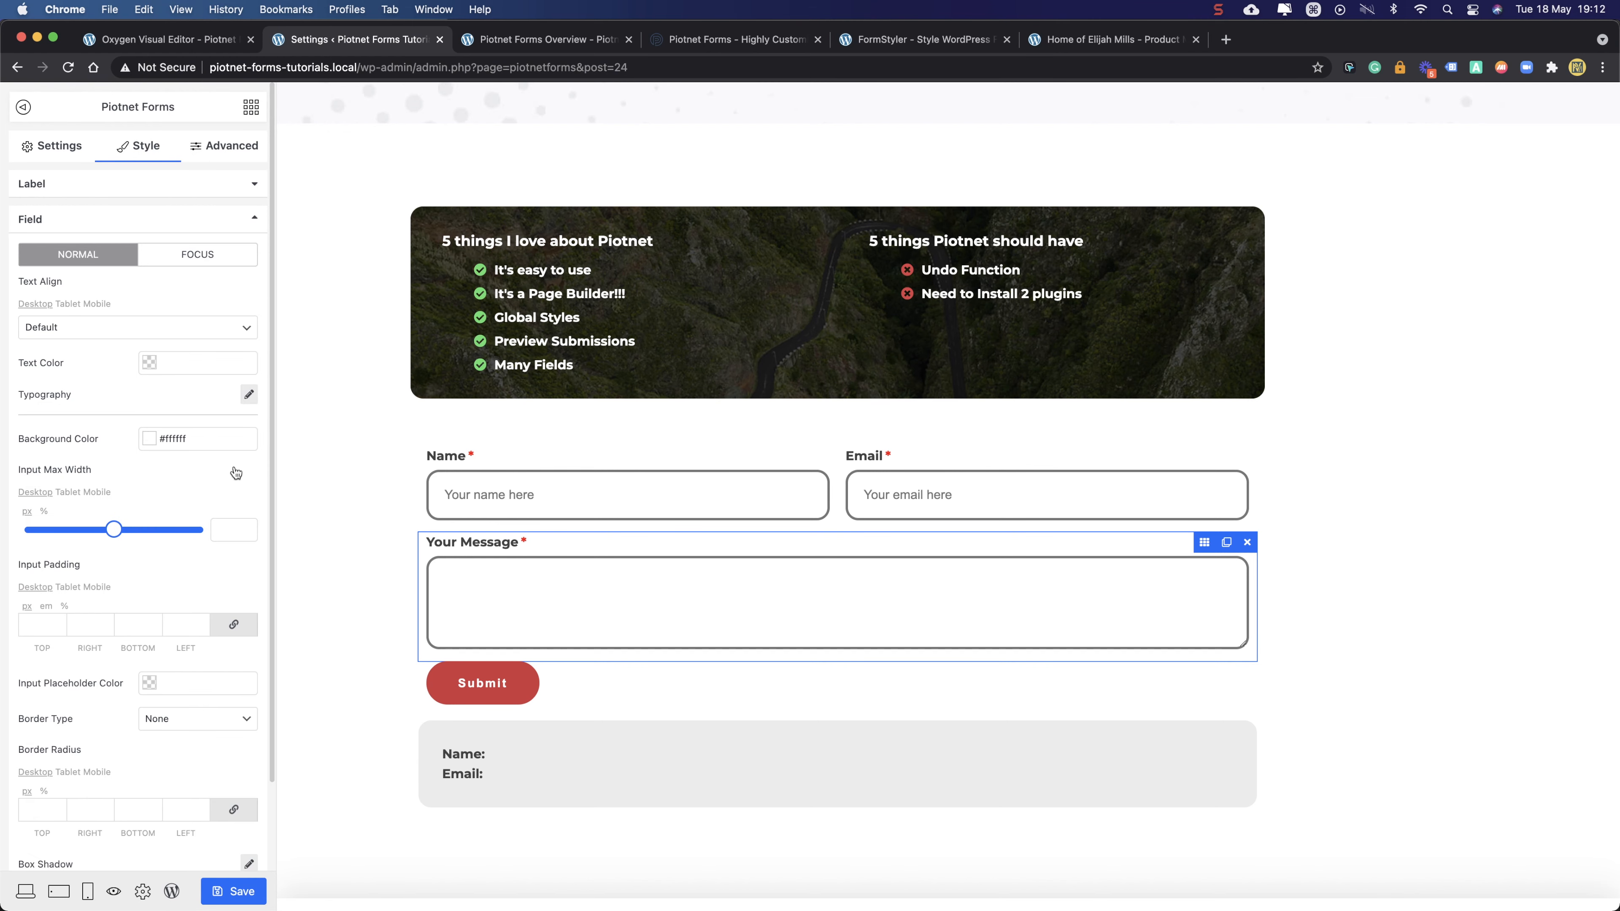
- Type the sample text 'dasdasdasd' into the message box to preview the font, then select the Name field
left_click(576, 605)
type("dasdasdasd")
double_click(547, 584)
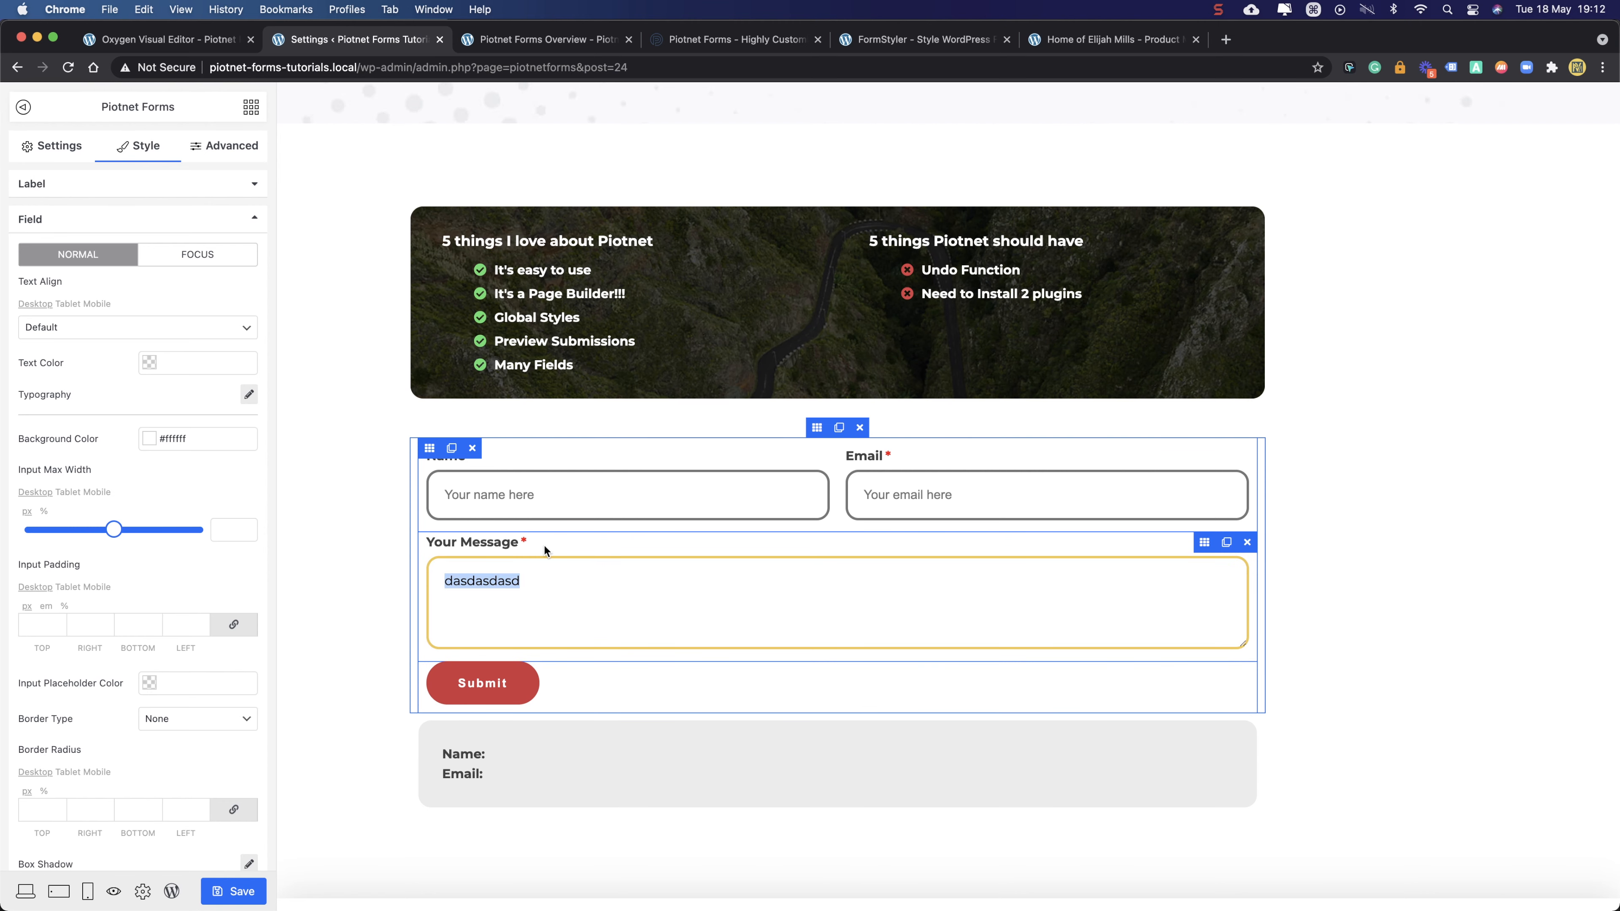
left_click(768, 461)
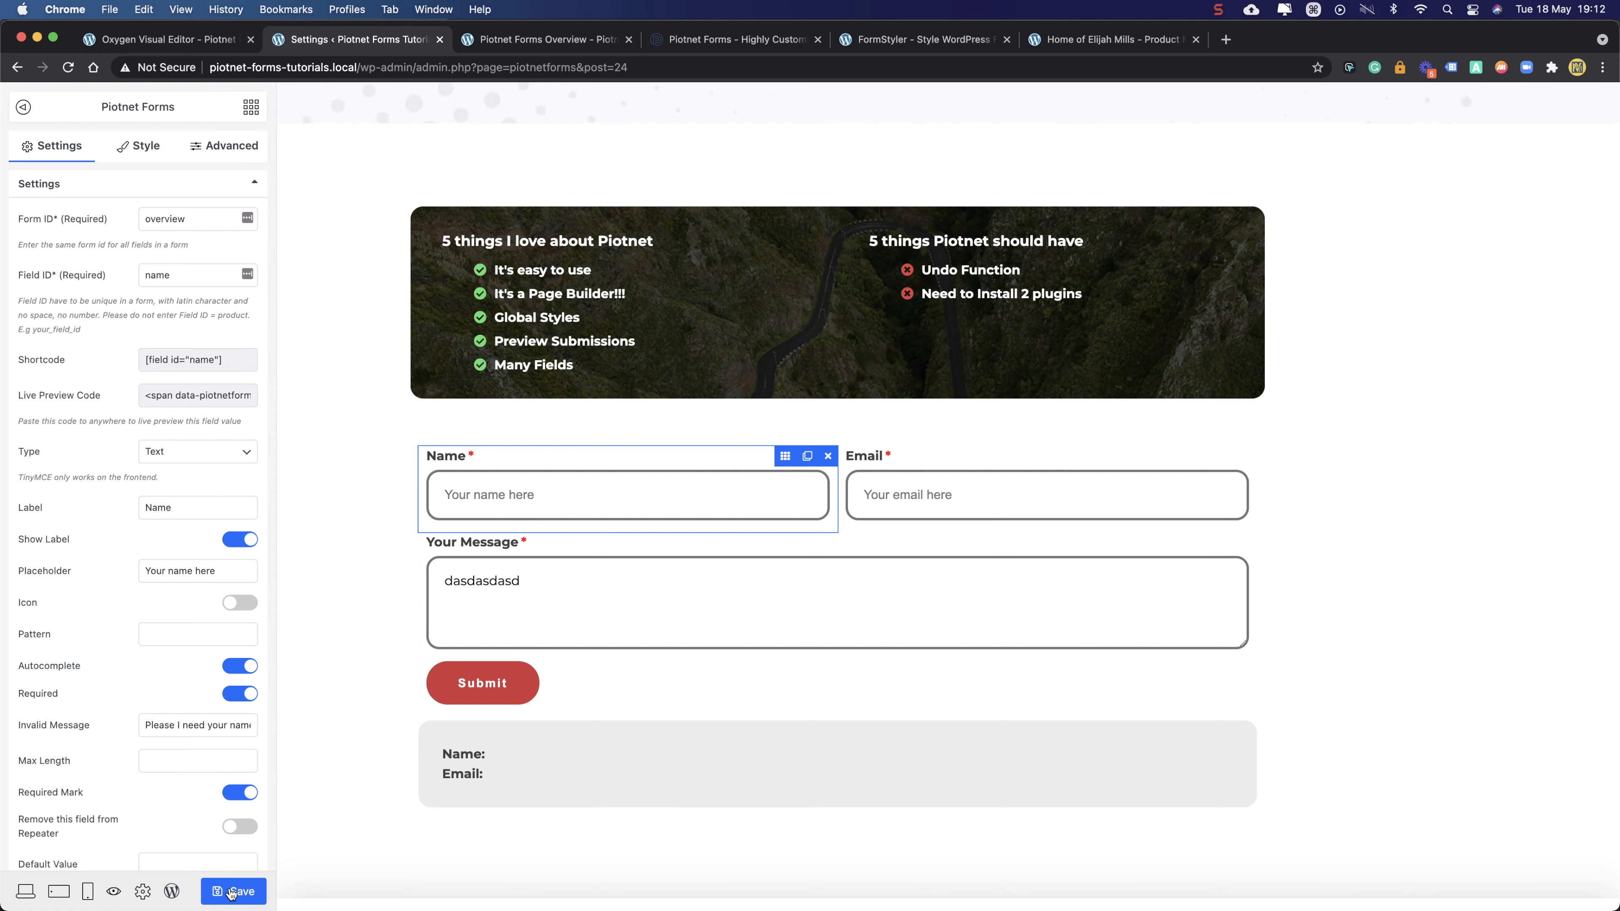
- Set all form fields' font family to Montserrat in Global Settings, save, and return to the element list
left_click(142, 891)
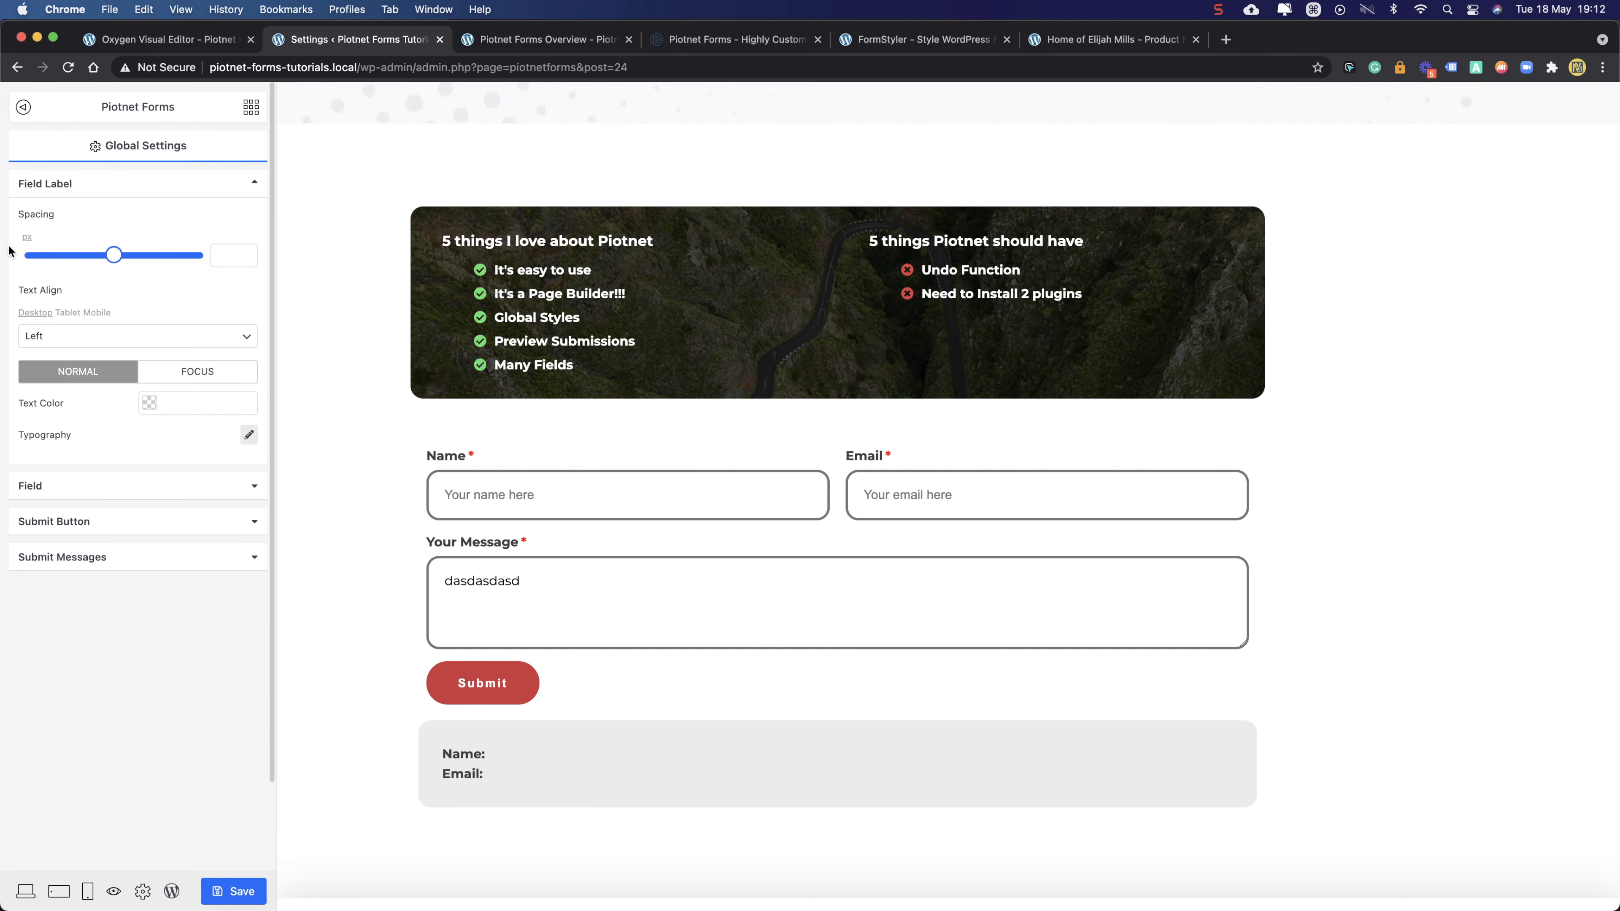
left_click(63, 492)
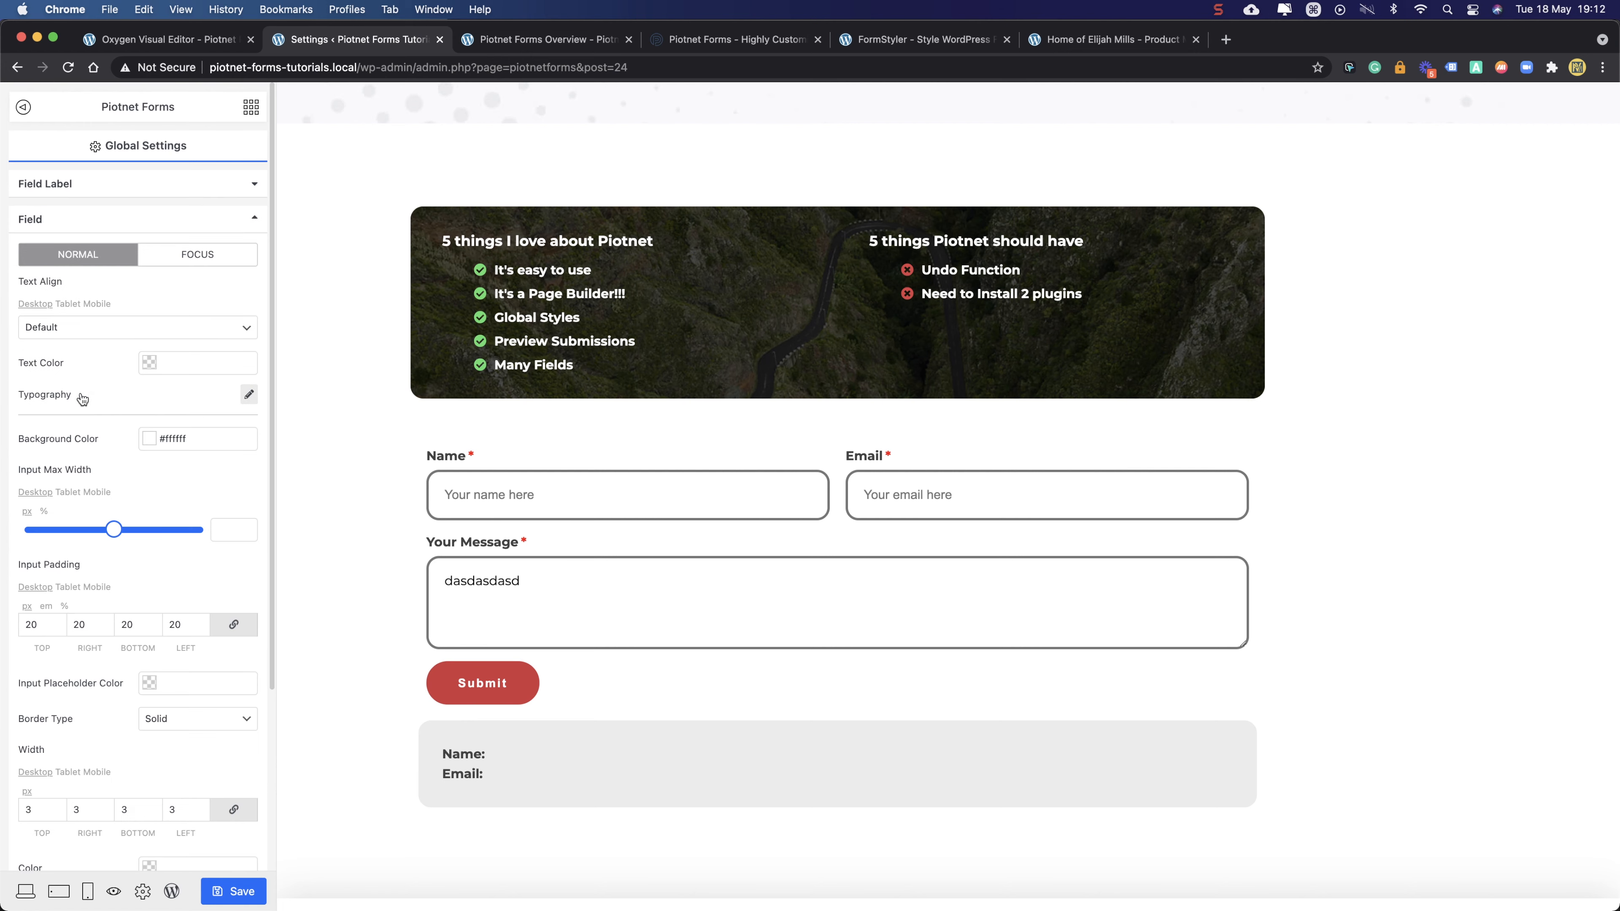
left_click(249, 394)
left_click(181, 431)
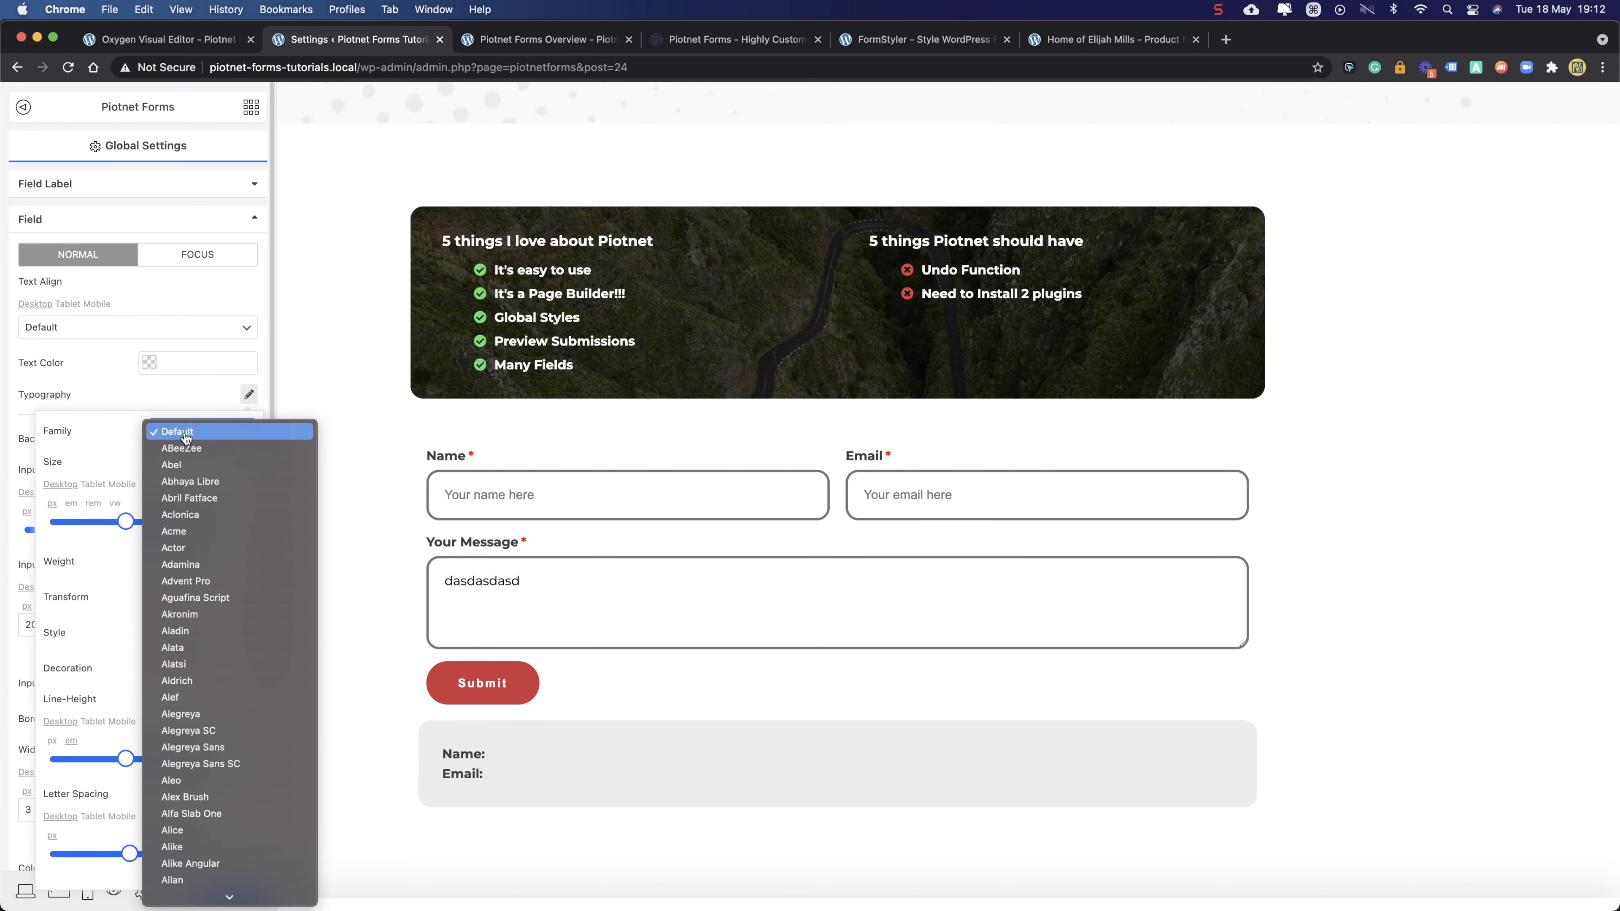
type("mont")
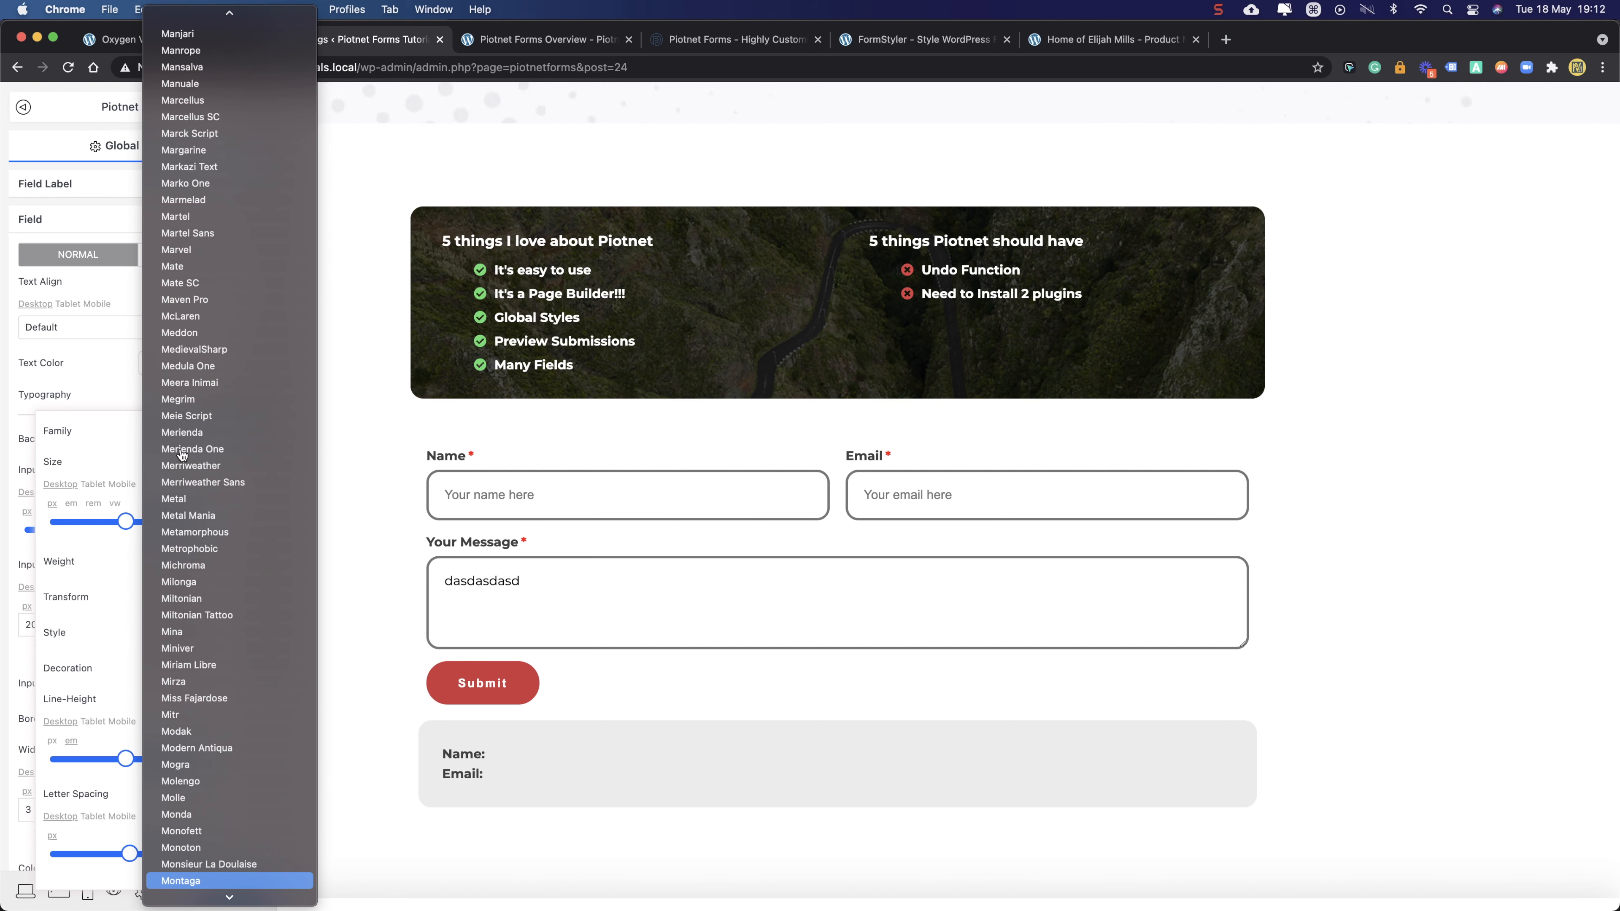
scroll(201, 645, "down", 3)
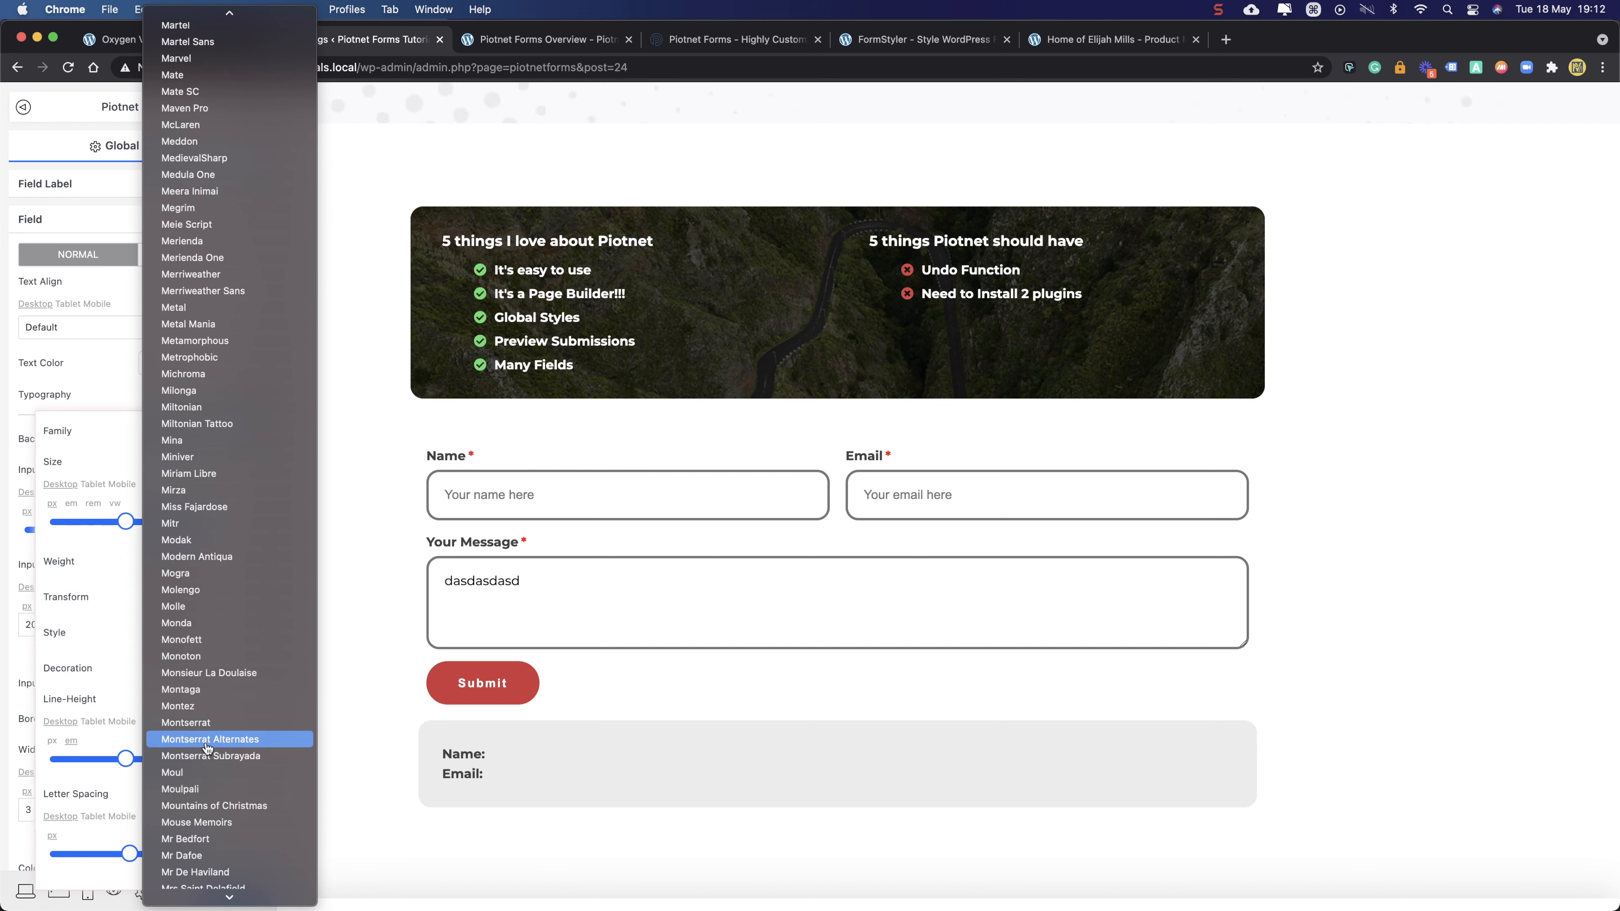
left_click(204, 727)
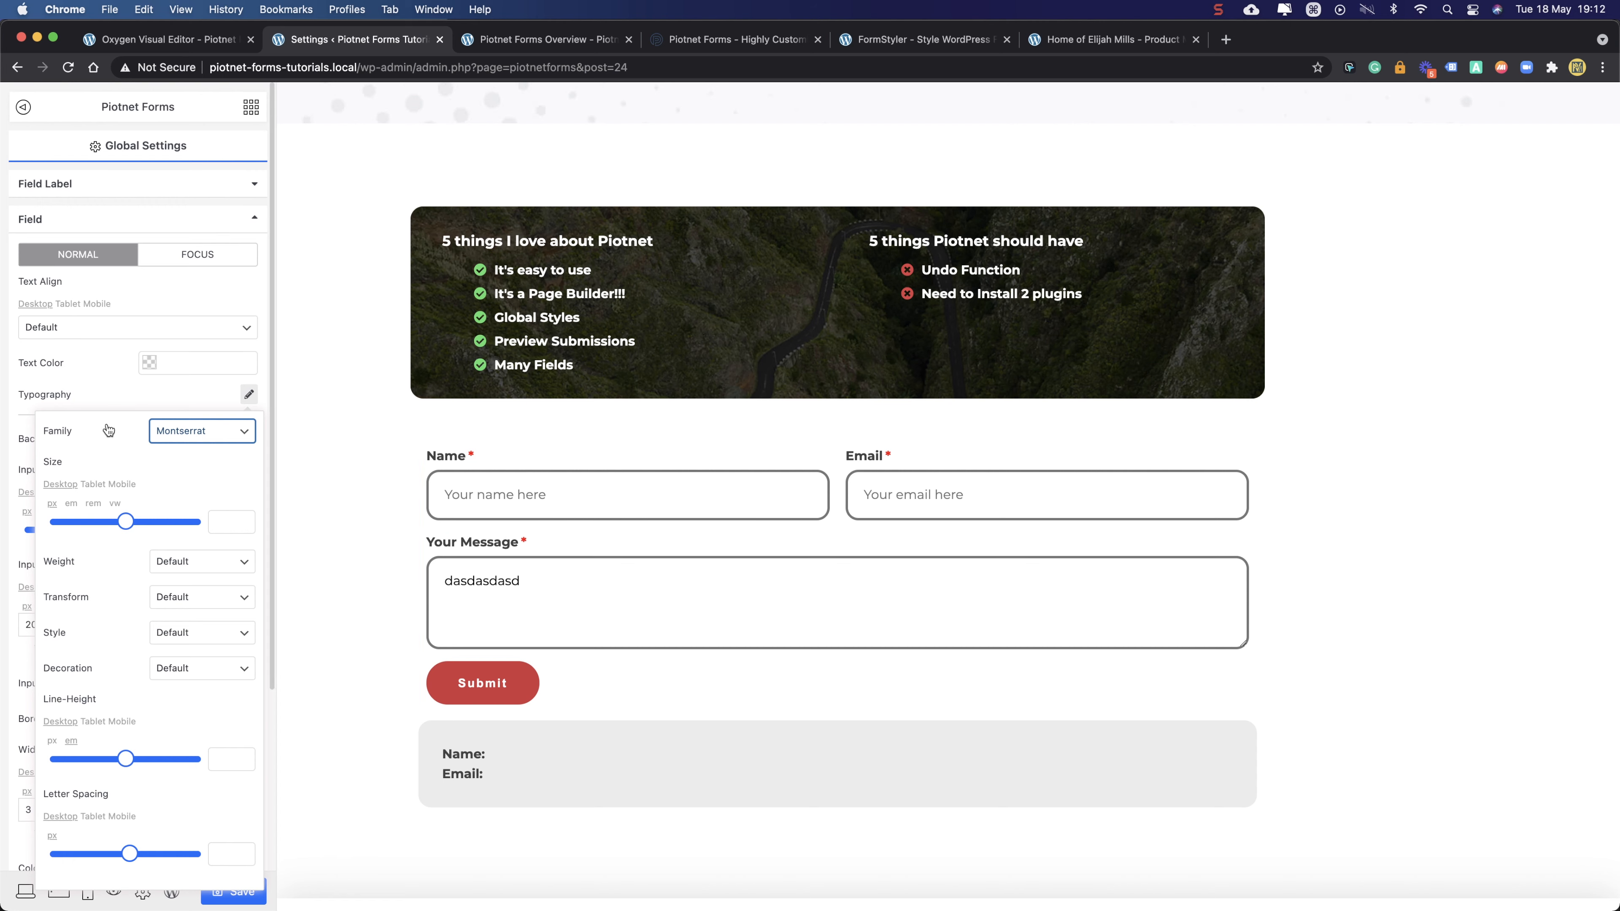
left_click(106, 366)
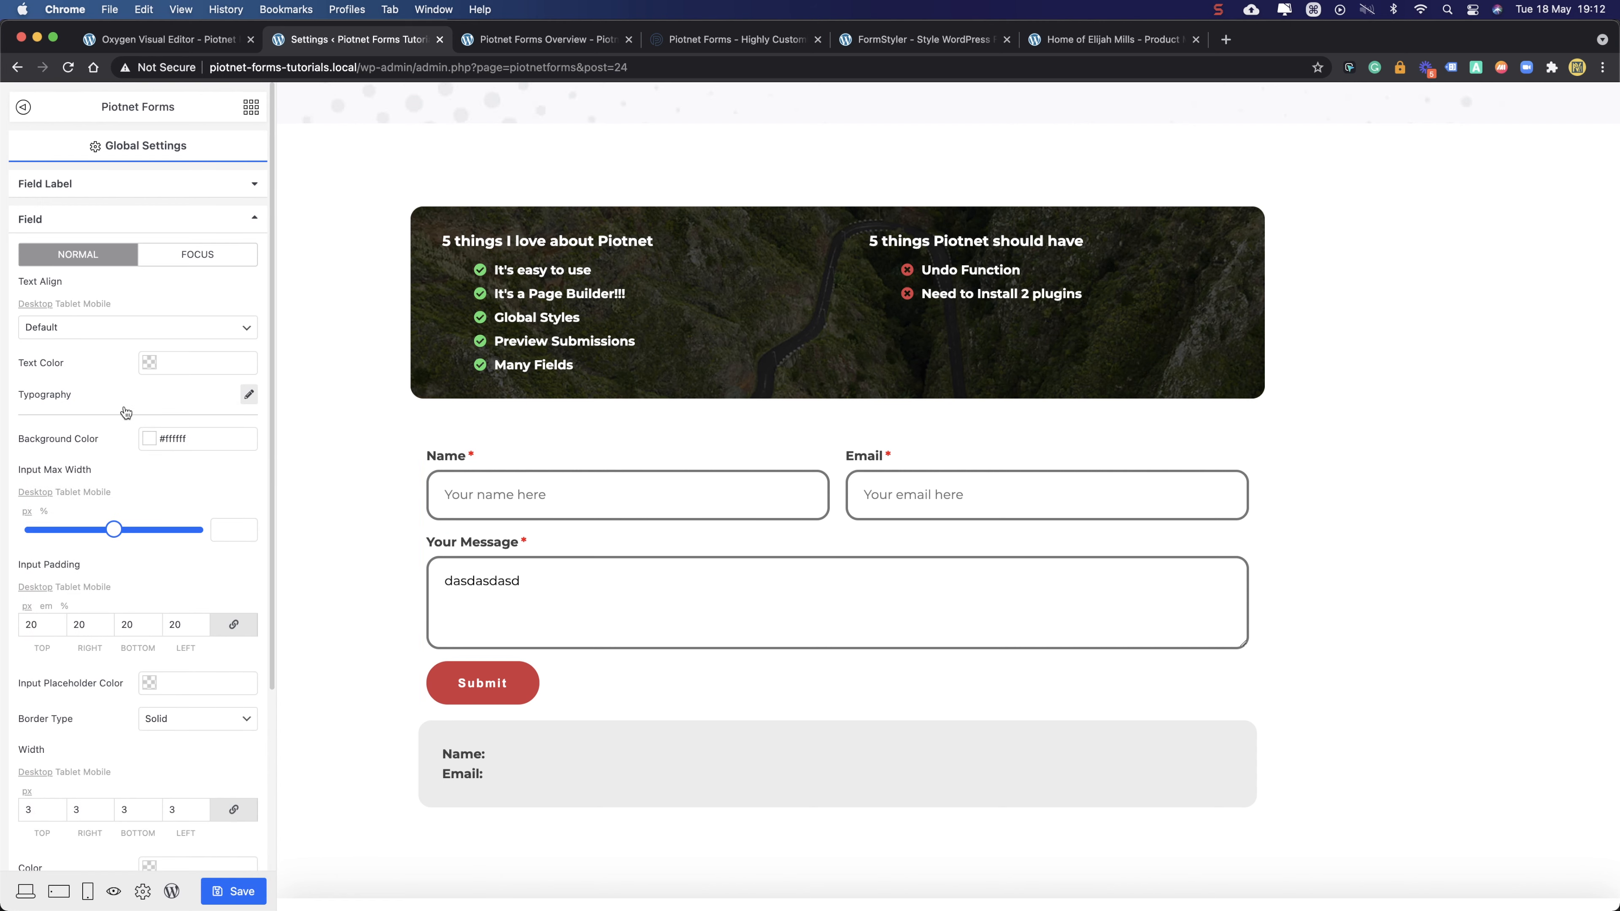
left_click(210, 892)
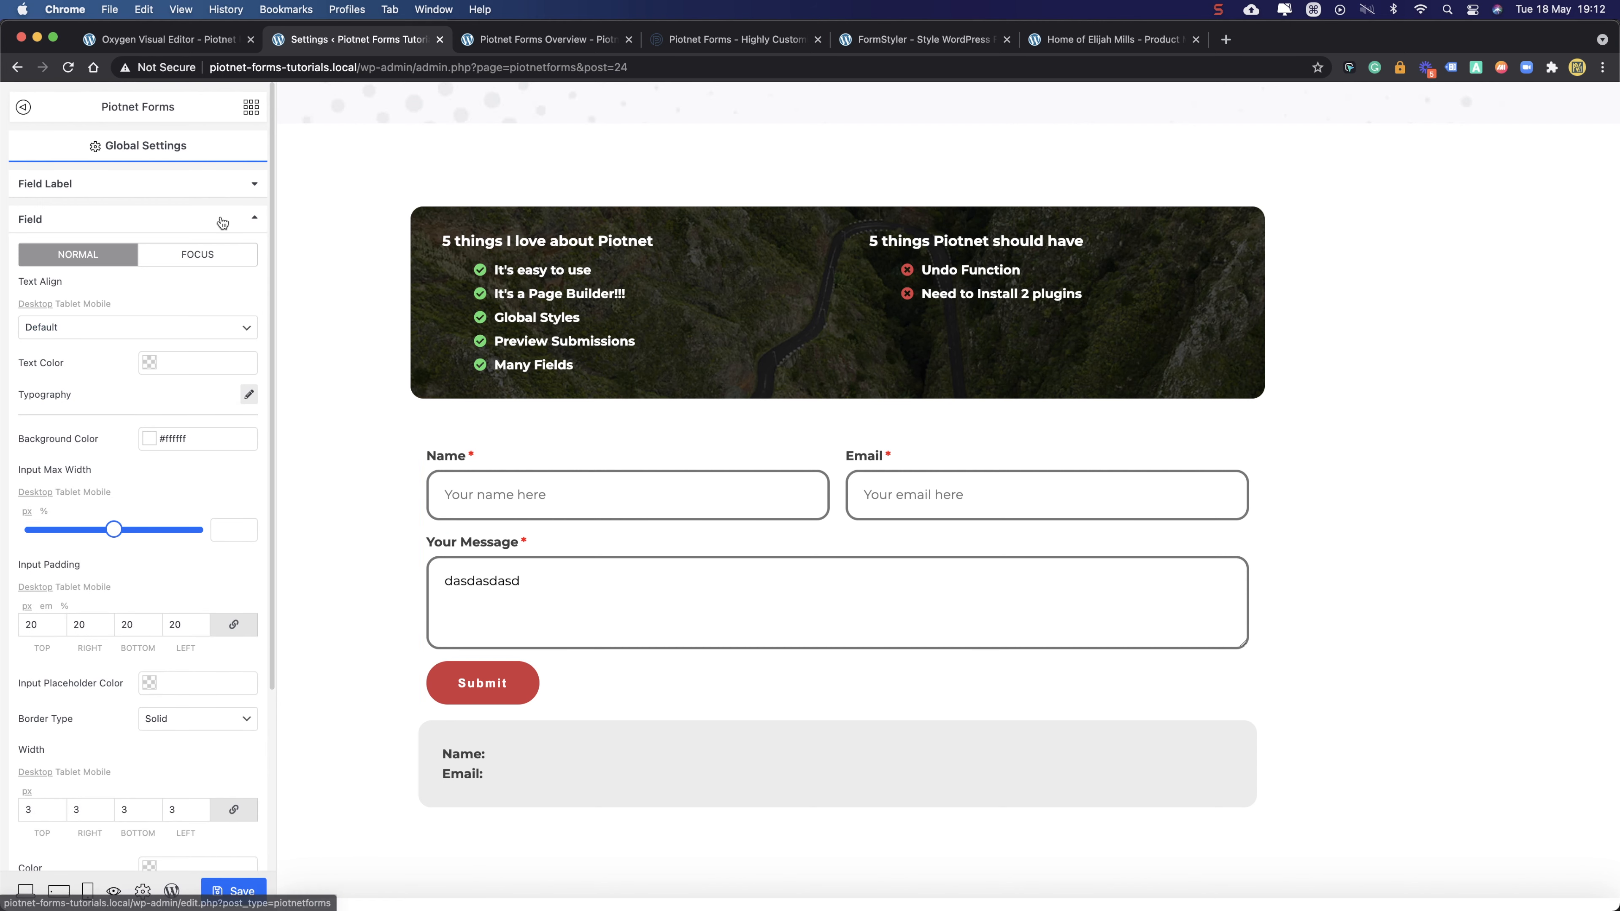
left_click(243, 107)
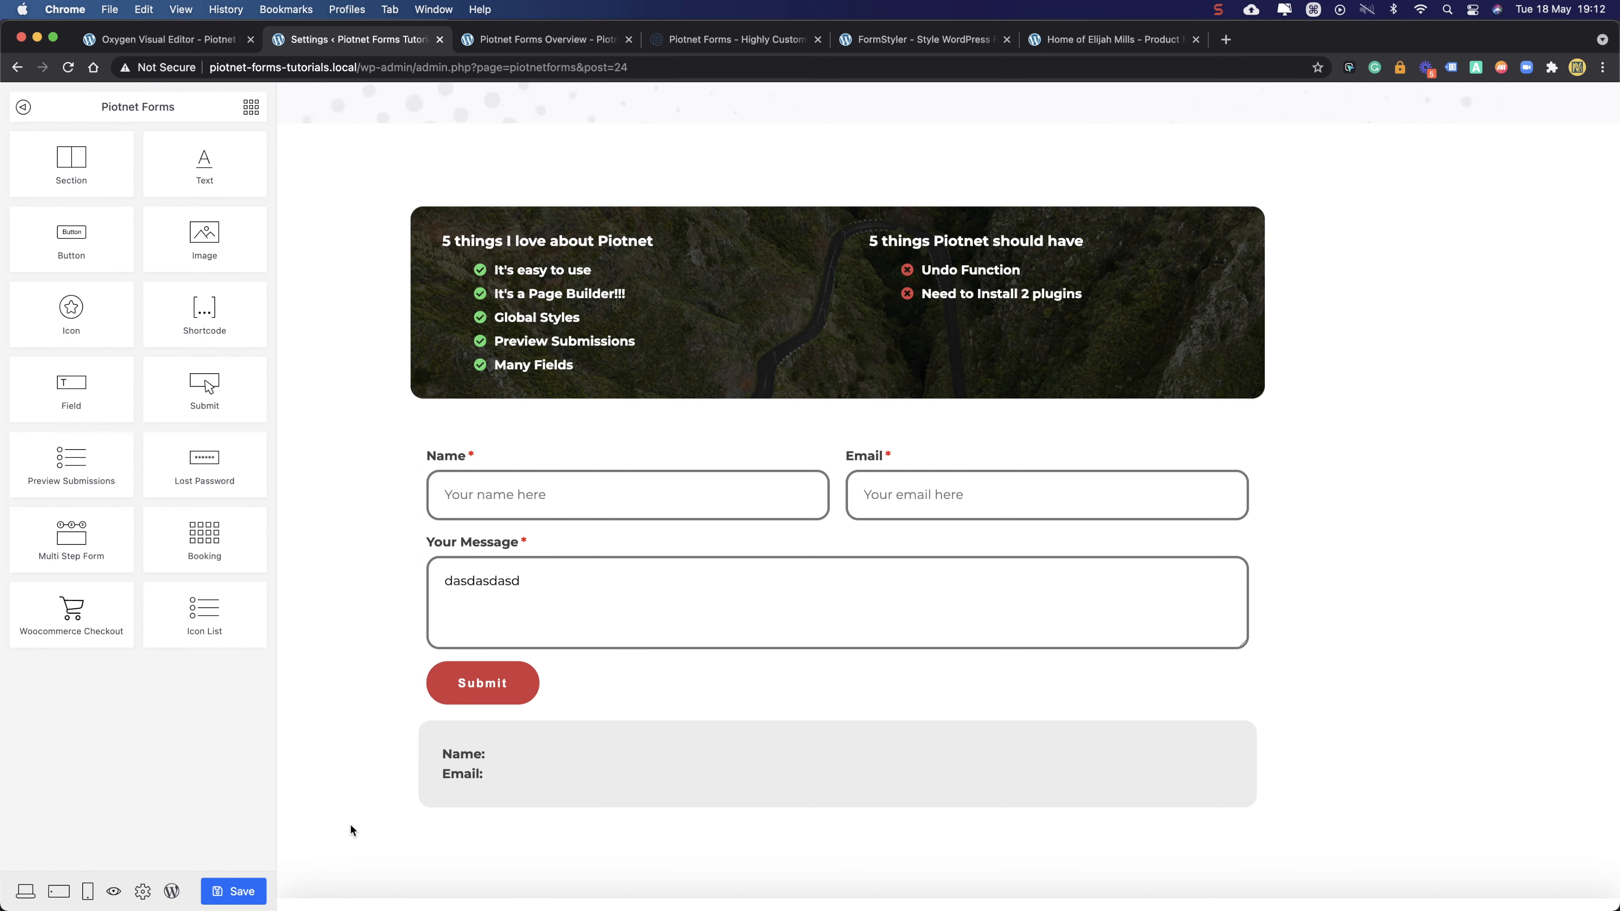
- Save and reload the live Piotnet Forms Overview page to review the form, then reselect Your Message in the builder
left_click(217, 892)
left_click(542, 38)
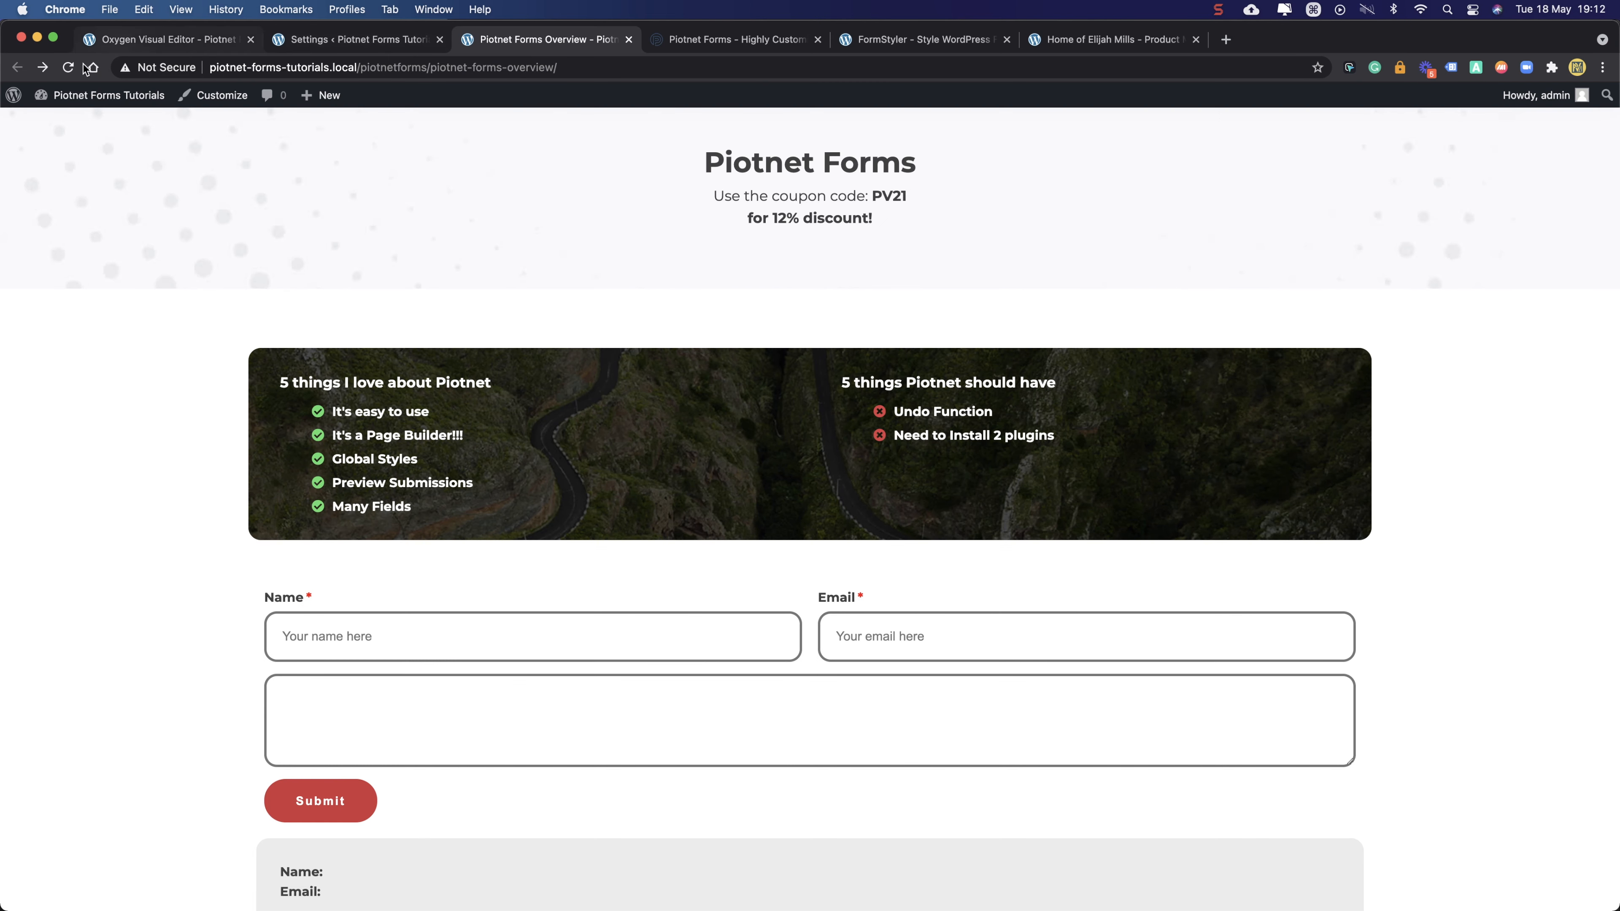
left_click(69, 67)
scroll(71, 343, "down", 3)
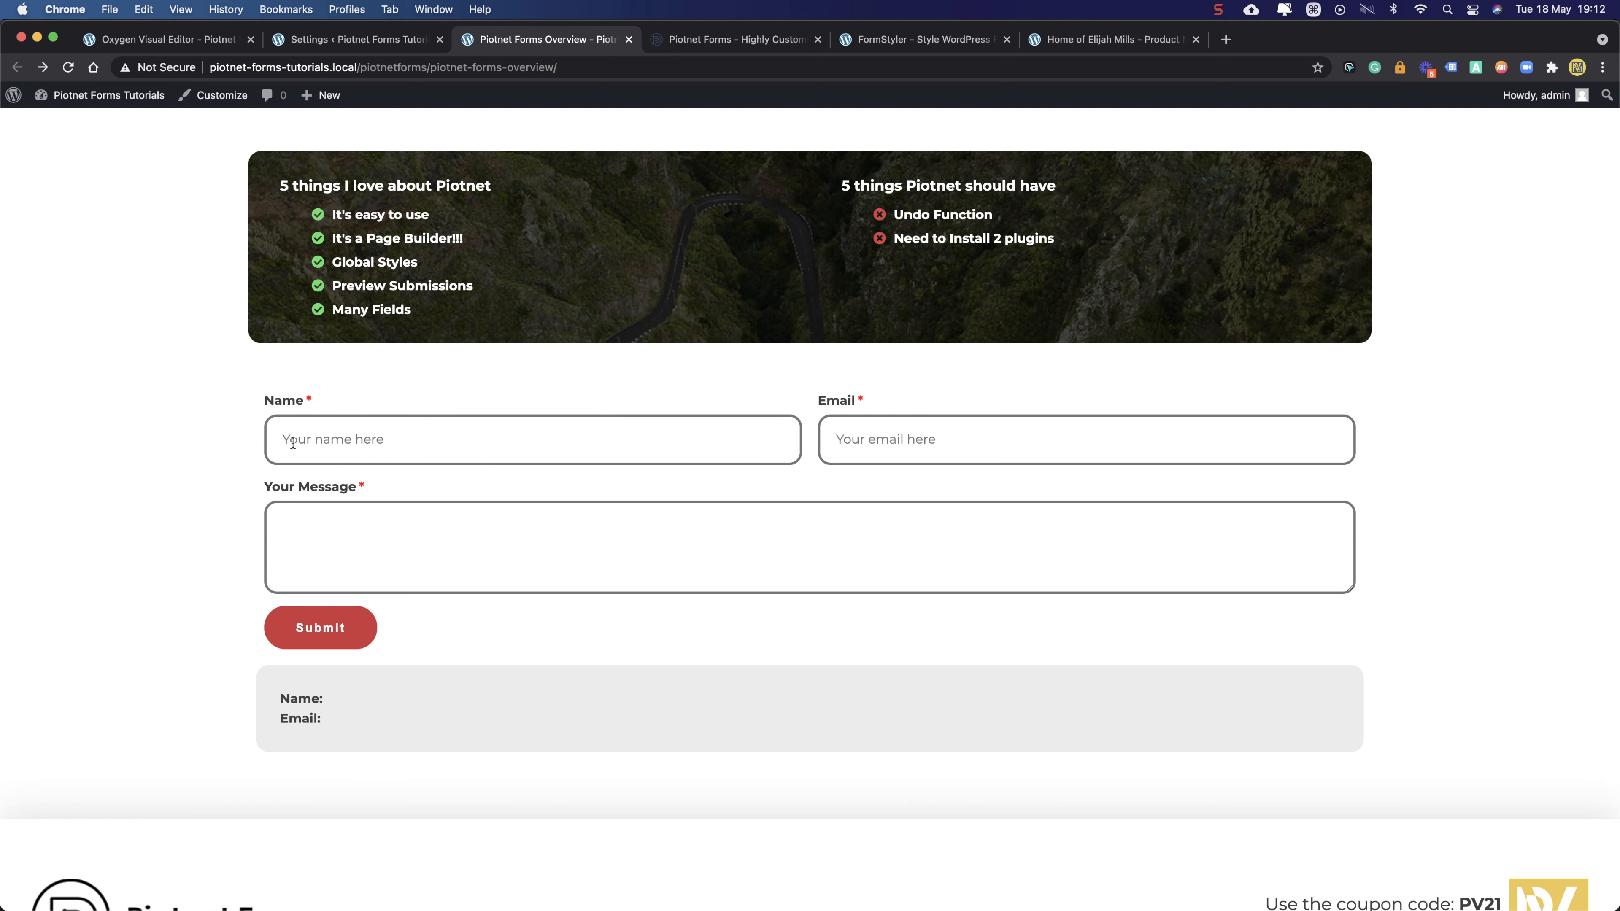
left_click_drag(275, 492, 356, 492)
left_click(359, 490)
left_click(387, 44)
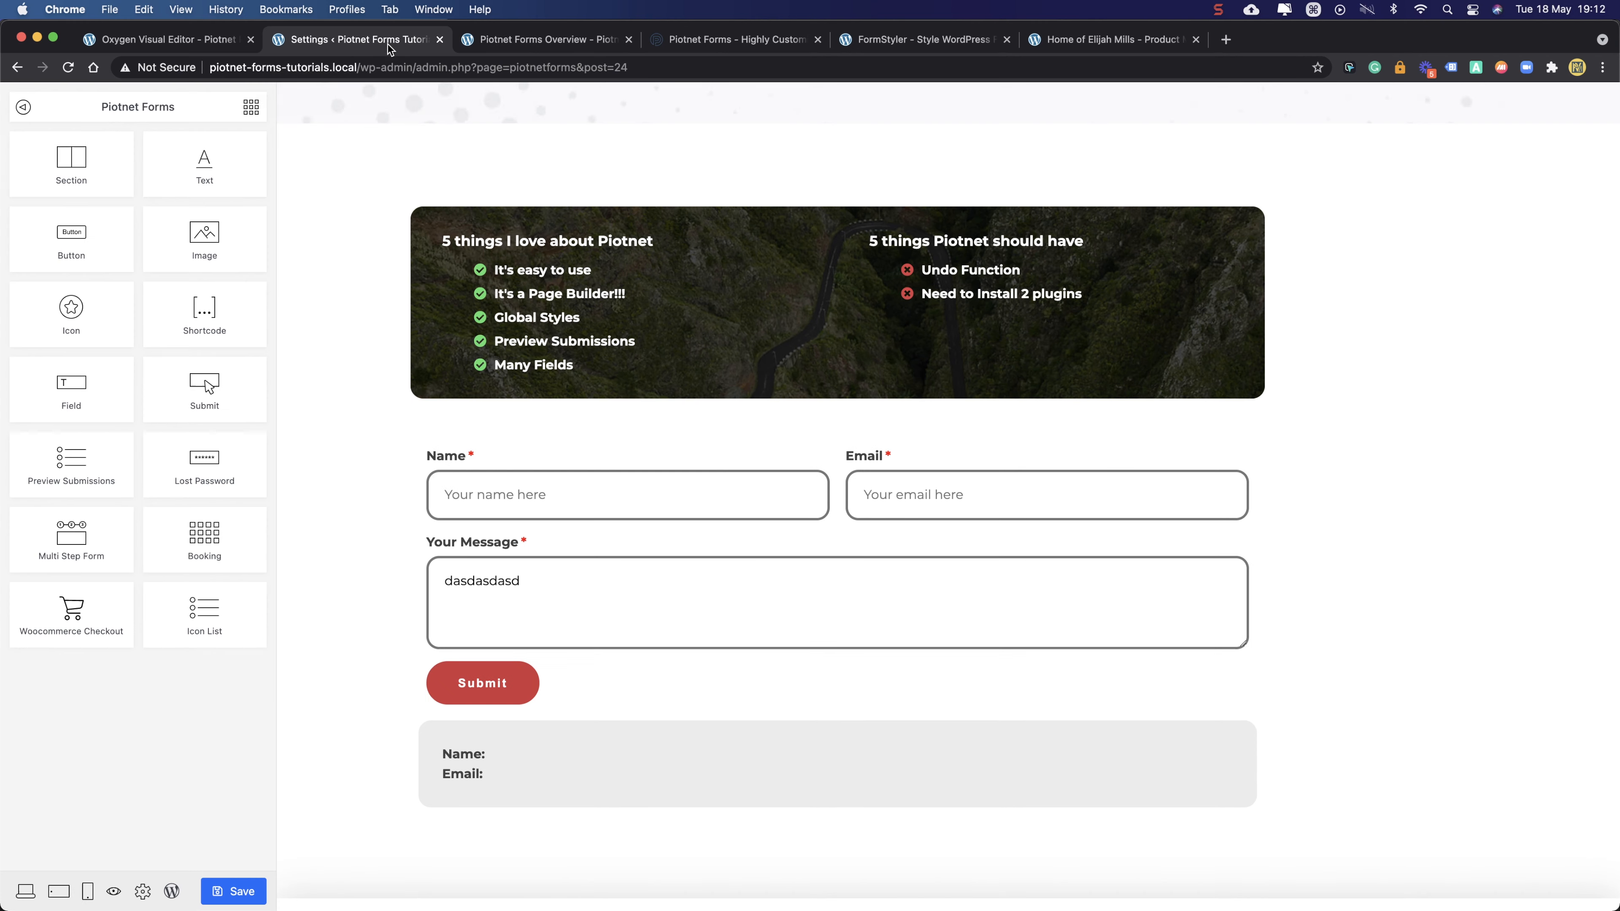
left_click(452, 543)
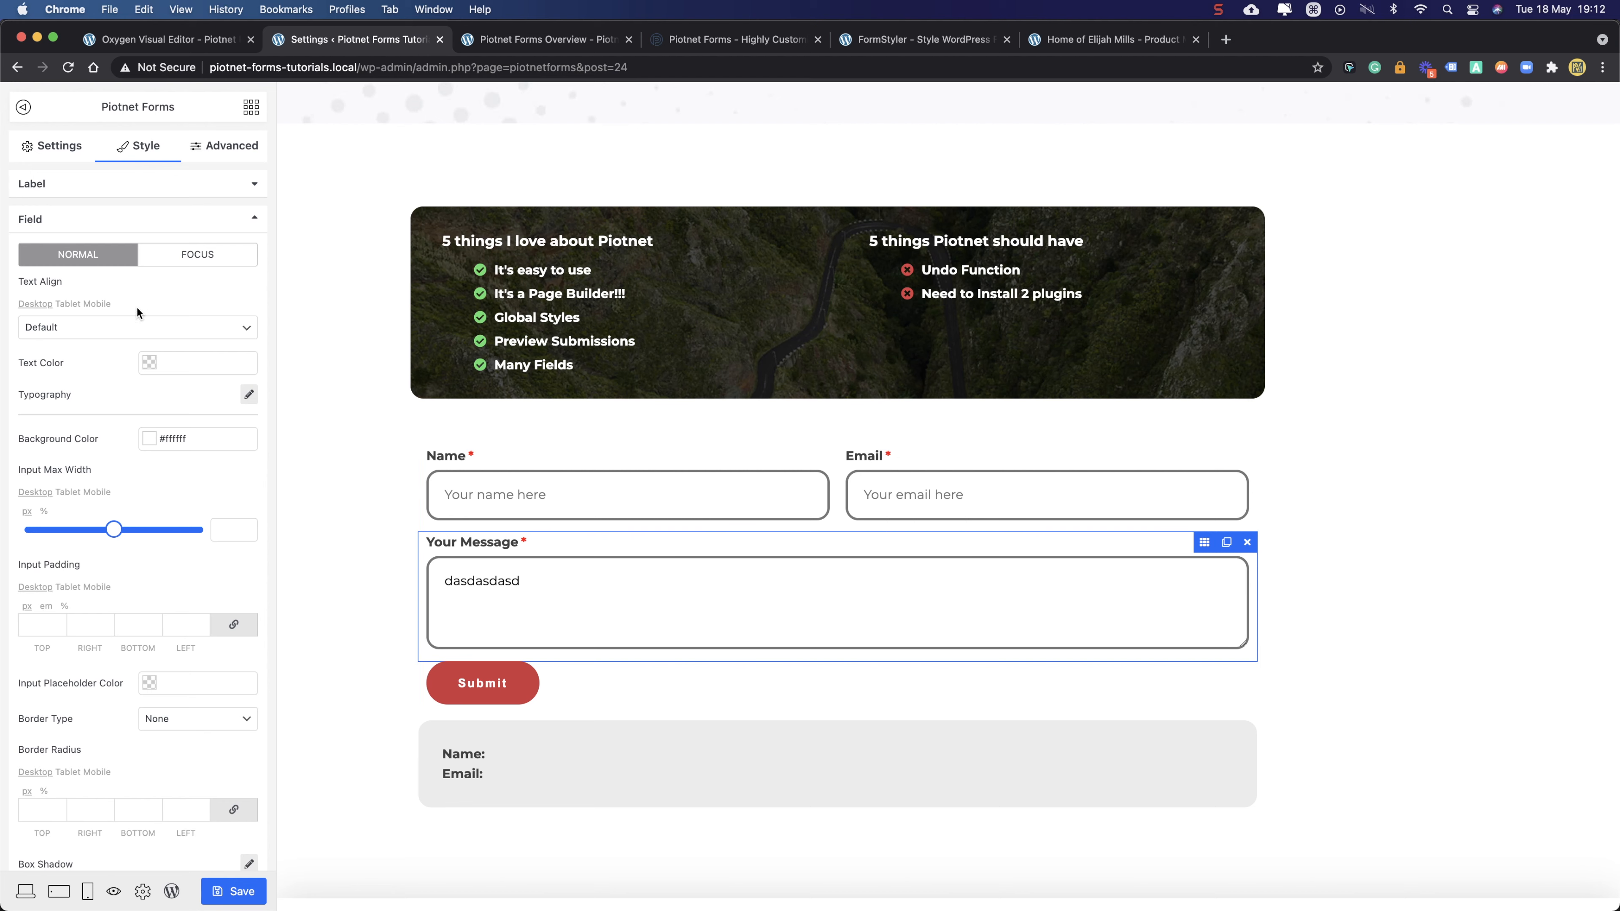
- Set the message field's Form ID to 'overview' and Field ID to 'message'
left_click(218, 144)
left_click(118, 152)
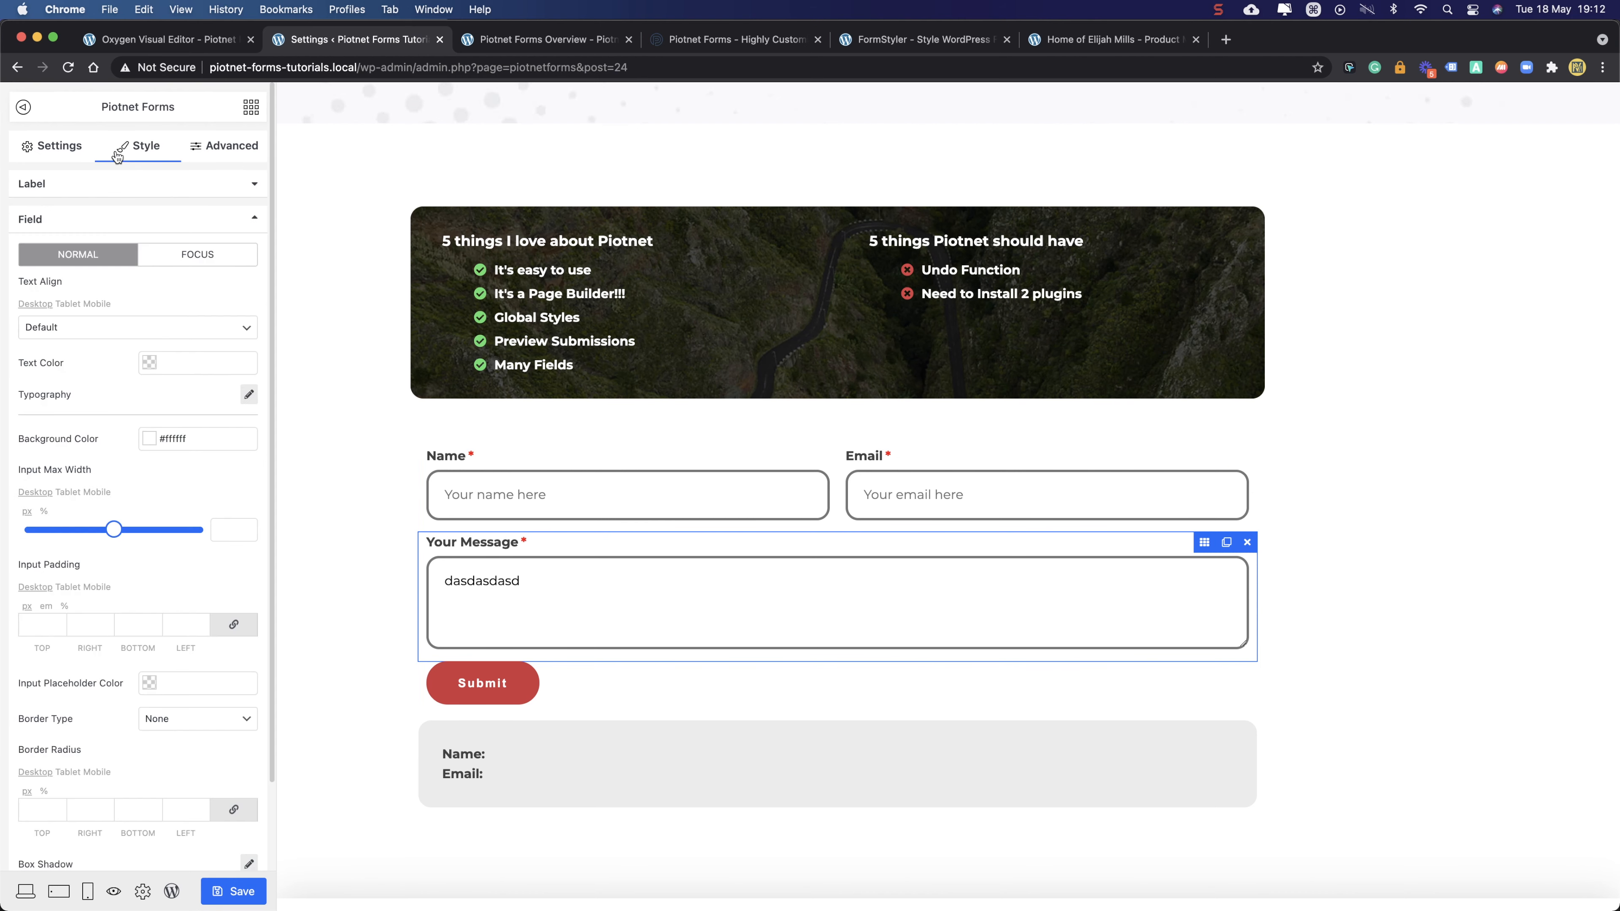
left_click(38, 150)
left_click(173, 224)
key("super+a")
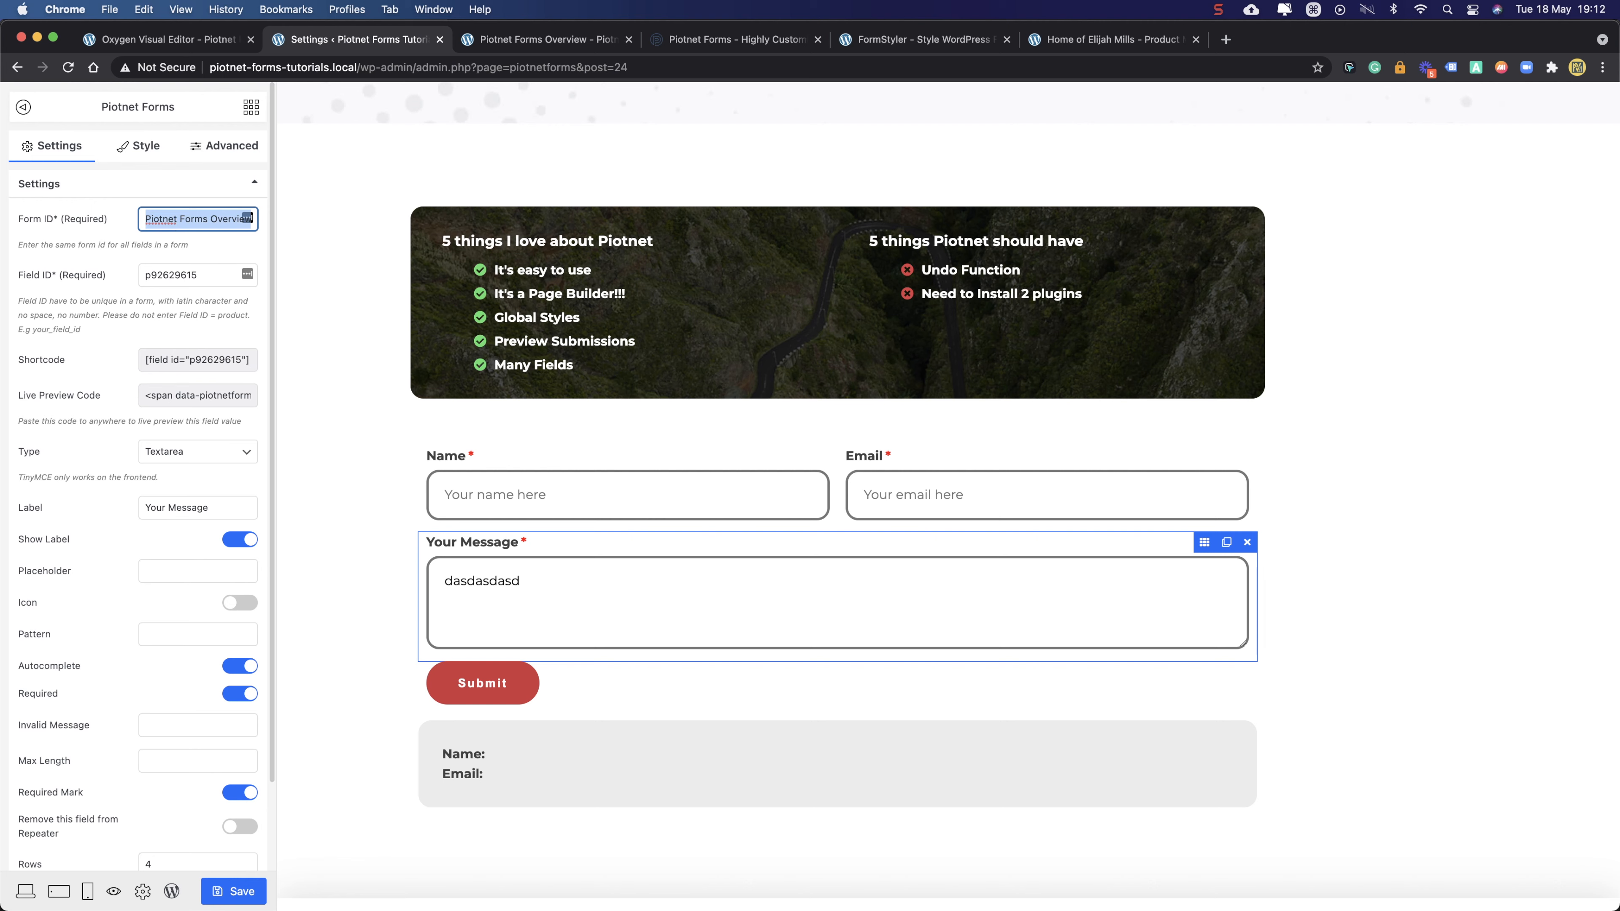
type("ove")
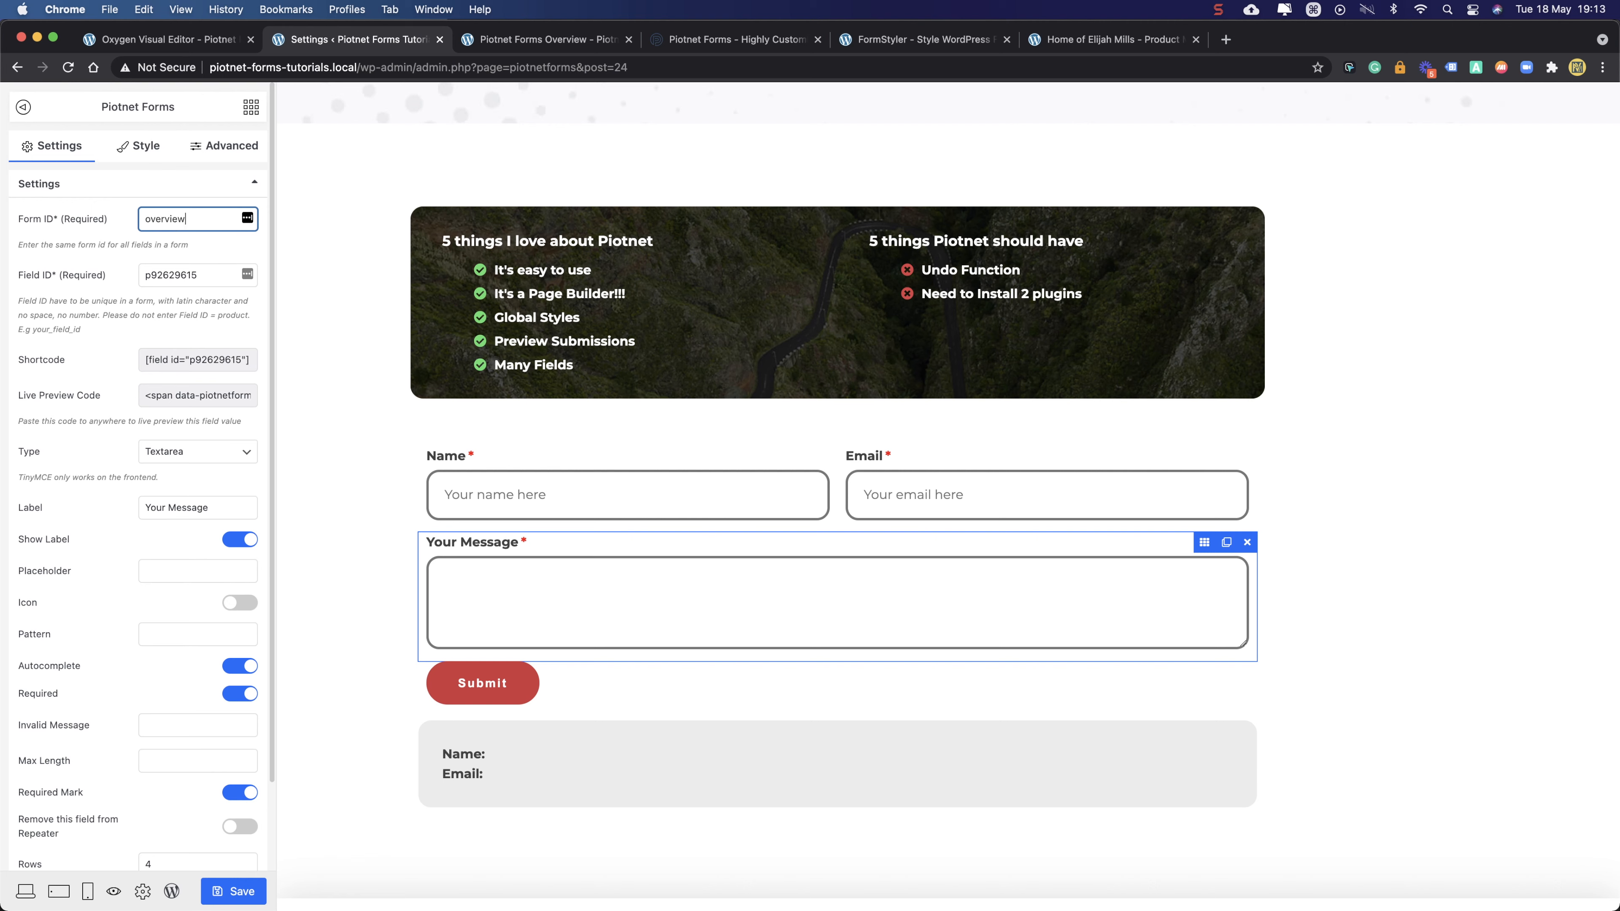
key("Tab")
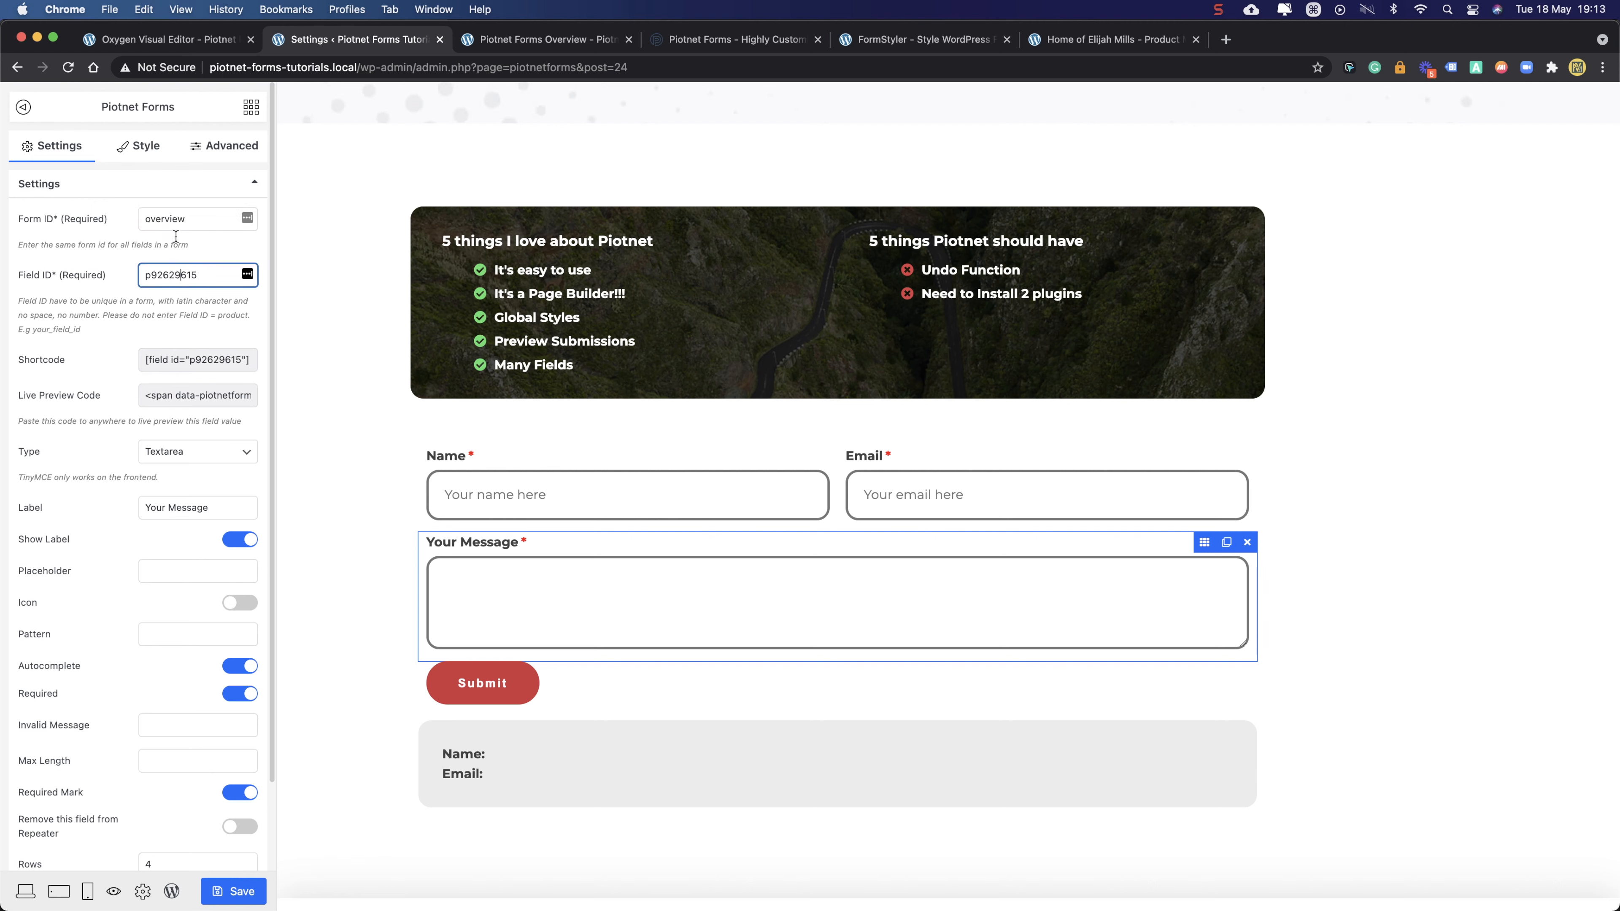
left_click_drag(190, 219, 139, 221)
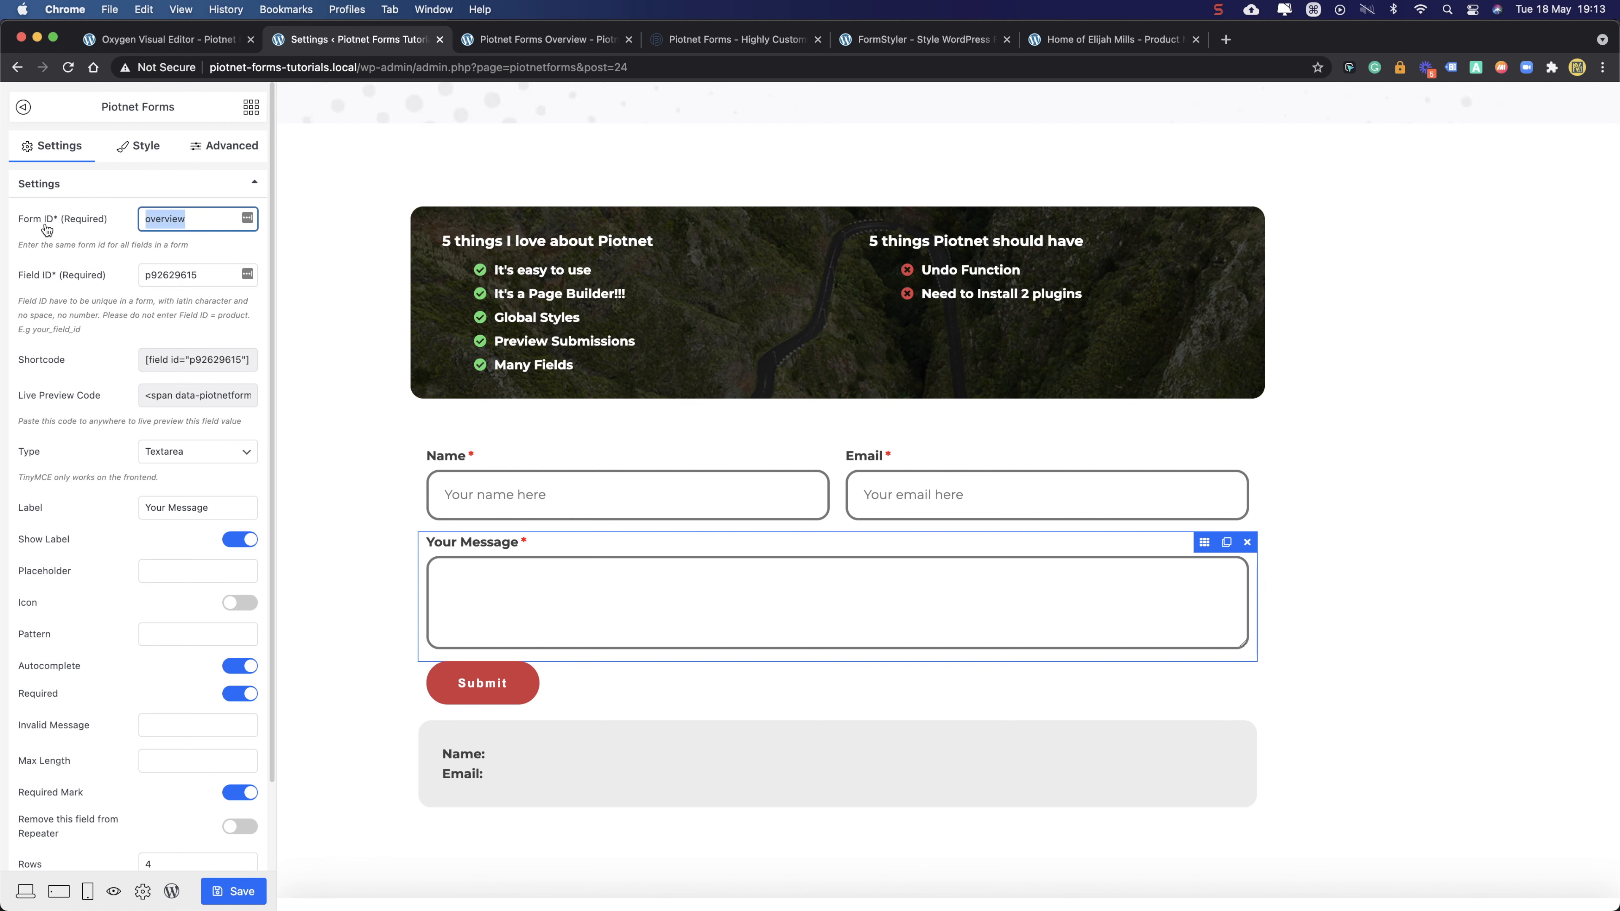
left_click(183, 218)
key("super+a")
double_click(163, 278)
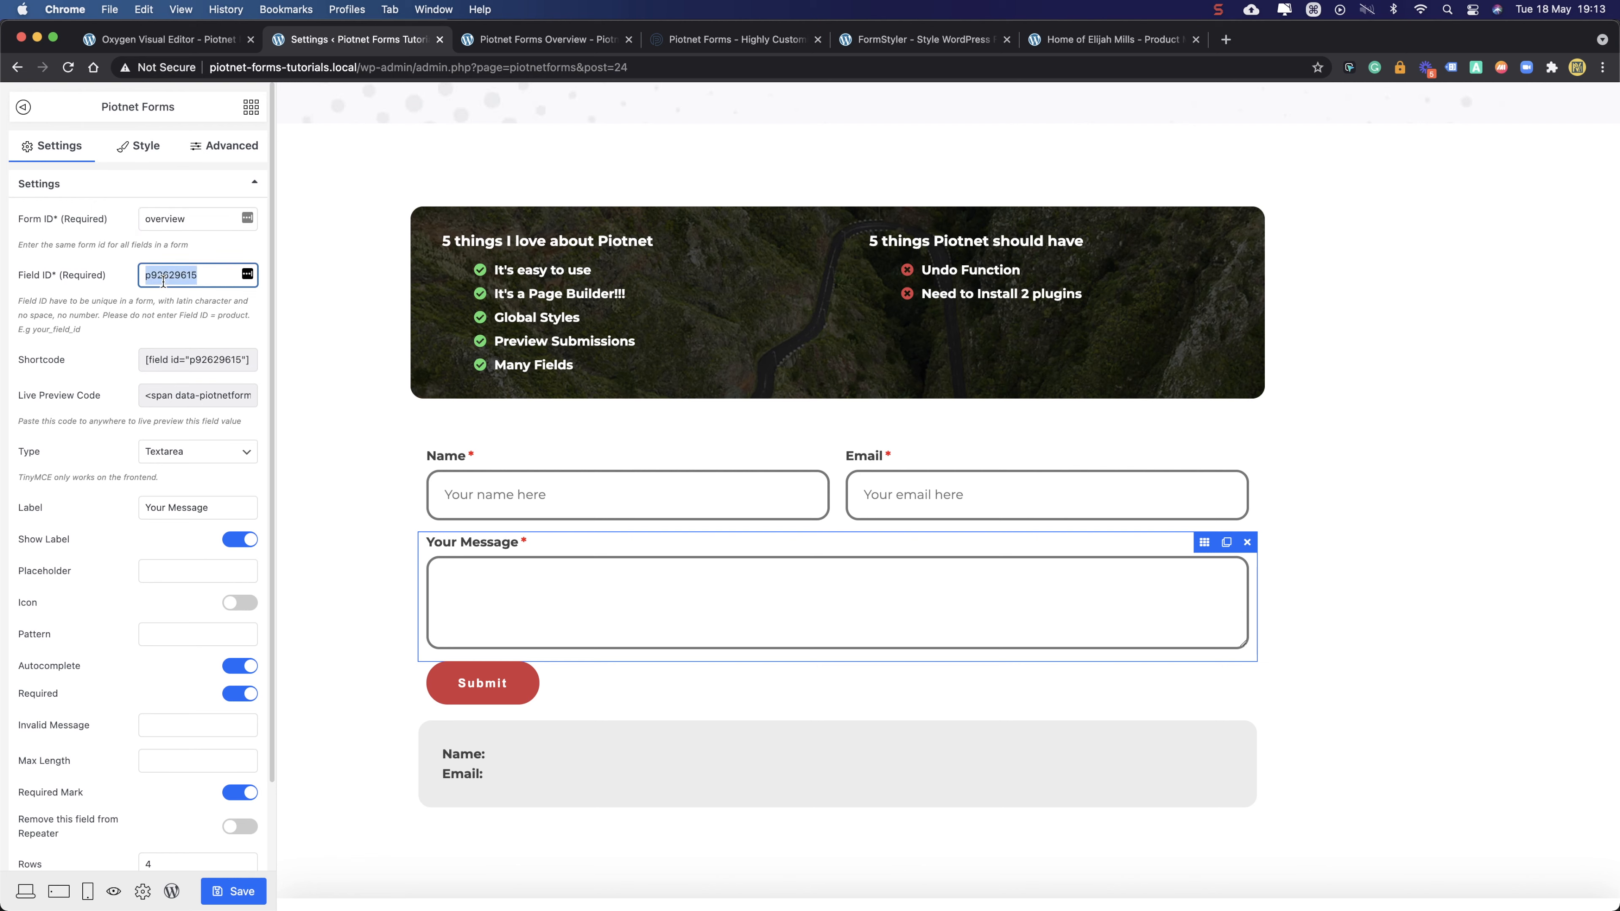
type("message")
- Set the message field's placeholder to 'Right something here!'
left_click(157, 566)
type("Yourr ")
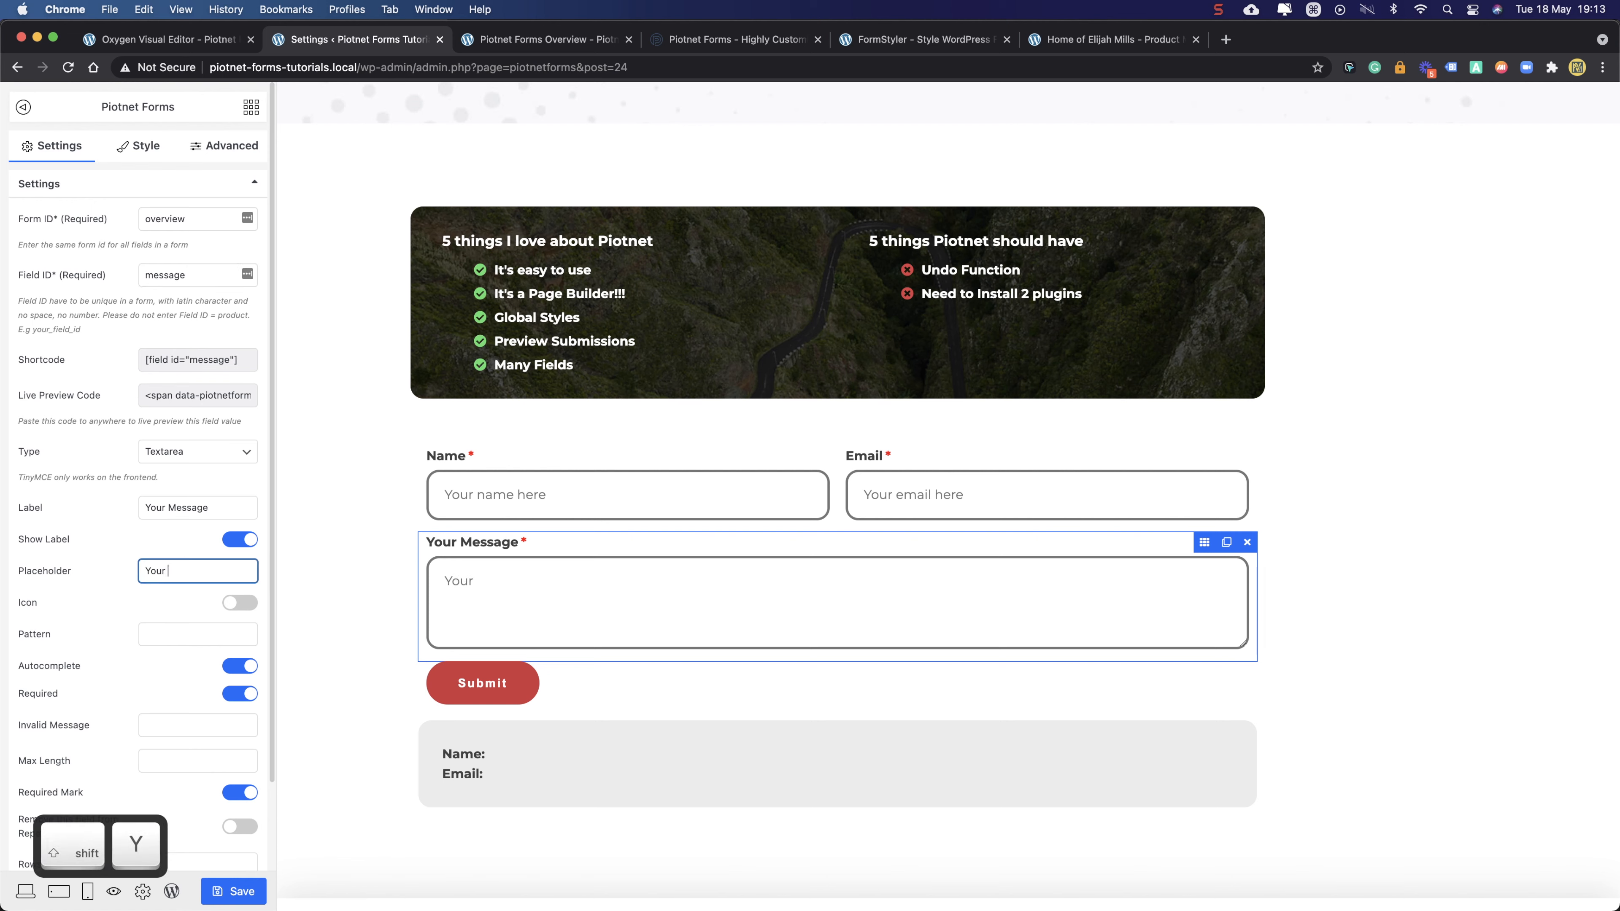
type("mmessa")
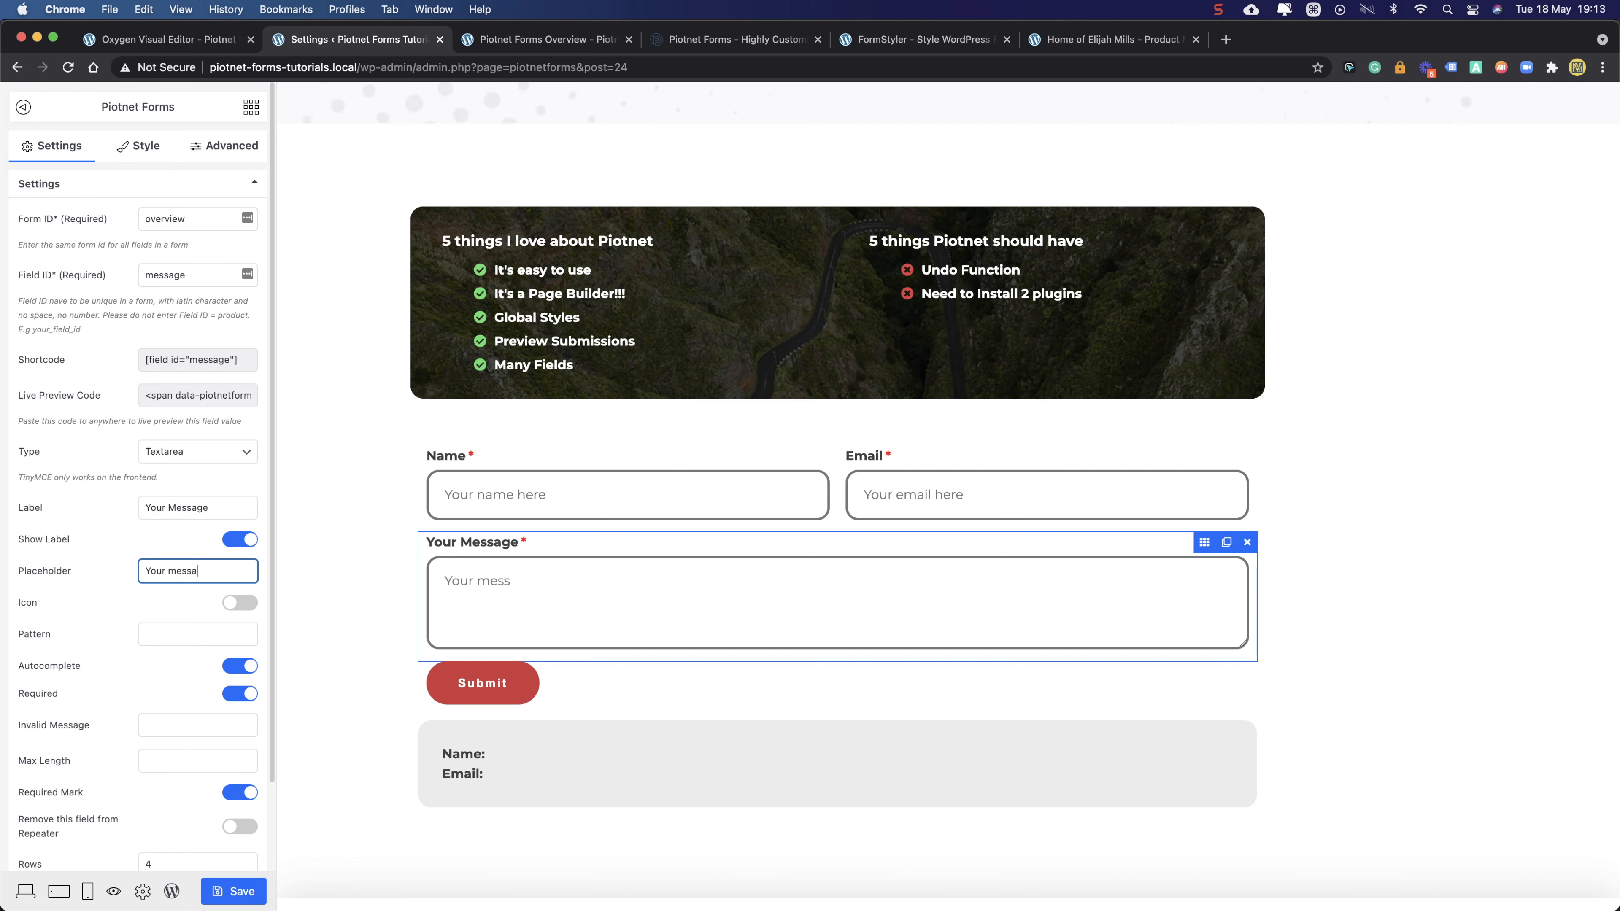
type("e")
key("super+a")
type("Te")
key("BackSpace")
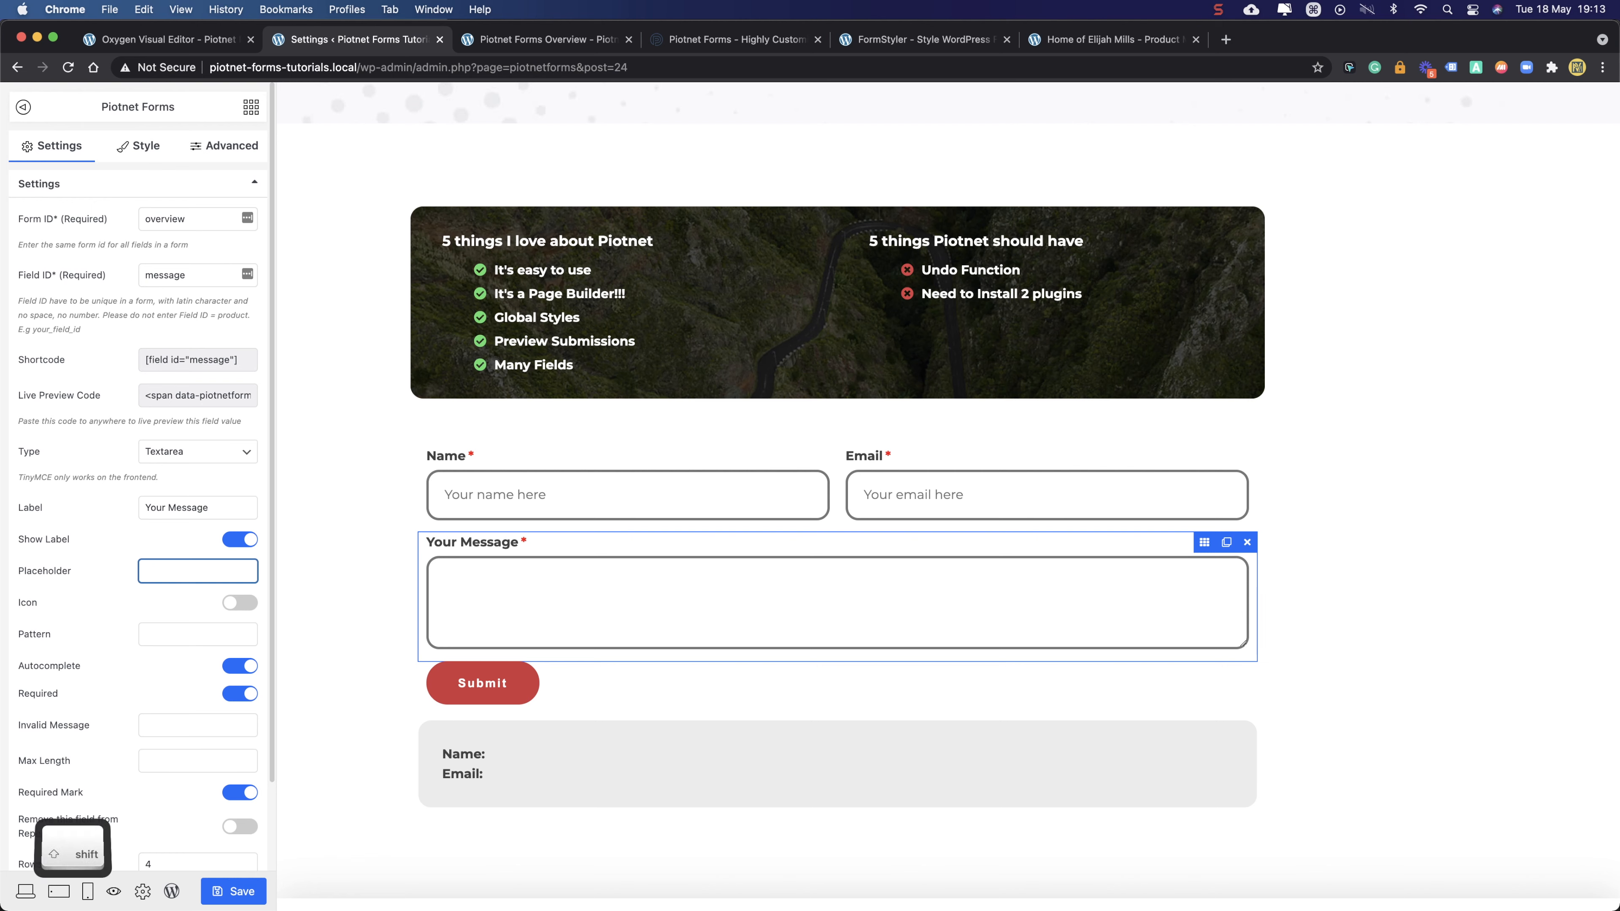
type("Right so")
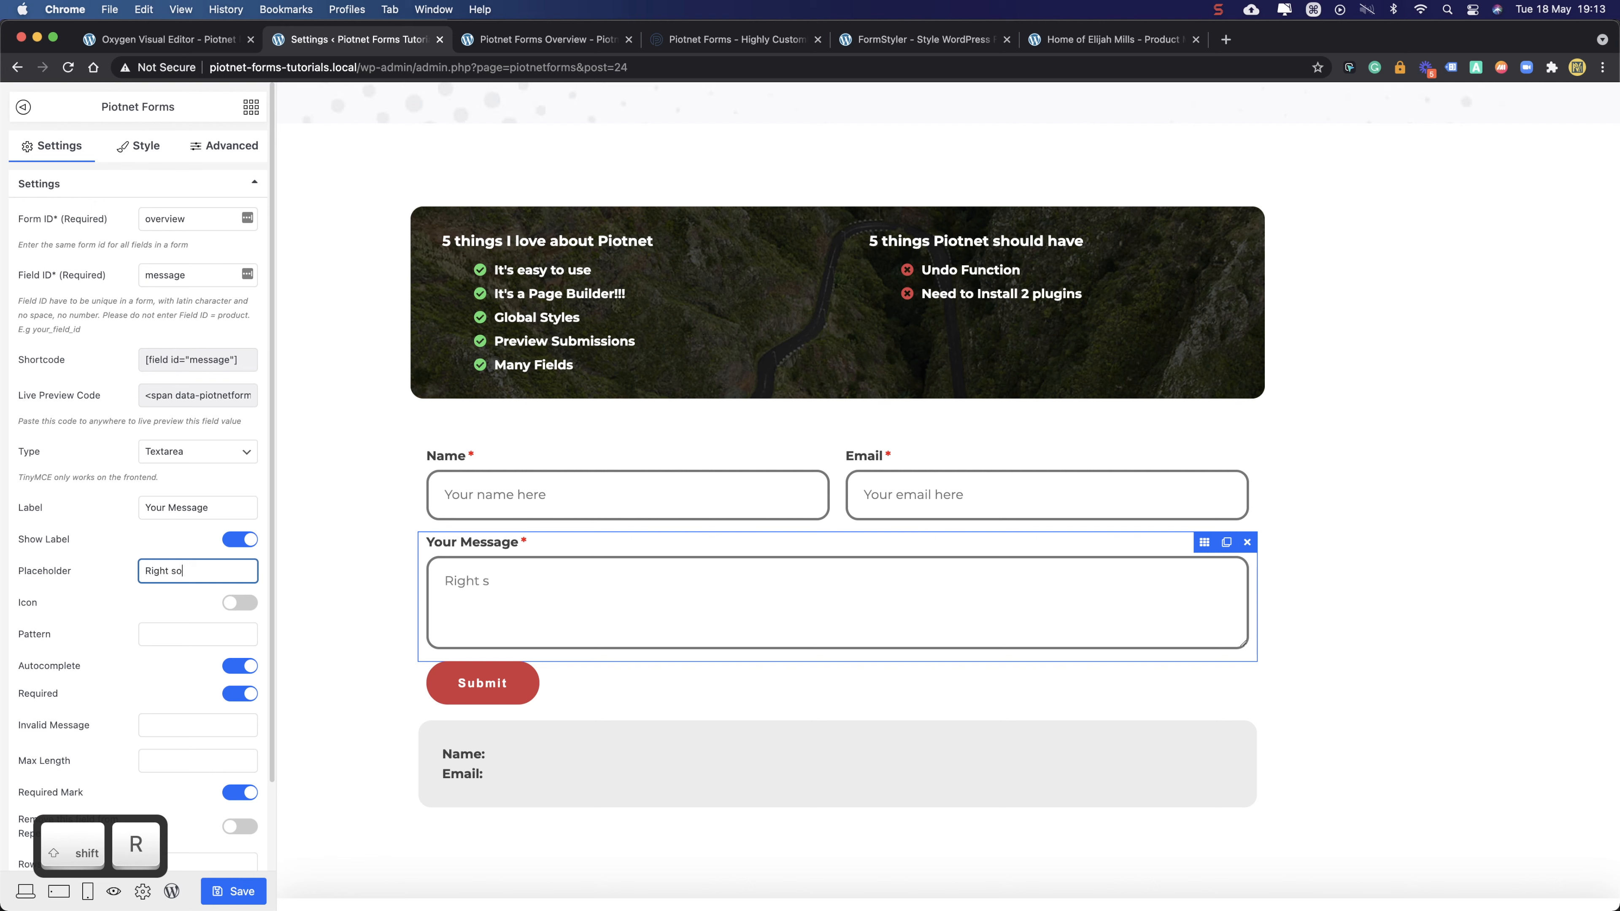
type("mething there")
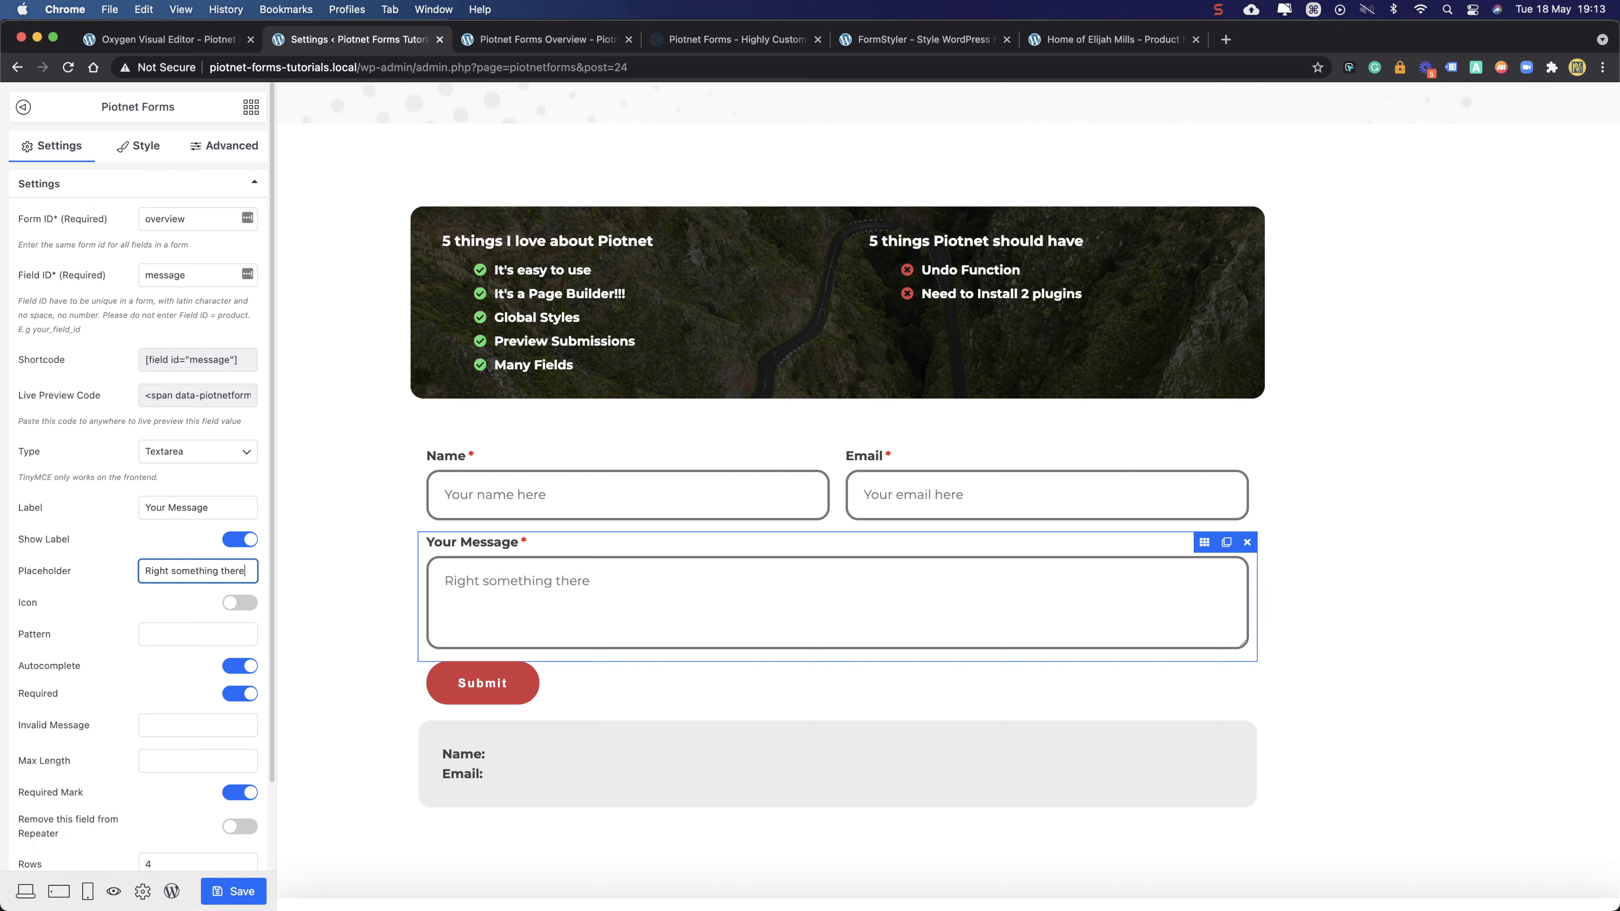
key("BackSpace")
key("BackSpace")
type("here!")
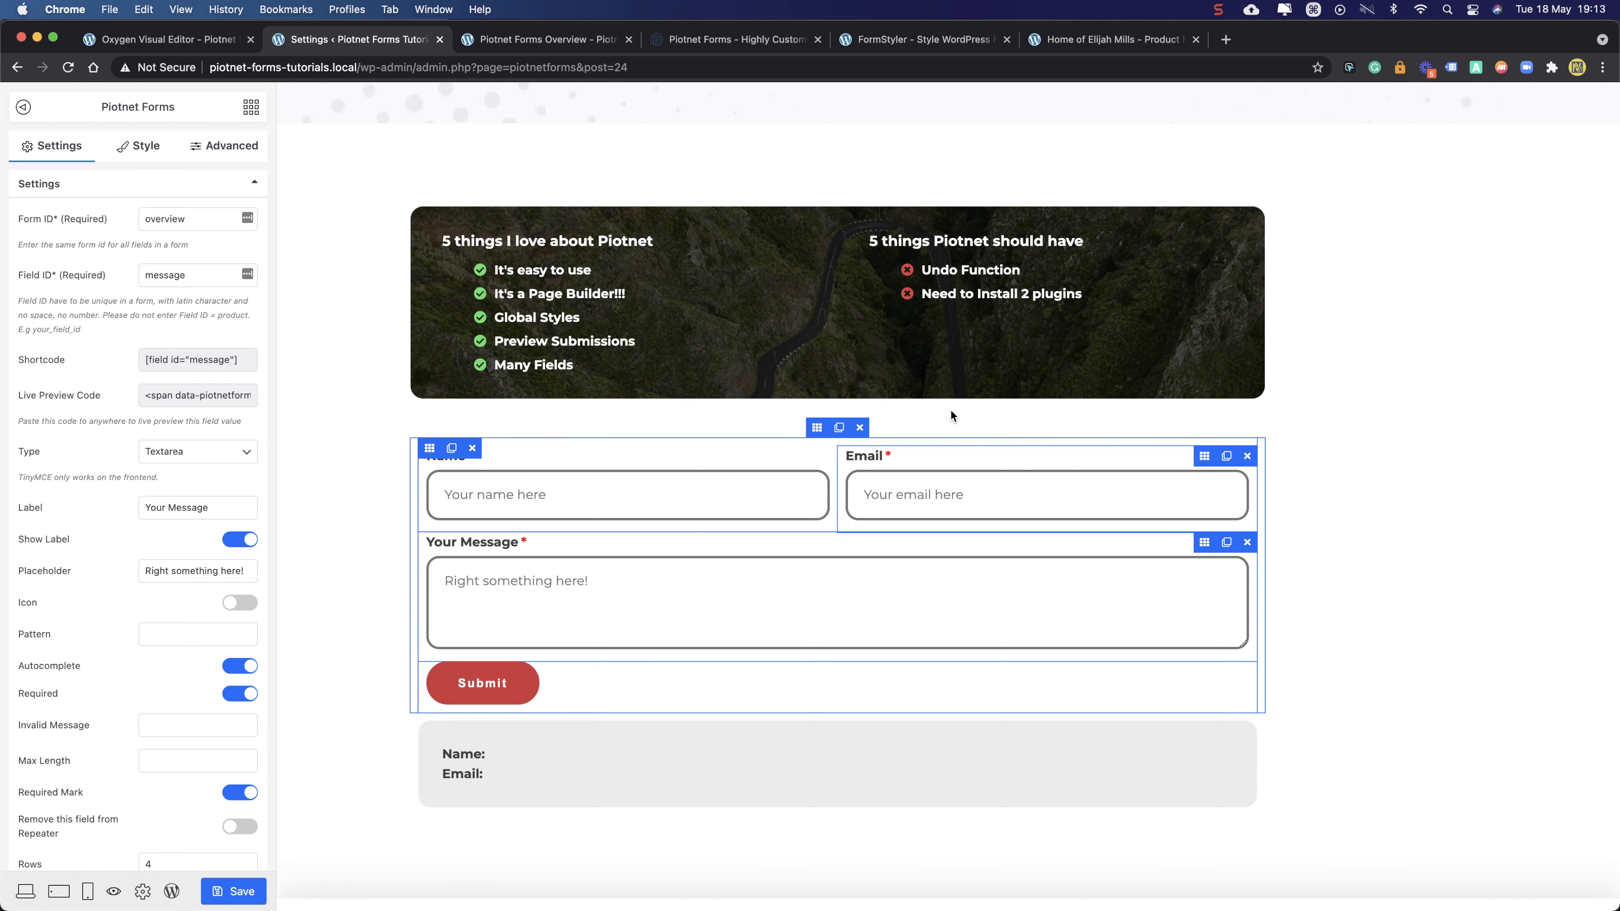
left_click(951, 463)
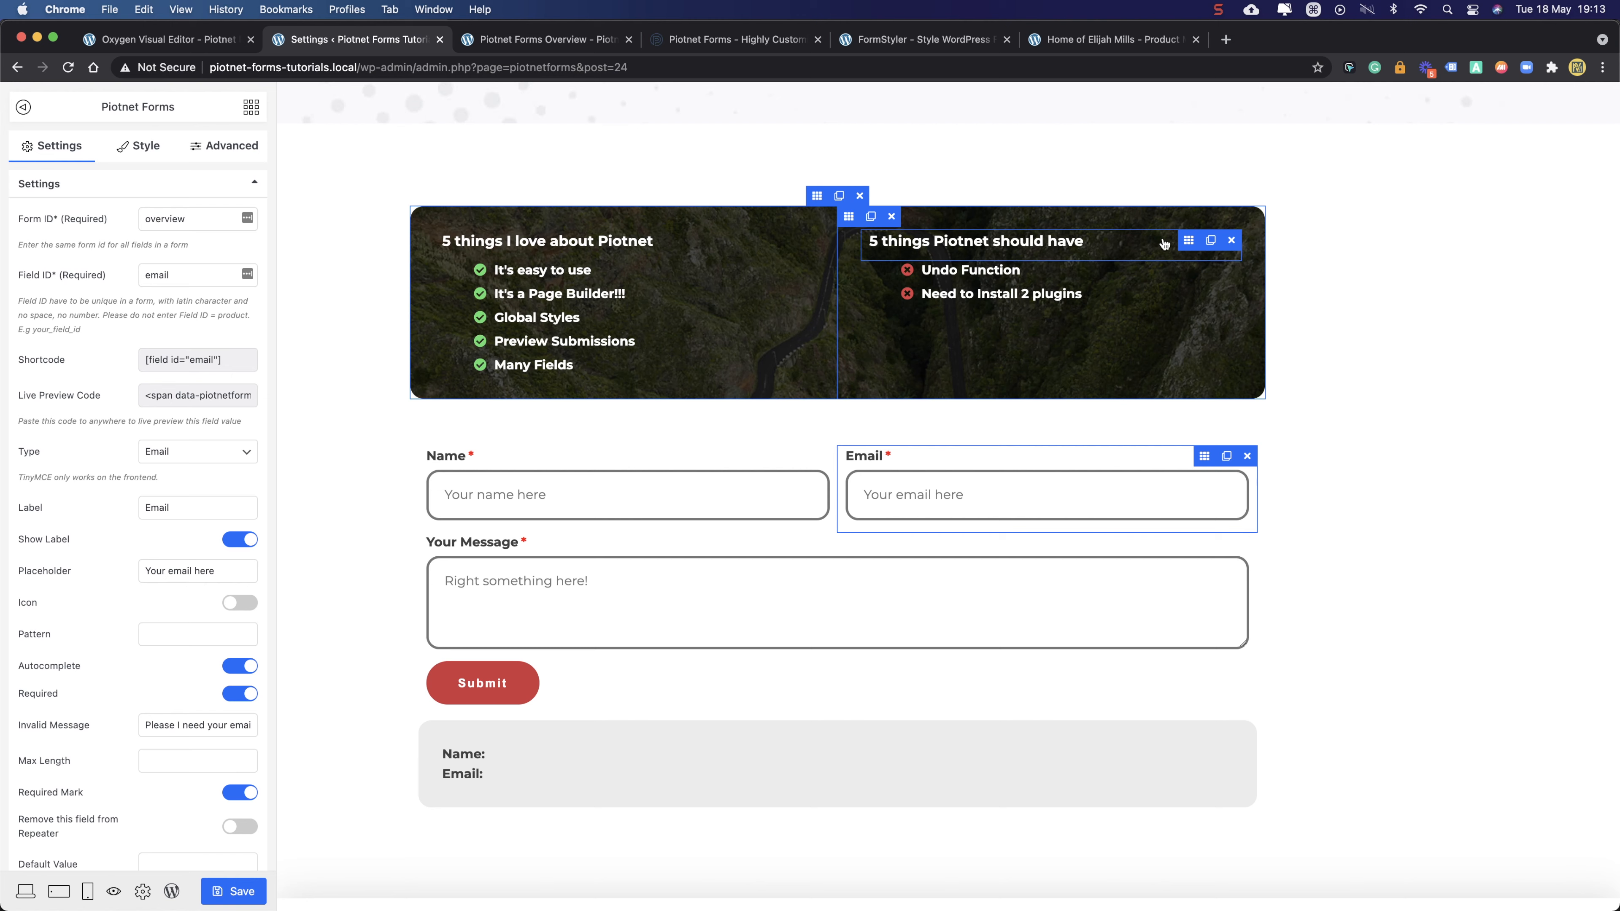
- Select the '5 things Piotnet should have' H5 heading in the banner
left_click(1189, 242)
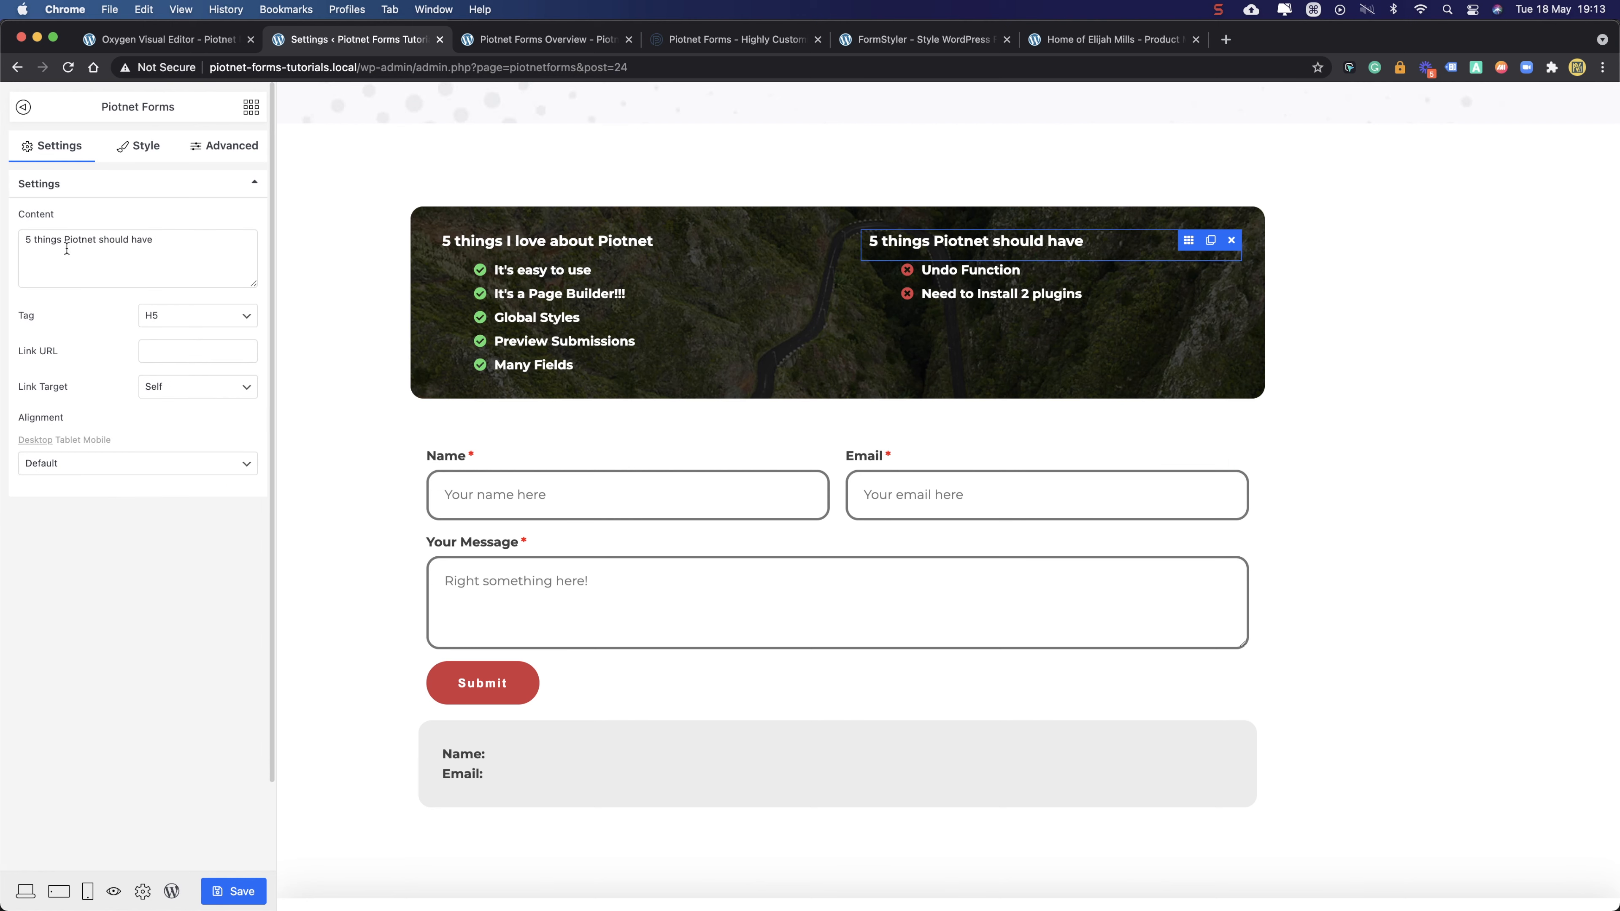
- Edit the heading content to read '5 bad things about Piotnet'
left_click(32, 242)
type("bad things")
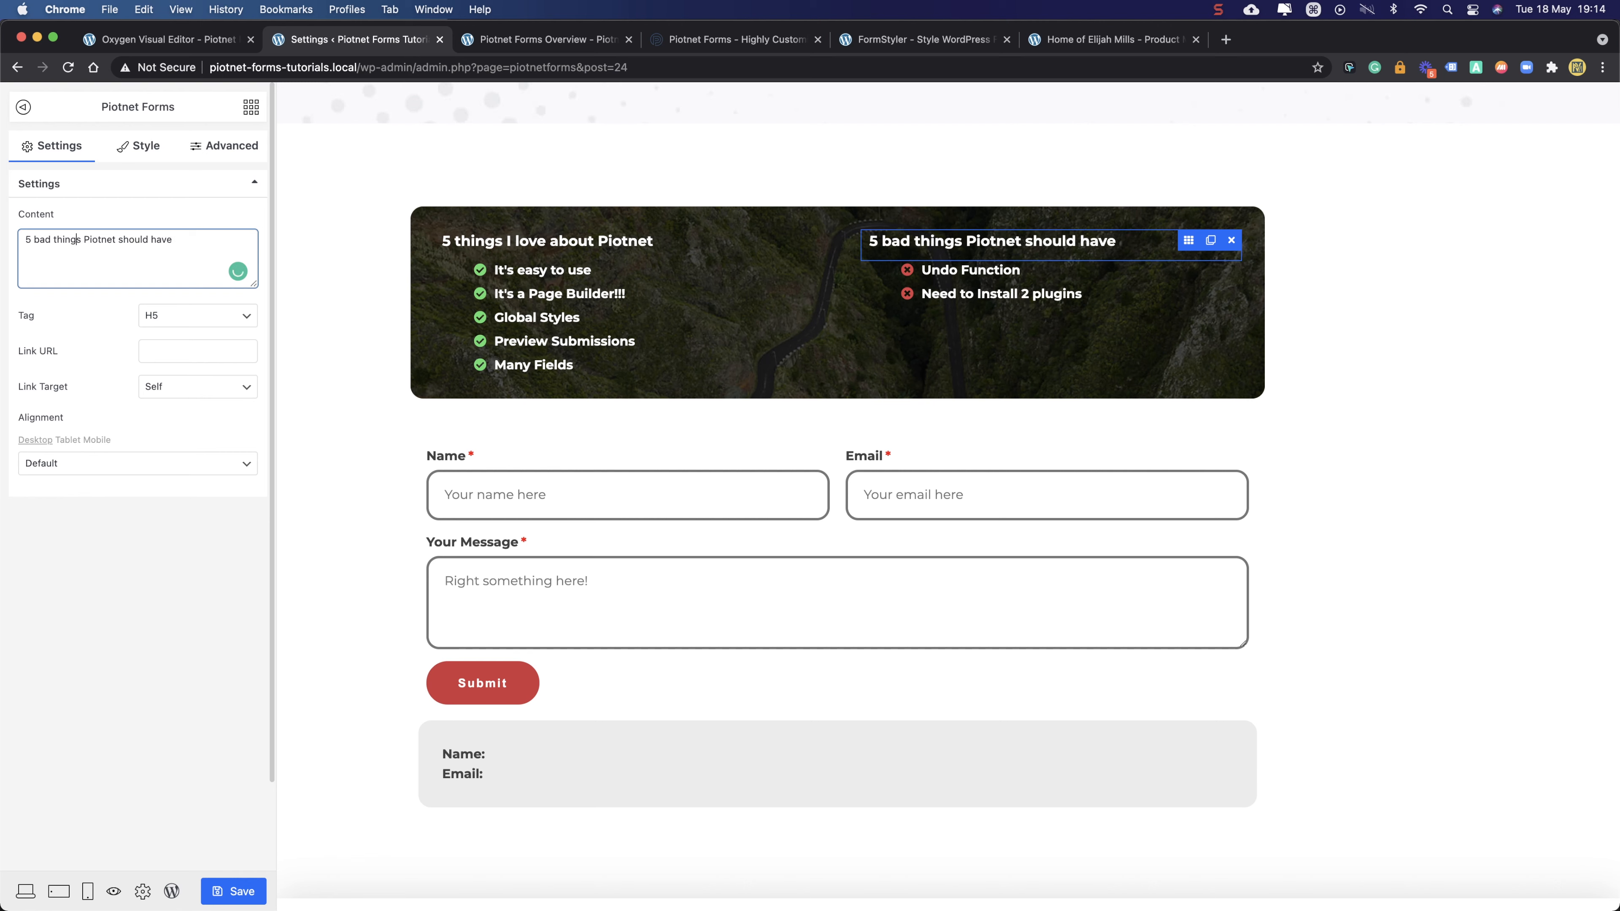
type(" about")
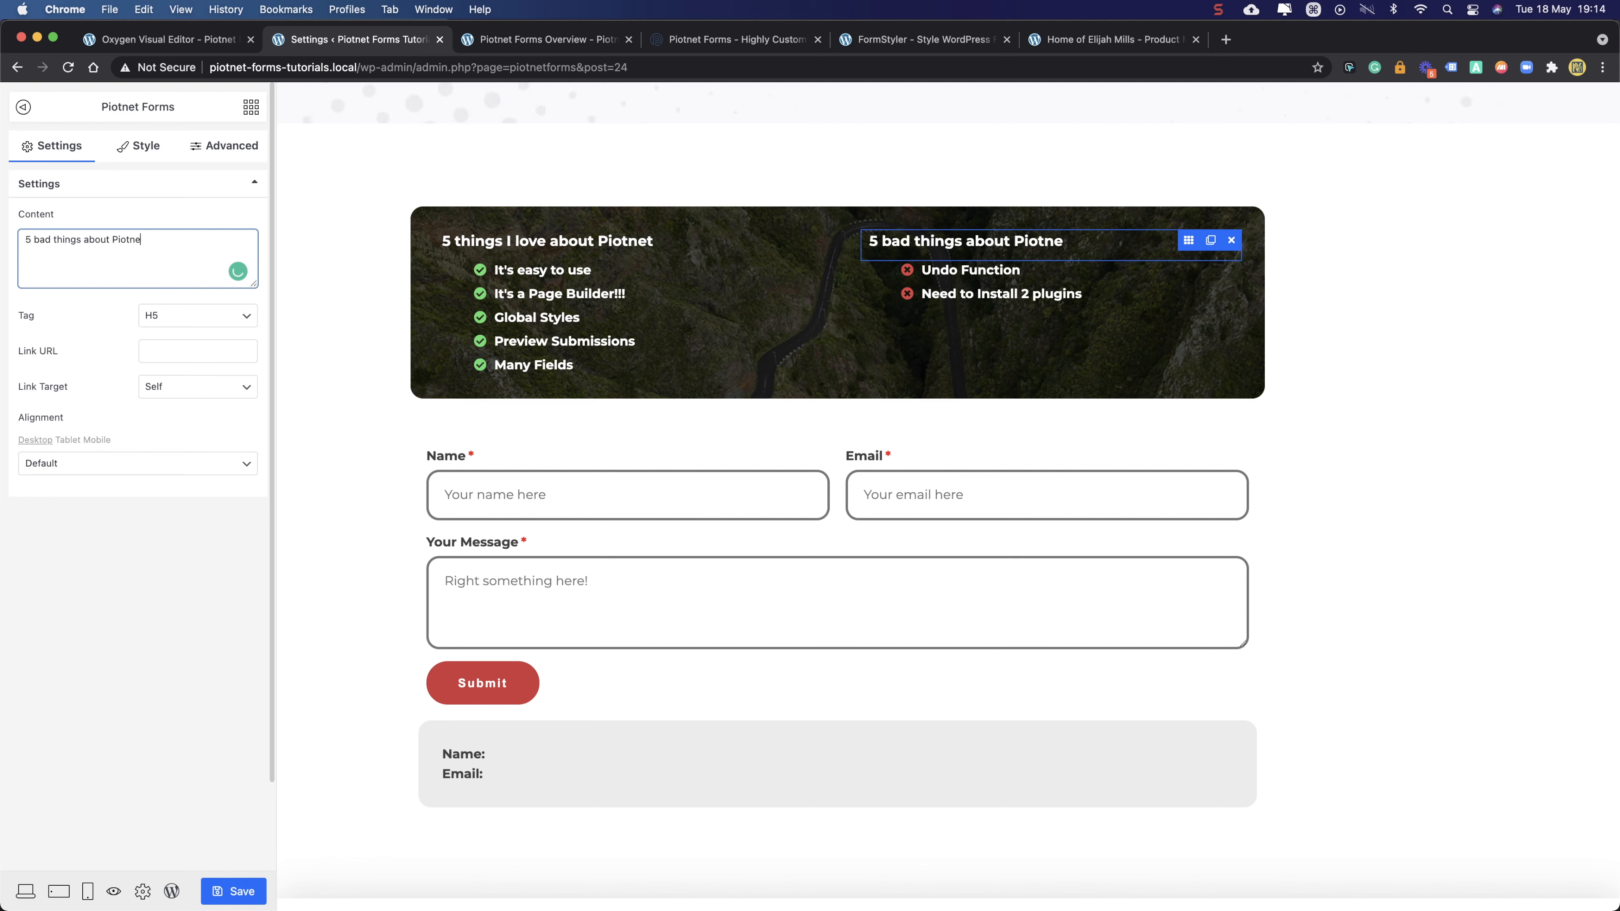
left_click(121, 608)
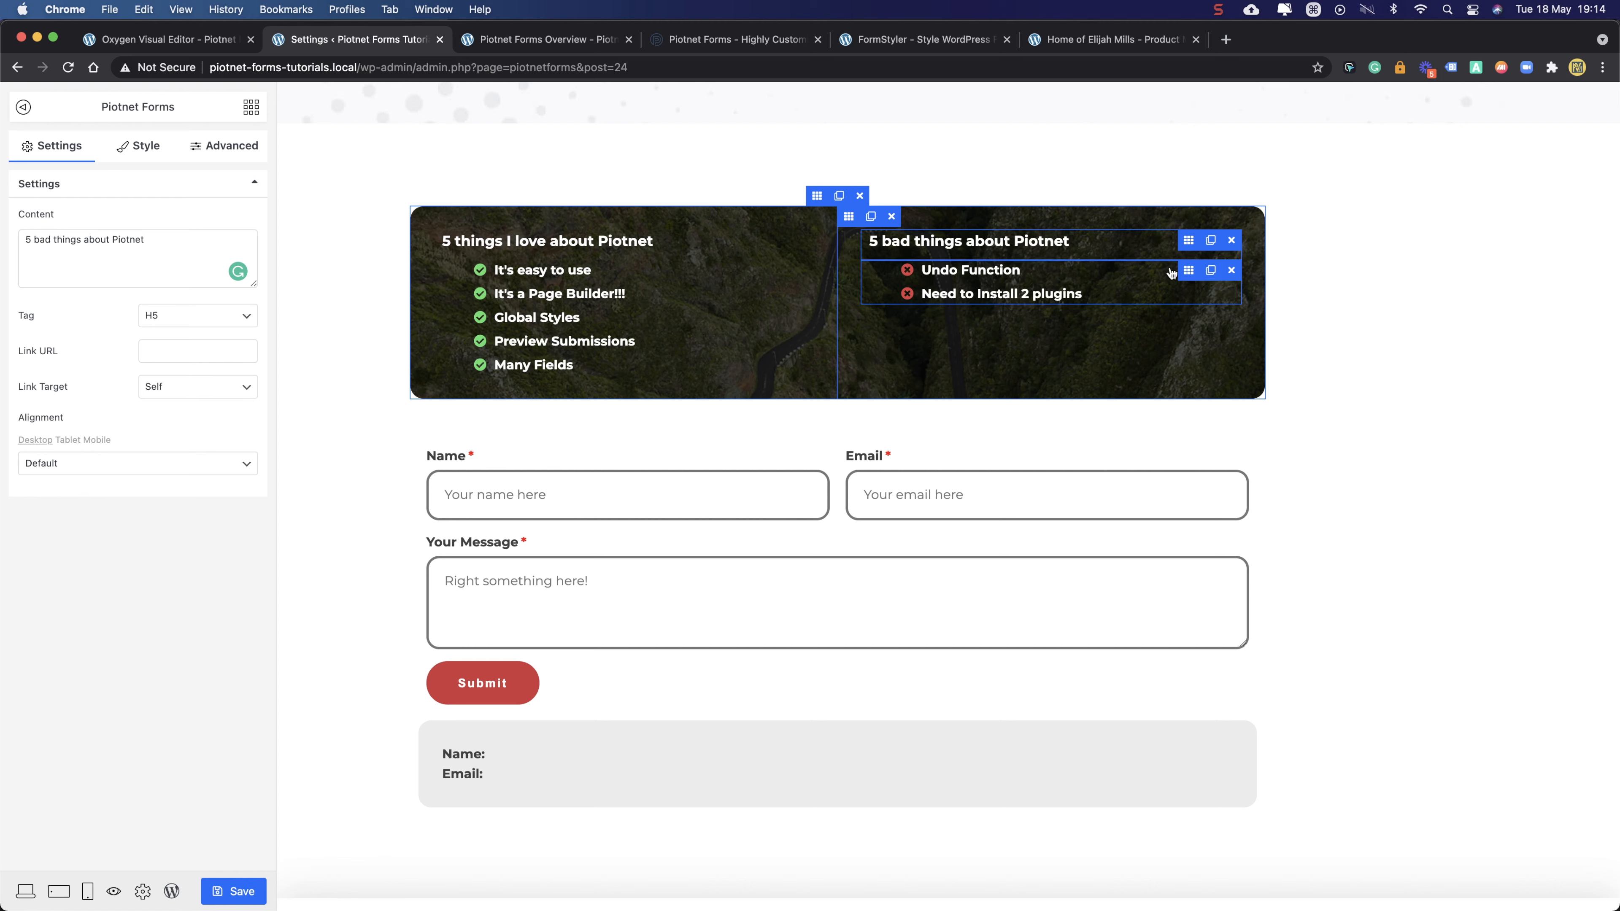
- Change the first bad-things list item to 'No Undo Function' and save with Cmd+S
left_click(1188, 273)
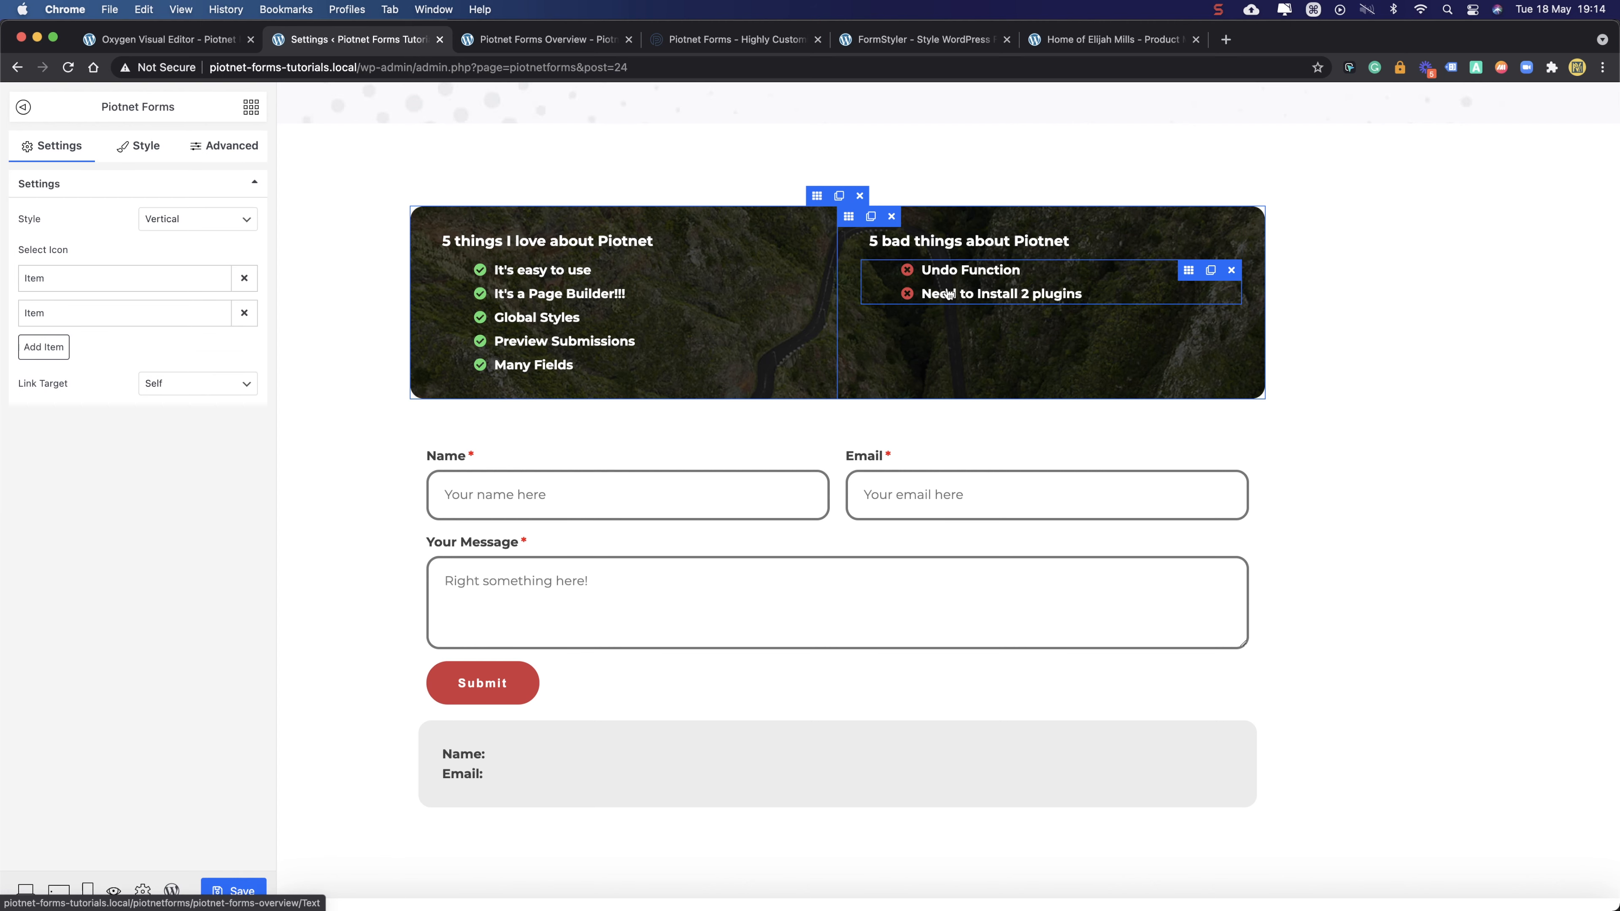
left_click(48, 290)
left_click(35, 334)
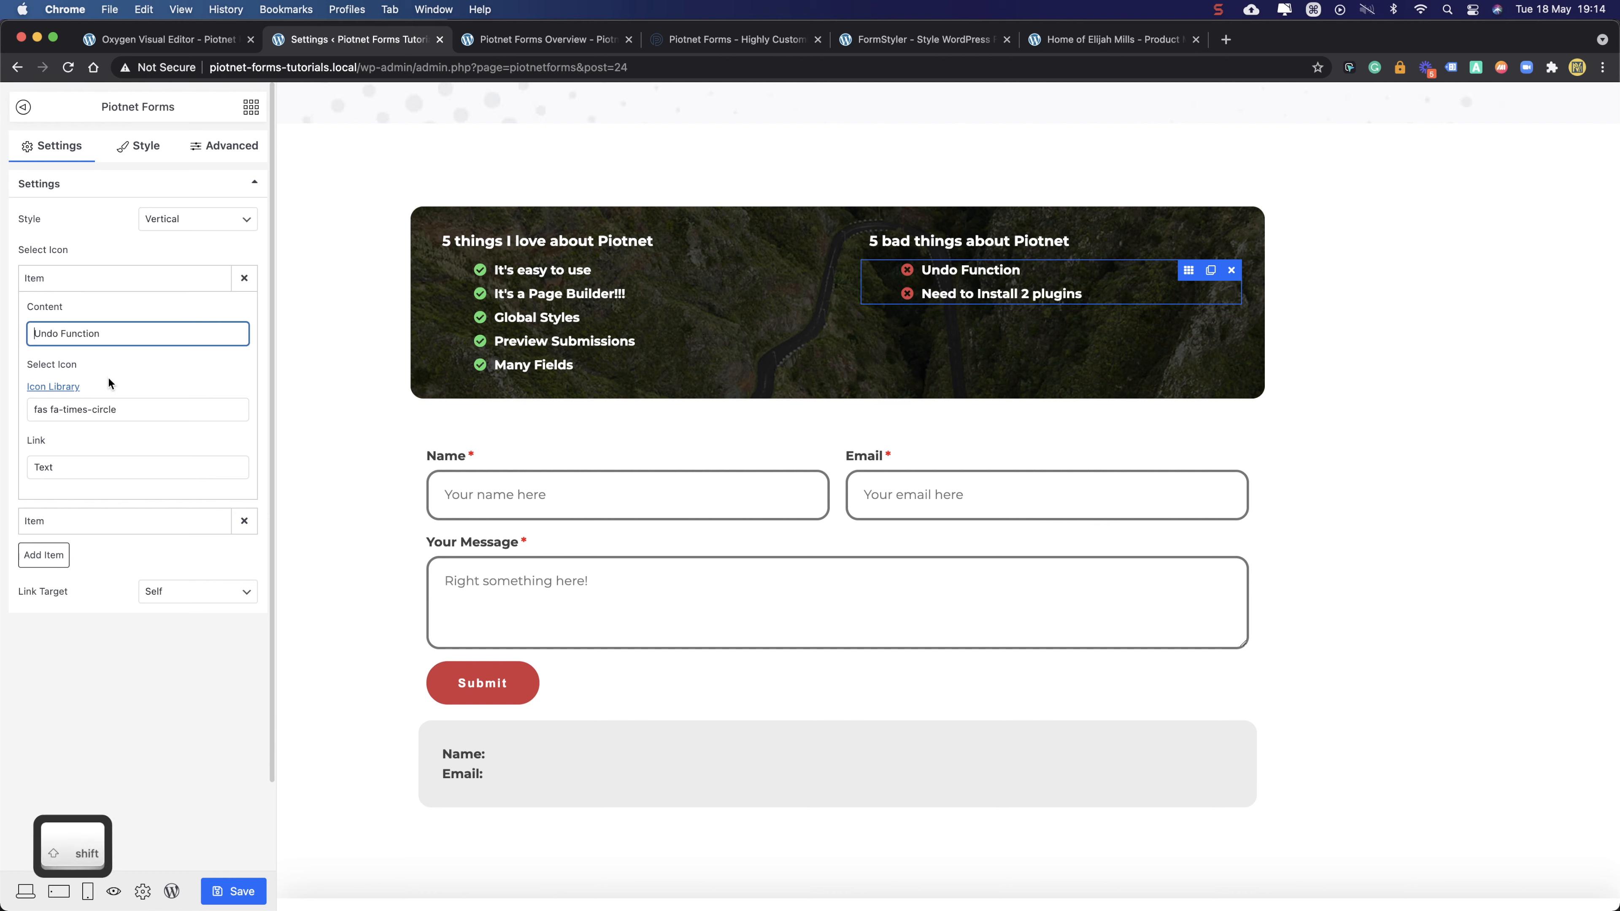
type("No")
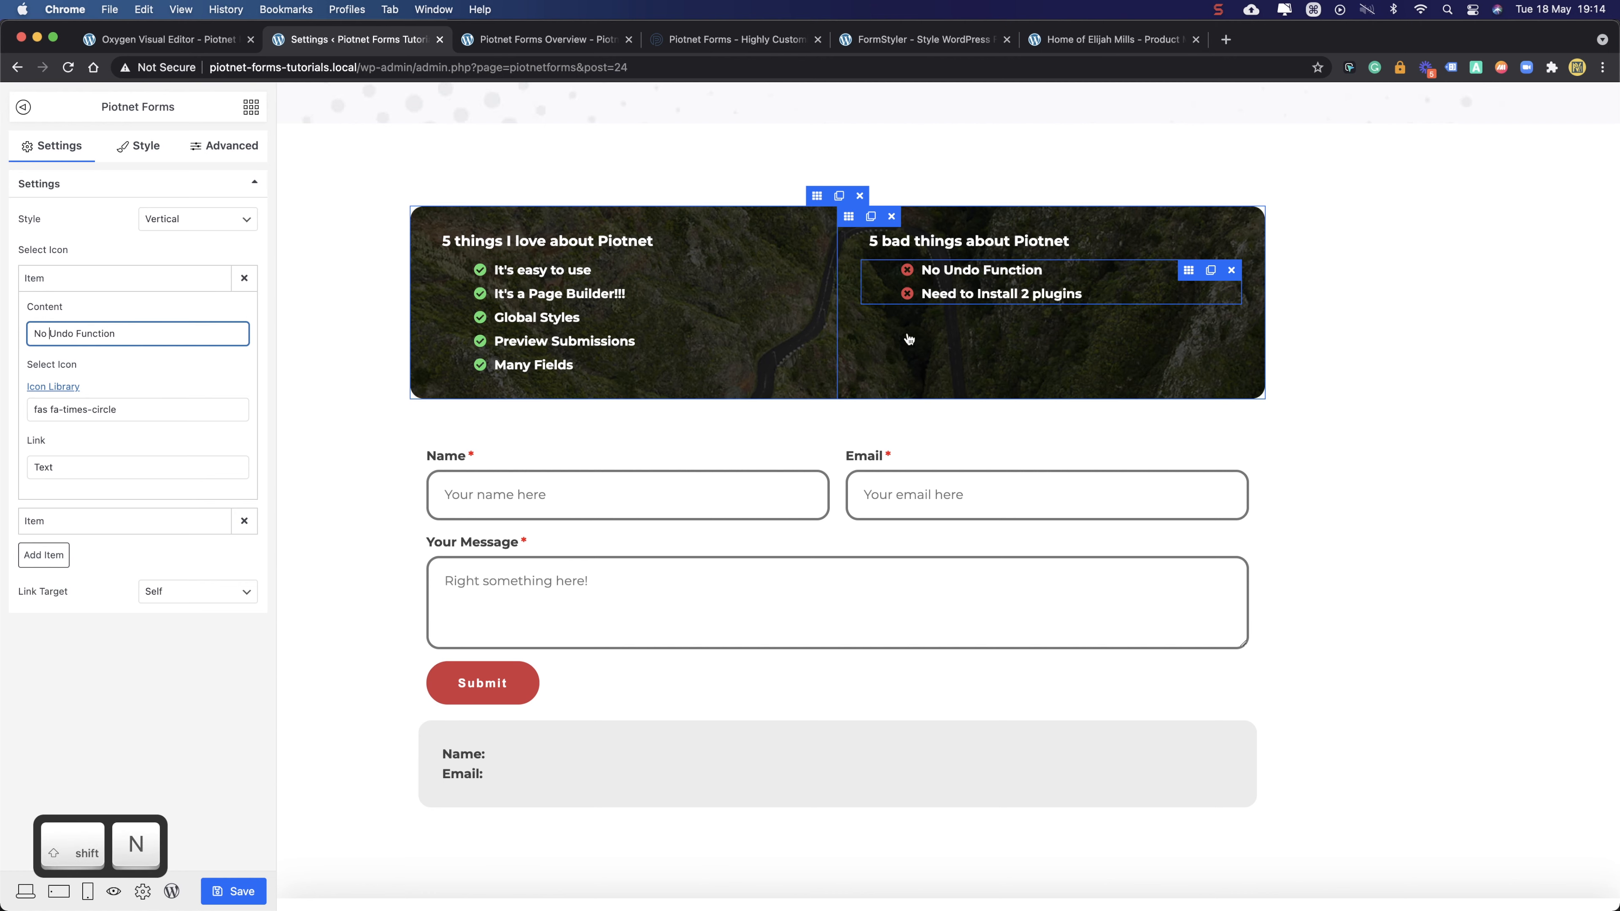
left_click(166, 660)
key("super+s")
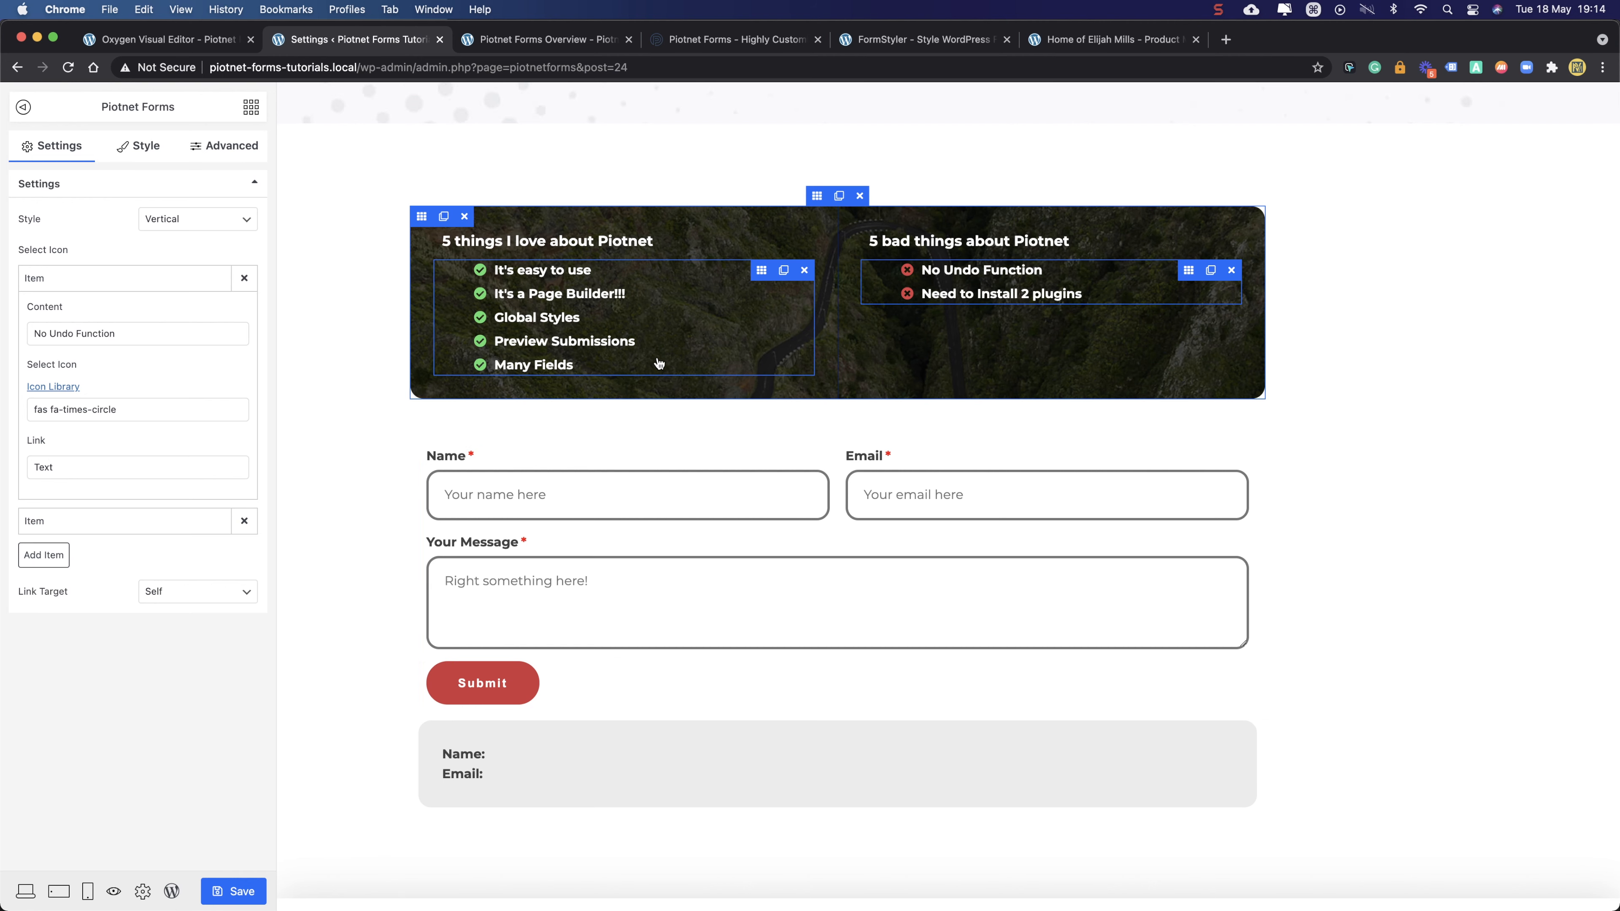
- Add a sixth item to the things-I-love list reading 'THE PRICE!!!!!'
left_click(762, 271)
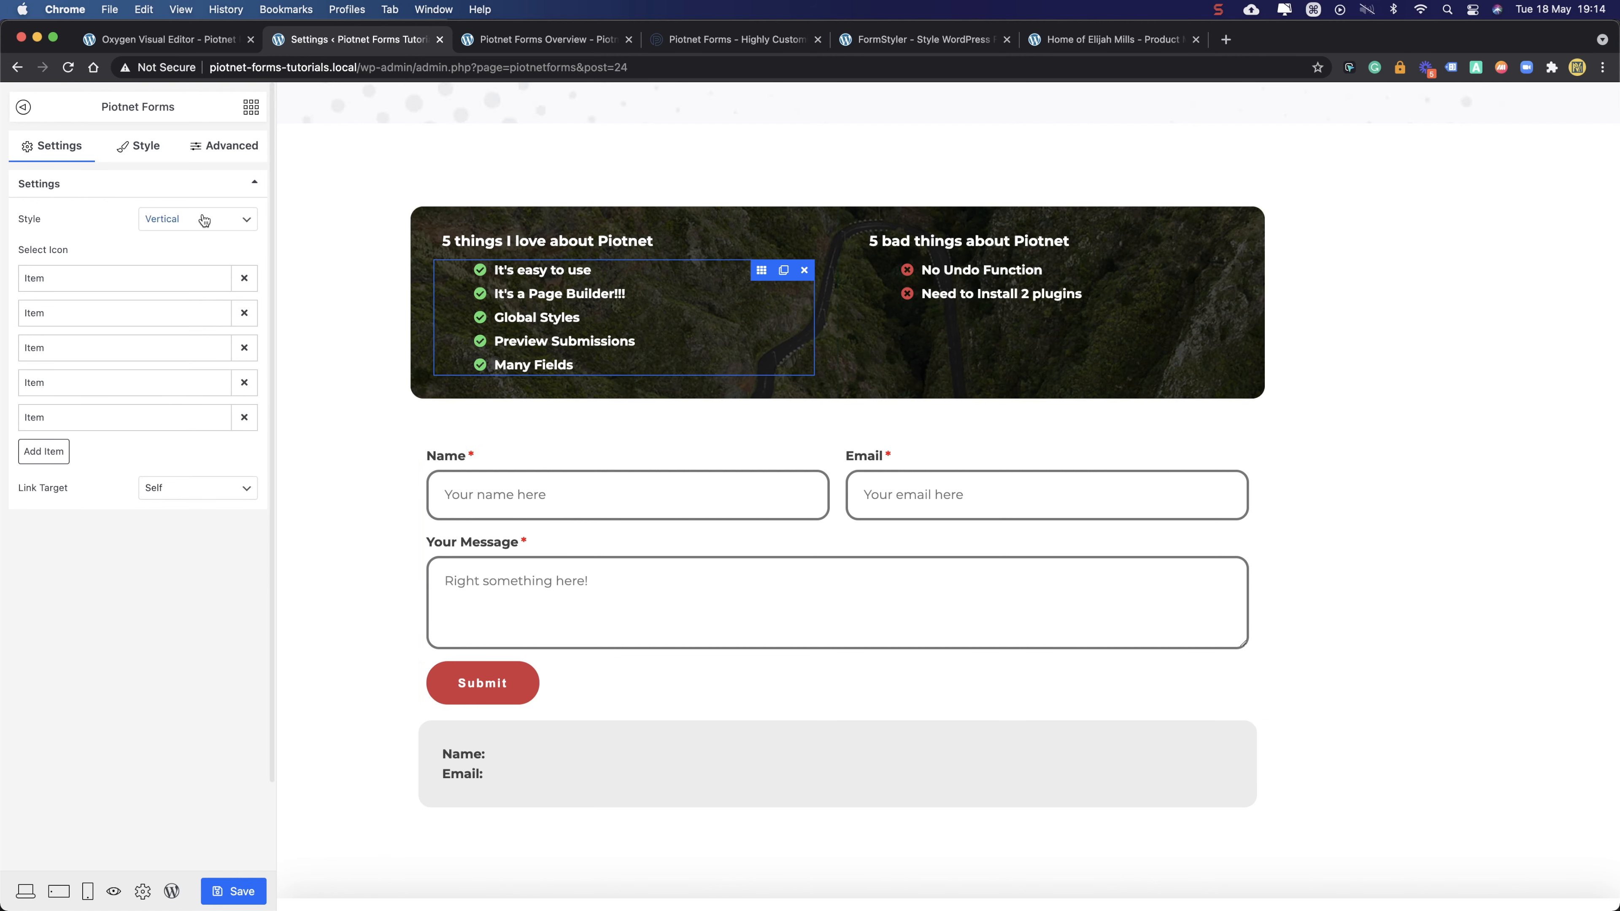
left_click(29, 457)
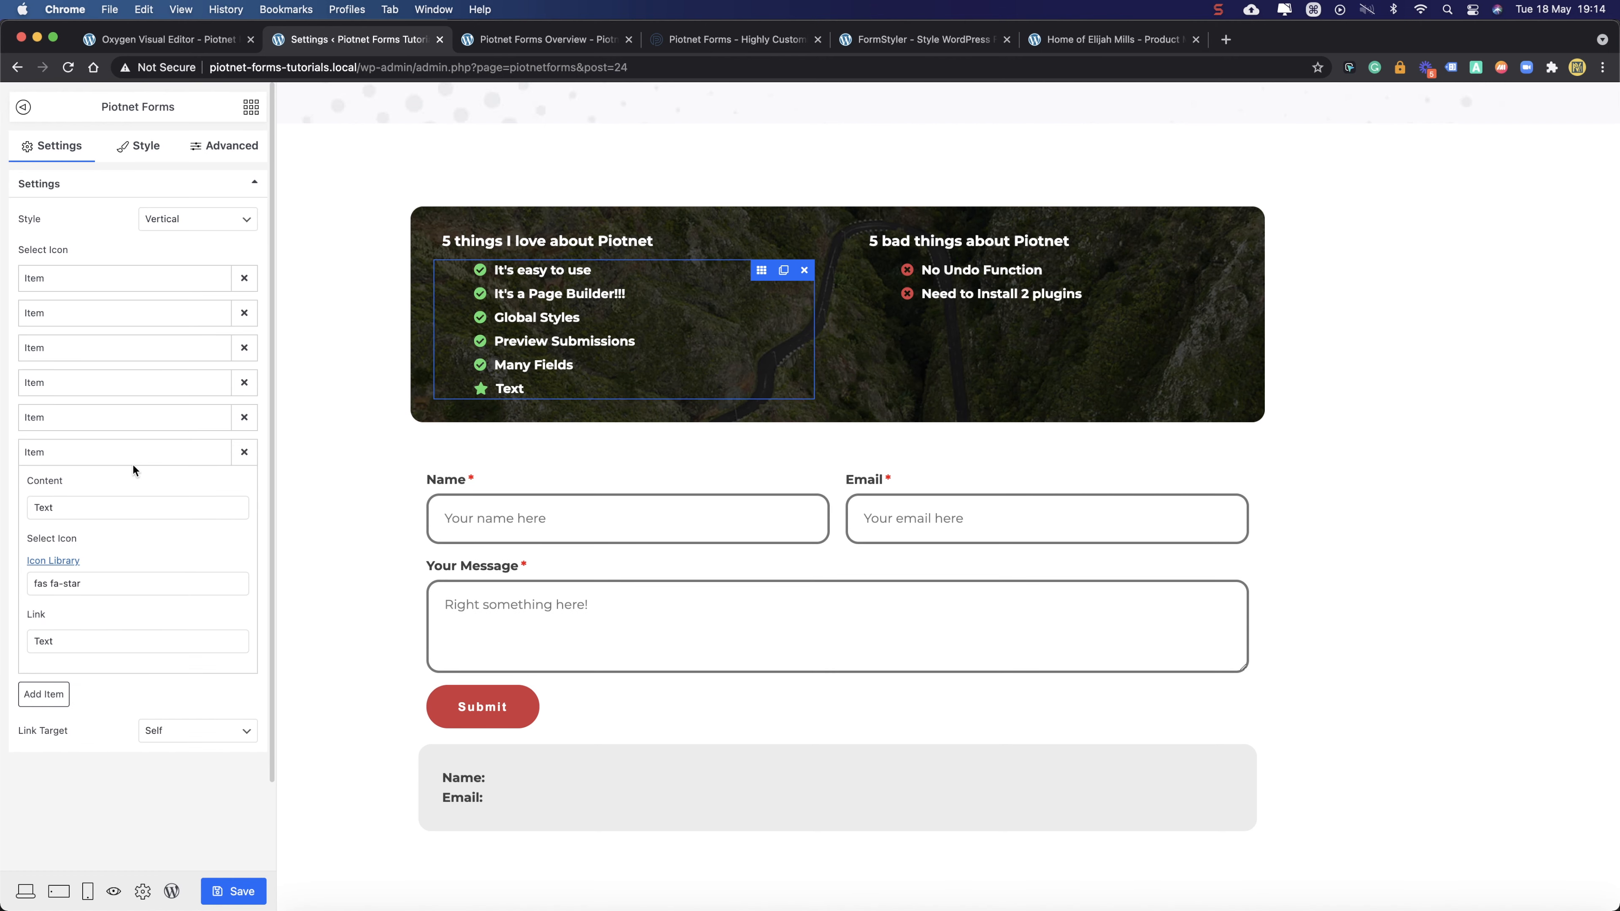
left_click_drag(98, 506, 3, 506)
type("T")
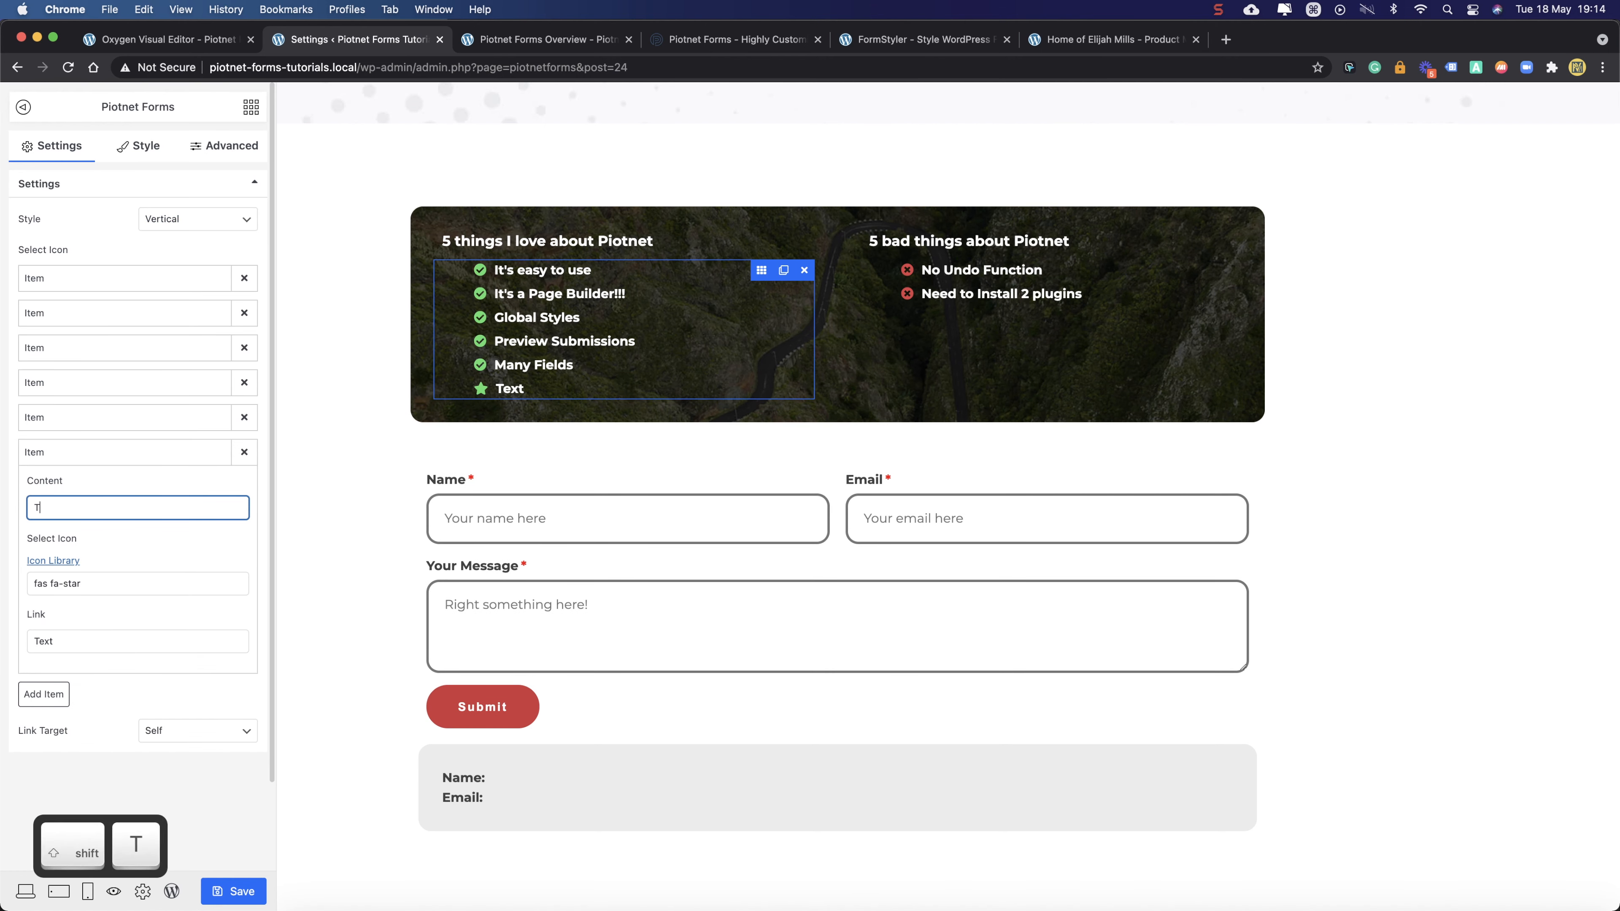
type("HE PRICE!!!!!")
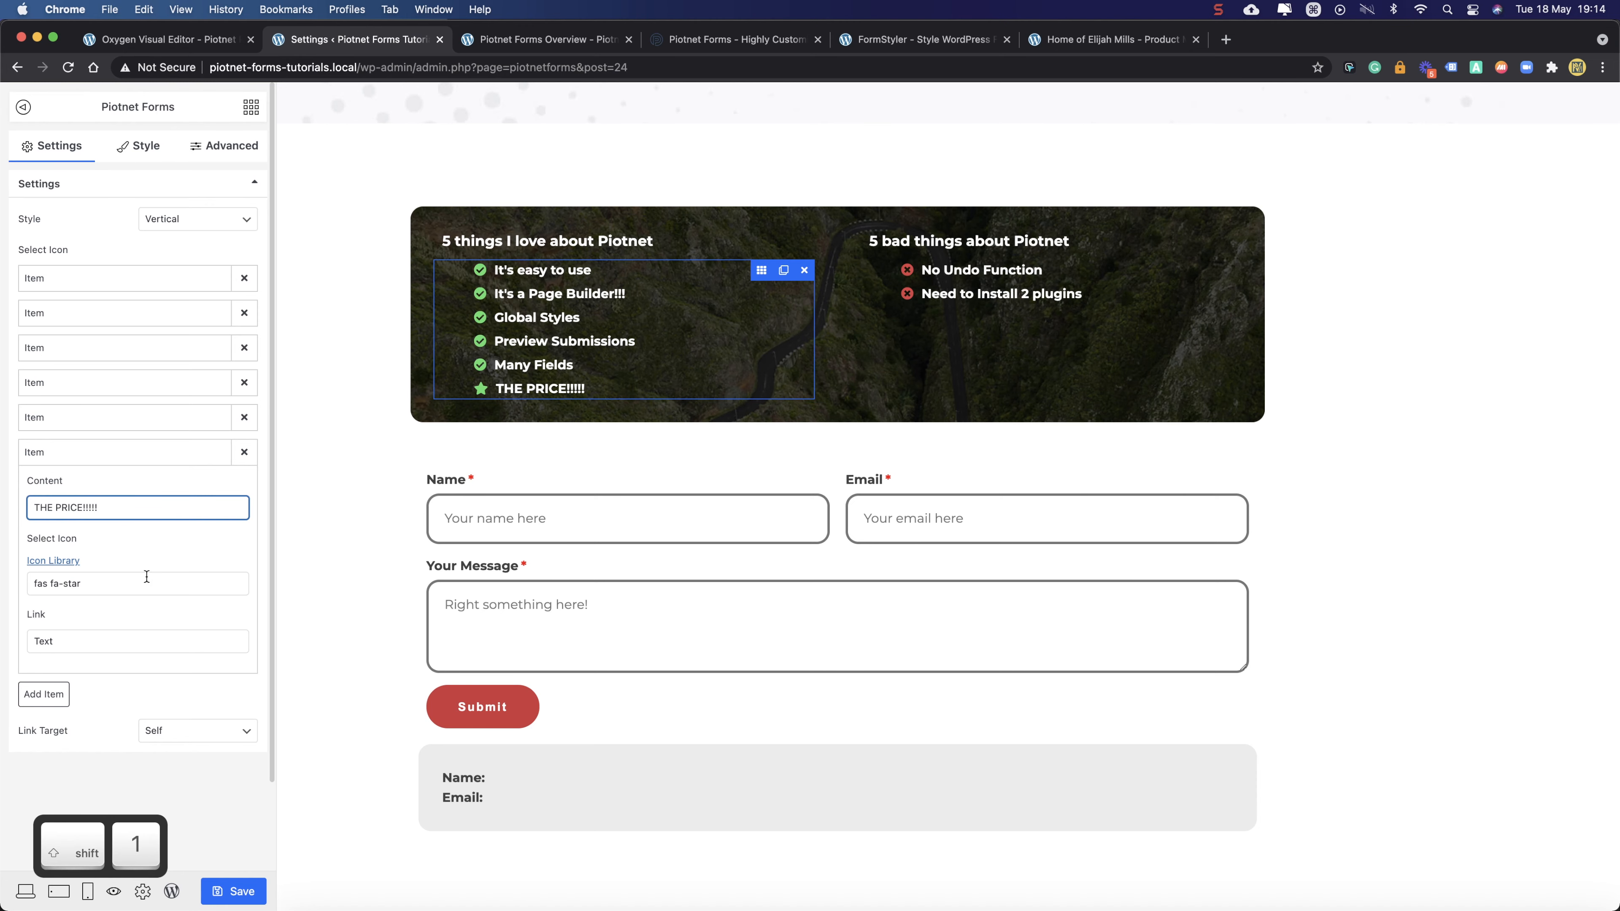
- Give the 'THE PRICE!!!!!' item the check-circle icon from the Icon Library
left_click(129, 591)
left_click(783, 186)
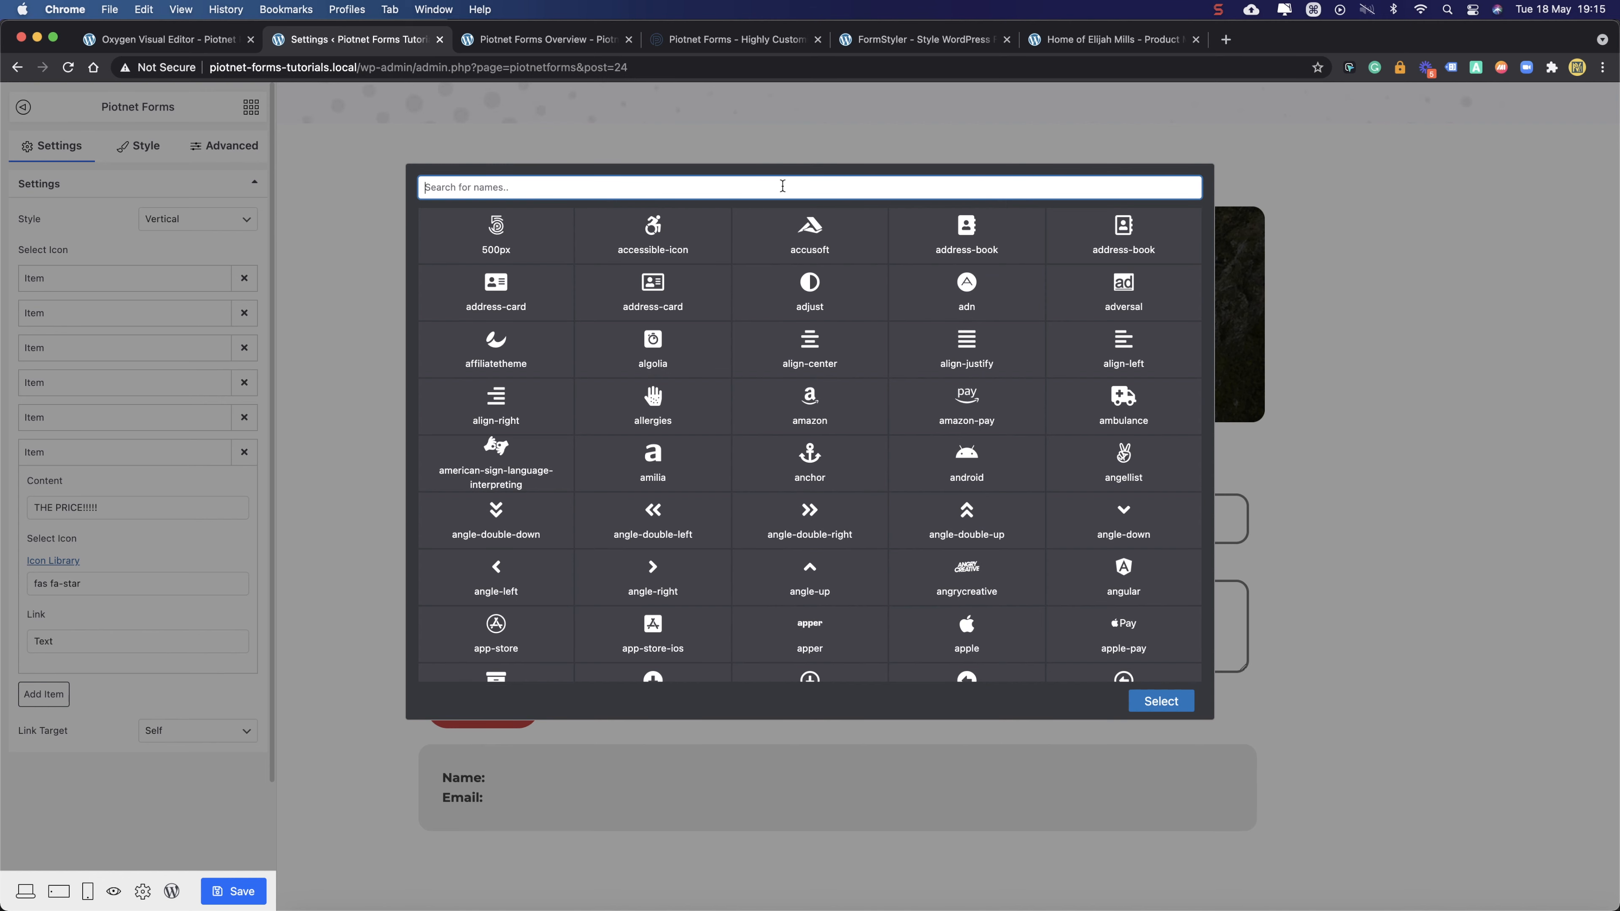
type("chec")
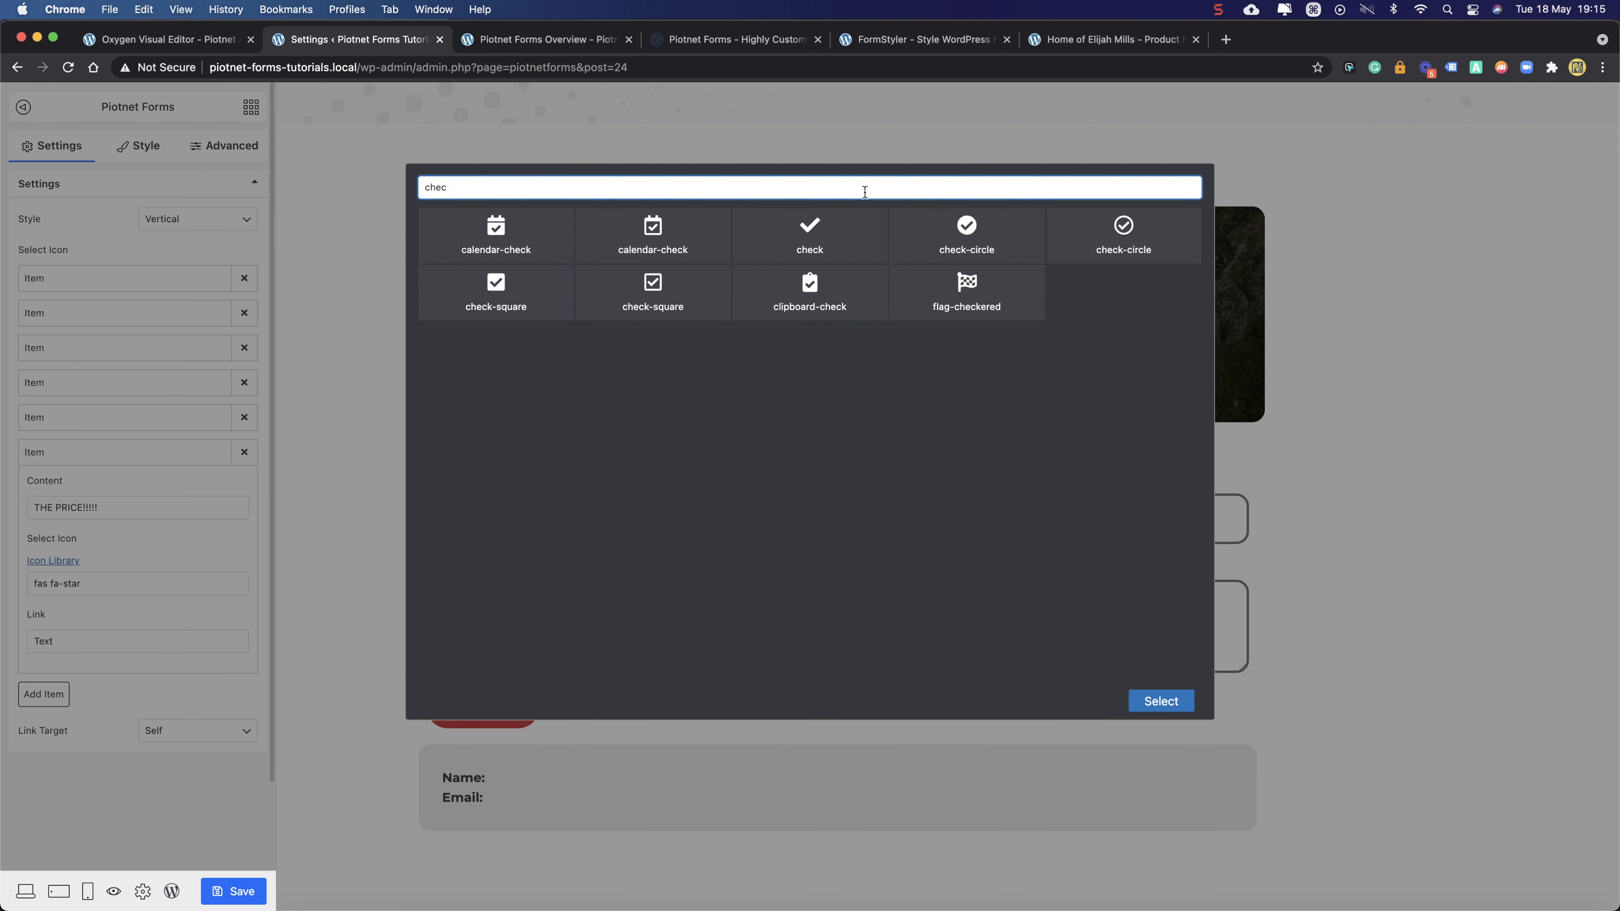
left_click(959, 227)
left_click(1142, 699)
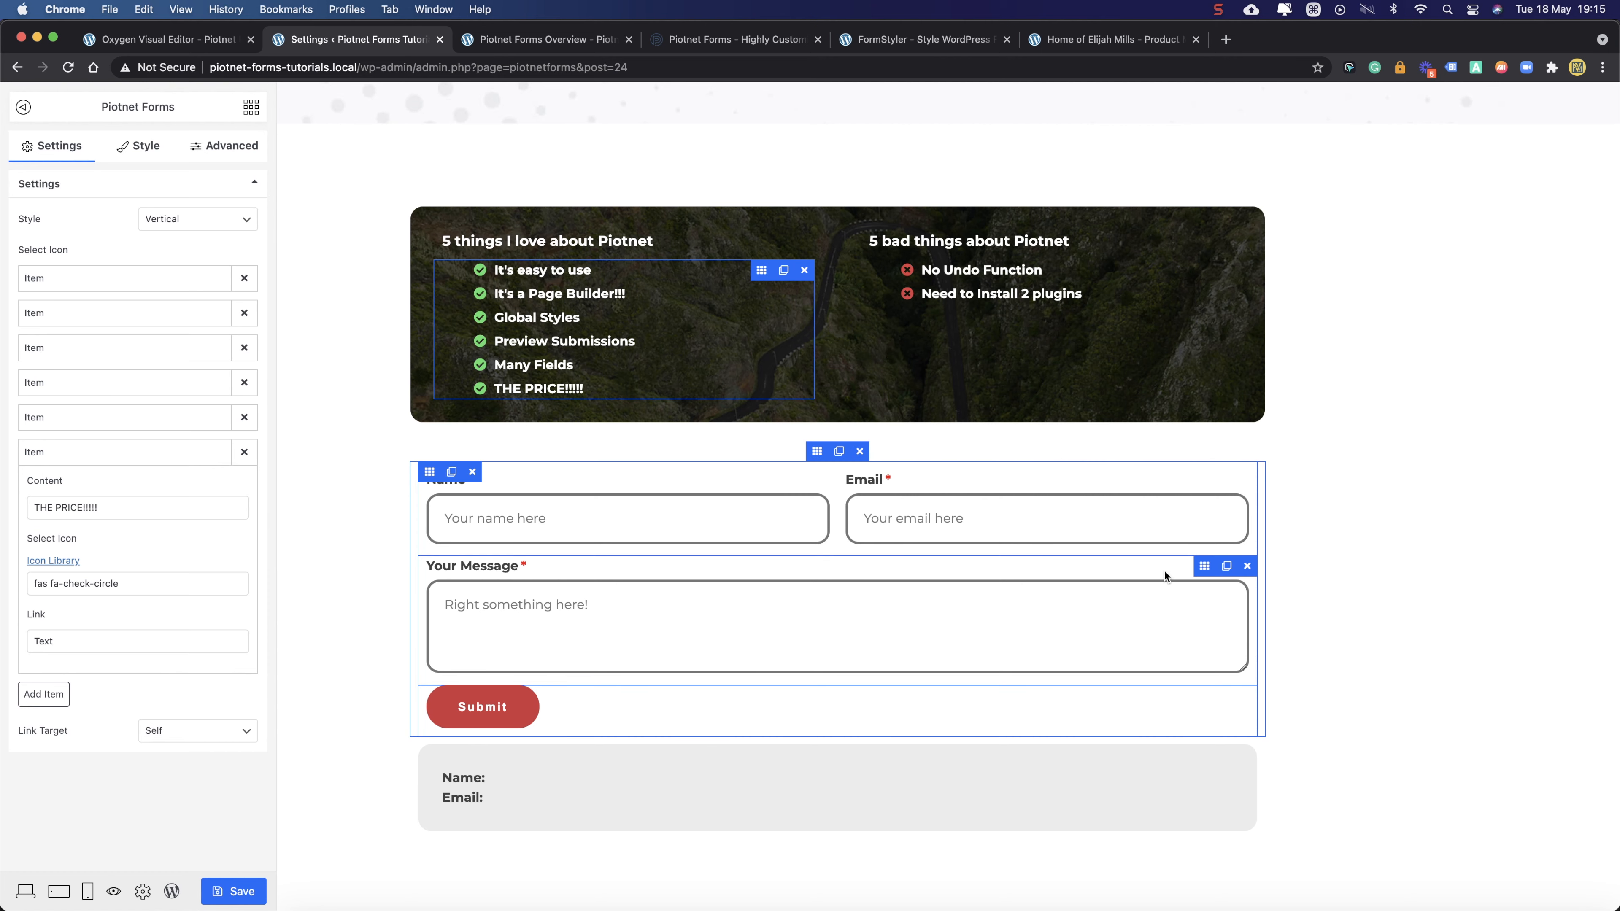
left_click(1200, 574)
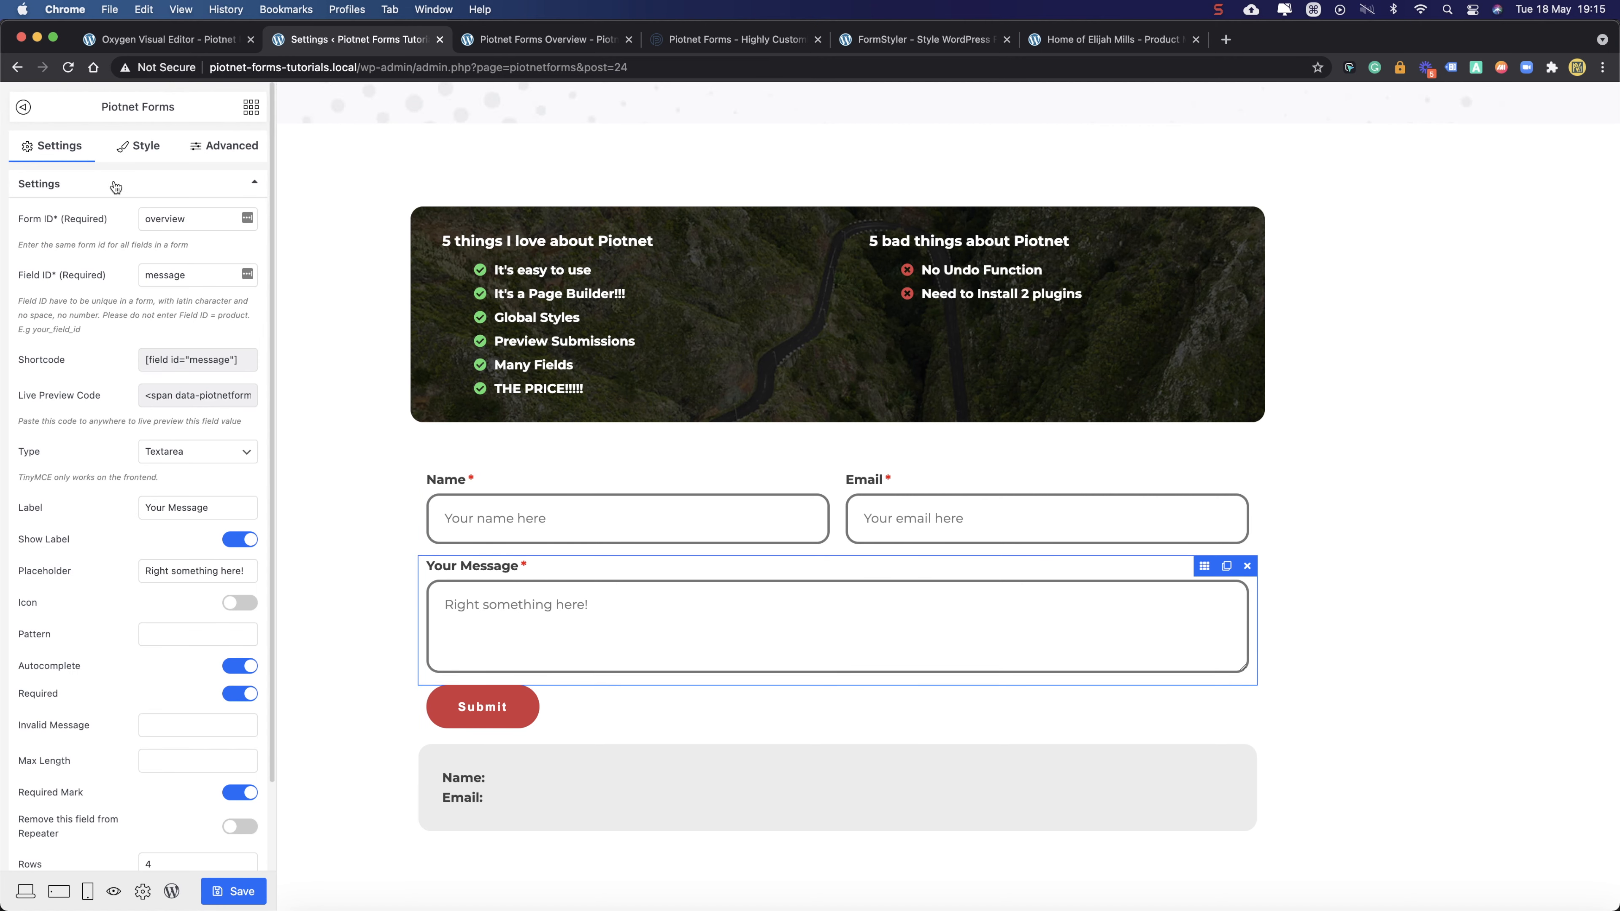
- Drop a new Field element below Your Message and set its Type to URL
left_click(136, 152)
left_click(249, 109)
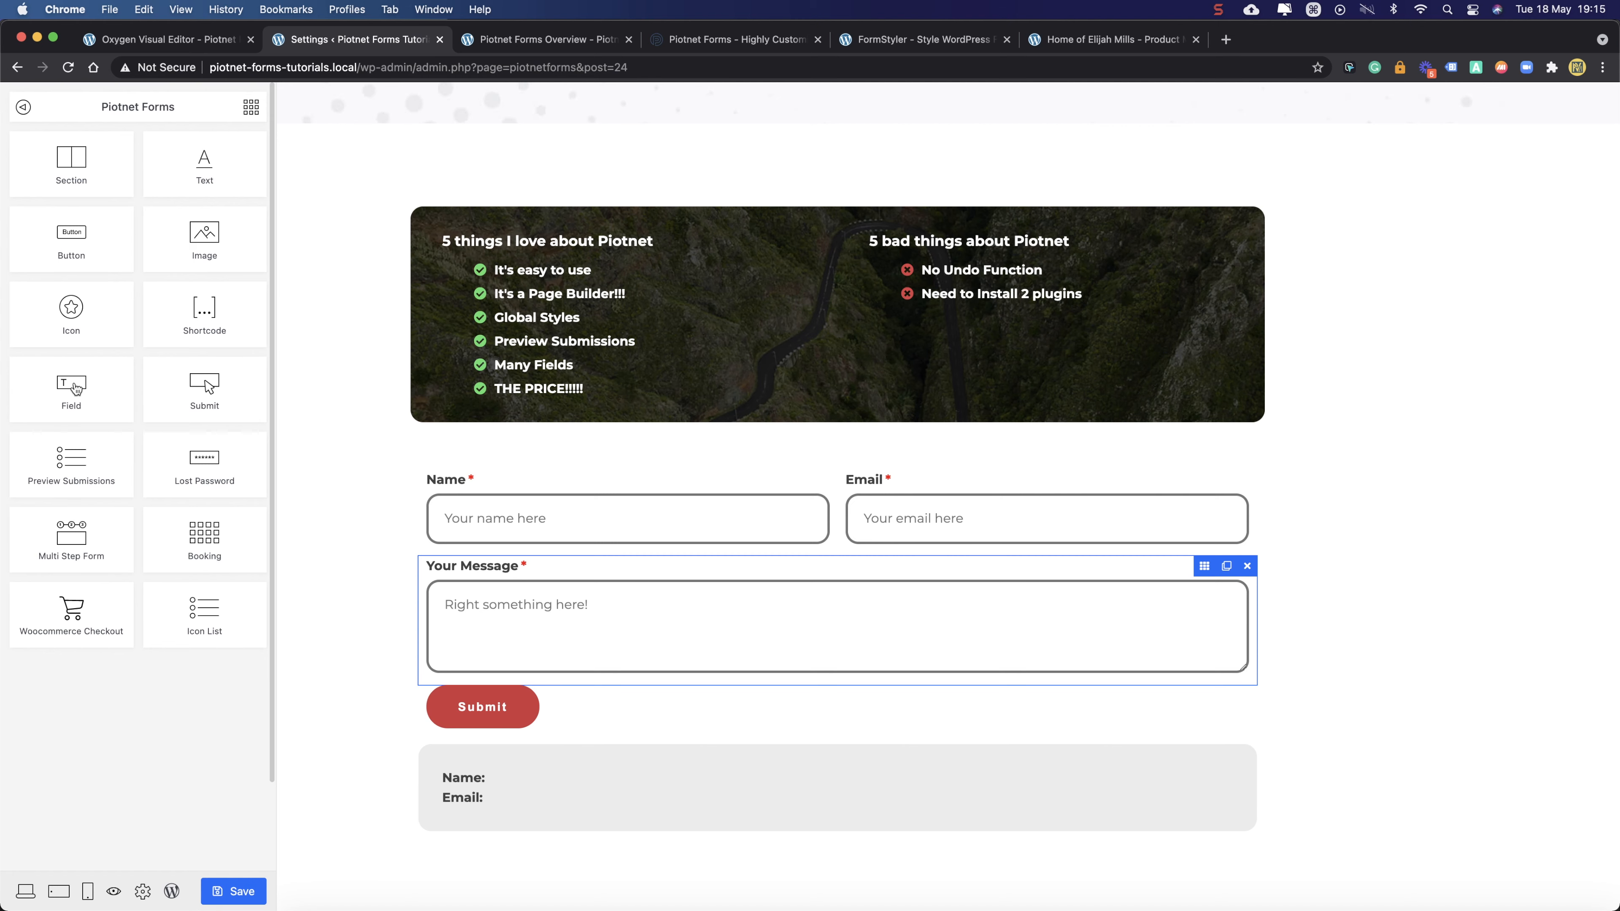
left_click_drag(76, 388, 826, 573)
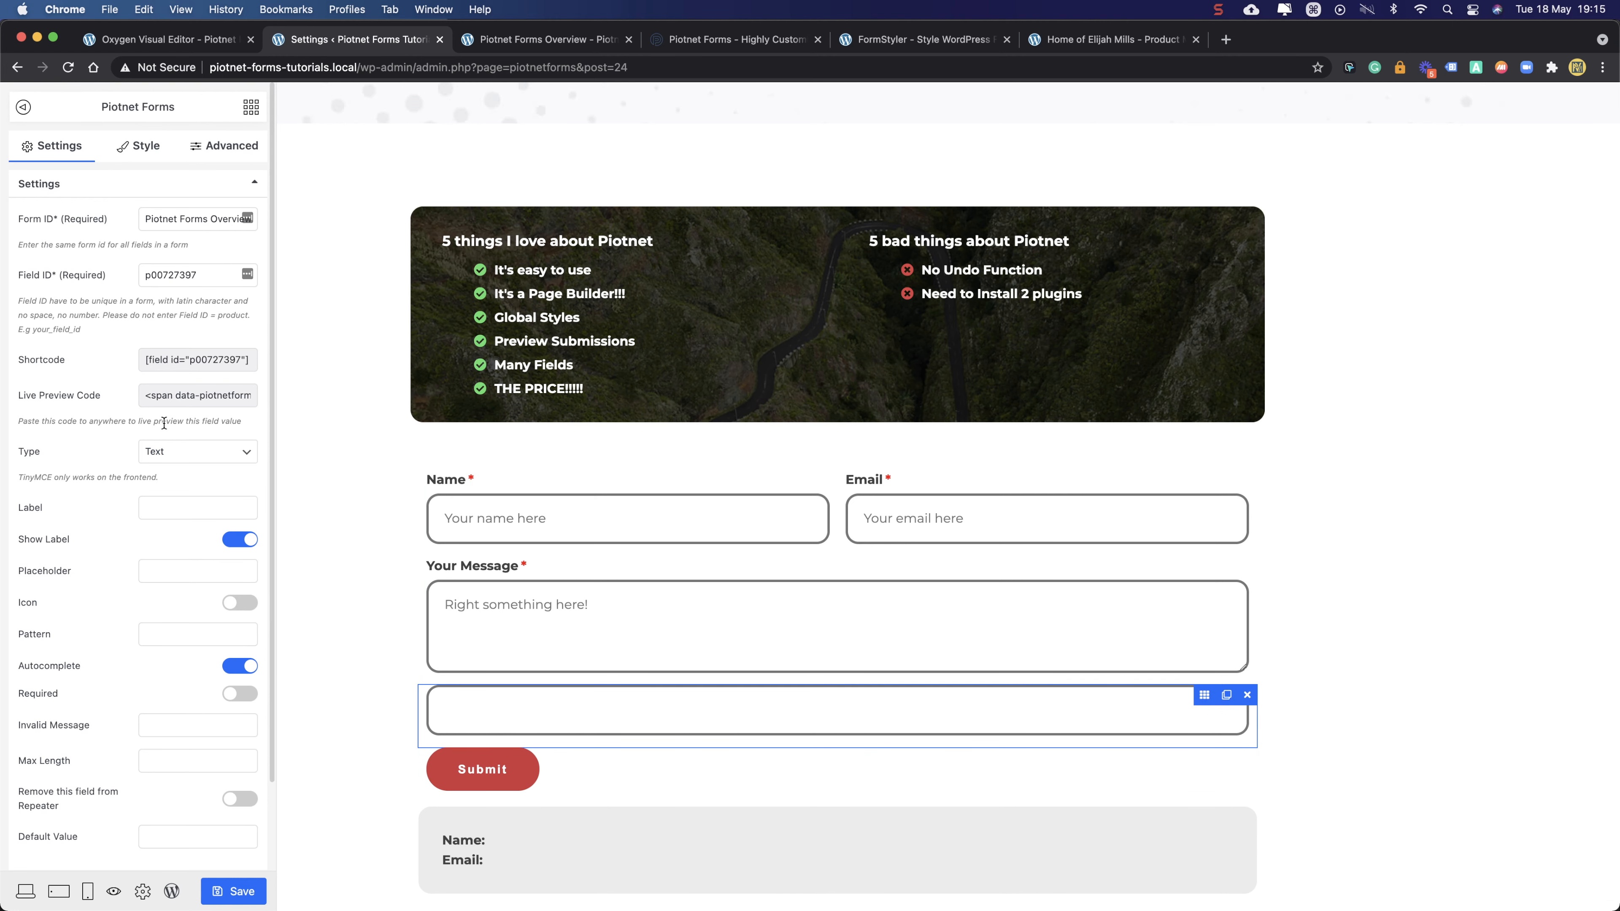
left_click(177, 447)
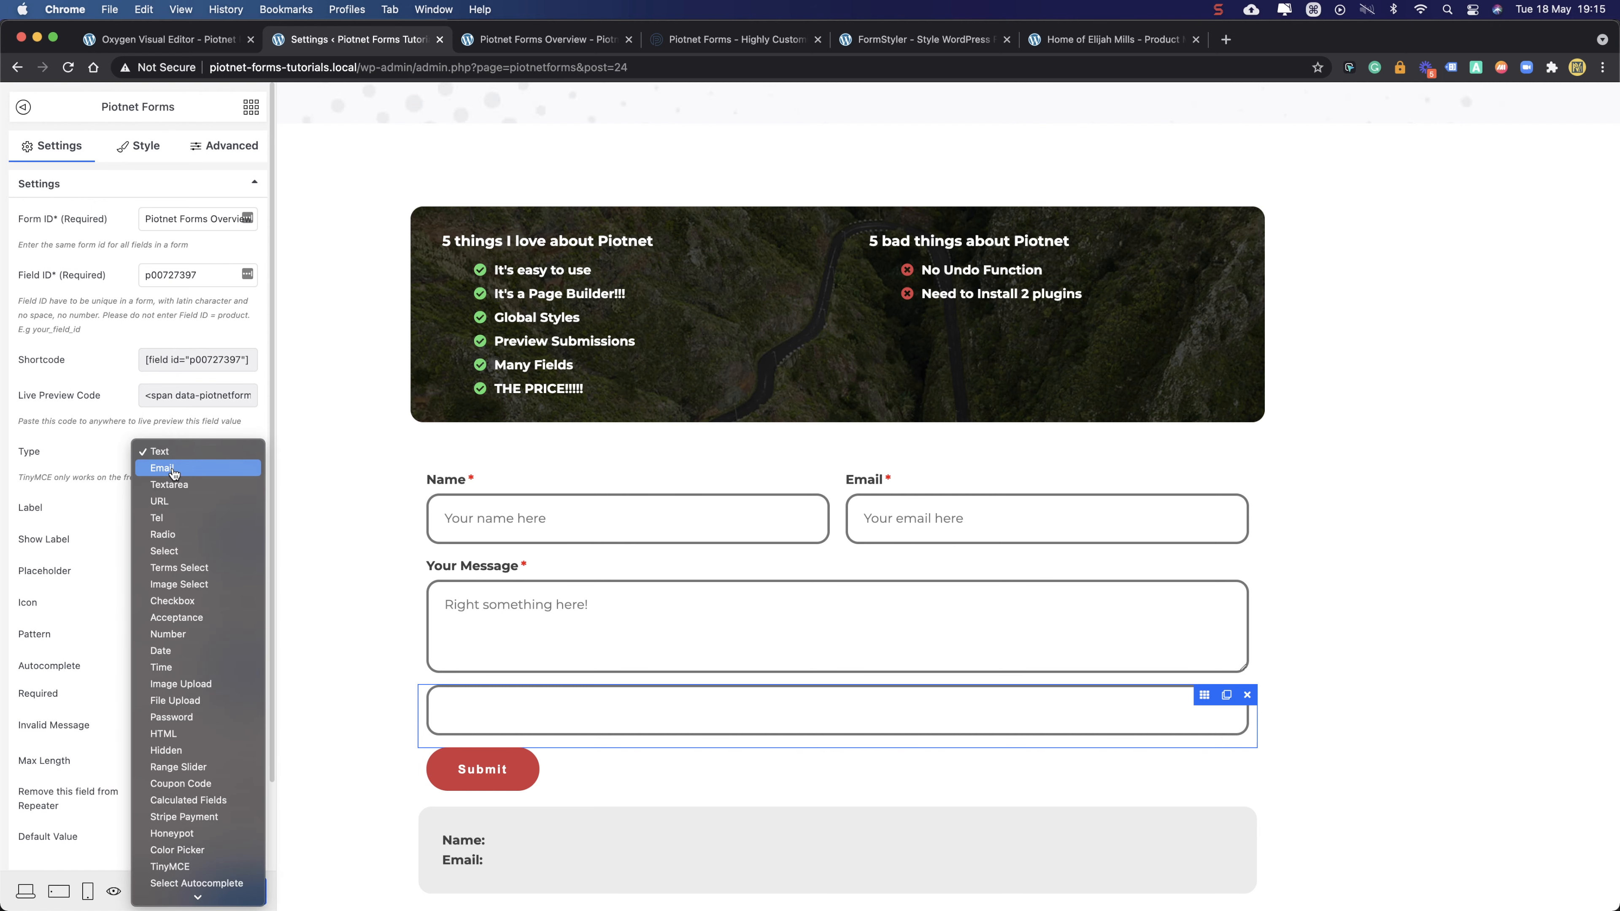
left_click(161, 502)
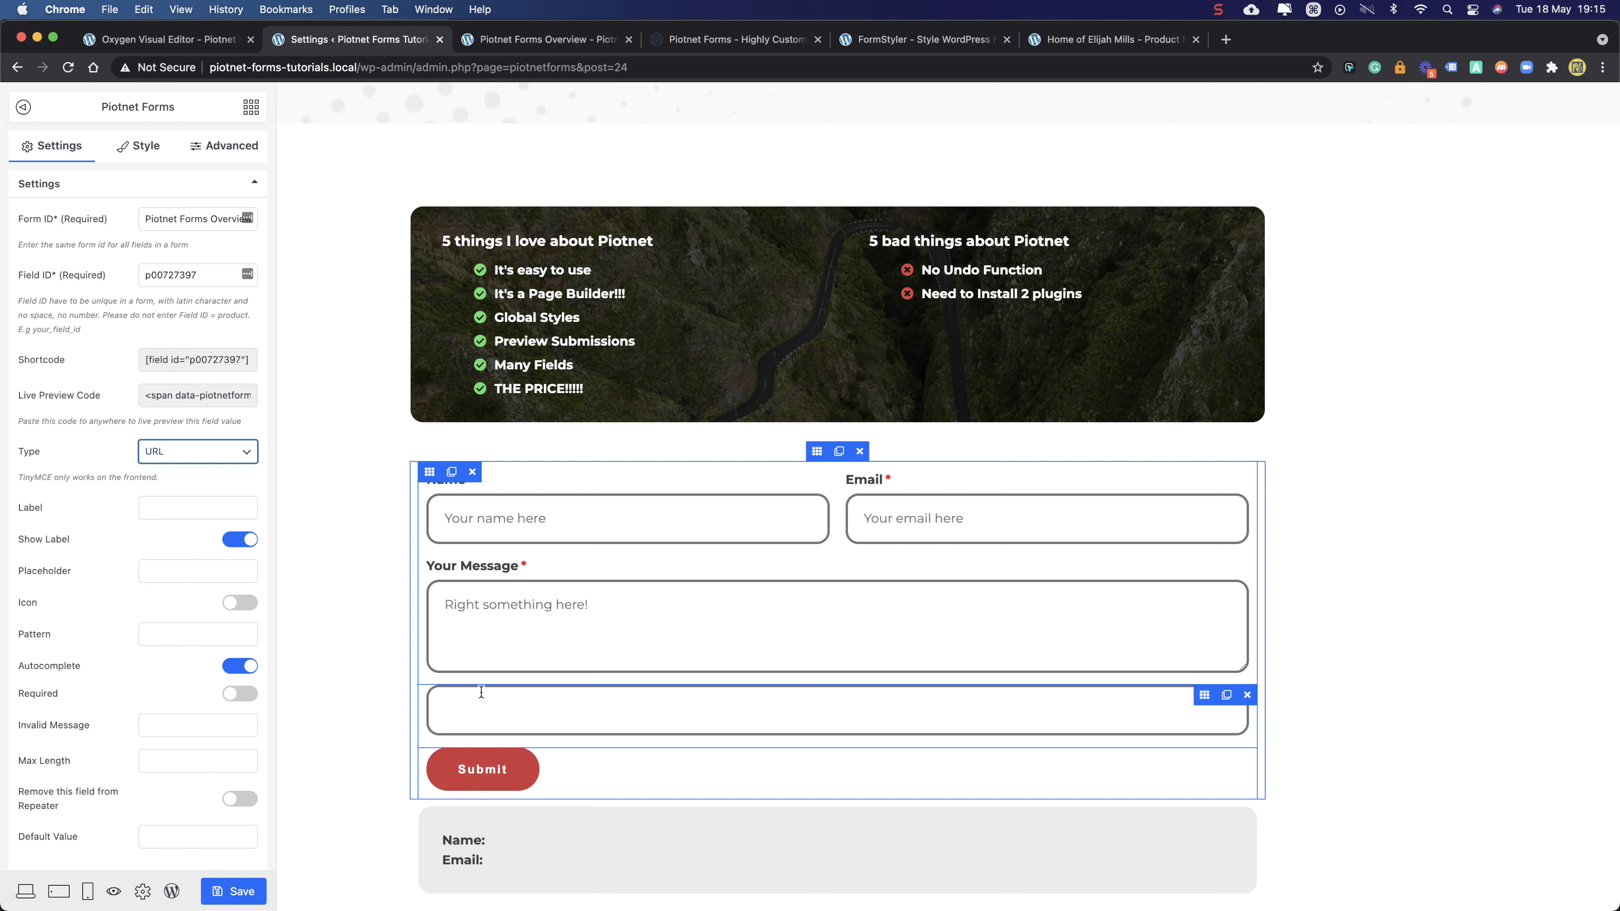
- Label the new field 'Websites' and make it required
left_click(199, 508)
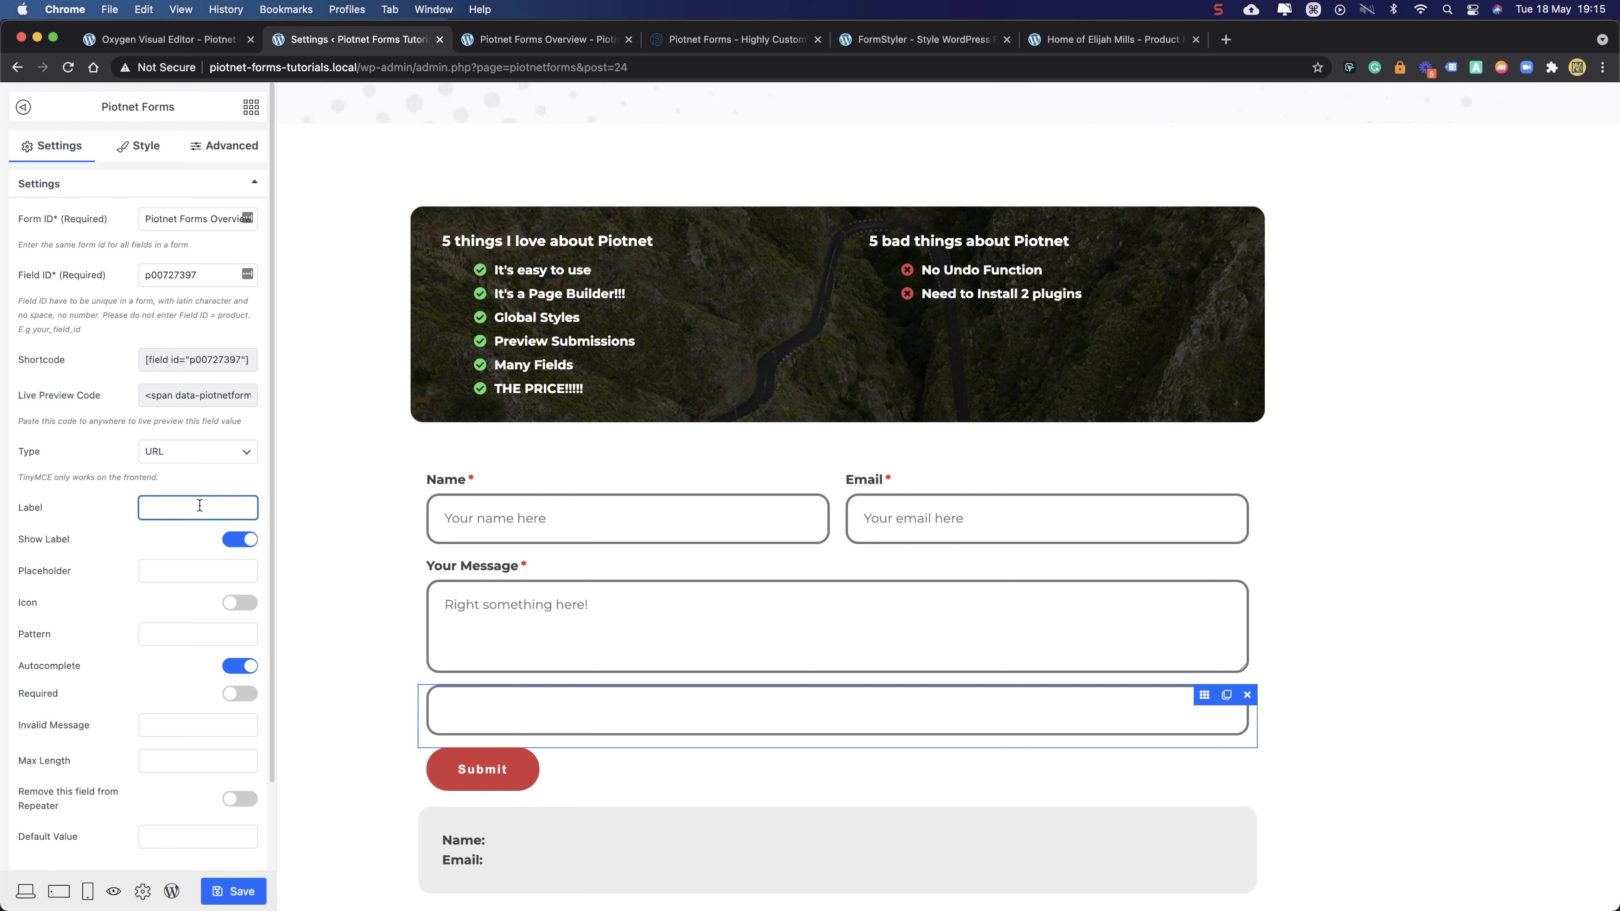
type("Websites")
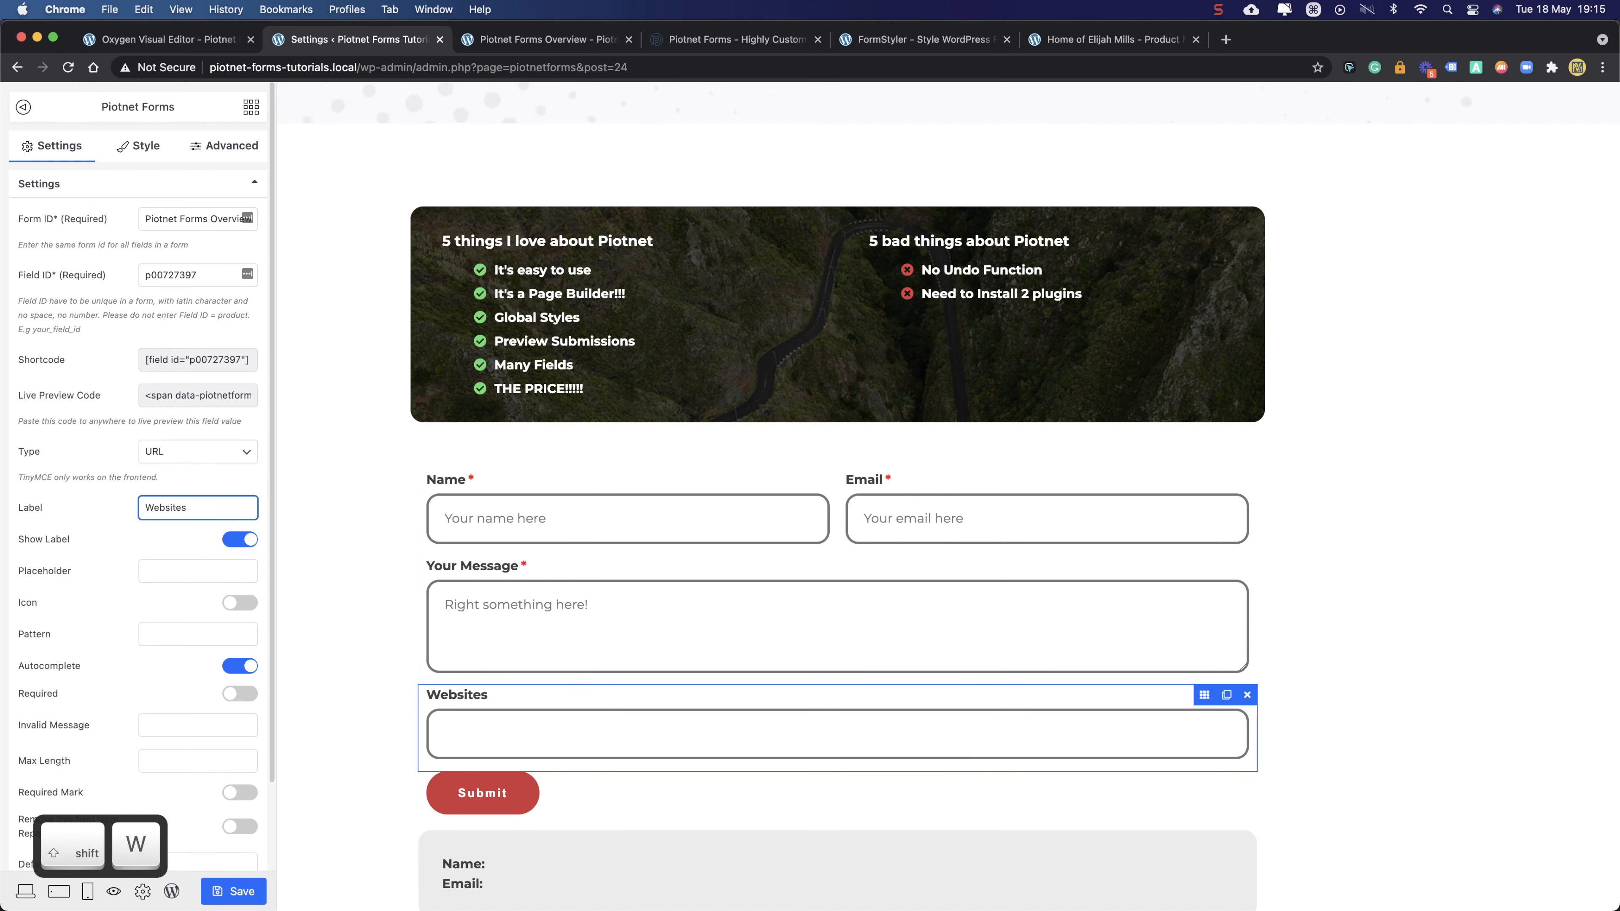
left_click(244, 694)
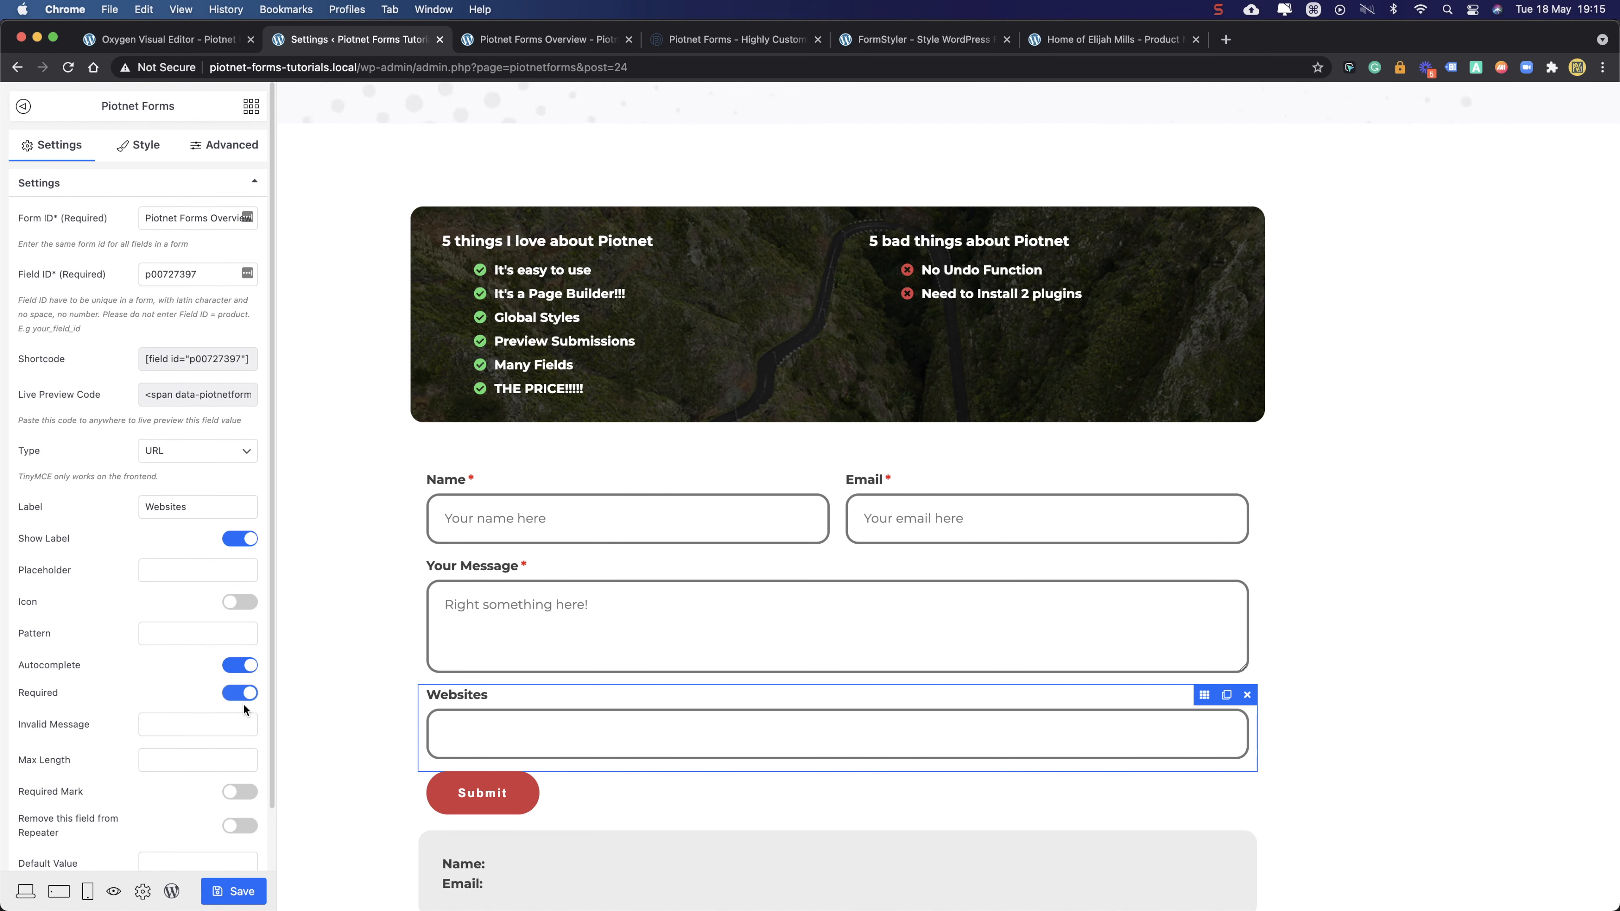
left_click(231, 721)
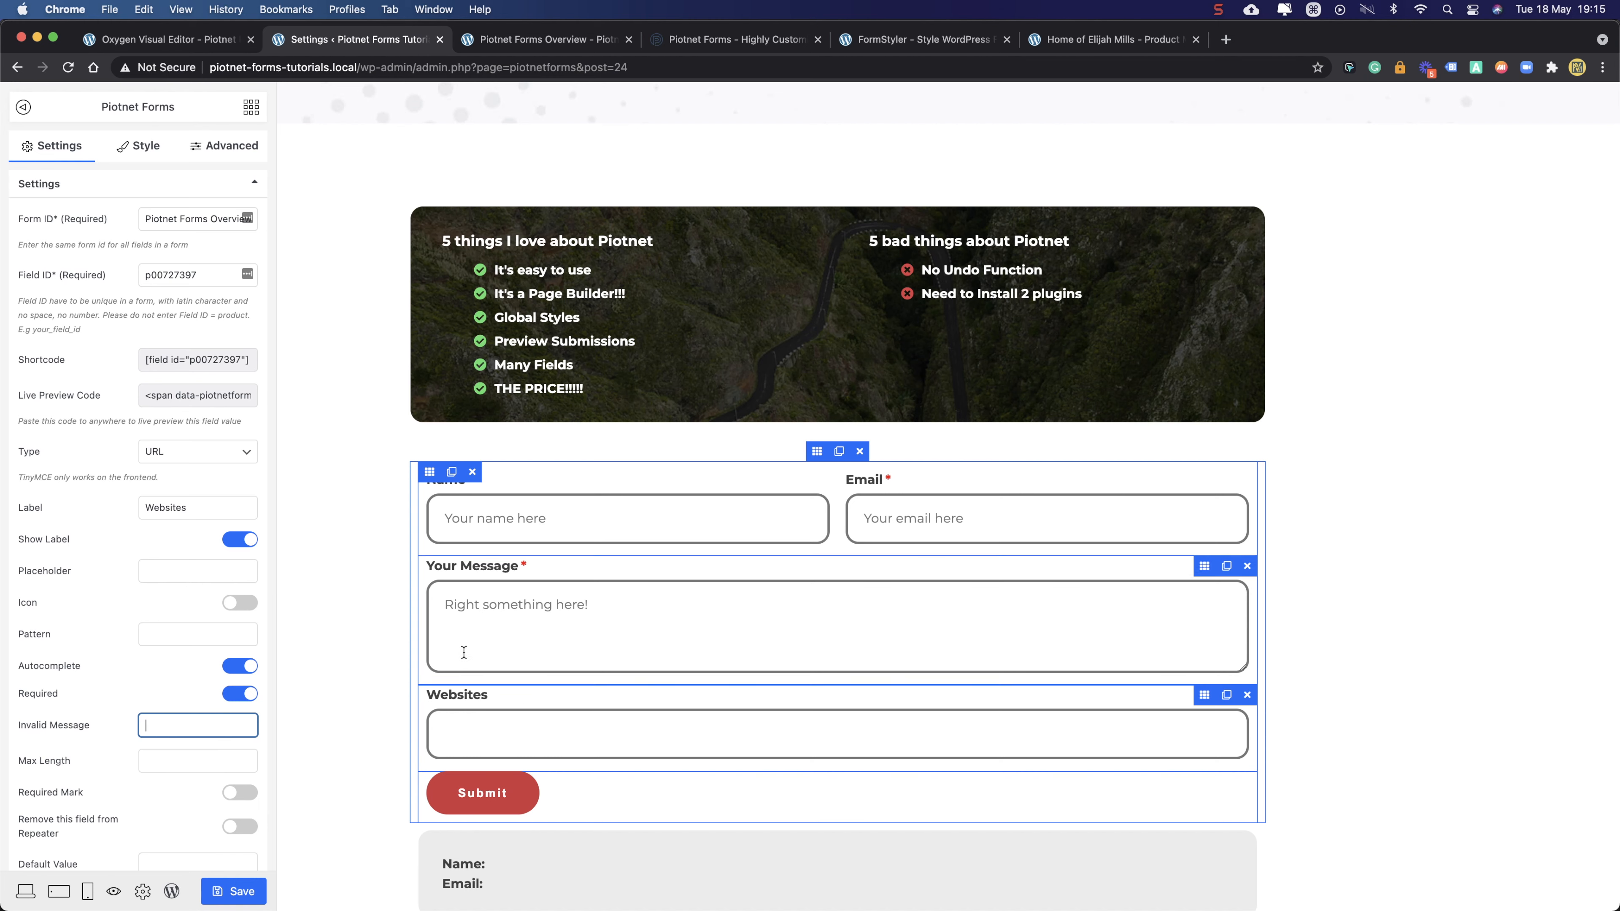
- Change the Websites field's Type to Radio, keeping the native radio button style
left_click(173, 460)
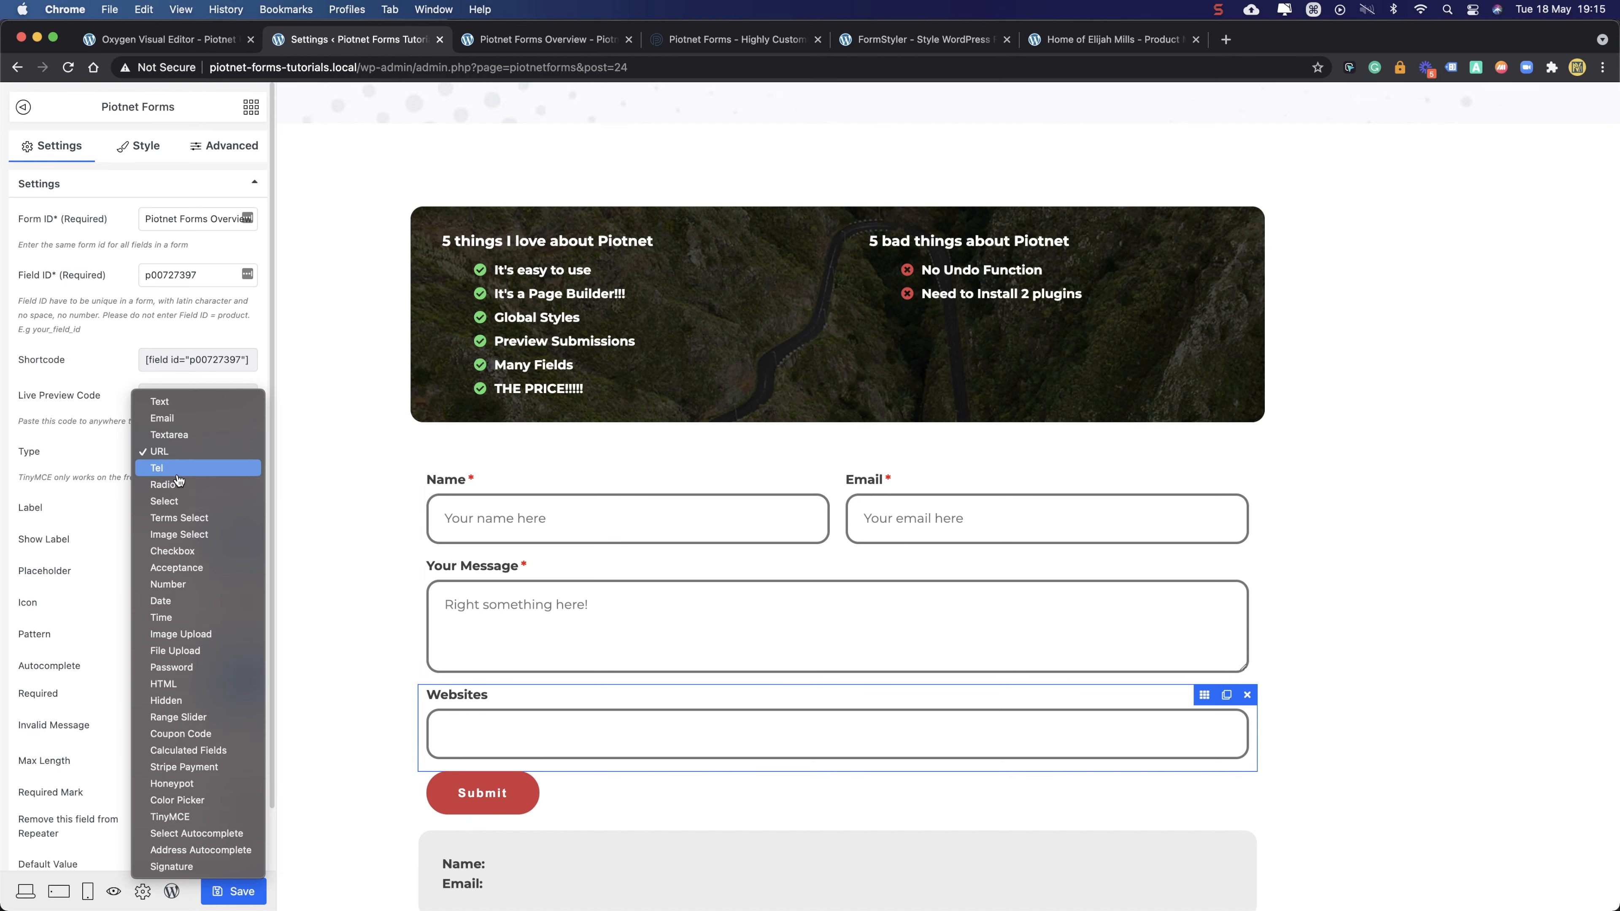
left_click(177, 473)
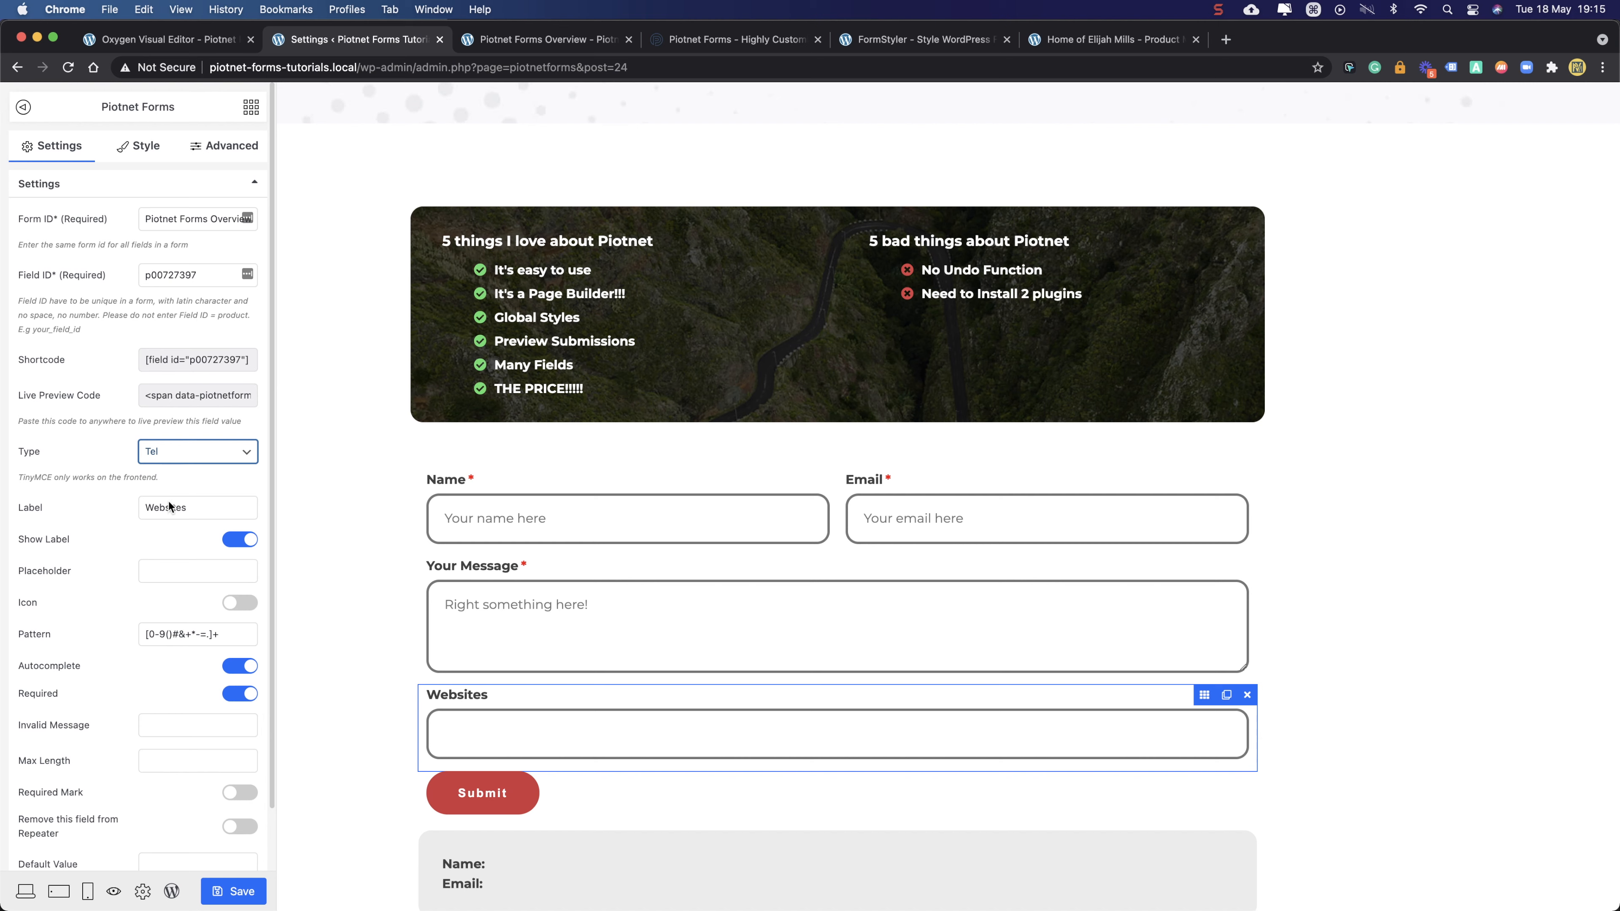
left_click(174, 635)
triple_click(229, 636)
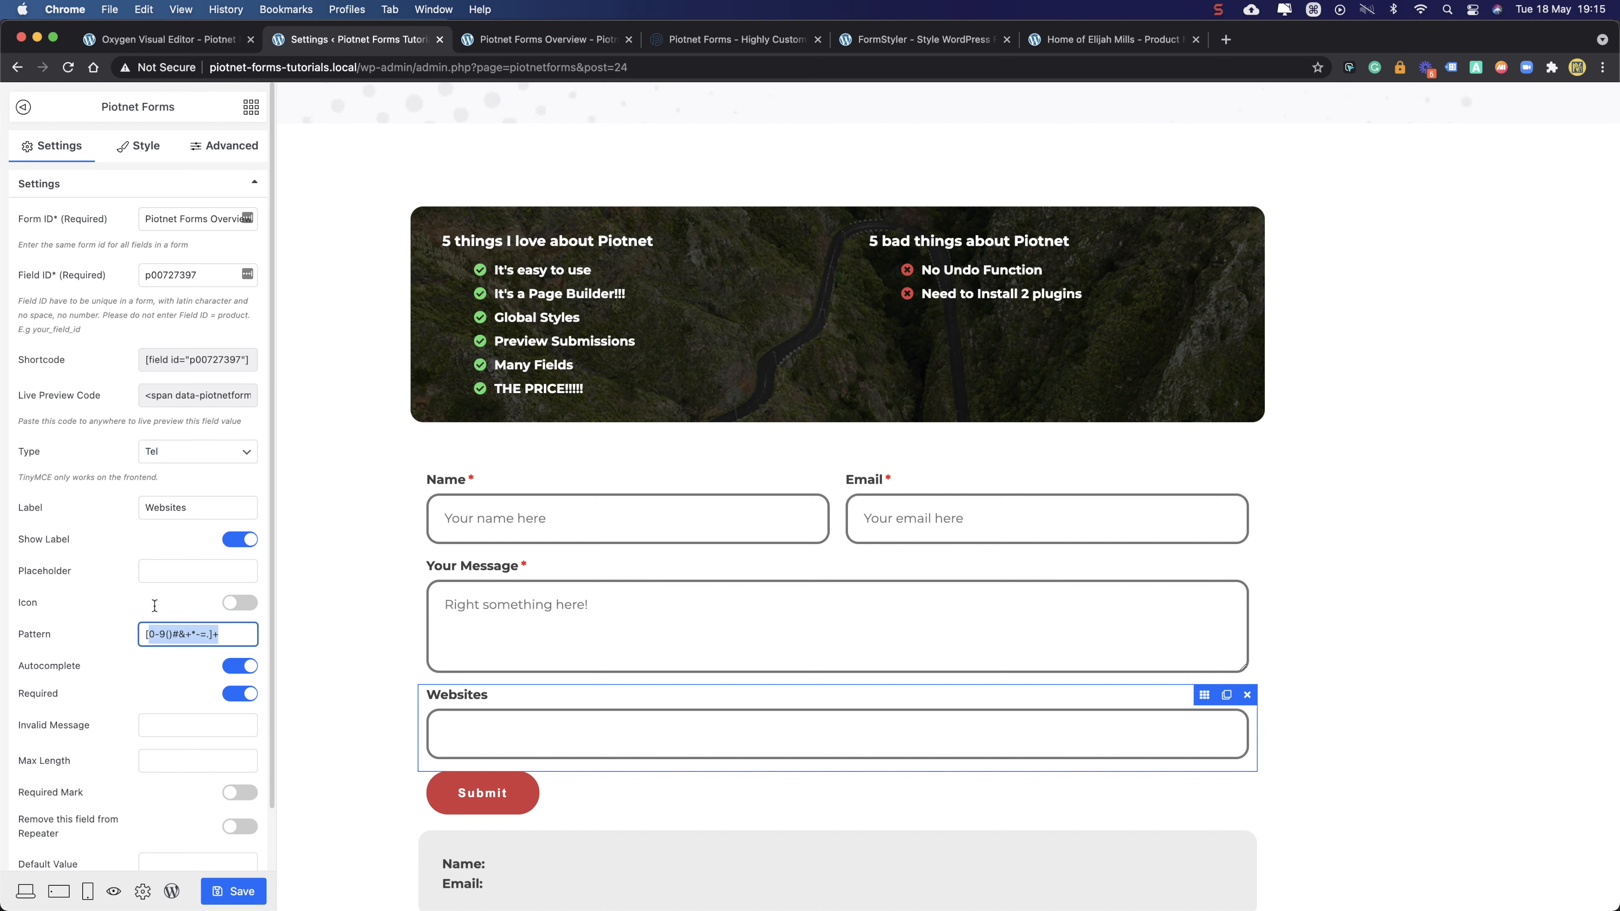
left_click(182, 450)
left_click(182, 468)
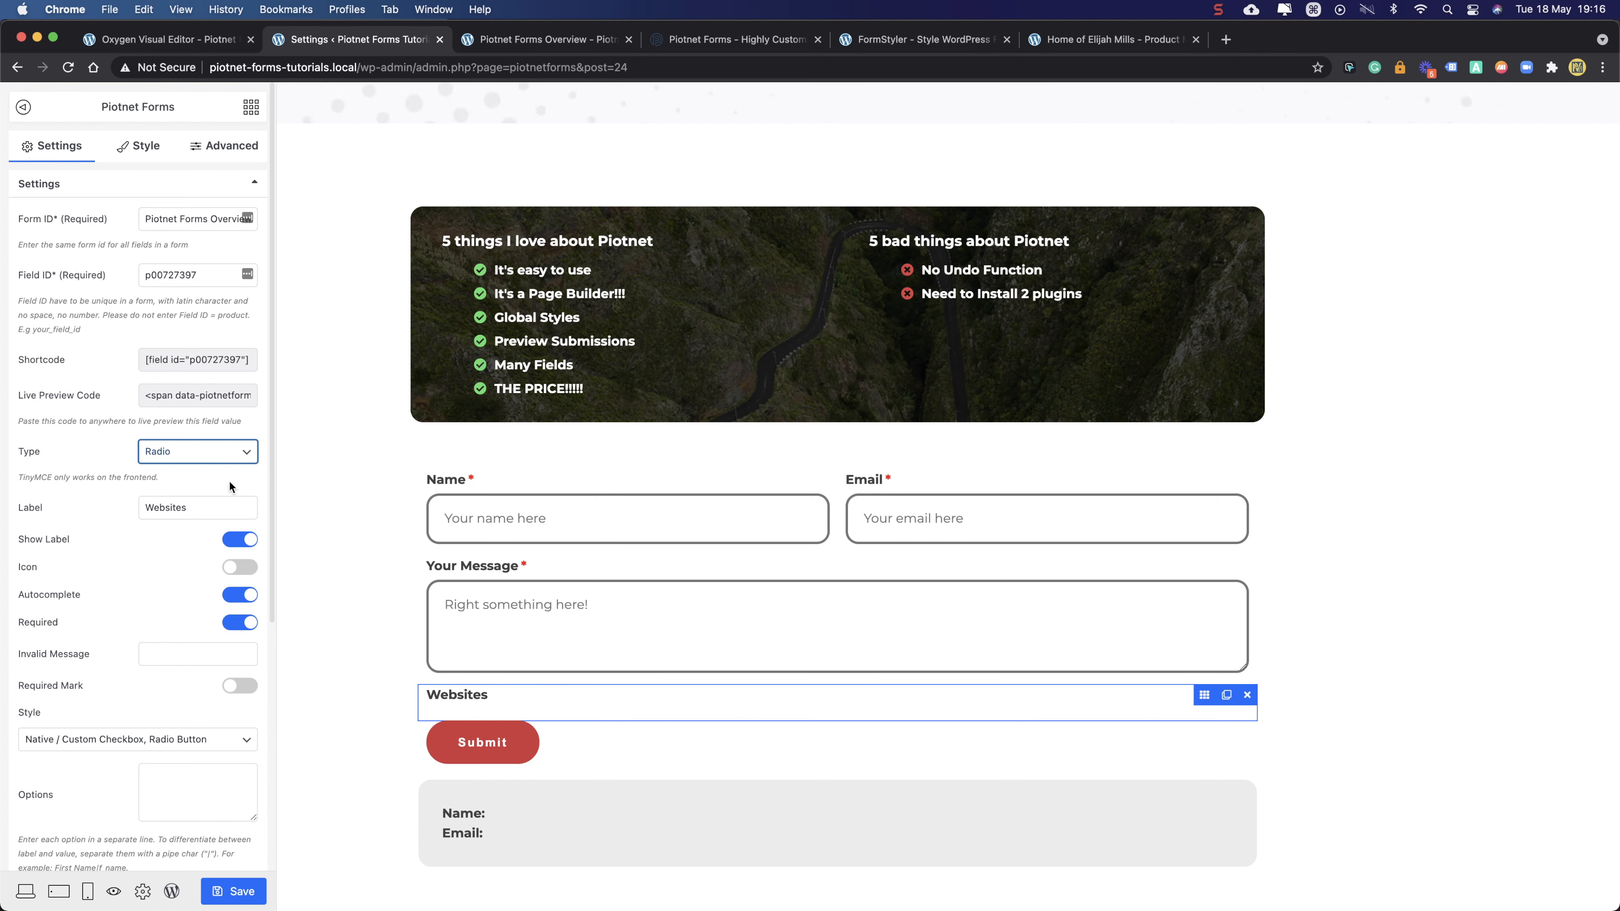
left_click(192, 453)
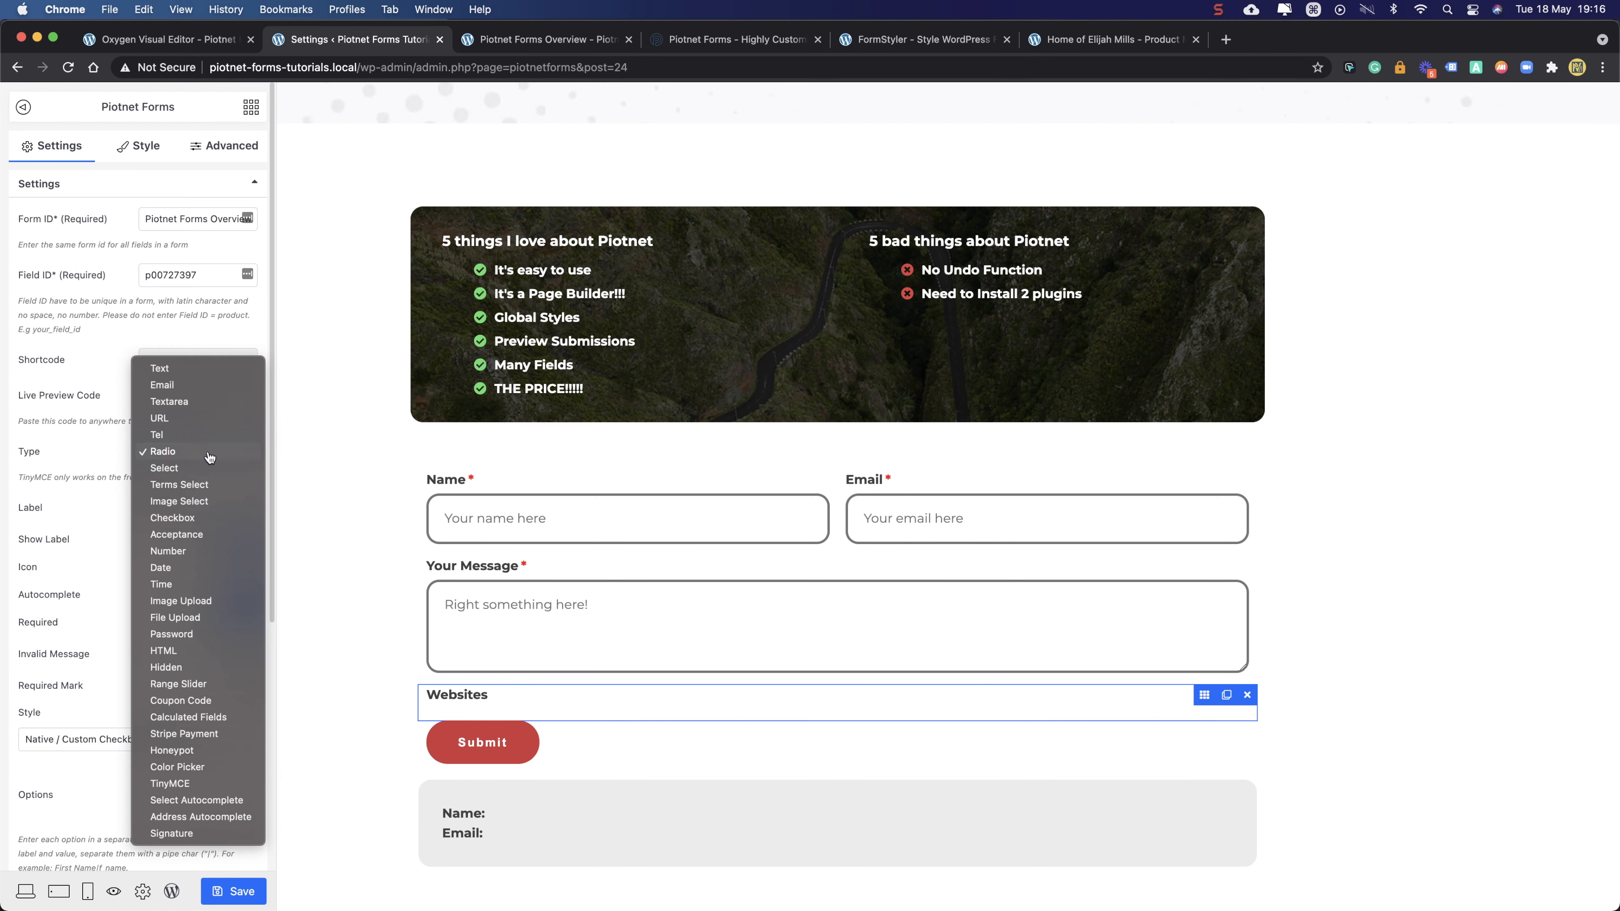
left_click(107, 452)
scroll(106, 458, "down", 5)
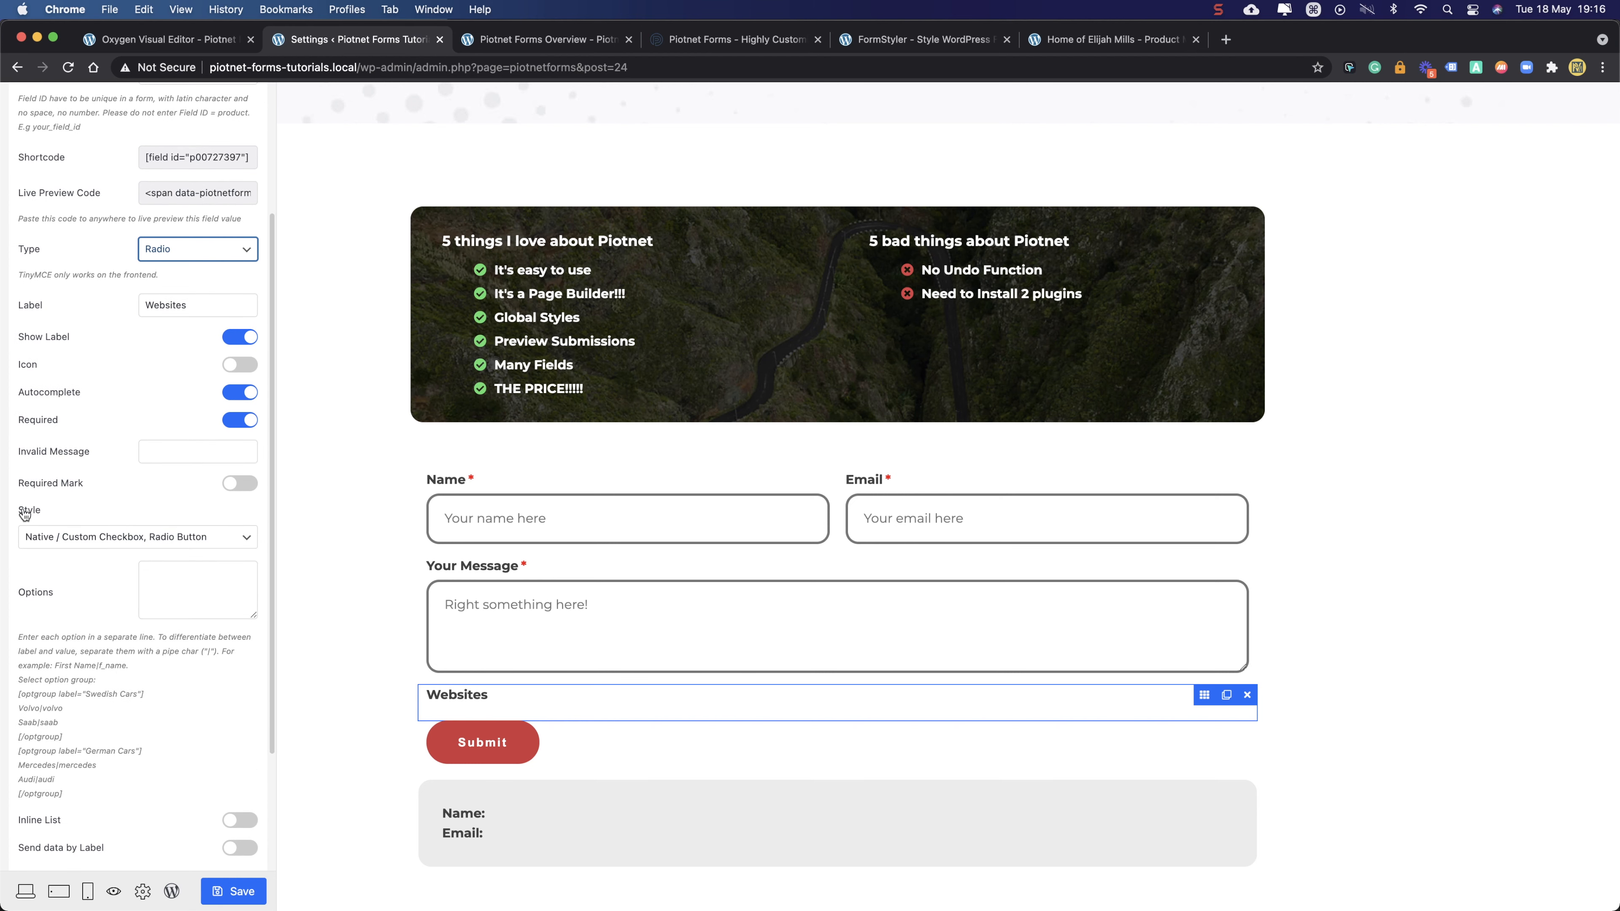
left_click(86, 541)
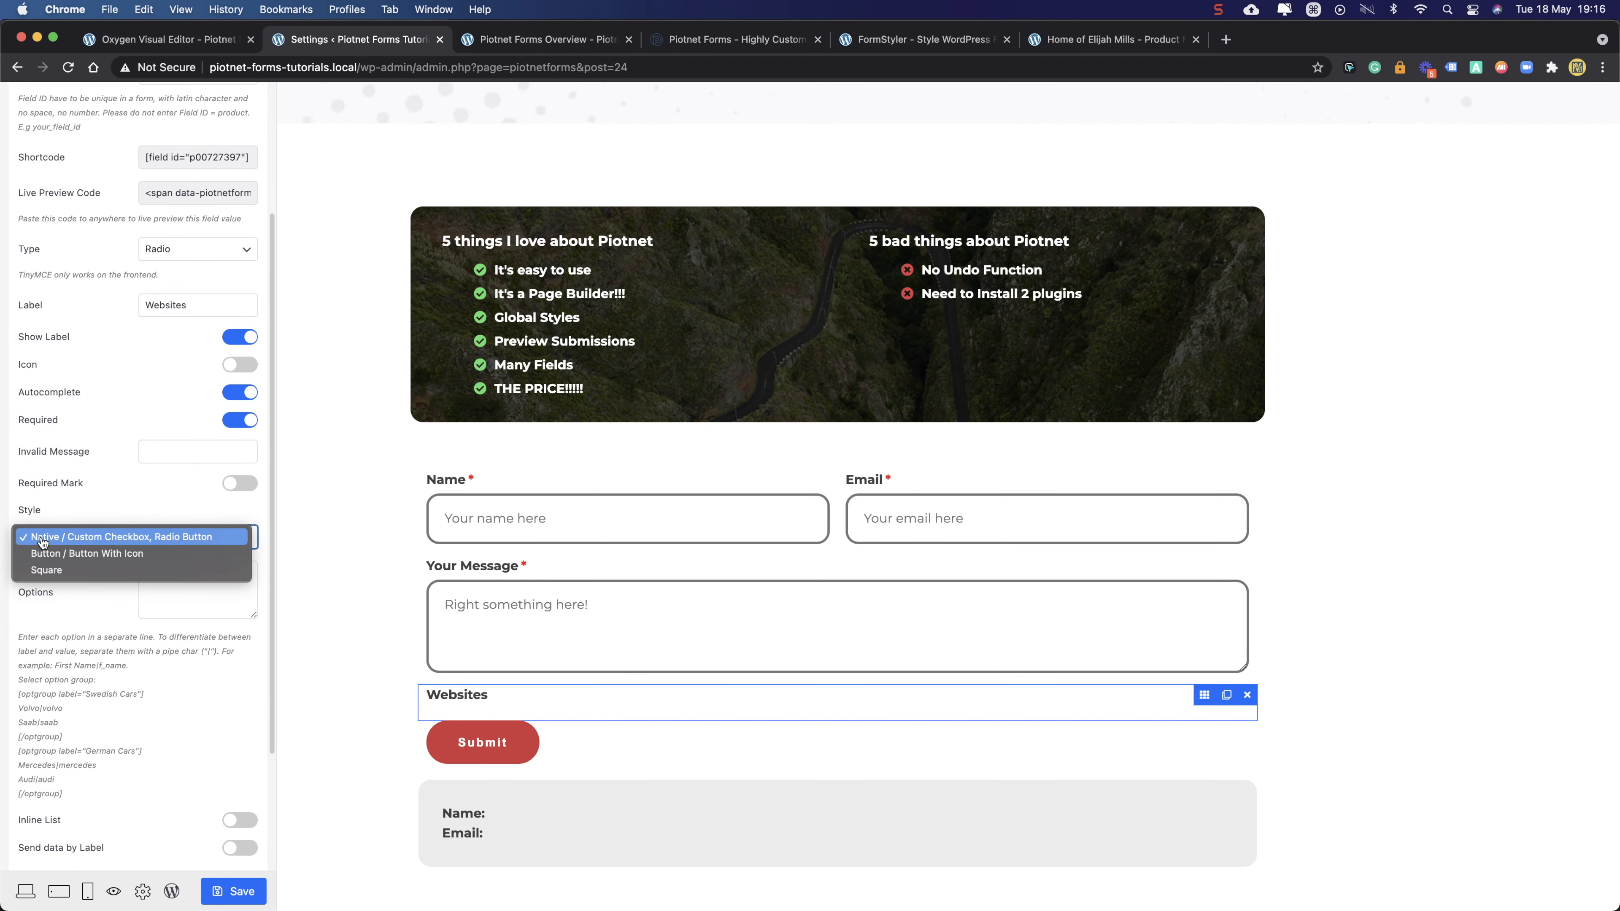
left_click(98, 504)
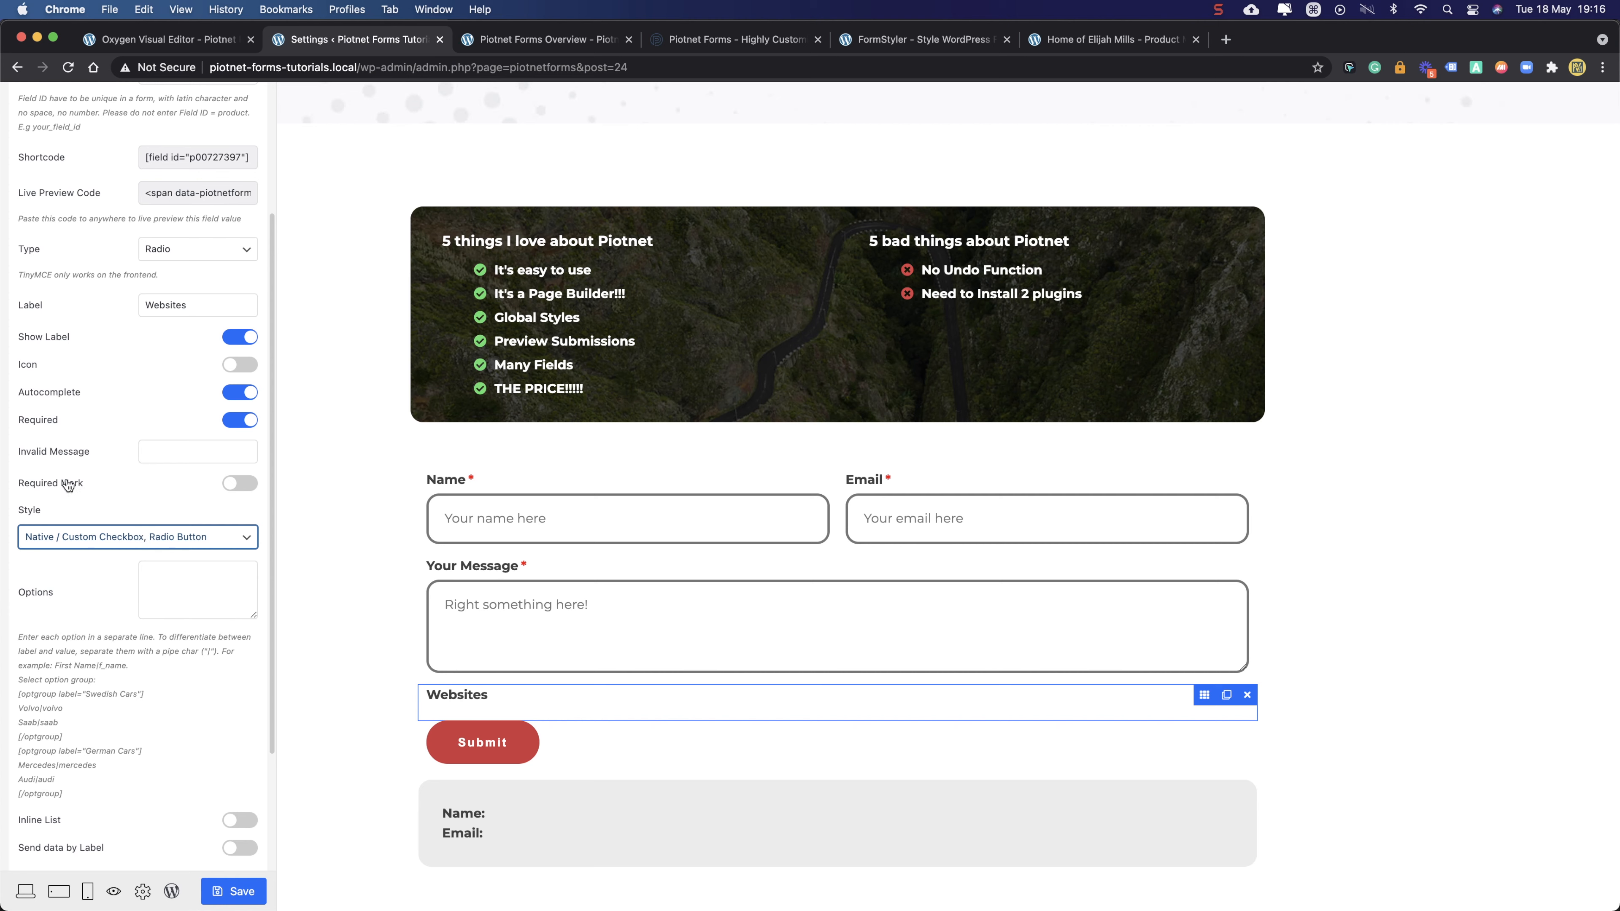
scroll(142, 505, "down", 3)
left_click(172, 472)
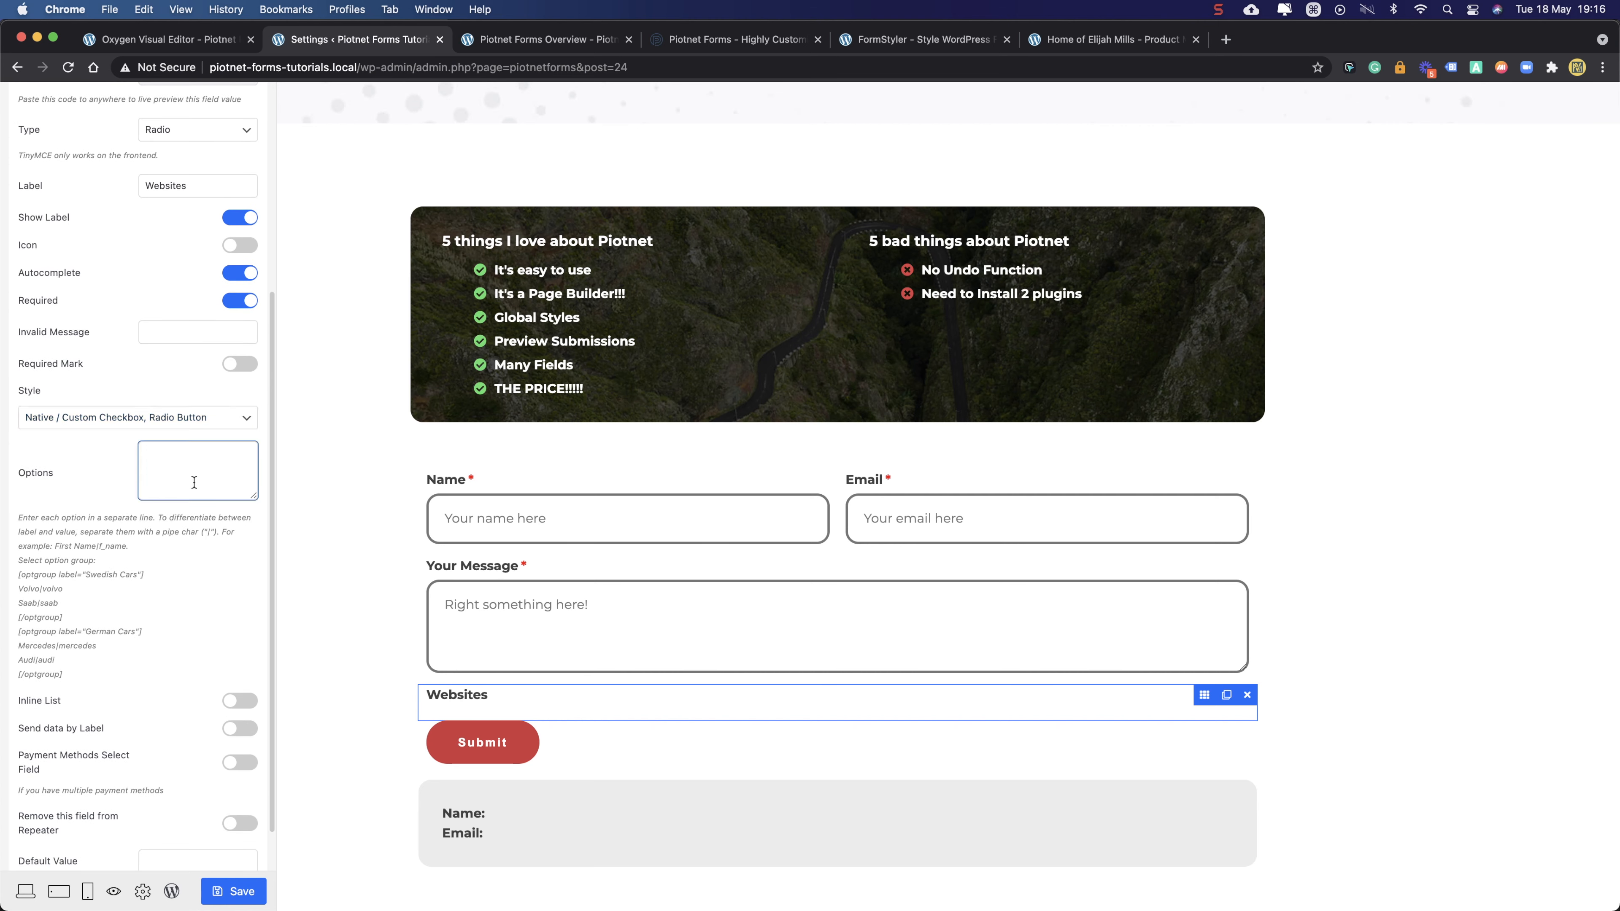
- Enter Option 1, Option 2 and Option 3 on separate lines in the Websites options box
type("Opti")
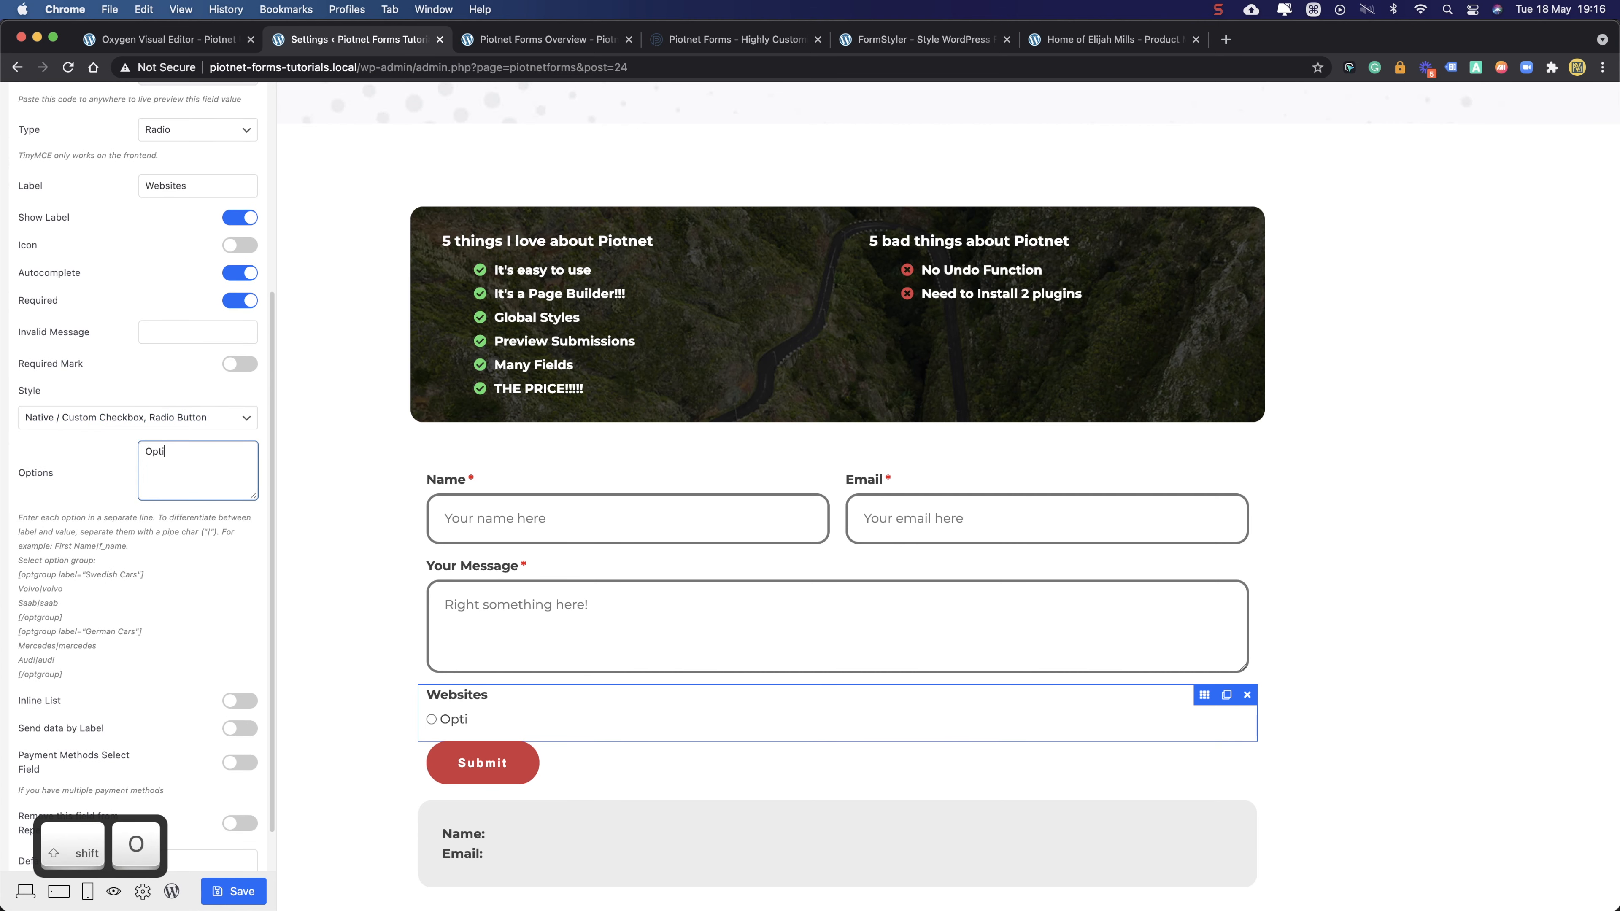
type("on 1")
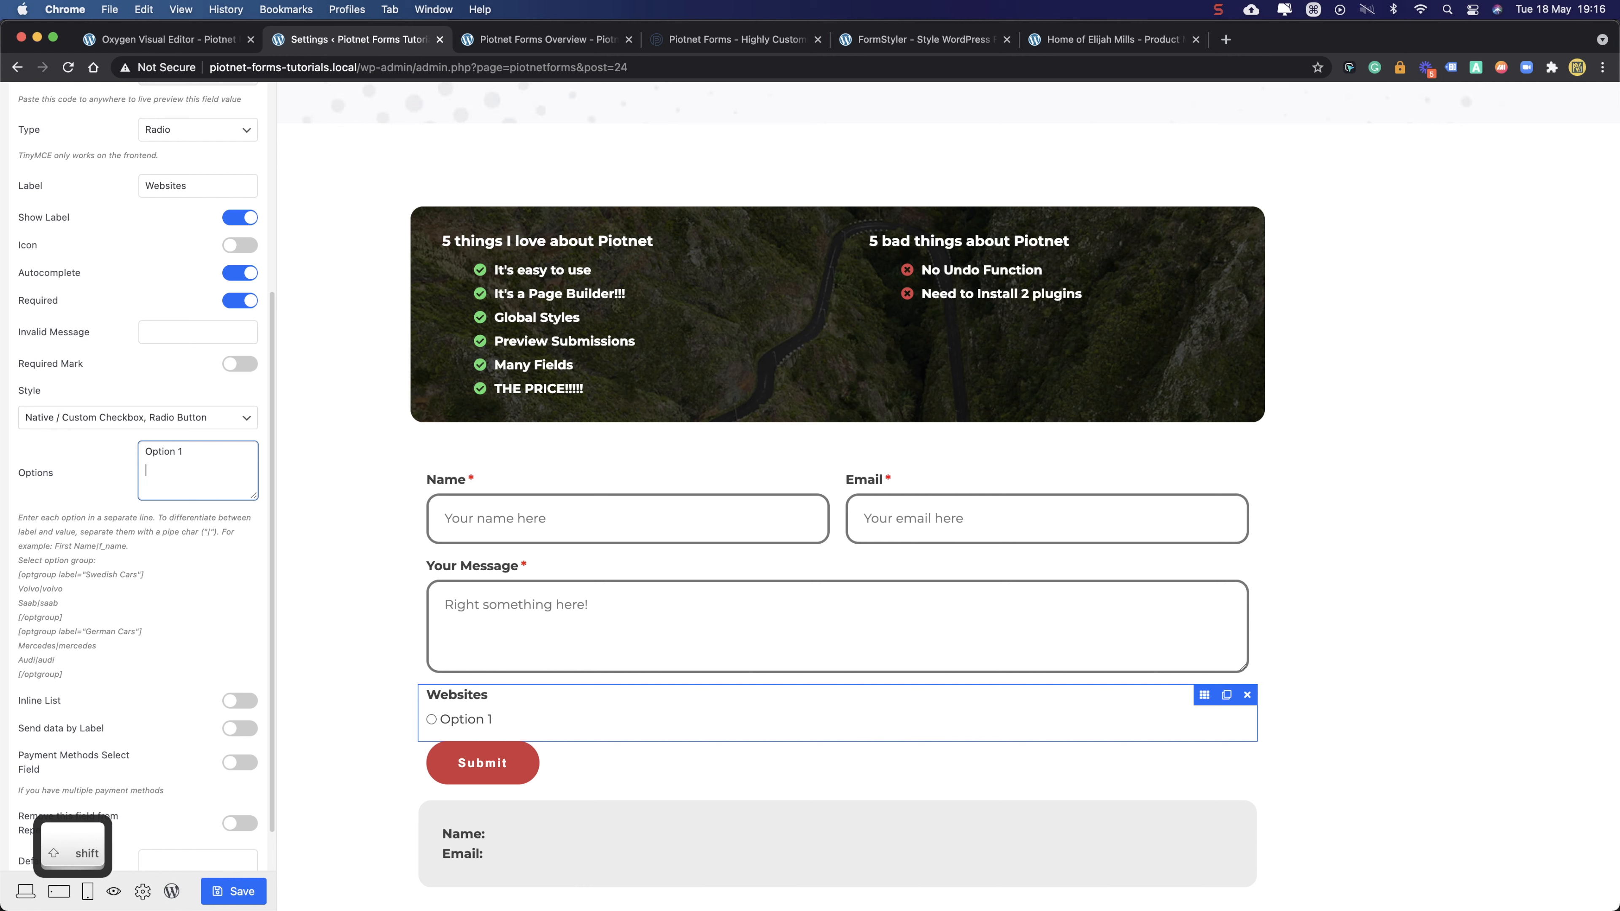
key("Return")
type("Option 2")
key("Return")
type("Option 2")
key("BackSpace")
type("3")
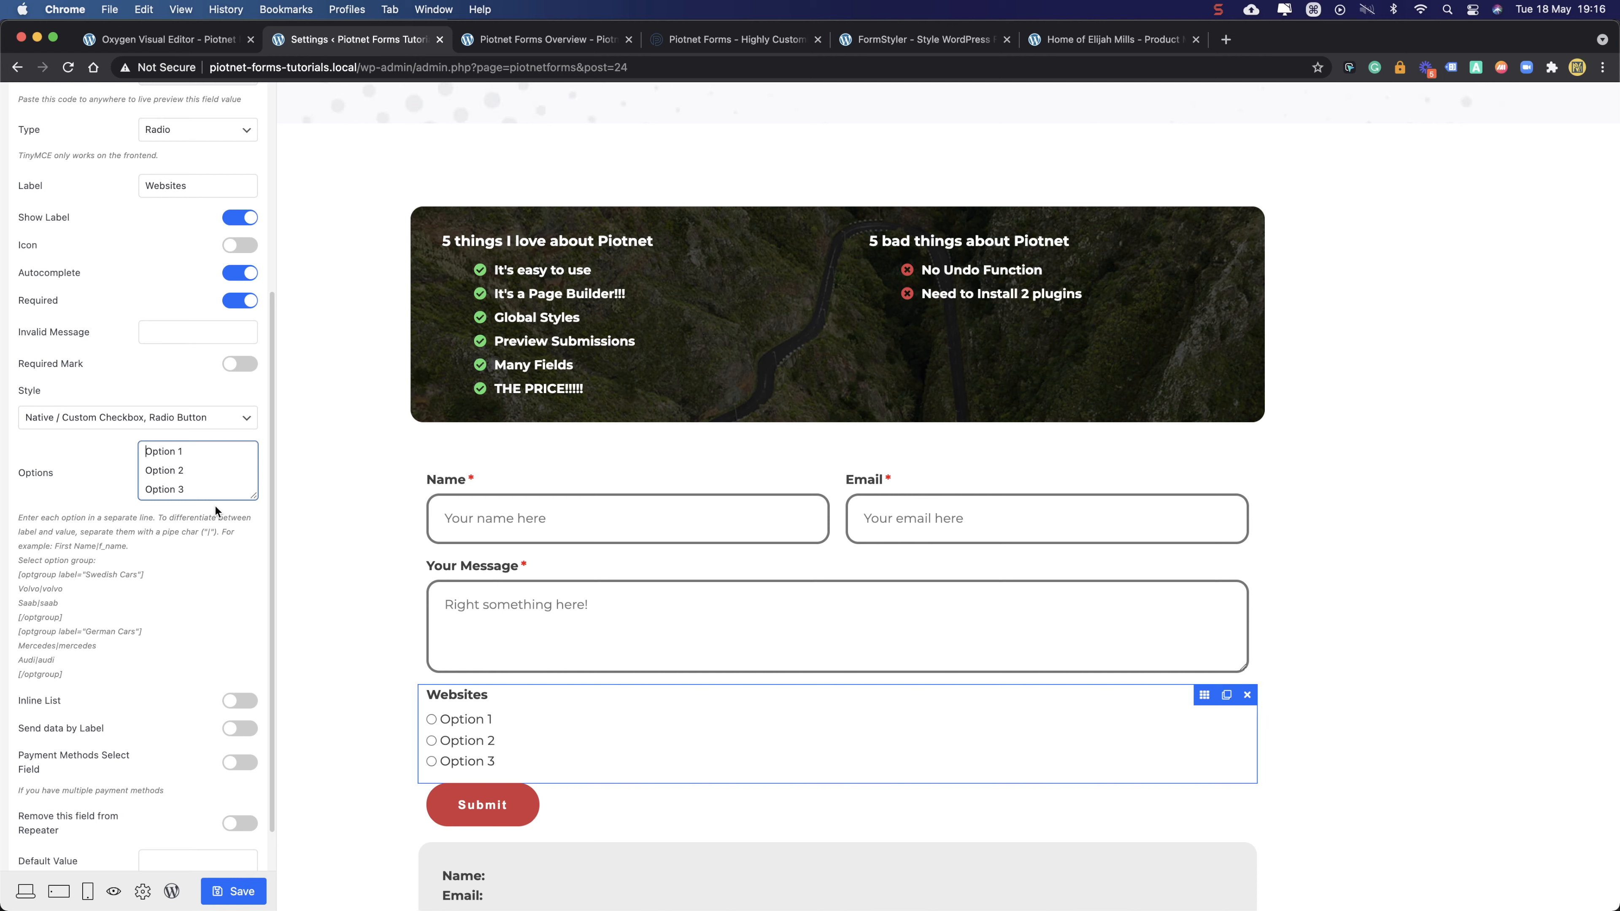
type("{")
key("BackSpace")
key("super+shift+8")
key("BackSpace")
type("{")
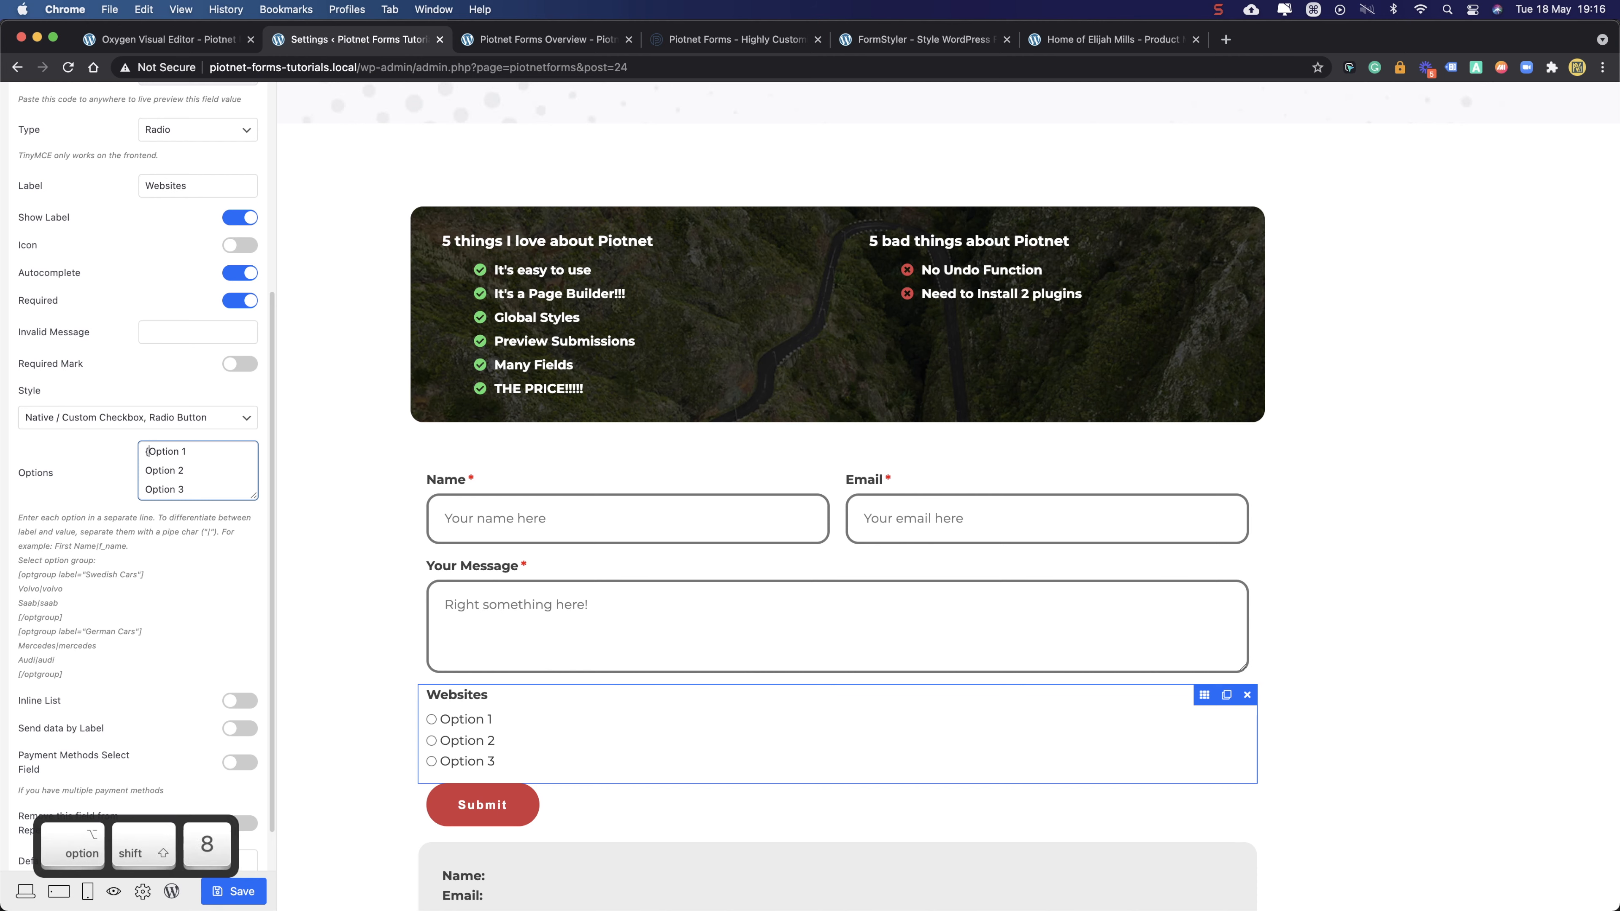
key("BackSpace")
- Add an [optgroup label="Options"] line above Option 1
type("8")
key("BackSpace")
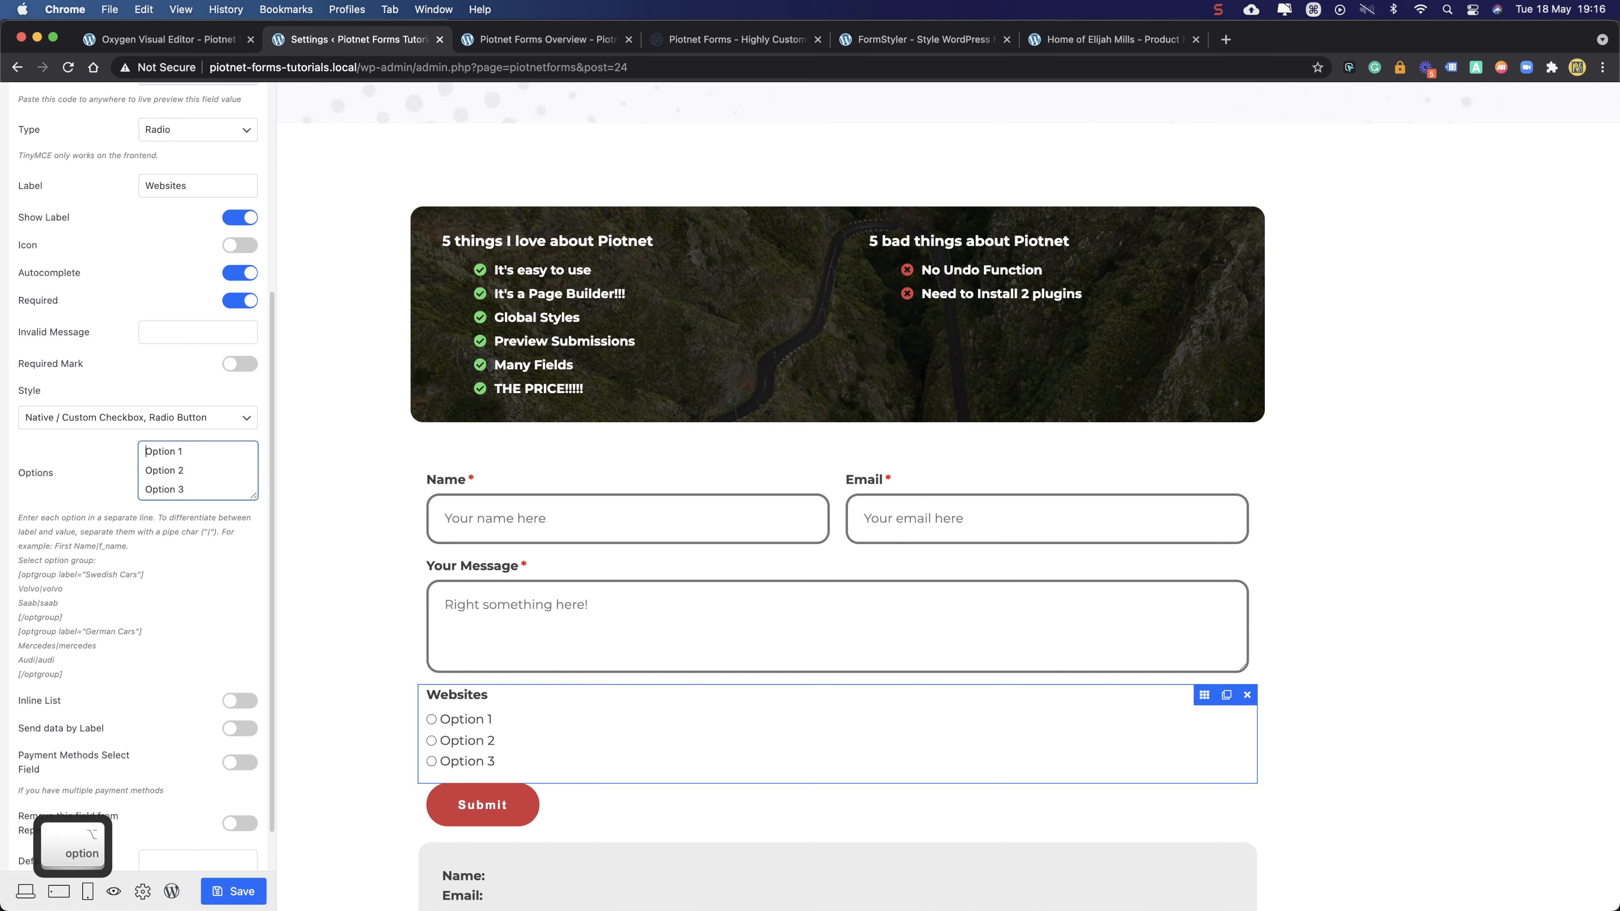
type("[]")
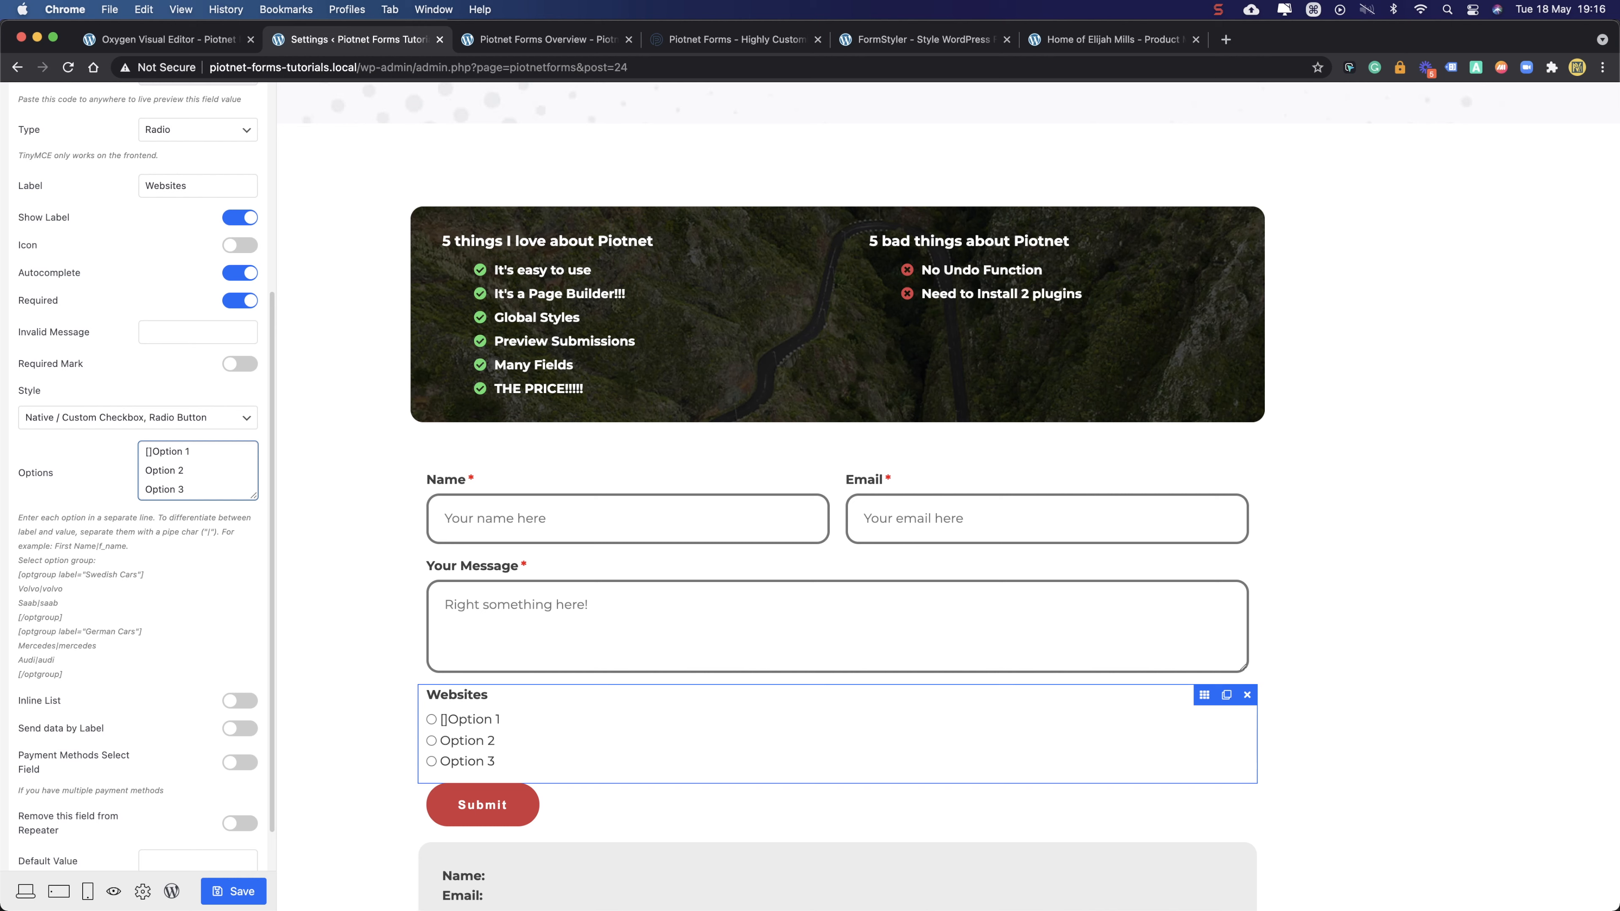
type("optgroup")
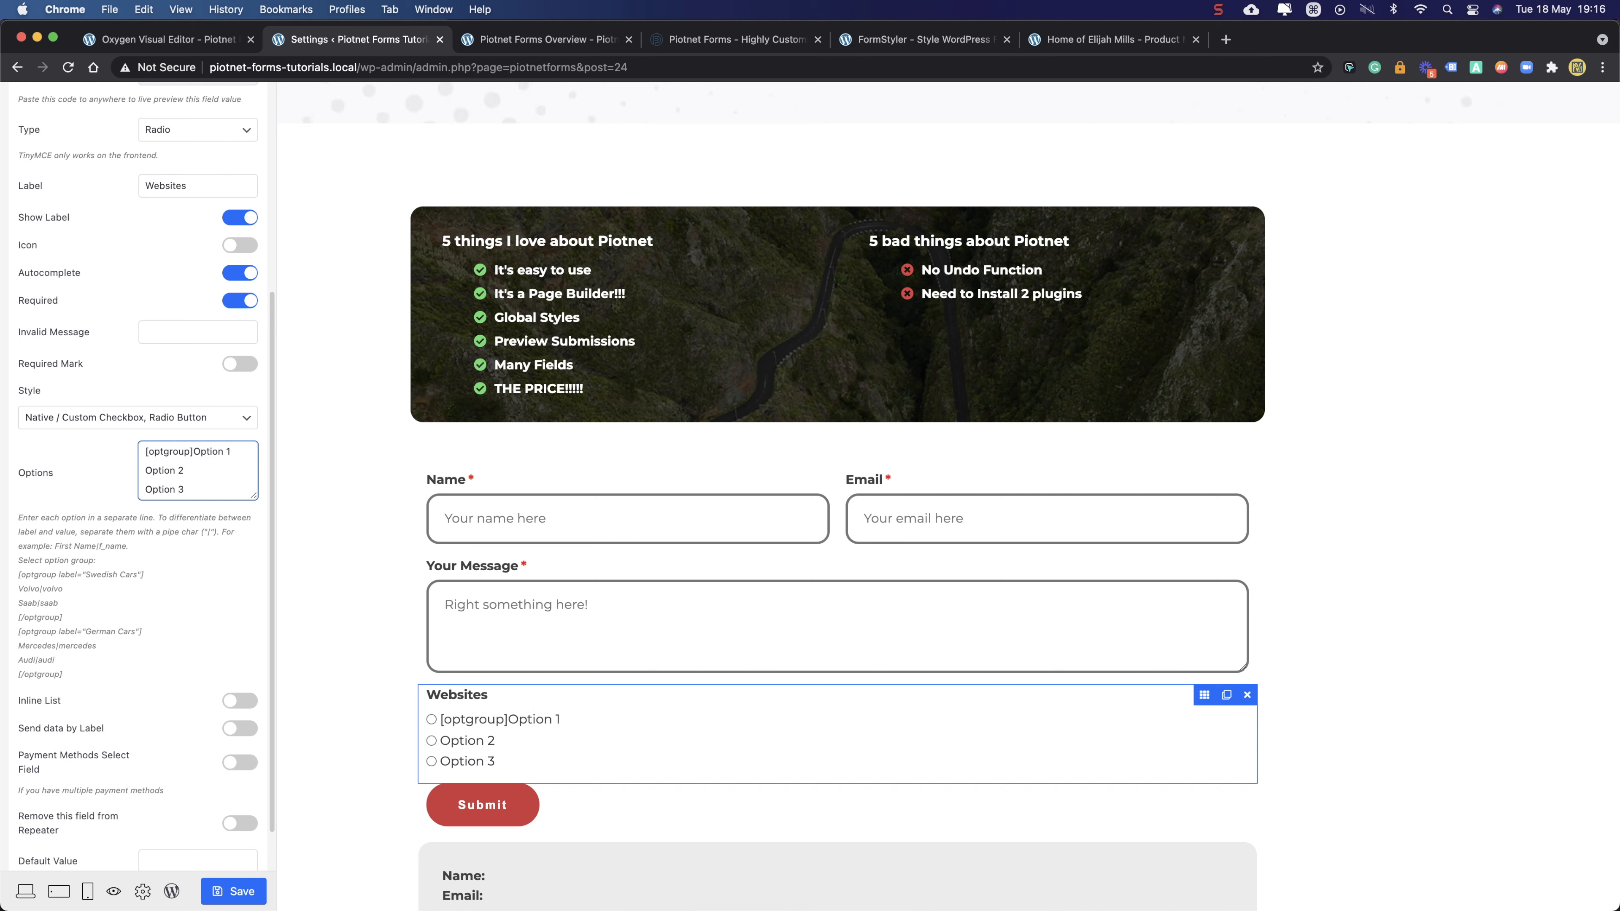
type(" label=\"\"")
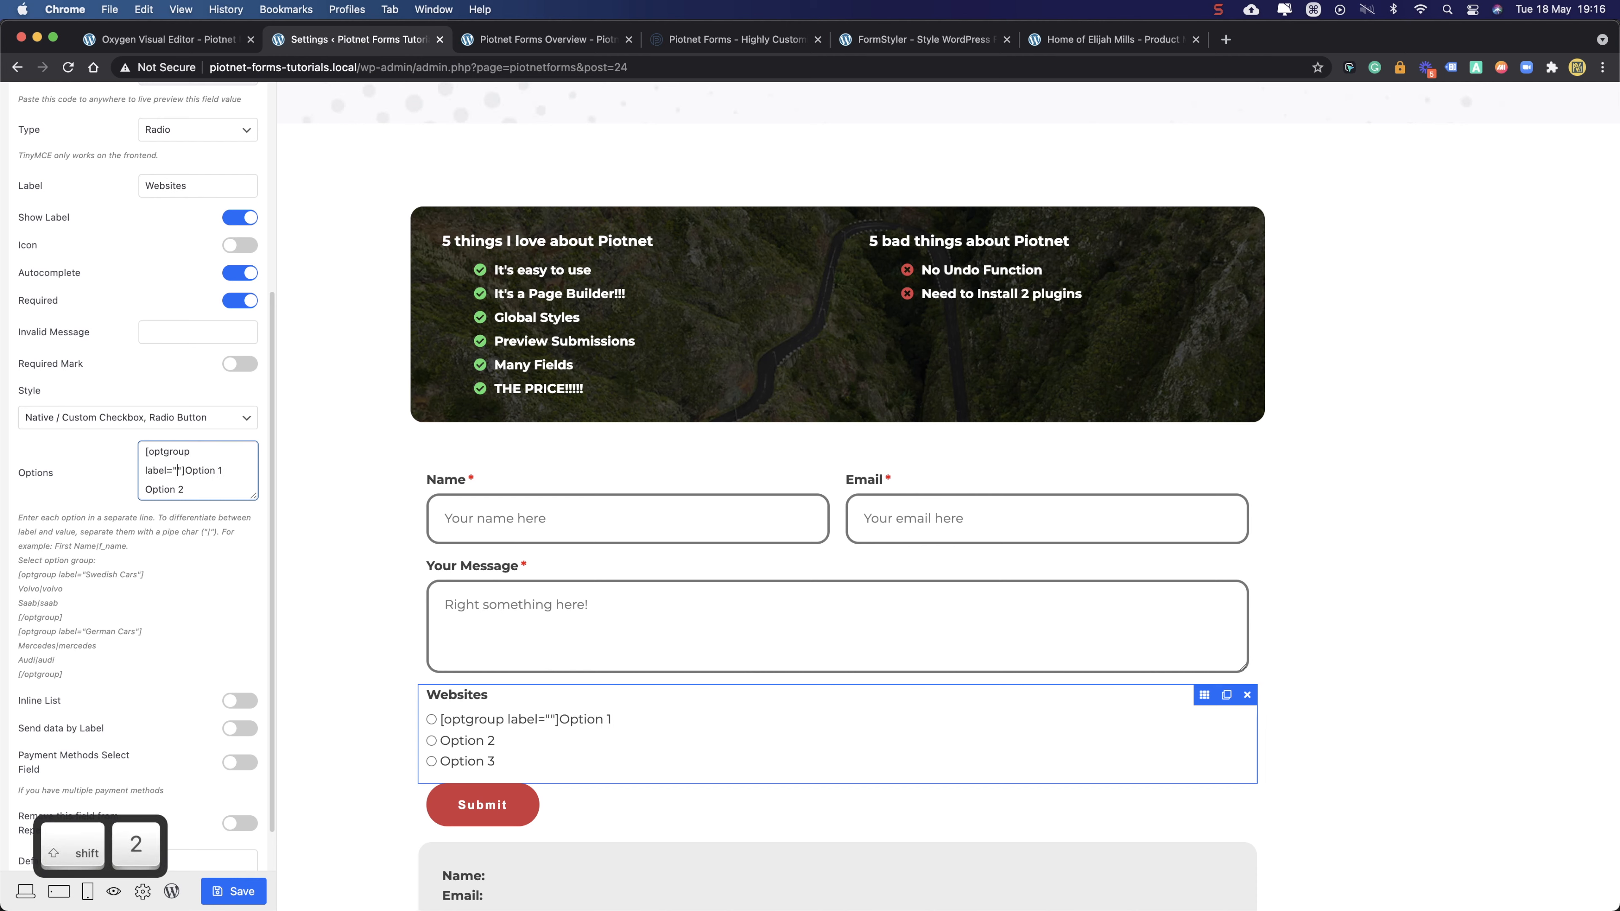
key("Left")
type("Options")
key("Right")
key("Right")
key("Return")
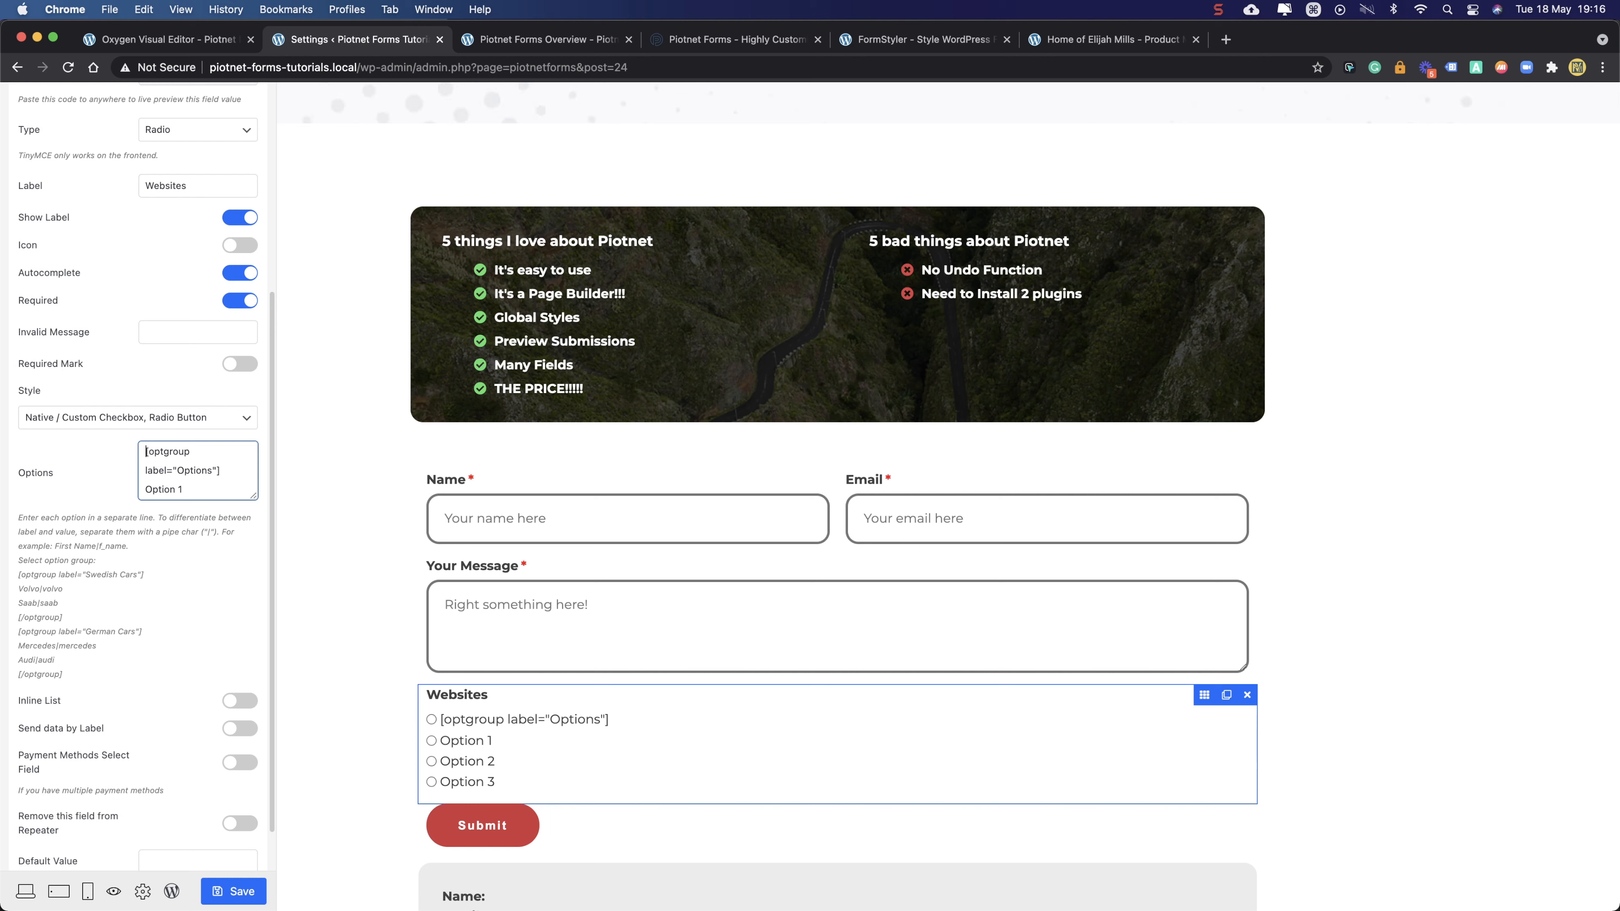
- Copy the optgroup line and paste it on a new line after Option 3
key("Down")
key("Up")
key("Up")
key("Up")
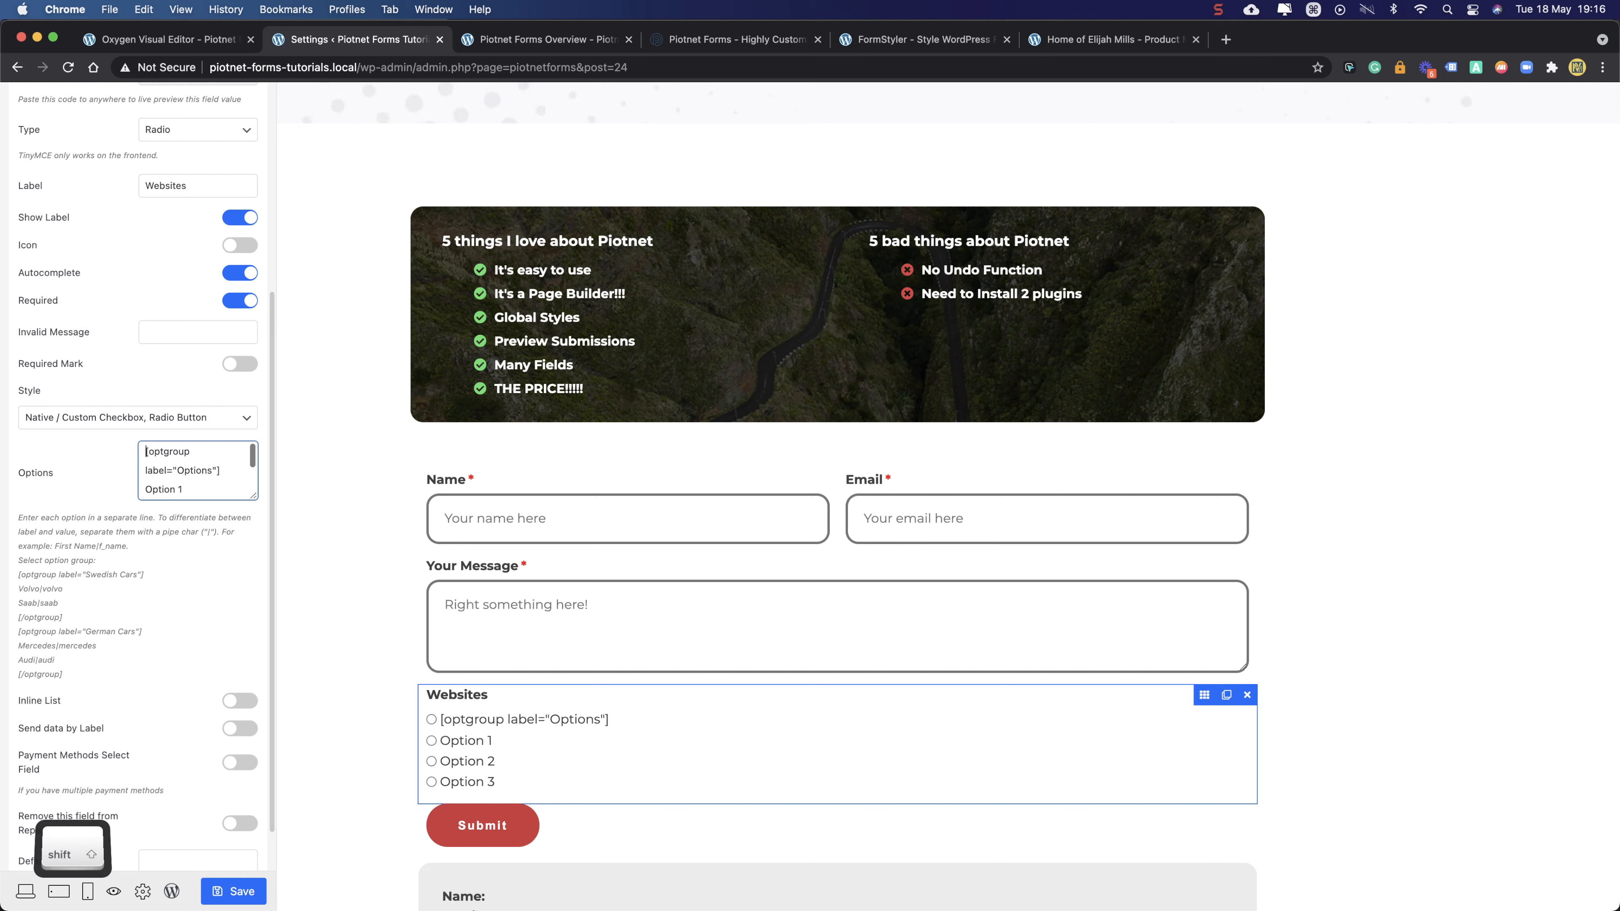
key("shift+Down")
key("shift+Down")
key("shift+Down")
key("shift+Up")
key("shift+Up")
key("shift+Down")
key("super+c")
key("Down")
key("Down")
key("Down")
key("Return")
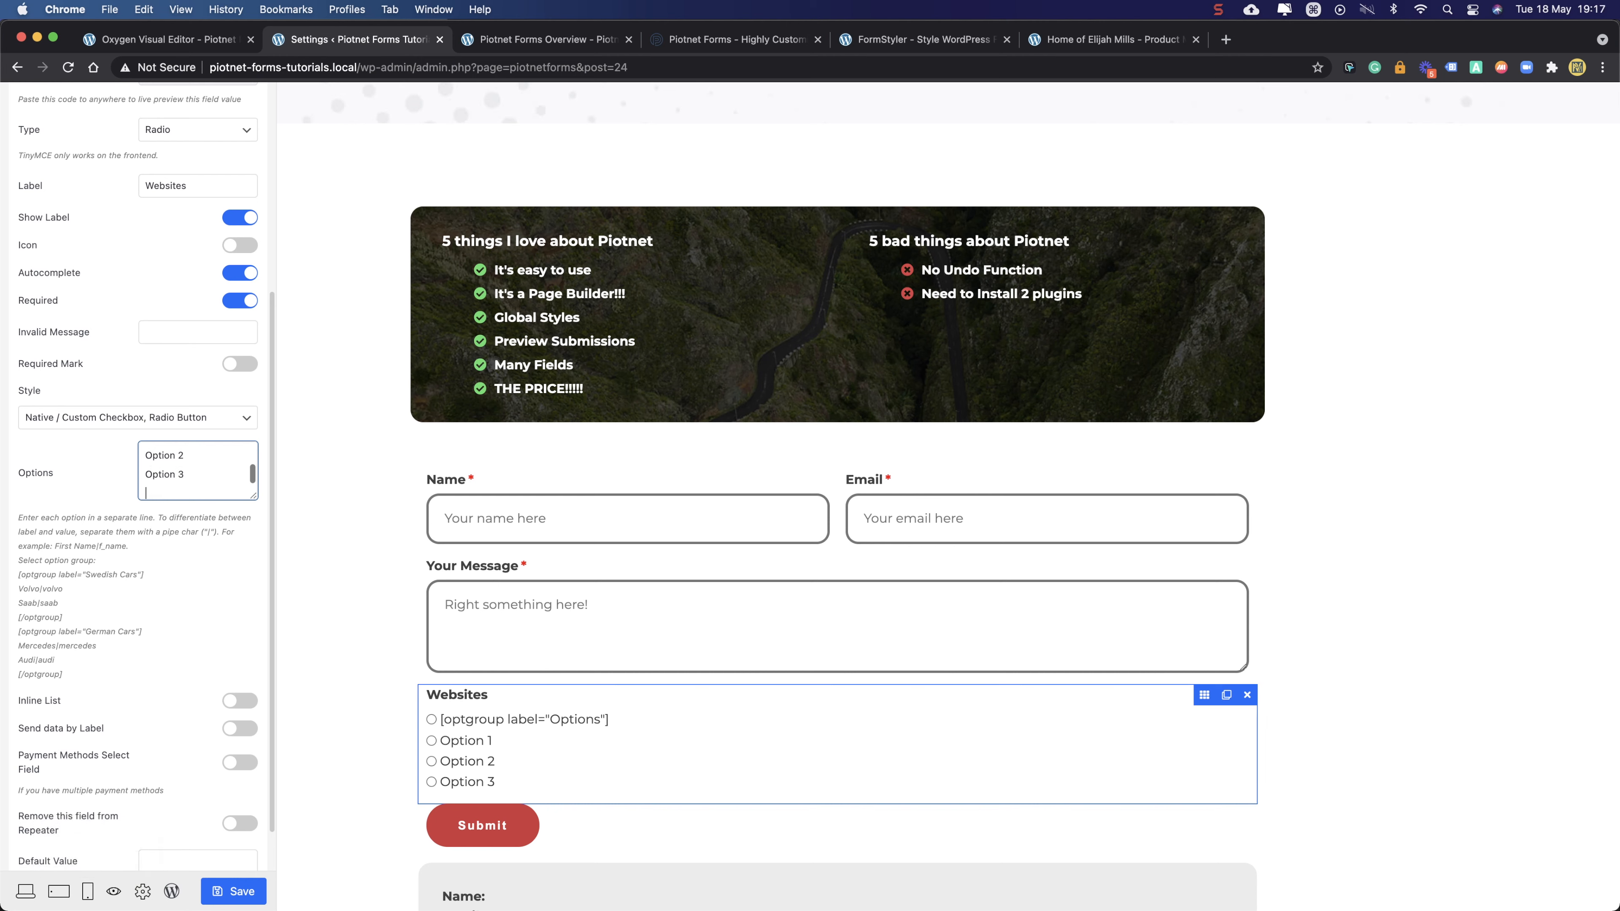
key("super+v")
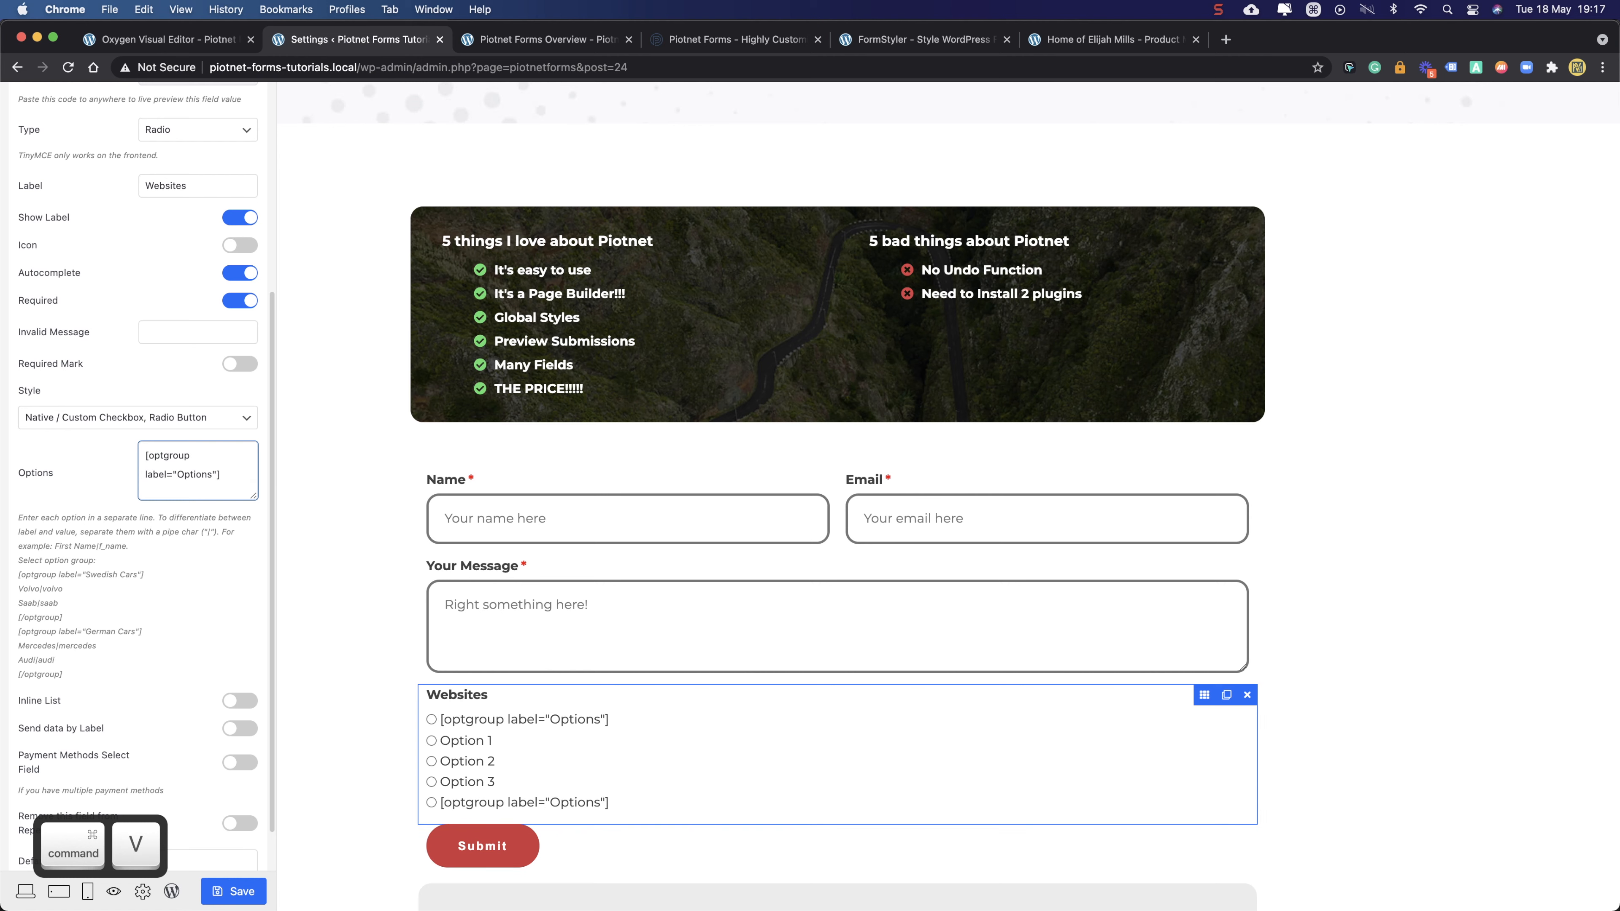
- Edit the pasted line into a closing [/optgroup] tag
key("shift+Right")
key("shift+Right")
key("shift+Right")
key("shift+Right")
key("shift+Right")
key("shift+Right")
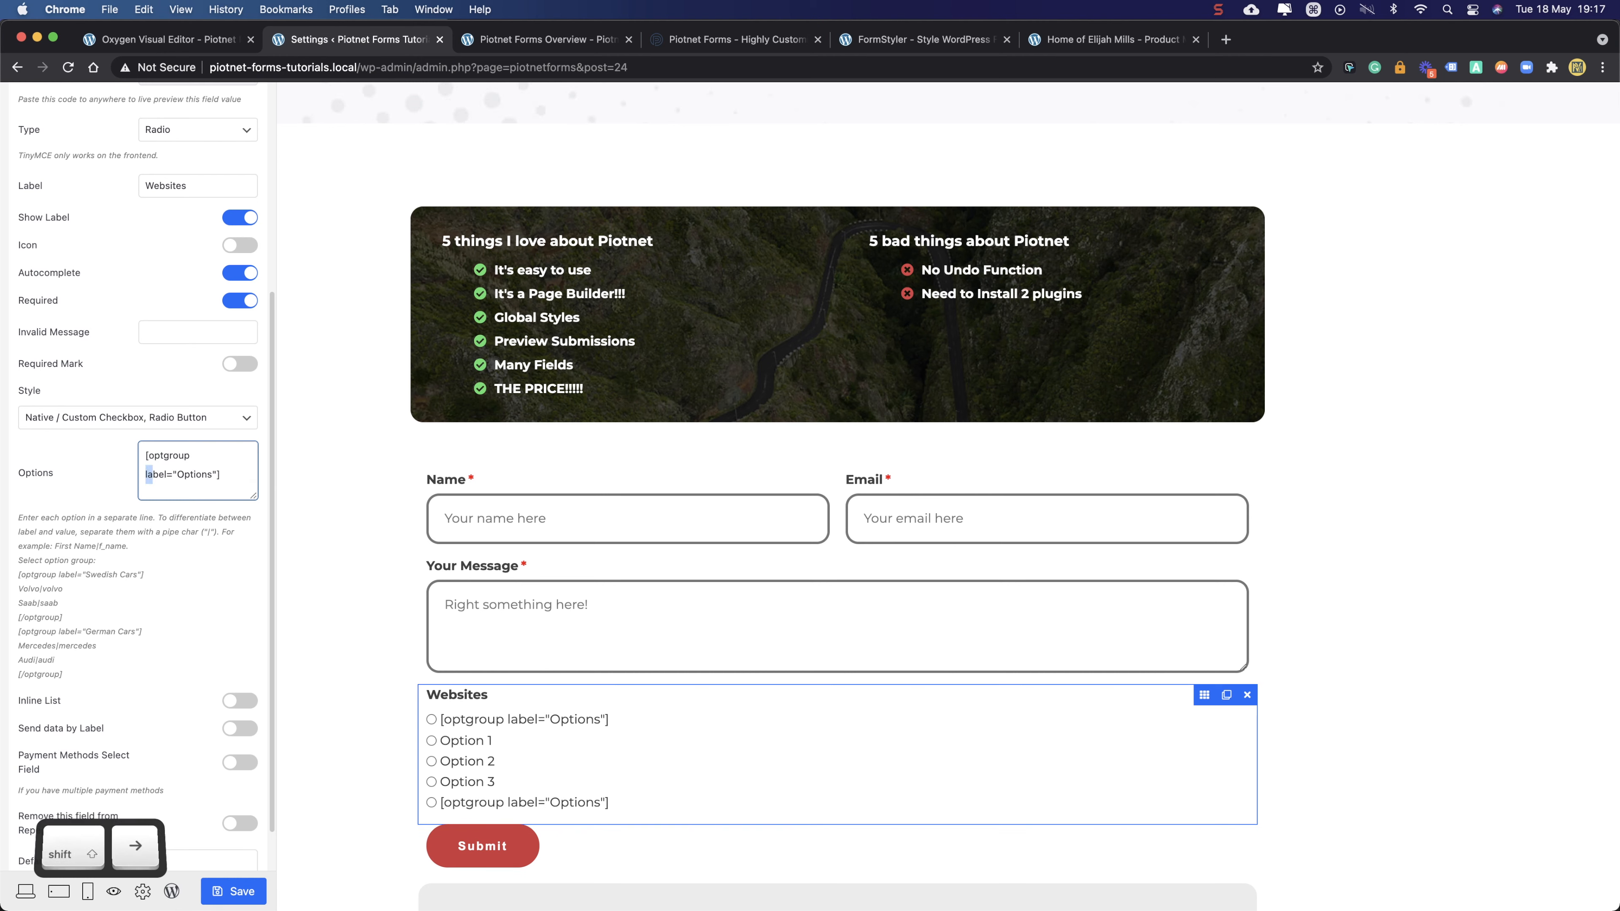
key("shift+Right")
key("shift+Right")
key("shift+Right")
key("shift+Right")
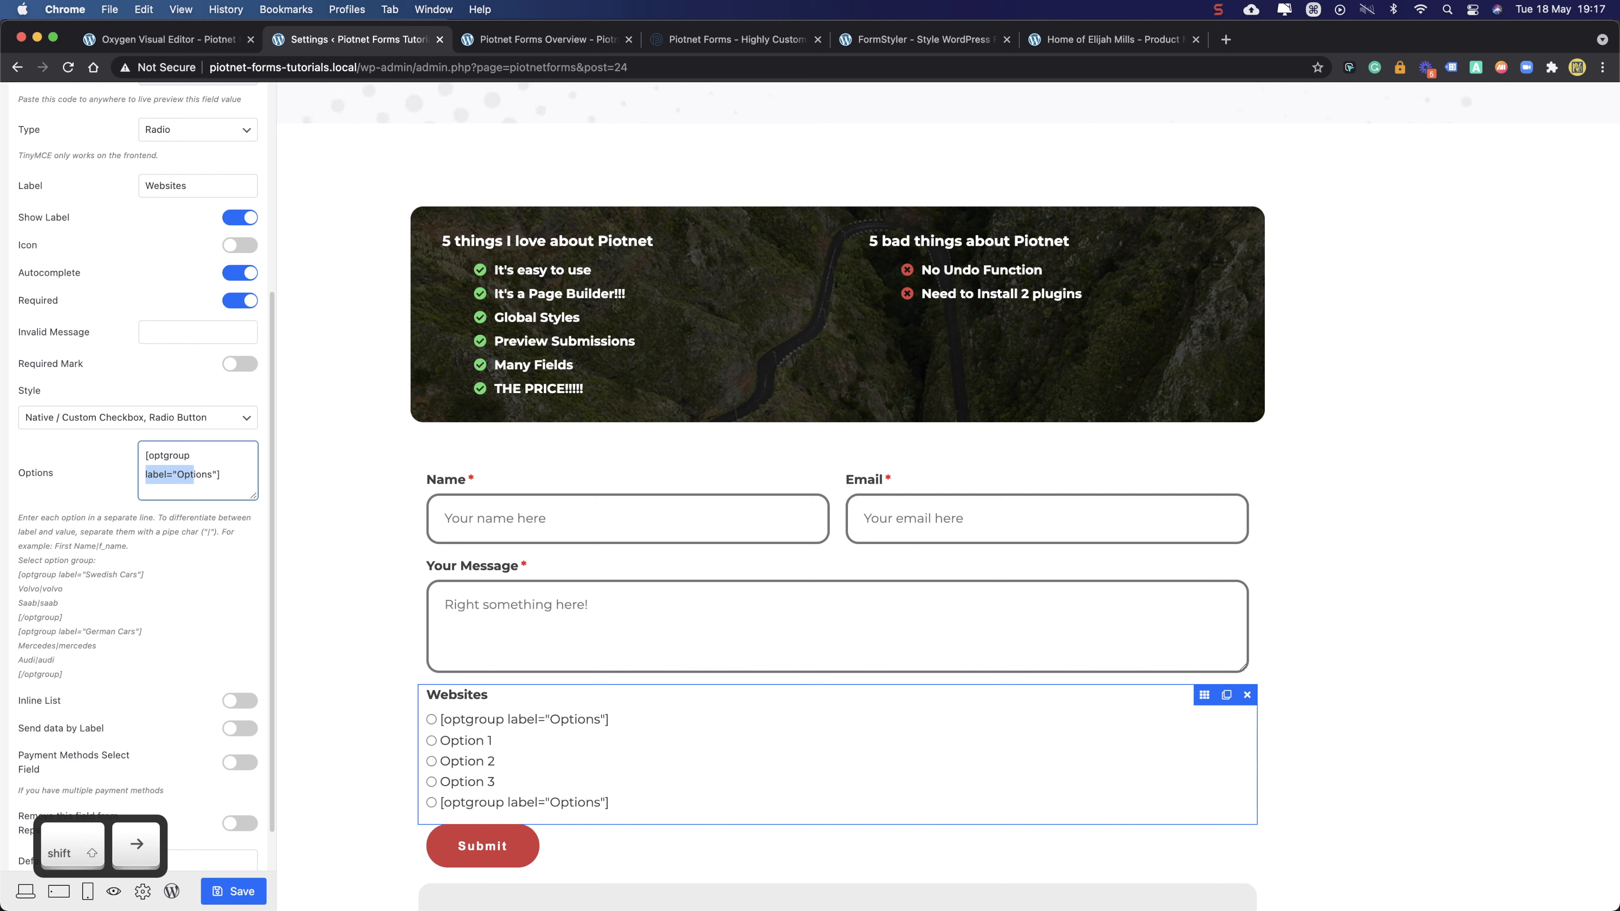
key("shift+Right")
key("shift+Right")
key("shift+Right")
key("shift+Right")
key("shift+Right")
key("BackSpace")
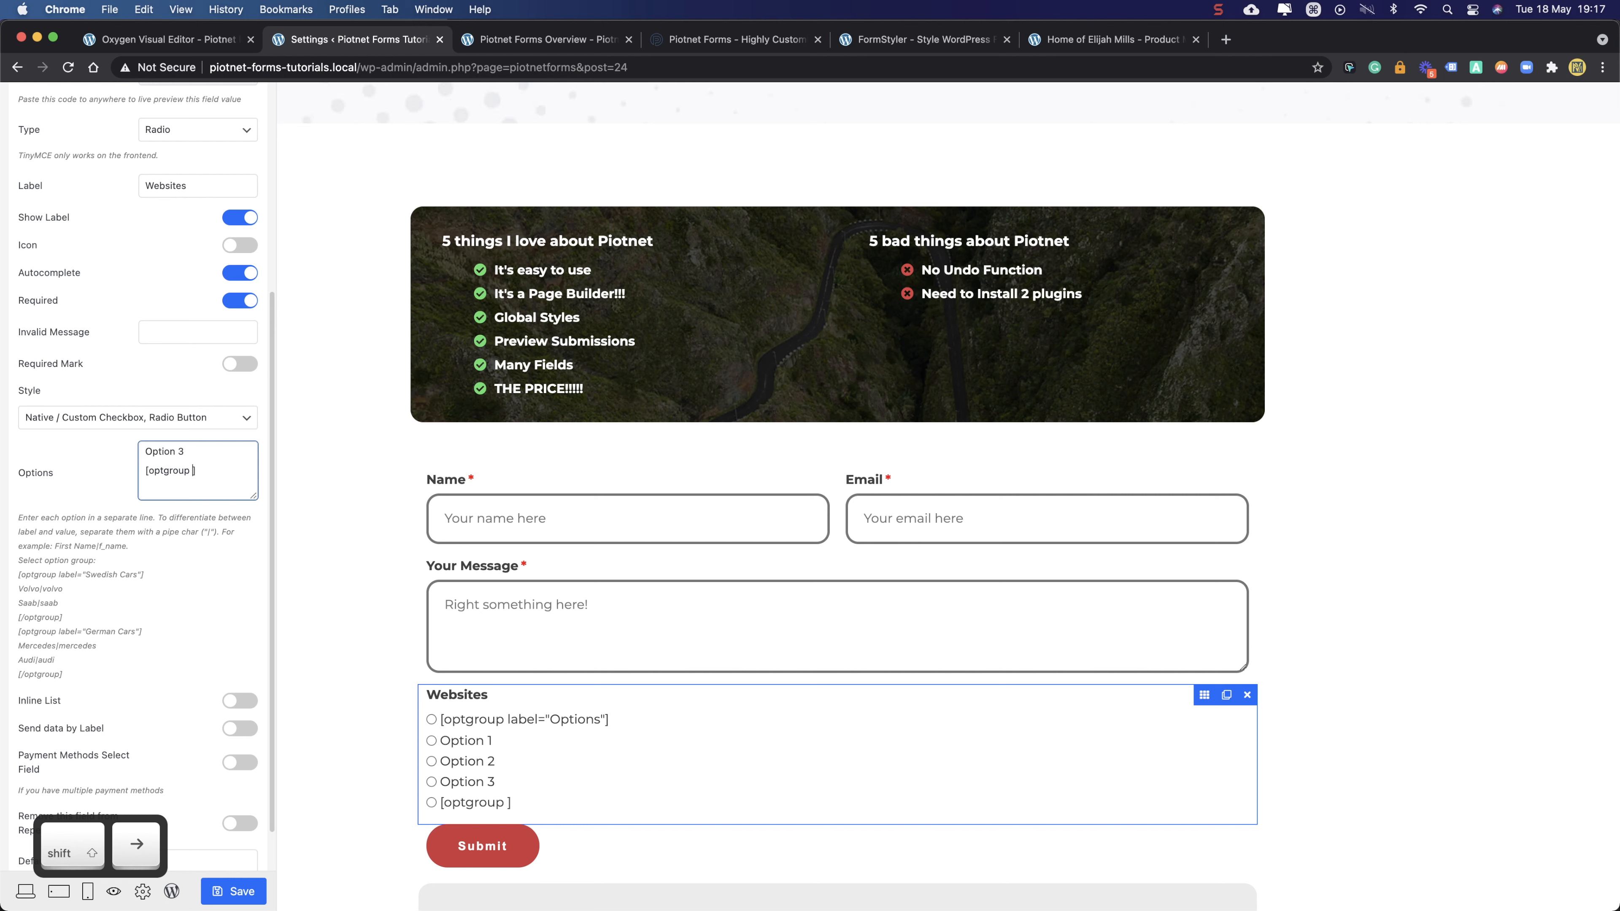
key("BackSpace")
key("Left")
key("Left")
type("/")
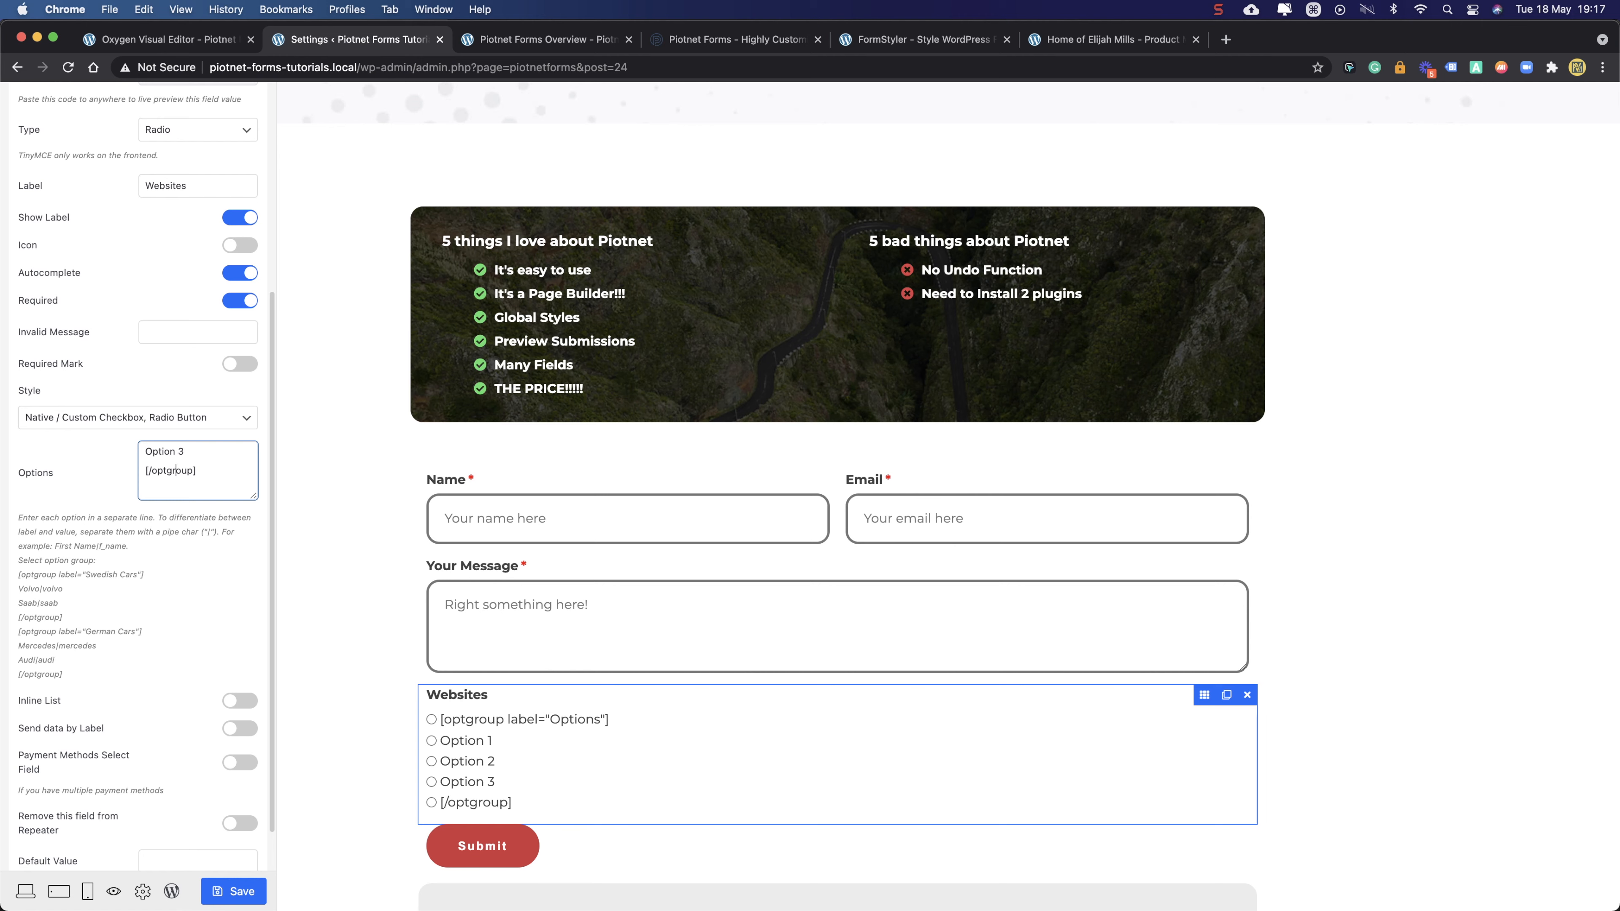
key("Up")
key("Up")
key("Up")
key("Up")
key("Up")
key("Up")
left_click_drag(234, 472, 138, 449)
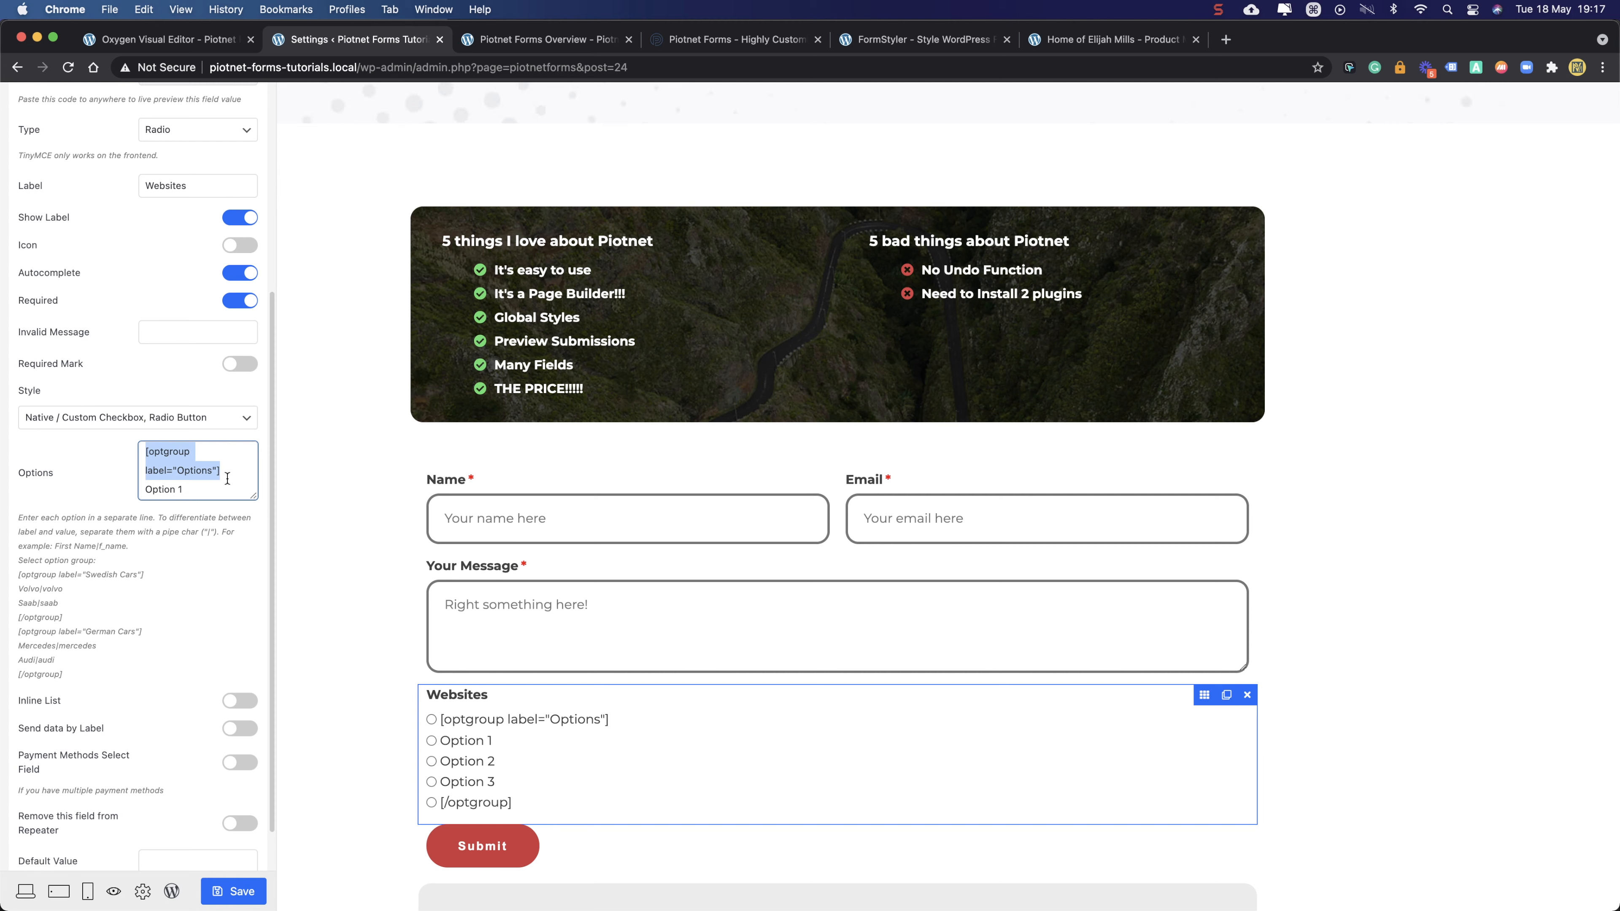
scroll(228, 478, "down", 1)
- Remove the Options label from the group tag and join Option 1 onto that line
left_click(204, 459)
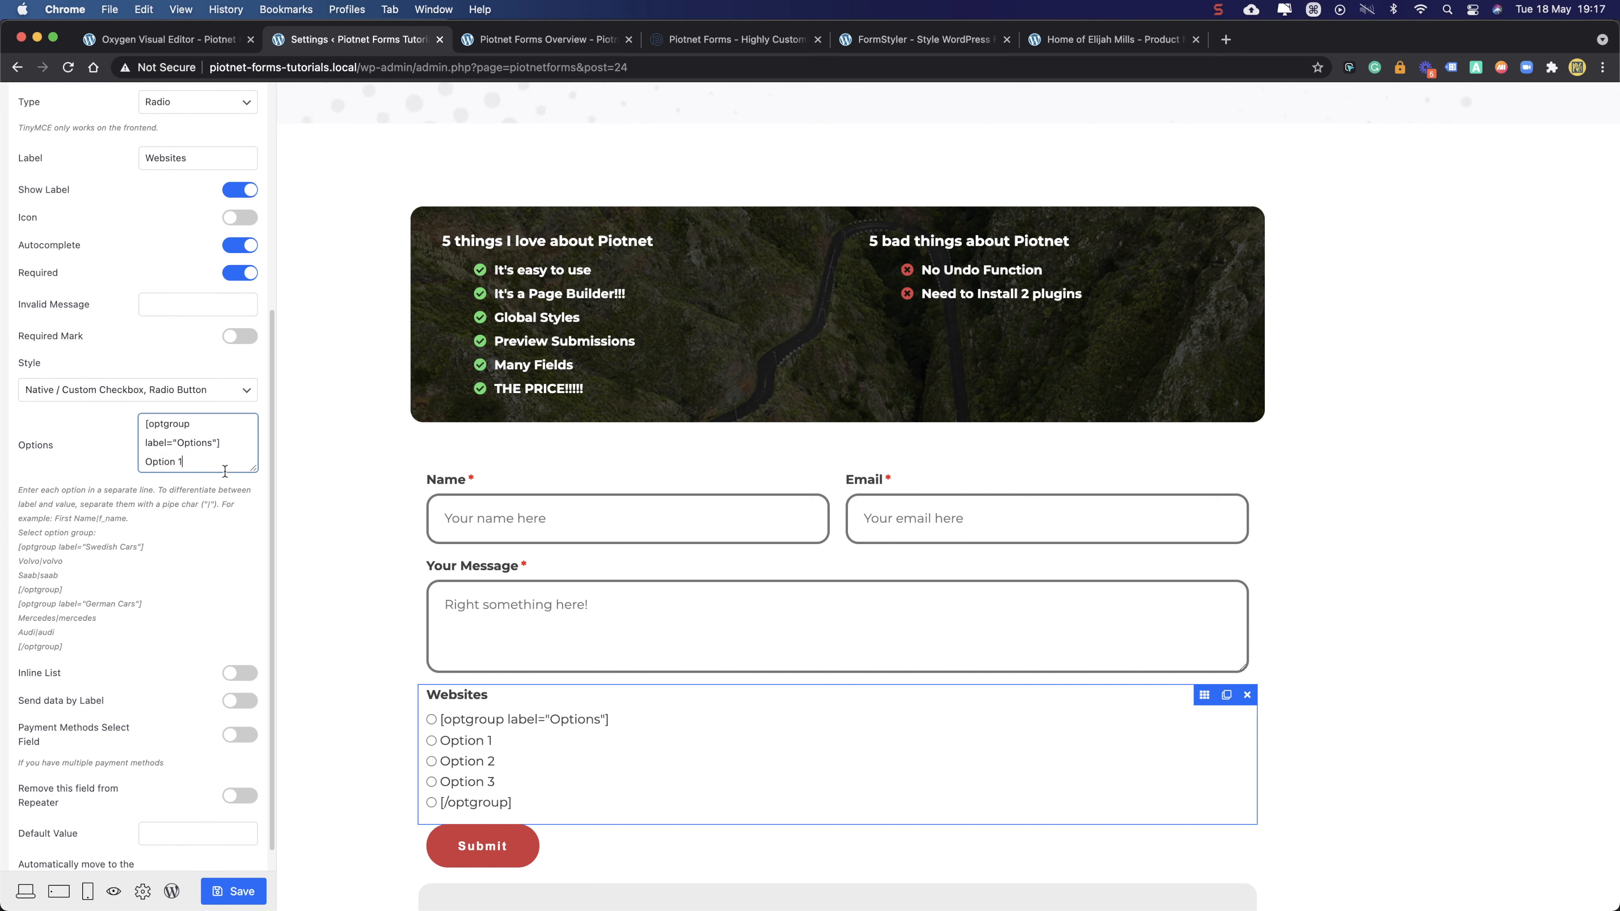
left_click_drag(253, 468, 253, 549)
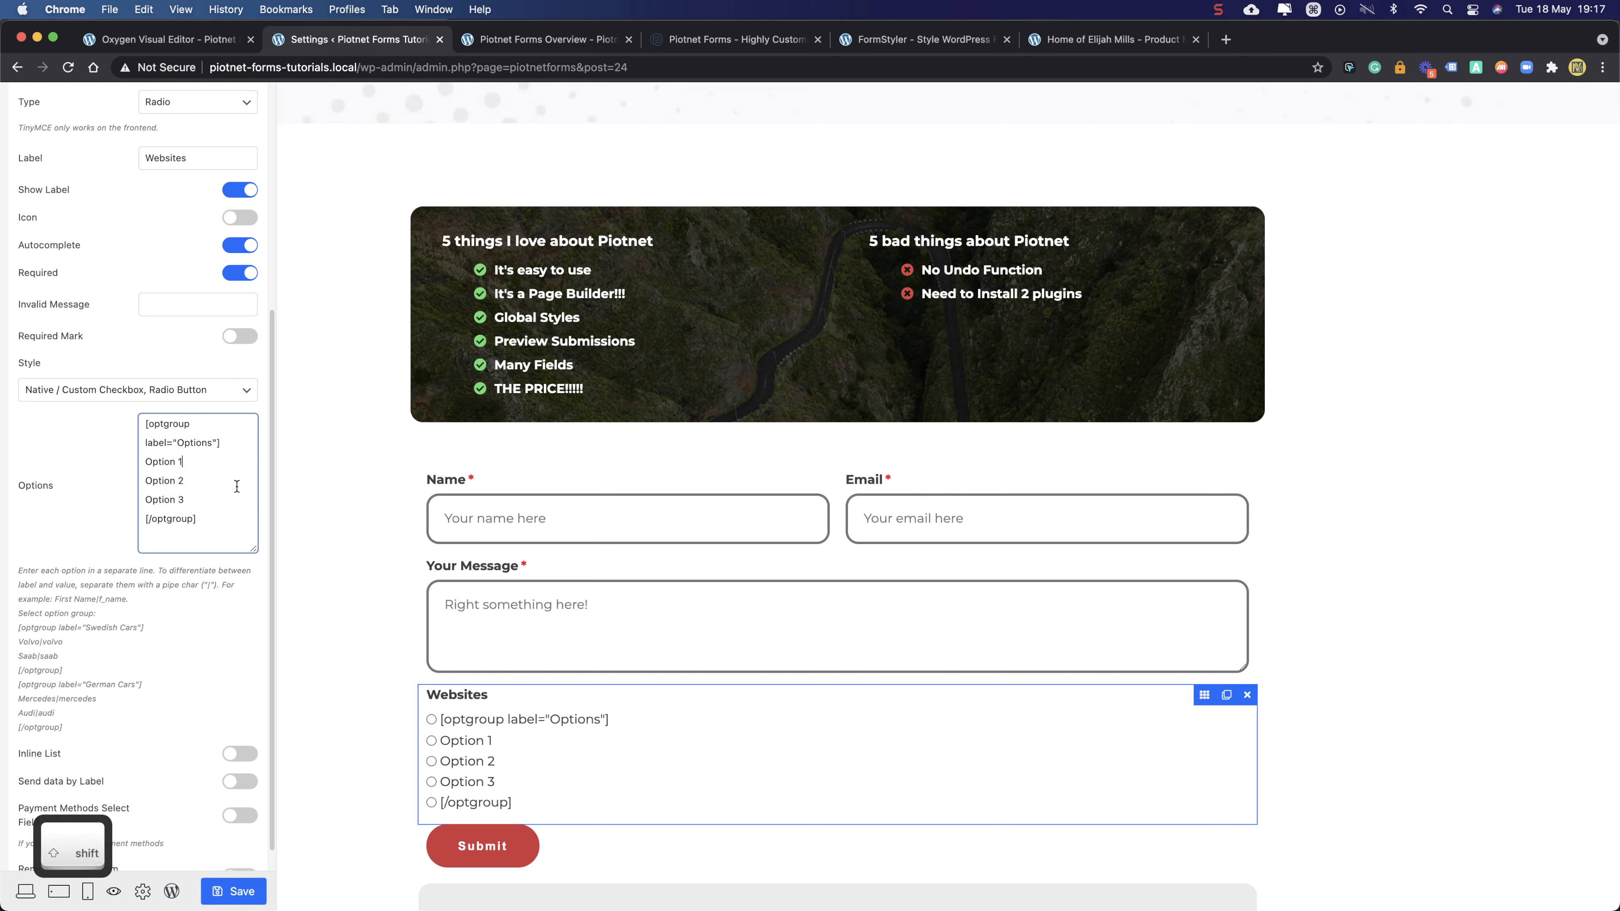
type("/")
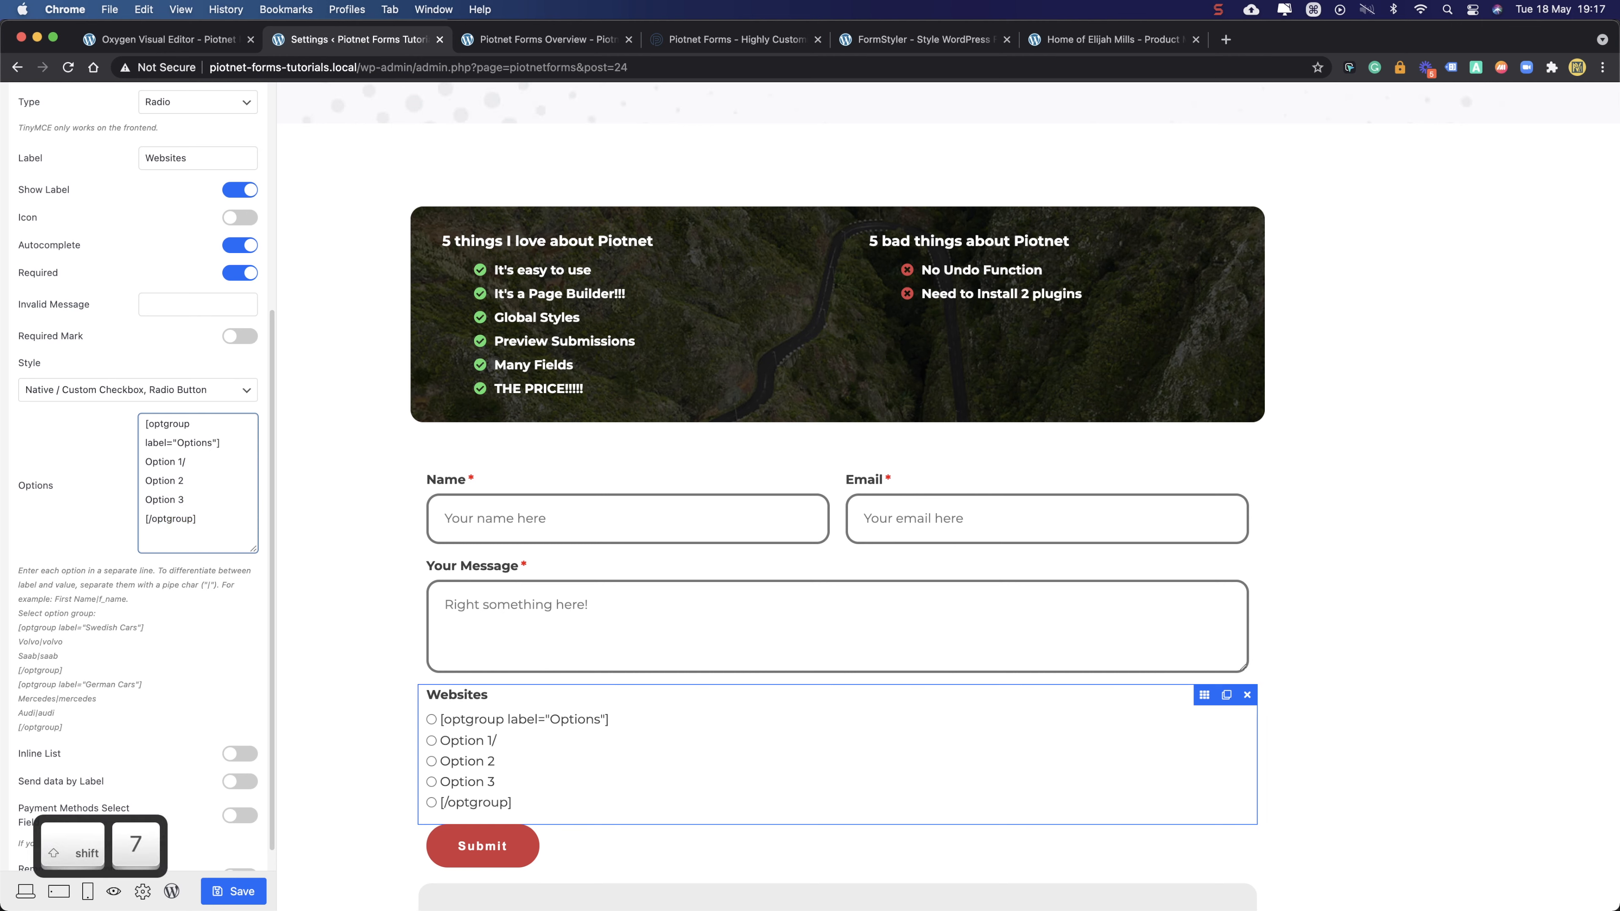
type("volvo")
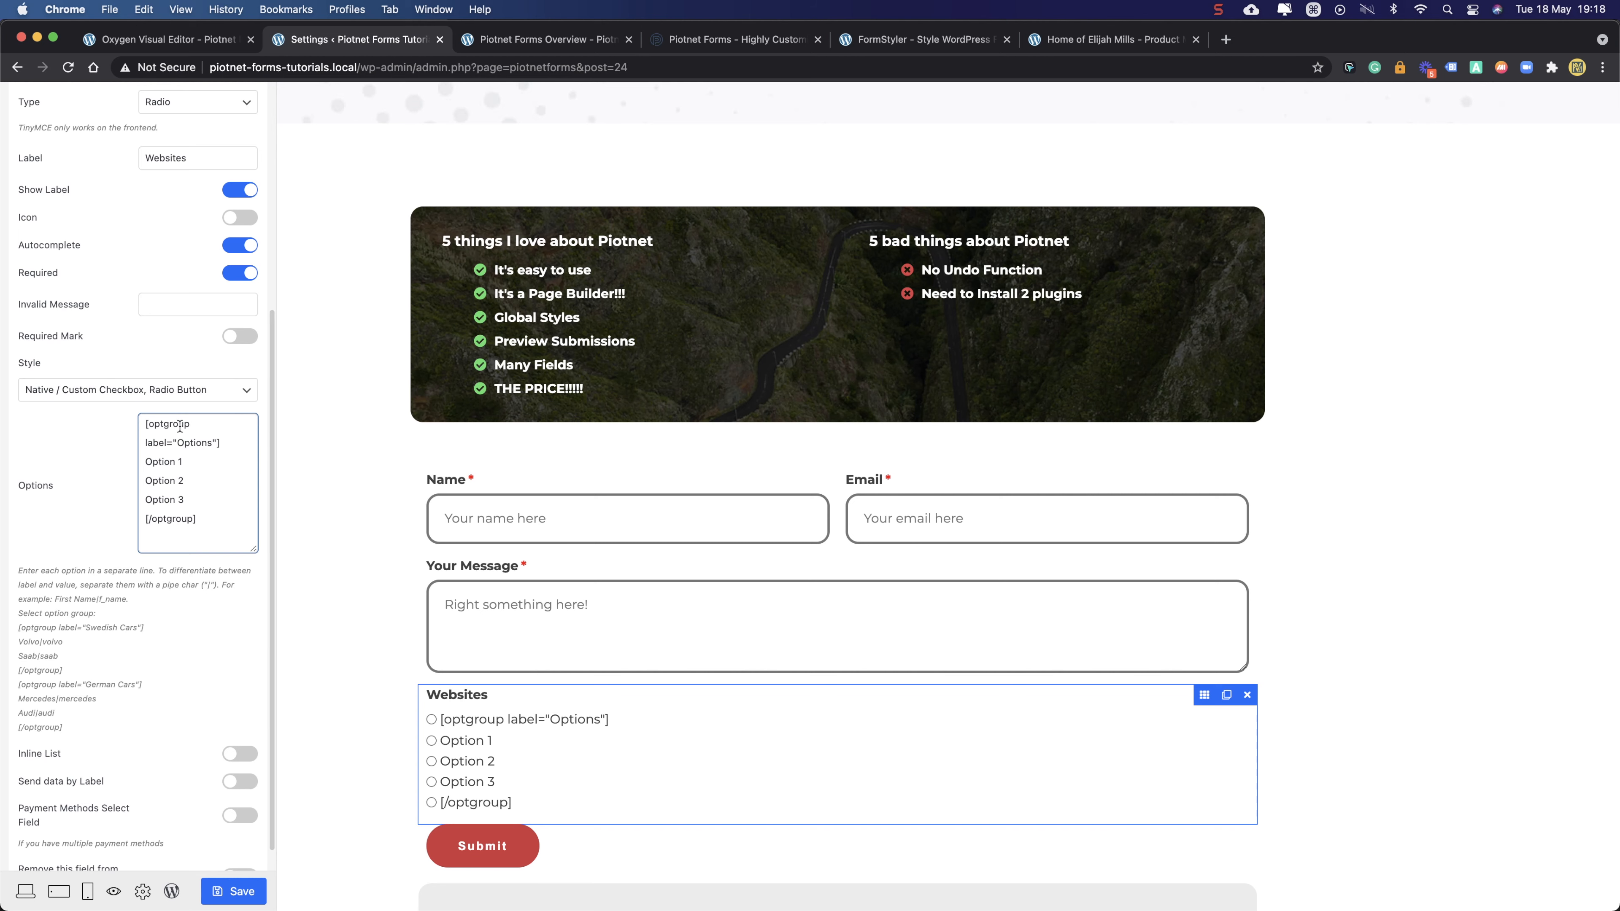
scroll(180, 426, "up", 1)
left_click_drag(219, 475, 131, 478)
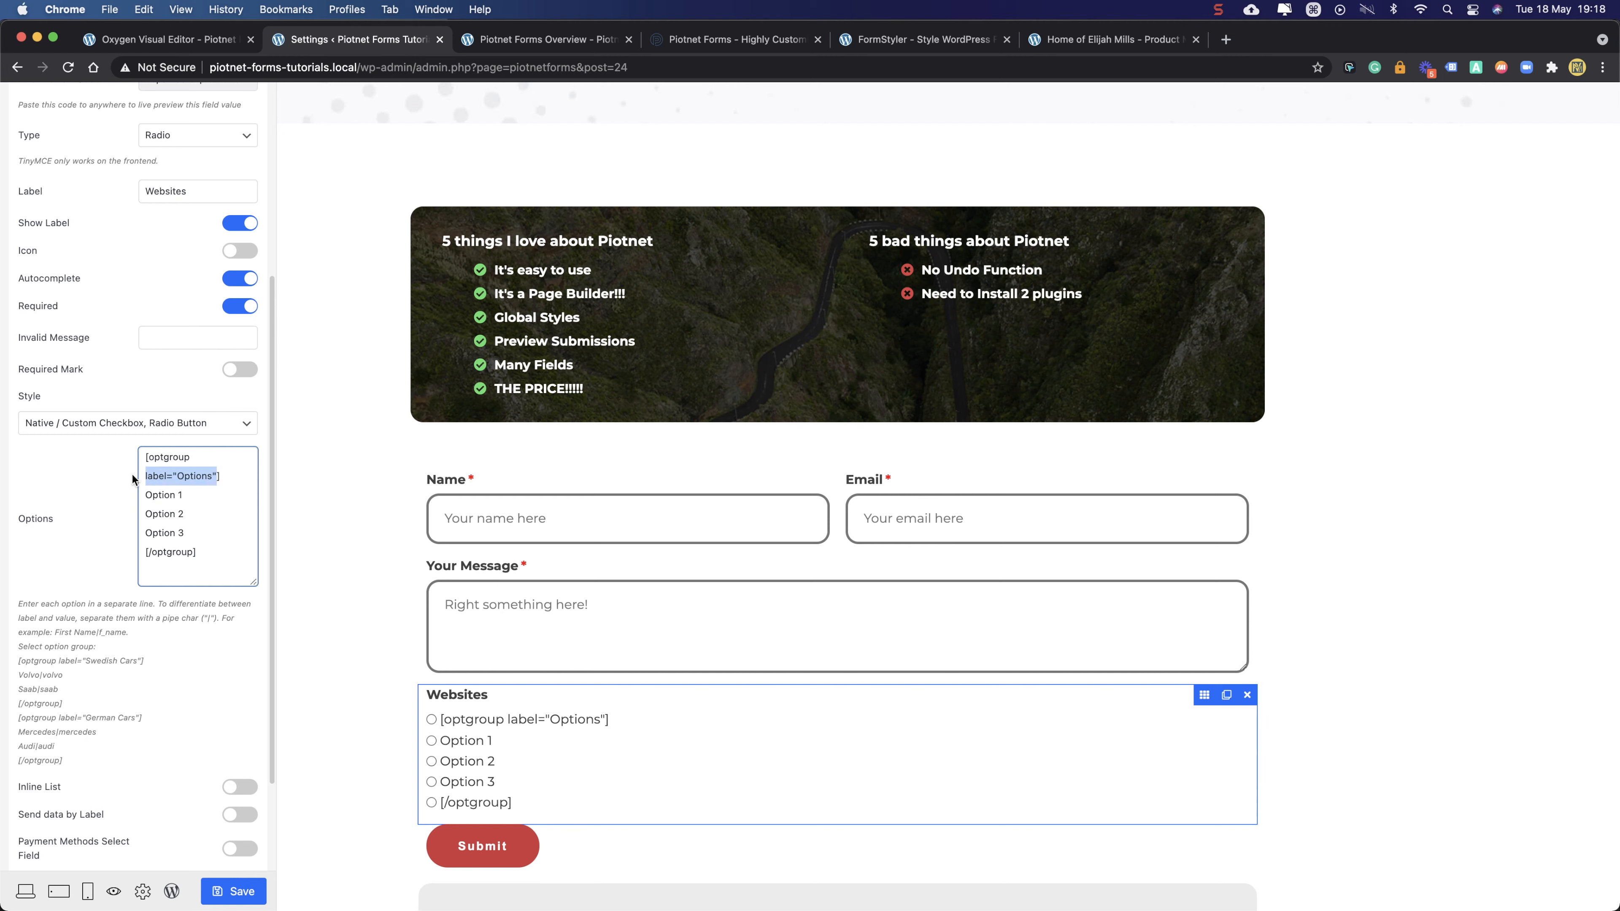
key("BackSpace")
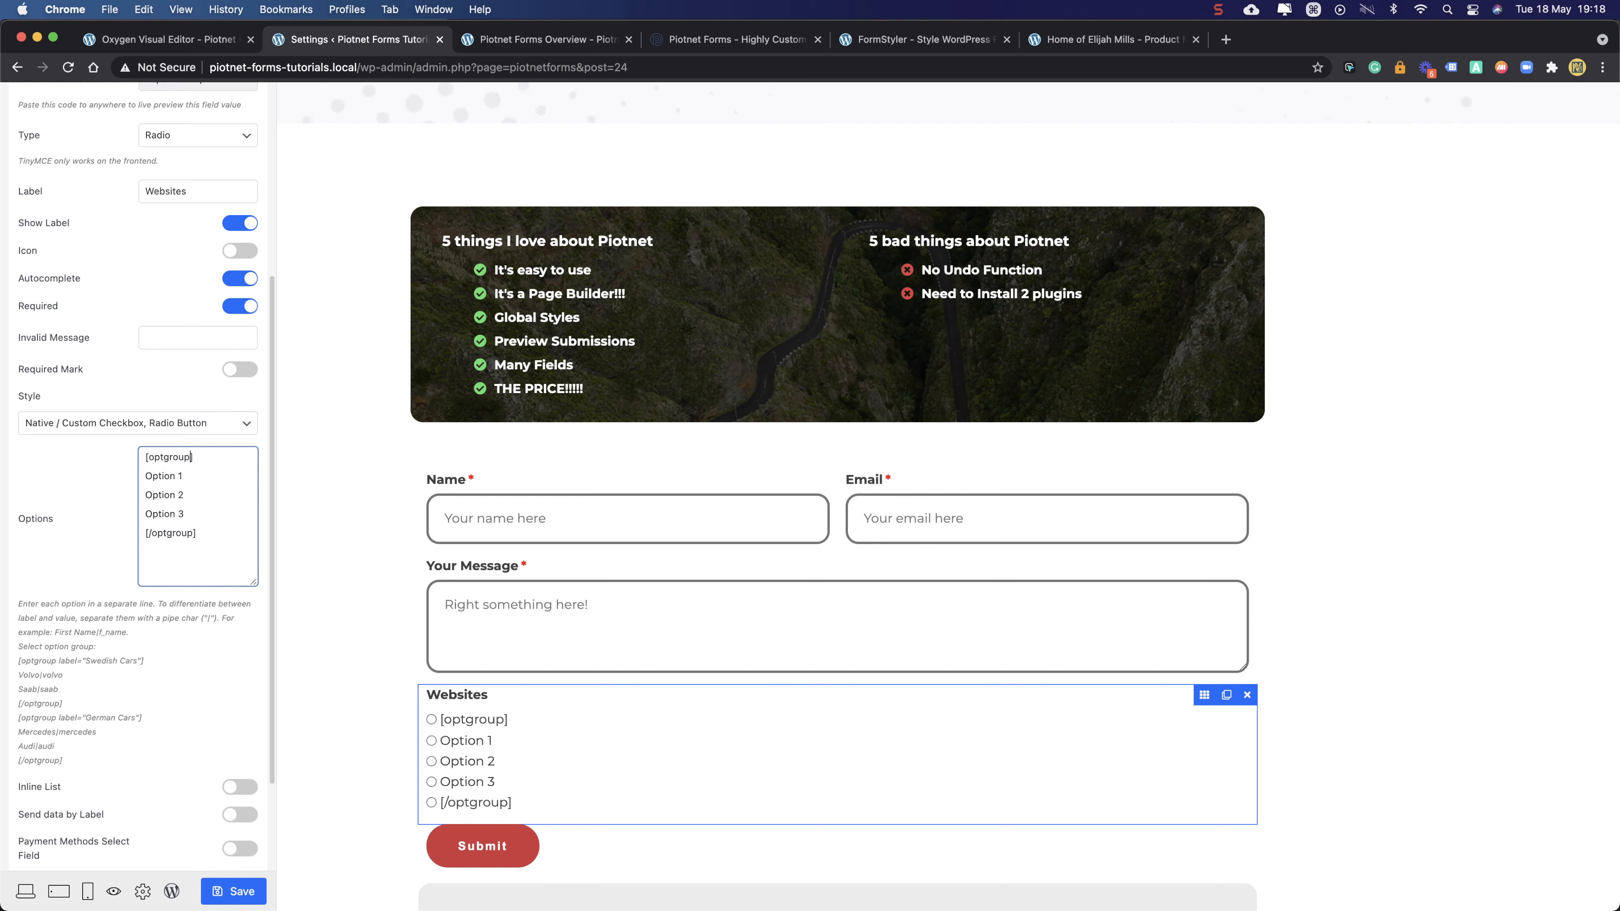
key("shift")
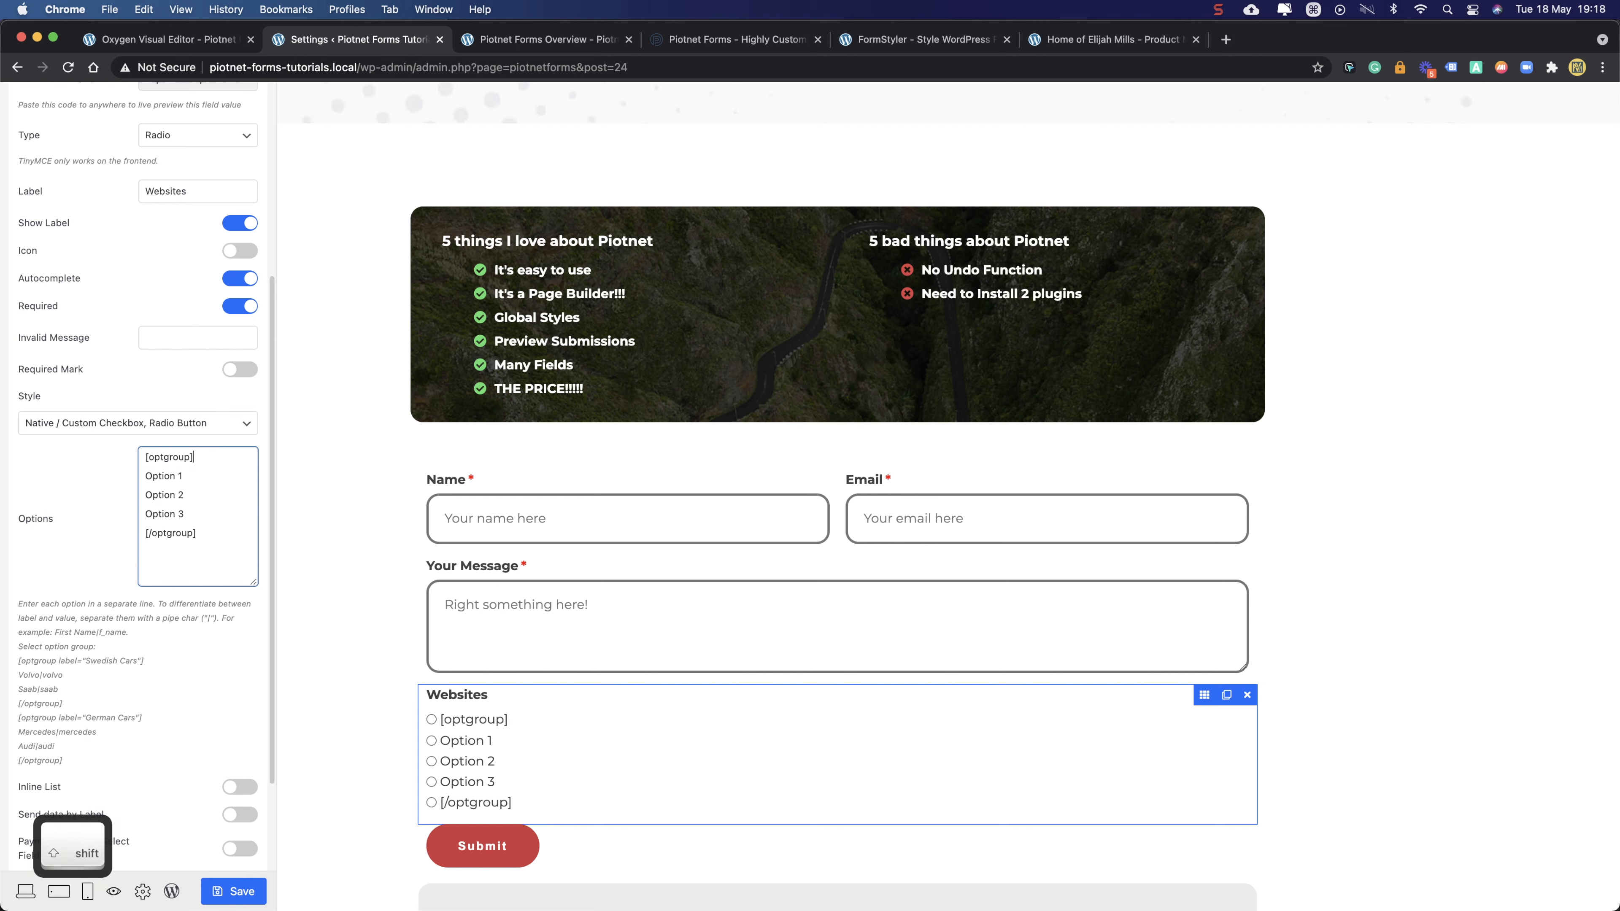
key("BackSpace")
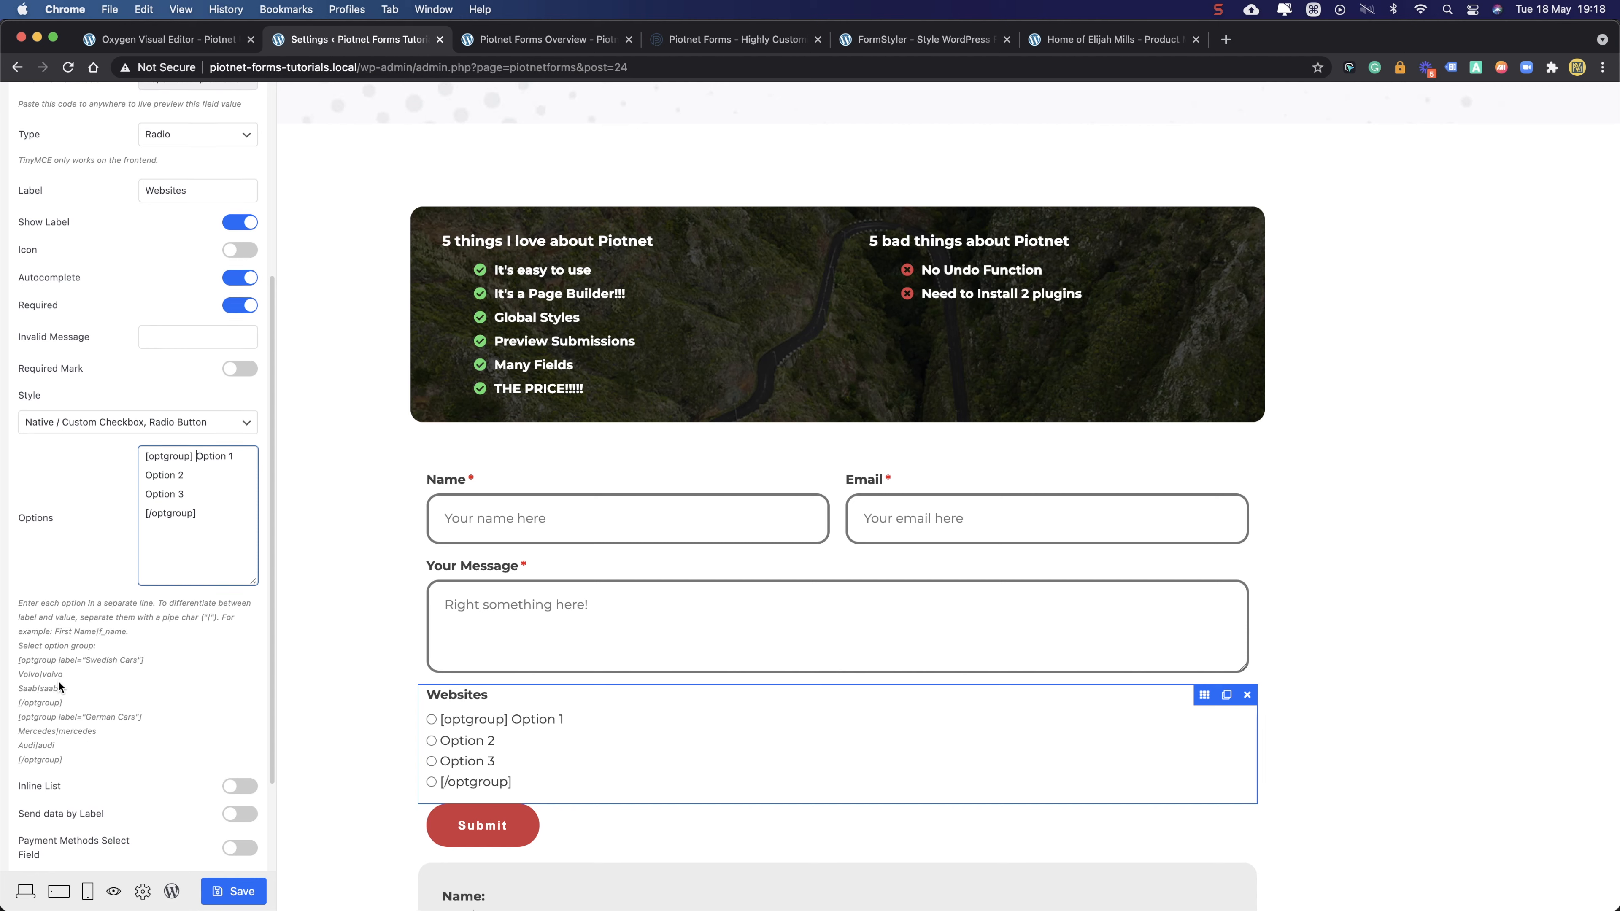
- Following the help text, give Option 2 the value 2 by appending |2
scroll(58, 681, "down", 2)
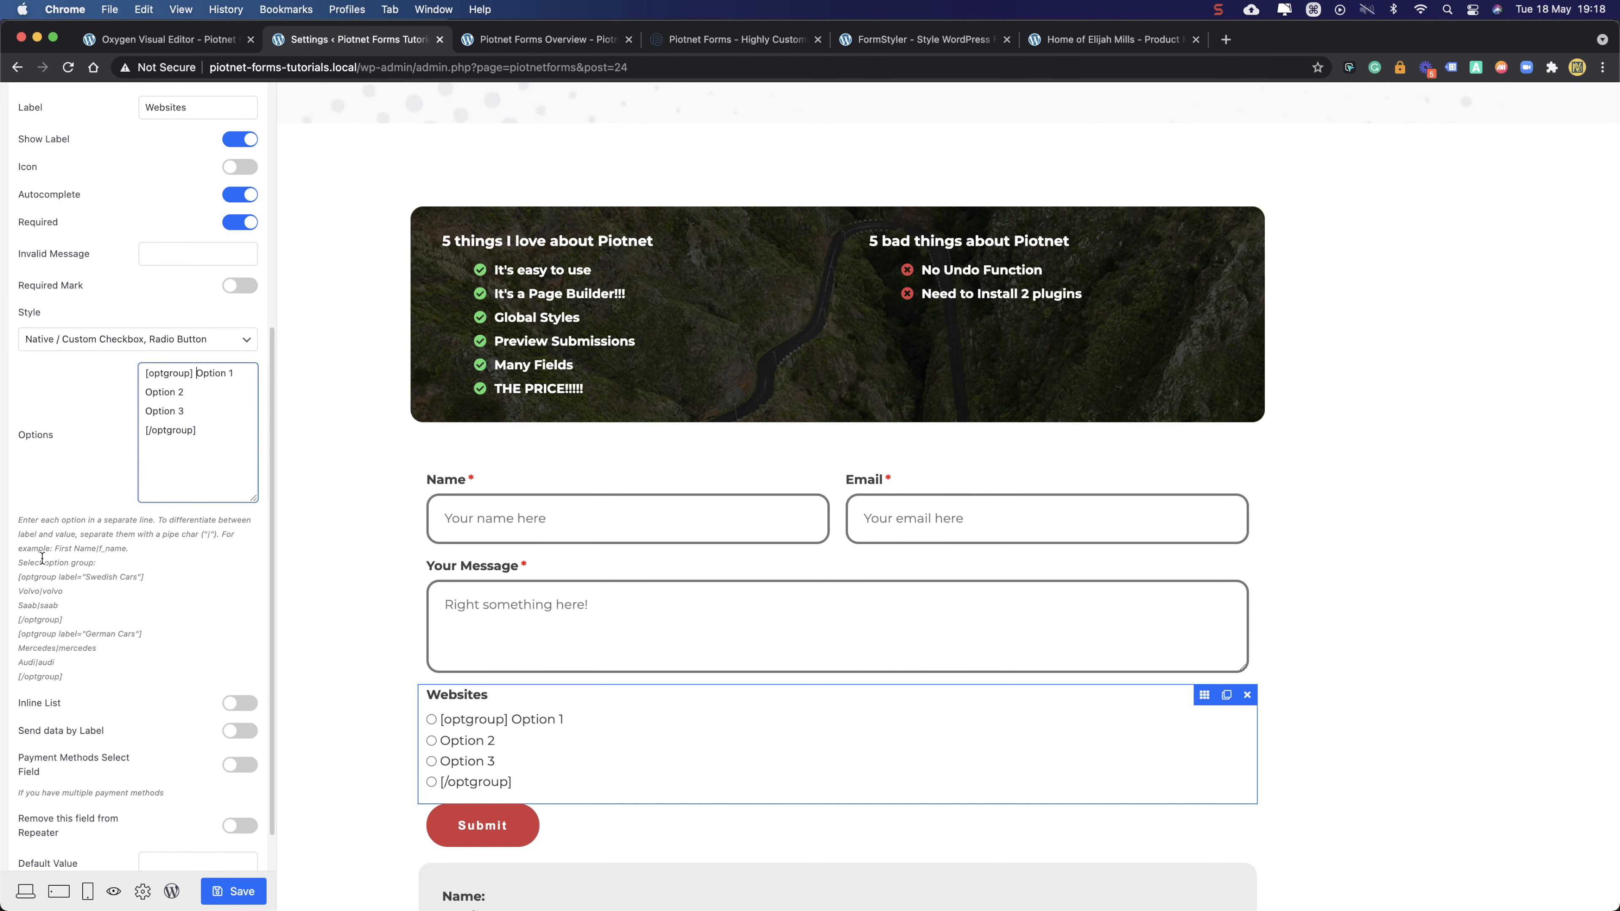
left_click_drag(18, 520, 90, 655)
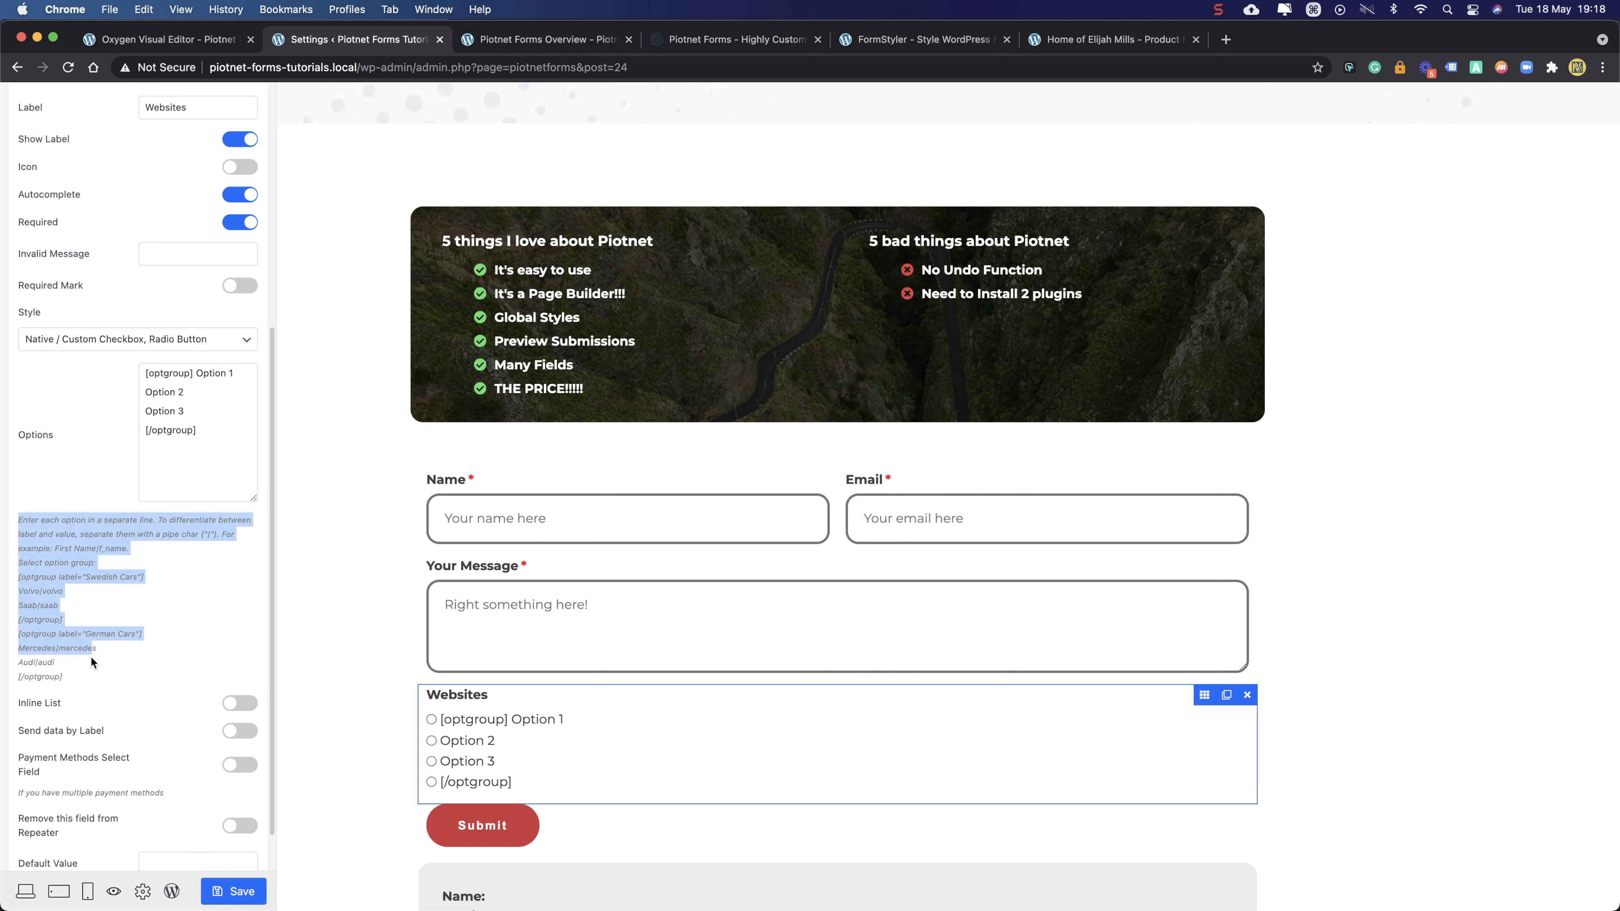
left_click(90, 673)
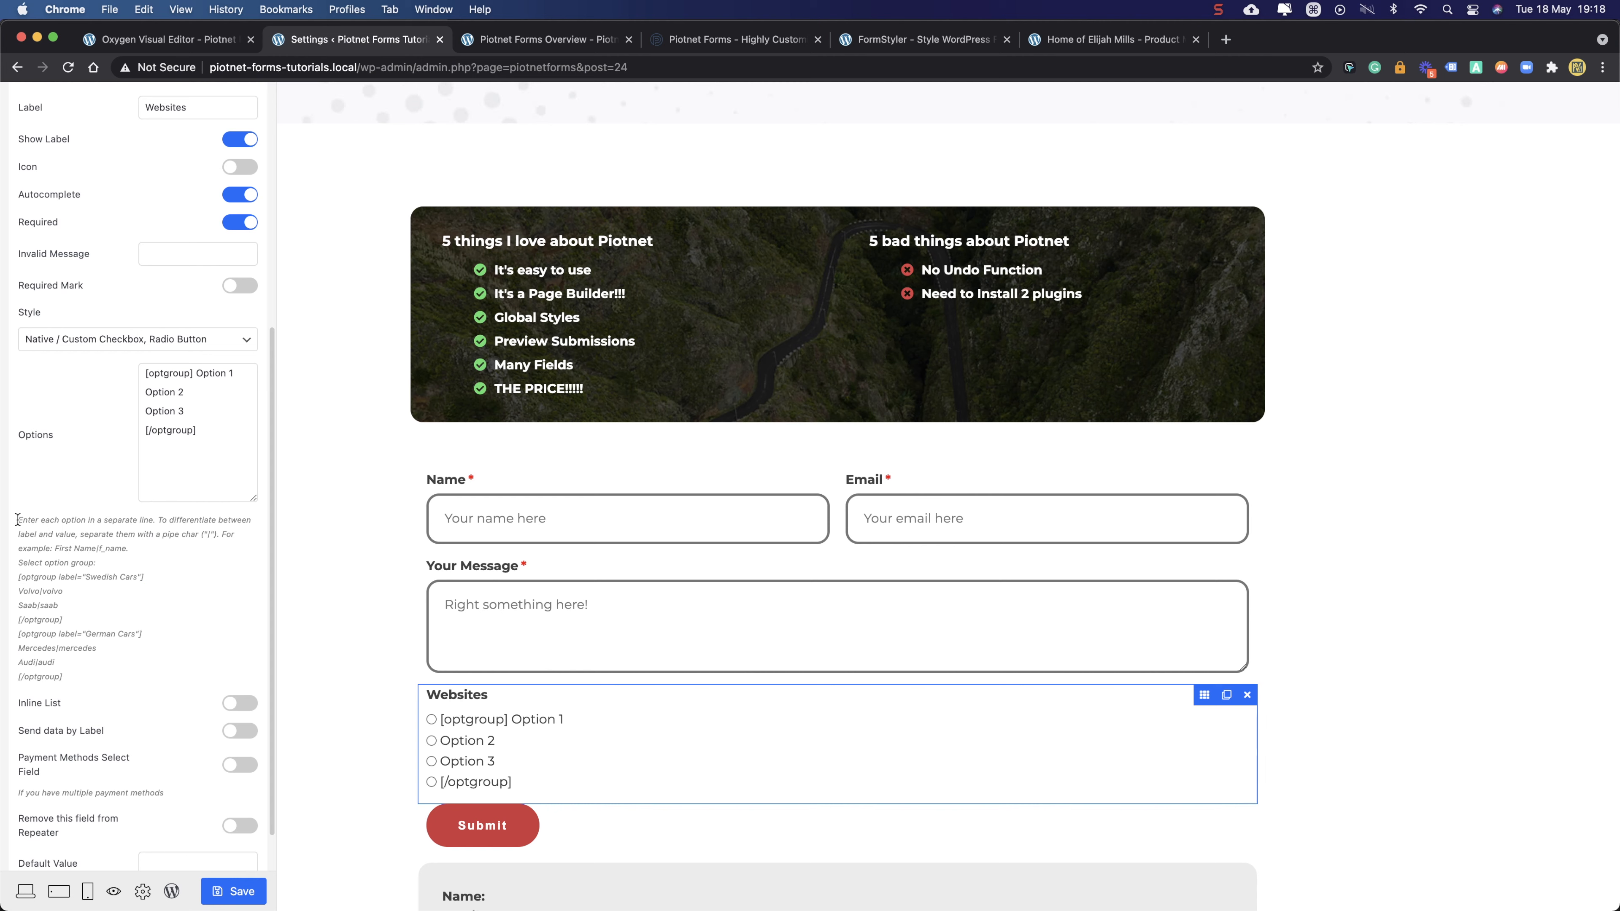
left_click_drag(18, 520, 132, 531)
left_click(59, 526)
left_click(184, 393)
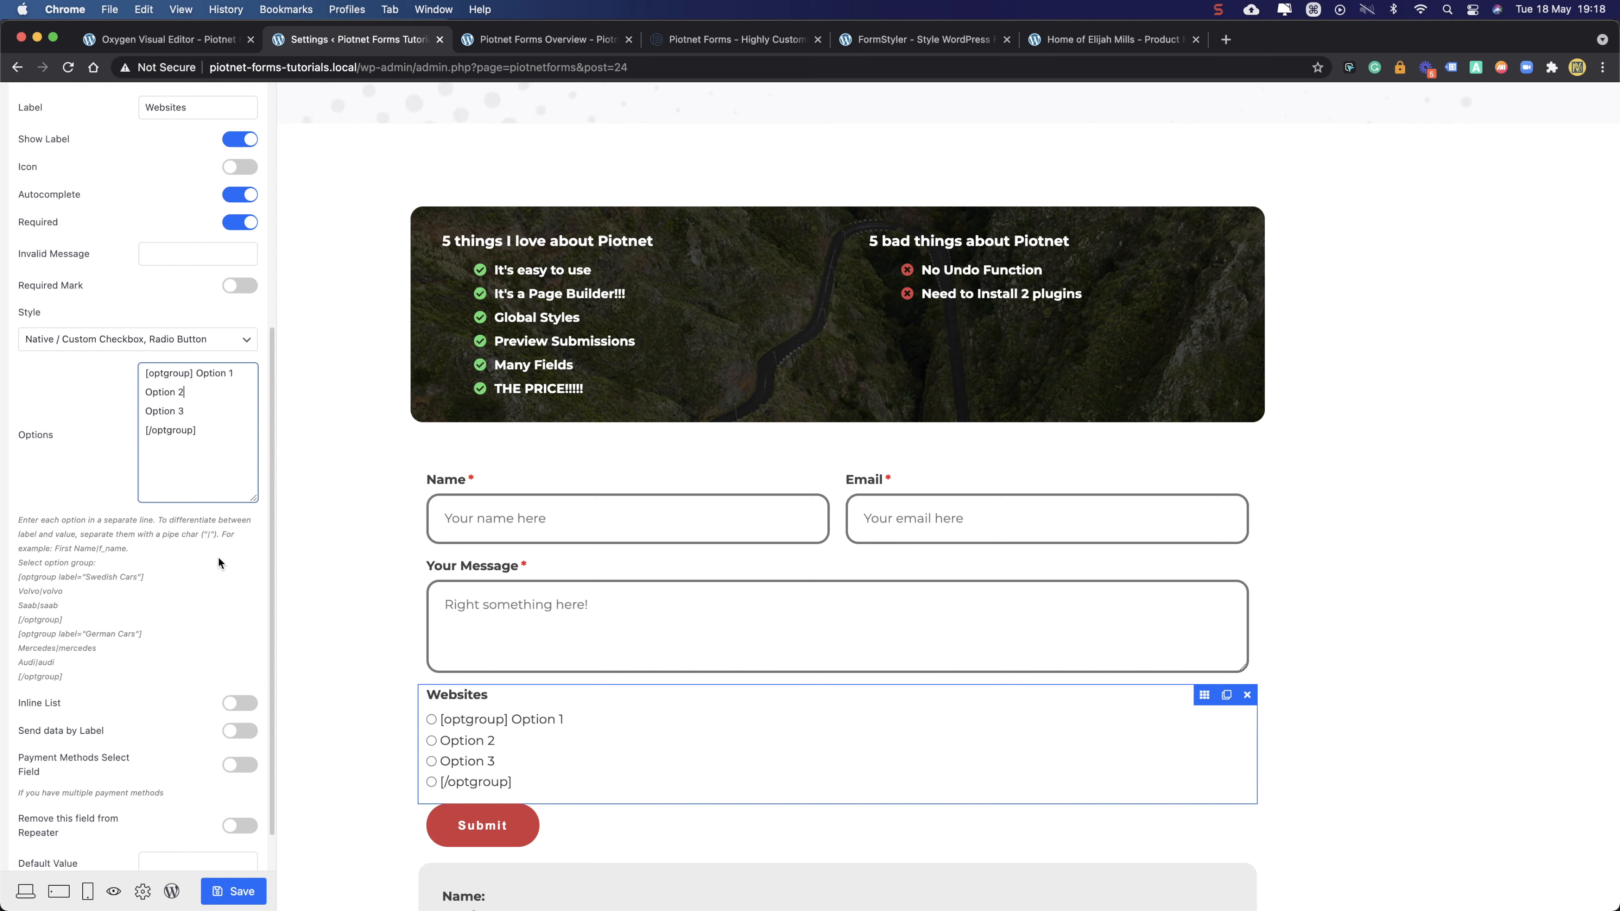
key("shift")
type("|2")
key("BackSpace")
- Delete the closing [/optgroup] line, then all remaining option text
left_click_drag(213, 433, 118, 368)
left_click_drag(19, 515, 127, 681)
left_click(134, 609)
left_click(202, 431)
left_click_drag(198, 430, 143, 432)
left_click(69, 680)
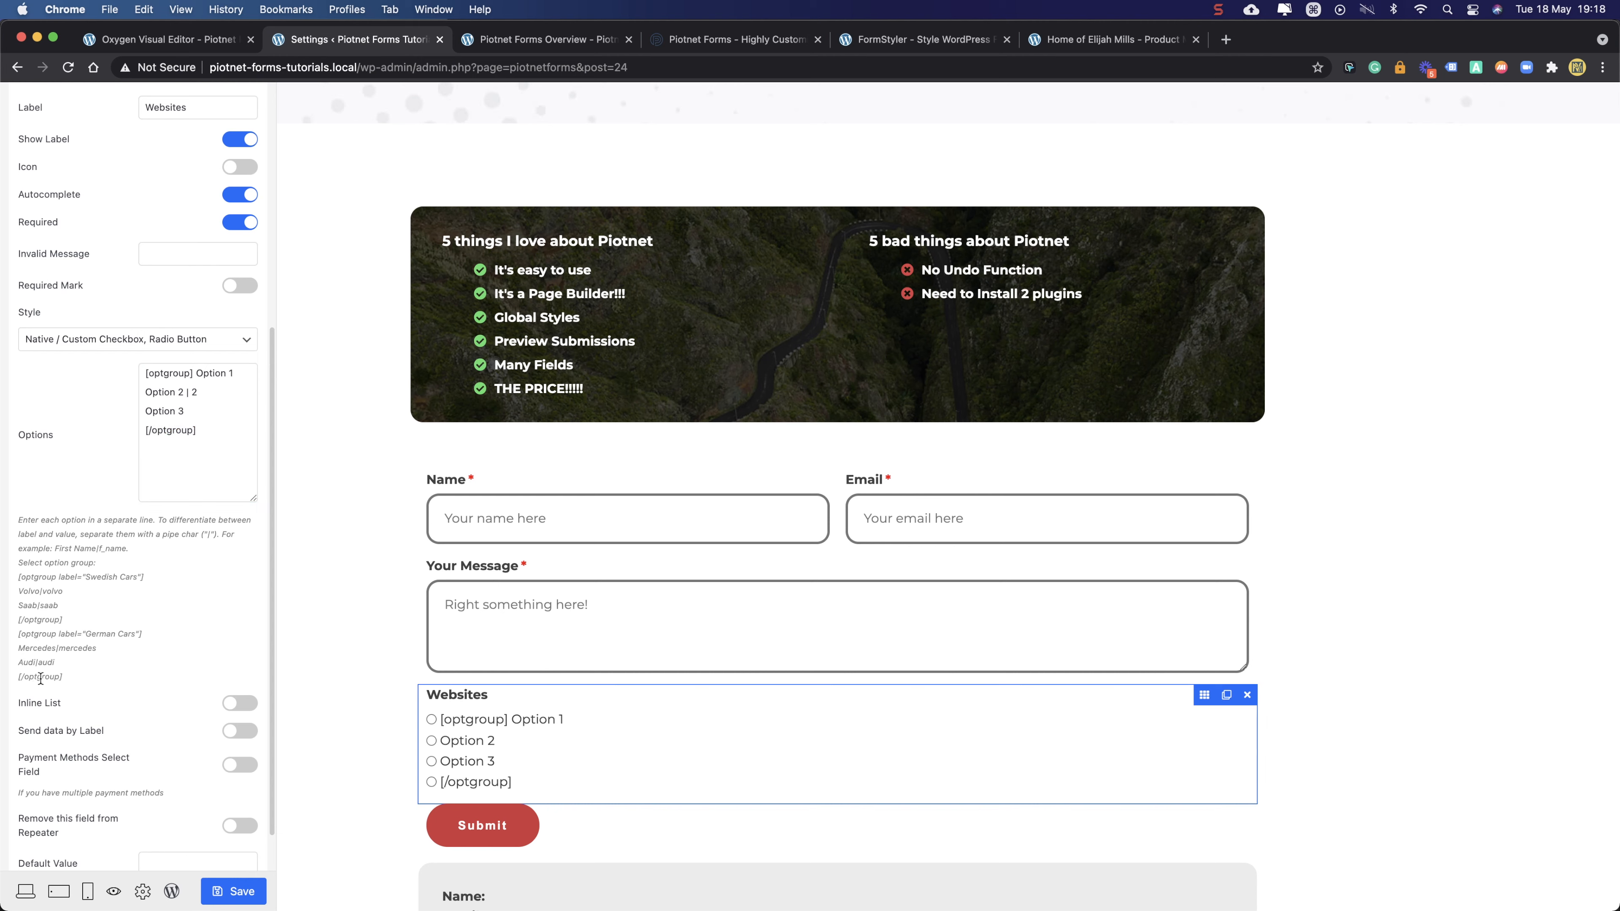
left_click_drag(69, 680, 21, 677)
left_click_drag(210, 429, 113, 436)
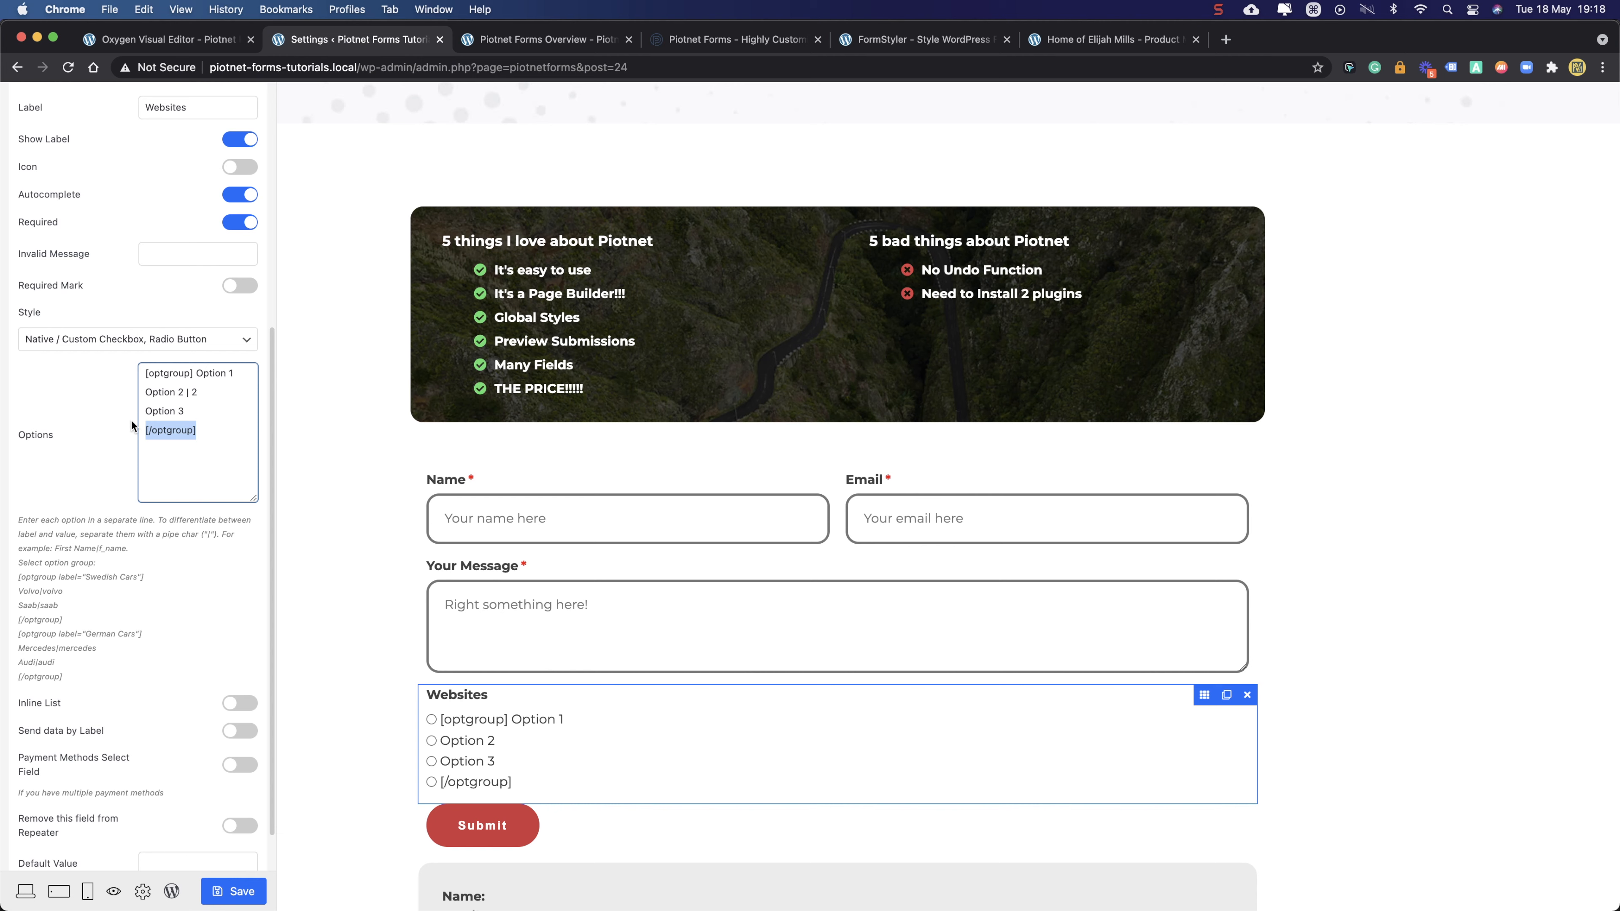
key("BackSpace")
left_click_drag(216, 423, 156, 347)
key("BackSpace")
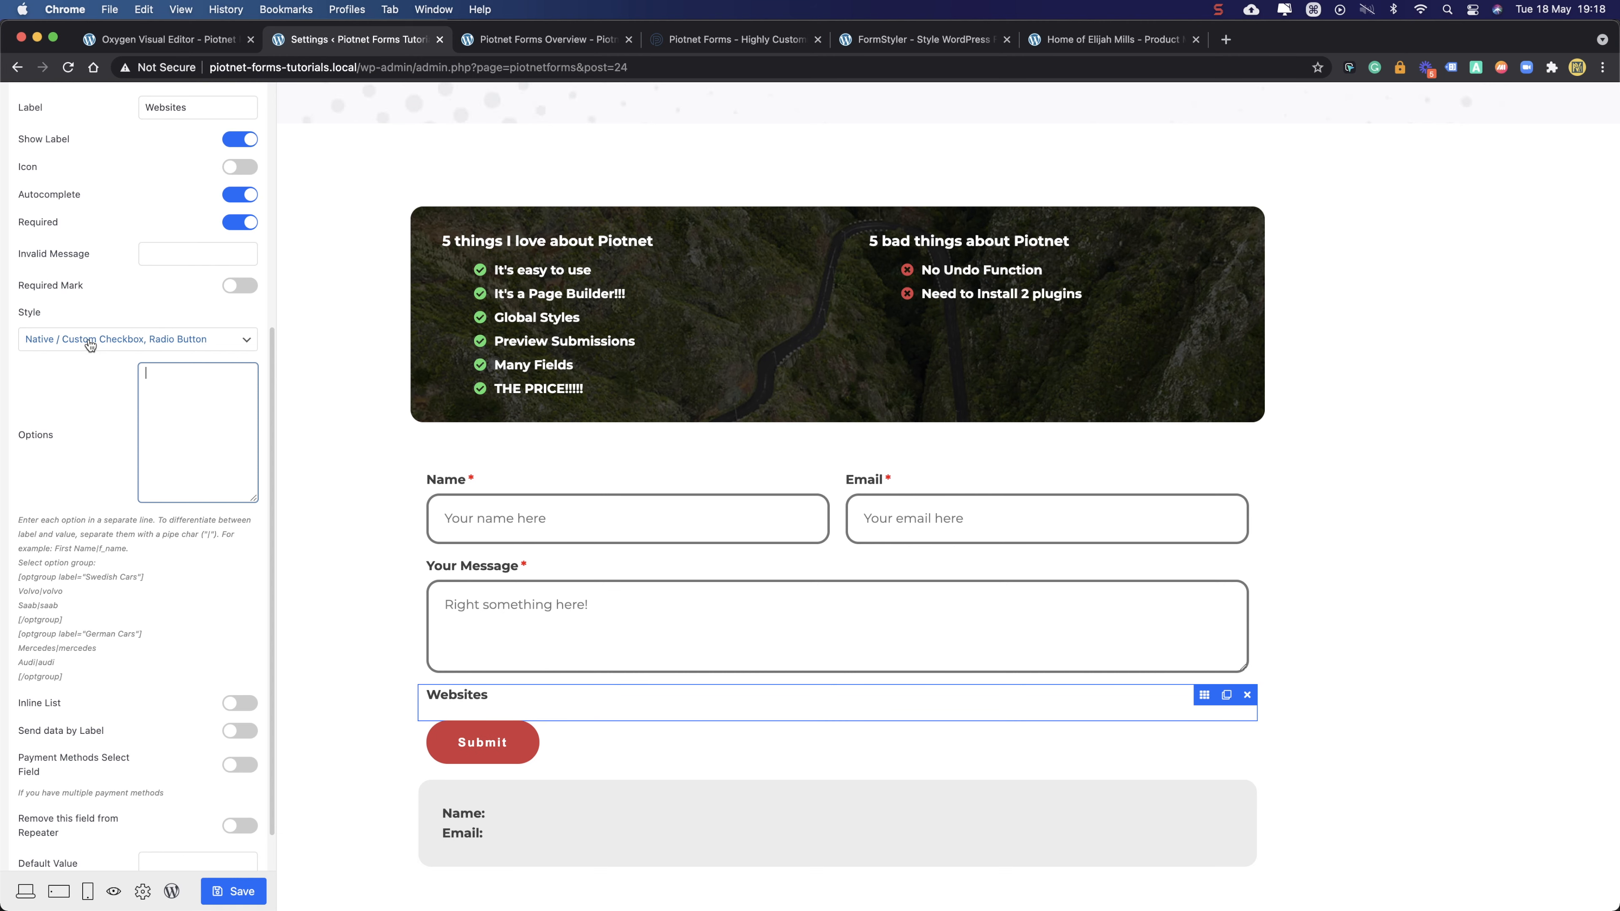
- Switch the Websites field type to Select, then back to Radio
left_click(87, 339)
left_click(72, 337)
scroll(127, 383, "up", 5)
left_click(185, 235)
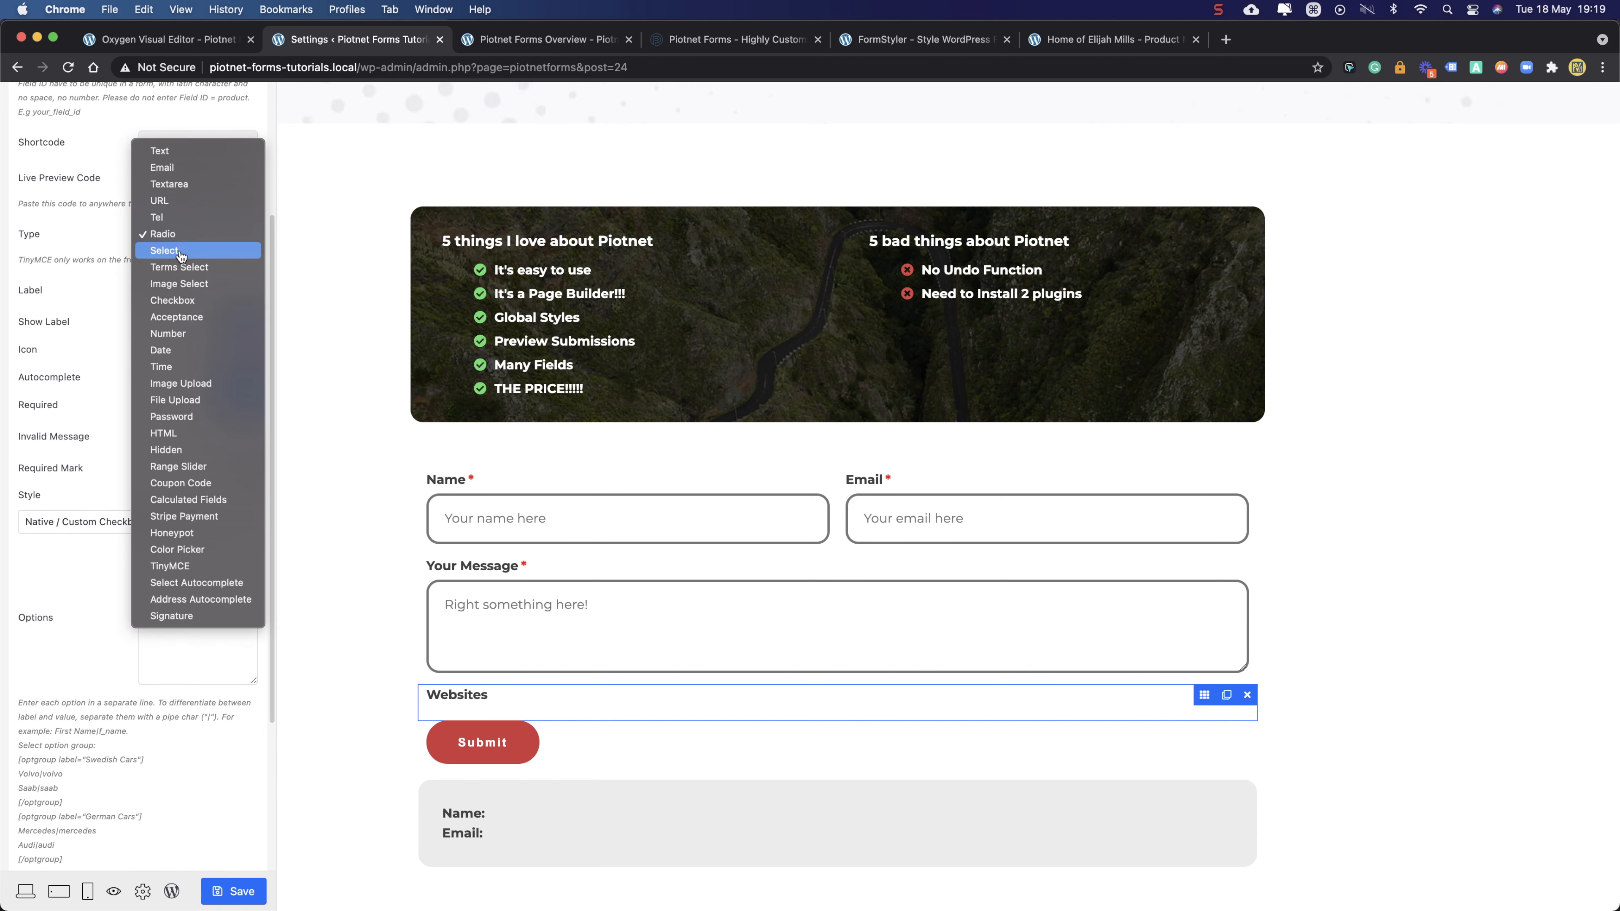
left_click(181, 252)
left_click(181, 514)
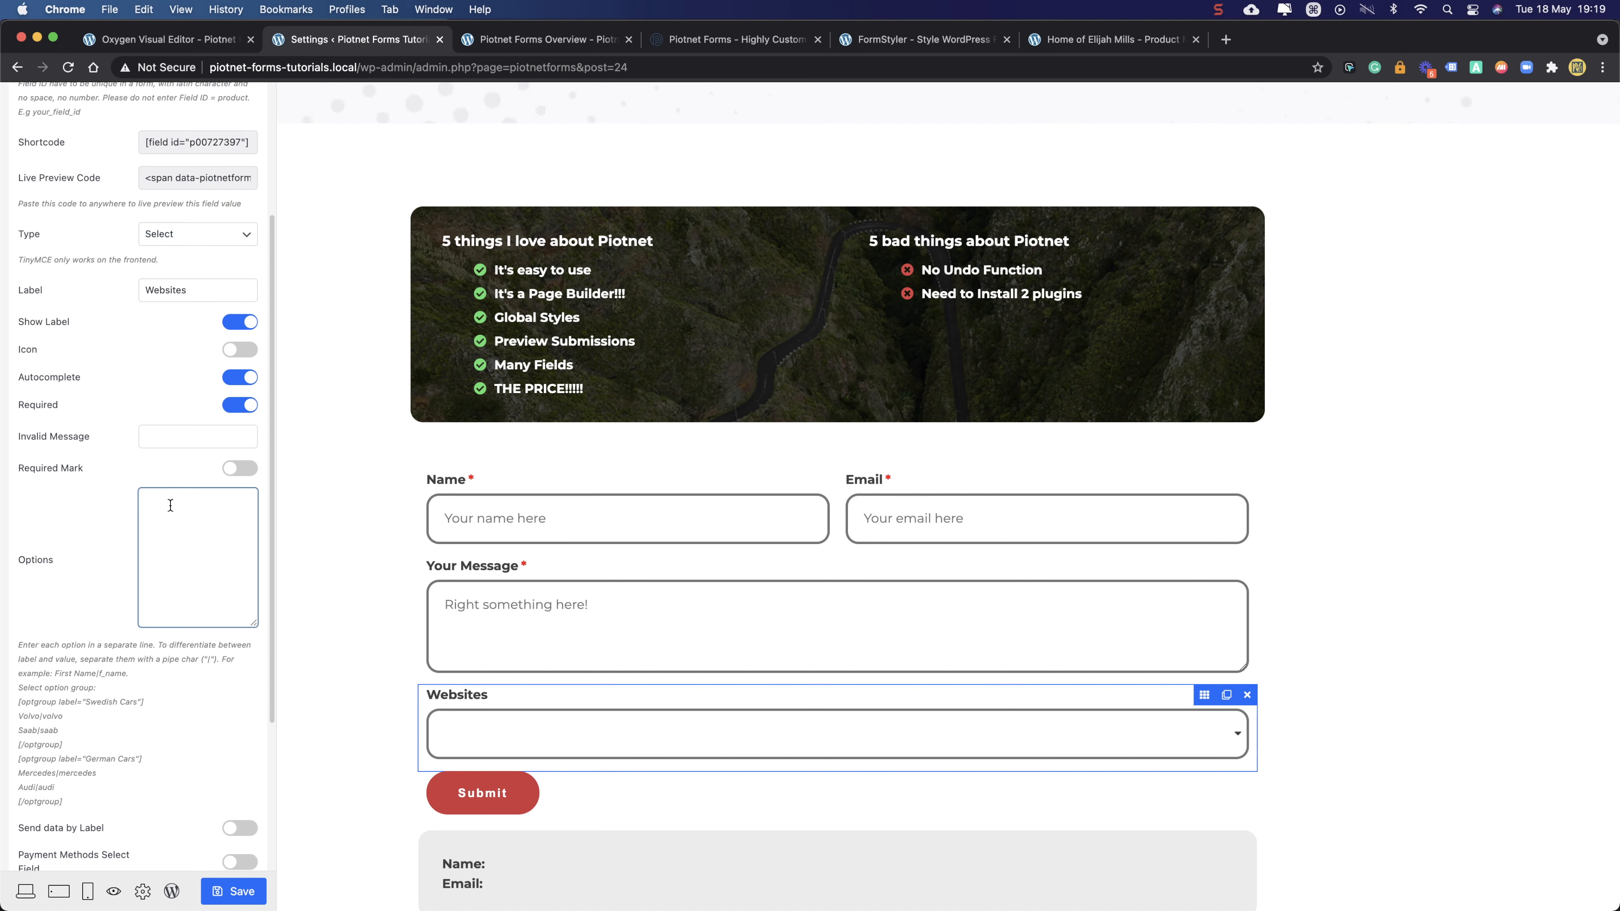
left_click(177, 237)
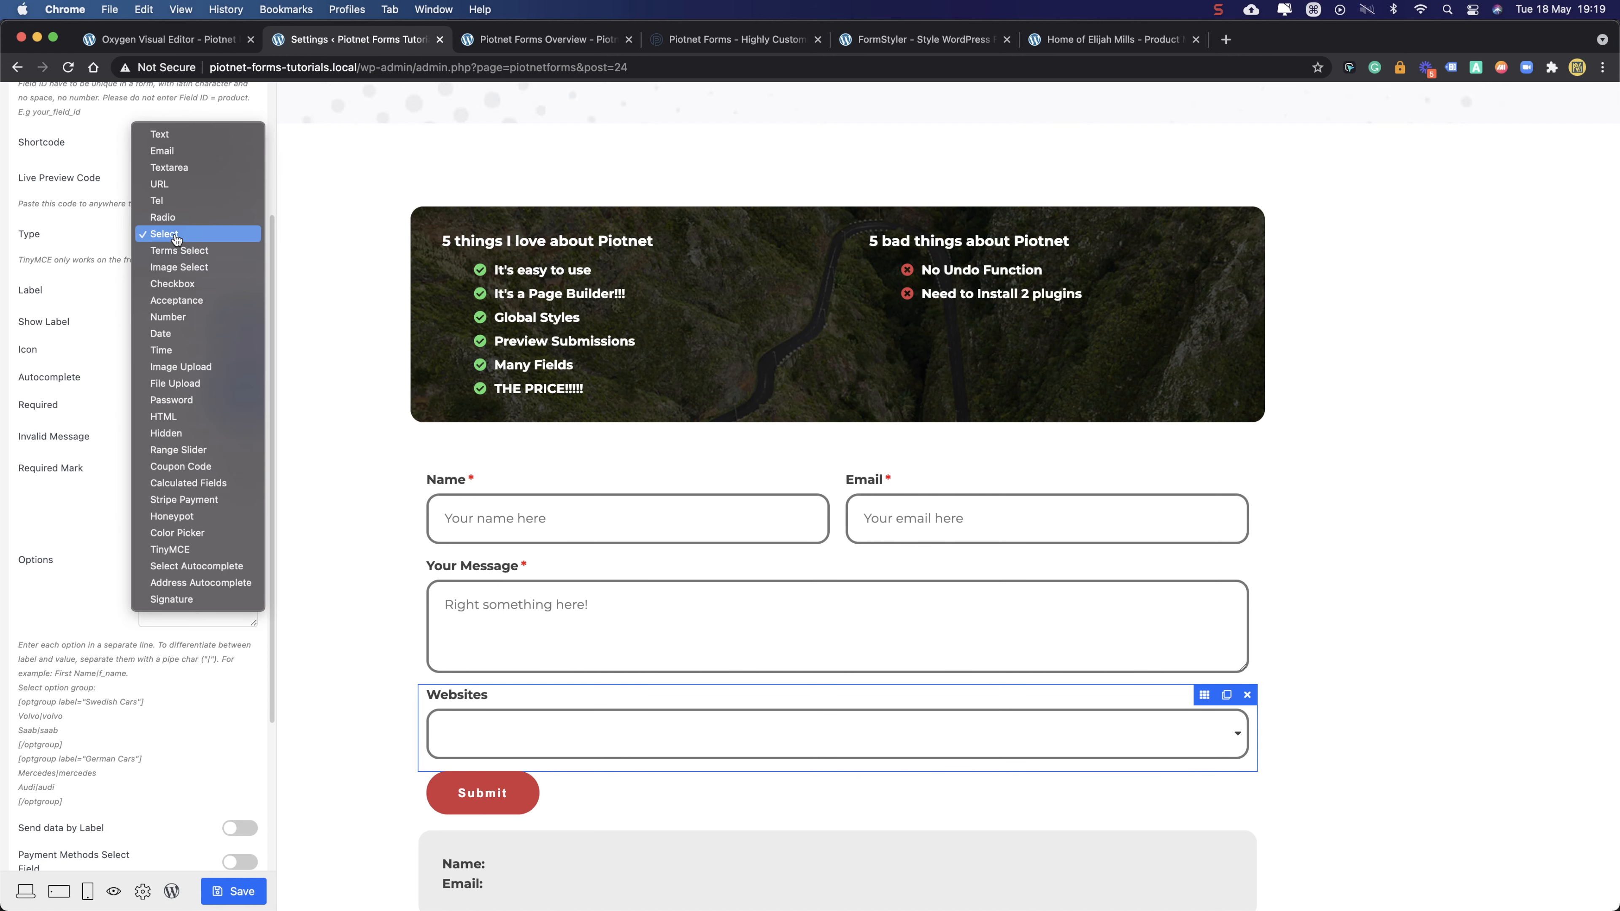
left_click(165, 217)
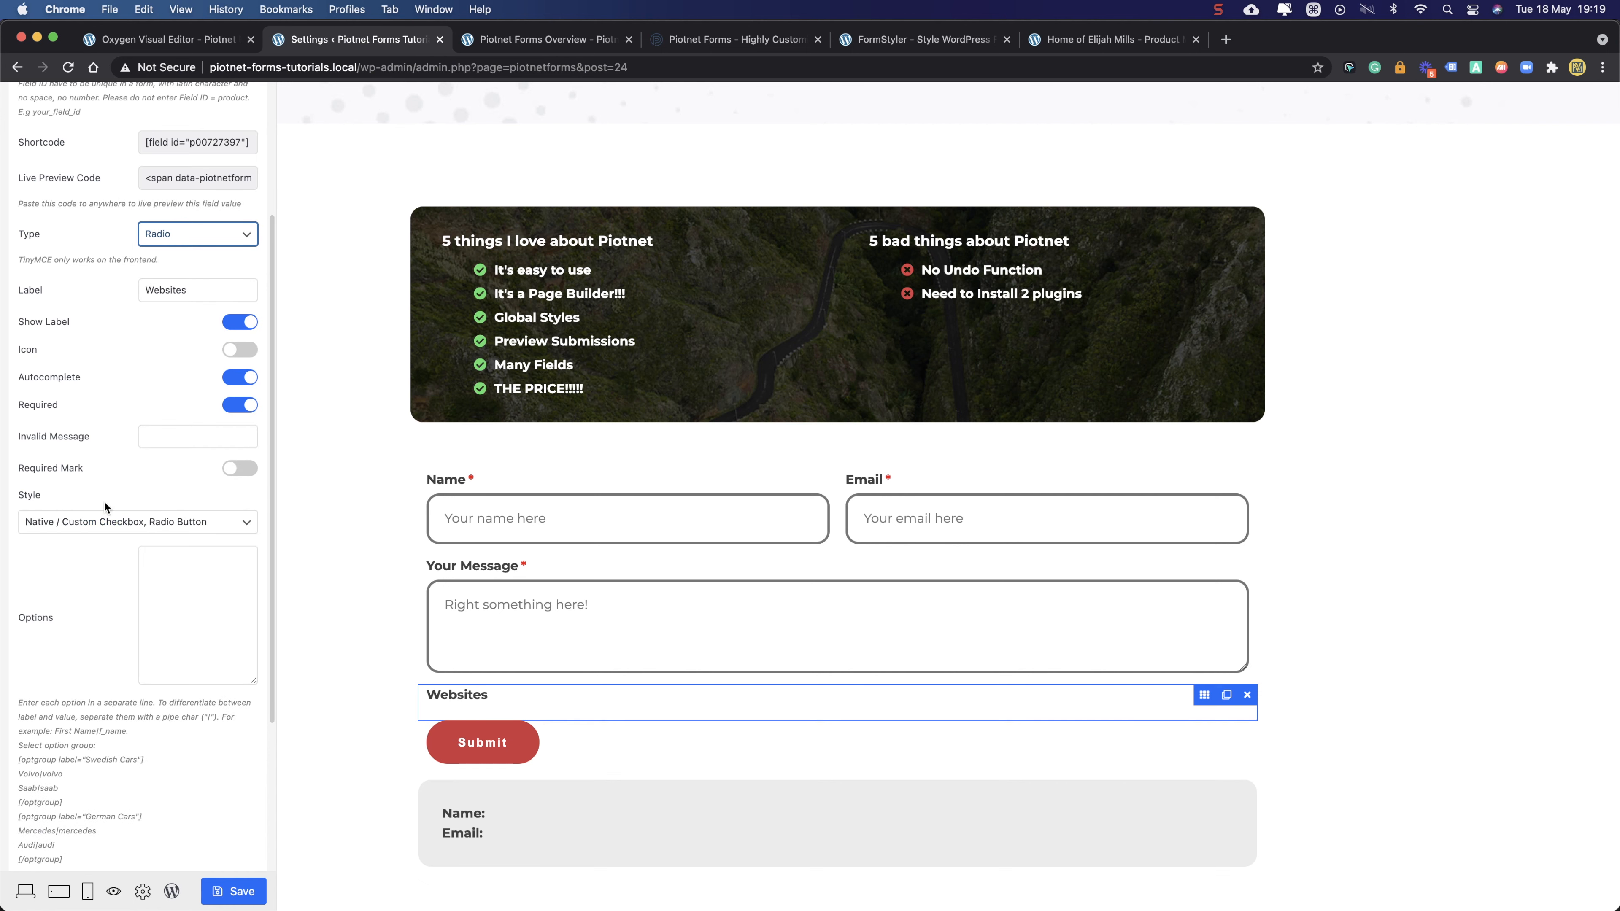
- Type Option1, Option2 and Option3 on separate lines in the options box
left_click(187, 585)
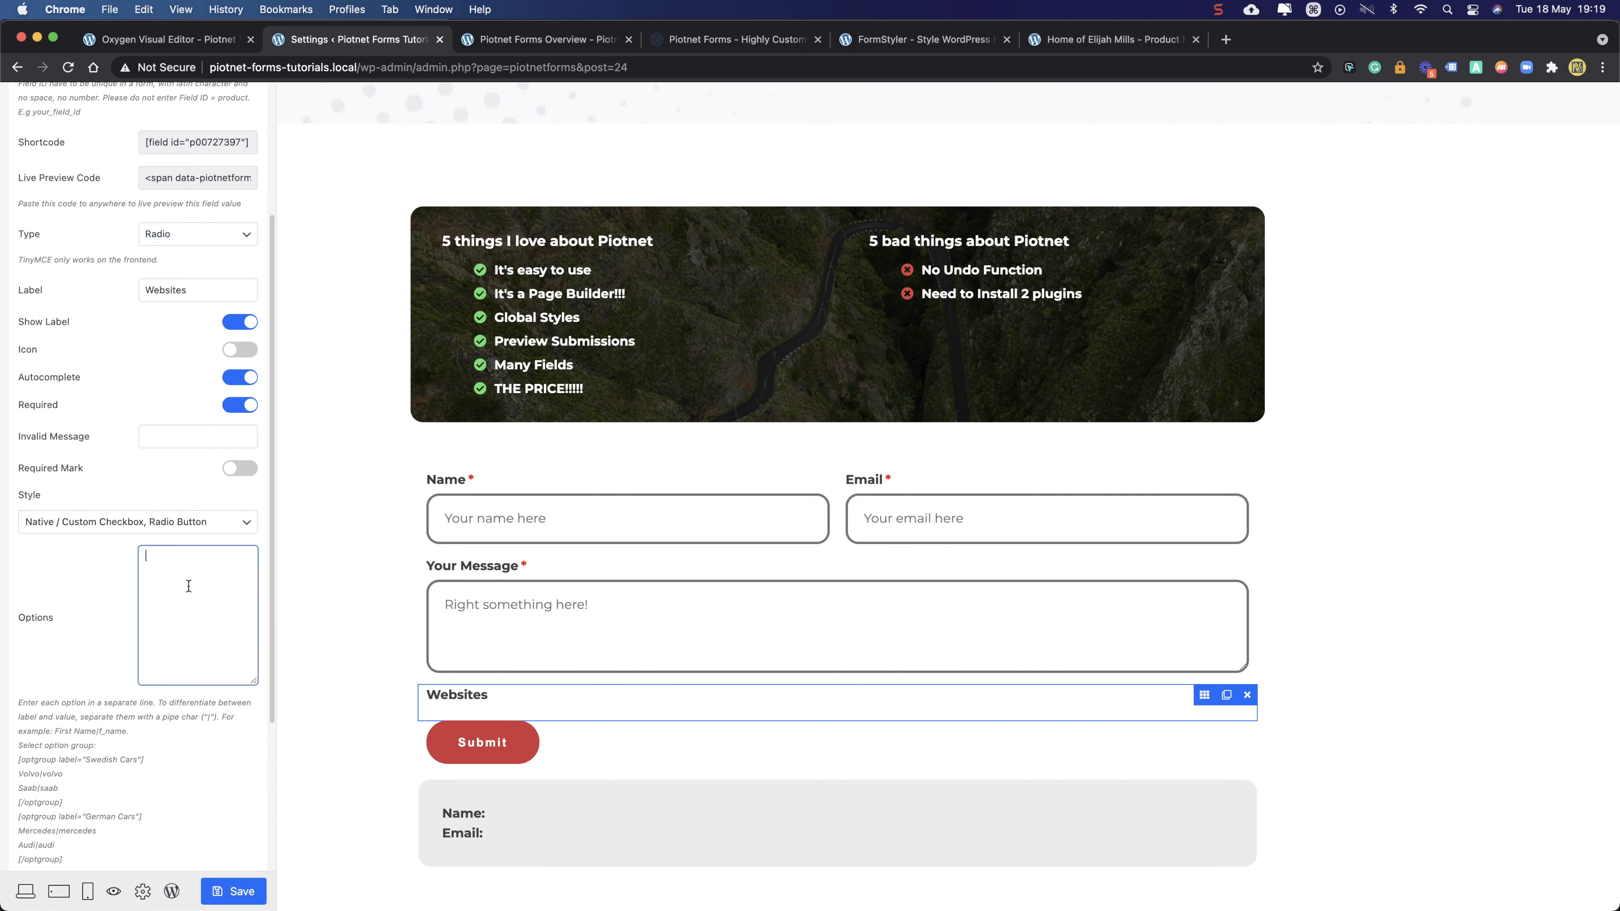
type("Option1")
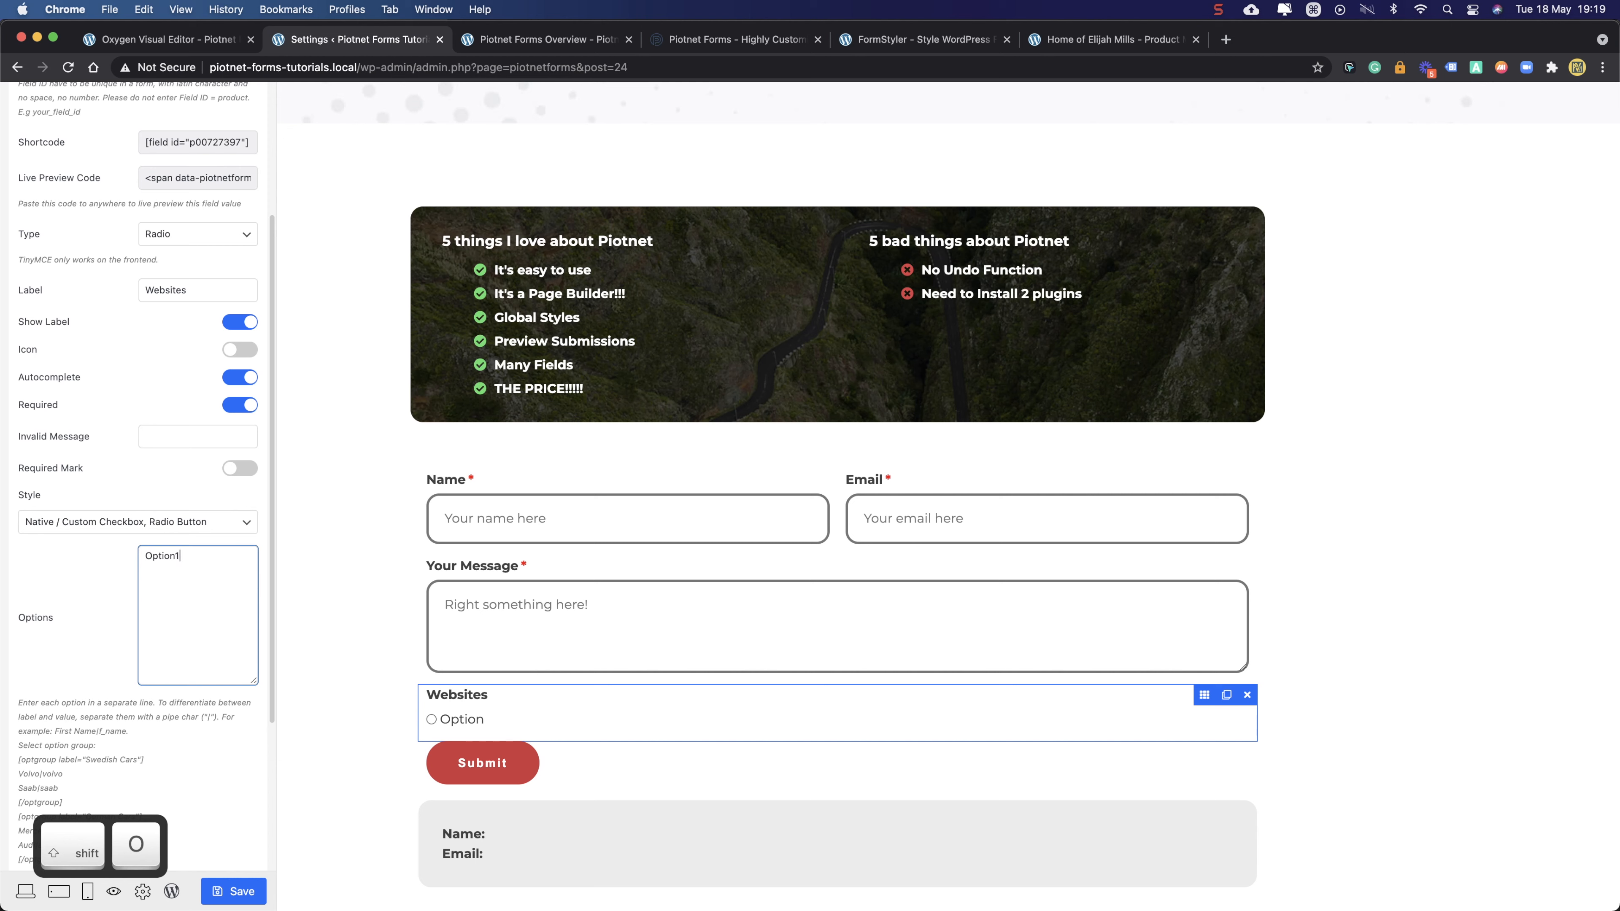
key("Return")
type("Opti")
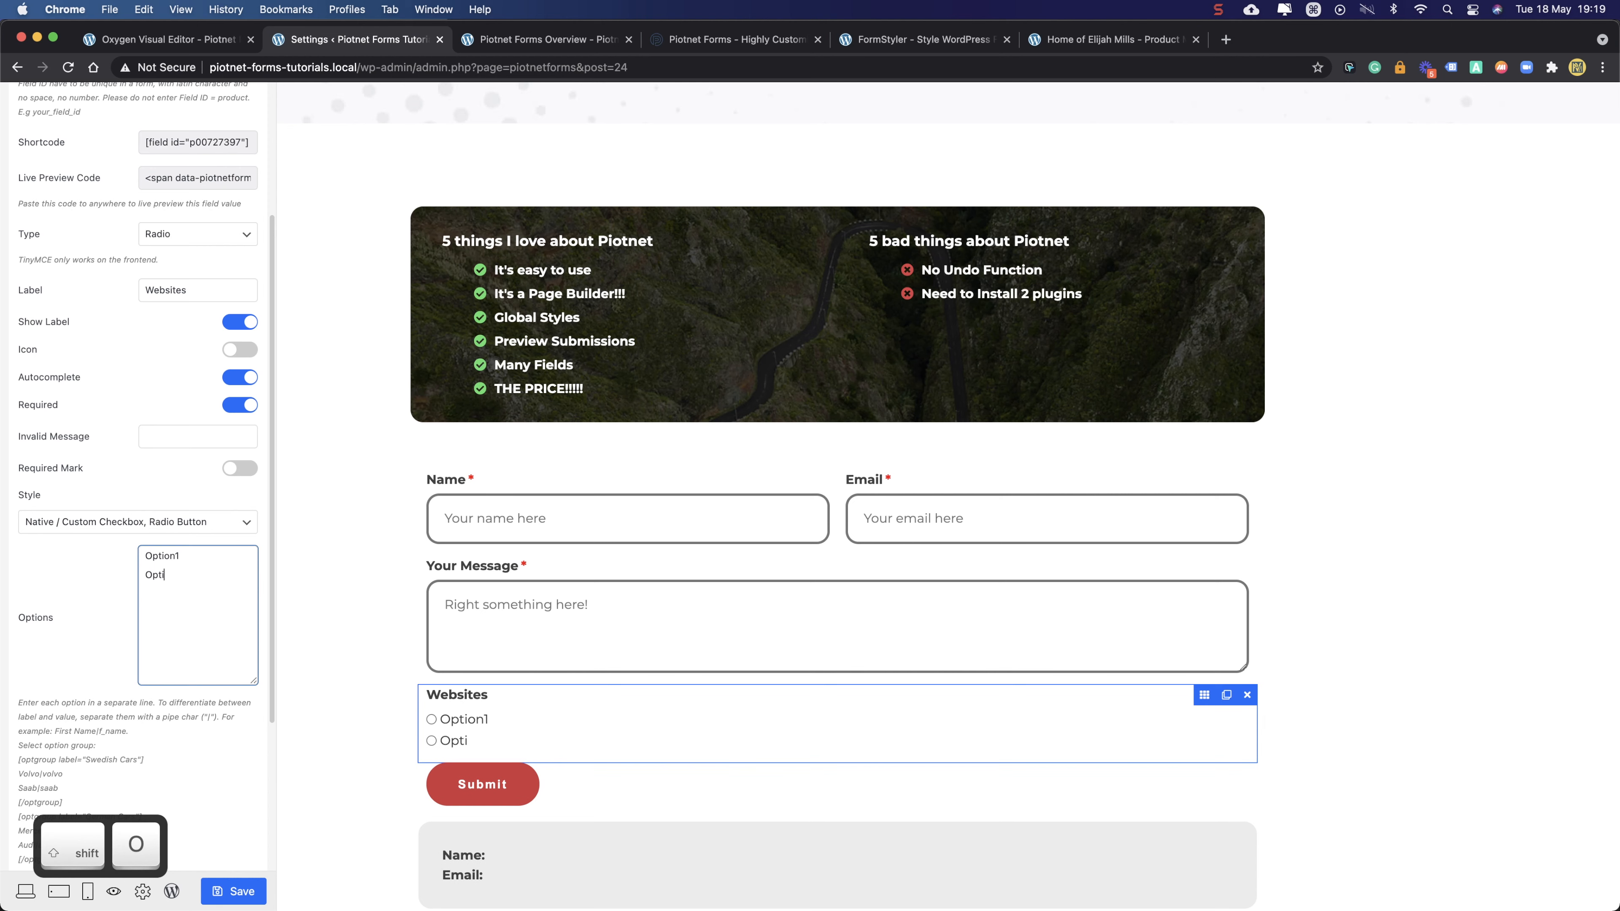
type("on 2")
key("BackSpace")
key("BackSpace")
type("2")
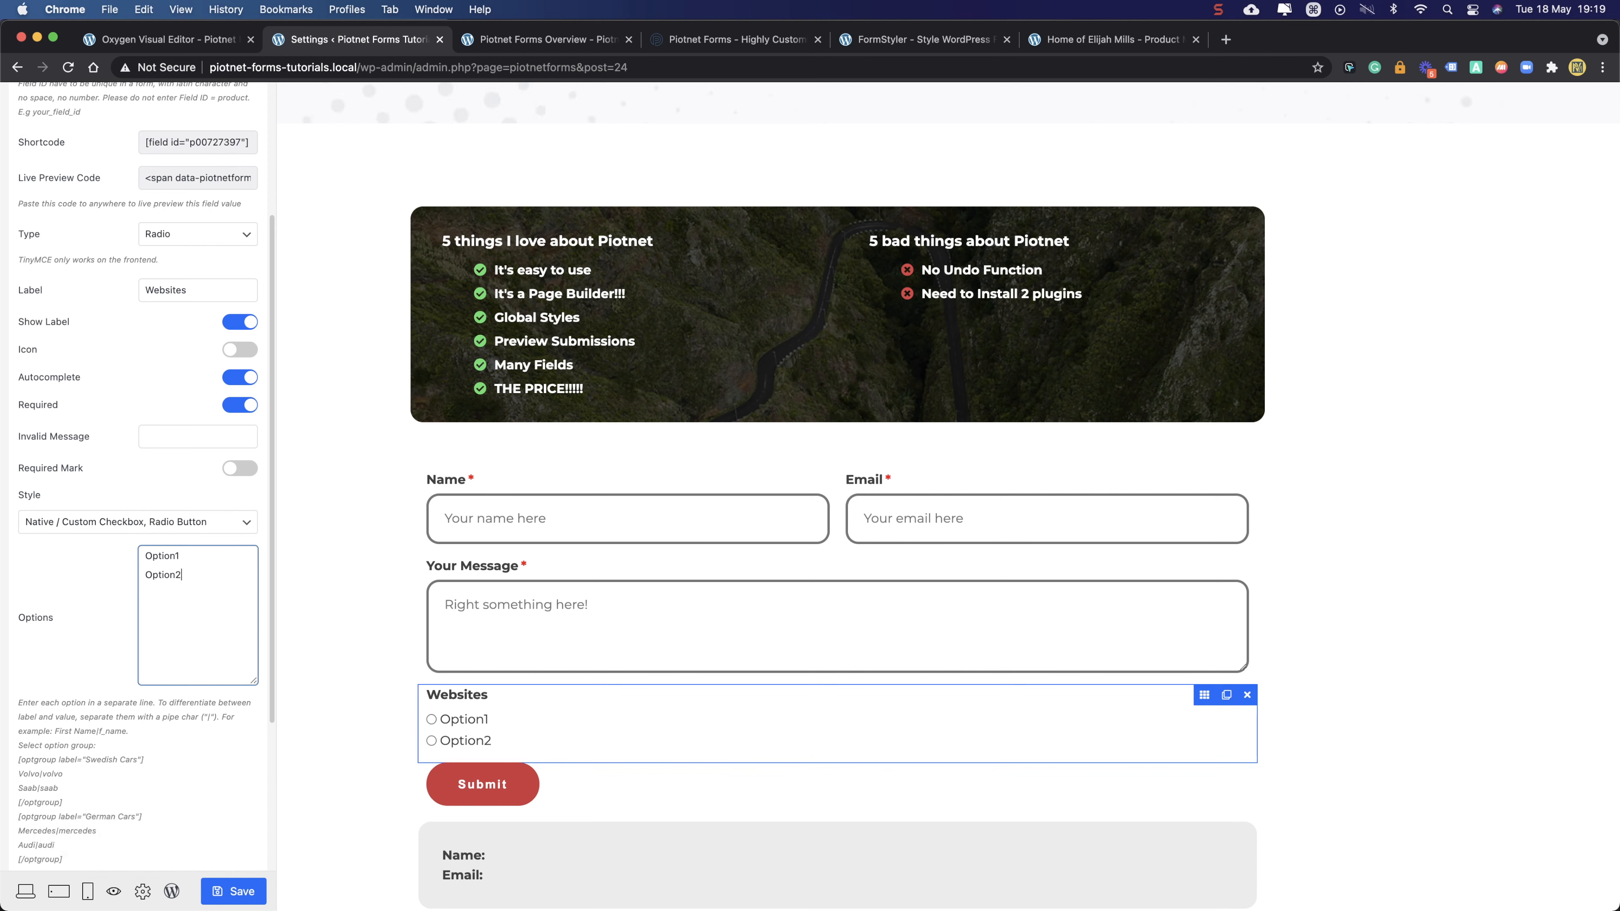
key("Return")
type("Option3")
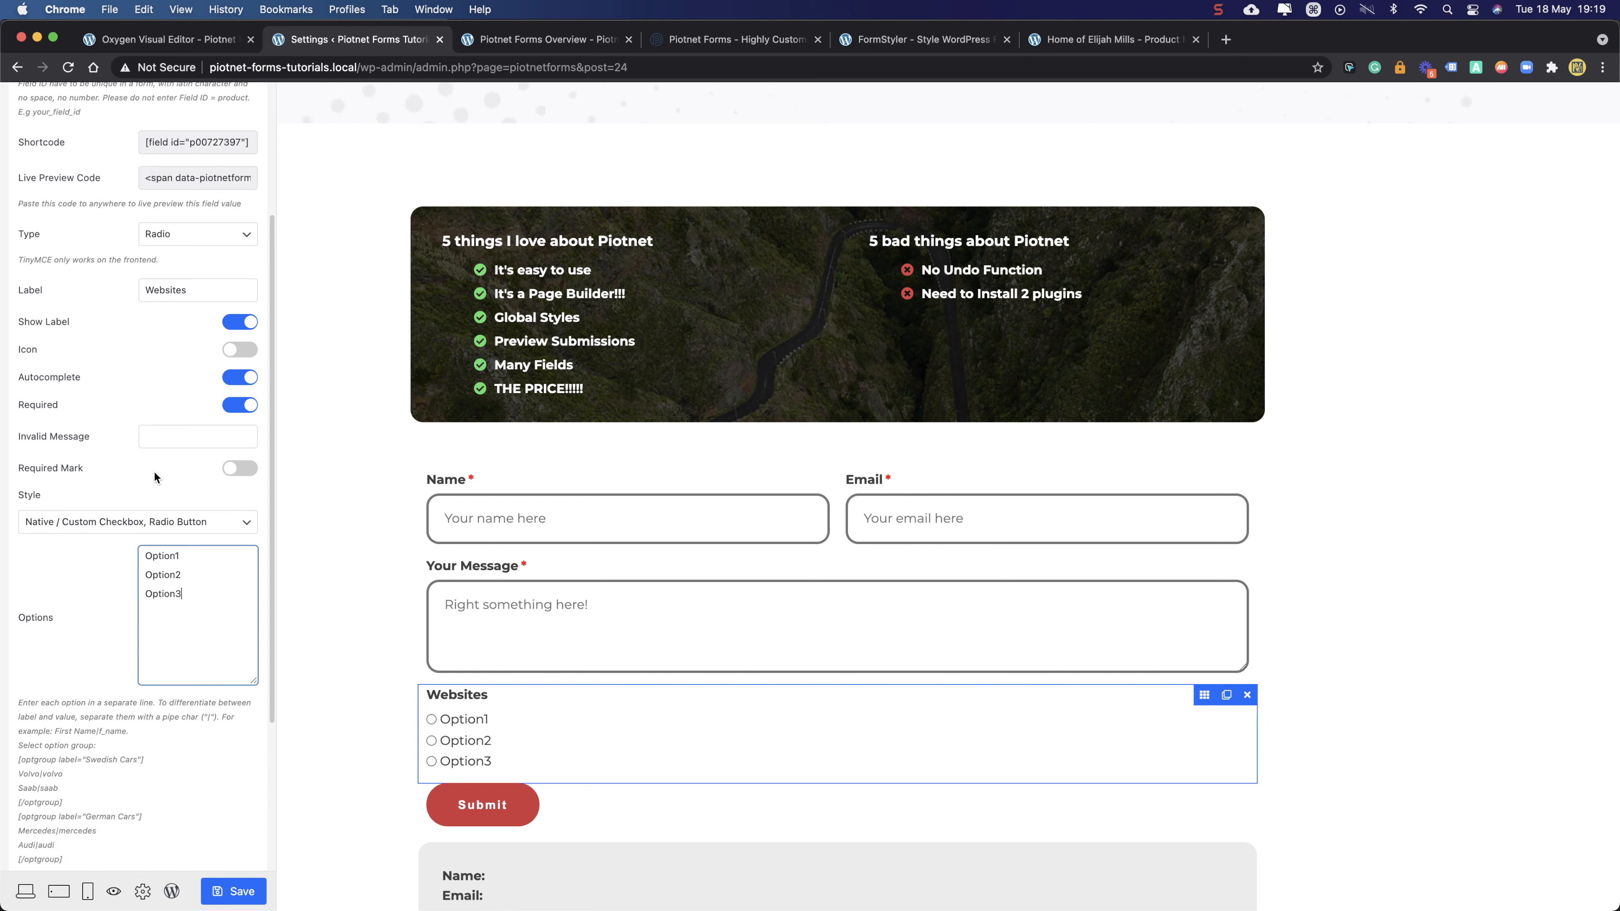
- Set the style to Button With Icon, turn on Inline List, and add a blank option item
left_click(110, 521)
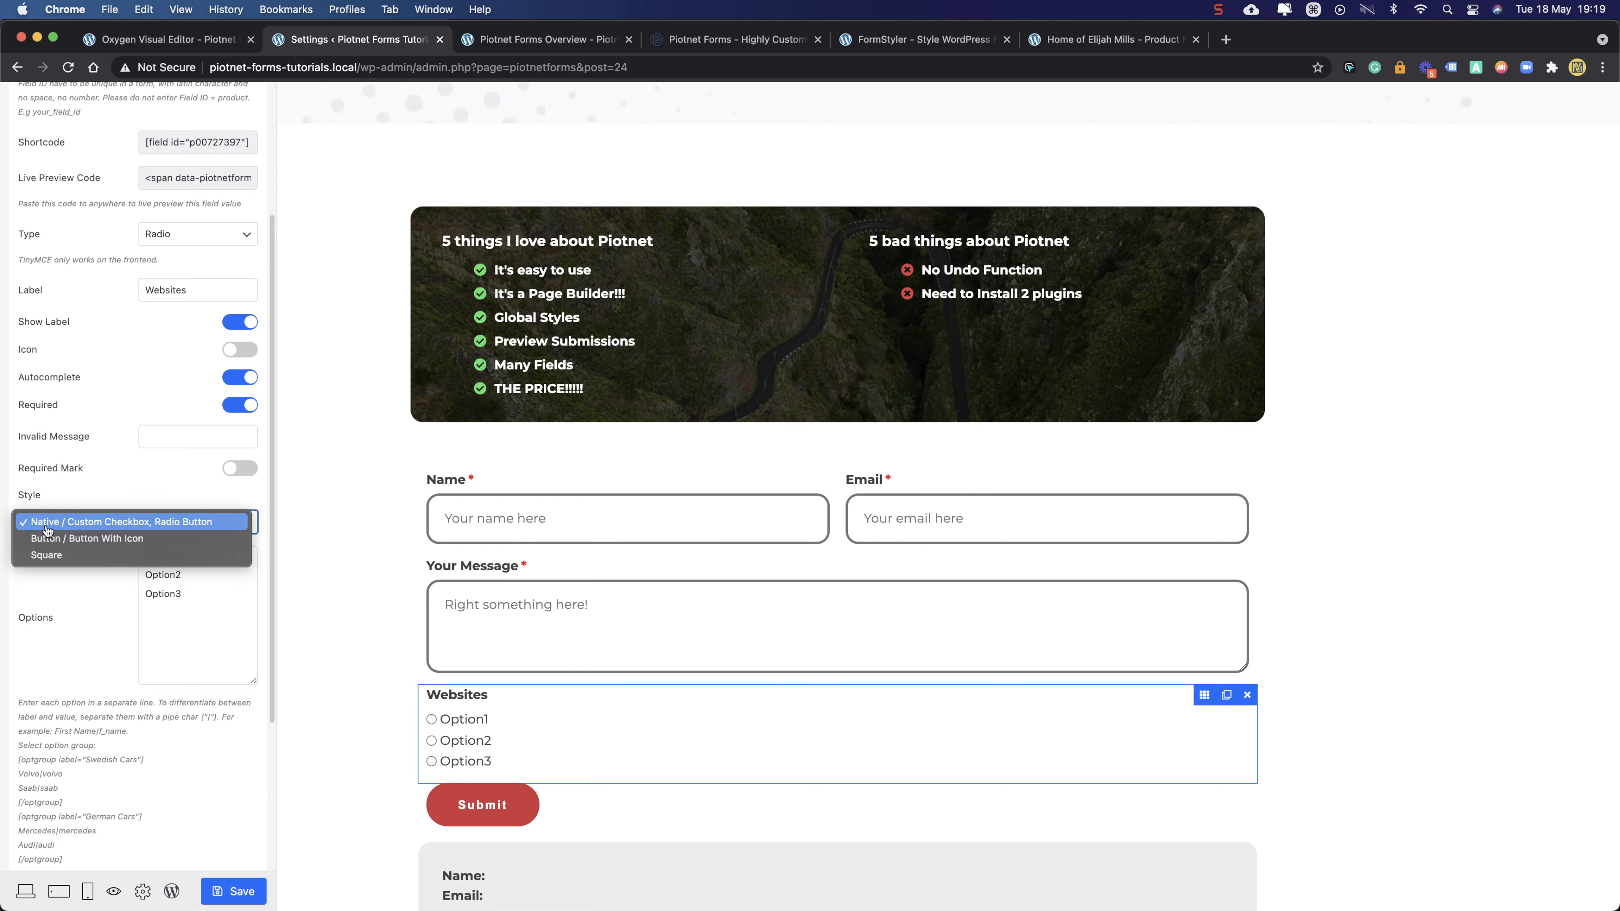
left_click(84, 539)
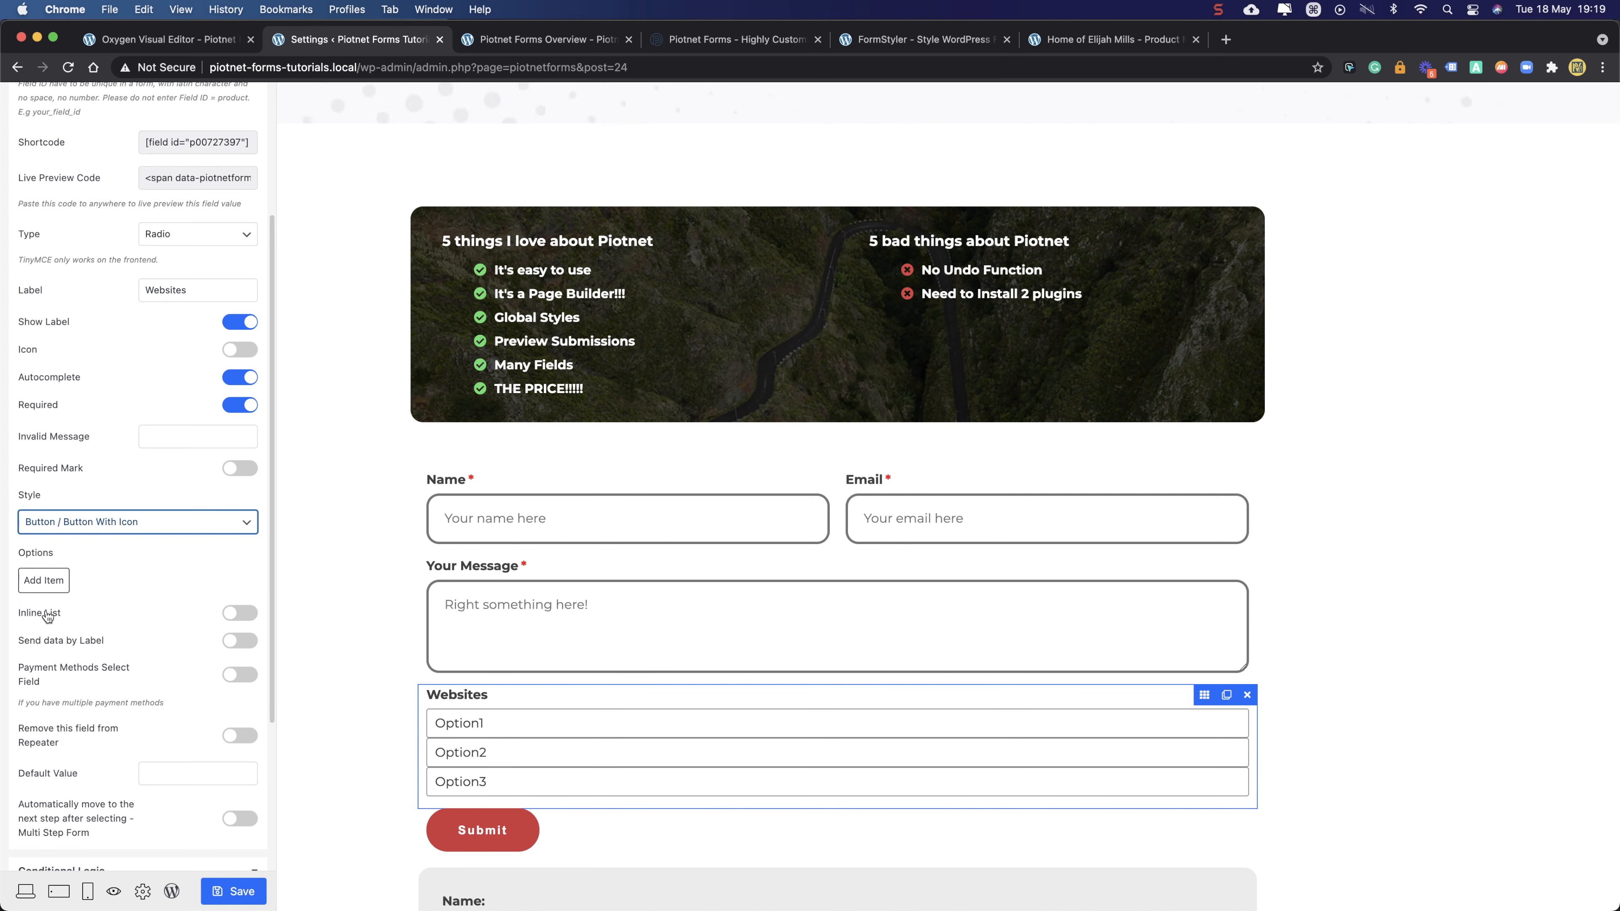
left_click(232, 616)
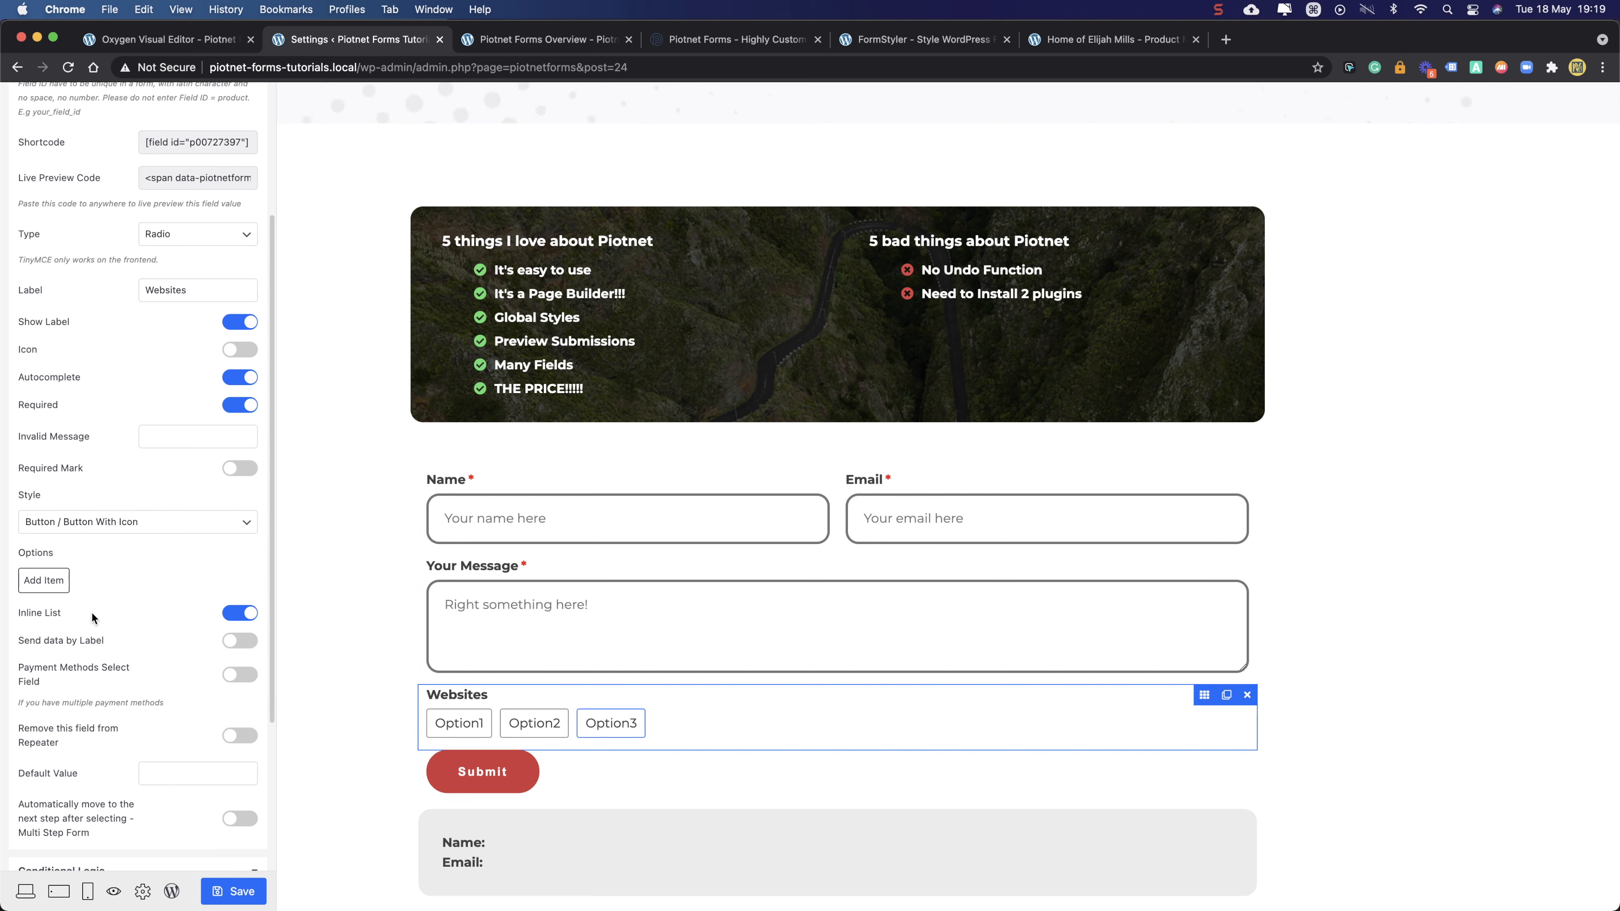
left_click(45, 581)
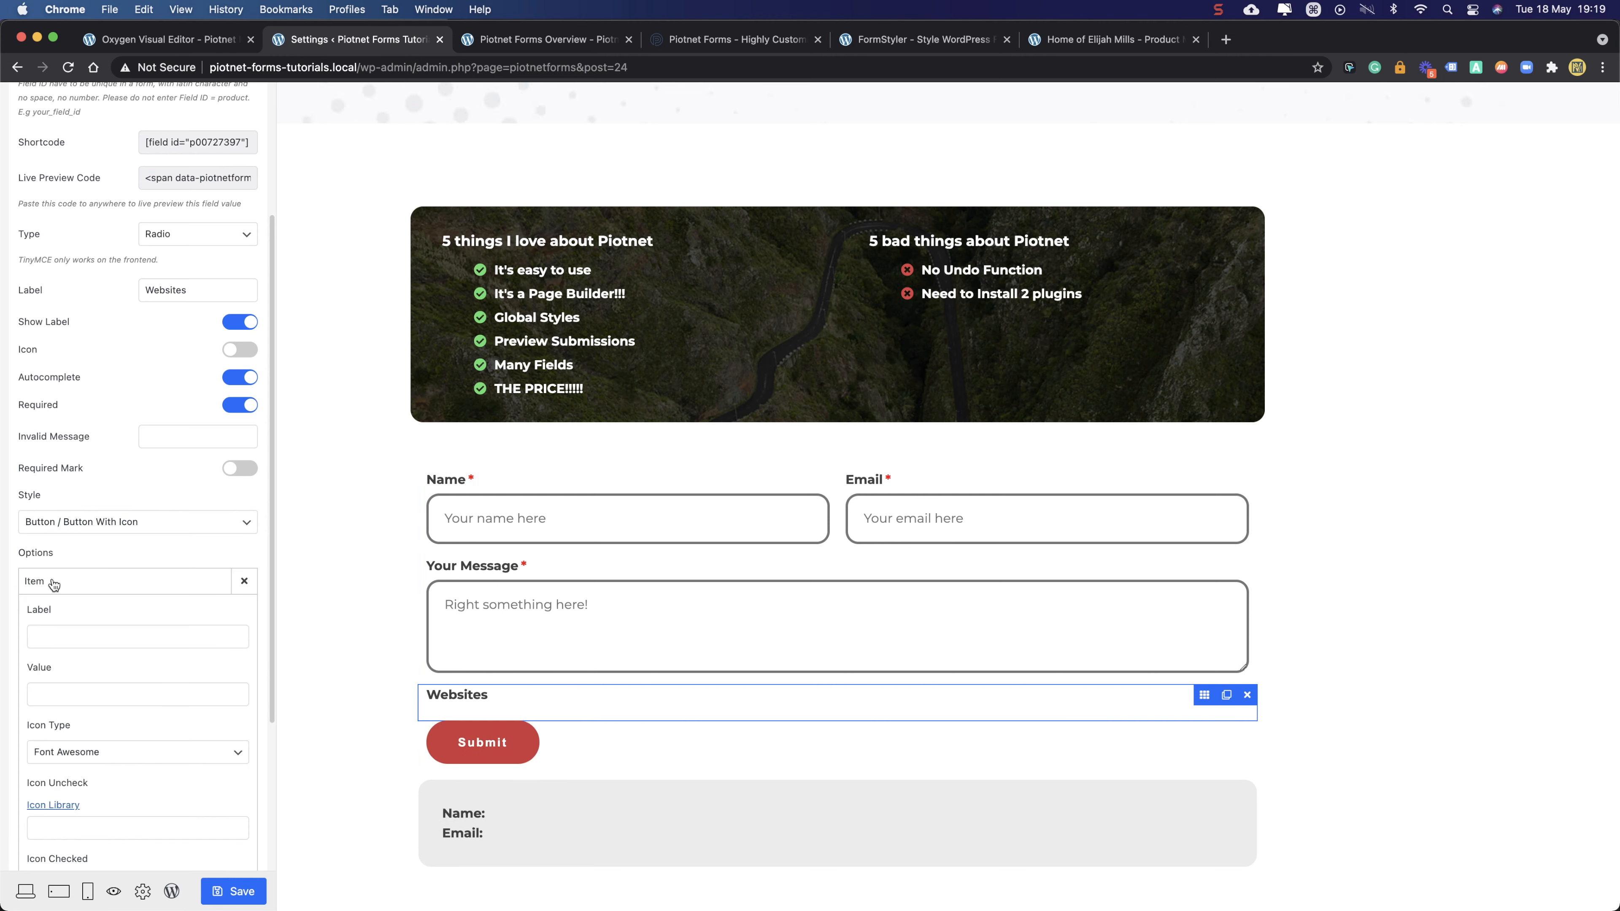
left_click(64, 635)
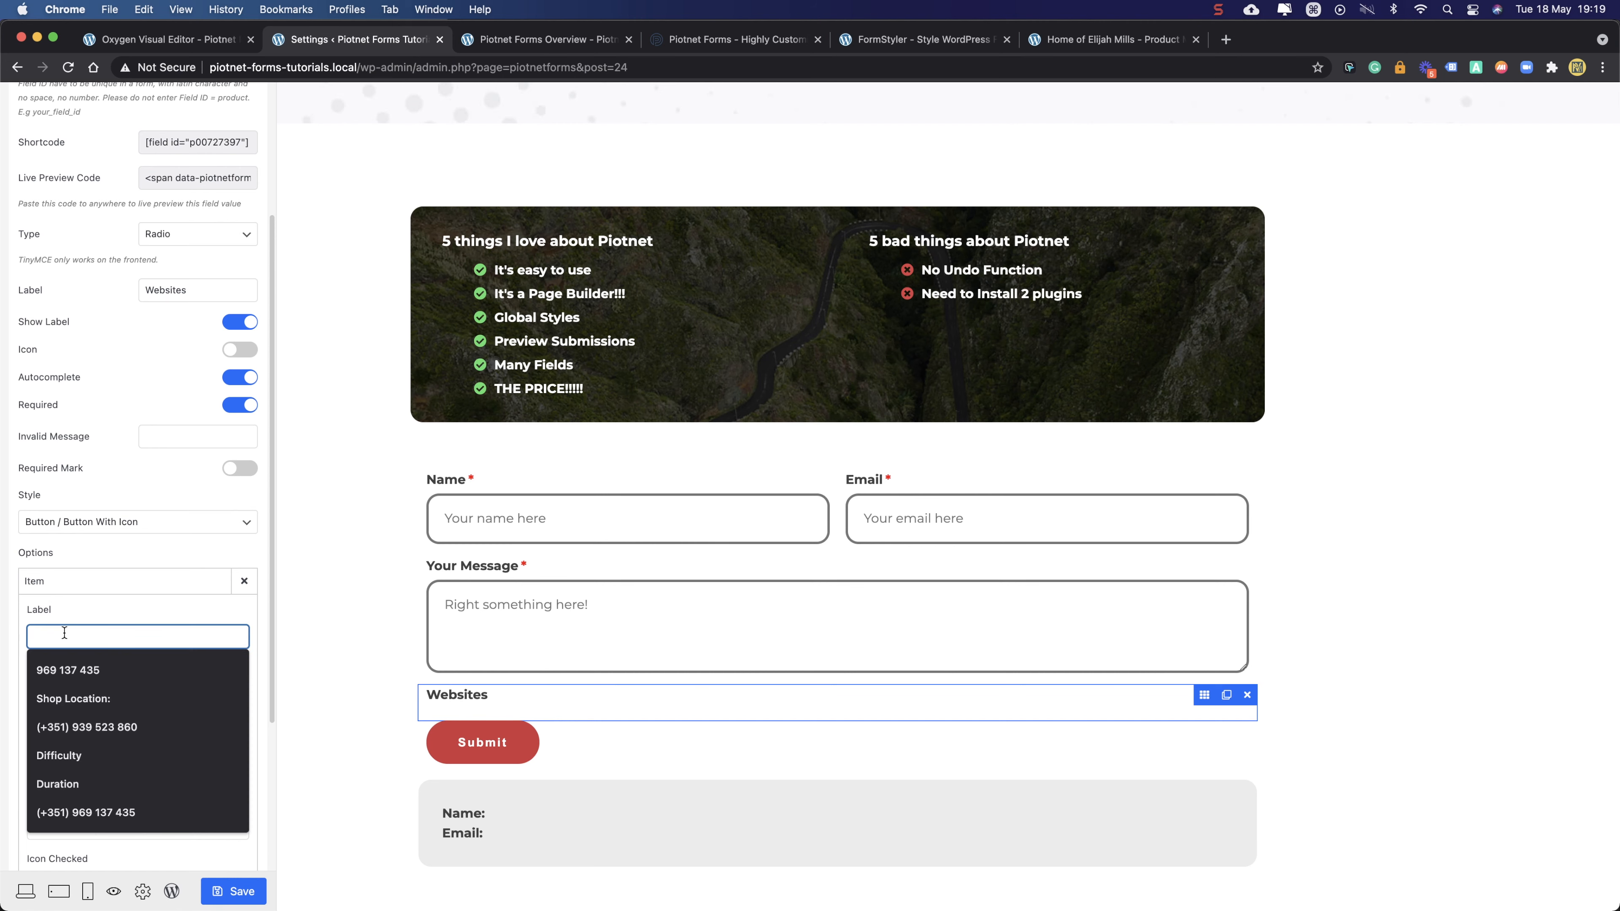
- Label the new item 'Option 1' and give its unchecked state a check-circle icon
type("Option ")
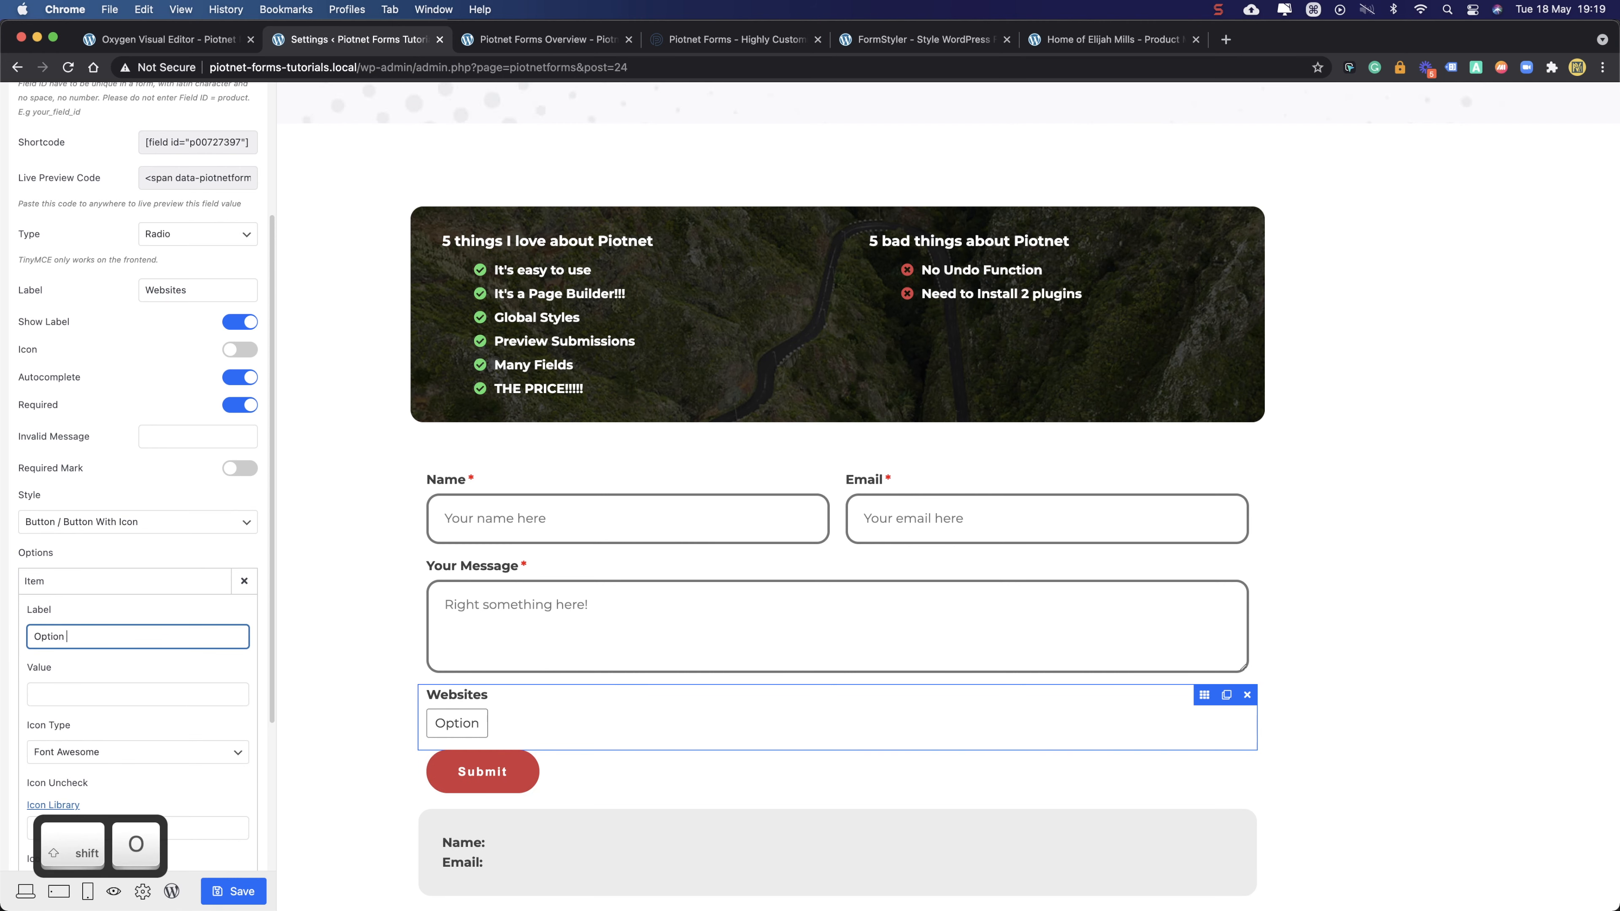
type("1")
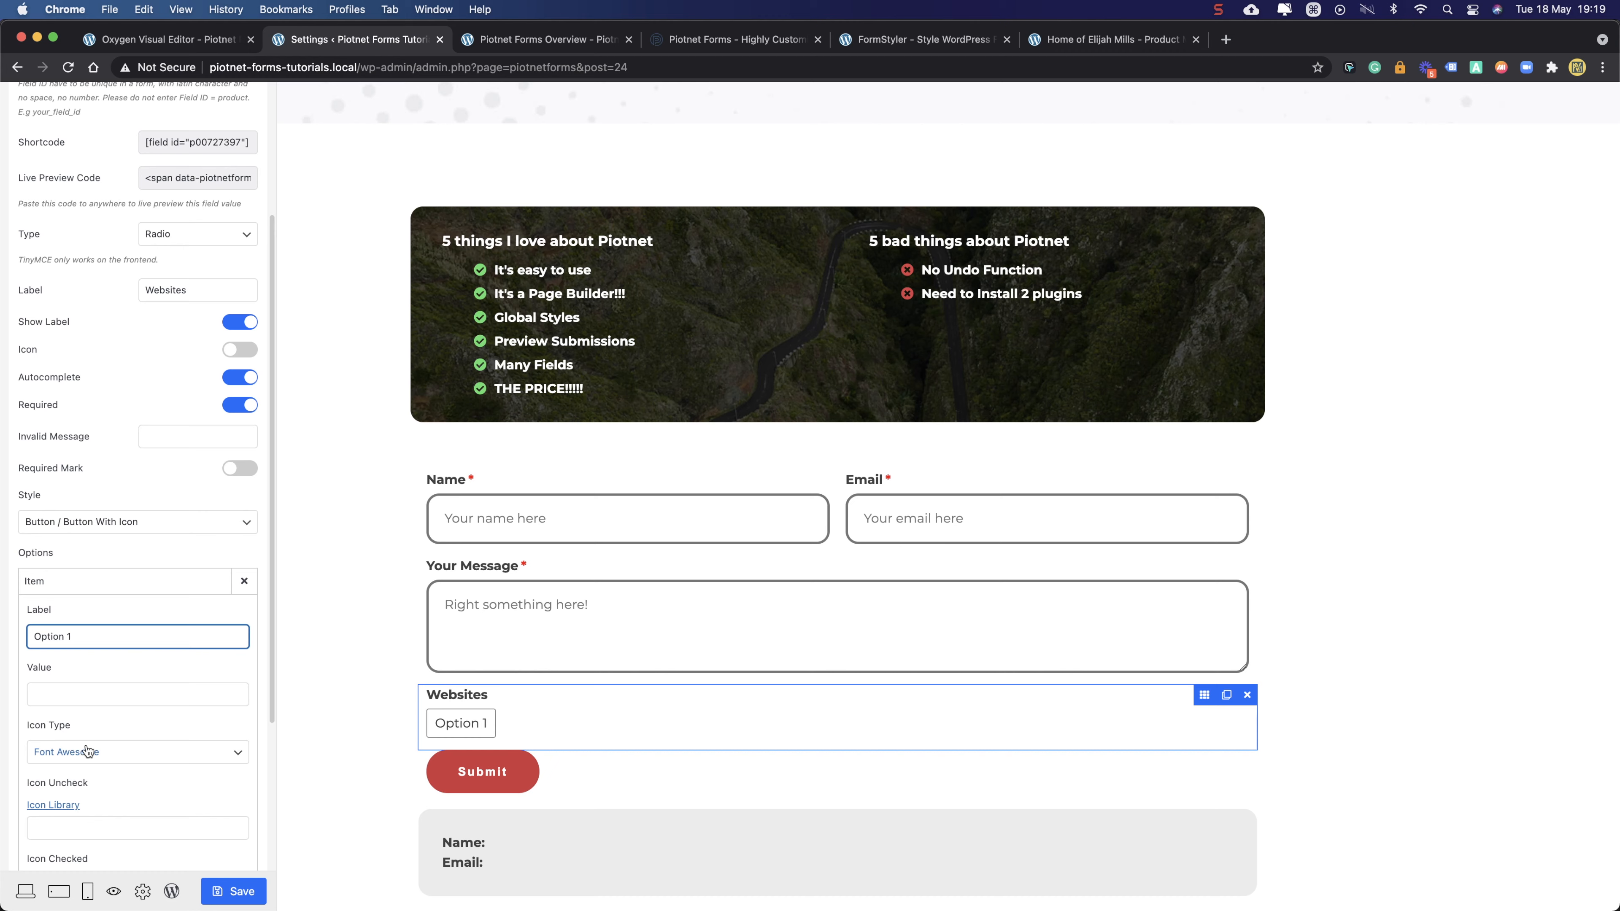
scroll(88, 744, "down", 4)
left_click(116, 692)
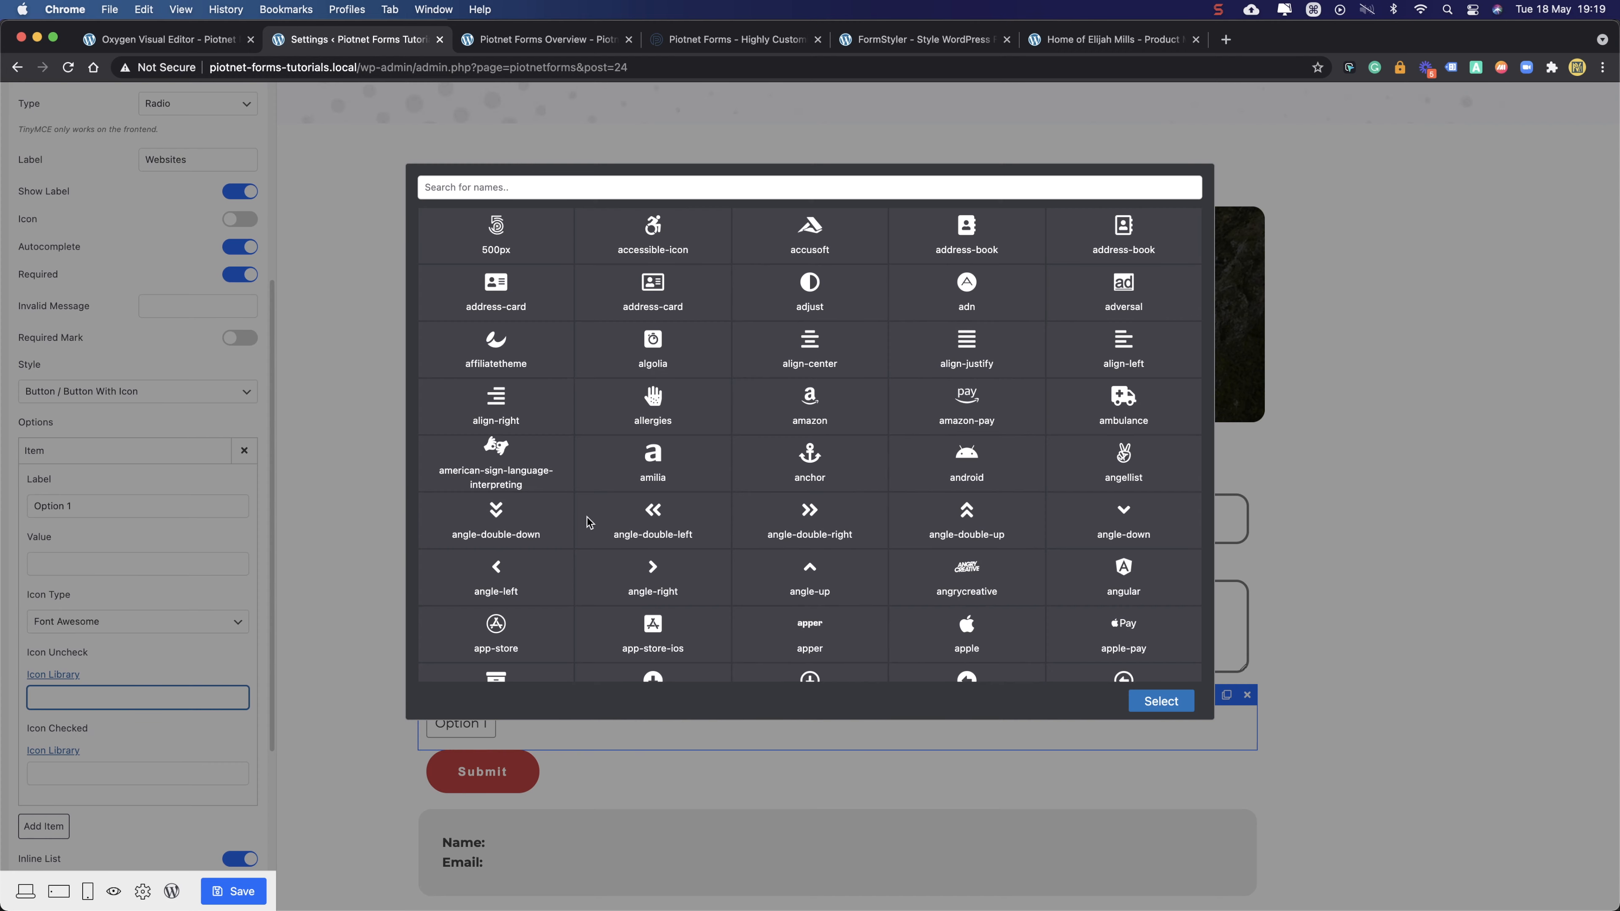
left_click(740, 188)
type("check")
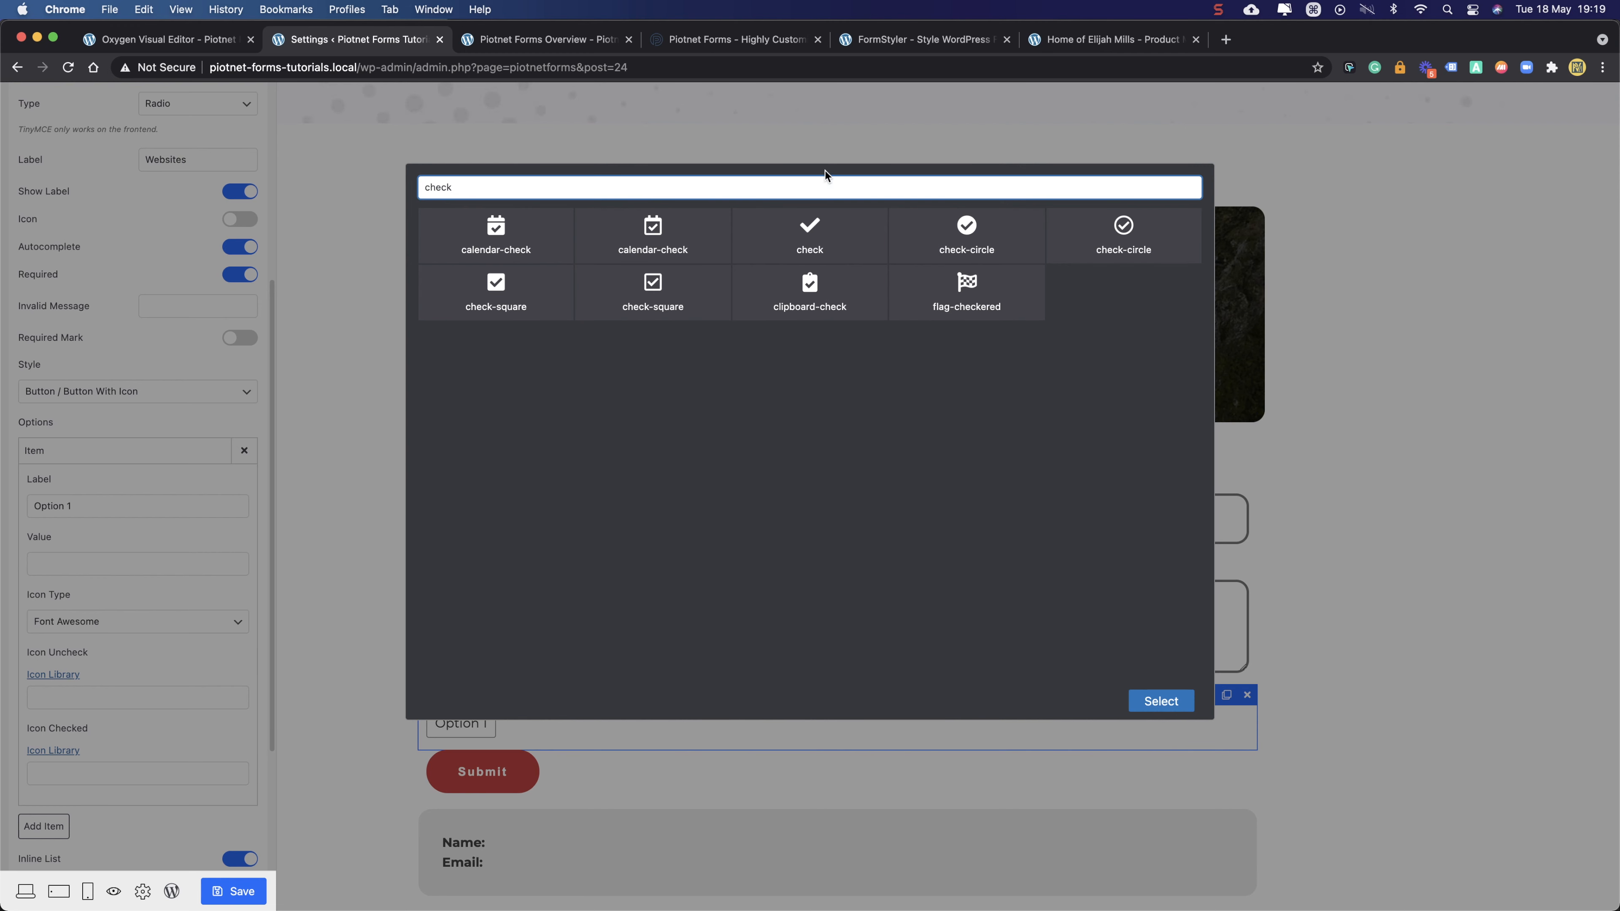
left_click(965, 238)
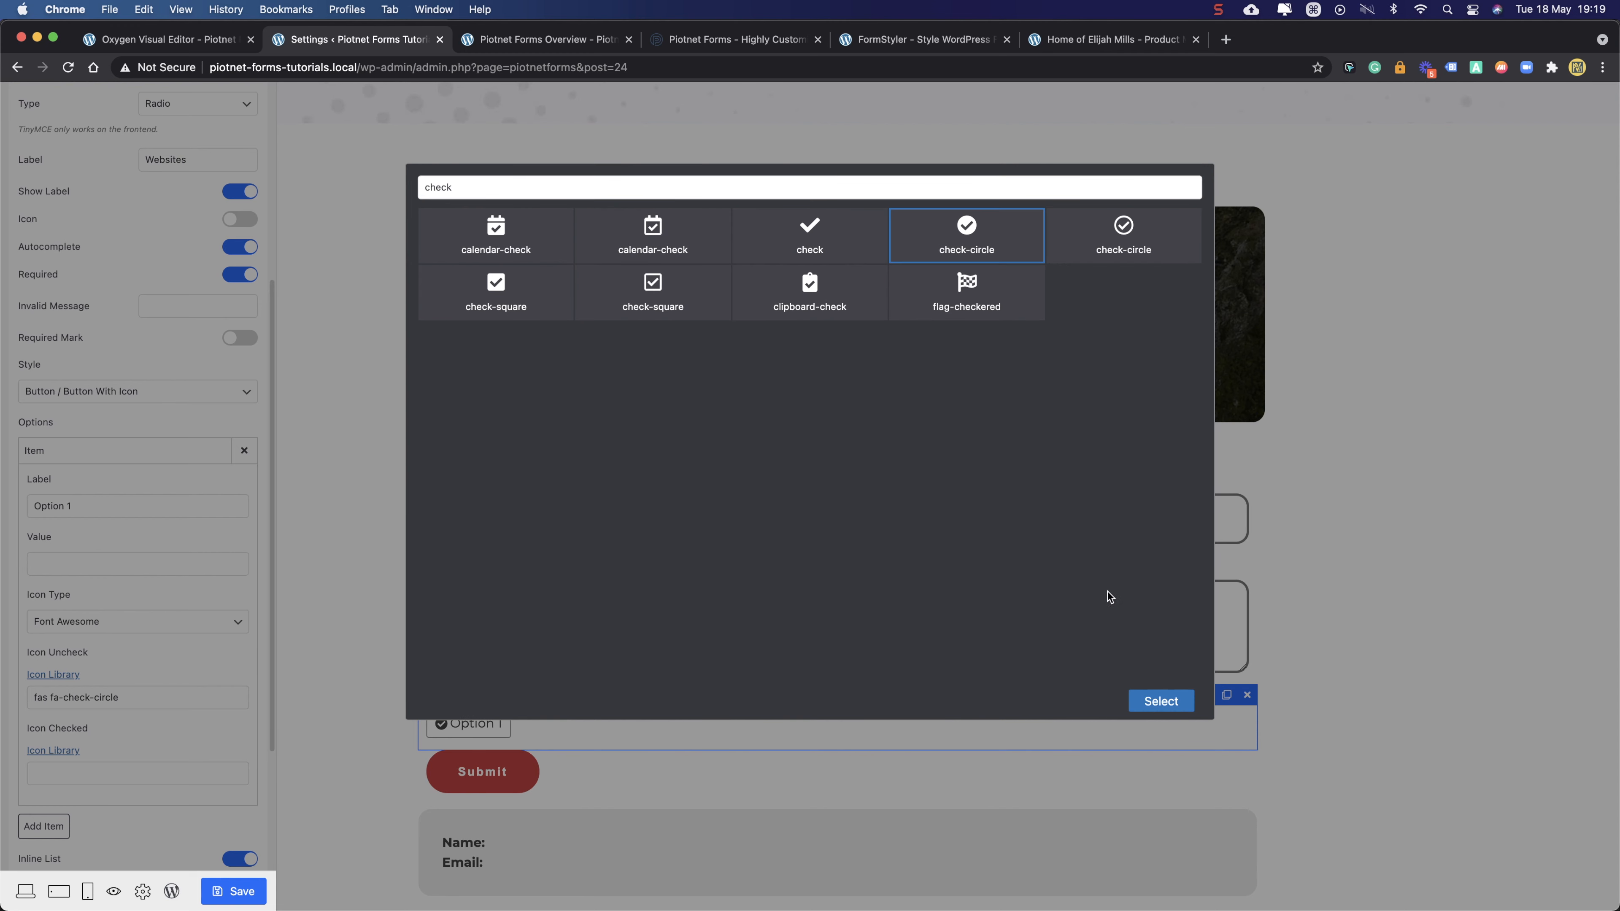
left_click(1157, 704)
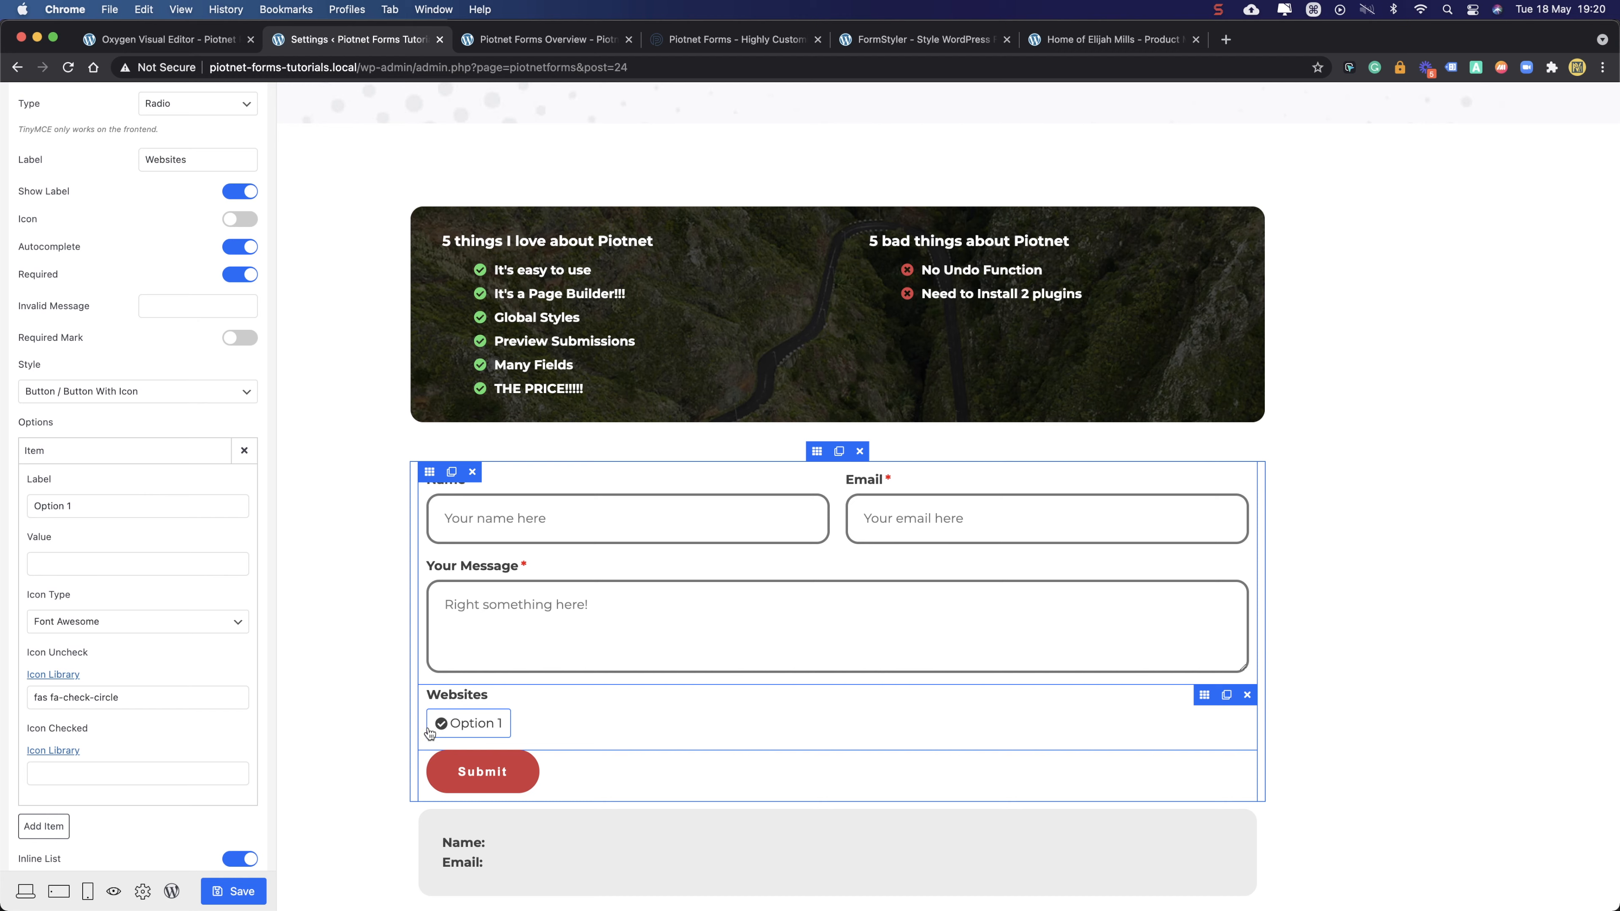
- Set Option 1's checked-state icon to check-circle
left_click(47, 772)
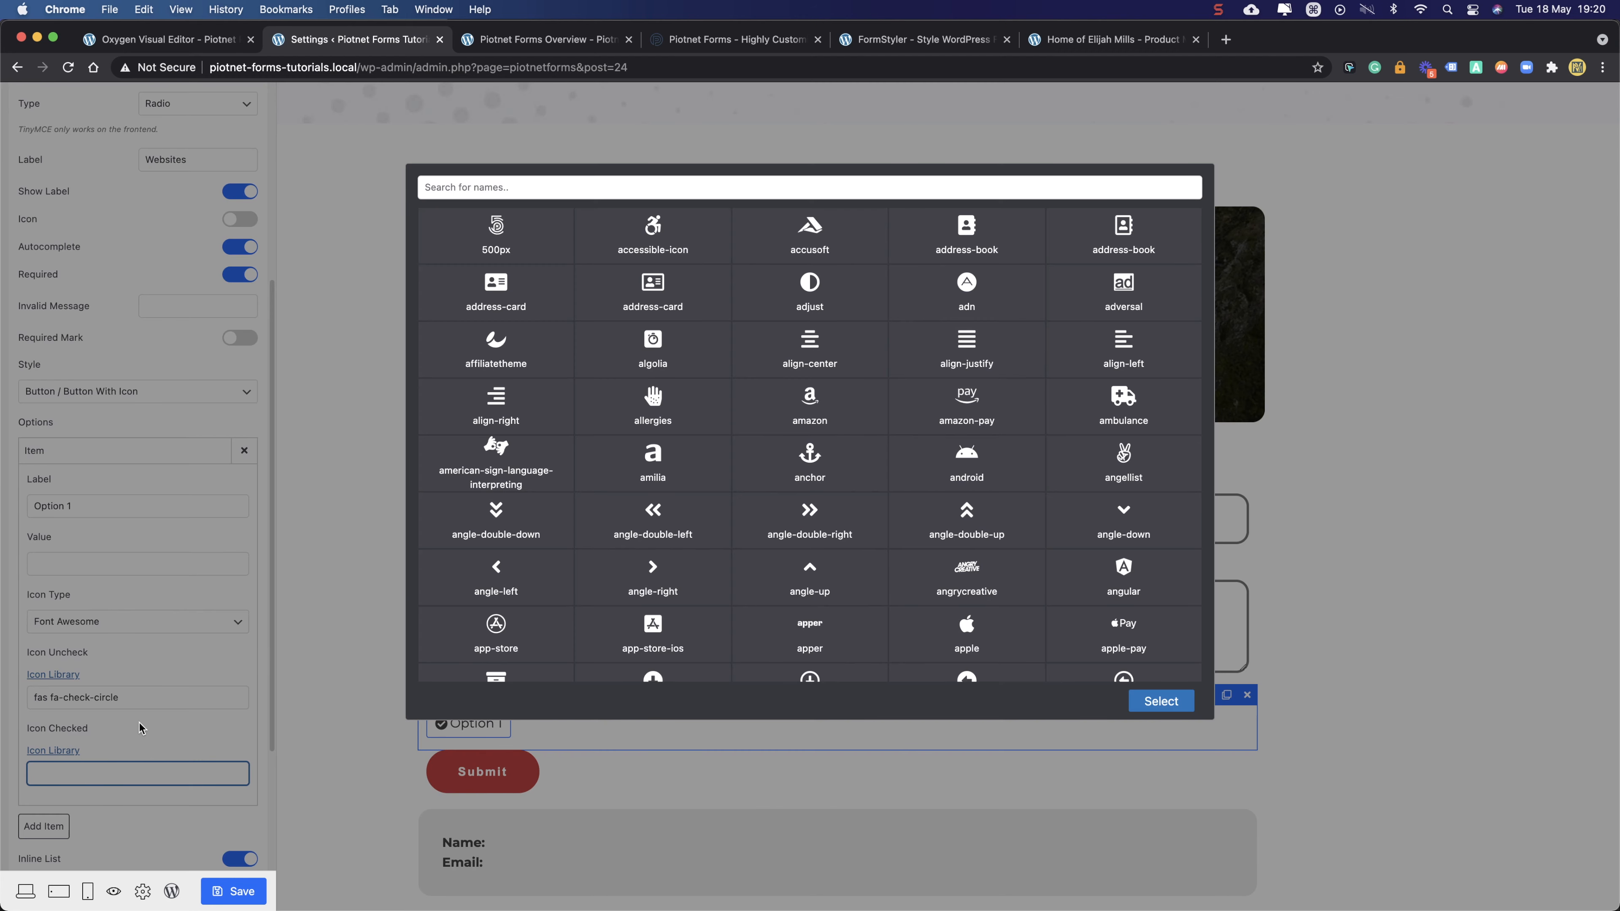
left_click(563, 191)
type("check")
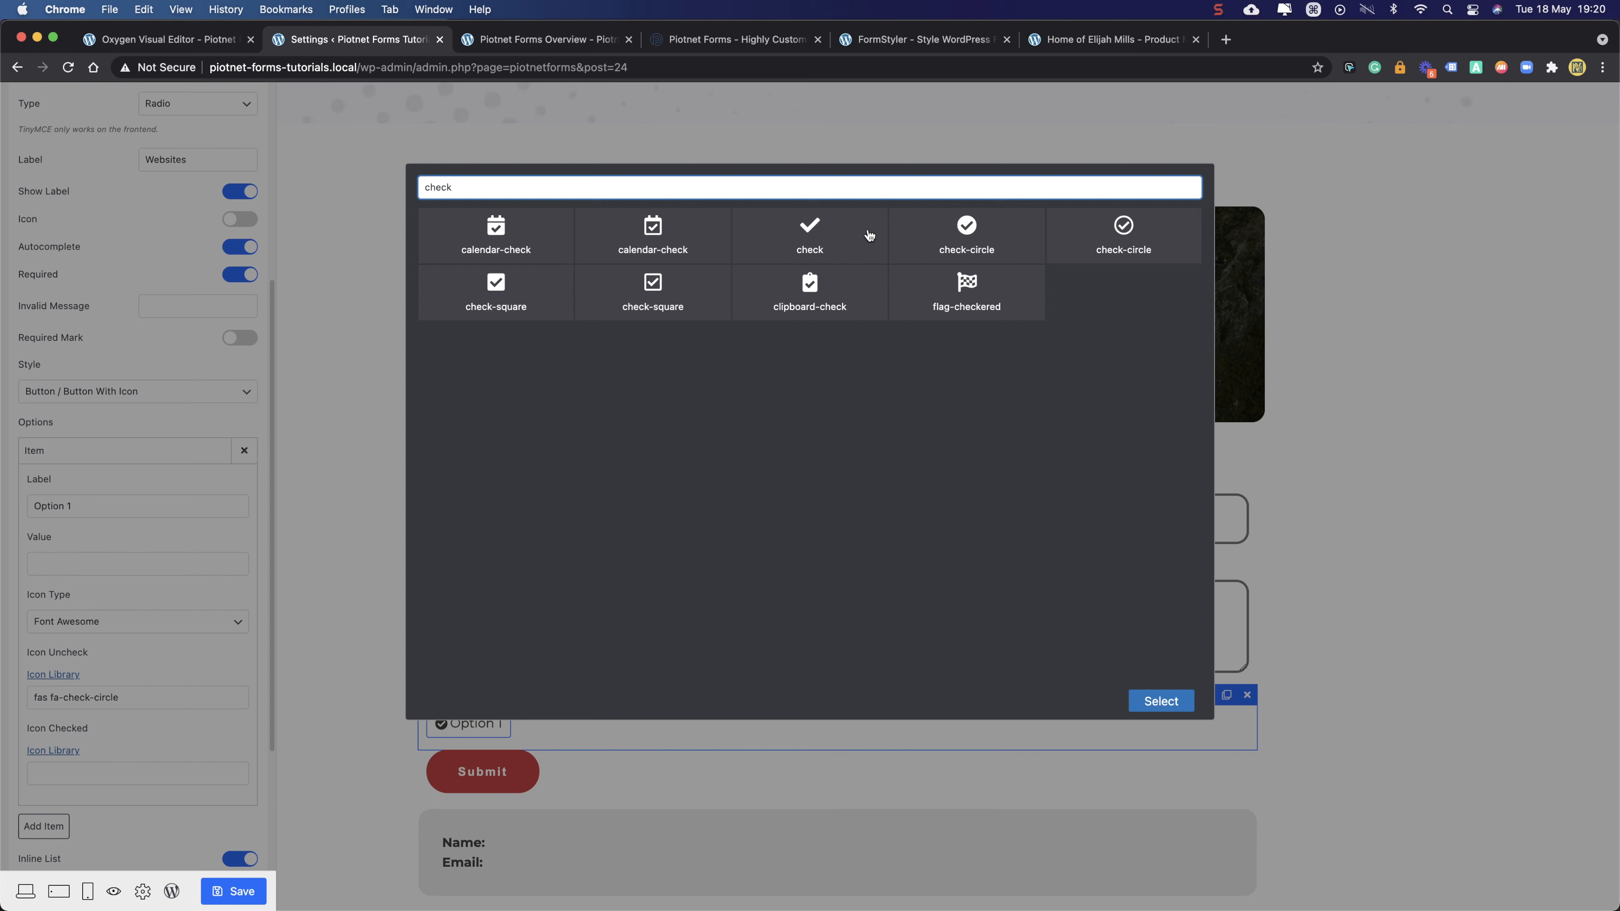
left_click(966, 231)
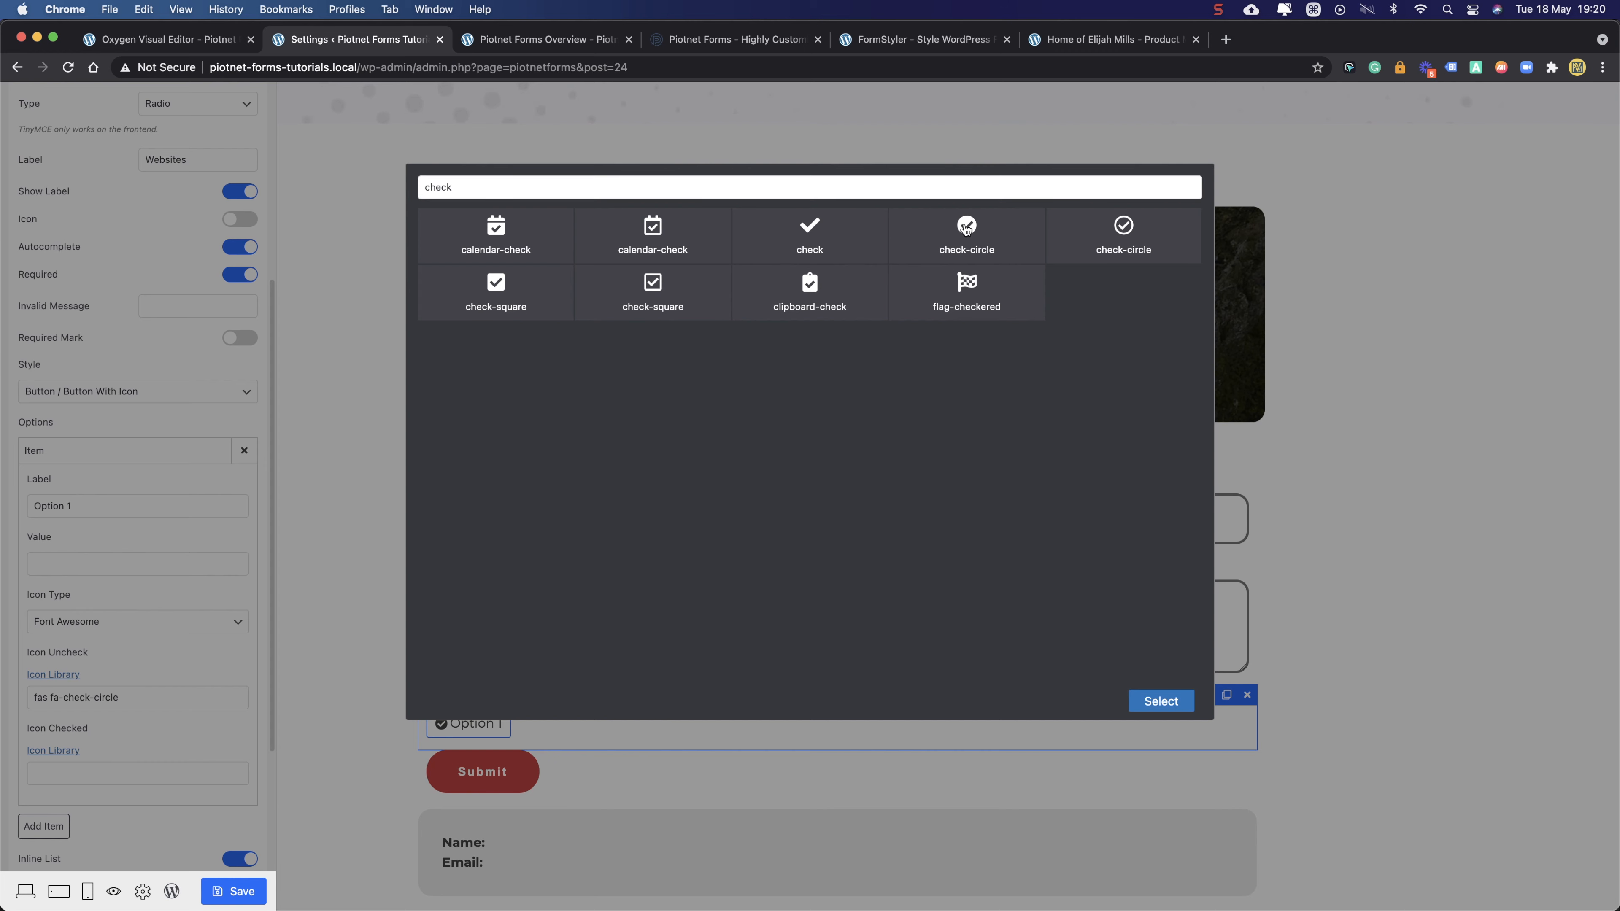
left_click(1152, 701)
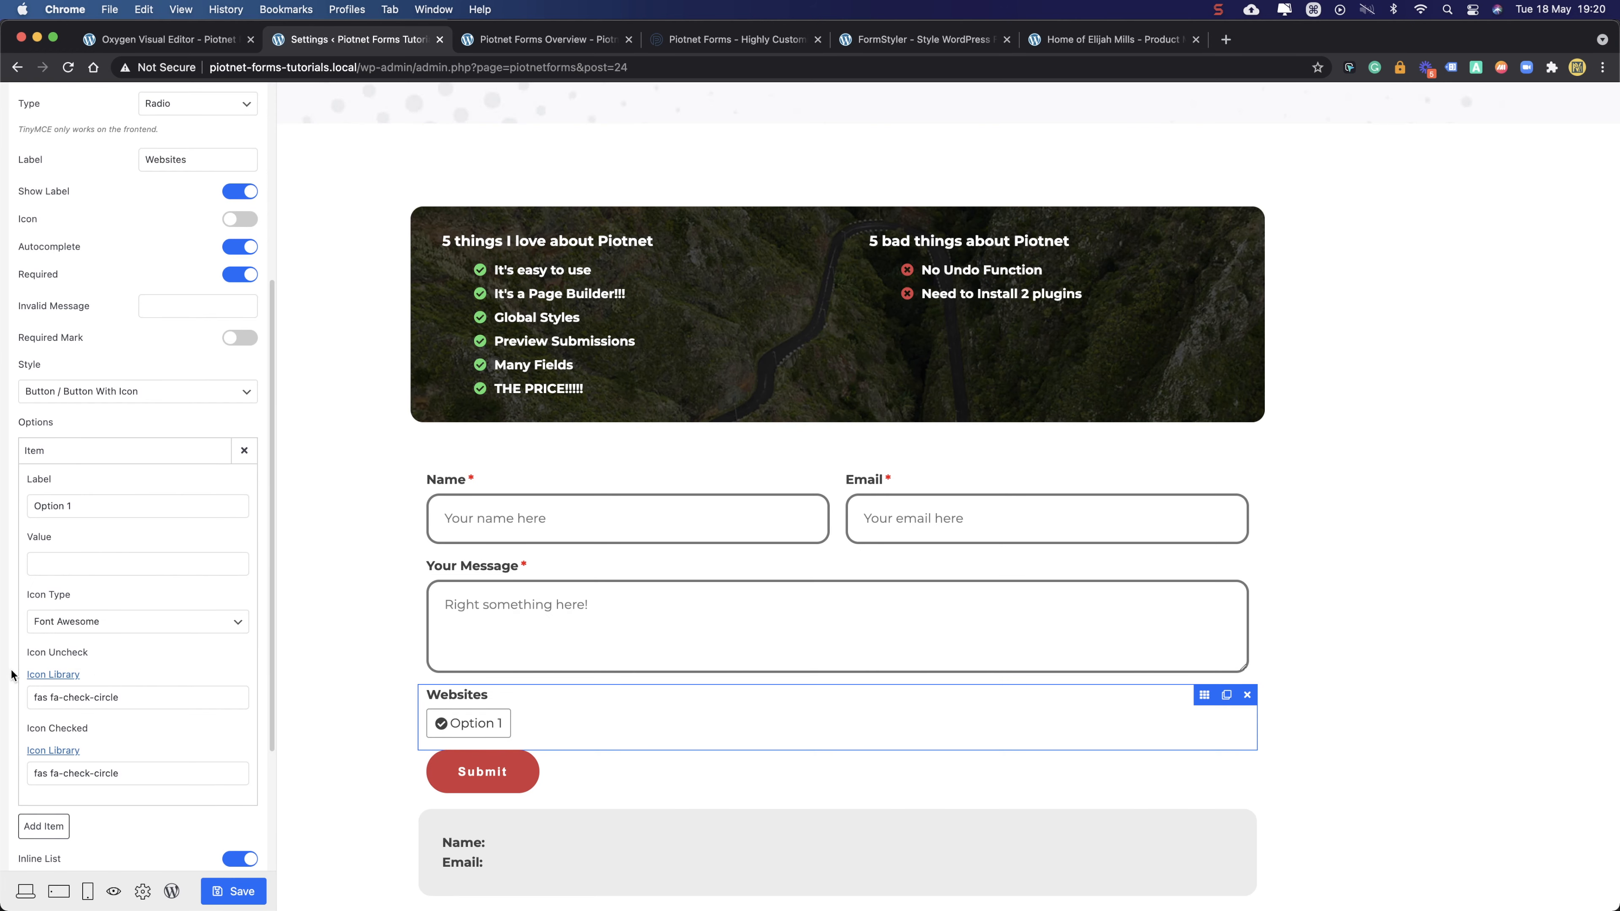
- Change Option 1's unchecked icon to times-circle, preview it, and collapse the item
left_click(124, 698)
double_click(907, 182)
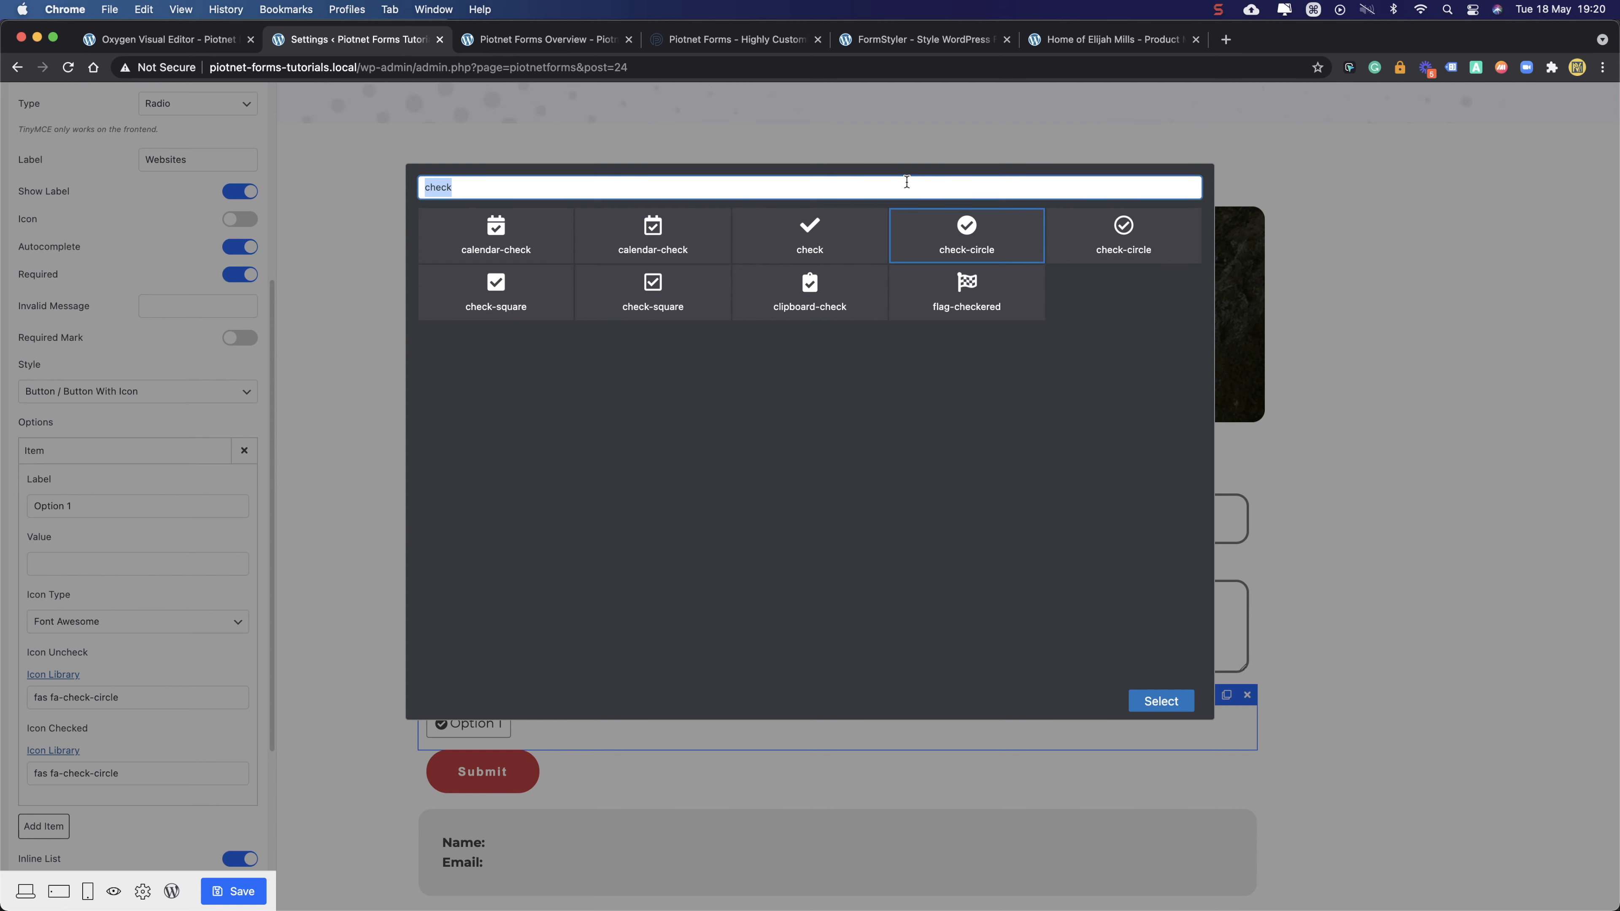
type("times")
left_click(966, 231)
left_click(1152, 700)
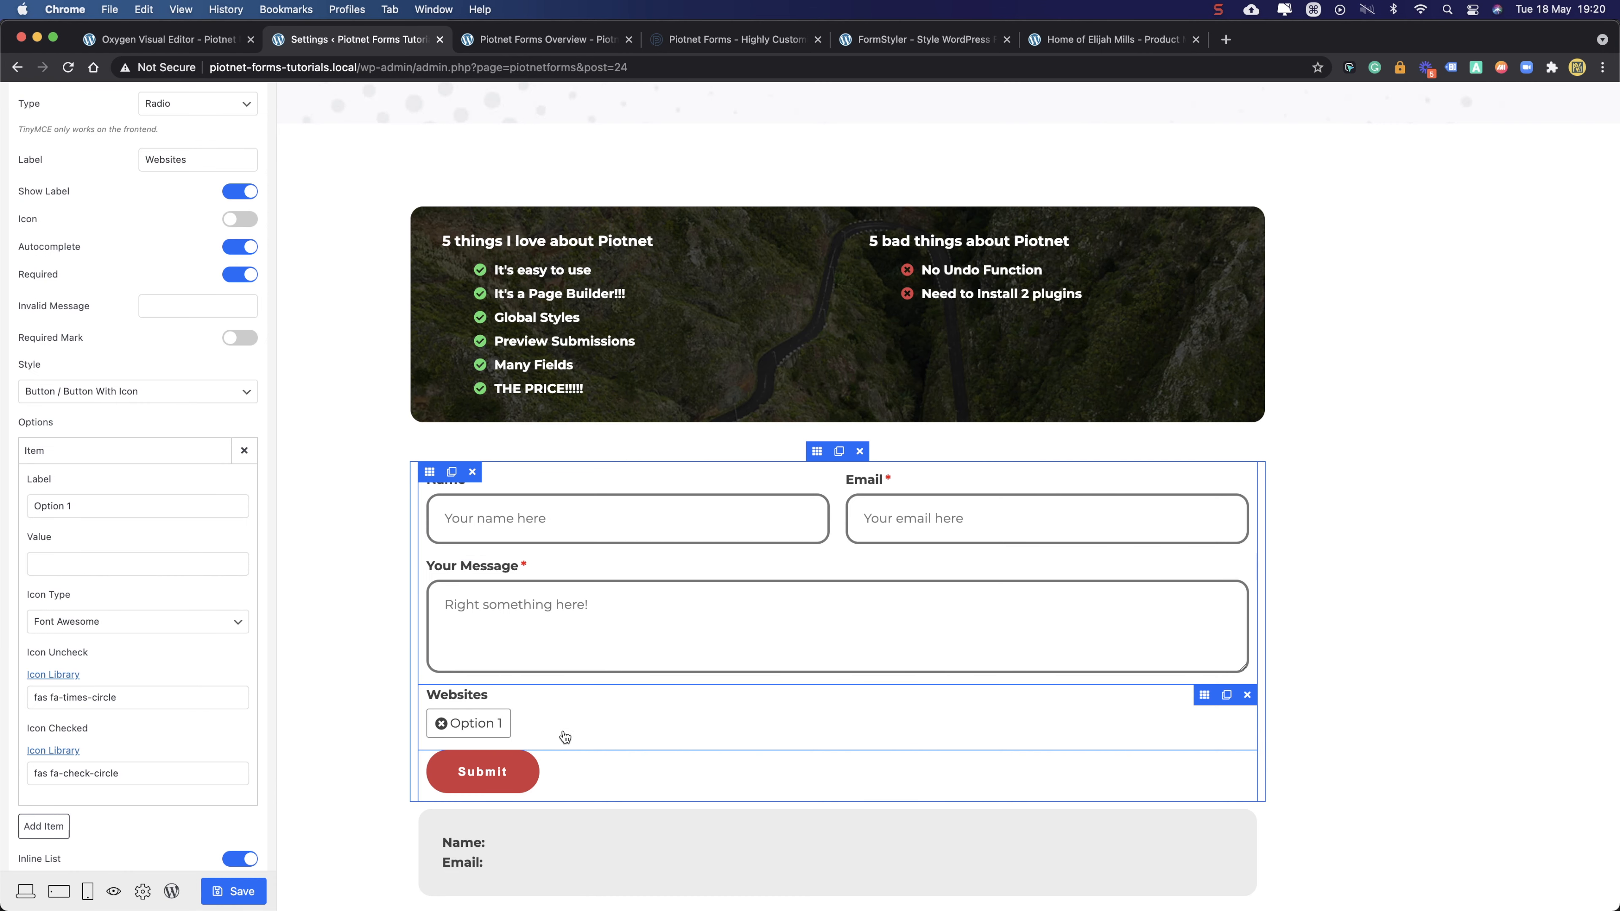
left_click(482, 733)
left_click(181, 453)
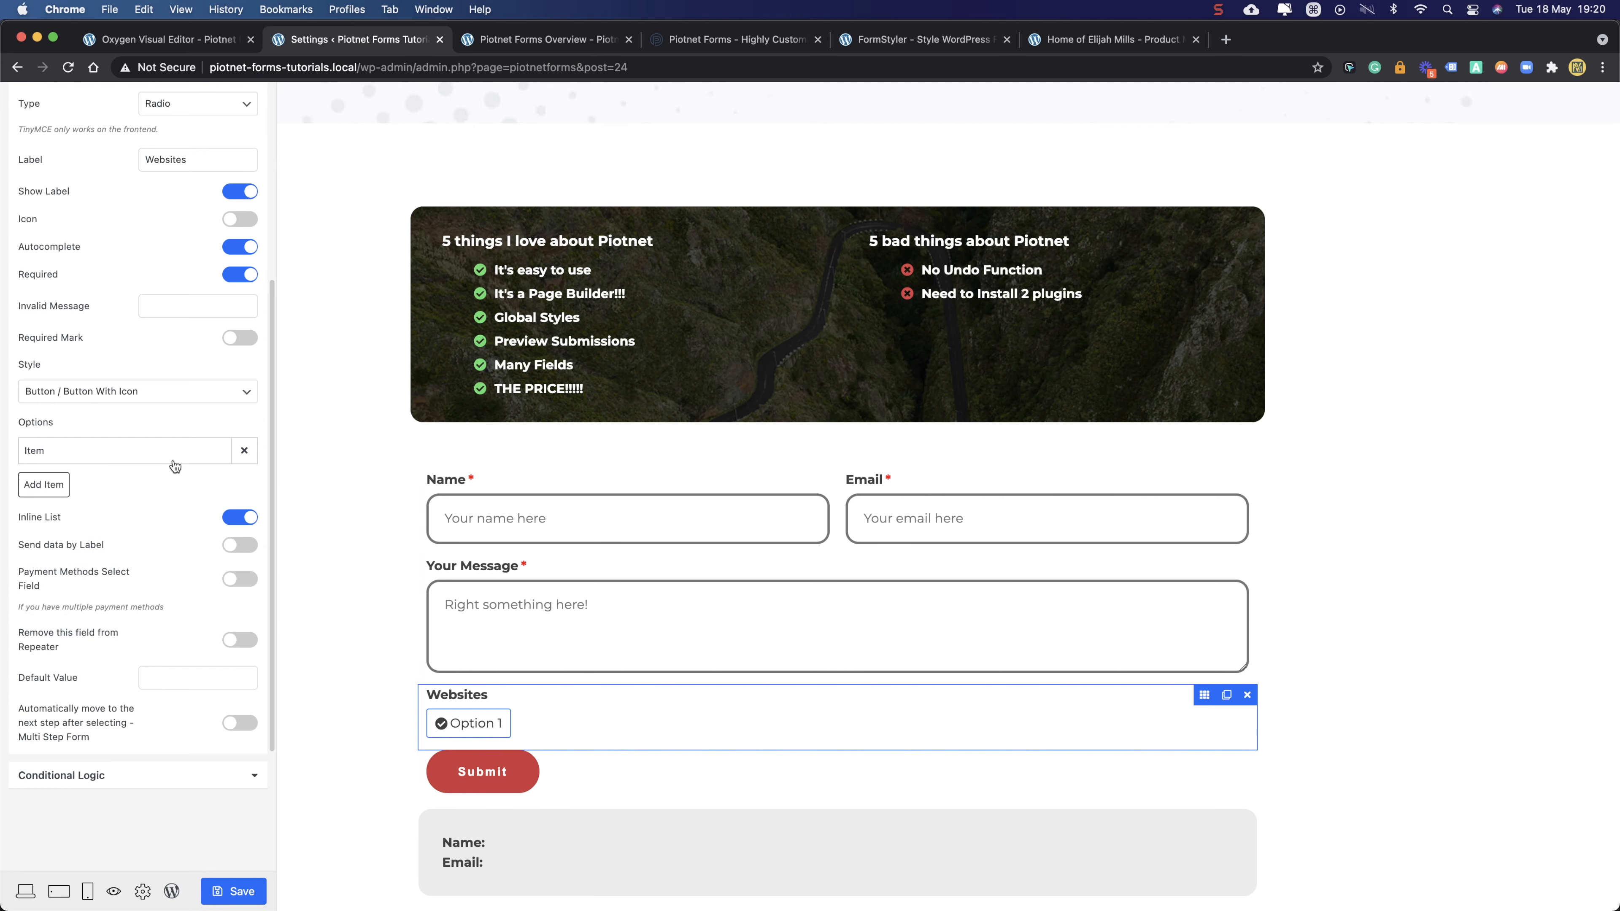
- Add a second option item labelled 'Other Option'
left_click(55, 485)
left_click(67, 542)
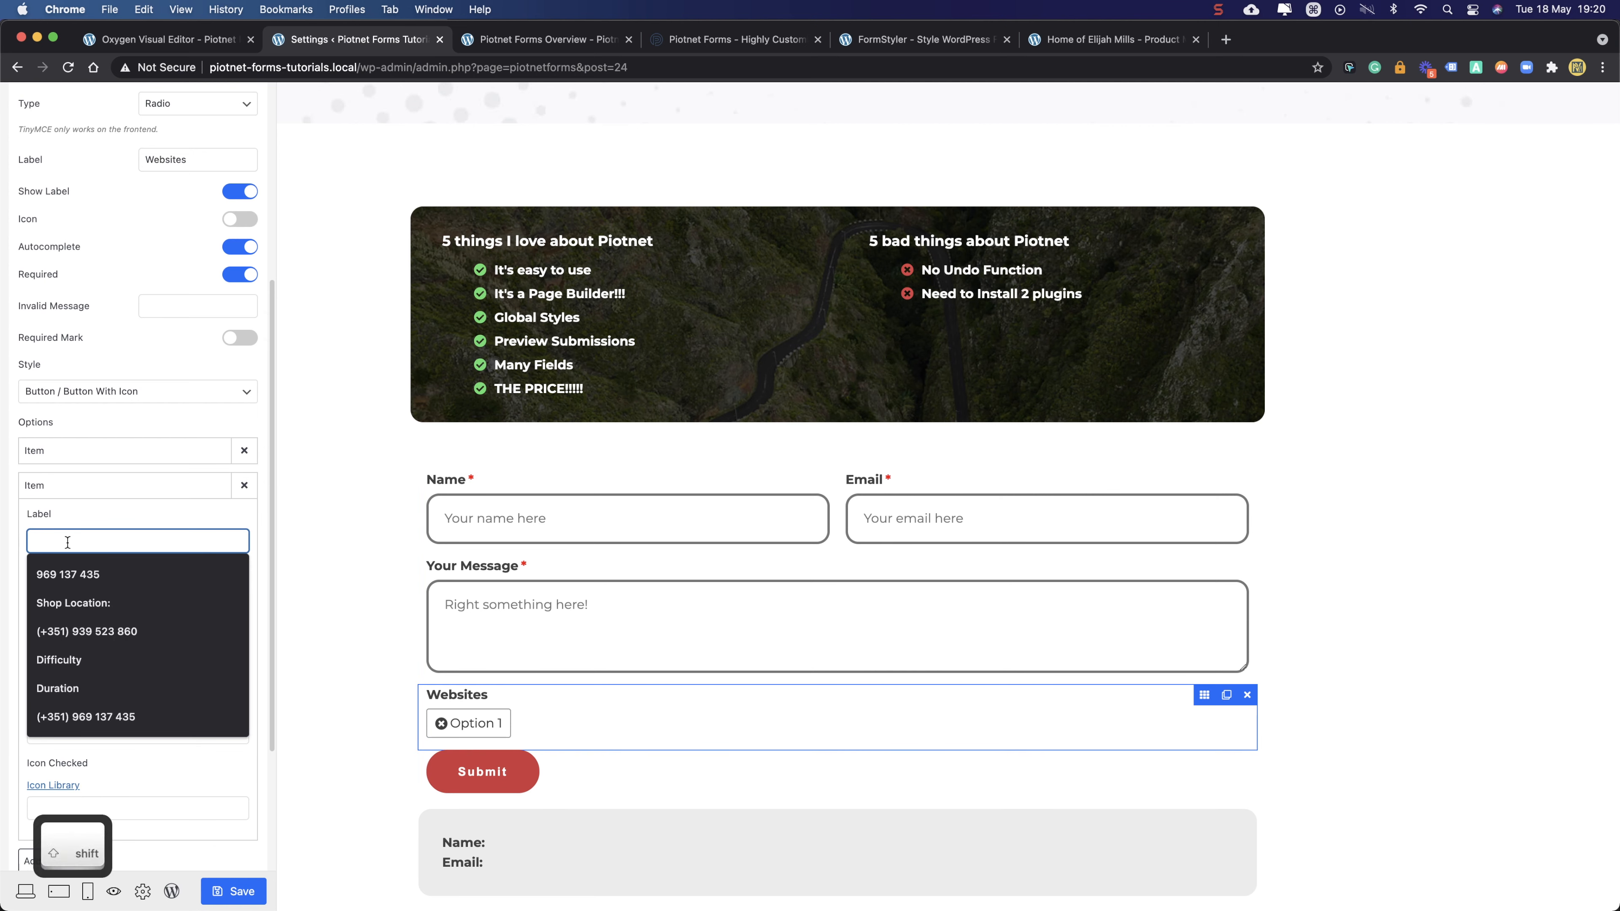
type("Other Option")
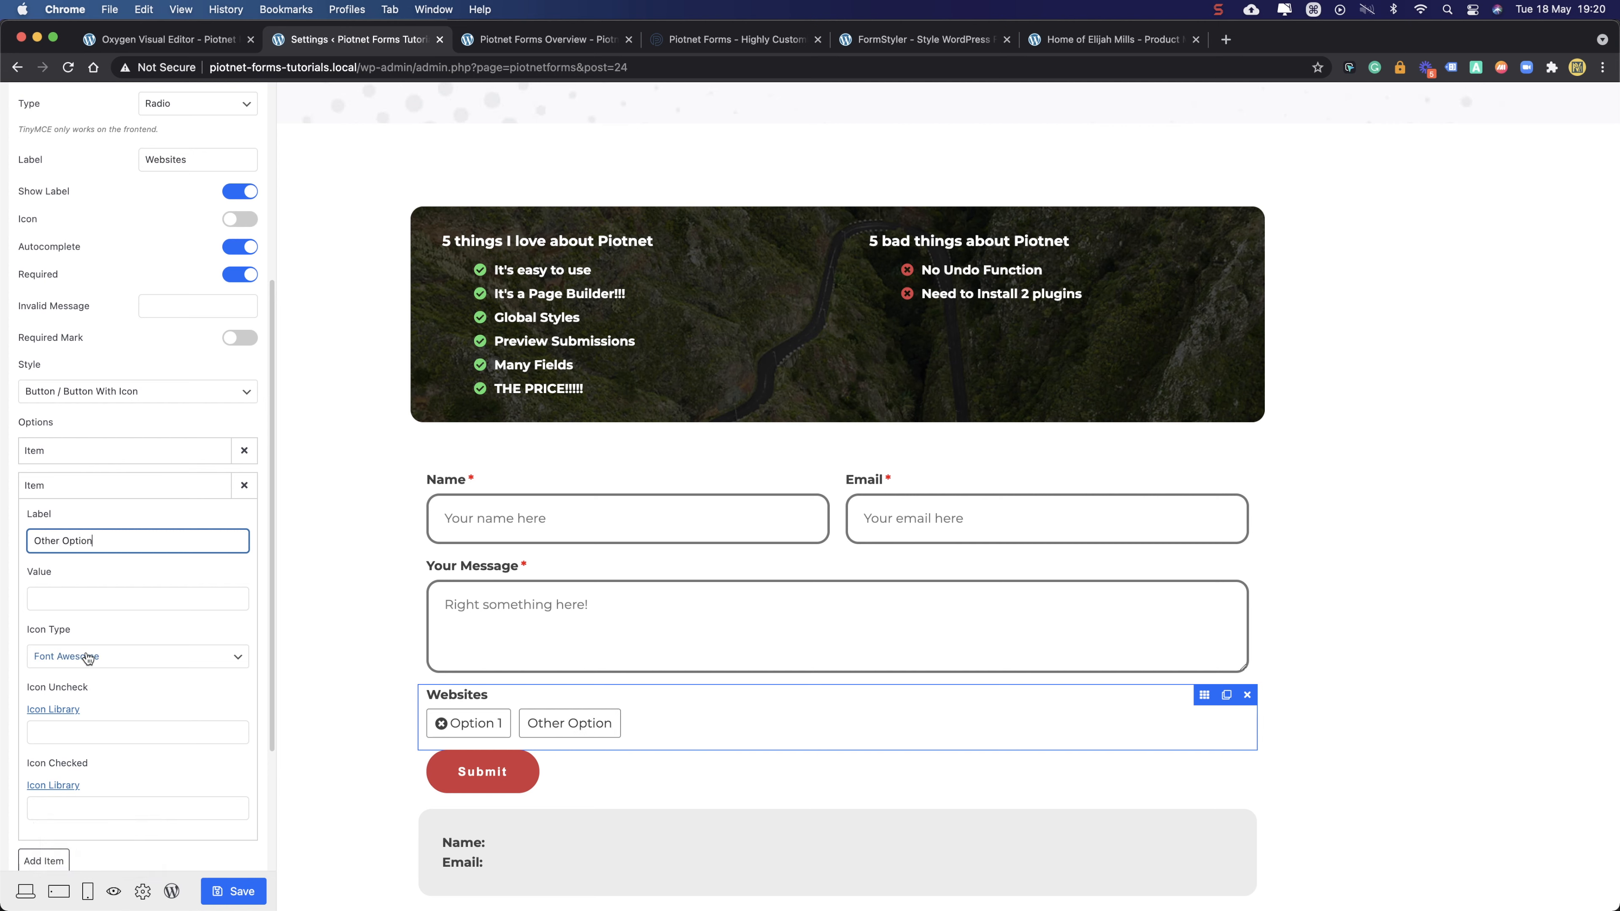
left_click(81, 600)
scroll(82, 606, "down", 3)
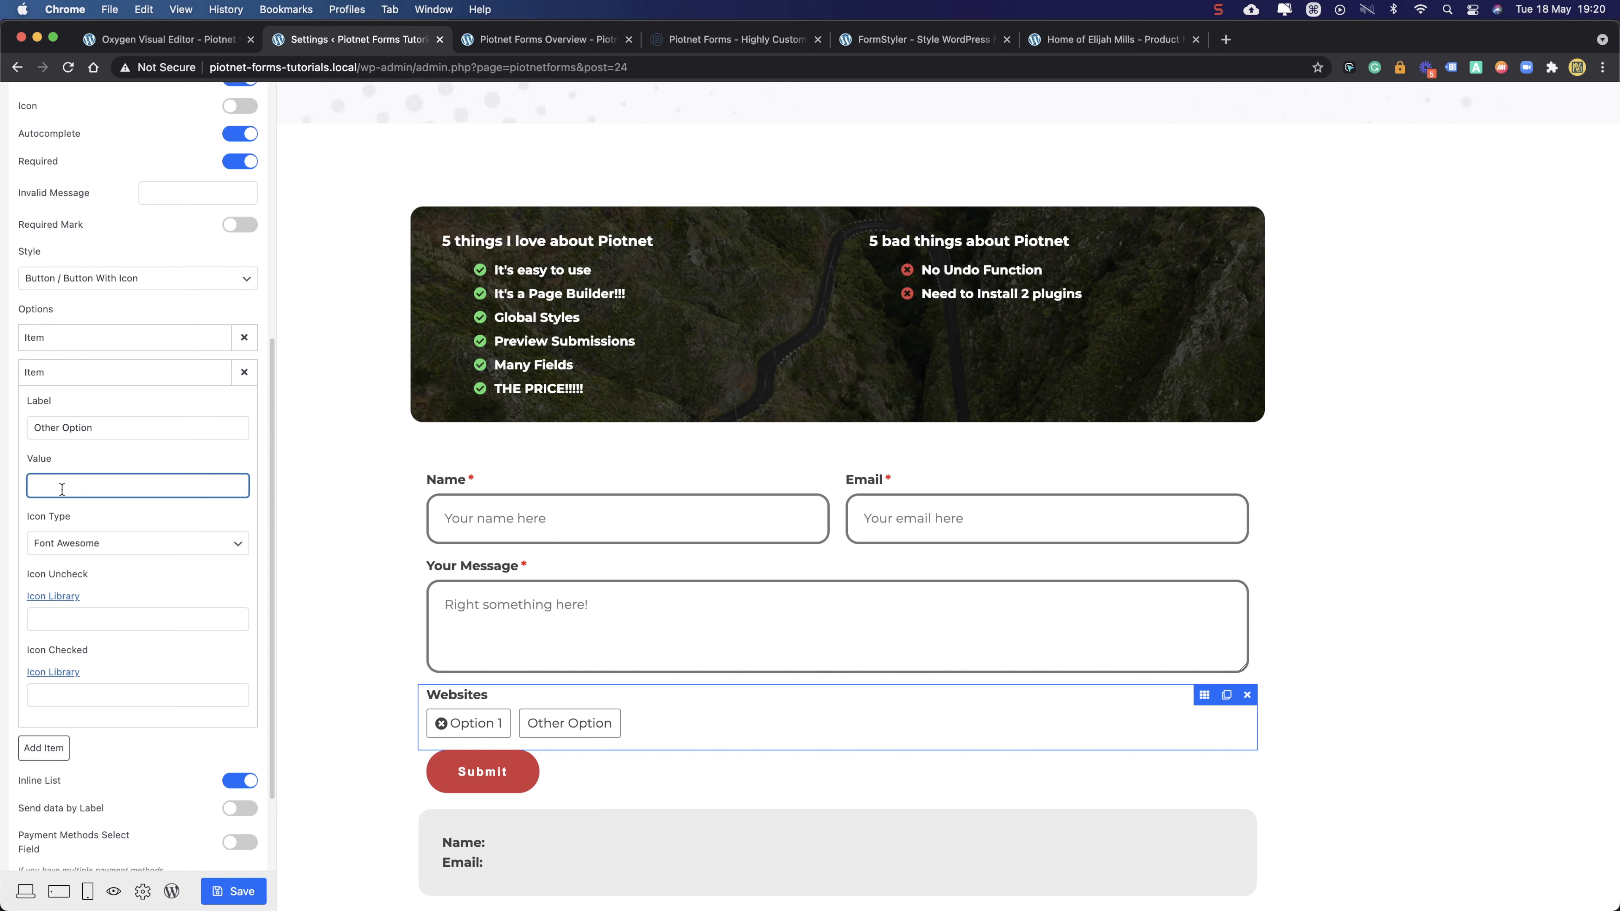
- Set Other Option's unchecked-state icon to times-circle
left_click(83, 622)
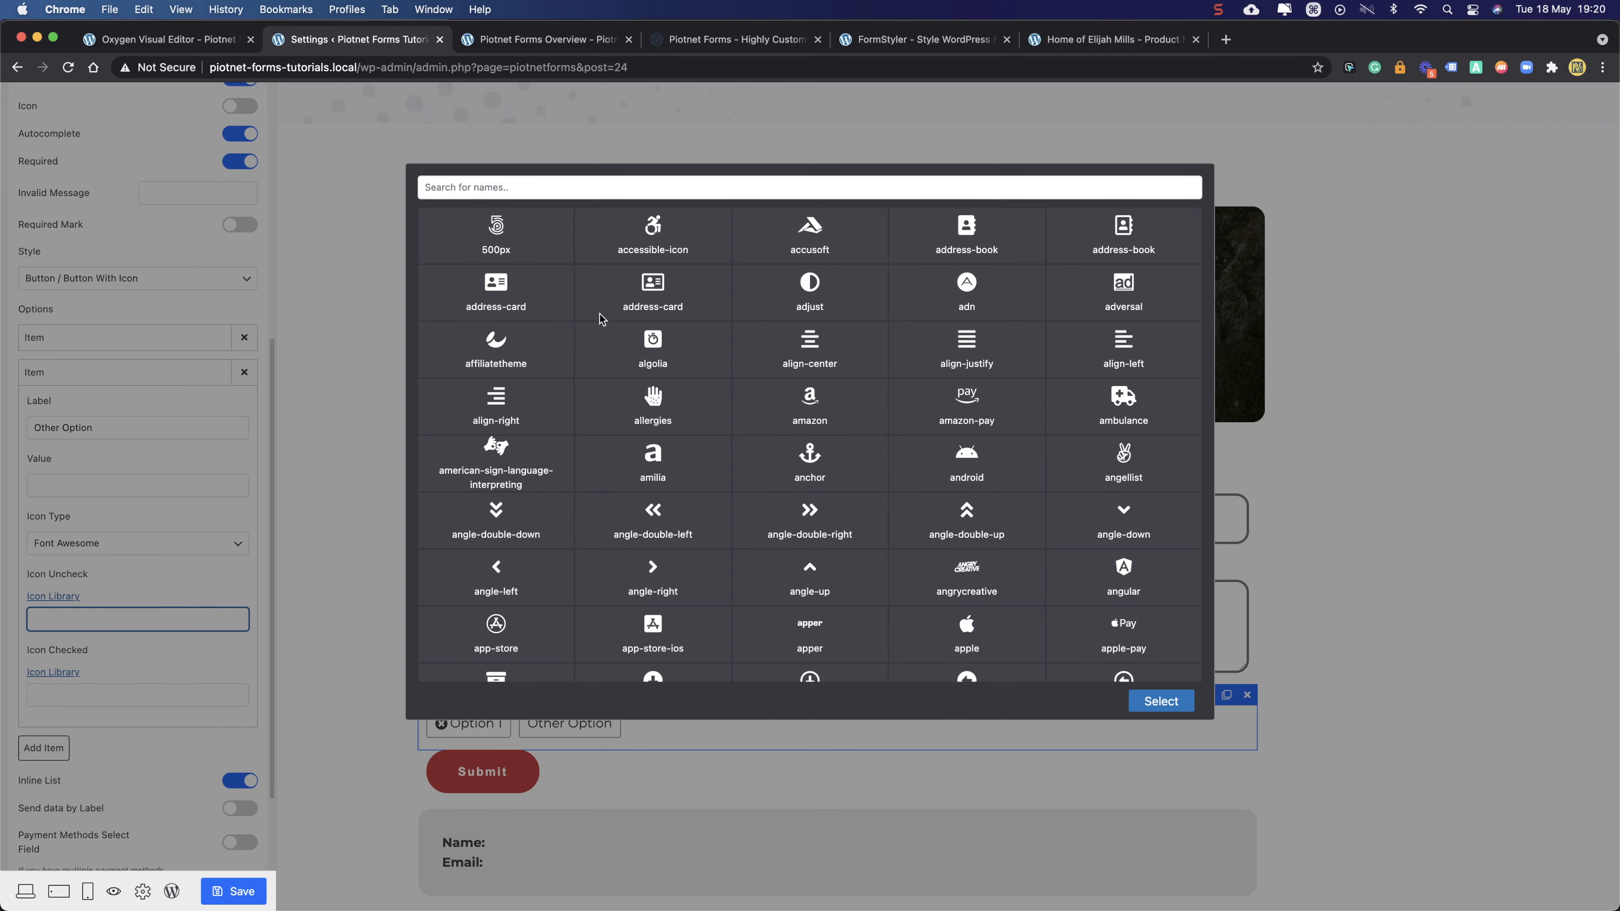
left_click(603, 186)
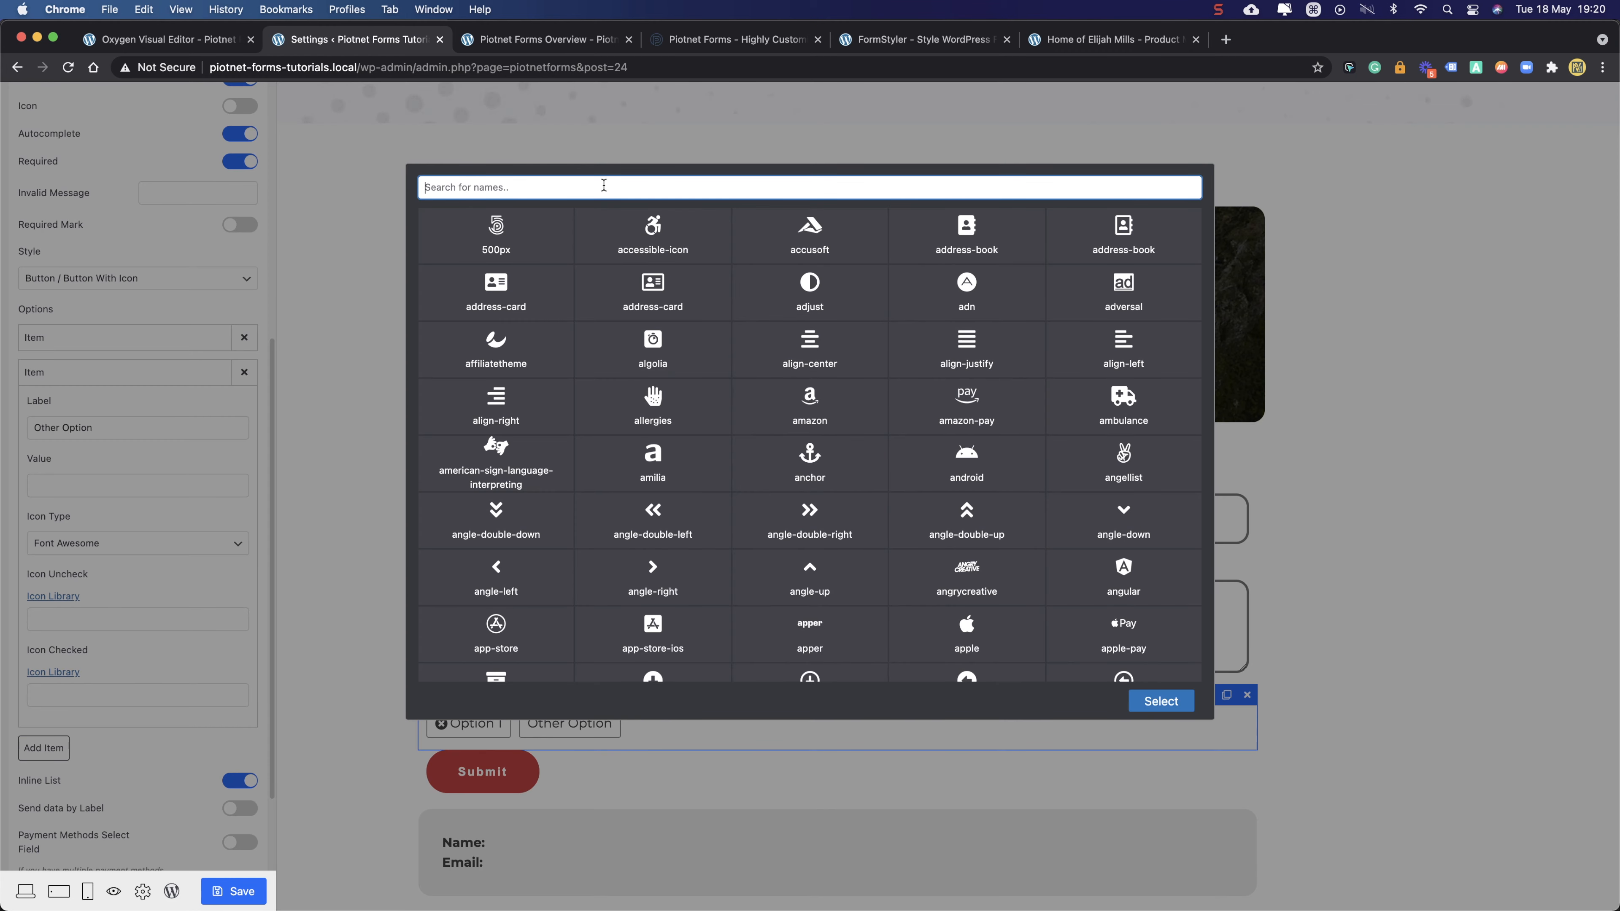
type("times")
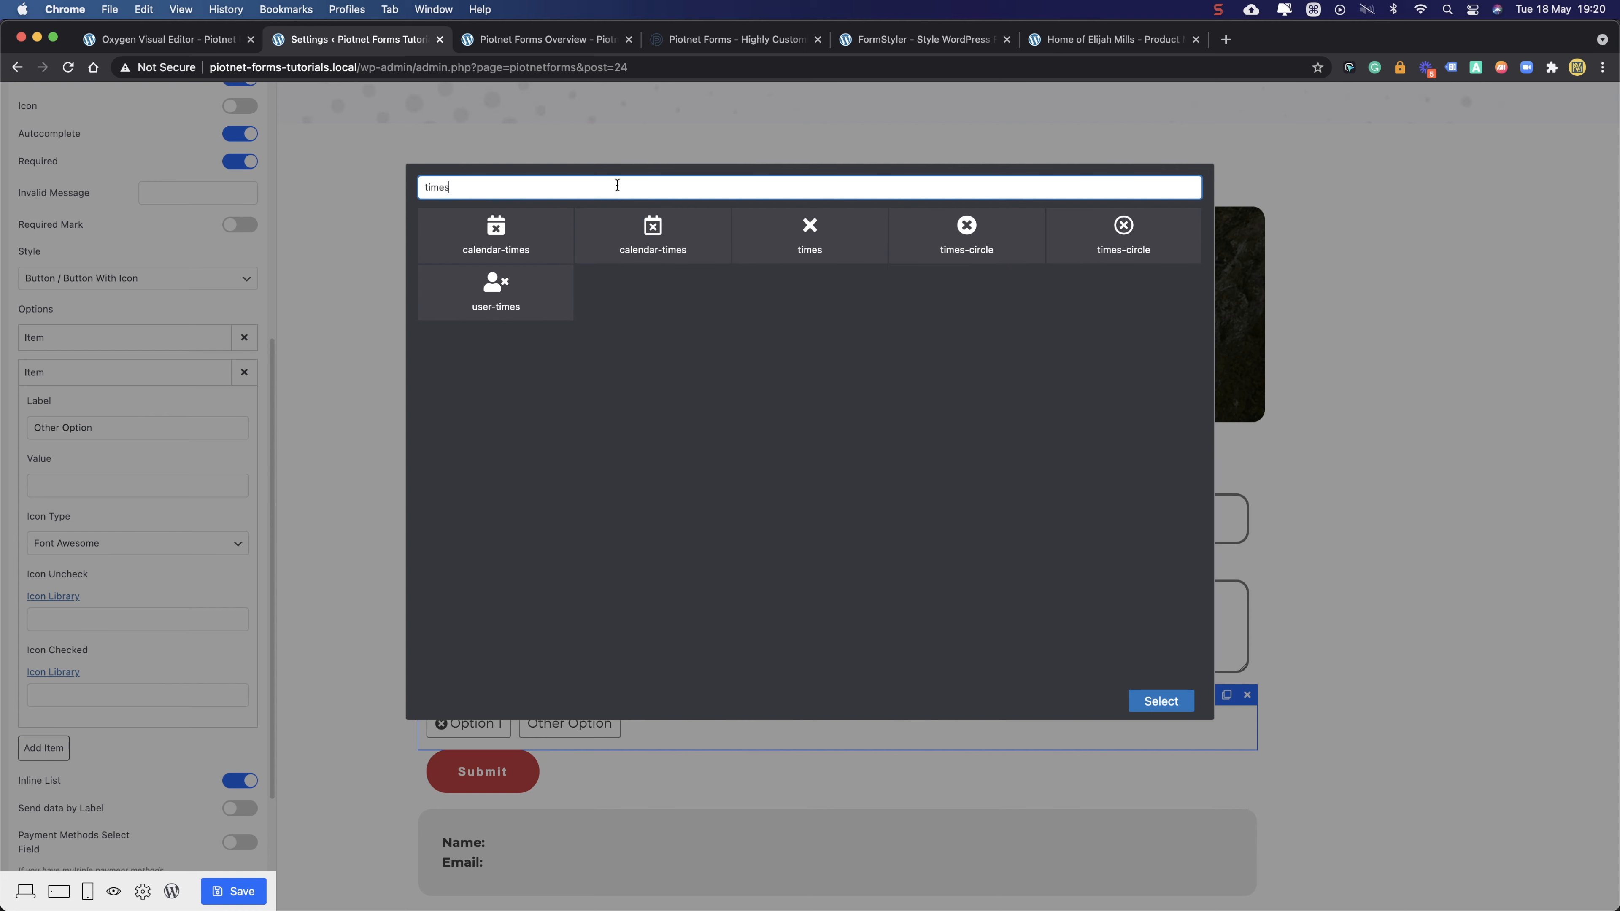
left_click(945, 237)
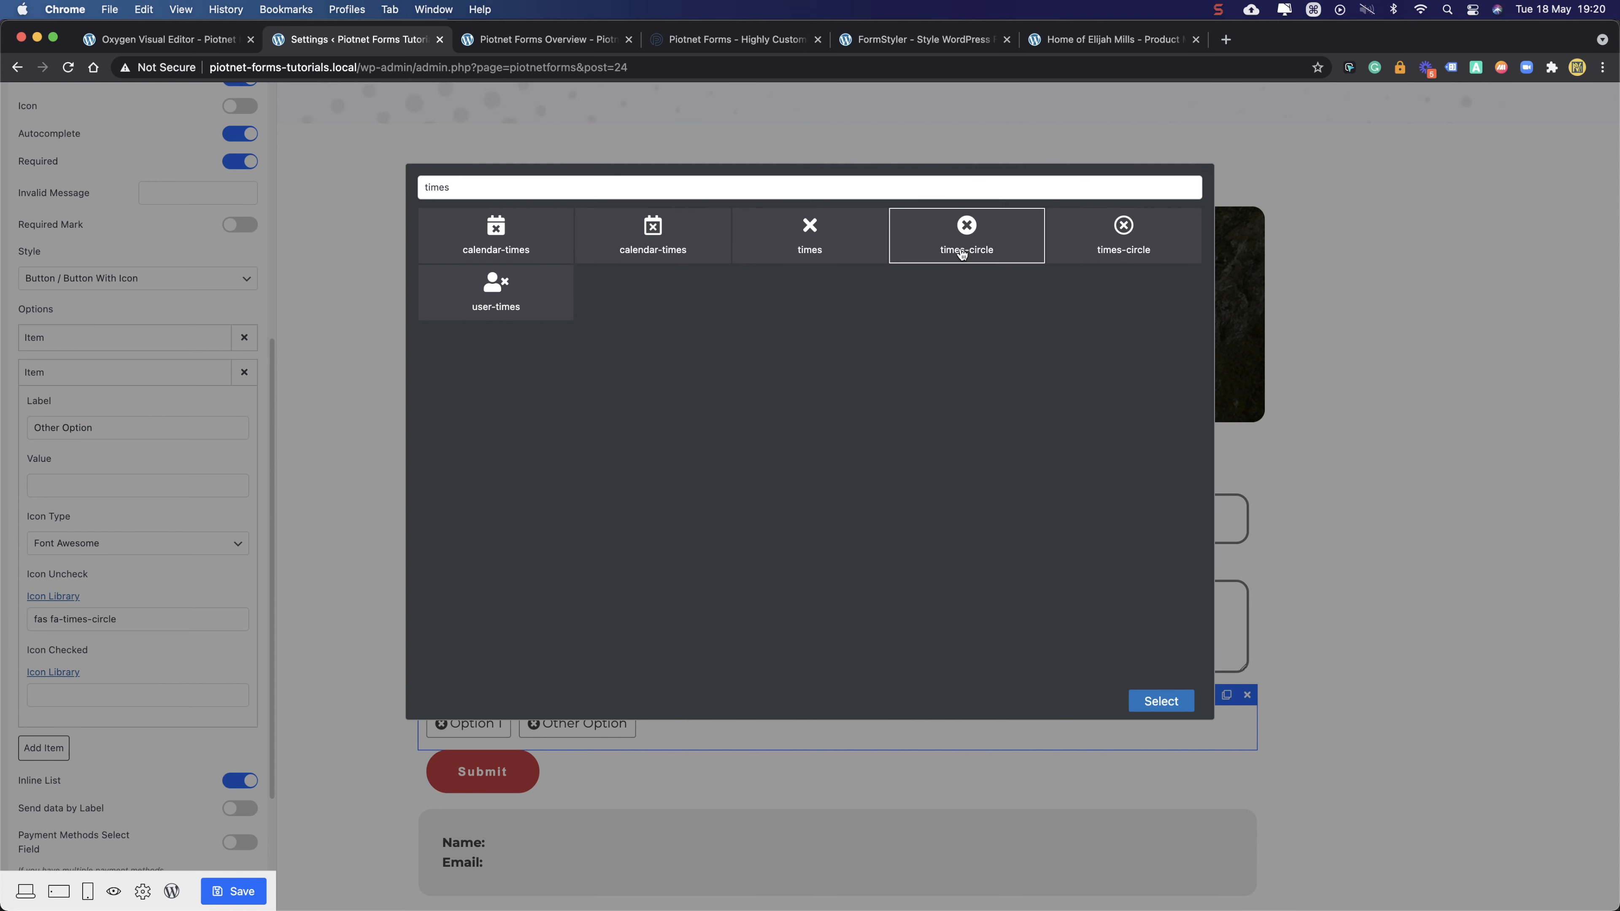
left_click(1156, 700)
- Set Other Option's checked-state icon to check-circle
left_click(91, 688)
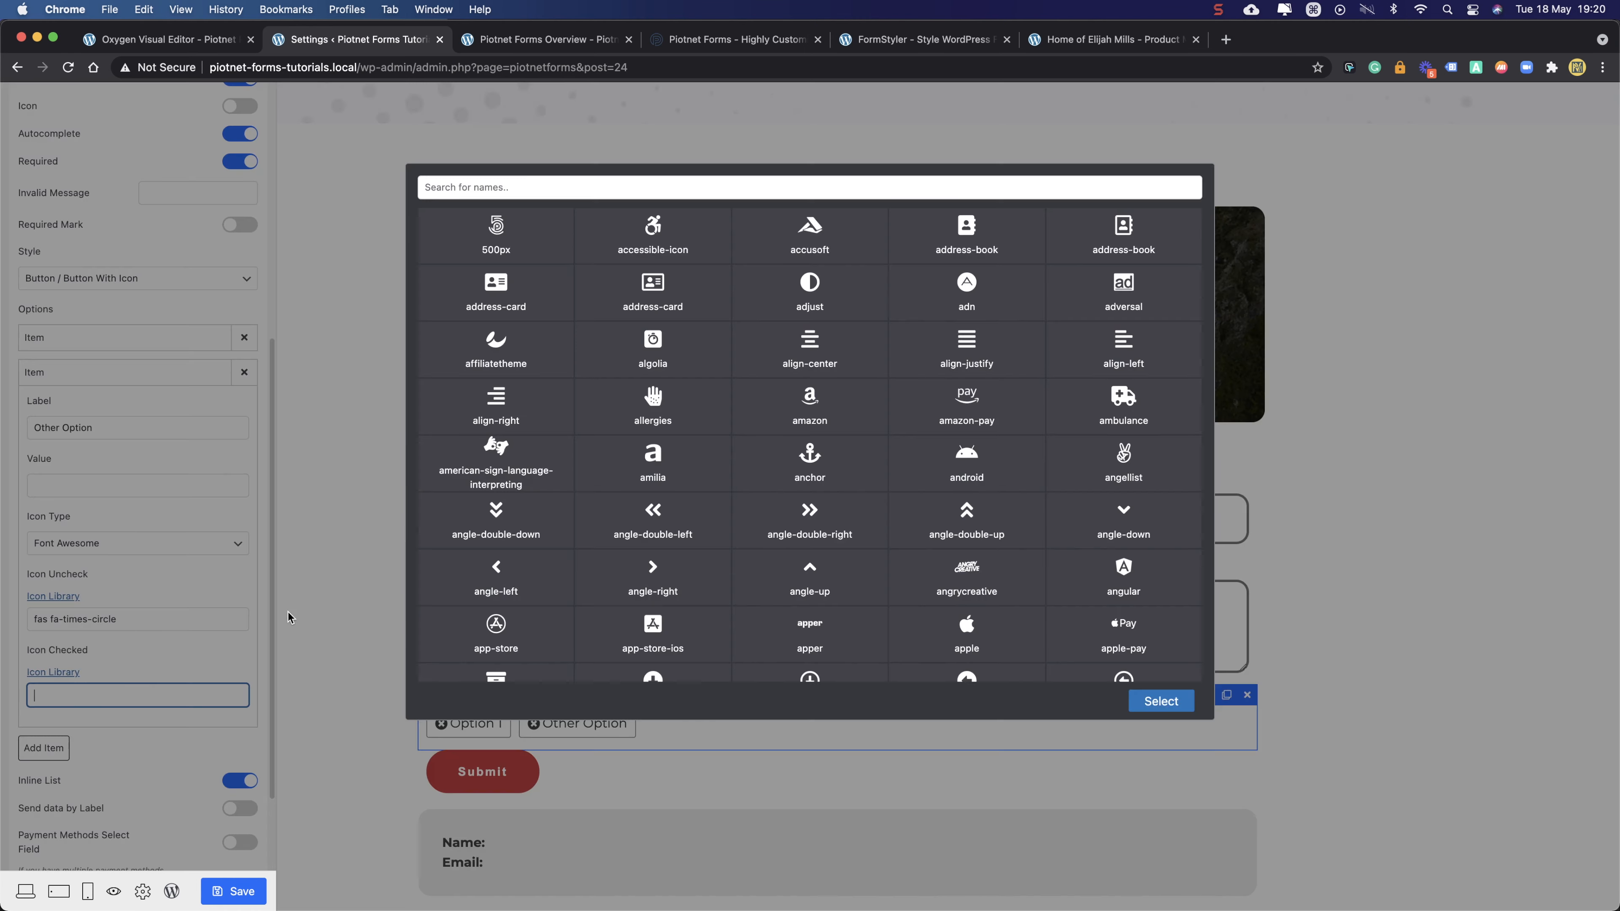
left_click(682, 191)
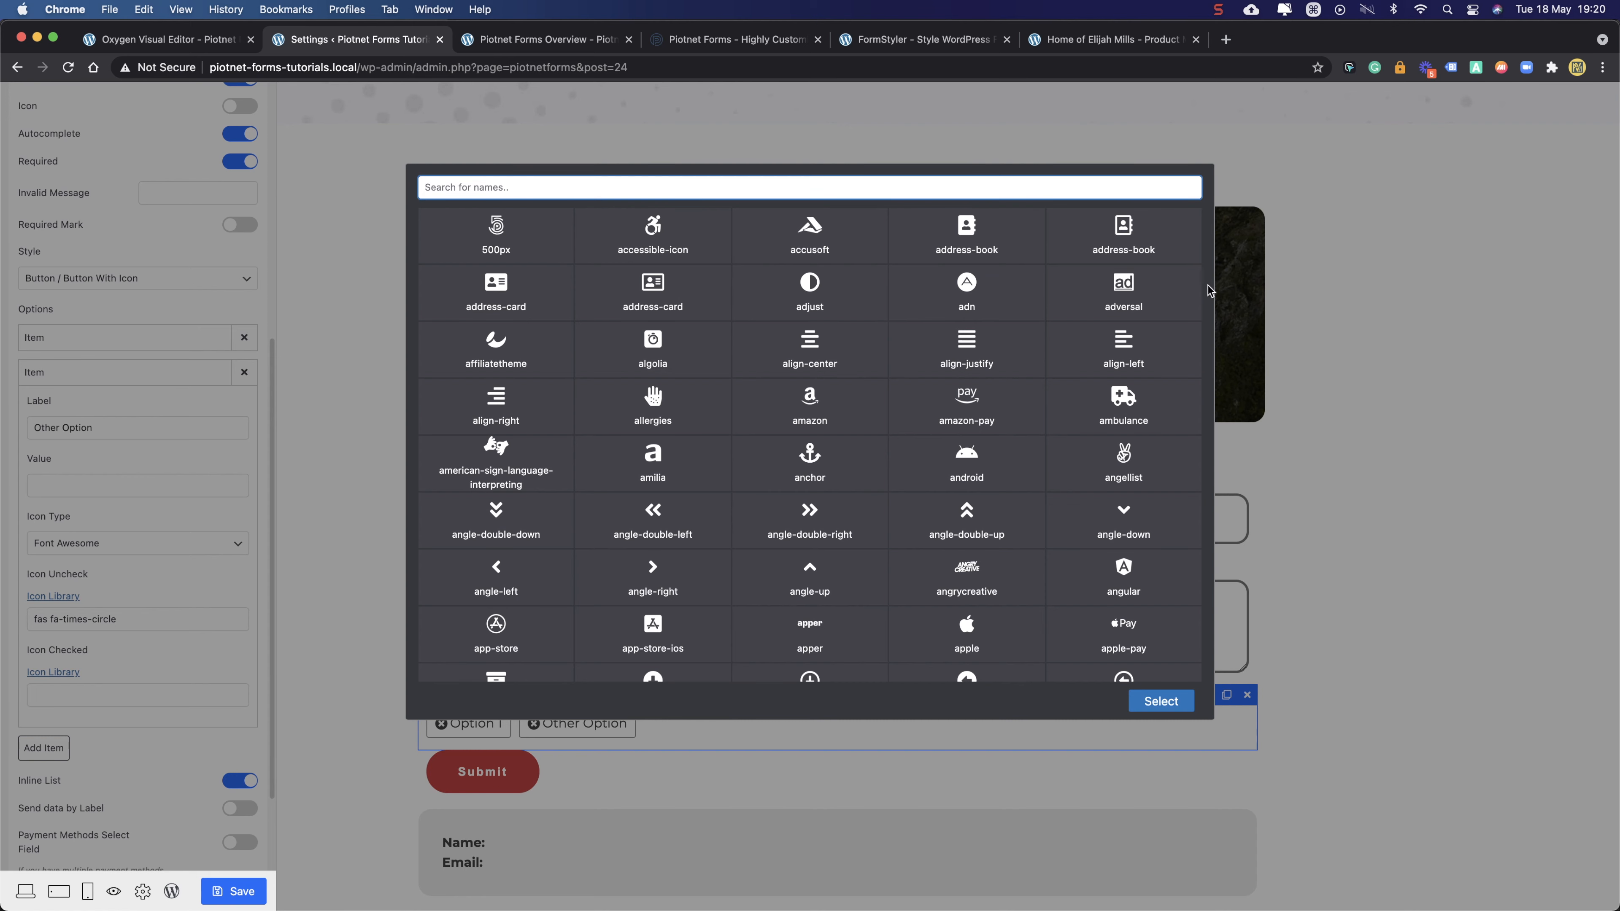
type("t")
key("BackSpace")
type("check")
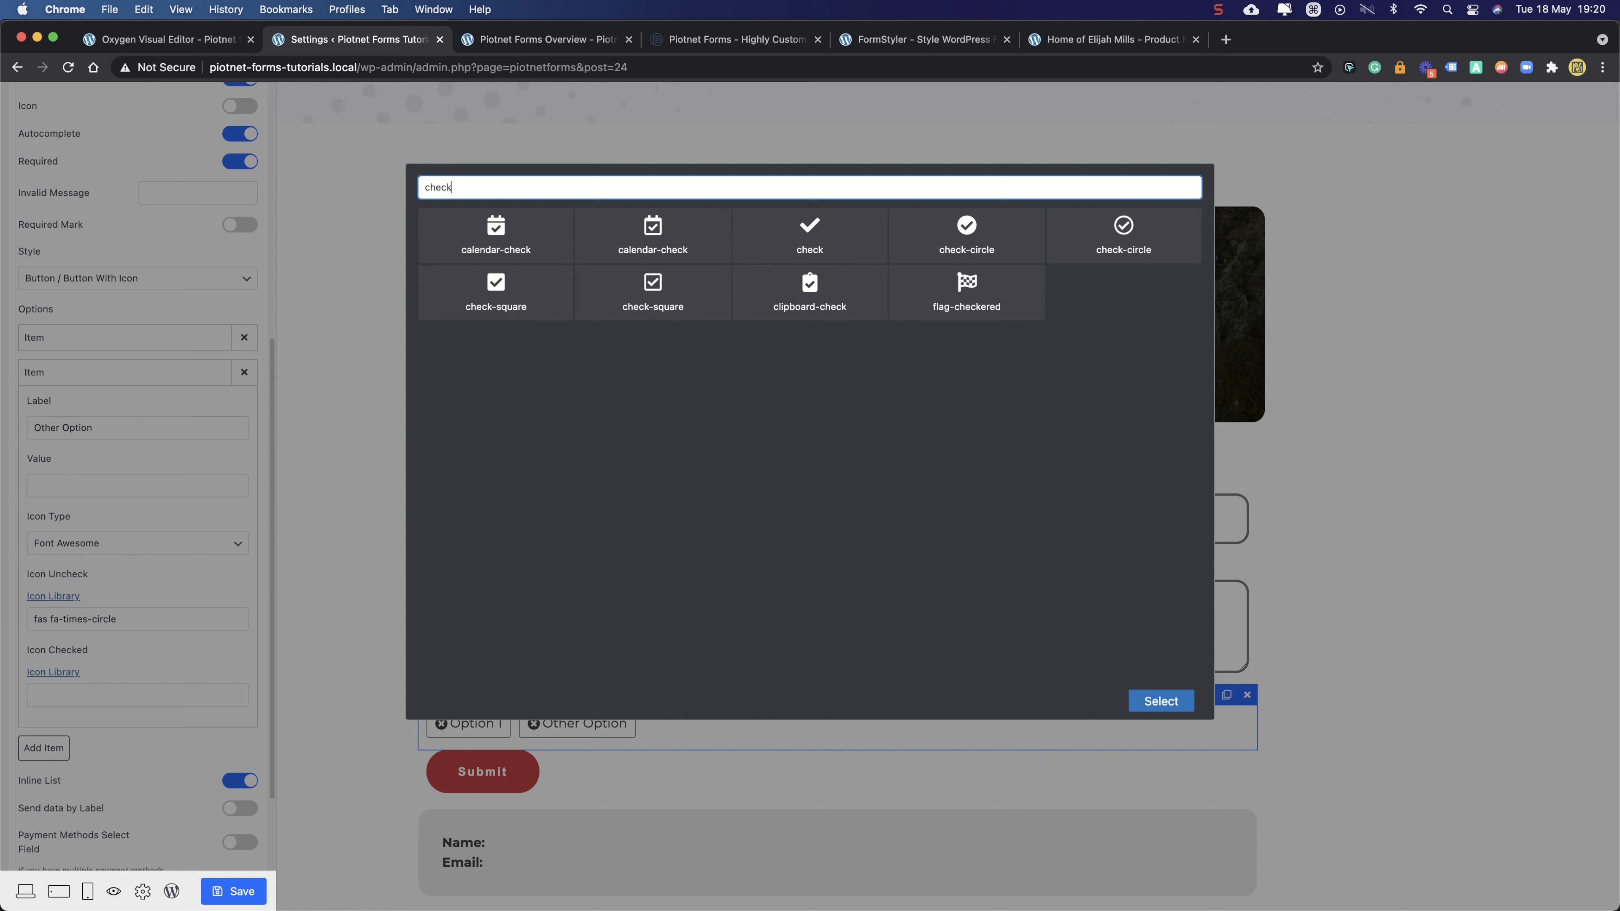
left_click(957, 229)
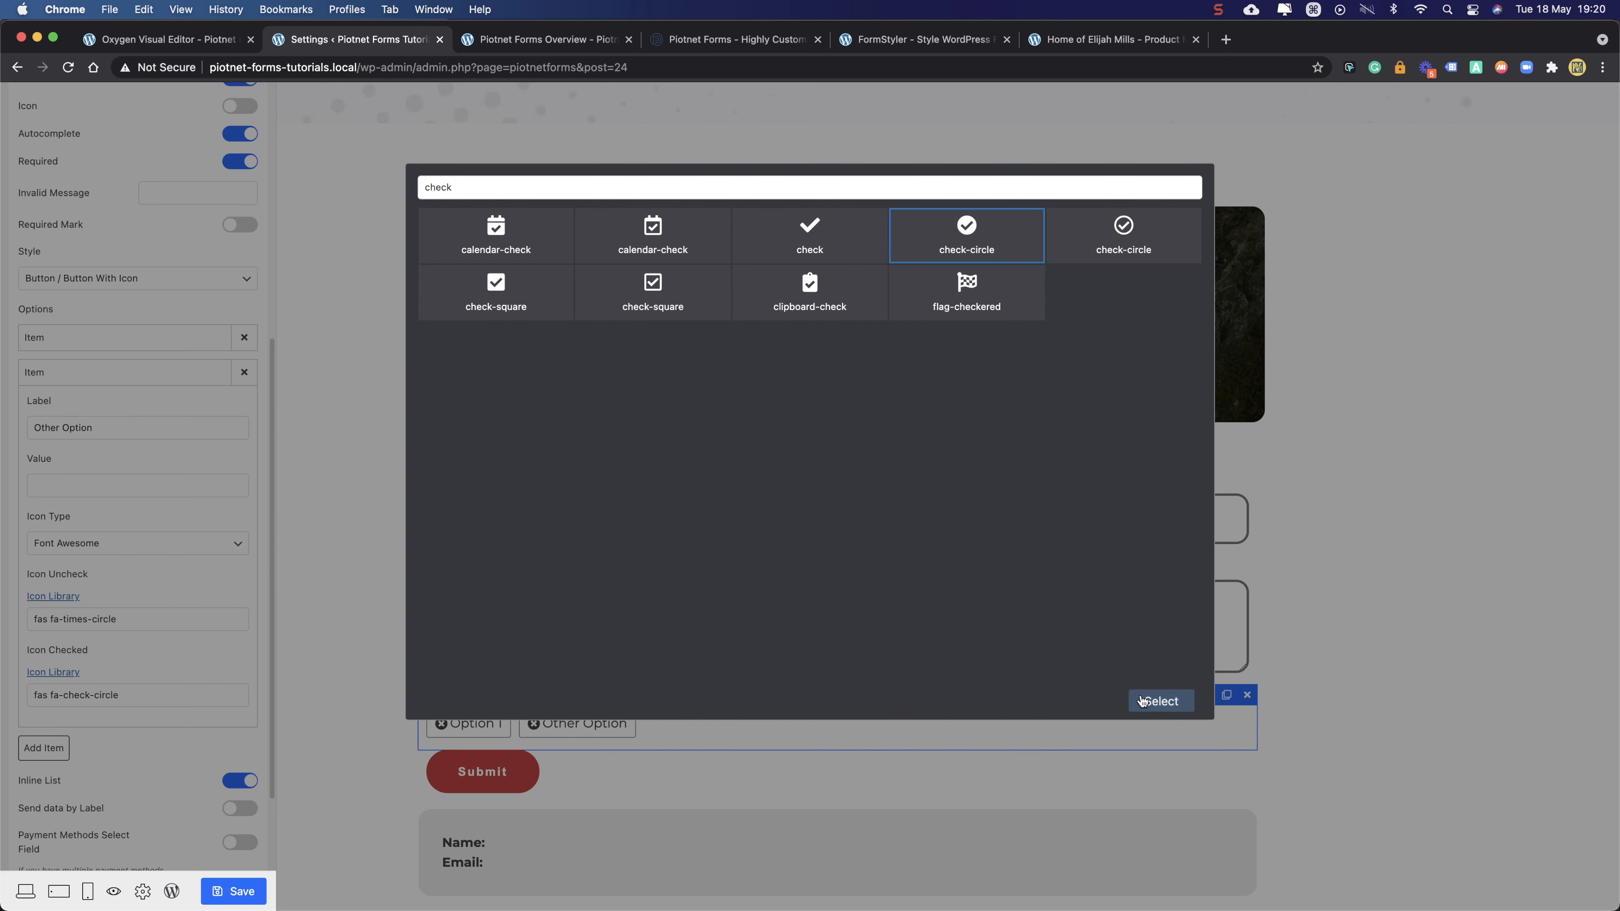
left_click(1154, 702)
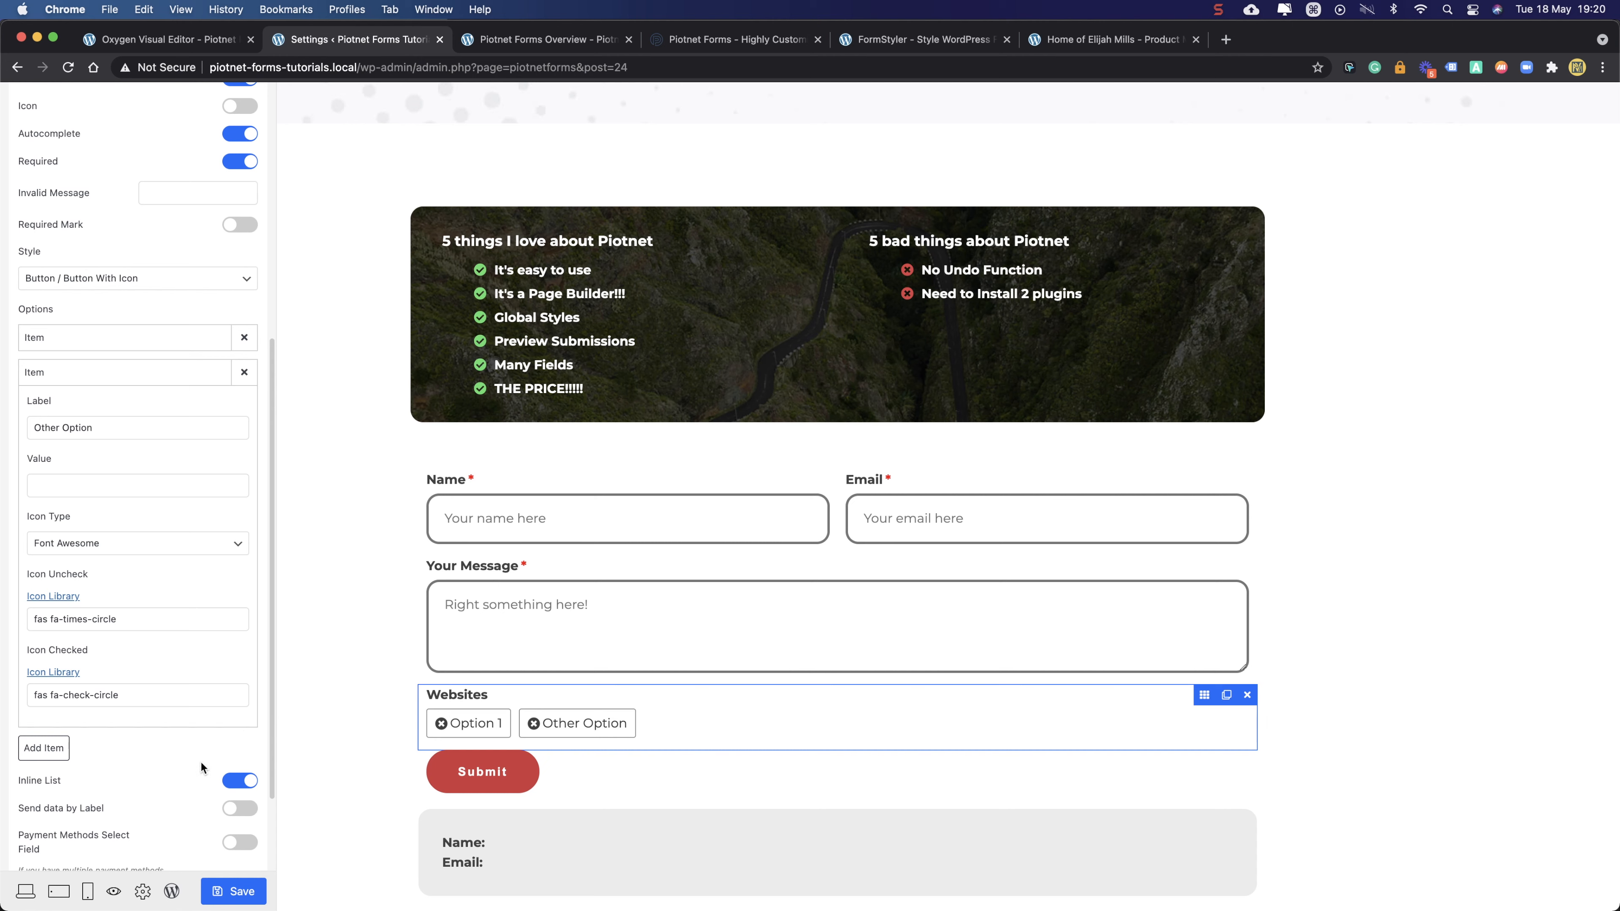
- Save the form and toggle Option 1 and Other Option in the preview to test icons
left_click(209, 886)
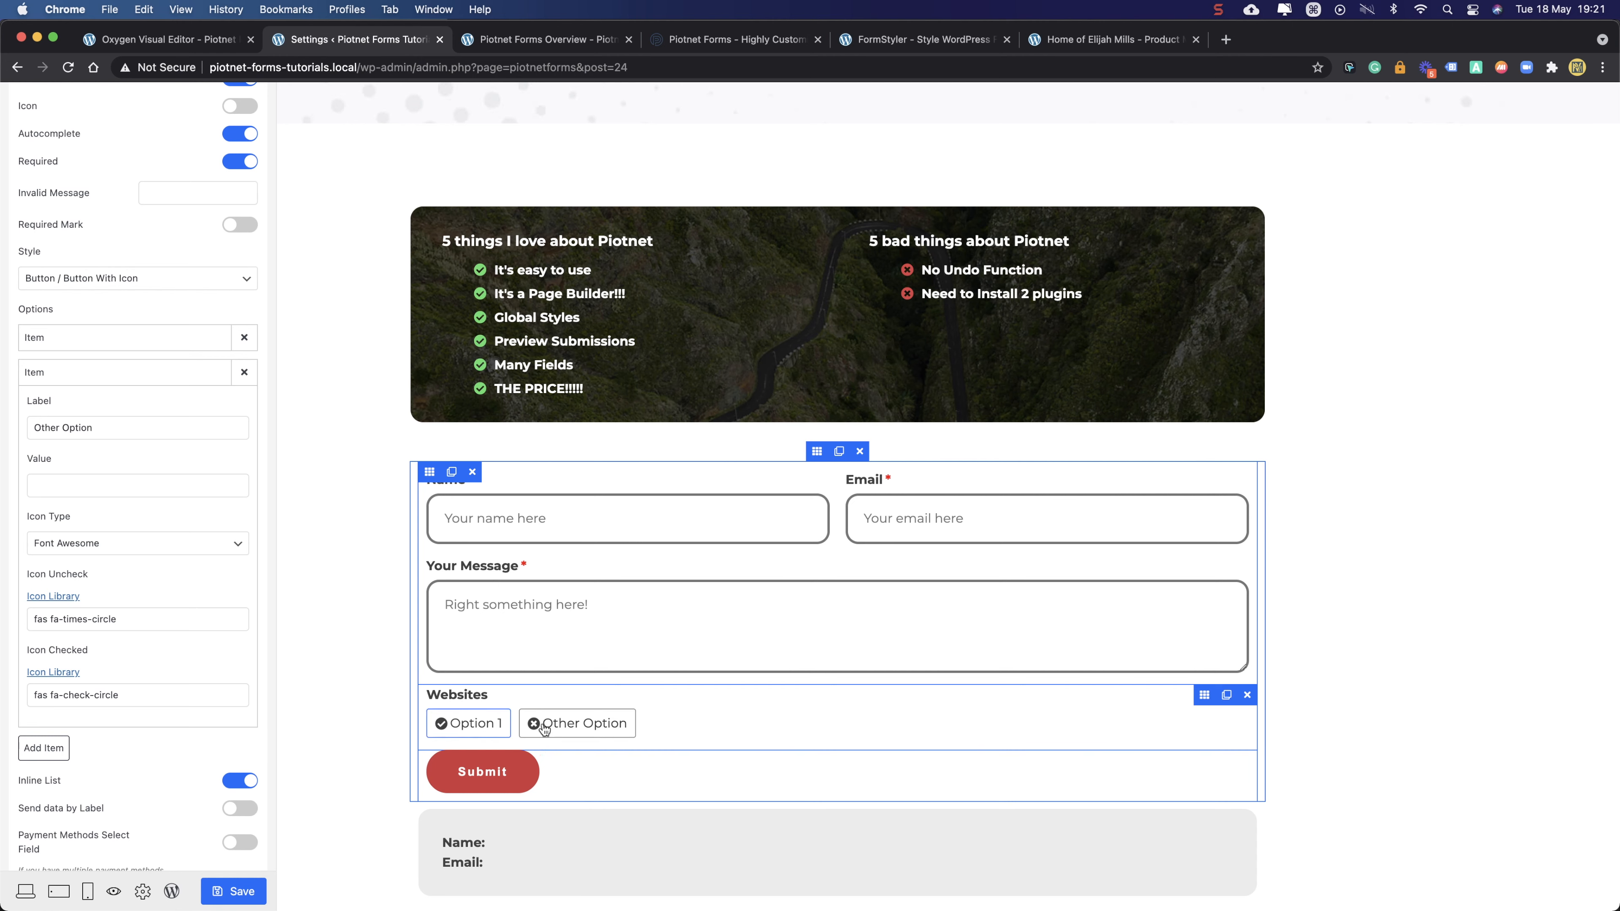
left_click(472, 726)
left_click(556, 729)
left_click(470, 728)
left_click(550, 727)
left_click(470, 729)
left_click(559, 729)
left_click(467, 730)
left_click(566, 730)
left_click(481, 730)
left_click(556, 730)
left_click(481, 730)
left_click(553, 731)
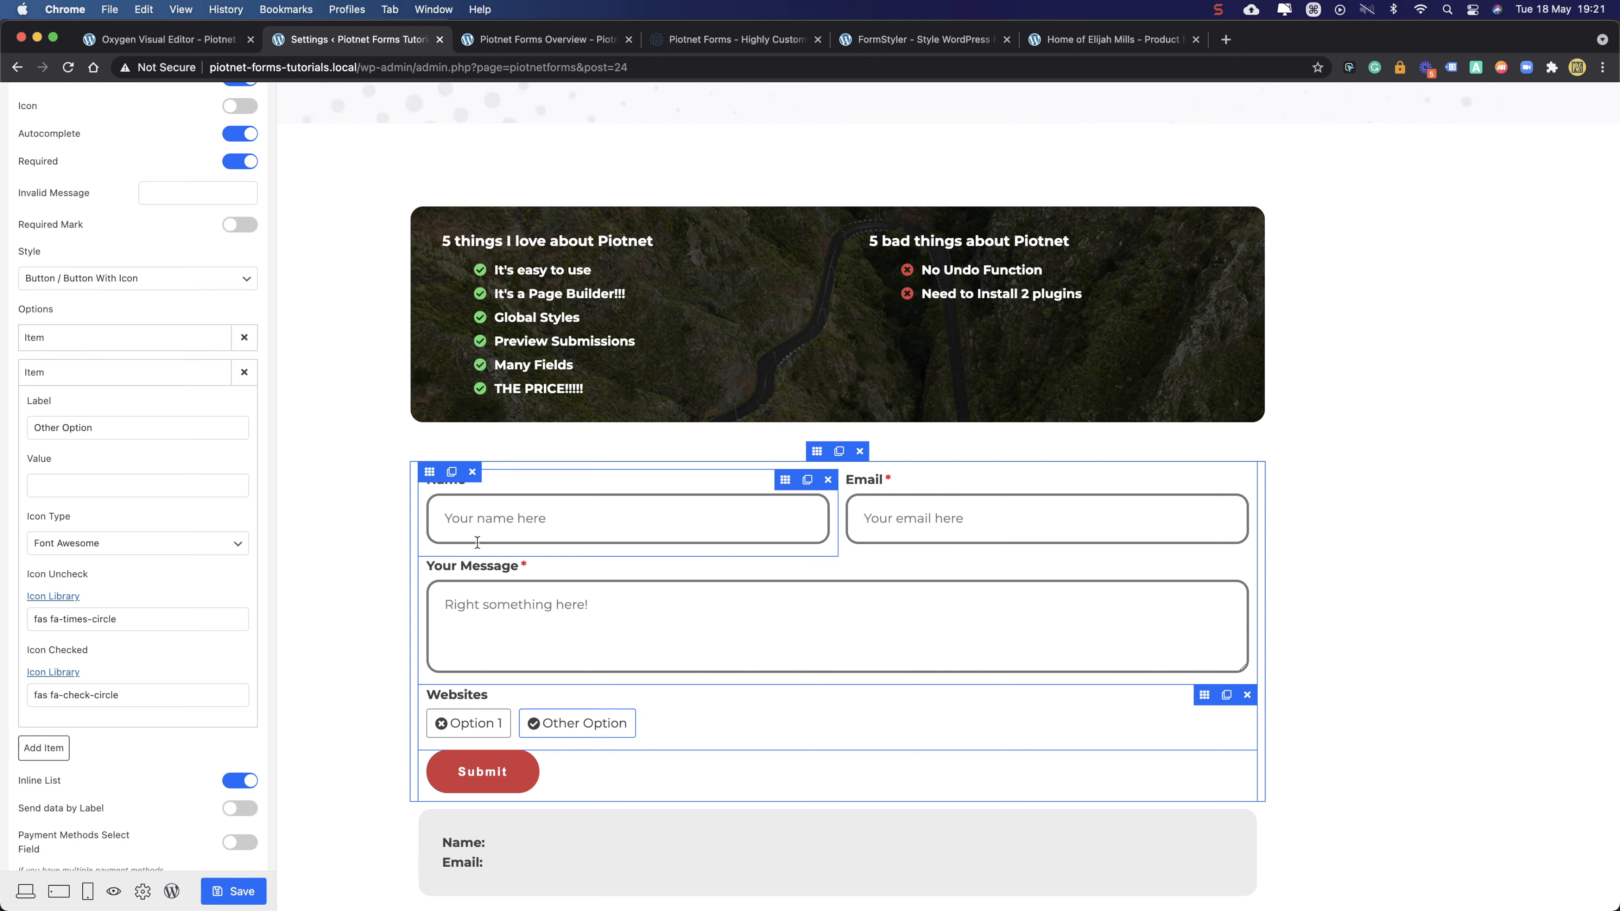
scroll(118, 295, "up", 10)
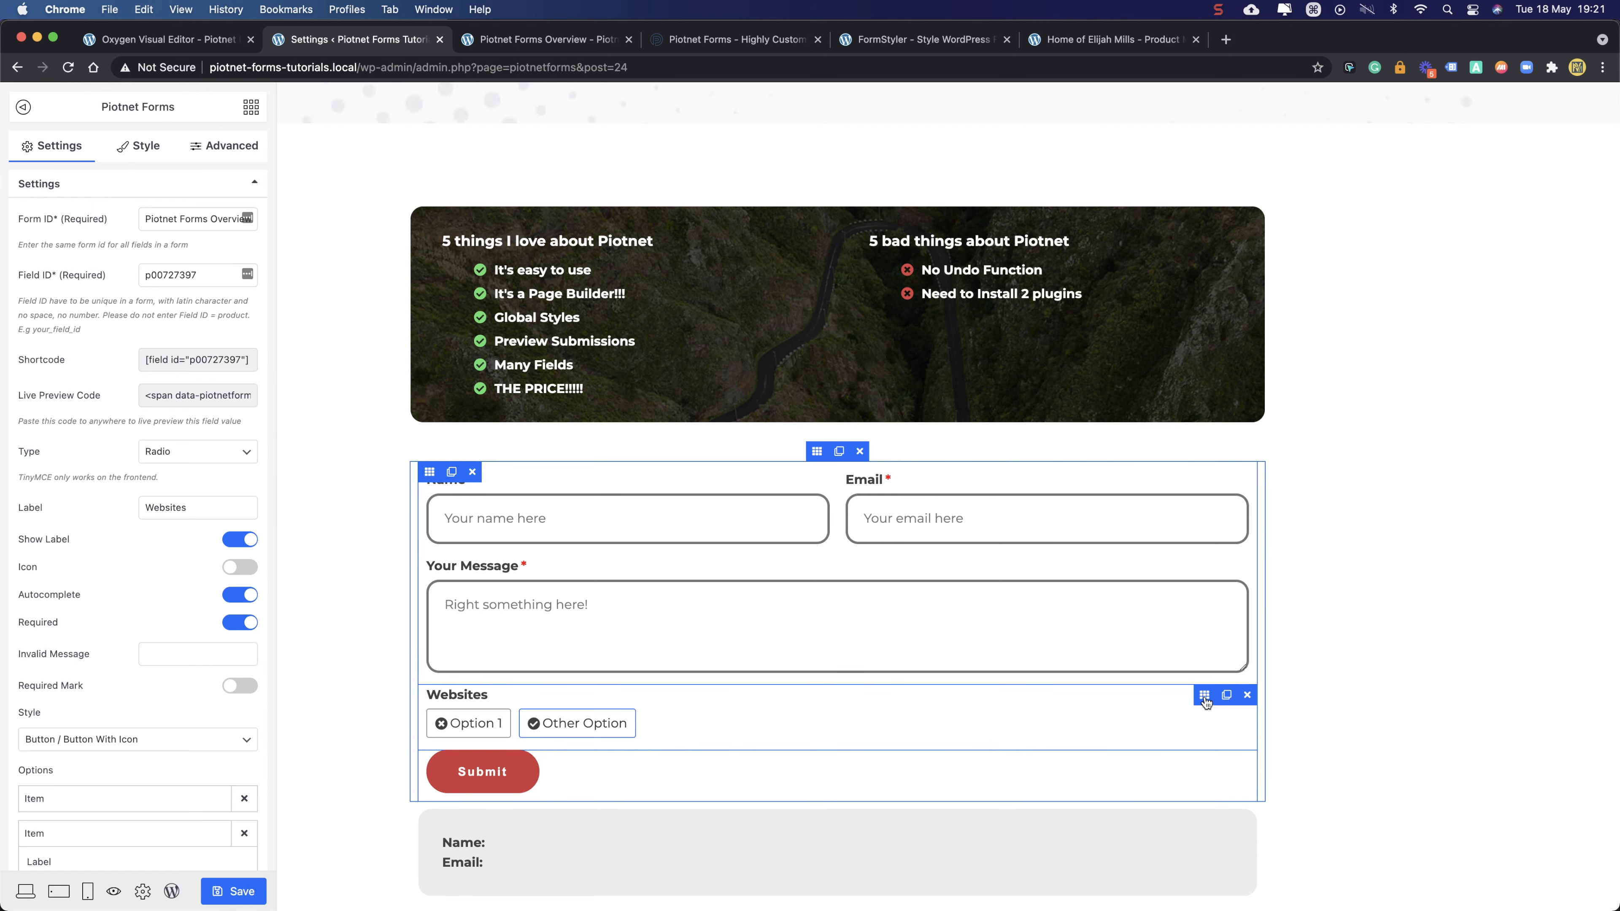
- Set the Websites field's Field ID to 'radio' and its Form ID to 'overview'
double_click(186, 268)
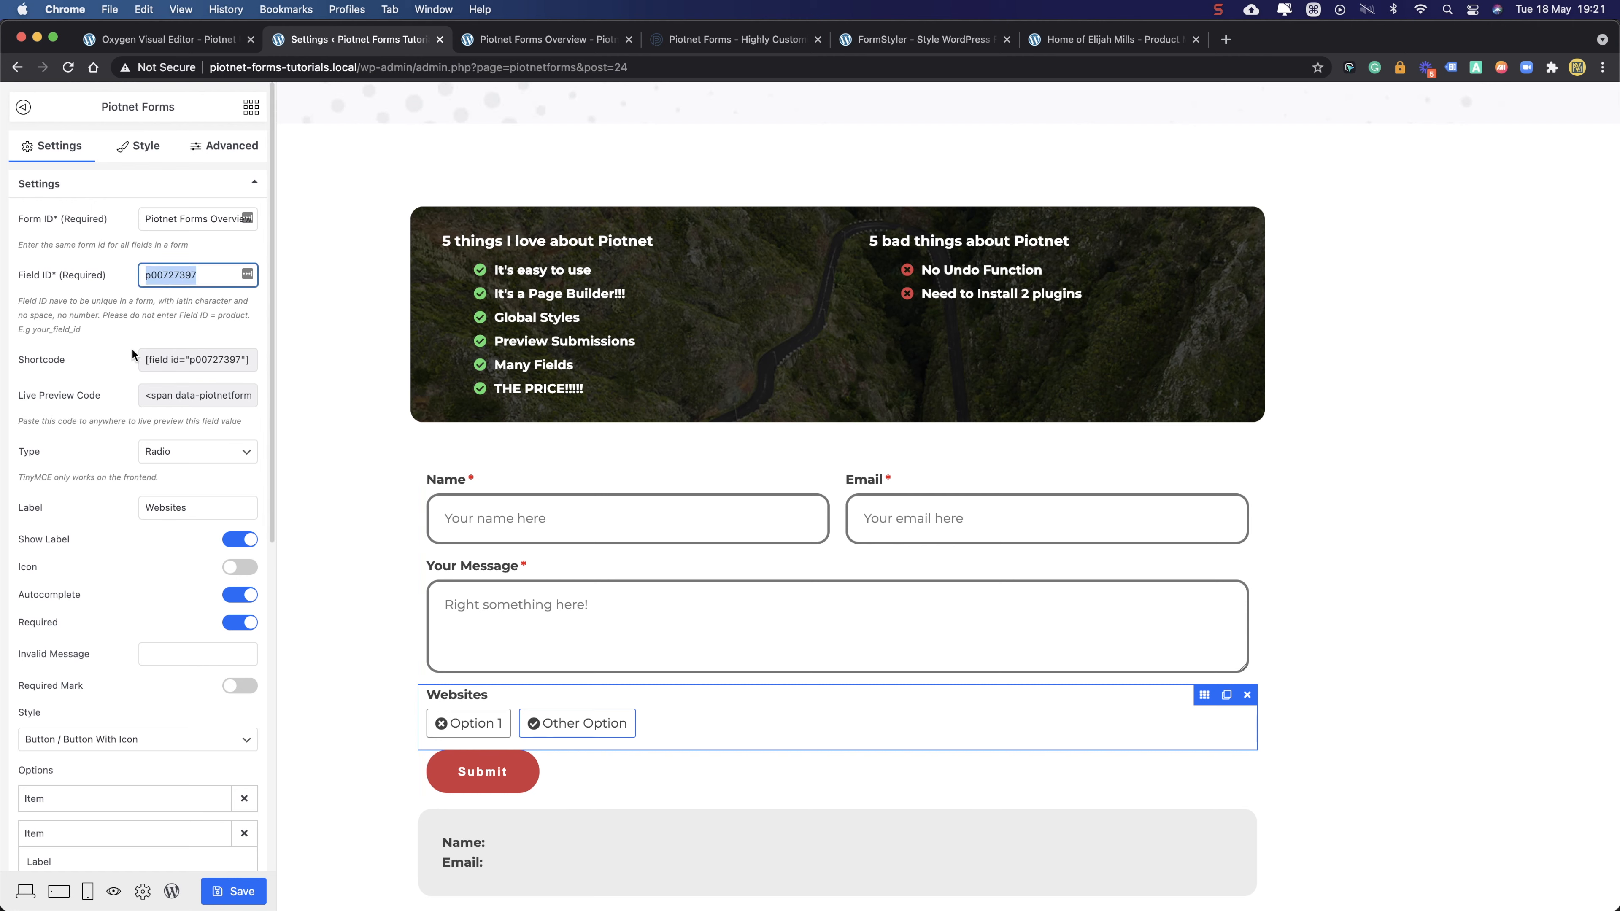
type("ra")
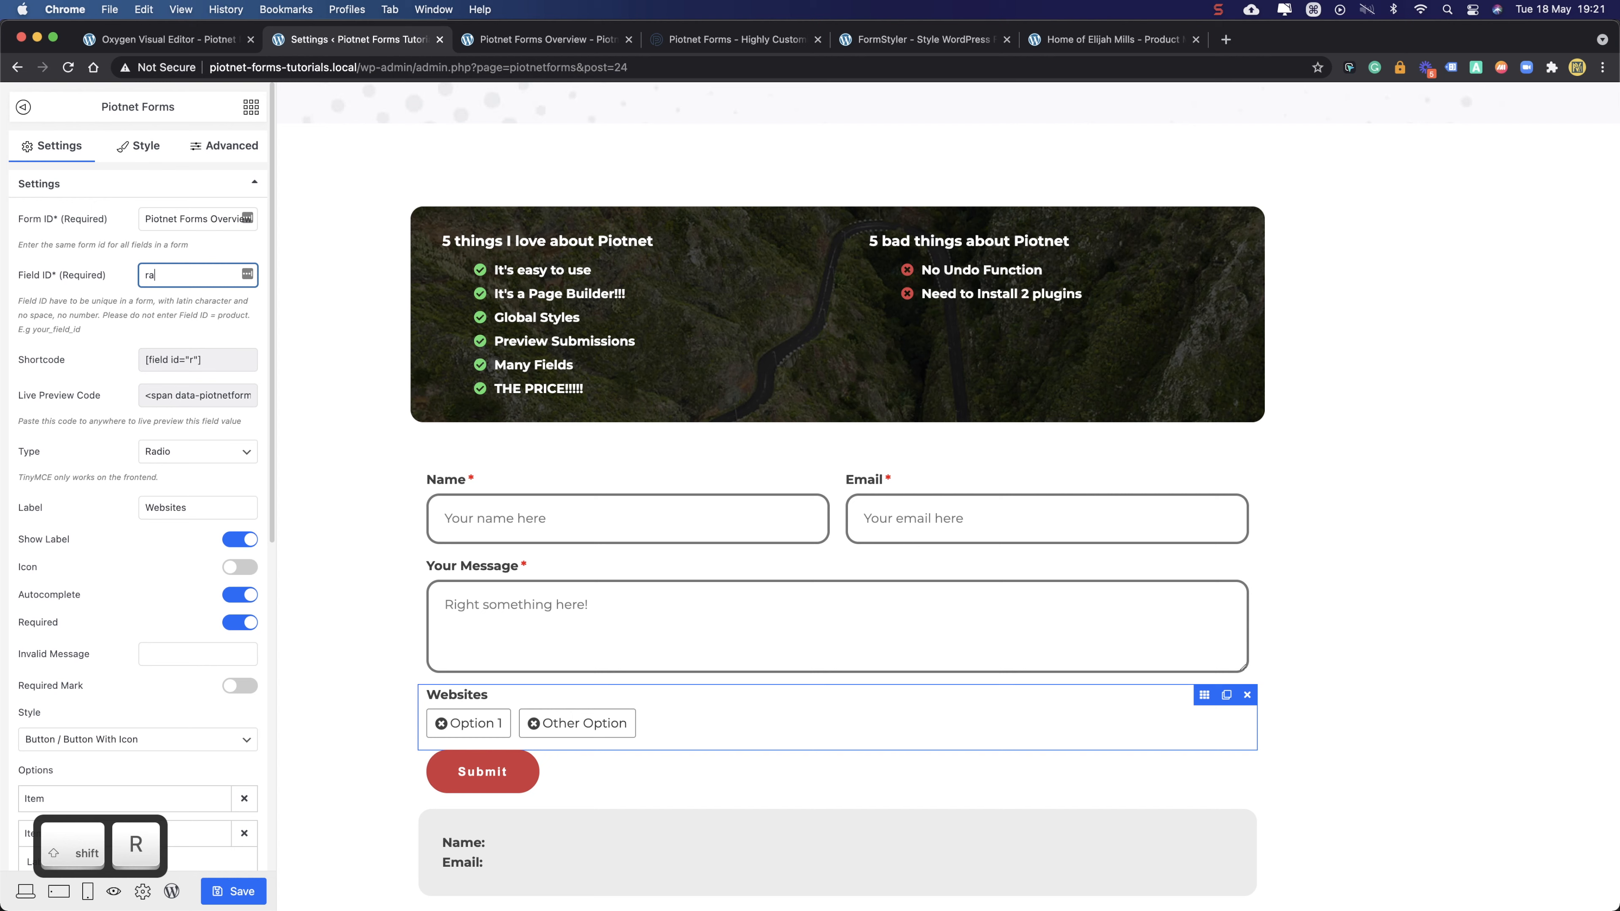
type("dio")
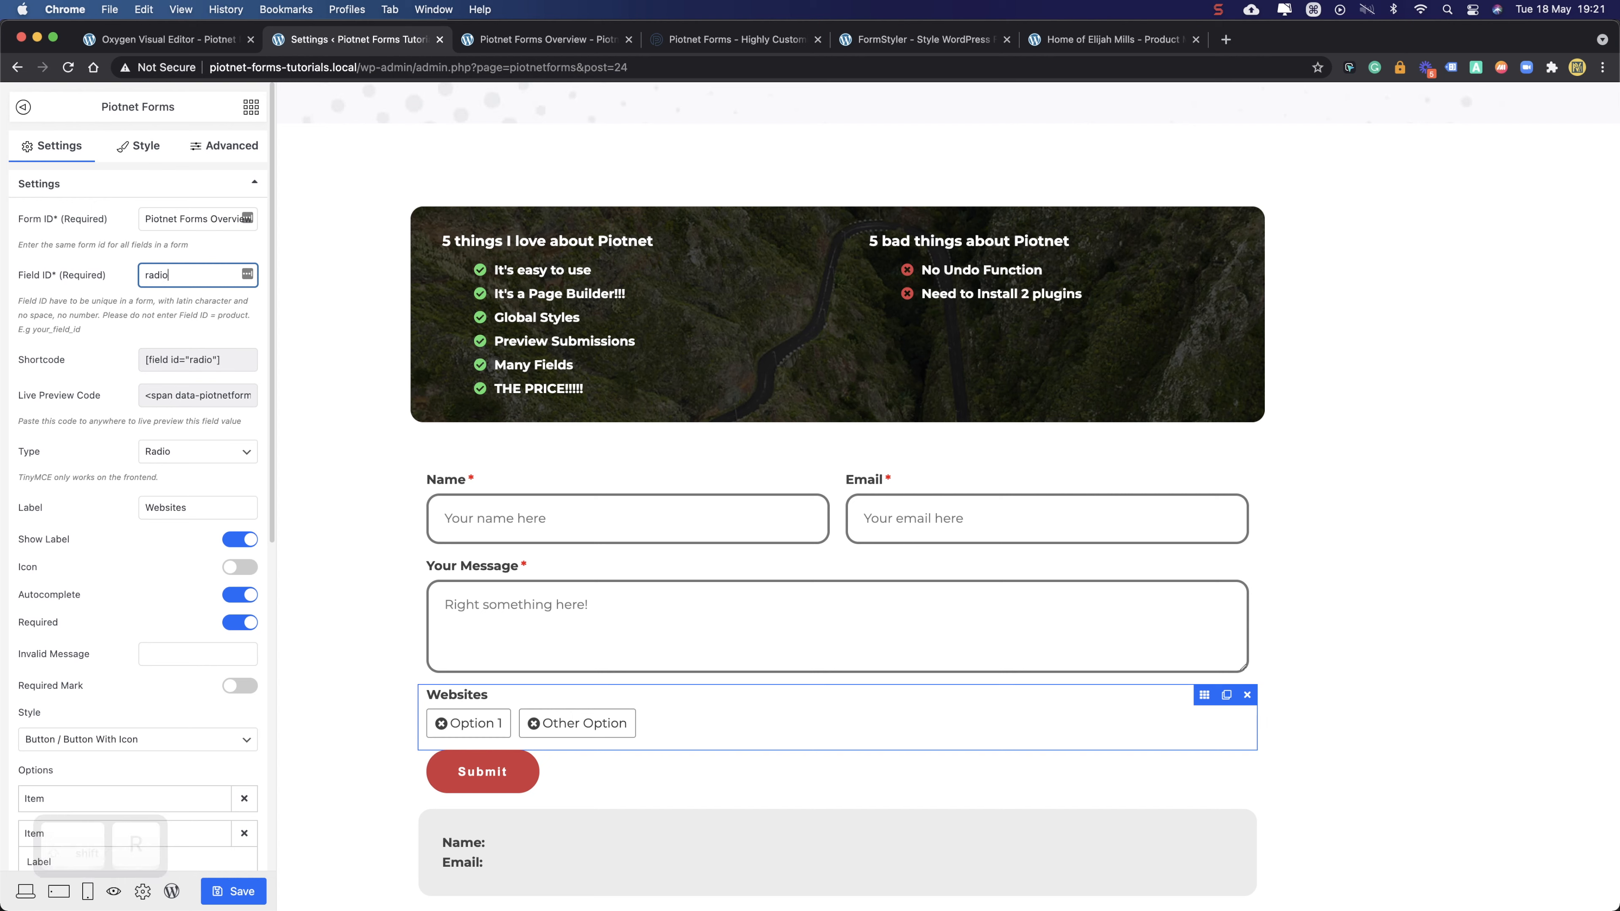
triple_click(161, 216)
type("overview")
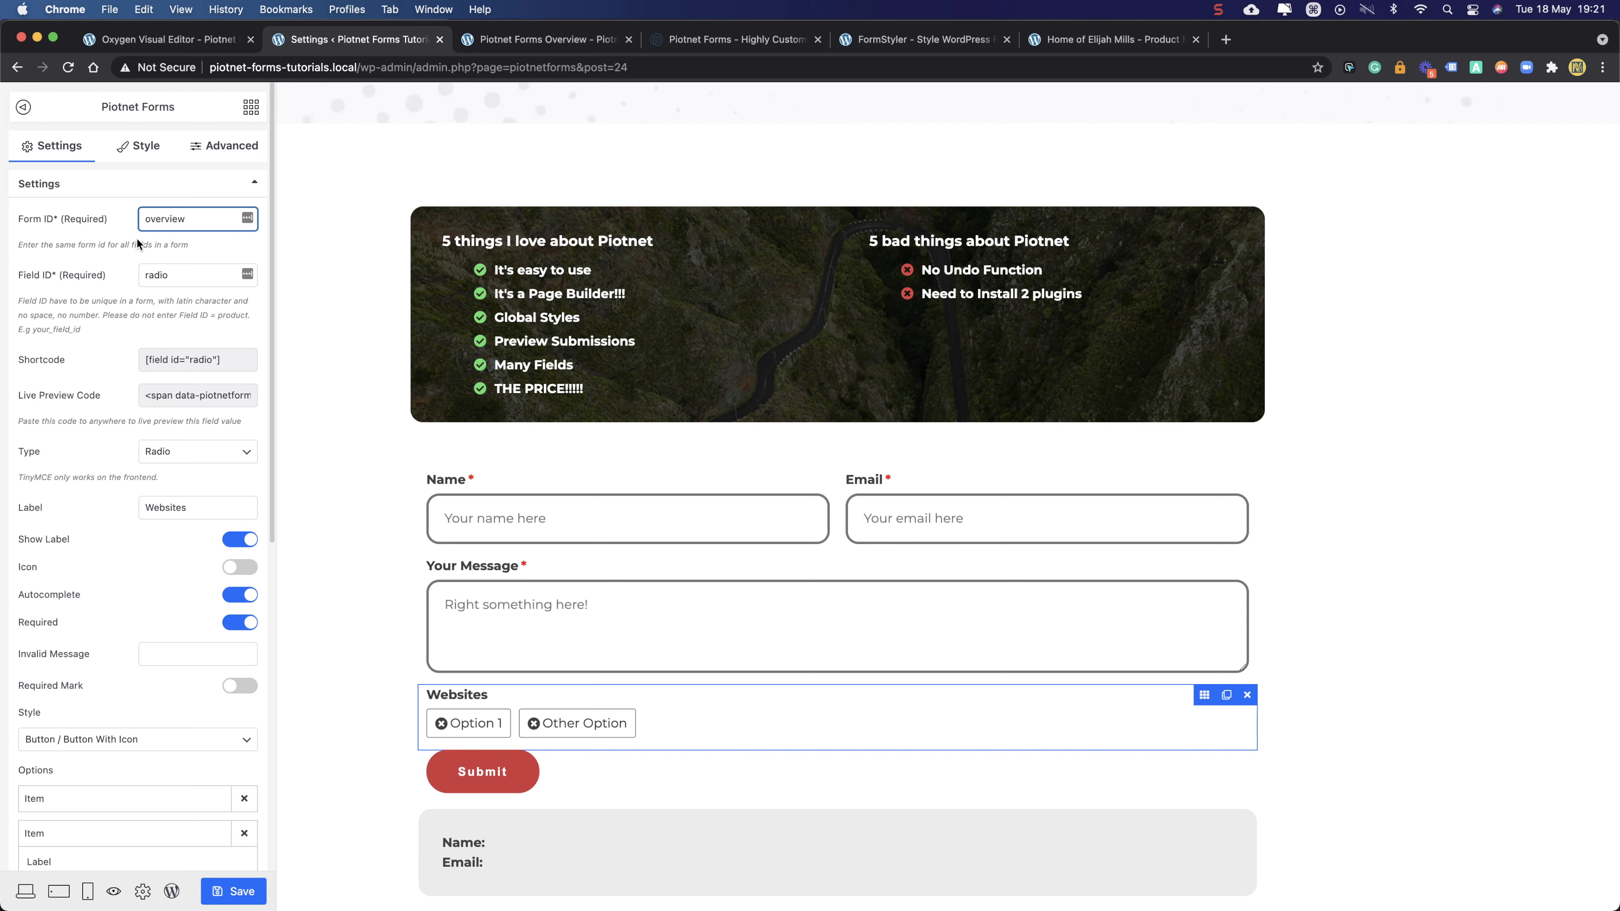
- Check the Your Message field's form ID, then return to the Websites field
left_click(467, 570)
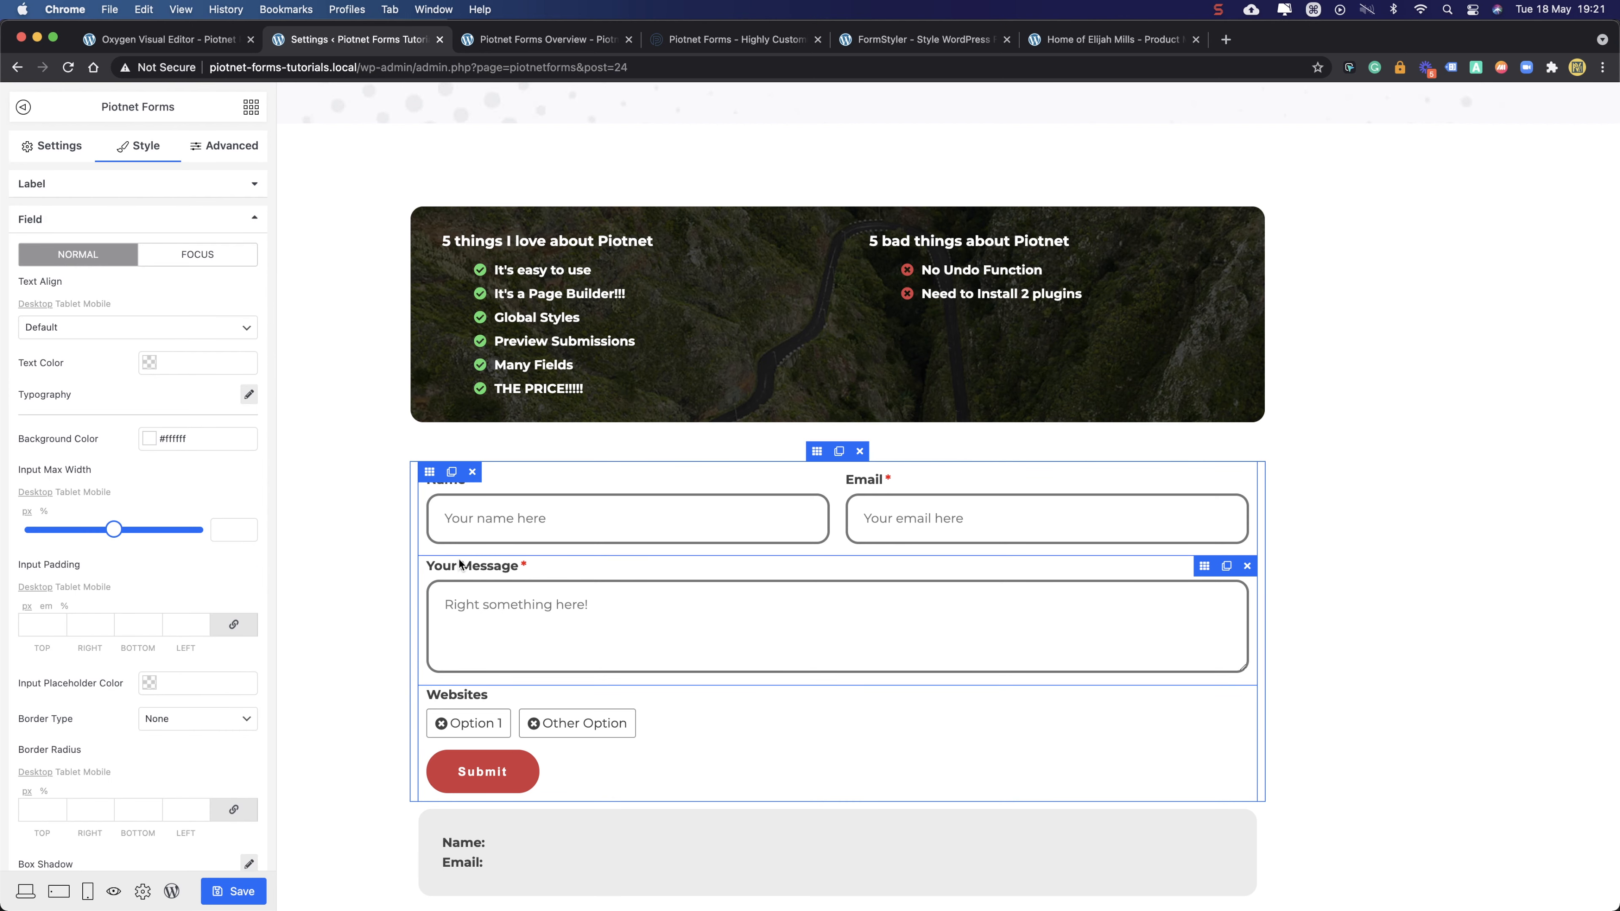
left_click(45, 147)
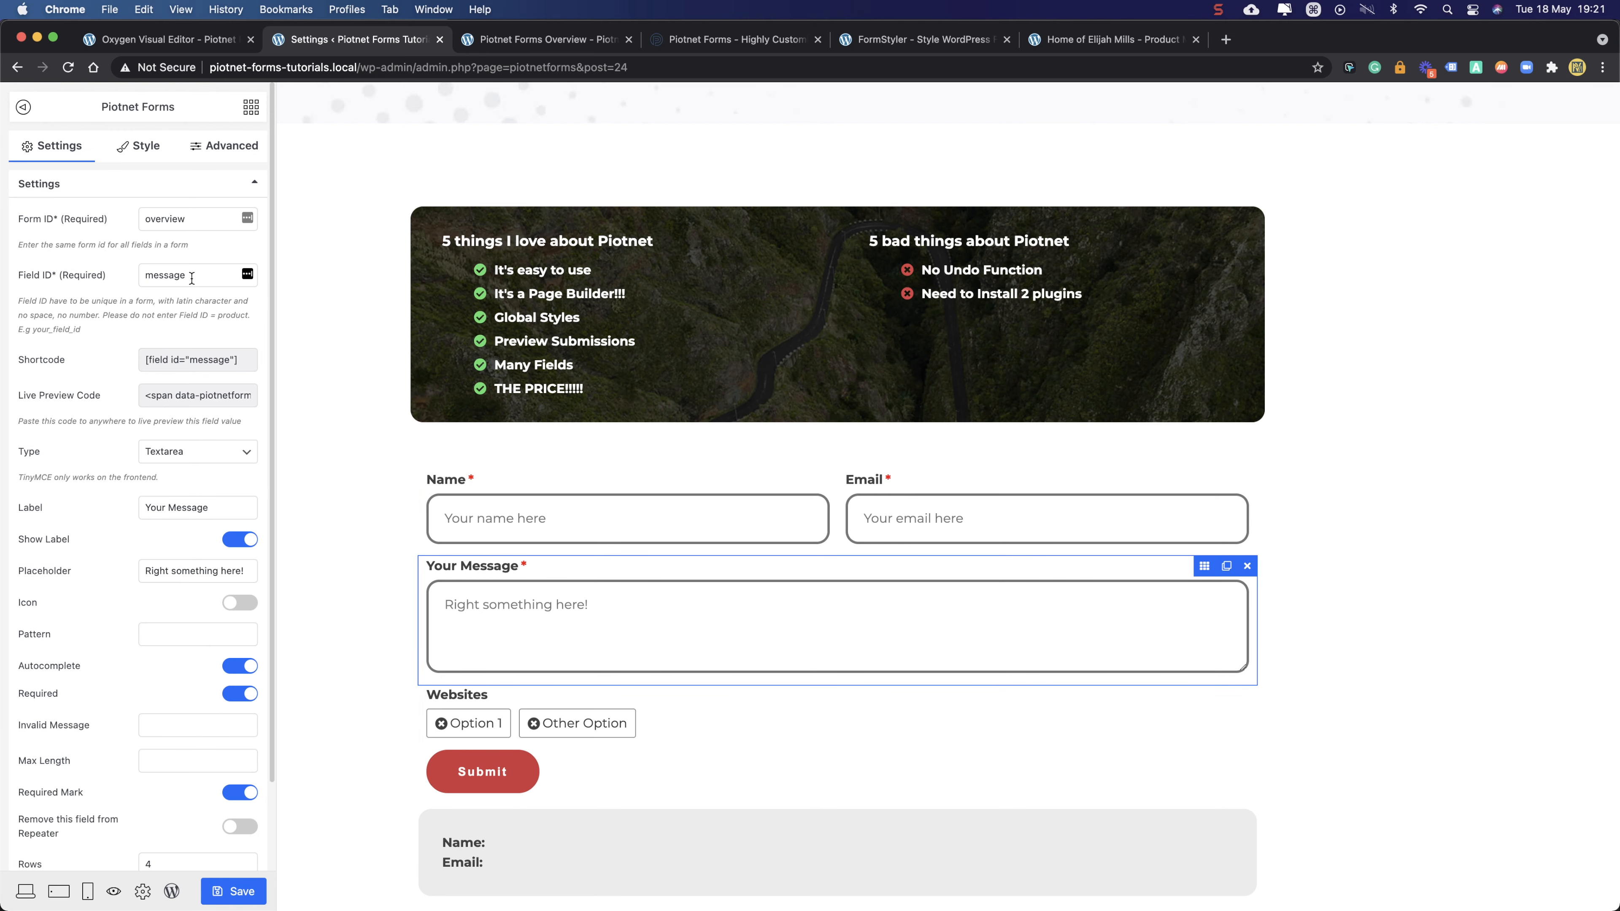
left_click(465, 691)
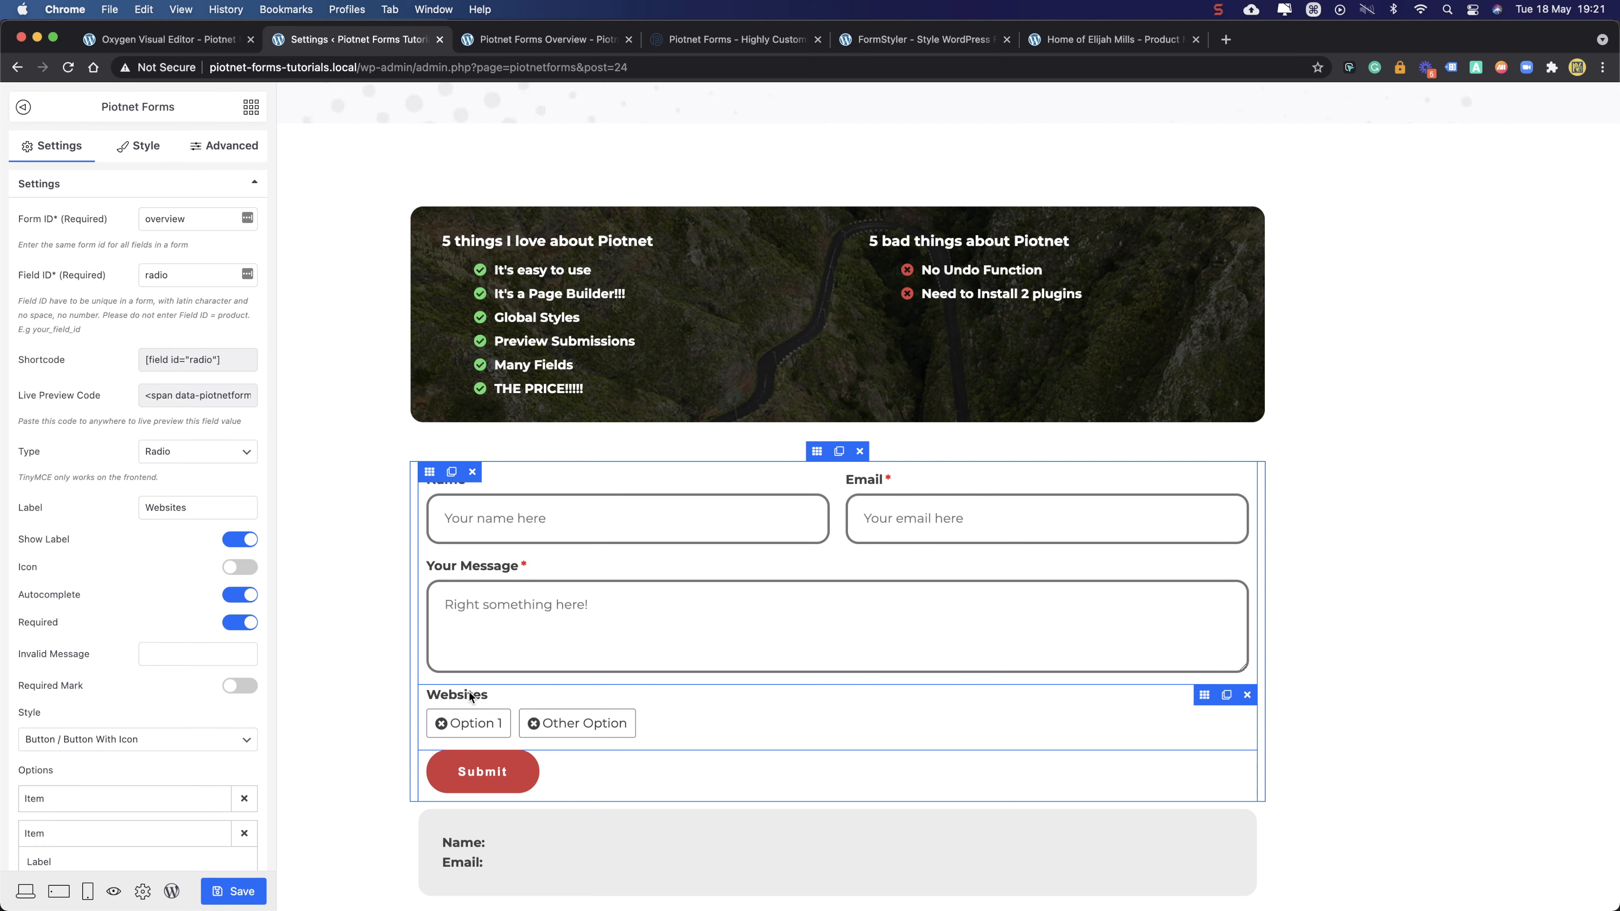
- Duplicate the Websites field and set the original's width to 50
left_click(1226, 694)
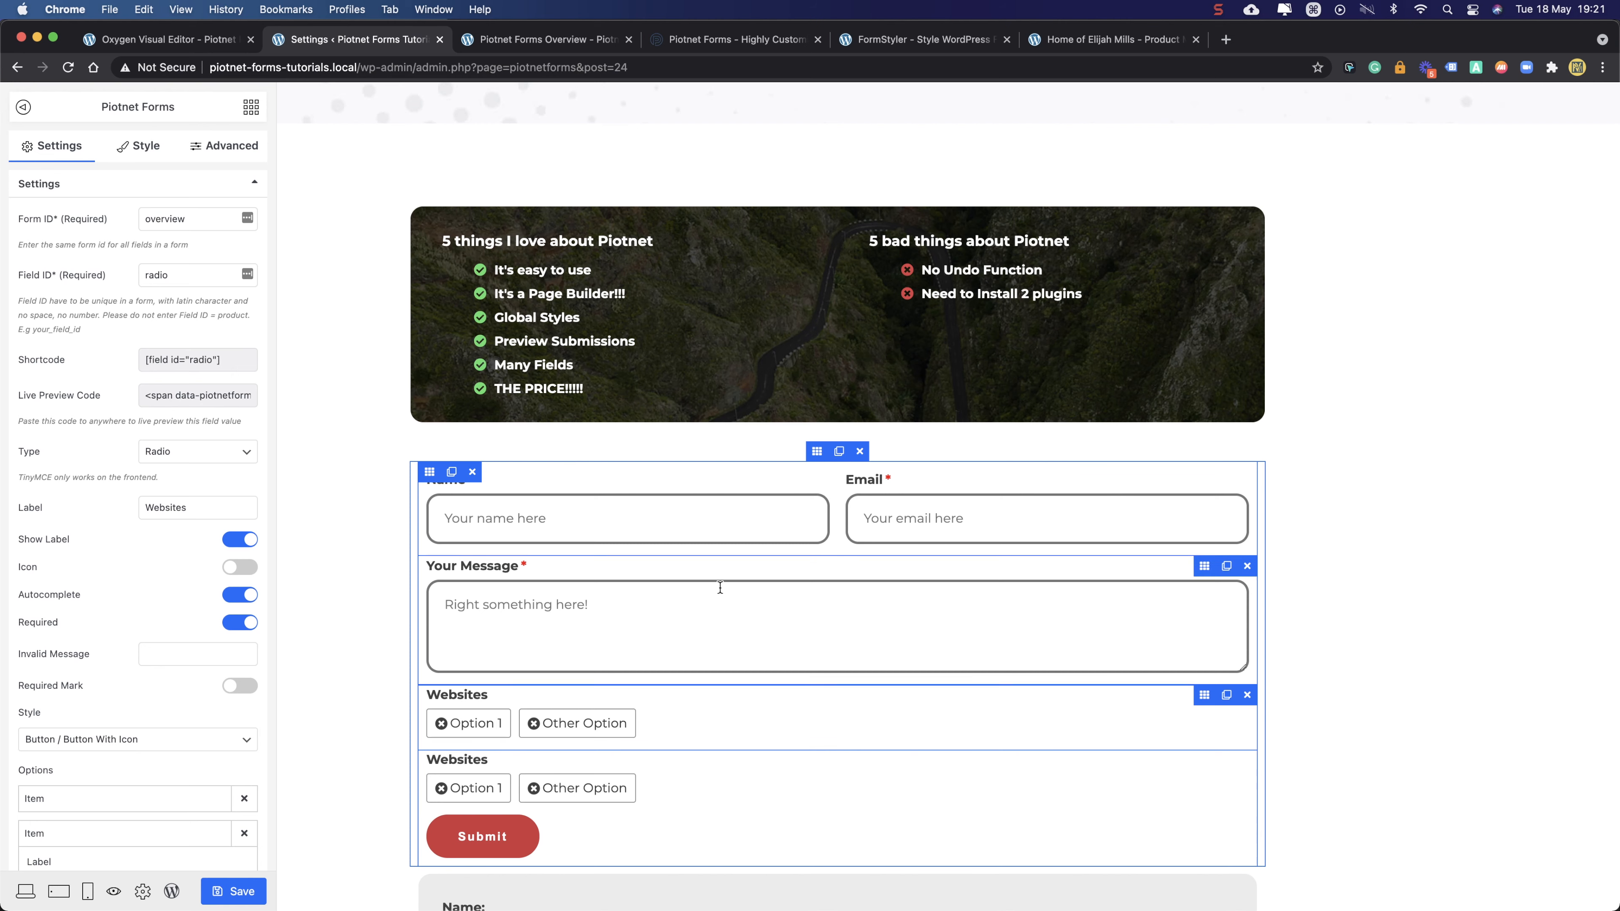
left_click(242, 147)
left_click(42, 484)
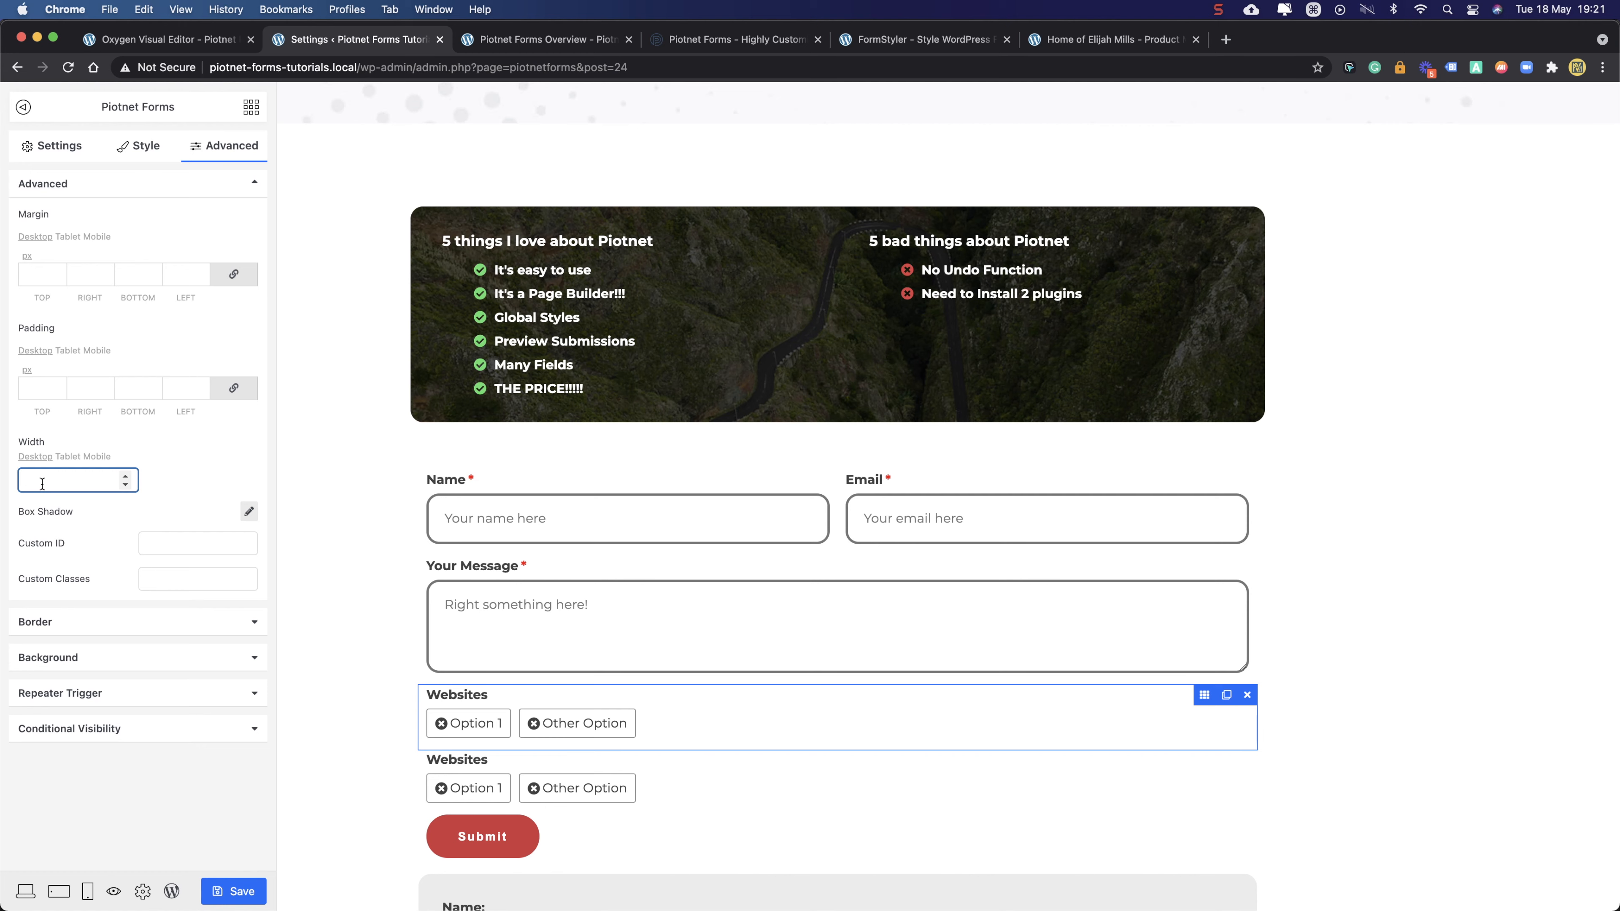
type("50")
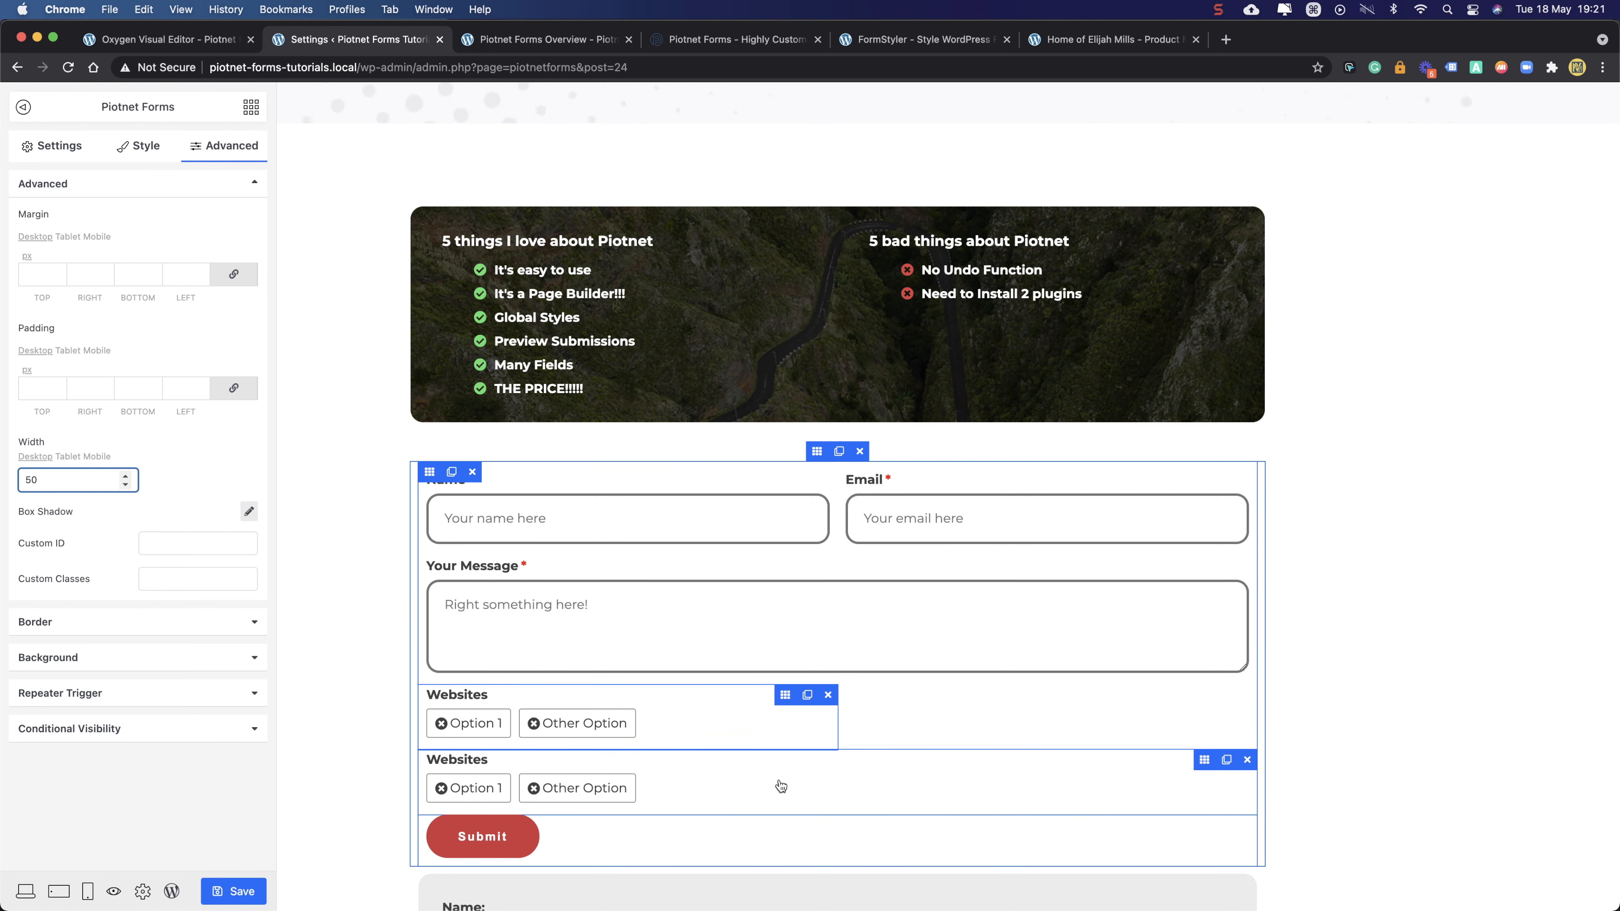
- Give the duplicated field the Field ID 'select' and change its type to Select
left_click(1203, 768)
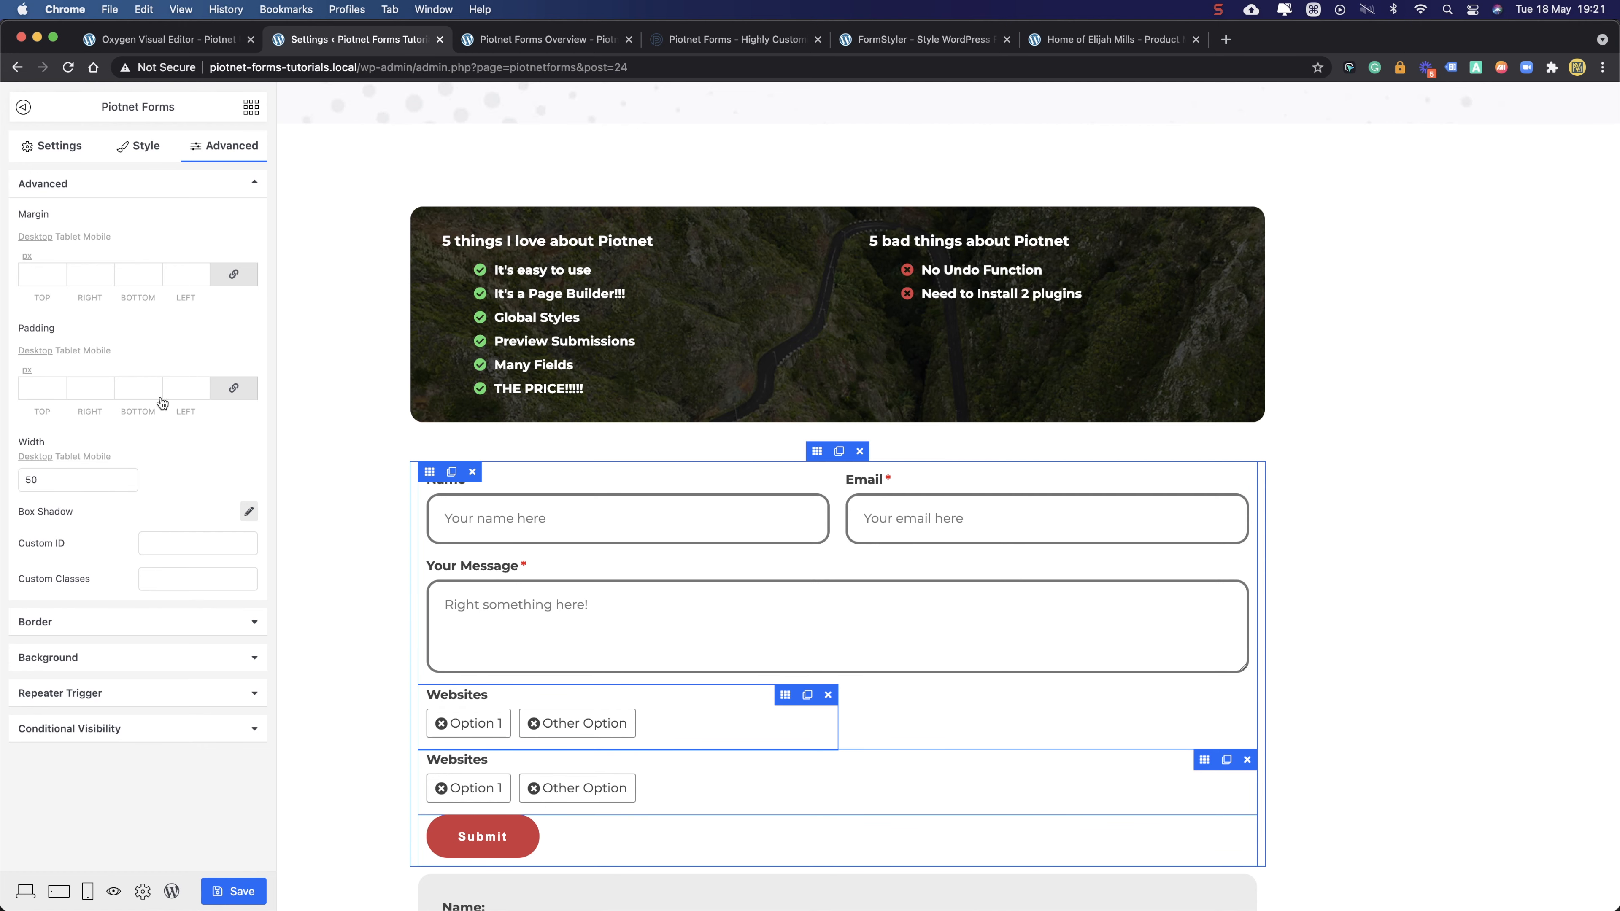
left_click(202, 276)
left_click_drag(214, 275, 134, 278)
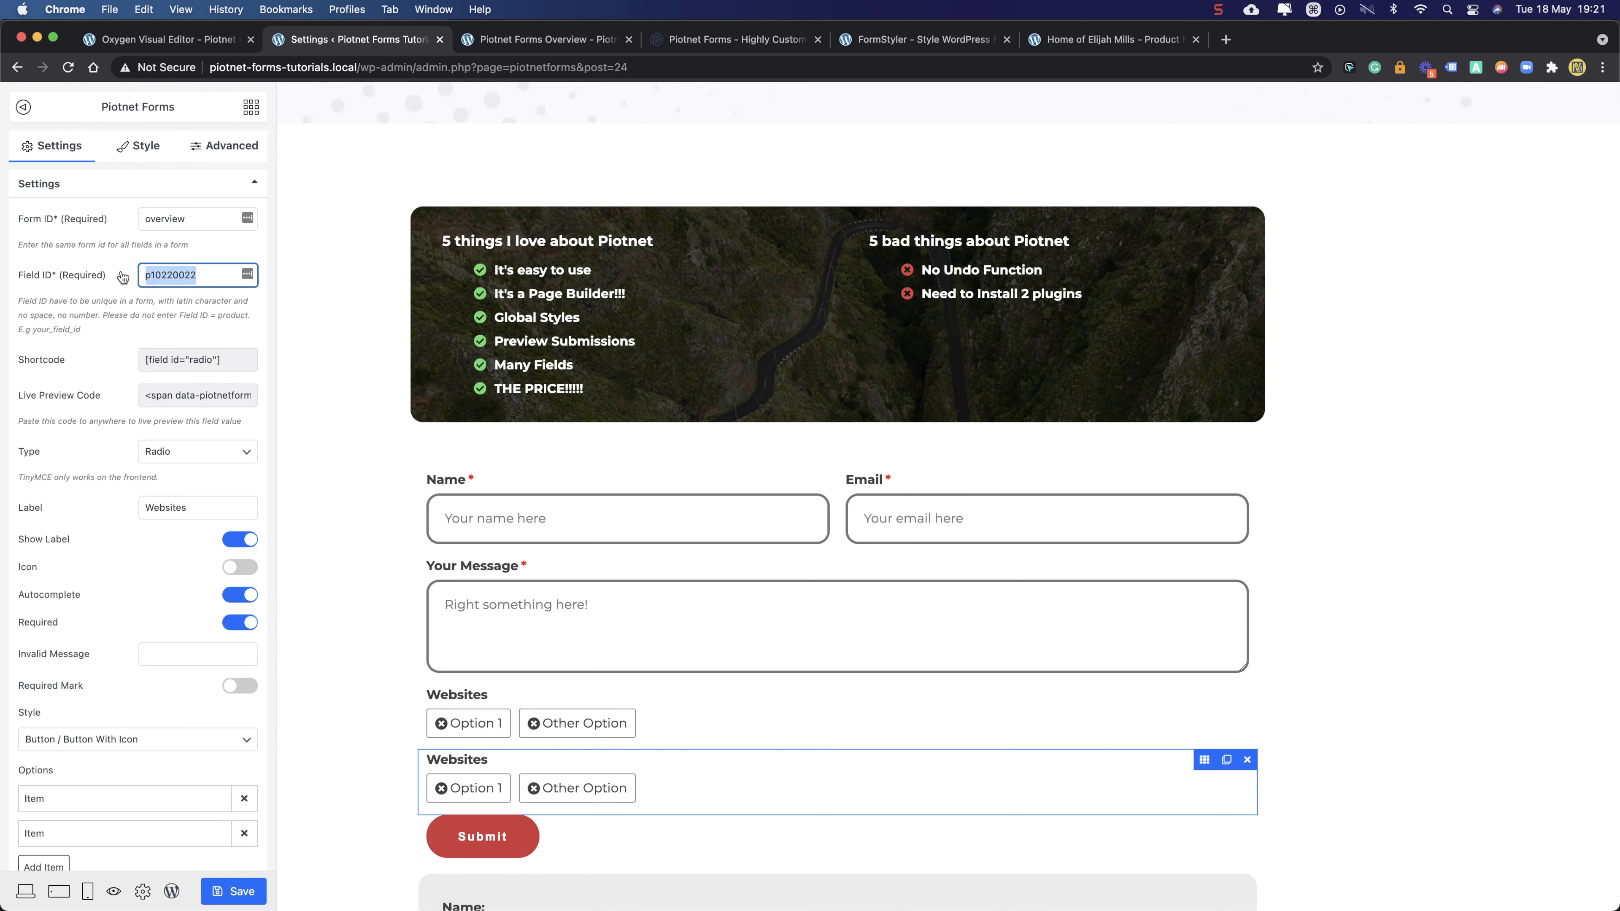
type("select")
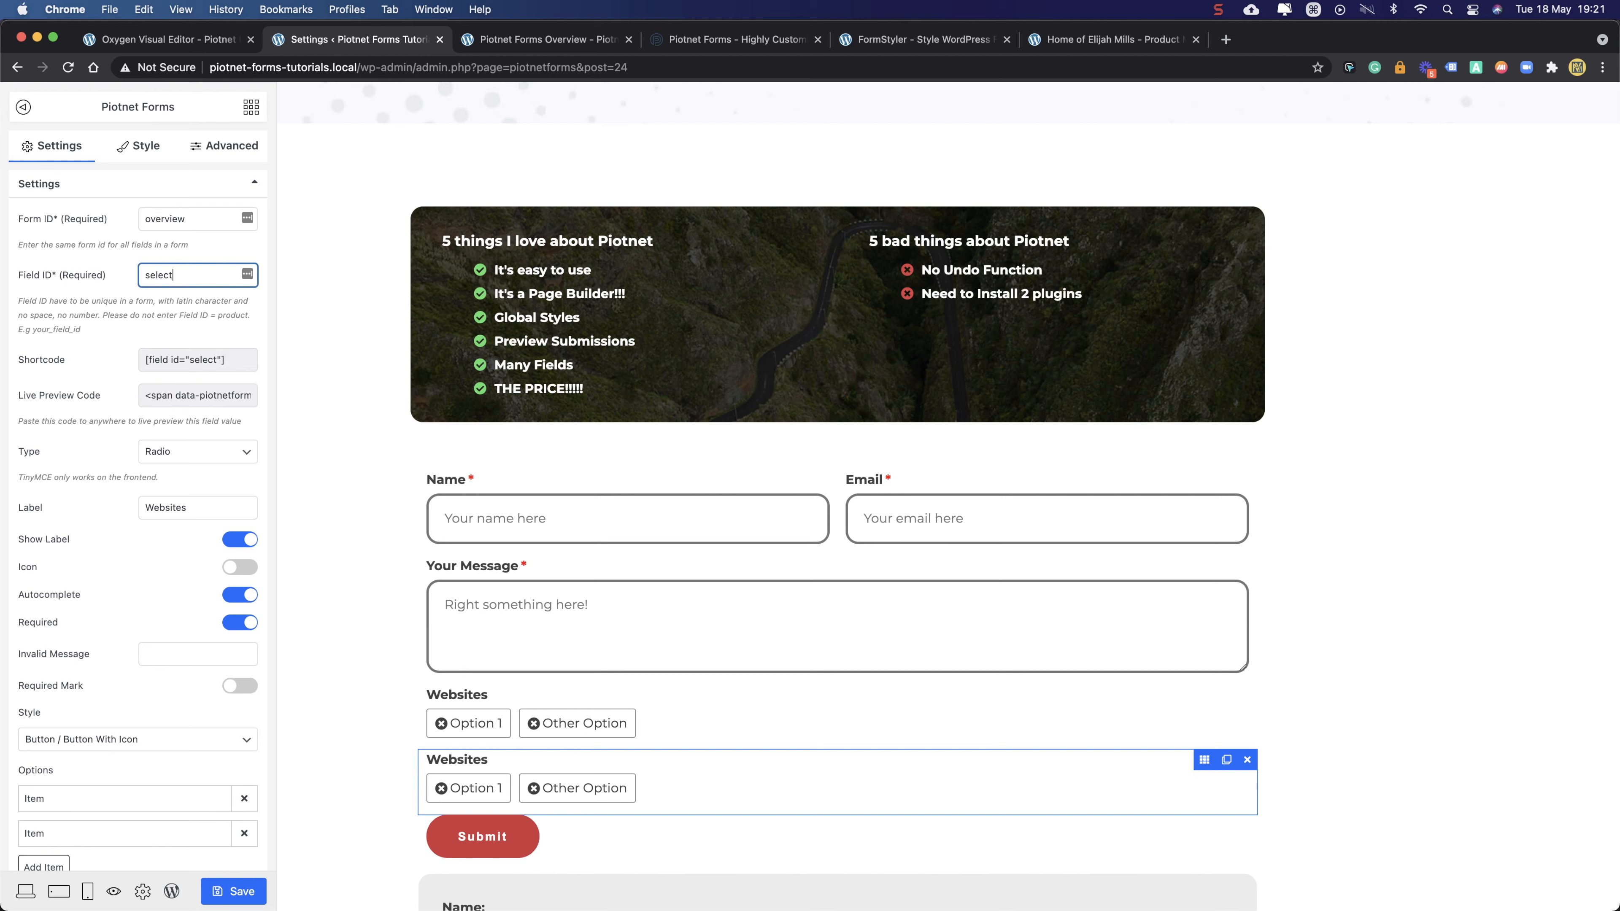
left_click(185, 456)
left_click(184, 470)
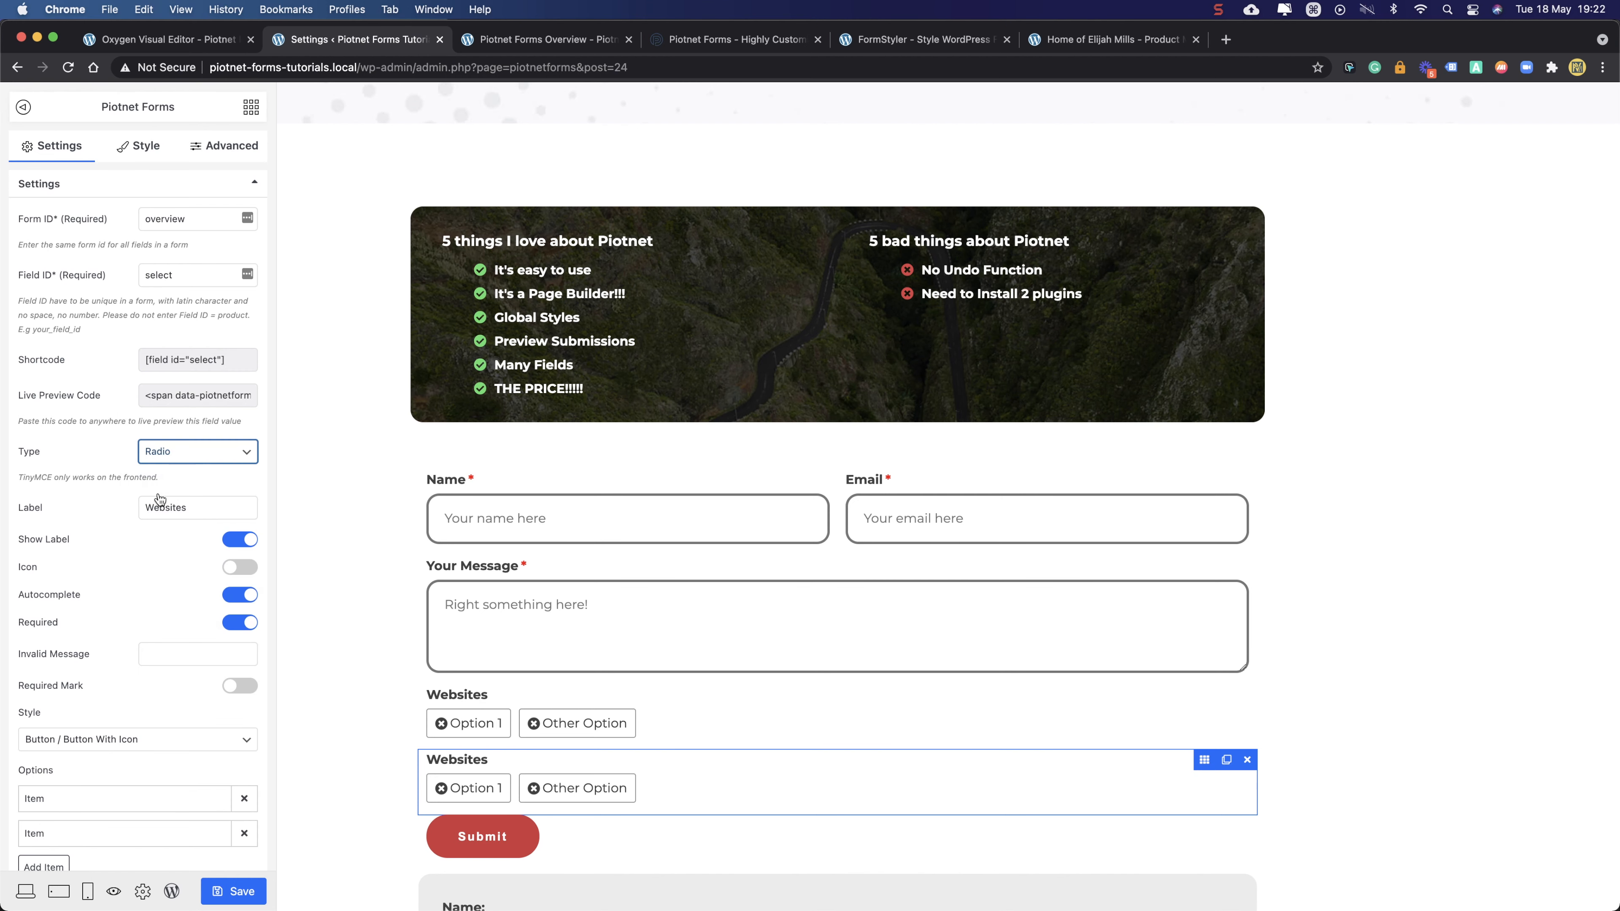
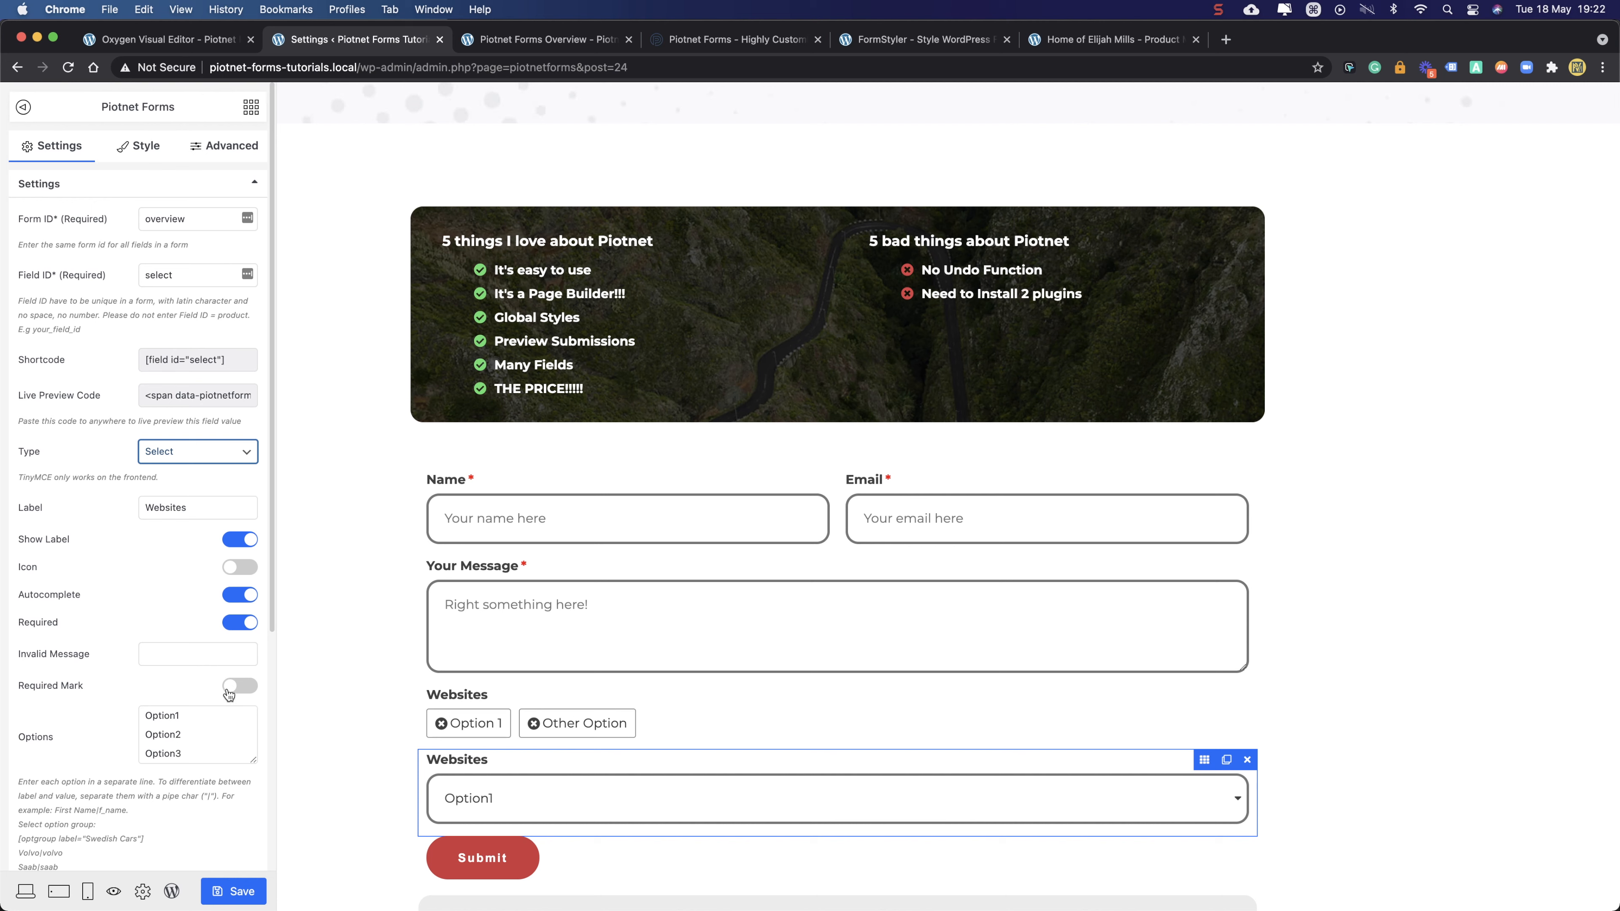
- Rename the dropdown choices Option1, Option2 and Option3 to Option A, Option B and Option C
left_click_drag(253, 761, 254, 805)
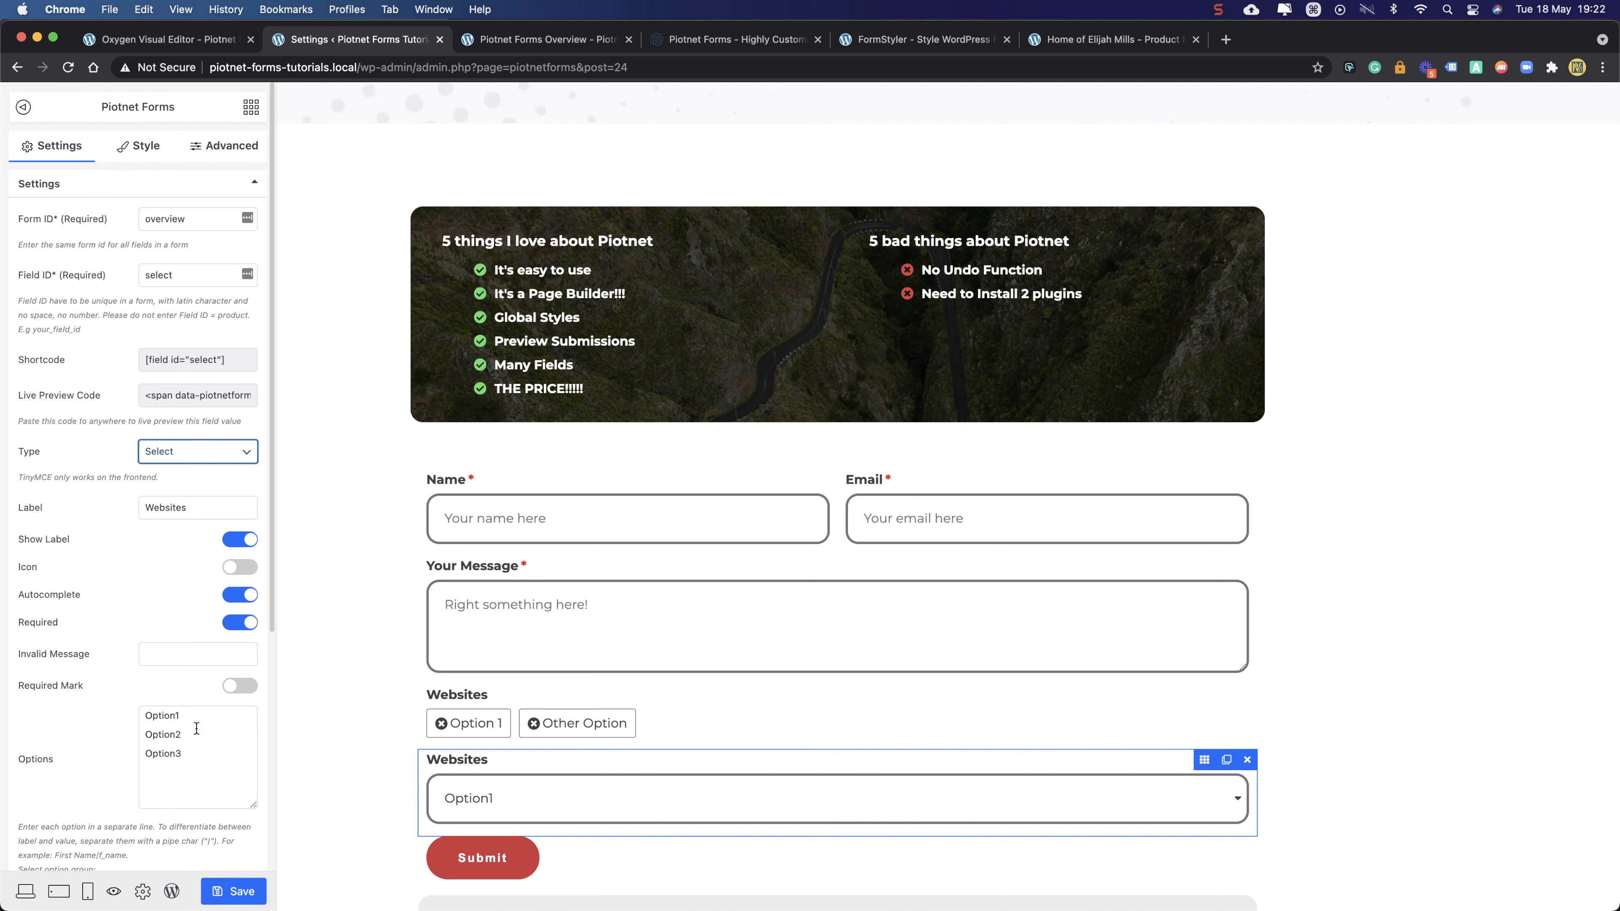
left_click_drag(176, 716, 185, 716)
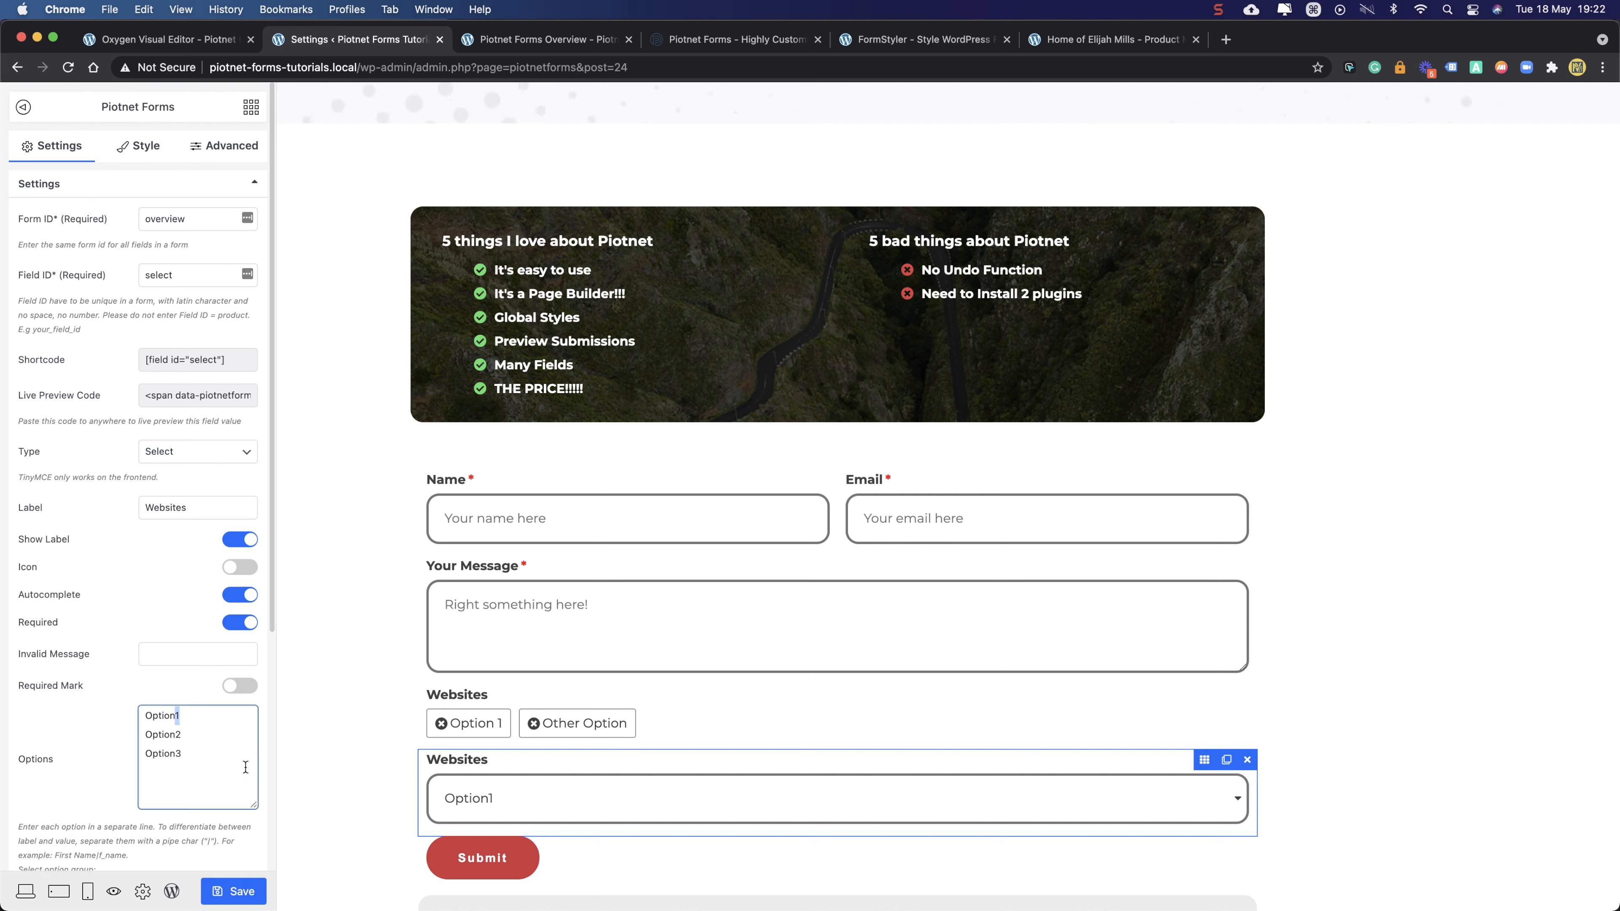
type("A")
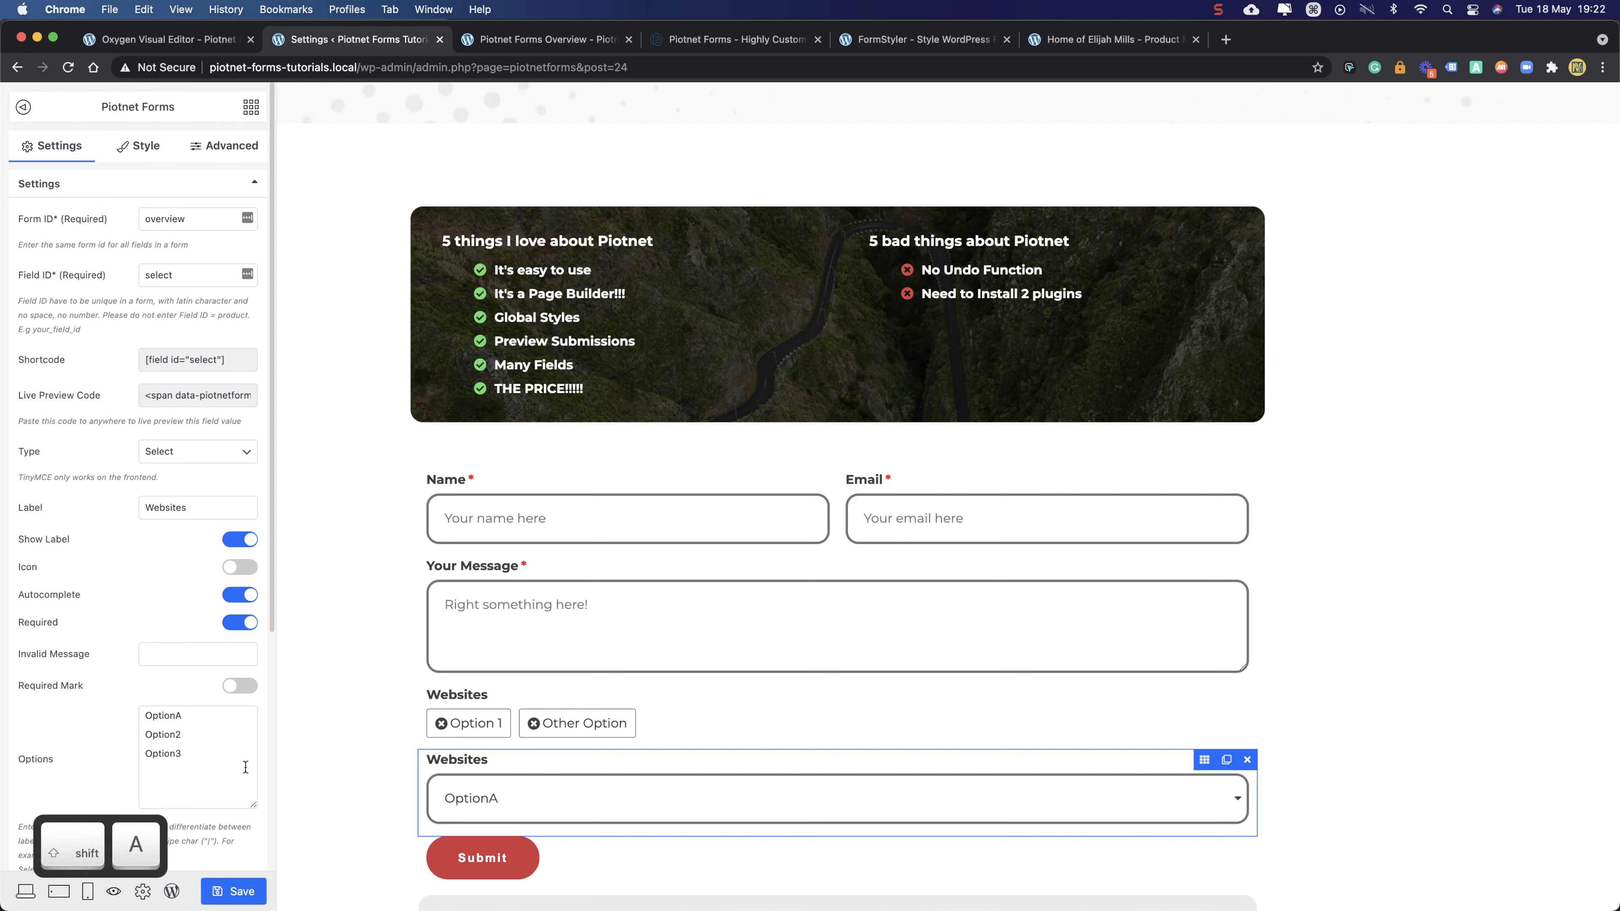
left_click(204, 741)
key("BackSpace")
type("B")
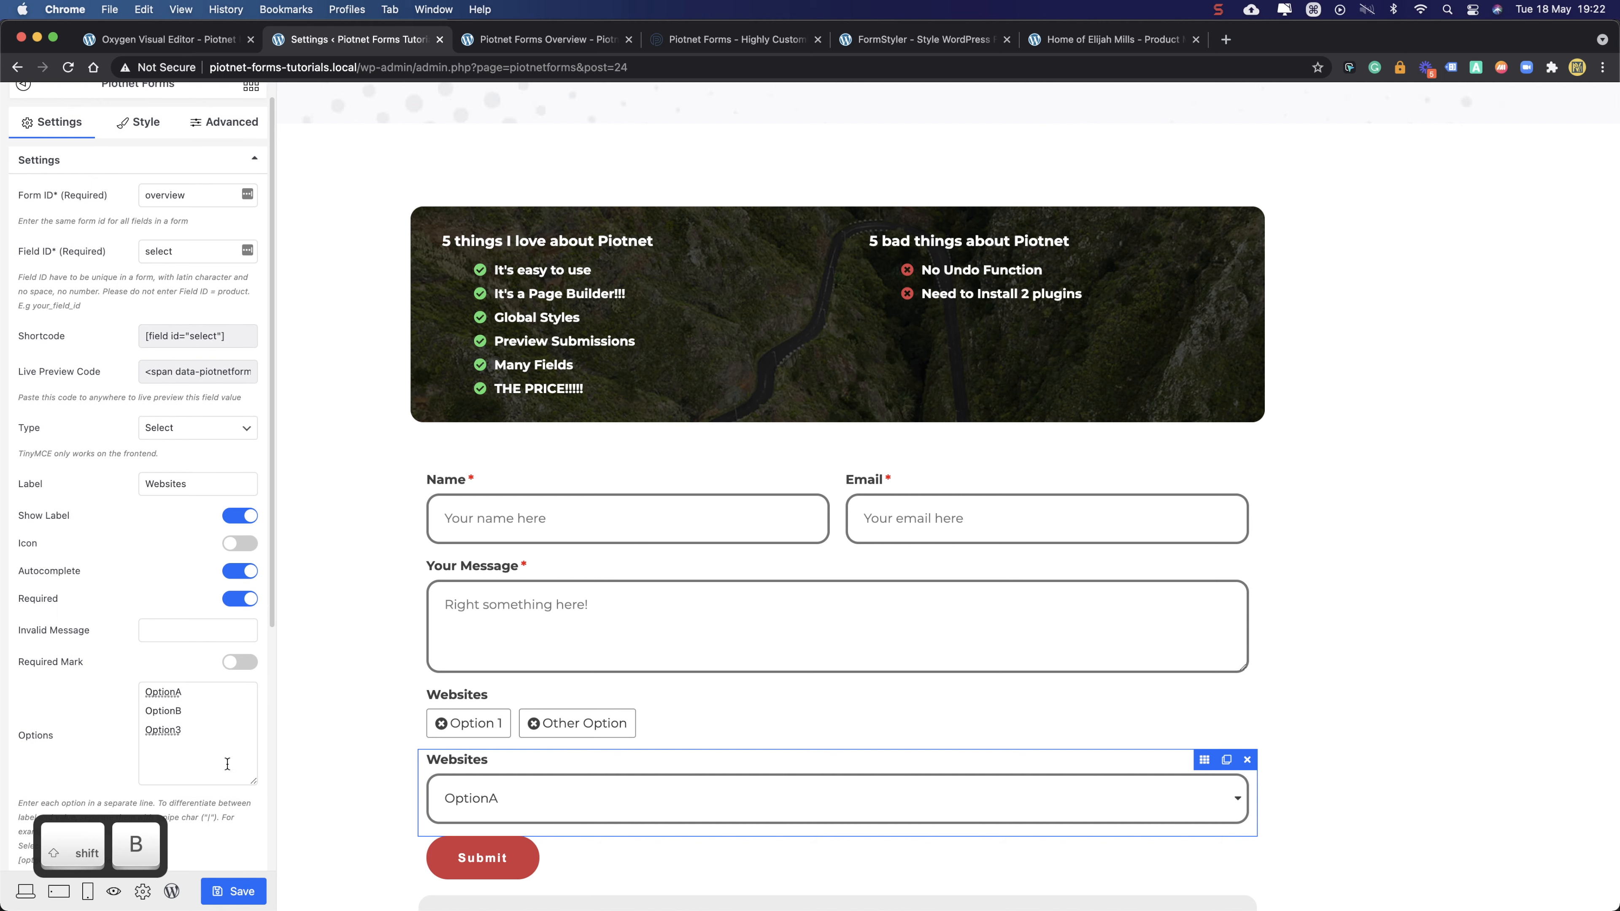
left_click(232, 730)
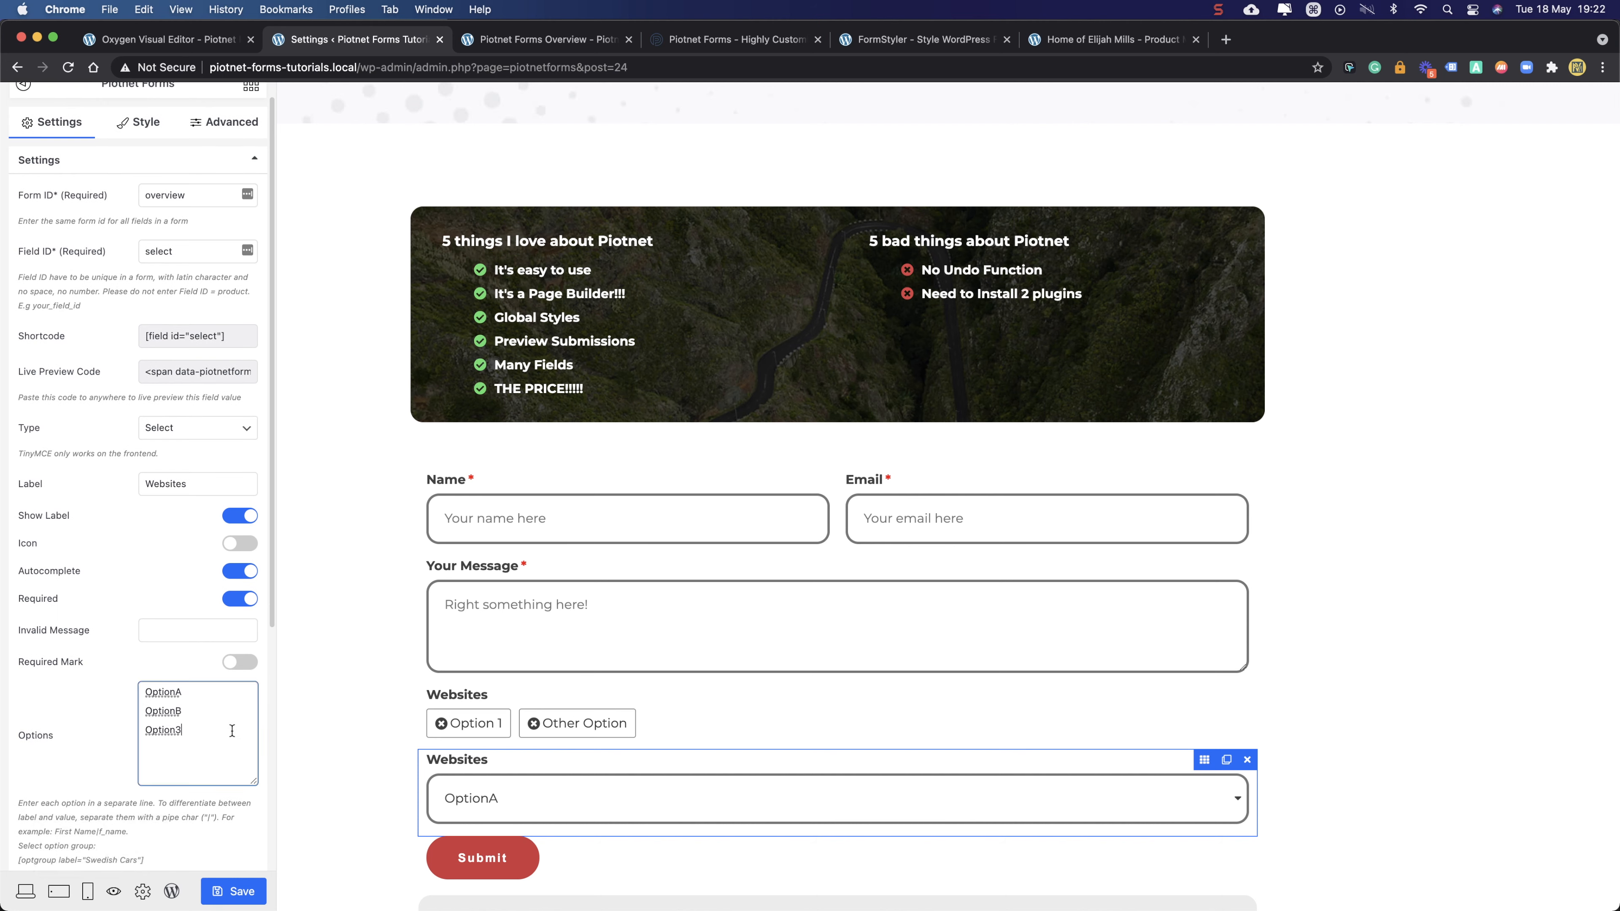
key("BackSpace")
type("C")
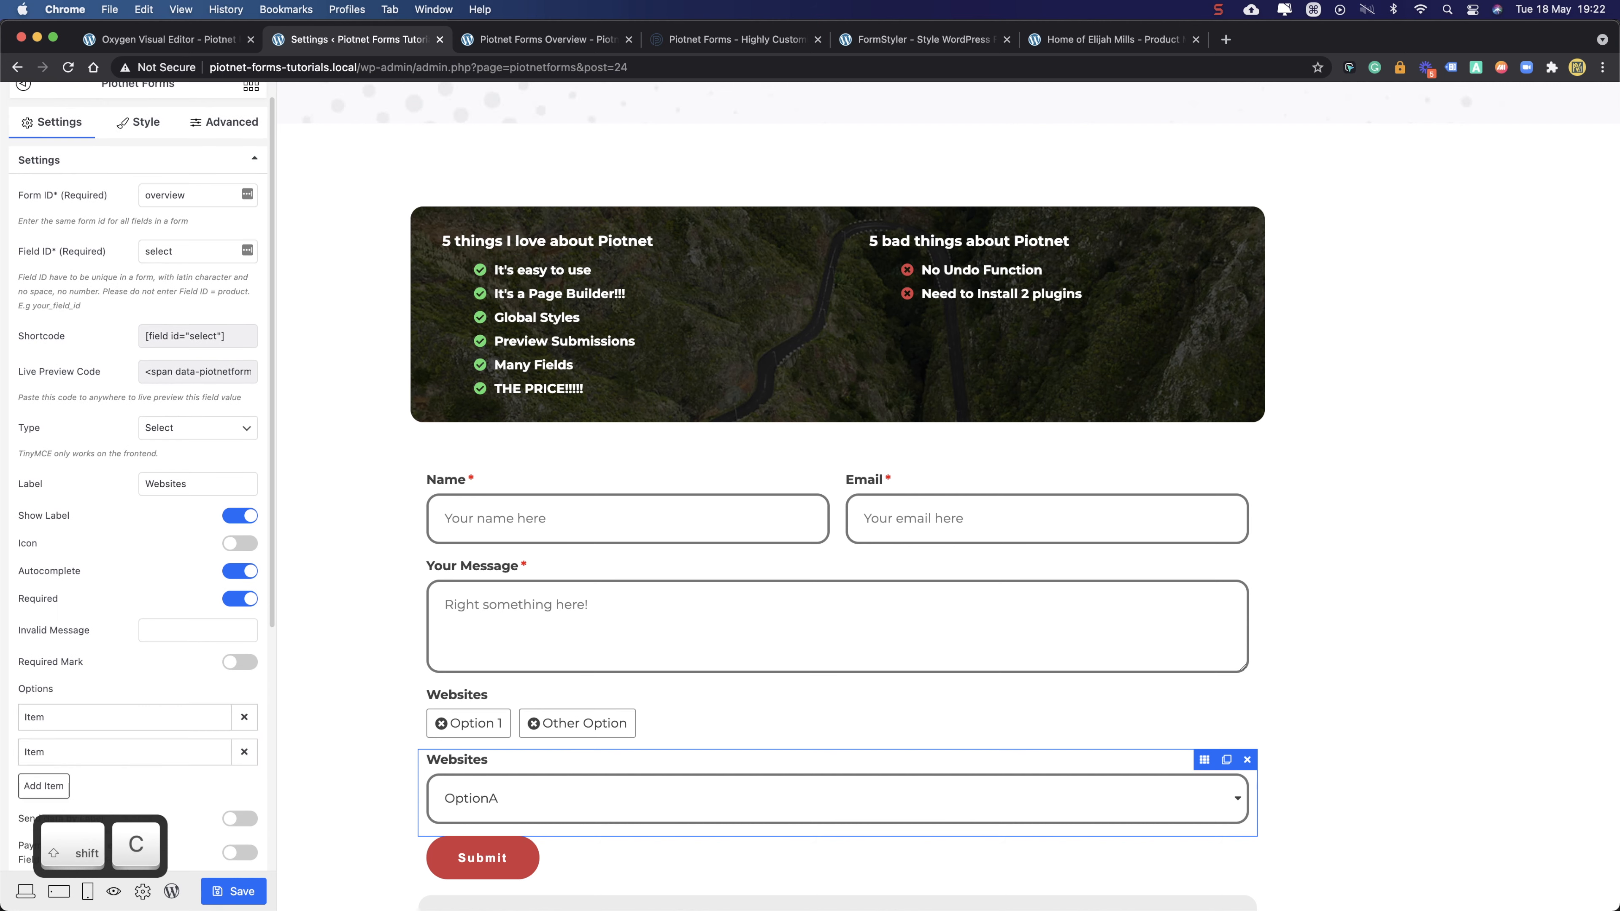
left_click(177, 692)
left_click(176, 711)
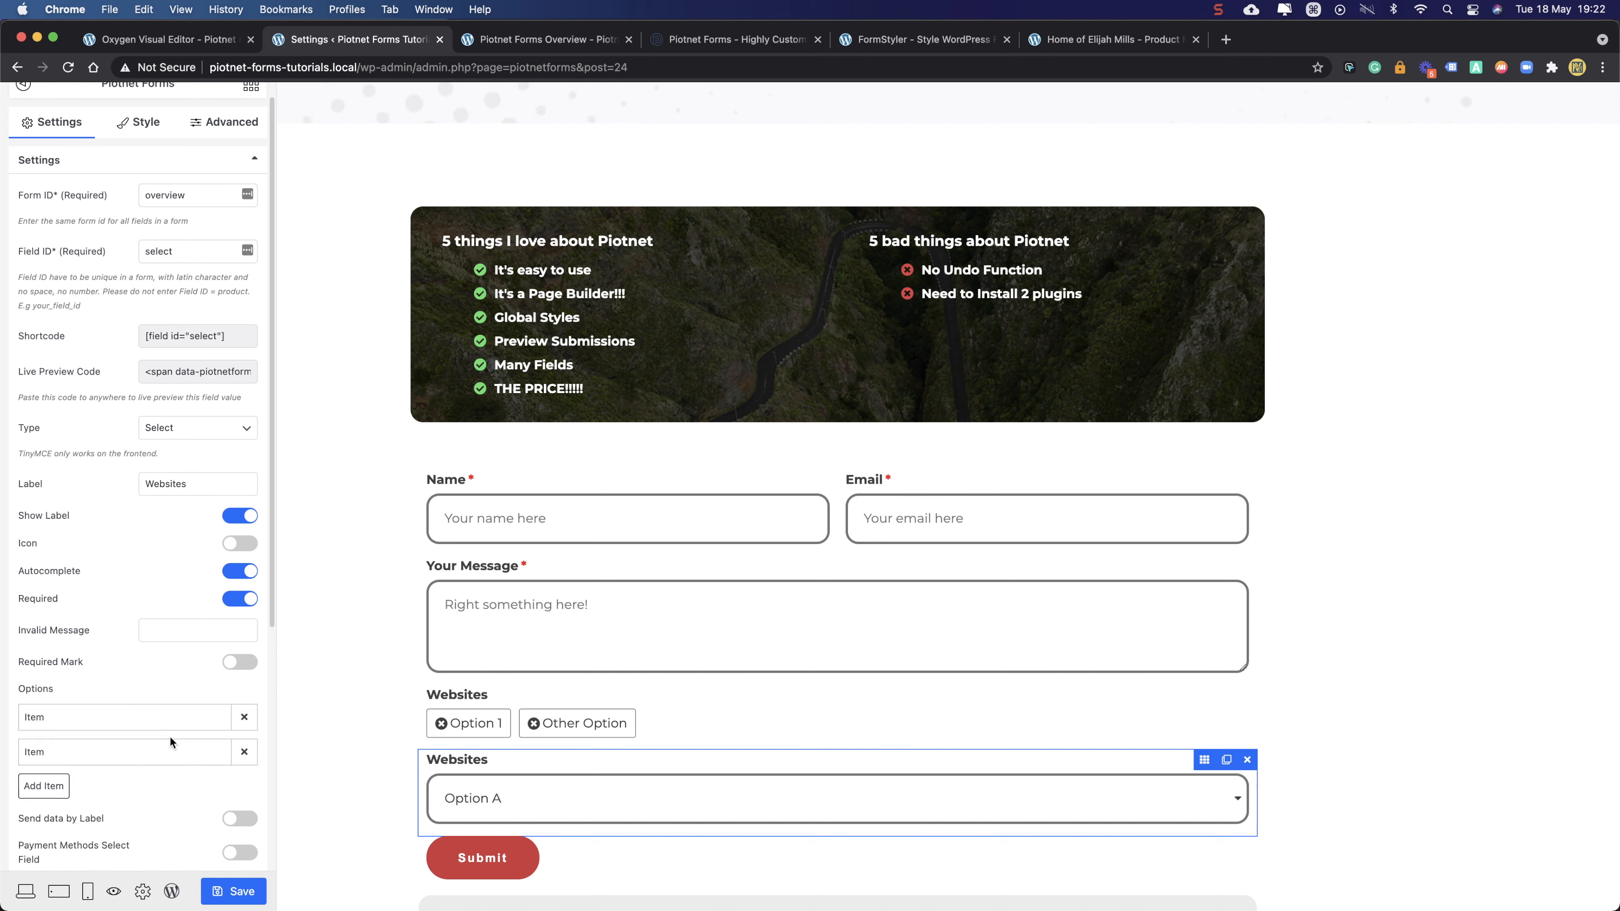
left_click(175, 729)
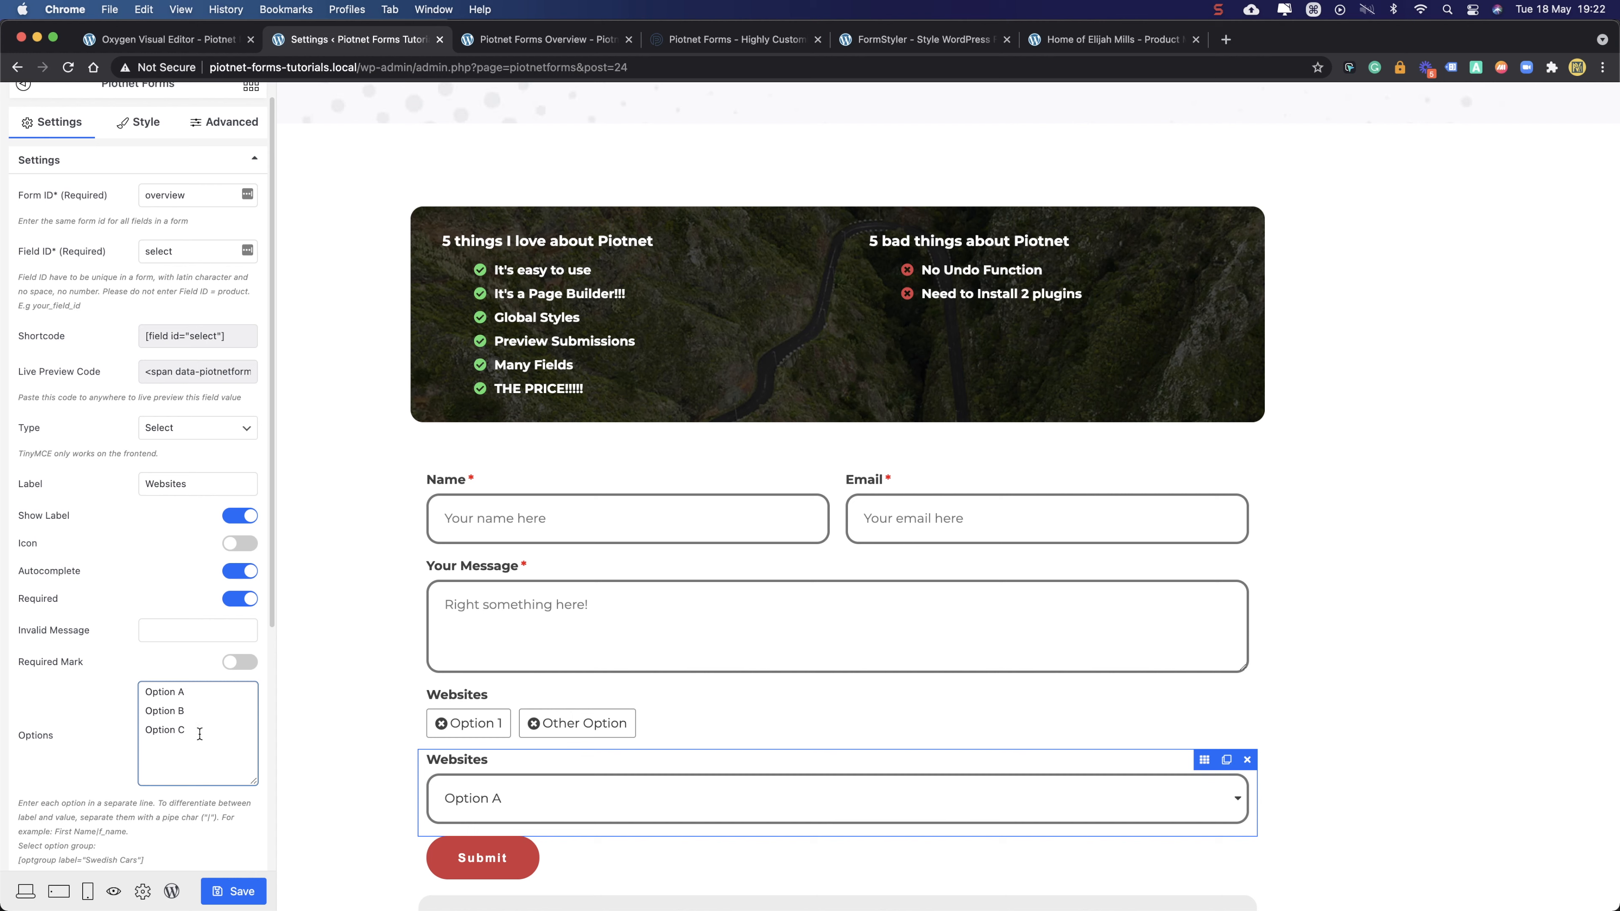
- Add a fourth line to the options list and begin typing the '[/op' closing tag
key("Return")
type("[]")
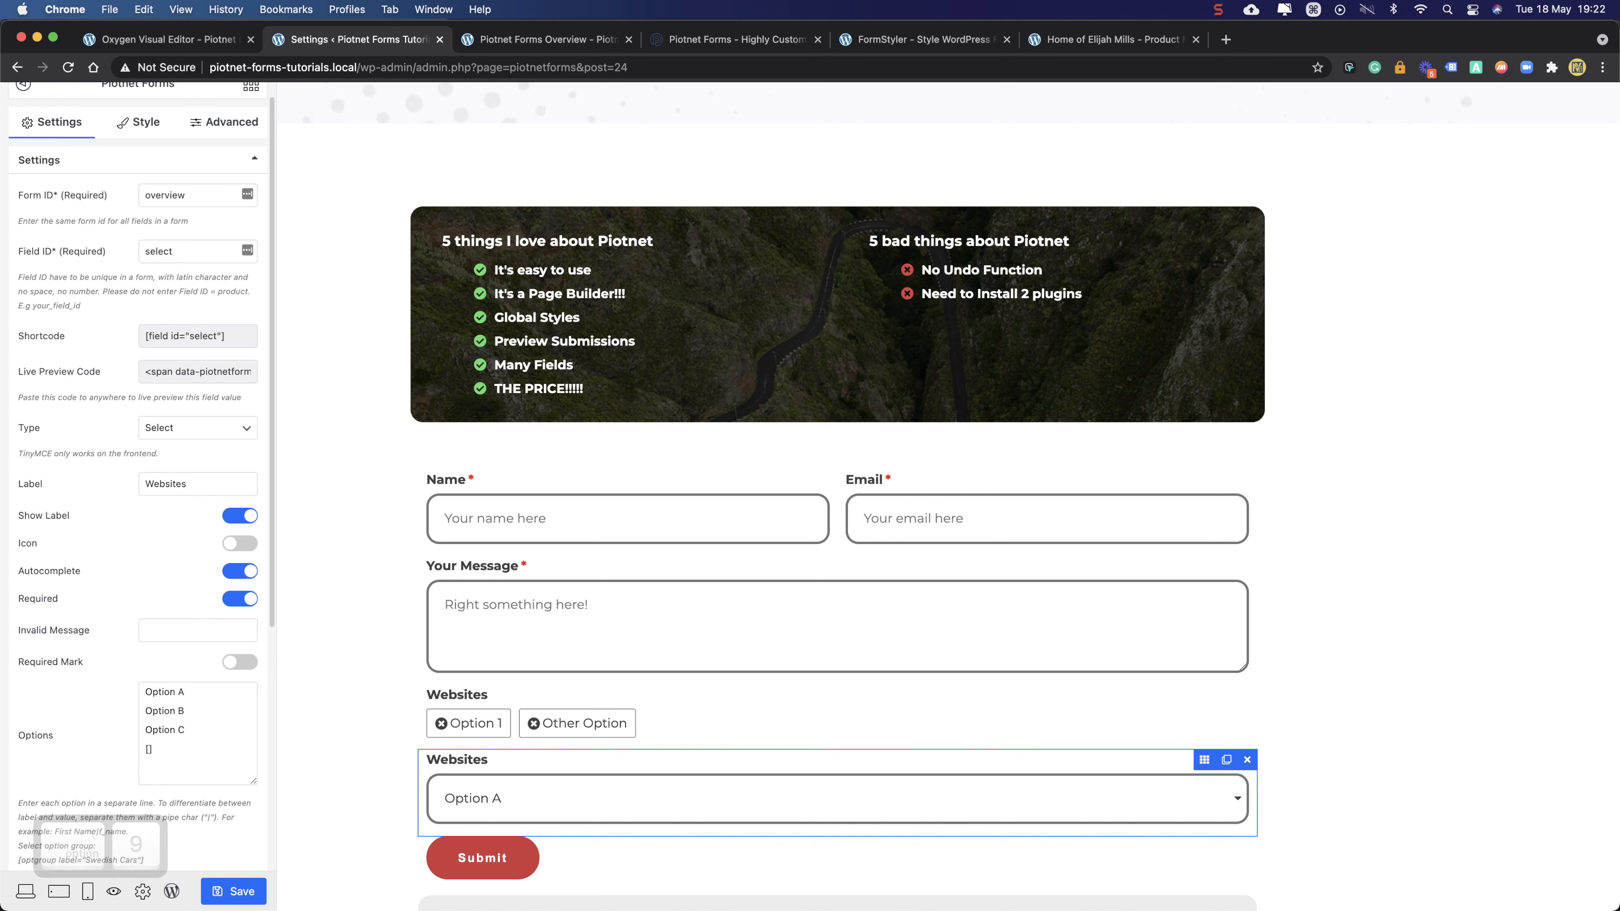
left_click(149, 748)
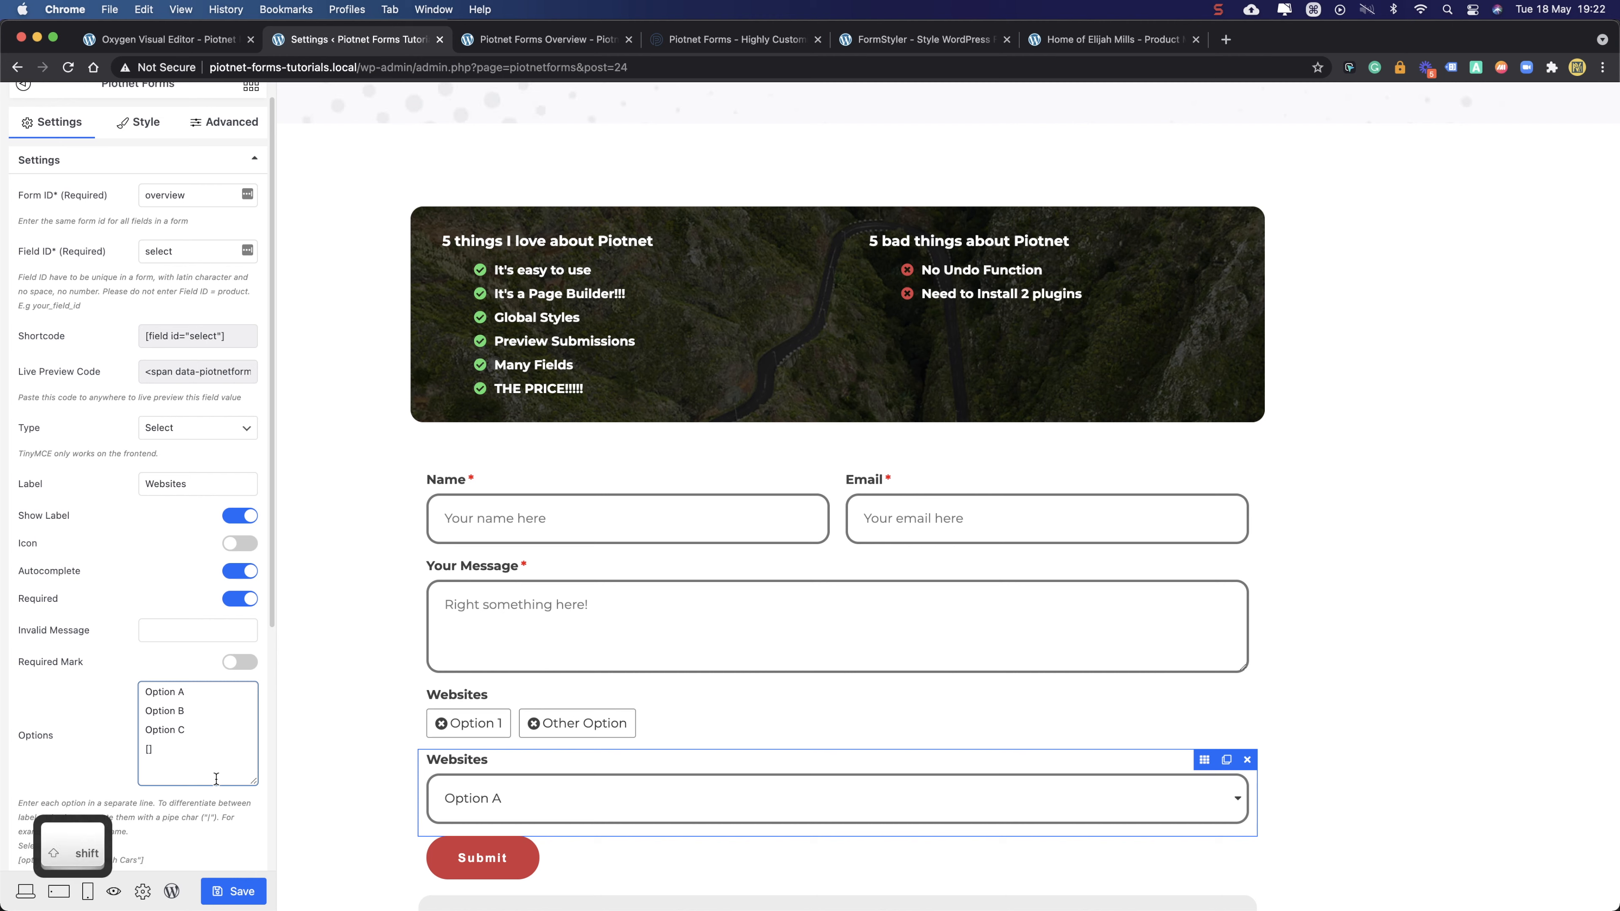
type("/")
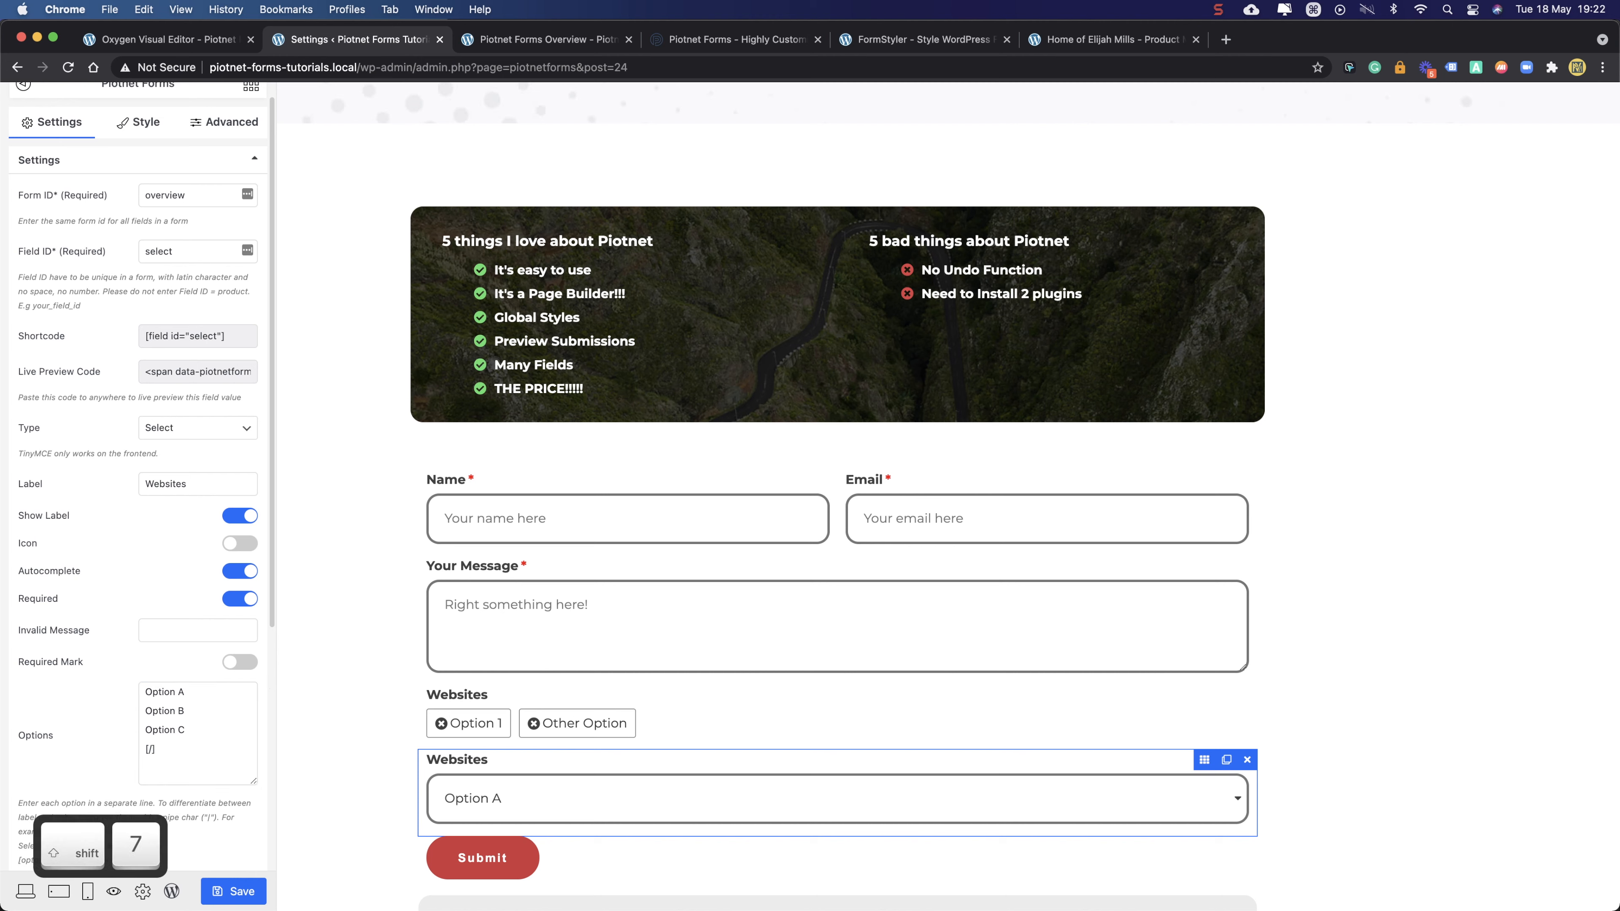
left_click(180, 763)
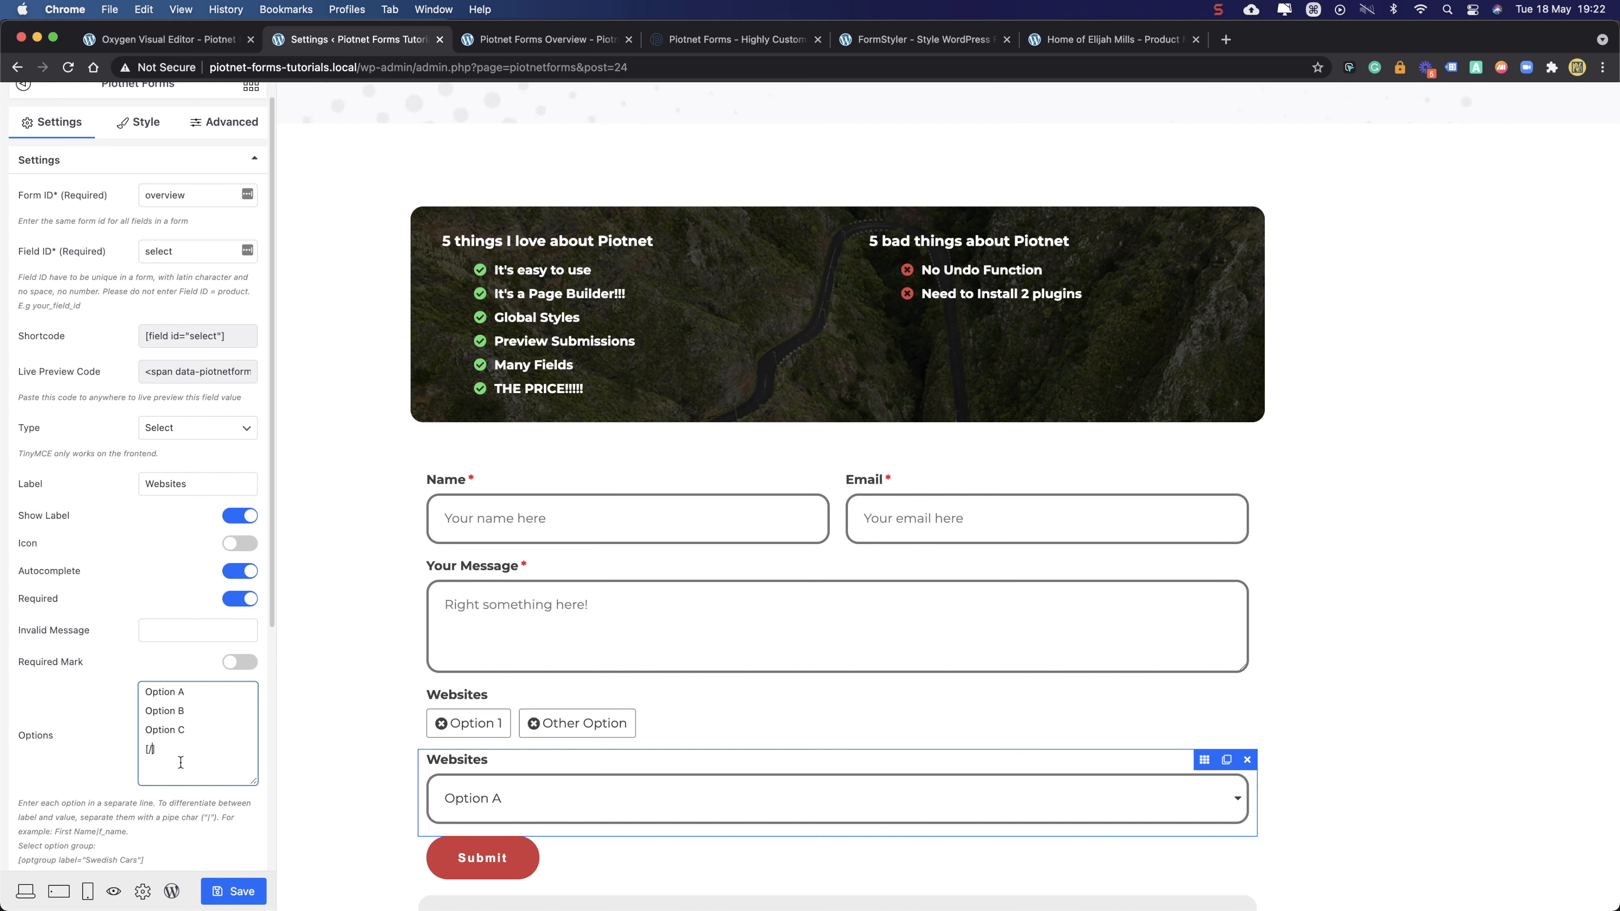
type("op")
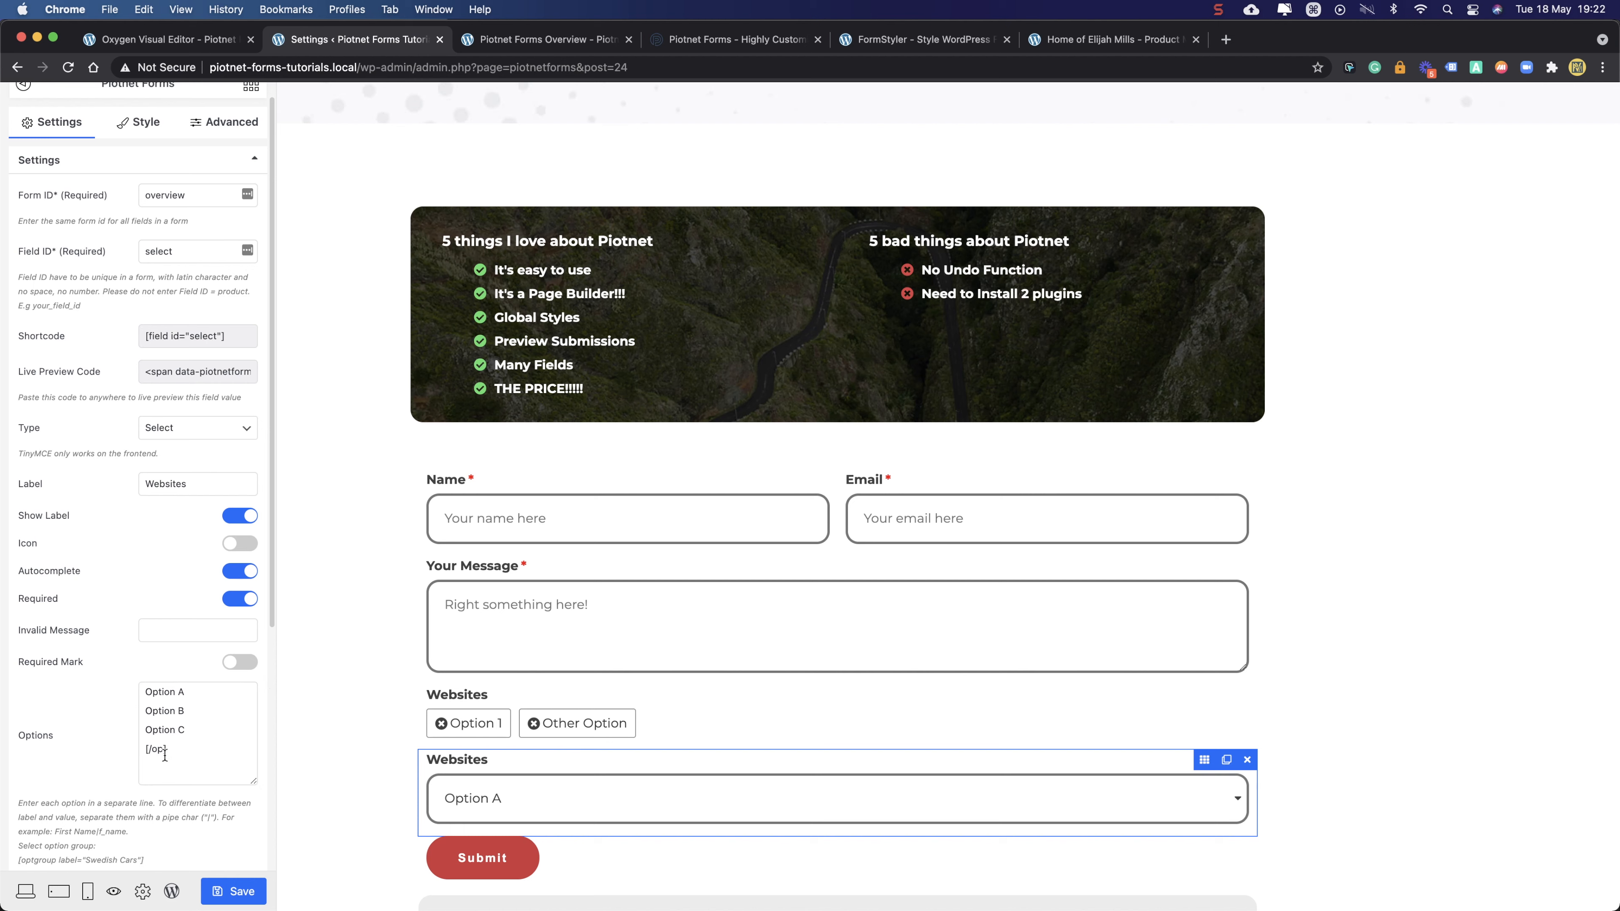
scroll(172, 775, "down", 5)
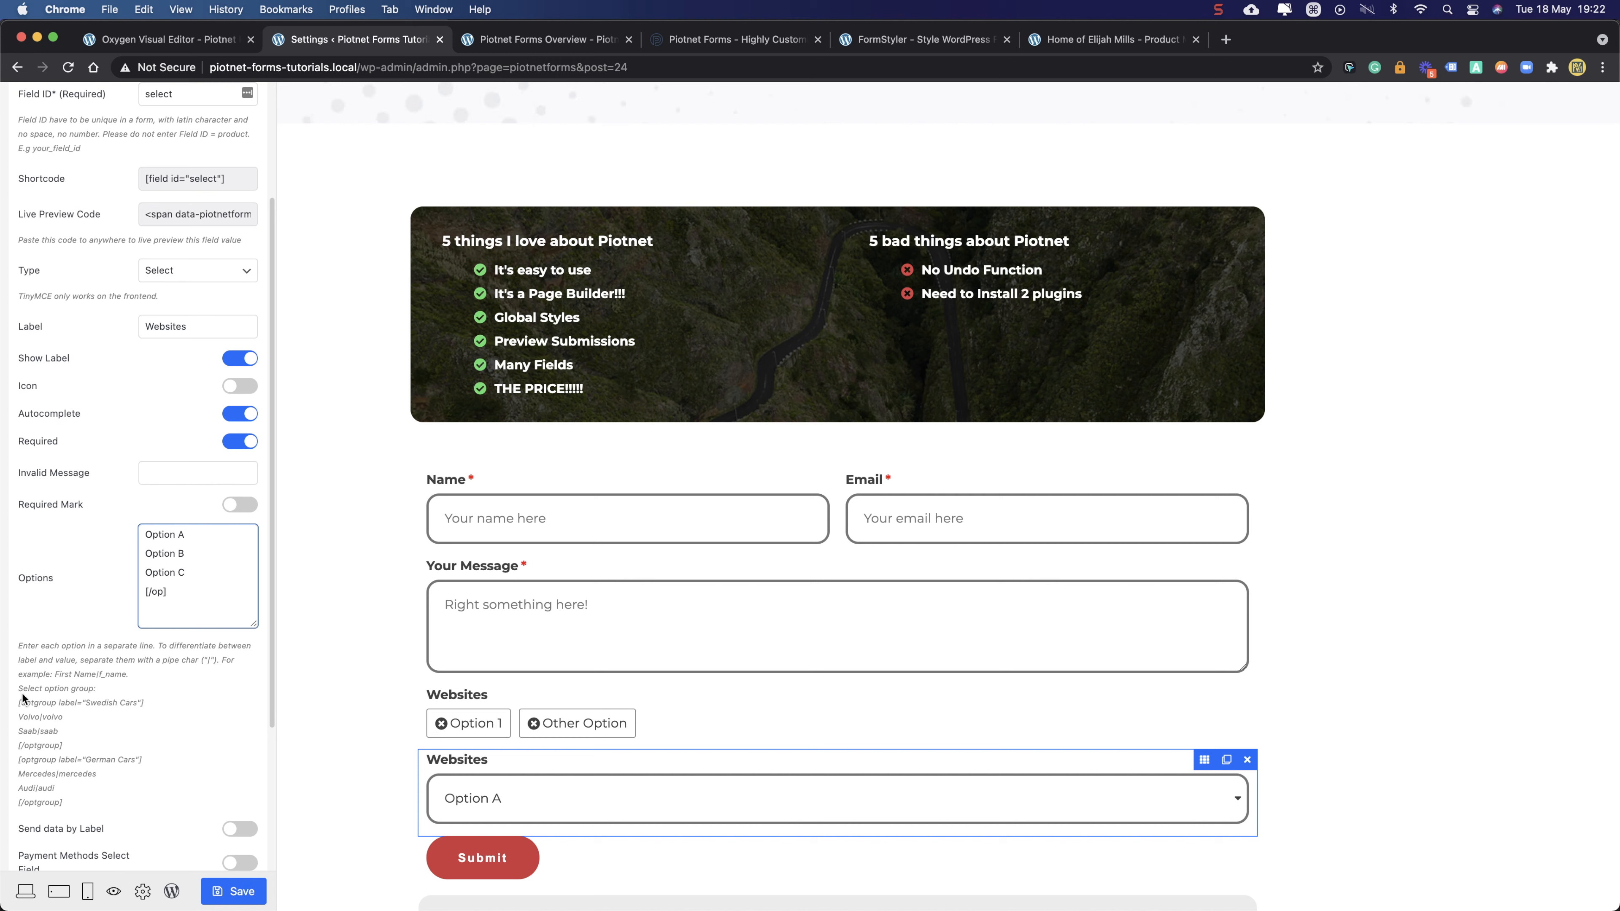
- Paste the example [optgroup label="Swedish Cars"] tag on its own line above Option A
left_click_drag(19, 703, 121, 703)
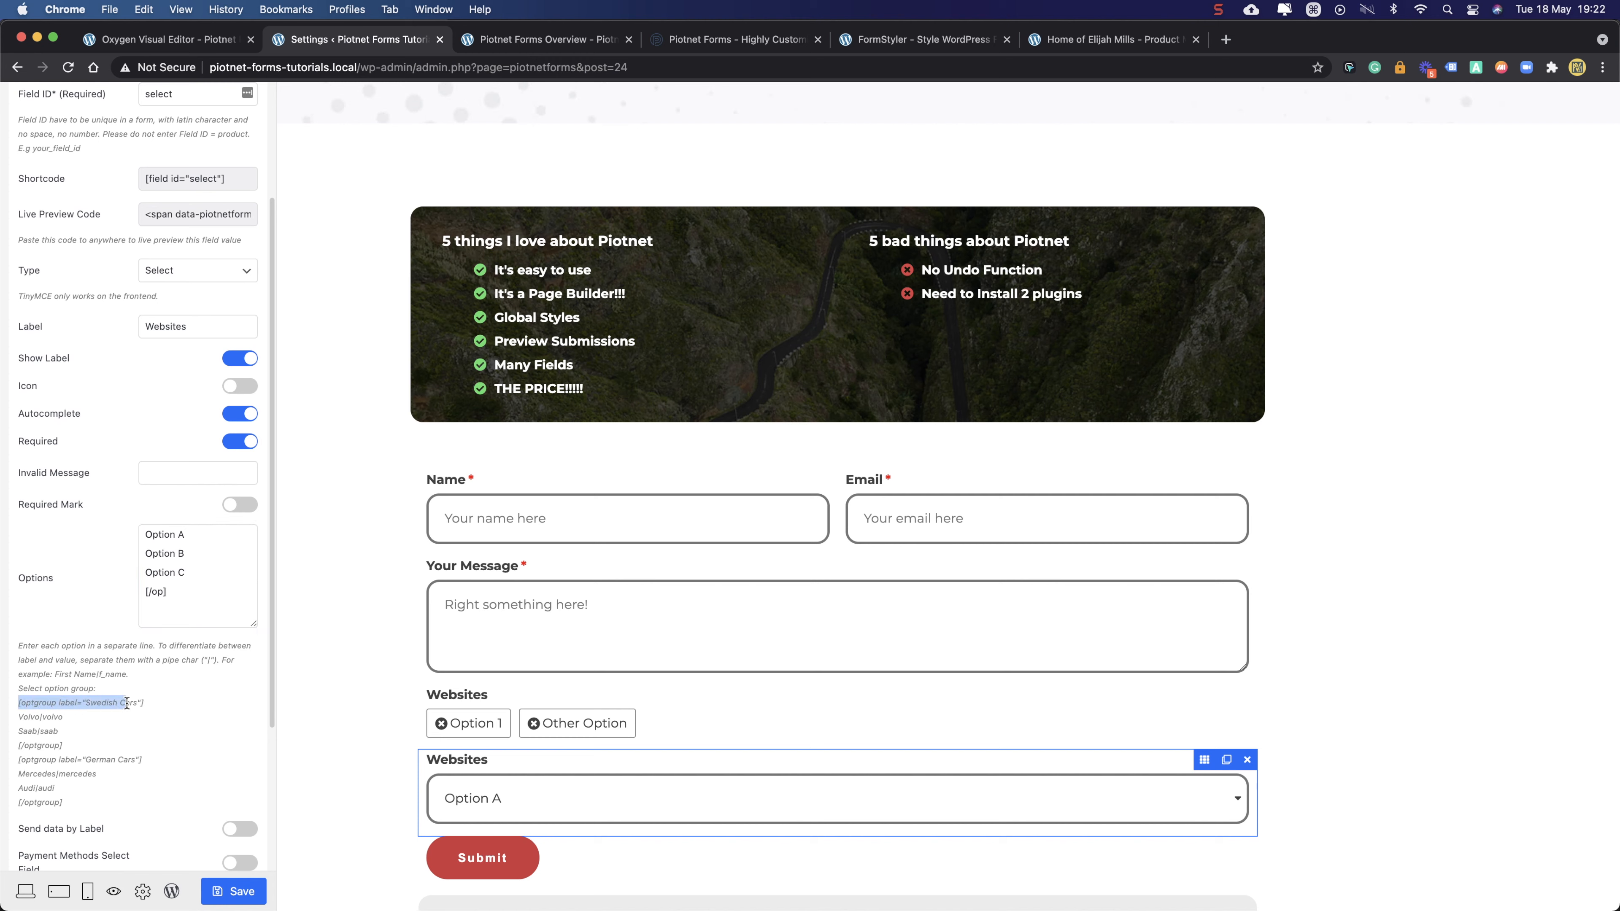
key("super+c")
scroll(191, 571, "up", 3)
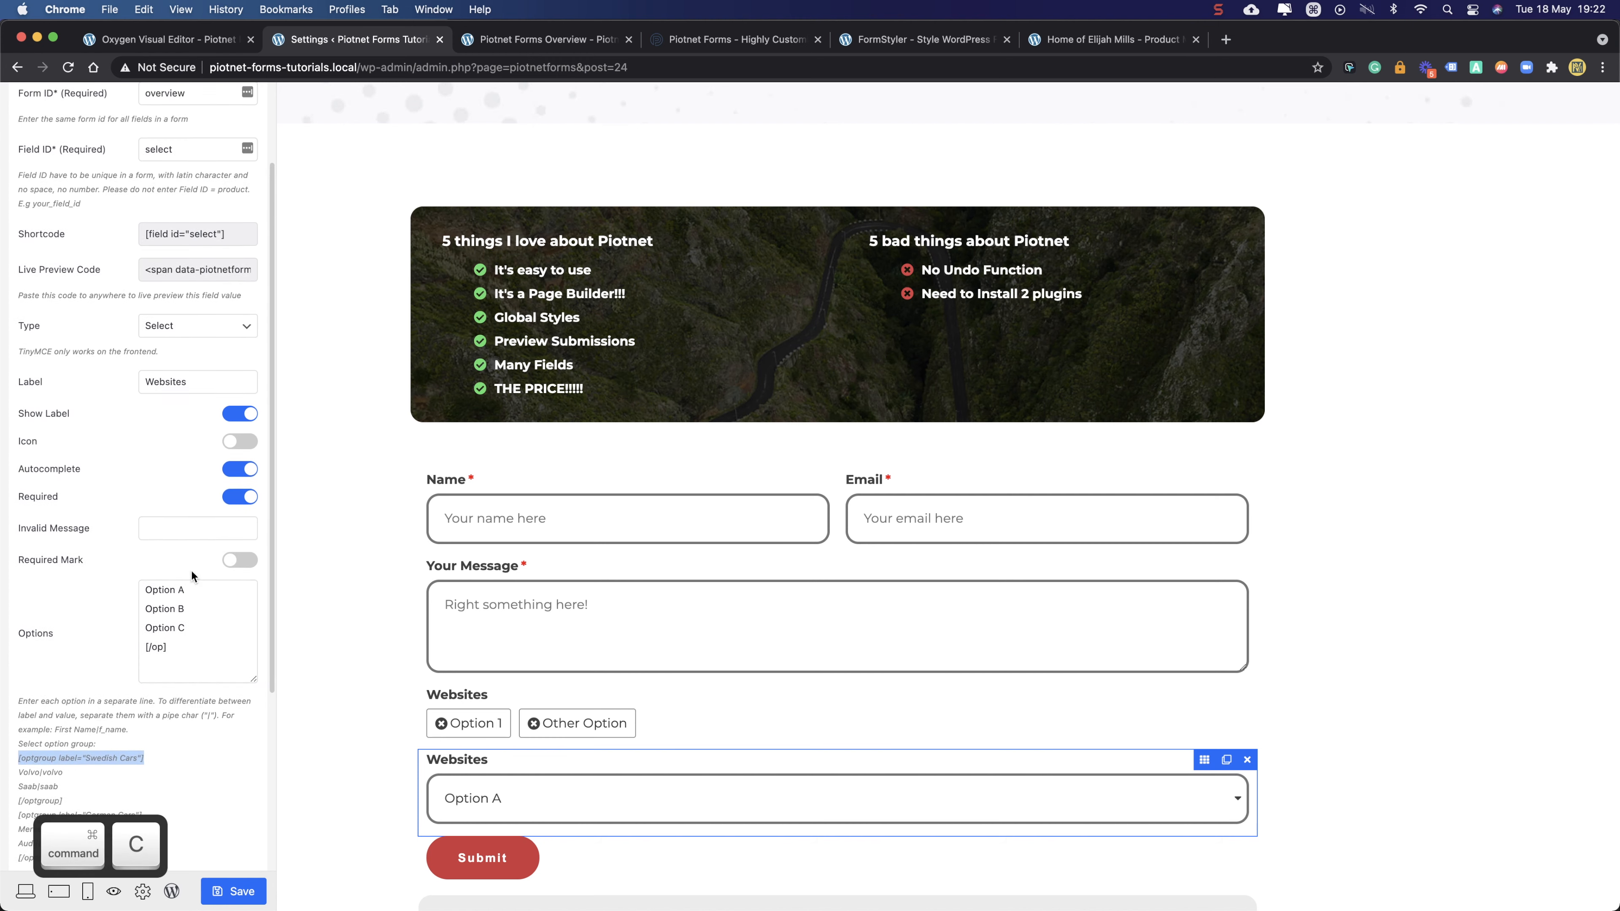
left_click(142, 612)
key("super+v")
key("shift+Return")
scroll(182, 650, "down", 5)
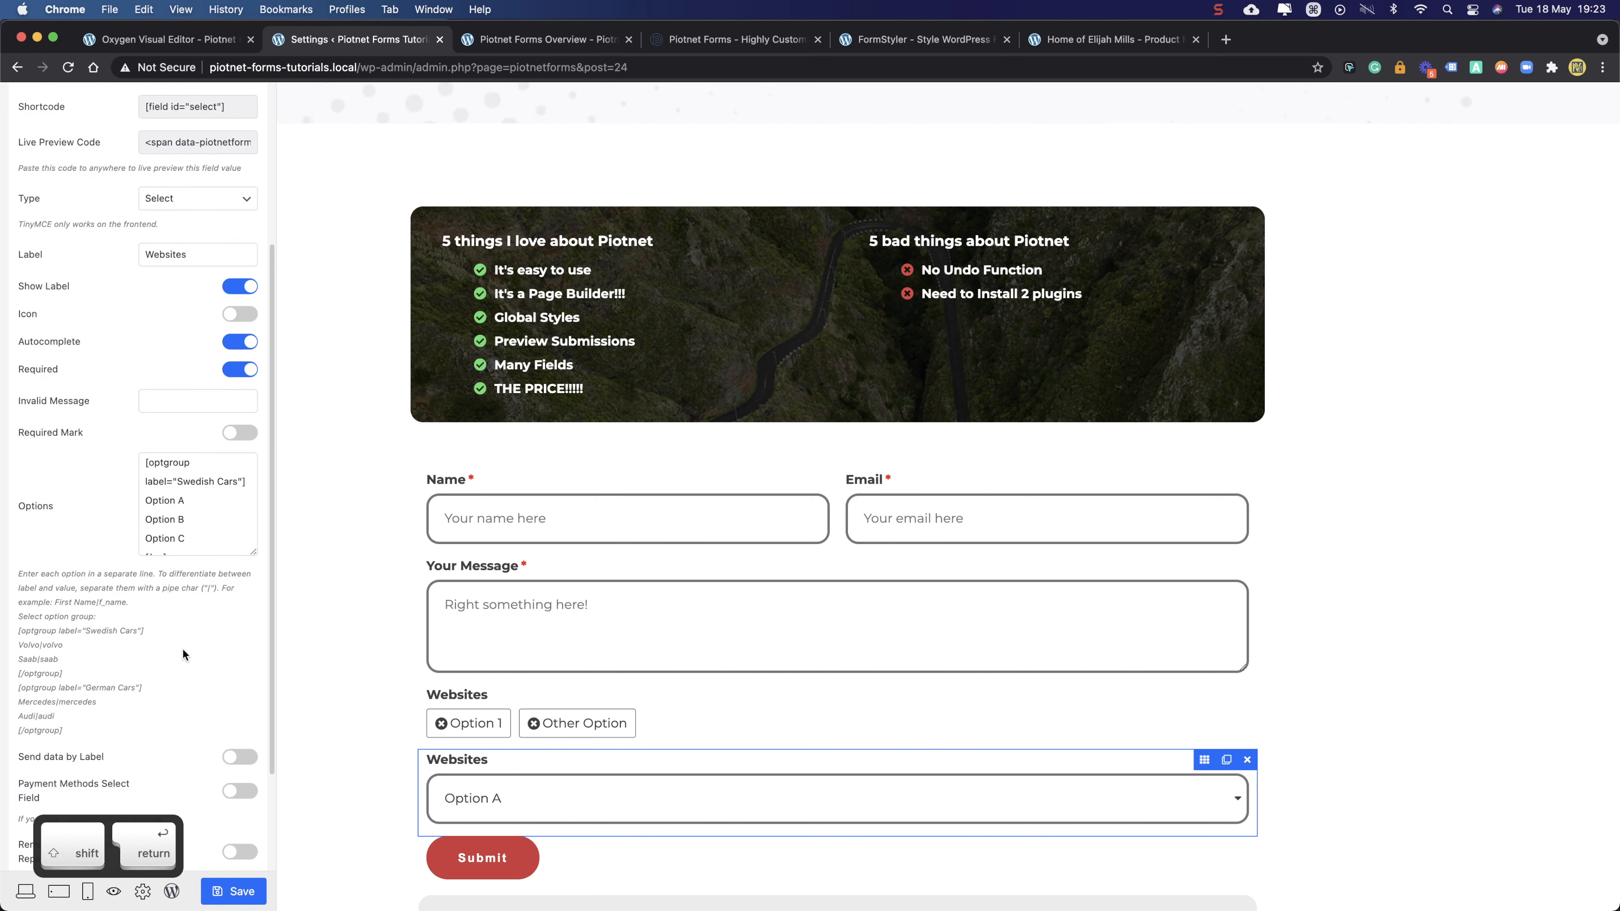
scroll(200, 519, "down", 2)
left_click_drag(253, 491, 269, 687)
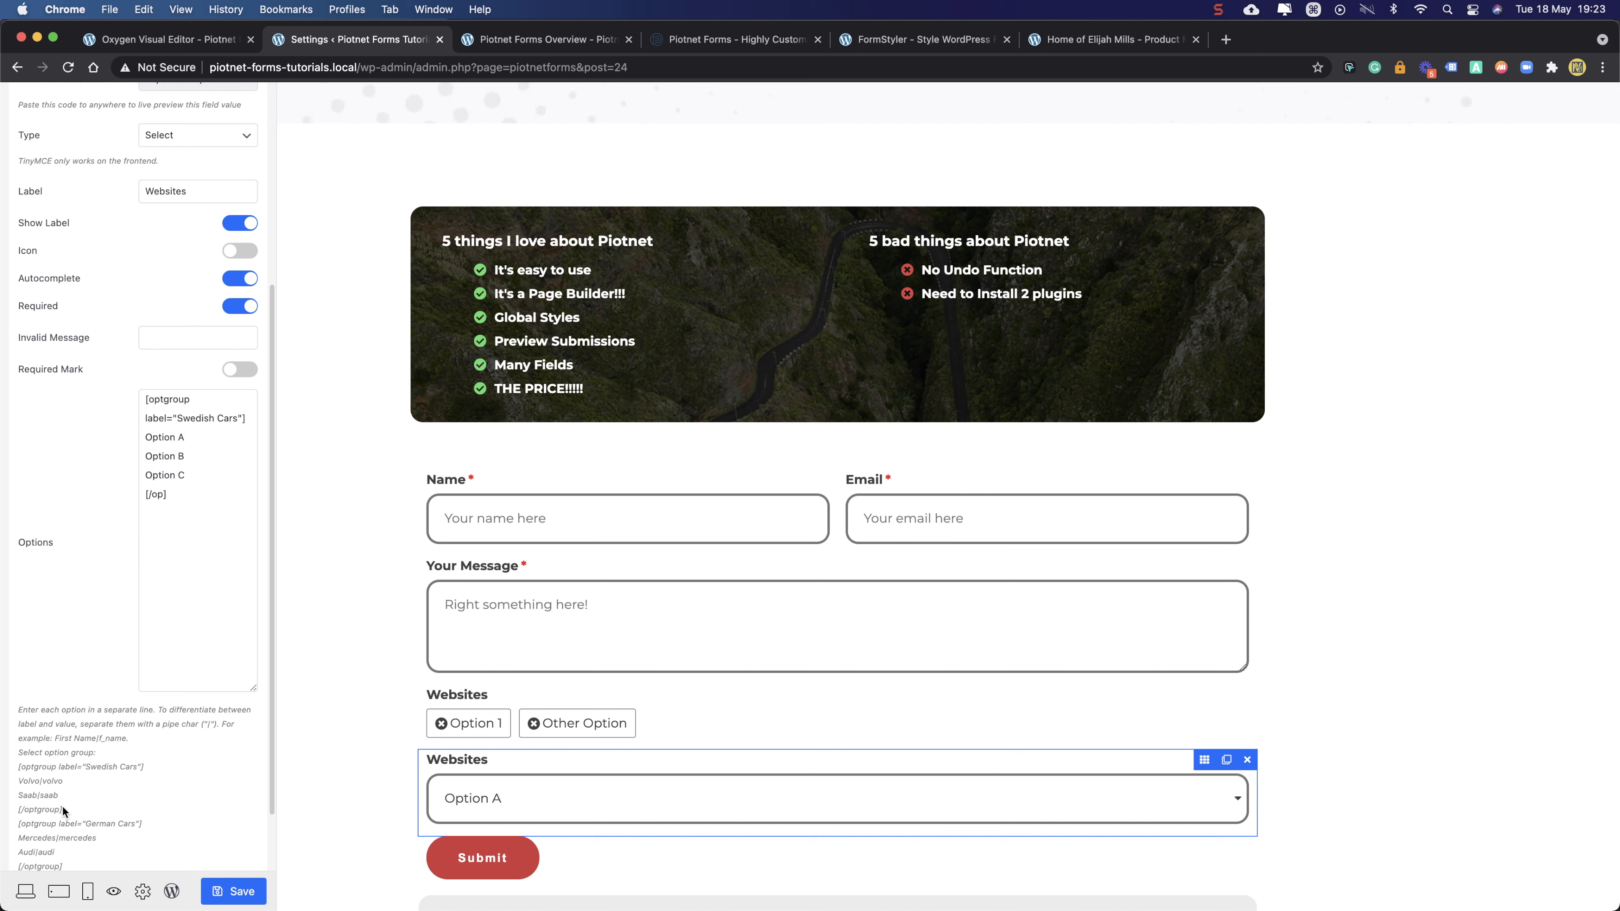
- Replace the unfinished [/op] line with [/optgroup] and check the grouped choices in the preview
left_click_drag(15, 811, 91, 804)
key("super+c")
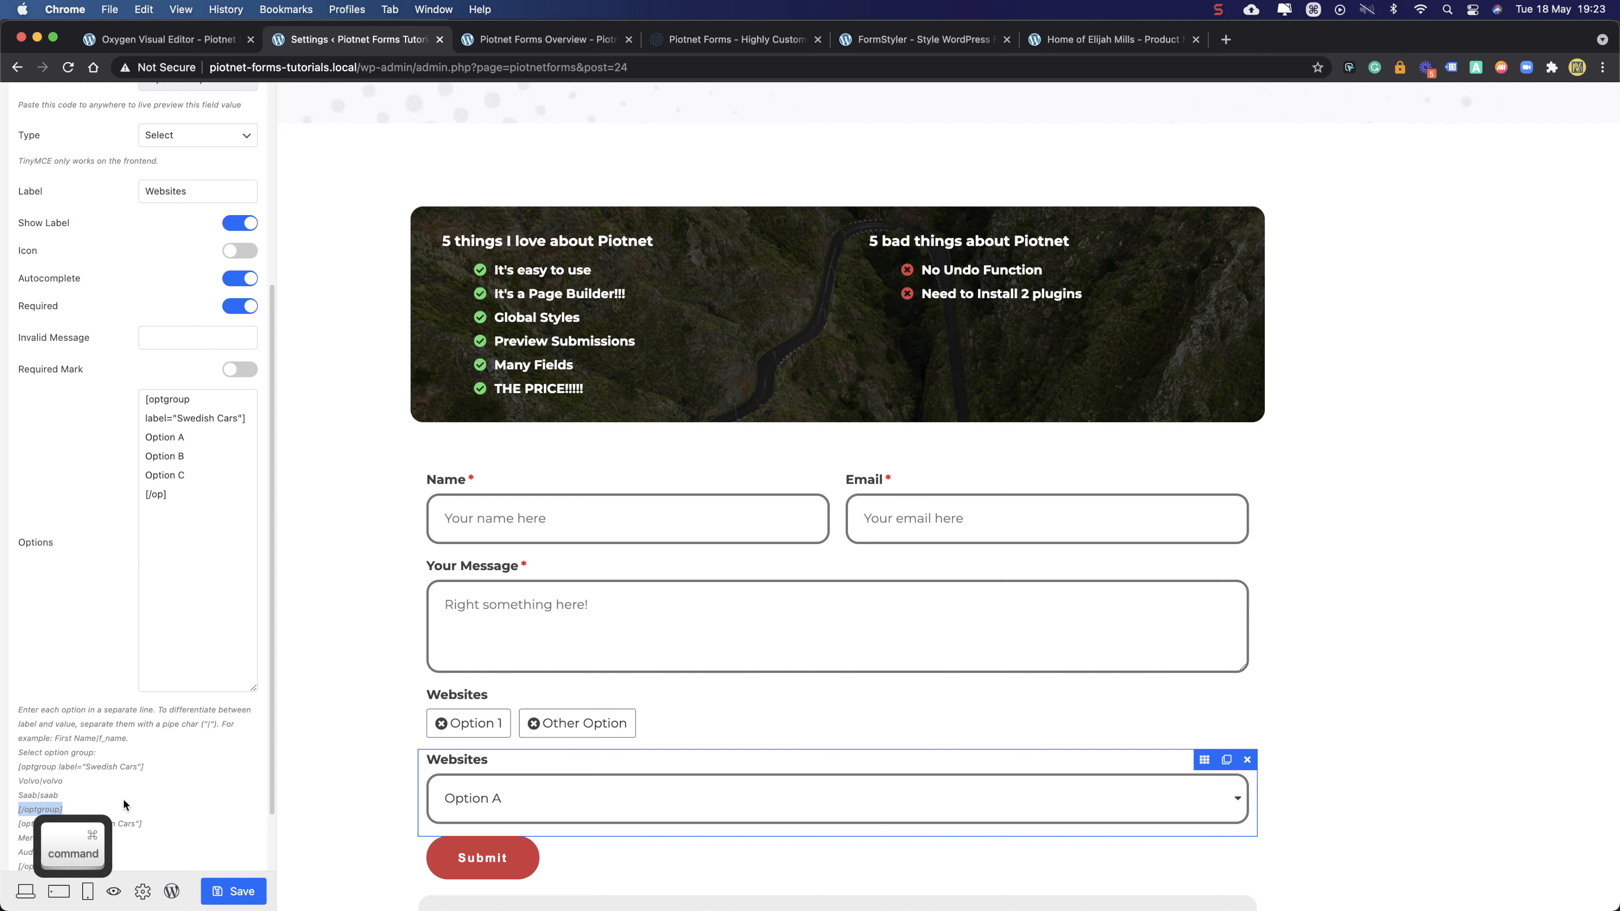
key("super+c")
left_click_drag(189, 494, 120, 498)
key("super+v")
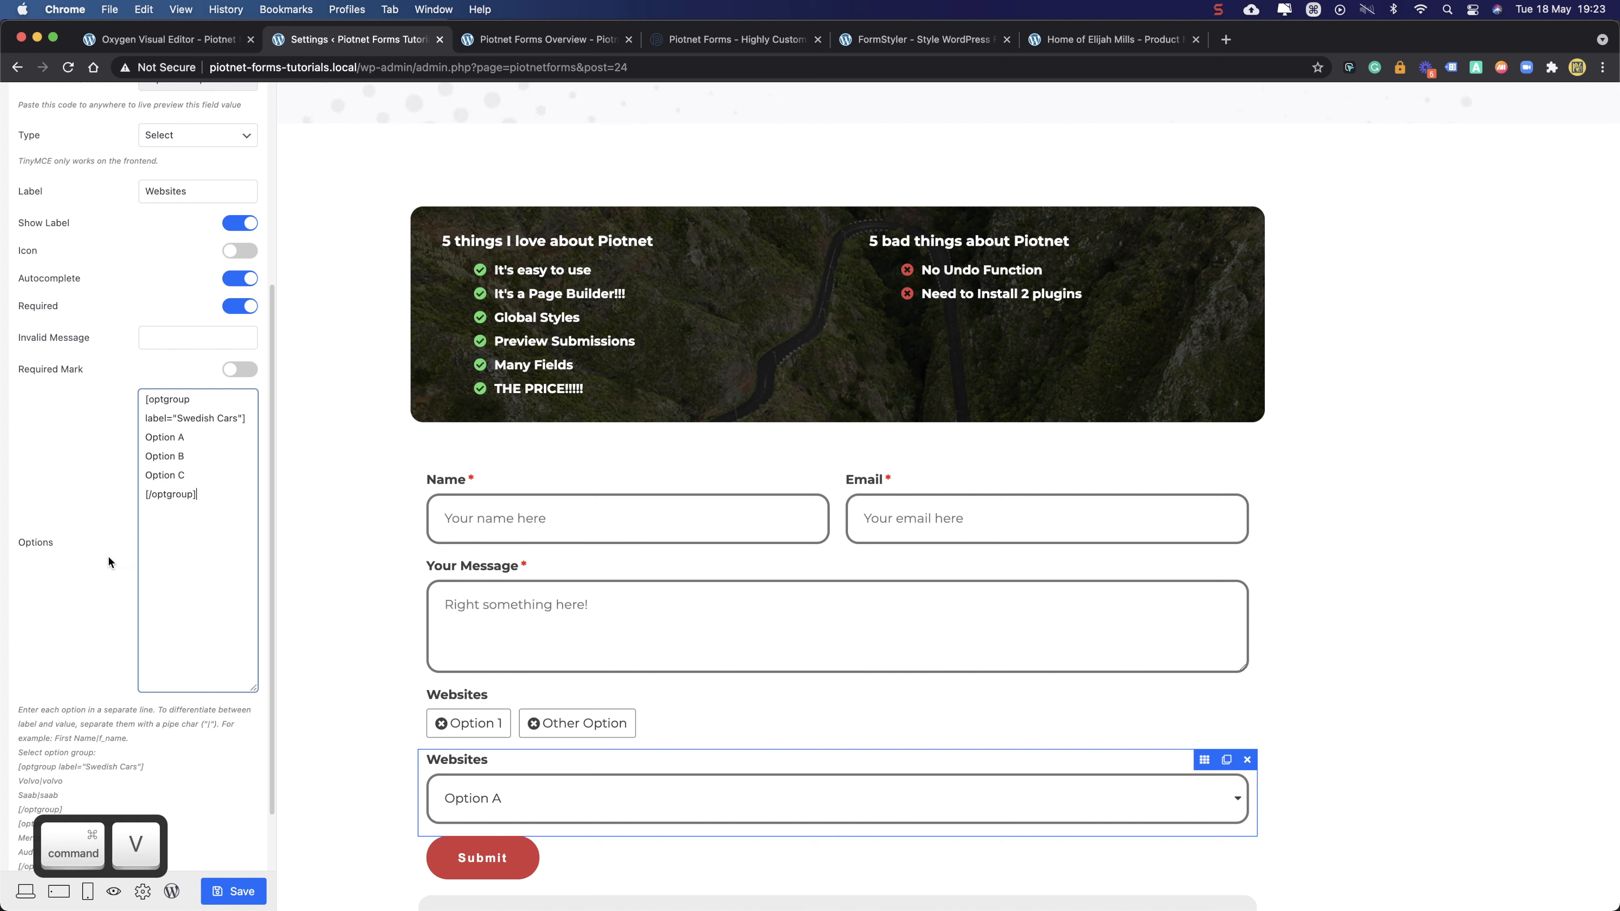
left_click(545, 795)
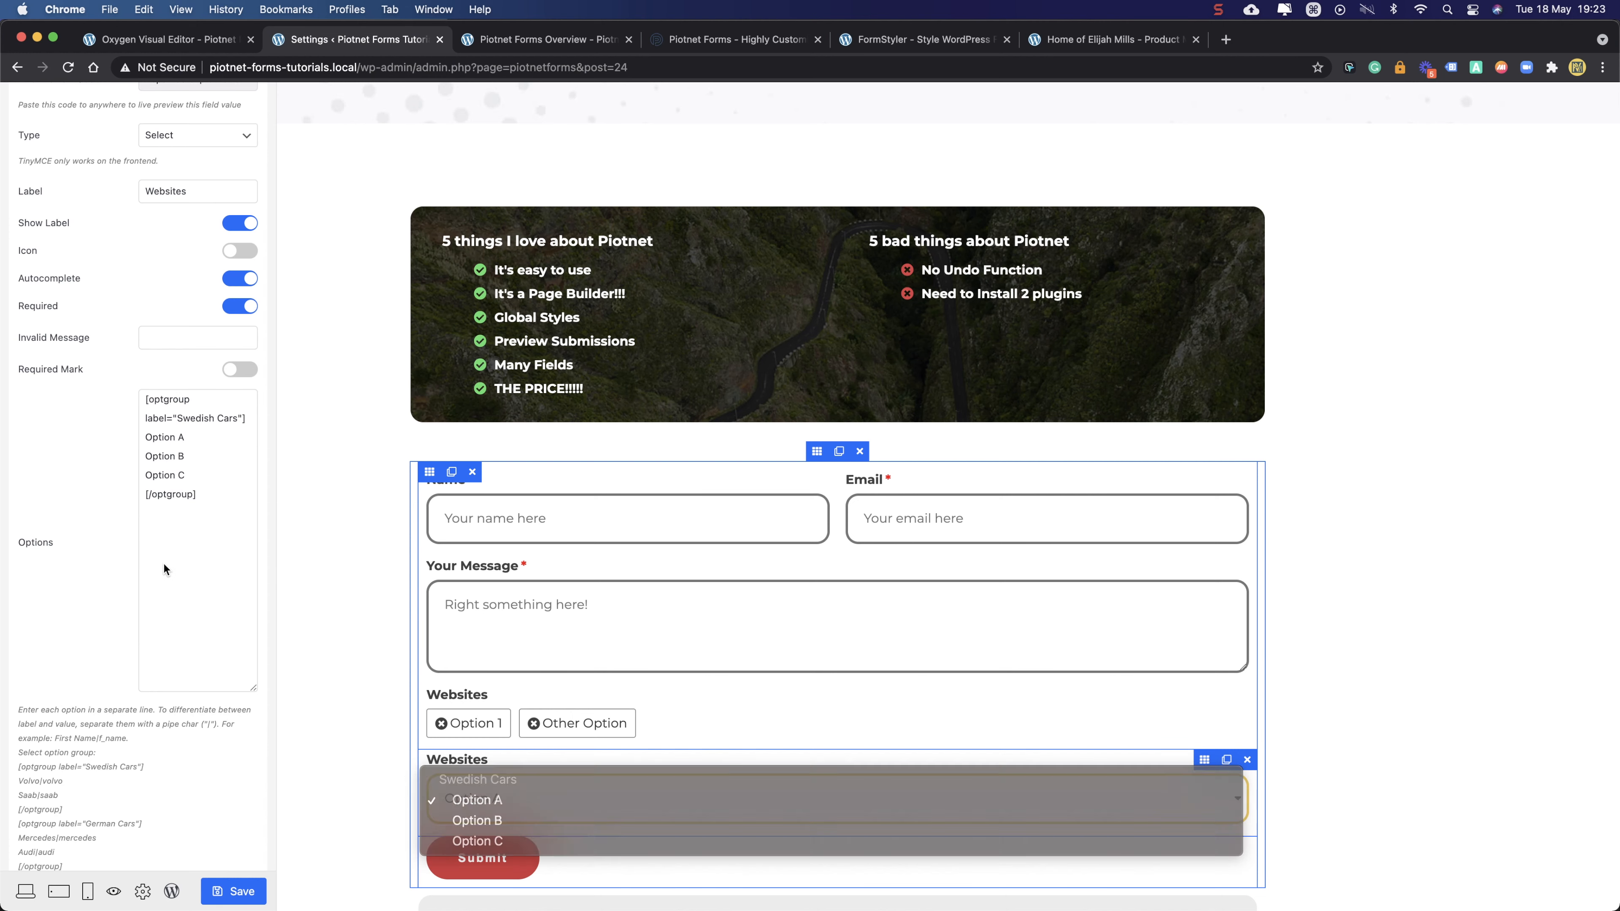
left_click(175, 403)
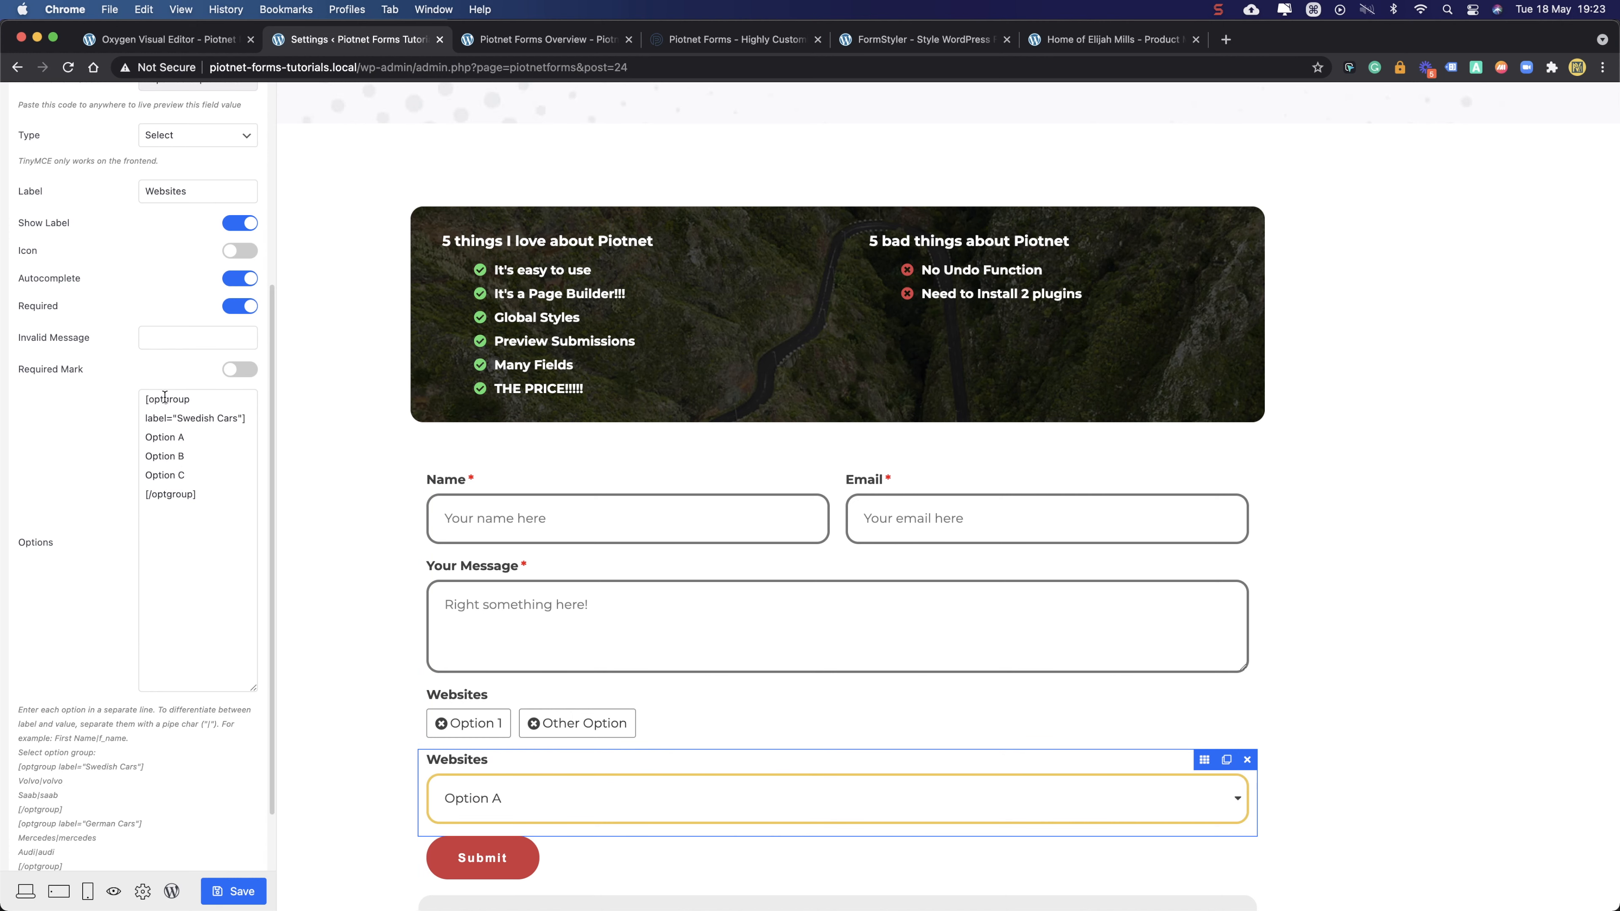
left_click_drag(147, 401, 190, 402)
left_click(207, 531)
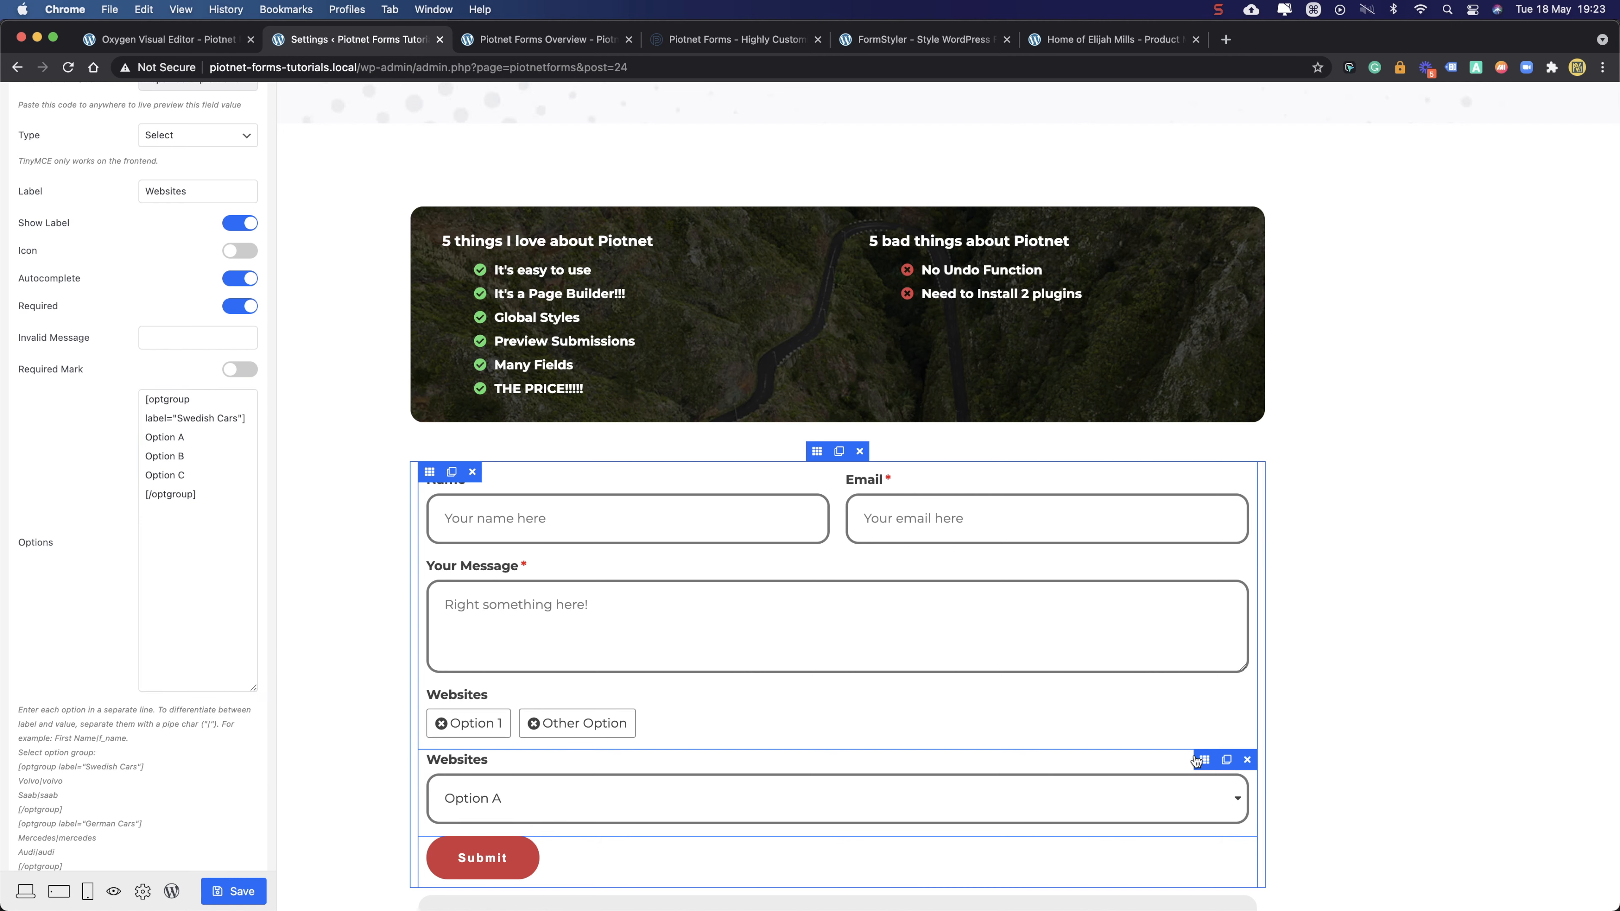
scroll(211, 191, "up", 5)
- Set the dropdown field's width to 50 and save the form
left_click(228, 148)
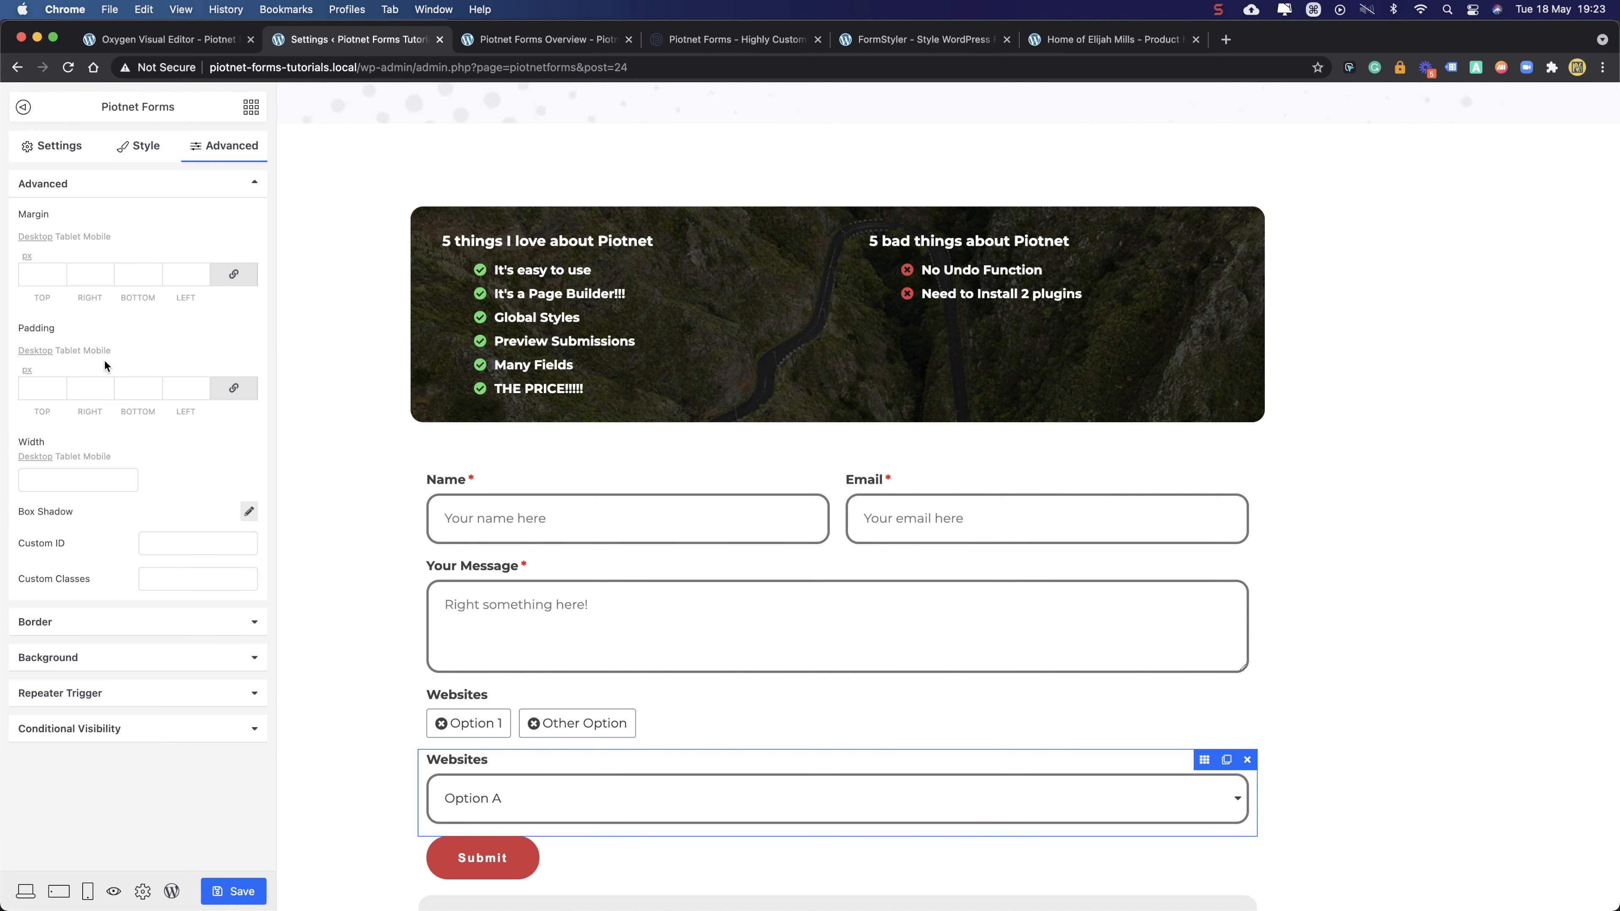
left_click(128, 489)
type("50")
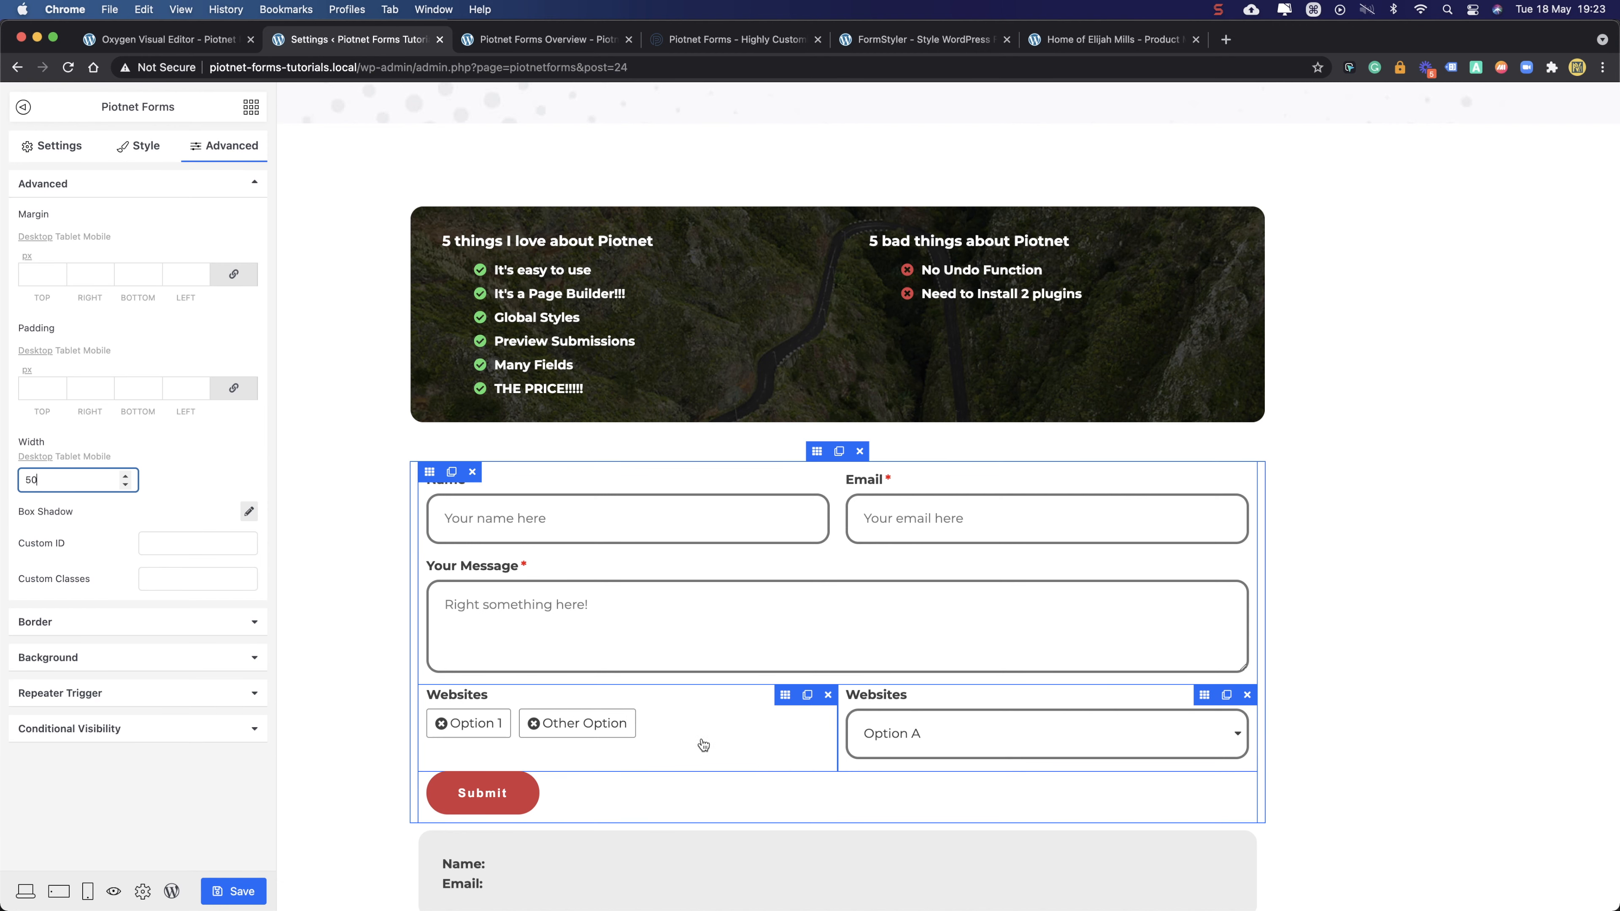
left_click(164, 758)
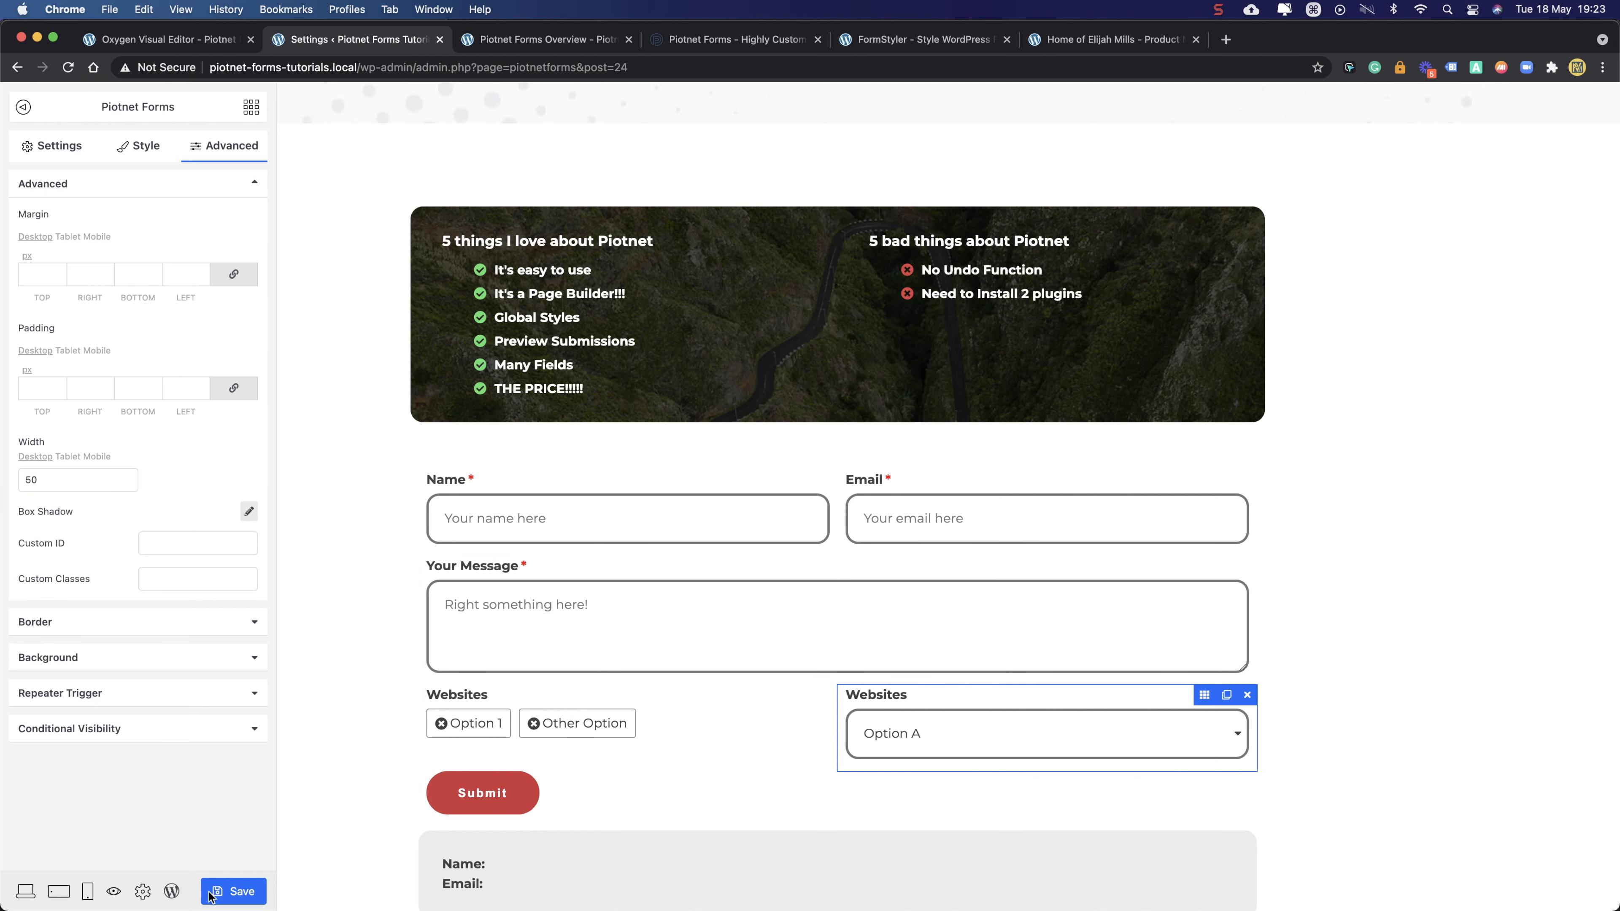
left_click(229, 892)
- Change the dropdown field's label from Websites to 'Select Field'
left_click(251, 108)
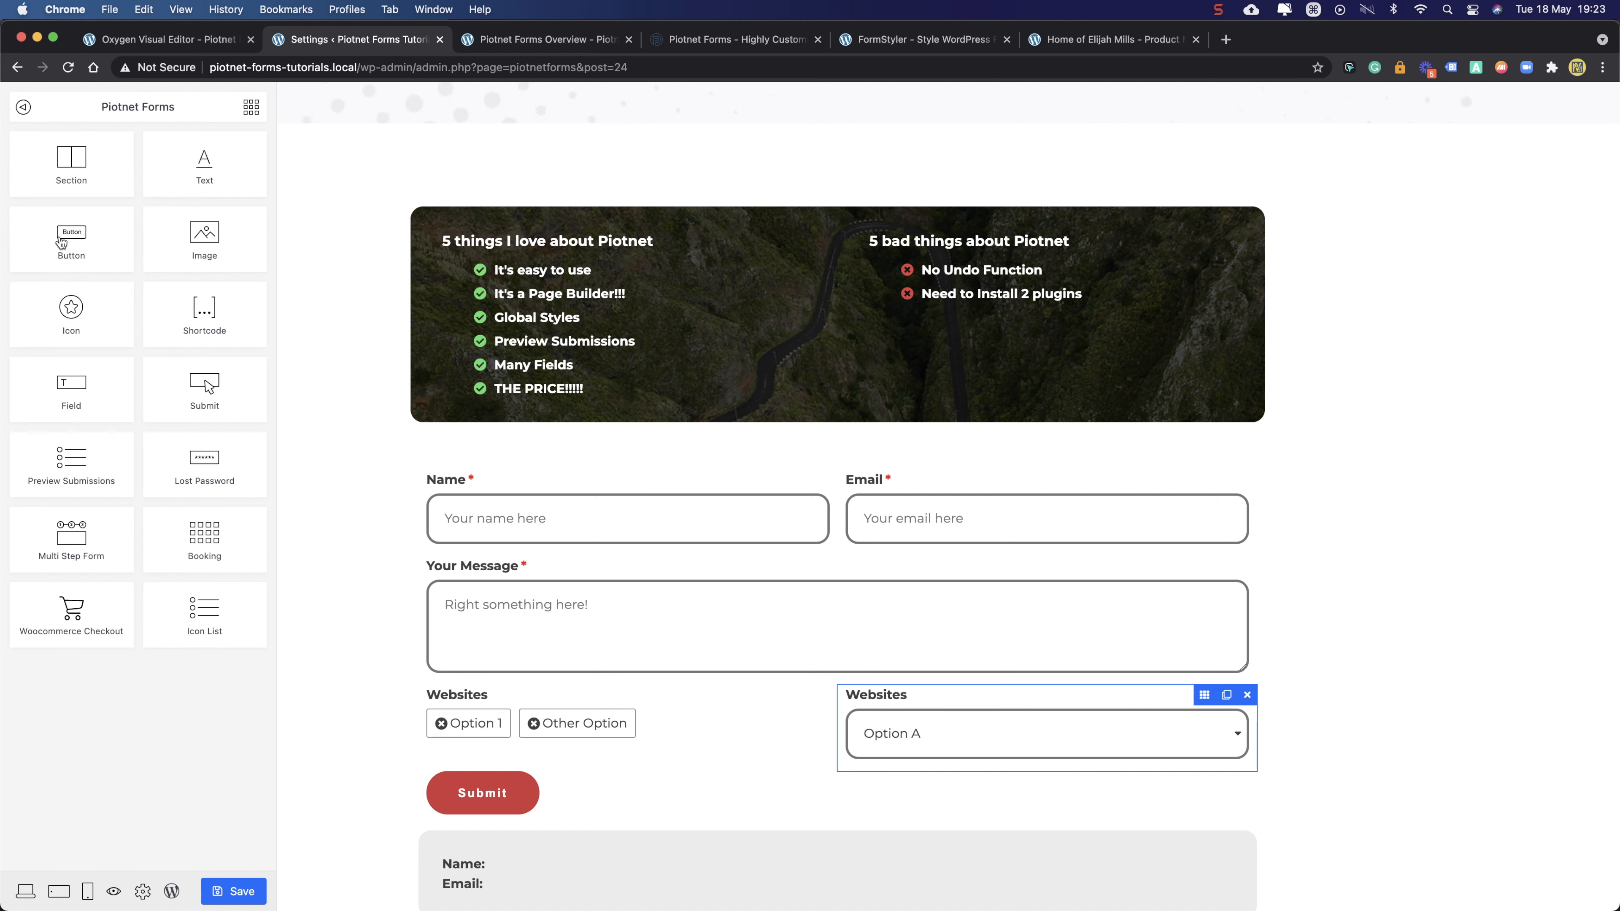
left_click(882, 699)
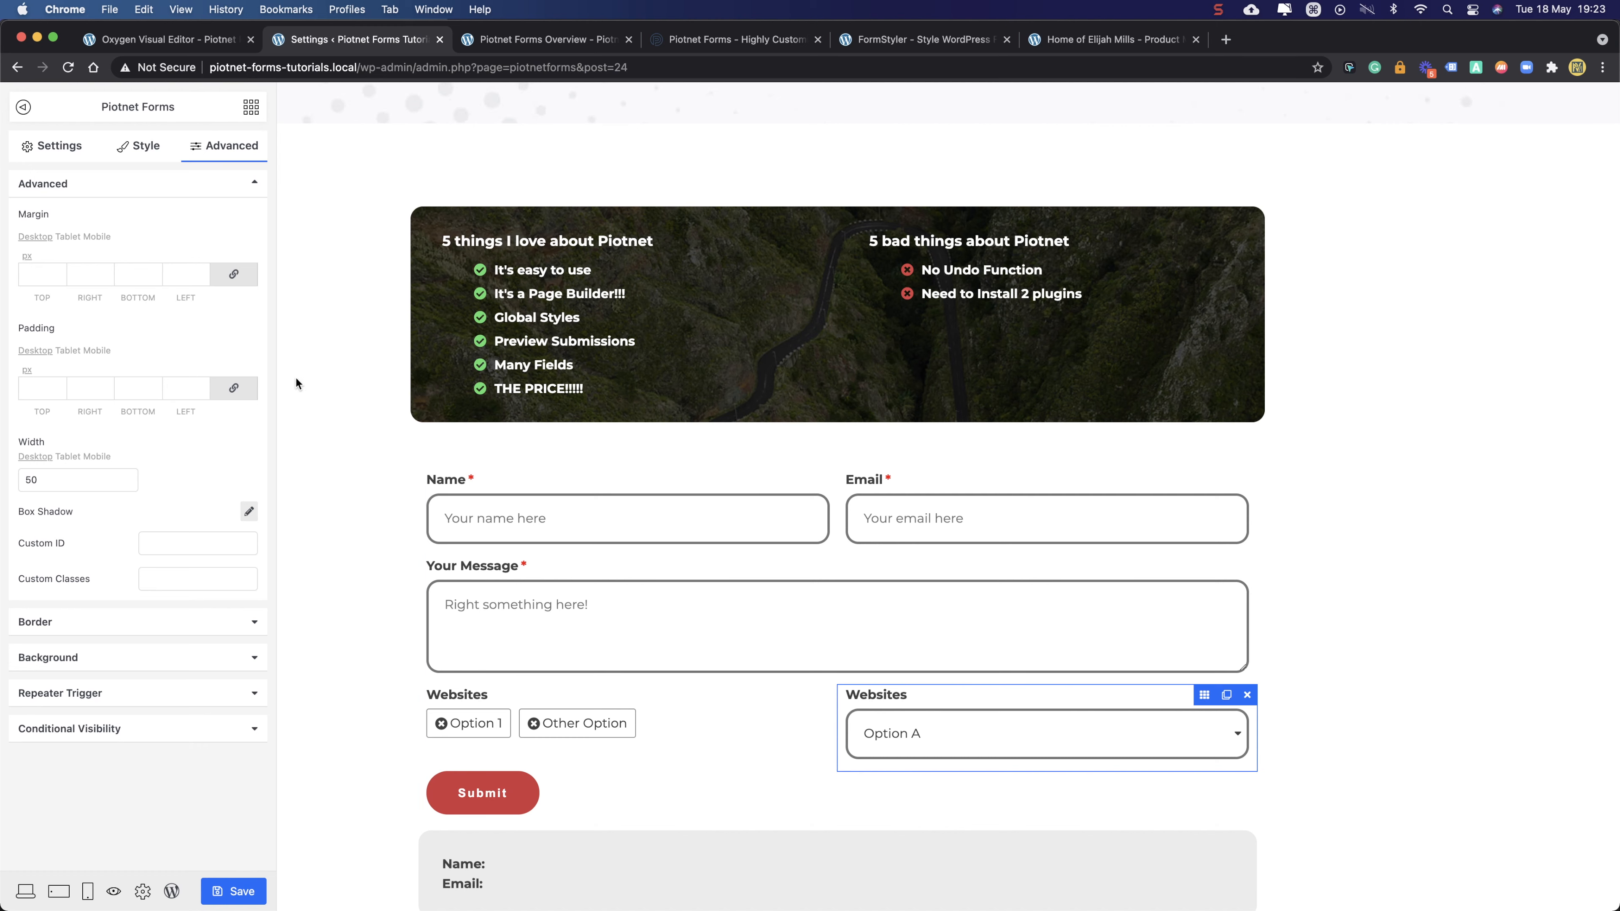
left_click(61, 148)
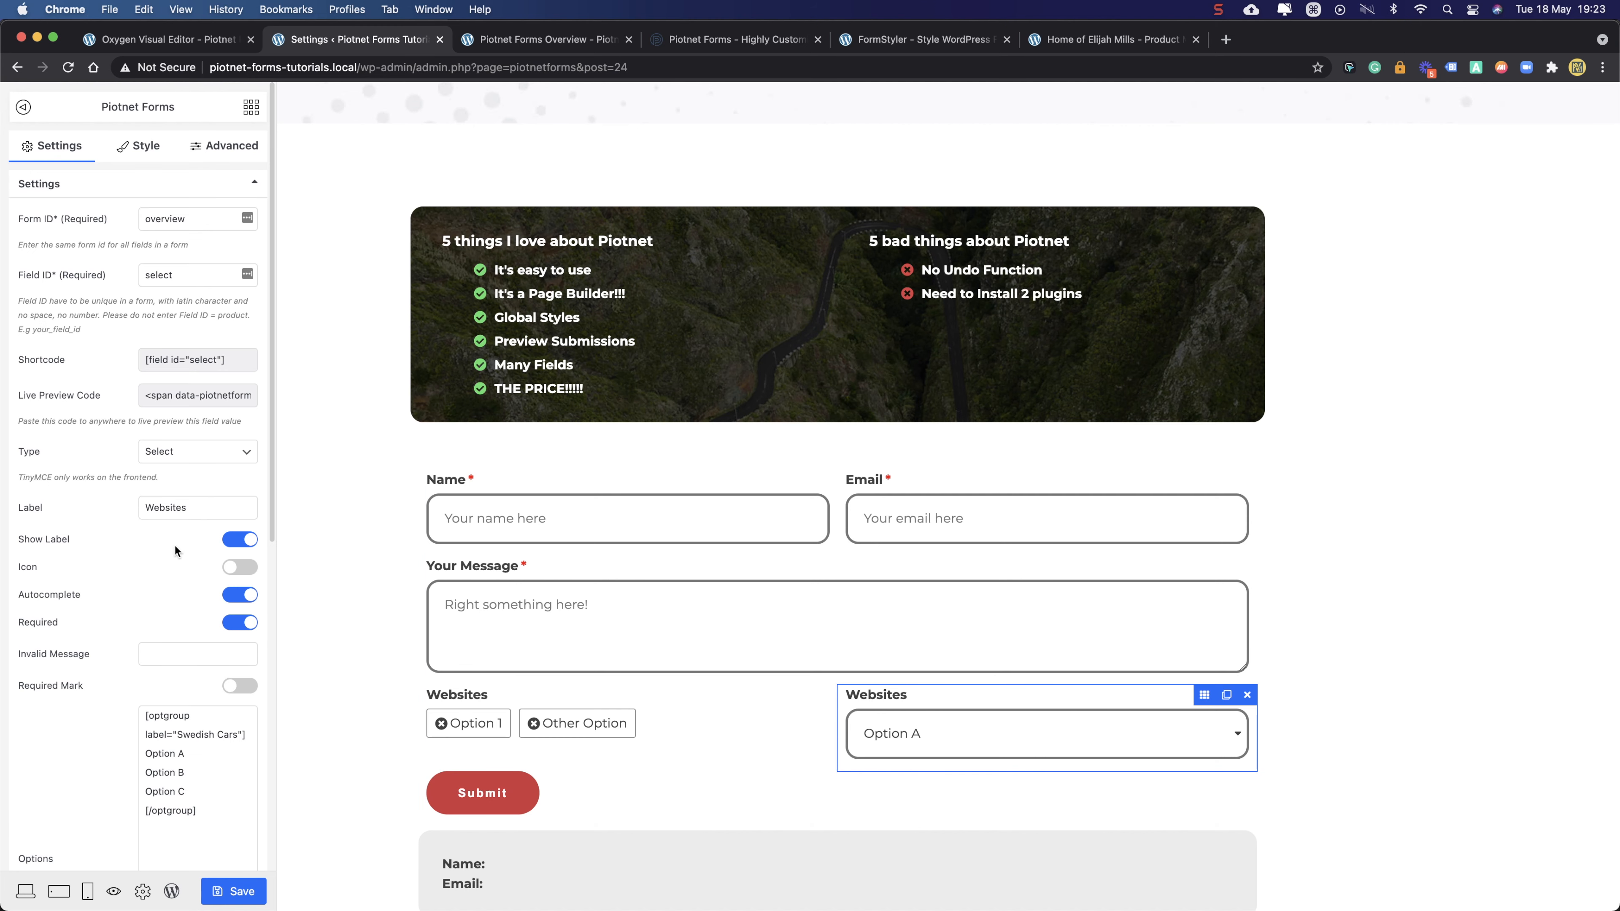
double_click(180, 508)
type("Se")
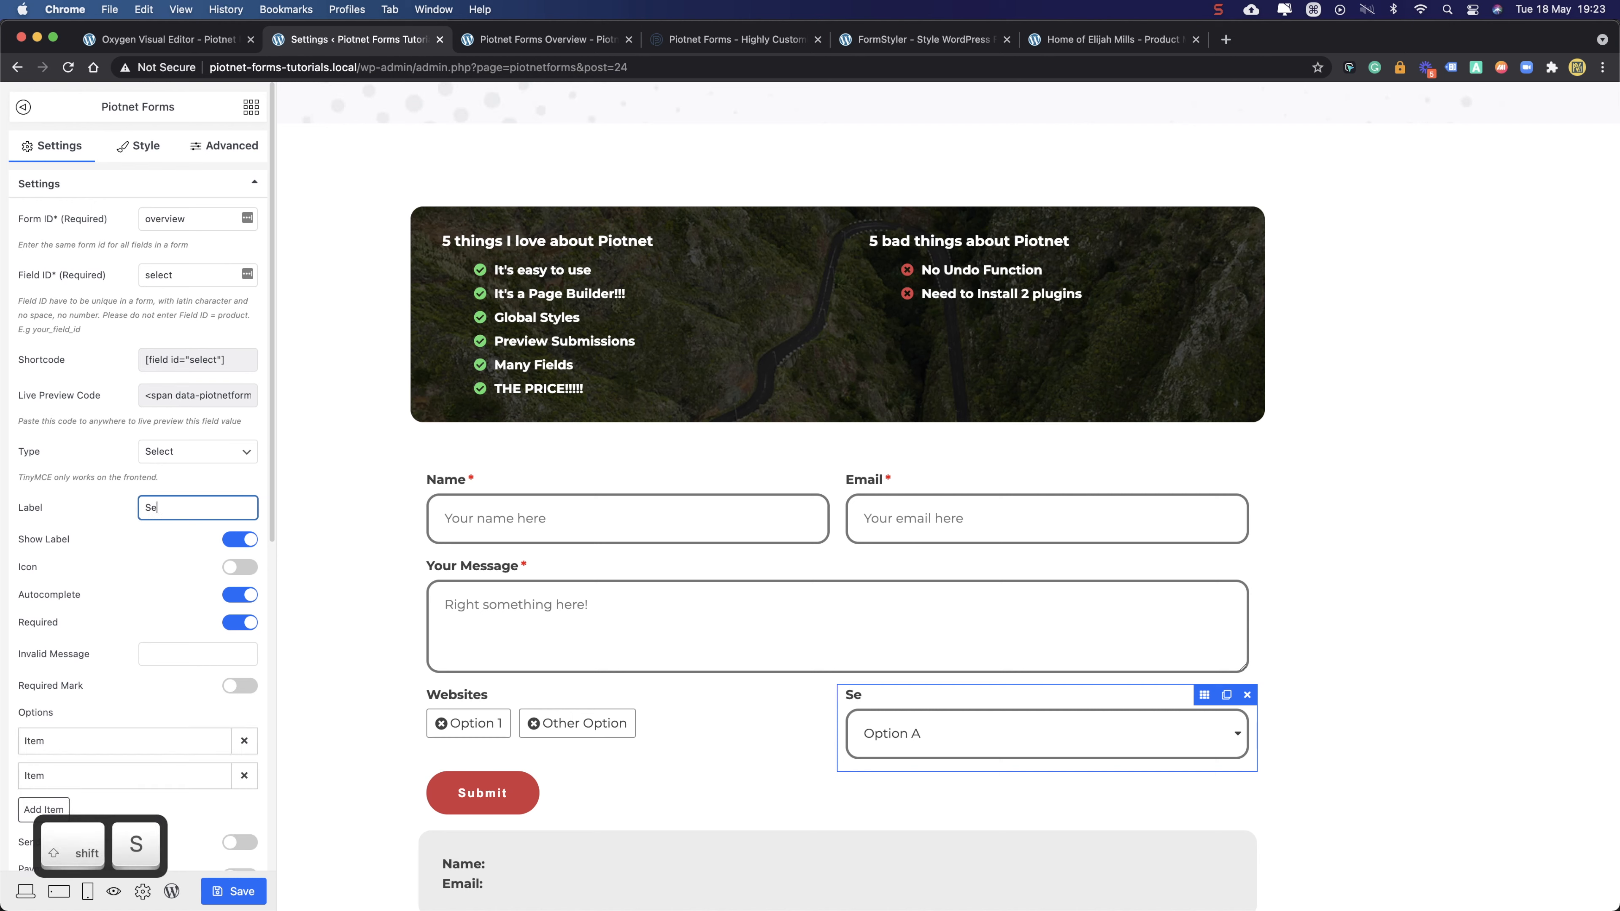
type("lect Field")
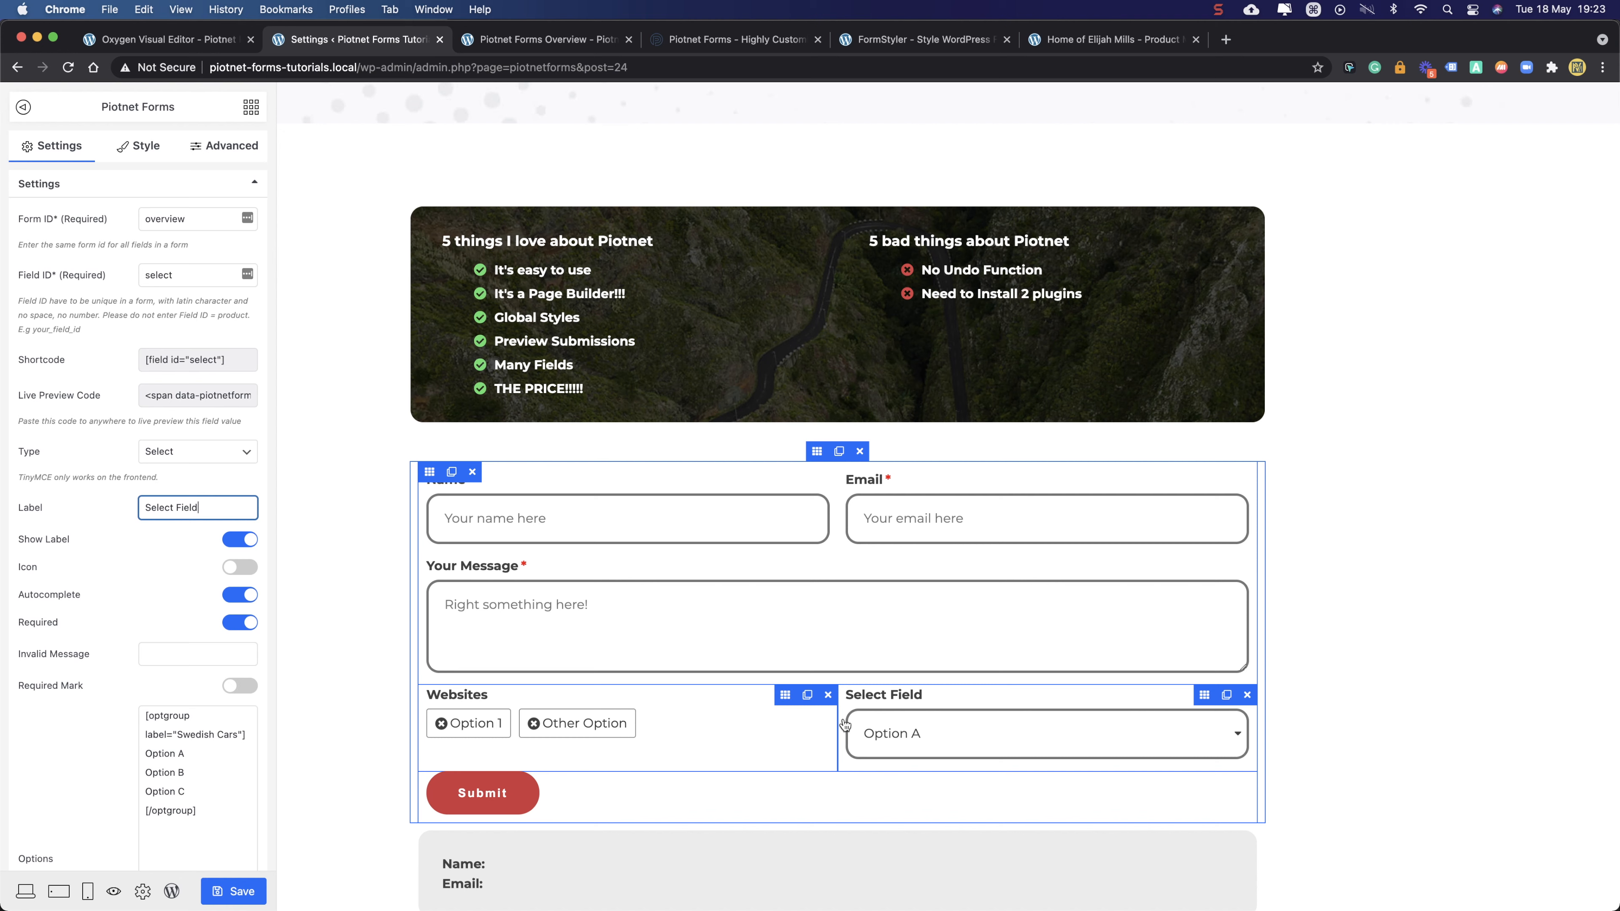
left_click(787, 698)
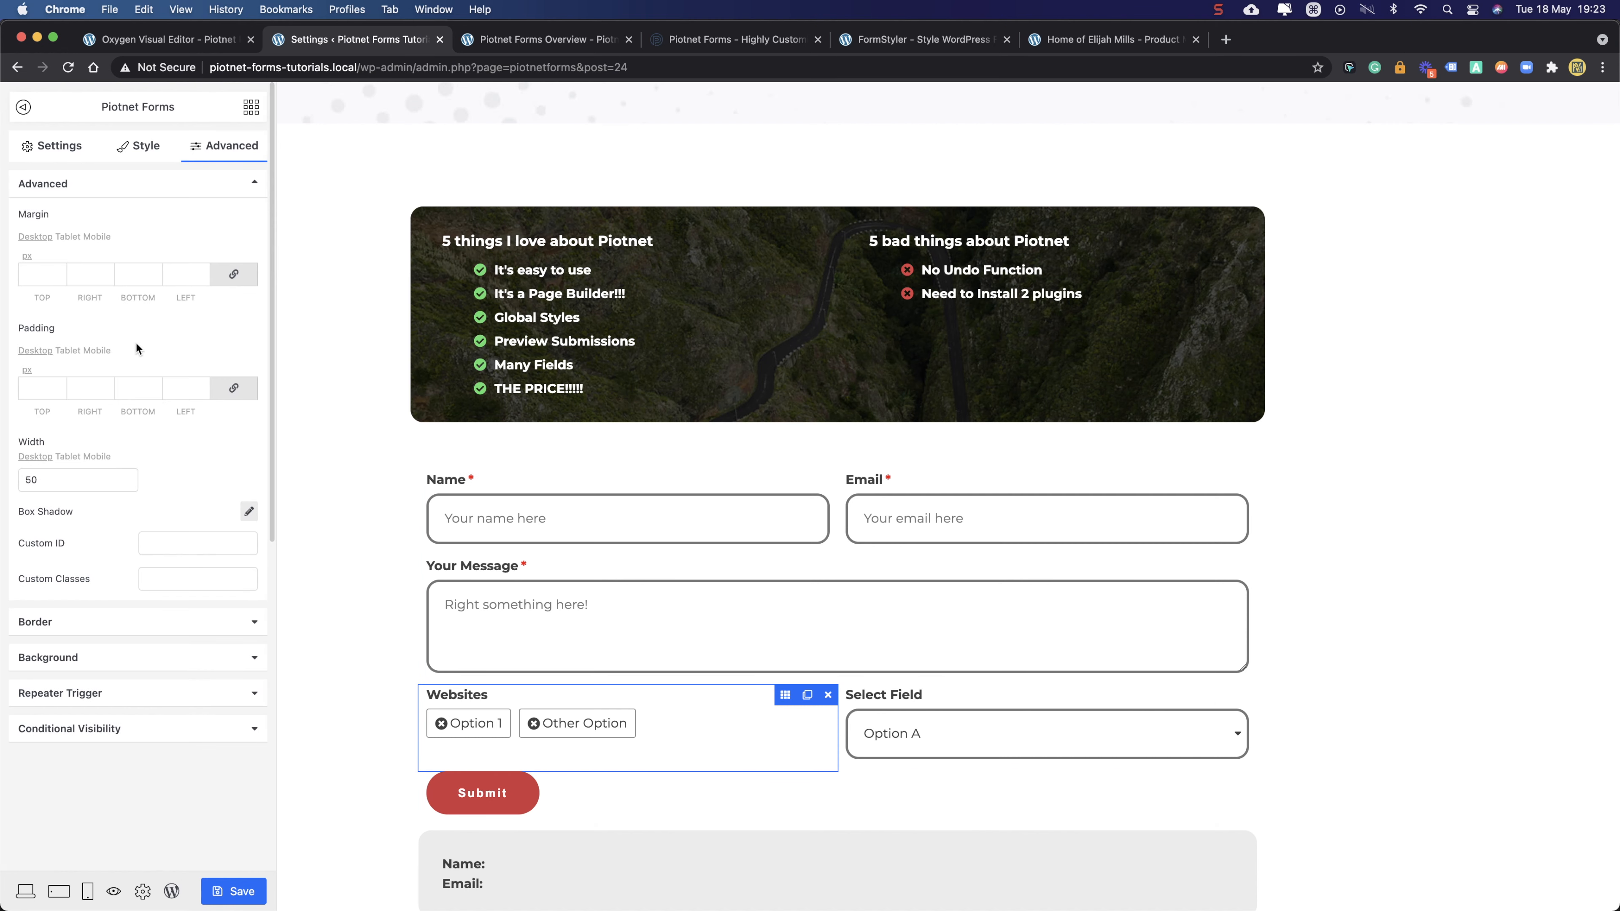
- Relabel the Websites choices field 'Radio Field' and switch on Required
left_click(54, 153)
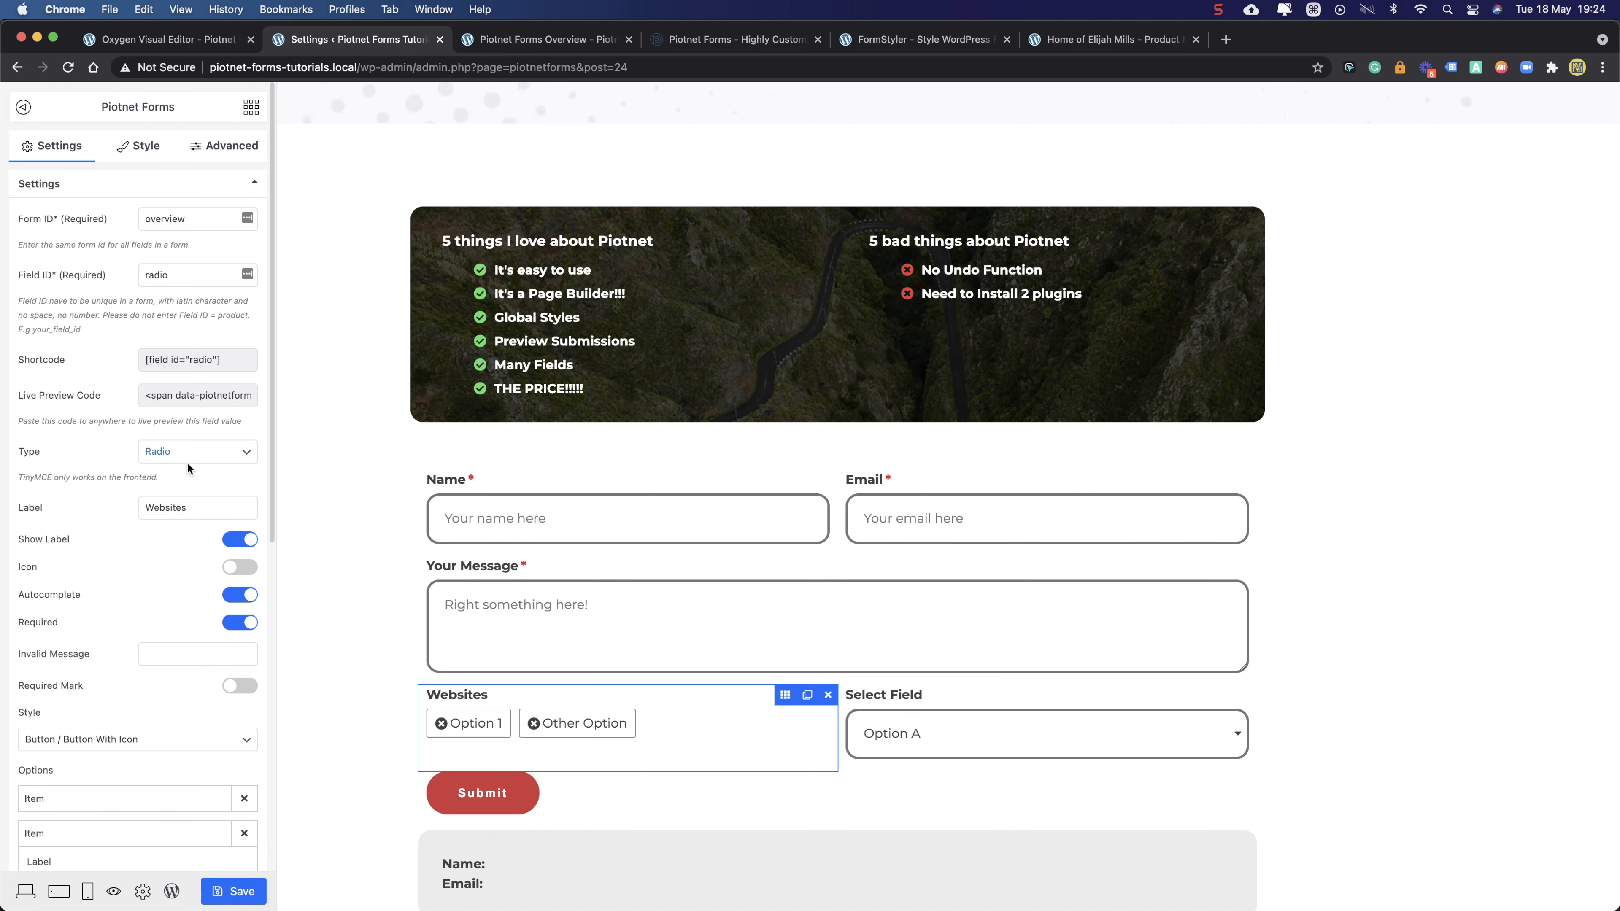
double_click(187, 508)
type("Radio Field")
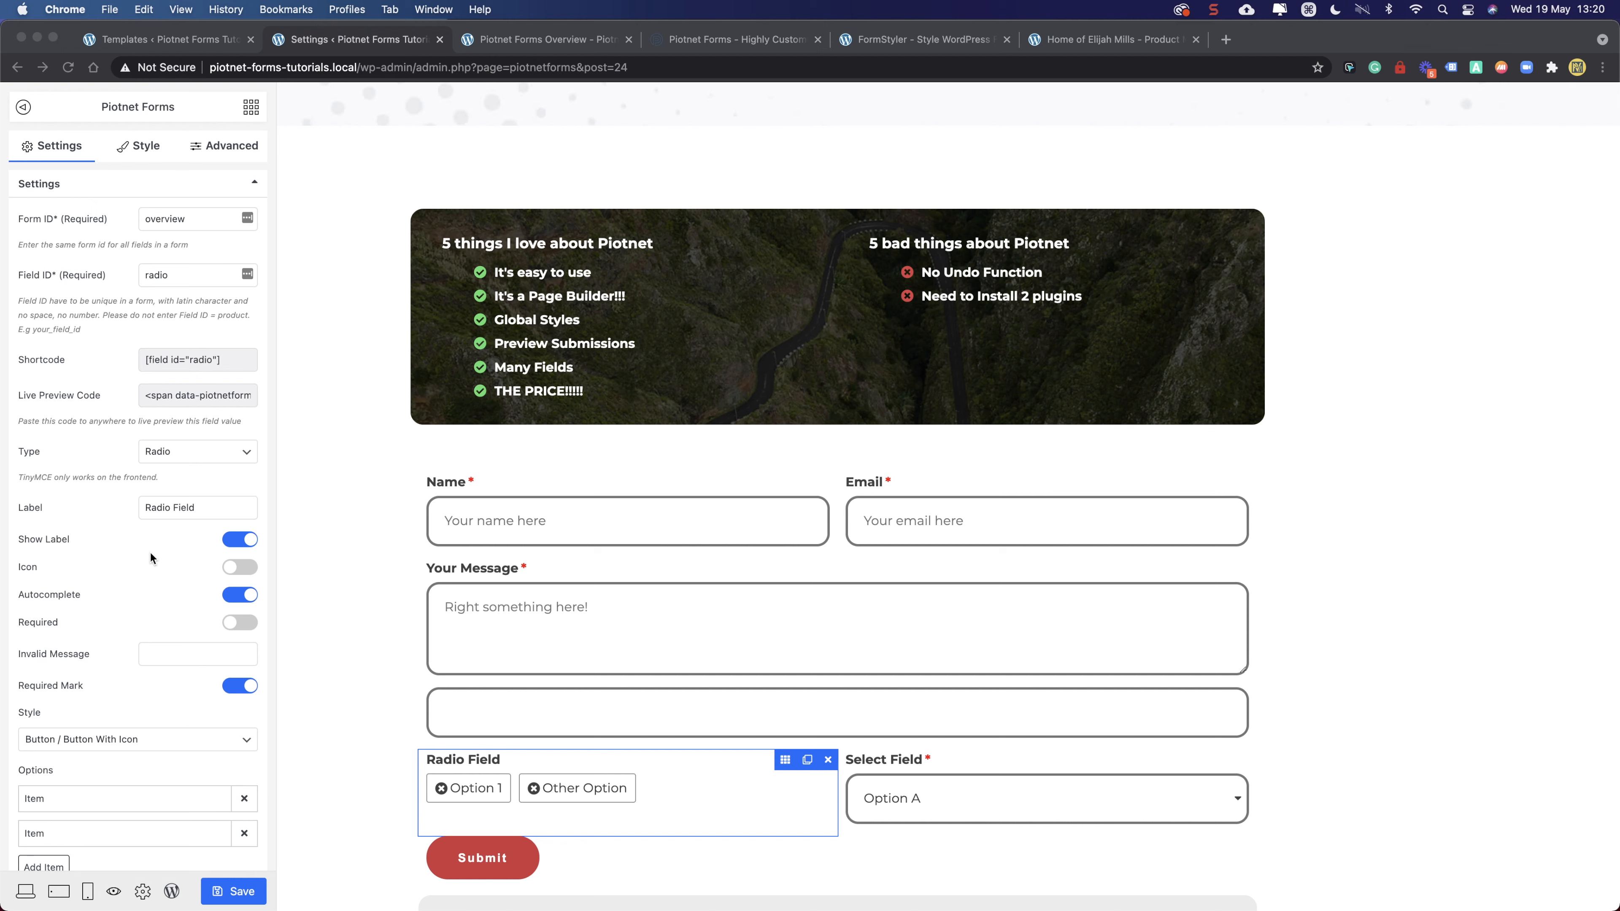
left_click(148, 548)
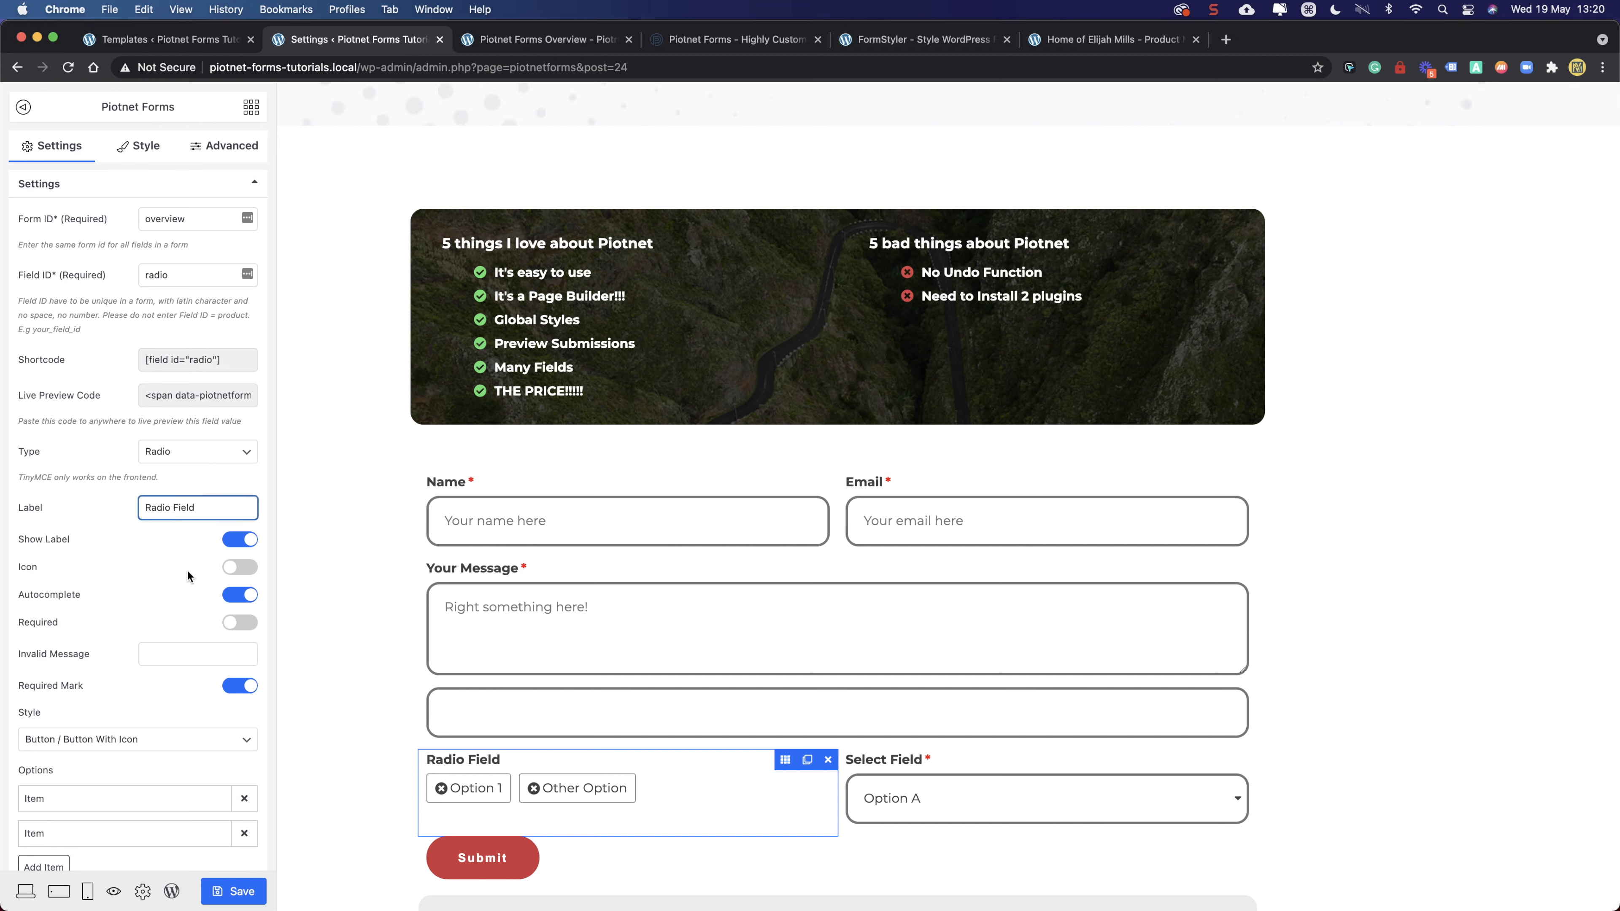
left_click(230, 624)
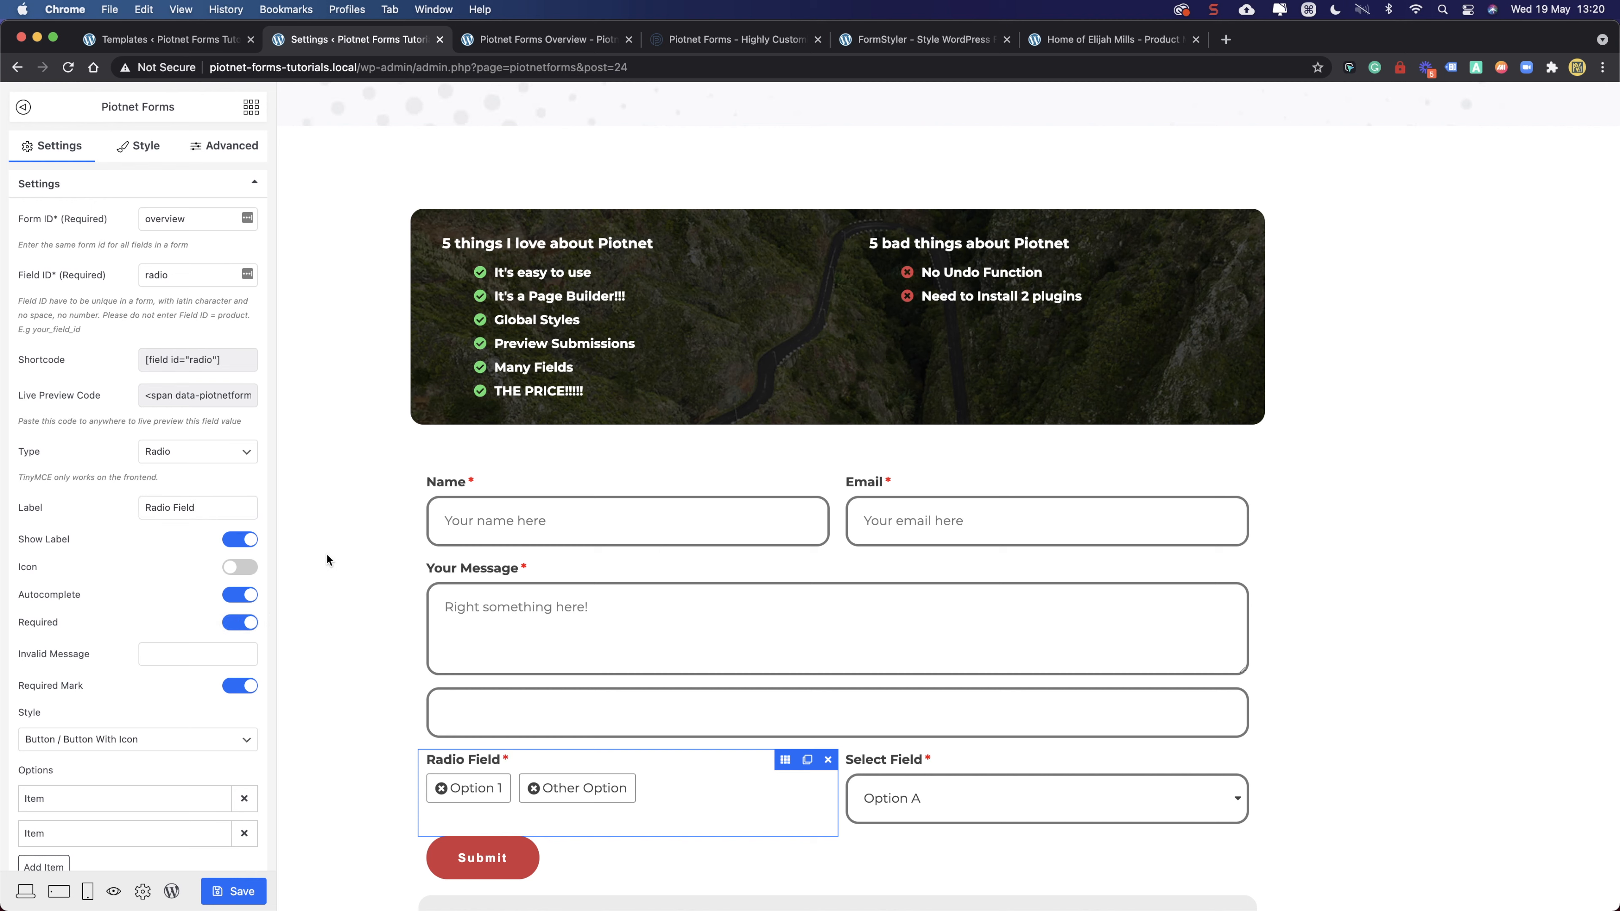
left_click(493, 699)
left_click(1210, 698)
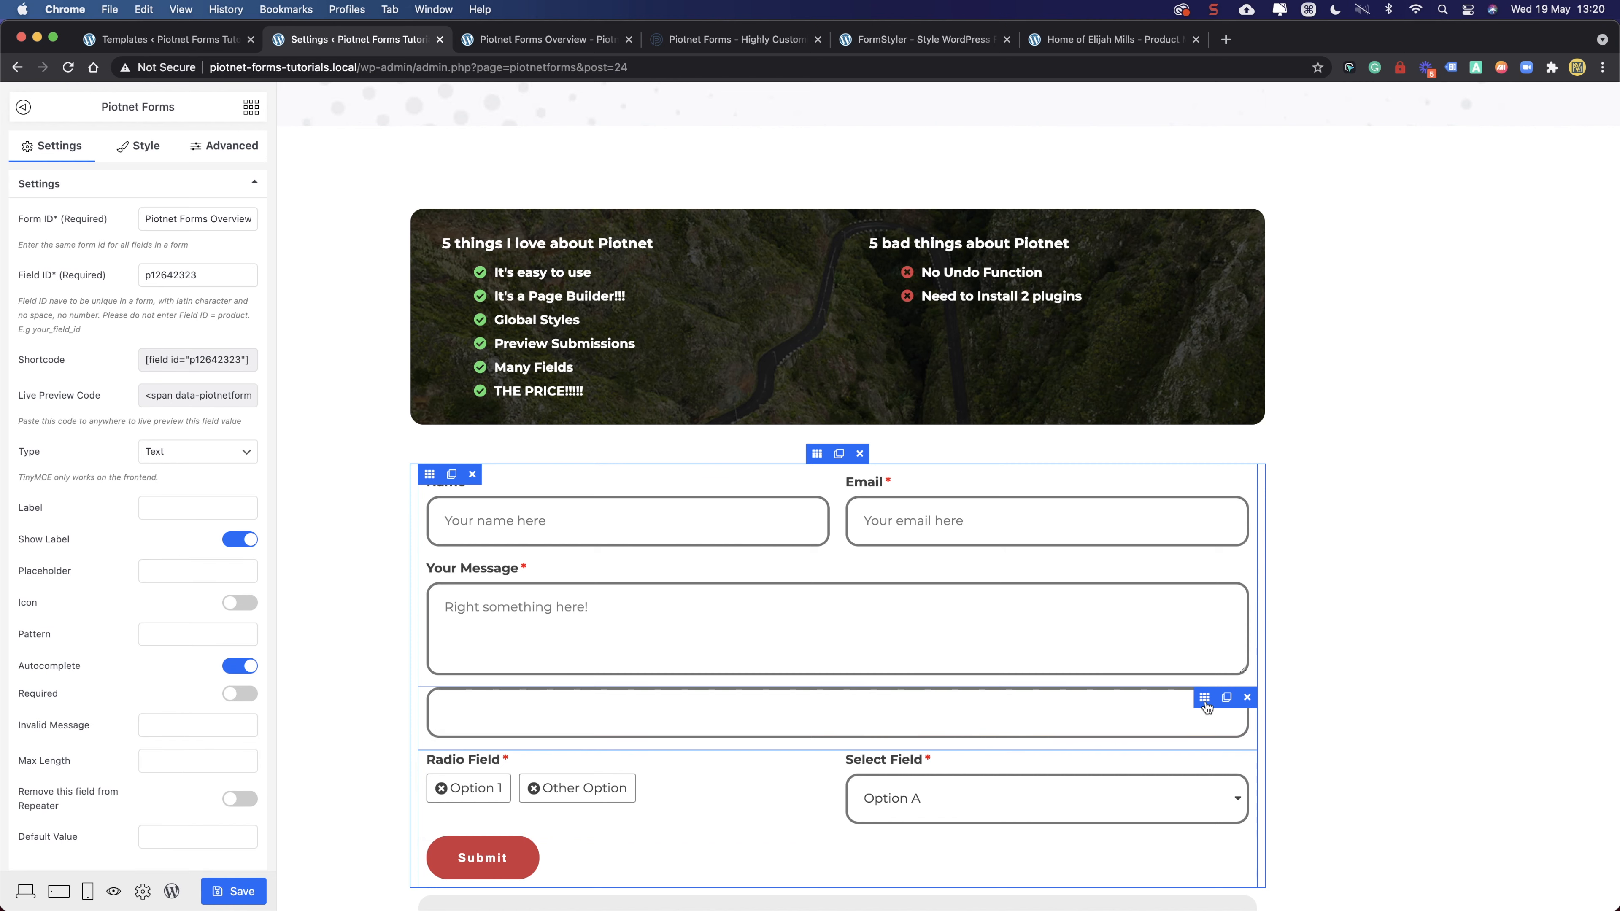
left_click(180, 453)
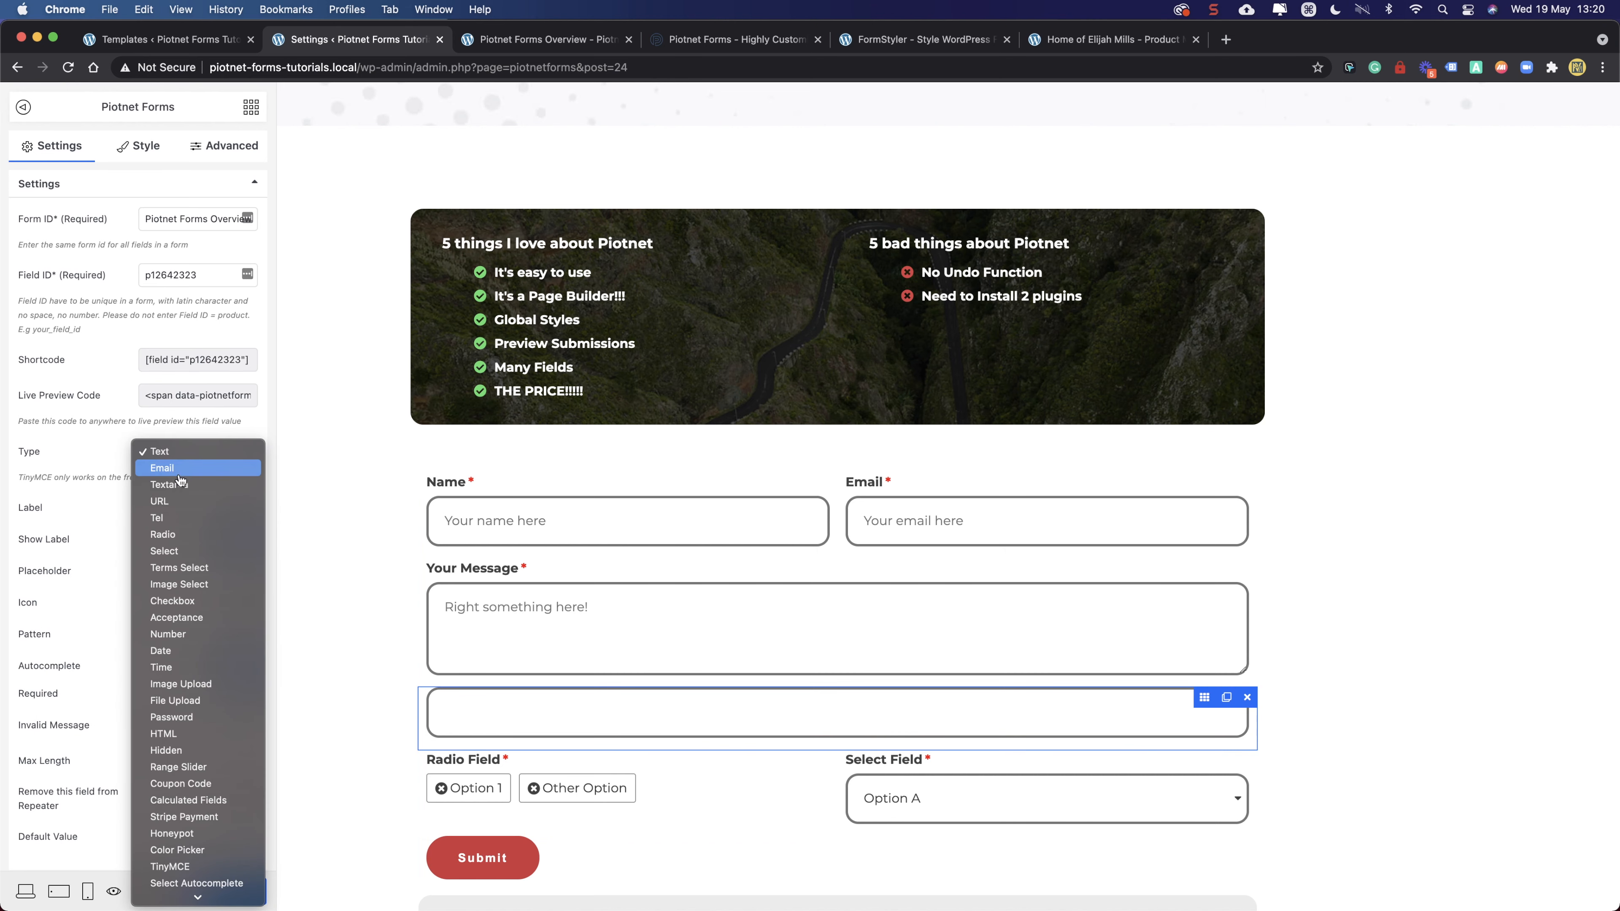
left_click(176, 504)
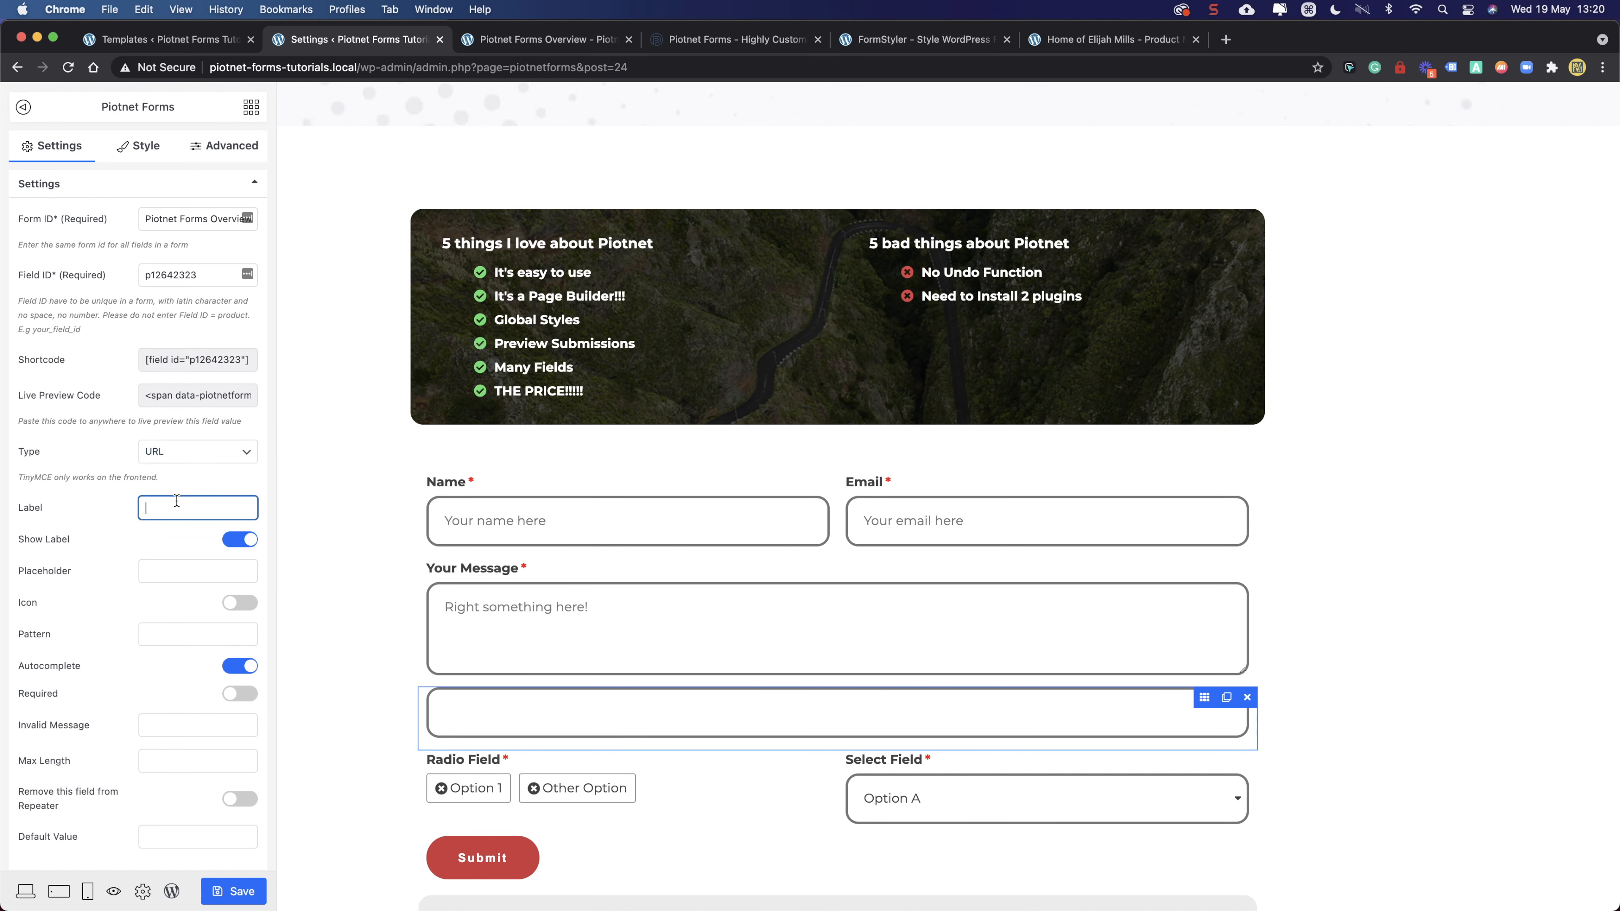
key("shift")
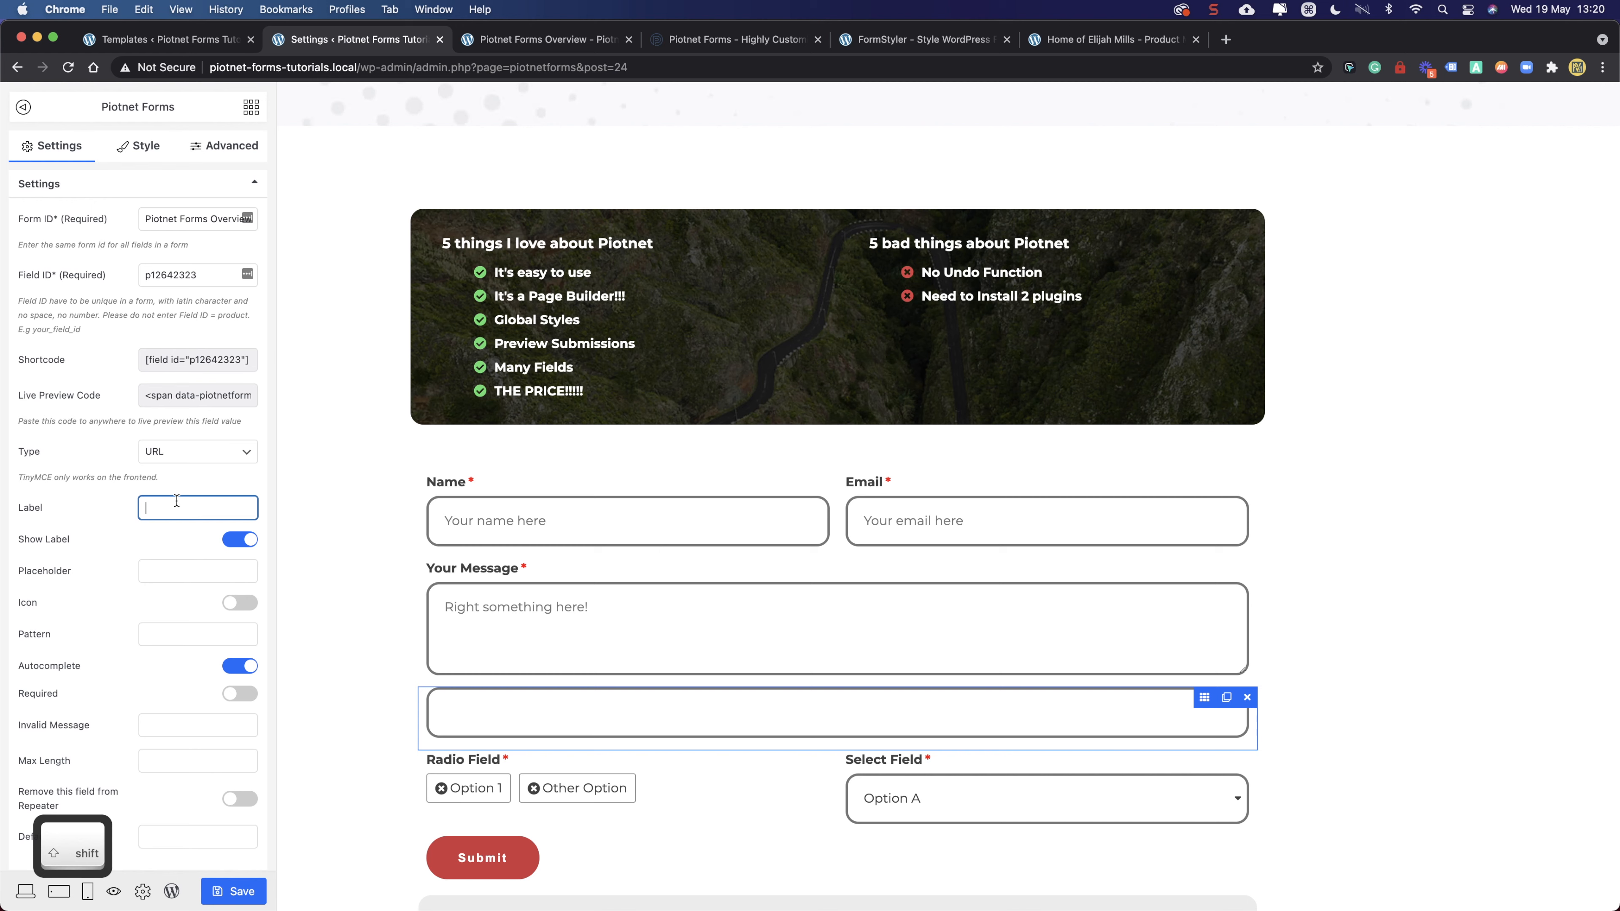
type("Your Website")
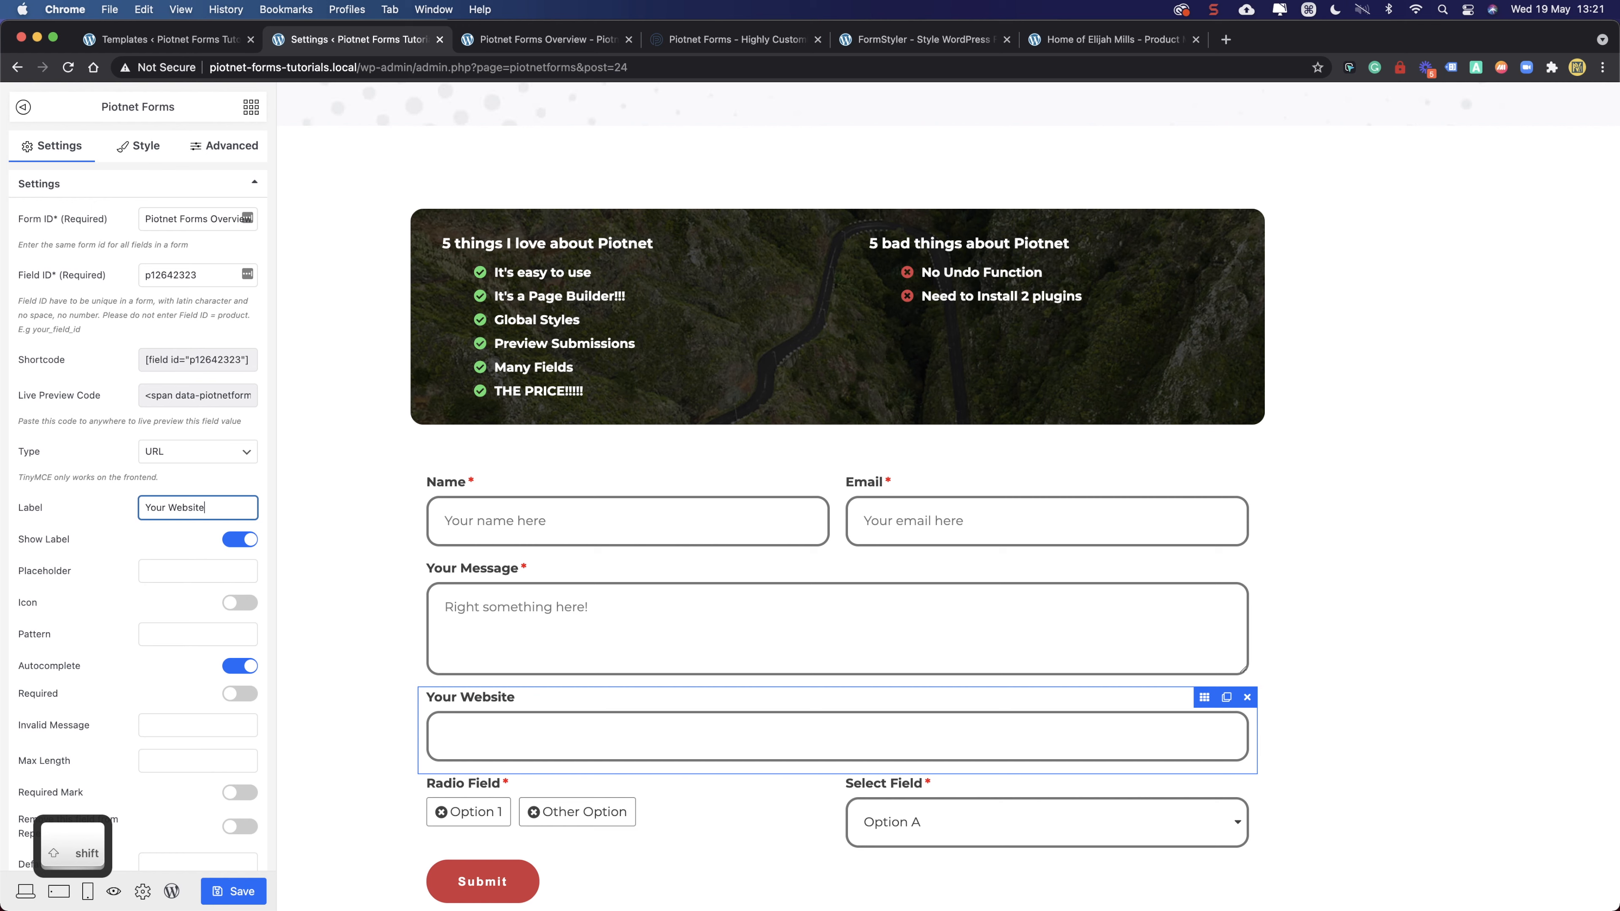
left_click(243, 695)
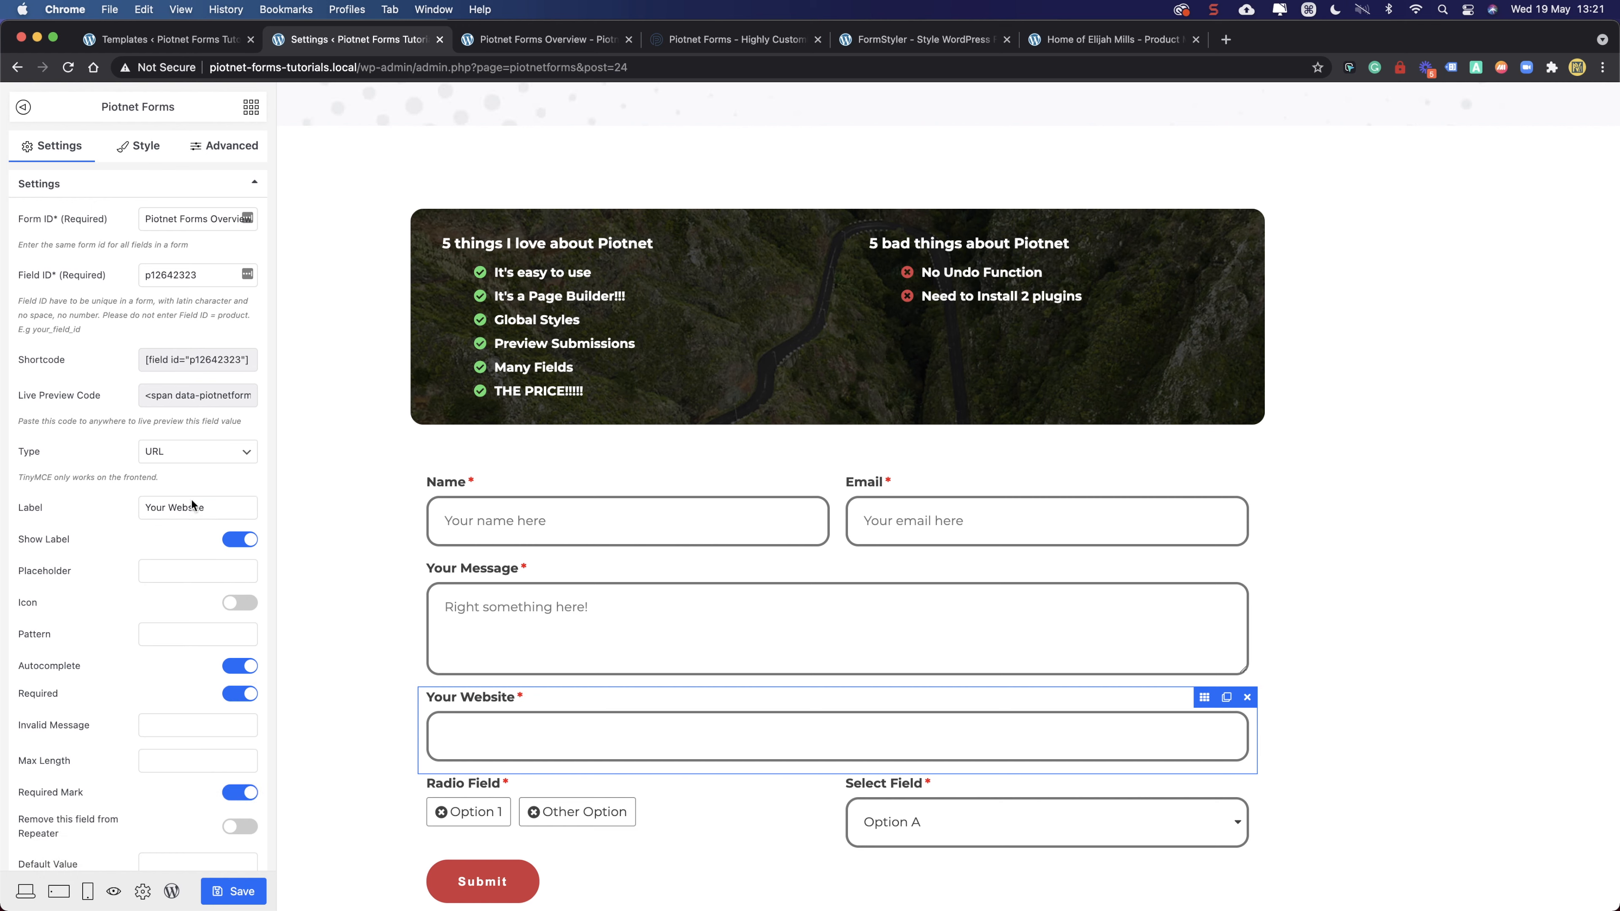
left_click(174, 576)
type("http://")
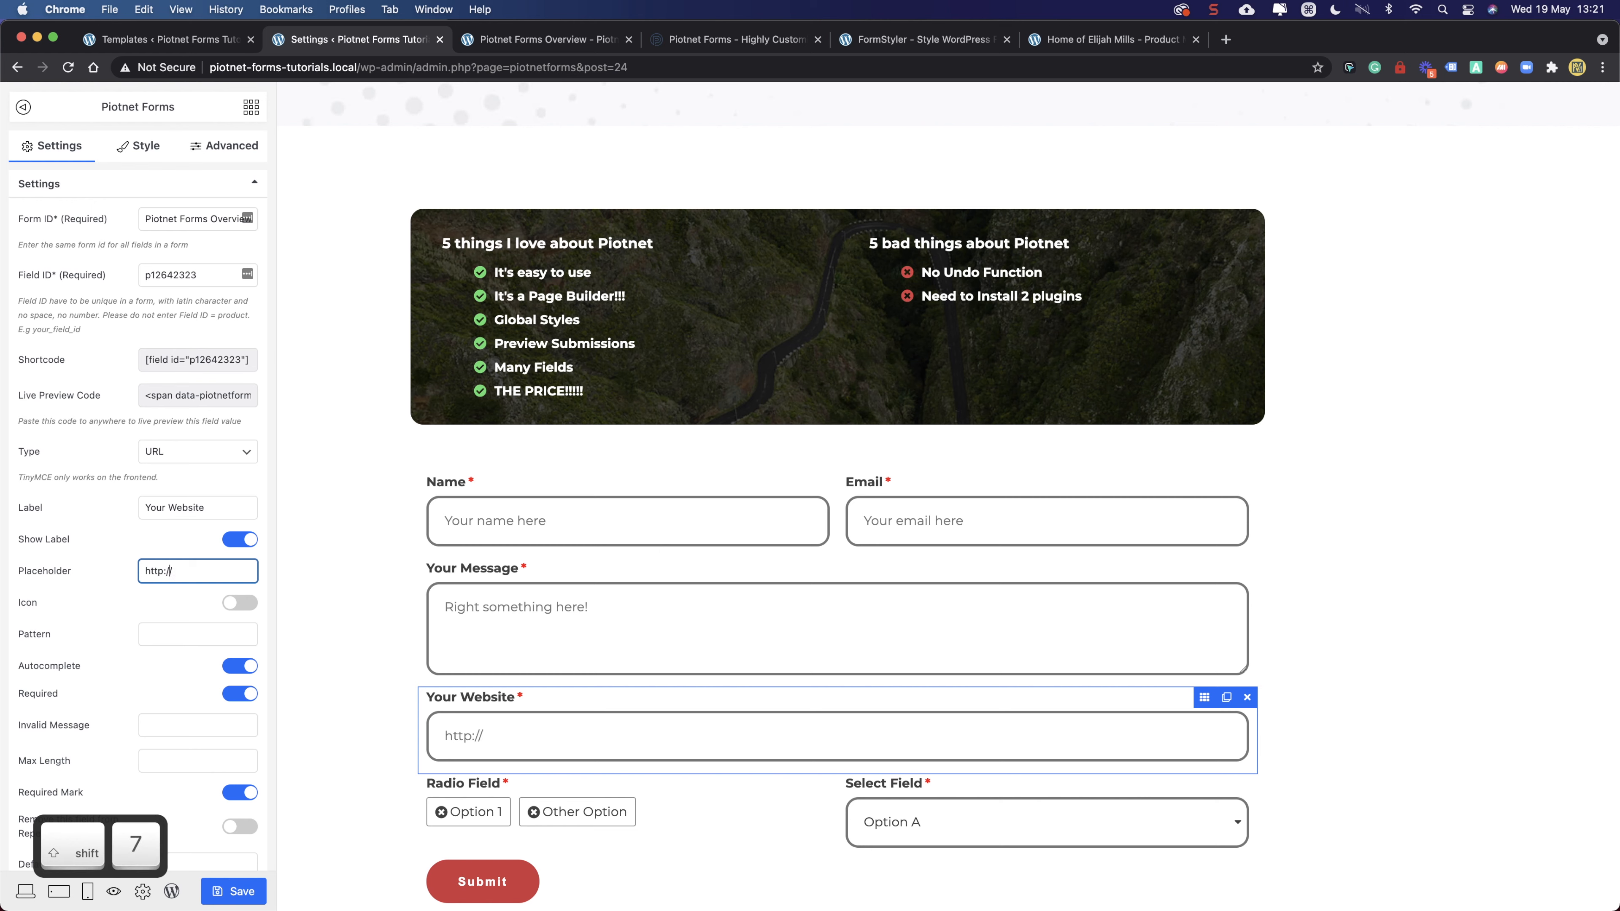
type("s")
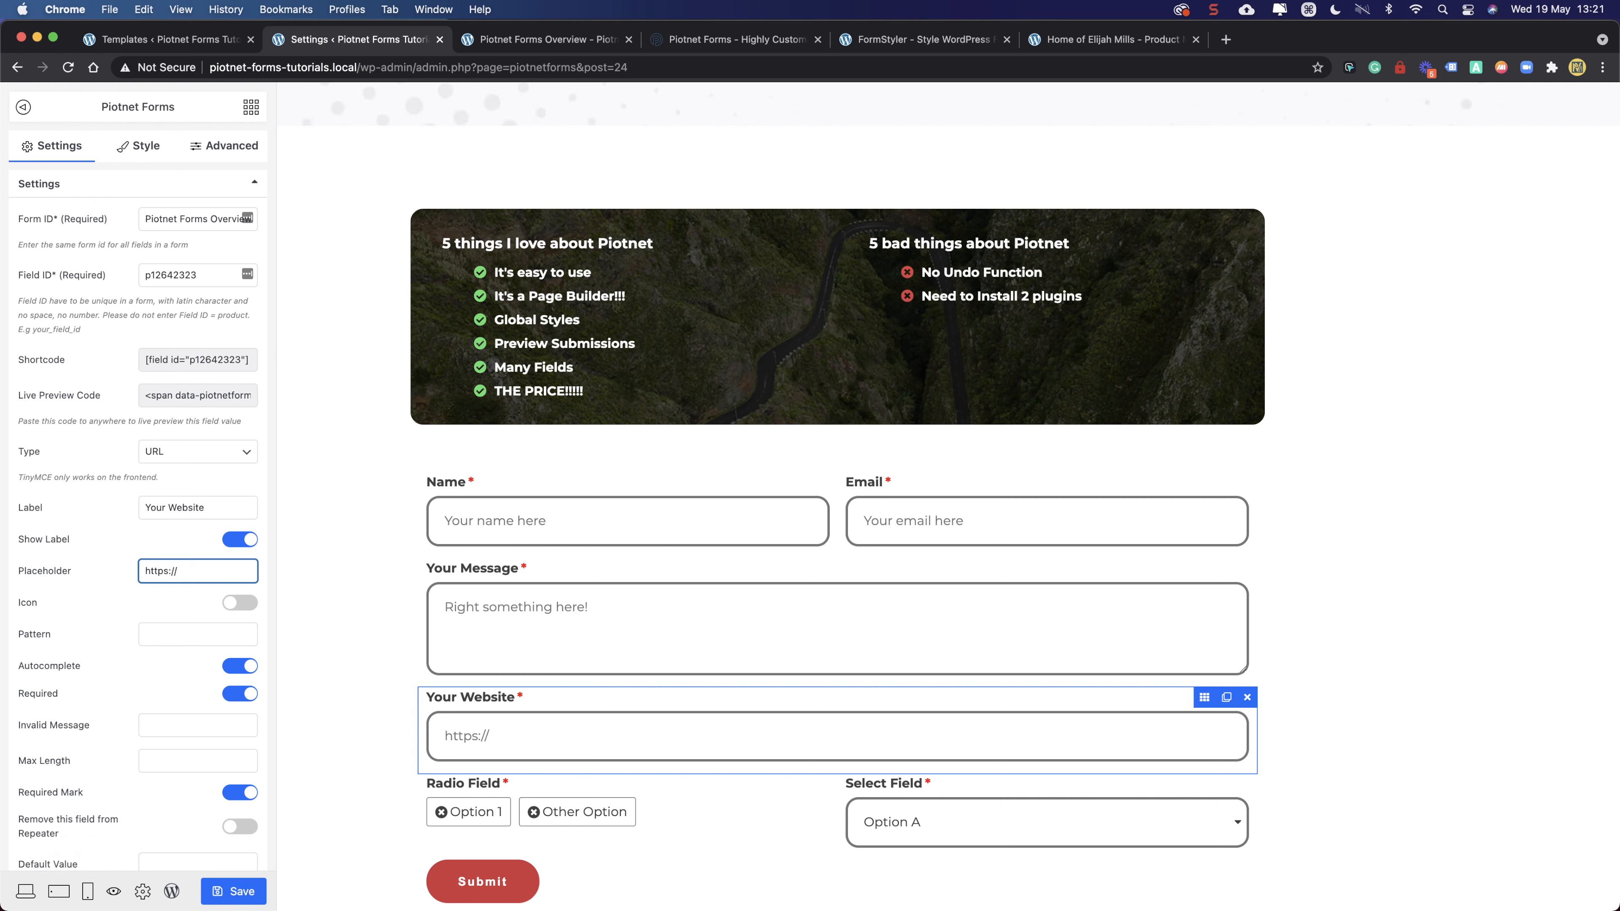
left_click(383, 644)
- Move the Your Website field above Your Message and save the form
scroll(307, 705, "down", 5)
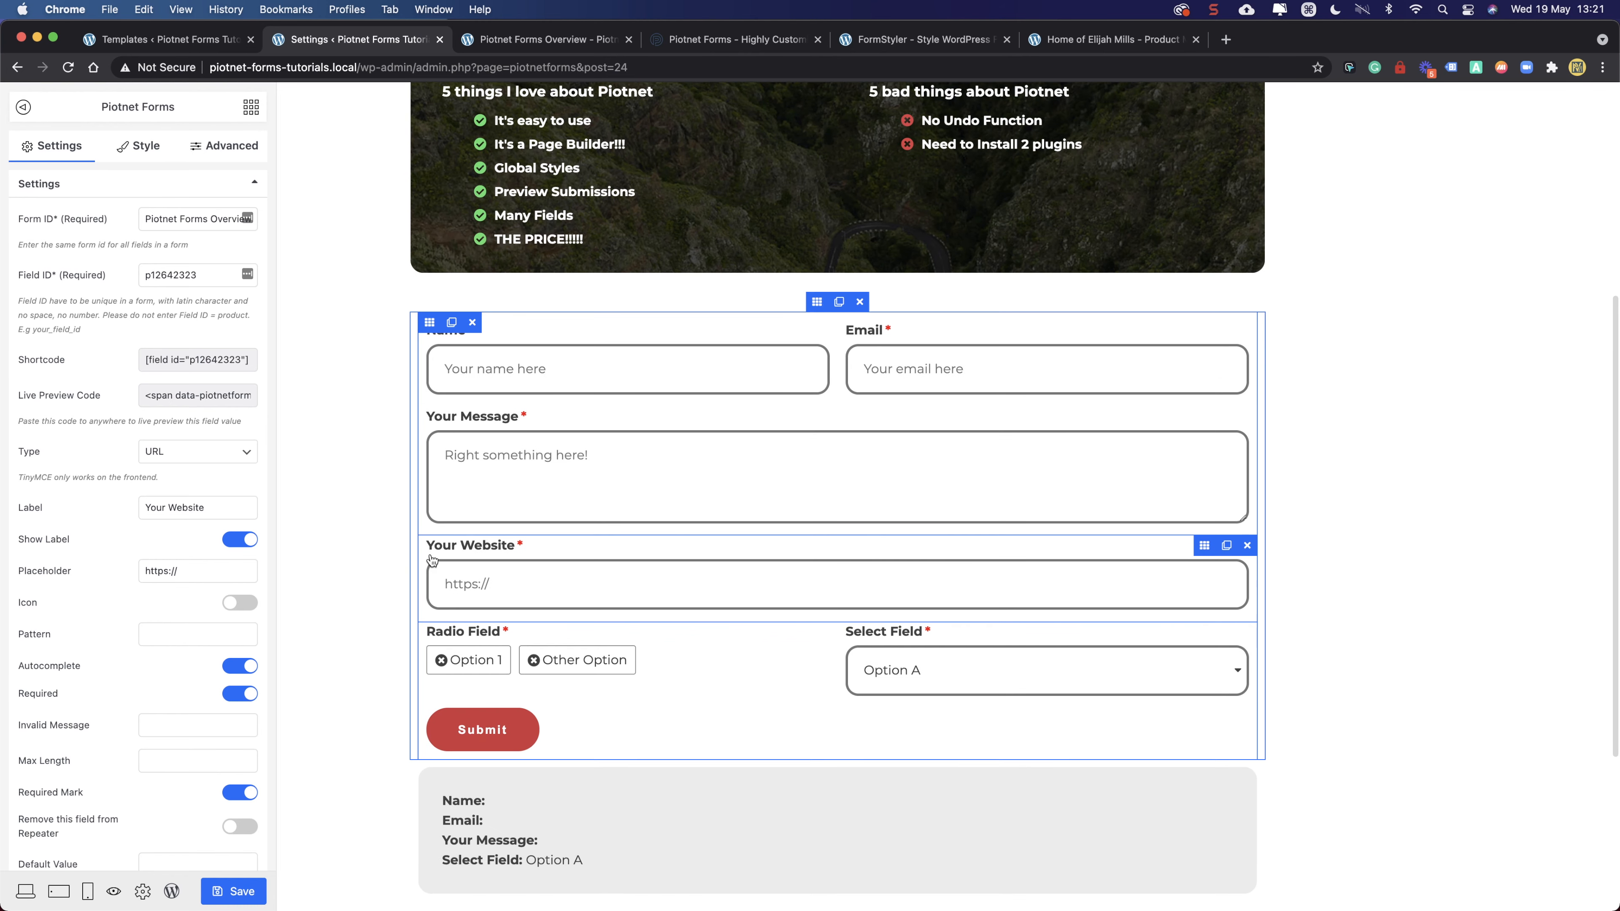
left_click_drag(1204, 543, 1203, 418)
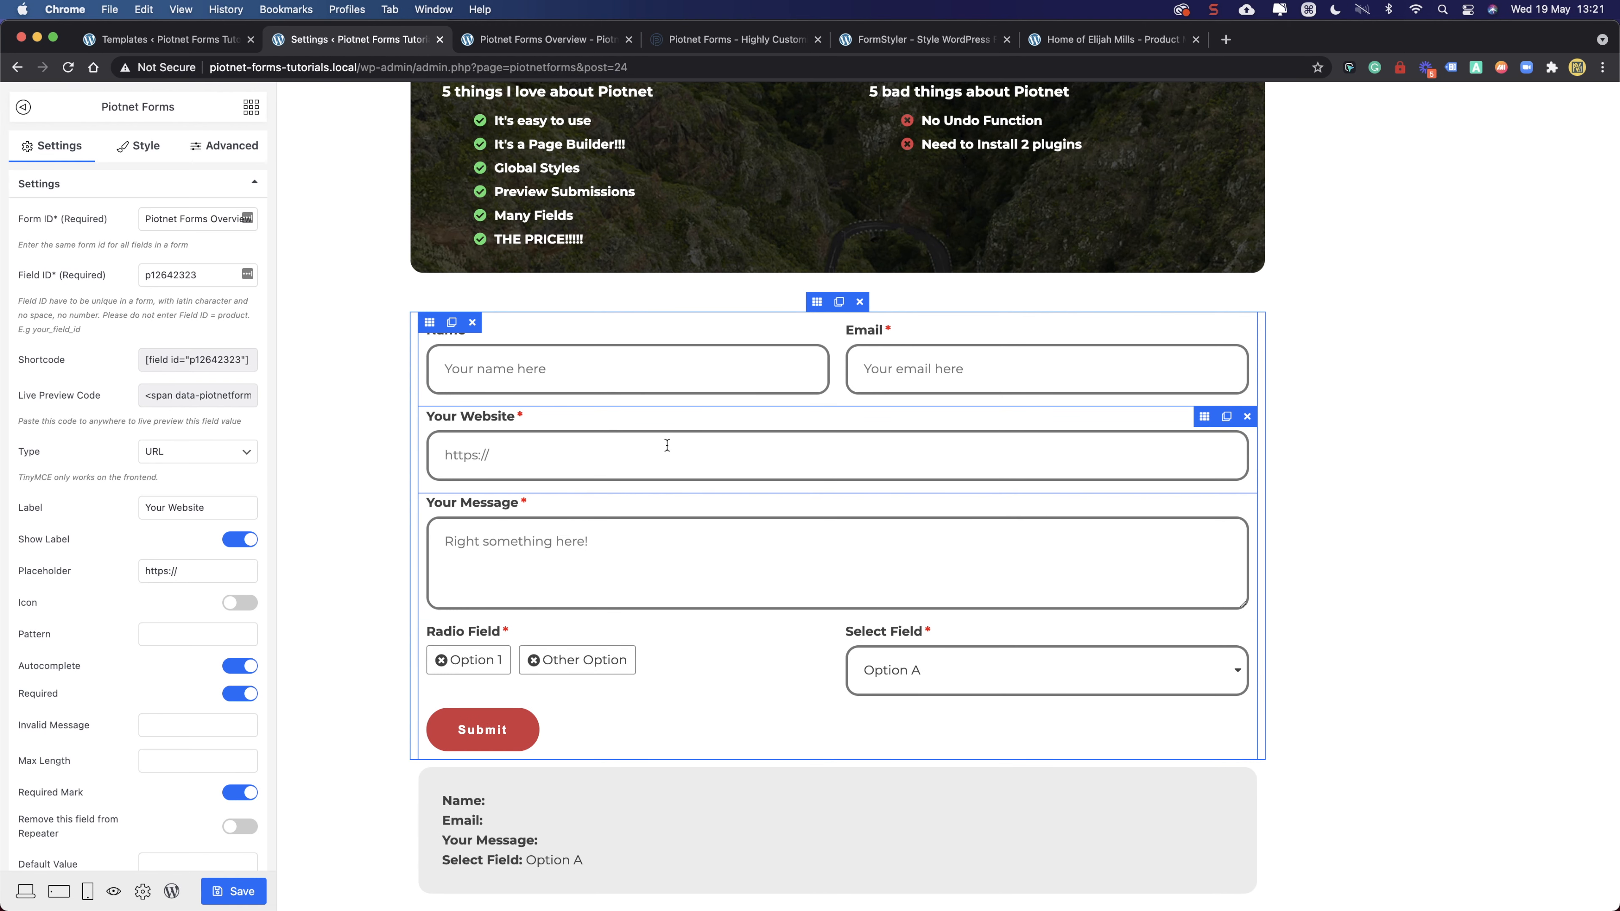
left_click(233, 891)
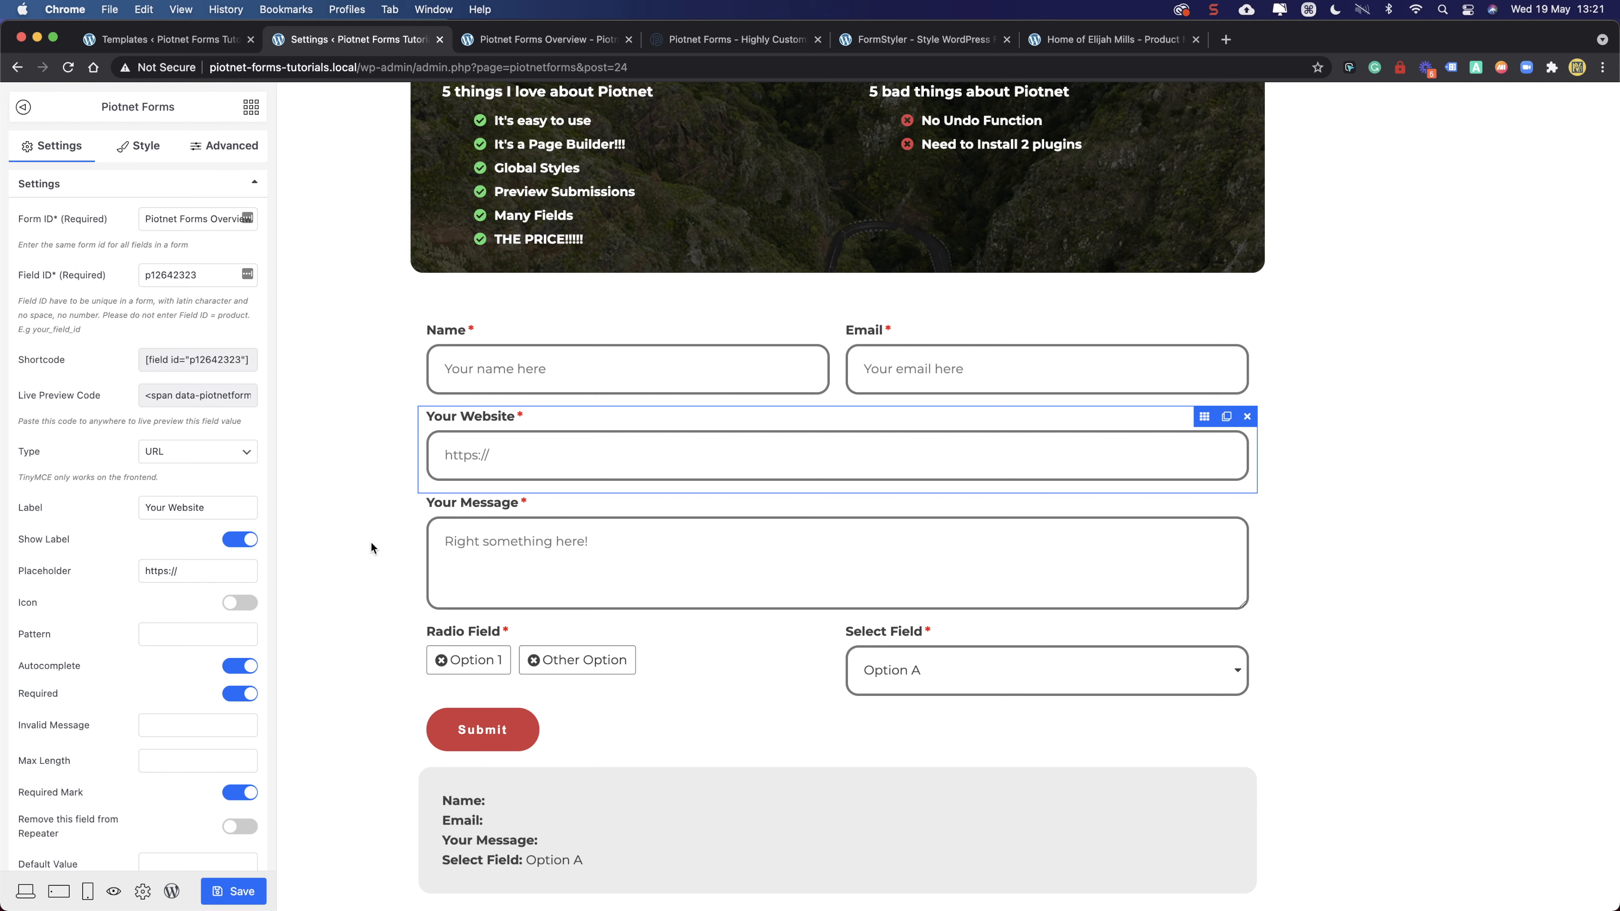
scroll(363, 495, "down", 5)
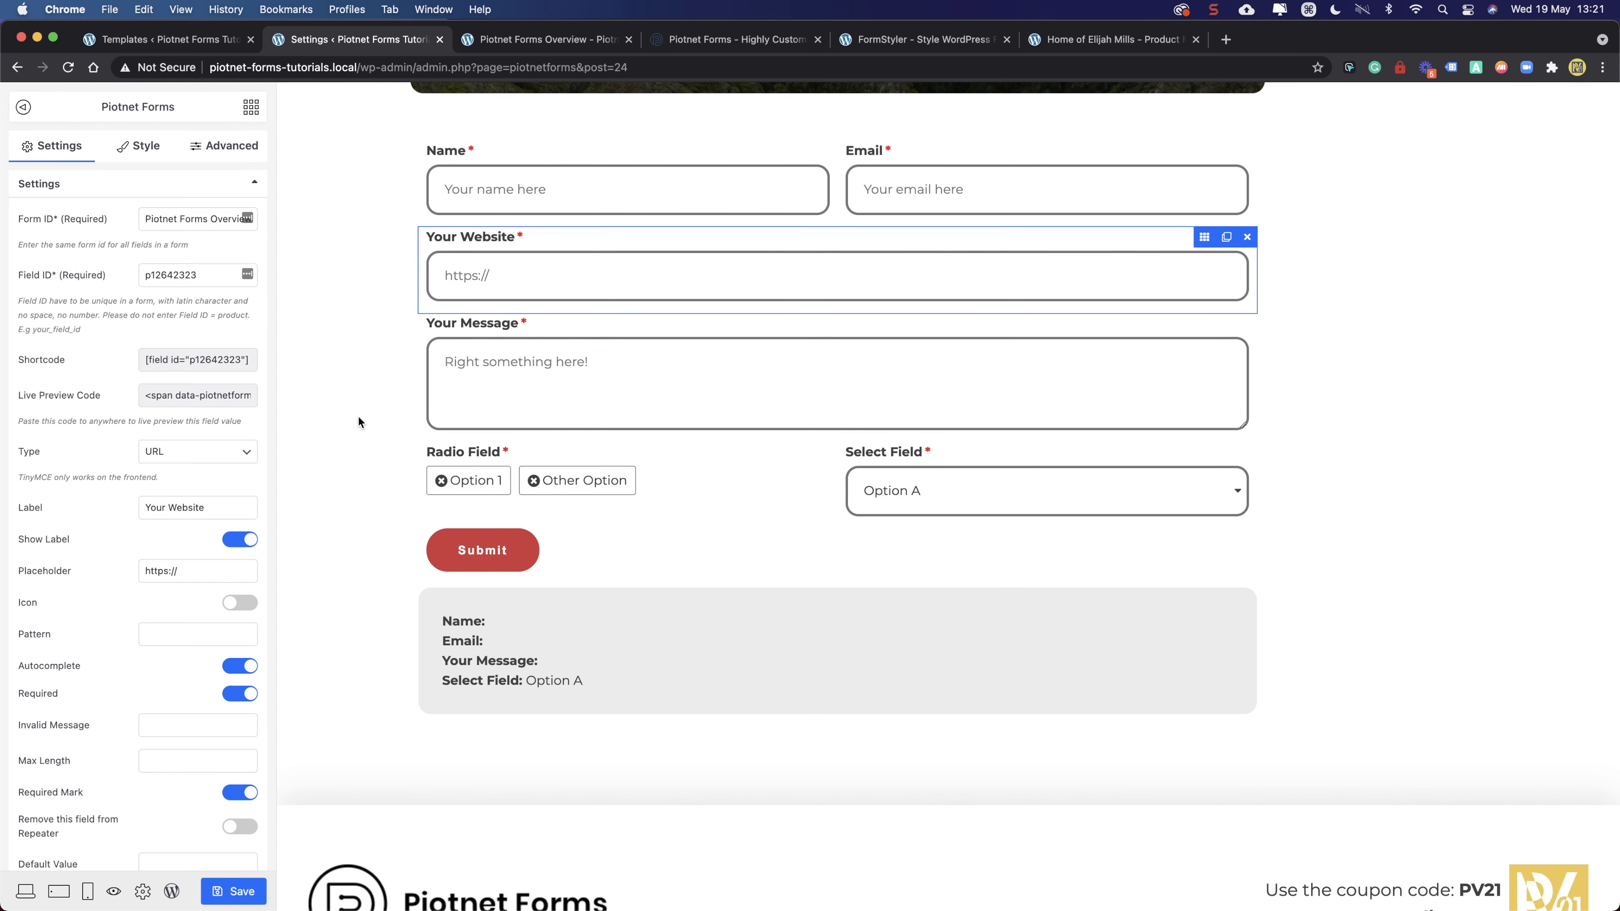
- Enter 'website' as the Your Website Field ID and 'overview' as its Form ID, then save
scroll(360, 415, "up", 4)
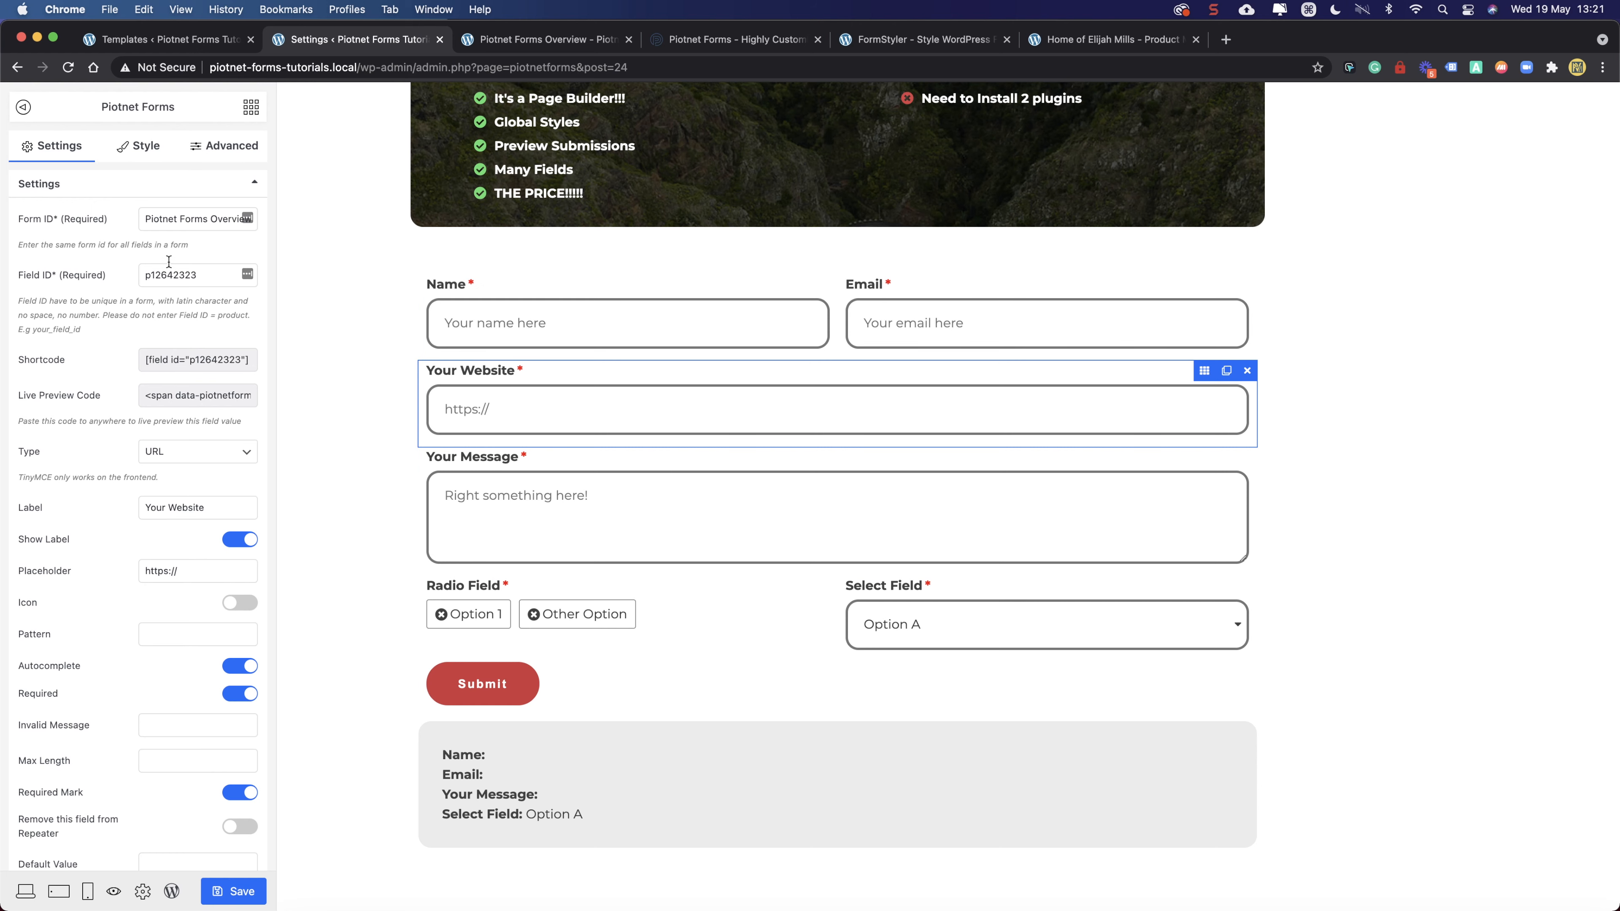
double_click(196, 273)
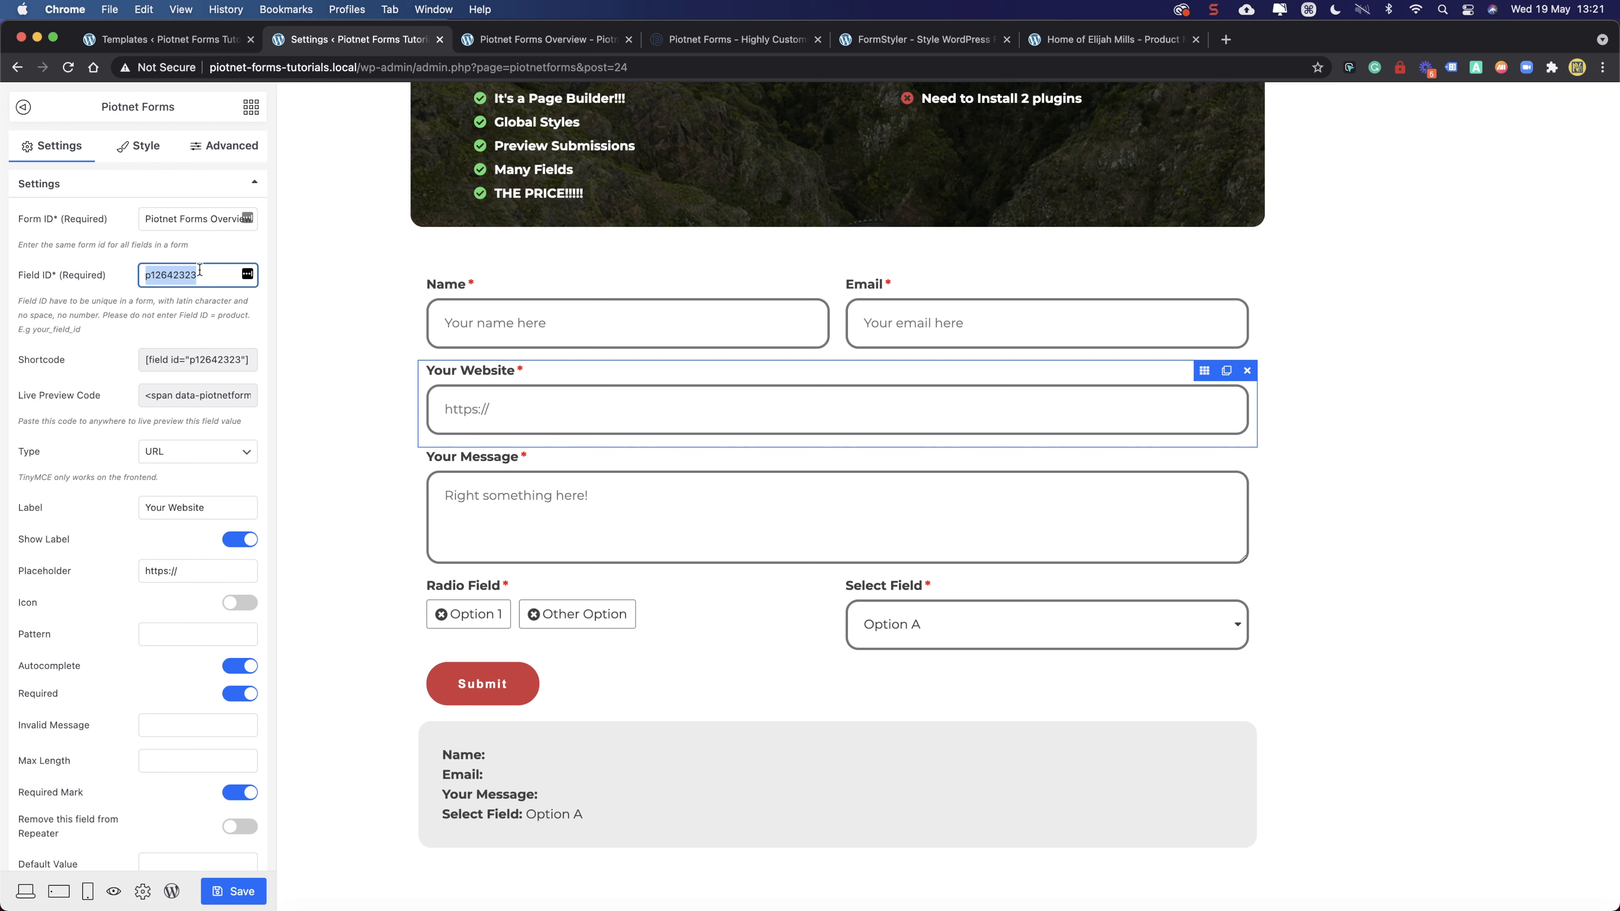
type("website")
triple_click(181, 218)
type("overview")
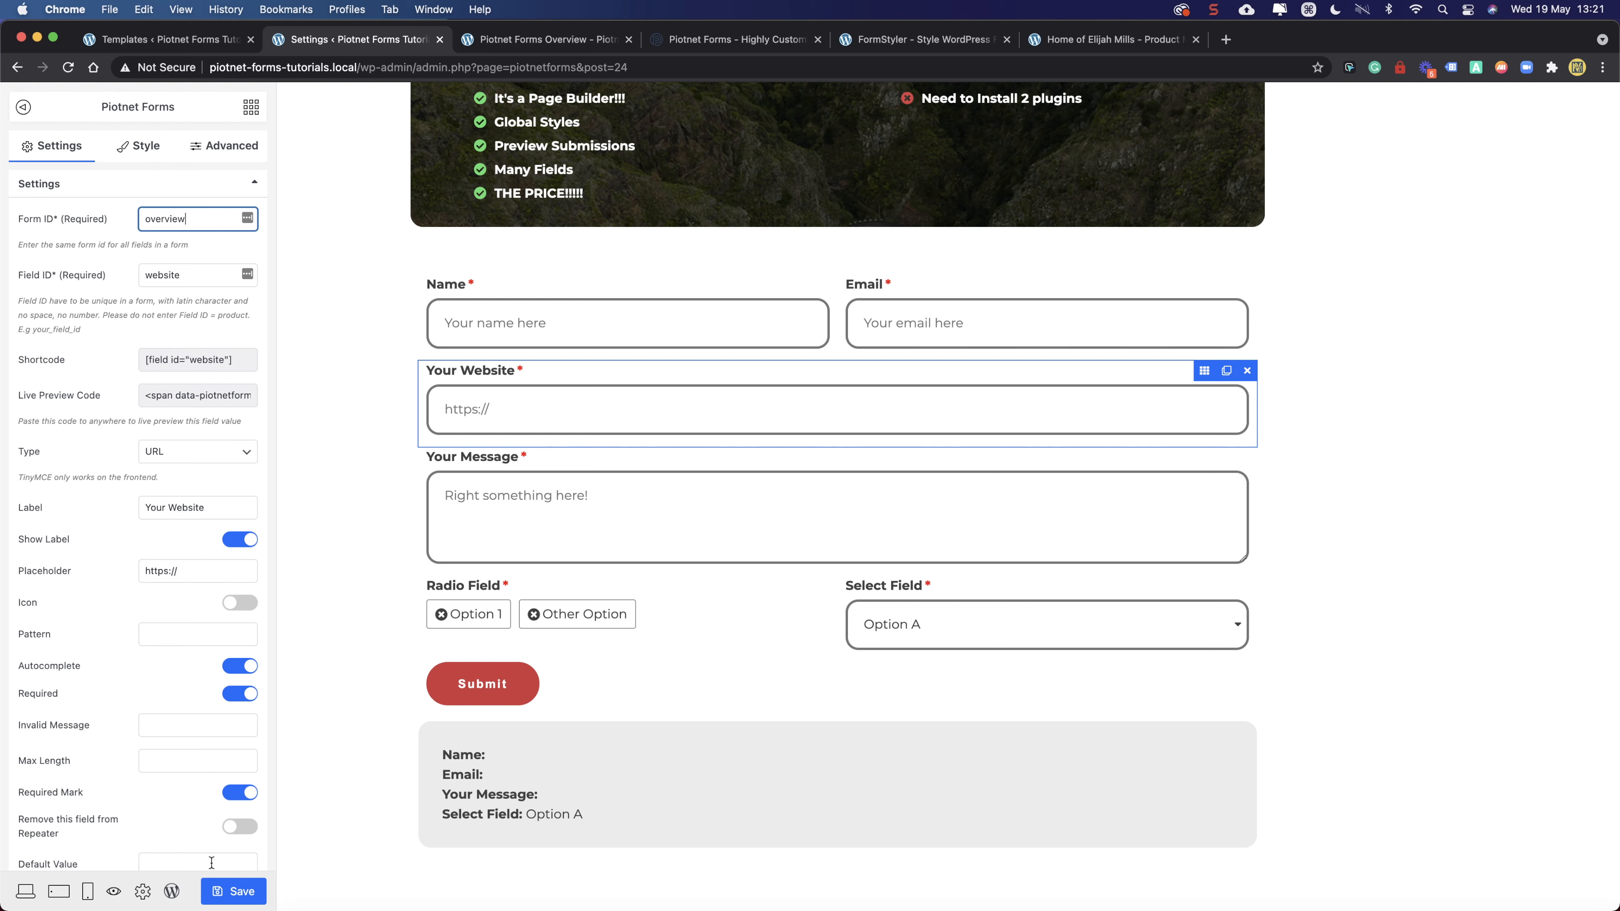
left_click(234, 891)
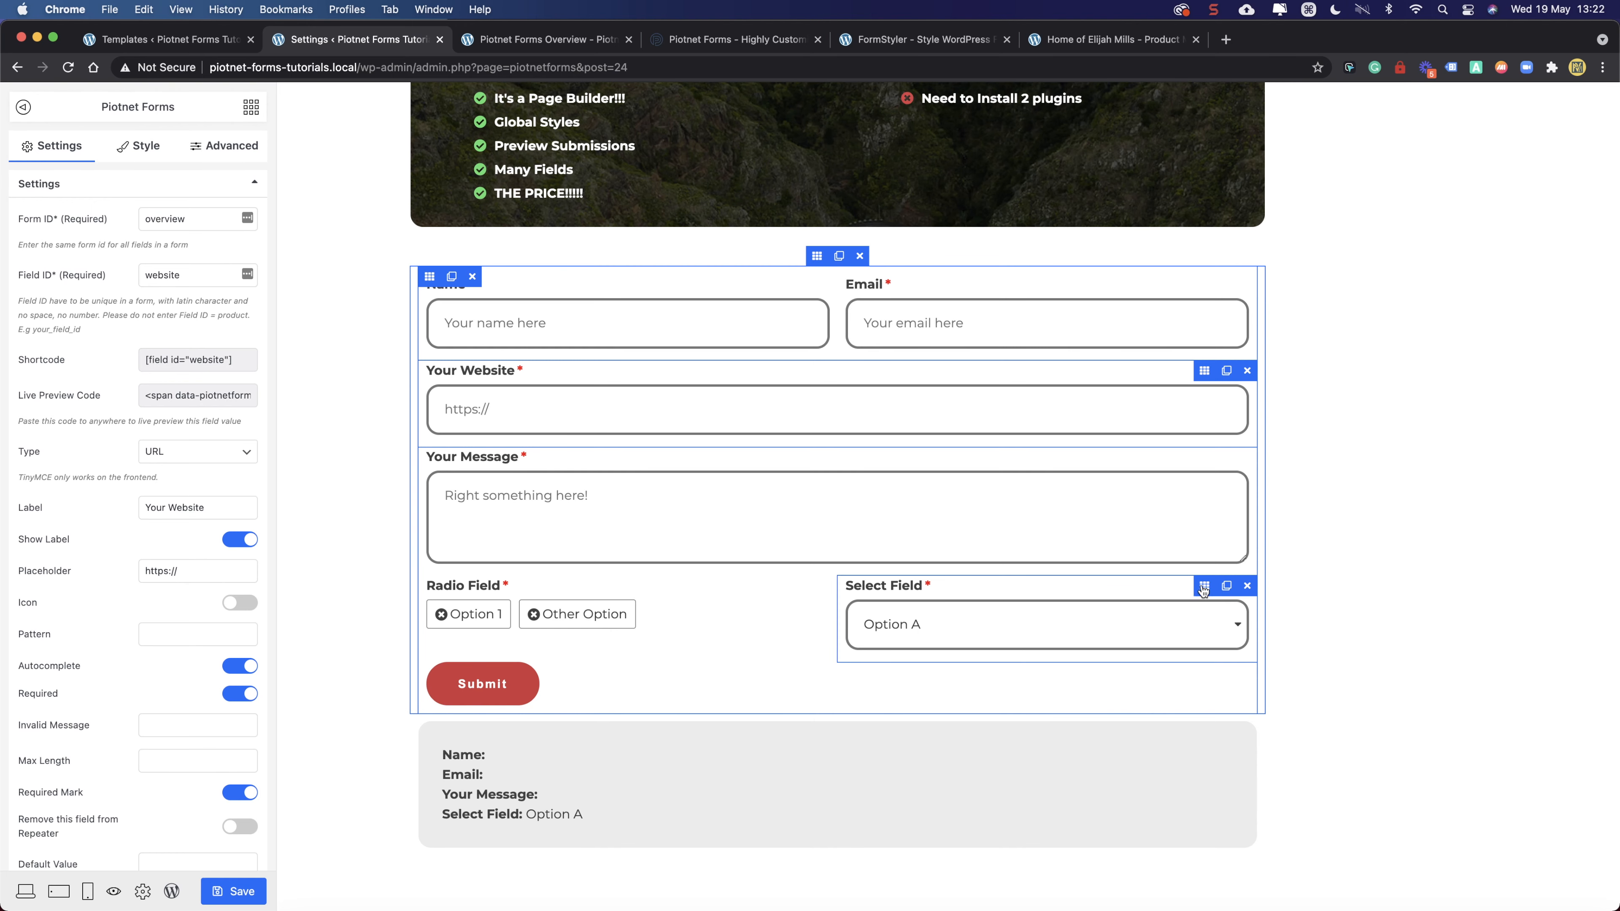
- Duplicate the form column, then delete all copied fields (Email, Name, Your Website, Your Message, Select Field, Radio Field) and the Submit button
left_click(871, 590)
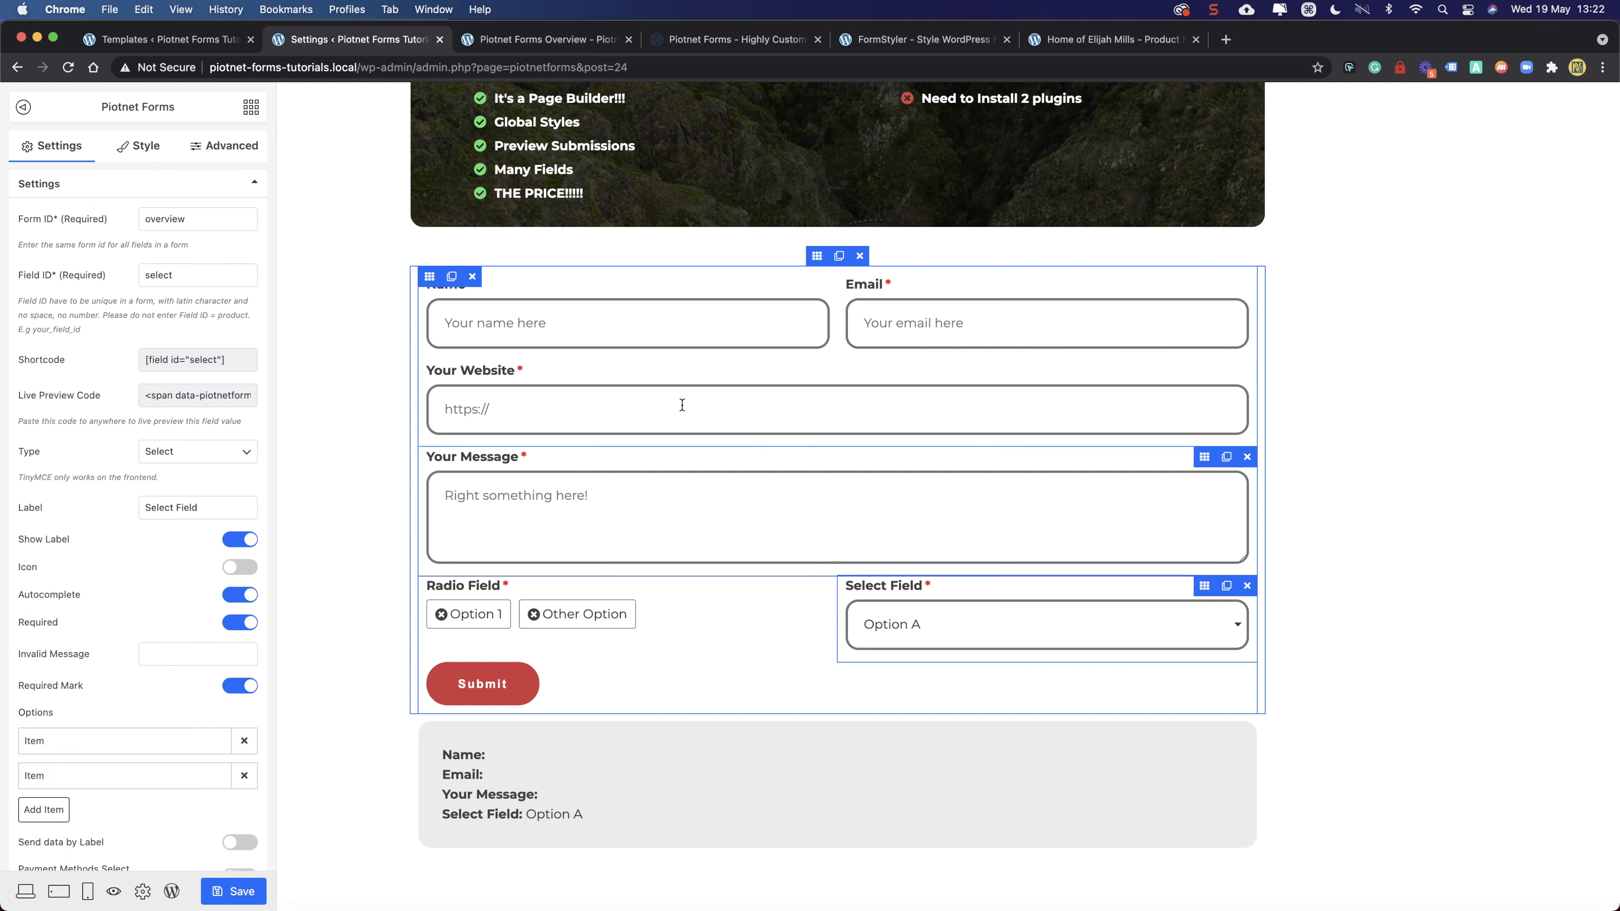
left_click(428, 277)
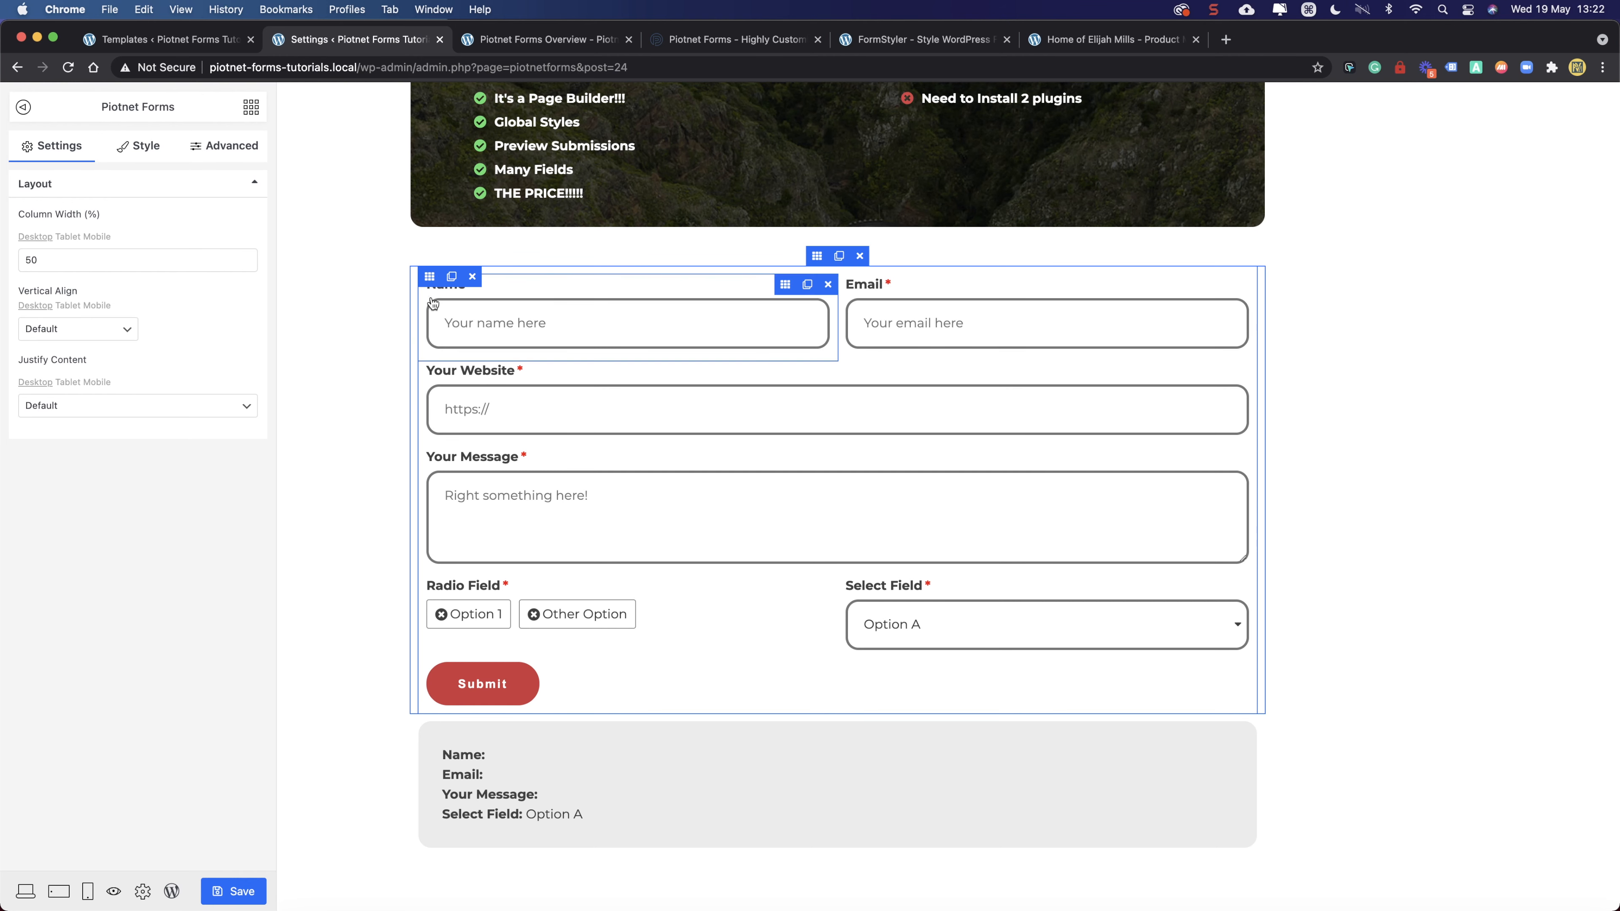
left_click(452, 277)
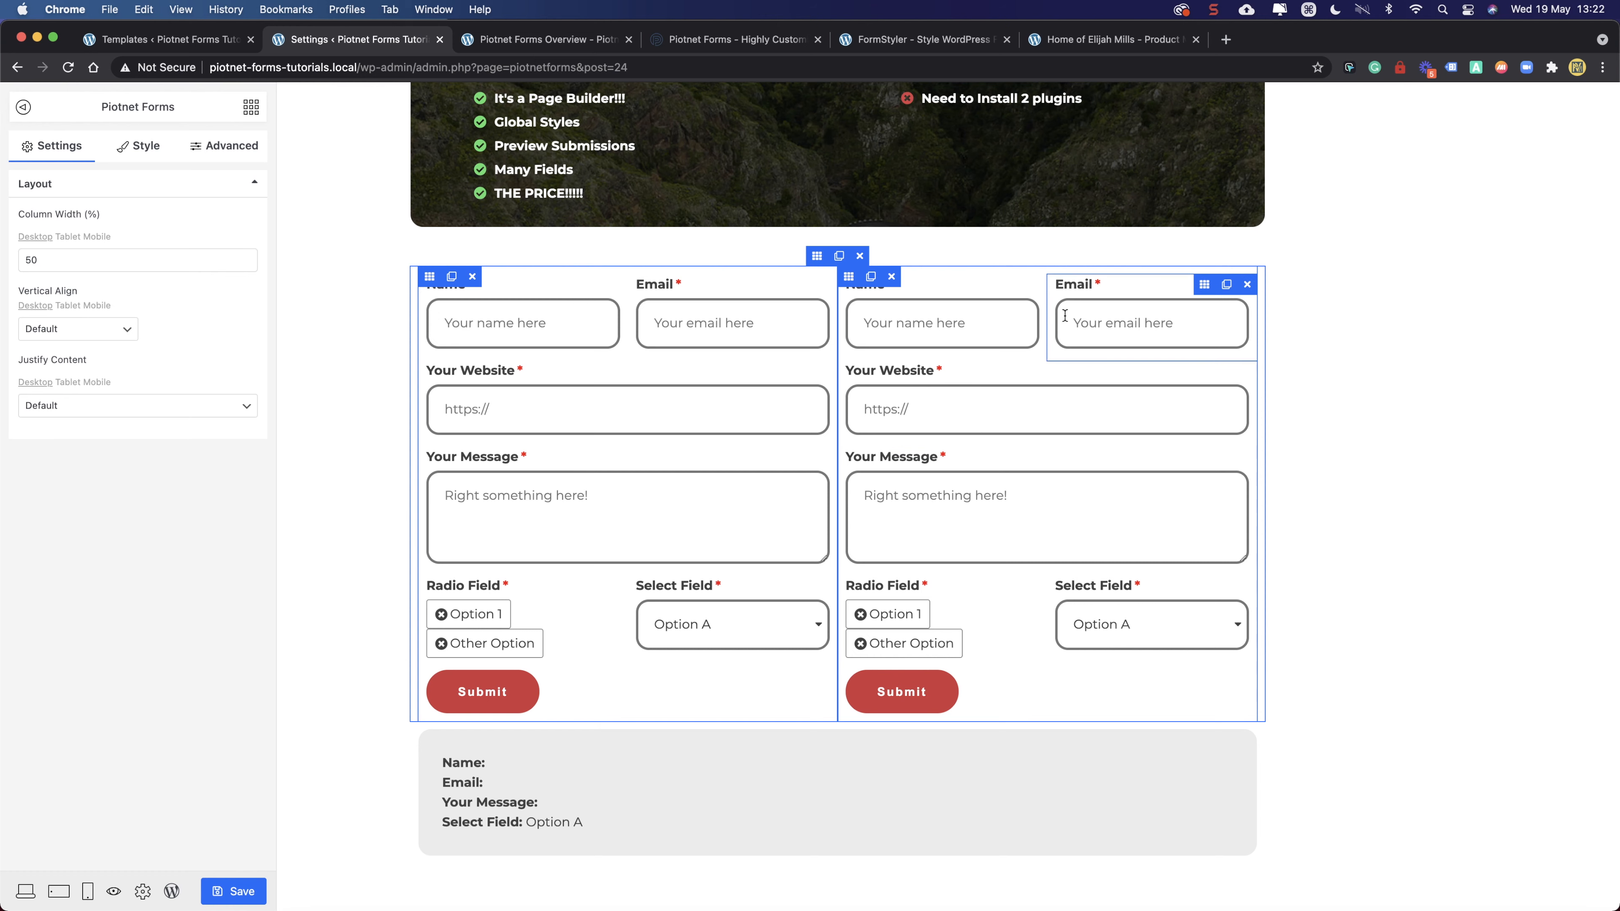
left_click(1247, 285)
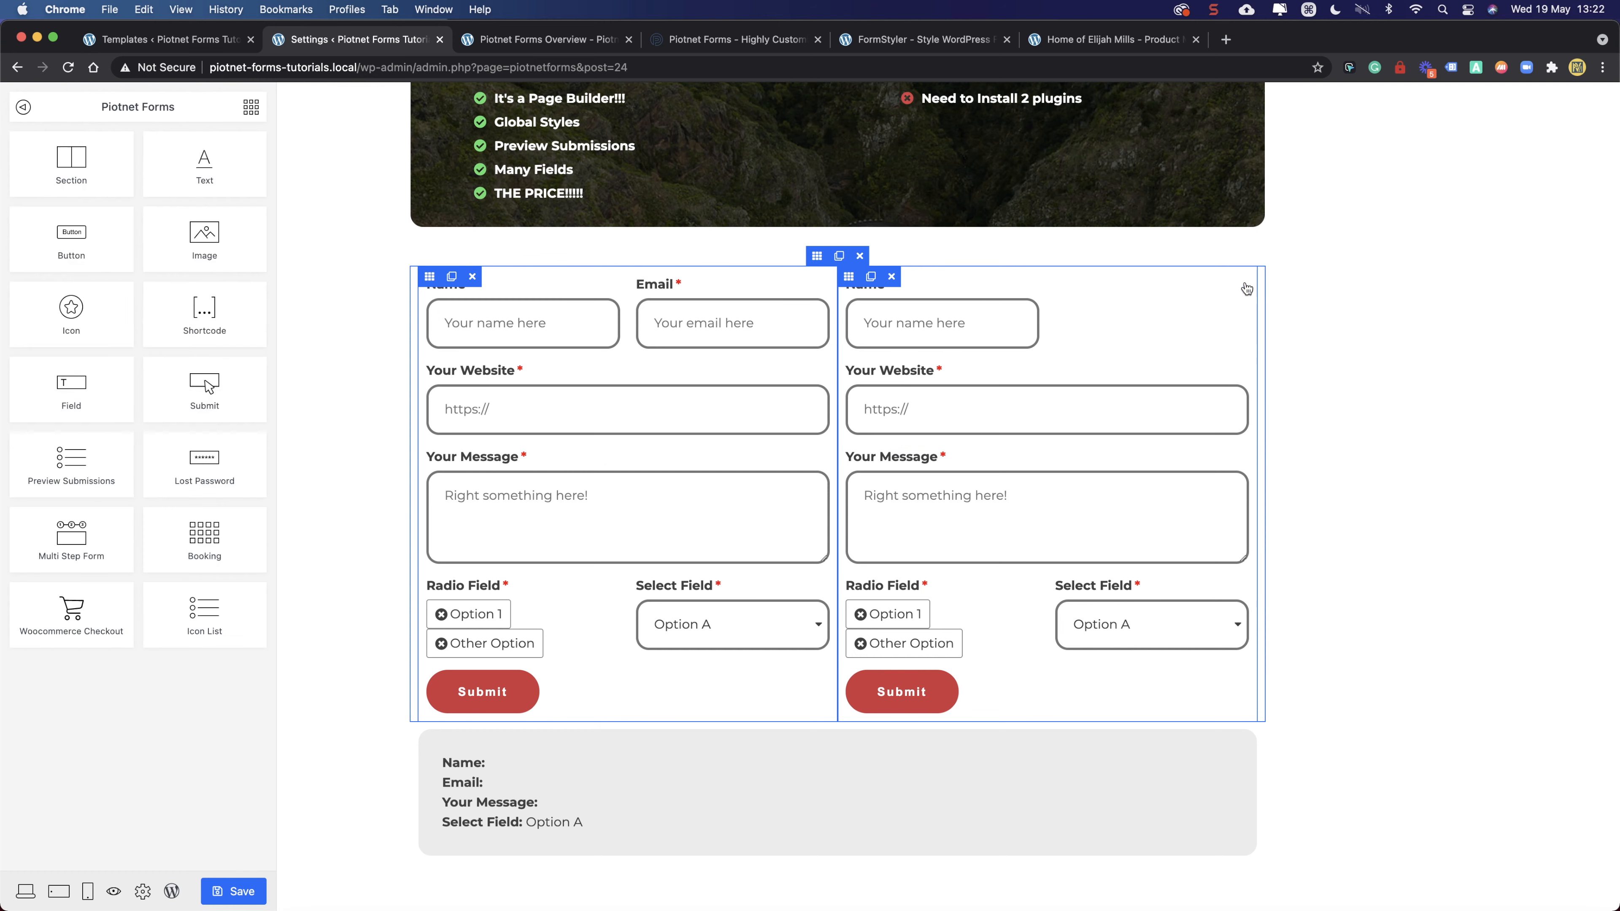
left_click(1039, 287)
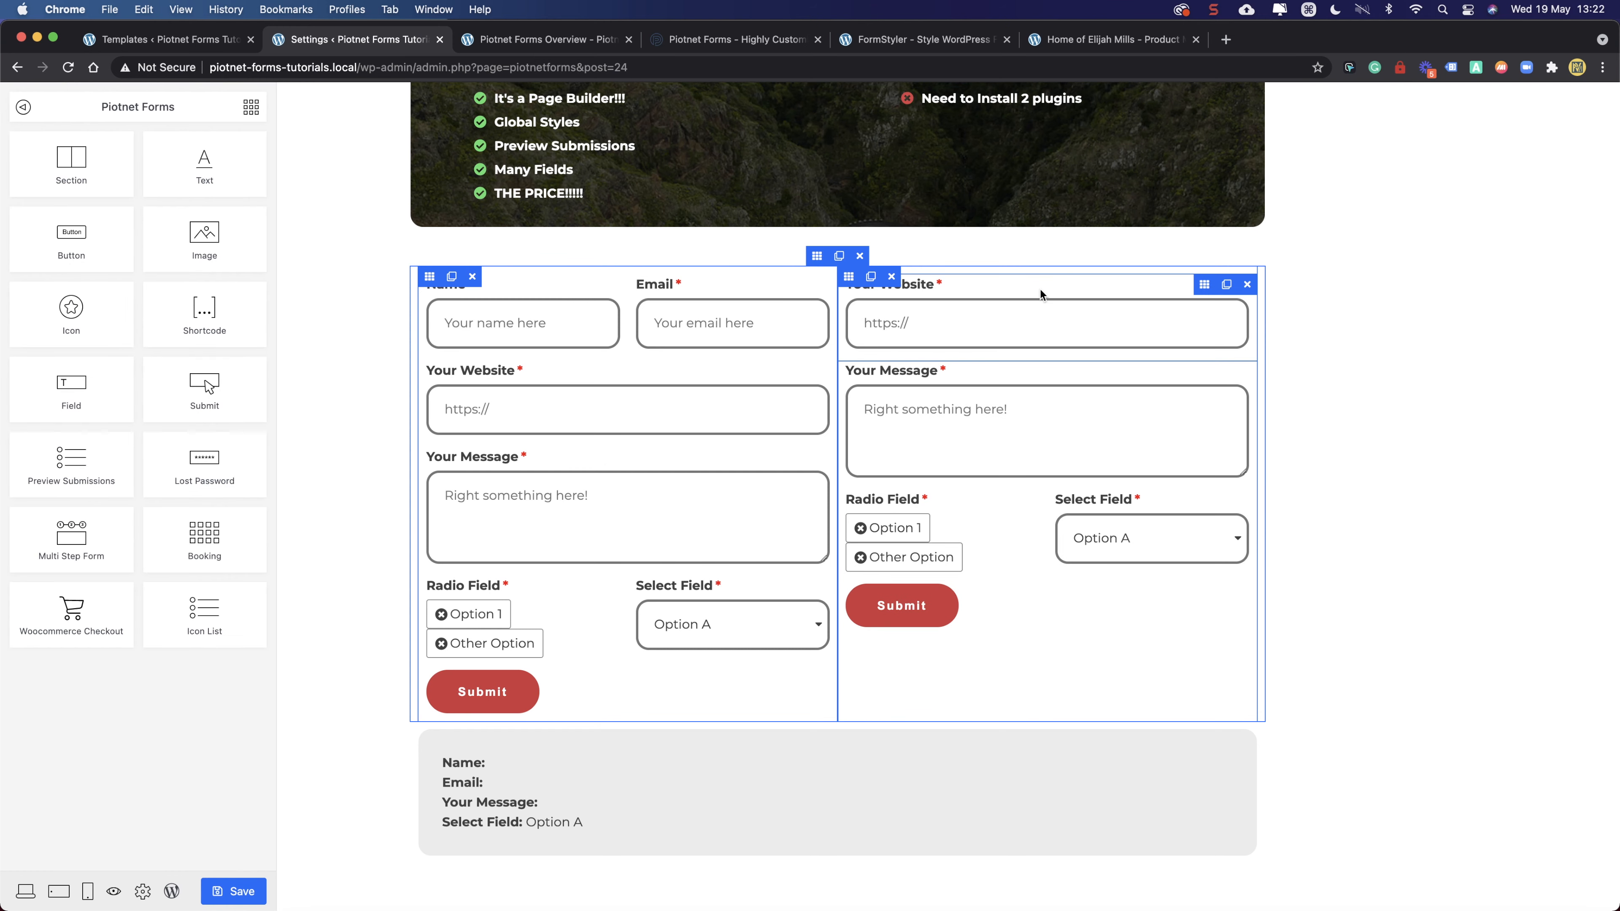
left_click(1247, 285)
left_click(1247, 285)
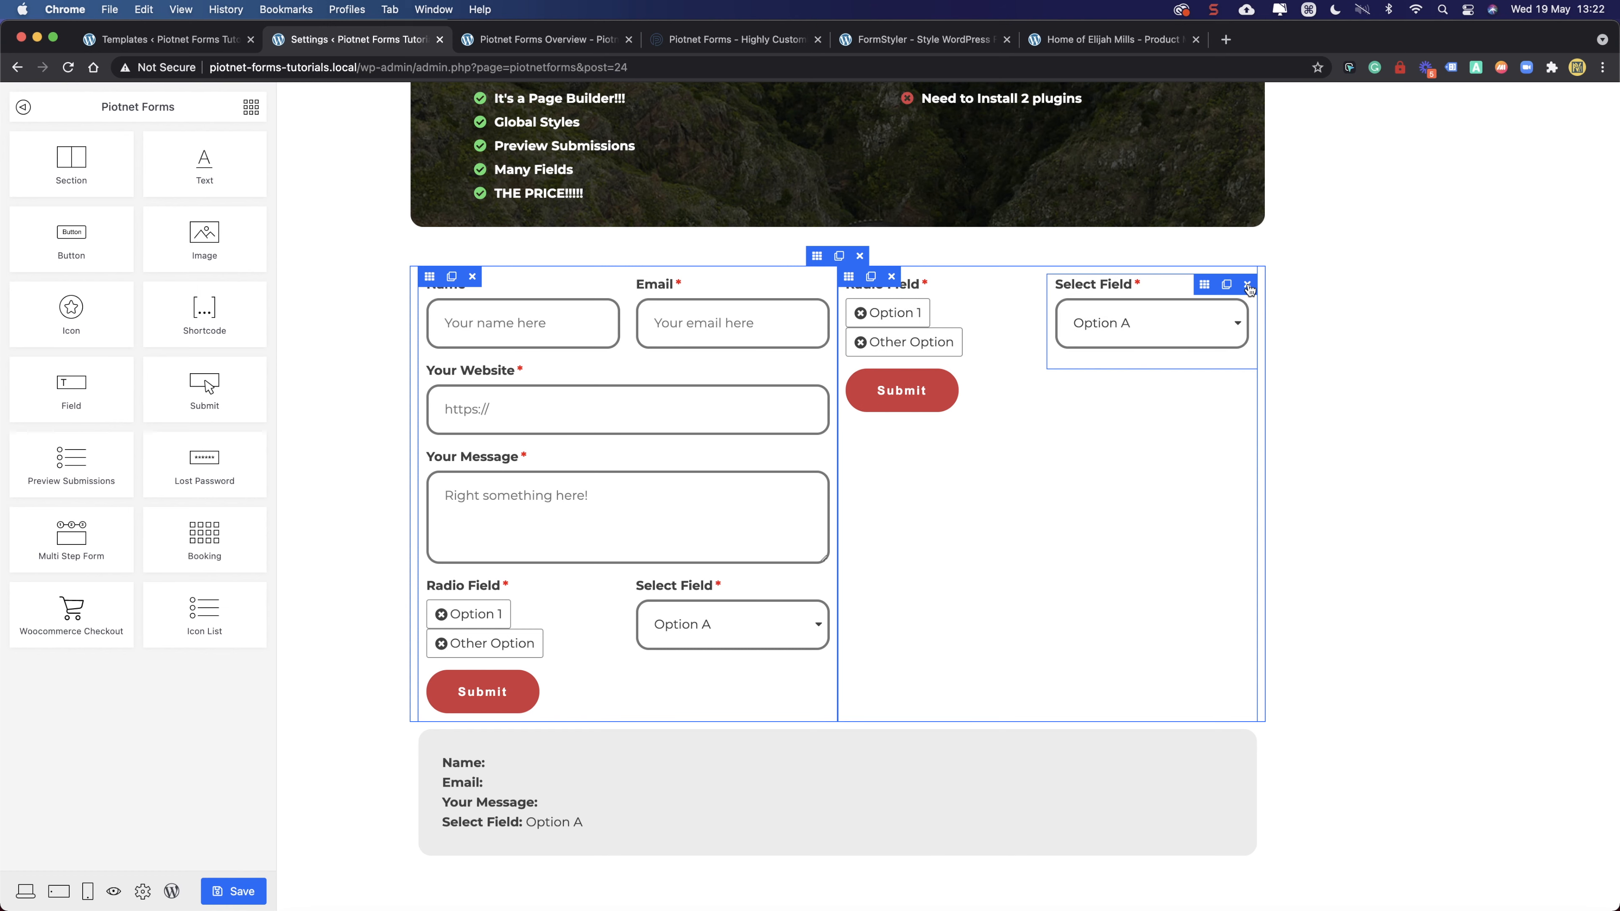
left_click(1247, 286)
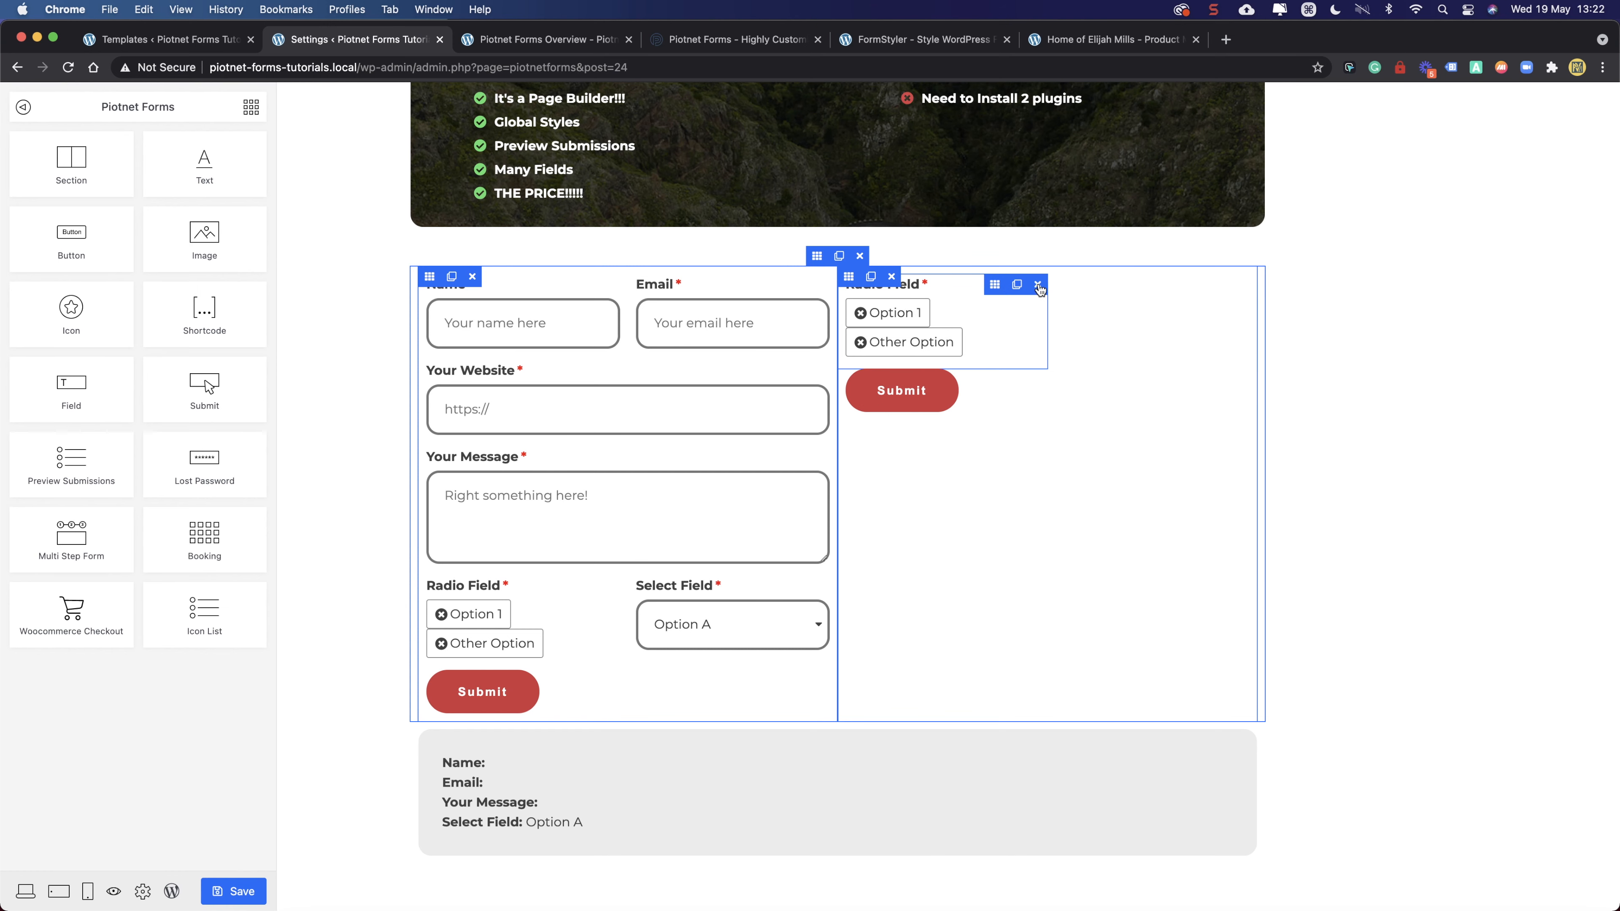
left_click(1039, 289)
left_click(1247, 285)
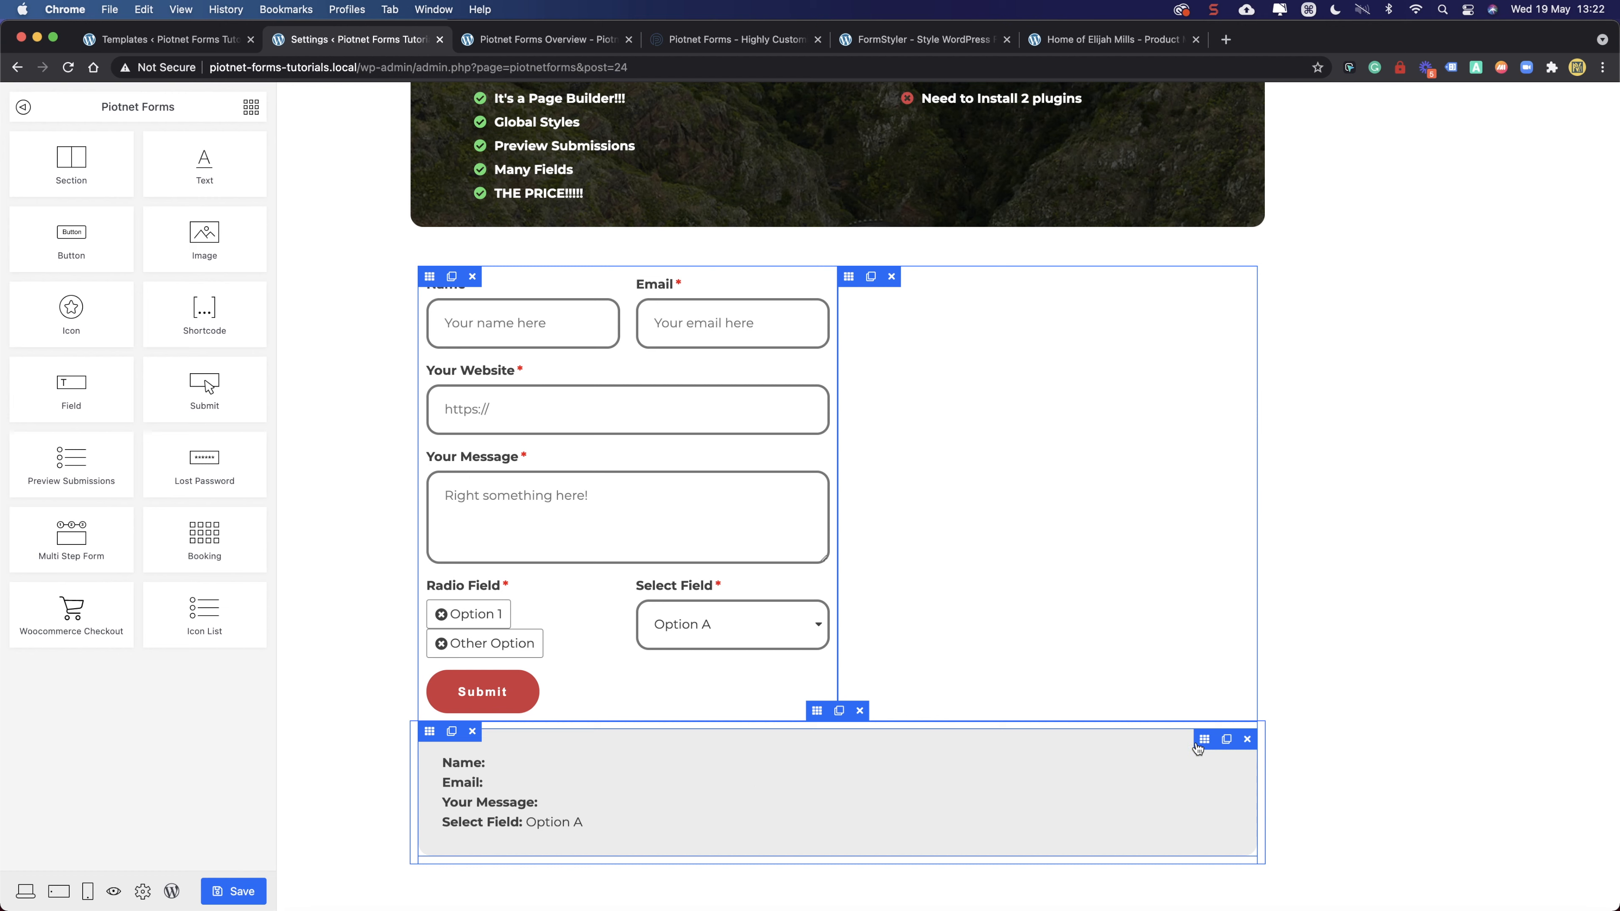
left_click(1206, 741)
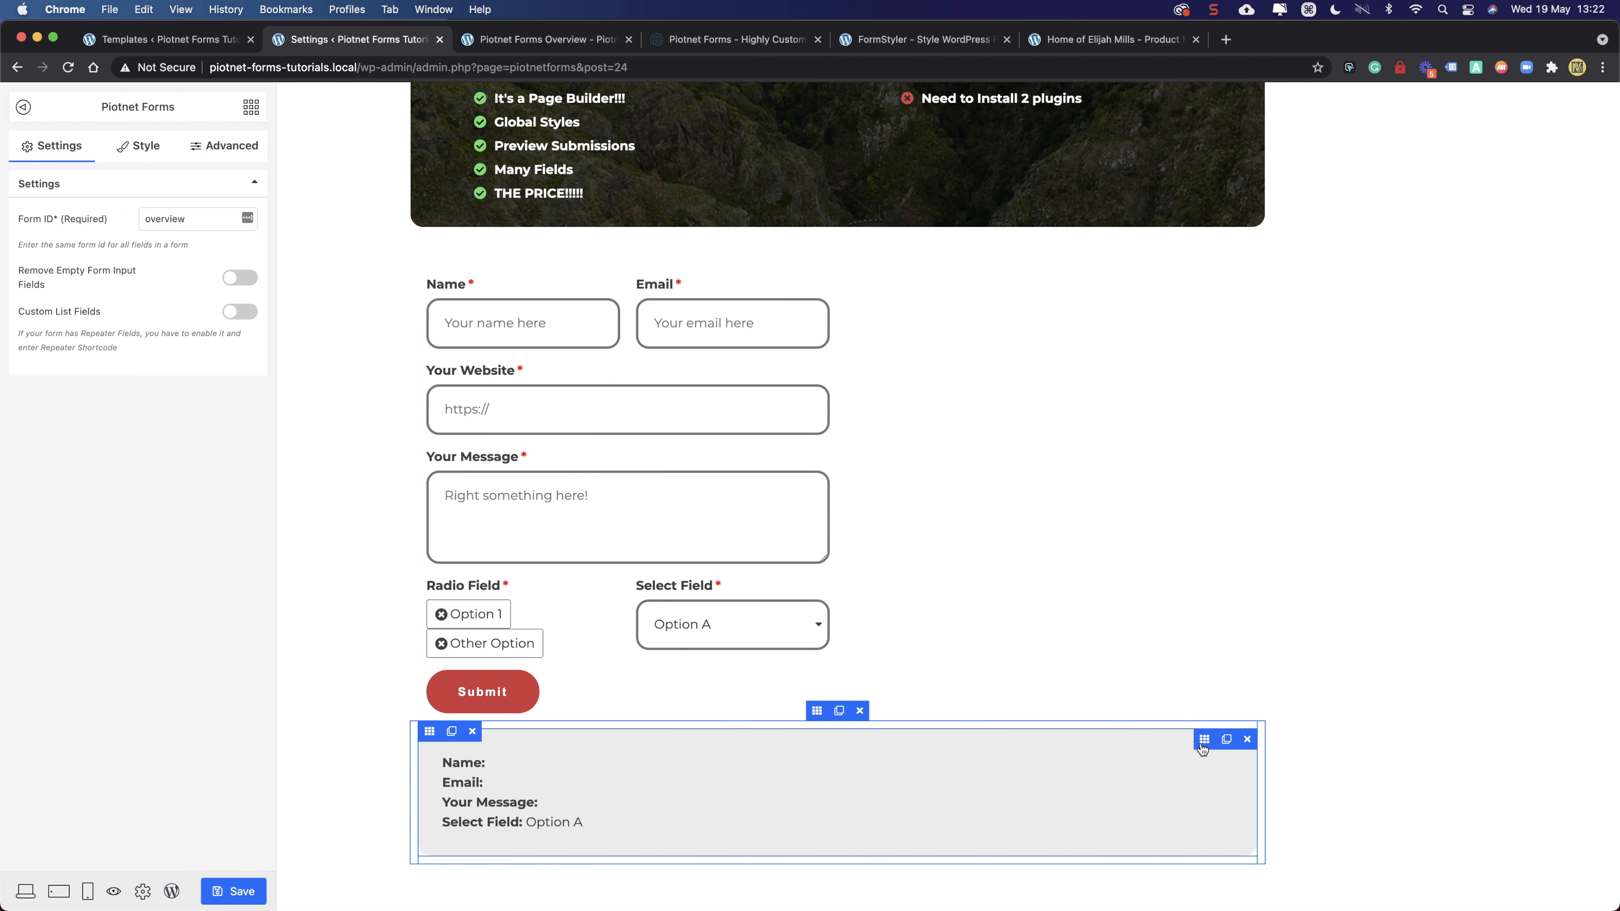
- Move the submissions preview into the empty right column and delete the blank section below
left_click_drag(1206, 740, 1172, 529)
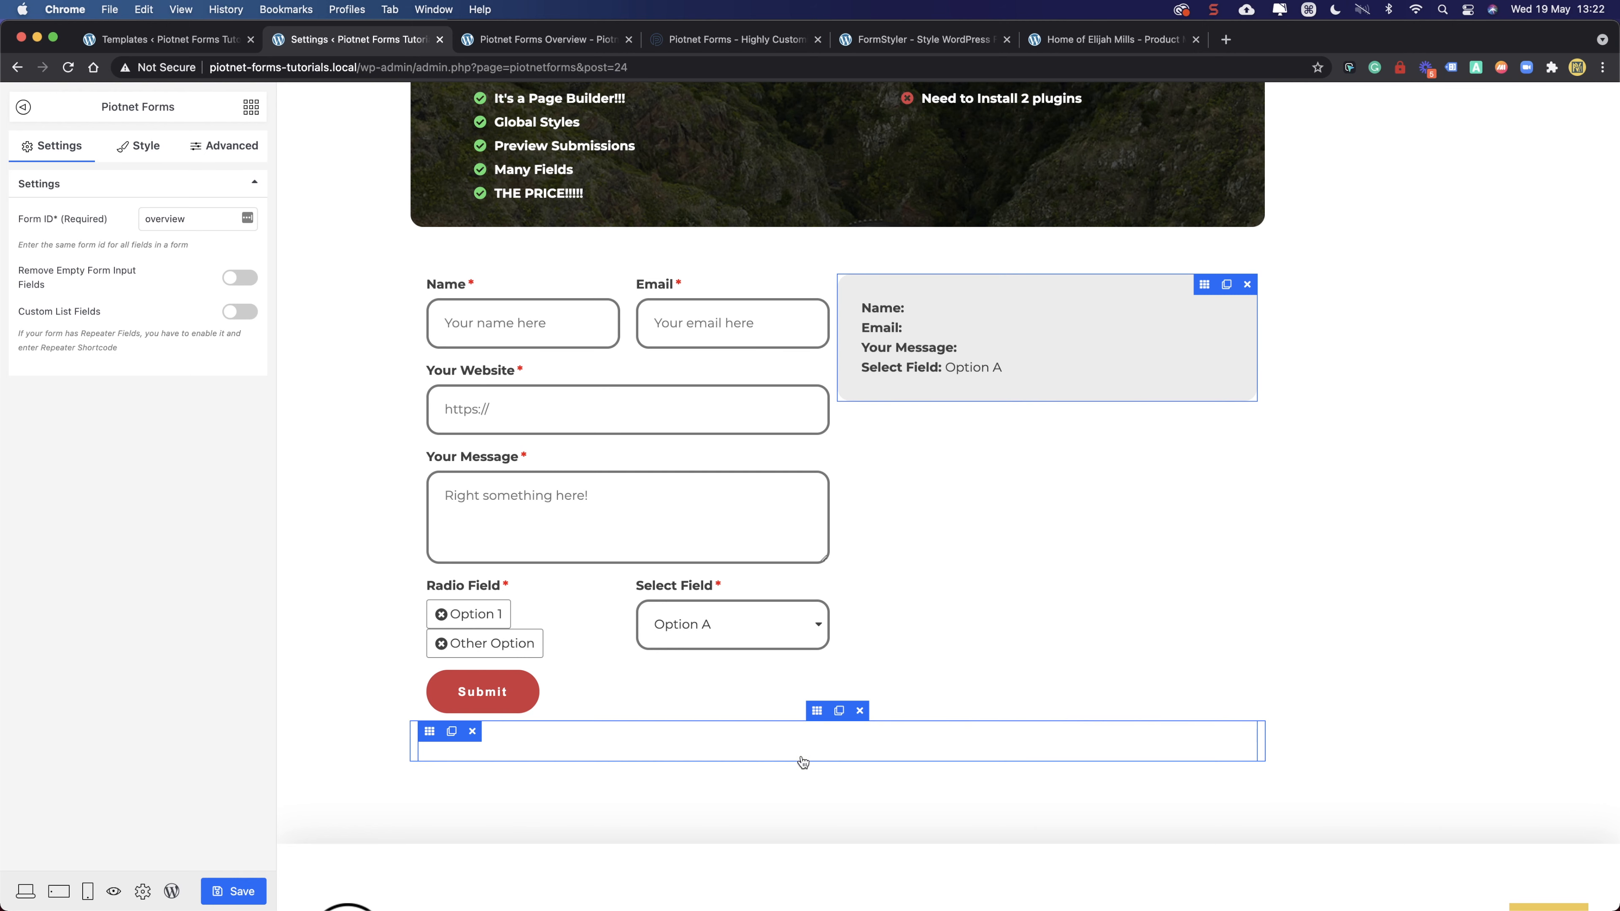
left_click(429, 732)
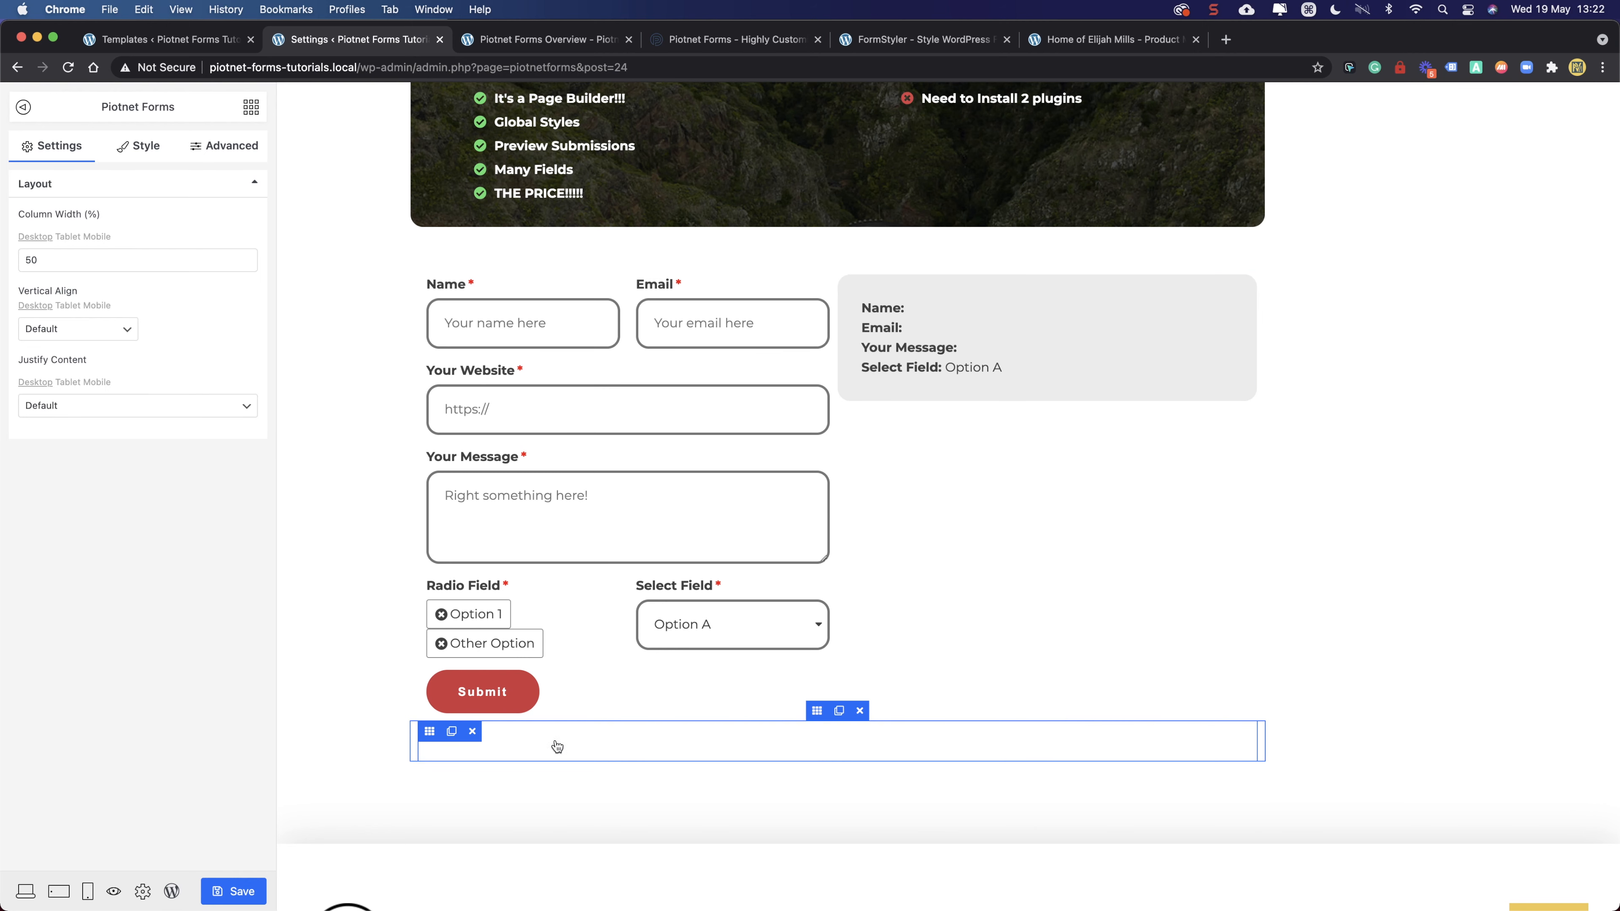
left_click(859, 712)
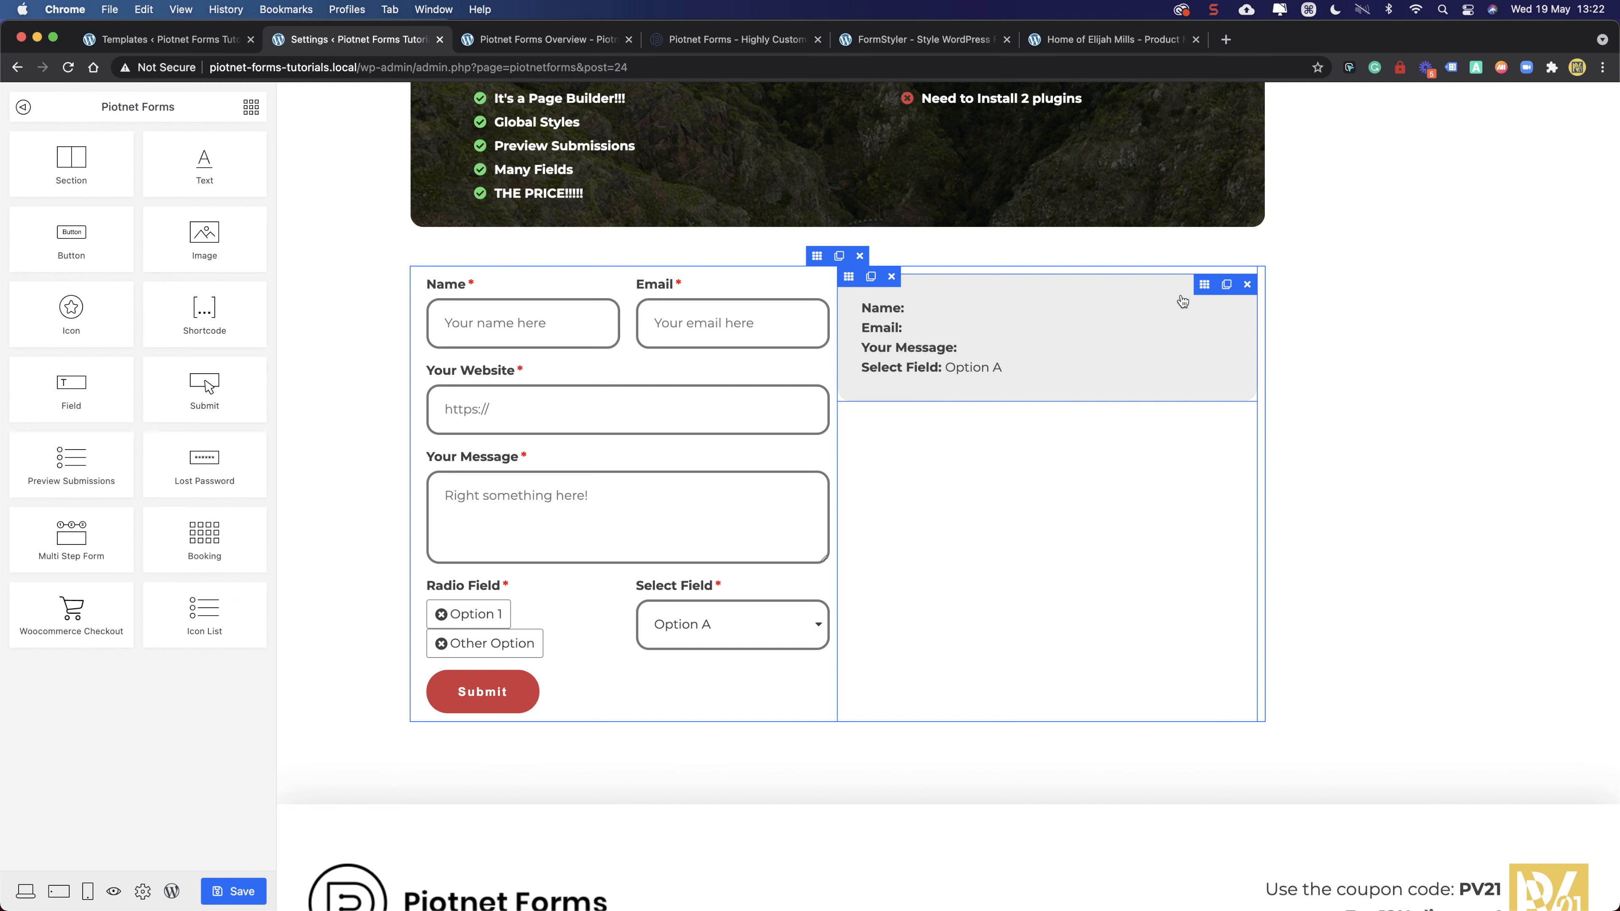
left_click(1203, 290)
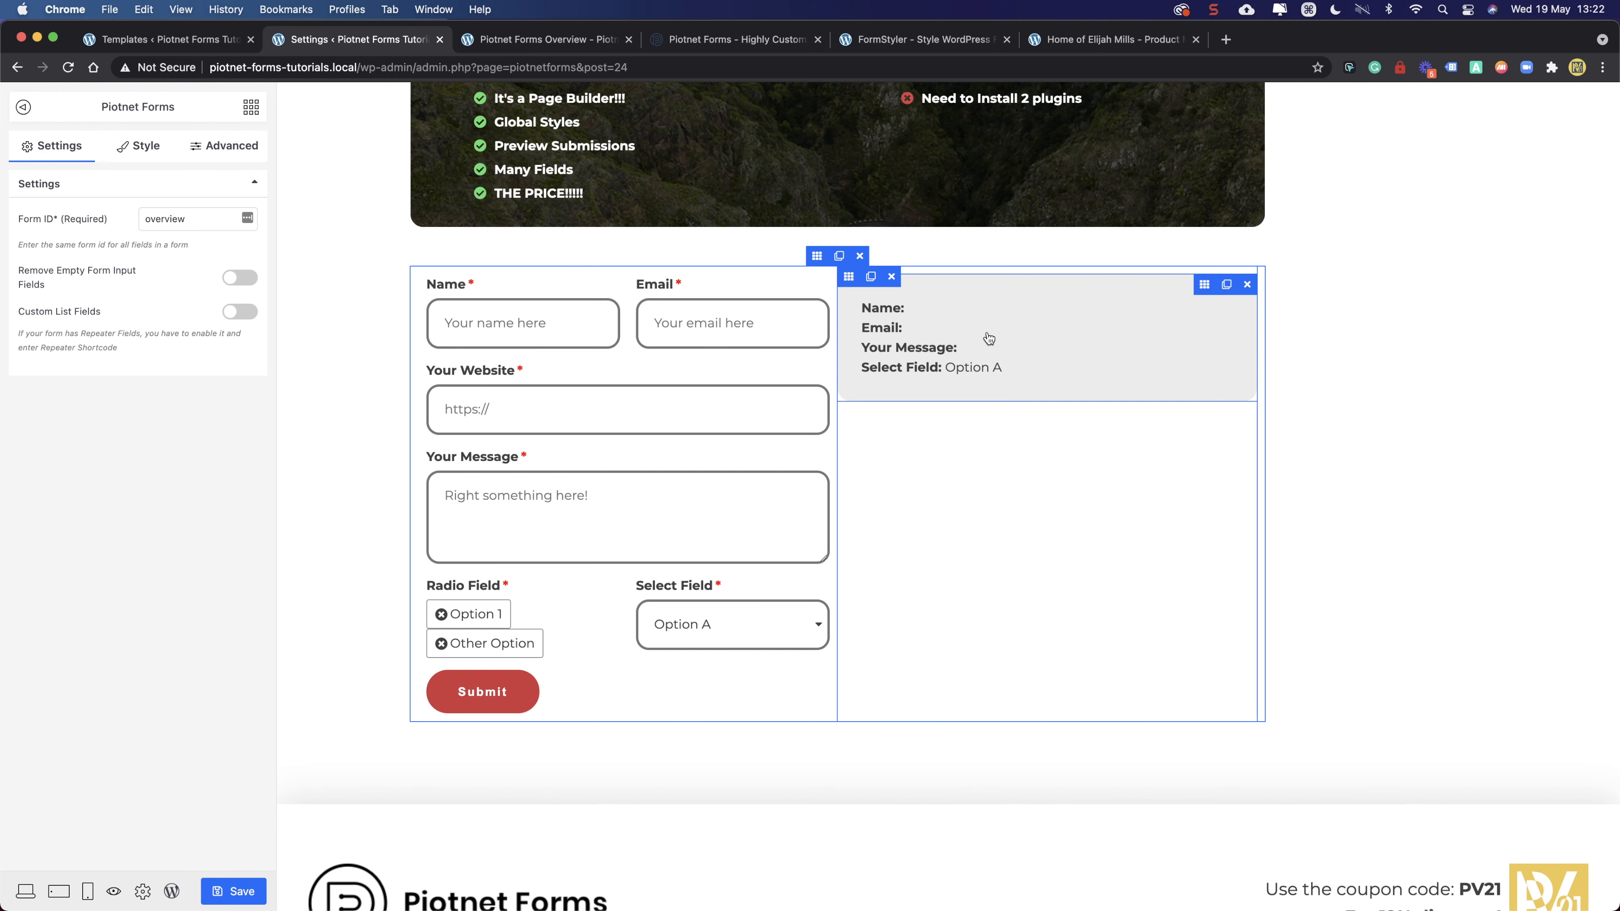
scroll(712, 455, "up", 2)
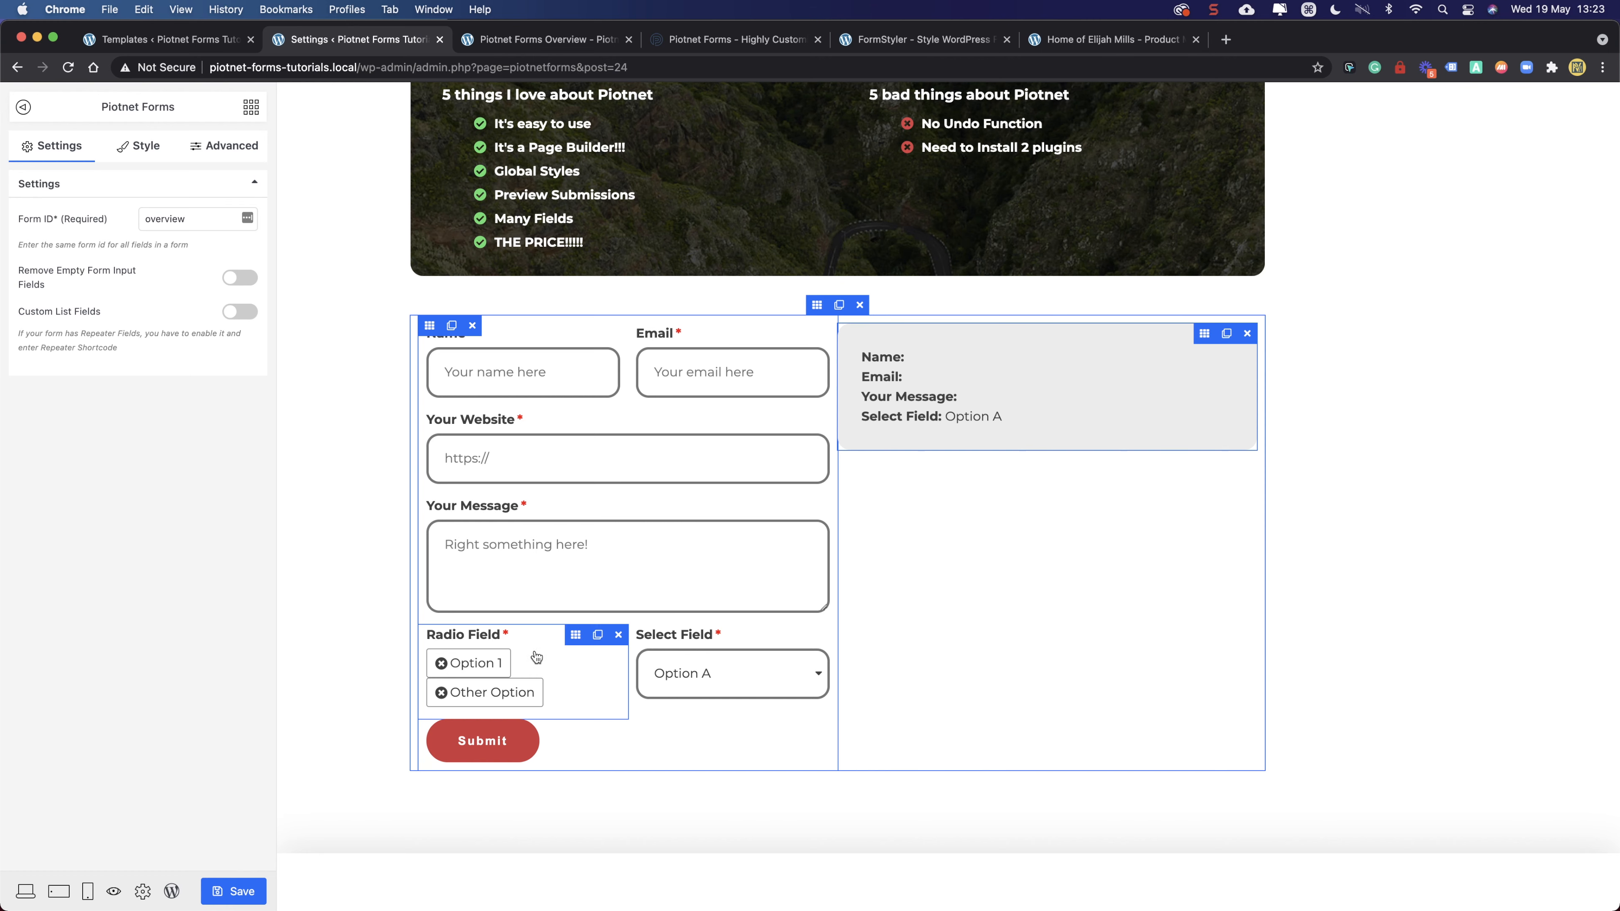
- Try column widths of 70 for the form and 30, then 40, for the preview
left_click(578, 637)
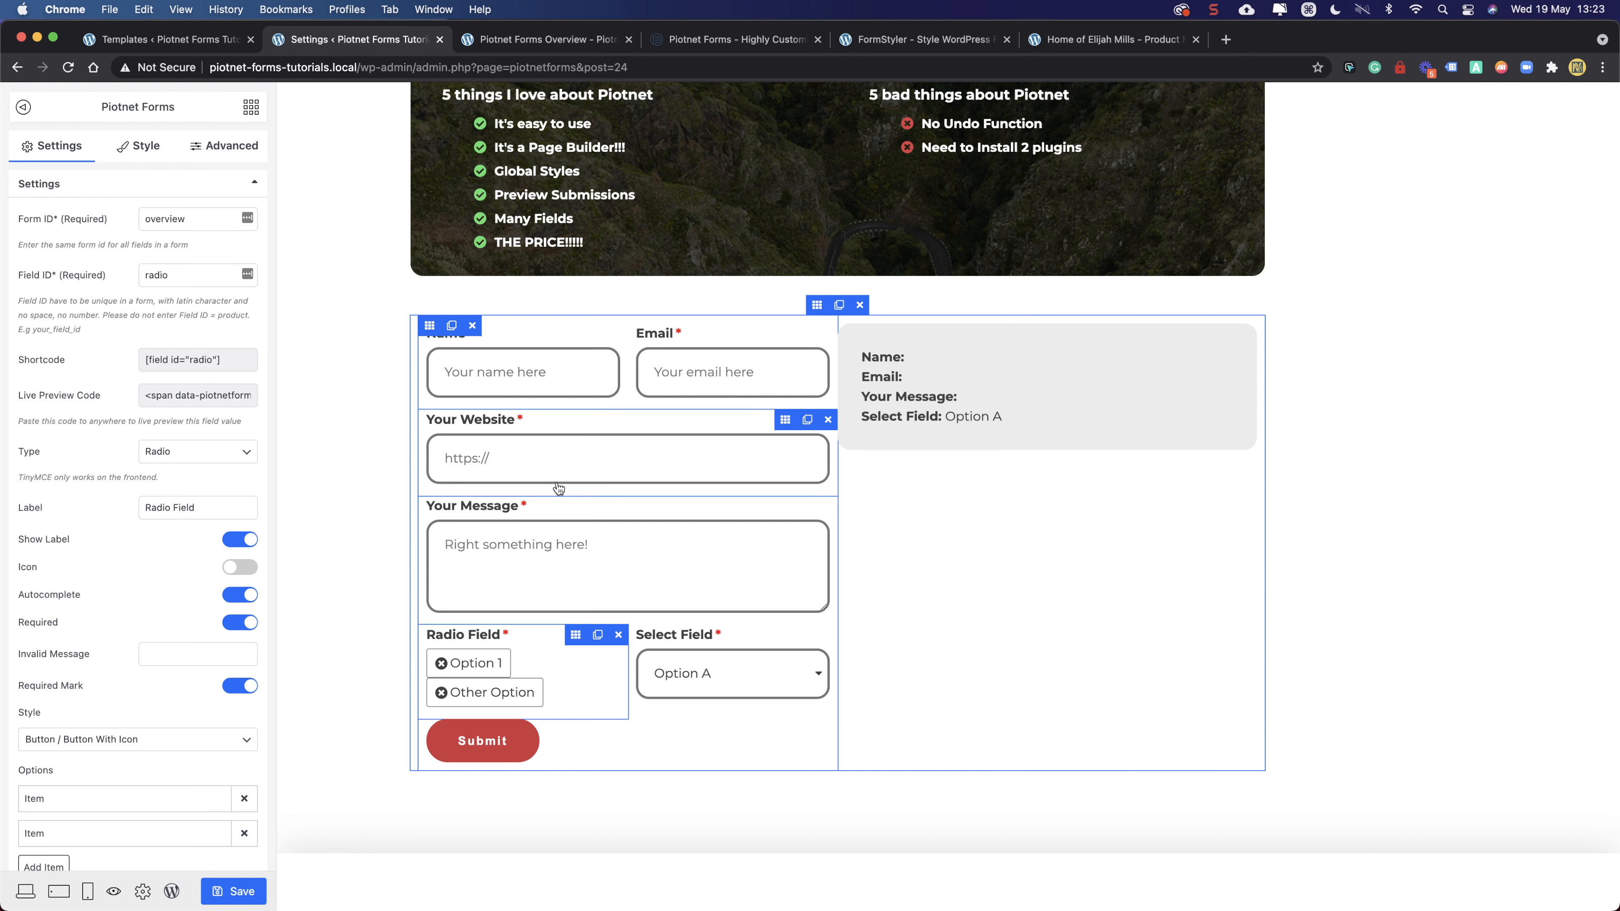
left_click(429, 326)
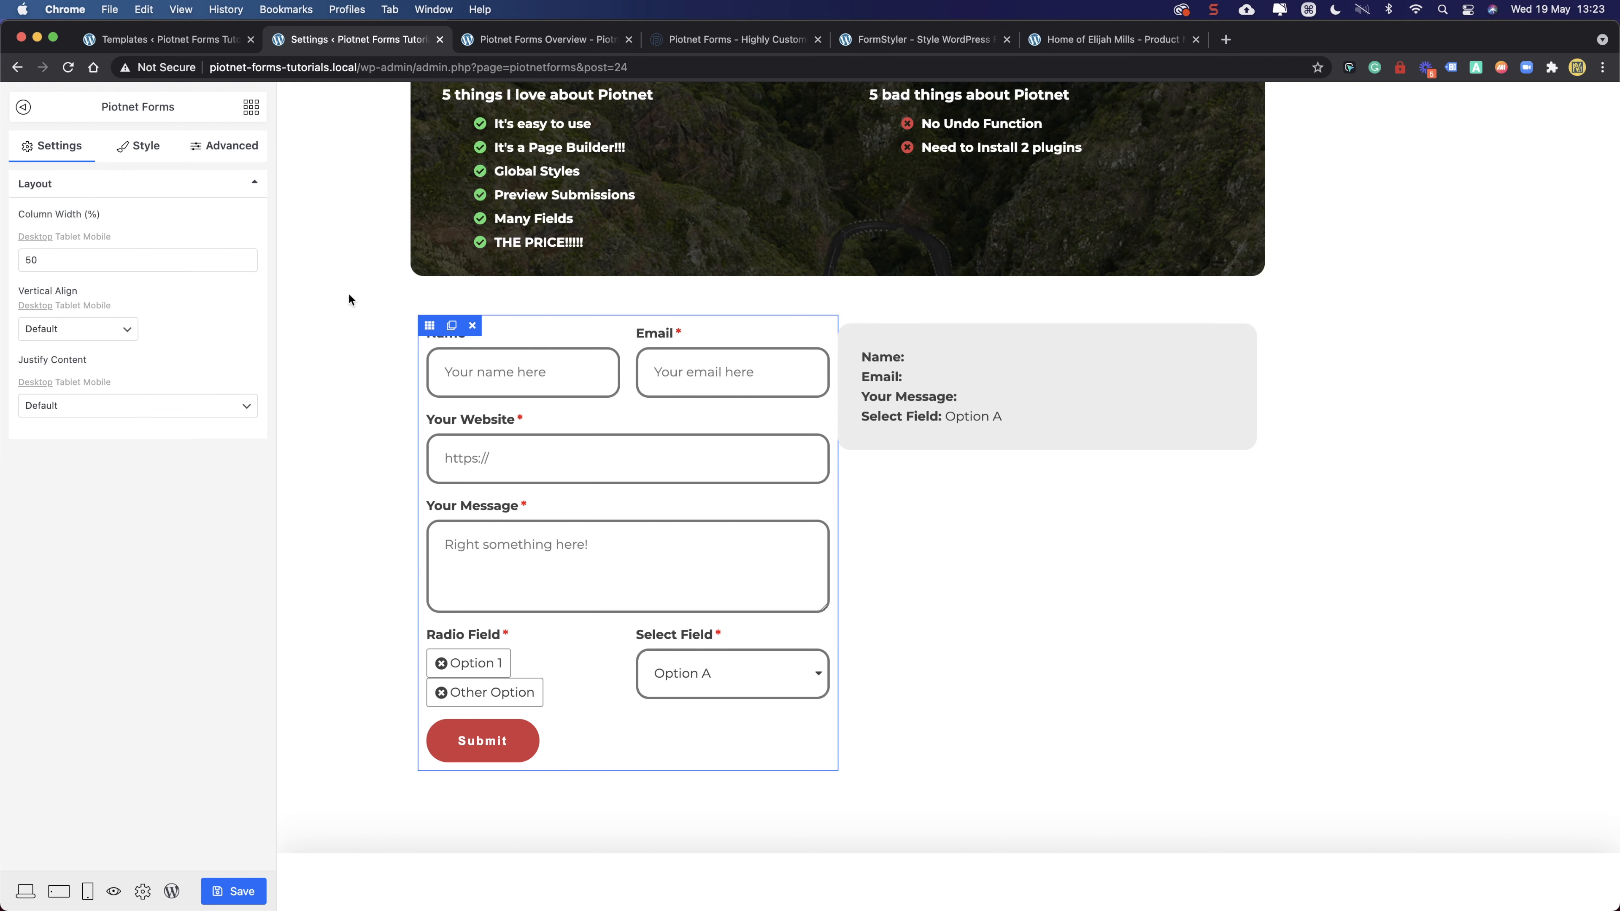
left_click(148, 259)
left_click_drag(48, 251, 3, 251)
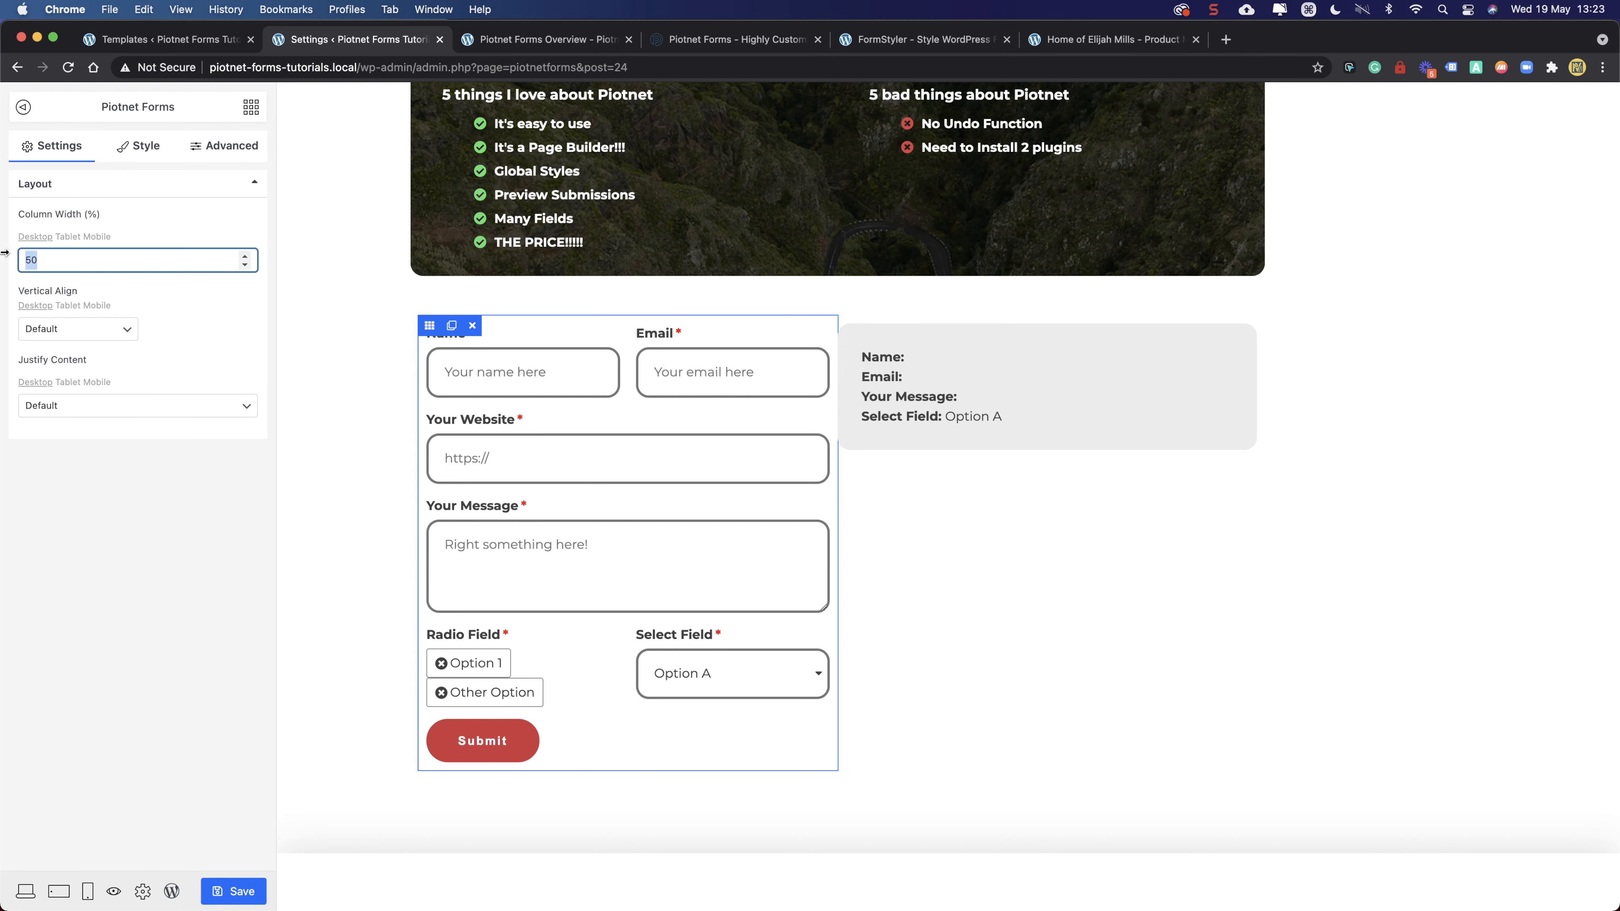
type("70")
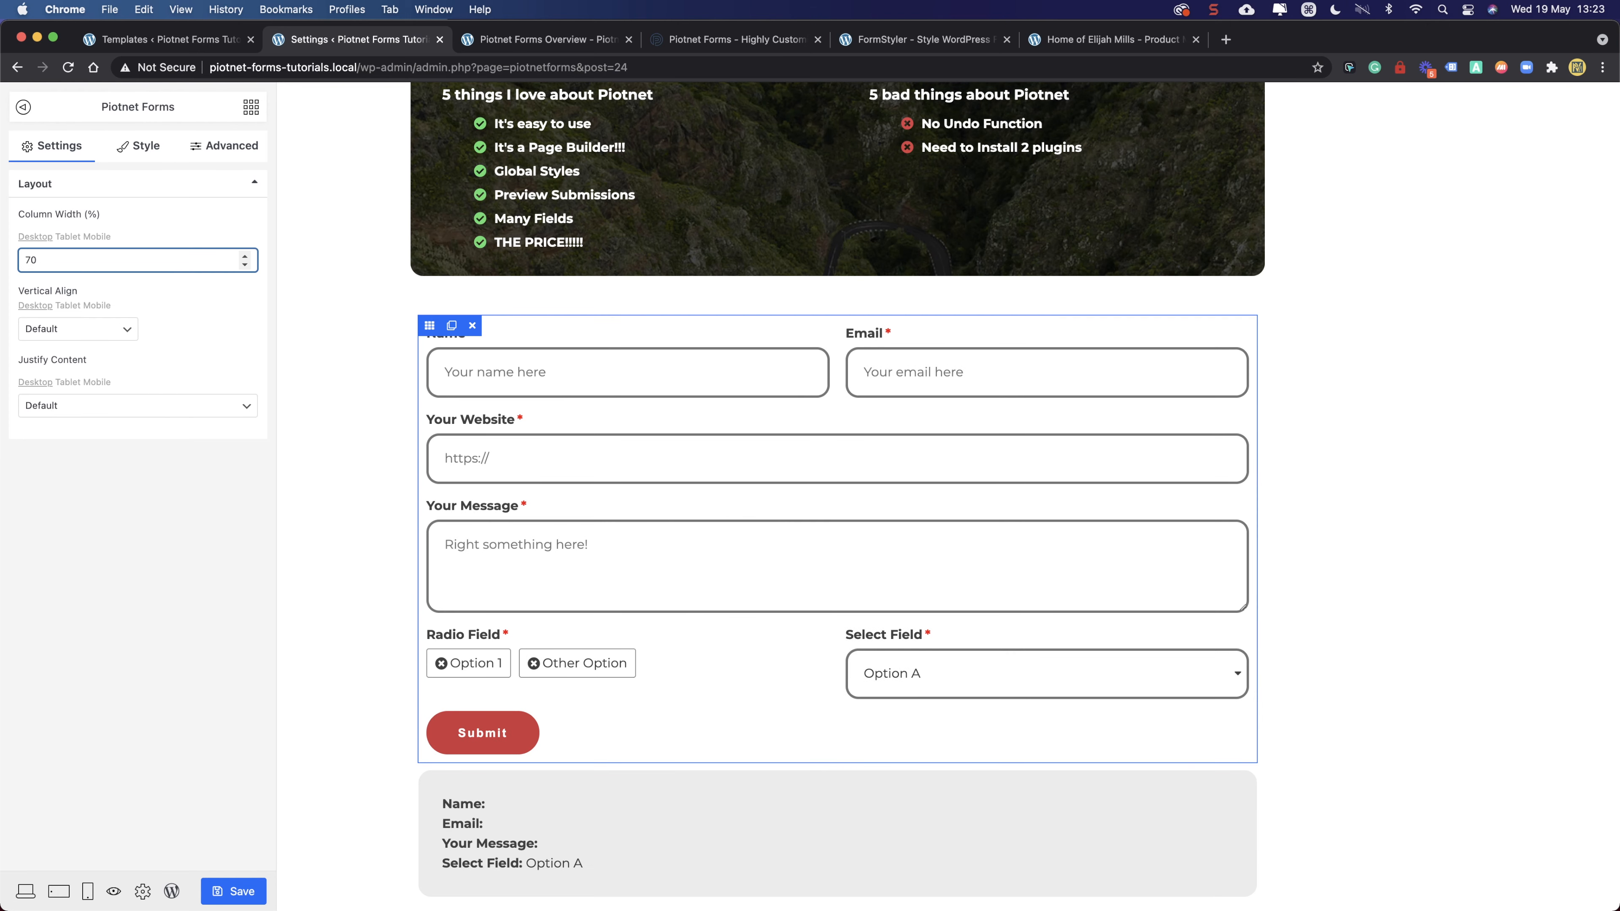
scroll(730, 594, "down", 3)
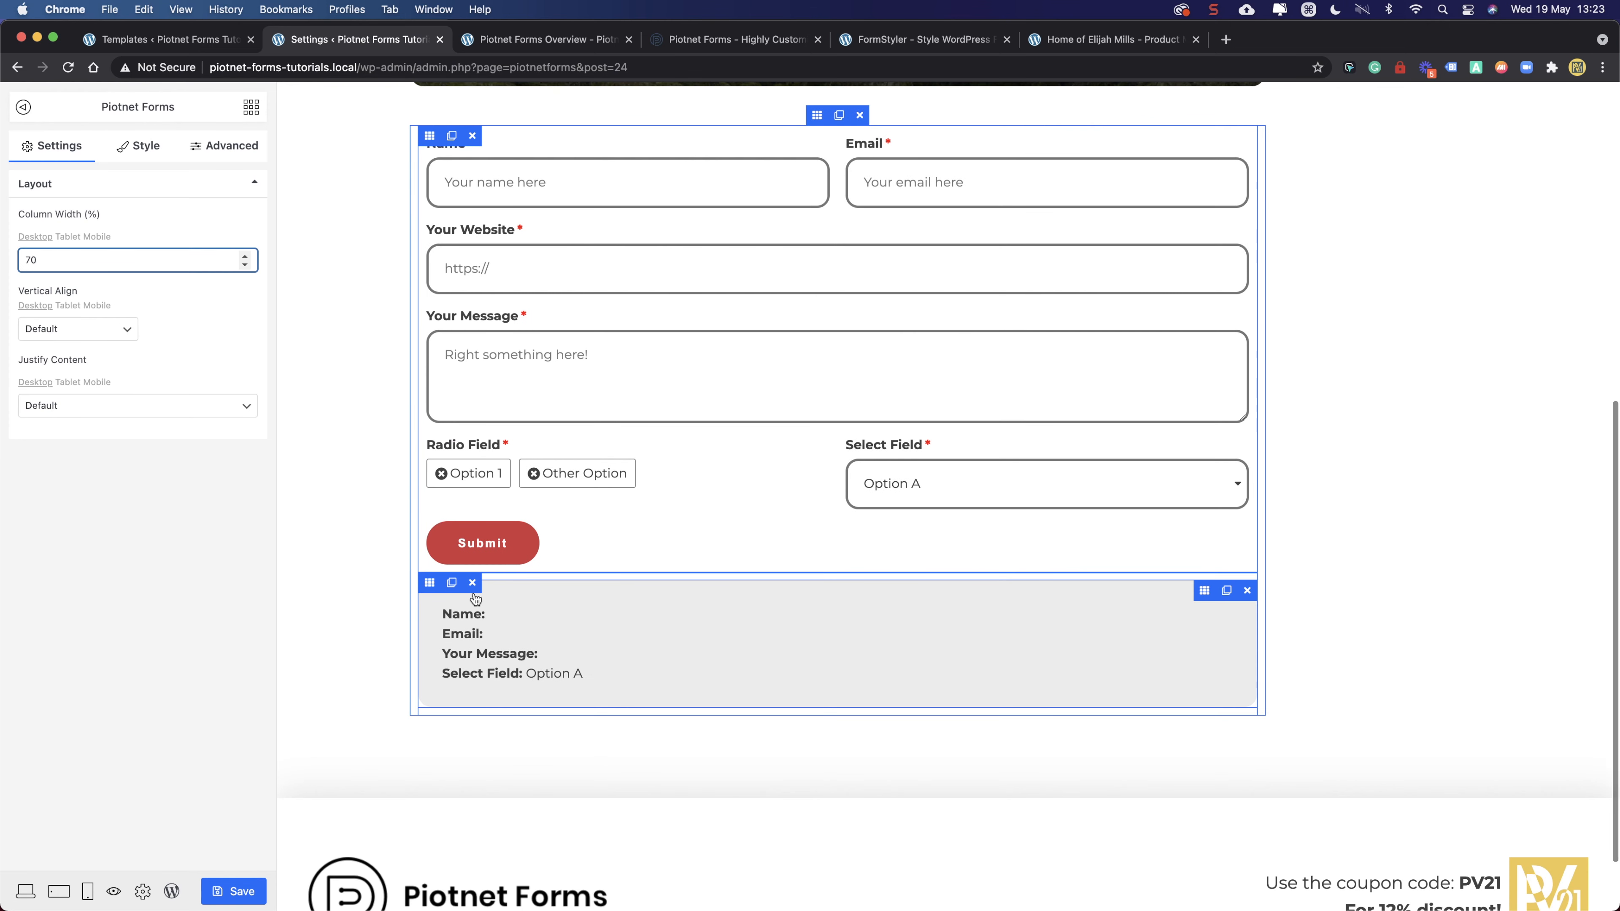
left_click(434, 585)
left_click_drag(77, 254, 3, 250)
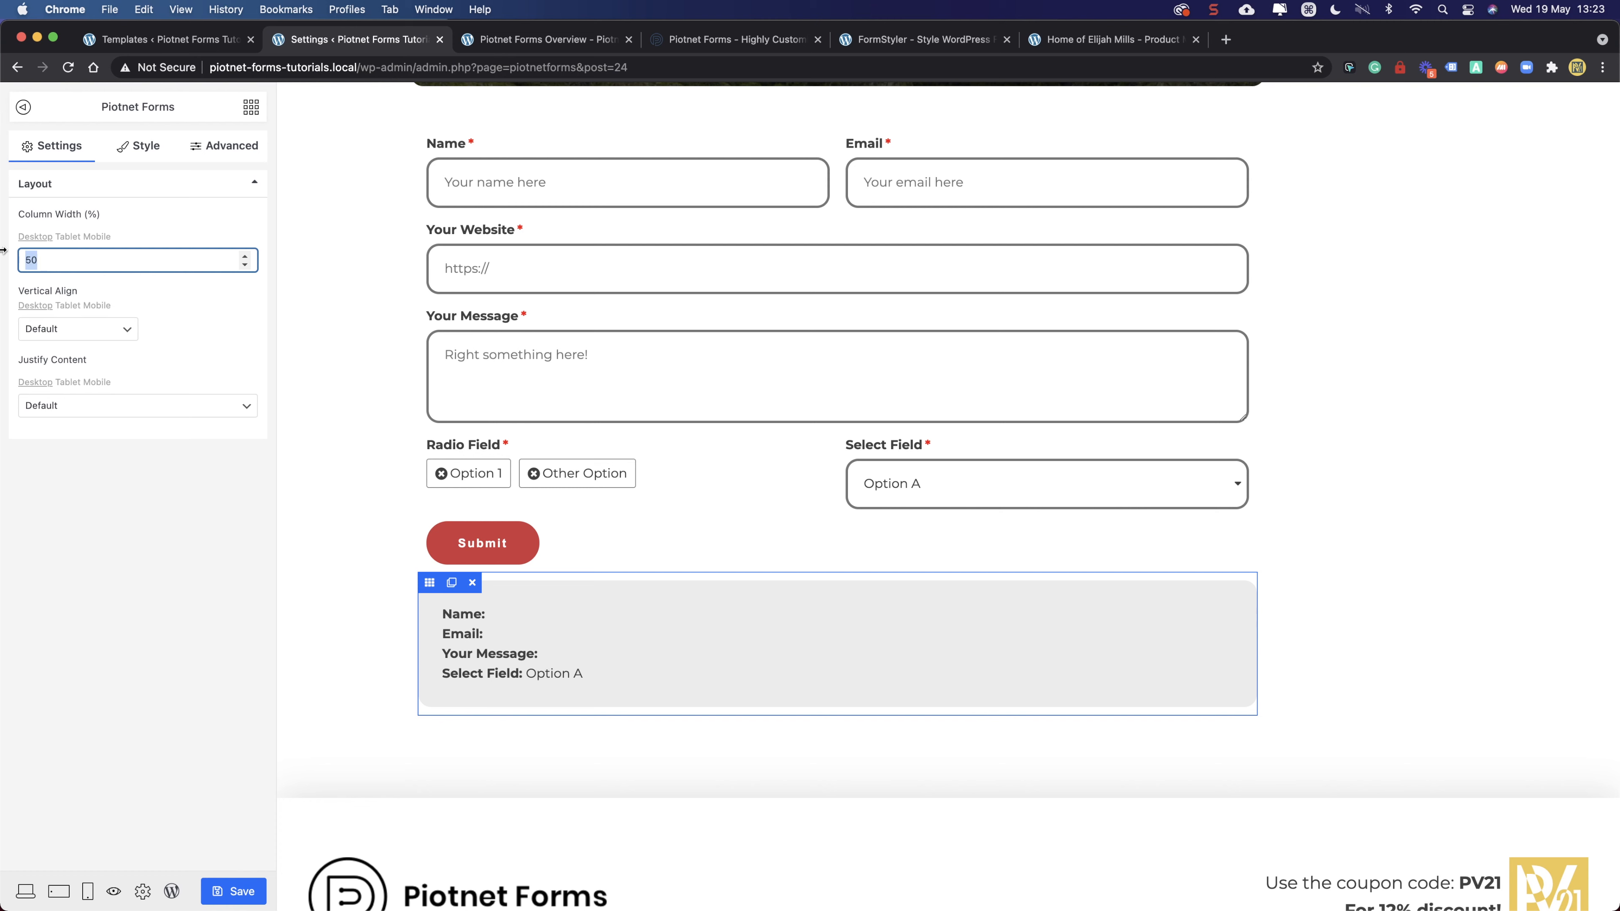
type("30")
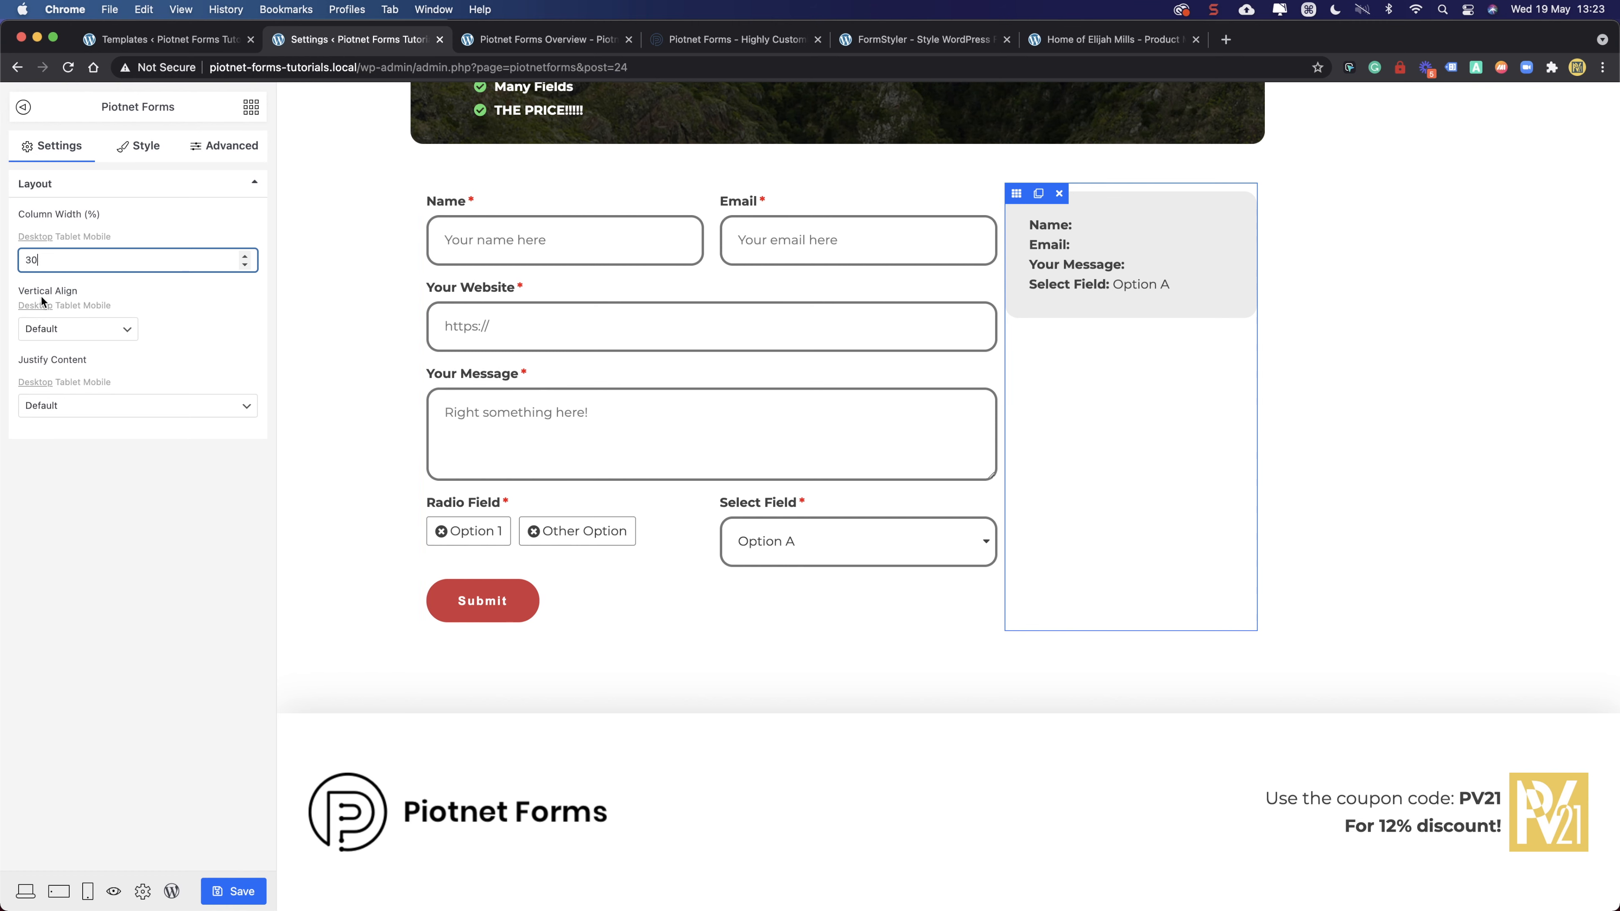
left_click_drag(57, 262, 11, 268)
type("40")
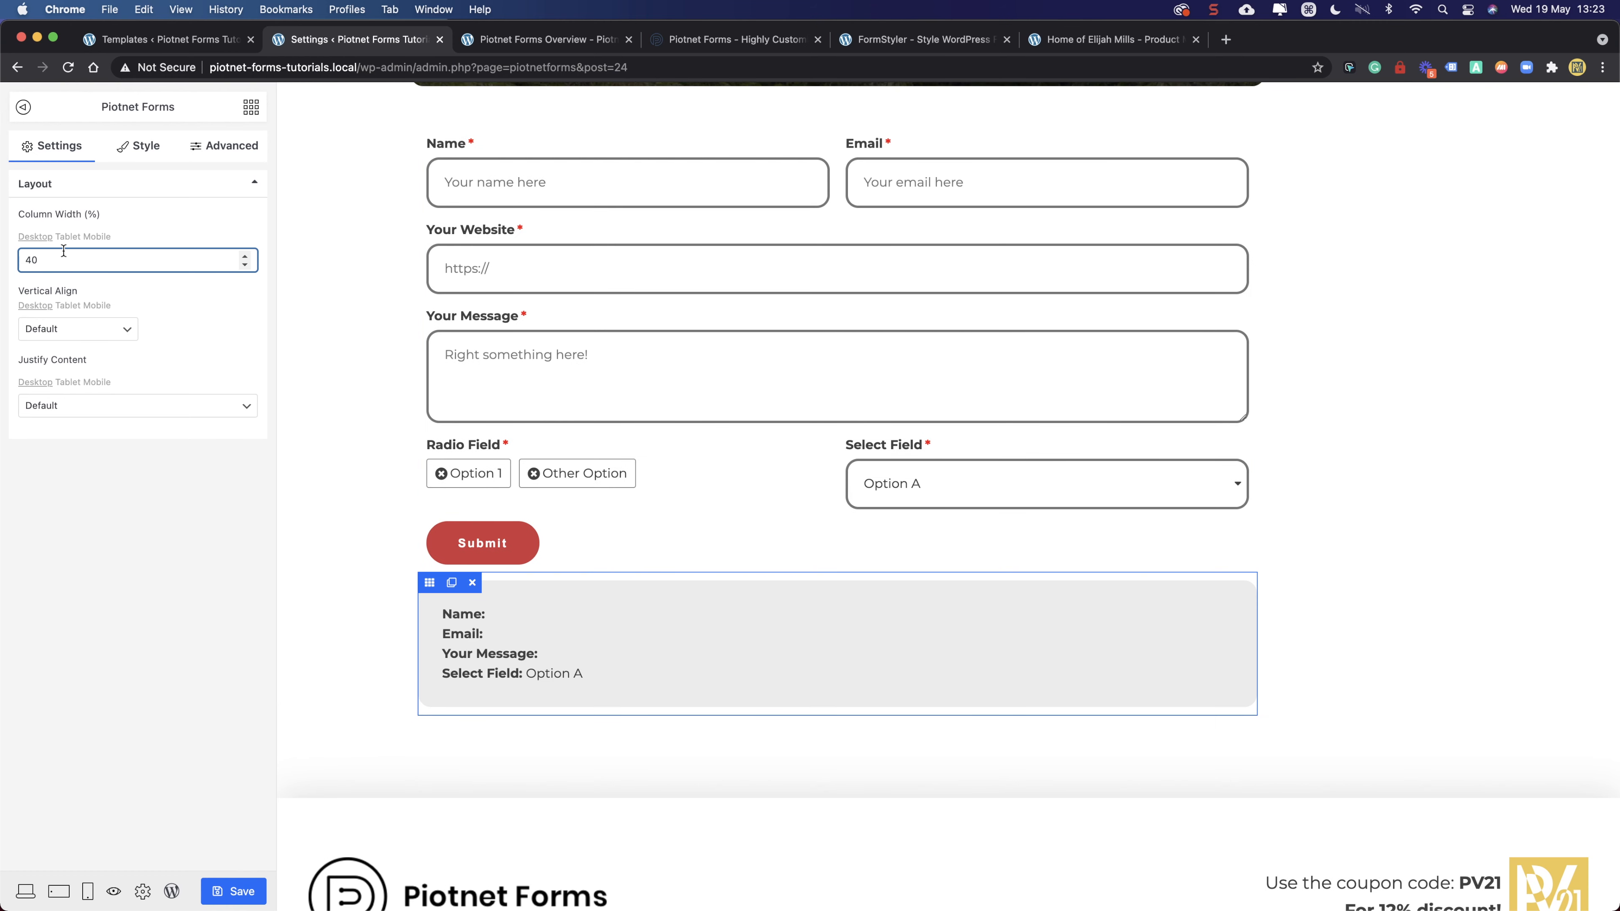
- Set the form column width to 65 and the preview column to 35, then save
left_click(429, 136)
left_click_drag(107, 261, 1, 267)
type("60")
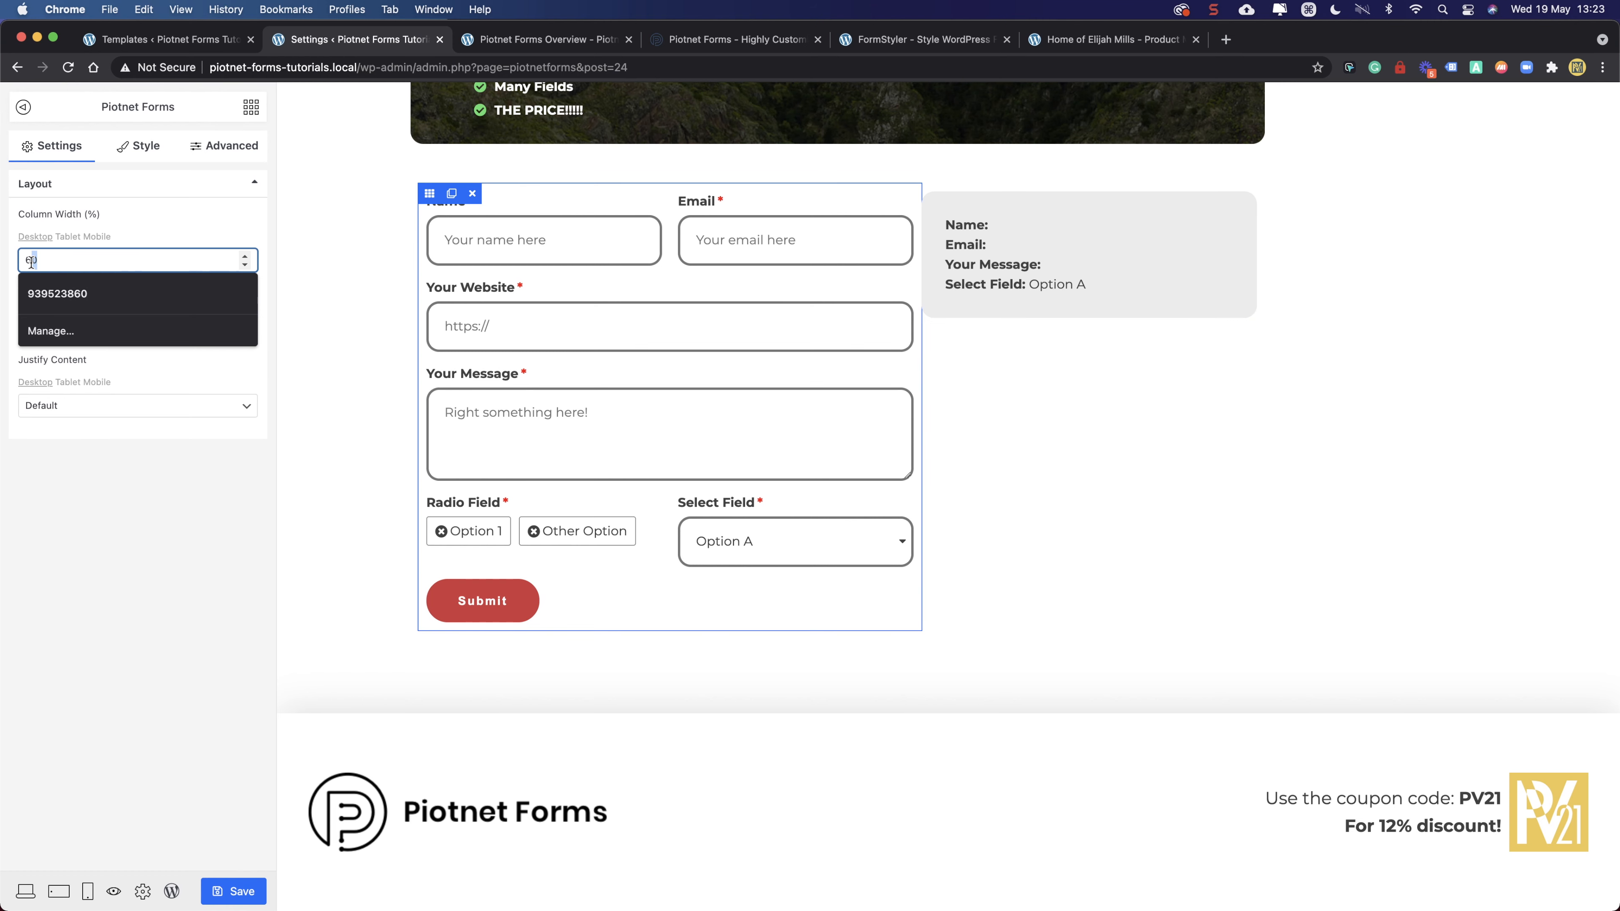
type("5")
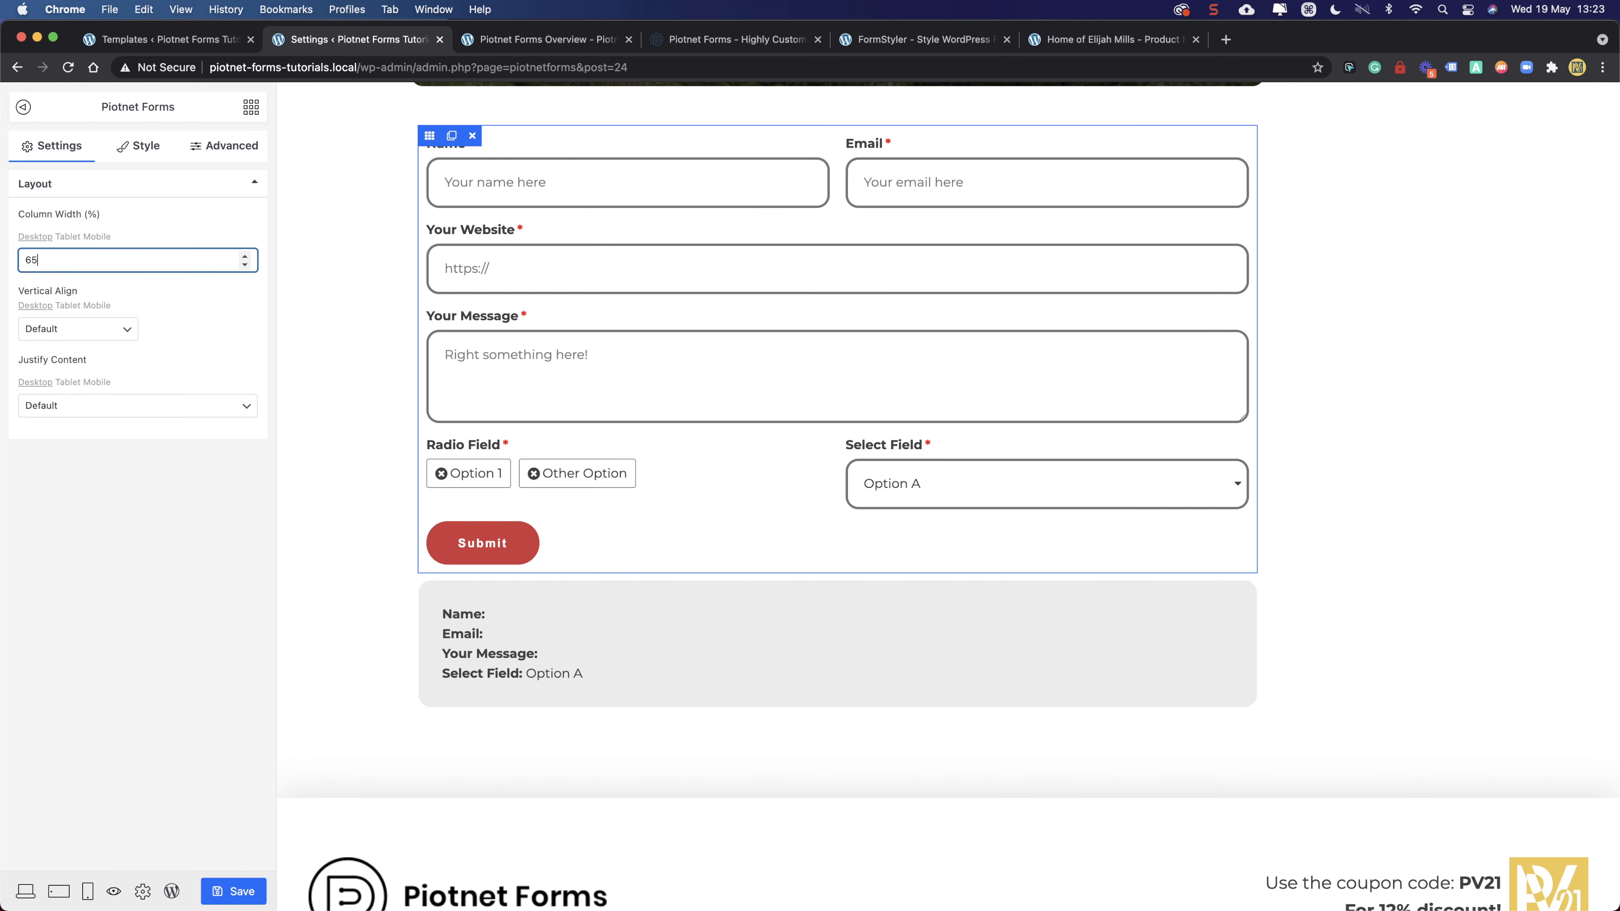
left_click(649, 532)
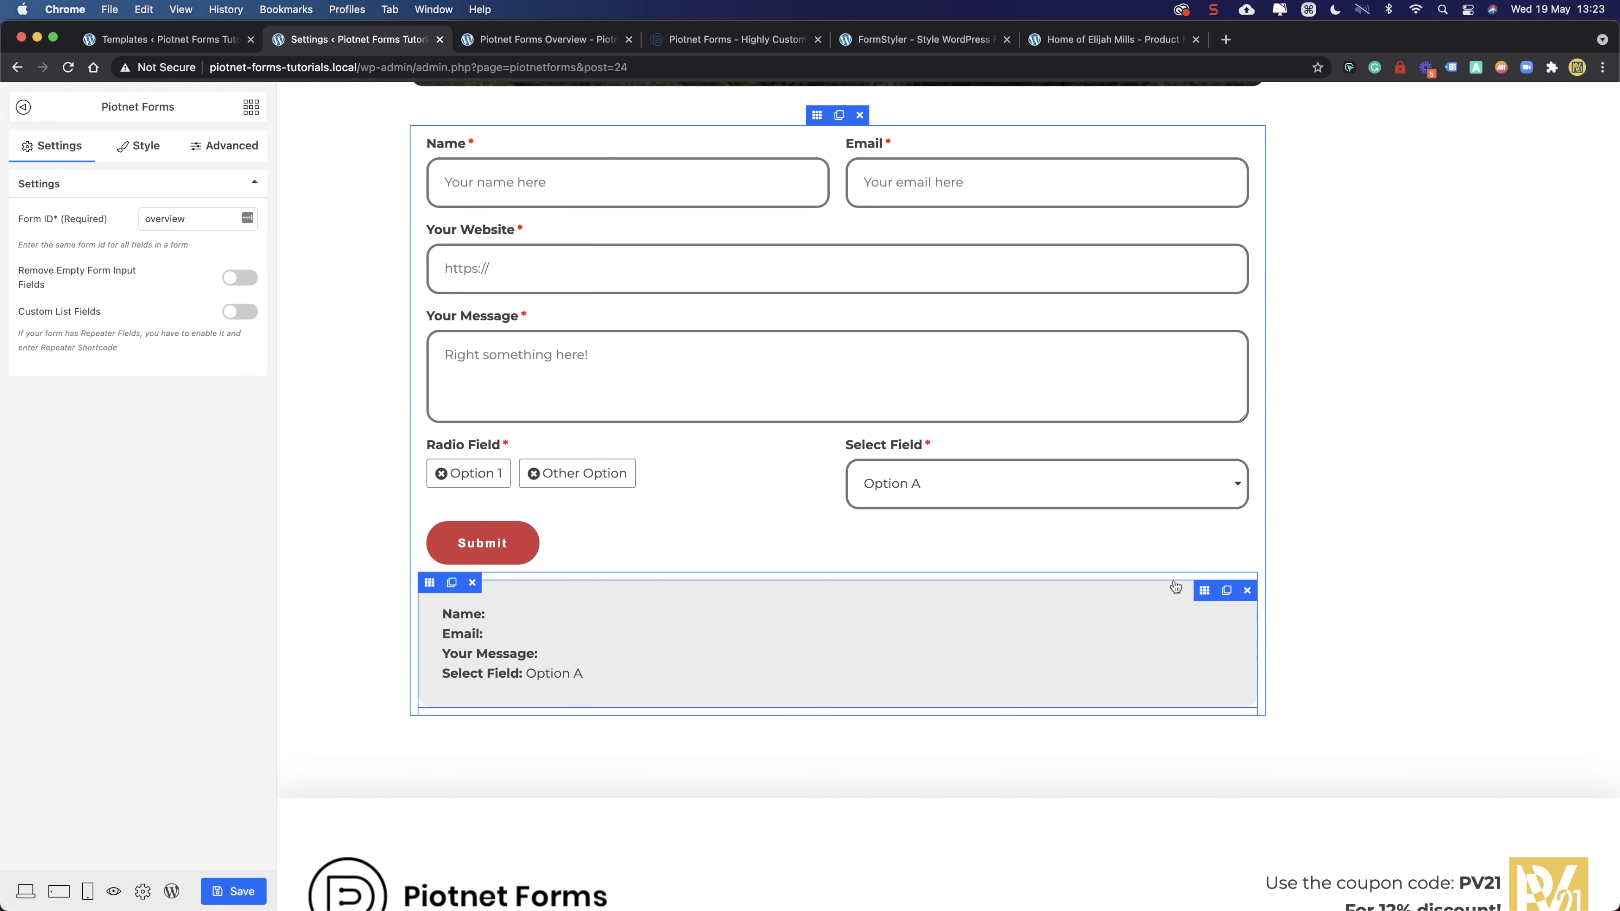
left_click(429, 582)
left_click_drag(83, 261, 2, 262)
type("35")
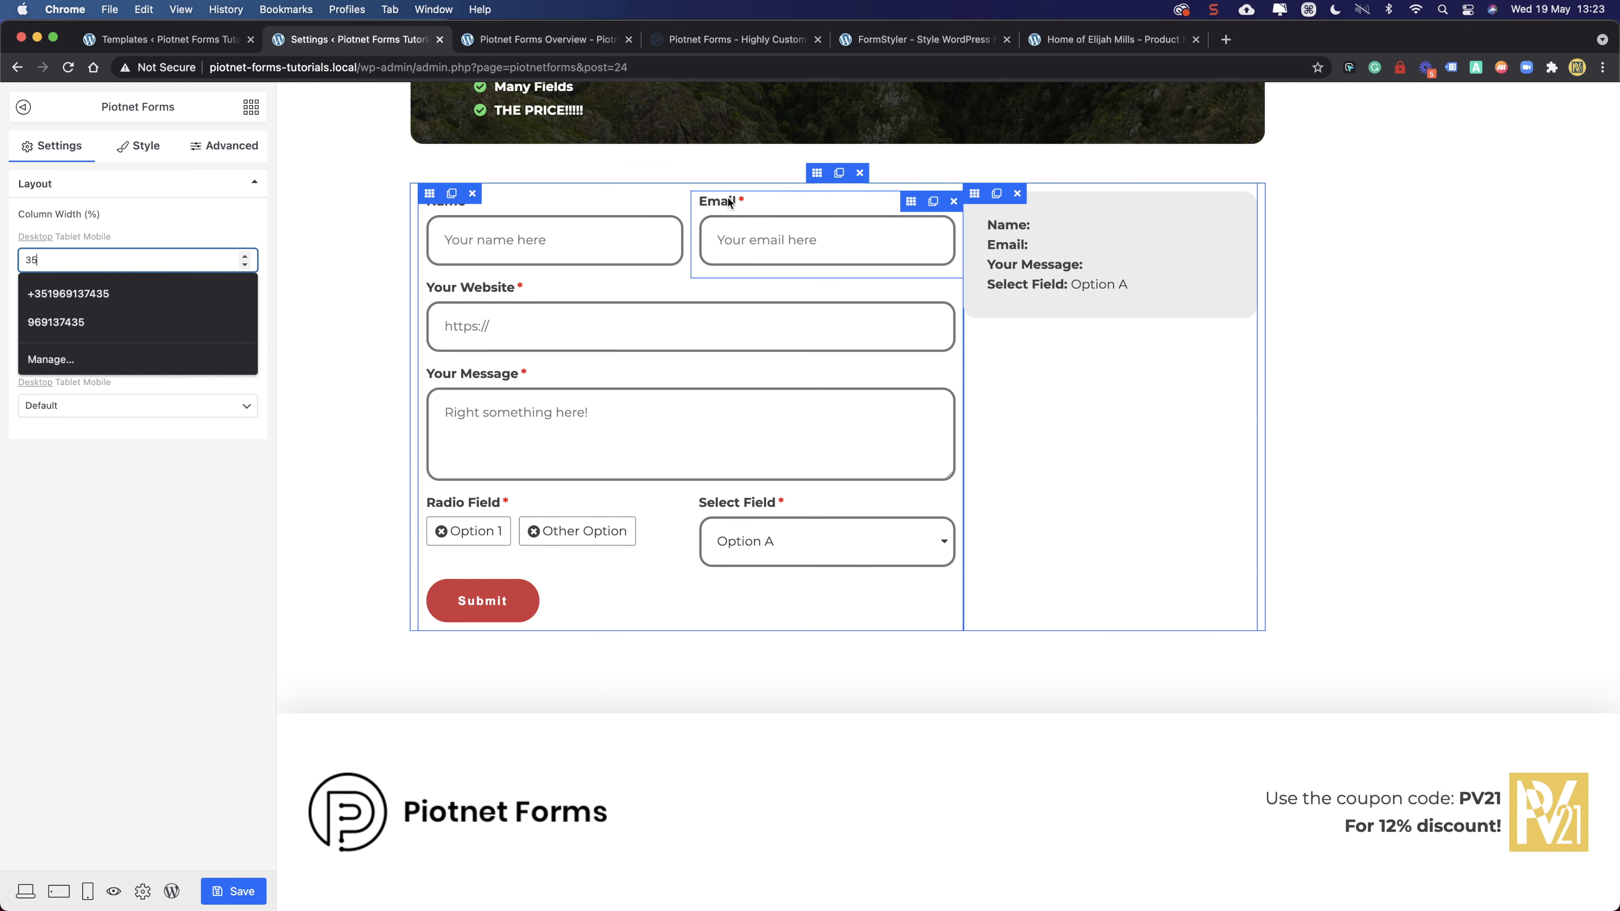
left_click(815, 190)
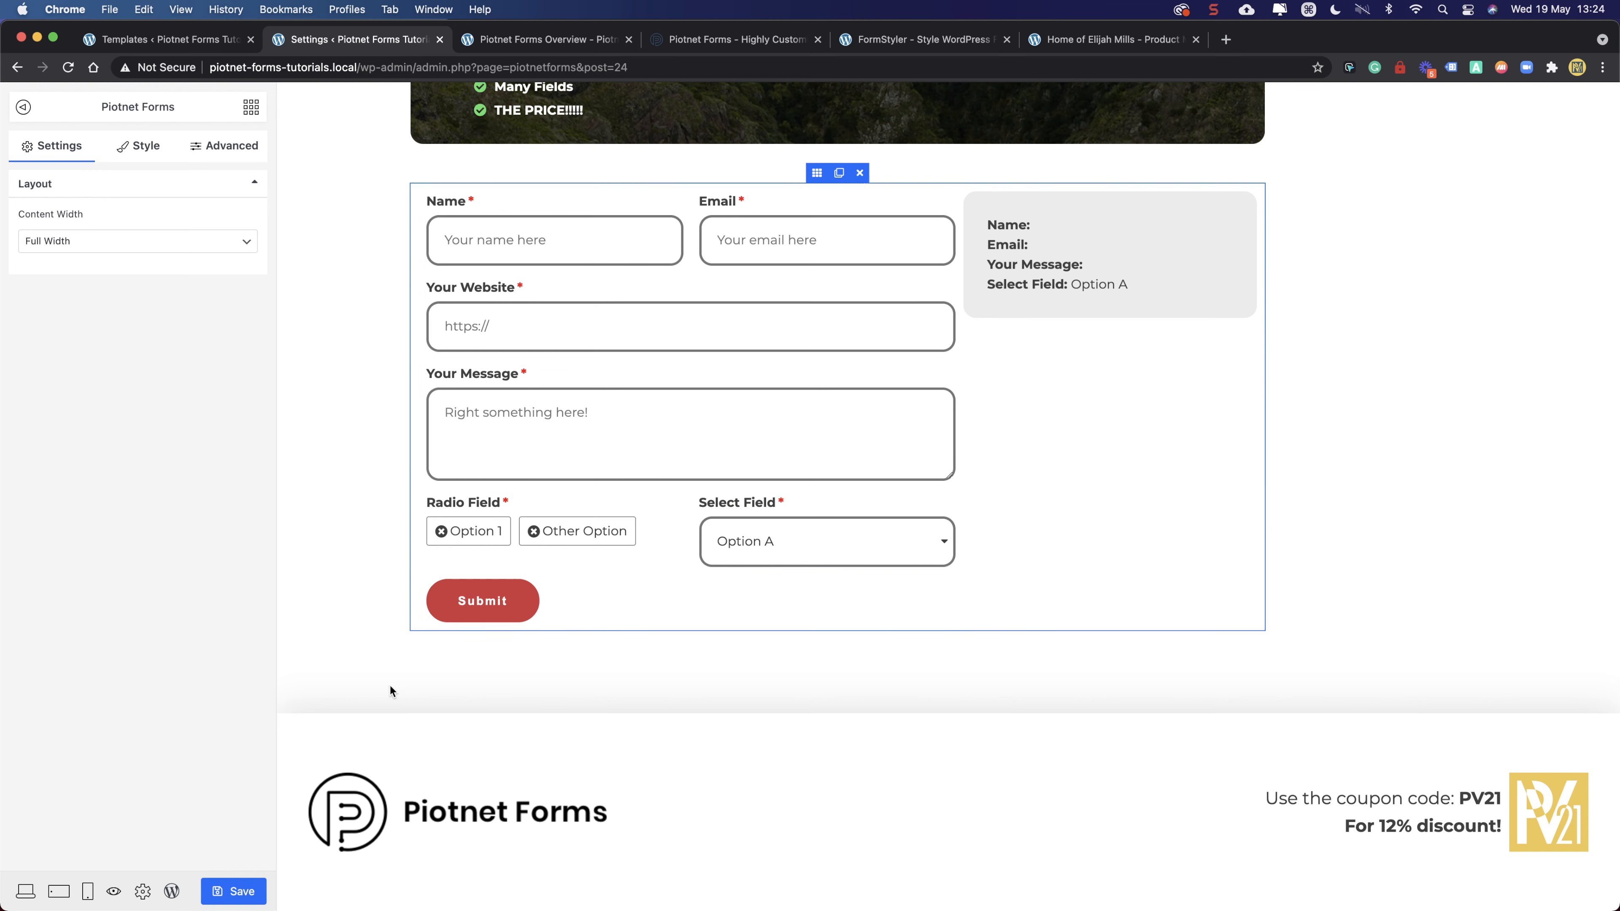
left_click(232, 887)
- Reload the live form page and look over the submissions preview text
left_click(495, 41)
left_click(68, 67)
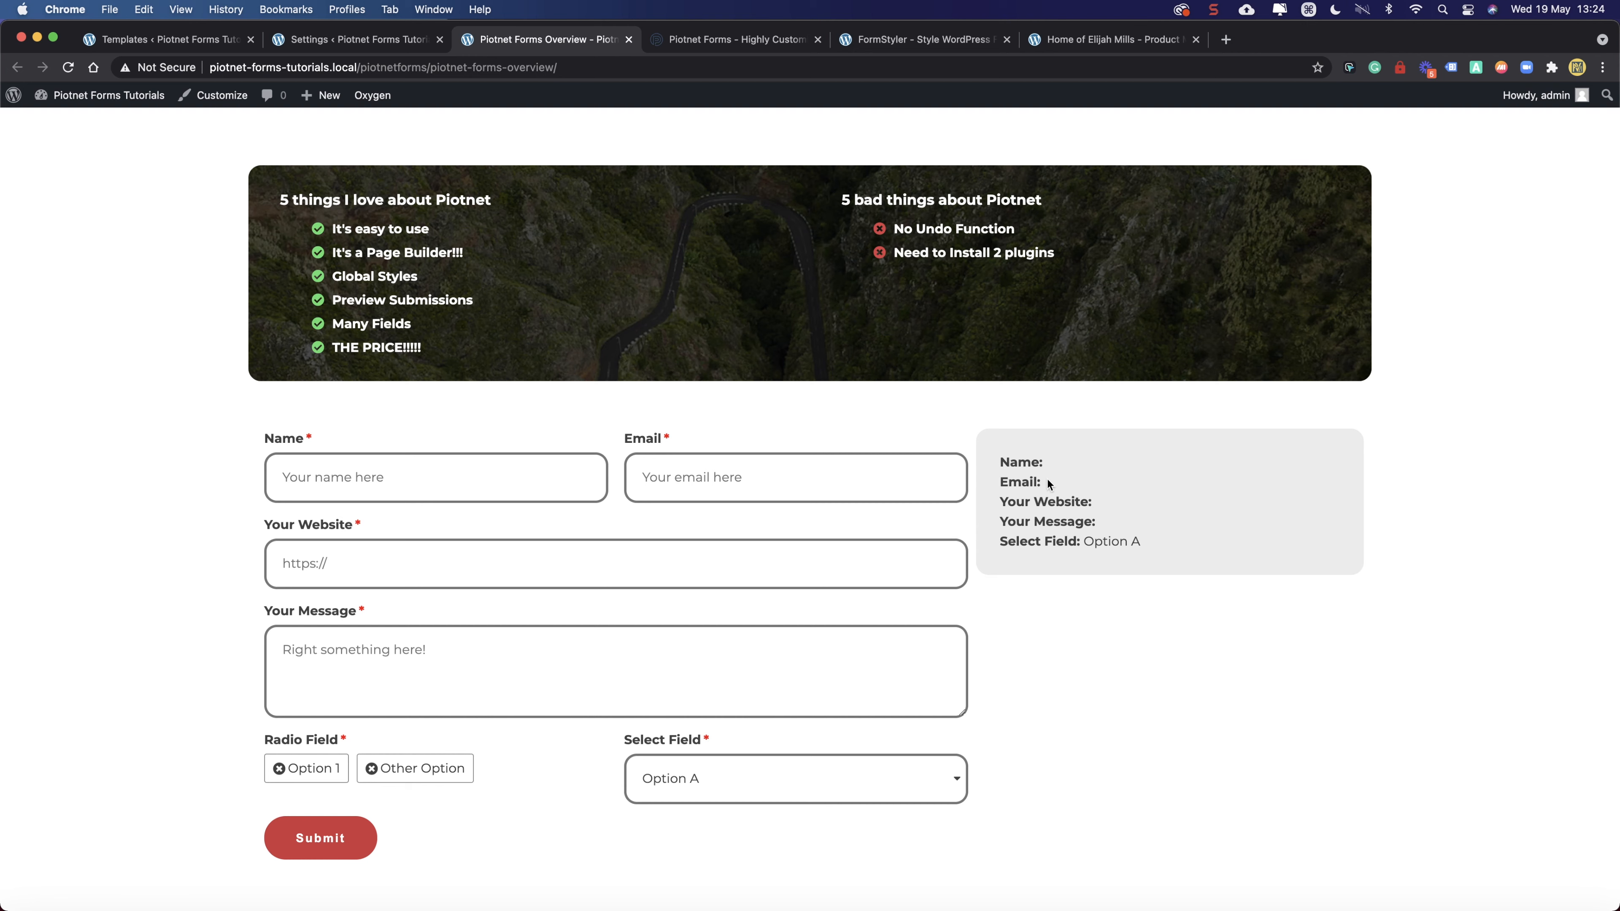
left_click_drag(1032, 502, 1105, 530)
left_click_drag(1064, 537, 1001, 460)
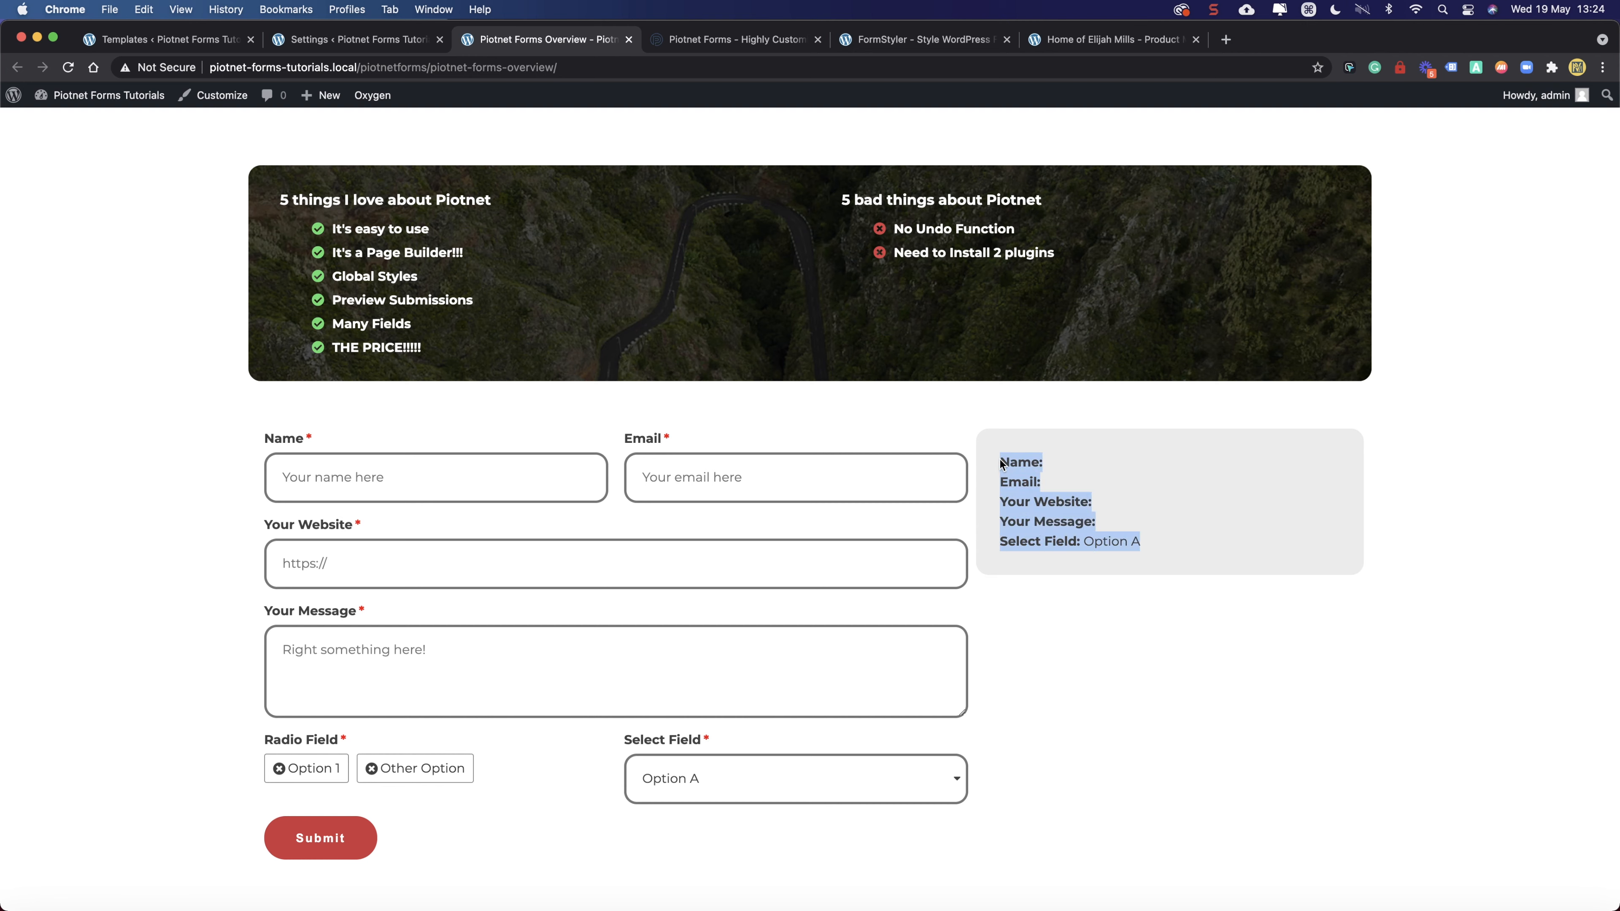
left_click(1039, 485)
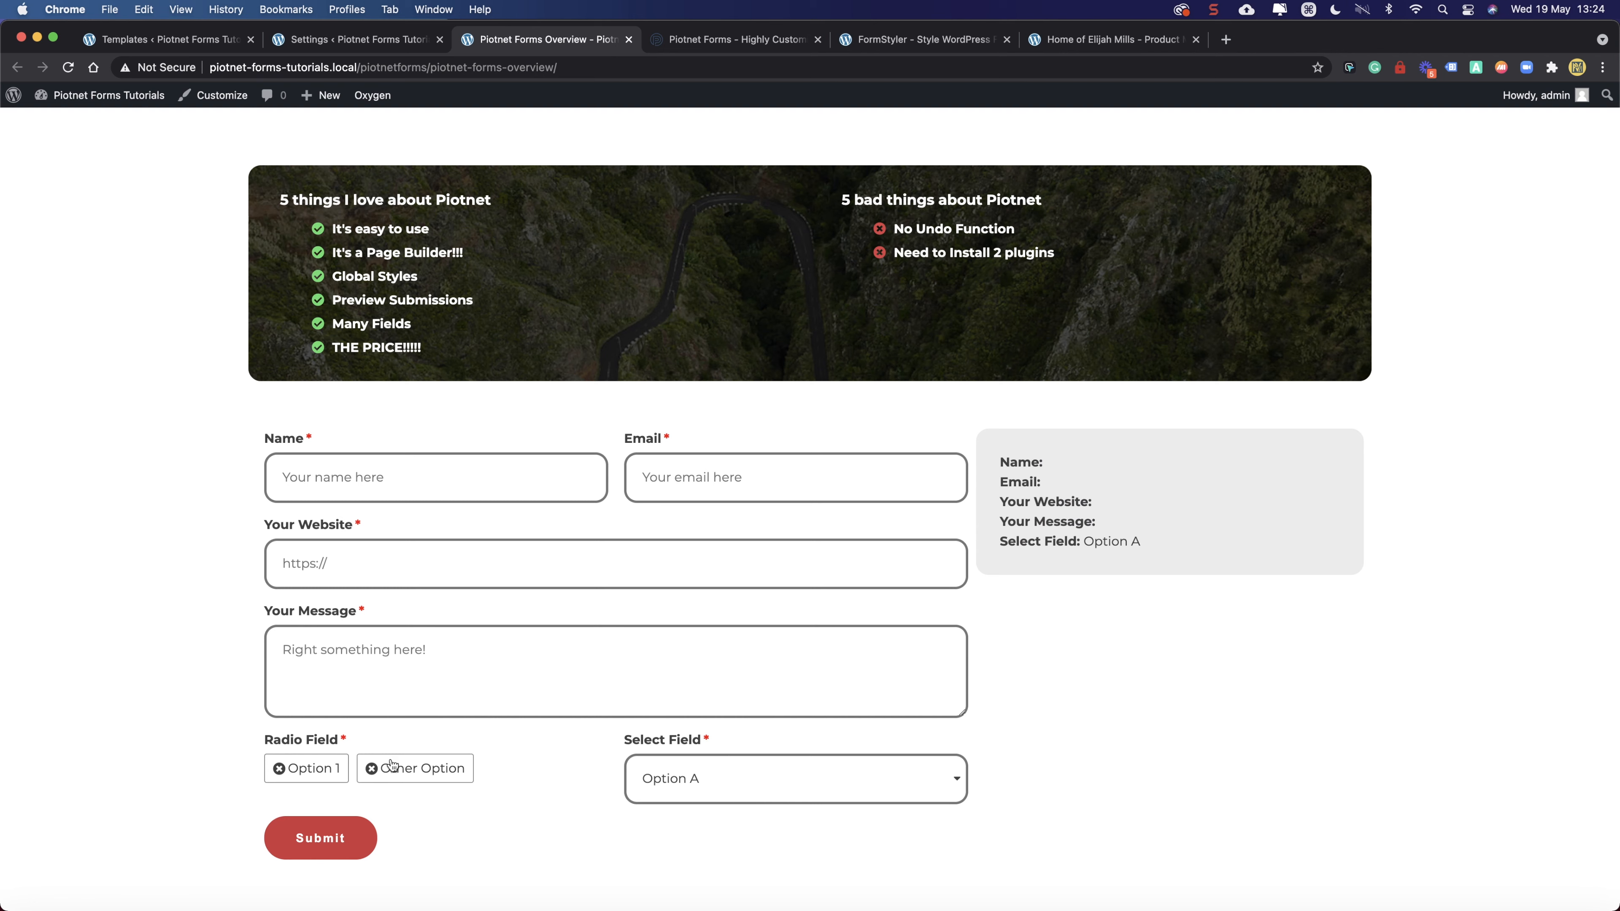
- Pick Option 1 and Other Option in Radio Field, then Option B, C and A in Select Field
left_click(341, 766)
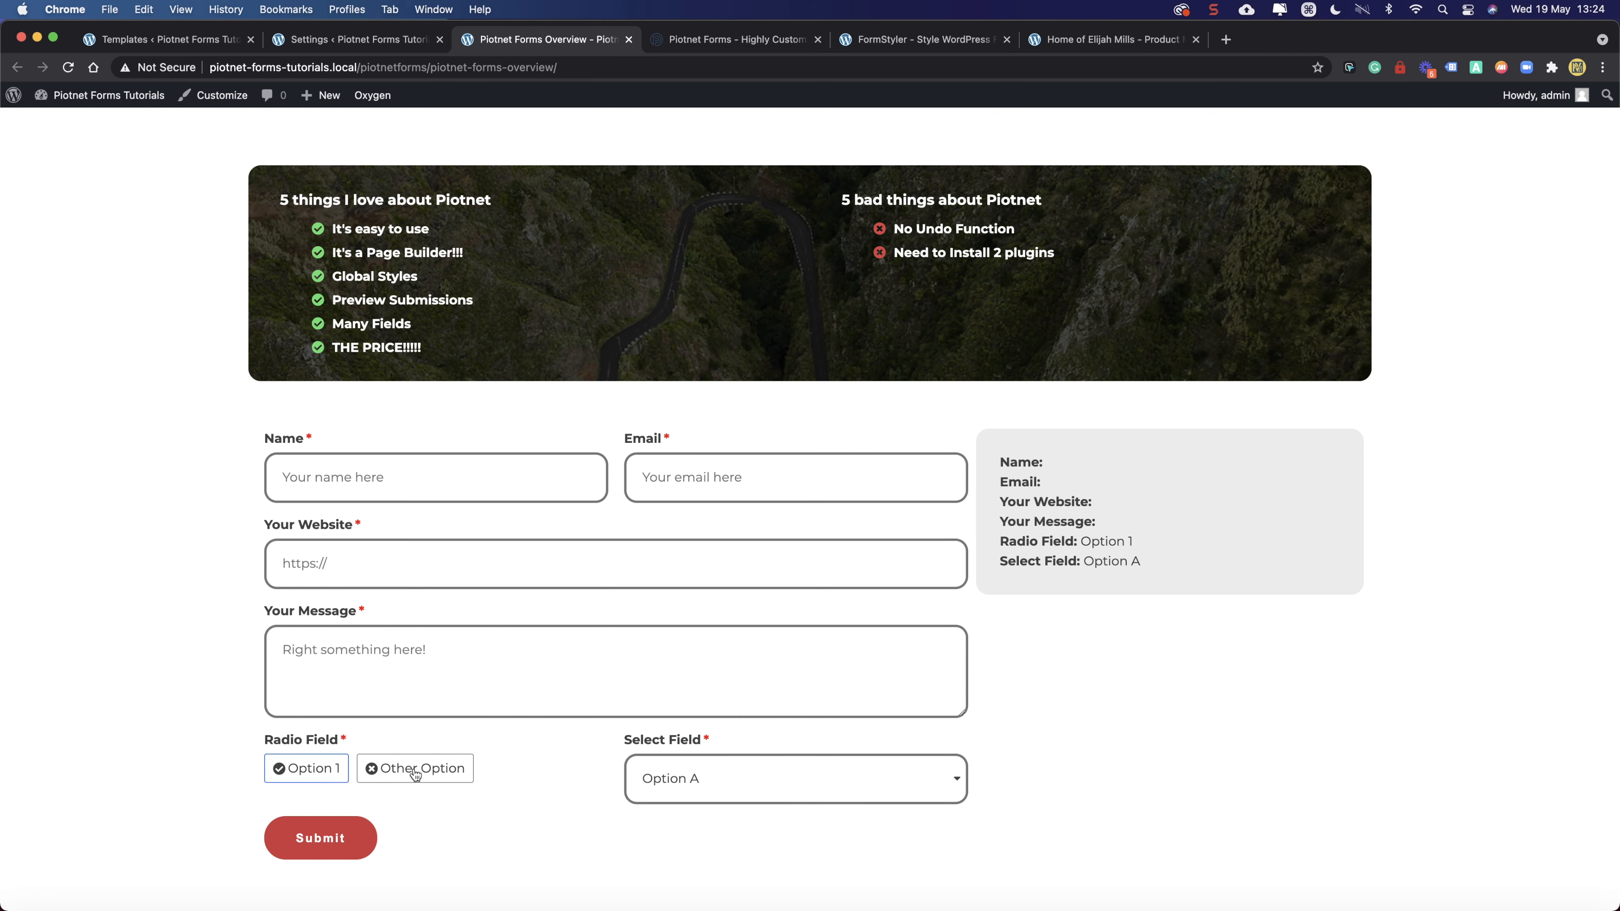
left_click(315, 769)
left_click(425, 765)
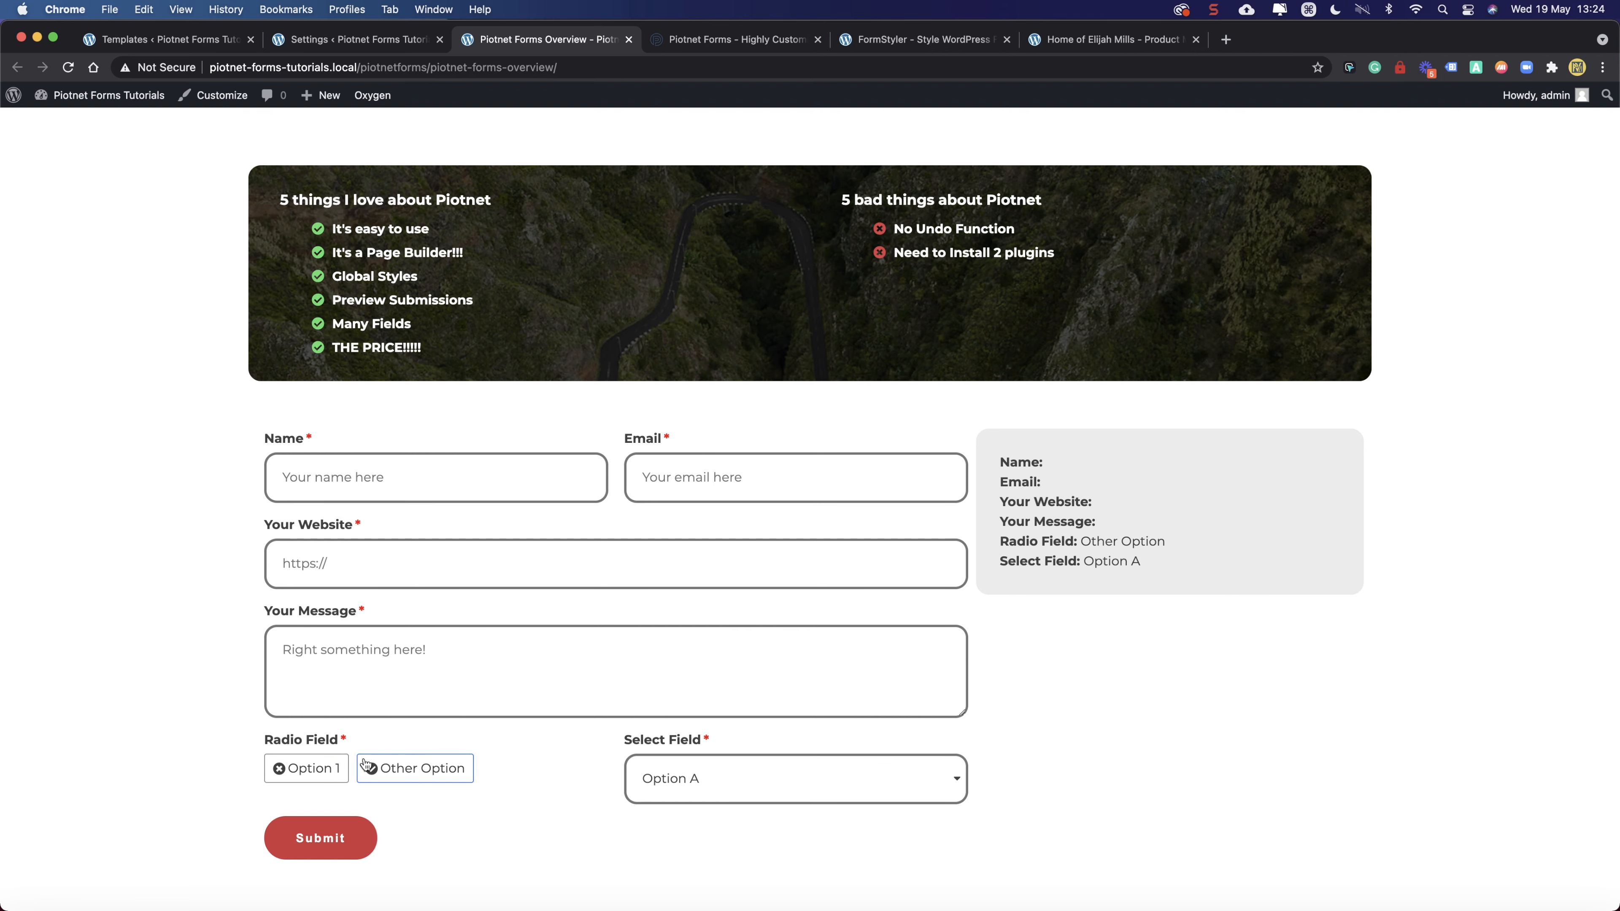
left_click(320, 770)
left_click(723, 773)
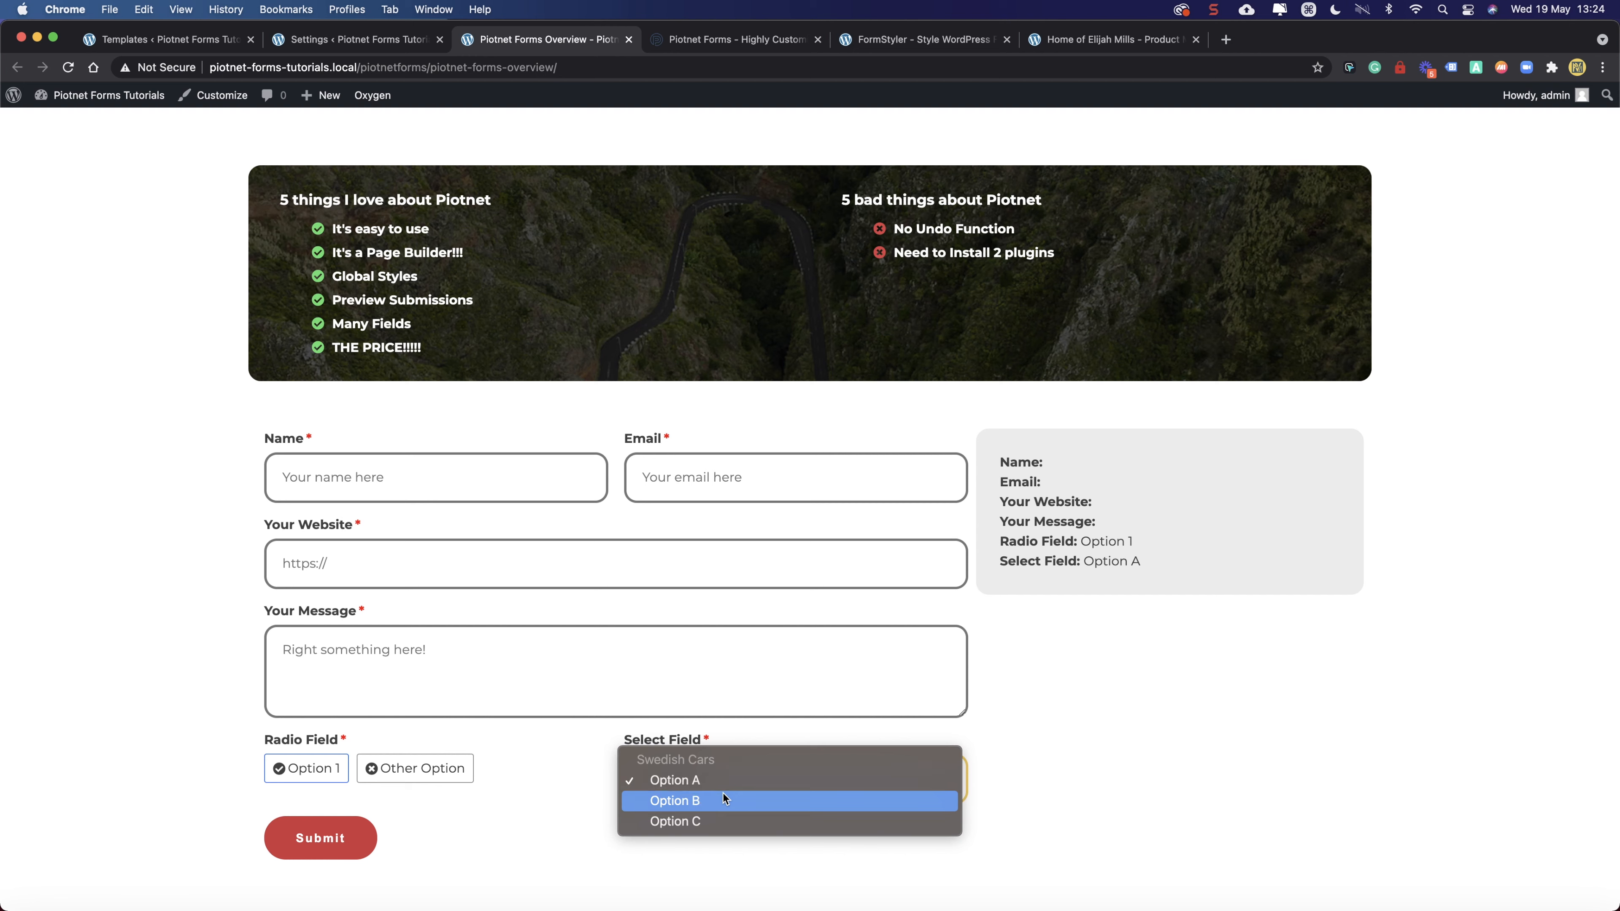
left_click(723, 797)
left_click(750, 785)
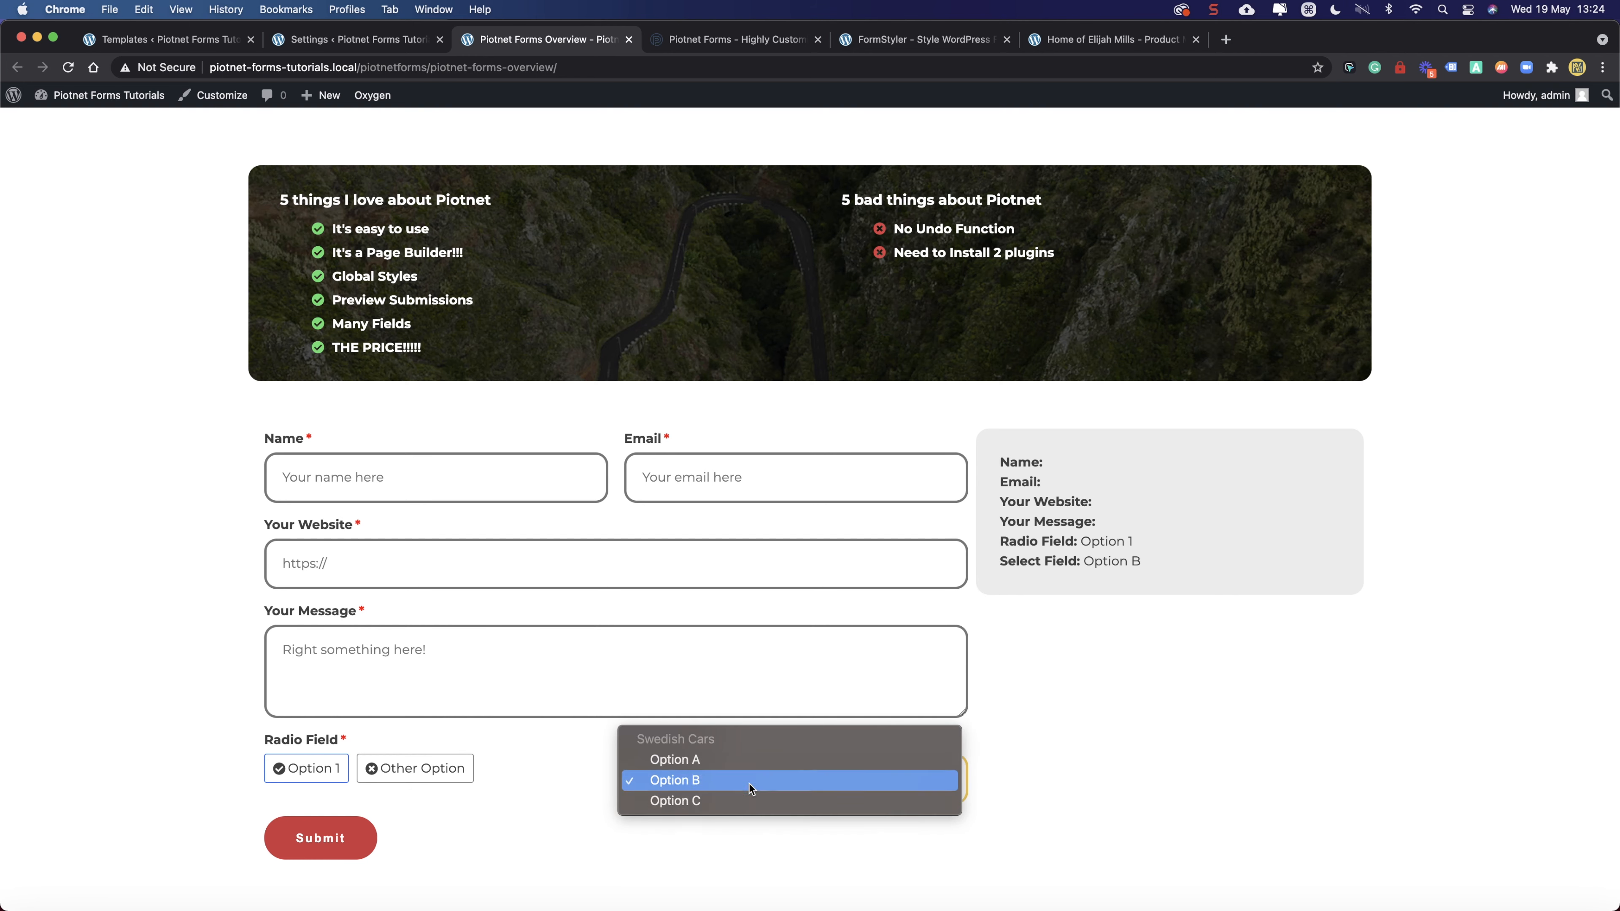
left_click(750, 801)
left_click(752, 779)
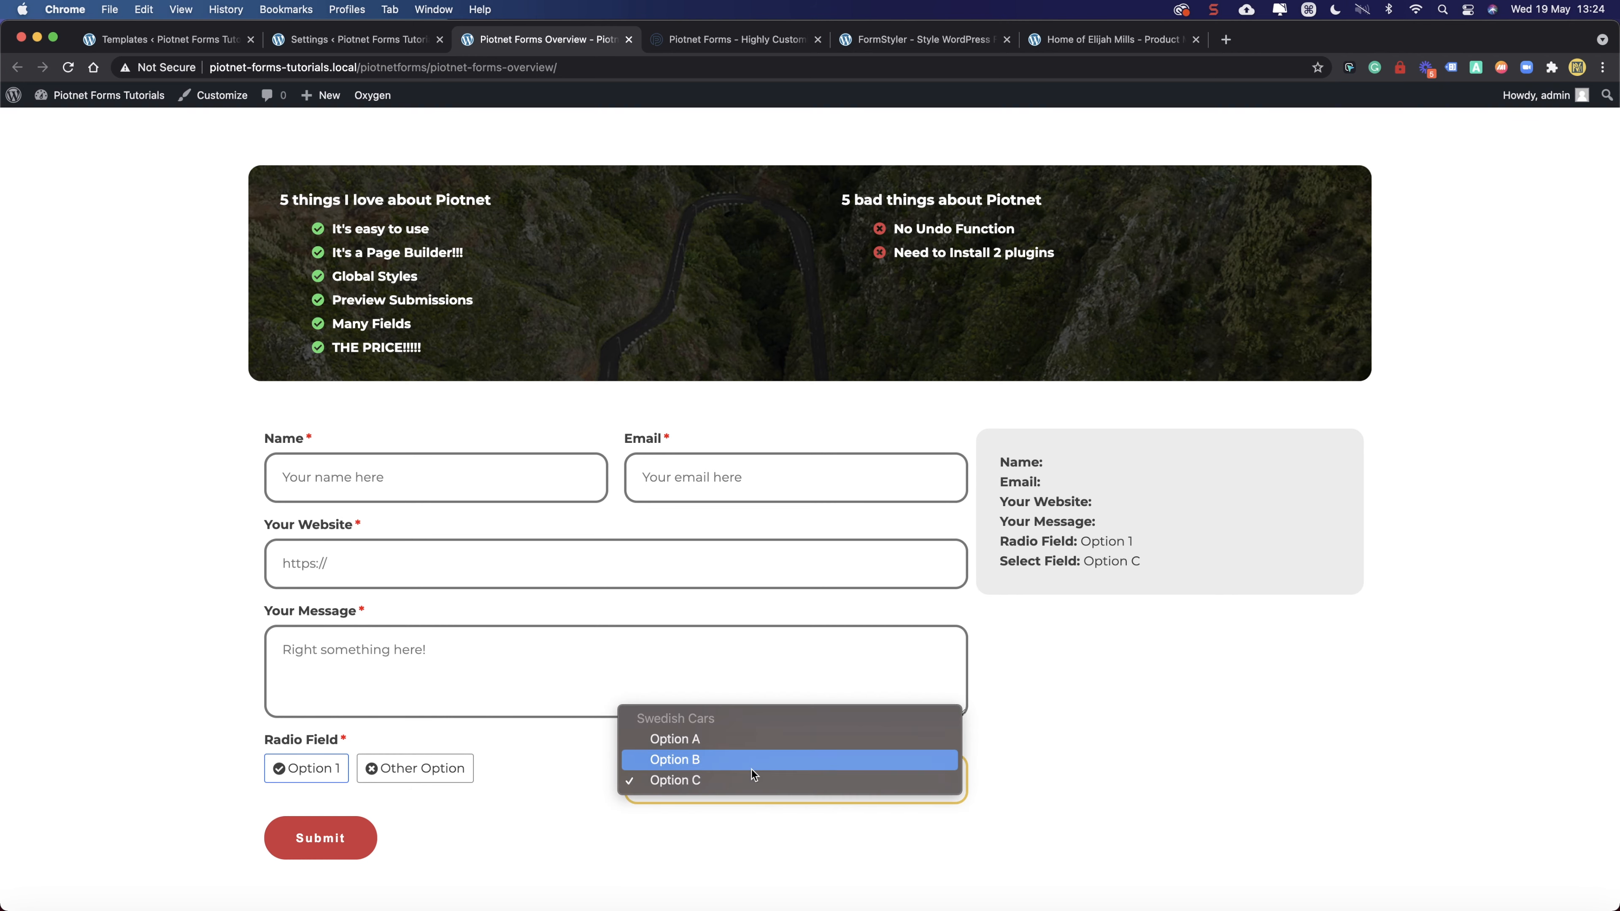
left_click(752, 733)
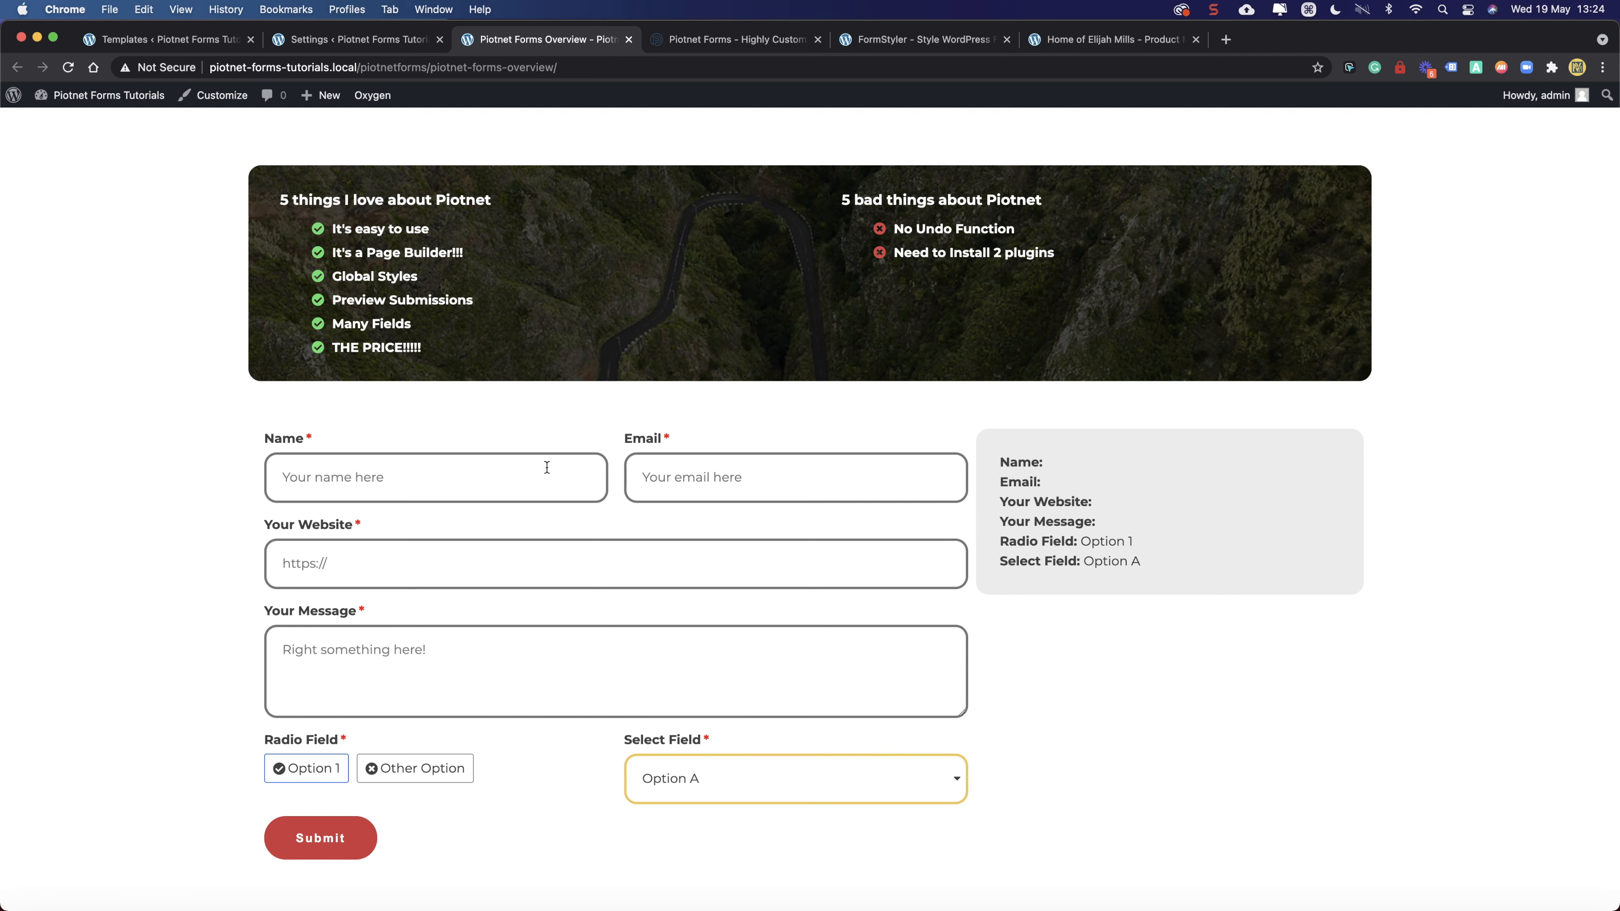
left_click(517, 476)
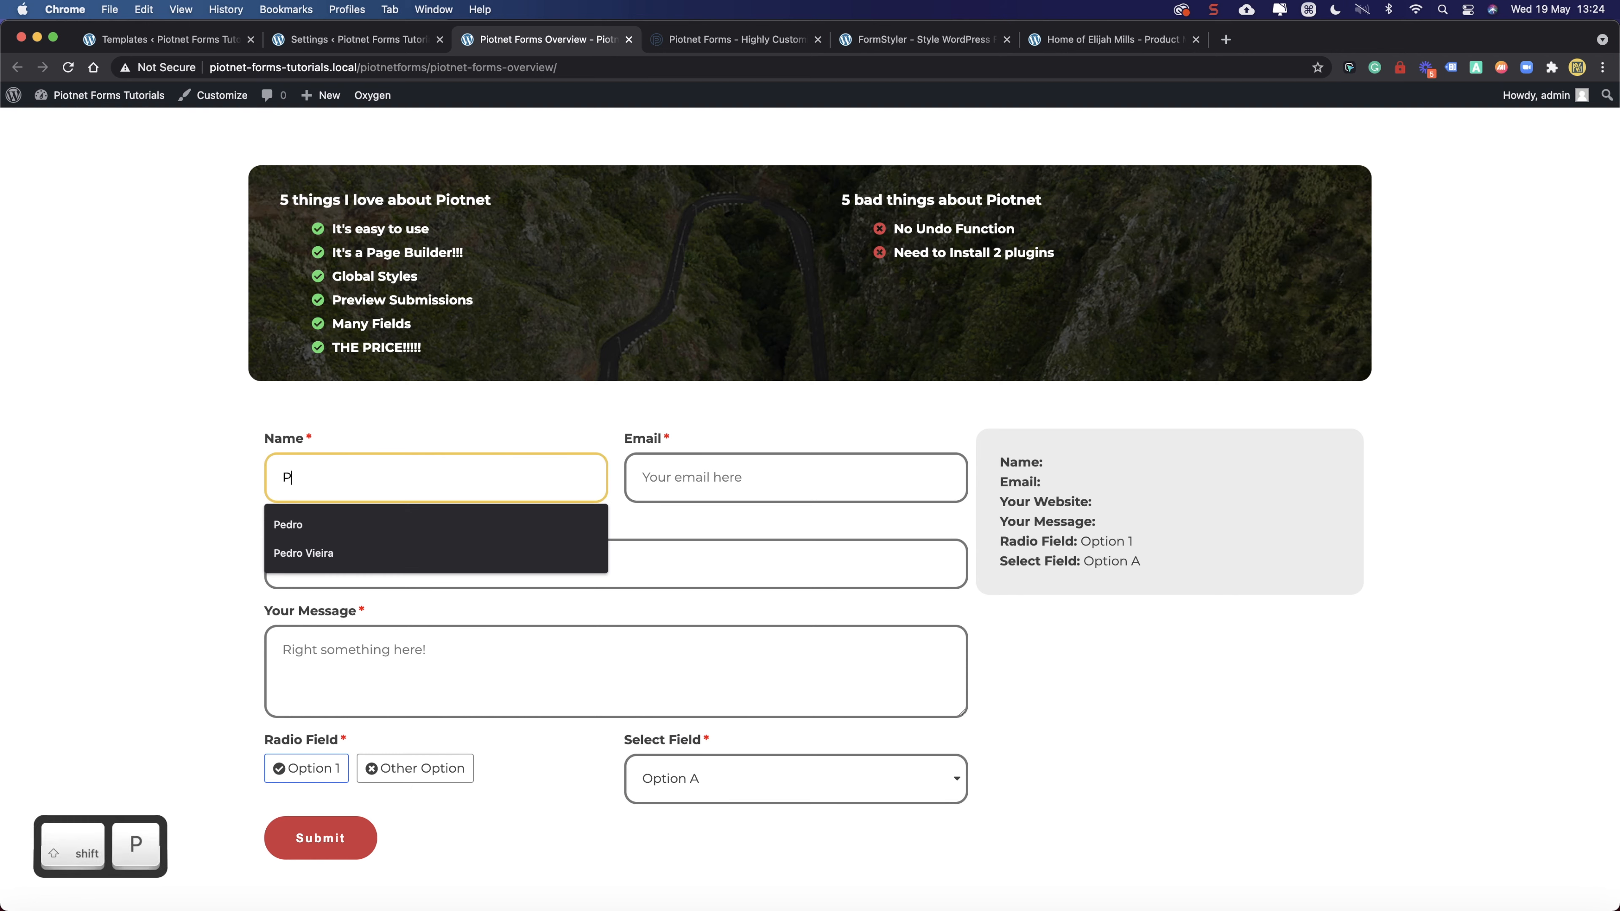
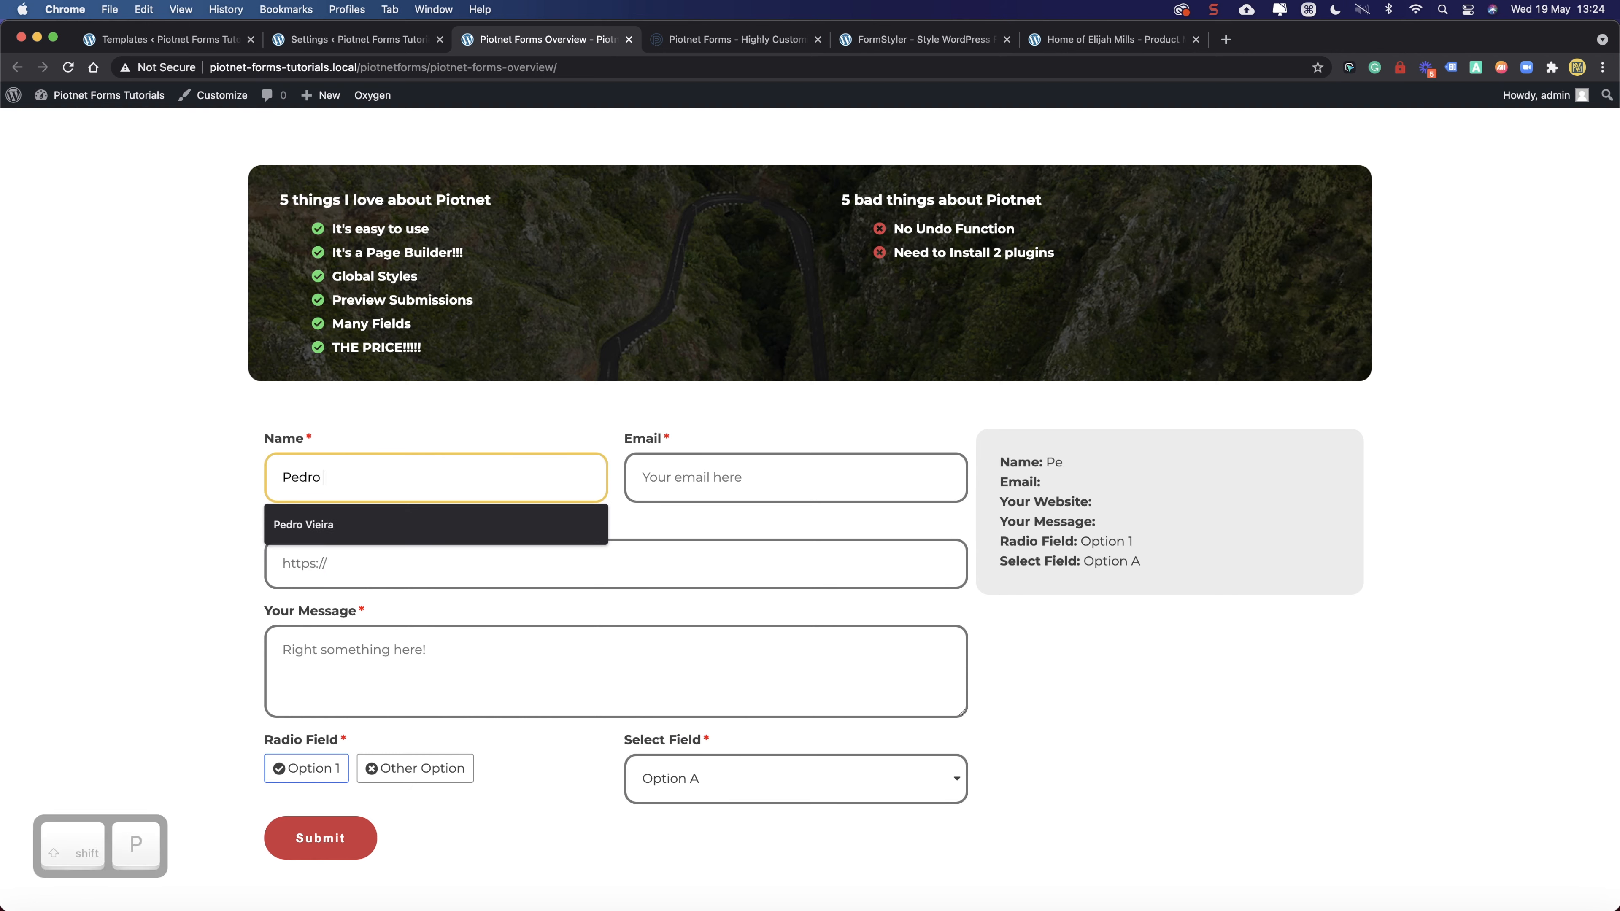
- Fill the form with a full name, the saved e-mail, a website address and the message 'My message!'
left_click(731, 469)
left_click(723, 545)
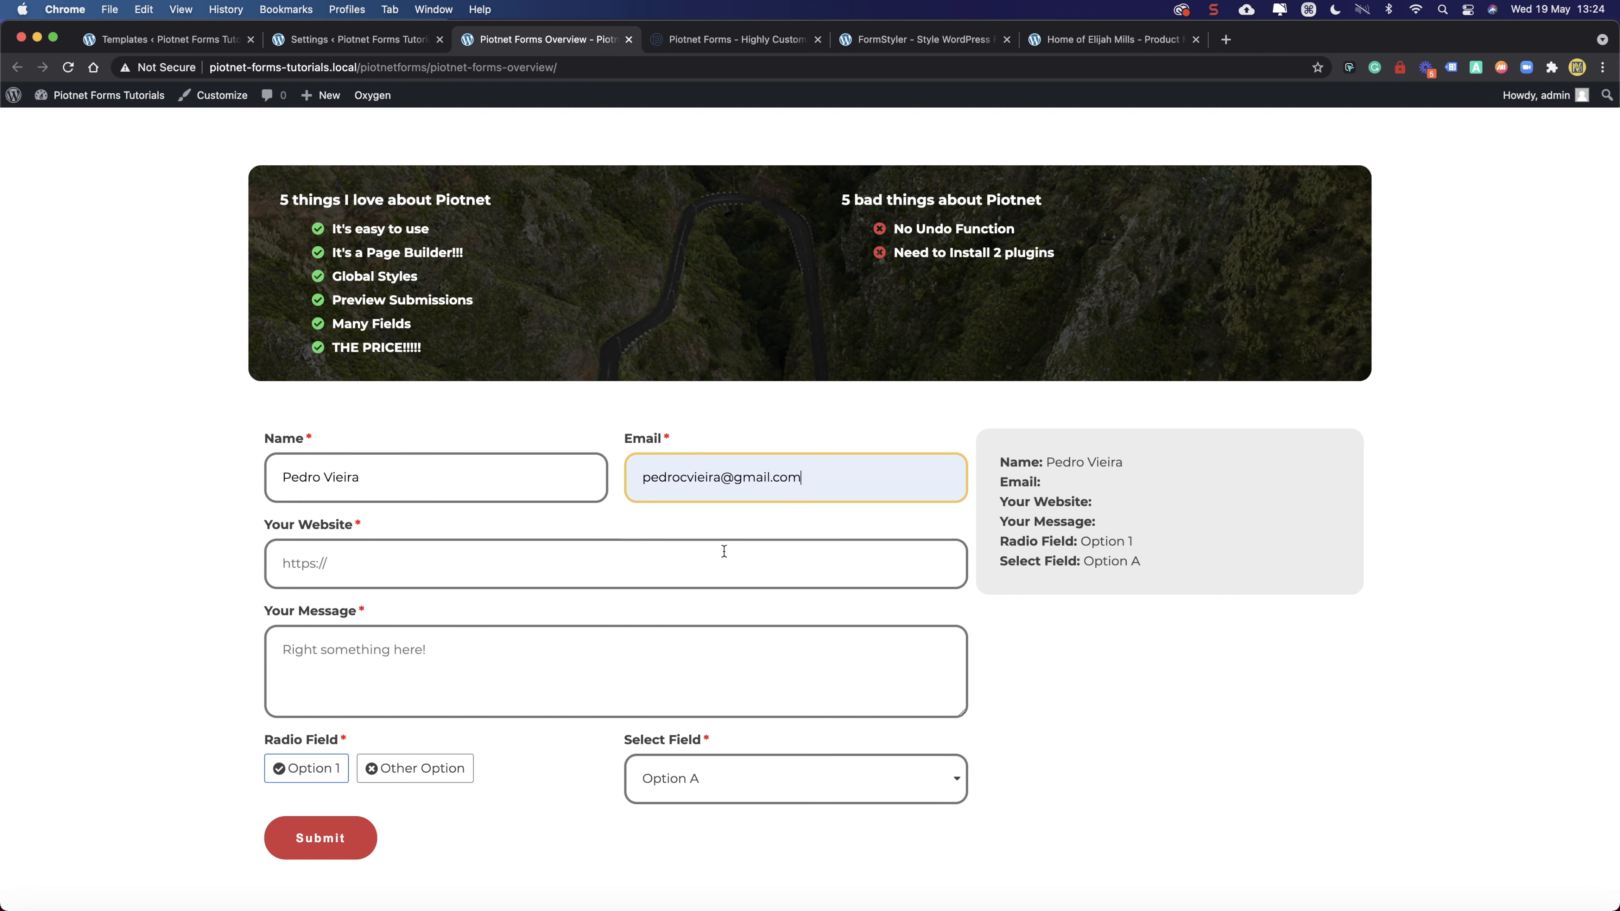
left_click(533, 565)
type("https://pv21design.pt")
key("Tab")
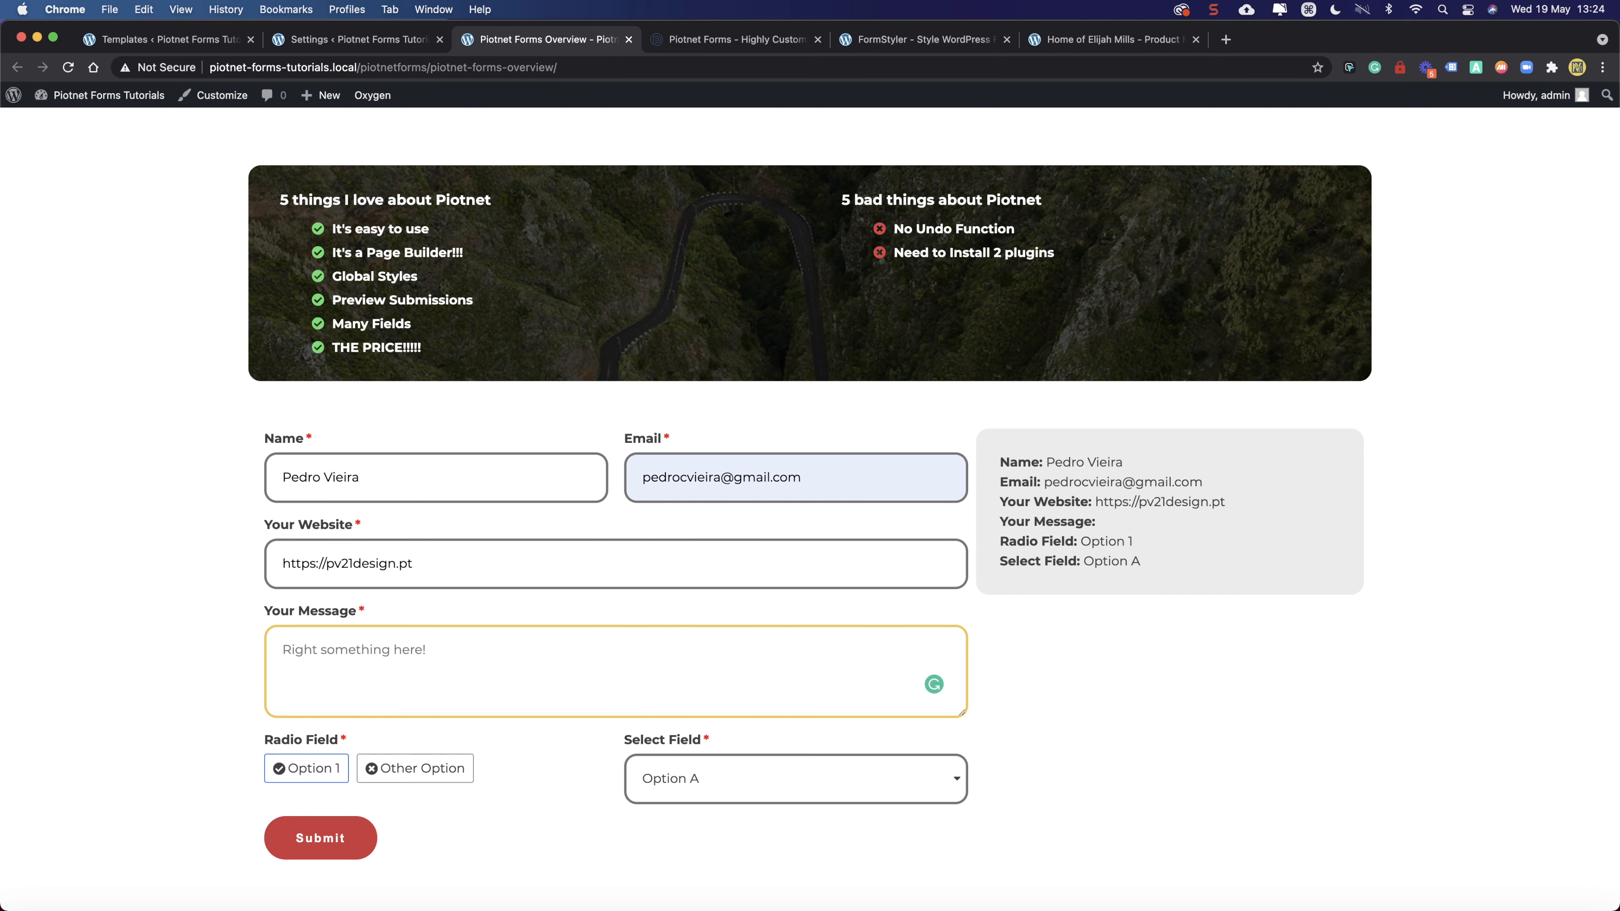
type("My message!")
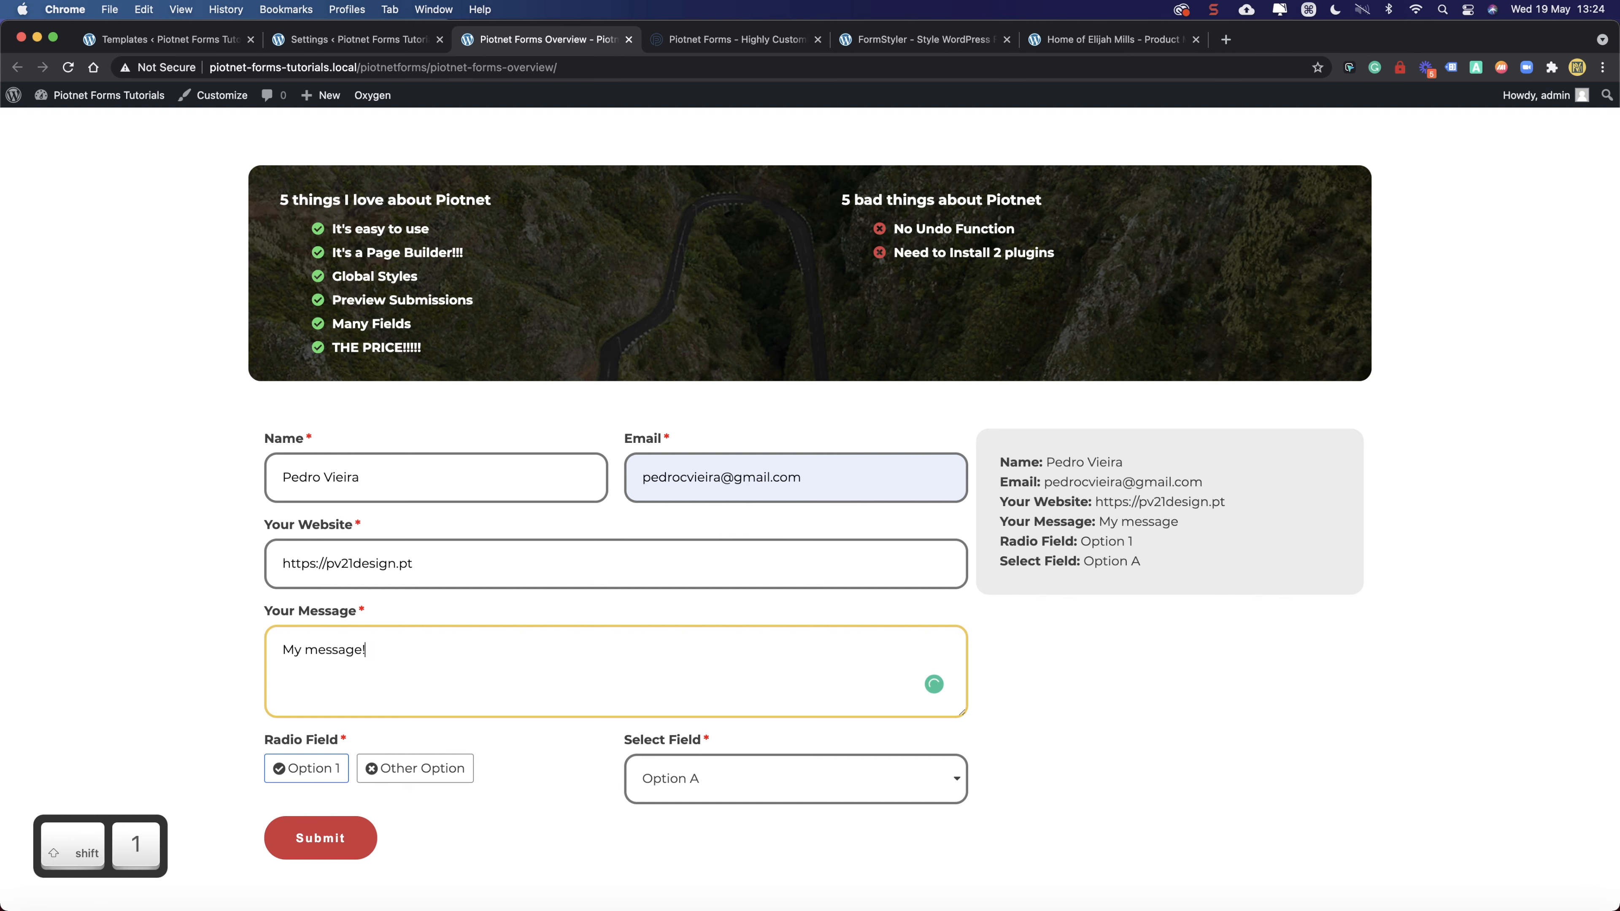
- Review the submission preview, highlighting and clearing text in it while scrolling
left_click_drag(1237, 591, 1150, 567)
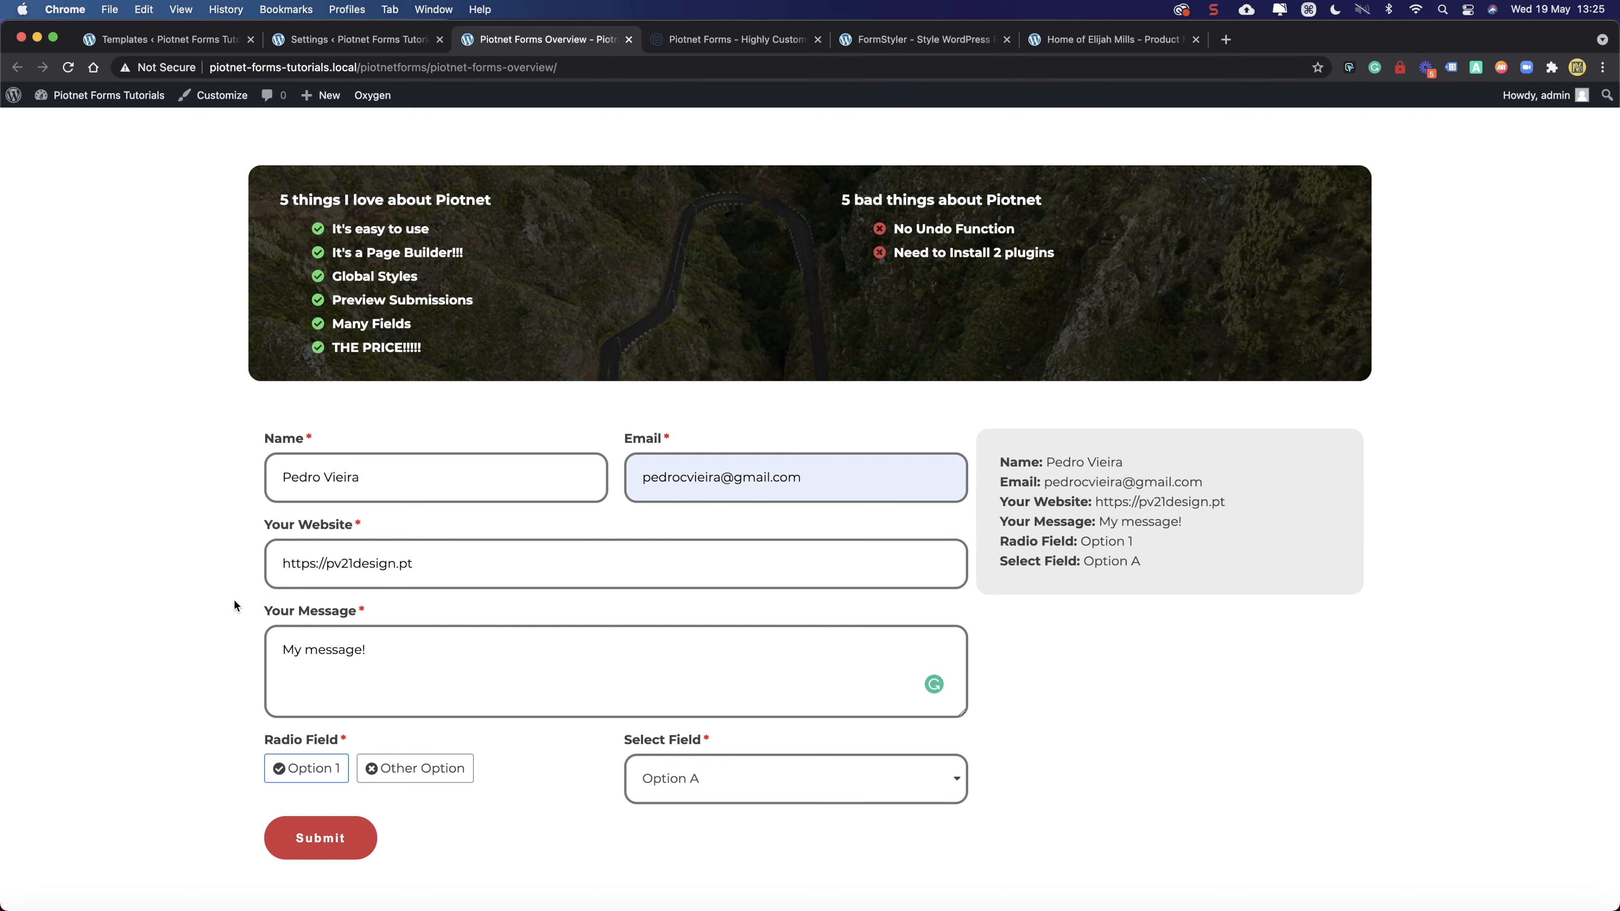
scroll(234, 601, "down", 5)
scroll(234, 602, "up", 2)
scroll(234, 601, "up", 2)
mouse_move(1175, 528)
left_mouse_down()
mouse_move(969, 424)
mouse_move(998, 417)
mouse_move(1183, 494)
mouse_move(1169, 527)
left_mouse_up()
left_click(1168, 527)
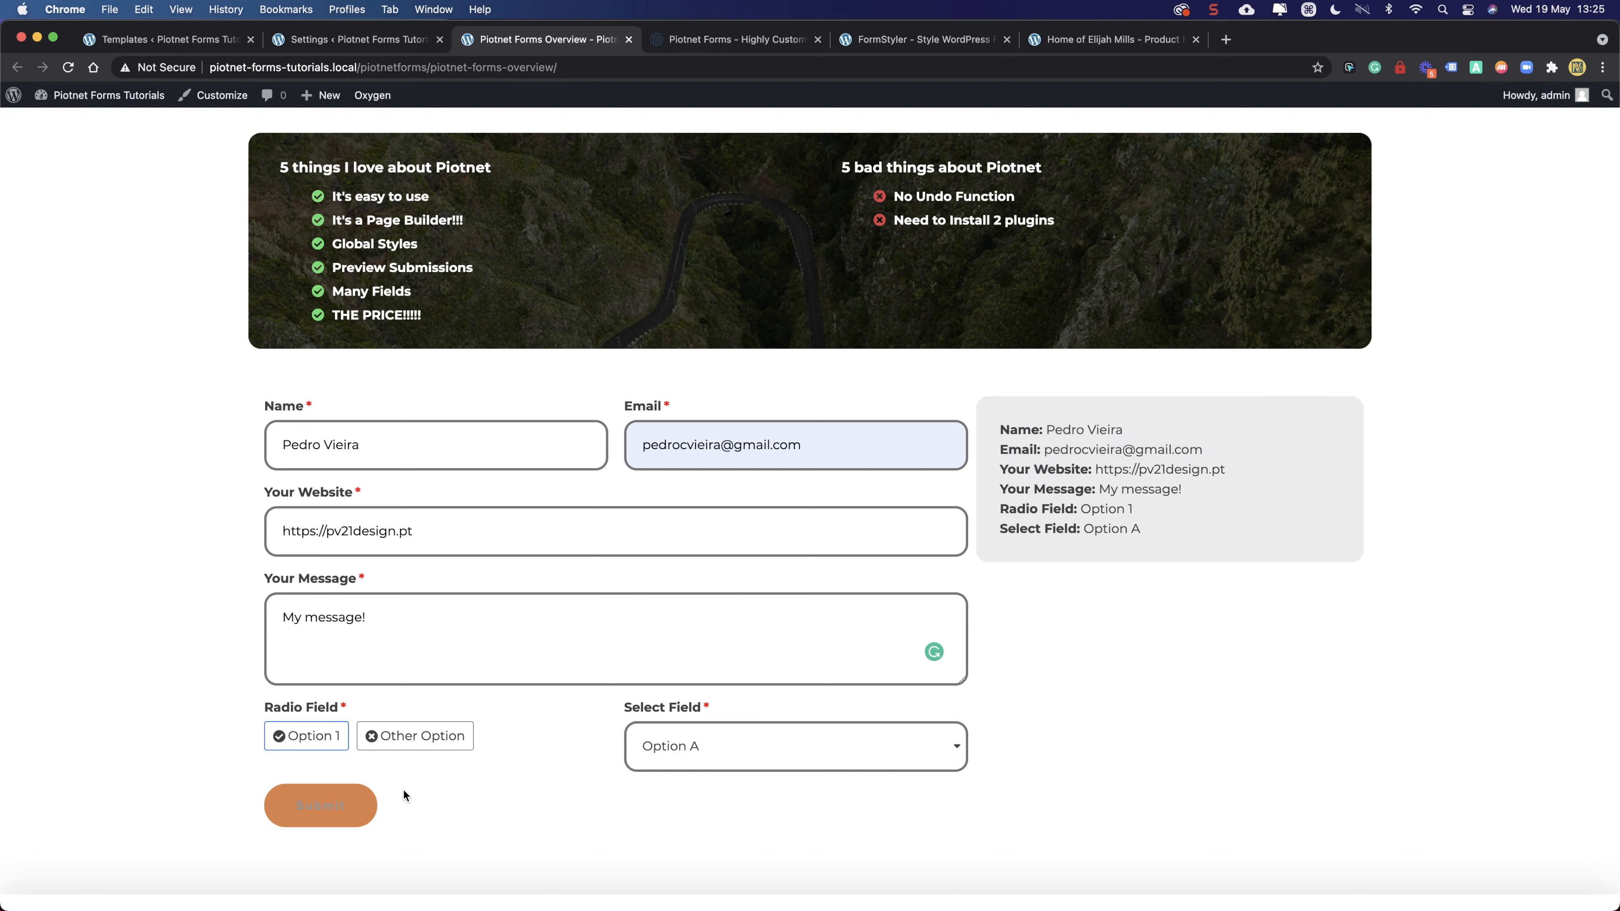
scroll(631, 749, "down", 3)
scroll(667, 637, "up", 3)
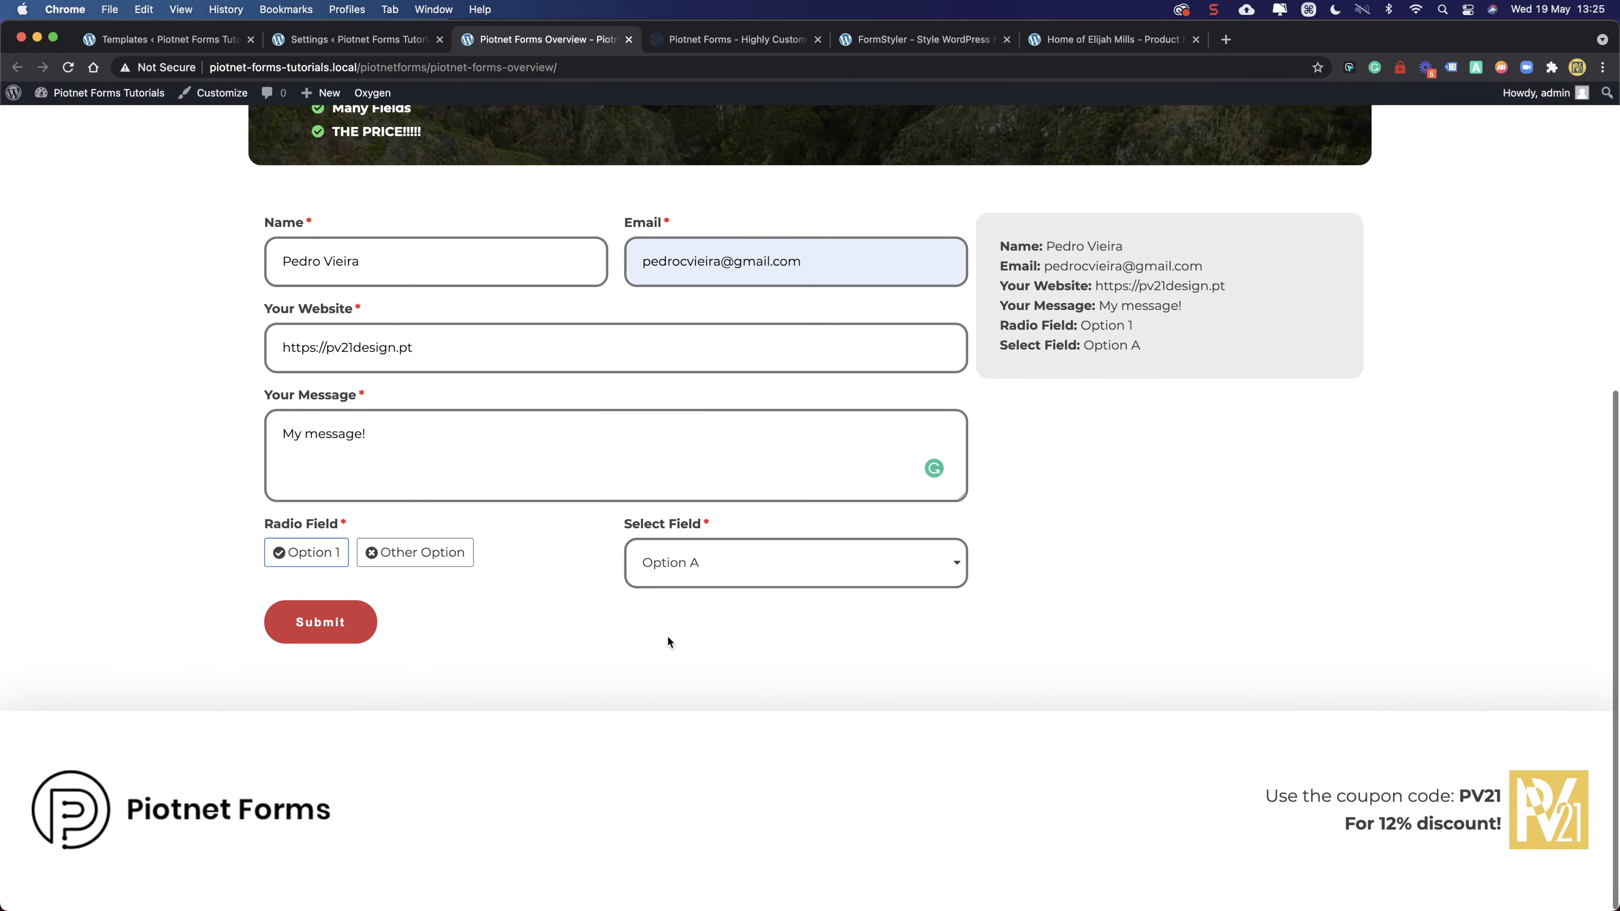
scroll(766, 282, "up", 4)
scroll(737, 330, "down", 6)
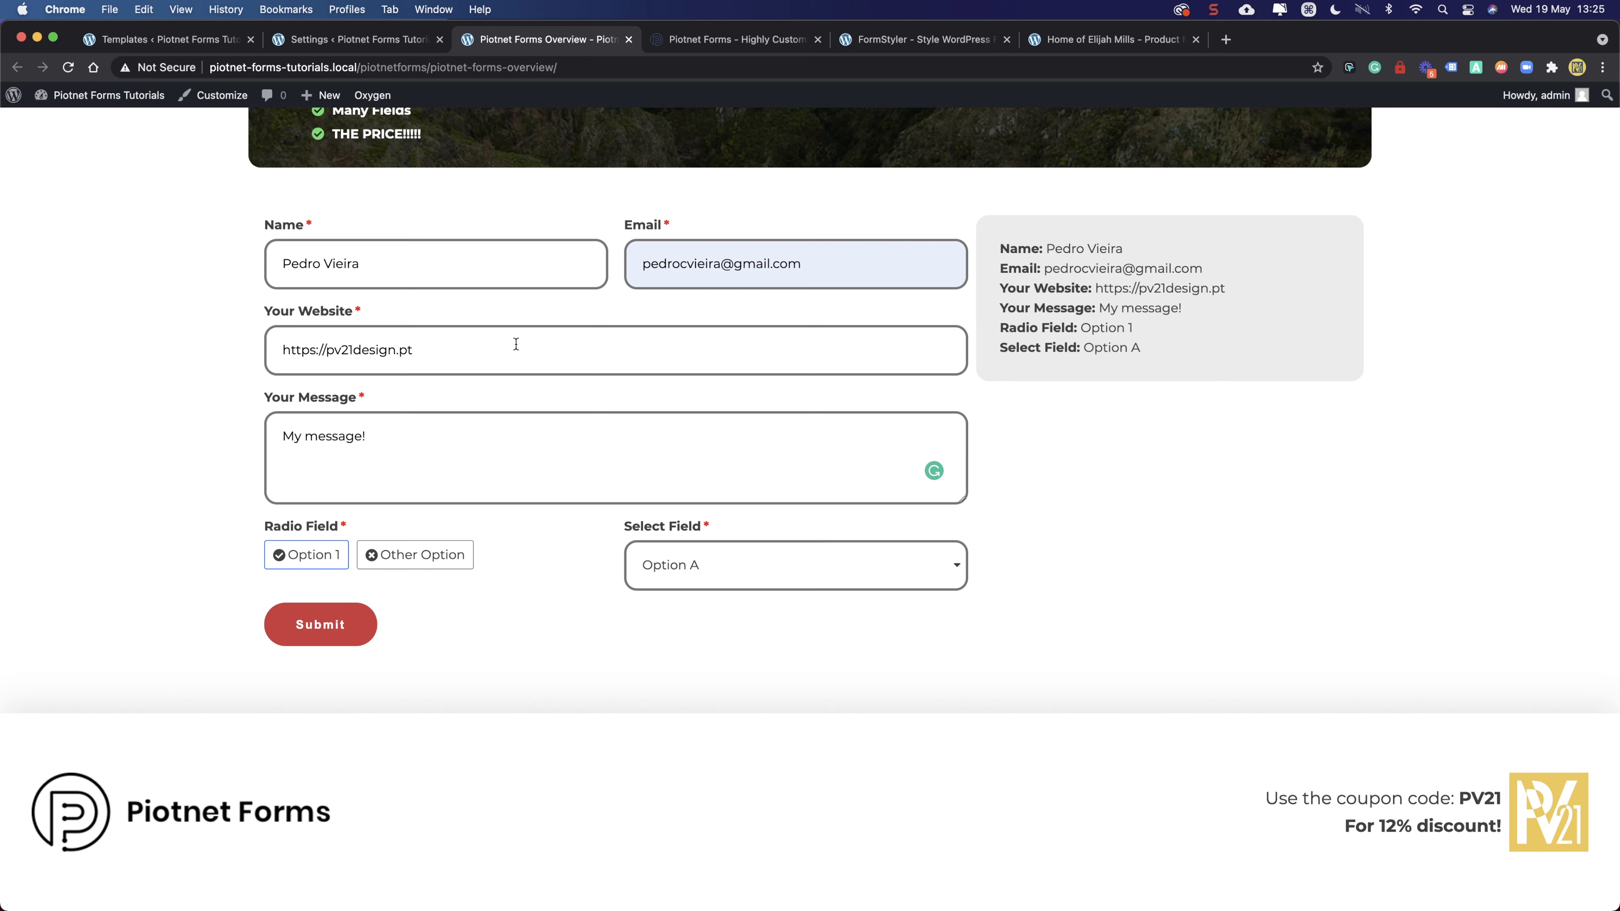
left_click(385, 42)
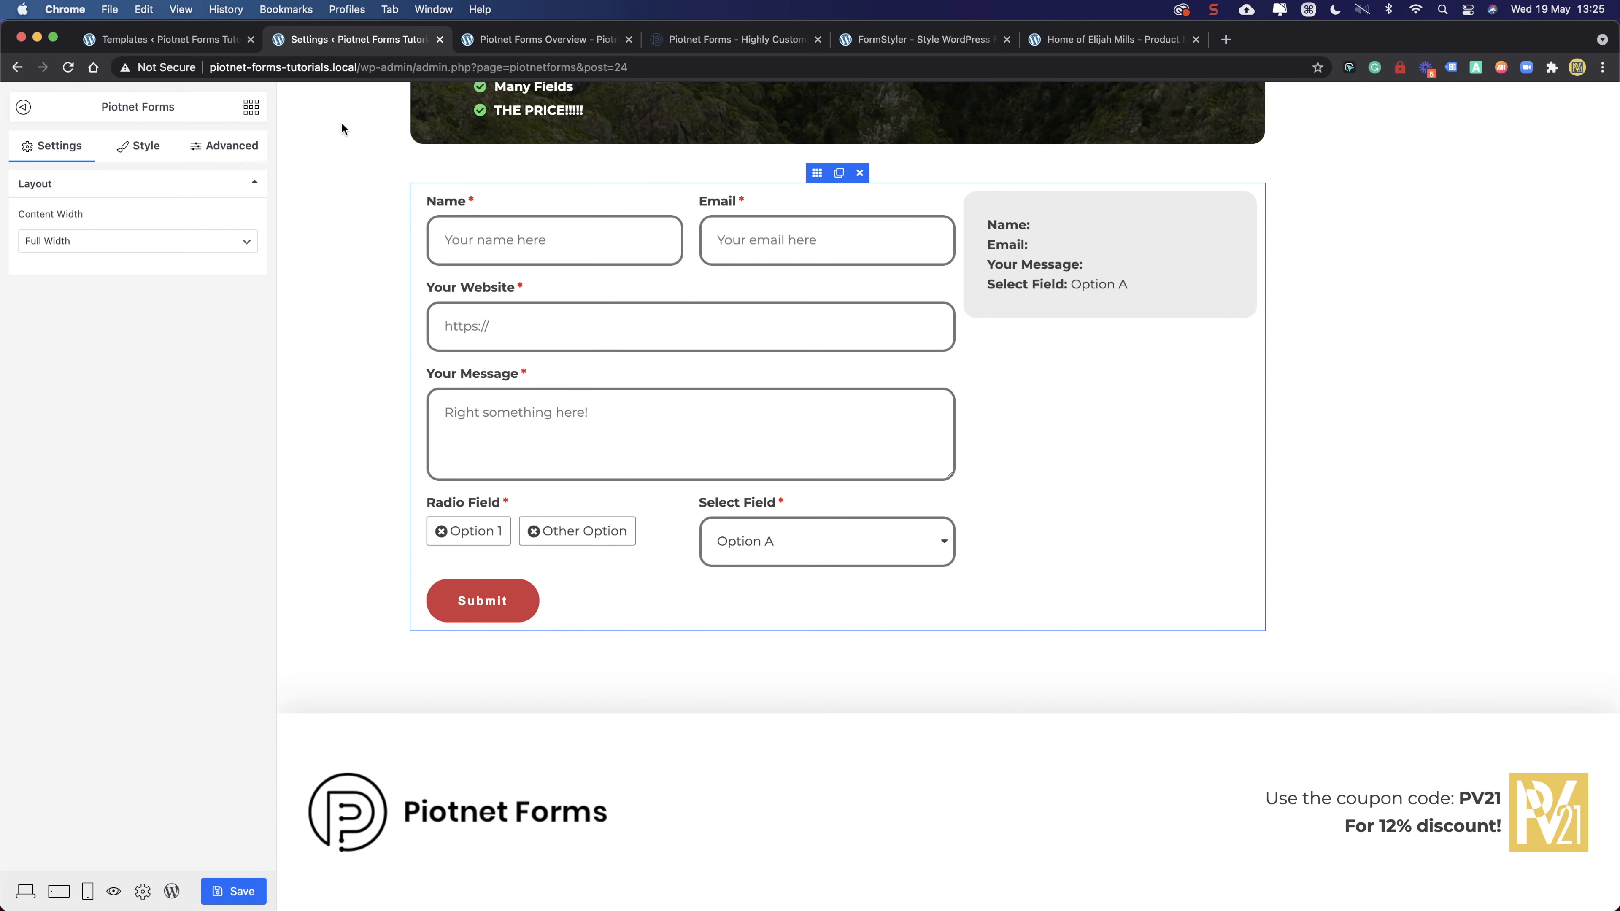
scroll(631, 456, "up", 3)
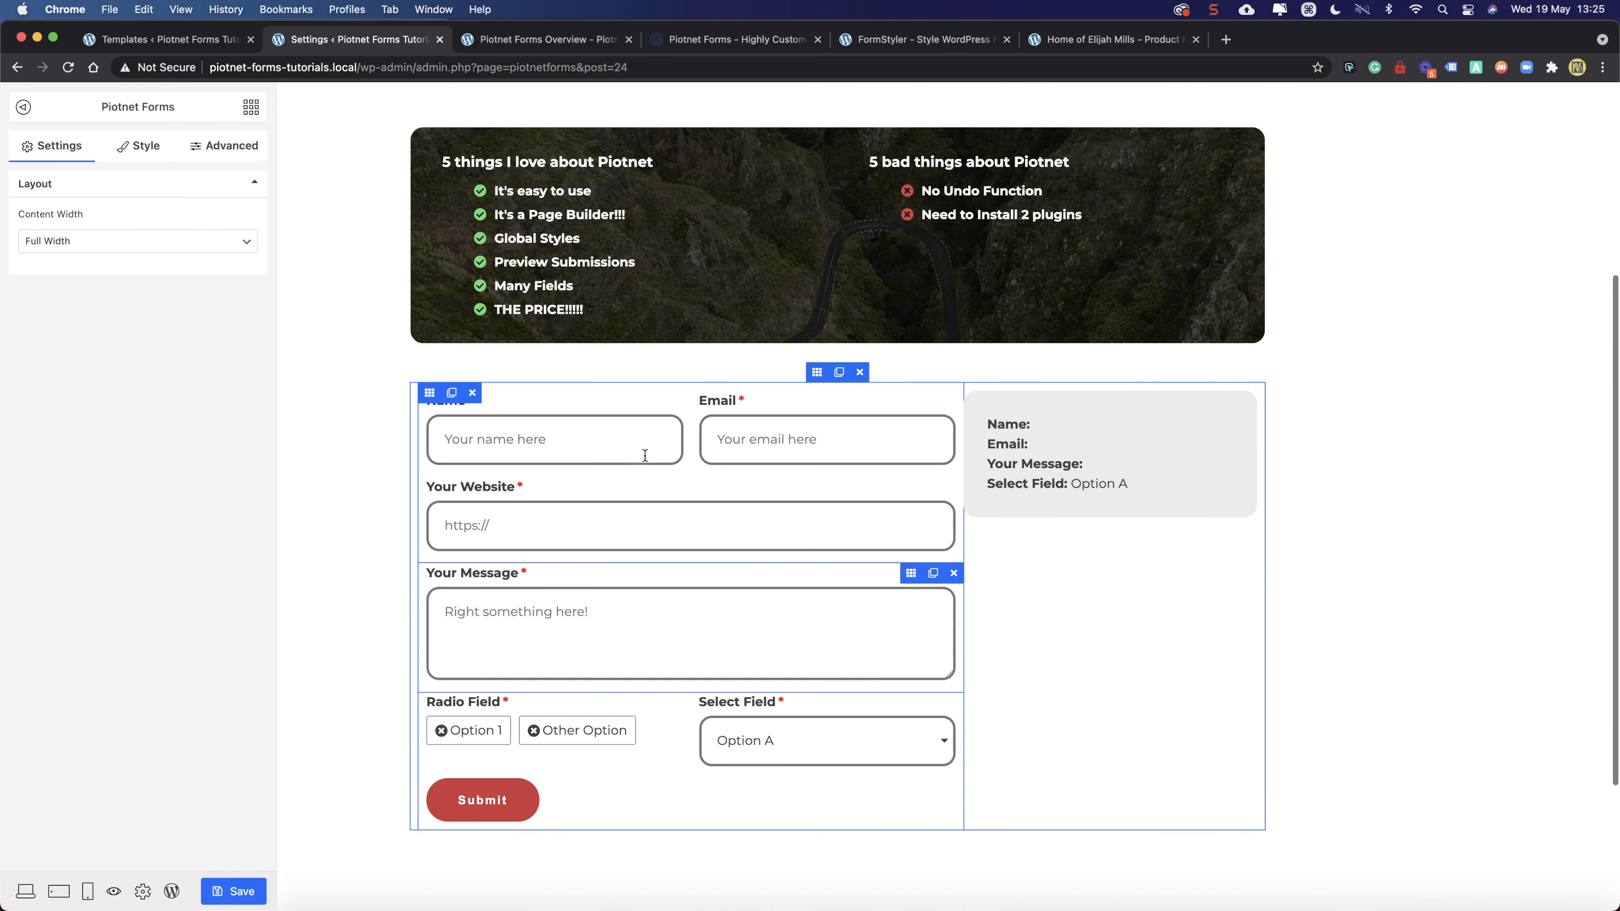
left_click(666, 605)
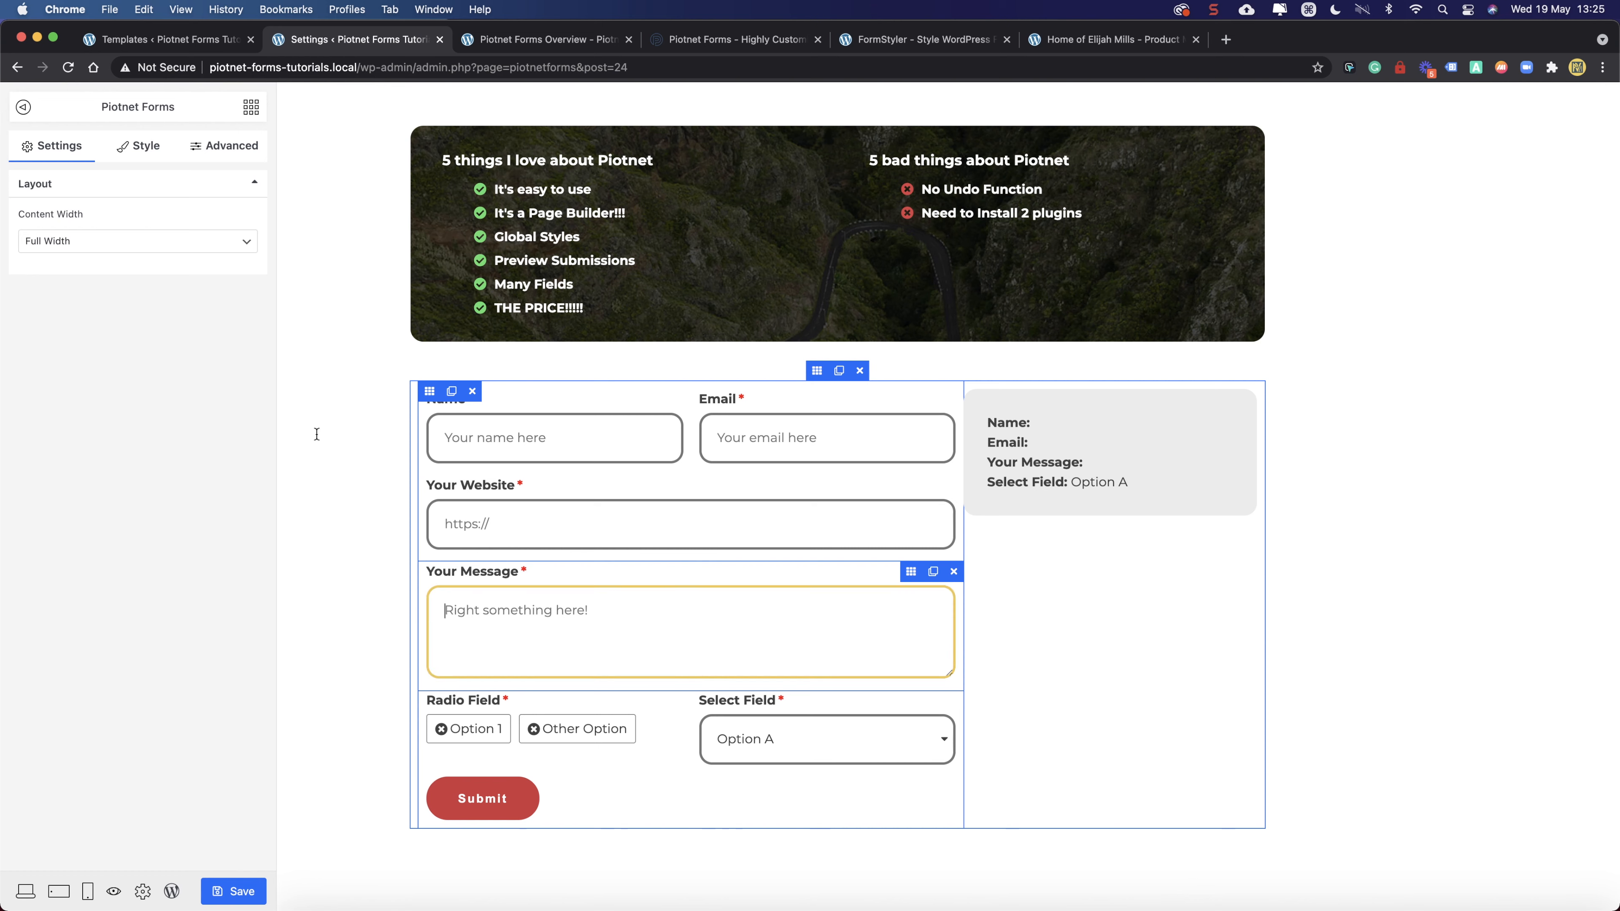
left_click(250, 107)
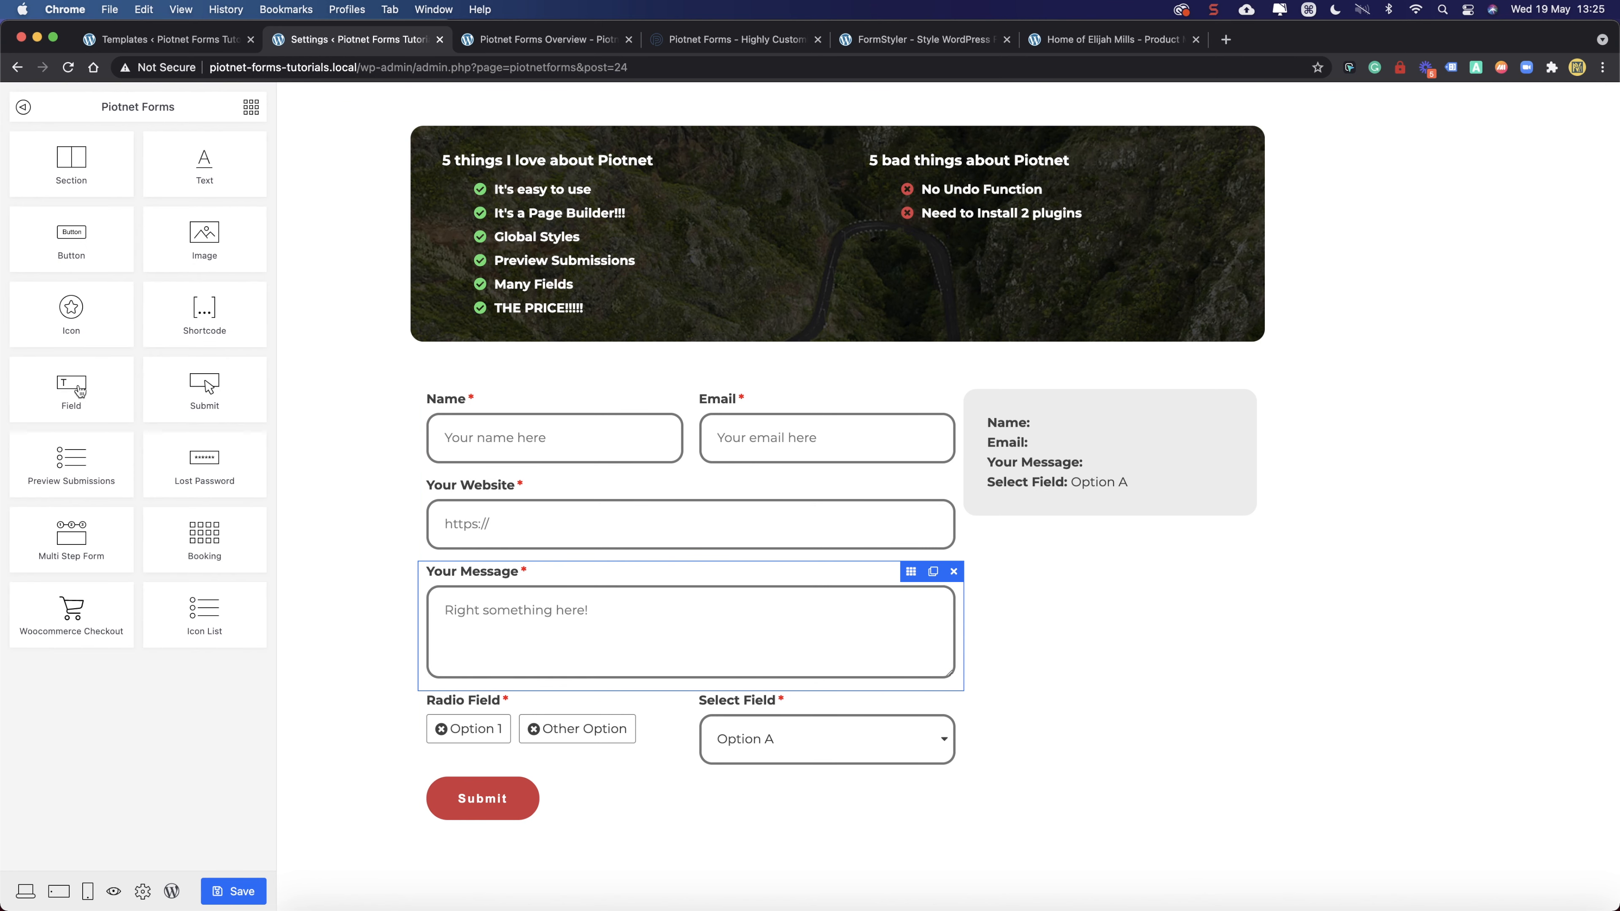
left_click_drag(75, 388, 667, 638)
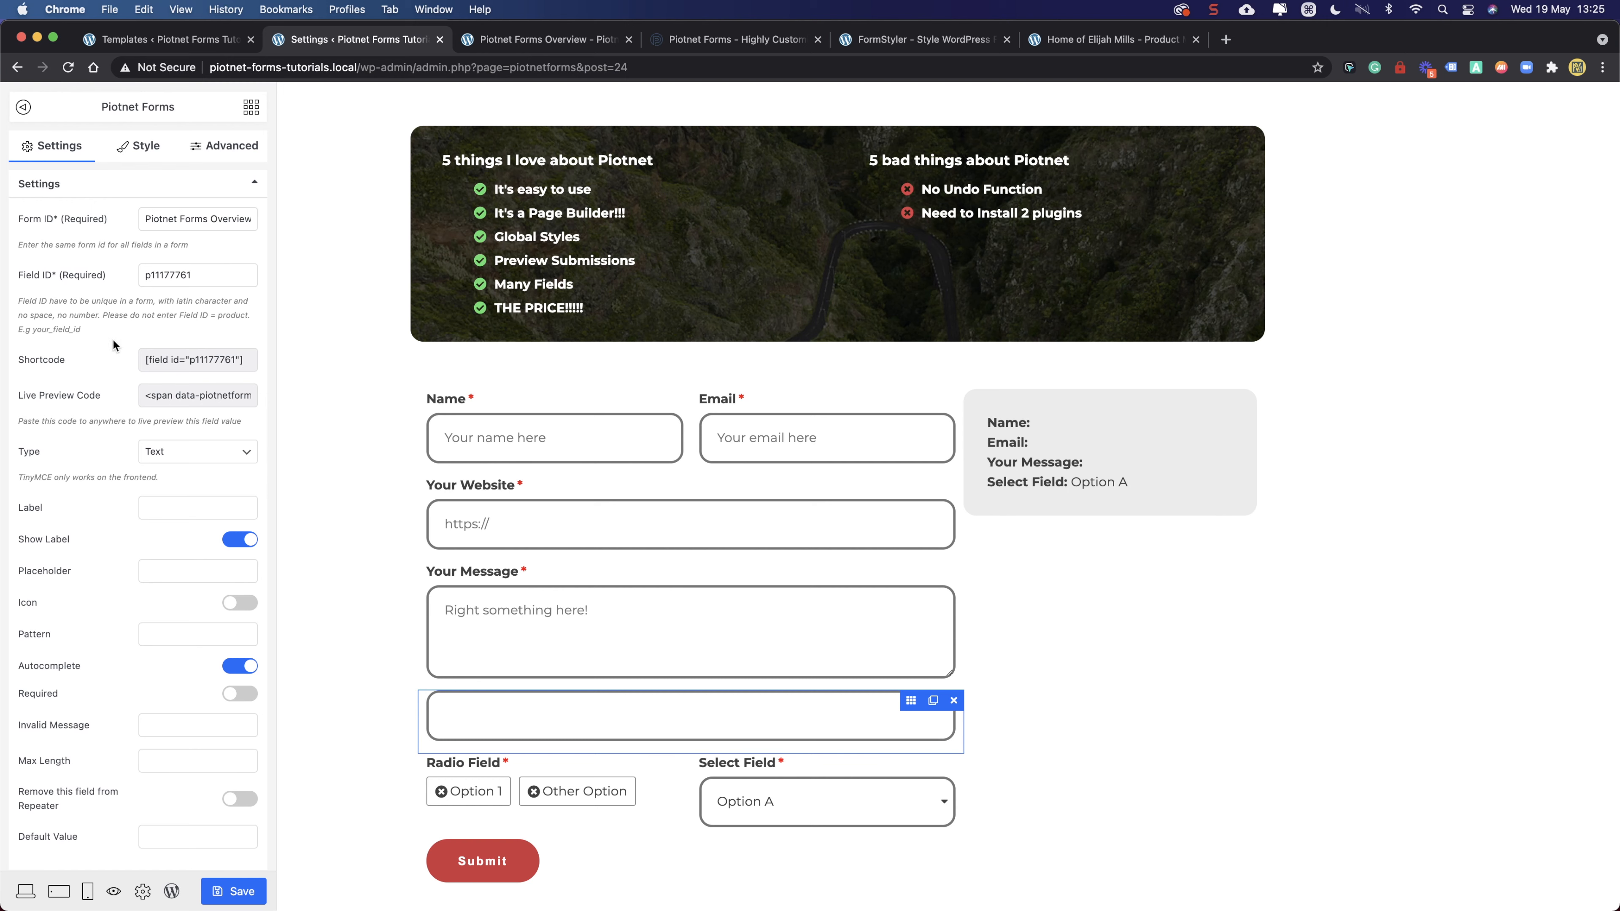
triple_click(195, 216)
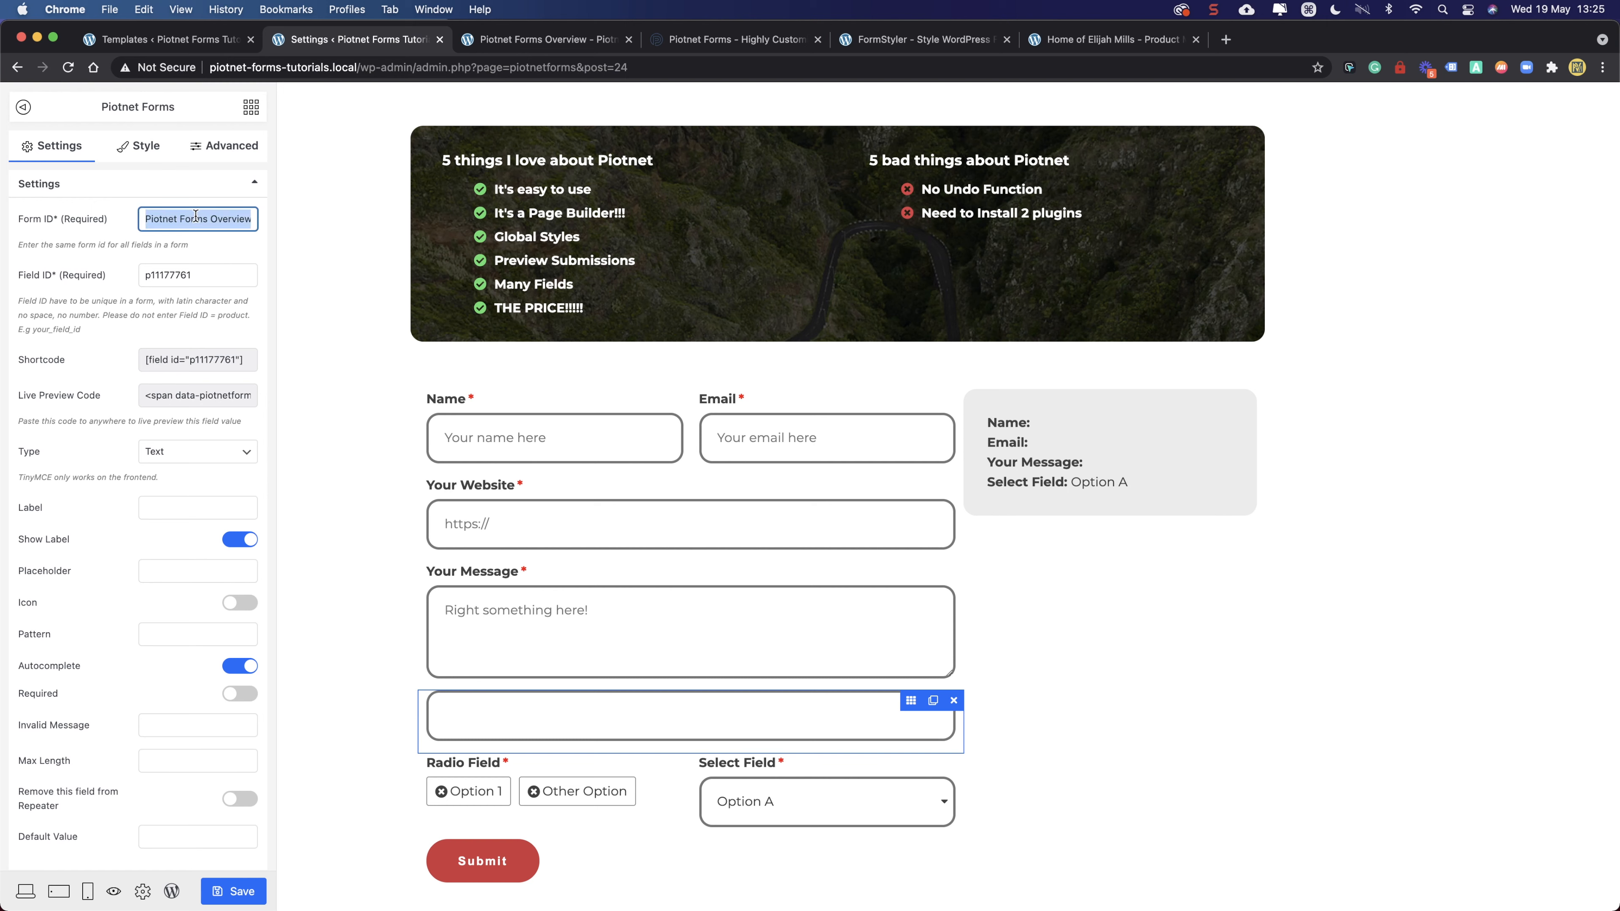
type("o")
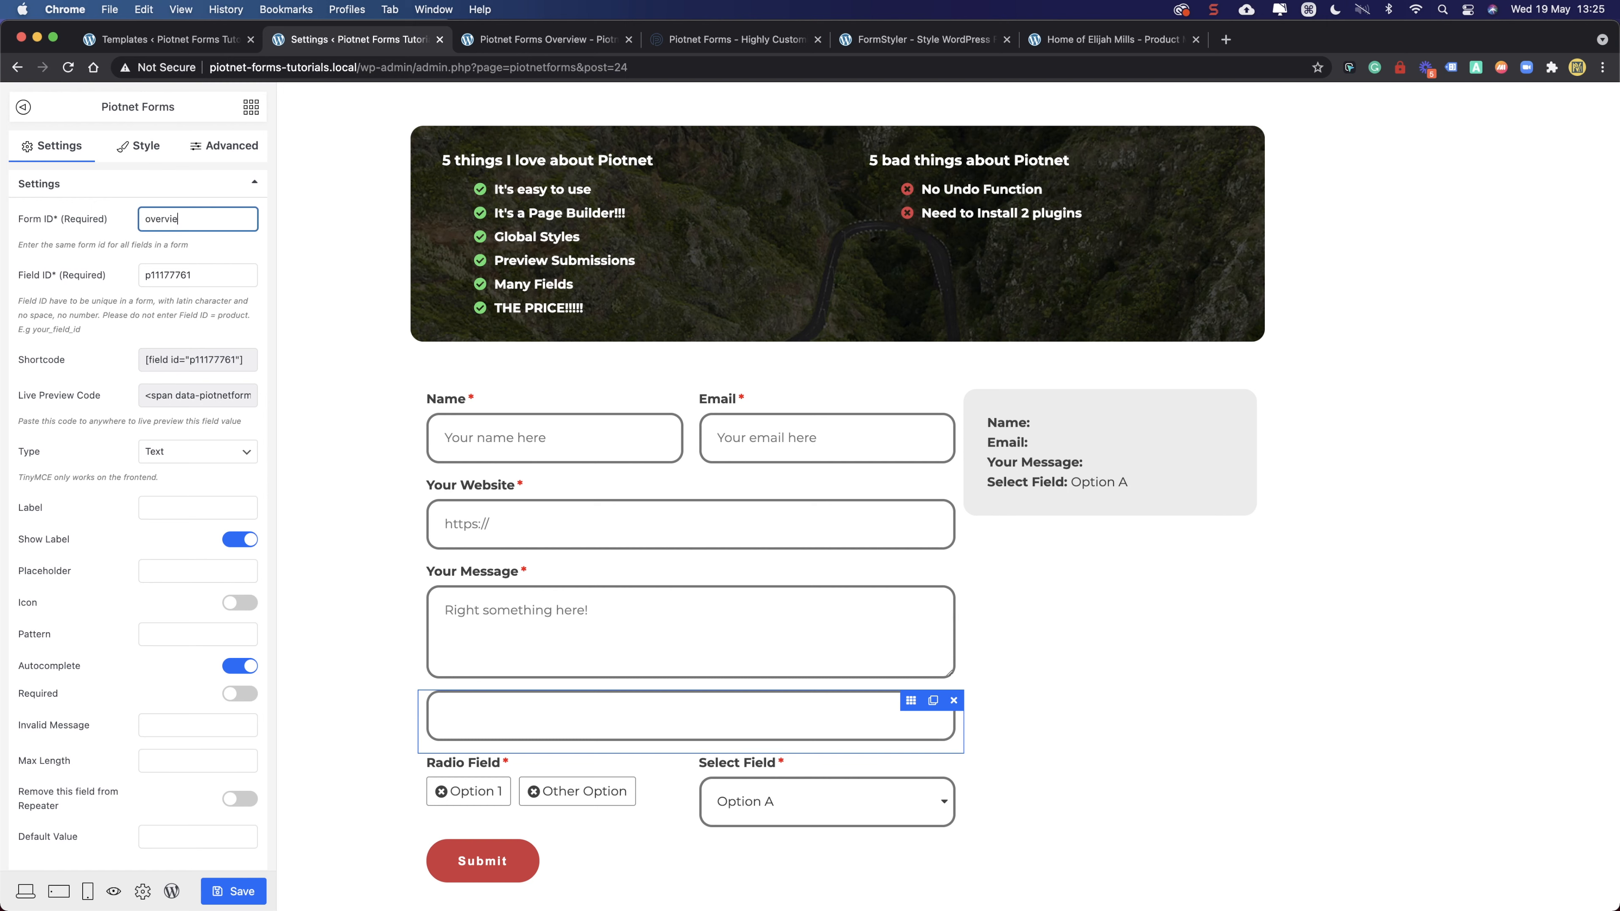
left_click(174, 457)
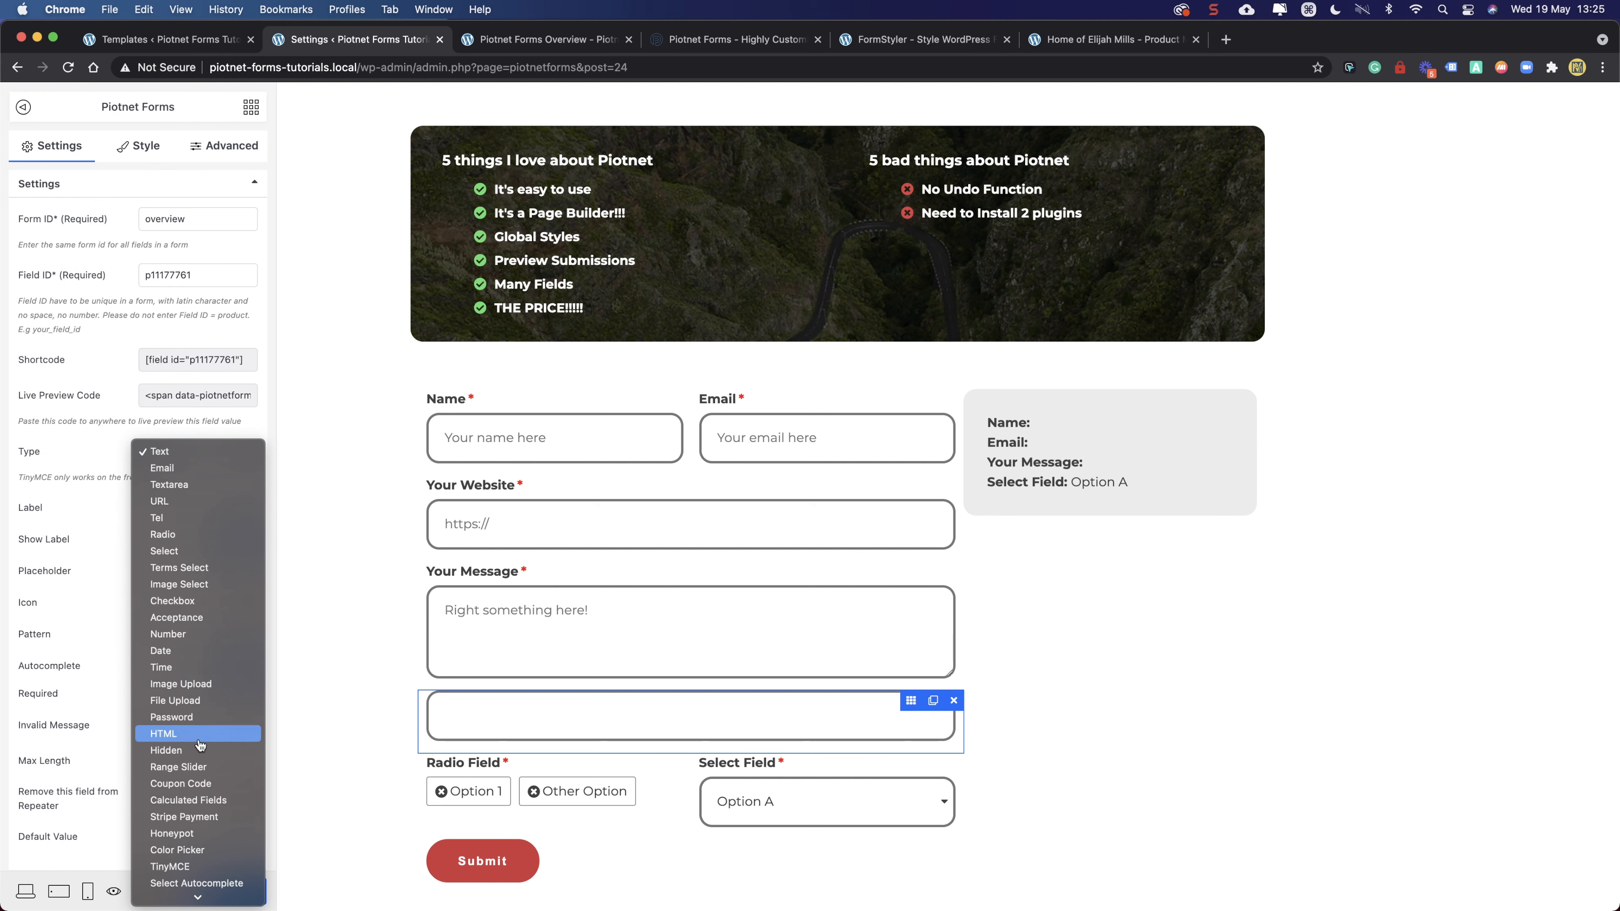
scroll(202, 769, "down", 2)
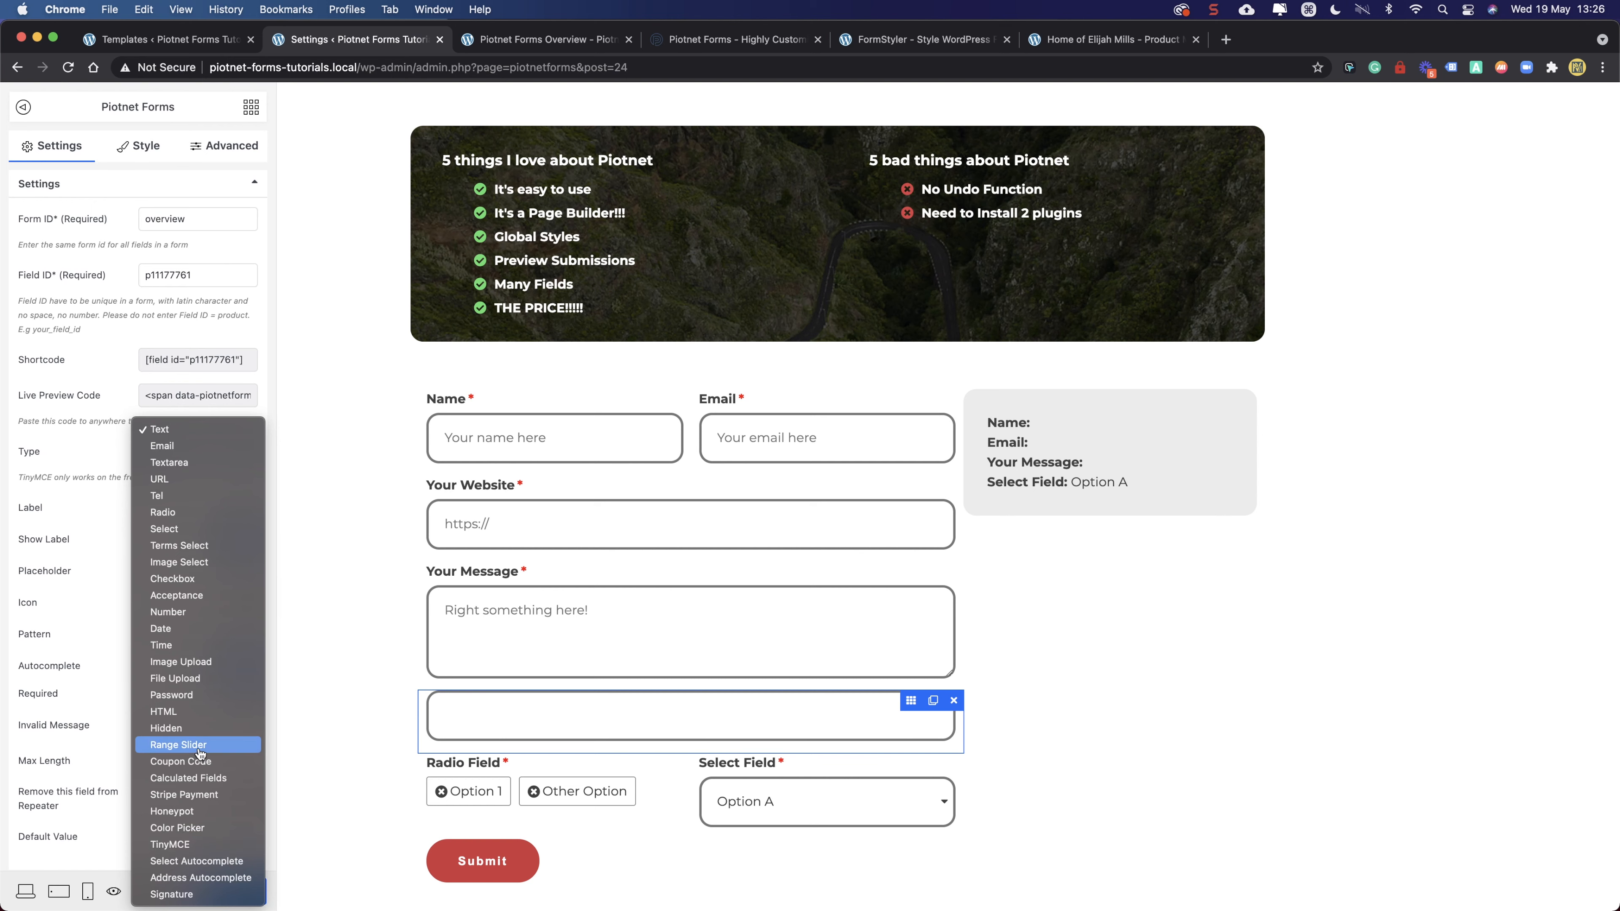
left_click(88, 448)
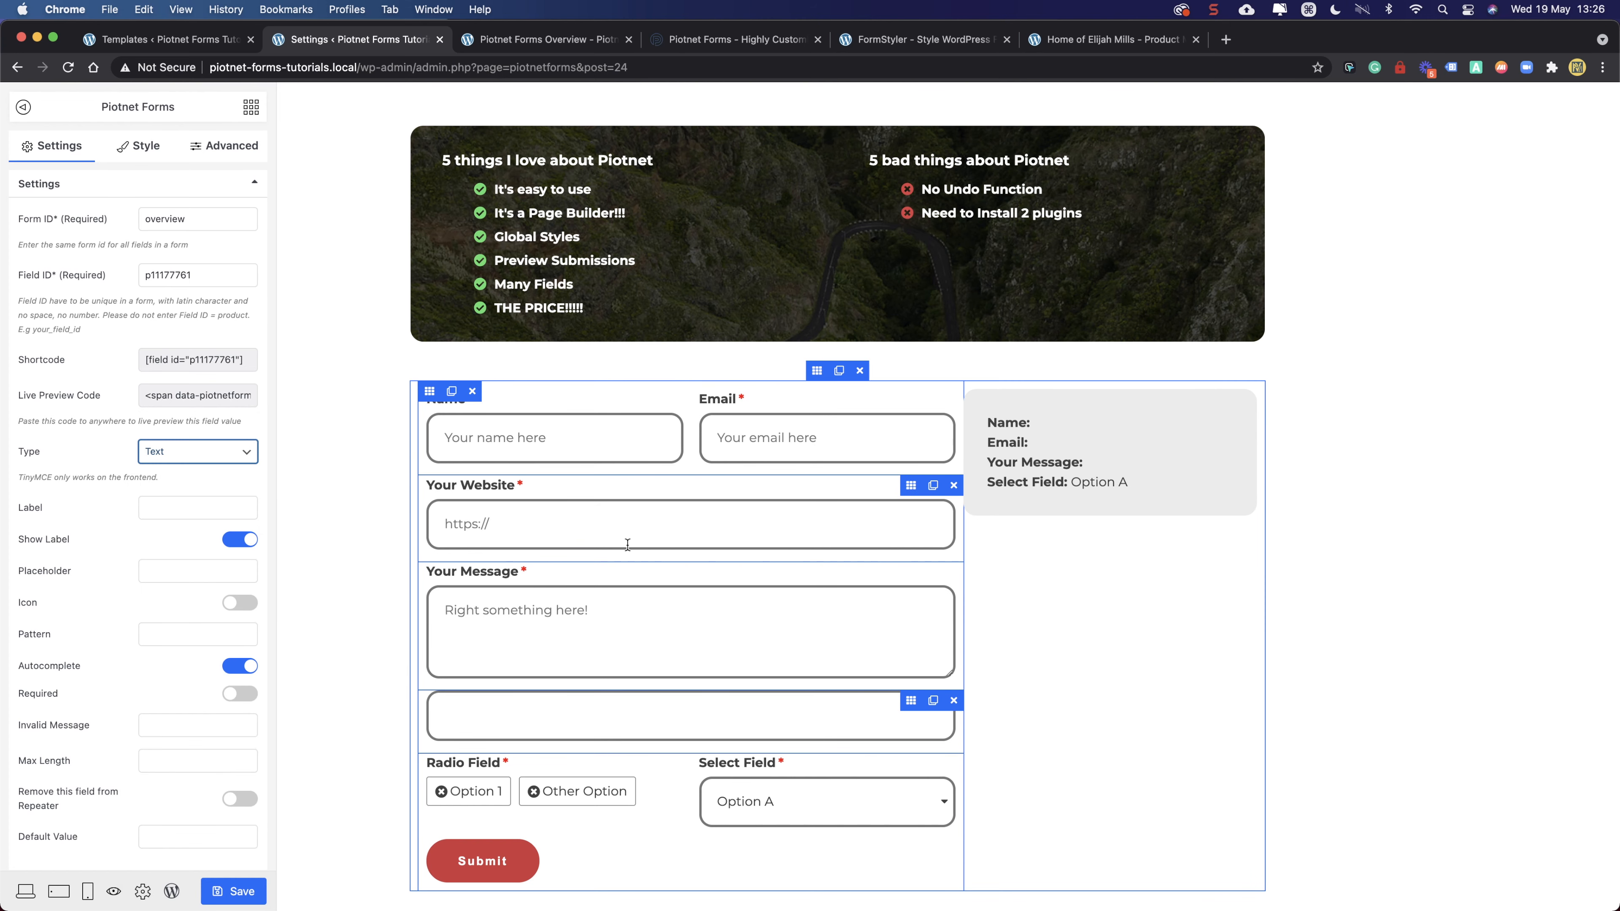
scroll(448, 636, "down", 3)
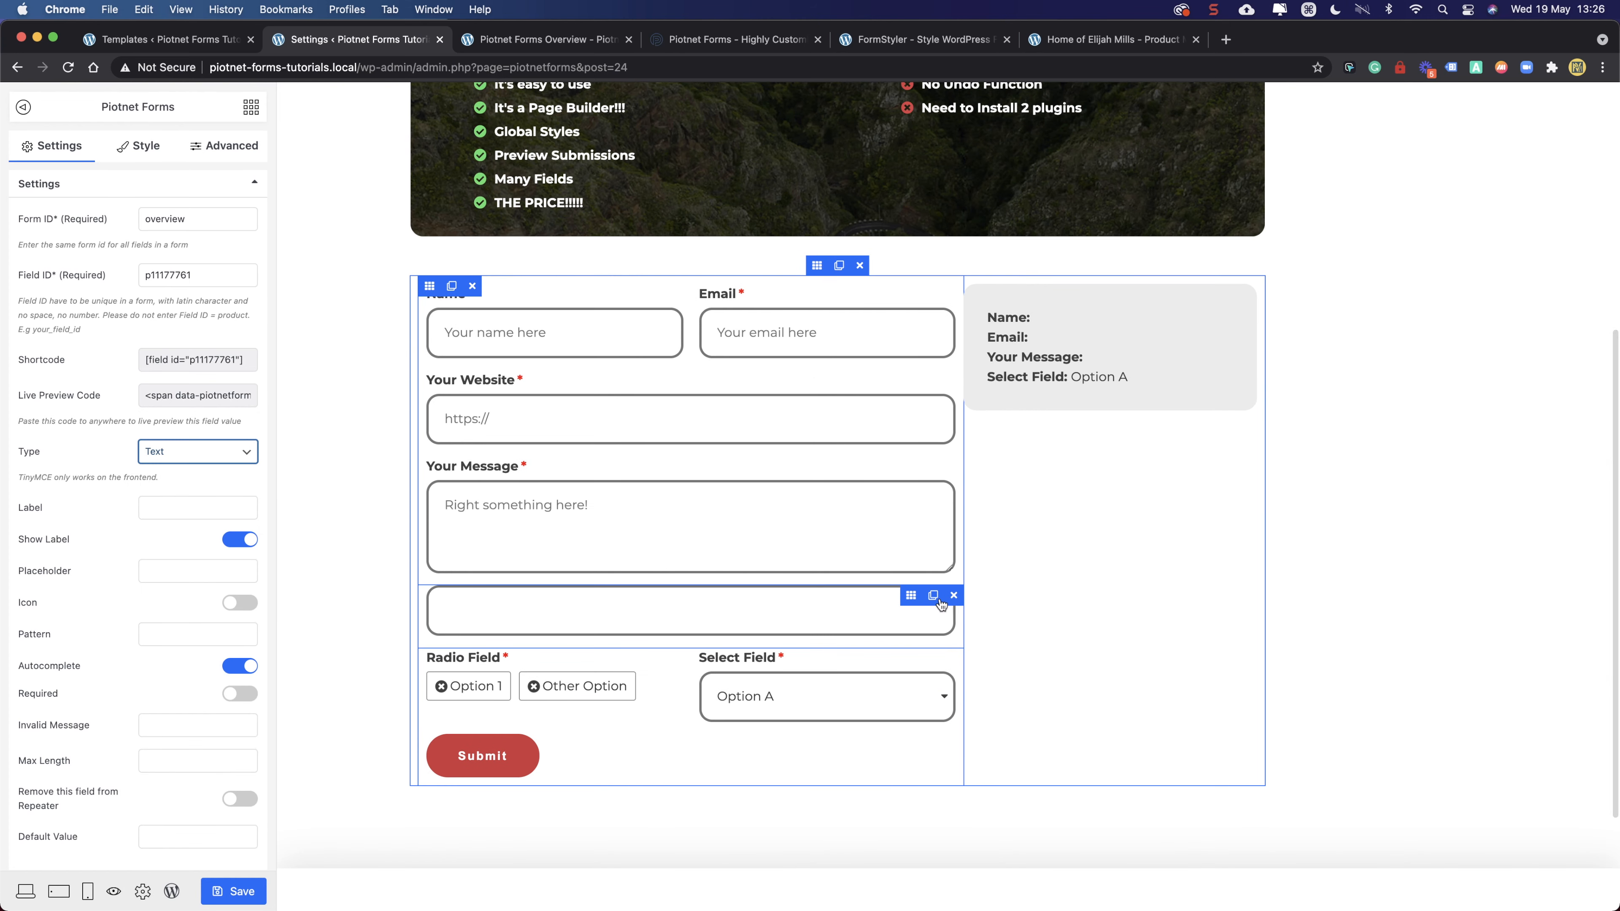
left_click(955, 596)
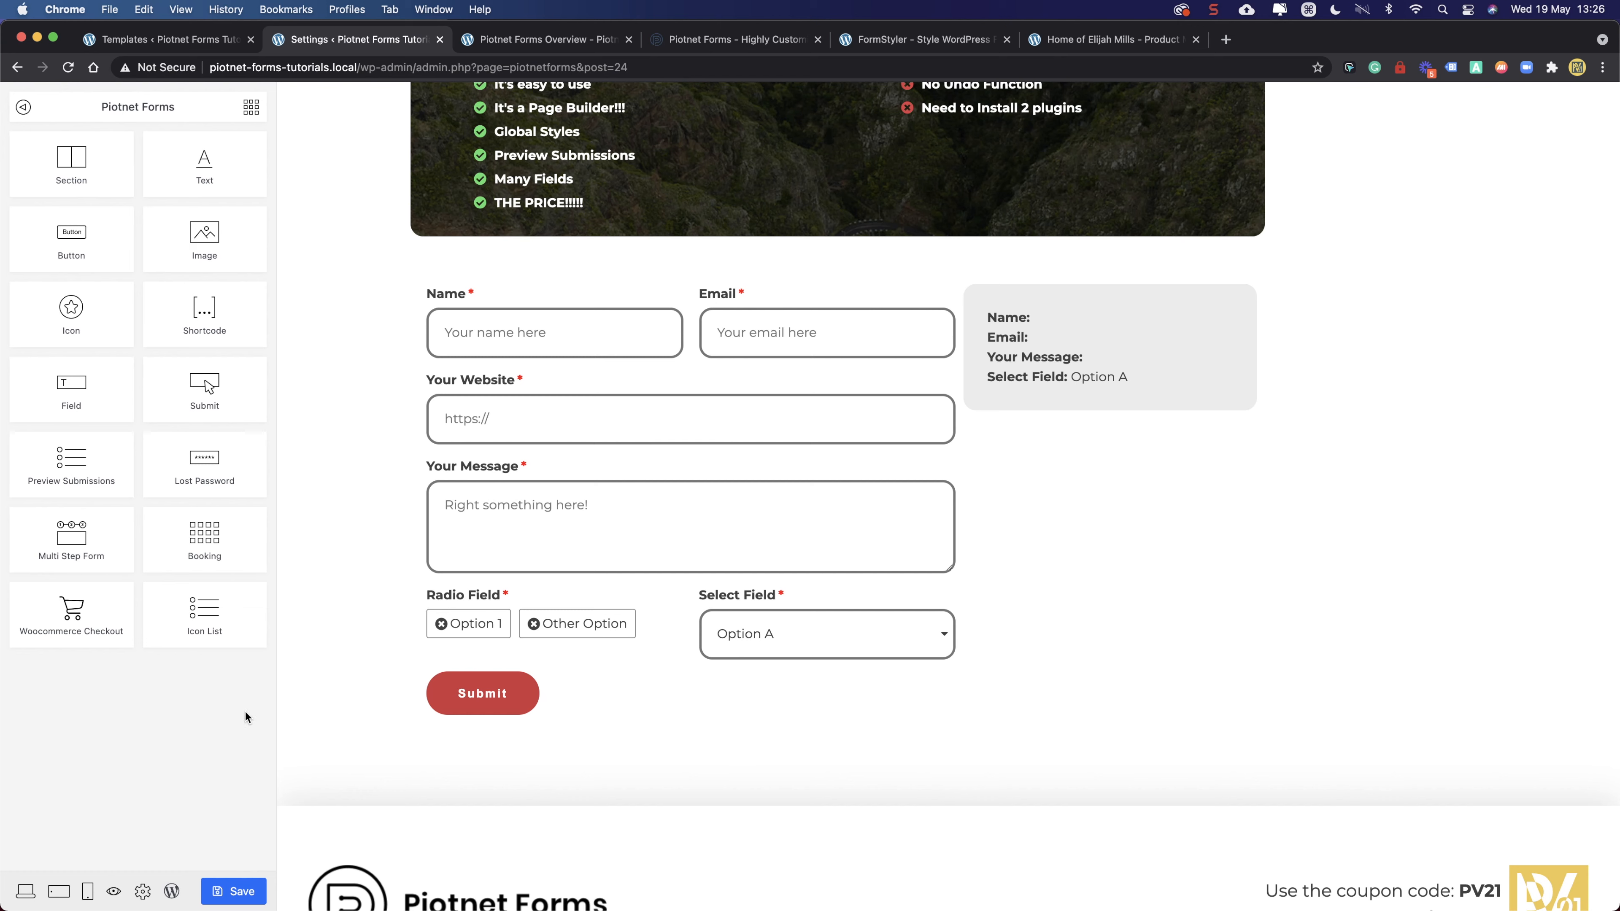
- Give the Radio Field options a 3 px solid border
left_click(623, 607)
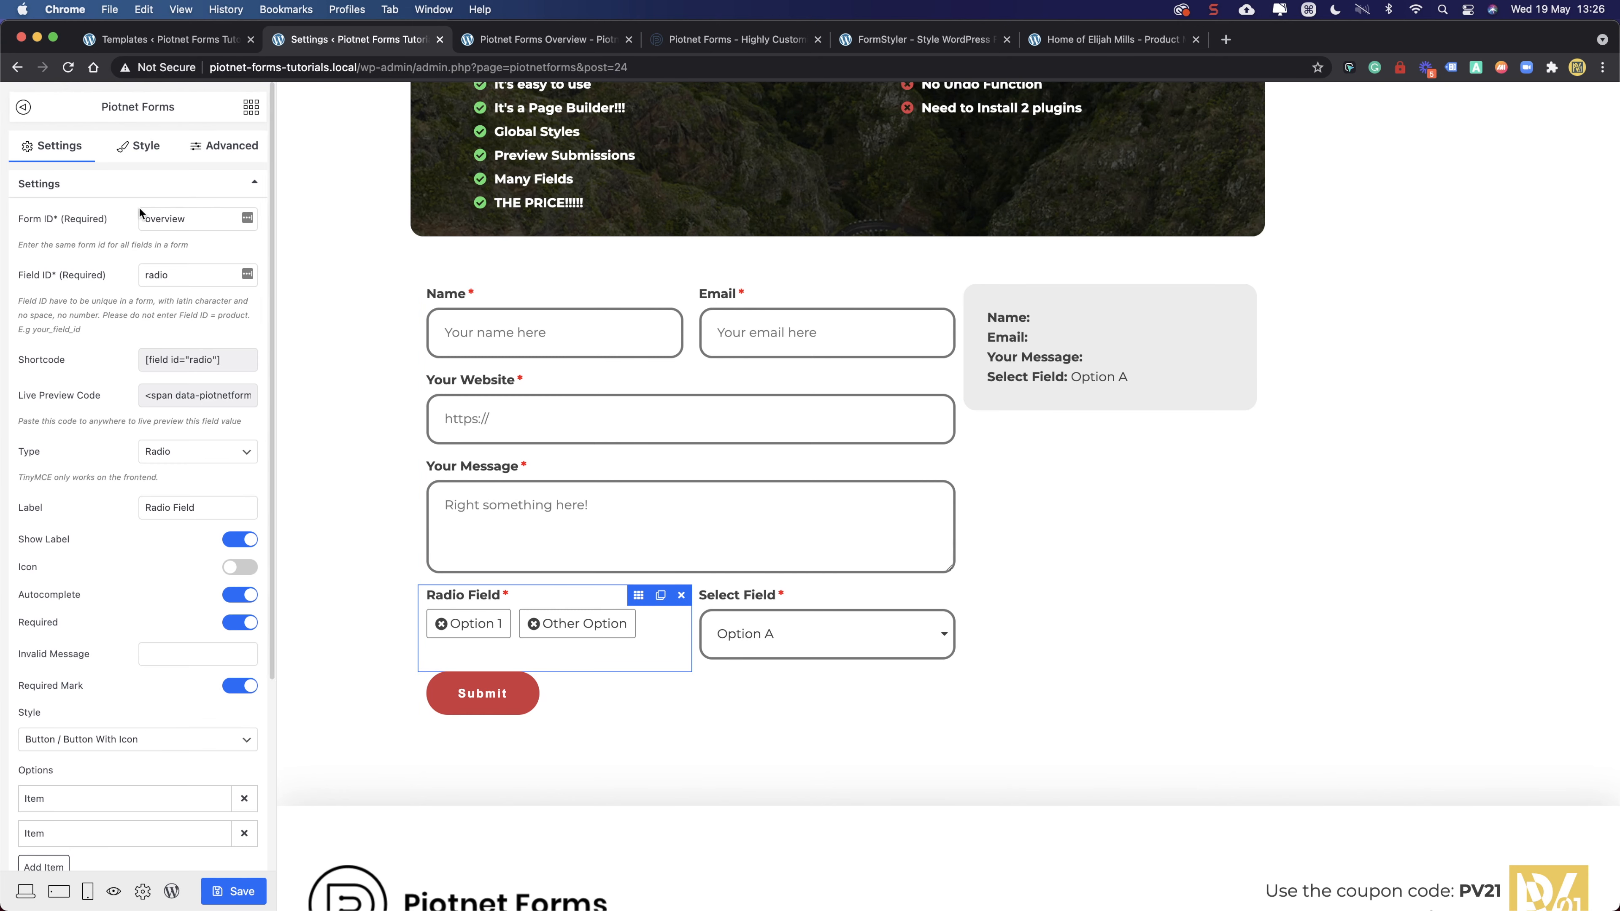
left_click(143, 149)
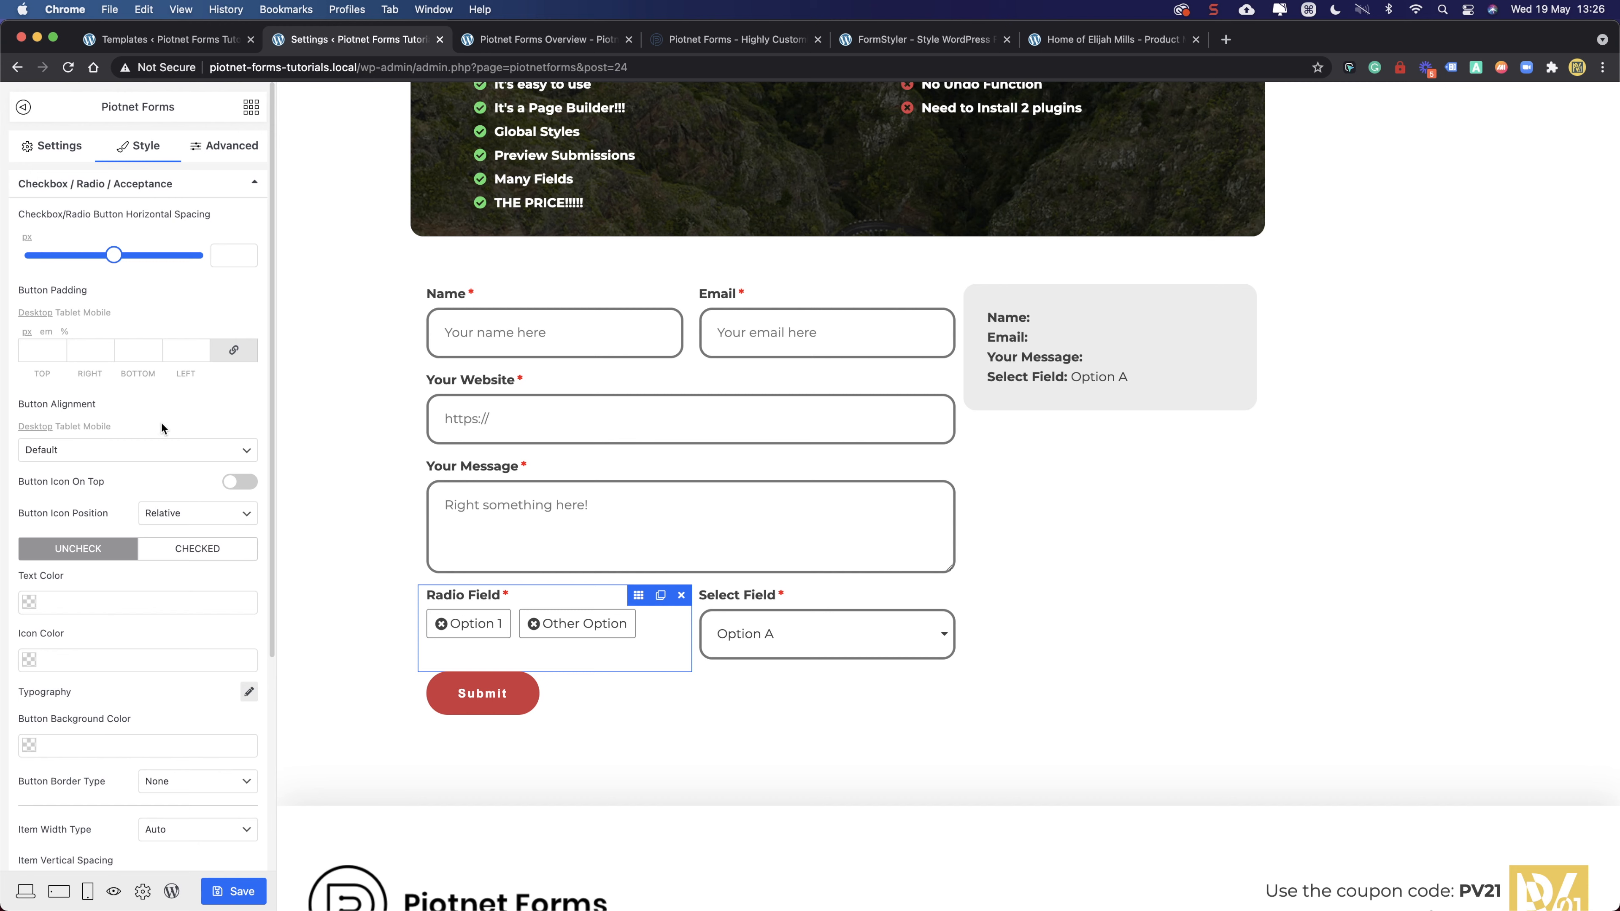
scroll(114, 594, "down", 5)
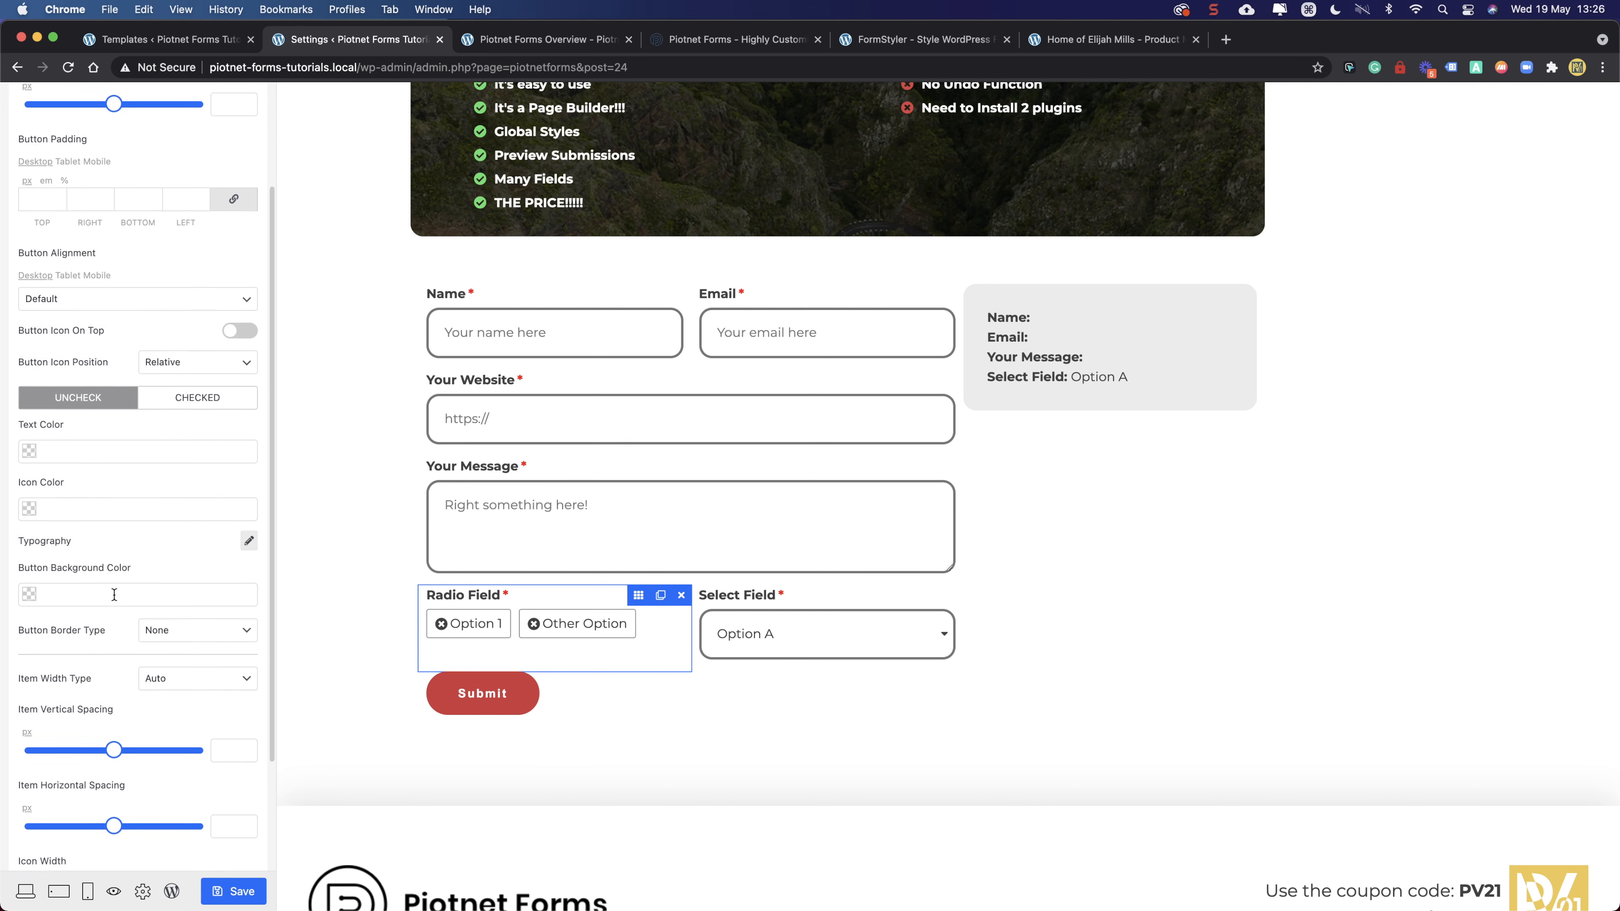
left_click(181, 612)
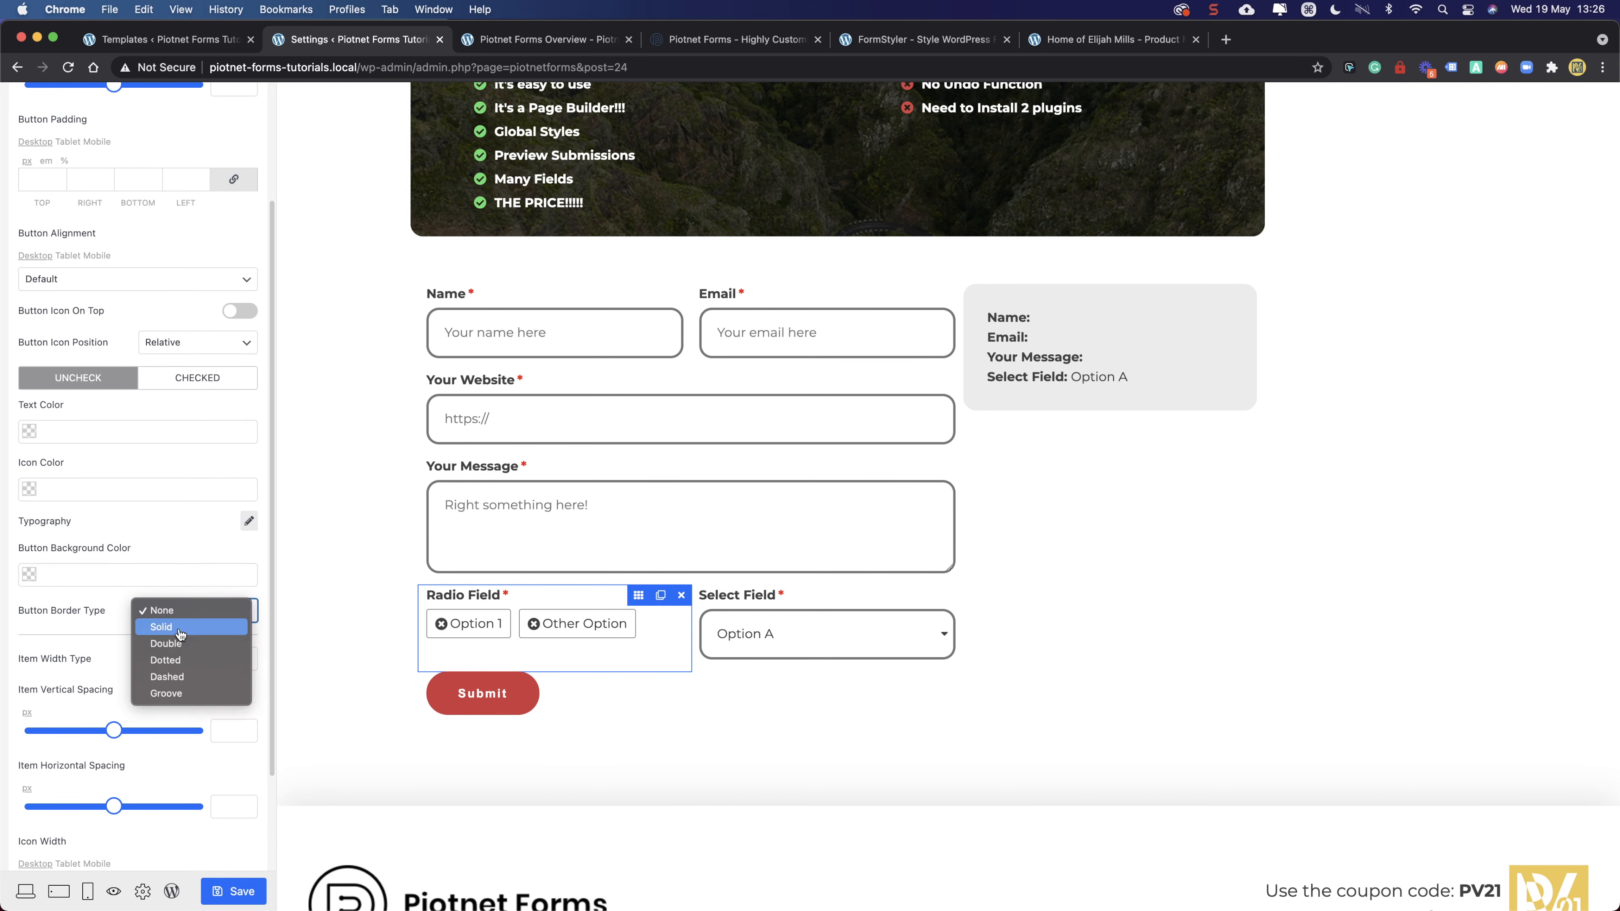
left_click(181, 627)
scroll(189, 651, "down", 3)
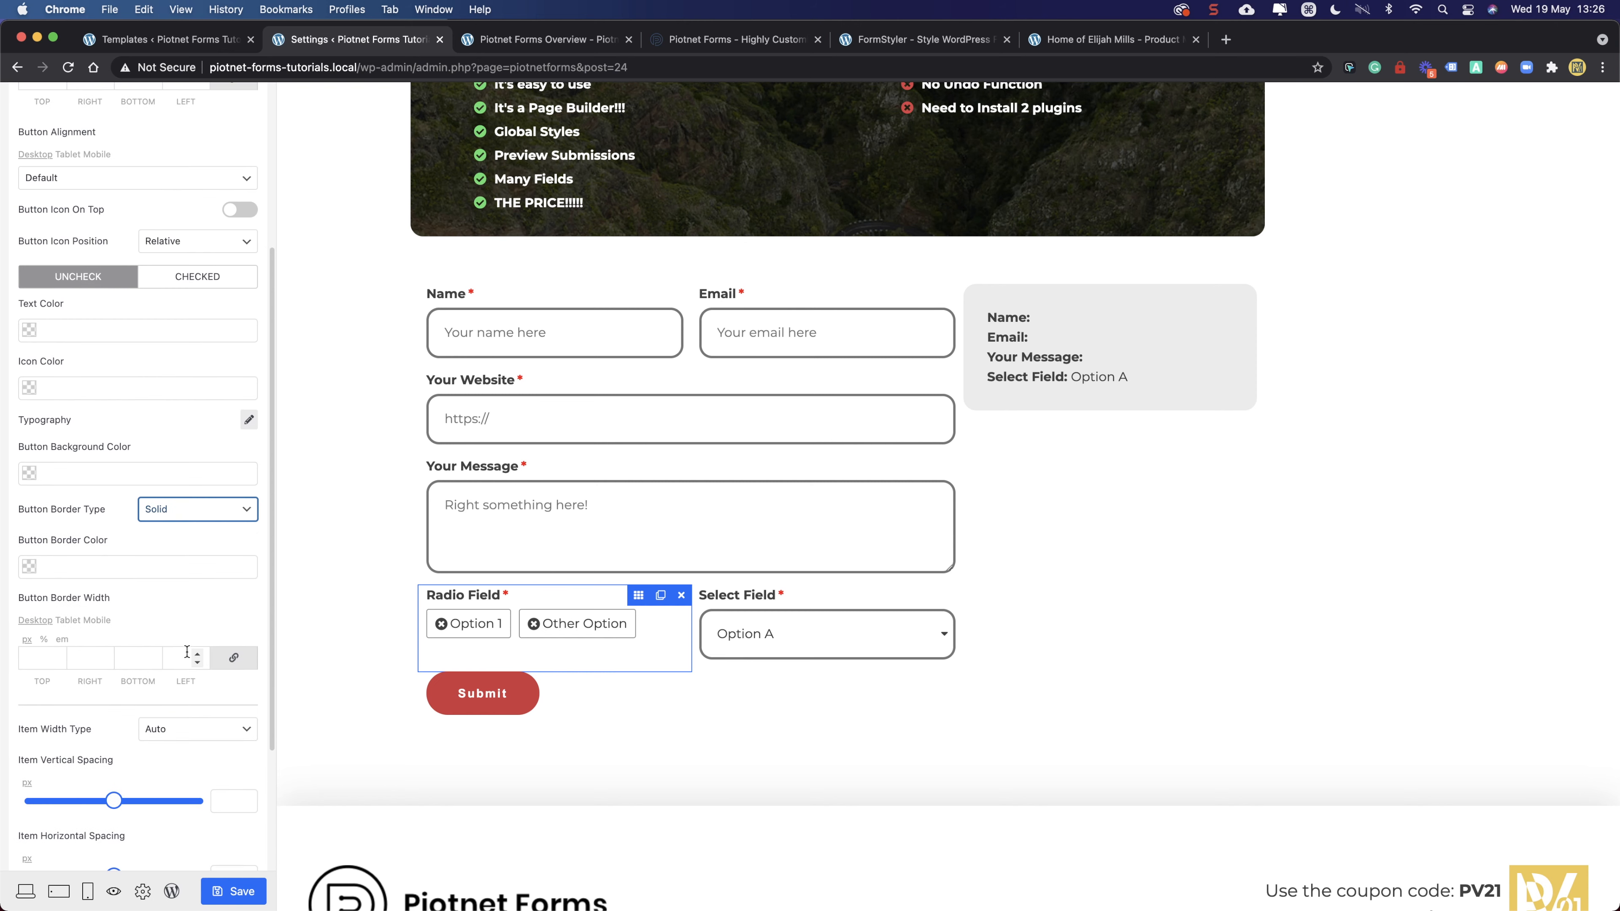
left_click(56, 654)
left_click(56, 653)
left_click(56, 653)
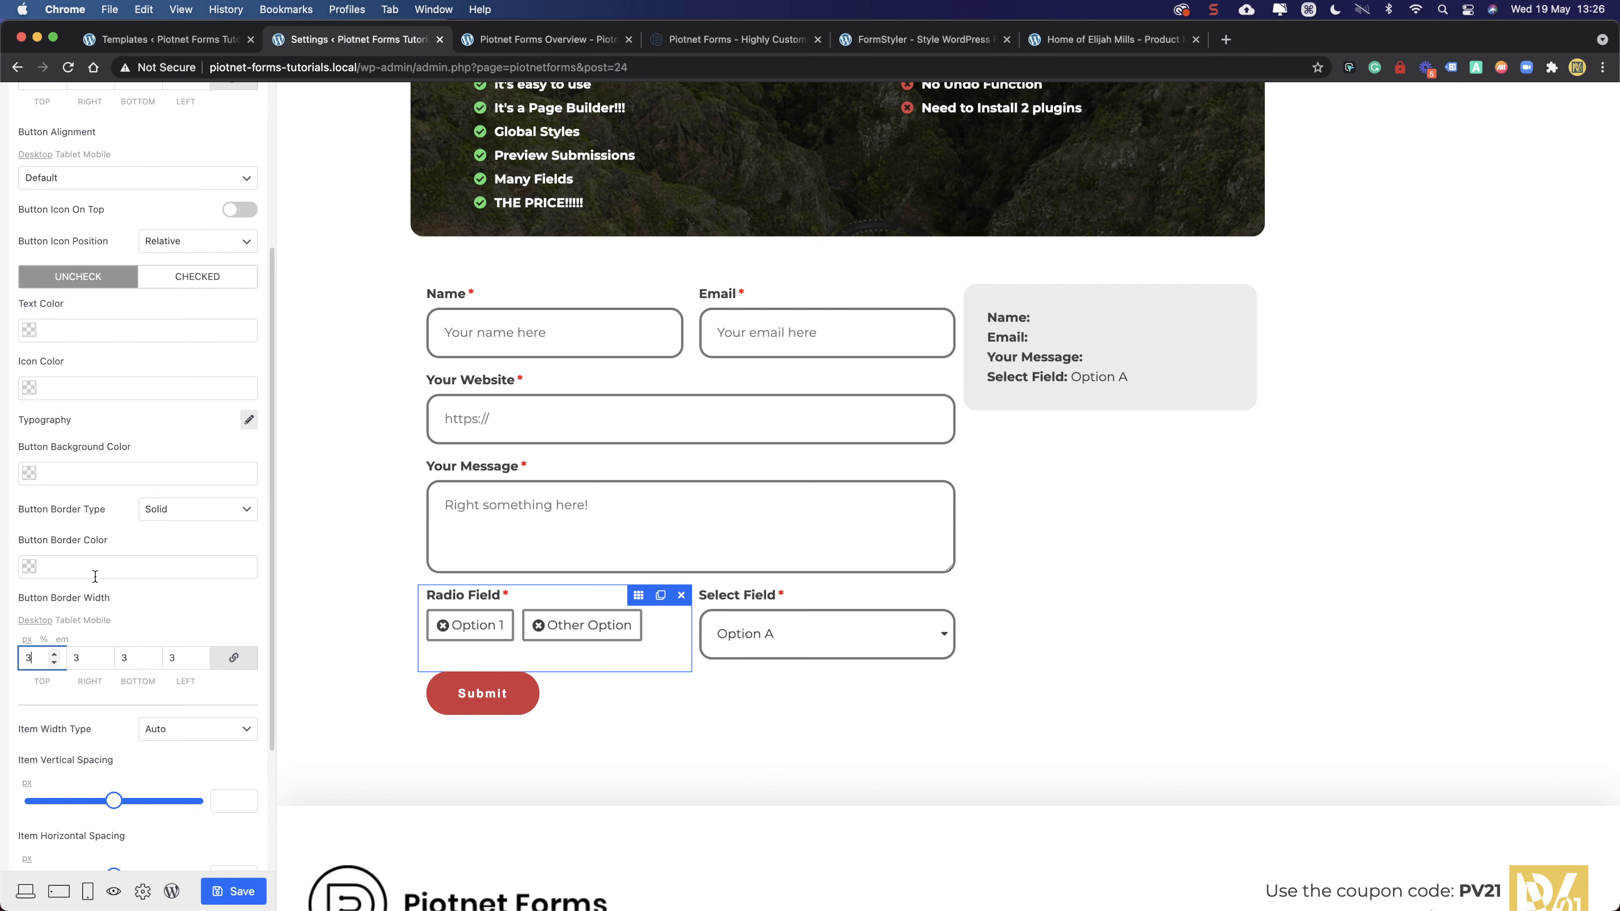
- Make the checked option's border solid, with border and icon colour yellow rgba(240, 200, 77, 1)
left_click(185, 279)
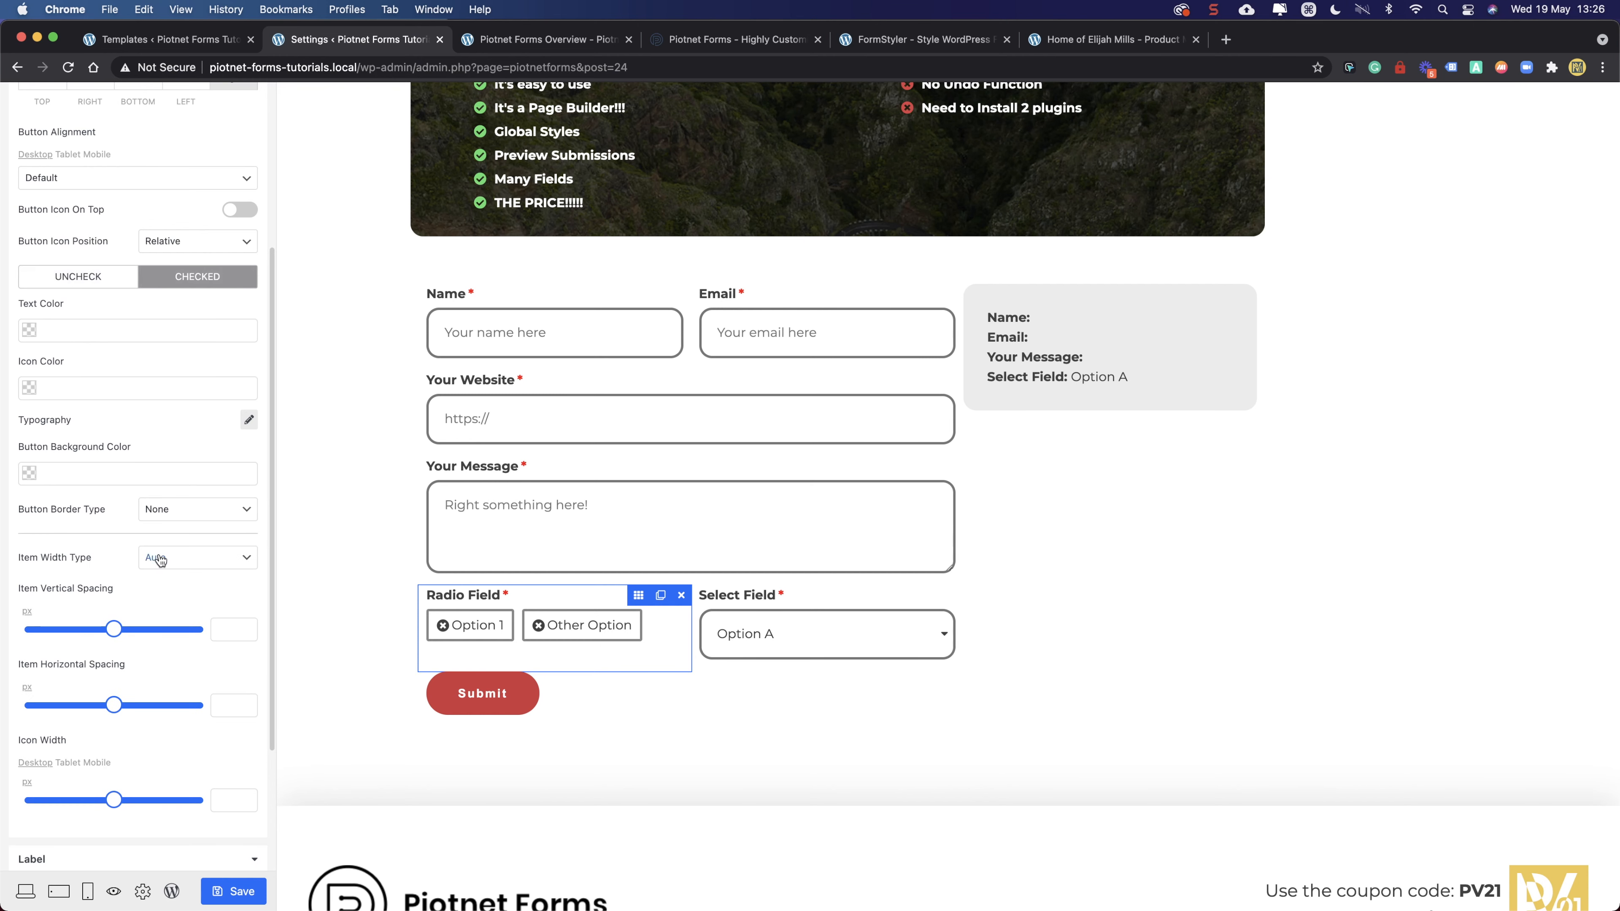
left_click(196, 518)
left_click(191, 528)
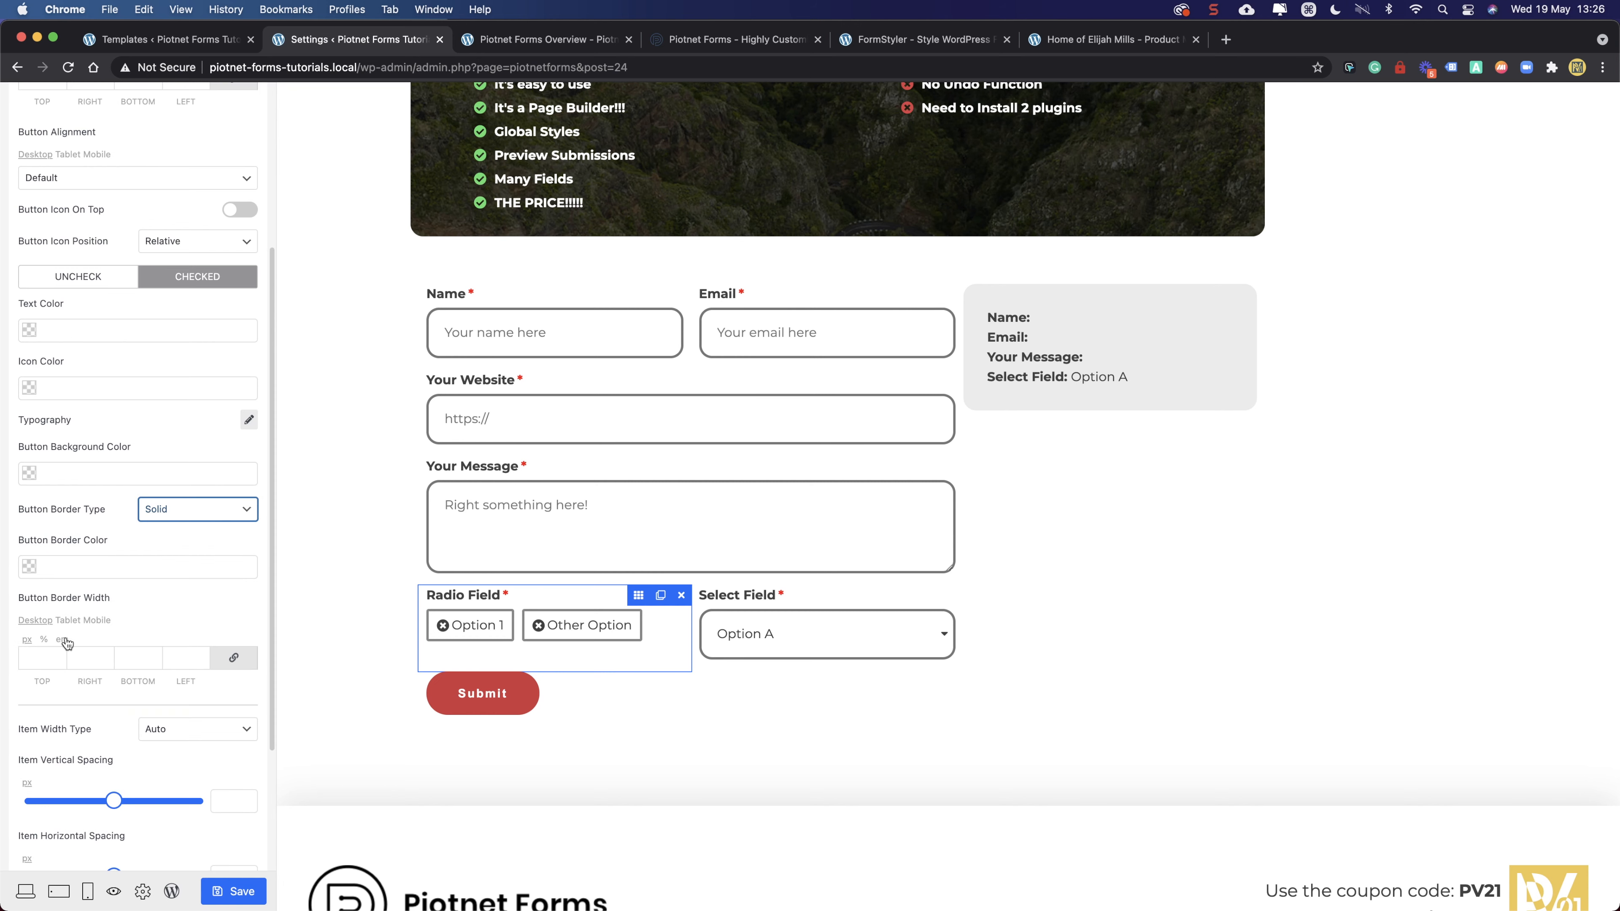
left_click(64, 565)
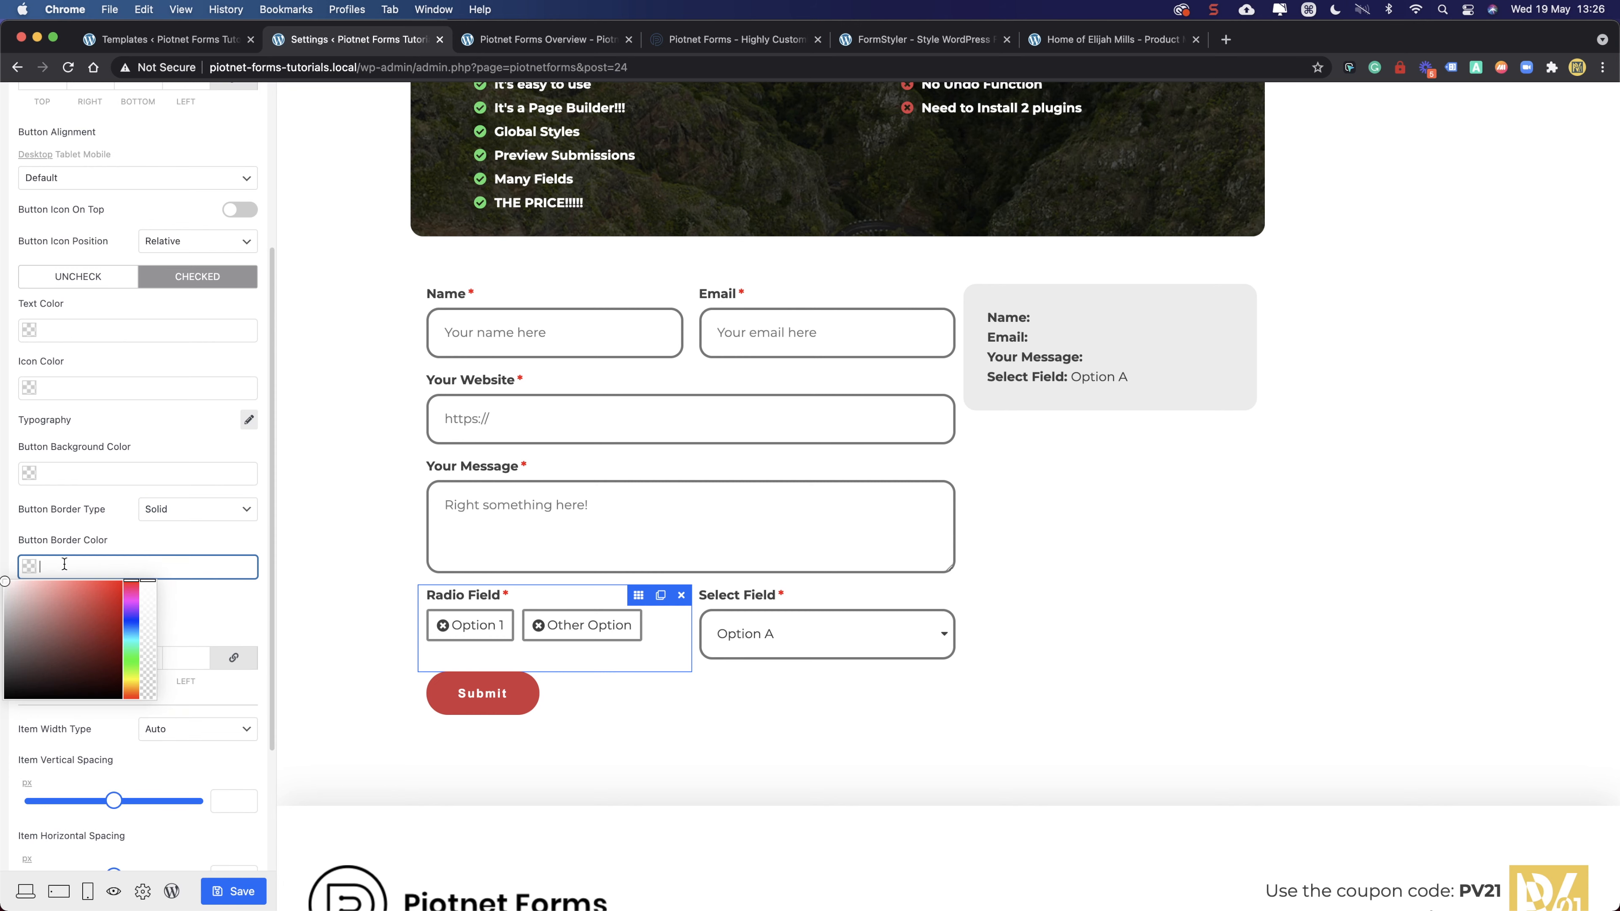
left_click(1348, 68)
left_click(1203, 189)
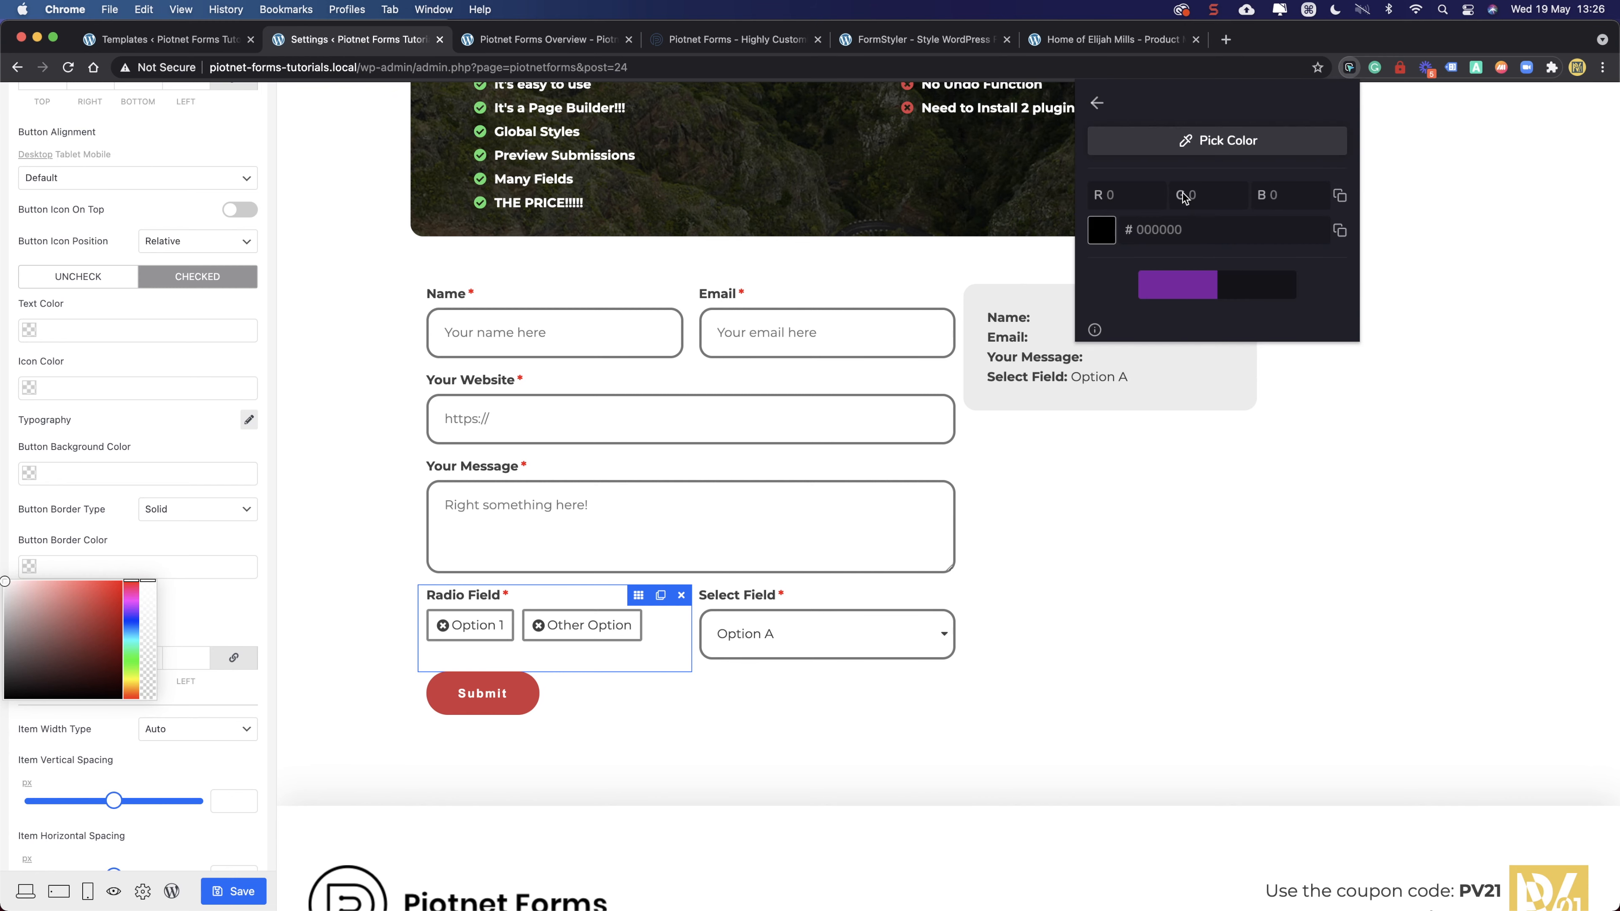
left_click(1110, 337)
left_click(70, 567)
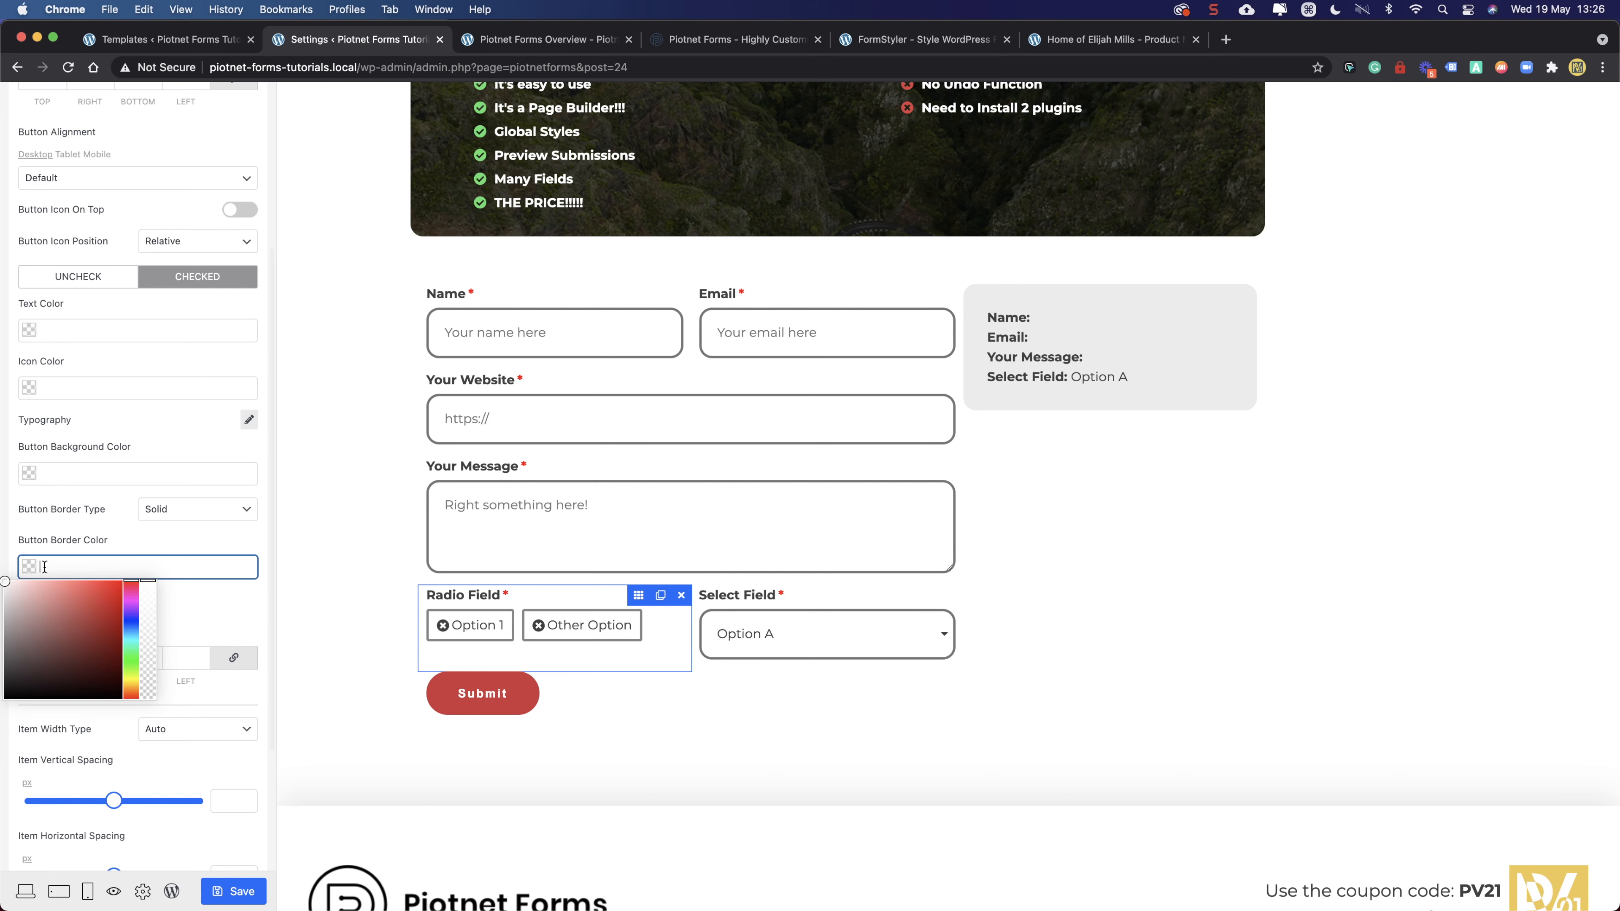
key("super+v")
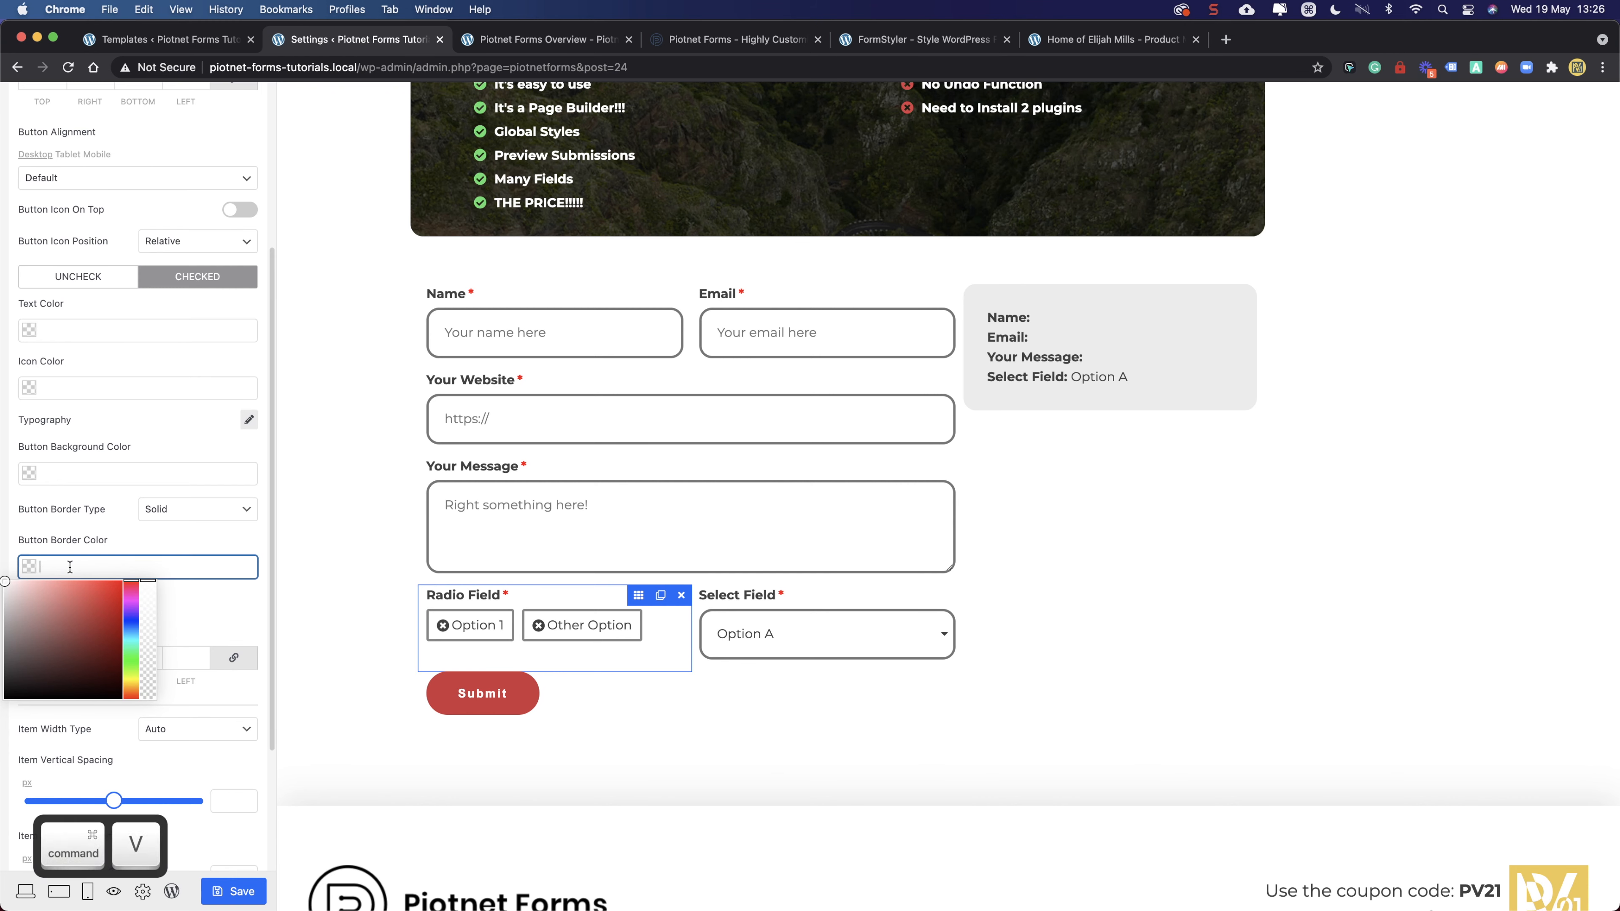
left_click(161, 548)
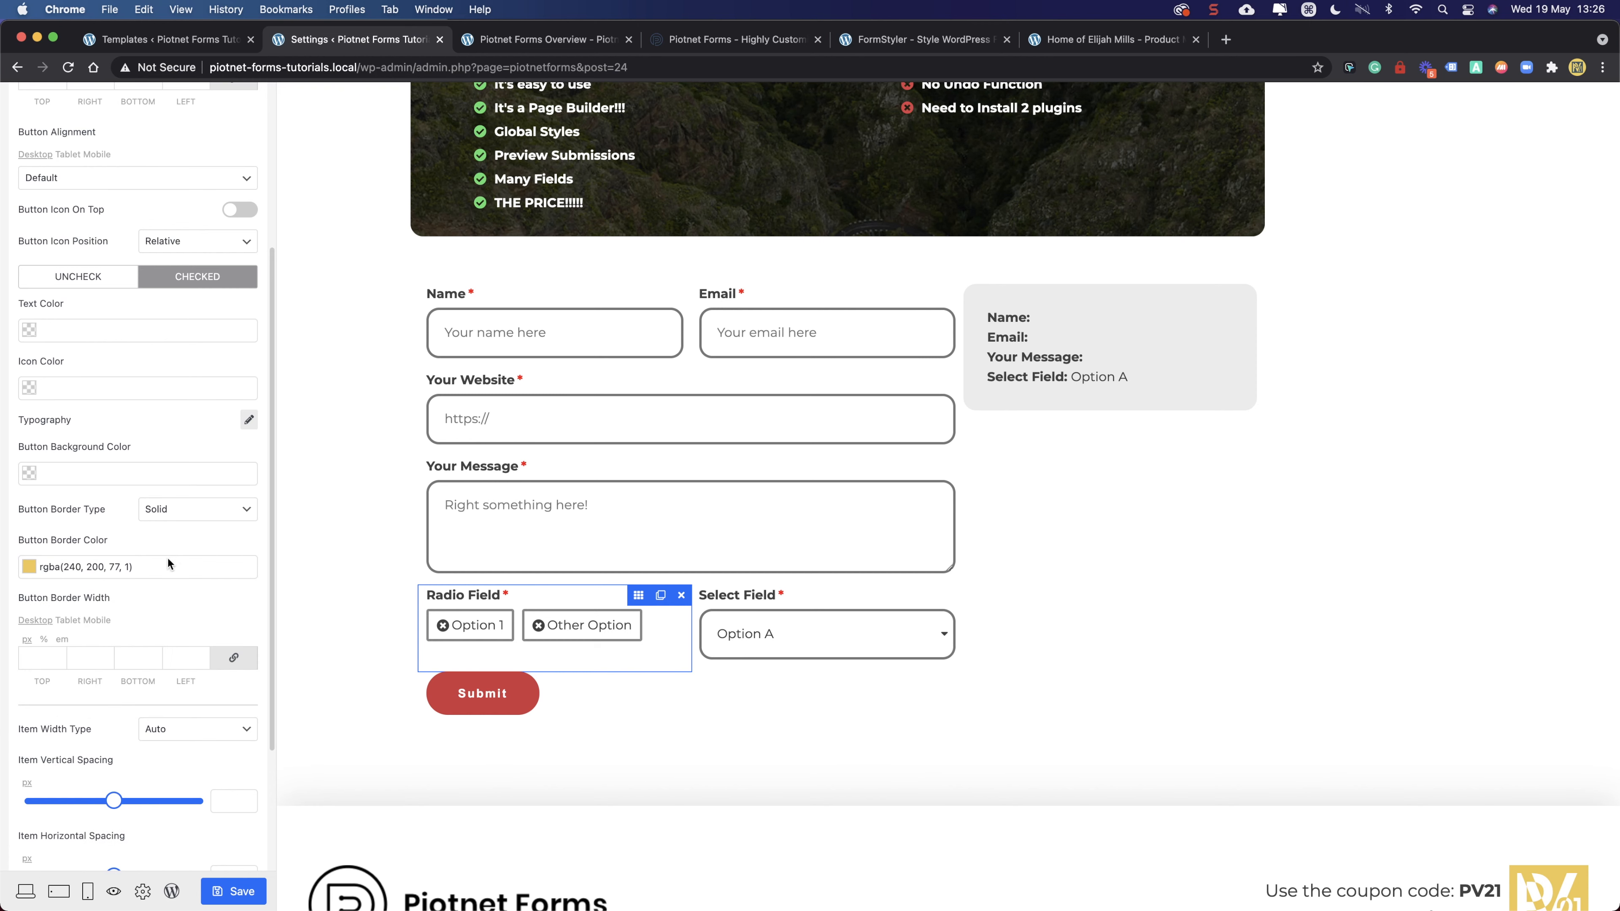
left_click(144, 394)
type("rgba(240, 200, 77, 1)")
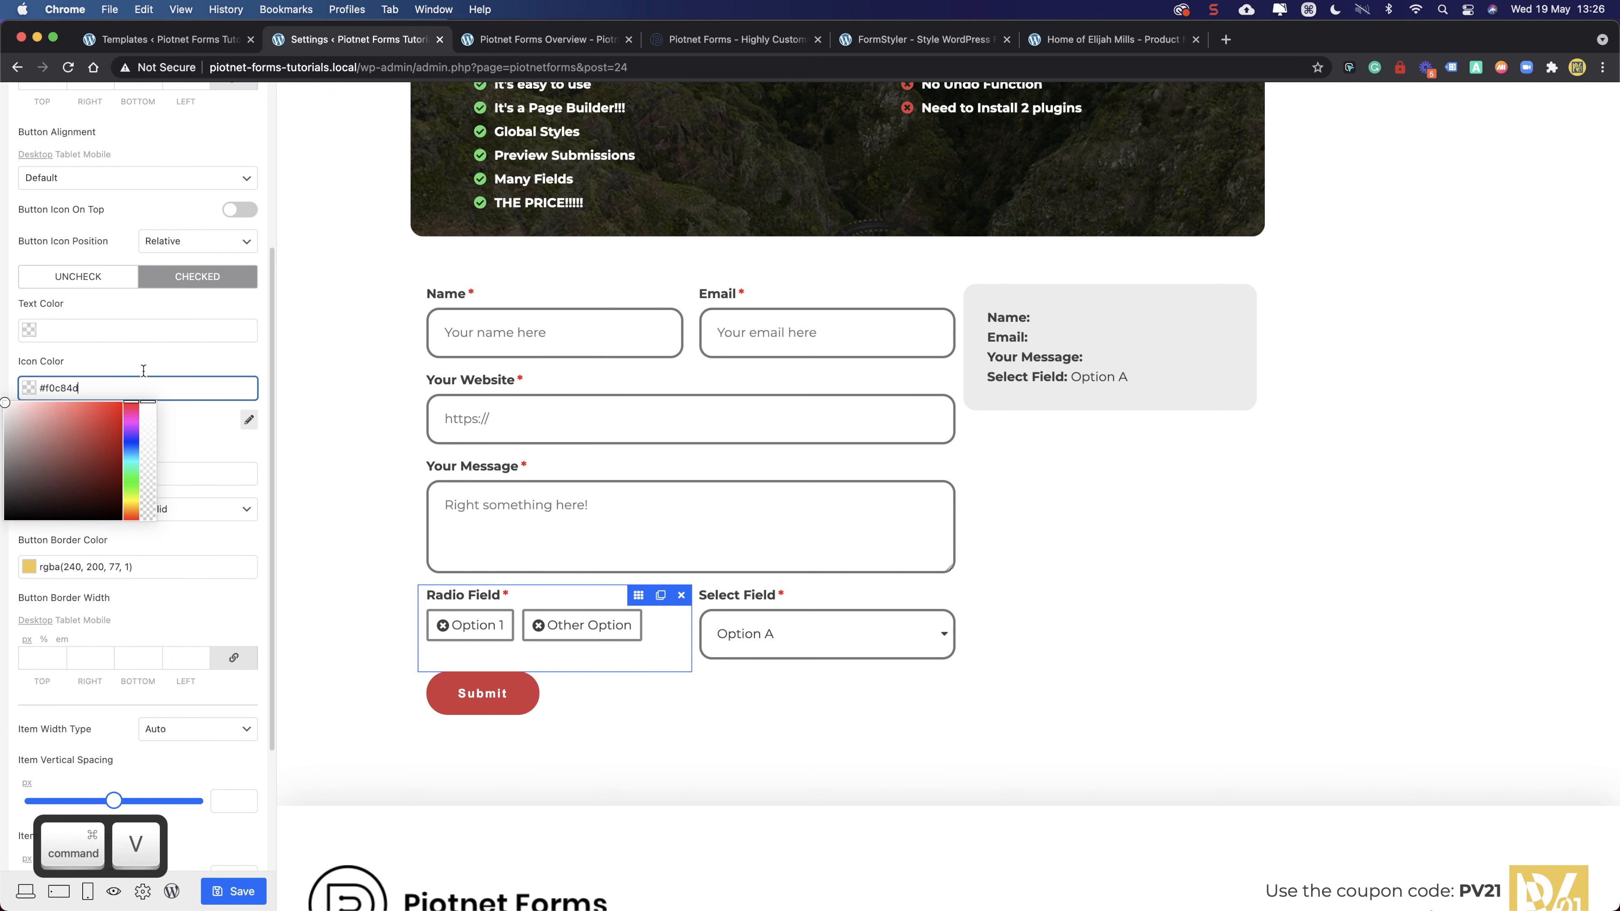
left_click(145, 361)
- Check Option 1 and Other Option to preview the style, then save the form
left_click(480, 627)
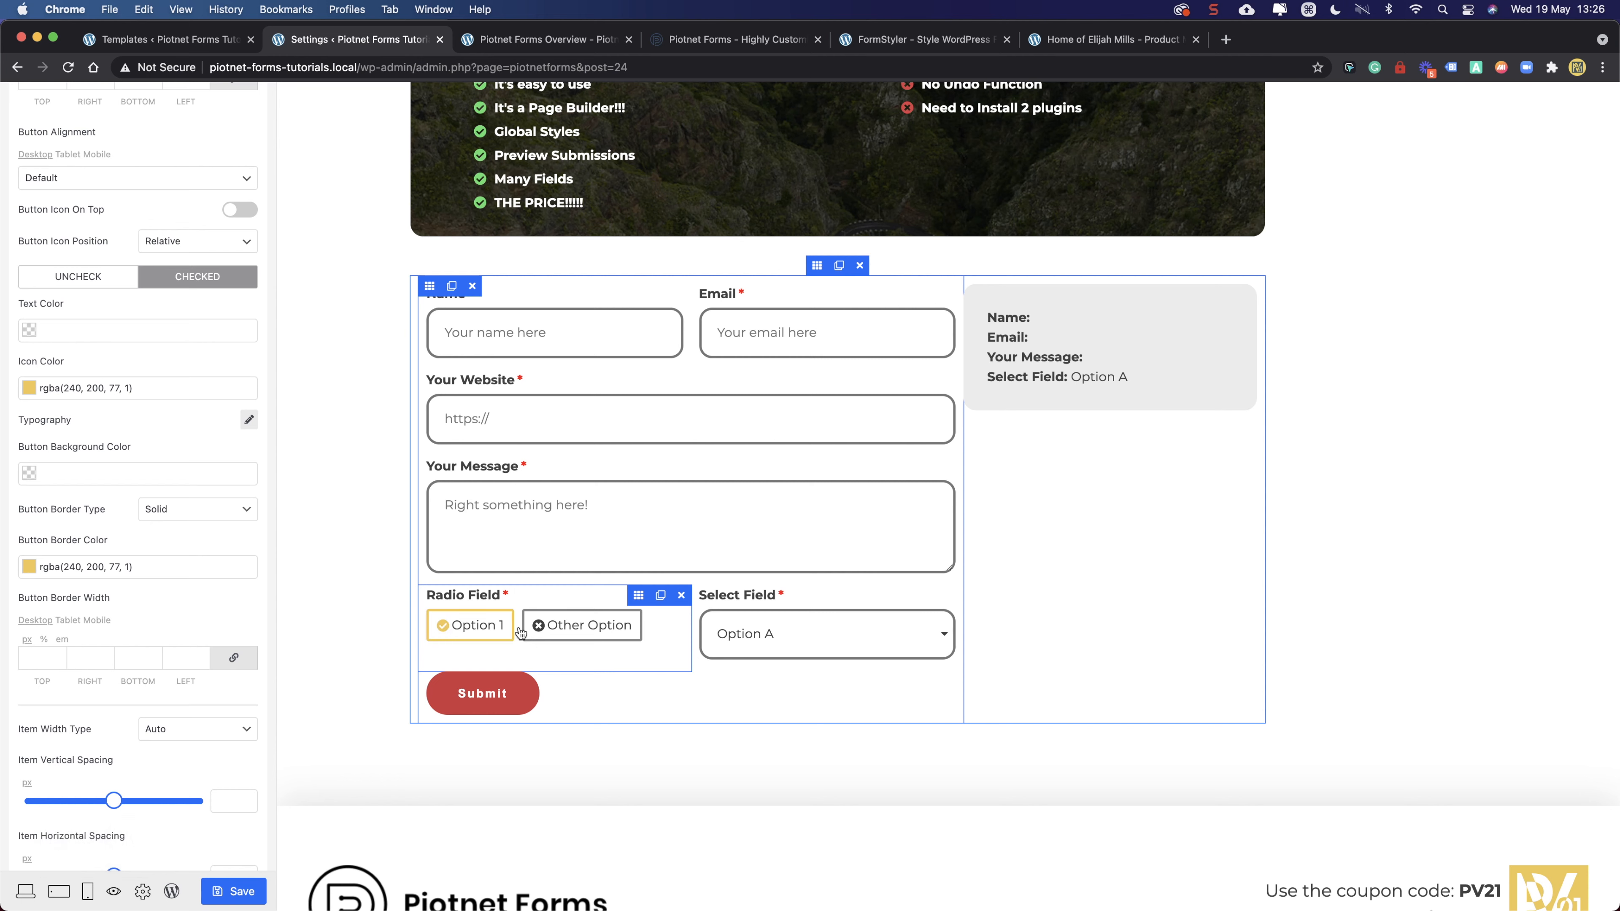
left_click(562, 628)
left_click(477, 628)
left_click(561, 627)
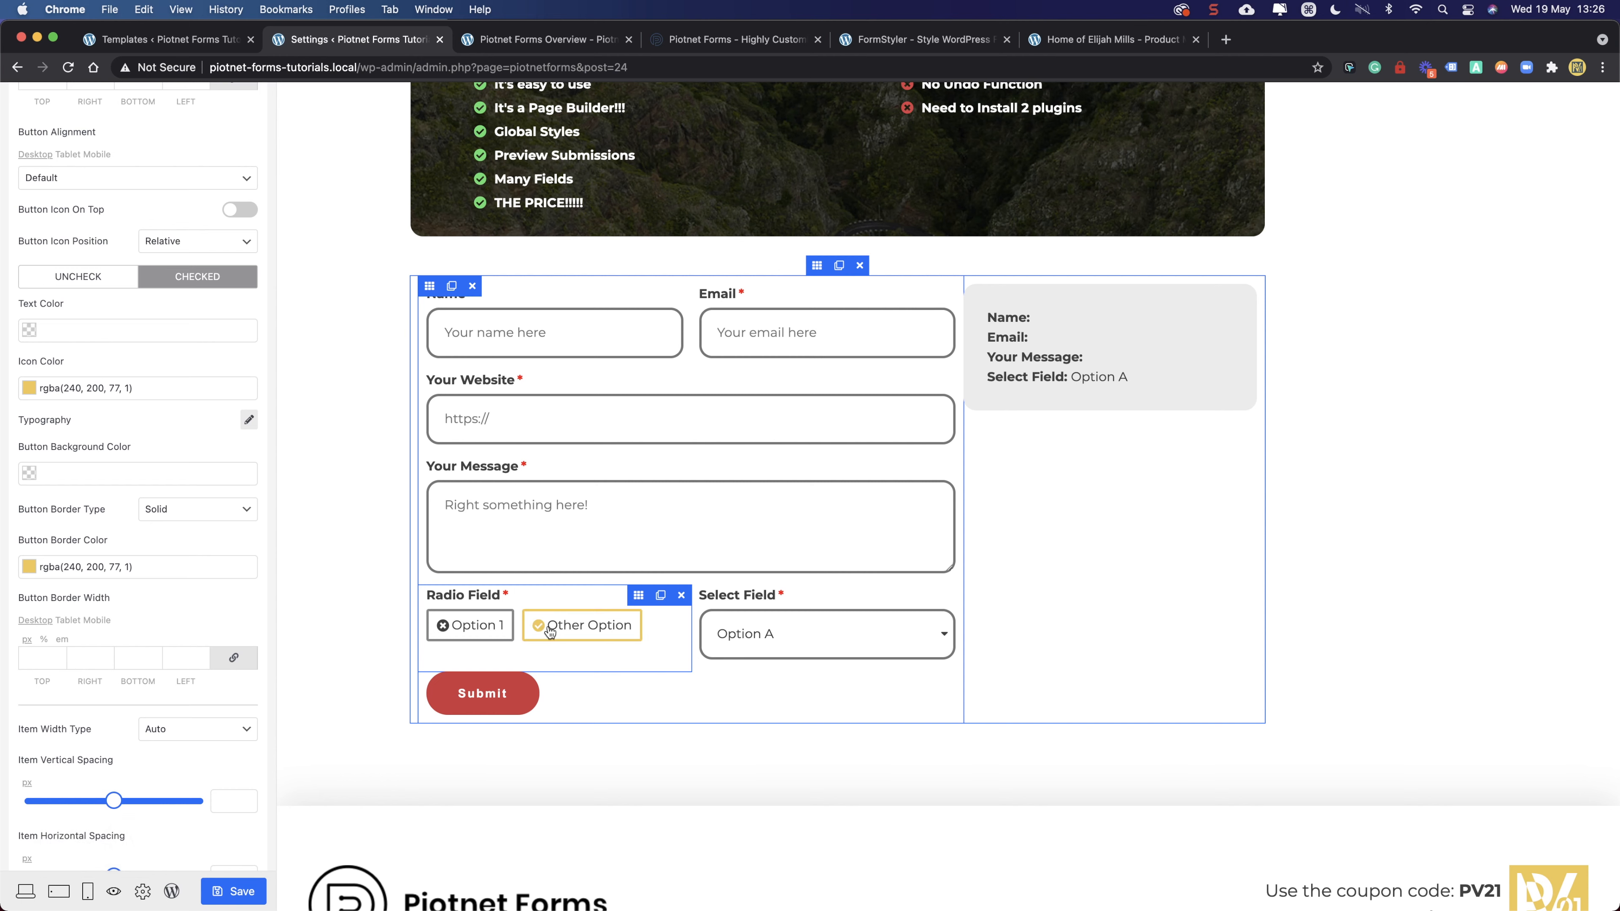
left_click(205, 890)
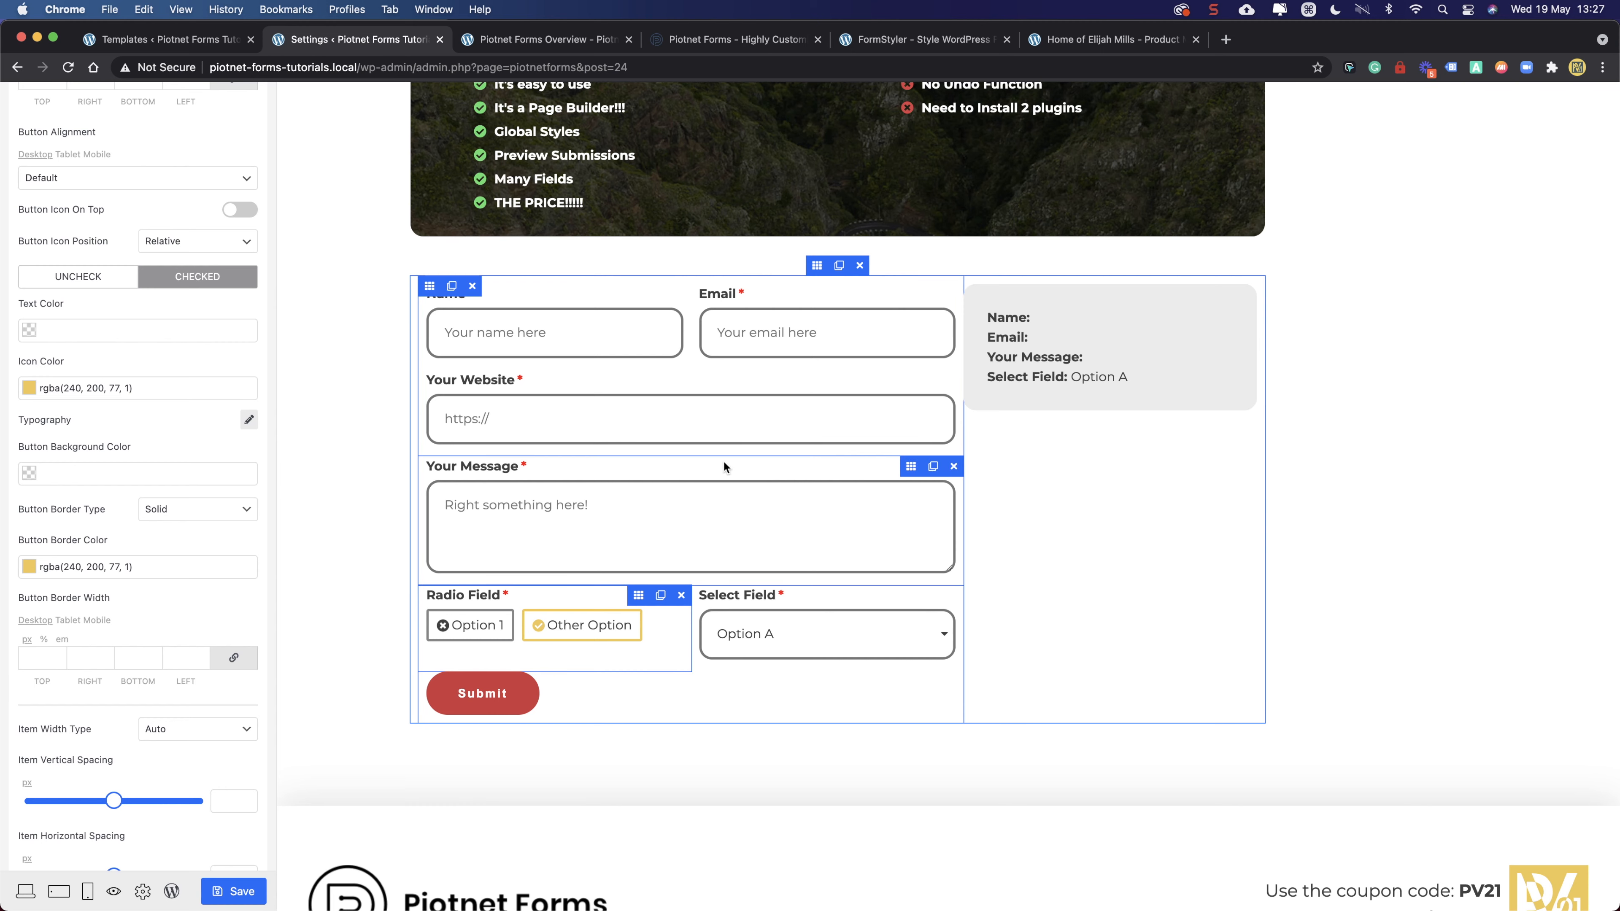
scroll(733, 472, "down", 3)
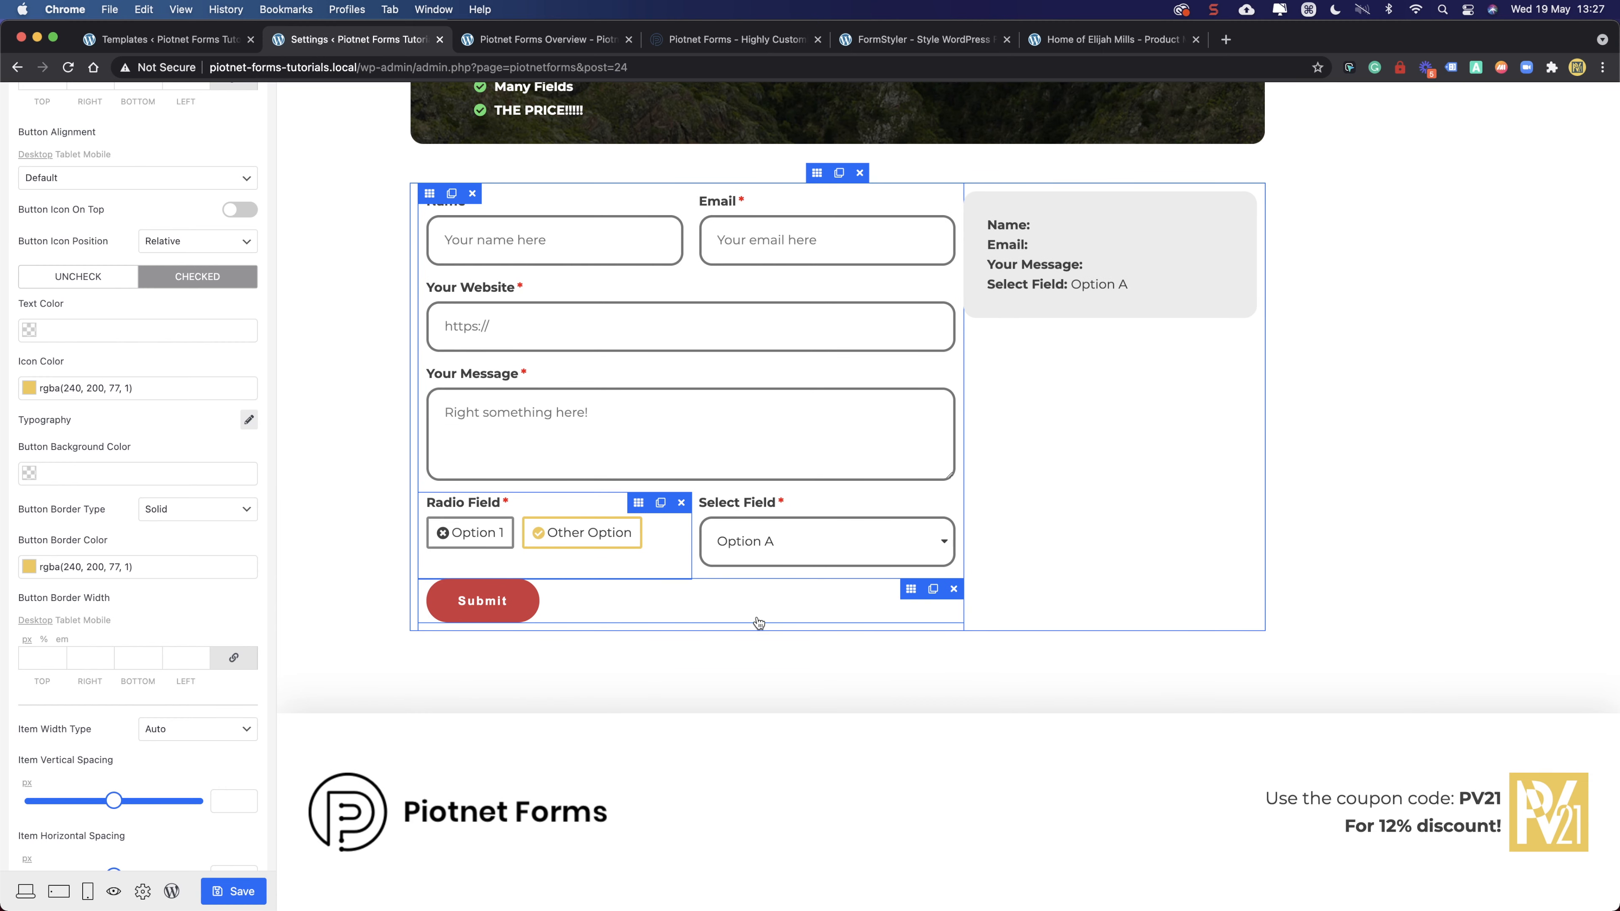
- Centre-align the '5 things I love about Piotnet' heading
scroll(758, 624, "up", 5)
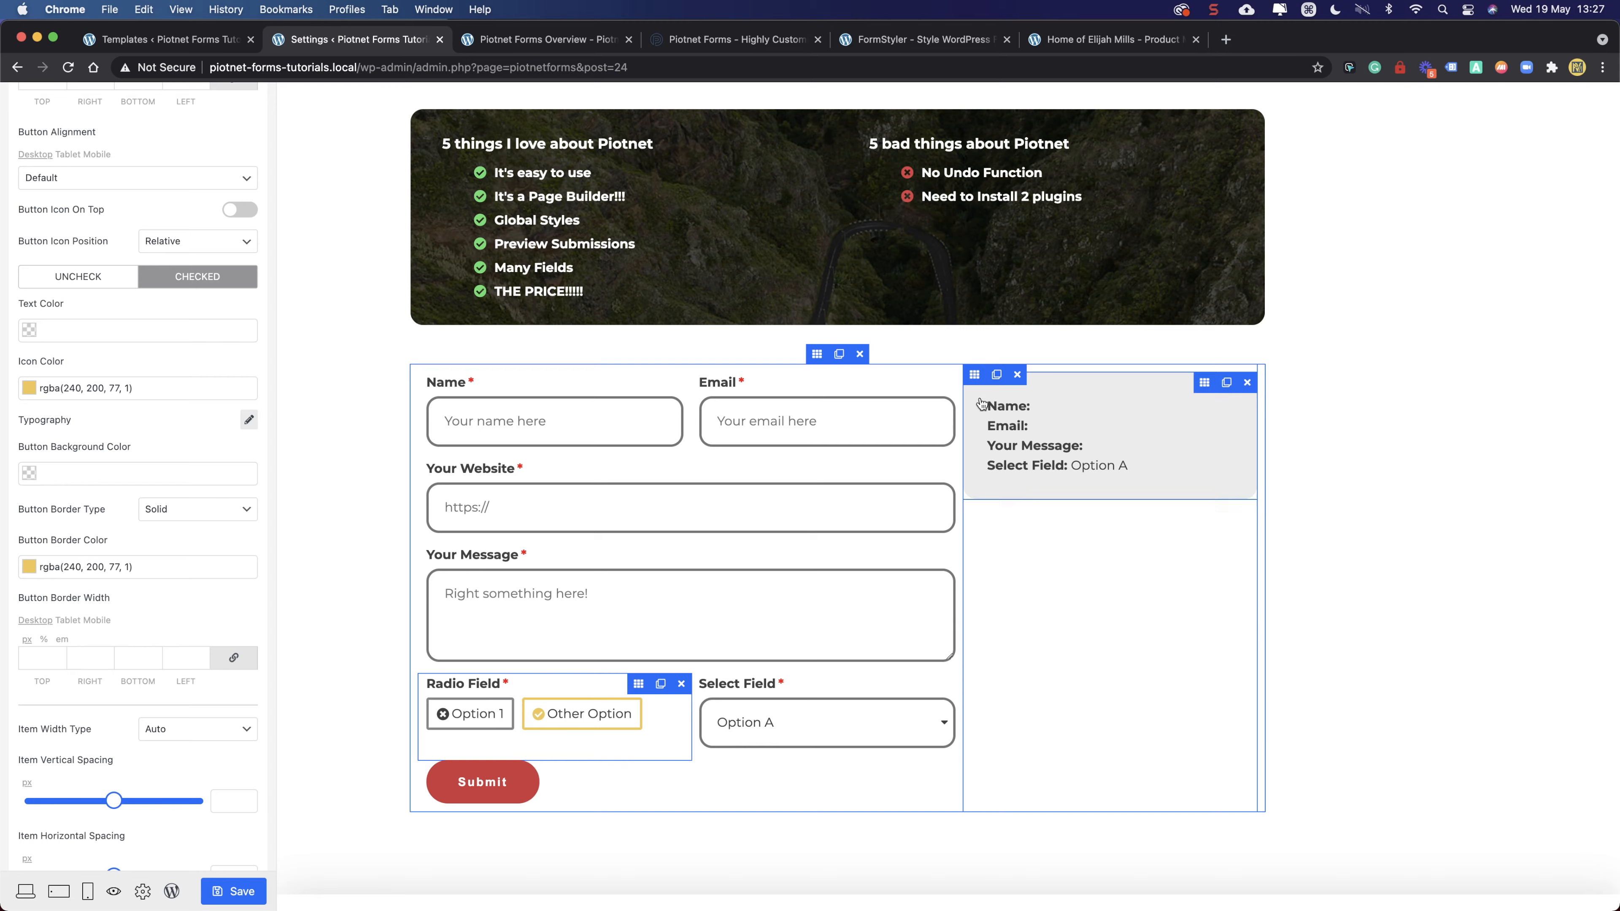
scroll(952, 349, "up", 5)
scroll(837, 308, "up", 1)
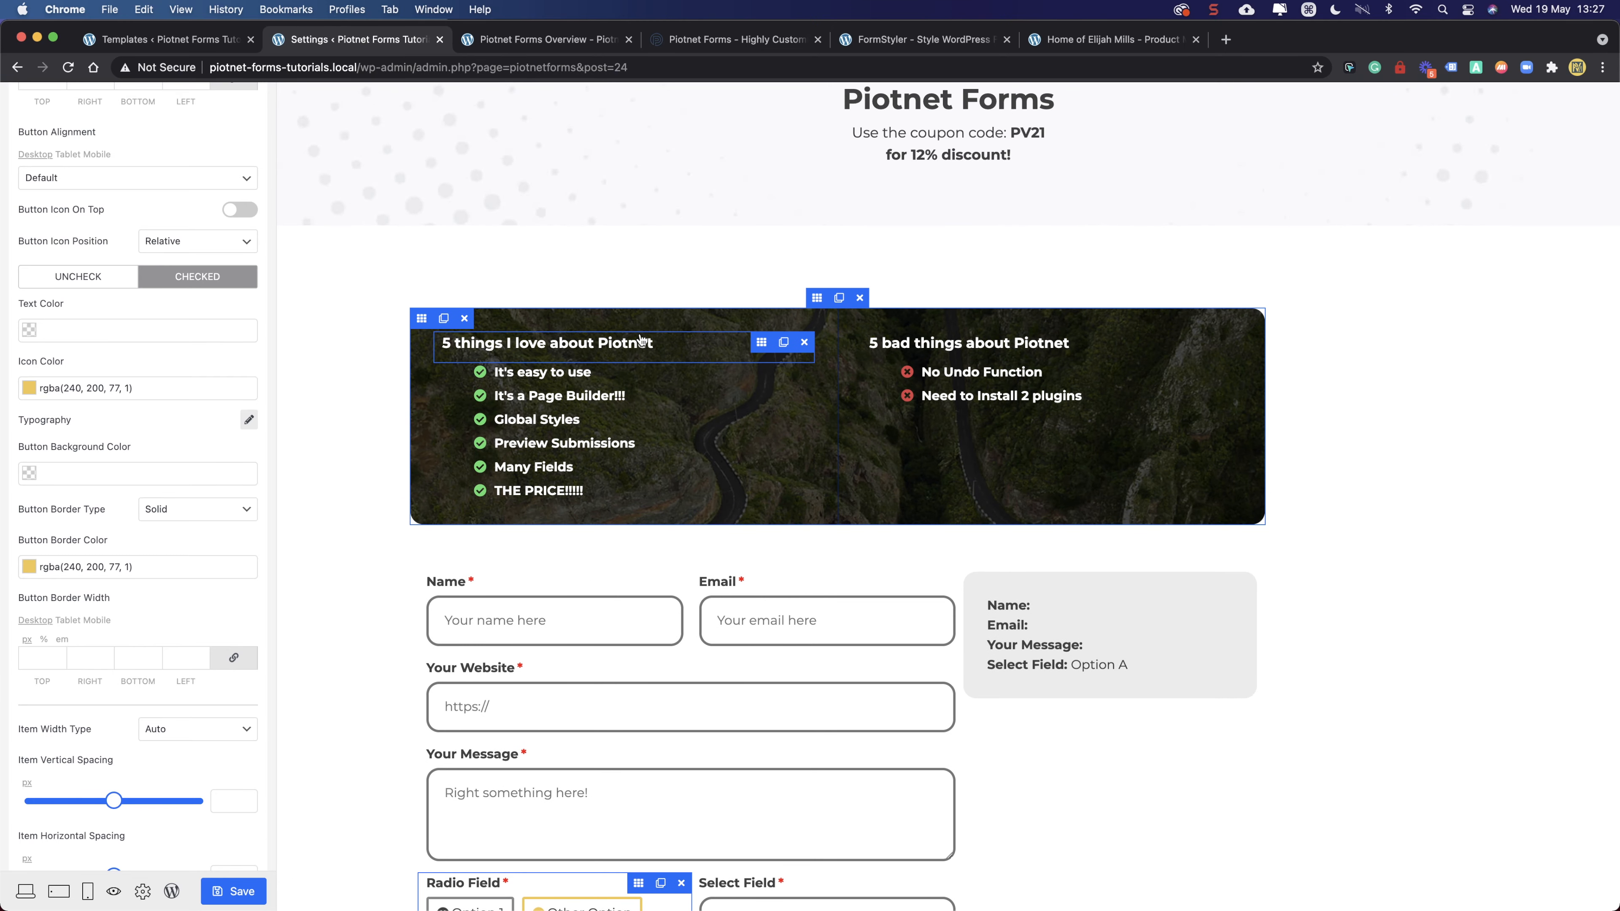
left_click(763, 344)
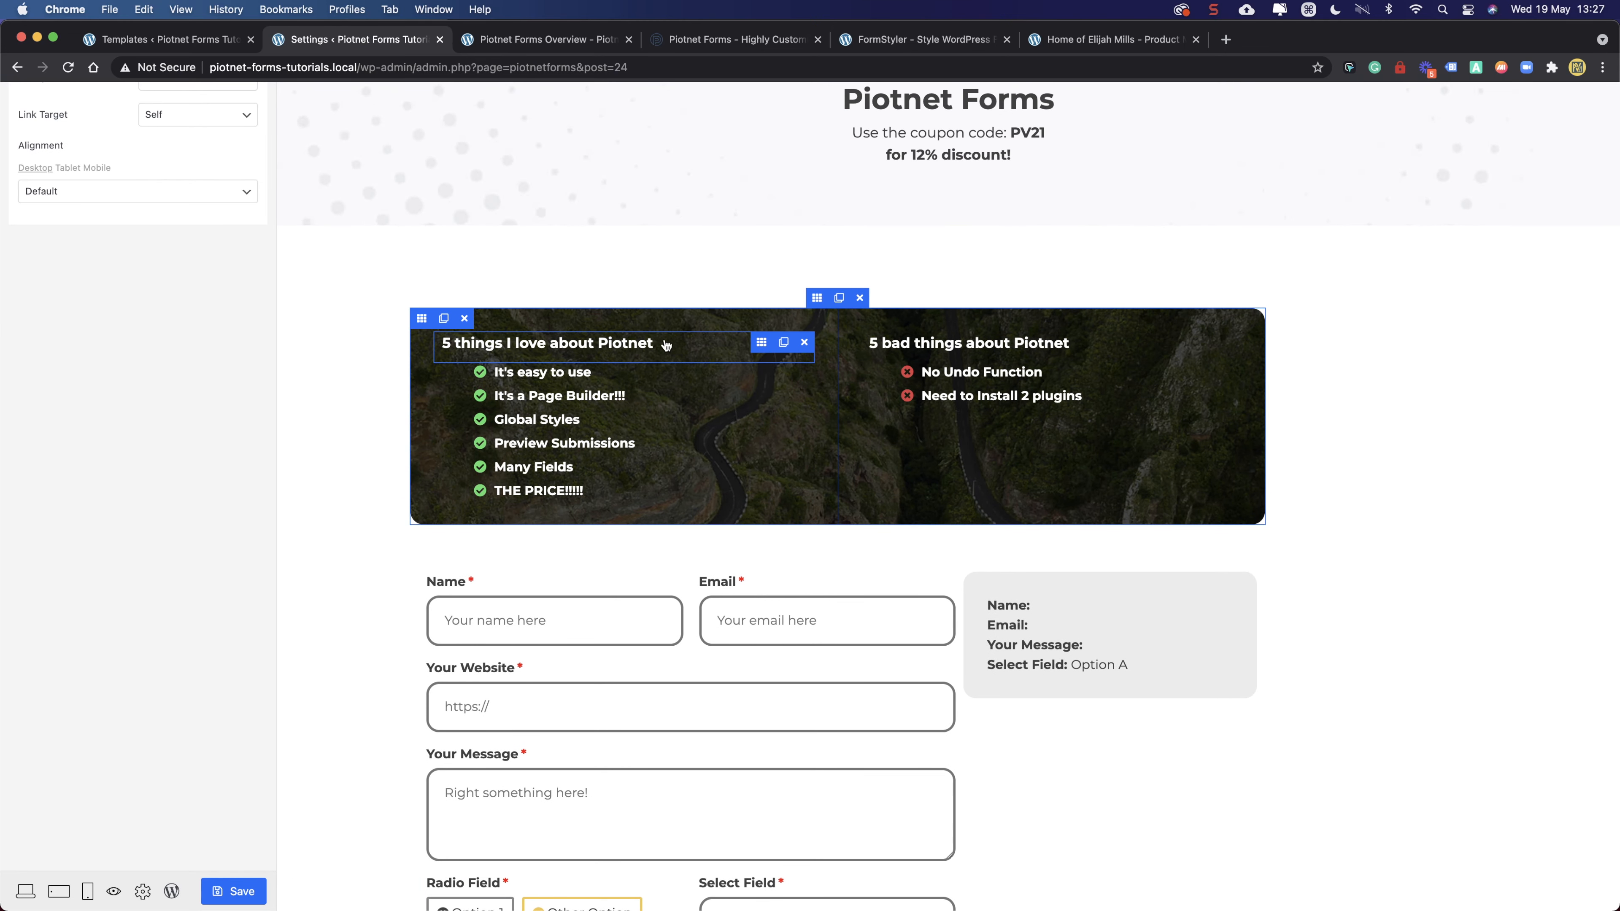
scroll(121, 234, "up", 3)
left_click(94, 338)
left_click(96, 371)
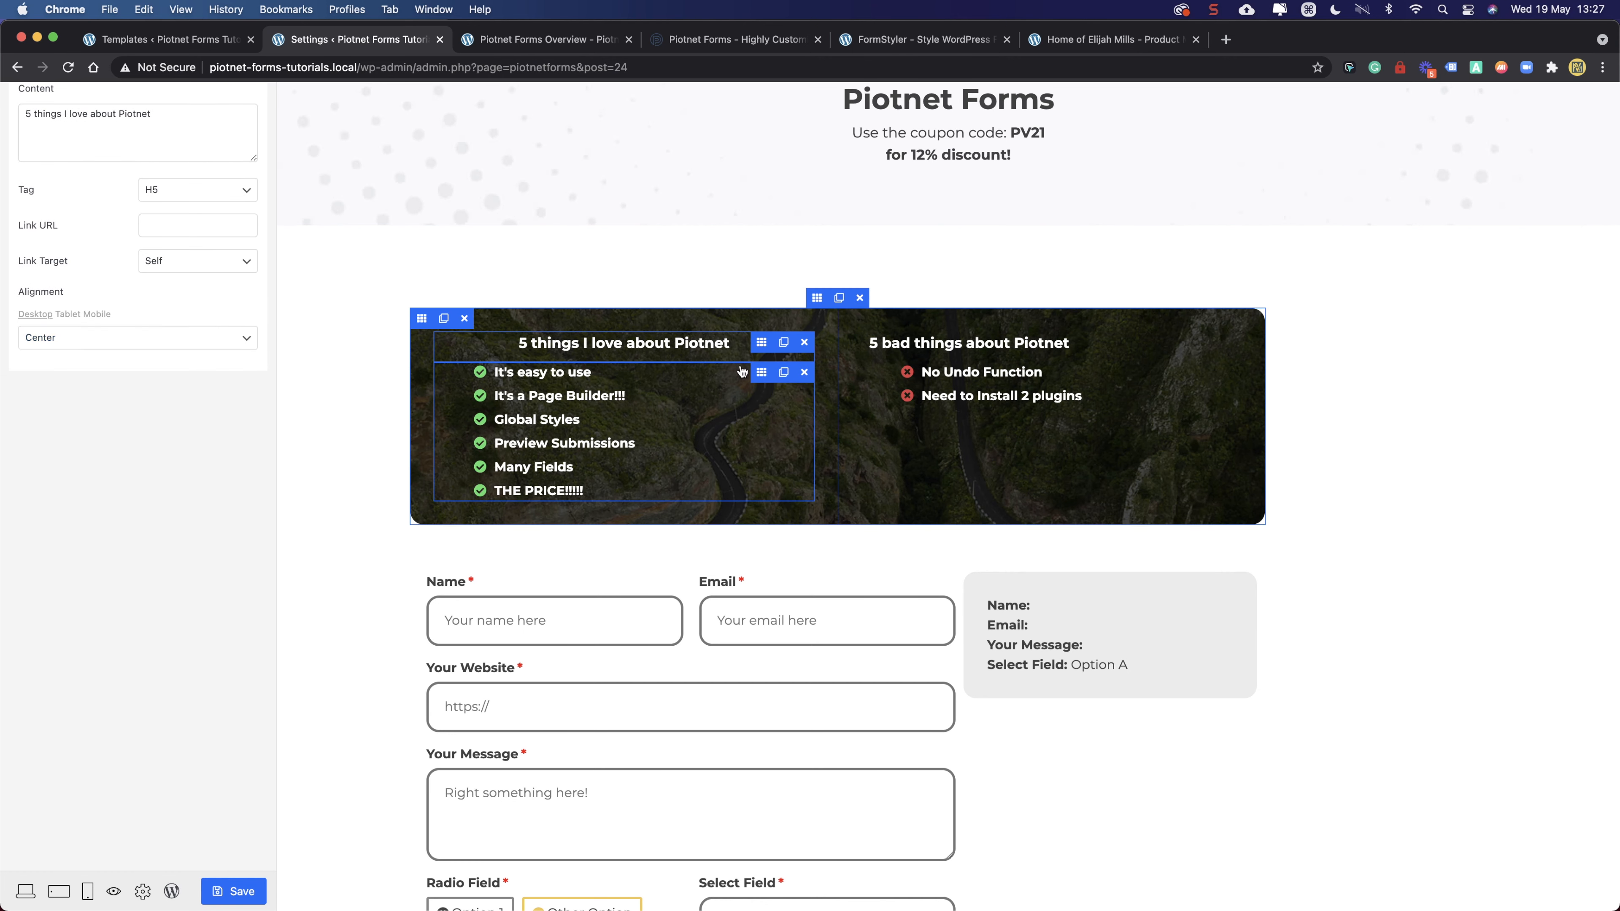
- Centre the pros checkmark list in its column
left_click(761, 374)
left_click(141, 148)
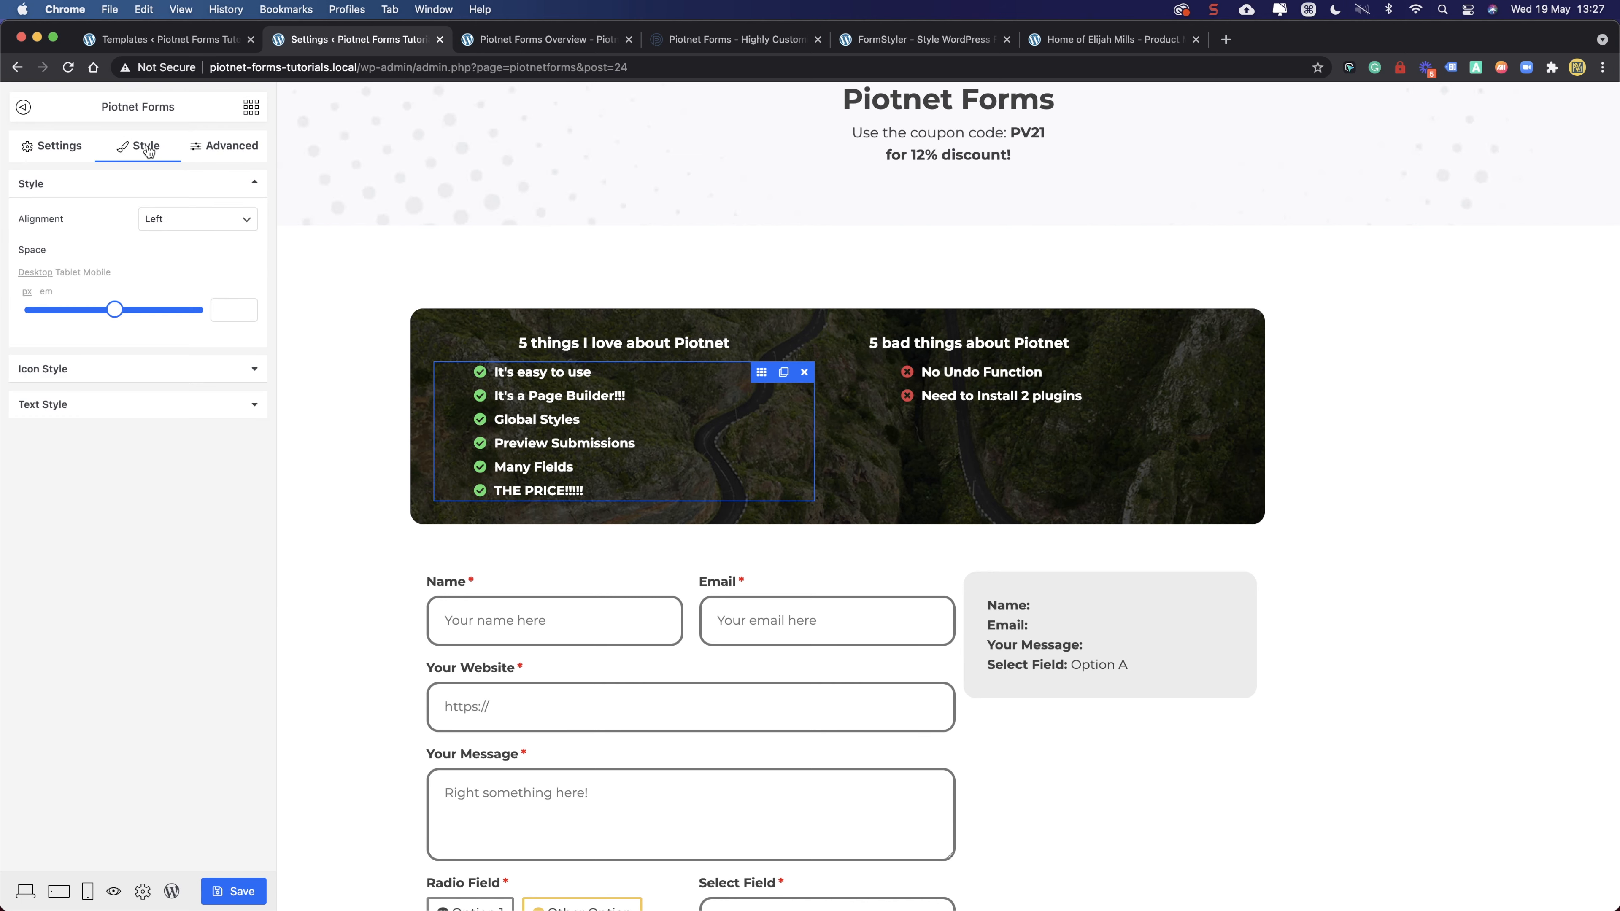
left_click(178, 224)
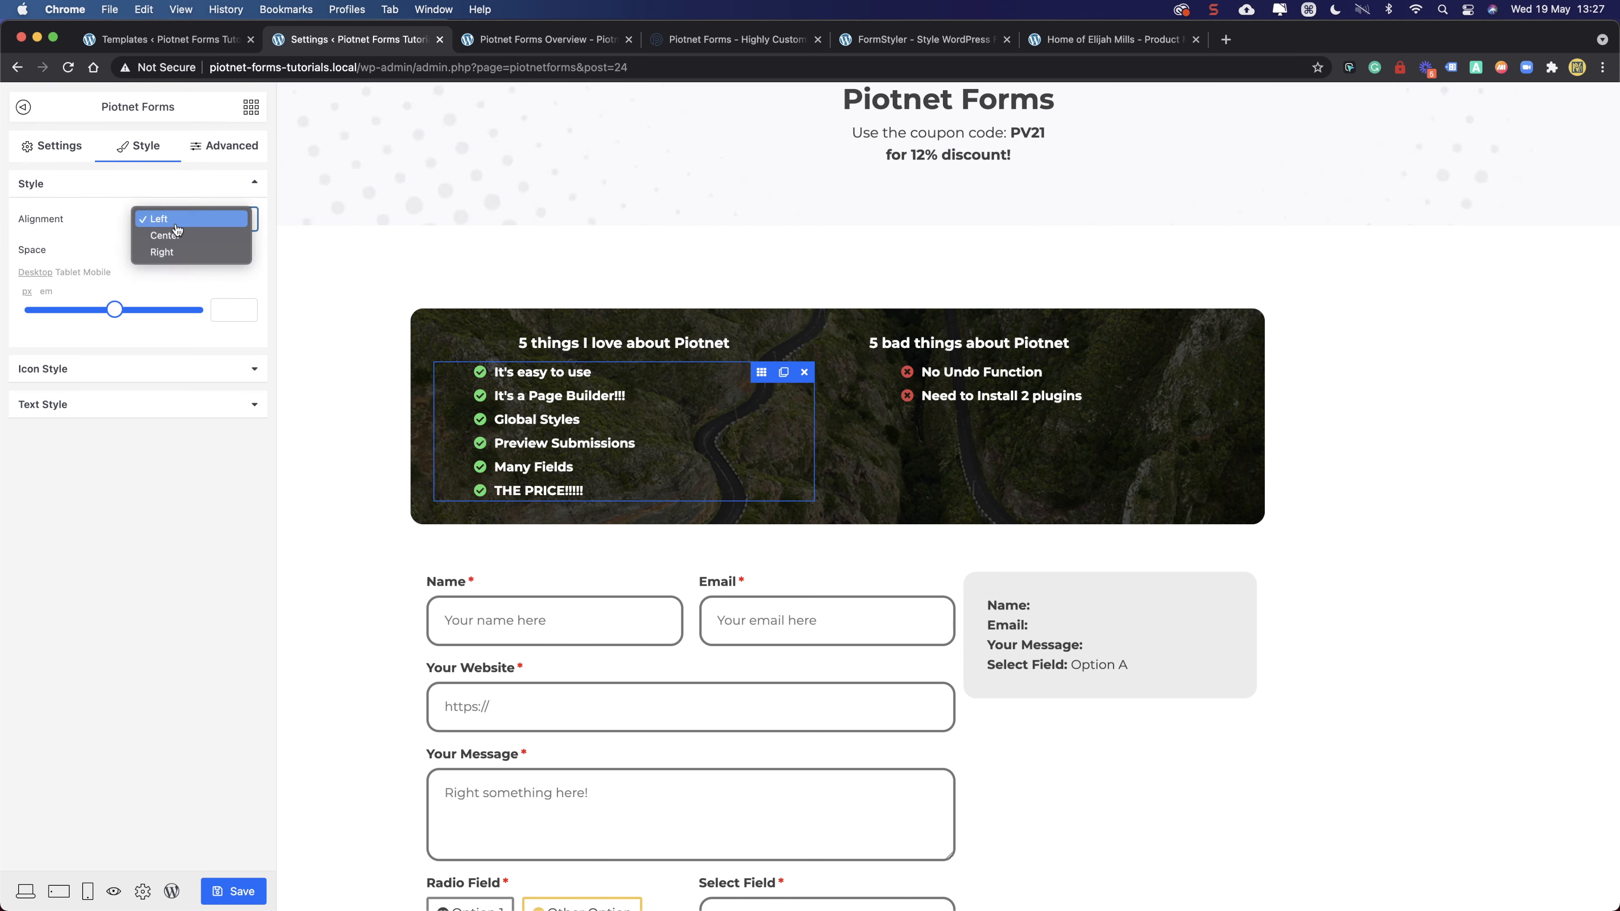
left_click(176, 236)
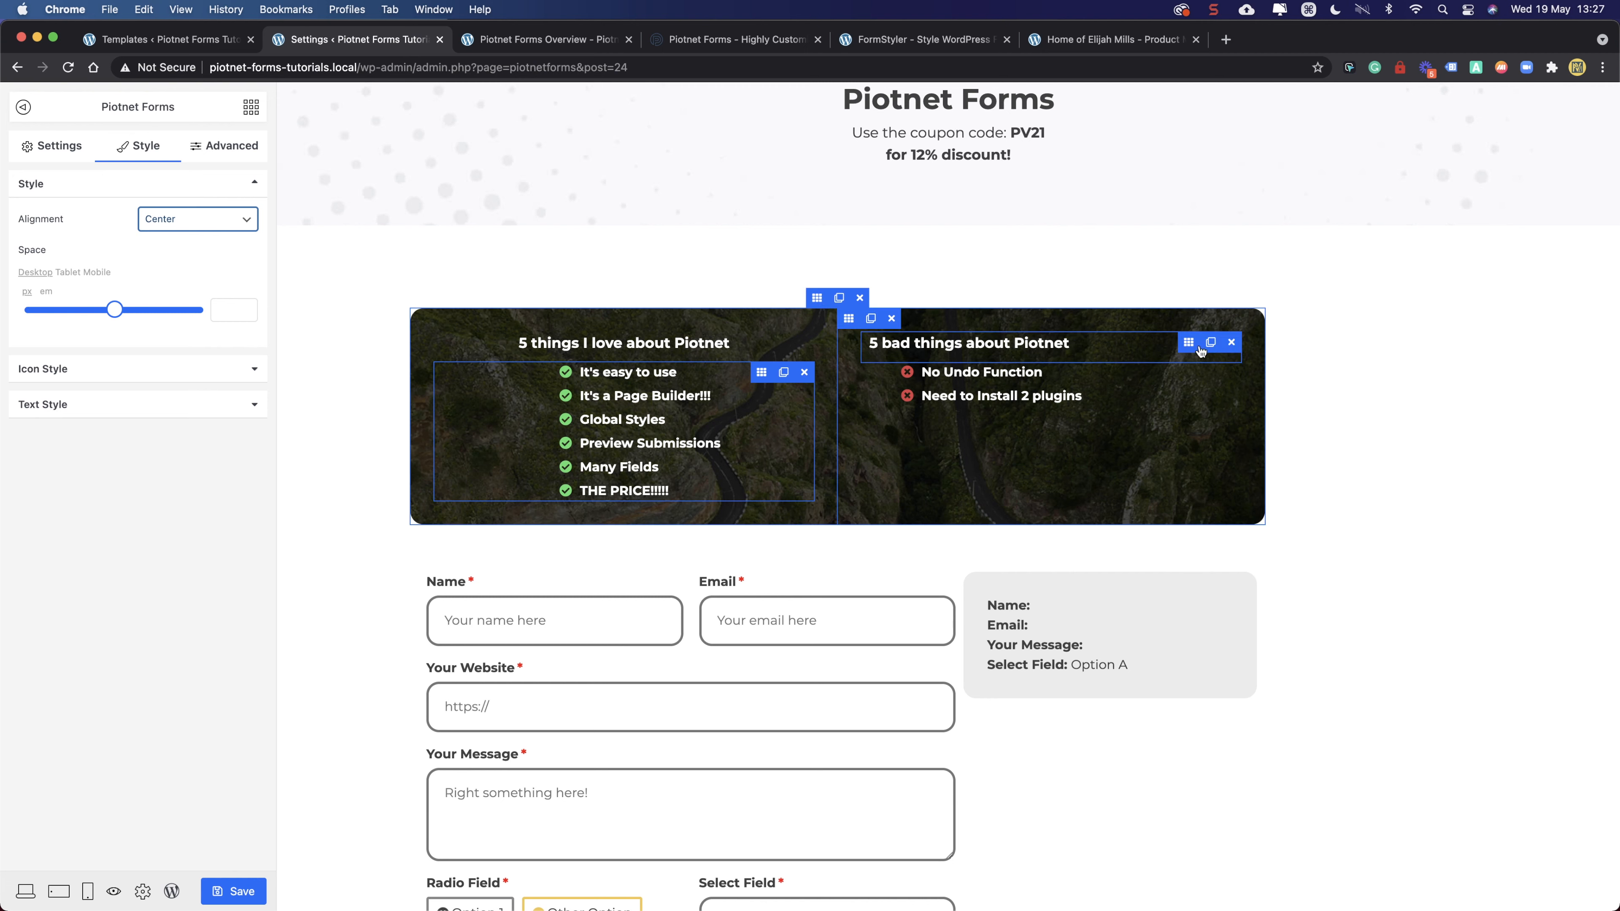
left_click(1188, 343)
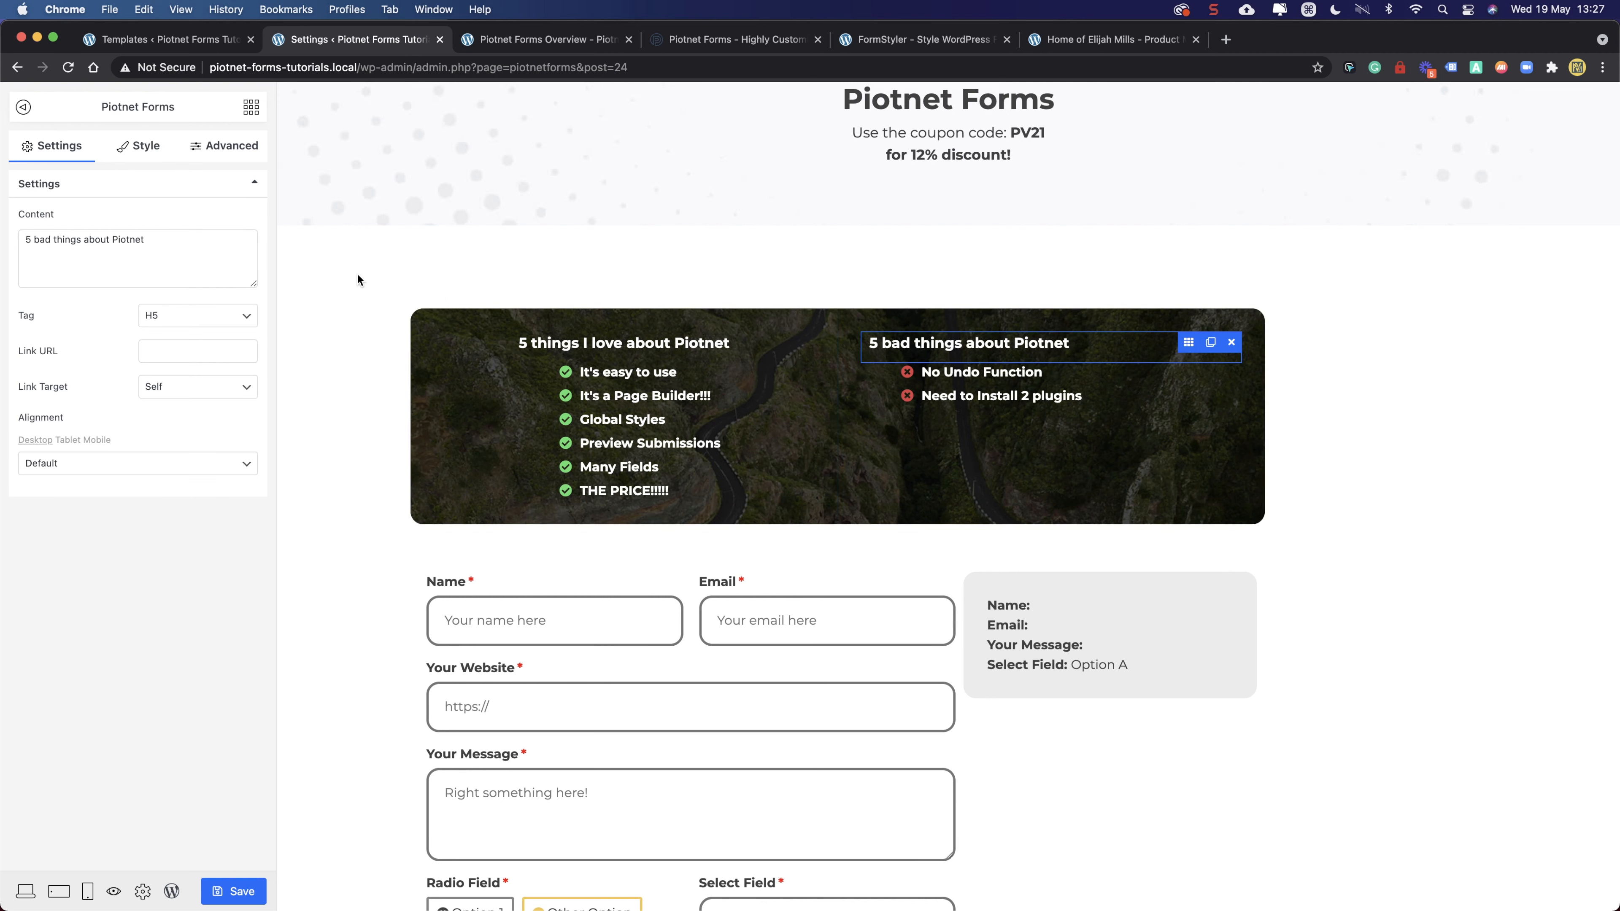
- Change the heading text to '5 things I don't love about Piotnet', keeping link target Self
double_click(40, 239)
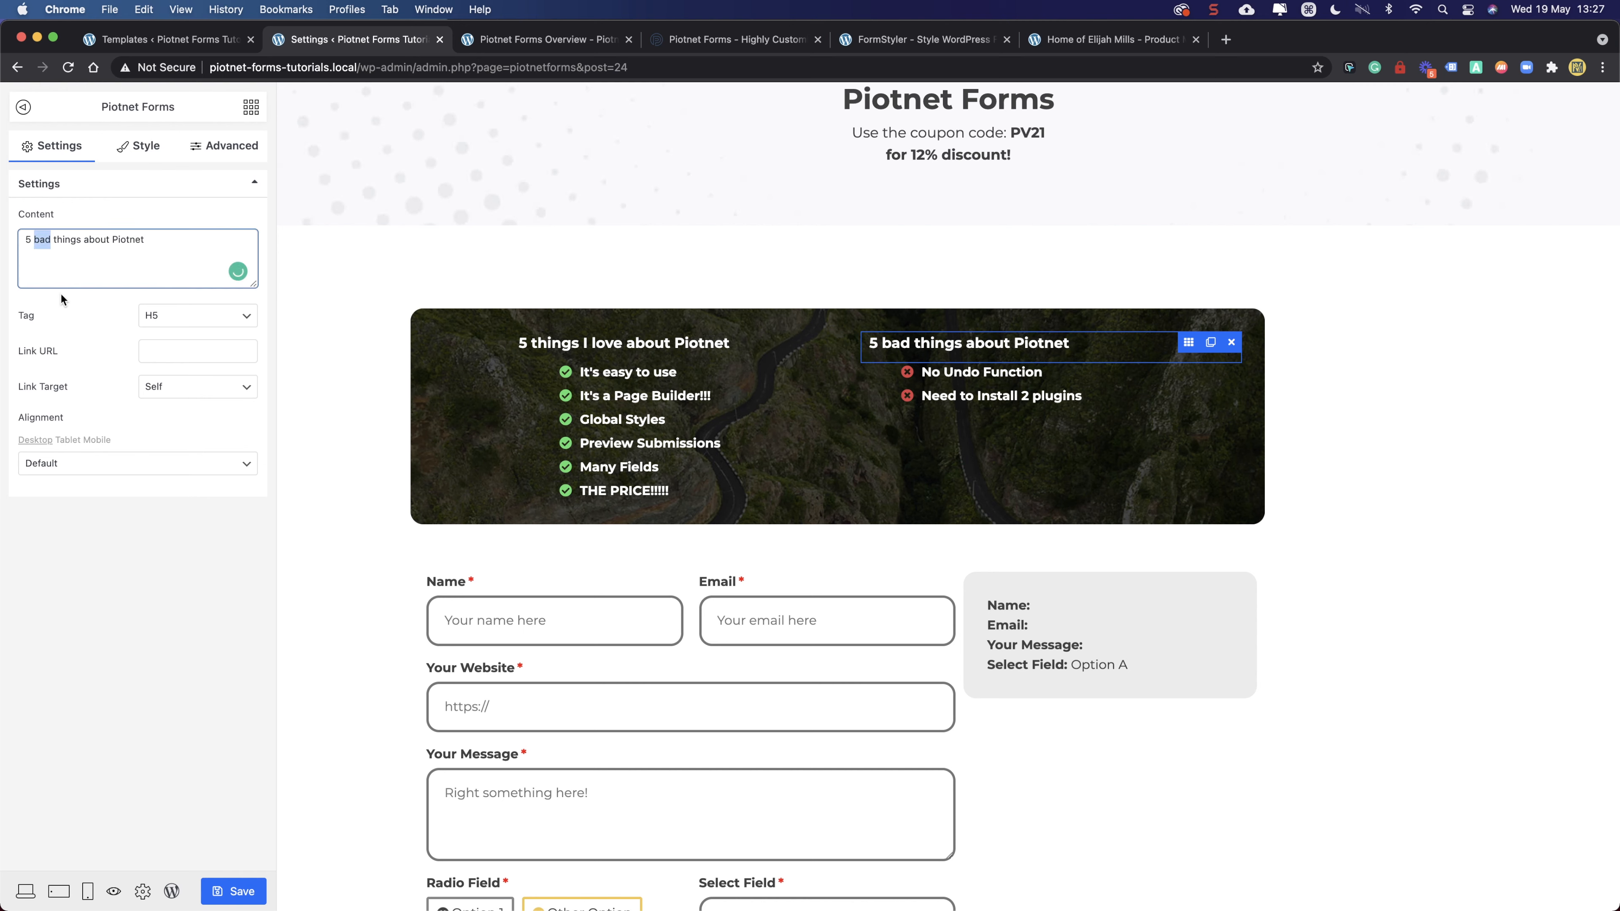
key("BackSpace")
key("BackSpace")
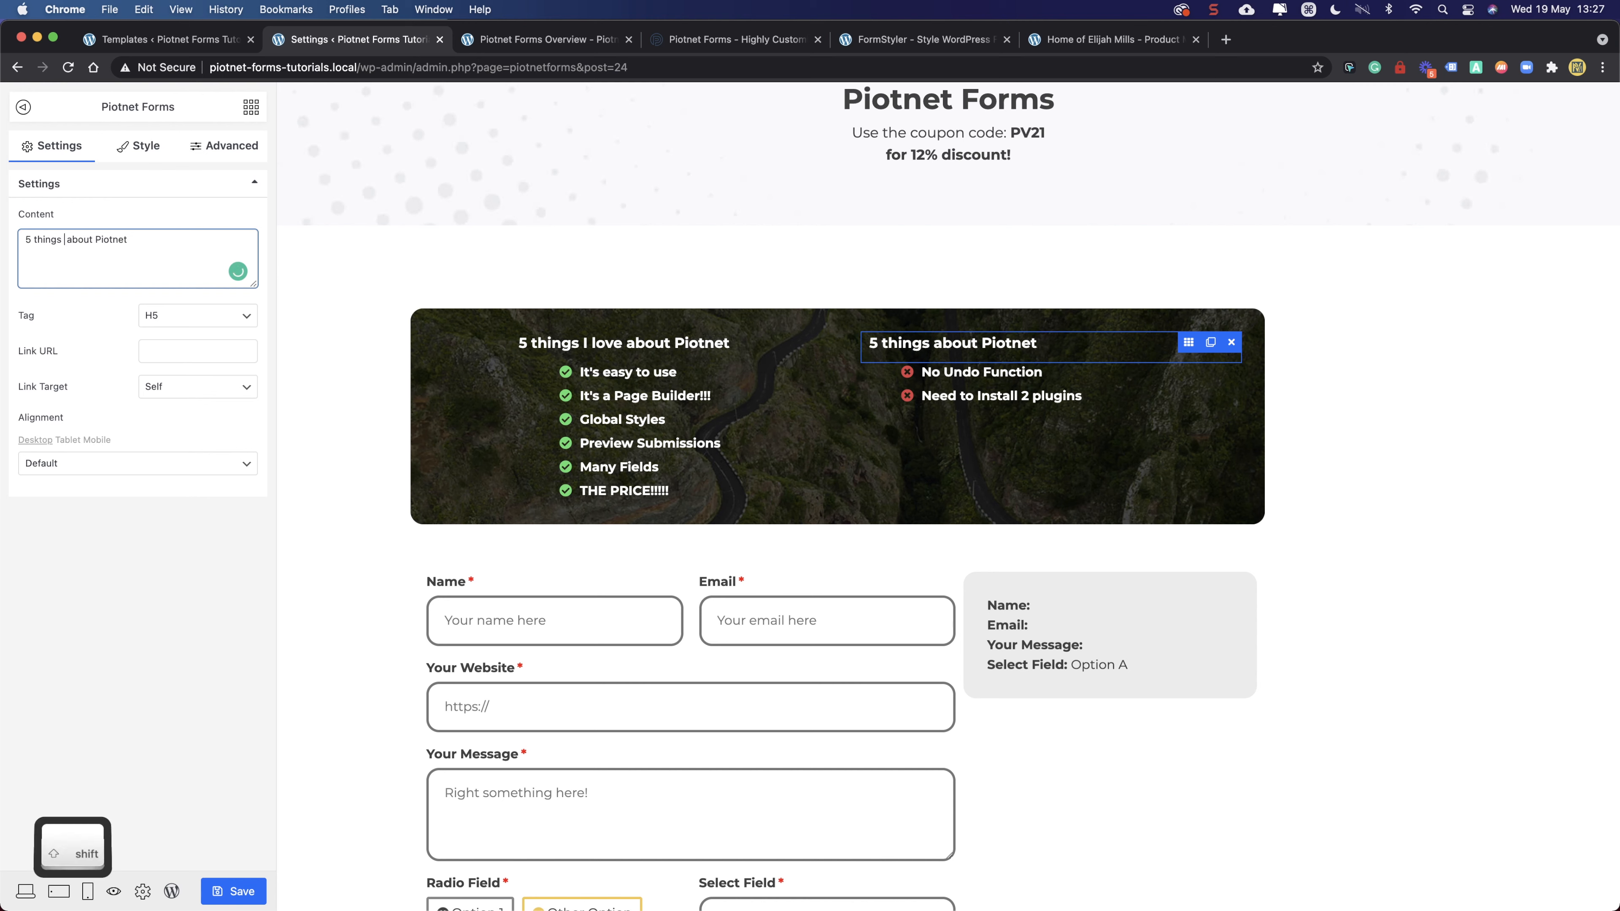
type("I don")
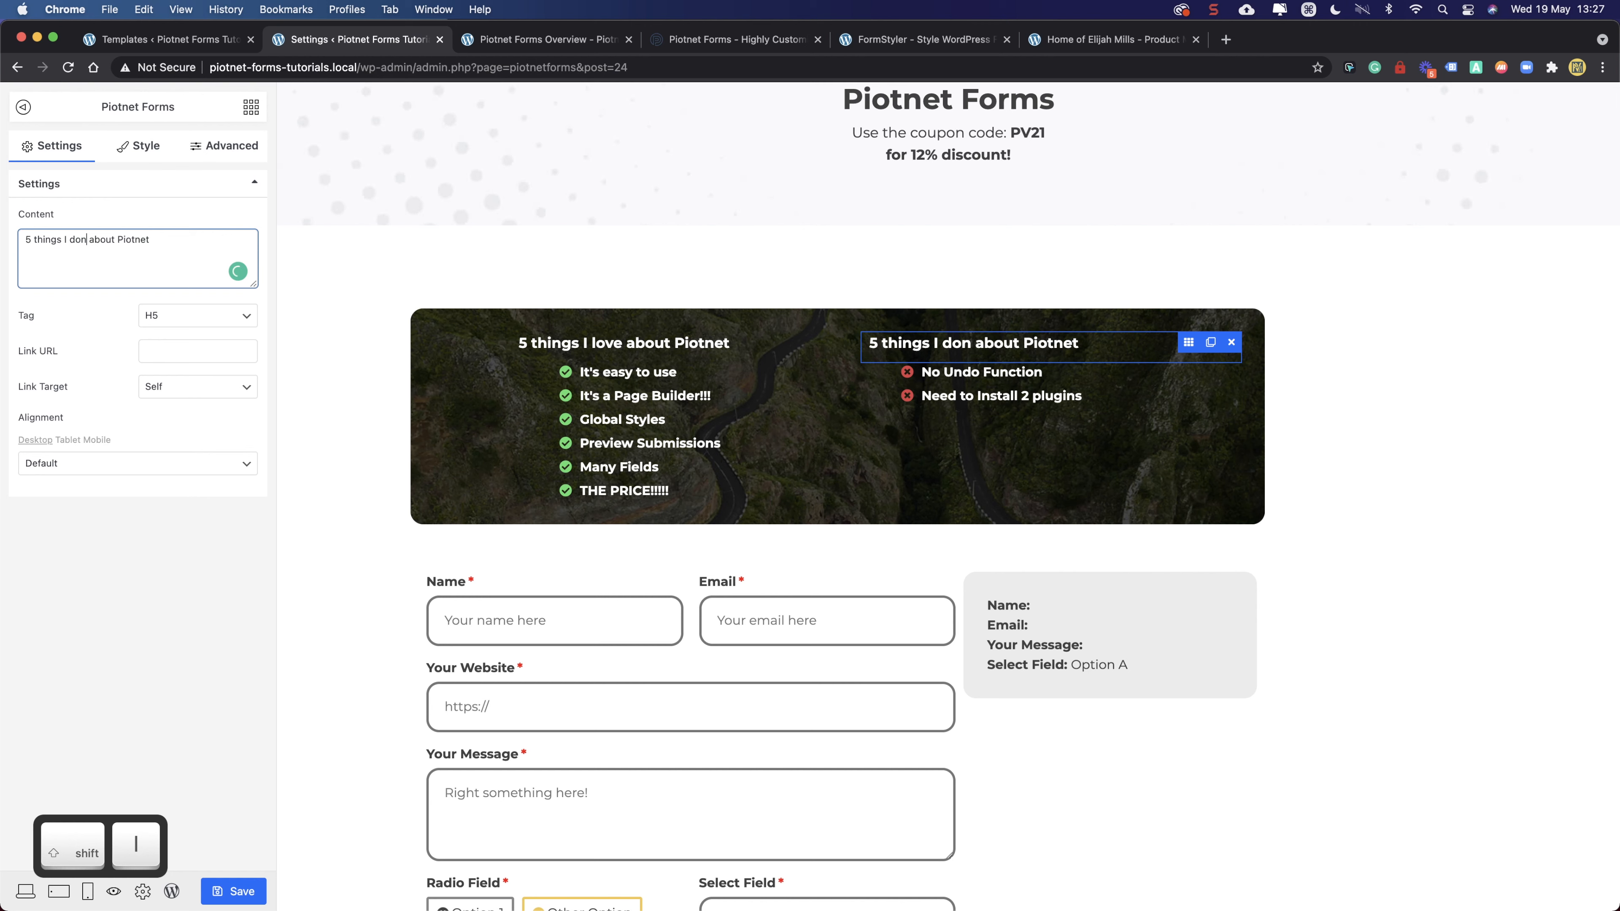
type("'t I")
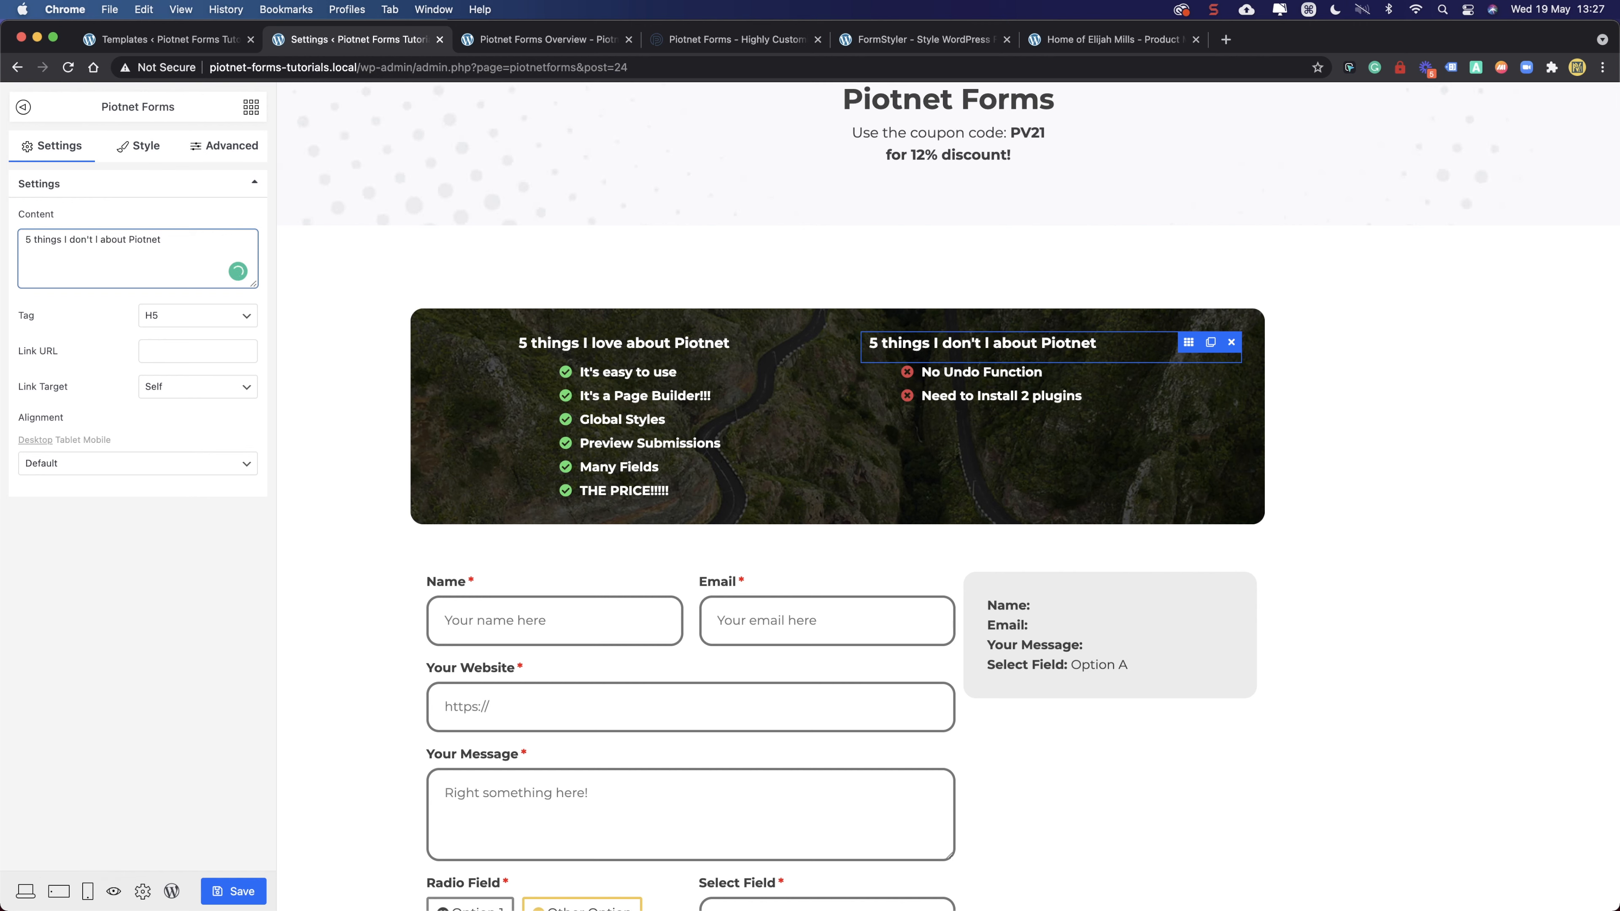
type("i")
key("BackSpace")
type("ove")
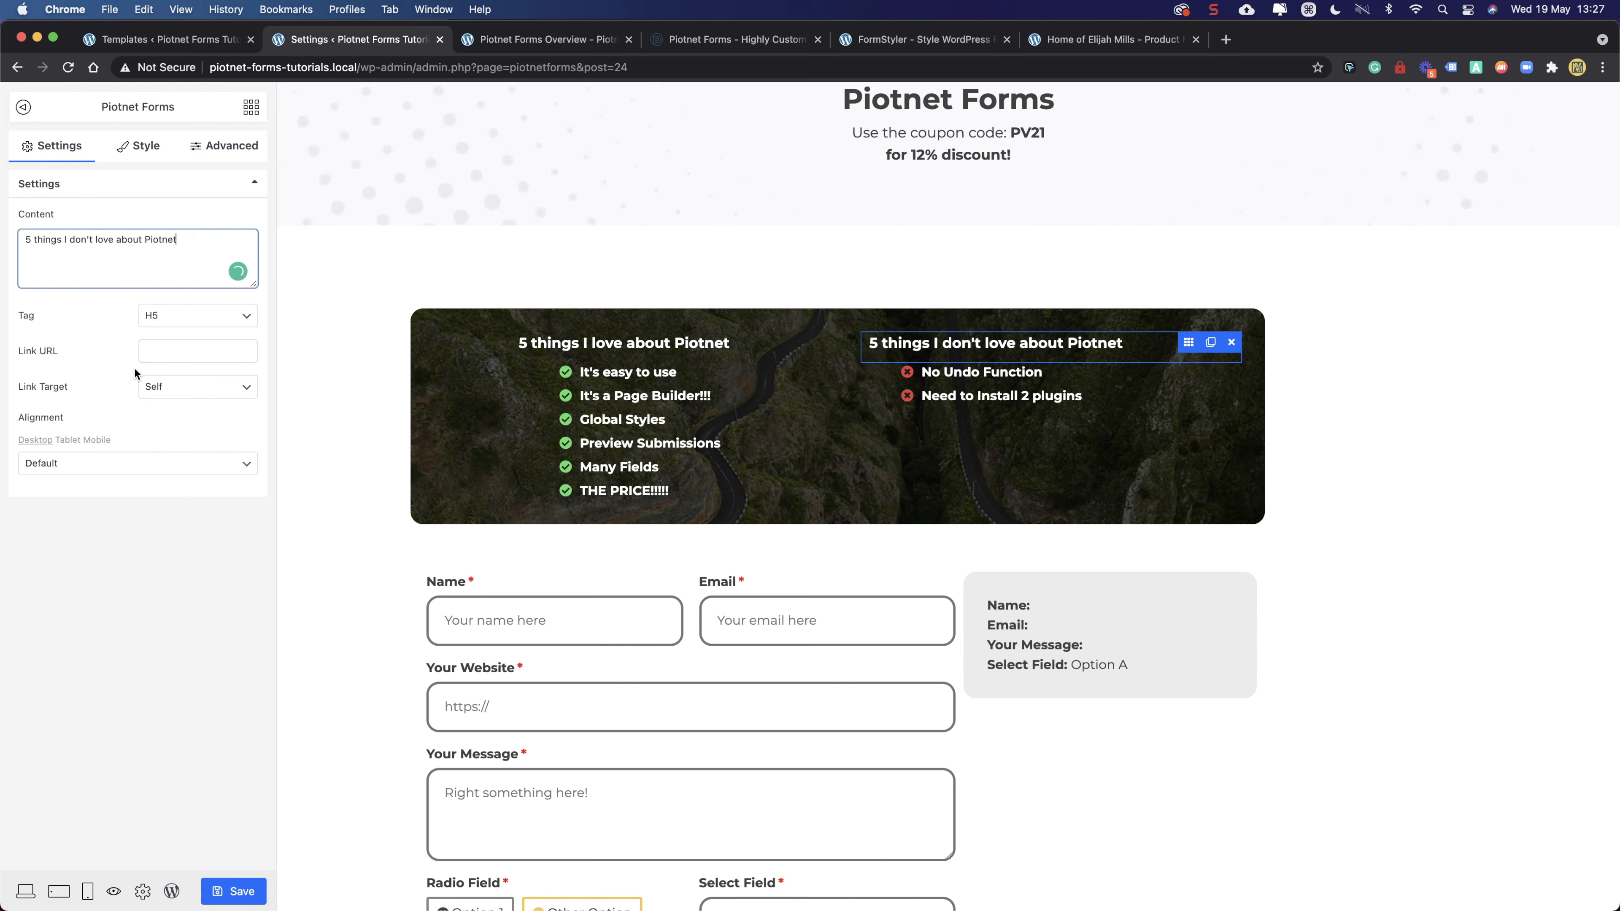
left_click(195, 402)
left_click(110, 413)
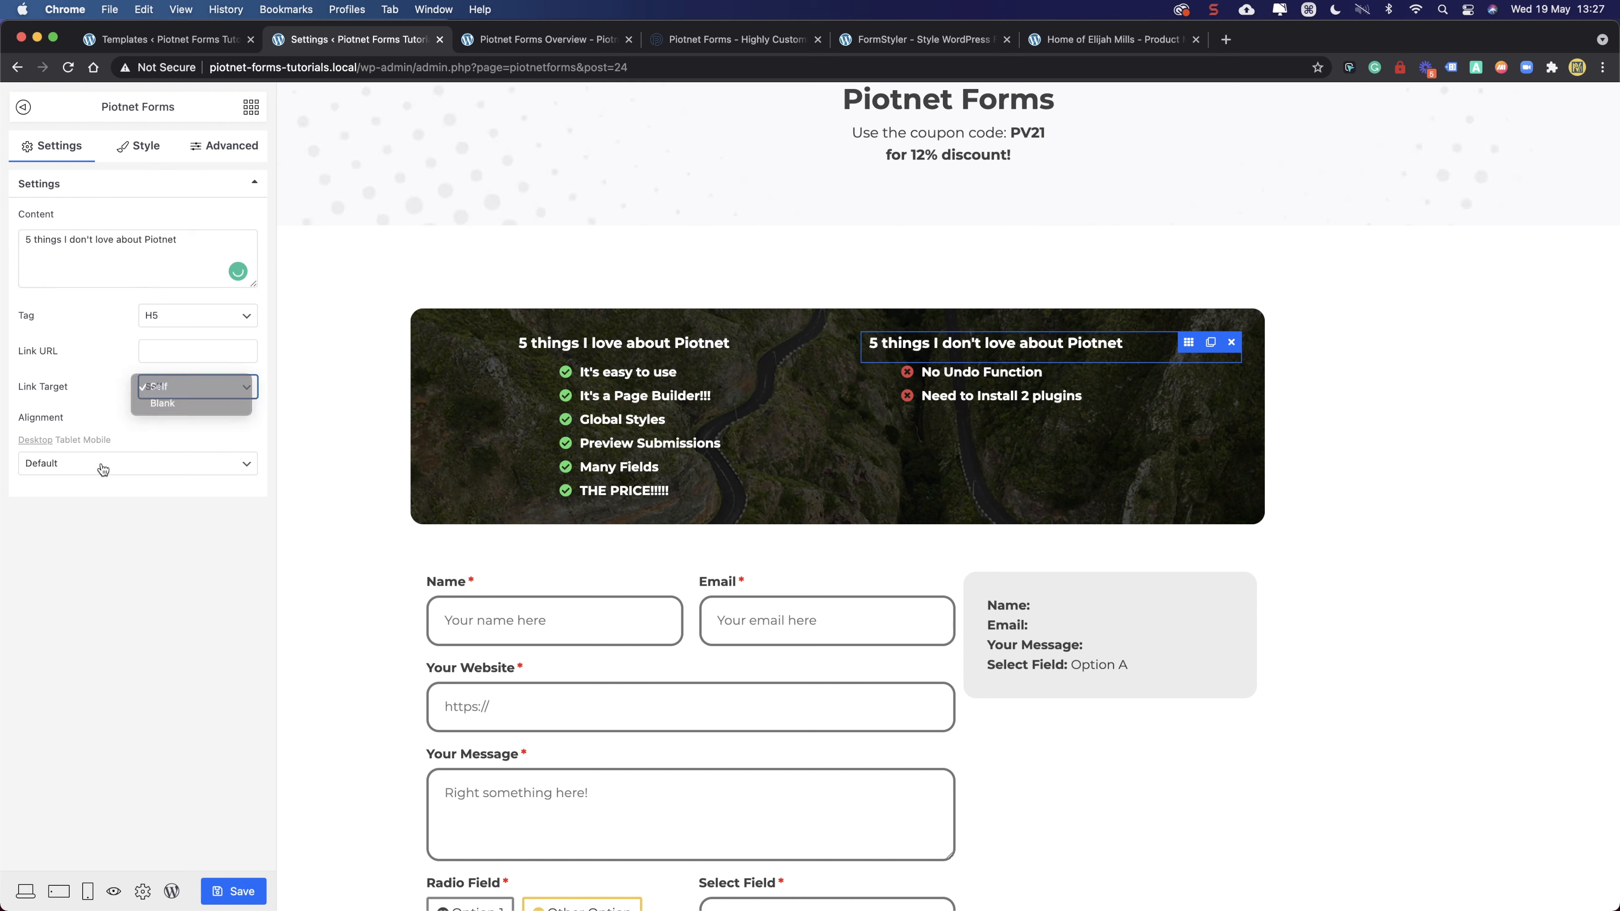
- Centre-align the 'don't love' heading and its cross-marked list
left_click(105, 470)
left_click(102, 499)
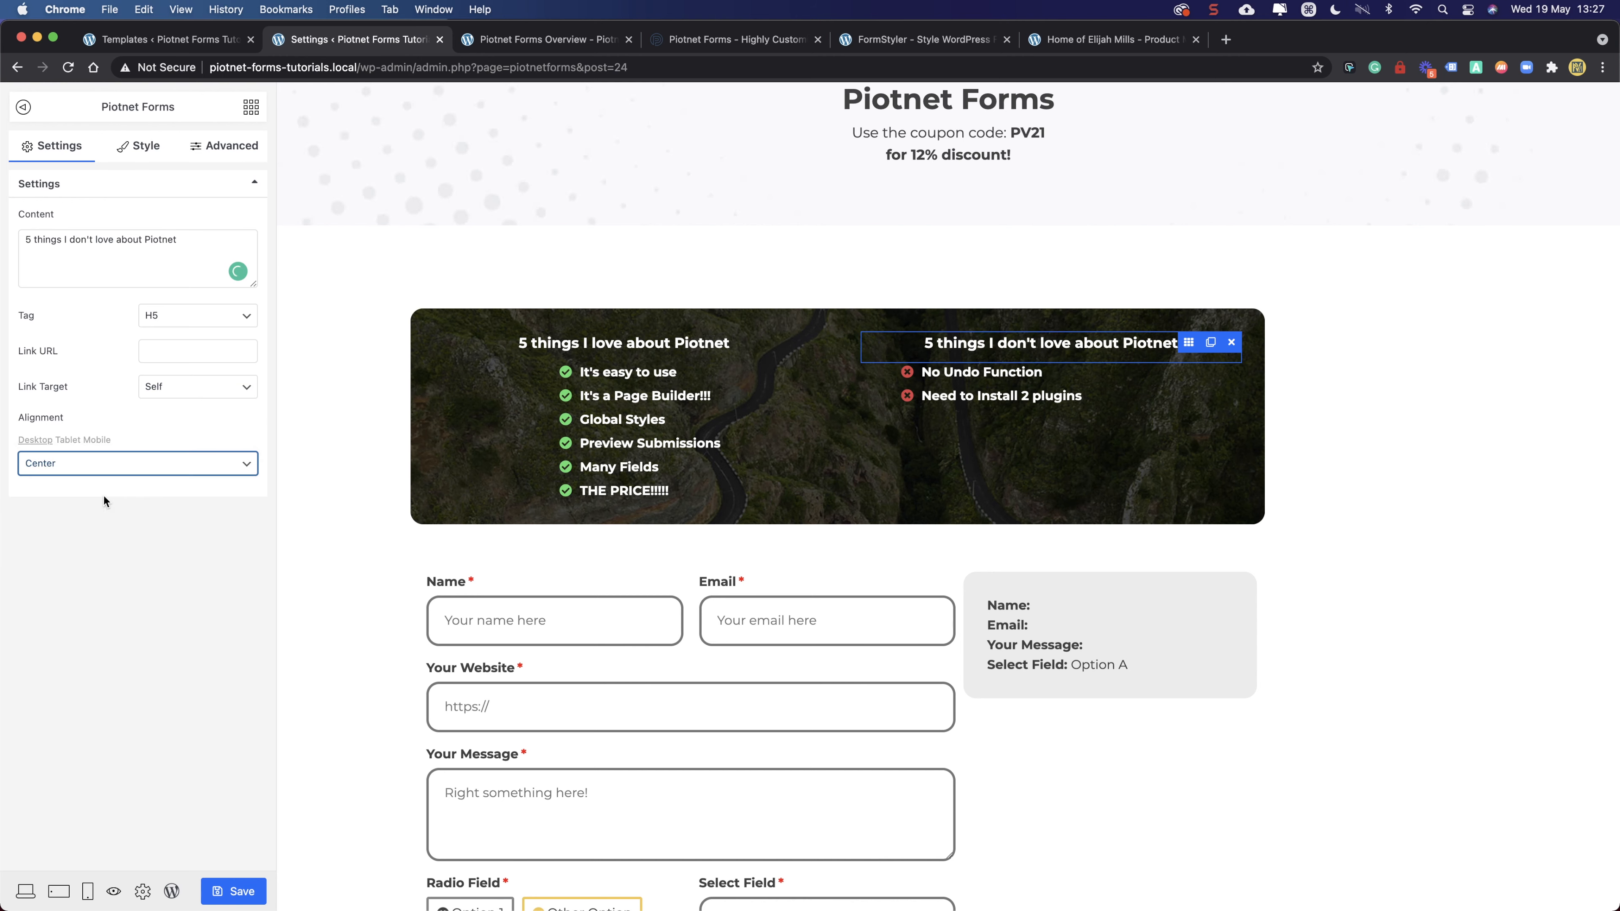
left_click(1189, 373)
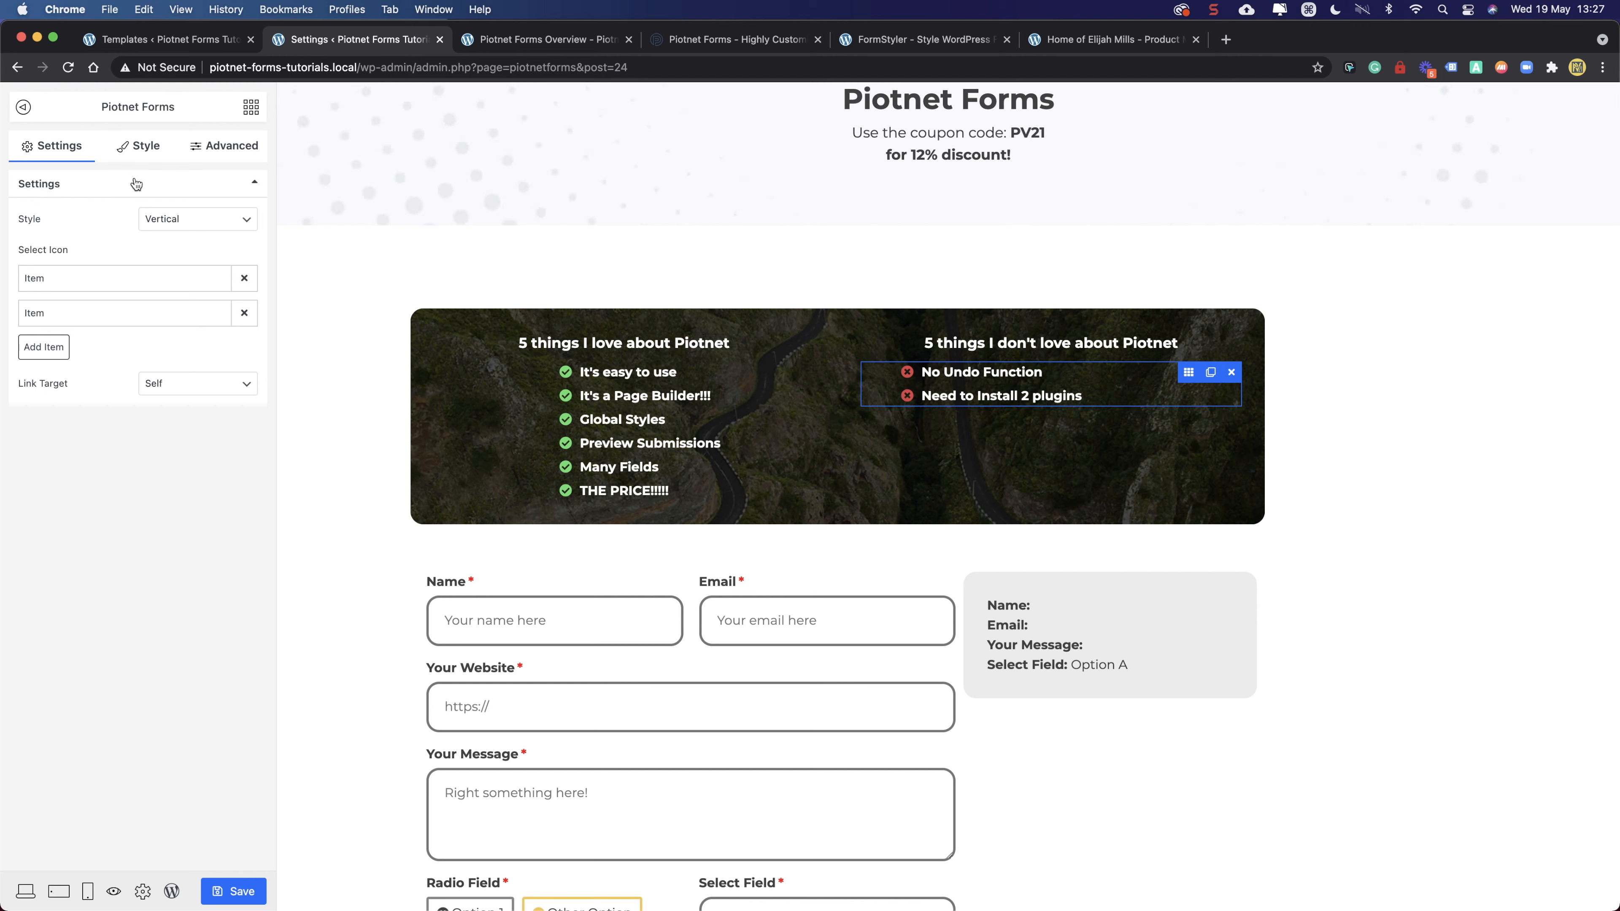
left_click(145, 147)
left_click(182, 219)
left_click(207, 247)
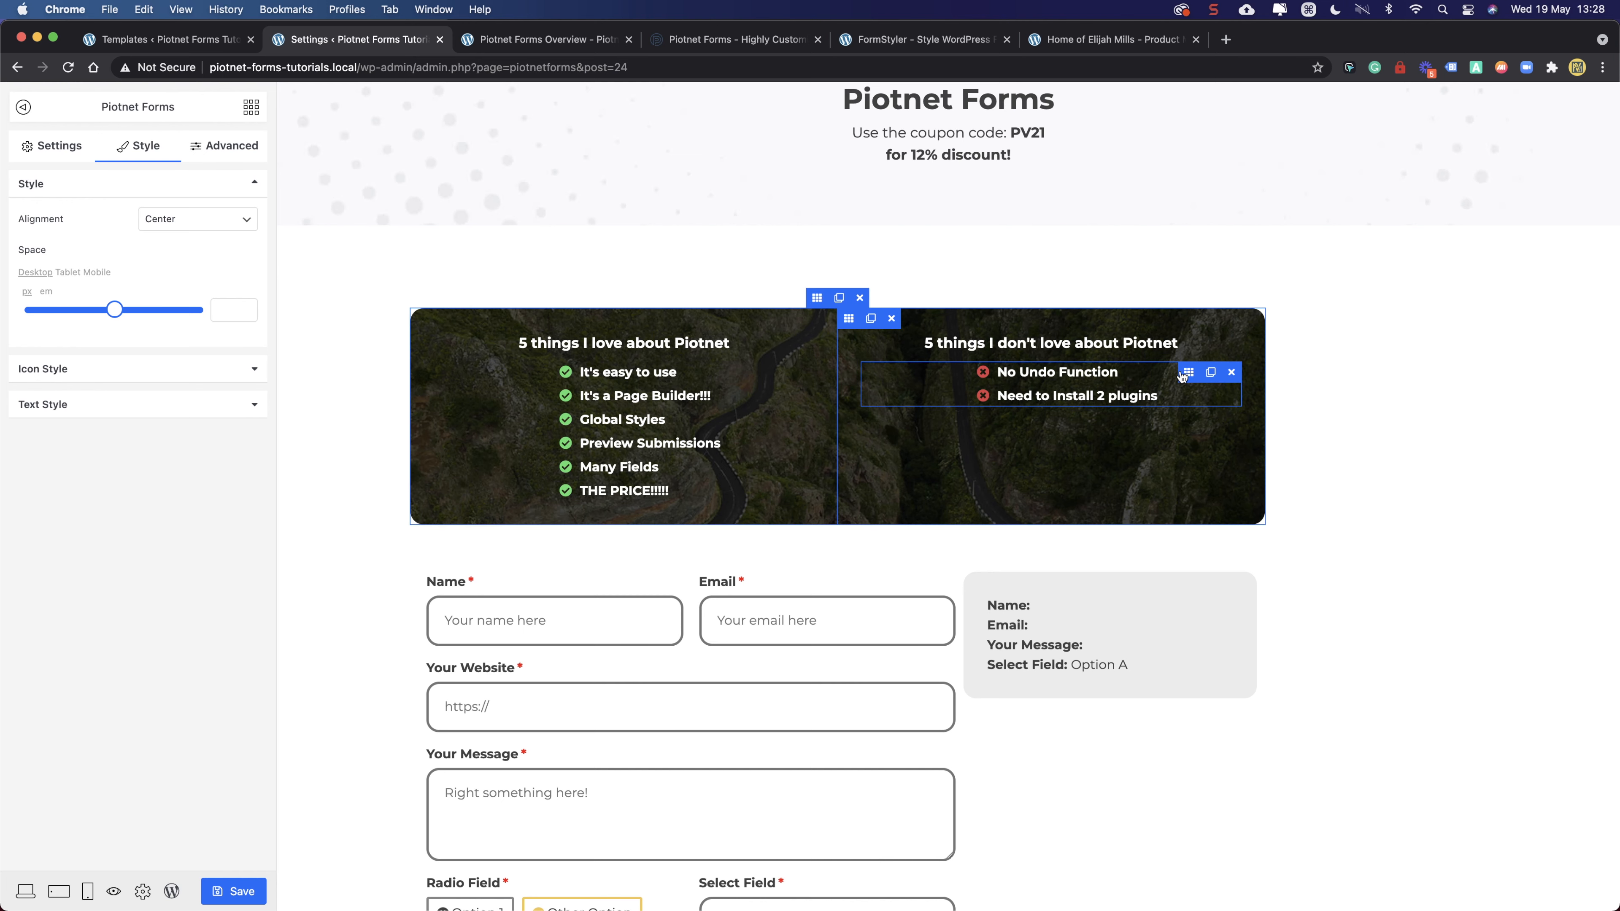
- Add a 'Documentation' item with the times-circle icon and no link to the cons list
left_click(64, 160)
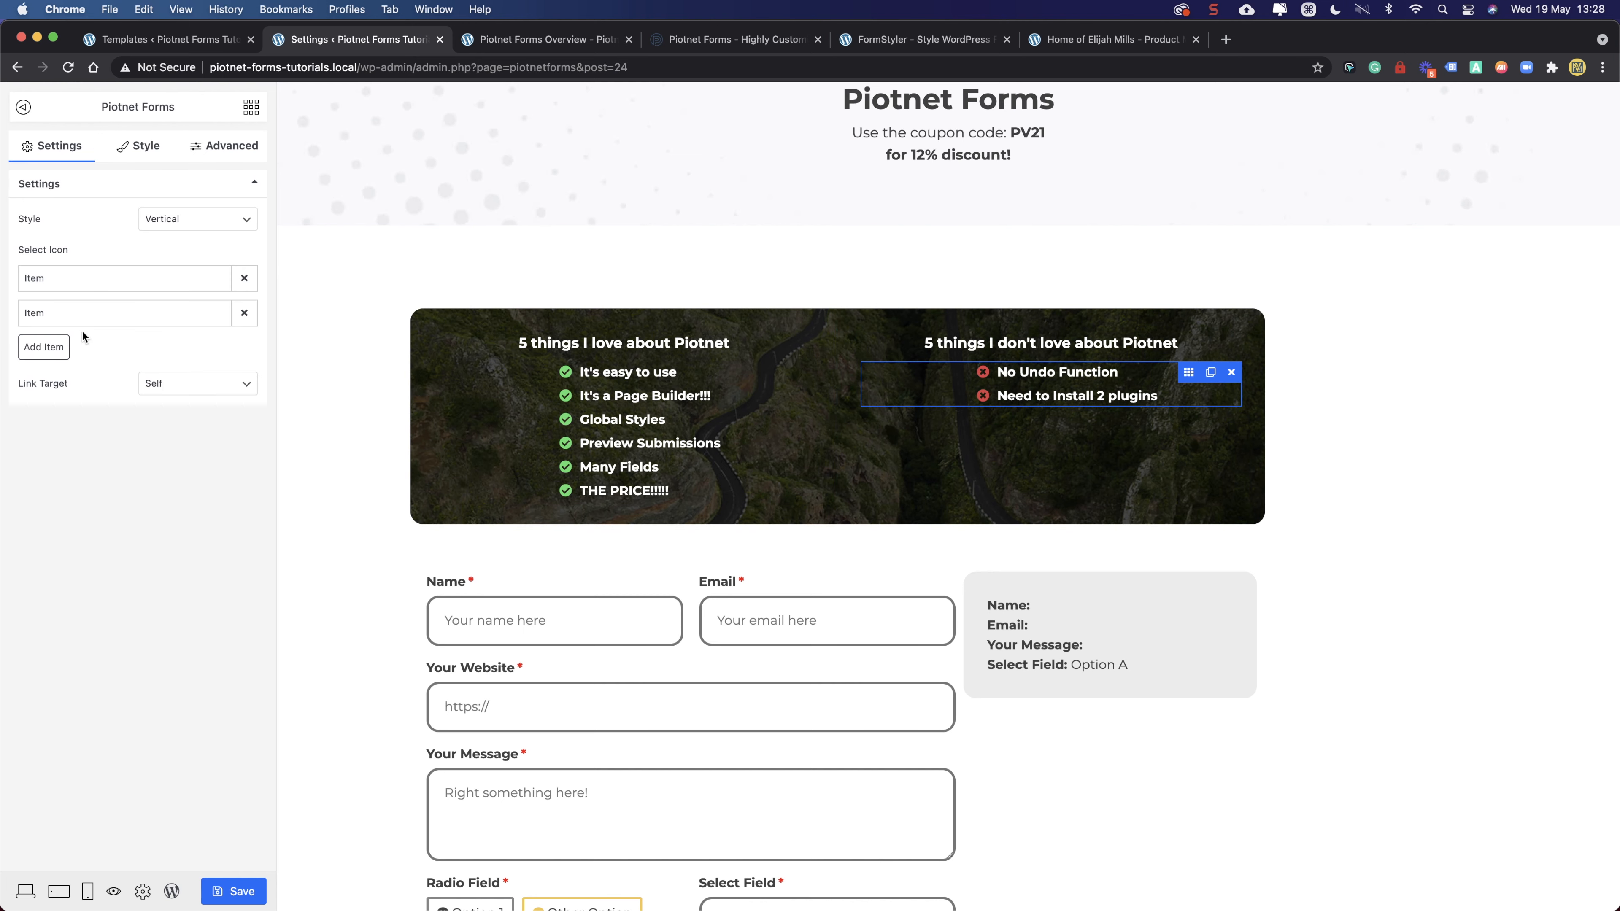
left_click(52, 348)
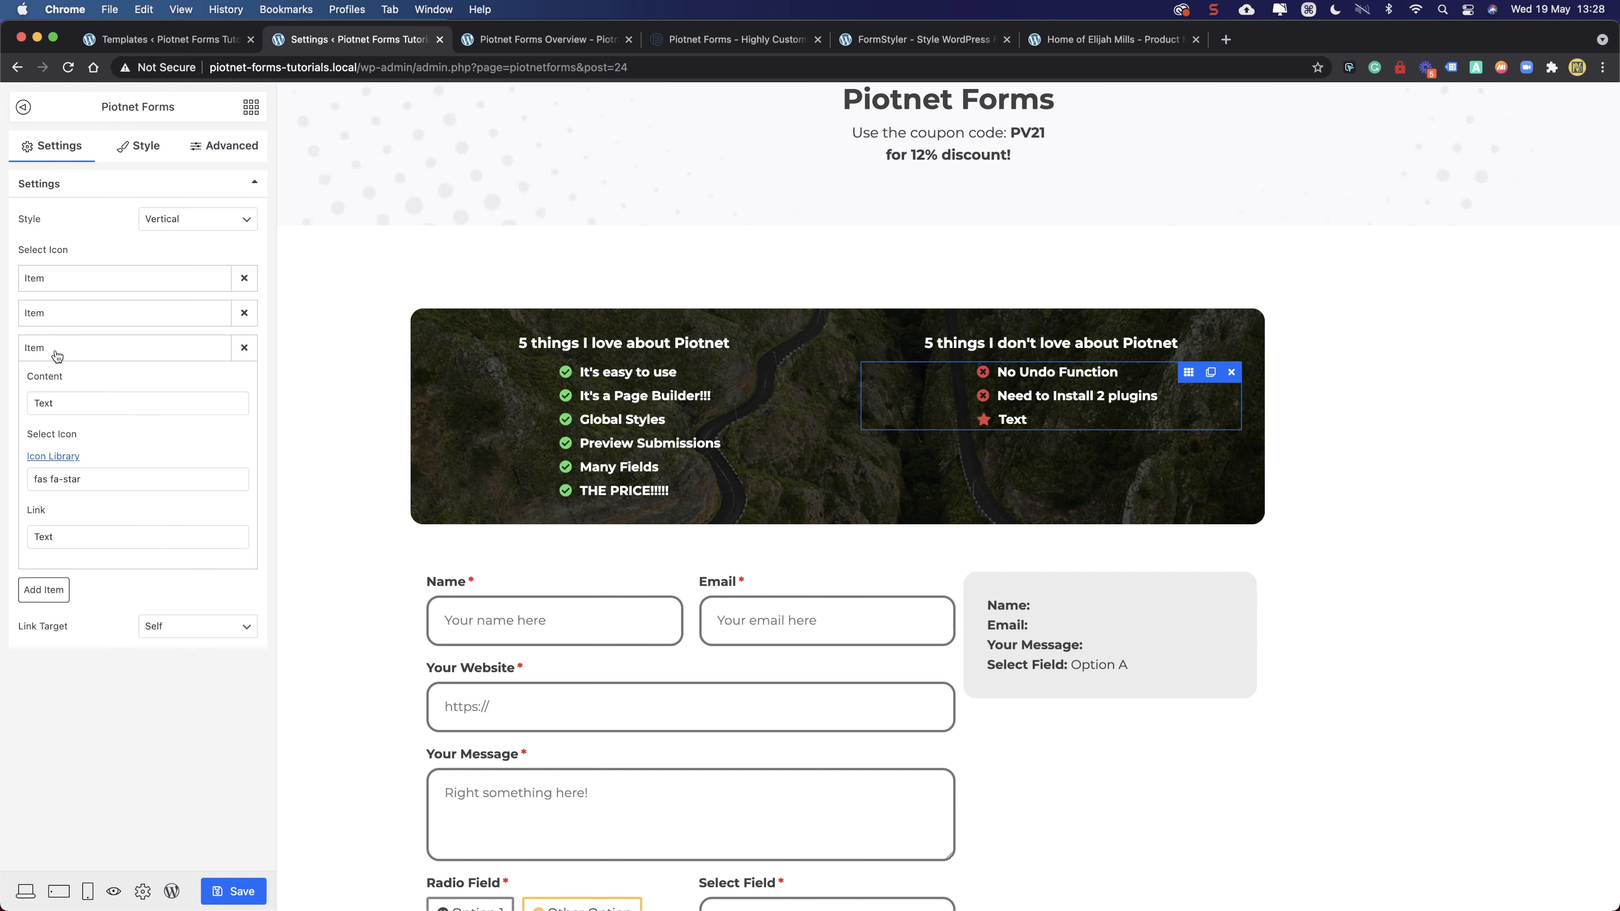
left_click(121, 477)
left_click(639, 187)
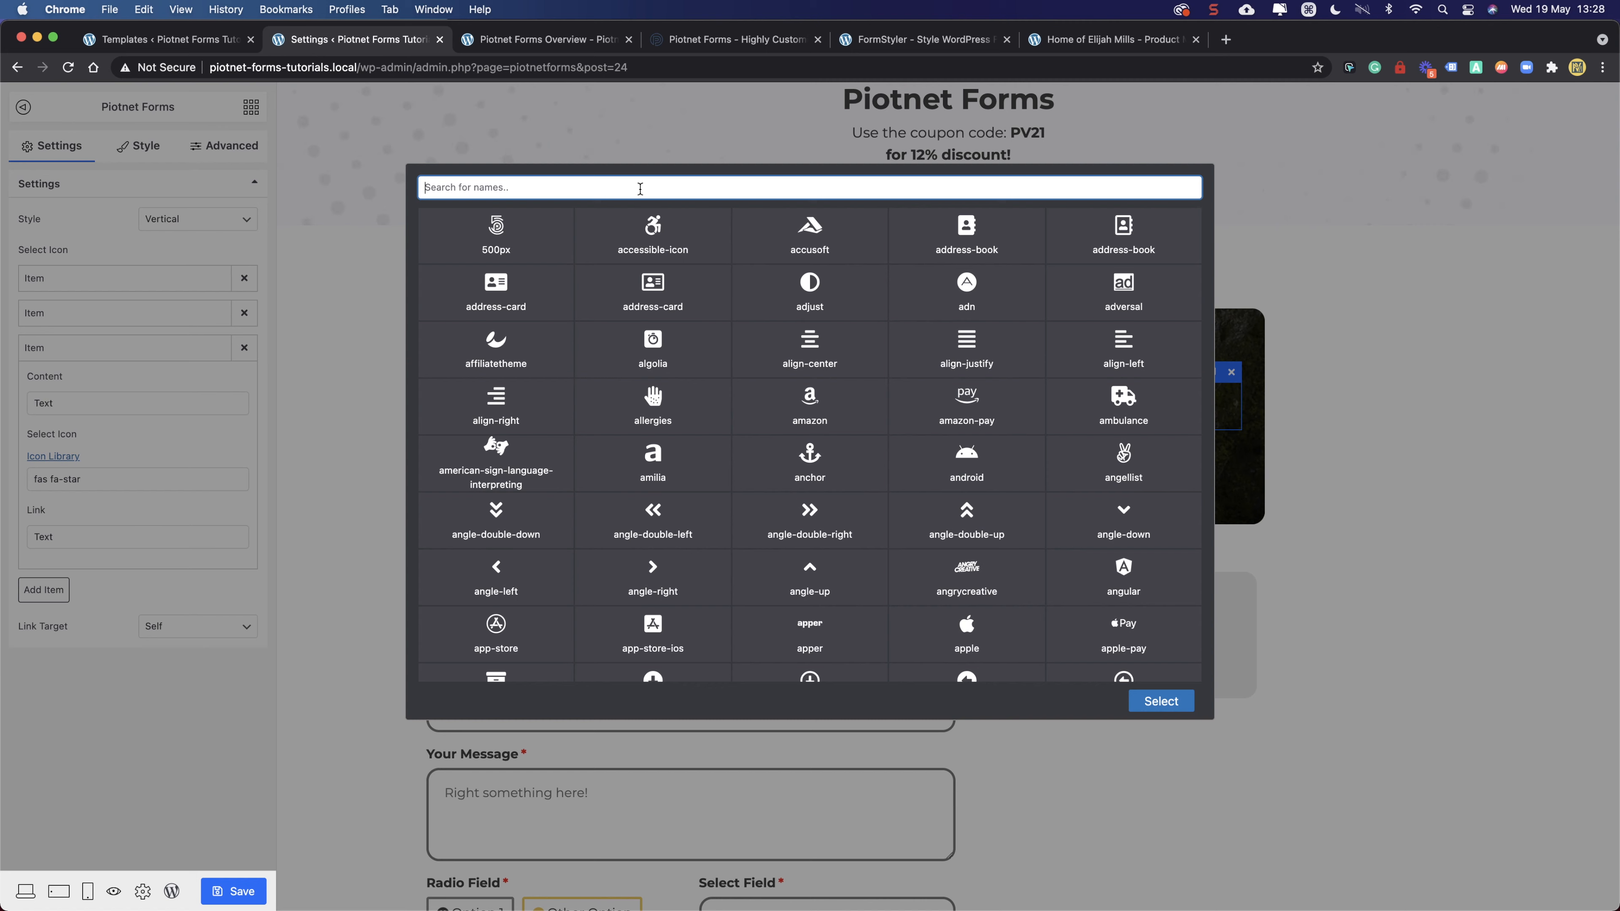
type("times")
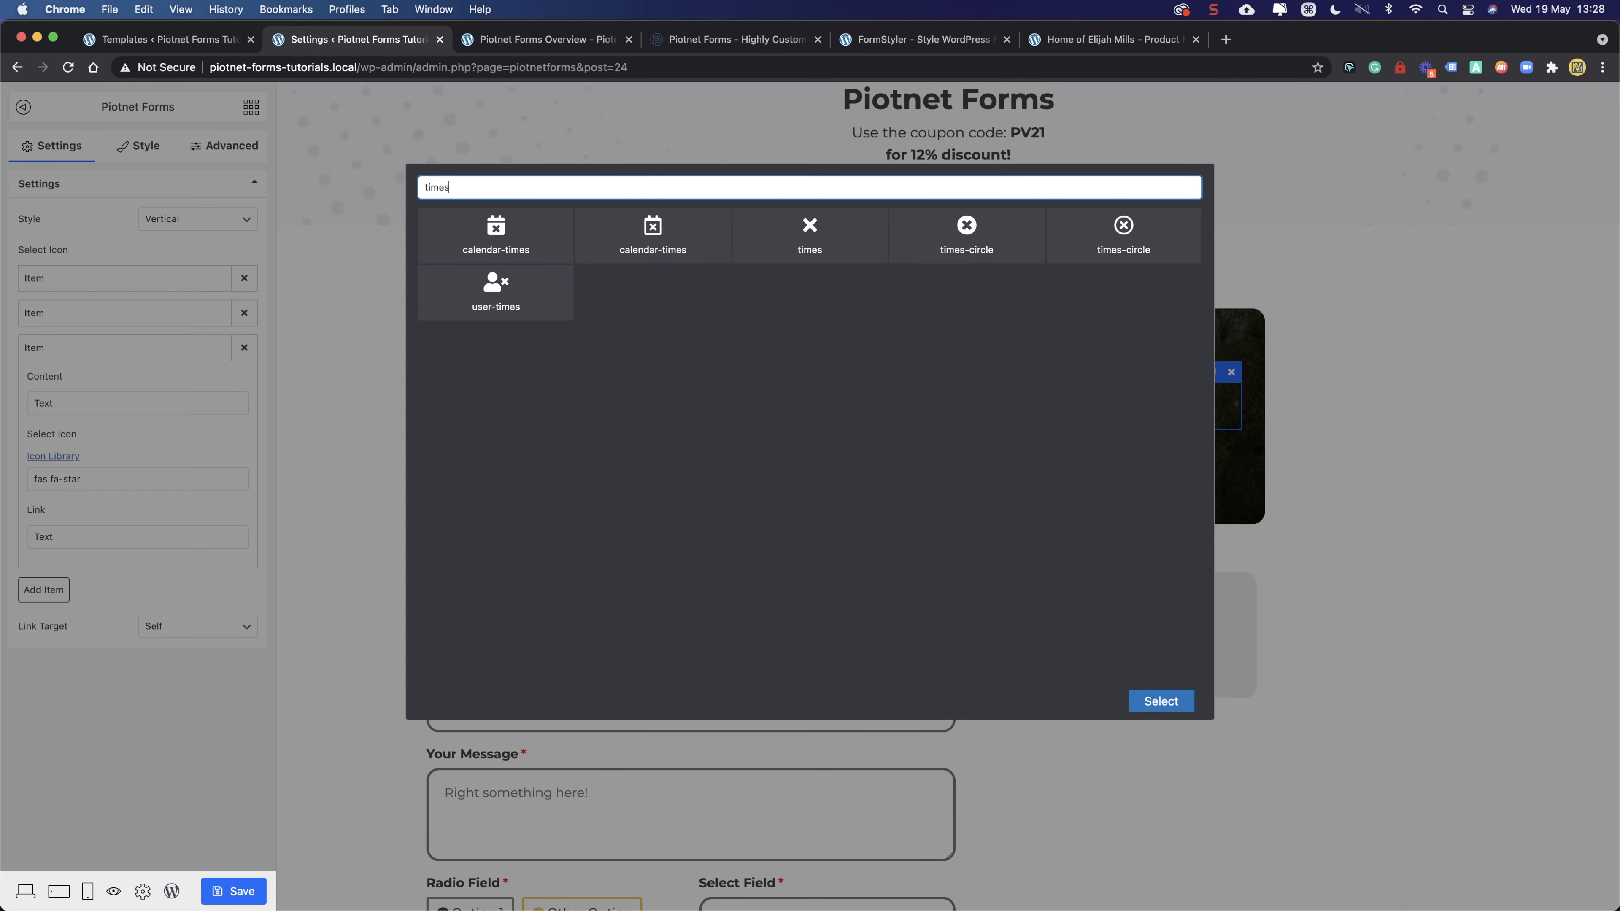
left_click(967, 233)
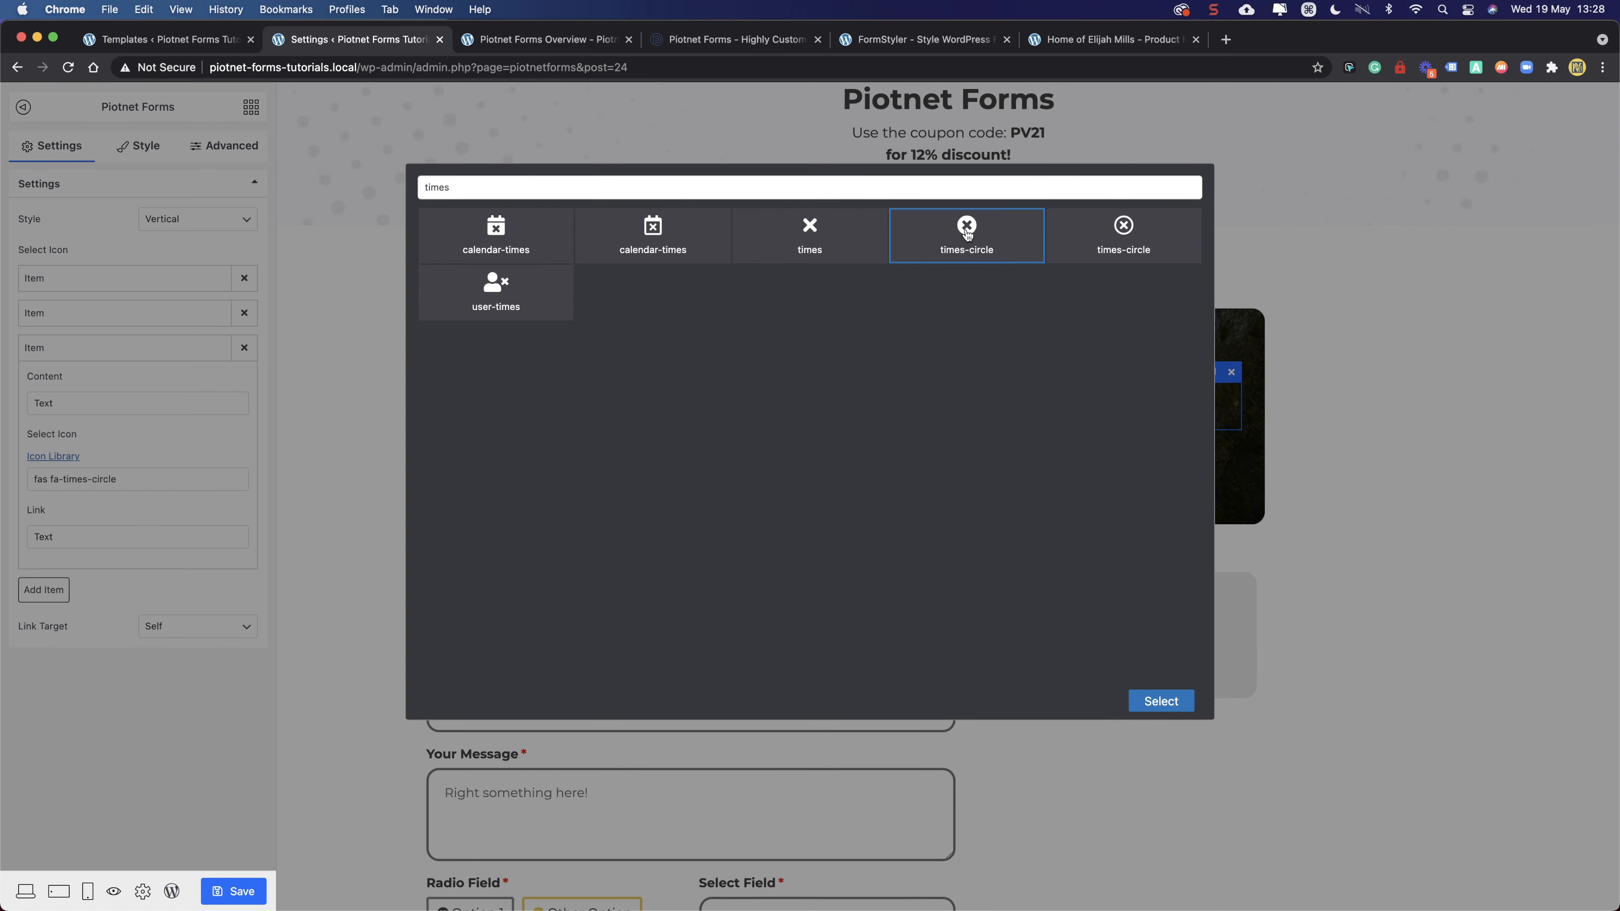
left_click(1151, 701)
left_click_drag(107, 537, 27, 540)
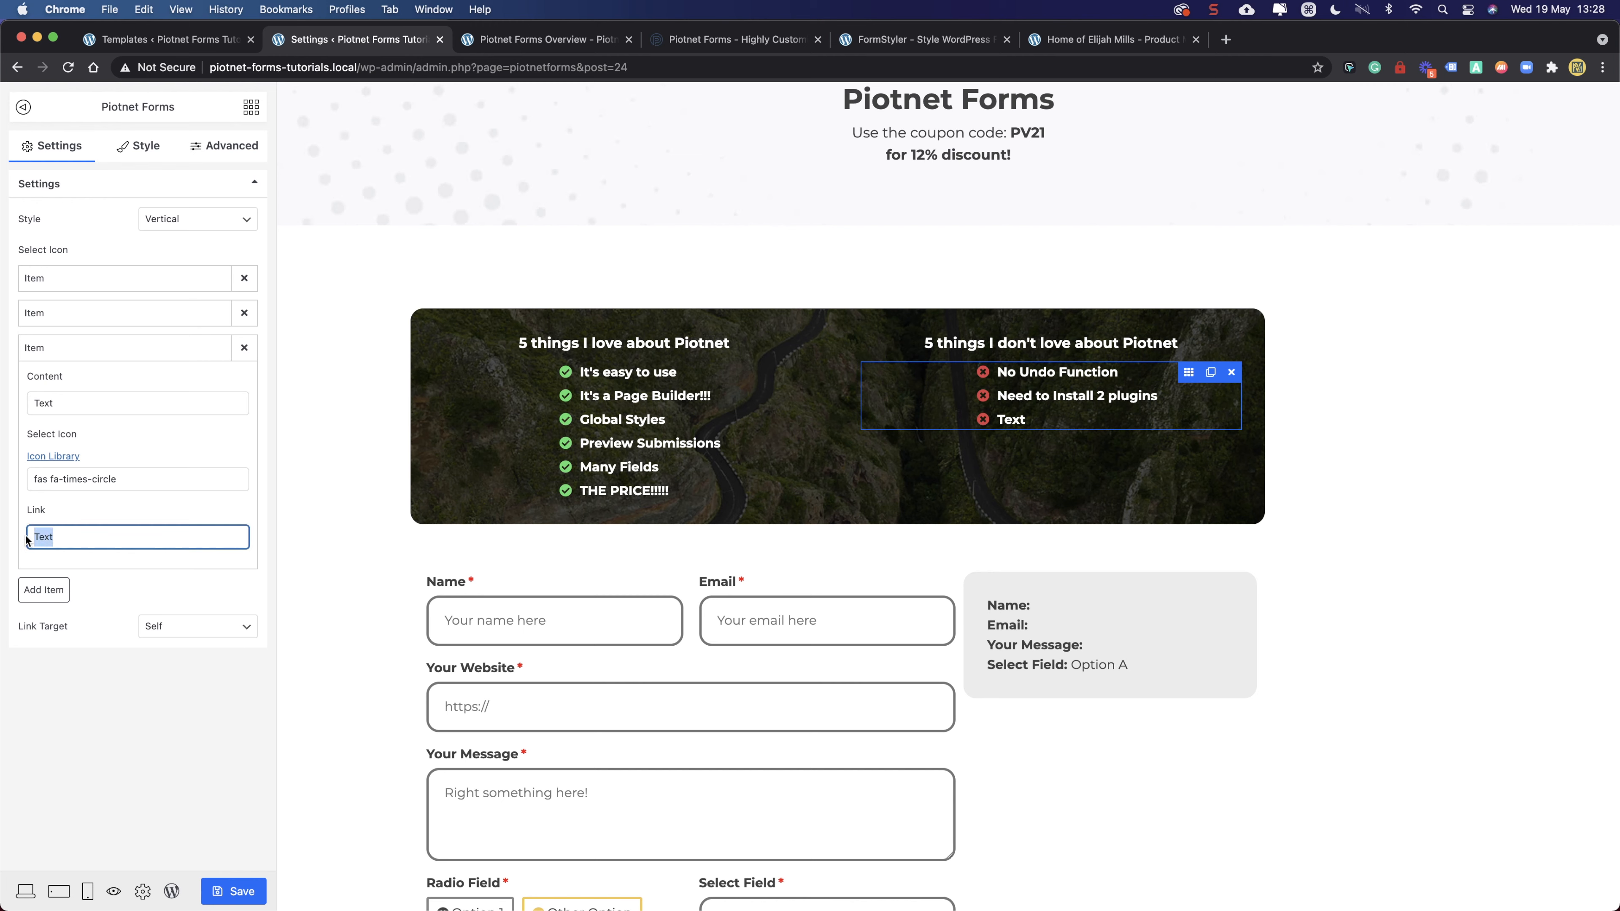
key("BackSpace")
left_click_drag(105, 403, 16, 403)
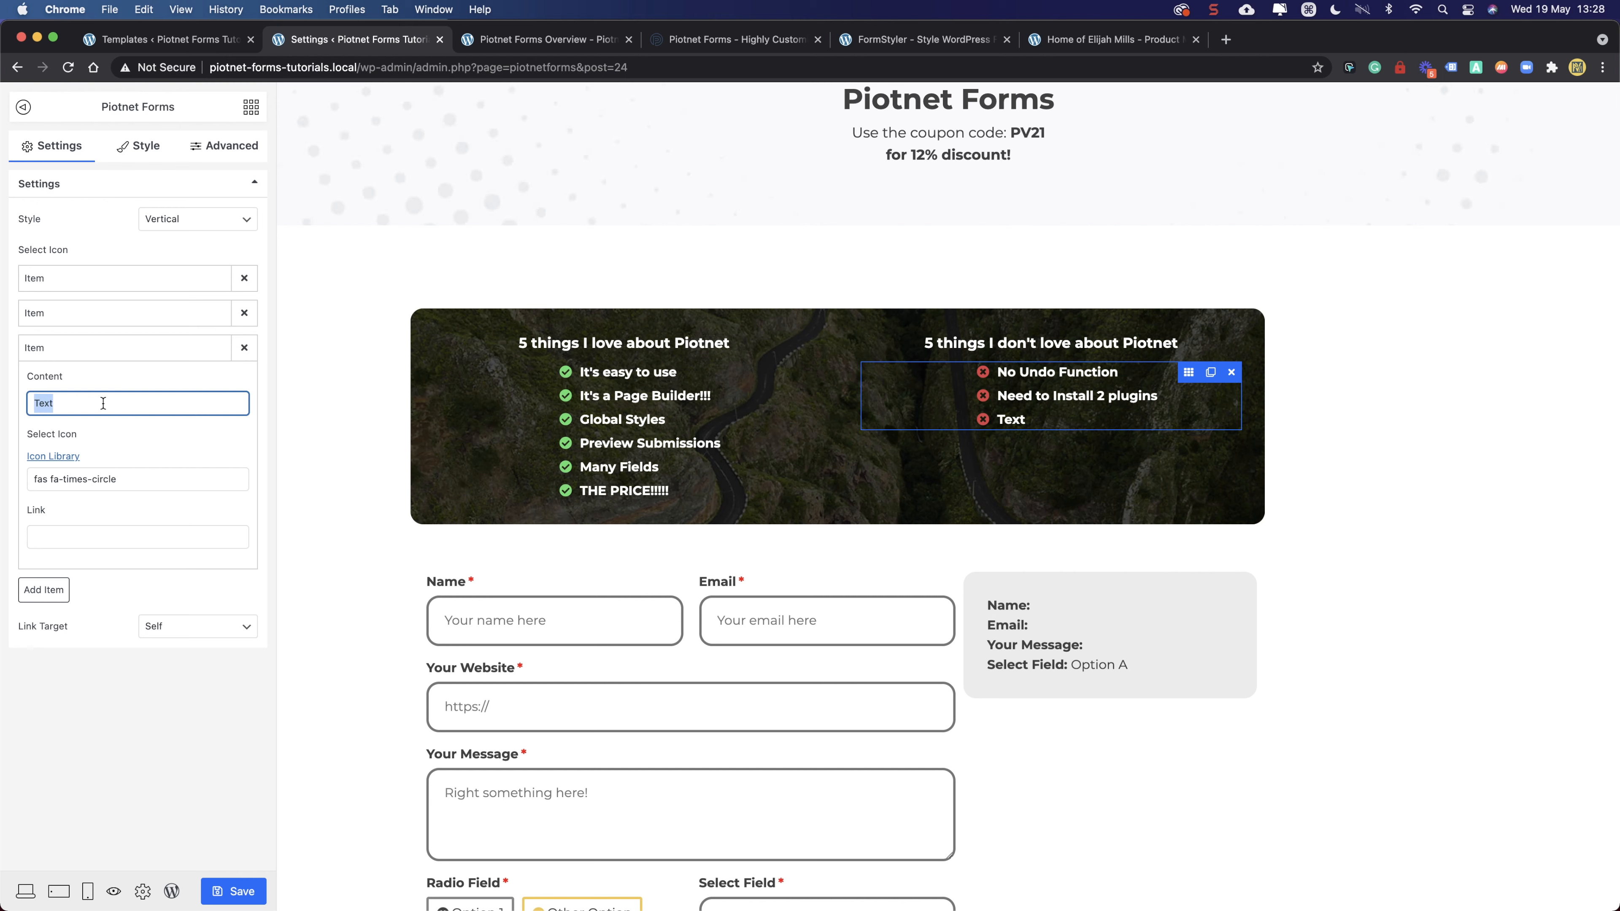
type("Documenta")
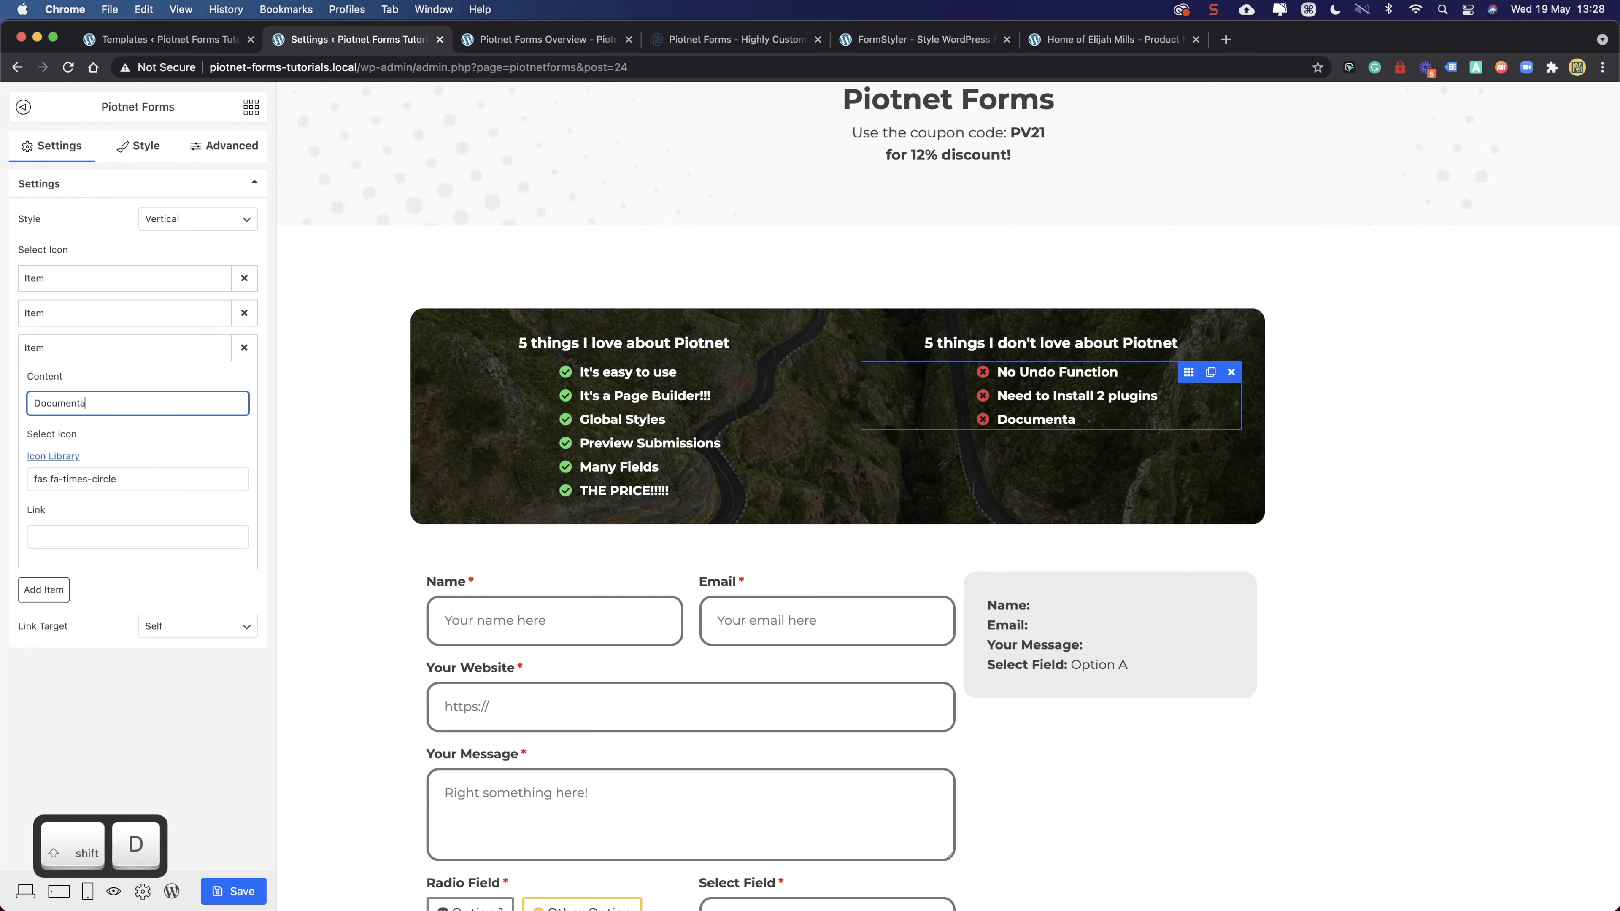
type("tion")
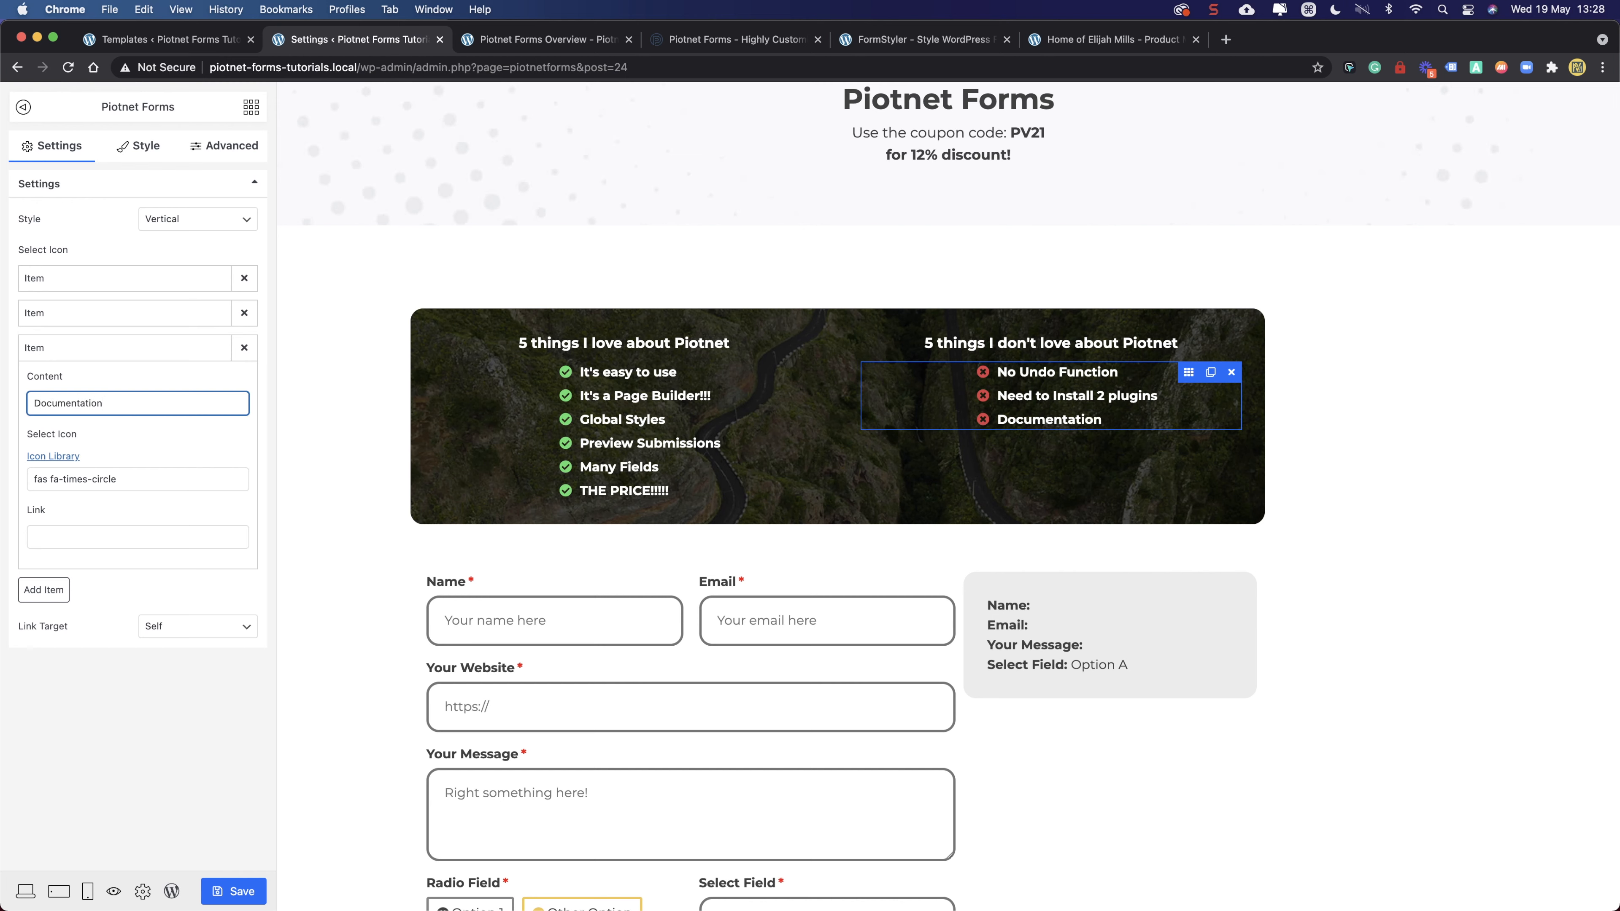
left_click(91, 677)
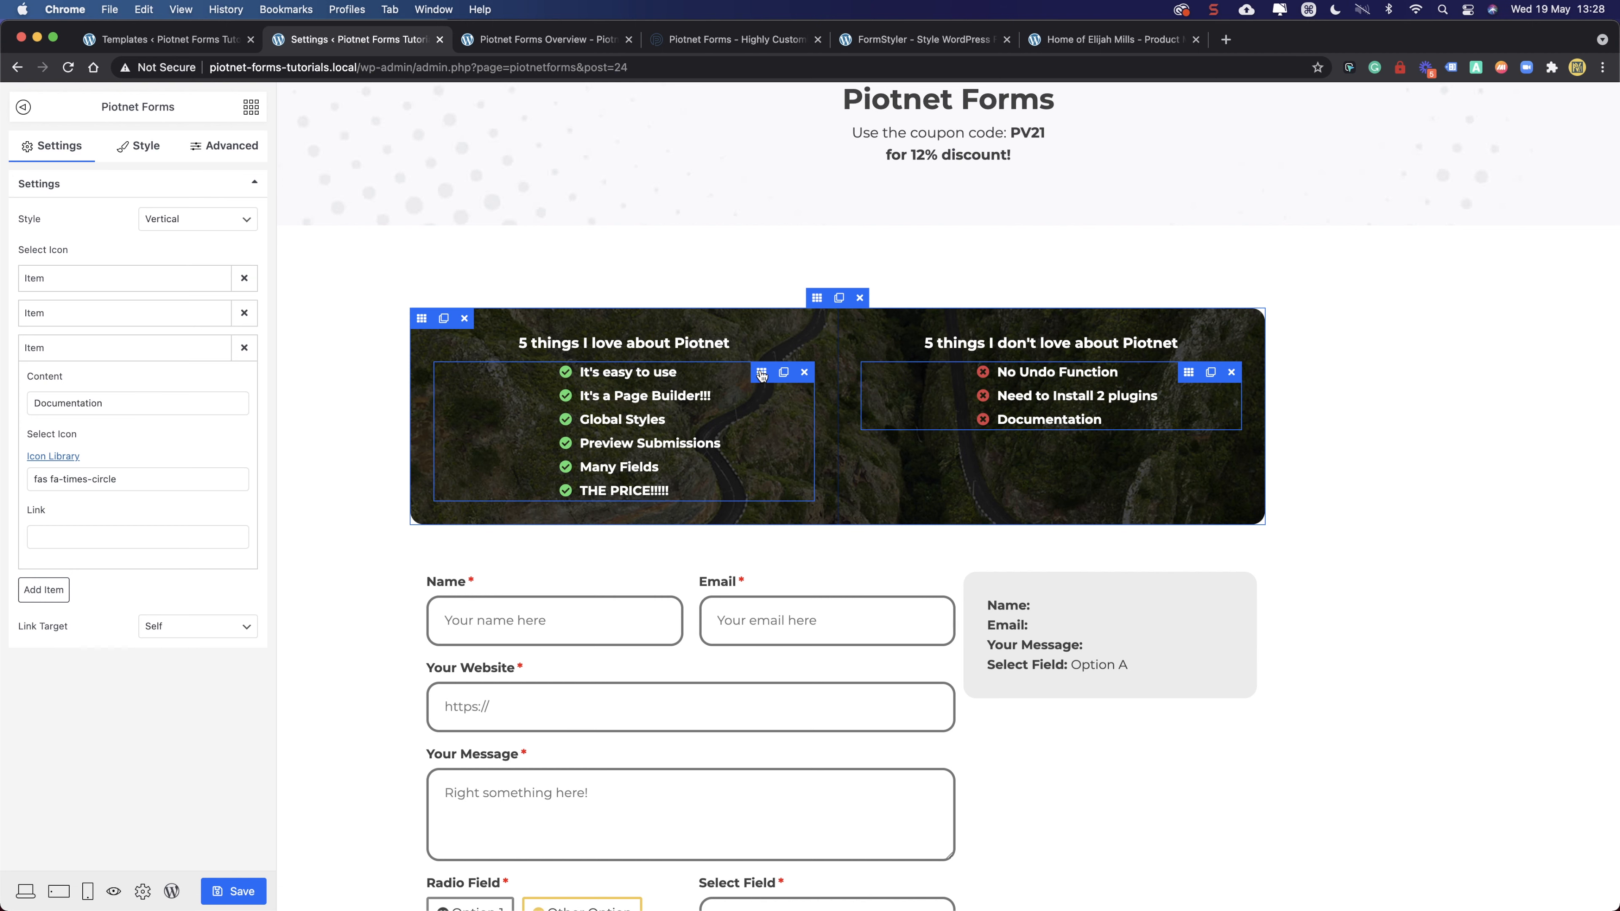
- Compare the settings of the pros and cons icon lists
left_click(761, 372)
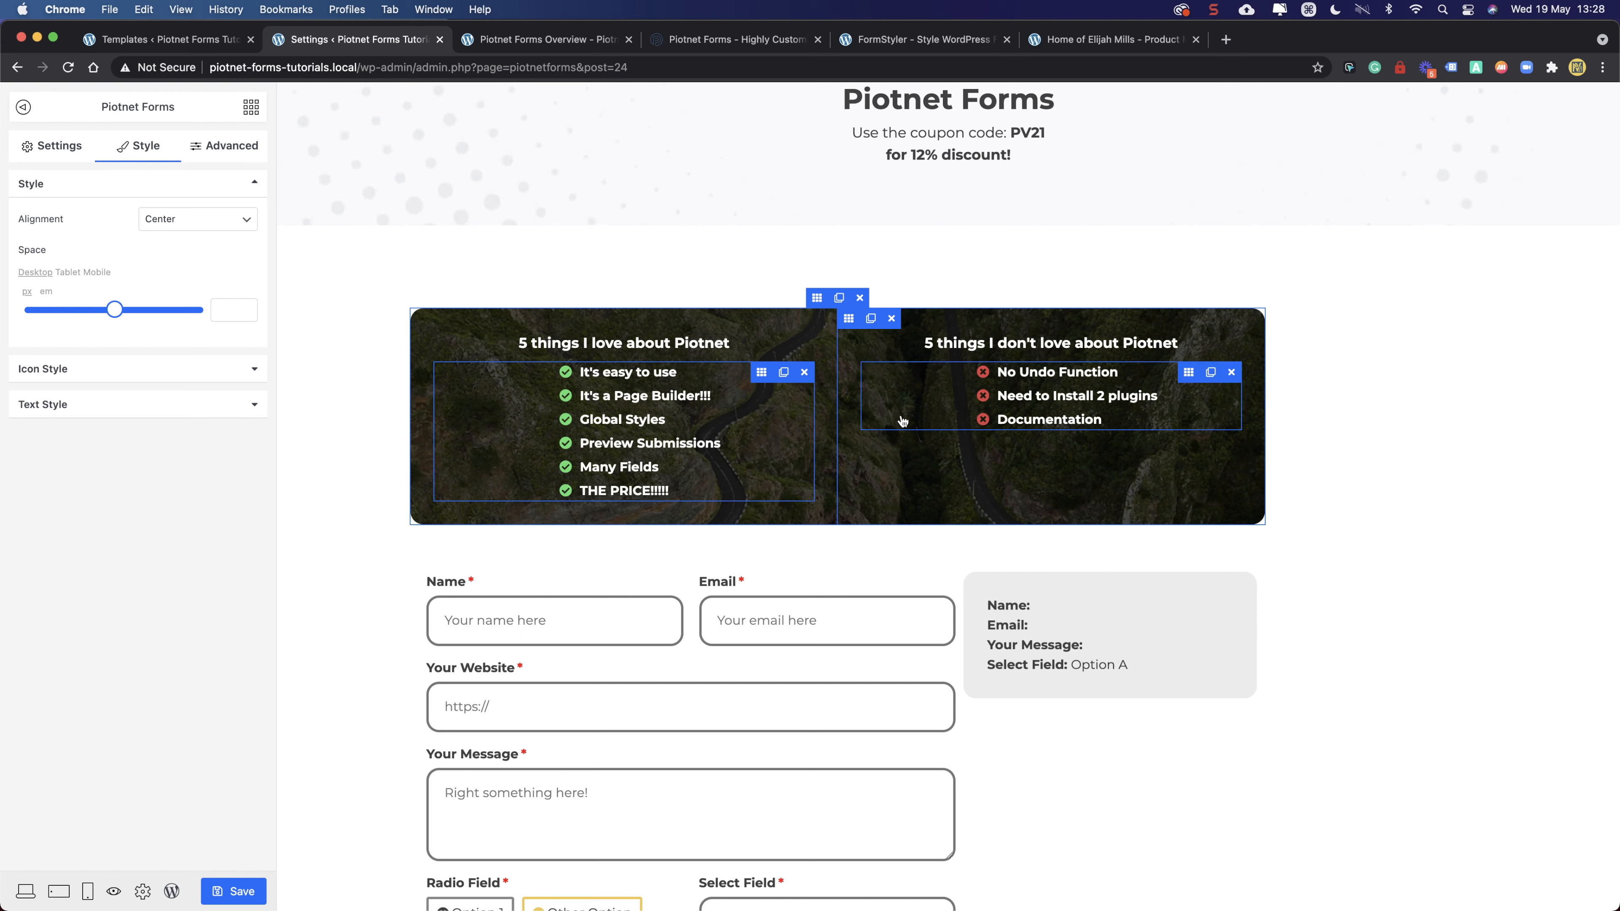
left_click(1189, 373)
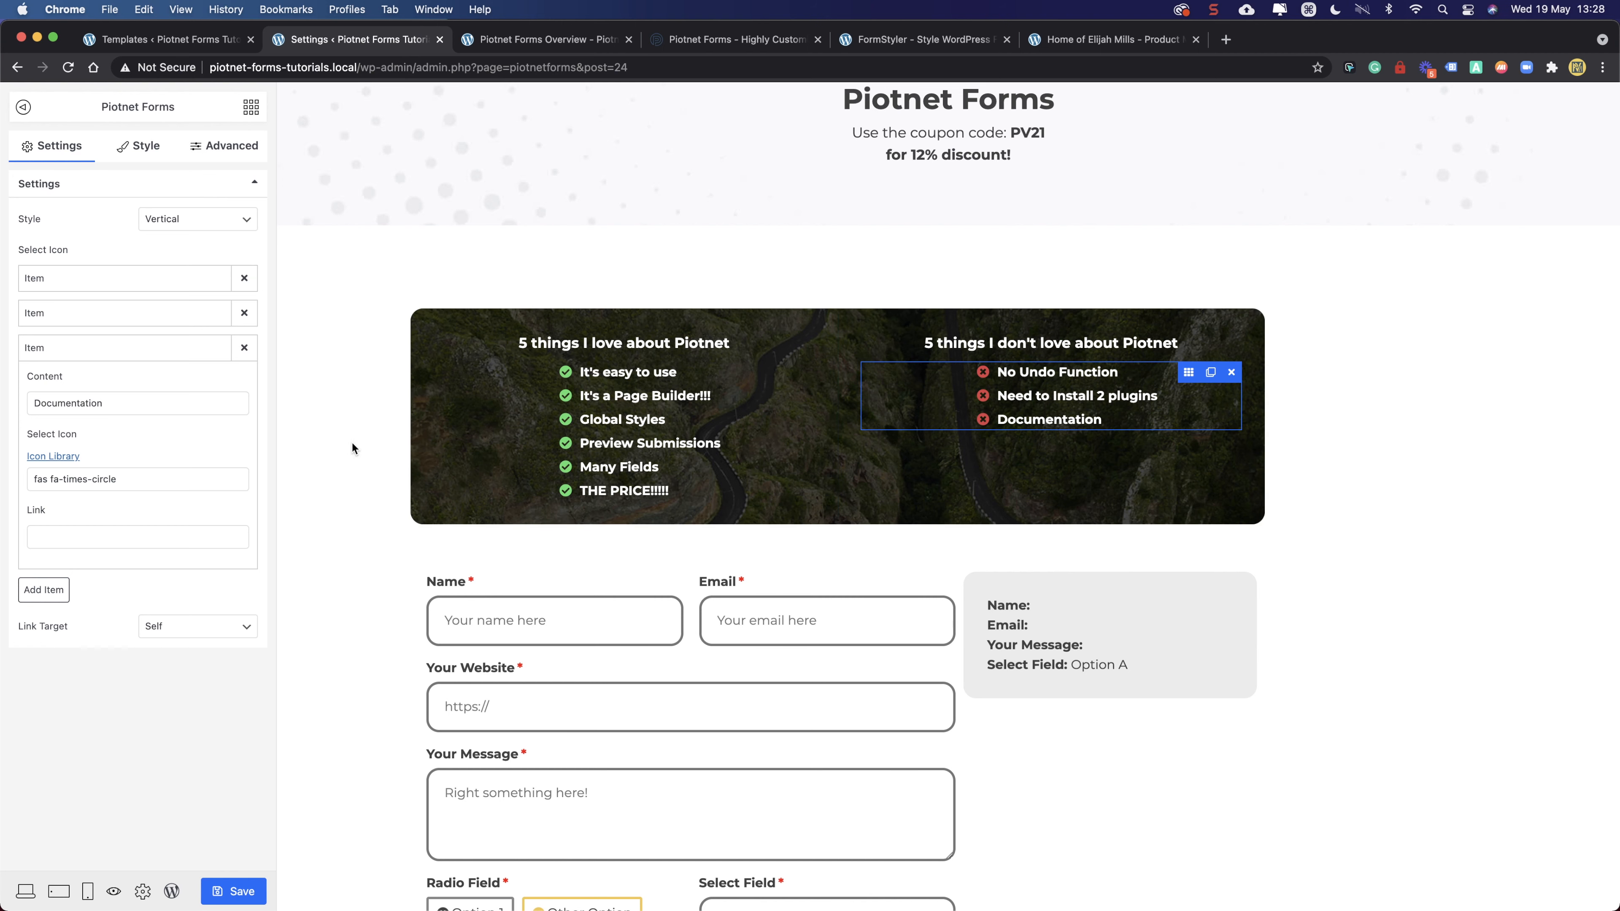
scroll(356, 438, "down", 5)
scroll(357, 440, "down", 4)
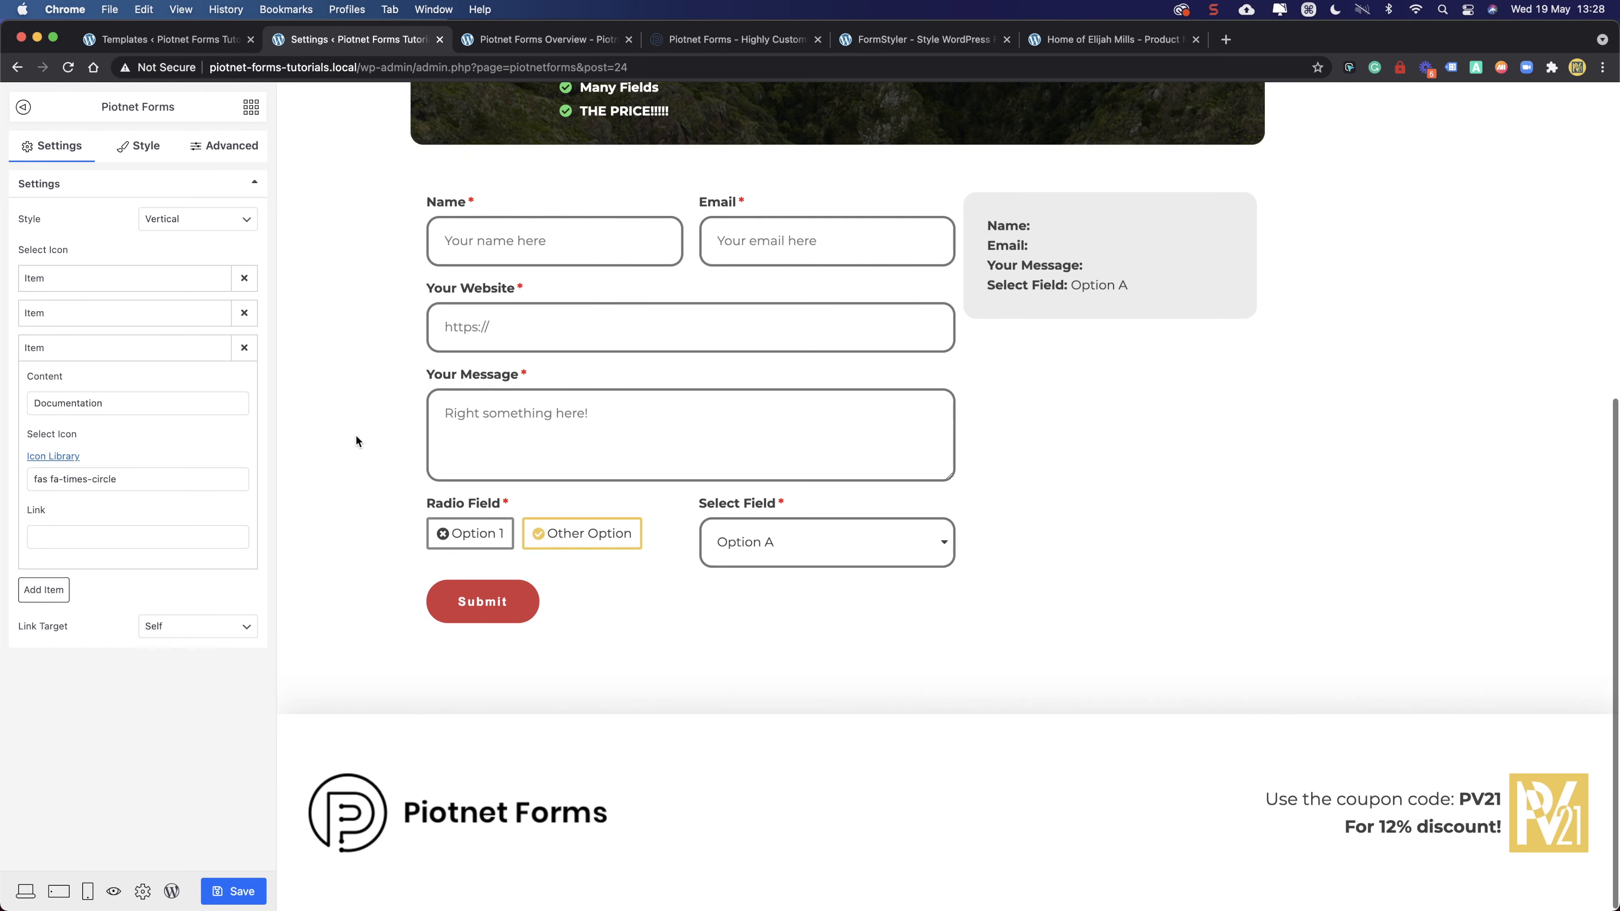
scroll(401, 508, "up", 8)
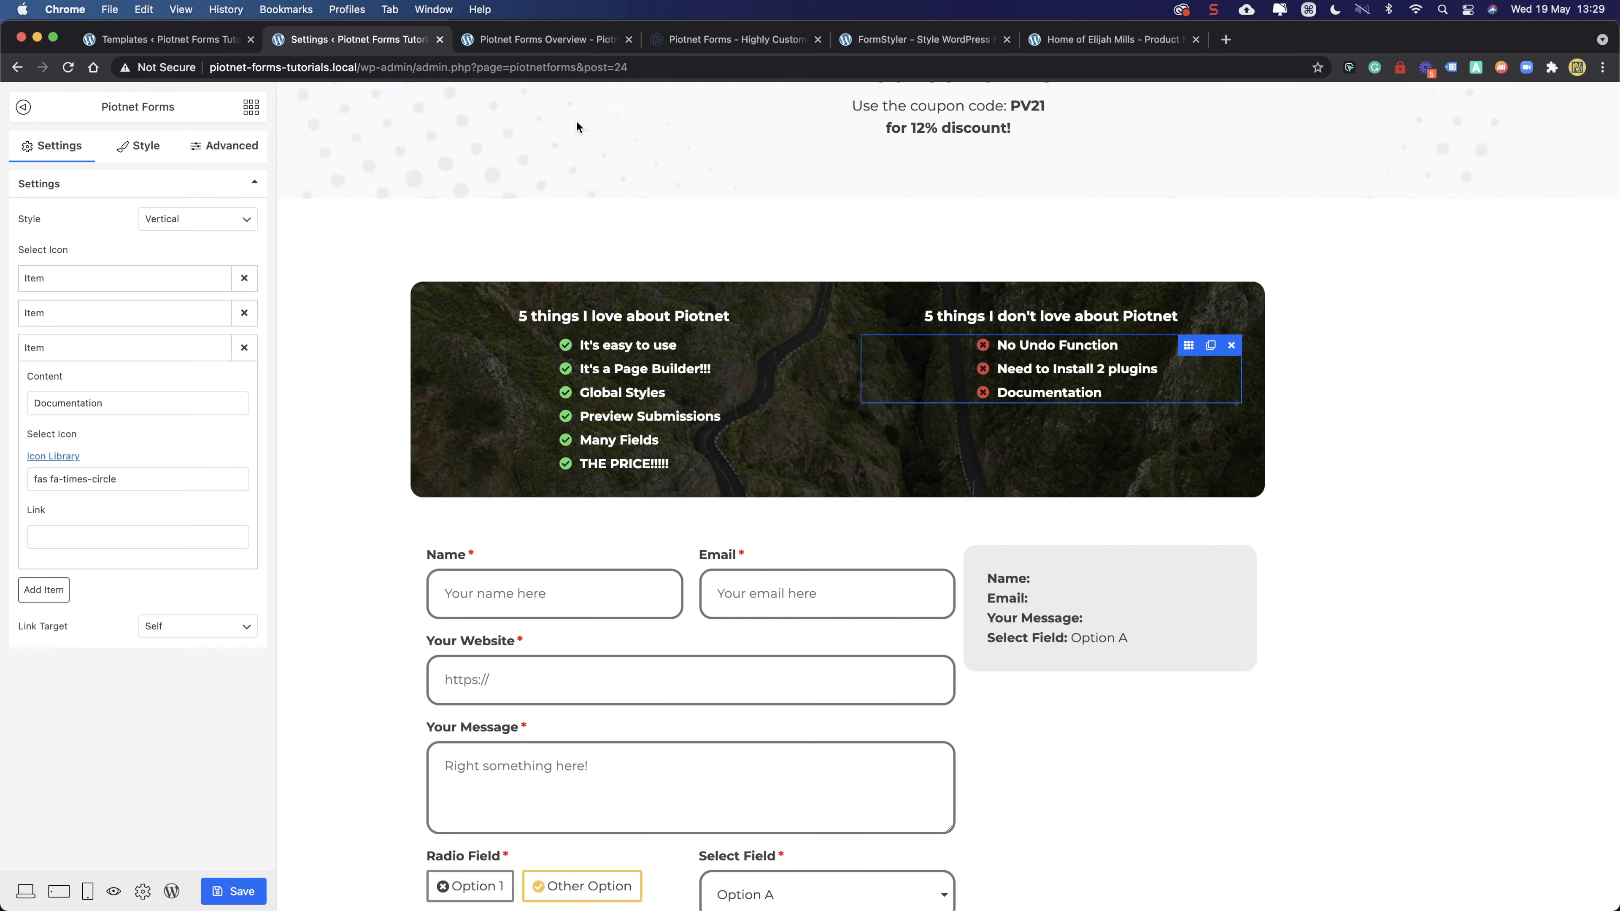
- Look over the Landing Page Builder feature text on the Piotnet Forms website
left_click(683, 44)
scroll(482, 414, "down", 12)
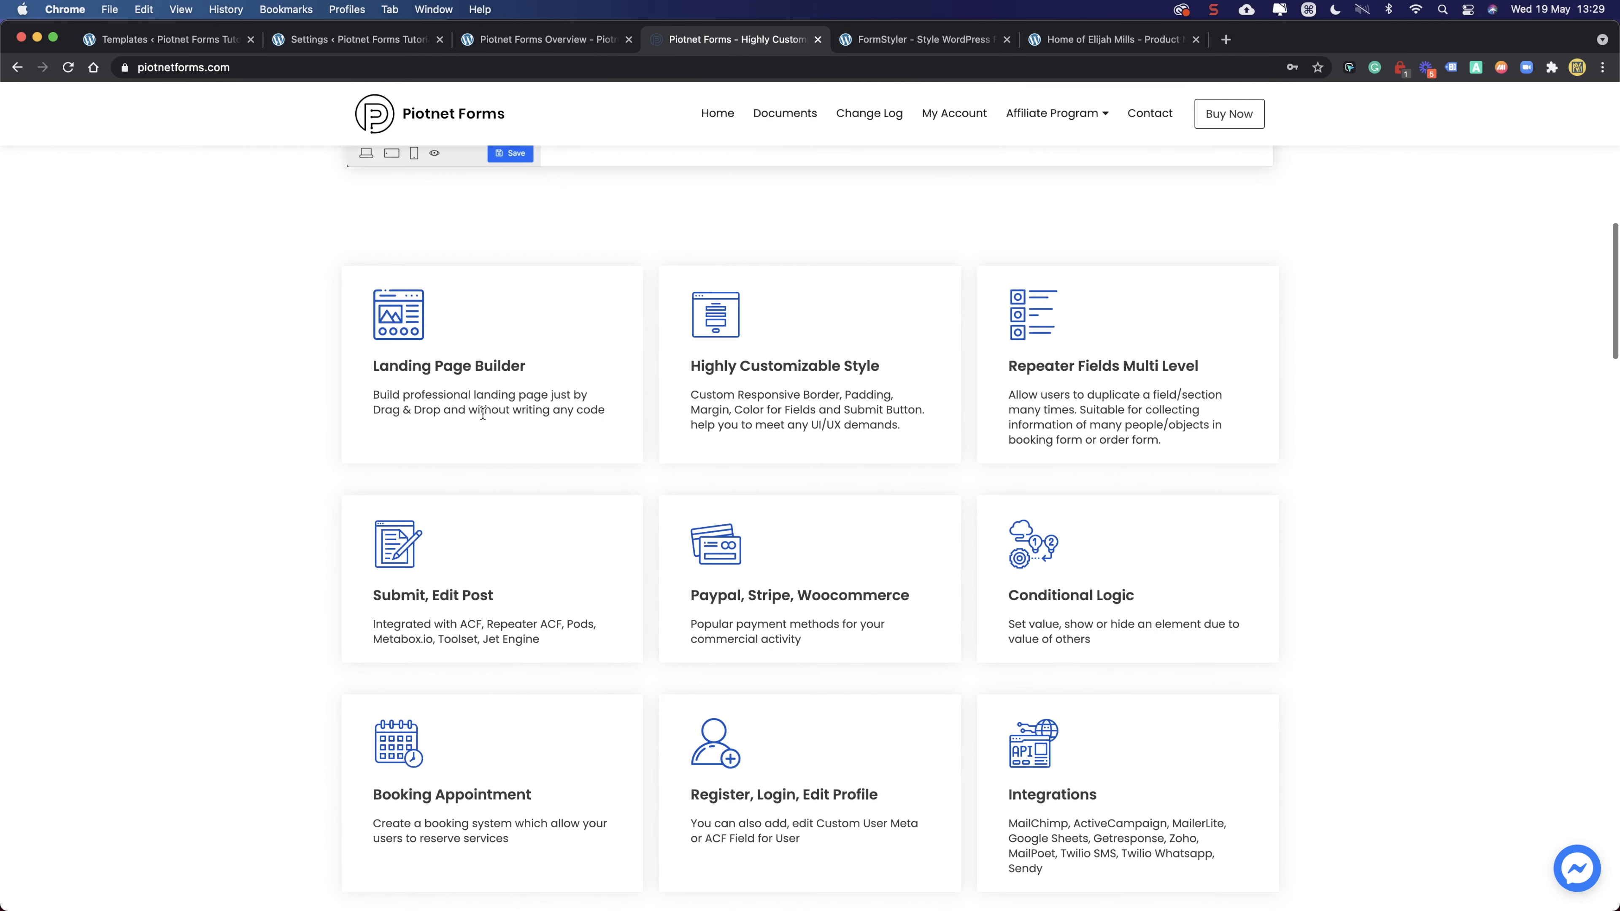
left_click_drag(397, 369, 589, 412)
left_click(590, 411)
left_click(526, 41)
left_click(358, 40)
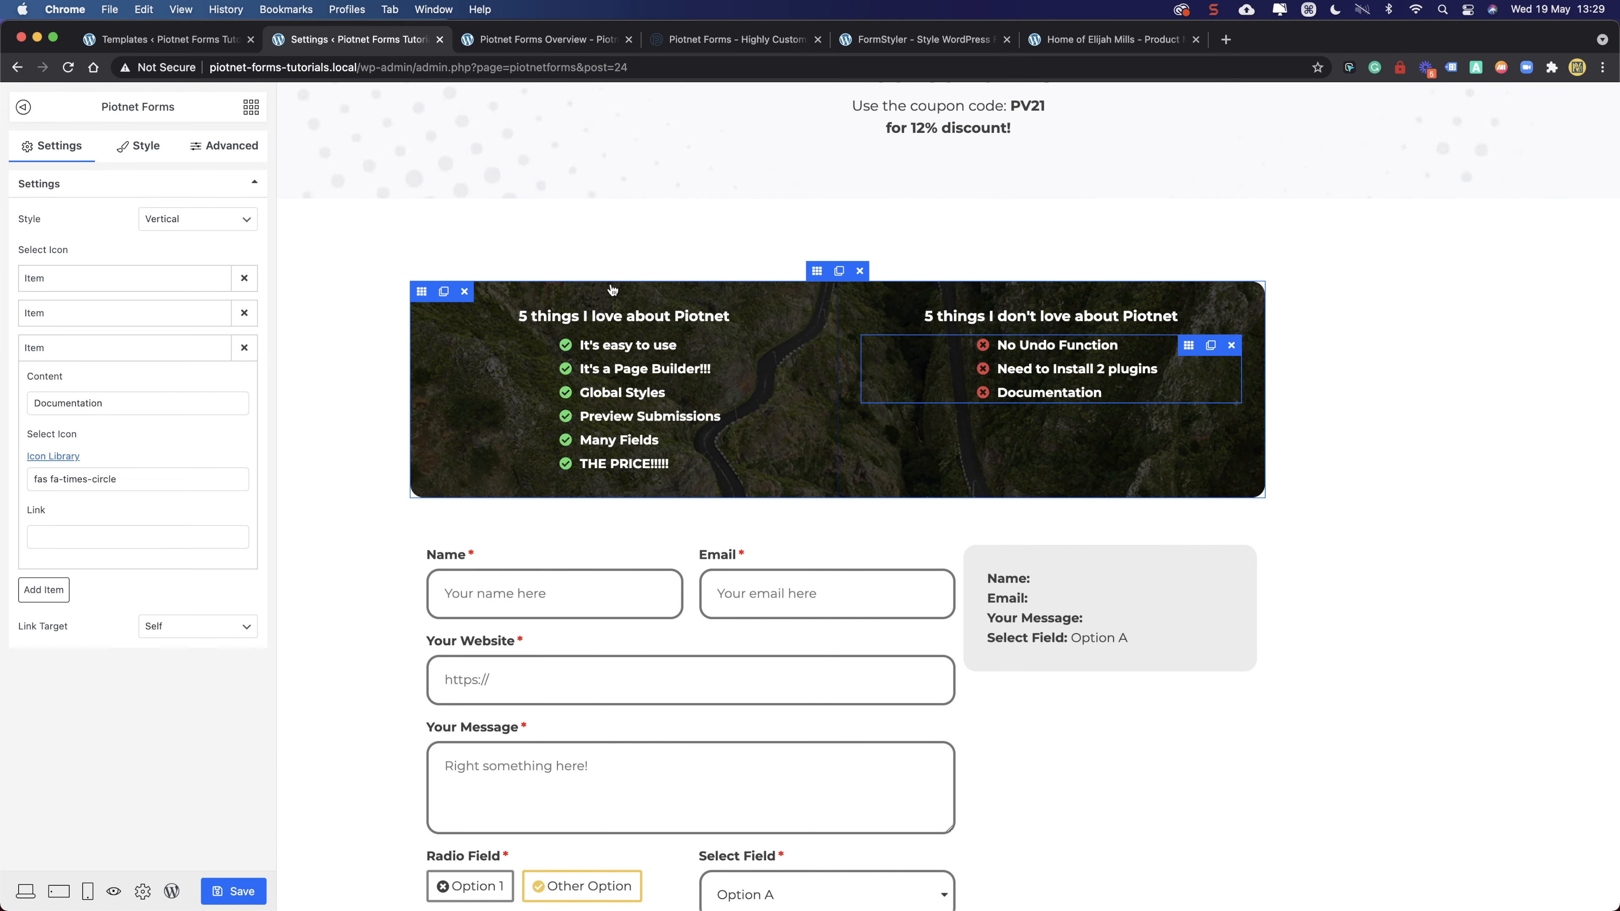
- Check the banner column and full-width section layout settings, then save the page
left_click(422, 291)
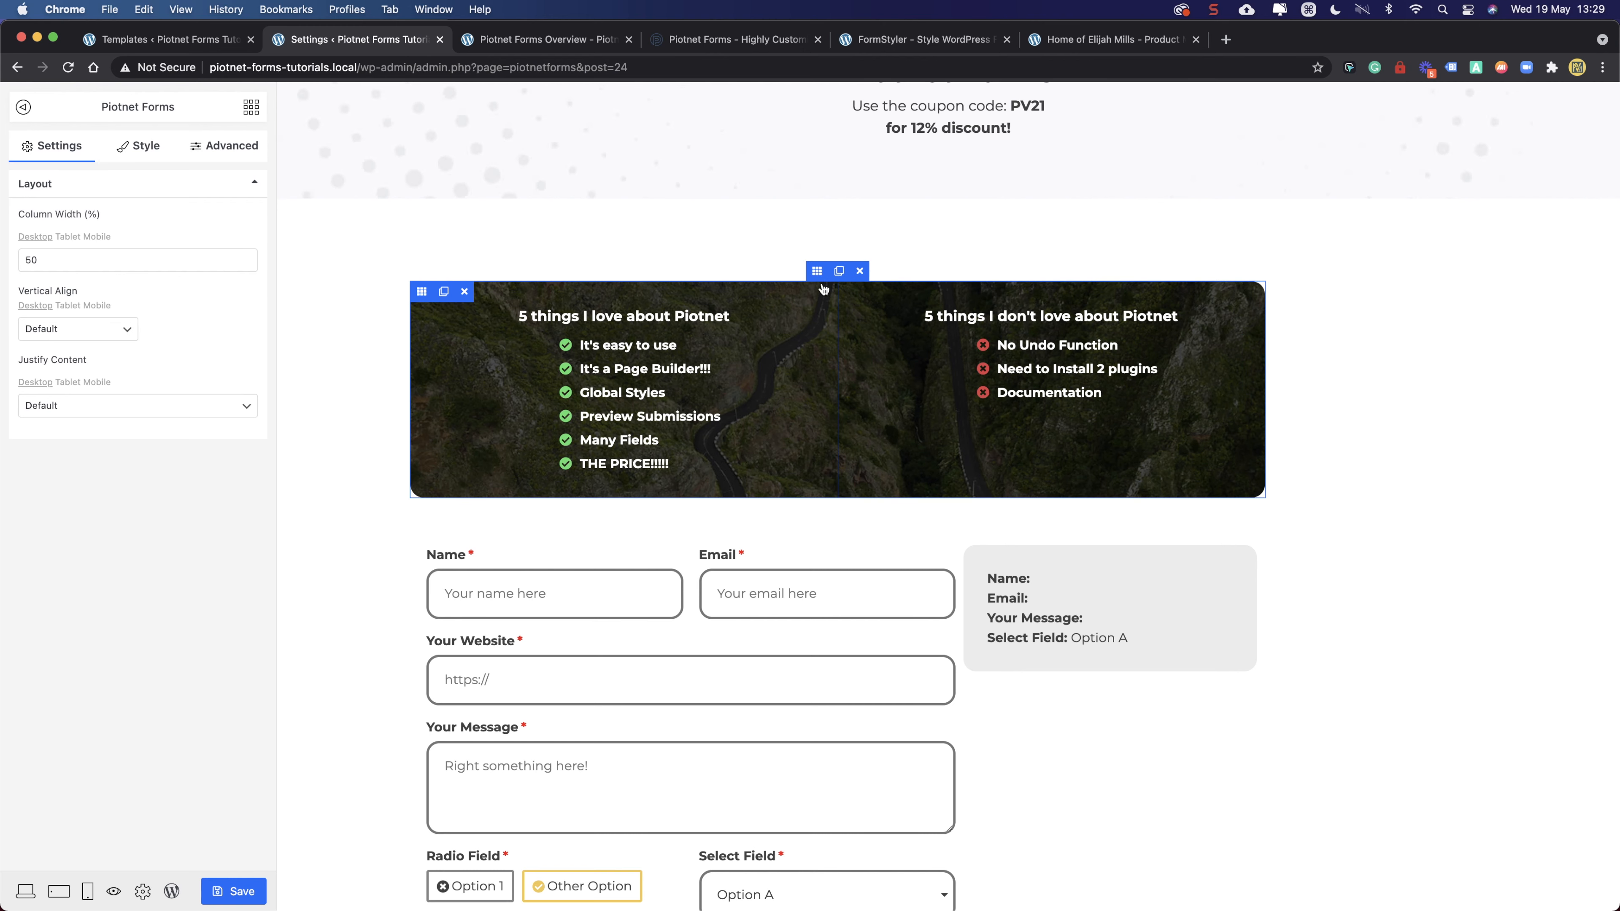
left_click(817, 272)
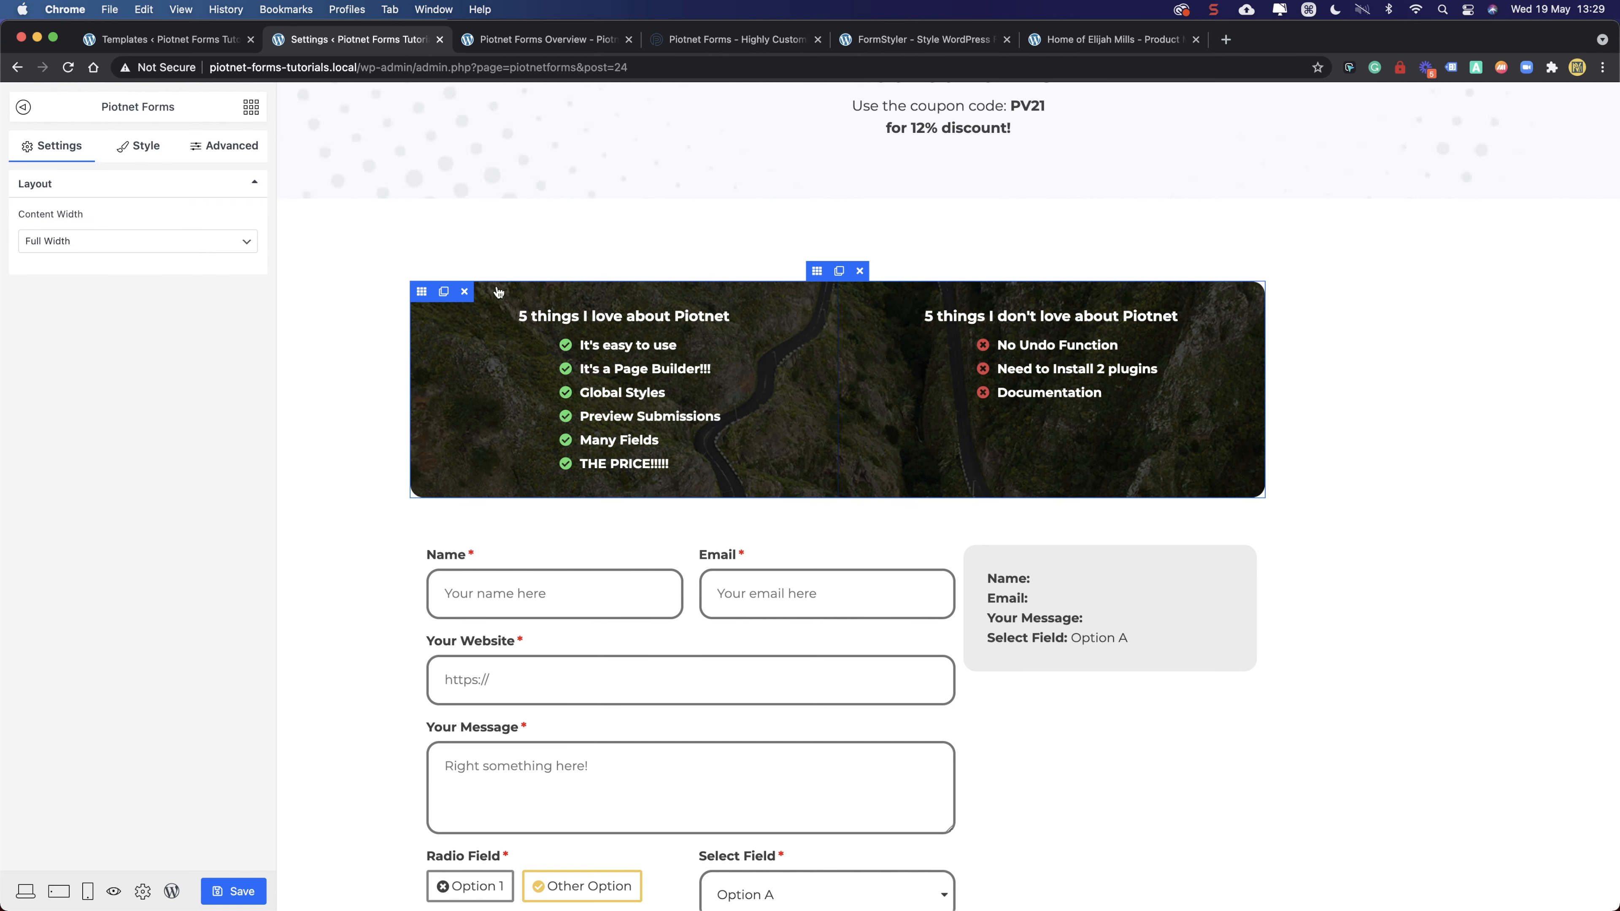
scroll(389, 324, "down", 4)
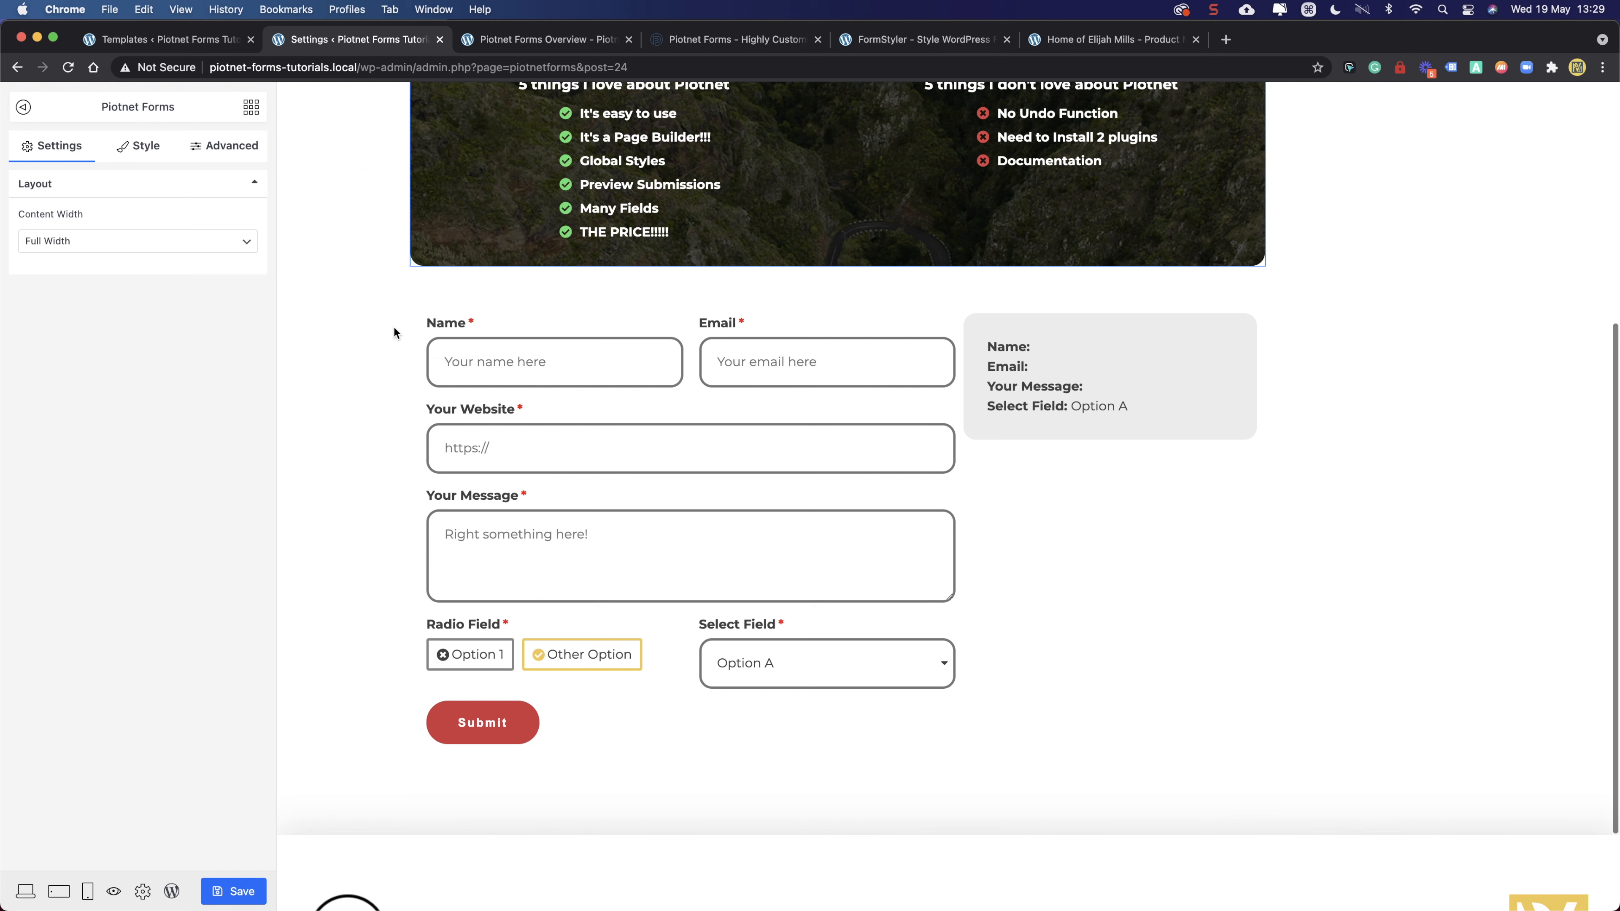
left_click(241, 891)
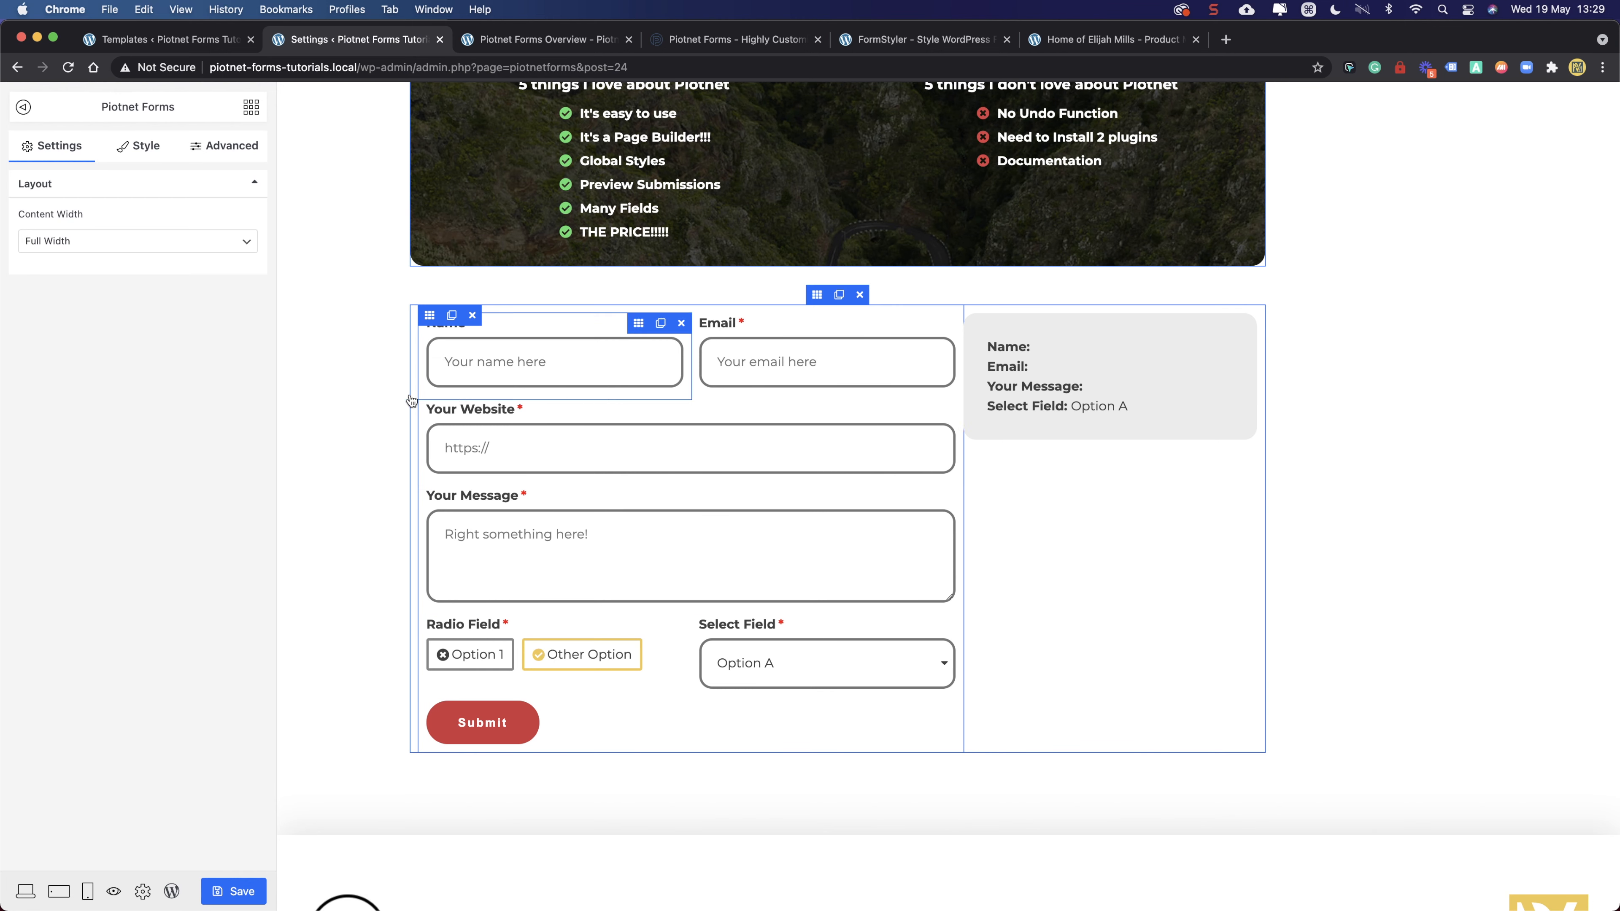
left_click(58, 895)
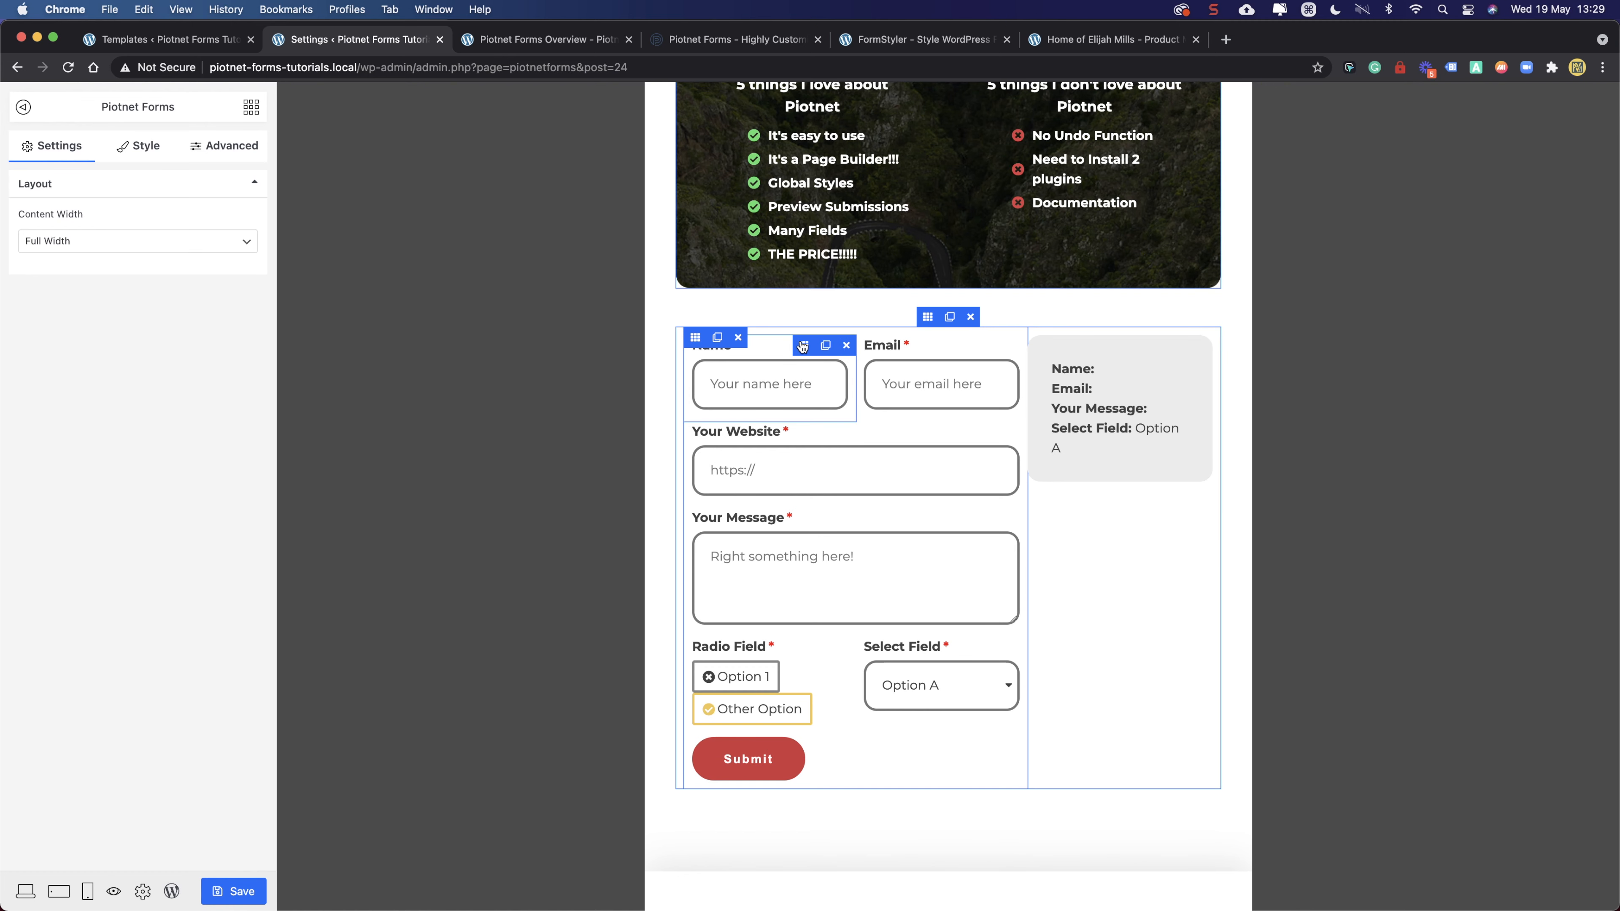
- Set the tablet width of the Name and Email fields to 100
left_click(803, 345)
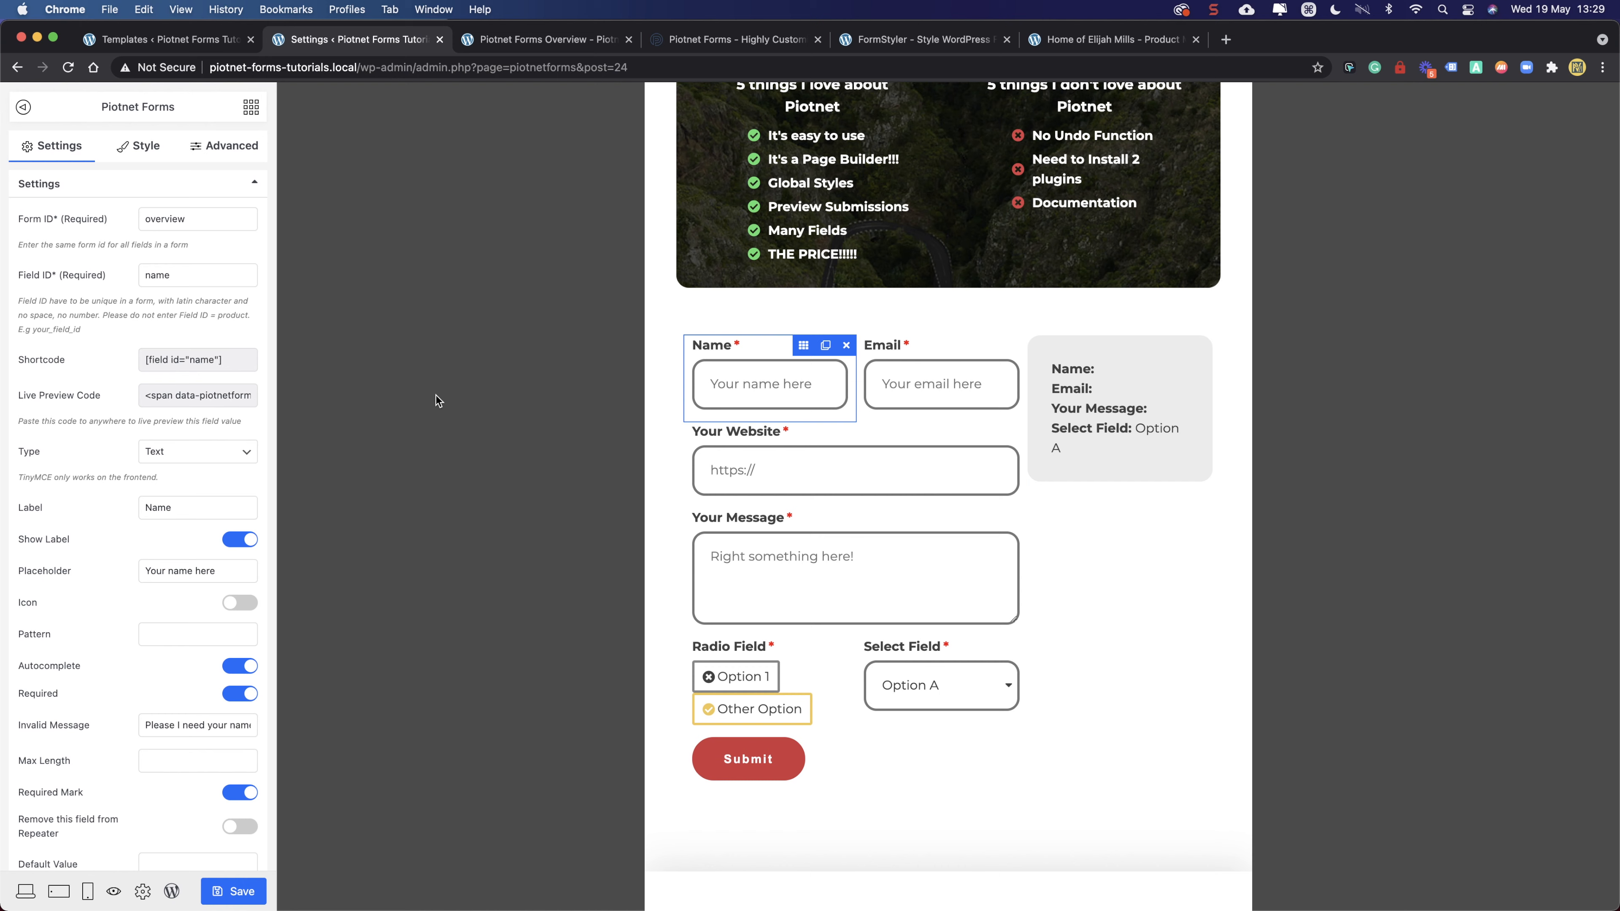
left_click(220, 146)
left_click(96, 480)
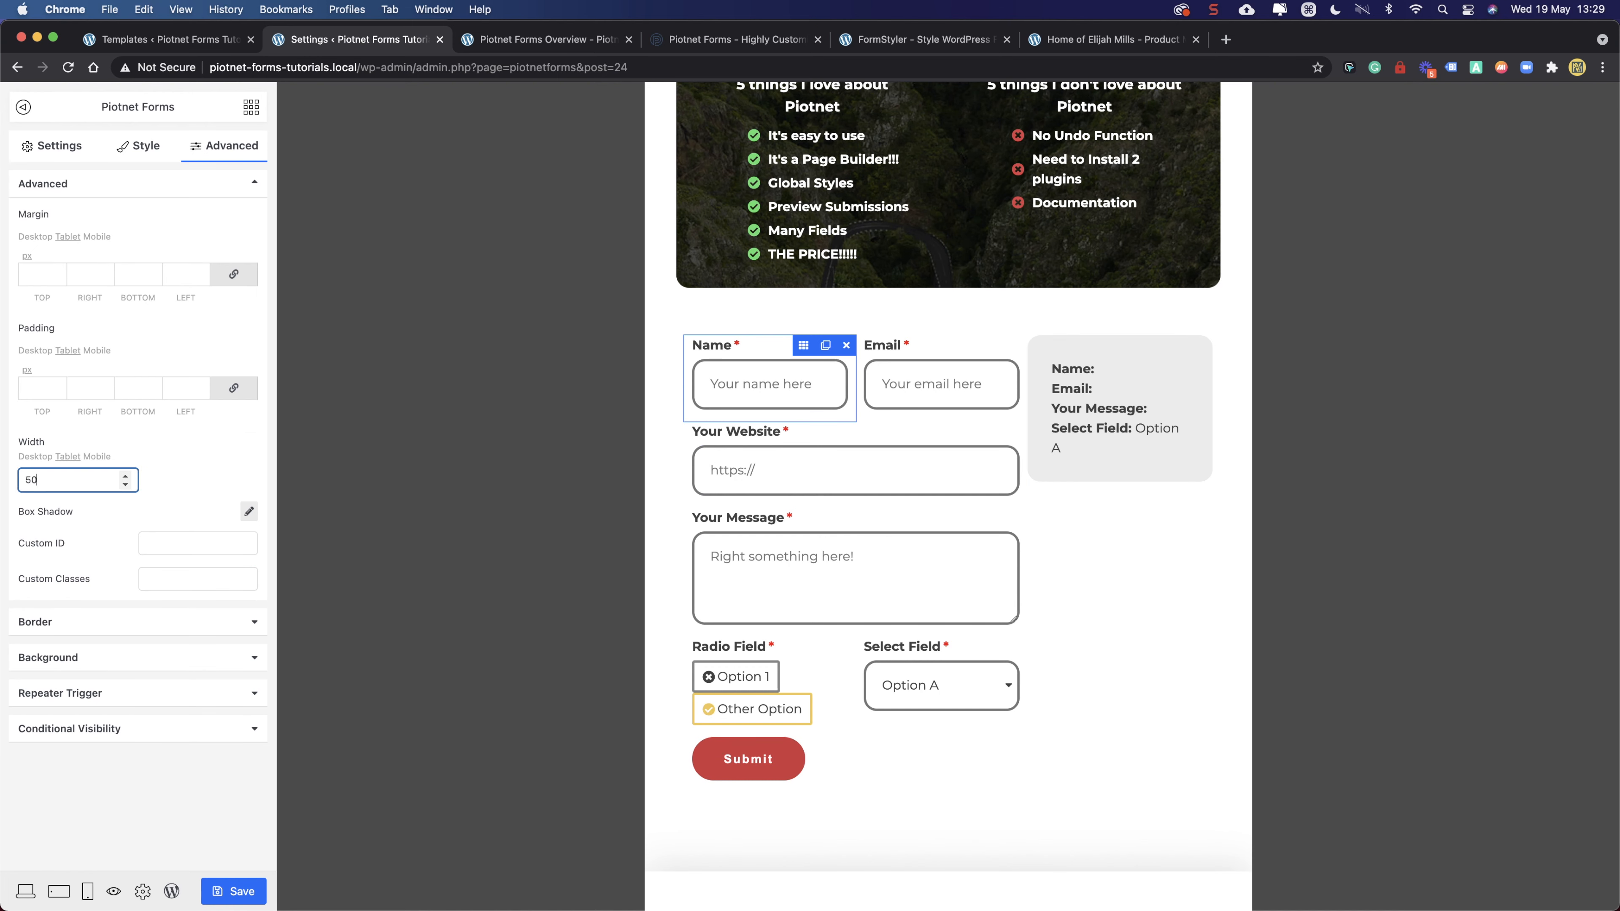
left_click_drag(68, 481, 4, 478)
type("100")
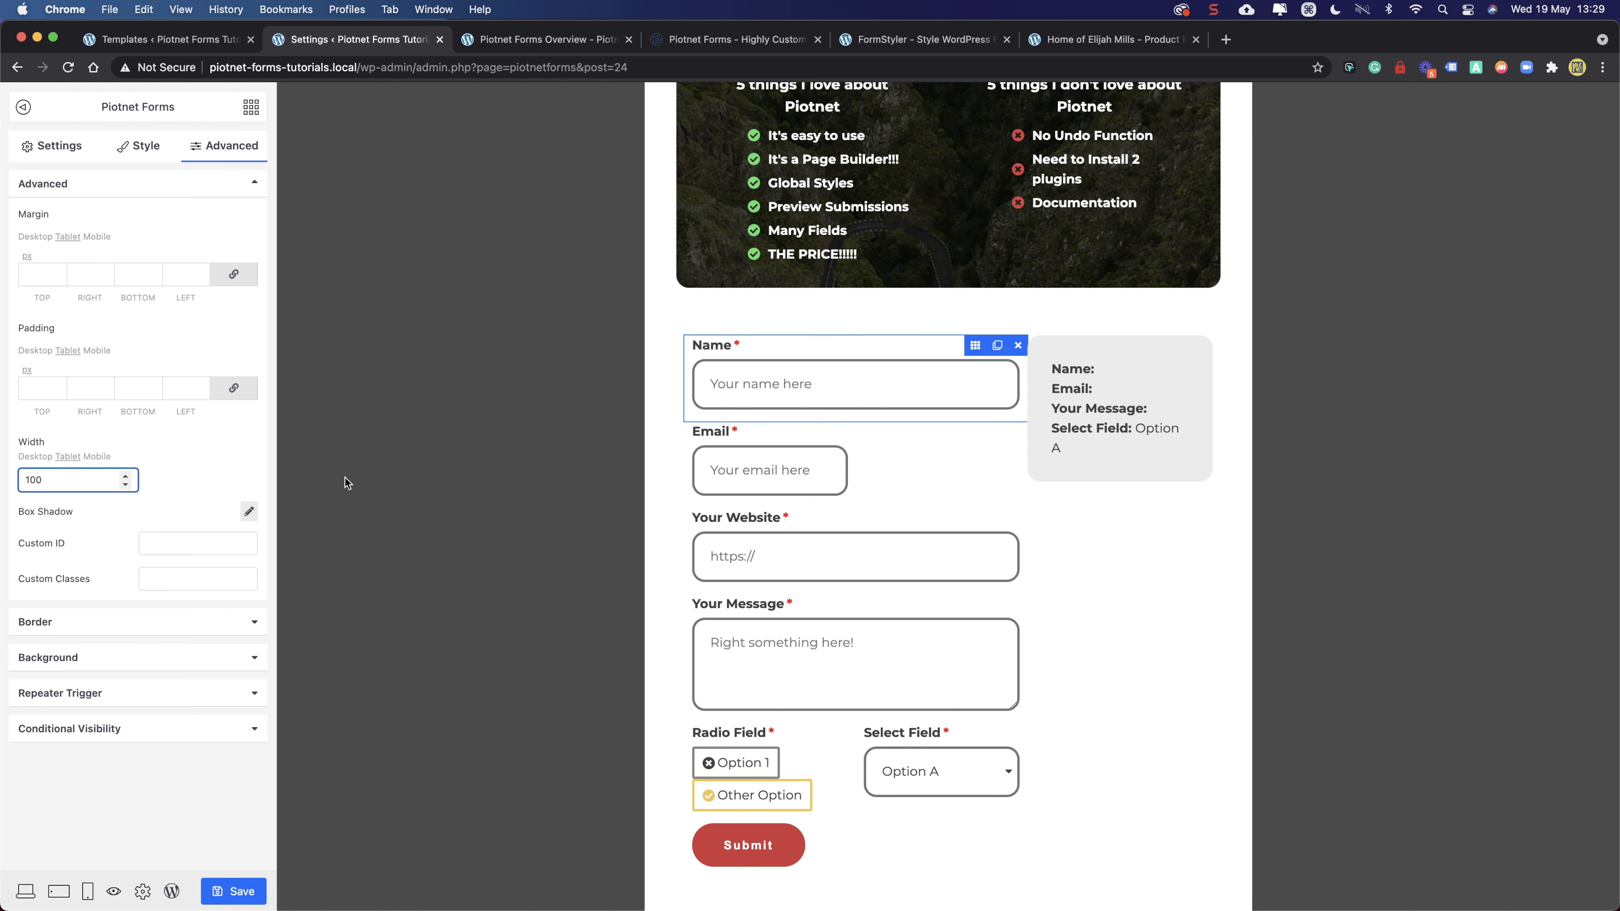
left_click(804, 432)
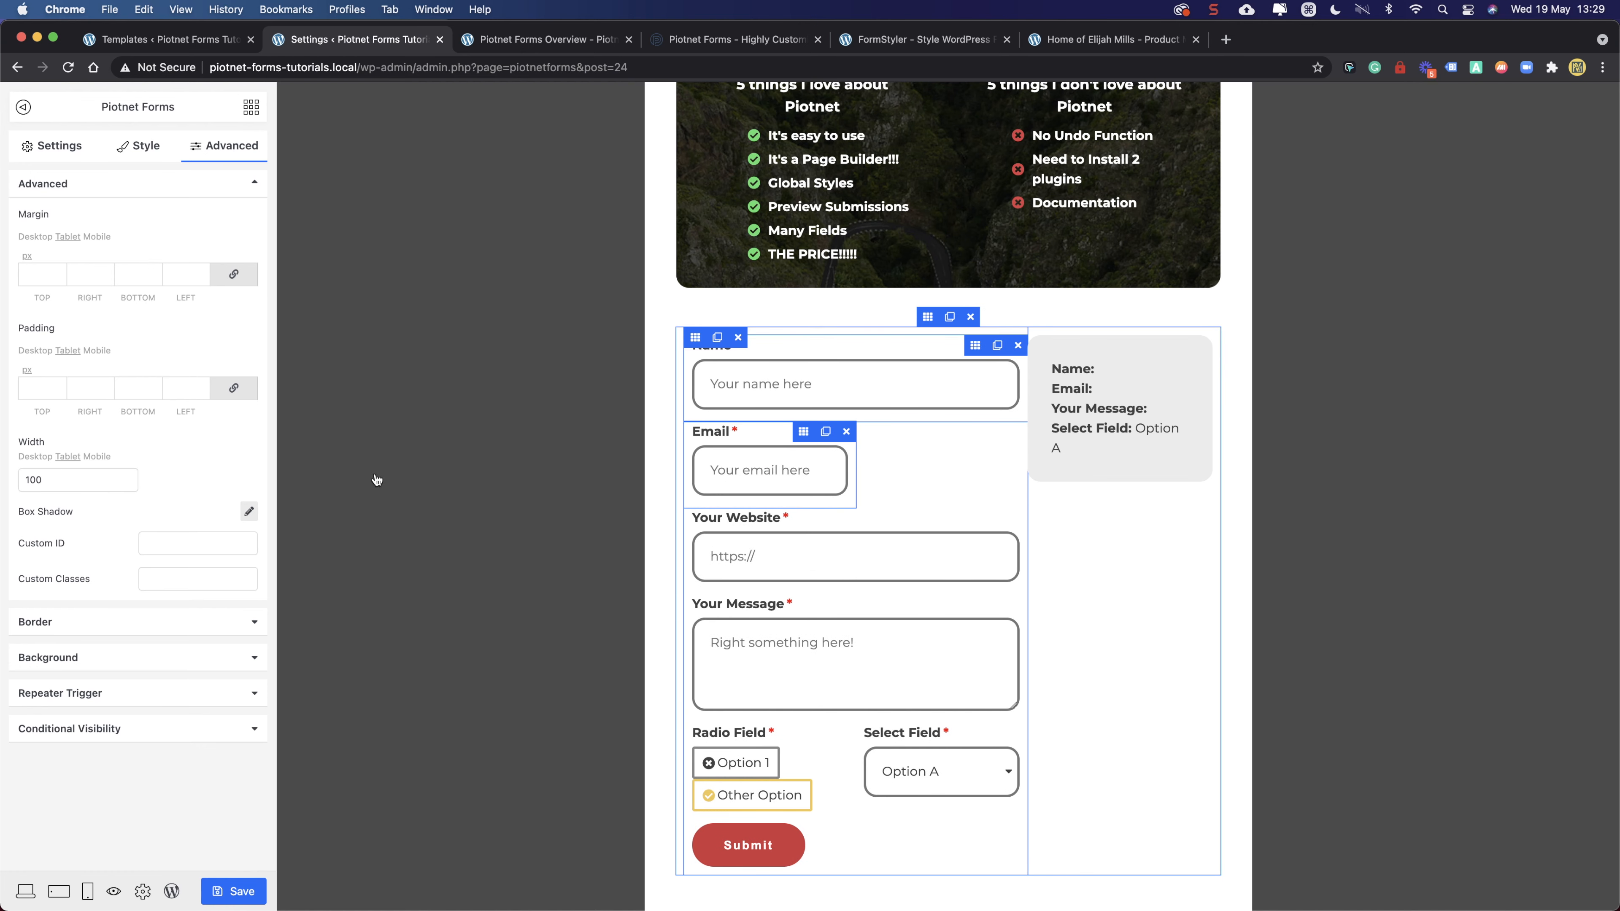
left_click(217, 146)
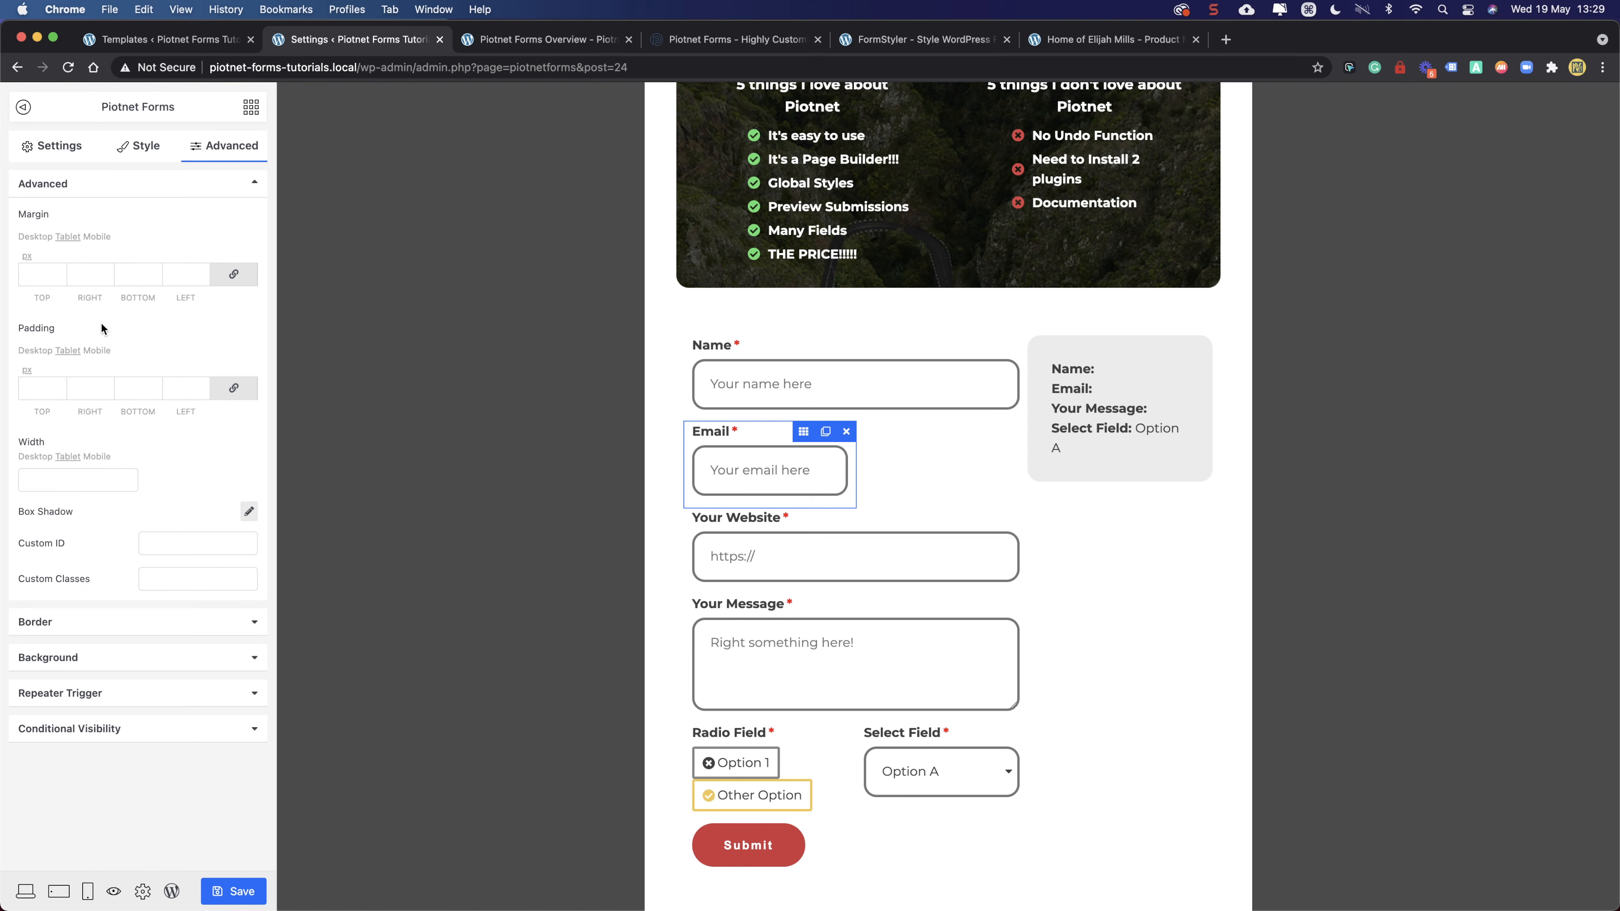
left_click(125, 477)
type("100")
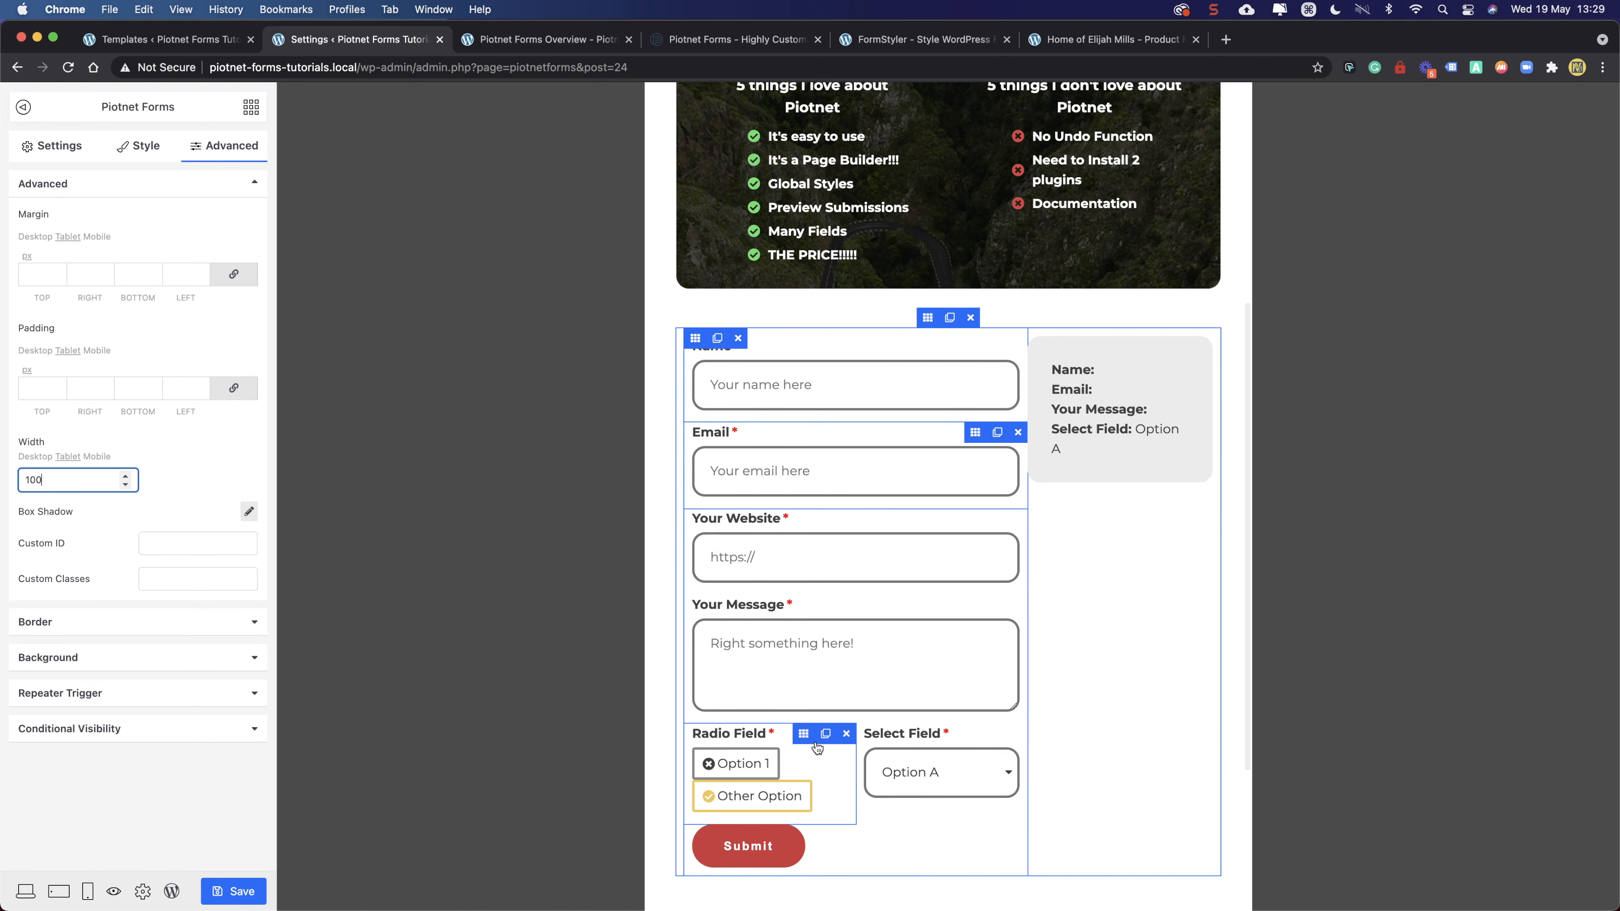
left_click(804, 735)
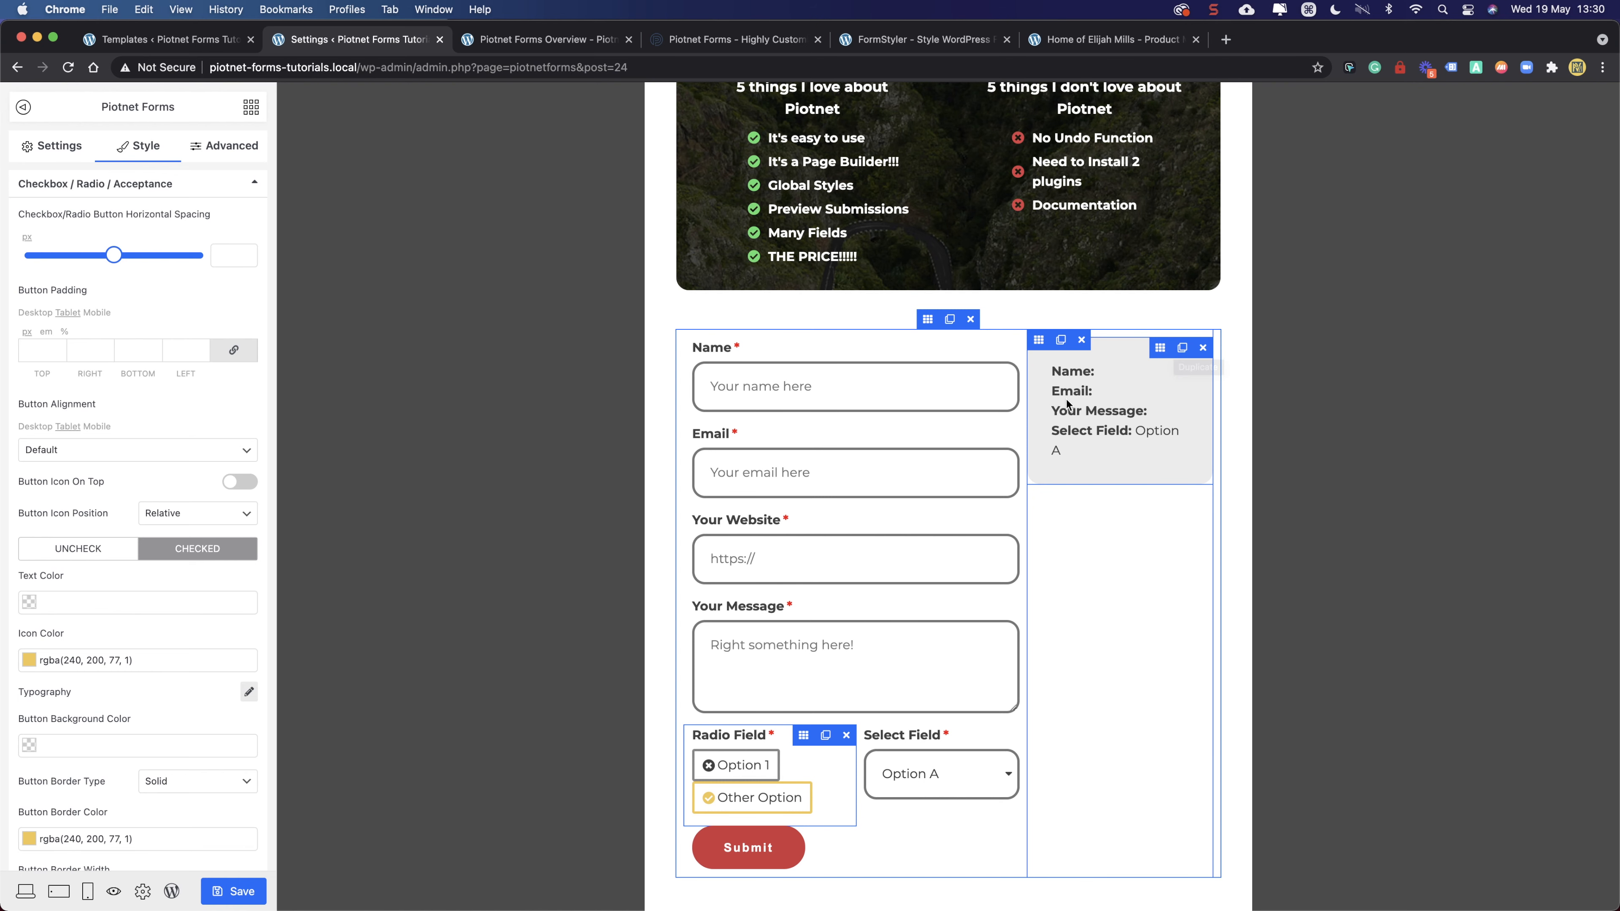
- Set the Radio Field and Select Field to full width (100) for tablet
scroll(835, 510, "down", 5)
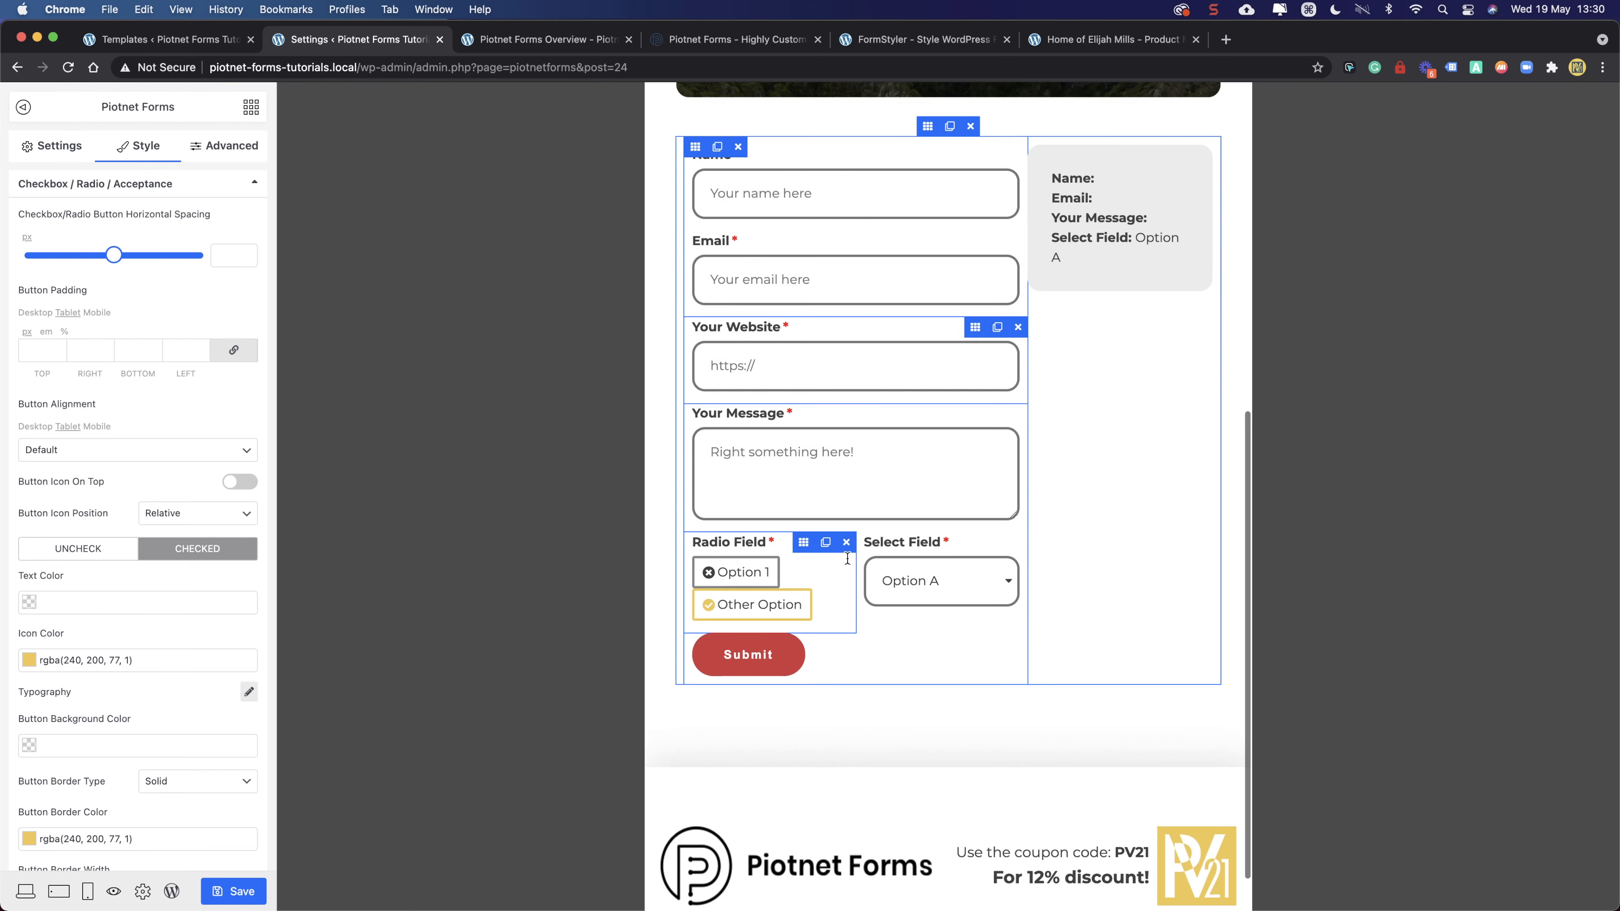
scroll(923, 641, "up", 6)
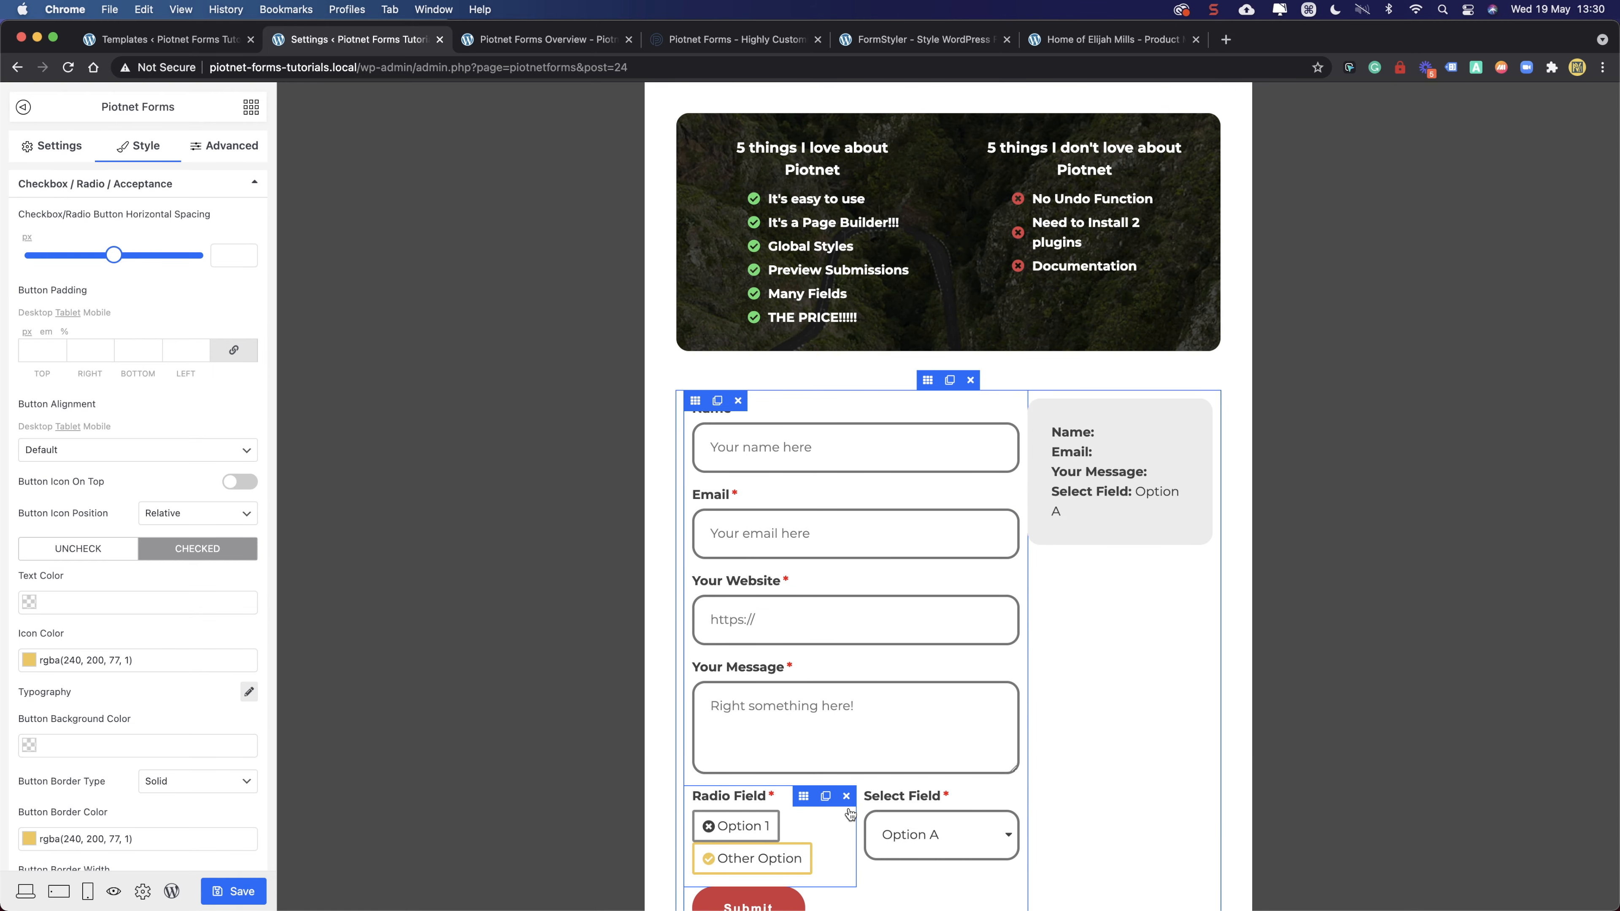
scroll(785, 828, "down", 4)
scroll(885, 714, "up", 2)
scroll(885, 714, "up", 1)
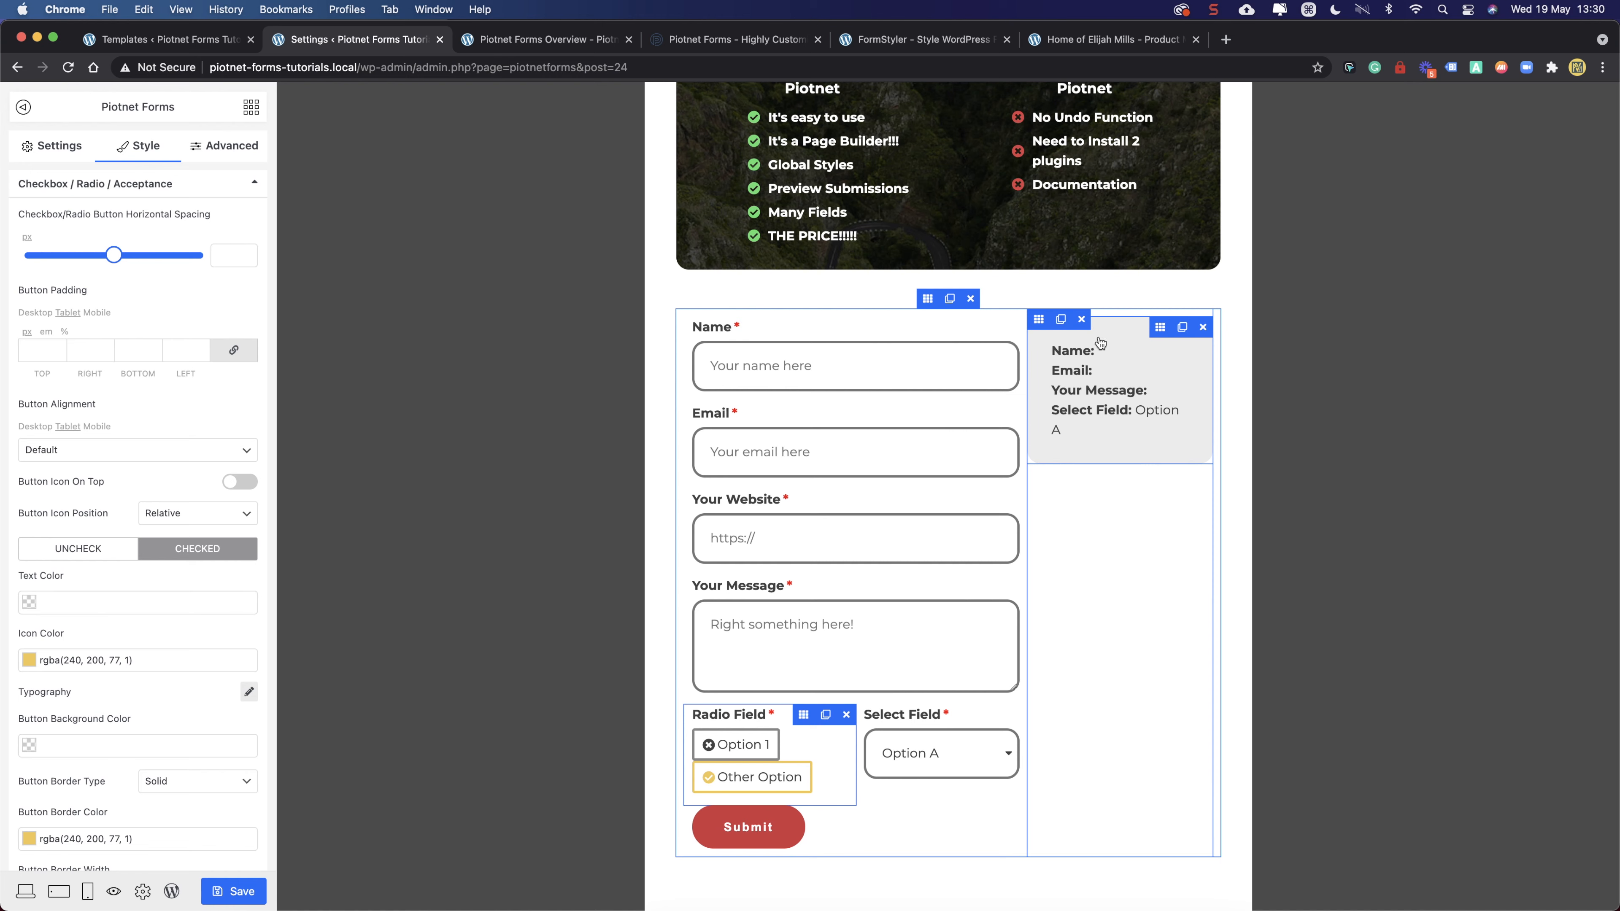
scroll(823, 613, "down", 3)
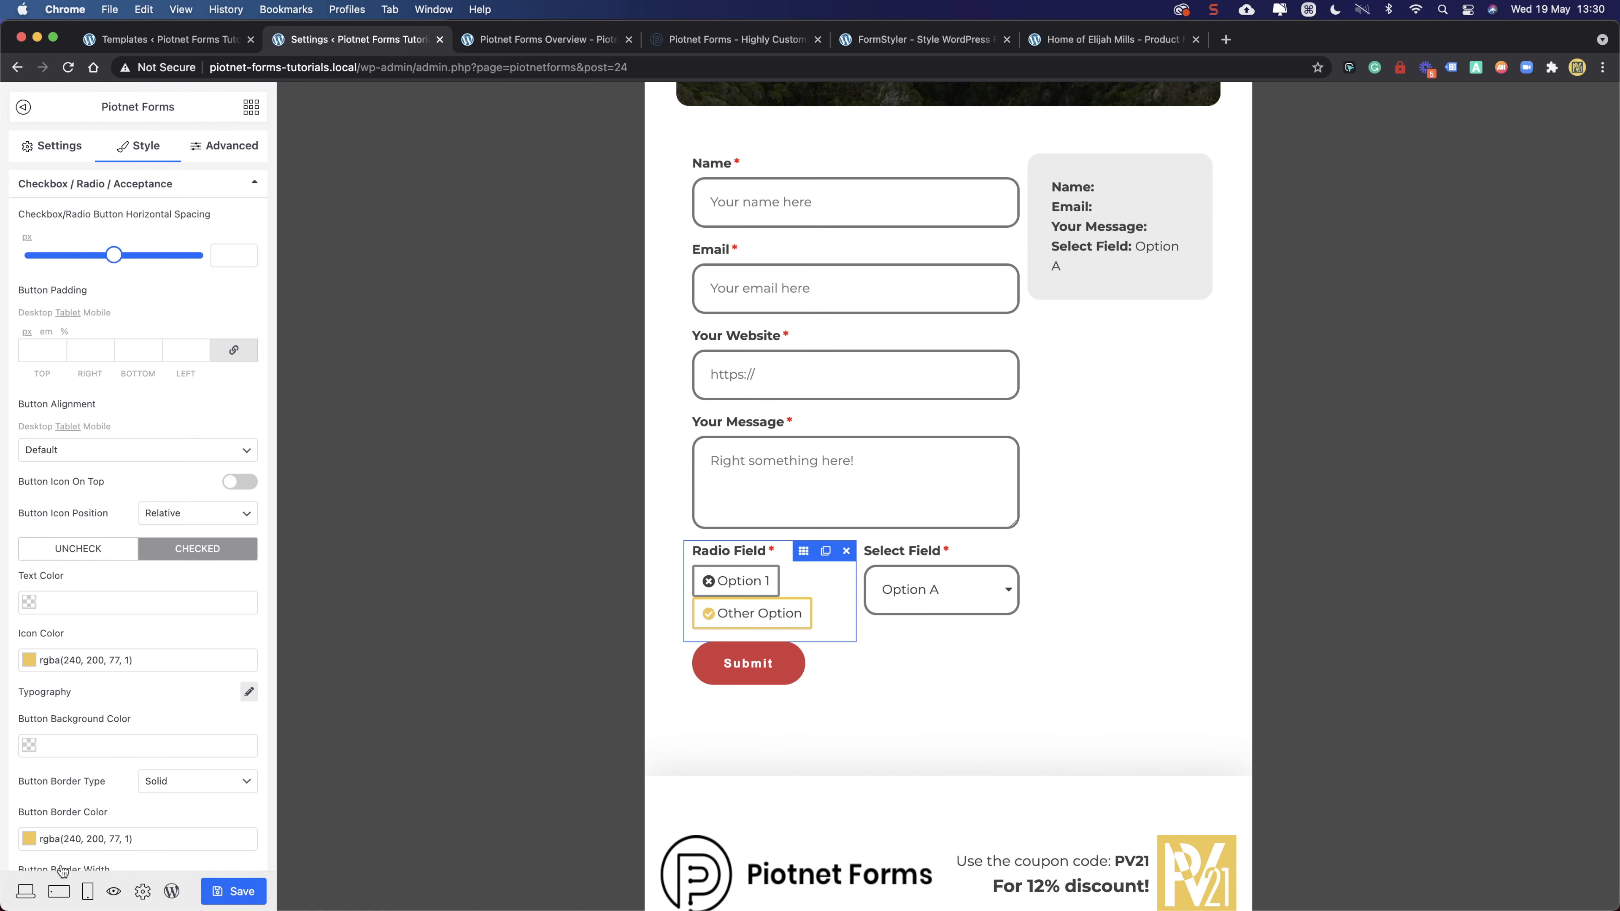
scroll(852, 472, "up", 2)
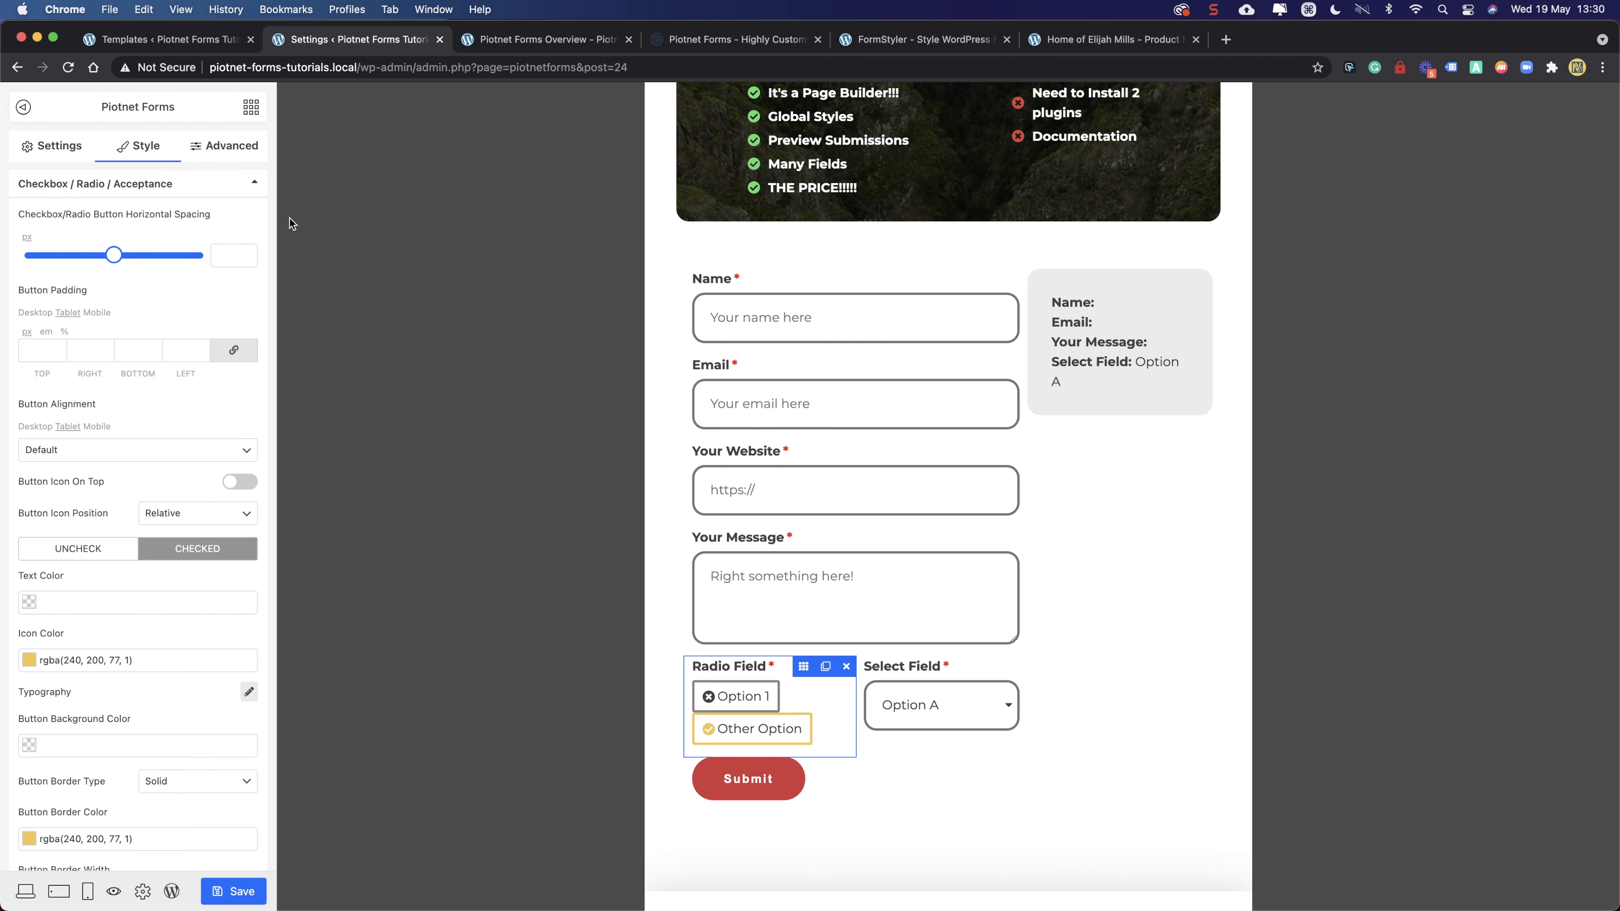
left_click(223, 146)
left_click(118, 480)
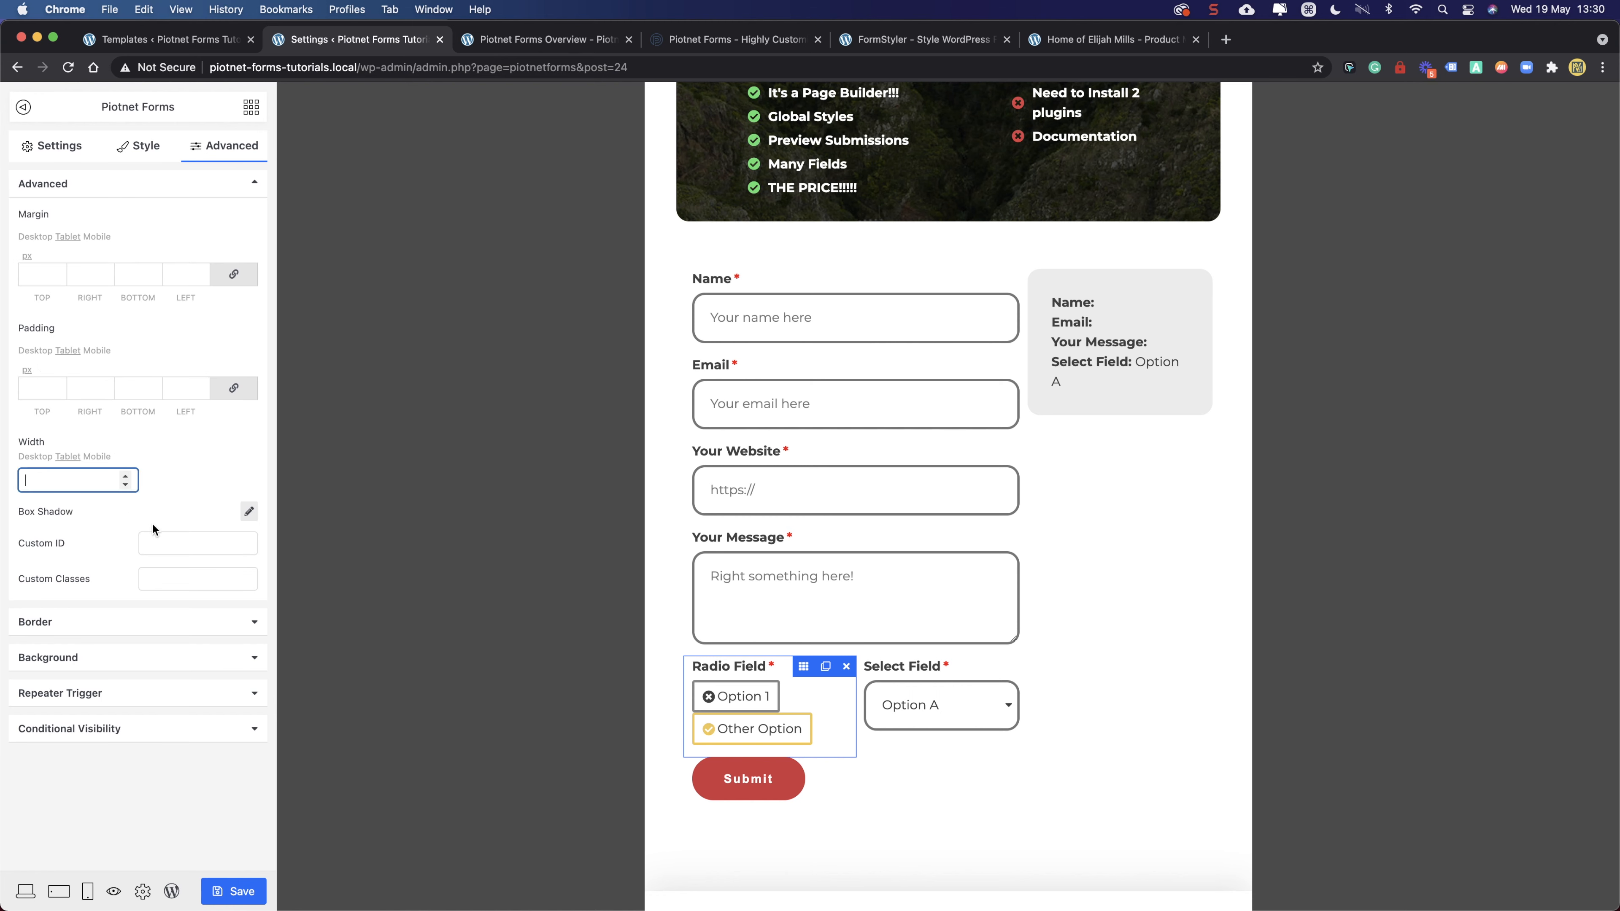
type("100")
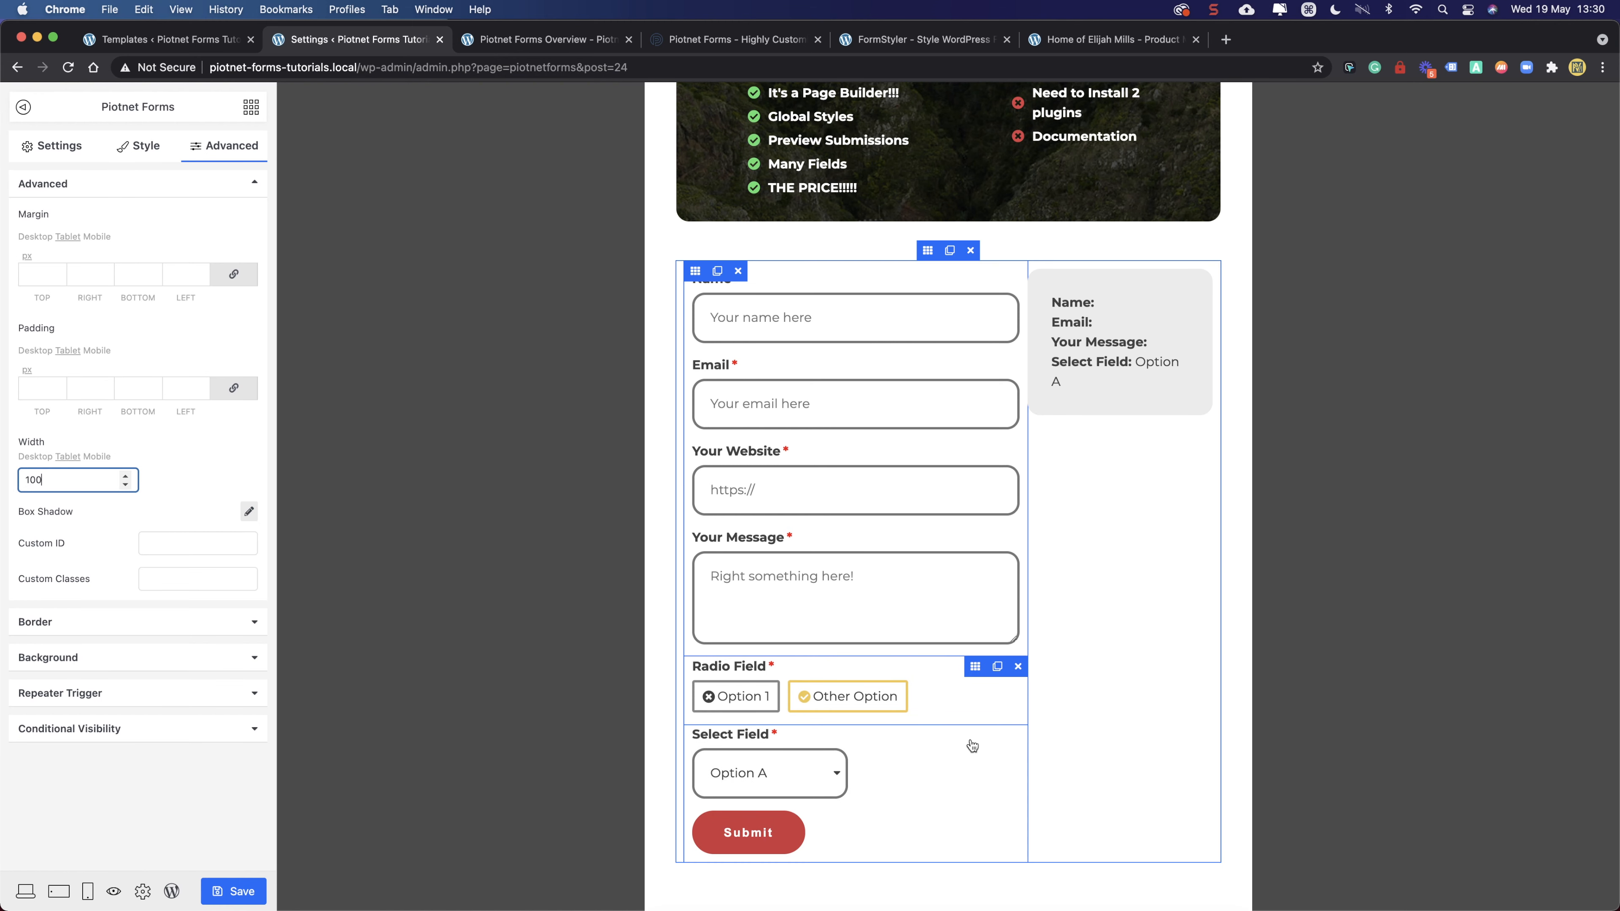
left_click(804, 736)
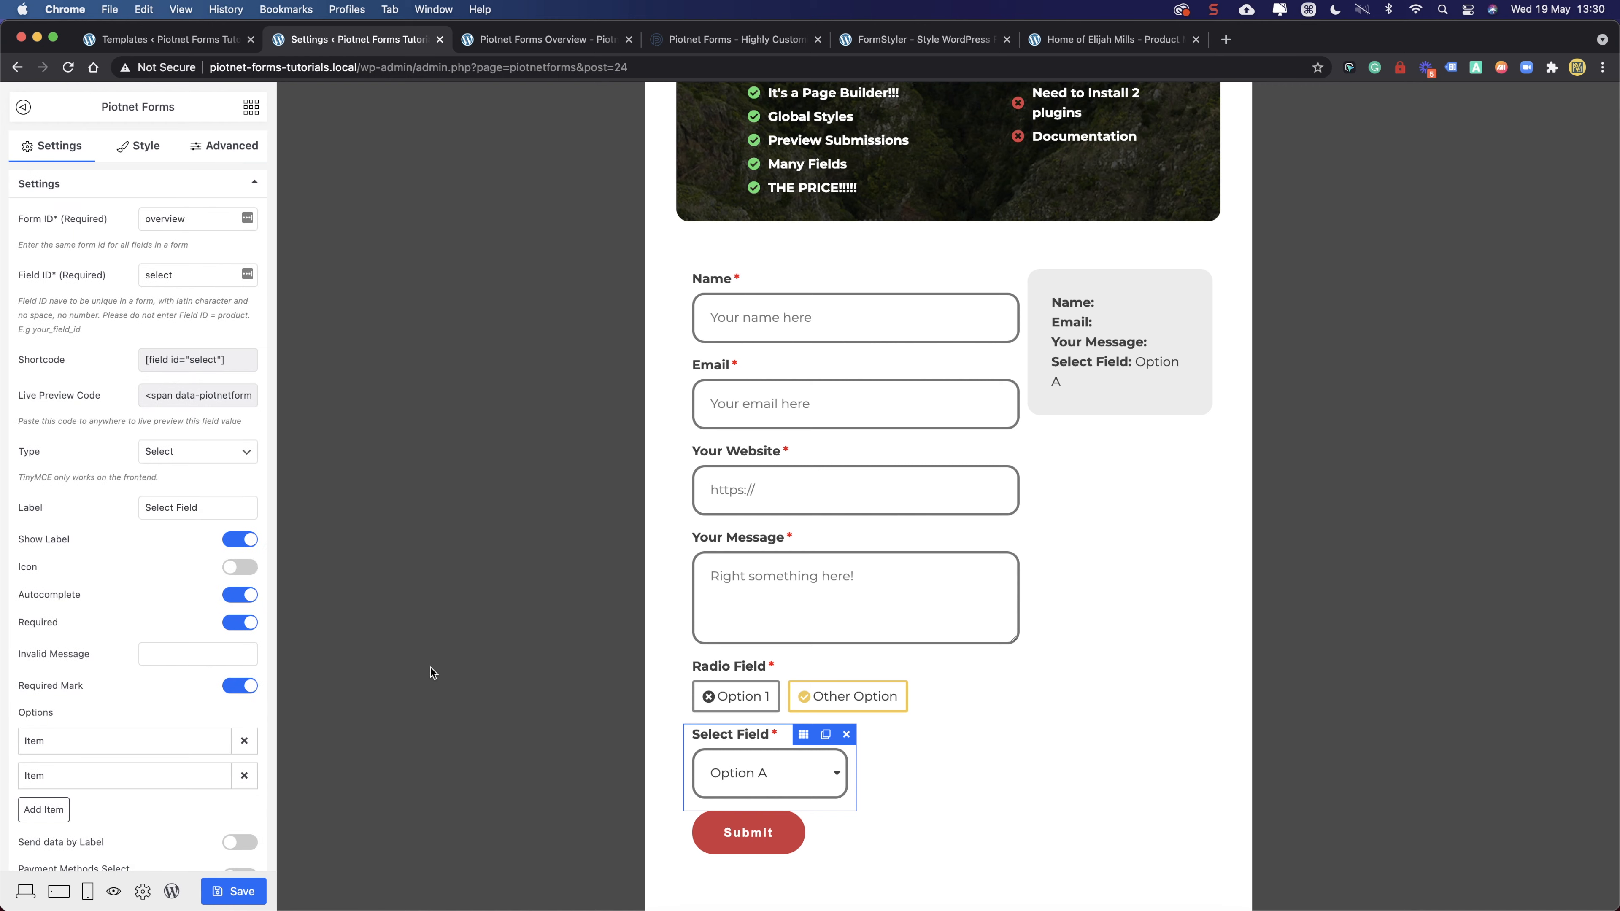
left_click(221, 158)
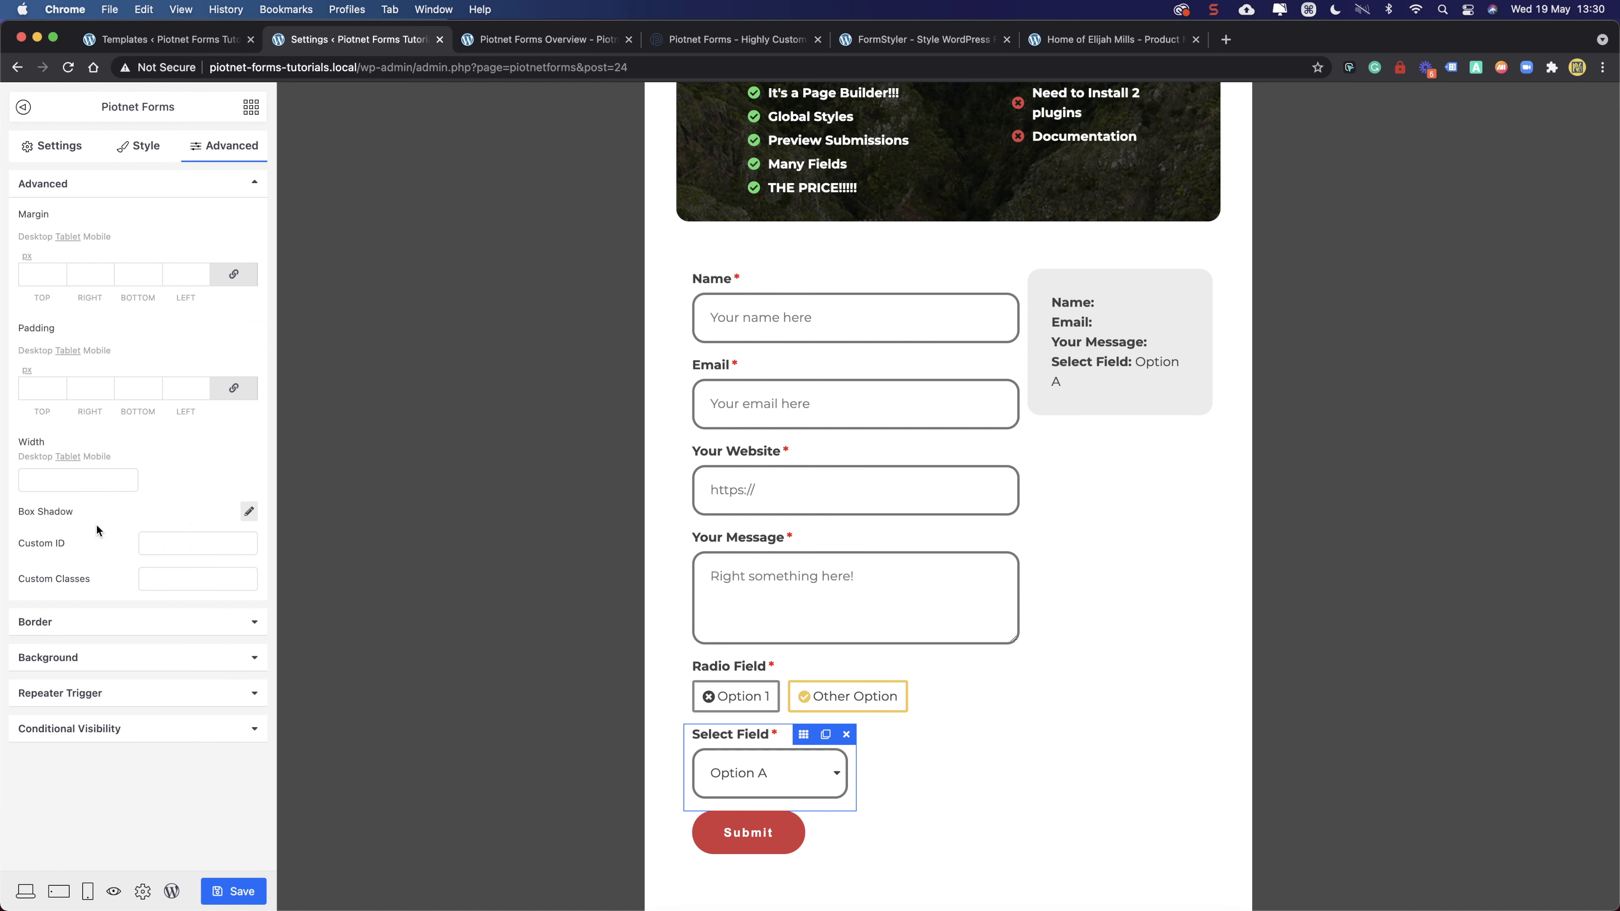
left_click(57, 482)
type("1000")
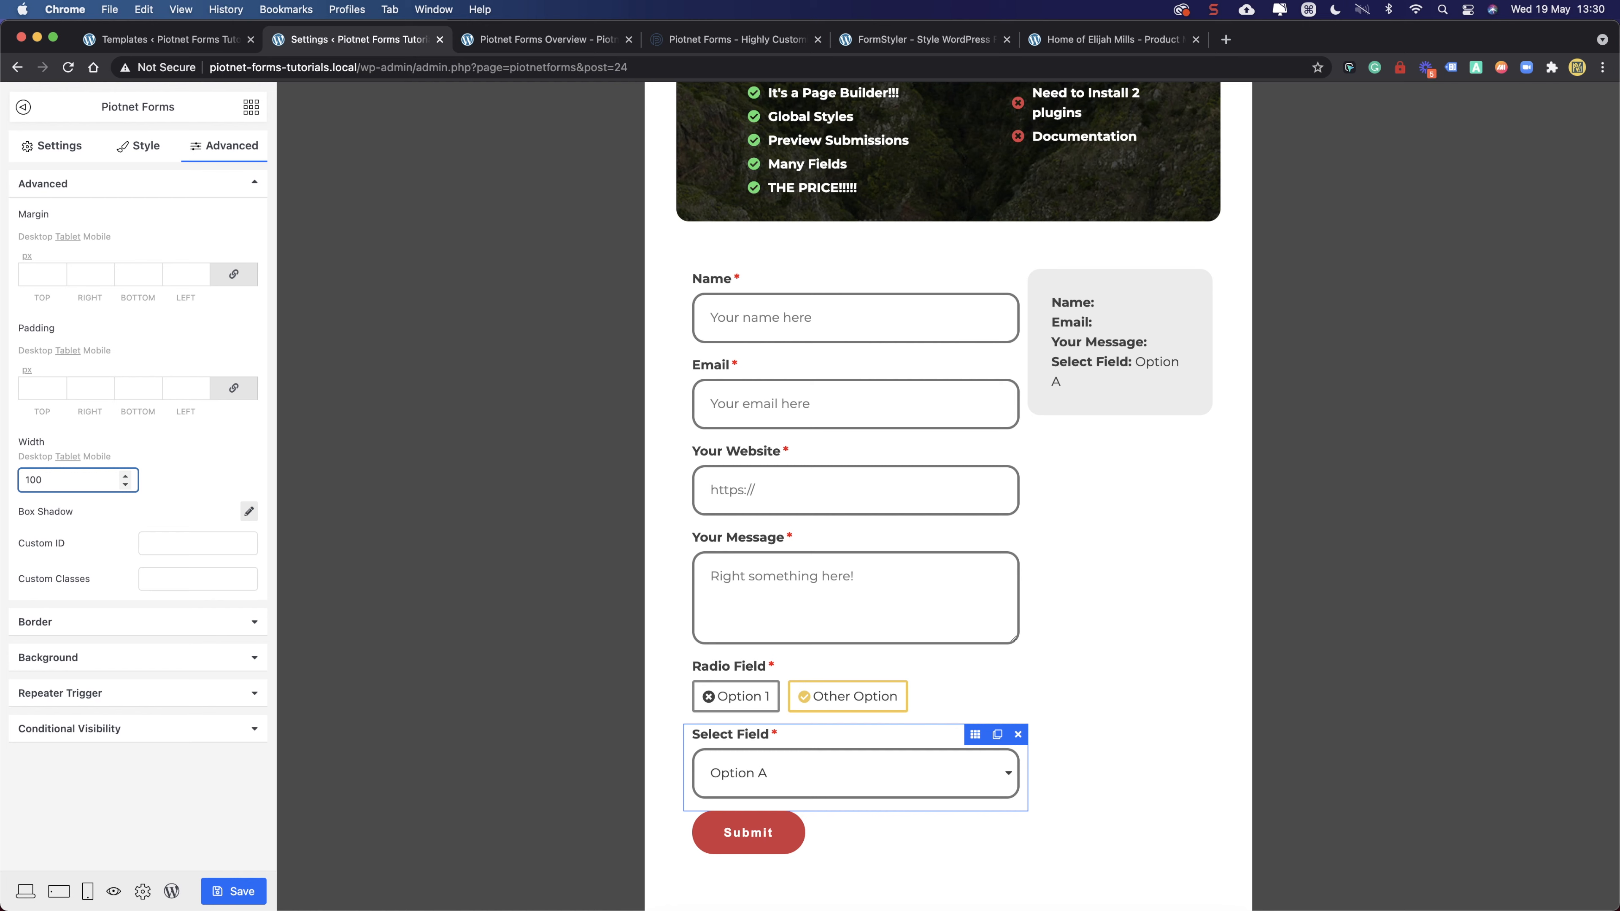
left_click(206, 458)
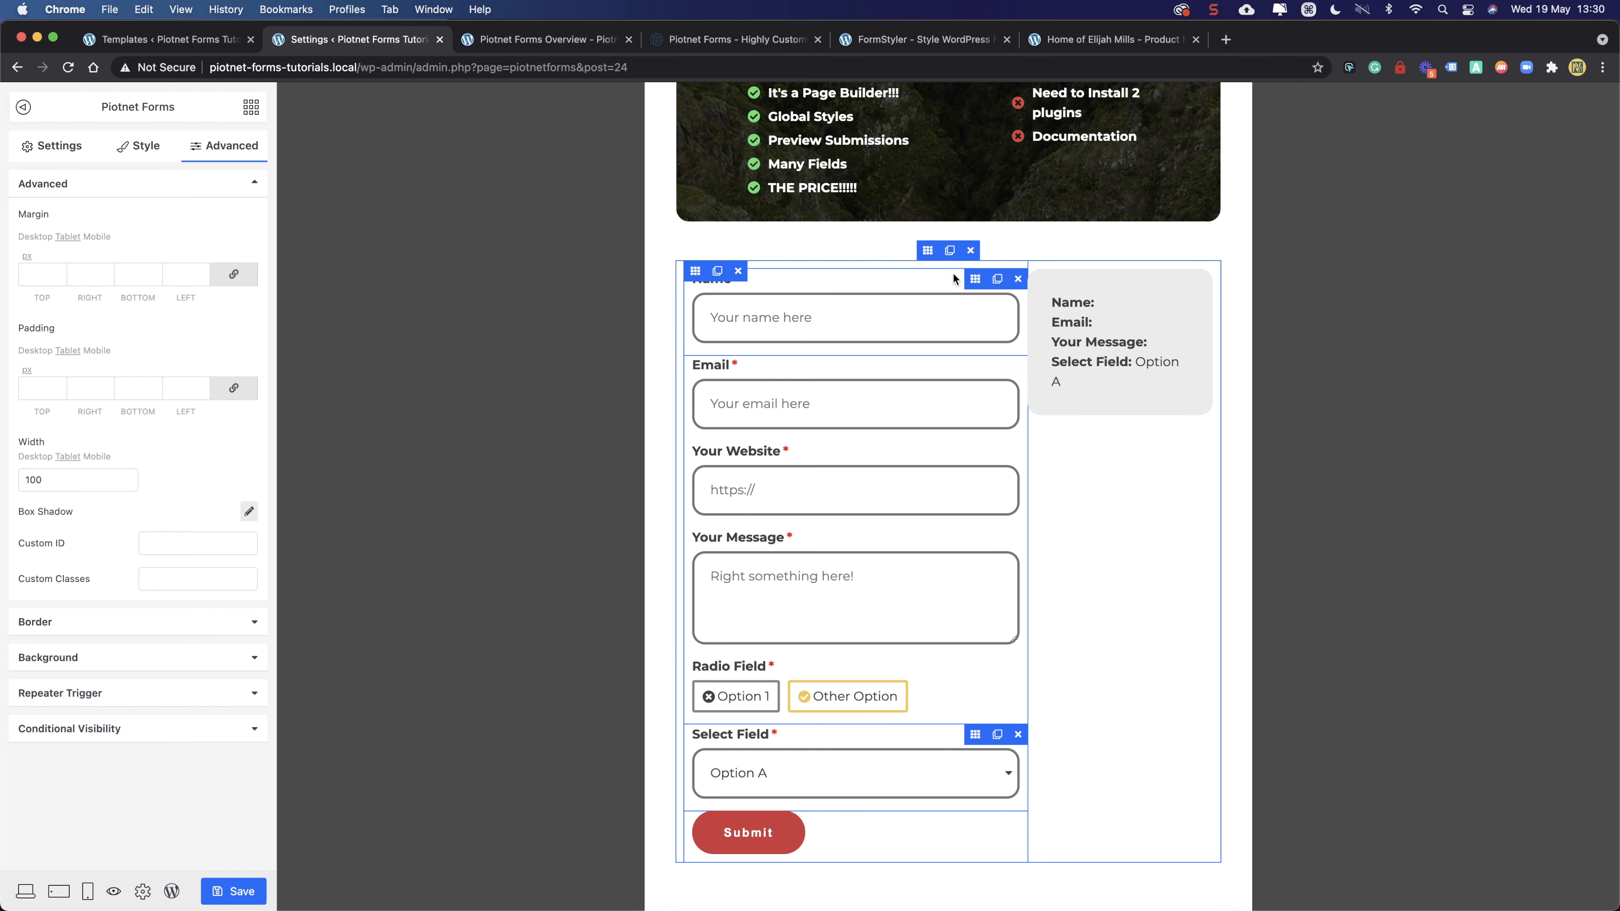
- Set both the form column and summary column widths to 50%
left_click(695, 272)
left_click(56, 258)
type("50")
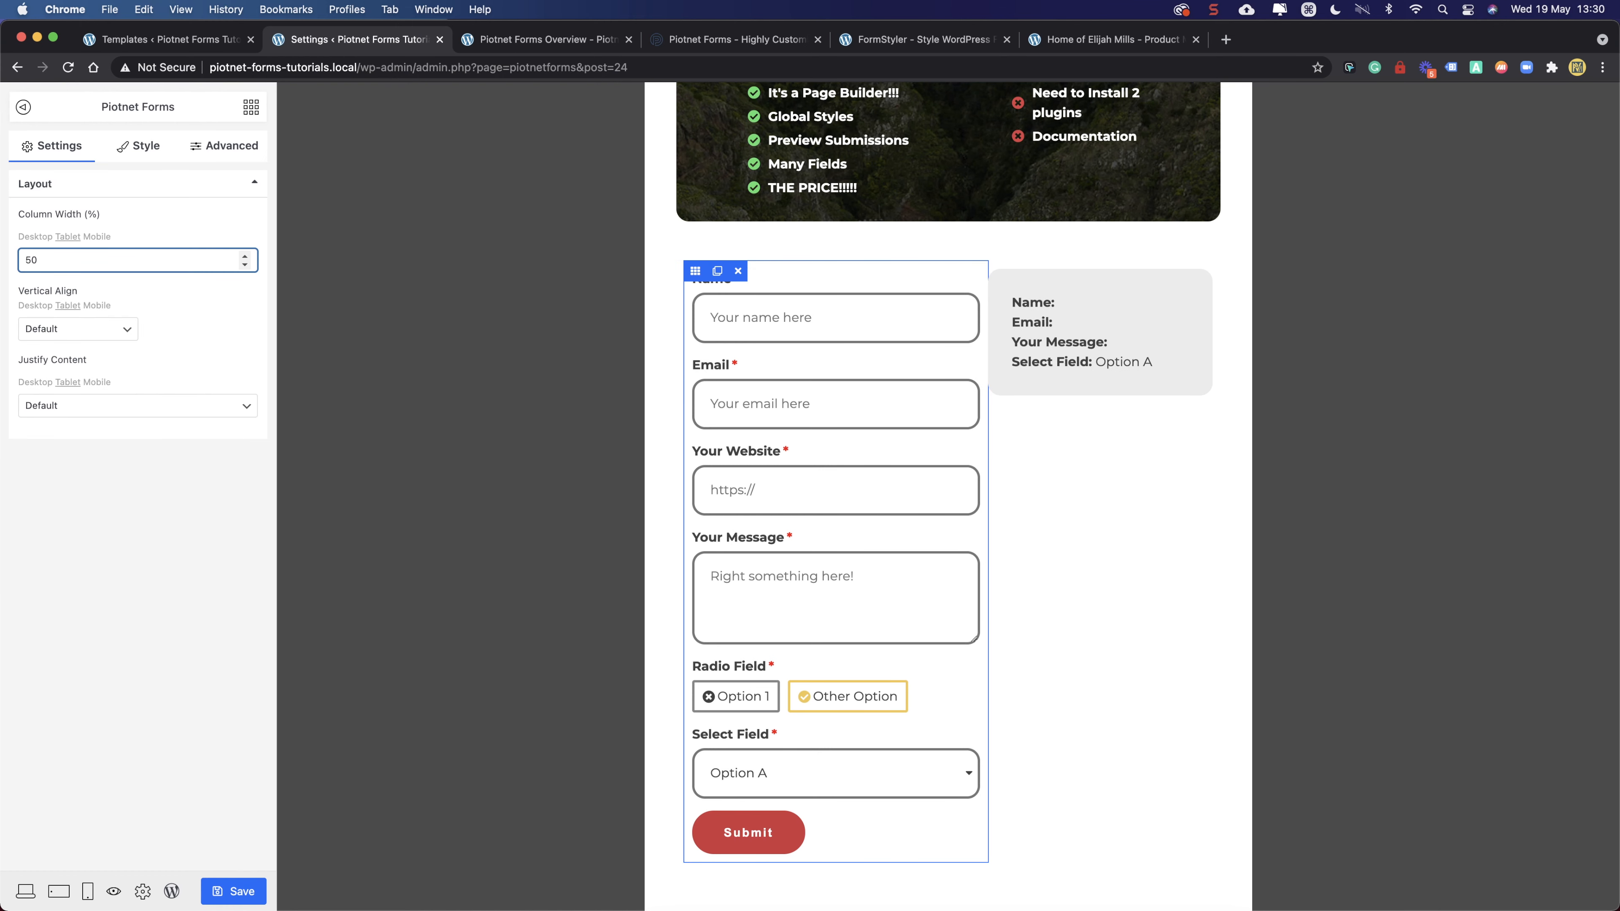
left_click(998, 270)
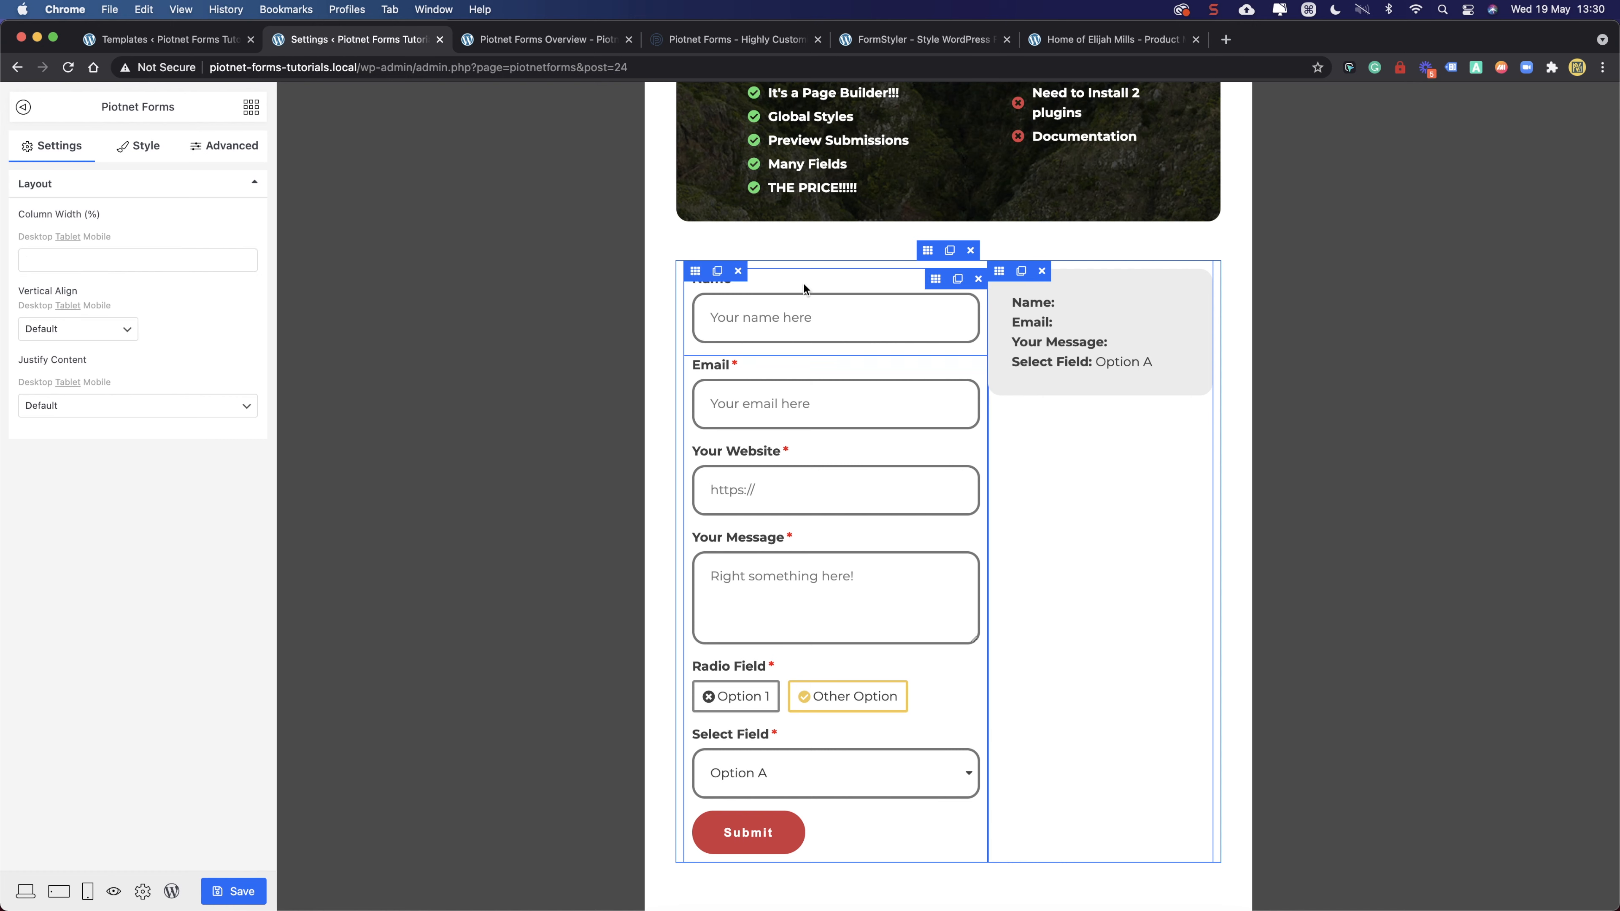
left_click(88, 264)
type("50")
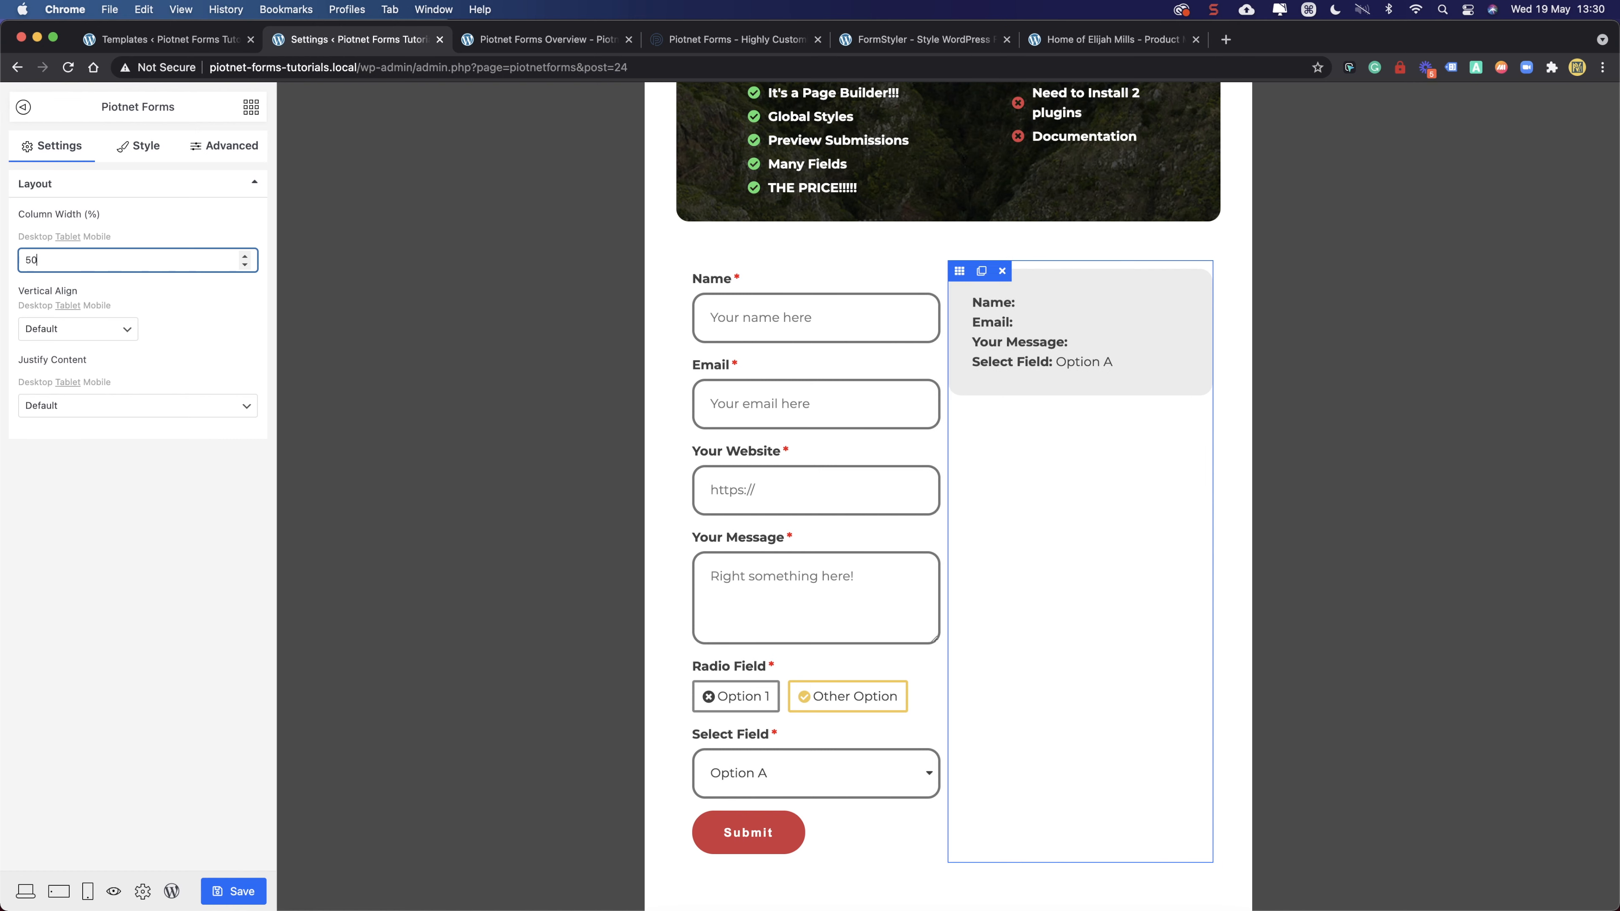
left_click(85, 459)
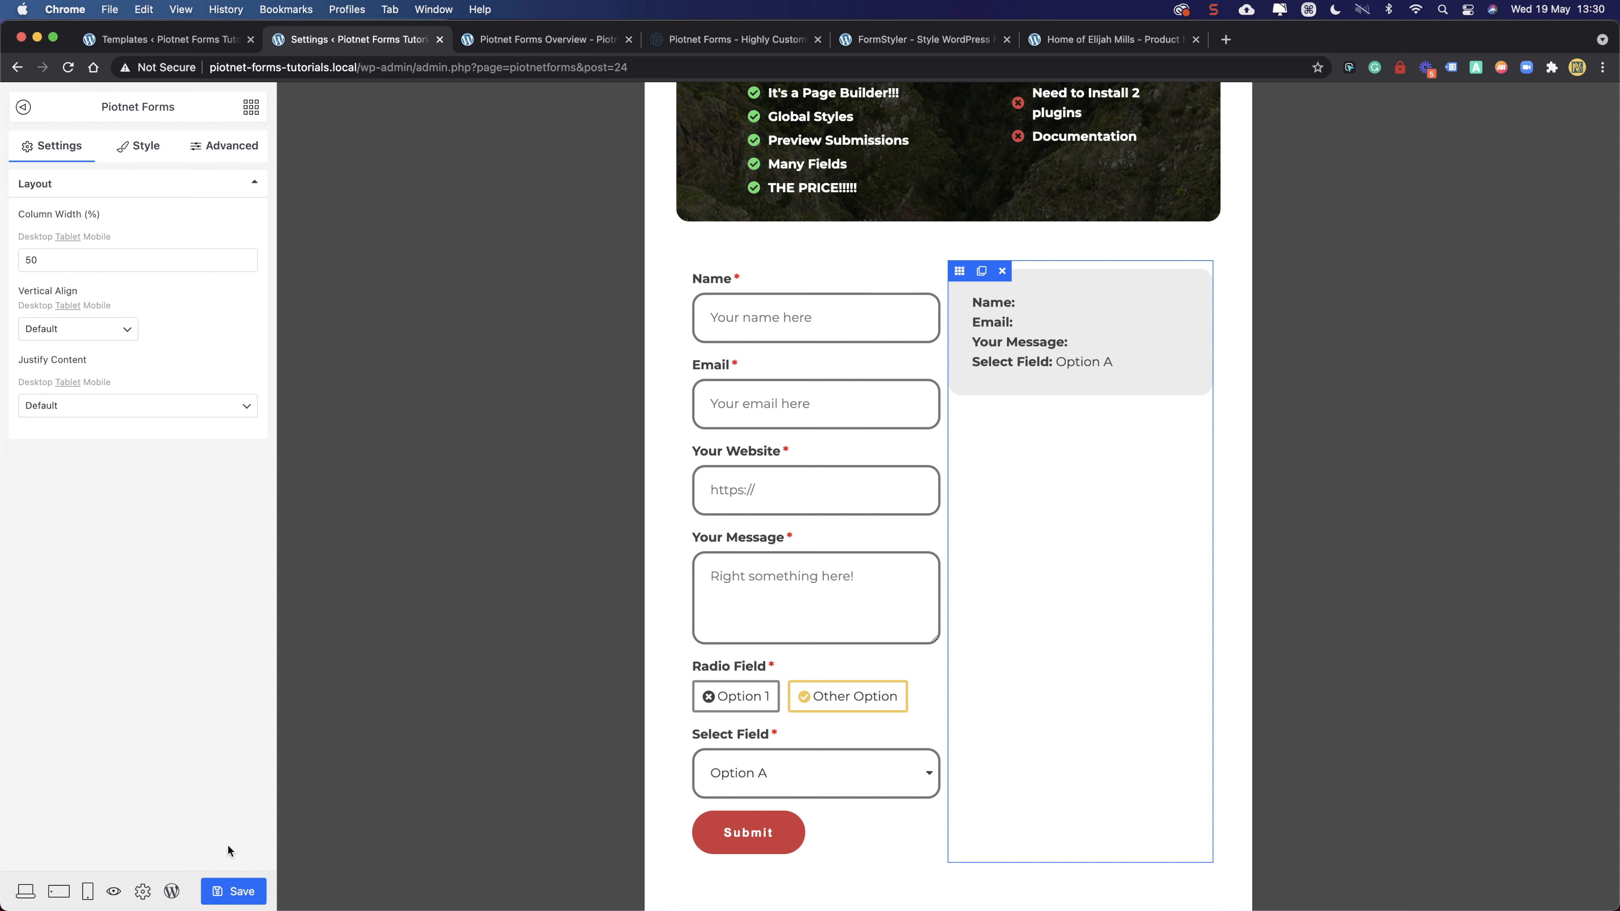
- Preview the page at mobile width and scroll up to the pros and cons banner
left_click(87, 891)
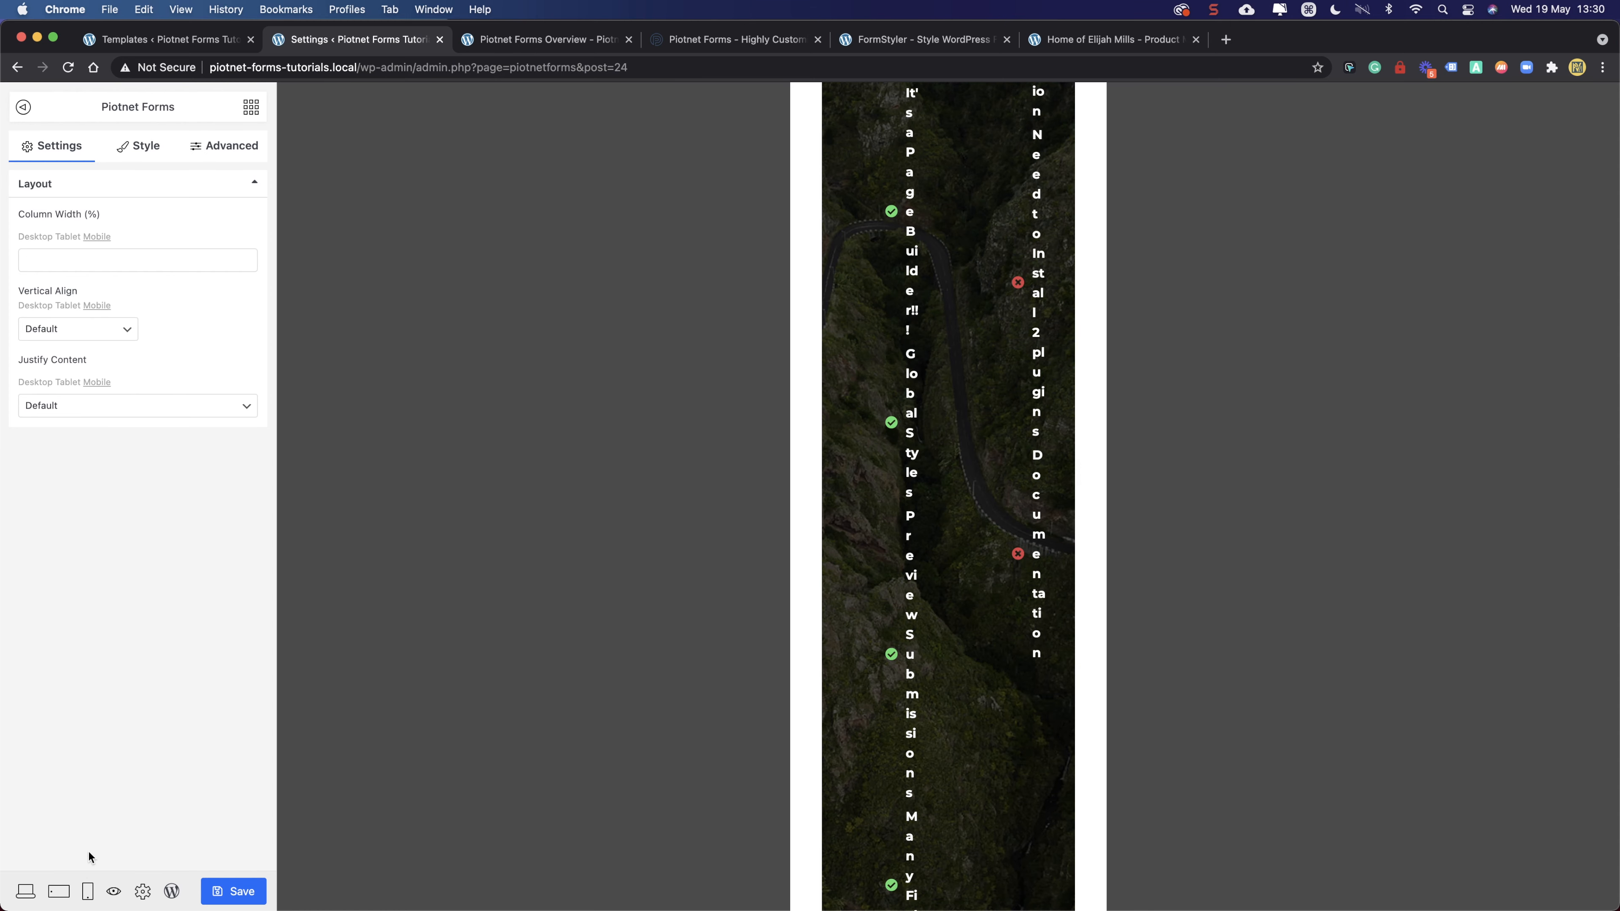
scroll(914, 253, "up", 5)
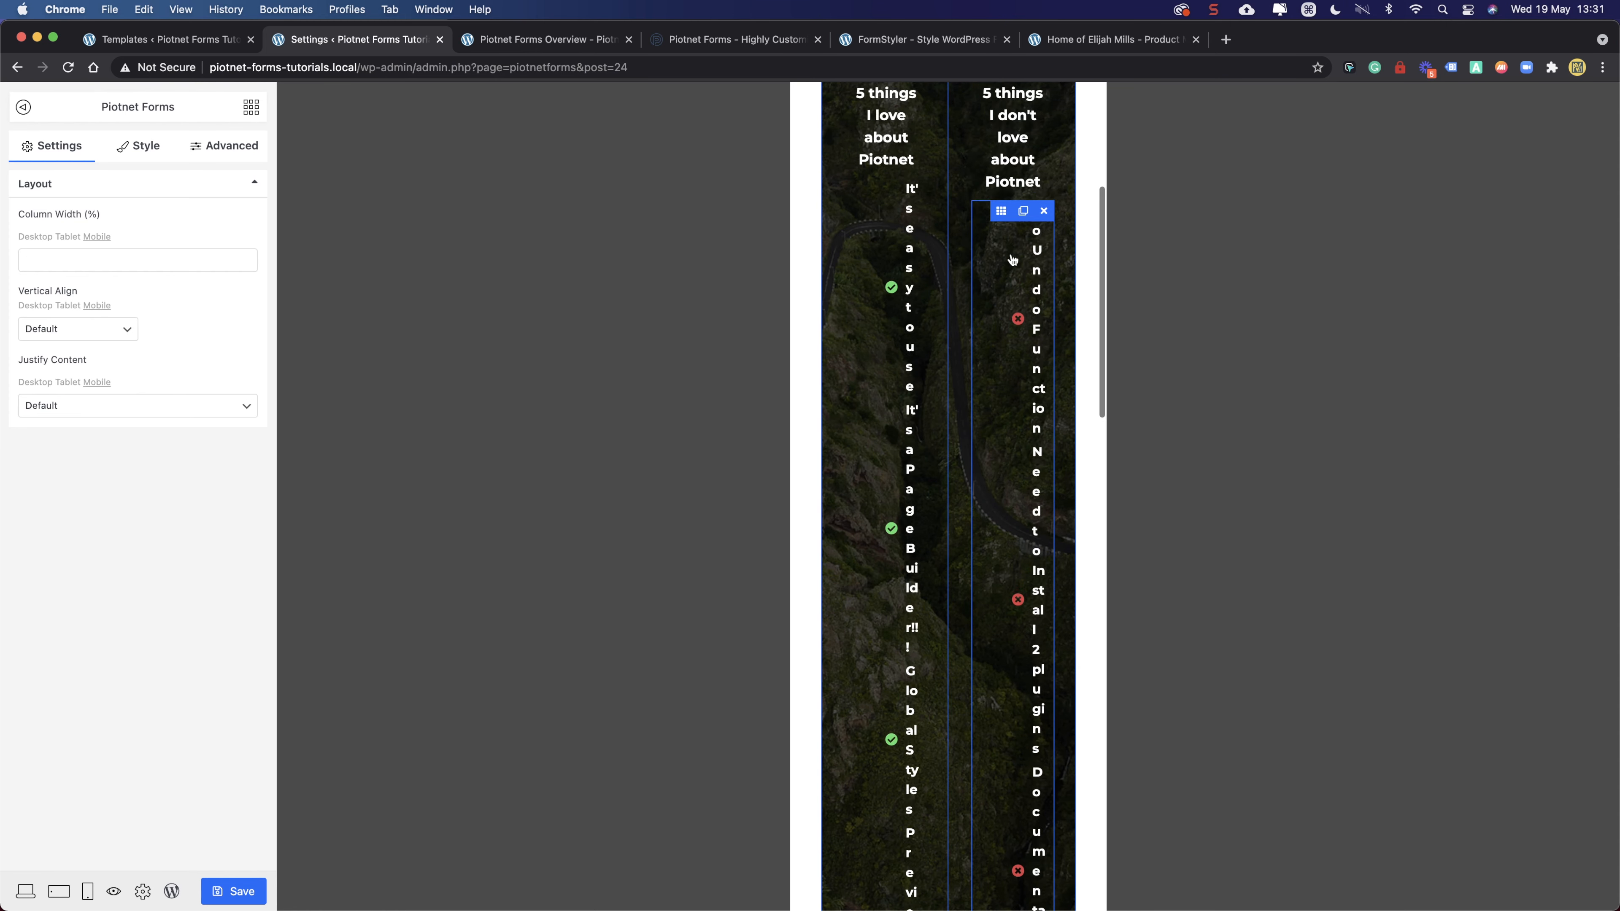
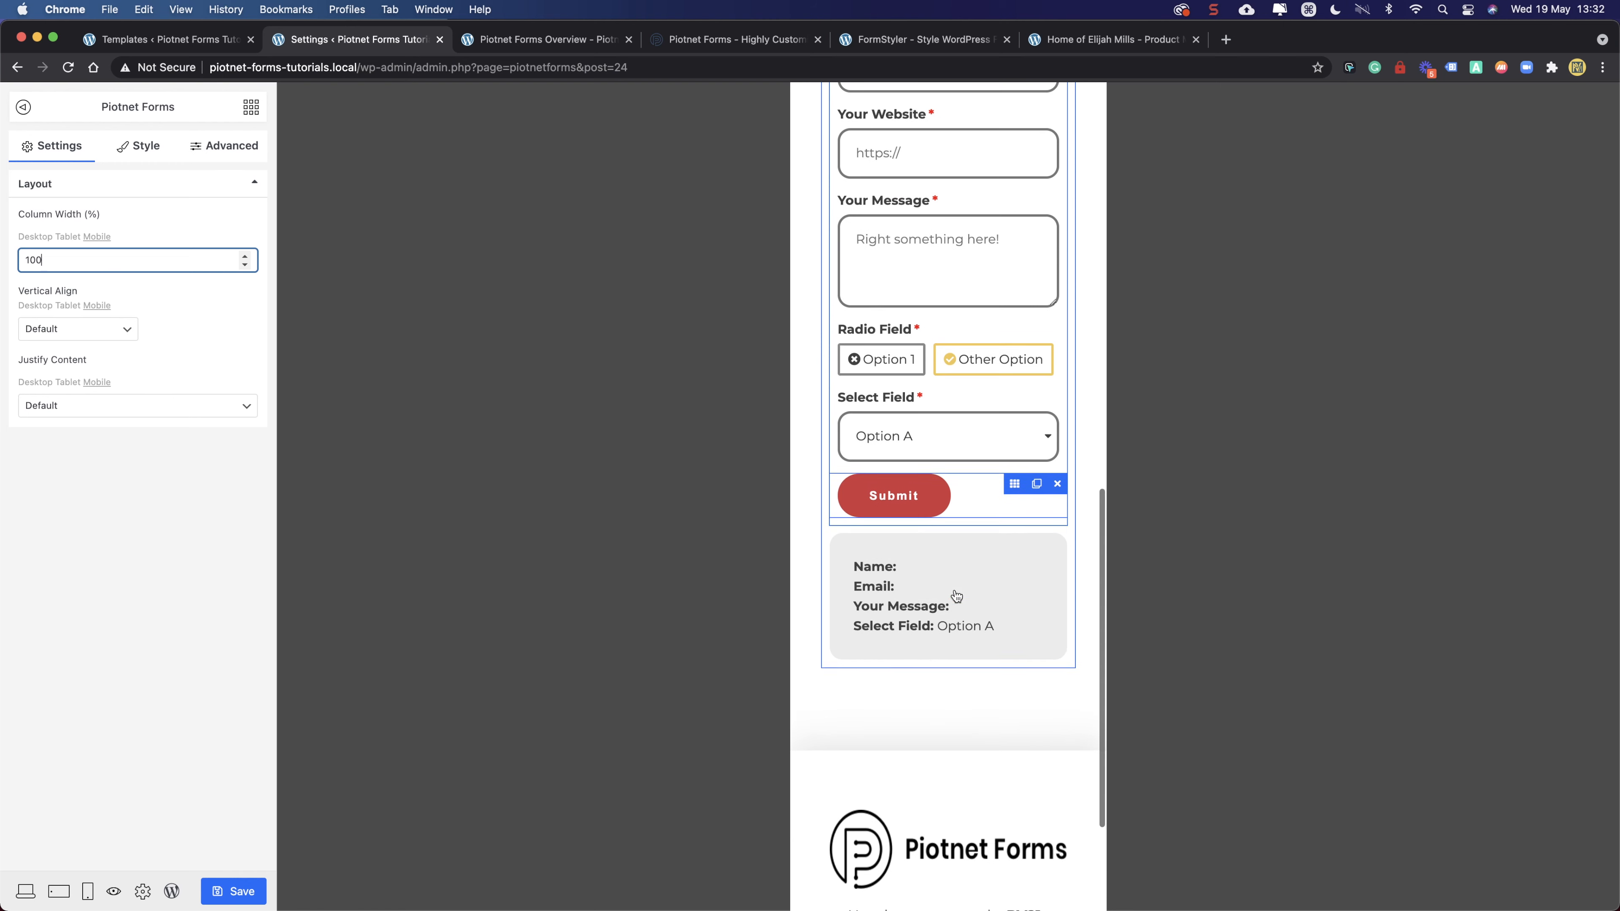
- Set the submission-summary column's mobile Column Width to 100% and save the page
left_click(841, 536)
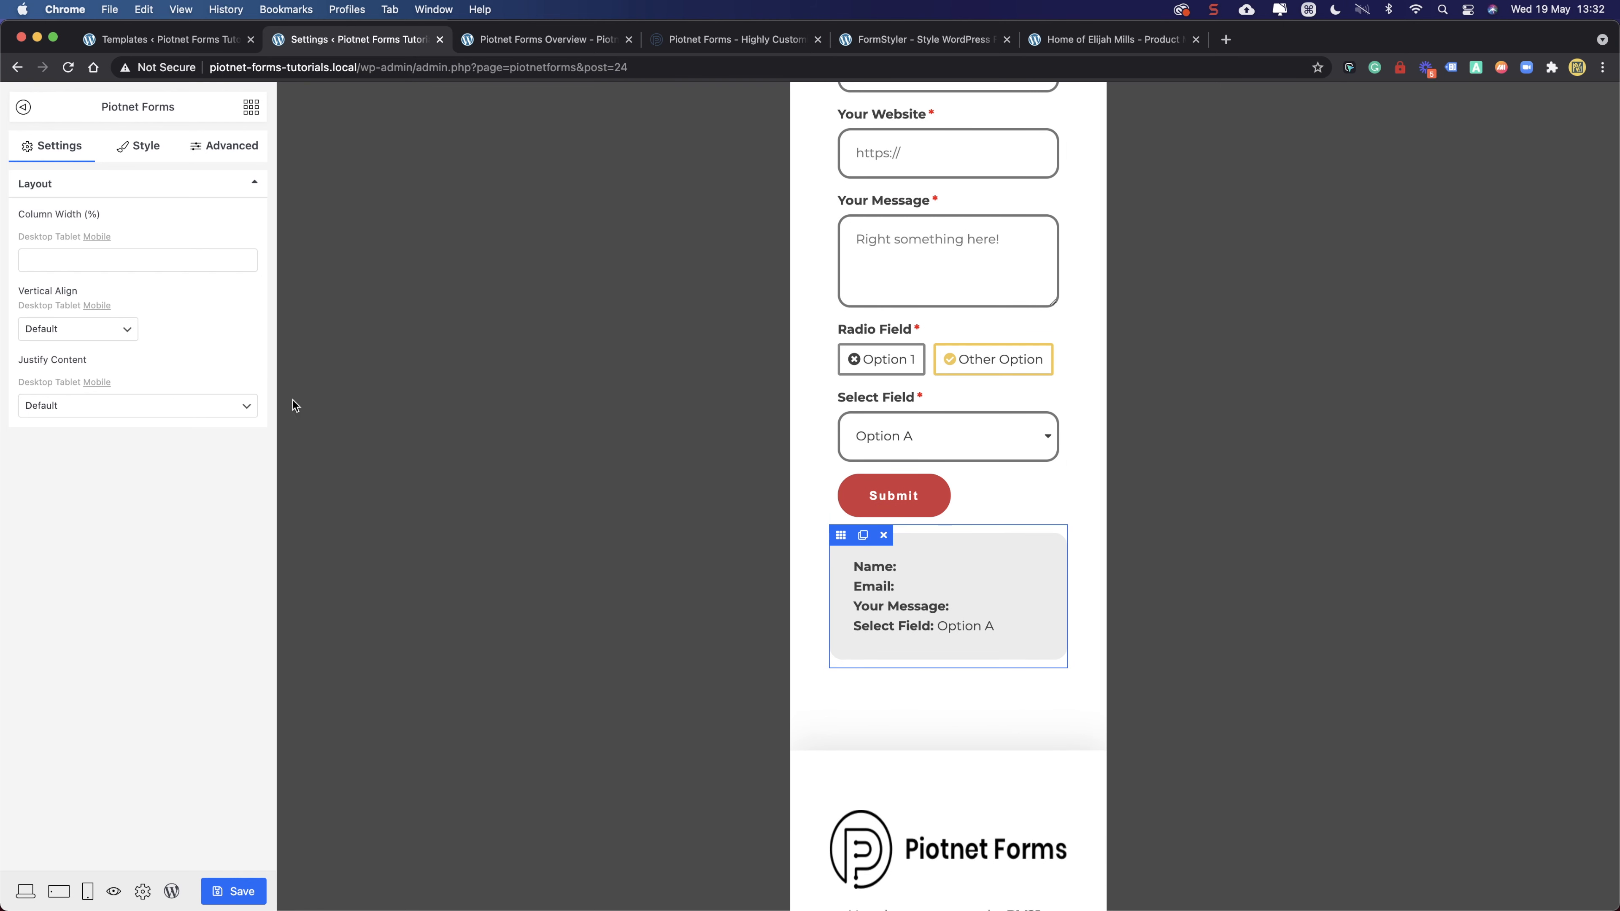
left_click(95, 259)
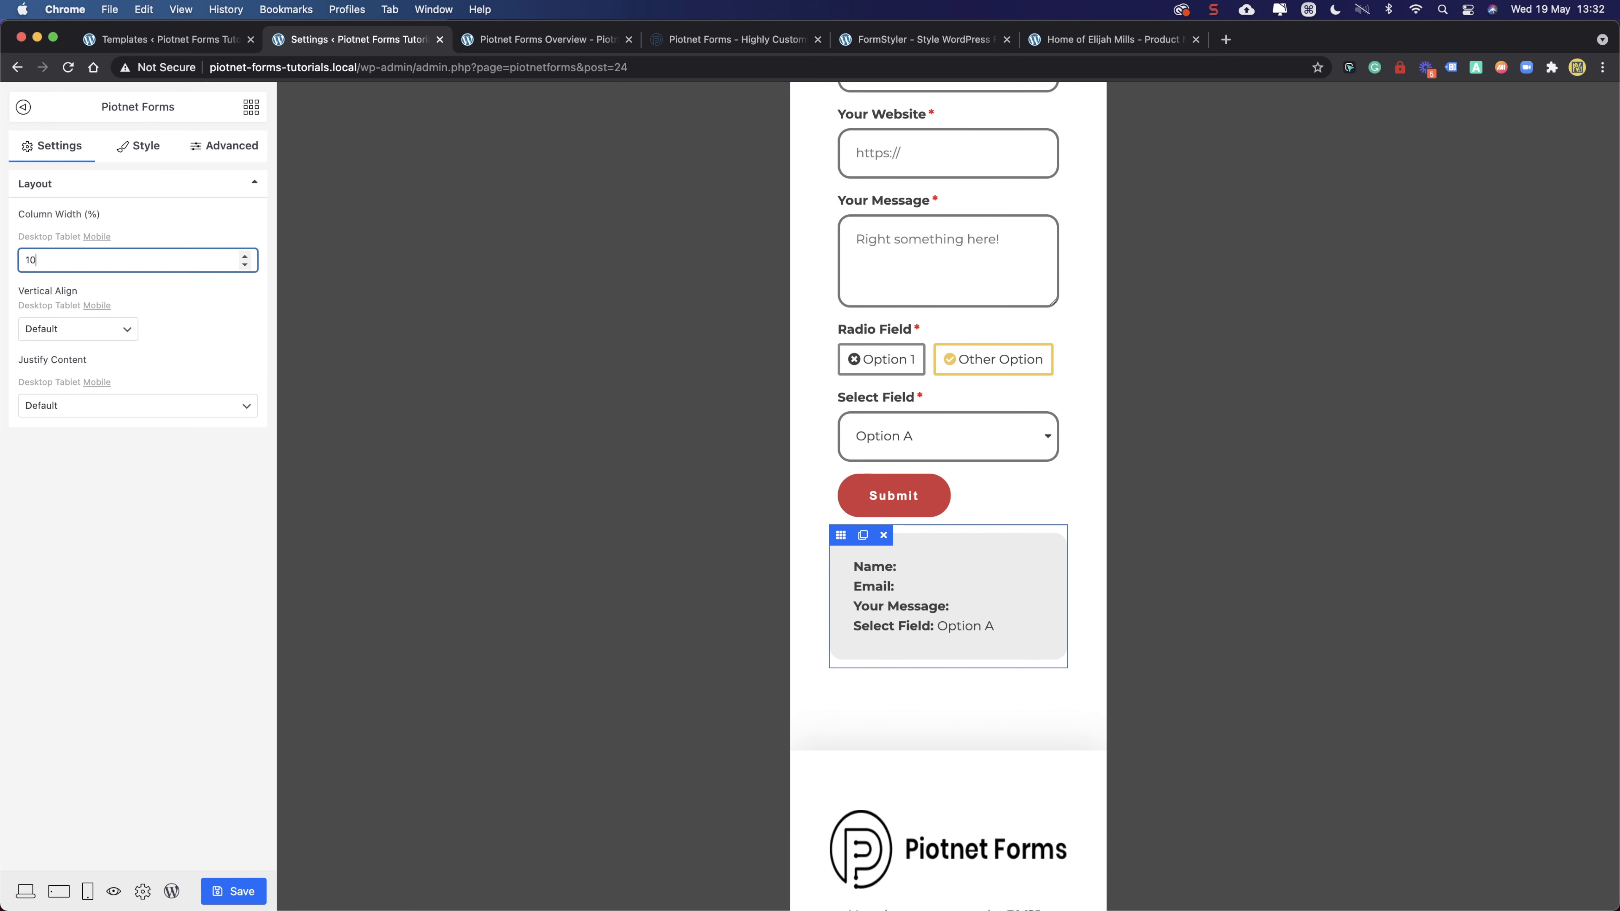
left_click(110, 515)
left_click(223, 888)
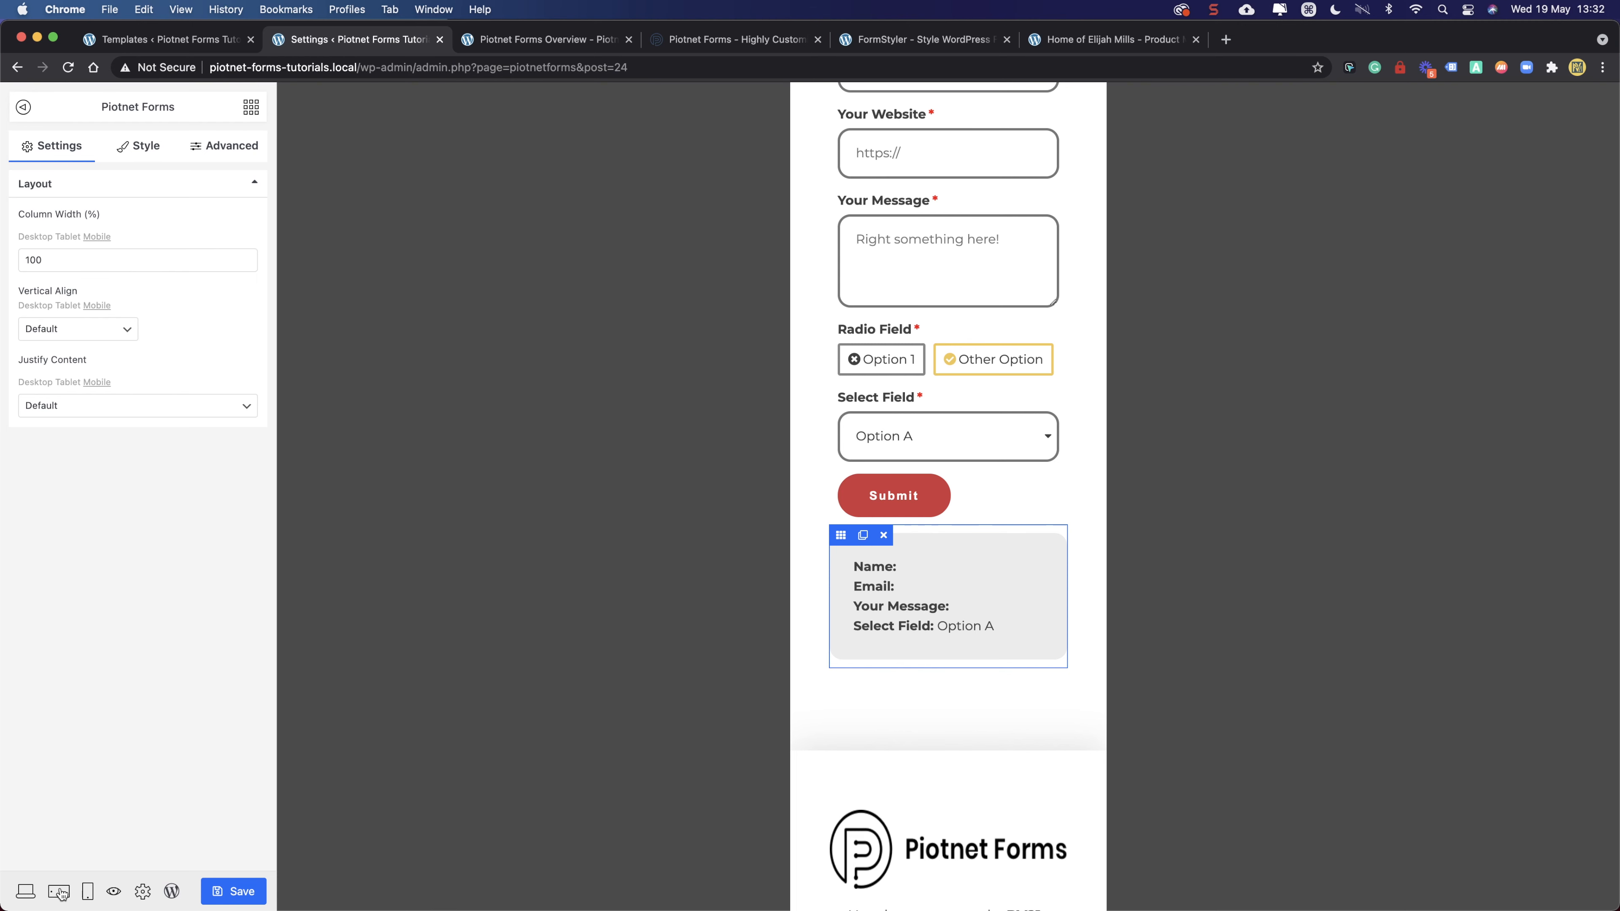
- Preview the form at tablet width, then at desktop width, scrolling through the layout
left_click(60, 892)
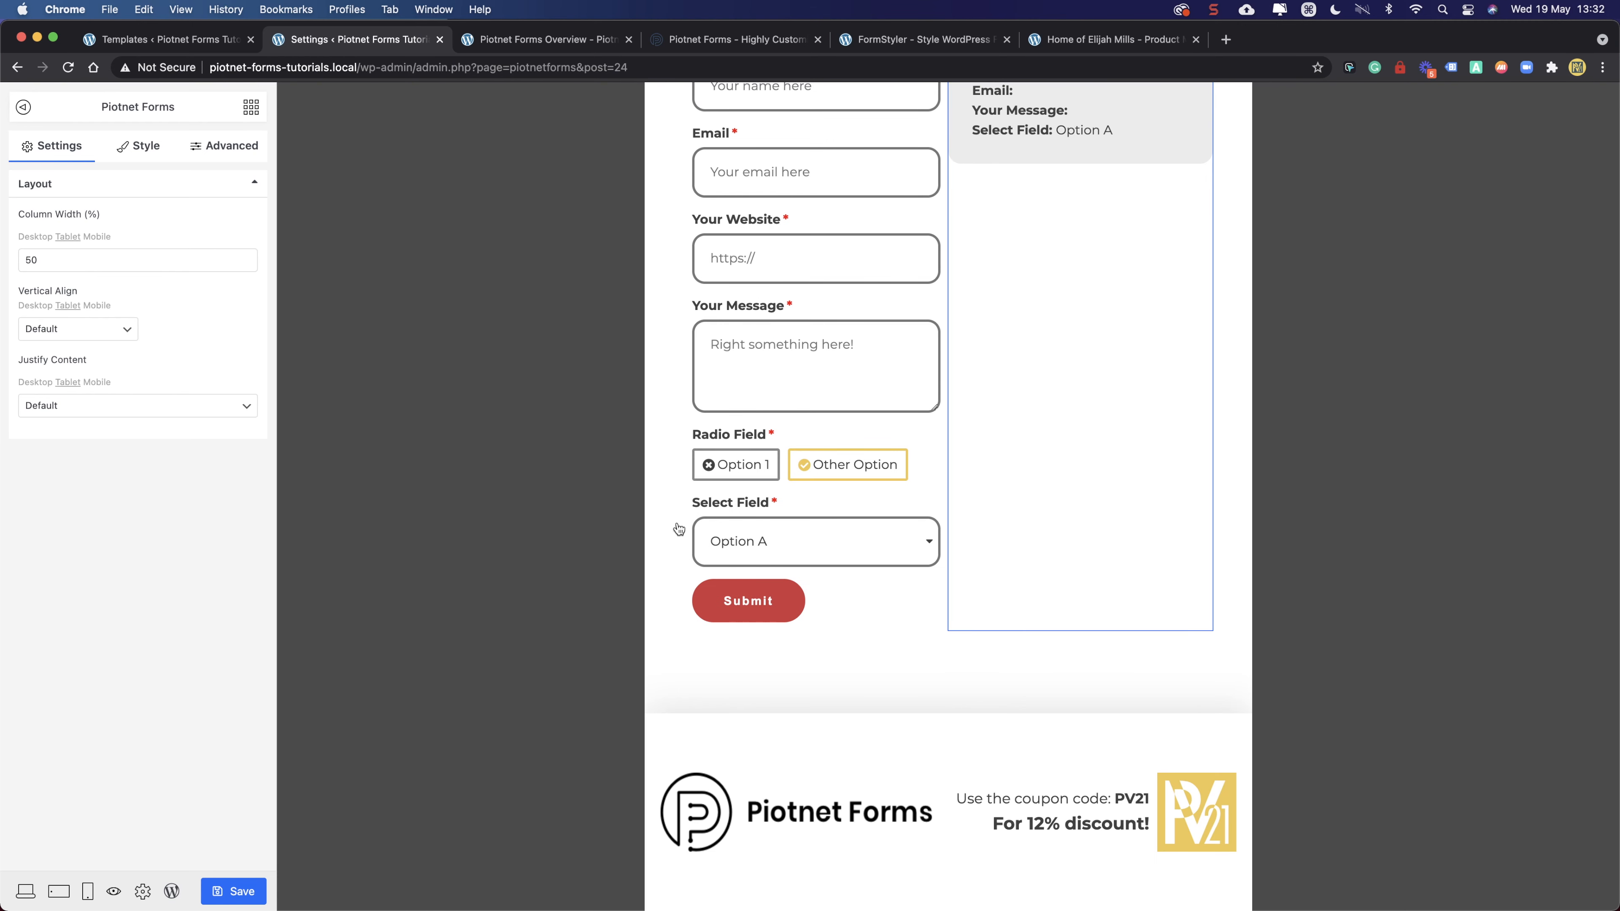
scroll(638, 523, "up", 10)
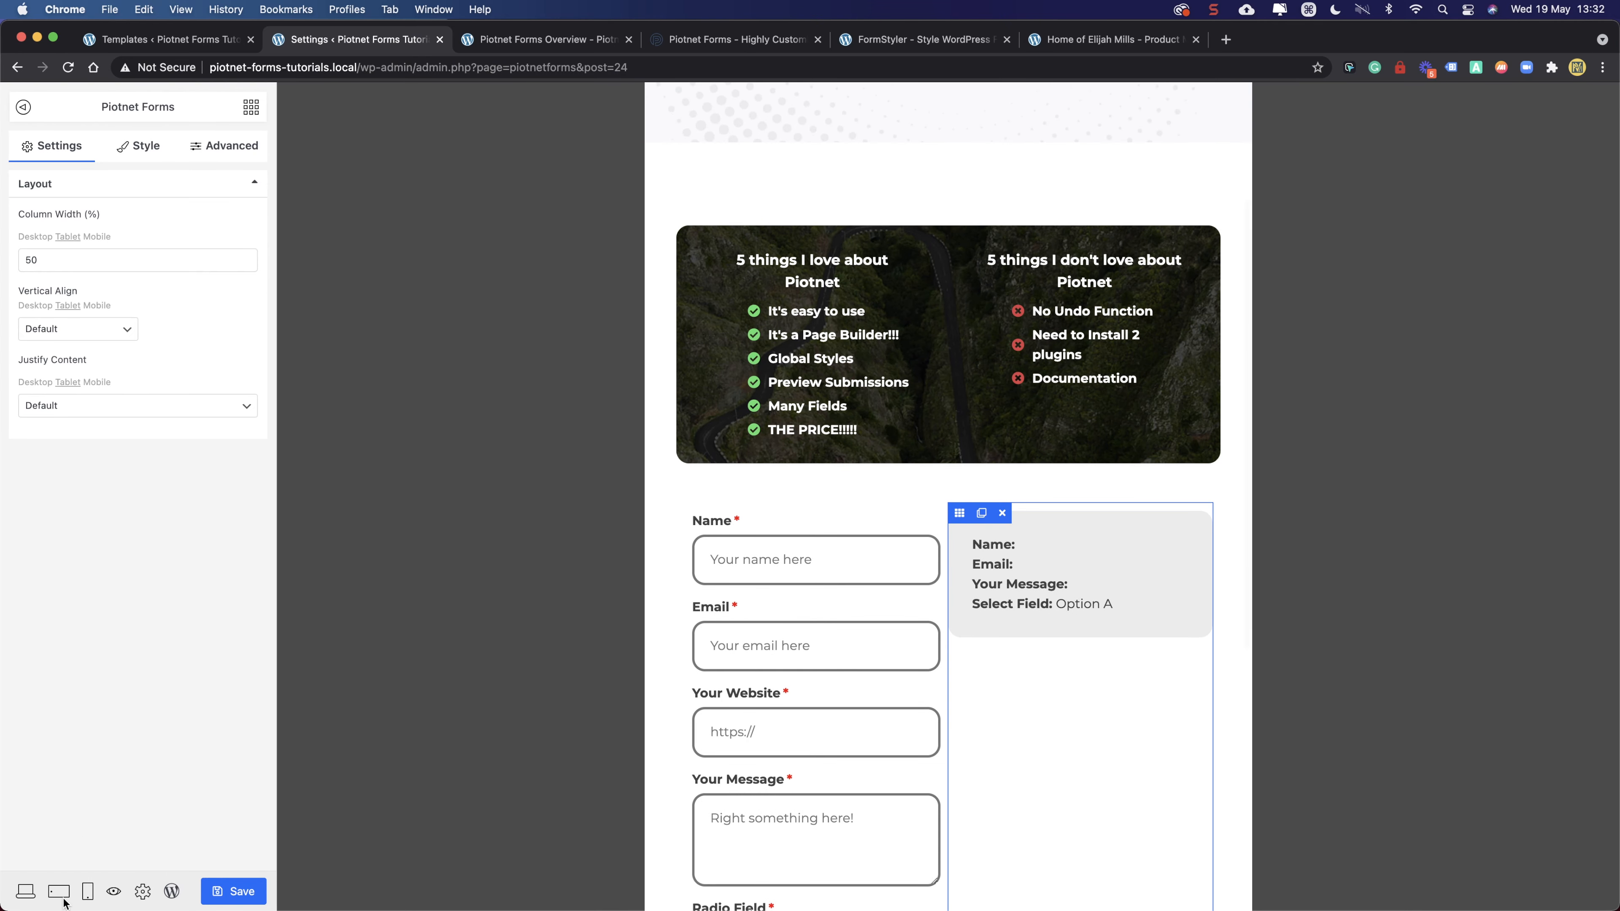
left_click(25, 892)
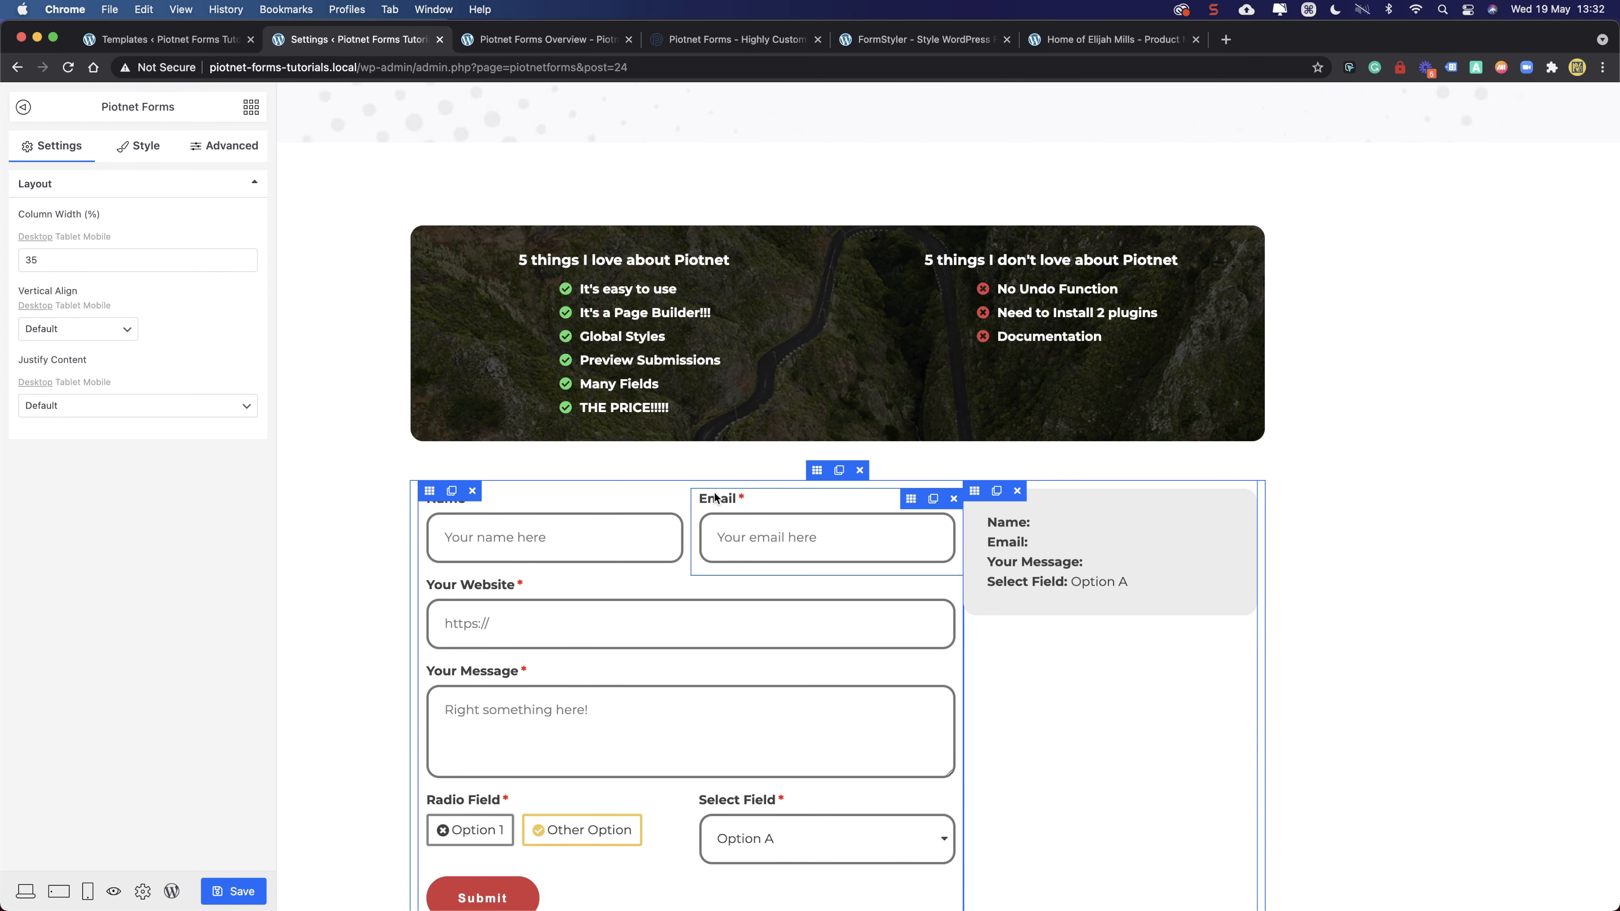
scroll(714, 497, "down", 5)
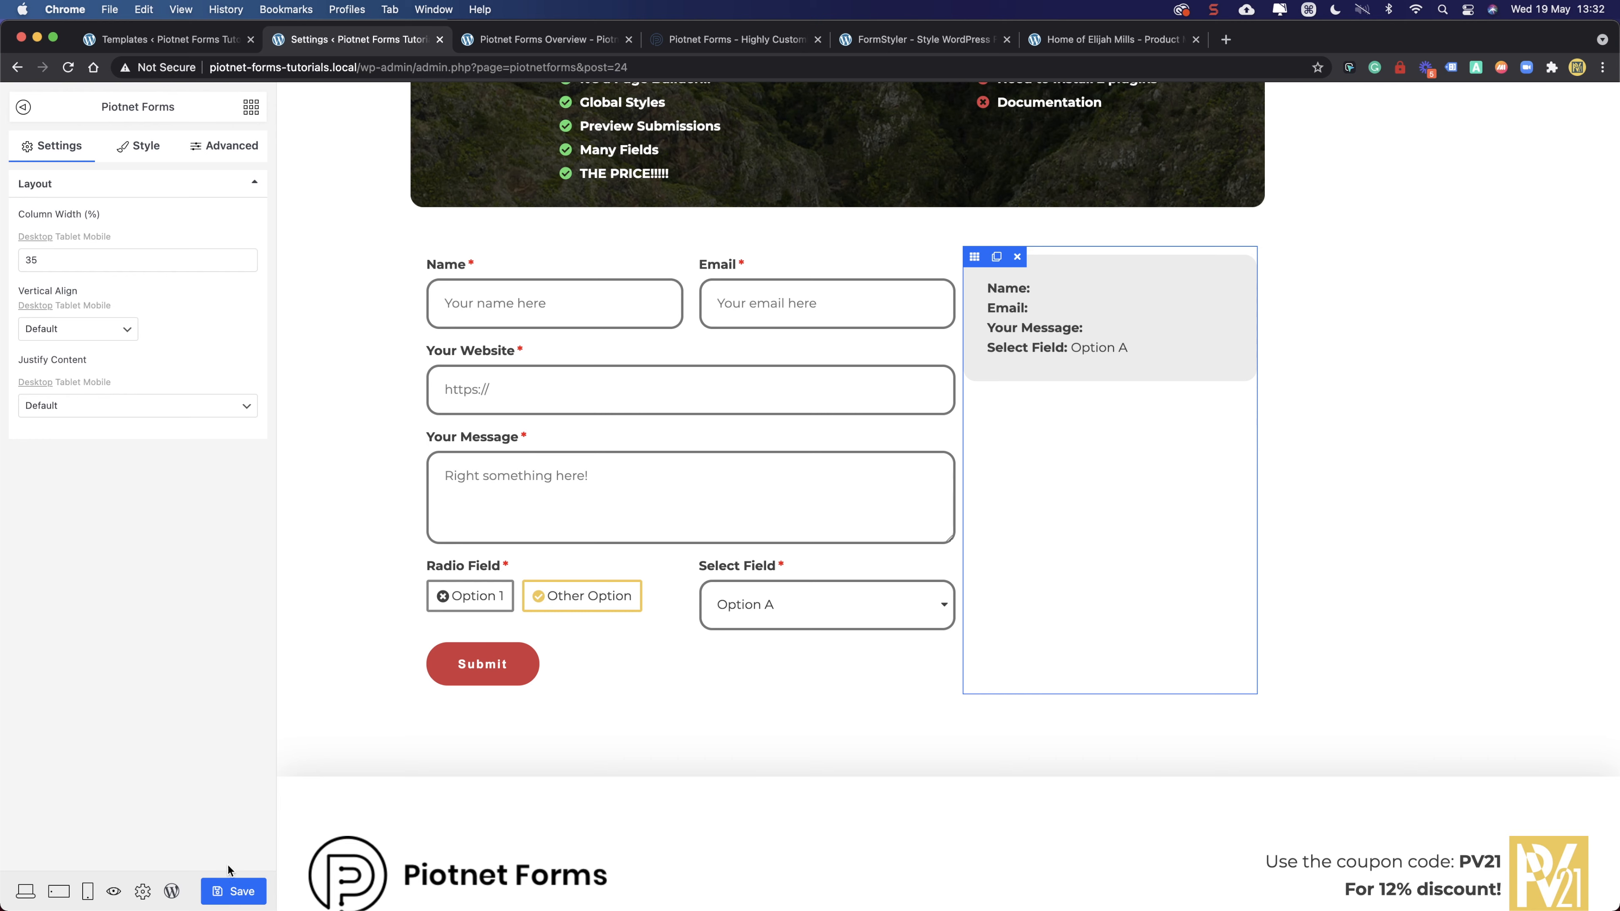
scroll(1120, 406, "down", 2)
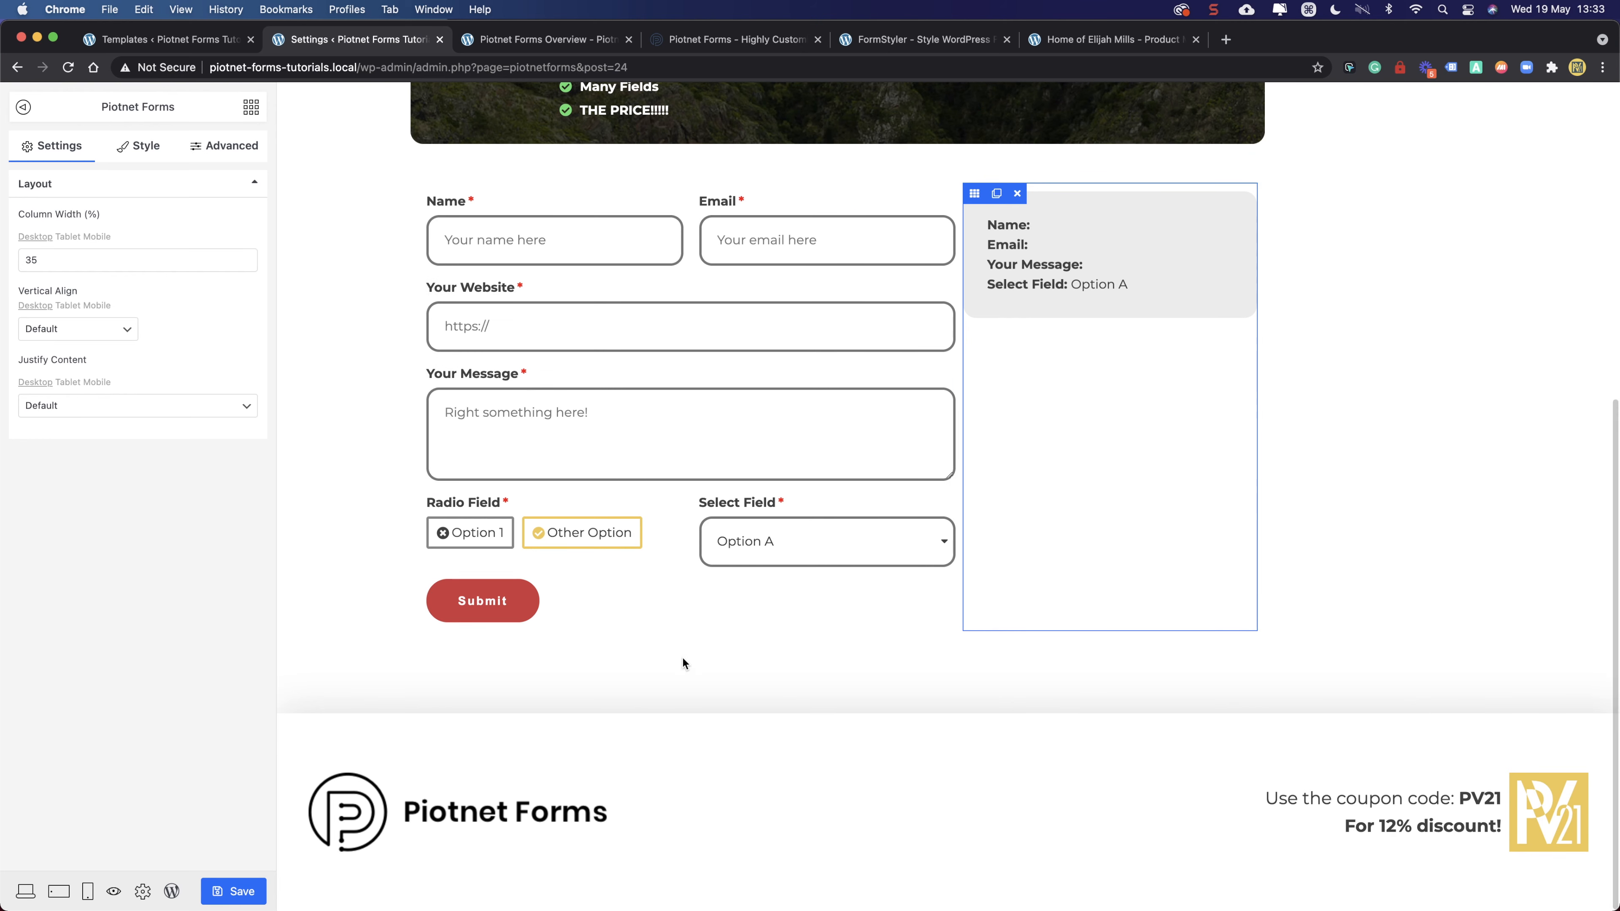
scroll(825, 640, "up", 10)
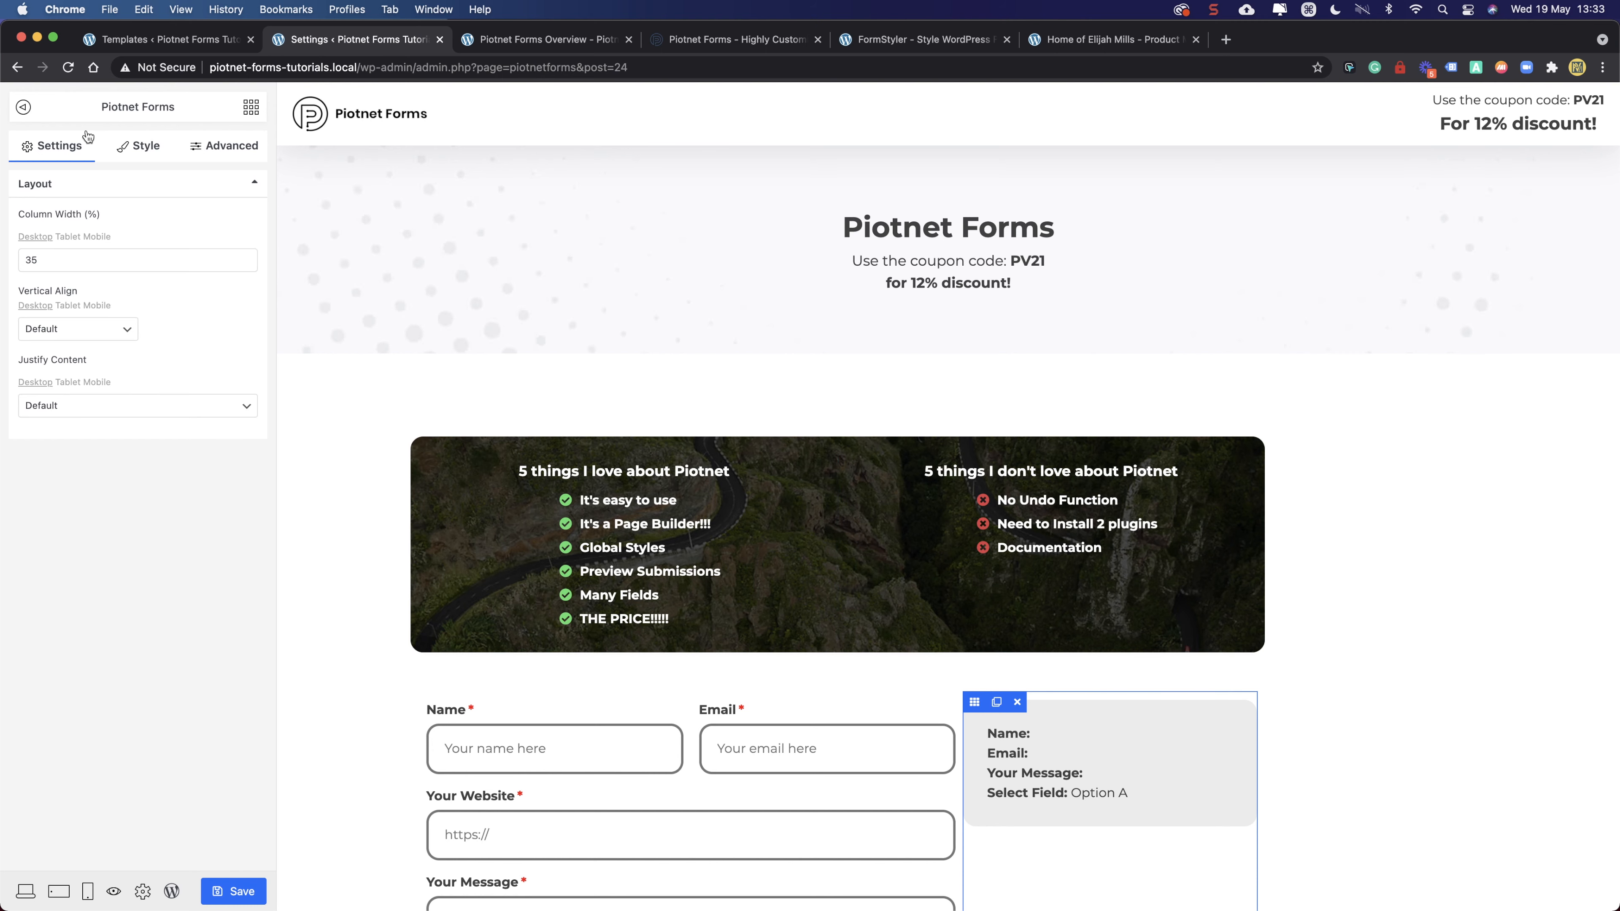
- Hide the editor sidebar and select the "5 things I don't love about Piotnet" heading
left_click(22, 109)
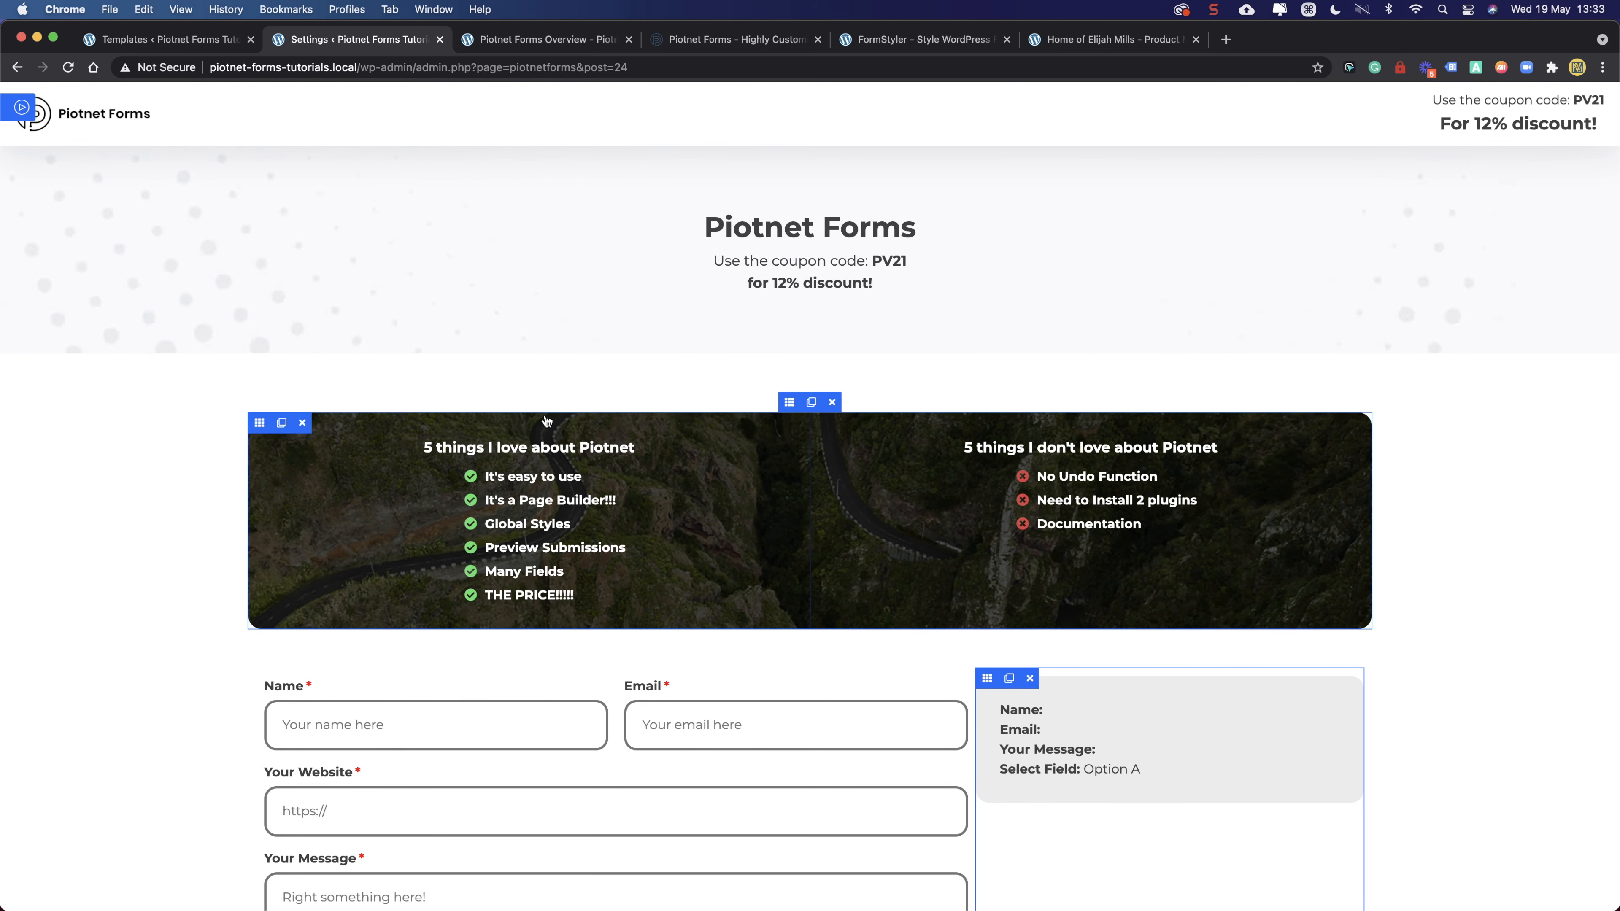
scroll(547, 421, "down", 3)
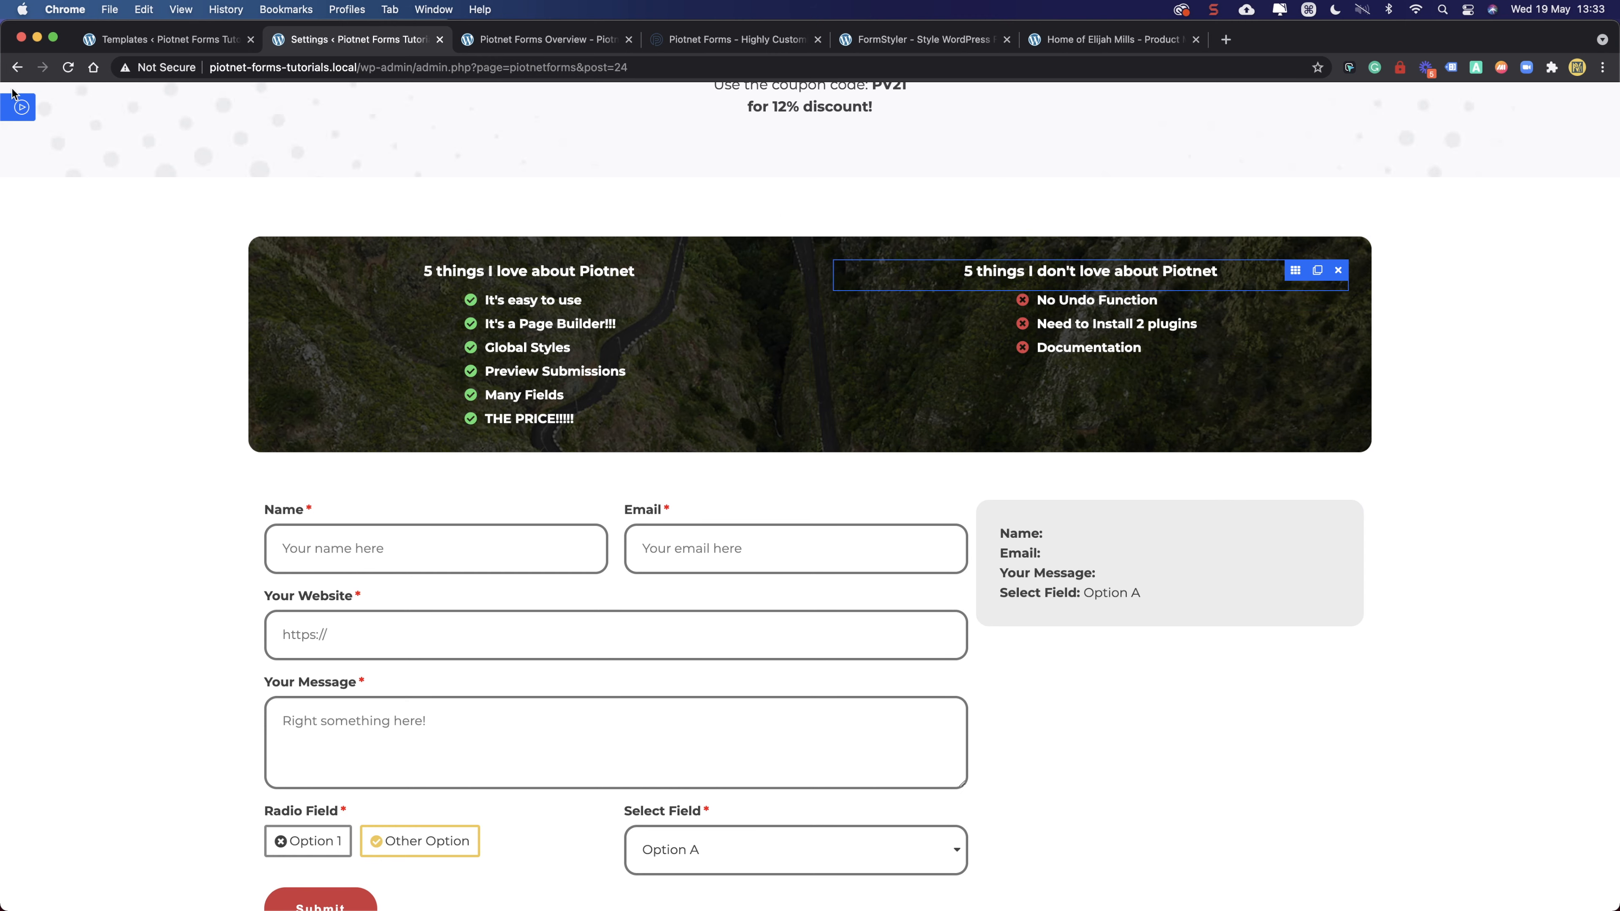
left_click(17, 107)
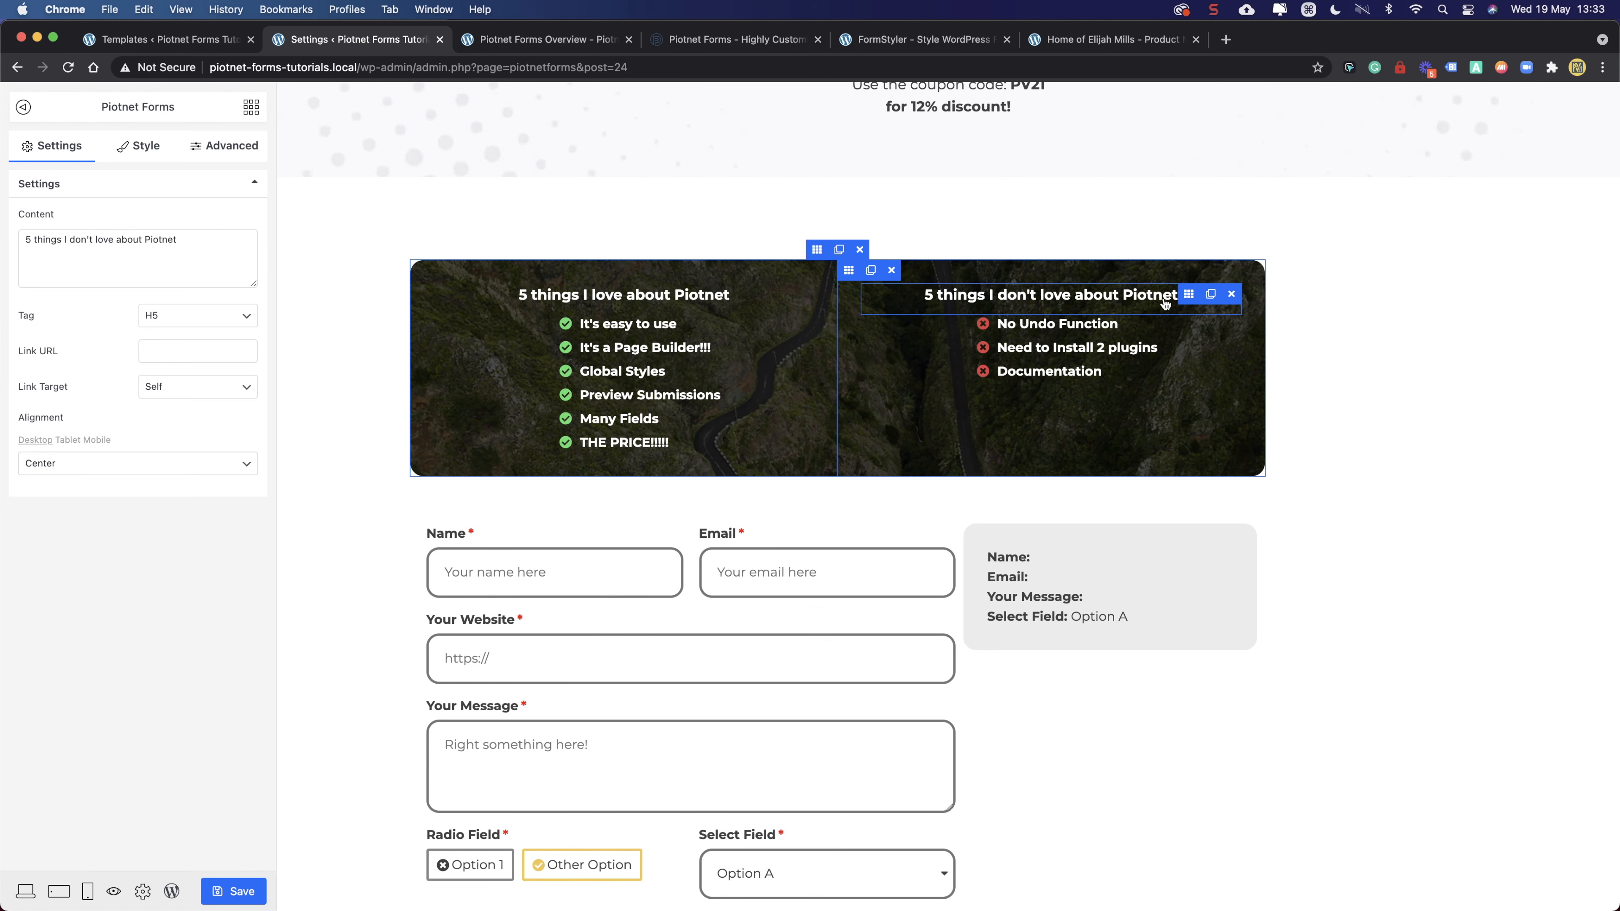
- Renumber the headings to "3 things I don't love" and "6 things I love about Piotnet"
double_click(31, 239)
type("3")
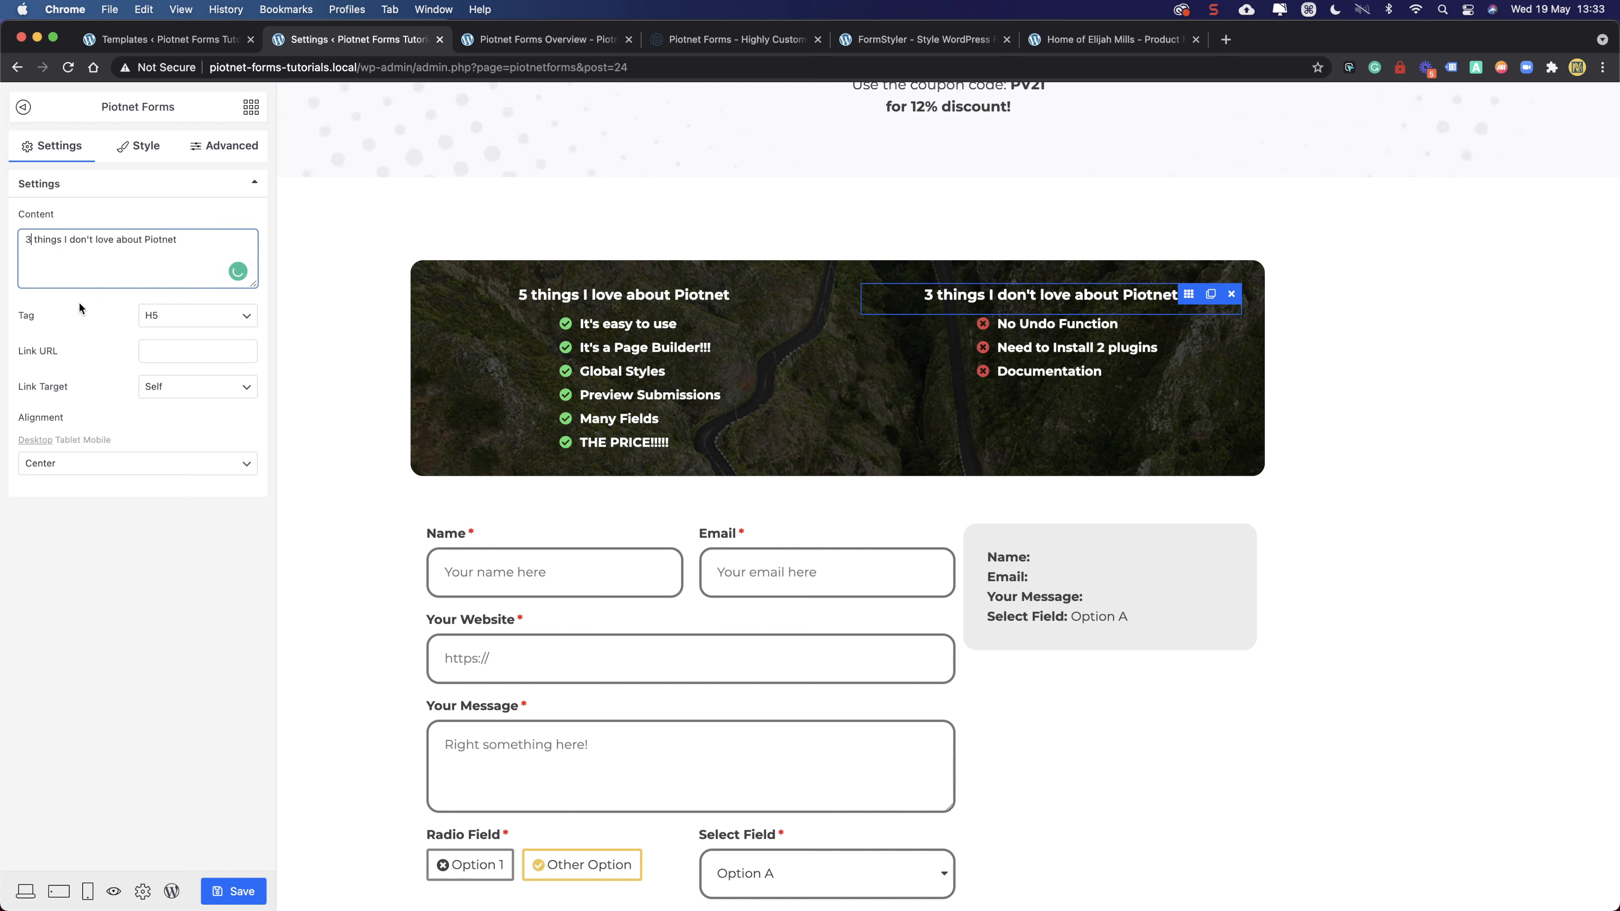
left_click(759, 295)
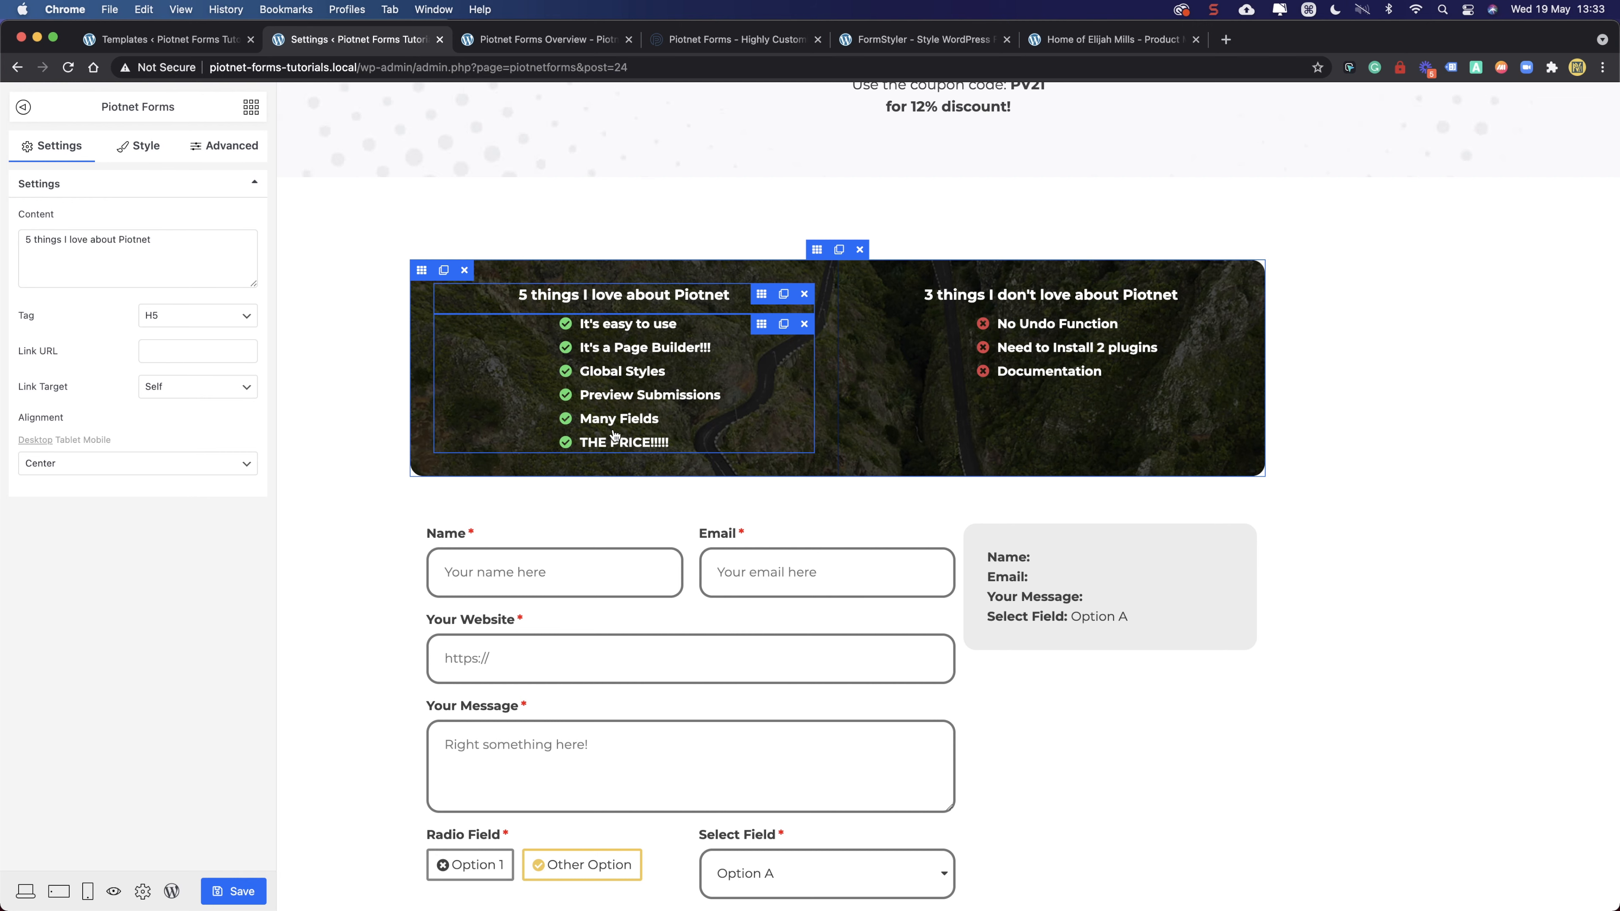
double_click(28, 241)
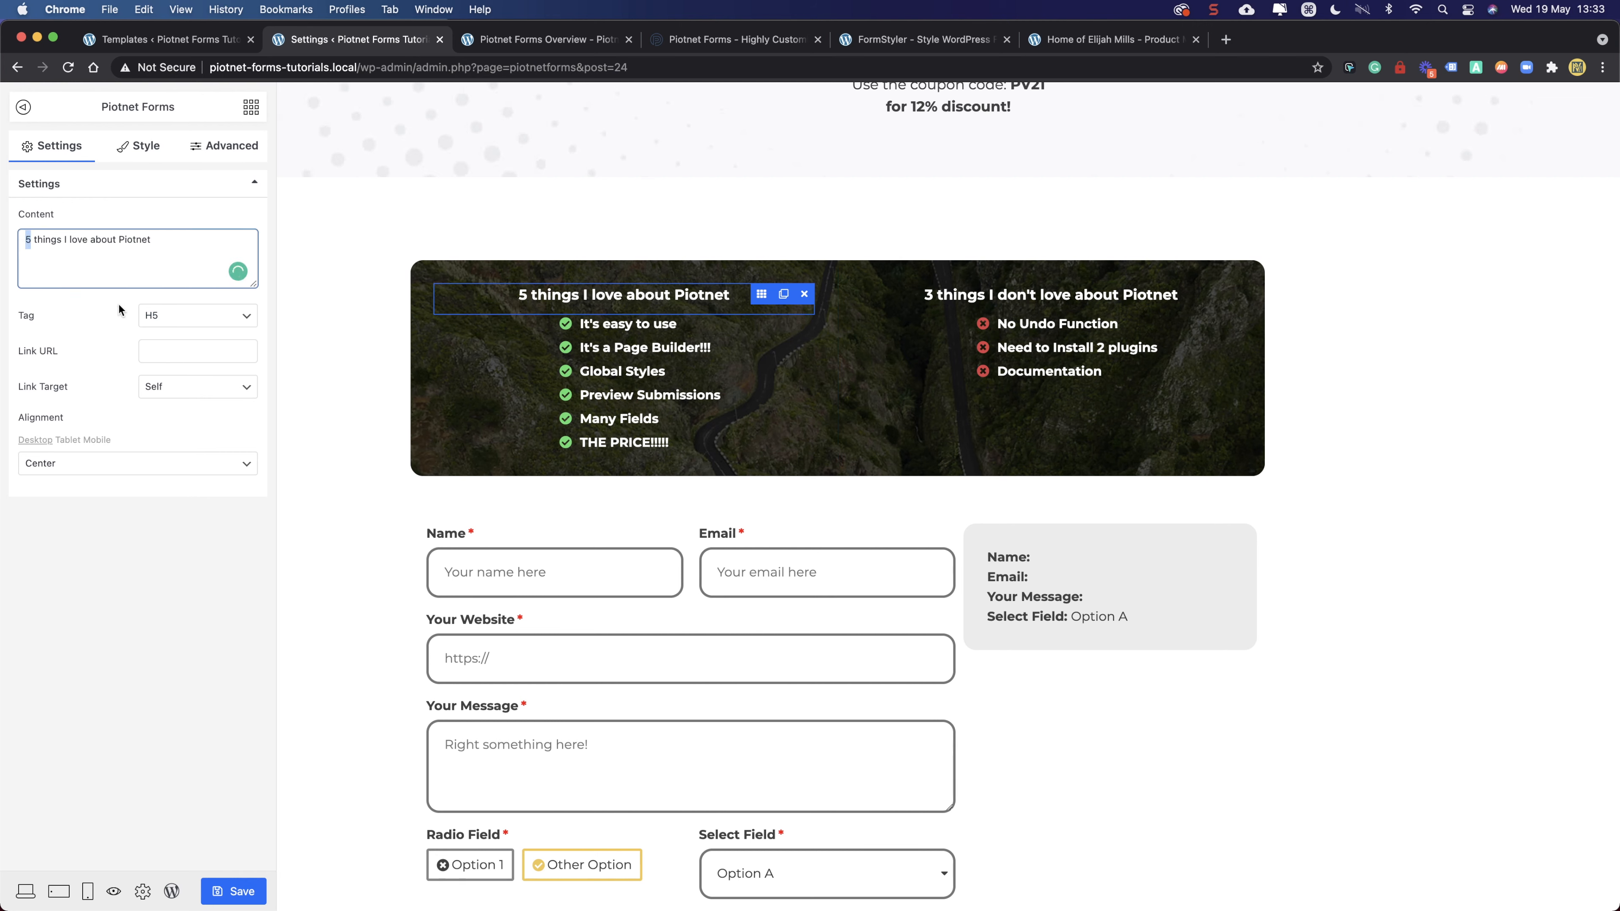
type("6")
- Collapse the heading settings, look over the page and save the renamed headings
left_click(188, 501)
left_click(178, 191)
scroll(638, 383, "down", 3)
scroll(1042, 148, "up", 2)
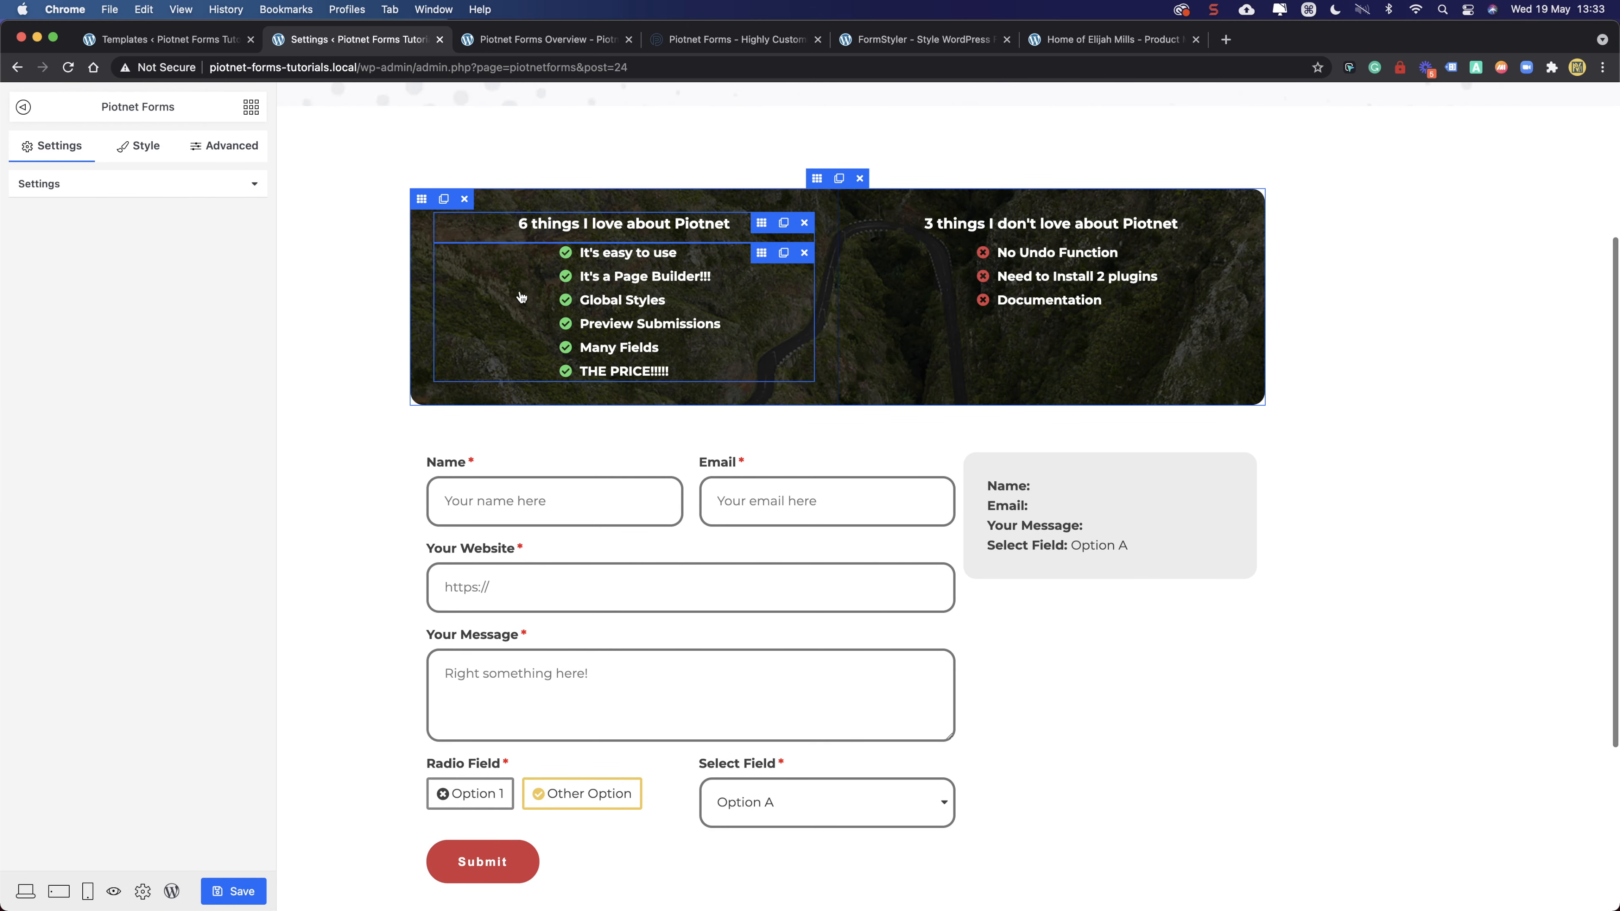
scroll(518, 303, "down", 3)
scroll(565, 537, "up", 3)
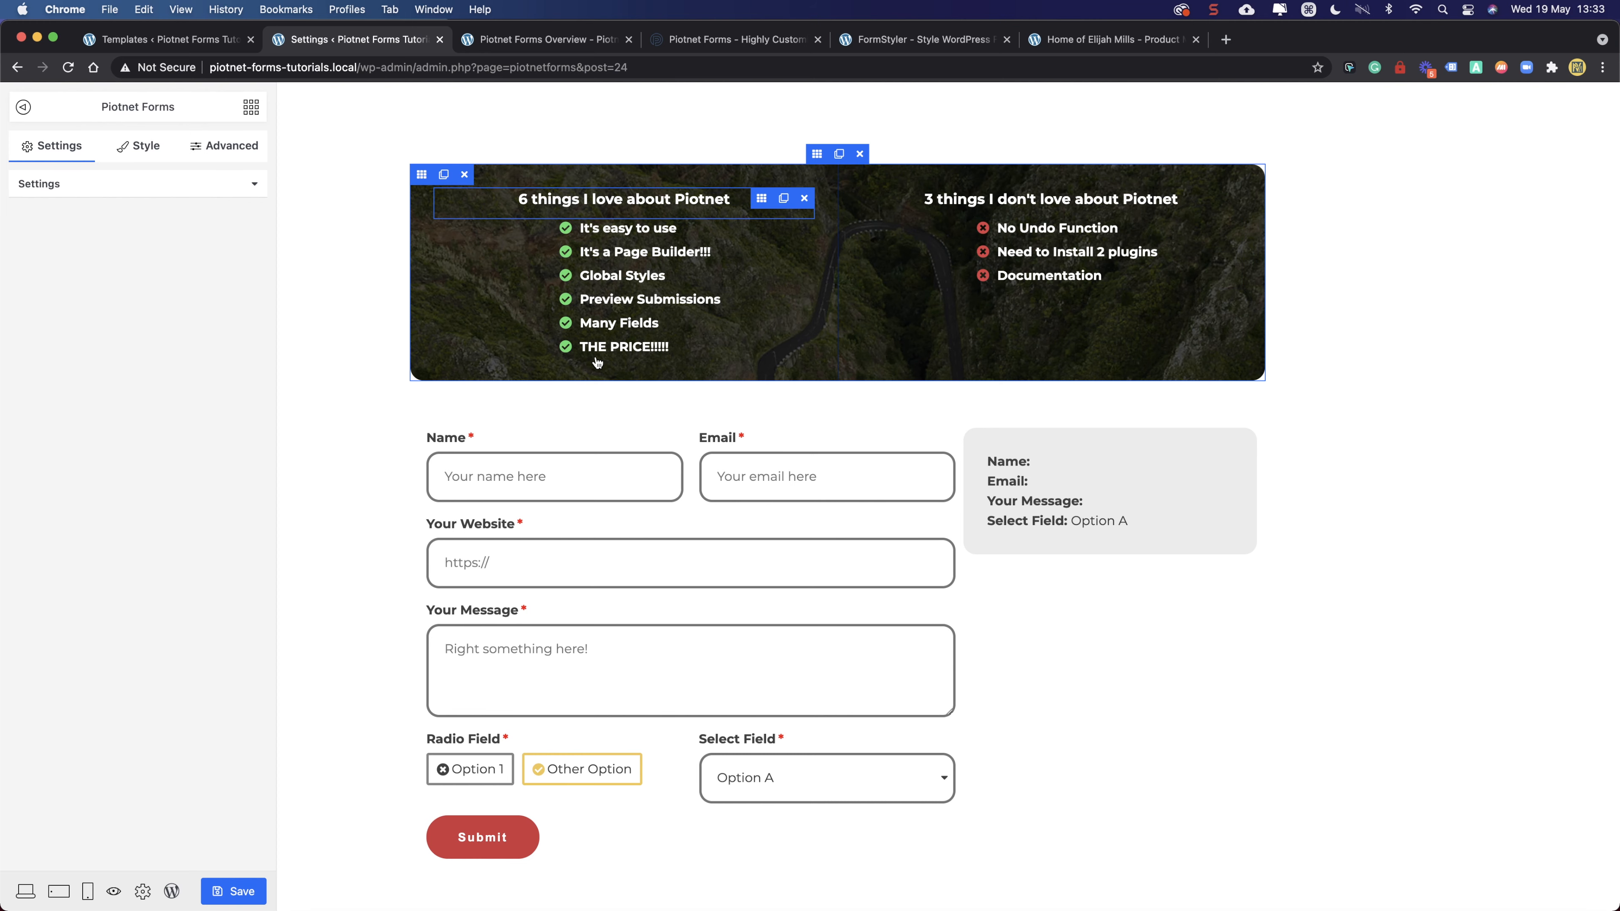
scroll(593, 351, "down", 5)
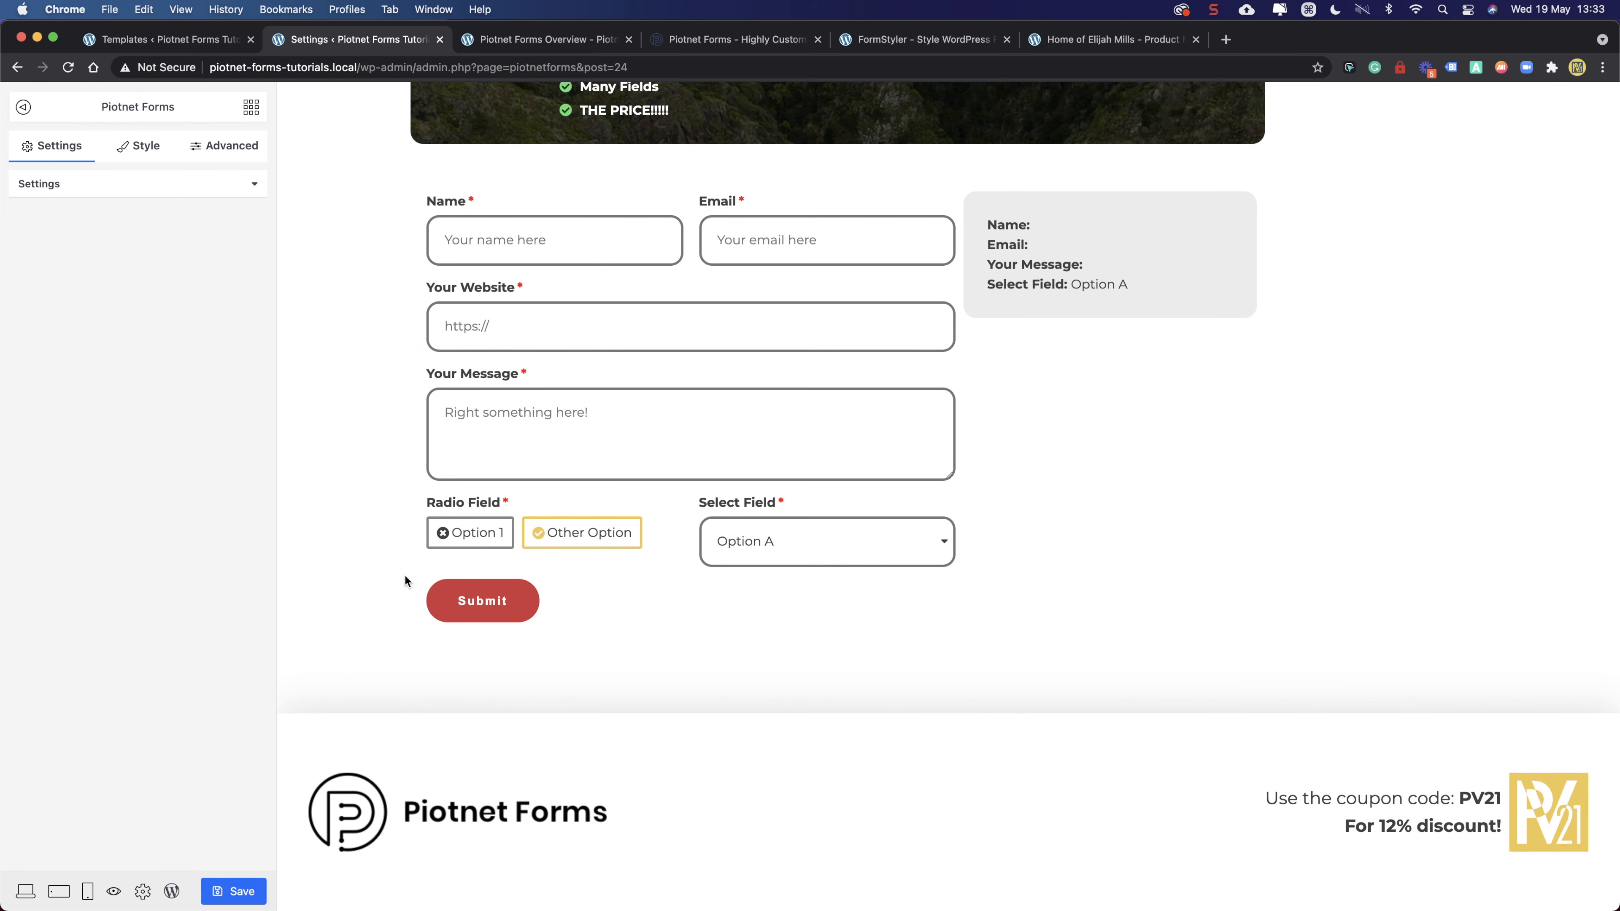
scroll(528, 164, "up", 4)
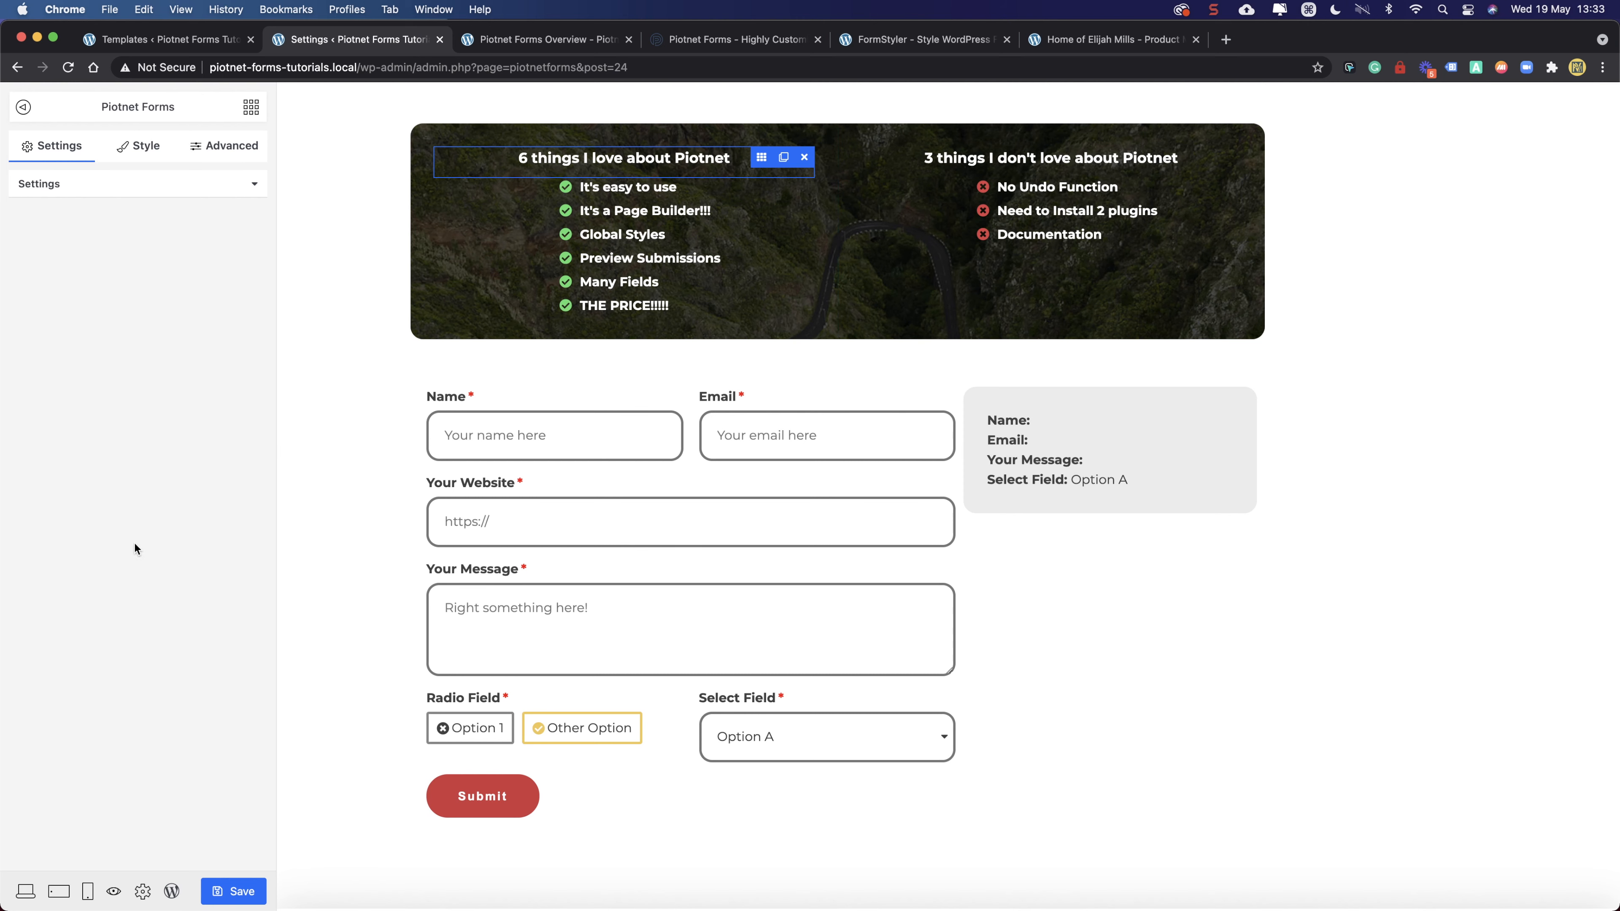
left_click(243, 890)
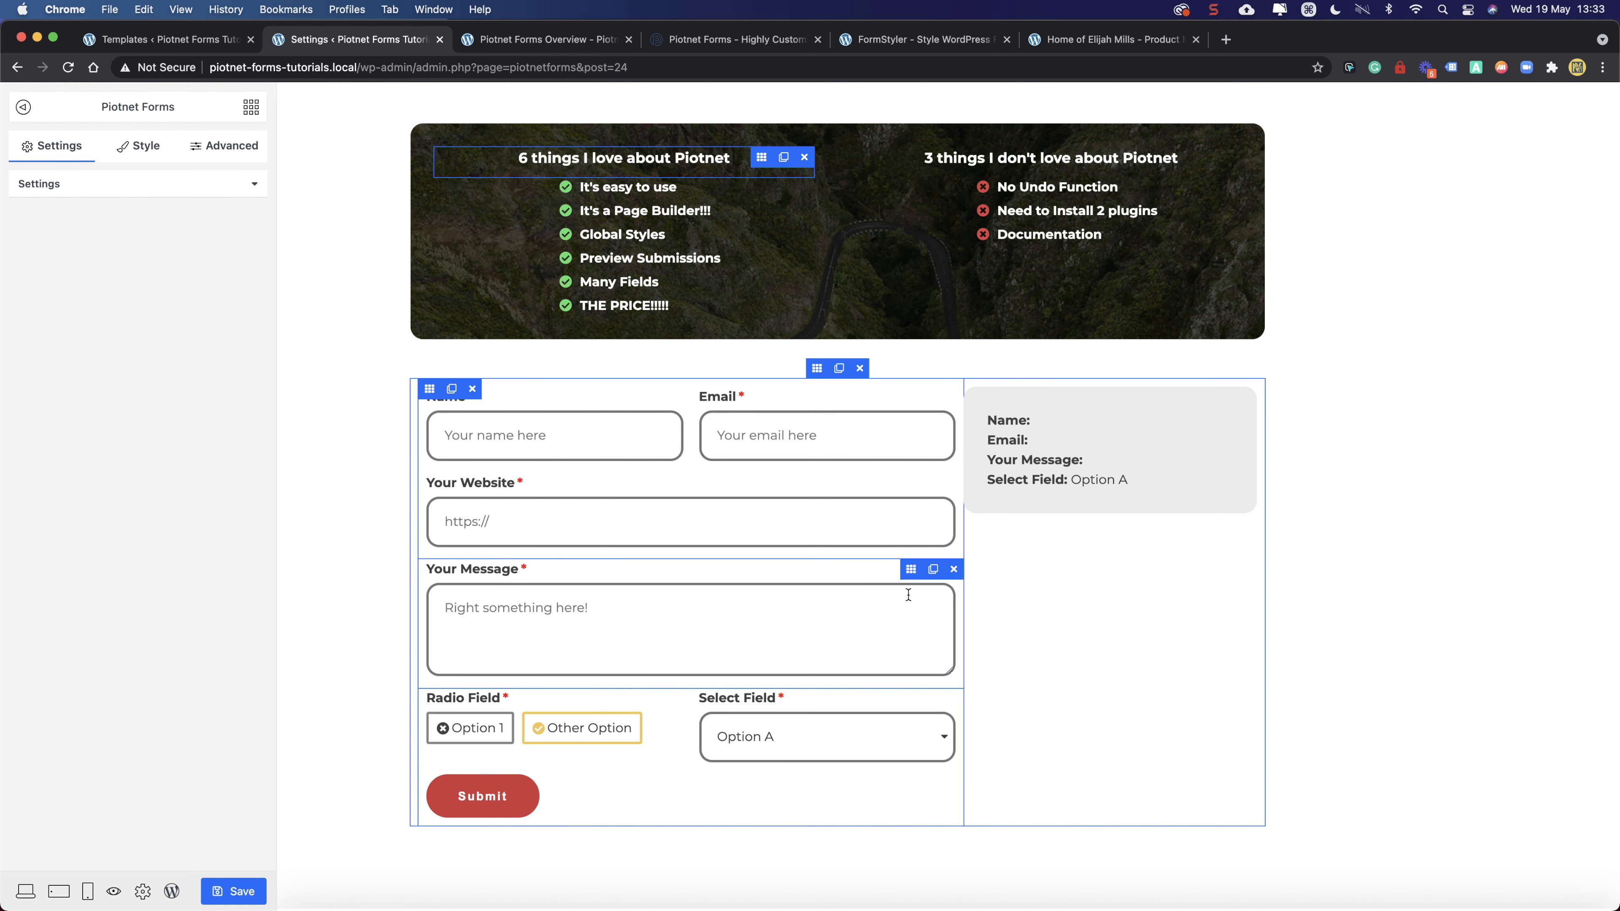
- Change the Your Message placeholder to "Wright something here!" and save
left_click(911, 574)
scroll(127, 549, "down", 3)
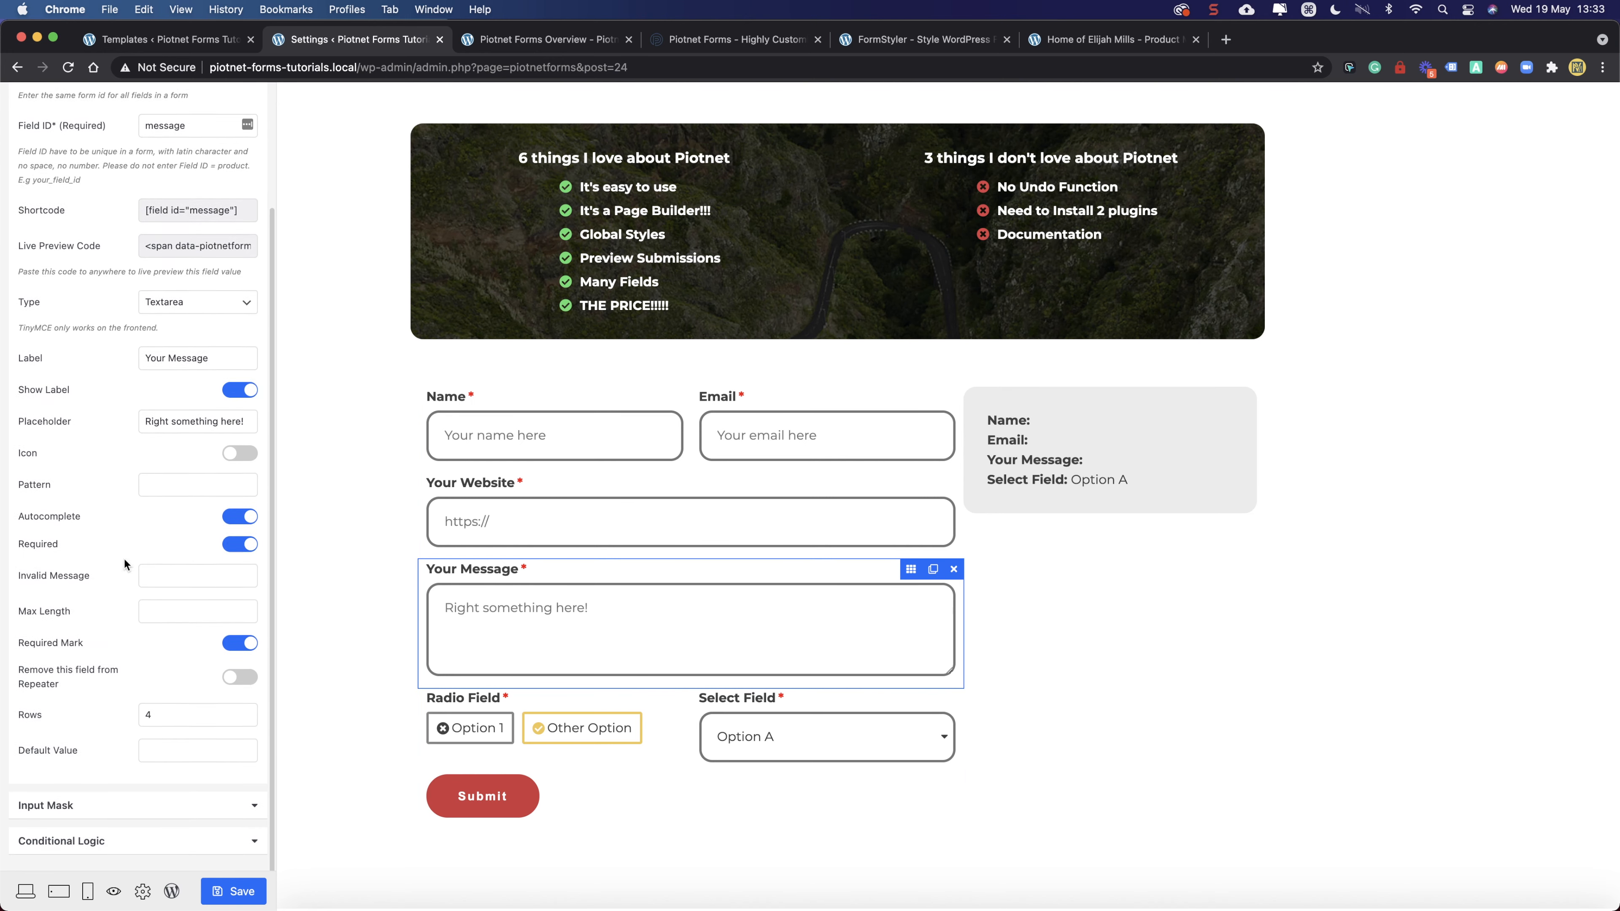
double_click(163, 419)
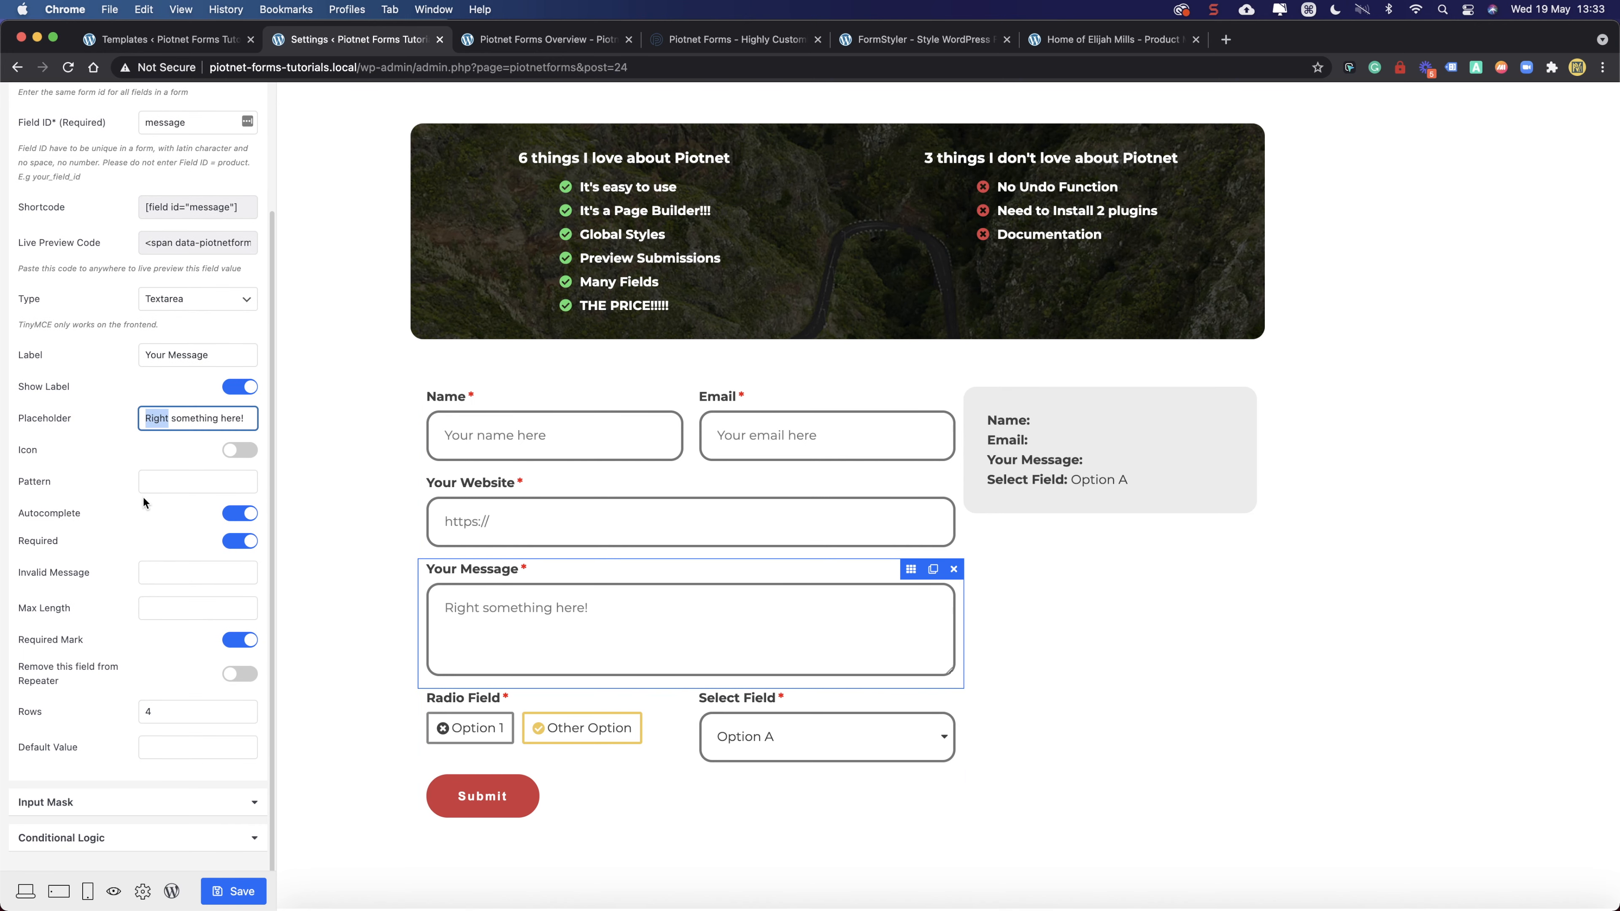
key("shift")
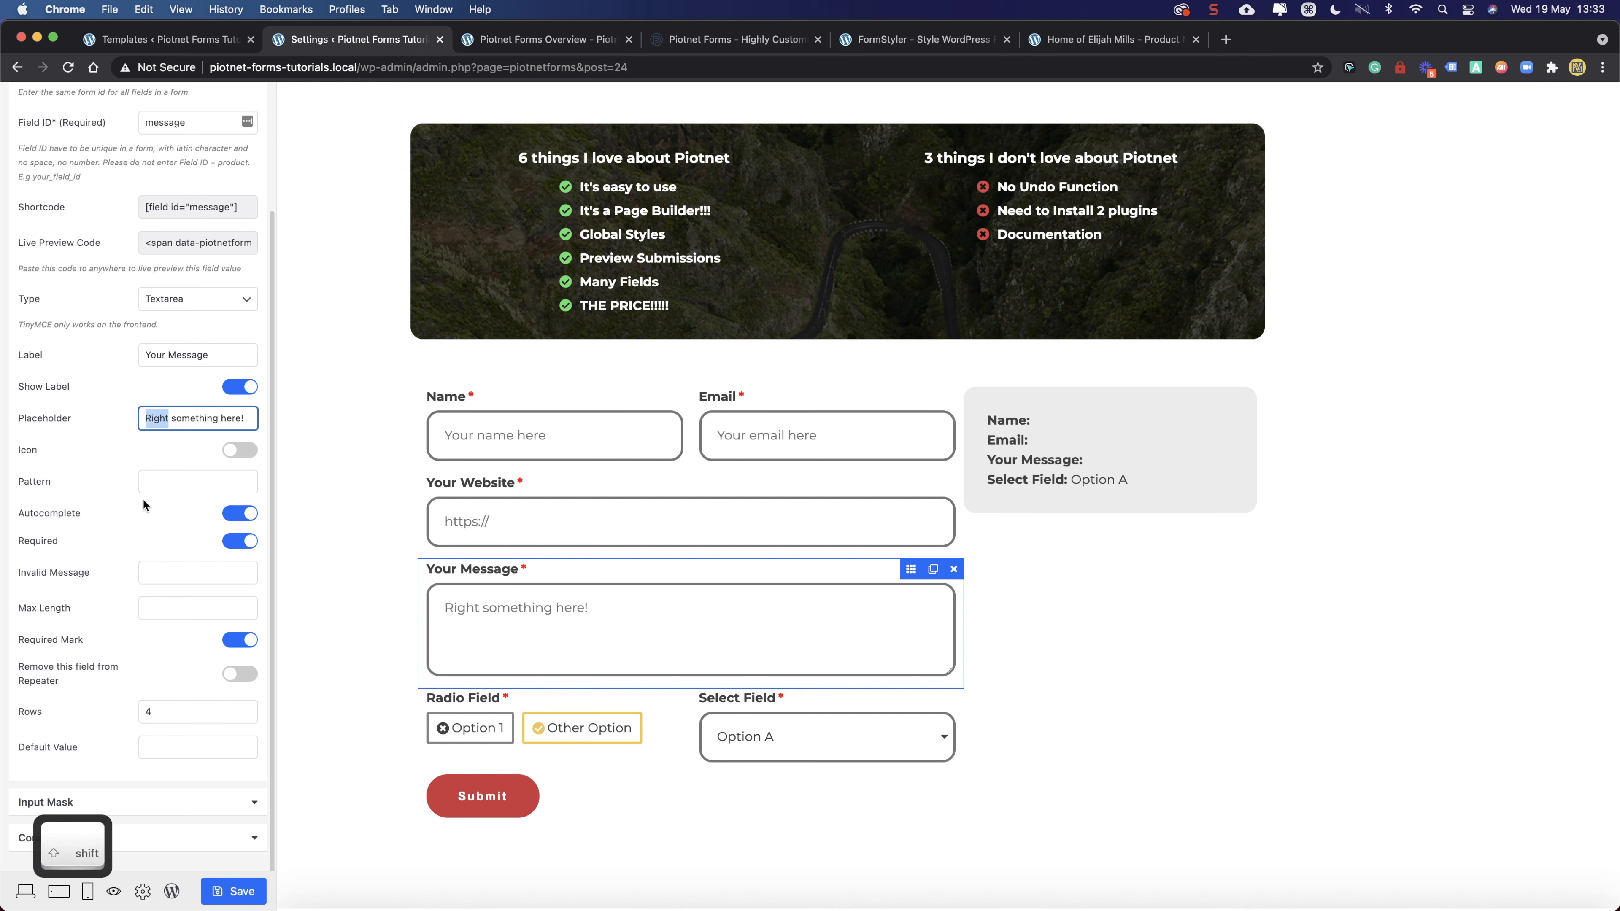
type("Wright")
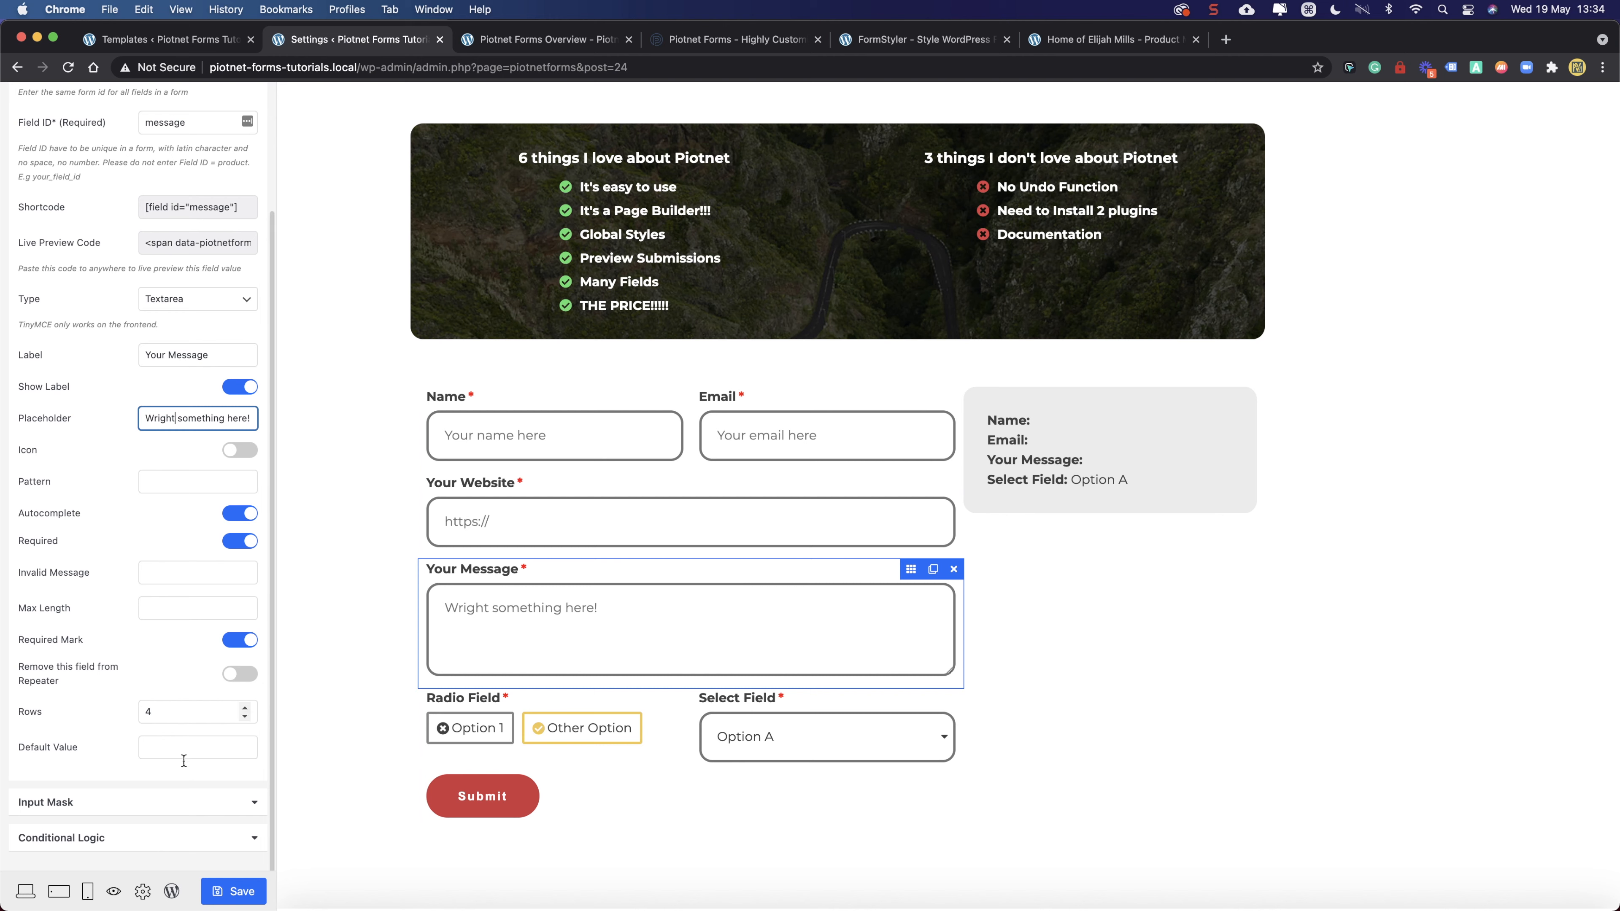
left_click(229, 890)
- Check the field's label and return to the word "Wright" in the placeholder
left_click(185, 414)
left_click(164, 351)
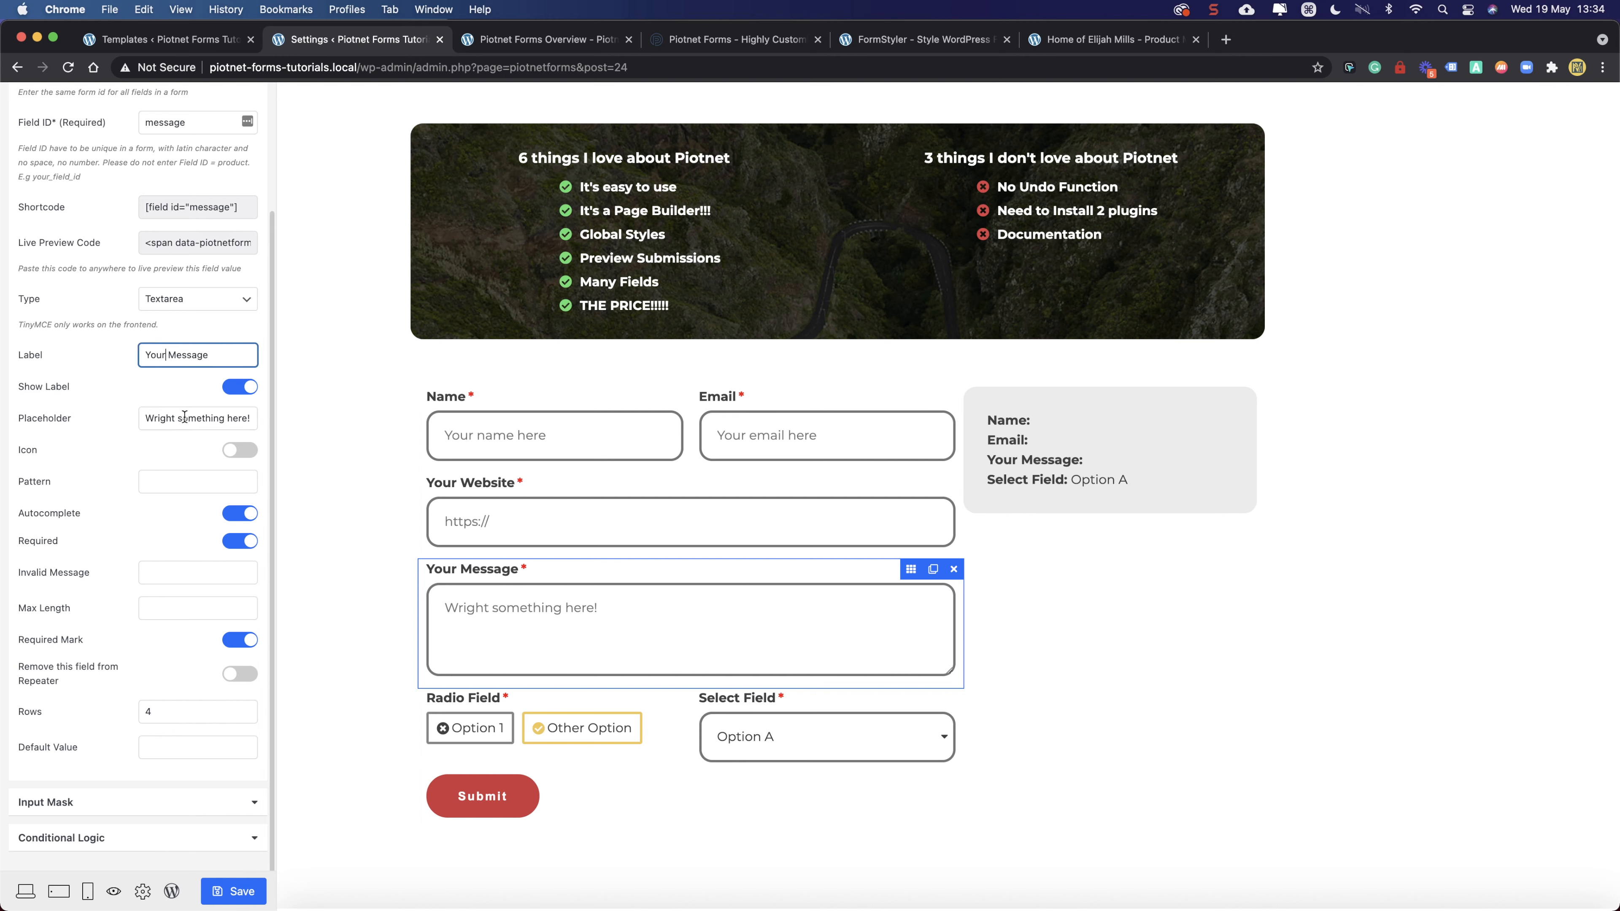
left_click(167, 419)
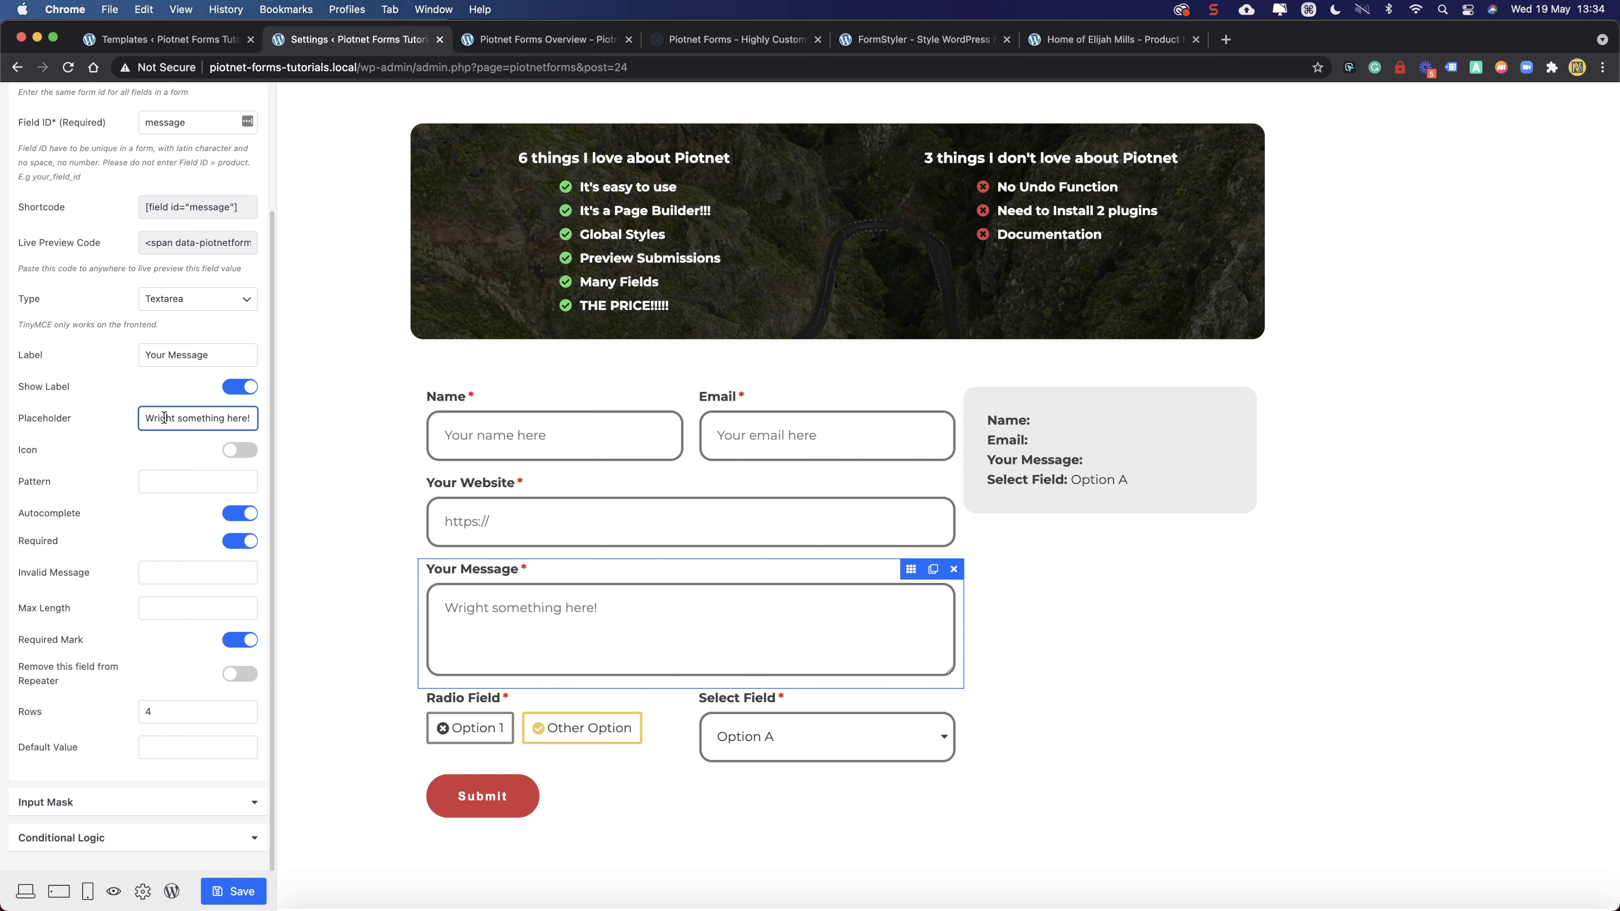
- Type "write" in a temporary new tab, copy the word, and close the tab
left_click(1226, 38)
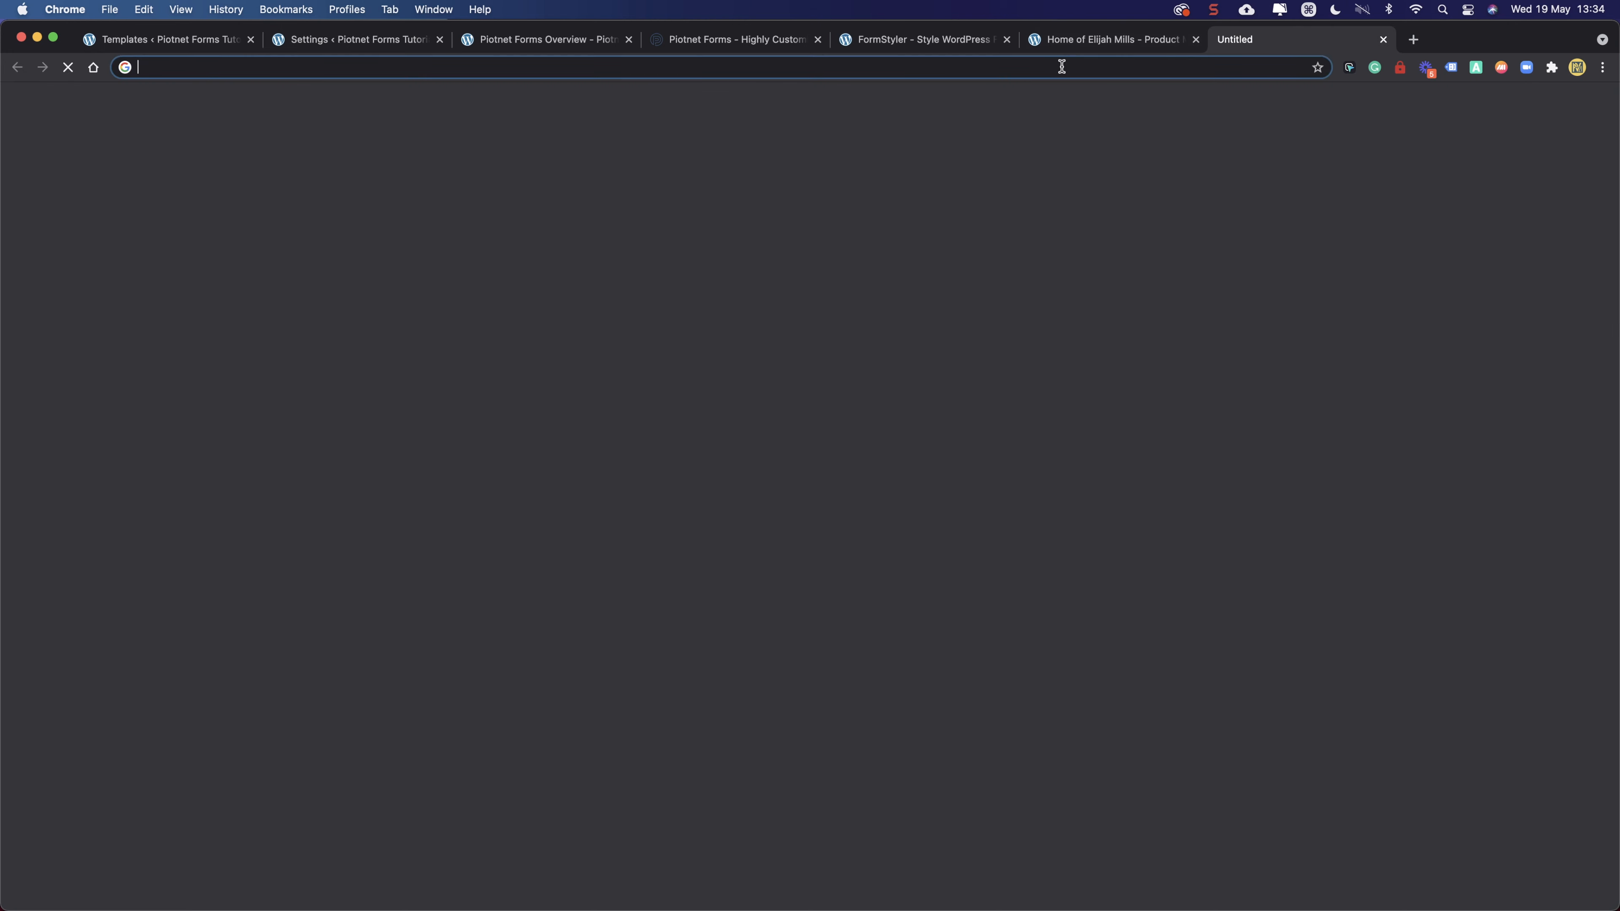
left_click(1052, 67)
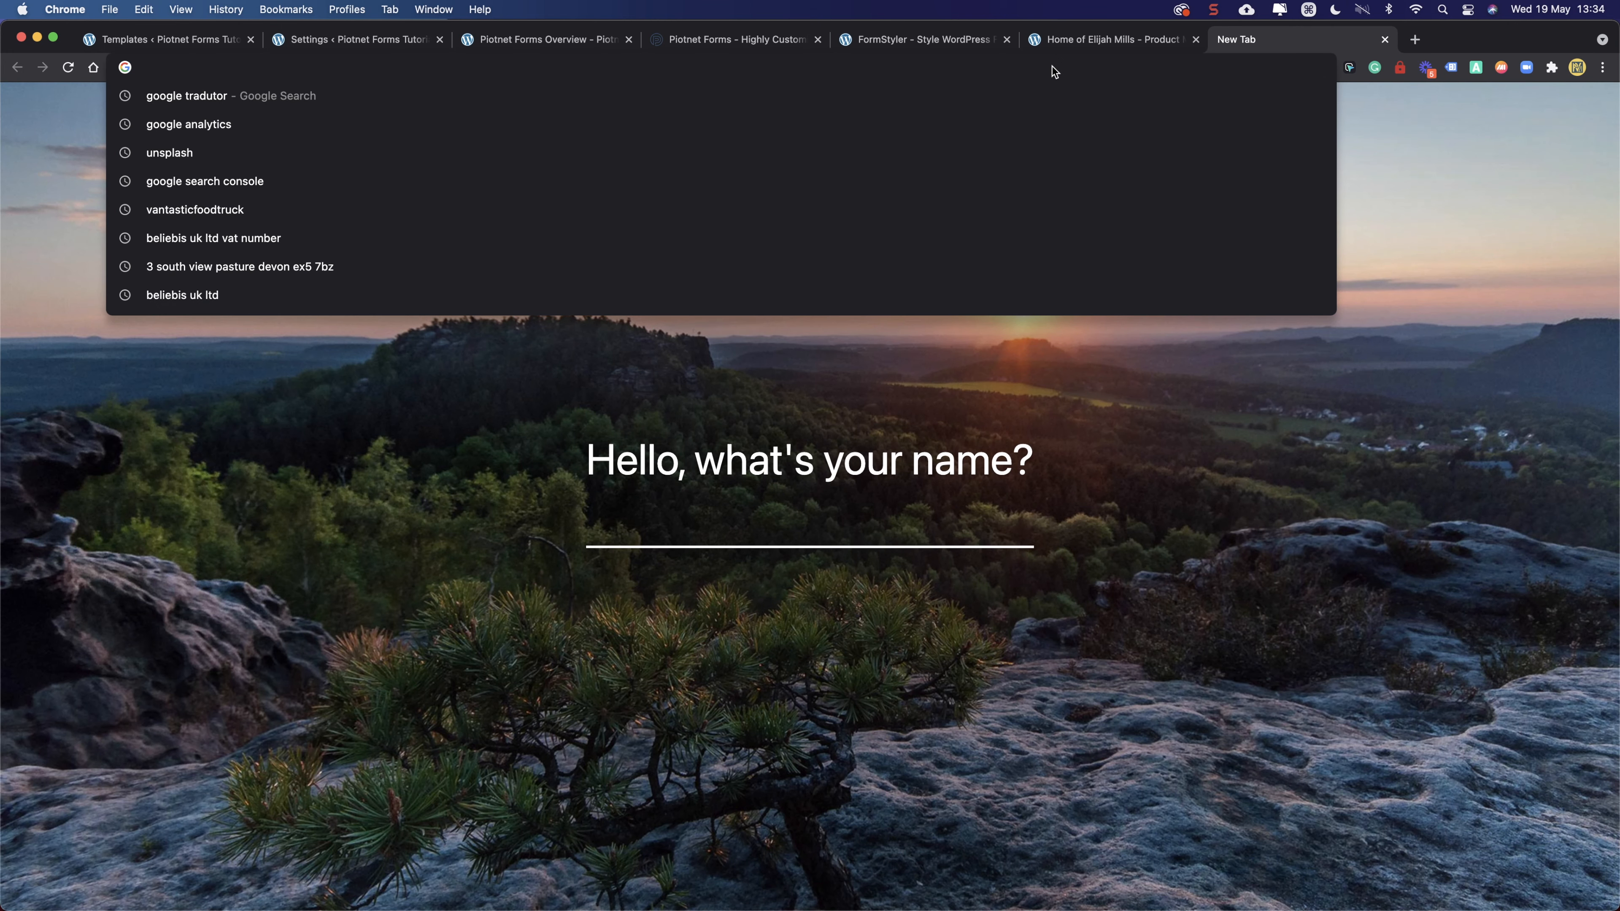
type("write")
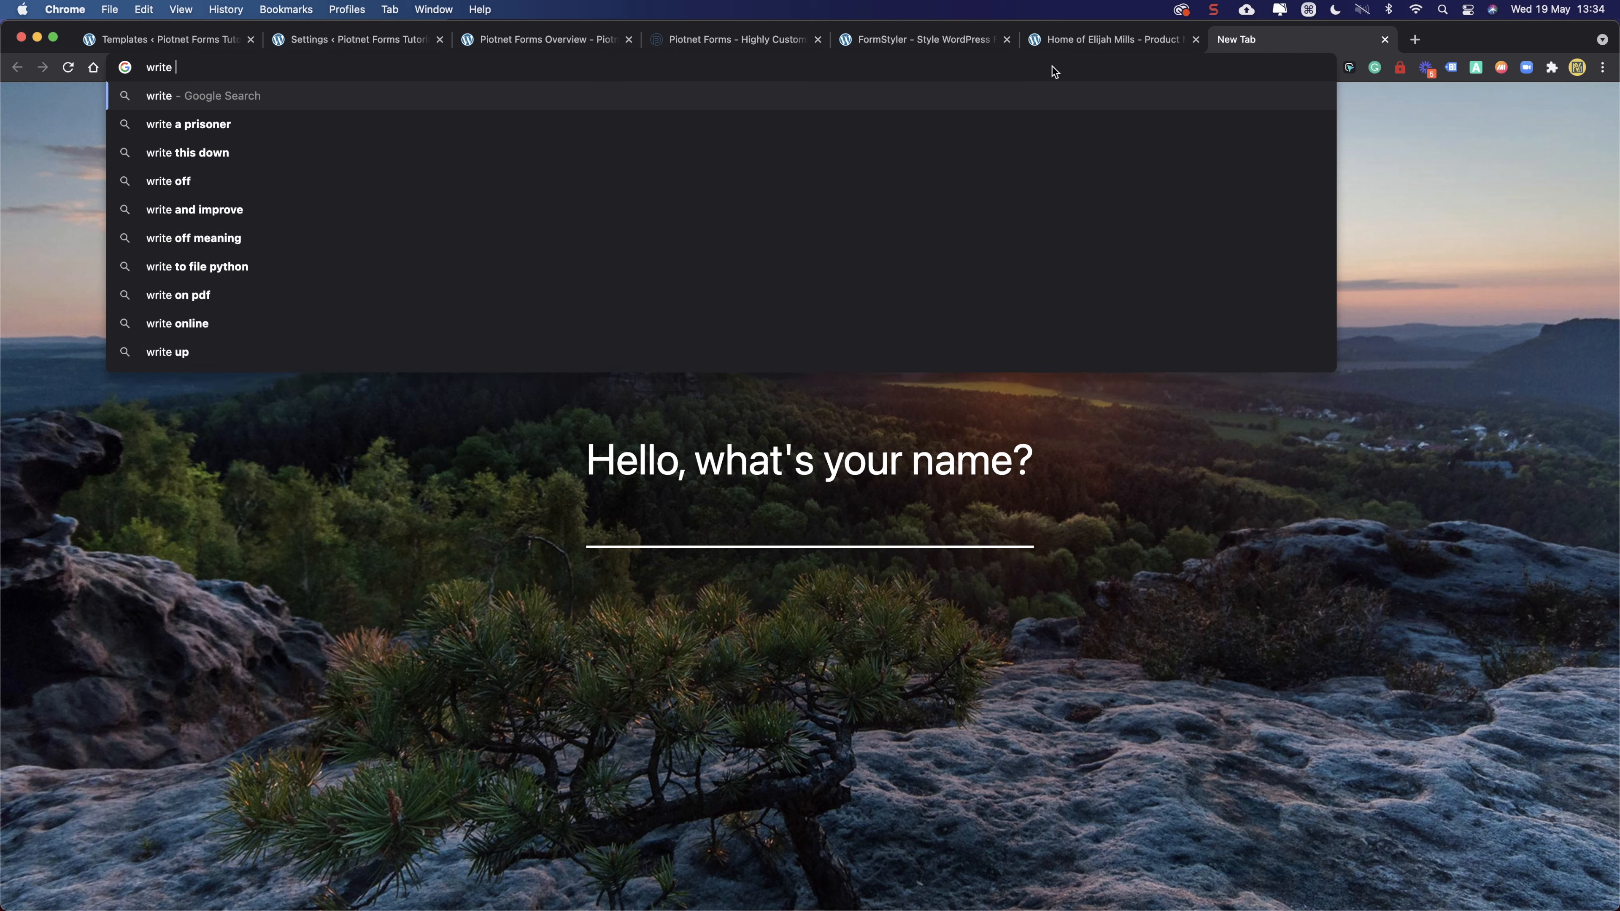
double_click(163, 67)
key("super+c")
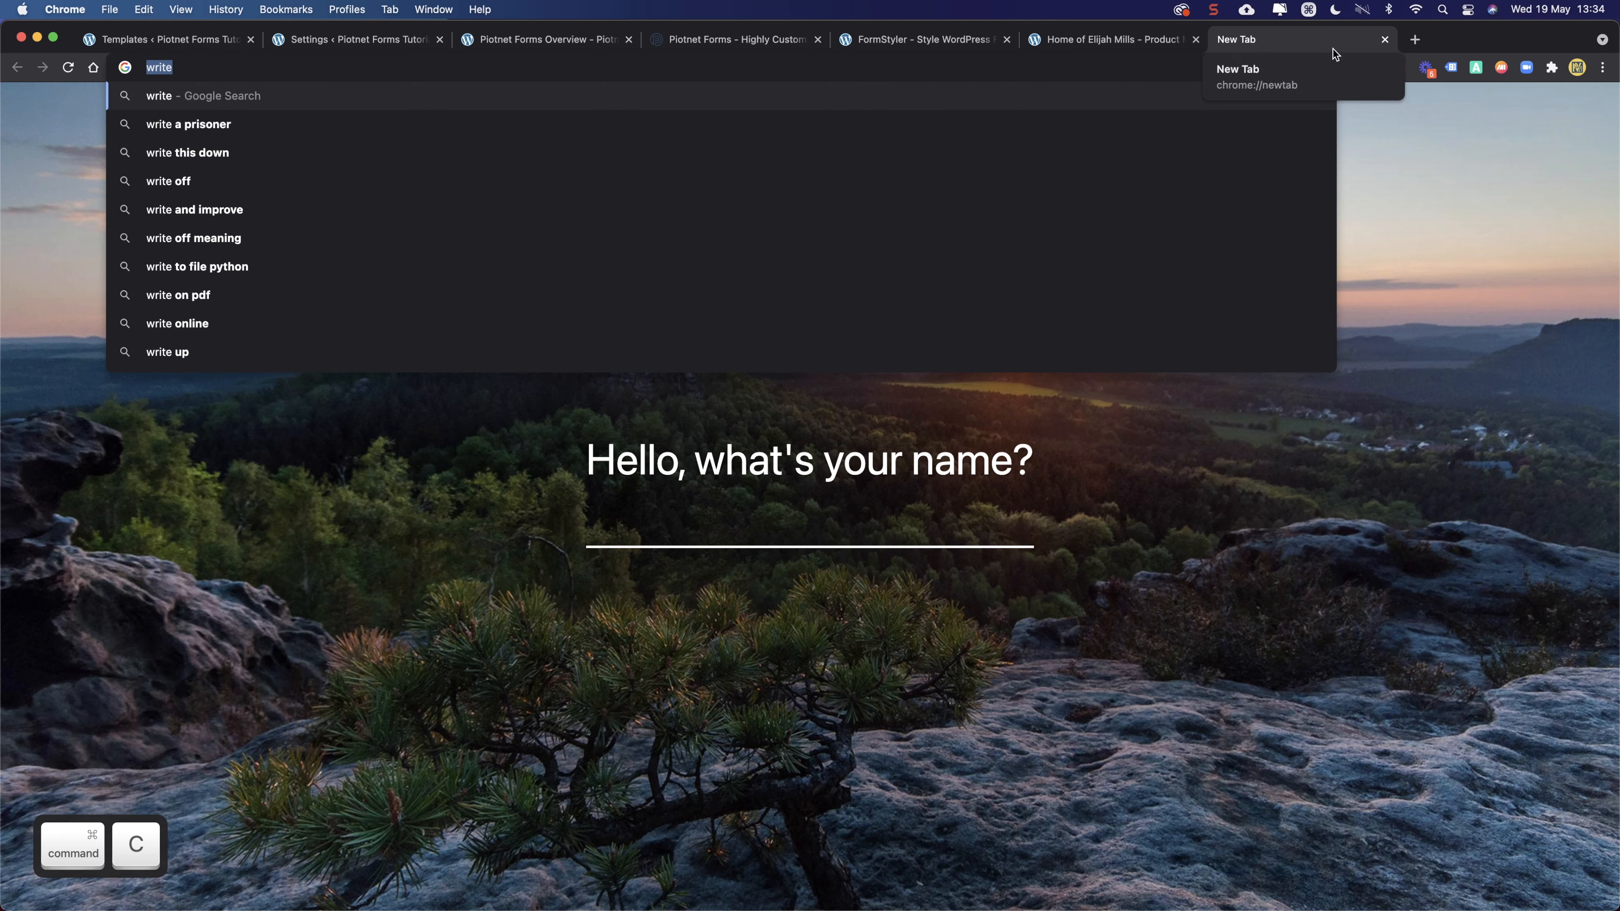
left_click(1385, 39)
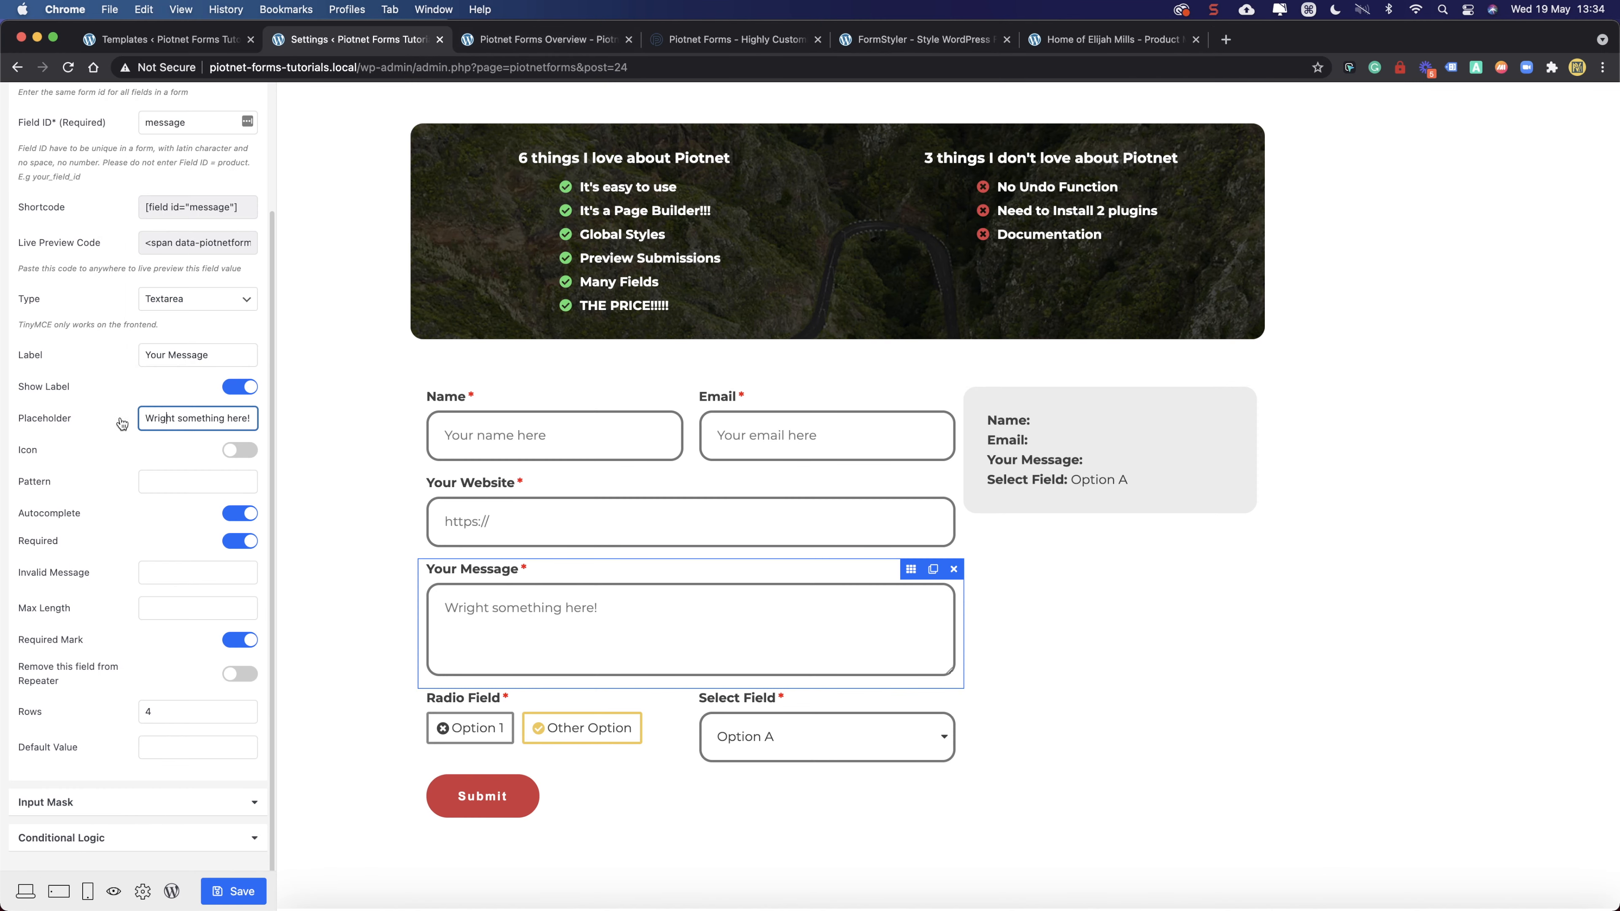
- Replace "Wright" with "Write" so the placeholder reads "Write something here!", then save
double_click(153, 417)
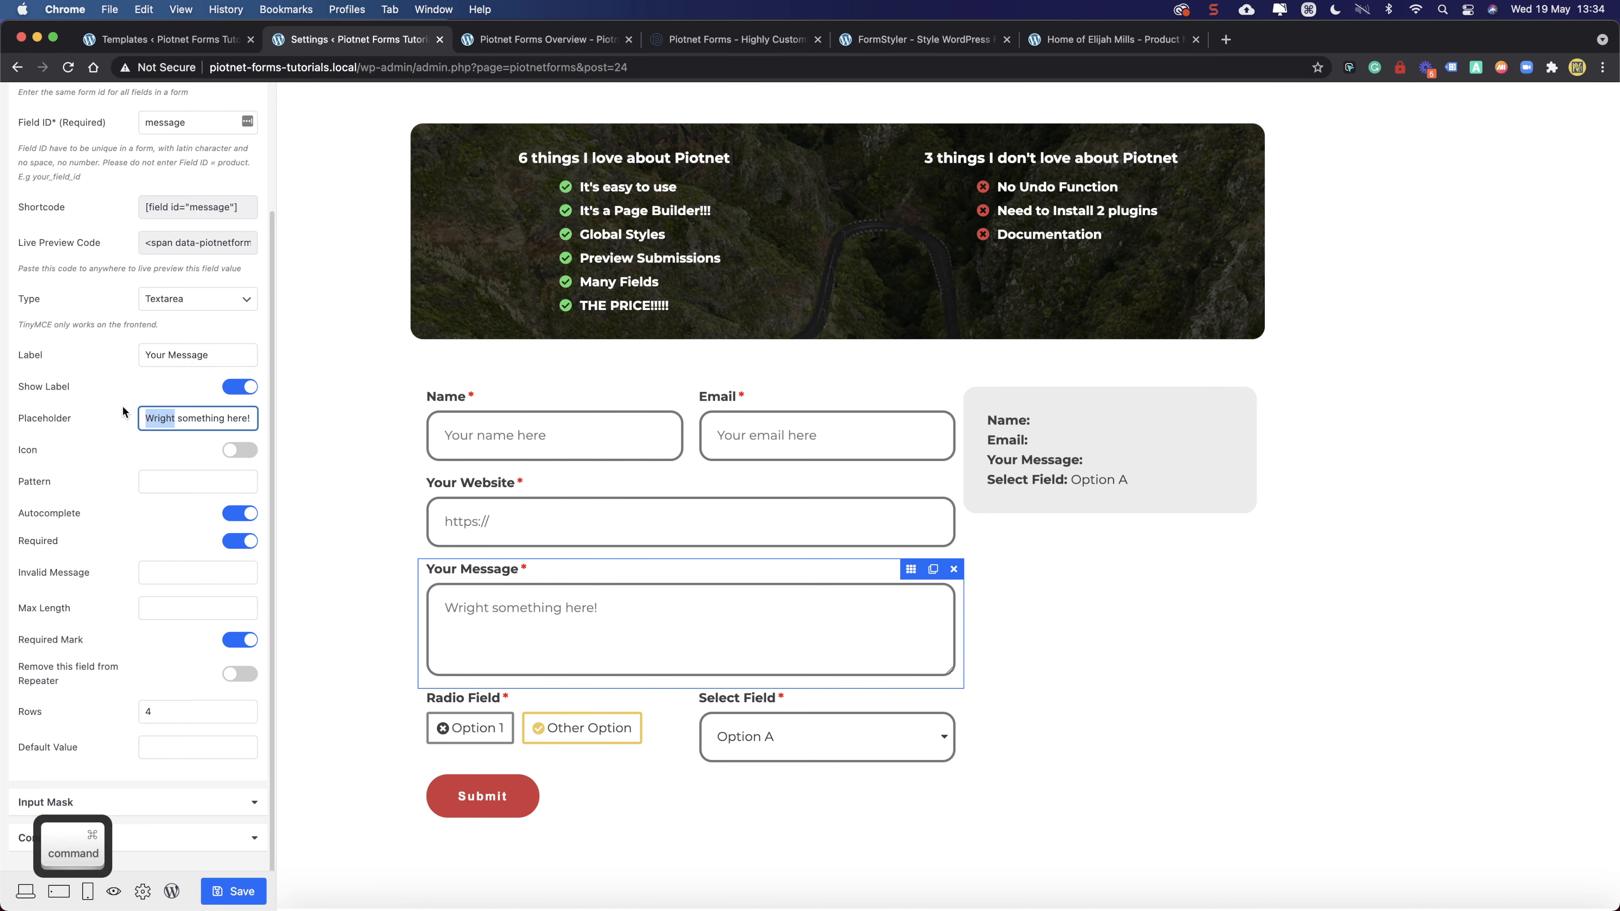
key("super+v")
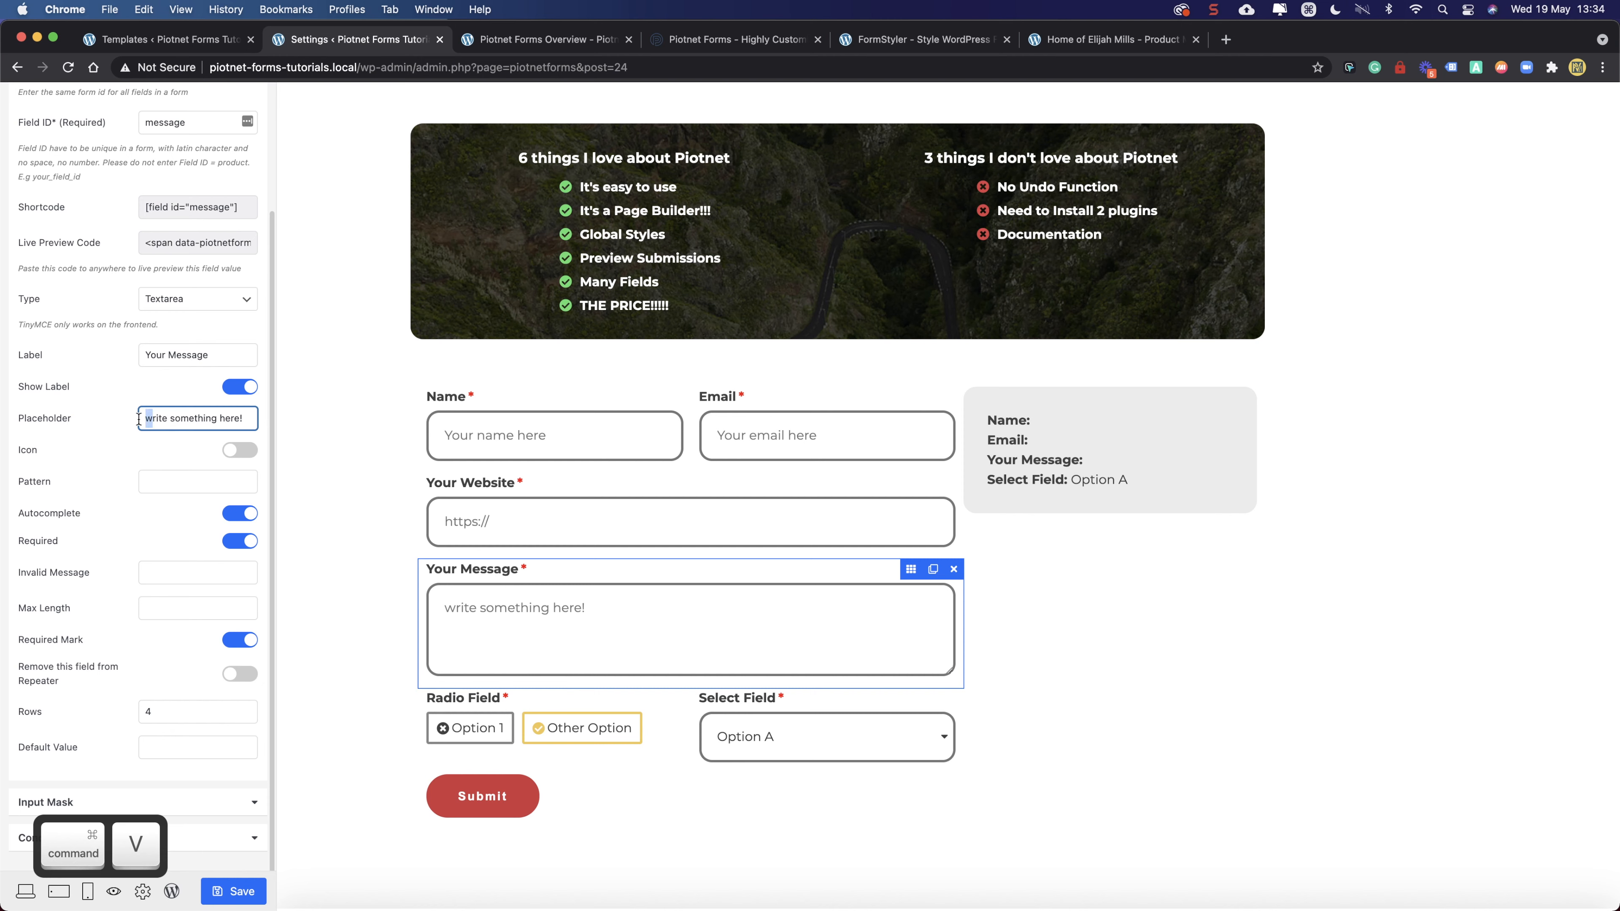
type("W")
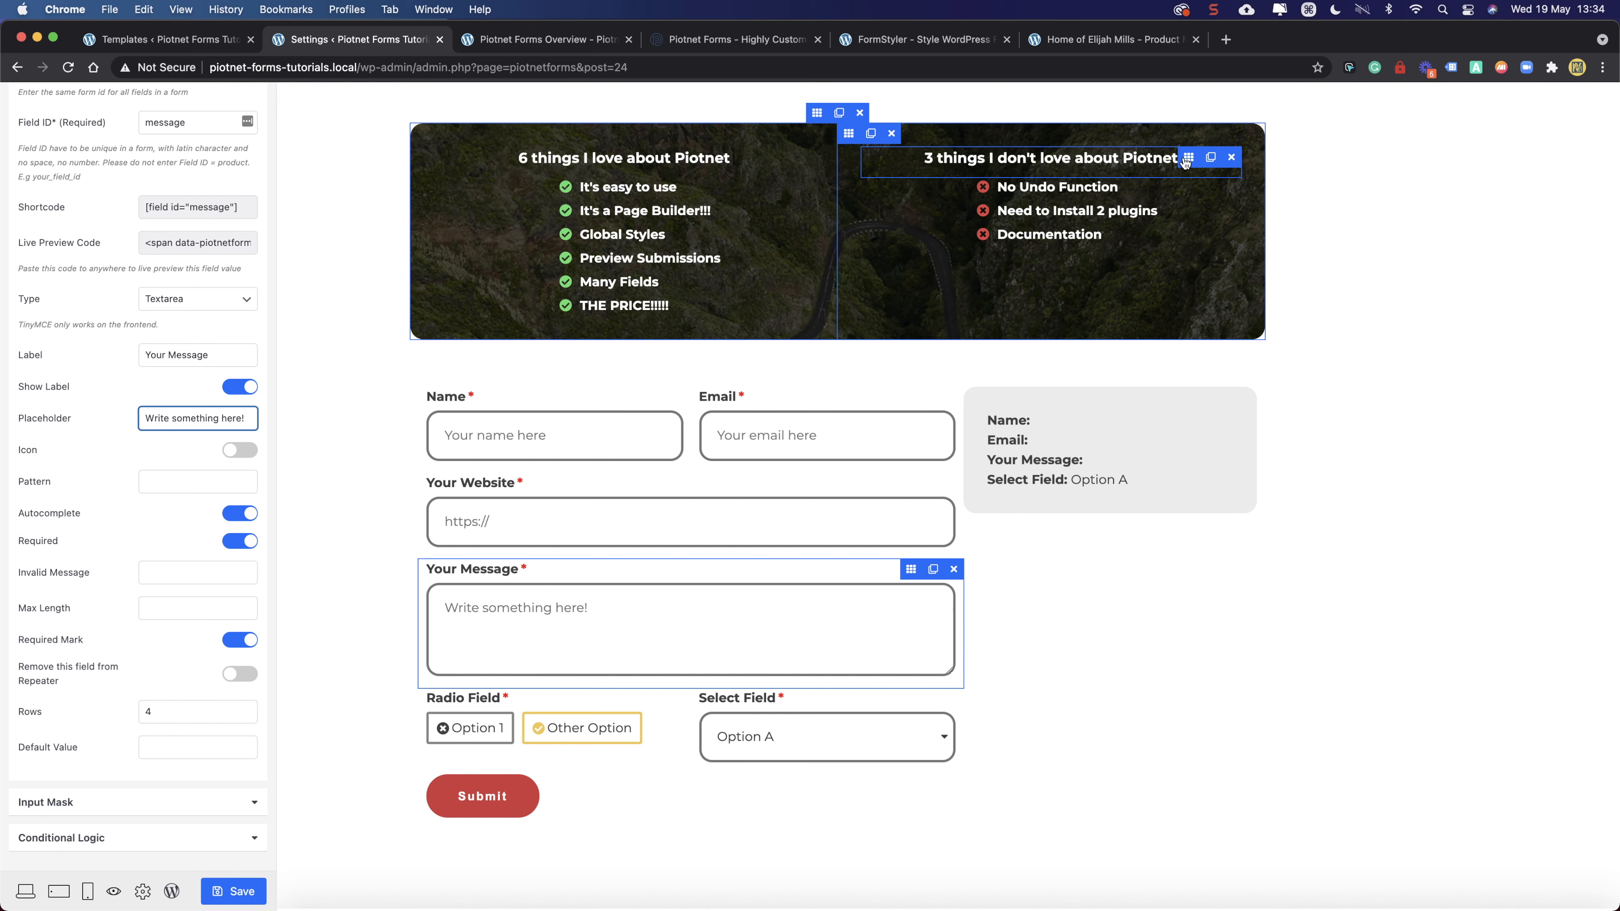
left_click(237, 894)
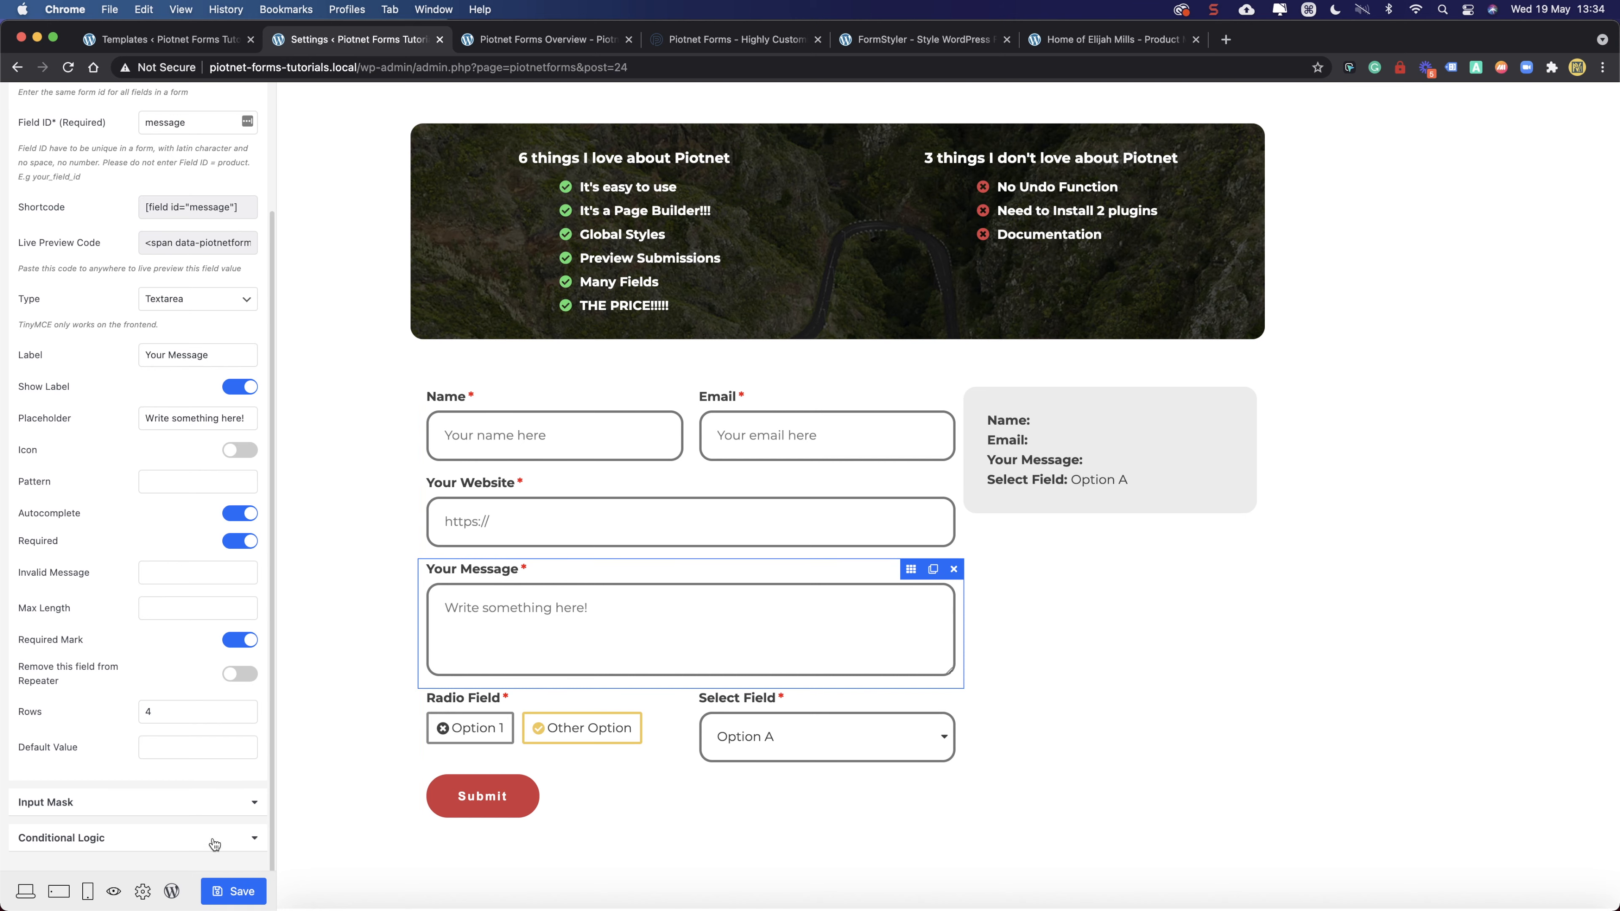
scroll(880, 345, "up", 3)
scroll(878, 329, "up", 3)
scroll(866, 324, "down", 3)
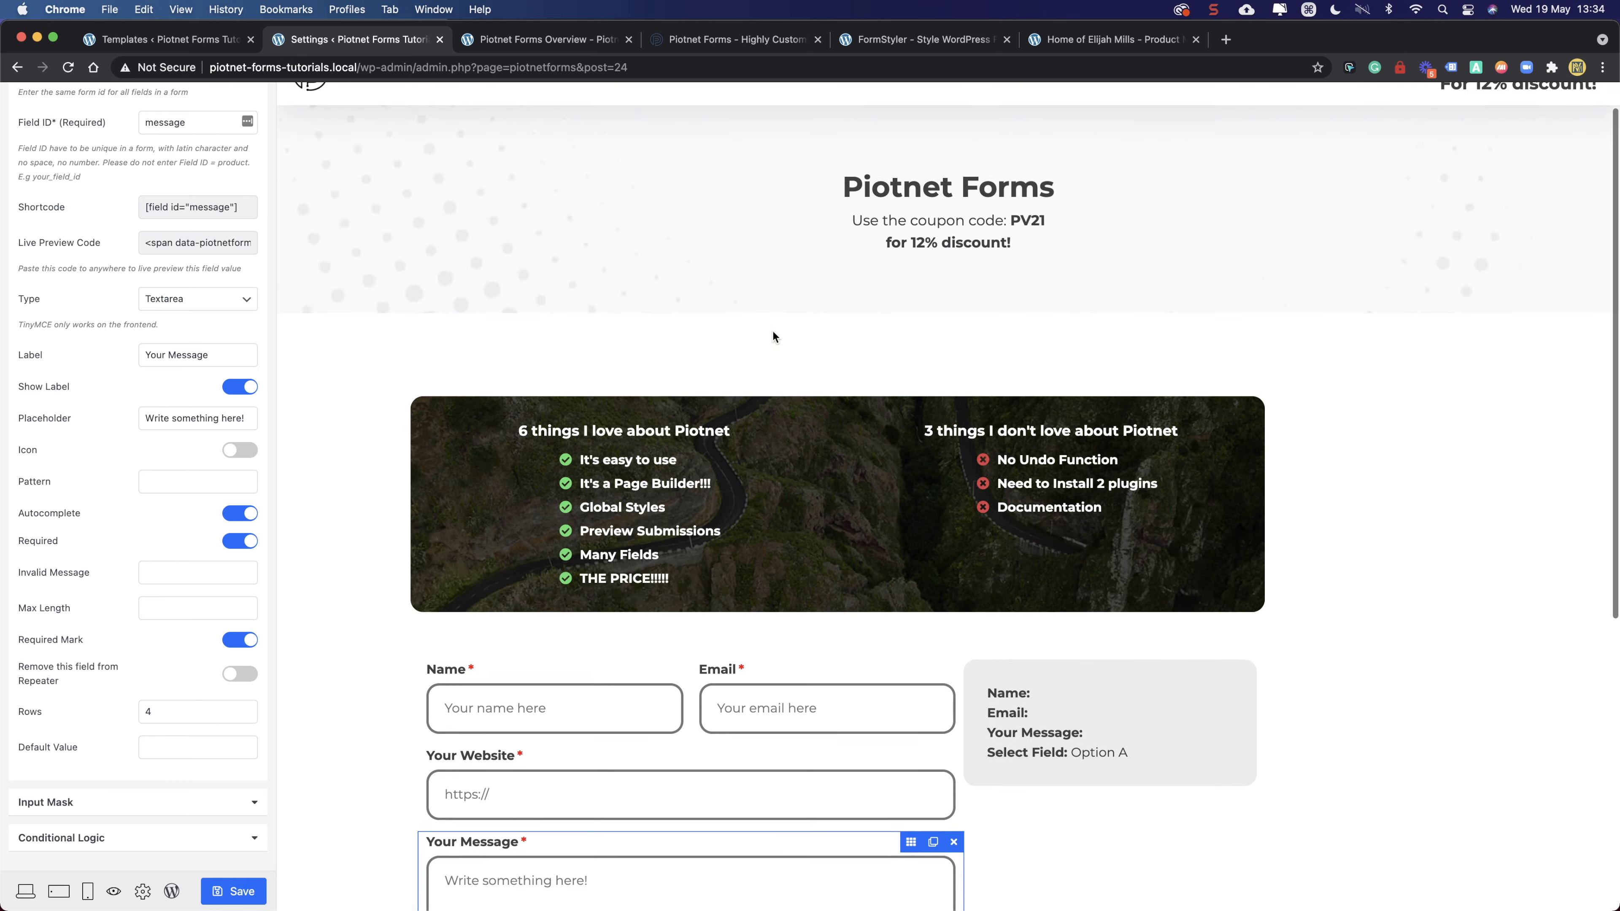
- Close the personal homepage tab and try the sample Name field in FormStyler
left_click(1050, 42)
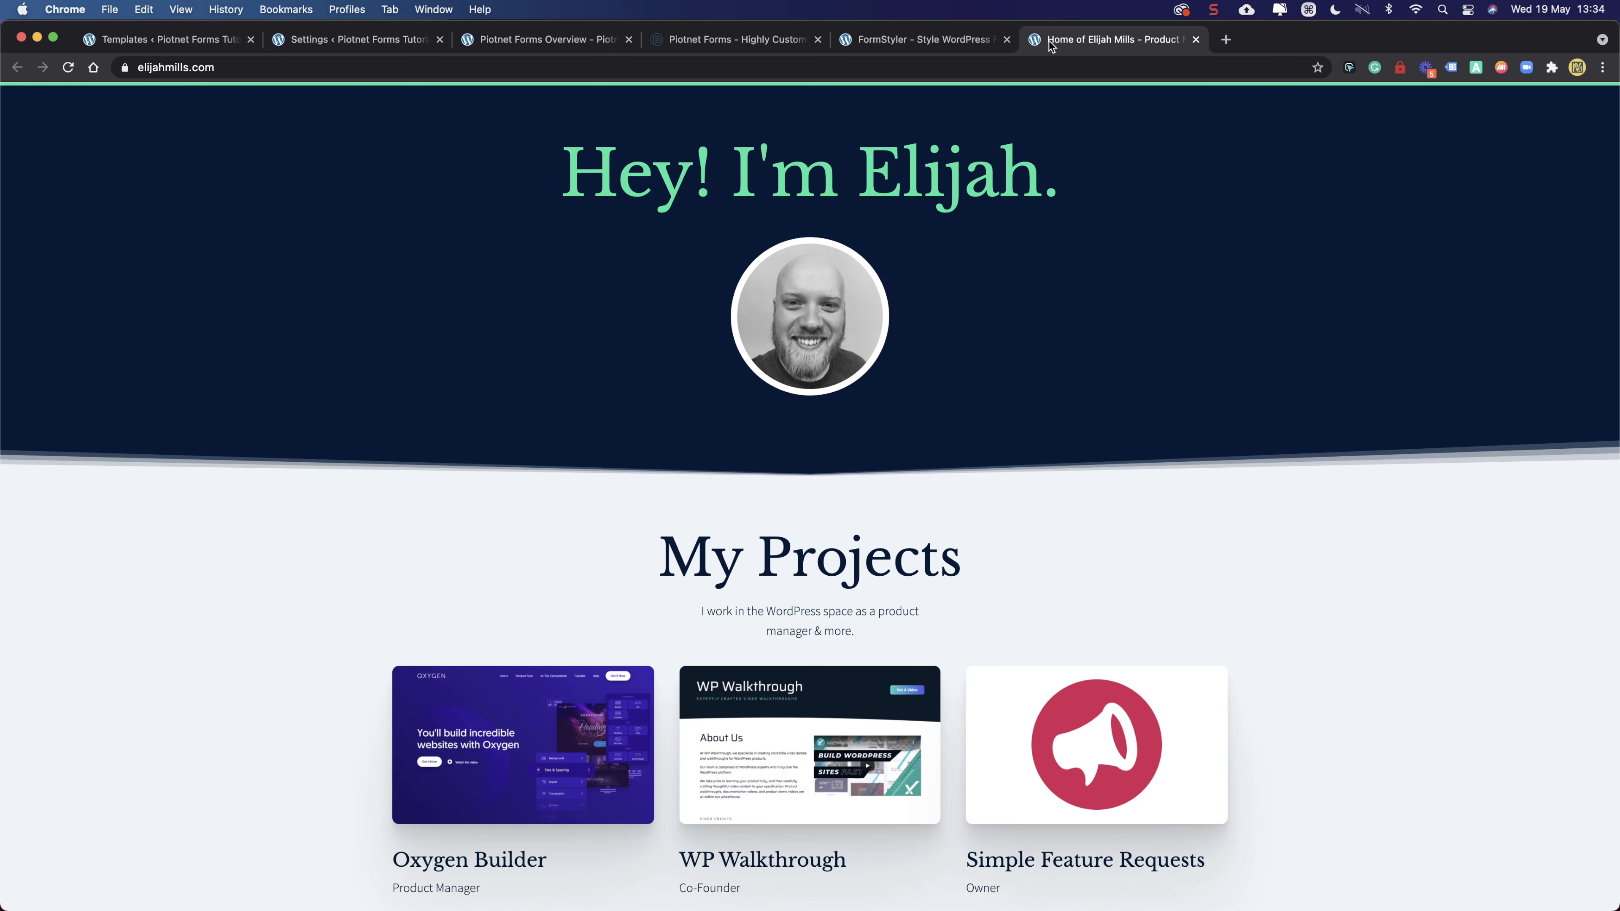
left_click(1196, 40)
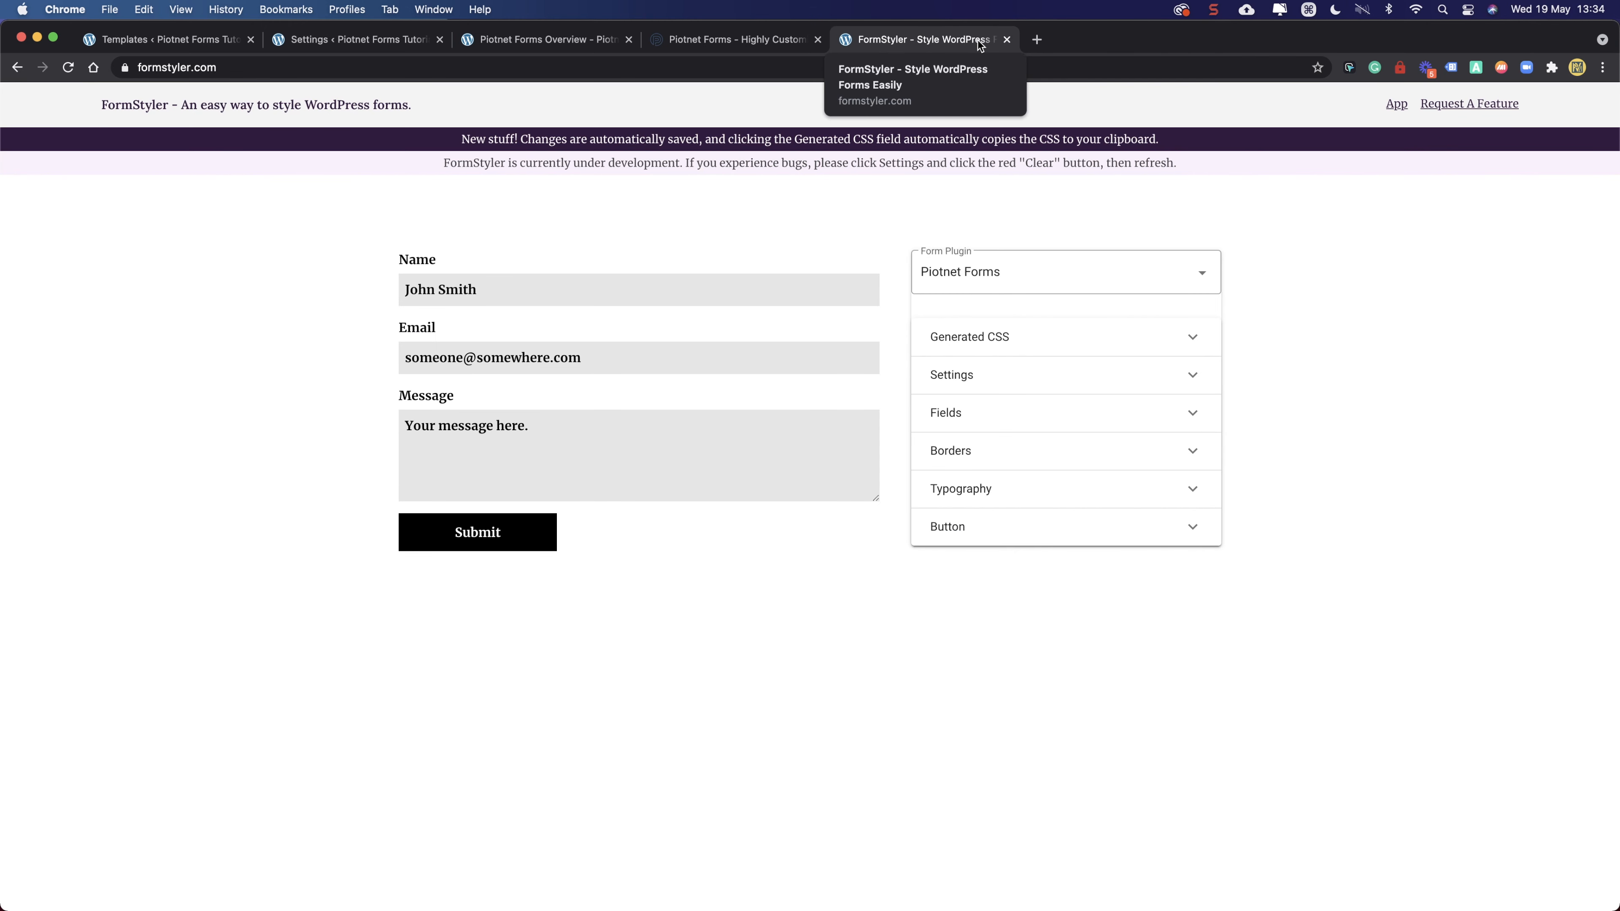
left_click(401, 295)
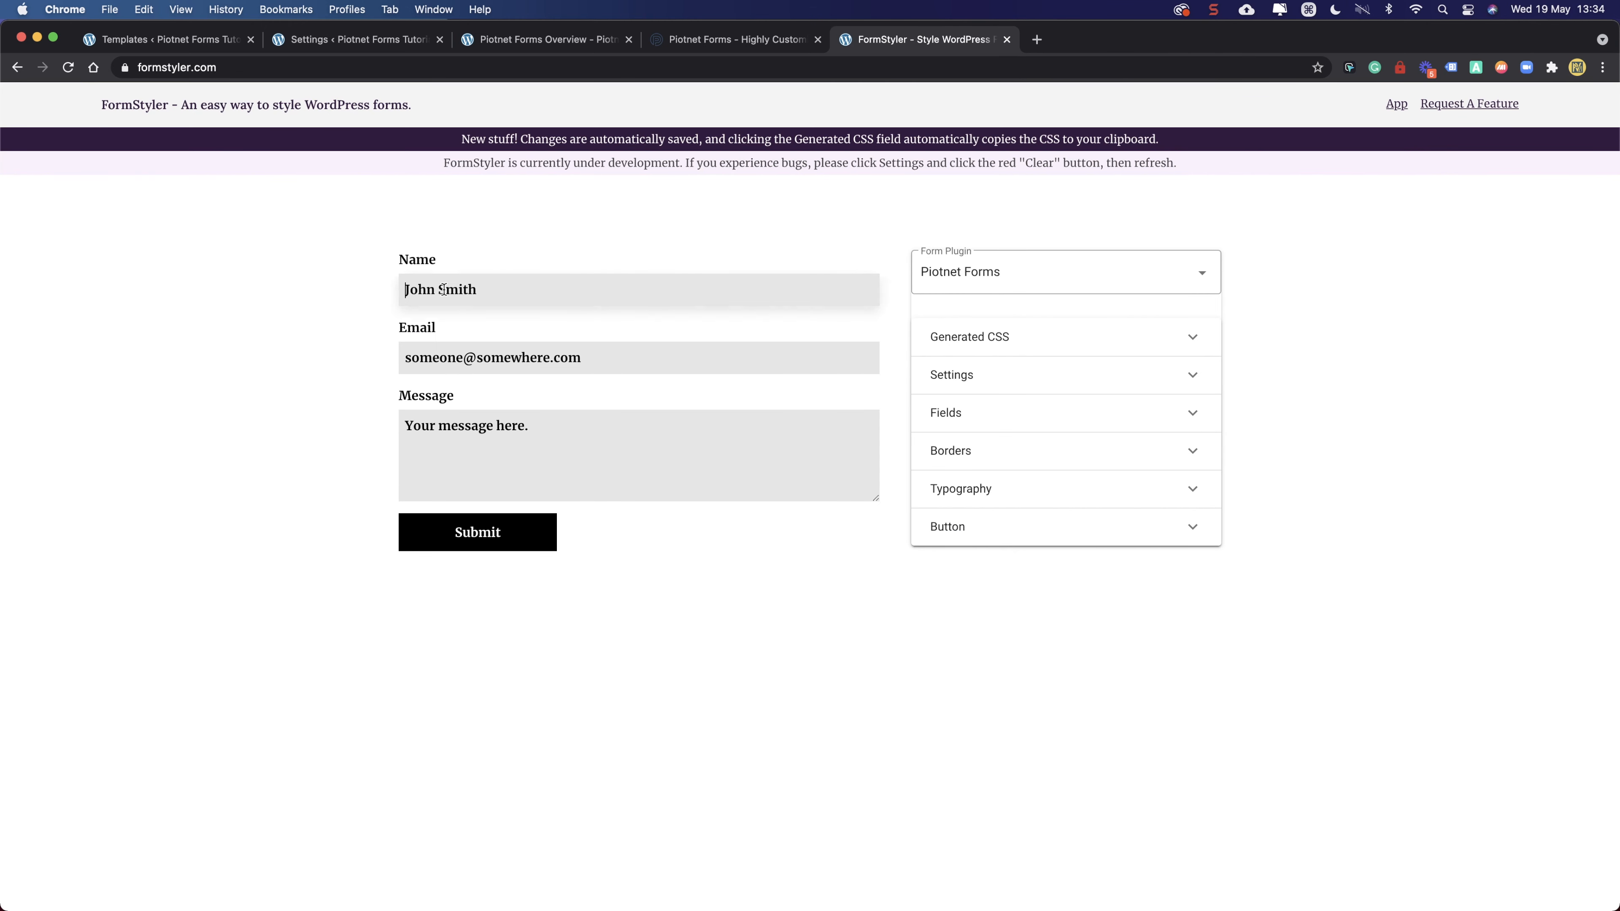
key("Tab")
key("Tab")
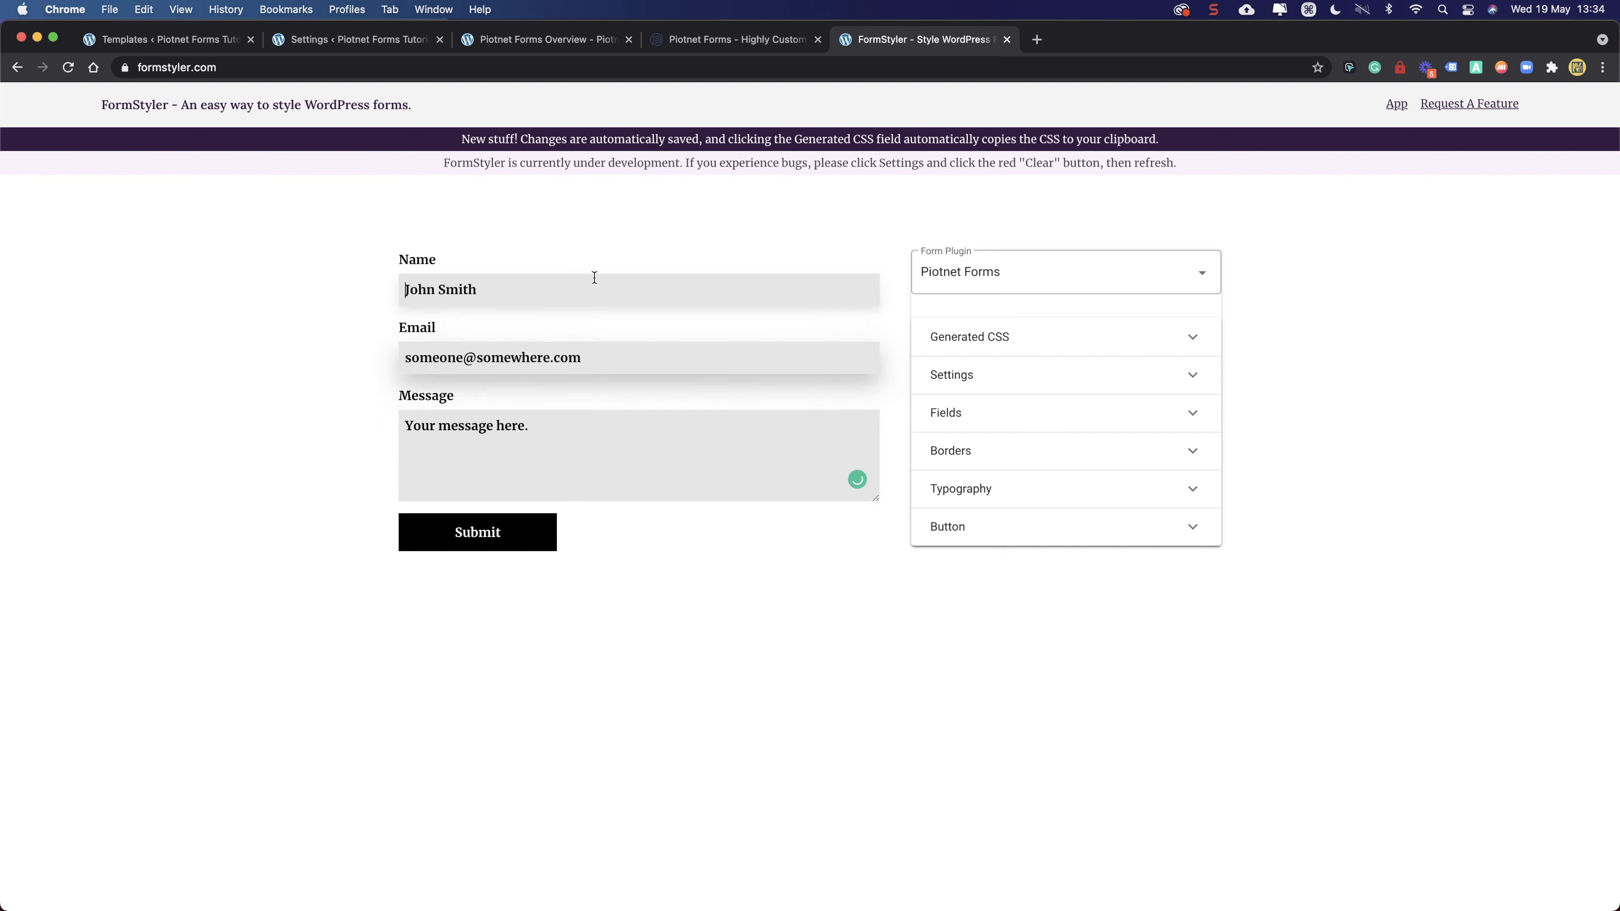
- Keep Piotnet Forms as FormStyler's plugin, reload, test the Message box, then view the Overview page
left_click(989, 278)
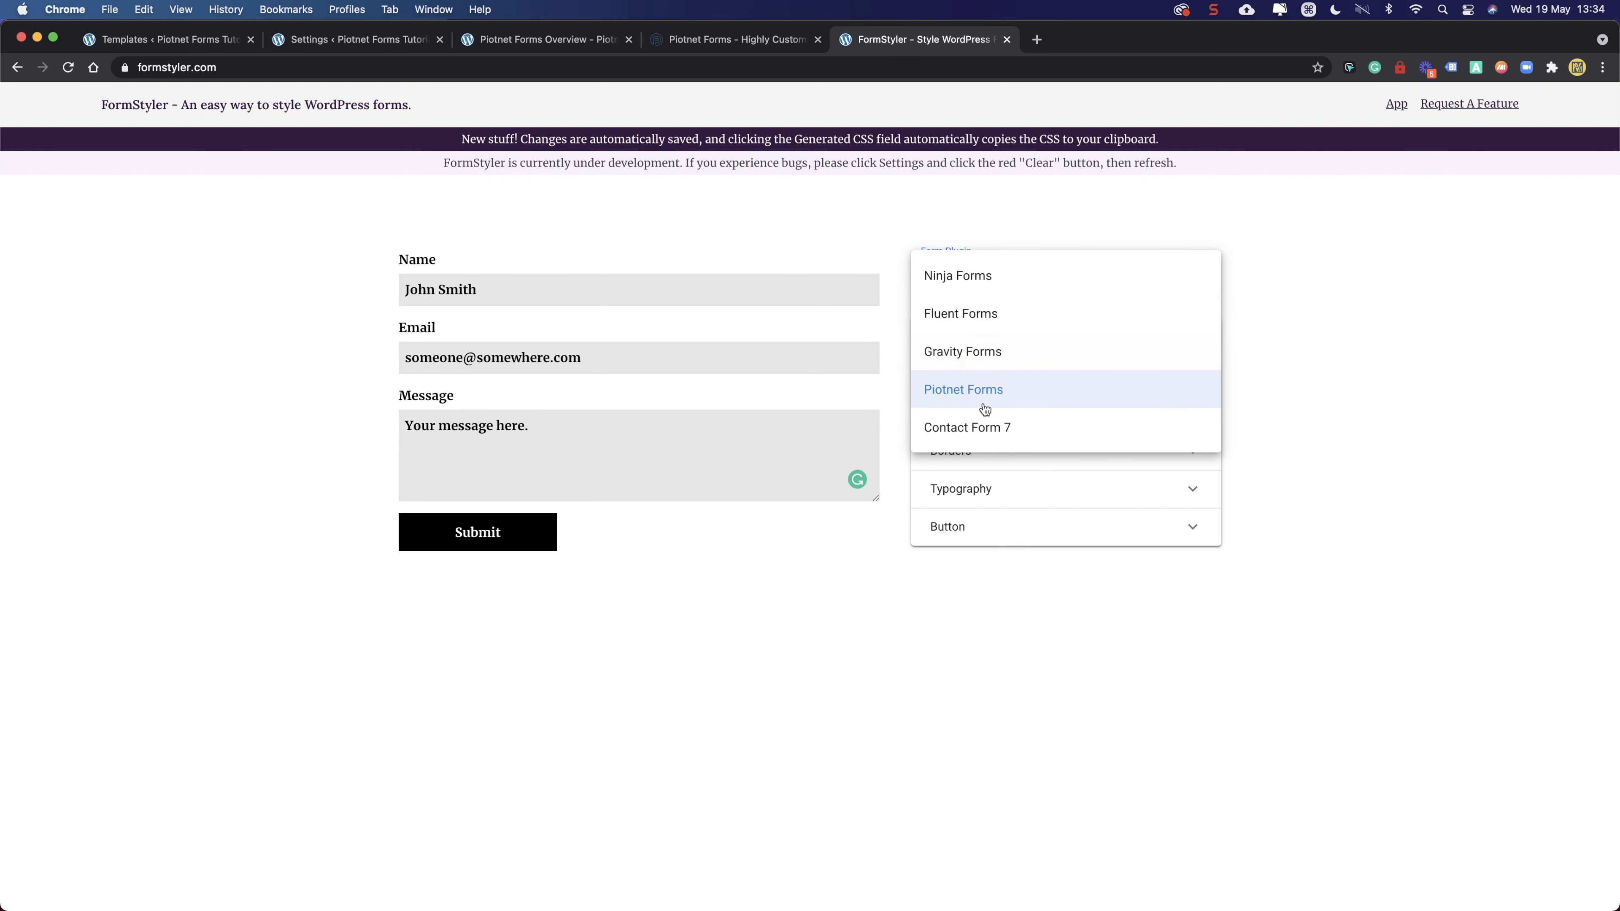
left_click(977, 390)
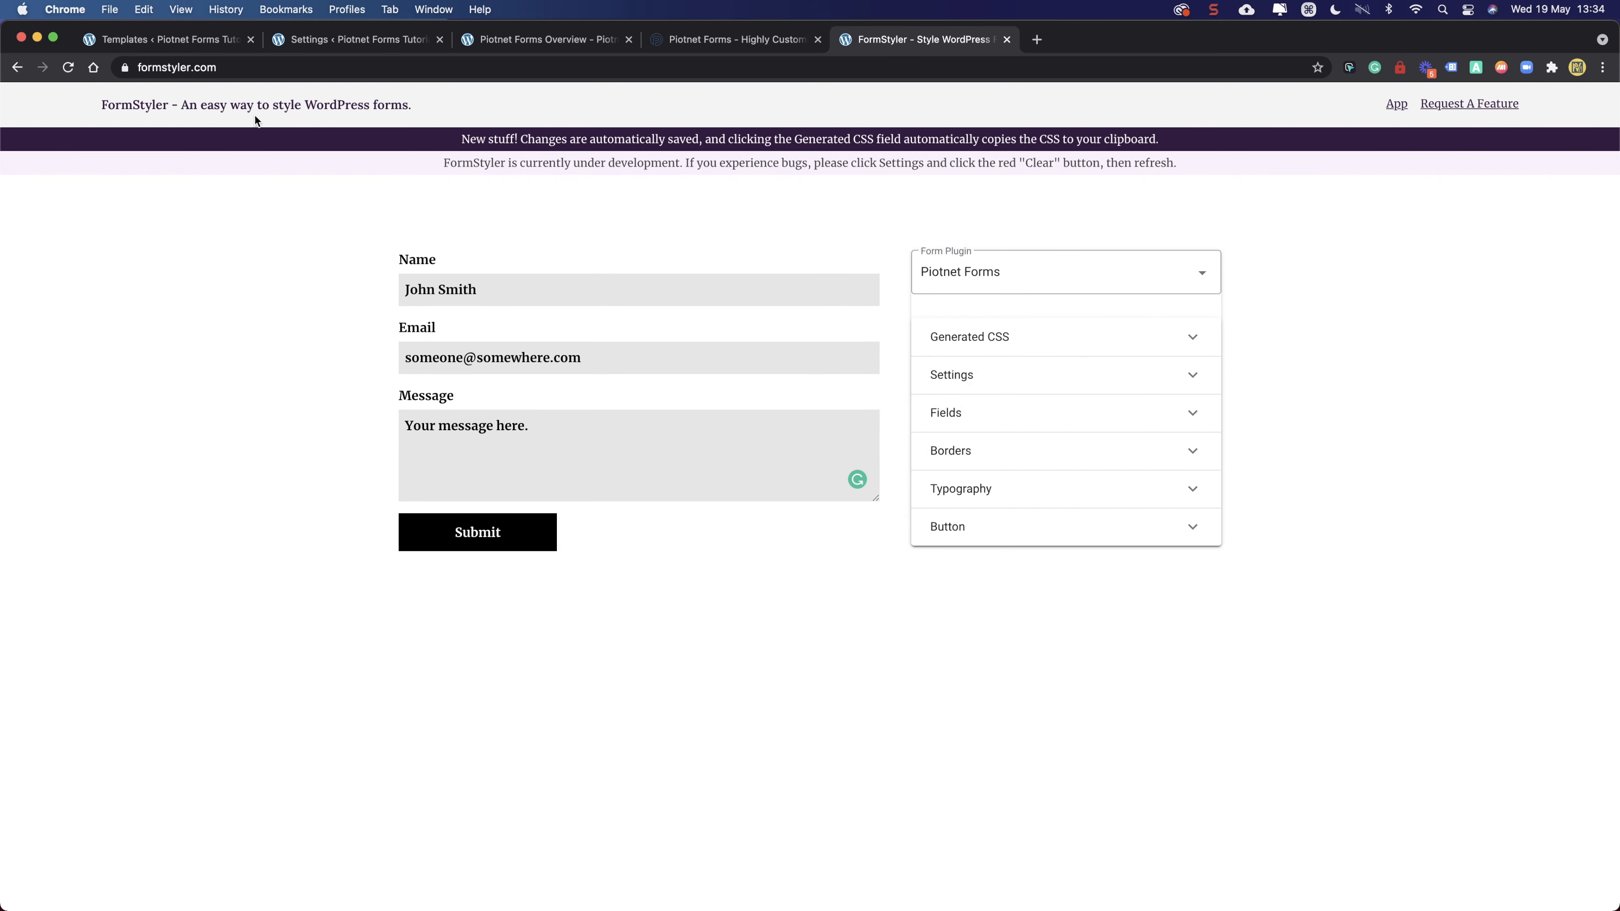
left_click(68, 67)
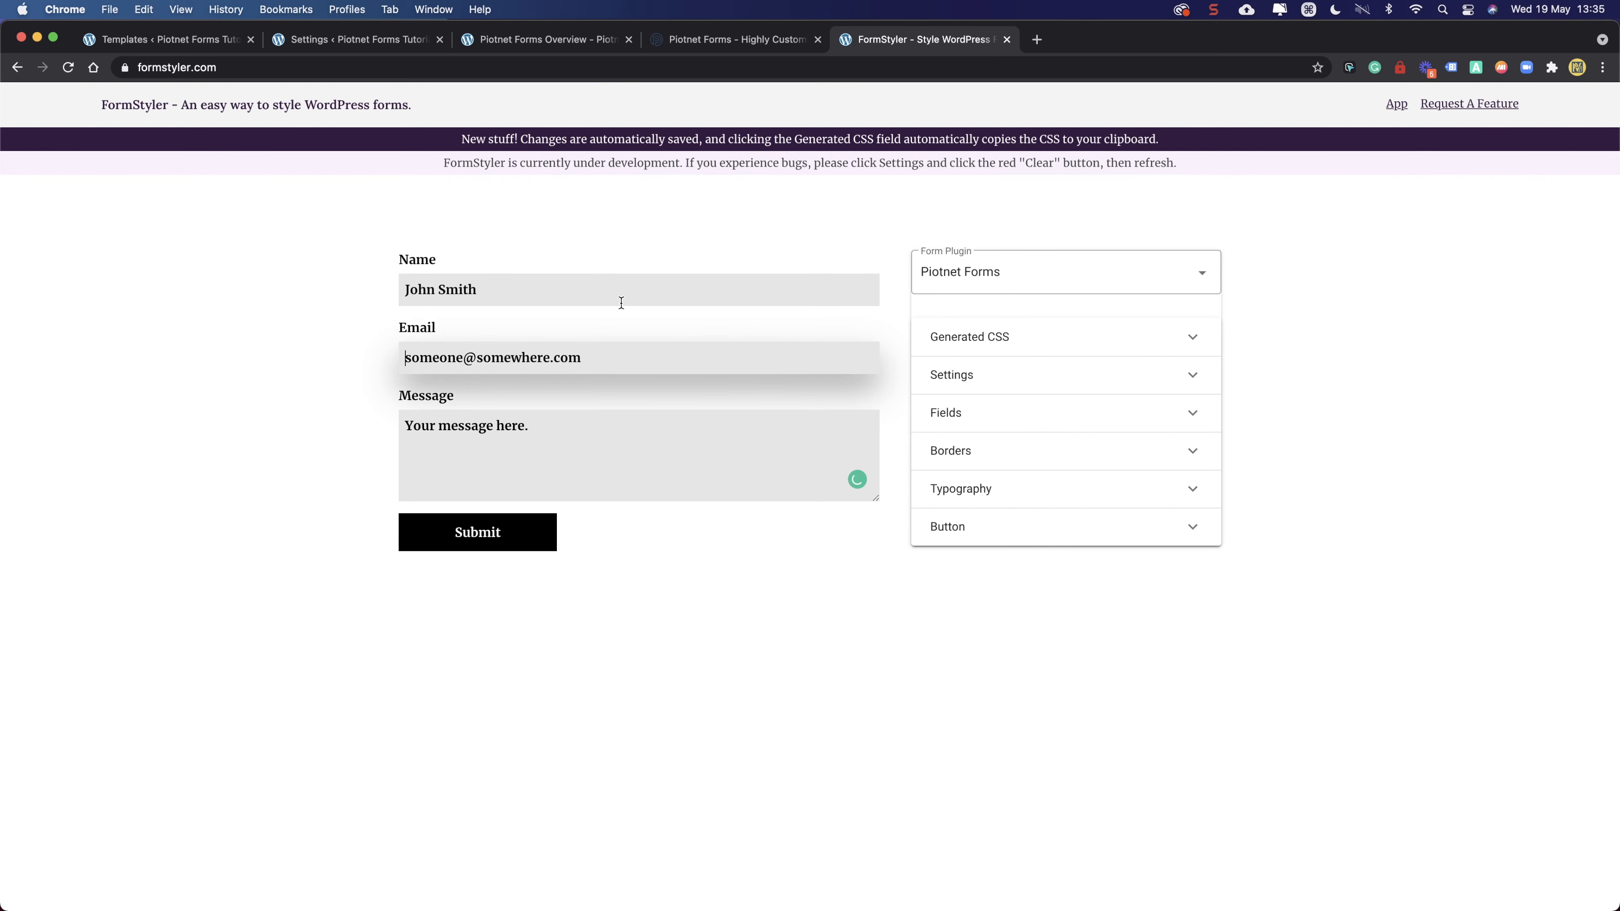
left_click_drag(386, 264, 553, 470)
left_click(553, 473)
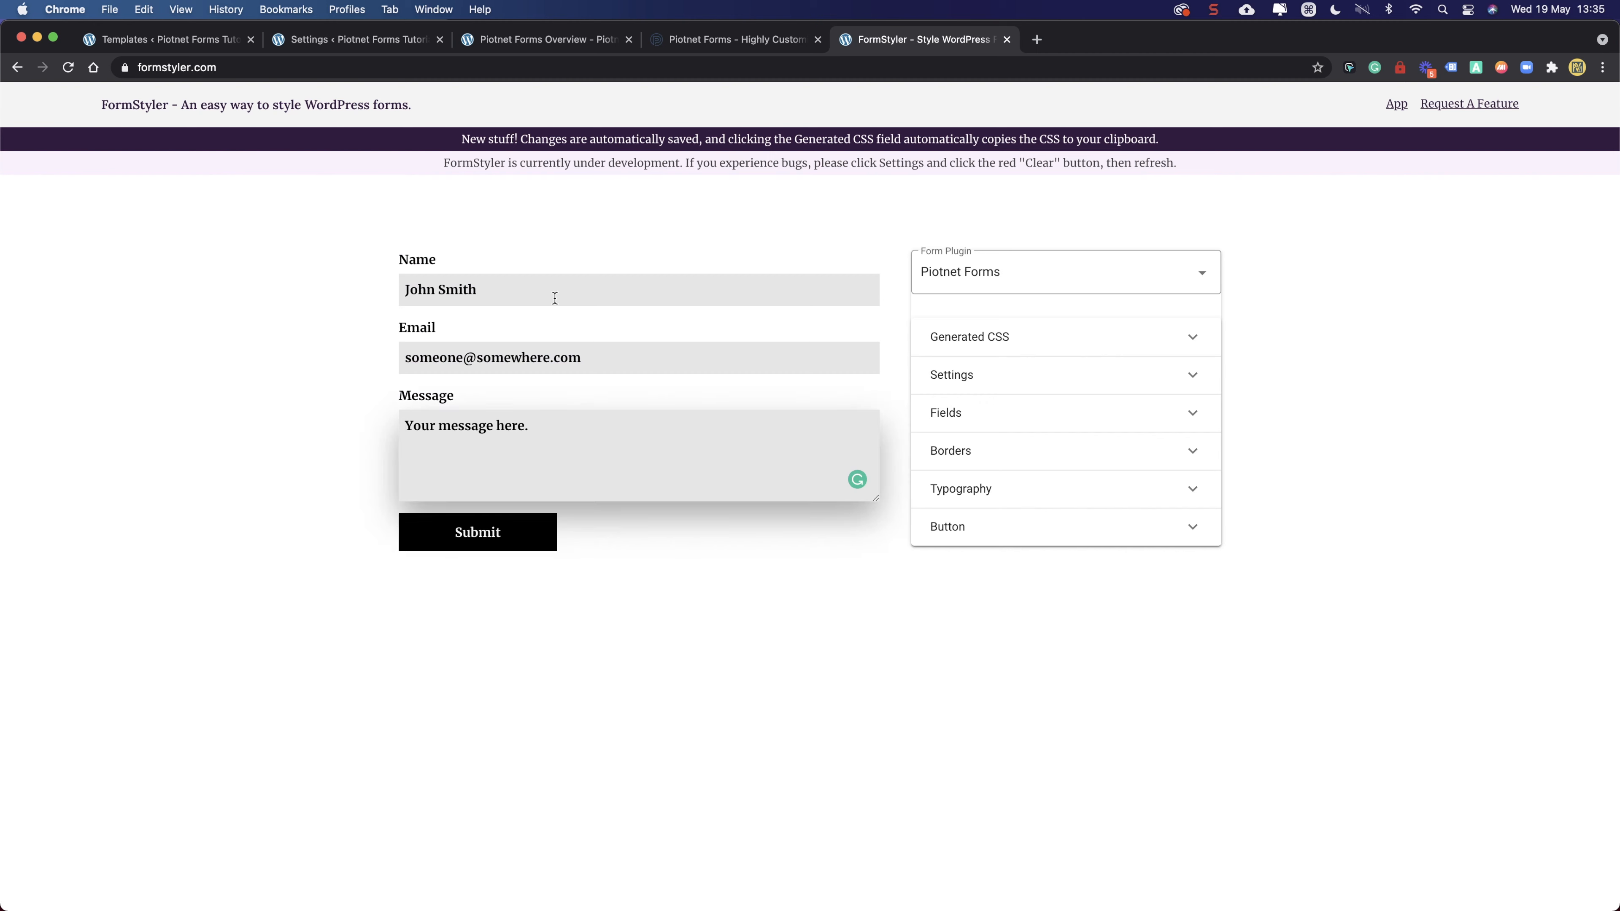
left_click(316, 441)
left_click(730, 38)
left_click(518, 38)
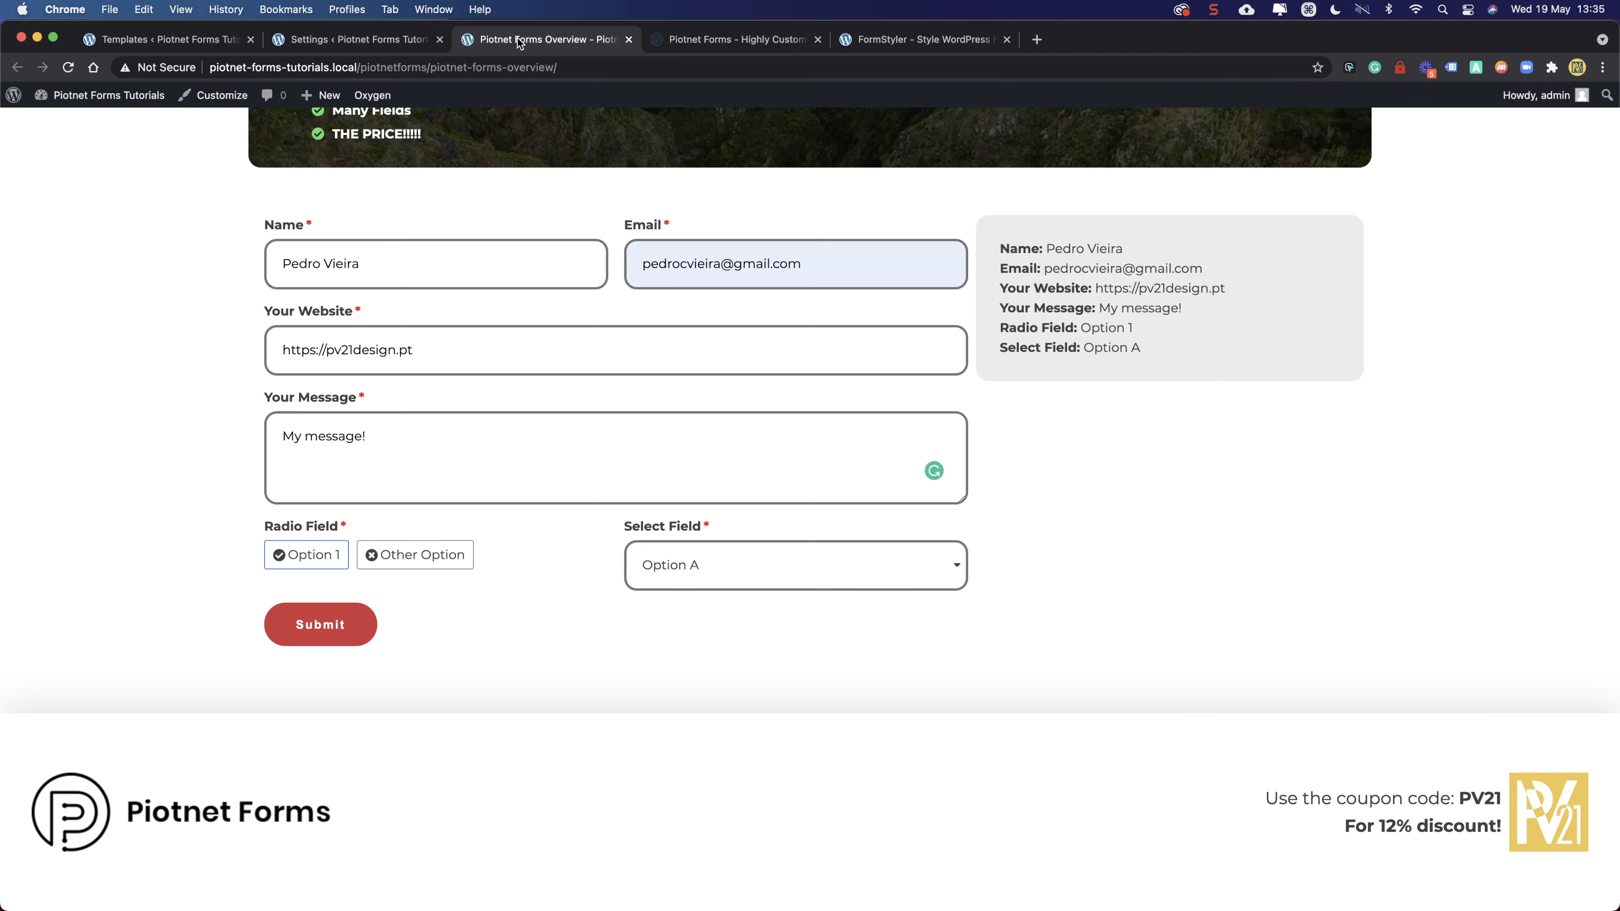
- Check the front-end Piotnet Forms Overview page before saving
left_click(371, 36)
left_click(520, 35)
scroll(1223, 298, "up", 5)
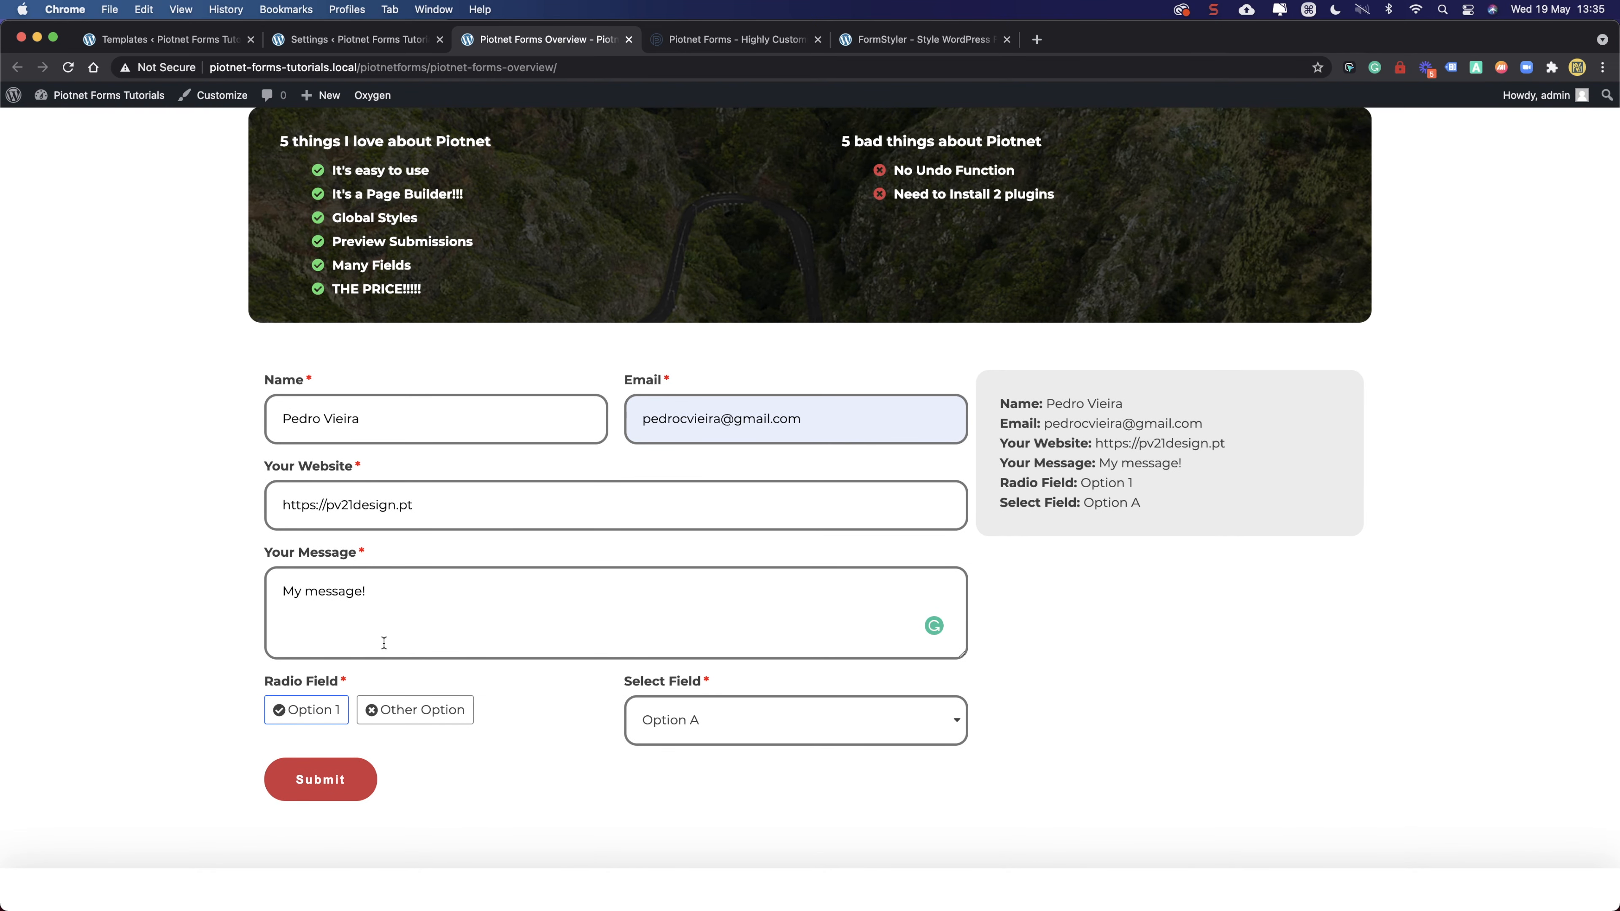
- Save the form edits, reload the Overview page to confirm them, and return to FormStyler
left_click(363, 41)
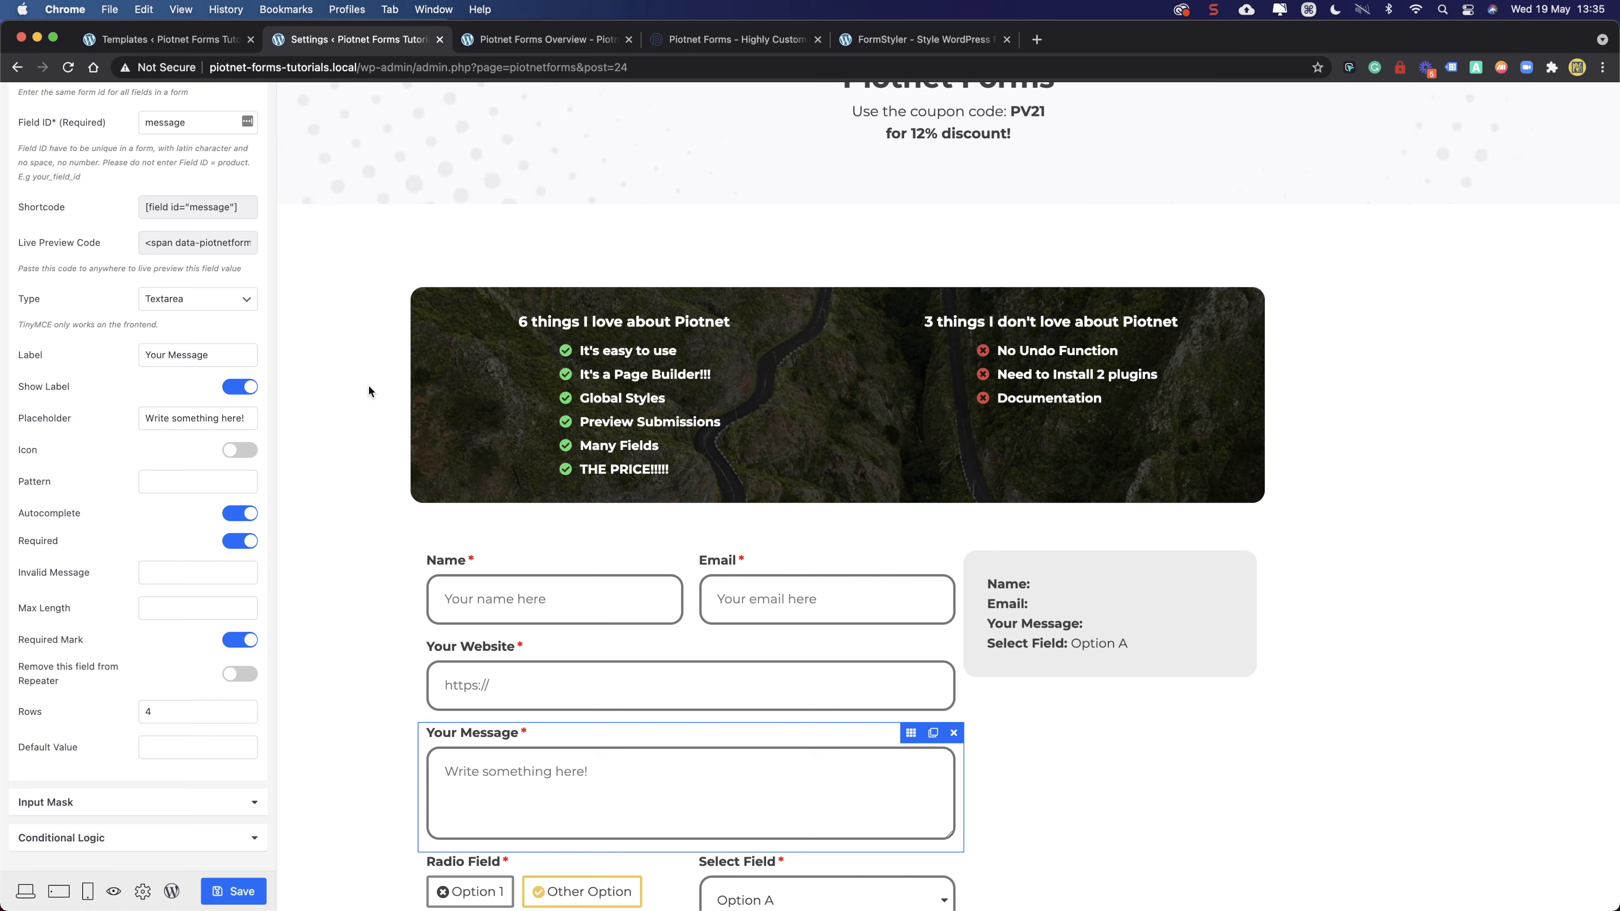
scroll(368, 402, "down", 8)
left_click(234, 890)
left_click(505, 38)
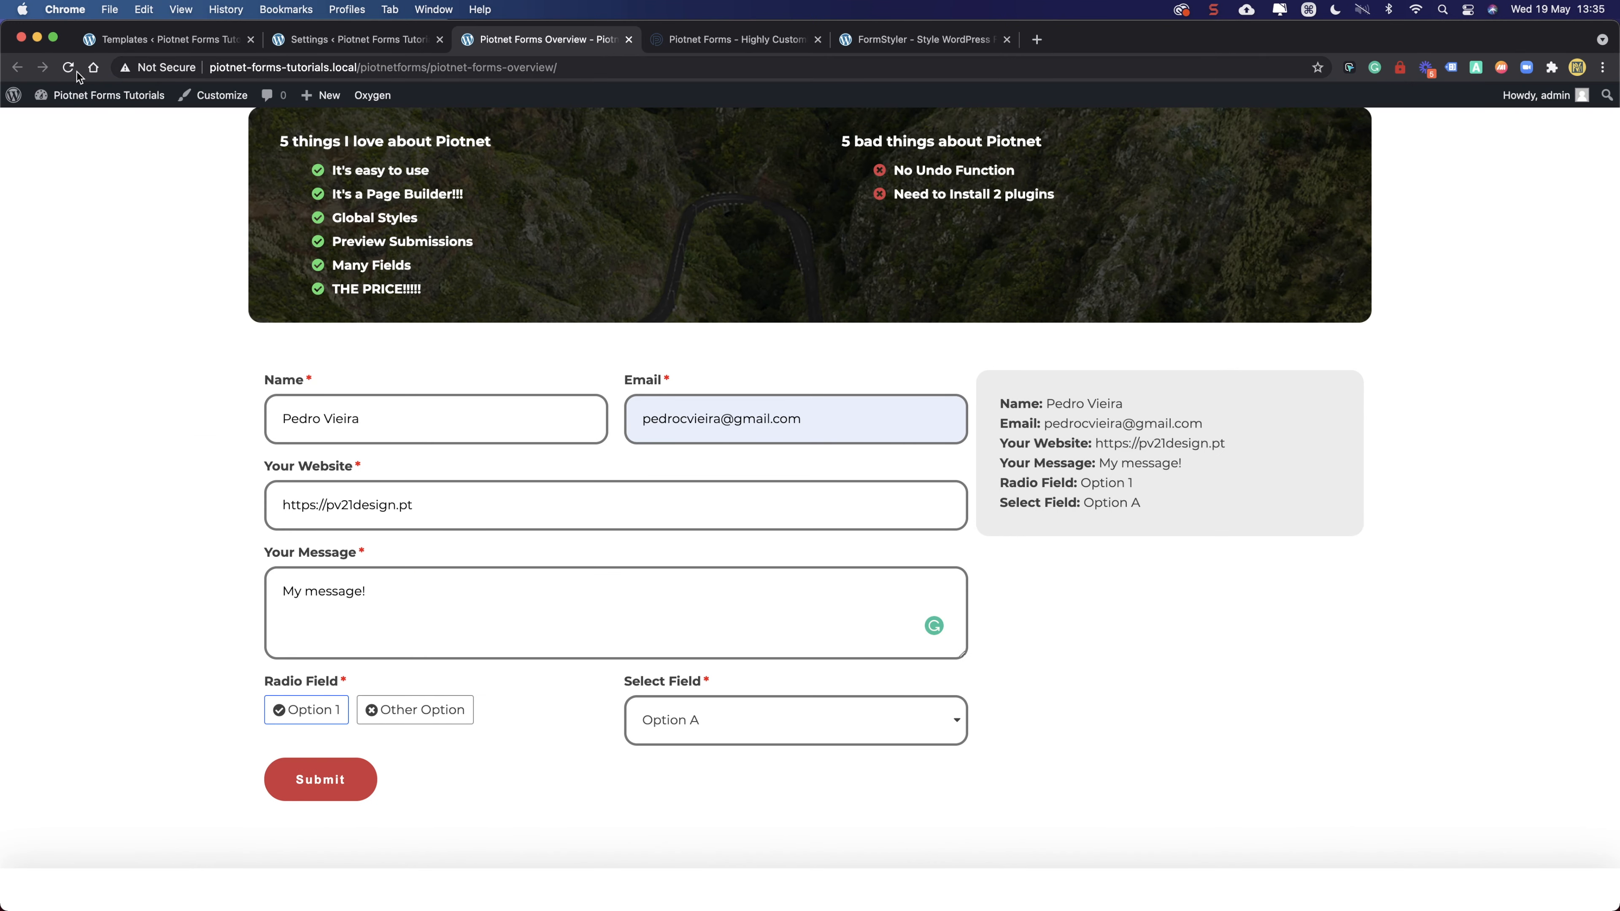
left_click(67, 67)
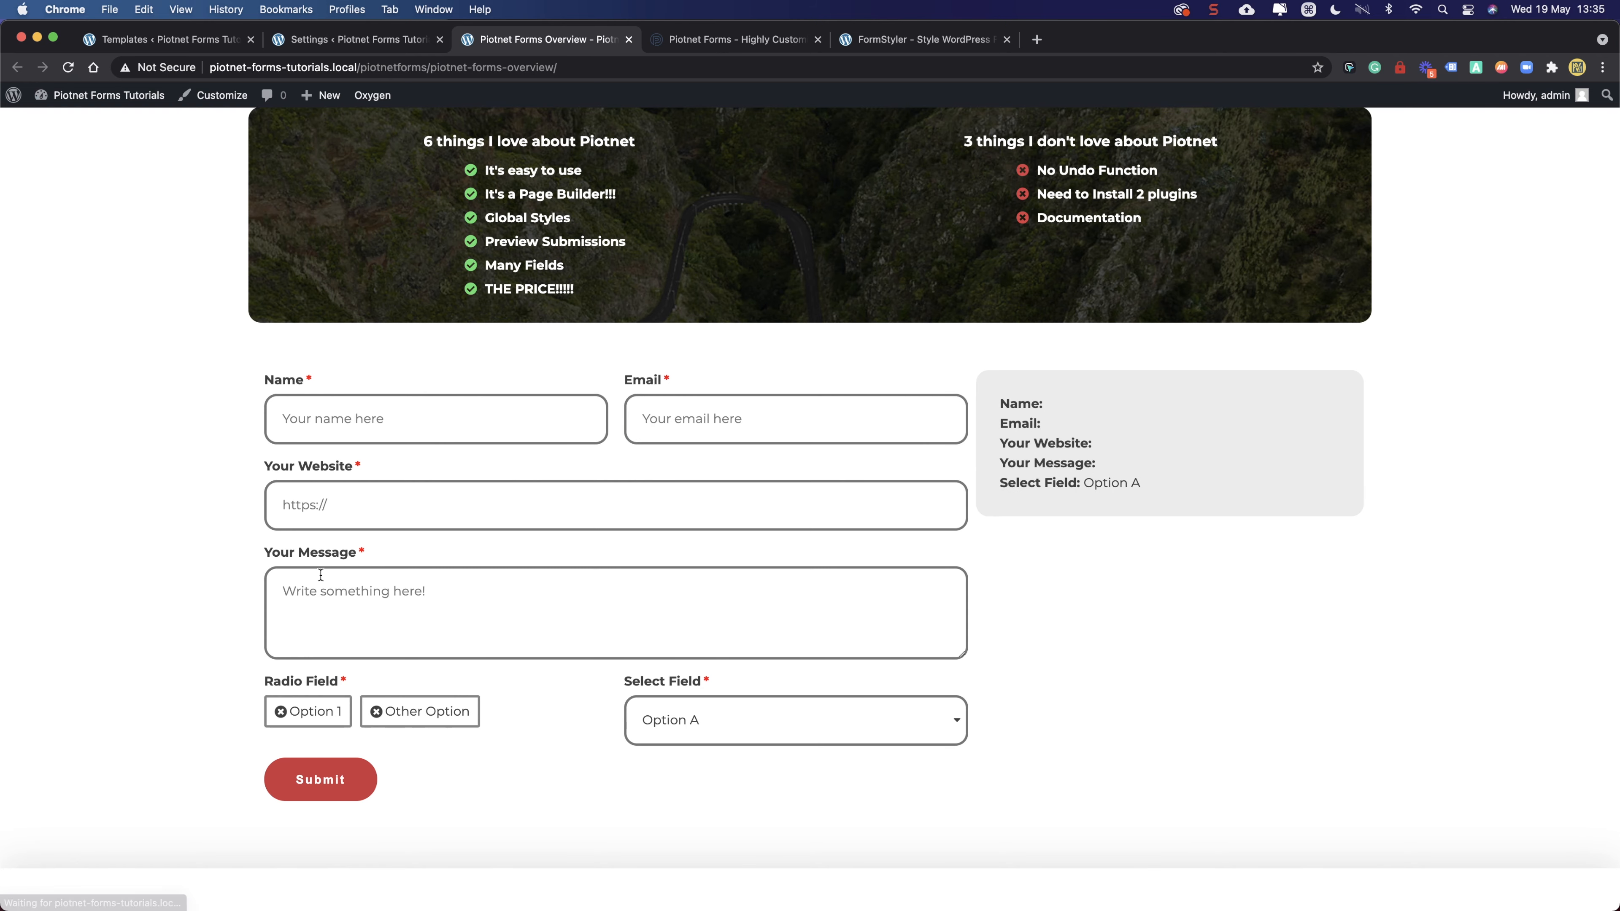
scroll(1059, 423, "up", 3)
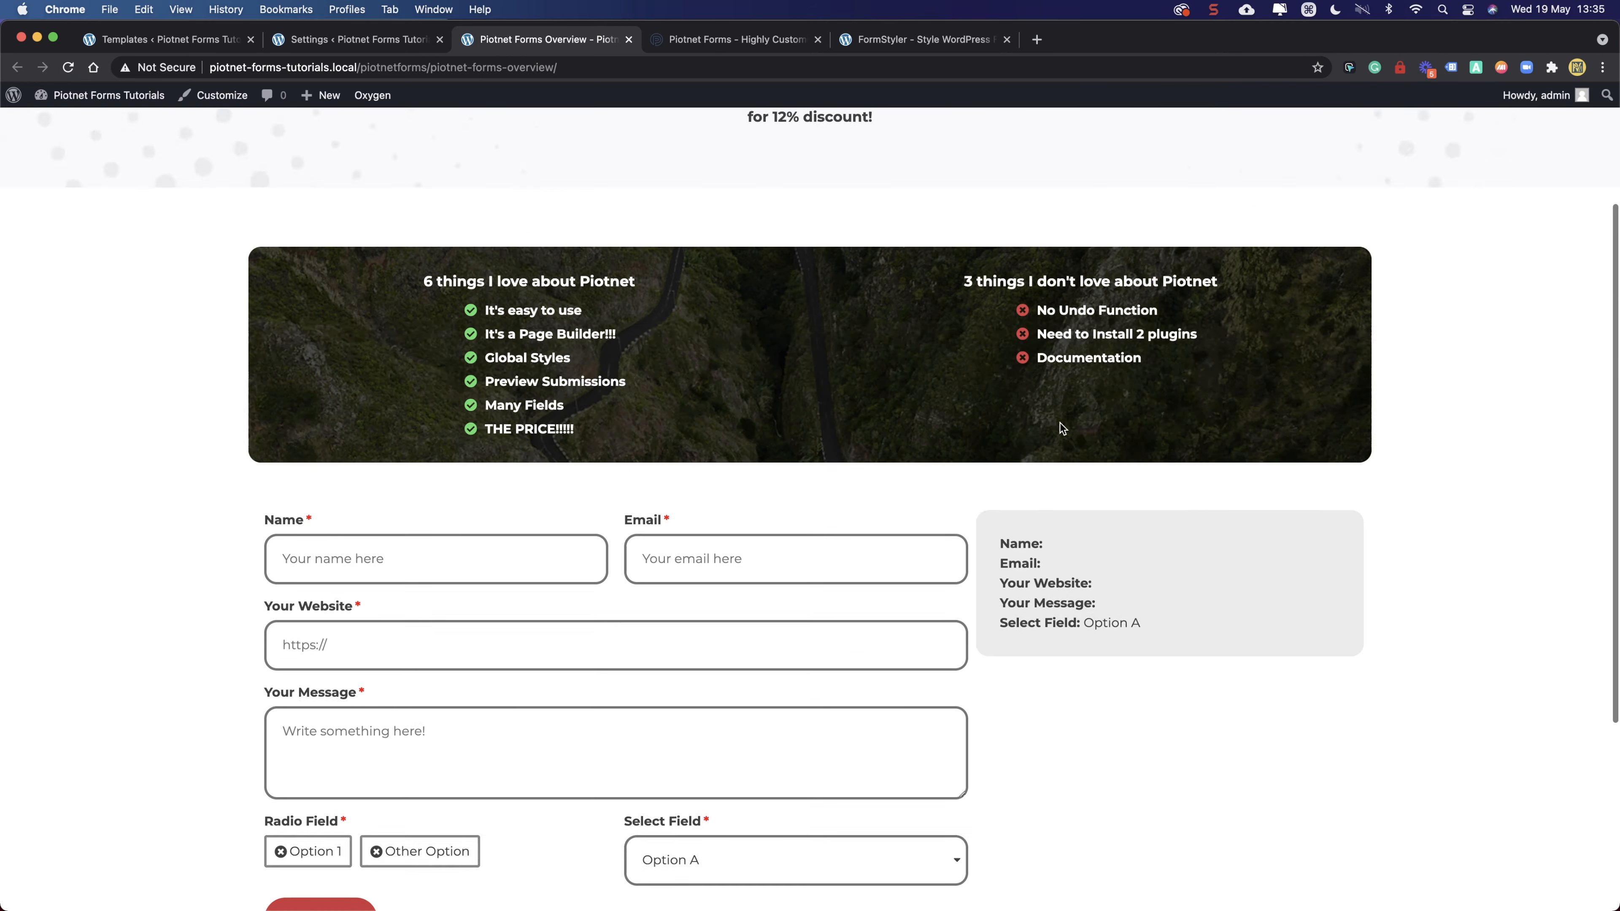
scroll(1060, 423, "down", 4)
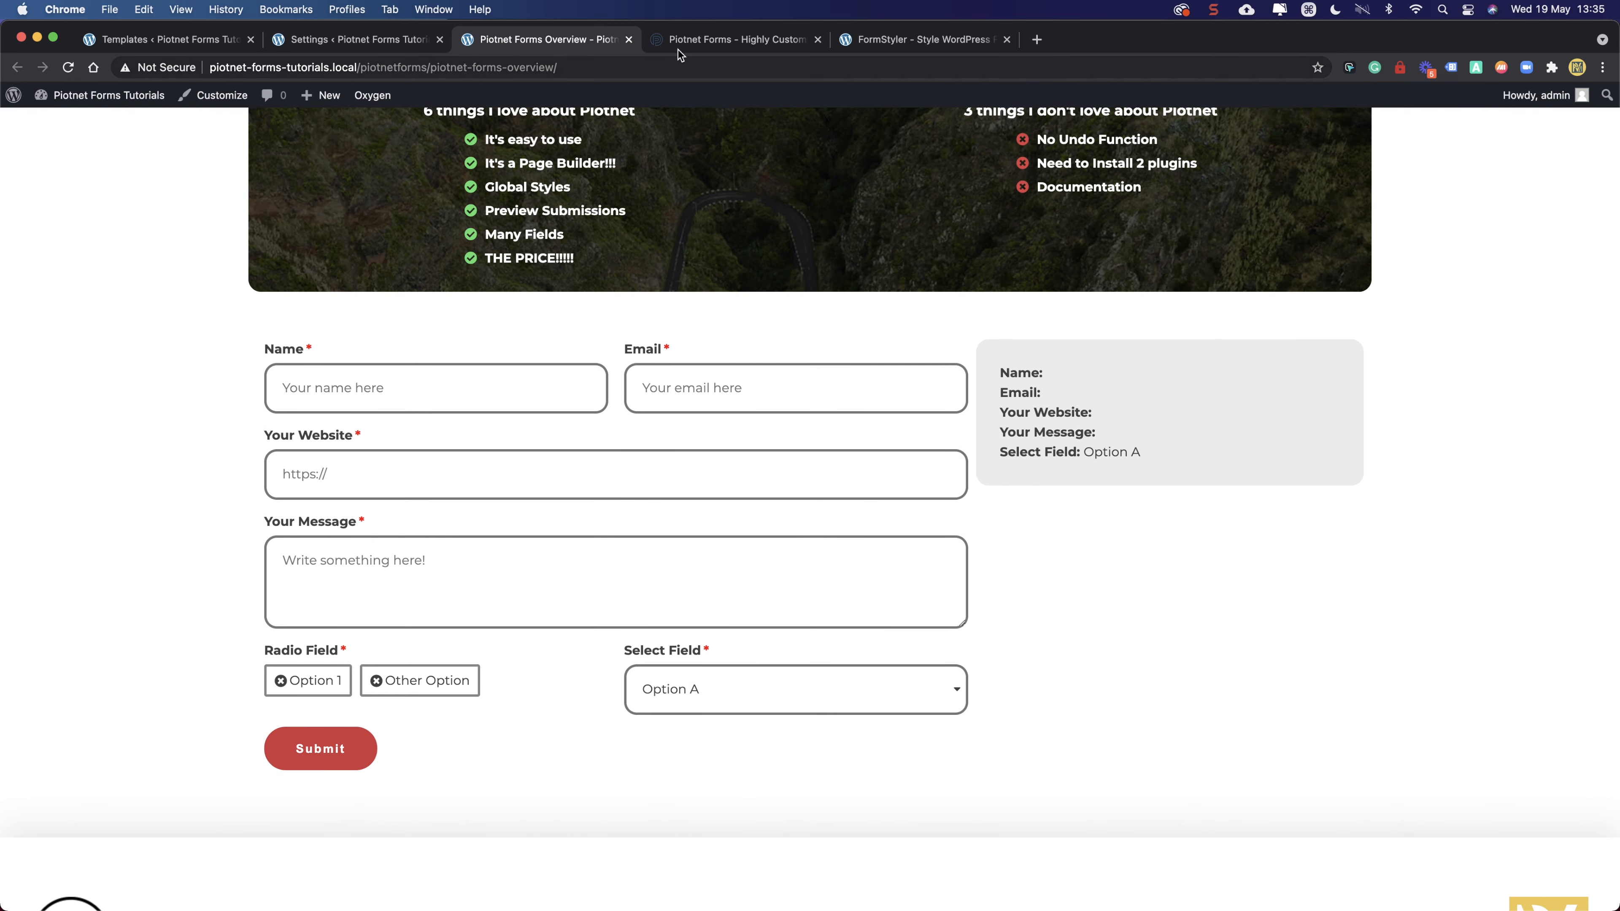
left_click(366, 41)
left_click(877, 37)
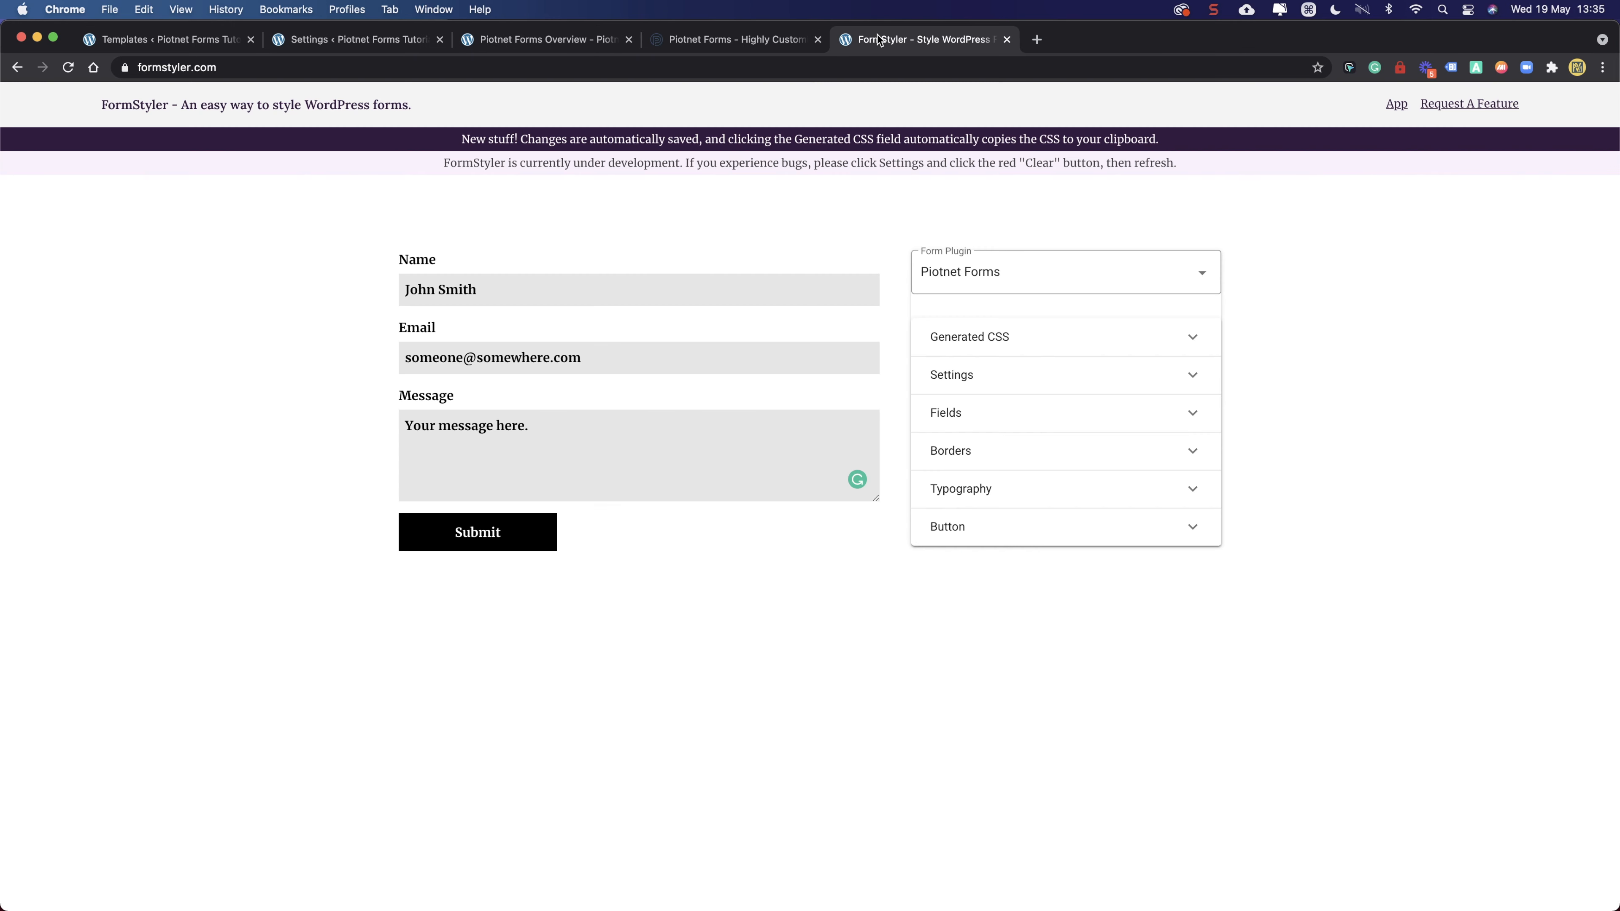
- Select Piotnet Forms, expand Fields, and switch to the Focus state styling
left_click(1023, 278)
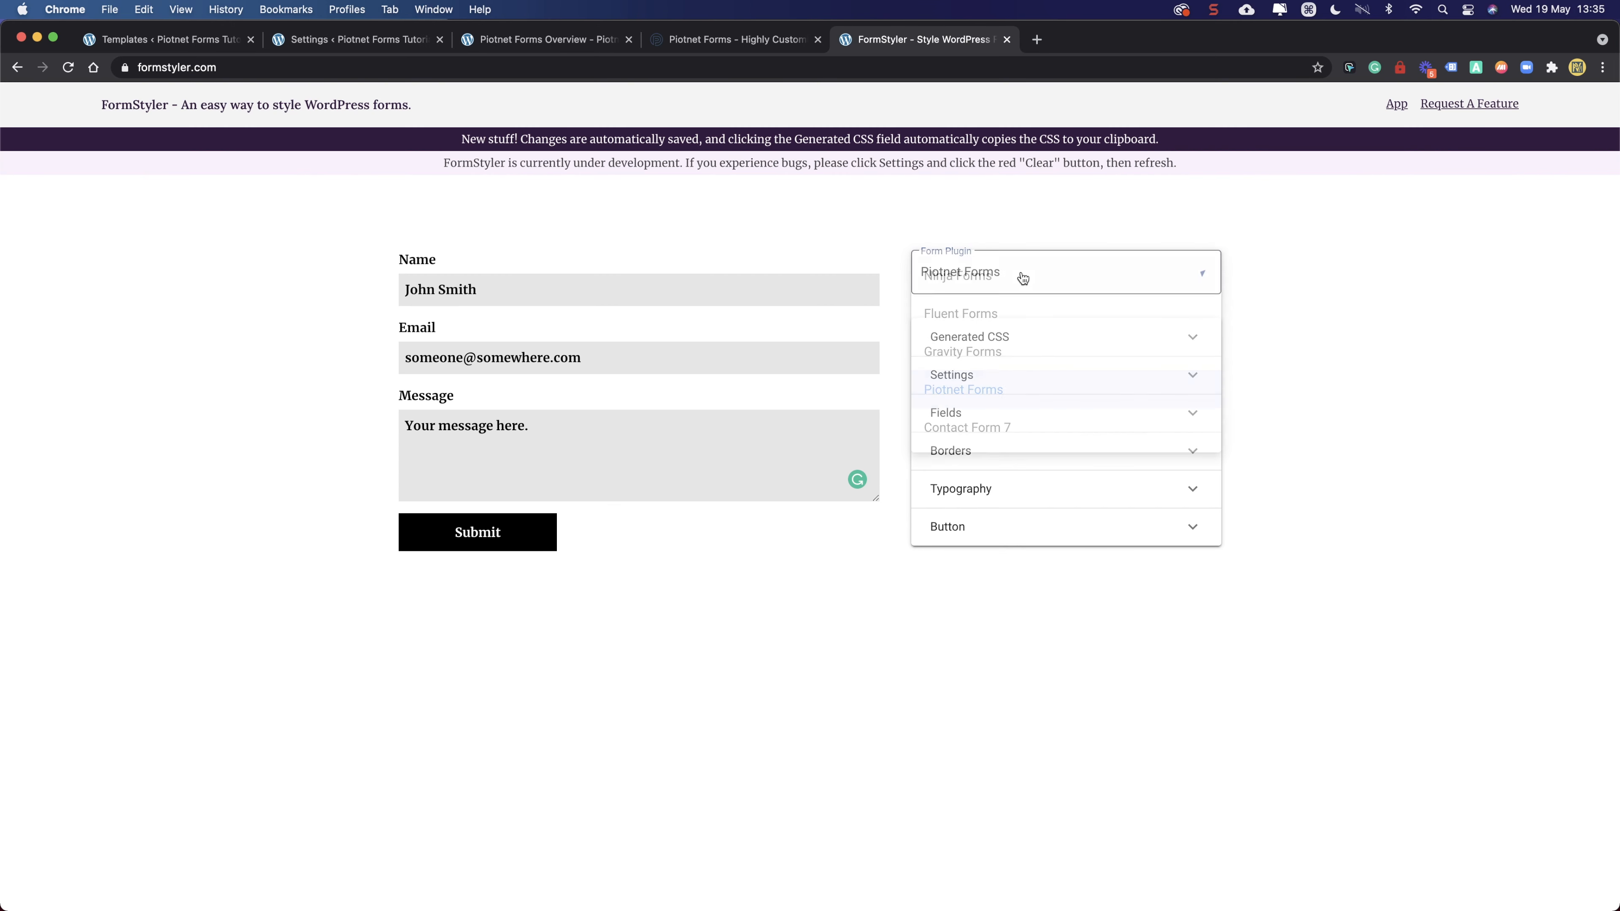
left_click(1042, 392)
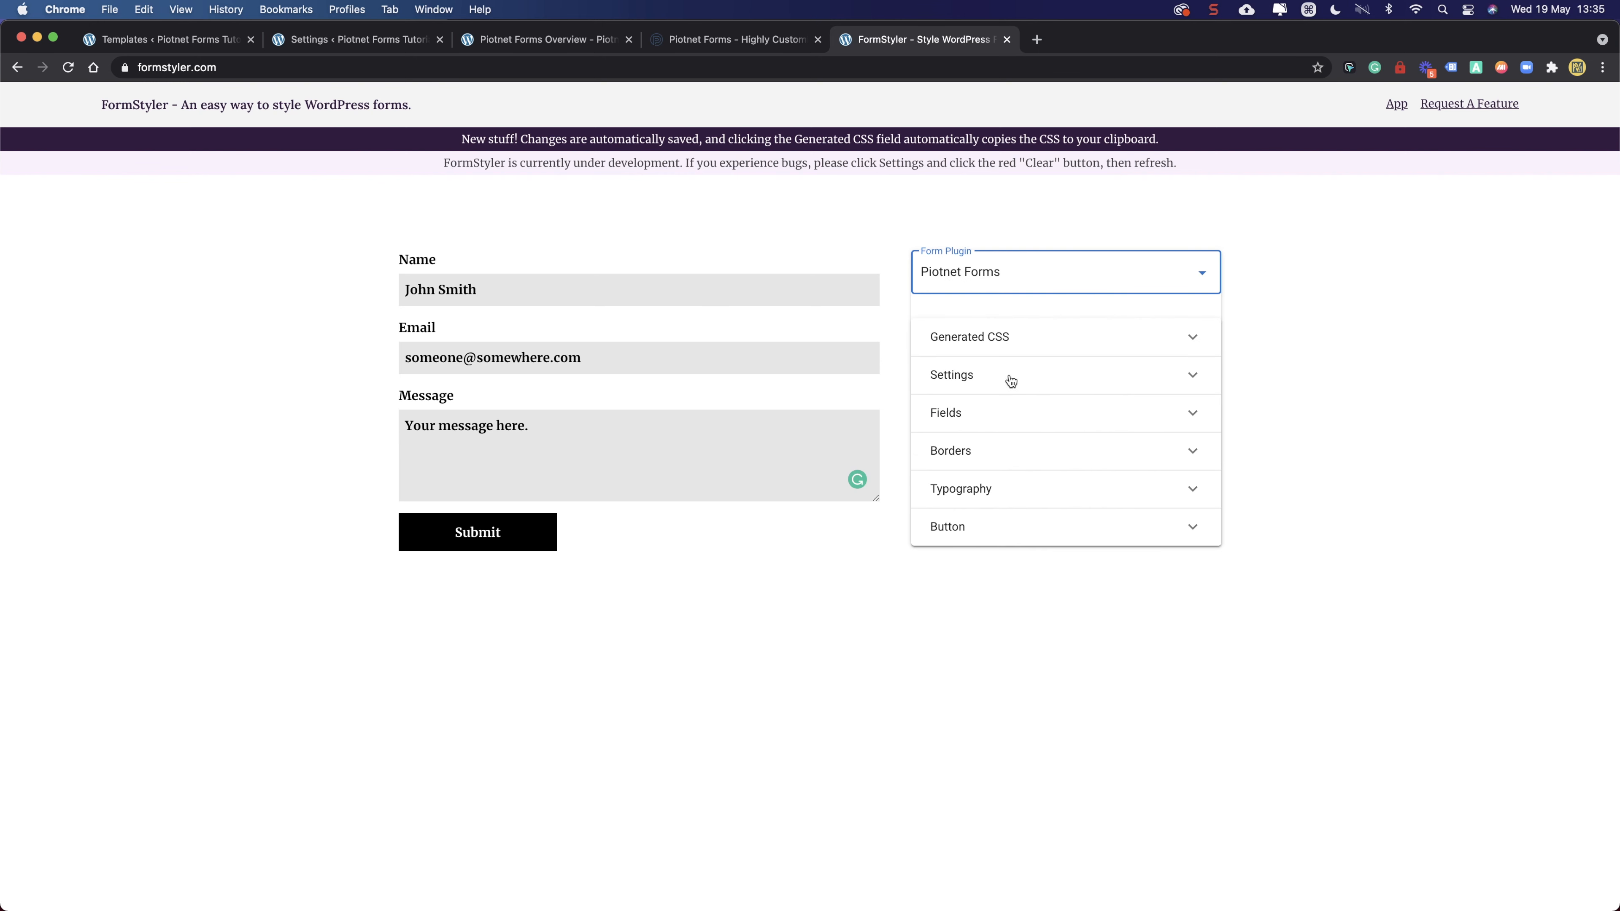
left_click(979, 422)
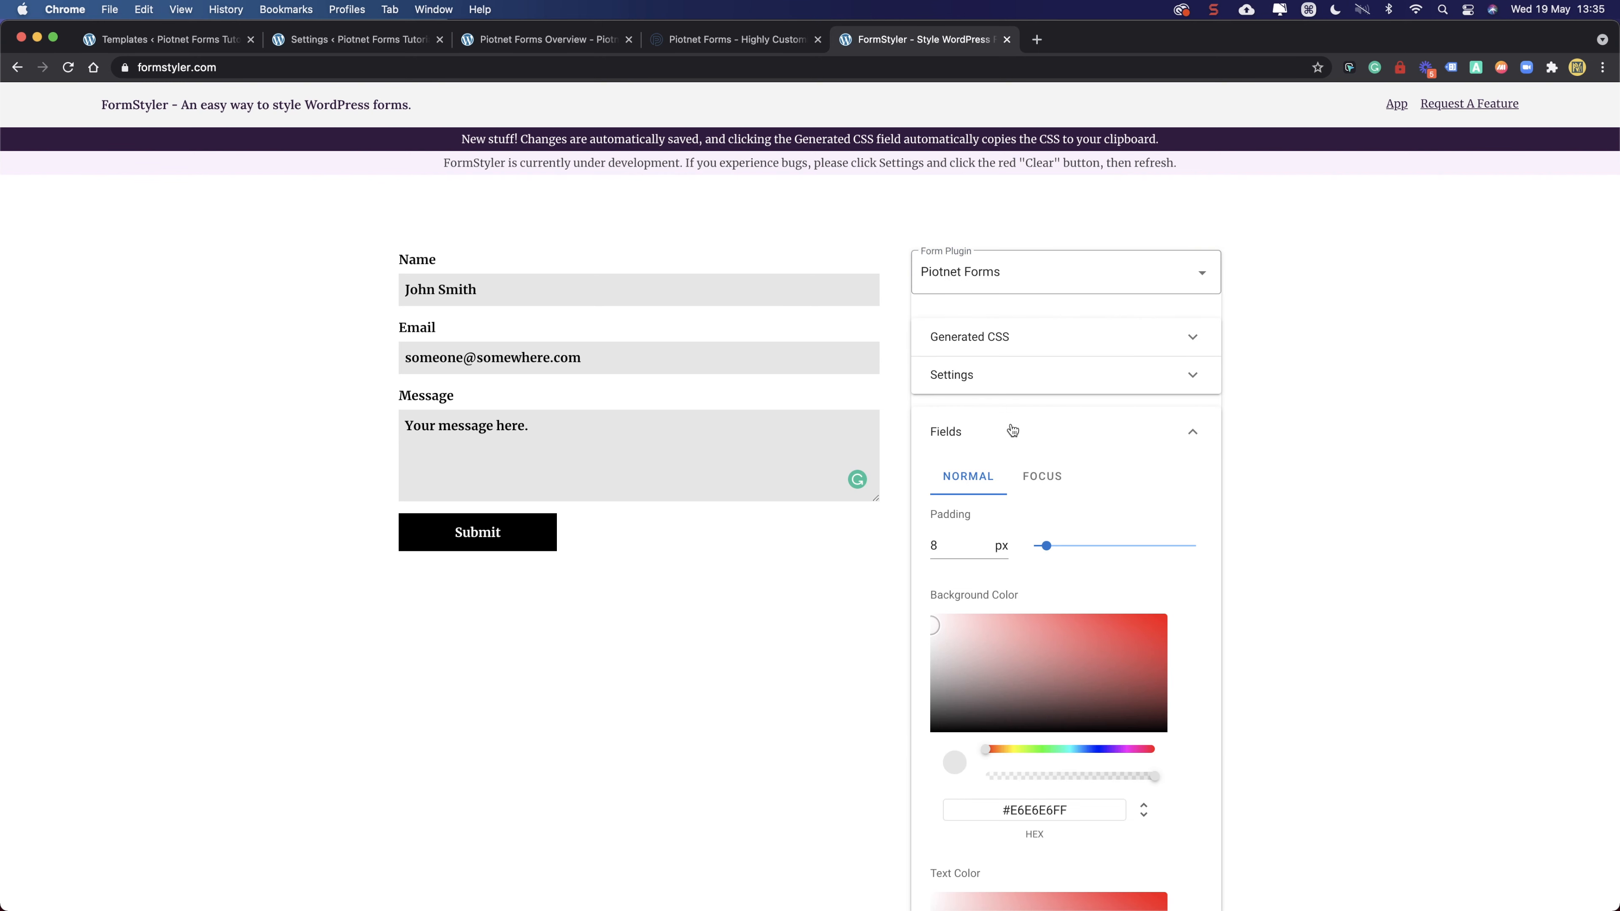
scroll(825, 538, "down", 3)
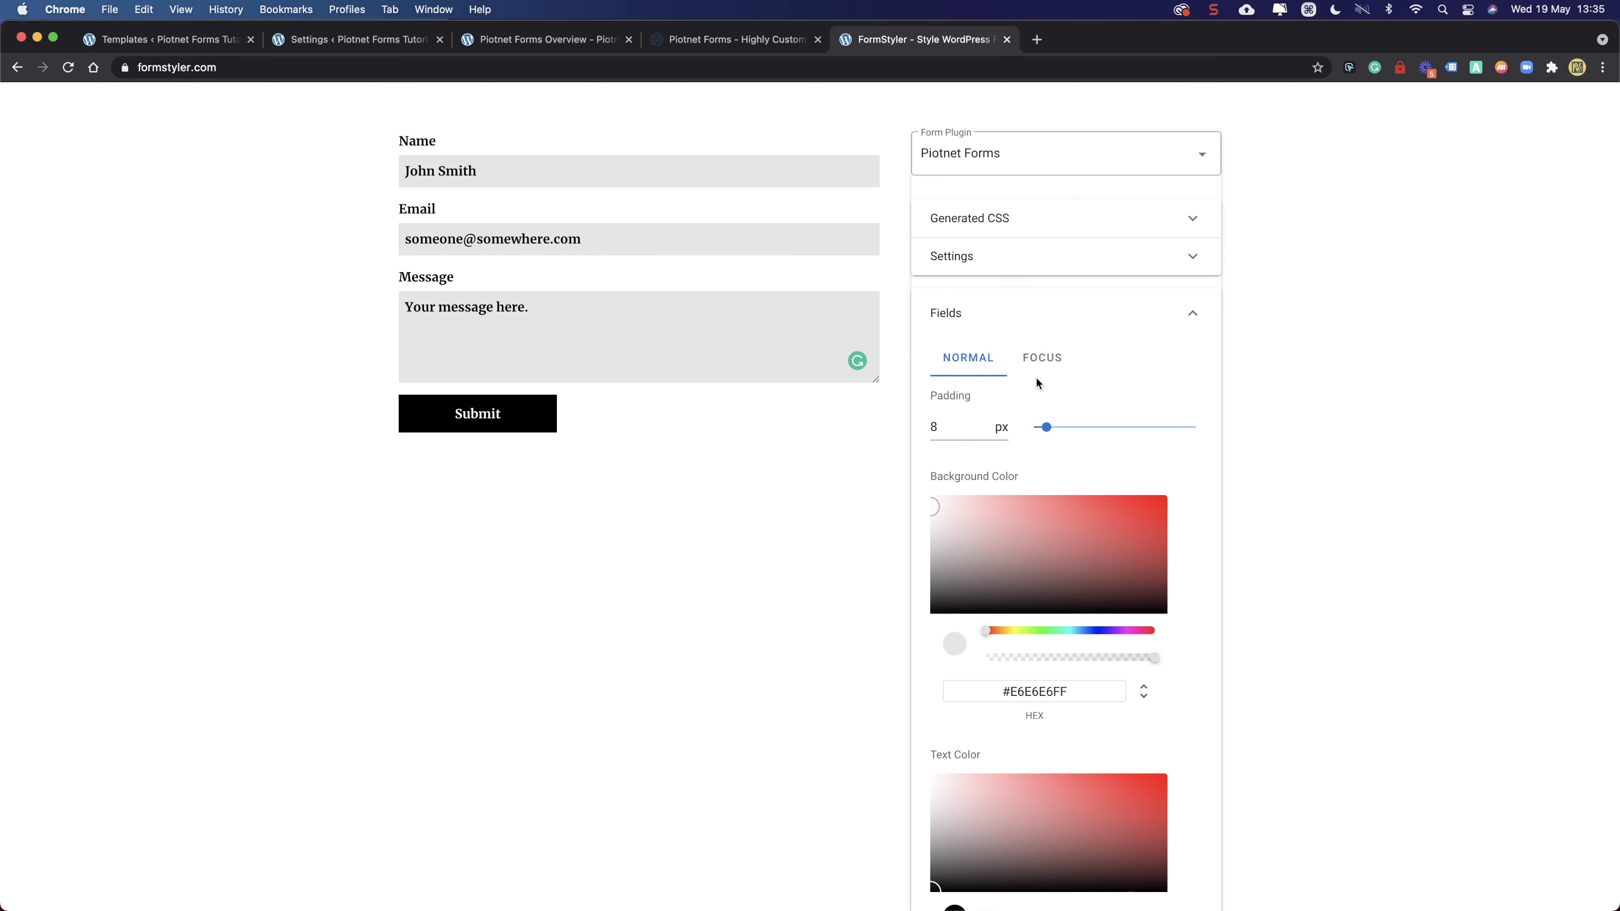
left_click(1043, 359)
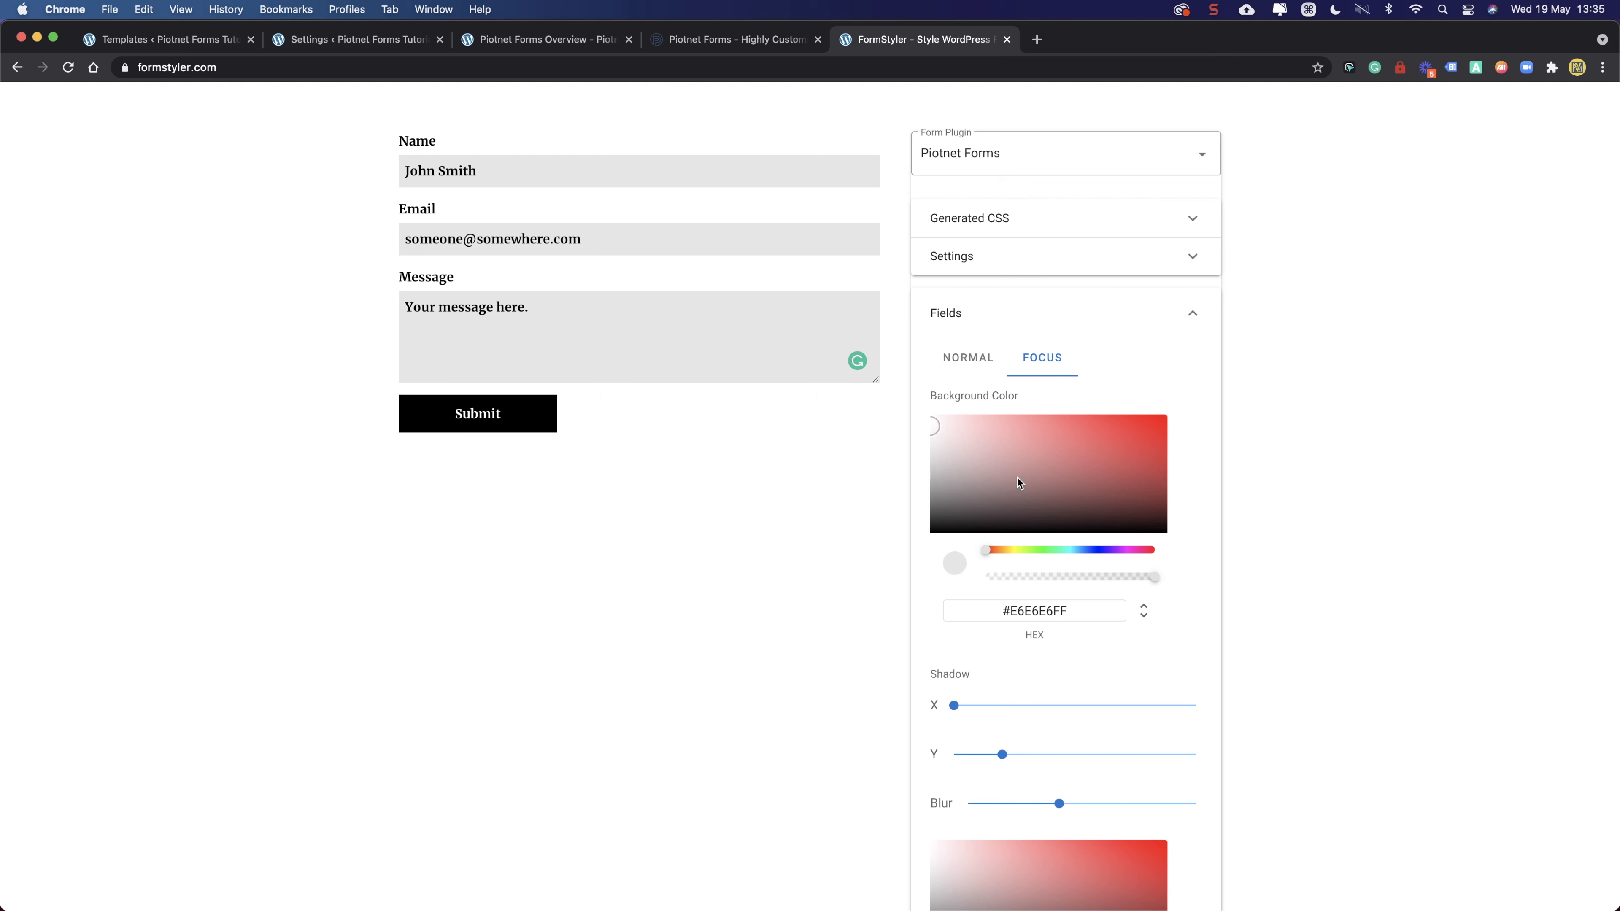
left_click(578, 313)
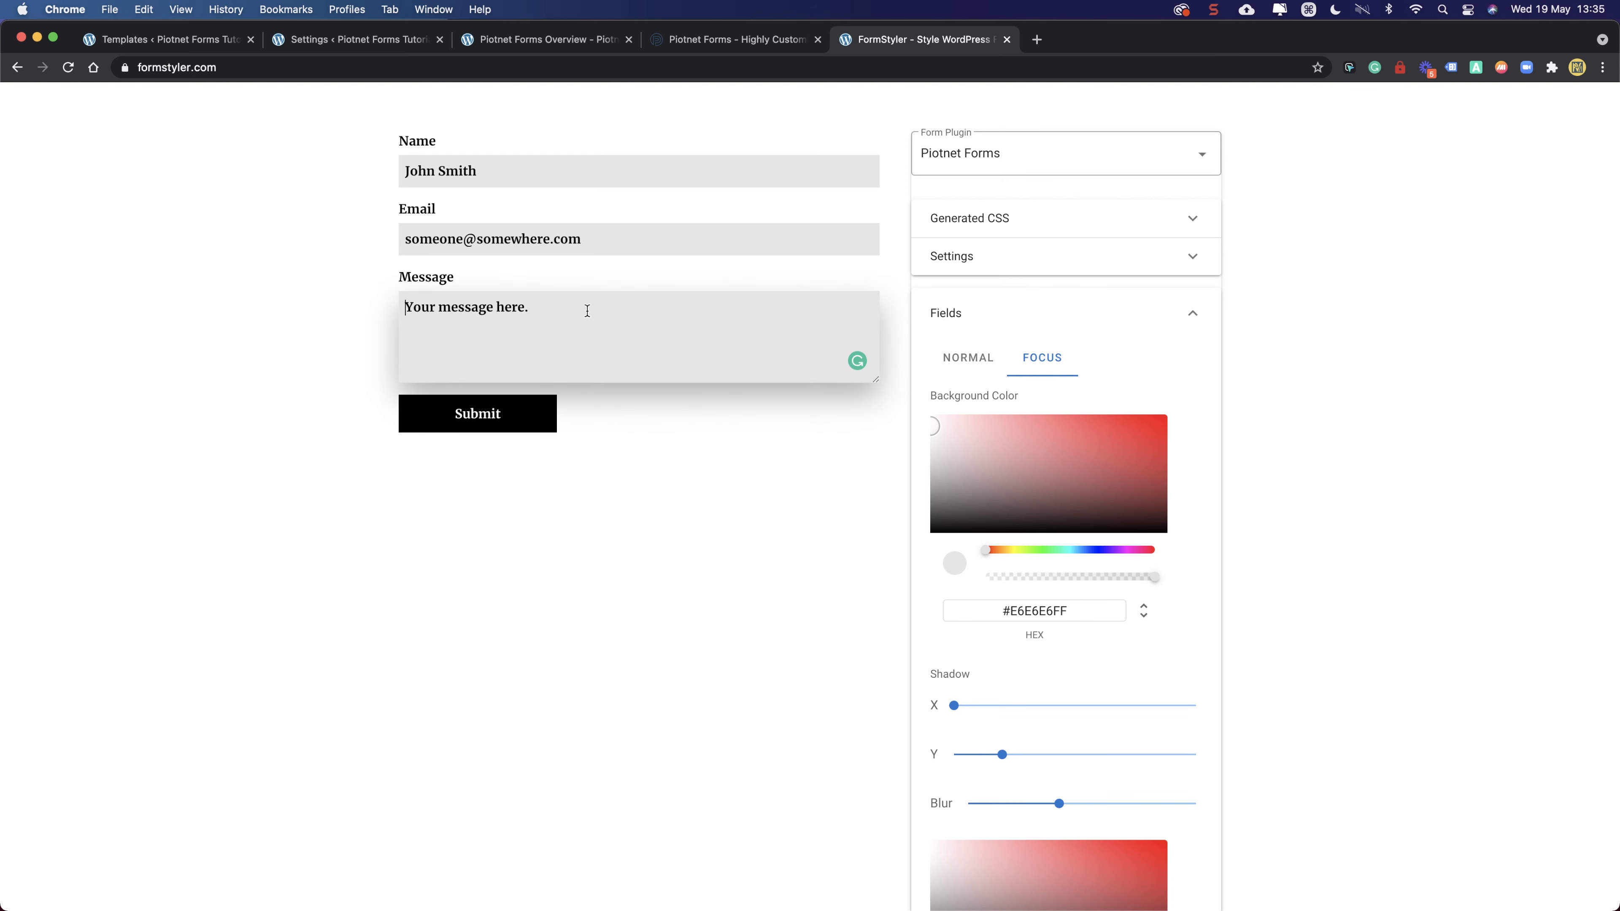
- Set the focus background colour to #CE8080FF, check it on the sample fields, and collapse Fields
left_click(1016, 437)
left_click_drag(1016, 437, 1020, 437)
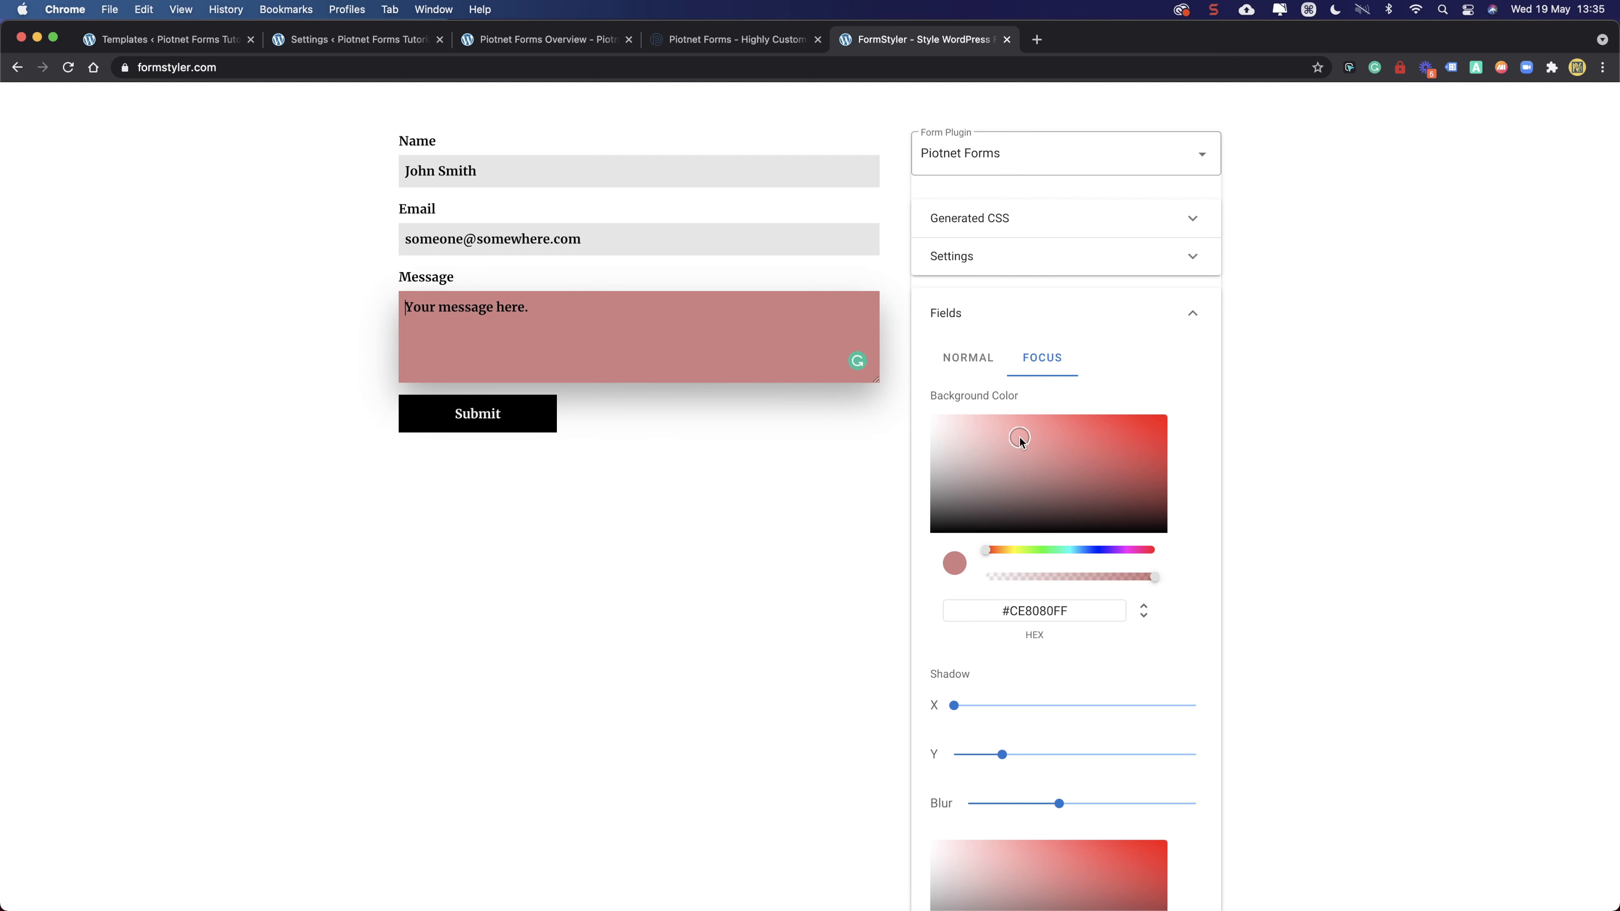
left_click(714, 242)
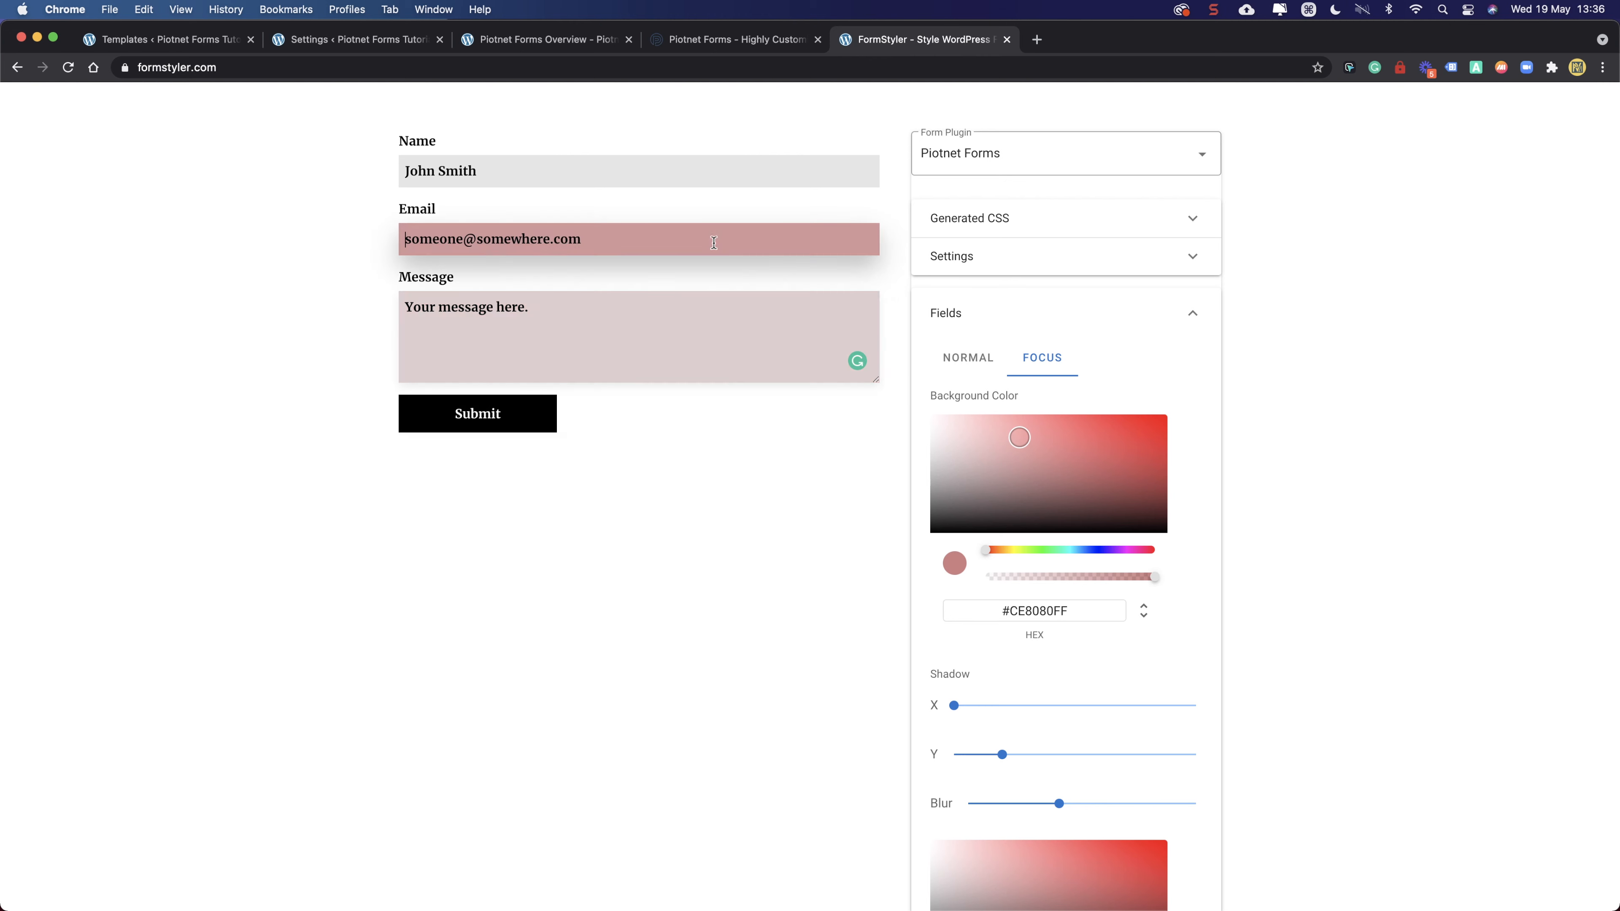
left_click(712, 168)
left_click(712, 369)
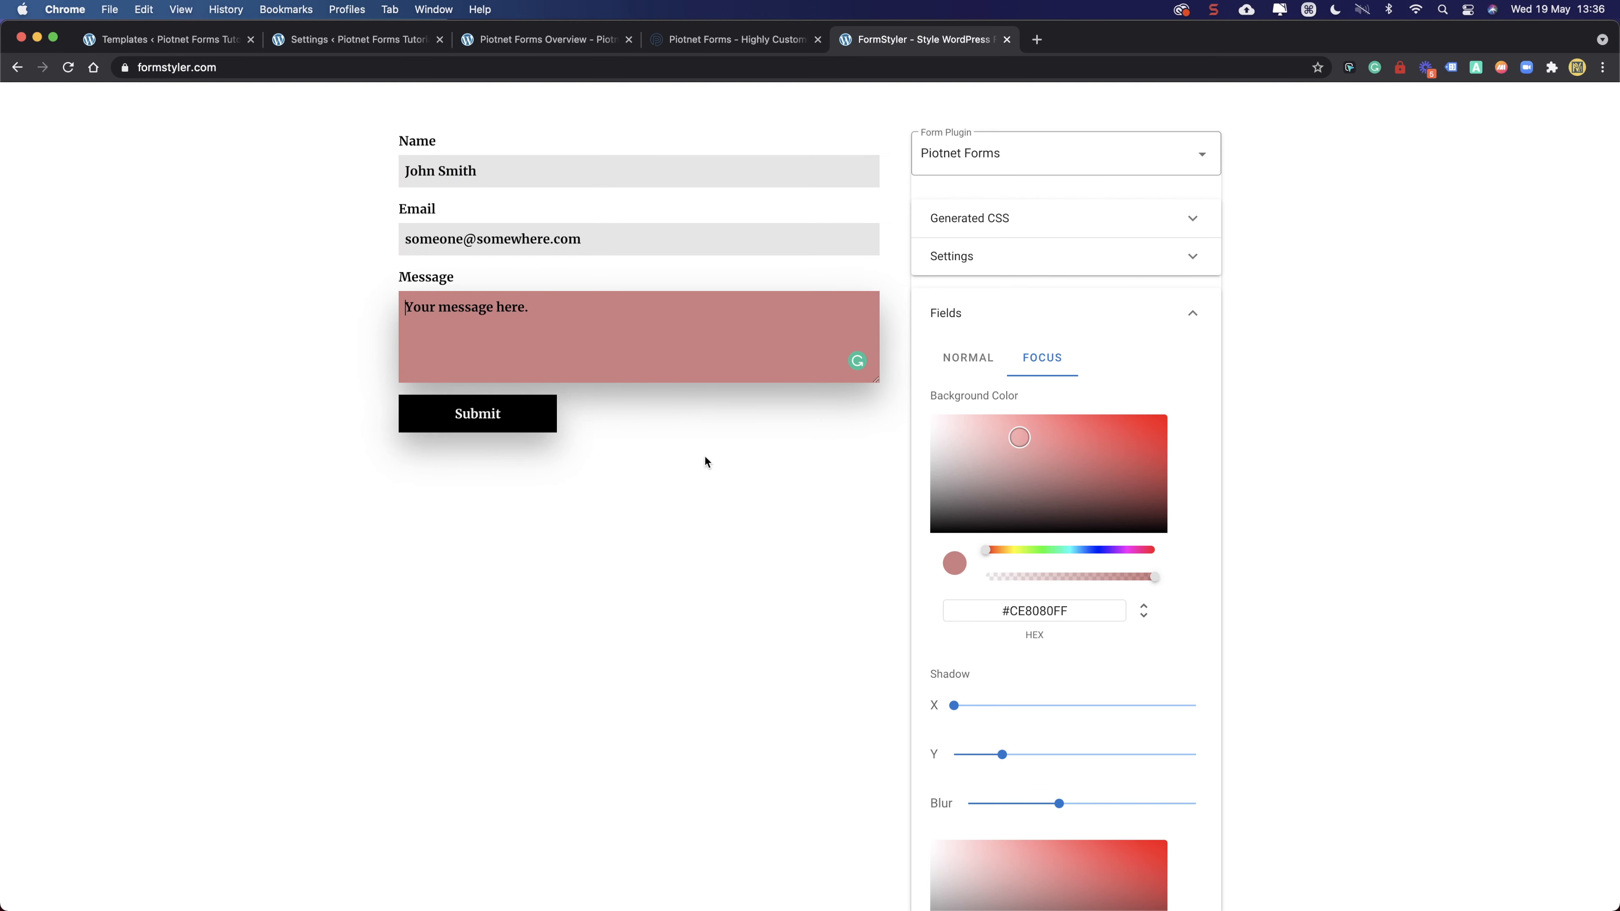
scroll(1121, 482, "up", 1)
left_click(1121, 316)
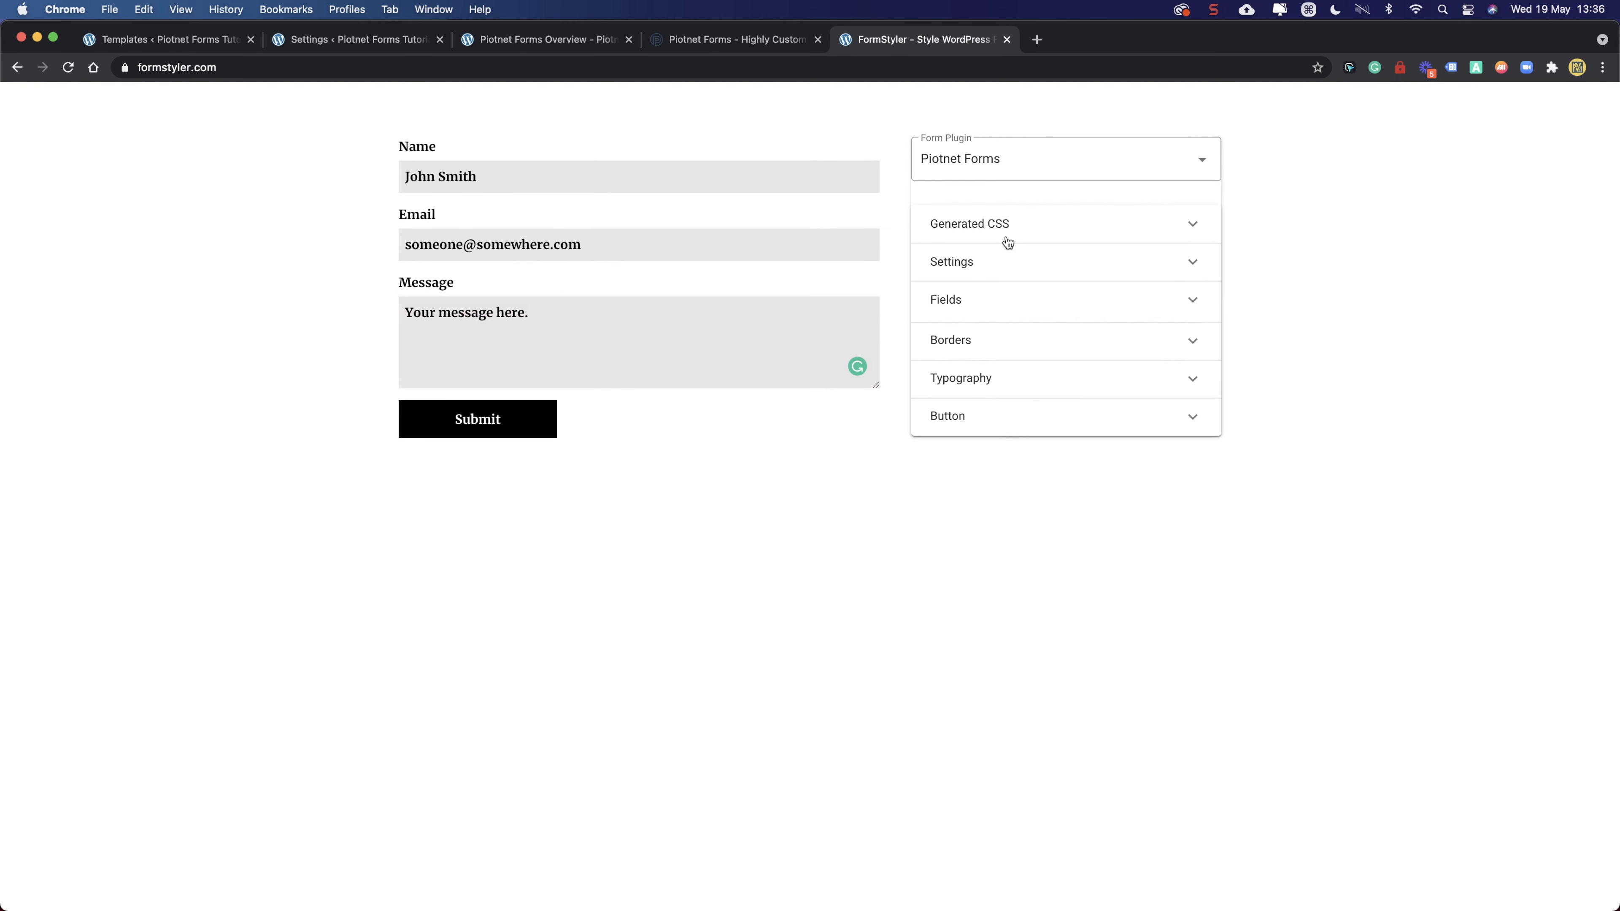
scroll(990, 211, "up", 3)
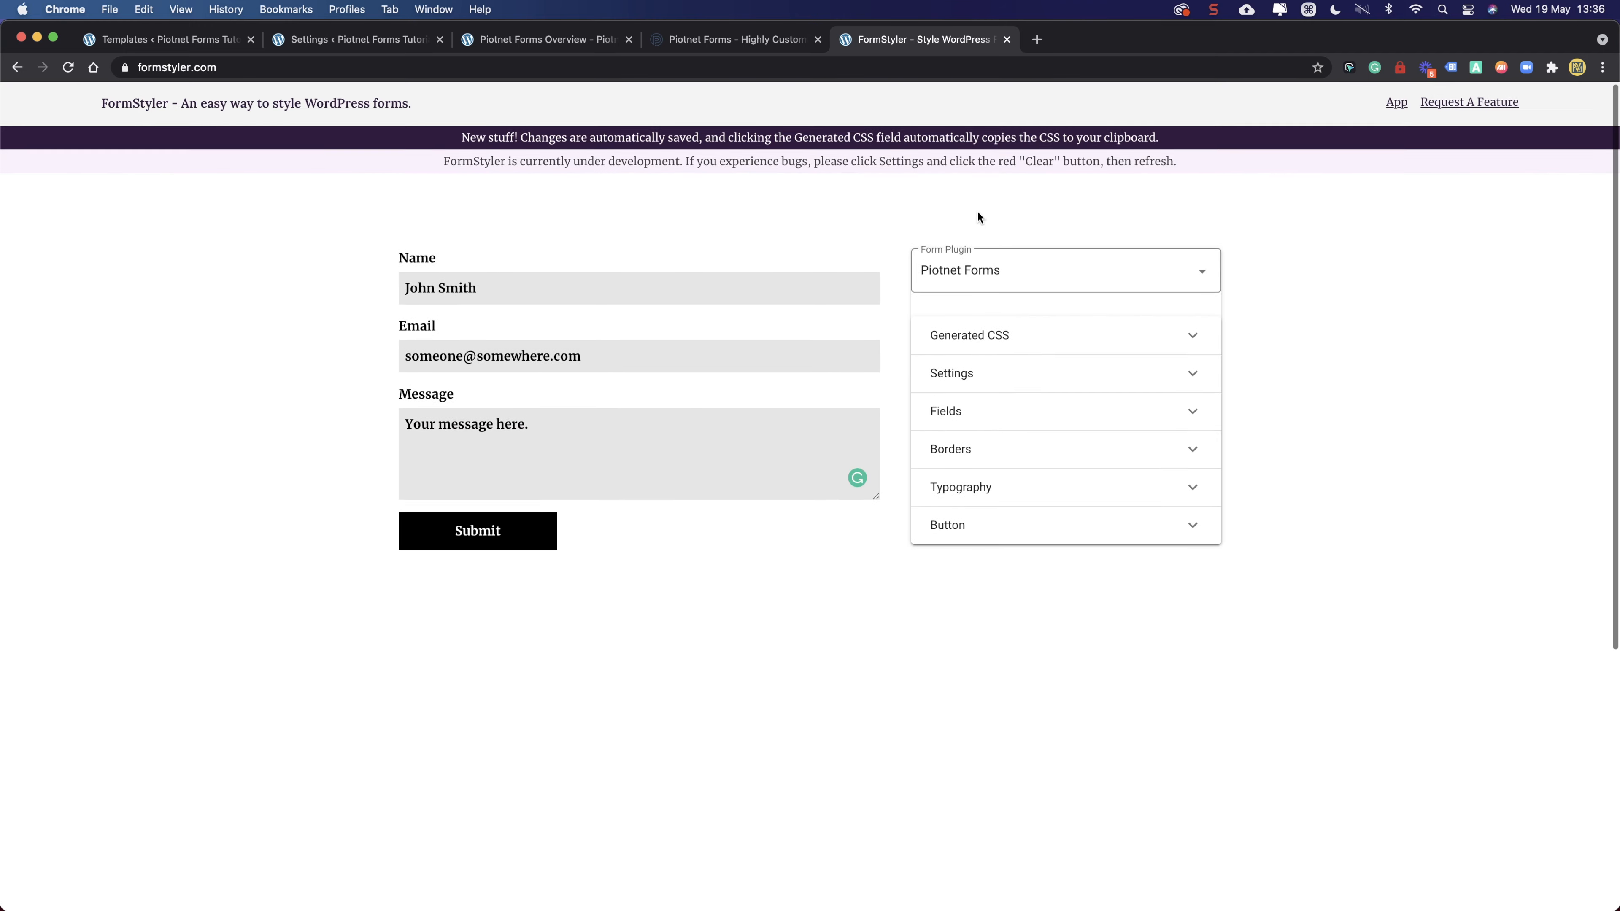
- Select Piotnet Forms in the Form Plugin list and expand the Generated CSS section
left_click(982, 274)
left_click(986, 387)
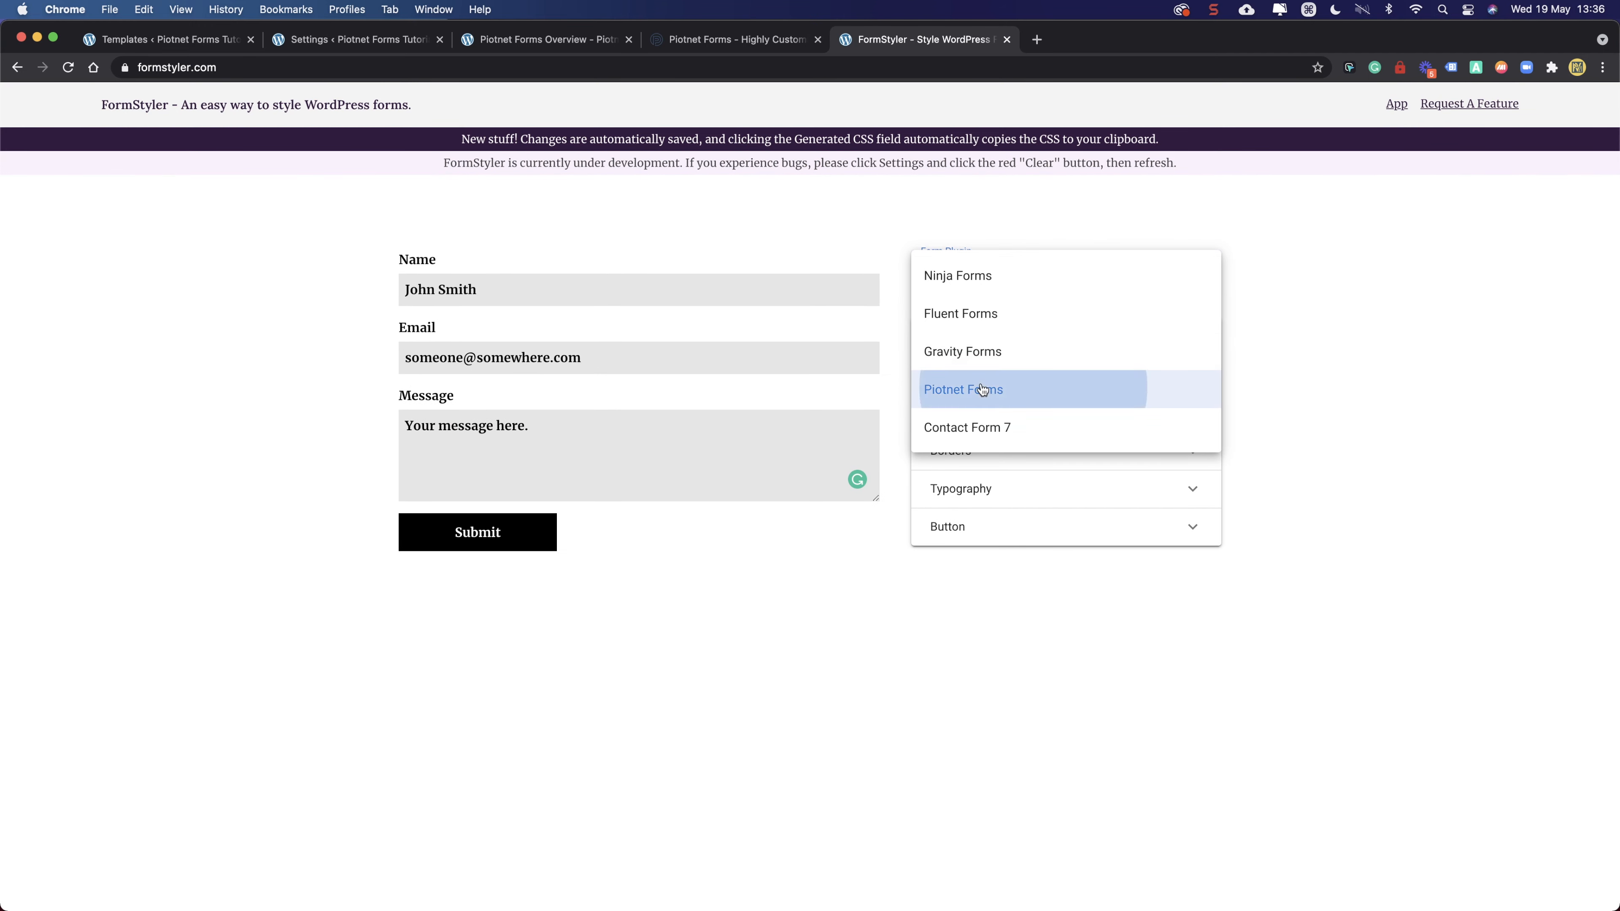
left_click(984, 337)
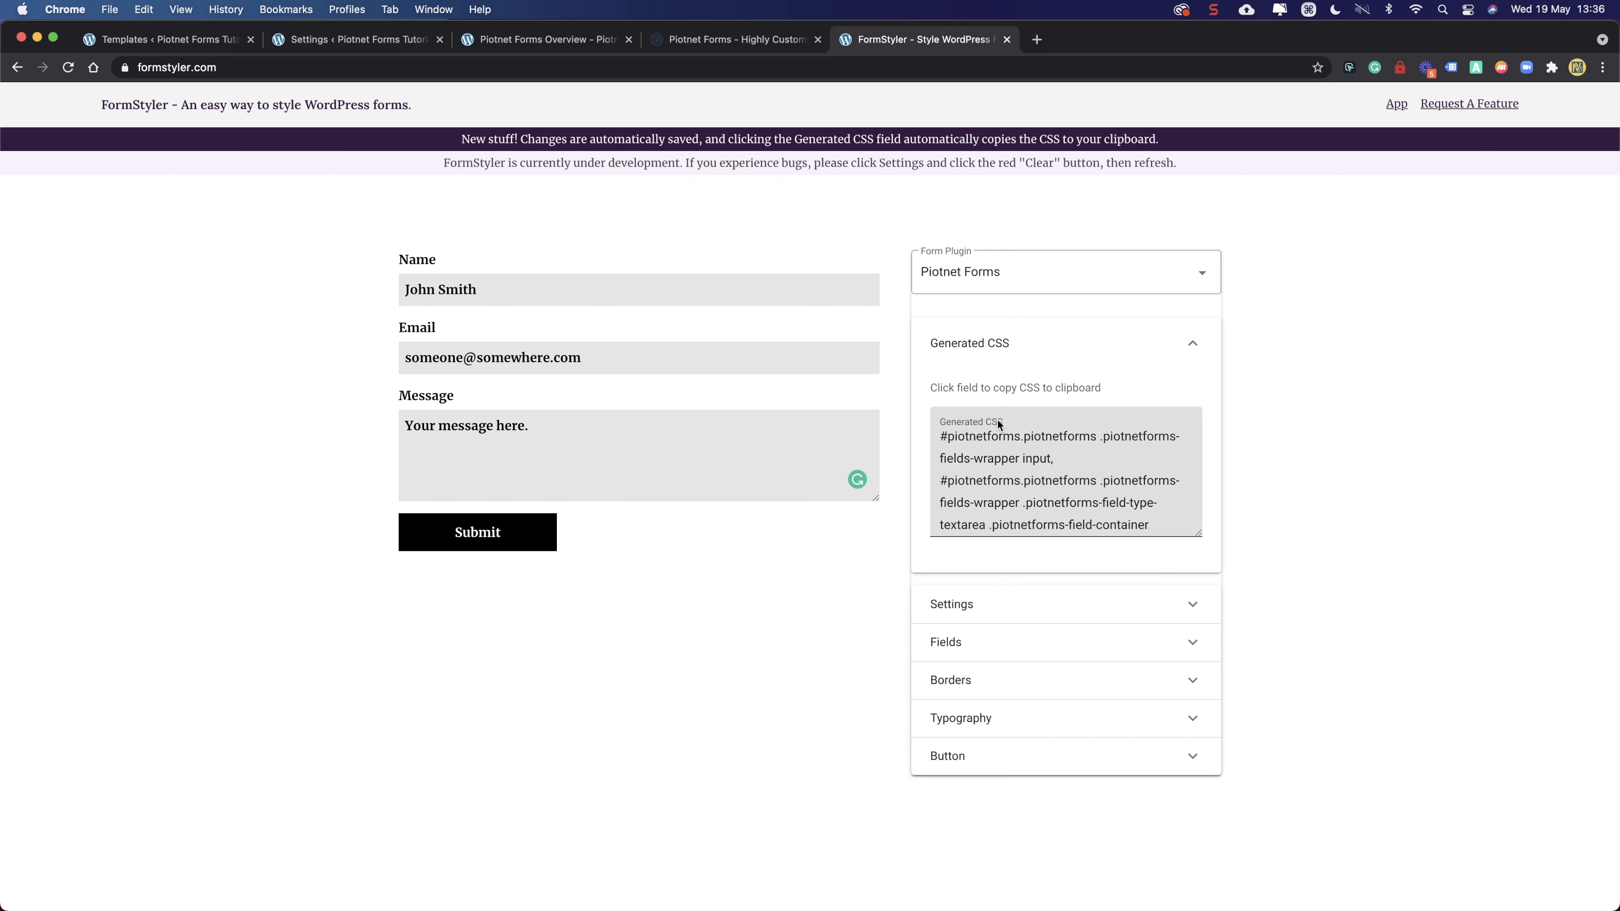
- Copy all the generated CSS with Cmd+C and return to the Piotnet form editor
left_click(982, 424)
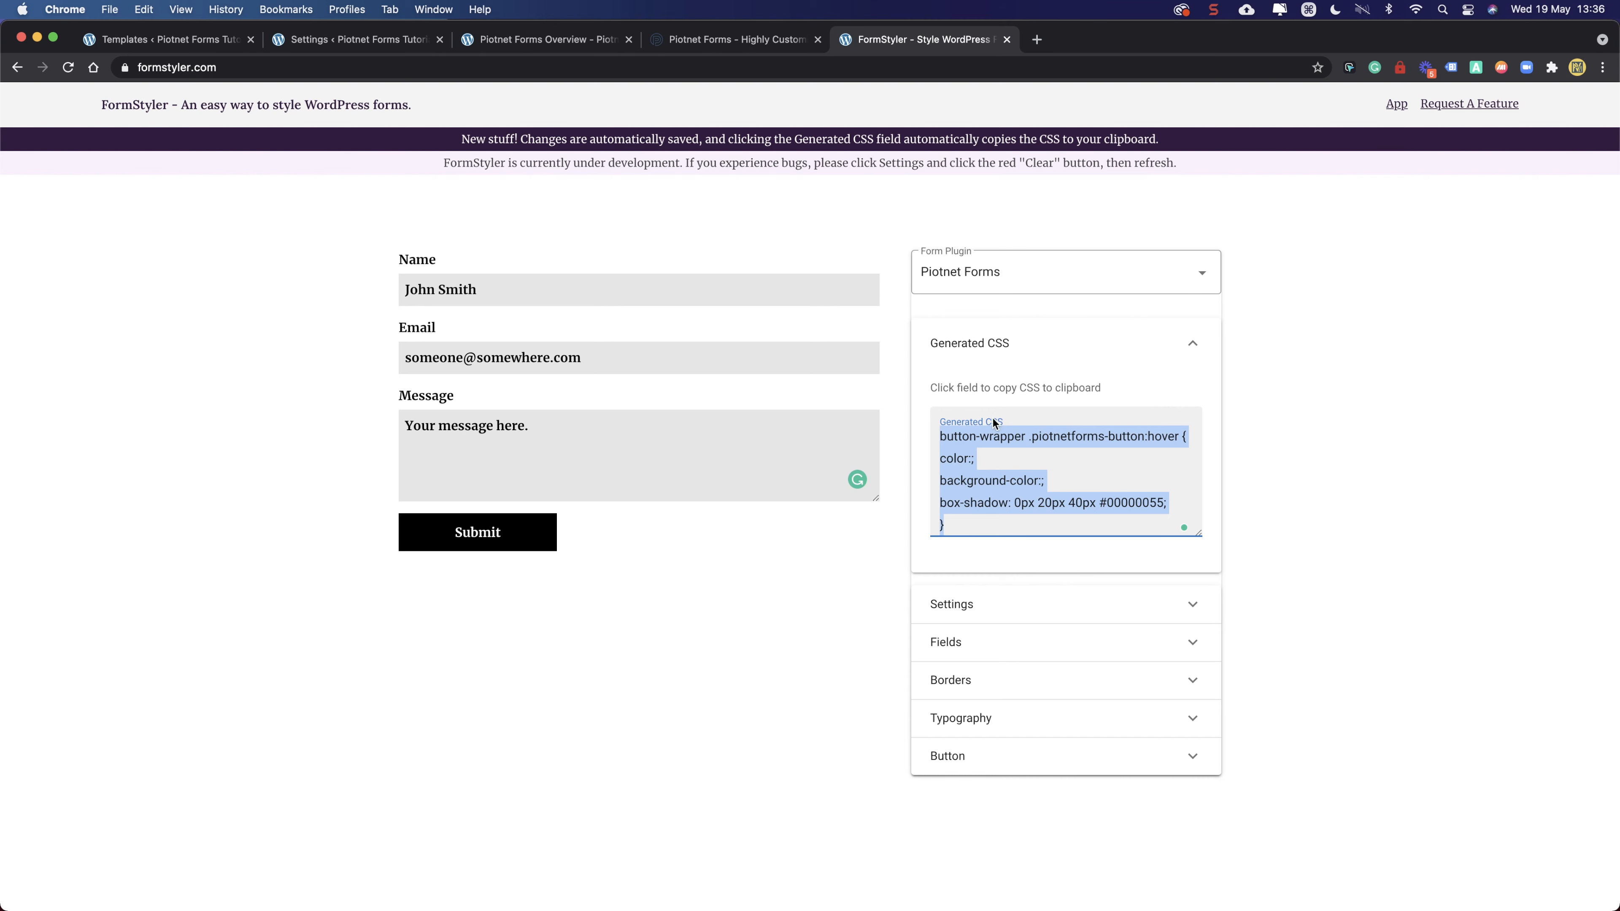
scroll(986, 456, "up", 10)
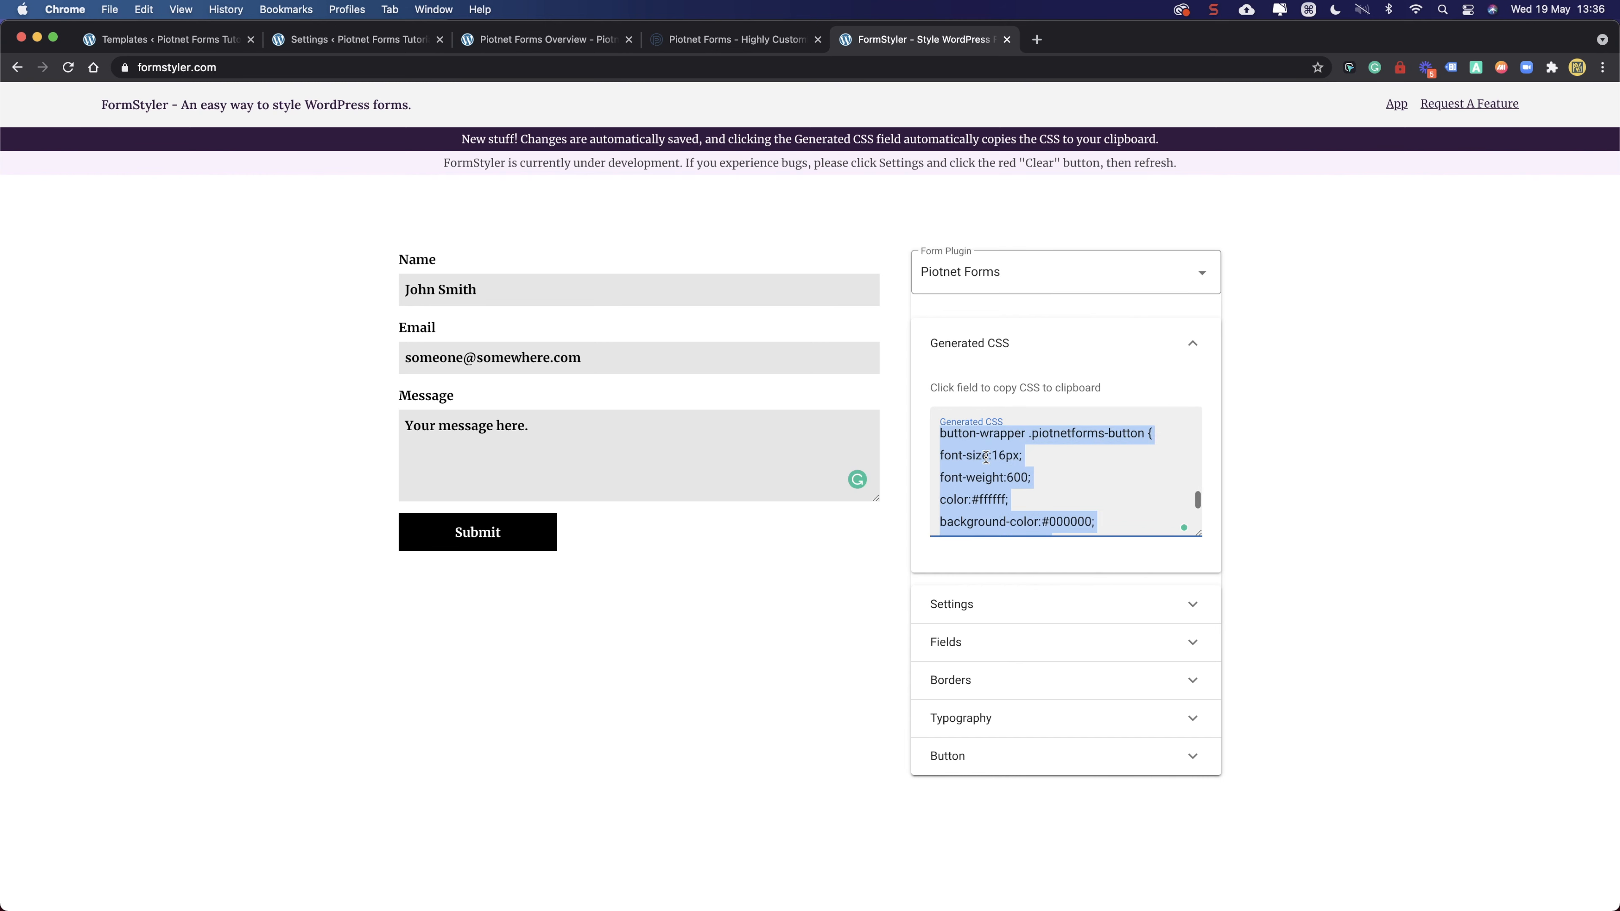
scroll(986, 456, "up", 3)
key("super+c")
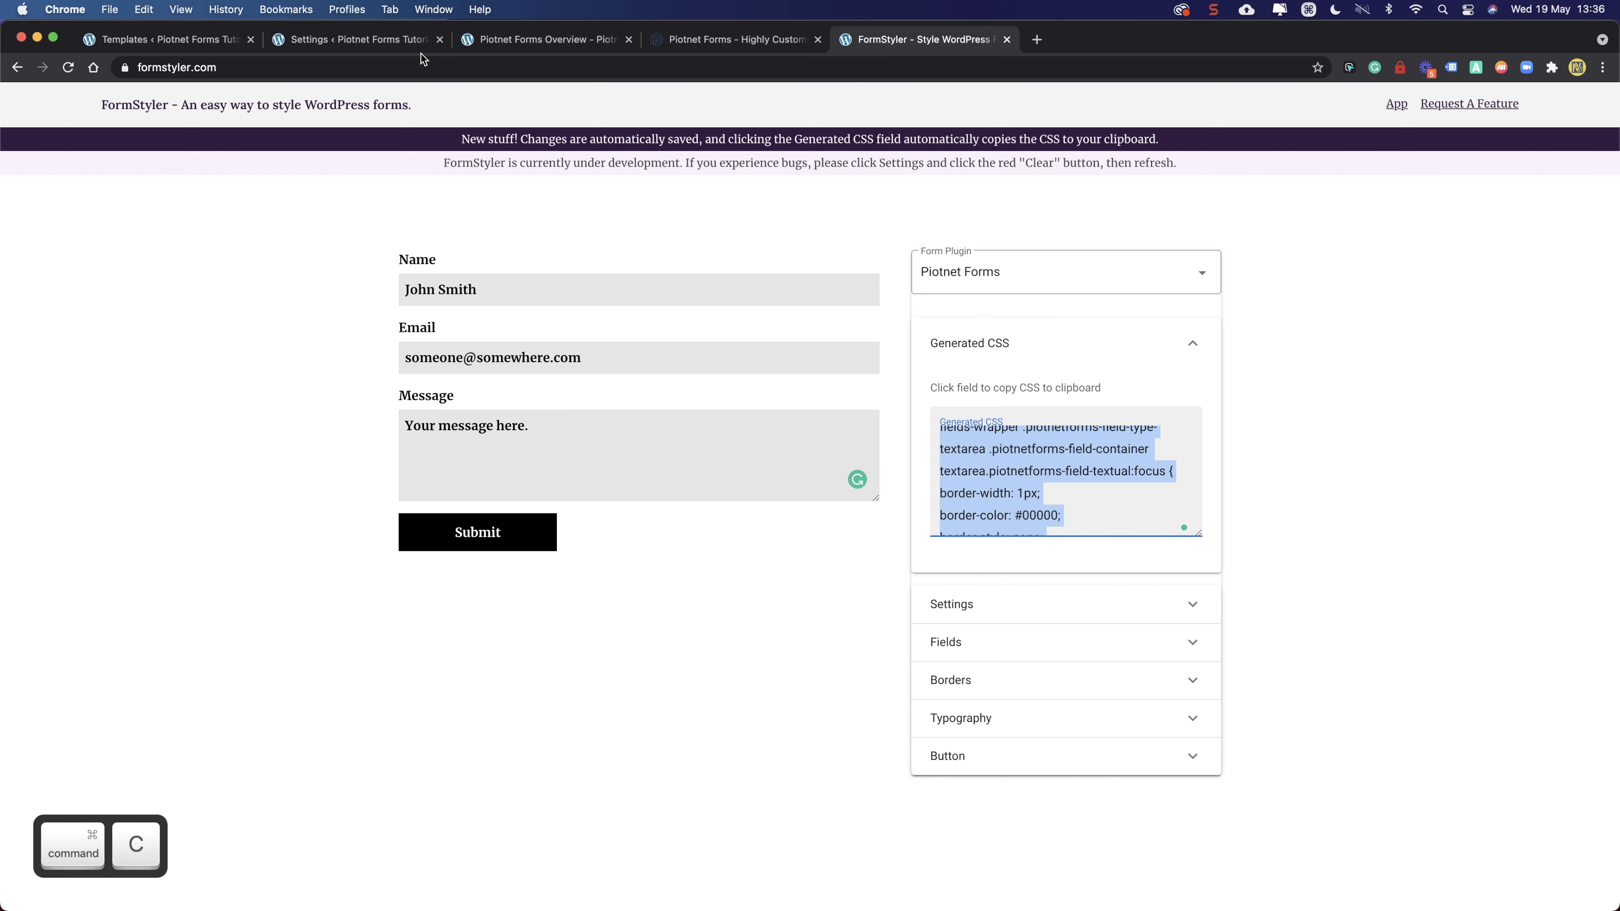
left_click(204, 41)
left_click(302, 41)
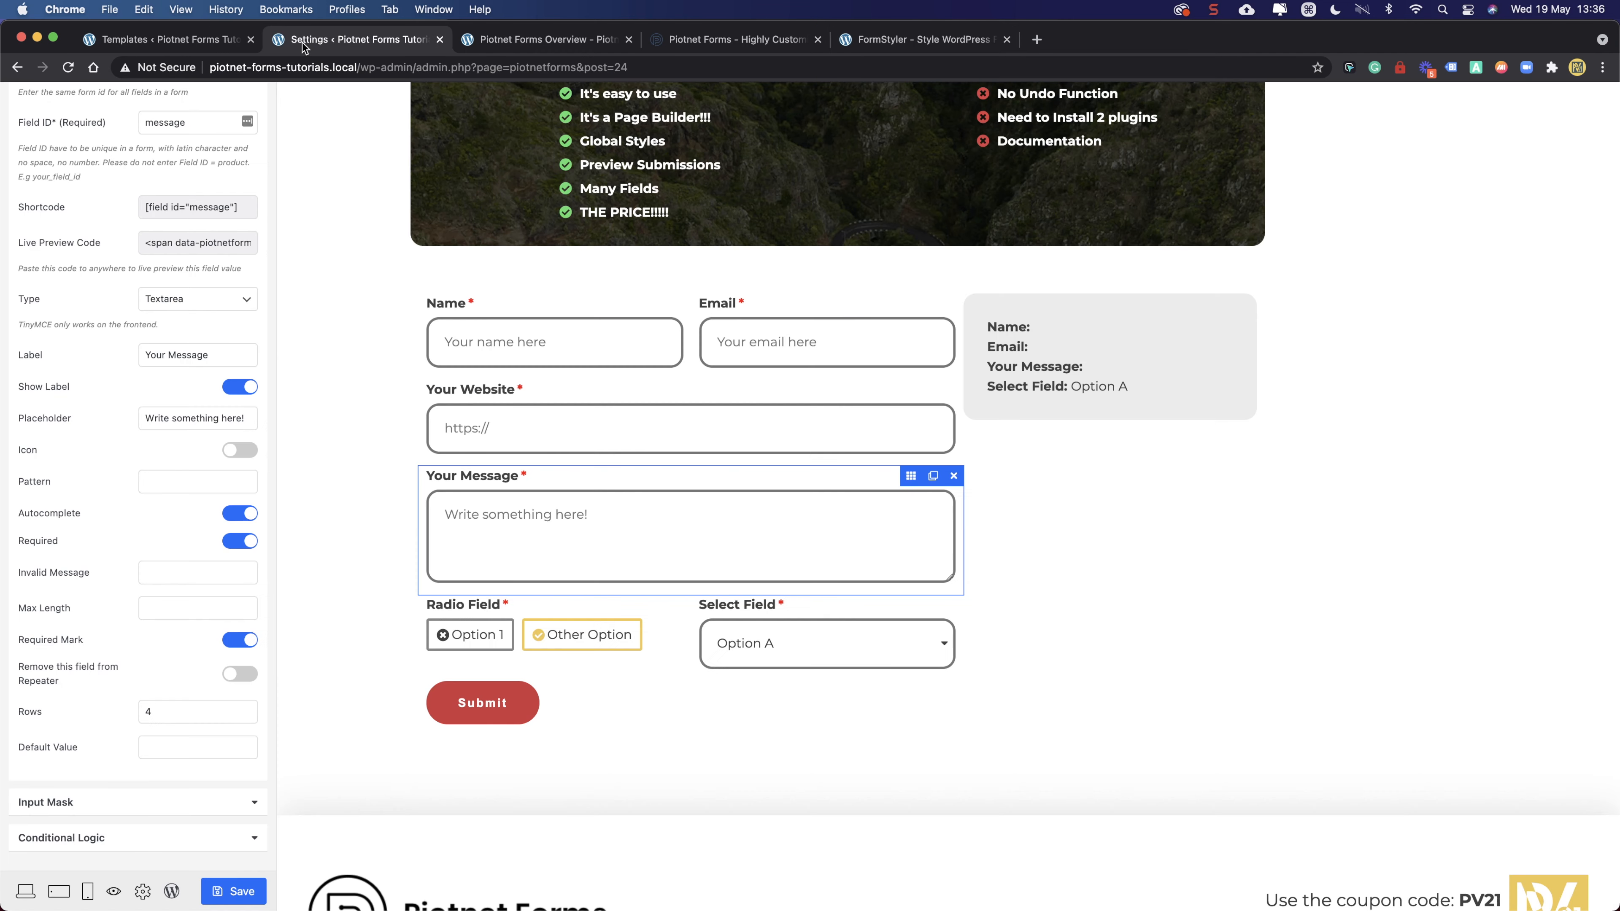
- Open the Piotnet Forms template in the Oxygen visual editor from the Templates list
left_click(188, 42)
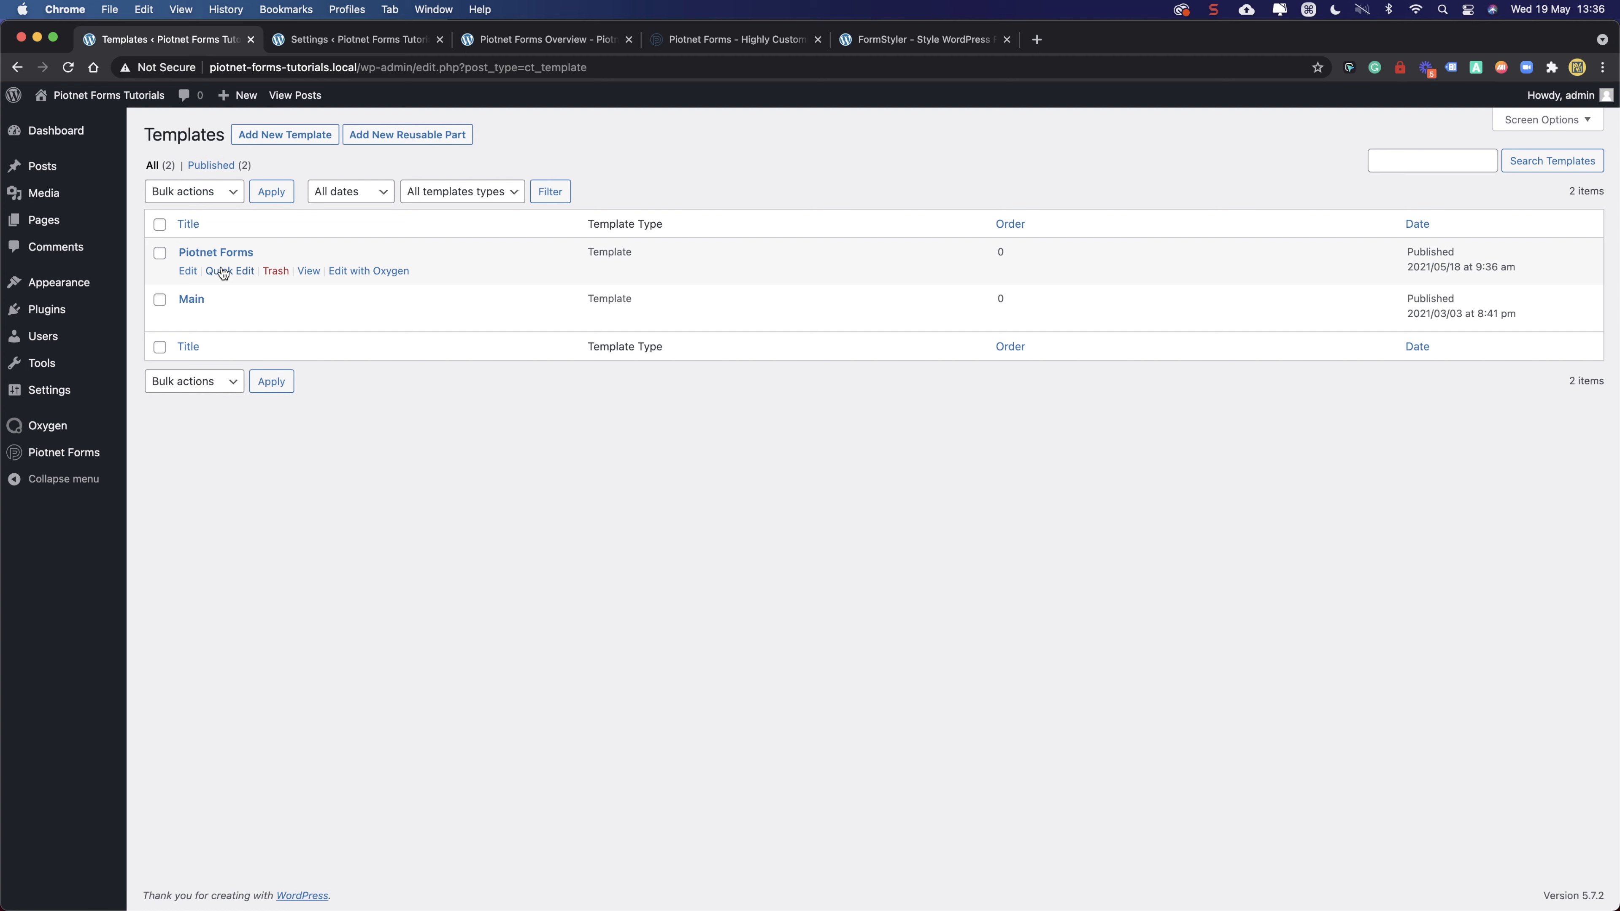
left_click(579, 36)
left_click(695, 42)
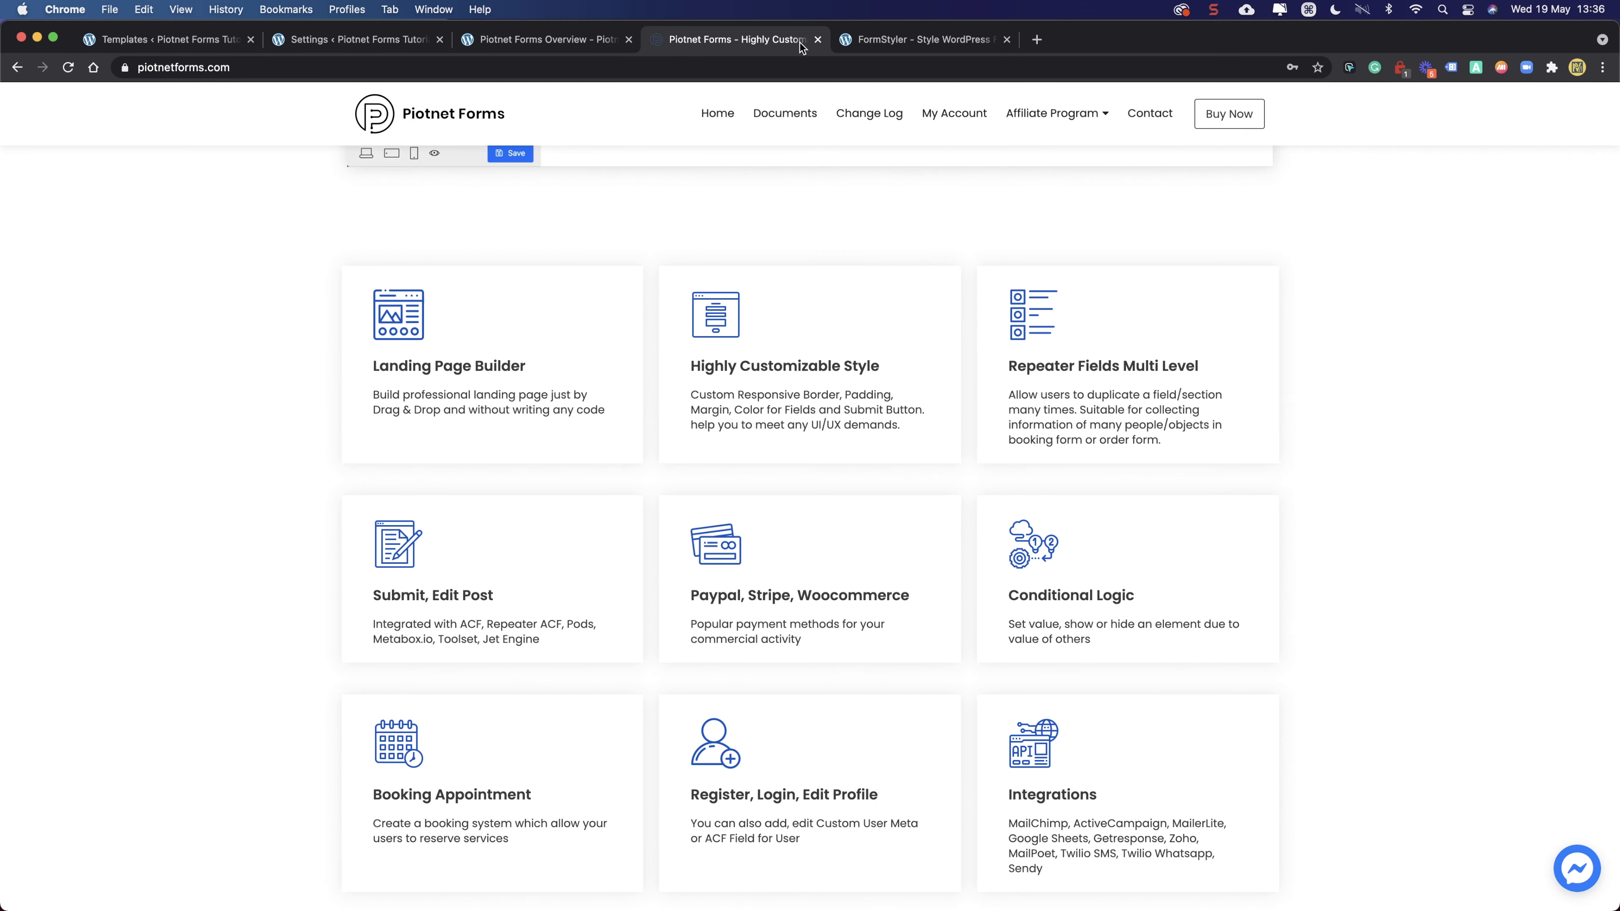
left_click(172, 44)
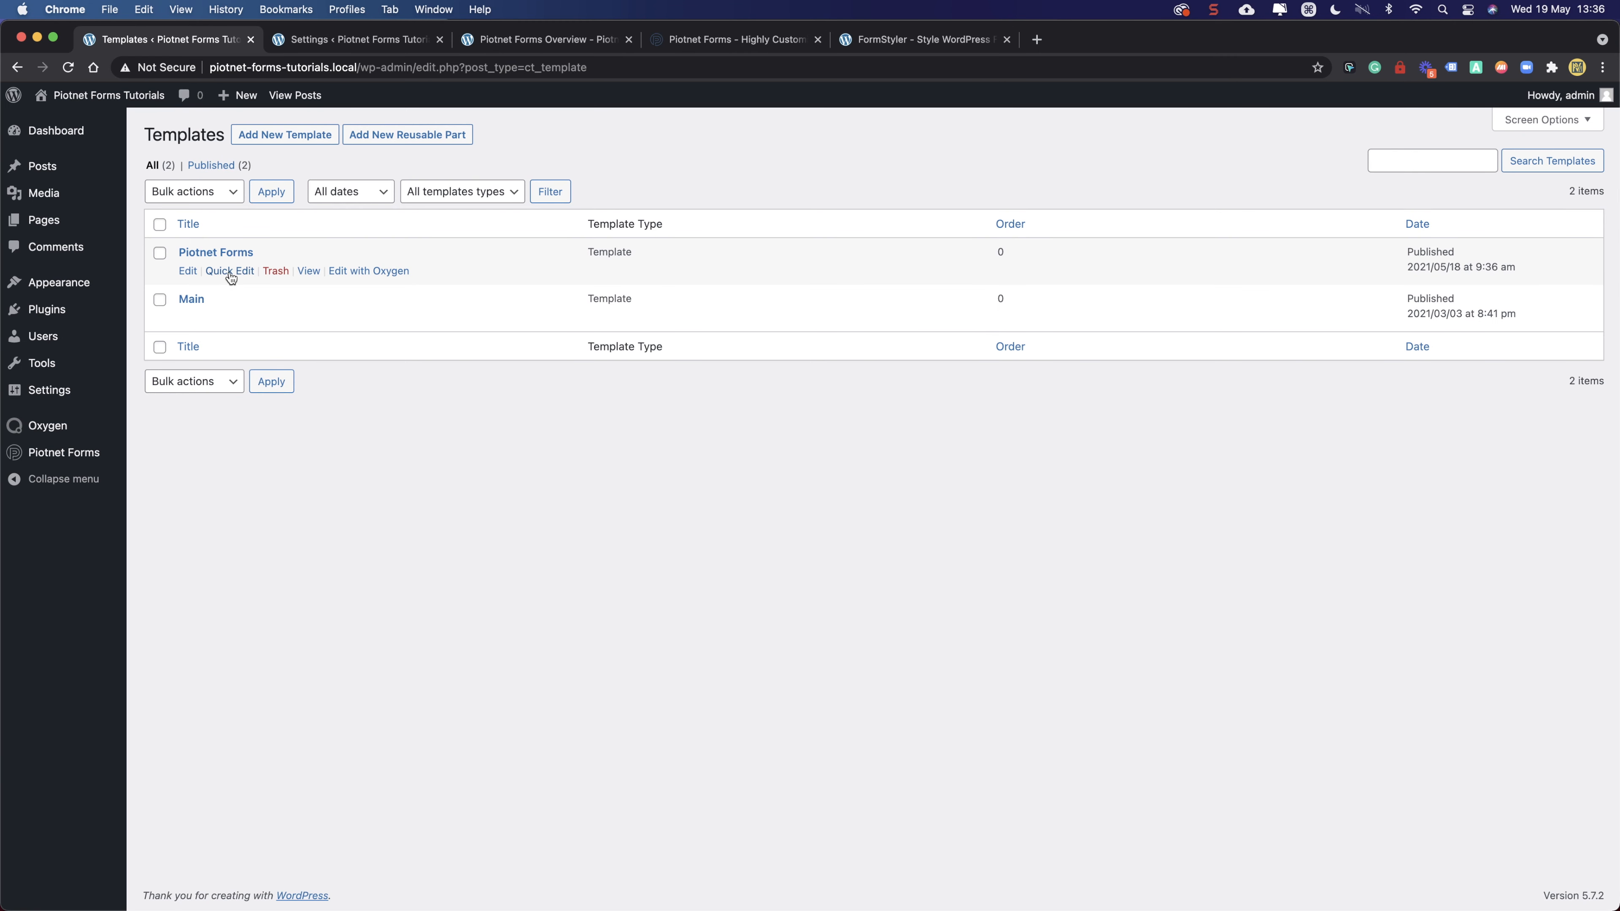
left_click(369, 272)
- Review the current form by scrolling through the live Piotnet Forms Overview page
left_click(510, 41)
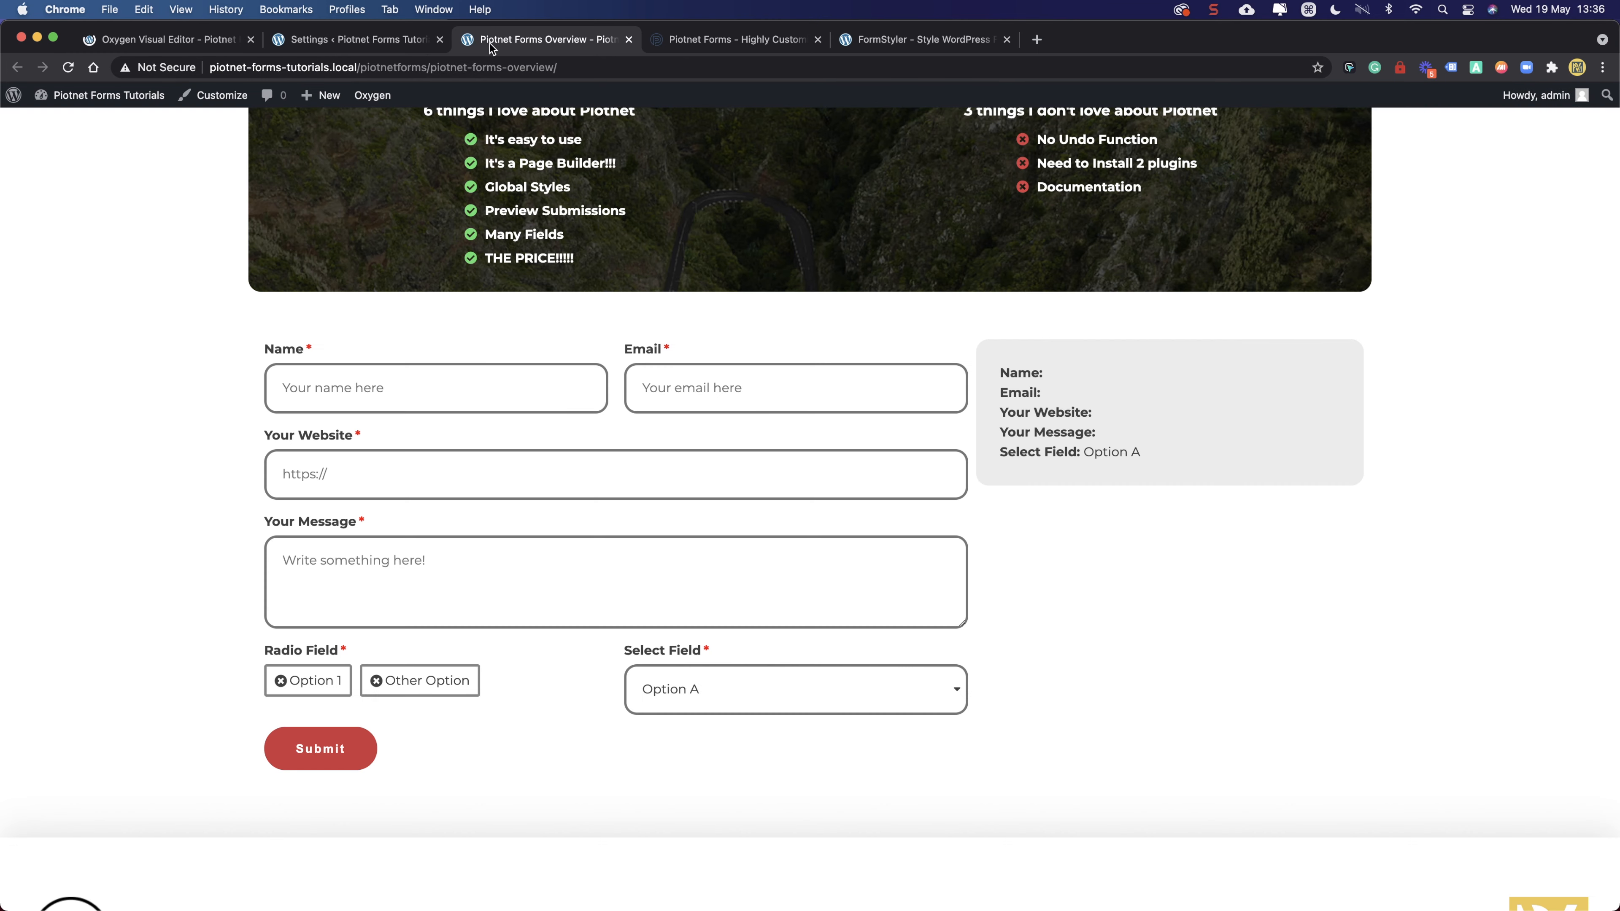
scroll(552, 320, "up", 6)
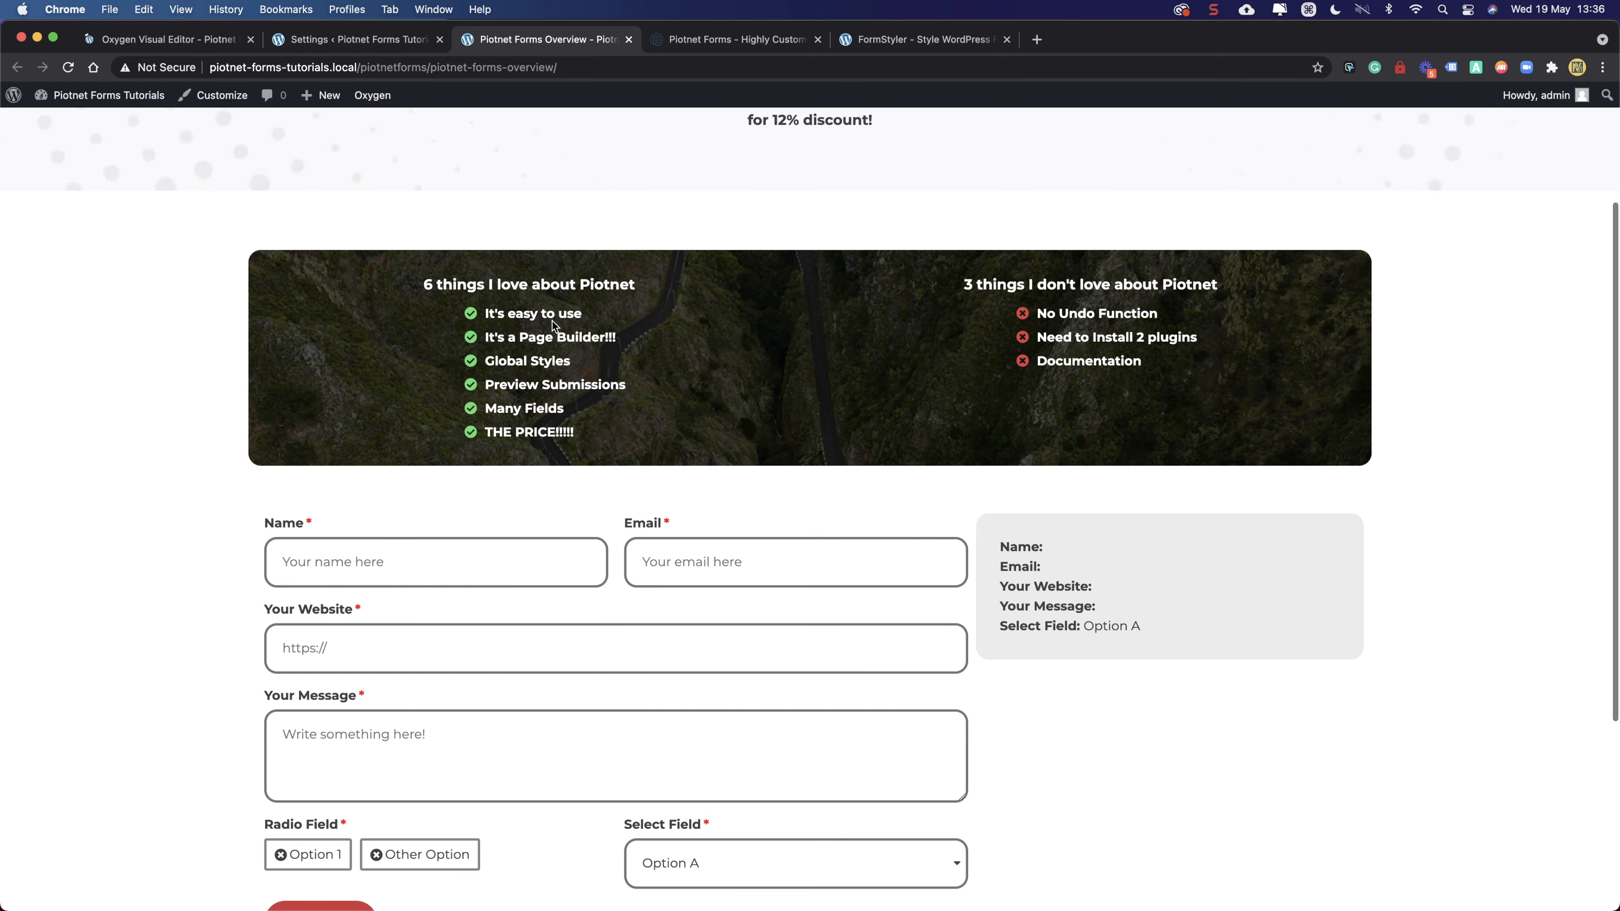
scroll(552, 319, "down", 8)
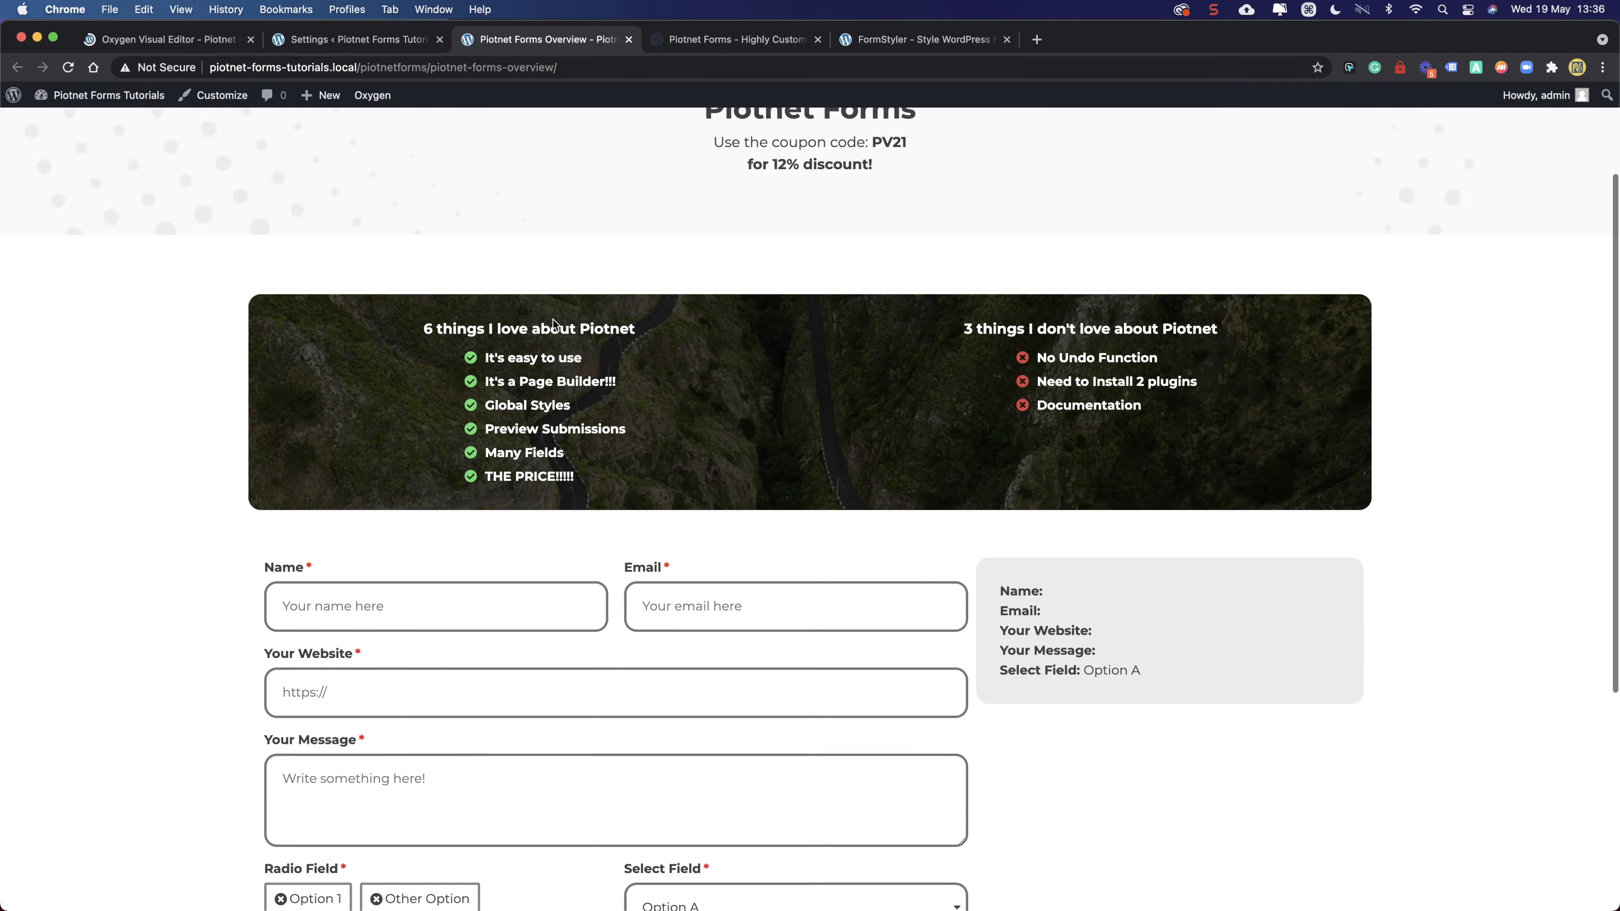
scroll(553, 319, "up", 8)
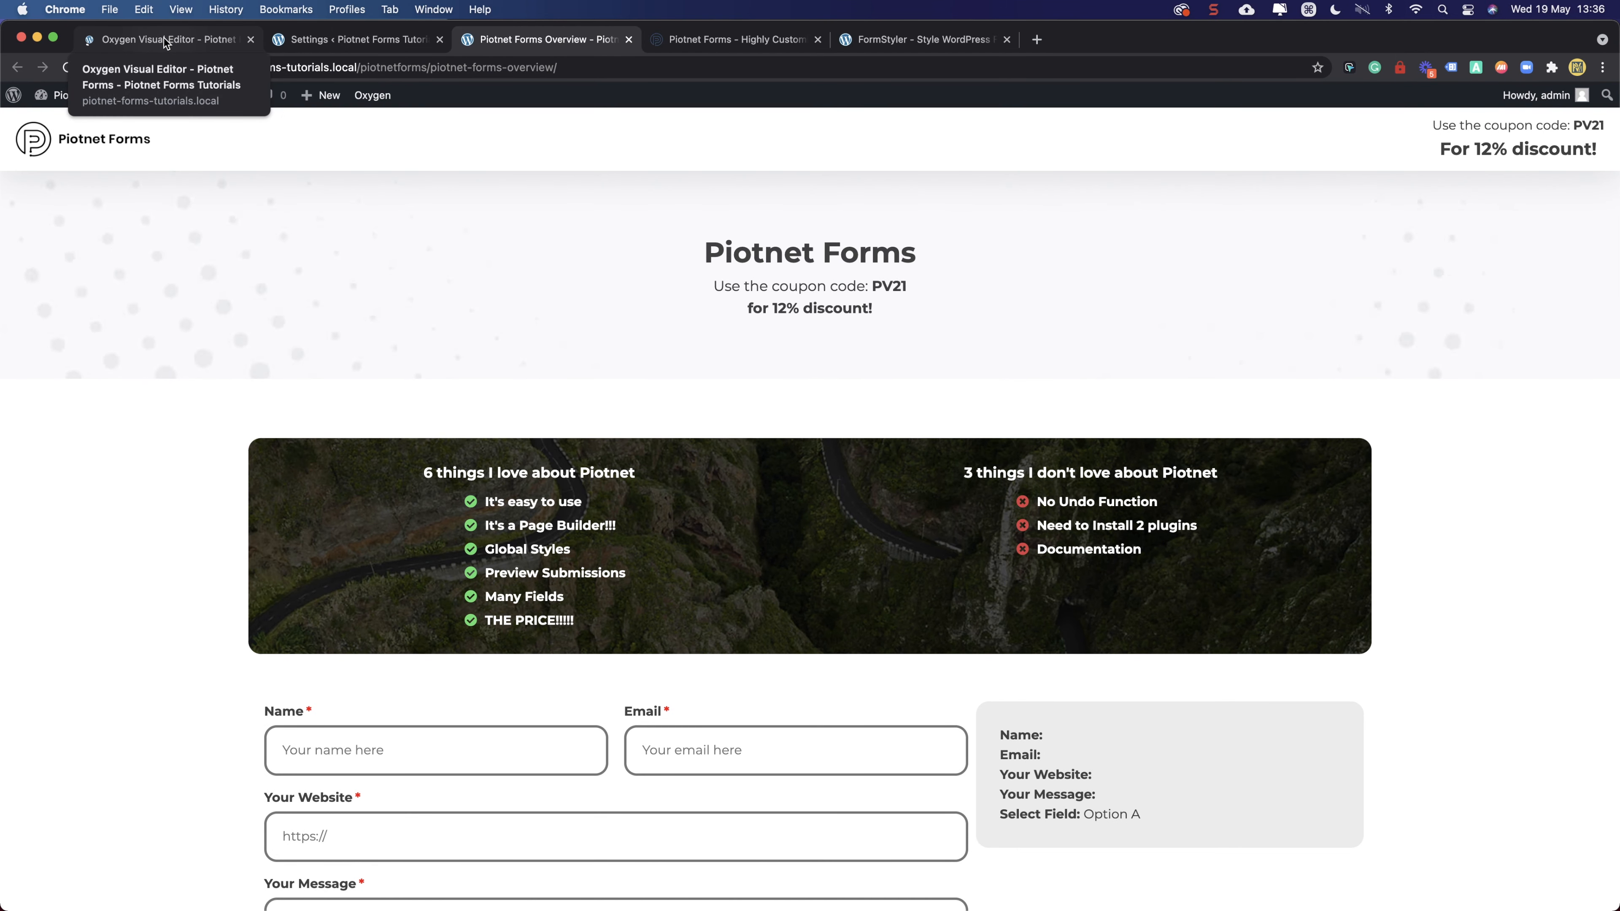
- Look through Oxygen's site management and builder settings and confirm the copied FormStyler CSS
left_click(163, 38)
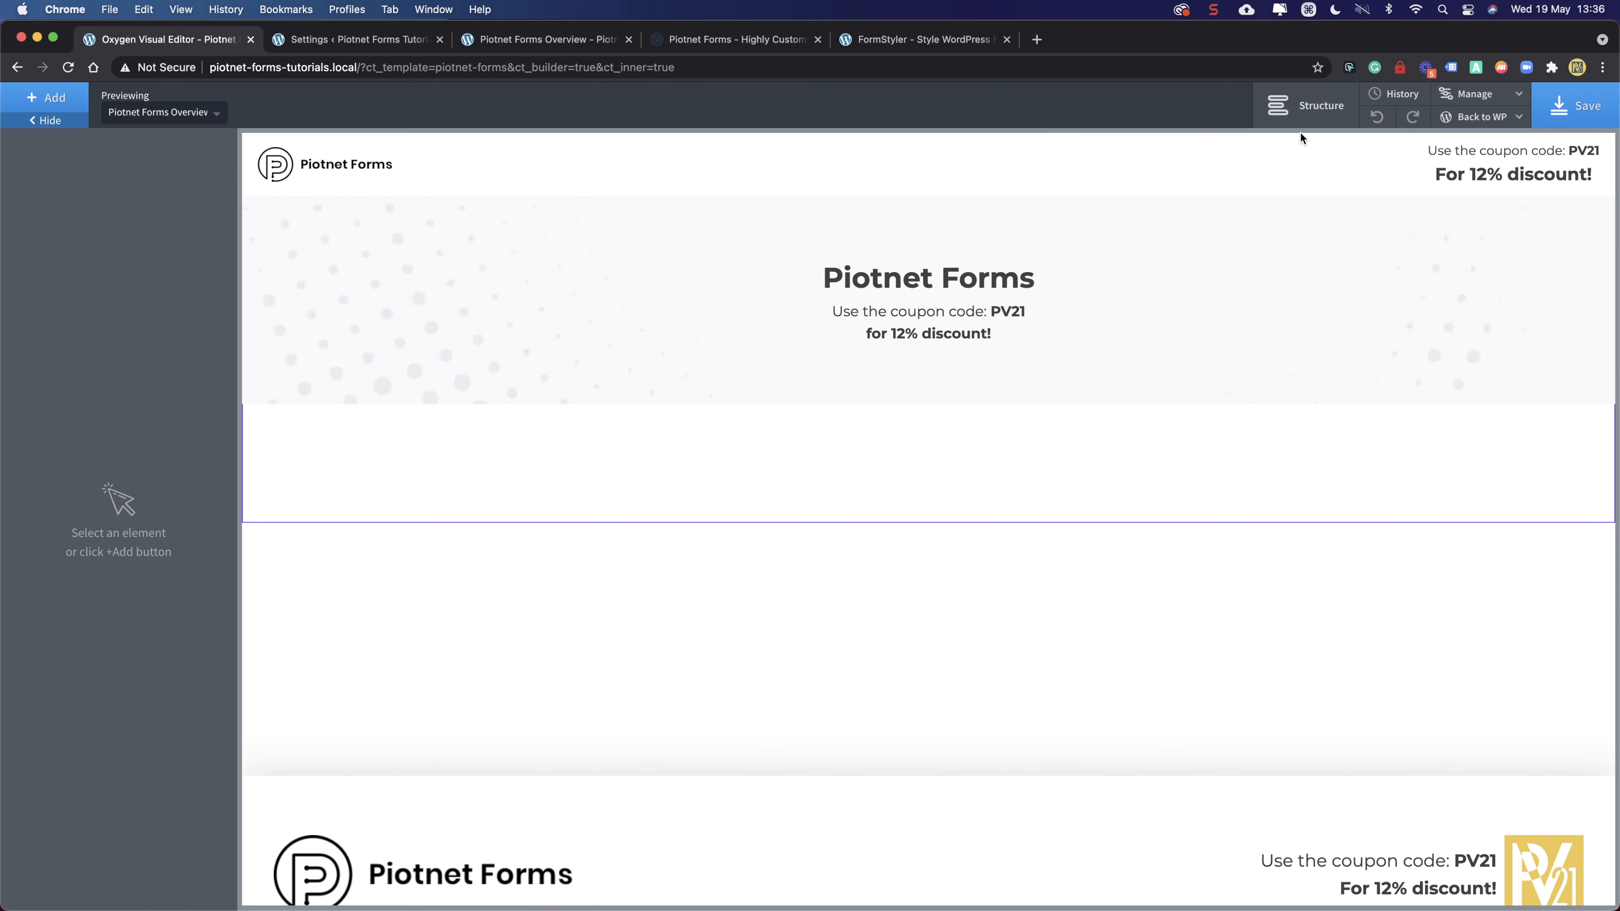
left_click(1474, 94)
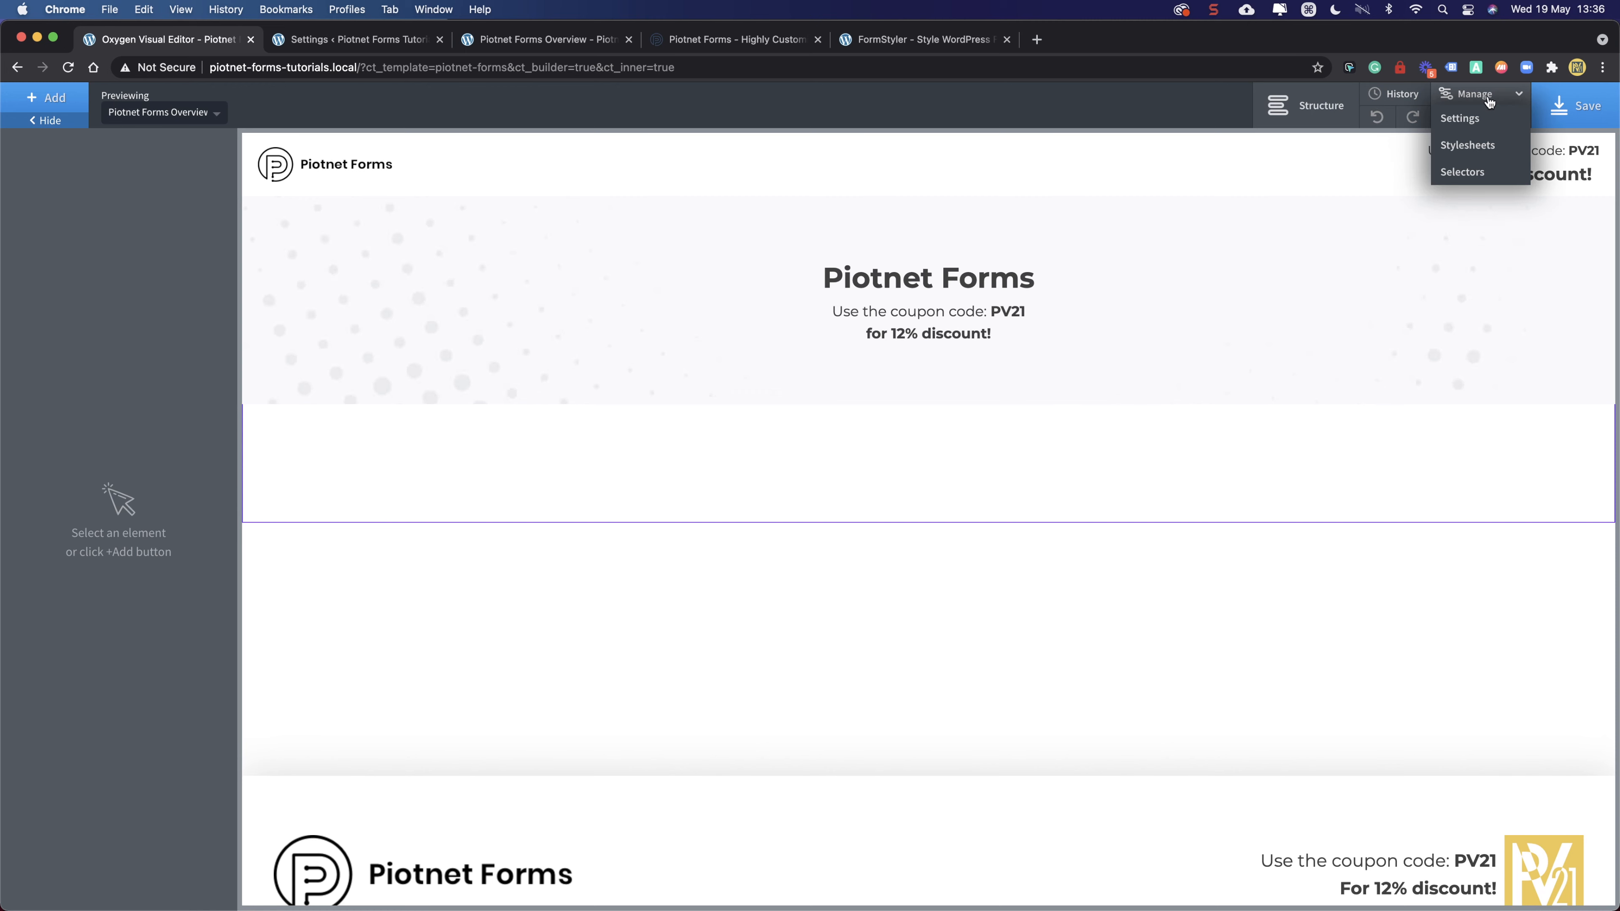
left_click(1478, 121)
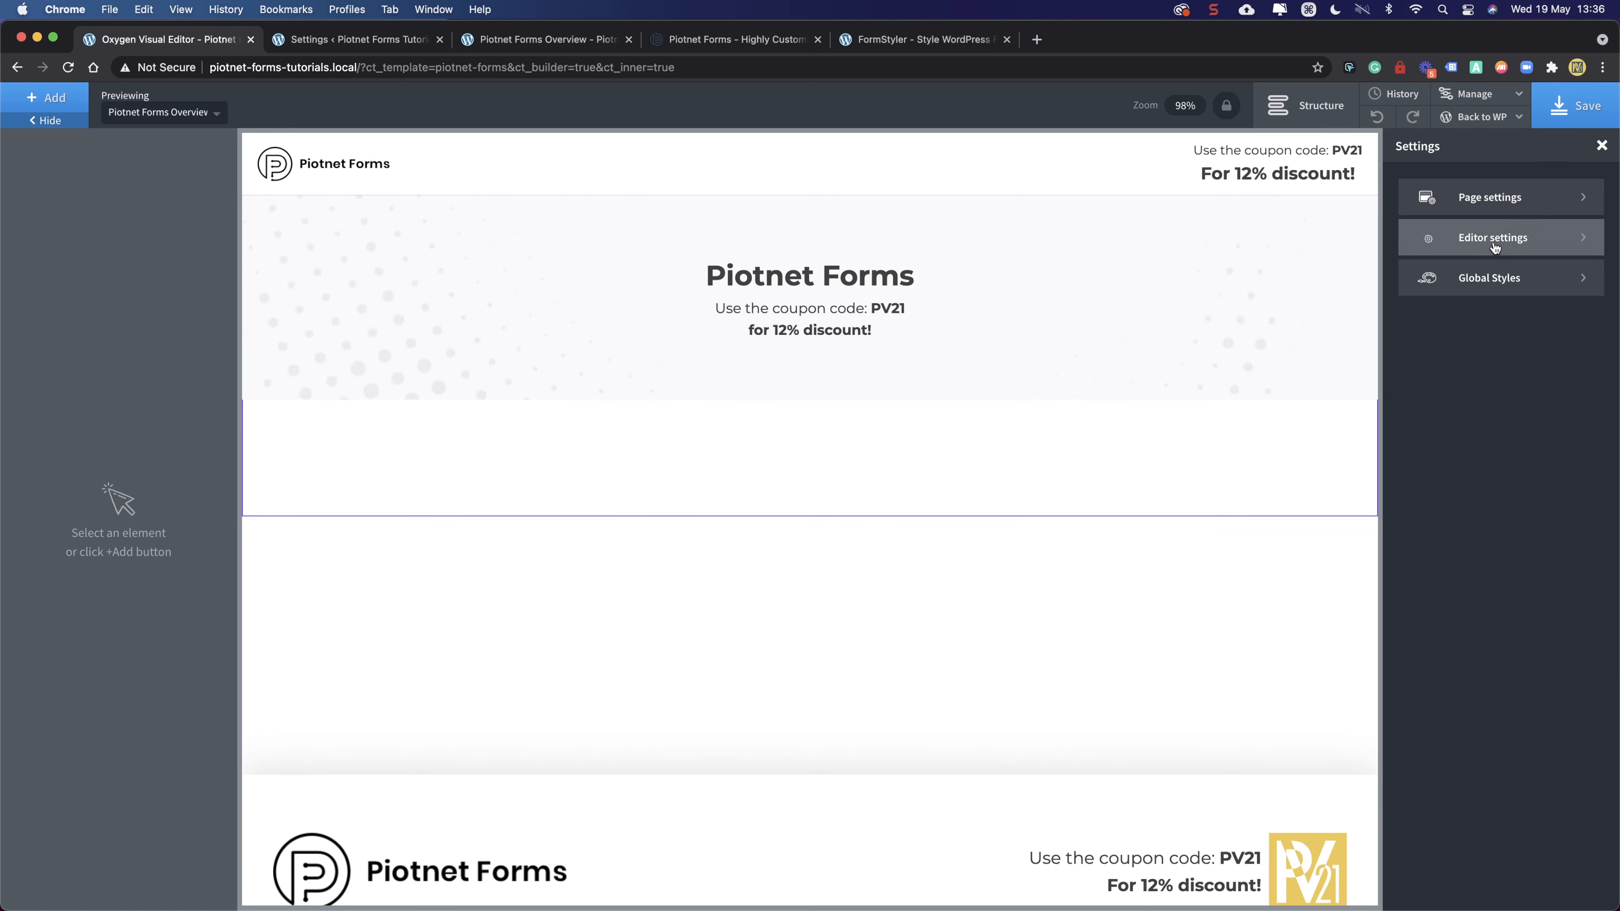
left_click(894, 42)
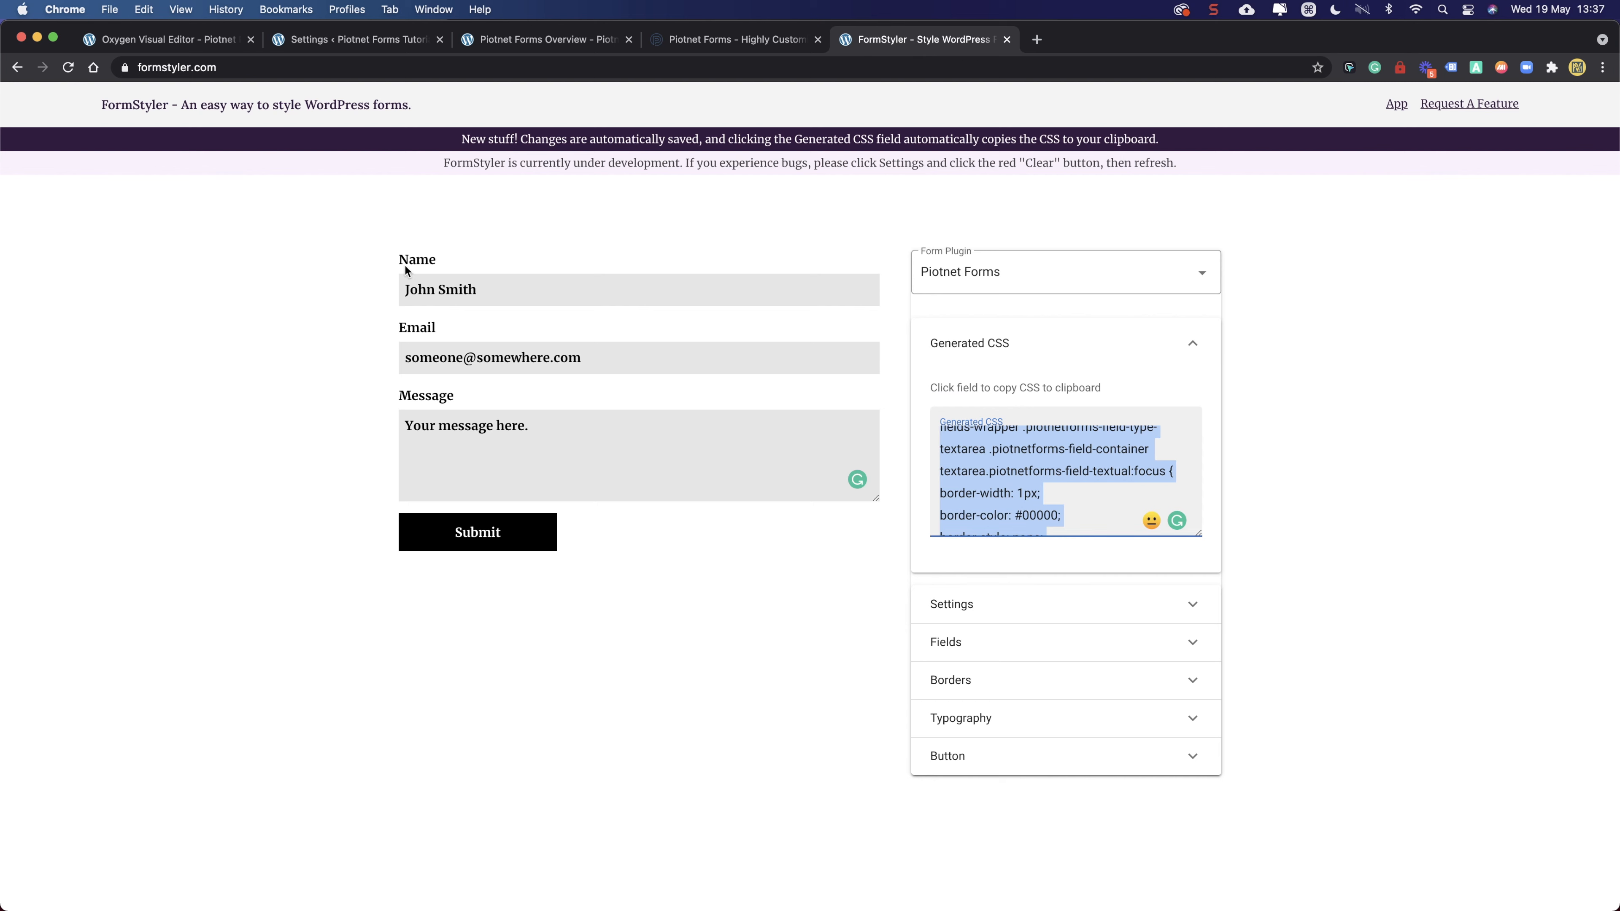
left_click(183, 45)
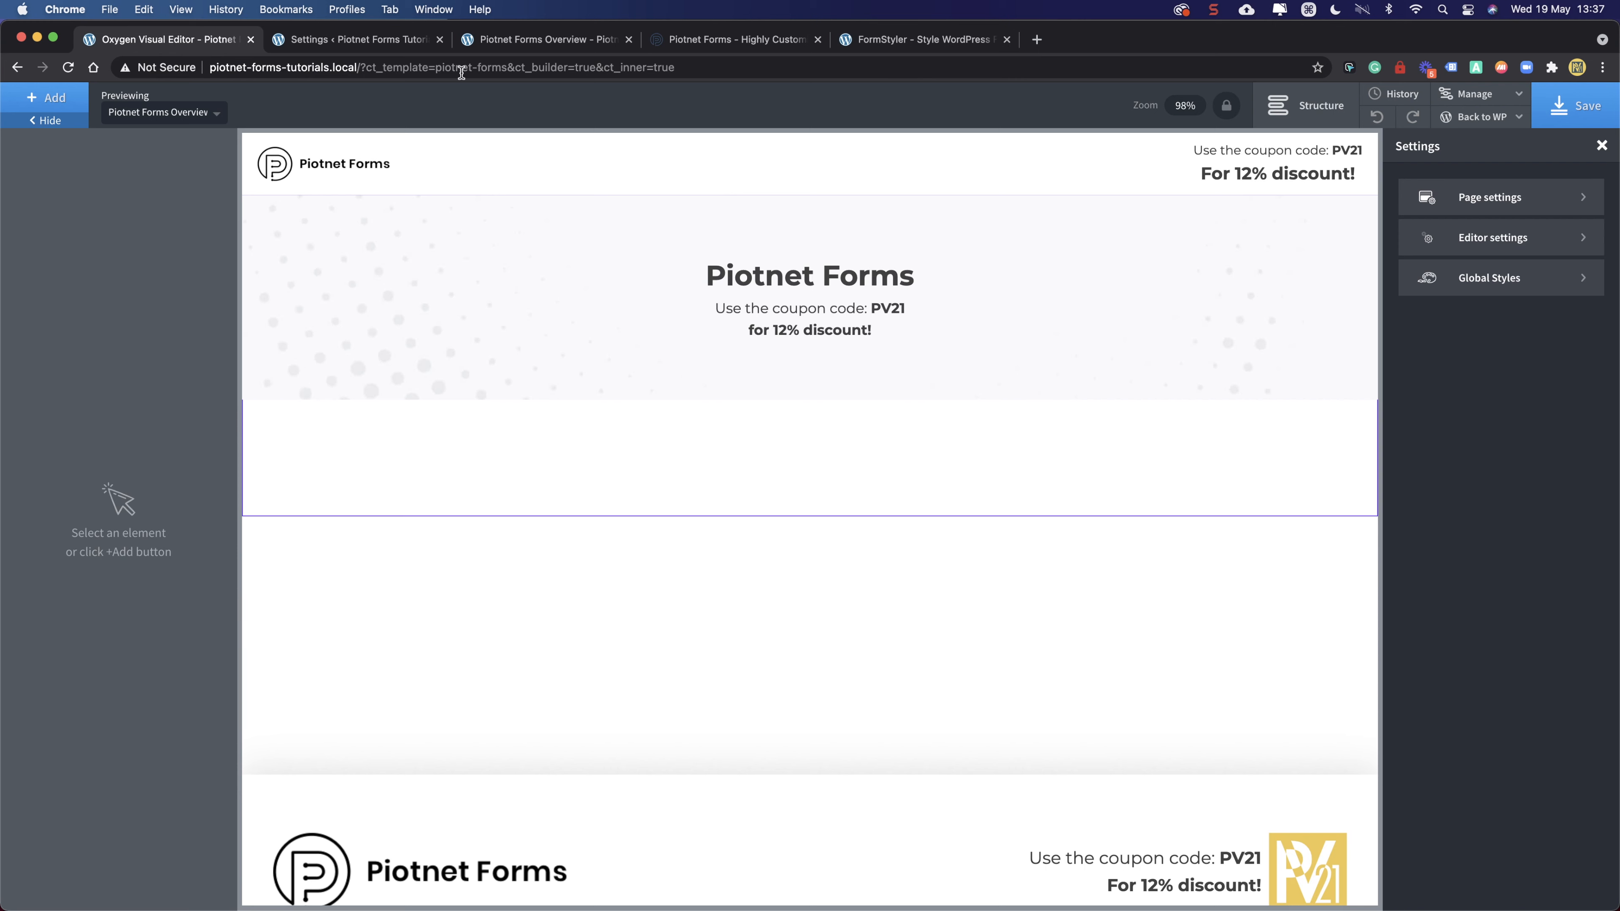
- Paste the FormStyler CSS into the Uncategorized Main stylesheet and save the template
left_click(1490, 203)
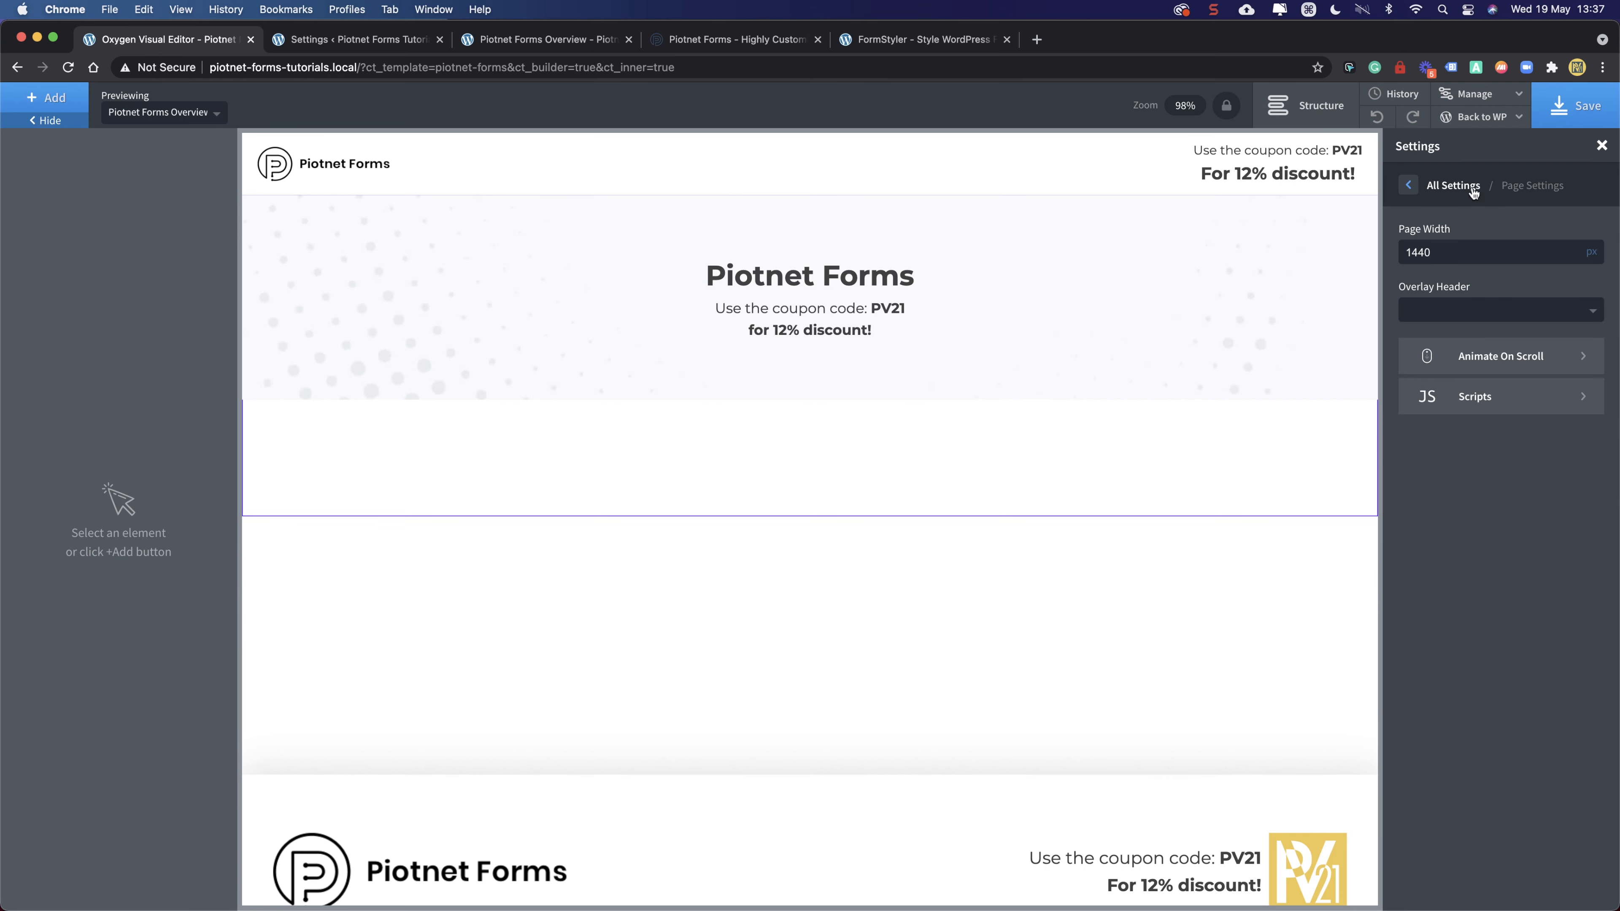
left_click(1457, 99)
left_click(1467, 144)
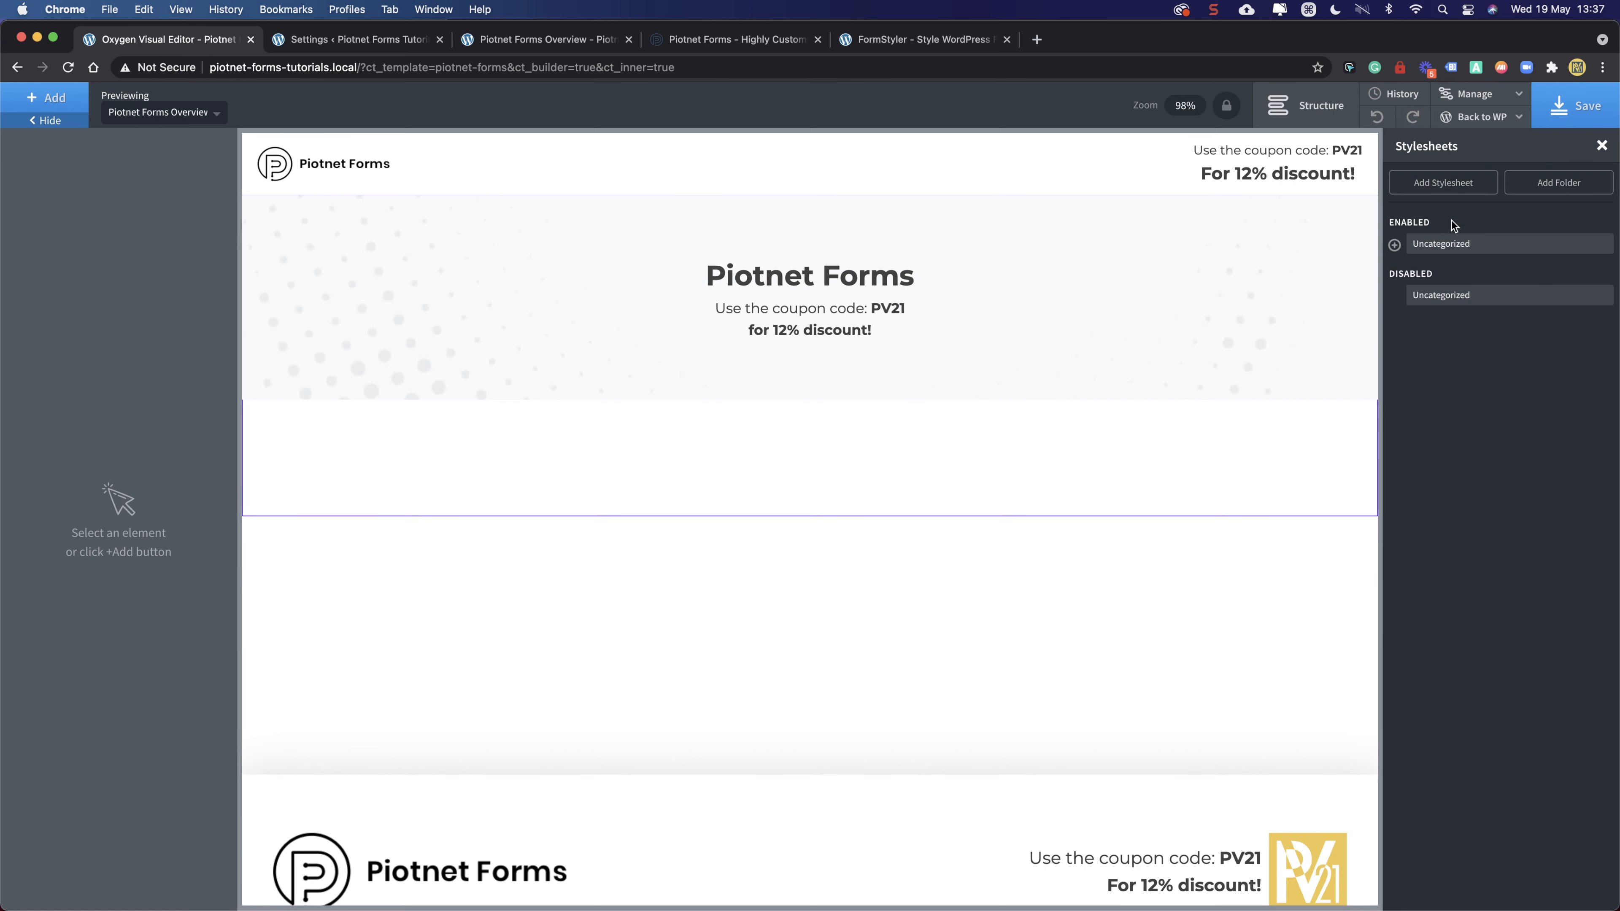
left_click(1394, 245)
left_click(1489, 271)
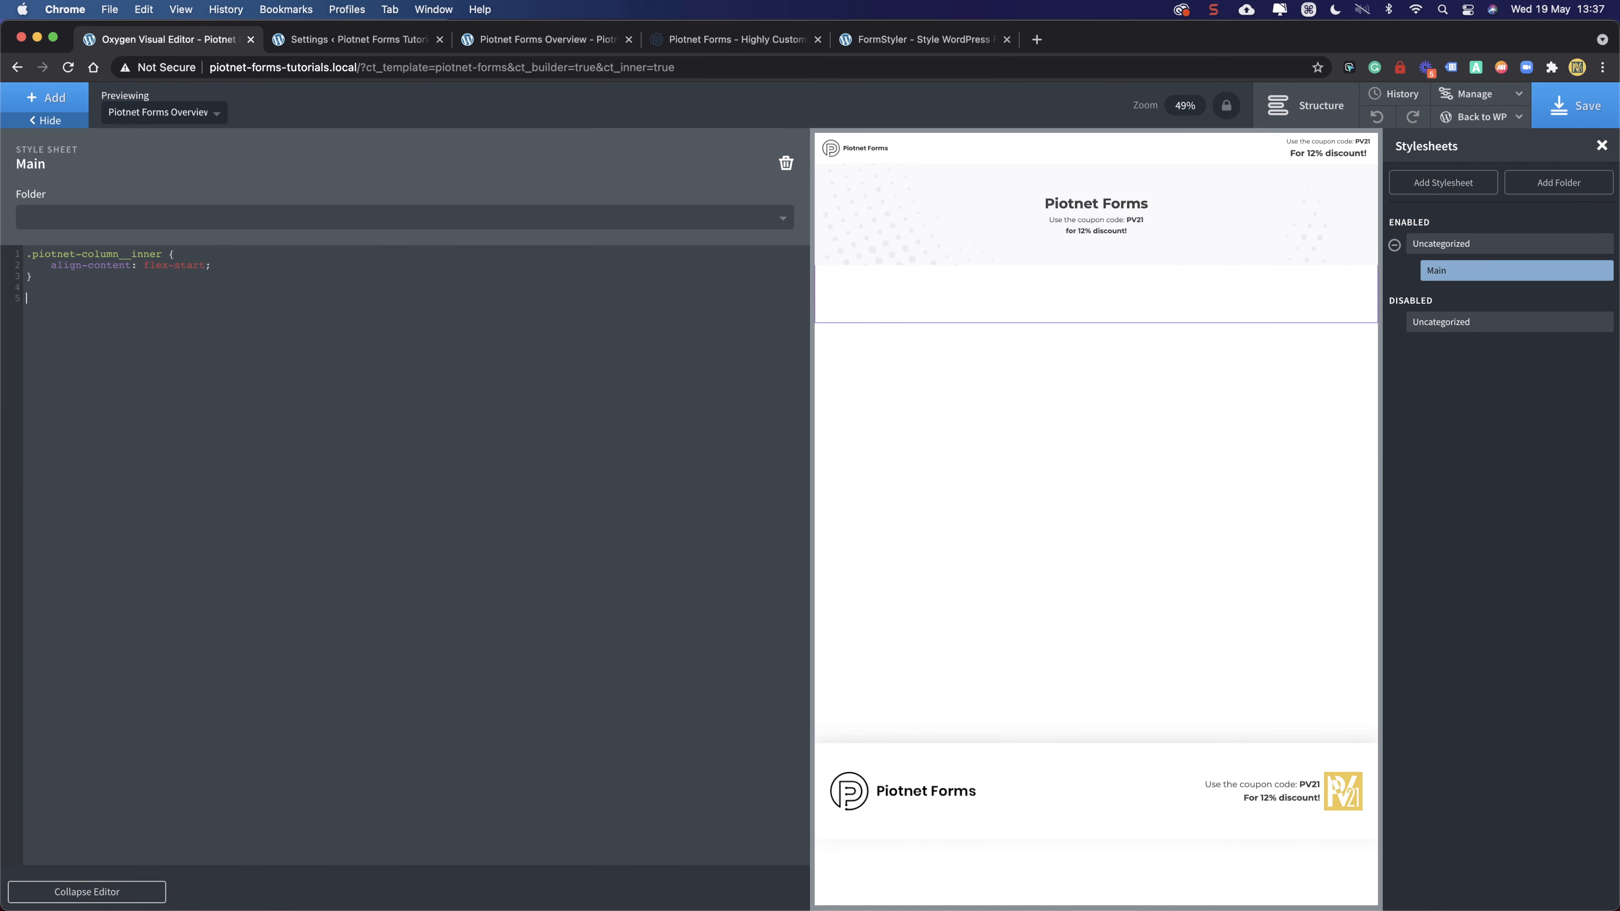
key("super+v")
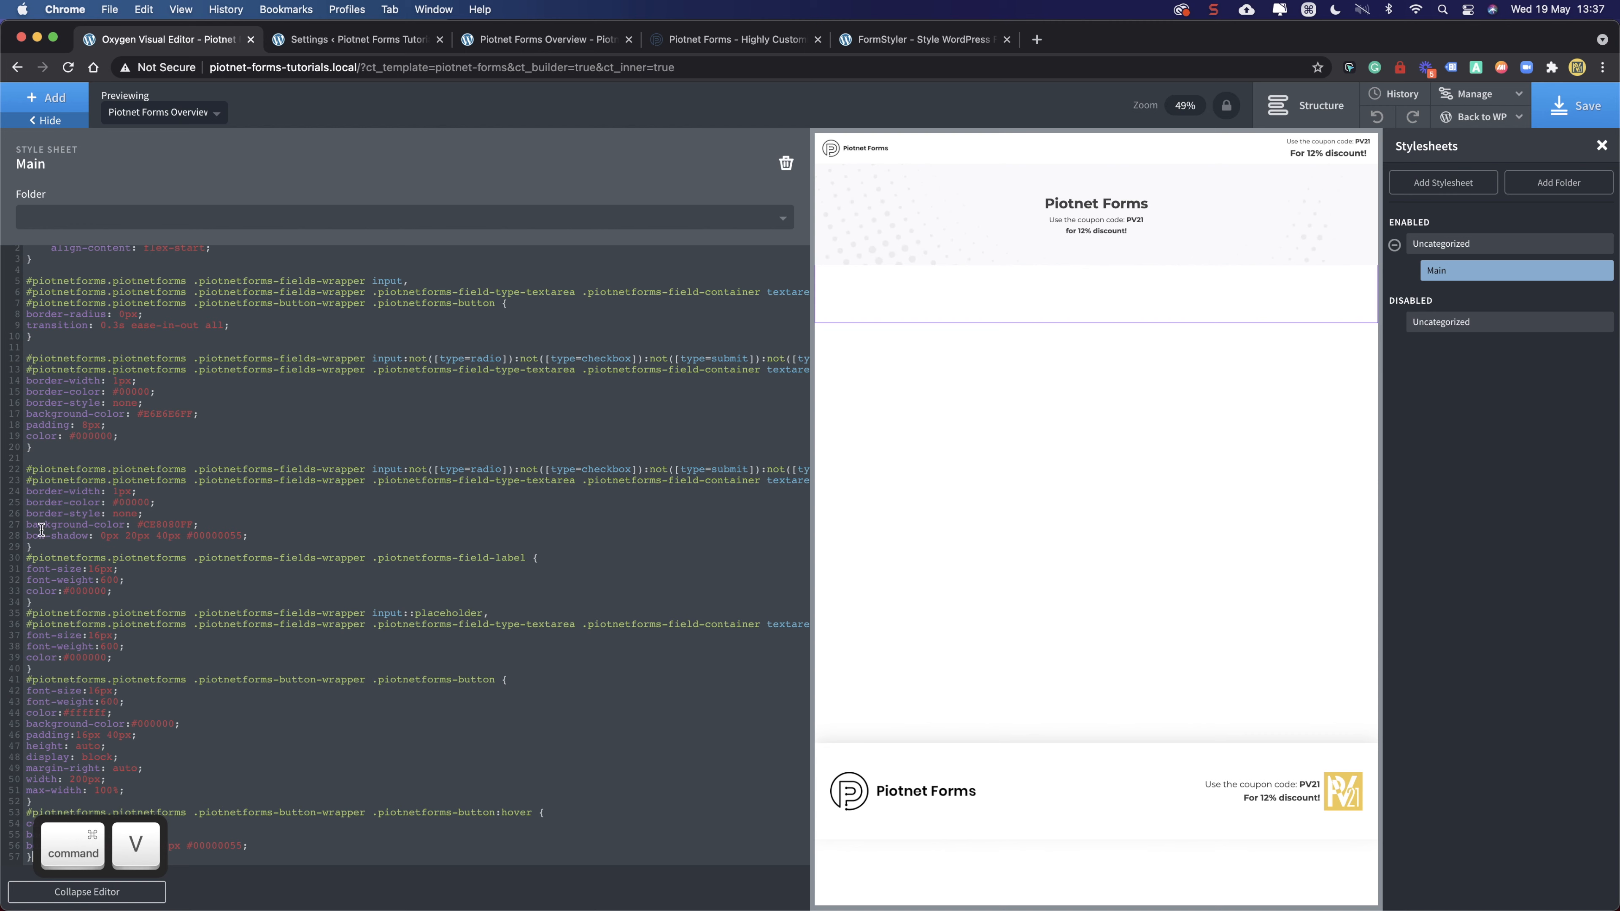
left_click(1576, 106)
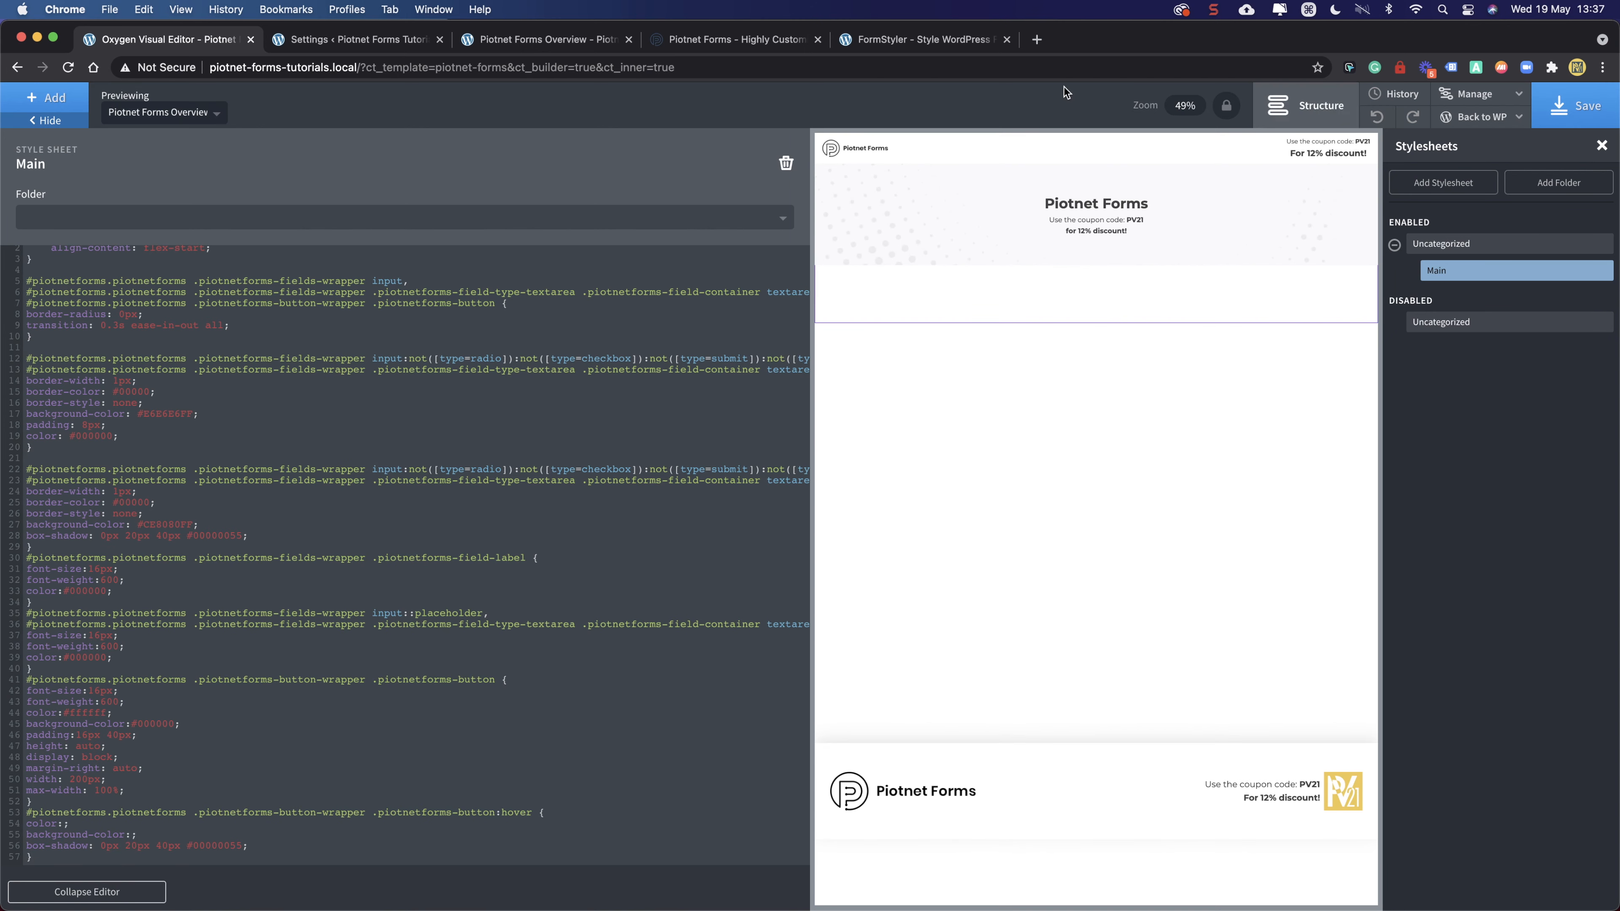
left_click(386, 40)
left_click(530, 39)
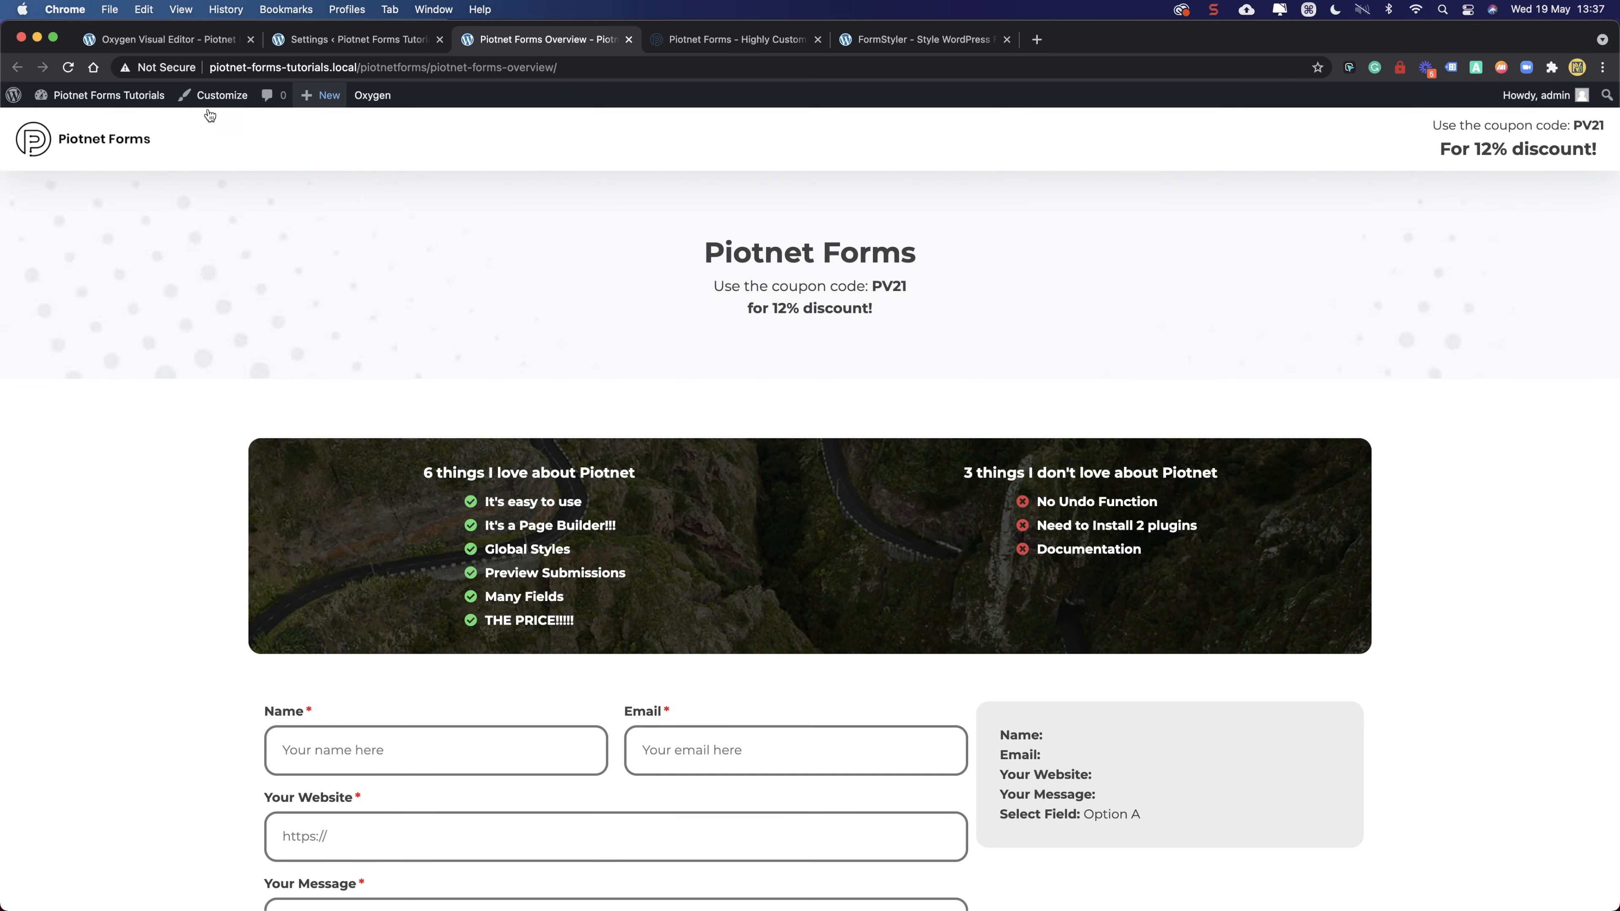
- Reload the Overview page and focus the Name and Email fields to check their new styling
left_click(65, 68)
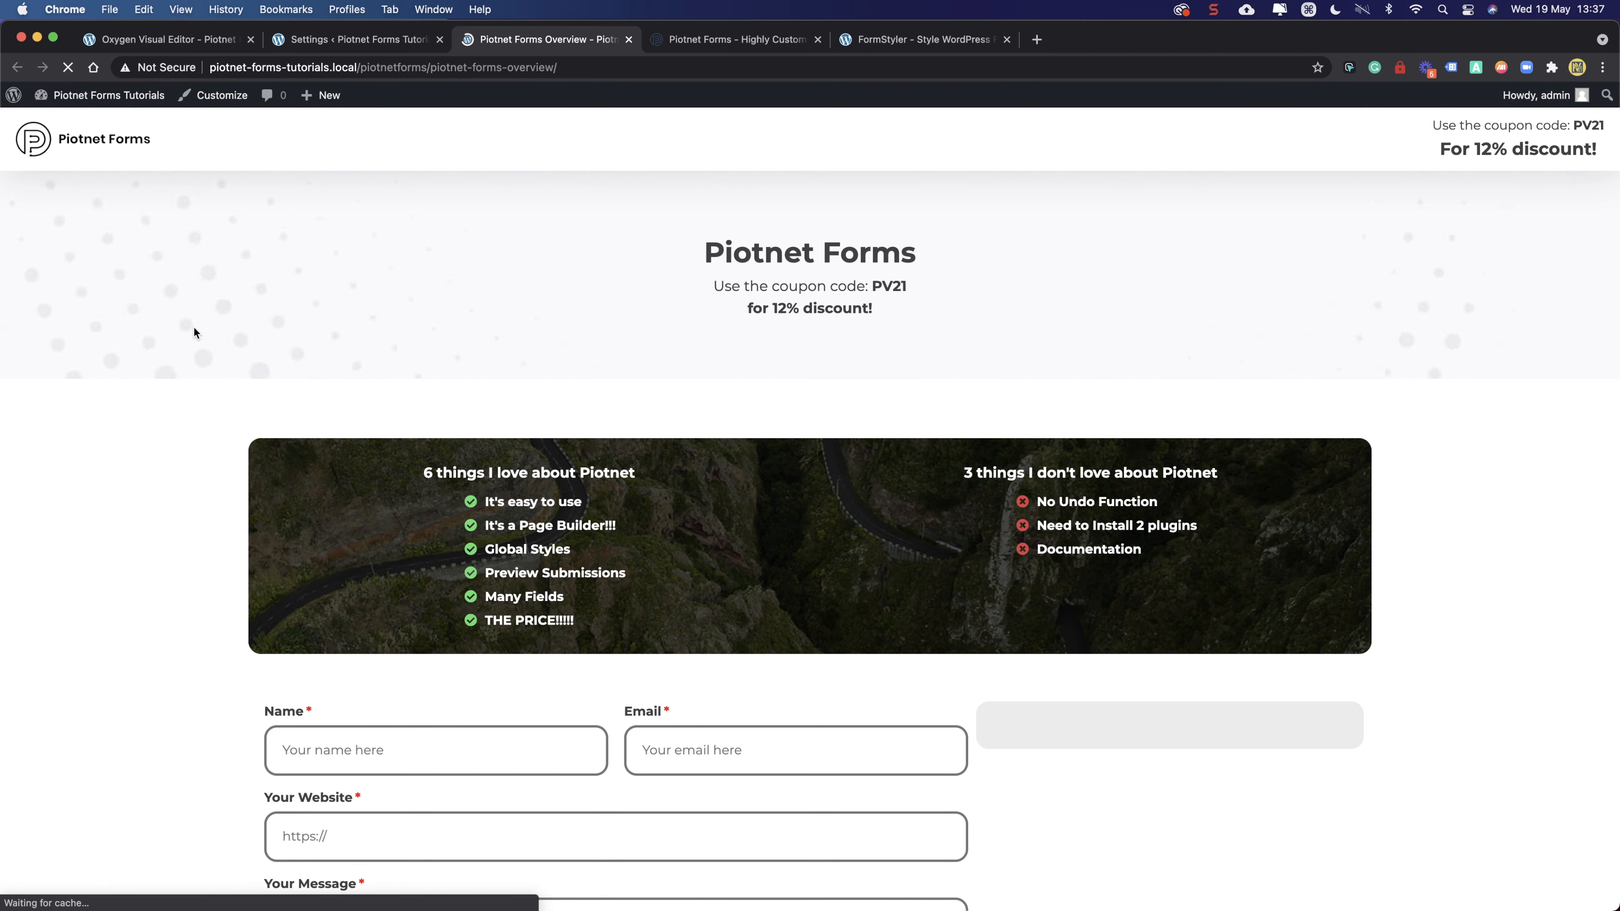
scroll(192, 345, "down", 5)
left_click(68, 67)
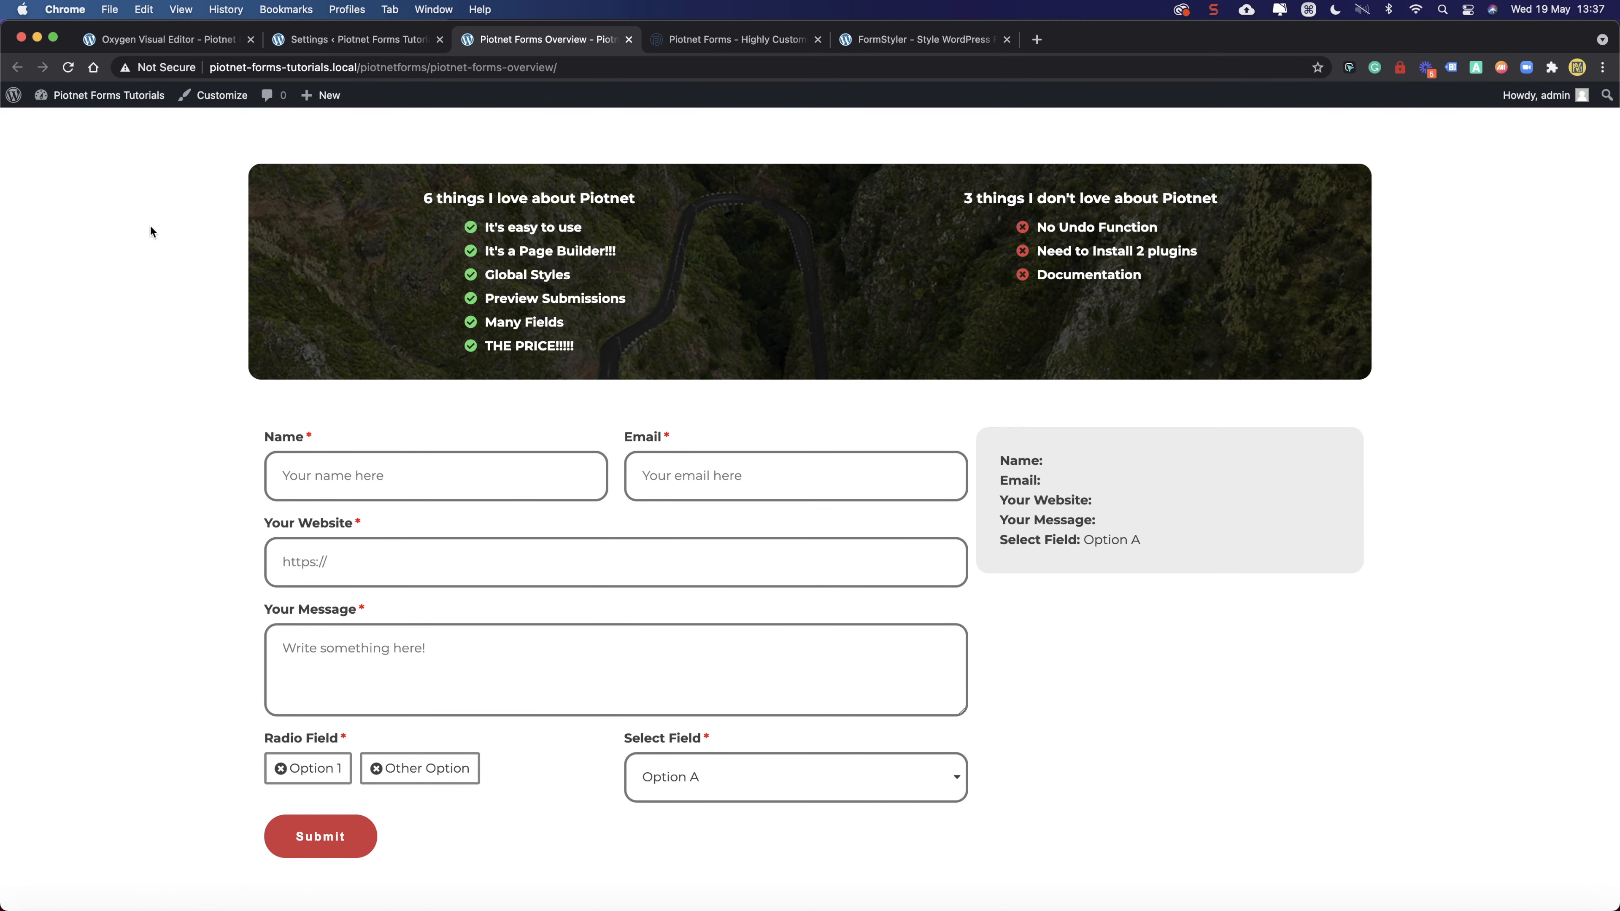
scroll(240, 600, "down", 2)
scroll(241, 600, "up", 9)
scroll(240, 601, "down", 9)
left_click(449, 261)
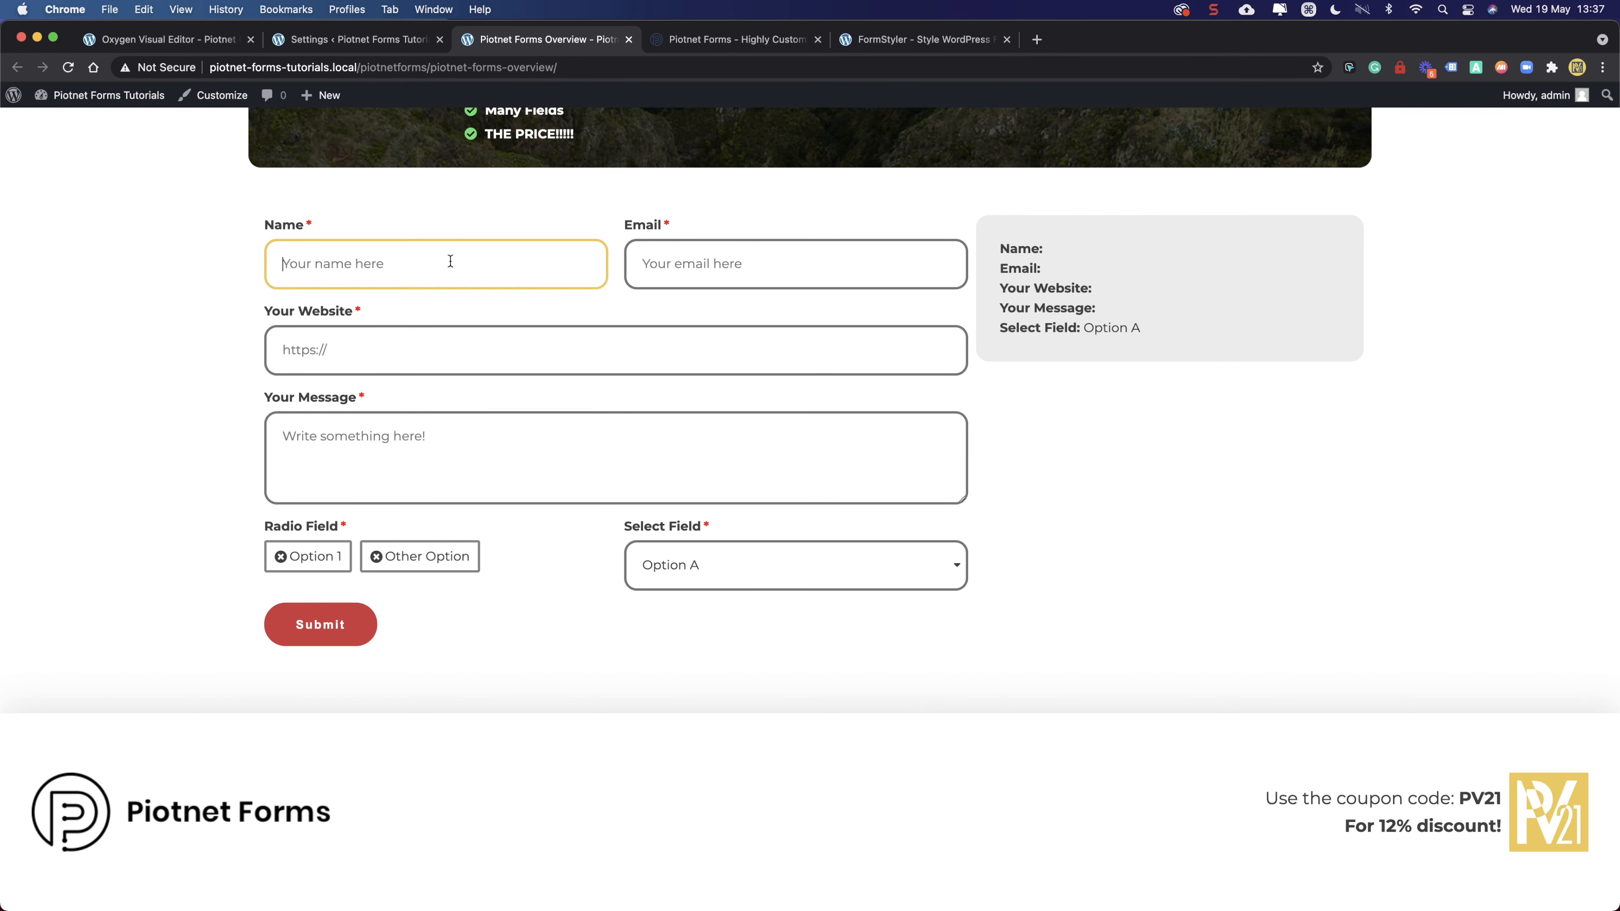
left_click(670, 267)
- Compare against FormStyler and piotnetforms.com, then open the page's context menu to inspect the form
left_click(689, 37)
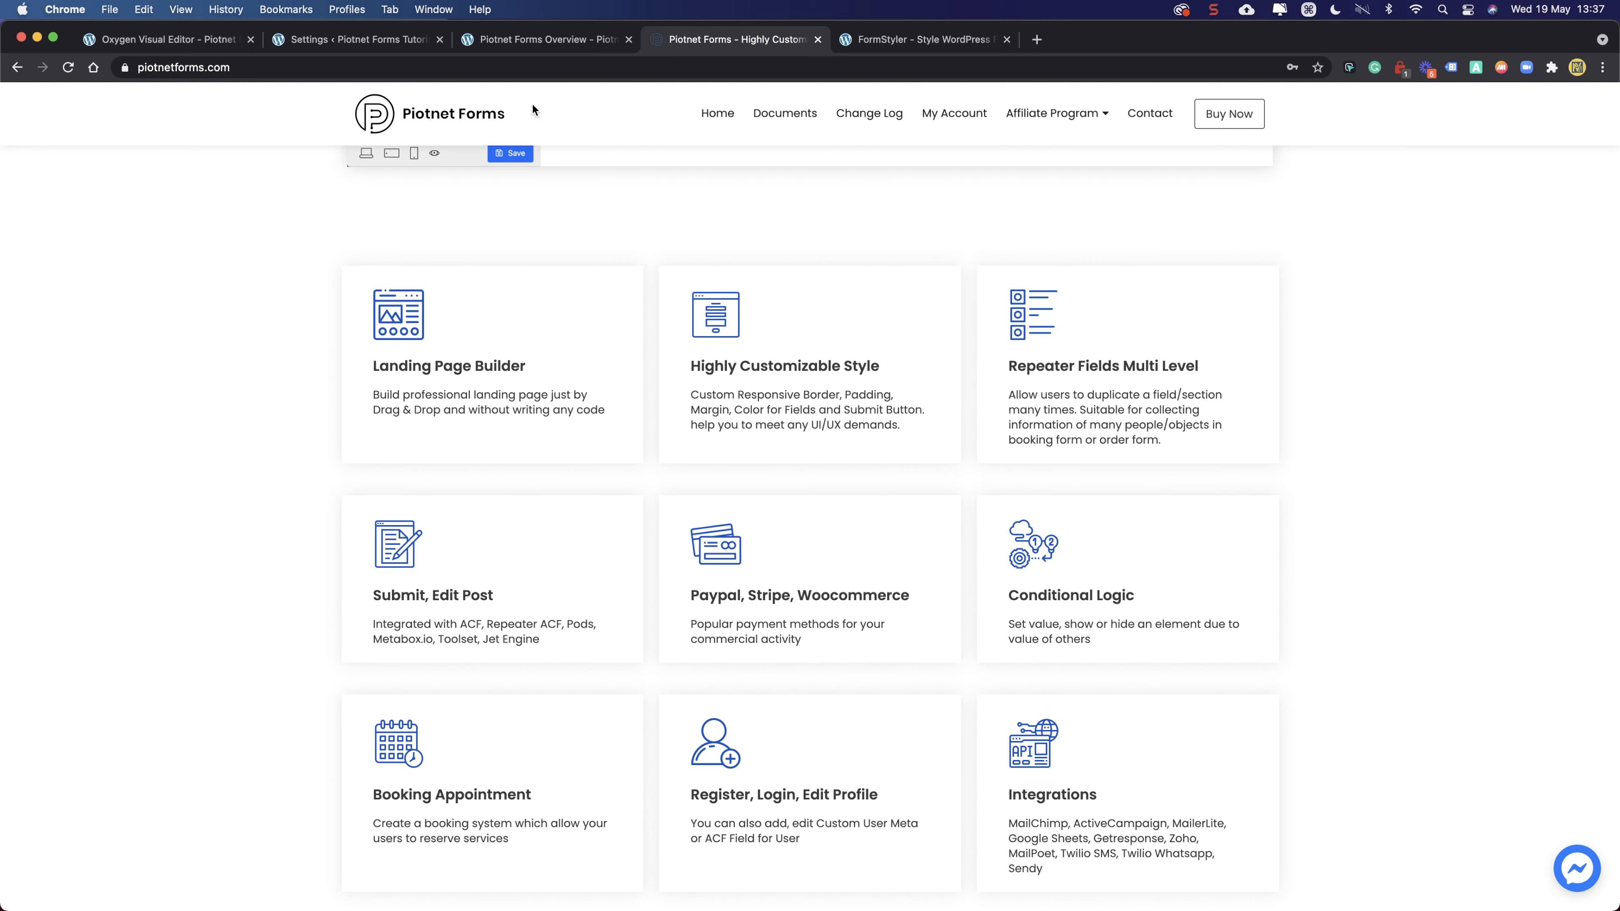
left_click(866, 41)
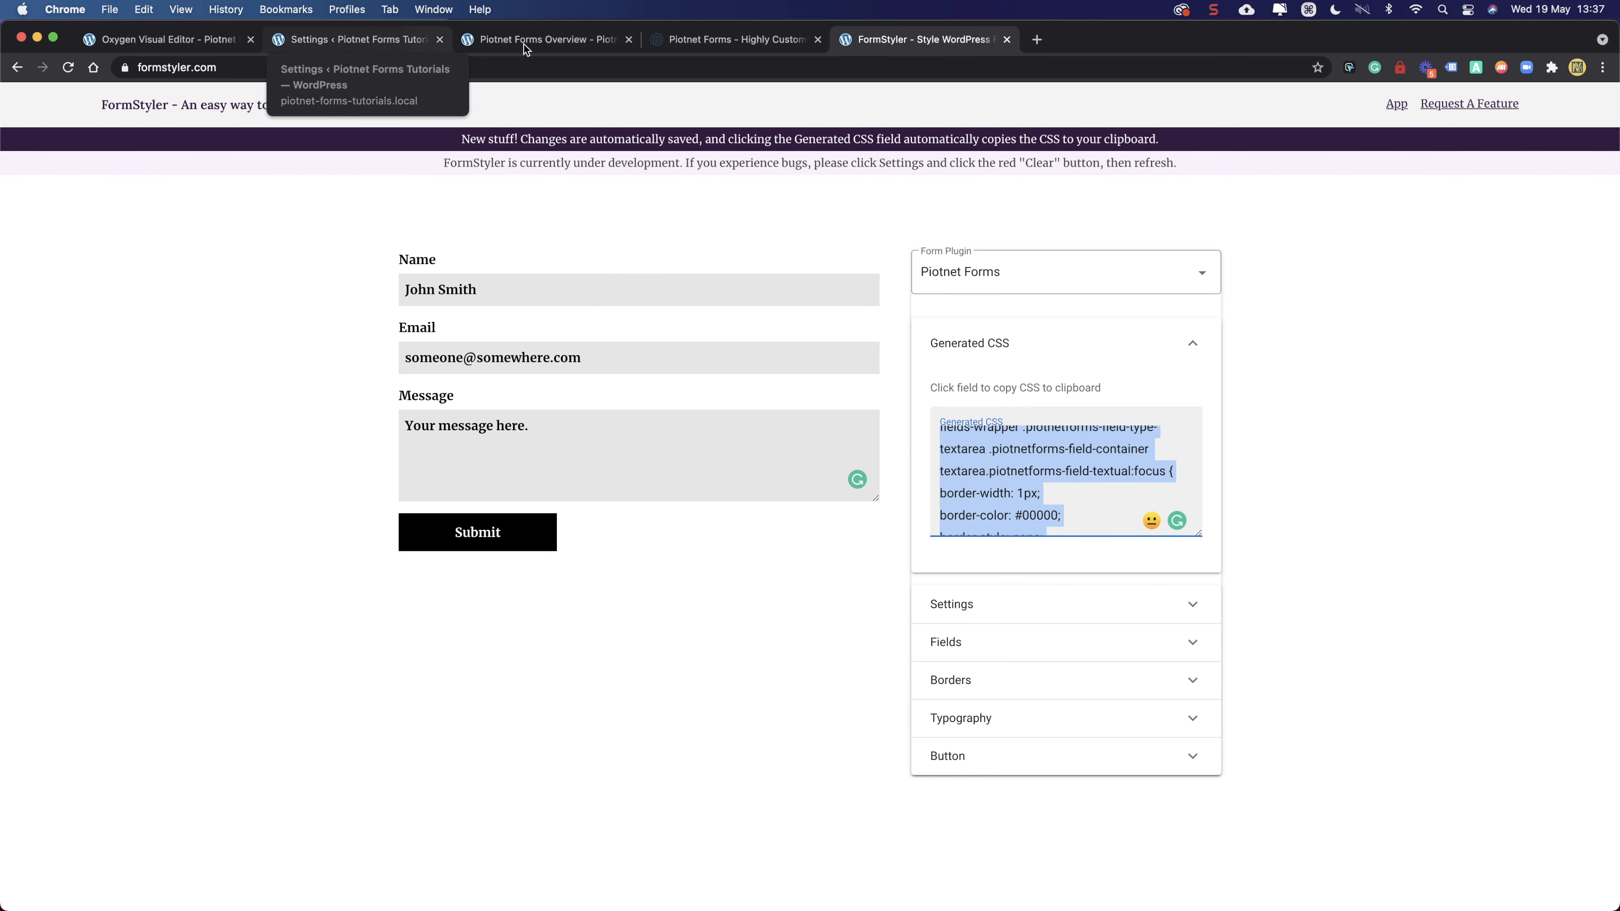
left_click(689, 40)
left_click(549, 37)
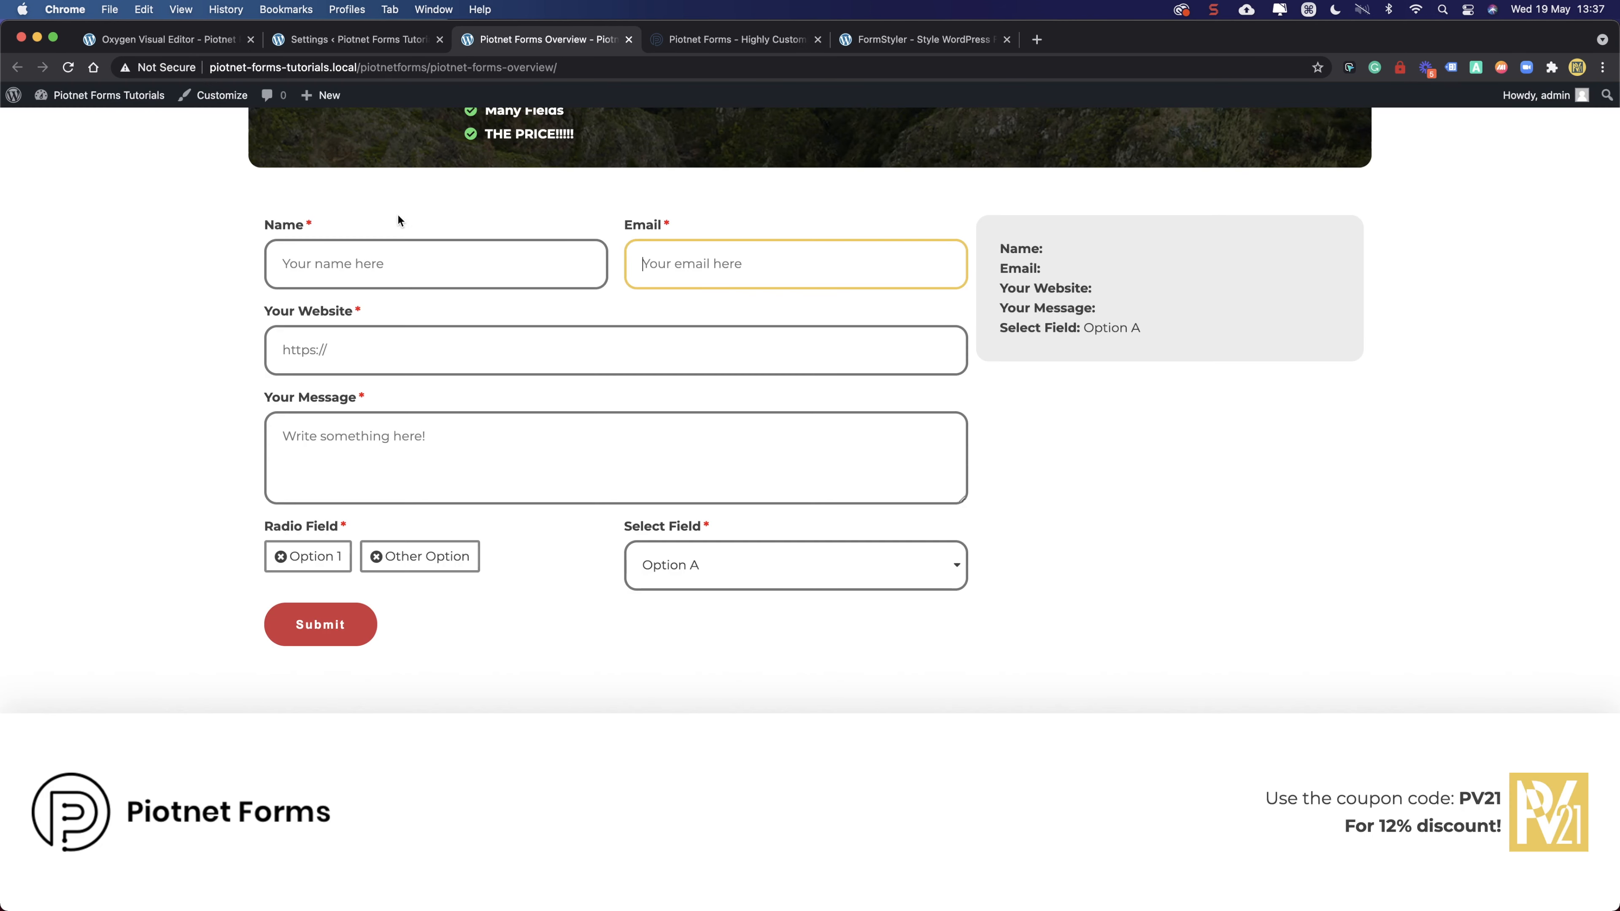
right_click(210, 286)
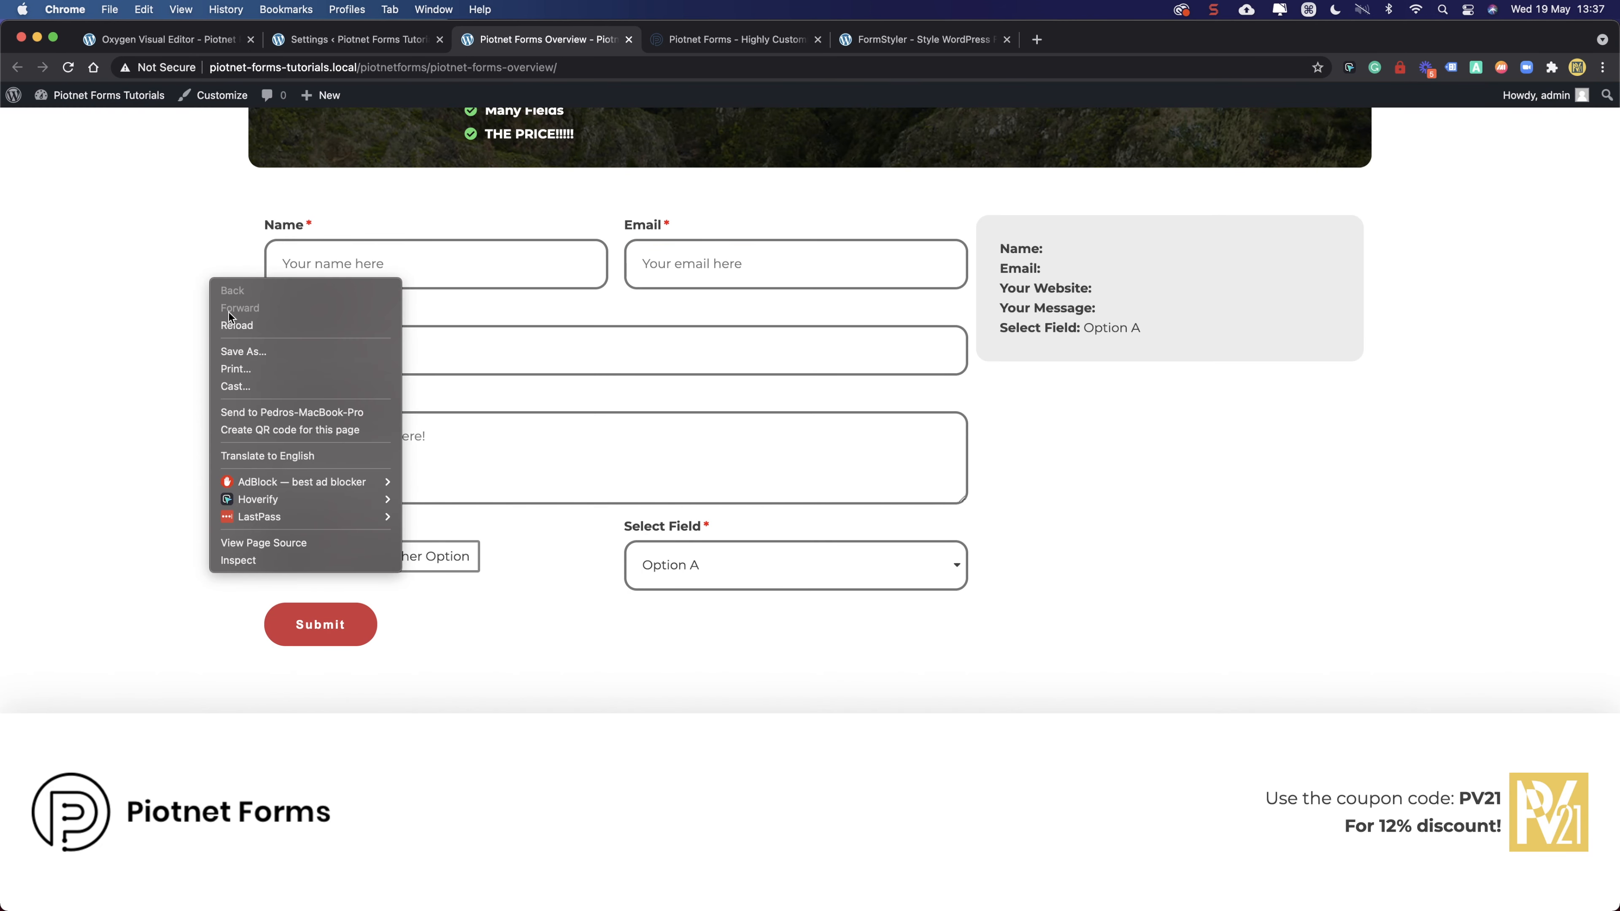
- In DevTools, pick the form's wrapping element and select its column and section containers
left_click(249, 558)
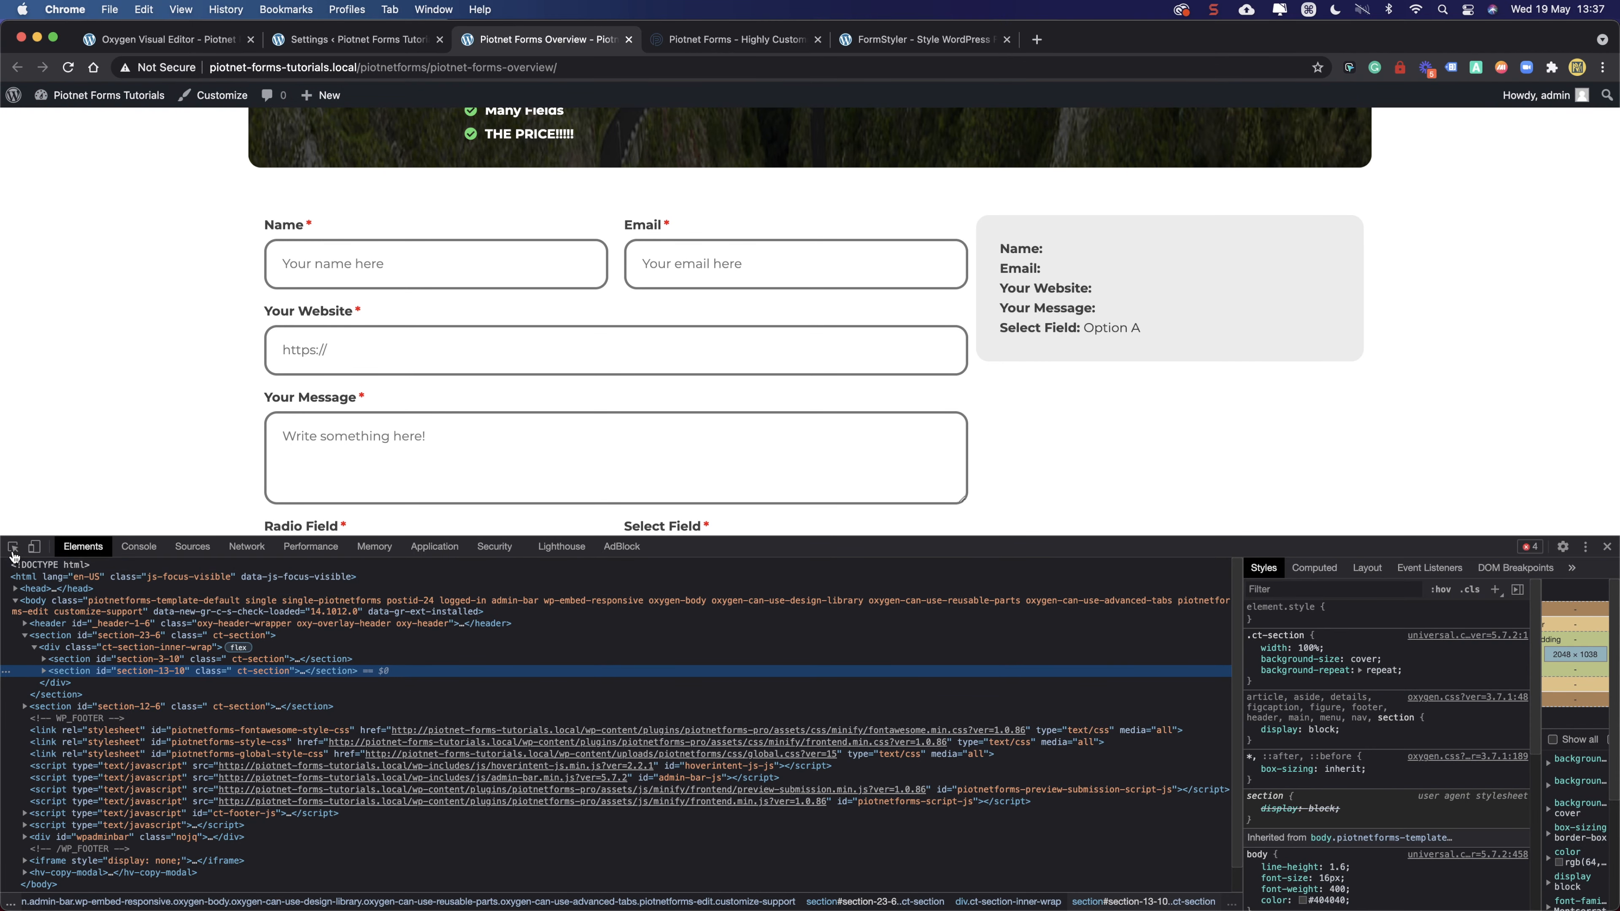
left_click(13, 546)
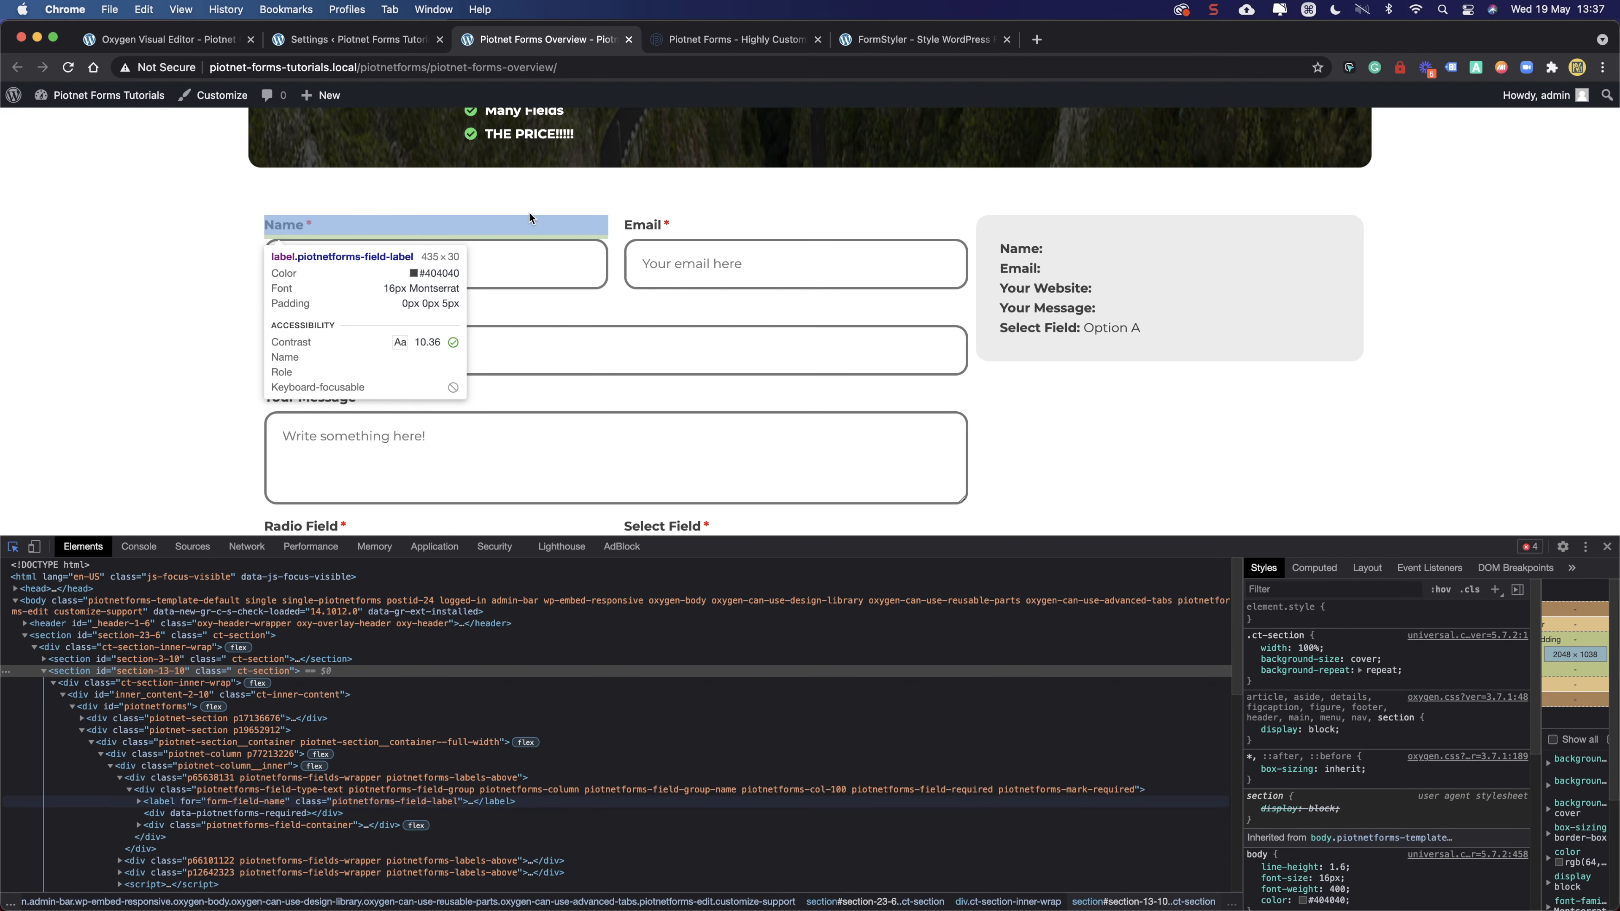
left_click(528, 213)
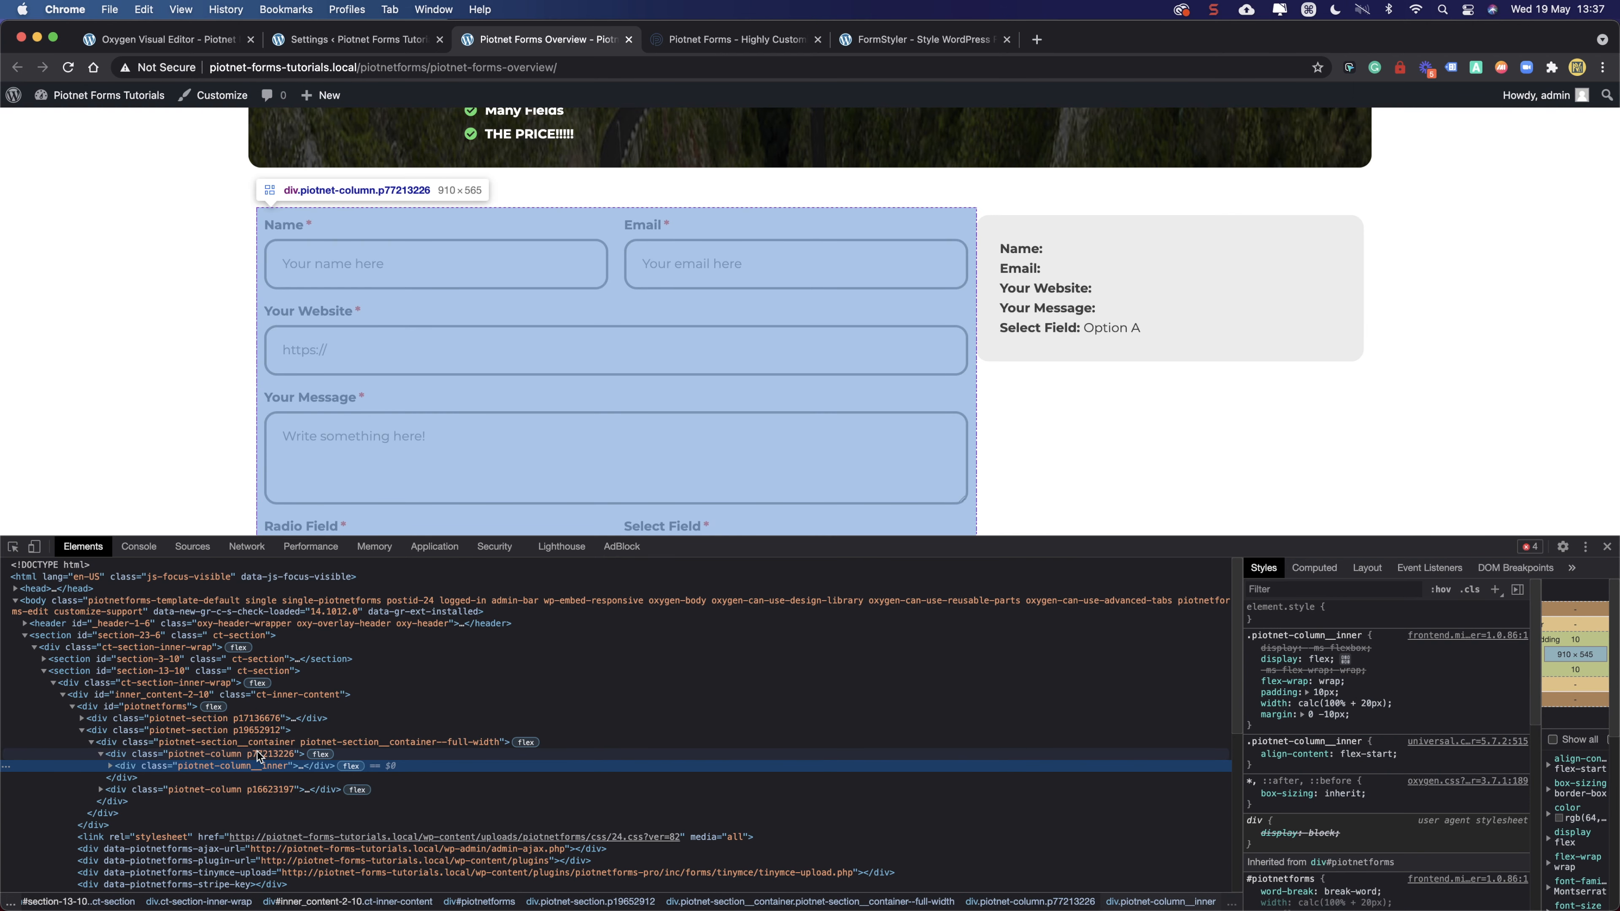
left_click(256, 751)
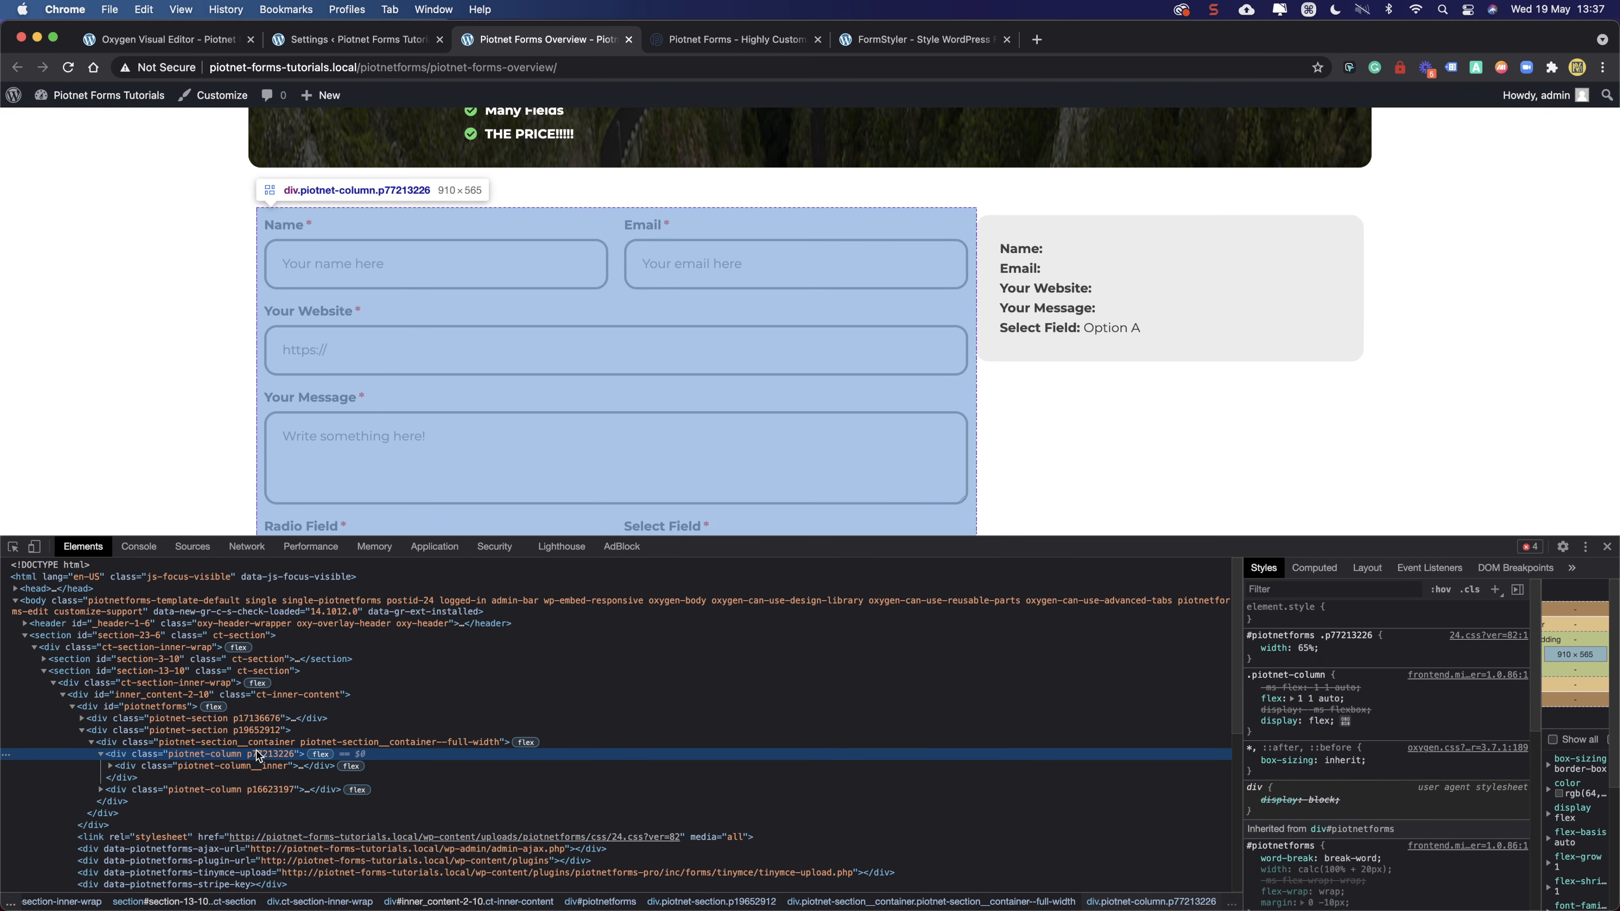
left_click(258, 742)
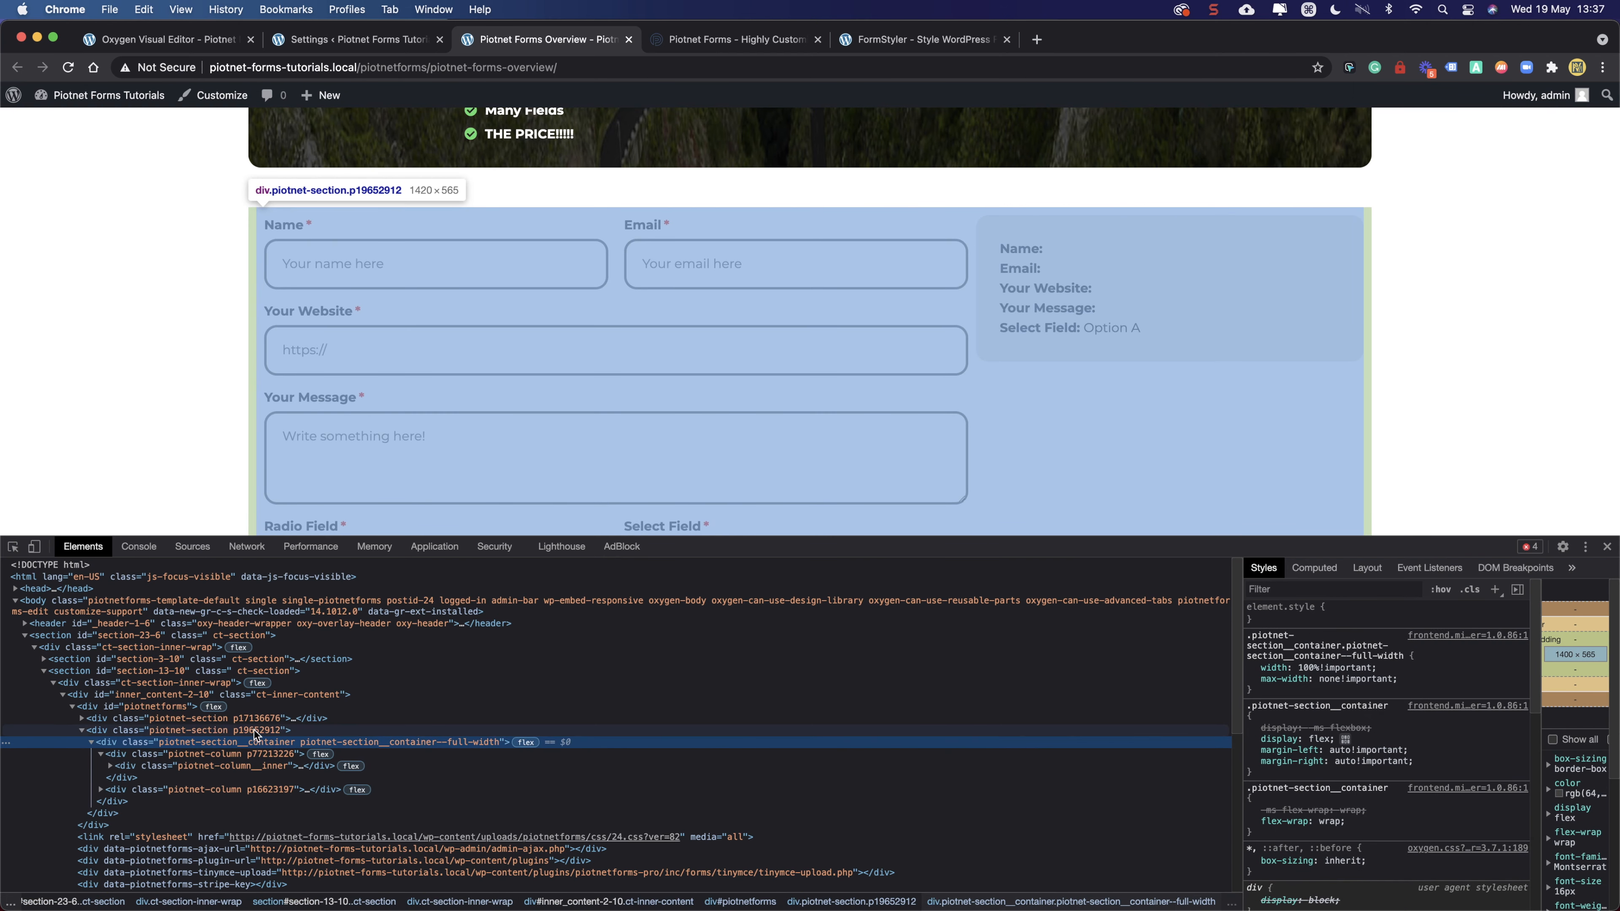
- Trace up through sections p19652912 and p17136676 to the div#piotnetforms container
left_click(257, 730)
left_click(254, 719)
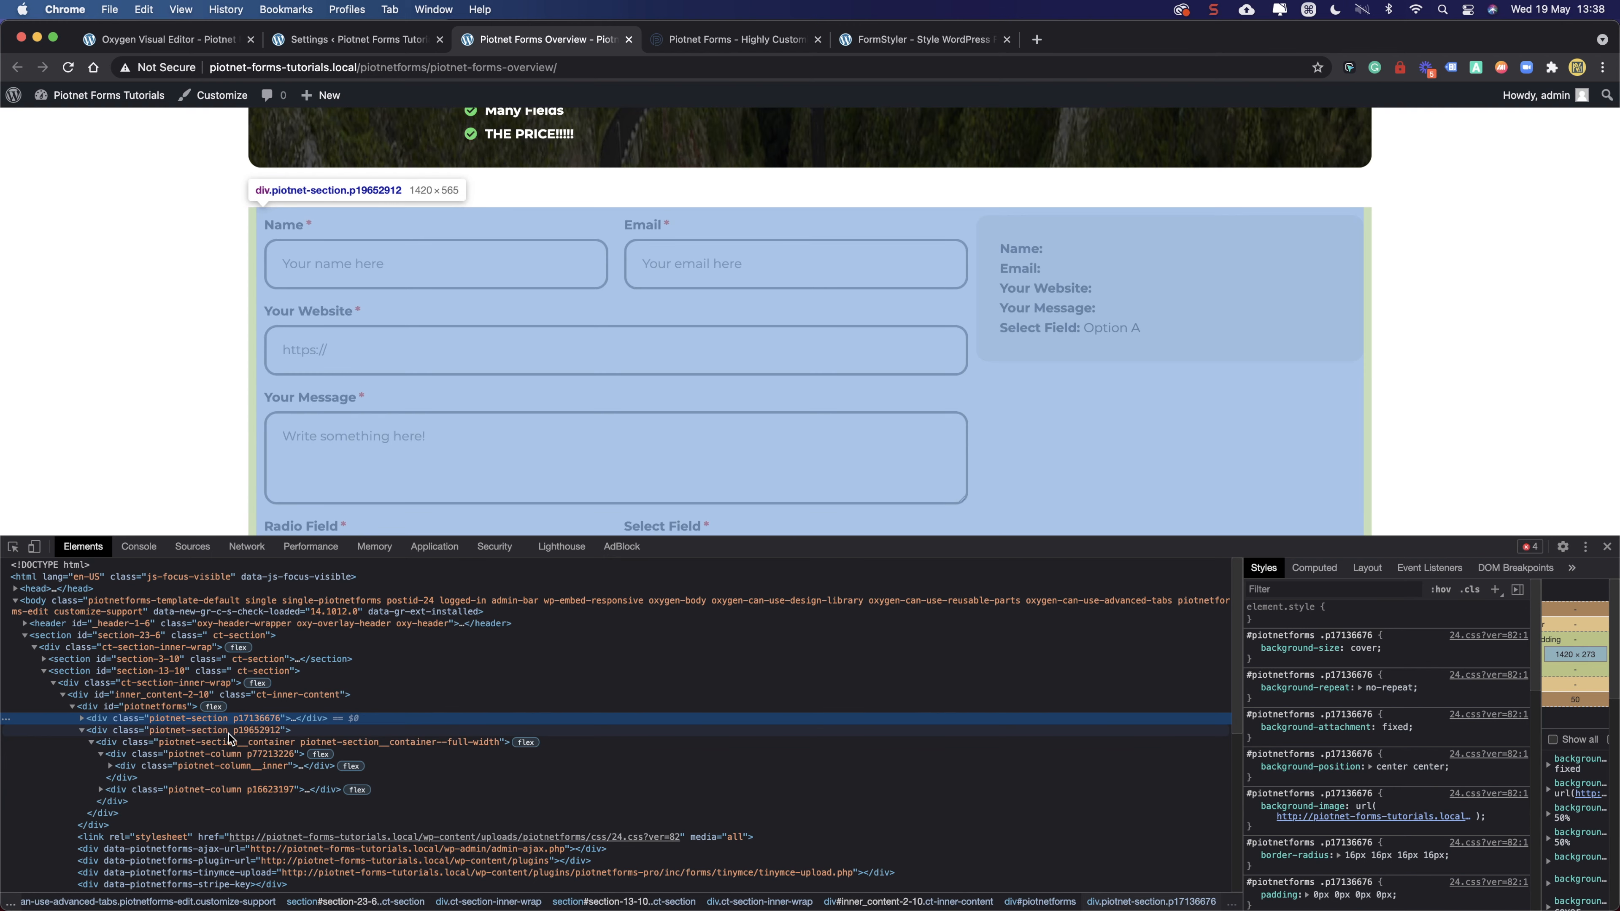
left_click(229, 732)
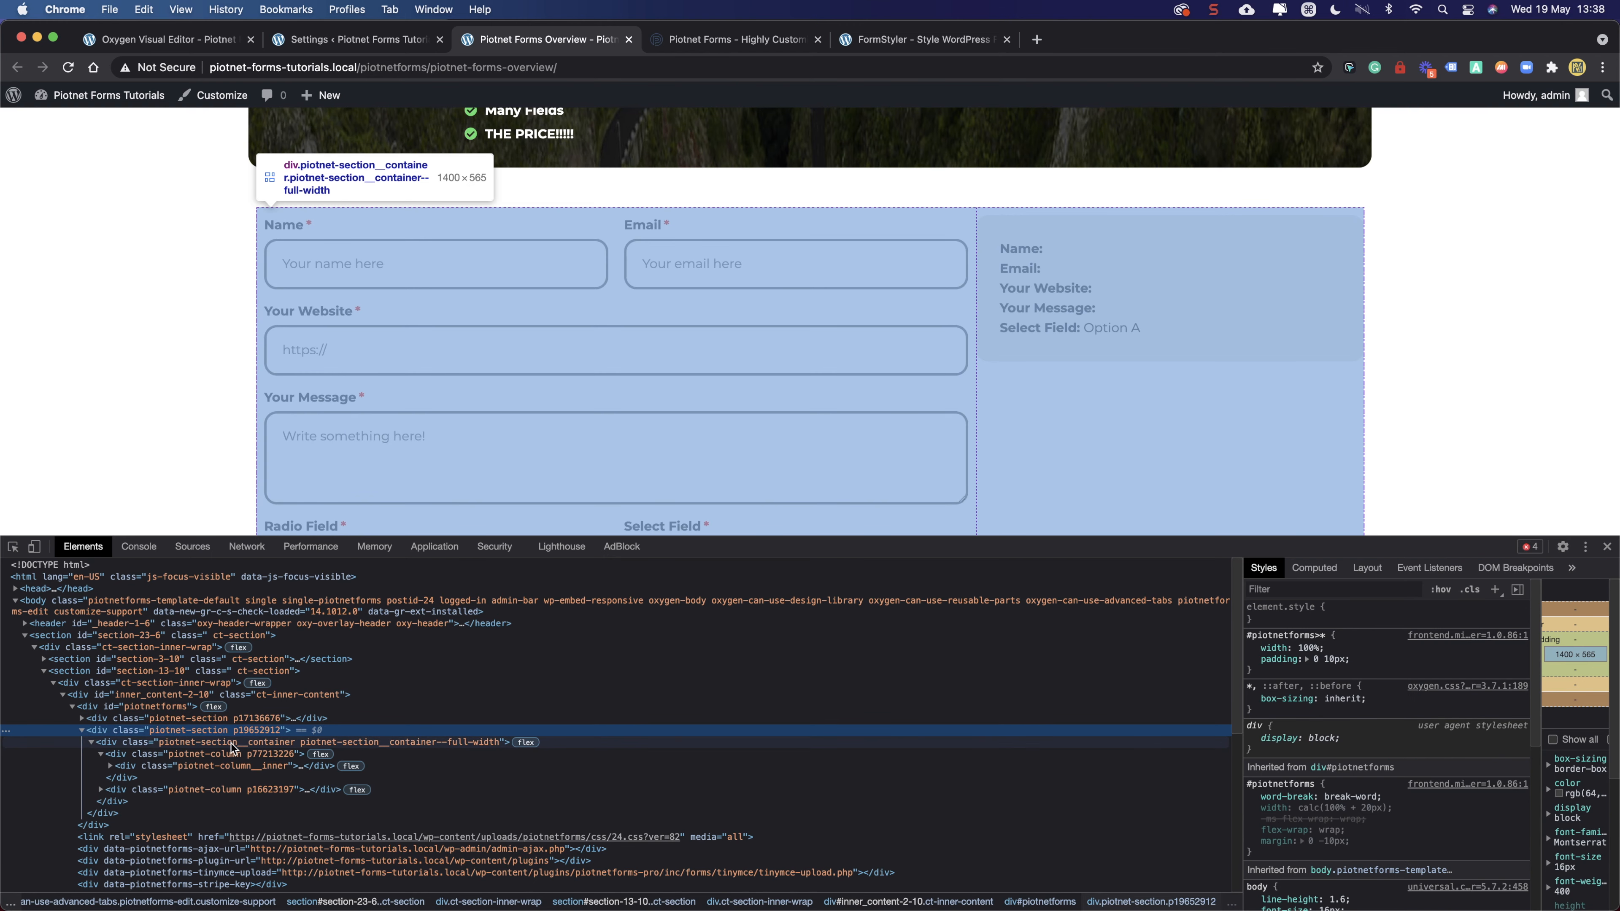
left_click(148, 708)
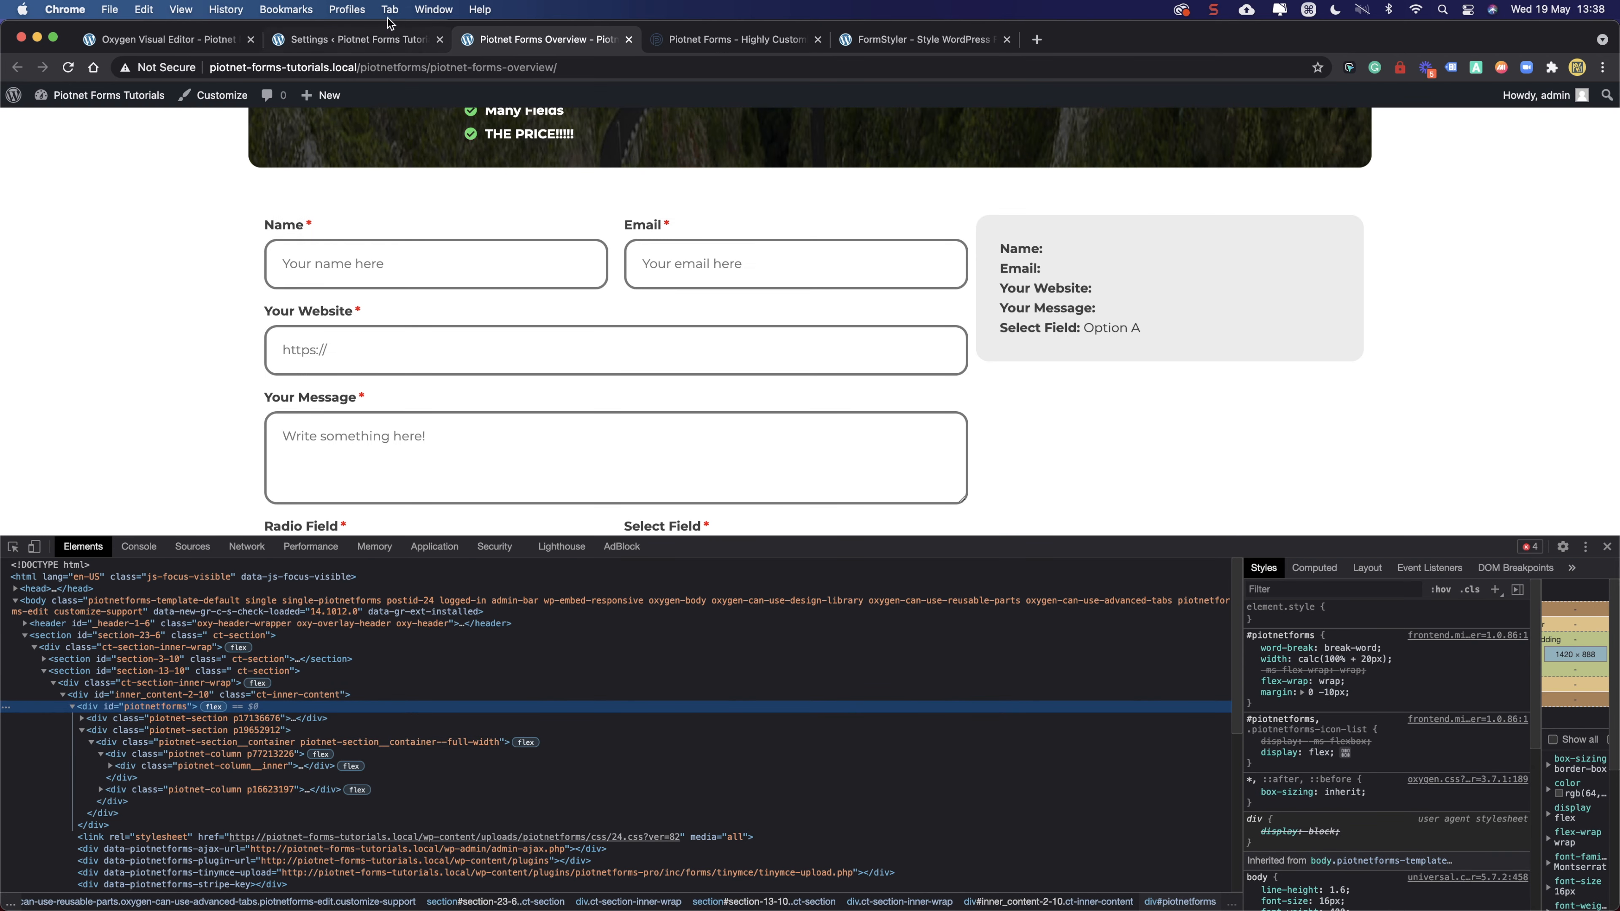
left_click(381, 36)
left_click(144, 40)
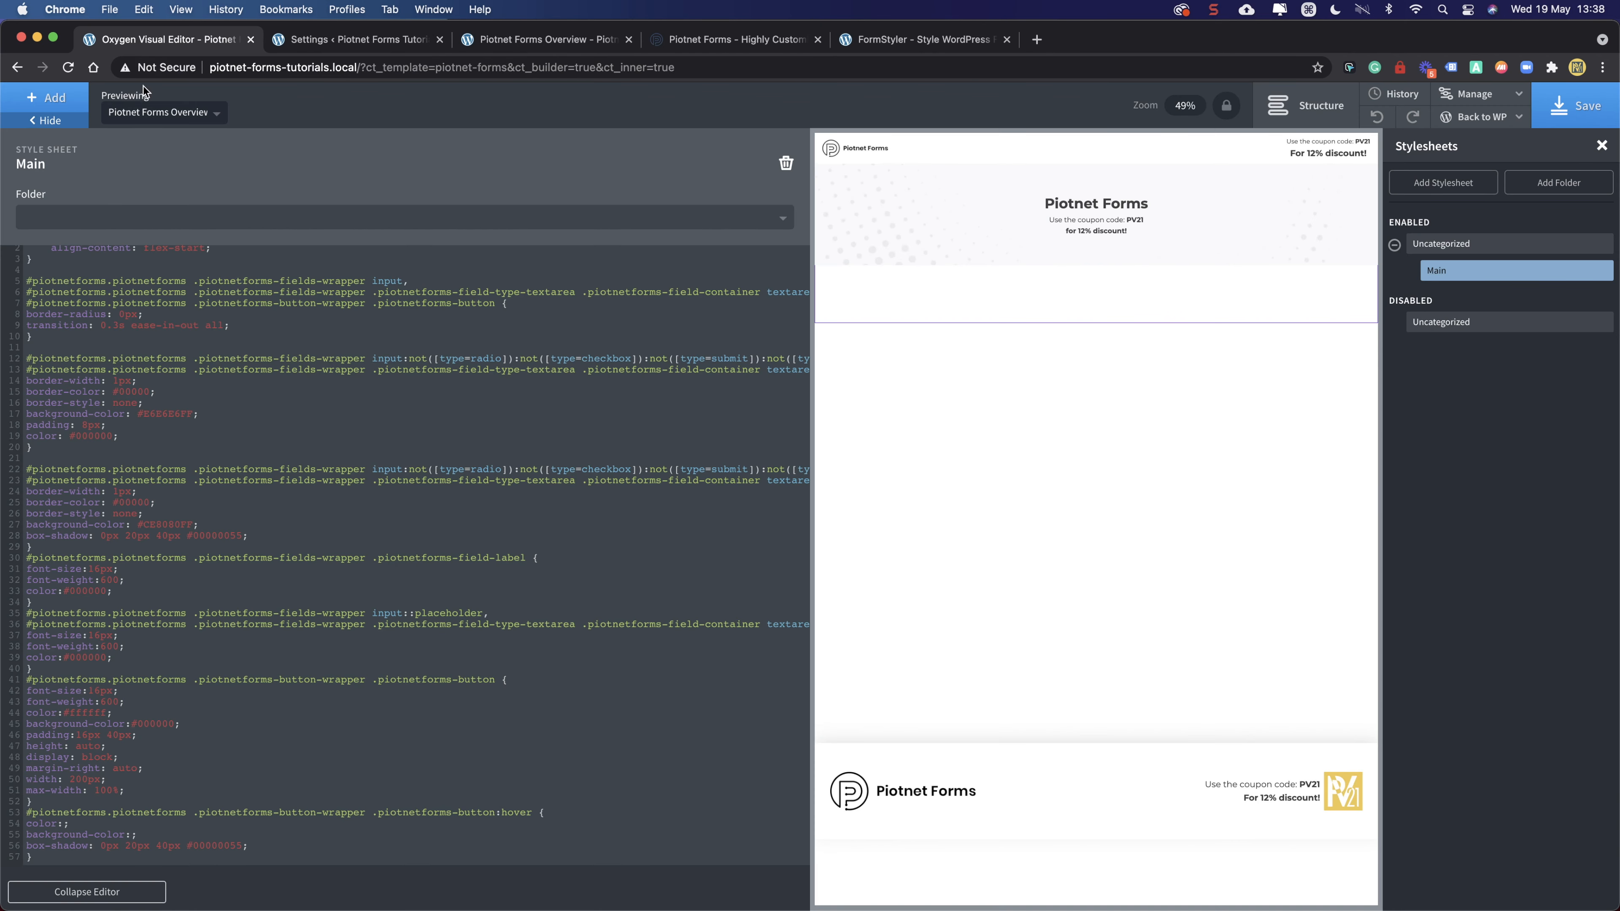
- Select and delete all the pasted Piotnet Forms CSS in Main, then collapse the code editor
scroll(54, 312, "up", 1)
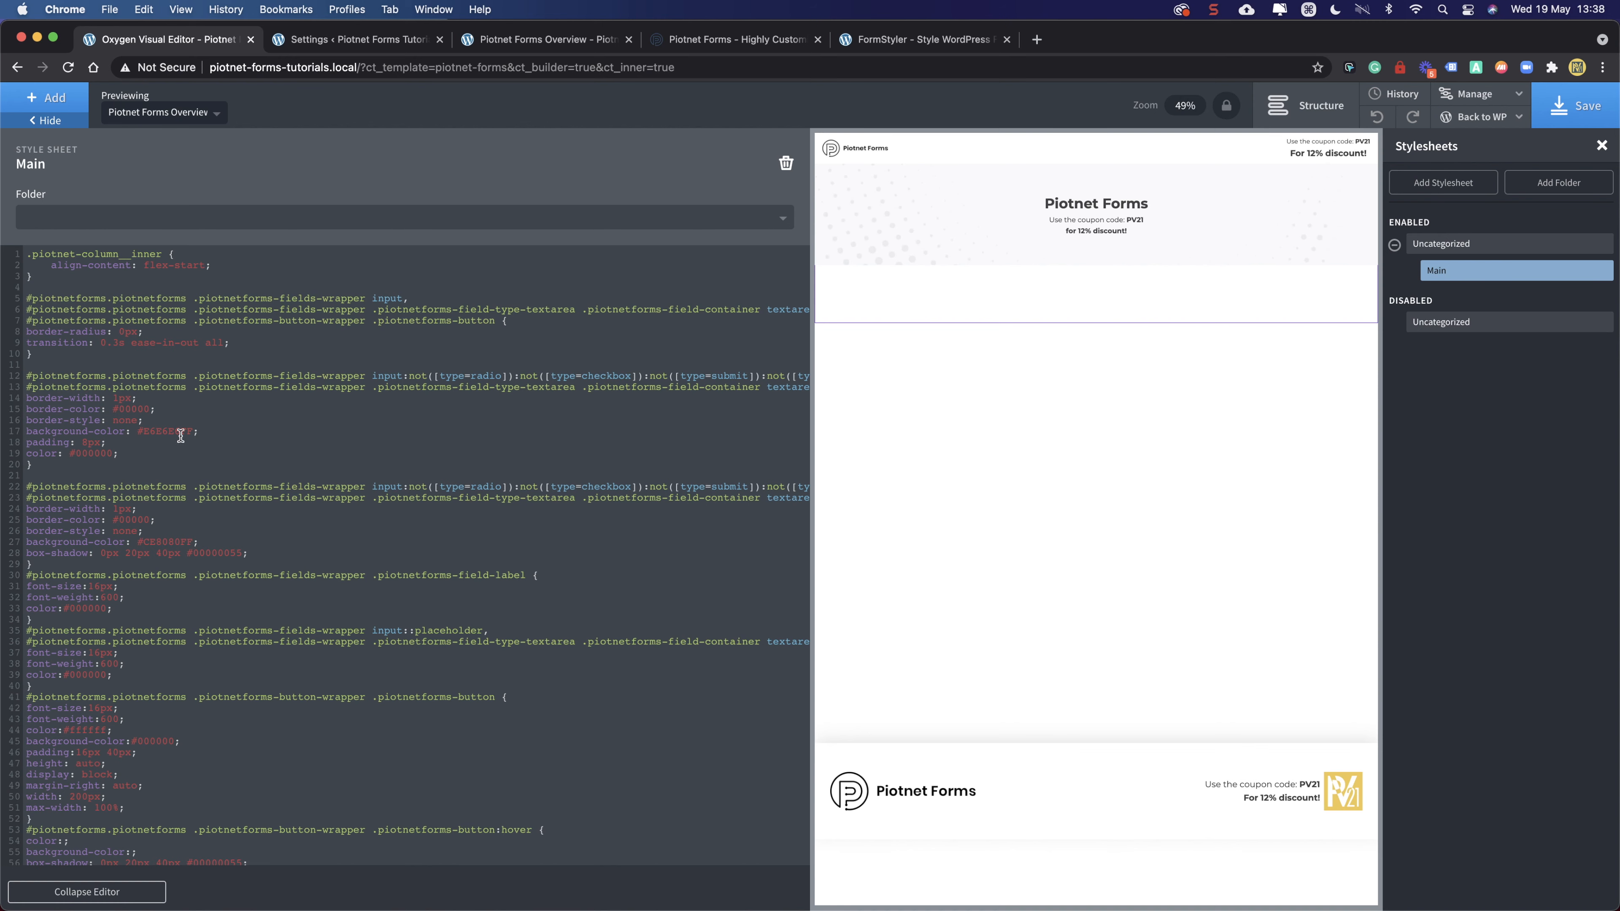
scroll(194, 442, "down", 1)
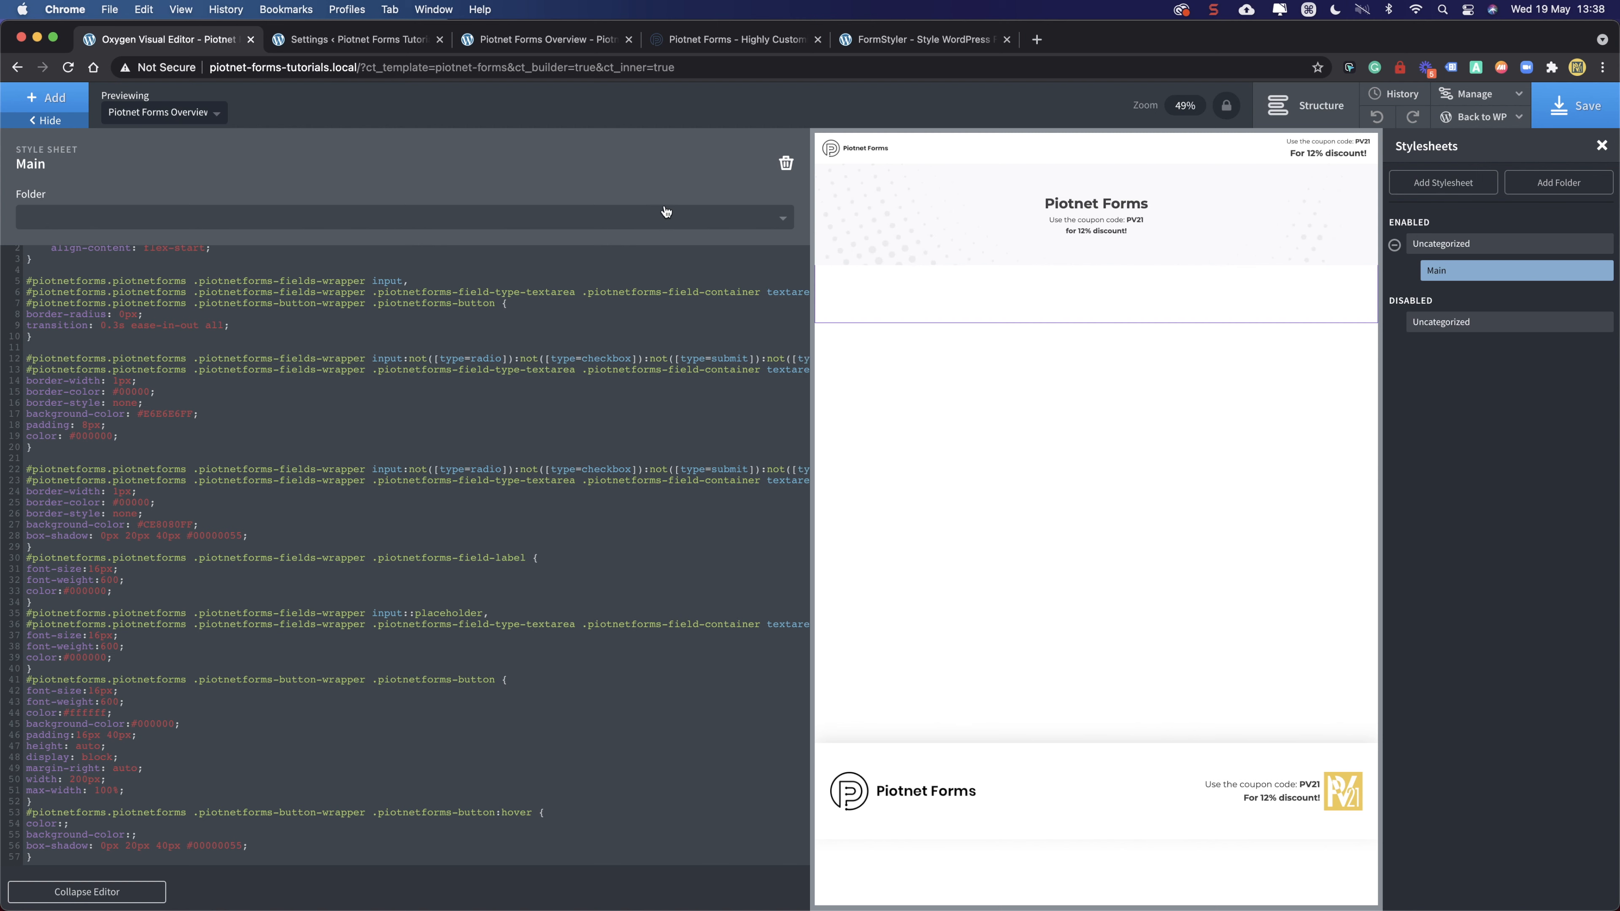
left_click_drag(63, 859, 21, 245)
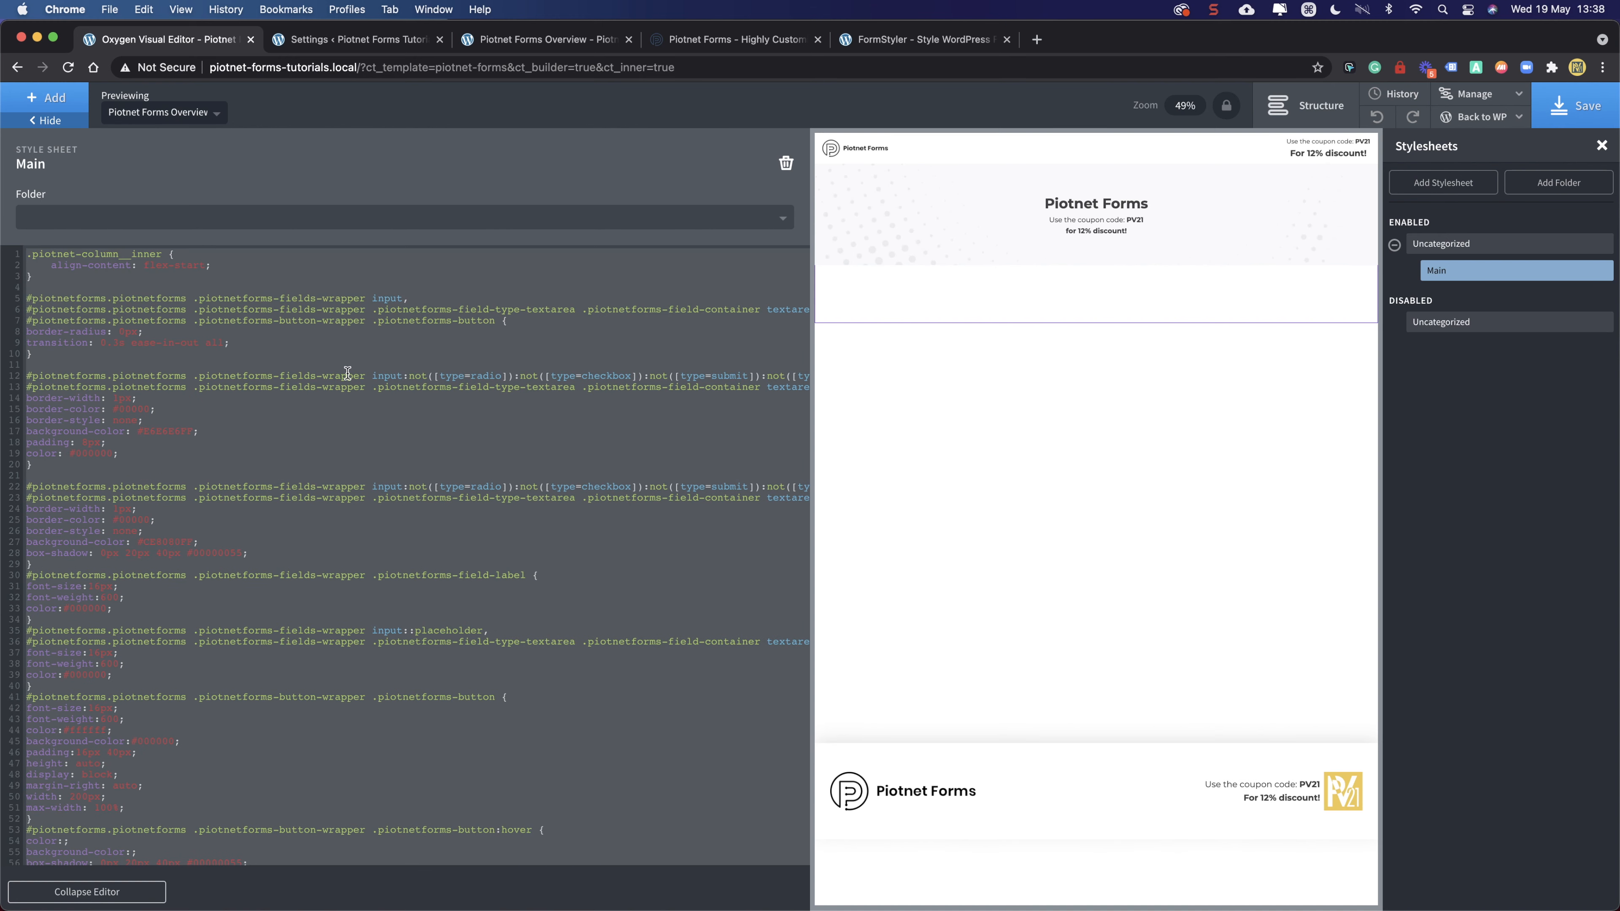
key("BackSpace")
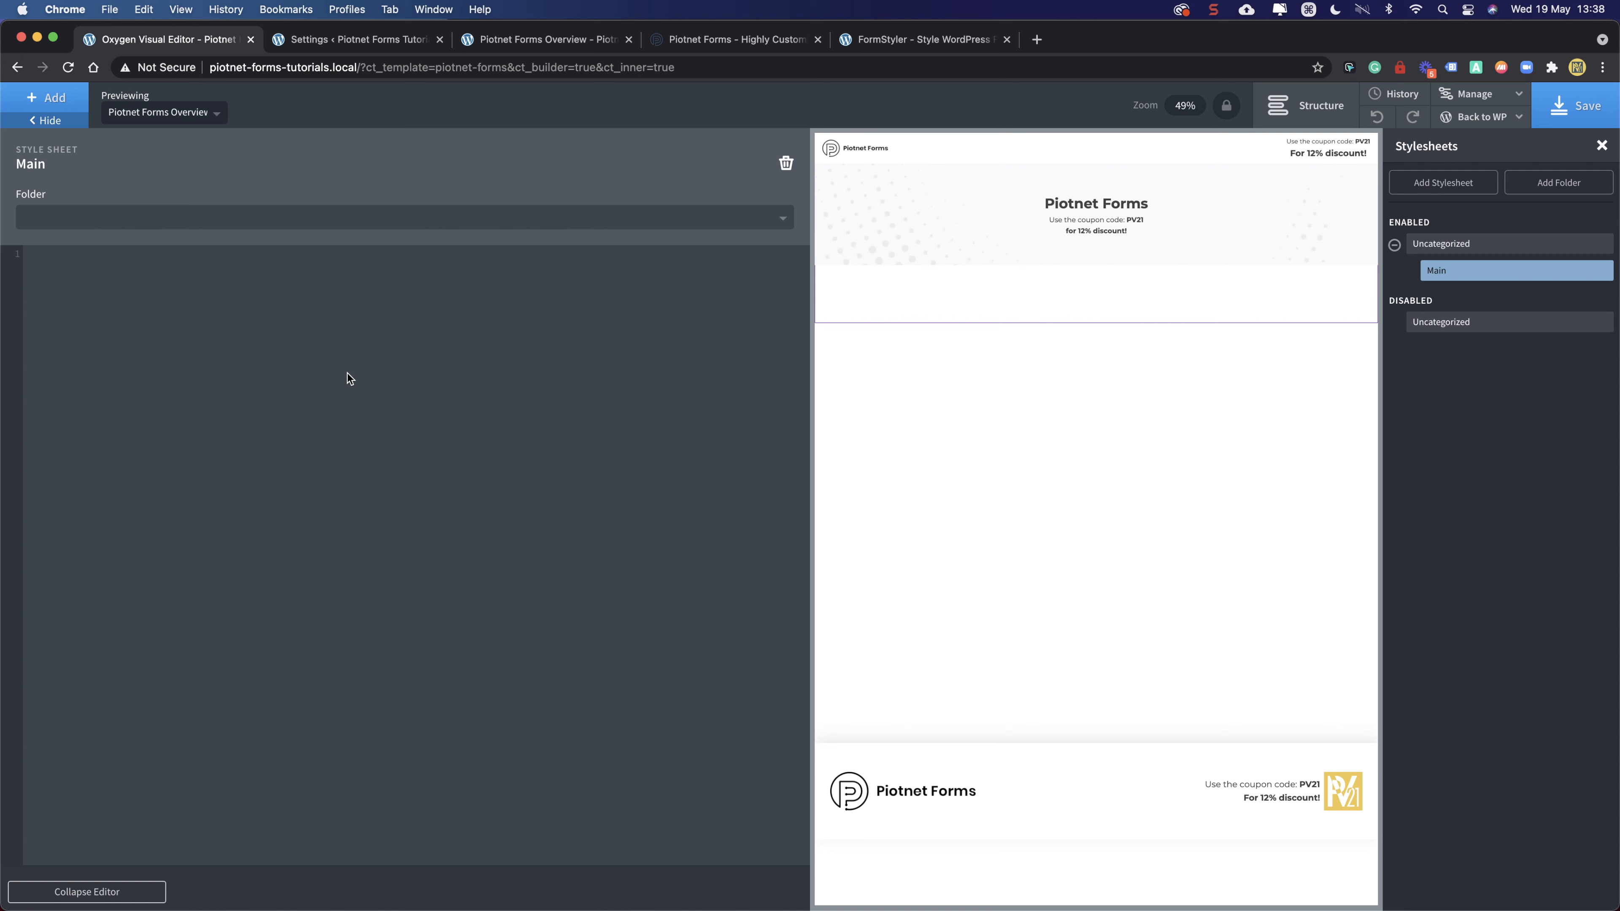
left_click(136, 888)
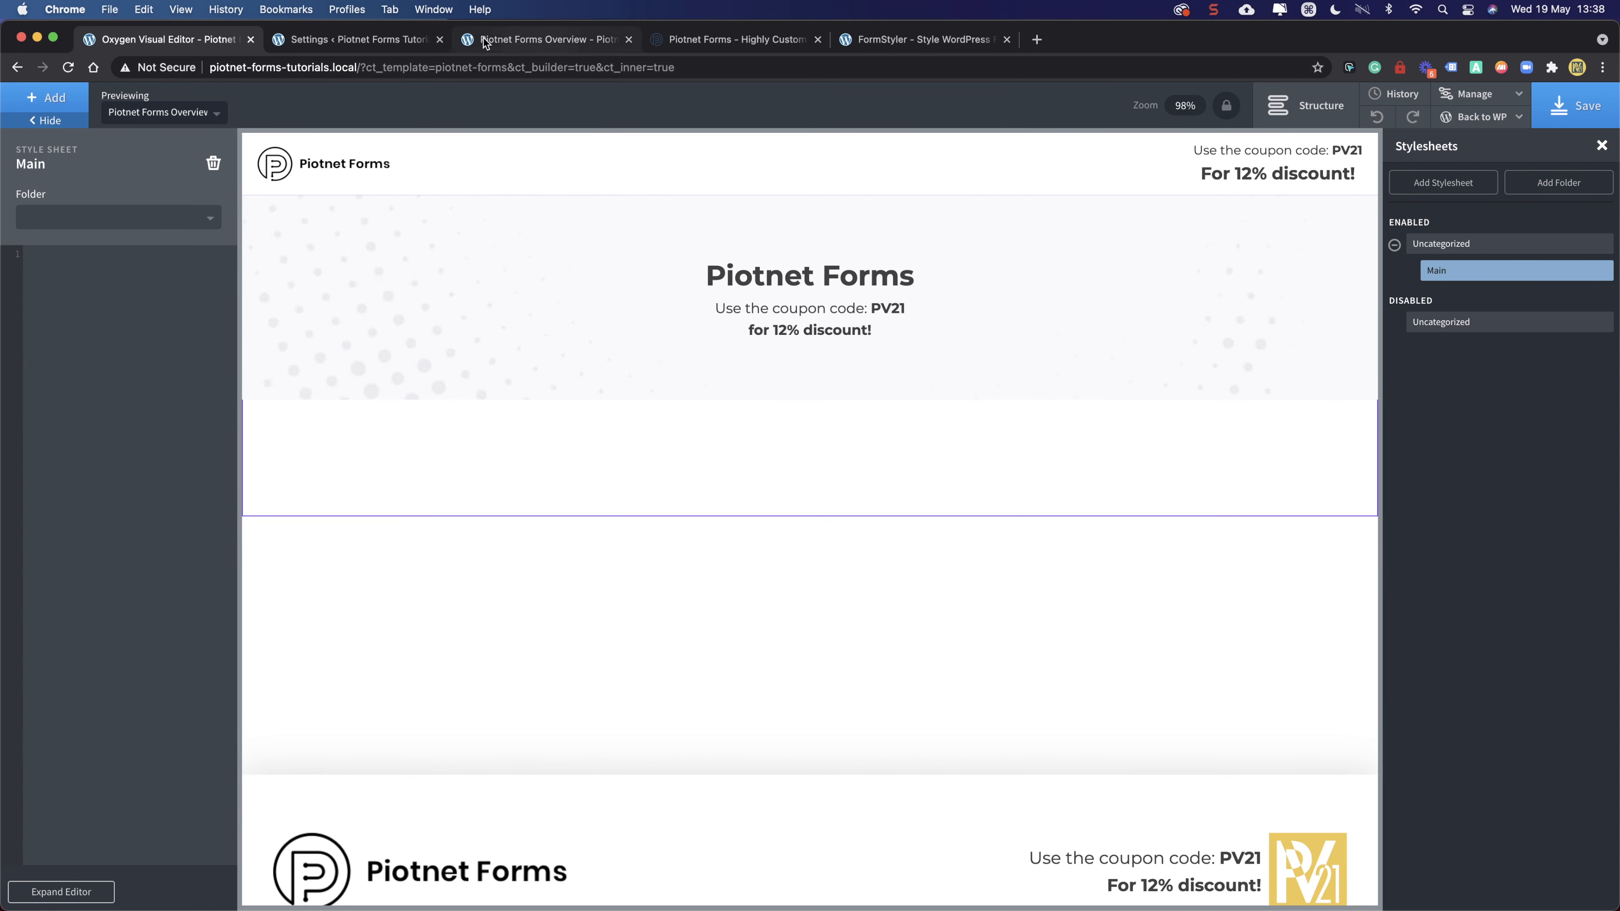
- Save the form in the Piotnet editor and close DevTools on the live Overview page
left_click(369, 40)
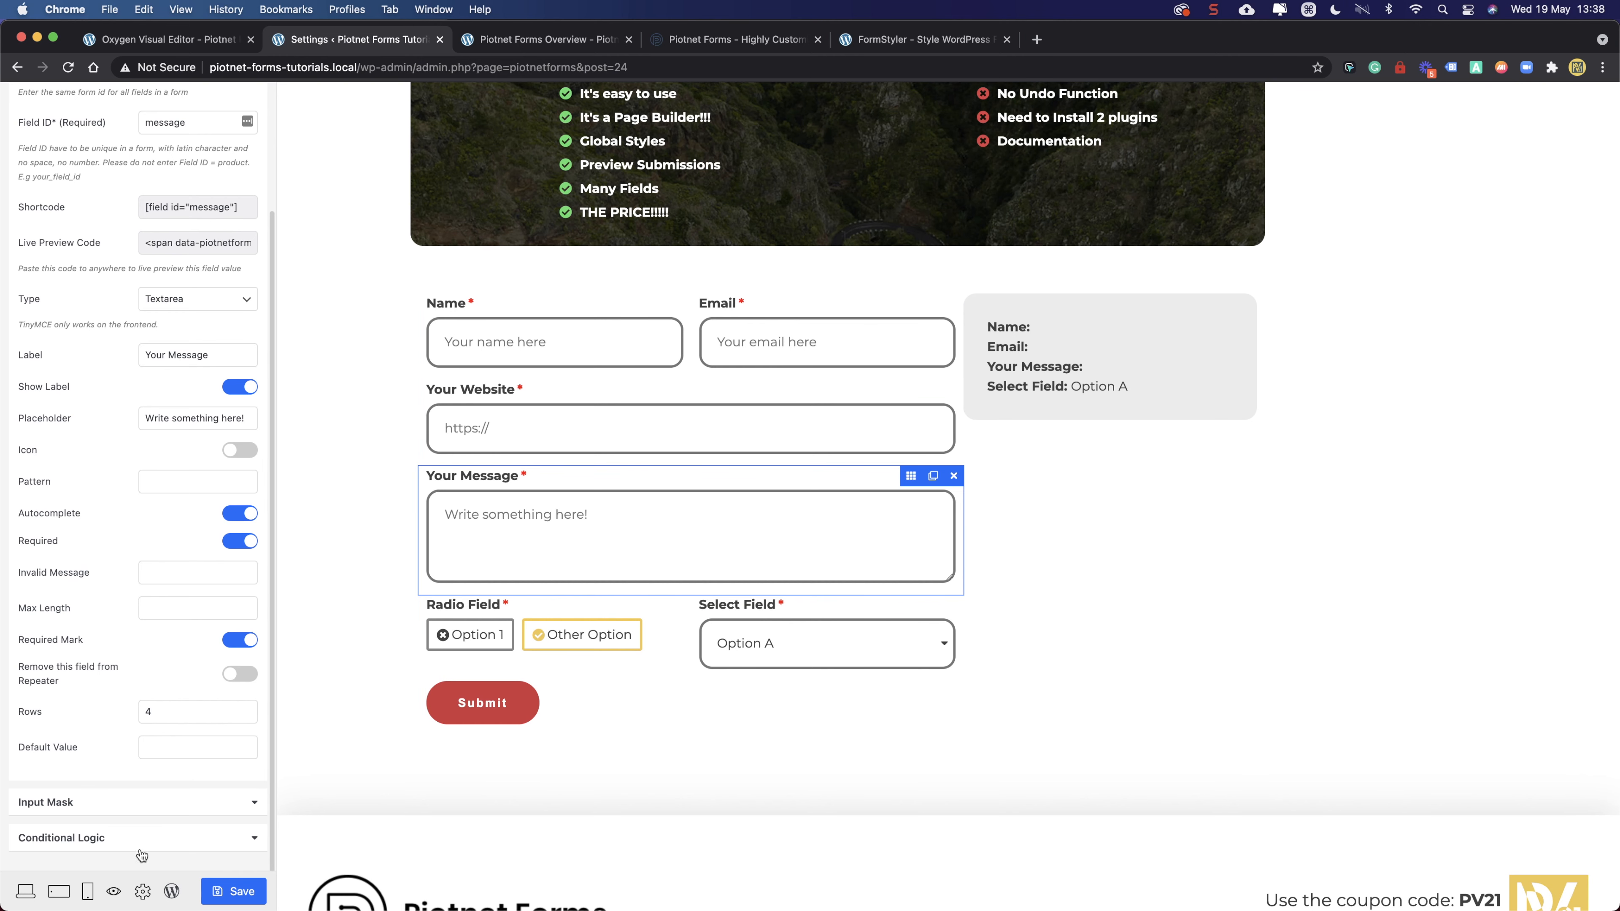
left_click(237, 891)
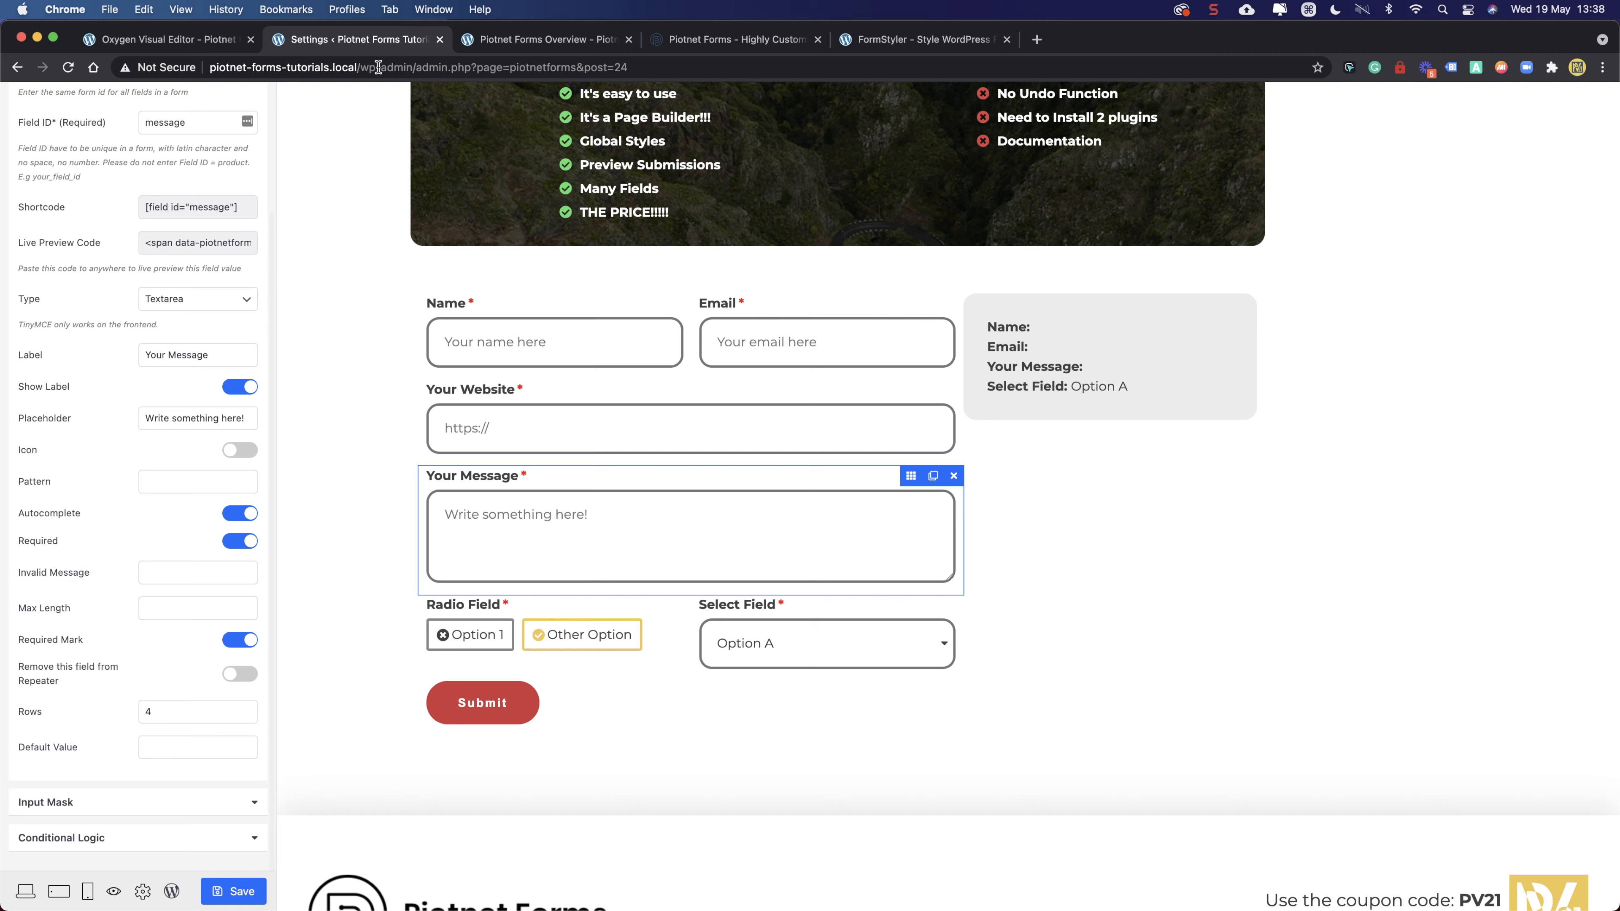
left_click(522, 45)
left_click(154, 43)
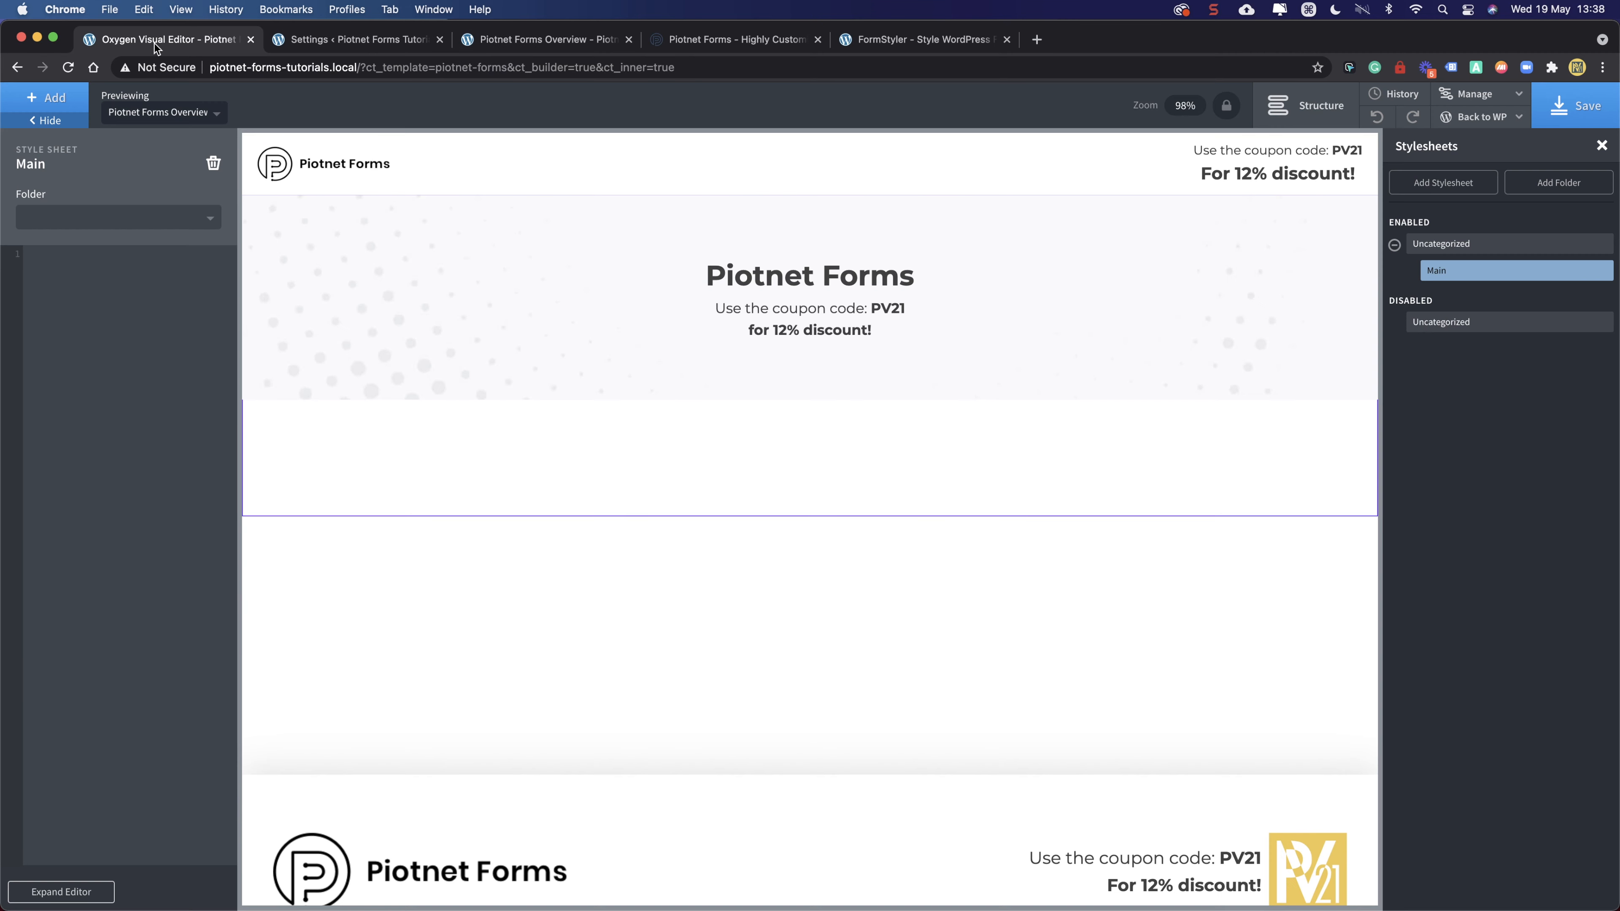
left_click(611, 41)
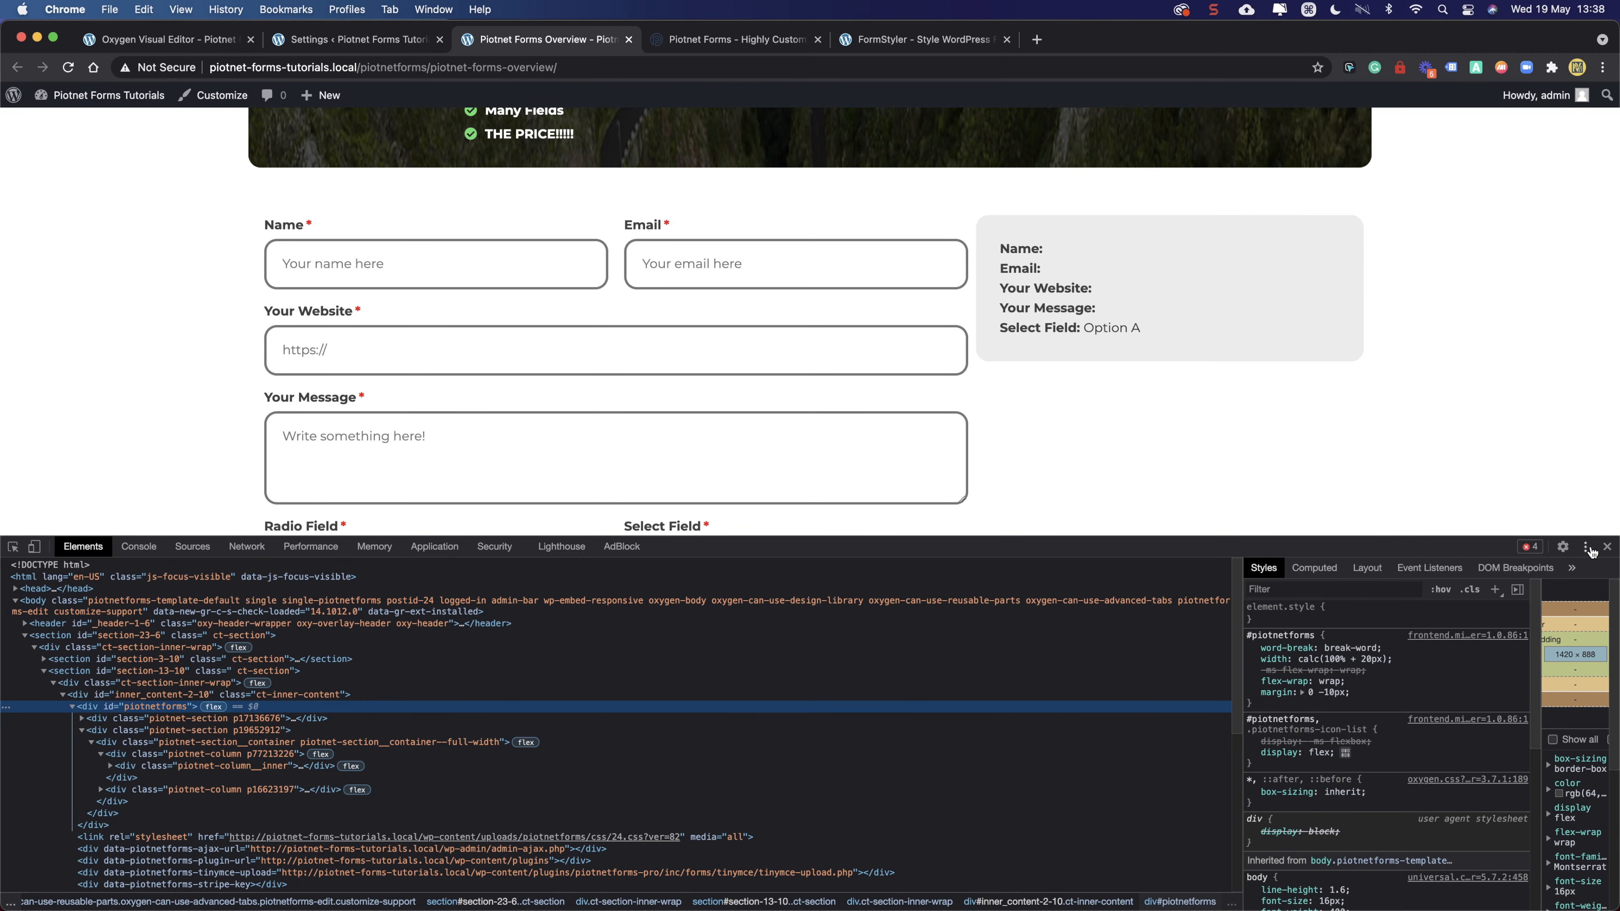
left_click(1607, 547)
- Check FormStyler's form plugin list, keeping Piotnet Forms selected
scroll(779, 408, "up", 7)
scroll(779, 408, "down", 2)
left_click(882, 40)
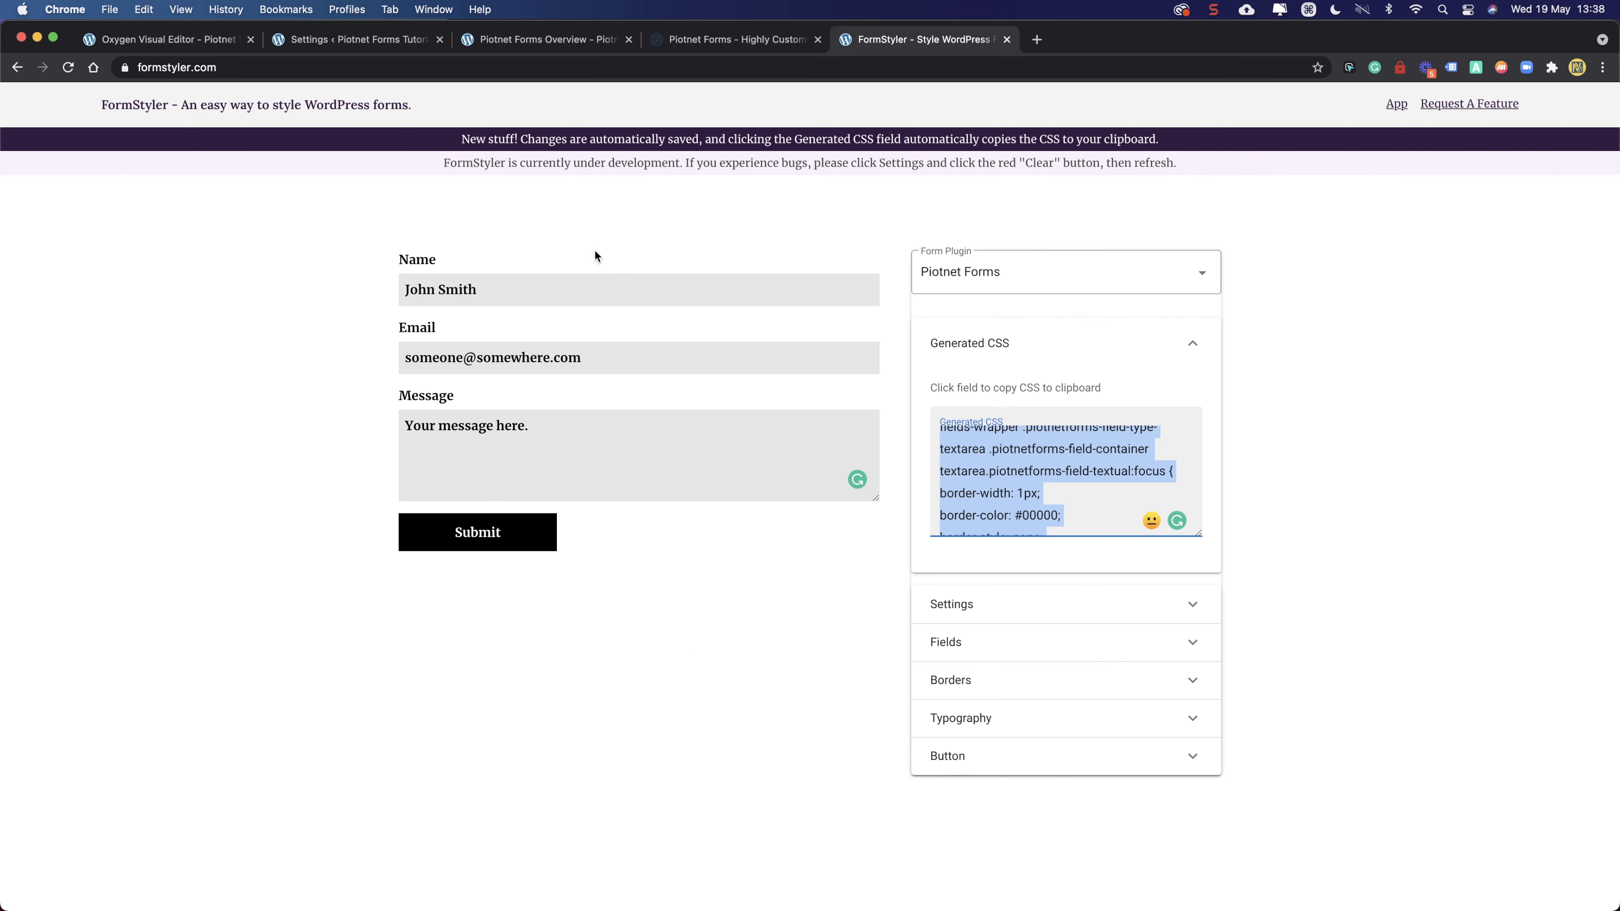
left_click(1027, 271)
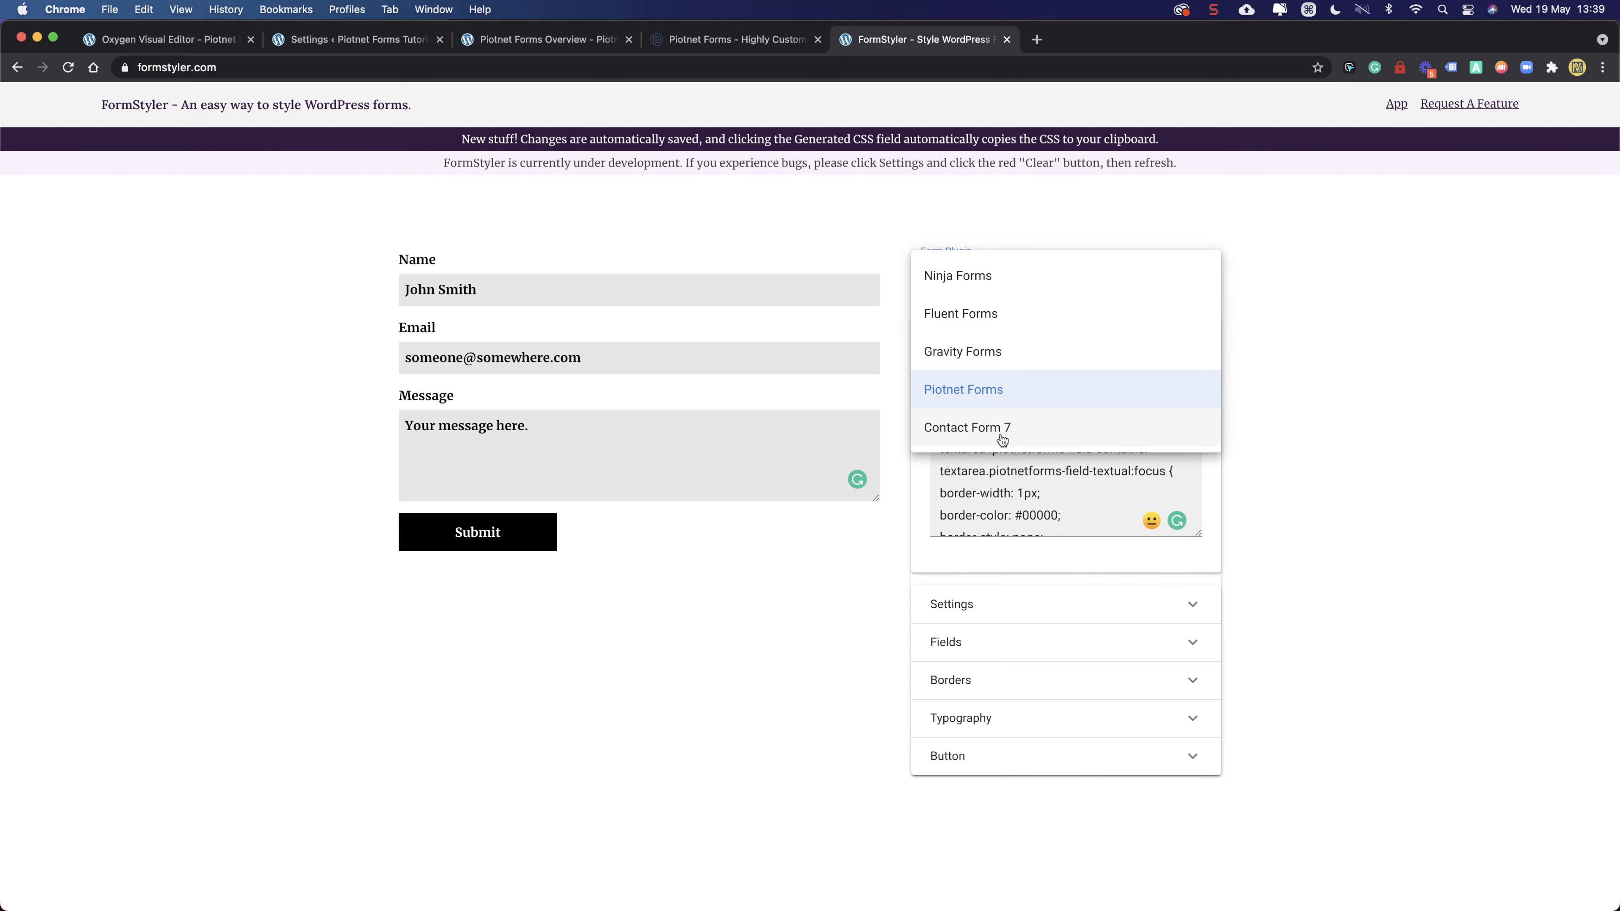
scroll(1002, 441, "down", 2)
left_click(817, 168)
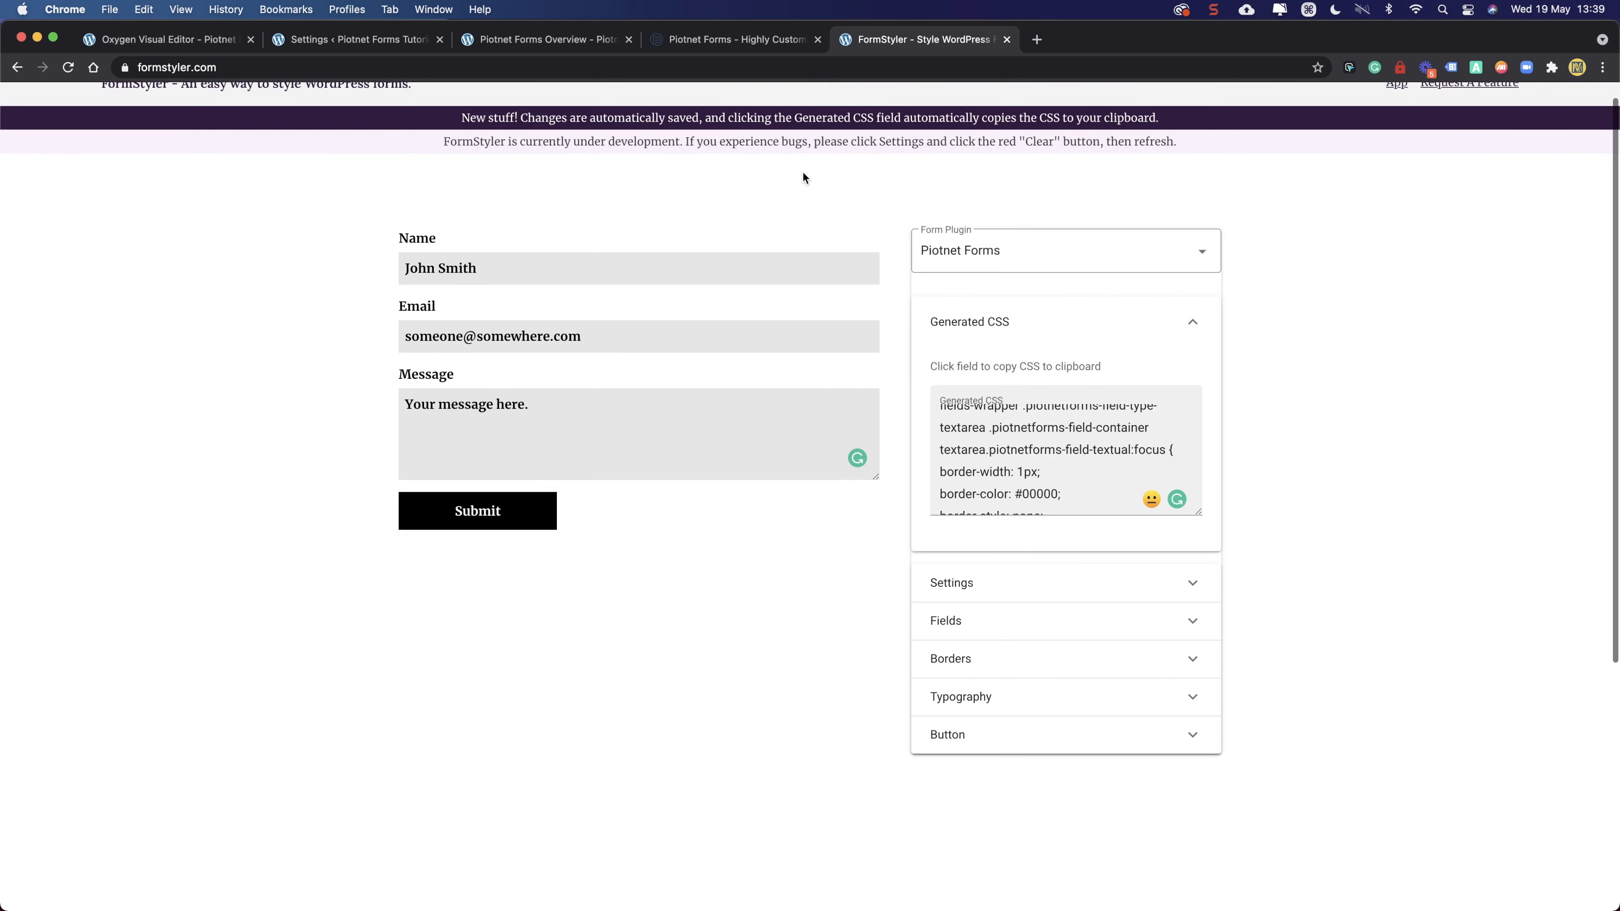
- Review the Email and Name field column settings in the Piotnet editor, then view the live page
left_click(338, 40)
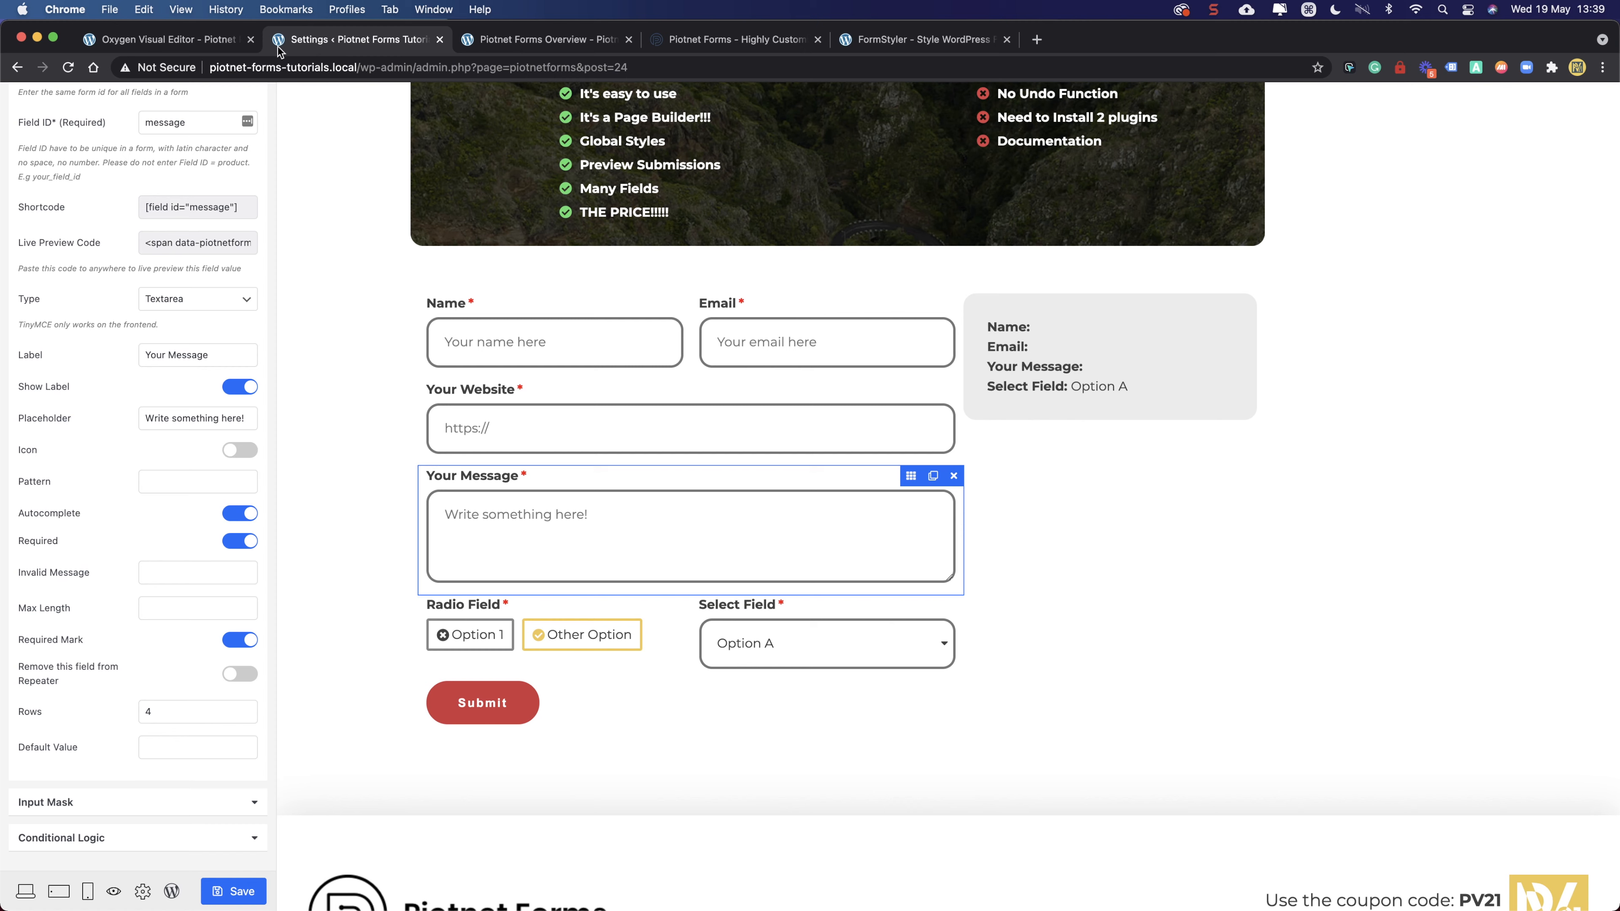
scroll(447, 574, "up", 5)
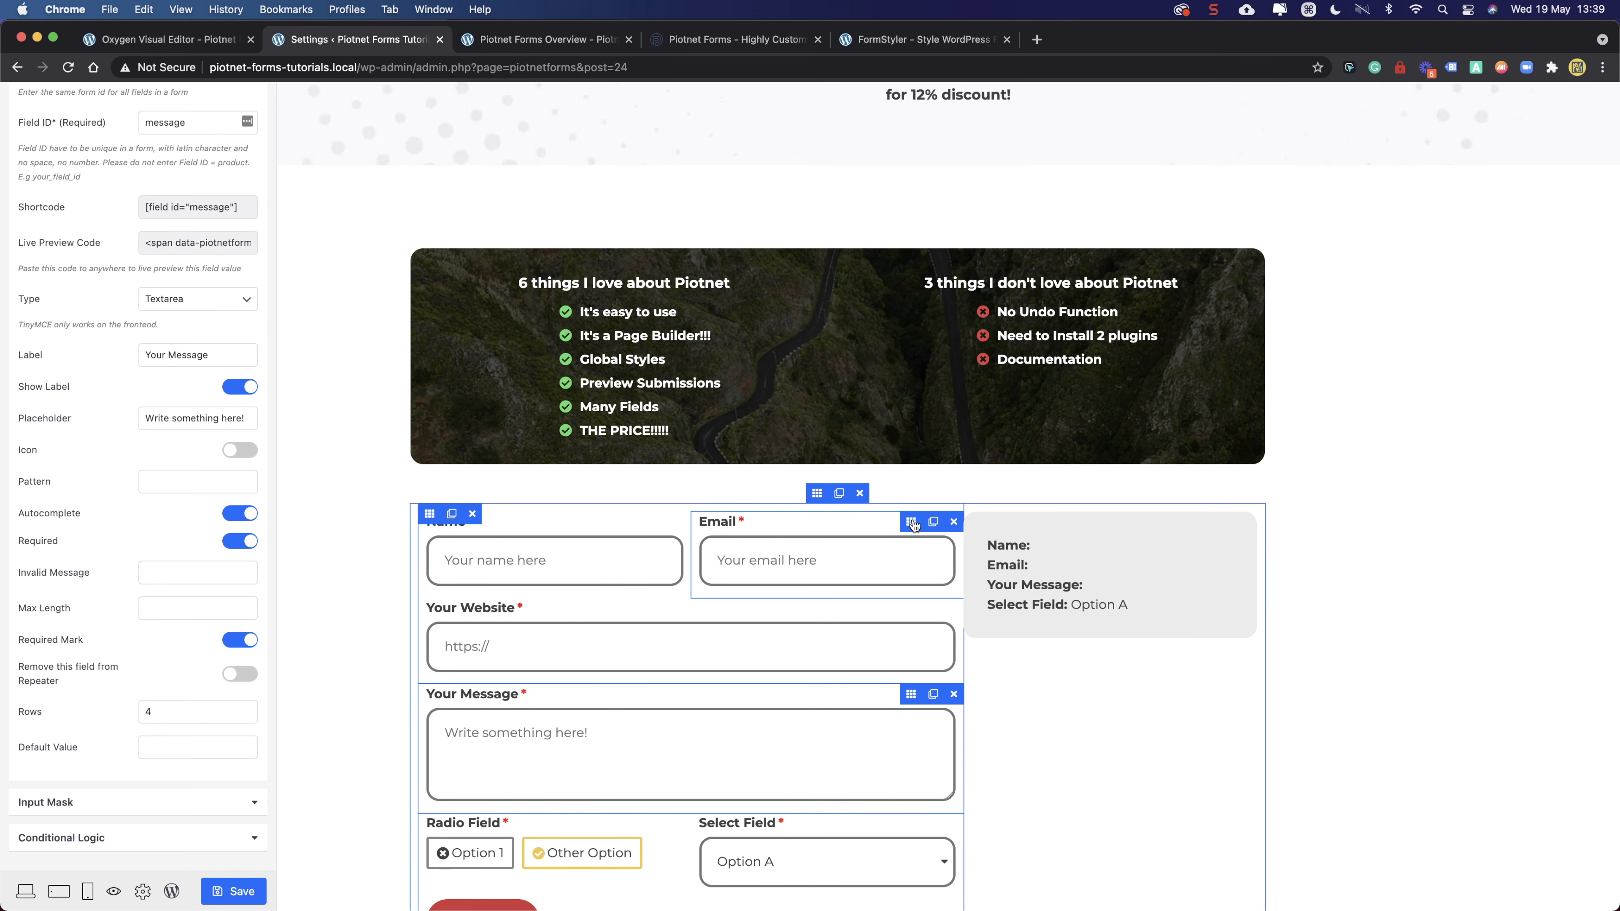
left_click(913, 525)
left_click(430, 515)
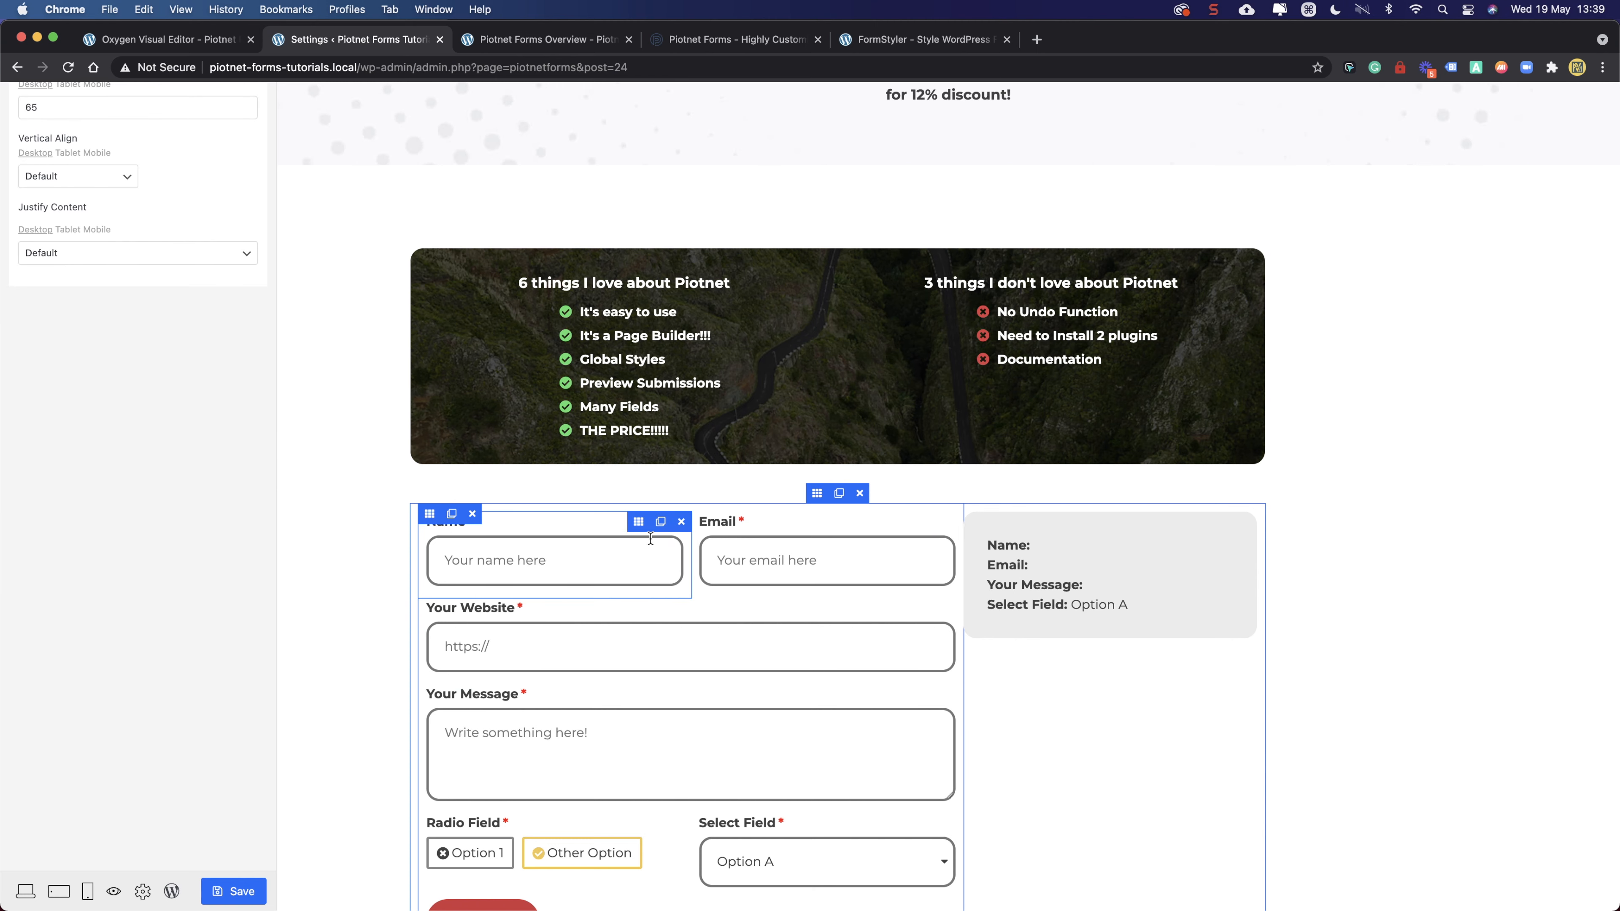
left_click(638, 522)
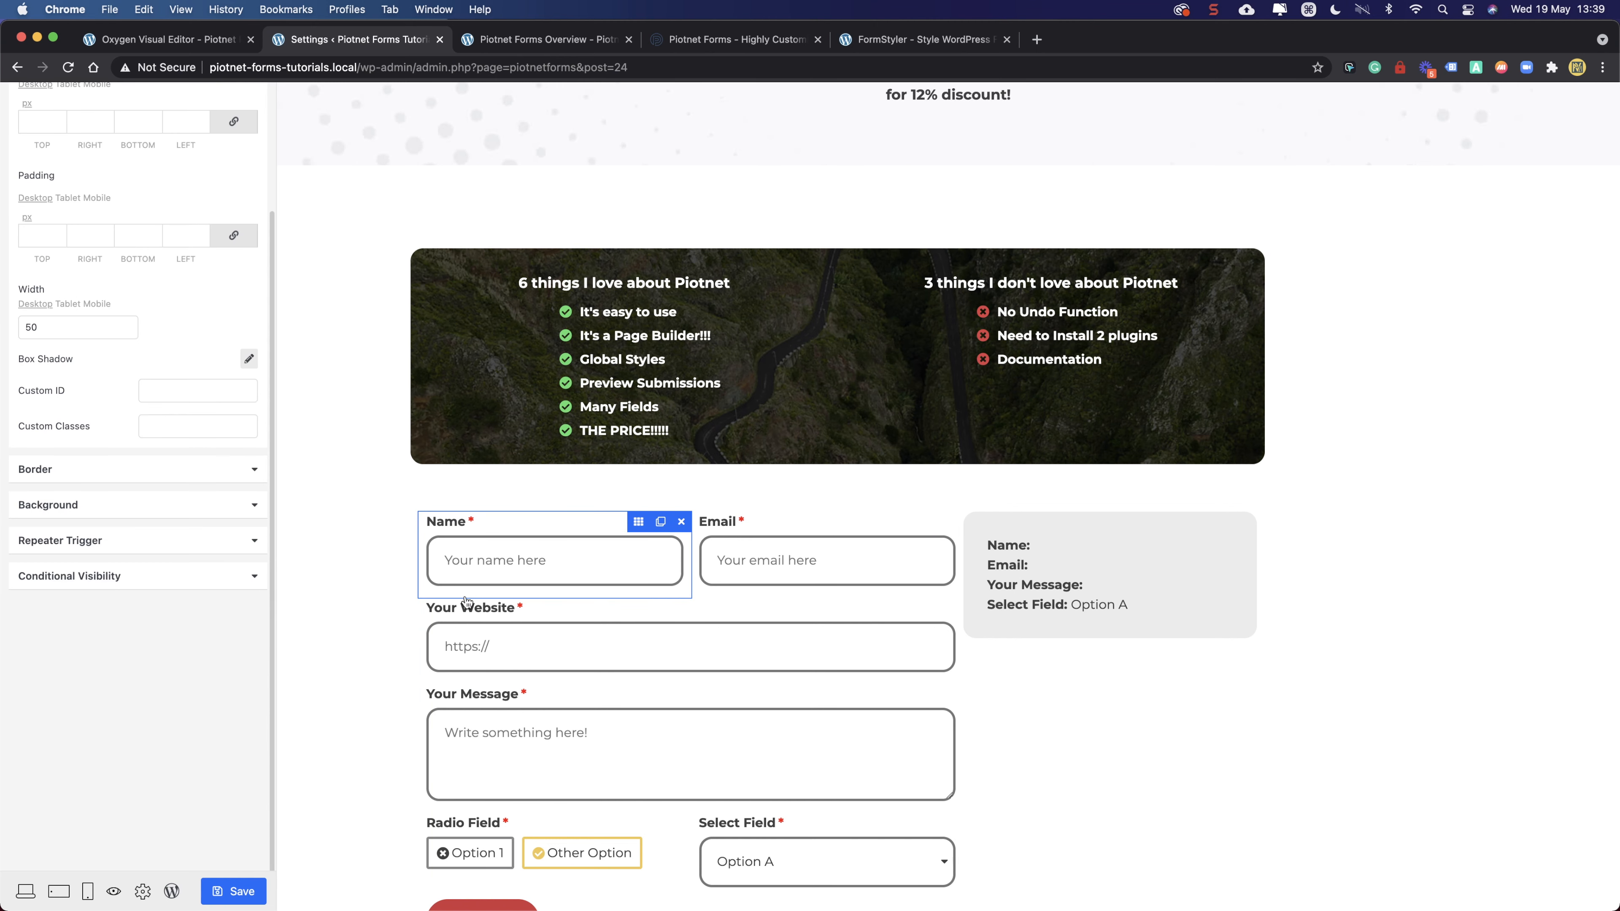
scroll(701, 575, "down", 1)
left_click(497, 40)
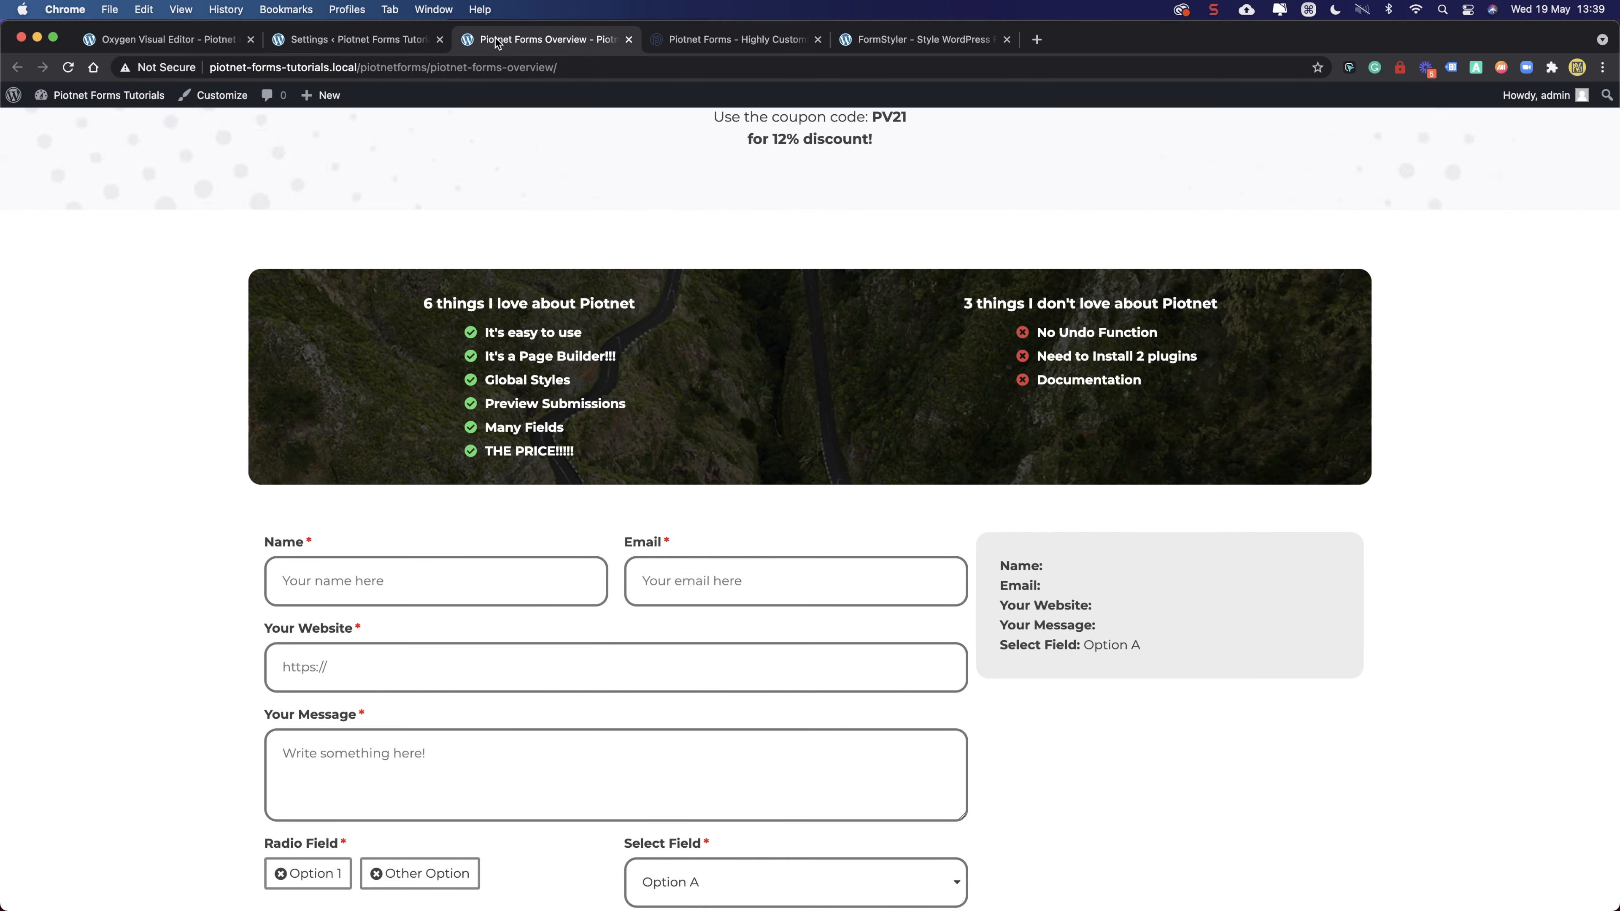
scroll(170, 344, "down", 5)
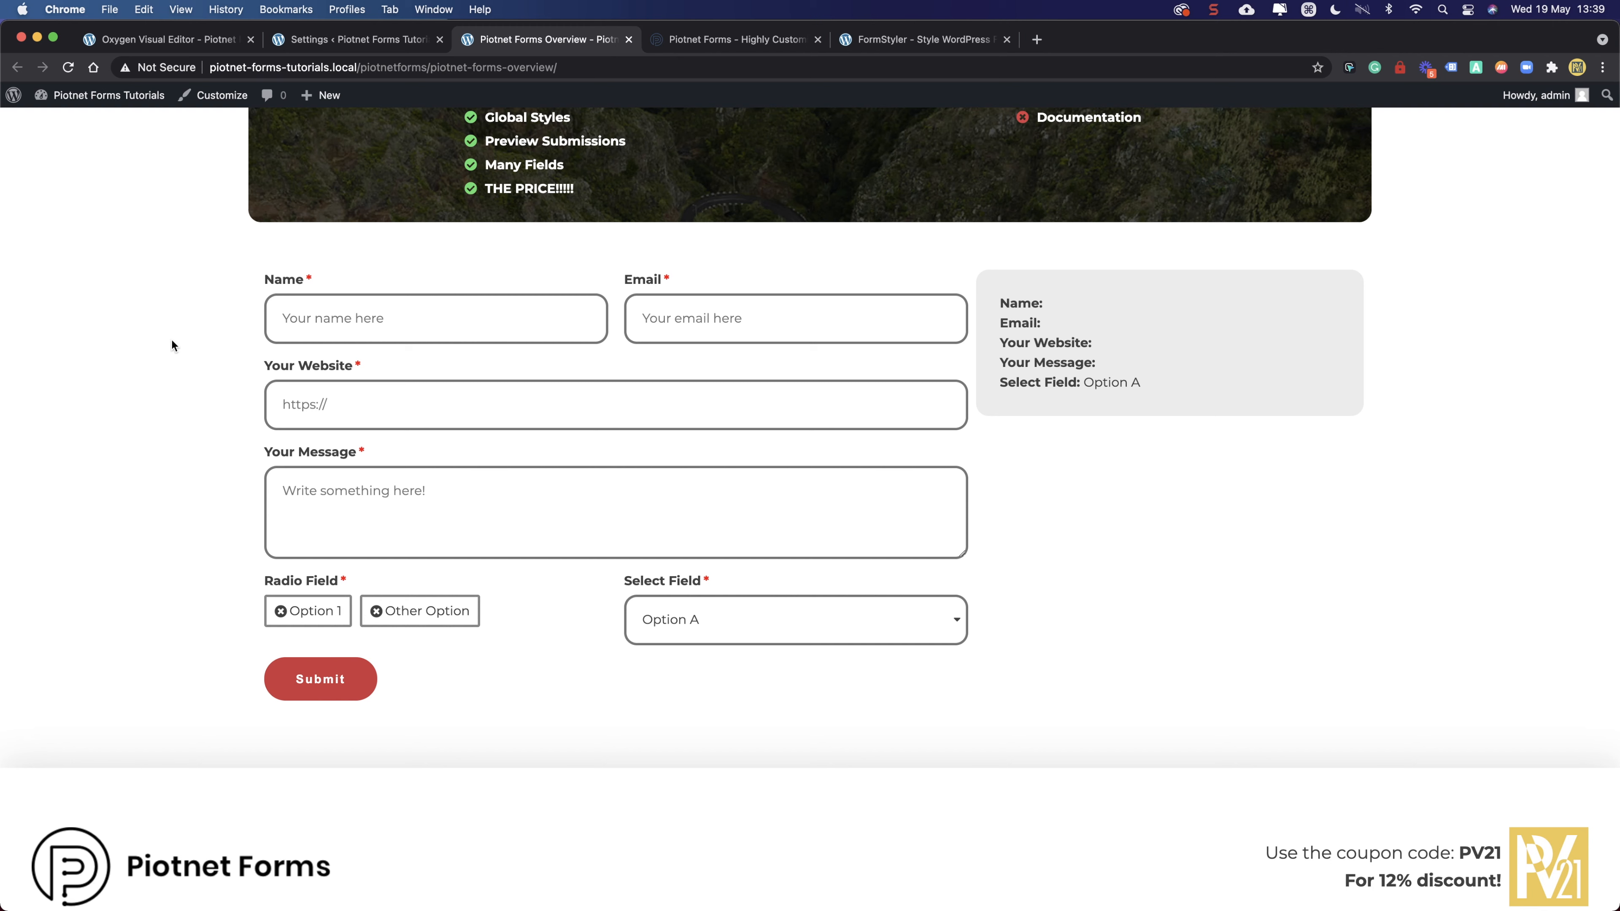
scroll(773, 218, "up", 7)
left_click_drag(1430, 124, 1596, 151)
left_click(1540, 149)
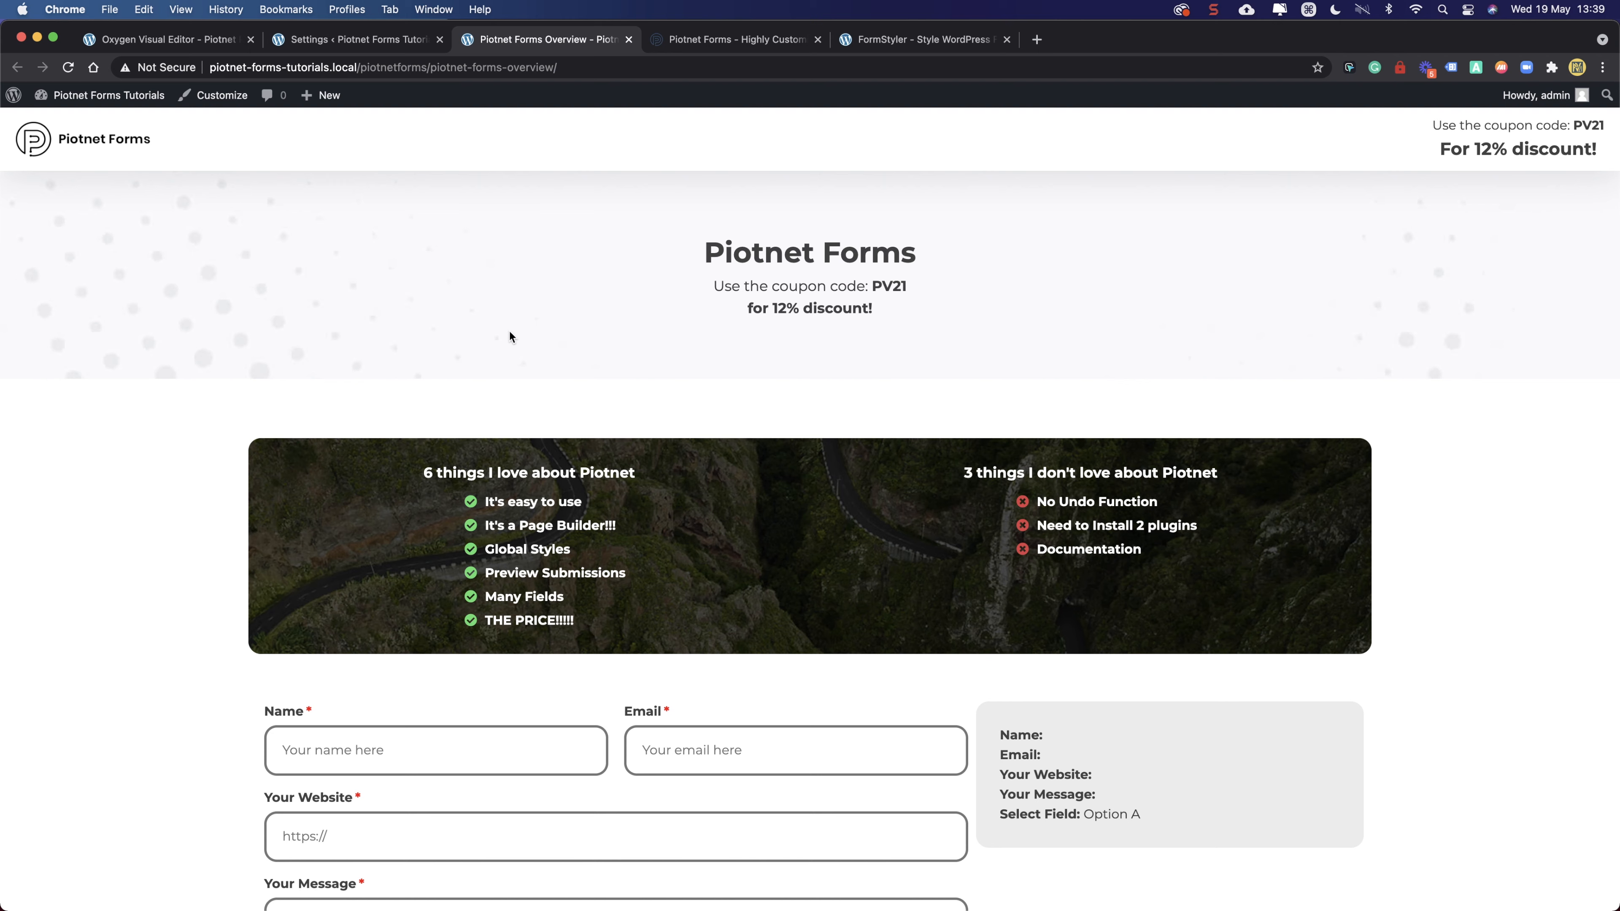
left_click_drag(577, 249, 919, 312)
left_click(919, 311)
scroll(917, 311, "down", 8)
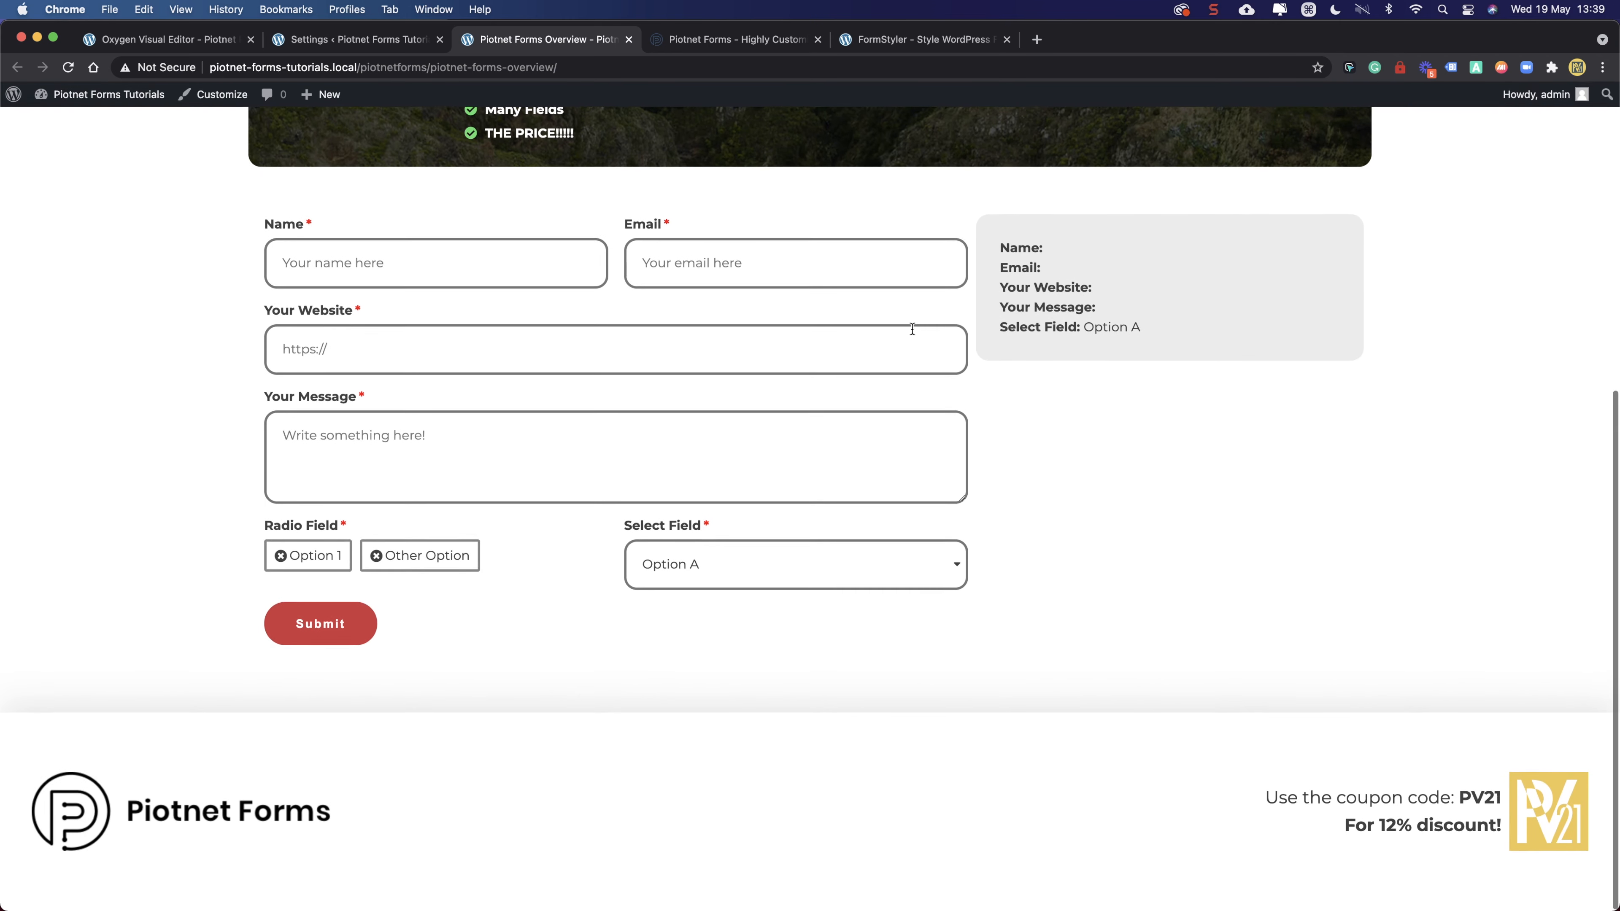
left_click_drag(1499, 852, 1280, 798)
left_click(113, 389)
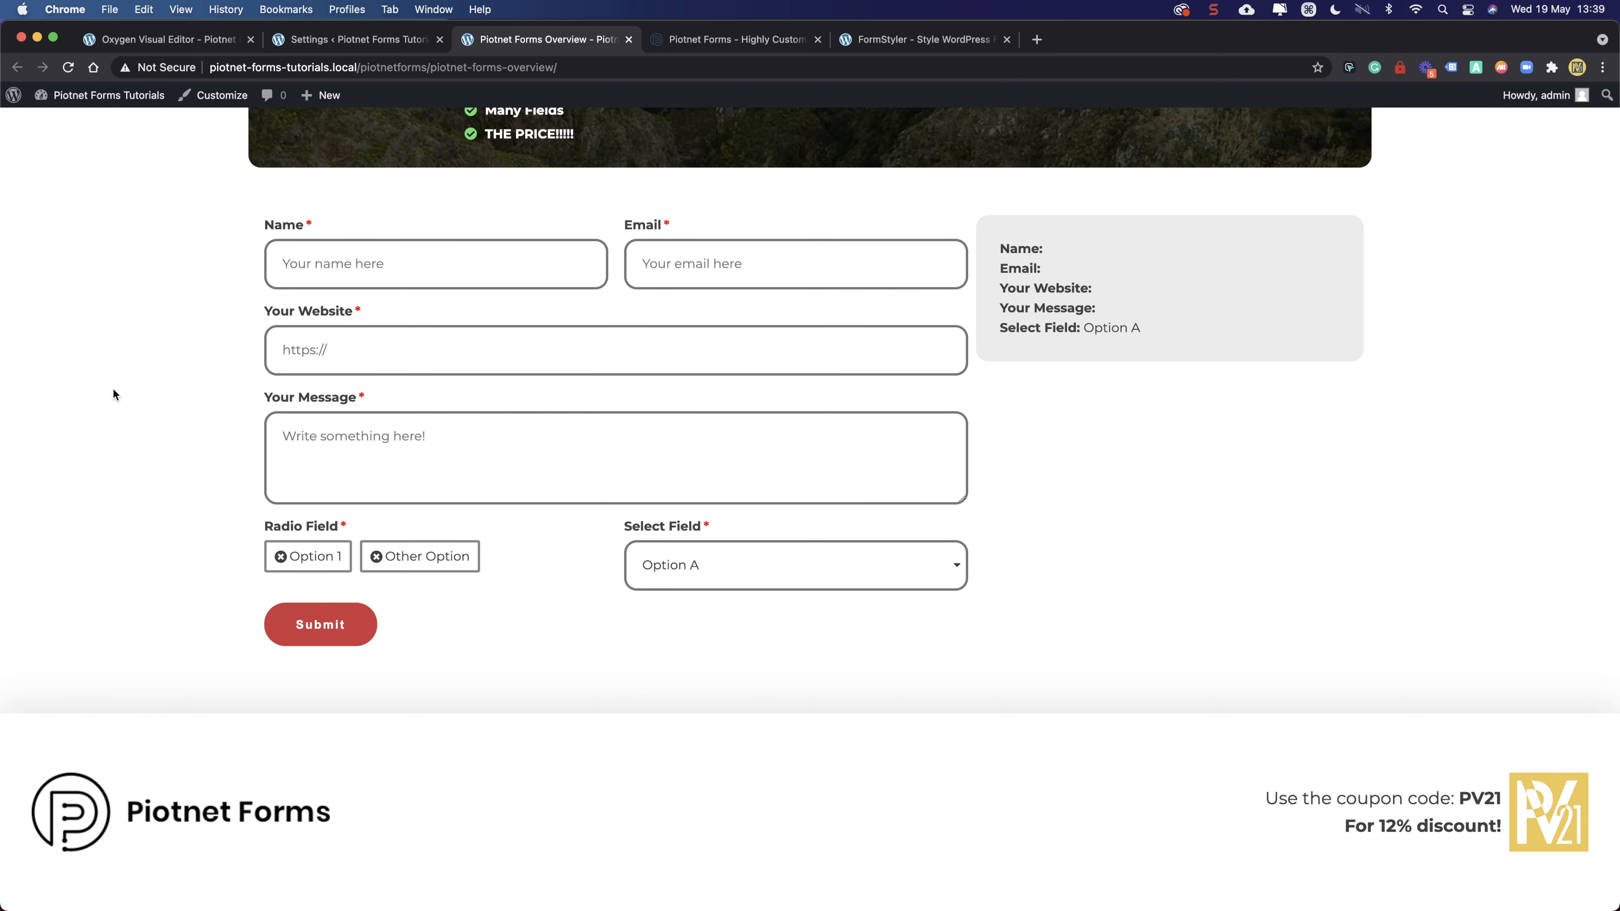
scroll(115, 389, "up", 8)
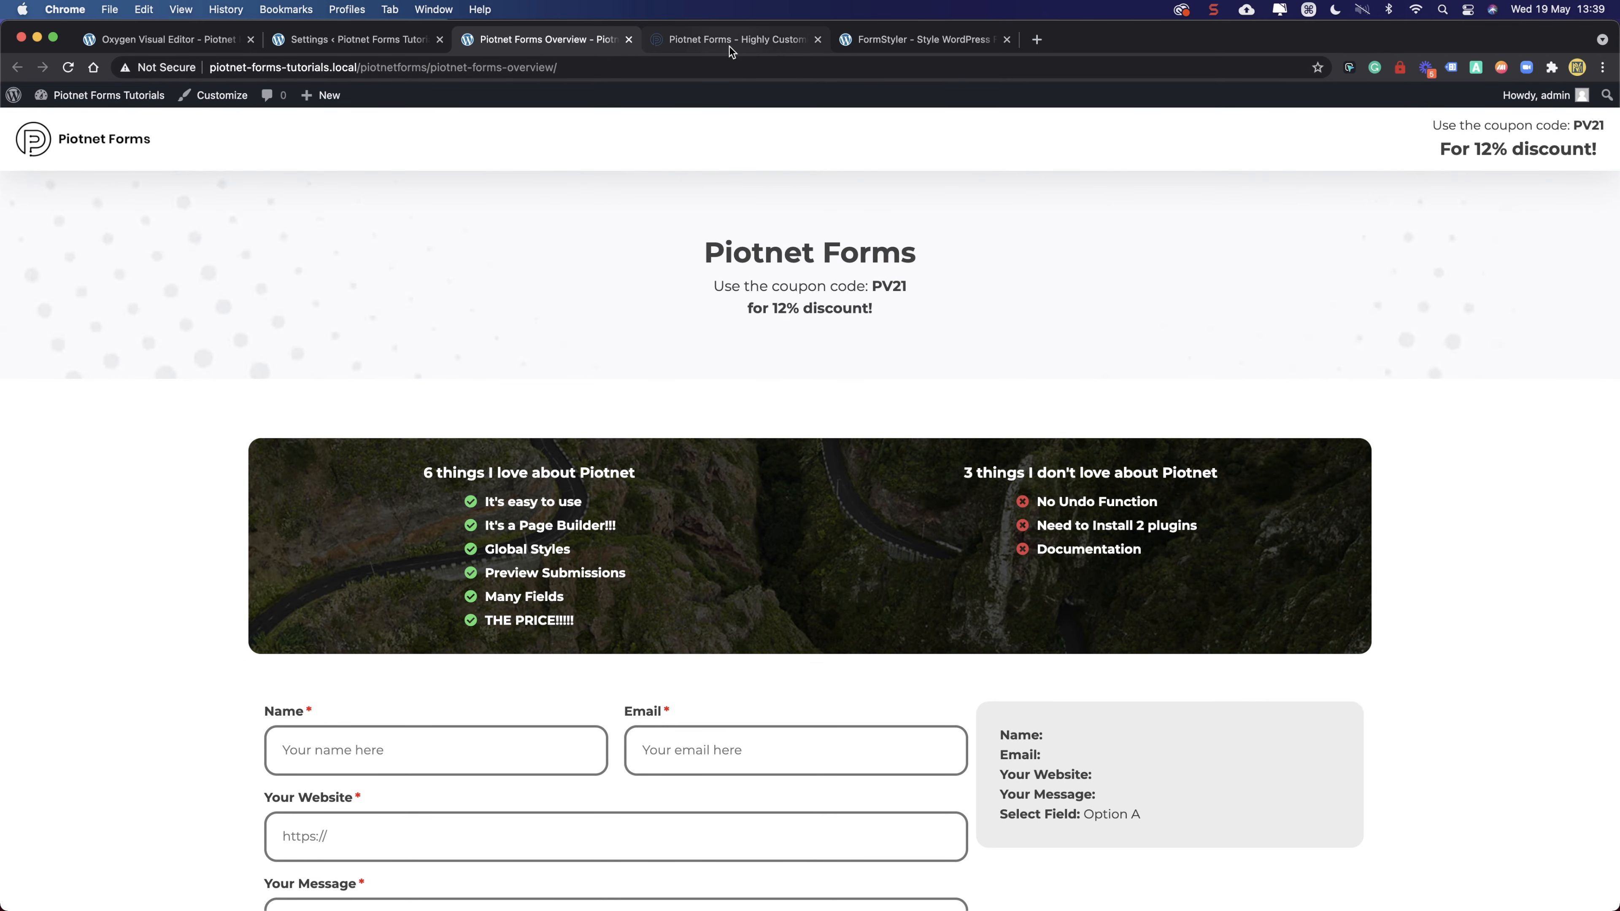